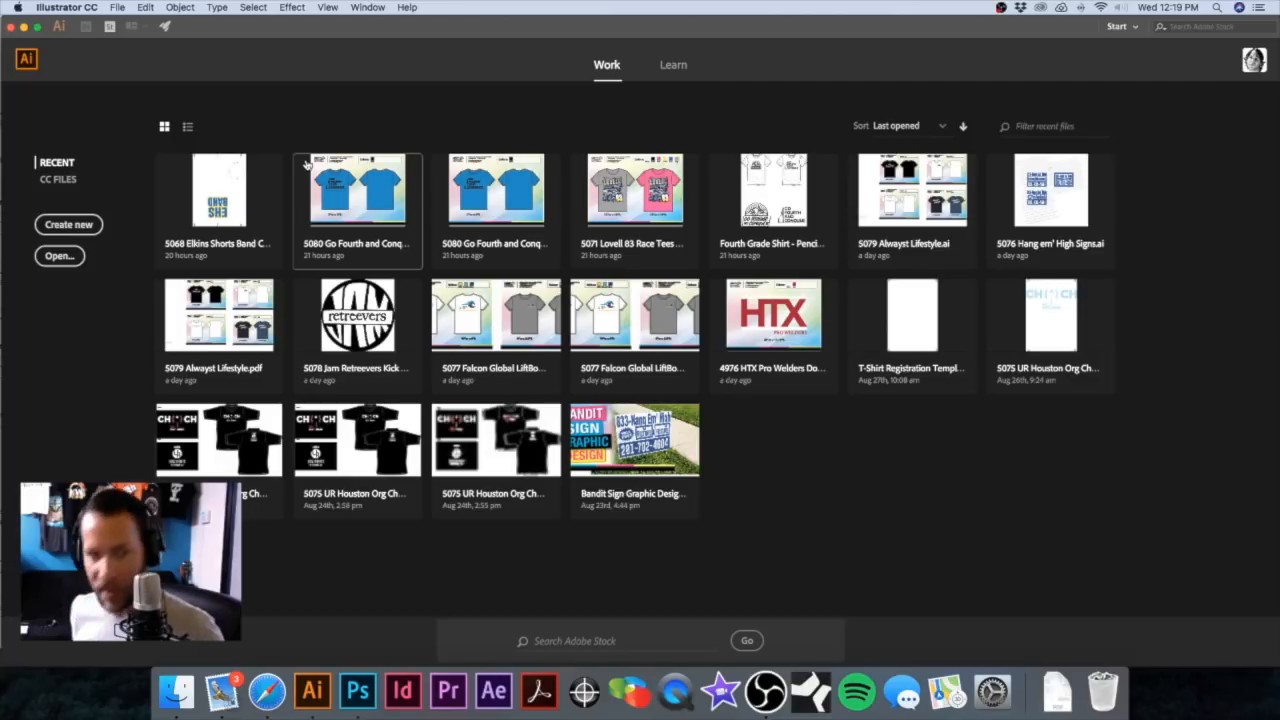
Step: Open Proof Template.ait from the Proof Template folder inside the Mikey Designs & Silk Screen templates
key("super+o")
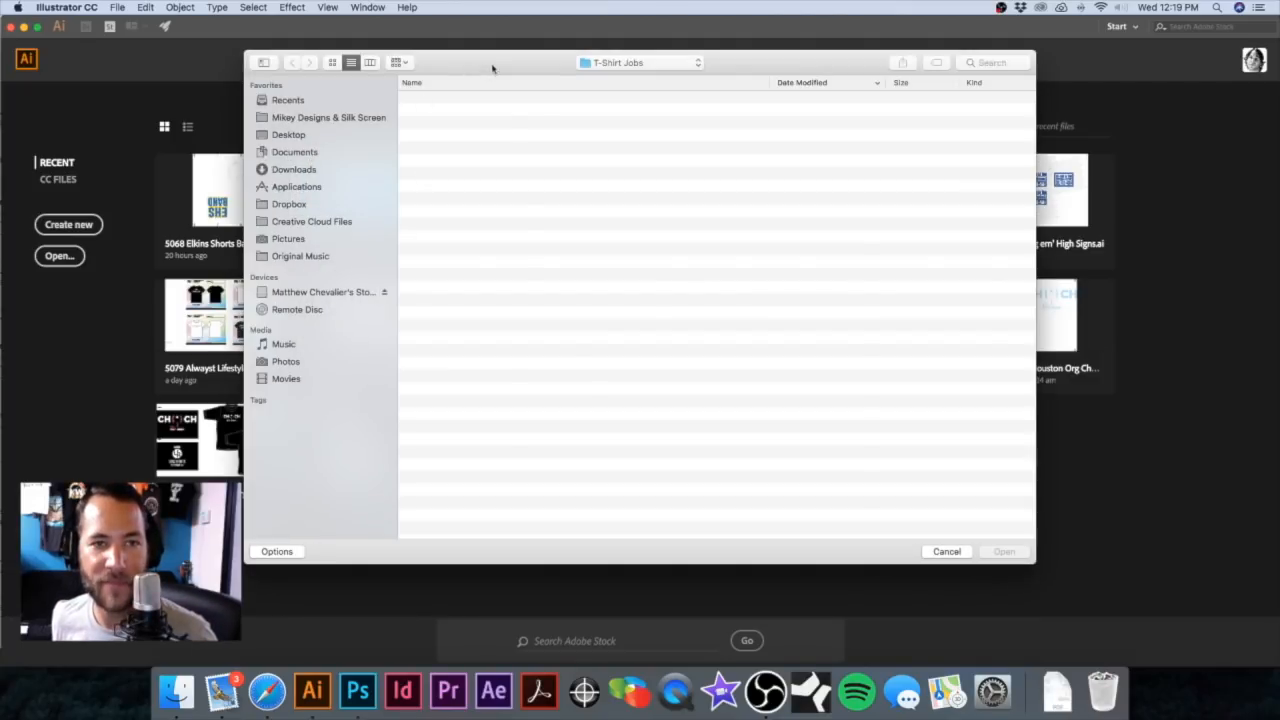
left_click(348, 121)
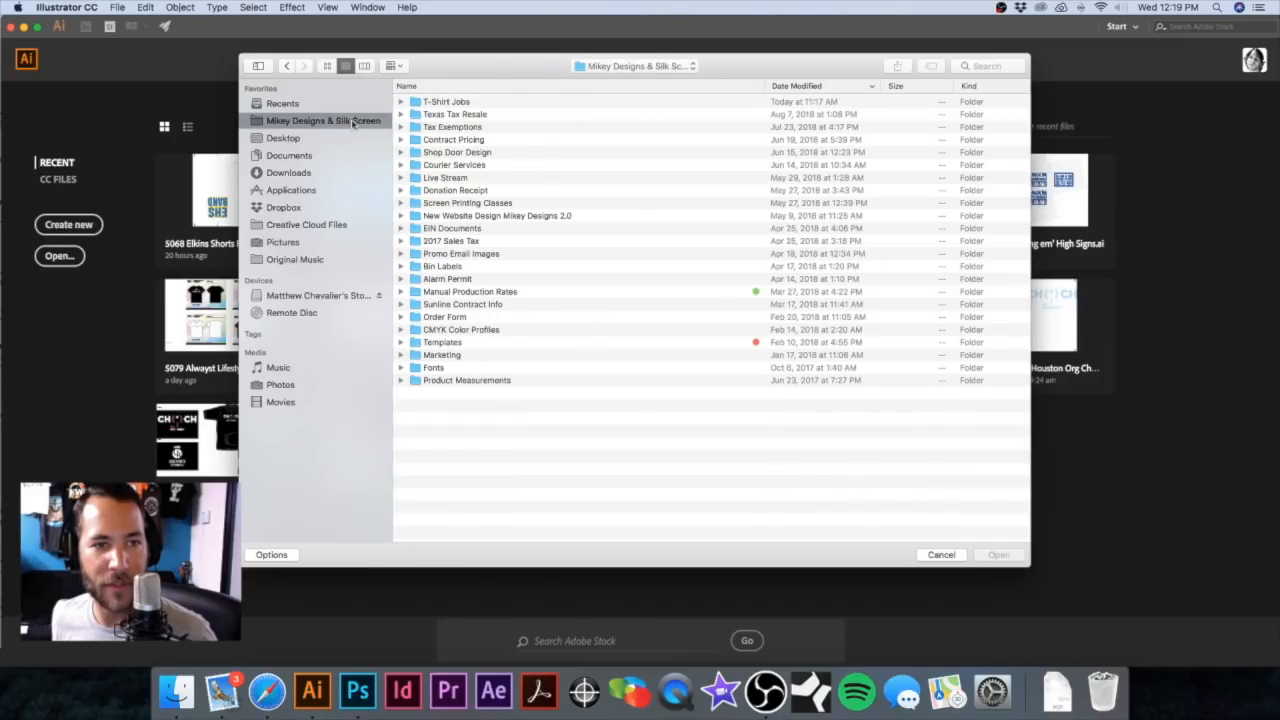
left_click(454, 344)
double_click(454, 344)
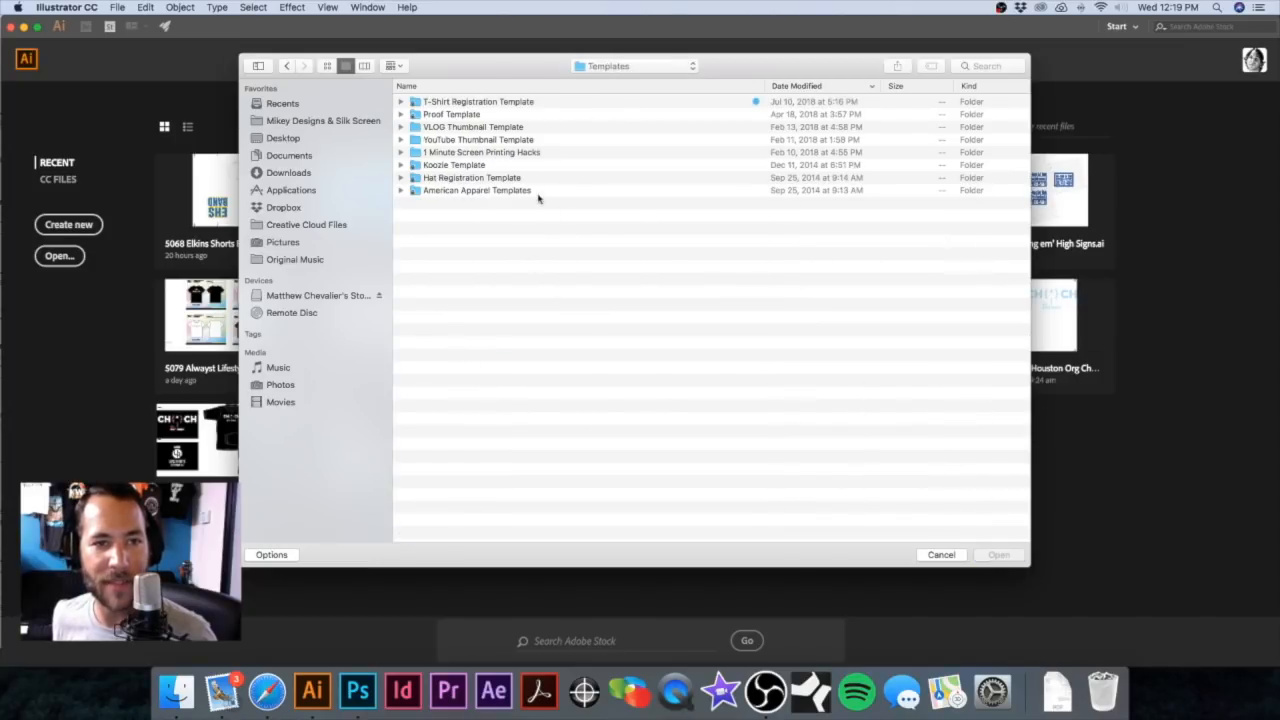
double_click(453, 114)
left_click(466, 102)
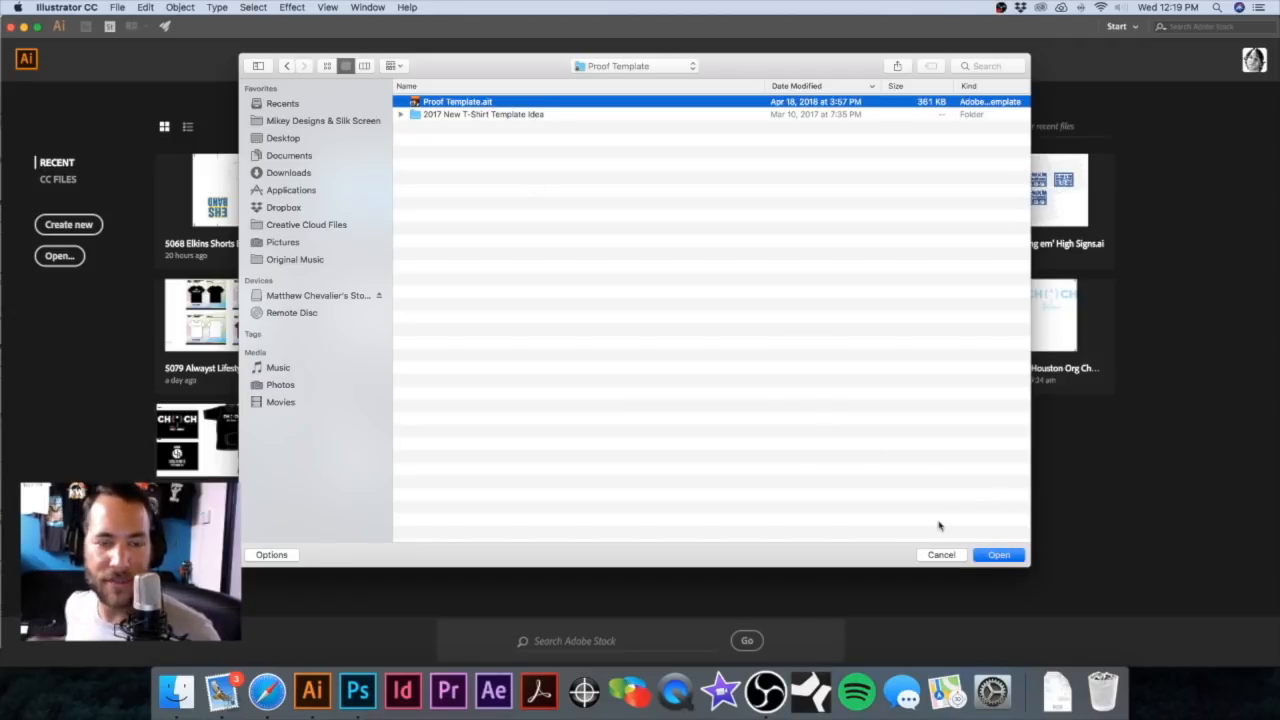
key("Return")
left_click(635, 338)
left_click(770, 395)
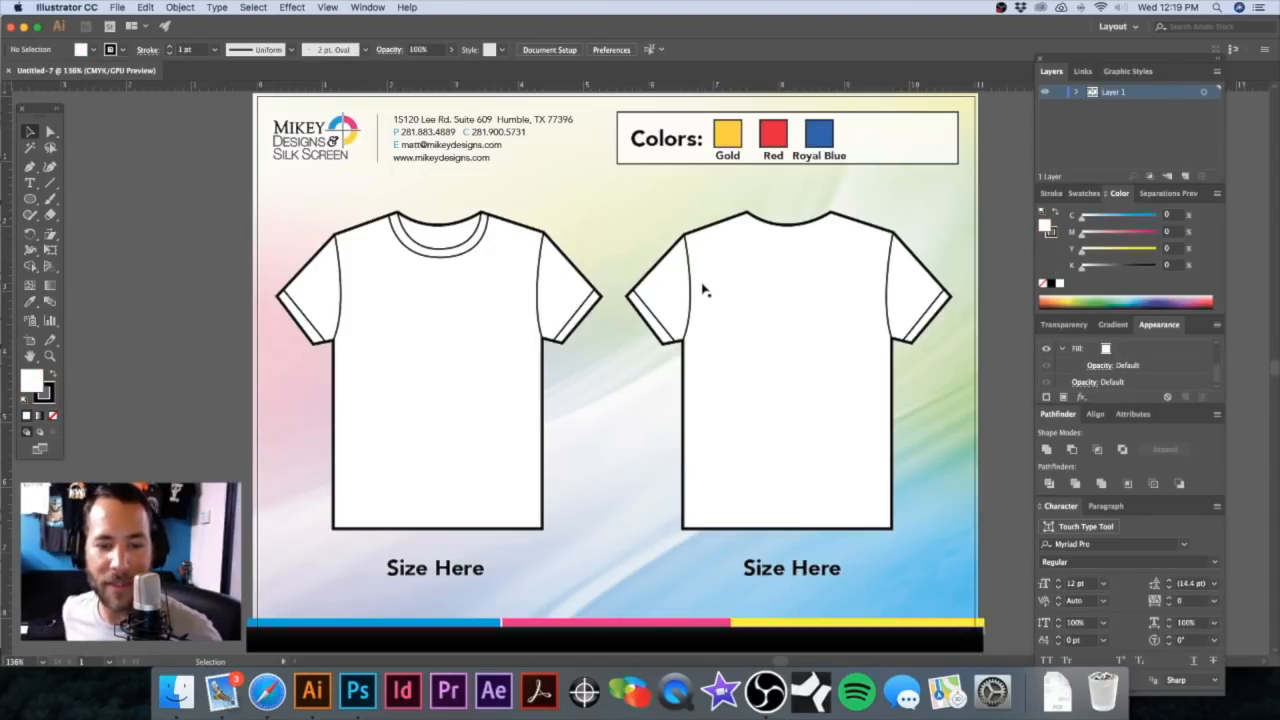
Step: Fill both the front and back T-shirt shapes with the medium gray swatch
key("super+minus")
key("super+minus")
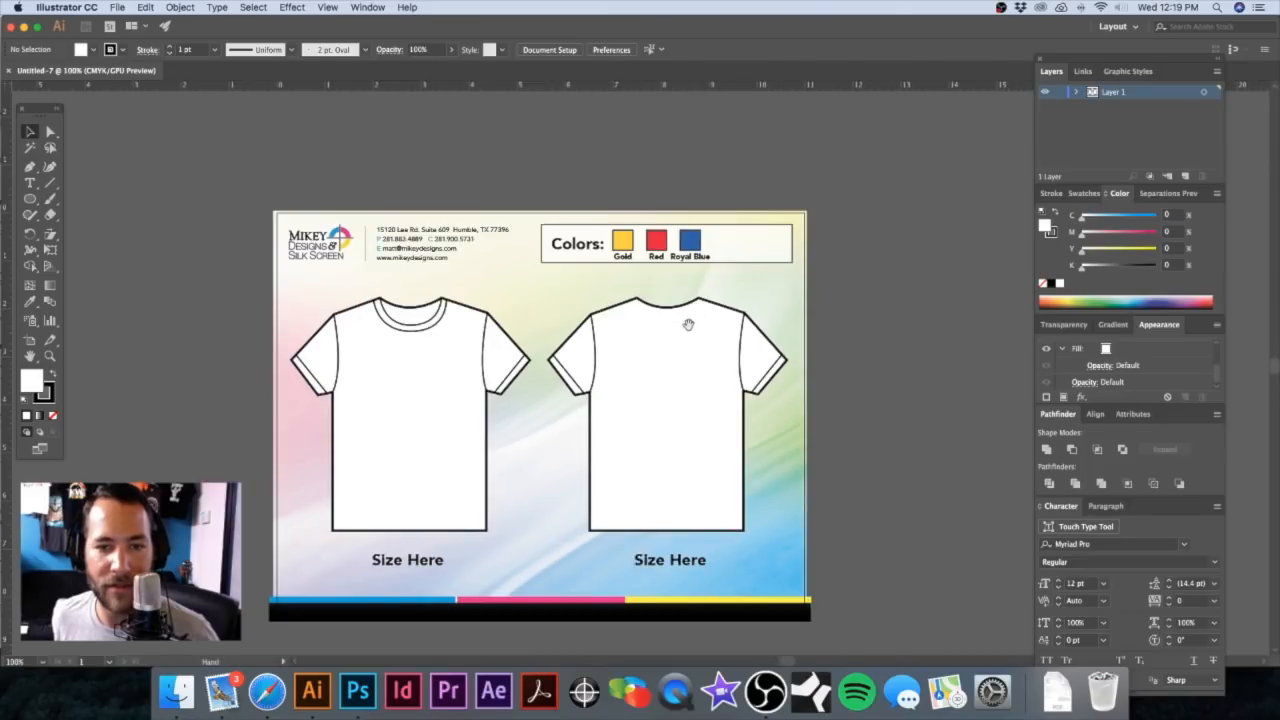
left_click_drag(688, 325, 735, 279)
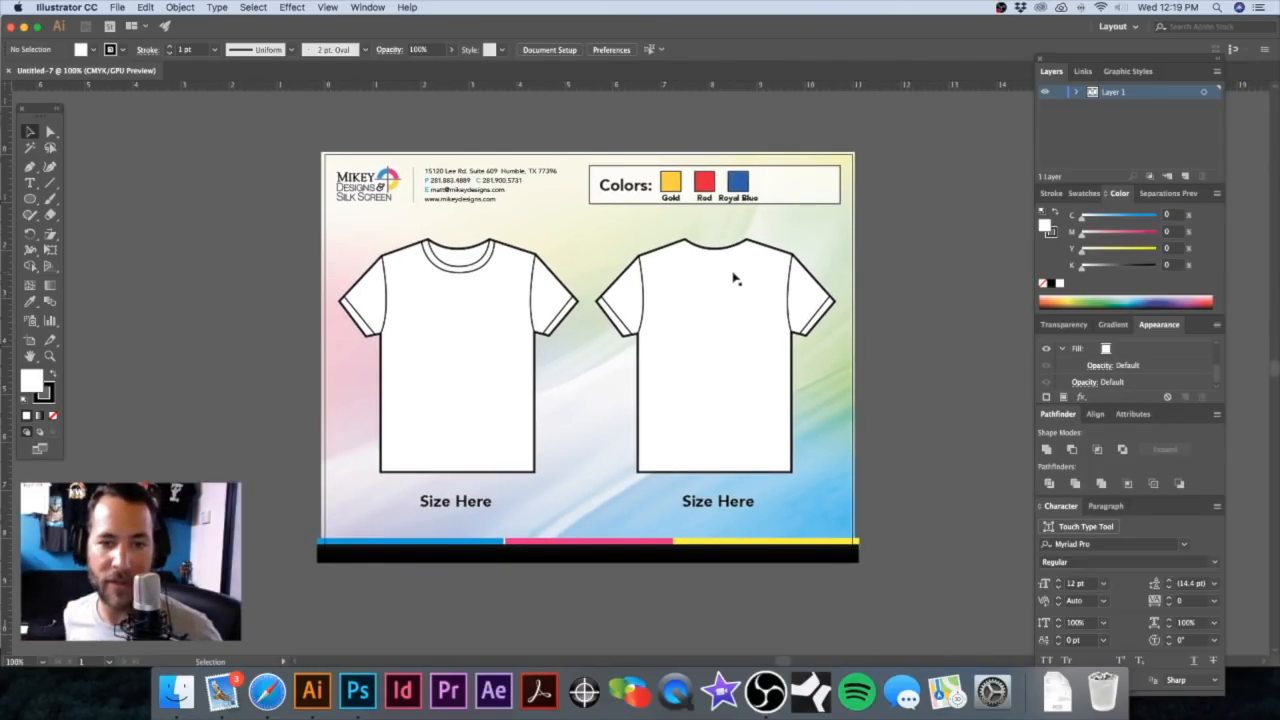
left_click_drag(559, 245, 531, 222)
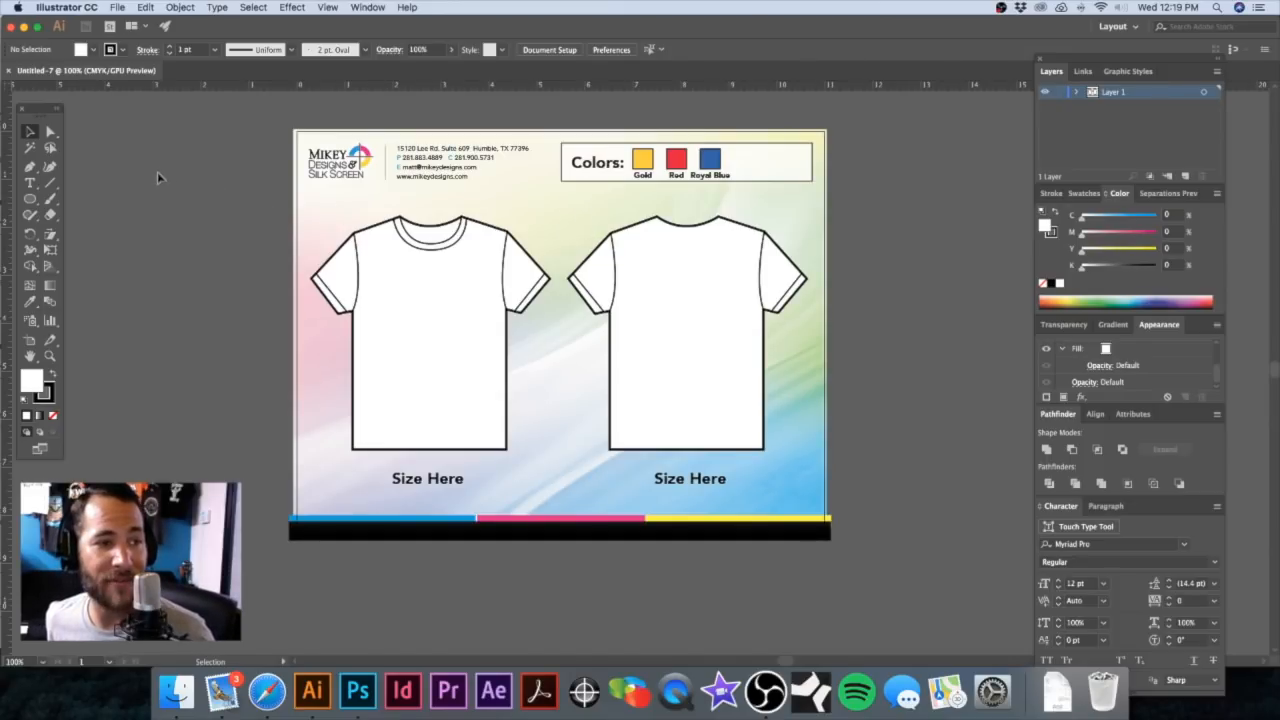
left_click(431, 264)
right_click(692, 272)
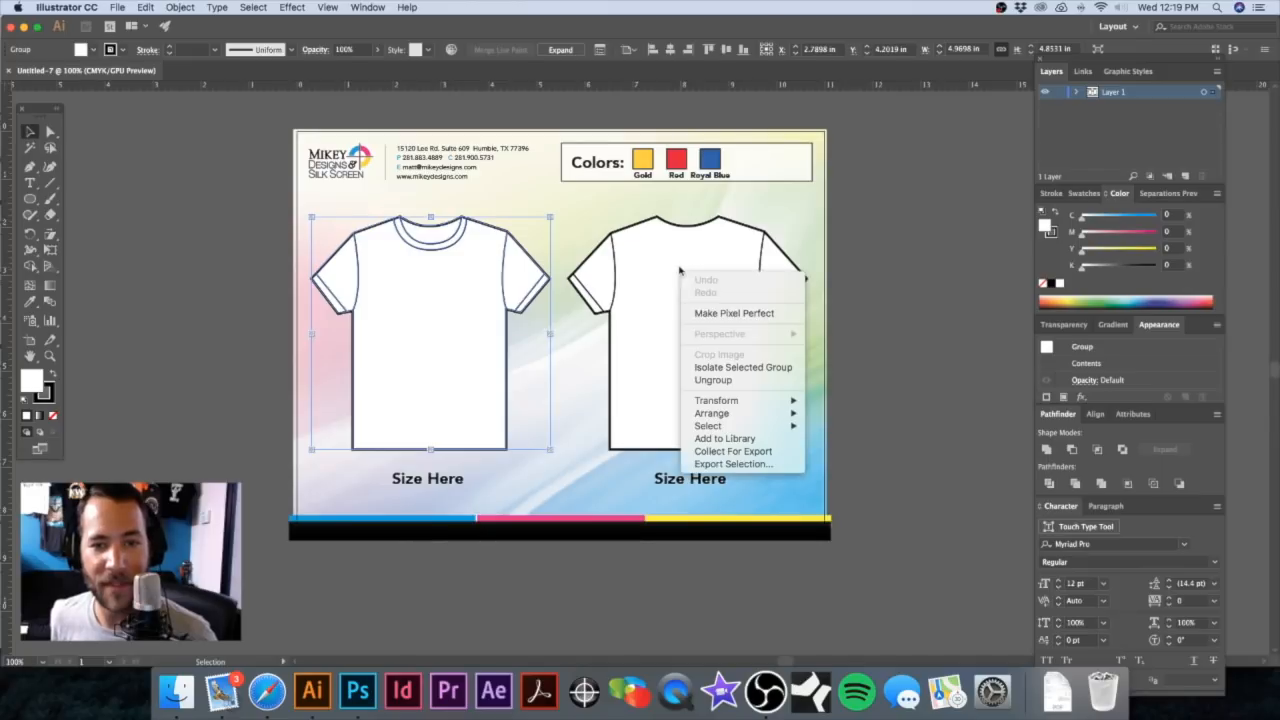
left_click(880, 218)
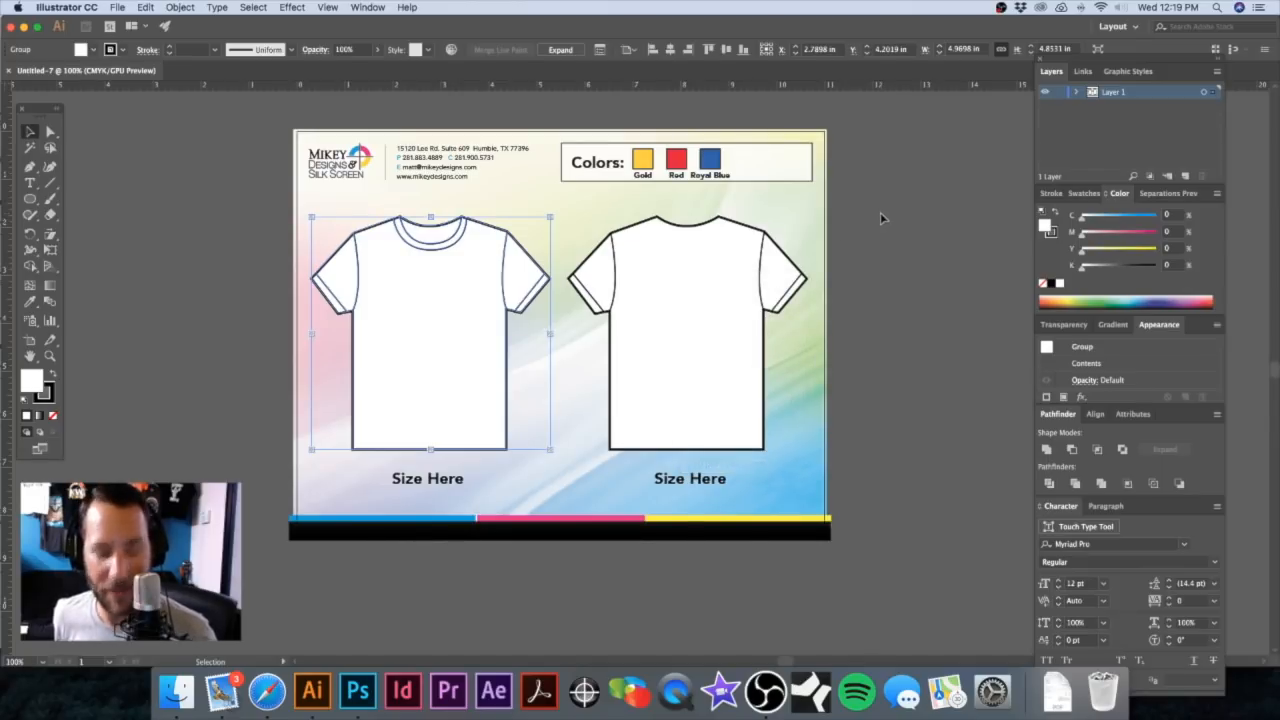
left_click(704, 264, "shift")
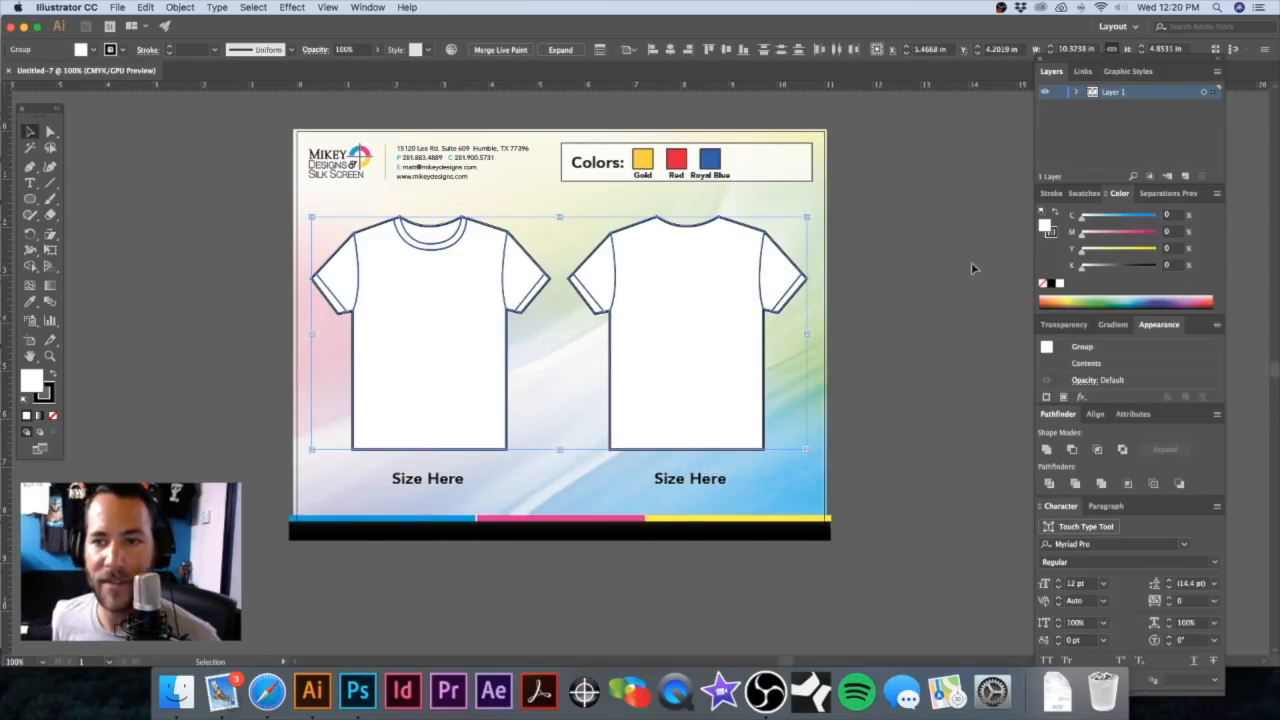
left_click(1084, 194)
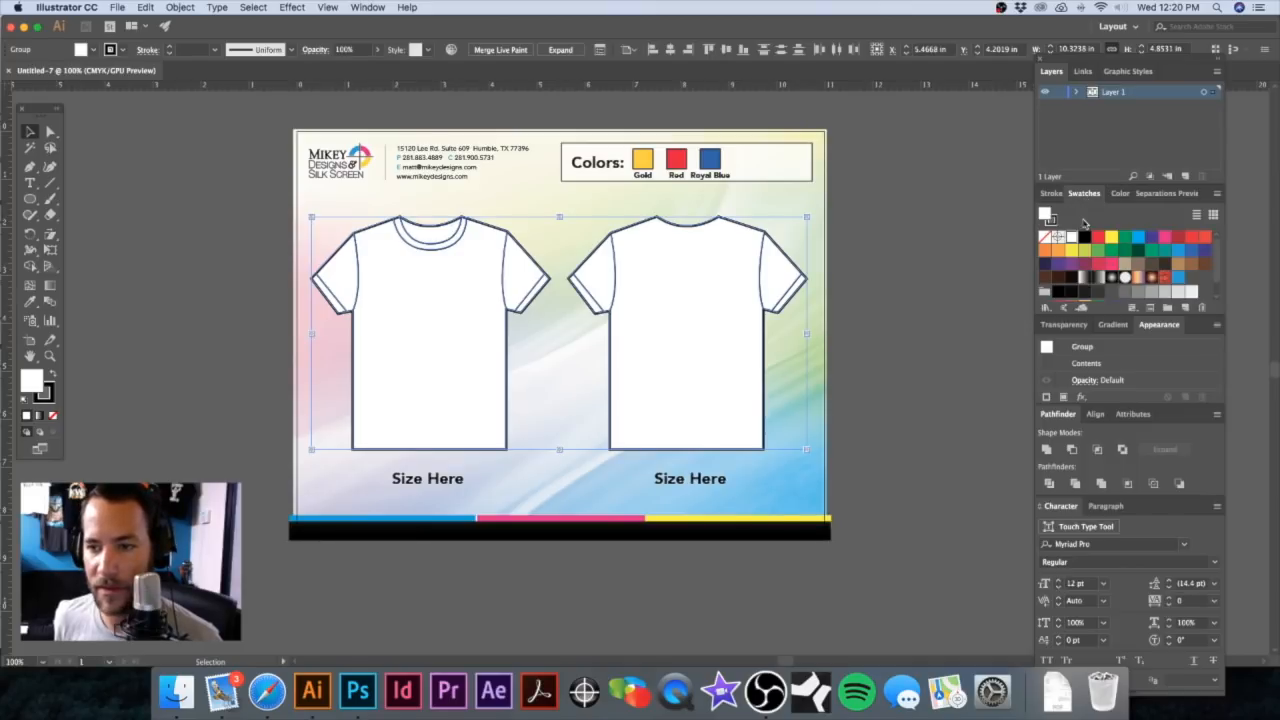
left_click(1140, 293)
left_click(1152, 292)
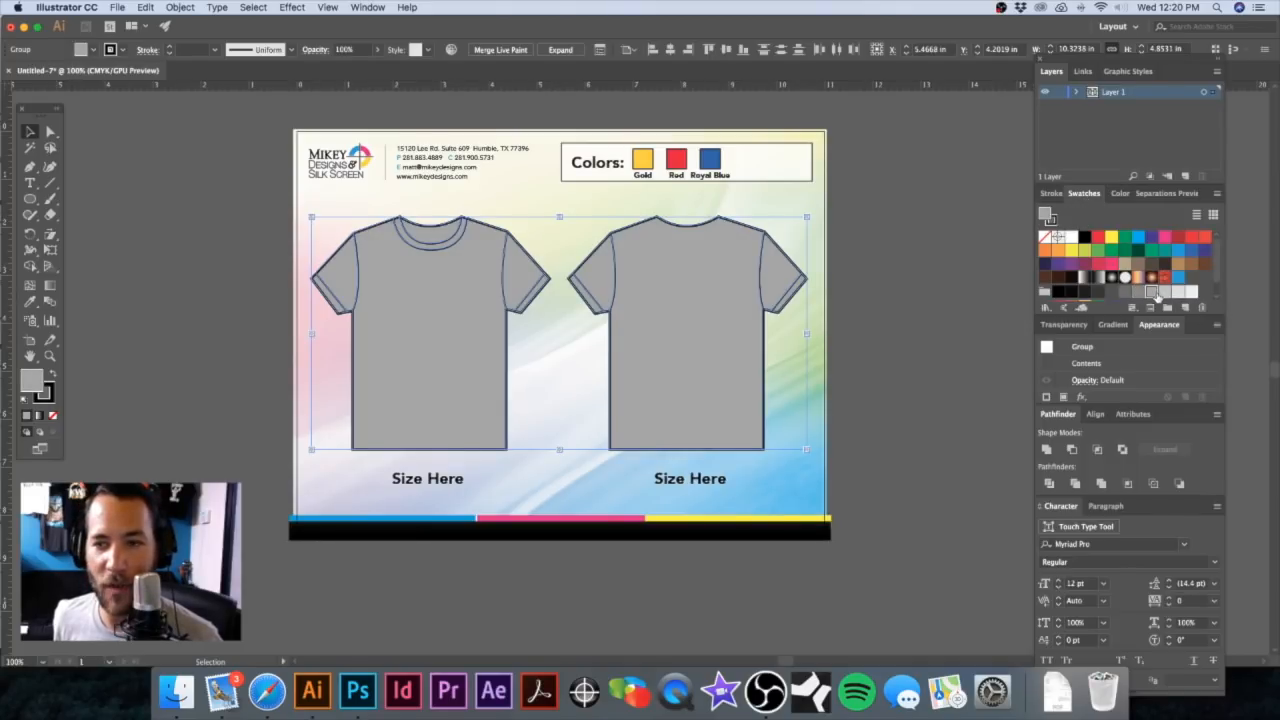
left_click(1164, 292)
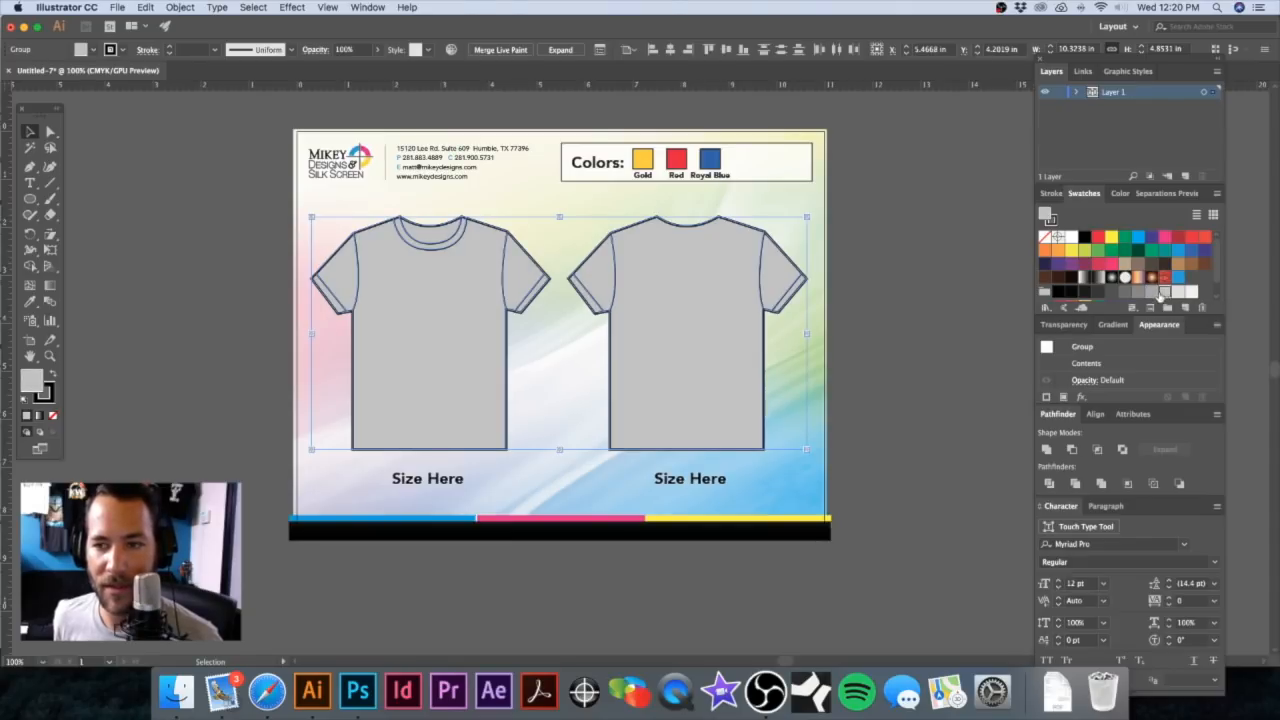
left_click(1152, 292)
left_click(887, 220)
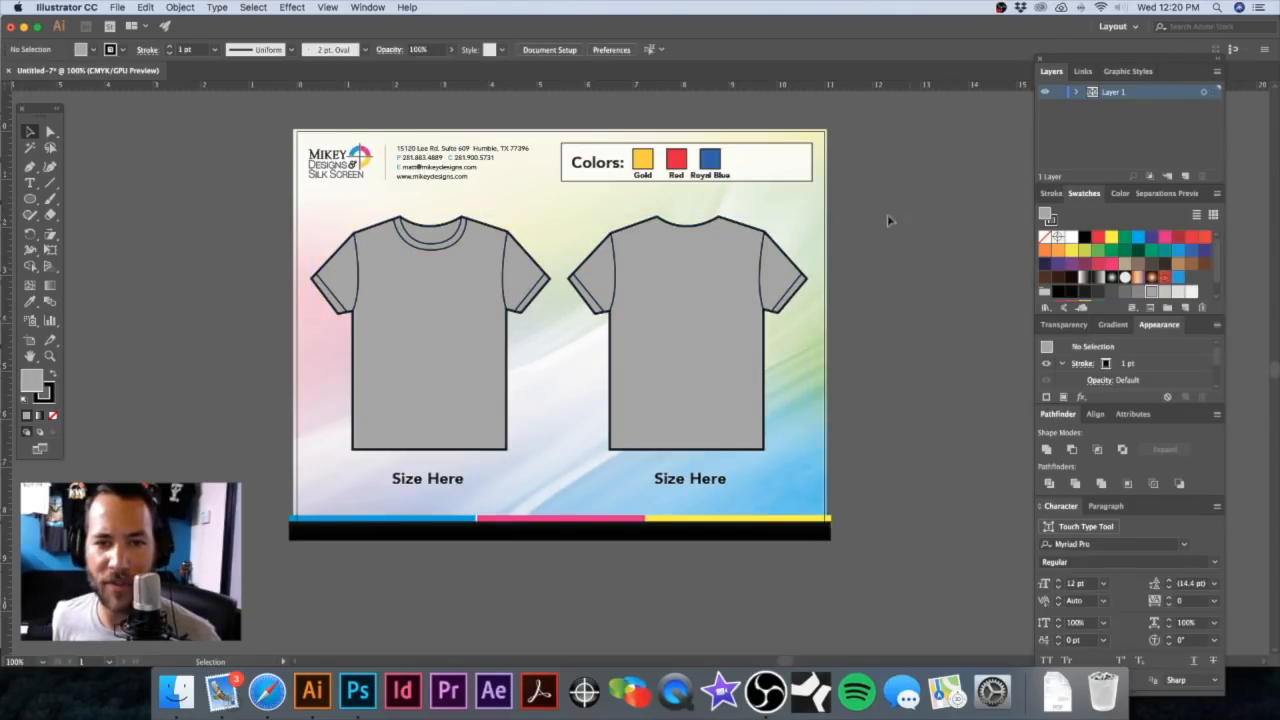
Step: Rename the layer holding the shirt artwork as Template and lock it
key("z")
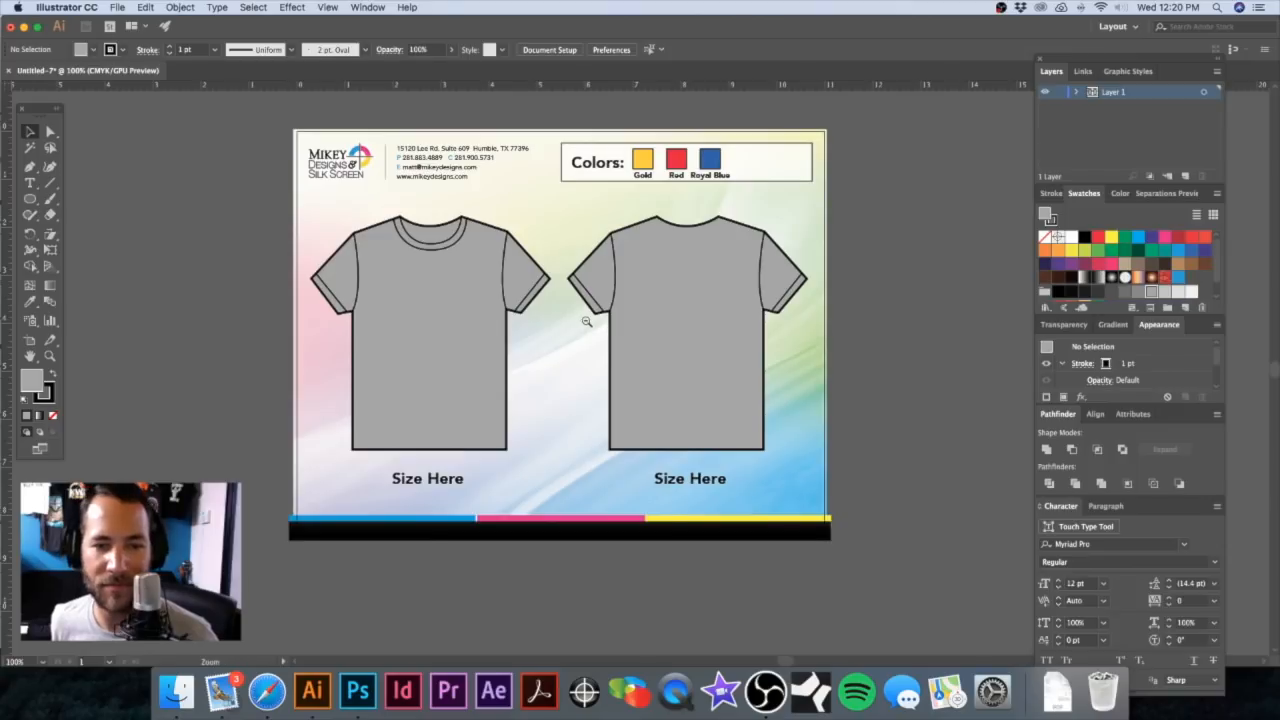
left_click(587, 321, "alt")
left_click_drag(655, 345, 514, 314)
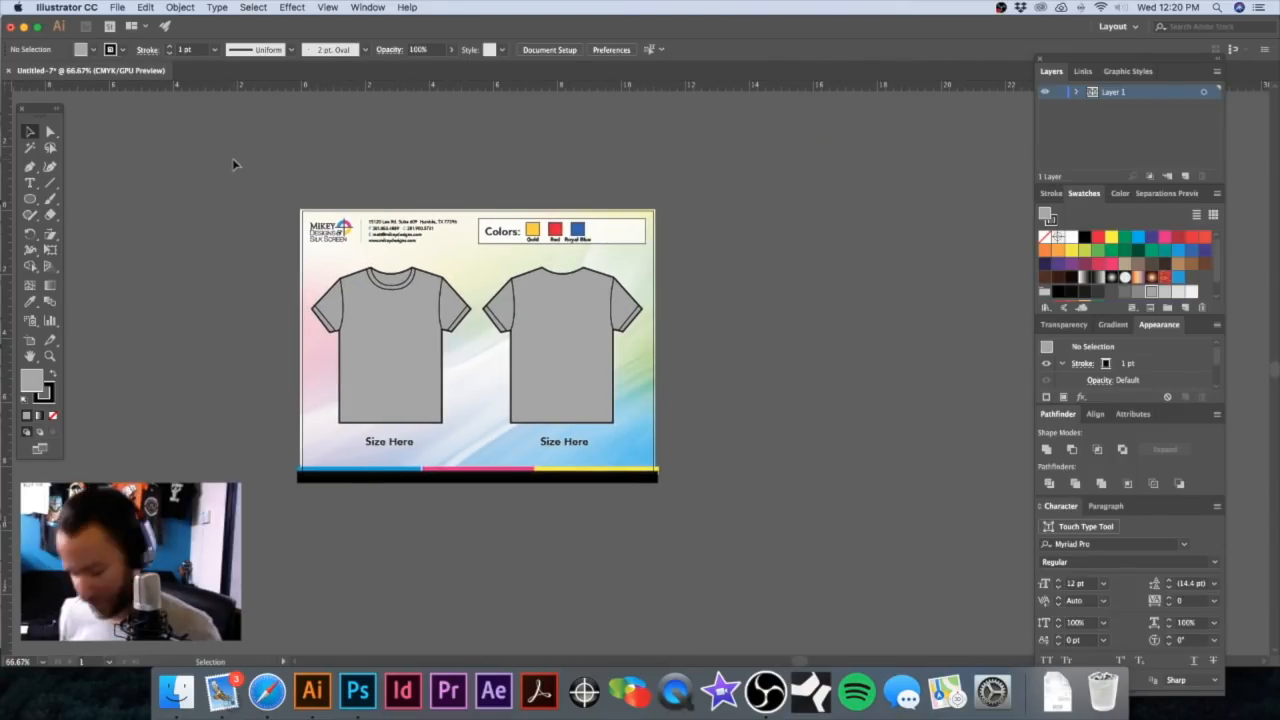
double_click(1114, 92)
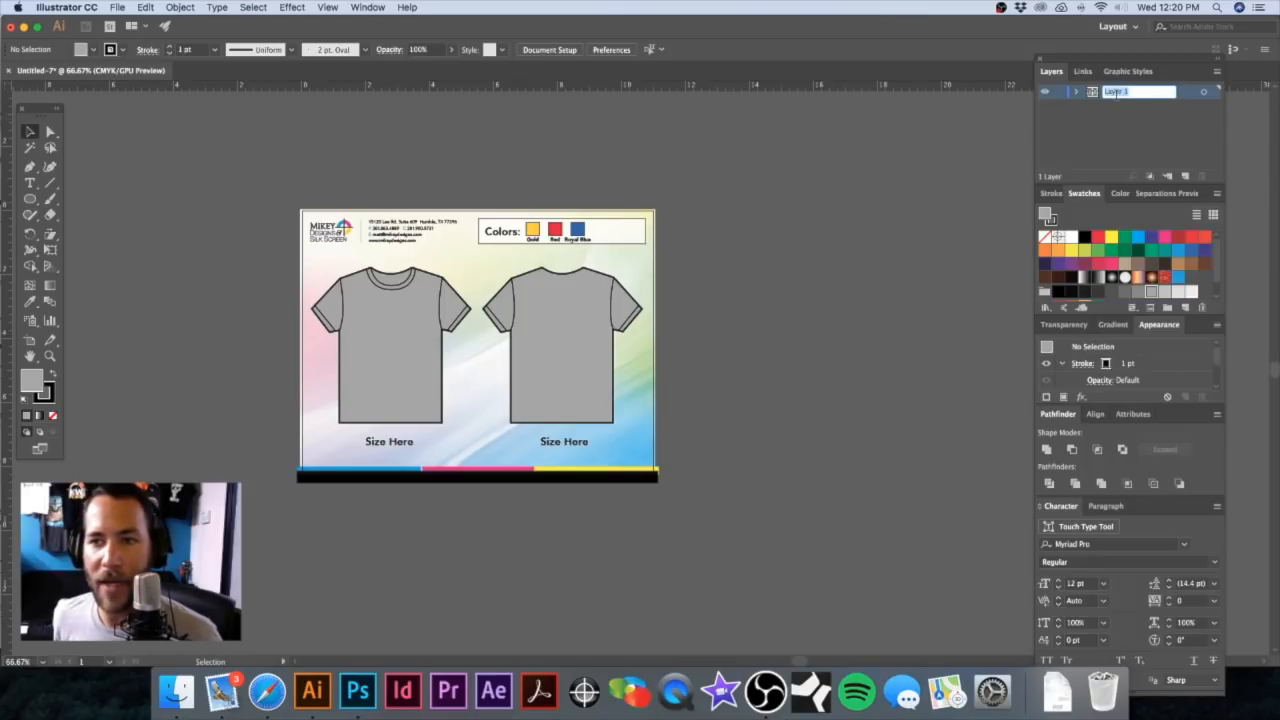
type("Te")
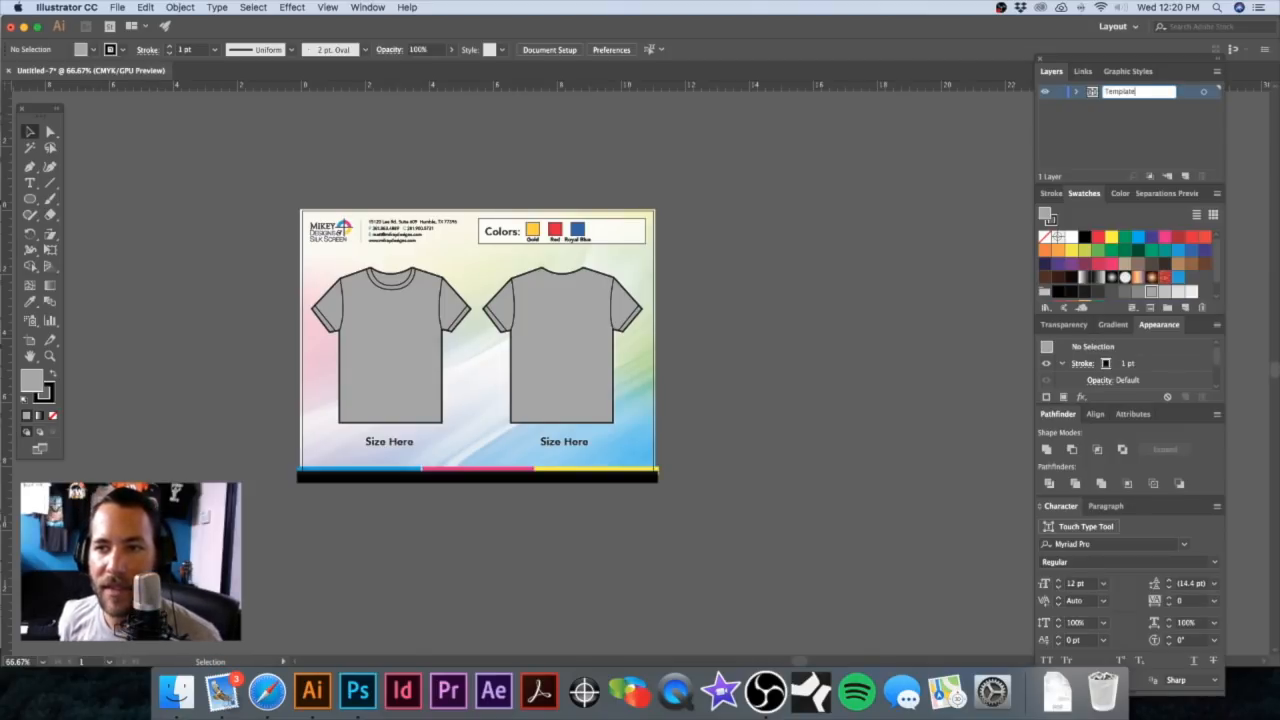
type("mplate")
key("Return")
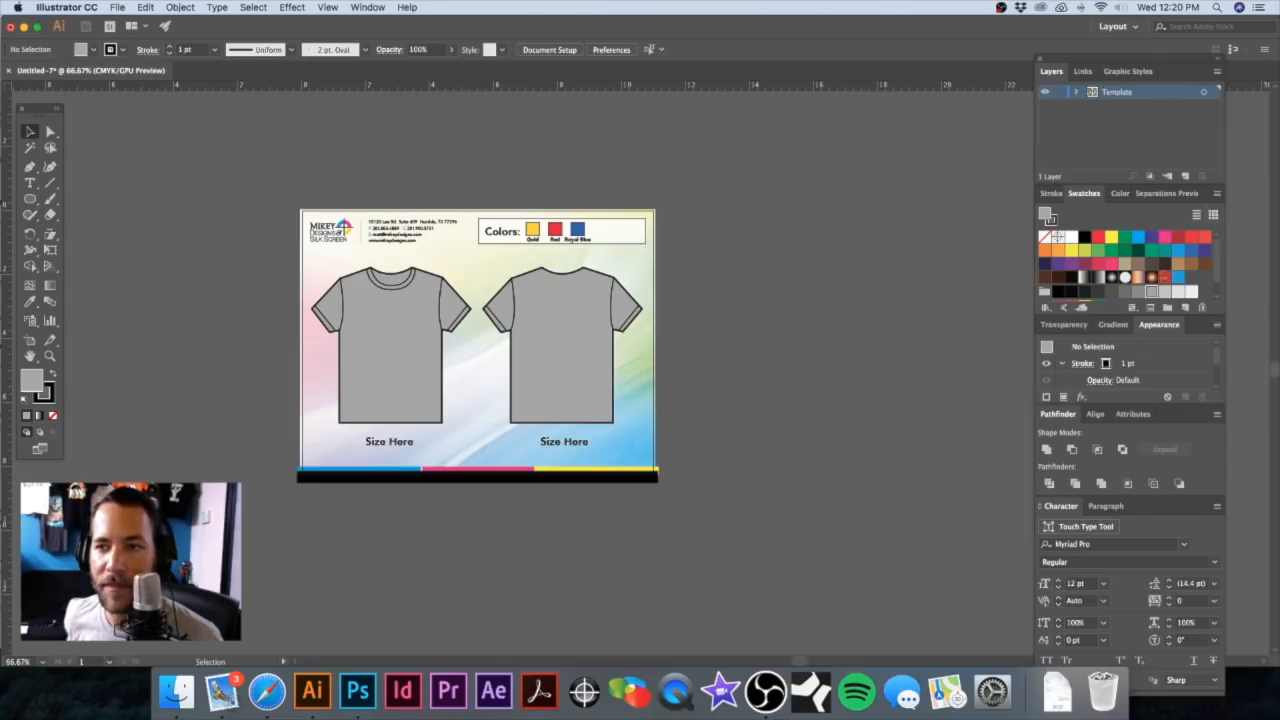
left_click(1060, 92)
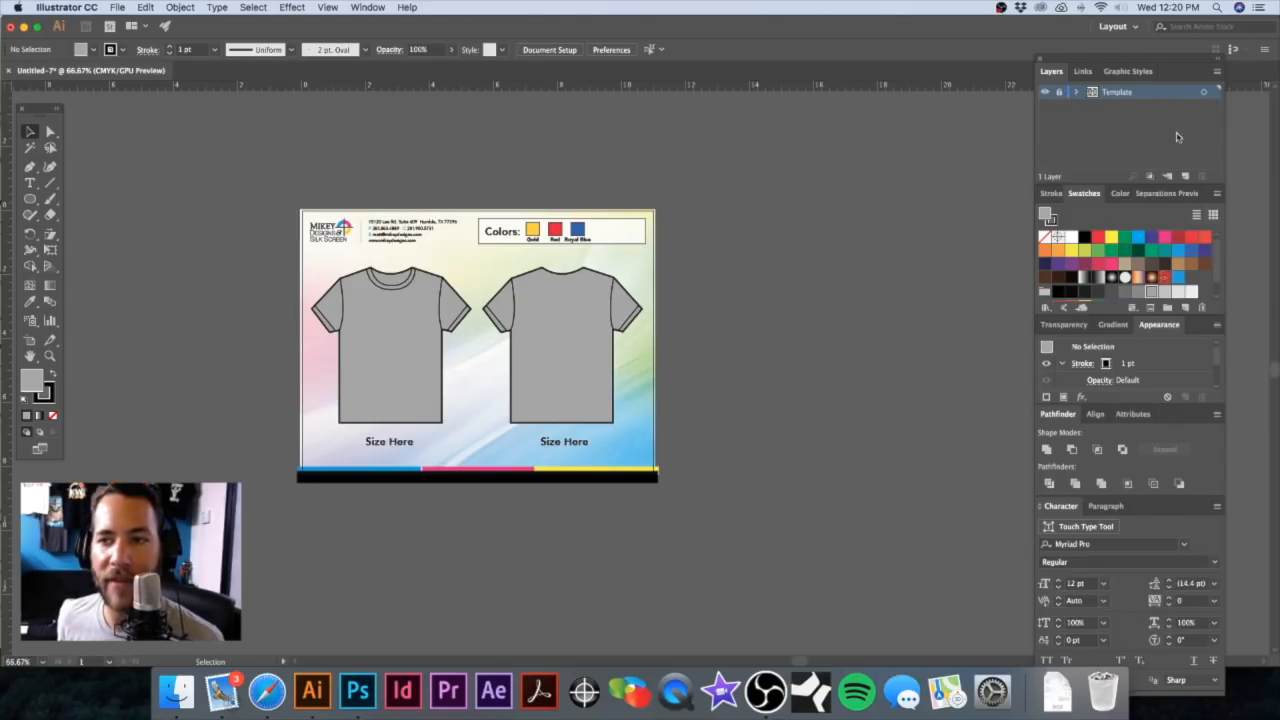
Step: Add a new layer above the Template layer and name it Art
left_click(1185, 176)
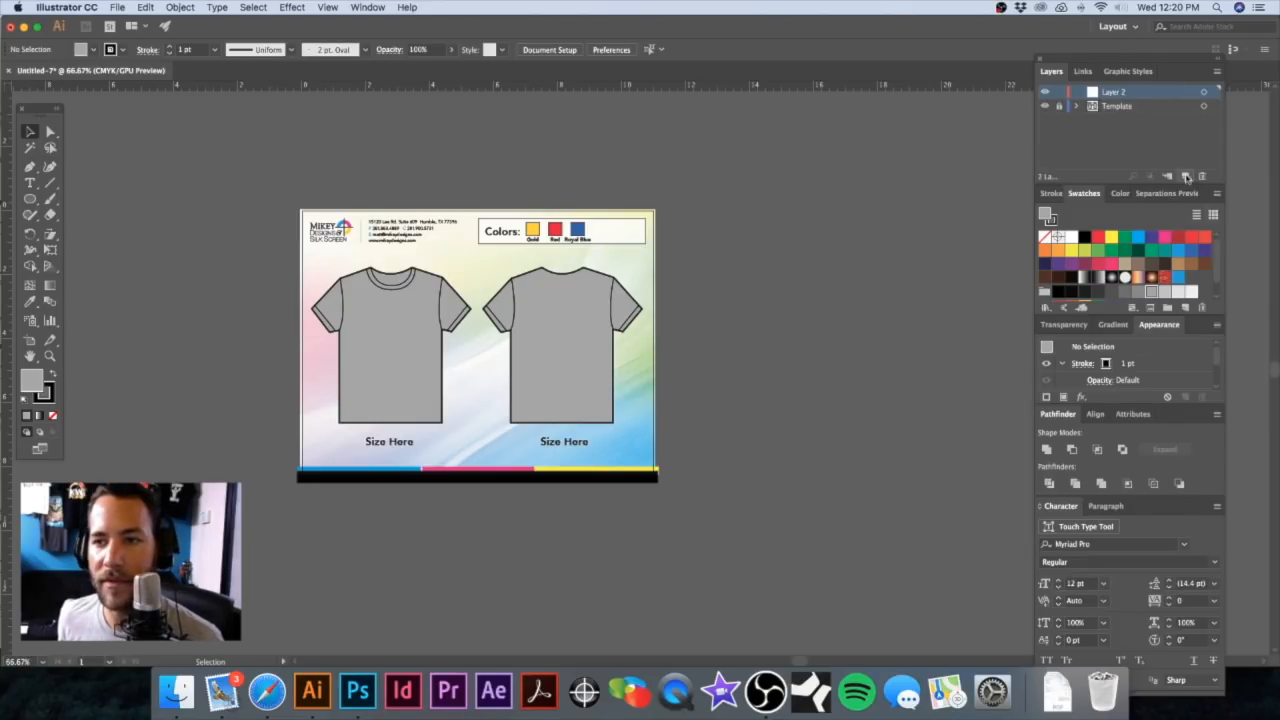
double_click(1115, 92)
type("Art")
key("Return")
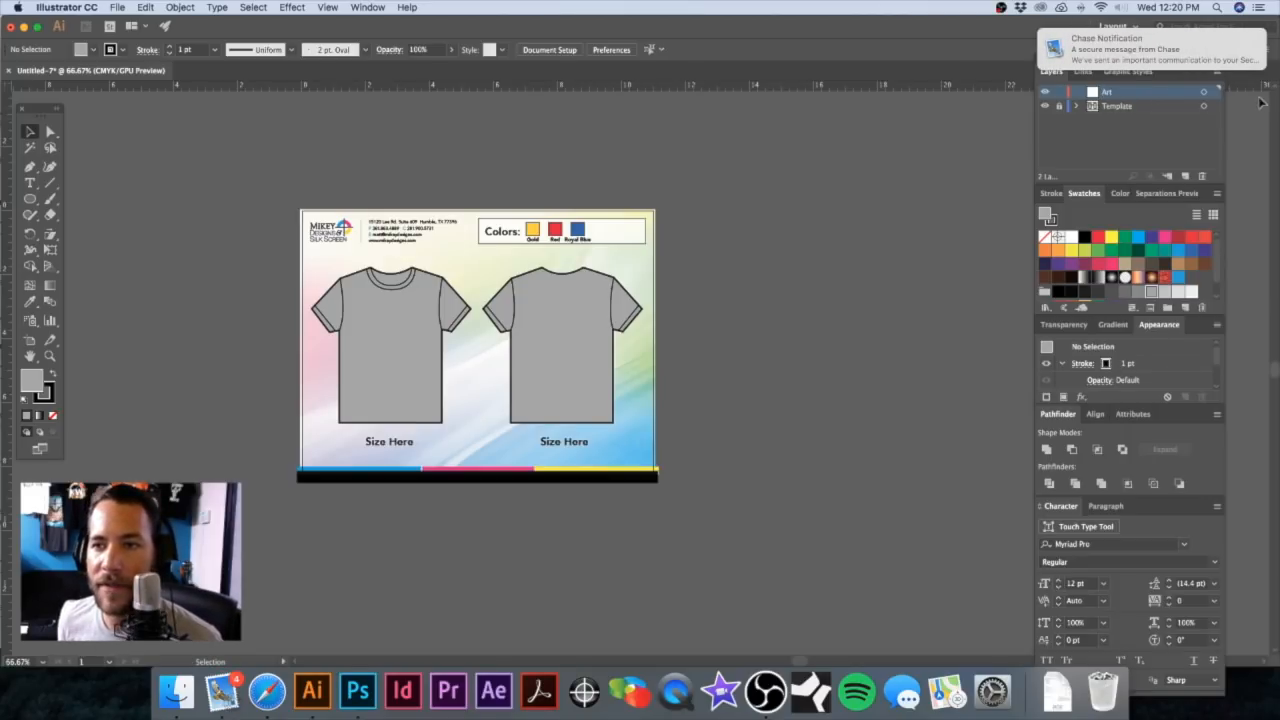
Step: Add another layer named Examples and move it between the Art and Template layers
left_click(1186, 176)
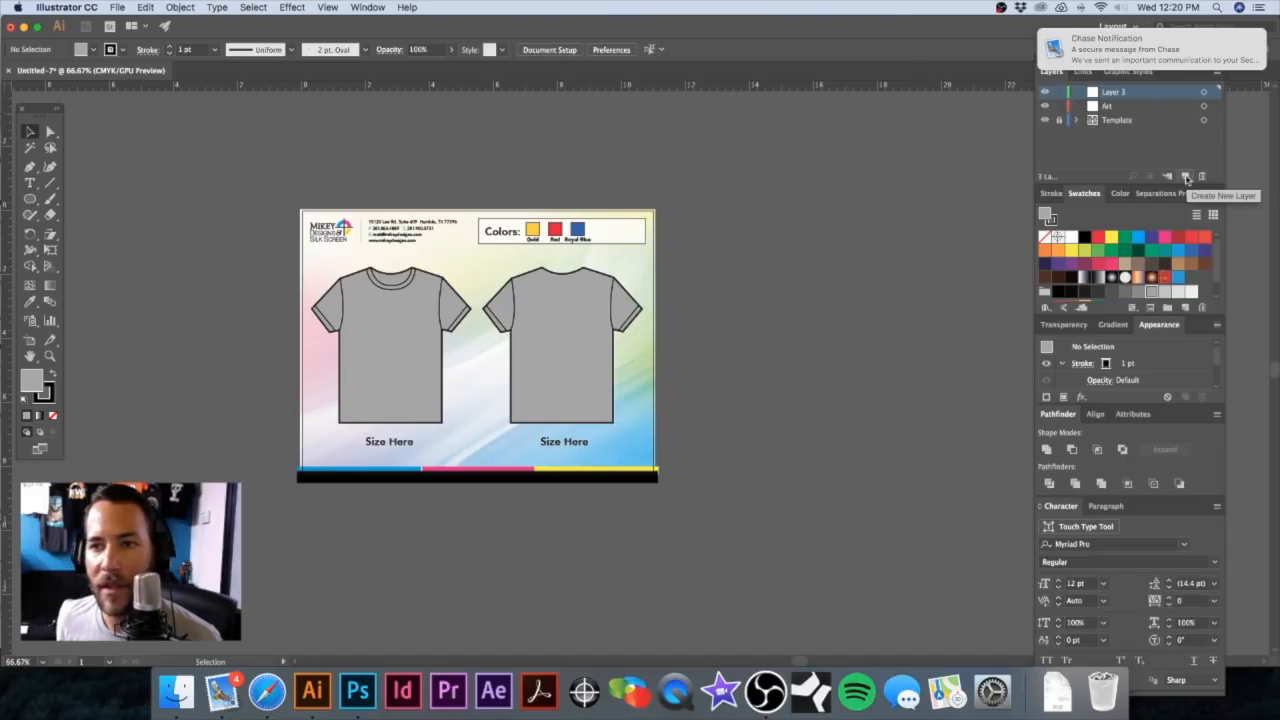
double_click(1143, 94)
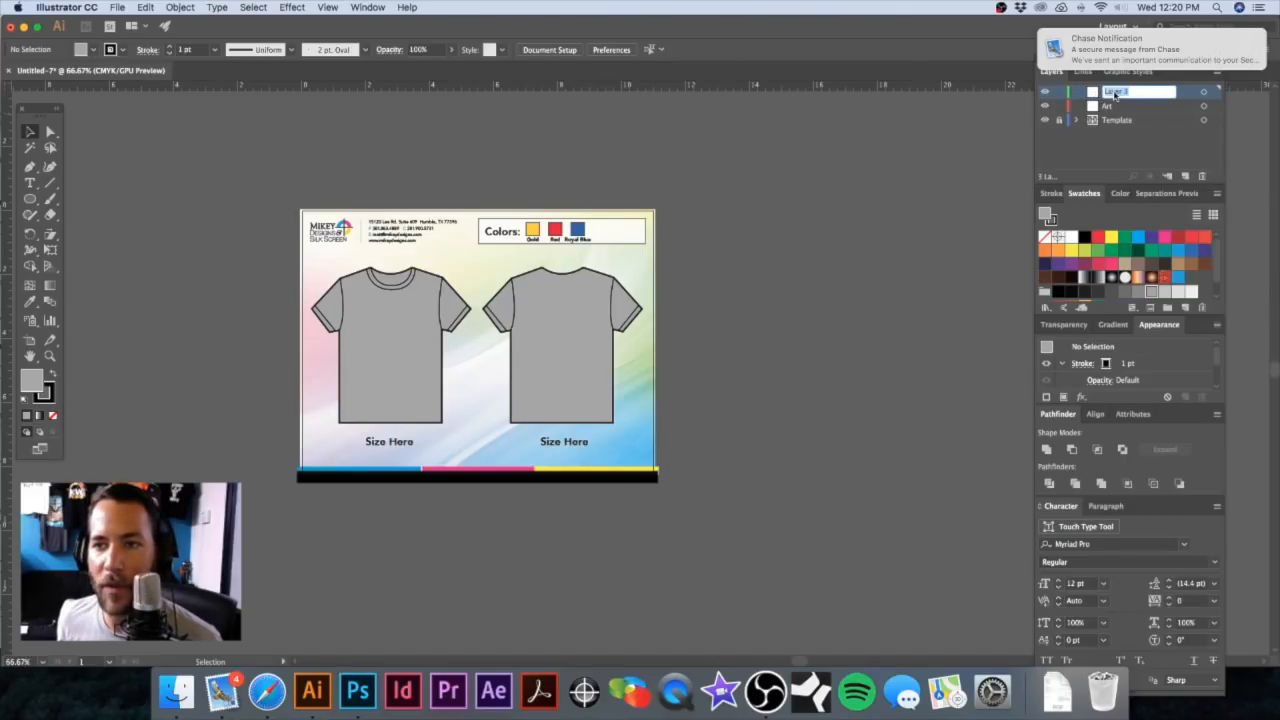
type("Examples")
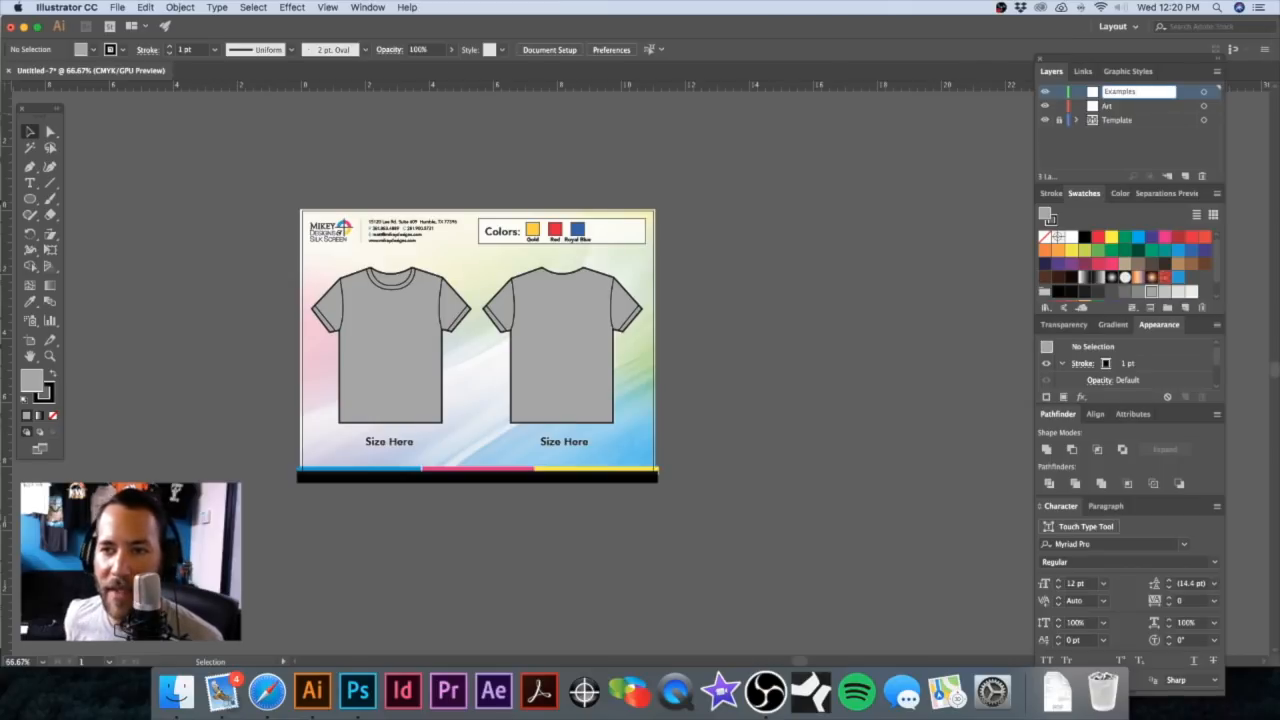
key("Return")
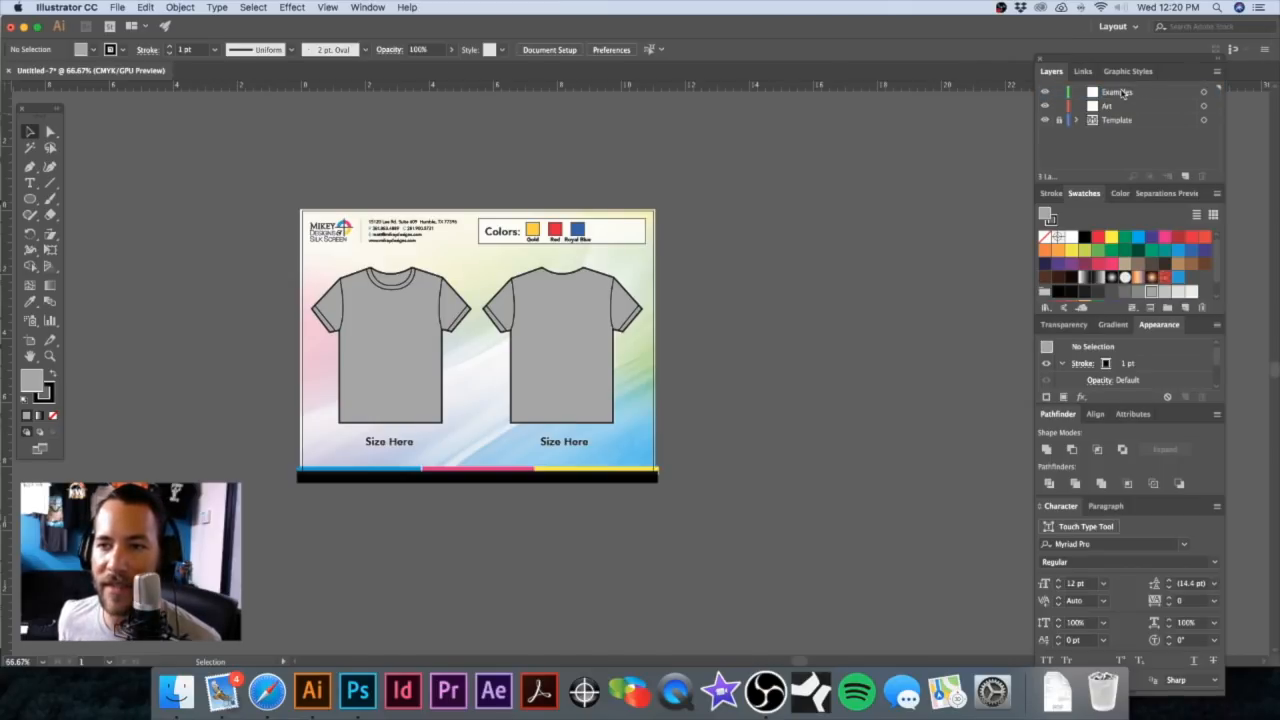
left_click_drag(1122, 95, 1125, 114)
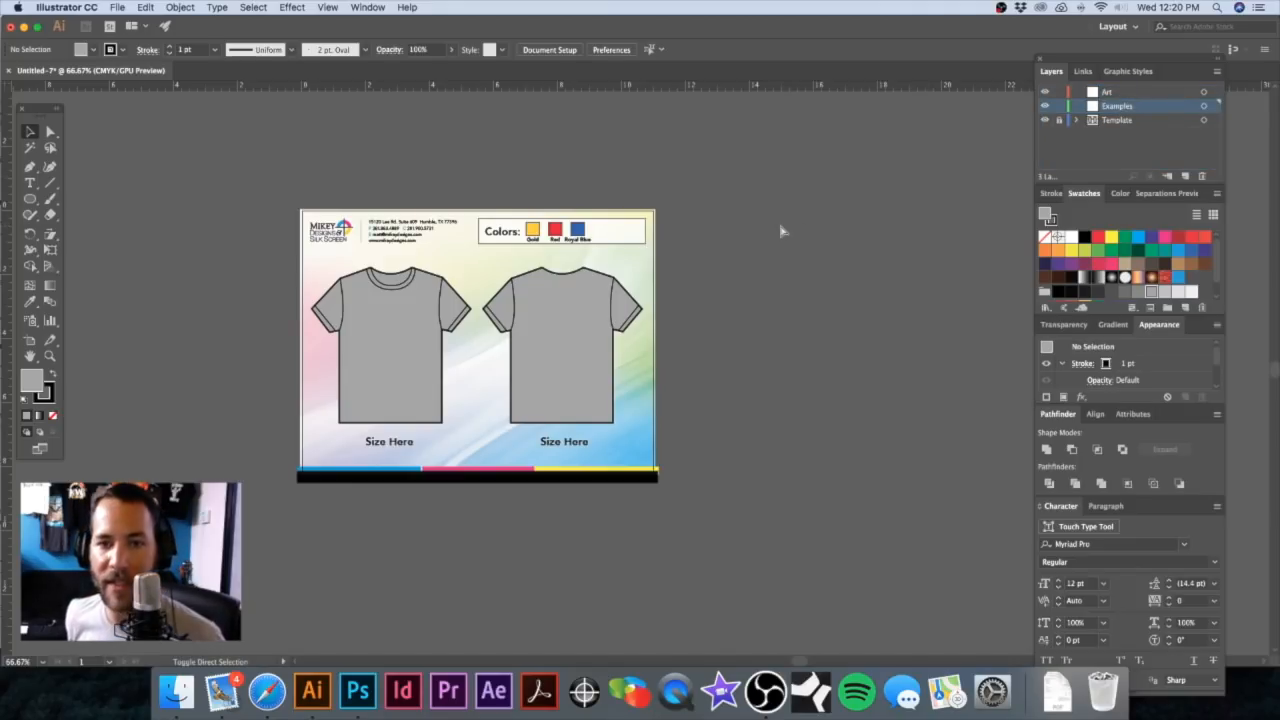
Step: Start placing files and browse to the Client Provided folder inside the koalas job under T-Shirt Jobs
key("shift+super+p")
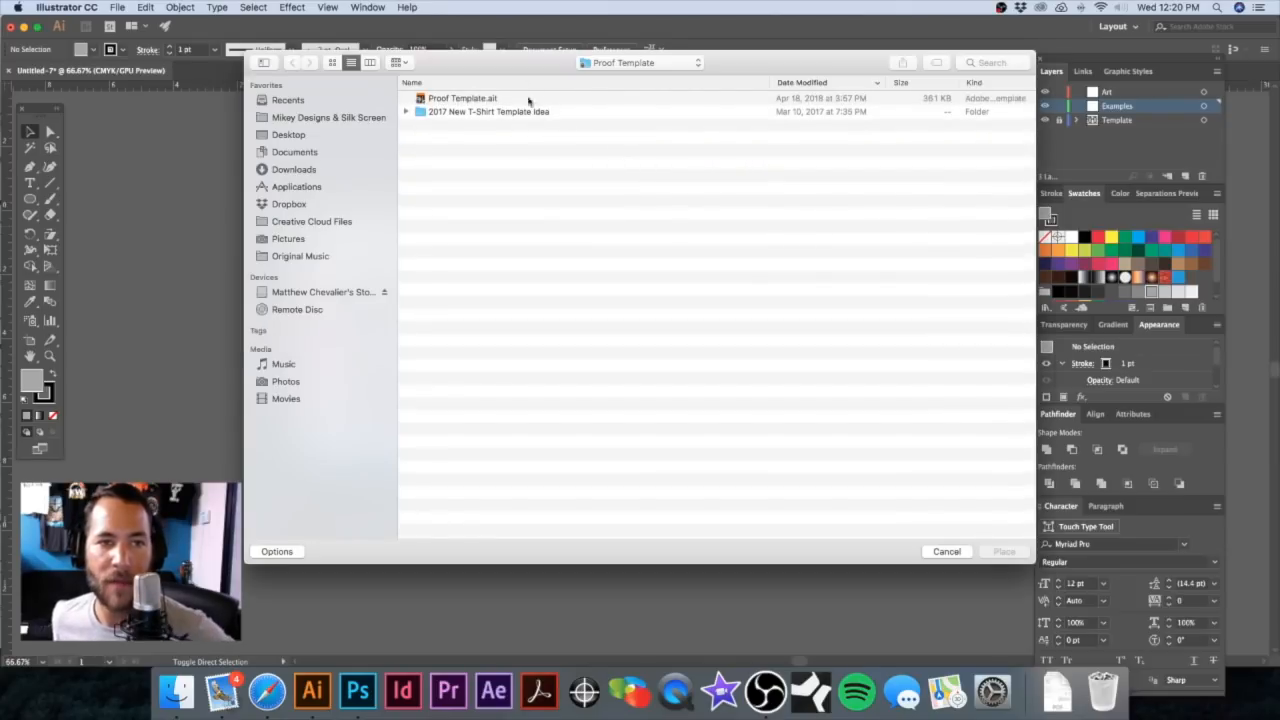
left_click_drag(523, 66, 499, 83)
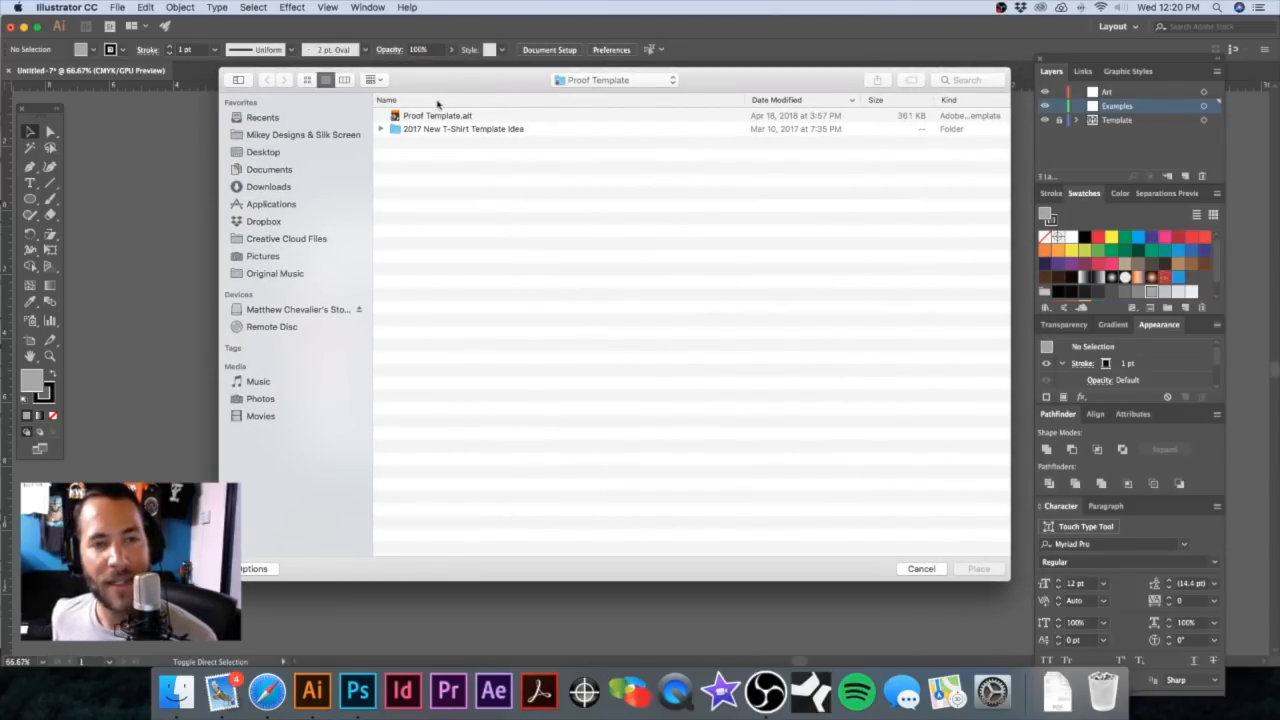
left_click(347, 135)
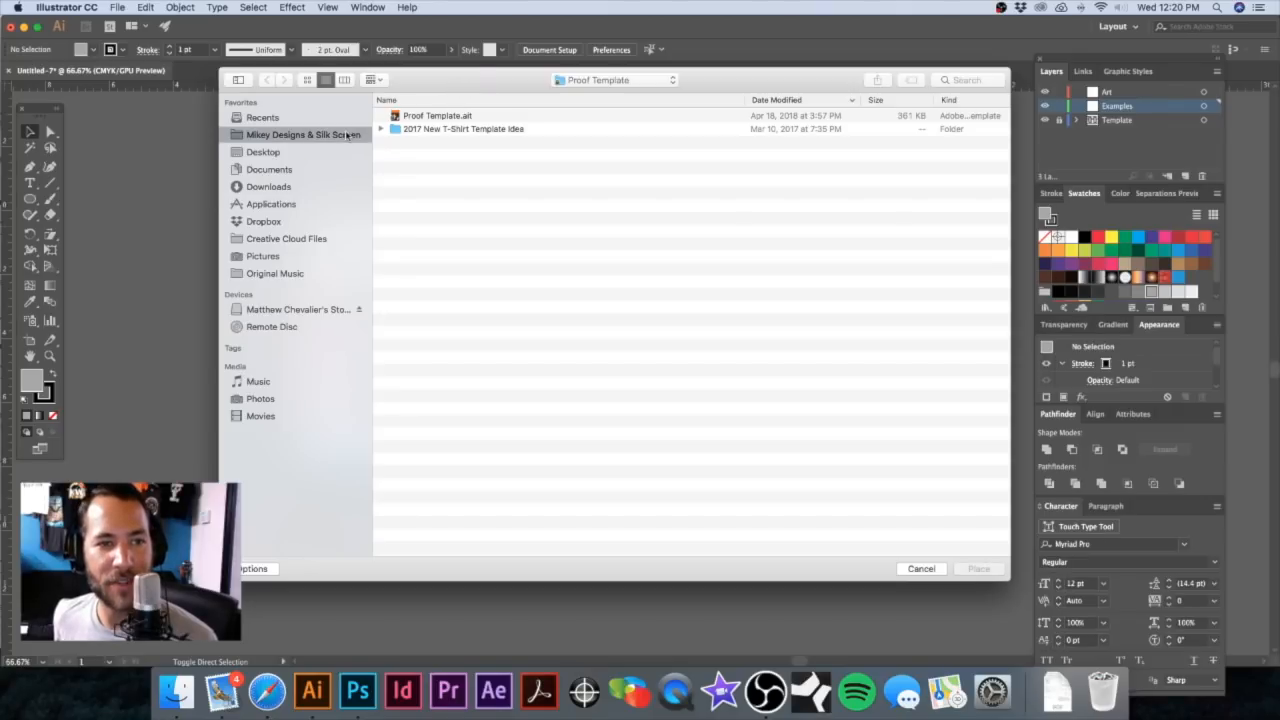
double_click(440, 117)
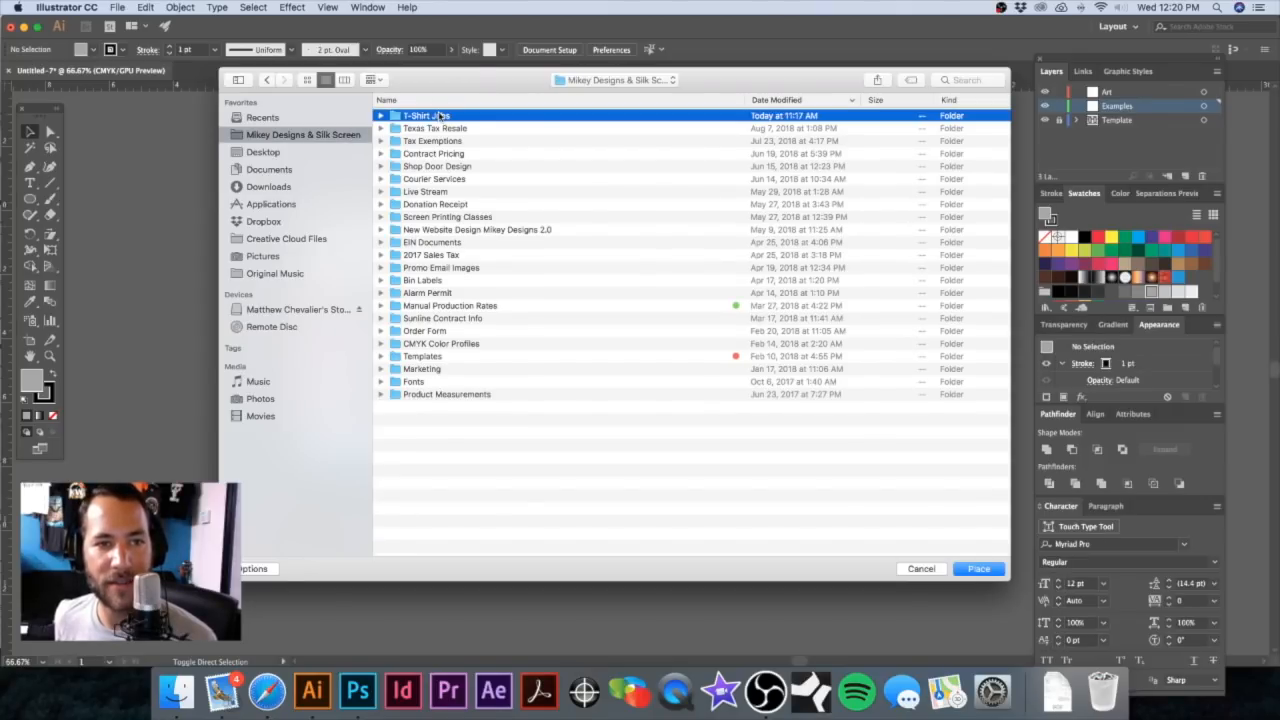
left_click(487, 117)
double_click(487, 117)
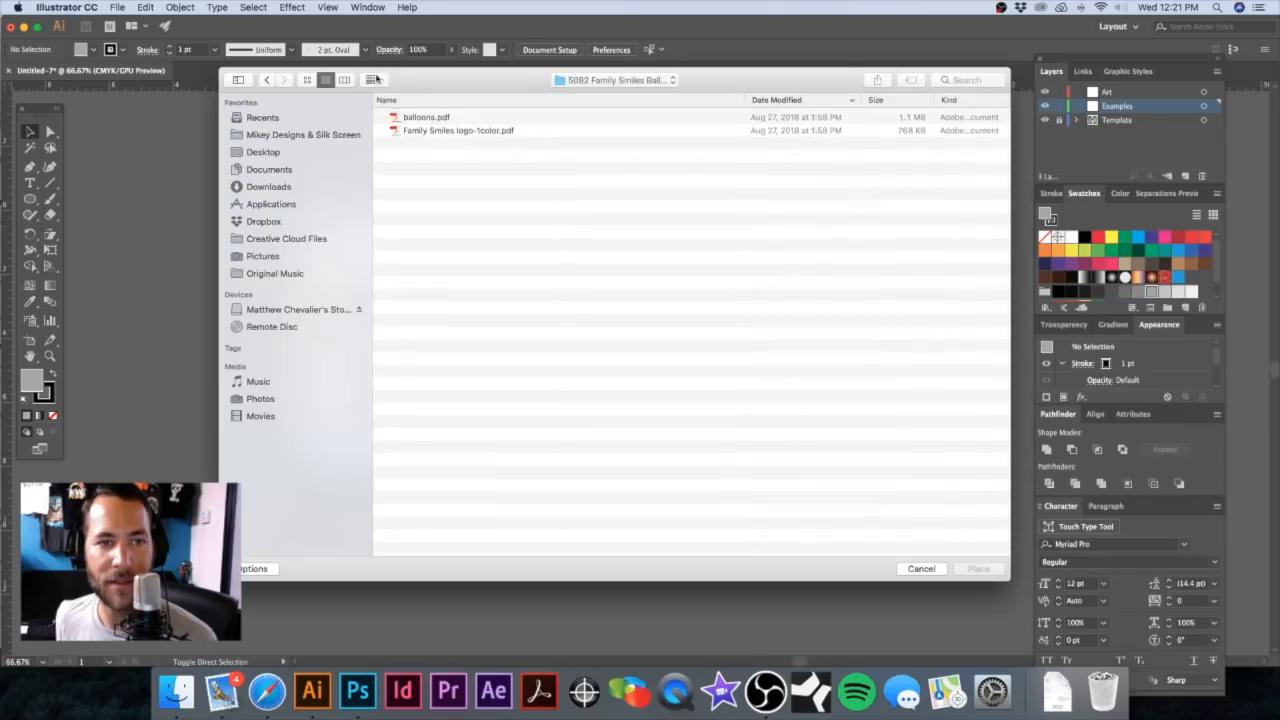
left_click(267, 80)
double_click(452, 128)
double_click(446, 117)
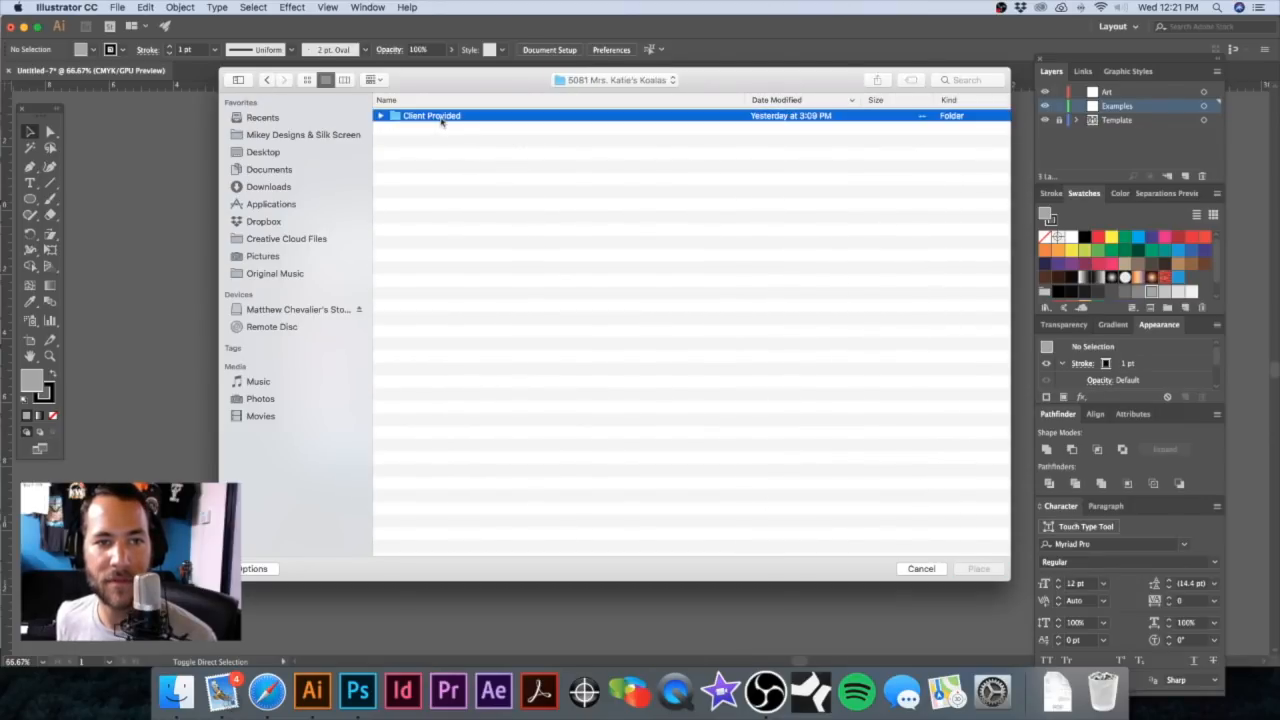
Step: Place image1.png and image2.png on the Examples layer beside the proof artboard
left_click(446, 117)
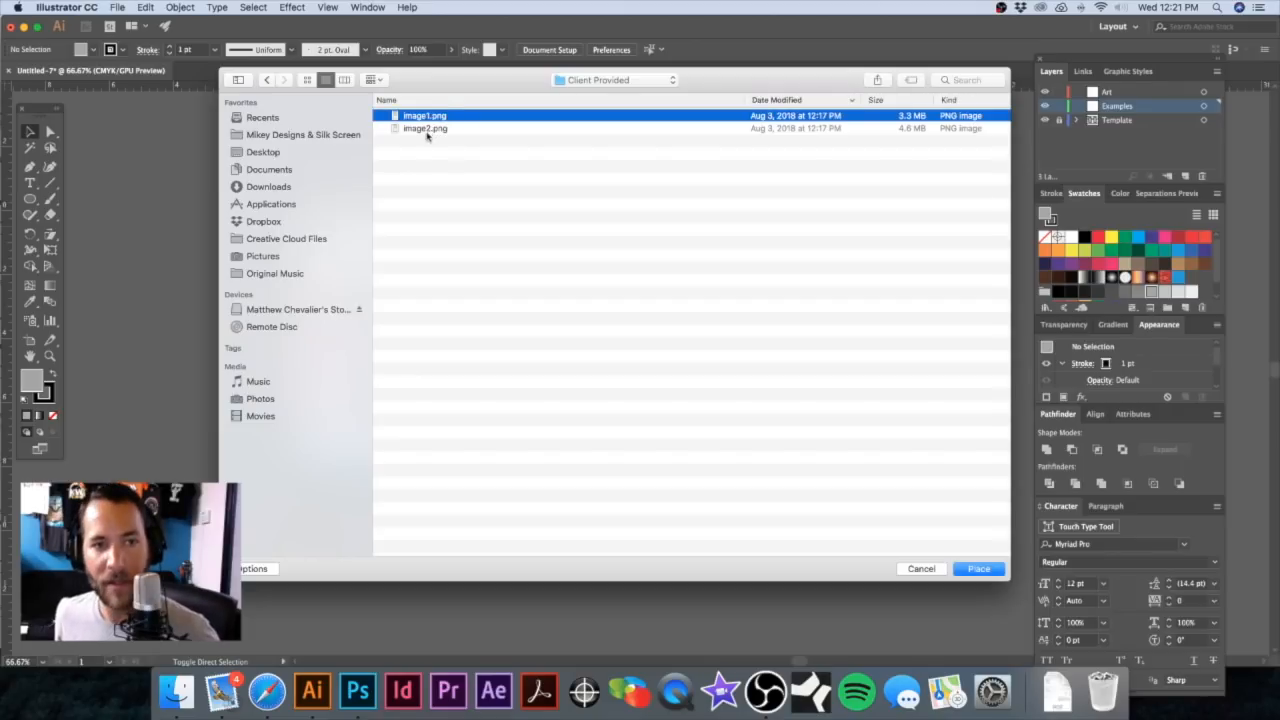
left_click(430, 131, "shift")
left_click(993, 570)
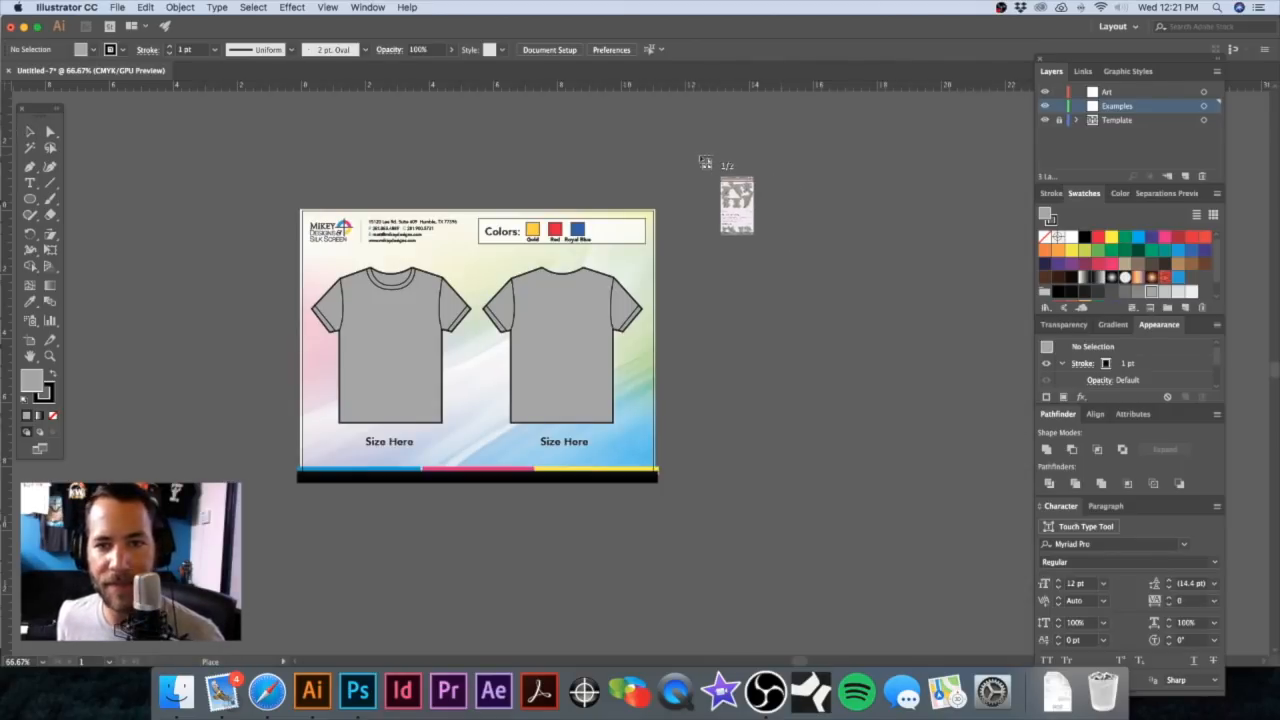
left_click(700, 155)
left_click(753, 123)
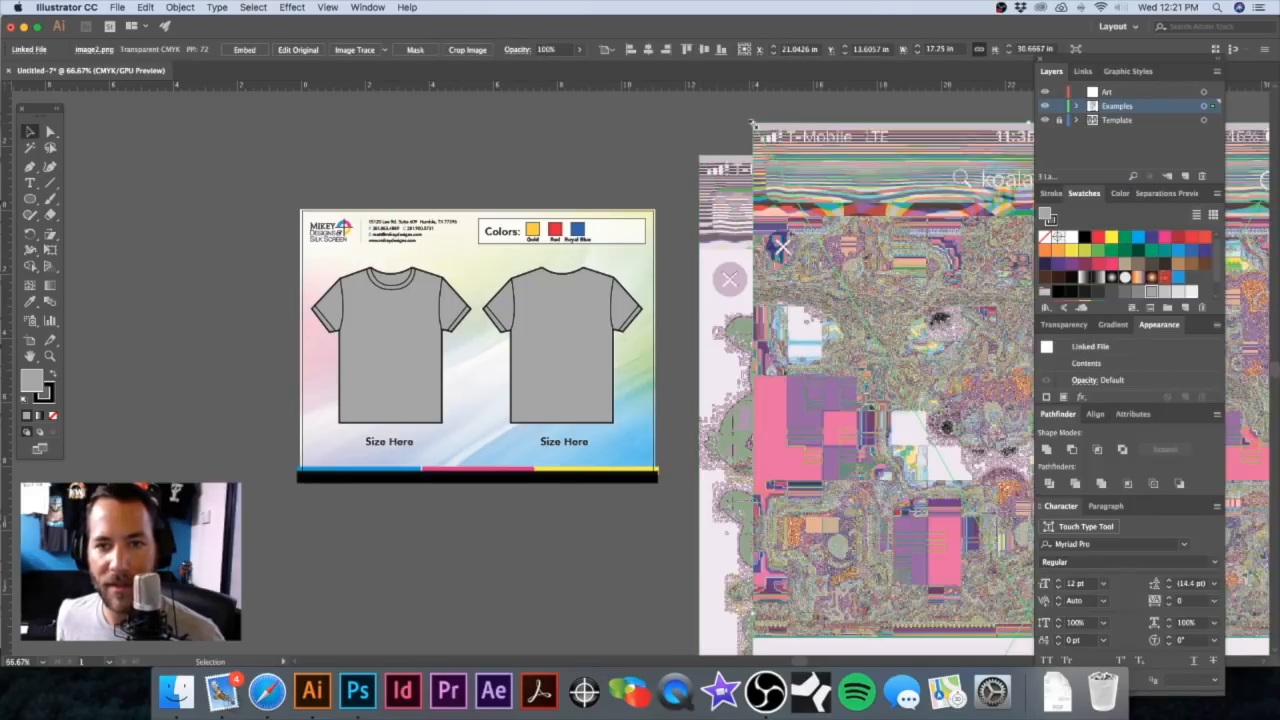
Step: Select both placed example images beside the artboard and delete them
left_click(835, 326, "alt+super")
left_click(837, 331, "alt+super")
left_click_drag(805, 346, 774, 209)
left_click_drag(702, 271, 708, 303)
left_click_drag(845, 156, 650, 345)
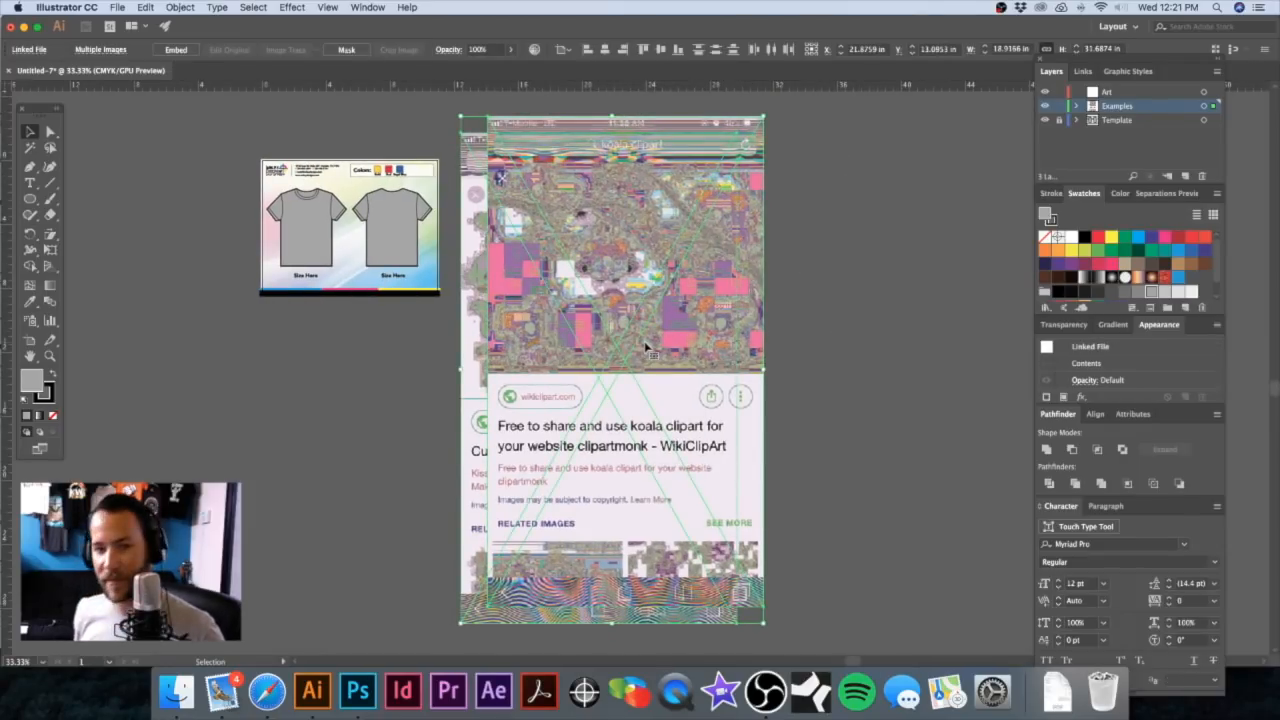
key("Delete")
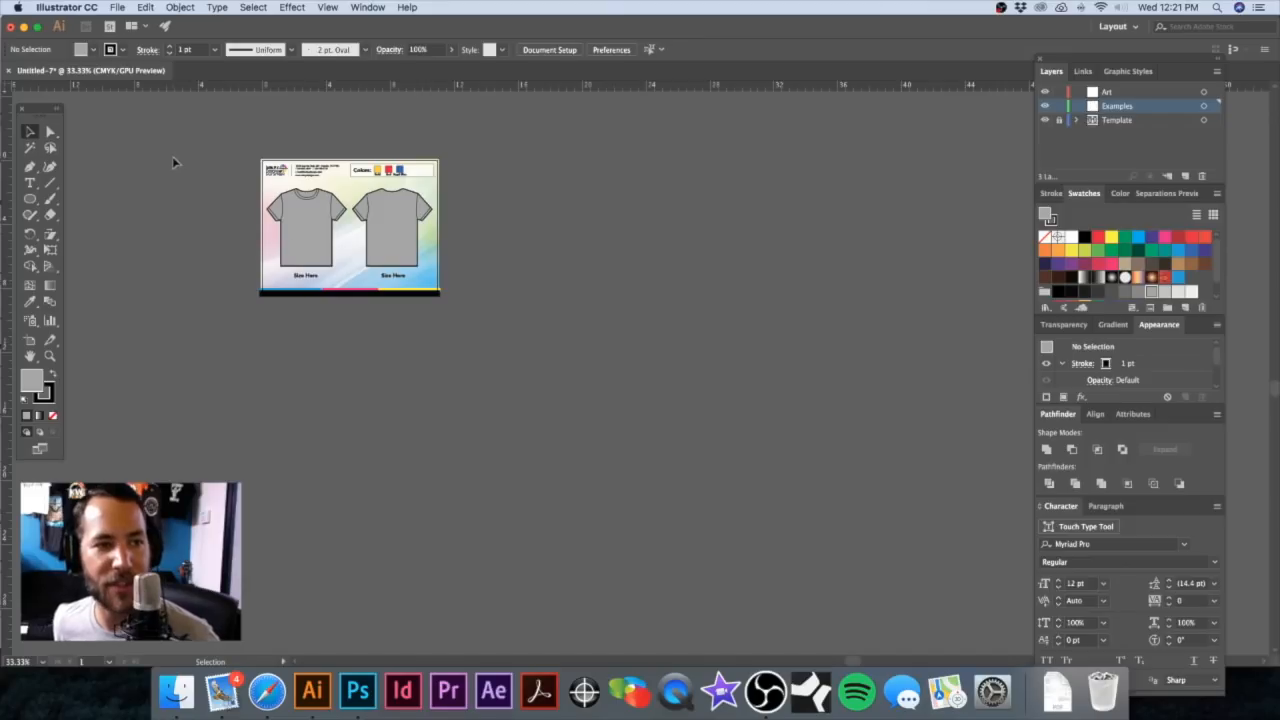
Step: Change the document color mode to RGB Color
left_click(117, 7)
mouse_move(160, 304)
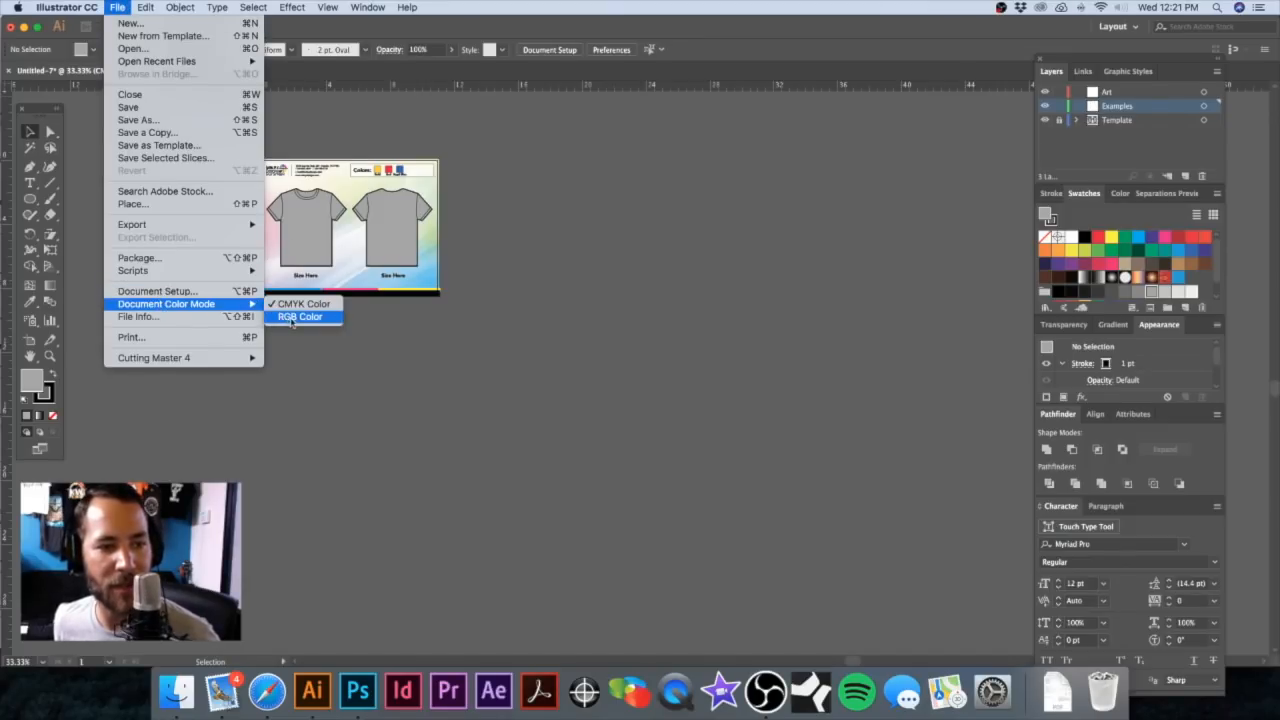
left_click(292, 322)
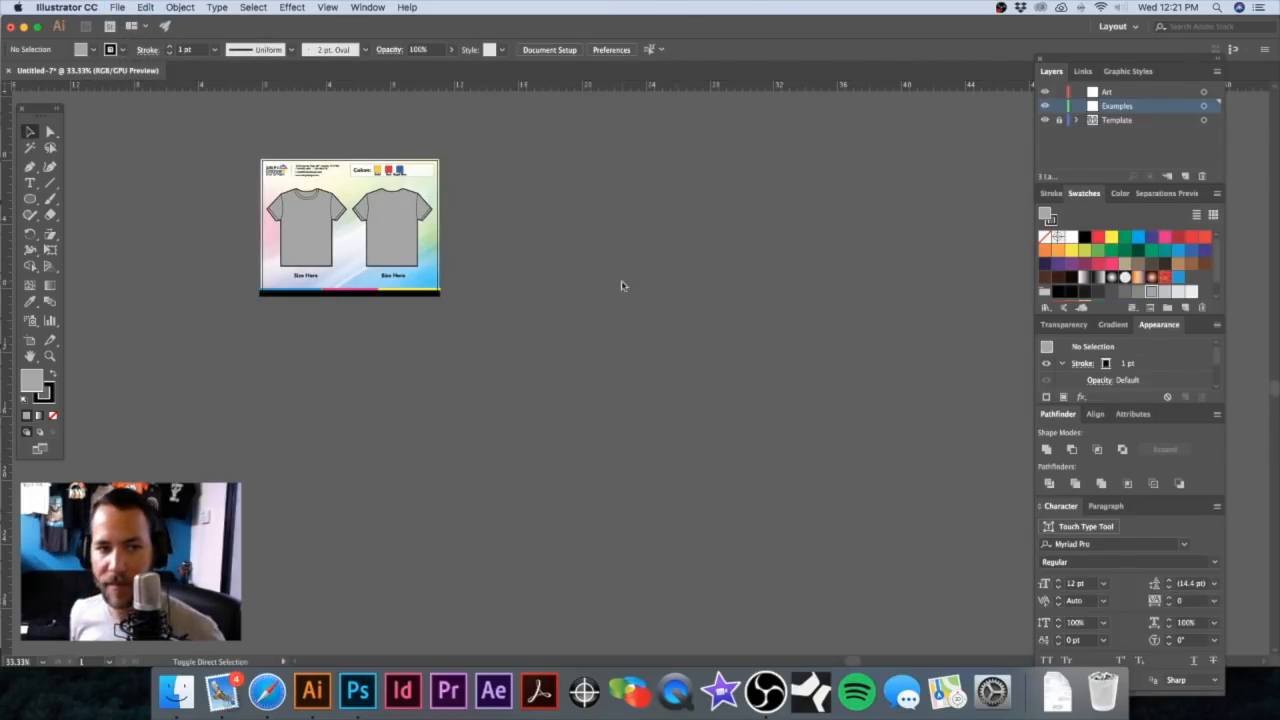
Step: Try placing image1.png and image2.png again beside the artboard, and delete both placed copies
key("super+shift+p")
left_click(450, 100)
left_click(450, 112, "shift")
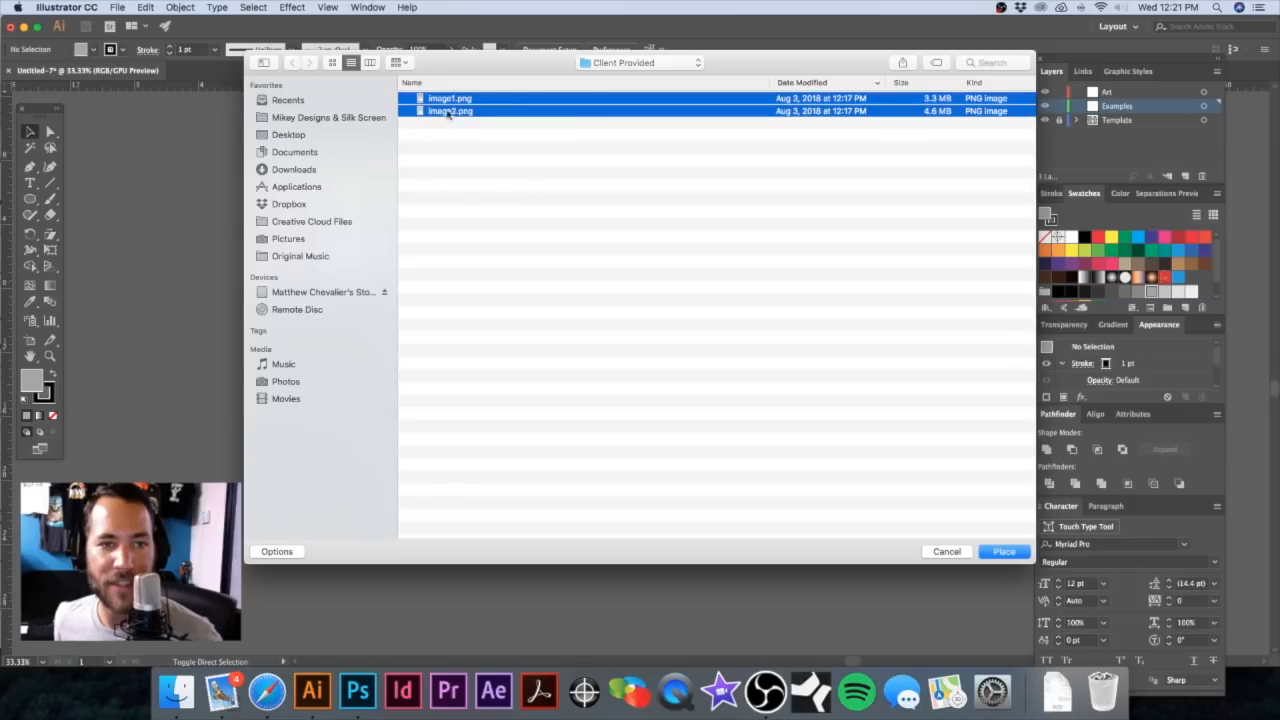
left_click(1004, 554)
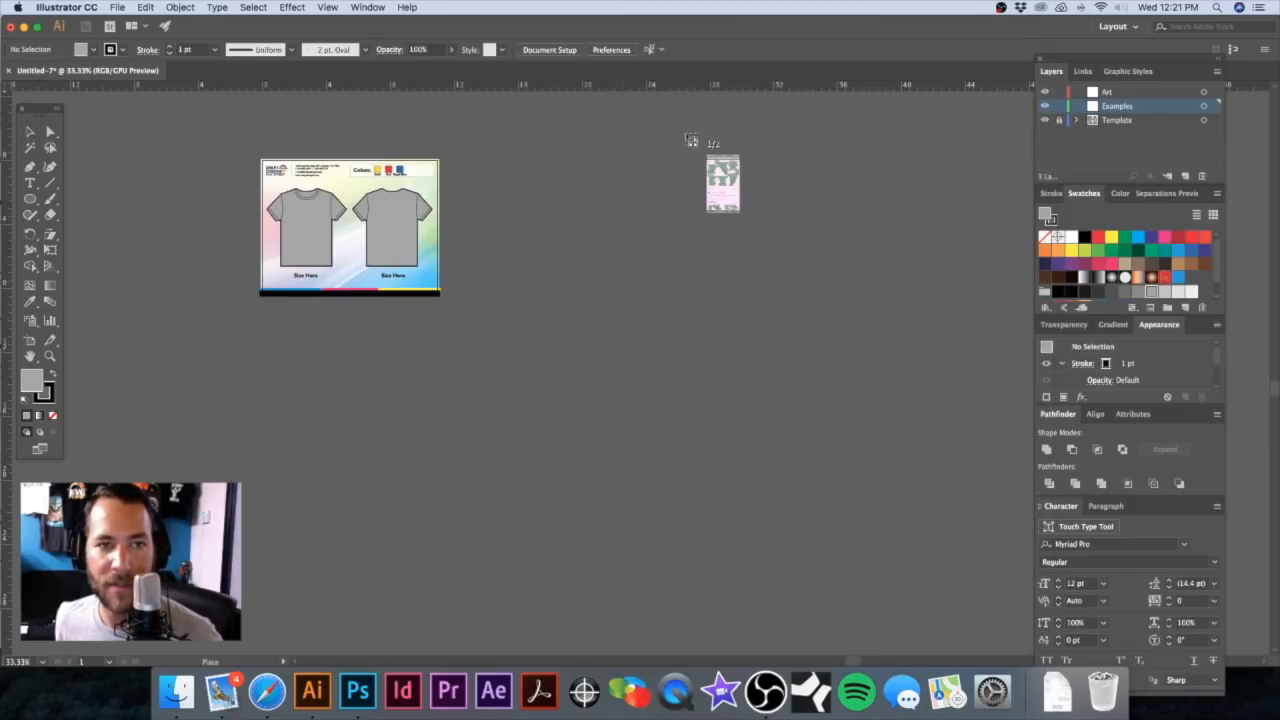
left_click(532, 160)
left_click(456, 317)
left_click_drag(499, 157, 643, 485)
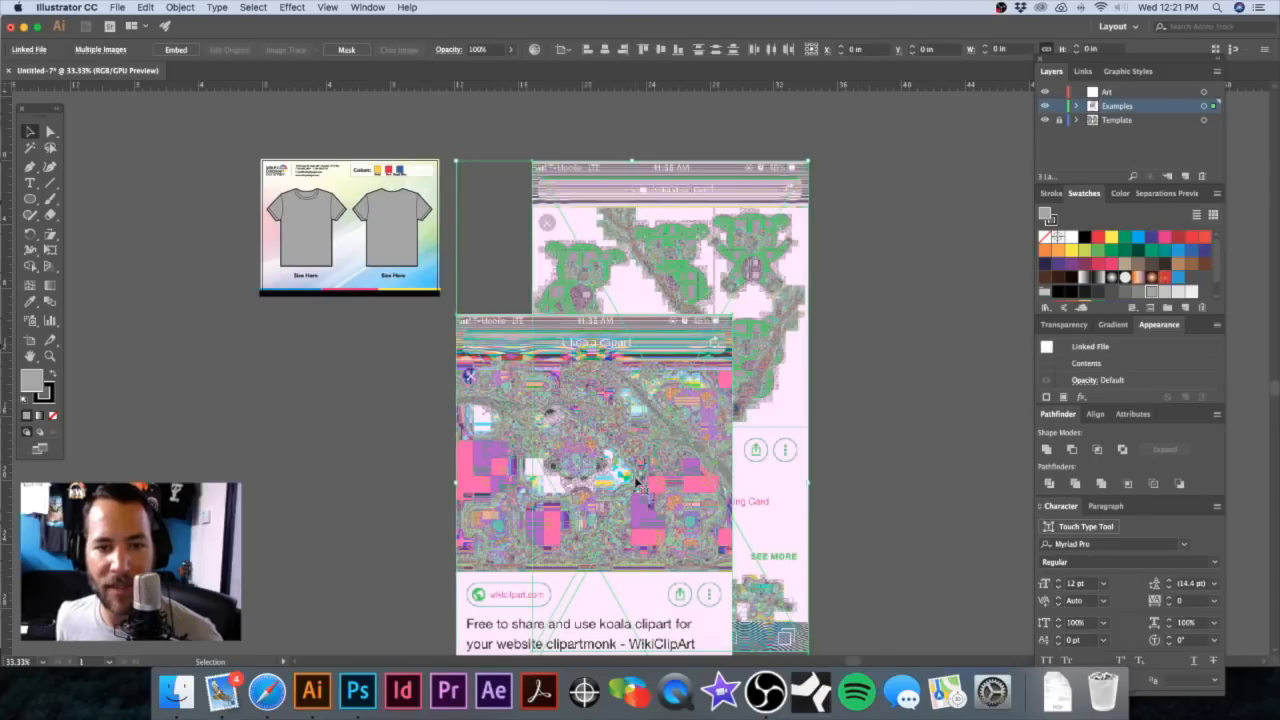
key("Delete")
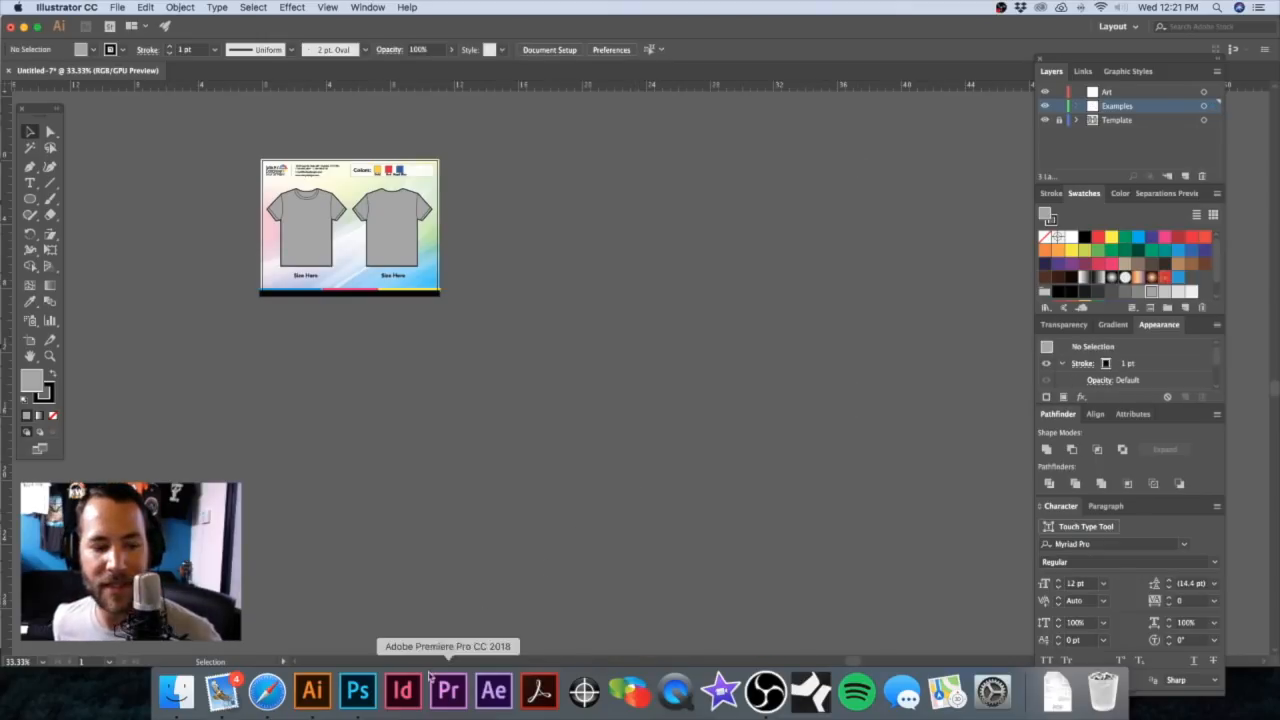
Step: Switch to Photoshop and browse for a file to open in the T-Shirt Jobs folder of Mikey Designs & Silk Screen
left_click(360, 690)
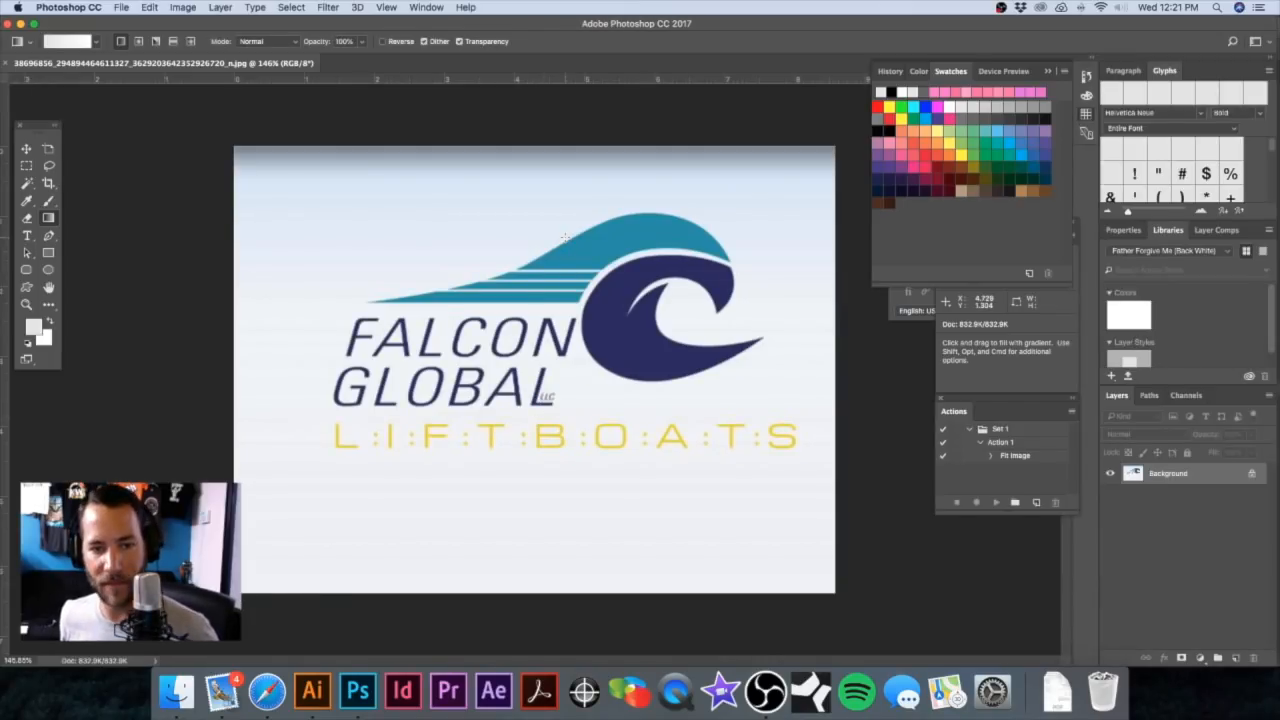
key("super+n")
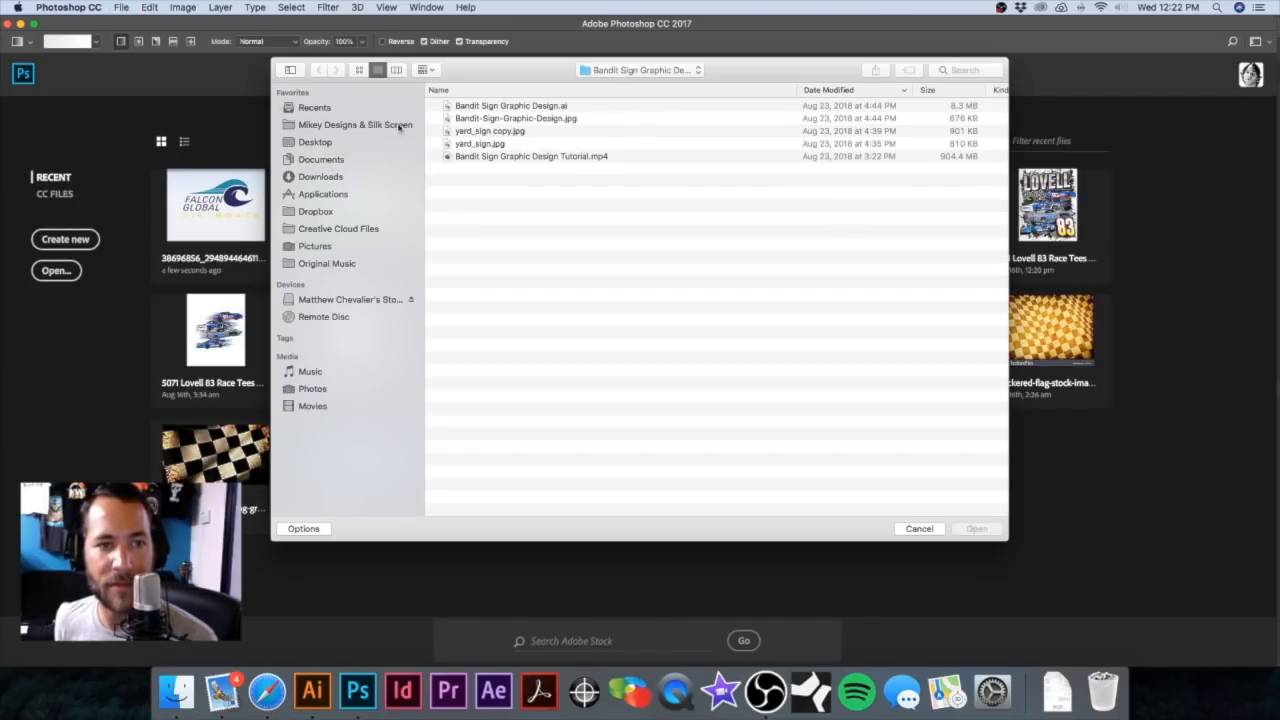
left_click(388, 125)
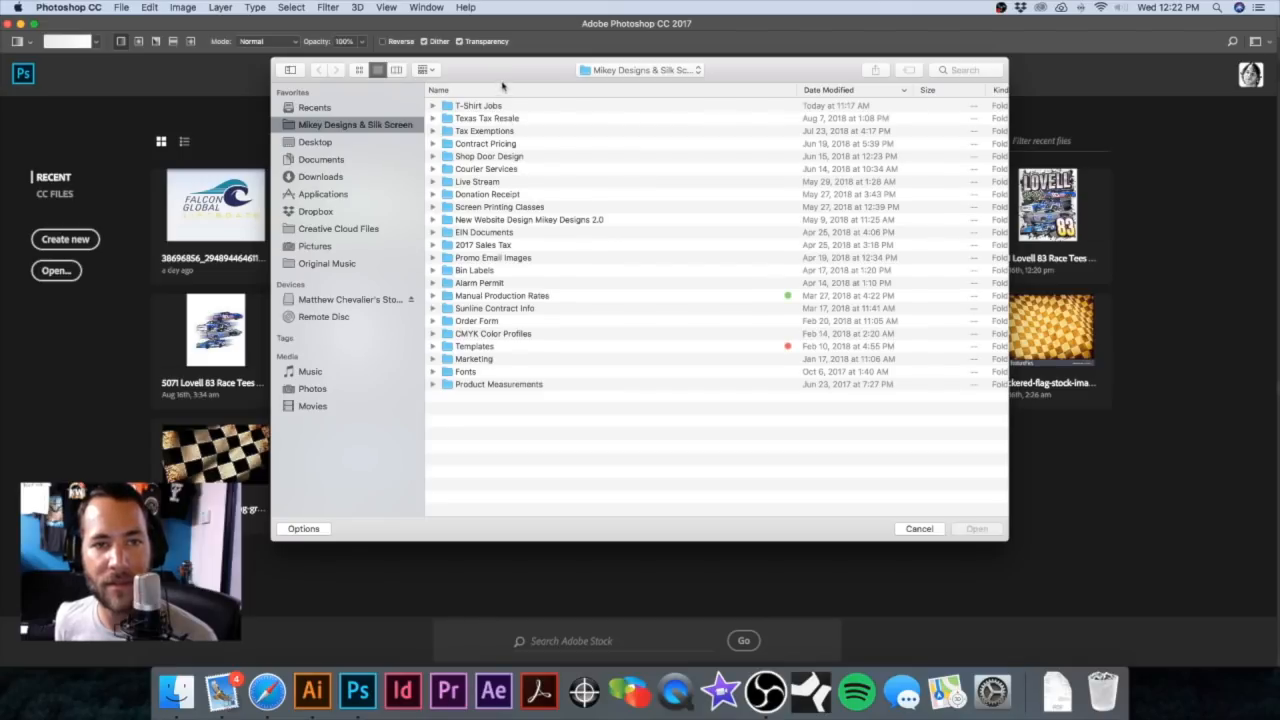
left_click(482, 105)
double_click(482, 105)
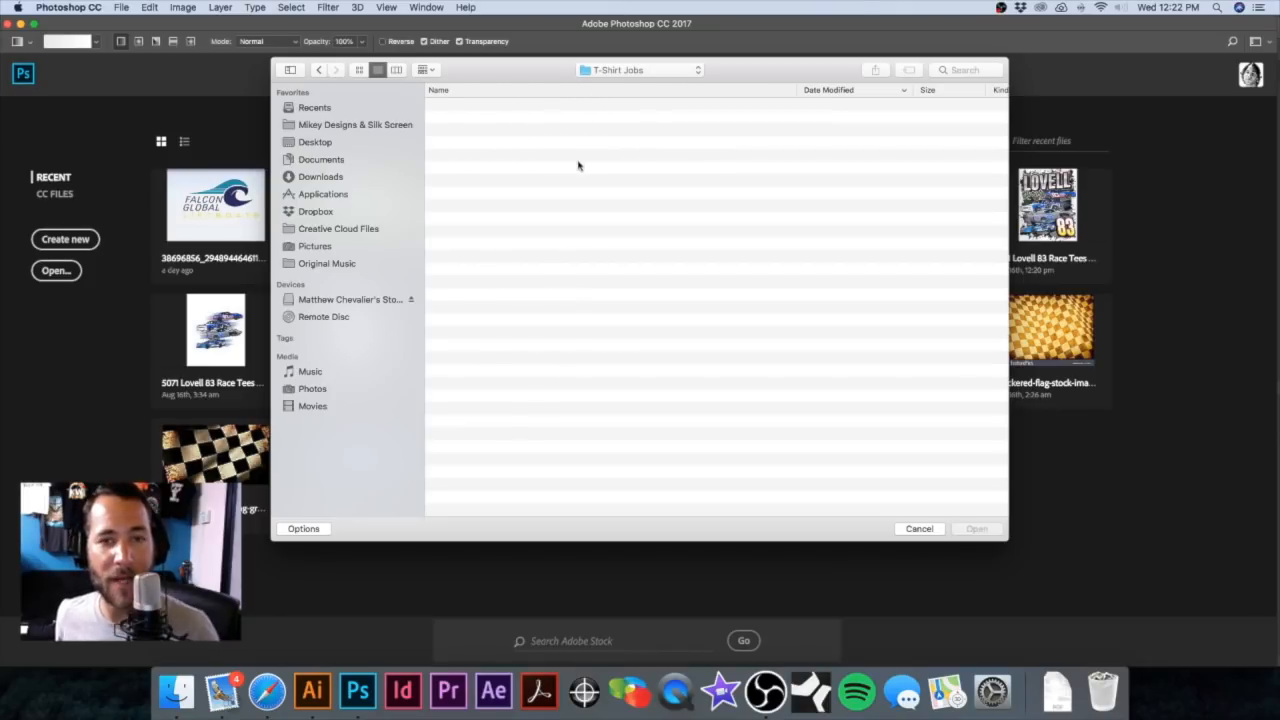
left_click(387, 128)
left_click(466, 105)
double_click(466, 105)
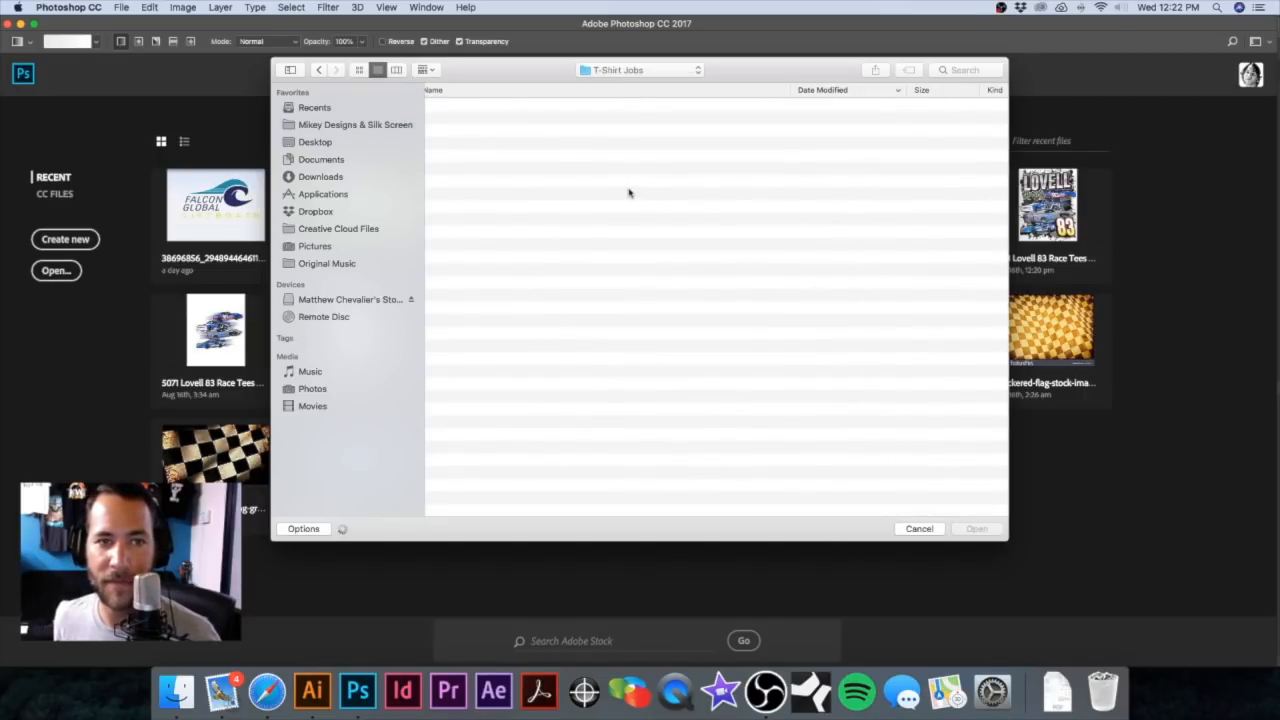
Step: Open image1.png and image2.png from the koalas job's Client Provided folder, using the embedded color profile for each
double_click(526, 122)
double_click(499, 107)
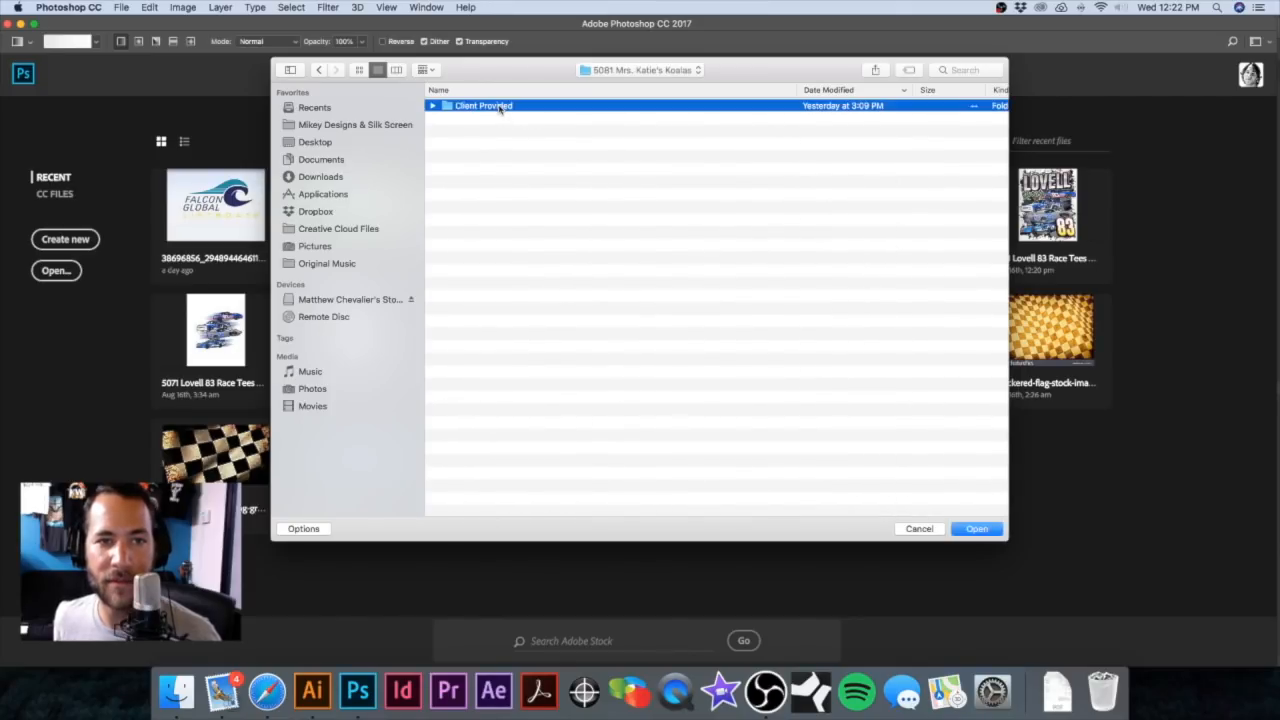
left_click(977, 529)
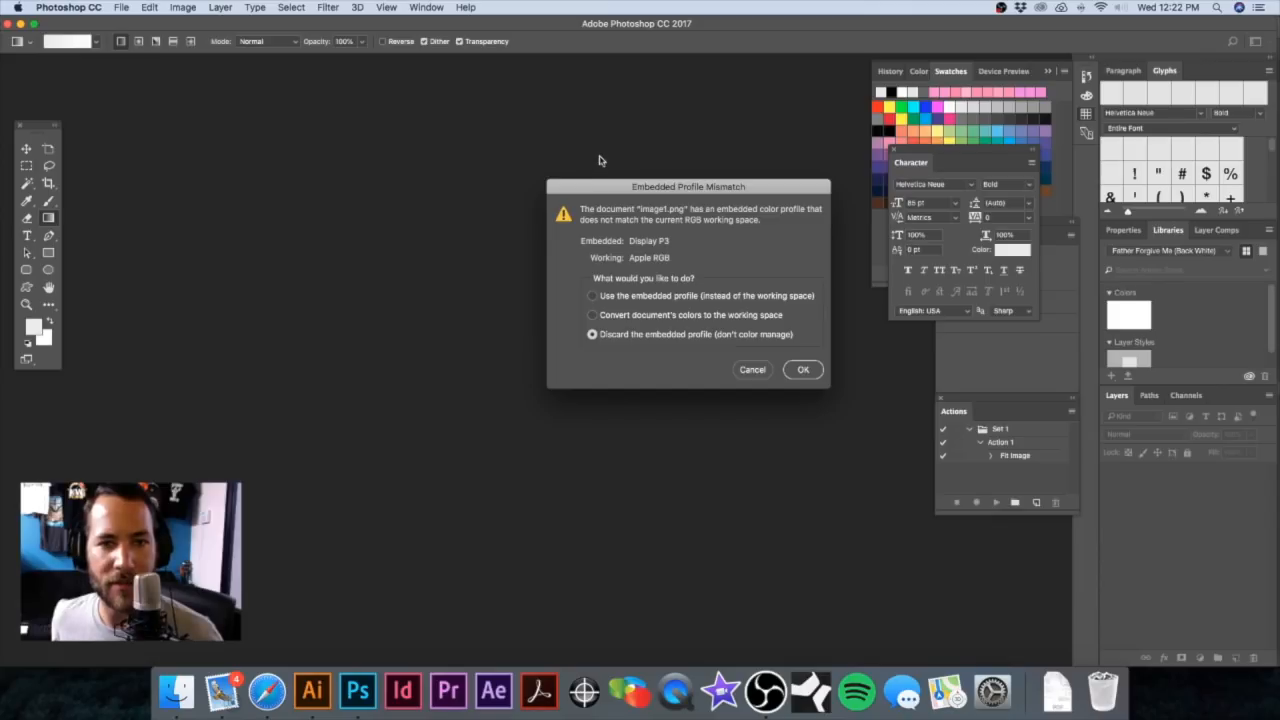
left_click(623, 296)
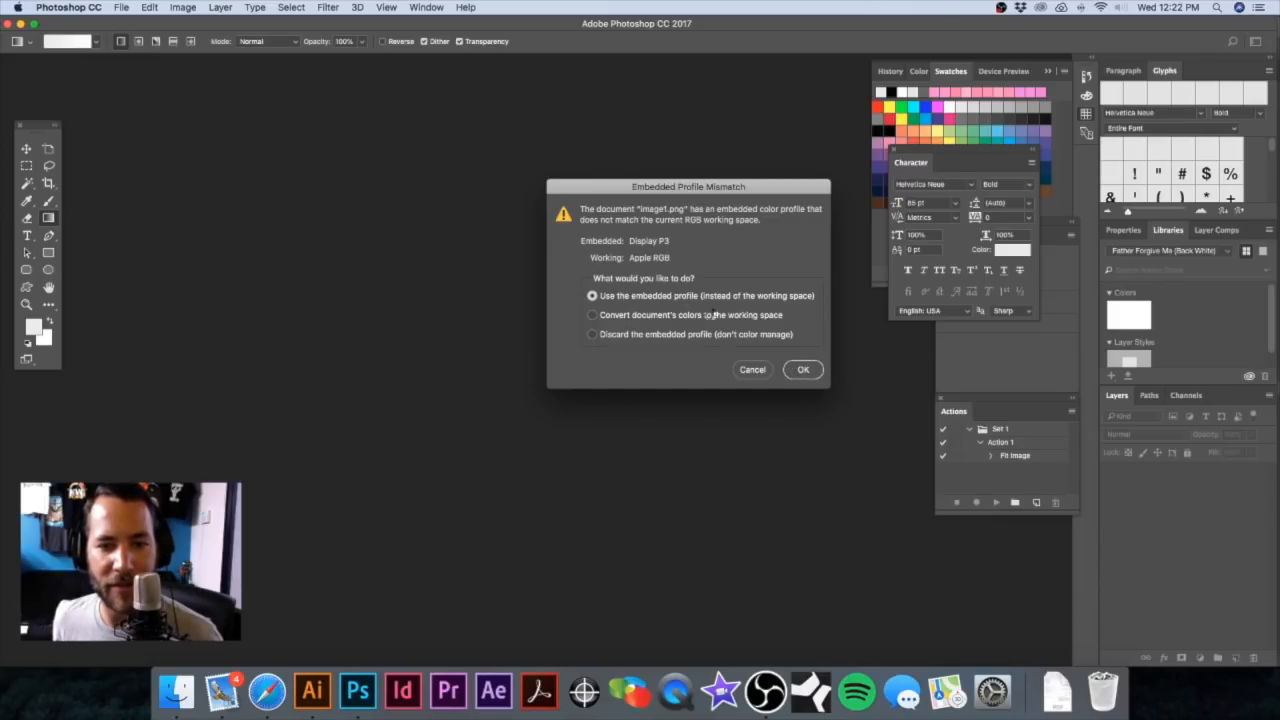
key("Return")
left_click(630, 297)
left_click(812, 370)
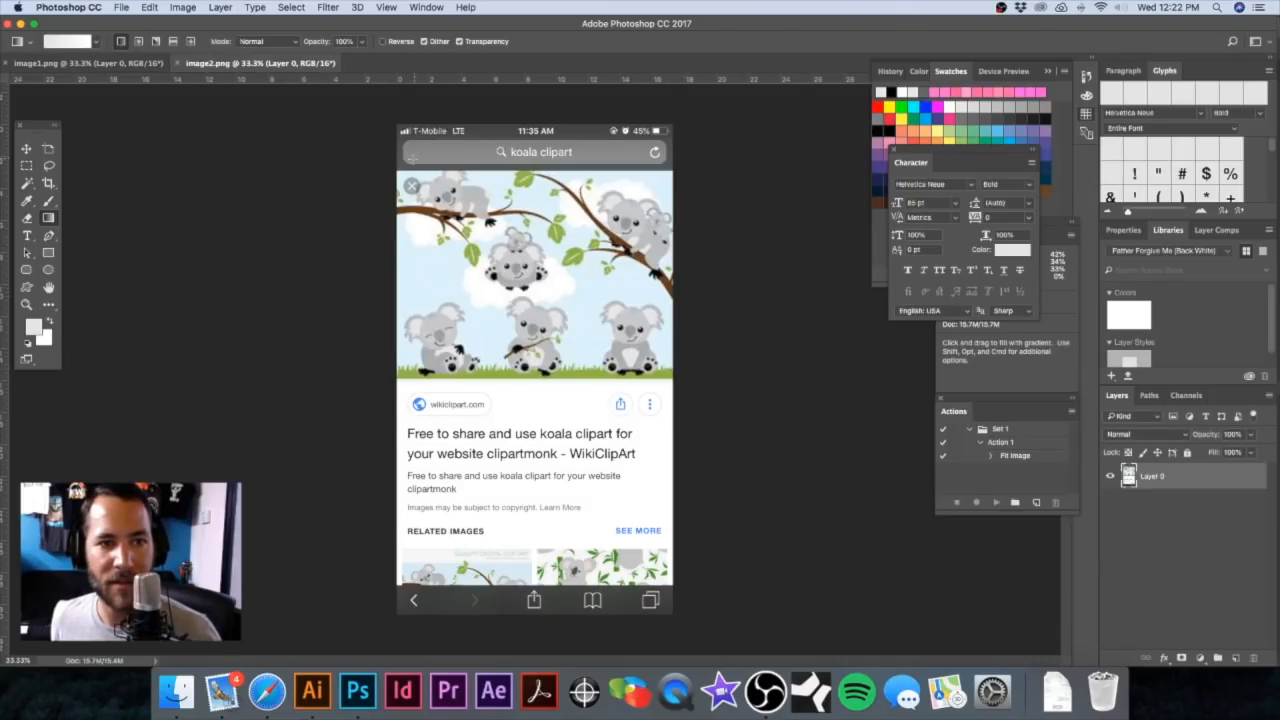
Step: Convert image2.png to 8 Bits/Channel
left_click(175, 7)
left_click(190, 12)
left_click(192, 8)
mouse_move(196, 24)
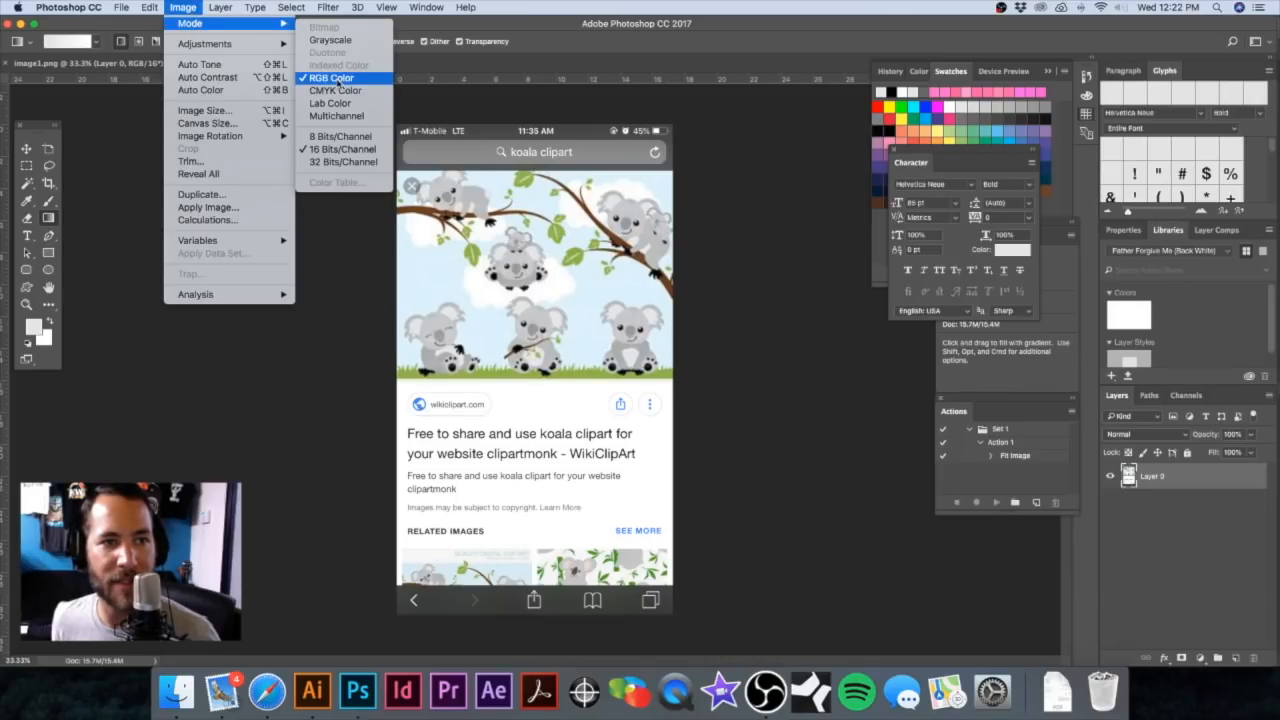
left_click(339, 137)
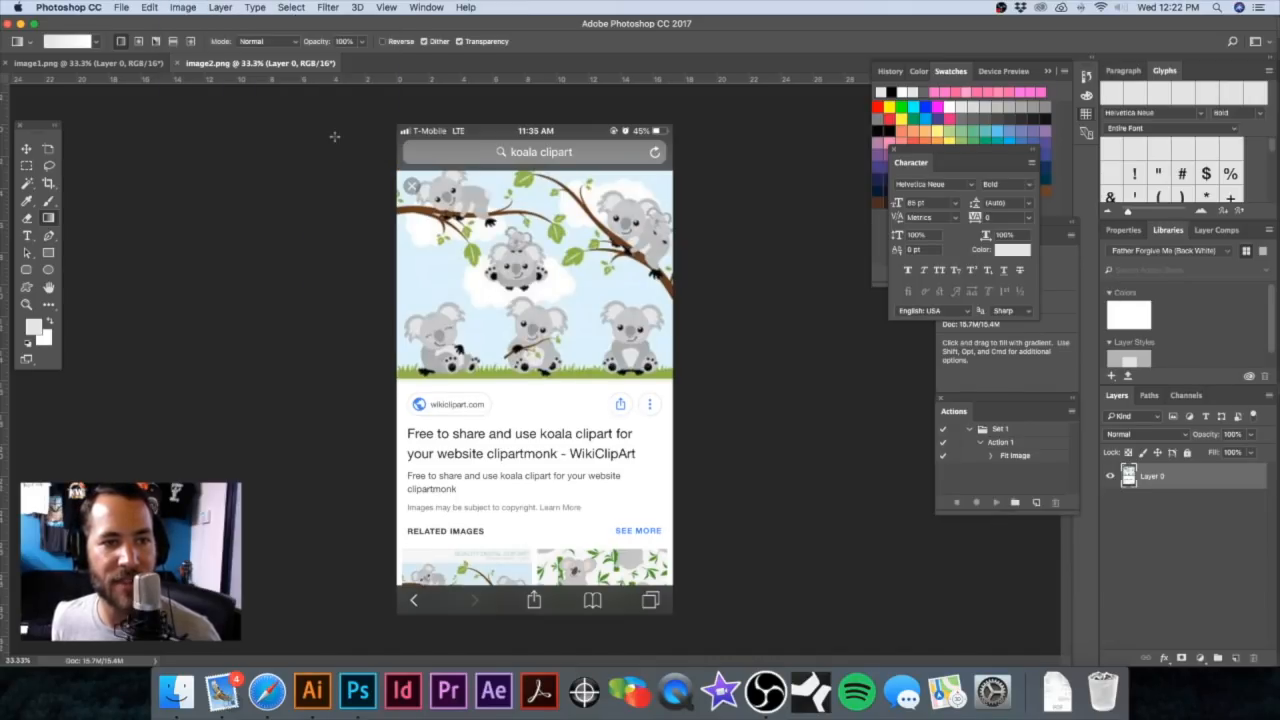
Step: Convert image1.png to 8 Bits/Channel
left_click(103, 66)
left_click(184, 8)
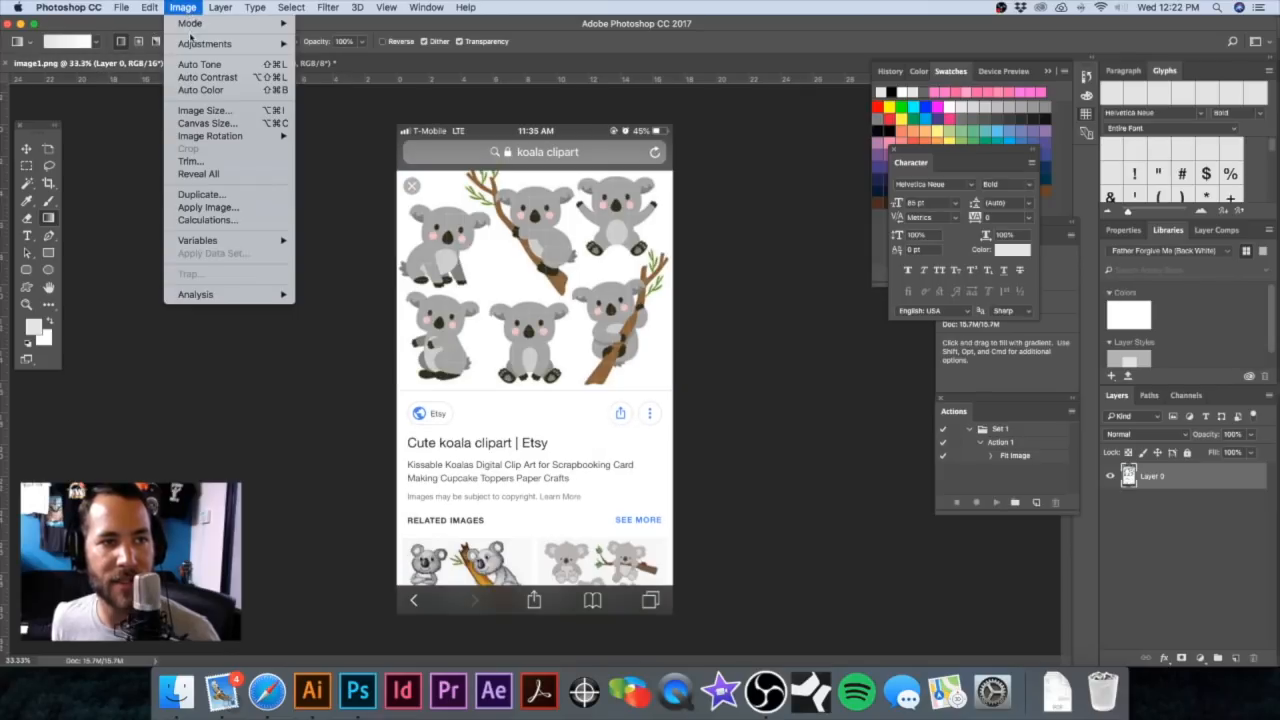
mouse_move(200, 23)
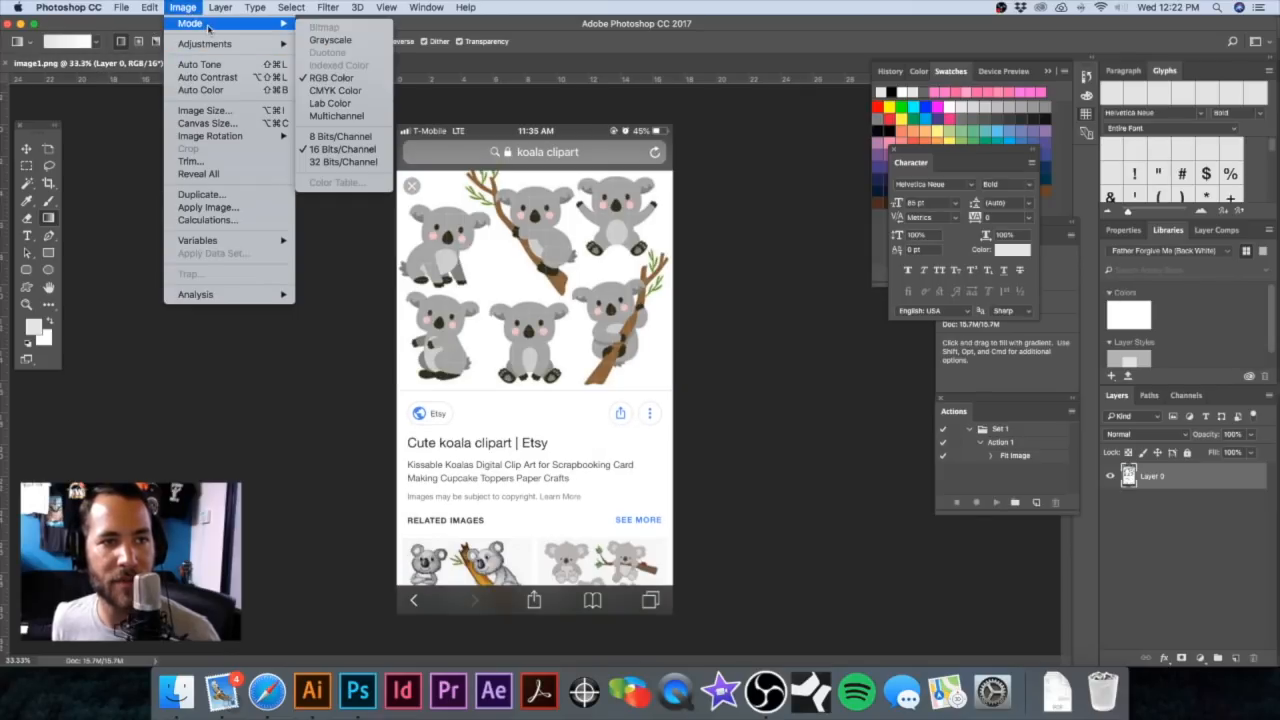
left_click(334, 136)
Step: Save and close image1.png and image2.png, and switch back to the proof document in Illustrator
key("super+s")
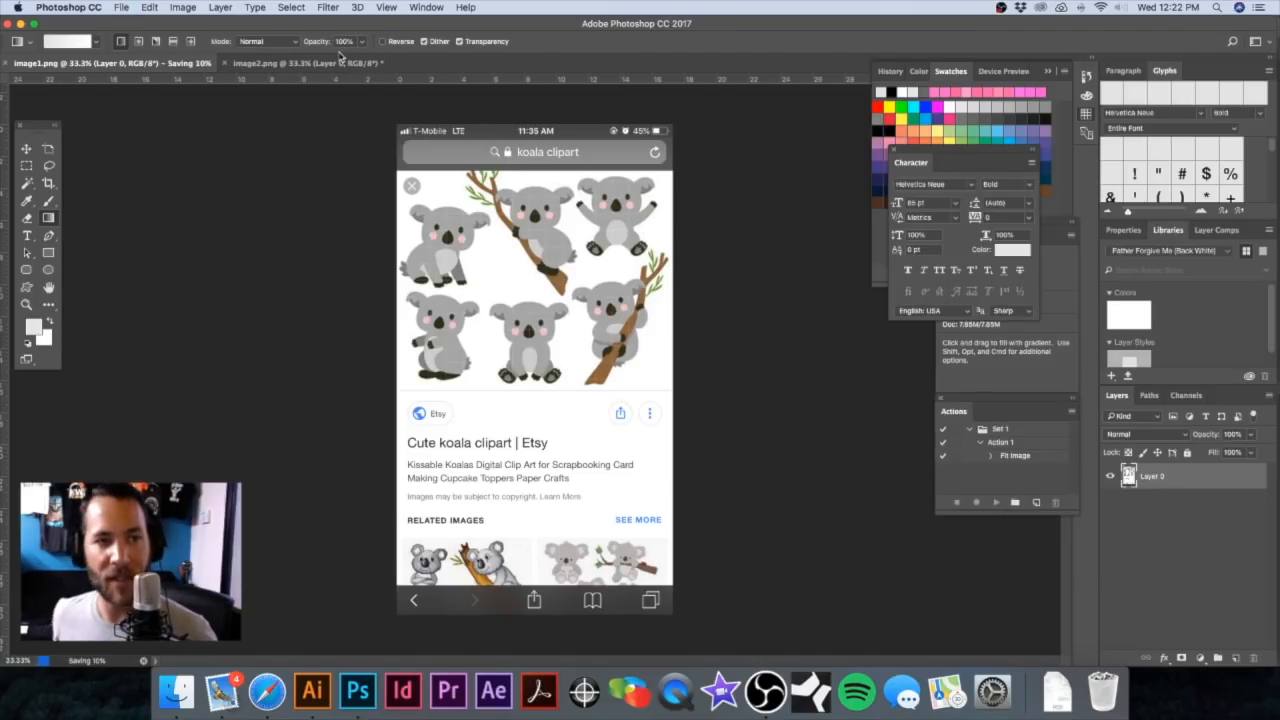
key("super+w")
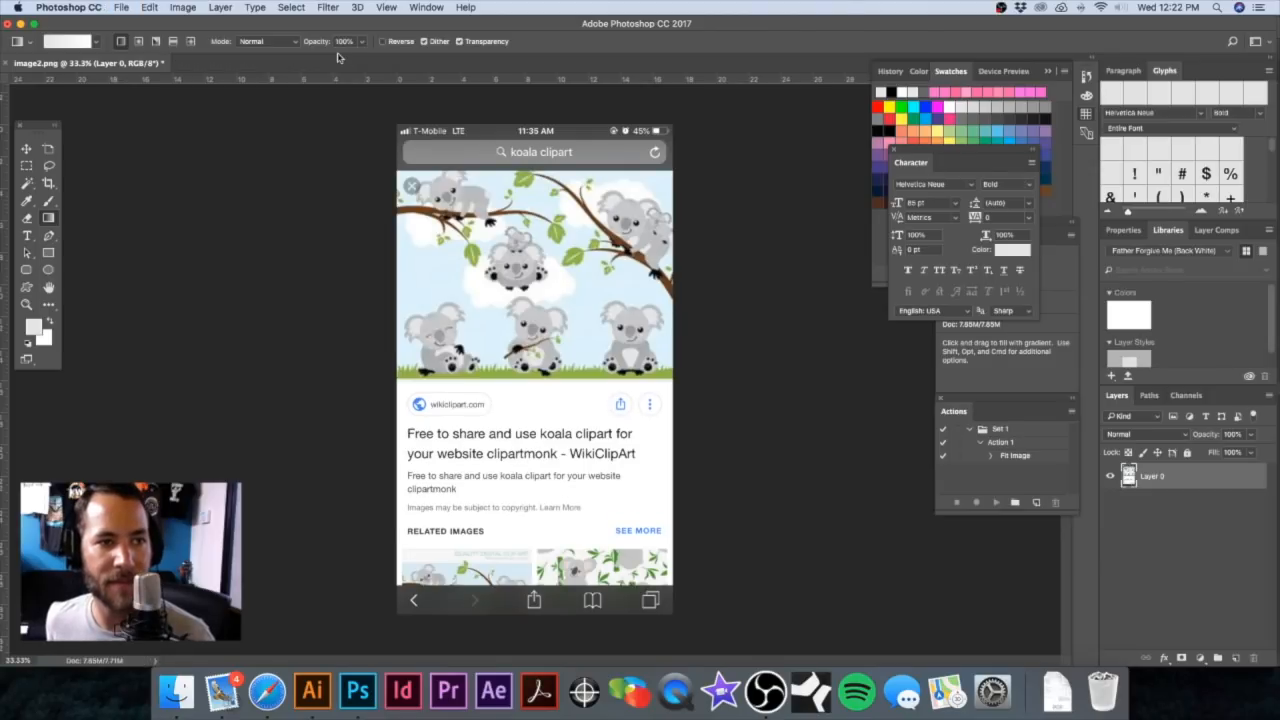
key("super+s")
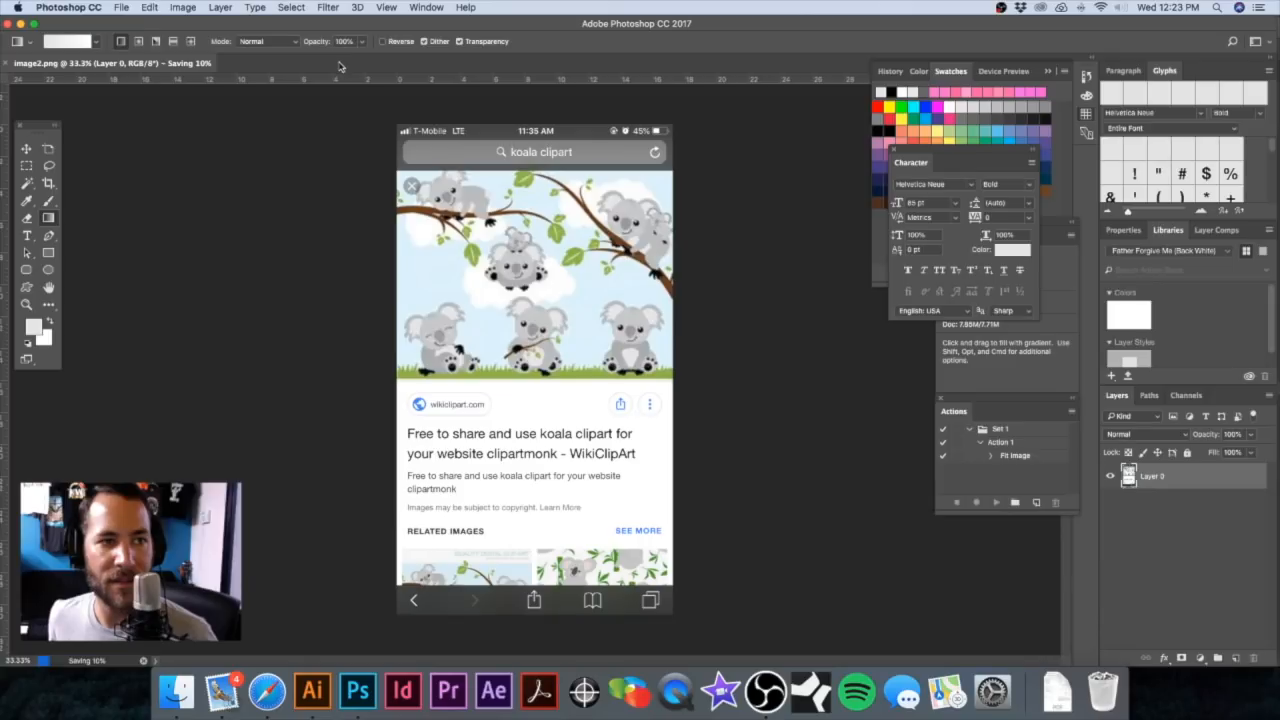
key("super+w")
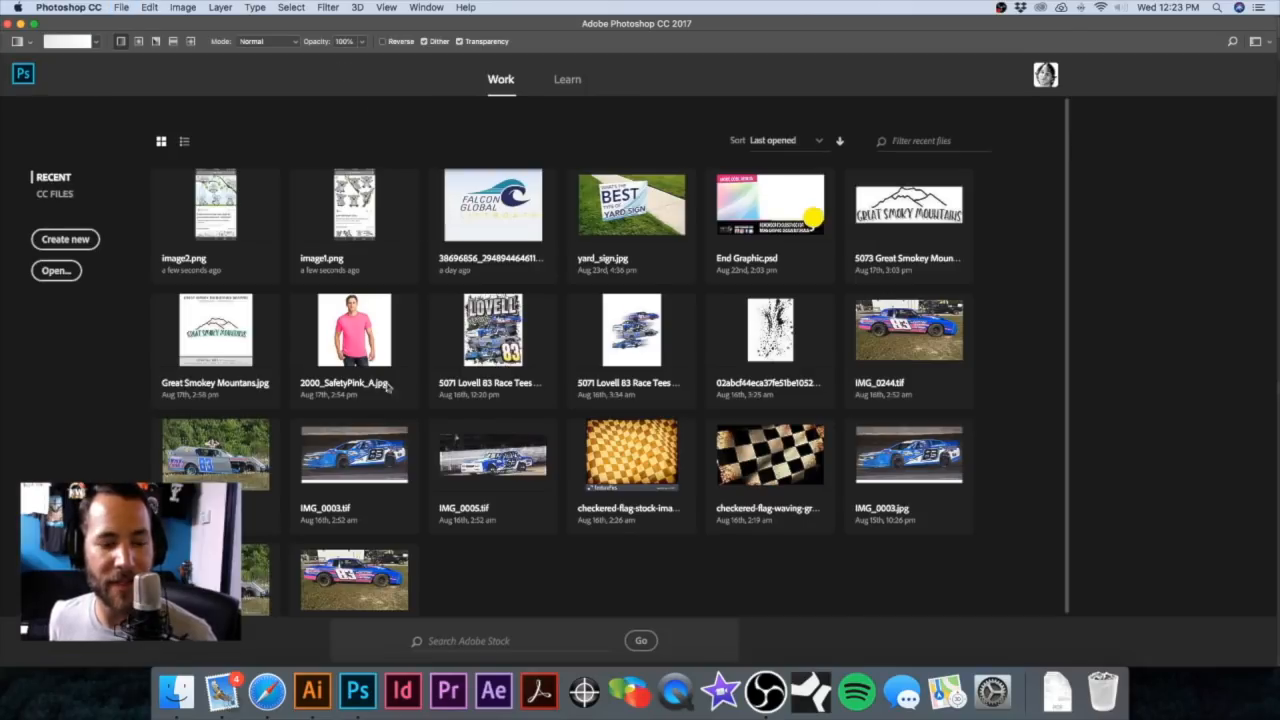
left_click(313, 690)
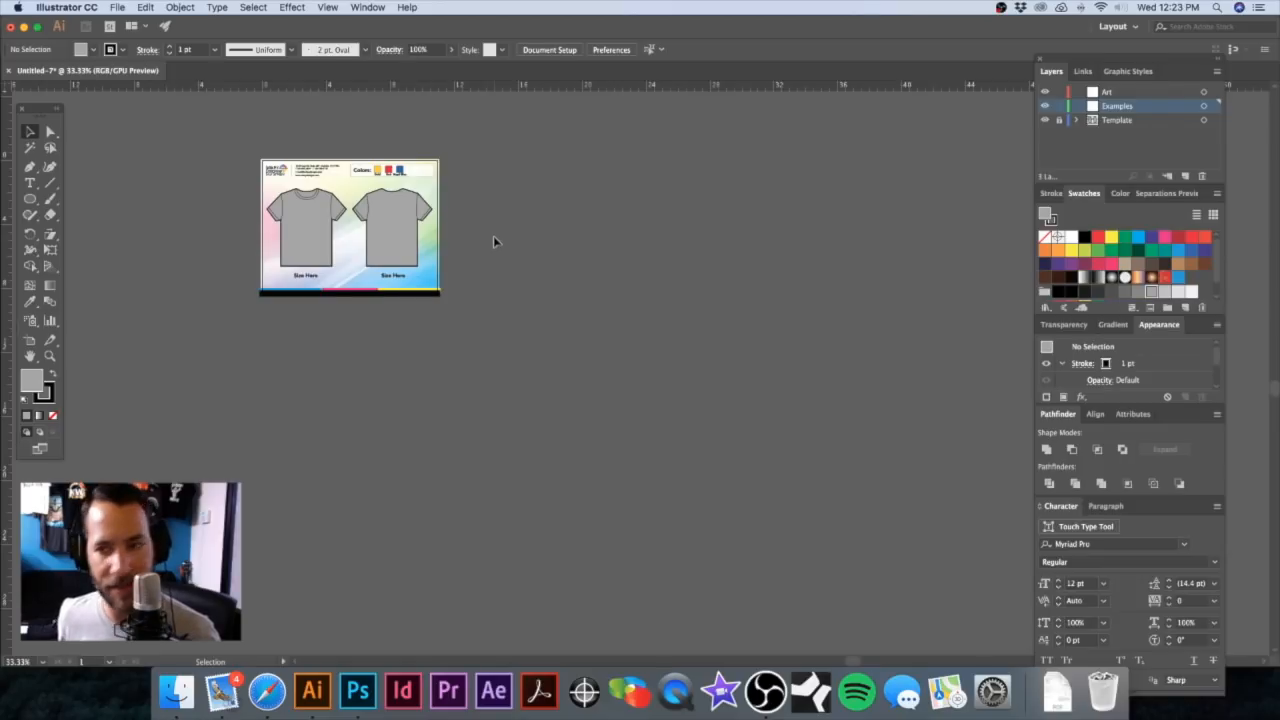
Step: Place image2.png and image1.png from the Client Provided folder on the Examples layer
key("shift+super+p")
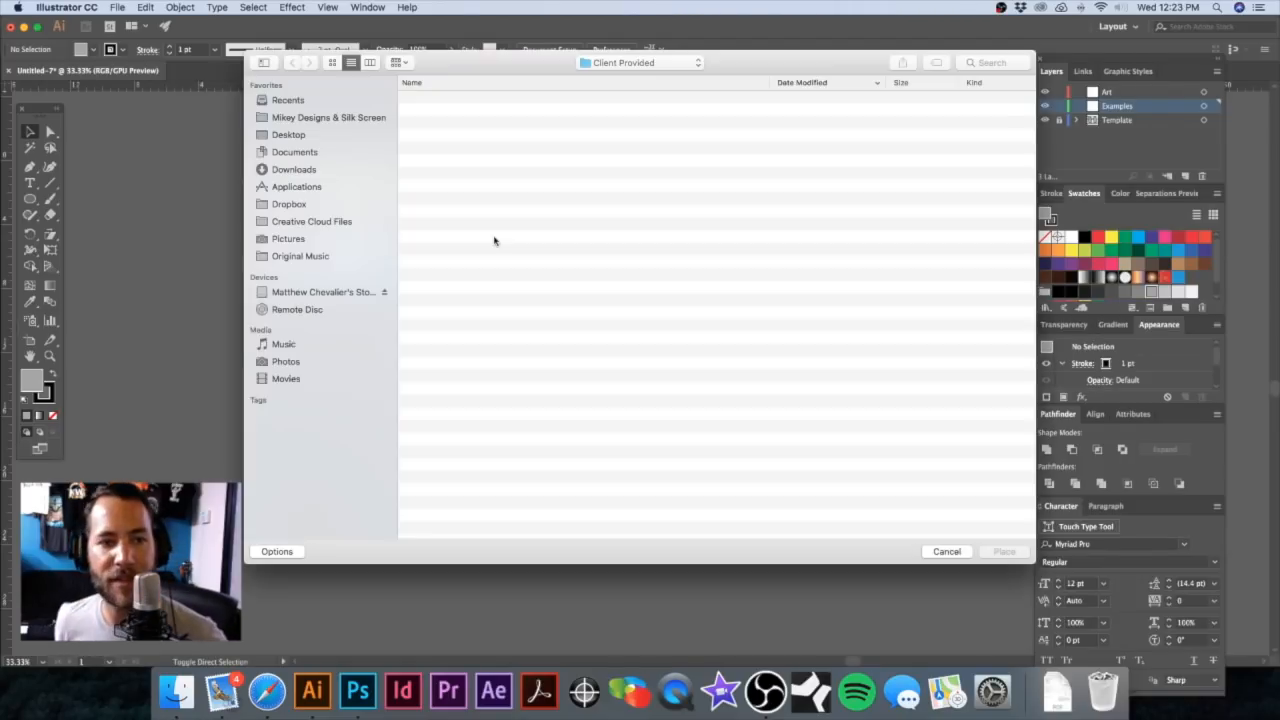
left_click(470, 99)
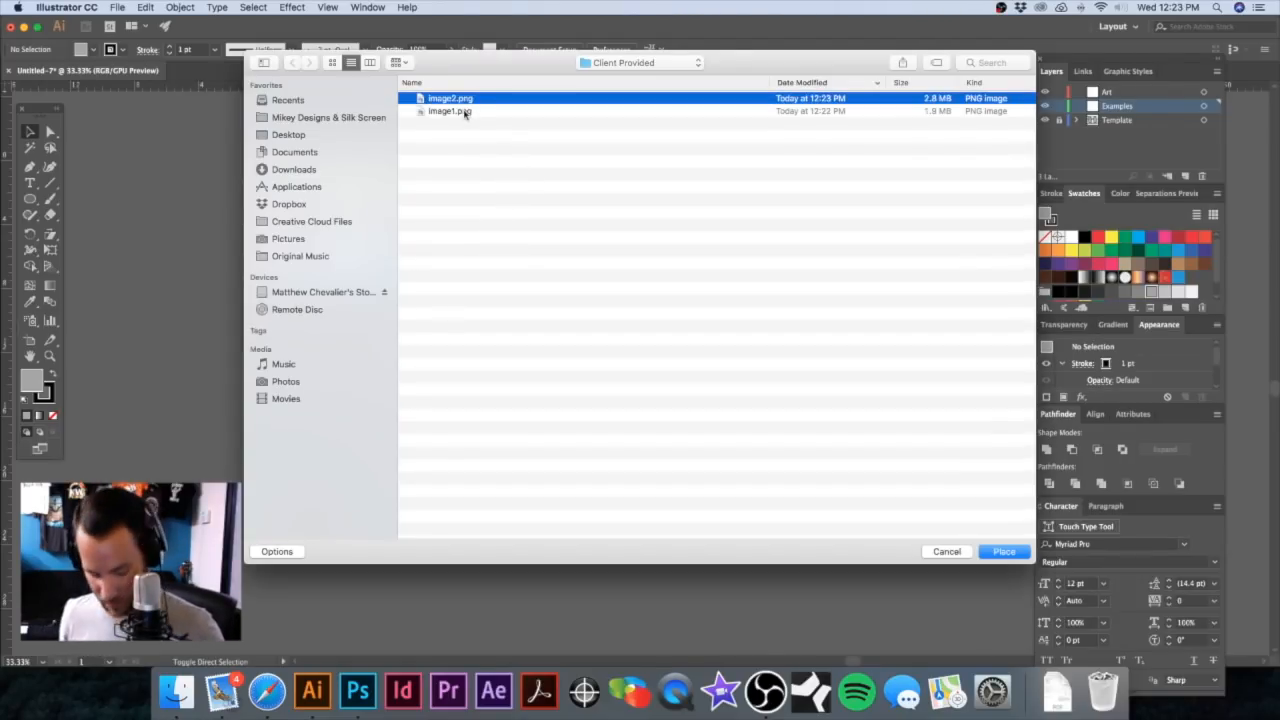
left_click(467, 112, "shift")
left_click(1002, 554)
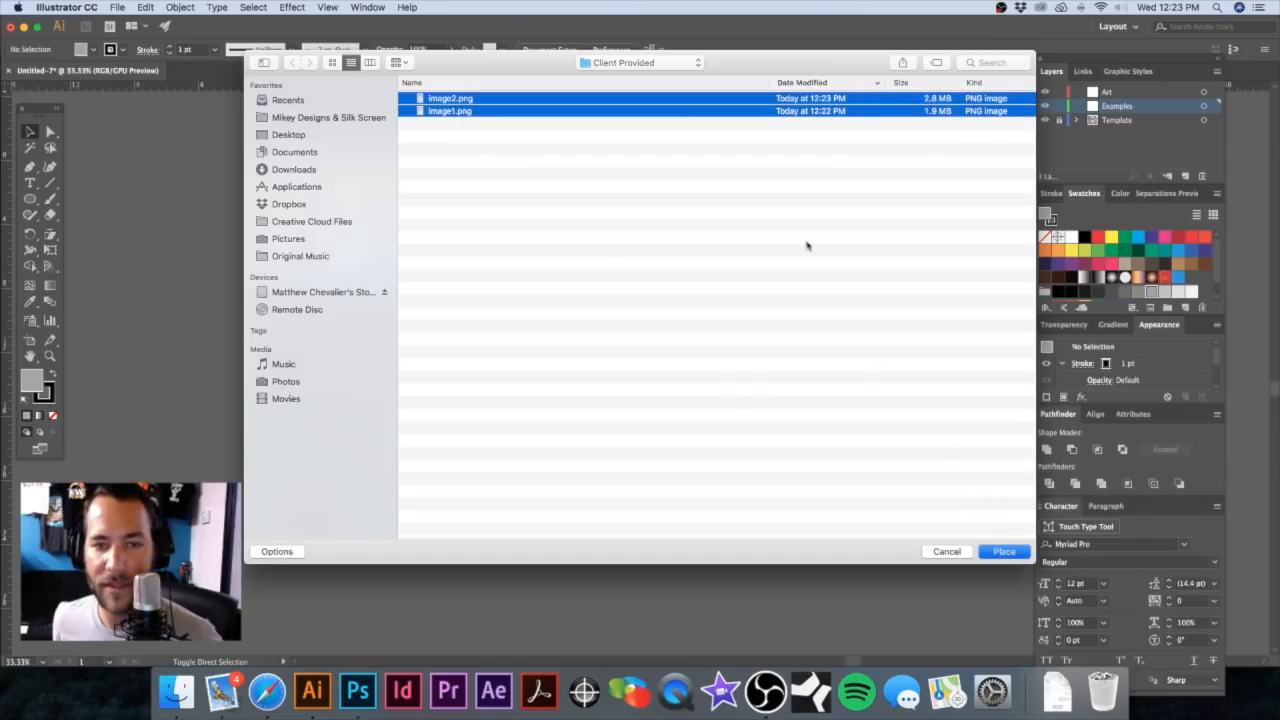
left_click(541, 143)
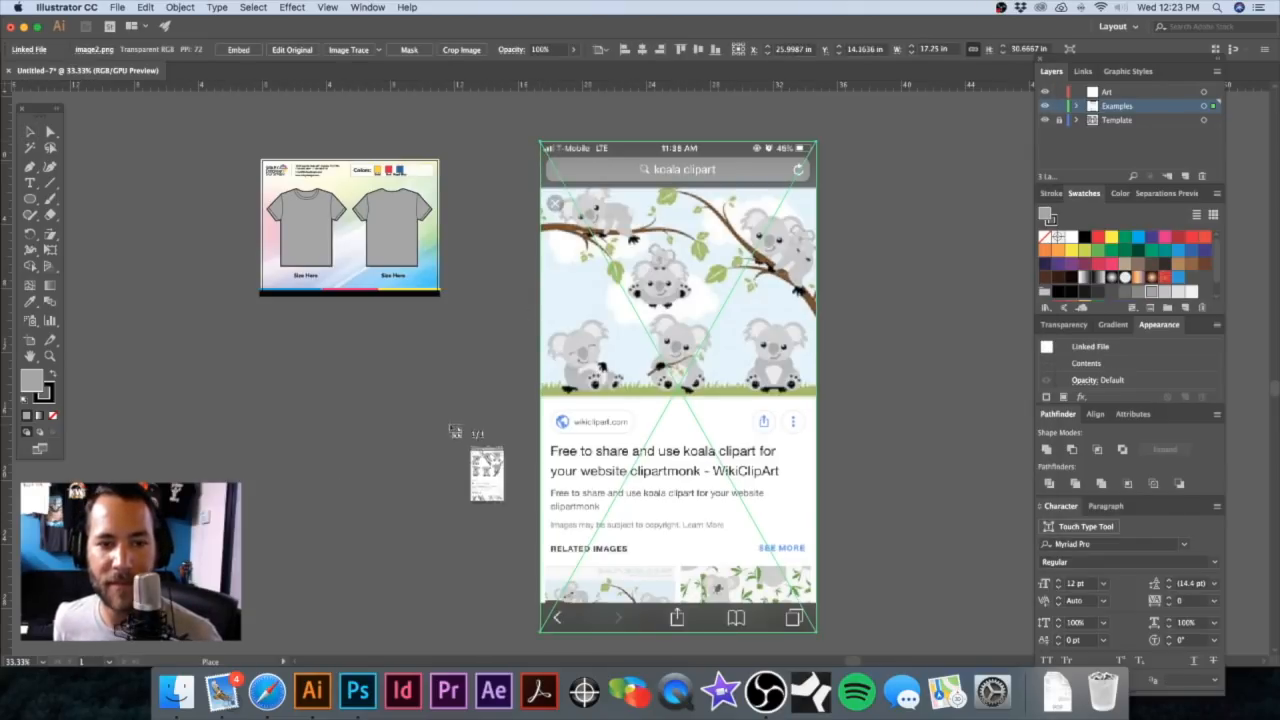
left_click(368, 375)
Step: Arrange the two koala screenshots side by side to the right of the shirt proof
left_click(667, 334, "alt+super")
left_click(667, 334, "alt+super")
left_click_drag(659, 335, 731, 301)
left_click_drag(451, 448, 736, 276)
left_click(560, 209)
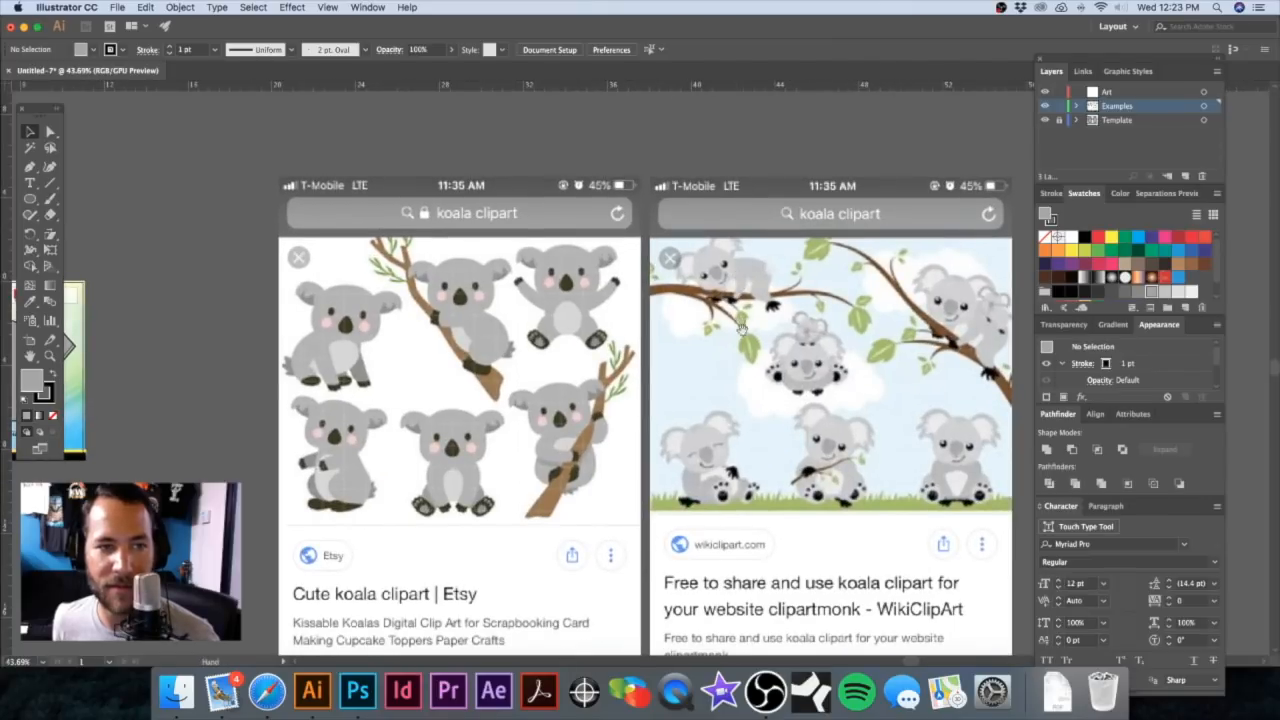
left_click(757, 370, "alt")
left_click_drag(725, 395, 668, 364)
scroll(669, 364, "down", 3)
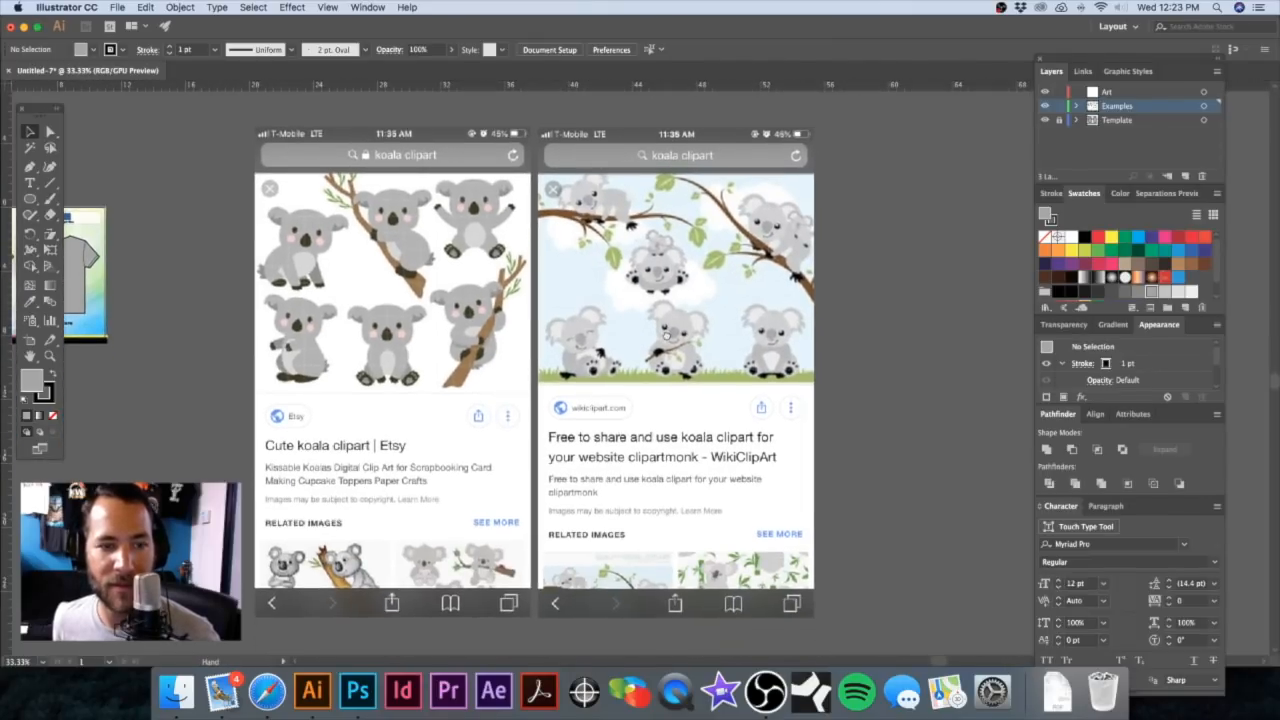
left_click_drag(654, 355, 662, 367)
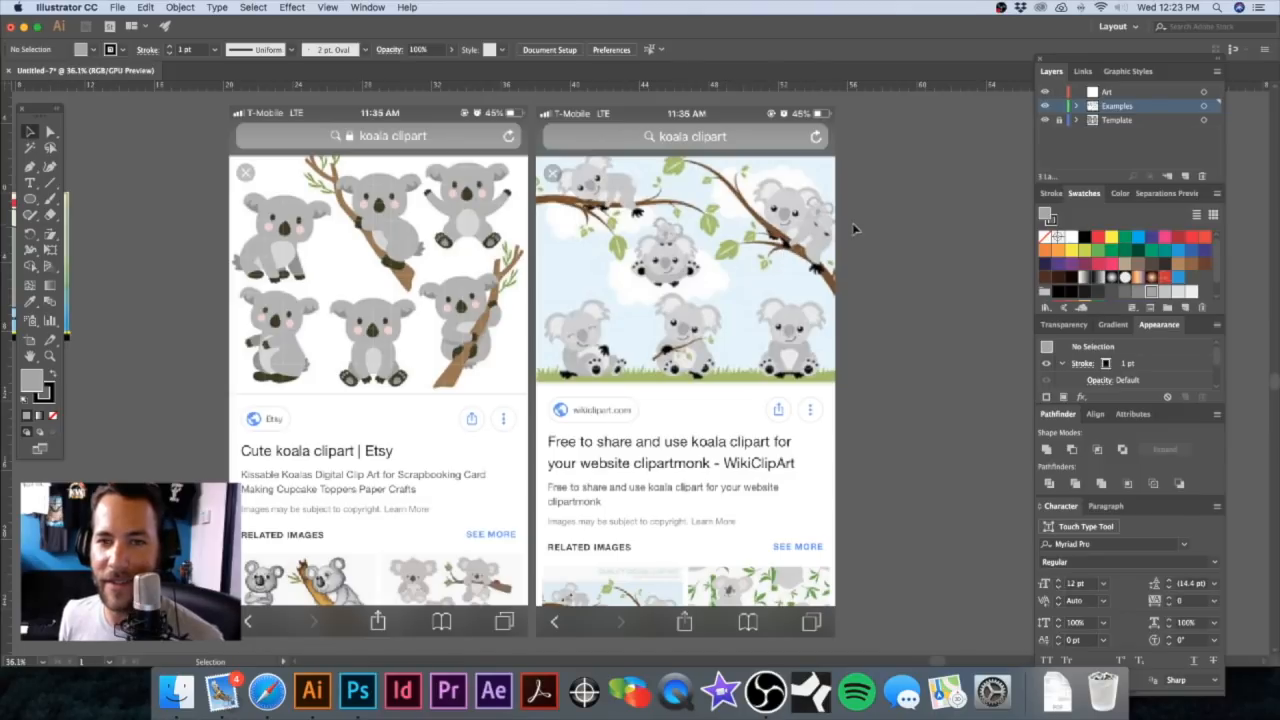
Step: Make the Examples layer a template layer
double_click(1119, 106)
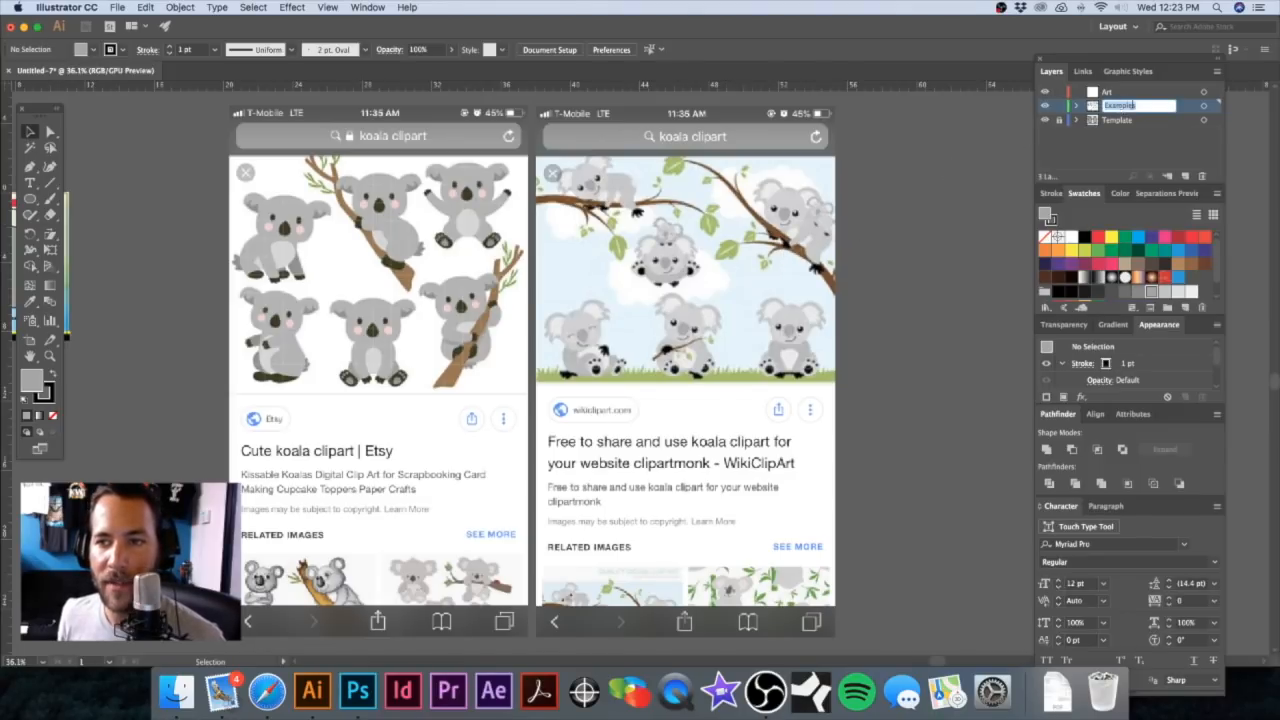
double_click(1176, 106)
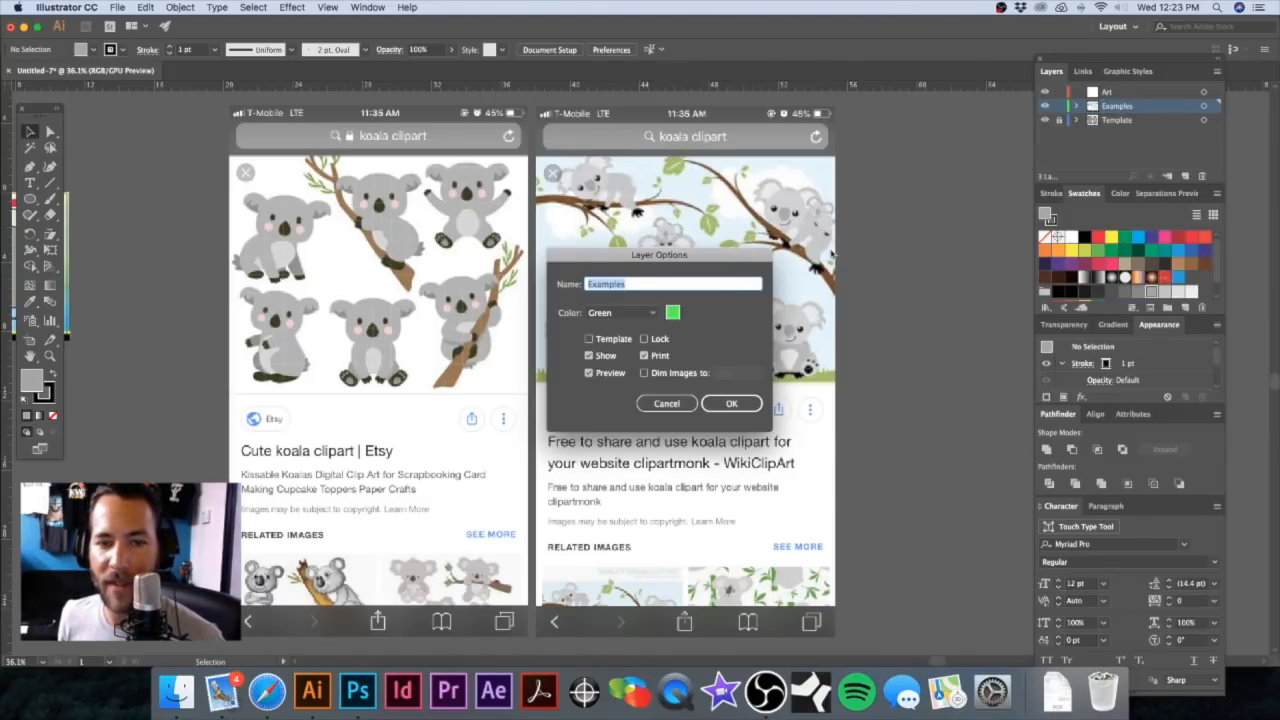
left_click(590, 339)
left_click(738, 407)
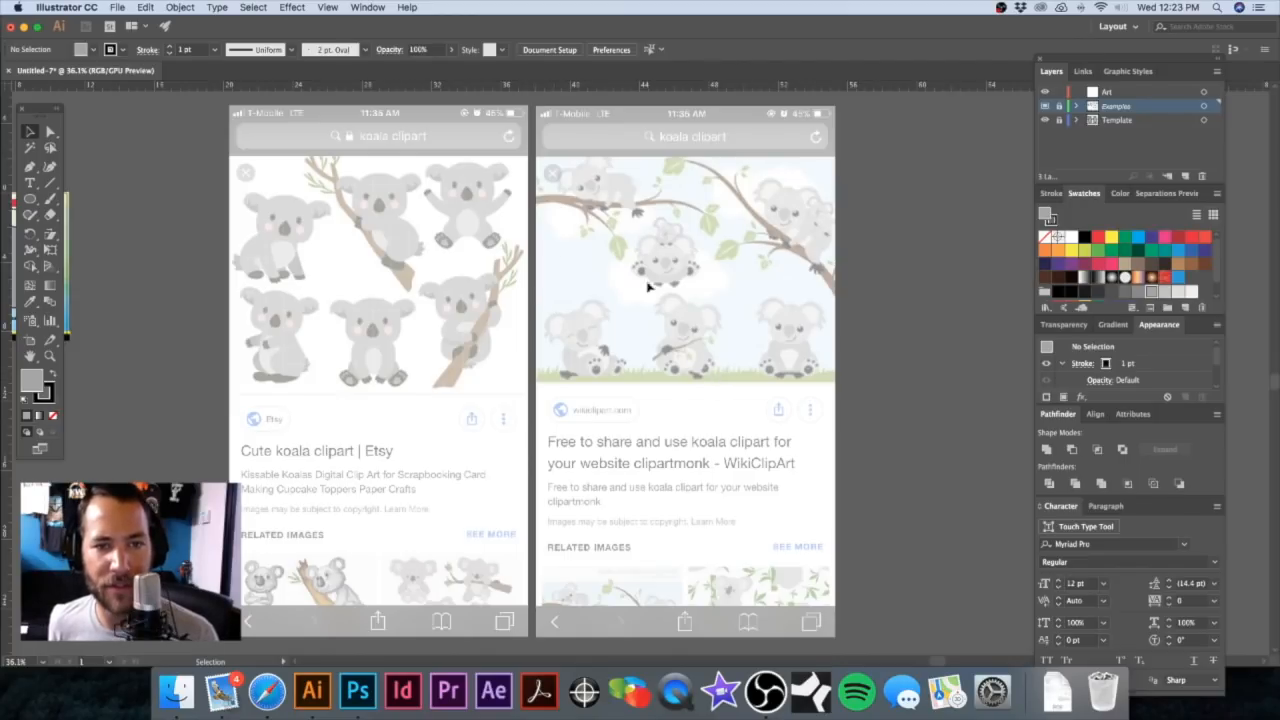
Step: Set the Examples layer to dim its images to 75%
double_click(1153, 111)
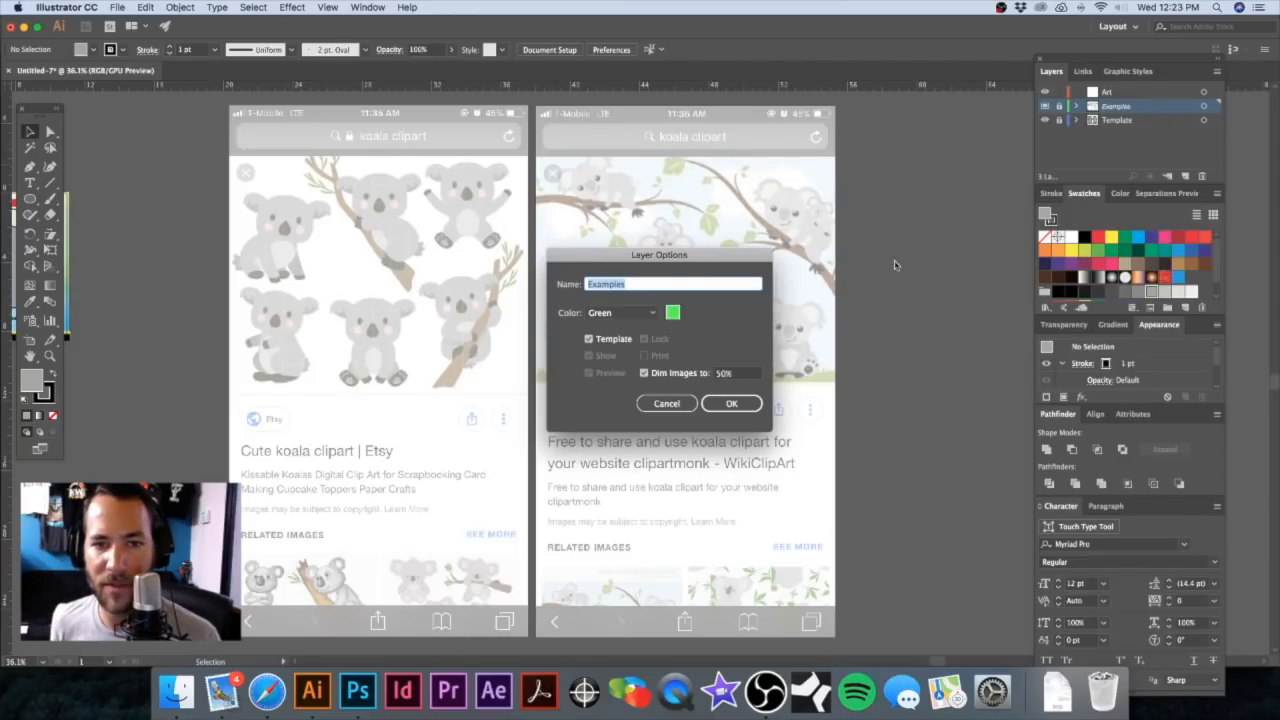
left_click(728, 373)
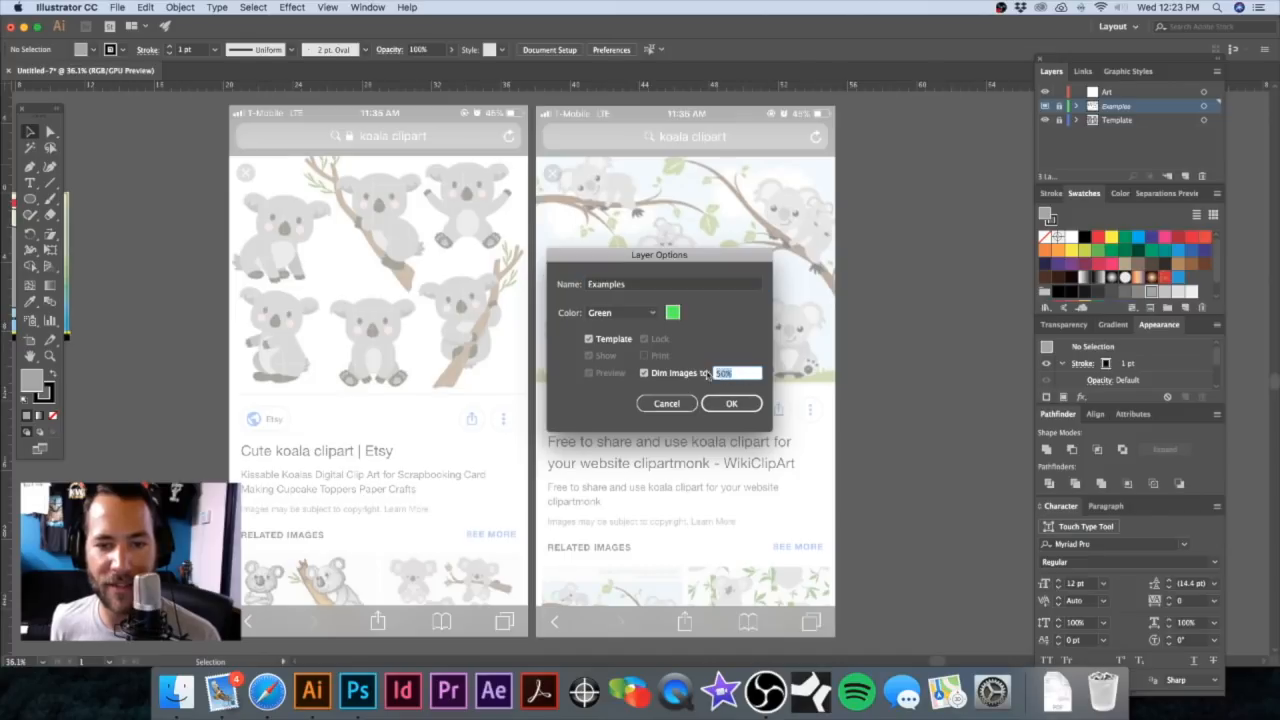
type("7")
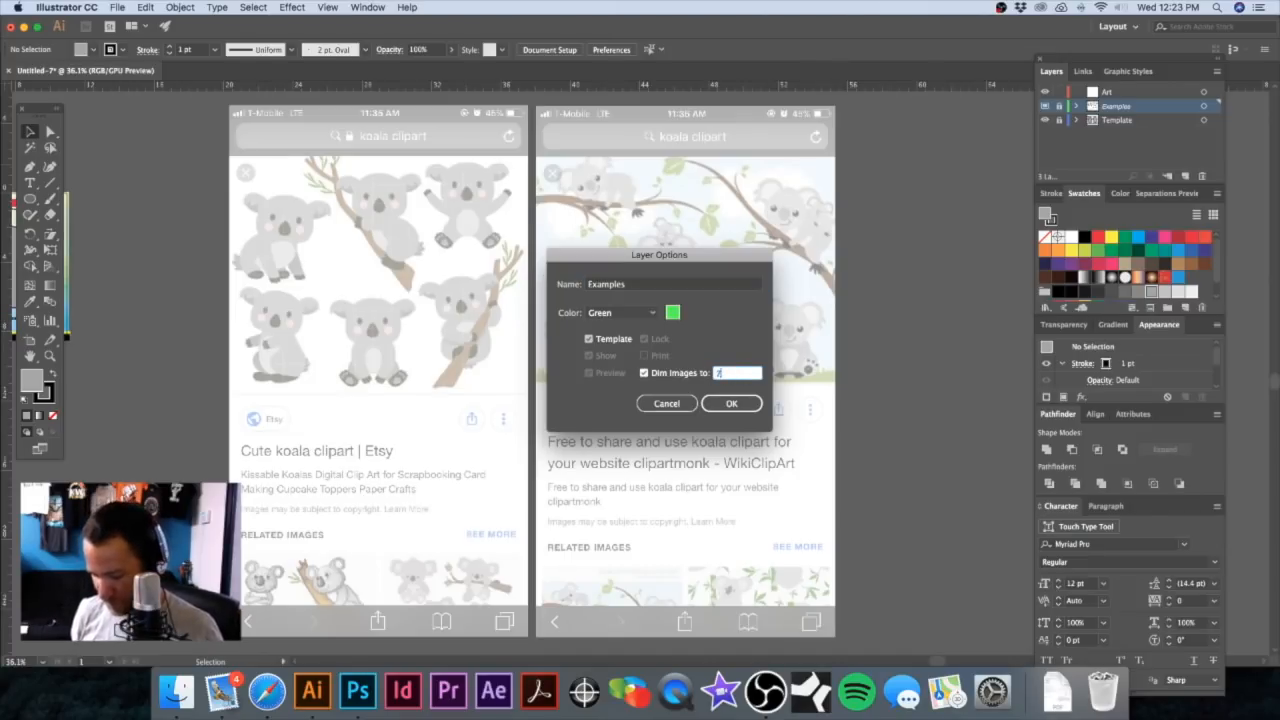
type("5")
left_click(722, 405)
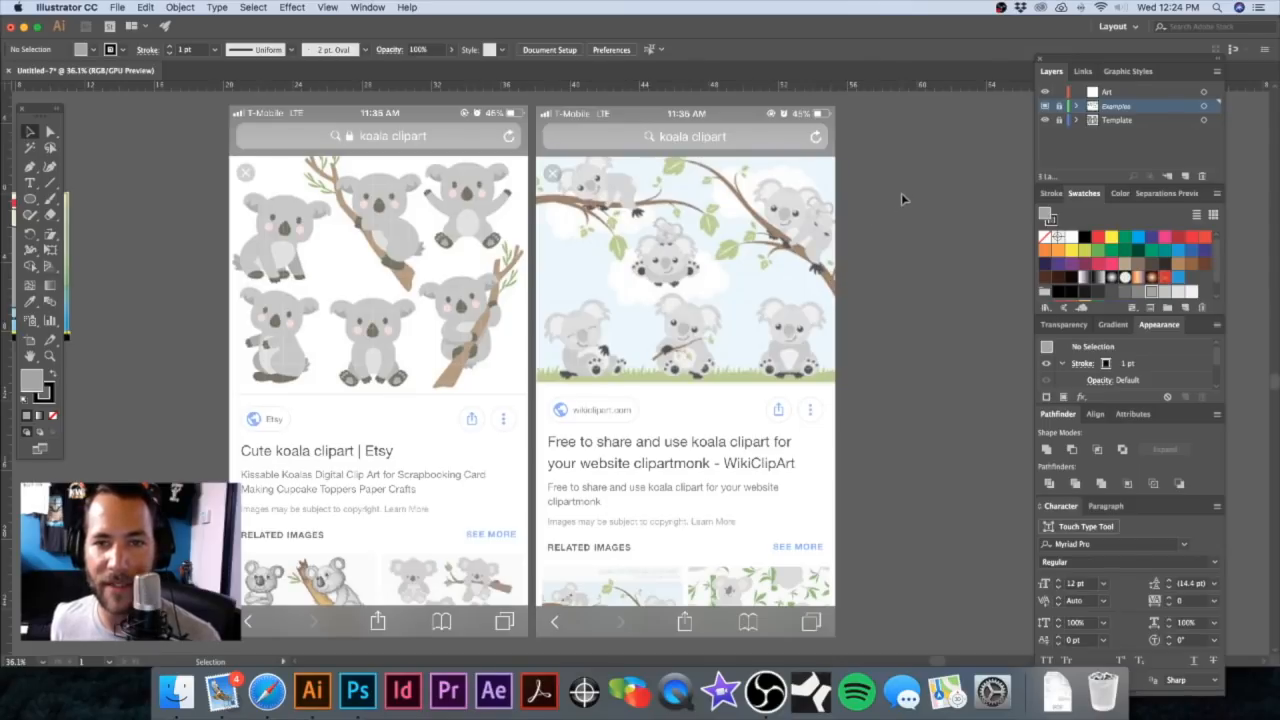
Step: Turn image dimming off for the Examples layer, and restore it at 75%
double_click(1136, 110)
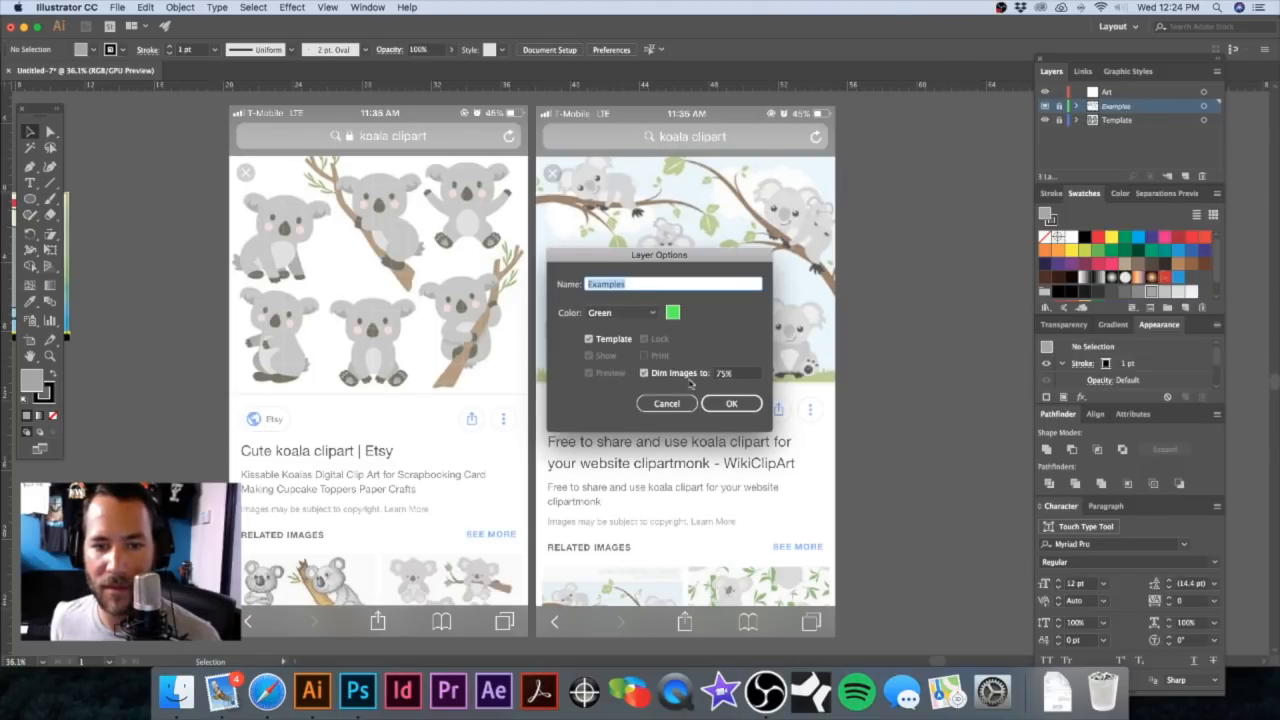
left_click(644, 373)
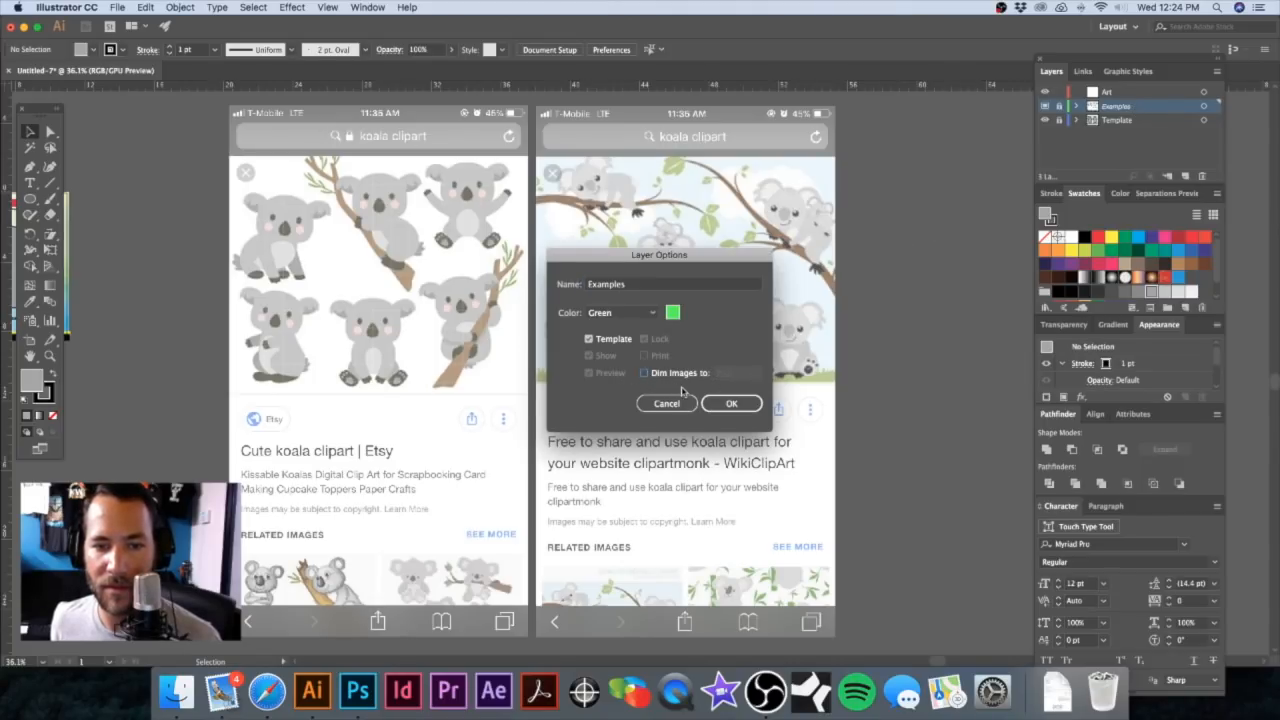
left_click(731, 403)
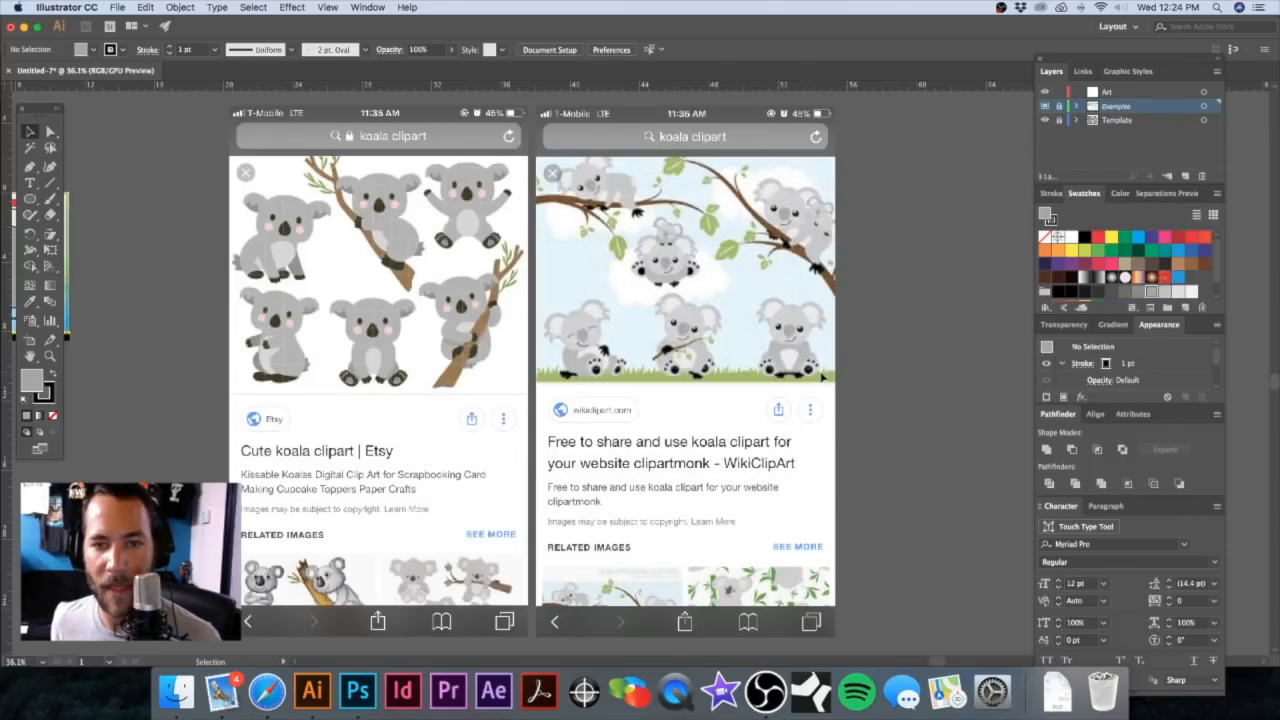
double_click(1144, 111)
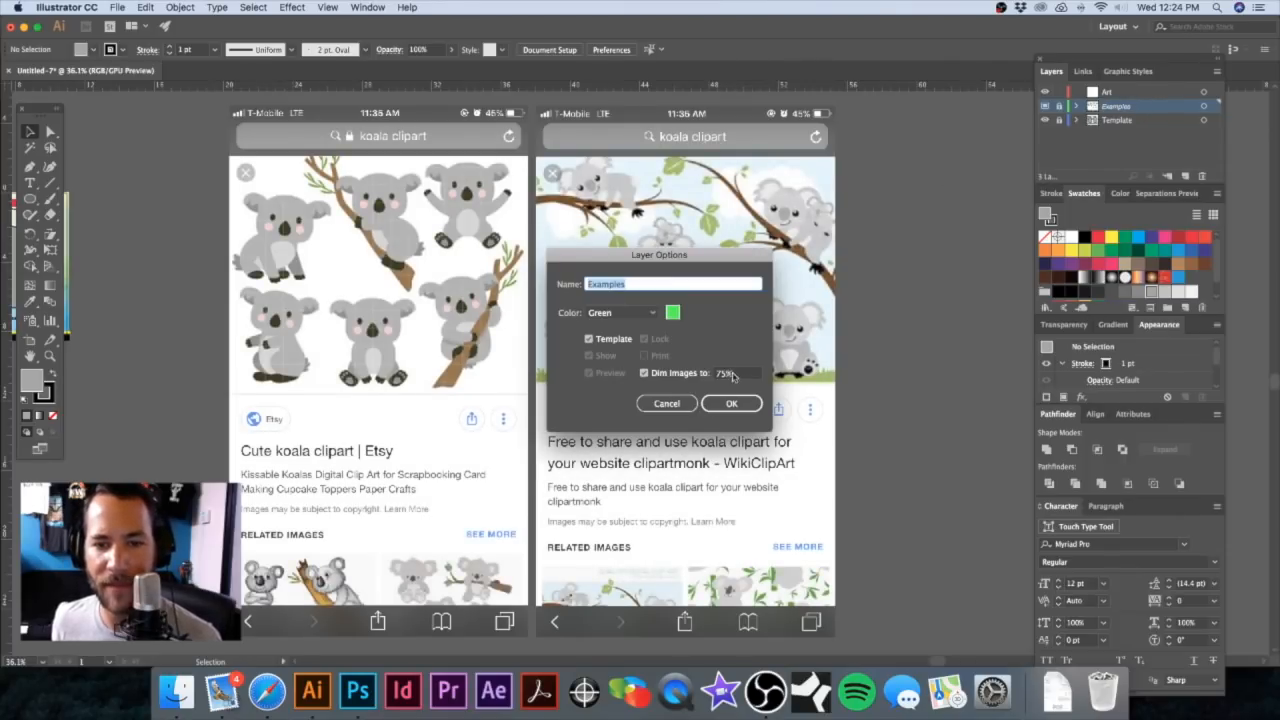
left_click(731, 404)
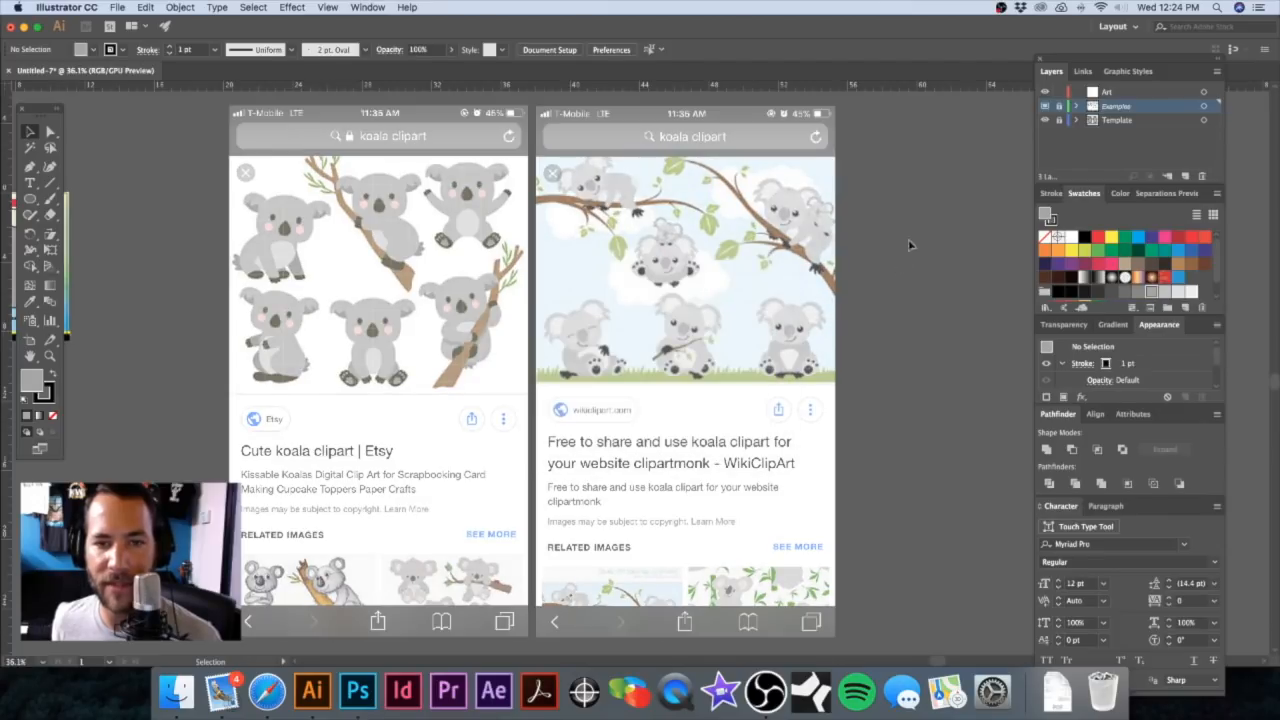
Step: Examine the koala poses in both reference images and compare them with the shirt proof beside them
scroll(569, 304, "left", 5)
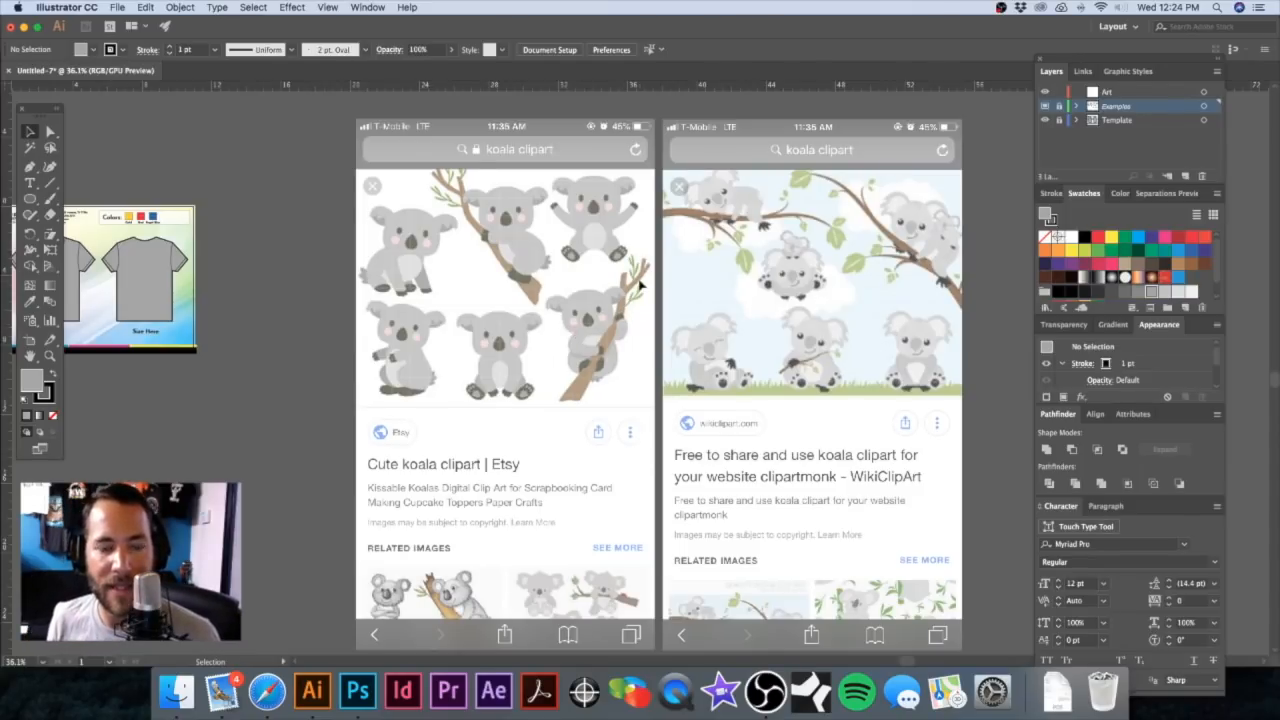
left_click_drag(600, 266, 658, 324)
left_click_drag(584, 292, 676, 349)
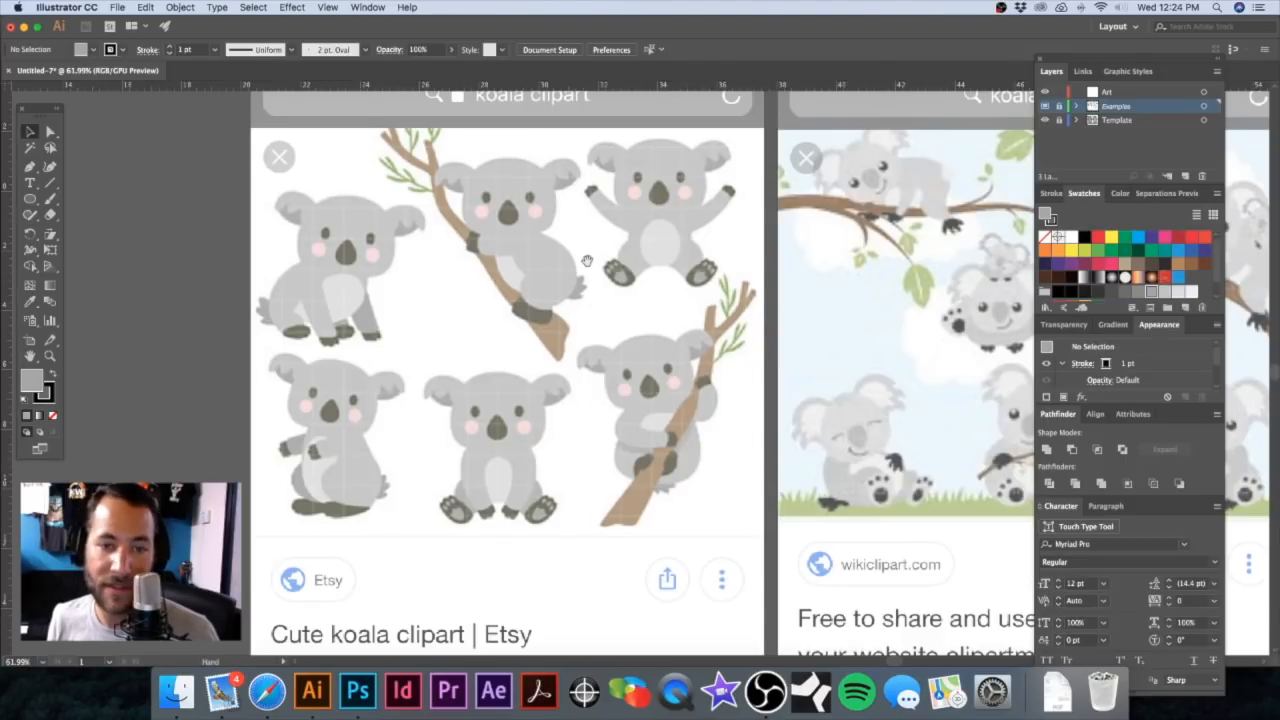
left_click_drag(586, 260, 632, 306)
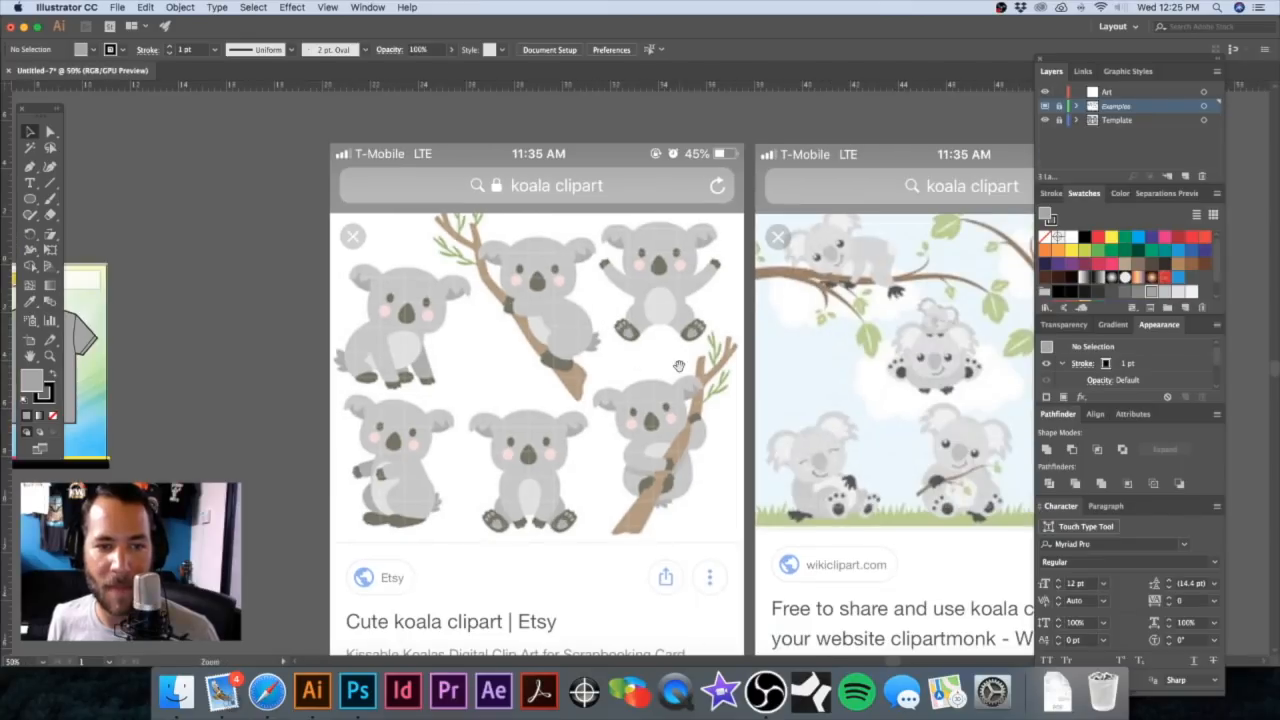
key("super+minus")
left_click_drag(655, 382, 631, 350)
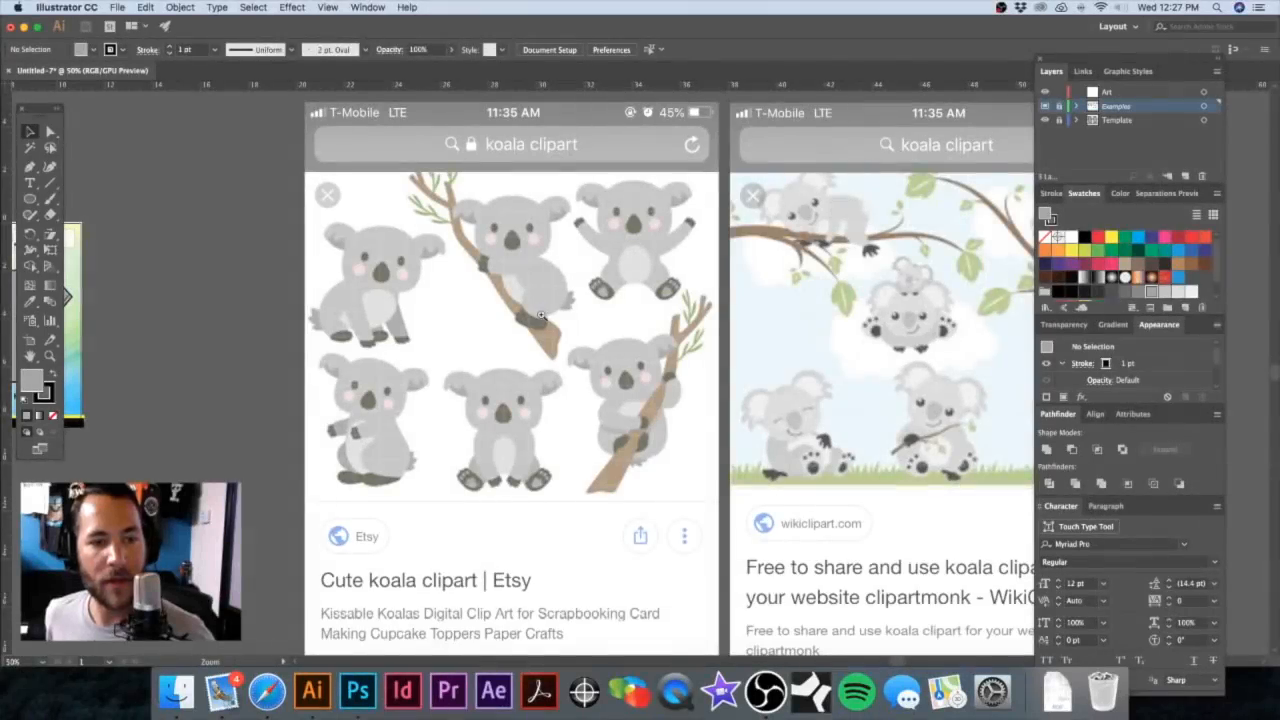
left_click(540, 316, "alt")
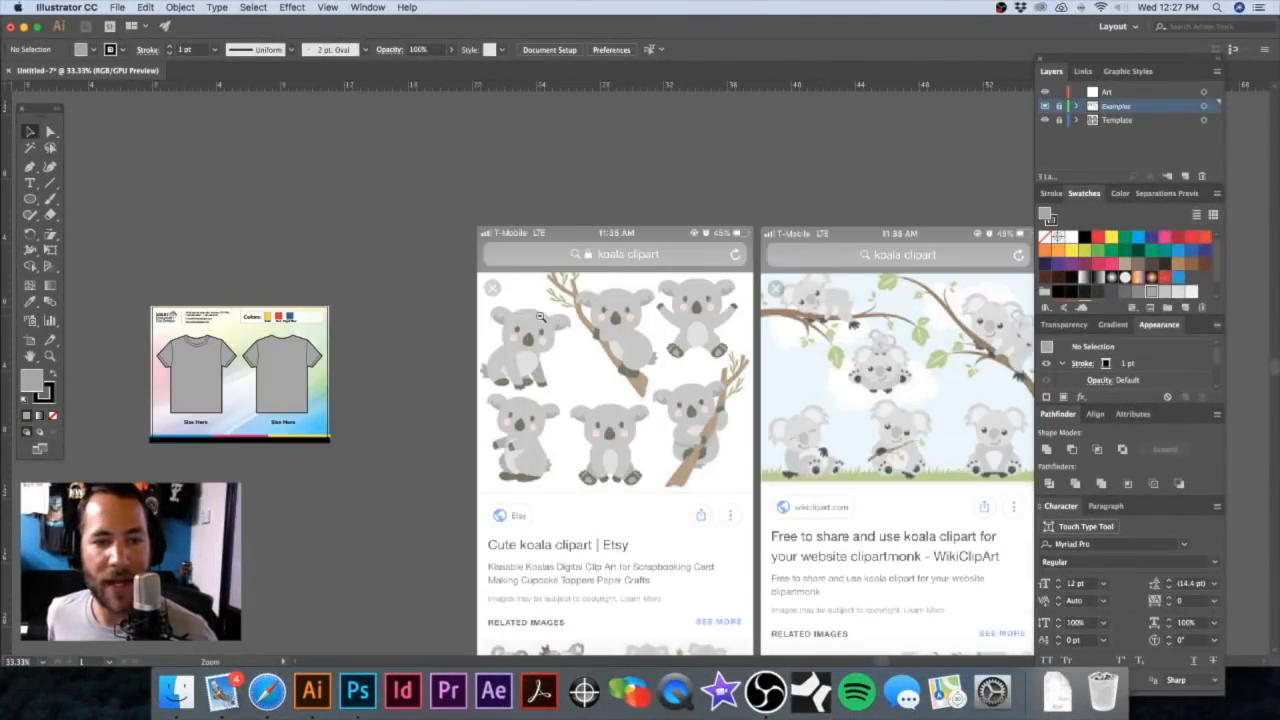
left_click(540, 316, "alt")
left_click_drag(588, 354, 618, 236)
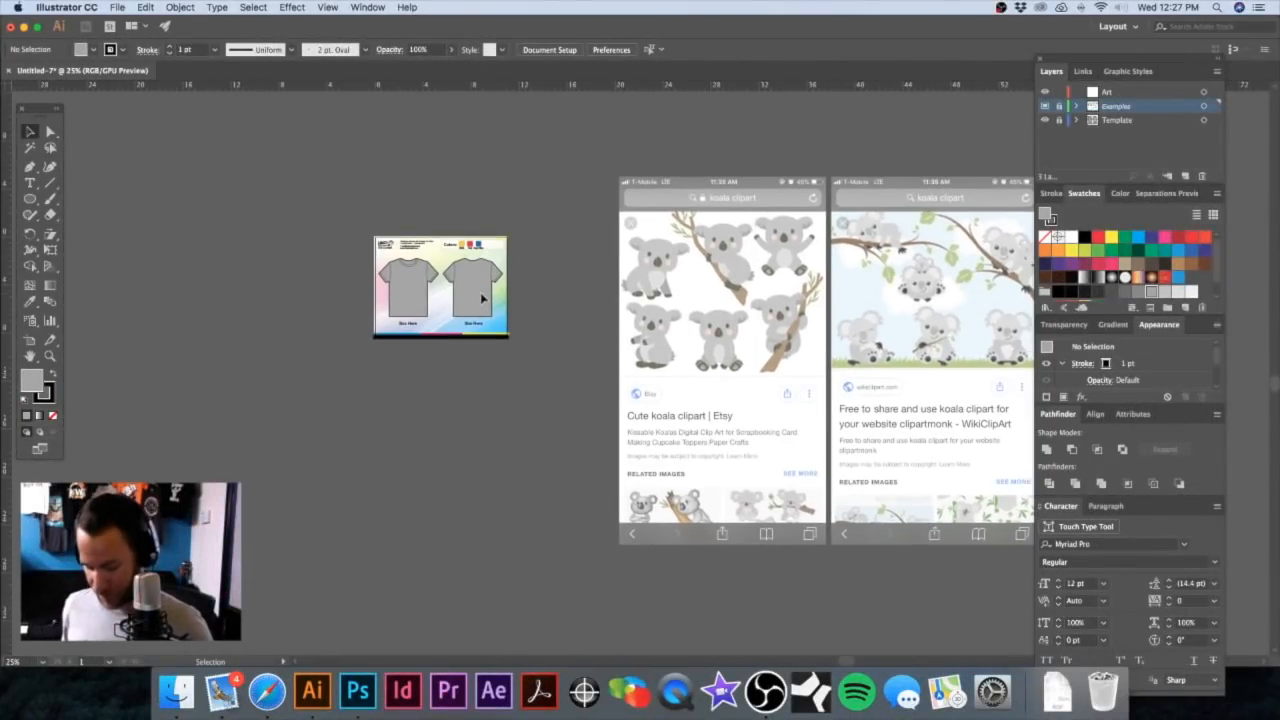
Step: Draw a wide text area below the shirt proof on the Art layer and paste the client's message into it
key("t")
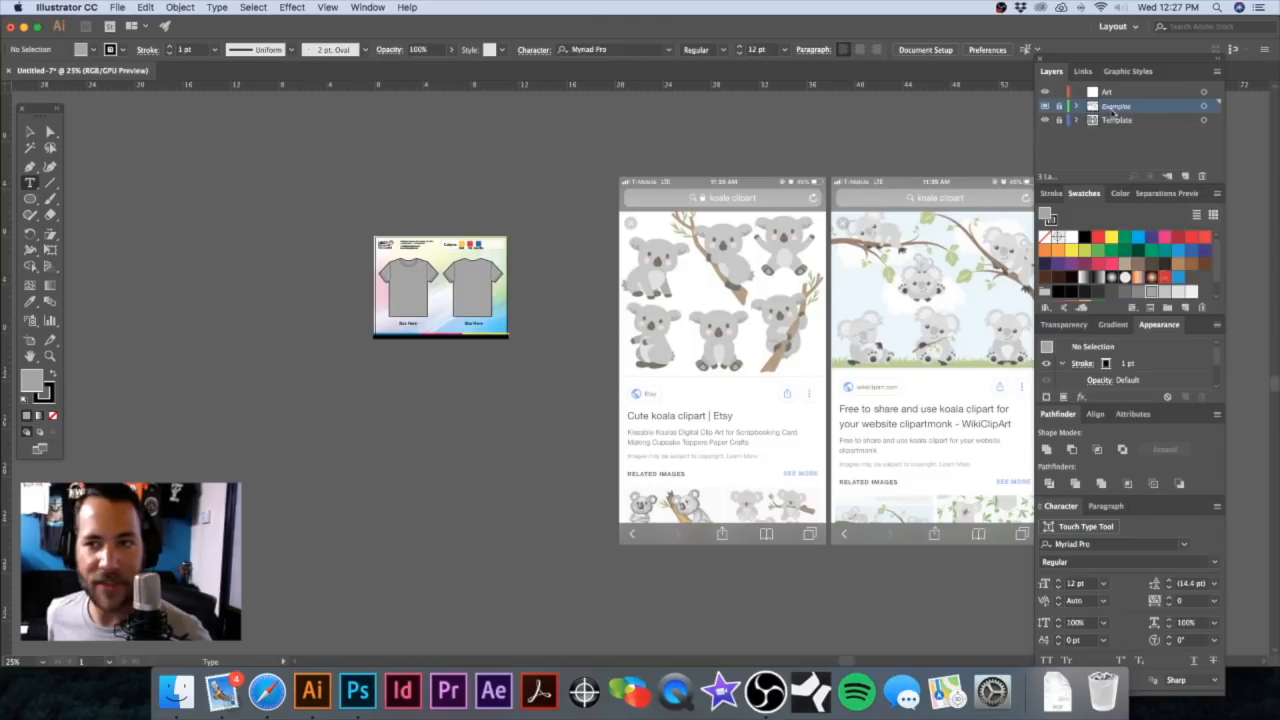
left_click(1152, 91)
left_click_drag(310, 378, 569, 482)
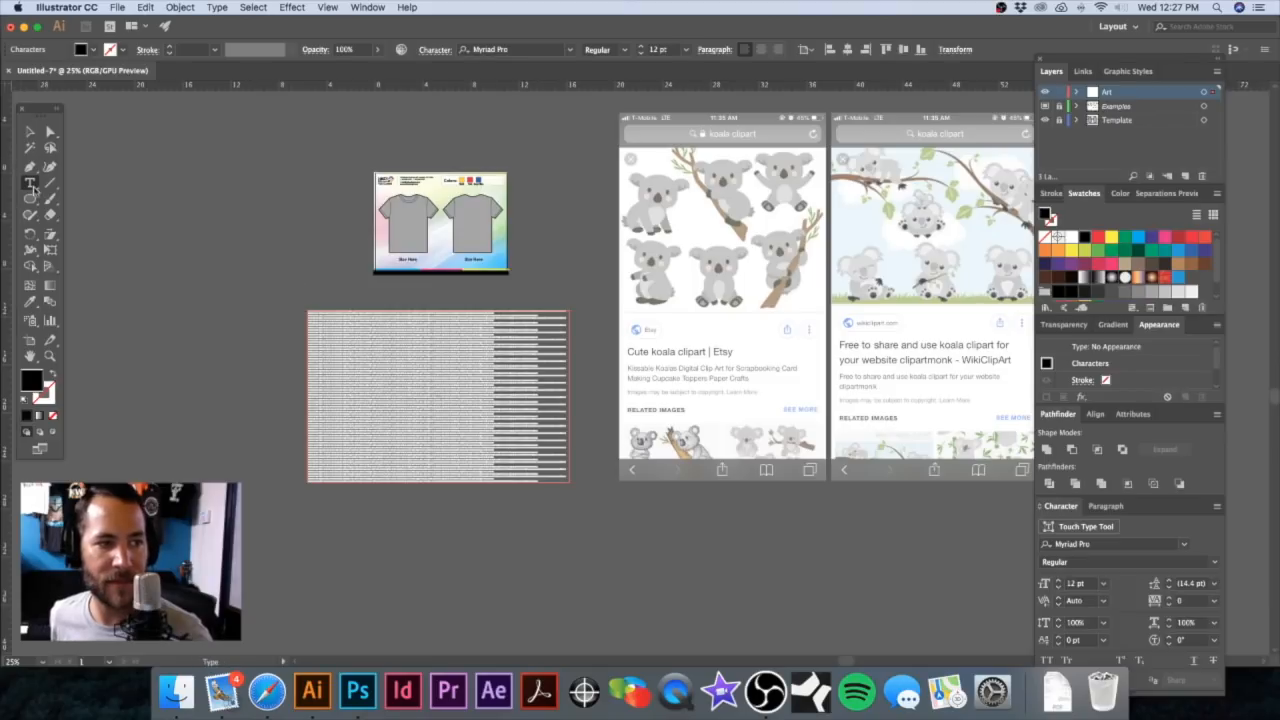
key("Escape")
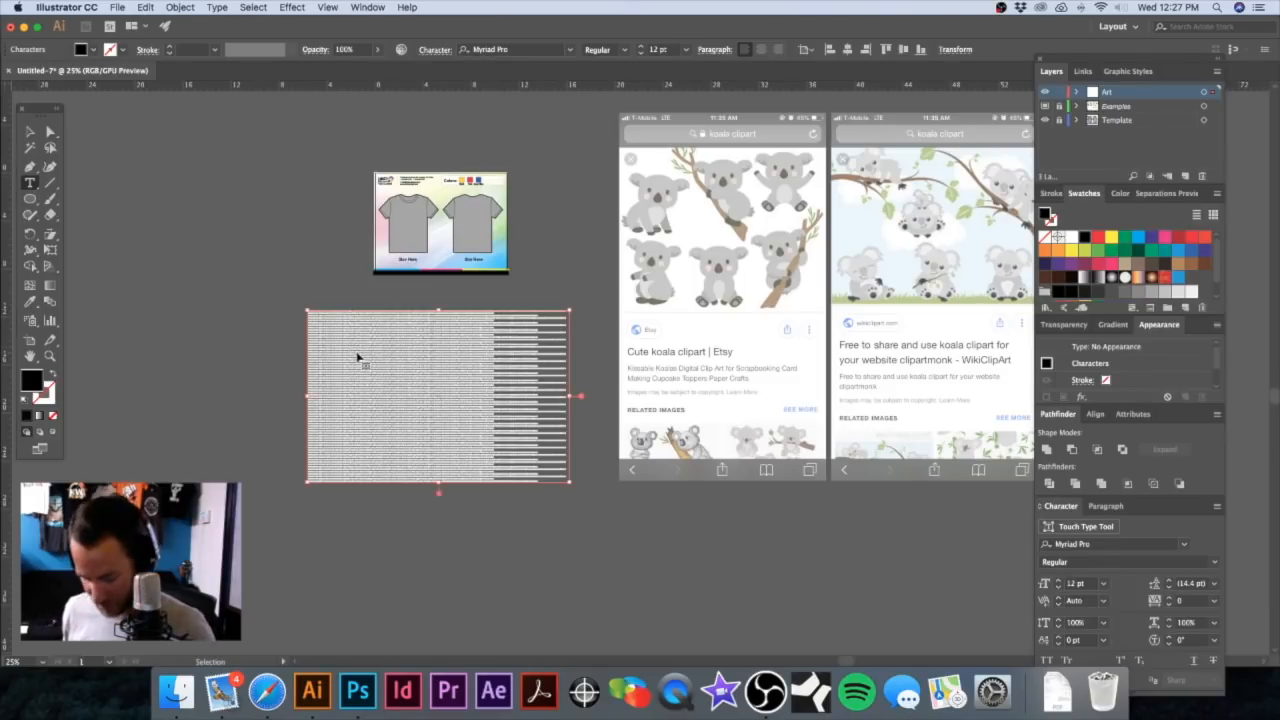
key("super+v")
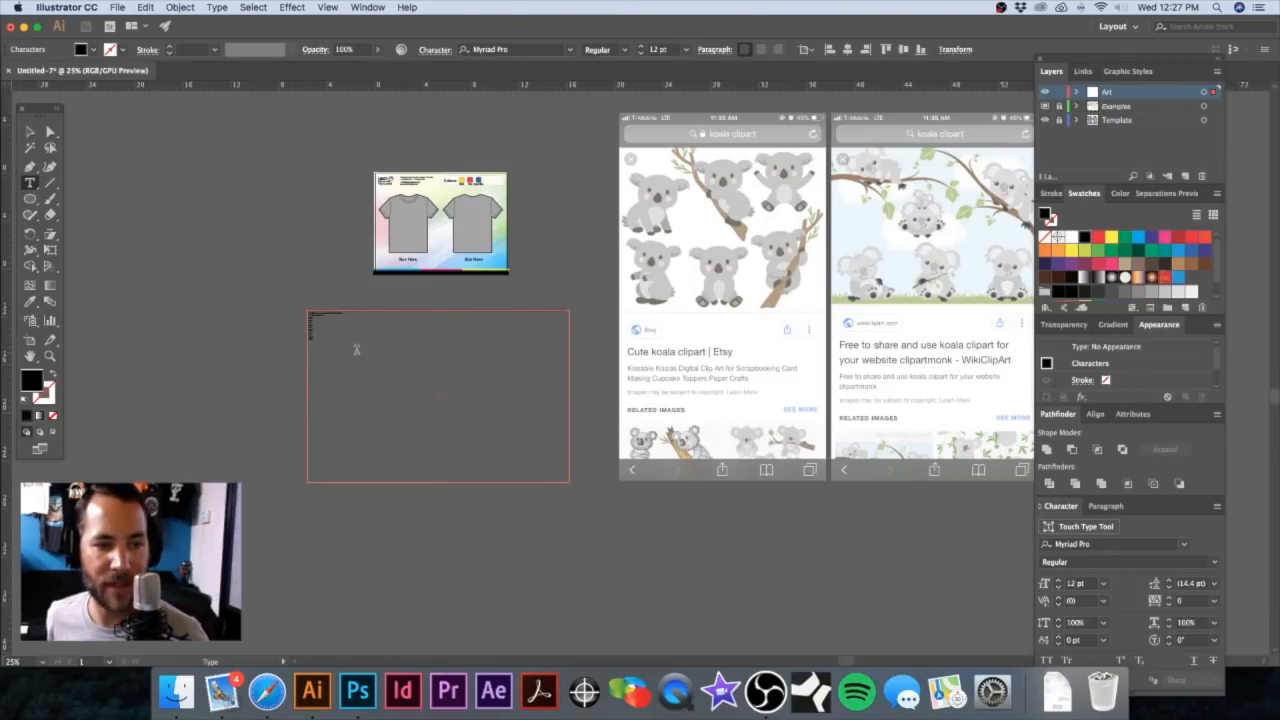
Step: Enlarge the pasted client message to 48 pt and deselect it
left_click(30, 132)
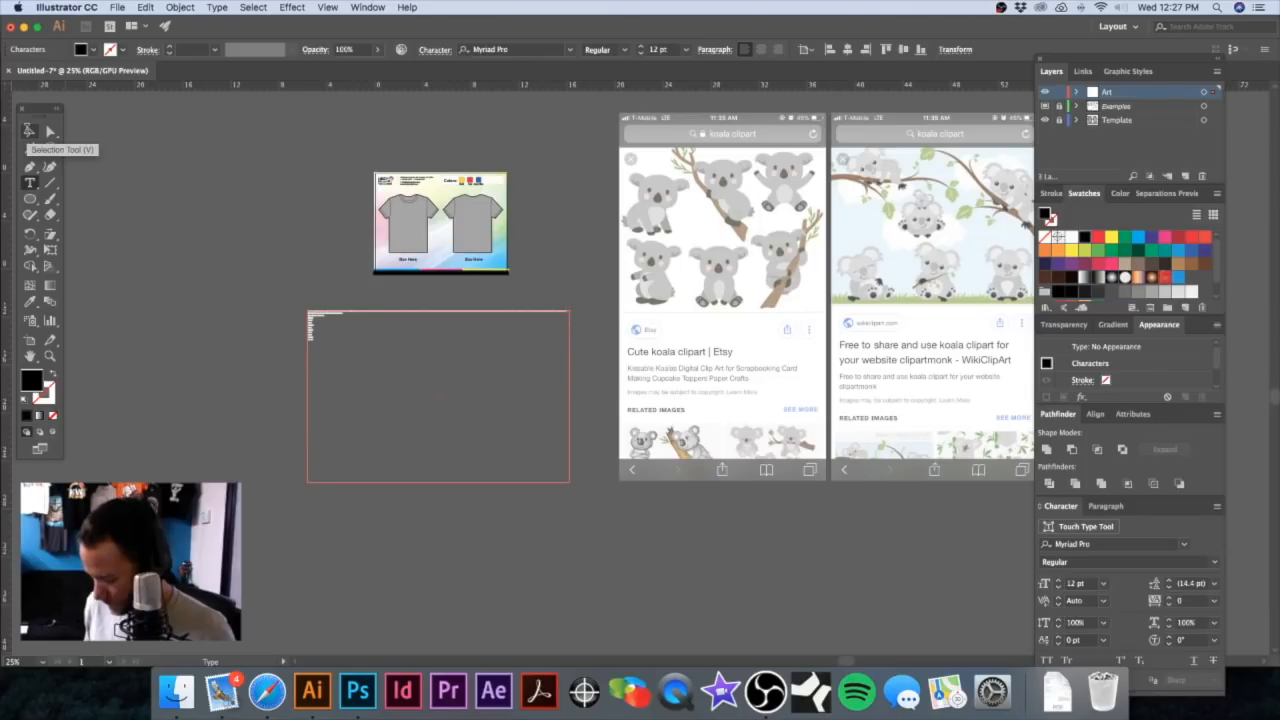
left_click(30, 132)
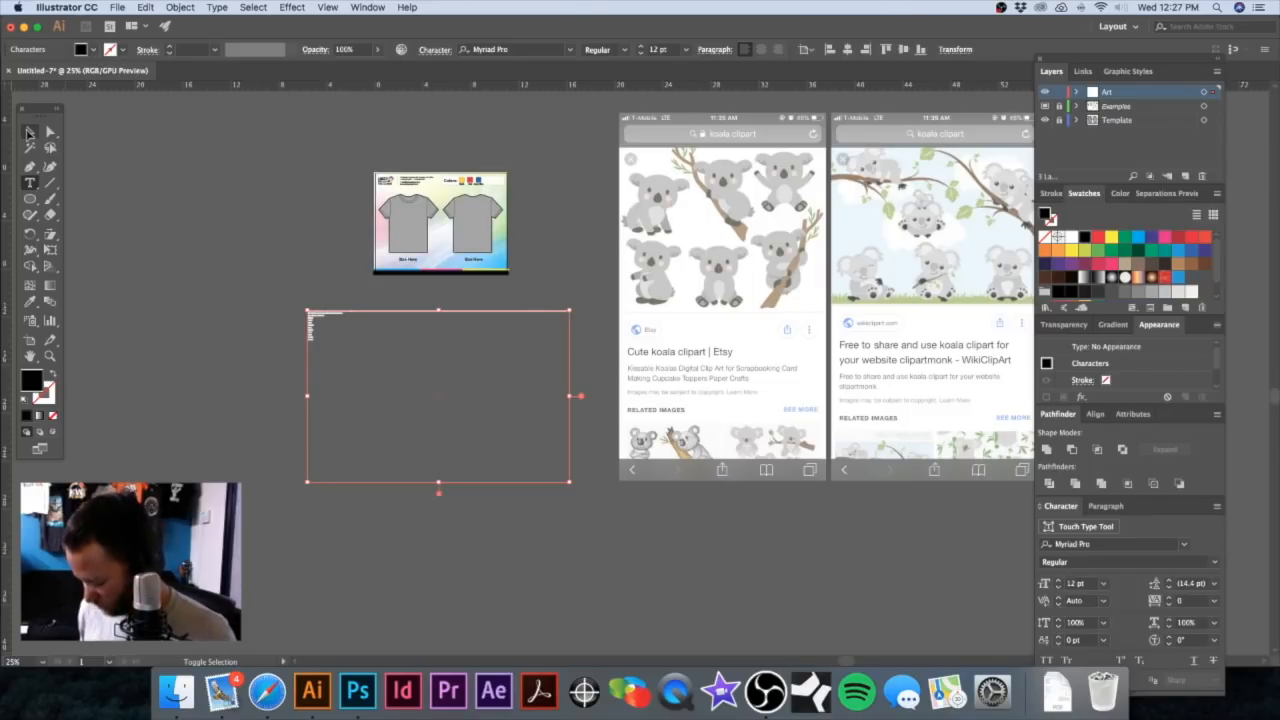
key("super+shift+period")
key("super+shift+period")
key("super+shift+period")
key("super+shift+period")
key("super+shift+period")
key("super+shift+period")
key("super+shift+period")
key("super+shift+period")
key("super+shift+period")
key("super+shift+period")
key("super+shift+period")
key("super+shift+period")
key("super+shift+period")
key("super+shift+period")
key("super+shift+period")
key("super+shift+period")
key("super+shift+period")
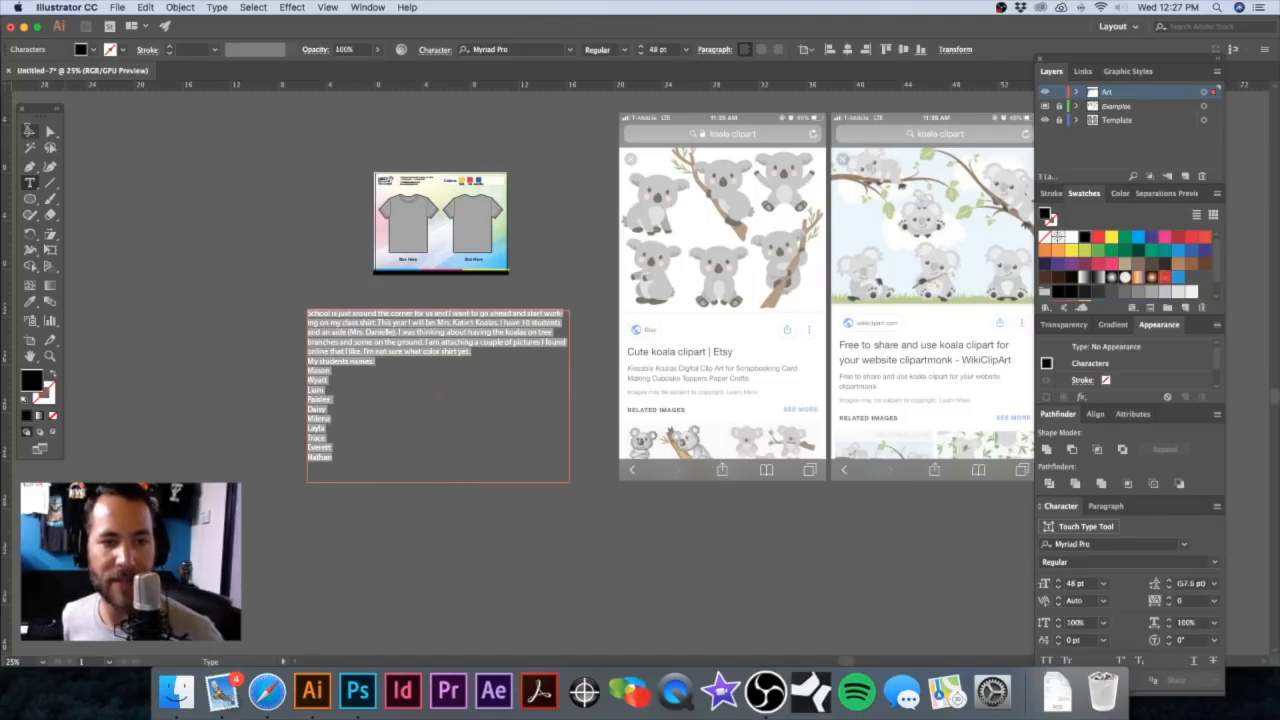
left_click(32, 133)
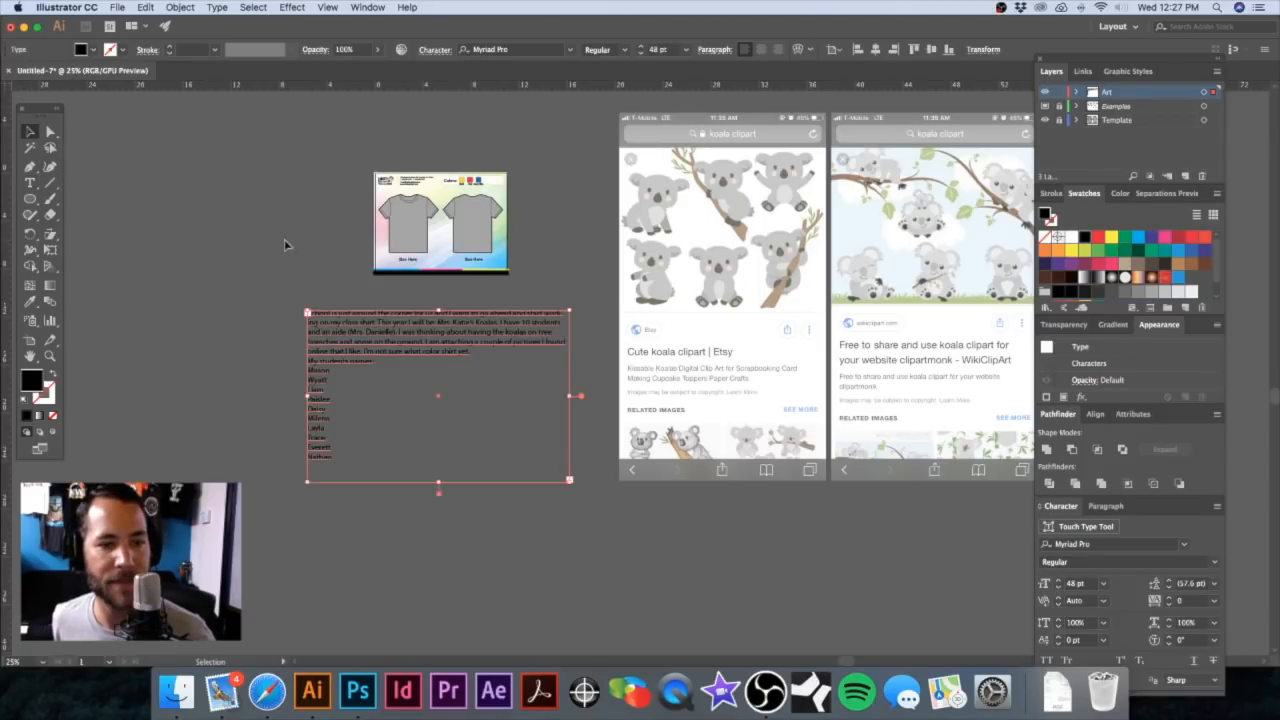
left_click(283, 254)
Step: Read the client's request and student list below the shirt proof, and compare them with the koala poses in both reference images
left_click_drag(347, 348, 526, 326)
left_click_drag(726, 210, 668, 246)
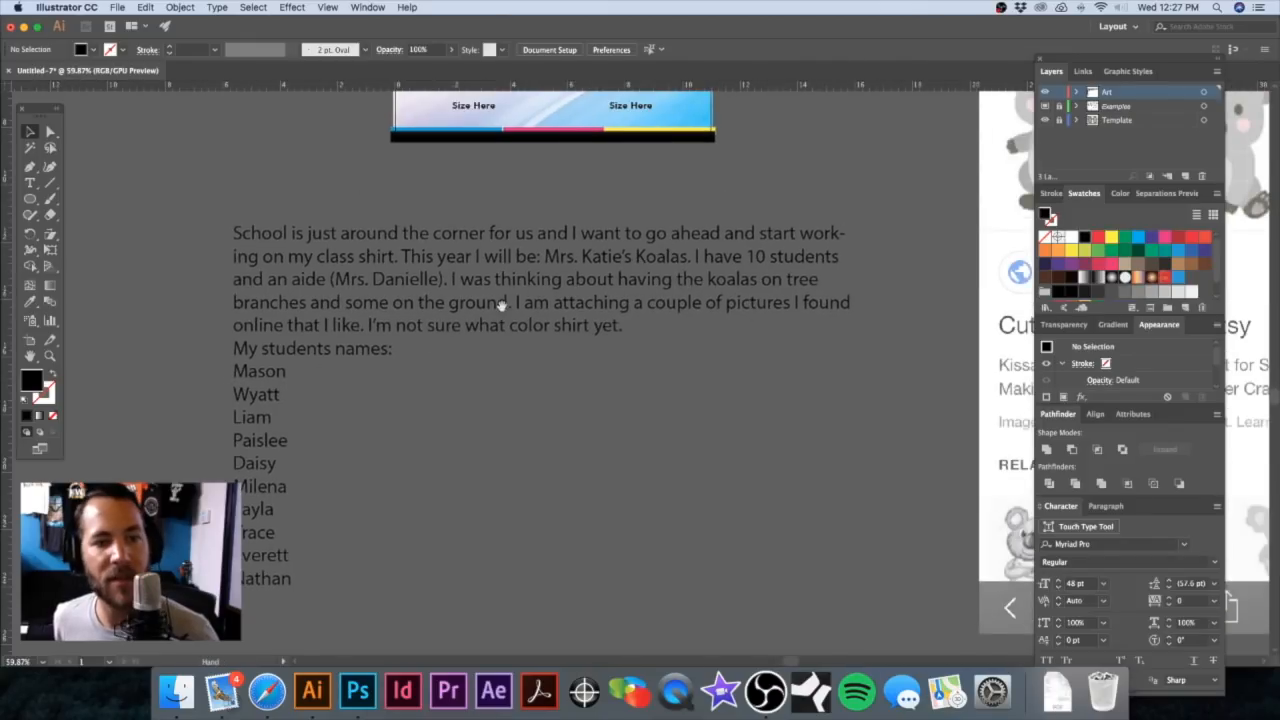
left_click_drag(516, 302, 456, 303)
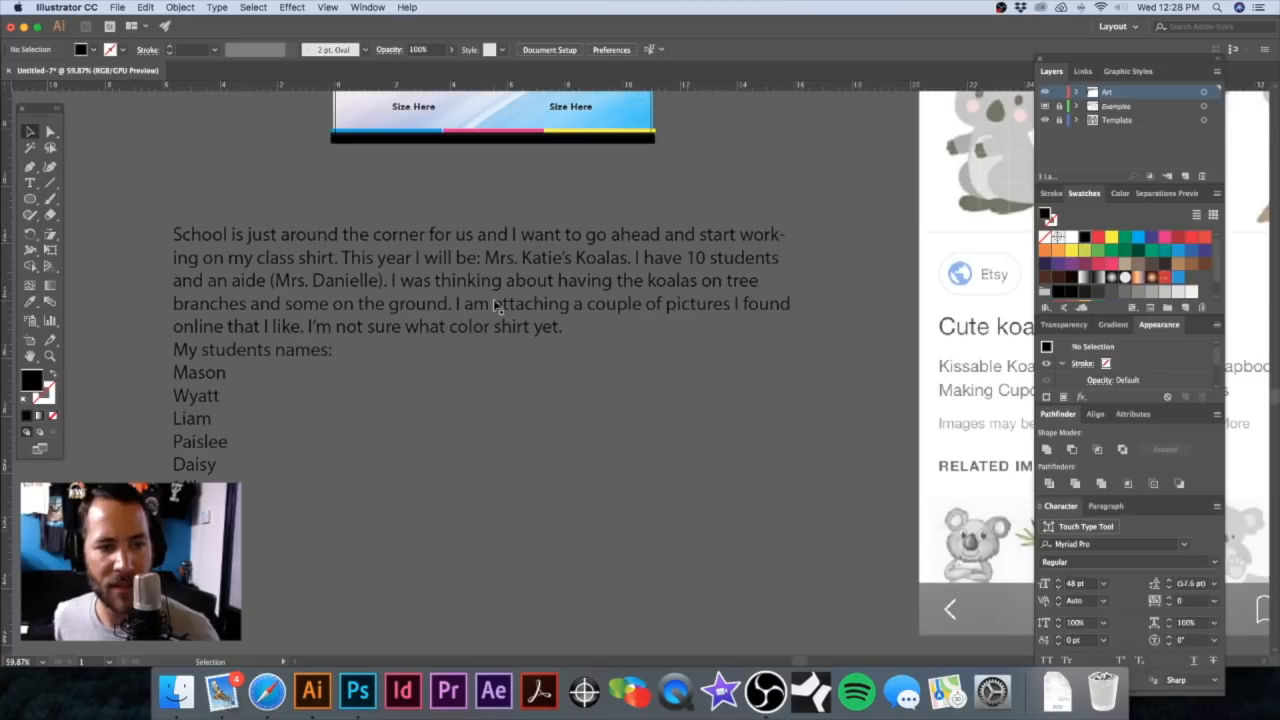
key("space")
key("super+minus")
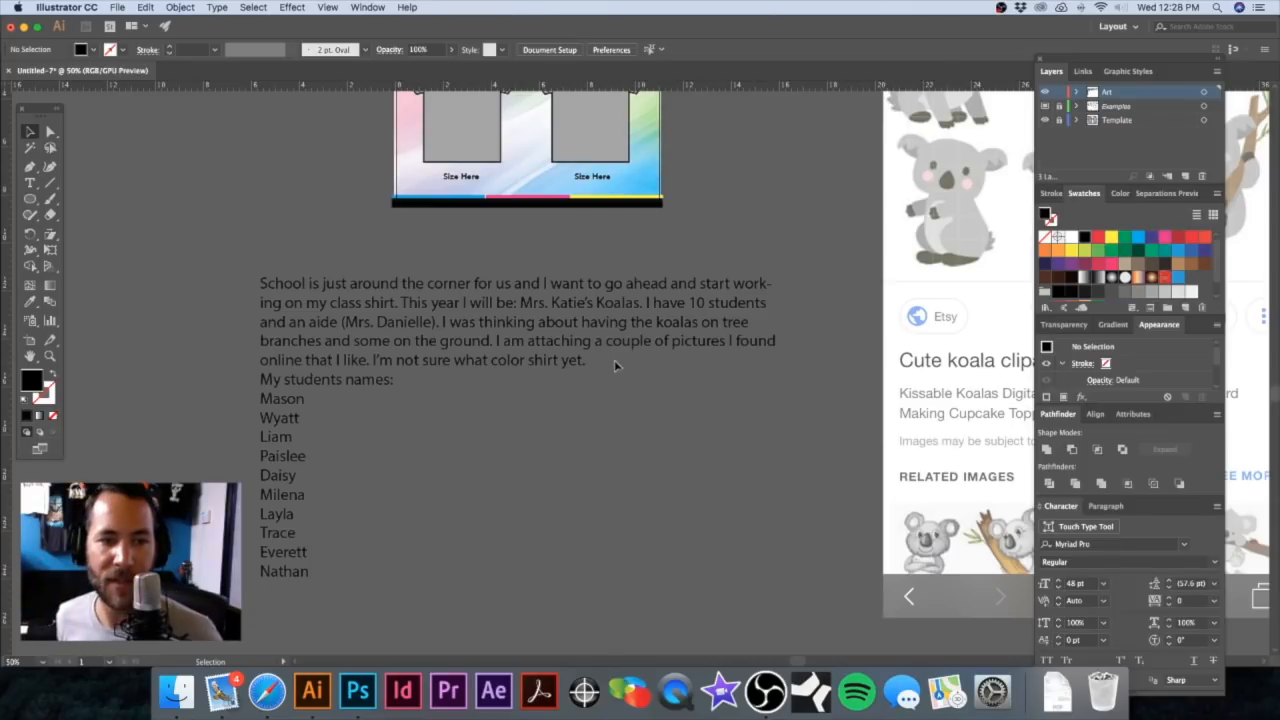
left_click(754, 314, "alt+super")
left_click(743, 320, "alt+super")
left_click_drag(743, 320, 596, 292)
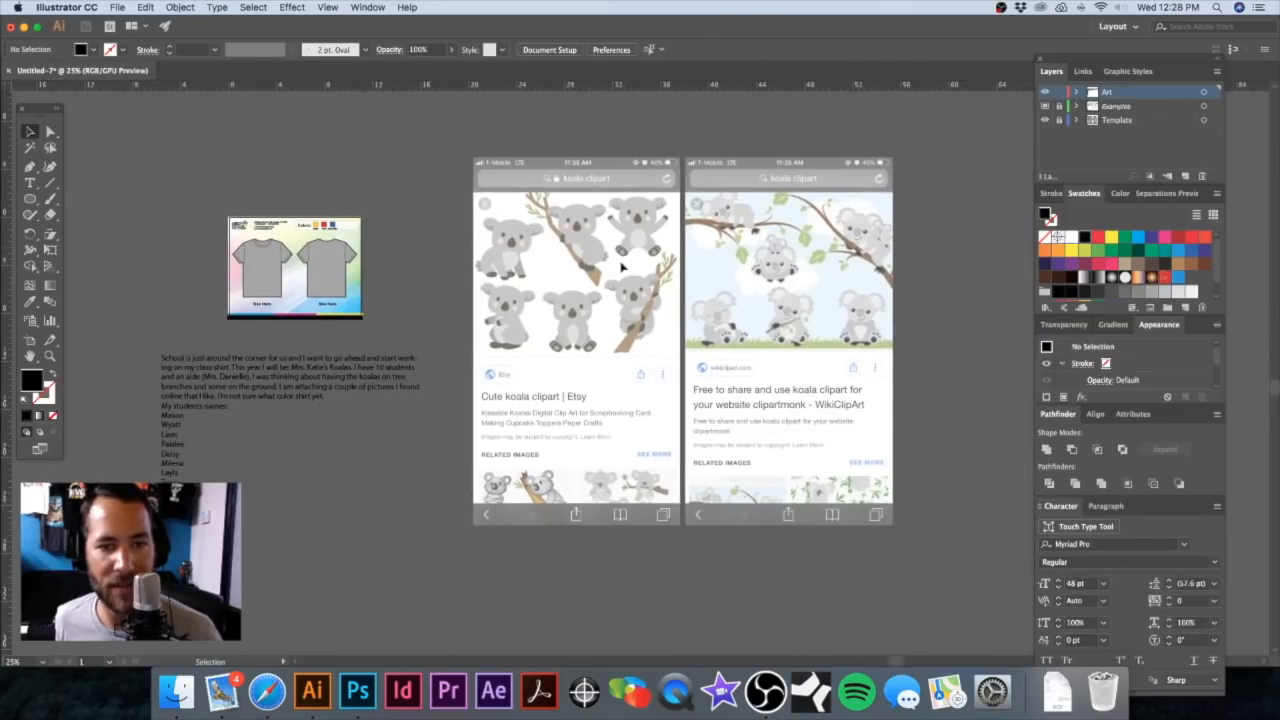
left_click_drag(604, 249, 549, 271)
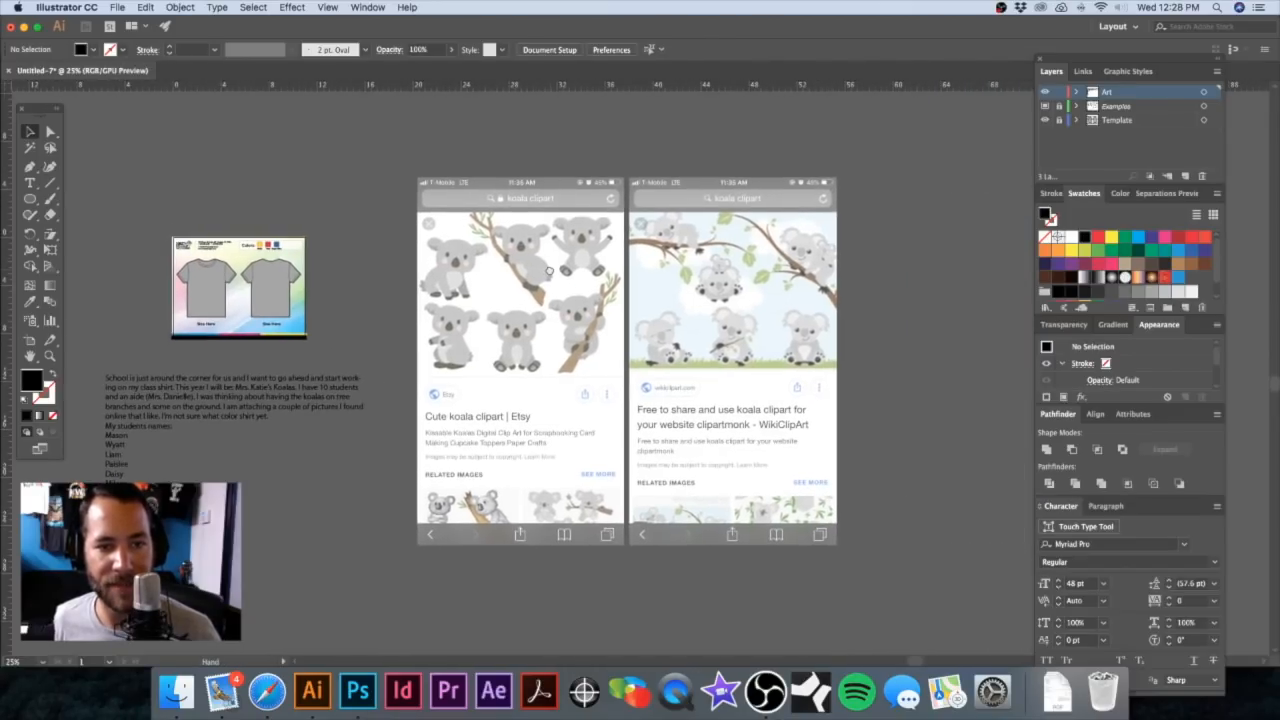
left_click_drag(473, 282, 639, 229)
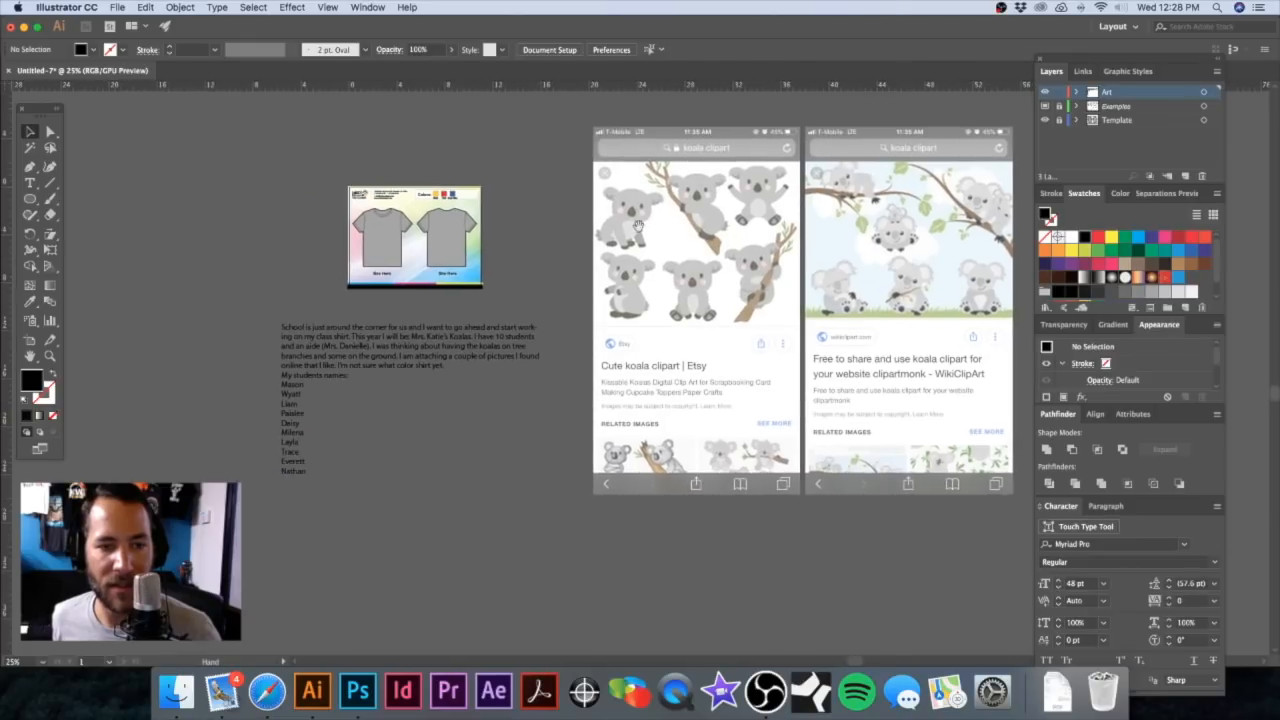
left_click_drag(380, 343, 445, 344)
left_click_drag(733, 228, 542, 280)
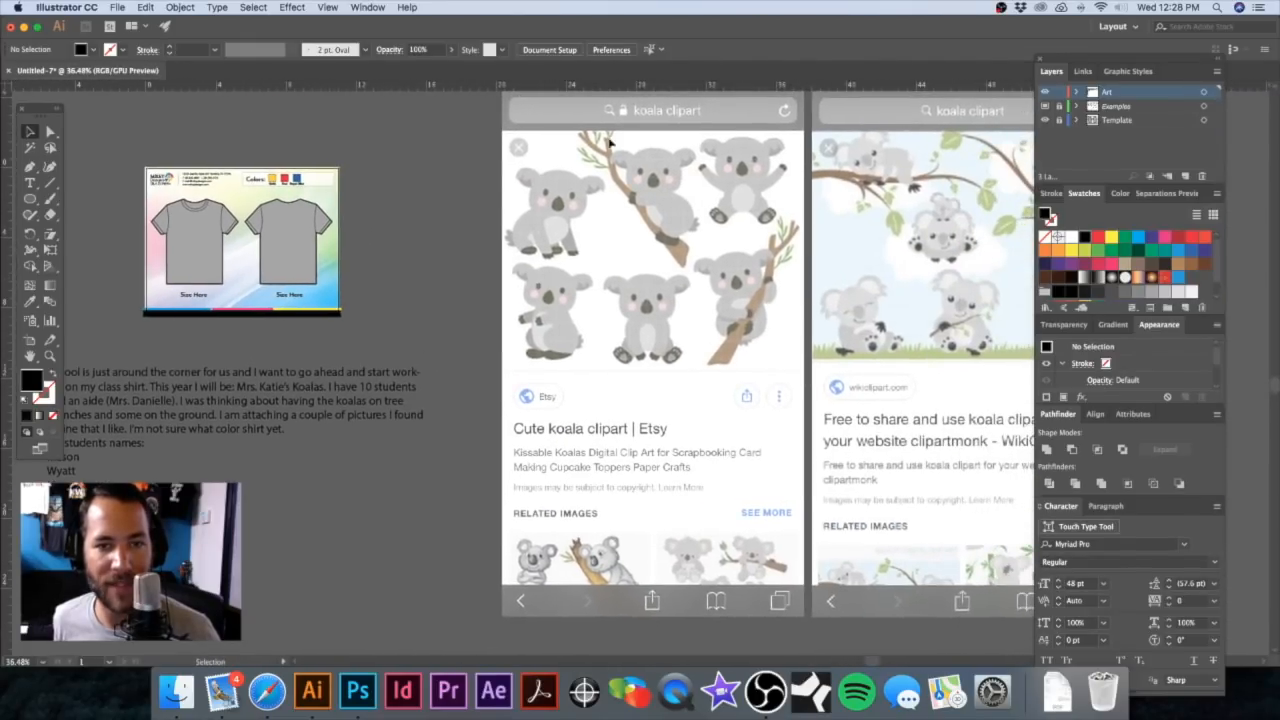
left_click_drag(687, 236, 622, 289)
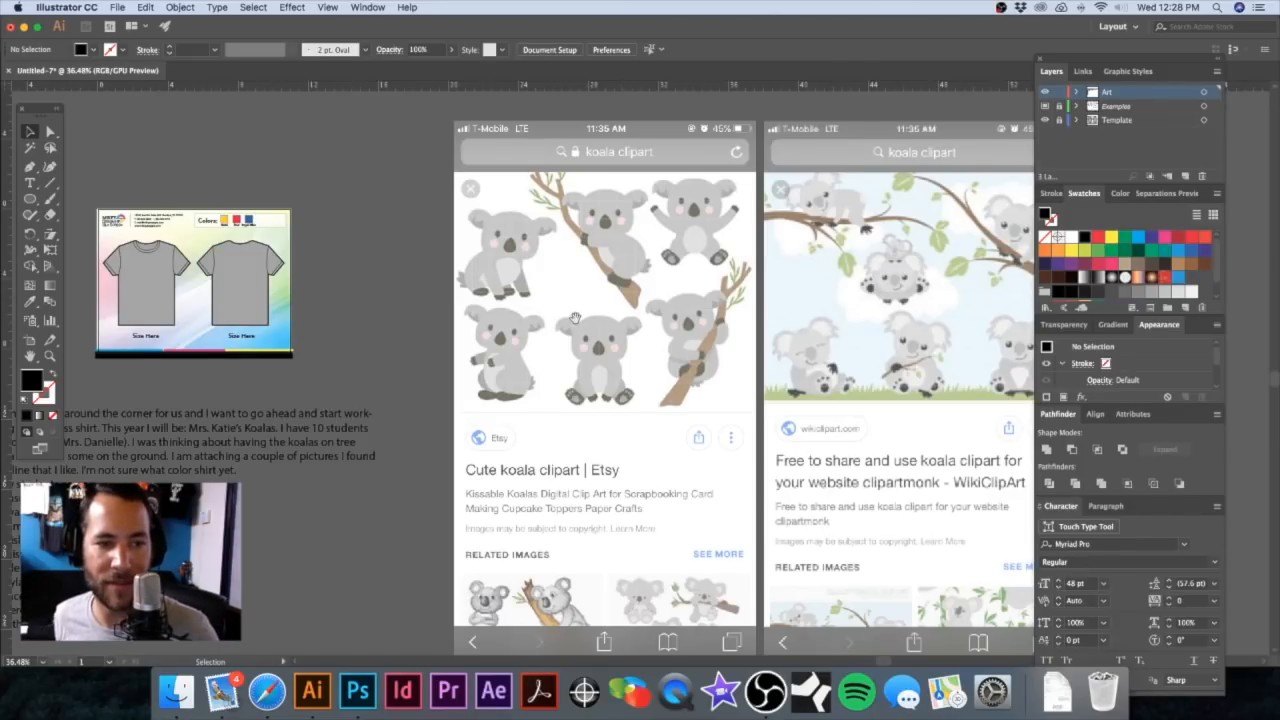
left_click_drag(396, 346, 554, 294)
left_click_drag(478, 322, 544, 298)
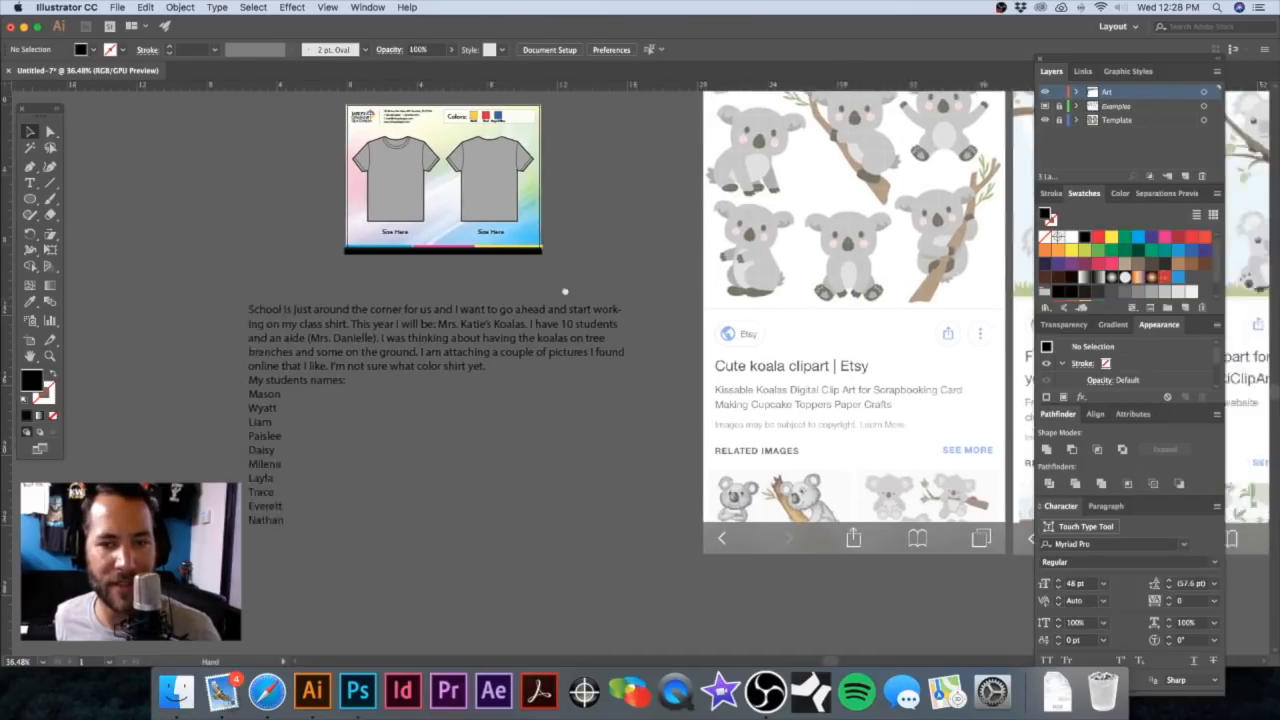
Step: Check the tree-branch and ground koalas in both reference images, and reread the client's request about koala placement and shirt color
left_click_drag(432, 338, 494, 335)
left_click_drag(731, 214, 363, 298)
left_click_drag(608, 272, 661, 278)
left_click_drag(796, 250, 557, 281)
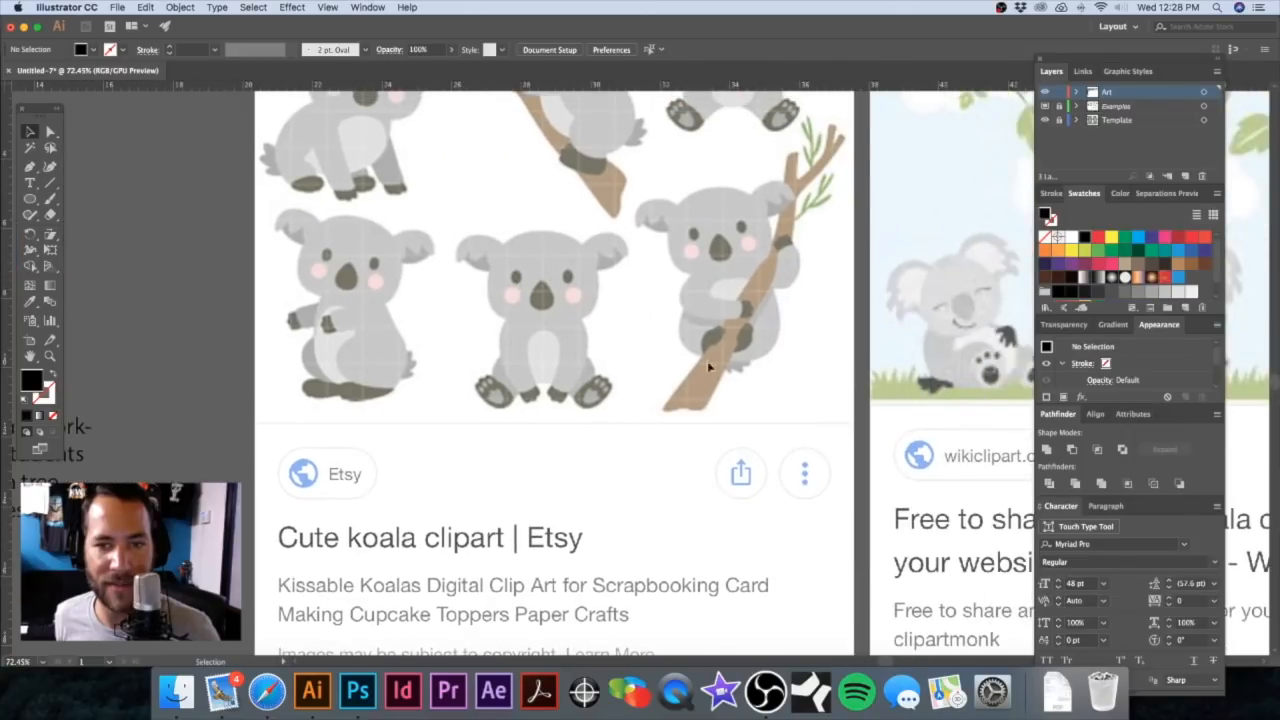
left_click(826, 243, "alt+super")
left_click(826, 243, "alt+super")
left_click_drag(706, 343, 753, 277)
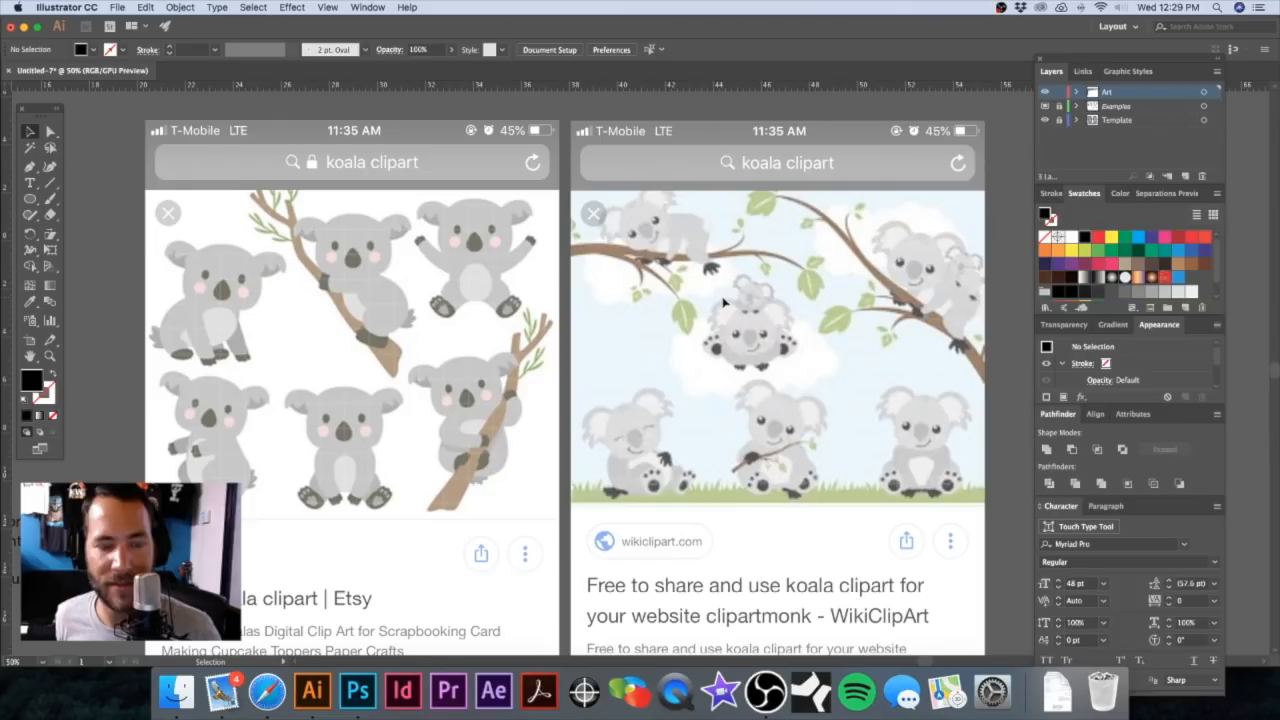
left_click_drag(526, 361, 826, 232)
left_click_drag(408, 317, 755, 285)
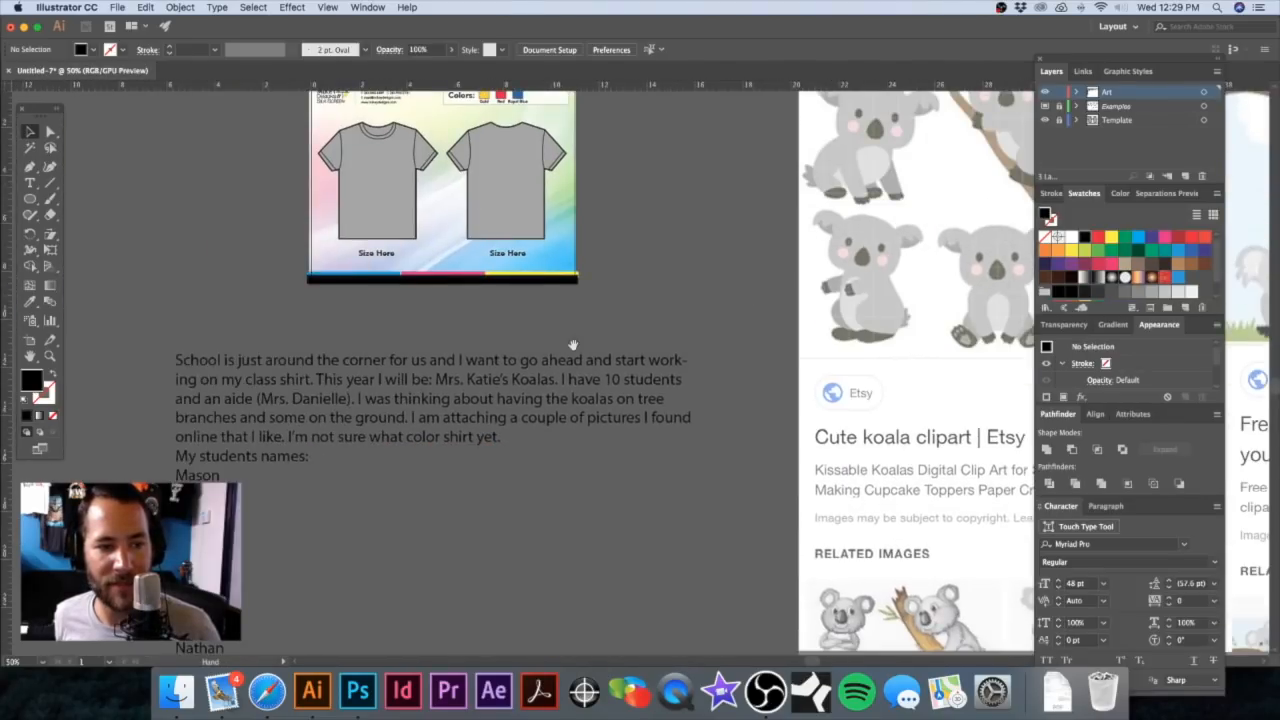
left_click_drag(573, 345, 658, 245)
left_click_drag(524, 305, 572, 307)
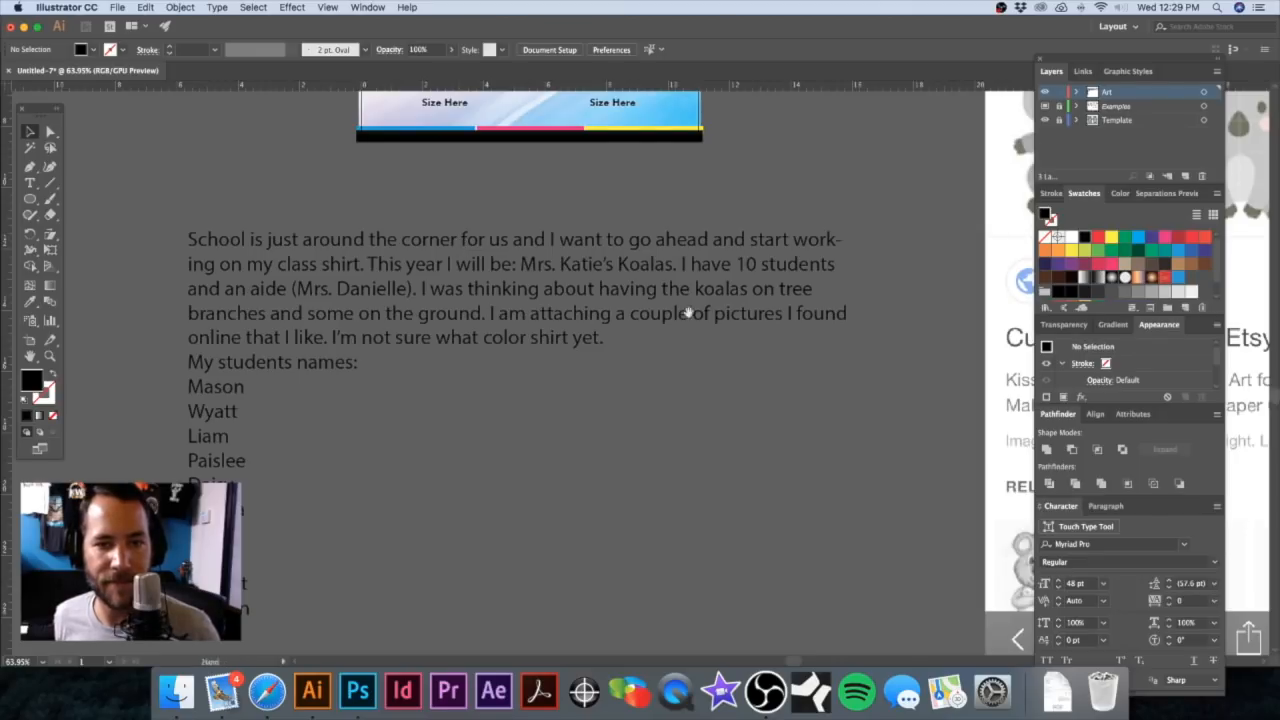
Step: Compare the Etsy koalas with the wikiclipart.com koalas side by side, looking at their poses, branches and level of detail
left_click(760, 317, "alt+super")
left_click(760, 317, "alt+super")
left_click_drag(744, 276, 545, 279)
left_click_drag(622, 253, 557, 255)
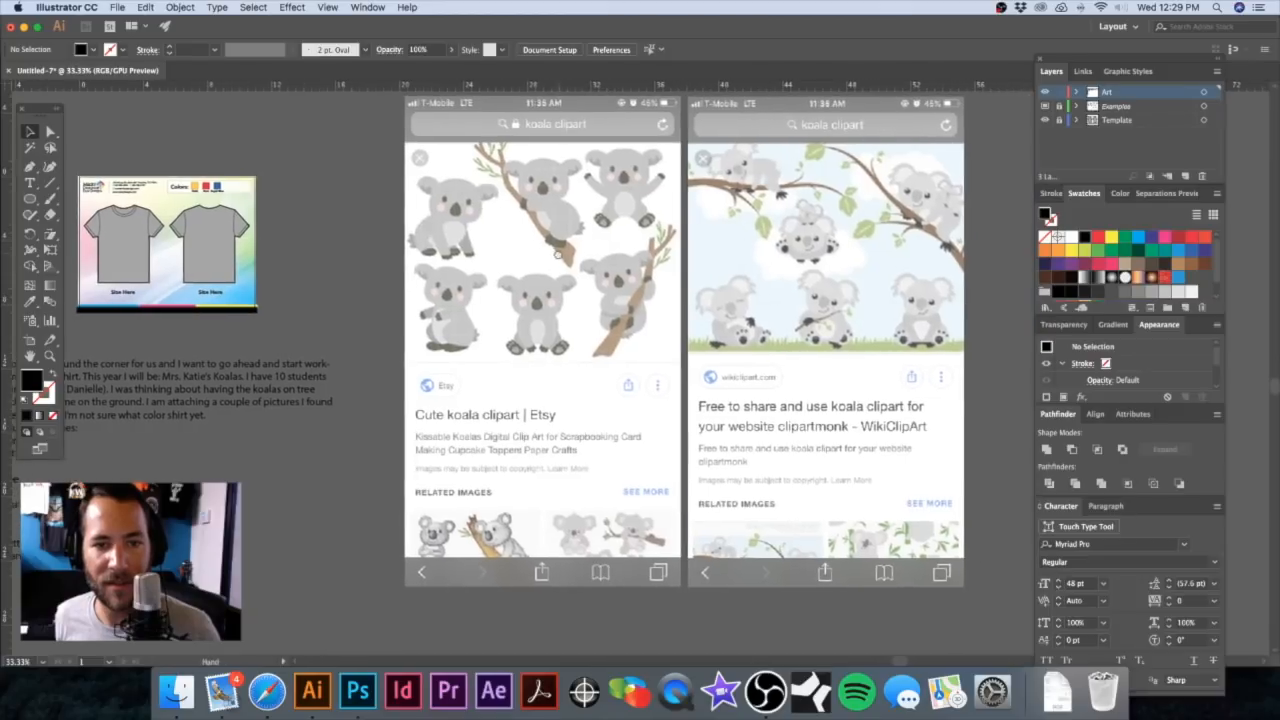
left_click_drag(510, 298, 764, 311)
left_click_drag(550, 301, 535, 301)
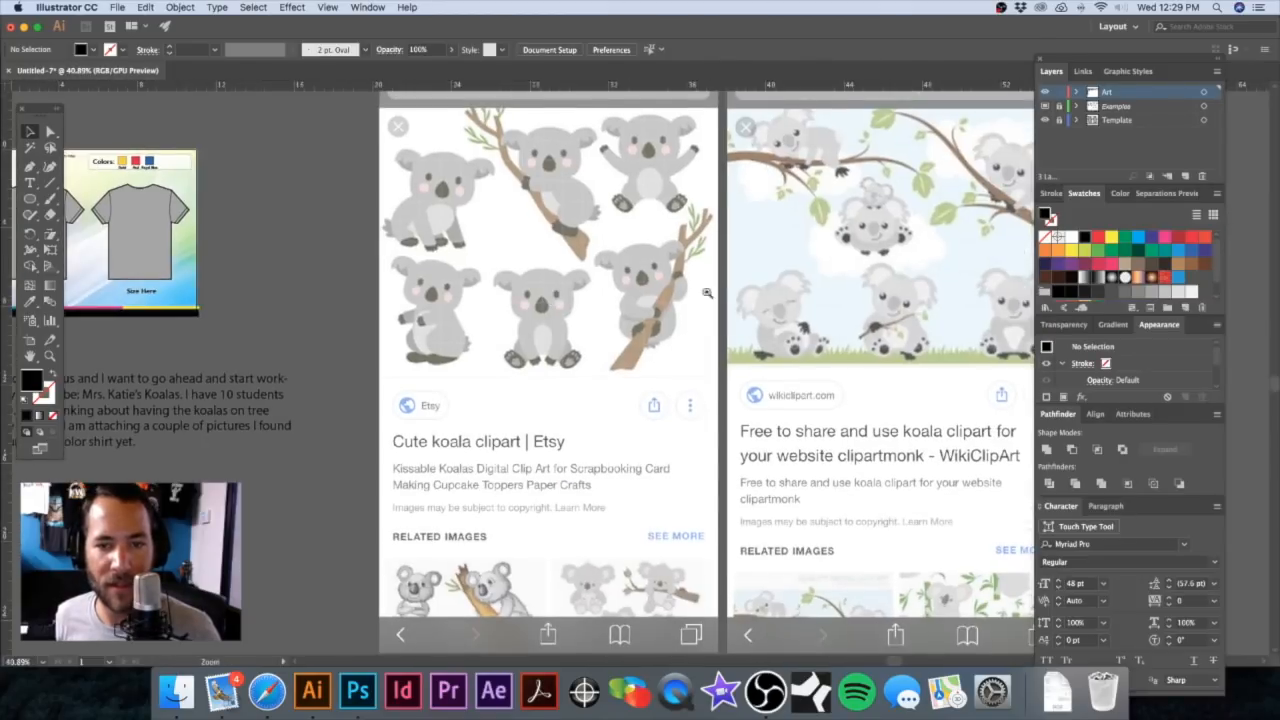
left_click_drag(742, 290, 558, 287)
left_click_drag(664, 314, 789, 315)
left_click_drag(691, 289, 739, 314)
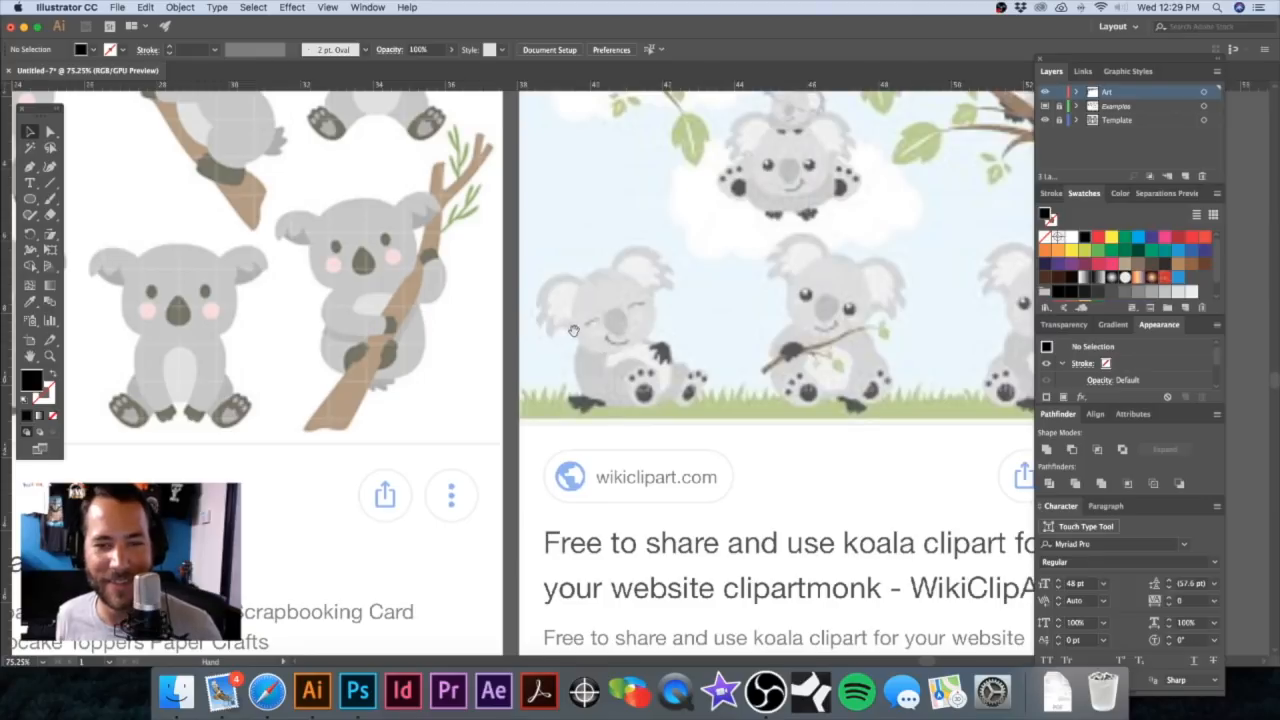
left_click_drag(775, 308, 657, 406)
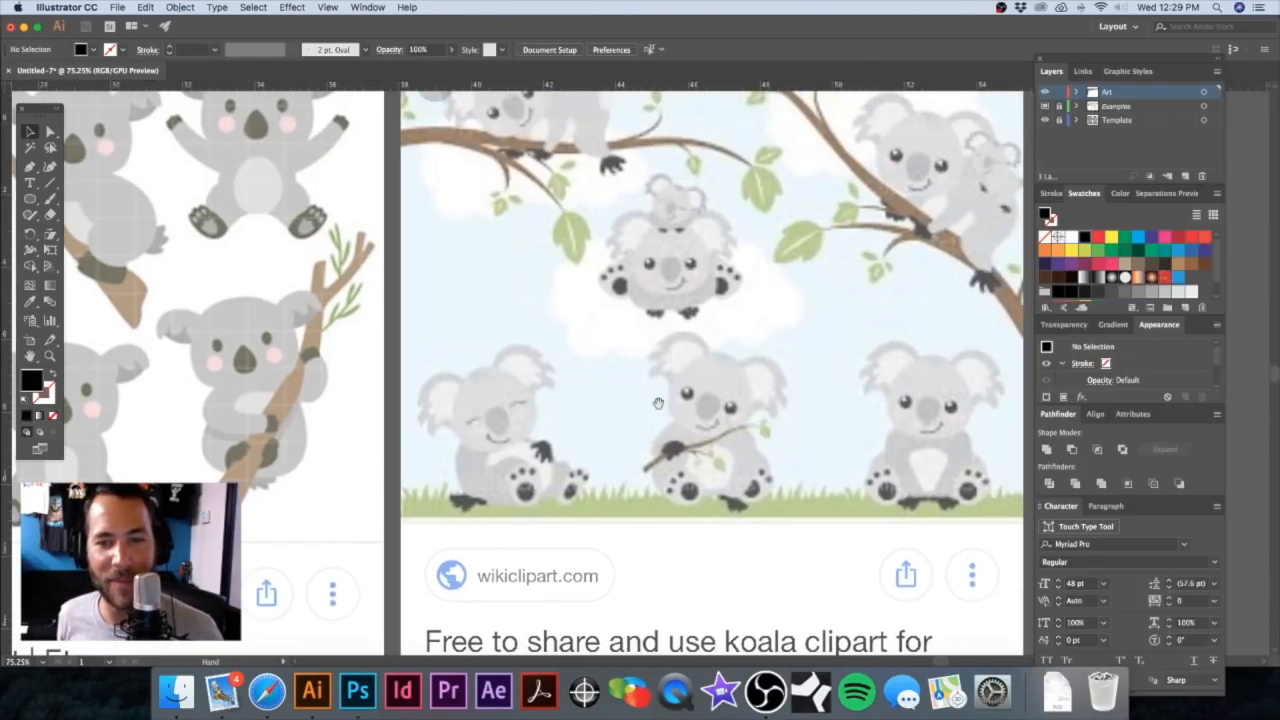
left_click_drag(719, 342, 718, 342)
left_click(718, 335, "alt+super")
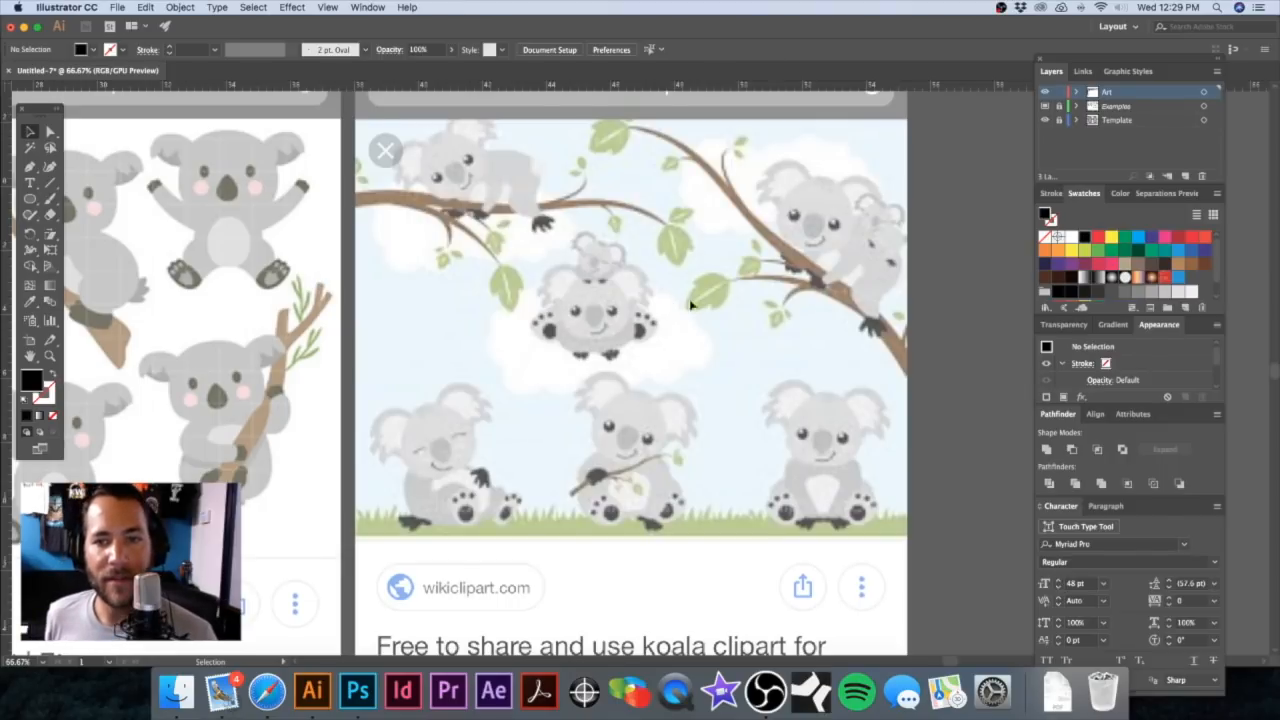
left_click_drag(677, 289, 780, 268)
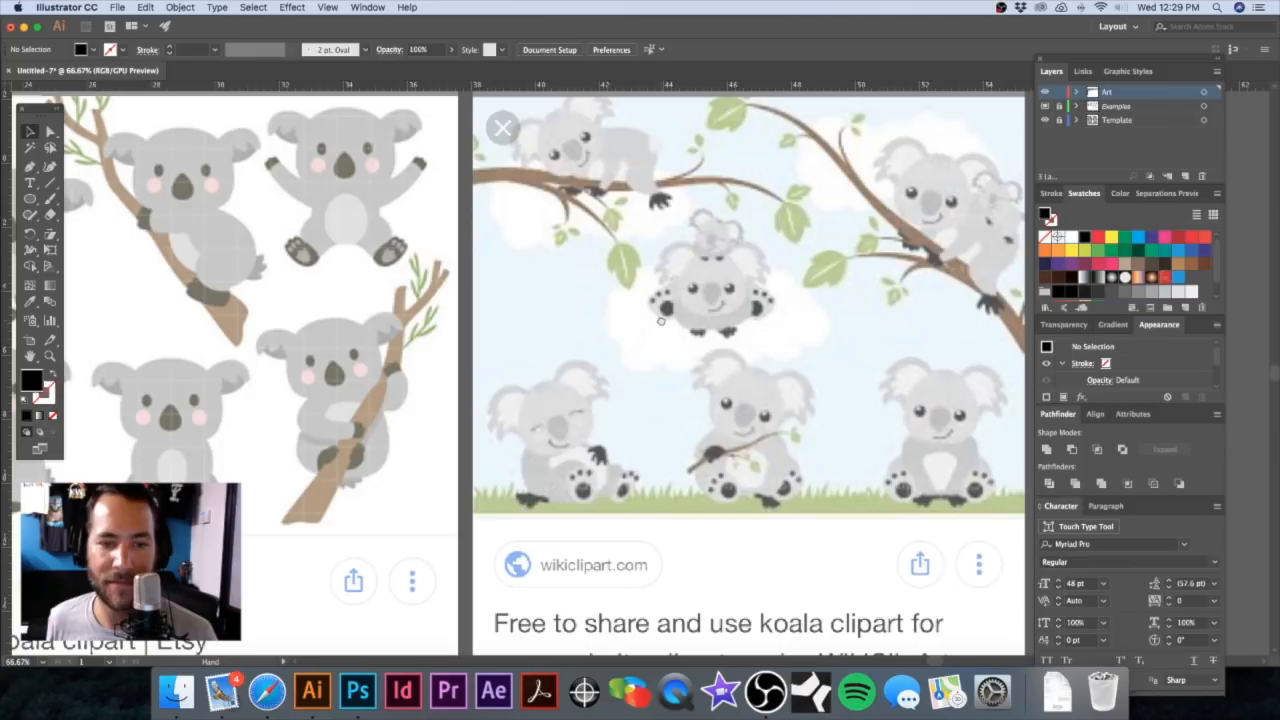
left_click_drag(530, 285, 666, 277)
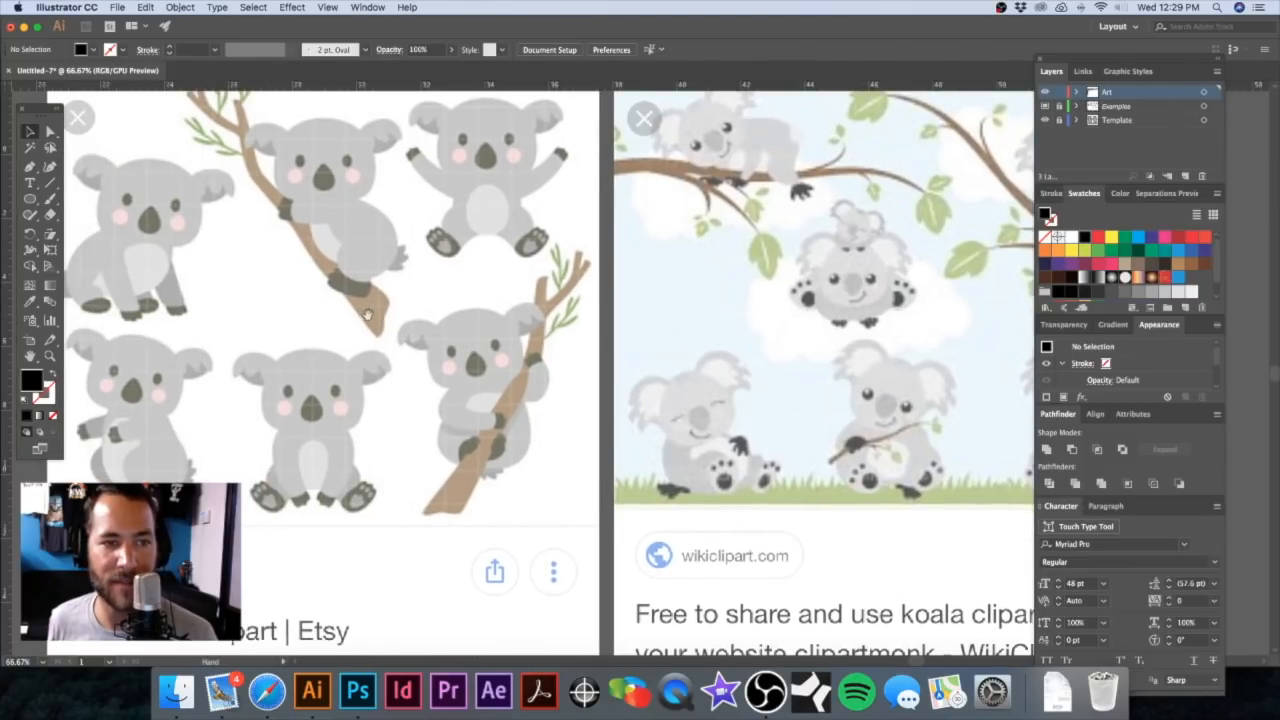
Step: Examine the faces, ears and bodies of the koalas in both reference images up close to judge their drawing styles
left_click(388, 318, "alt+super")
left_click_drag(635, 361, 576, 355)
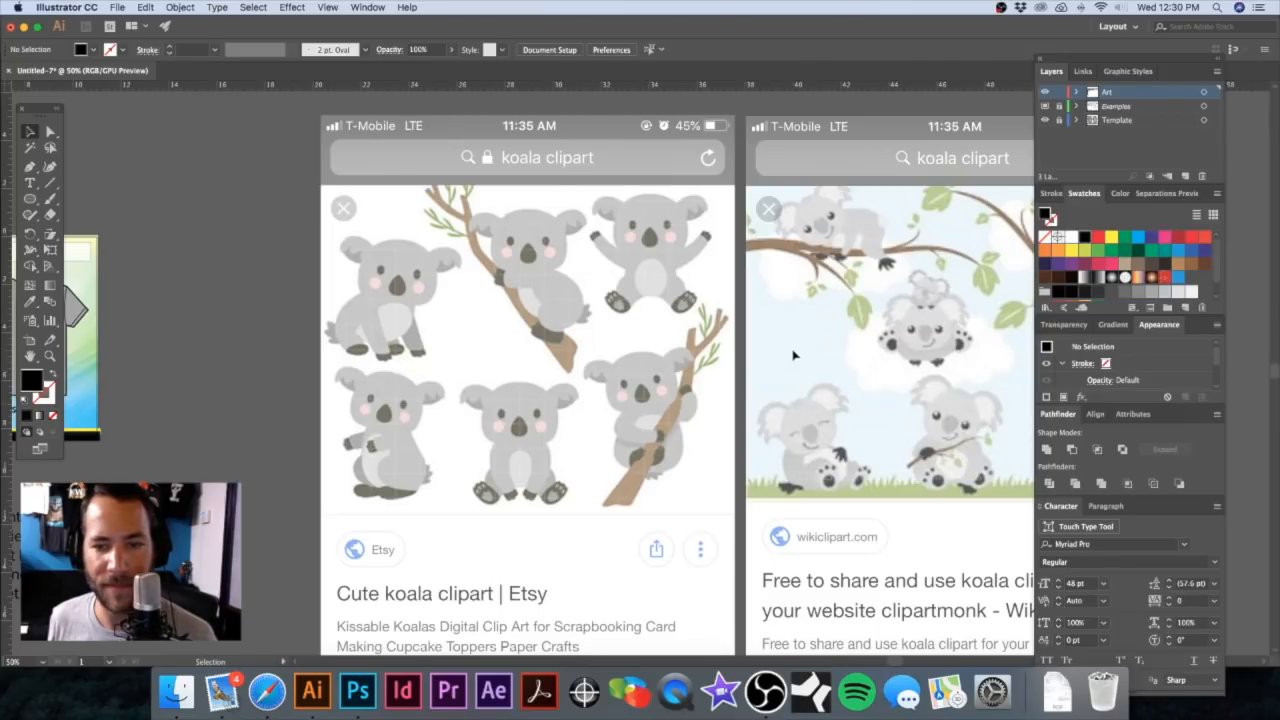
left_click_drag(786, 368, 742, 342)
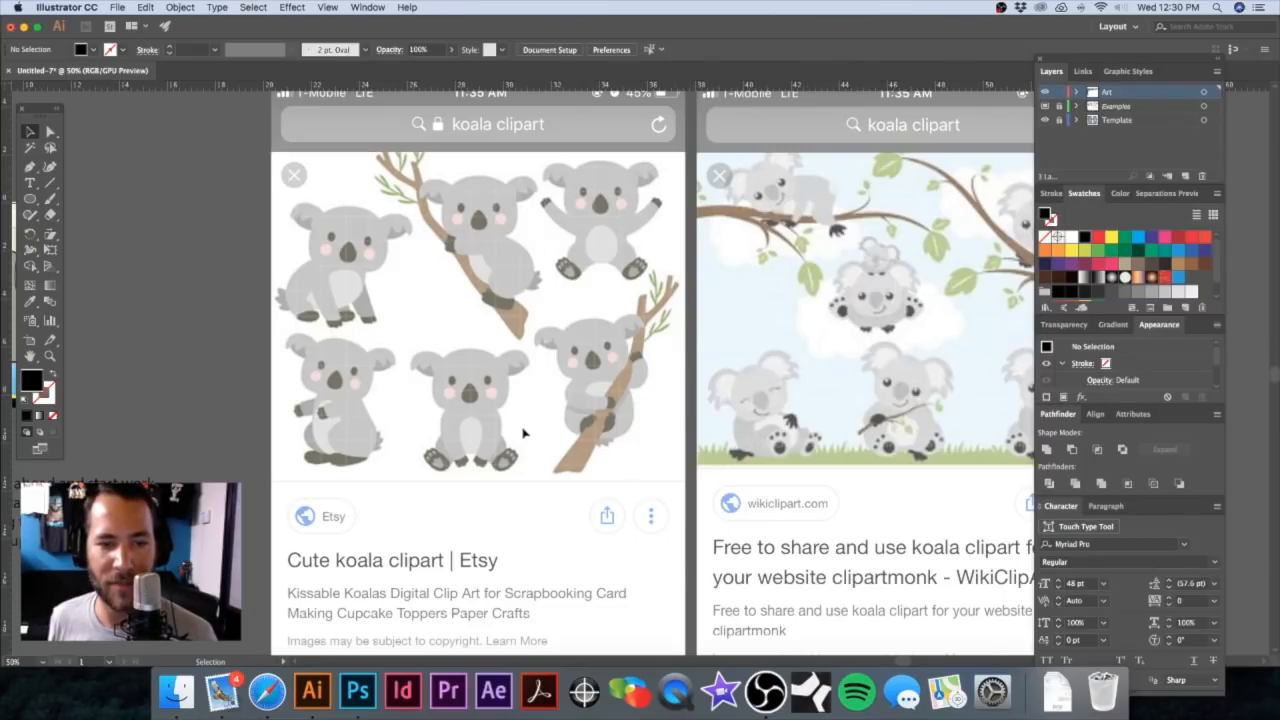
left_click_drag(448, 417, 636, 364)
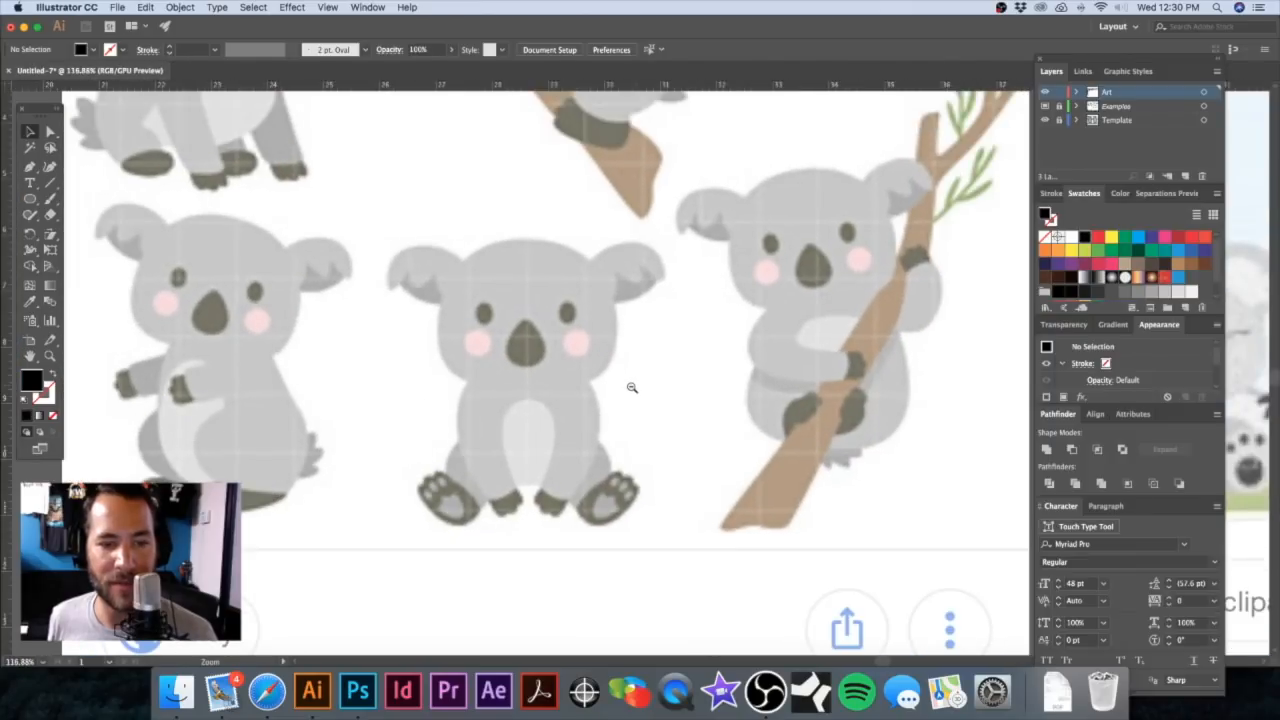
left_click(788, 342, "alt+super")
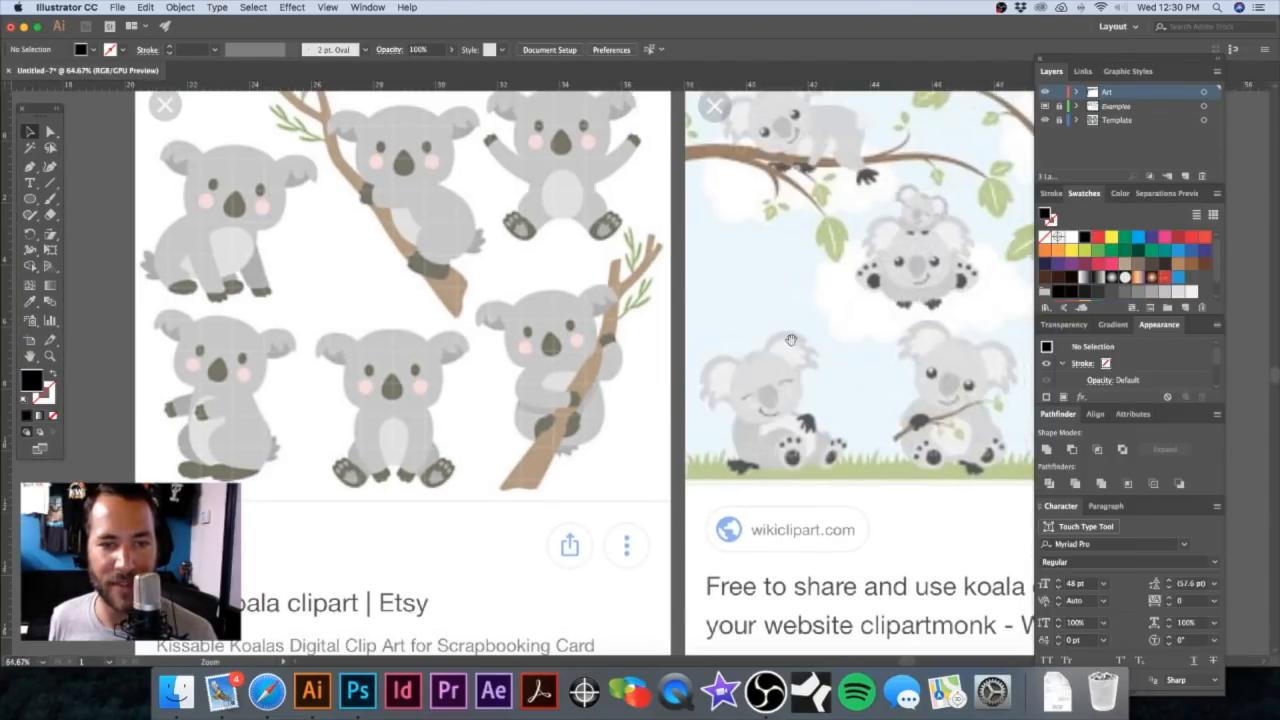
left_click_drag(735, 382, 727, 330)
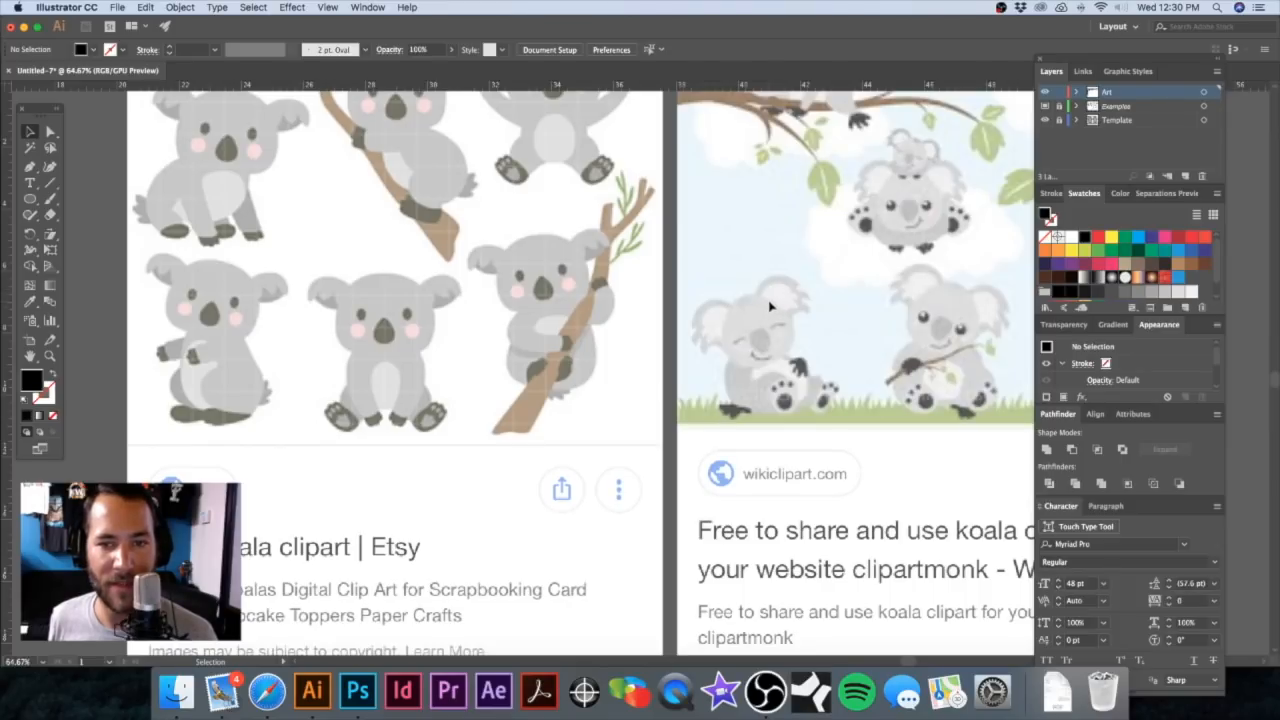
left_click_drag(773, 287, 727, 298)
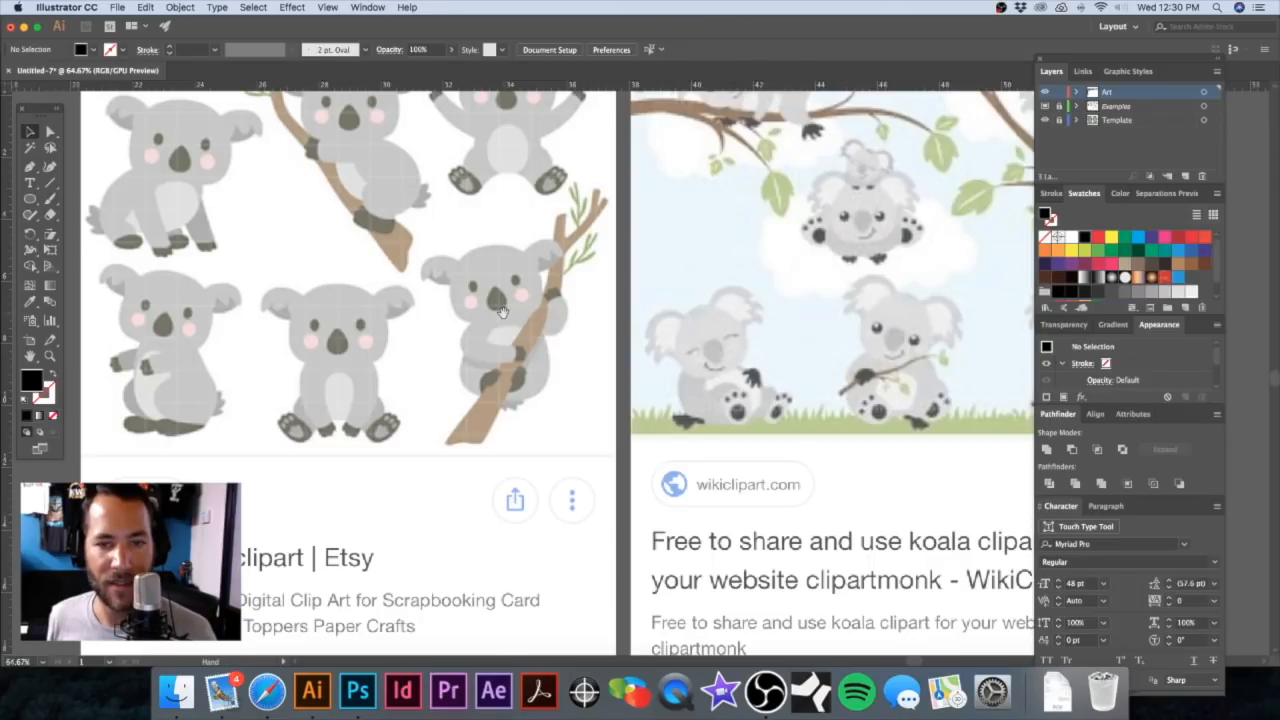
left_click_drag(503, 313, 650, 266)
left_click_drag(452, 284, 495, 296)
left_click_drag(775, 281, 483, 277)
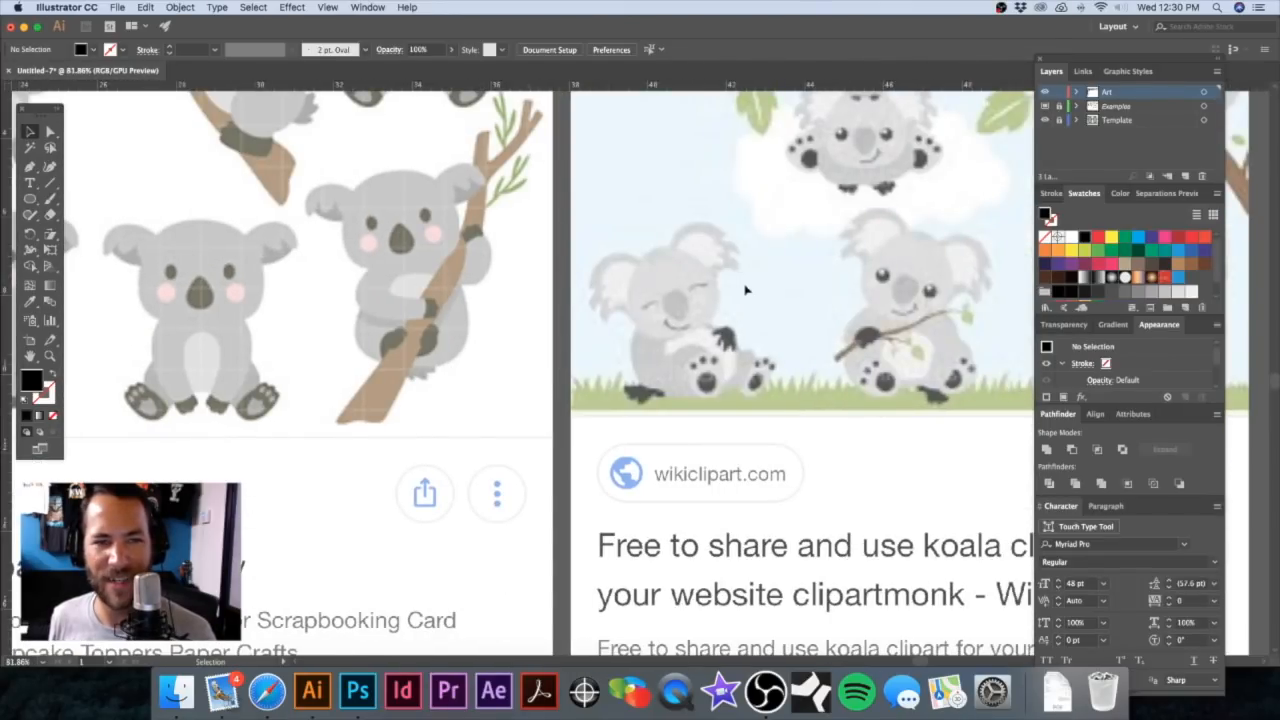
left_click_drag(785, 260, 573, 409)
left_click_drag(638, 275, 614, 338)
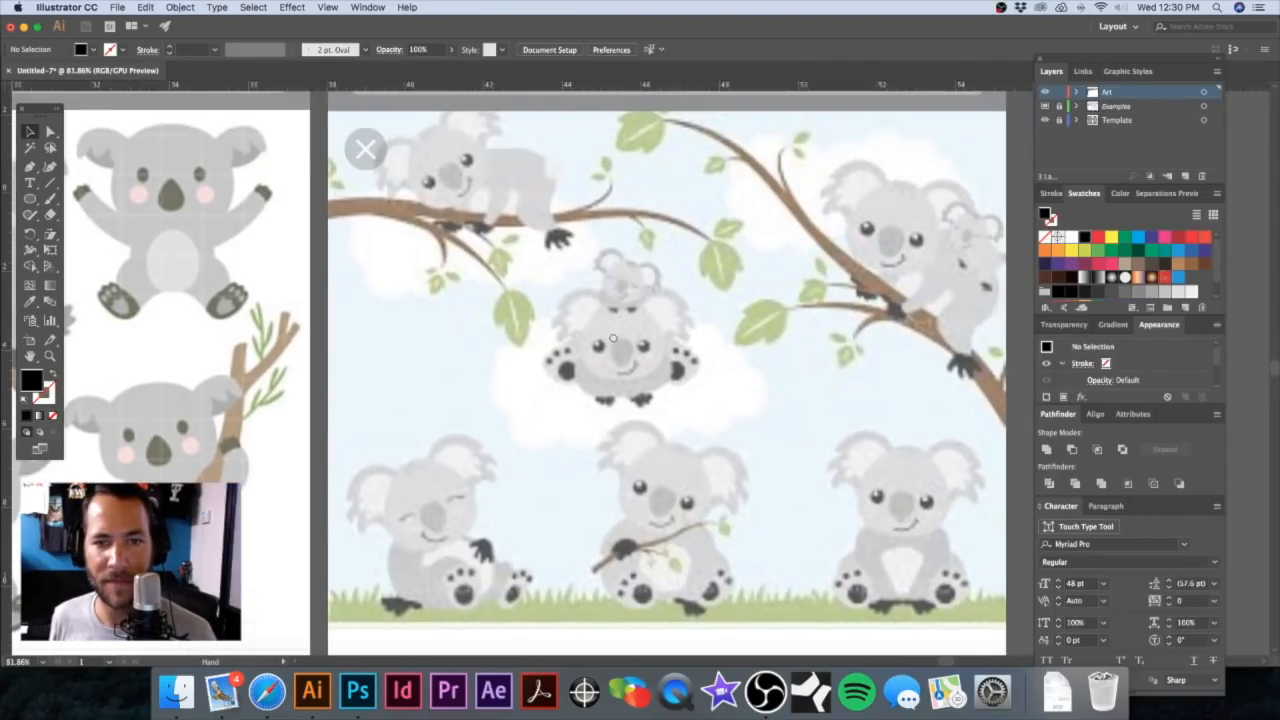
Step: Draw an ellipse about 2.37 in wide and 2.36 in high over the head of the front-facing seated koala in the wikiclipart.com image
left_click_drag(741, 279, 709, 301)
left_click_drag(799, 413, 549, 233)
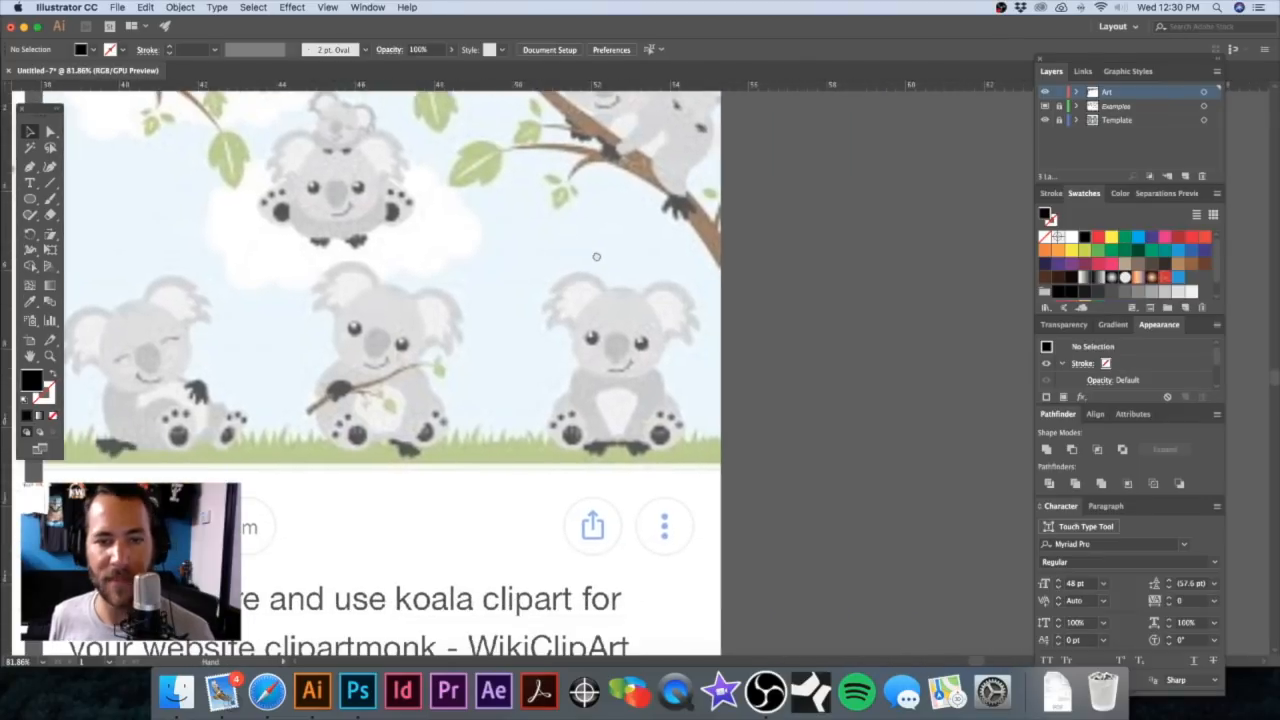
left_click_drag(637, 348, 803, 363)
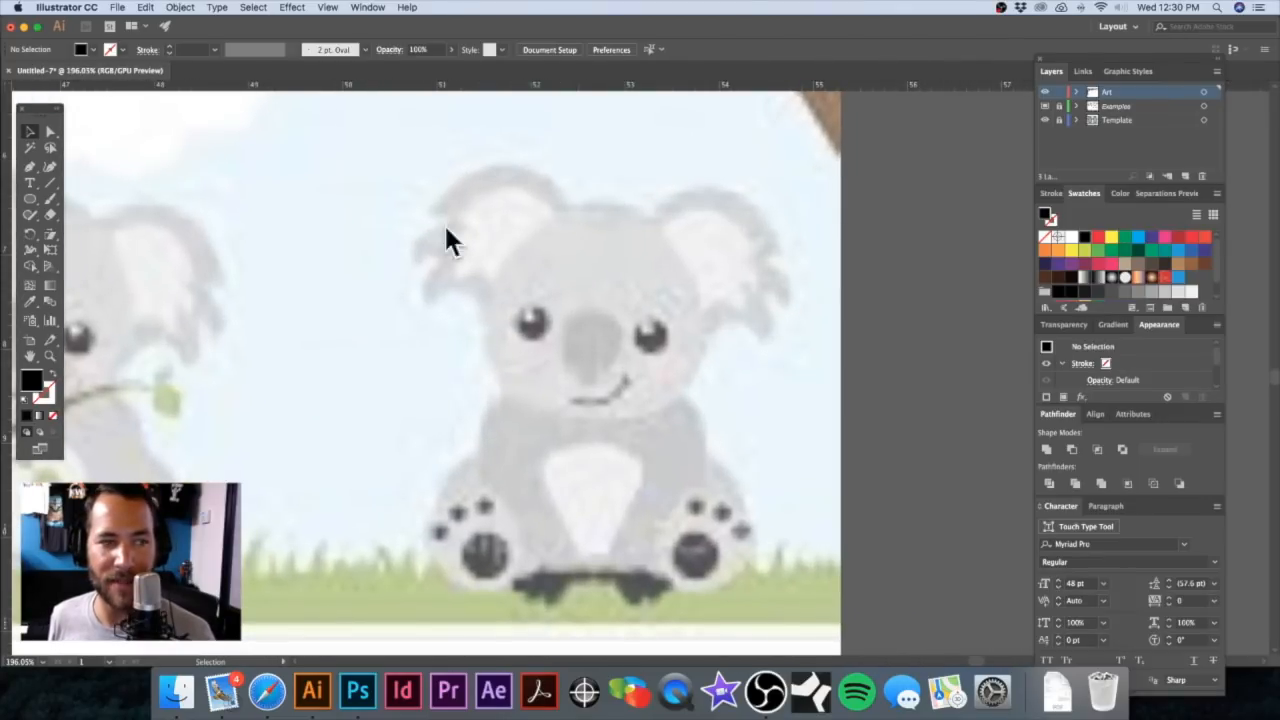
left_click(32, 199)
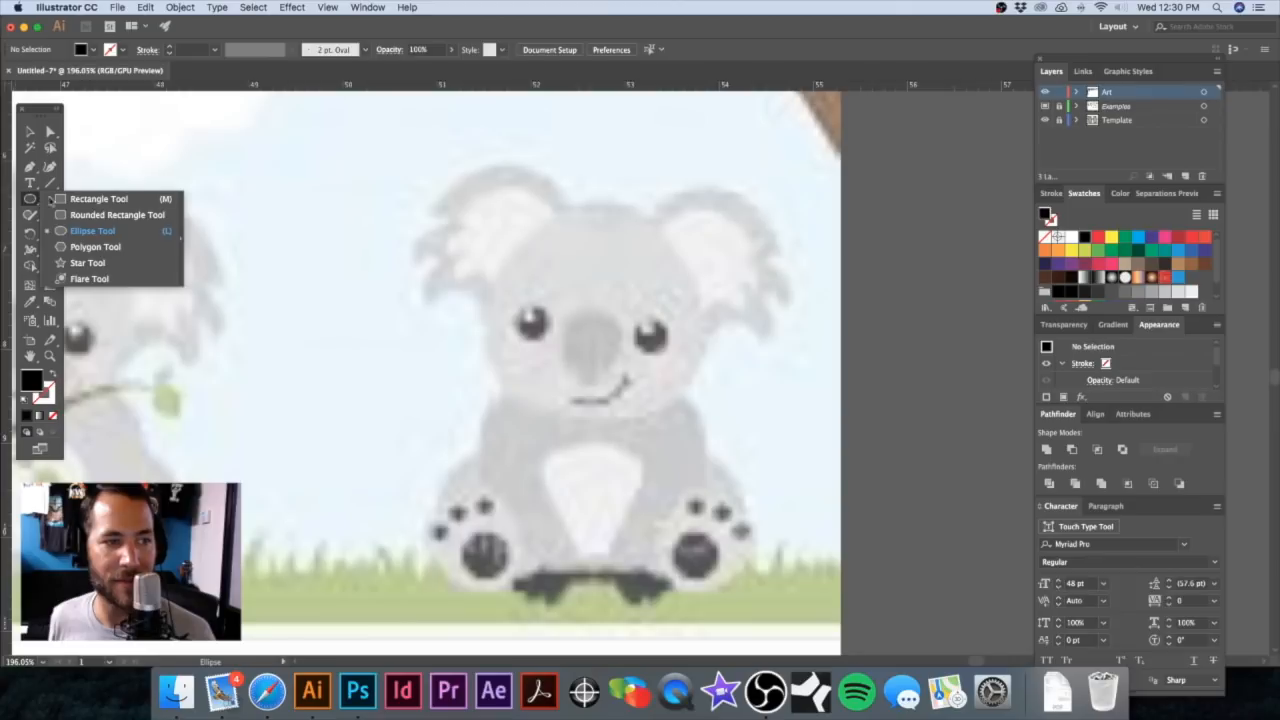
left_click(115, 231)
left_click_drag(486, 205, 703, 430)
Step: Swap the head ellipse's fill and stroke to give it no fill and a 1 pt black outline
left_click(30, 199)
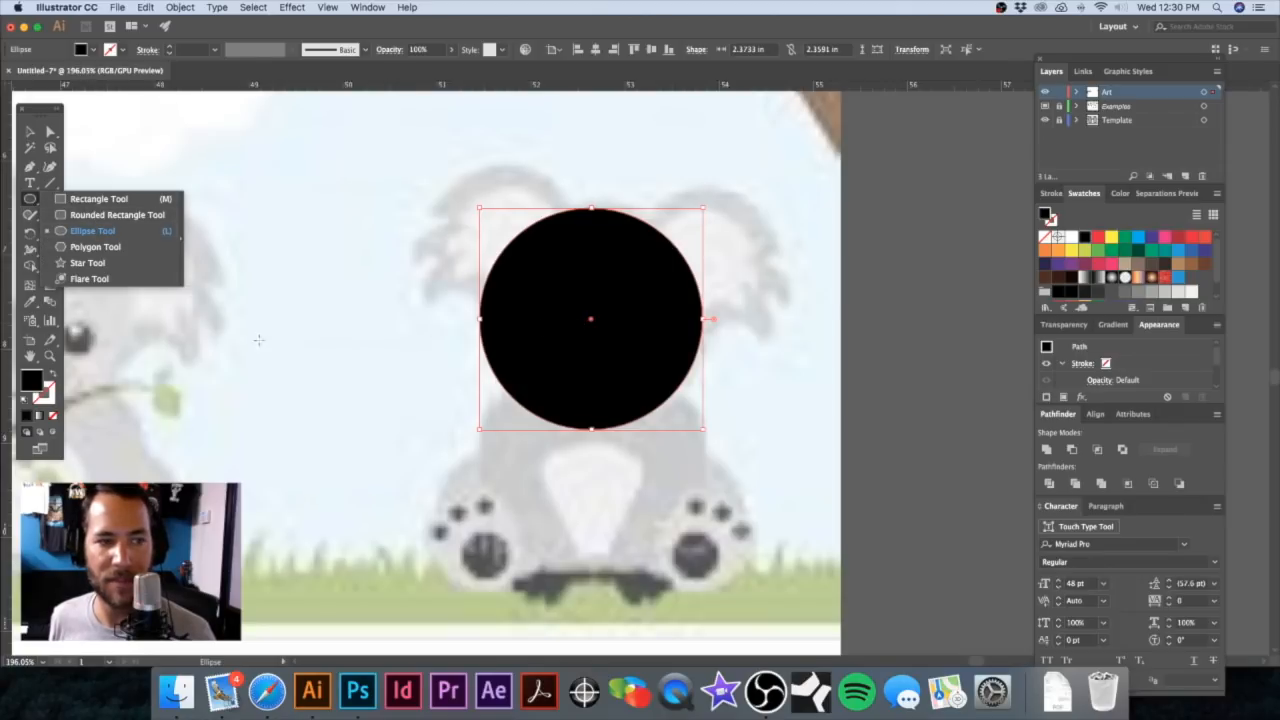
left_click(53, 372)
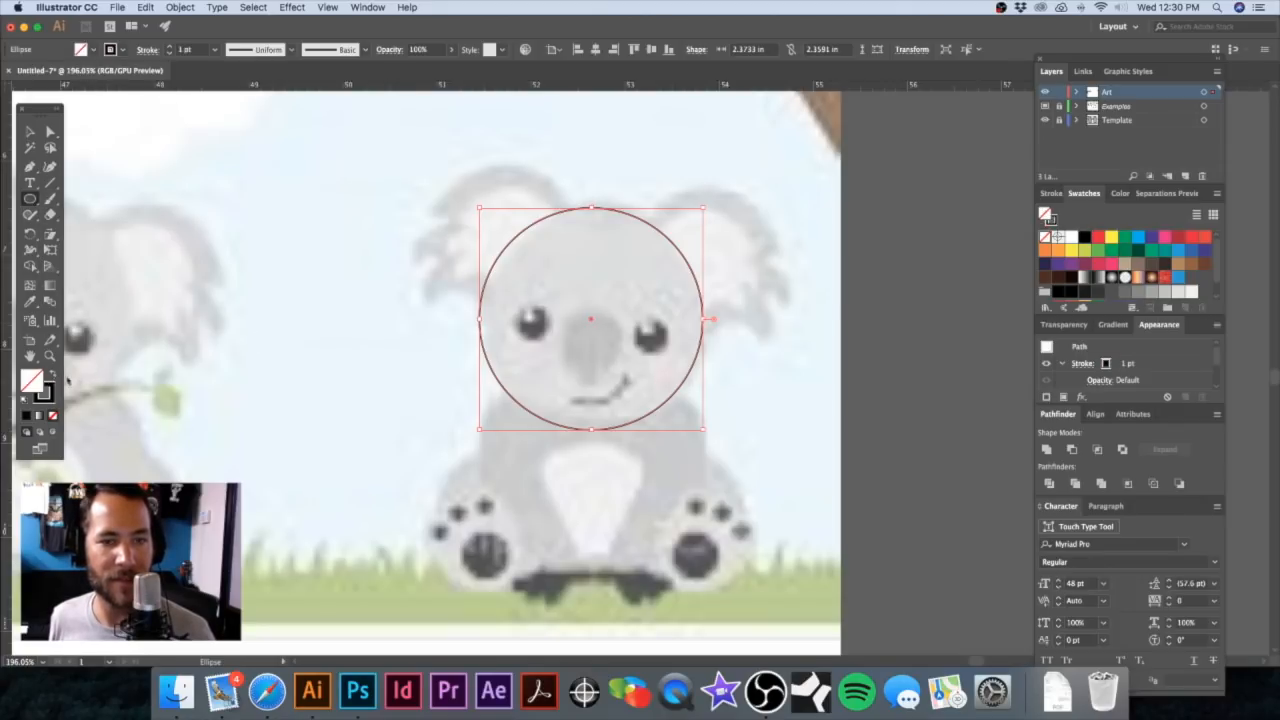
key("super+minus")
key("super+minus")
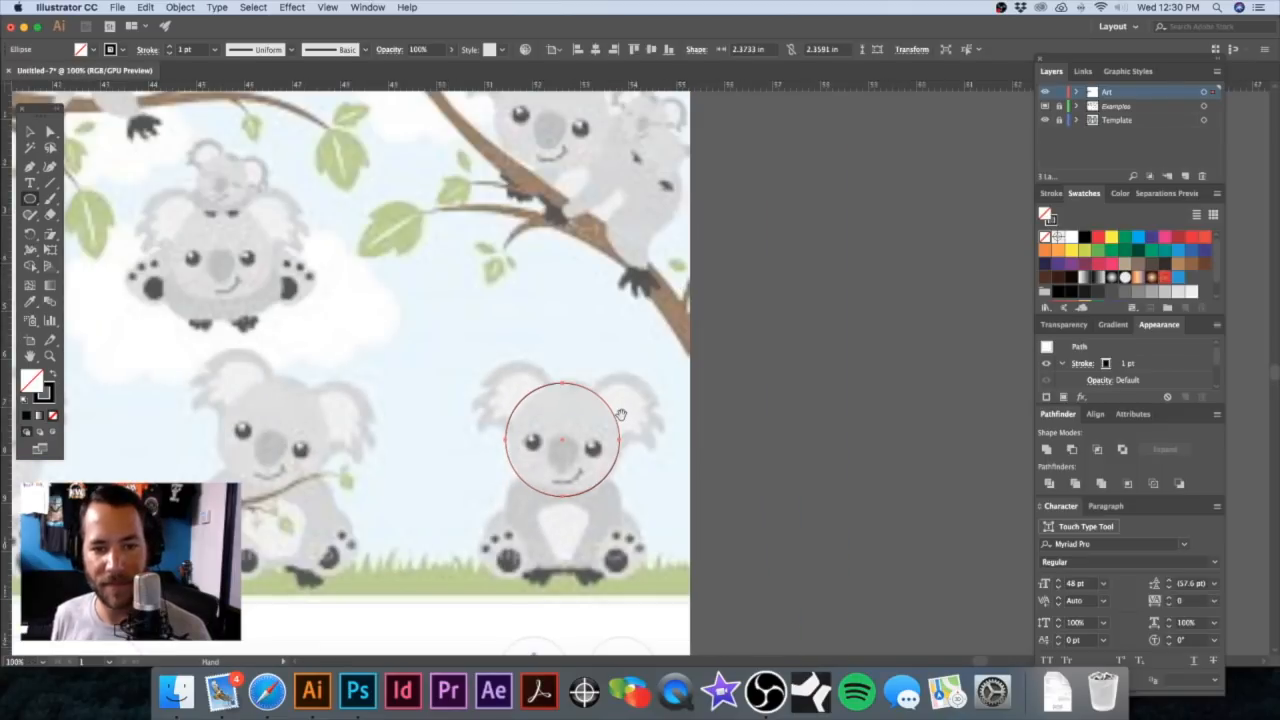
left_click_drag(621, 420, 637, 397)
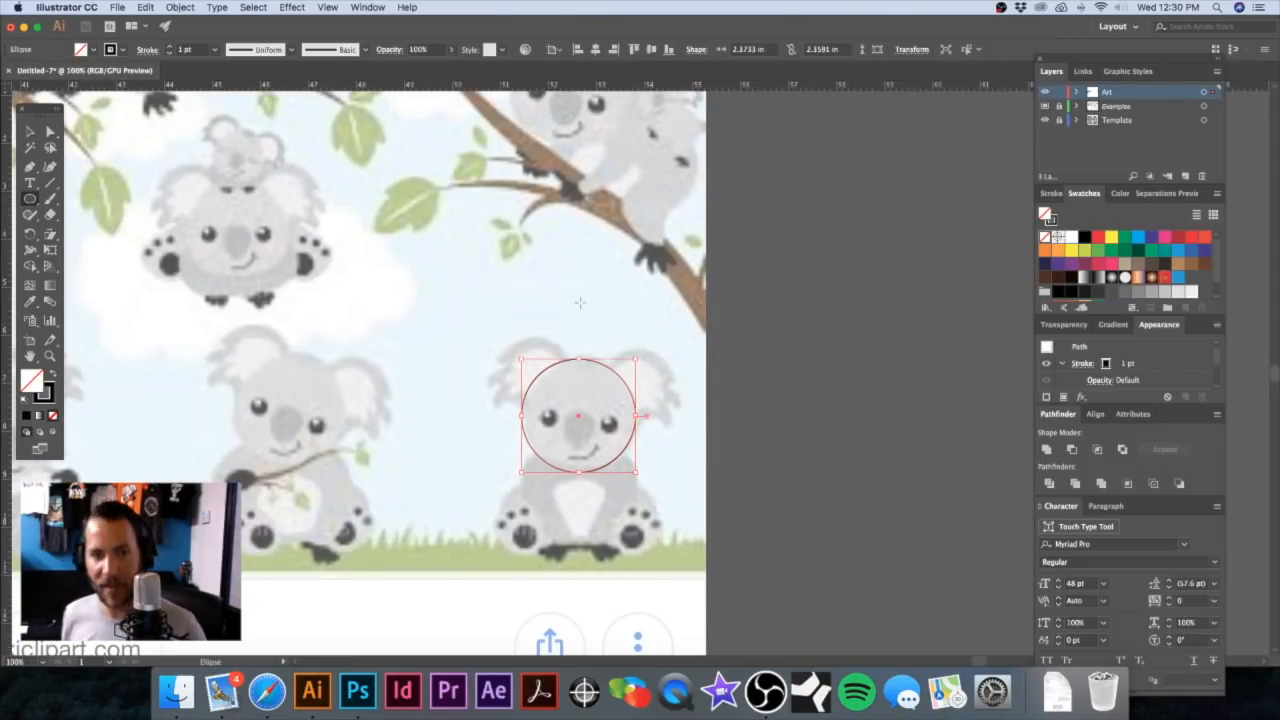
Step: Adjust the top anchor point of the head circle so the outline follows the crown of the koala's head
key("a")
left_click(441, 291)
left_click_drag(622, 382, 700, 380)
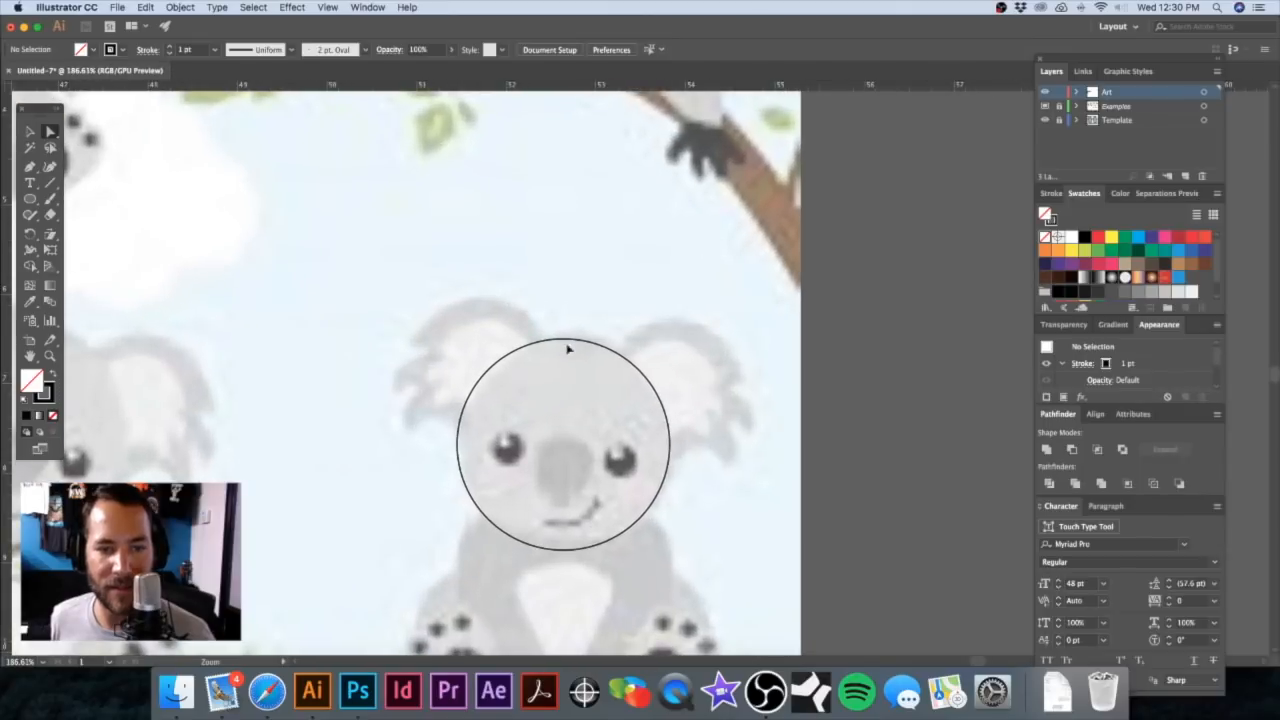
left_click(565, 340)
left_click_drag(623, 342, 612, 340)
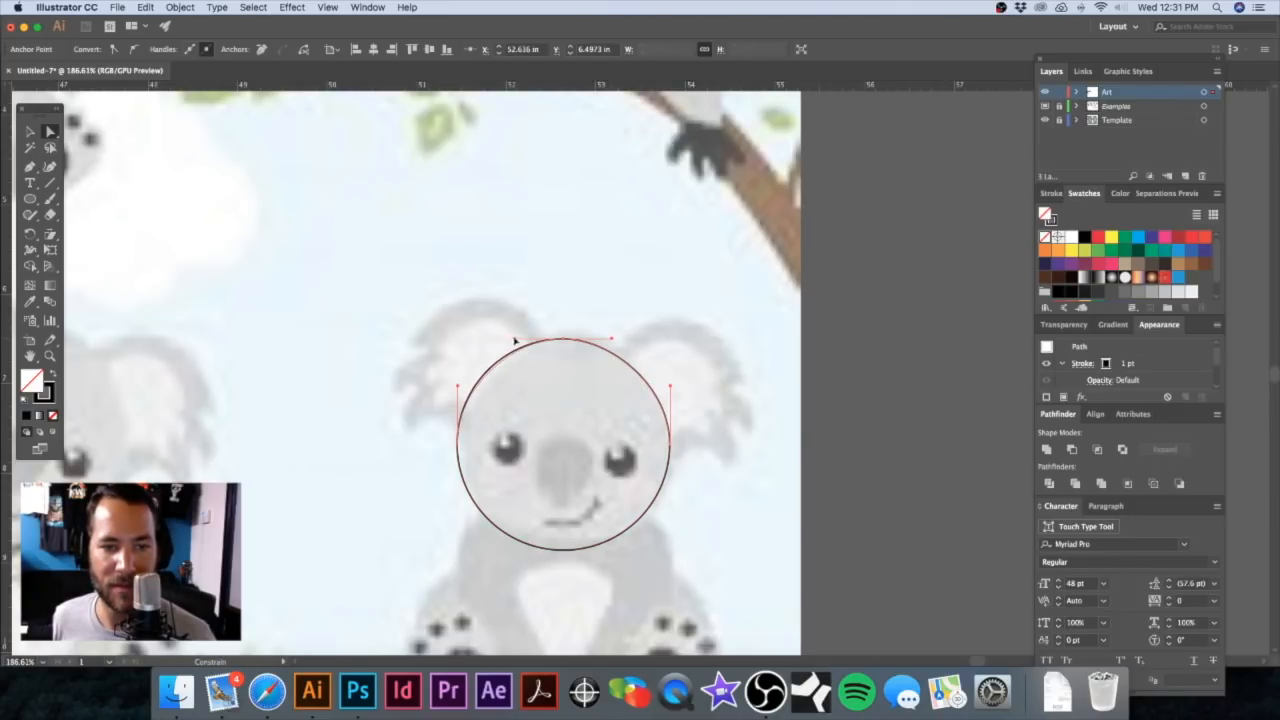
left_click(603, 326)
left_click(594, 343)
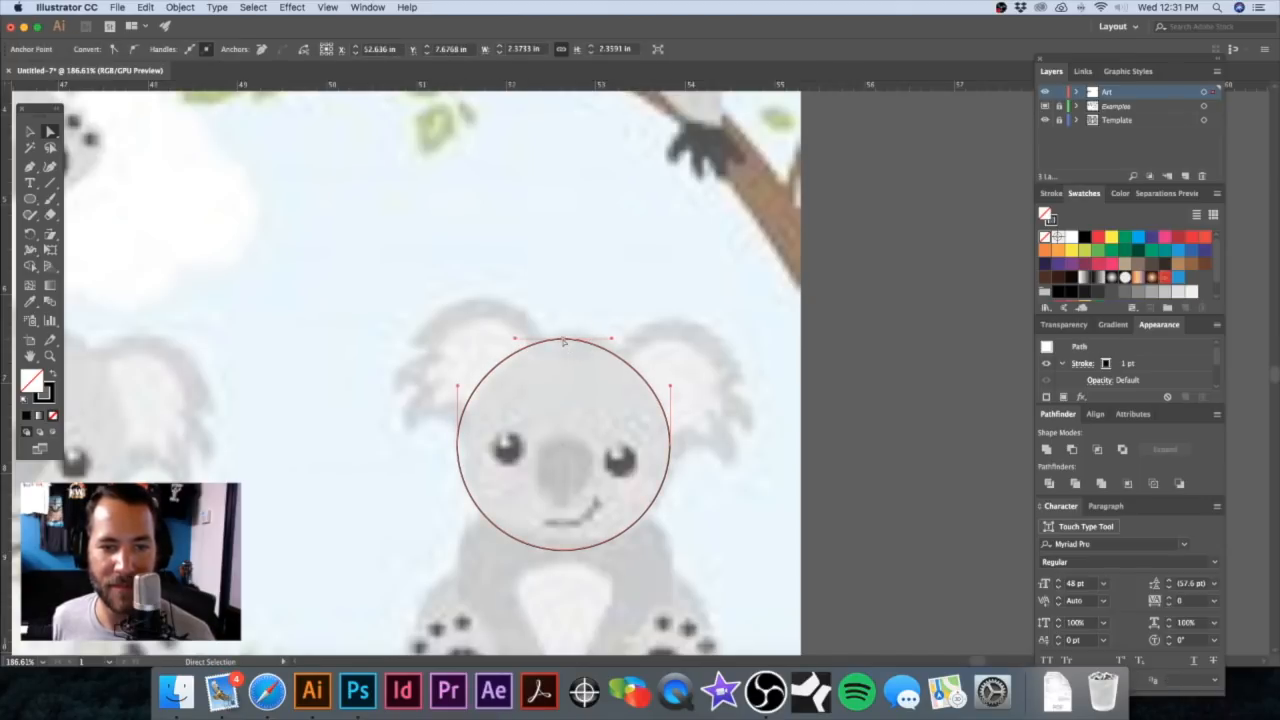
left_click(563, 338)
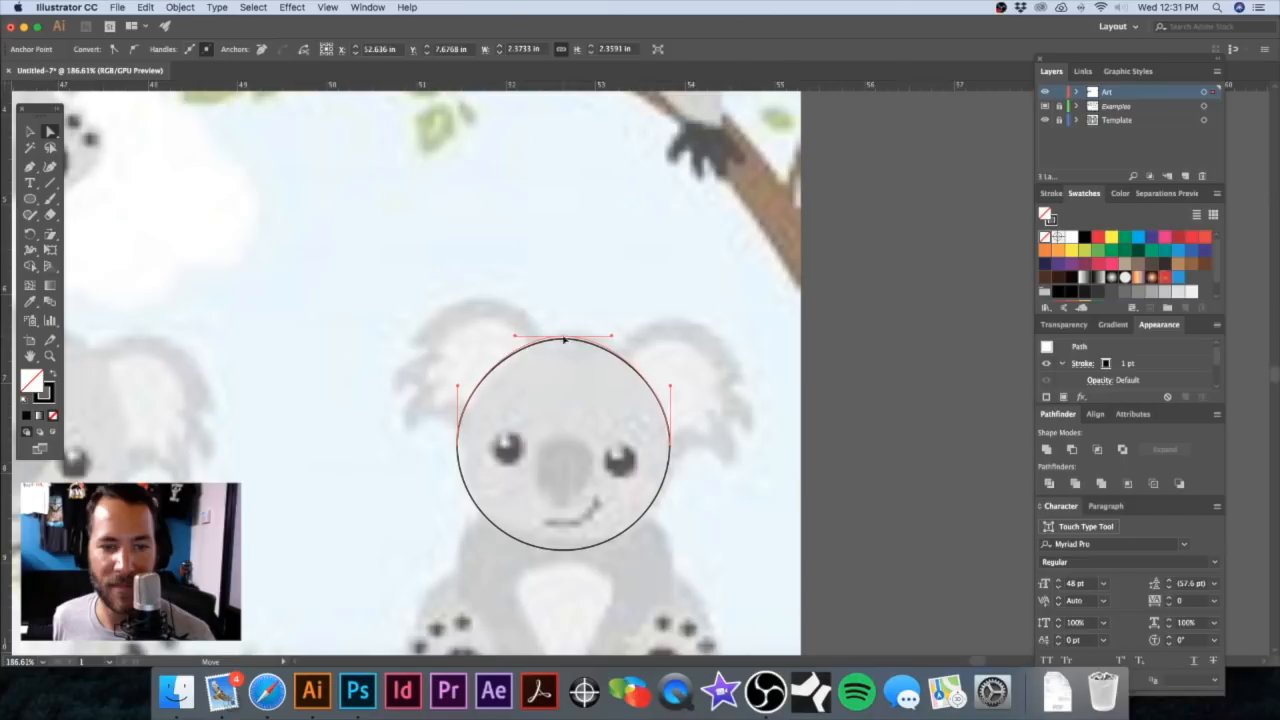
left_click(578, 281)
Step: Draw an ellipse about 0.67 in wide and 0.66 in high over the koala's nose
key("super+1")
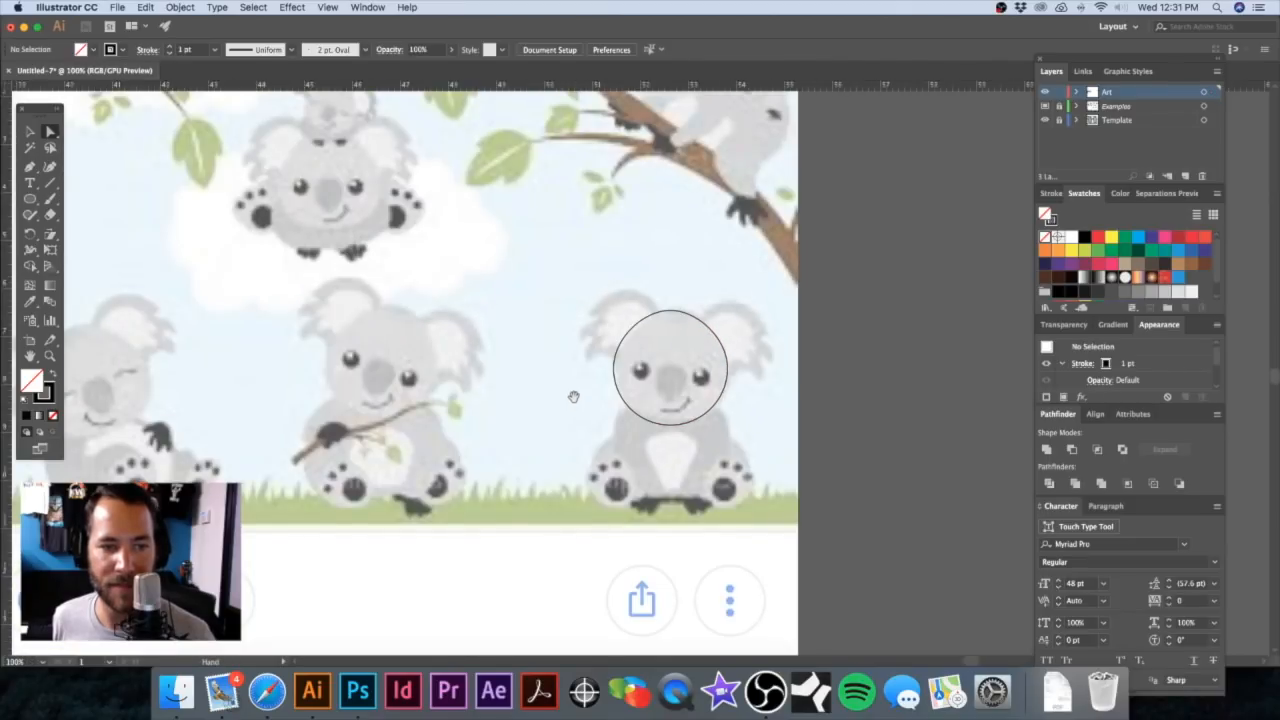
left_click(545, 374, "alt")
scroll(540, 350, "right", 3)
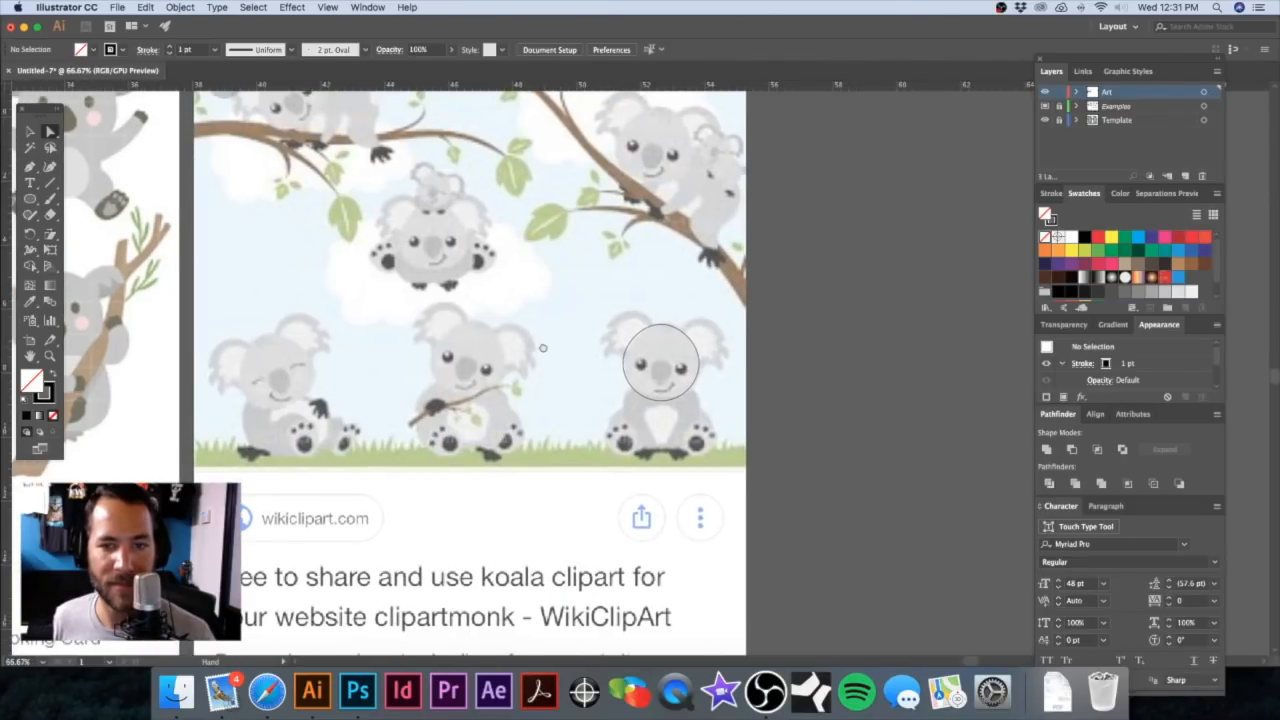
left_click_drag(535, 337, 749, 357)
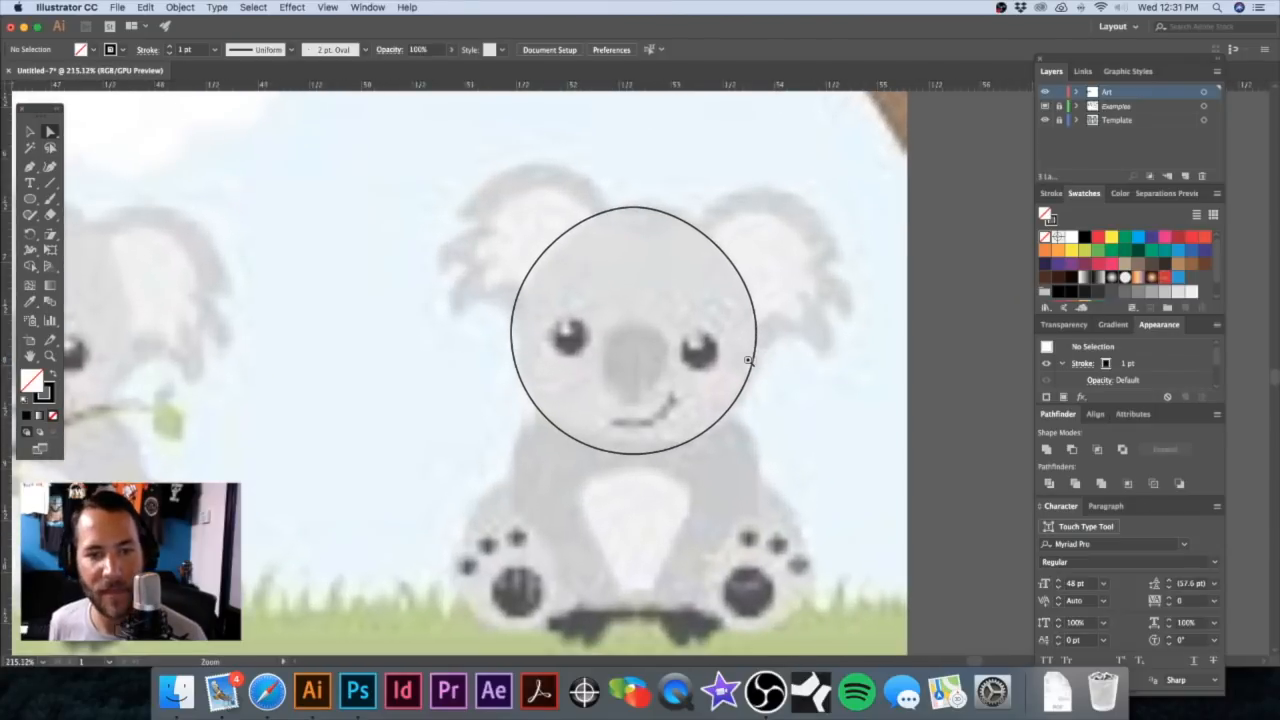
key("l")
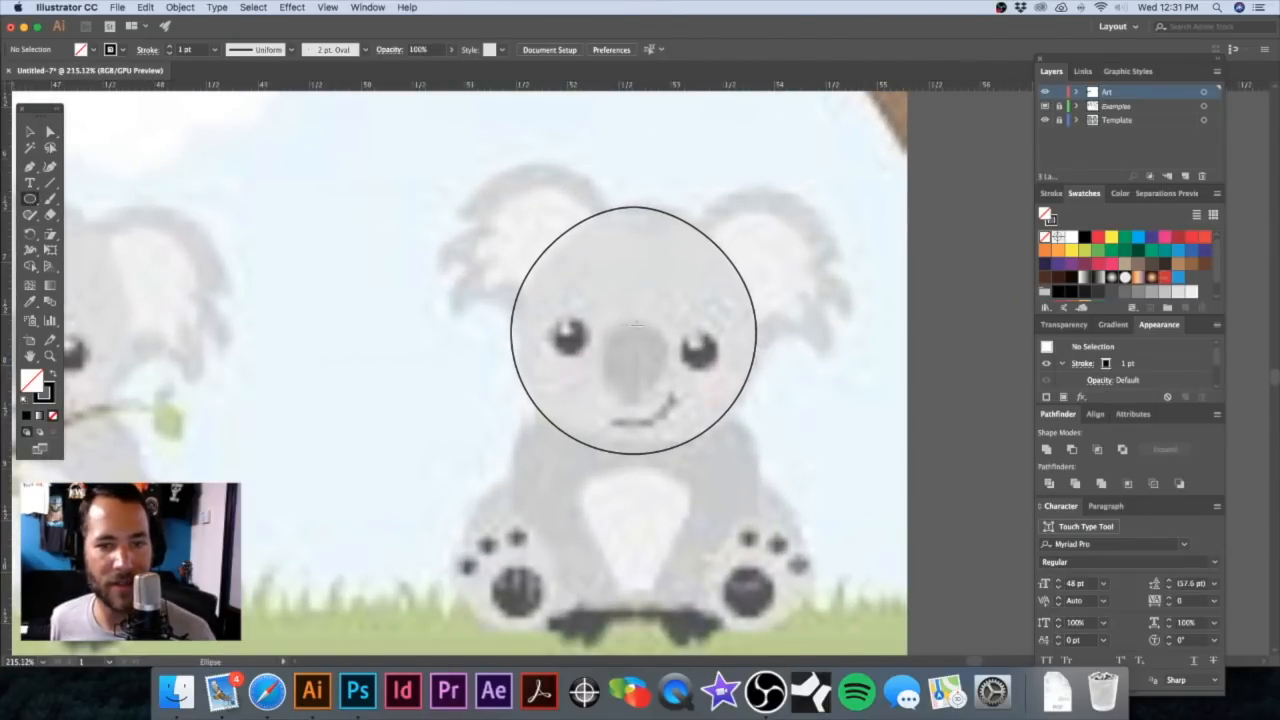
left_click_drag(637, 374, 667, 394)
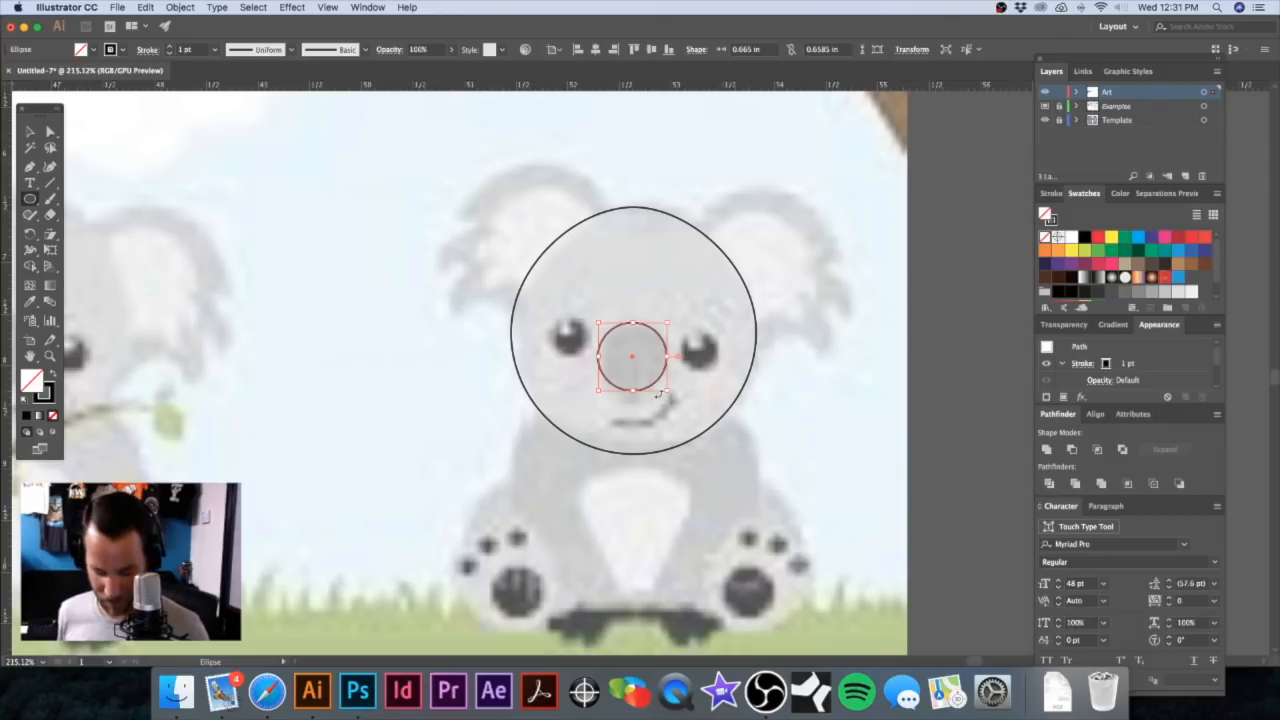
Step: Pull the nose ellipse's bottom anchor point downward to form an egg shape matching the reference nose
key("a")
left_click(633, 410)
left_click_drag(633, 393, 634, 405)
left_click(30, 132)
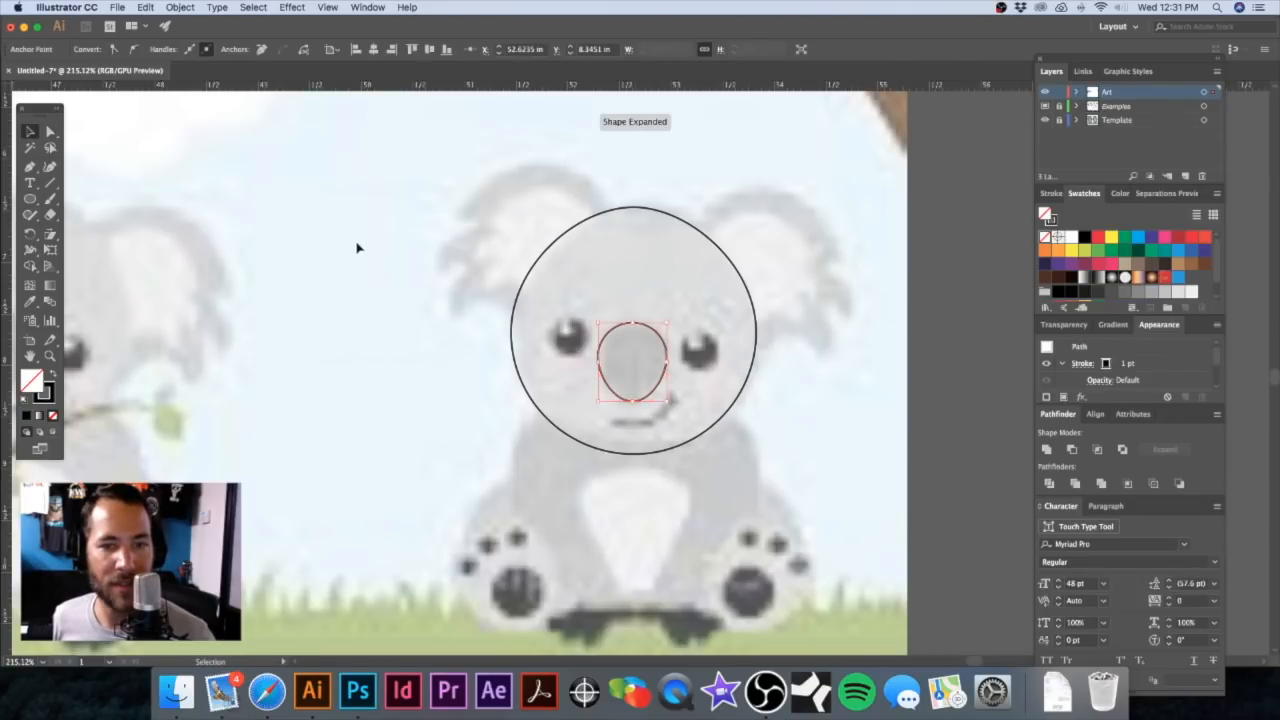
left_click(354, 243)
Step: Draw a circle about 0.39 in across over the eye to the left of the nose
key("super+minus")
left_click(30, 199)
key("super+minus")
key("super+minus")
key("super+minus")
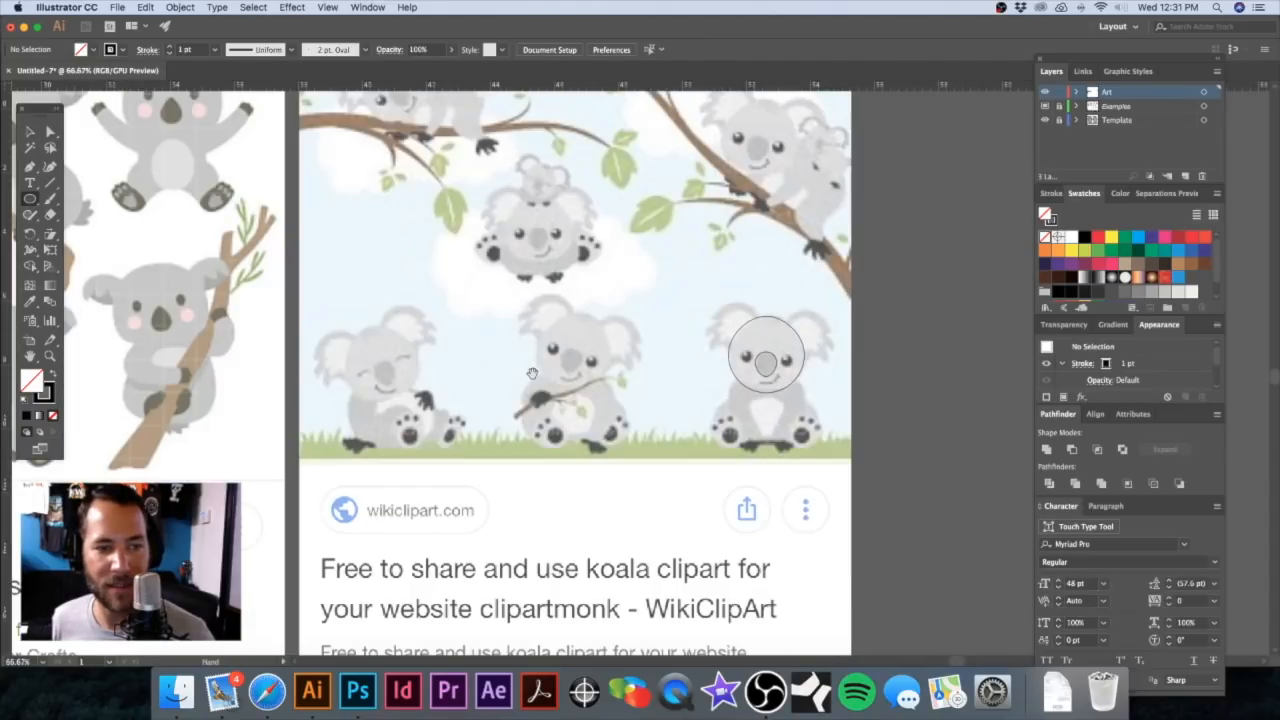
left_click_drag(532, 373, 606, 373)
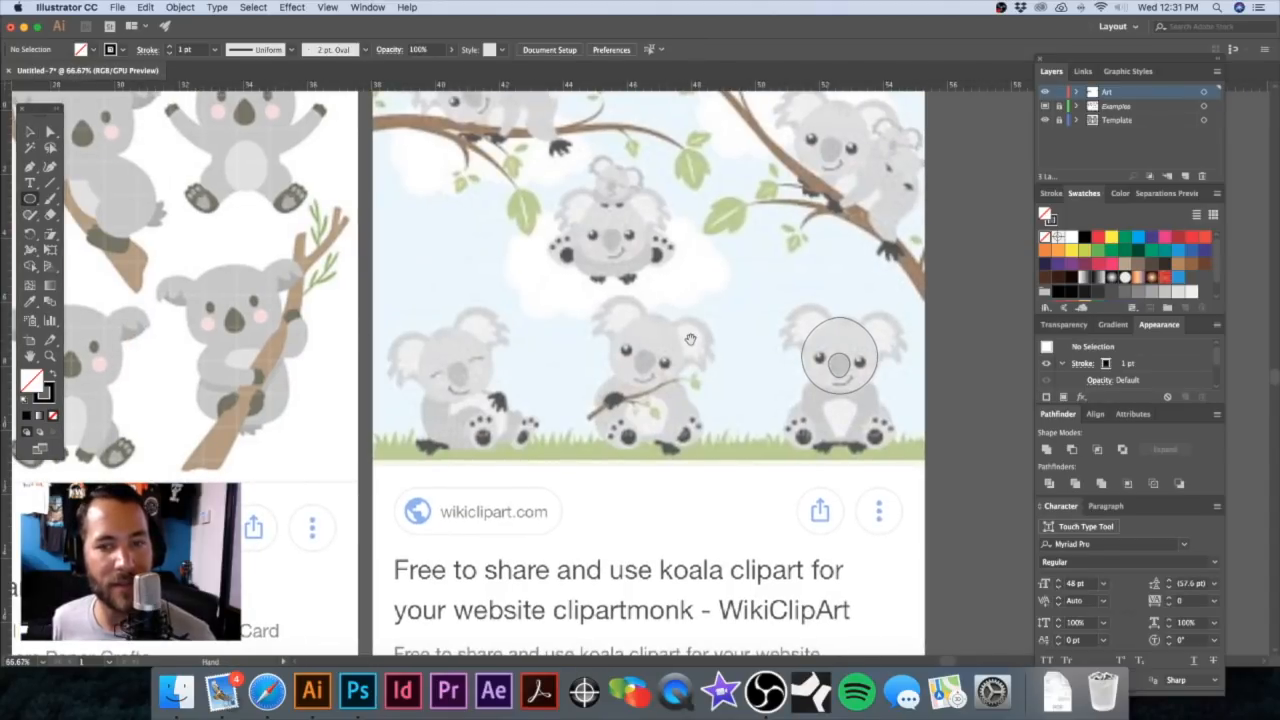
left_click_drag(692, 336, 528, 334)
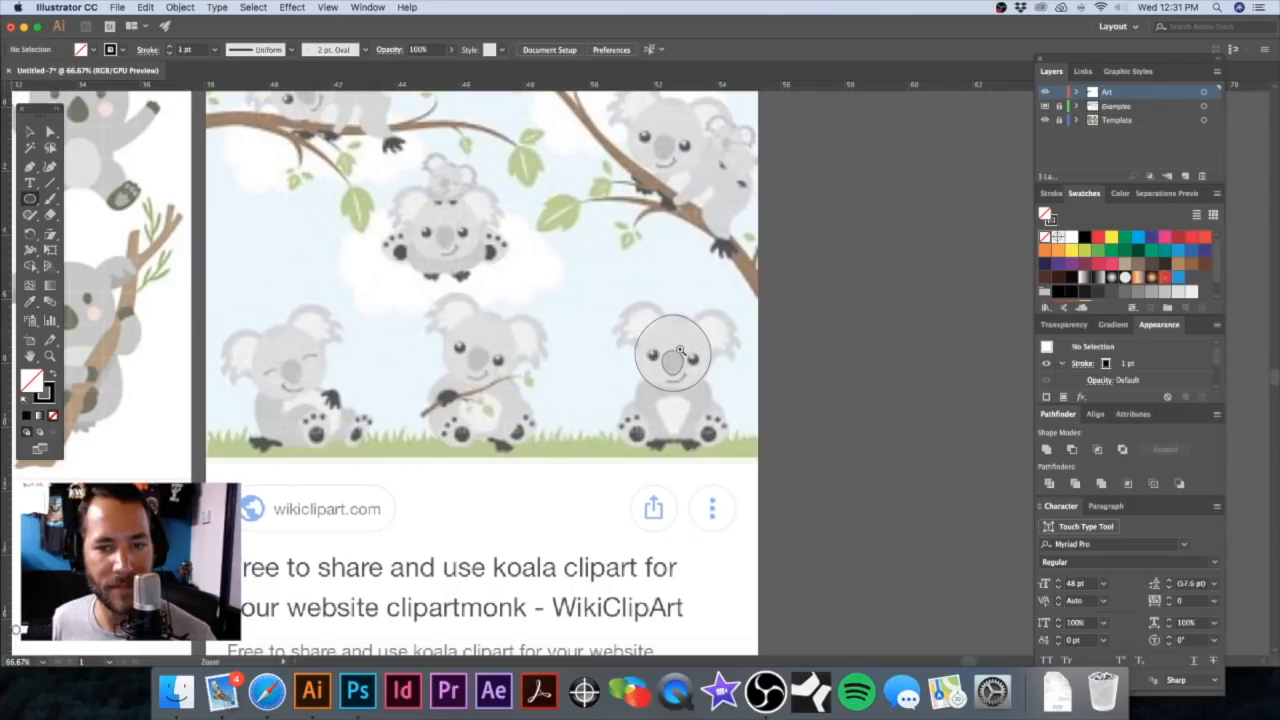
scroll(760, 360, "down", 2)
scroll(846, 371, "up", 5)
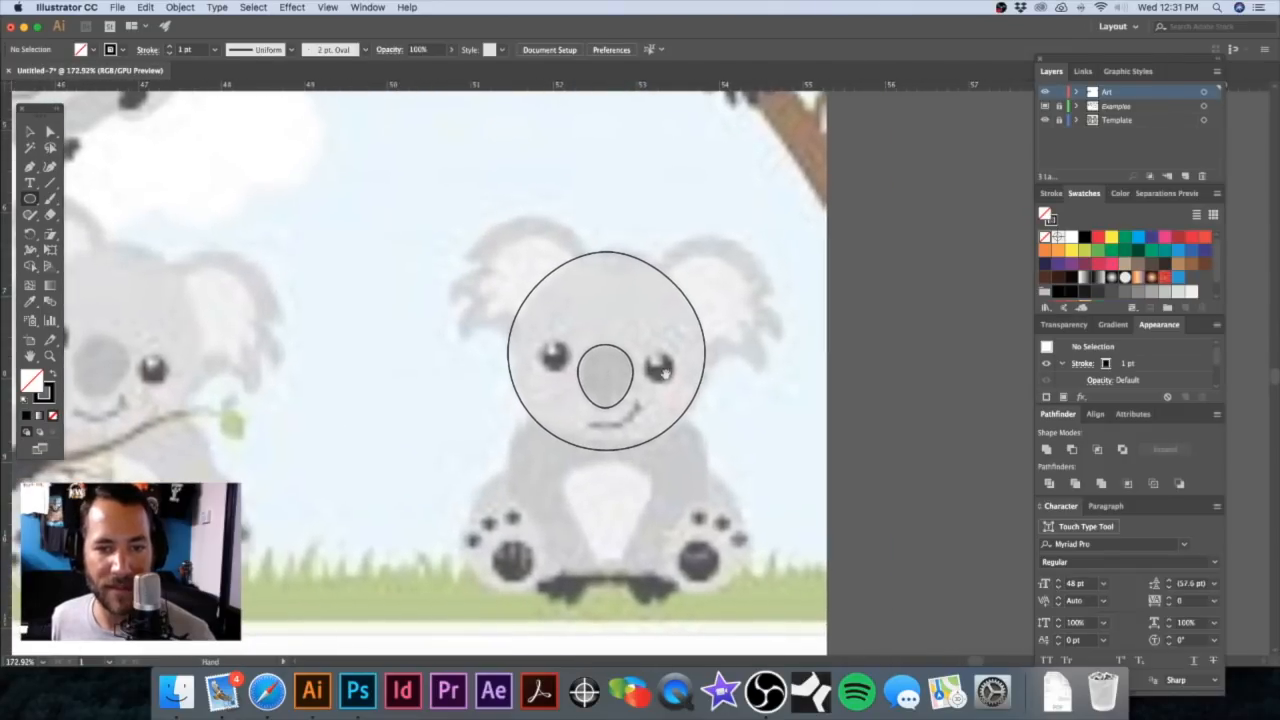
scroll(646, 372, "up", 3)
left_click_drag(430, 318, 489, 356)
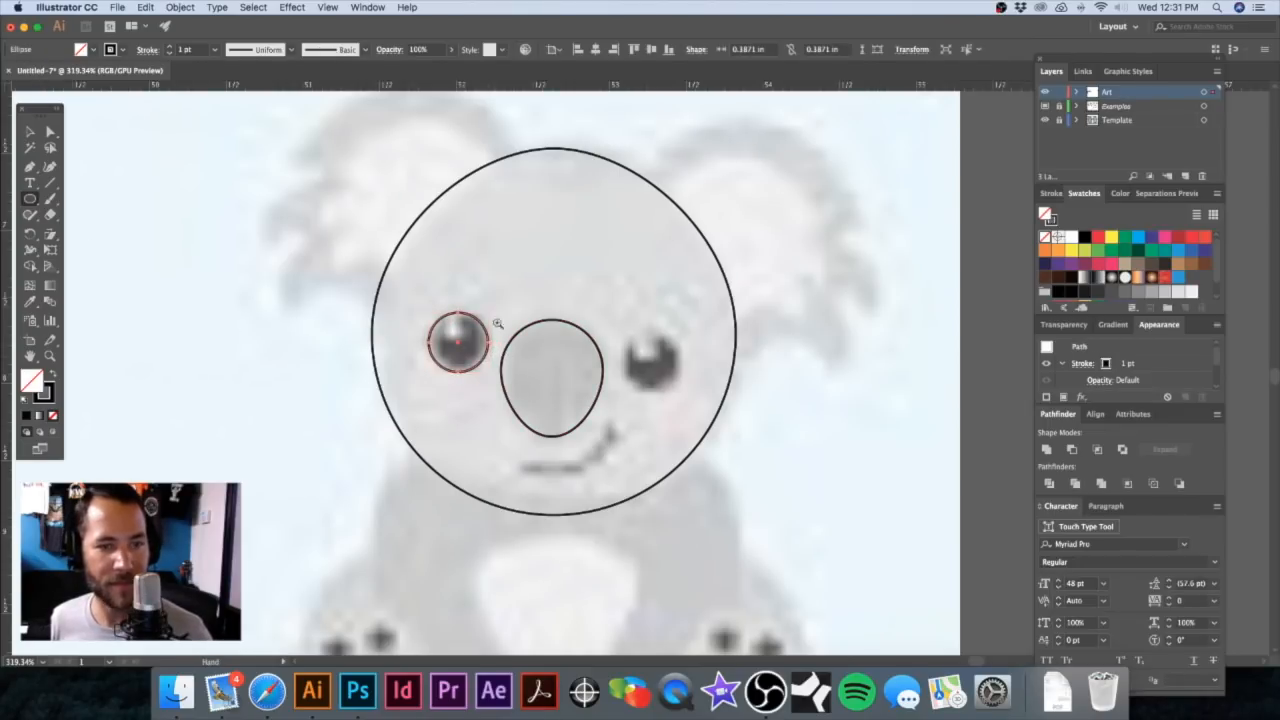
Step: Draw a highlight circle about 0.13 in across inside the left eye, with a white fill and no stroke
scroll(508, 325, "up", 4)
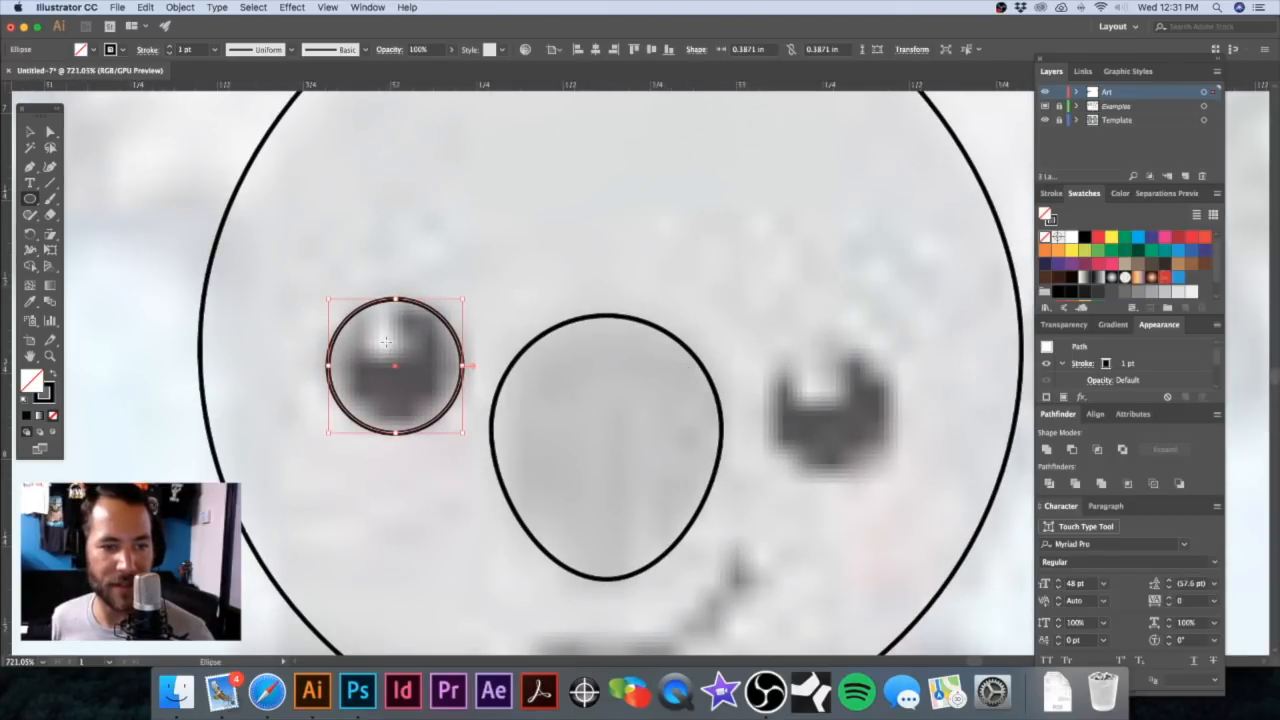
left_click_drag(385, 342, 409, 356)
left_click(541, 341, "alt+super")
left_click(541, 341, "alt+super")
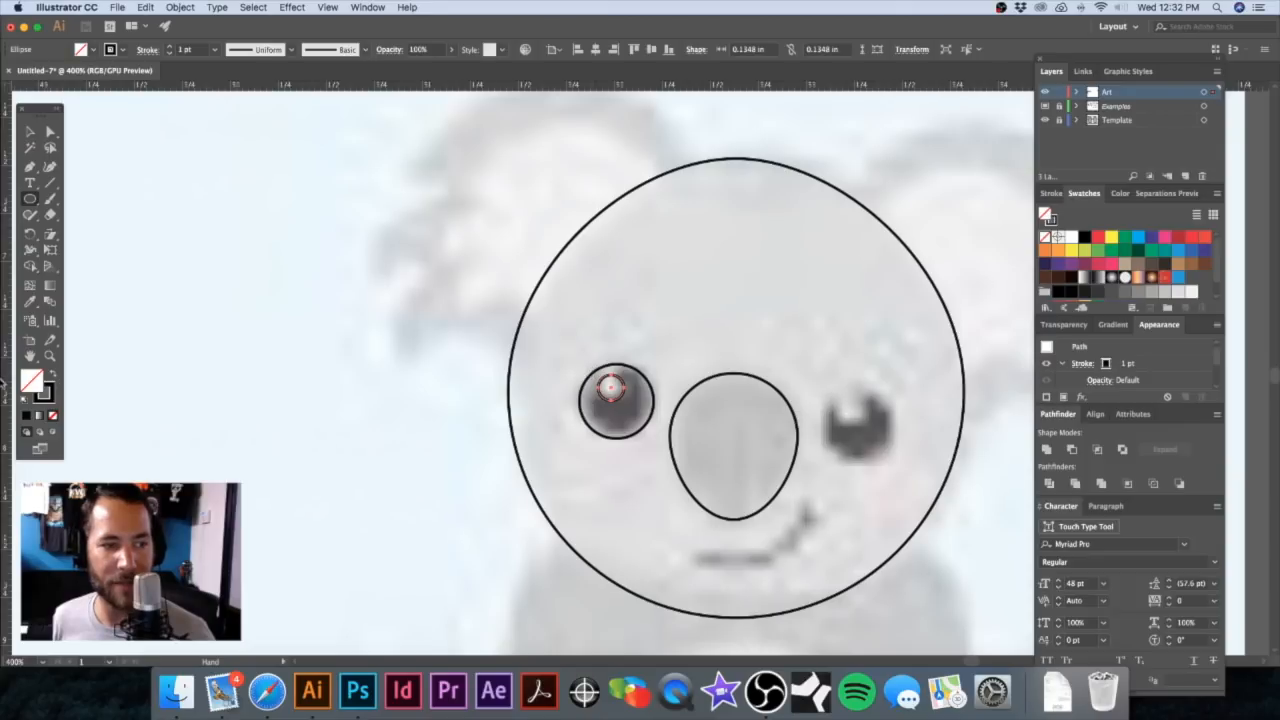
left_click(51, 375)
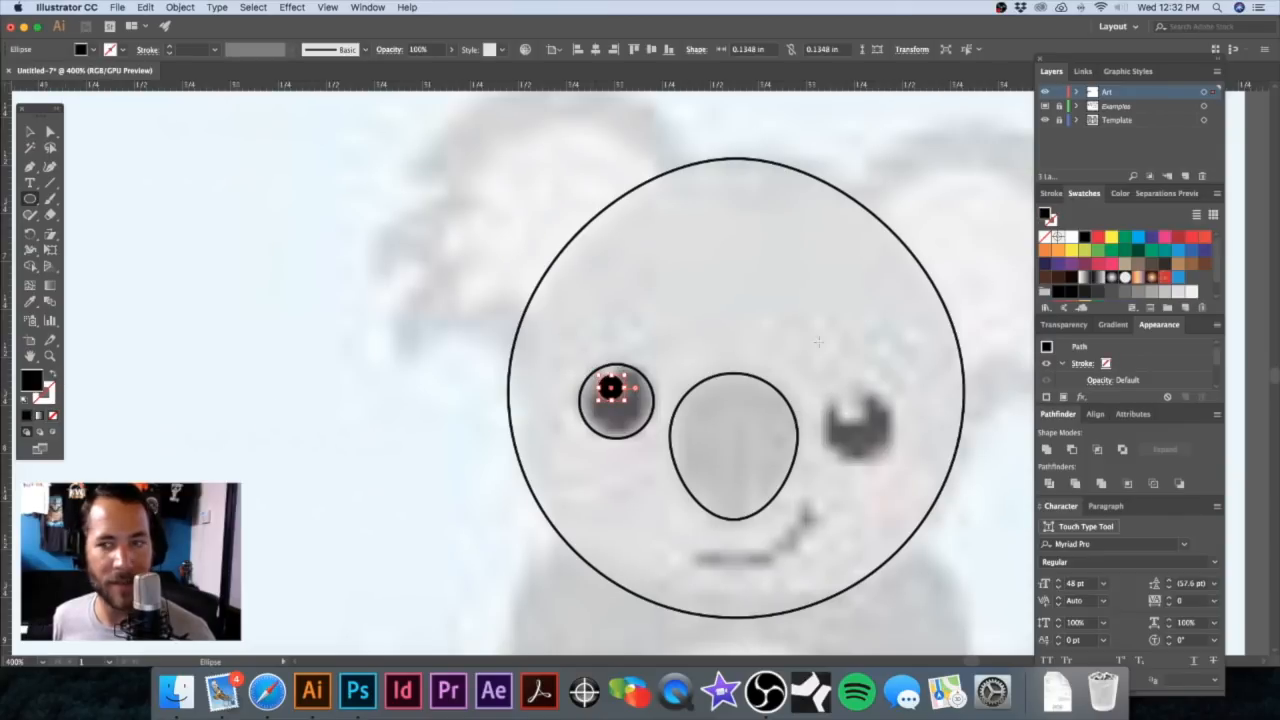
left_click(1068, 239)
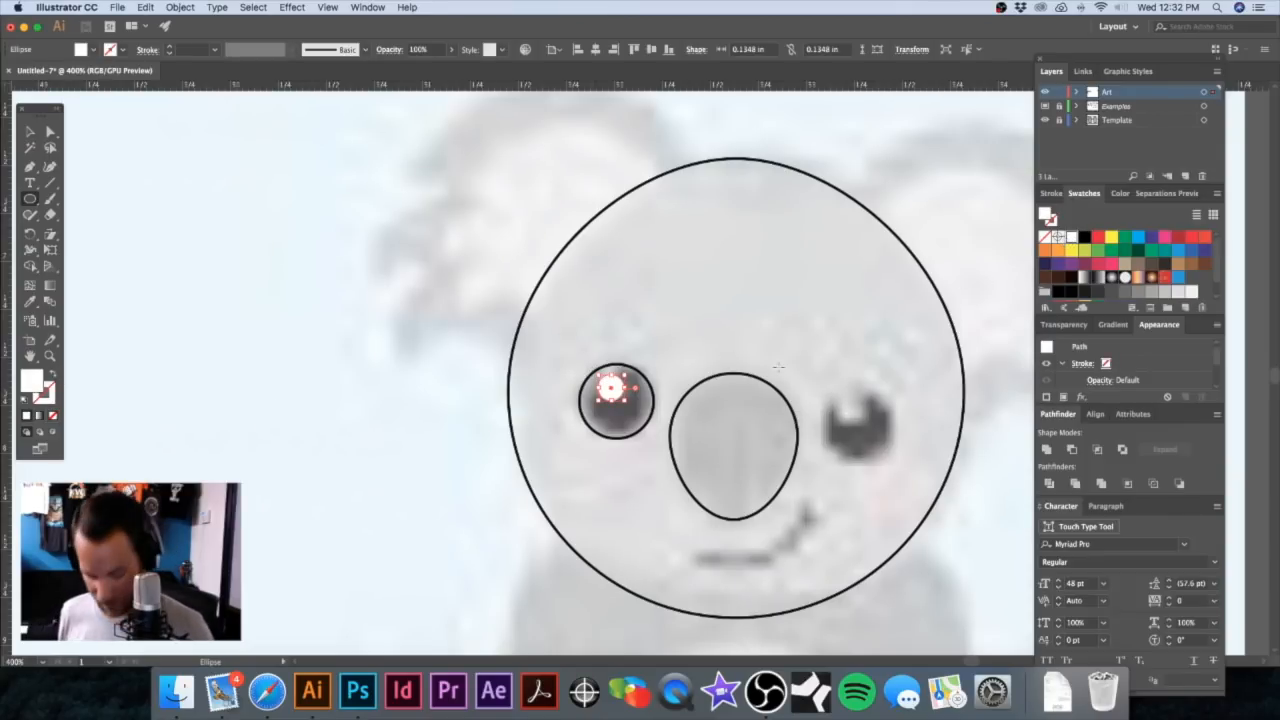
Step: Swap the larger eye circle's fill and stroke to make it solid black, and group it with its white highlight
key("v")
left_click(648, 408)
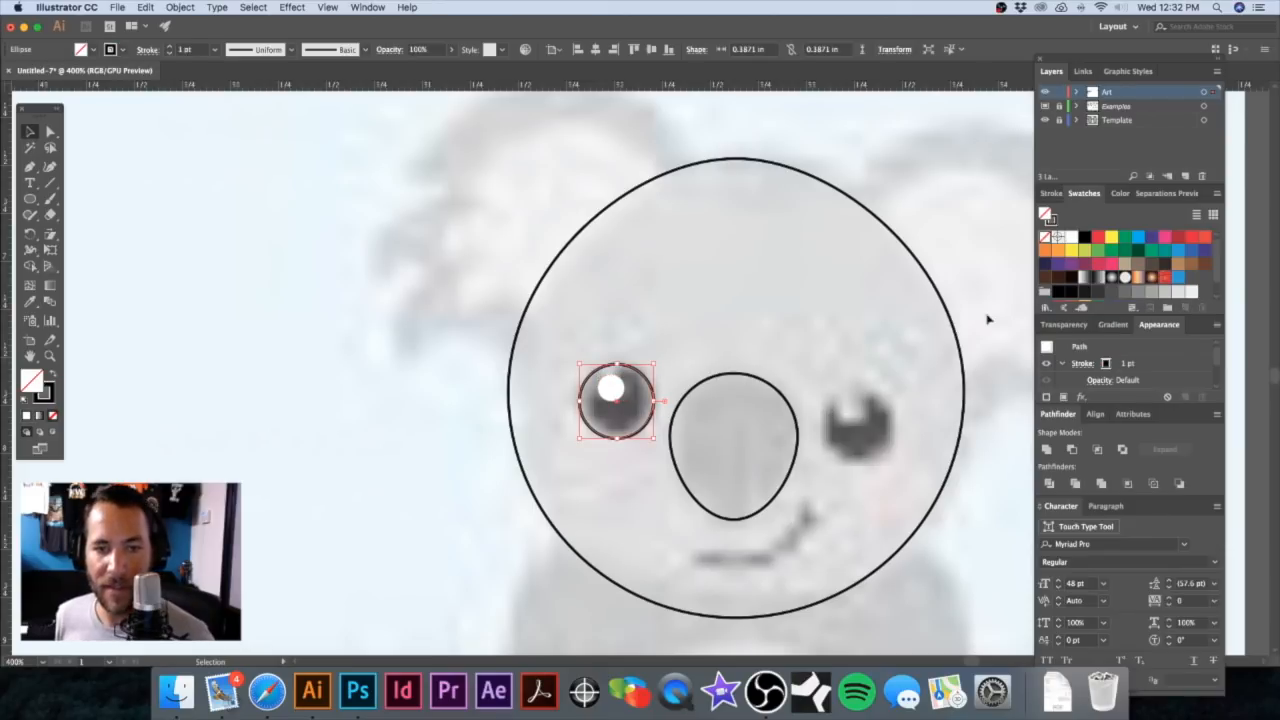
left_click(54, 375)
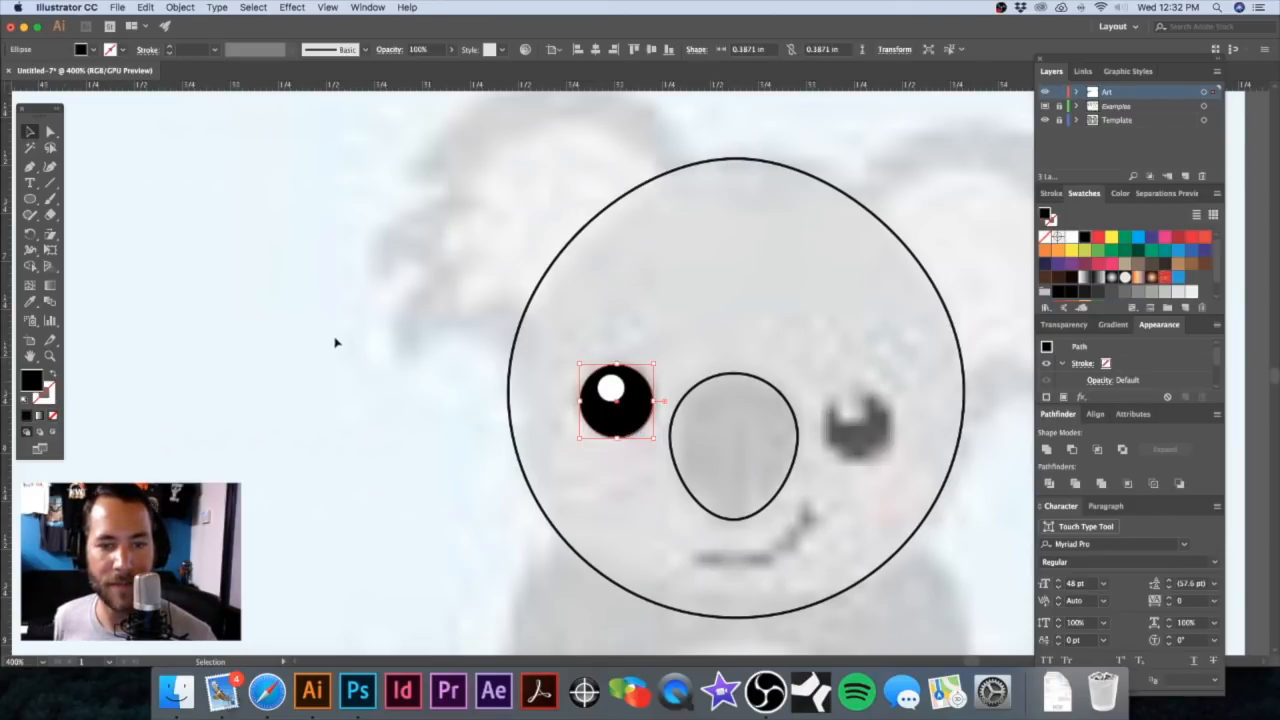
left_click(383, 258)
left_click(669, 348, "alt+super")
left_click(605, 410)
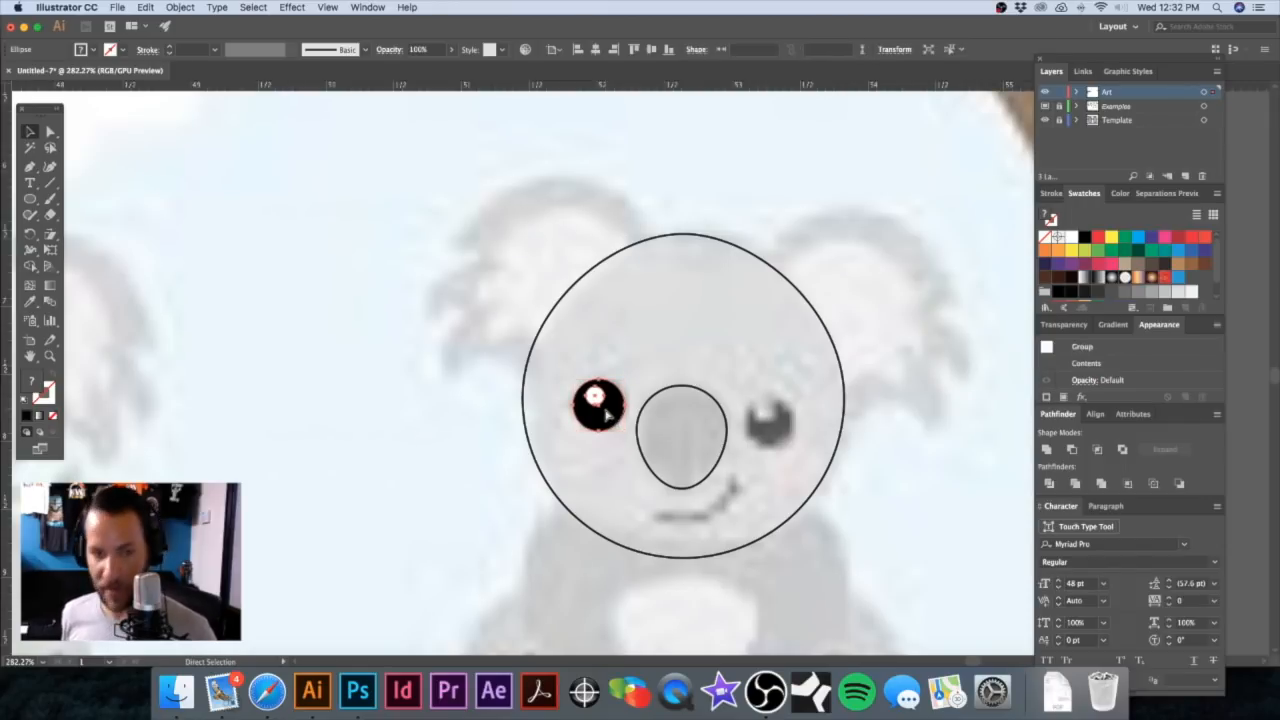
left_click(463, 263)
left_click_drag(590, 415, 624, 318)
key("super+z")
left_click(641, 347)
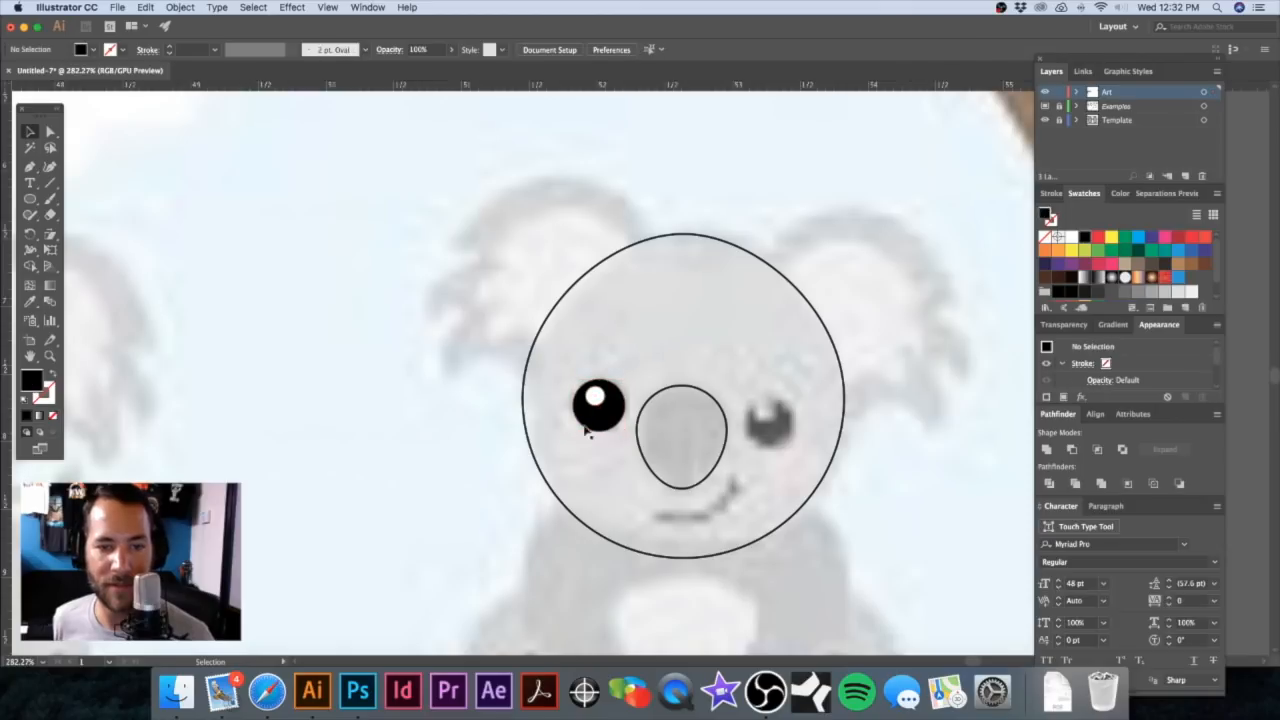
left_click_drag(593, 425, 769, 424)
key("cmd+z")
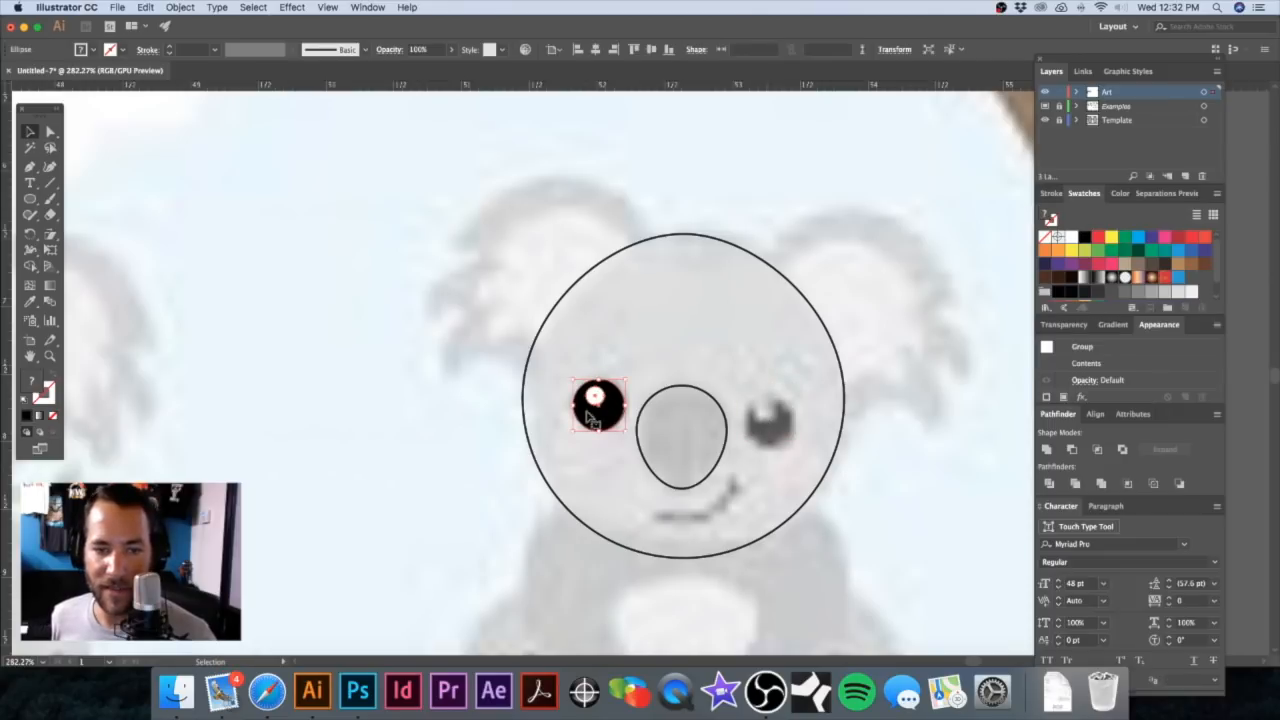
Step: Duplicate the grouped eye horizontally to the other side of the nose, level with the first eye
left_click_drag(628, 420, 768, 421)
left_click(682, 345)
left_click_drag(682, 345, 590, 238)
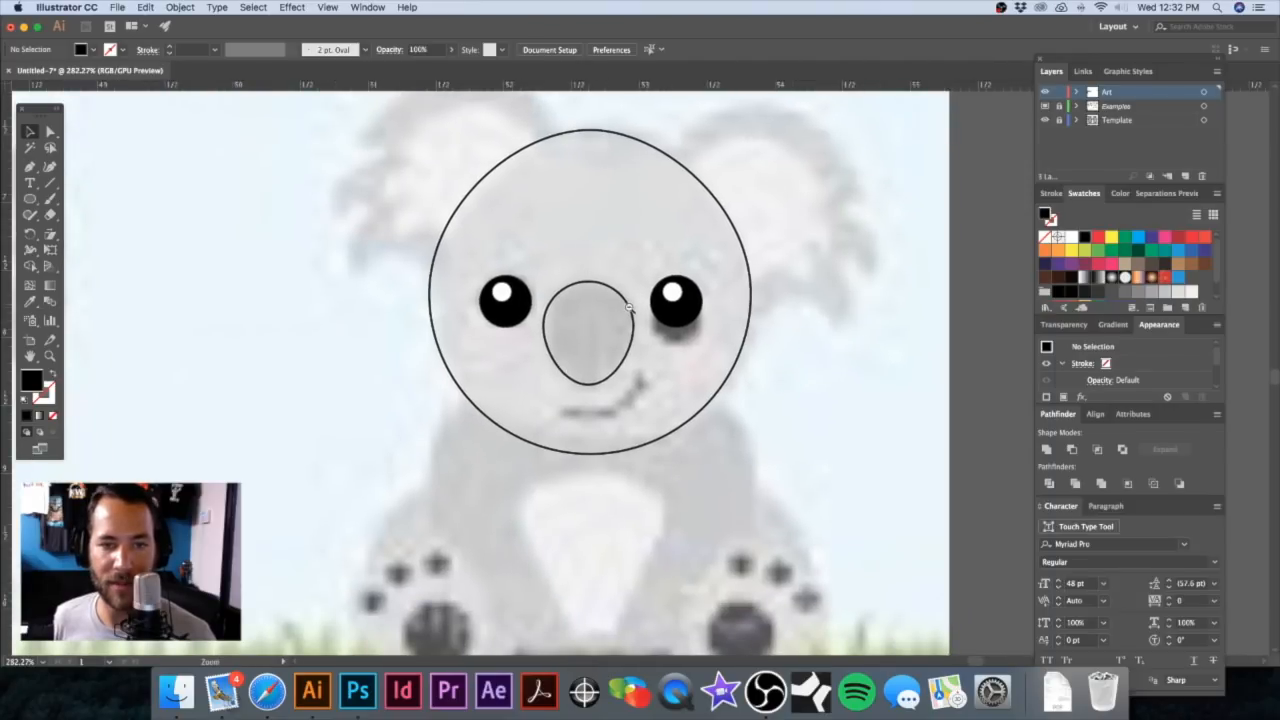
left_click(630, 308, "alt")
left_click_drag(650, 311, 603, 328)
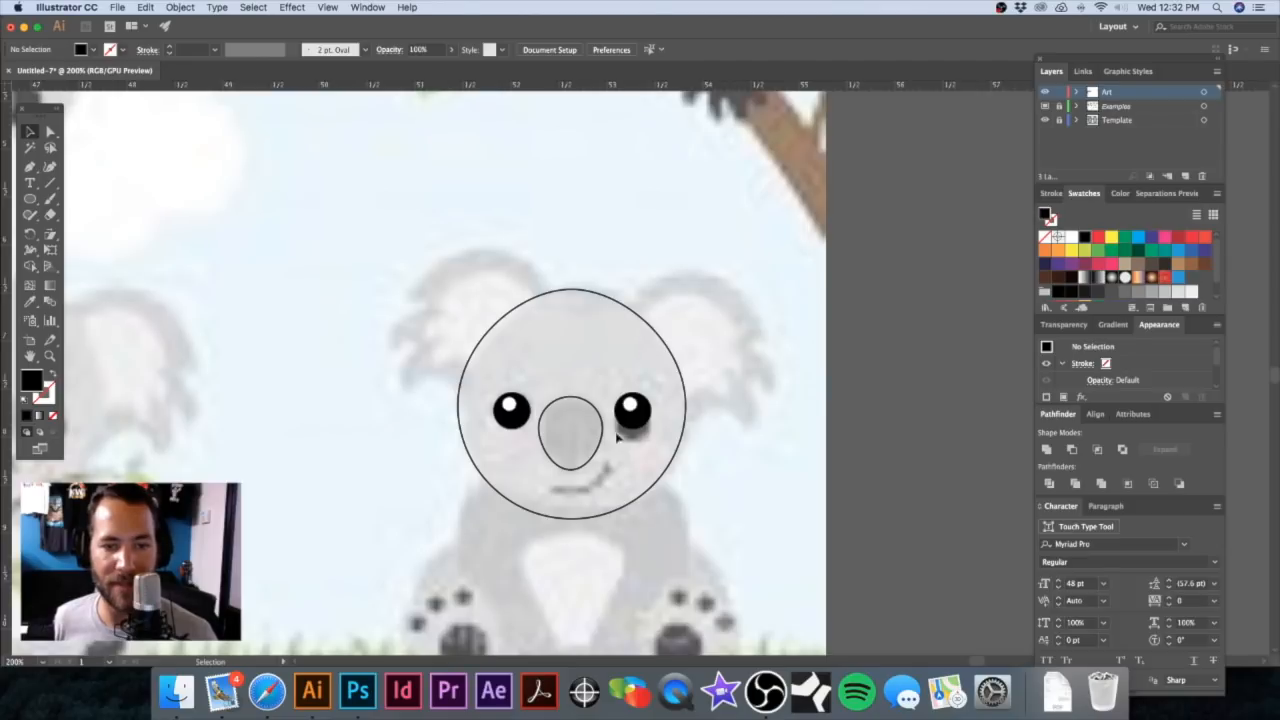
Step: Draw a curved smile about 0.60 in wide and 0.24 in high under the nose, with no fill and a 1 pt black stroke
left_click_drag(587, 478, 453, 500)
key("p")
scroll(452, 480, "up", 3)
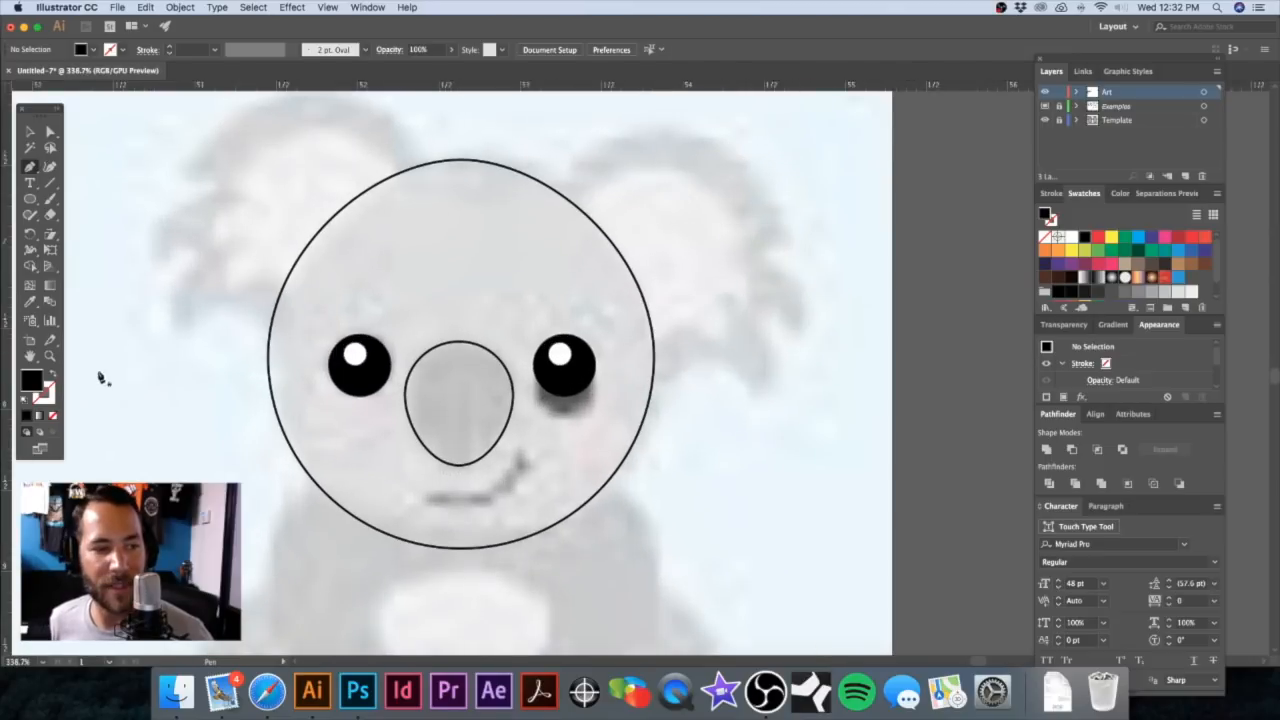
left_click(49, 374)
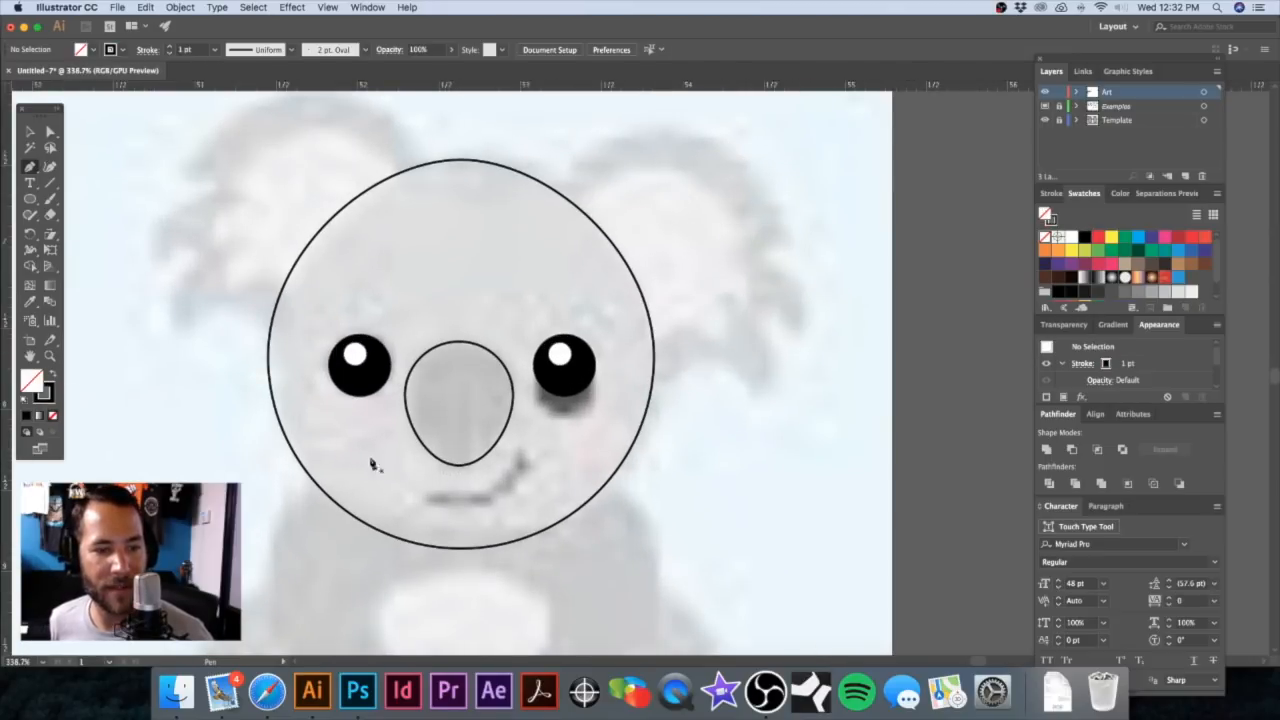
left_click(421, 498)
left_click_drag(520, 466, 550, 420)
left_click(540, 469, "super")
Step: Draw a short curved dimple line across the upper right end of the smile with the Pen tool
key("space")
left_click_drag(493, 454, 730, 465)
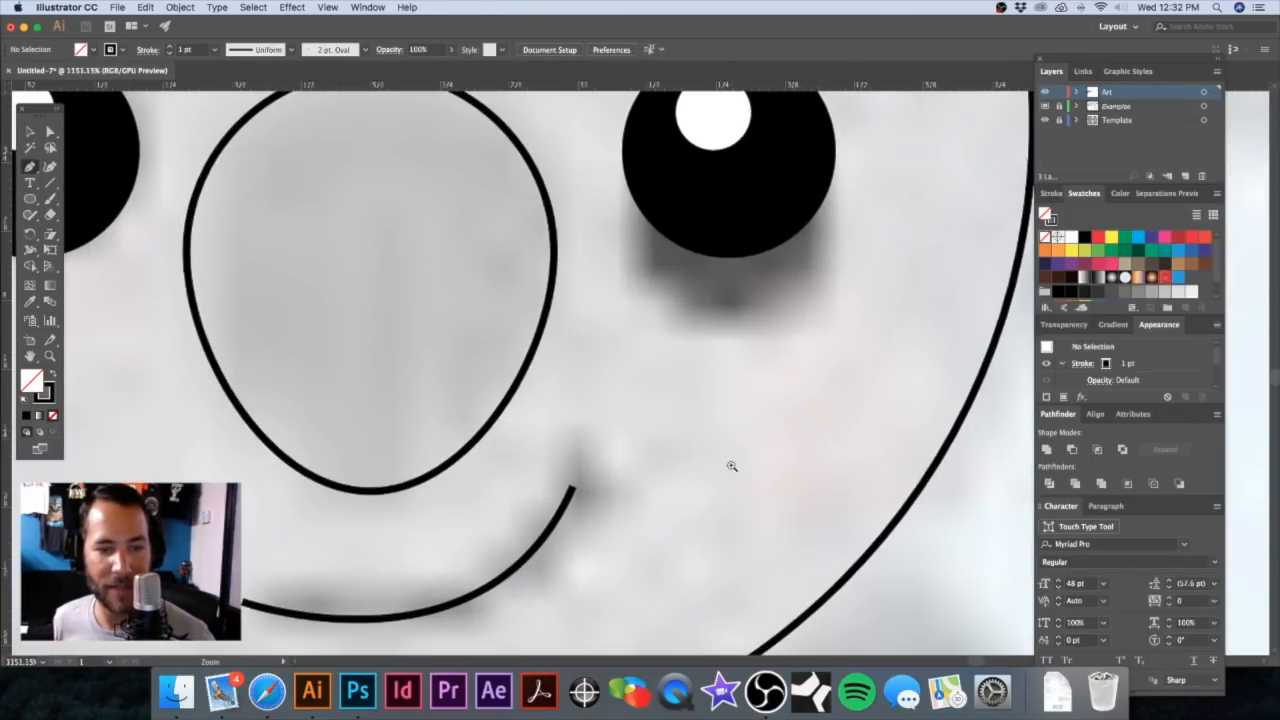
left_click(552, 456)
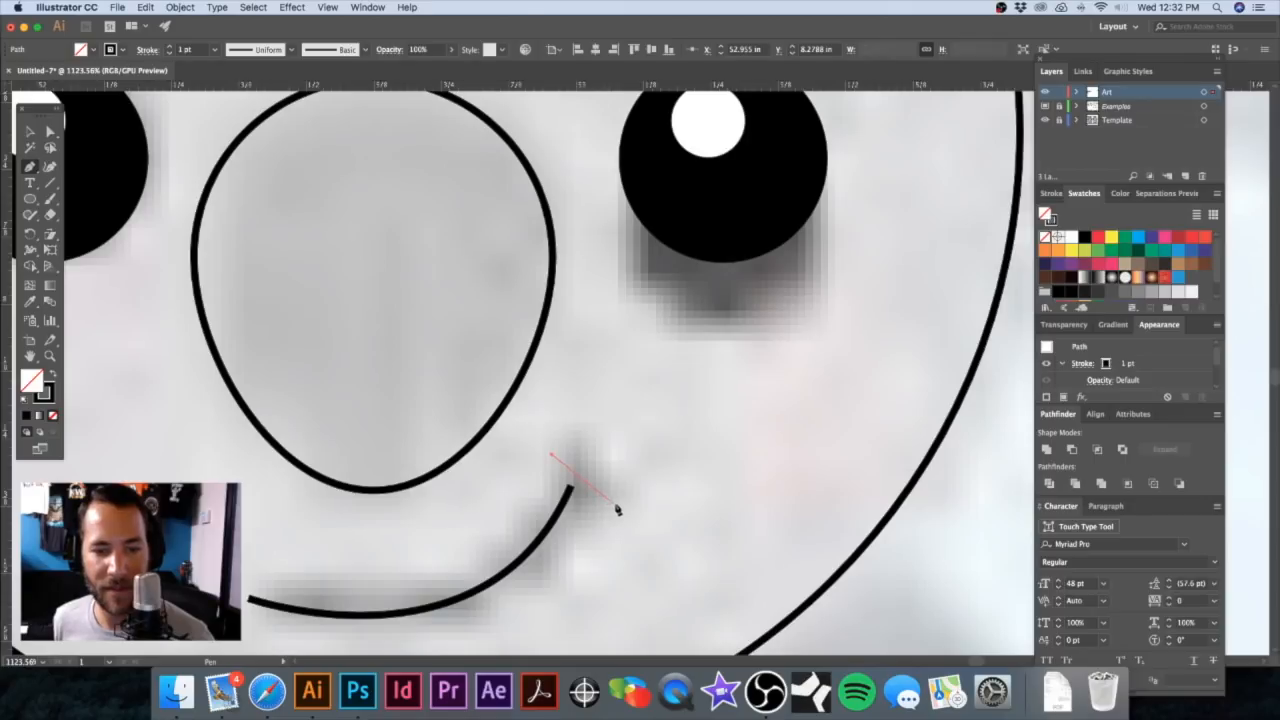
left_click_drag(618, 504, 678, 507)
key("super")
left_click(666, 432, "super")
Step: Set the stroke weight of the smile and its dimple line to 4 pt
left_click(638, 462, "alt+super")
left_click(638, 462, "alt+super")
left_click(638, 462, "alt+super")
left_click_drag(620, 337, 645, 528)
key("v")
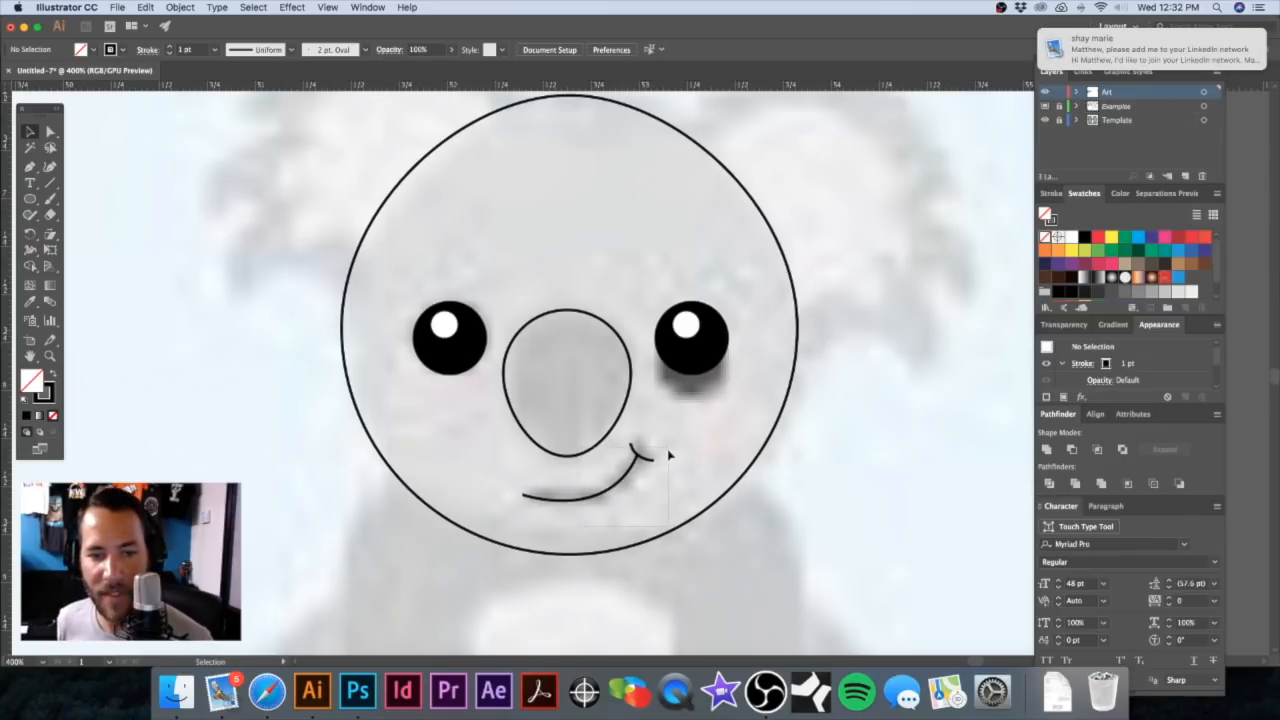
left_click(630, 468)
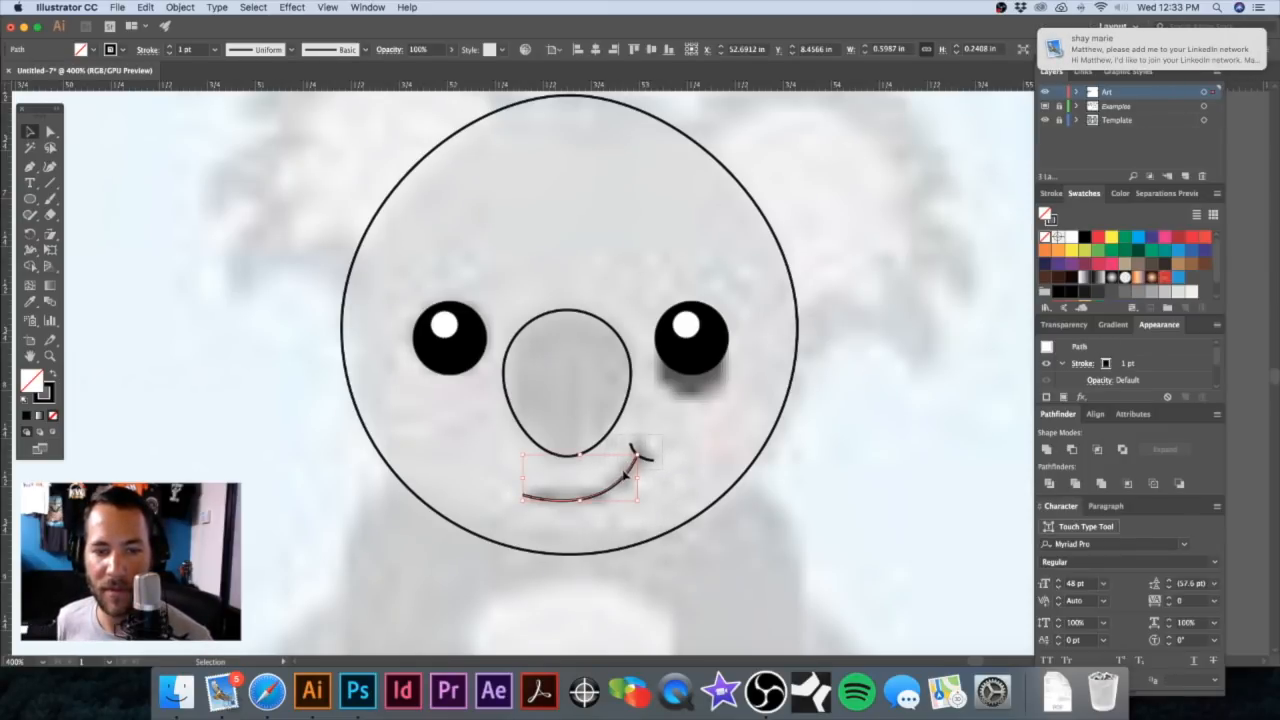
left_click_drag(636, 458, 642, 456)
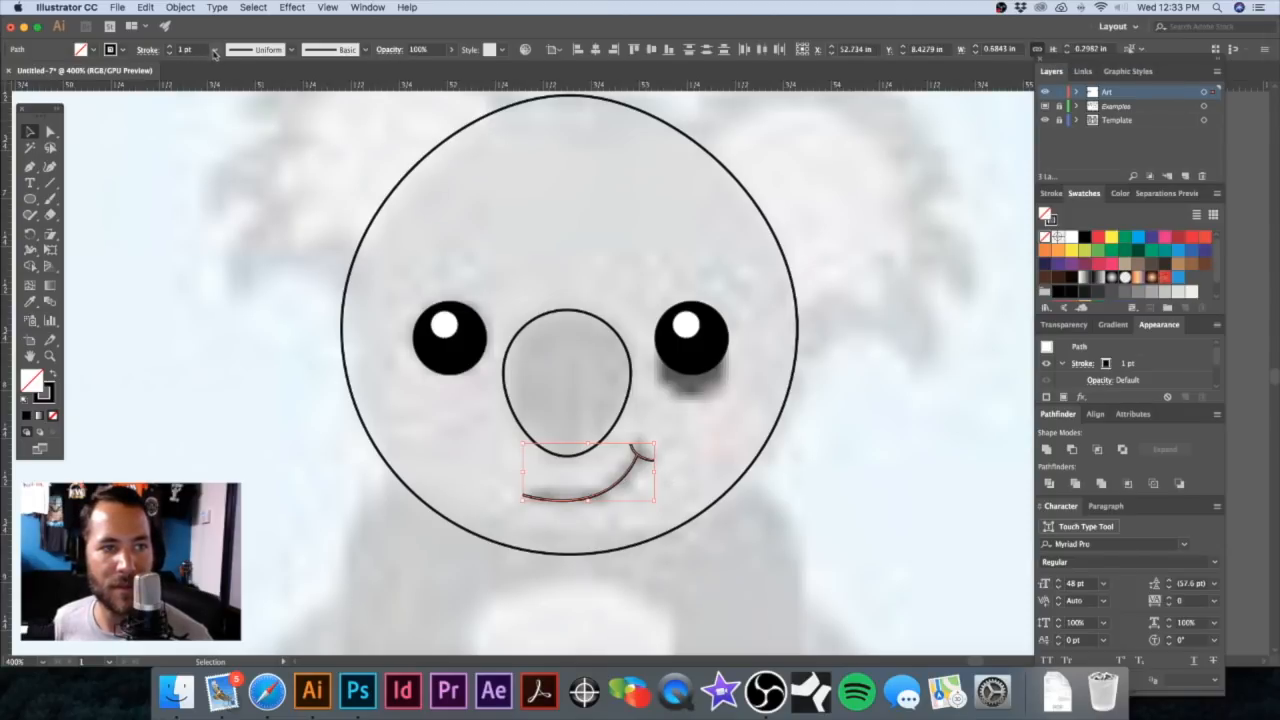
left_click(213, 53)
left_click(242, 159)
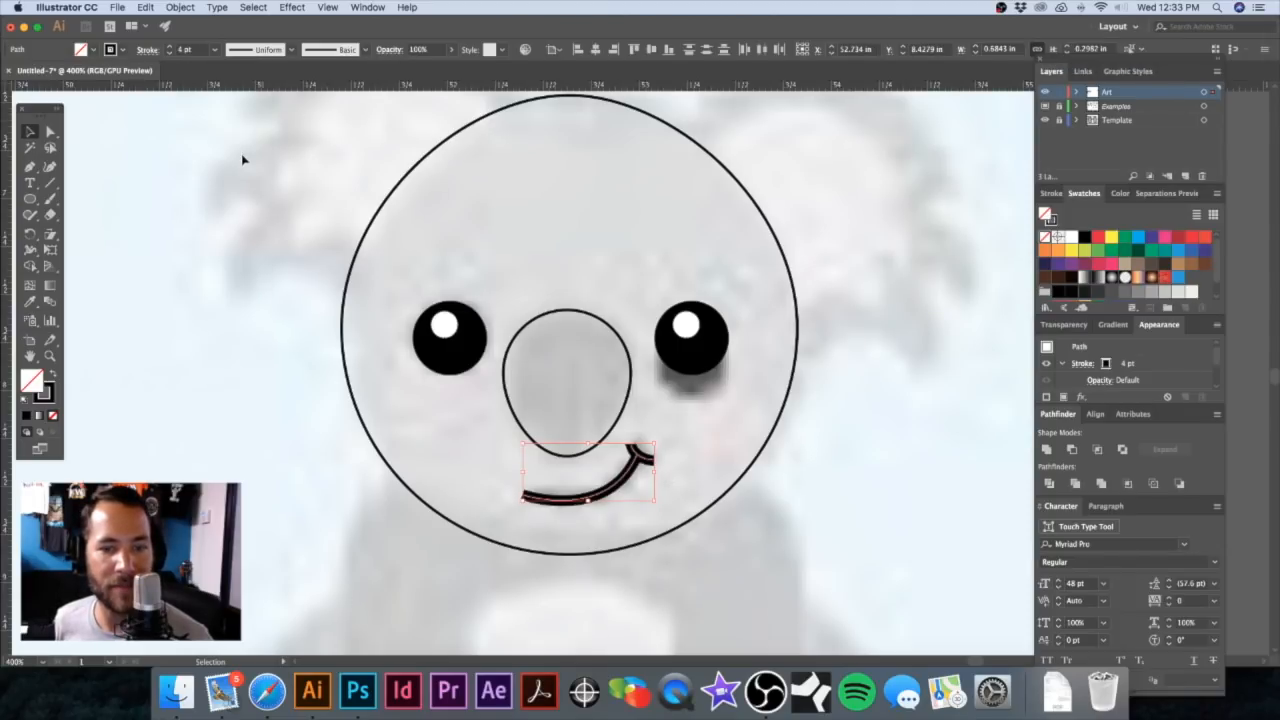
Step: Give the smile and its dimple line round caps and round corners, and deselect them
left_click(146, 50)
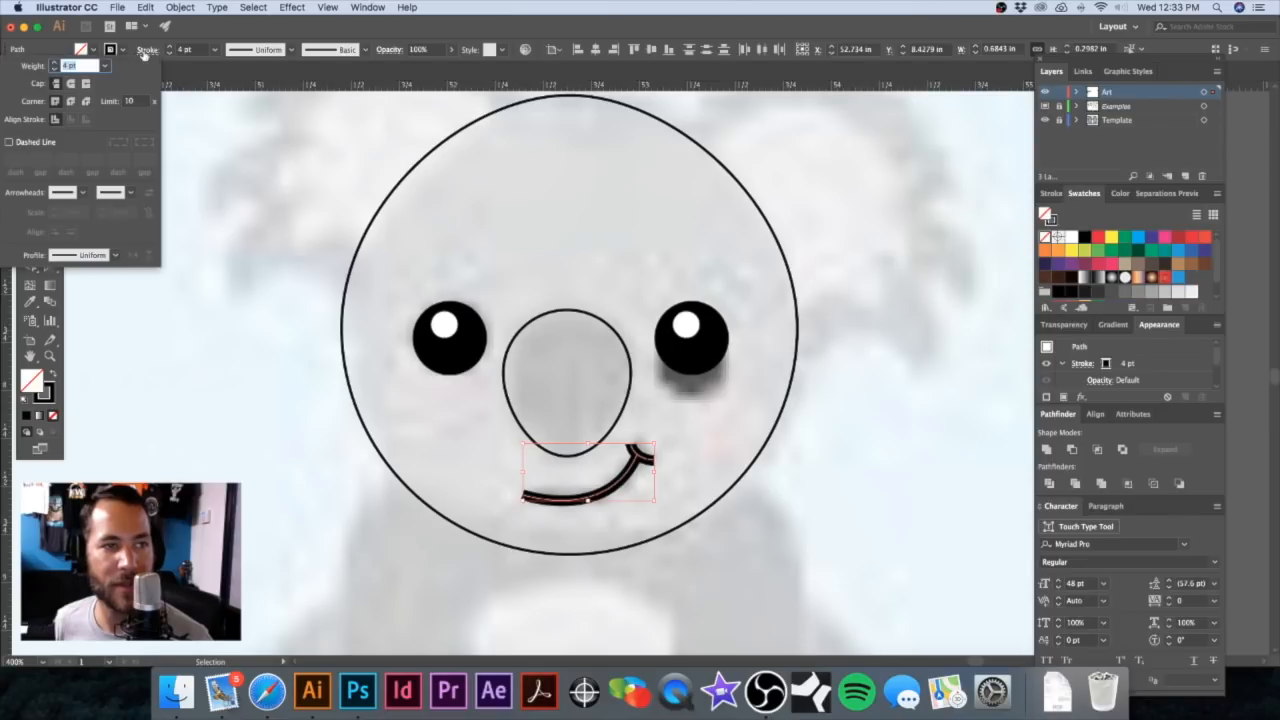
left_click(71, 103)
left_click(72, 86)
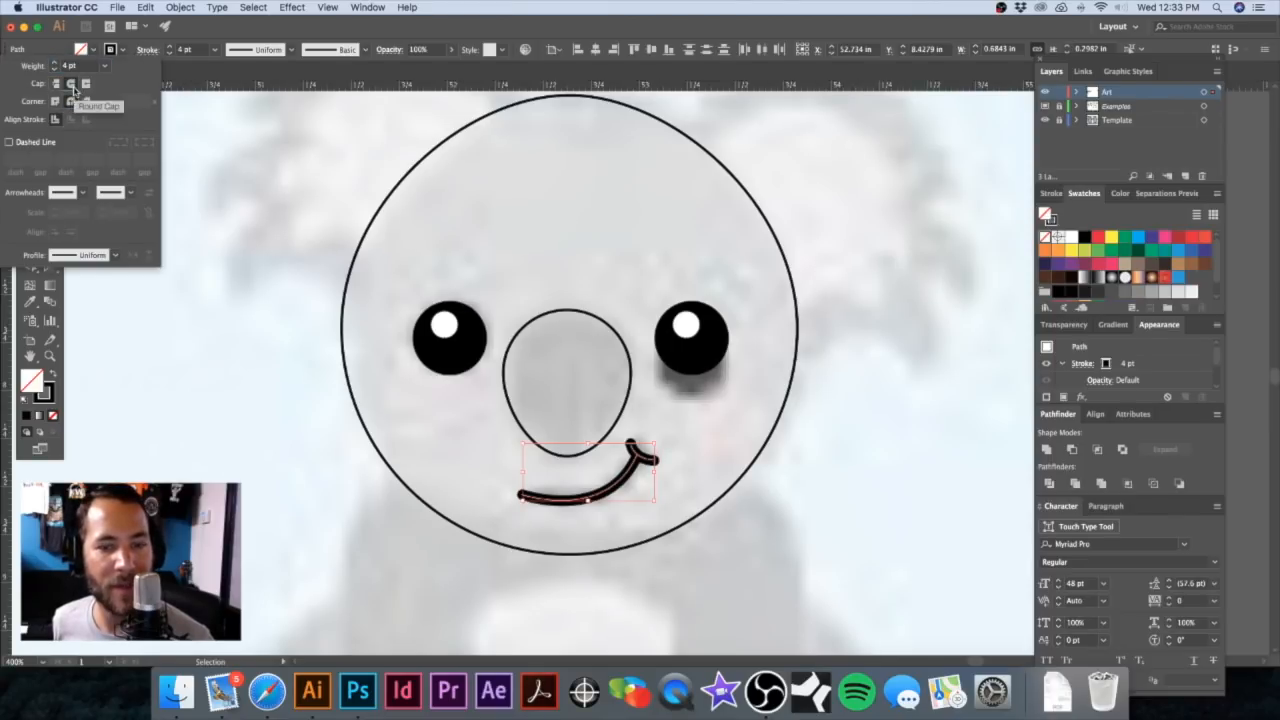
key("space")
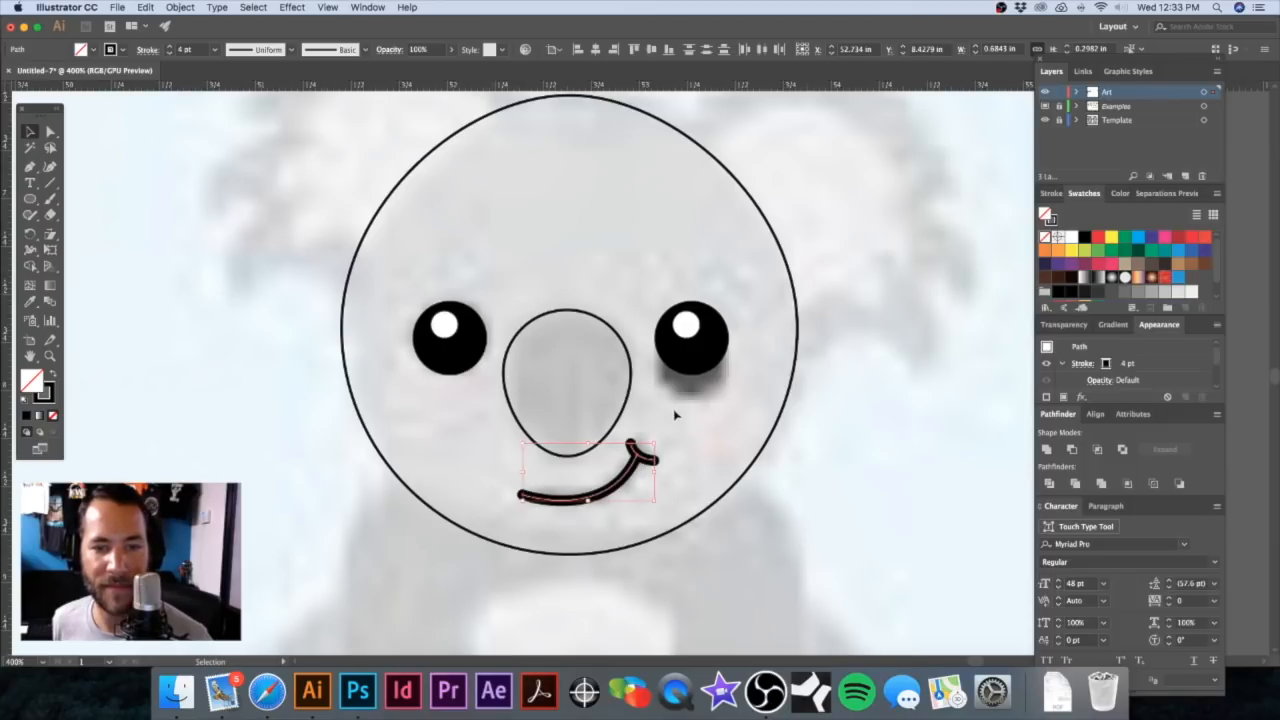
left_click(734, 457)
Step: Begin the inner ear outline with the Pen tool, curving from the head's upper right edge to the first fur tip
left_click(704, 429, "alt+super")
left_click(704, 429, "alt+super")
left_click(704, 429, "alt+super")
left_click_drag(687, 410, 789, 477)
left_click_drag(697, 360, 691, 426)
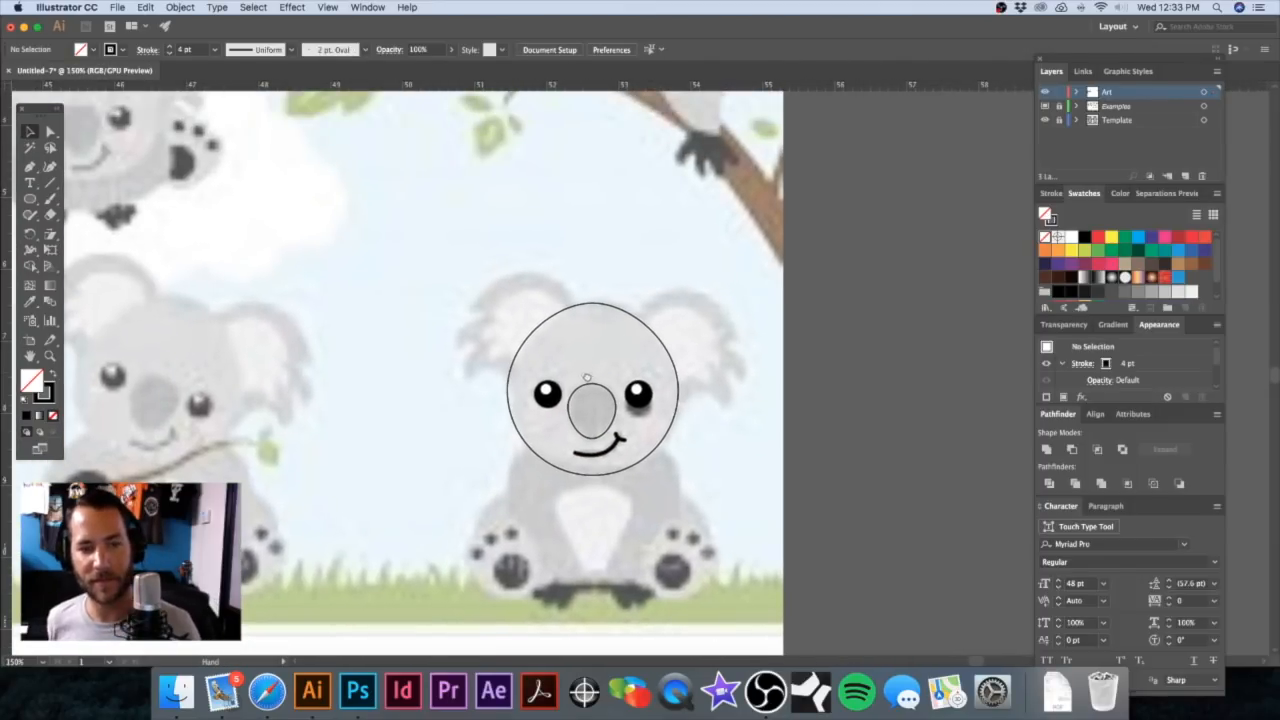
left_click_drag(588, 374, 581, 388)
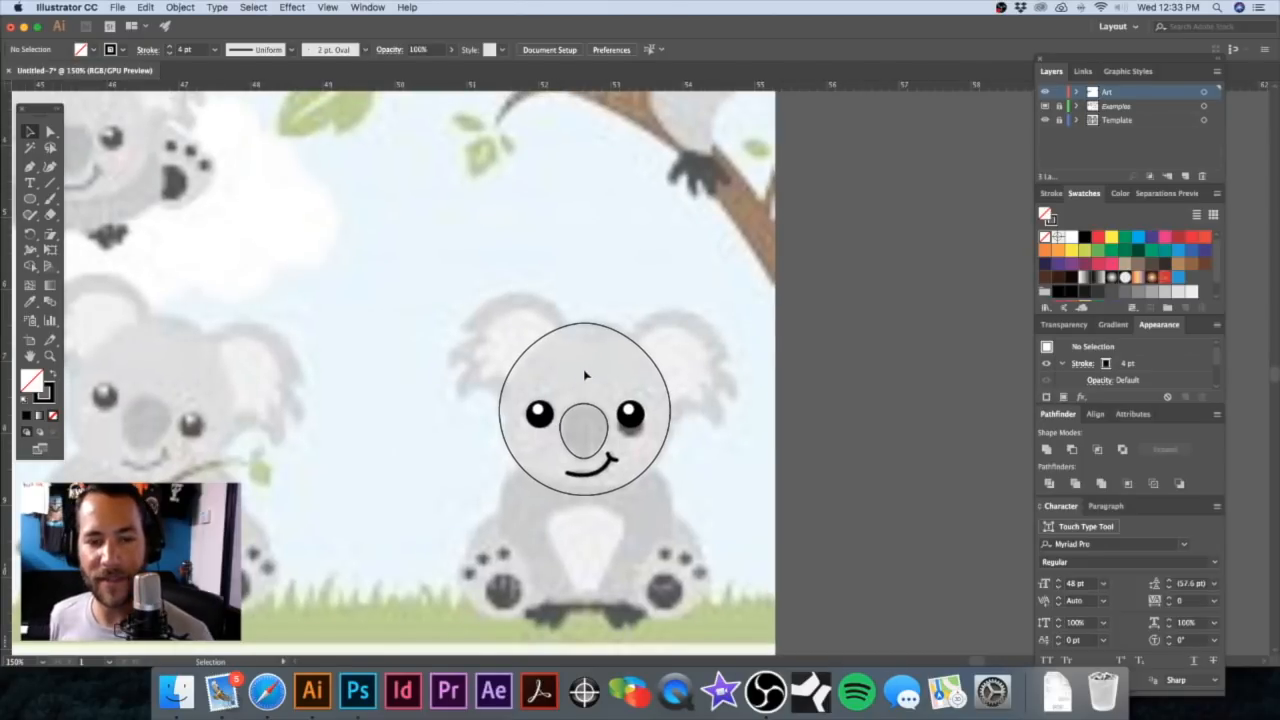
key("p")
left_click_drag(586, 352, 617, 366)
left_click(621, 352)
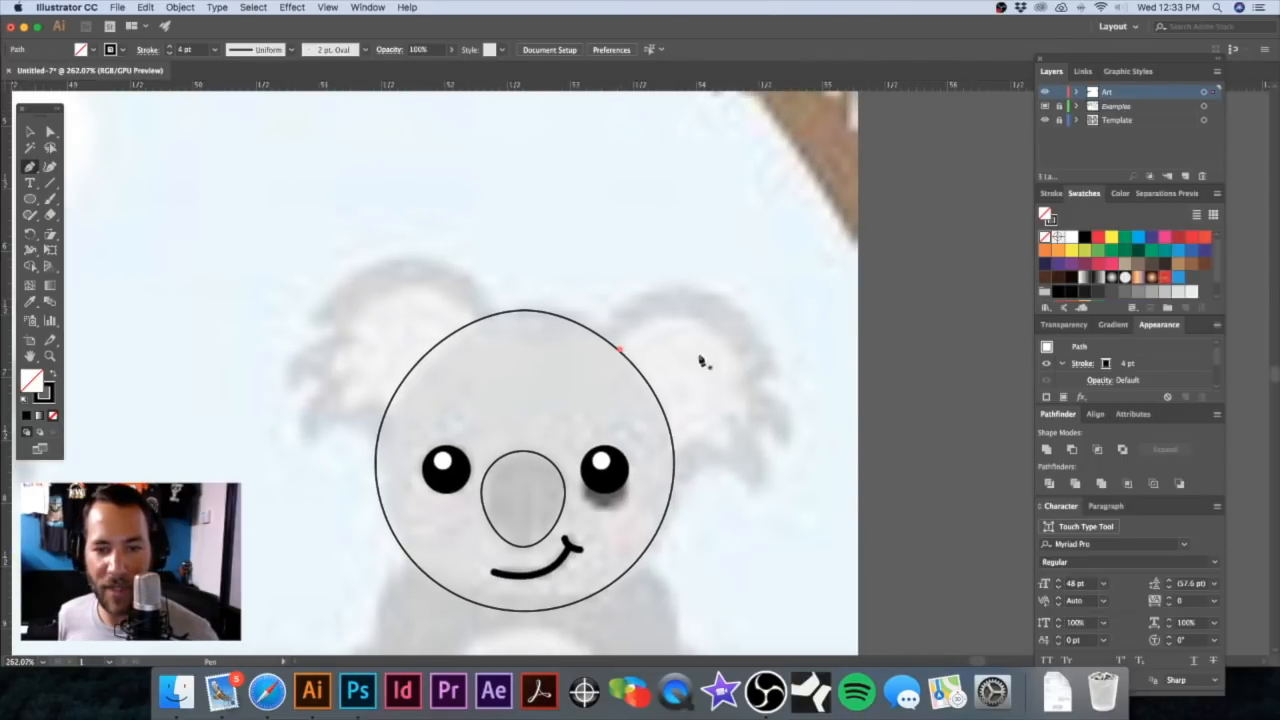
left_click_drag(748, 366, 823, 464)
left_click(747, 366)
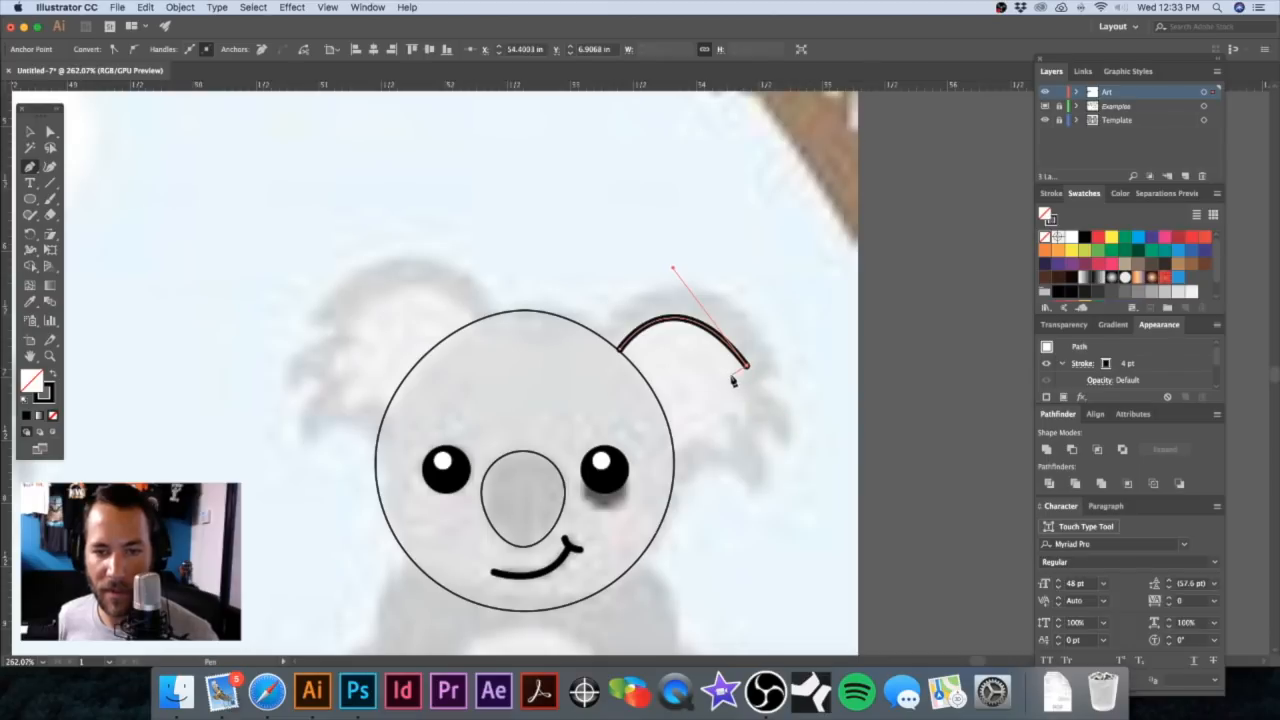
Step: Continue the inner ear outline with a short inward notch and a curve down to the second fur tip
left_click(724, 372, "super")
left_click(728, 371)
left_click_drag(748, 415, 749, 432)
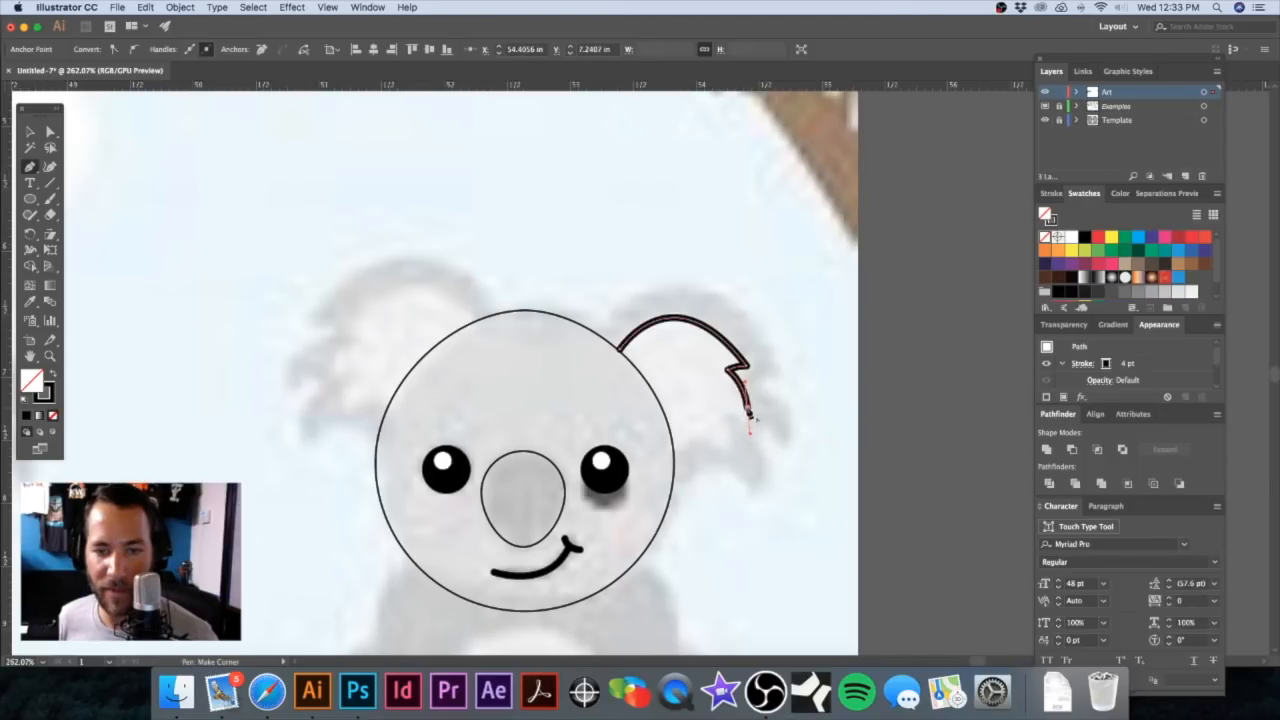
left_click(749, 414)
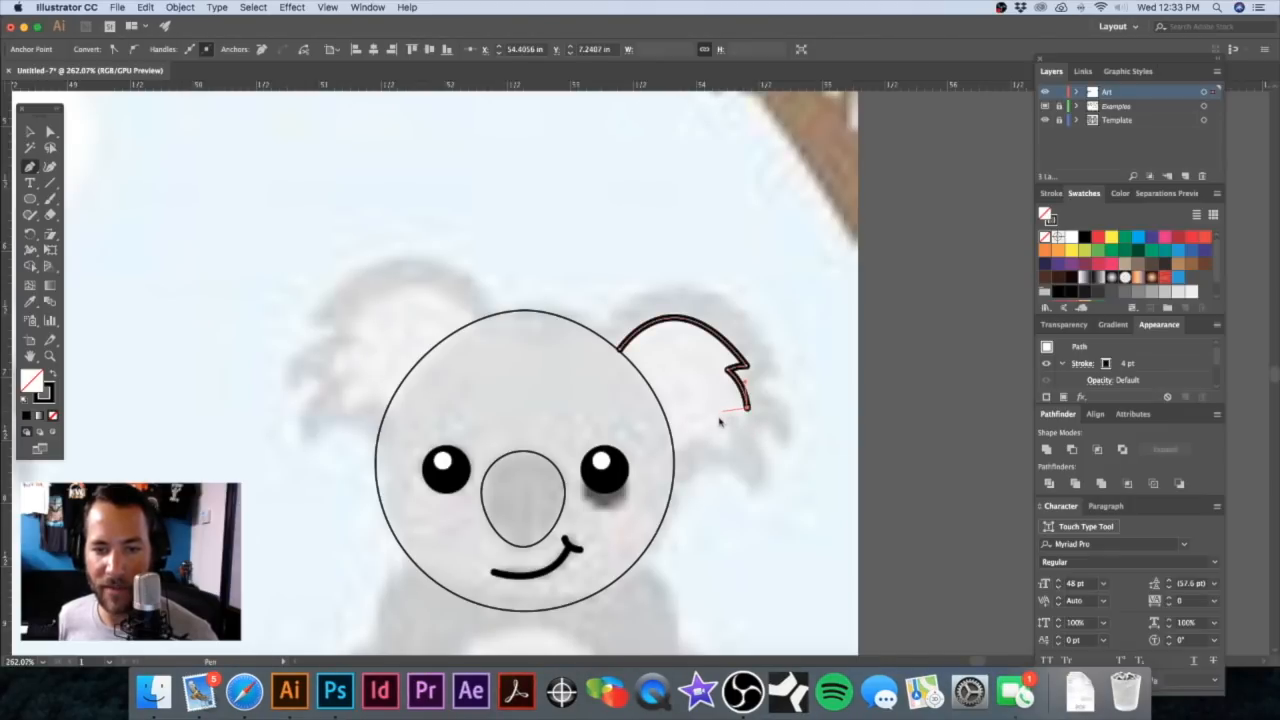
Step: Quit FaceTime to get rid of the incoming call interruption
key("space")
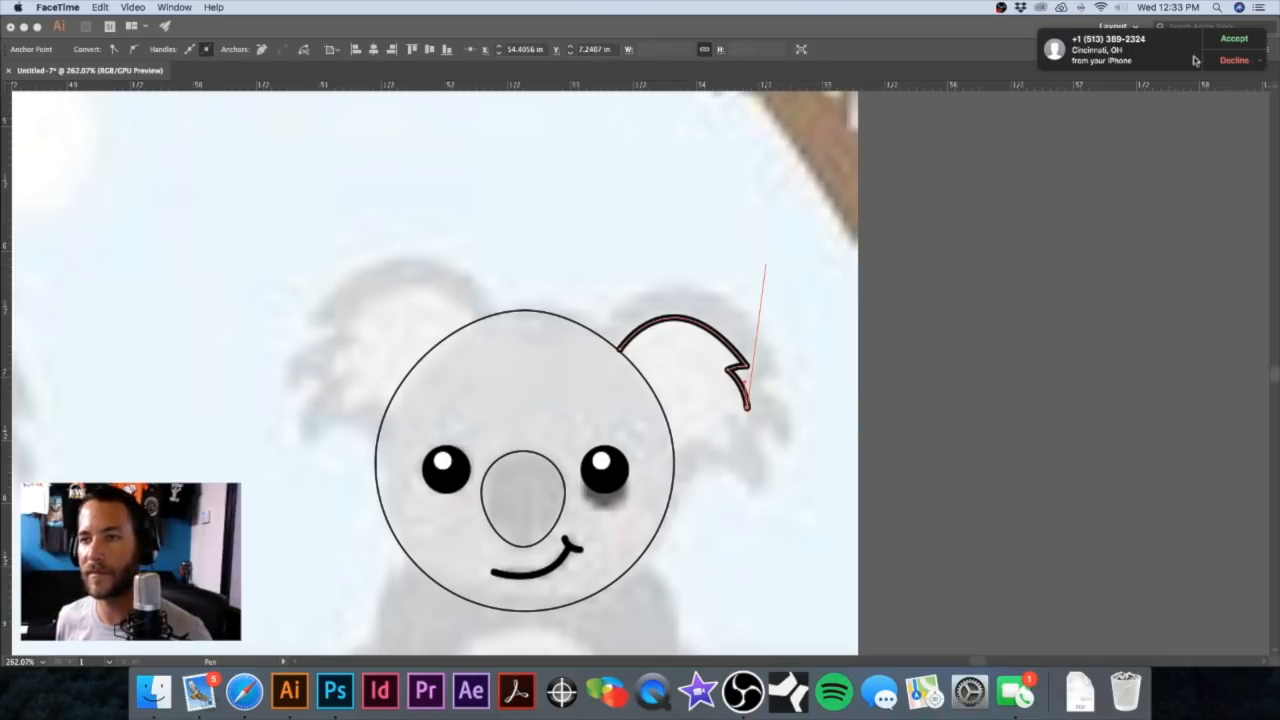
right_click(1018, 697)
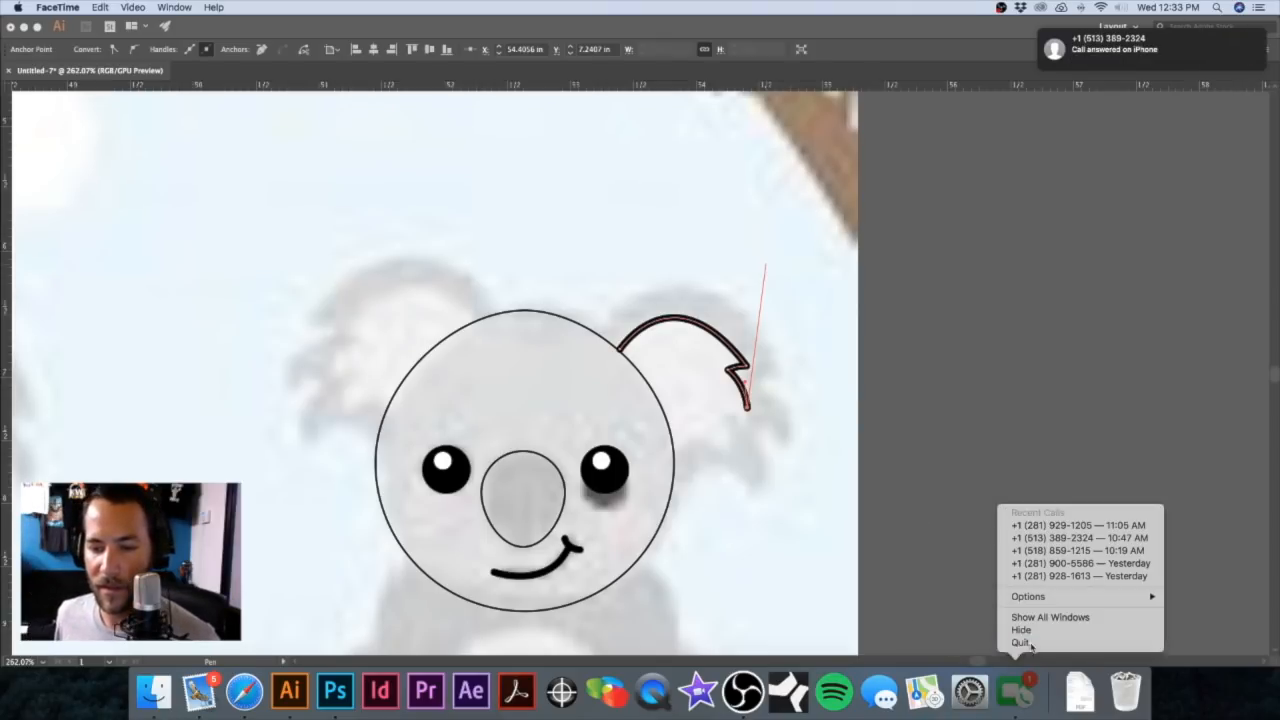
left_click(1028, 643)
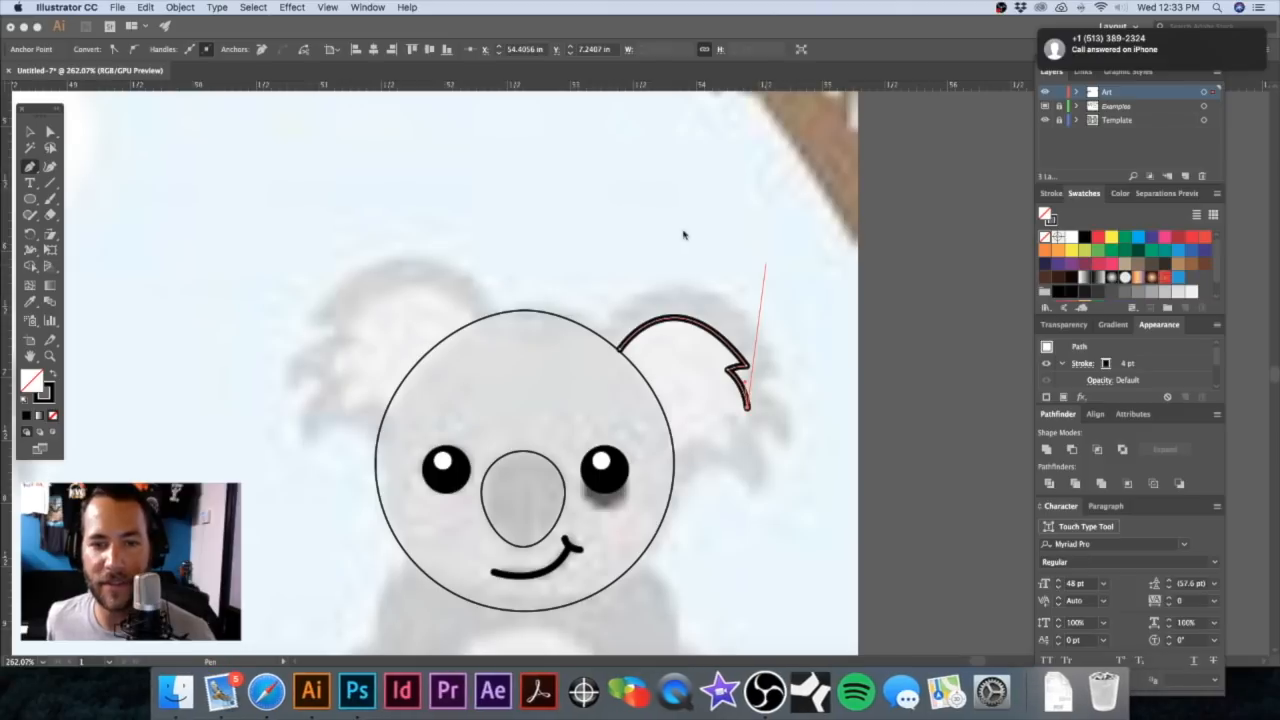
Step: Extend the inner ear outline with a second inward notch and a curve down to the lowest fur tip
left_click_drag(707, 381, 753, 398)
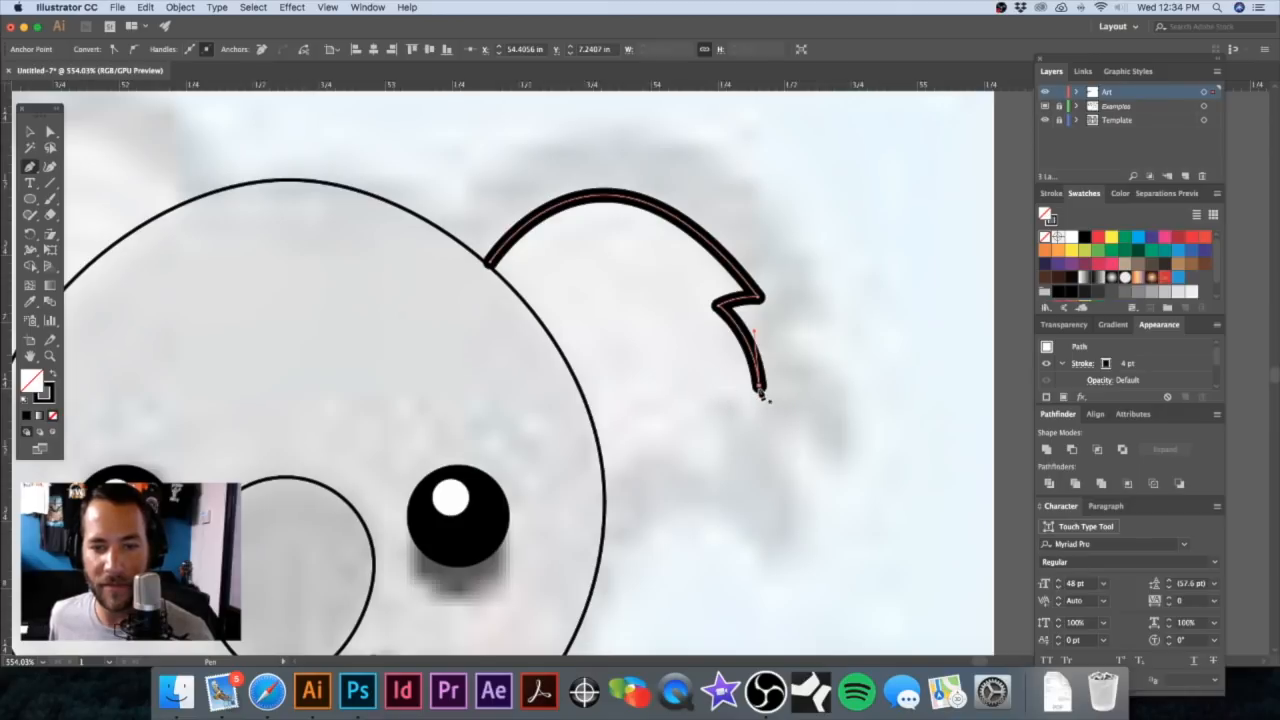
left_click(759, 390)
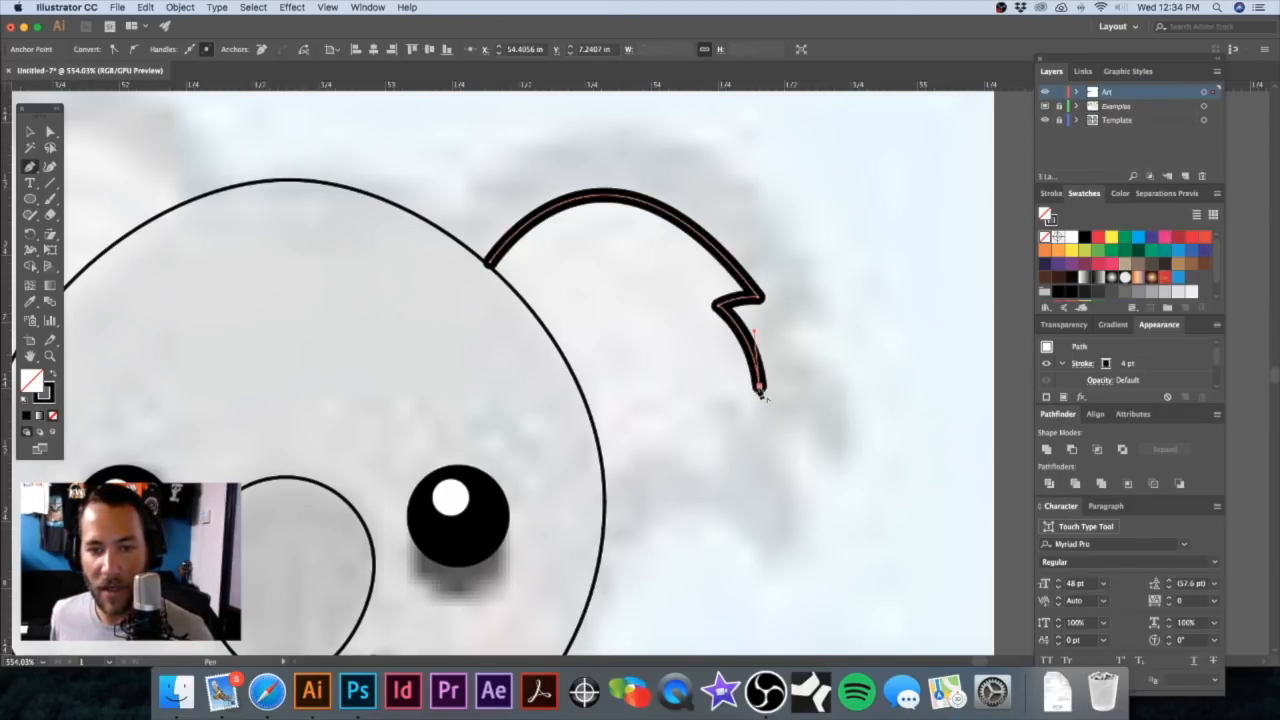
left_click_drag(711, 386, 689, 404)
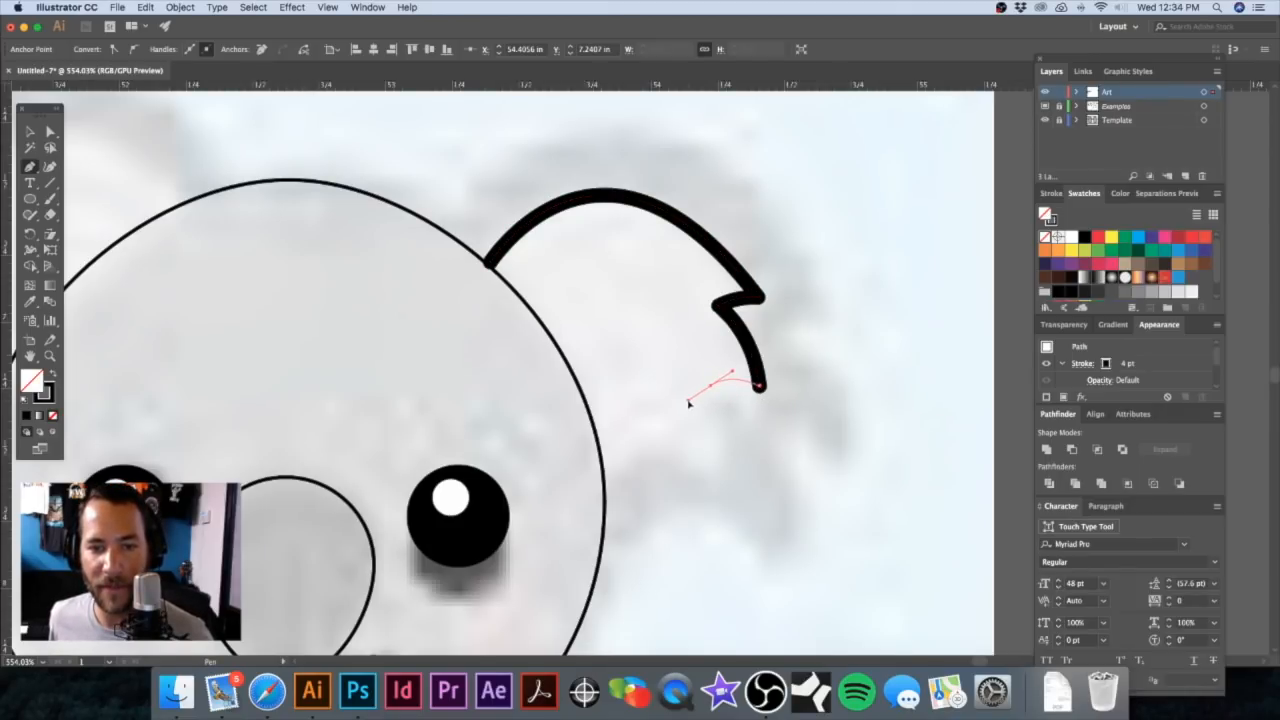
left_click(711, 387, "alt")
left_click(730, 440, "alt+super")
left_click(730, 440, "alt+super")
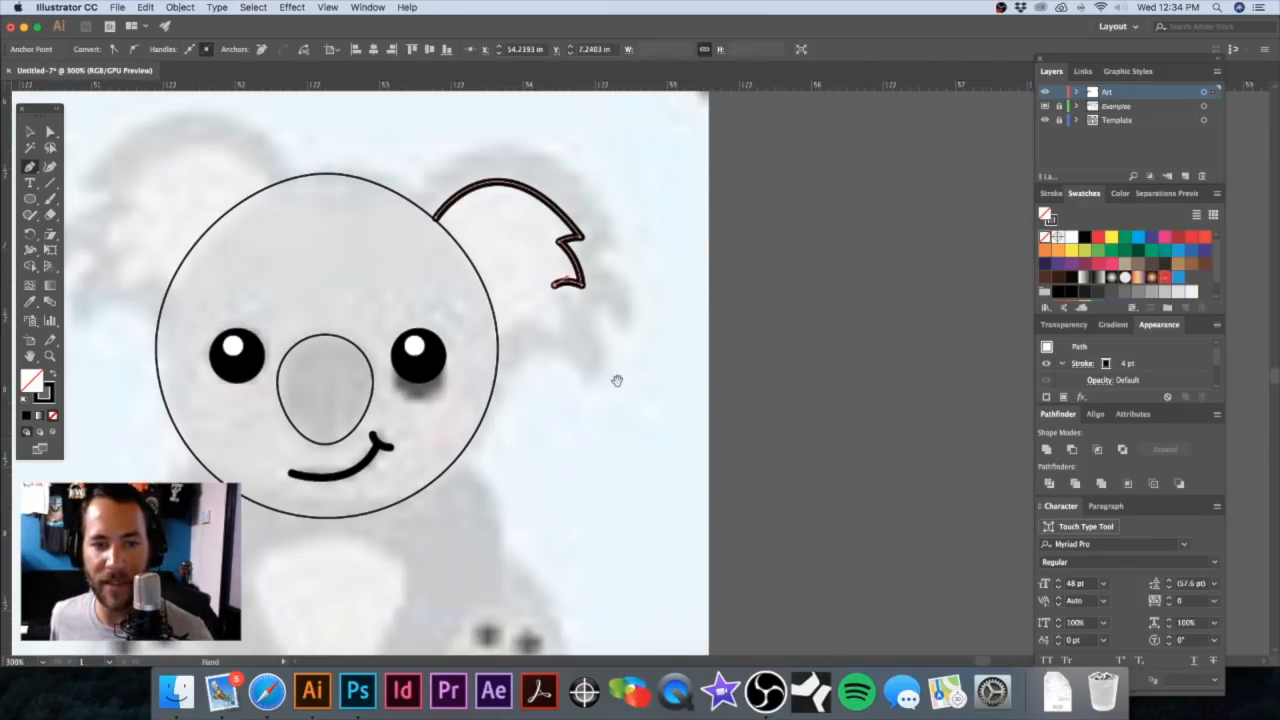
scroll(729, 400, "up", 5)
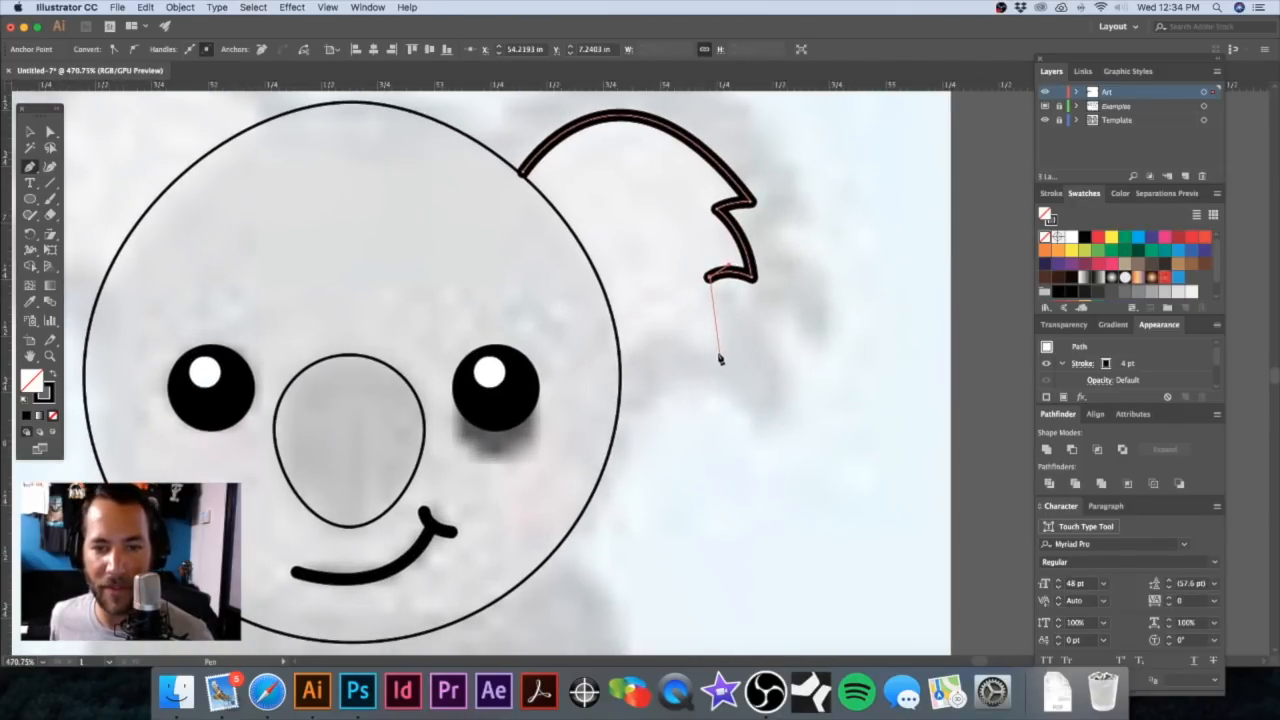
left_click_drag(711, 349, 700, 389)
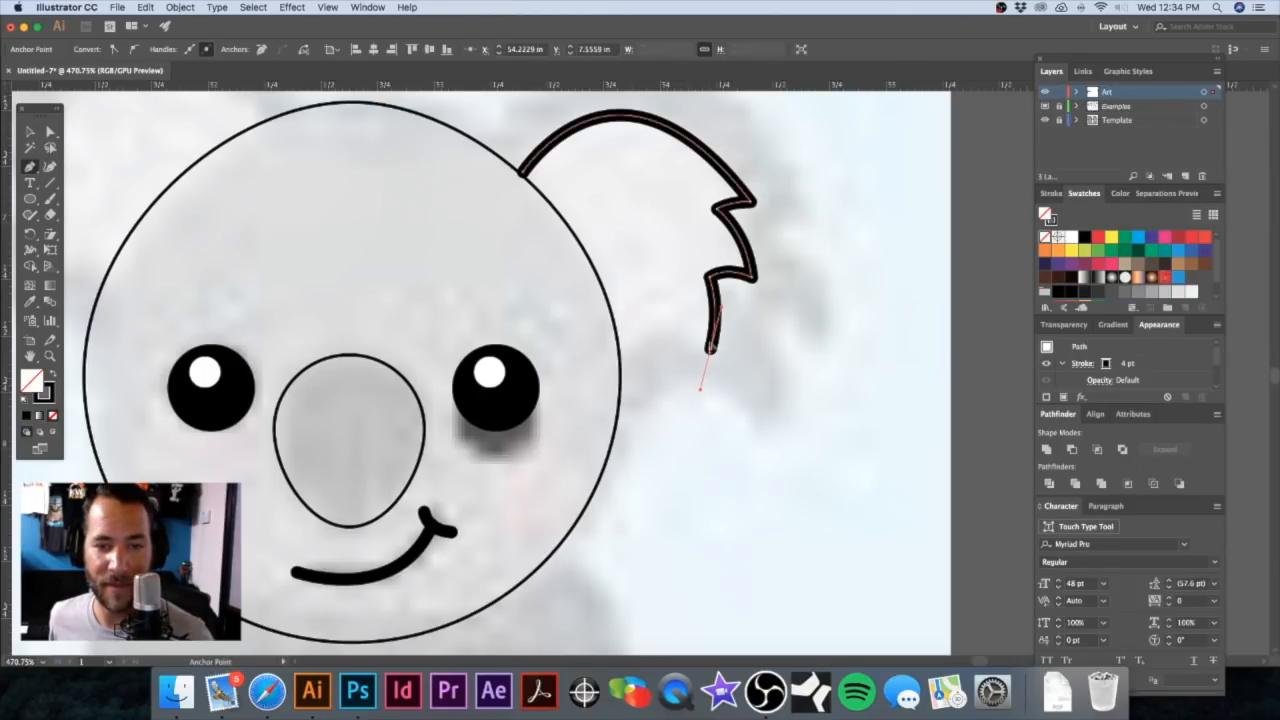
left_click(711, 351)
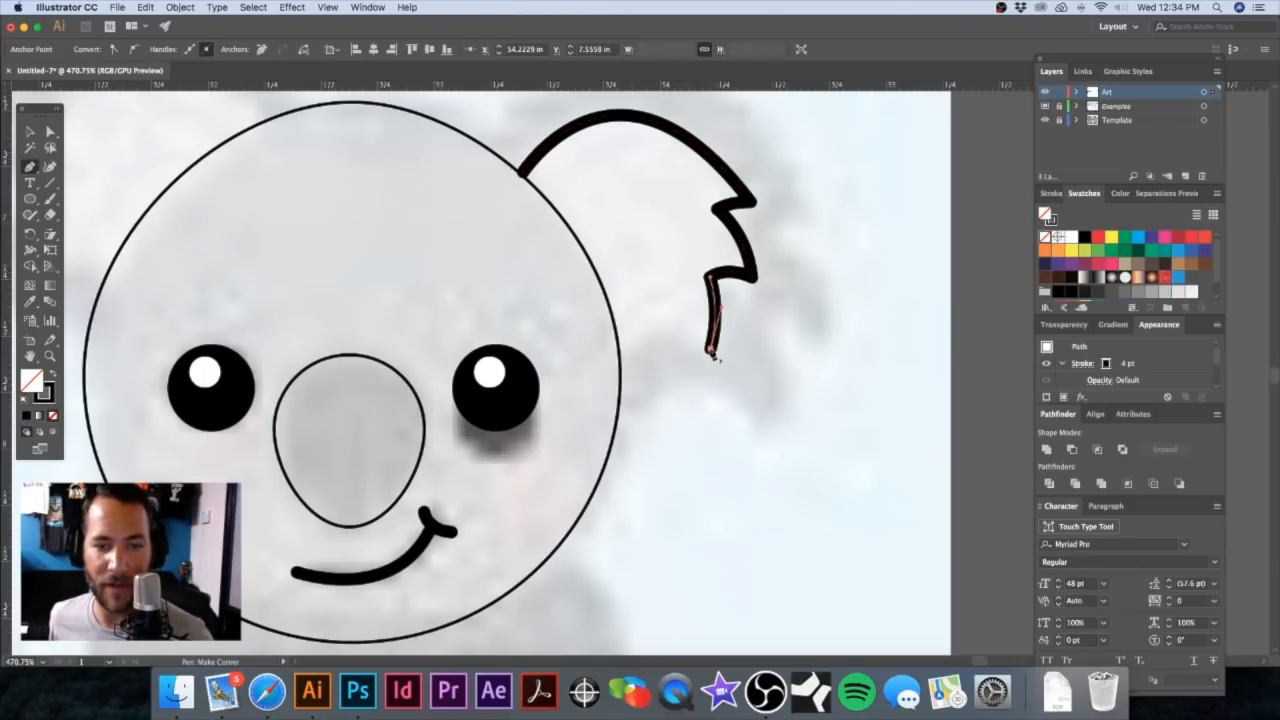
Step: Curve the inner ear outline back to the head's edge, close it with straight segments inside the head, and deselect it
left_click_drag(619, 349, 566, 372)
left_click(615, 347)
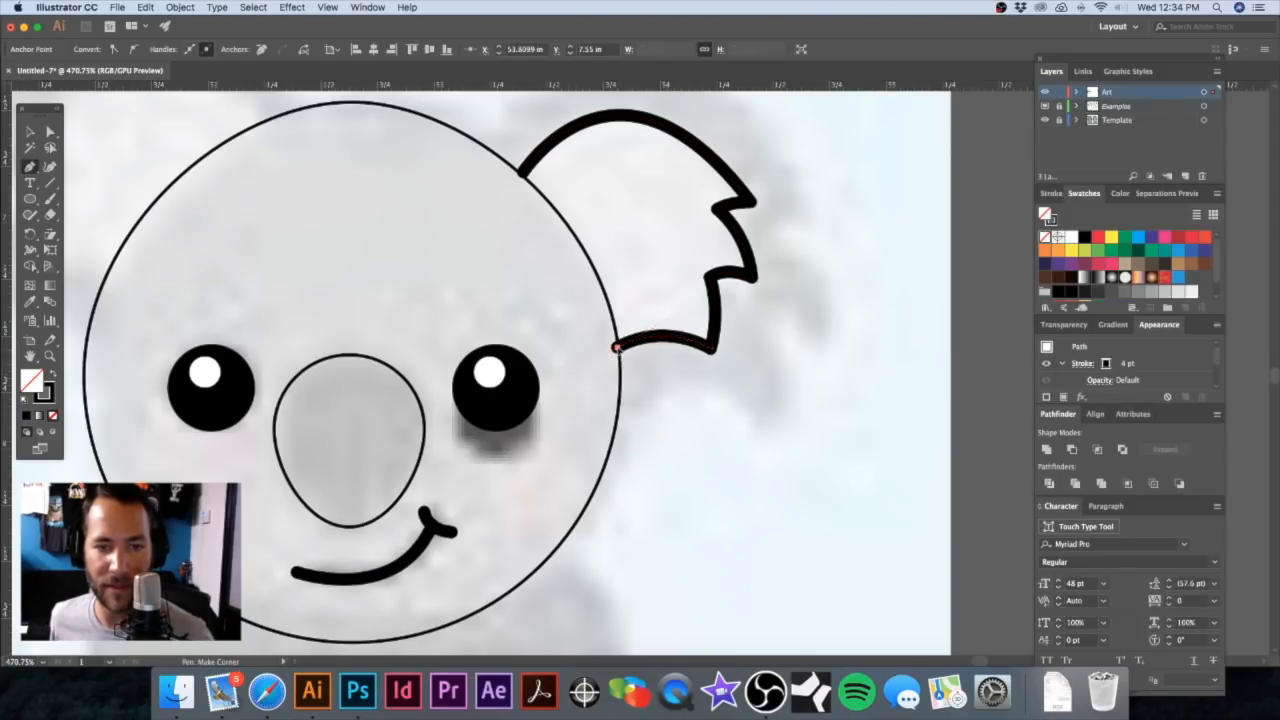
left_click(533, 272)
left_click(524, 175)
key("super+minus")
key("super+minus")
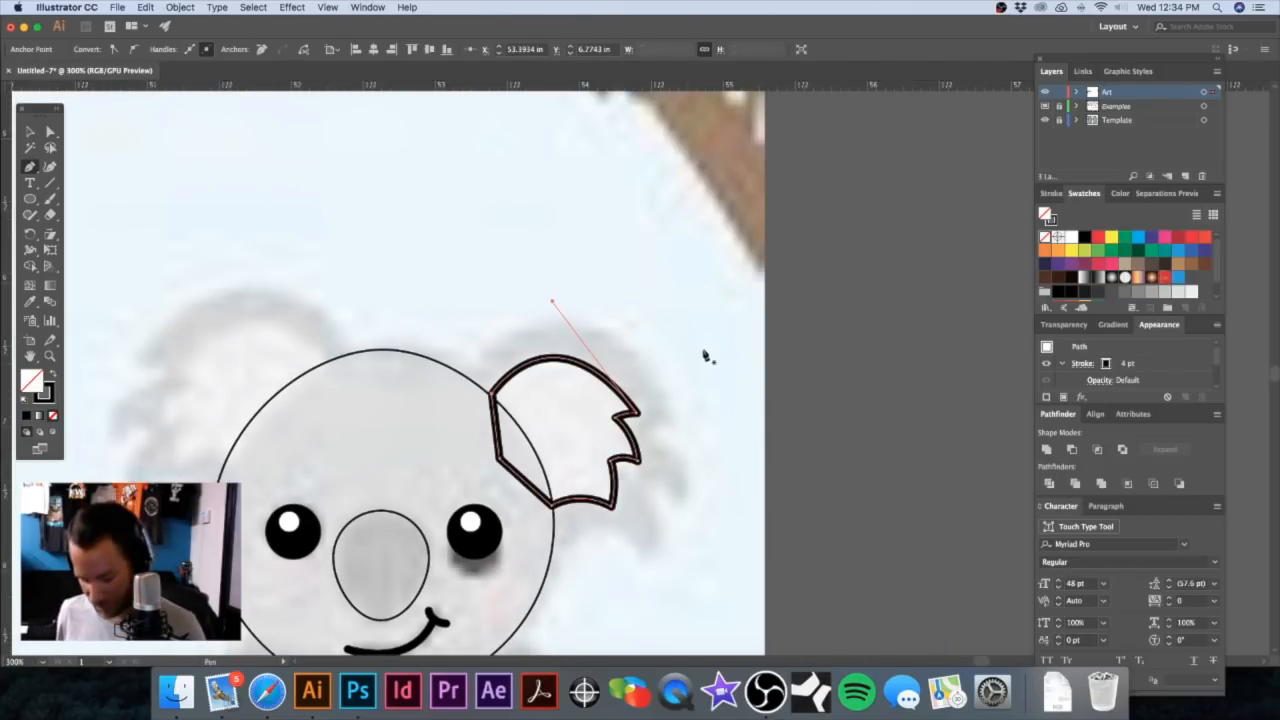
key("v")
left_click(643, 333)
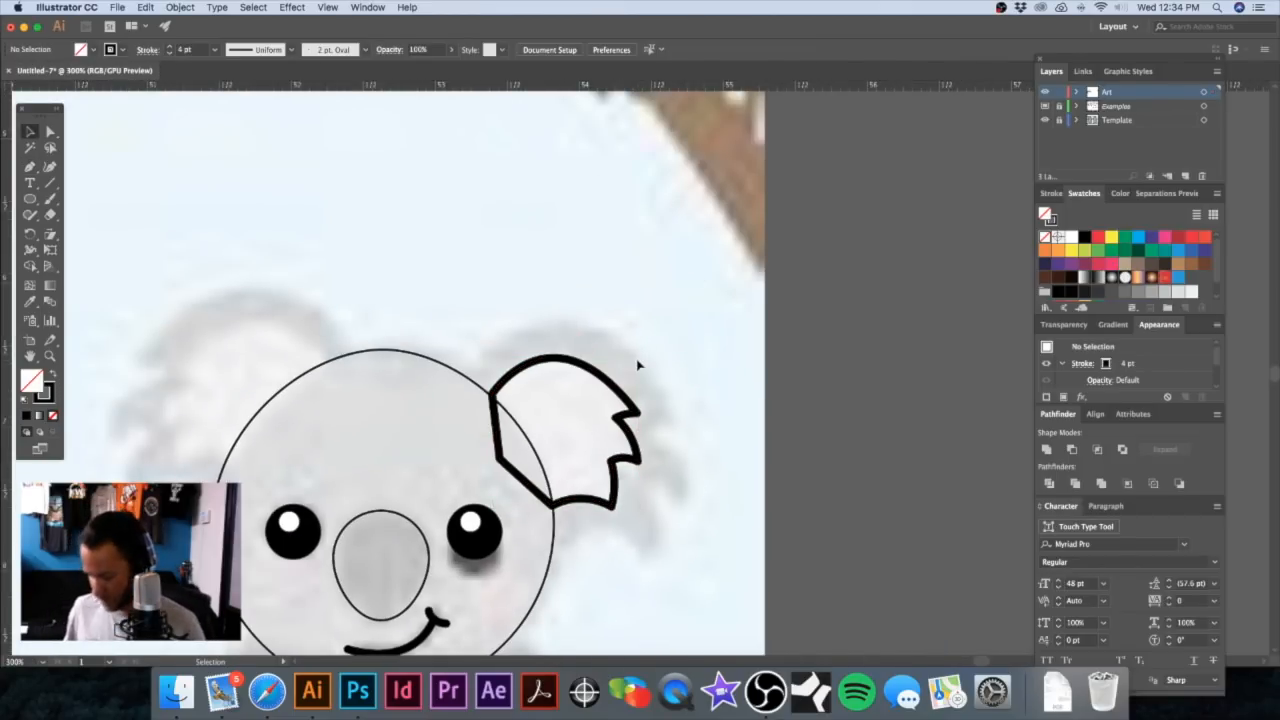
Step: Start the outer ear outline with the Pen tool, arching from the head around the inner ear to a fur tip and short notch
key("p")
scroll(488, 390, "up", 3)
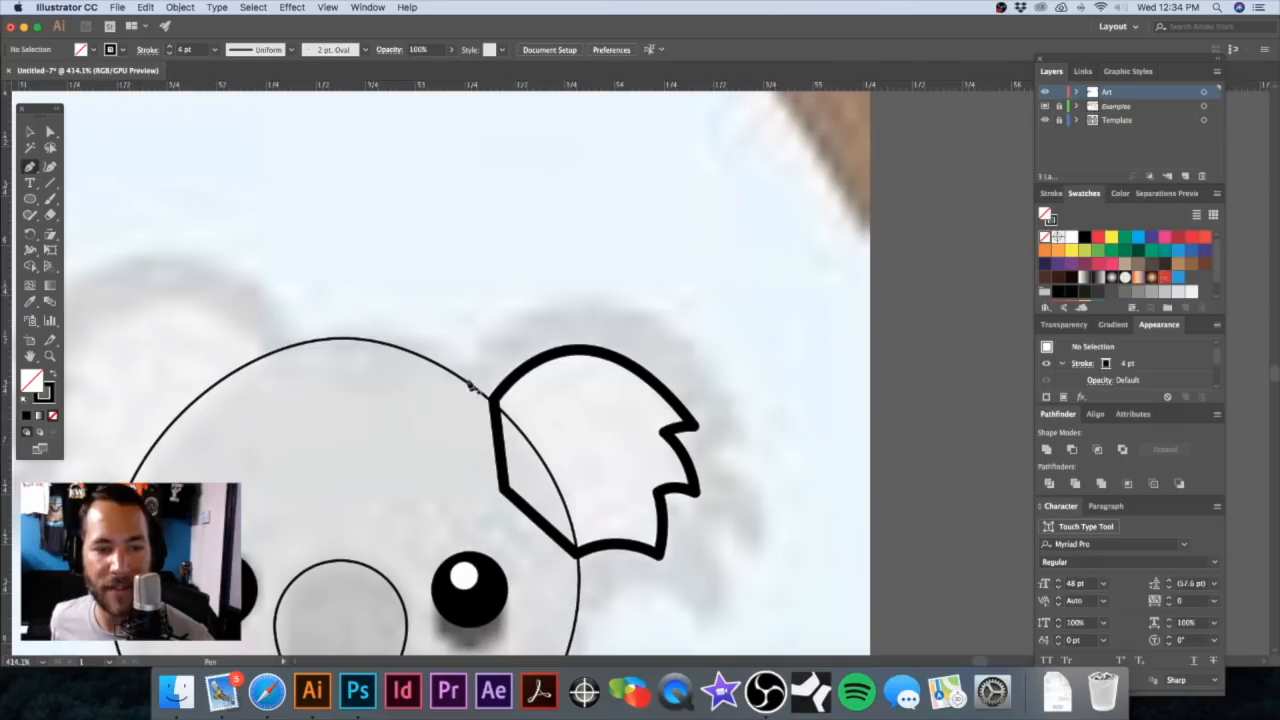
left_click(457, 380)
left_click_drag(577, 306, 654, 304)
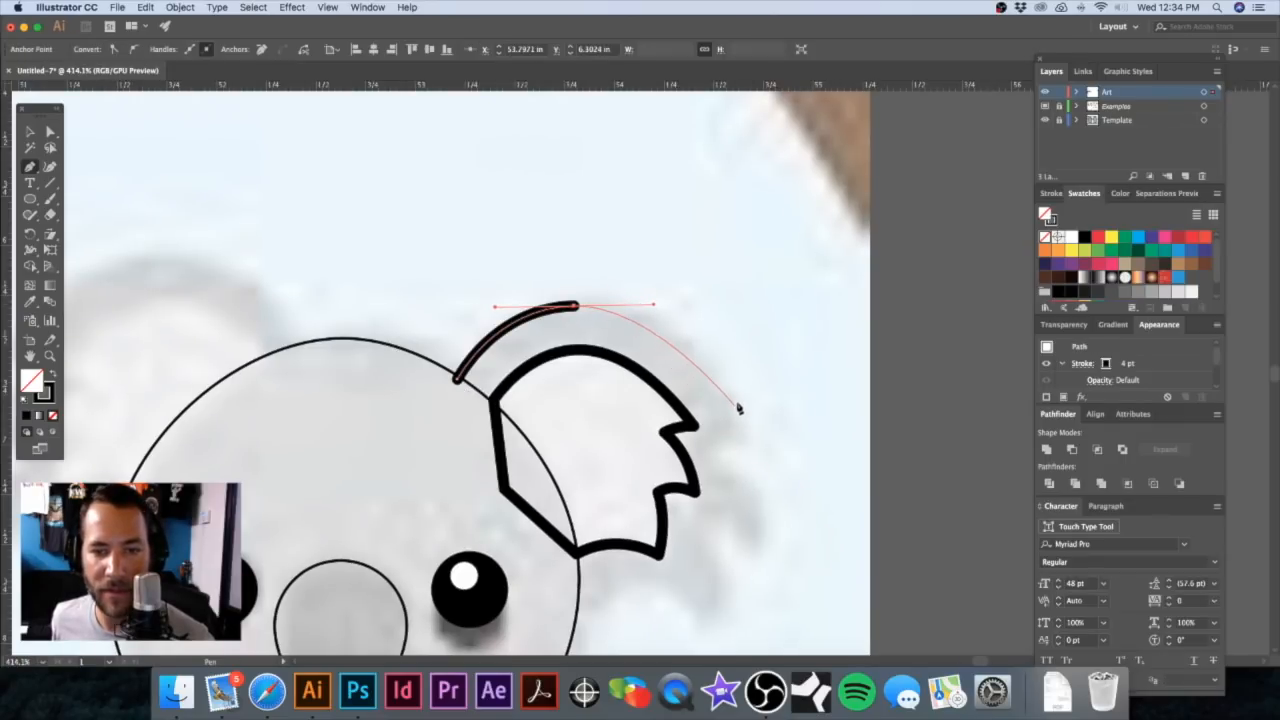
left_click_drag(741, 437, 777, 514)
left_click(741, 438)
left_click(698, 447, "super")
left_click(741, 437)
left_click(698, 447)
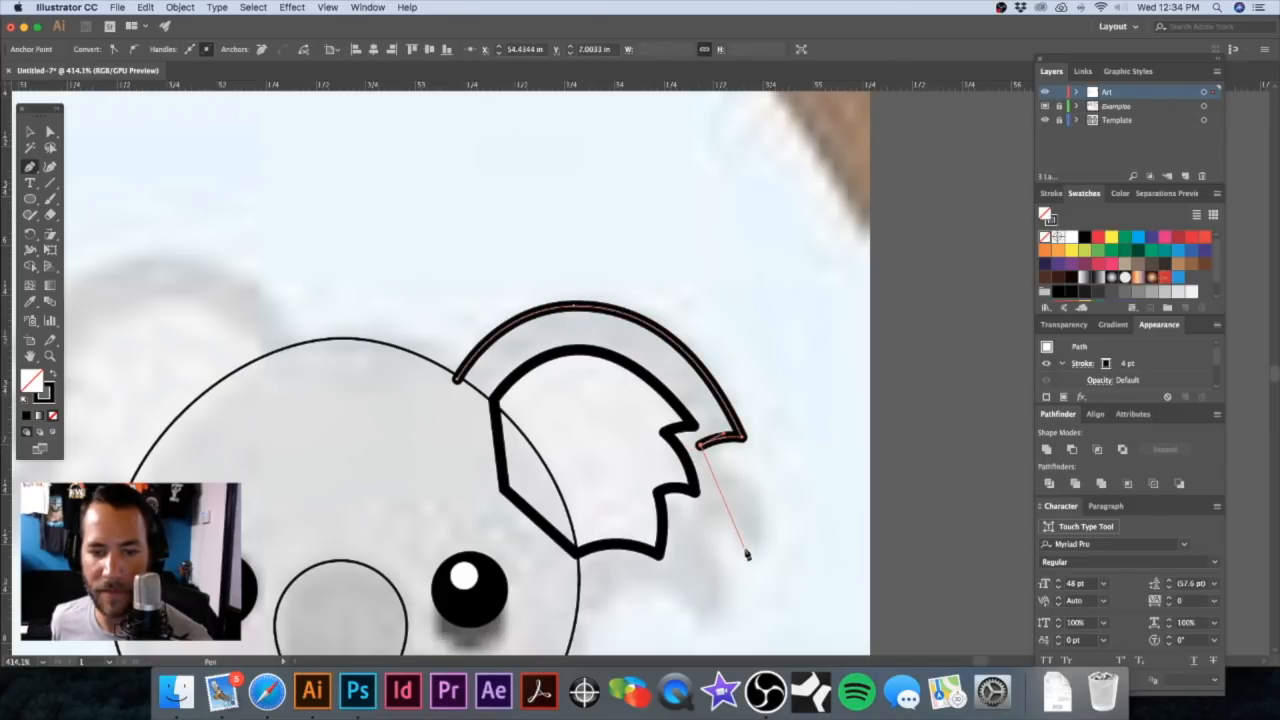
left_click_drag(743, 545, 740, 603)
key("super+z")
left_click_drag(731, 508, 716, 574)
key("super+z")
Step: Add the outer ear's second fur tip and a short curve inward toward the inner ear's lower notch
left_click(719, 520, "alt")
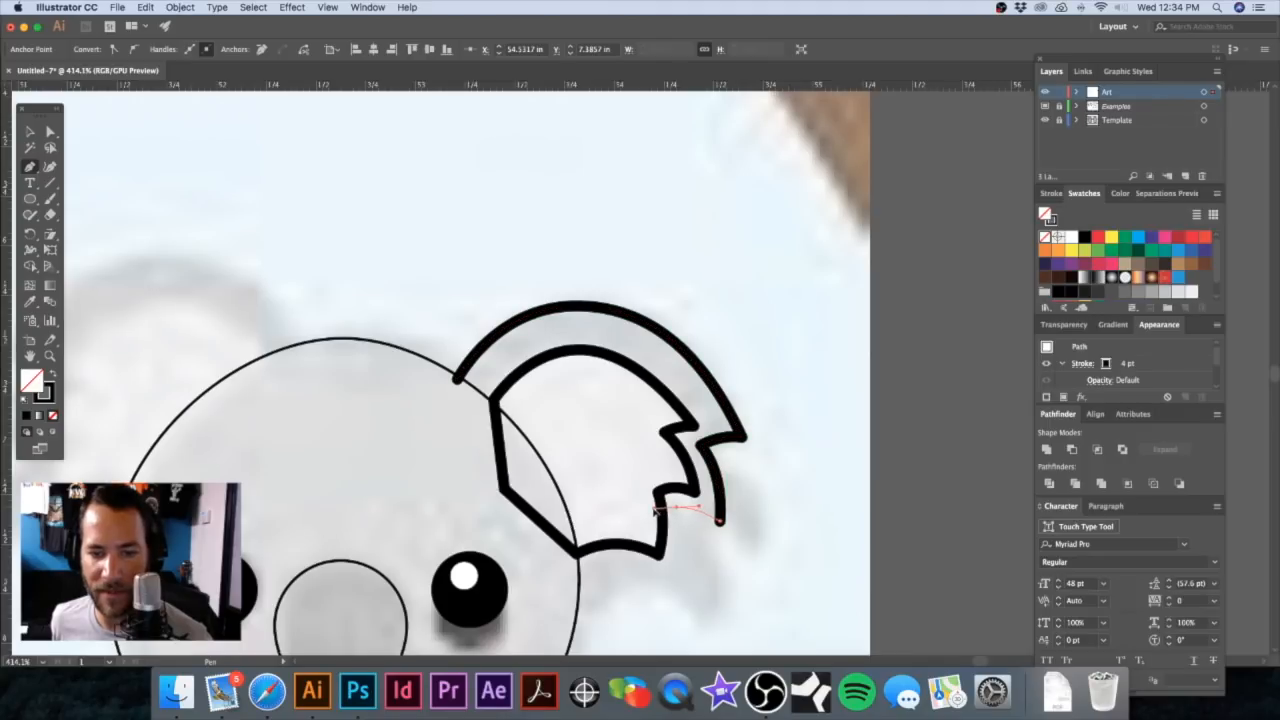
left_click(658, 514)
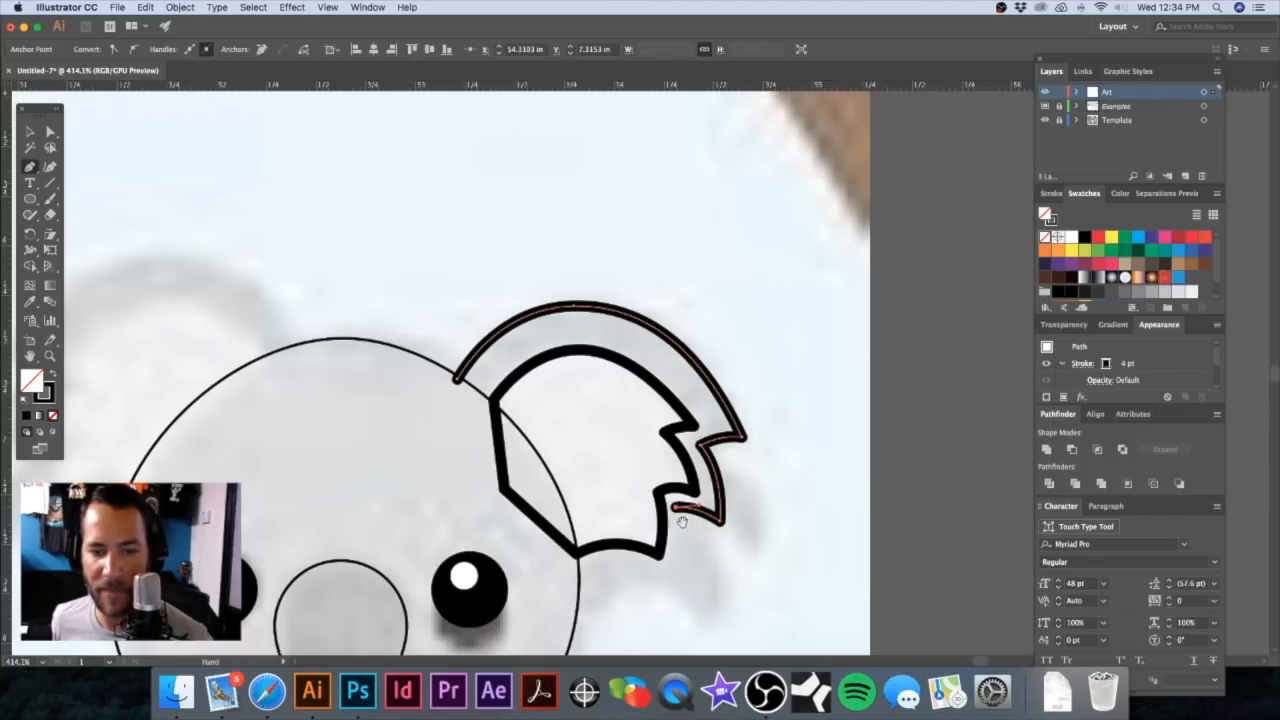
scroll(680, 512, "down", 3)
scroll(680, 512, "left", 1)
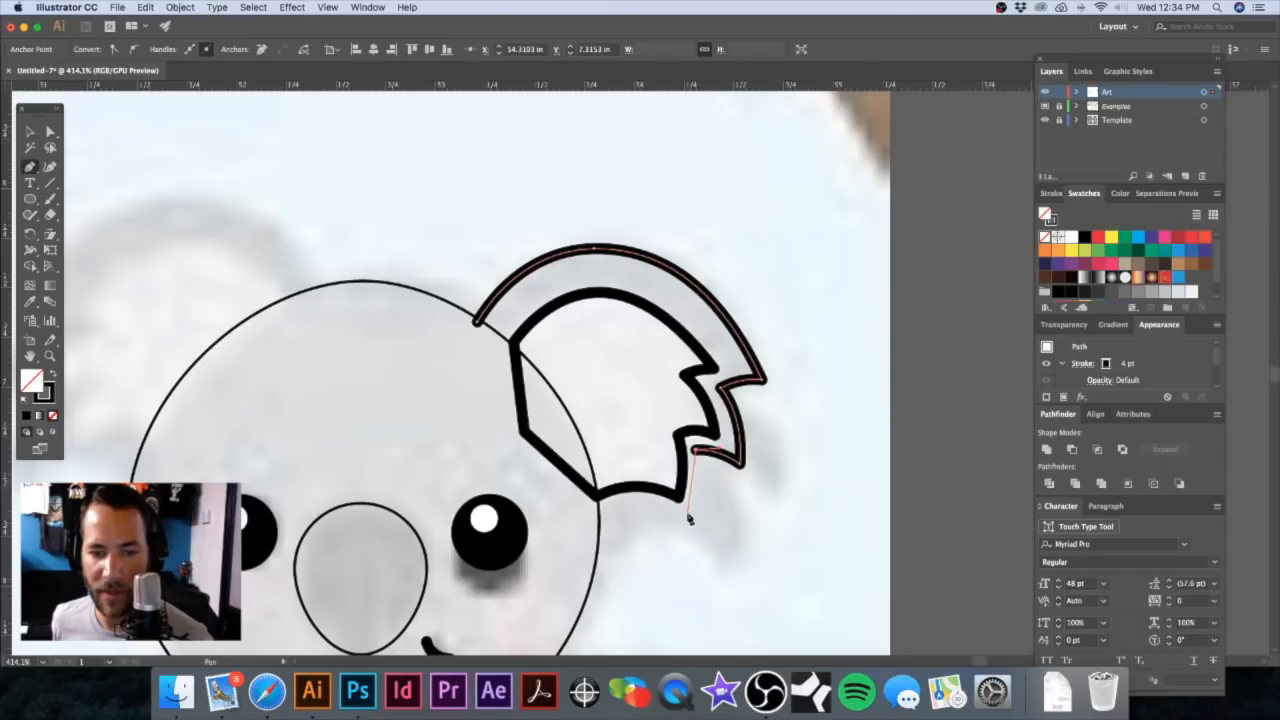
Step: Add the outer ear's third fur tip just below the inner ear's lowest tip, with a short notch inward
left_click_drag(685, 516, 666, 551)
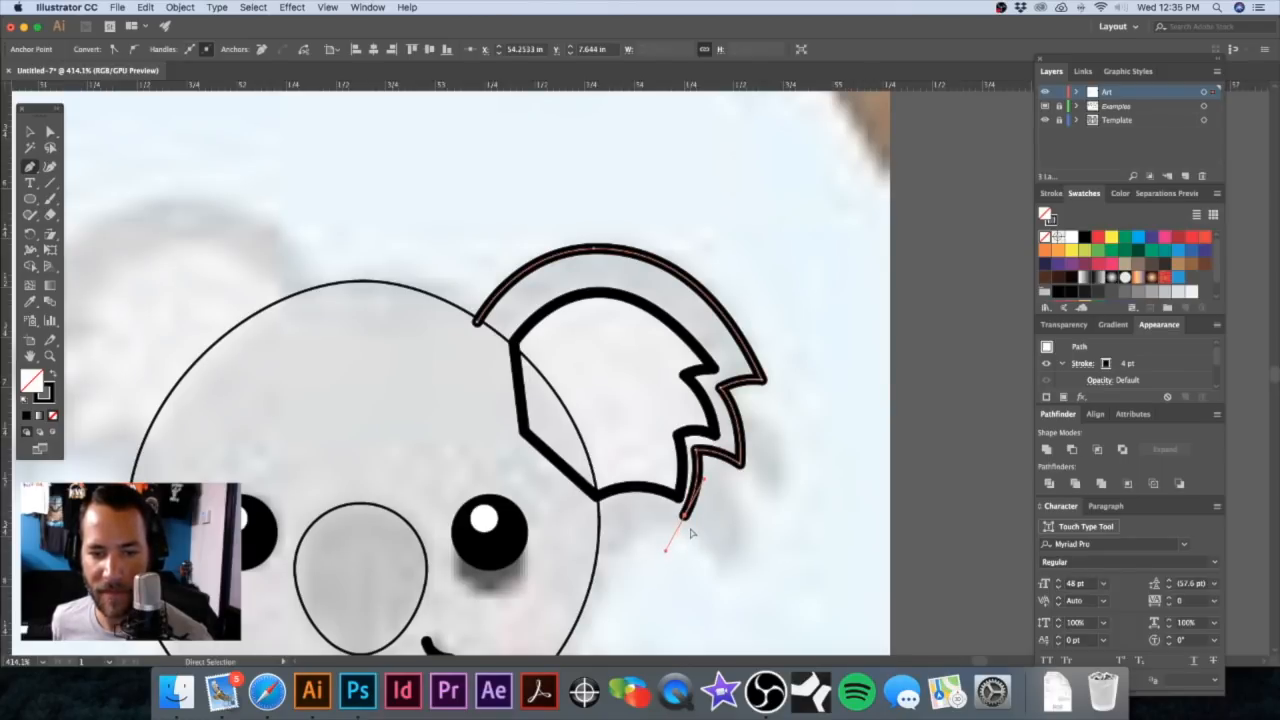
key("ctrl+z")
left_click_drag(690, 521, 682, 552)
key("ctrl+z")
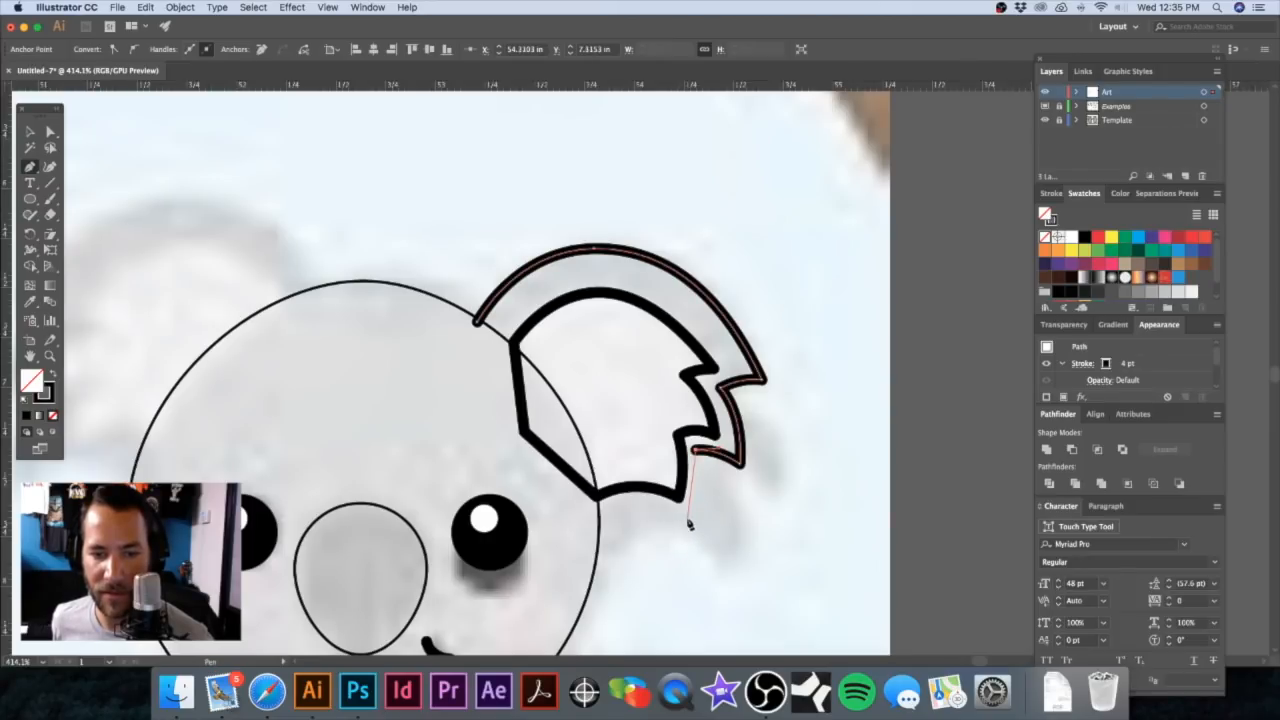
key("ctrl+shift+z")
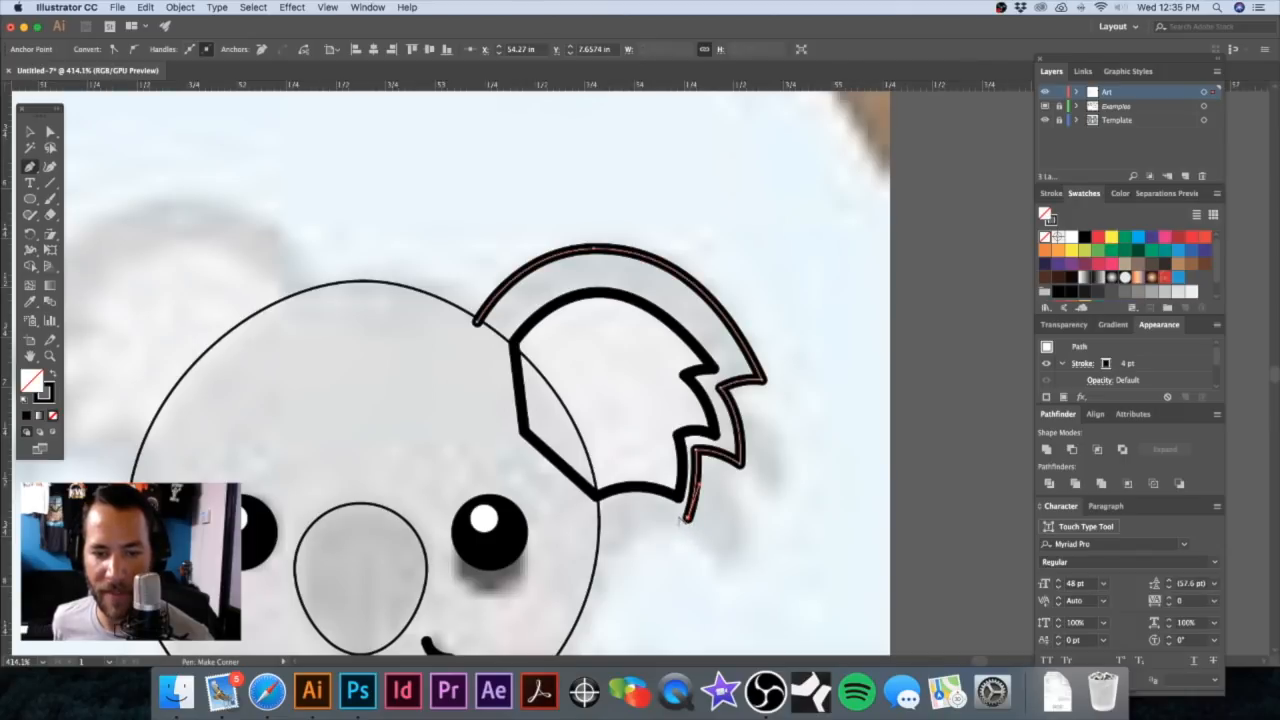
left_click_drag(672, 512, 666, 512)
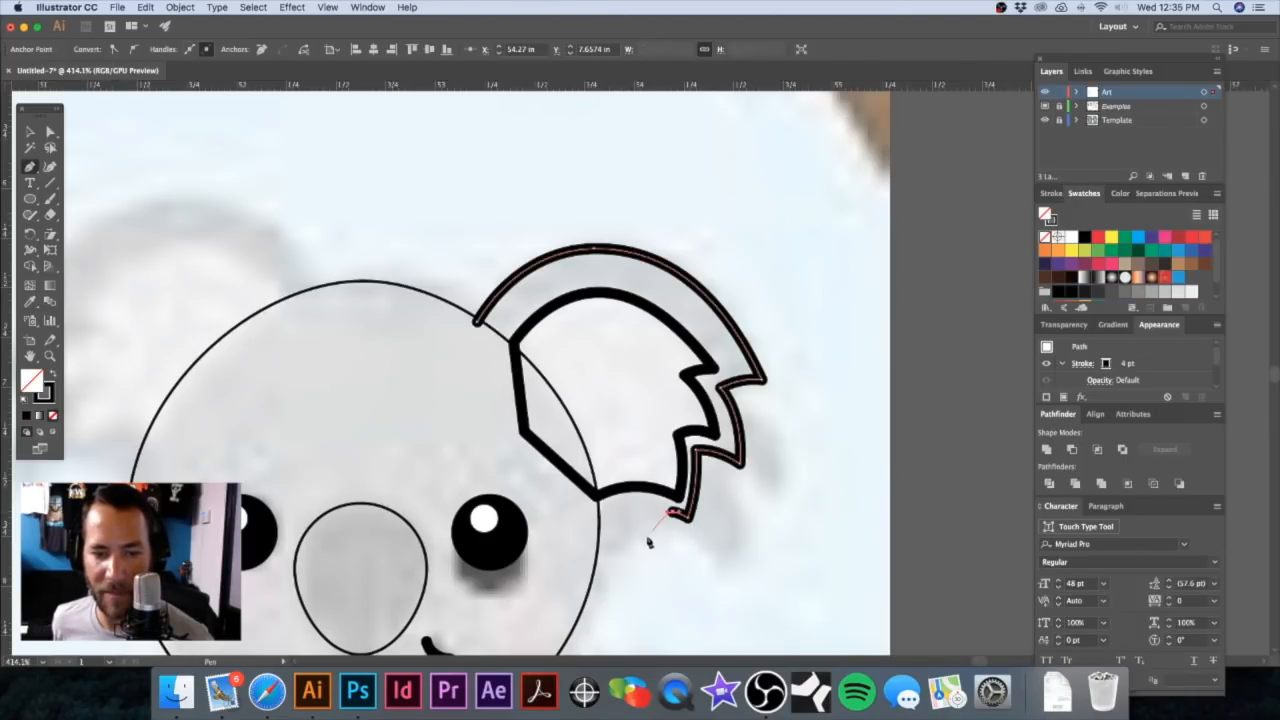
Step: Curve the outer ear outline back to the head's edge and close it with straight segments inside the head
left_click_drag(598, 548, 552, 543)
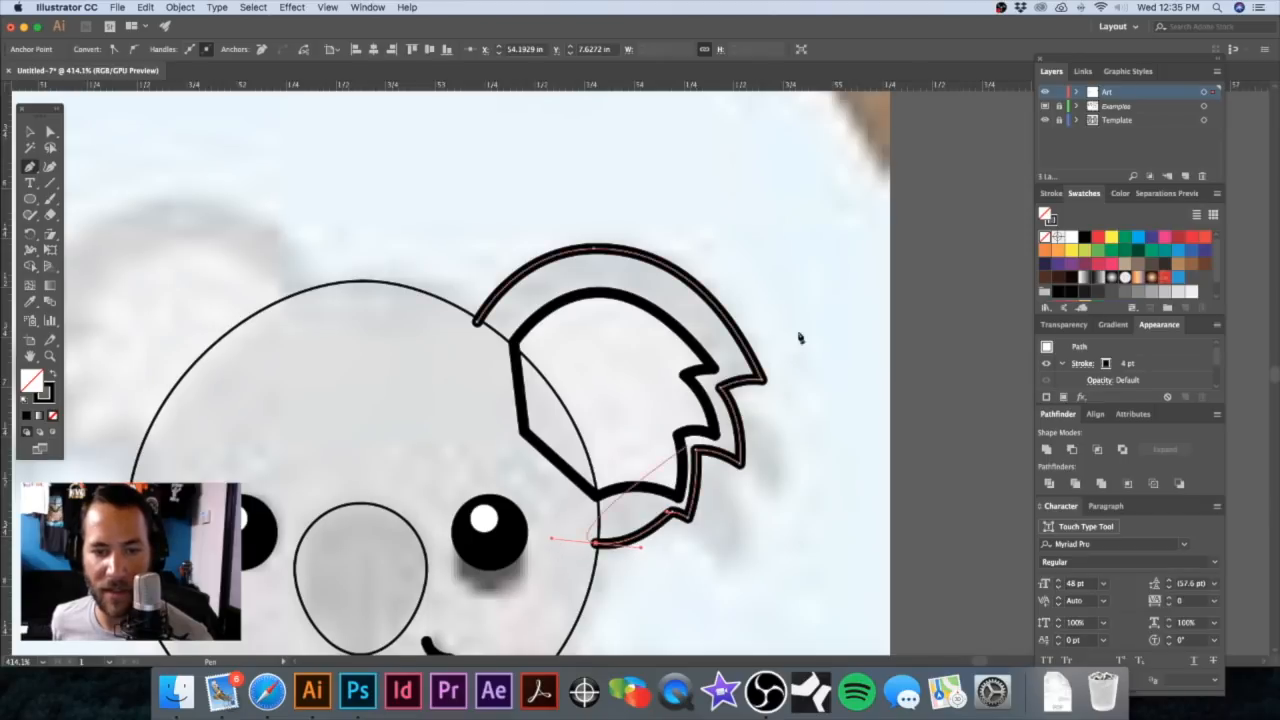
left_click(594, 544)
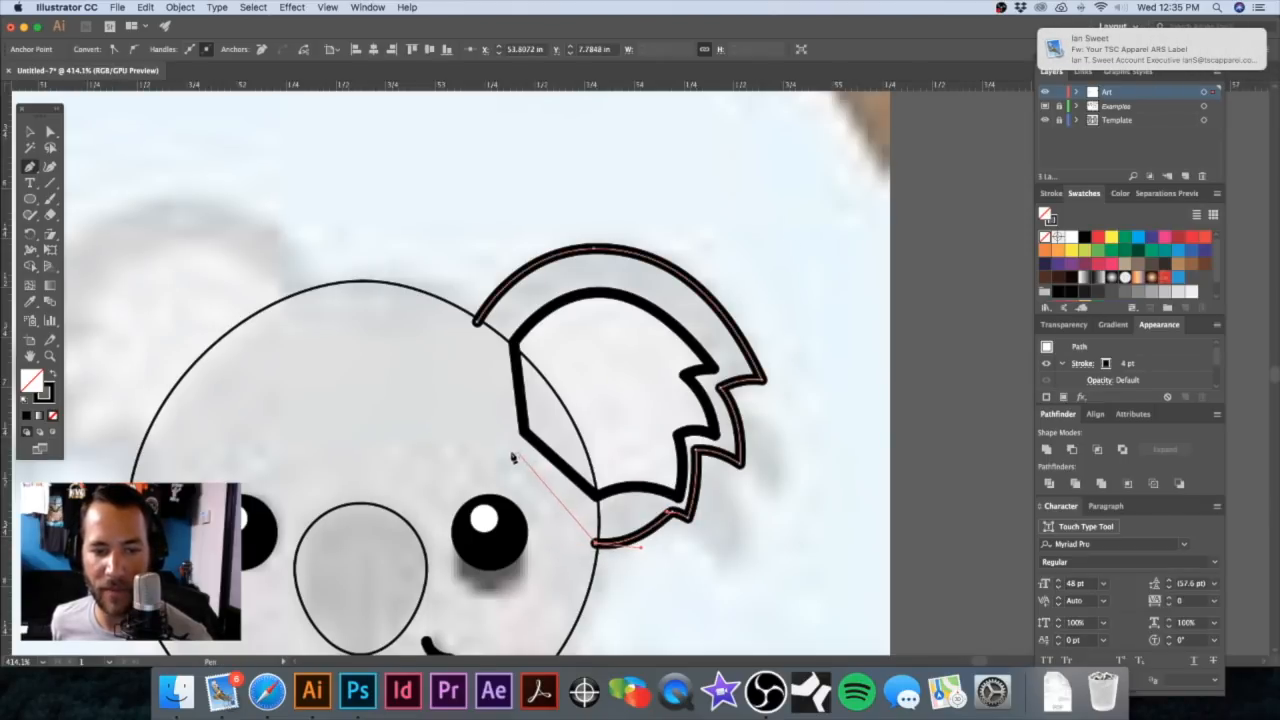
left_click(477, 322)
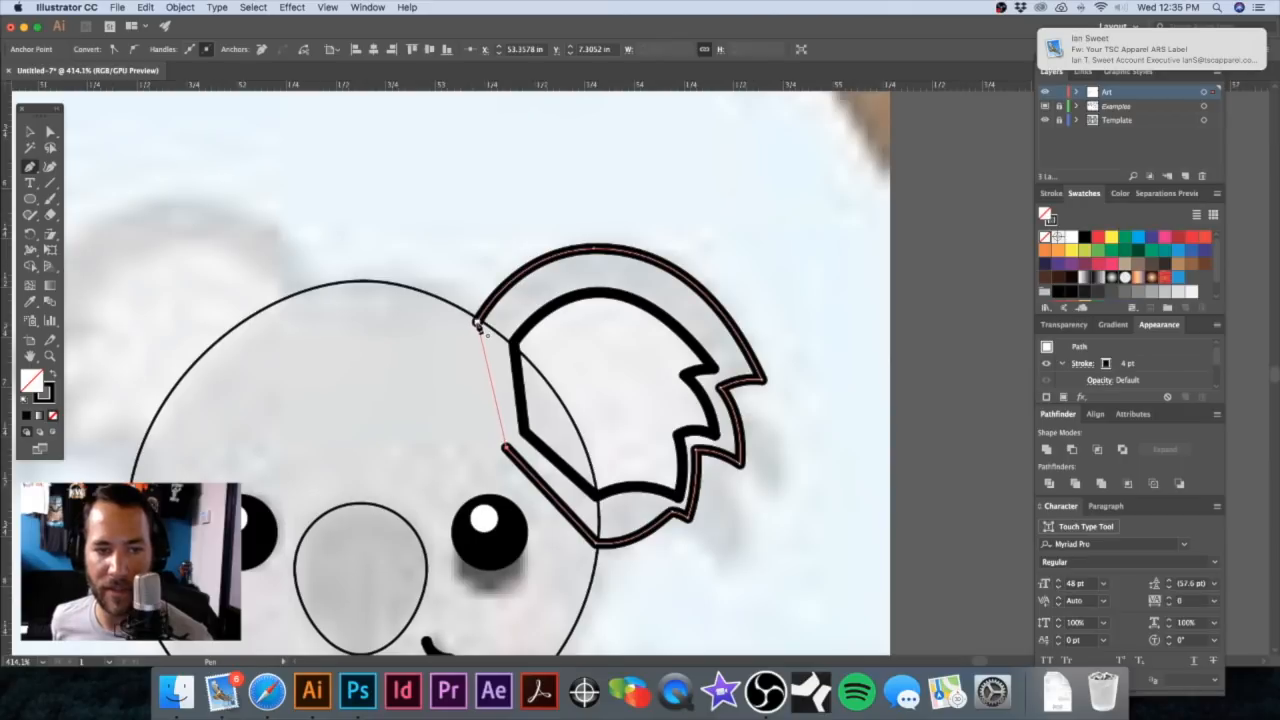
Step: Fill the koala's head circle with a medium gray swatch
left_click(477, 277, "alt+super")
left_click(477, 277, "alt+super")
left_click_drag(784, 411, 645, 288)
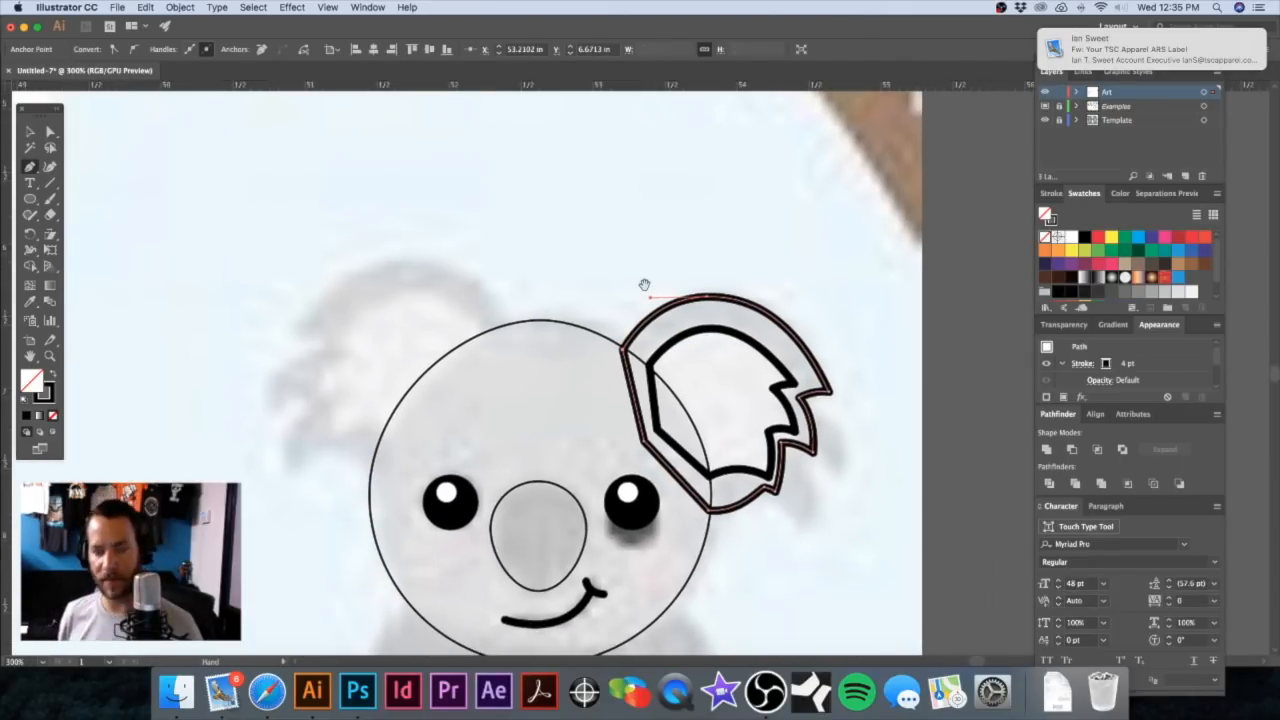
key("v")
left_click(709, 265)
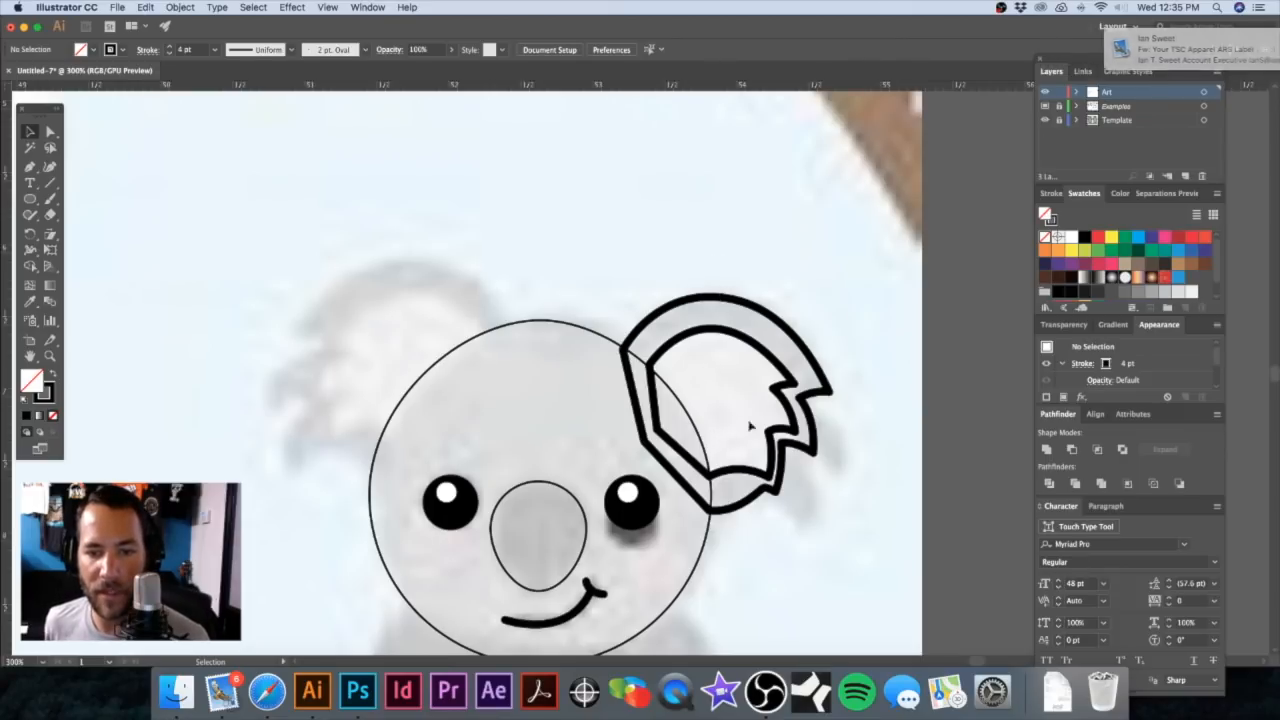
left_click(708, 381, "alt+super")
left_click_drag(599, 385, 650, 323)
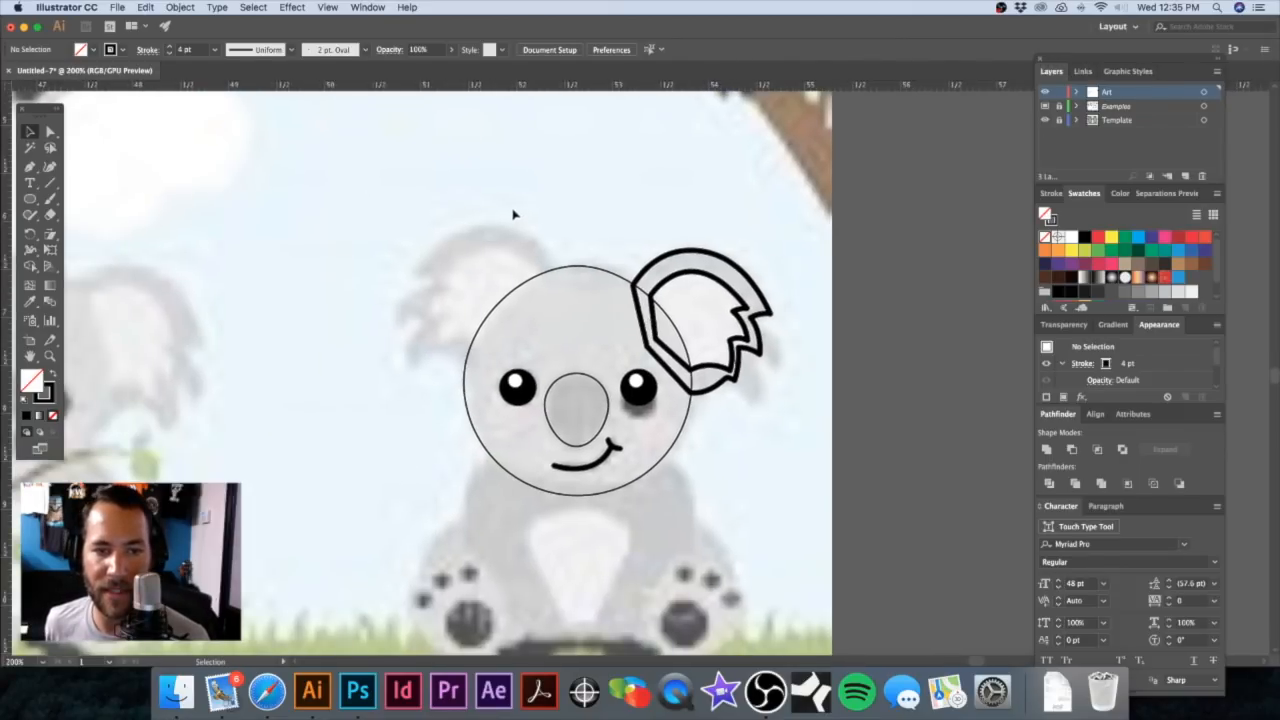
left_click(565, 288)
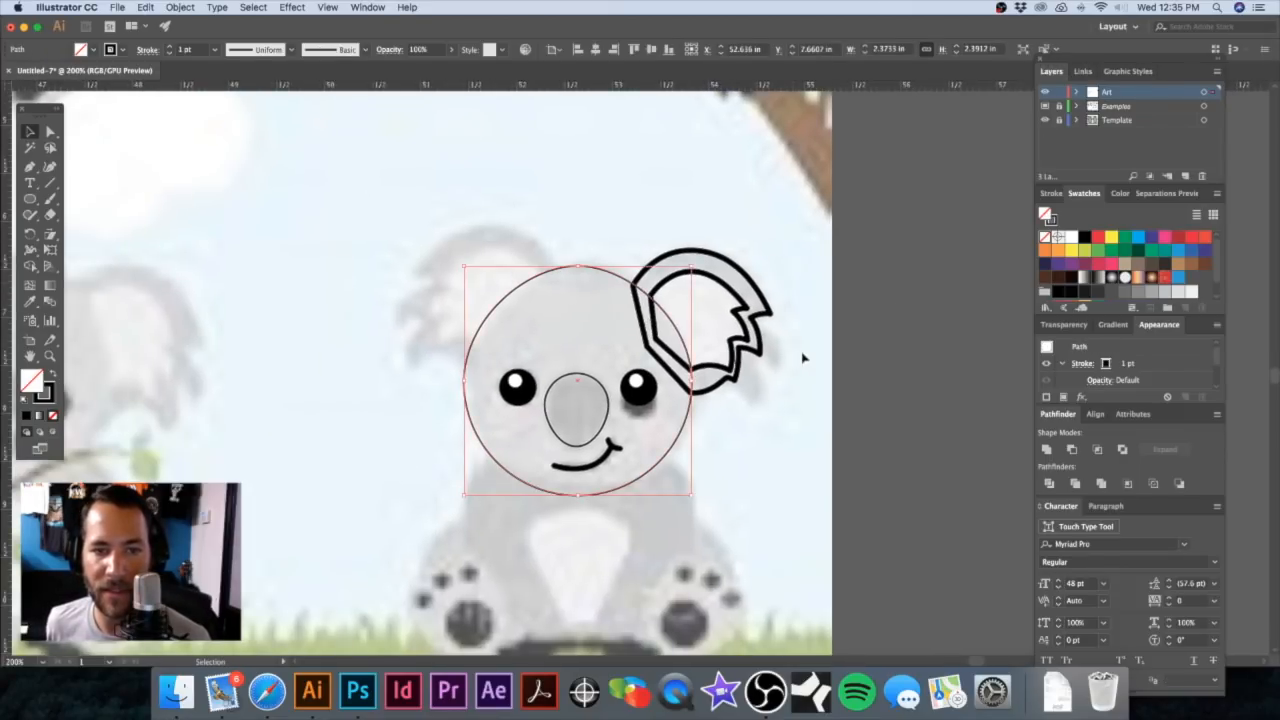
left_click(1153, 292)
left_click(655, 228)
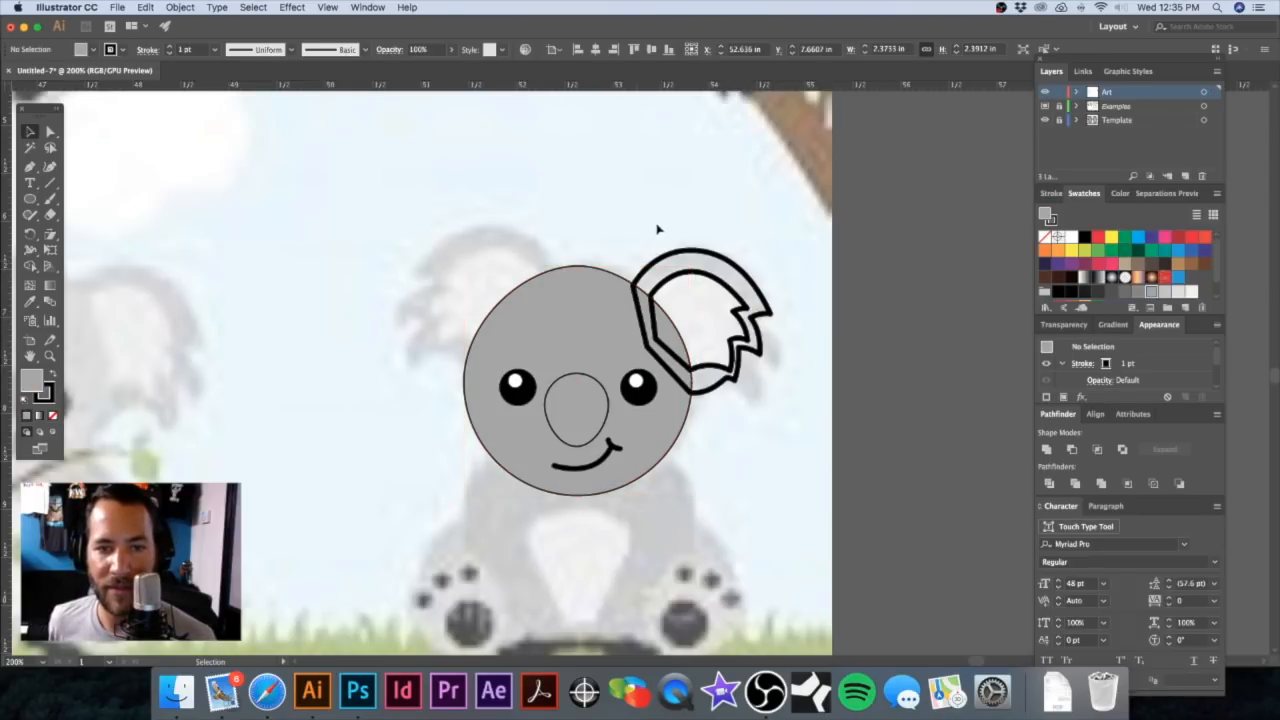
Step: Fill the outer ear shape with the same medium gray as the head
left_click(709, 266)
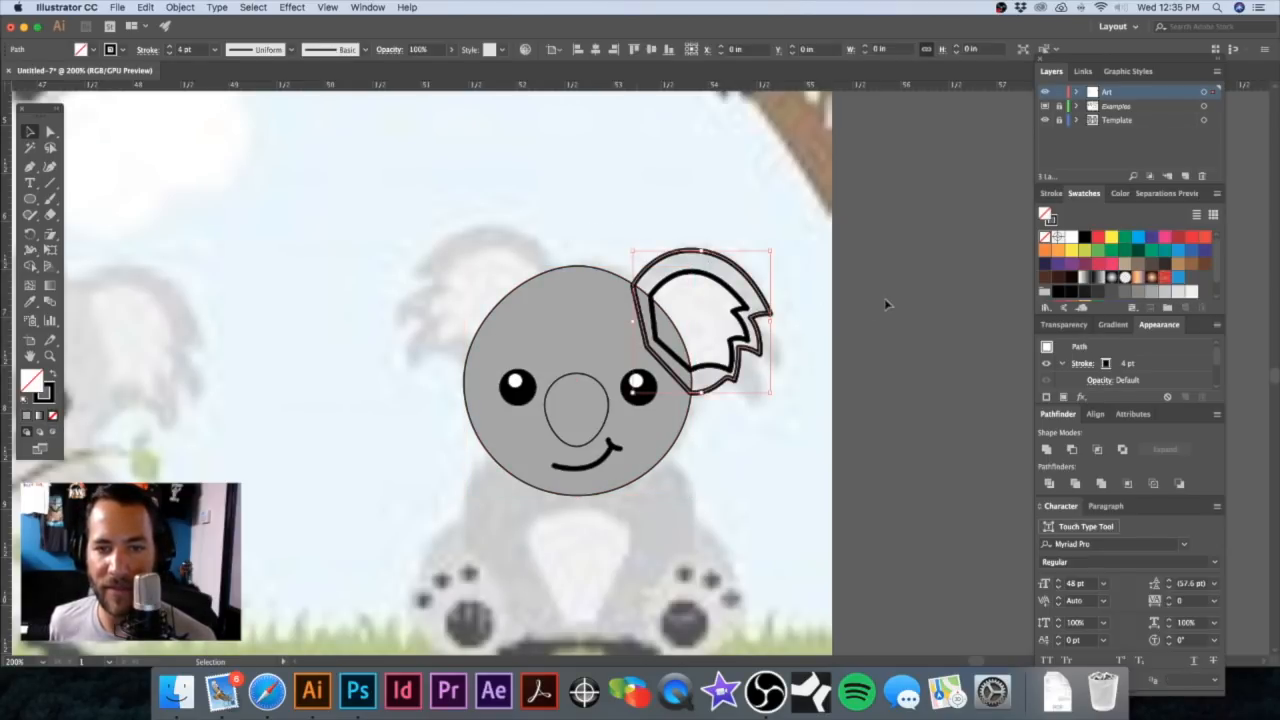
left_click(1150, 292)
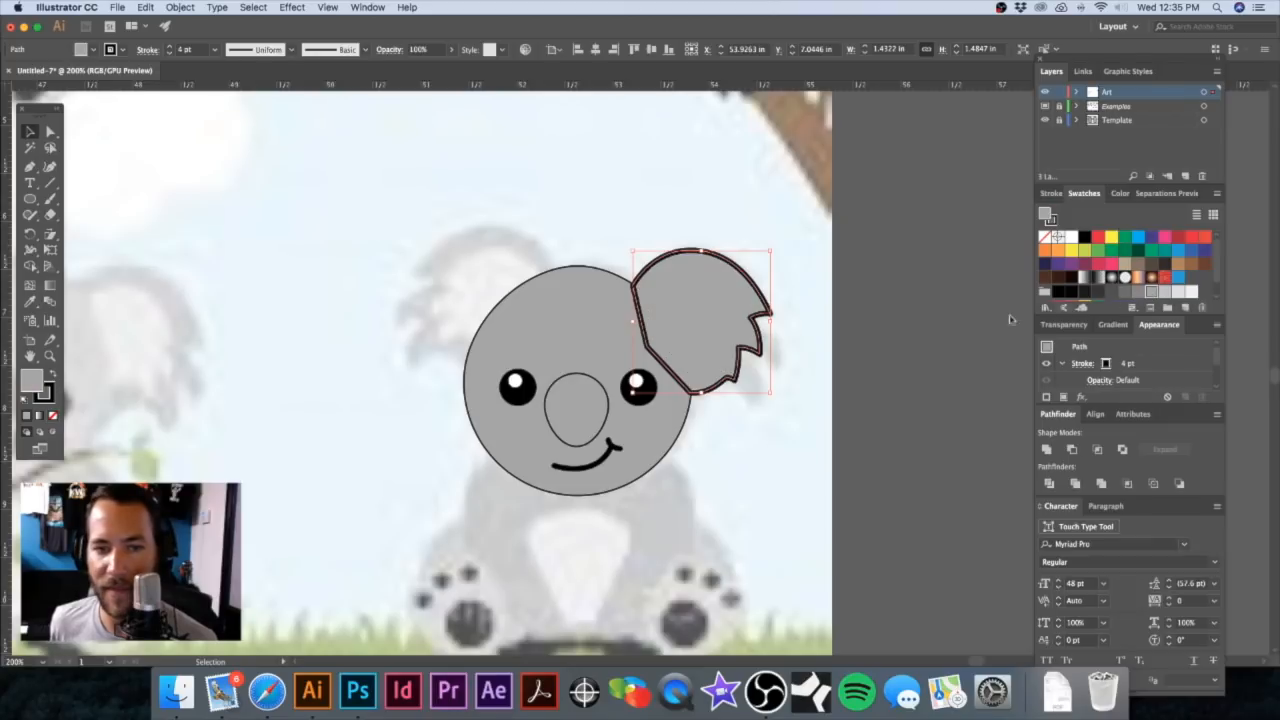
left_click(575, 295)
Step: Send the outer ear to the back, then send both ear shapes behind the head with the inner ear still in front
left_click(736, 291)
key("super")
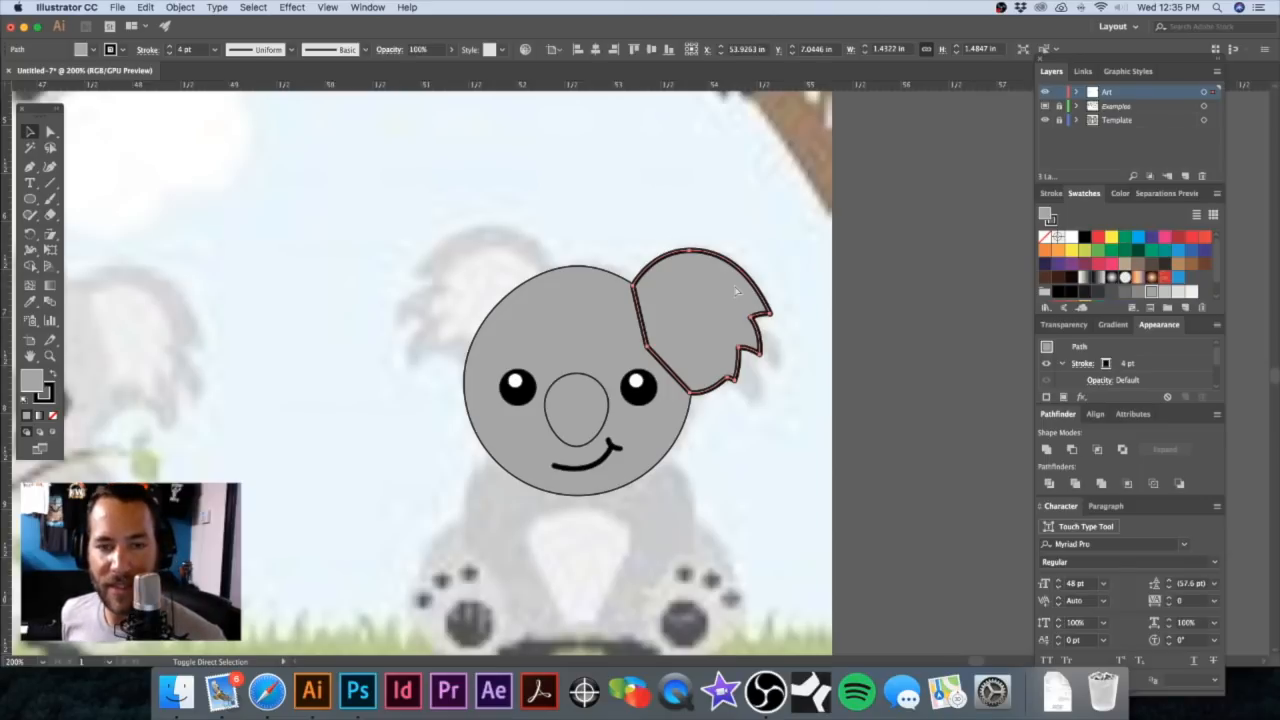
key("super+shift+[")
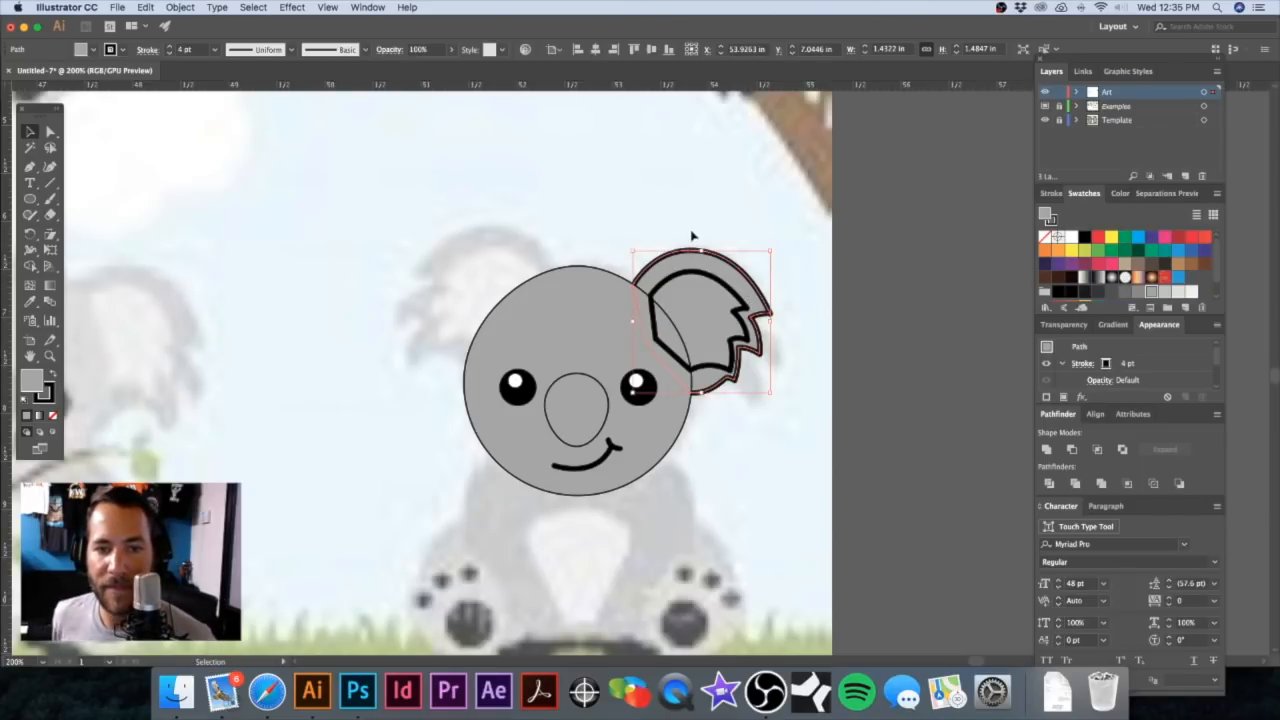
left_click(714, 312, "shift")
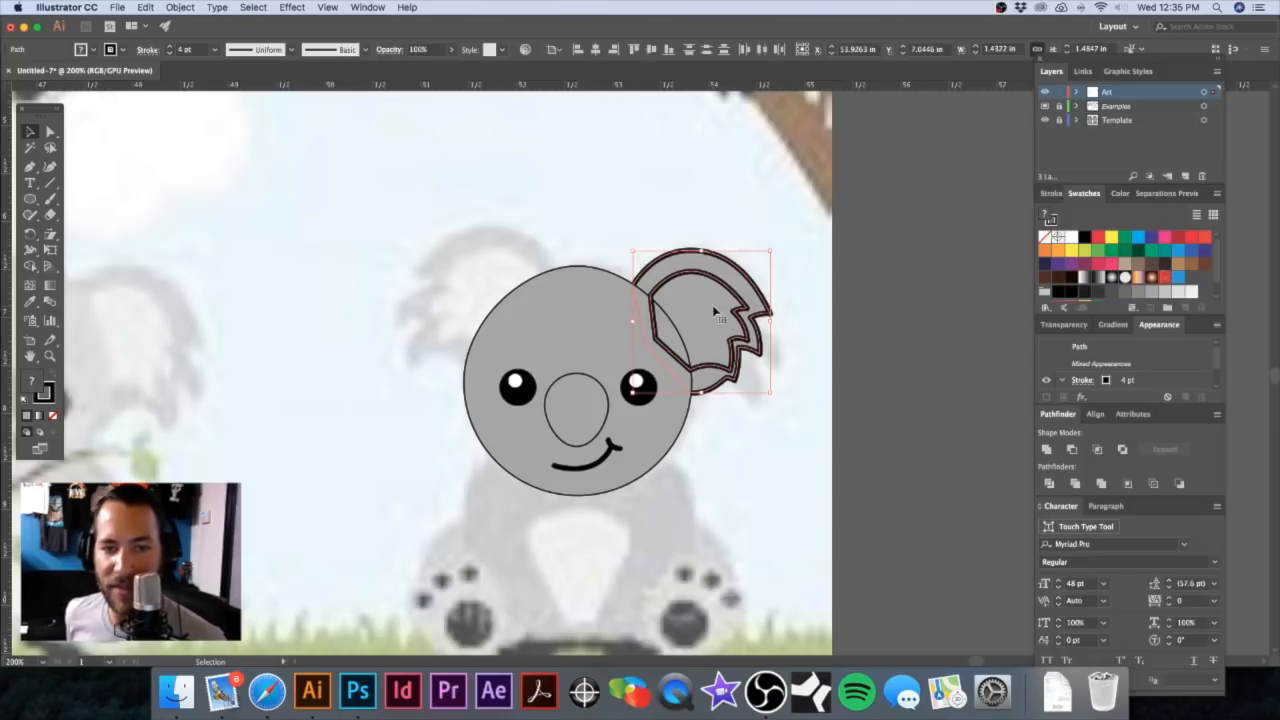
key("super+shift+[")
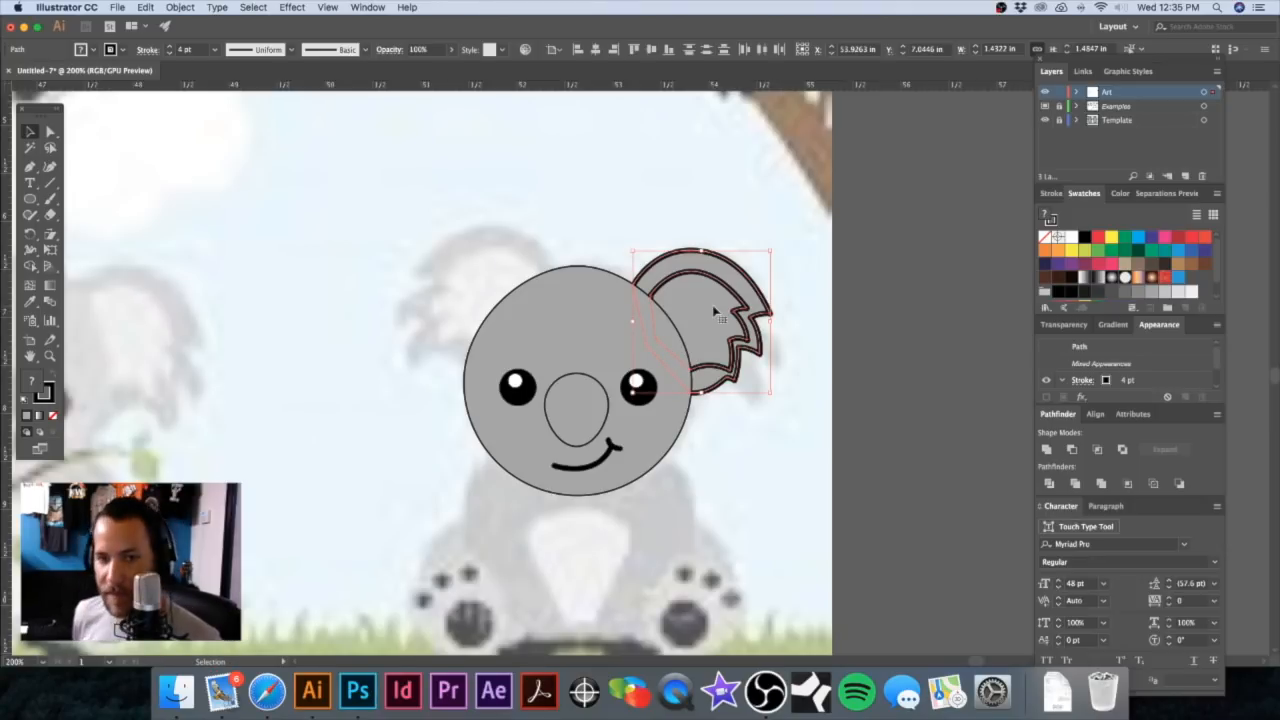
left_click(674, 201)
Step: Fill the inner ear shape with a very light gray swatch
left_click_drag(657, 273, 778, 292)
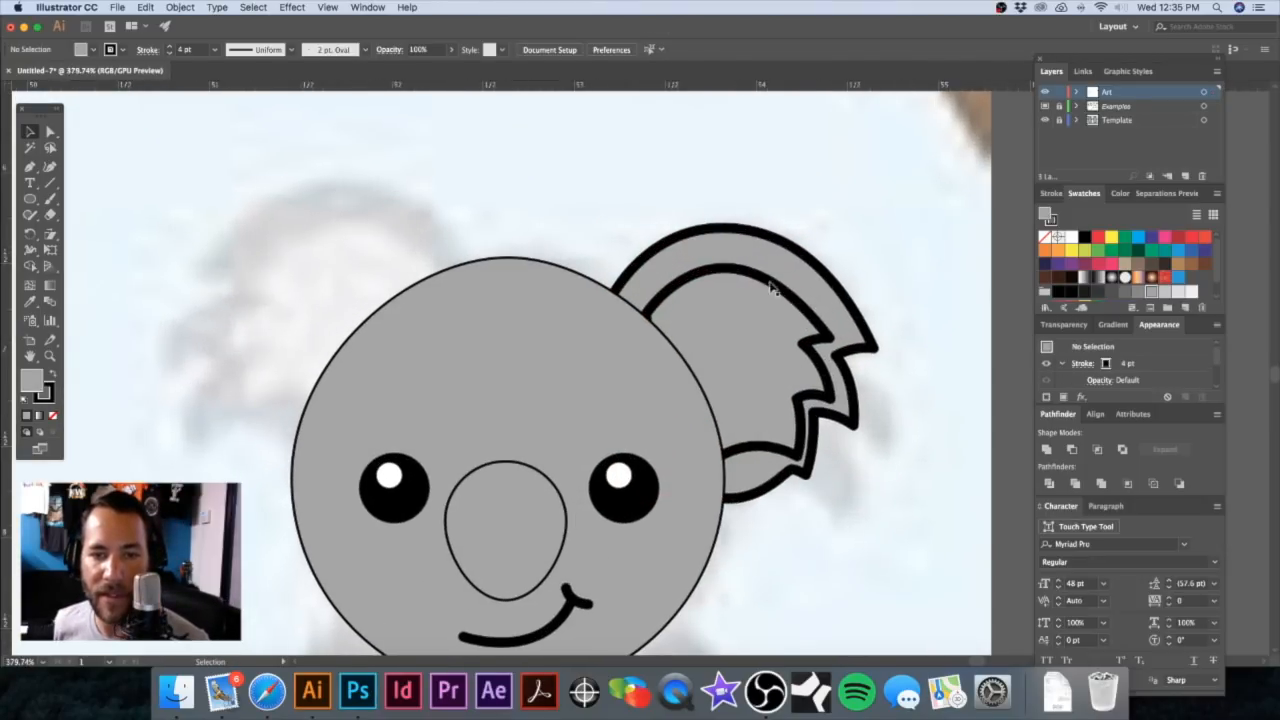
left_click(775, 290)
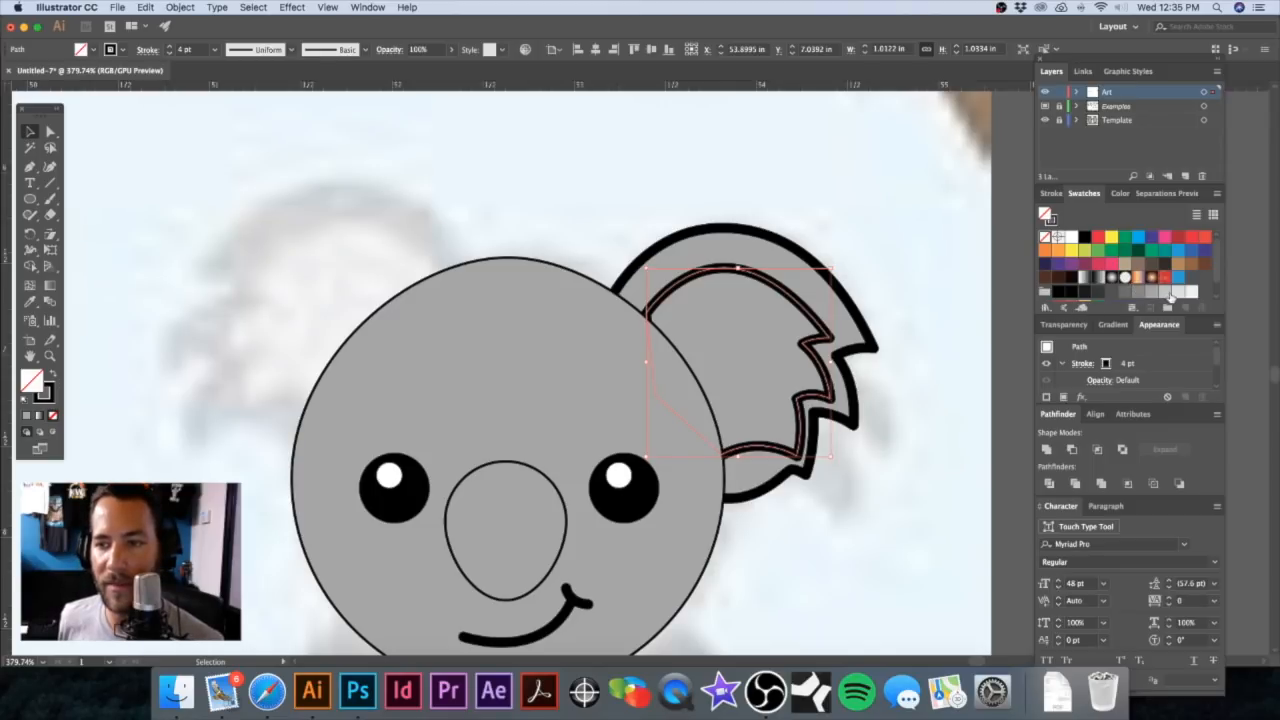
left_click(1165, 292)
left_click(1177, 292)
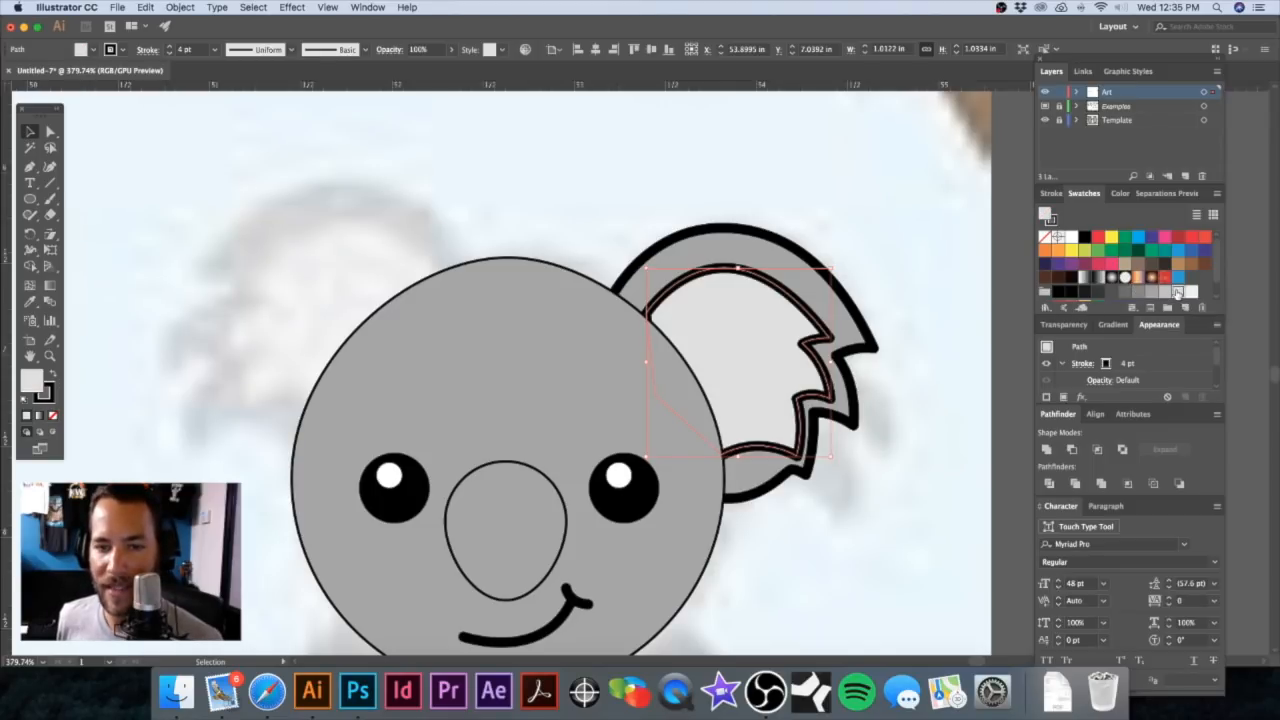
left_click(585, 162)
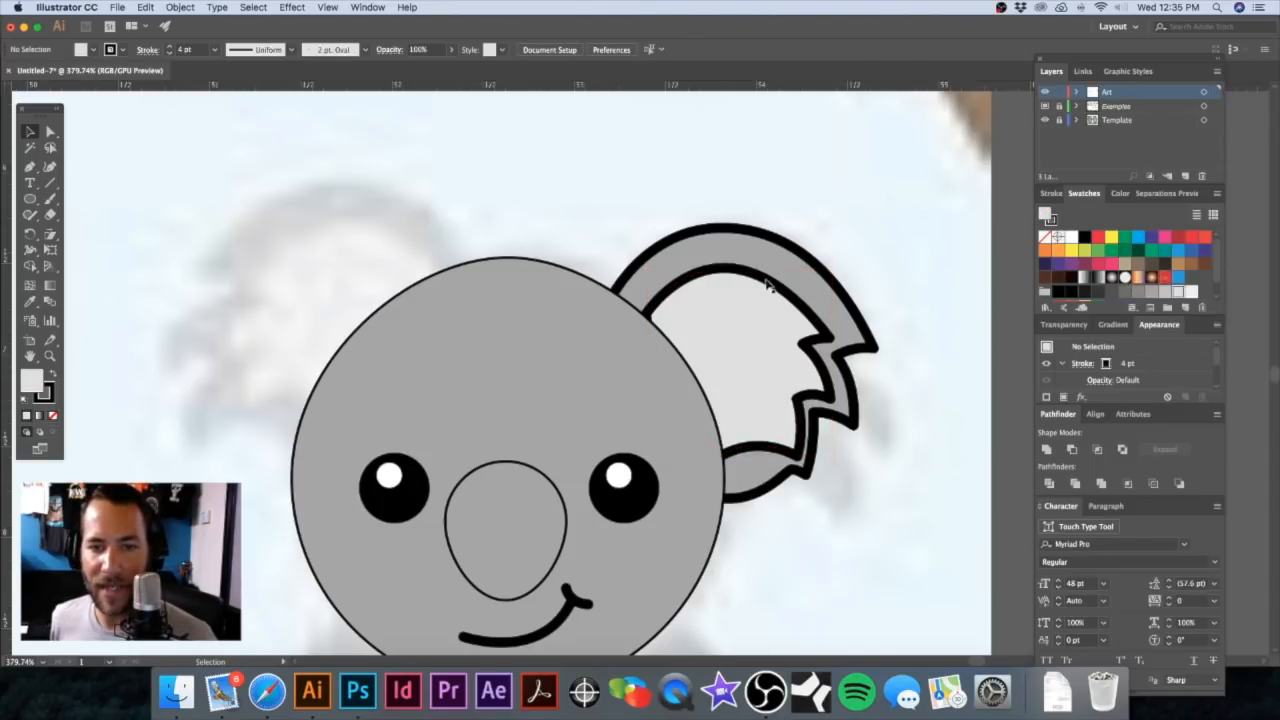
Step: Remove the black stroke from the light gray inner ear
left_click(770, 284)
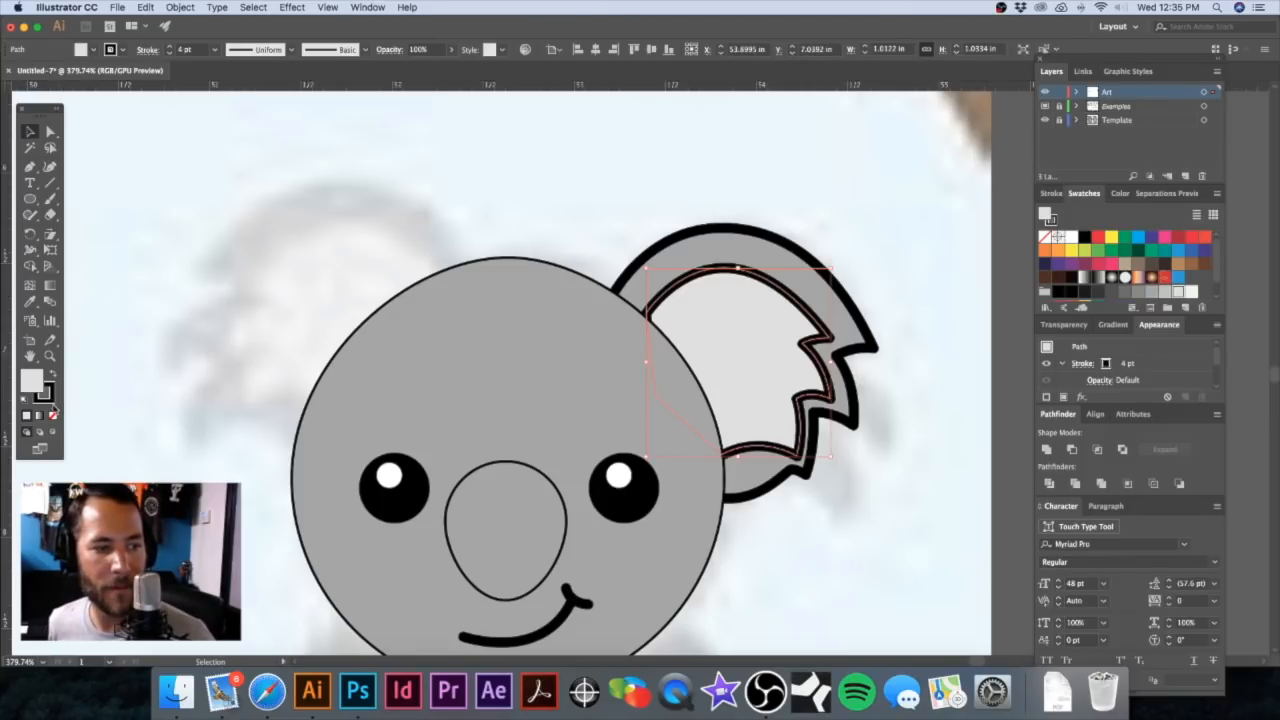
left_click(53, 415)
left_click(369, 247)
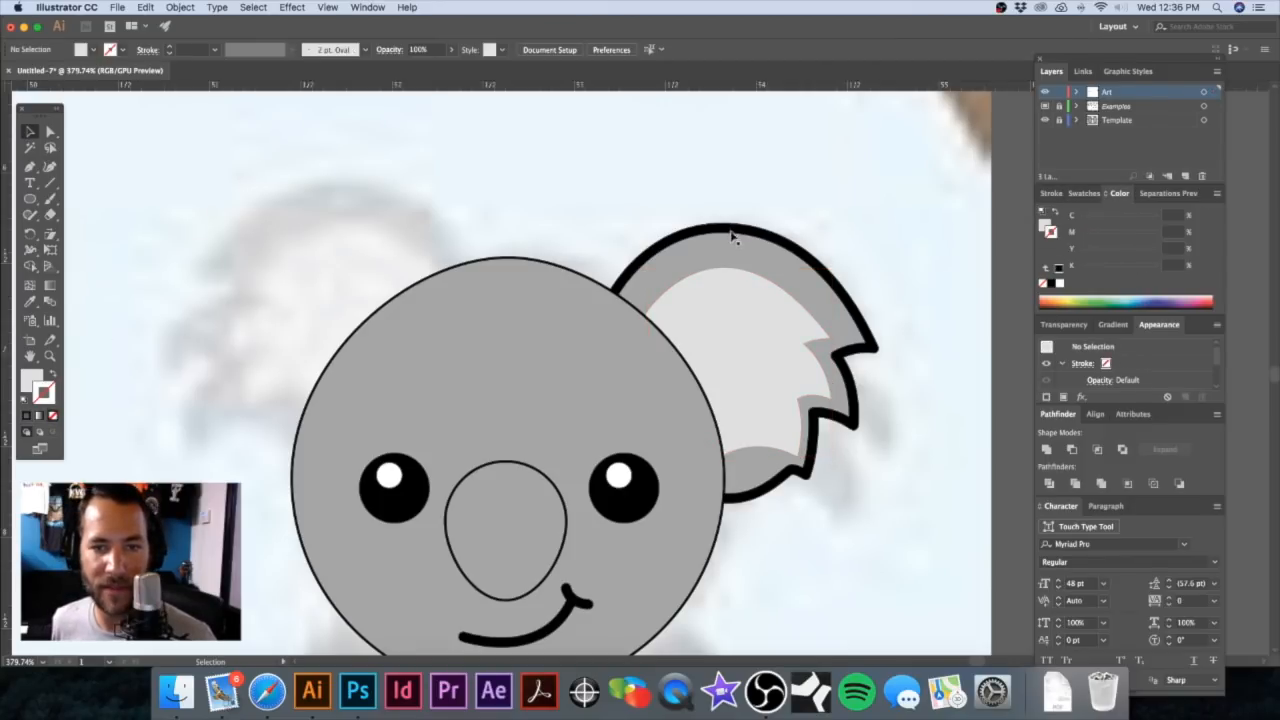
left_click(608, 310)
left_click(484, 207)
left_click(512, 262)
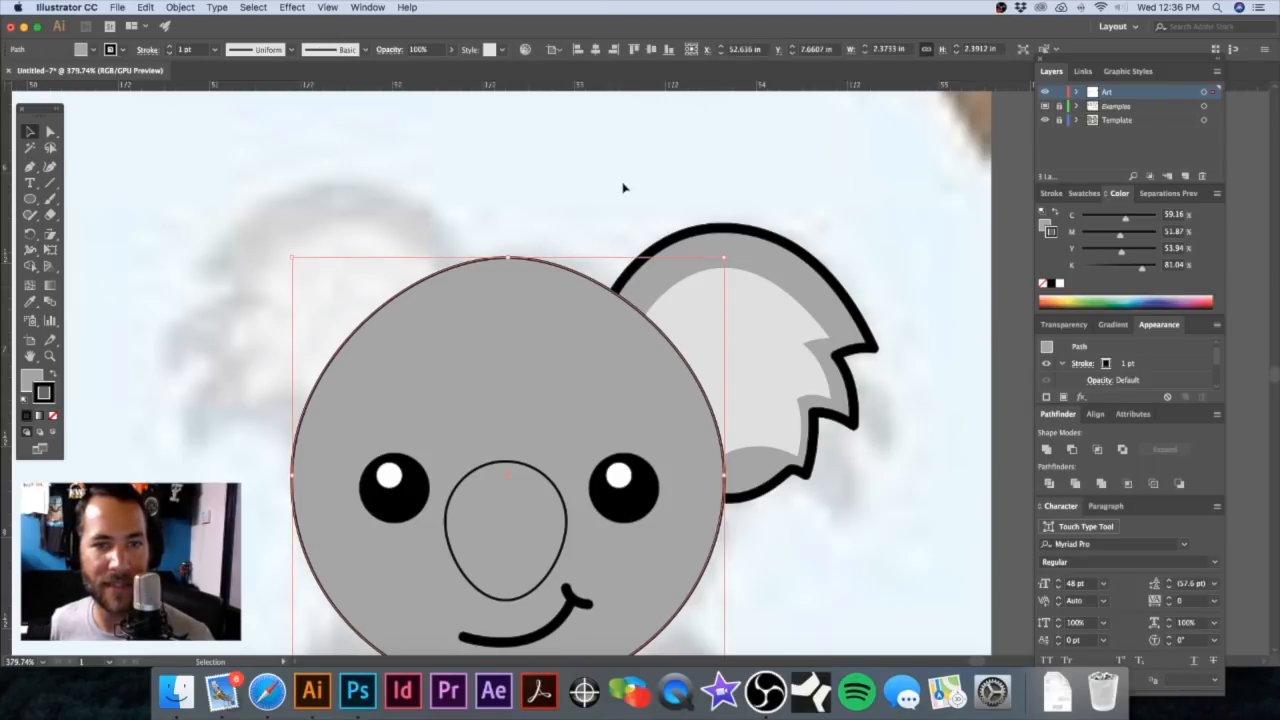
left_click(700, 249)
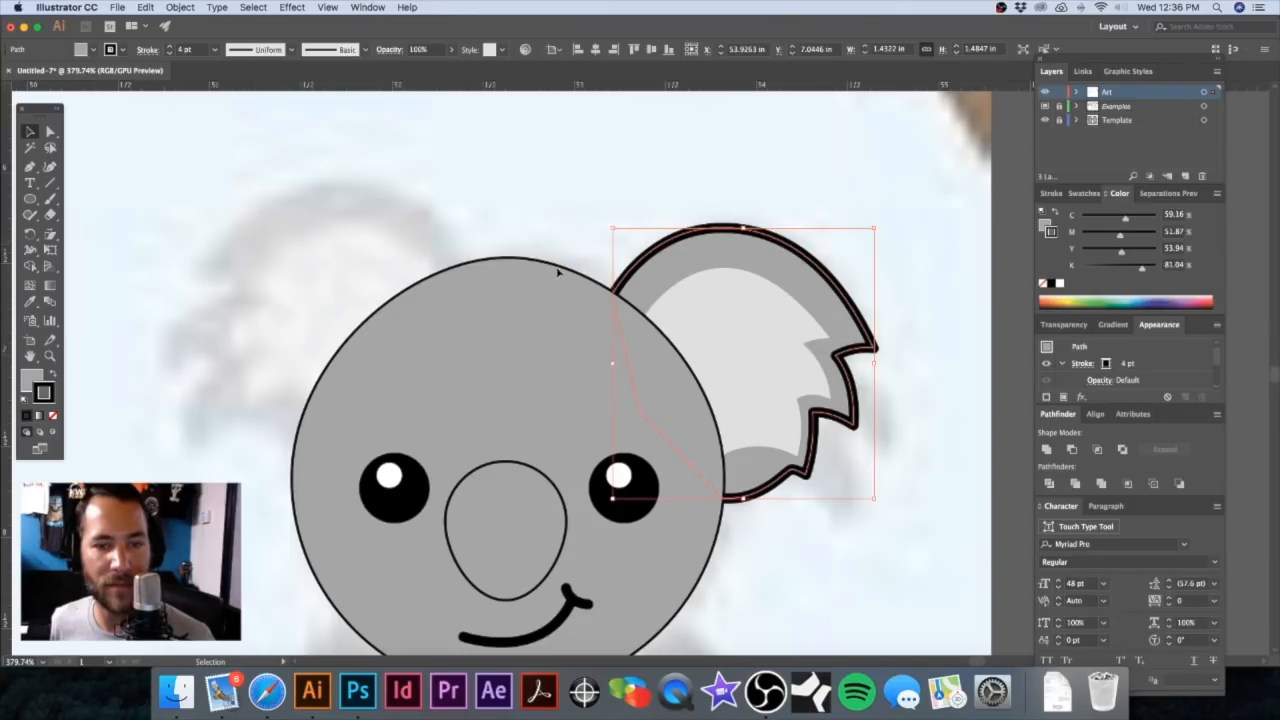
left_click(400, 229)
Step: Swap the nose's fill and stroke so it has a solid black fill and no outline
left_click(512, 463)
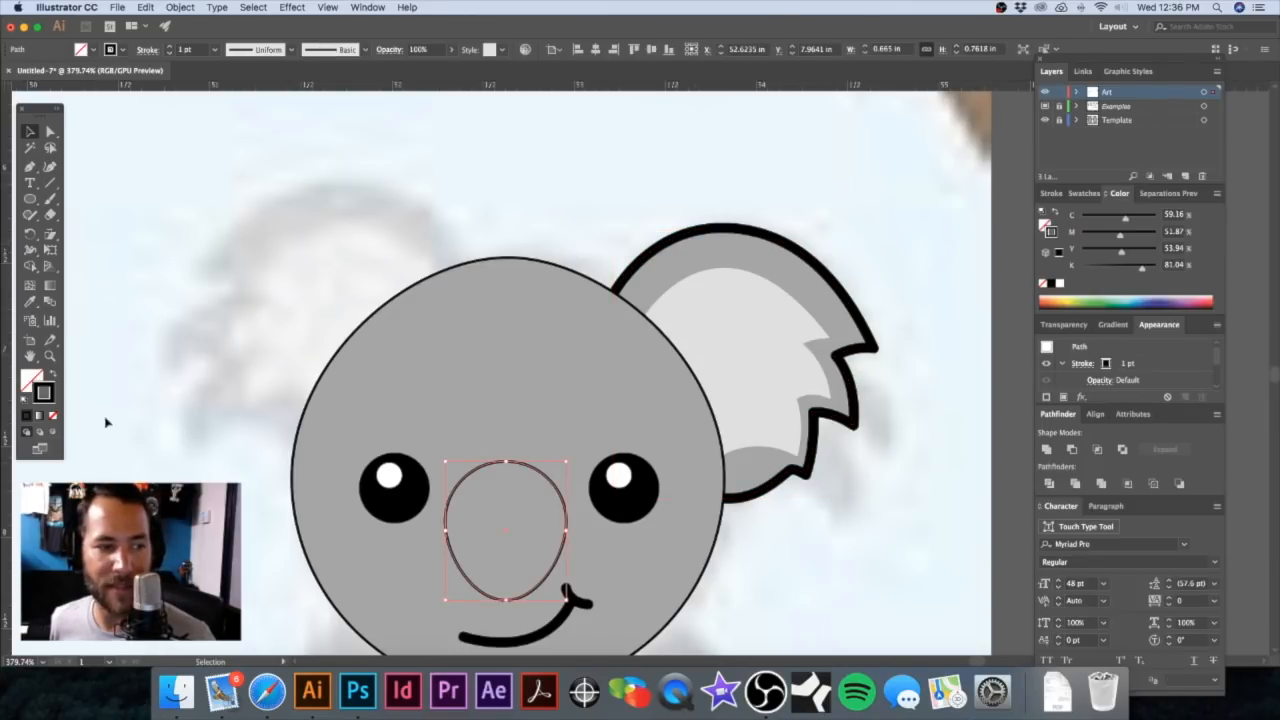
left_click(52, 375)
left_click(268, 238)
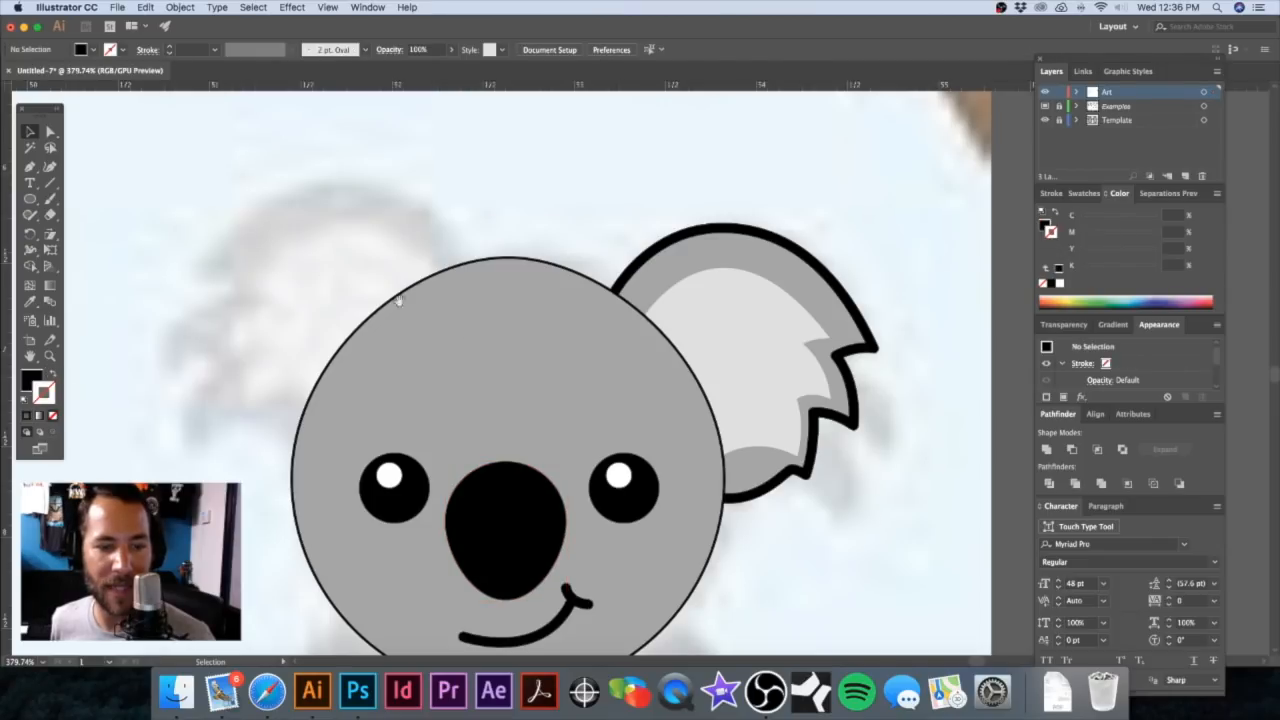
Step: Examine the face and pink cheek details of the koalas in the two clipart references
left_click(525, 364, "alt+super")
left_click(525, 364, "alt+super")
left_click(525, 364, "alt+super")
left_click(525, 364, "alt+super")
left_click(525, 364, "alt+super")
left_click(525, 364, "alt+super")
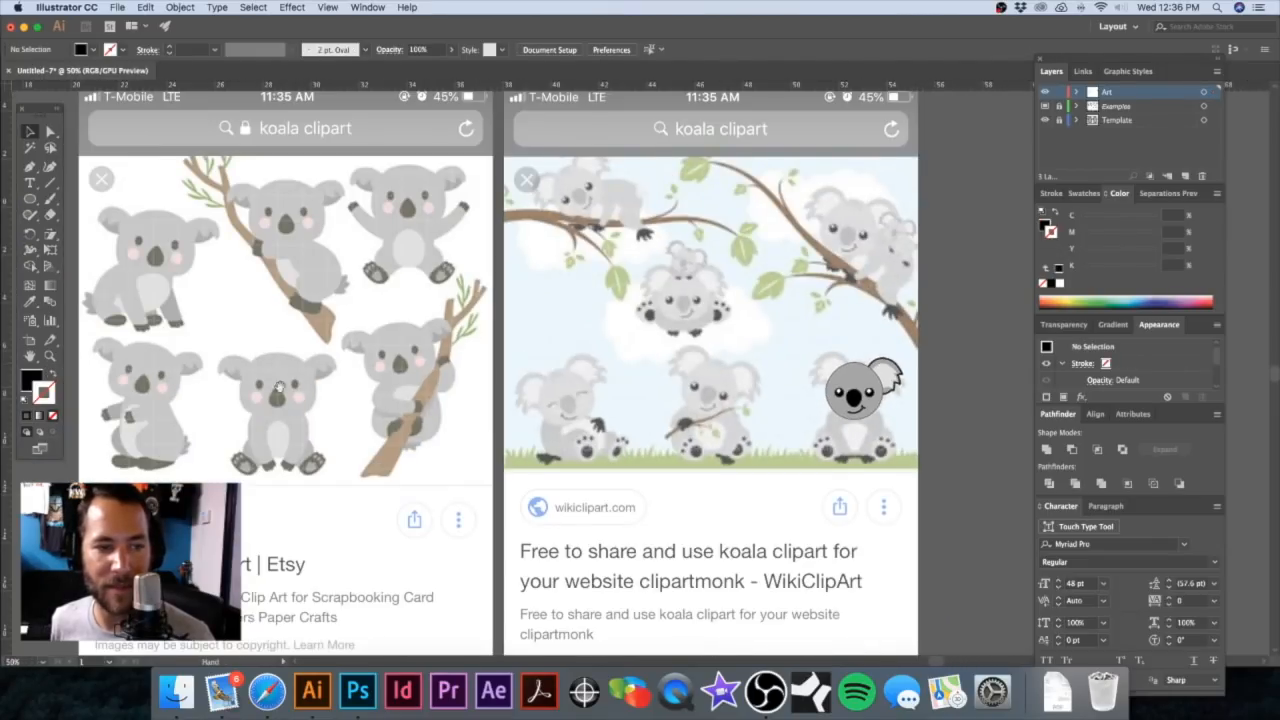
left_click_drag(278, 392, 298, 329)
left_click_drag(431, 314, 383, 315)
left_click_drag(578, 325, 441, 308)
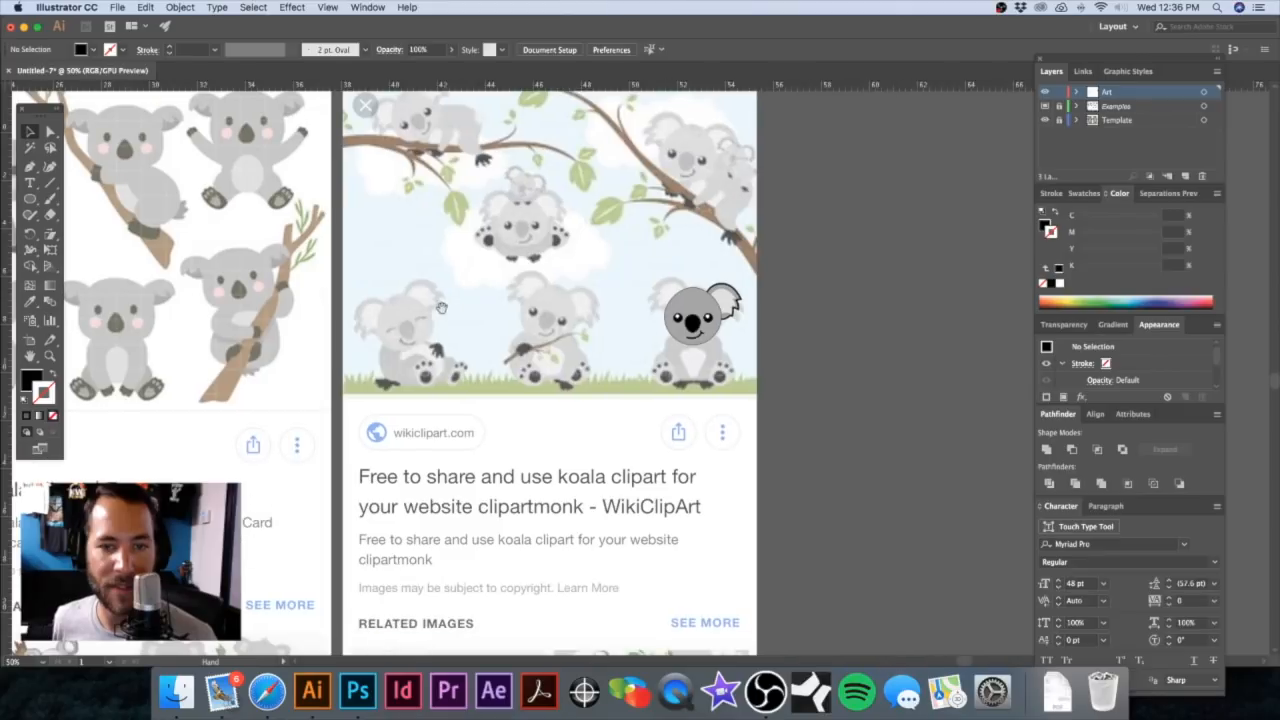
left_click_drag(693, 320, 848, 322)
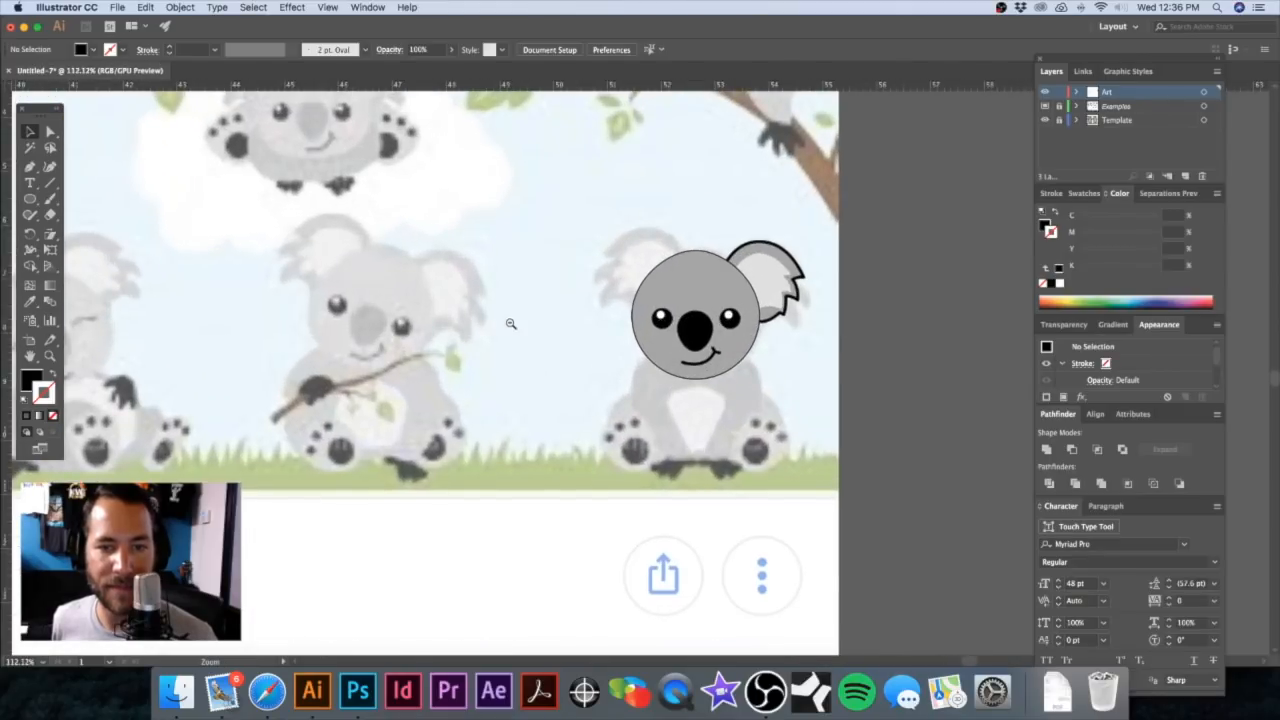
left_click(512, 324, "alt+super")
left_click_drag(259, 380, 479, 322)
left_click(479, 322, "alt+super")
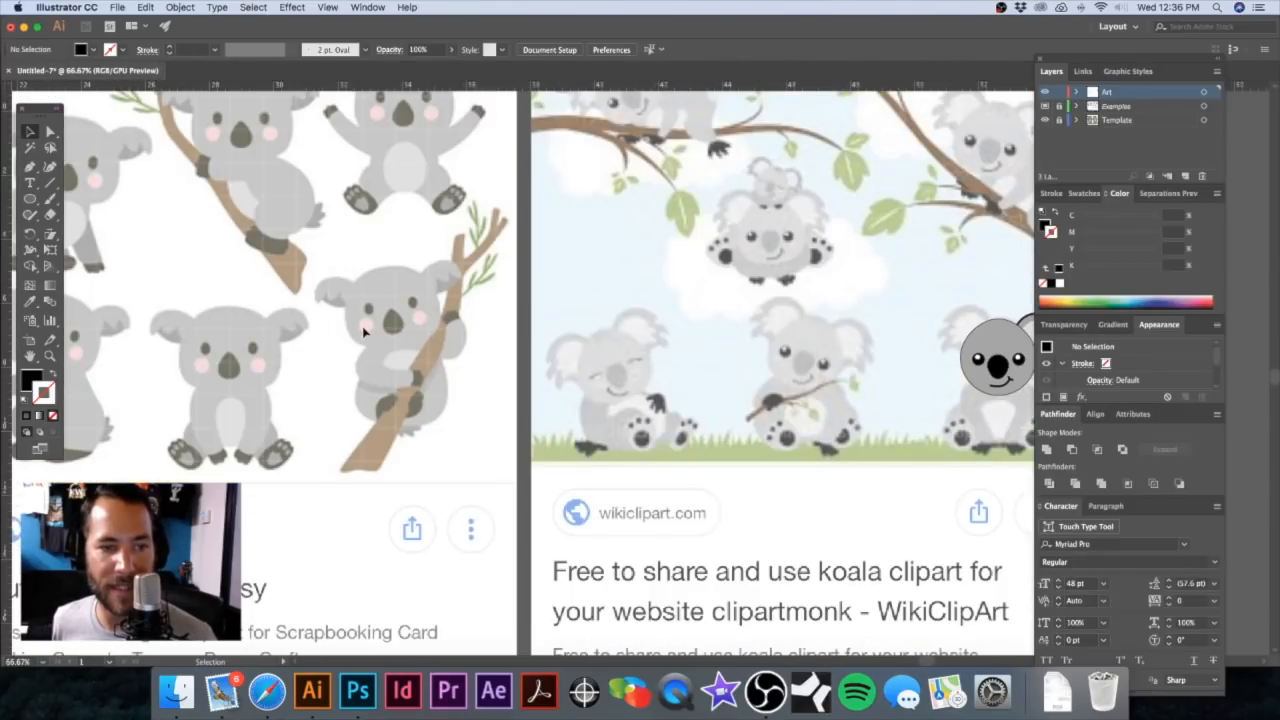
Step: Draw a cheek ellipse about 0.44 by 0.38 in below the koala's eye on the side without an ear
left_click_drag(806, 321, 428, 287)
left_click_drag(620, 318, 815, 327)
key("l")
left_click_drag(510, 318, 588, 330)
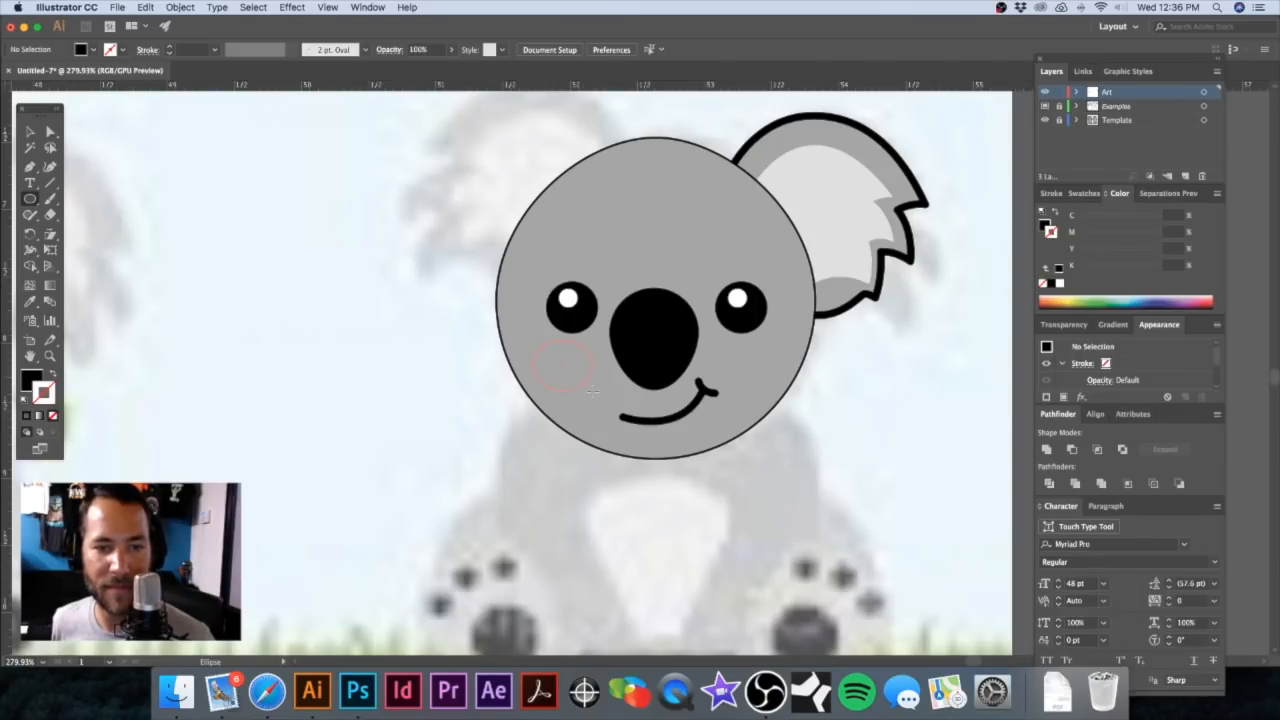
left_click_drag(595, 392, 596, 391)
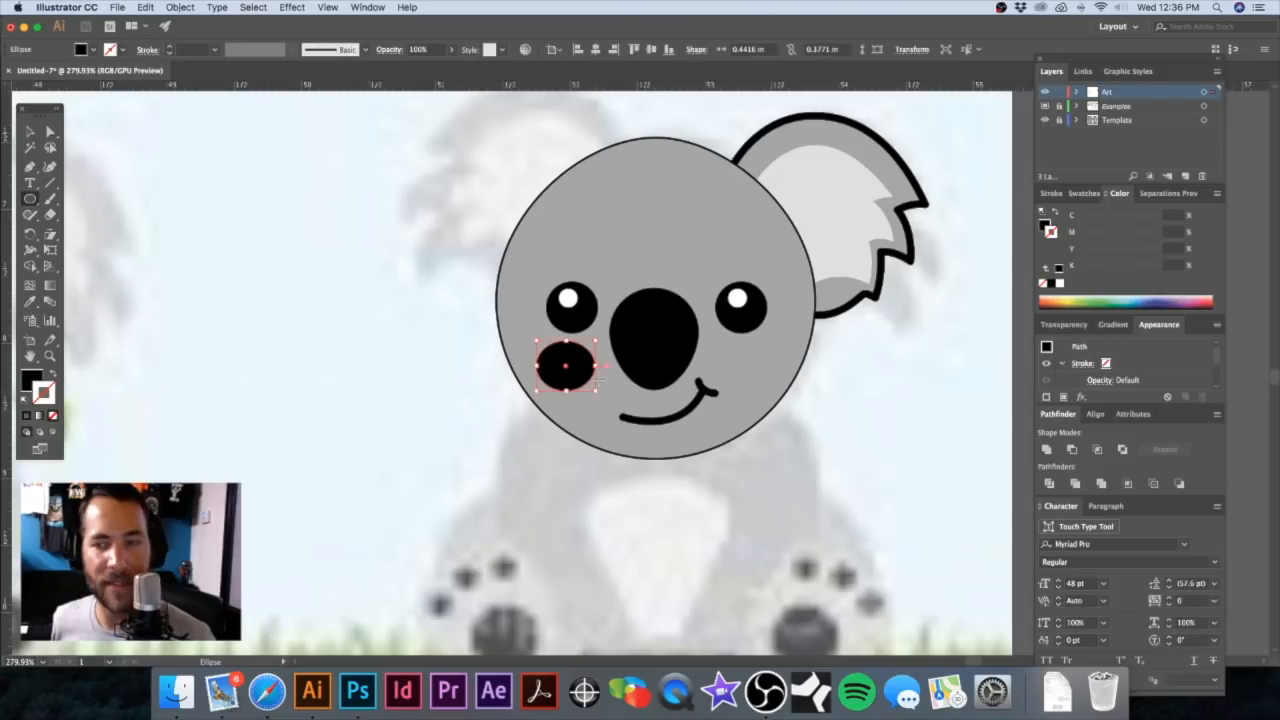
Step: Fill the cheek ellipse with a pale pink of 0.81% cyan, 26% magenta, 0% yellow and 0% black
left_click(31, 378)
left_click(1085, 194)
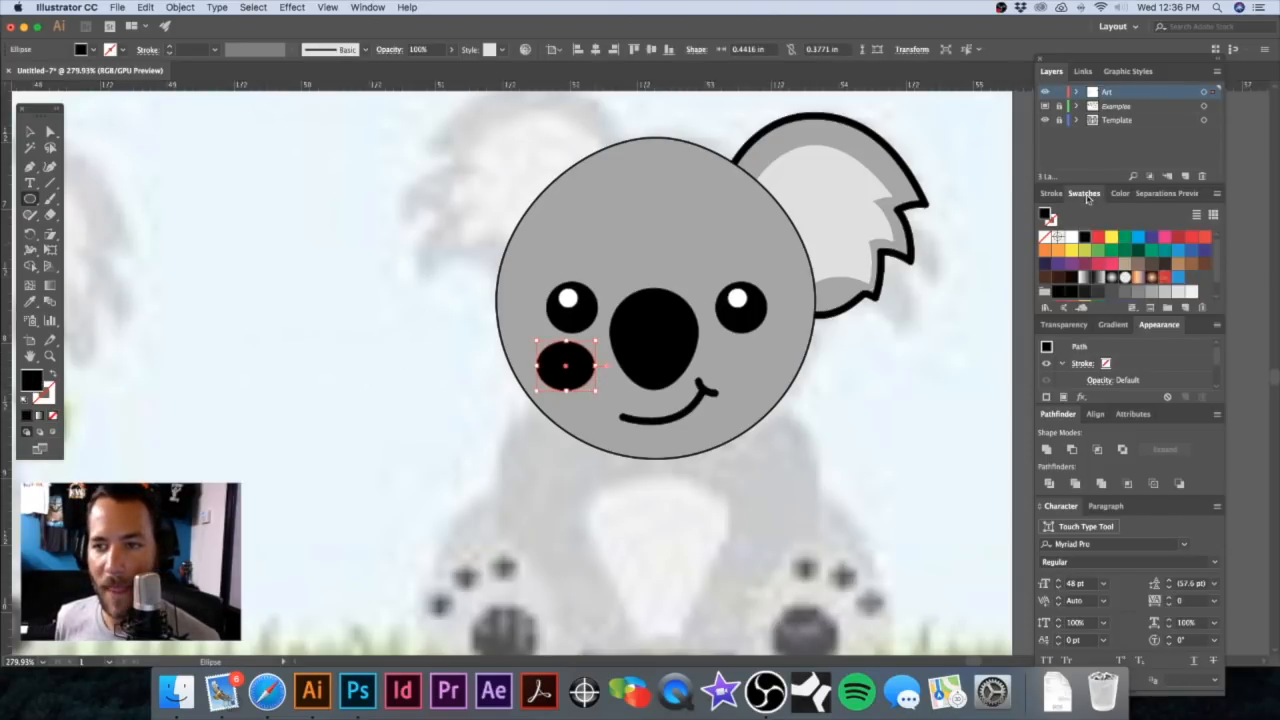
left_click(1108, 264)
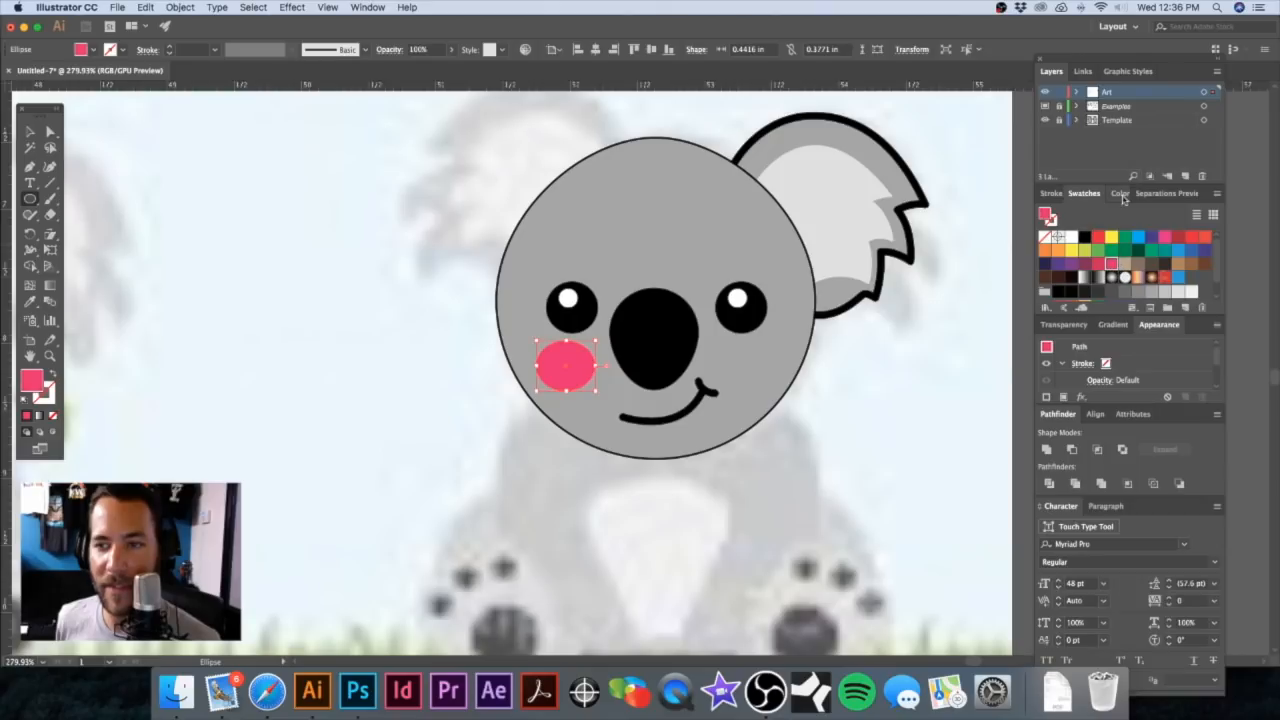
left_click(1120, 194)
left_click_drag(1097, 255, 1079, 270)
left_click_drag(1155, 234, 1101, 238)
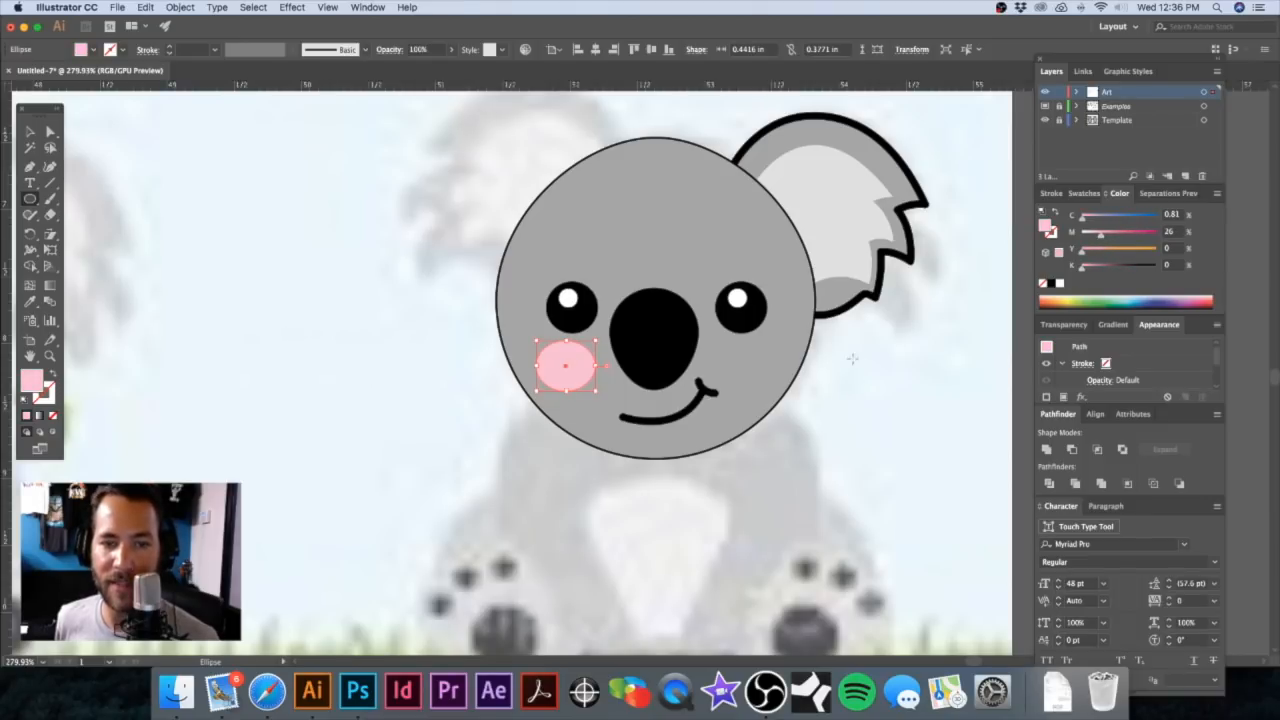
left_click(598, 363)
left_click(600, 365)
key("v")
left_click(357, 286)
Step: Duplicate the pink cheek straight across to the matching spot below the other eye
left_click_drag(566, 373, 756, 369)
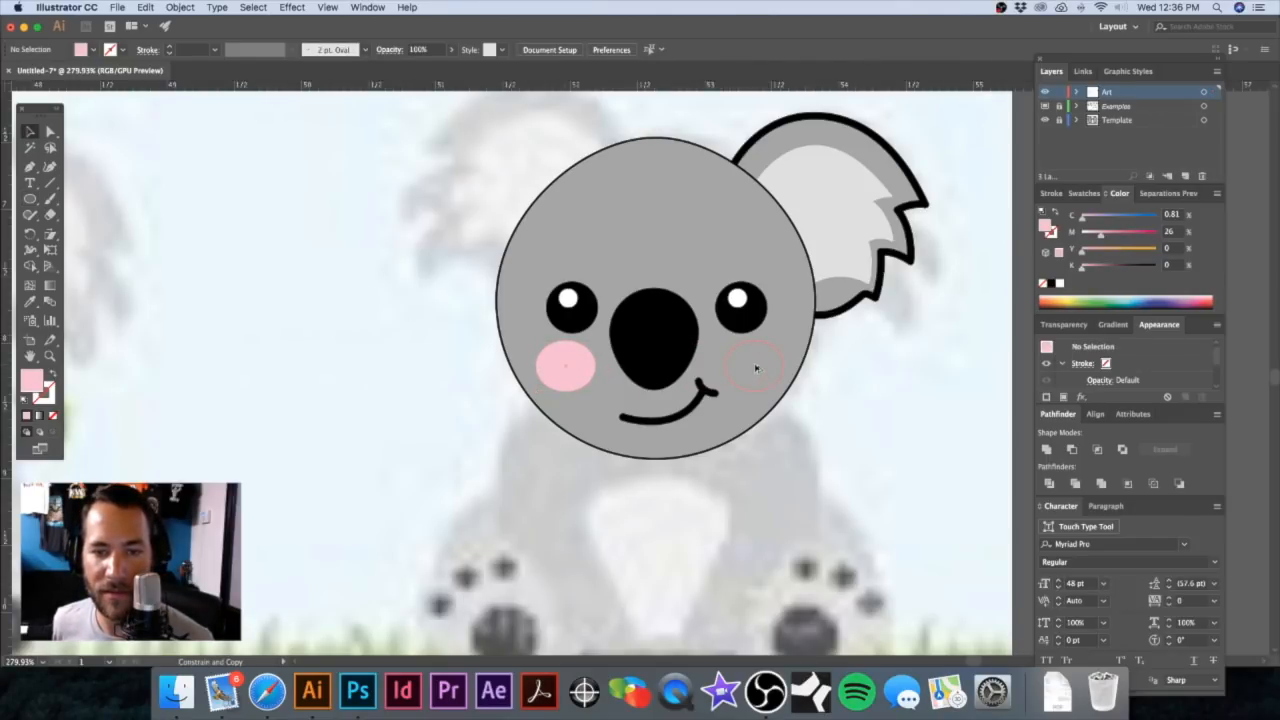
left_click_drag(753, 368, 751, 367)
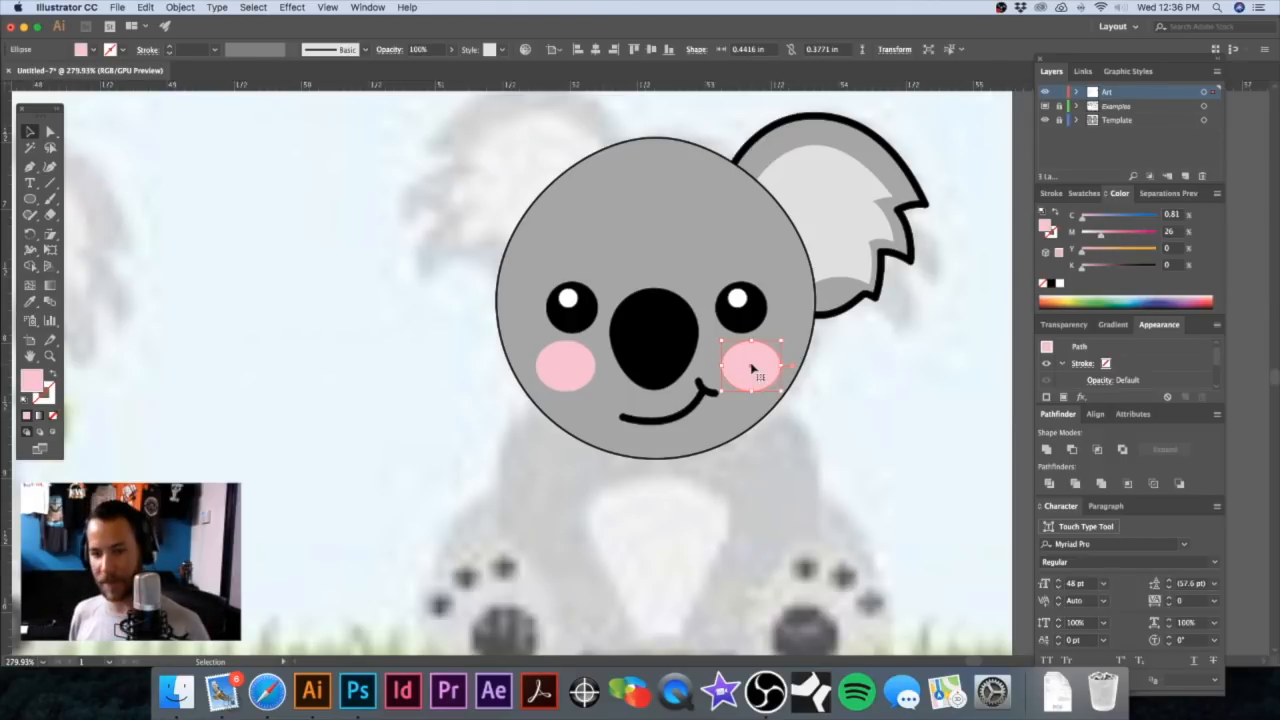
left_click(574, 376, "shift")
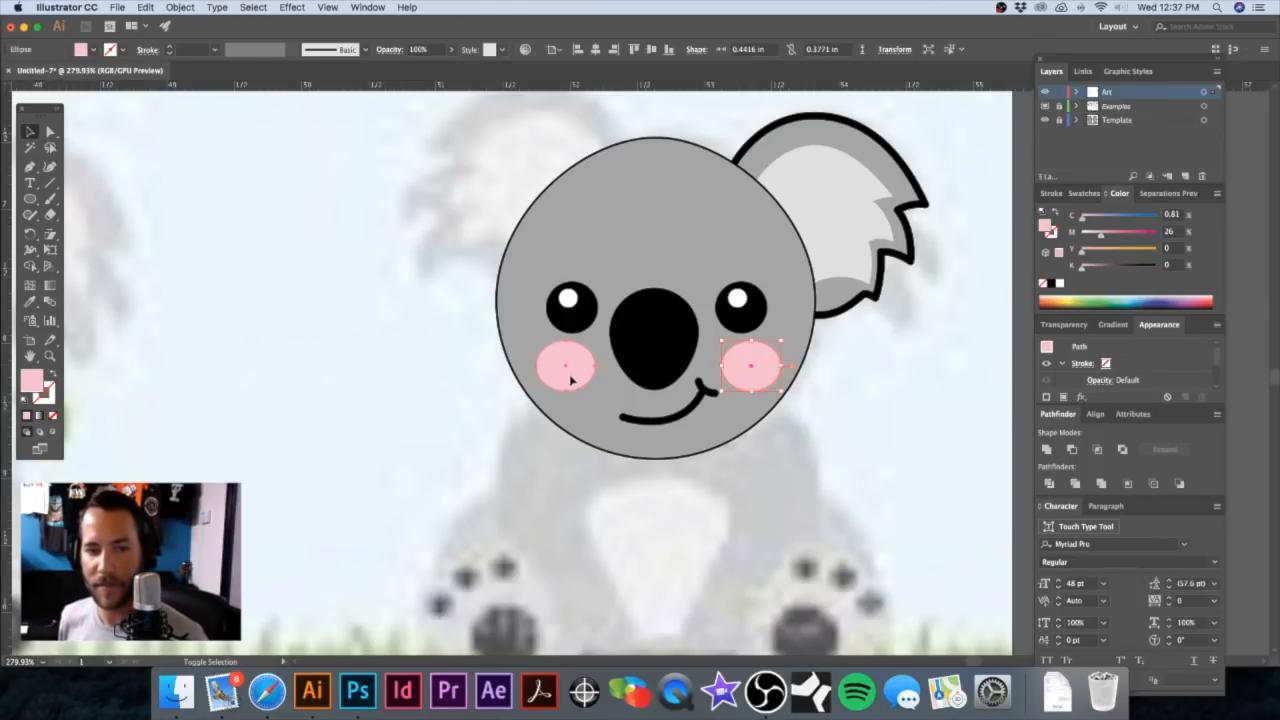
left_click(720, 202)
Step: Group the inner and outer ear shapes and place a level copy of the group on the opposite side of the head
left_click(821, 173)
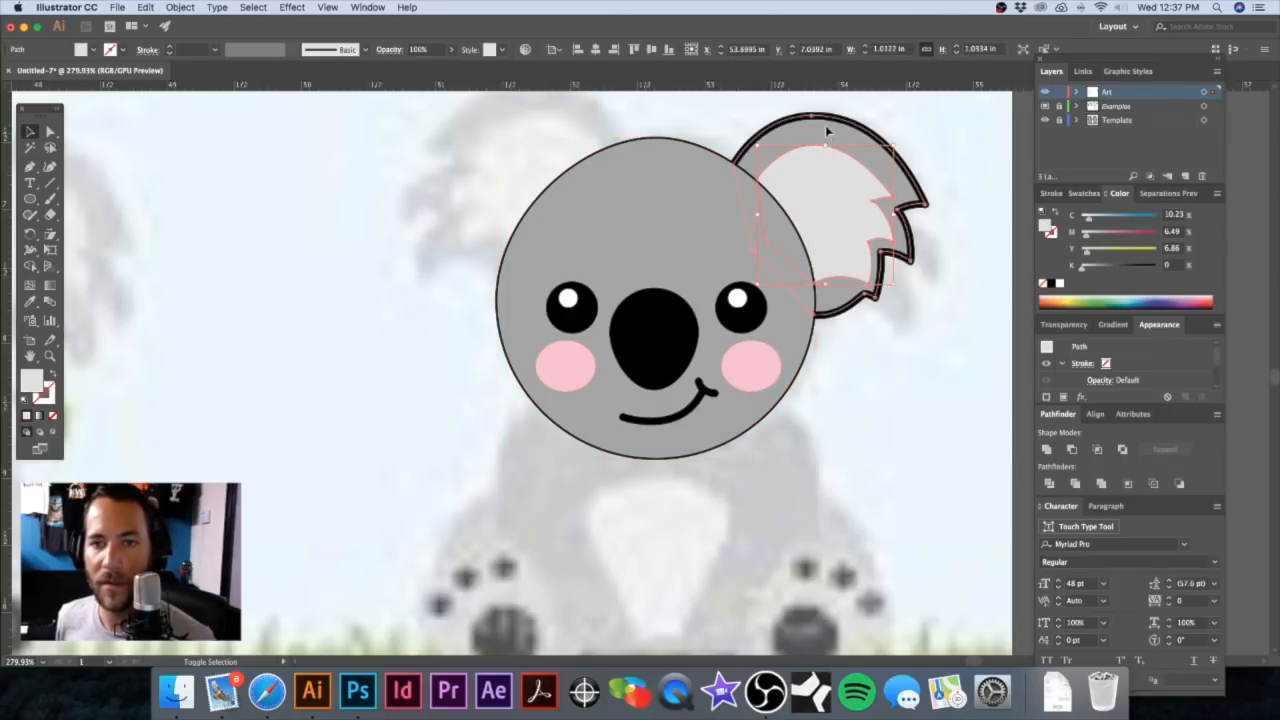
left_click(825, 125, "shift")
key("super+g")
left_click(692, 119)
left_click_drag(800, 136, 395, 150)
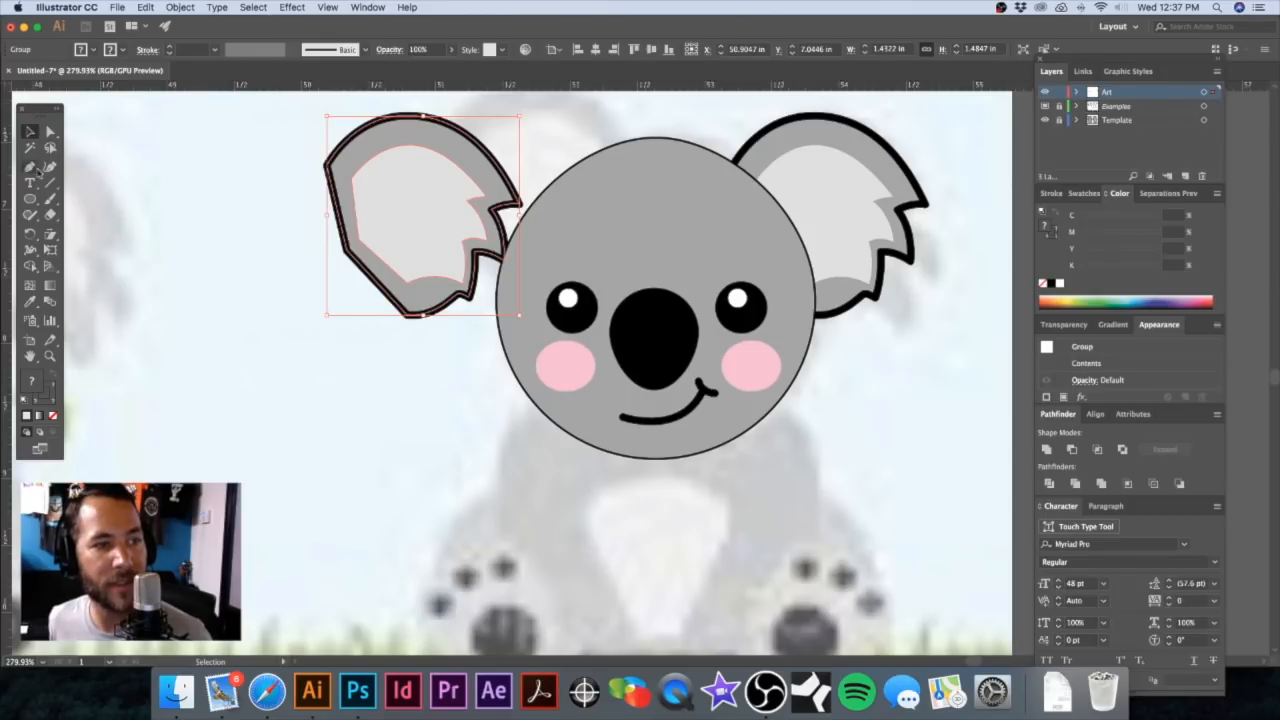
Step: Reflect the copied ear group horizontally and move it in against the head to mirror the finished ear
left_click(49, 235)
left_click(48, 236)
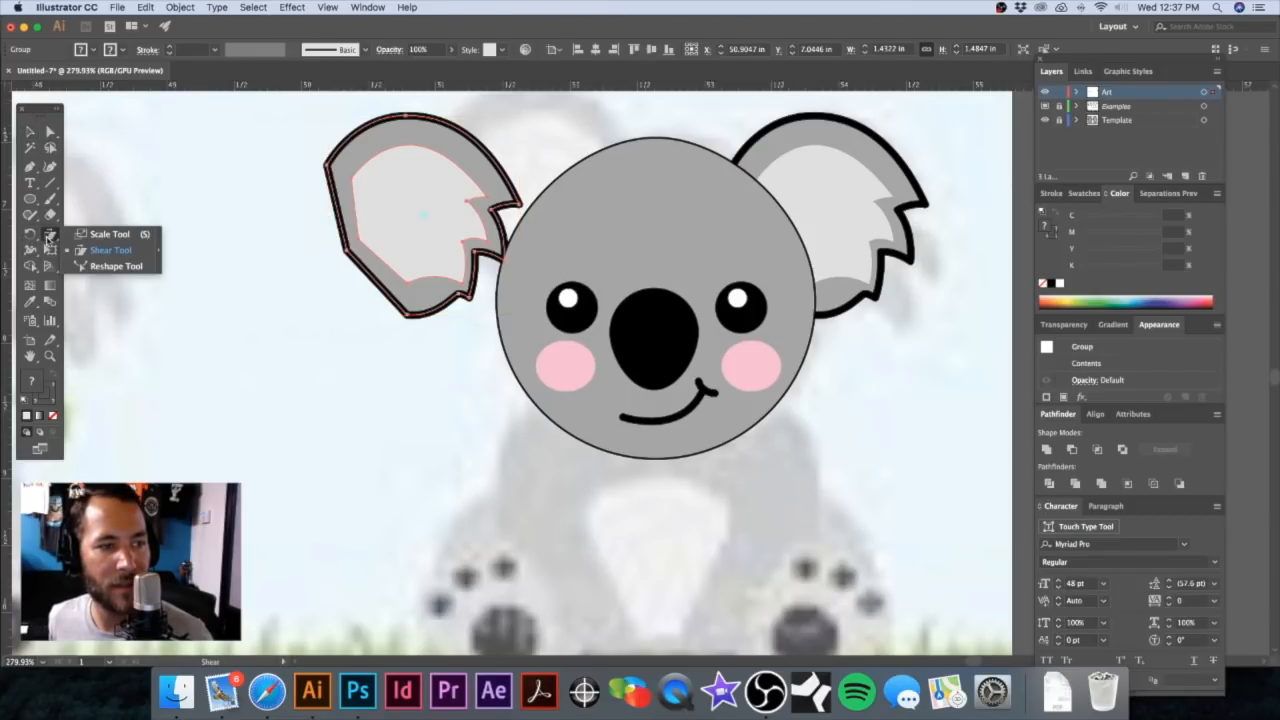
left_click_drag(30, 234, 63, 252)
key("Return")
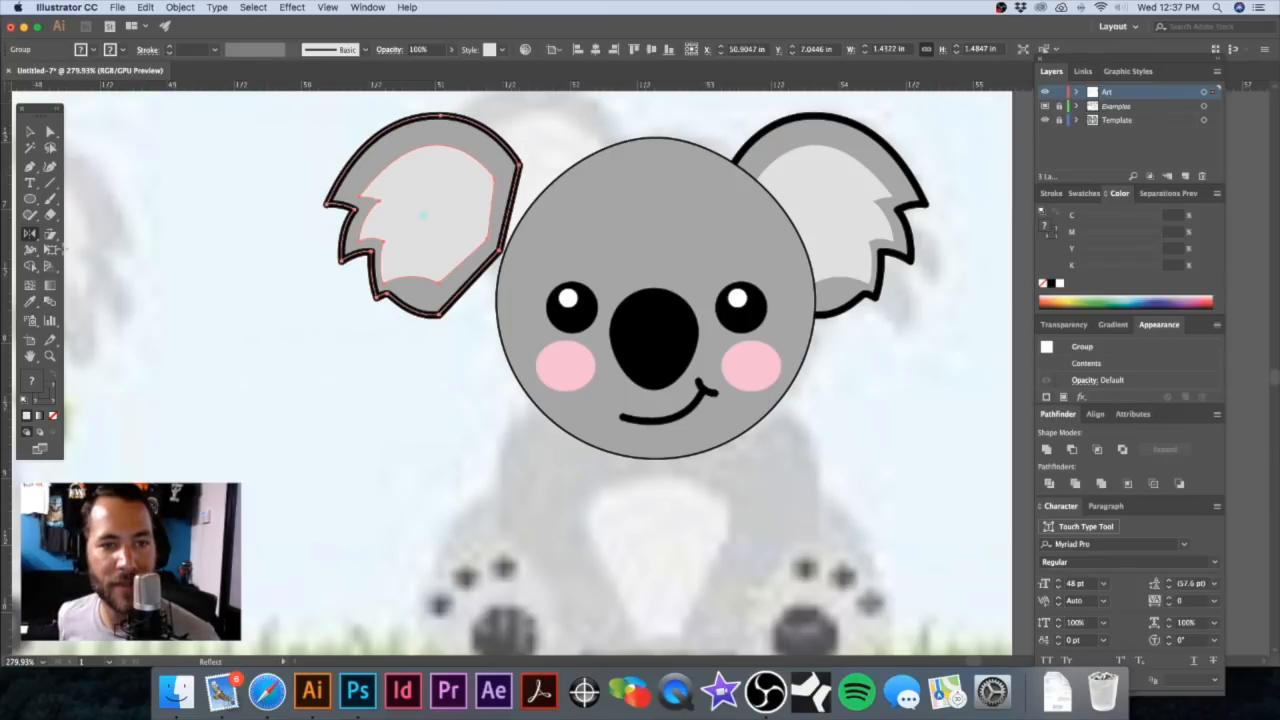
key("v")
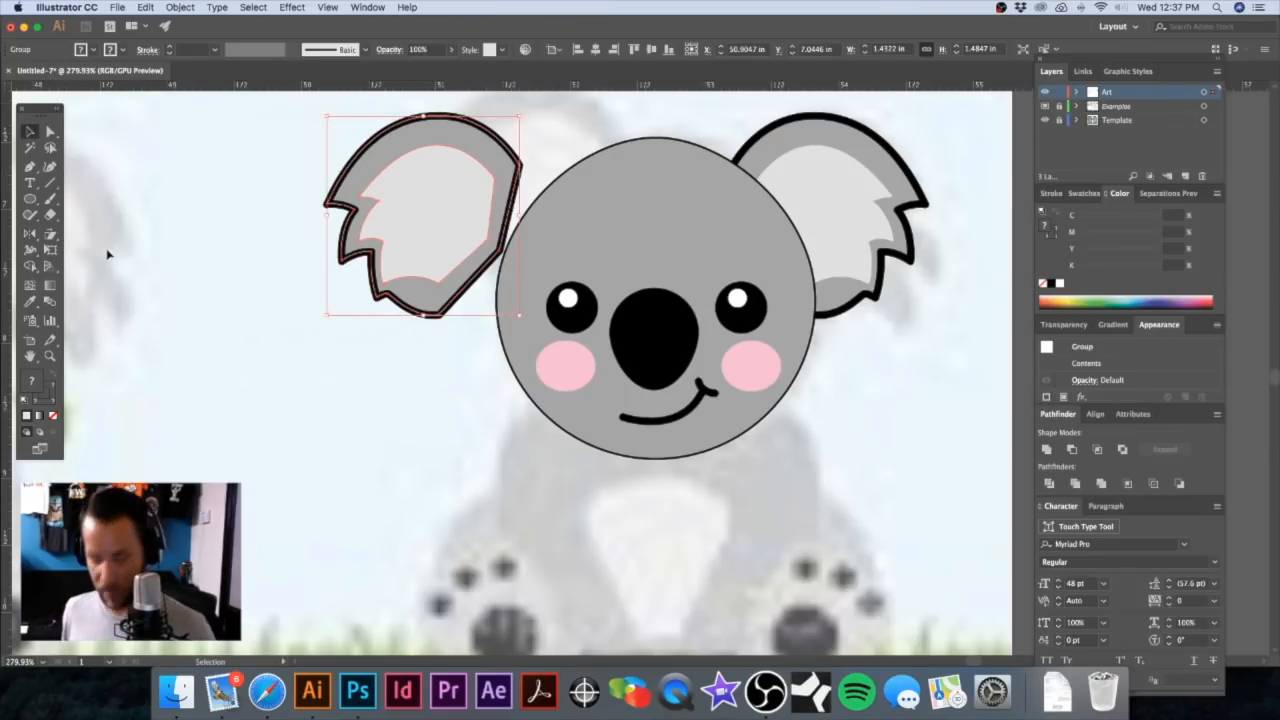
left_click(160, 231)
left_click_drag(465, 220, 521, 222)
left_click(386, 235)
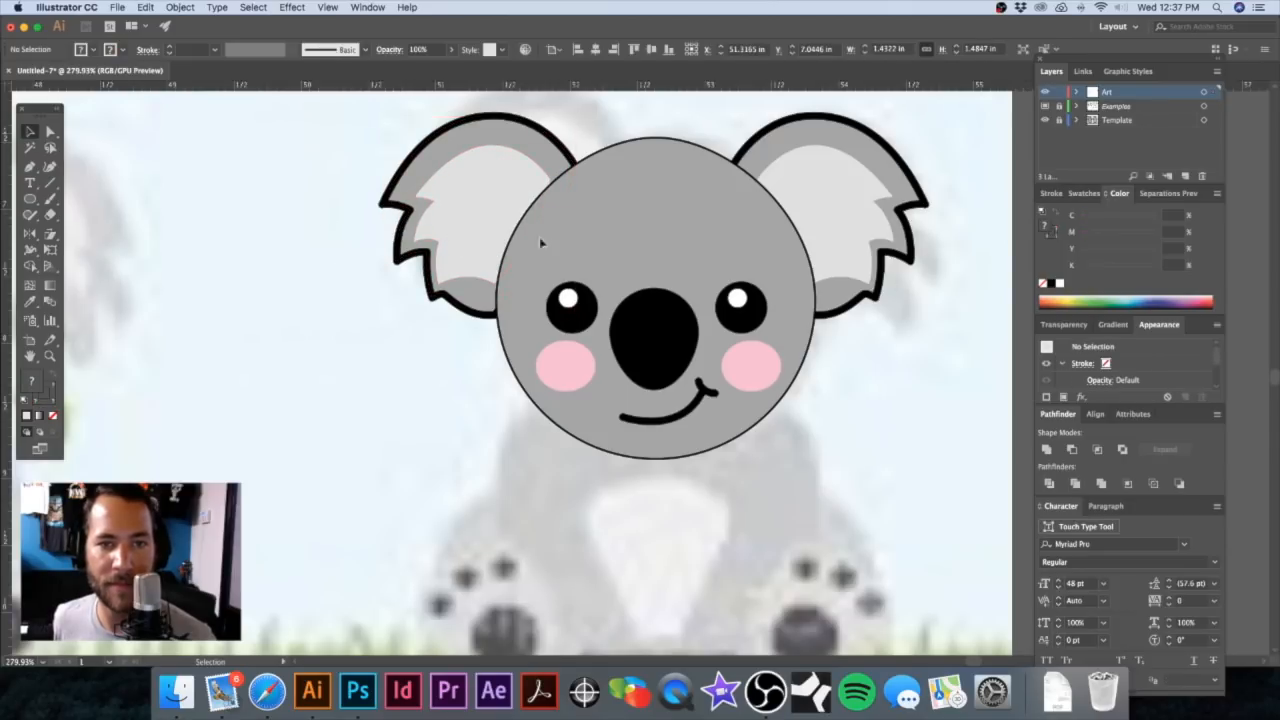
Step: Set the stroke weight of the koala's head circle to 4 pt
key("super+minus")
left_click_drag(708, 239, 674, 189)
left_click(648, 211)
left_click_drag(605, 222, 712, 229)
left_click(169, 50)
left_click(169, 50)
left_click(169, 50)
left_click(169, 50)
left_click(169, 50)
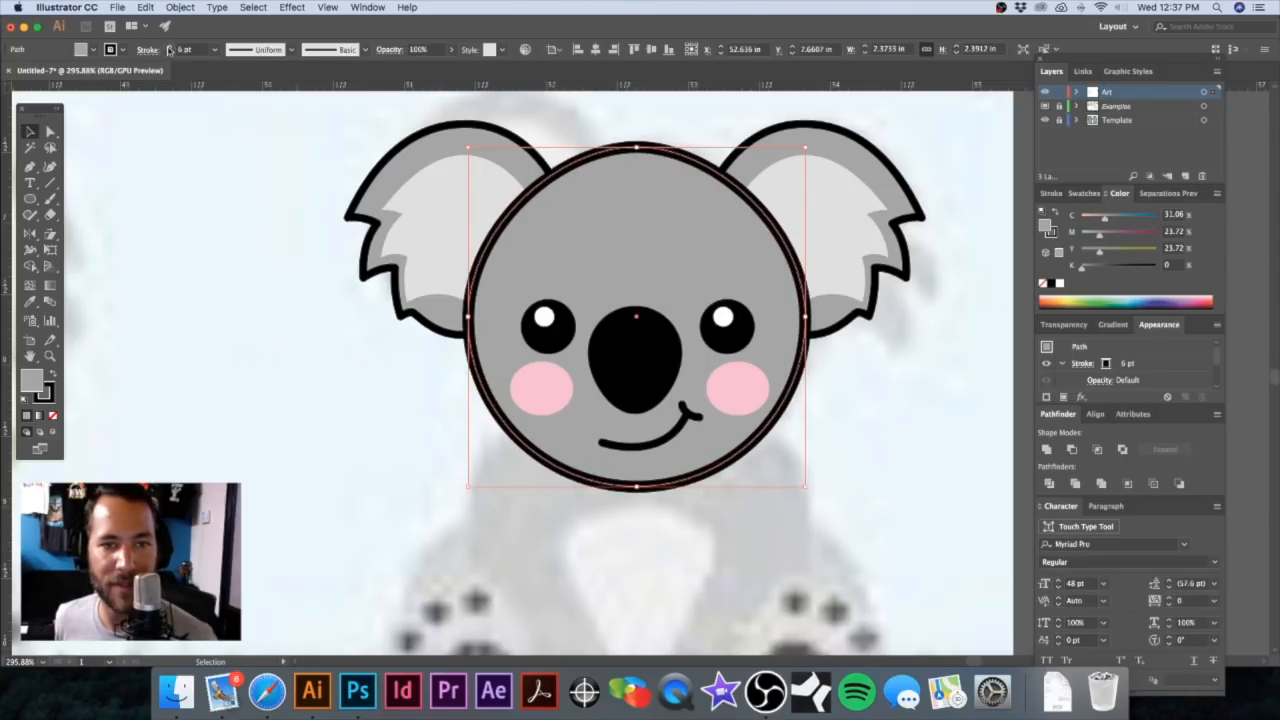
left_click(169, 54)
left_click(169, 54)
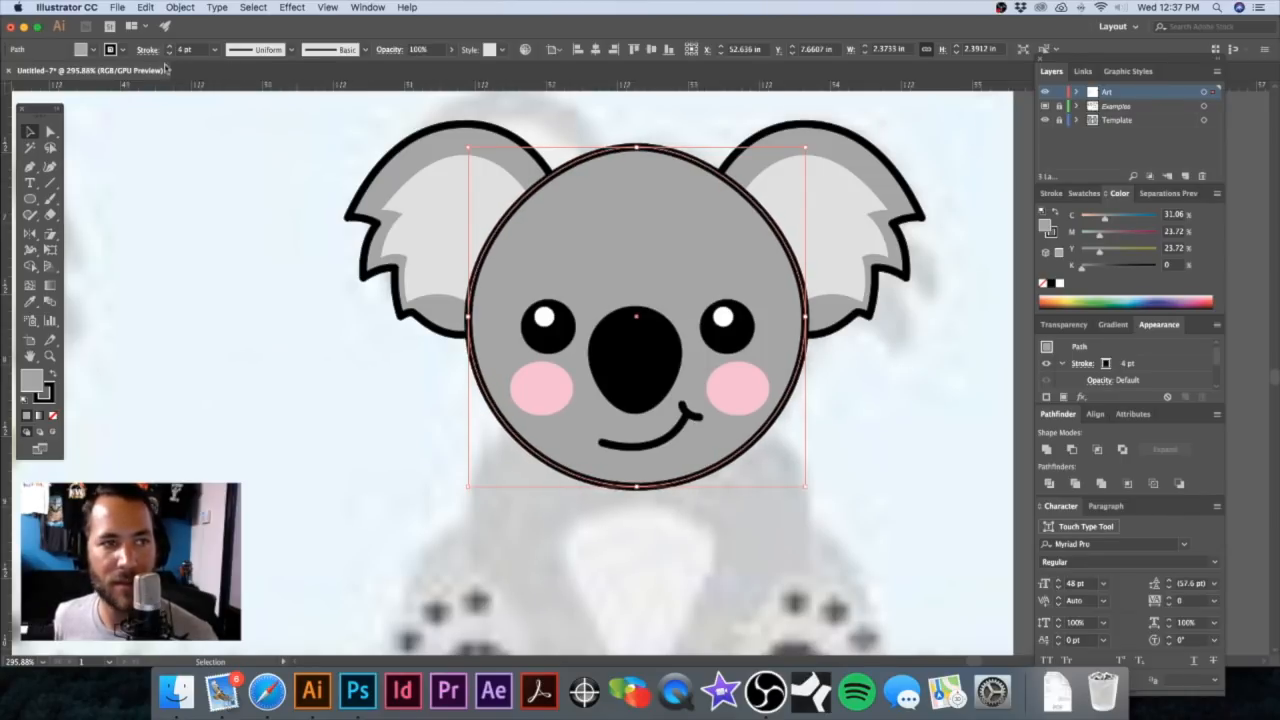
left_click(263, 269)
Step: Examine the completed koala head over the dimmed reference at several zoom levels
left_click(618, 345, "alt+super")
left_click(618, 345, "alt+super")
left_click_drag(682, 355, 590, 260)
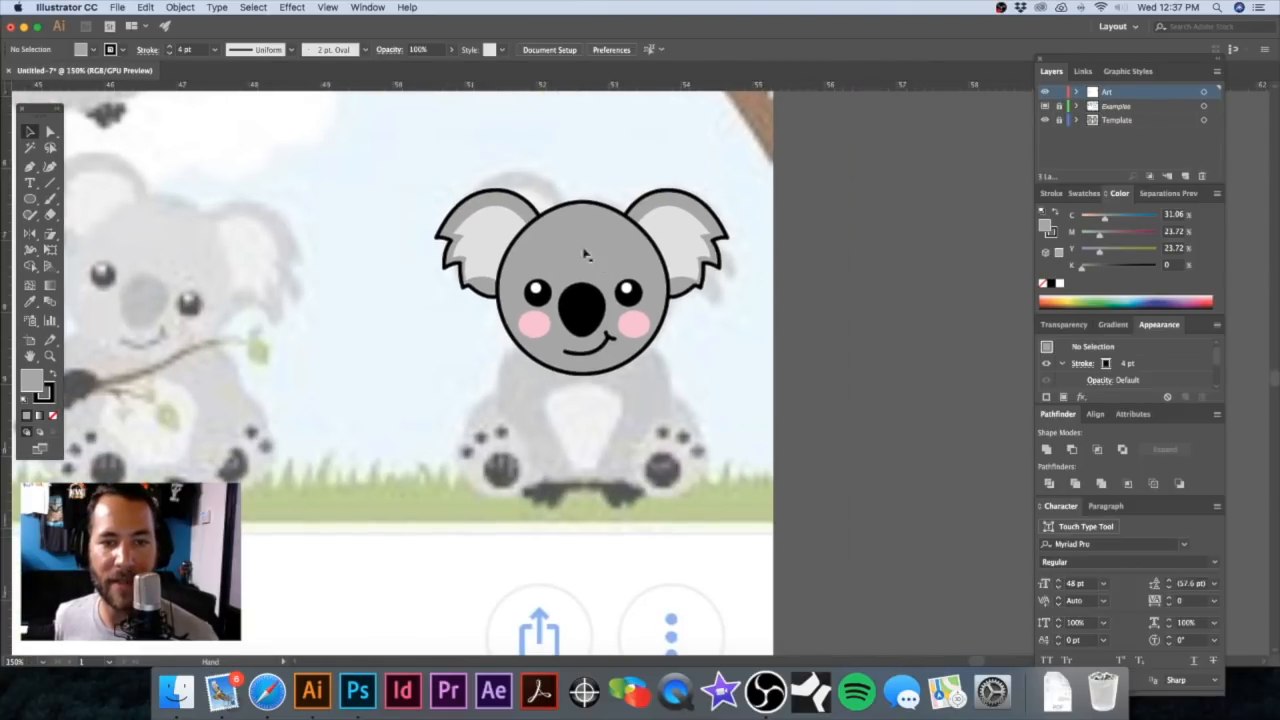
left_click_drag(414, 166, 772, 410)
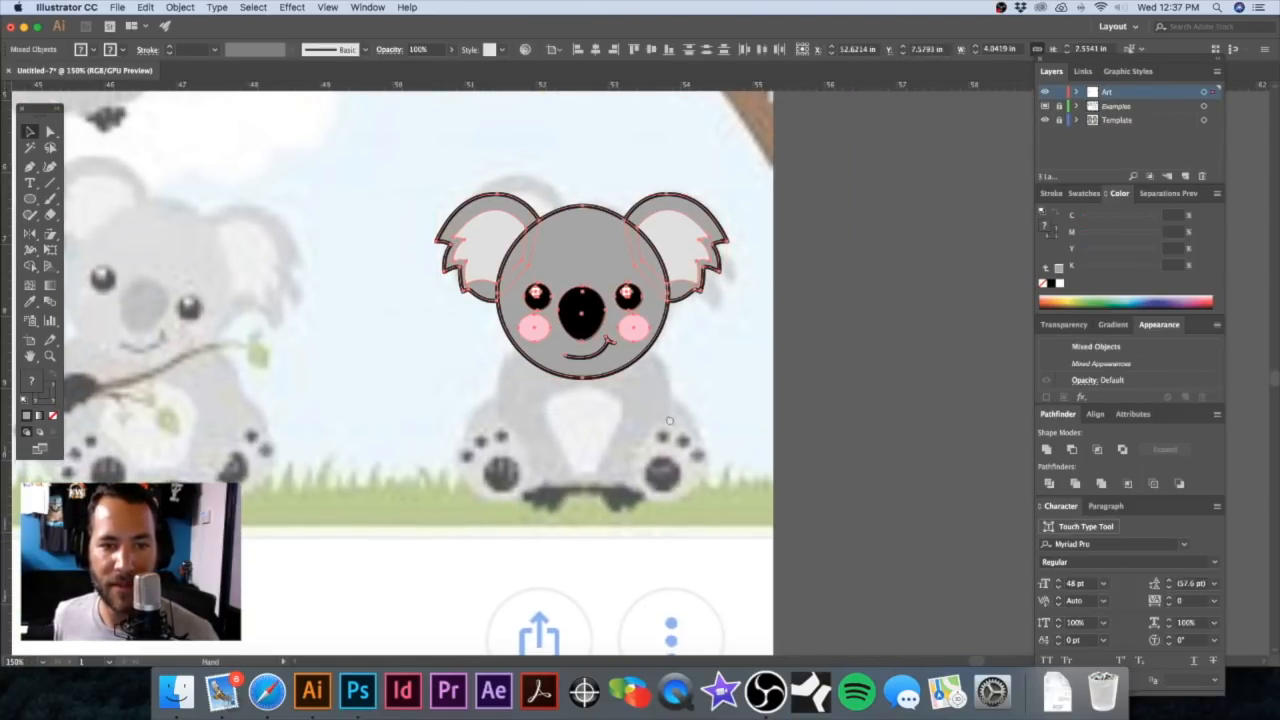
left_click_drag(669, 421, 700, 497)
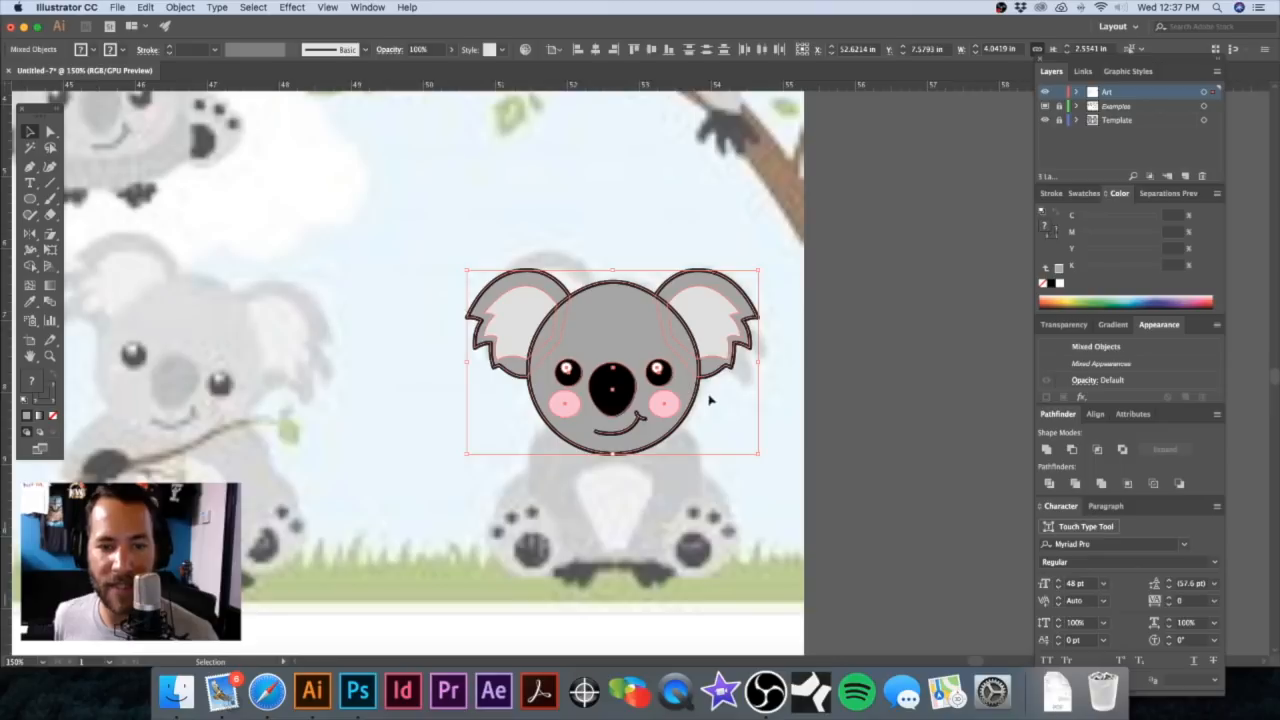
left_click(670, 390, "alt+super")
left_click(667, 389, "alt+super")
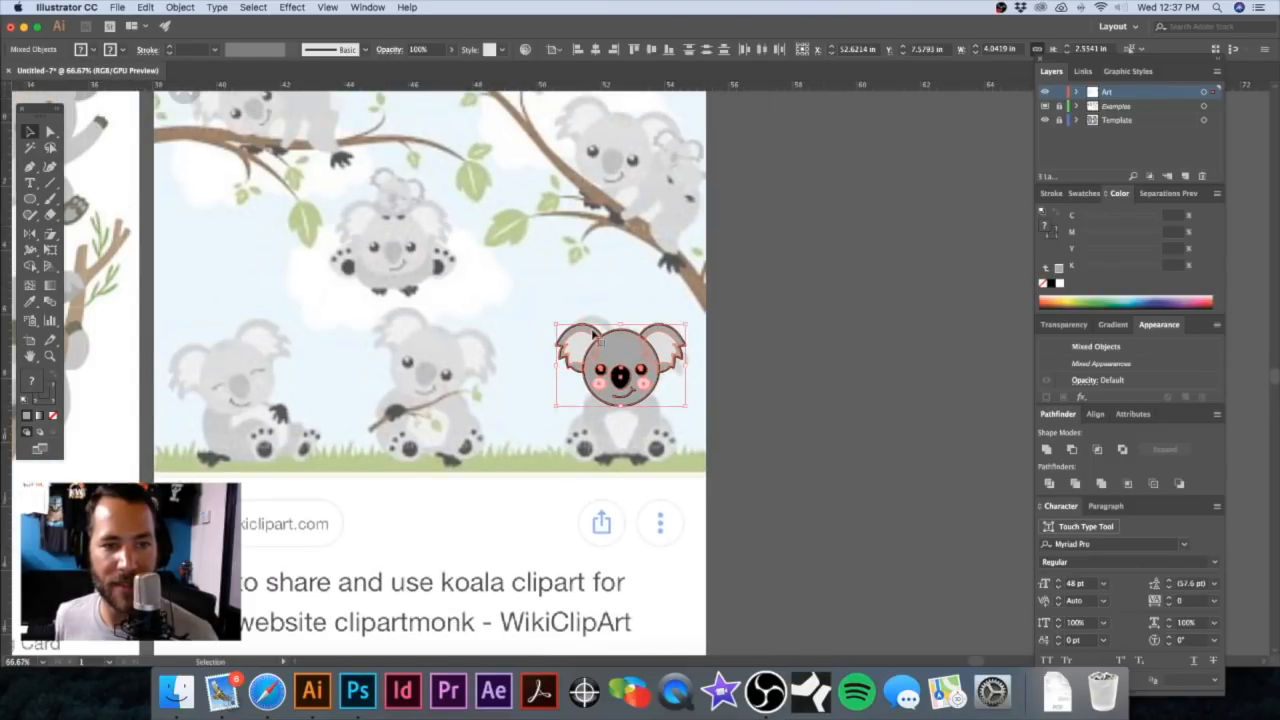
left_click(586, 294)
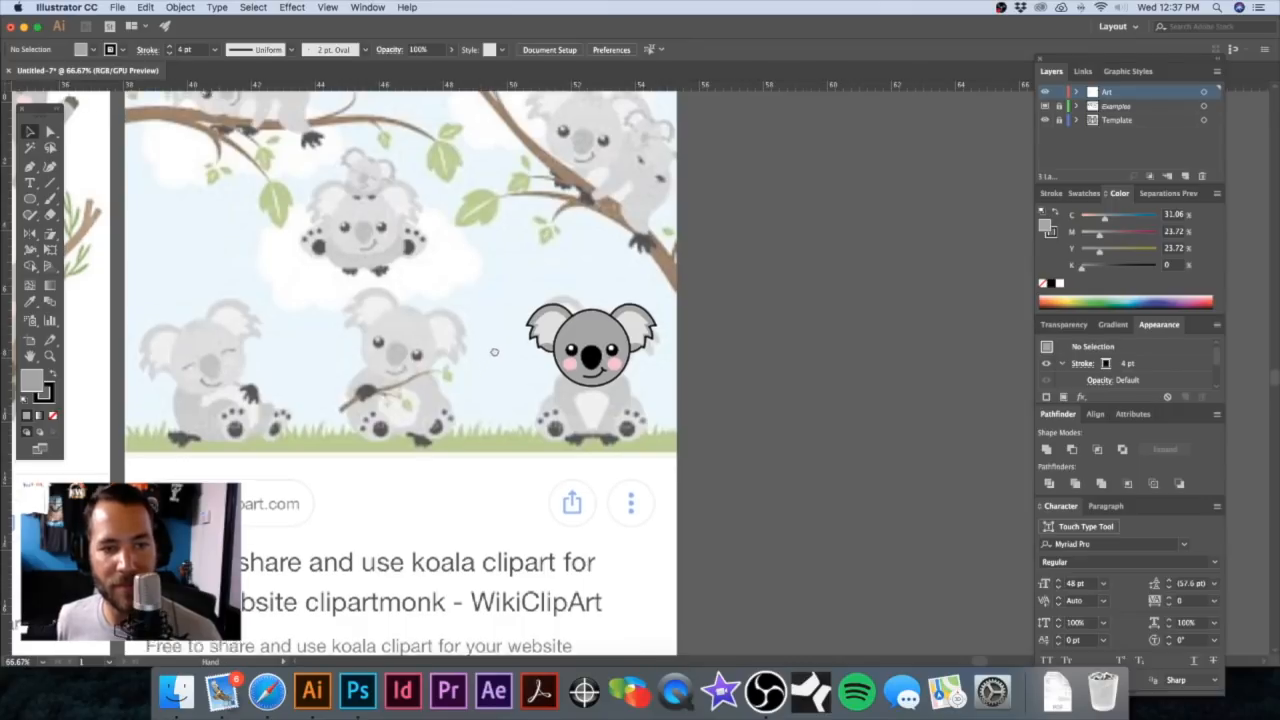
left_click_drag(484, 350, 503, 375)
left_click_drag(548, 331, 471, 279)
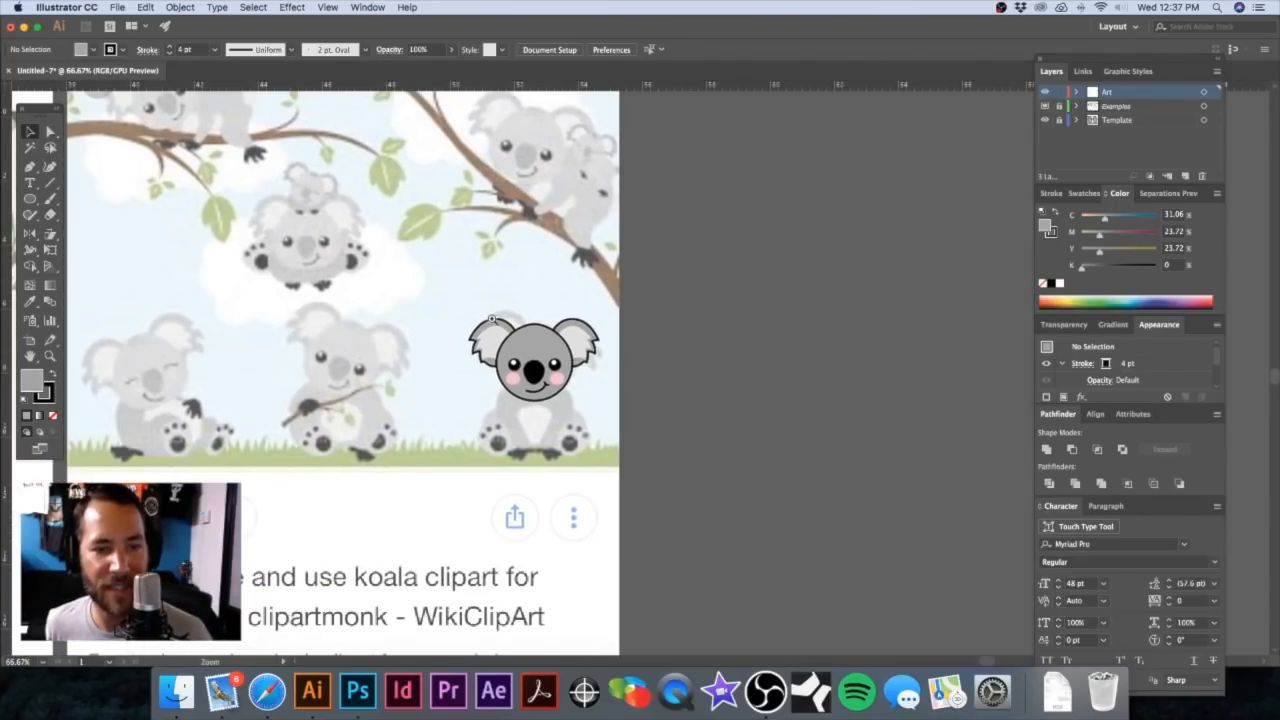
left_click_drag(489, 315, 673, 352)
key("super+1")
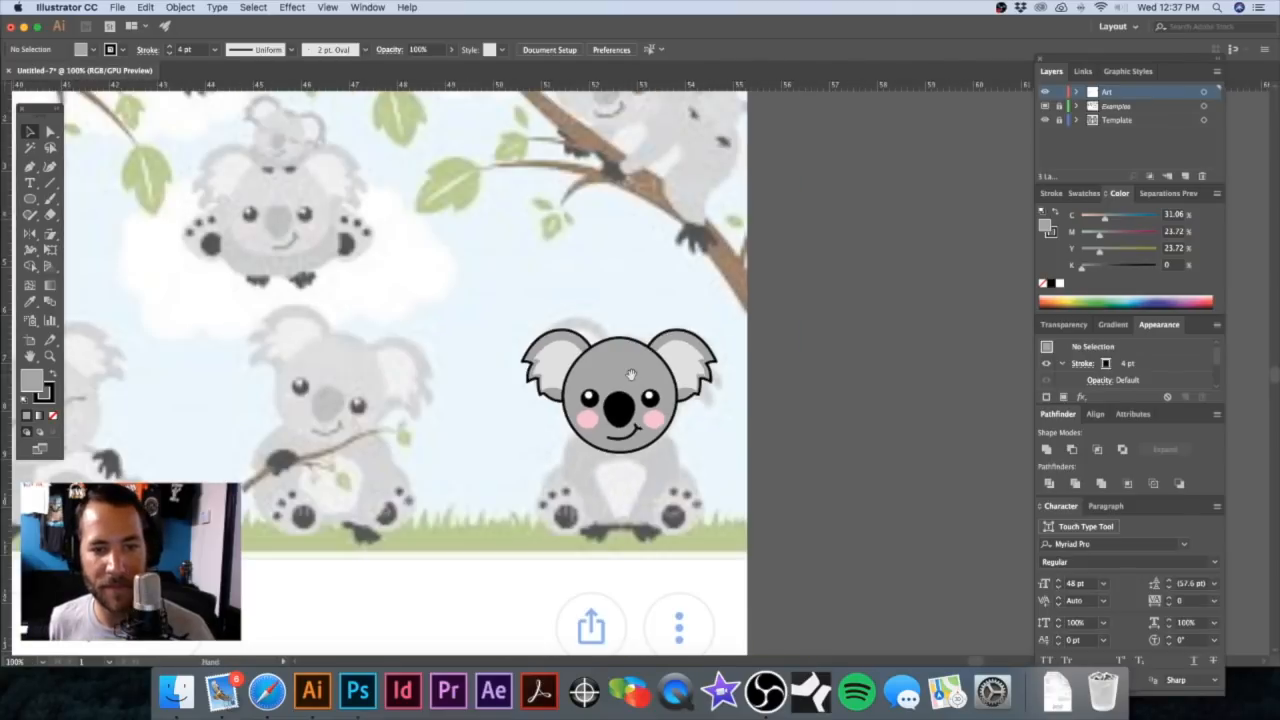
left_click_drag(469, 304, 772, 466)
left_click(494, 251)
mouse_move(625, 359)
left_mouse_down()
mouse_move(708, 375)
mouse_move(617, 349)
left_mouse_up()
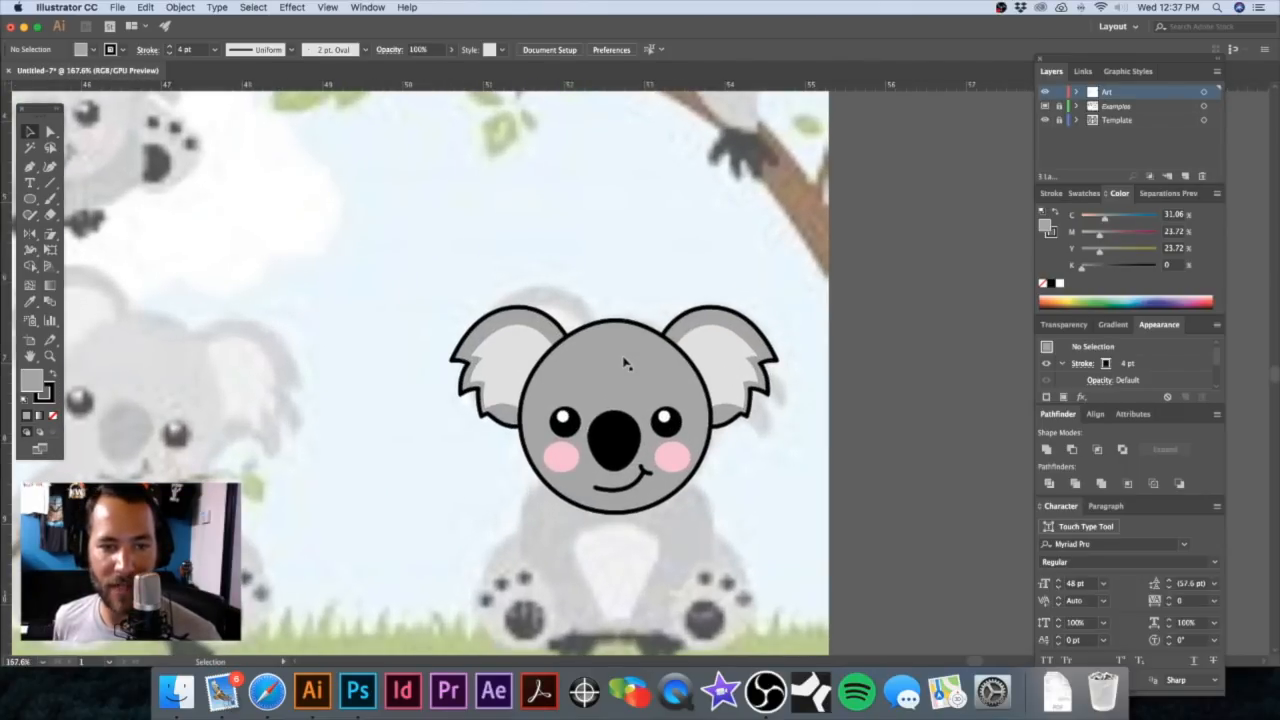
left_click(521, 352)
left_click(606, 271)
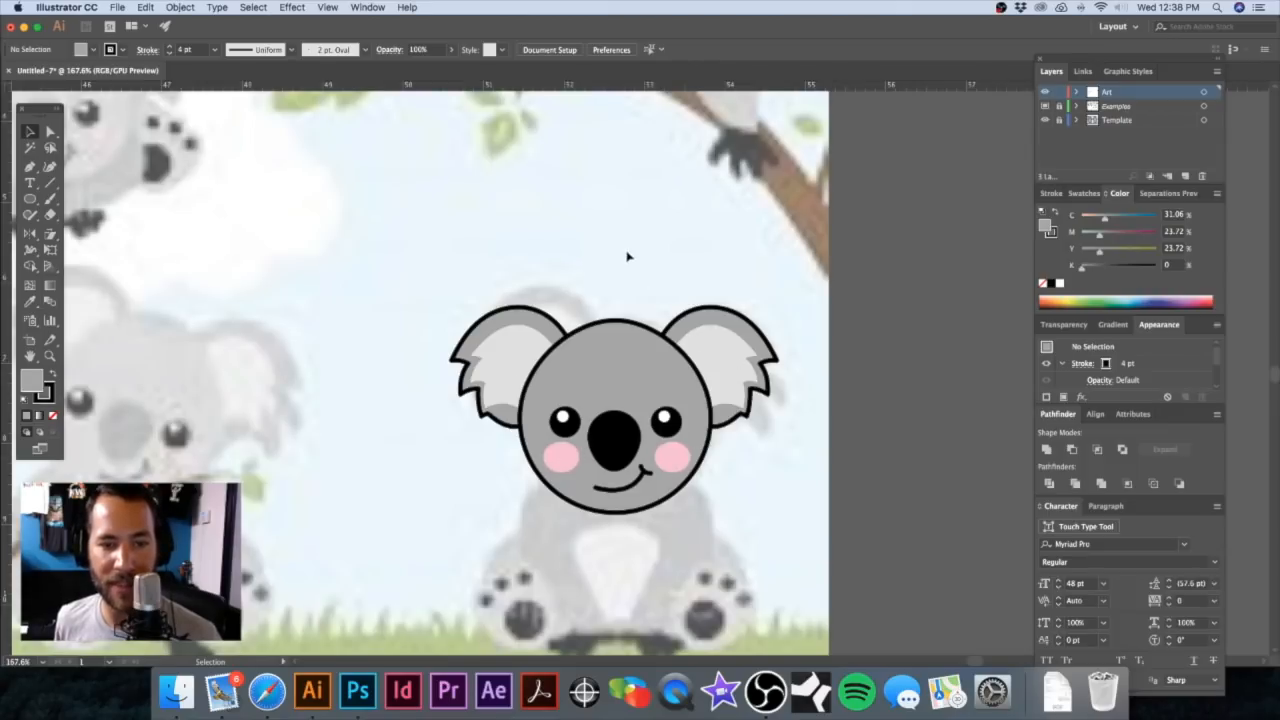
Step: Group all the koala's face and ear shapes into a single head object
scroll(623, 266, "down", 3)
scroll(594, 209, "down", 3)
left_click_drag(416, 162, 729, 390)
scroll(663, 362, "up", 2)
scroll(663, 362, "left", 2)
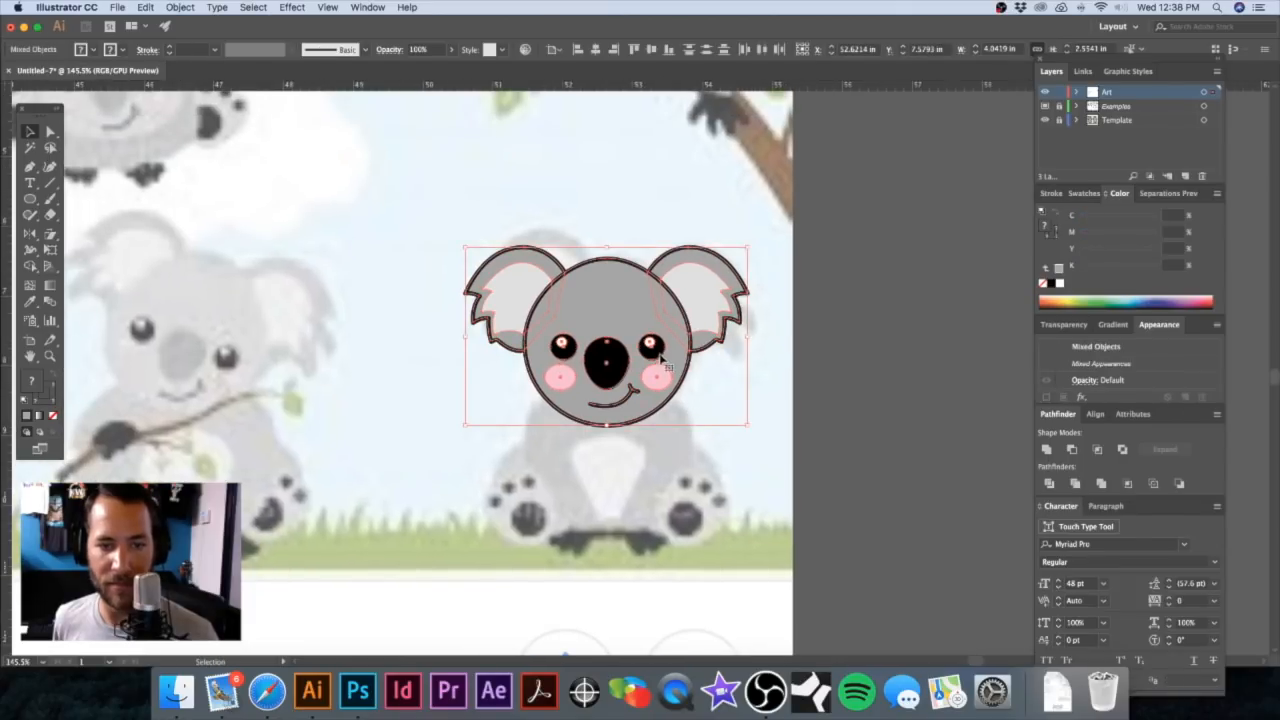
key("super+minus")
key("super+minus")
key("super+minus")
left_click_drag(602, 371, 864, 380)
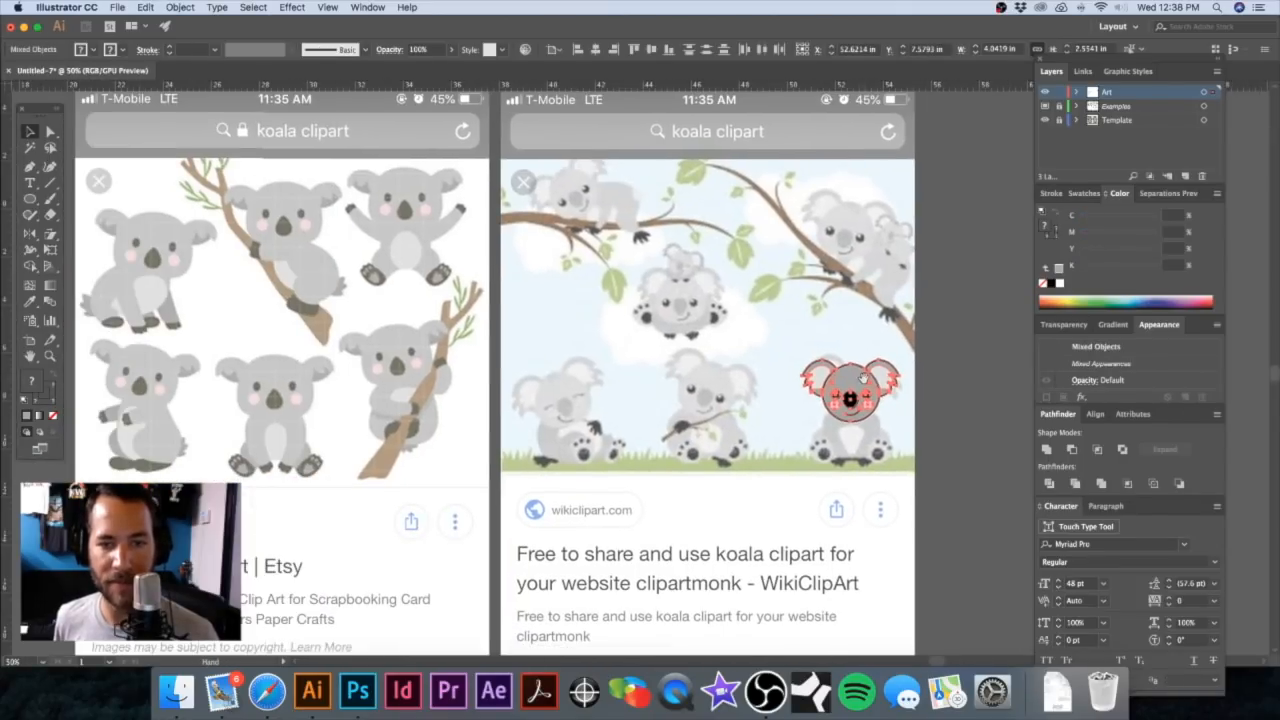
key("super+g")
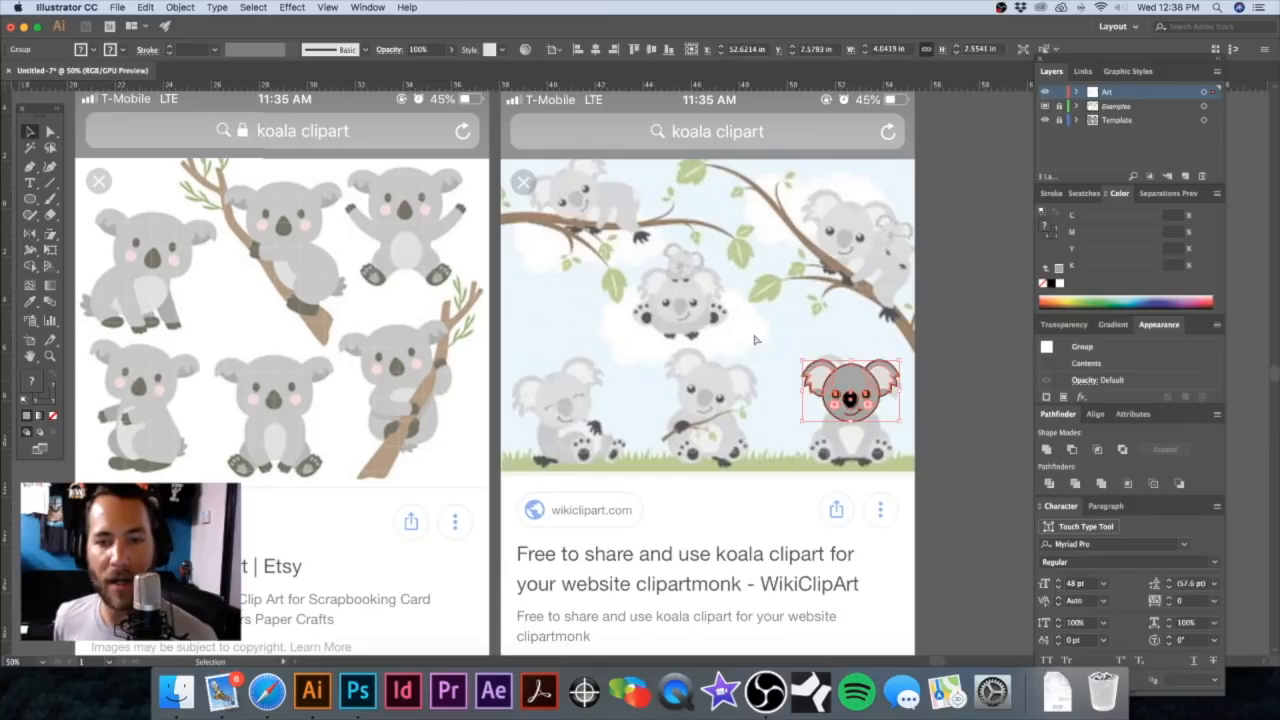
Step: Duplicate the grouped koala head onto the Etsy reference image, near the koala holding the branch
key("shift+super+a")
left_click_drag(848, 383, 598, 378)
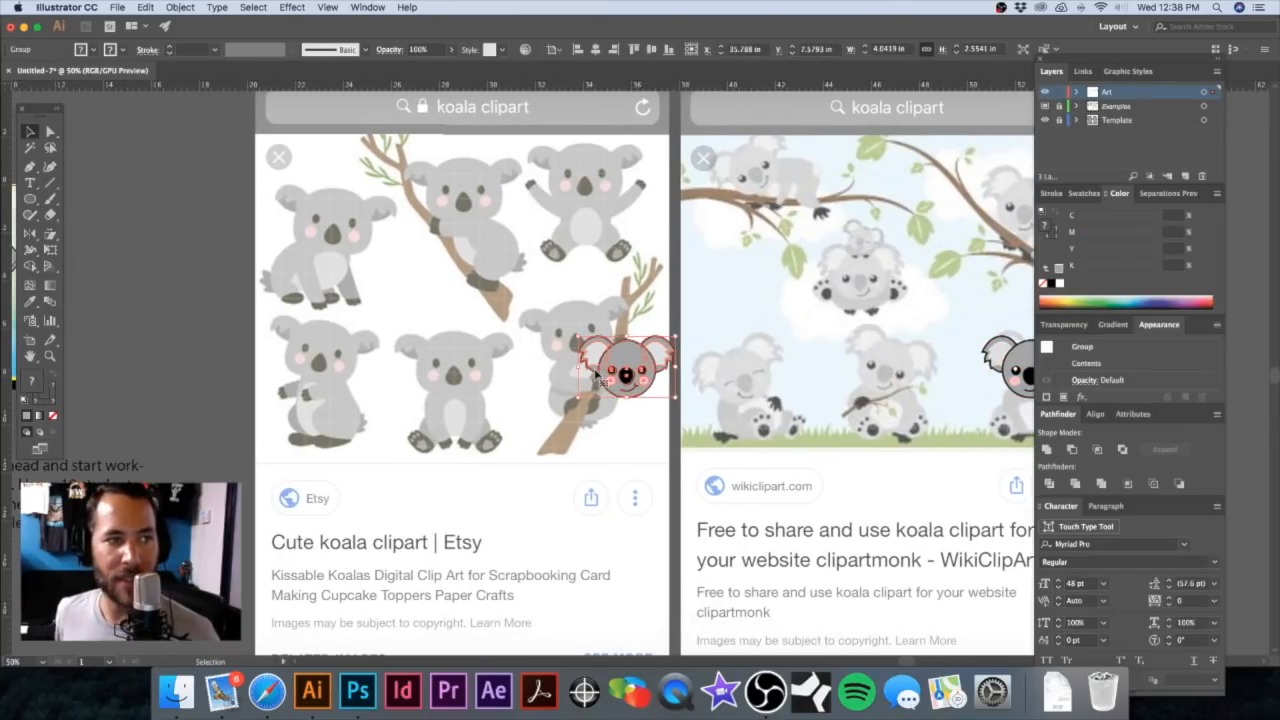
key("a")
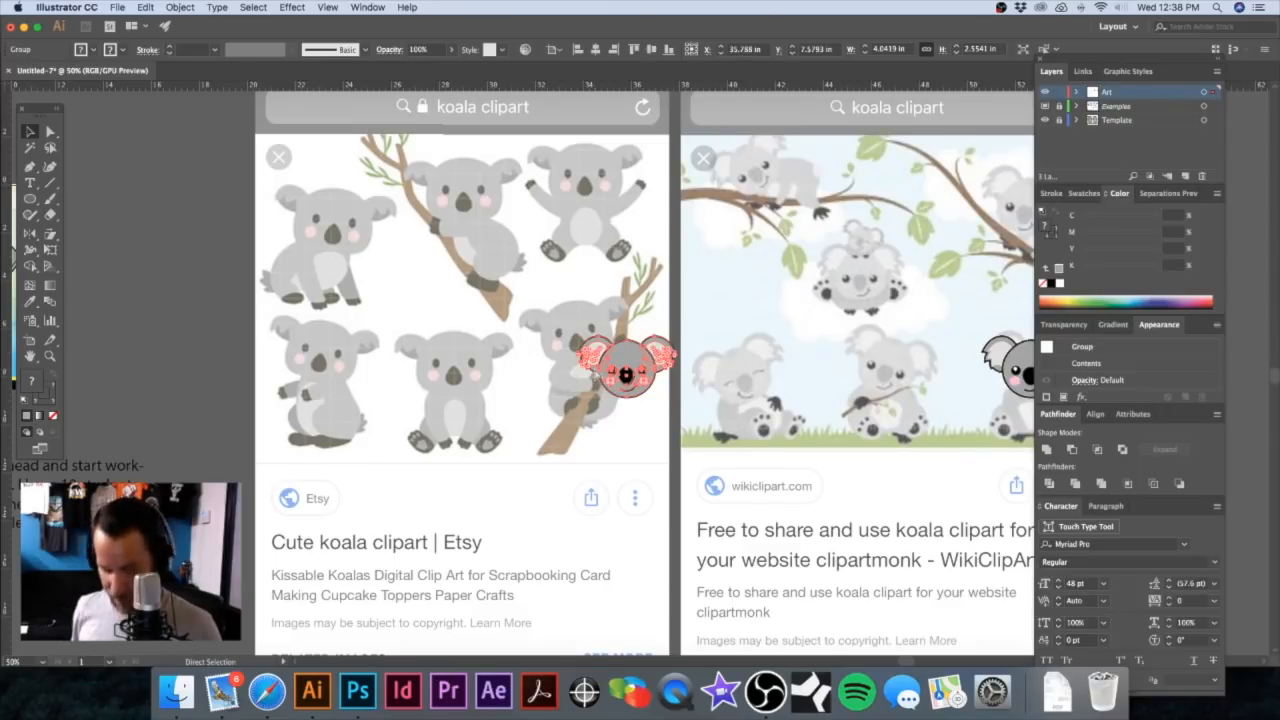
Step: Start saving the document and browse to the T-Shirt Jobs folder inside Mikey Designs & Silk Screen
key("super+s")
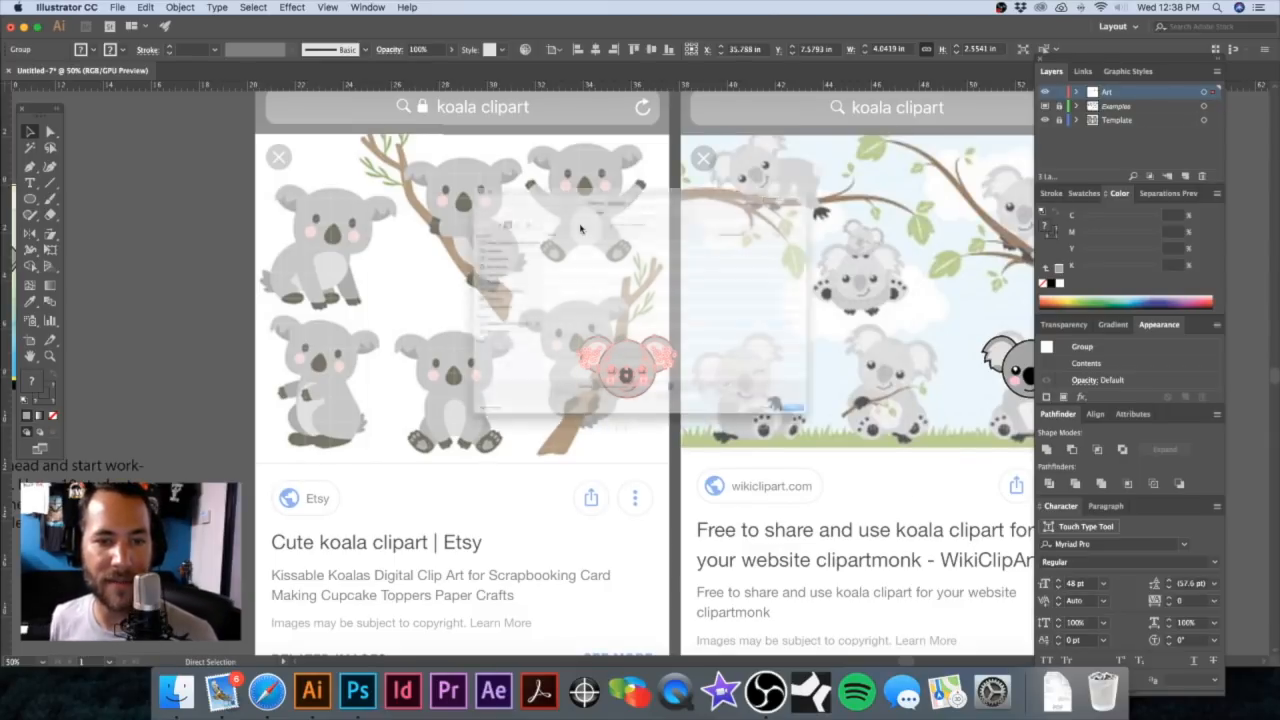
left_click(372, 176)
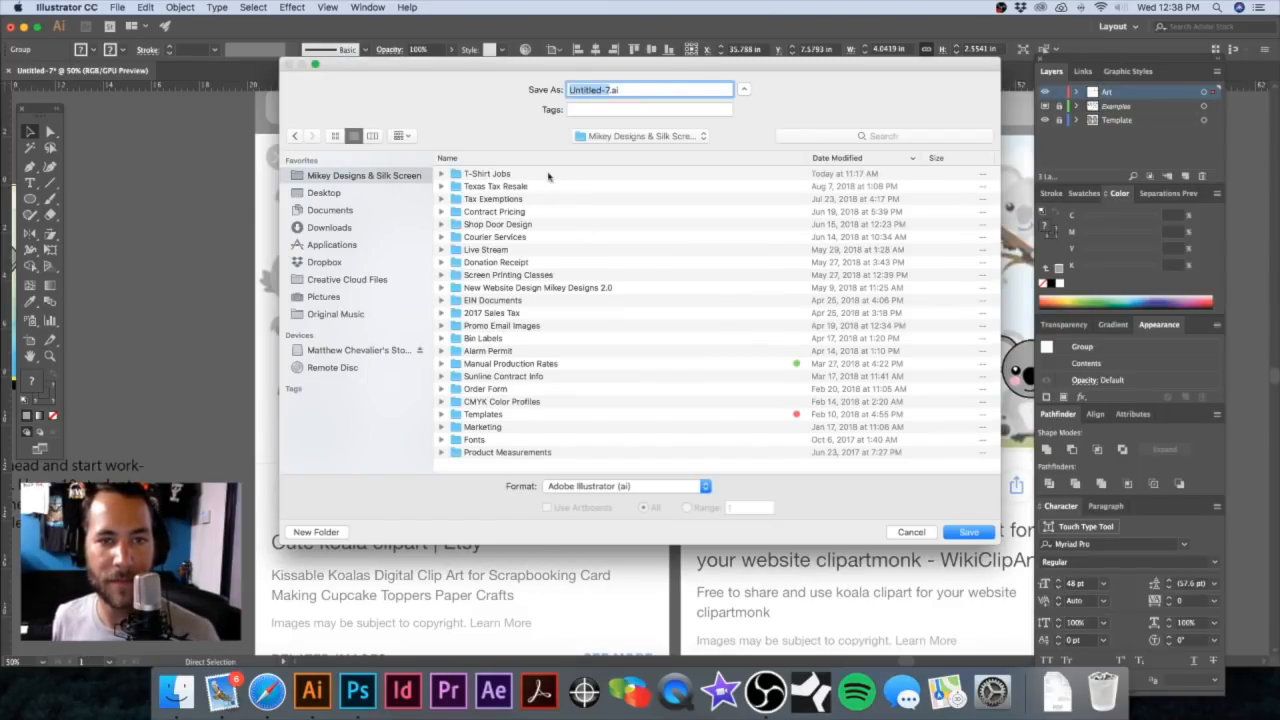
double_click(490, 176)
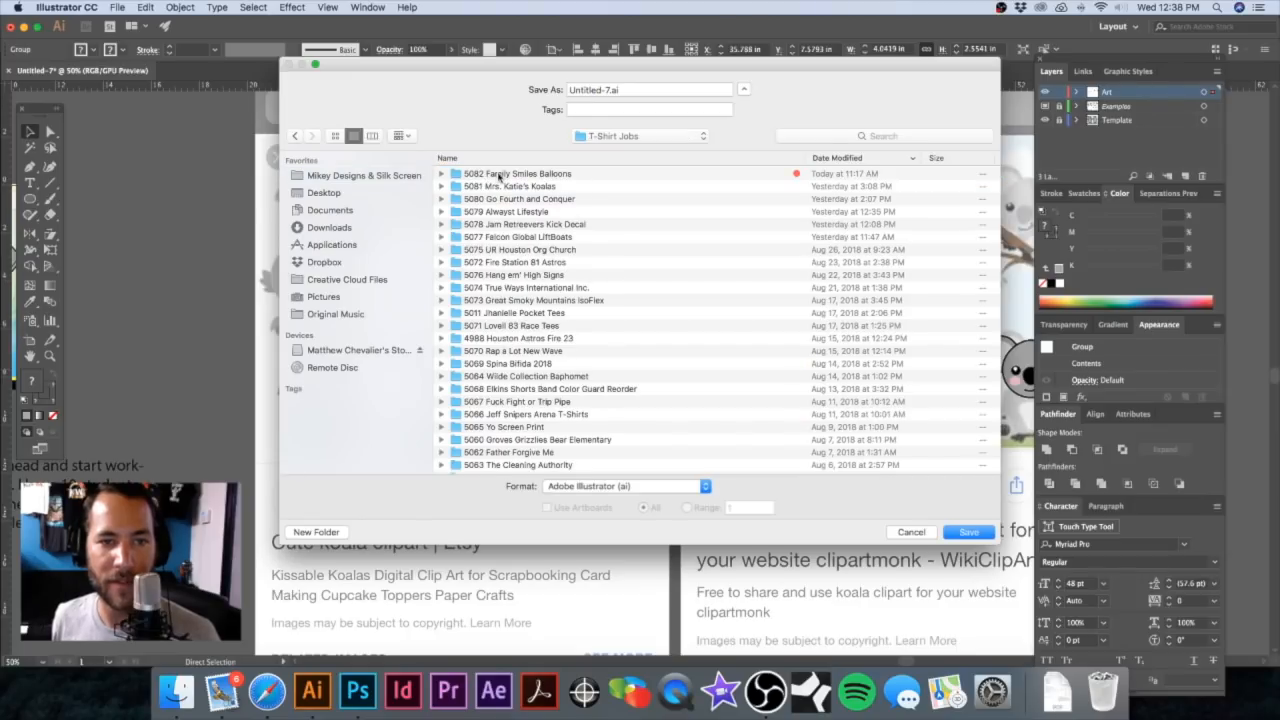
double_click(499, 175)
left_click(296, 136)
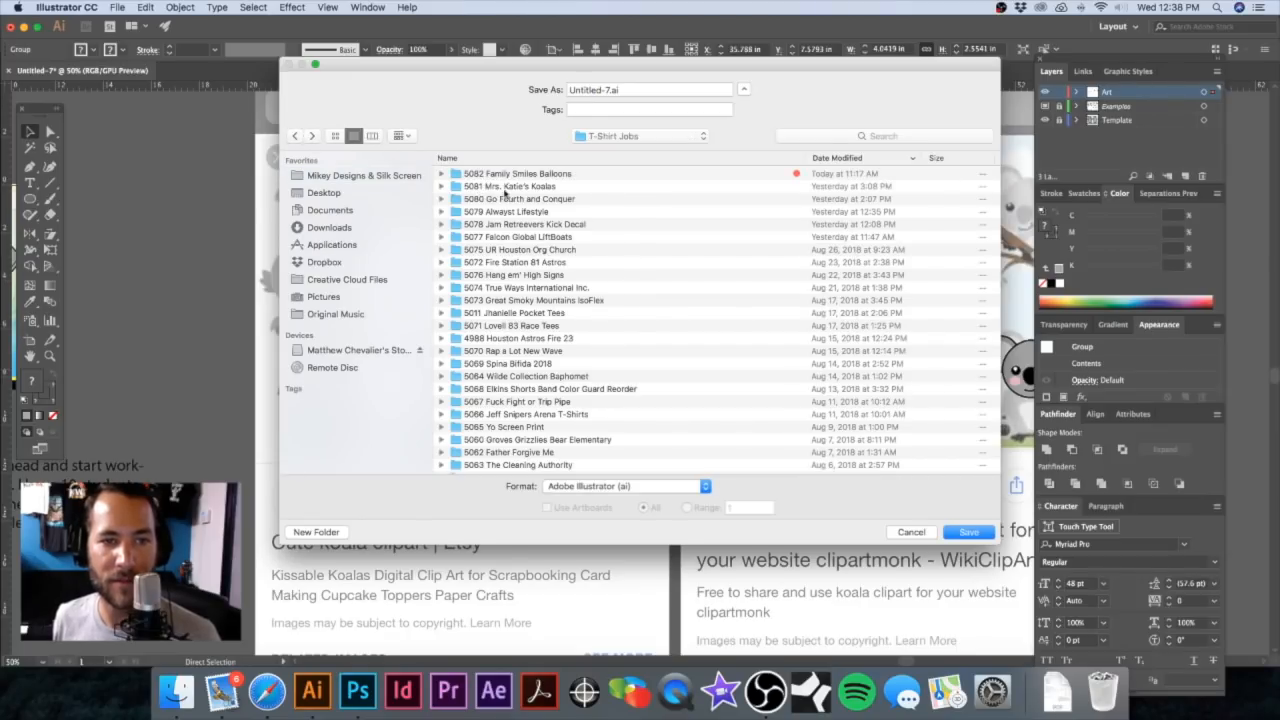
Step: Copy the name of the koala job's folder without changing it
left_click(520, 190)
right_click(521, 190)
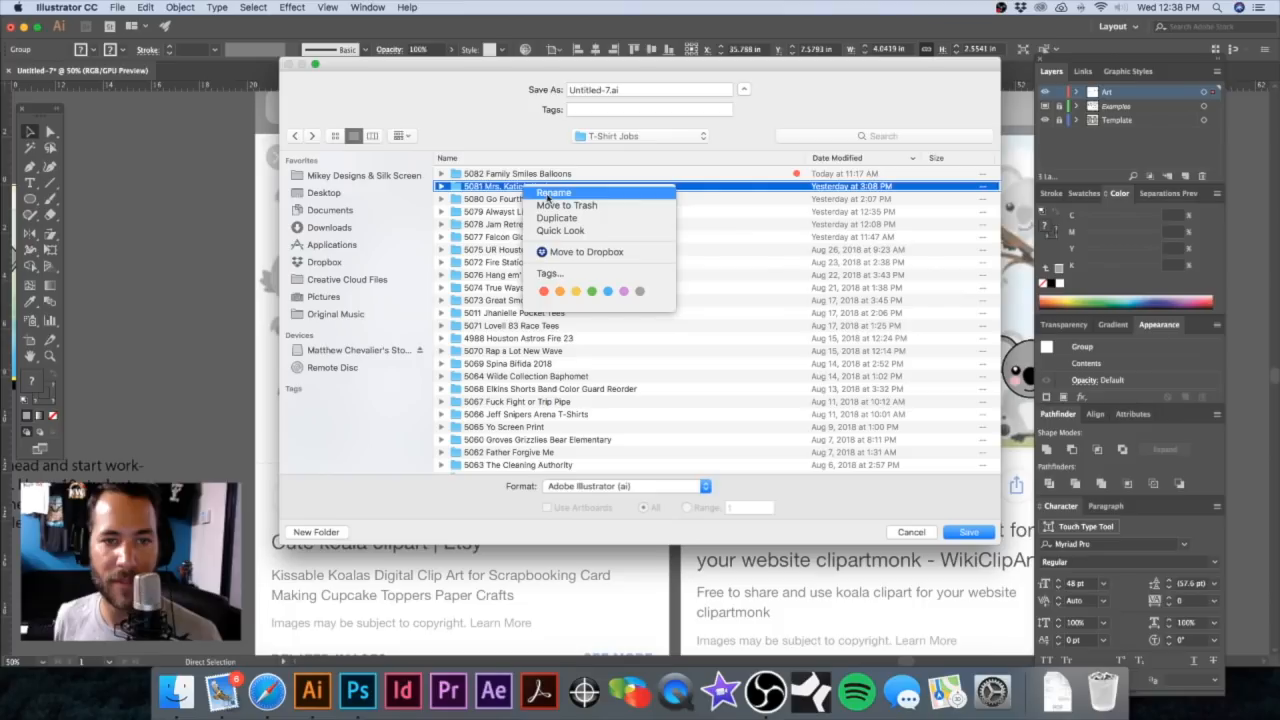
left_click(553, 193)
key("super+c")
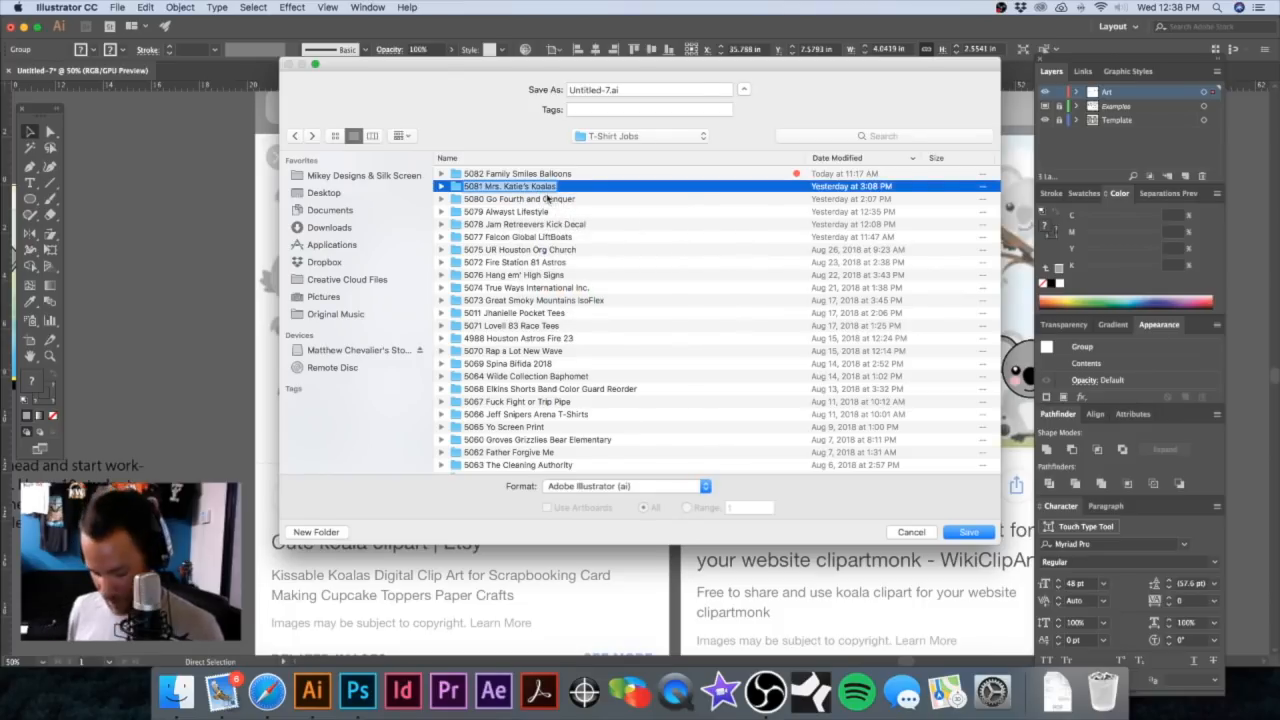
left_click(570, 188)
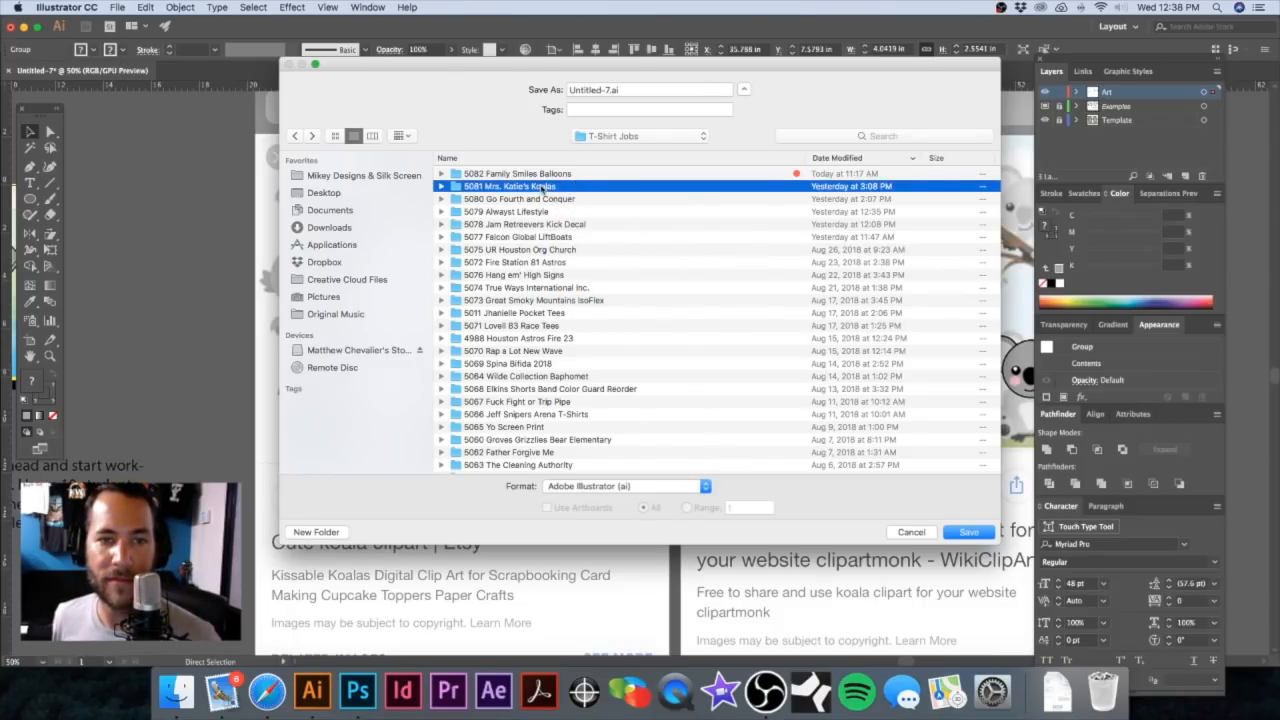
Step: Save the document in the koala job's folder as an Illustrator CC file, using the copied folder name as file name
double_click(541, 187)
left_click(609, 91)
key("super+v")
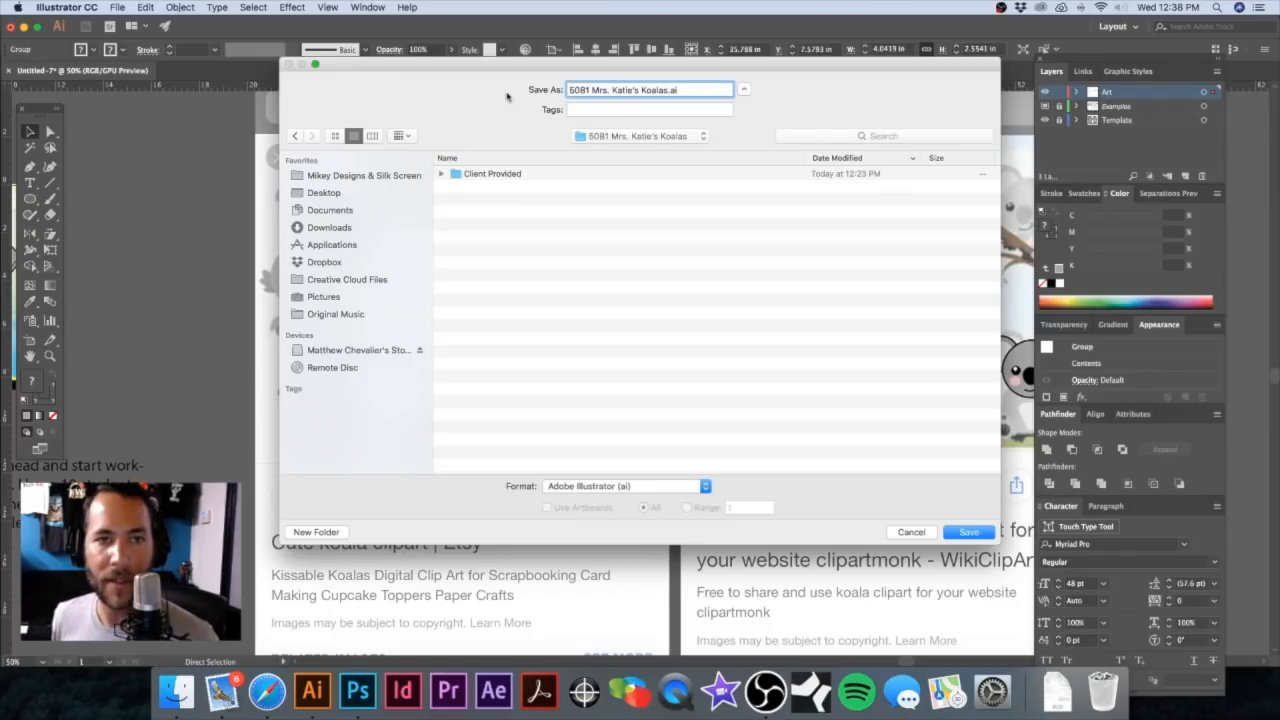
left_click_drag(507, 68, 482, 69)
left_click(940, 536)
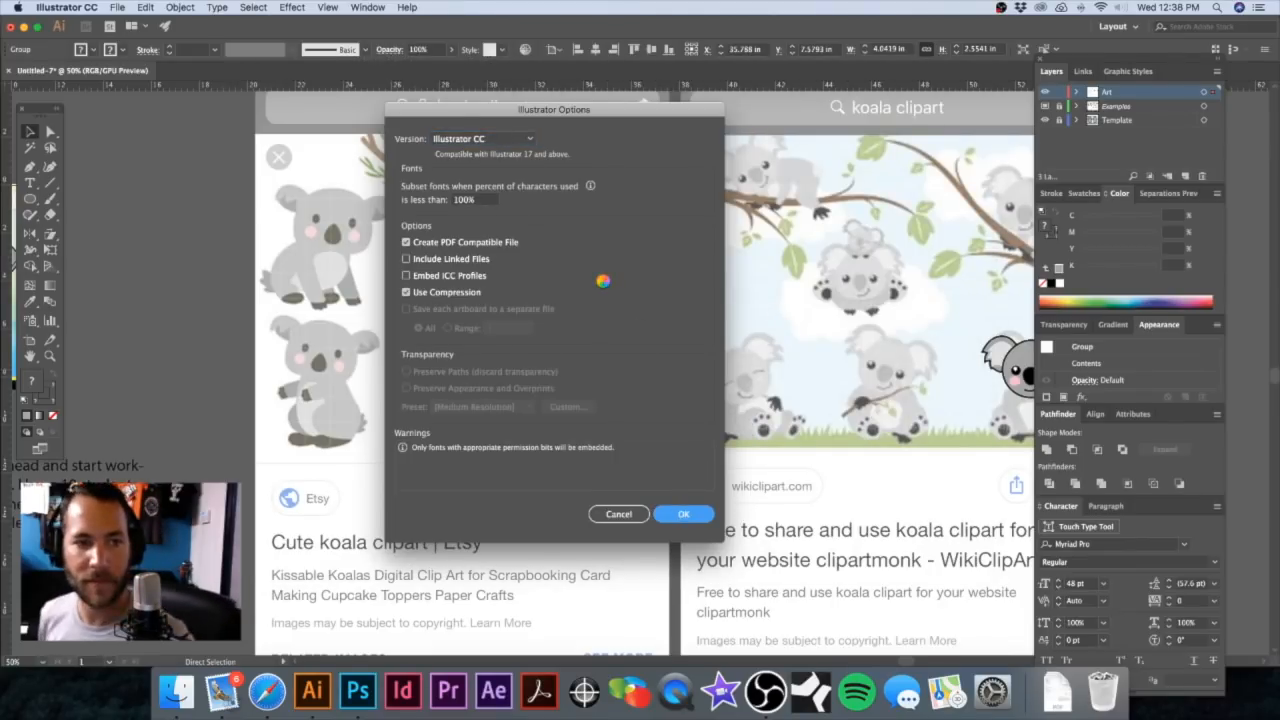
key("Return")
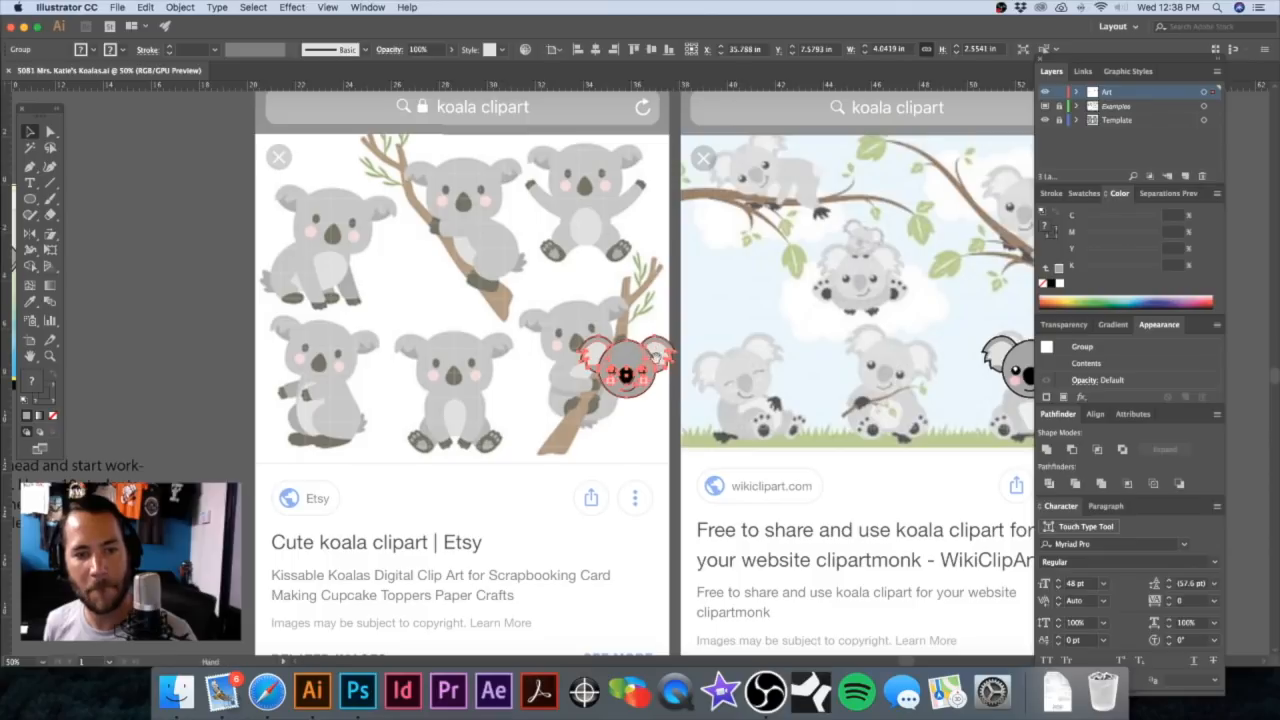
Step: Move the duplicated koala head over the face of the front-facing seated koala in the Etsy reference
left_click(523, 355)
left_click_drag(562, 352, 665, 293)
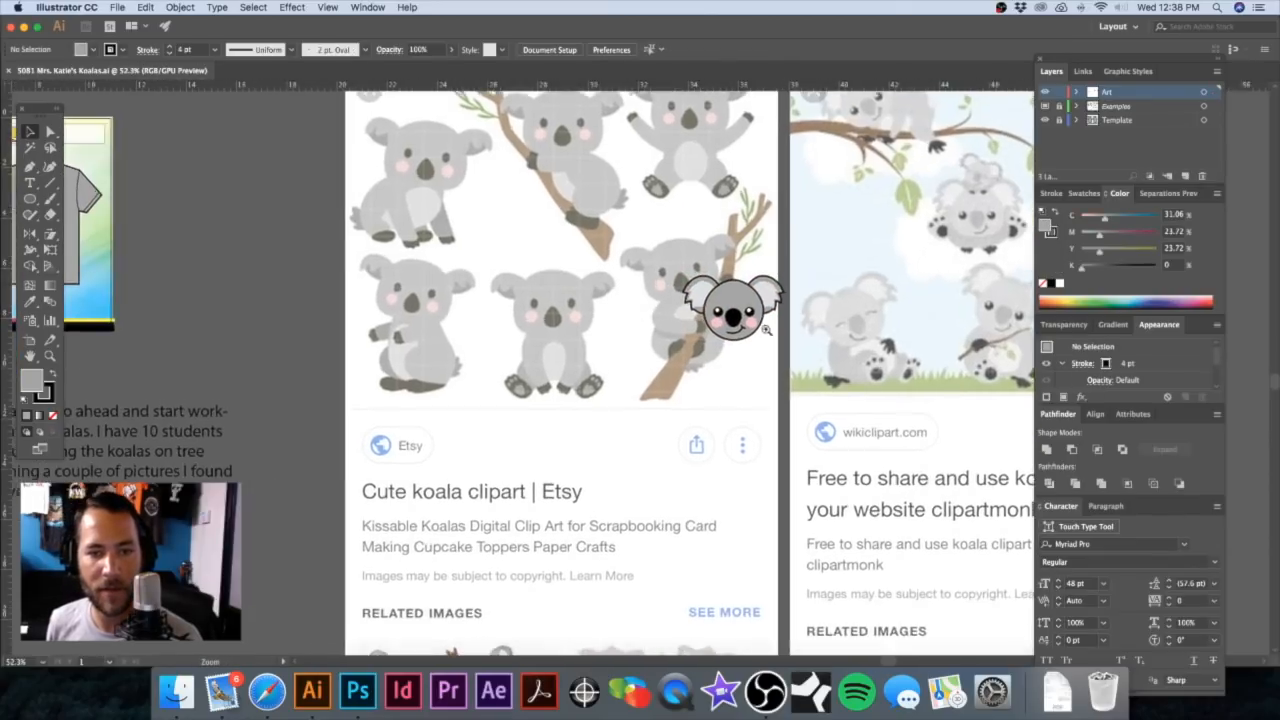
scroll(665, 293, "up", 5)
left_click_drag(544, 236, 438, 281)
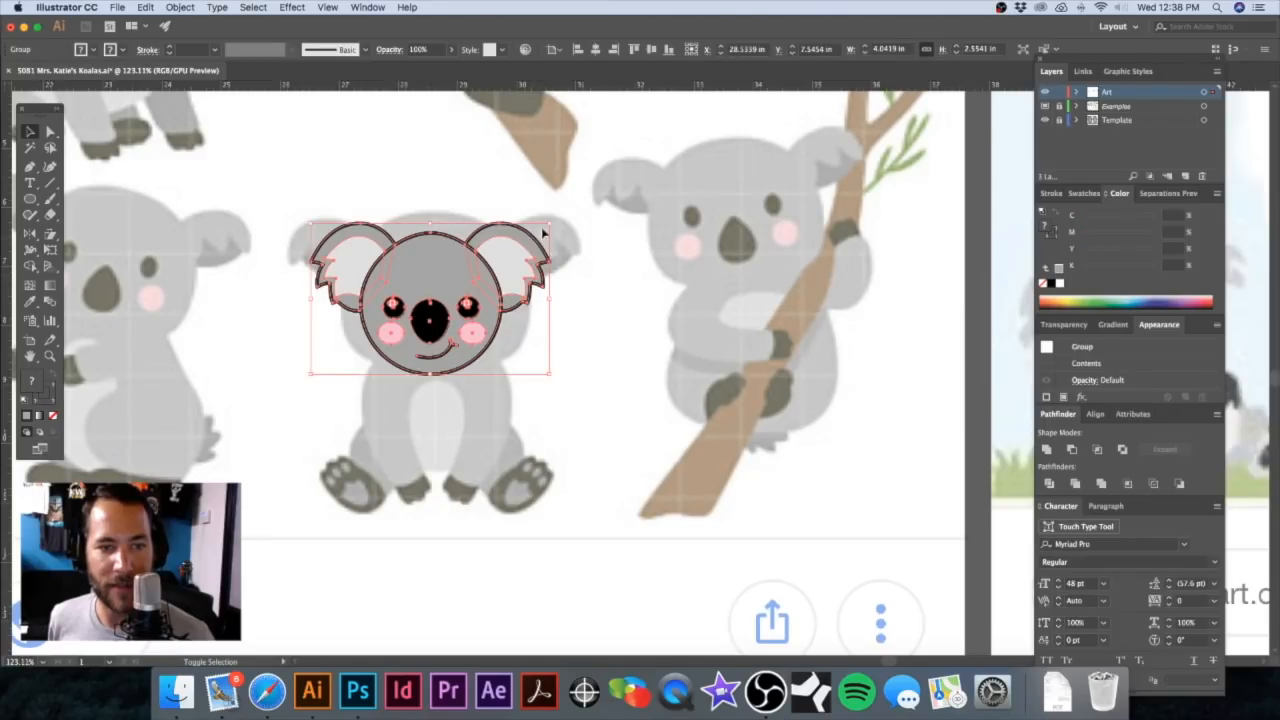
Step: Enlarge the koala head proportionally to about 5 by 3.2 in and align it over the seated koala's head
left_click_drag(552, 222, 580, 204)
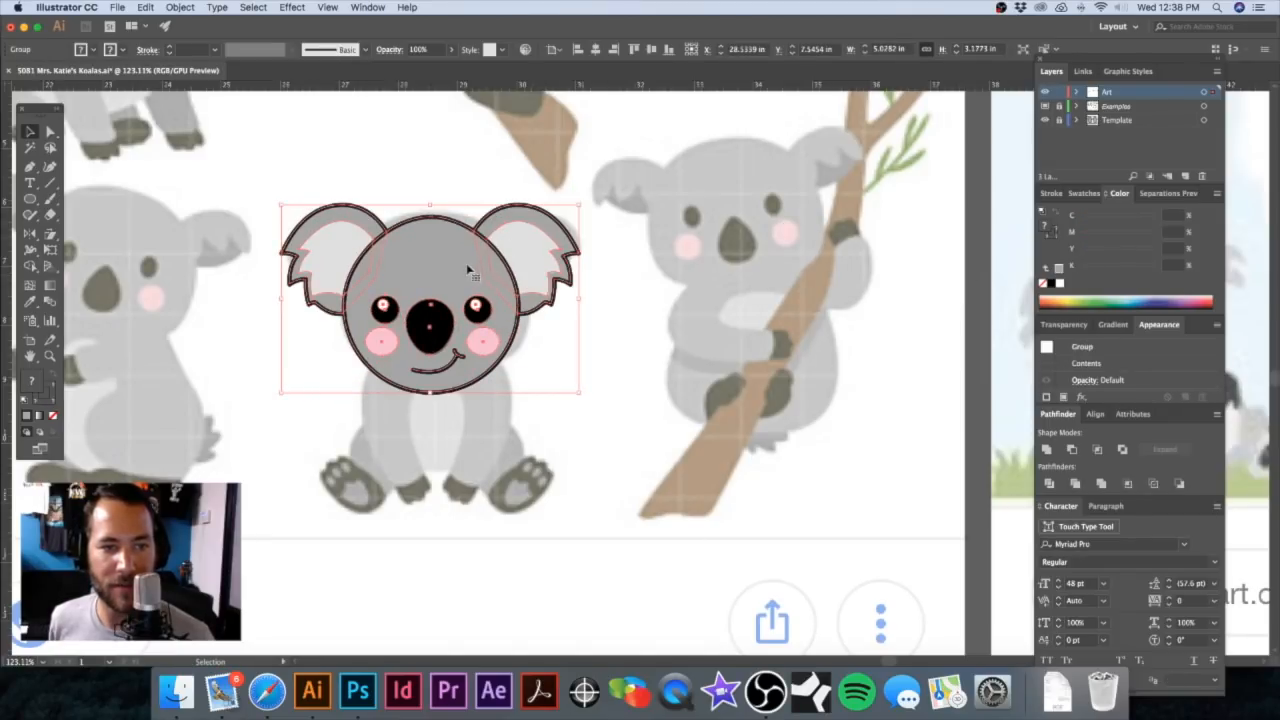
left_click_drag(465, 260, 467, 248)
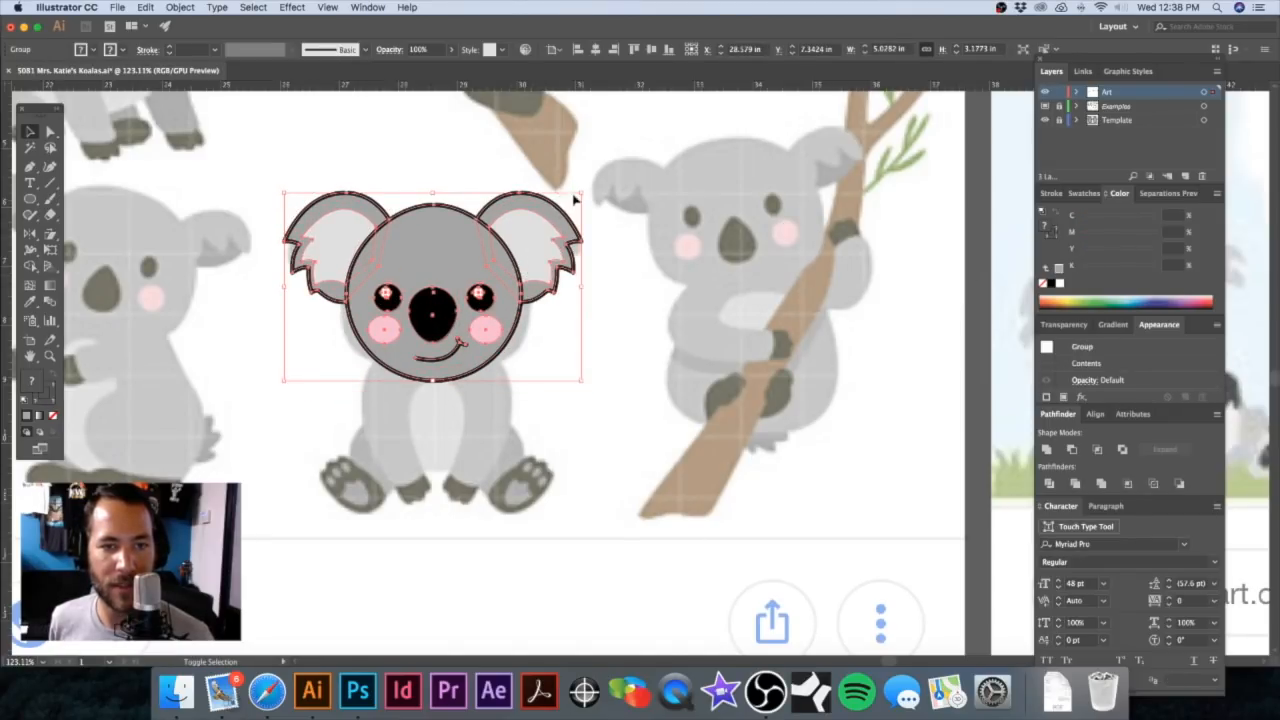
left_click_drag(583, 192, 580, 195)
left_click_drag(436, 264, 438, 270)
left_click_drag(580, 199, 586, 198)
left_click(689, 293)
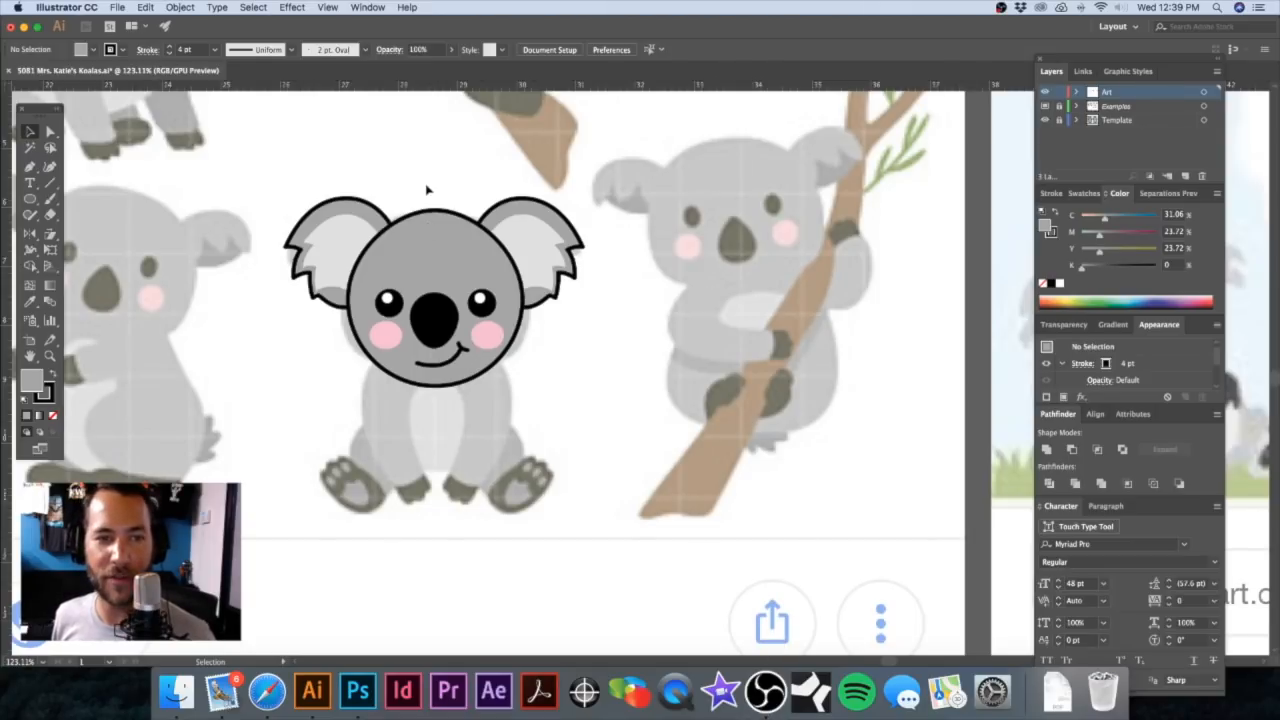
left_click_drag(433, 208, 499, 171)
left_click_drag(510, 353, 736, 403)
left_click(558, 343, "alt")
left_click(570, 356, "alt")
key("space")
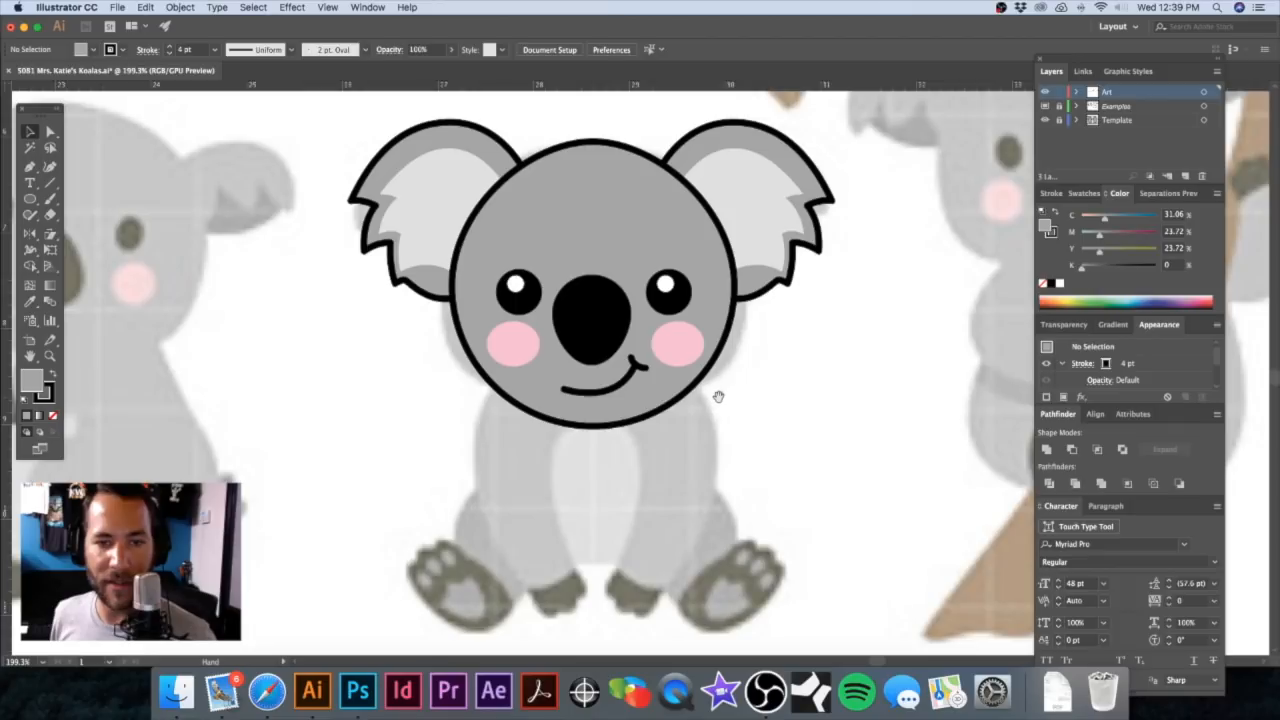
key("space")
left_click_drag(689, 402, 646, 354)
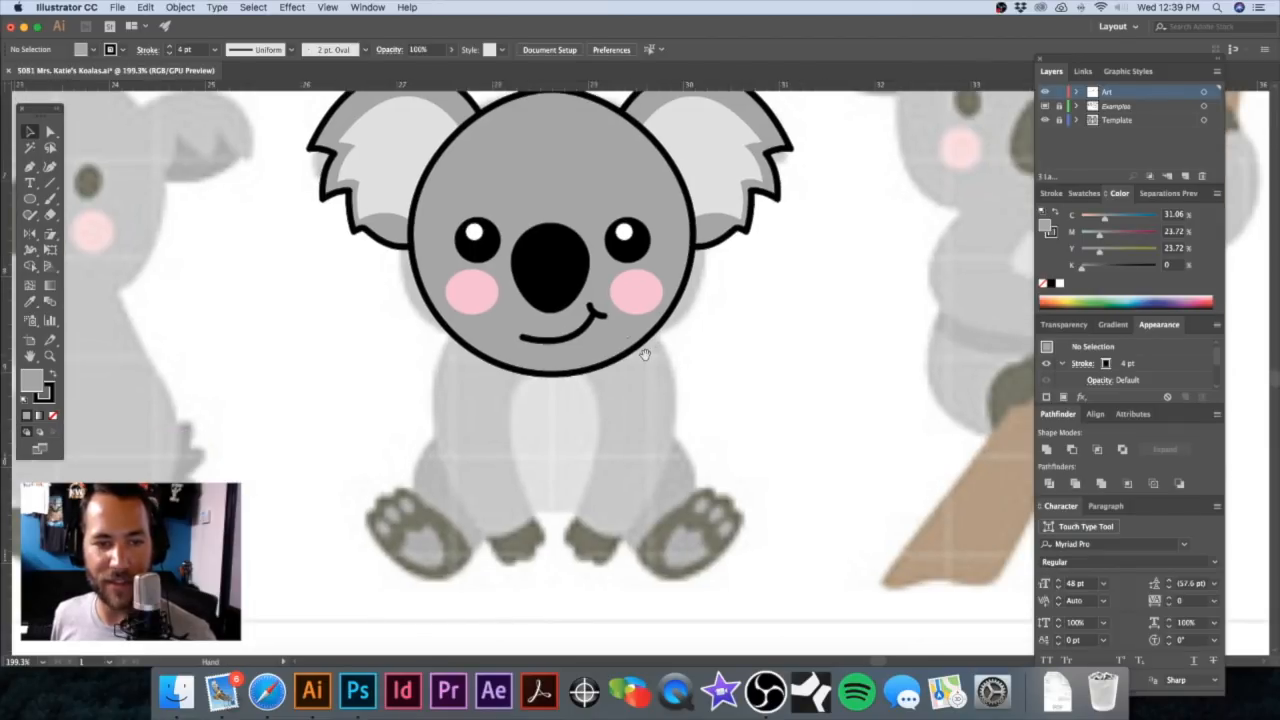
left_click_drag(577, 304, 623, 357)
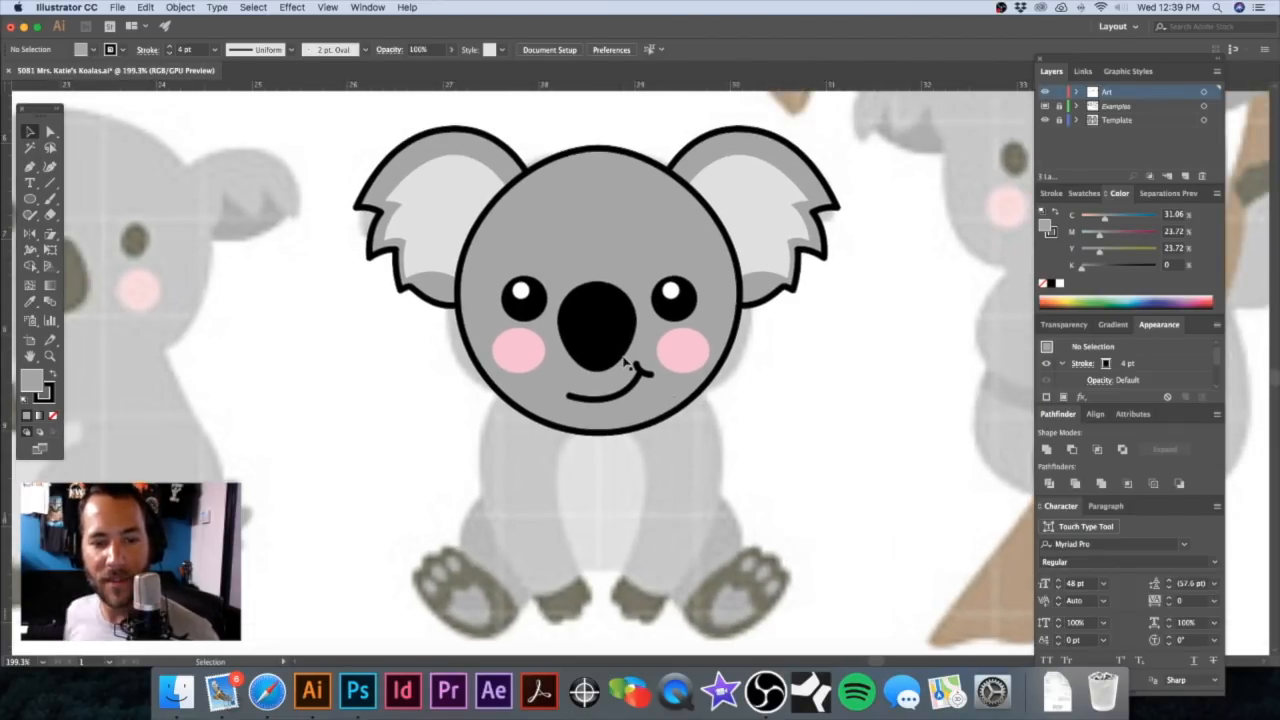
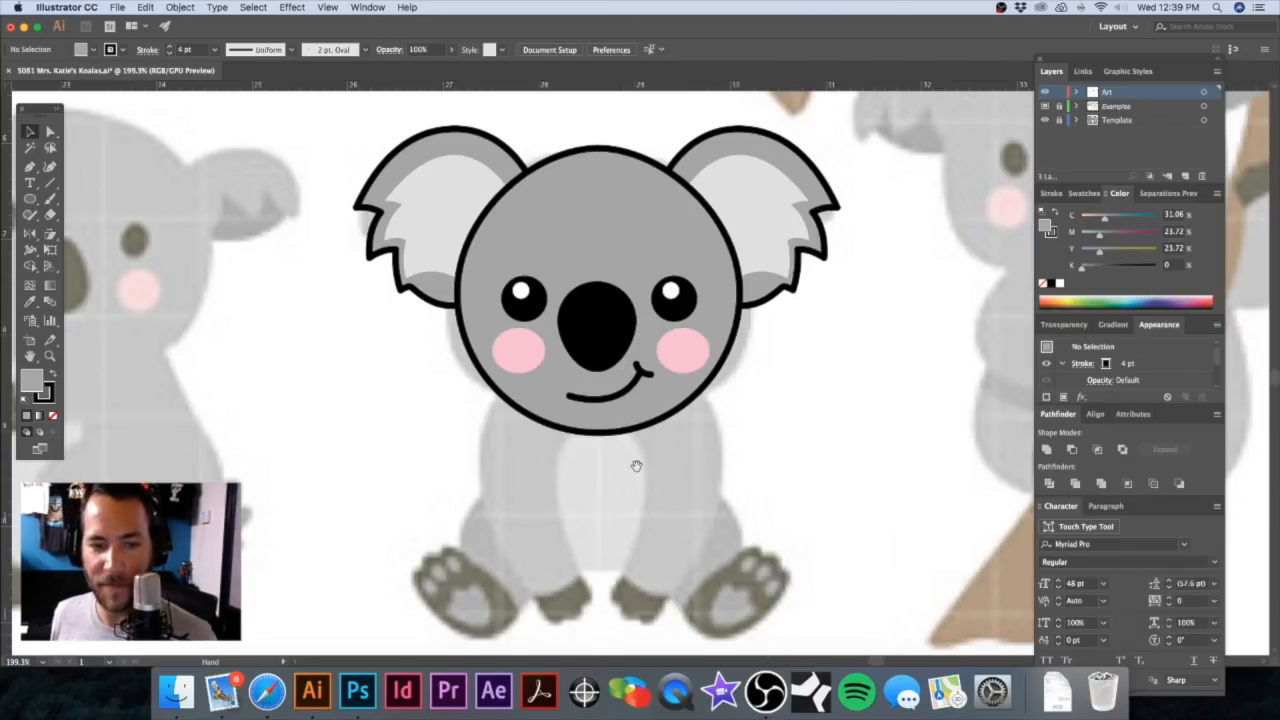
Step: With the Pen tool, trace the reference koala's left arm from the chin down its inner edge and across the curved wrist
left_click_drag(637, 467, 636, 420)
scroll(636, 420, "up", 2)
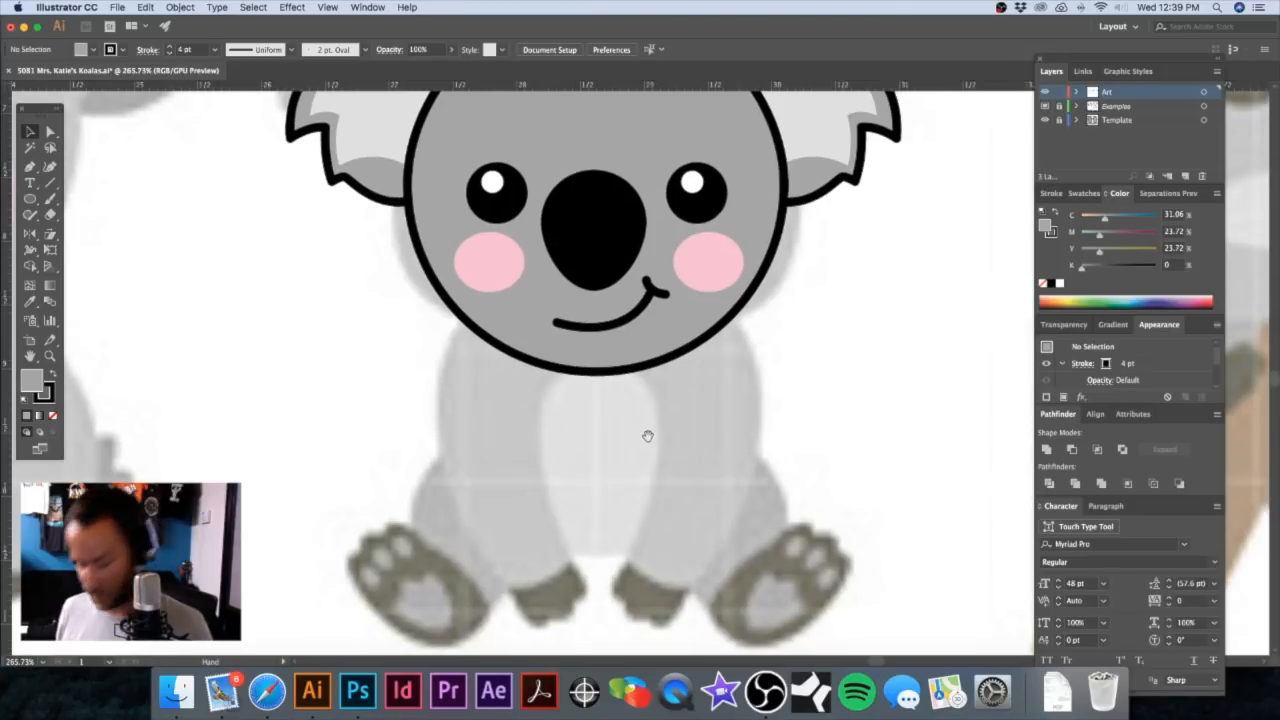
key("p")
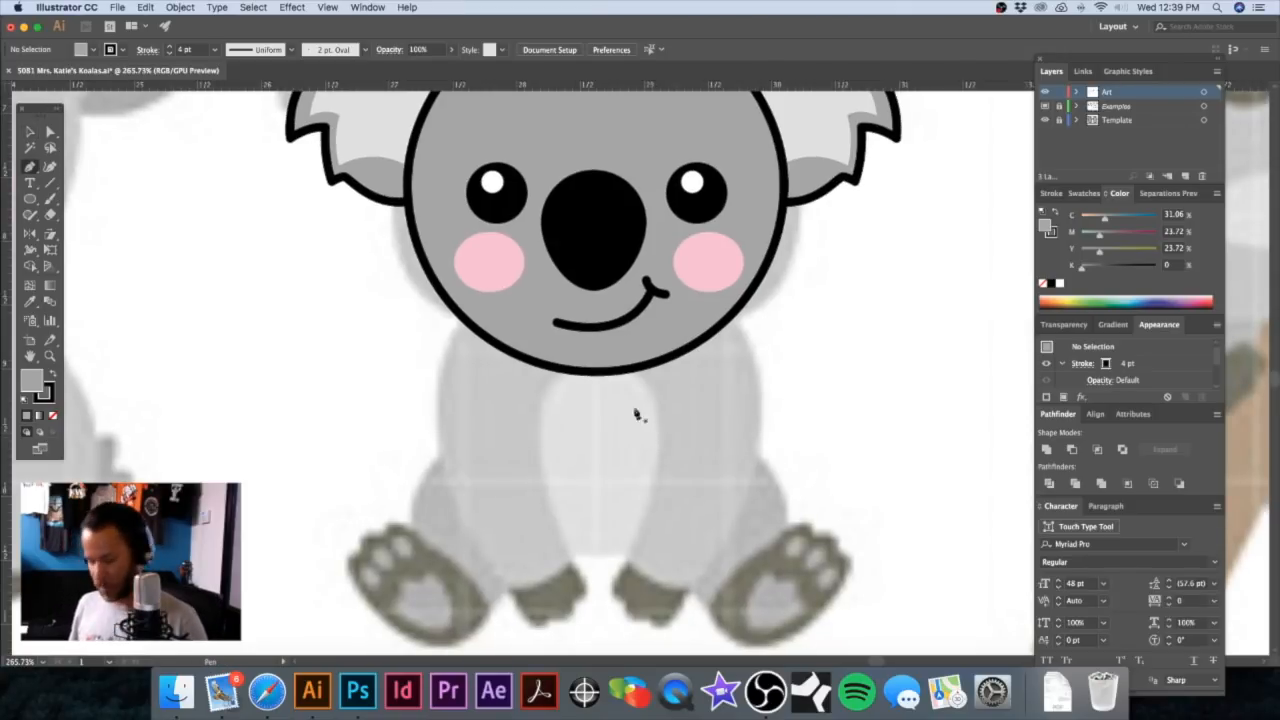
left_click(553, 369)
left_click_drag(570, 563, 626, 577)
key("alt")
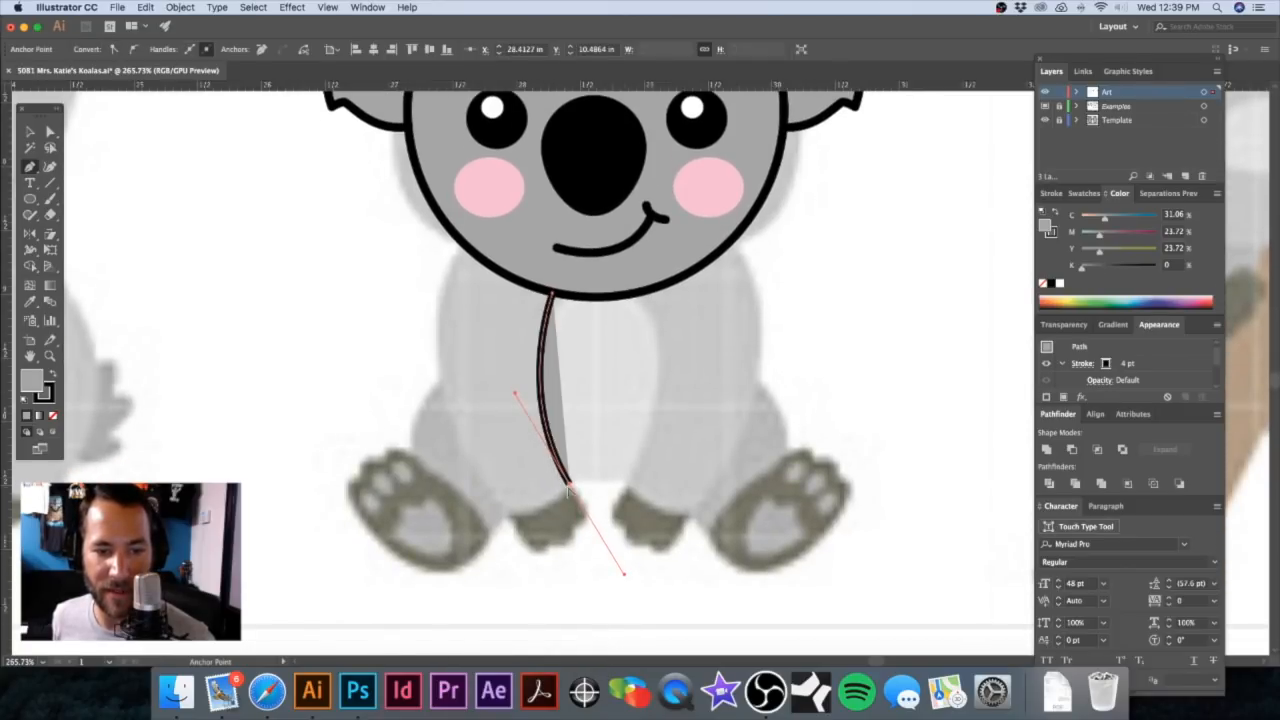
left_click_drag(570, 488, 440, 513)
left_click(503, 512)
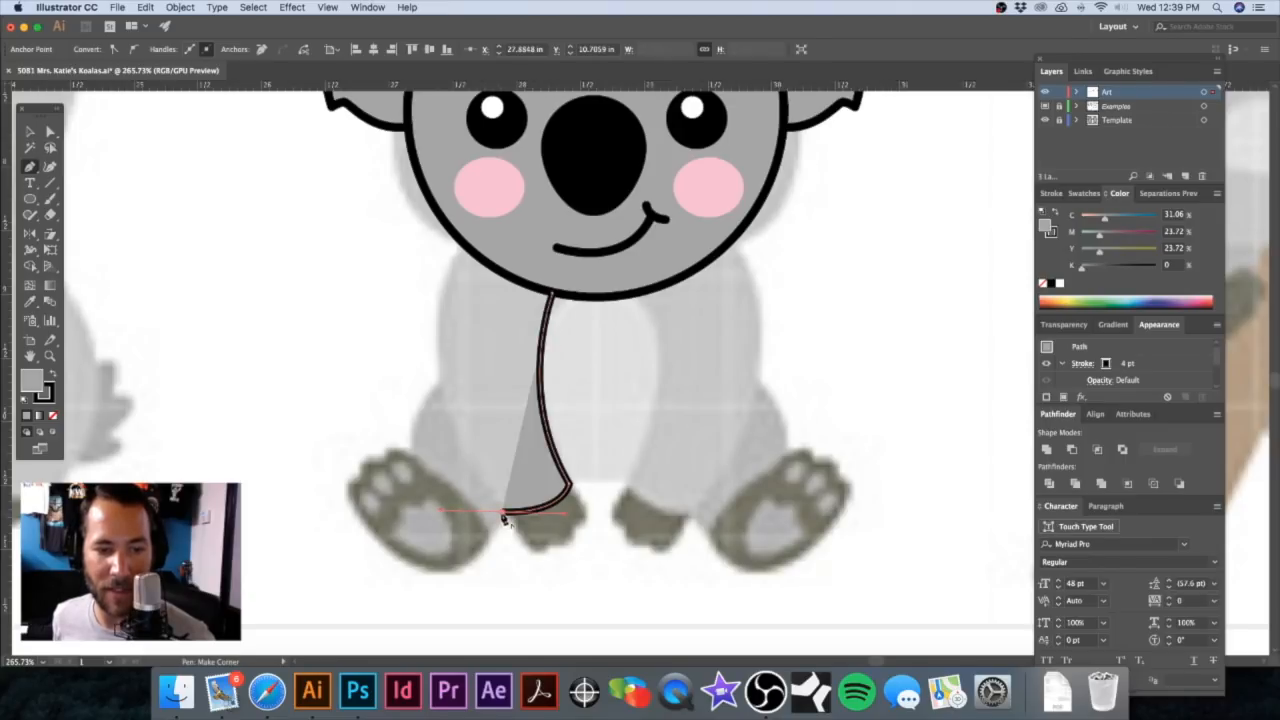
Step: Trace the left arm's curved outer edge up to the head and close the shape over the chin
left_click_drag(466, 249, 542, 150)
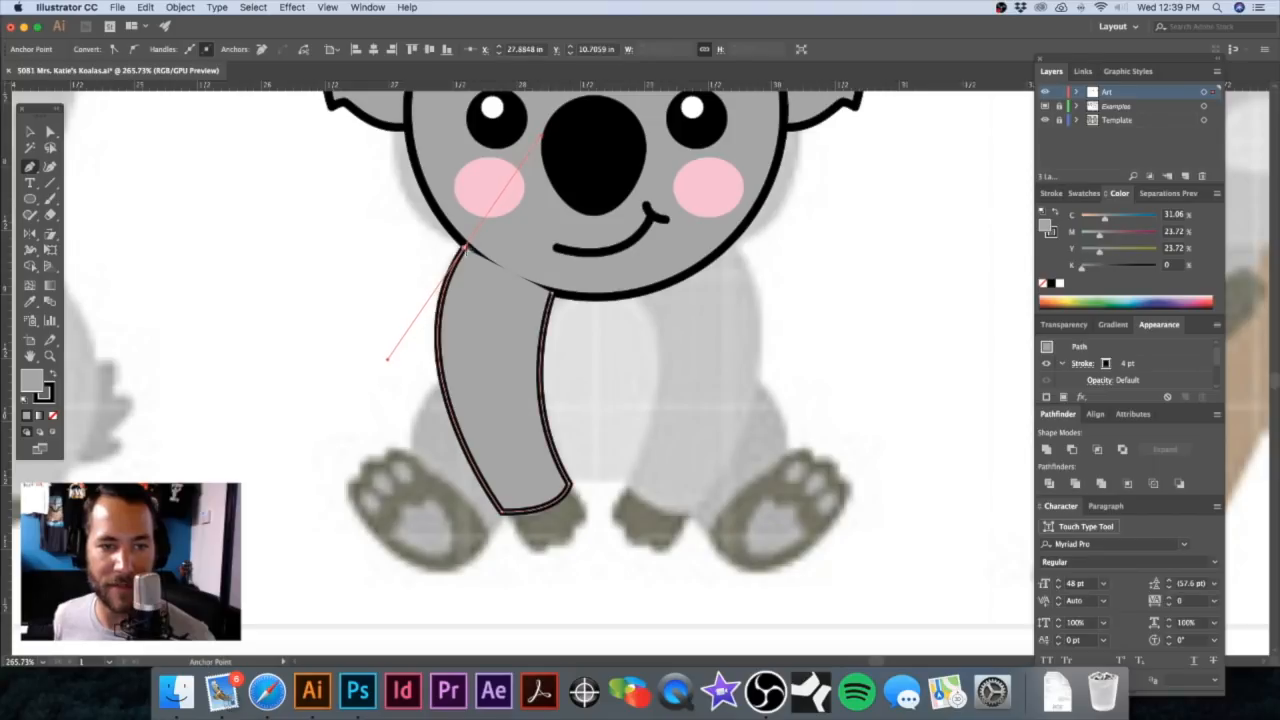
left_click(466, 249)
left_click(508, 247)
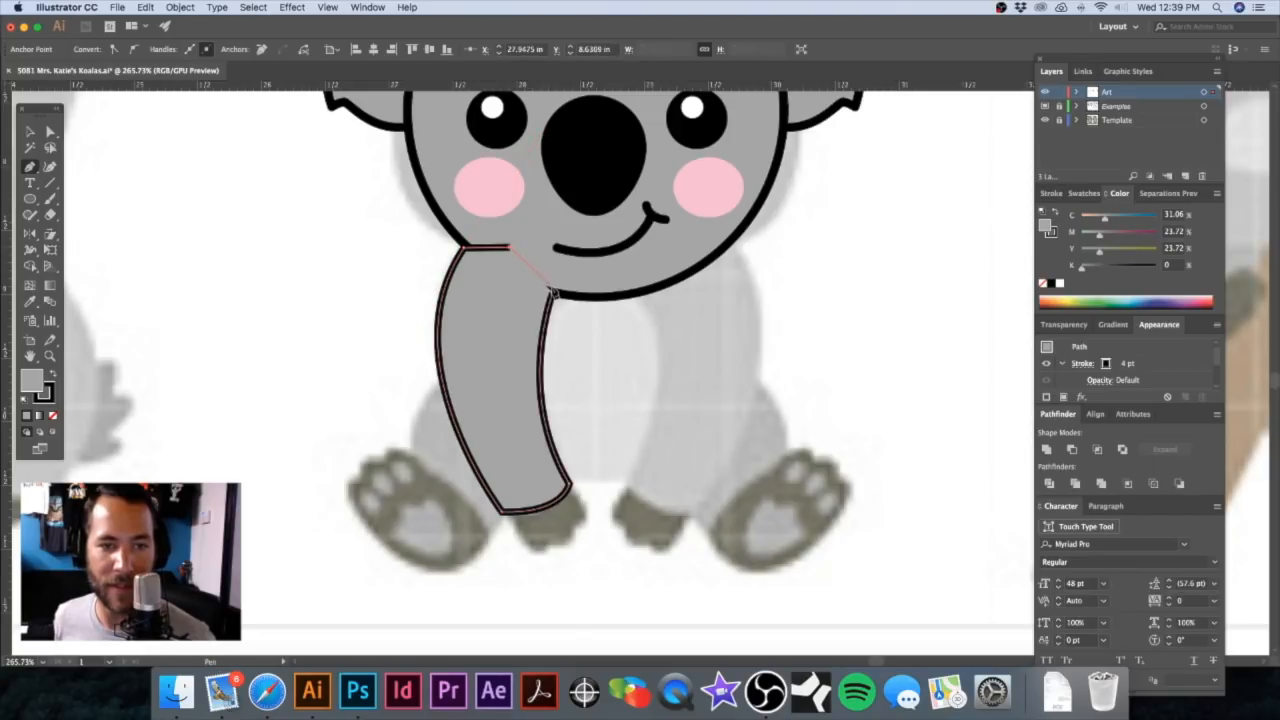
left_click(552, 292)
key("v")
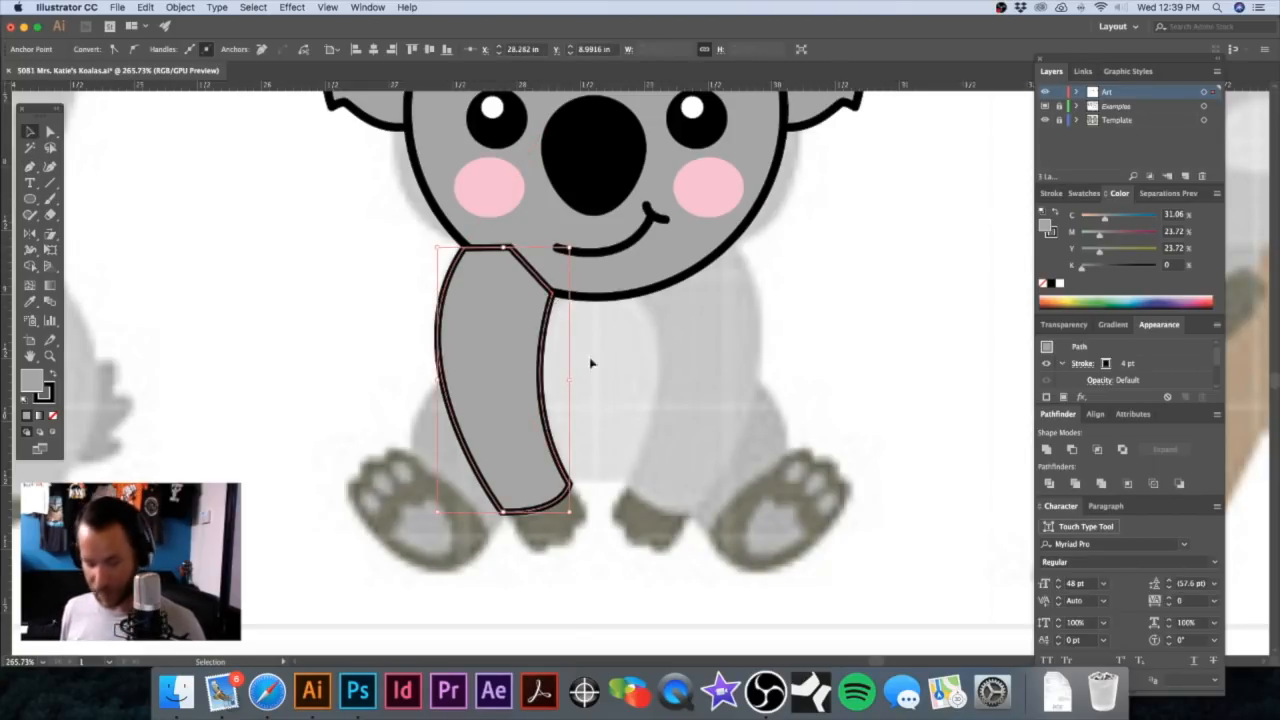
left_click(573, 353)
Step: Start the left paw with the Pen tool at the inner wrist corner and trace its first two rounded fingers
scroll(537, 449, "down", 3)
scroll(600, 371, "up", 4)
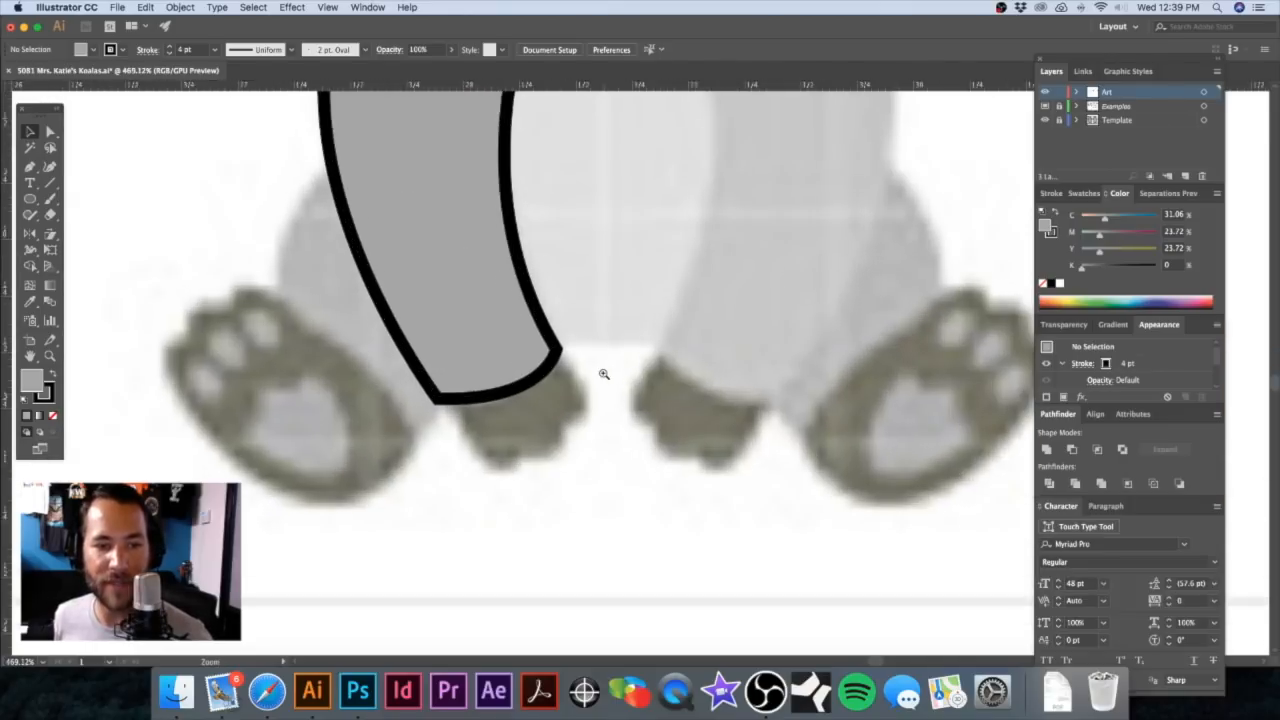
key("p")
left_click(556, 350)
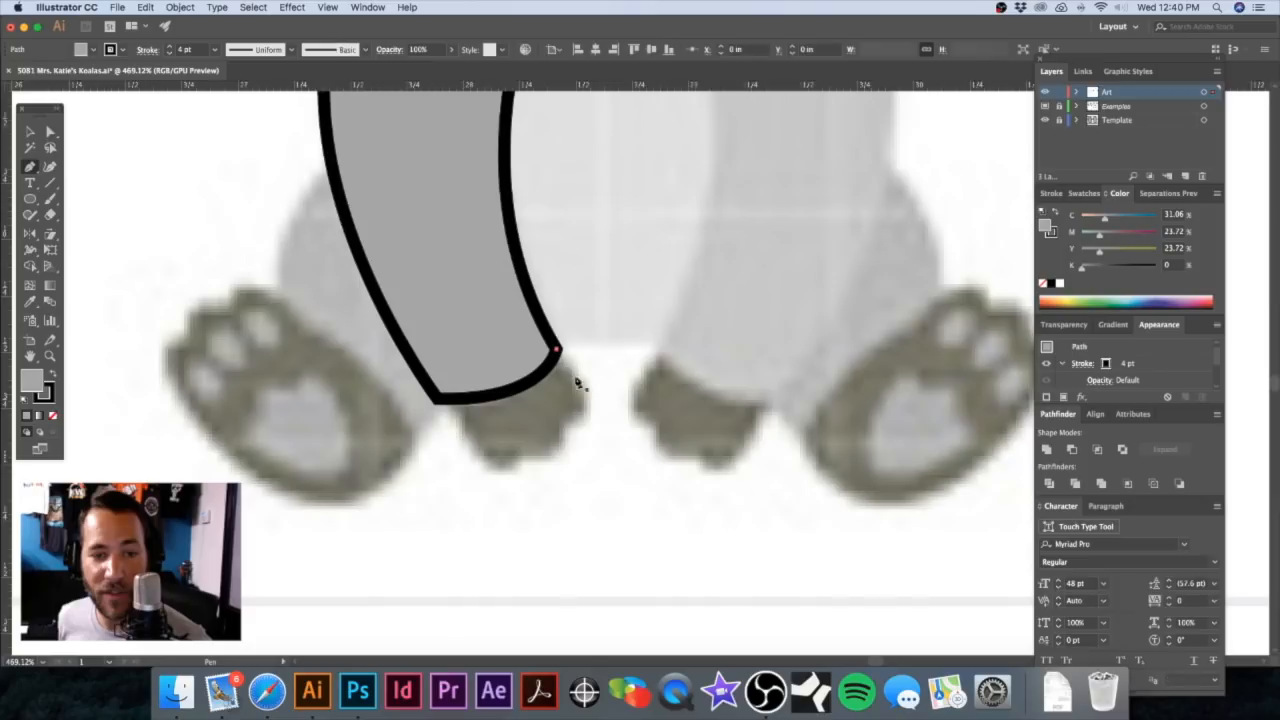
left_click_drag(589, 420, 541, 422)
left_click(561, 422)
scroll(548, 455, "up", 1)
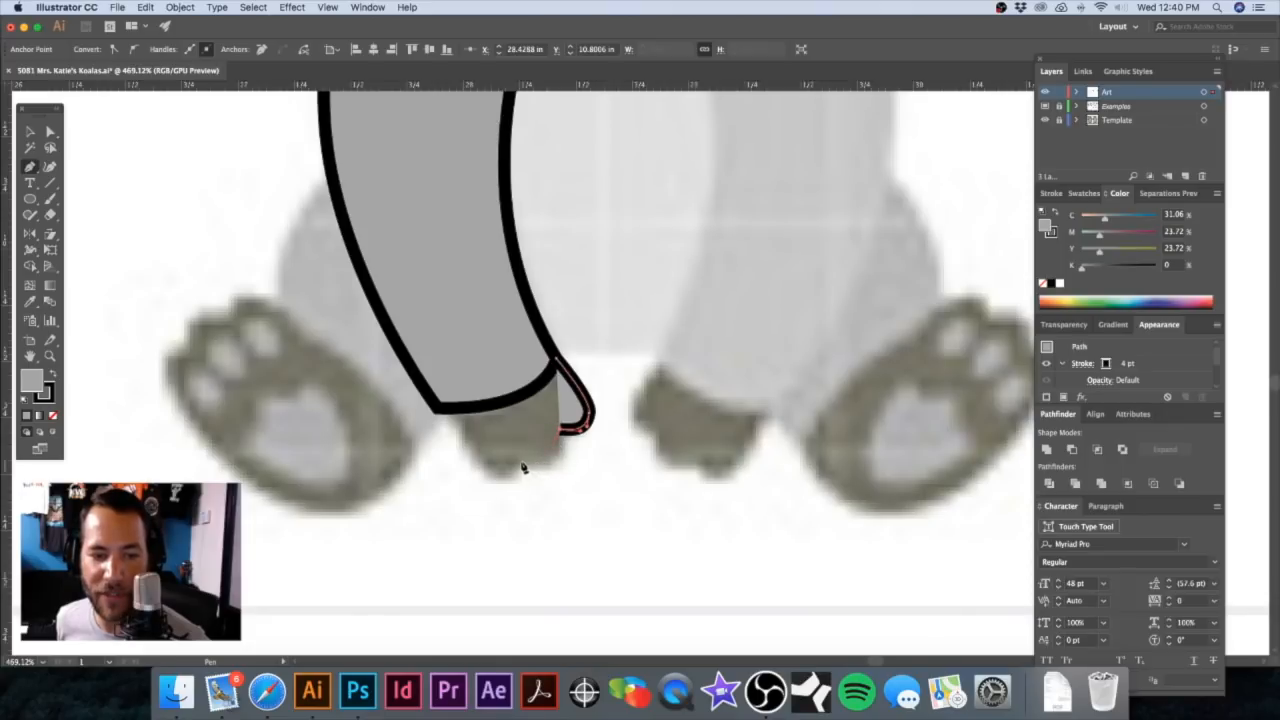
left_click_drag(520, 466, 466, 452)
left_click(520, 465)
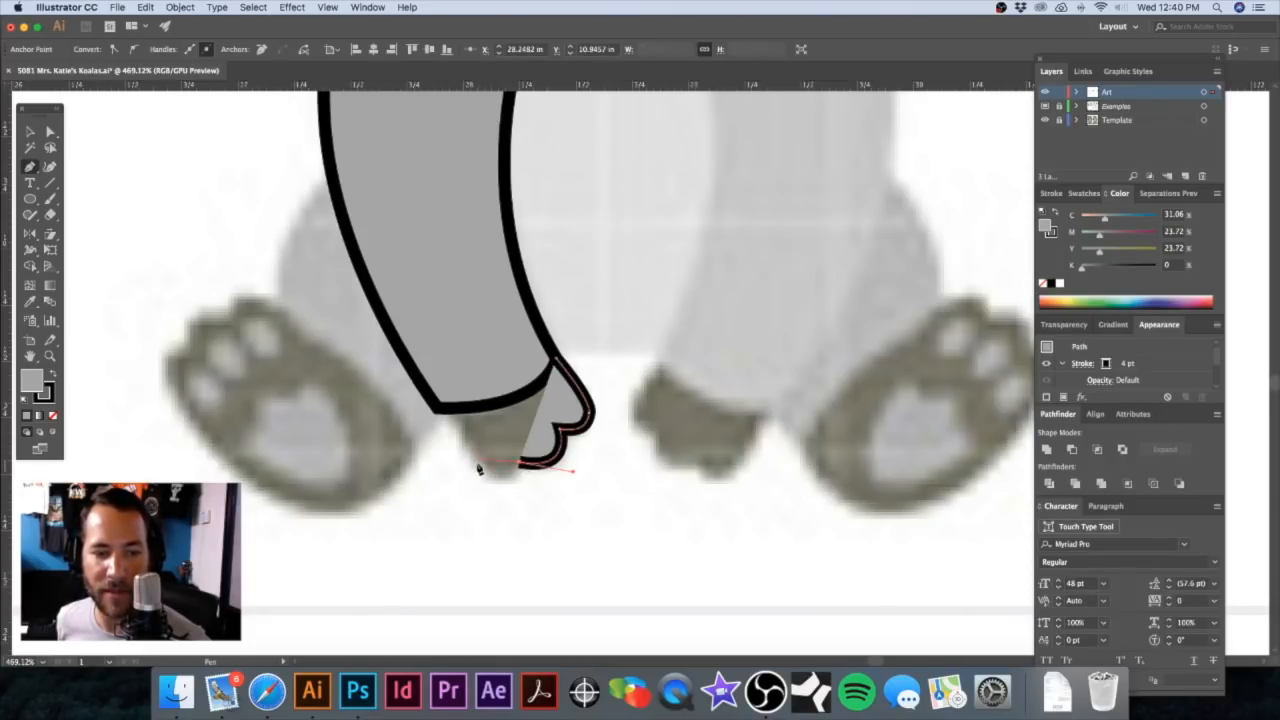
Step: Trace the paw's last finger up to the outer wrist corner and close the shape across the lower arm
left_click_drag(476, 459, 456, 427)
left_click(438, 410)
left_click(438, 408)
left_click(482, 354)
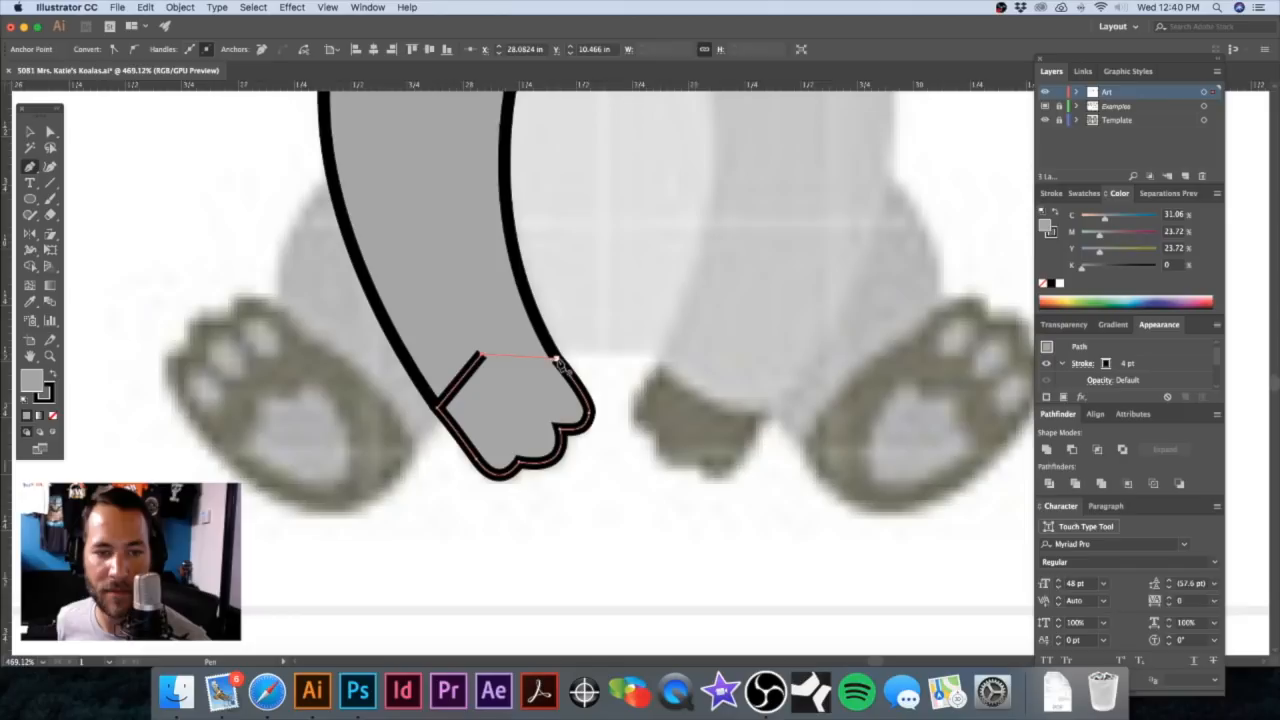
left_click(556, 358)
Step: Give the left paw a black fill and a black outline
key("shift+x")
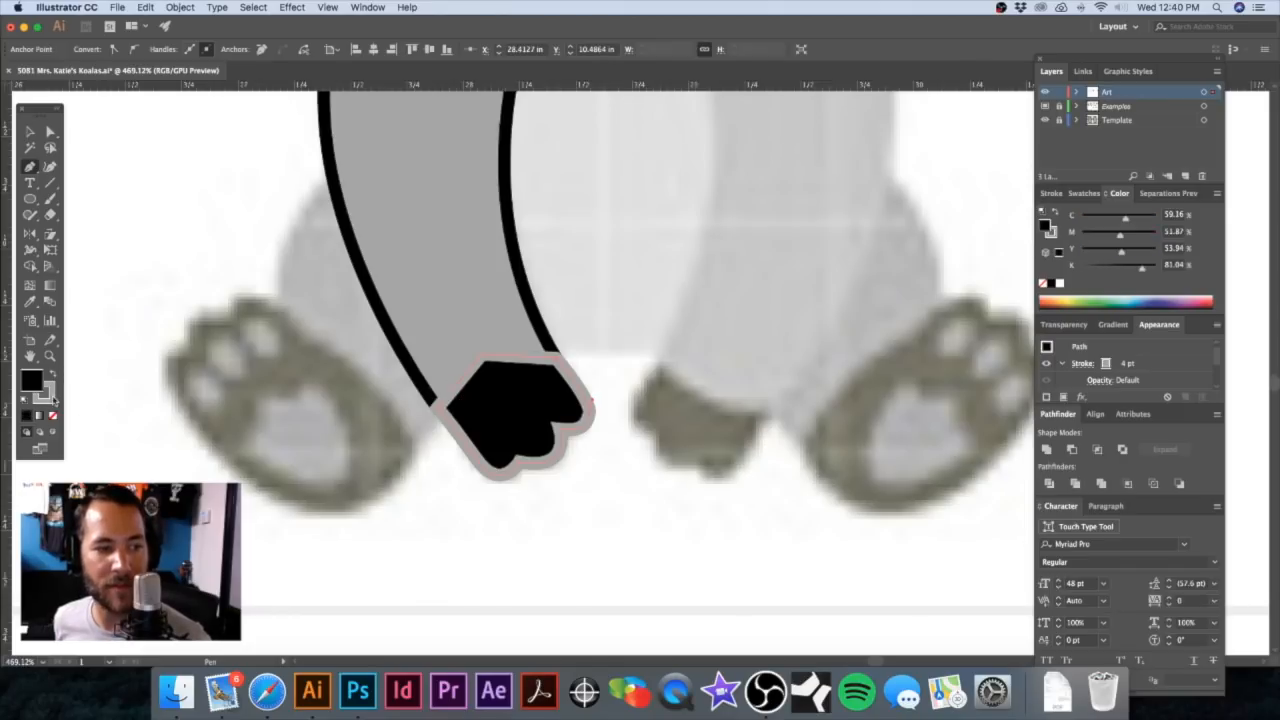
left_click(53, 415)
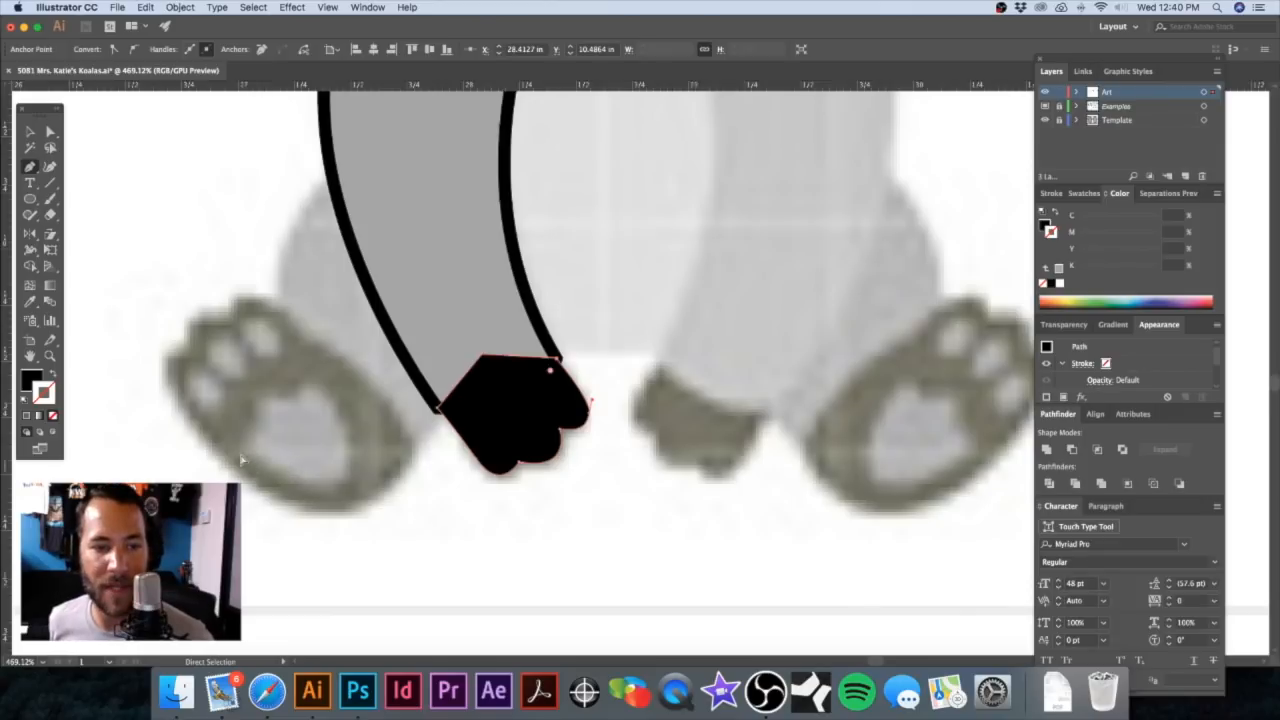
key("super+z")
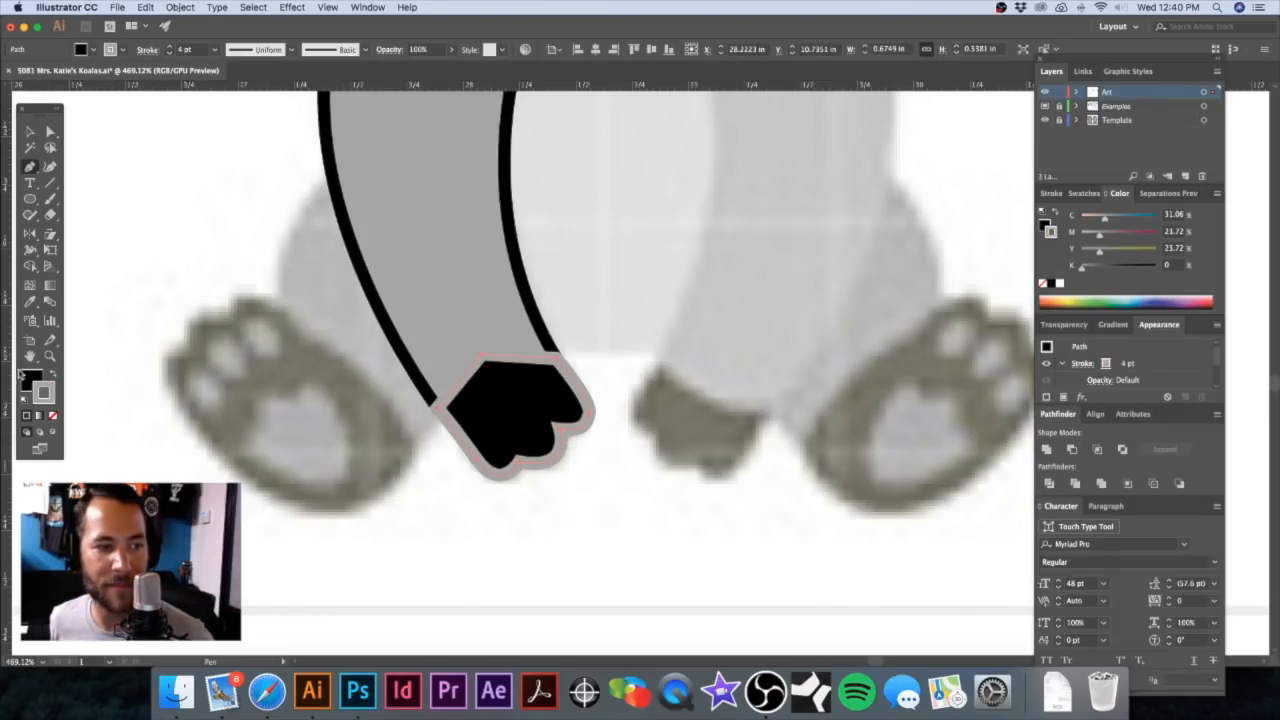
left_click(1084, 193)
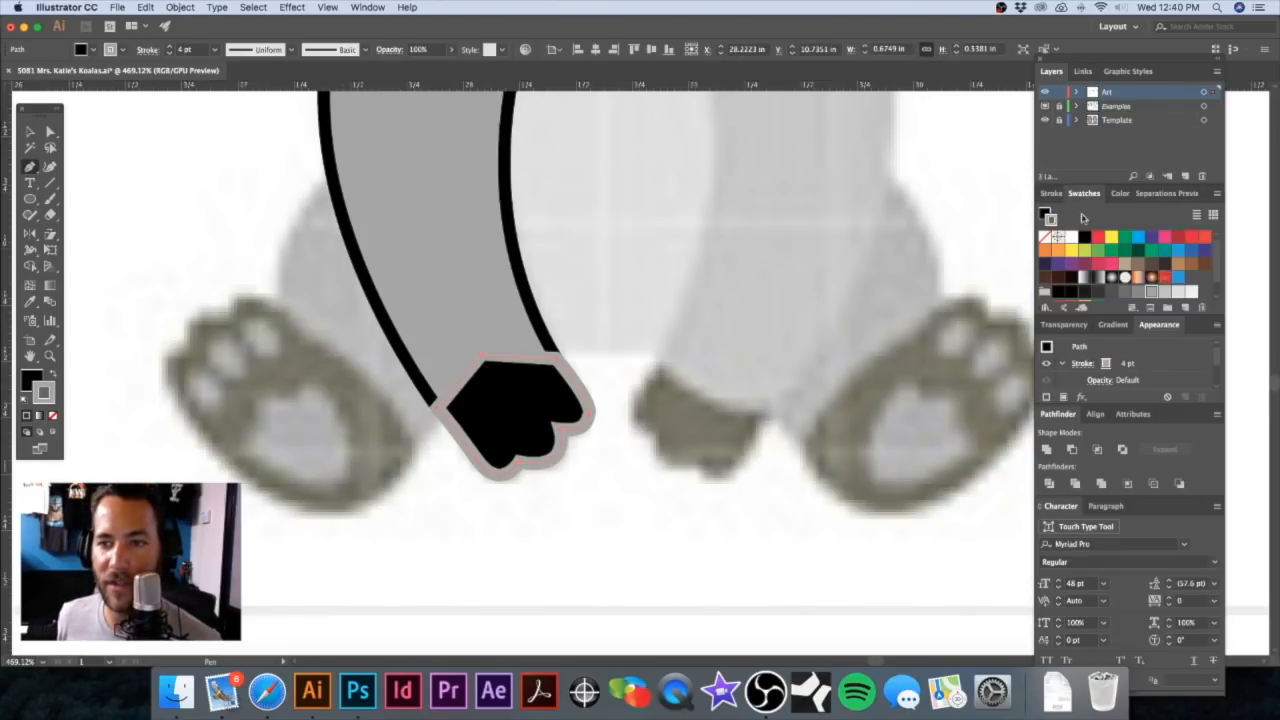
left_click(1085, 237)
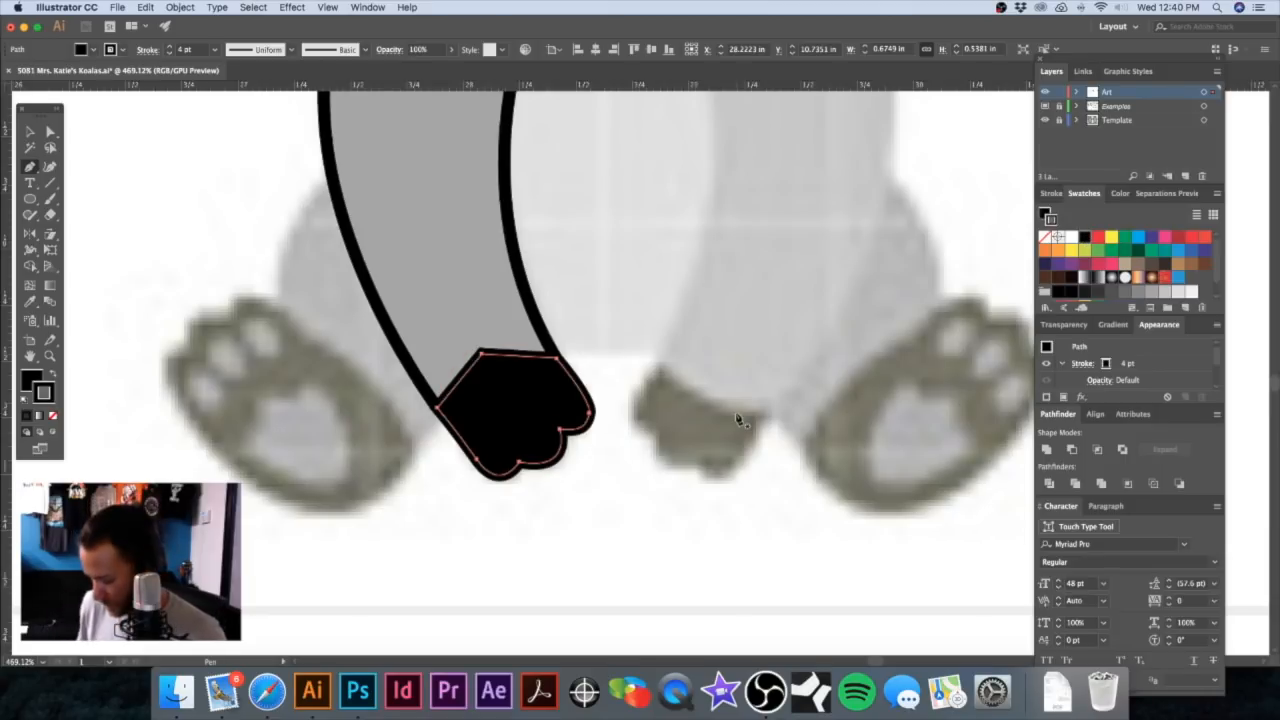
Step: Send the black paw backward so that it sits behind the left arm
key("super+bracketleft")
key("v")
left_click(693, 312)
left_click(640, 306, "alt+super")
left_click(640, 308, "alt+super")
left_click(641, 330, "alt+super")
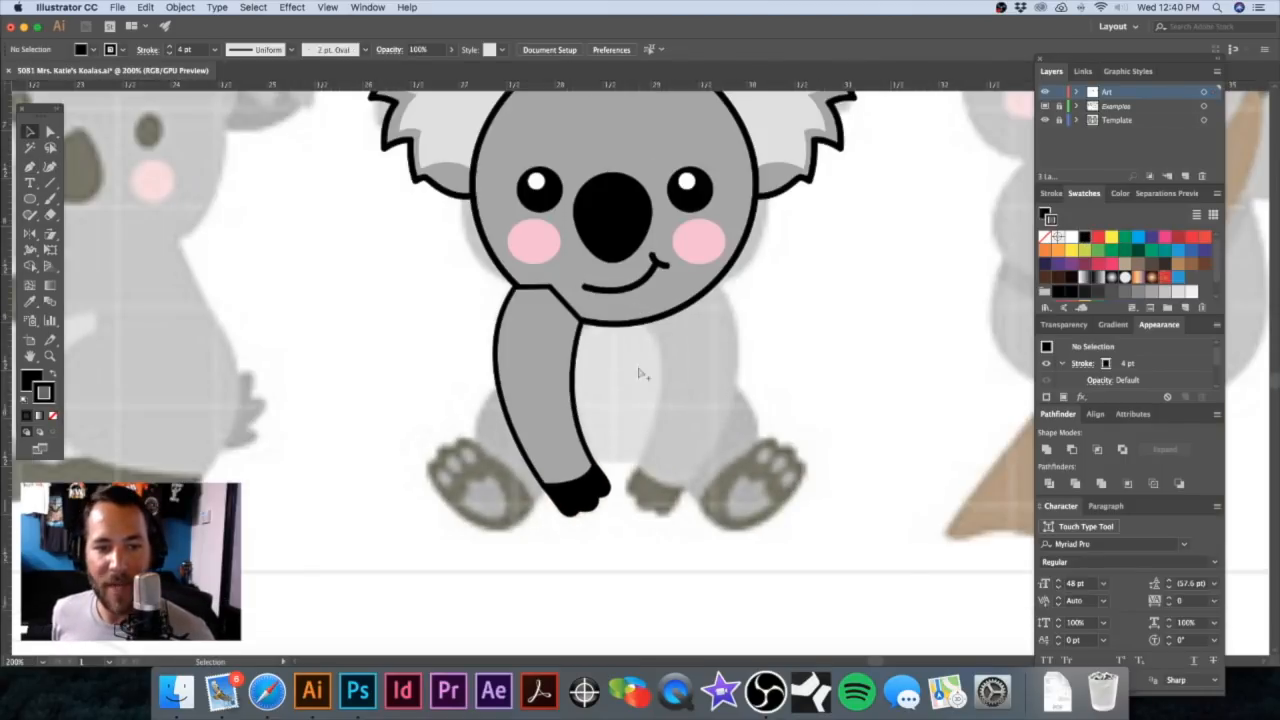
Step: Group the left arm with its paw and send the group behind the koala head
left_click(594, 512)
key("a")
key("v")
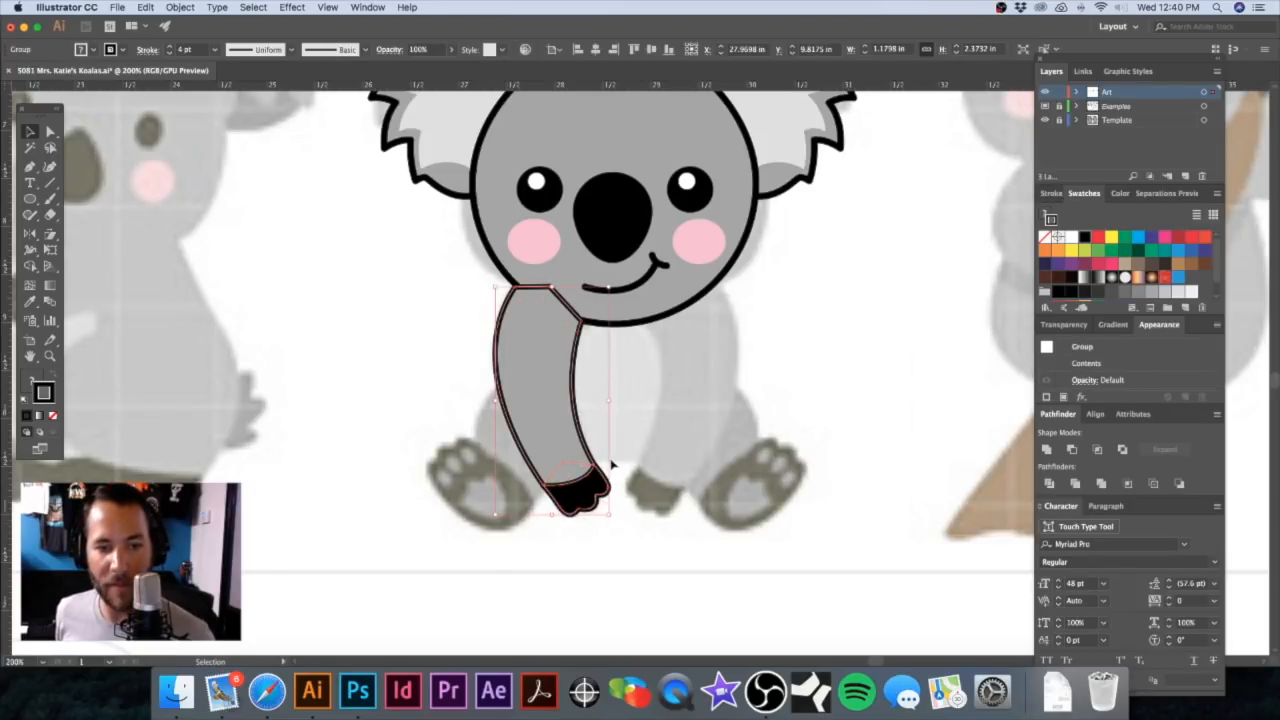
left_click(643, 410)
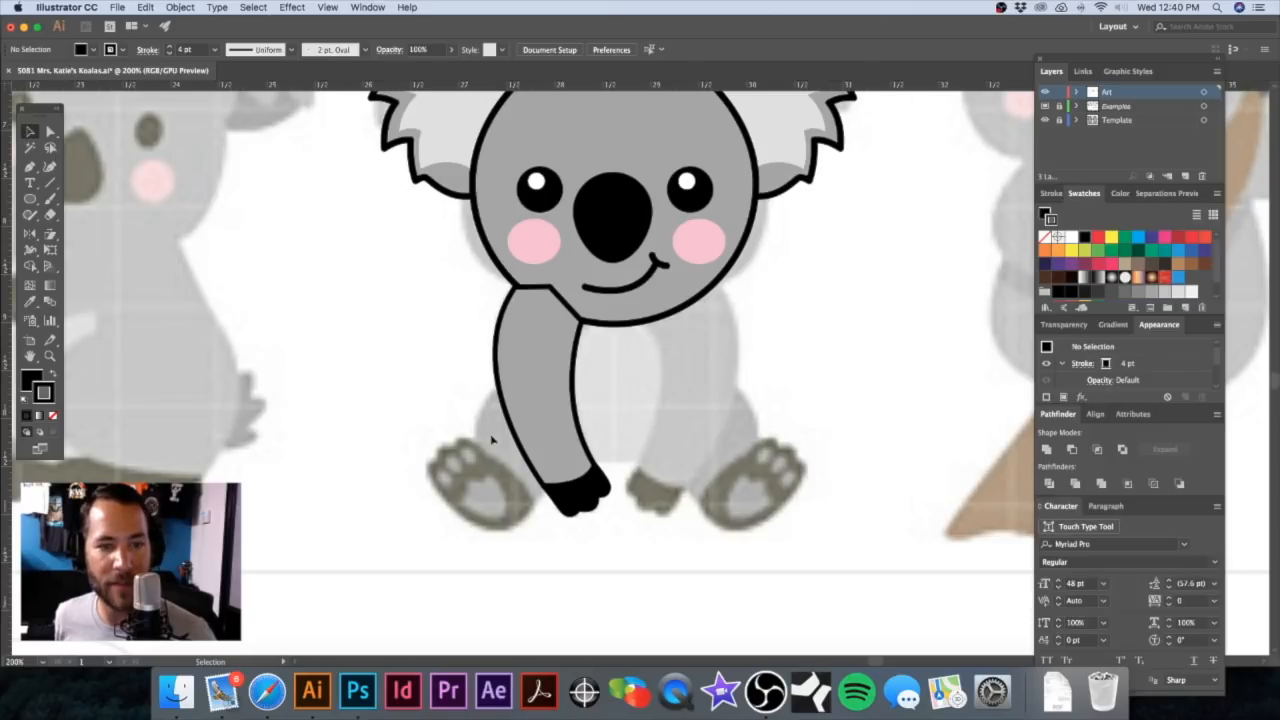
left_click(543, 399)
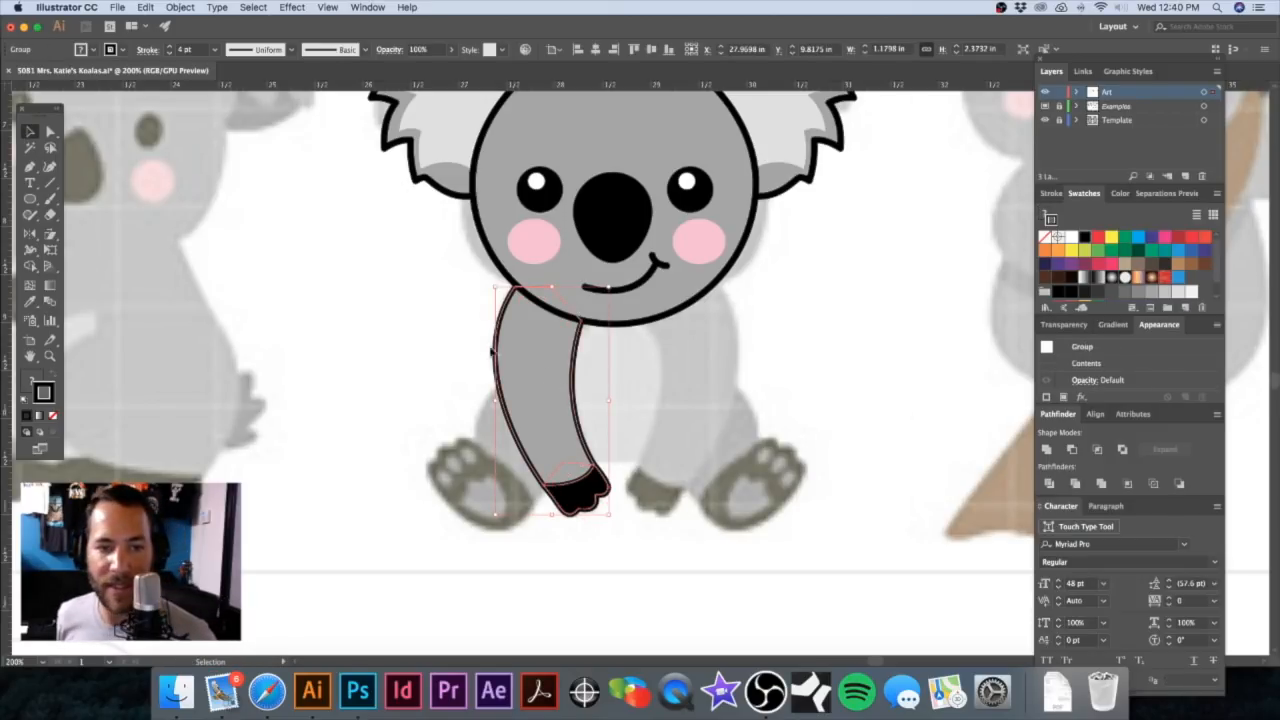
left_click(426, 325)
Step: Duplicate the arm group to the right and reflect the copy vertically over the reference koala's right arm
left_click_drag(540, 393, 664, 393)
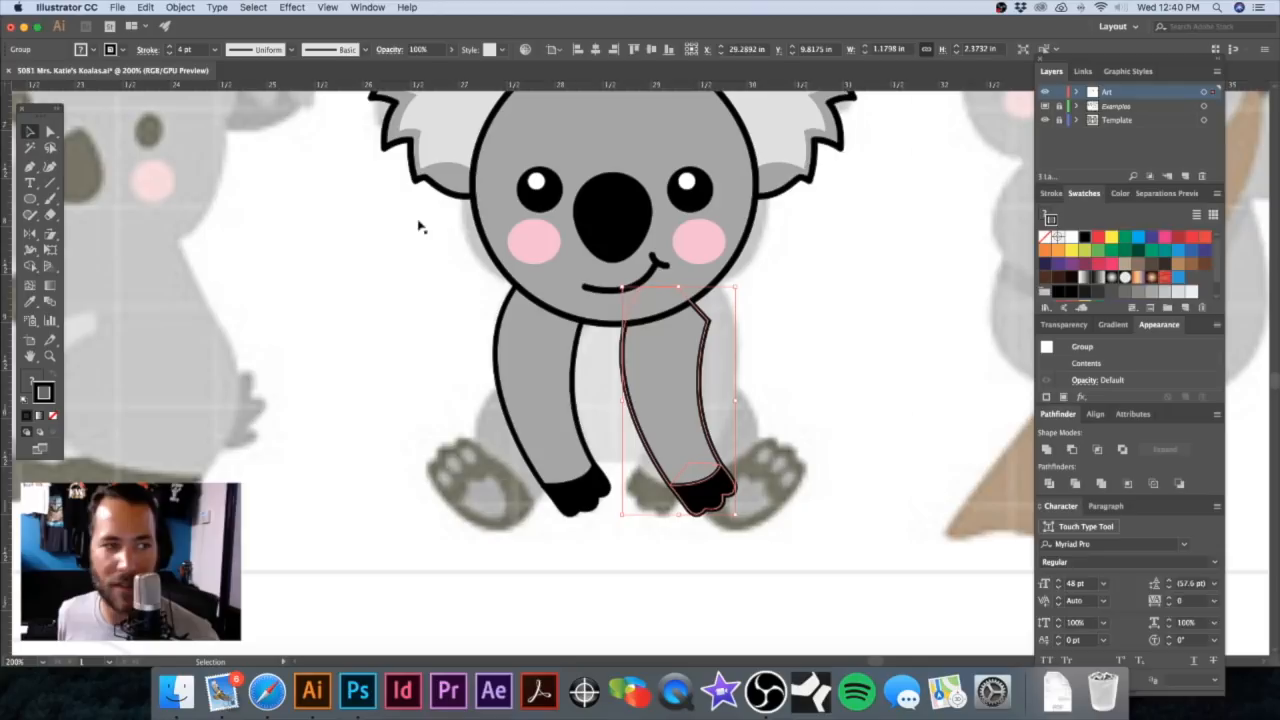
key("o")
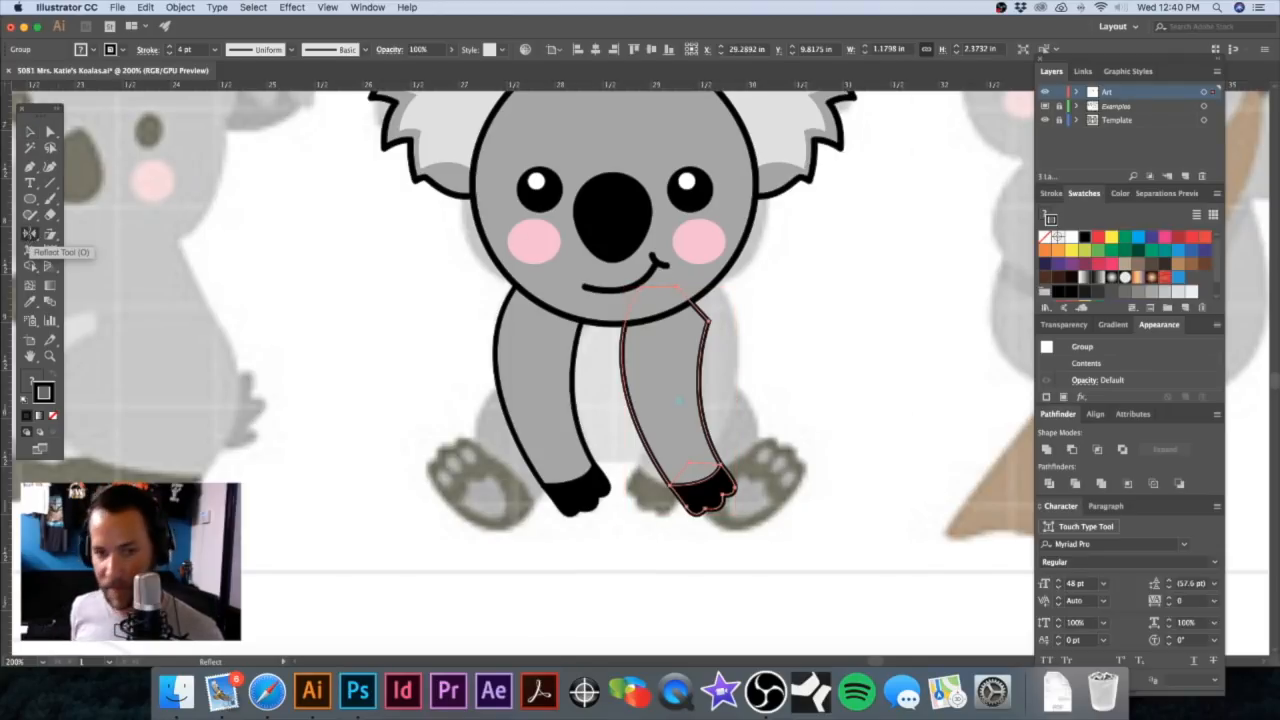
double_click(30, 234)
key("v")
left_click(385, 306)
scroll(443, 351, "right", 5)
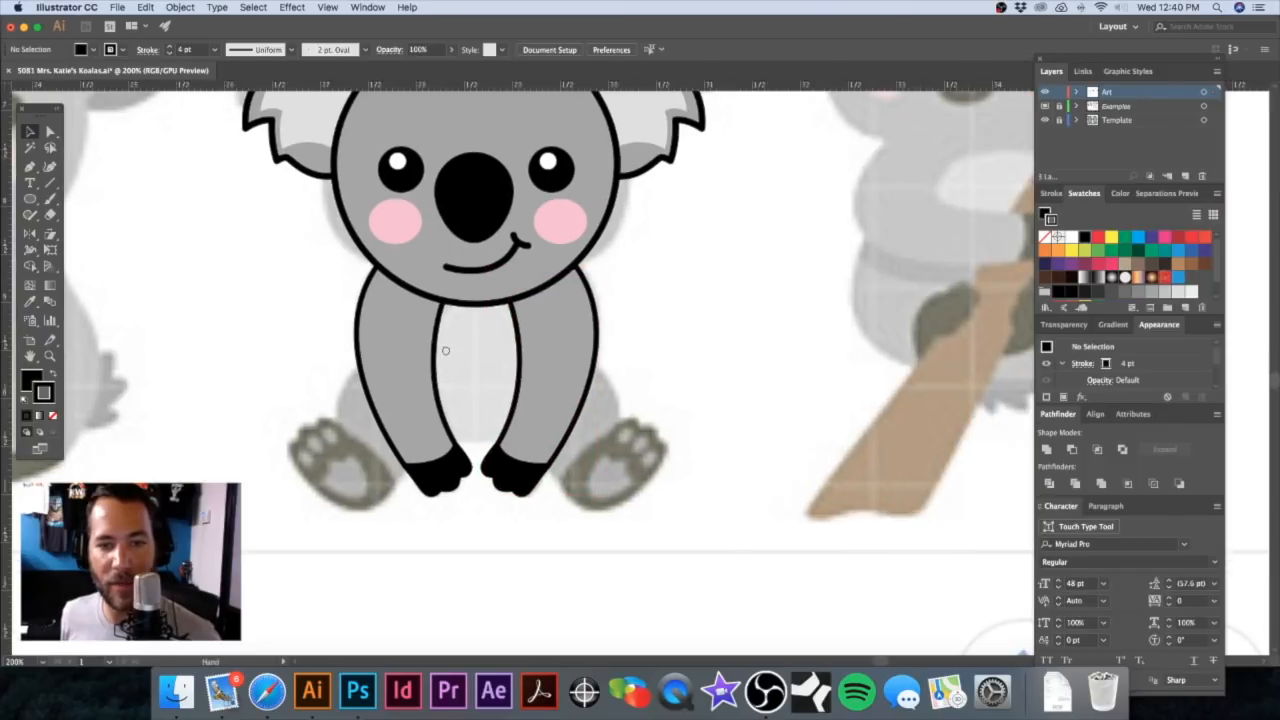
scroll(545, 358, "up", 2)
mouse_move(595, 357)
left_mouse_down()
mouse_move(669, 352)
mouse_move(580, 366)
left_mouse_up()
left_click(691, 266)
key("z")
left_click(560, 449, "alt")
scroll(570, 440, "up", 3)
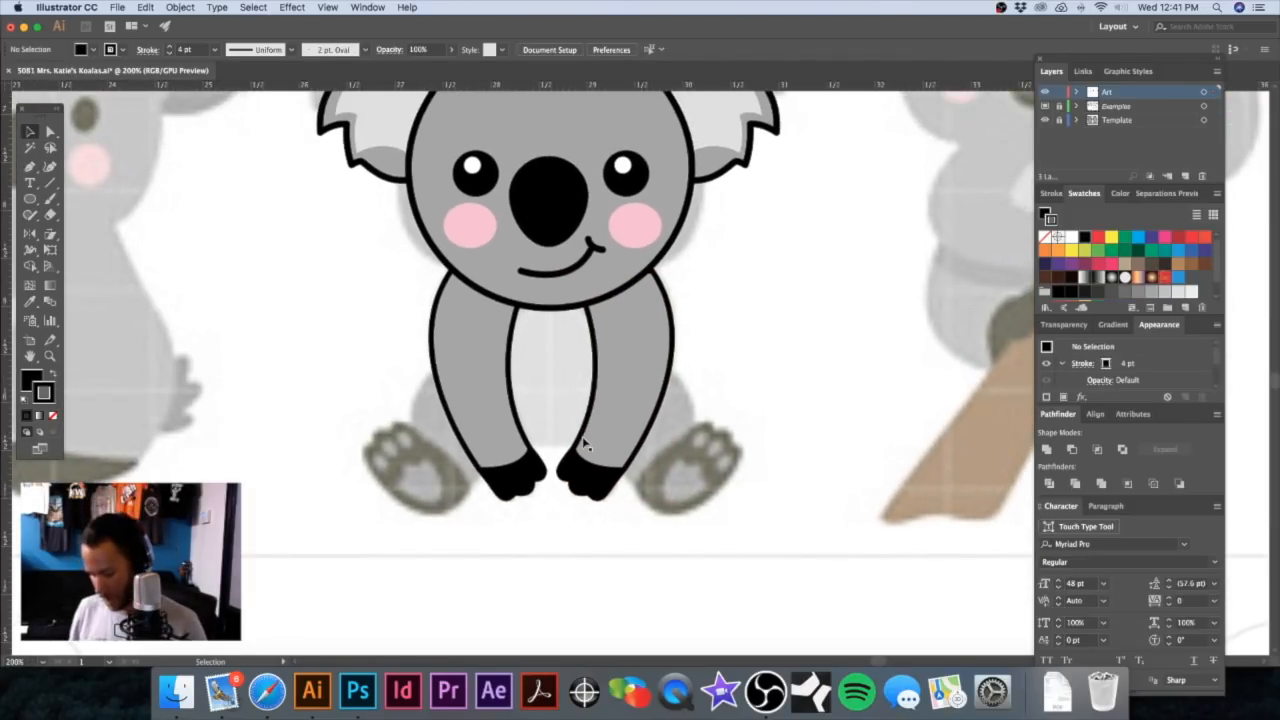
key("p")
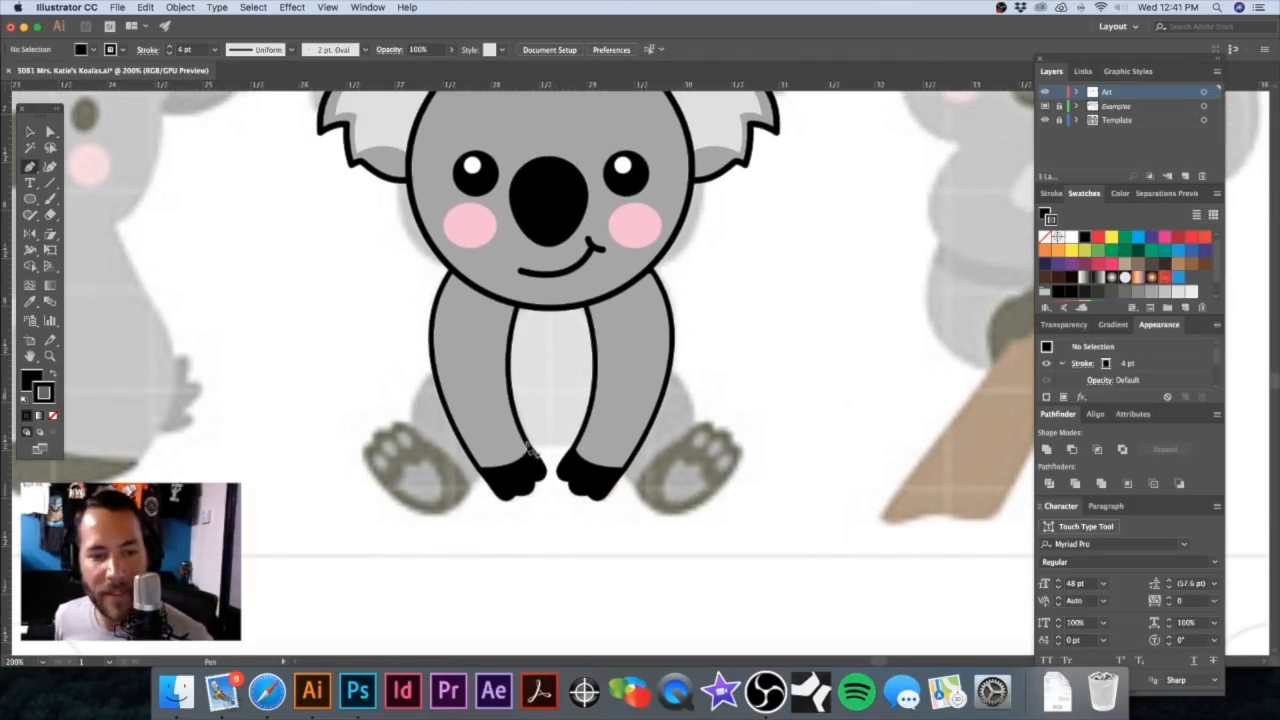
left_click(523, 446)
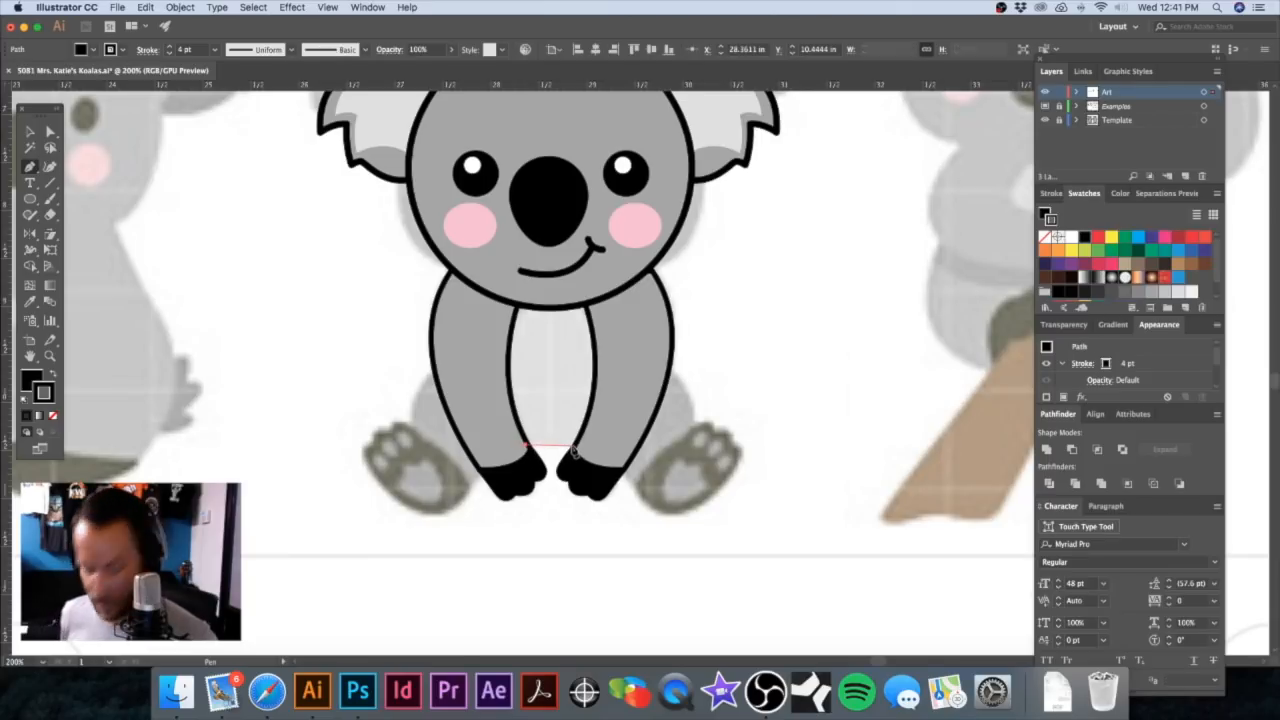
key("super+shift+a")
Step: Draw an ellipse about 1.97 by 1.73 in for the belly, centered between the arms and placed behind the arms and head
left_click(30, 198)
left_click_drag(477, 284, 598, 447)
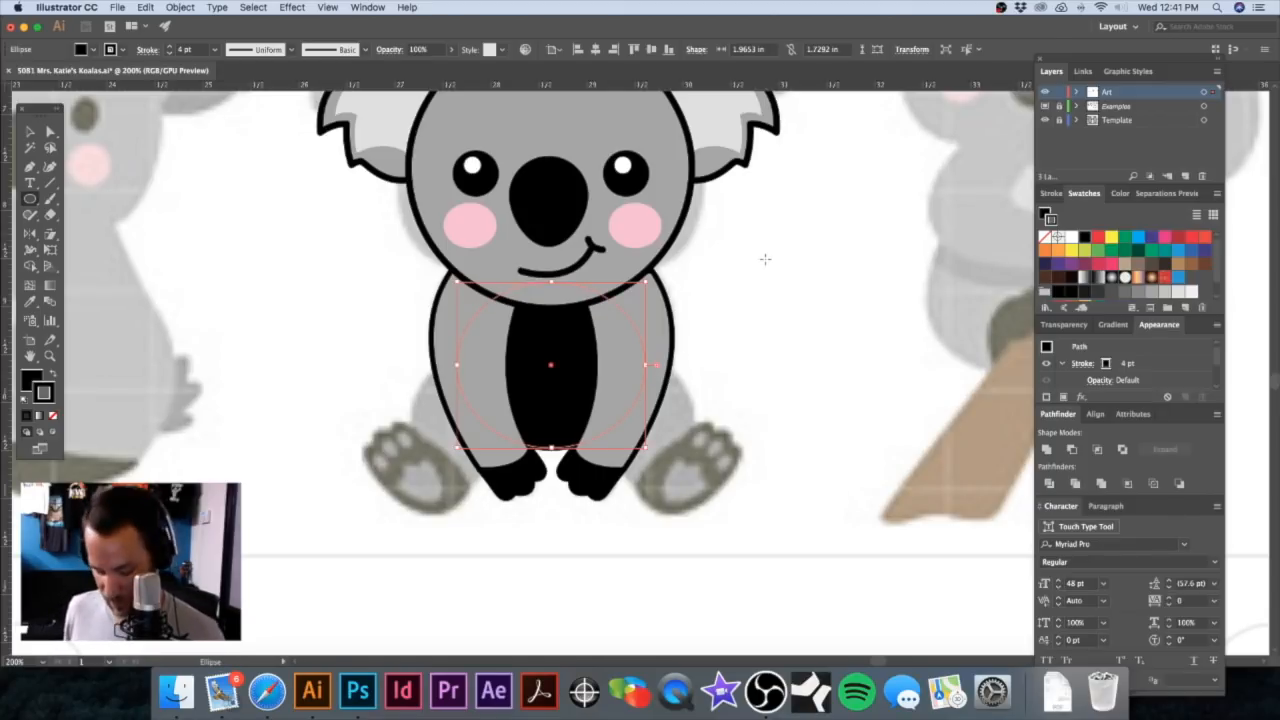
Step: Save the light fill of the right inner ear as a new spot color swatch named Light Grey
key("a")
left_click(701, 134)
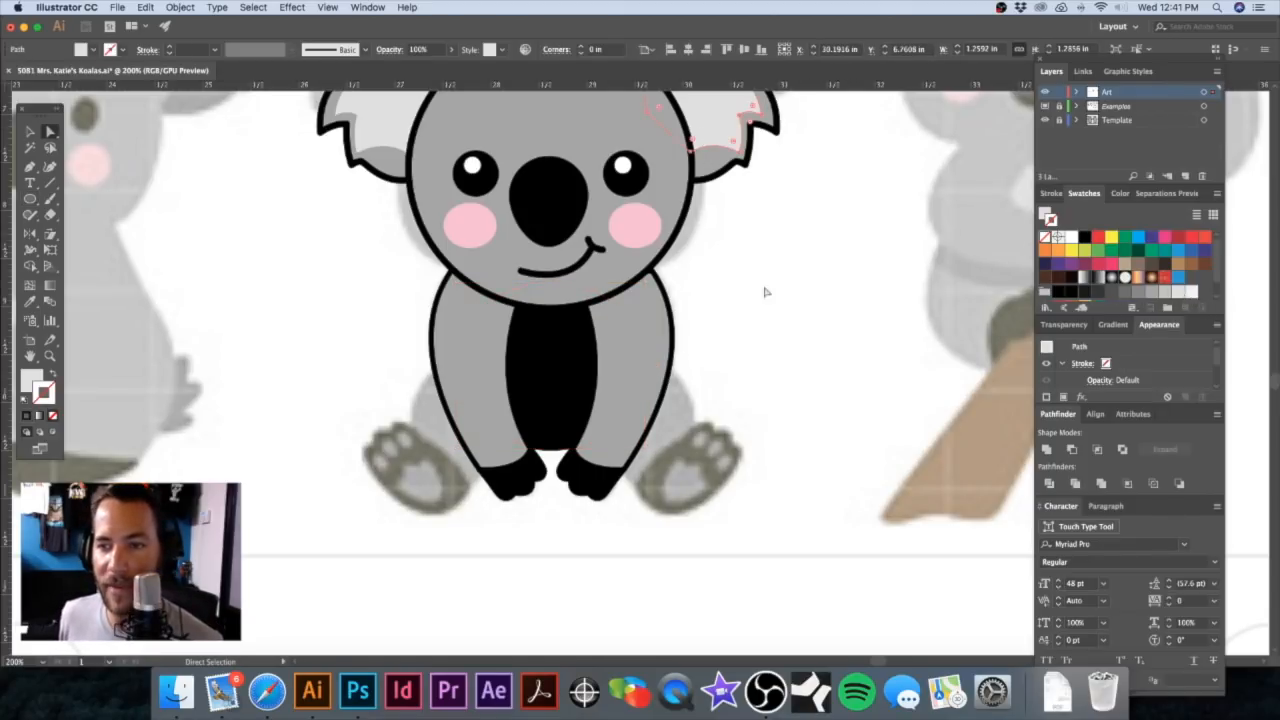
left_click(34, 377)
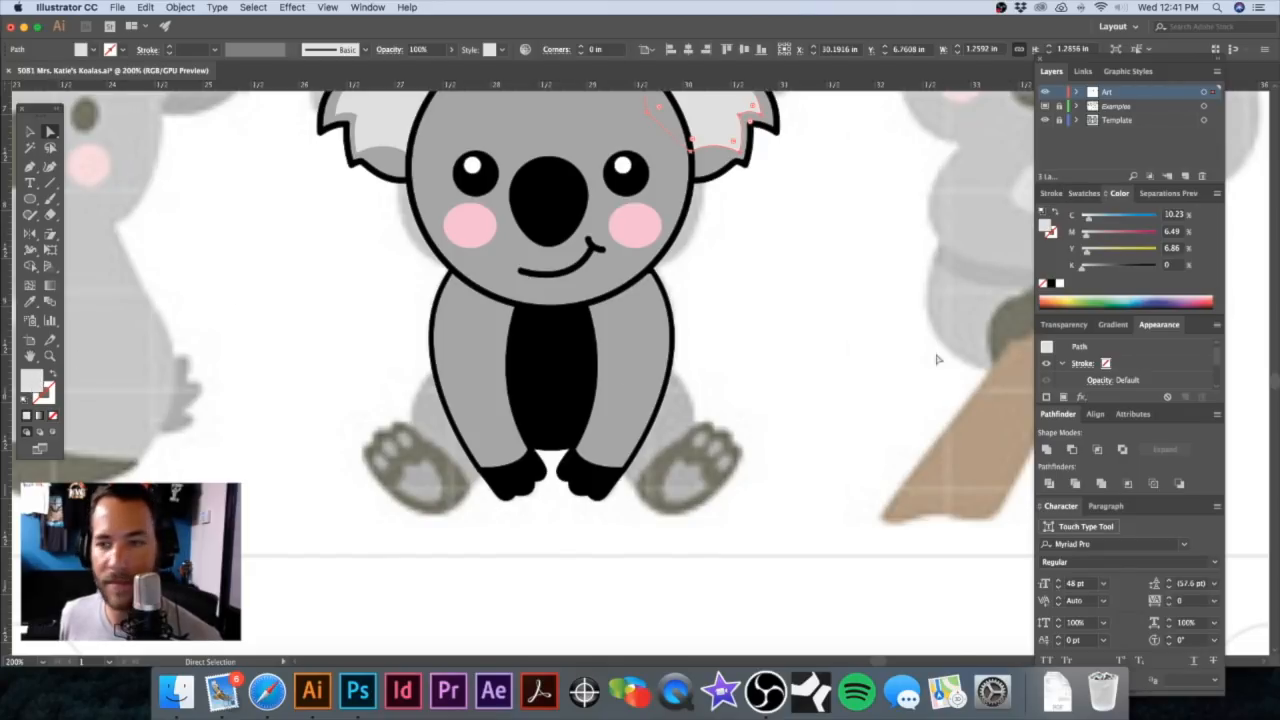
left_click(1083, 193)
left_click(1190, 307)
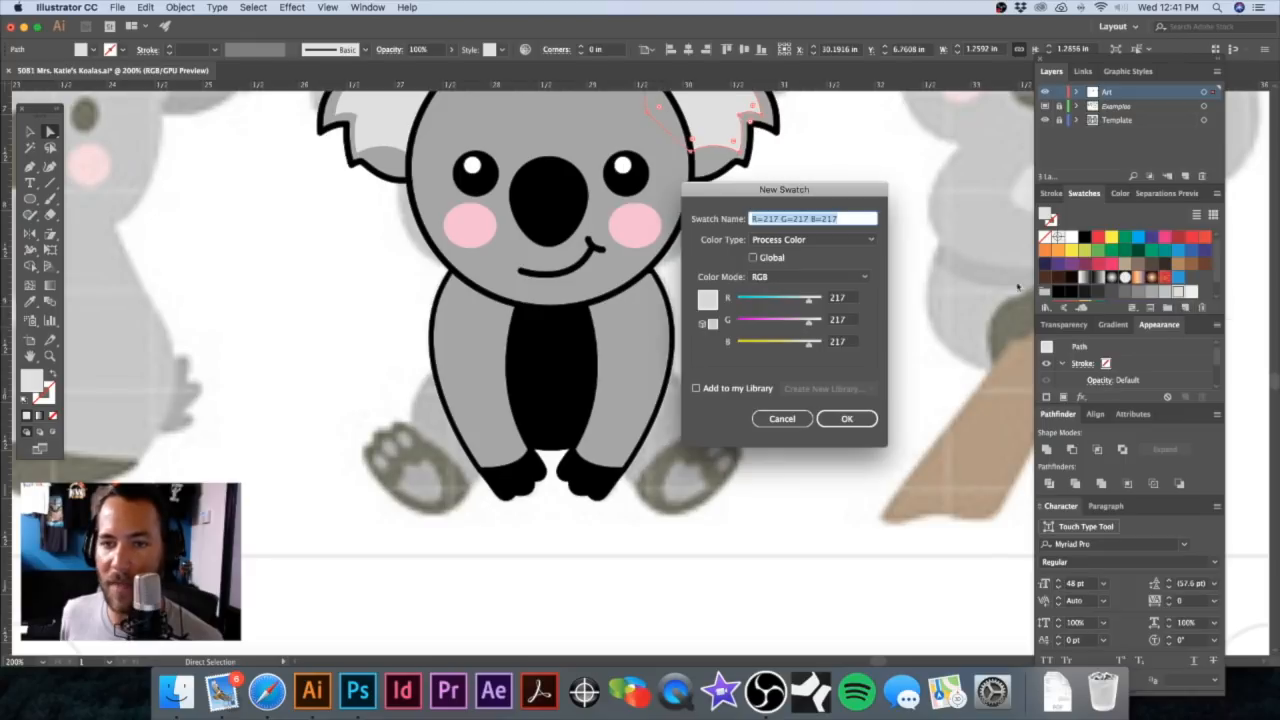
type("Light Grey")
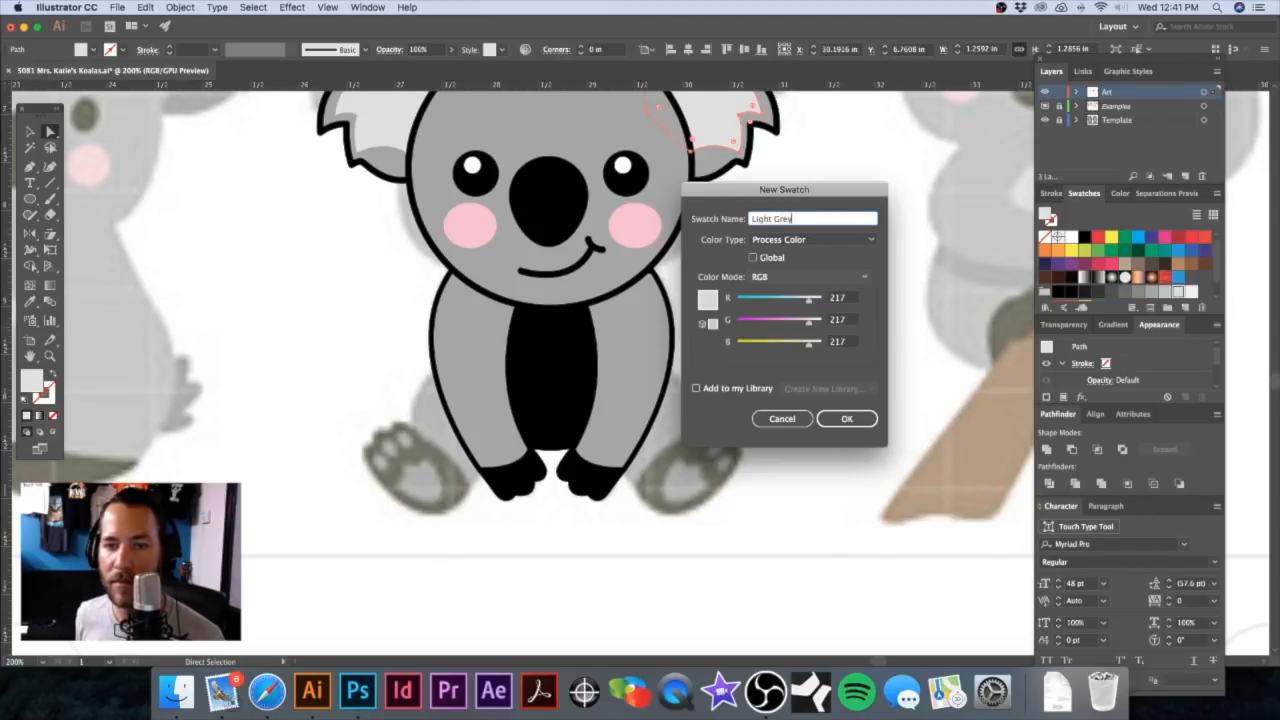
left_click(812, 239)
left_click(820, 266)
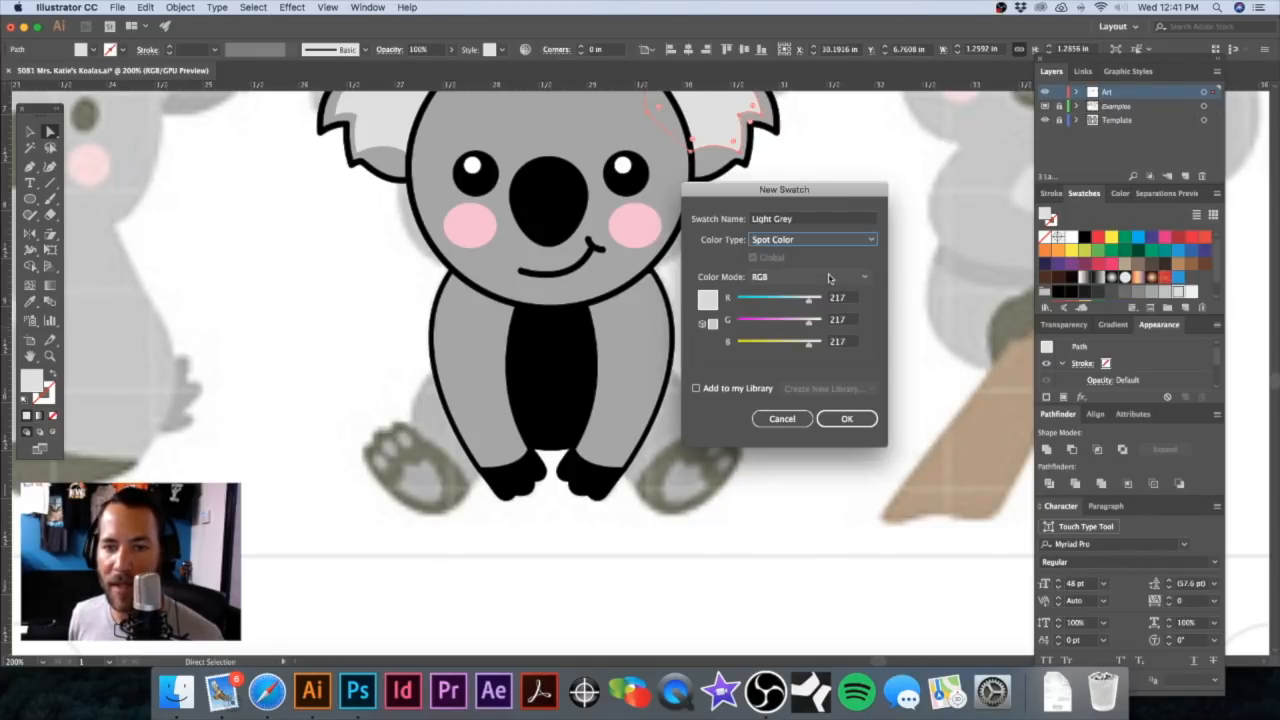
left_click(852, 419)
Step: Fill the left inner ear and the black belly ellipse with the Light Grey swatch
scroll(803, 312, "up", 5)
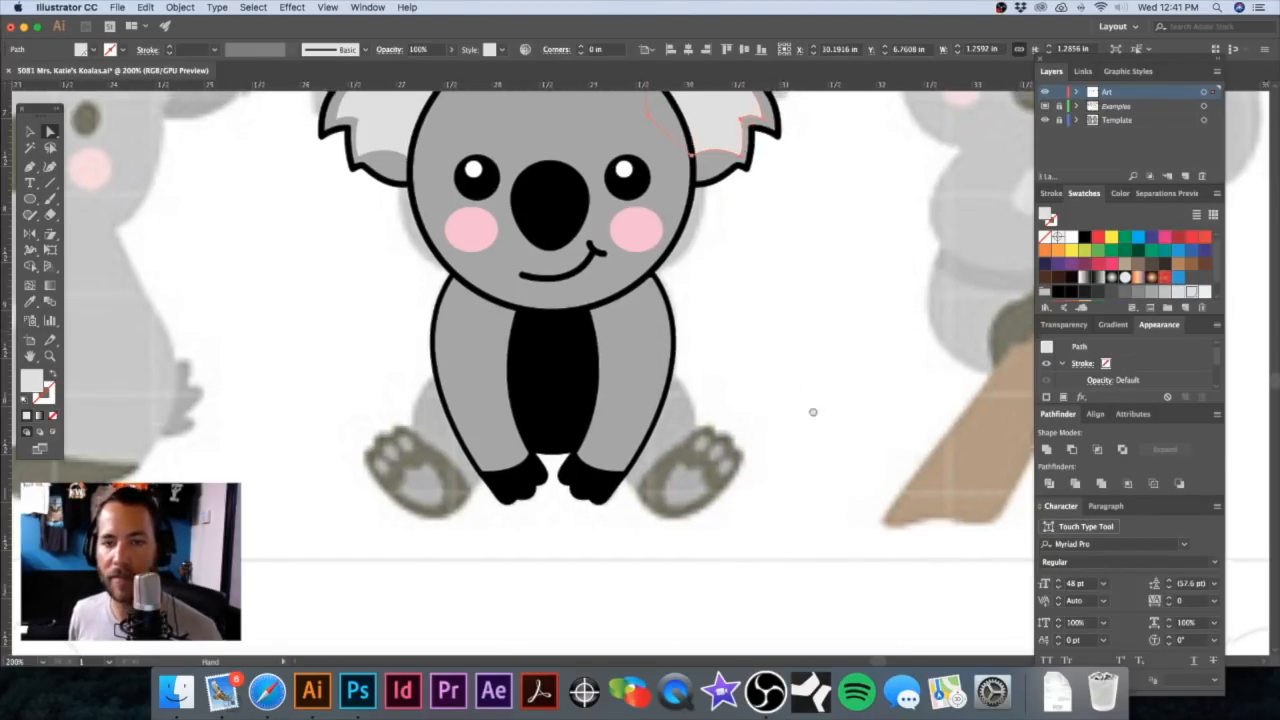
left_click(459, 268)
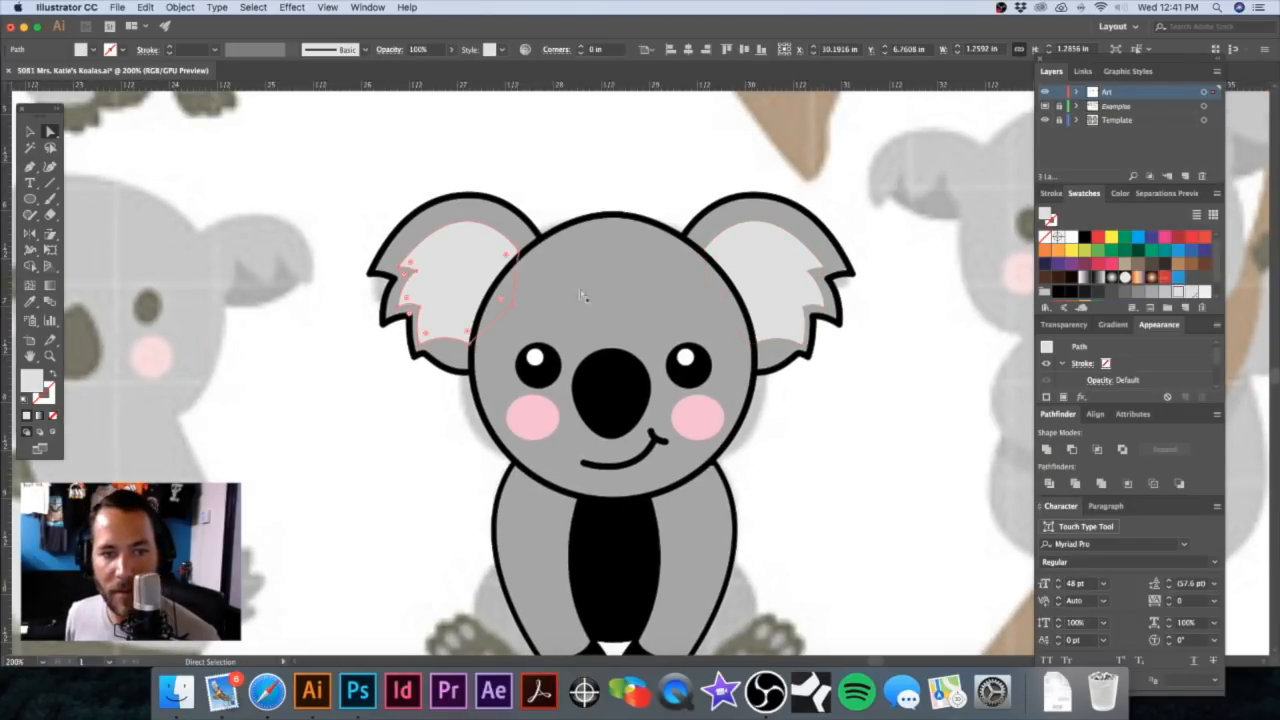
left_click(1192, 293)
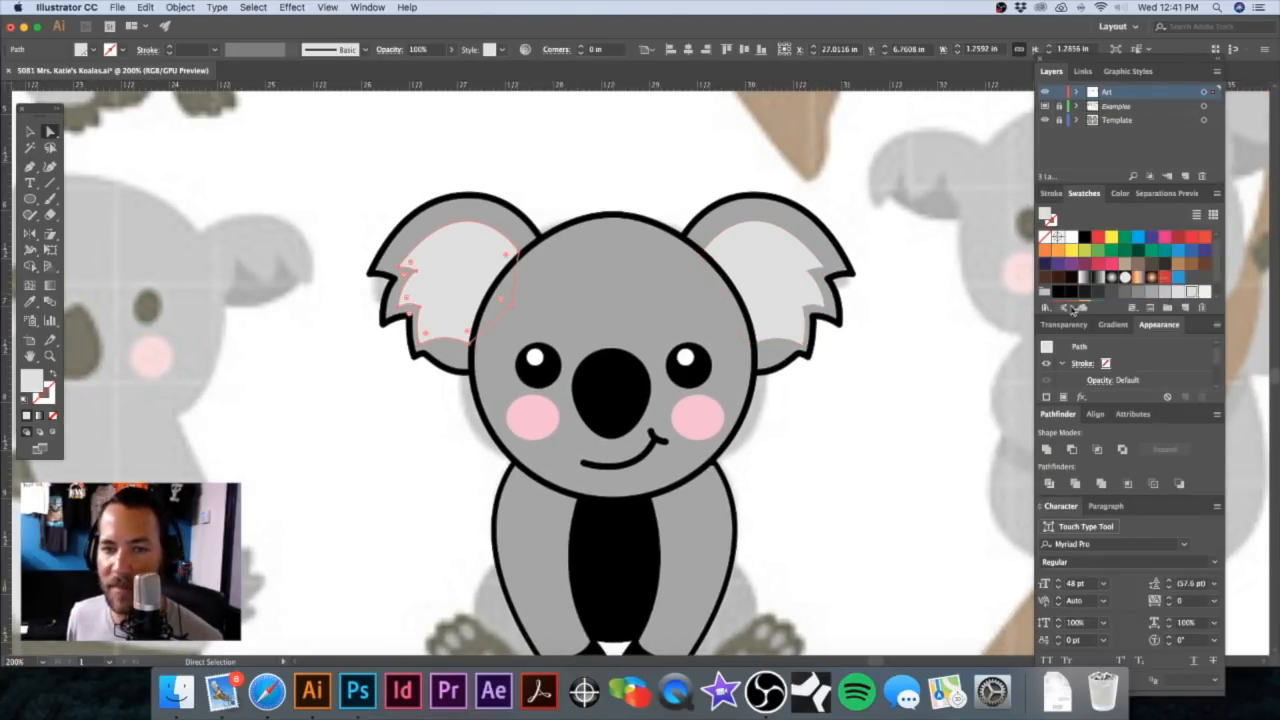
left_click(900, 430)
left_click(604, 549)
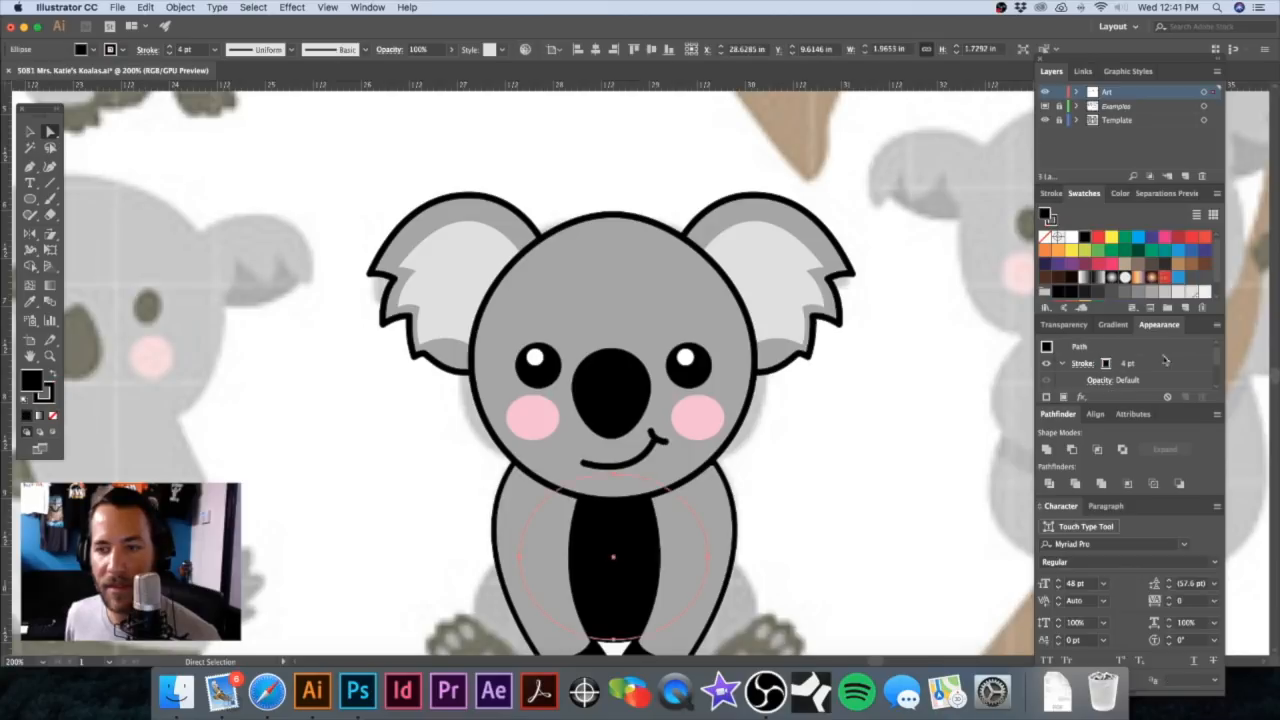
left_click(1193, 292)
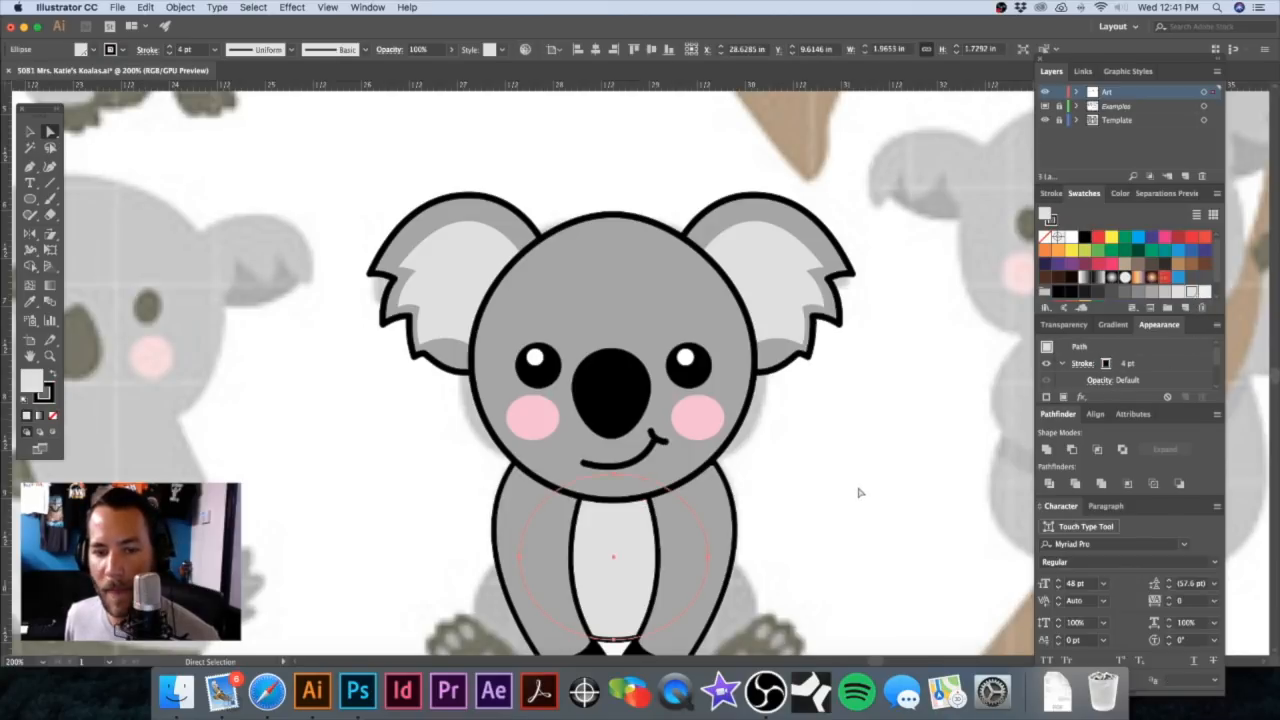
left_click(803, 517)
Step: Save the right cheek's color as a spot color swatch named Light Pink and apply it to the left cheek
scroll(828, 290, "down", 5)
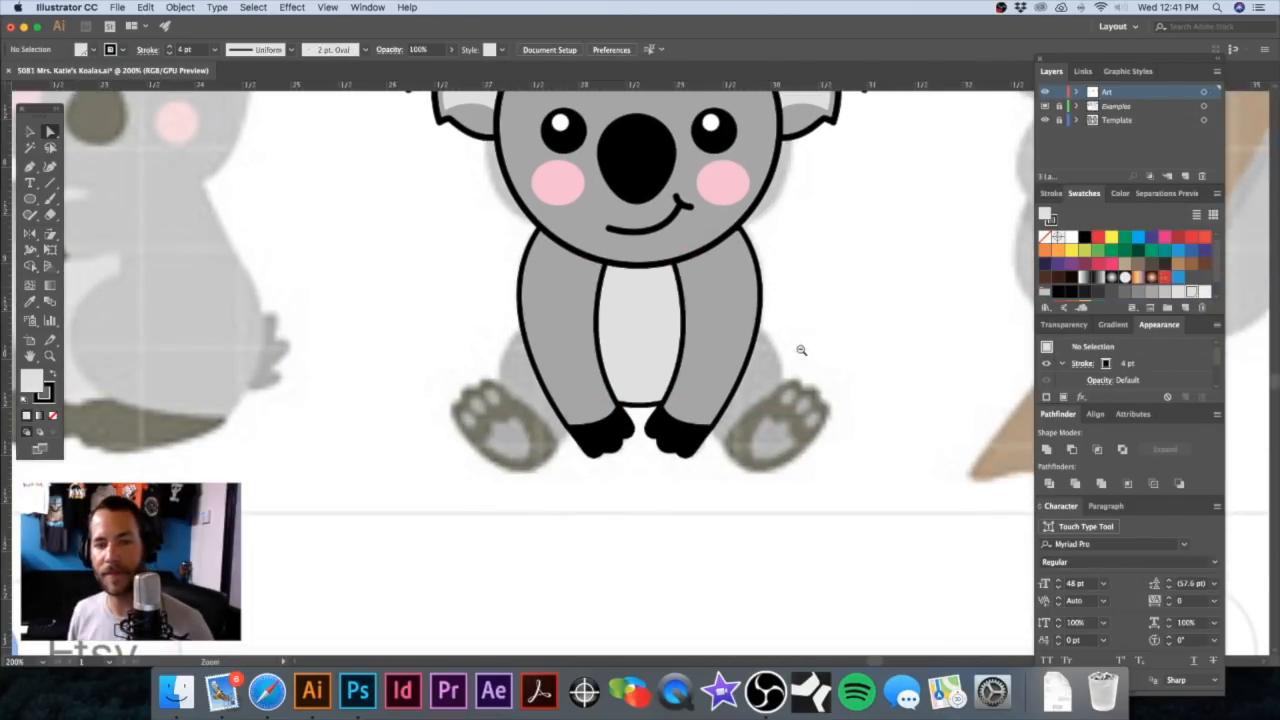
key("super+minus")
scroll(869, 414, "left", 3)
scroll(781, 342, "up", 2)
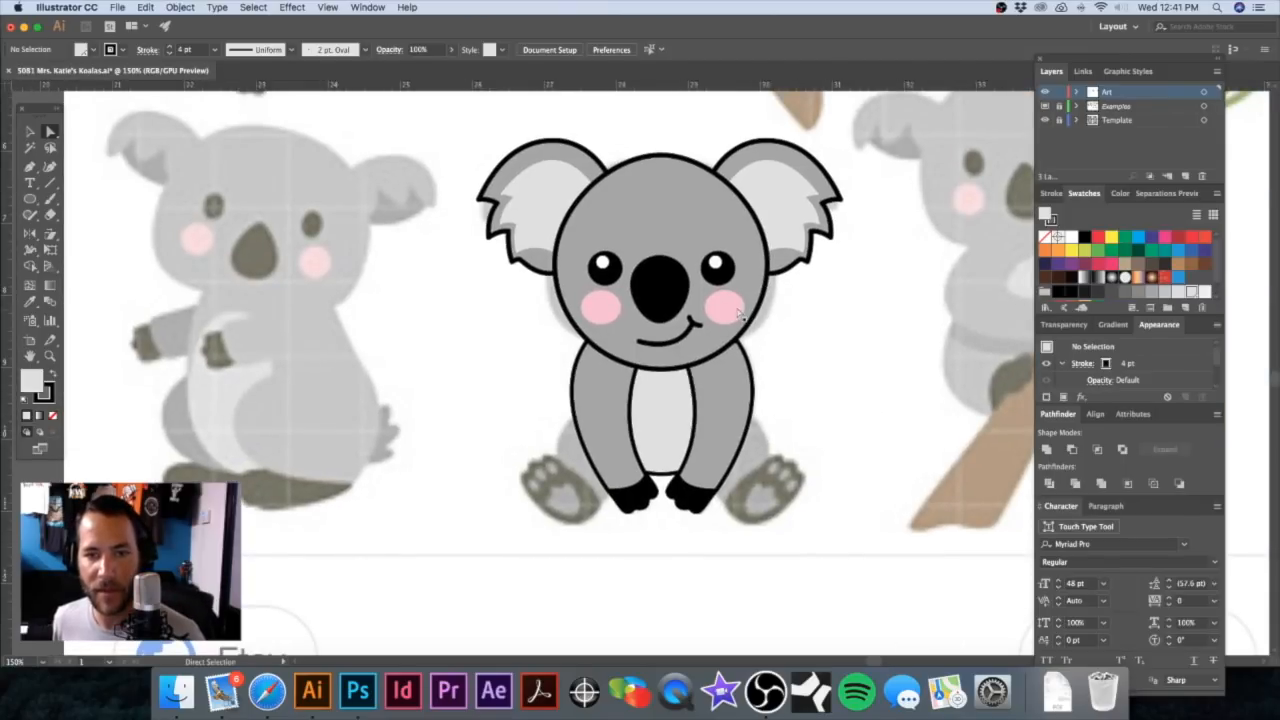
left_click(738, 312)
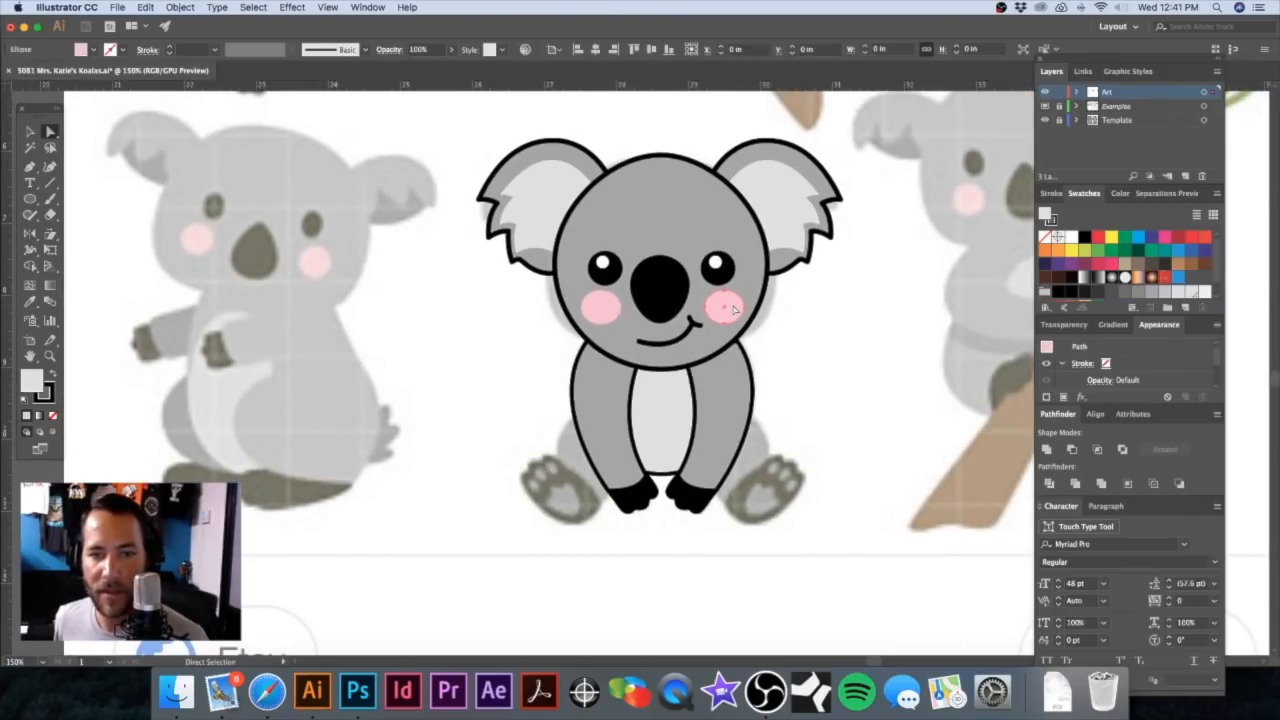
left_click(1185, 308)
type("Light Pink")
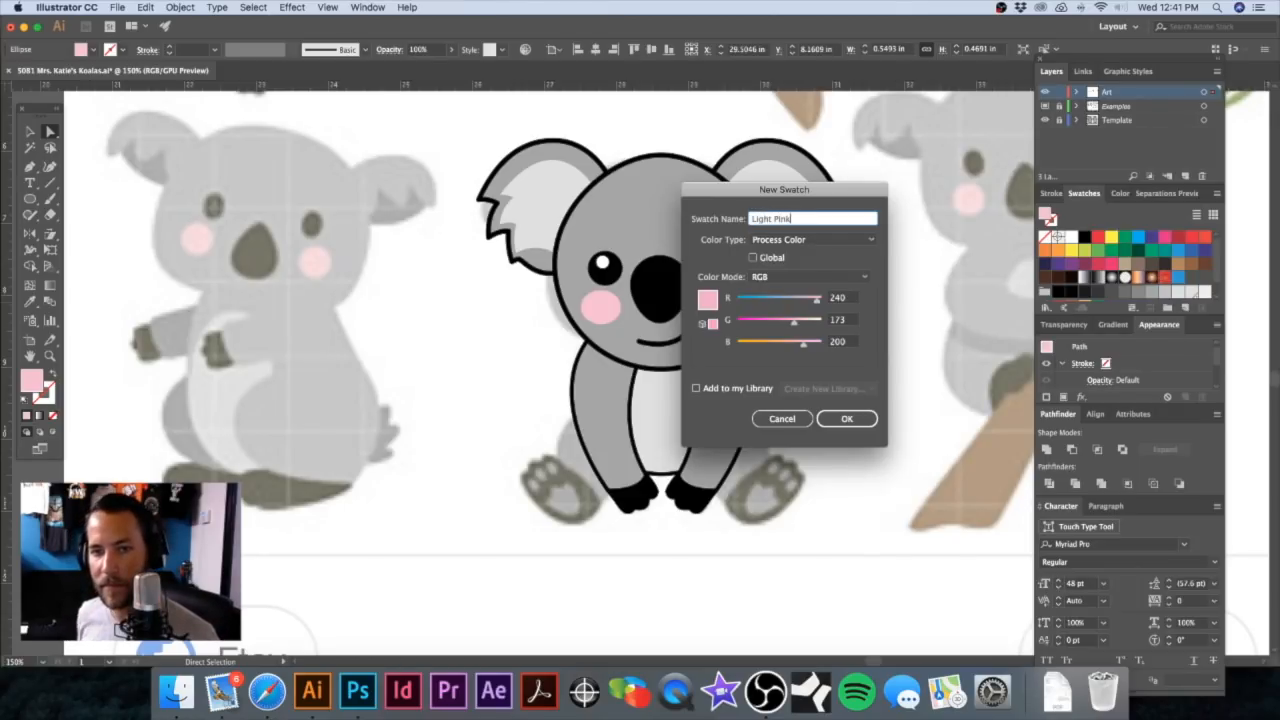
left_click(812, 239)
left_click(800, 254)
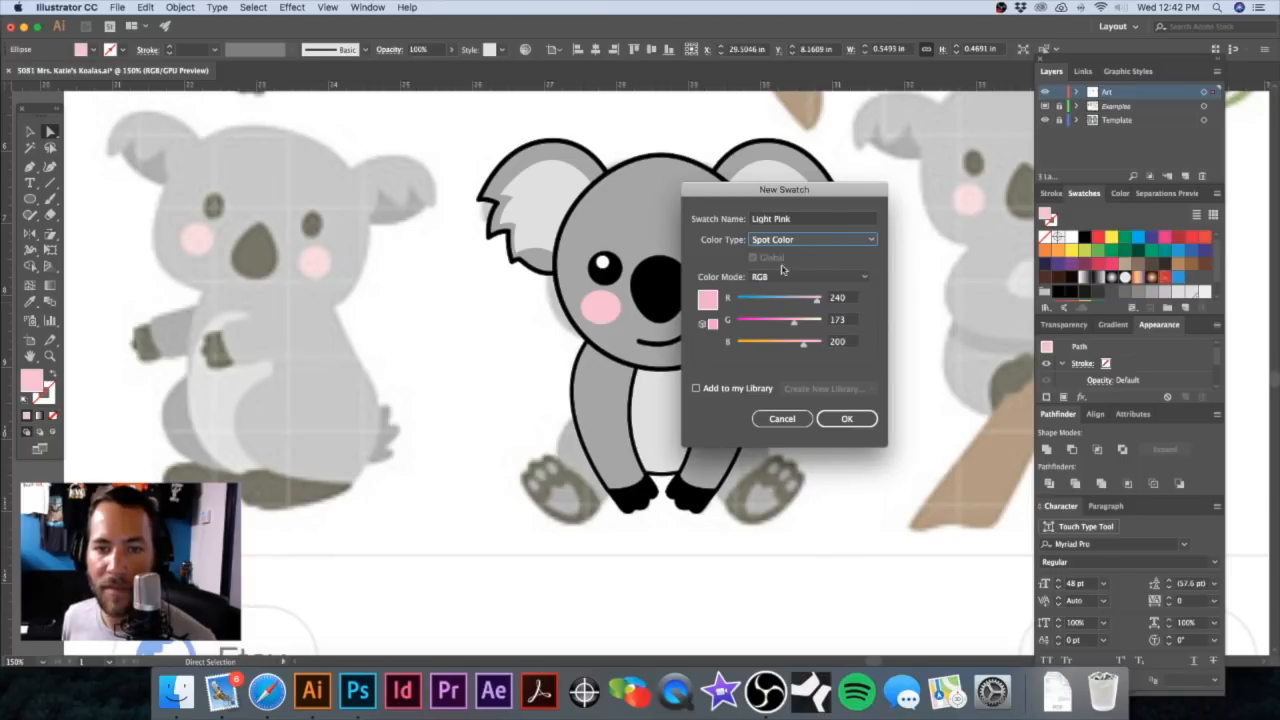
left_click(849, 420)
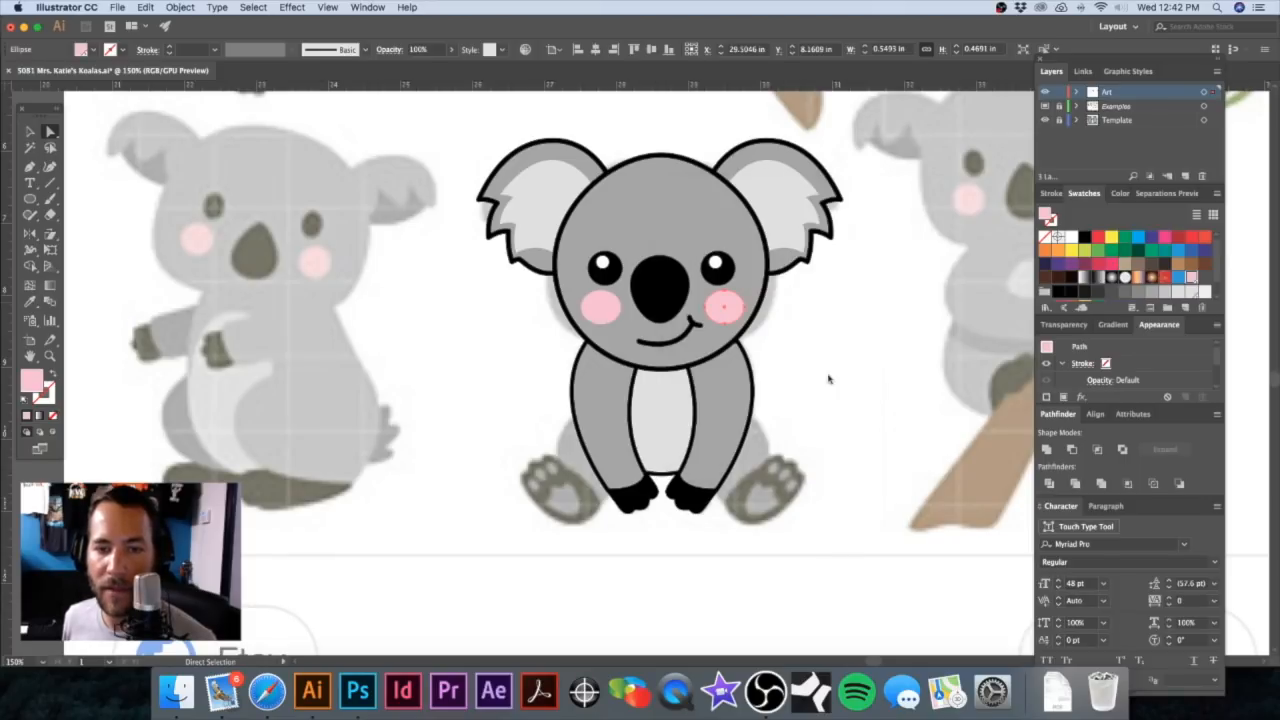
left_click(1192, 277)
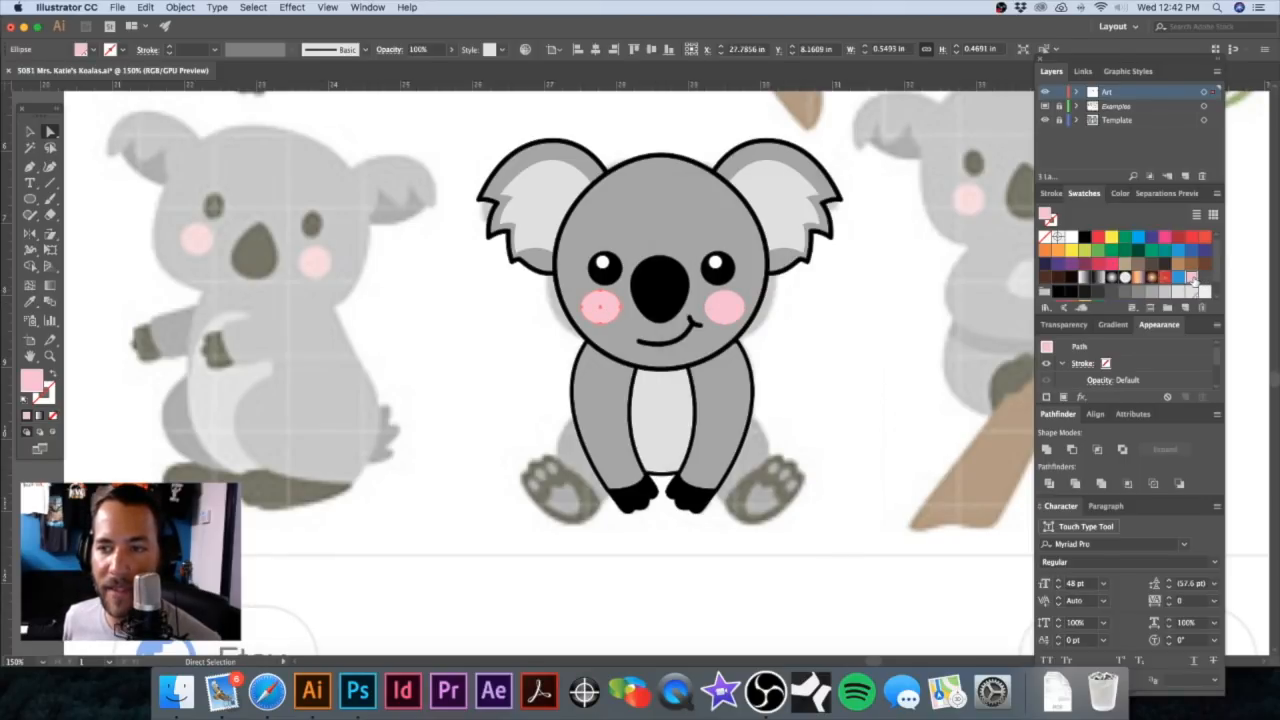
left_click(843, 327)
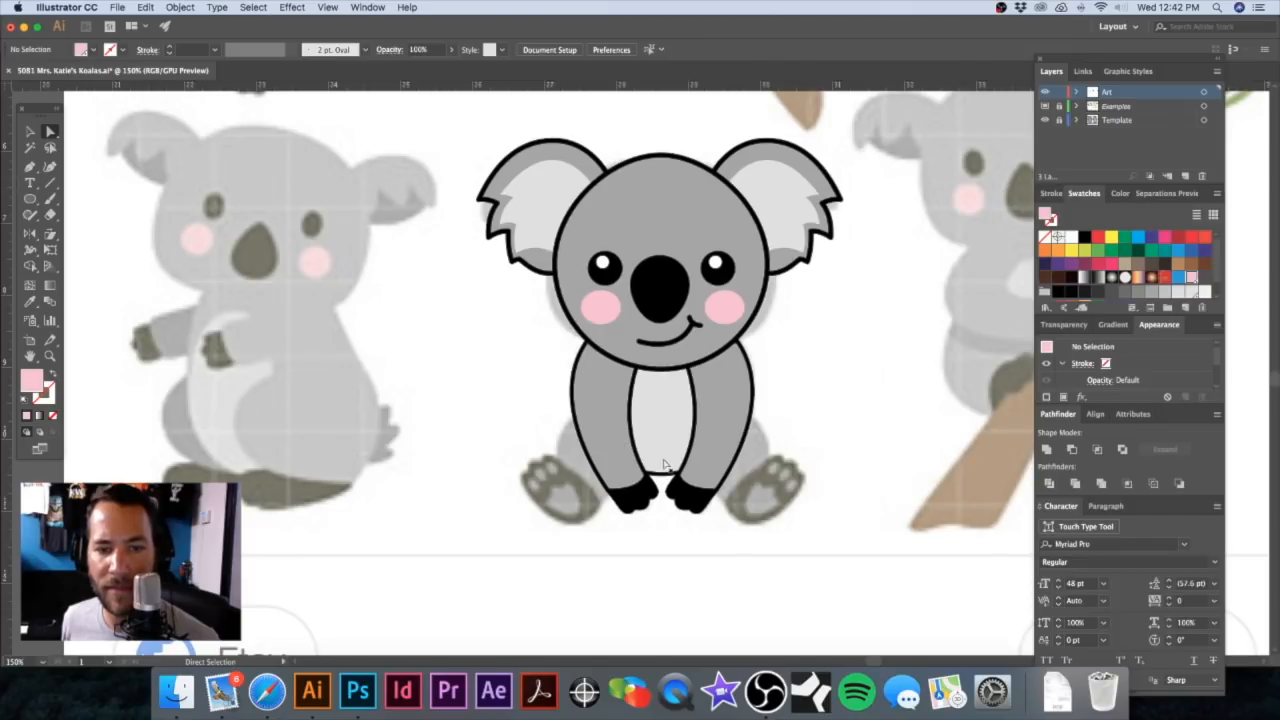
left_click(733, 265, "alt+super")
left_click_drag(714, 367, 728, 325)
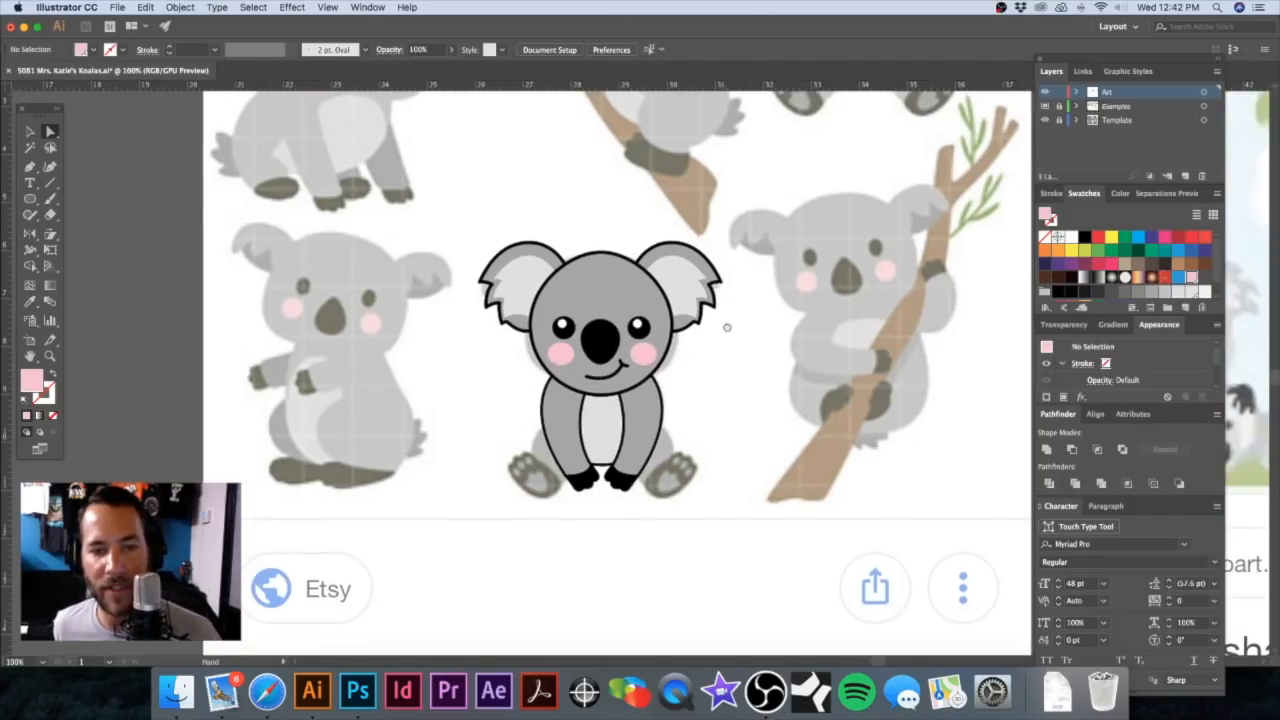
key("v")
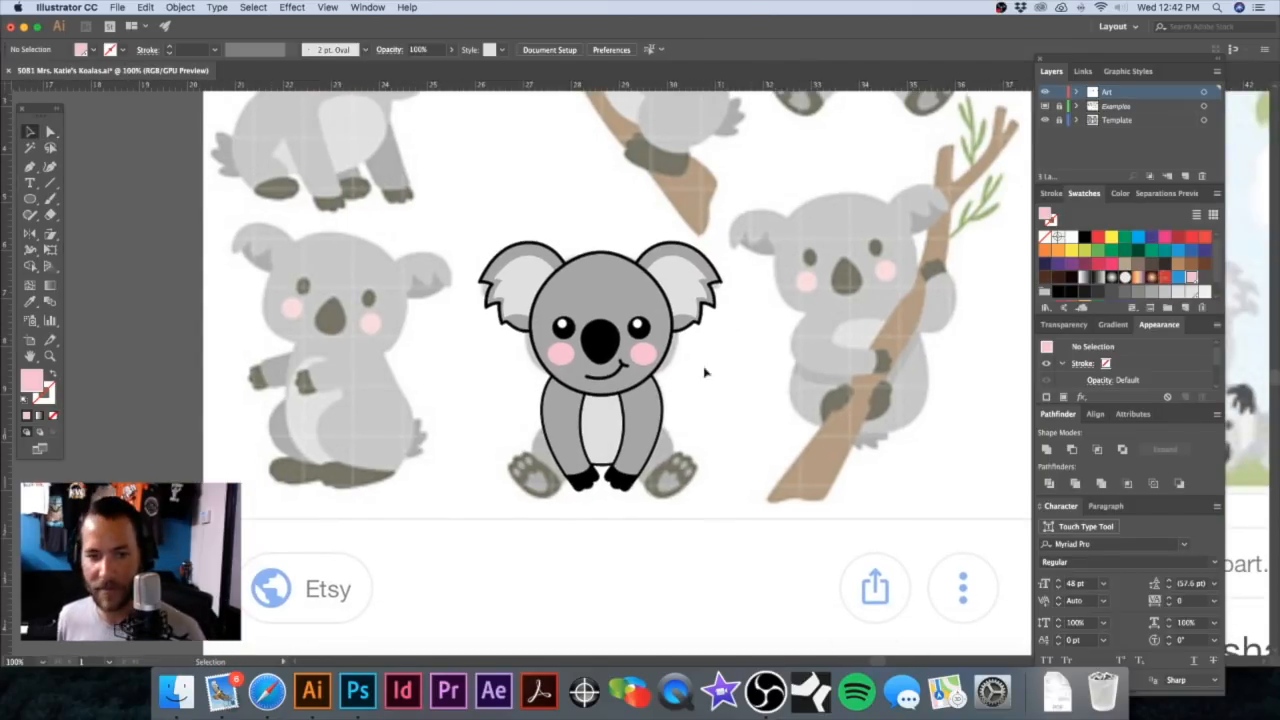
scroll(706, 437, "up", 3, "alt")
scroll(677, 417, "down", 2)
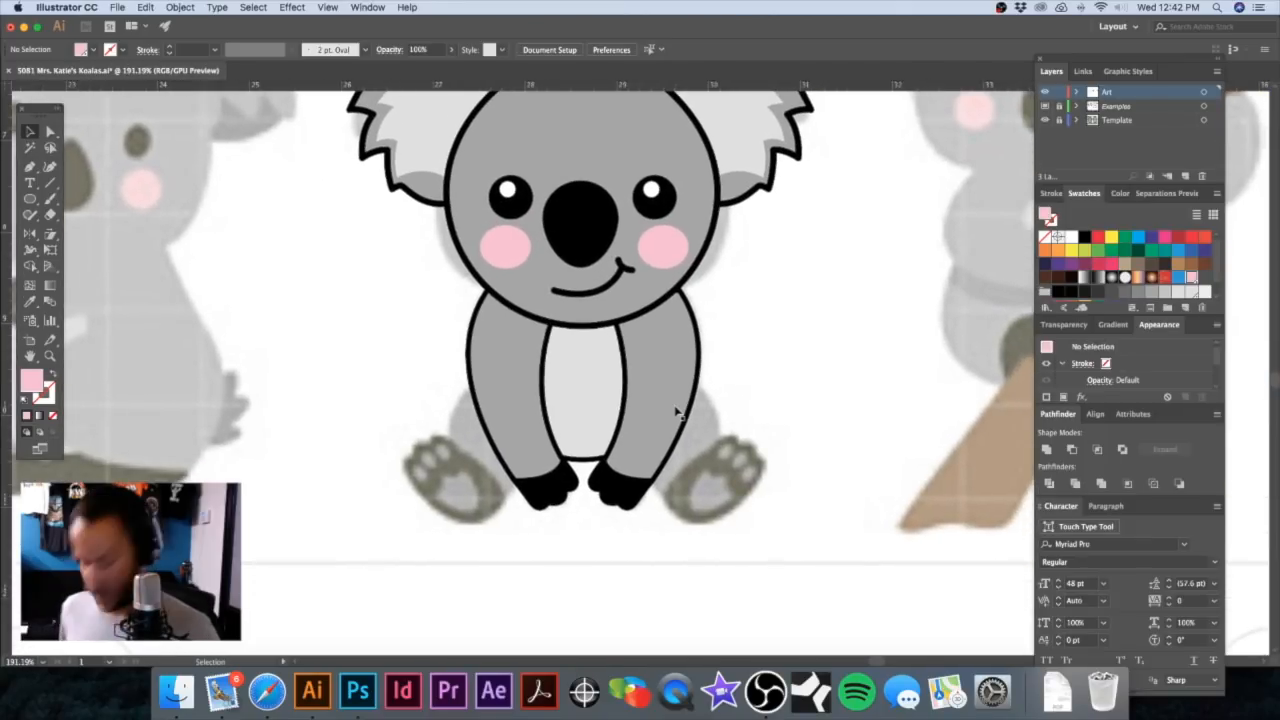
key("p")
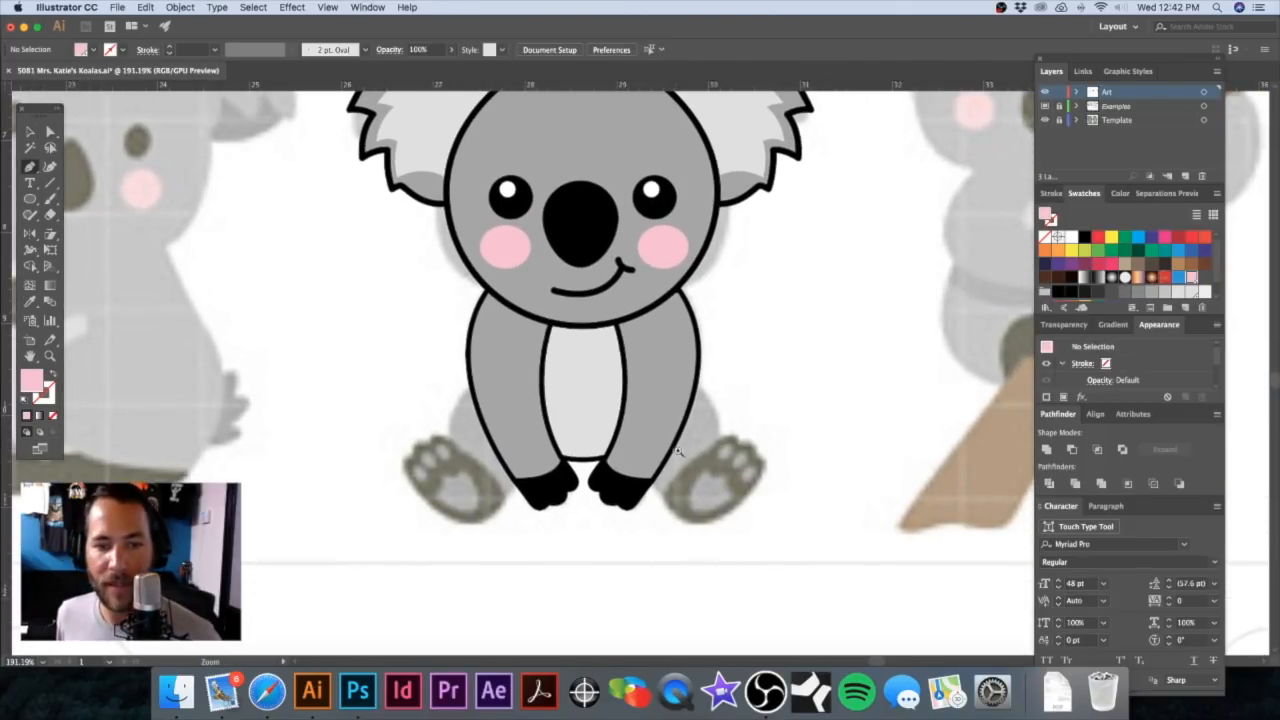
scroll(675, 440, "up", 2, "alt")
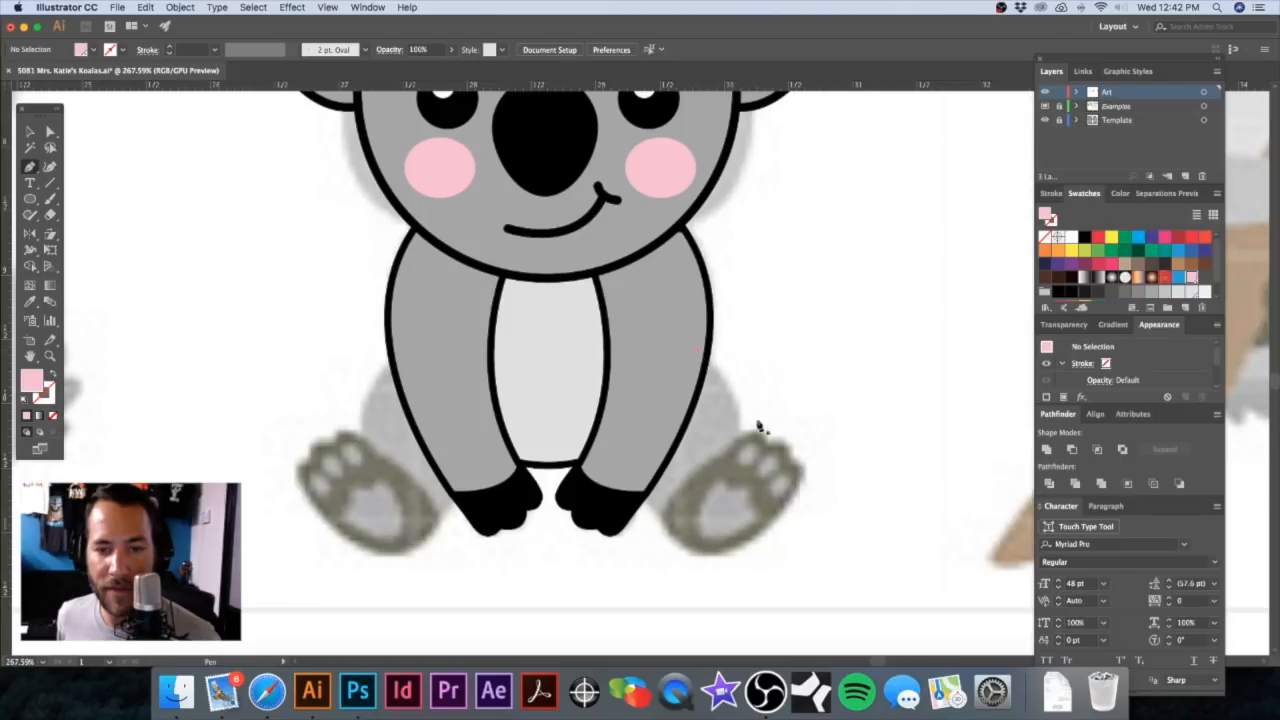
left_click(700, 352)
left_click_drag(738, 440, 738, 499)
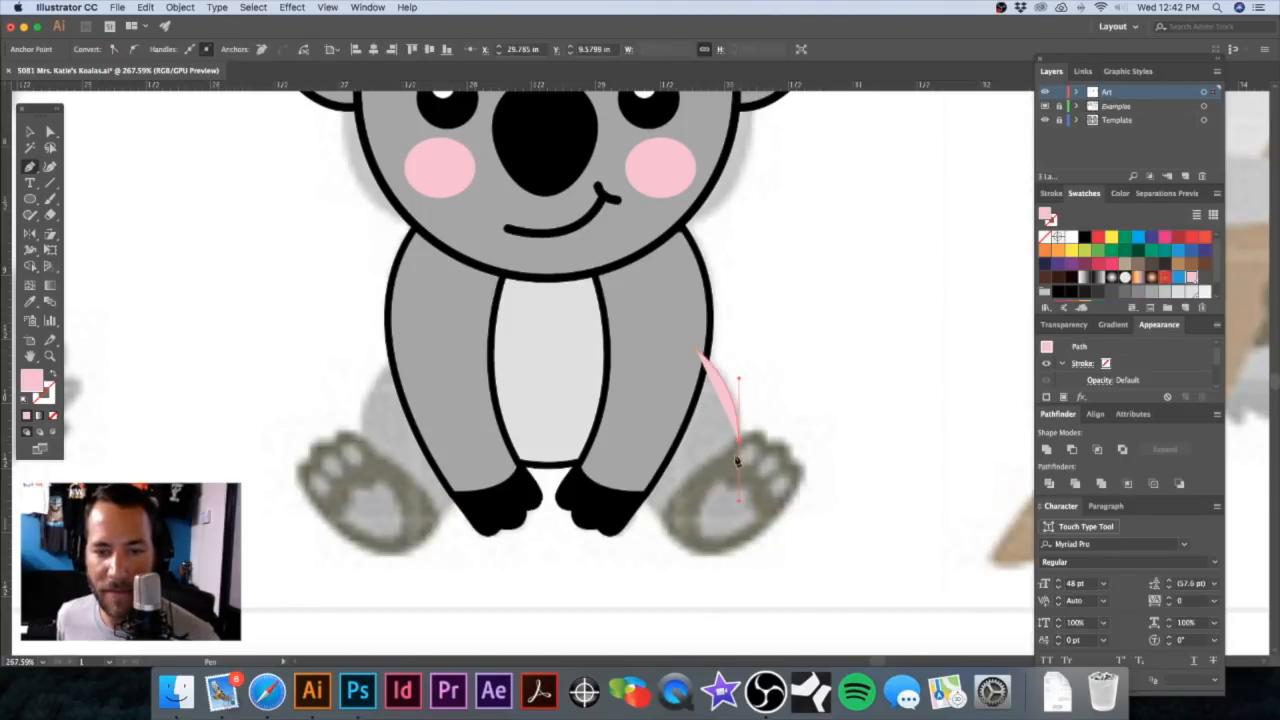
left_click(740, 446)
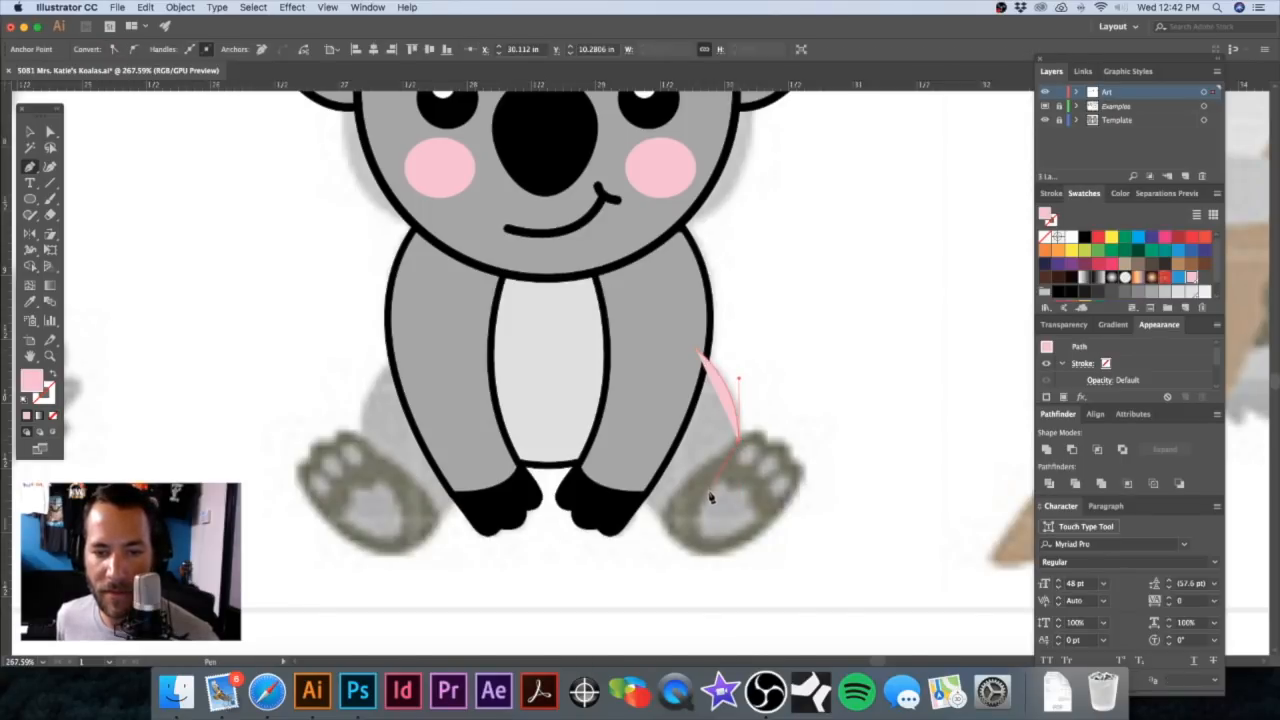
key("Delete")
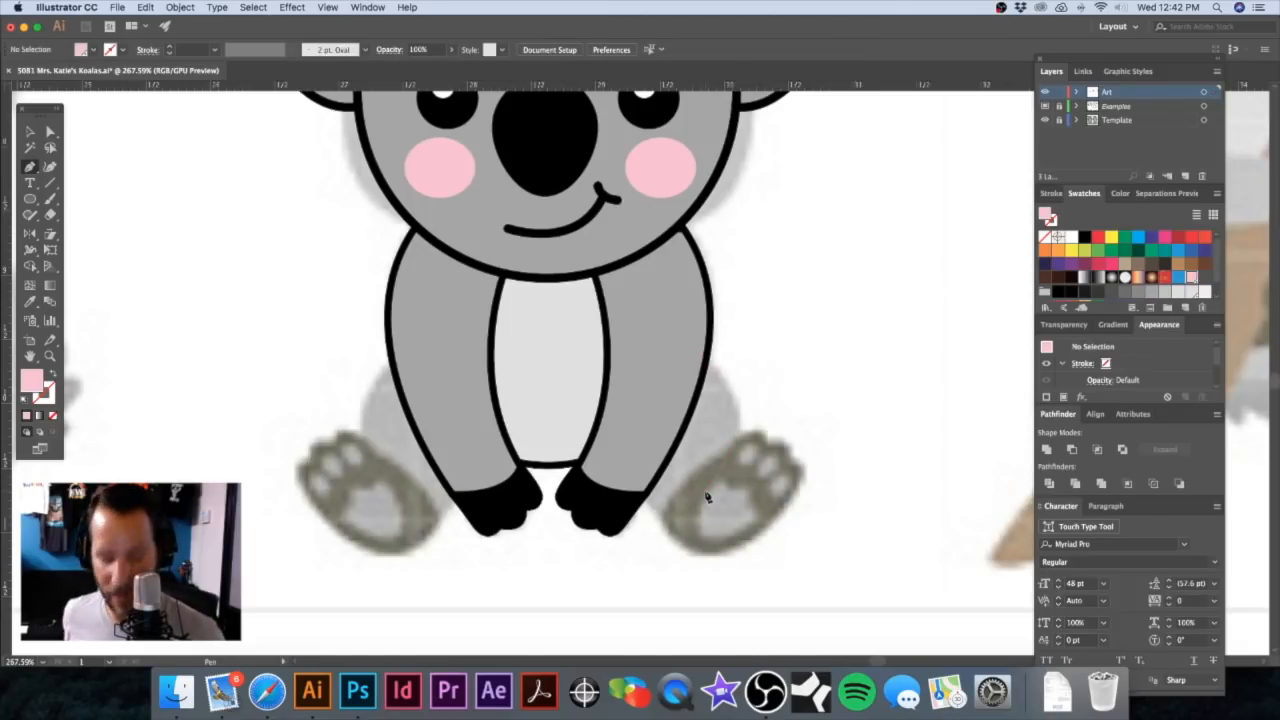
Step: Pick up the right arm's grey fill and 4 pt black stroke as the current appearance for the Pen tool
key("a")
left_click(620, 400)
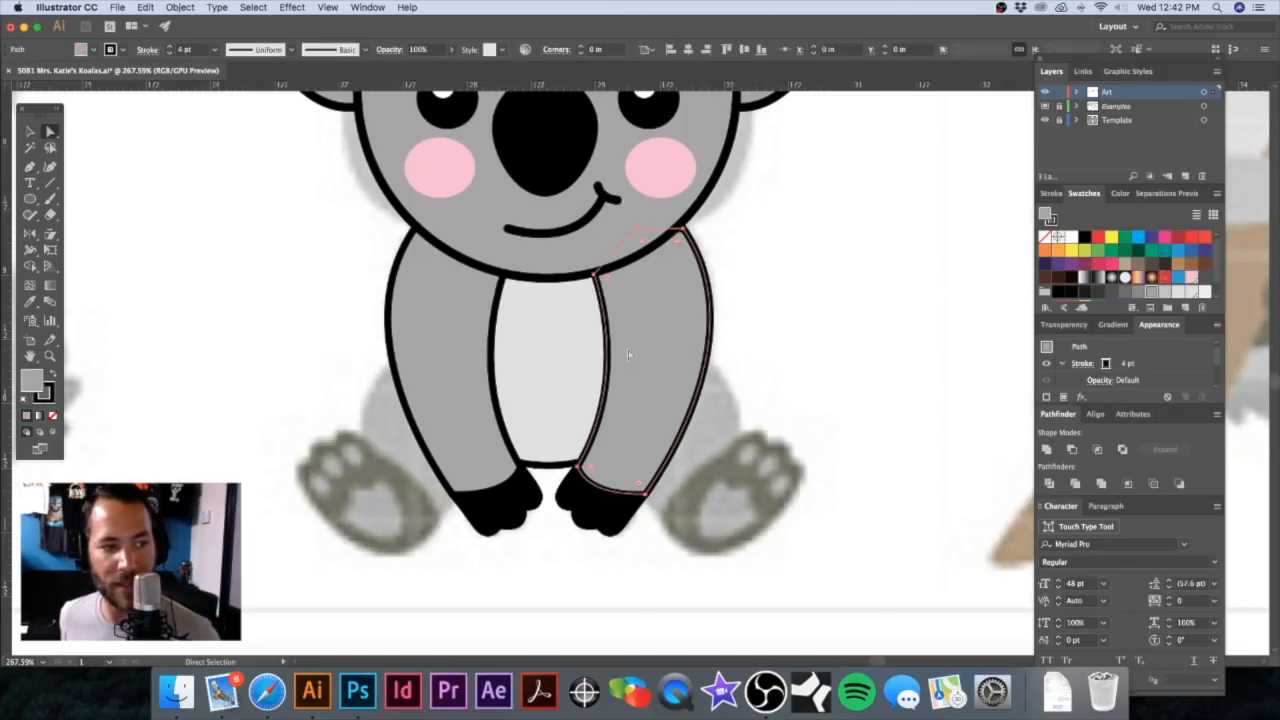
left_click(775, 283)
key("p")
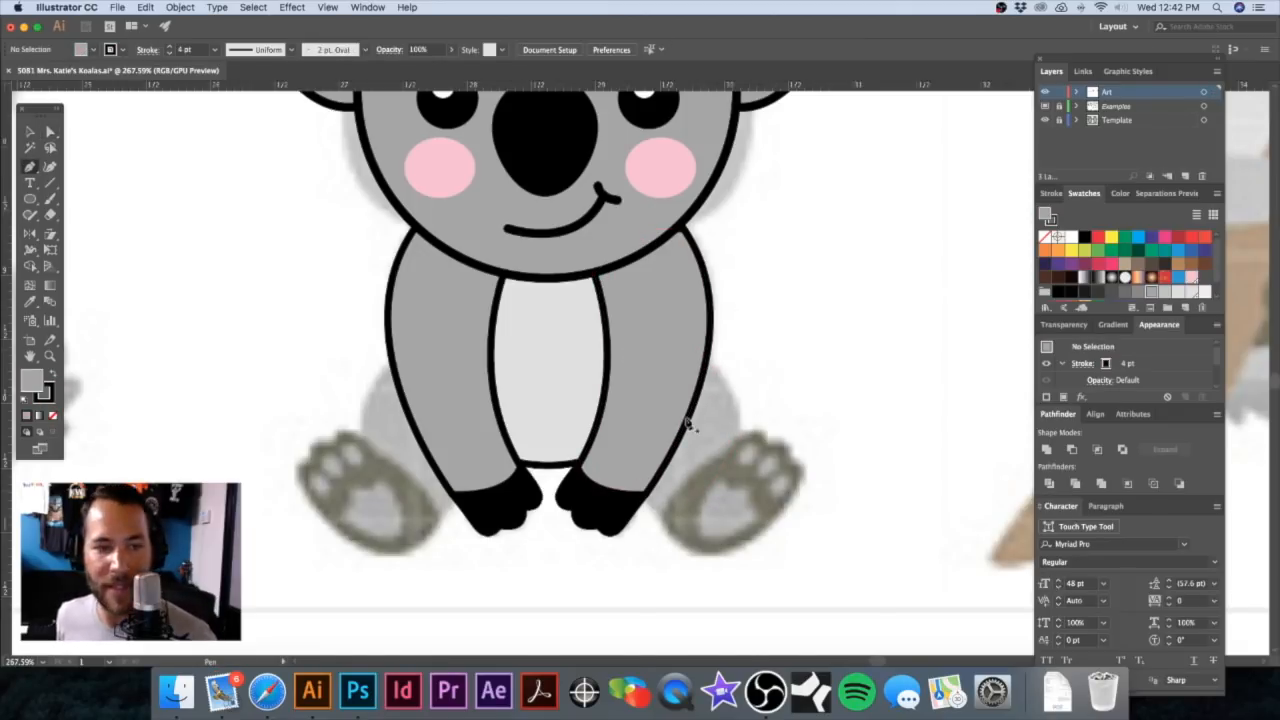
Step: Try to draw the right leg as a closed Pen tool shape beside the right arm, following the reference koala
left_click(699, 352)
left_click_drag(743, 441, 745, 492)
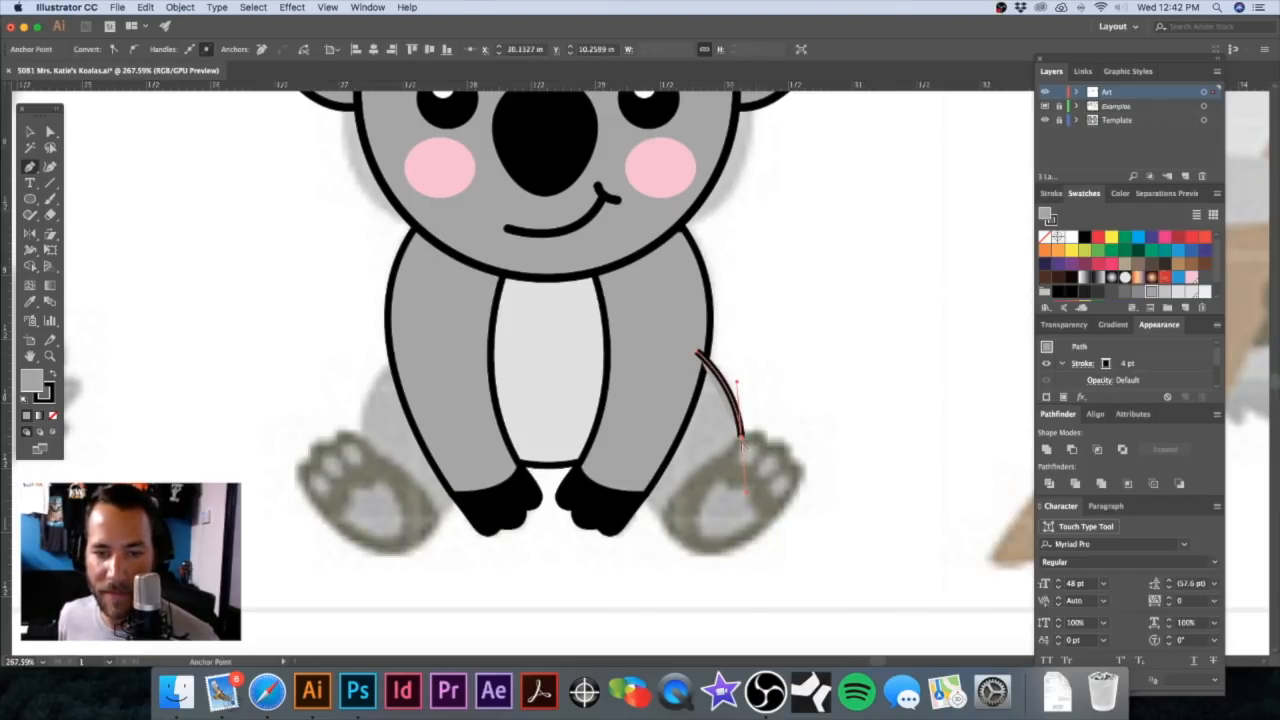
left_click(742, 440)
left_click(717, 494)
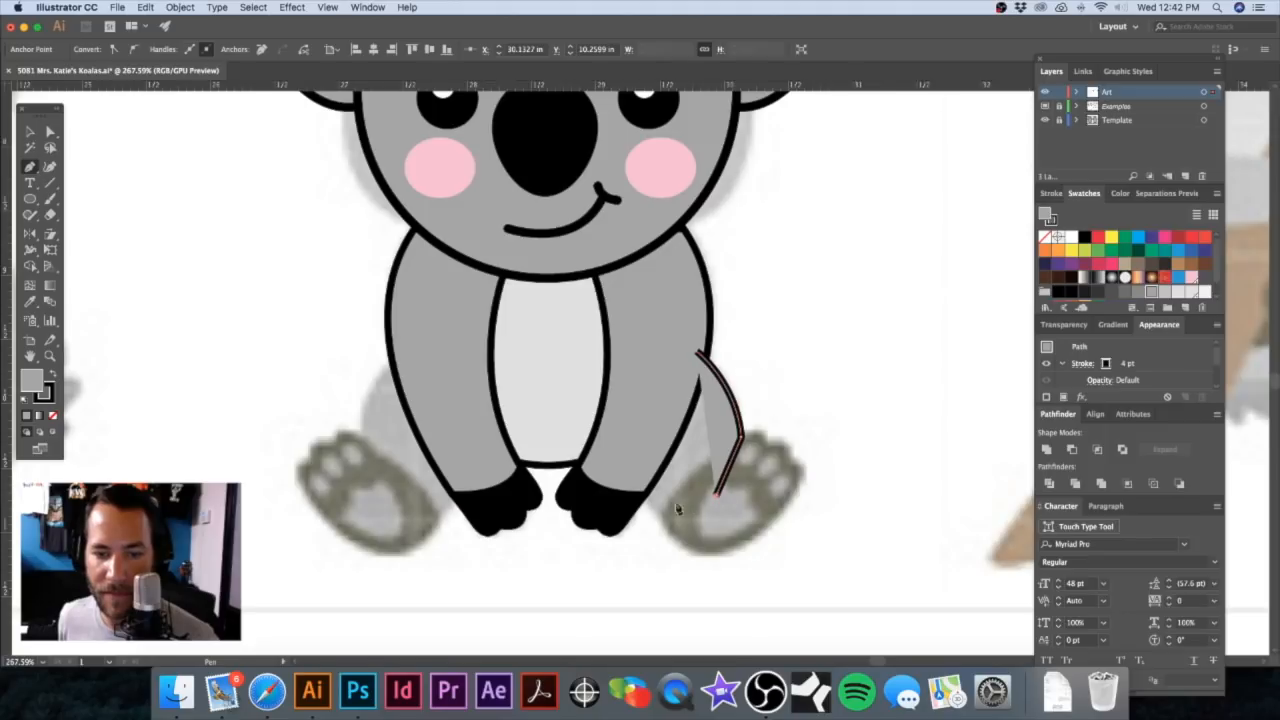
left_click(663, 519)
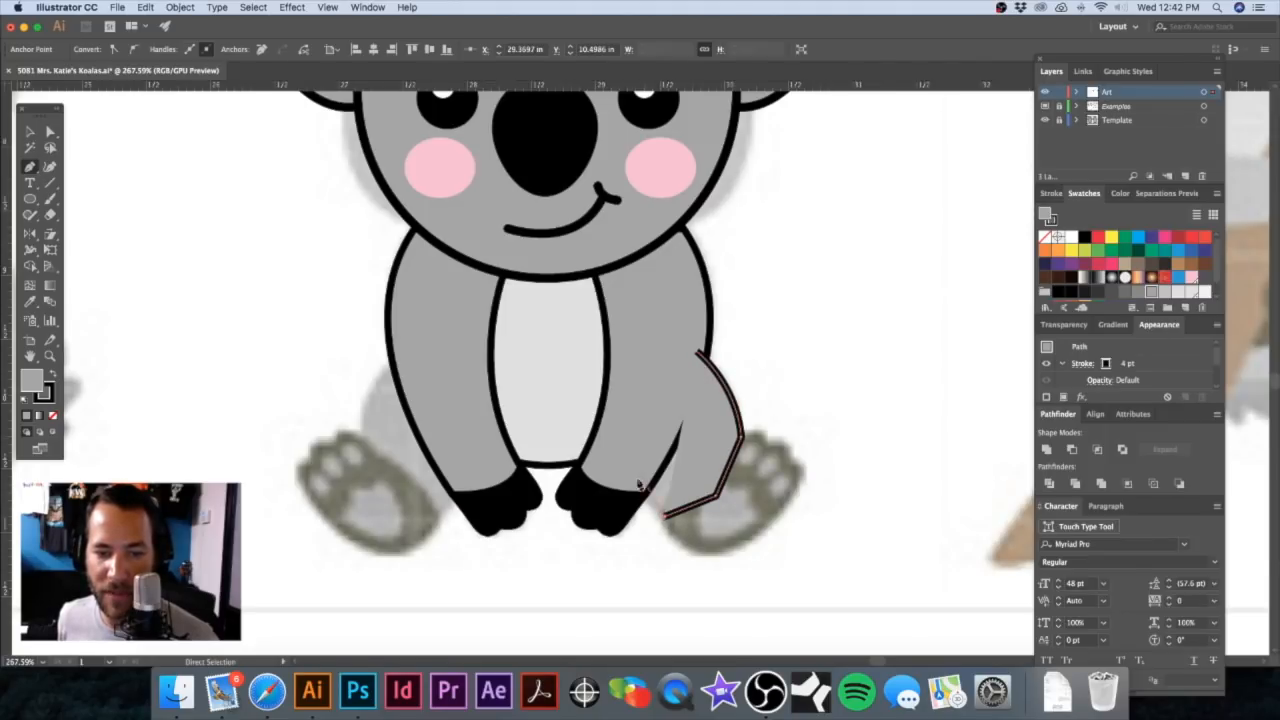
left_click_drag(626, 480, 645, 492)
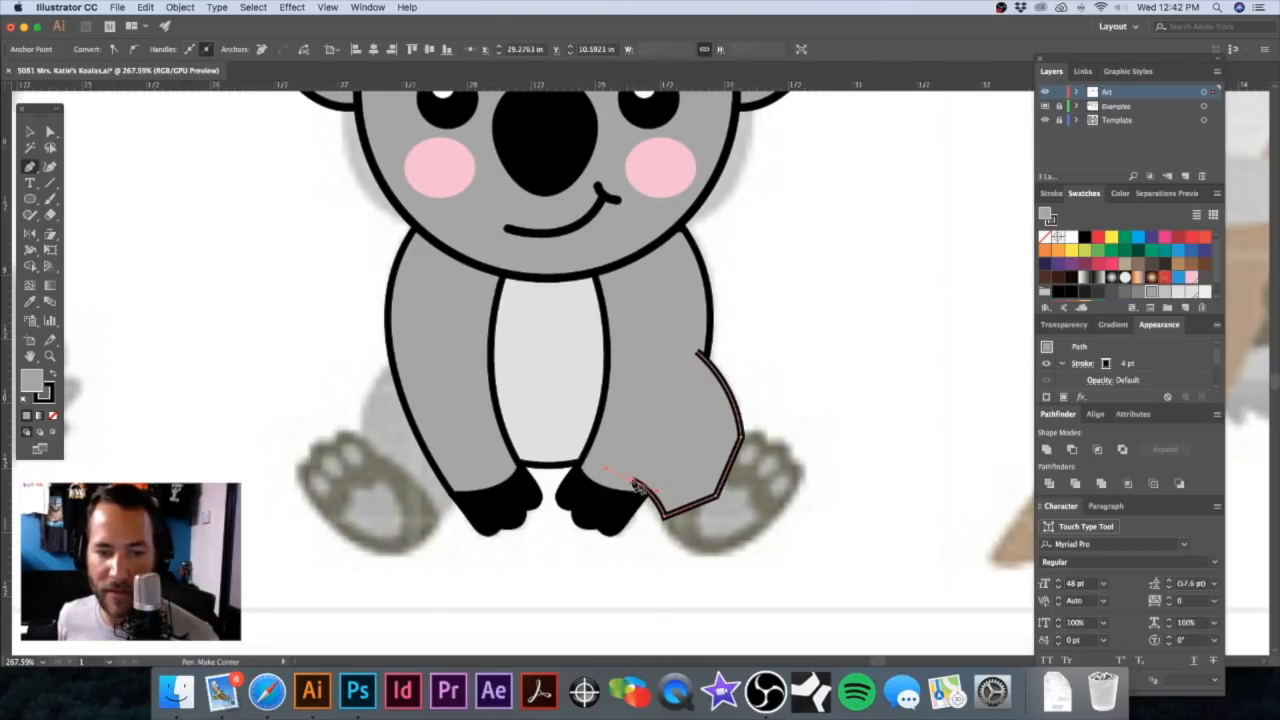
left_click(640, 415)
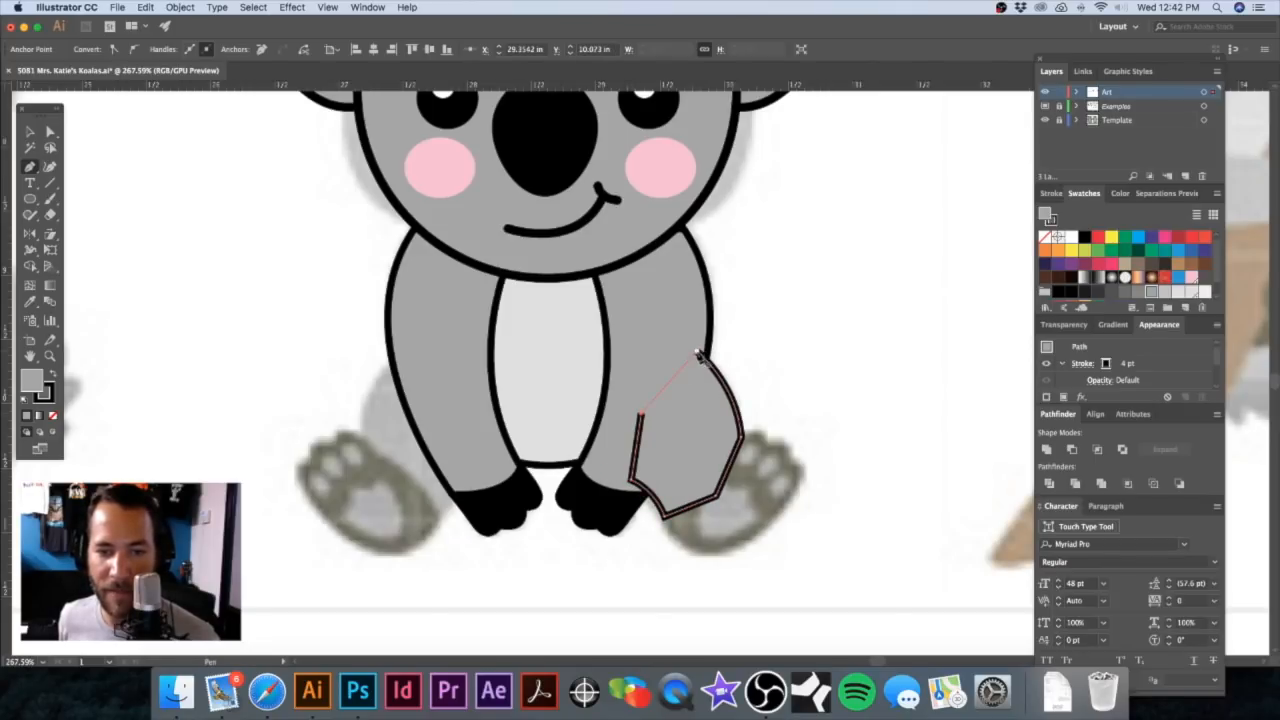
left_click(698, 353)
key("v")
left_click(808, 382)
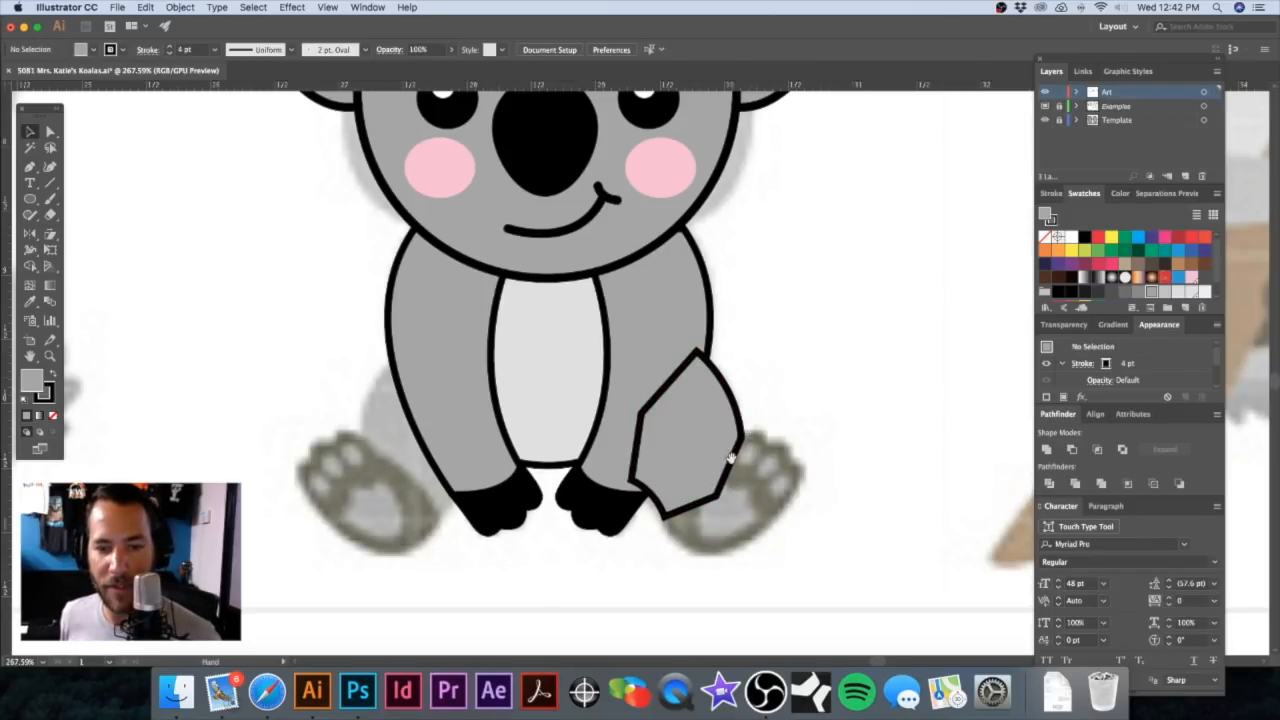
left_click(688, 430)
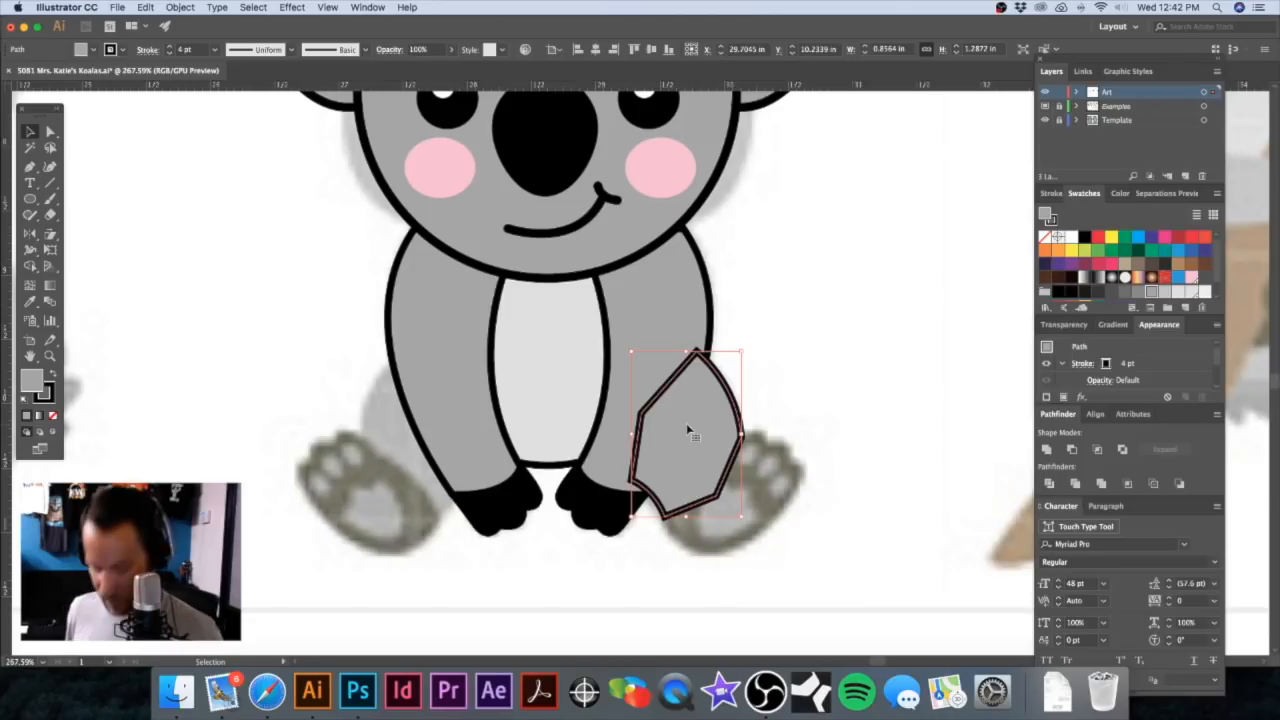
key("Delete")
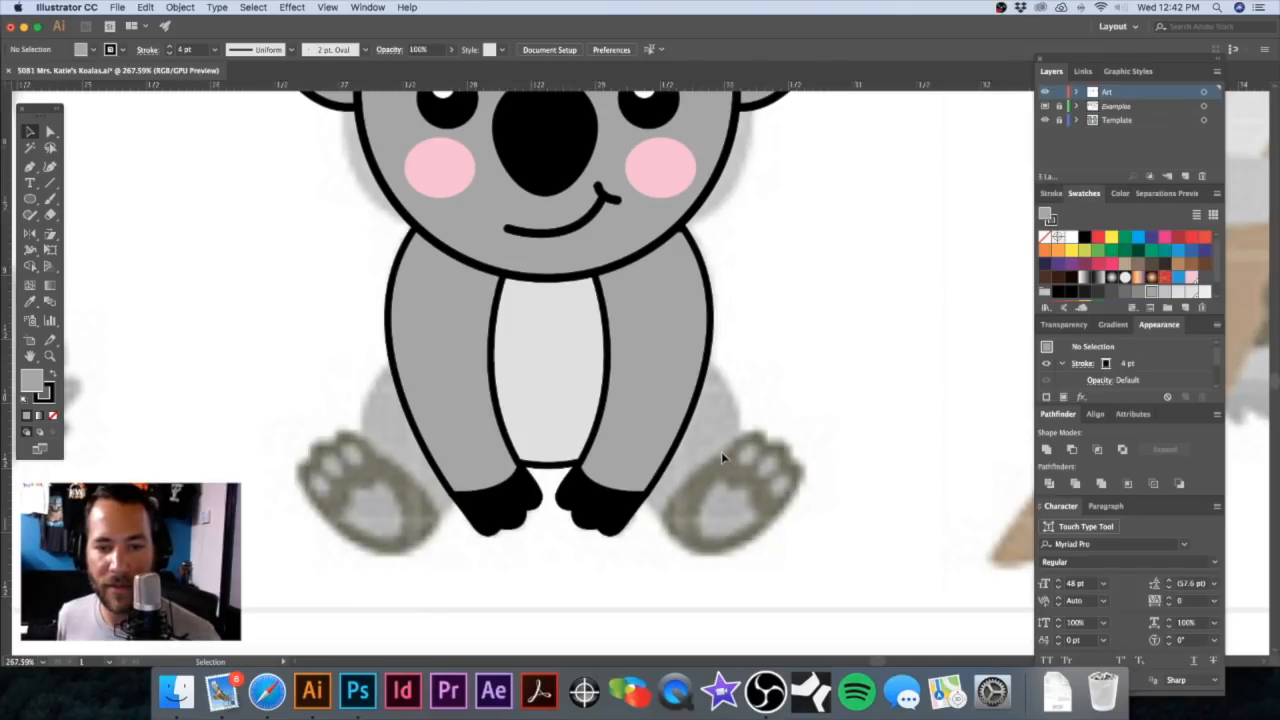
Step: Trace the upper edge and first toe of the reference koala's right foot with the Pen tool
key("z")
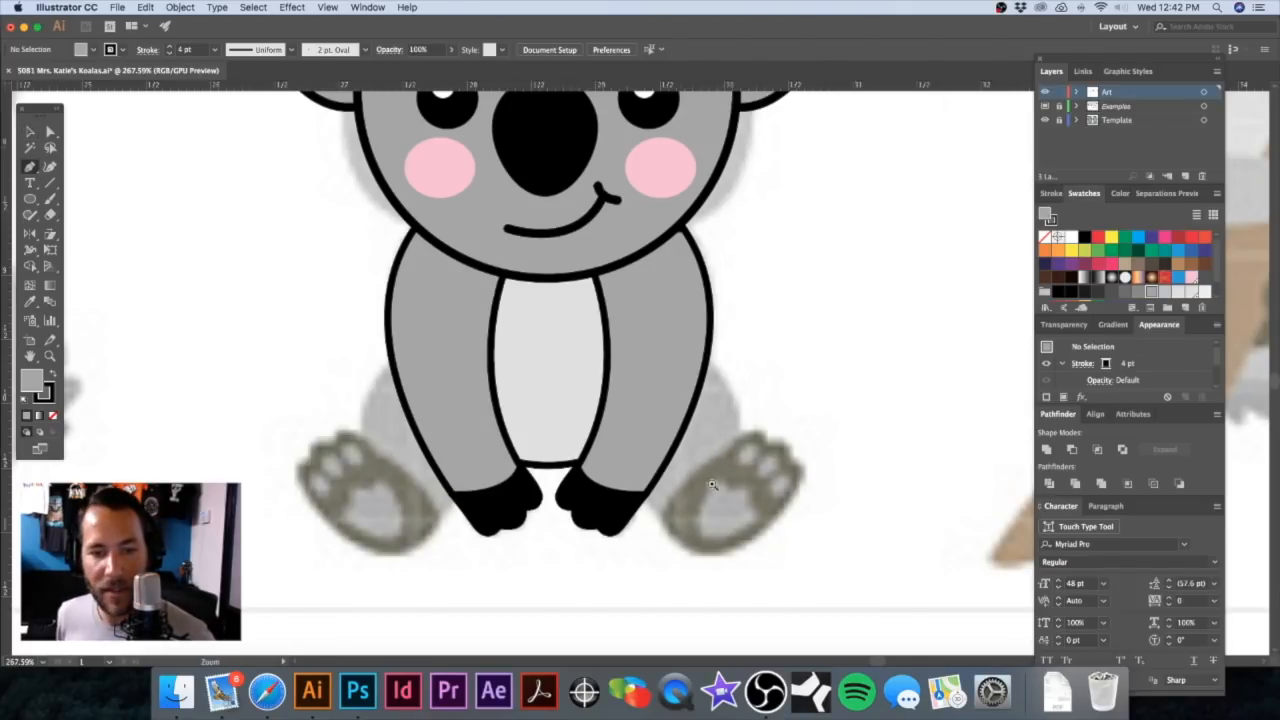
left_click_drag(700, 468, 768, 490)
key("p")
left_click(751, 452)
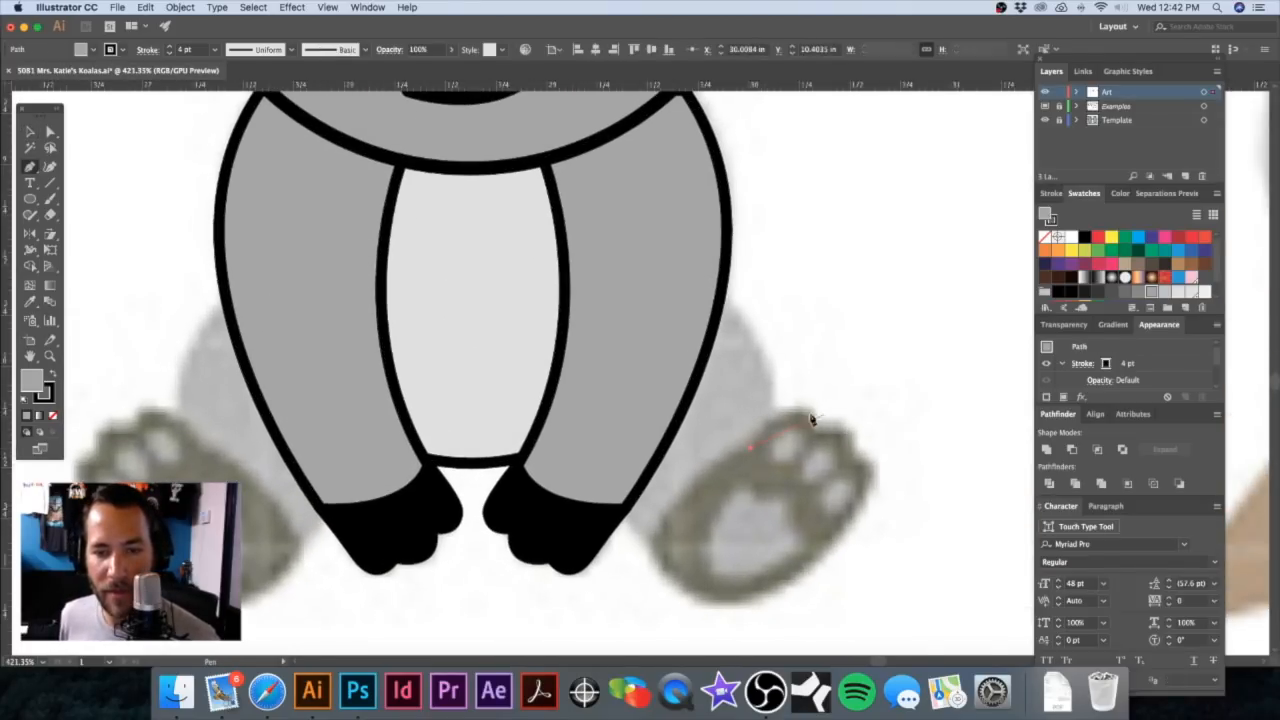
left_click_drag(803, 410, 840, 415)
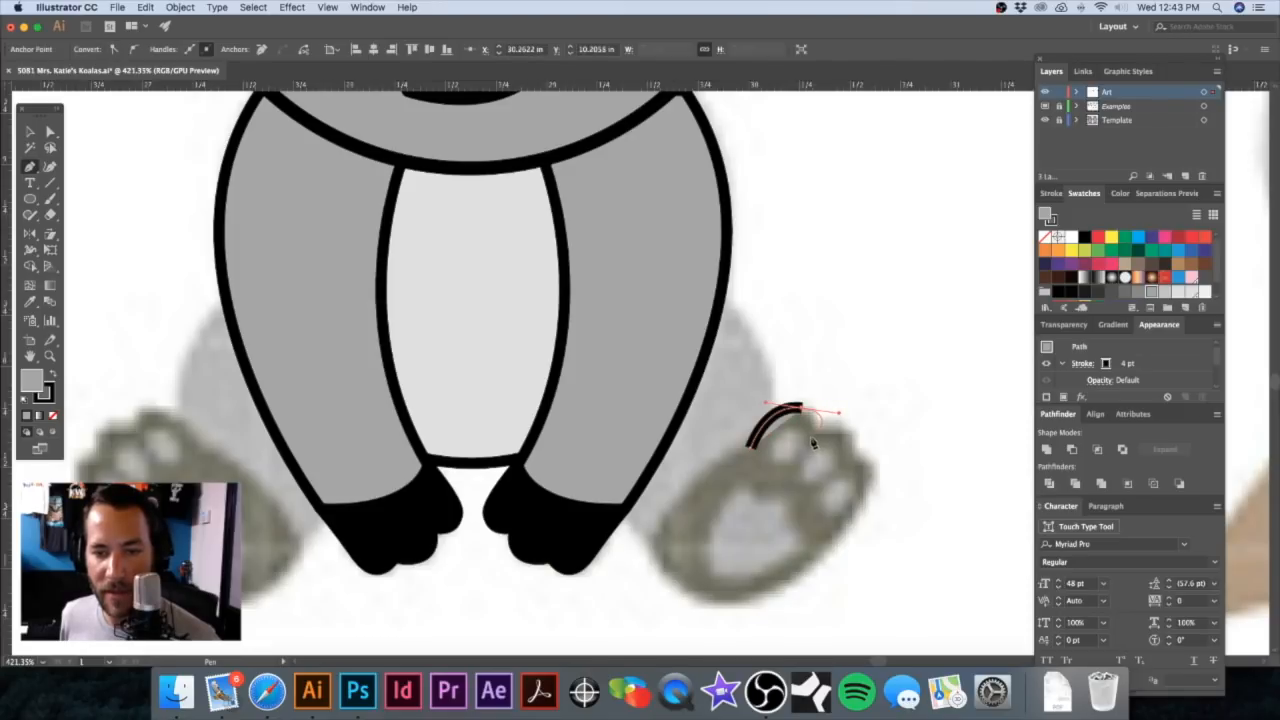
Step: Redraw the first toe's curve with the Pen tool and trace the three rounded toes and outer edge of the right-hand foot
key("super+z")
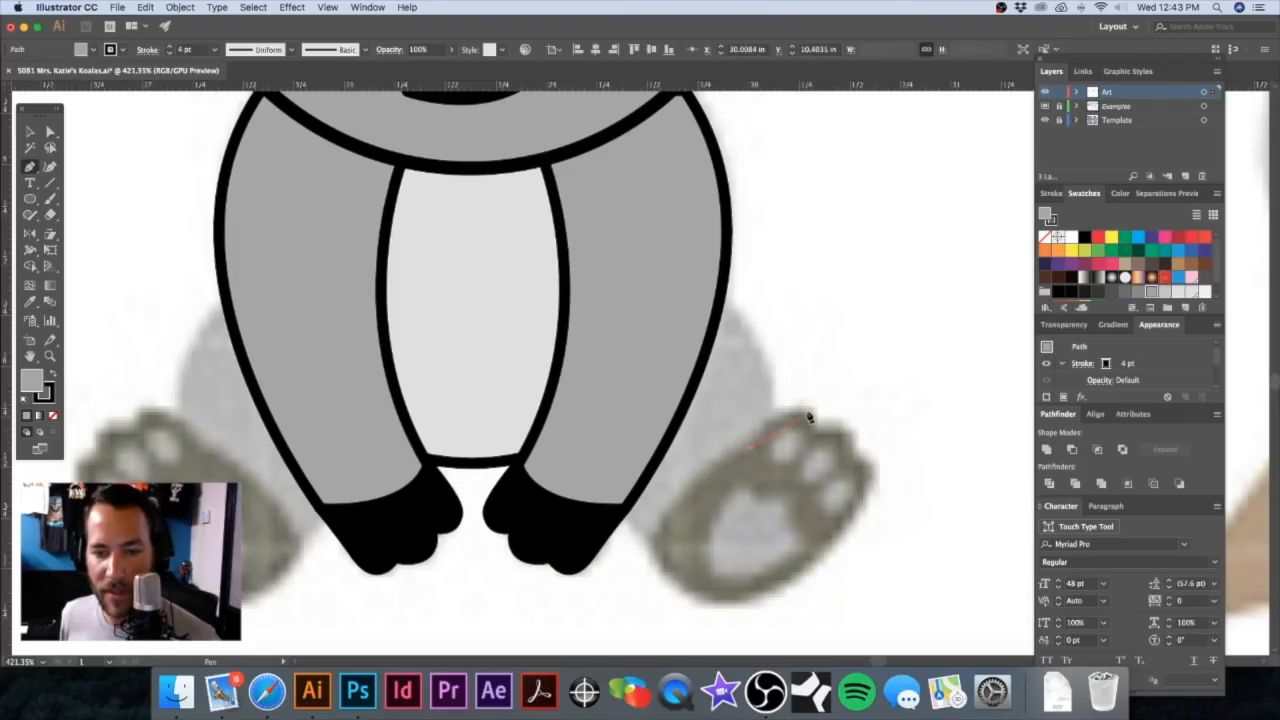
mouse_move(815, 415)
left_mouse_down()
mouse_move(831, 420)
mouse_move(821, 431)
left_mouse_up()
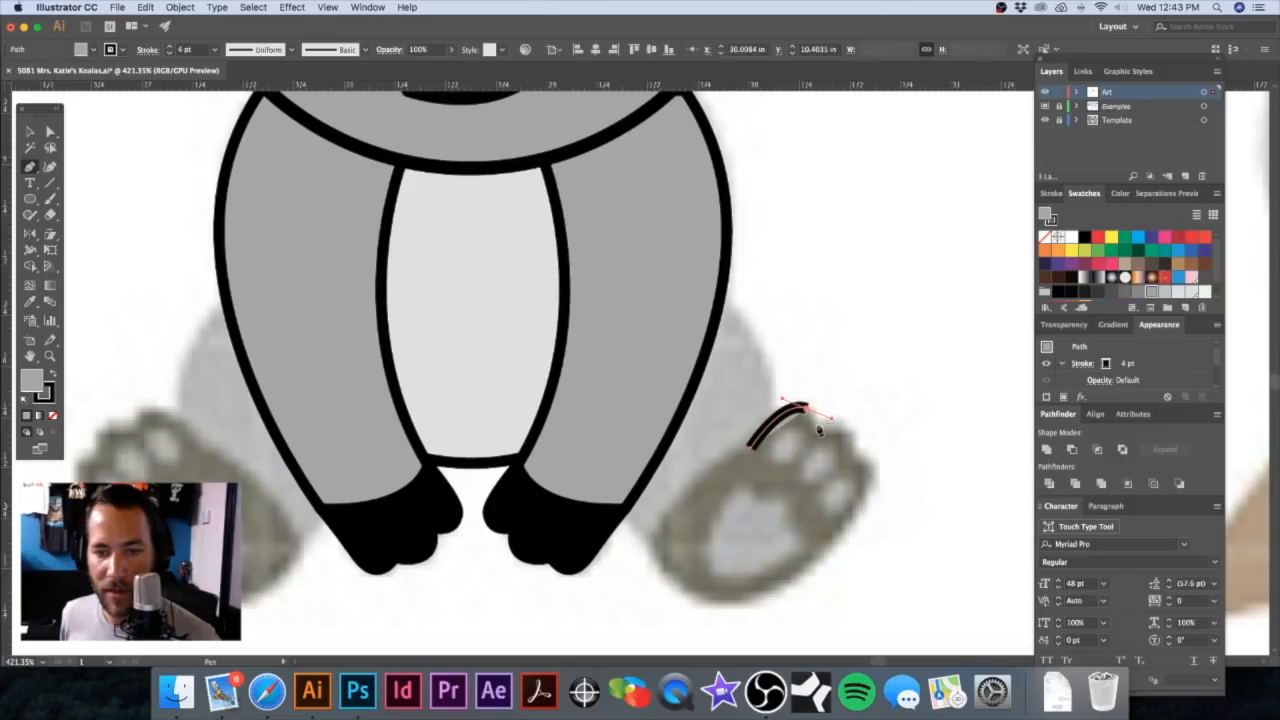
left_click(816, 437)
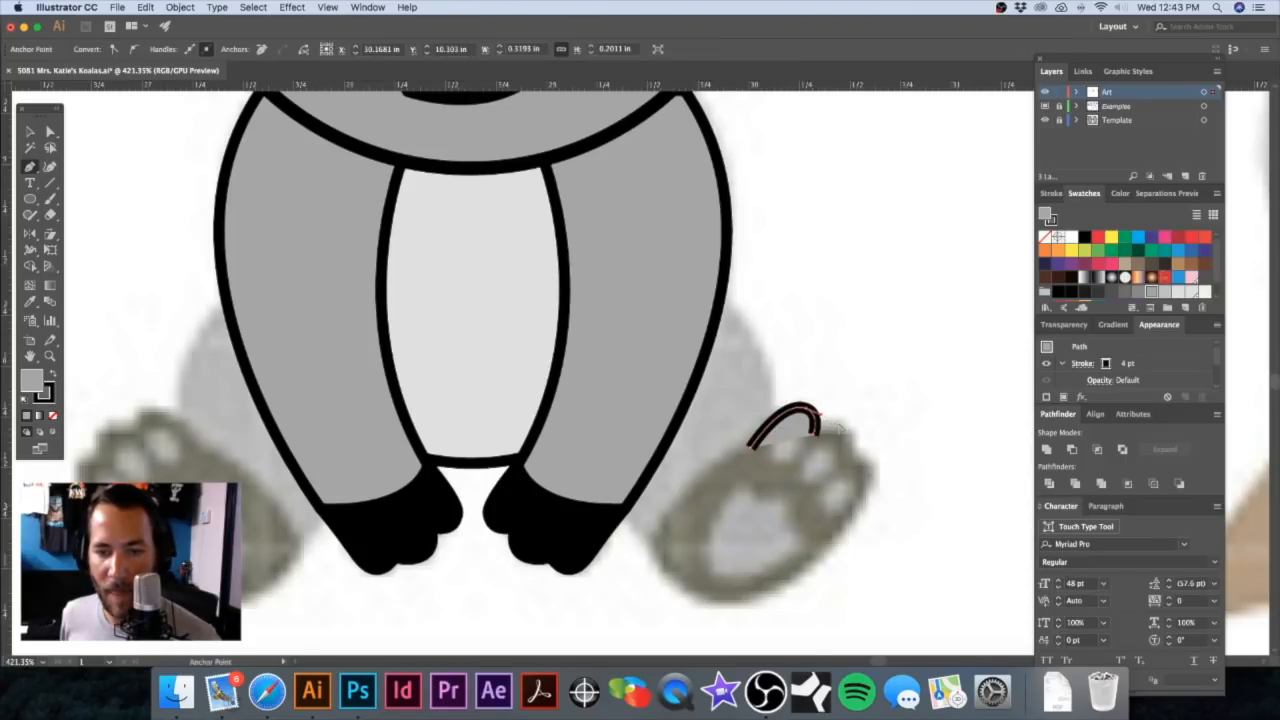
left_click_drag(860, 437, 853, 458)
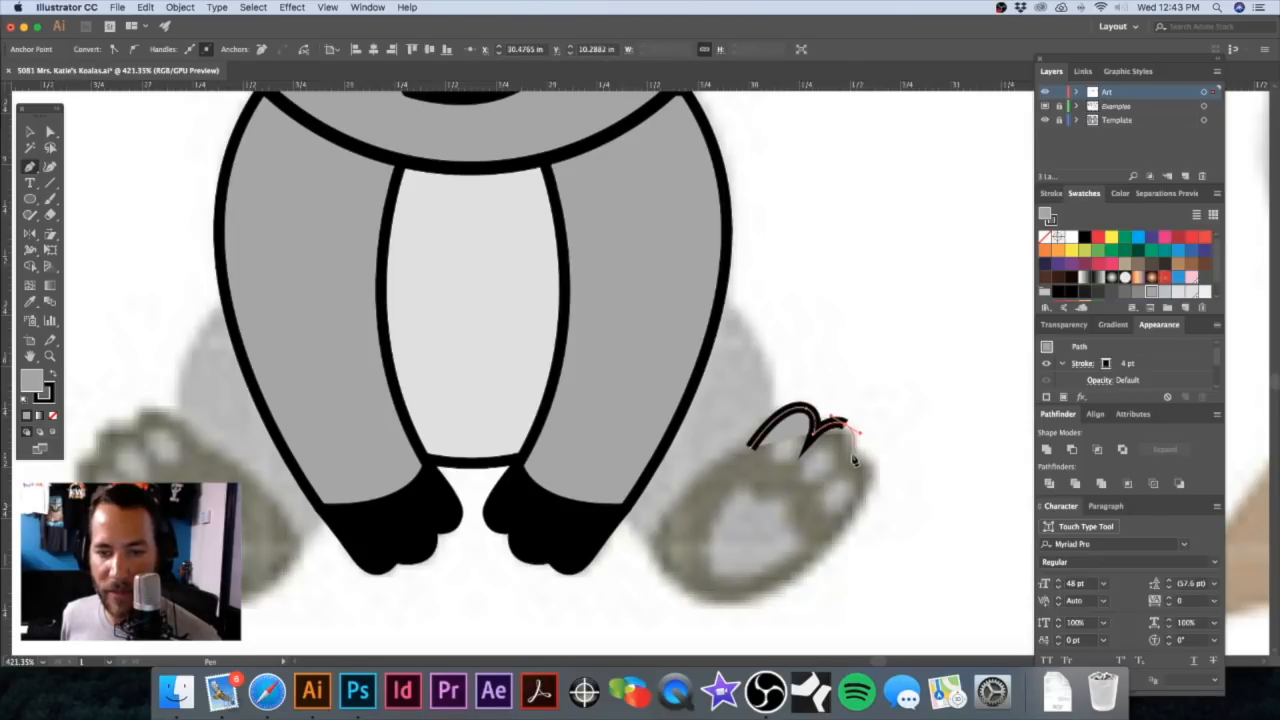
left_click(852, 459)
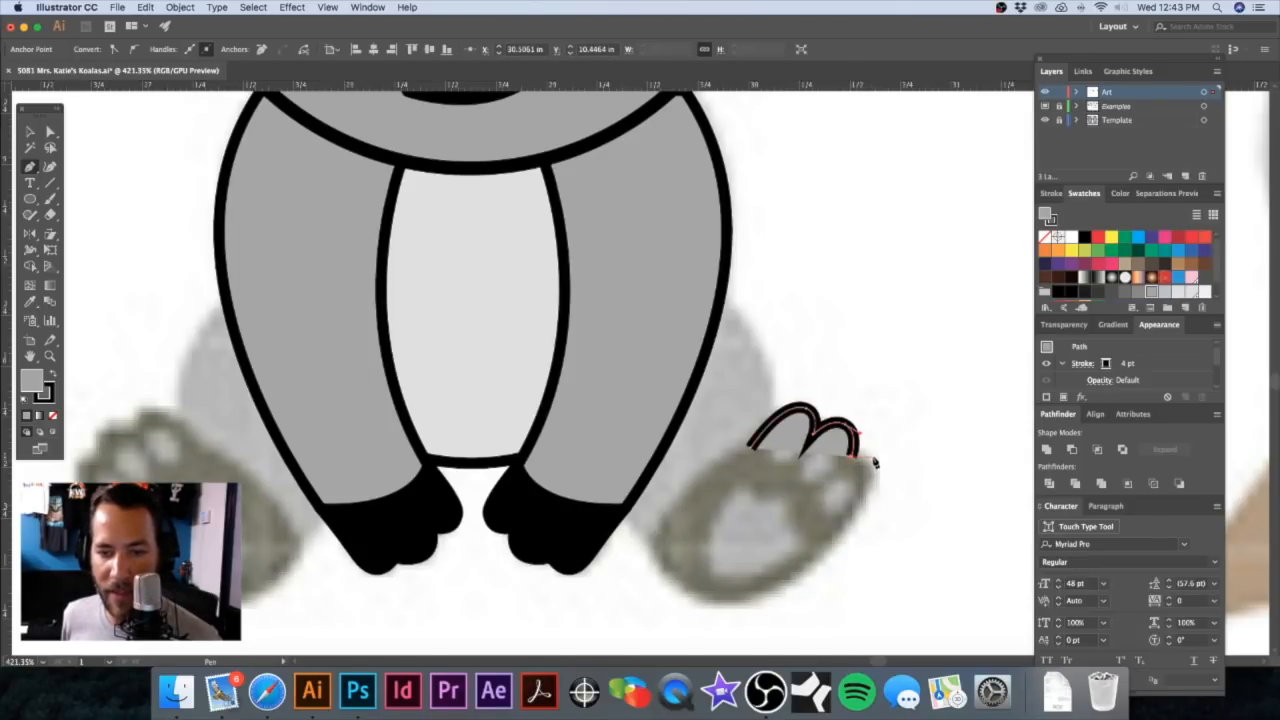
left_click_drag(876, 460, 838, 537)
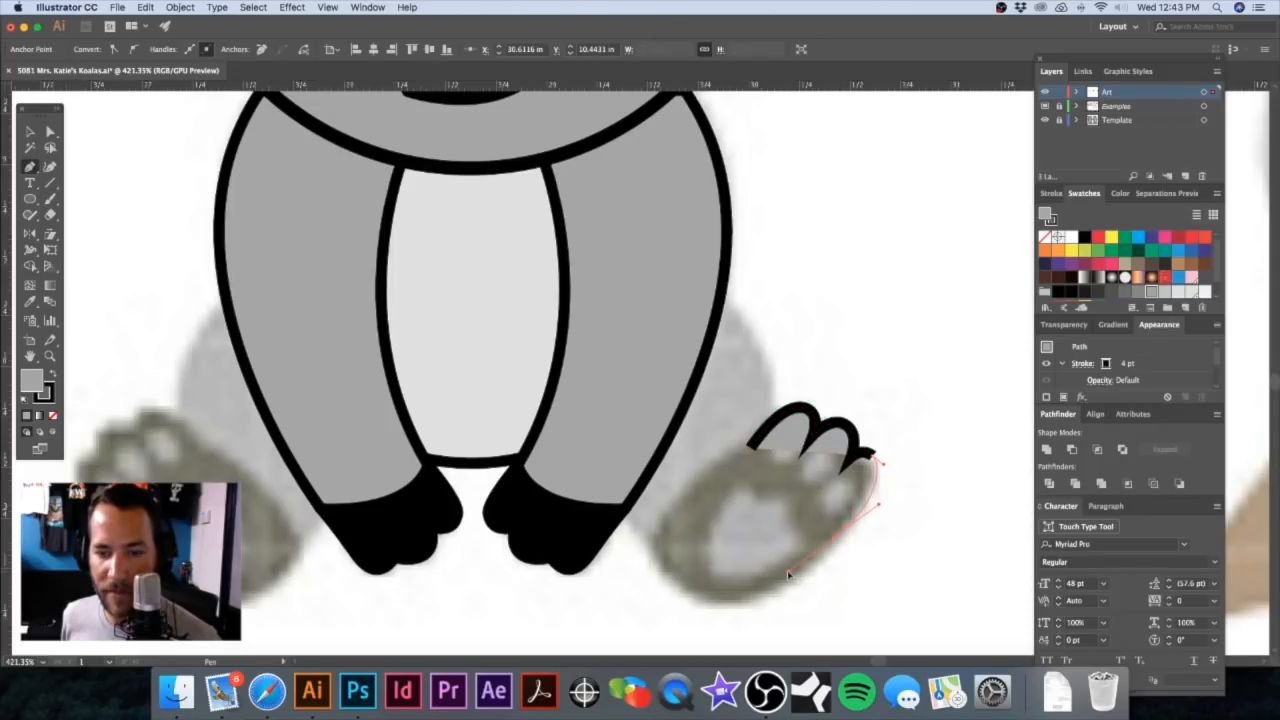
left_click(830, 544)
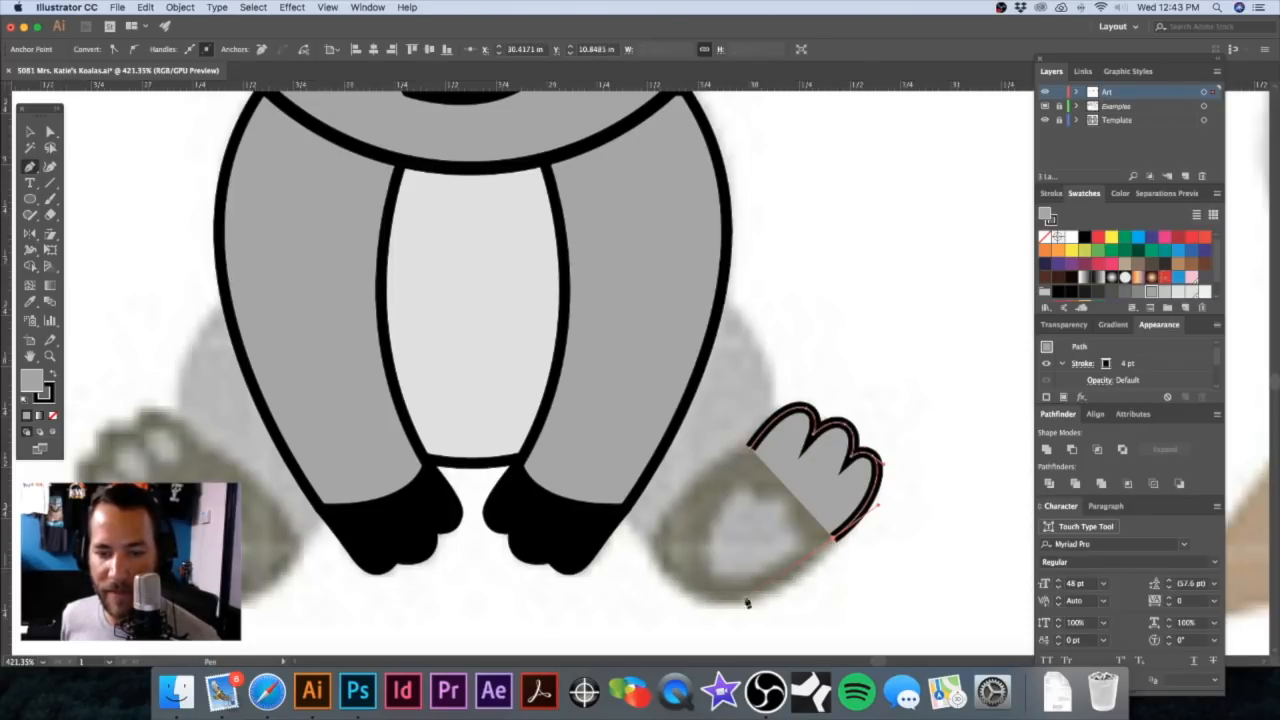
Step: Trace the heel and inner edge to close the foot outline, and adjust the heel curve to match the reference
left_click_drag(698, 602, 632, 558)
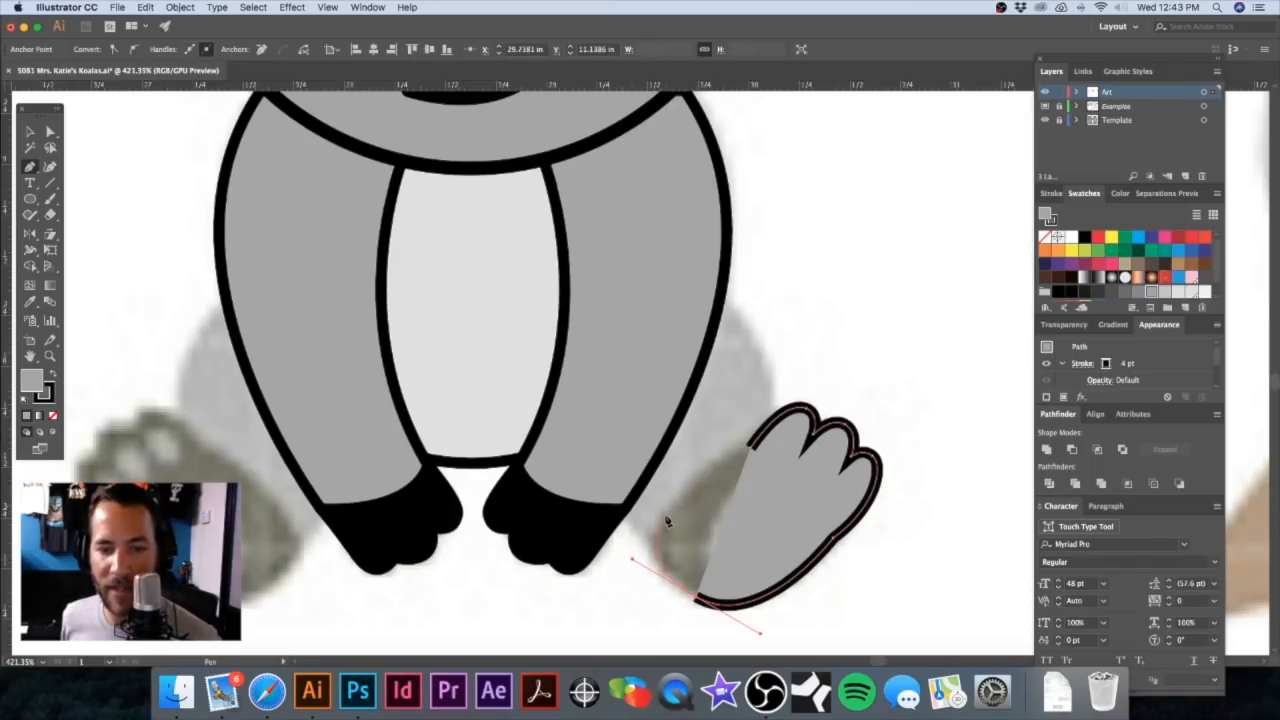
left_click_drag(677, 501, 797, 438)
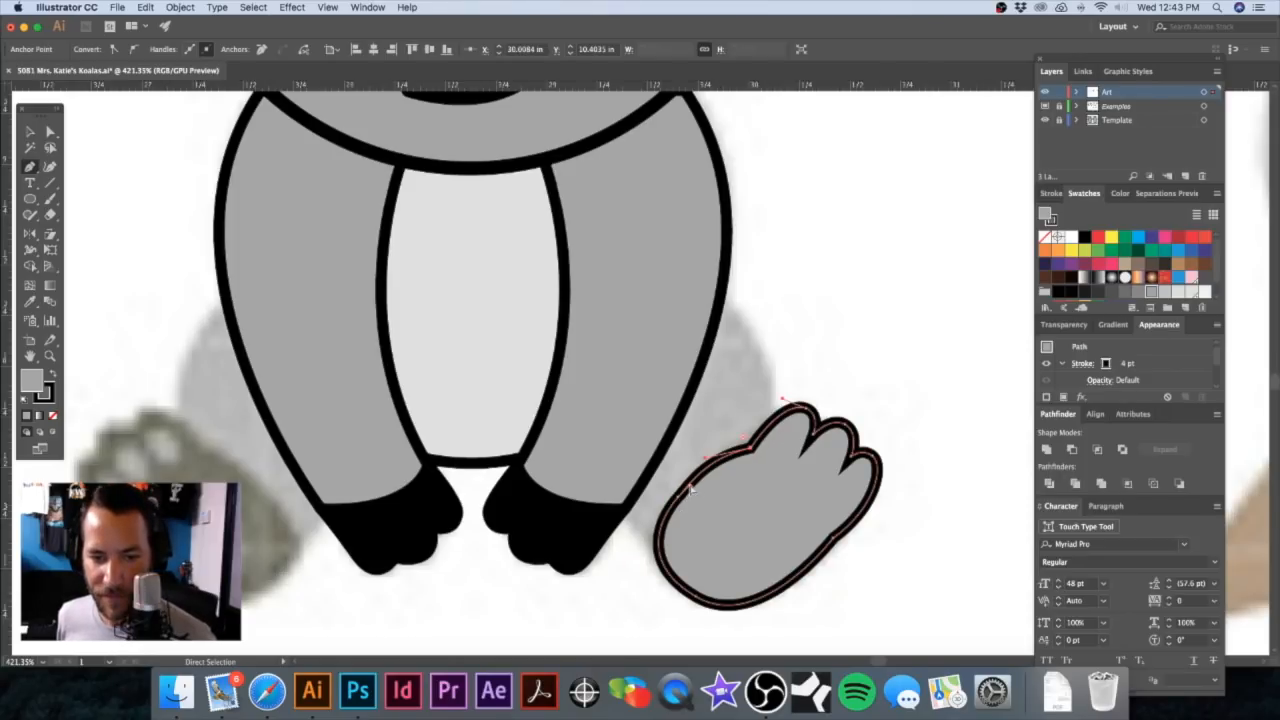
left_click_drag(691, 486, 672, 501)
left_click_drag(633, 563, 642, 558)
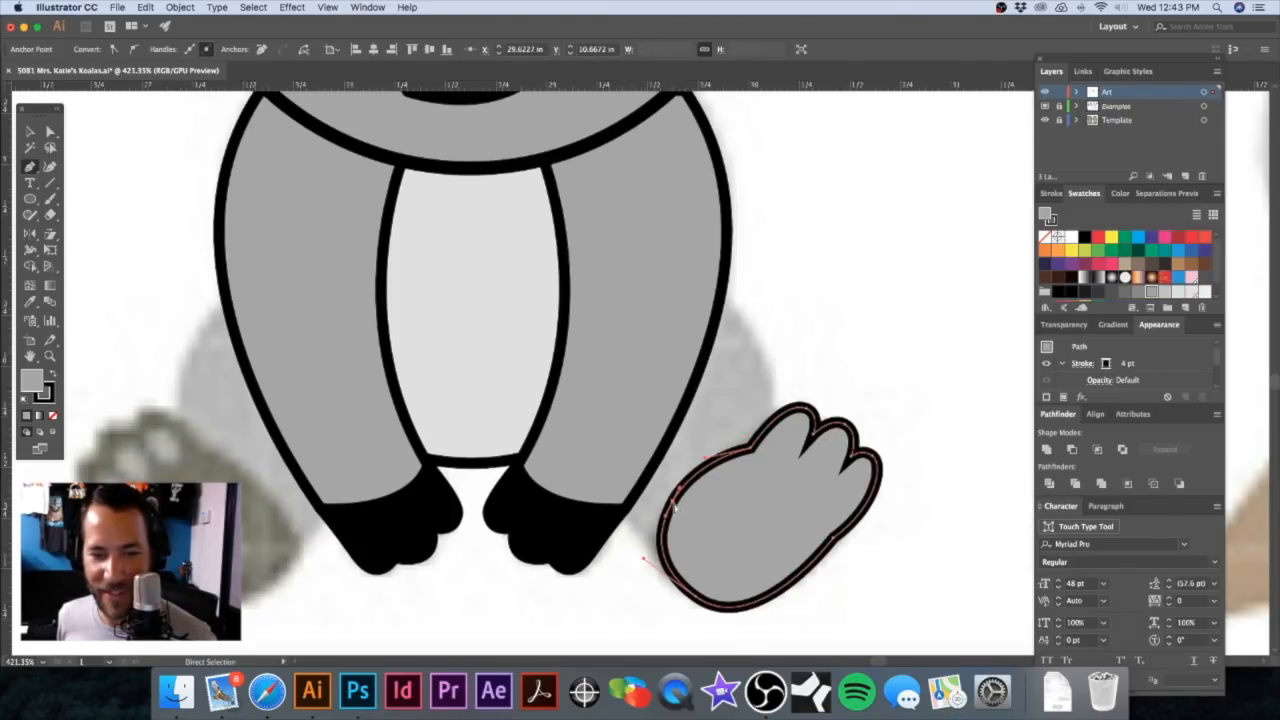
left_click(817, 345)
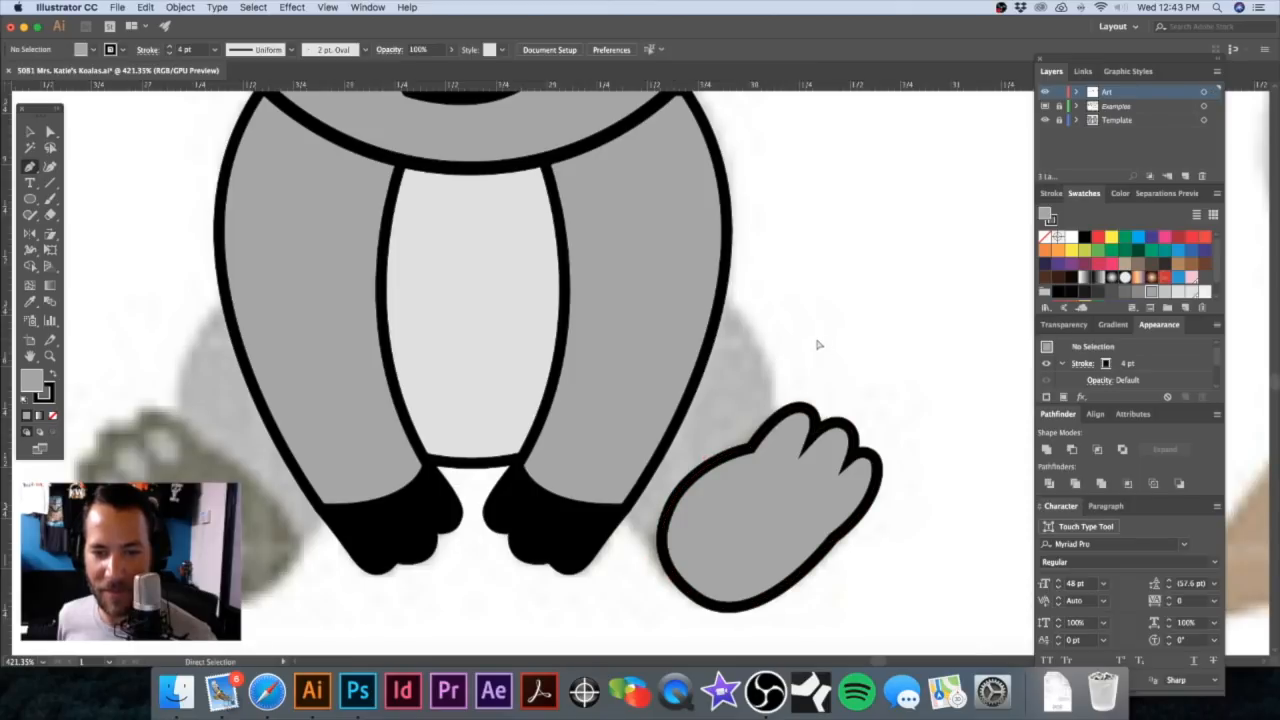
Step: Remove the fill from the foot outline, keeping its black stroke
left_click(780, 502, "alt+super")
left_click(780, 503, "alt+super")
left_click_drag(553, 334, 692, 458)
left_click_drag(598, 378, 698, 406)
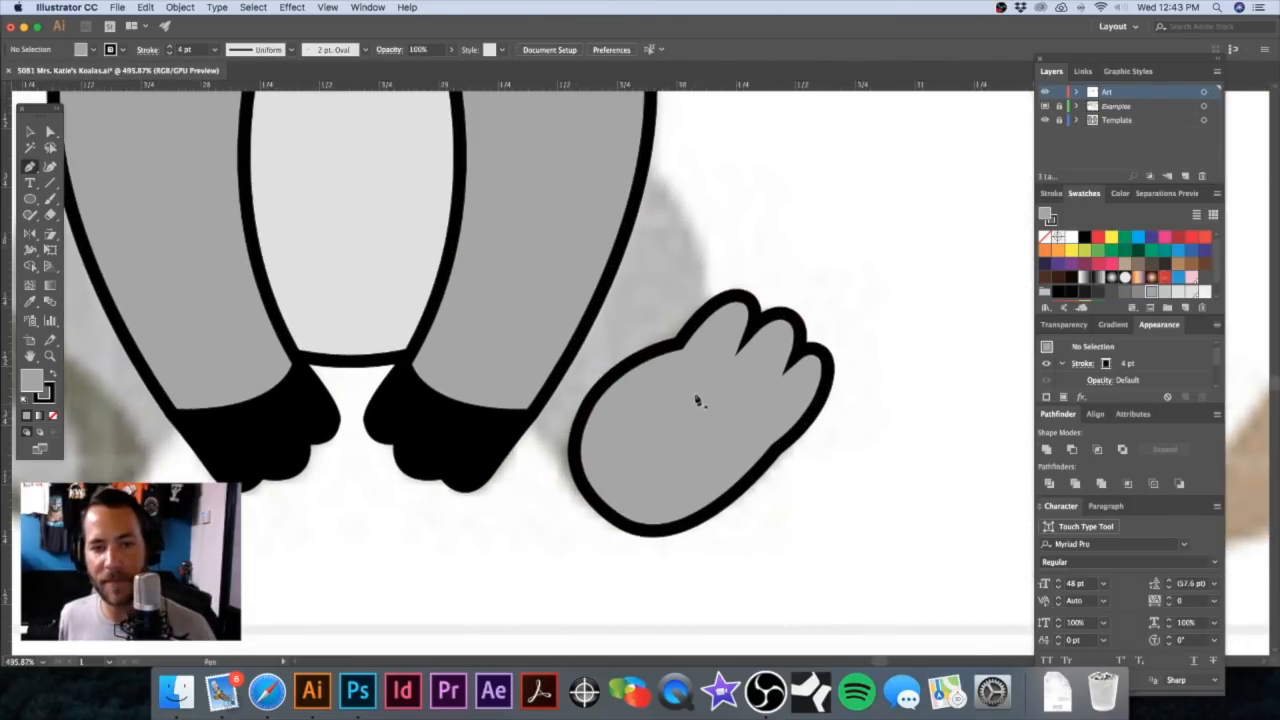
left_click(693, 390)
key("super+z")
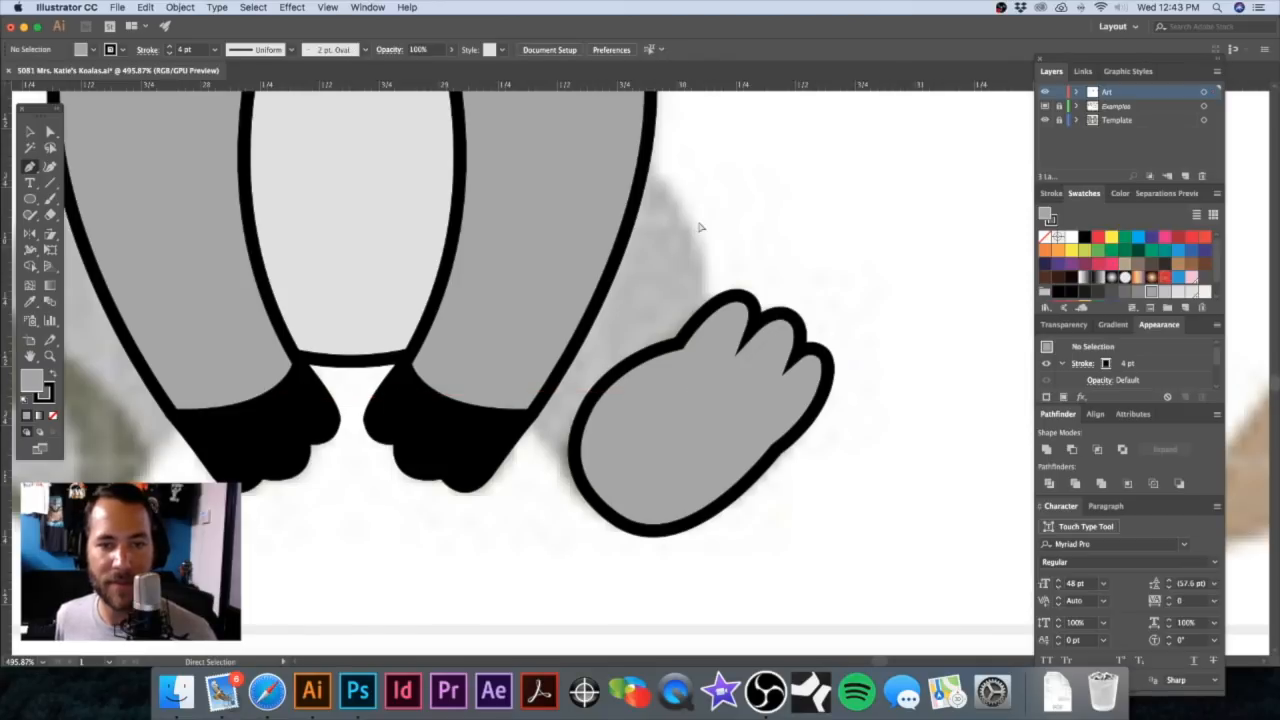
key("v")
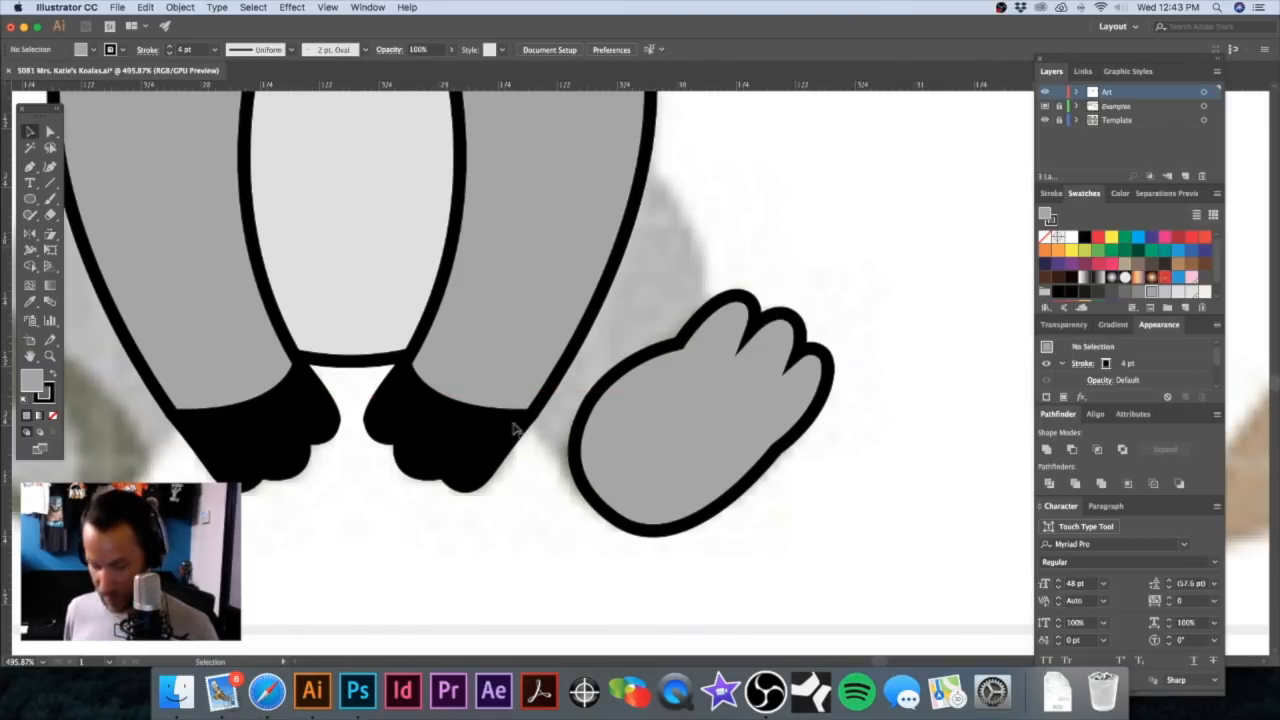
left_click(686, 423)
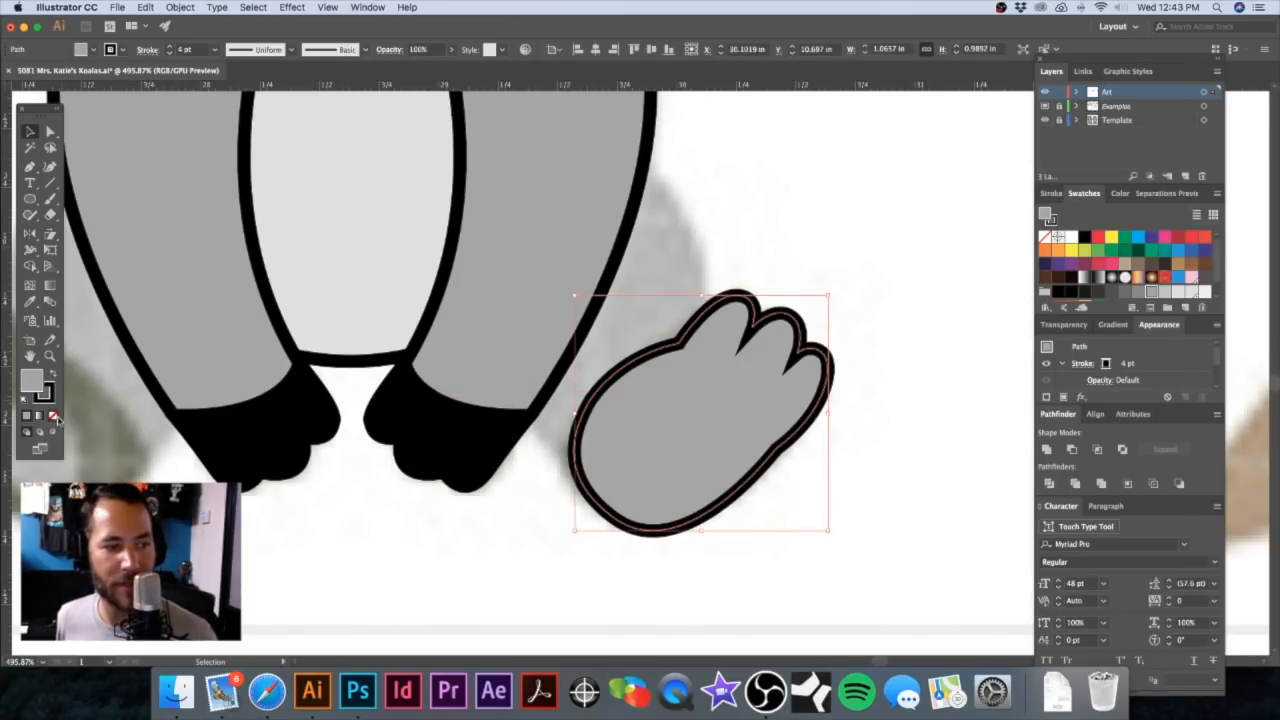
left_click(55, 417)
left_click(394, 532)
left_click_drag(663, 380, 586, 420)
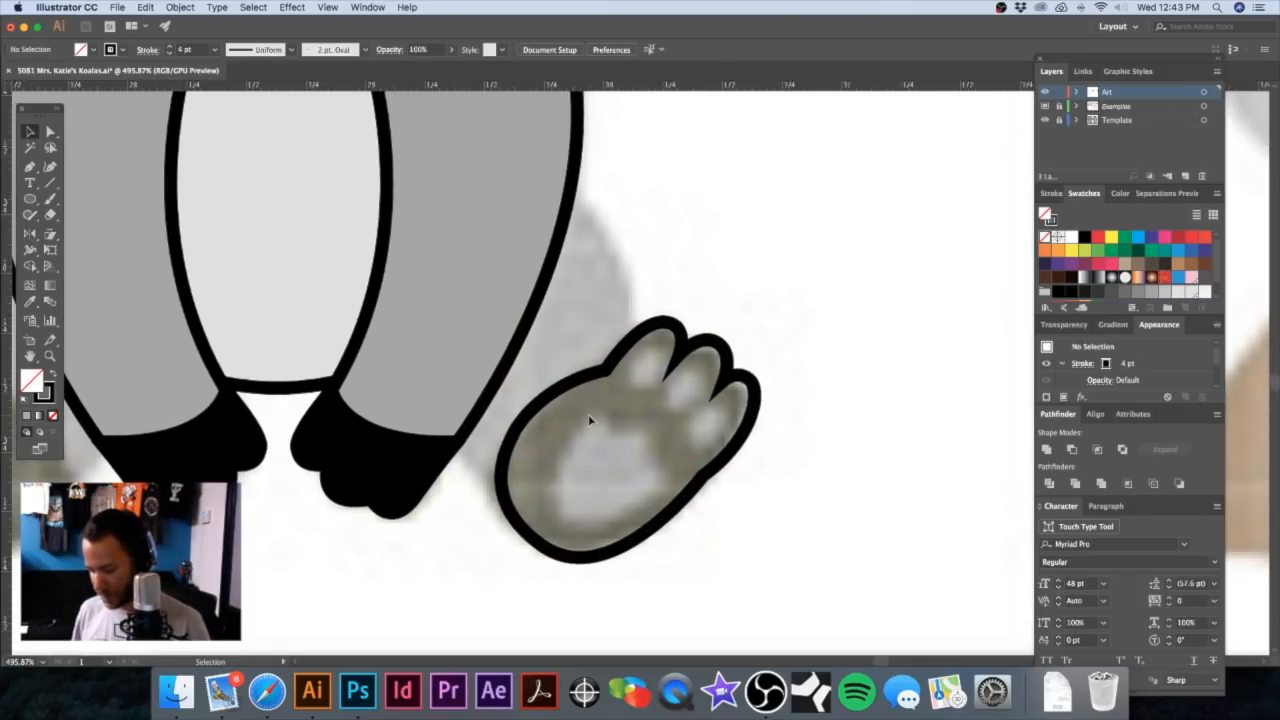
Step: Trace the large three-lobed pad on the sole as a closed Pen path and fill it light grey with no stroke
key("p")
scroll(554, 510, "up", 2)
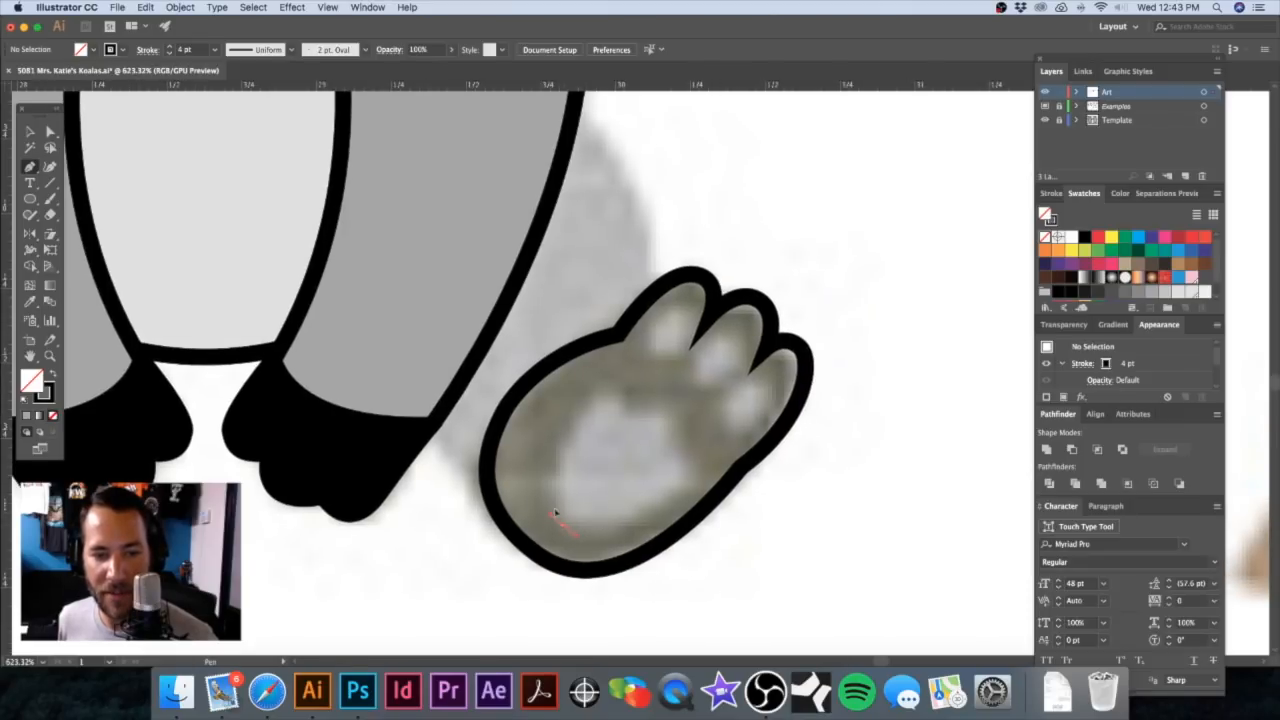
left_click(557, 515)
left_click_drag(612, 393, 638, 393)
left_click(627, 414)
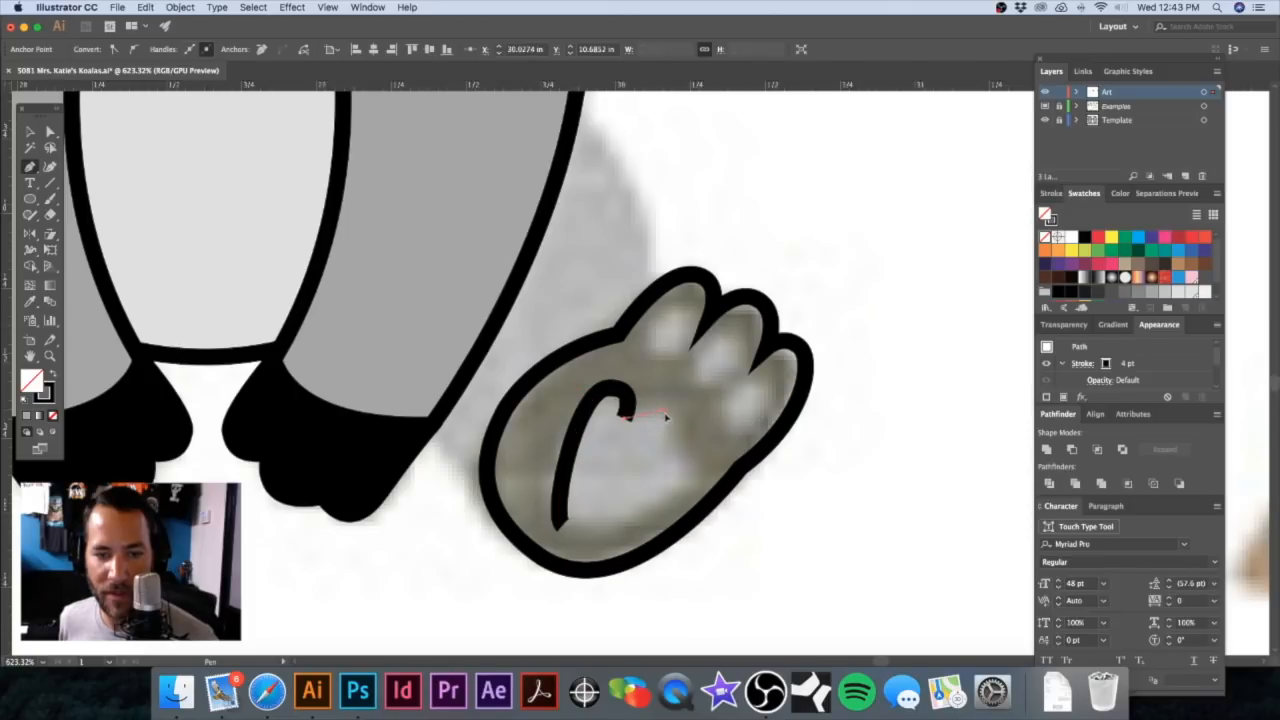
left_click_drag(671, 443, 669, 450)
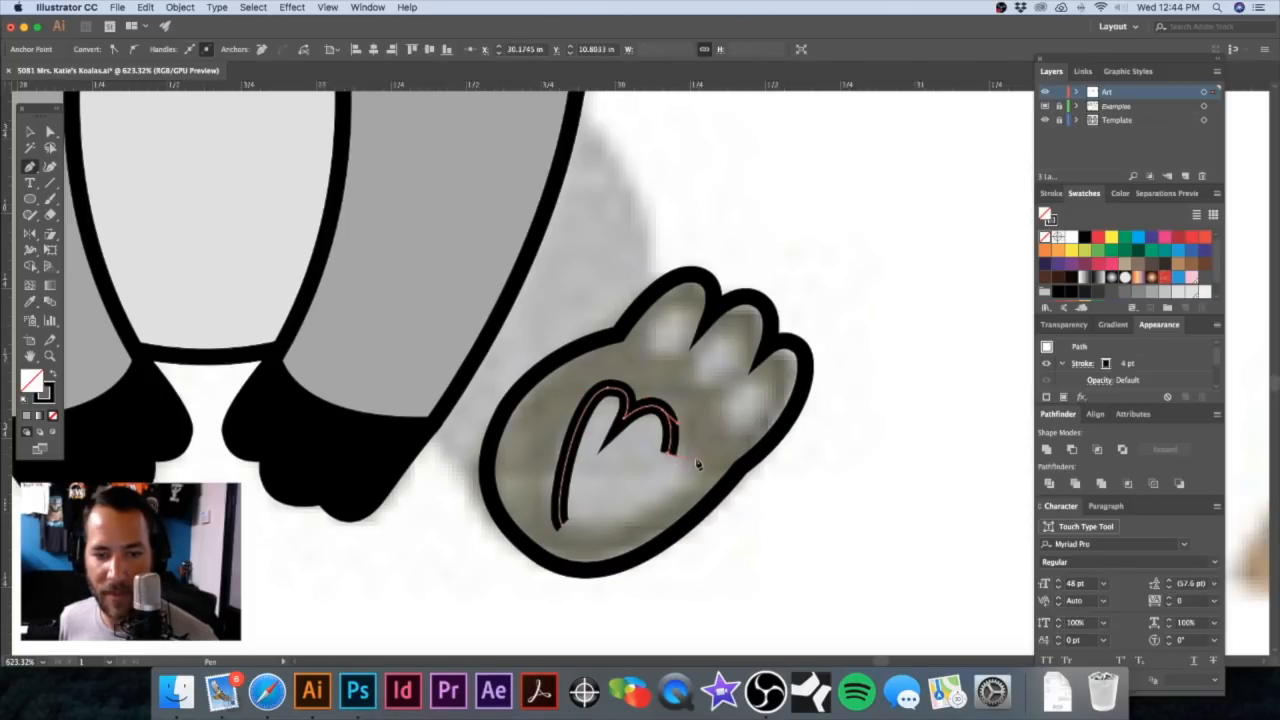
left_click(696, 454)
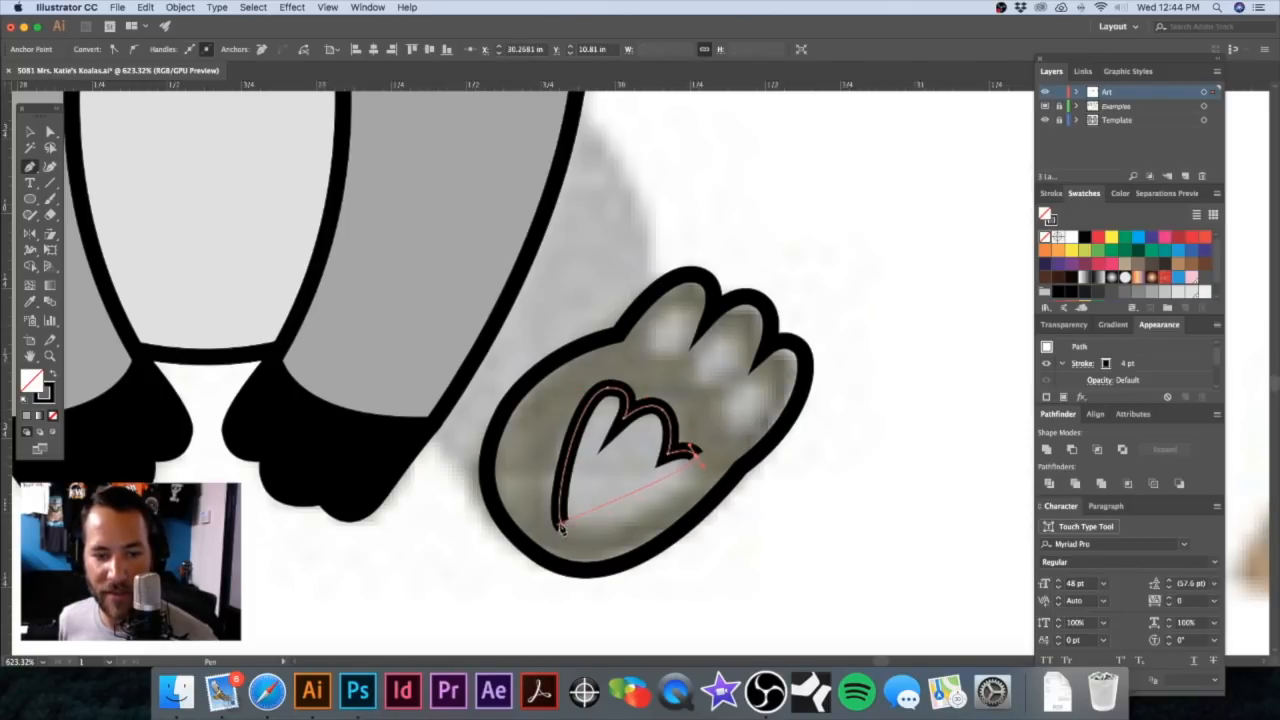
left_click_drag(563, 530, 519, 494)
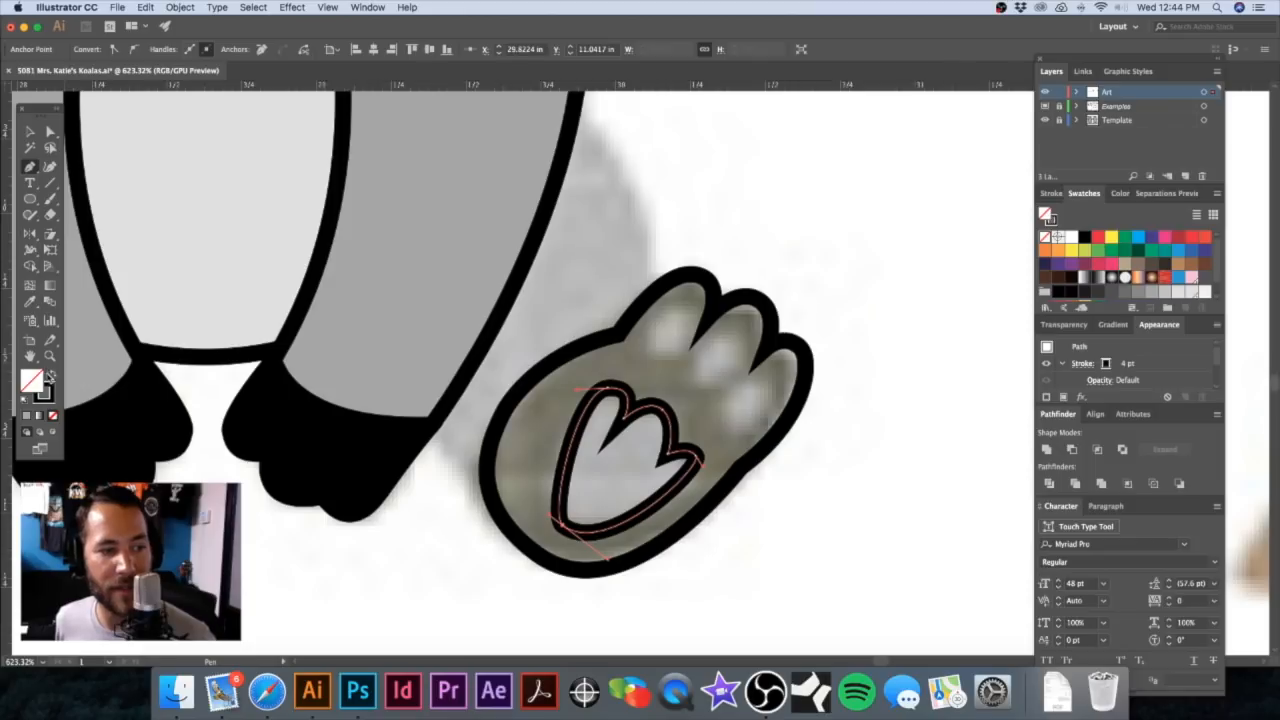
left_click(55, 374)
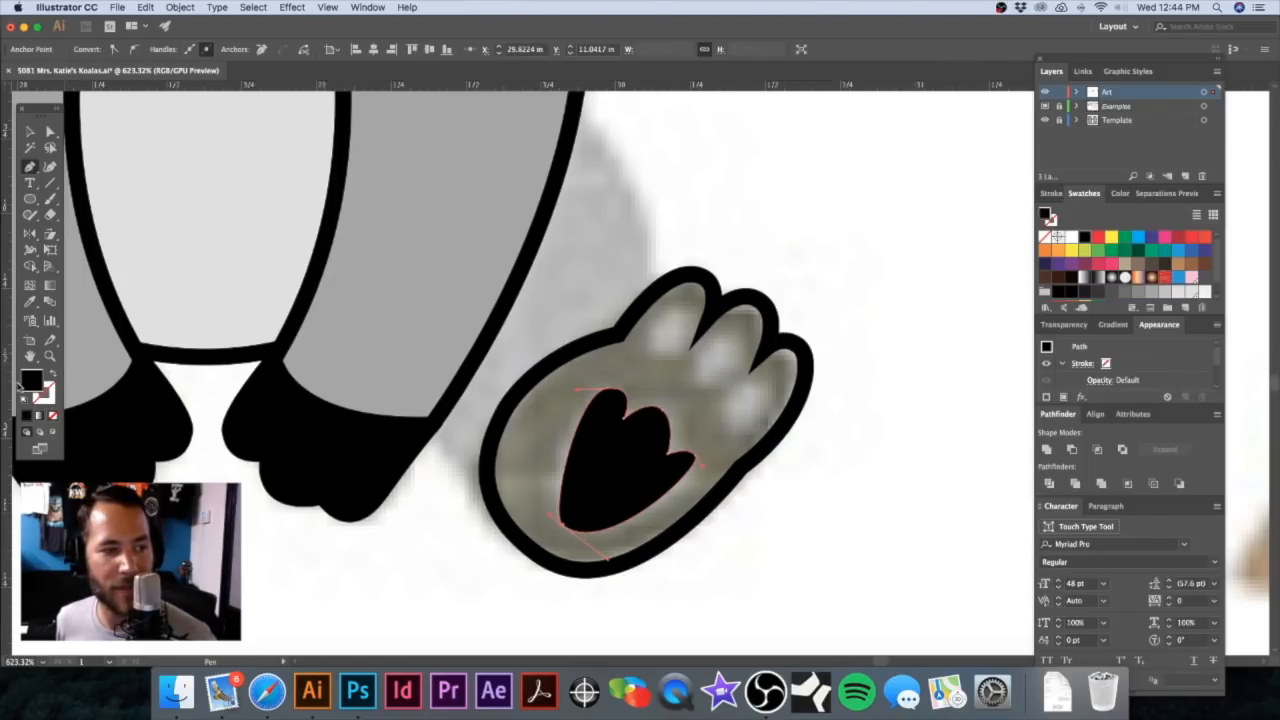
left_click(1190, 292)
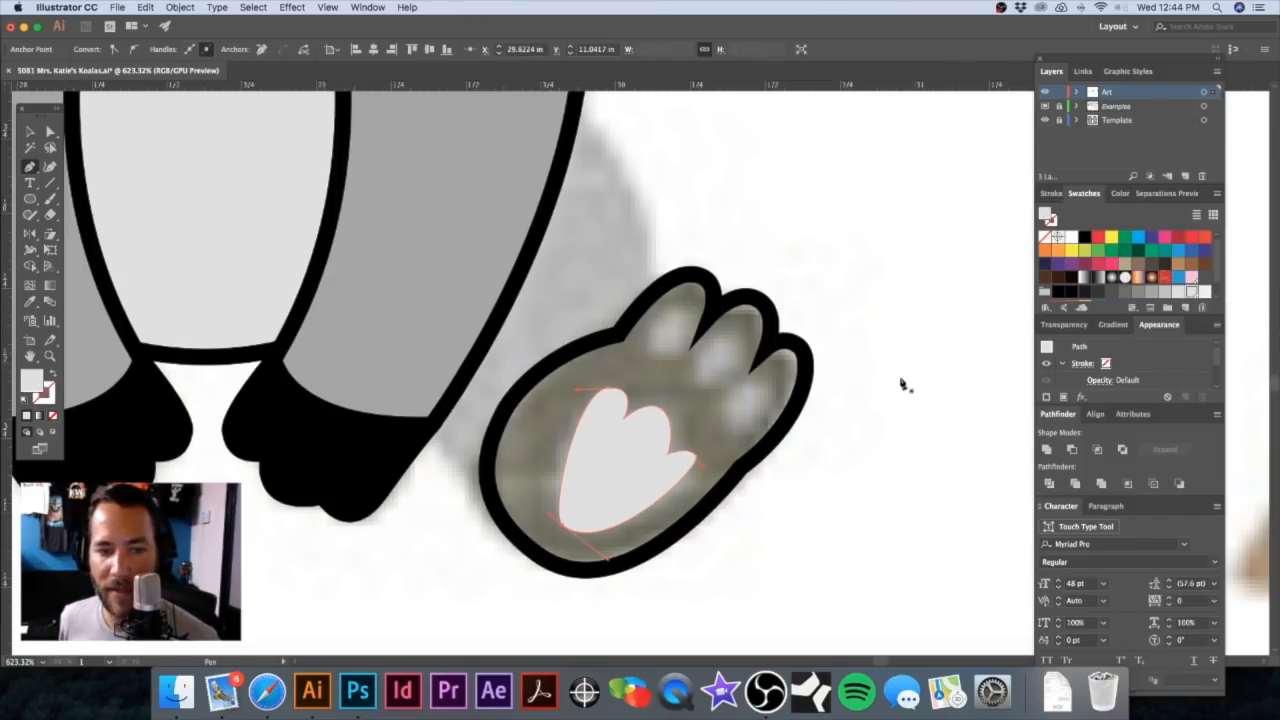
Step: Refine the sole pad by widening the curve at its heel end and reshaping the smallest lobe
key("a")
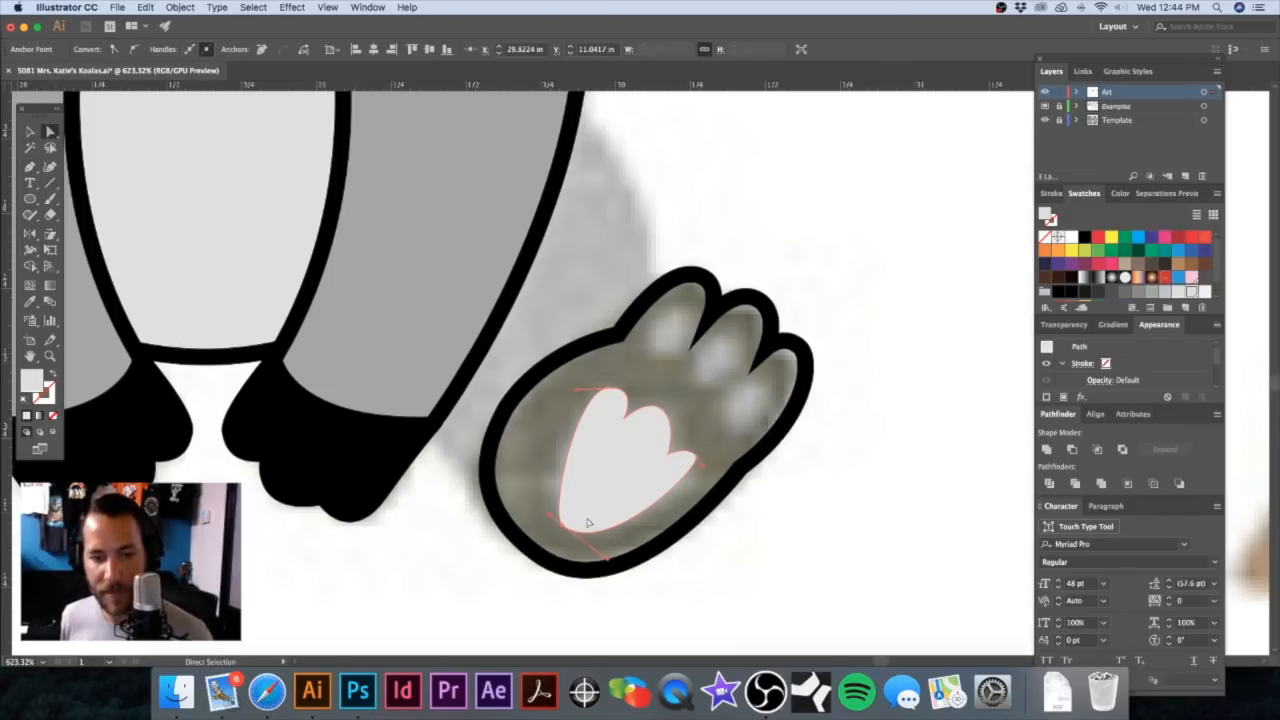
left_click_drag(550, 519, 524, 488)
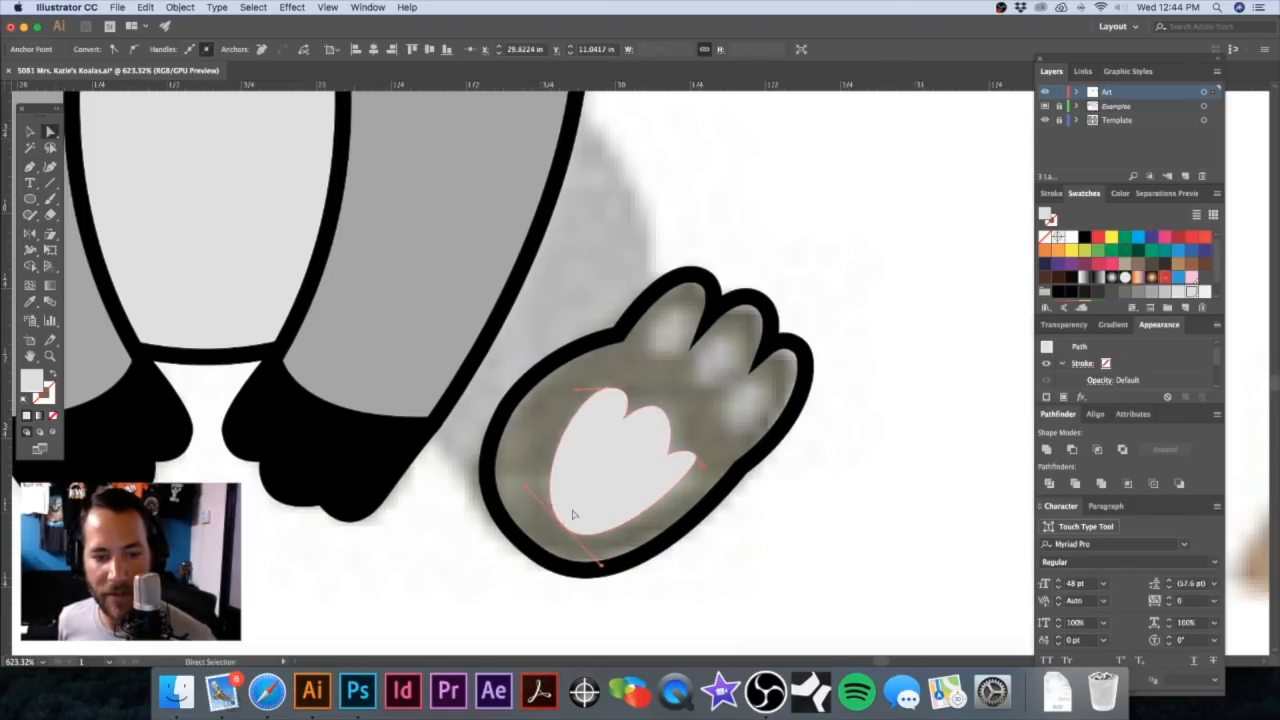
left_click_drag(601, 569, 607, 563)
left_click_drag(522, 491, 518, 487)
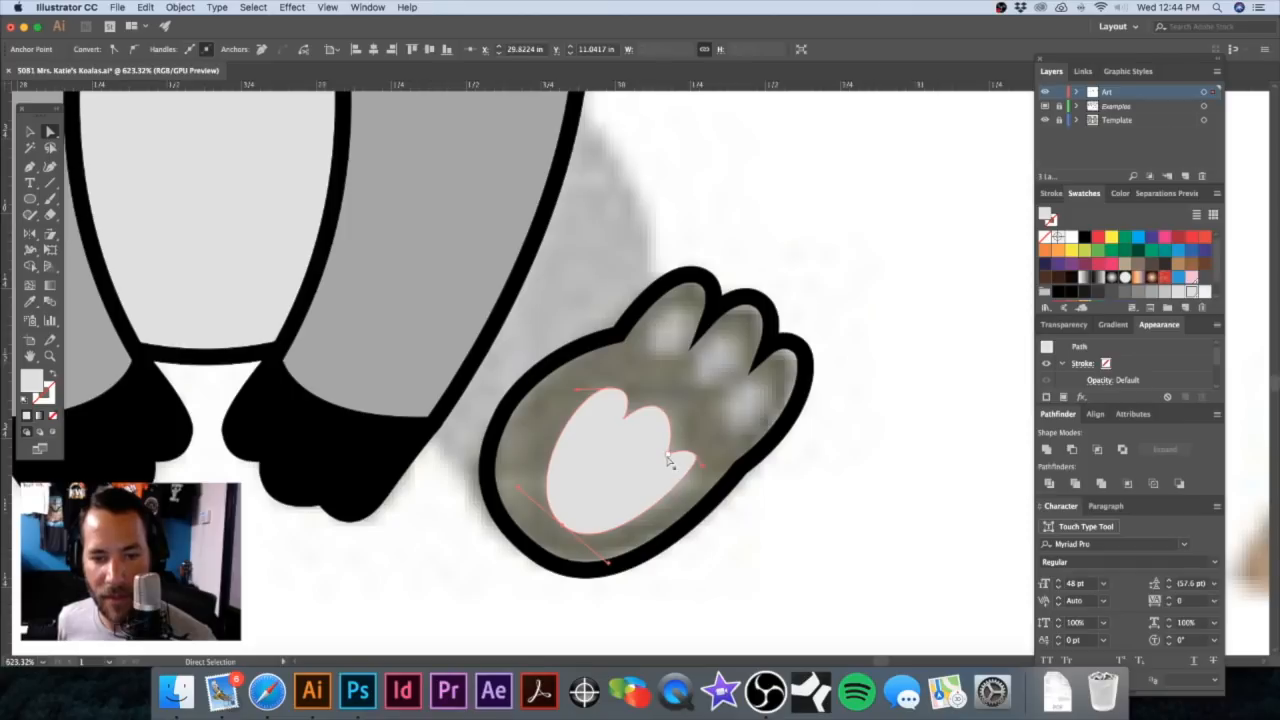
left_click_drag(667, 455, 666, 448)
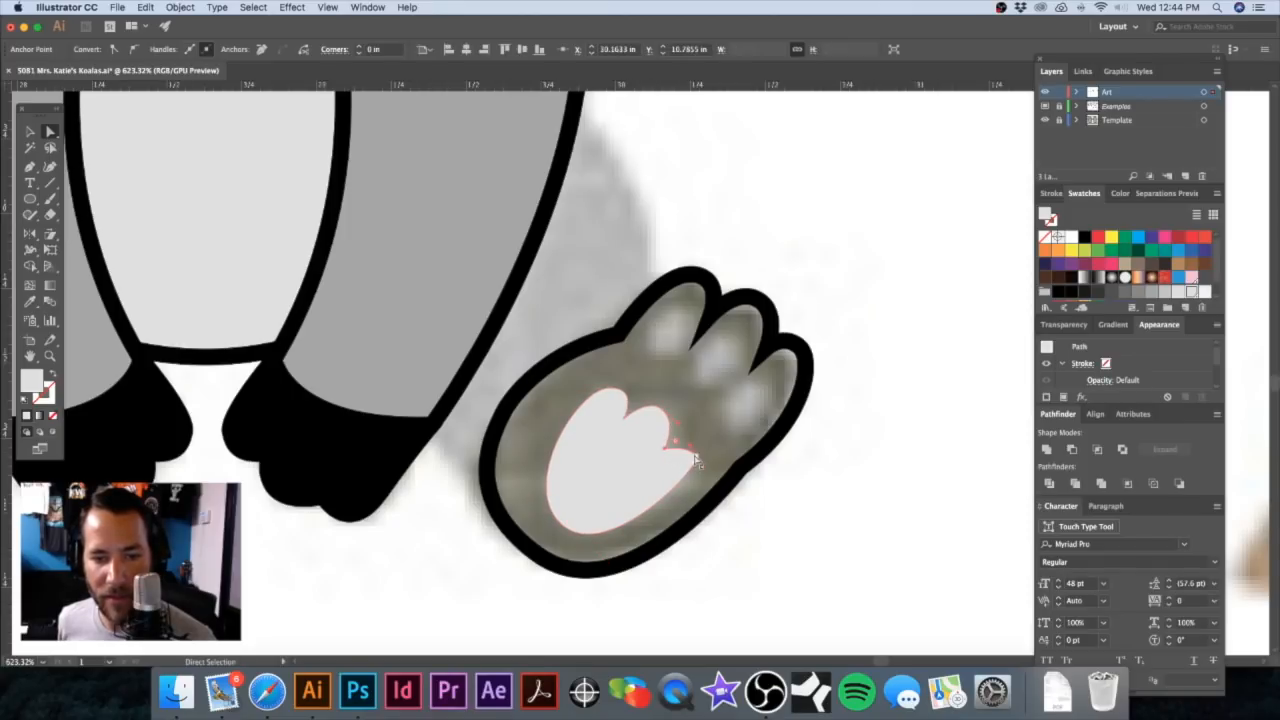
left_click(693, 452)
left_click(690, 450)
left_click_drag(702, 474, 704, 486)
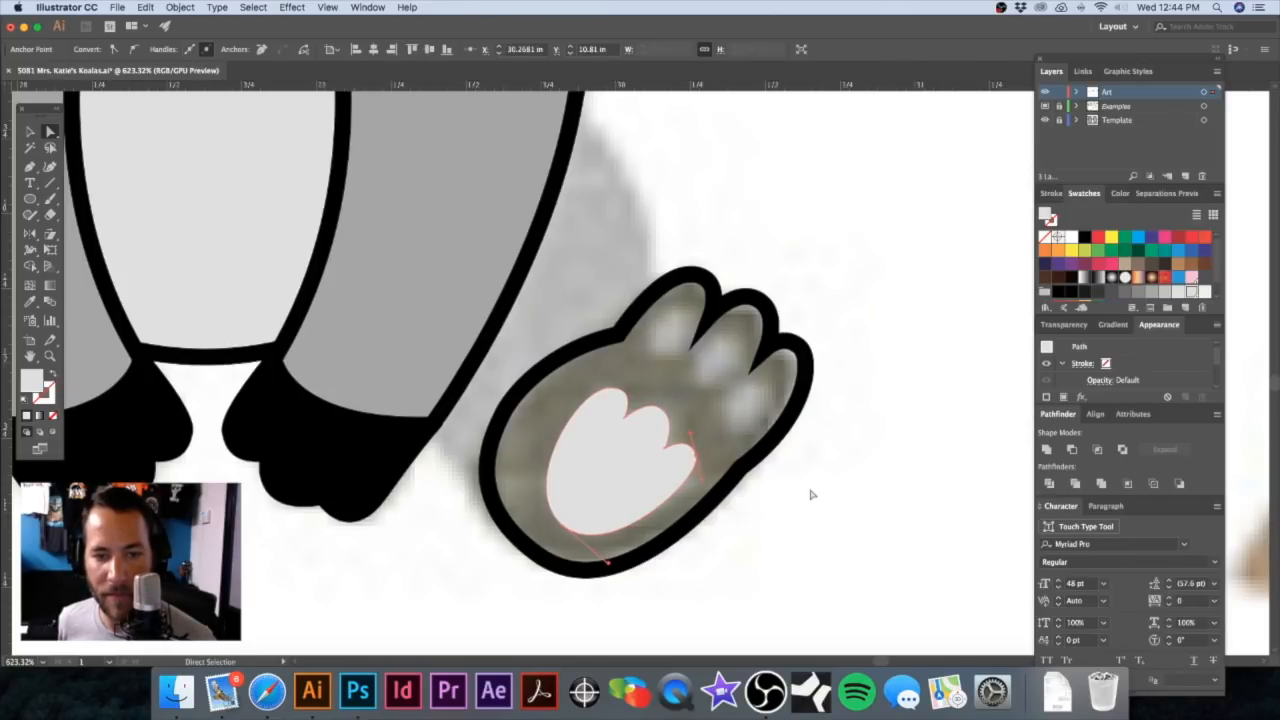
left_click(812, 494)
Step: Draw a light grey ellipse about 0.12 by 0.18 in on the first toe and tilt it along the toe
key("super+minus")
left_click(30, 198)
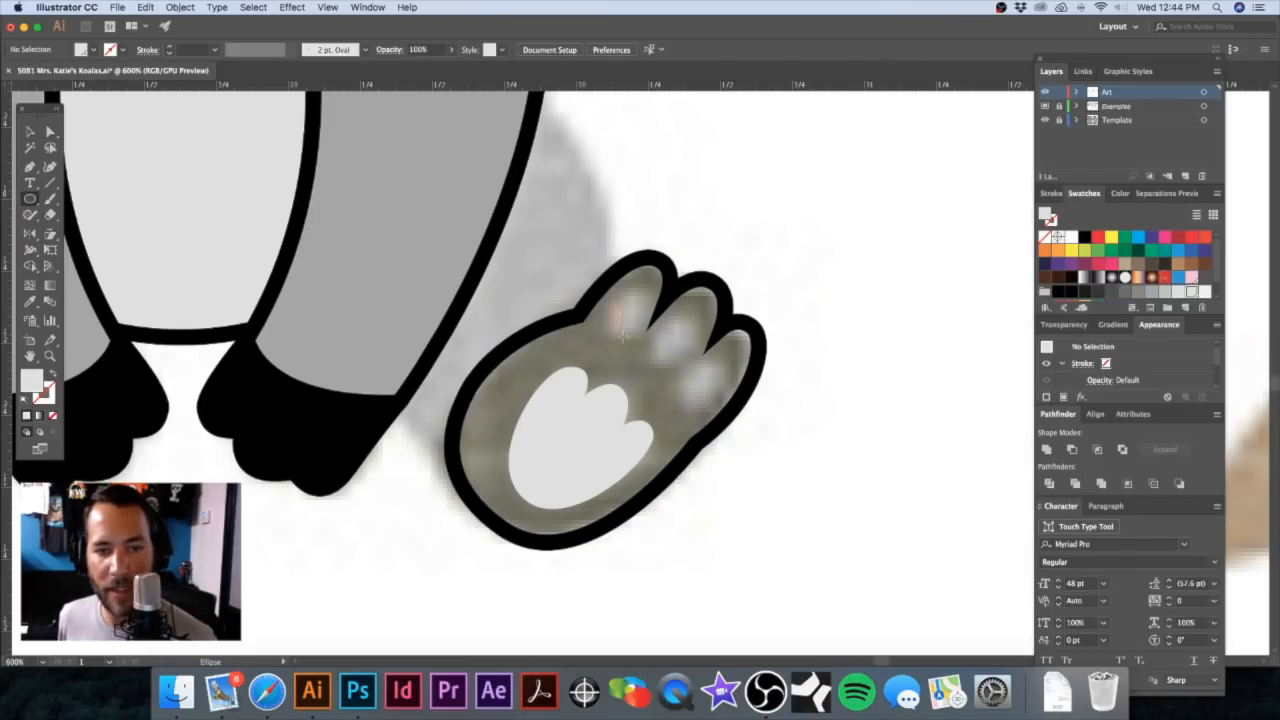
left_click_drag(642, 355, 644, 356)
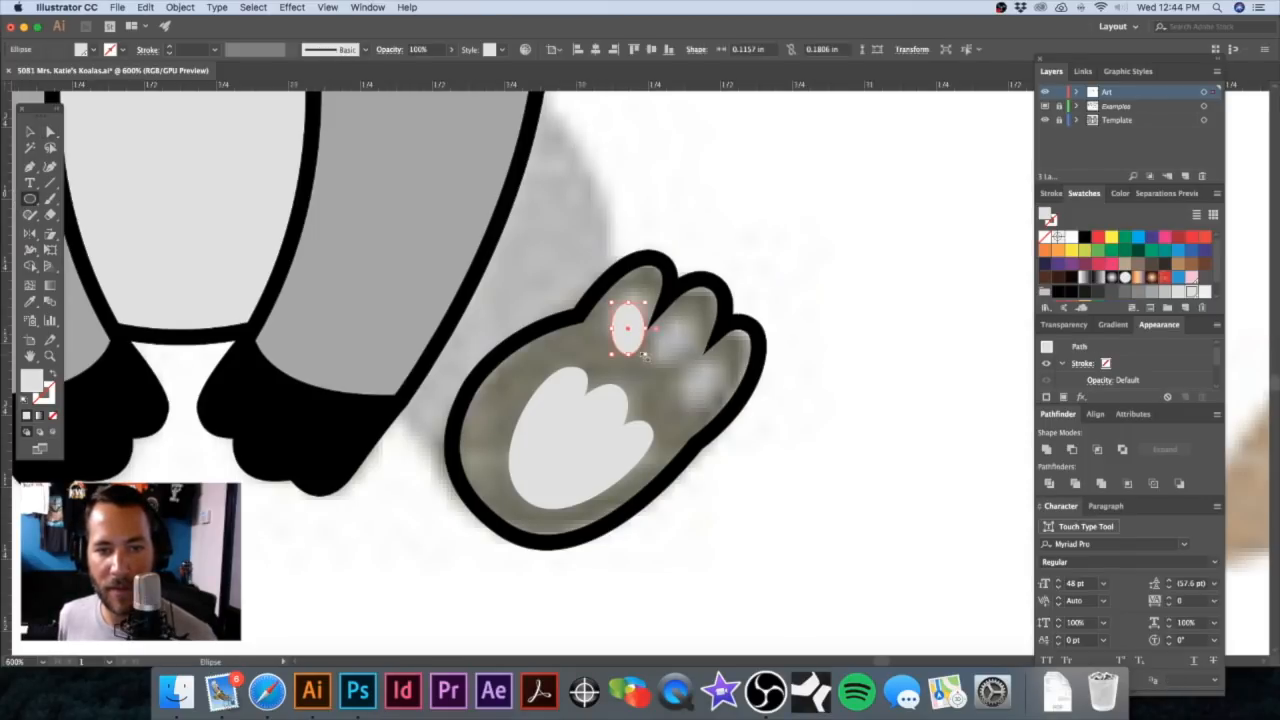
key("v")
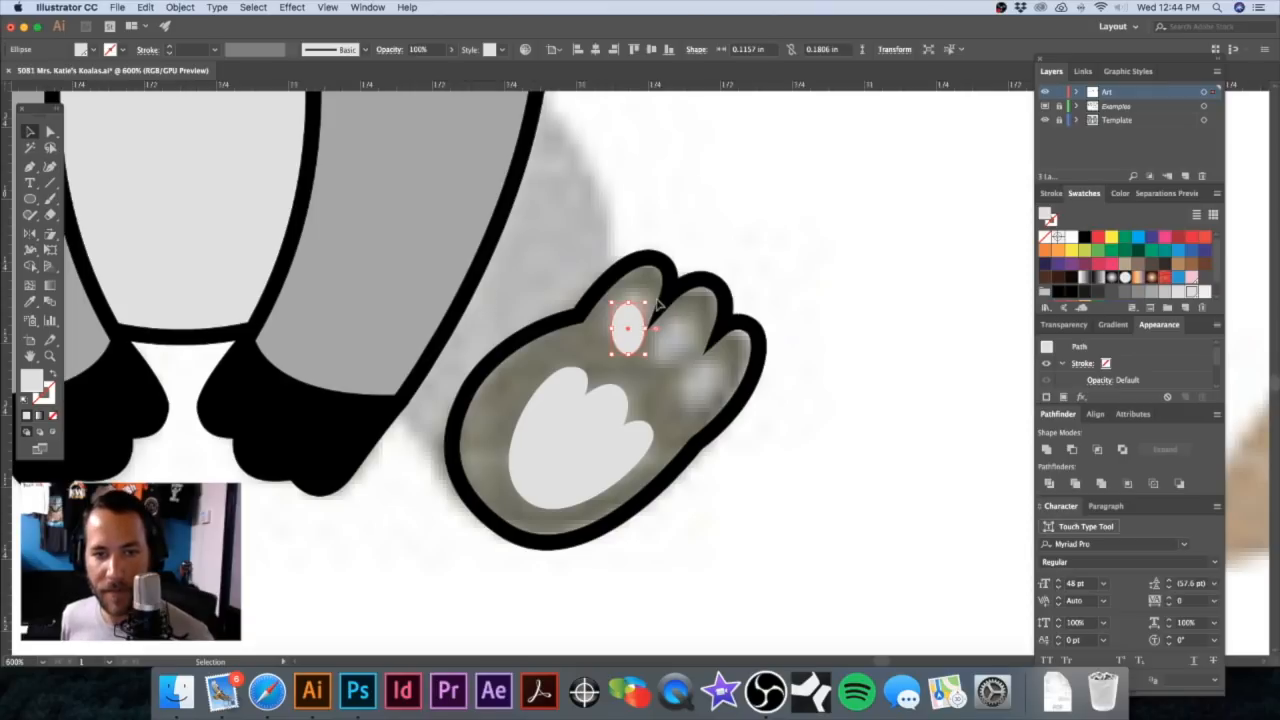
left_click_drag(652, 302, 688, 316)
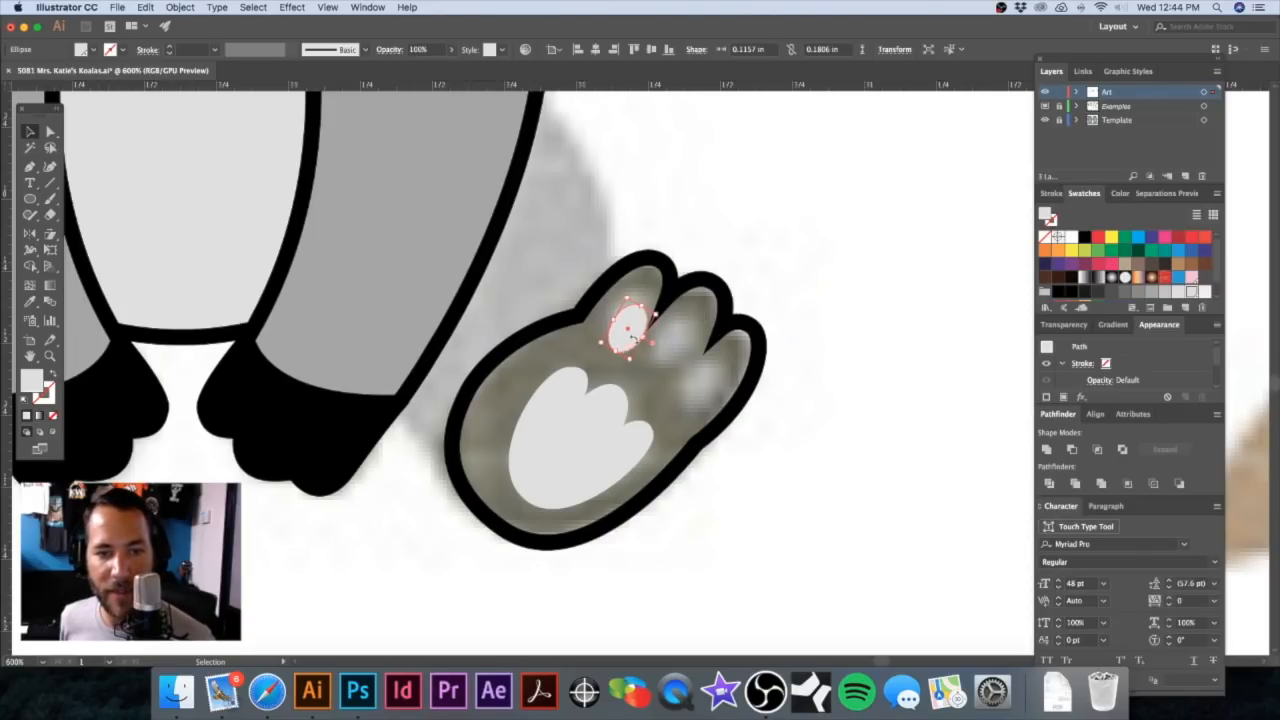
Step: Center the first toe pad and copy it to the other toes, sized about 0.12 by 0.23 in and 0.11 by 0.16 in
left_click_drag(628, 343, 723, 327)
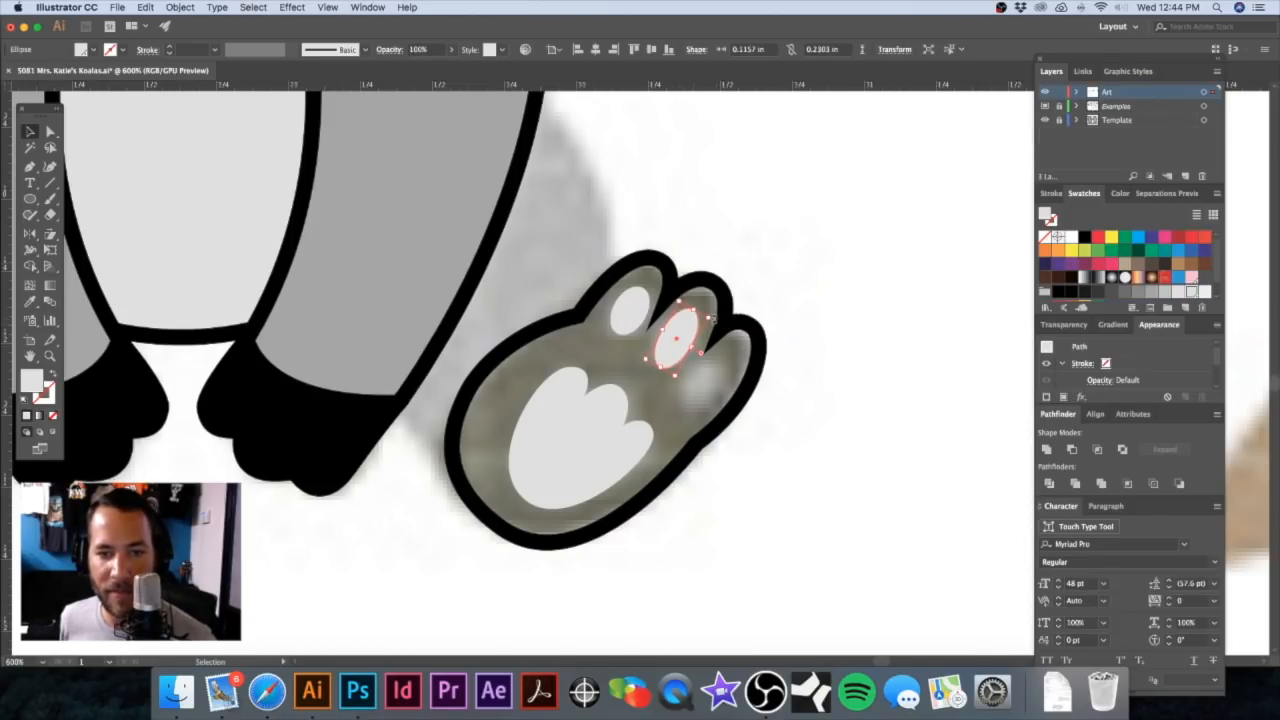
left_click_drag(629, 308, 740, 372)
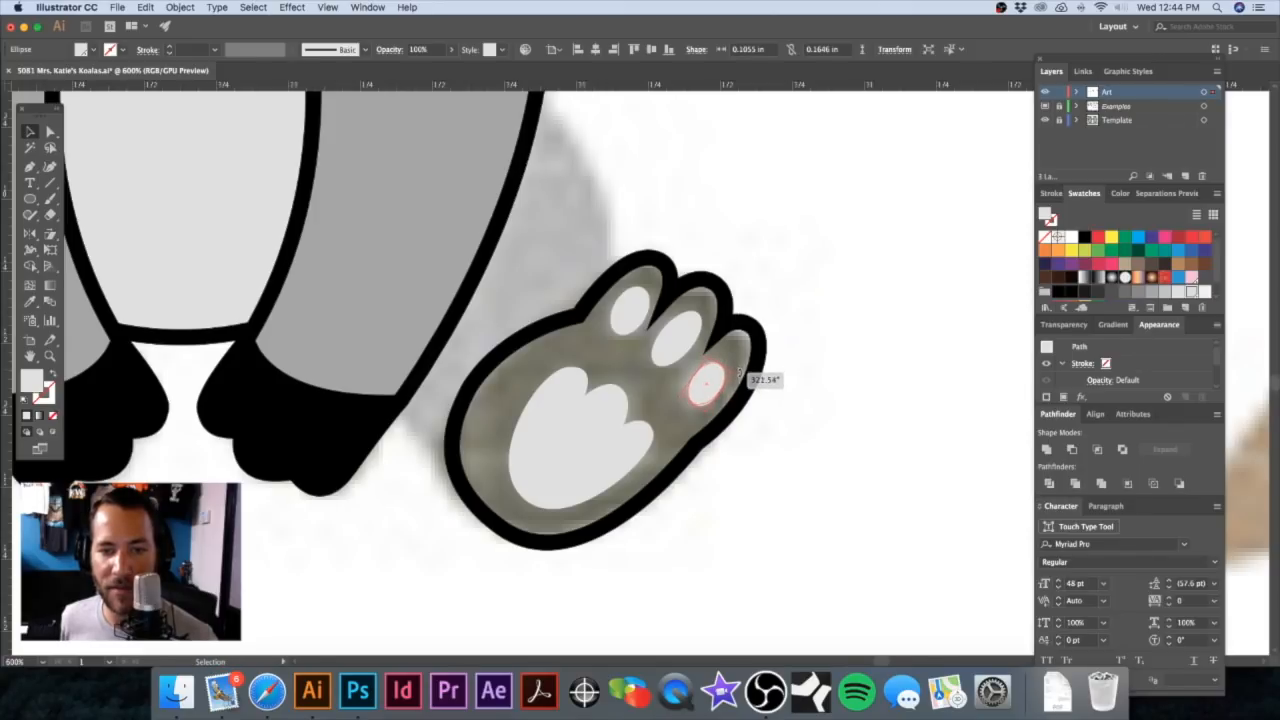
left_click(863, 294)
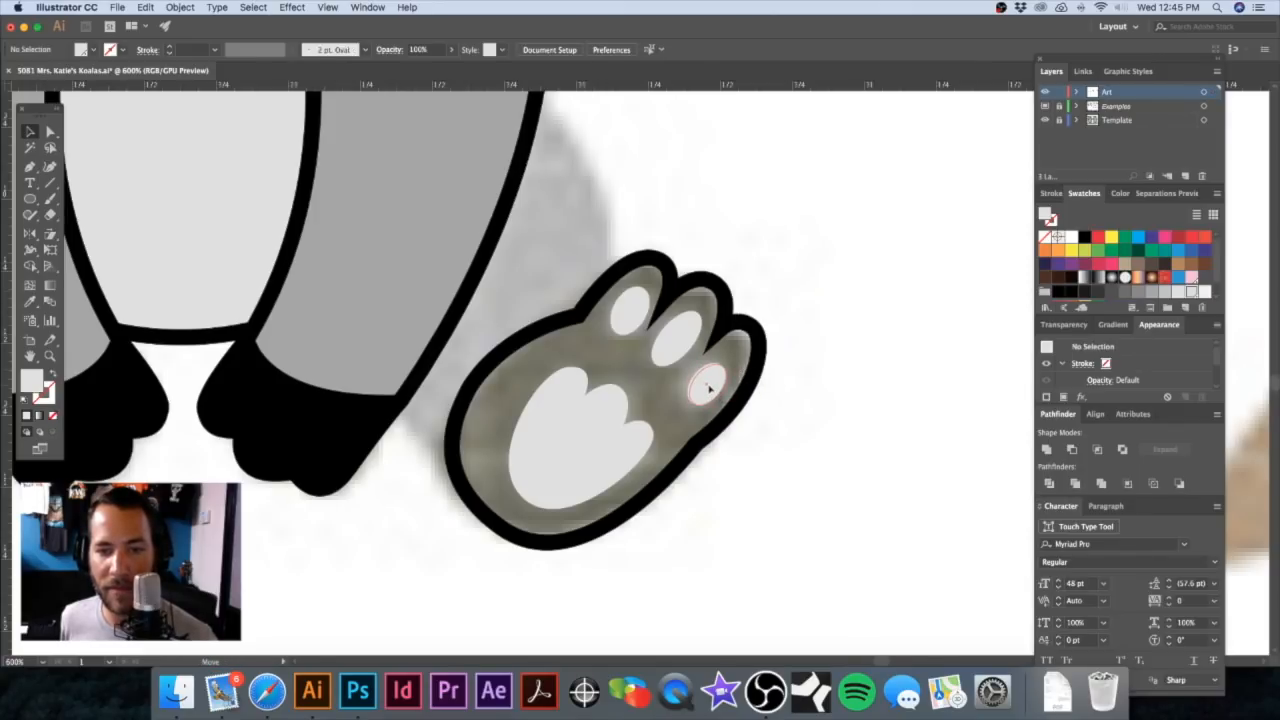
left_click(705, 372)
left_click(675, 350)
left_click_drag(688, 346, 705, 430)
Step: Paste the leg shape in back of the foot outline and send it to the back, behind the arm
left_click(837, 229)
key("super+minus")
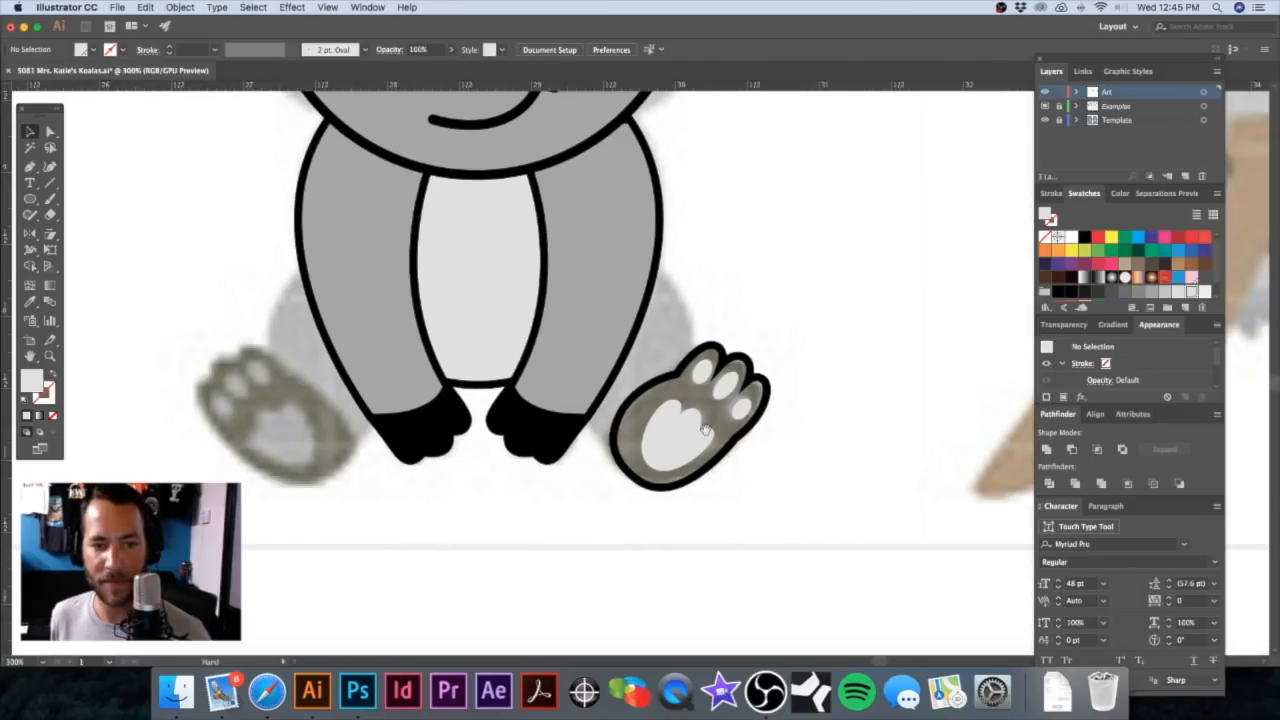
left_click(662, 385)
key("a")
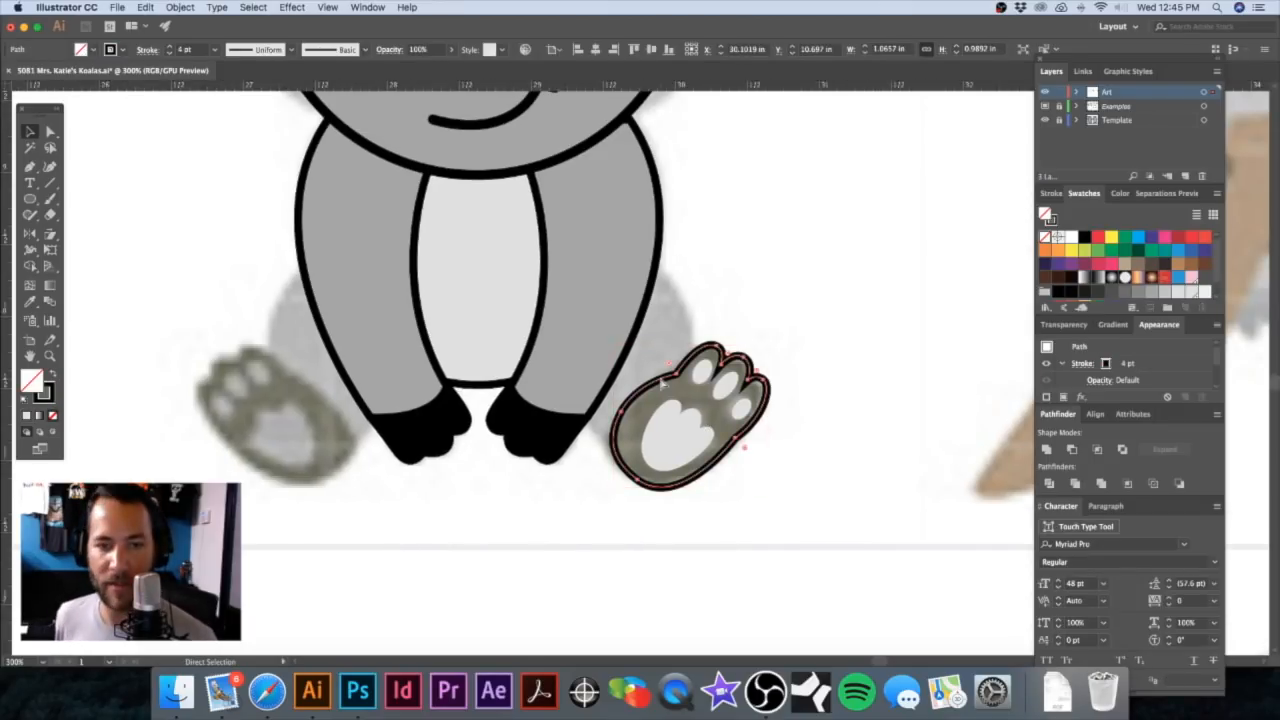
key("super+b")
left_click(795, 272)
left_click(656, 326)
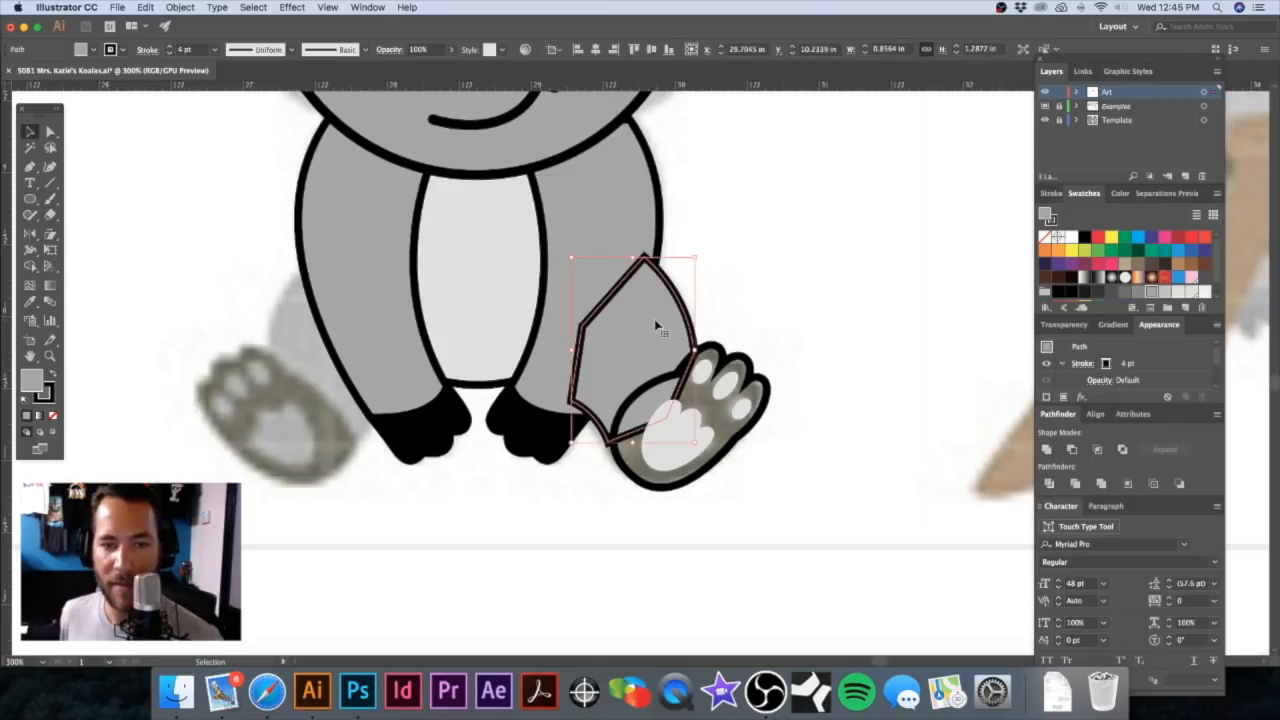
key("super+shift+[")
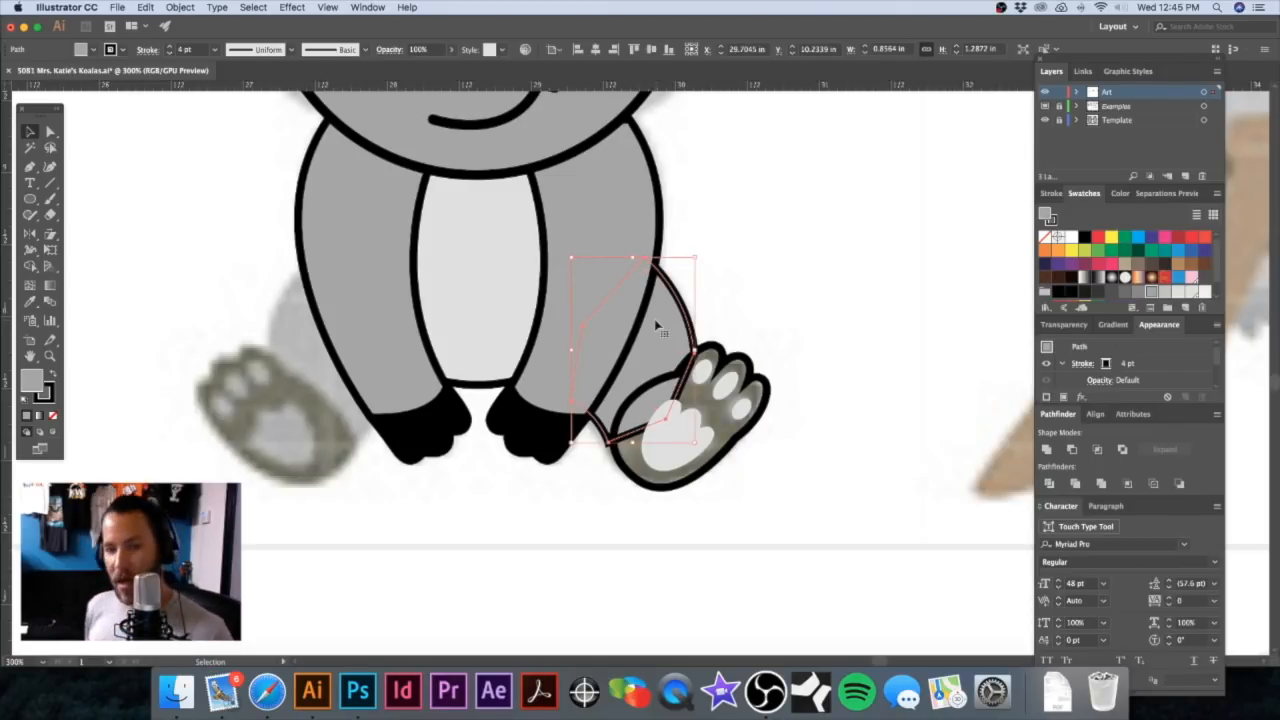
left_click(760, 244)
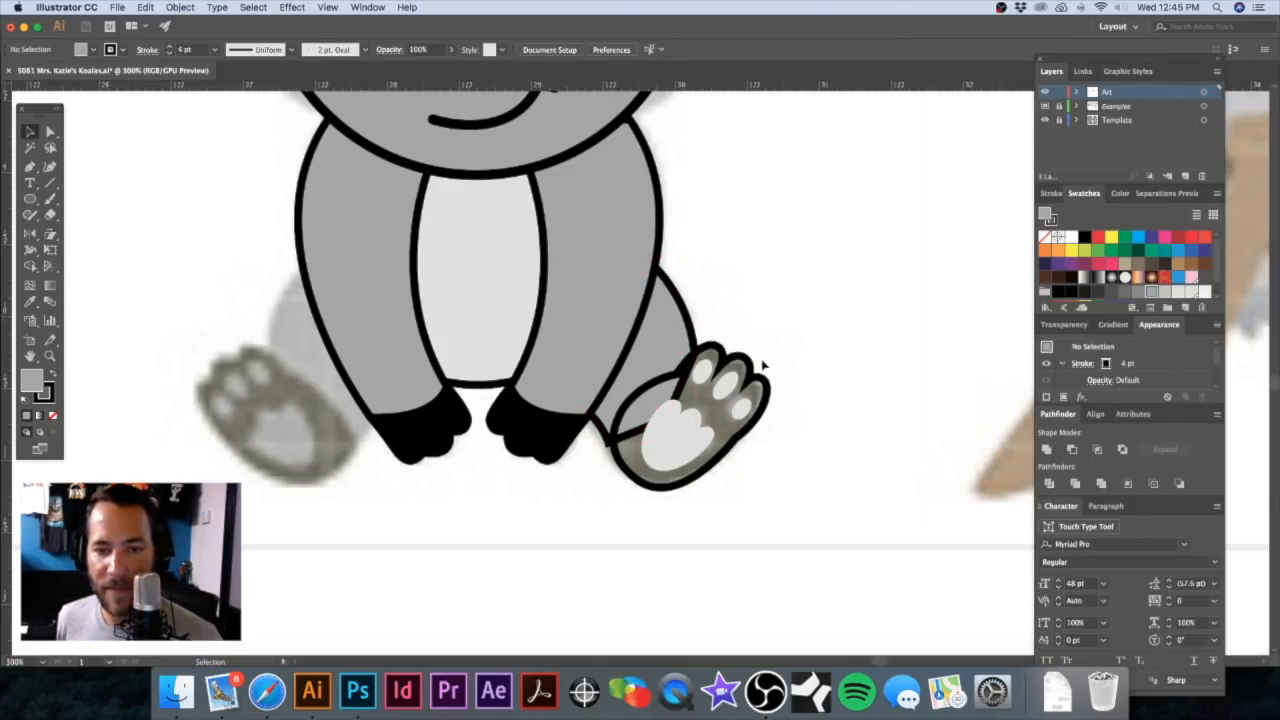
Step: Swap the foot outline's fill and stroke to make the foot solid black with no stroke
left_click(749, 369)
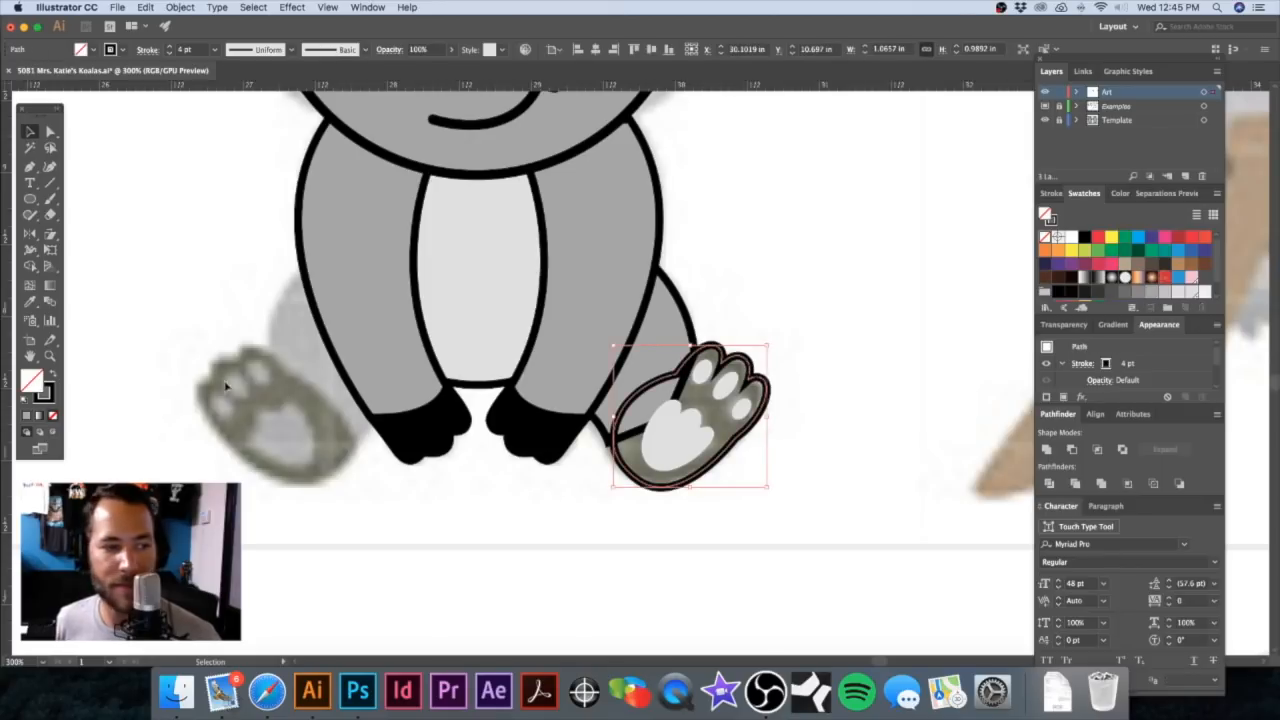
left_click(50, 375)
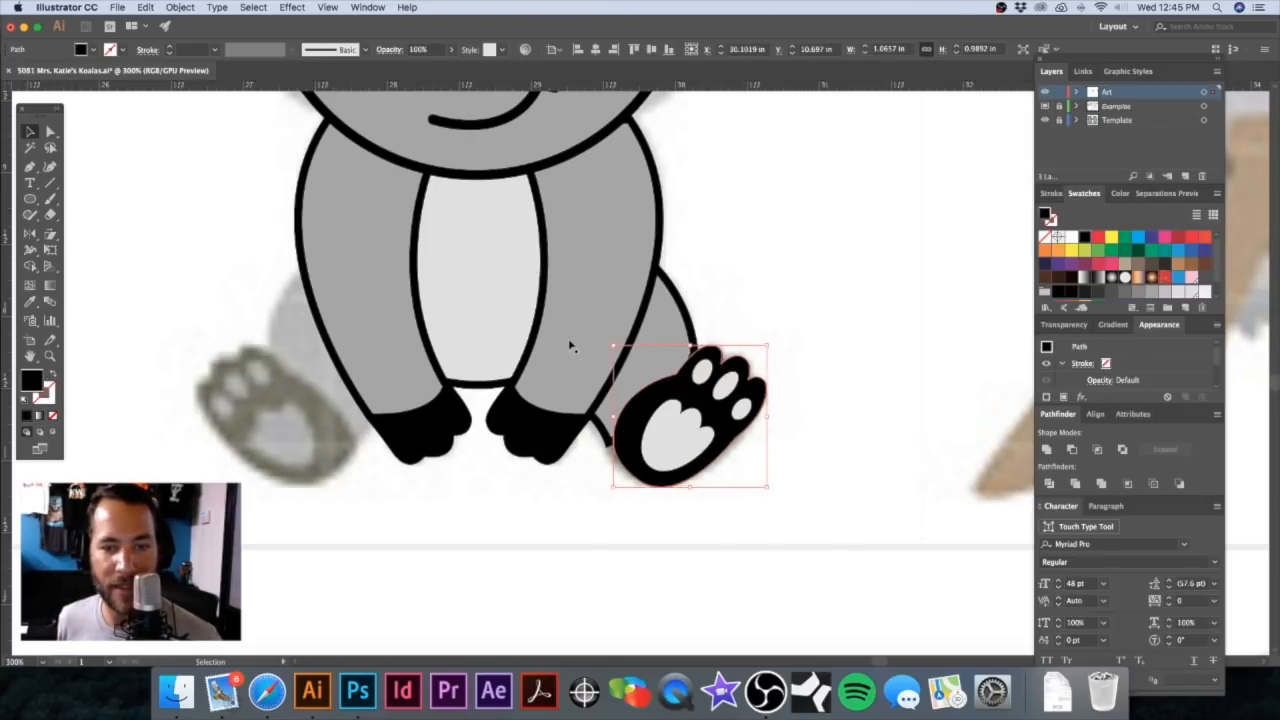
key("shift+x")
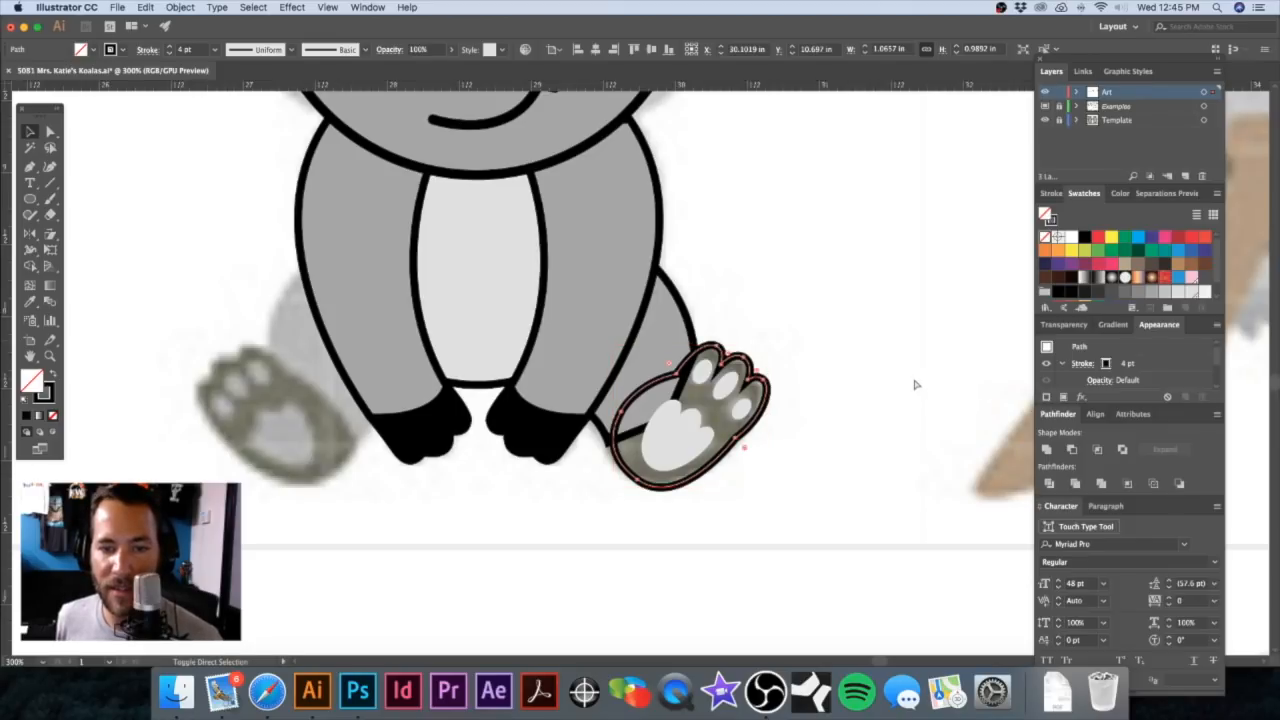
key("shift+x")
left_click(813, 336)
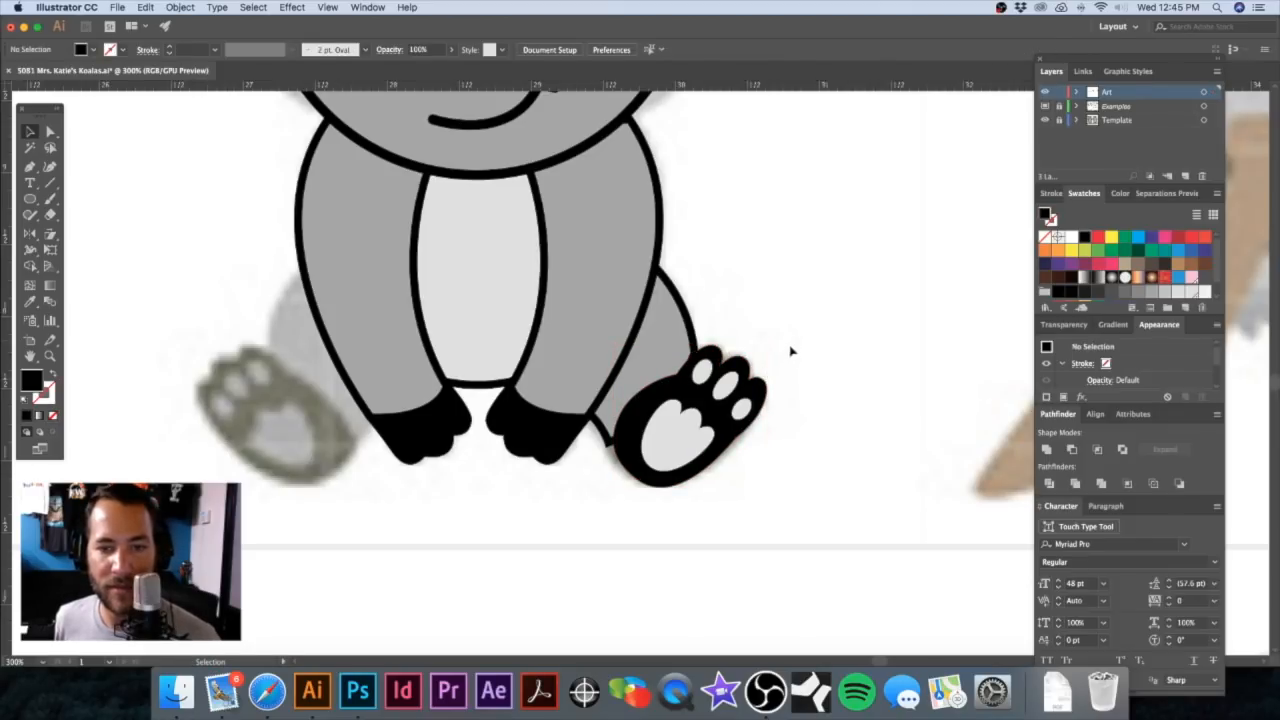
Step: Scale the foot together with its sole and toe pads to about 1.16 by 1.07 in
left_click(728, 422)
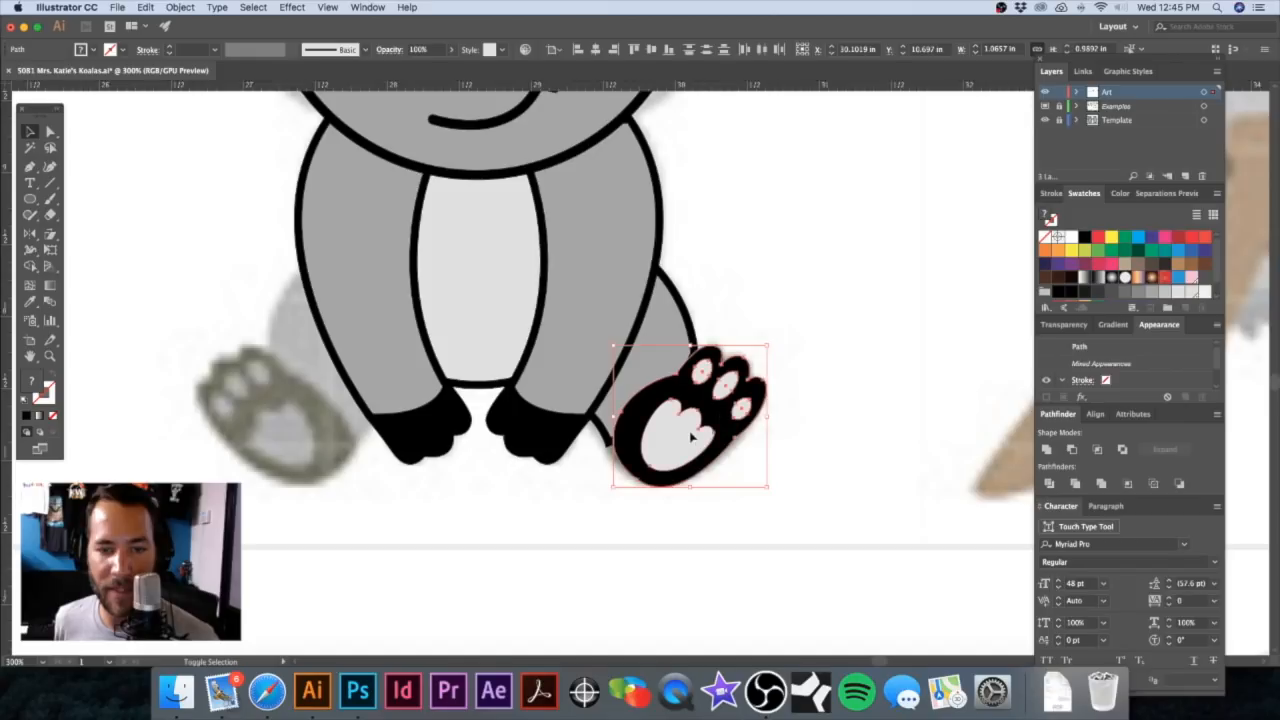
left_click_drag(765, 344, 773, 337)
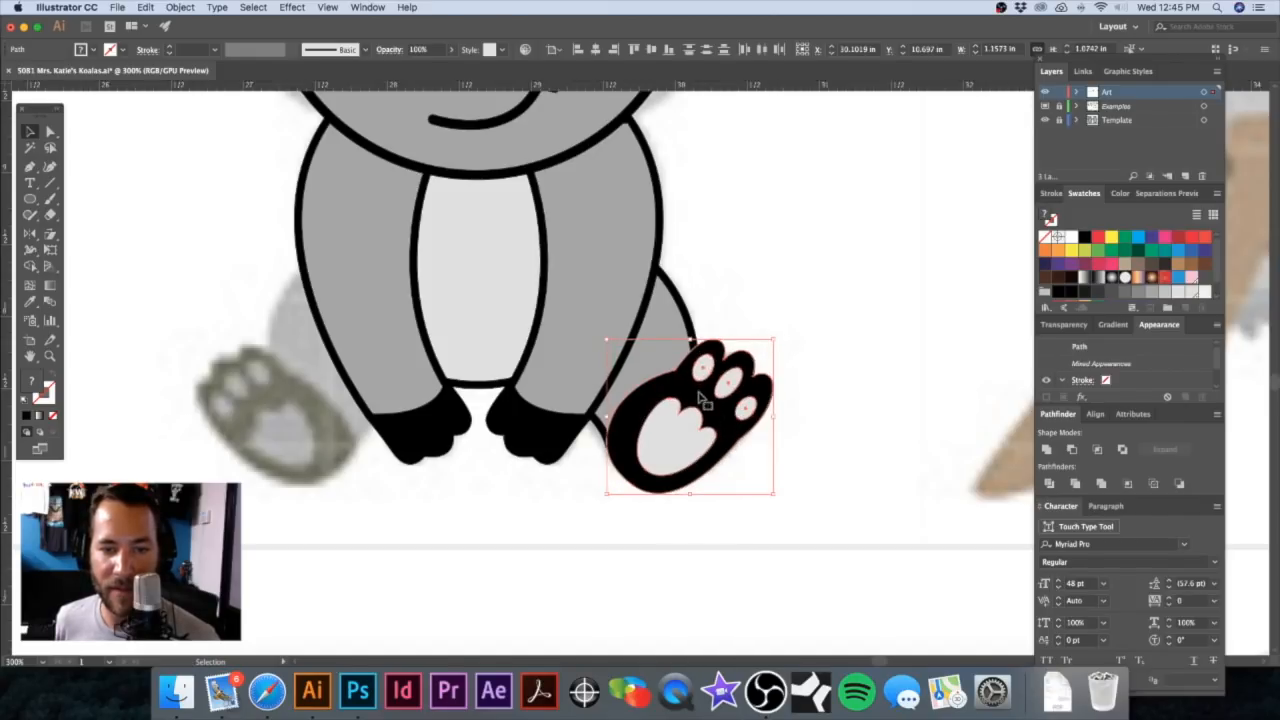
left_click(769, 286)
Step: Nudge the outermost toe pad slightly closer to the tip of its toe
key("z")
left_click_drag(737, 377, 801, 426)
key("v")
left_click(787, 437)
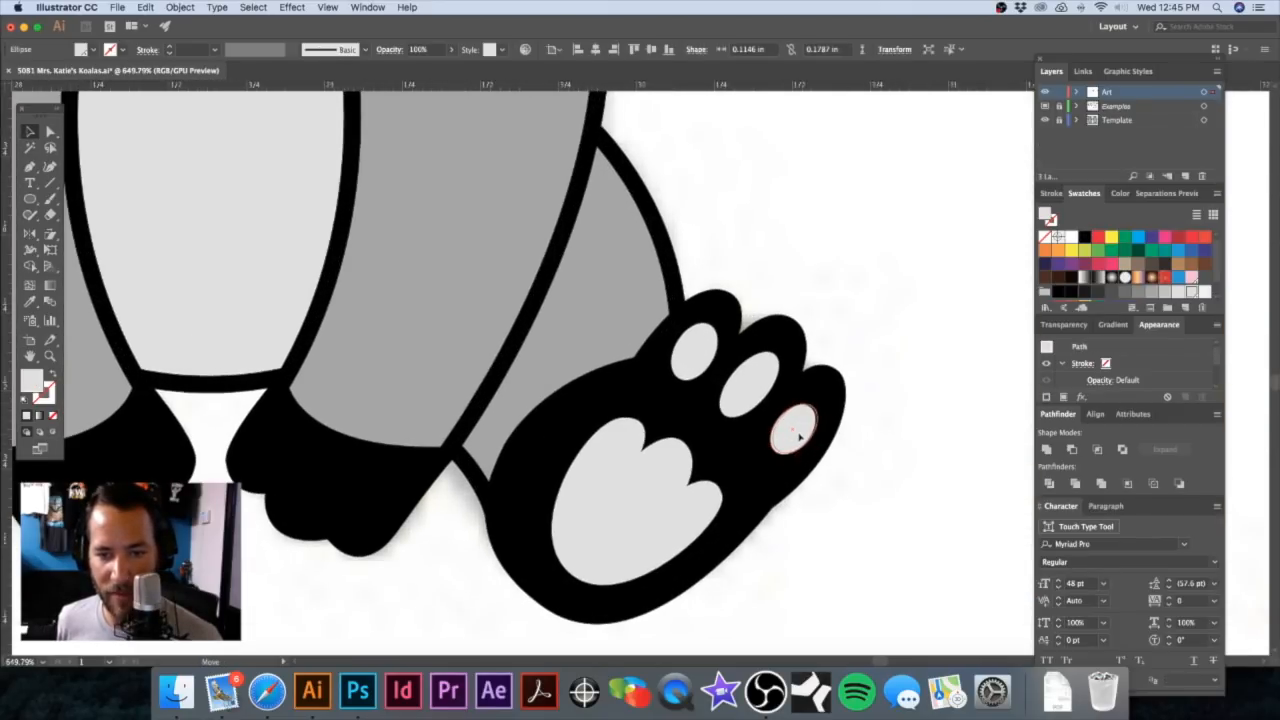
left_click(749, 387)
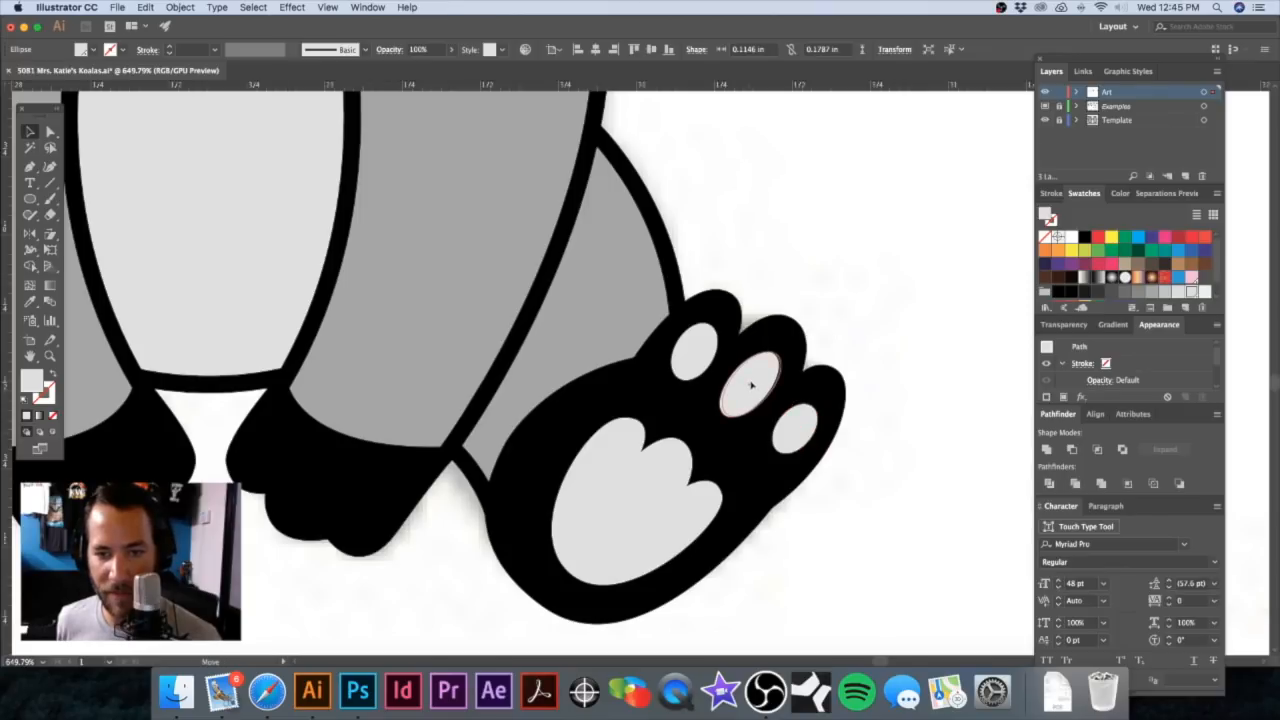
left_click(693, 350)
Step: Group the black foot with its sole pad and three toe pads
left_click_drag(883, 278, 717, 483)
left_click(675, 490, "shift")
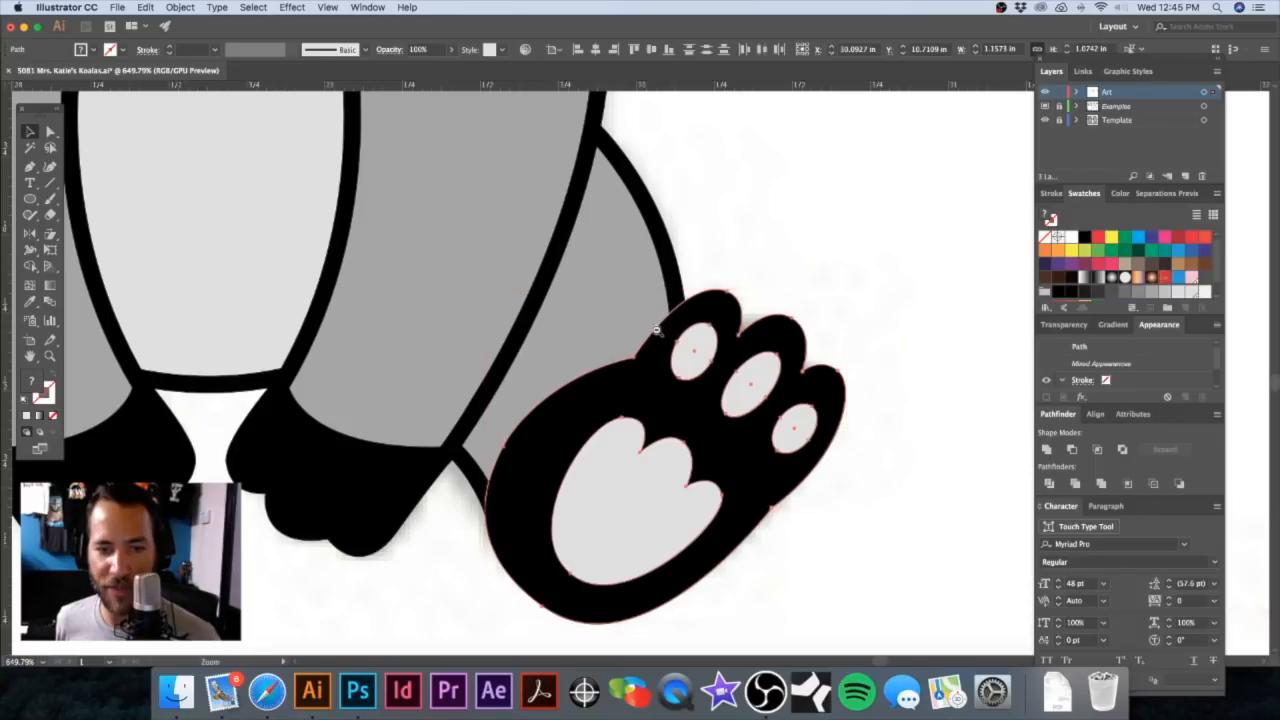
left_click(660, 334, "alt+super")
left_click(660, 334, "alt+super")
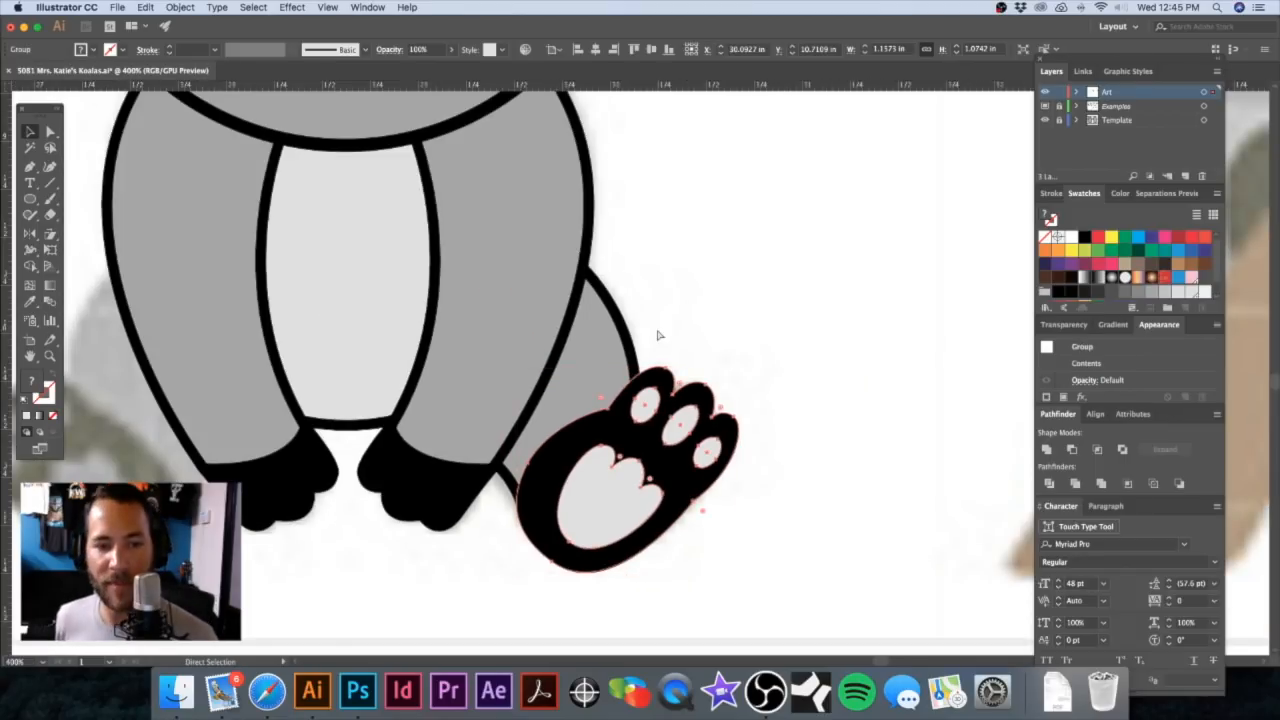
Step: Group the leg shape with the foot and send the group to the back, behind the arm
left_click(737, 314)
left_click(590, 375)
left_click(676, 462, "shift")
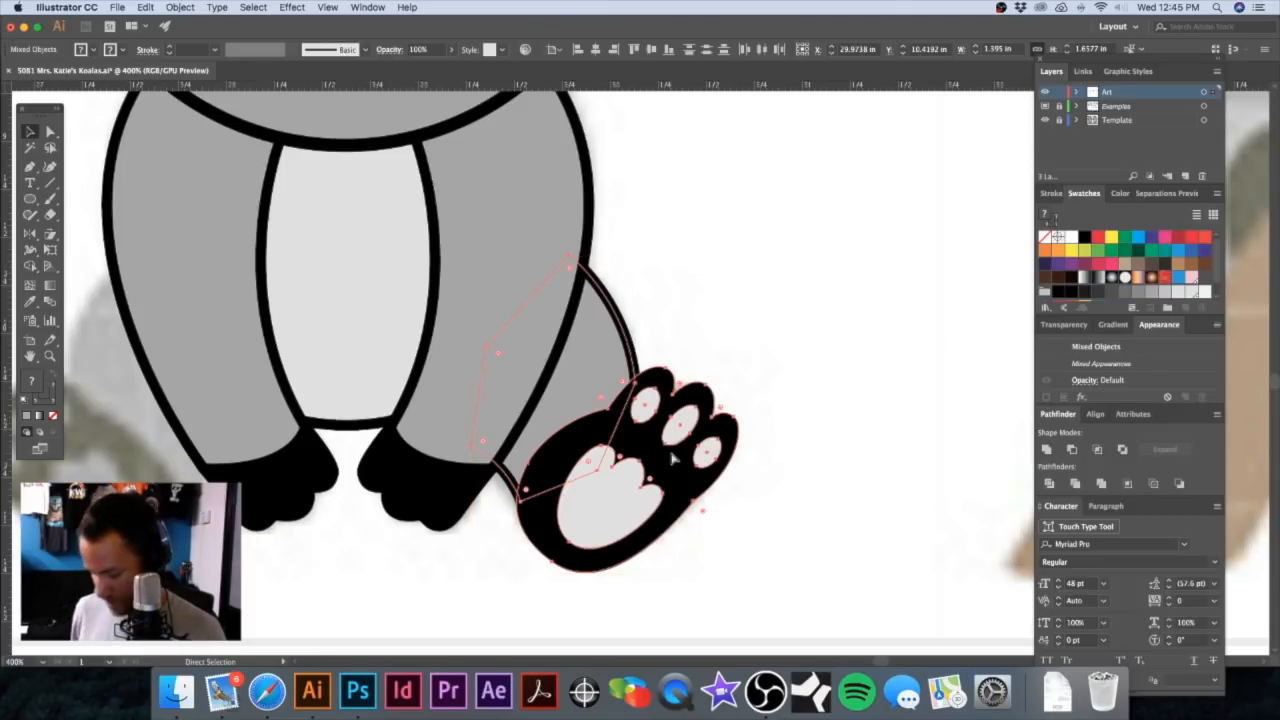
key("super+g")
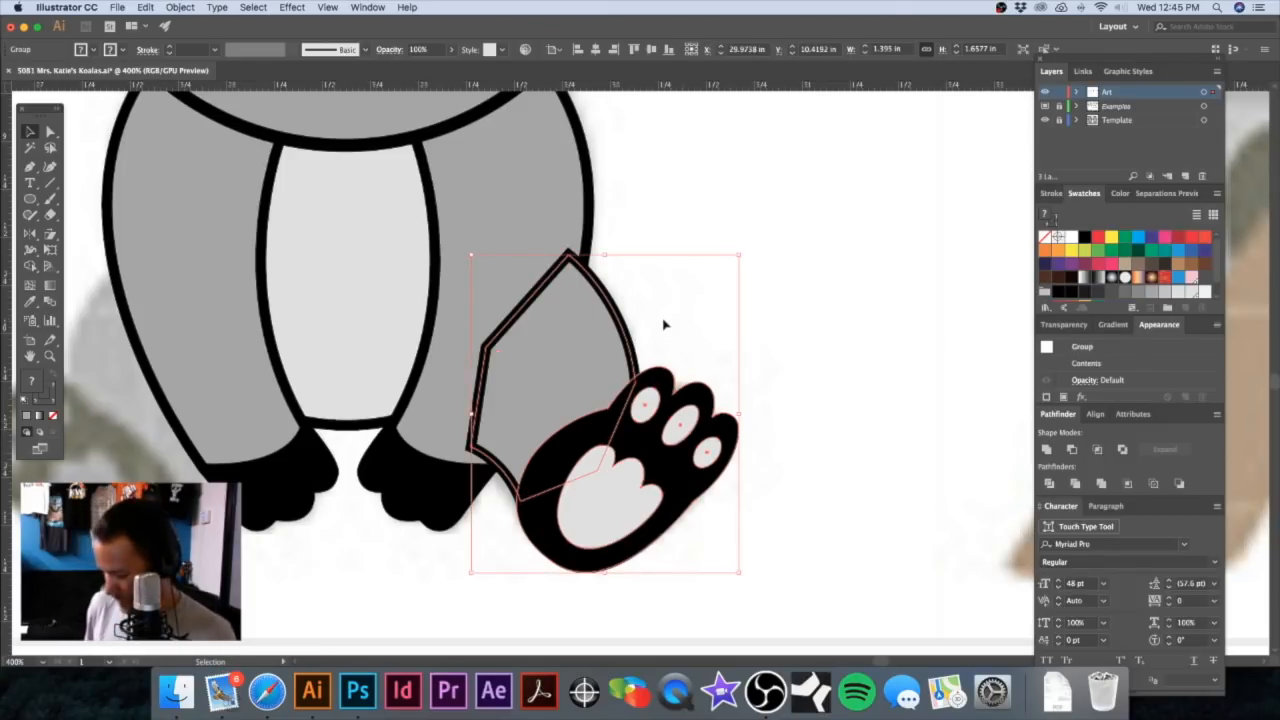
key("super+shift+bracketleft")
left_click(684, 200)
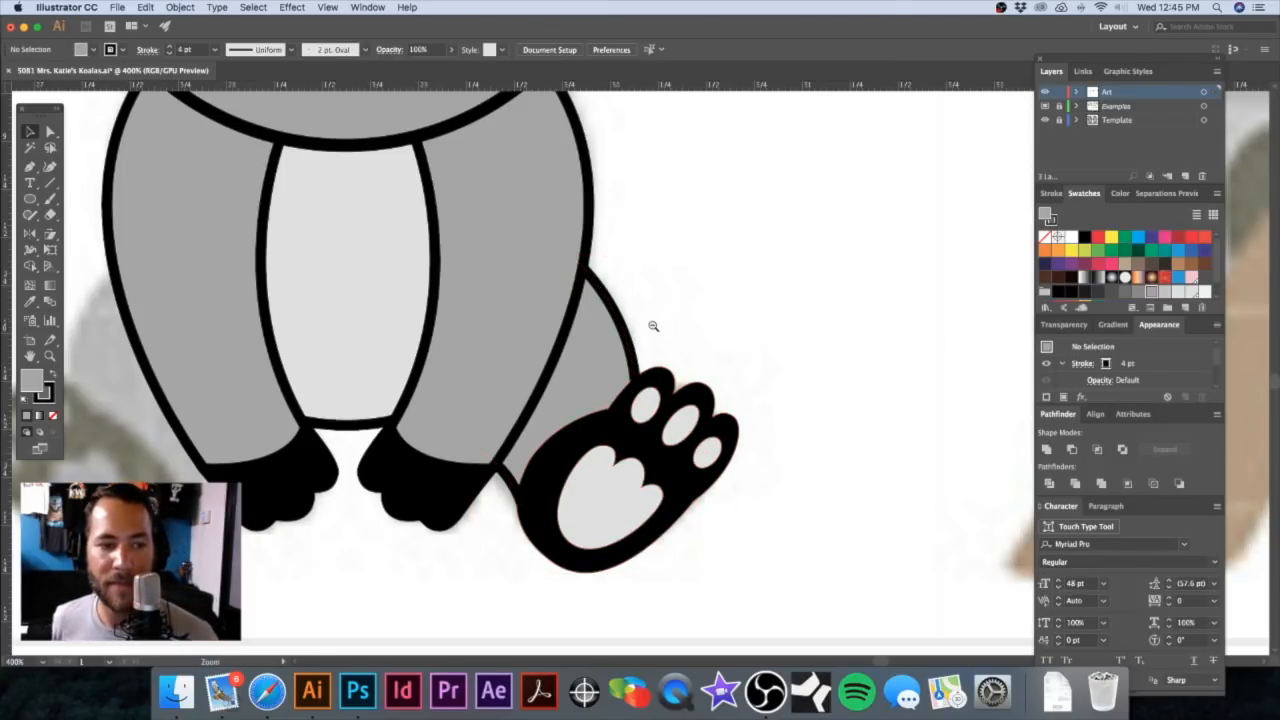
Step: Copy the leg group to the koala's other side and reflect the copy across the vertical axis
scroll(651, 323, "down", 3)
left_click_drag(684, 383, 418, 397)
left_click(29, 234)
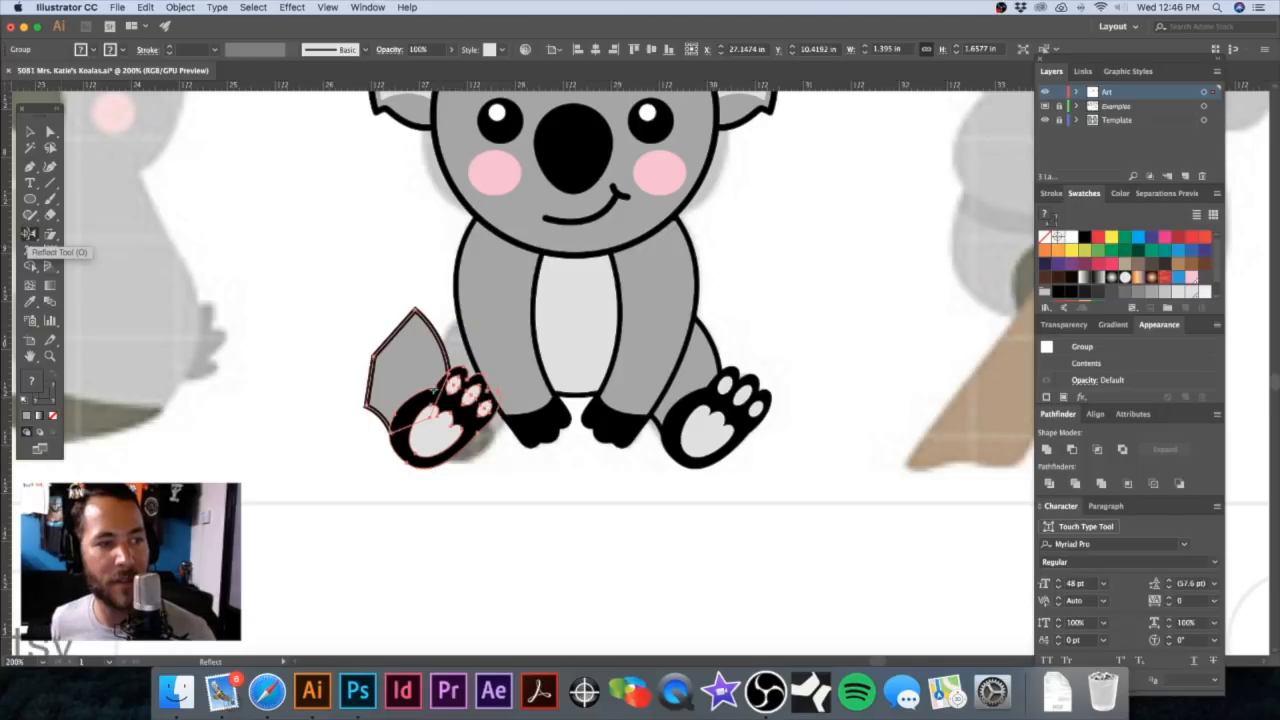
double_click(30, 234)
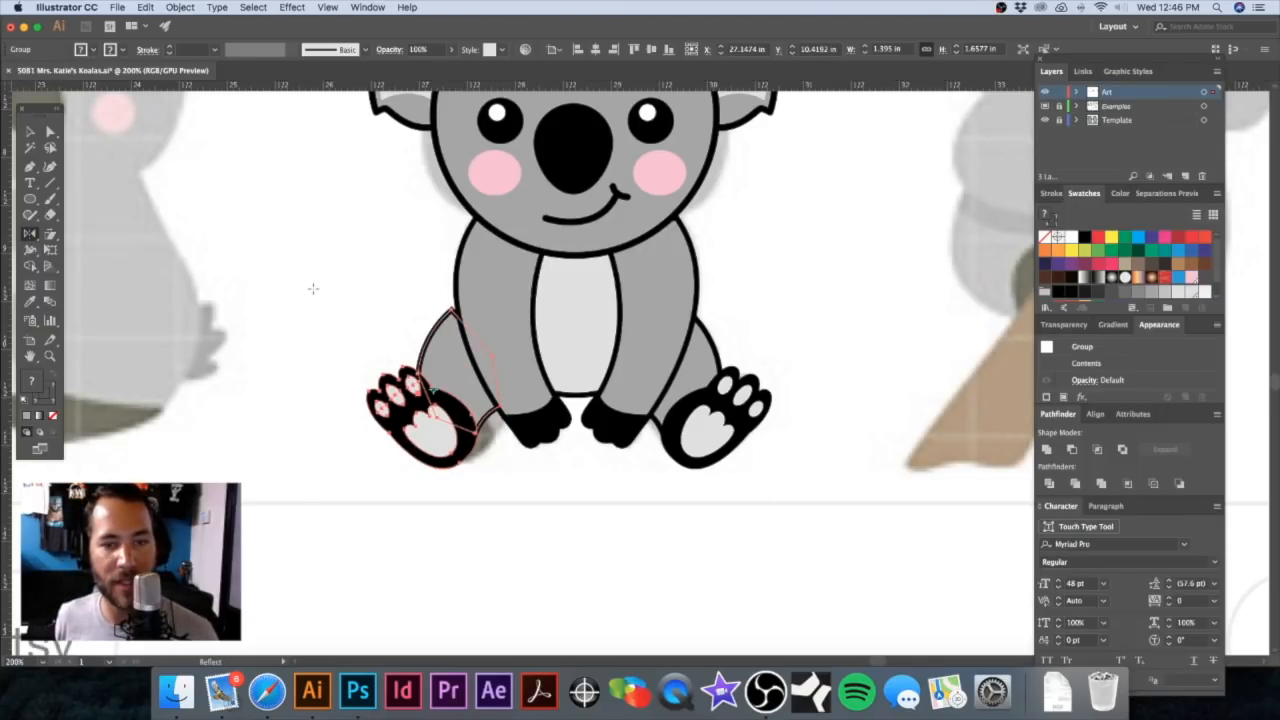
Step: Nudge the mirrored leg closer to the body to match the spacing of the opposite leg
key("Right")
key("Right")
key("Right")
key("Right")
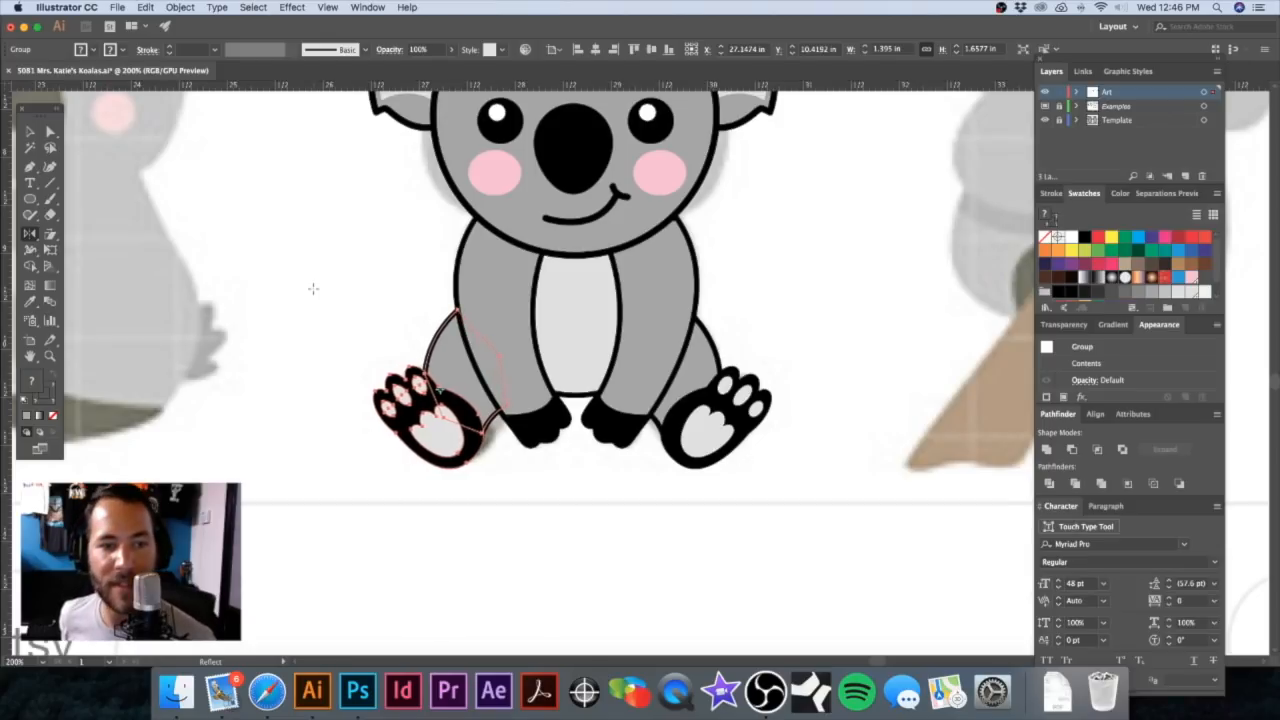
key("v")
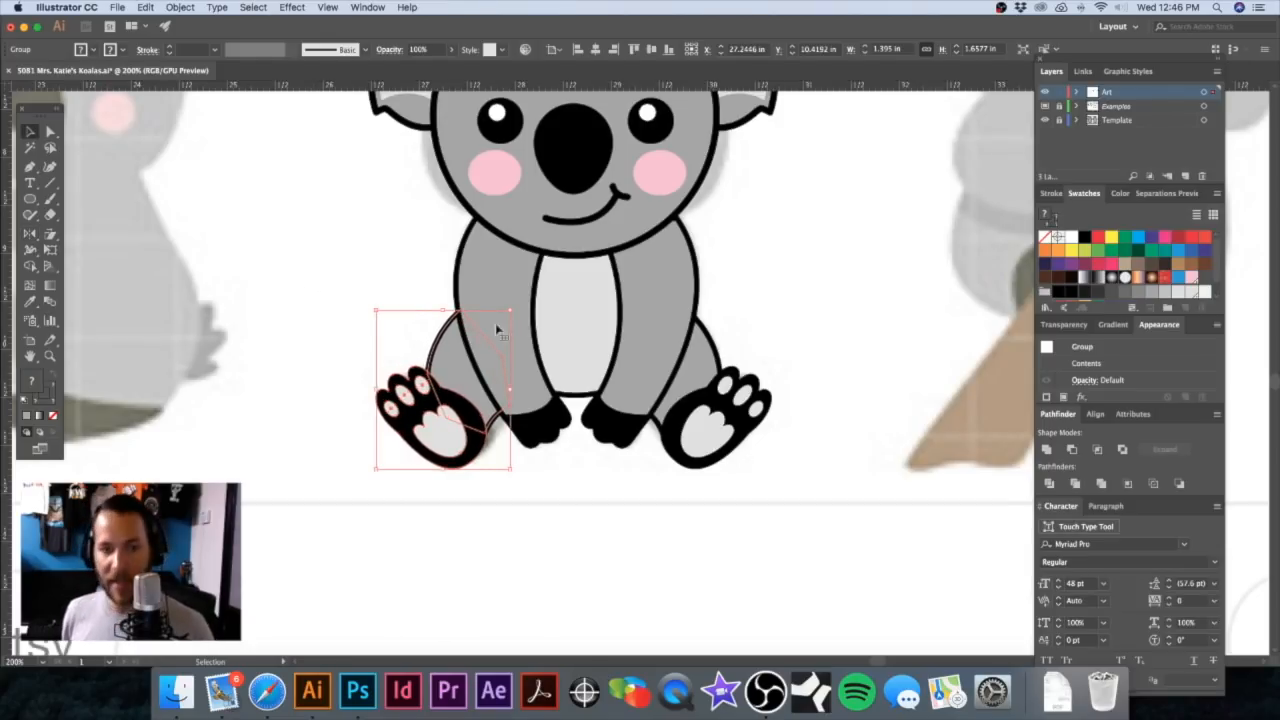
Step: Group the two legs together and the two arms together
left_click(703, 382, "shift")
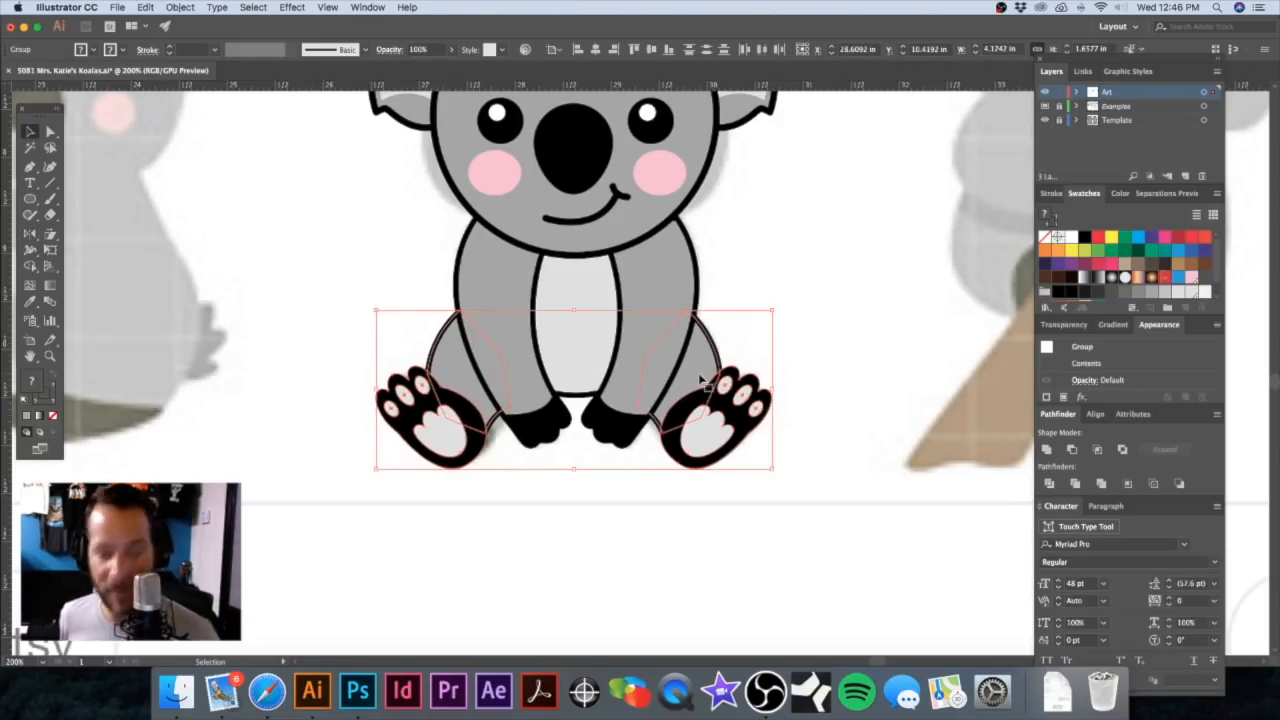
left_click(500, 282)
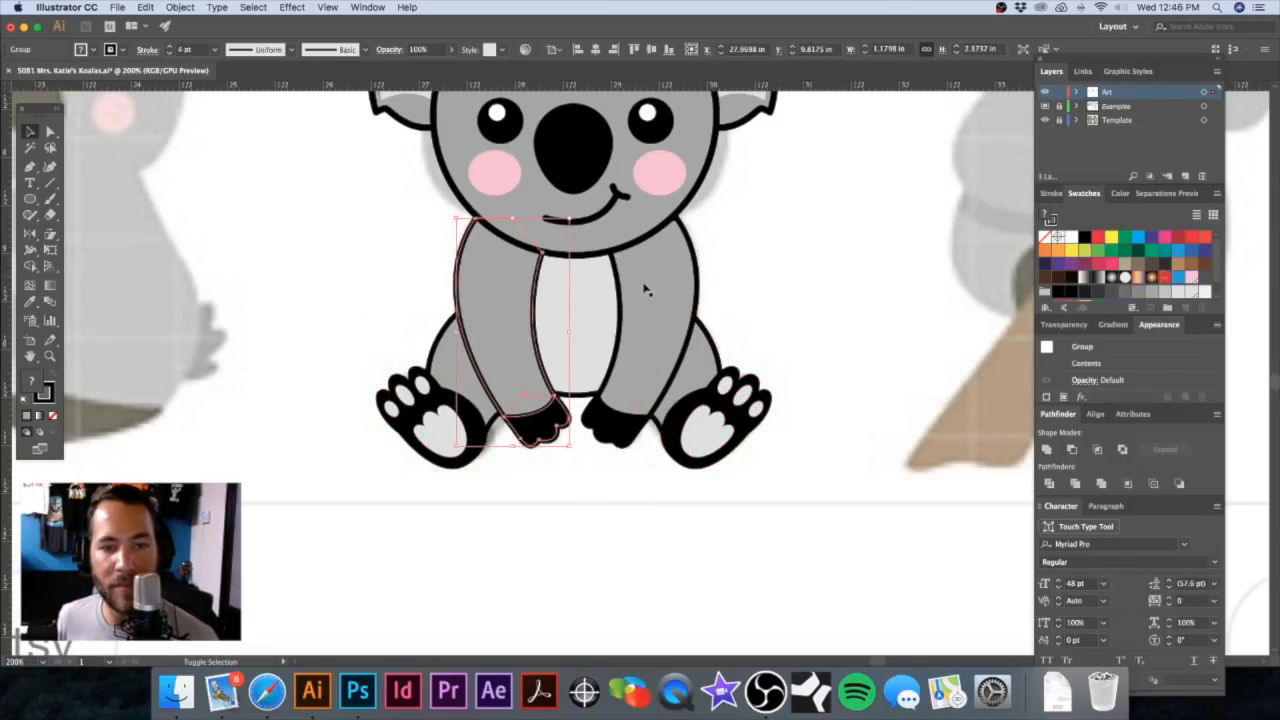
left_click(634, 293, "shift")
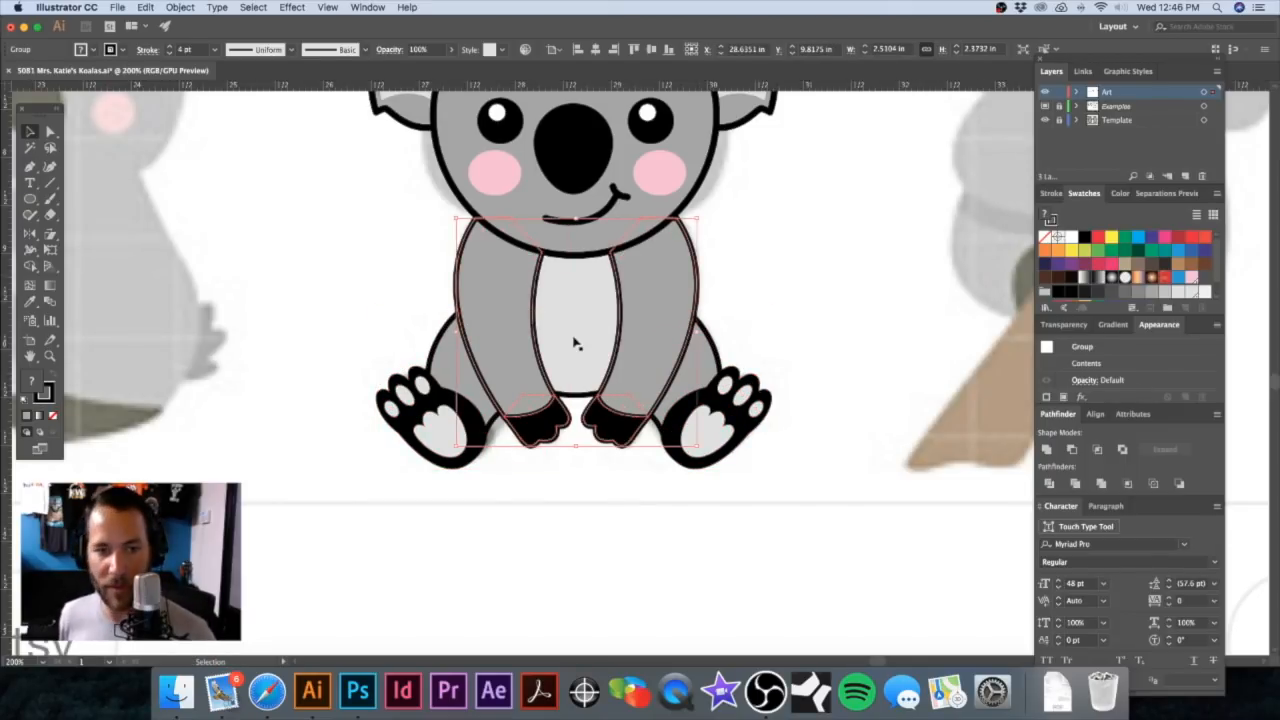
Step: Center the koala's head, body, arms and legs horizontally on one another
left_click(575, 160)
key("super+minus")
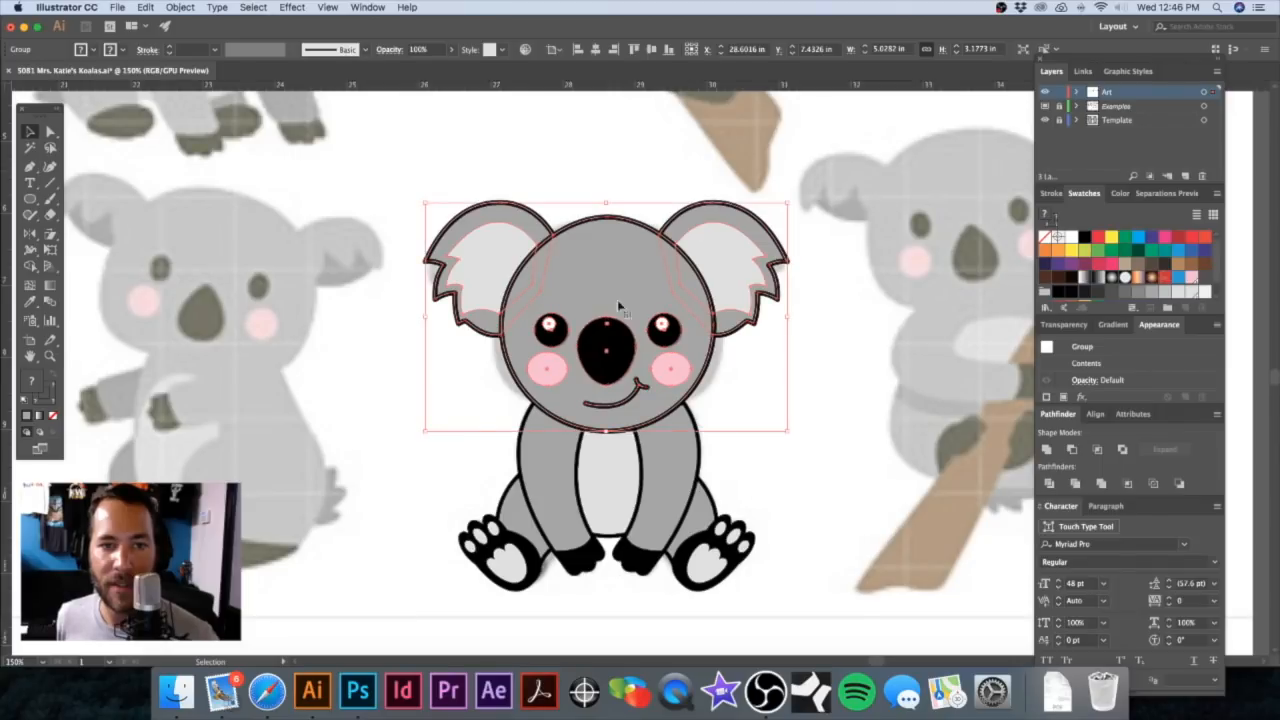
left_click_drag(437, 137, 766, 600)
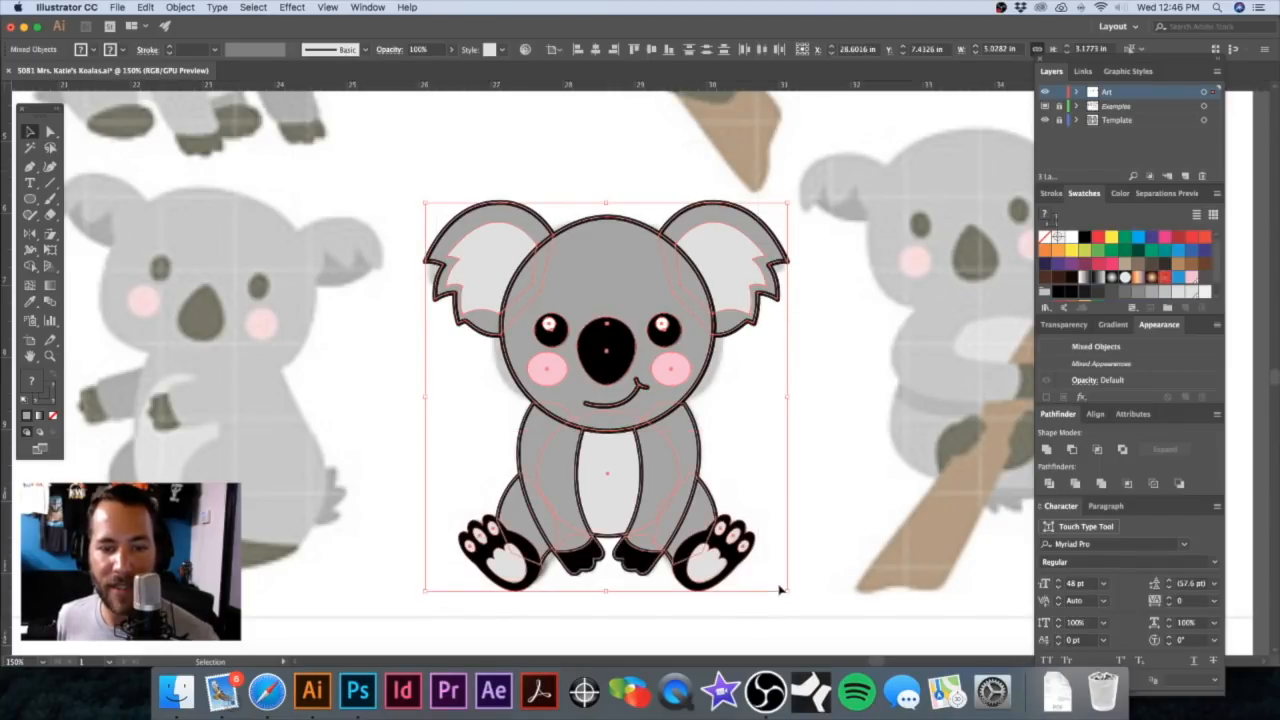
left_click(562, 54)
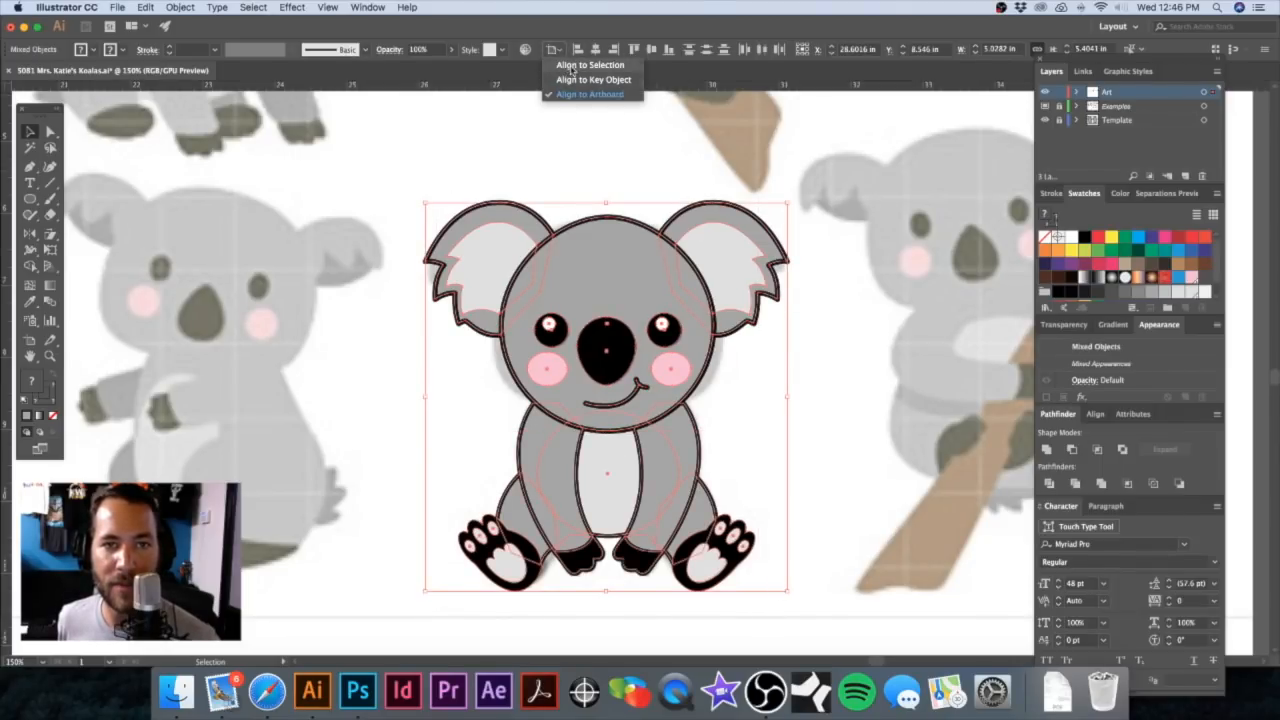
left_click(572, 77)
left_click(598, 51)
left_click(808, 386)
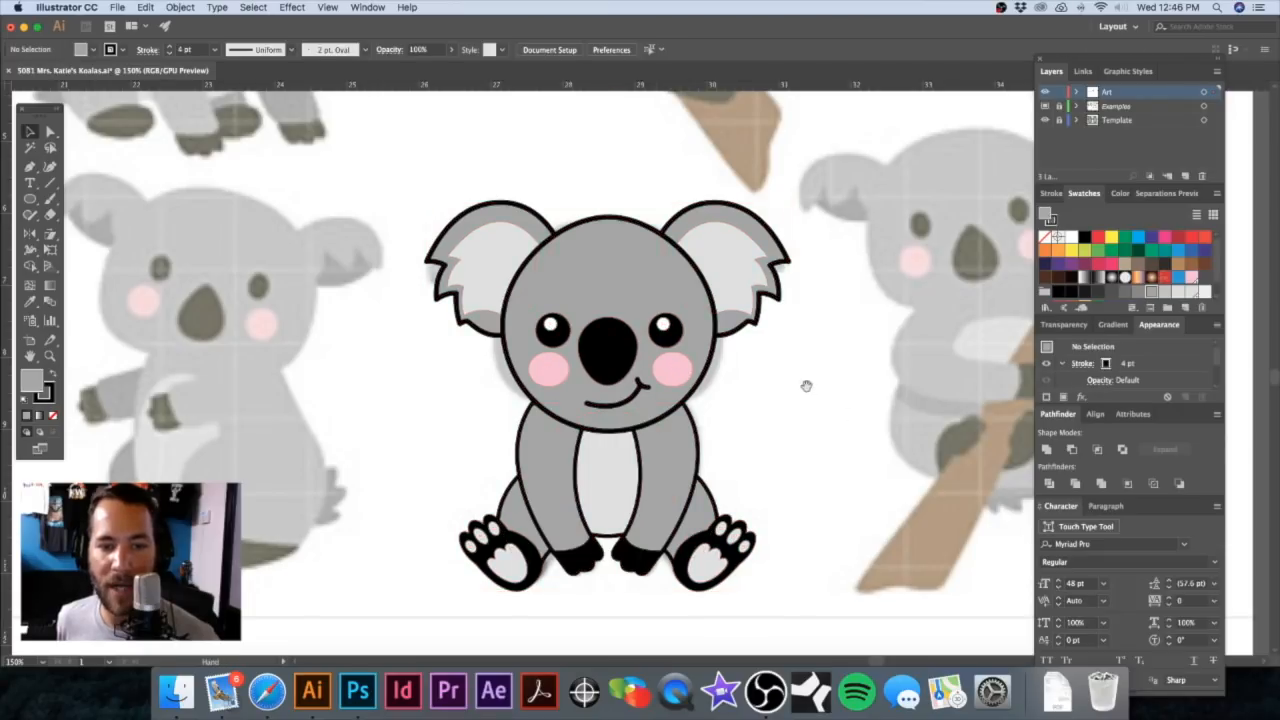
Step: Group all parts of the koala into a single object
left_click(707, 448, "alt+super")
left_click(658, 416, "alt+super")
left_click_drag(698, 450, 748, 520)
left_click_drag(503, 255, 812, 548)
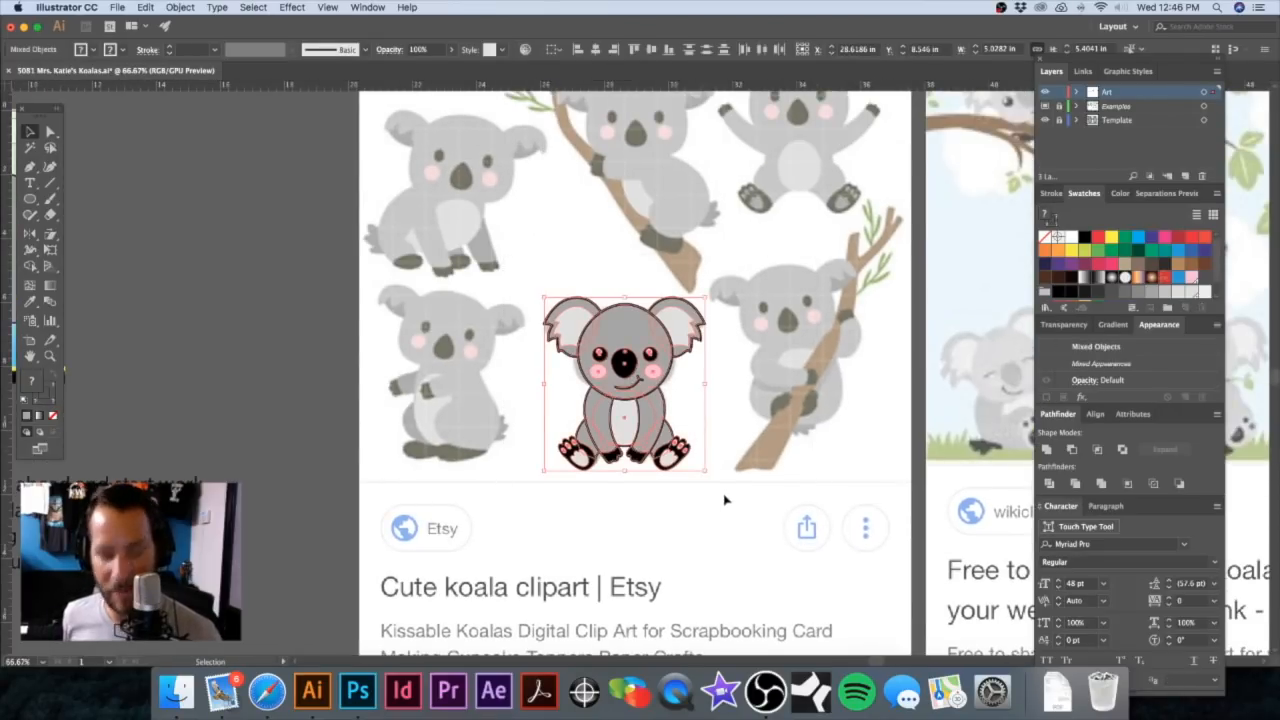
key("super+g")
left_click(564, 245)
Step: Move the koala group off the reference image onto the empty canvas beside the T-shirt template
left_click_drag(624, 323, 656, 291)
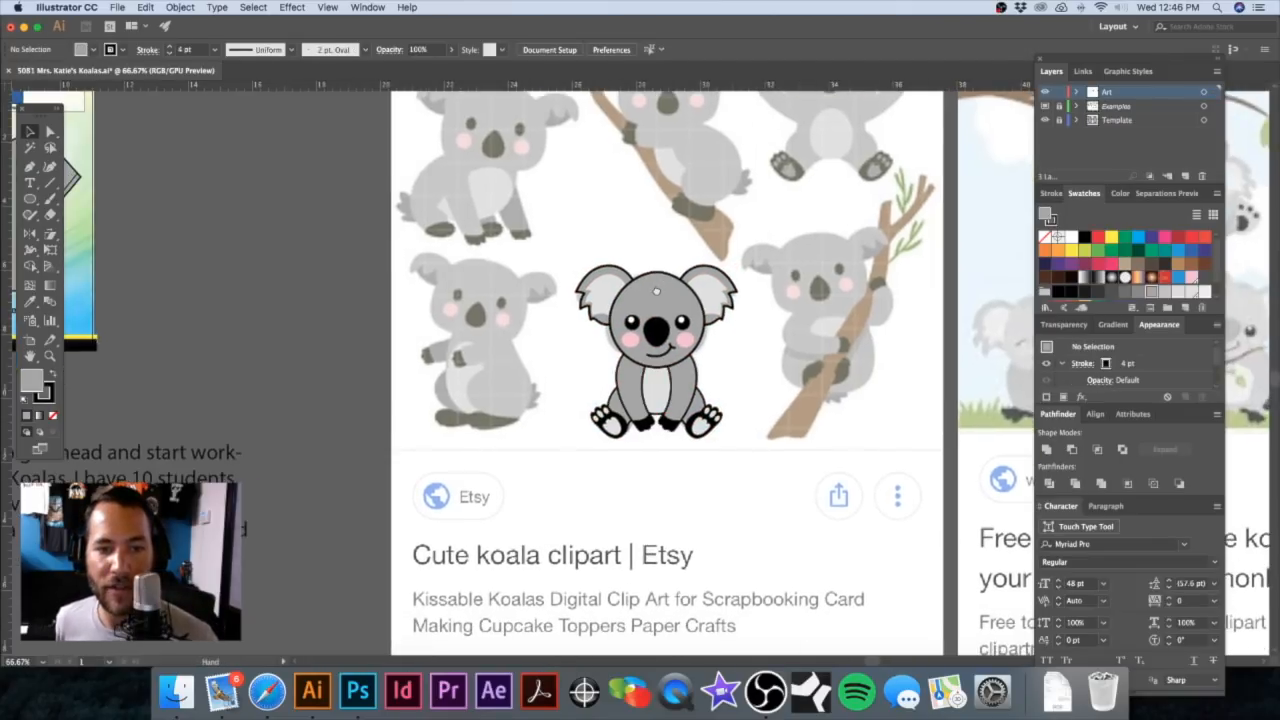
left_click(662, 305)
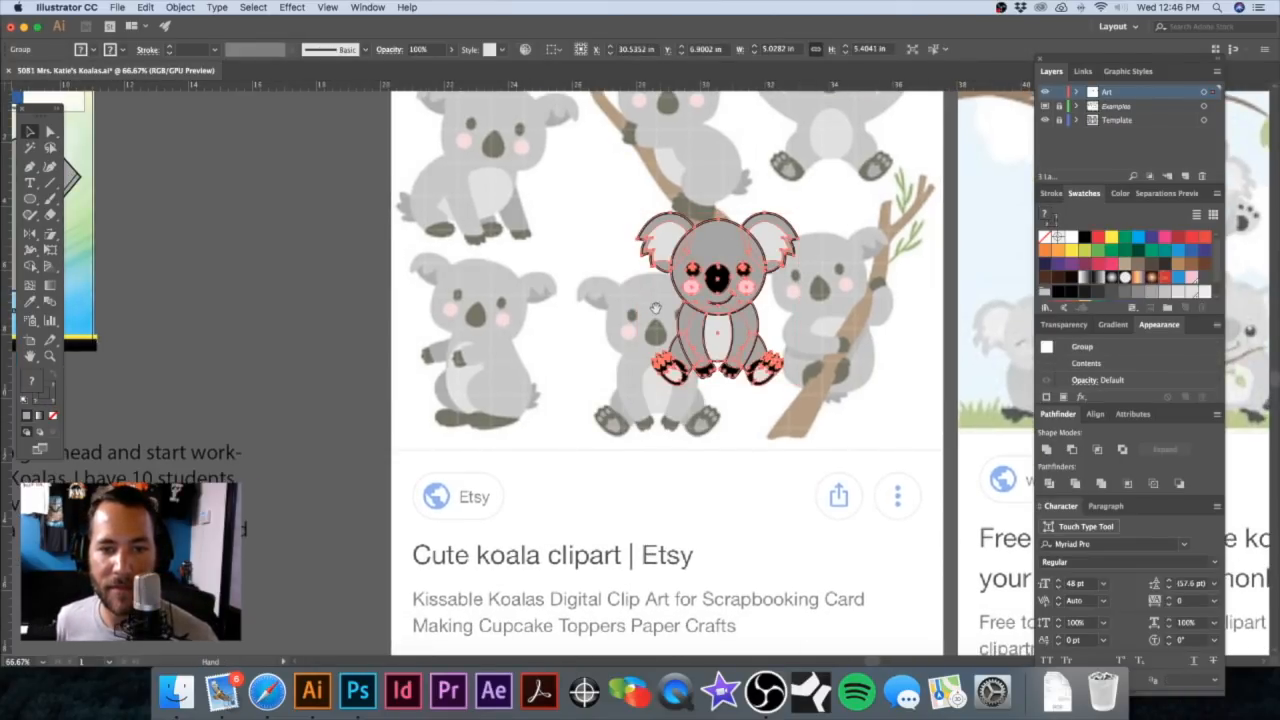
left_click(674, 327, "alt+super")
left_click_drag(770, 340, 423, 268)
left_click(433, 134)
left_click_drag(464, 211, 548, 220)
left_click_drag(489, 299, 688, 326)
left_click_drag(627, 272, 625, 279)
key("super+minus")
key("super+minus")
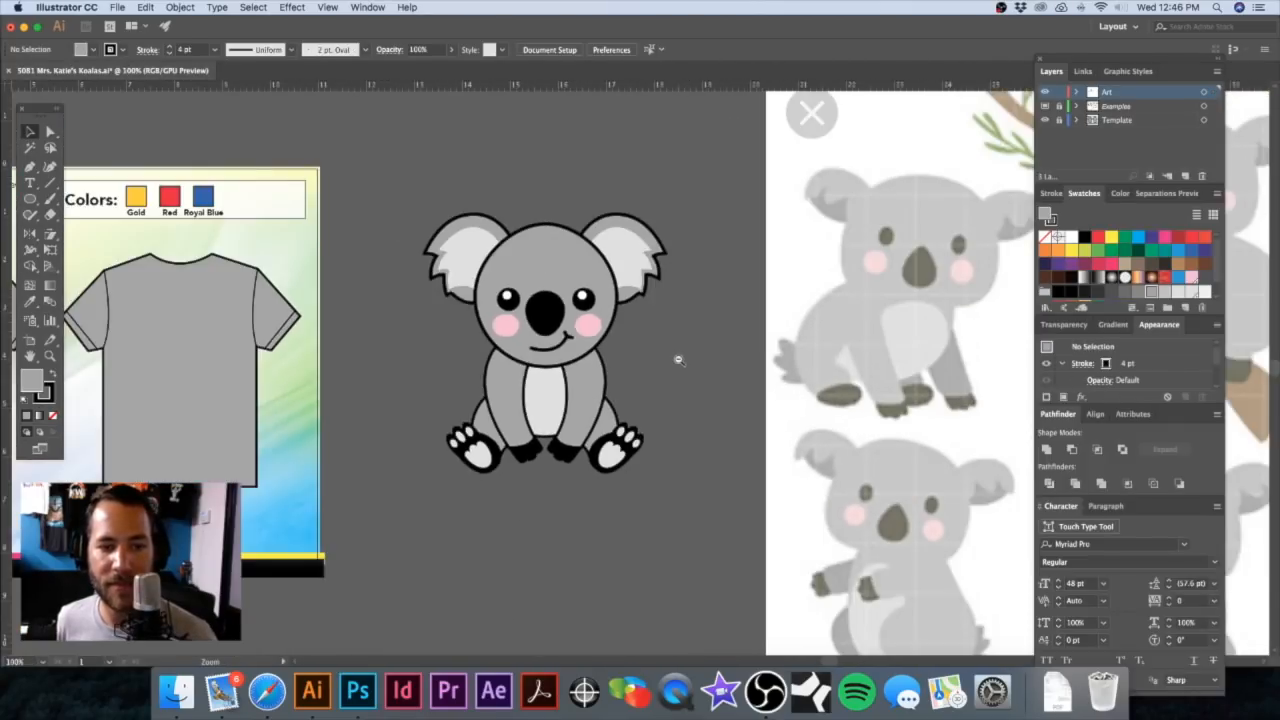
Step: Place the koala group over the reference koala that sits with both arms raised
left_click_drag(679, 374, 588, 367)
left_click(685, 387, "alt+super")
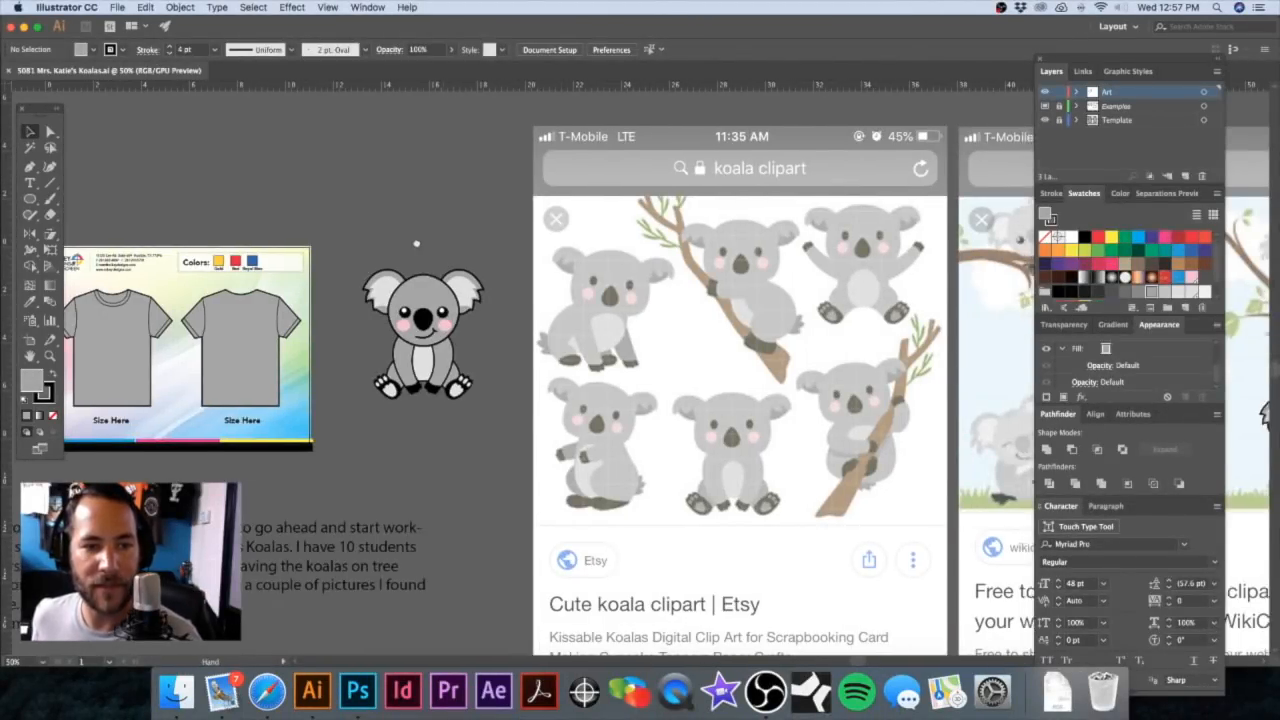
scroll(410, 280, "right", 2)
left_click(390, 290)
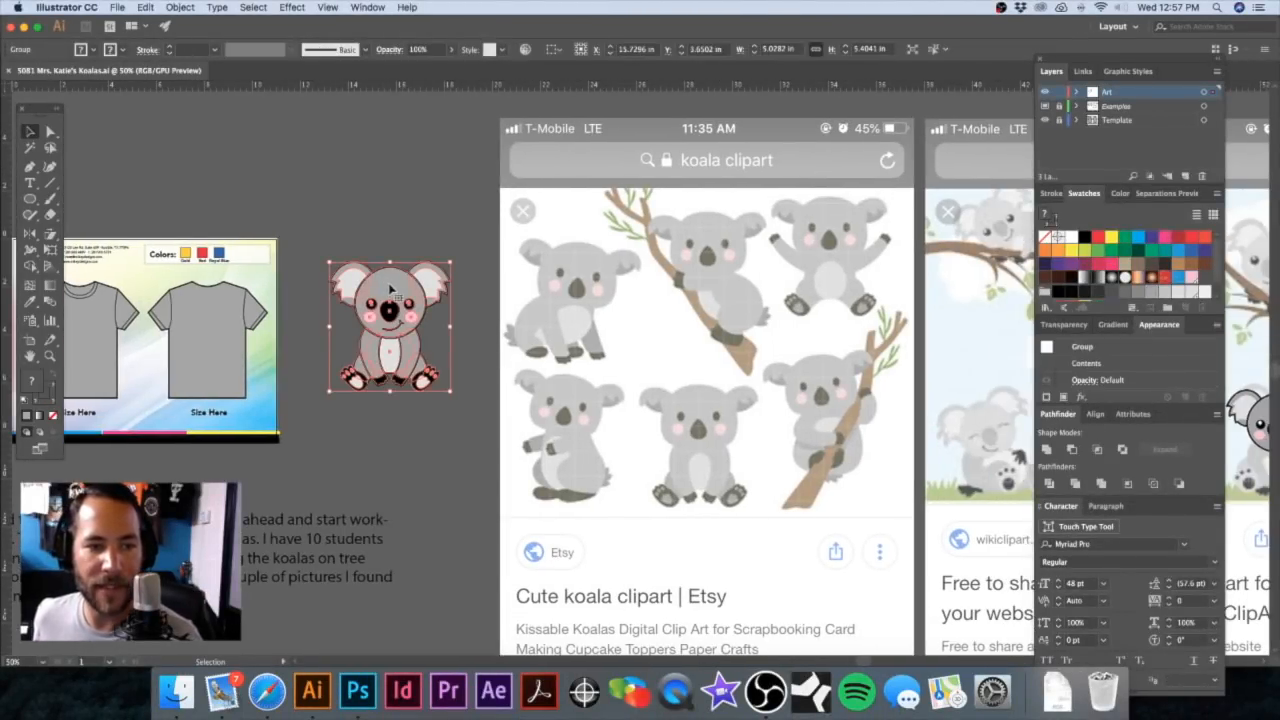
left_click(447, 195)
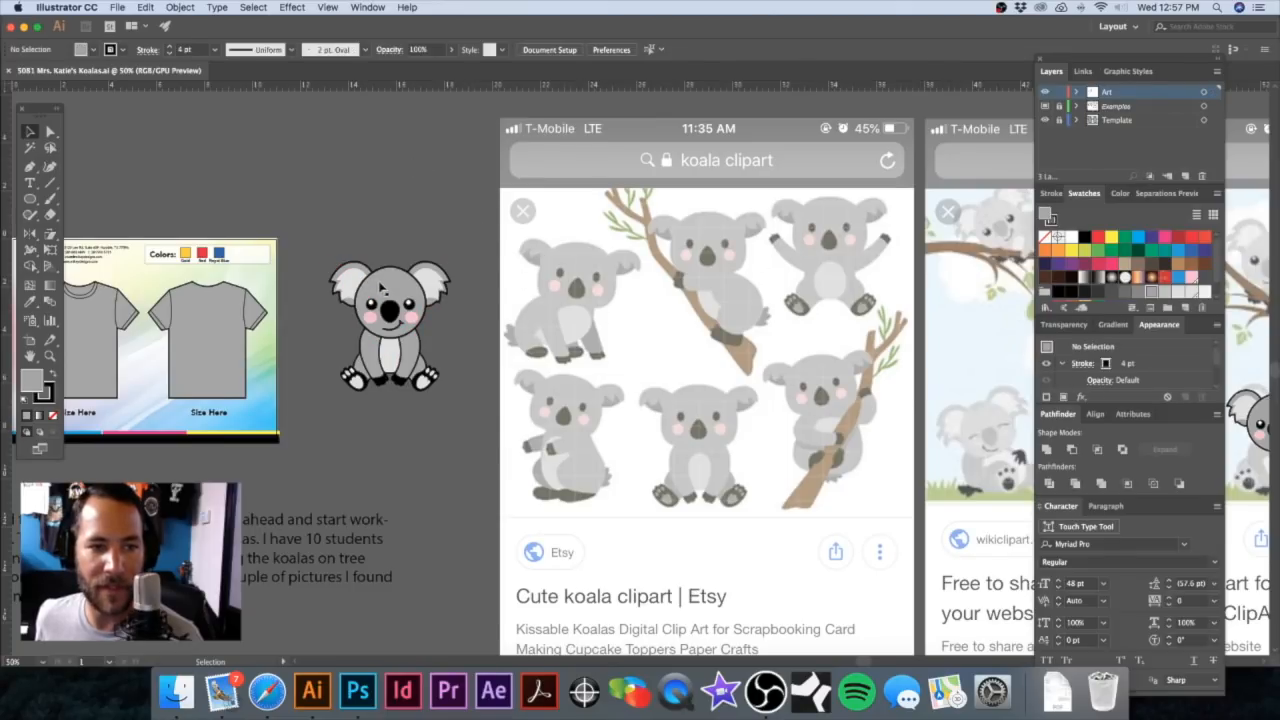
left_click_drag(380, 288, 820, 251)
left_click_drag(820, 252, 811, 281)
left_click_drag(672, 195, 678, 175)
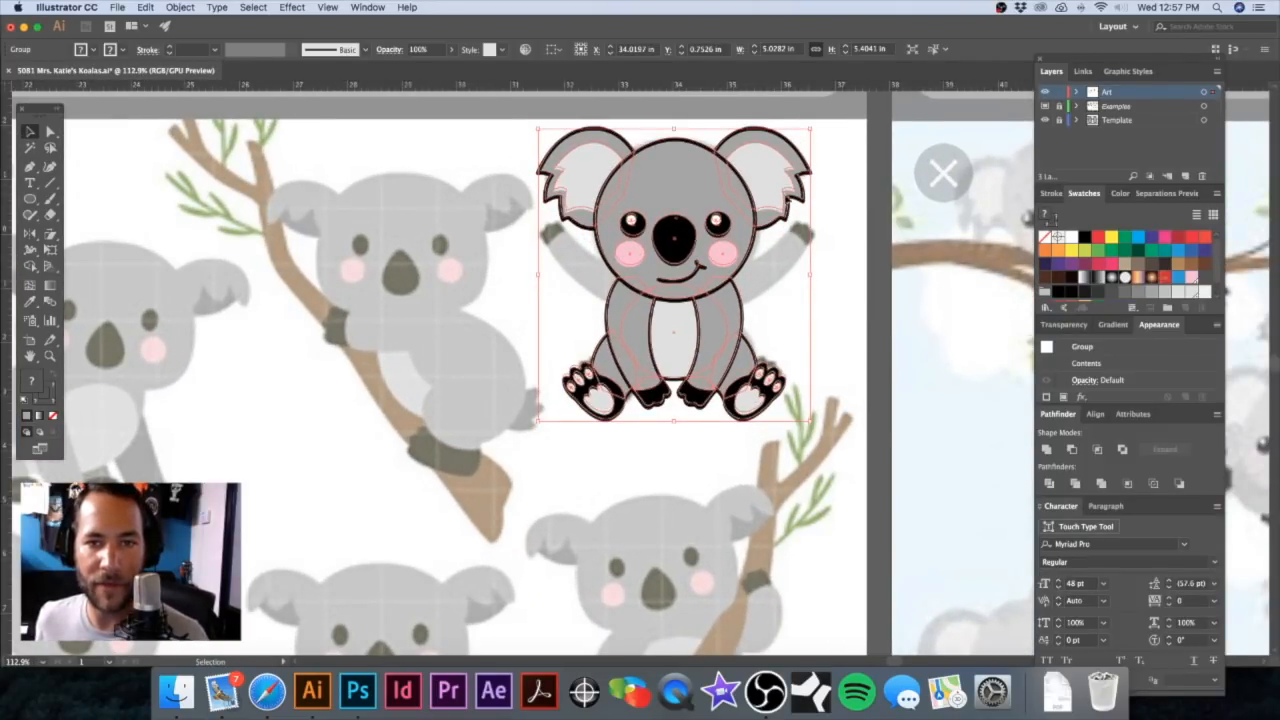
Step: Fine-tune the koala's alignment with the arms-raised reference and ungroup it into its separate parts
left_click(837, 194)
left_click(694, 189)
left_click(675, 297, "alt+super")
left_click_drag(717, 373, 637, 299)
left_click_drag(604, 225, 677, 303)
key("super")
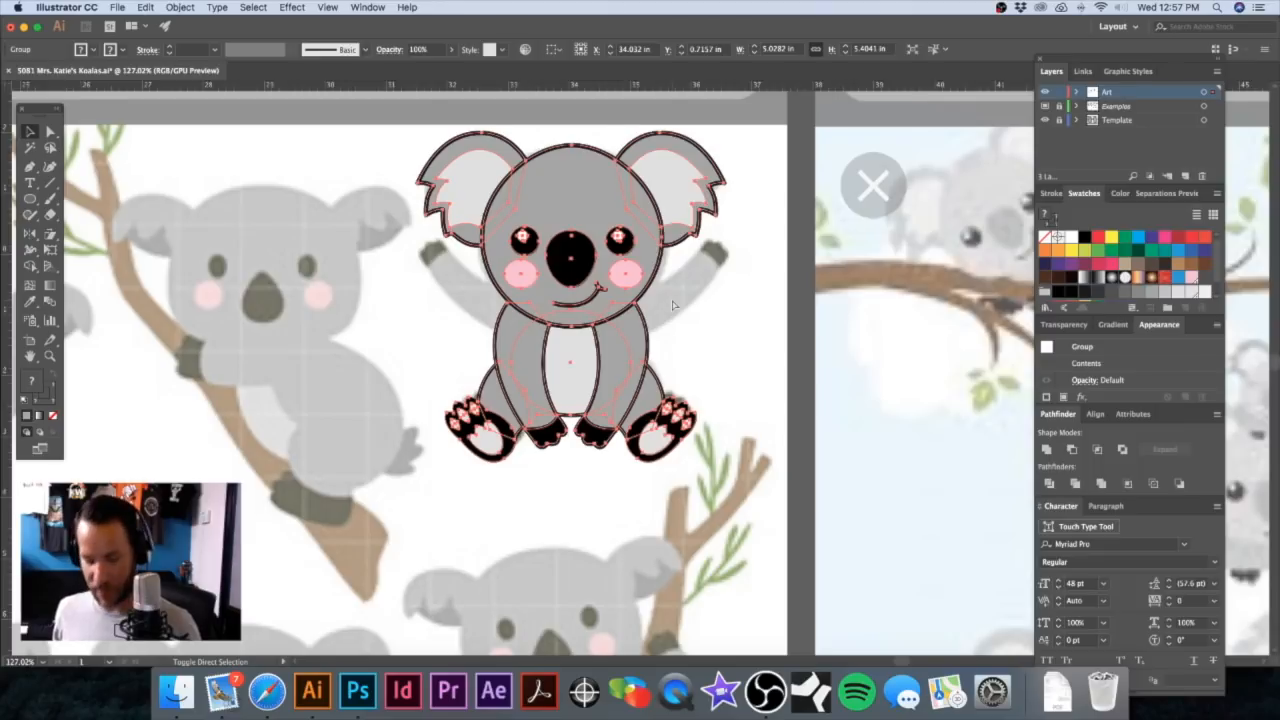
key("super+shift+g")
left_click(753, 270)
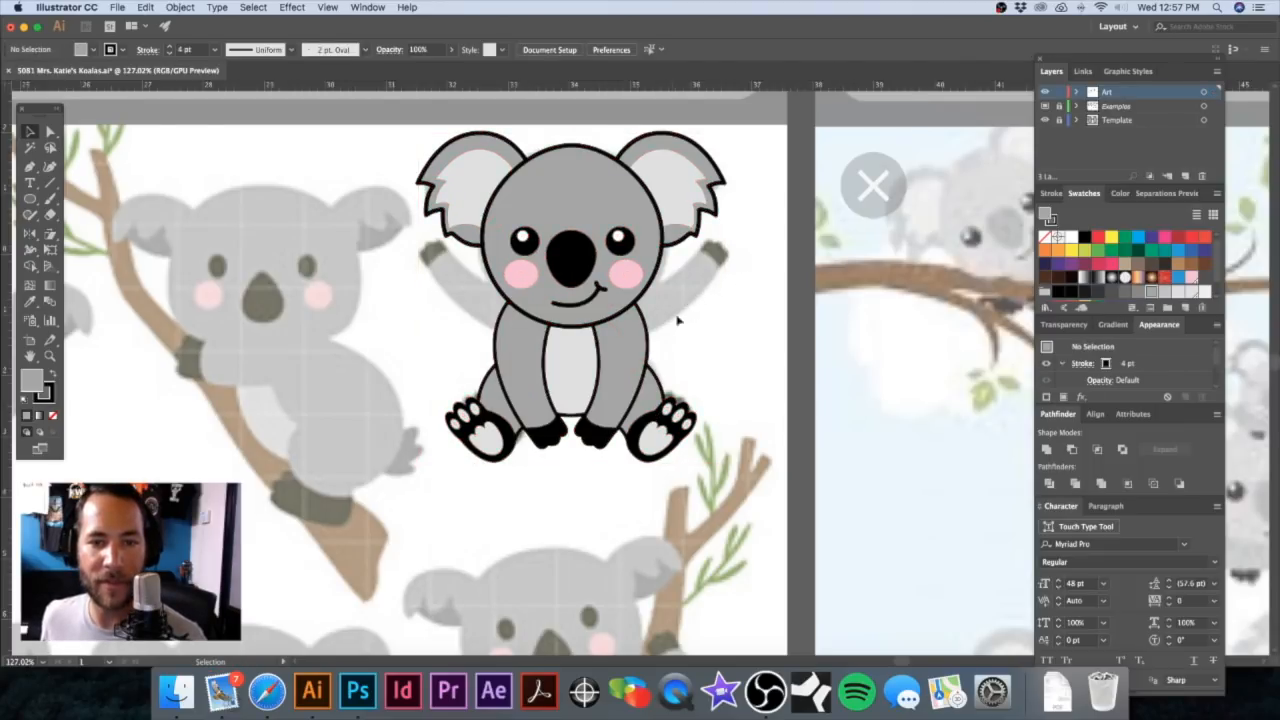
Step: Turn the pair of arms upside down, move it up over the face and bring it to the front
left_click(624, 339)
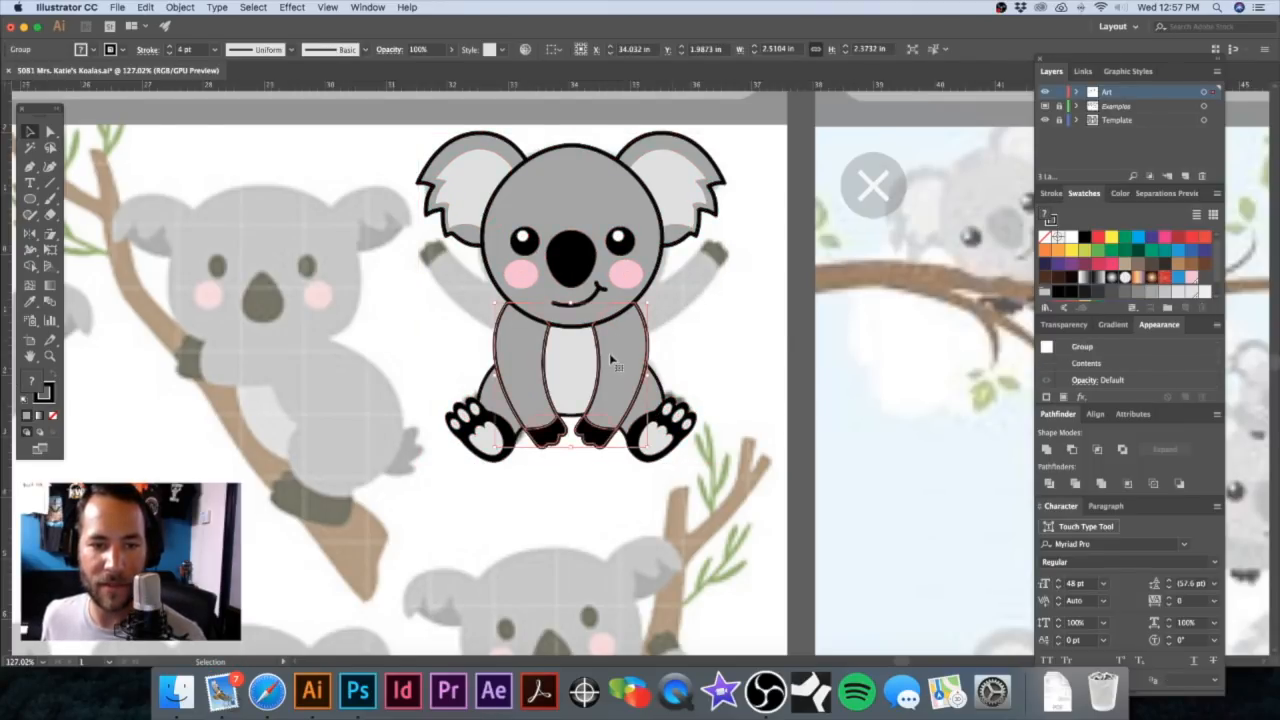
key("super+shift+a")
left_click(634, 346)
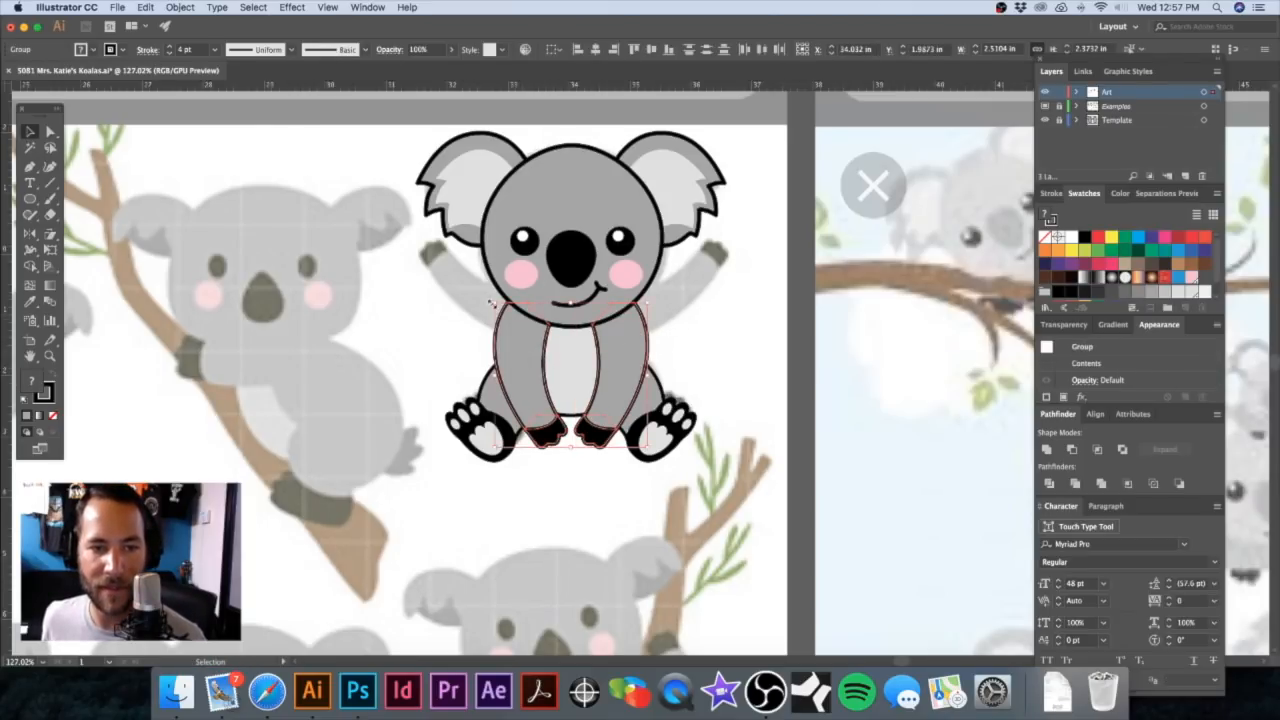
left_click_drag(490, 297, 743, 501)
left_click_drag(622, 380, 676, 288)
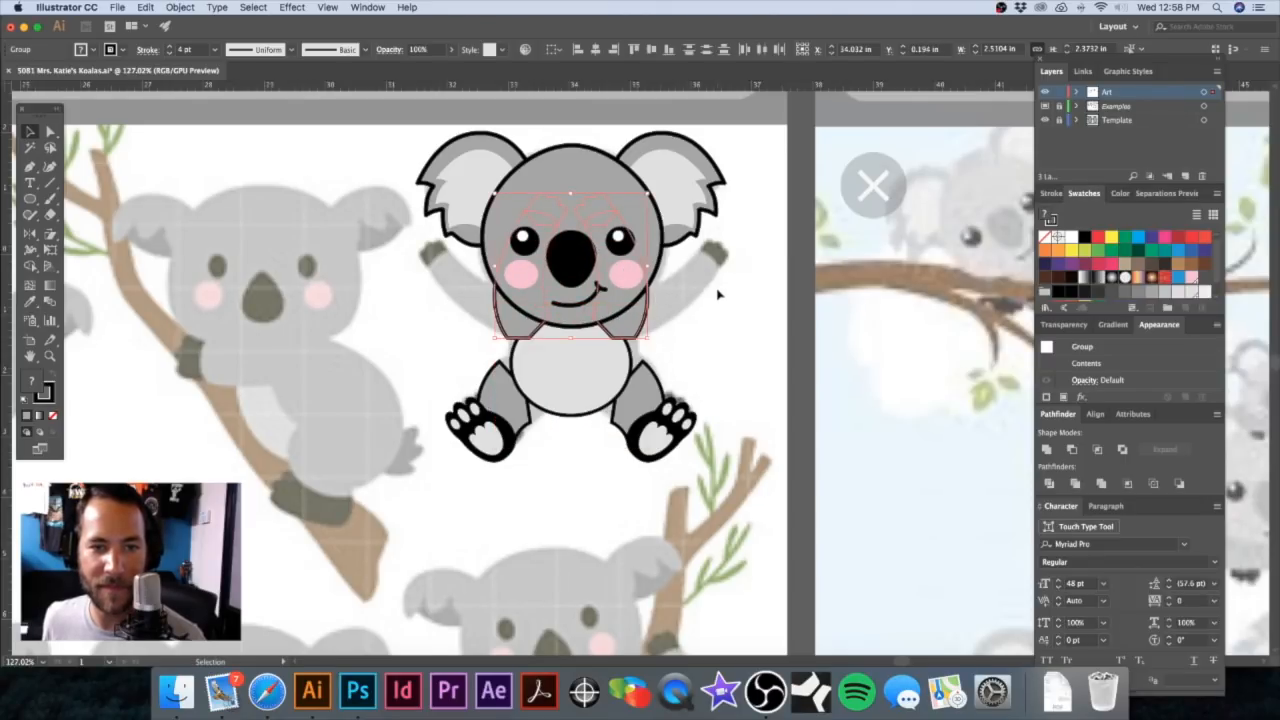
key("super+shift+bracketright")
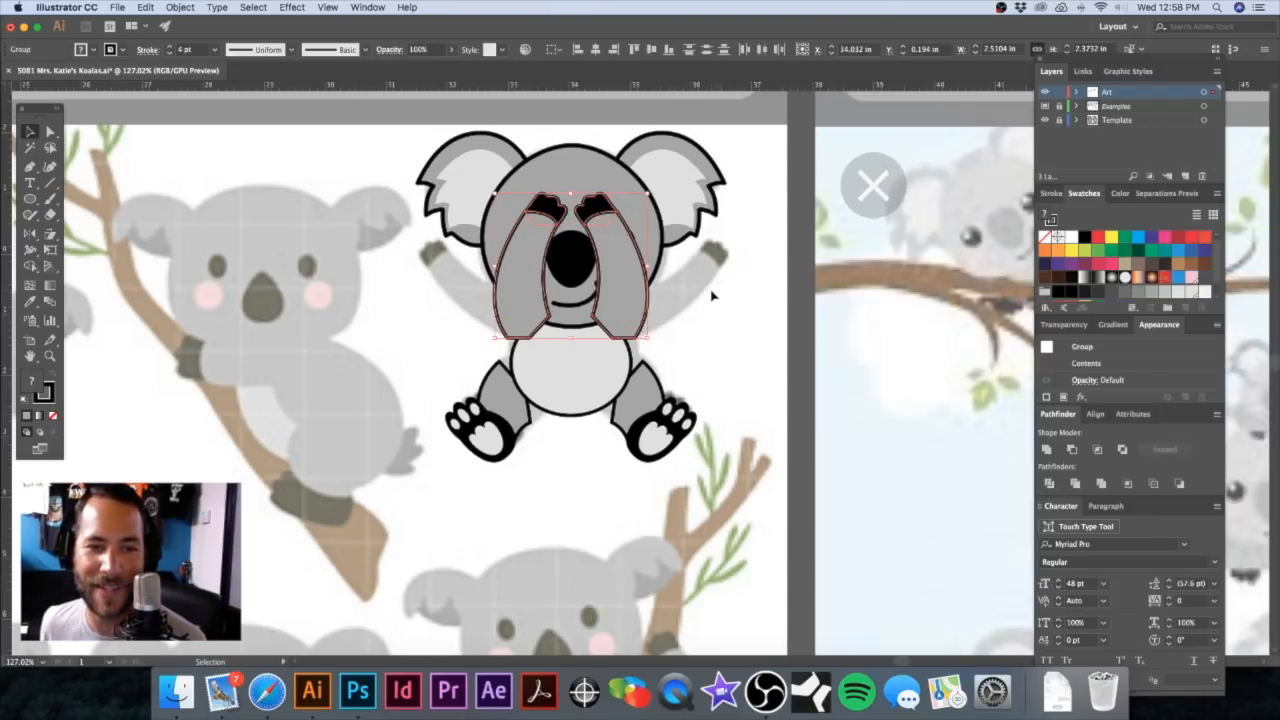
Step: Separate the two arms and rotate the right one outward to match the reference koala's raised arm
left_click(699, 297)
left_click(618, 282)
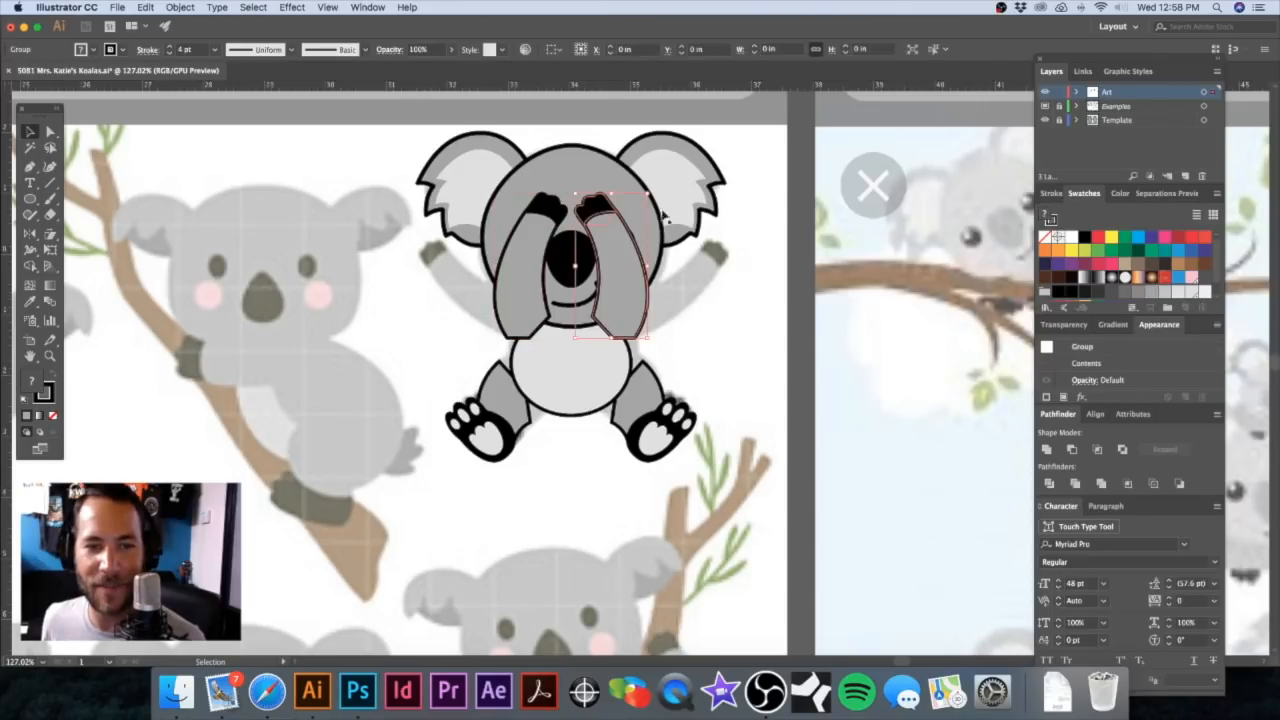
left_click_drag(652, 190, 707, 305)
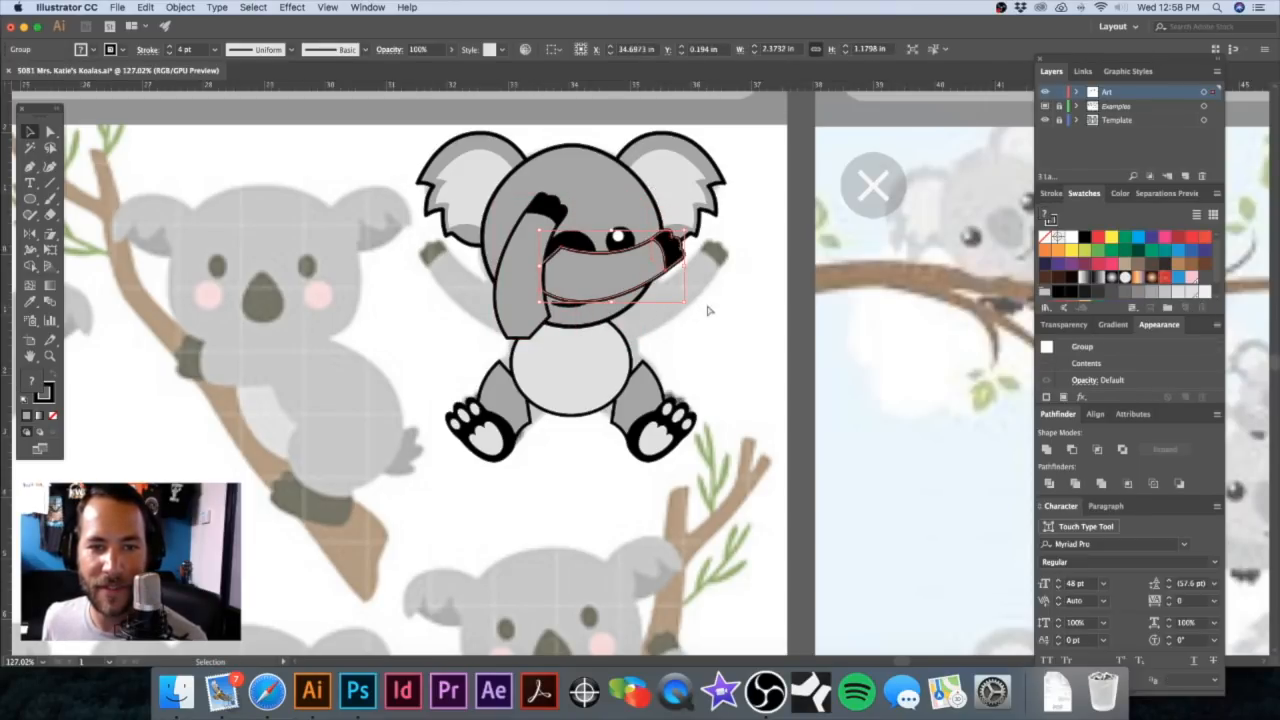
key("super+z")
left_click_drag(650, 188, 694, 305)
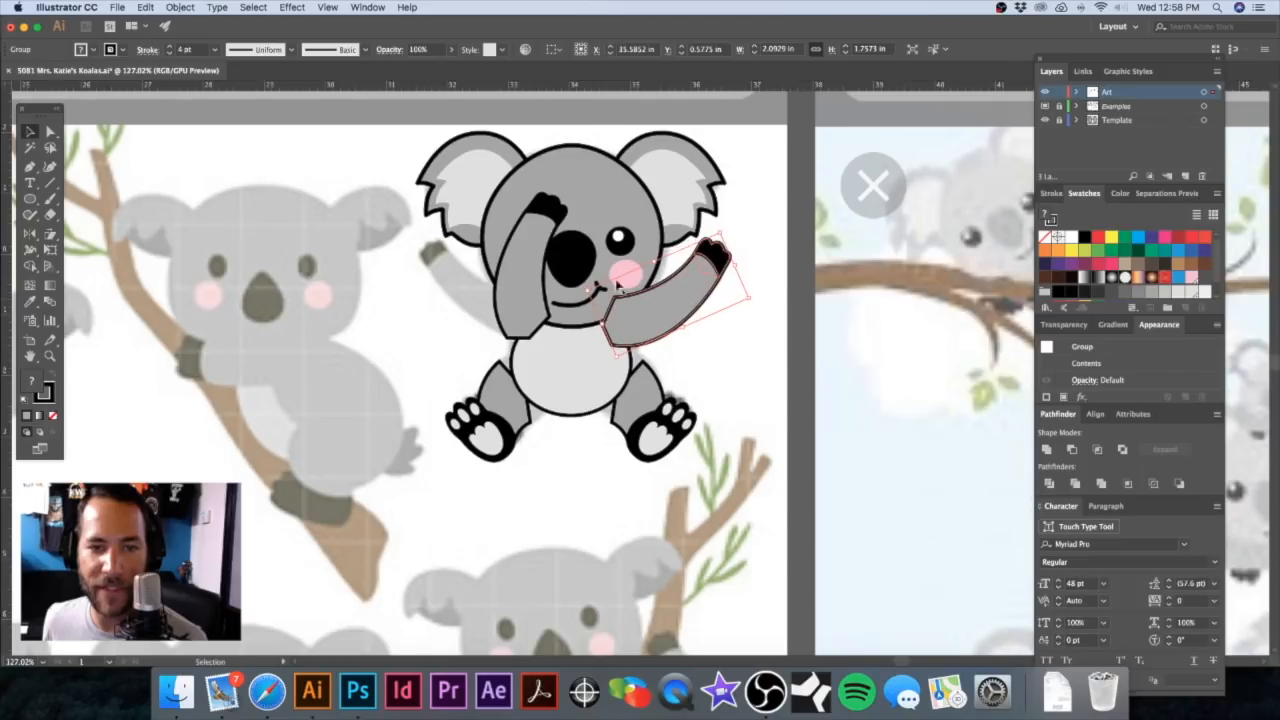
Step: Replace the left arm with a copy of the raised right arm, reflected horizontally and positioned over the reference's other arm
left_click(533, 253)
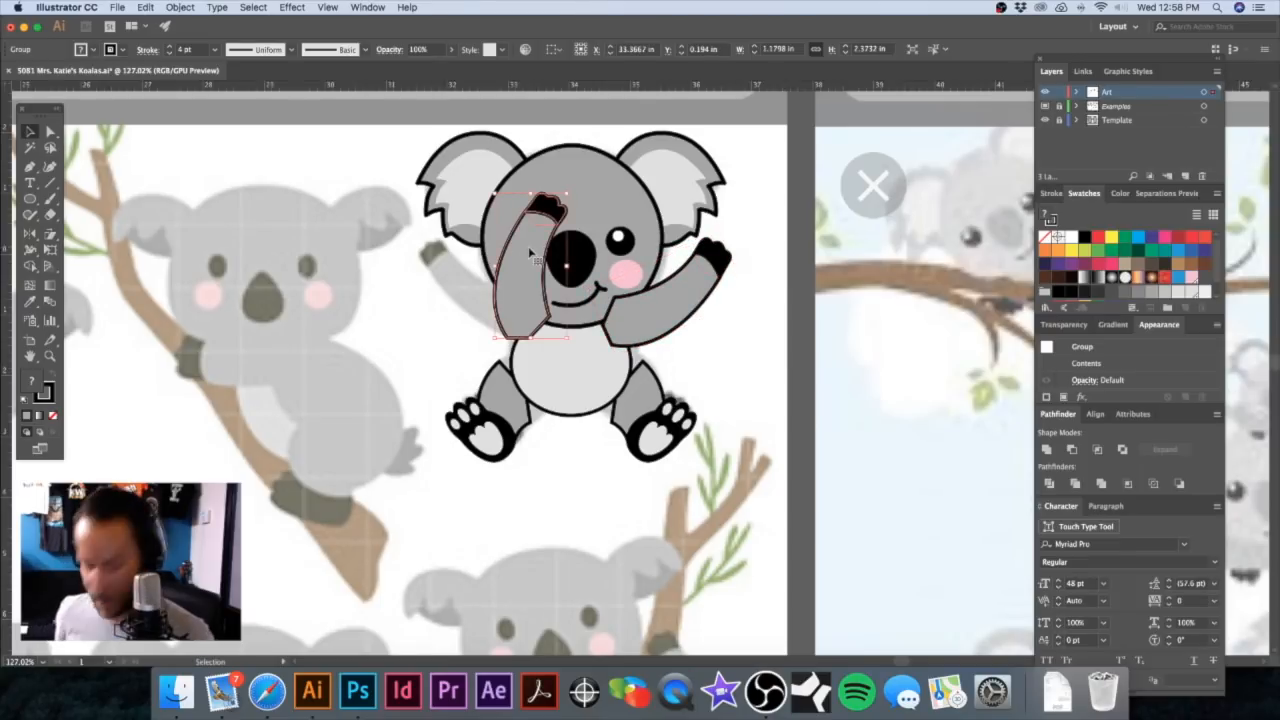
key("Delete")
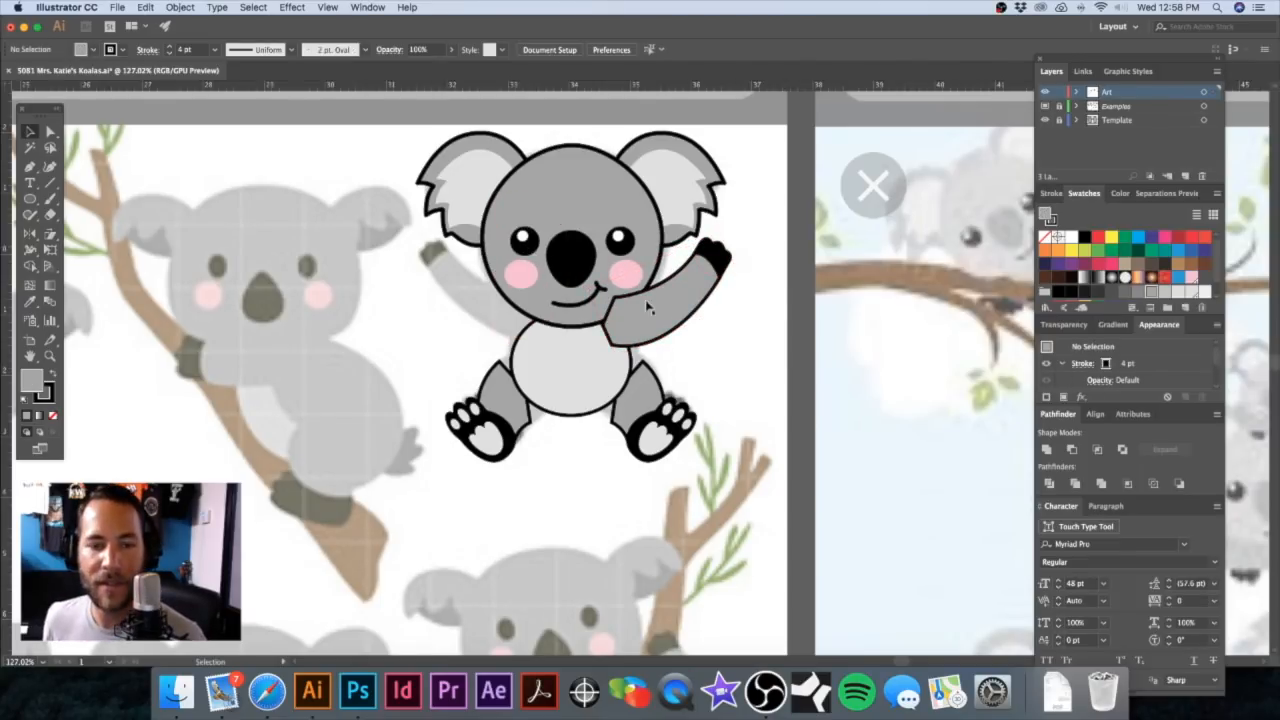
key("cmd+z")
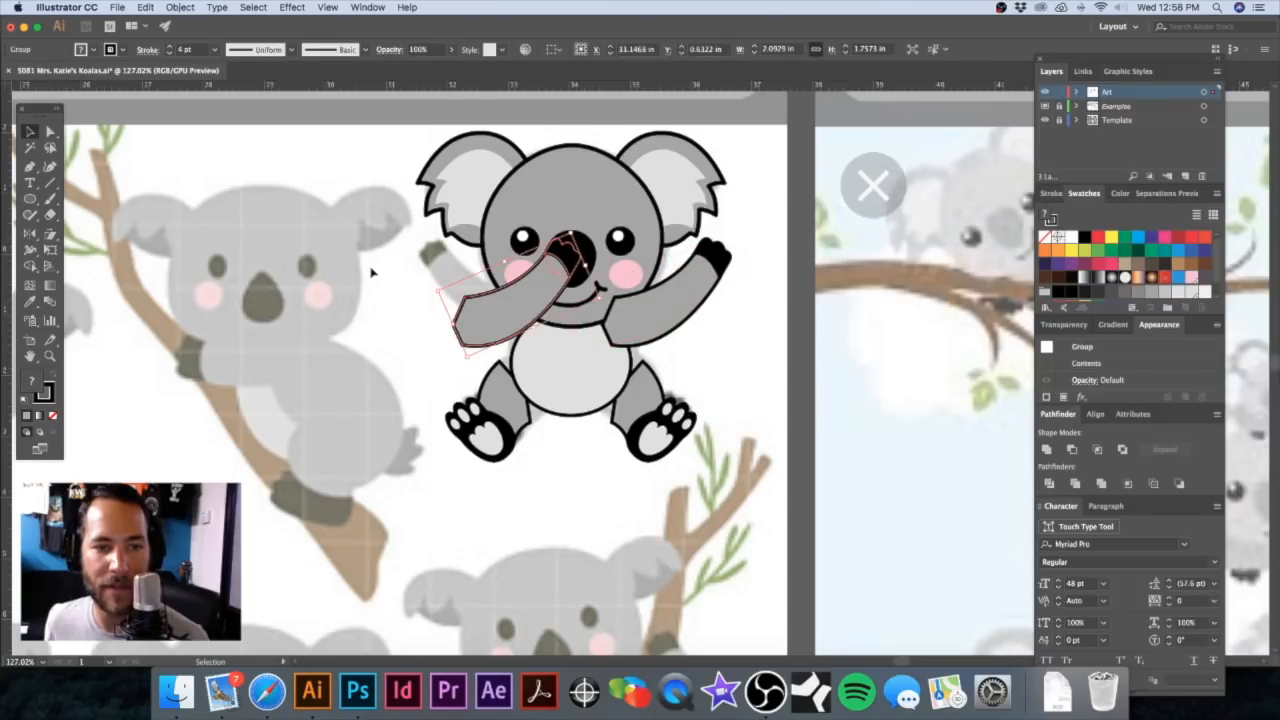
left_click(30, 234)
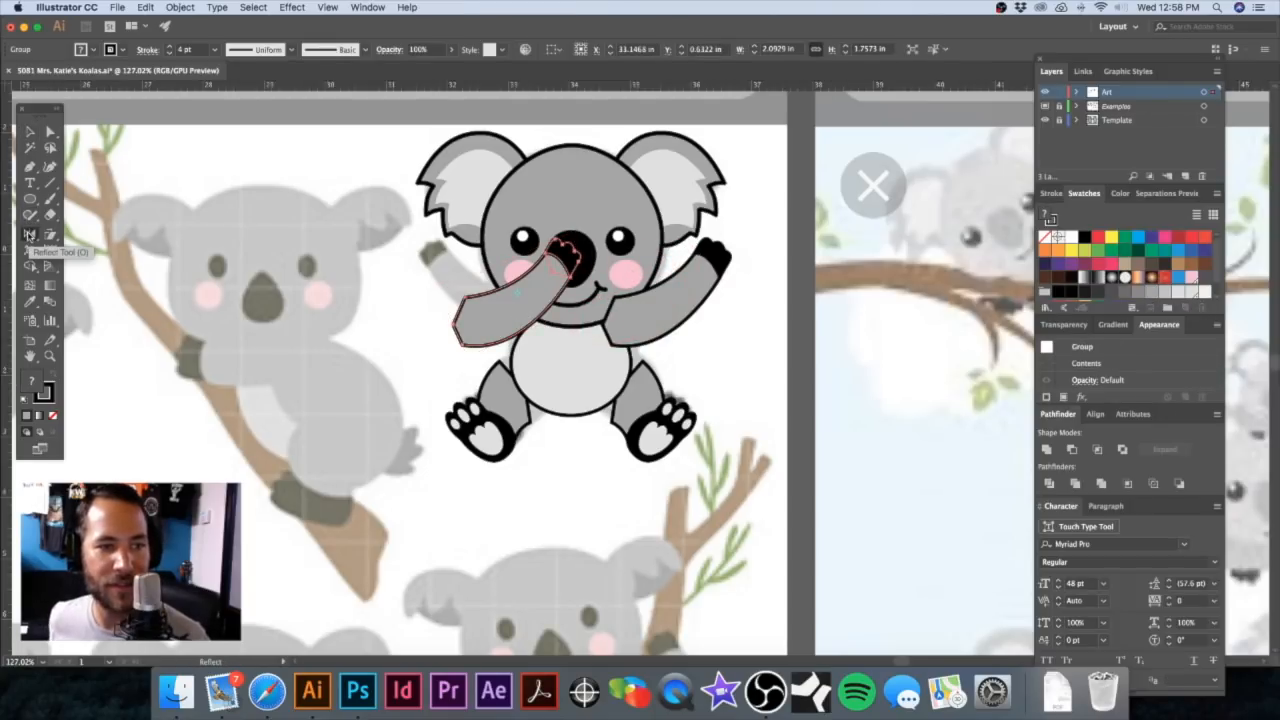
double_click(30, 234)
key("Return")
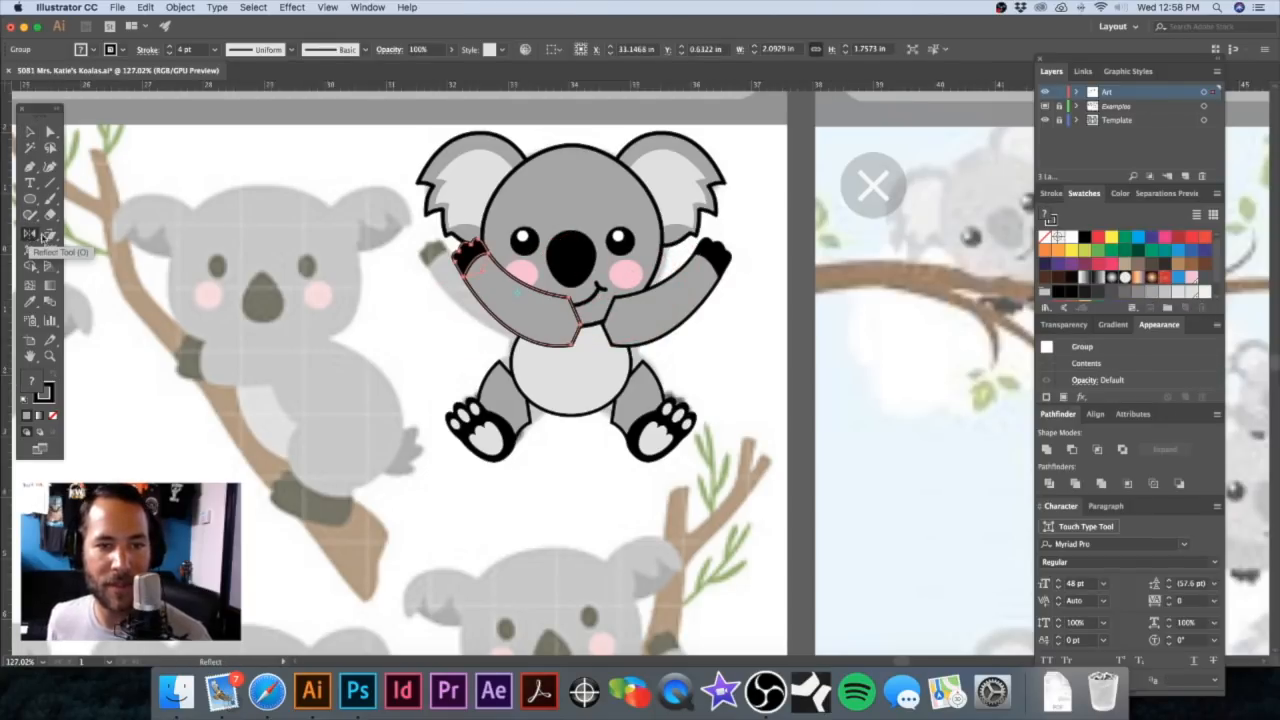
key("v")
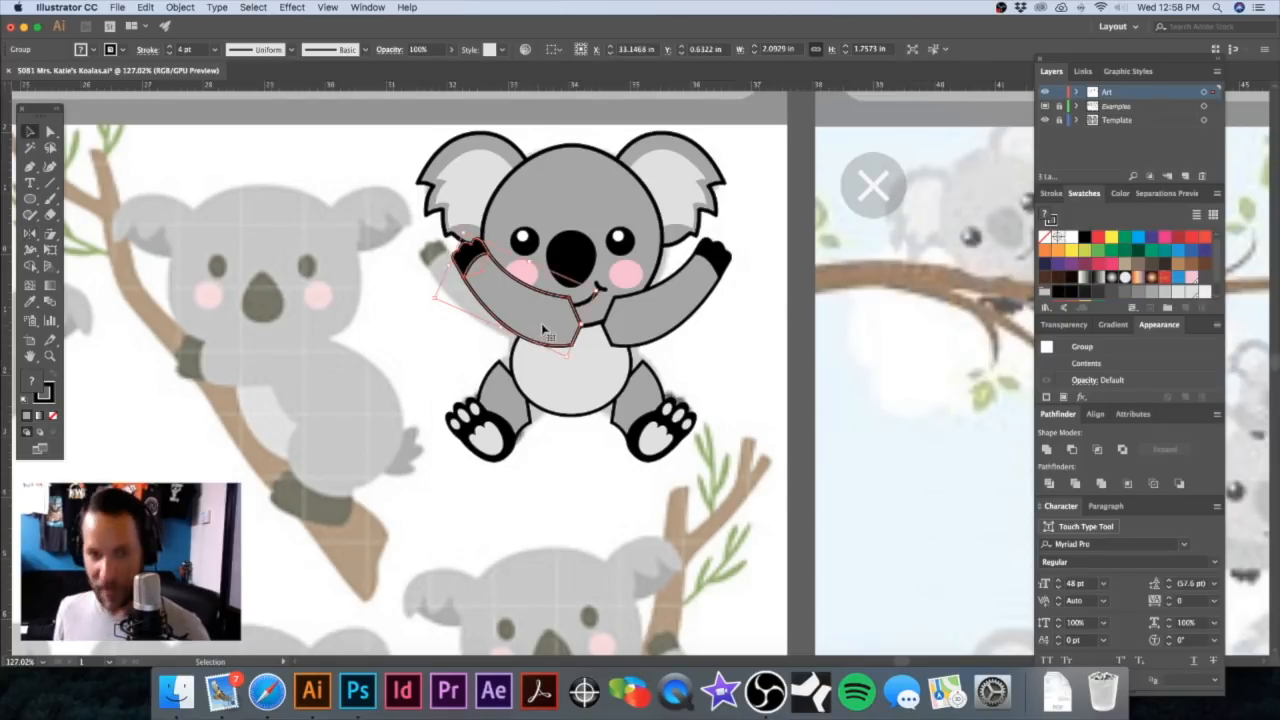
left_click_drag(560, 328, 522, 325)
Step: Send both raised arms behind the koala's head and body
left_click(612, 304)
left_click(466, 294, "shift")
key("super")
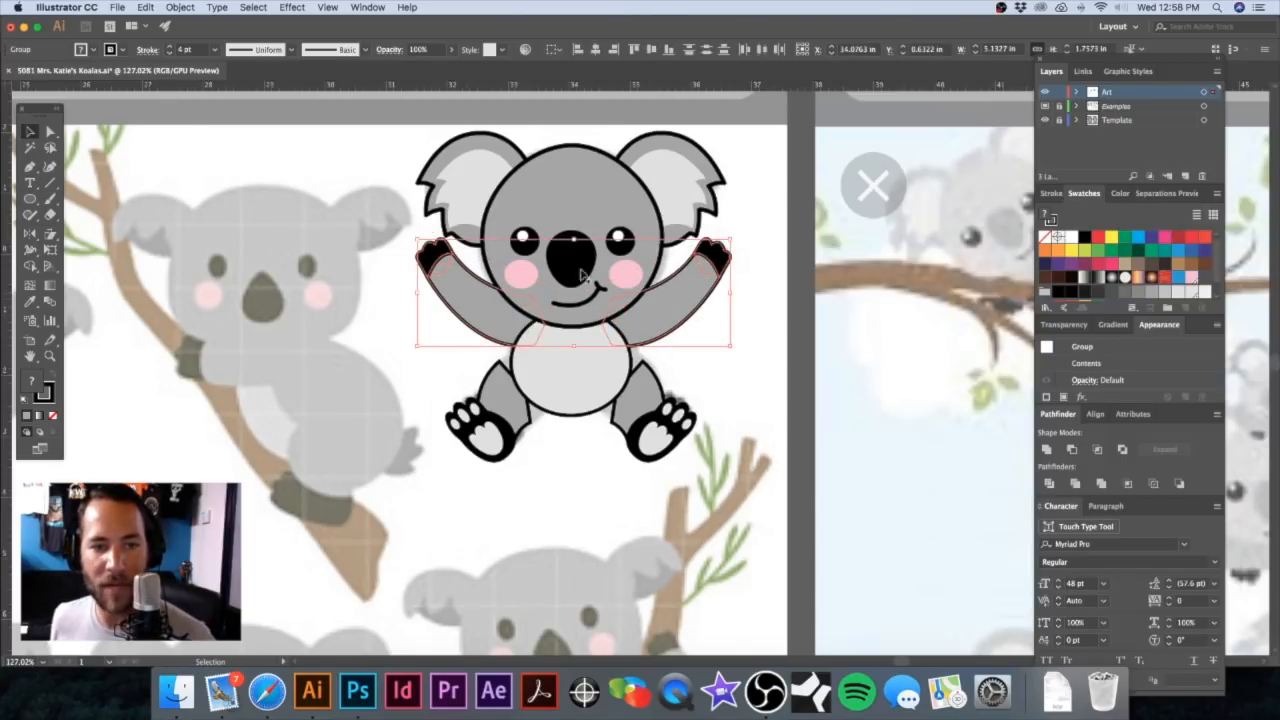
left_click(779, 238)
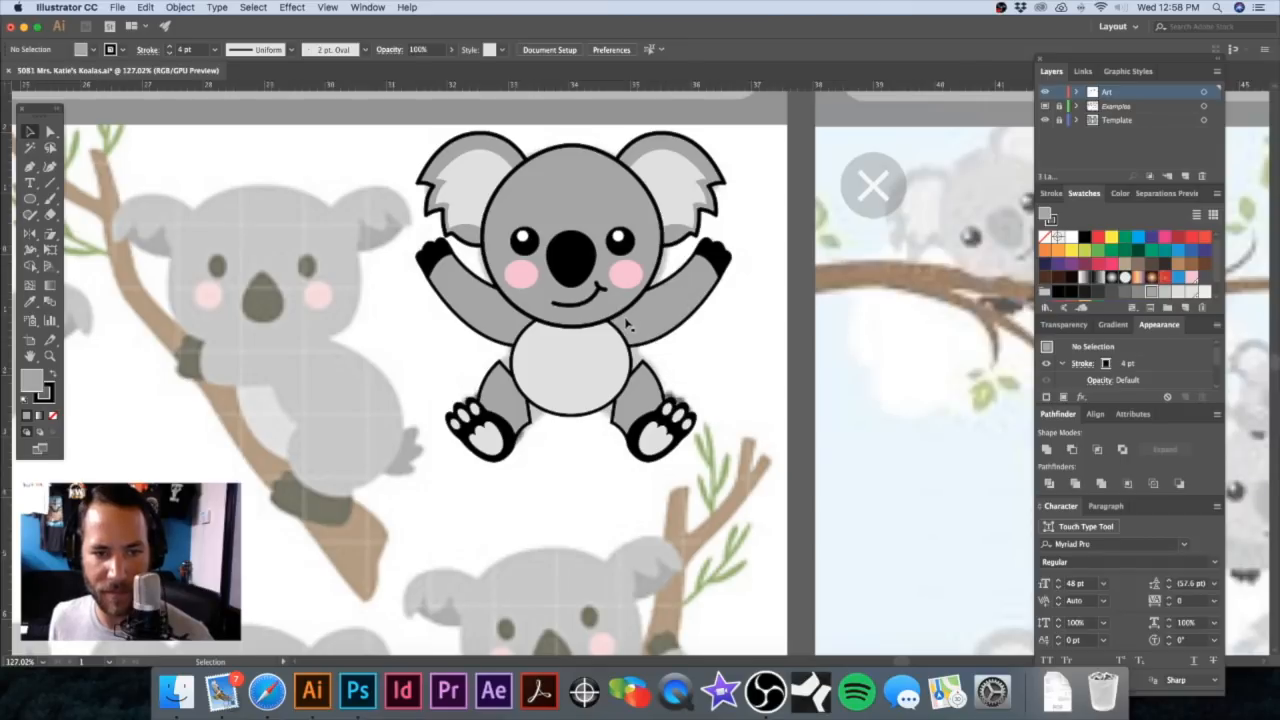
Step: Make an enlarged copy of the belly ellipse, about 2.63 by 2.31 in, behind the original to form the body
left_click(581, 351)
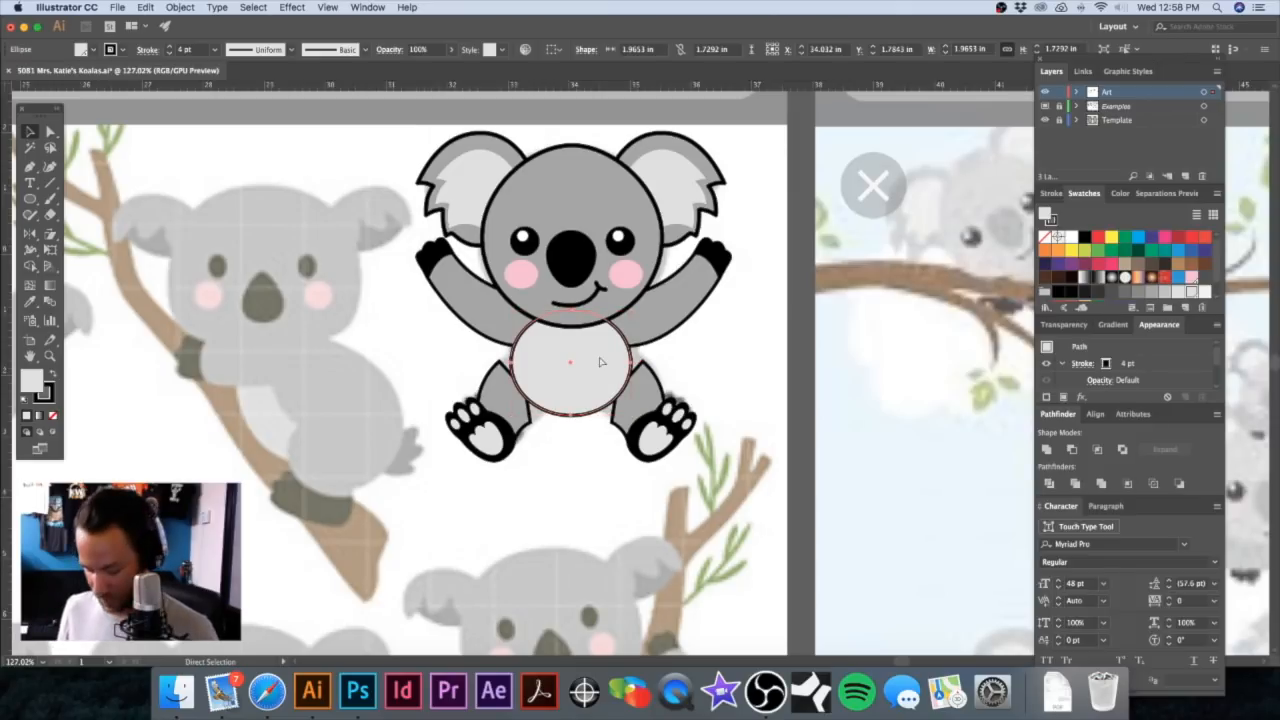
left_click_drag(632, 310, 651, 290)
left_click(770, 342)
Step: Shorten the inner belly ellipse from its upper edge to a height of about 1.55 in and remove its stroke
left_click(586, 337)
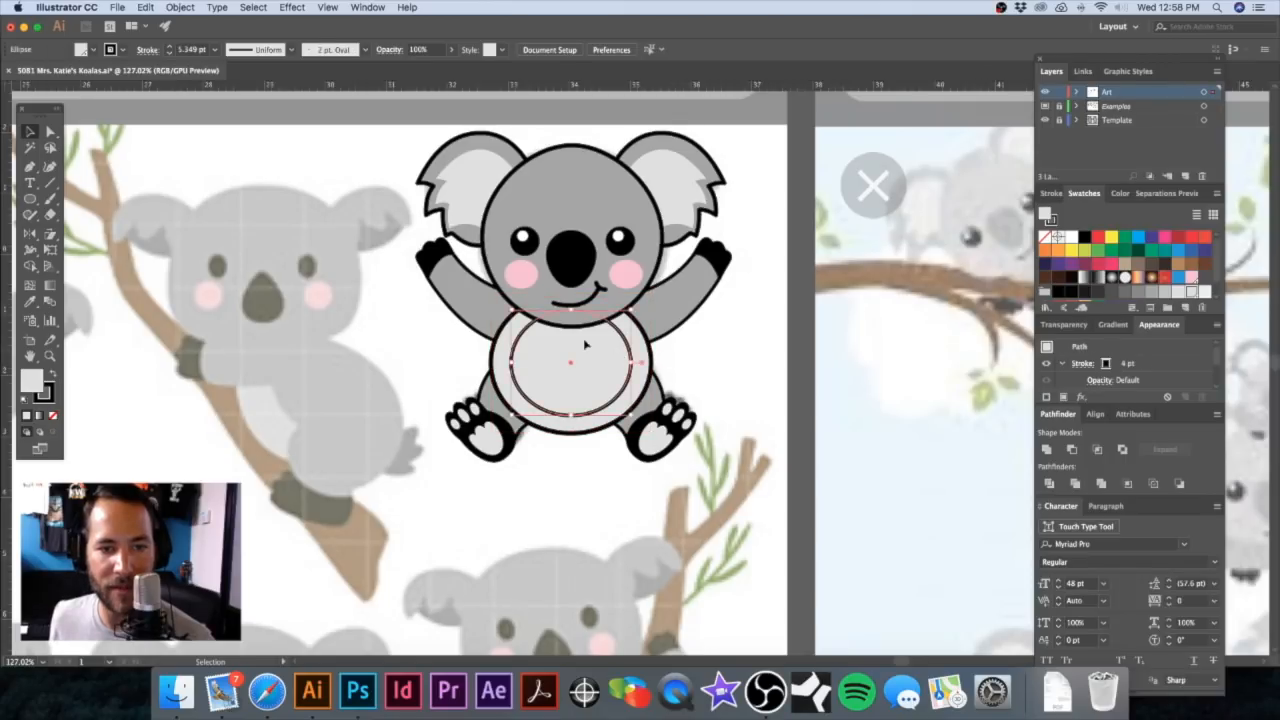
left_click_drag(570, 308, 570, 323)
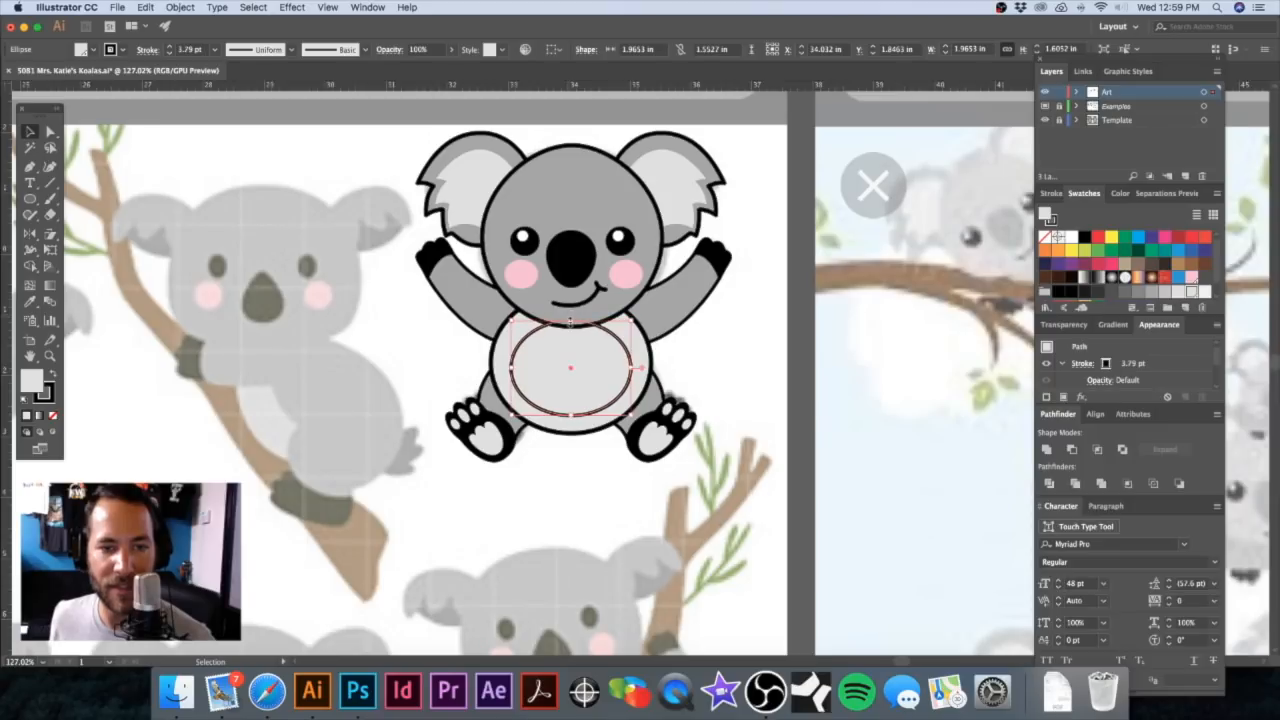
left_click(42, 392)
scroll(463, 401, "down", 1)
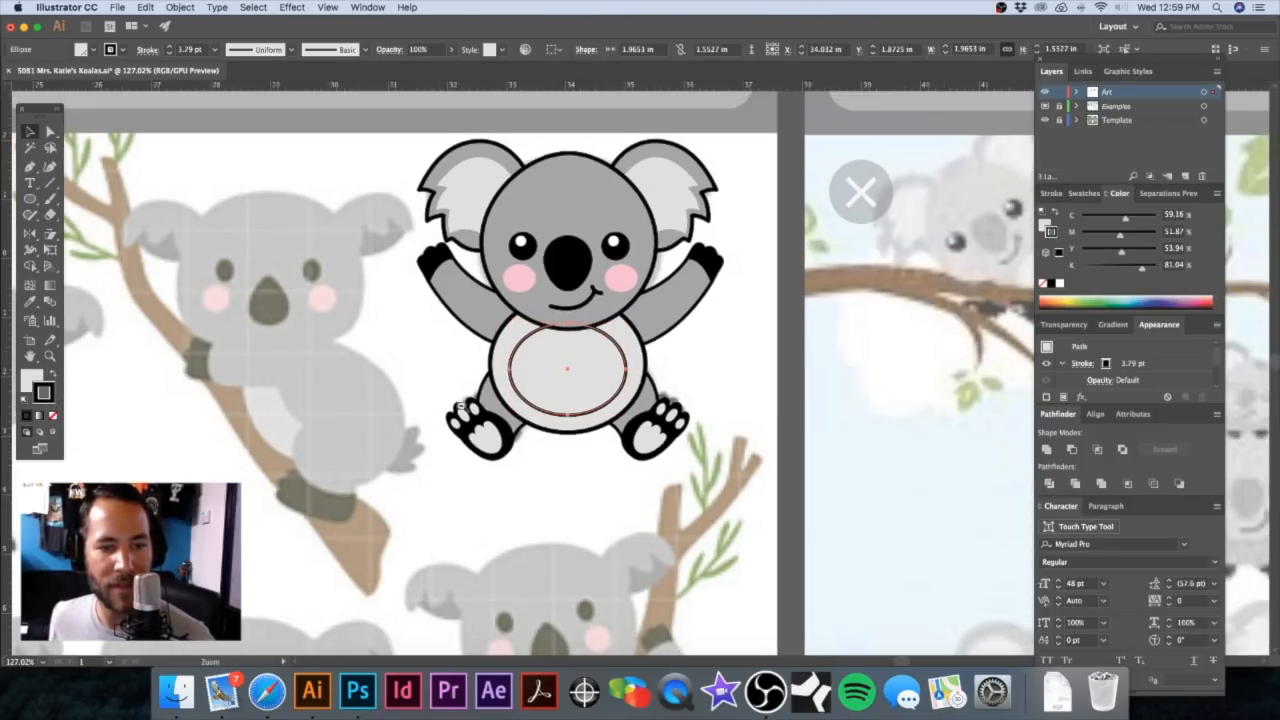
left_click(53, 415)
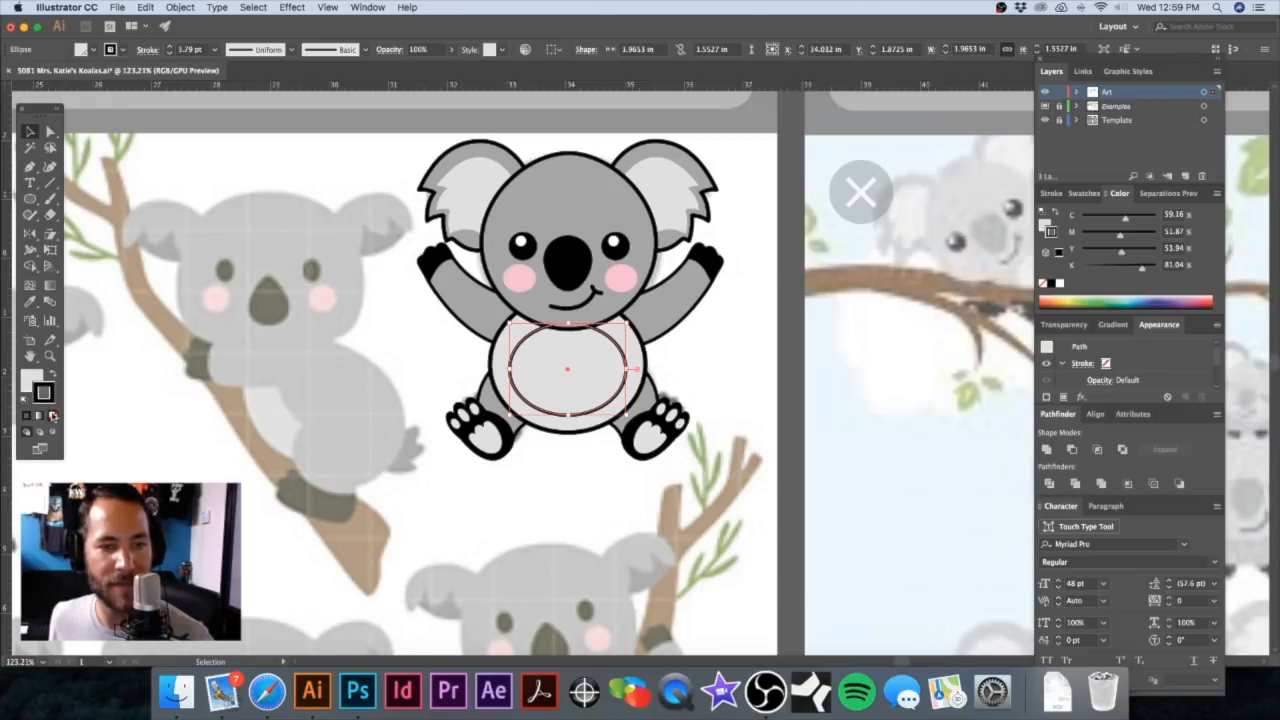
Step: Fill the outer body ellipse with the arms' gray, swatch C=0 M=0 Y=0 K=30
left_click(641, 347)
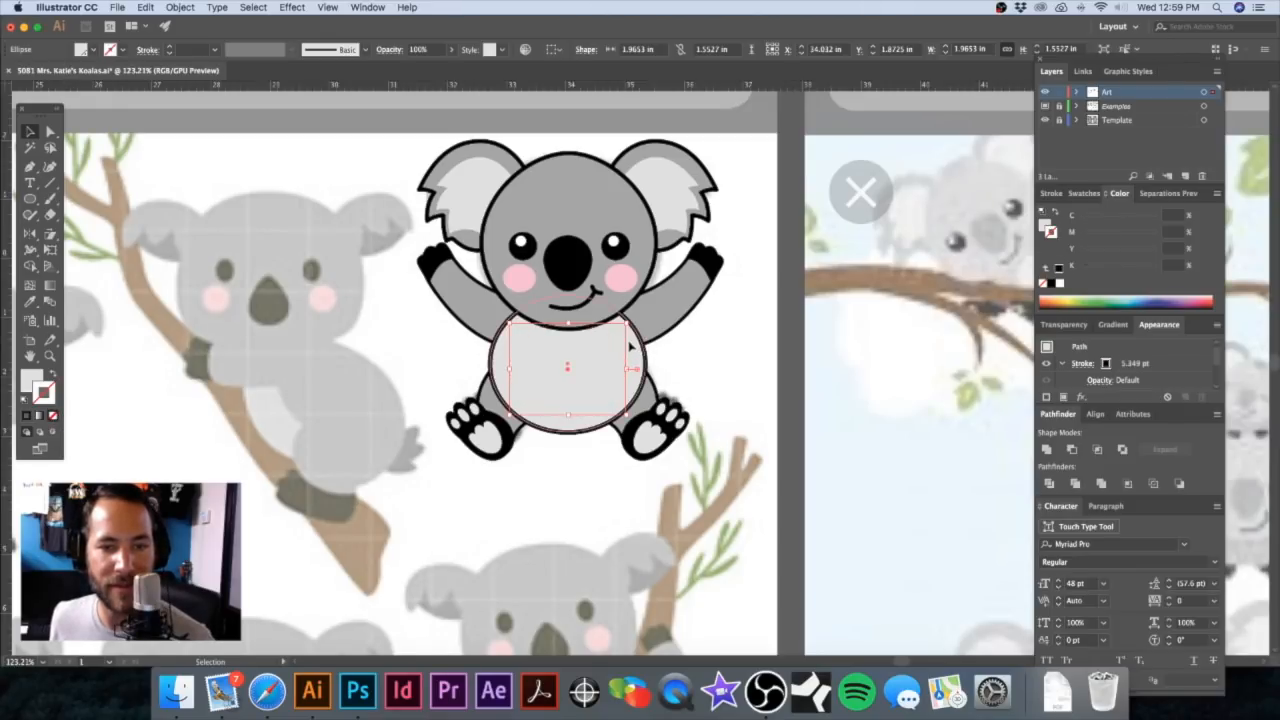
key("a")
left_click(680, 308)
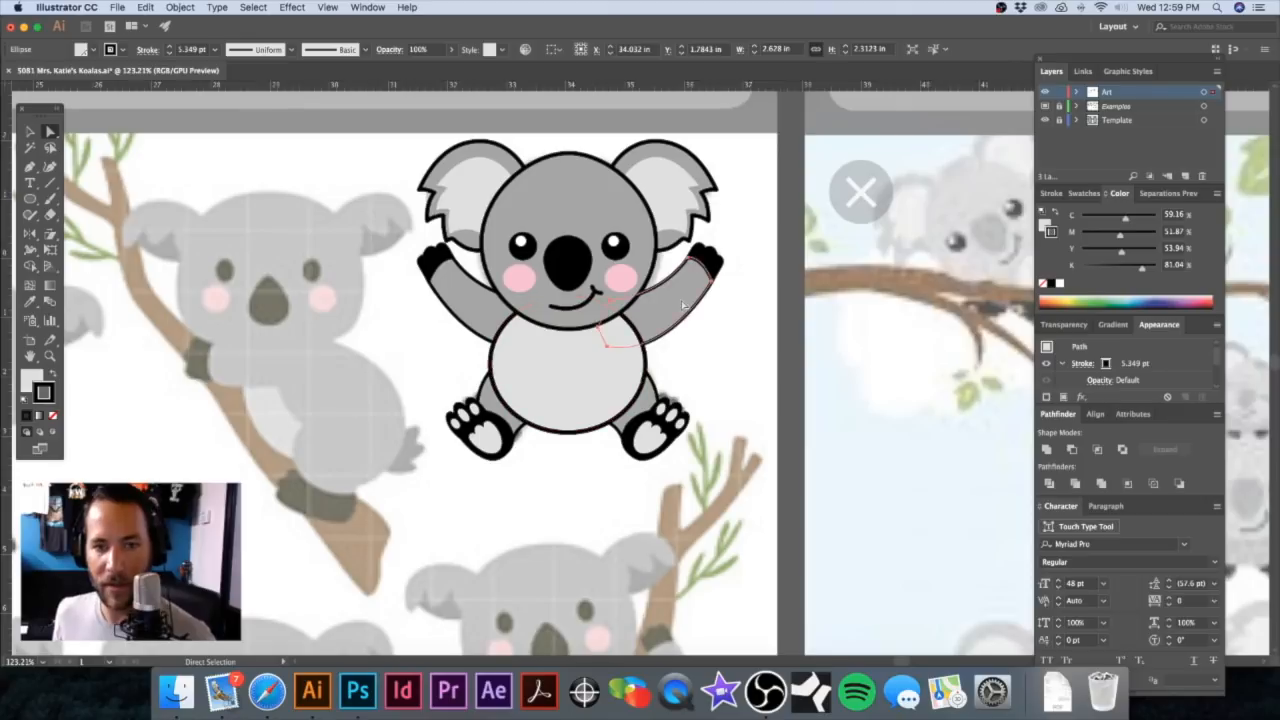
left_click(1084, 193)
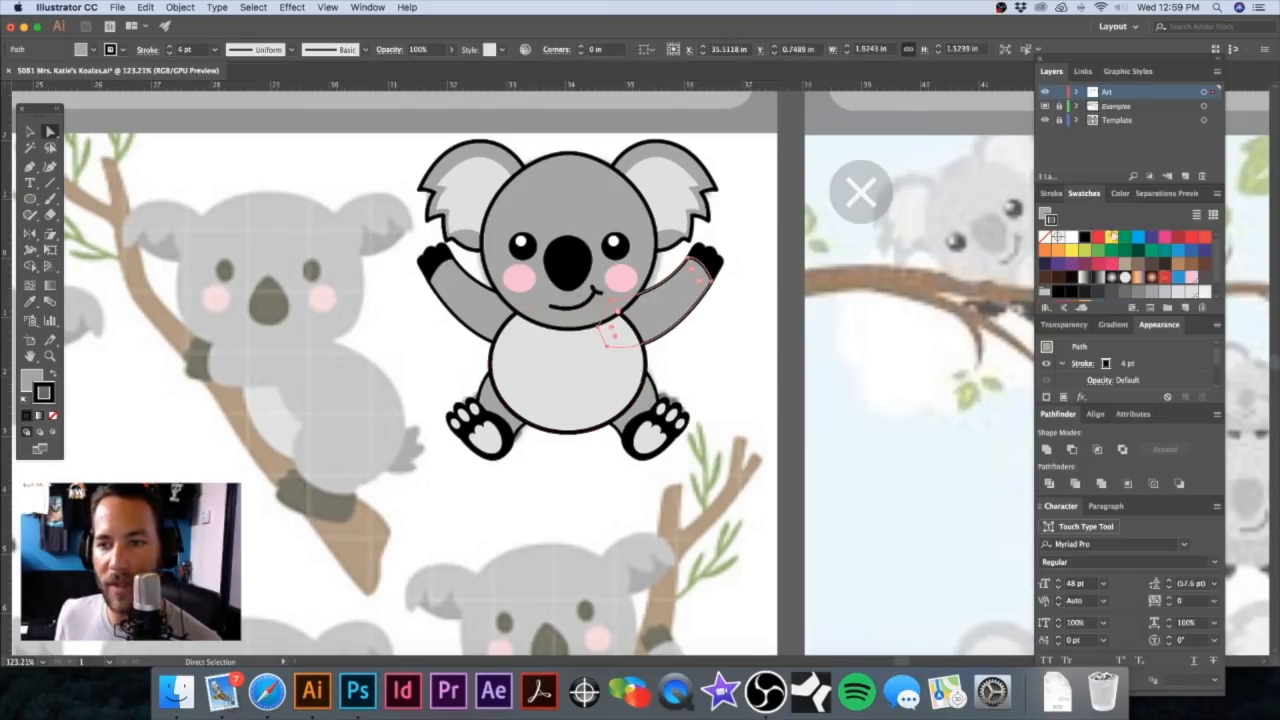
scroll(1127, 275, "down", 1)
key("x")
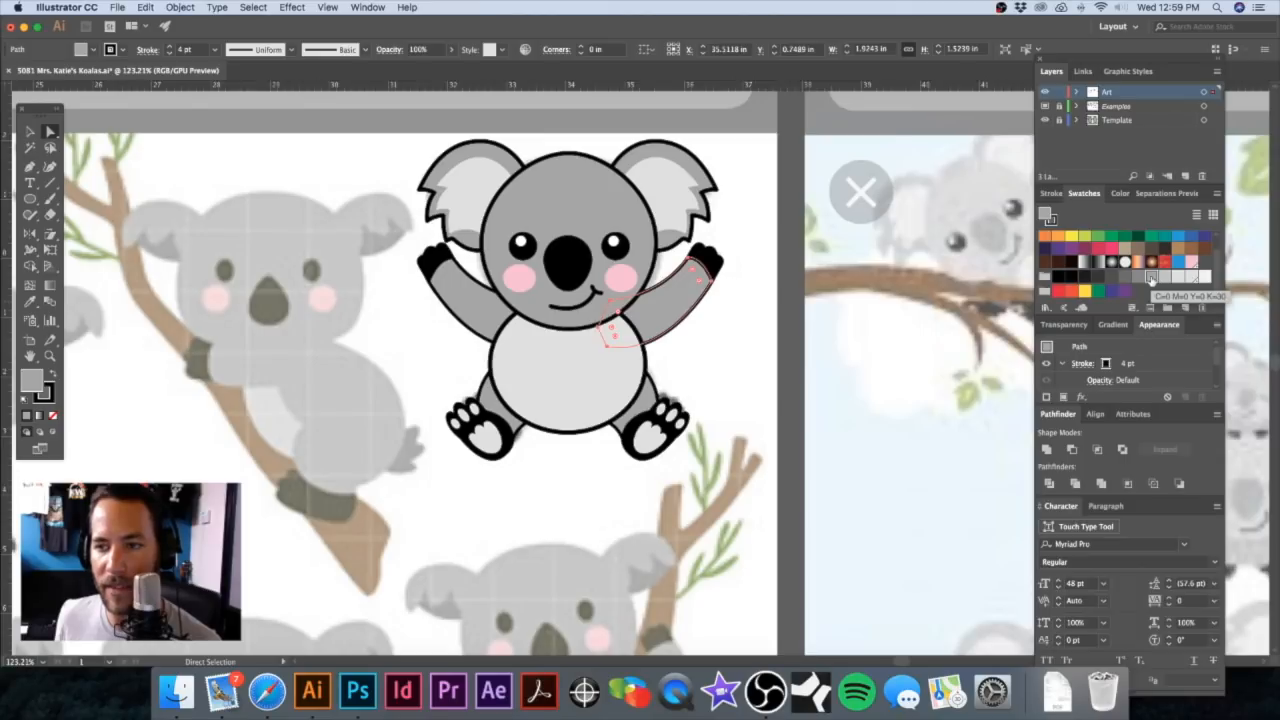
left_click(511, 346)
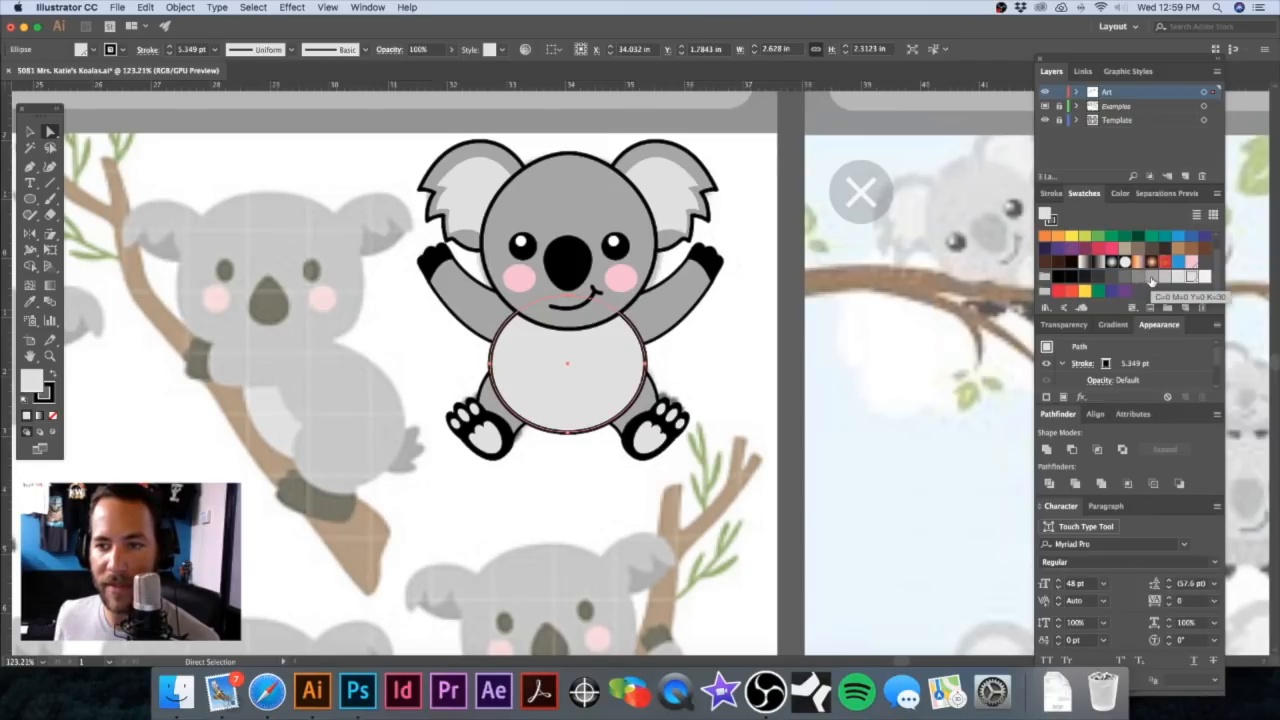
left_click(1151, 279)
left_click(698, 357)
Step: Set the outer body ellipse's stroke weight to 4.976 pt to match the head, and compare it with the raised arm's outline weight
left_click(596, 353, "super")
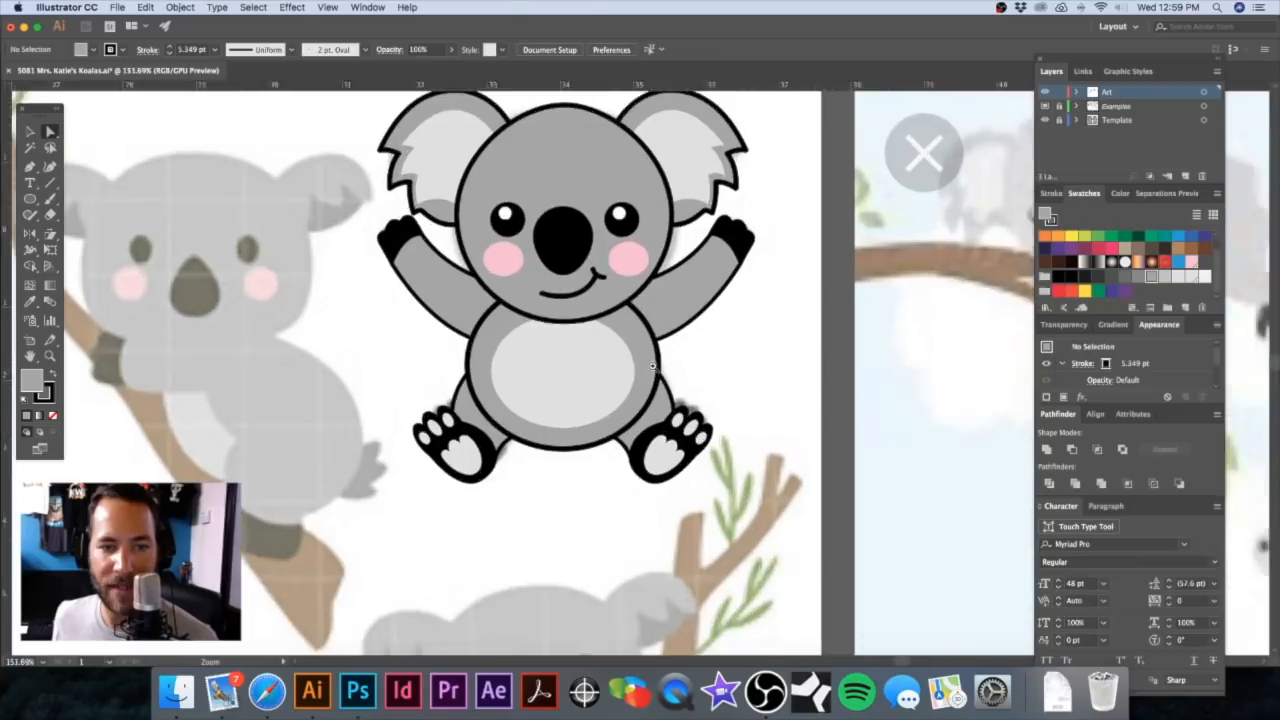
left_click(652, 366, "super")
left_click(676, 250)
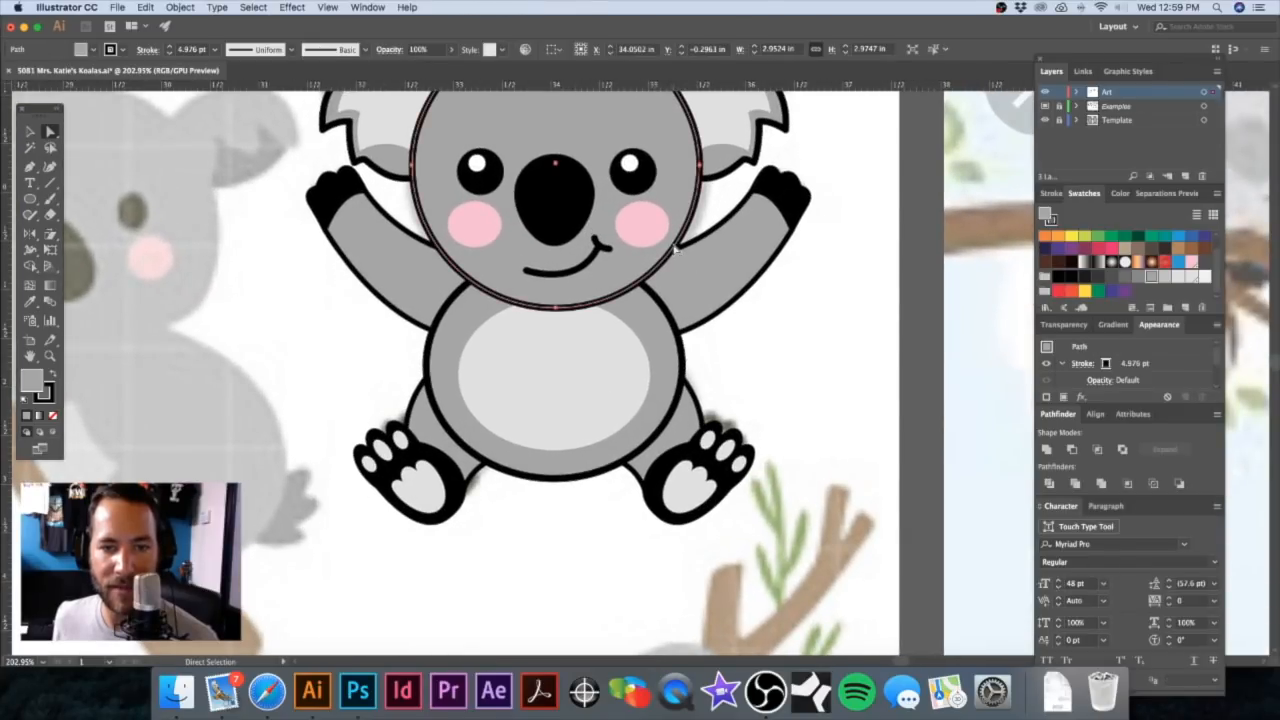
left_click(470, 302)
left_click(462, 300)
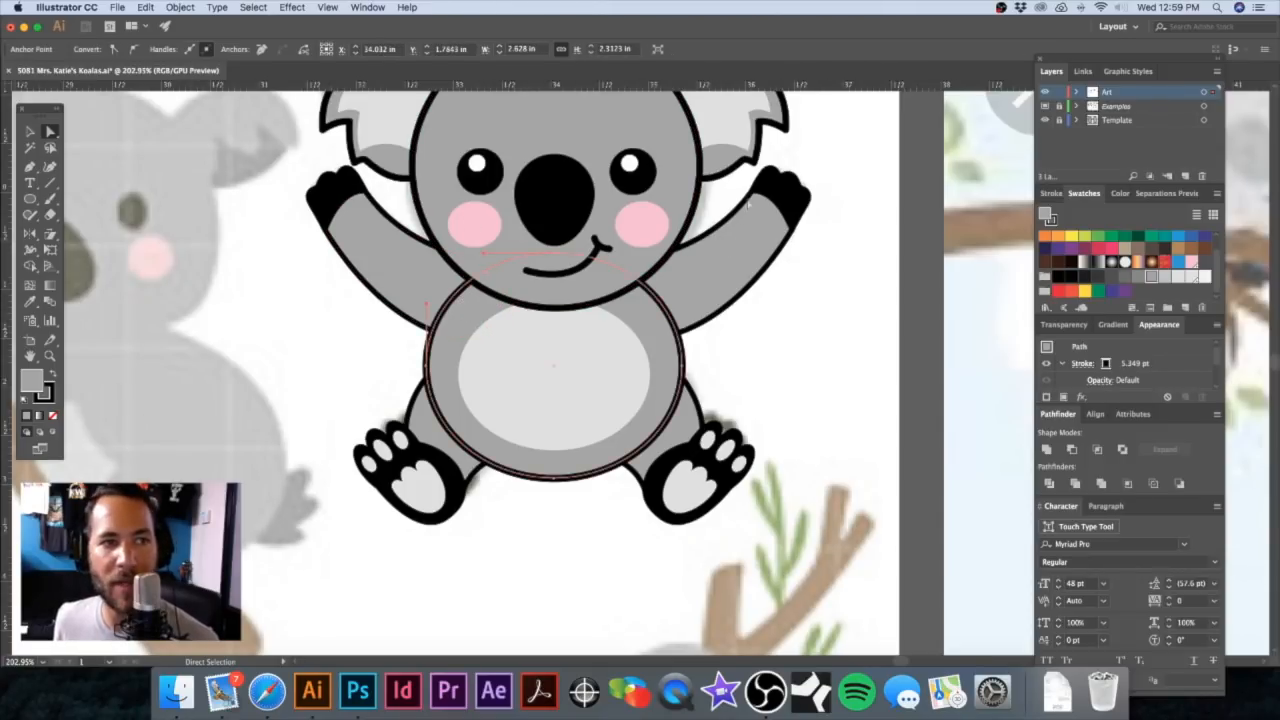
left_click(1051, 193)
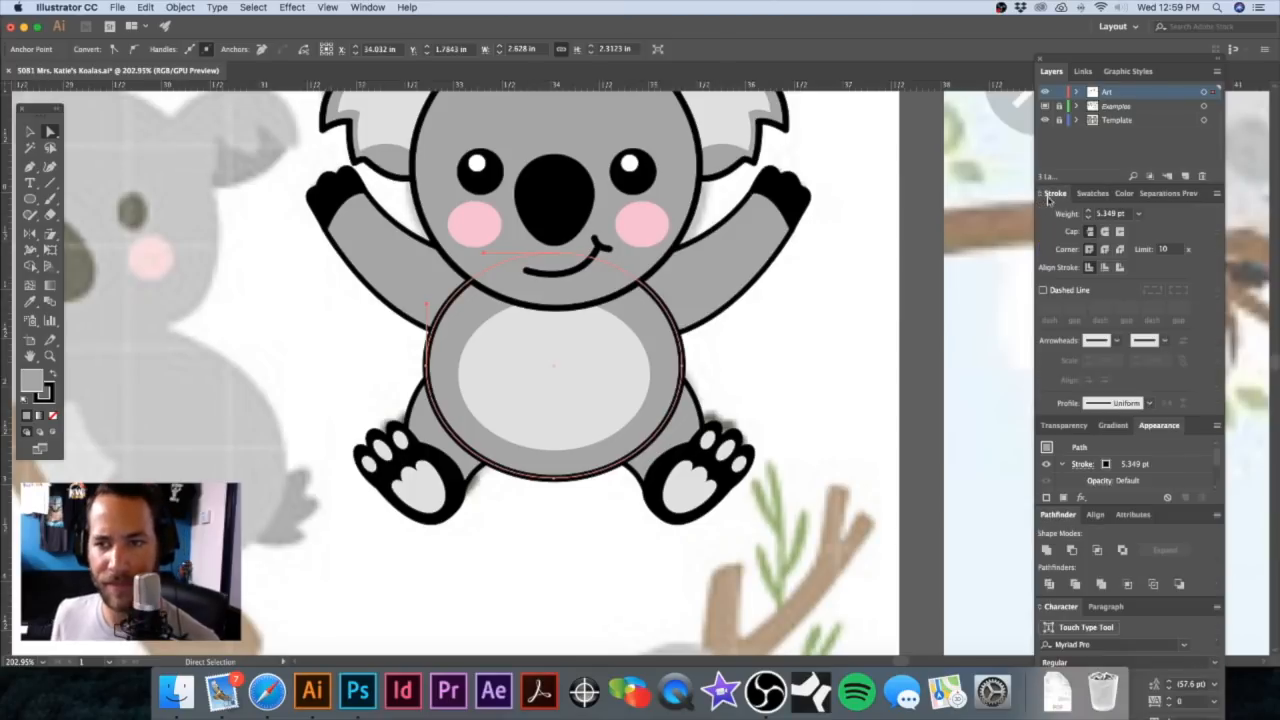
left_click(1126, 216)
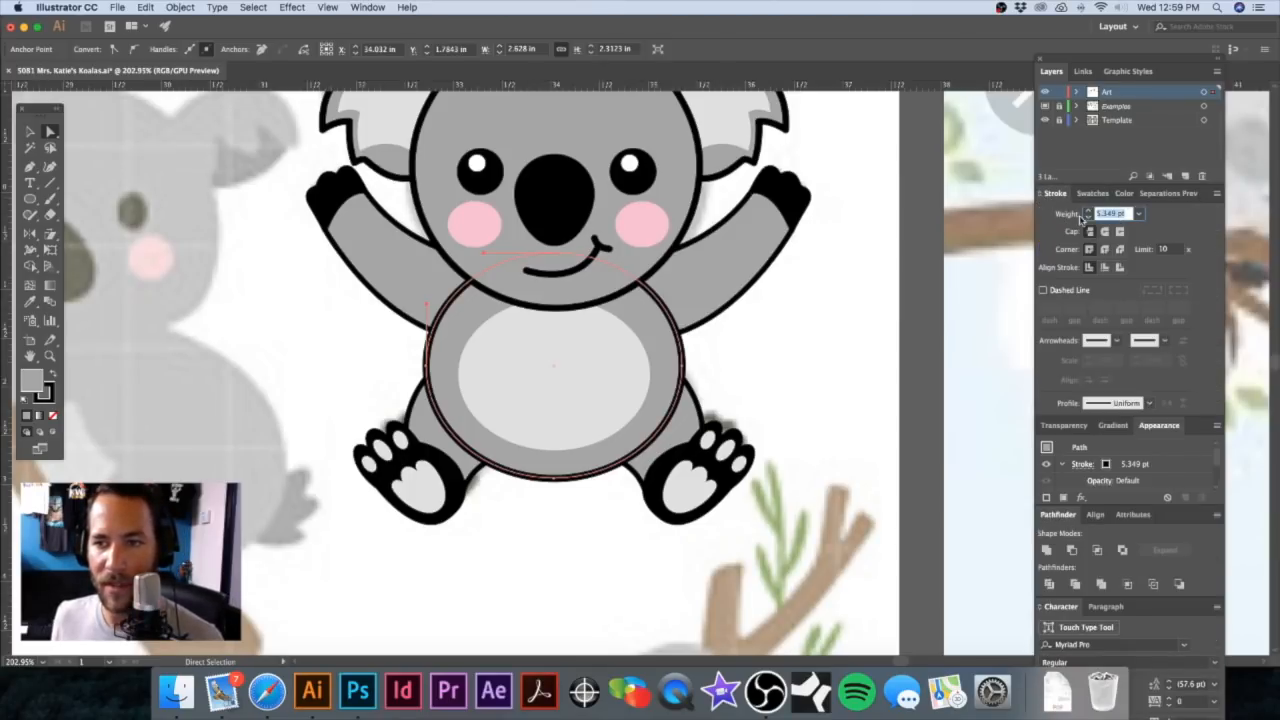
type("4.975")
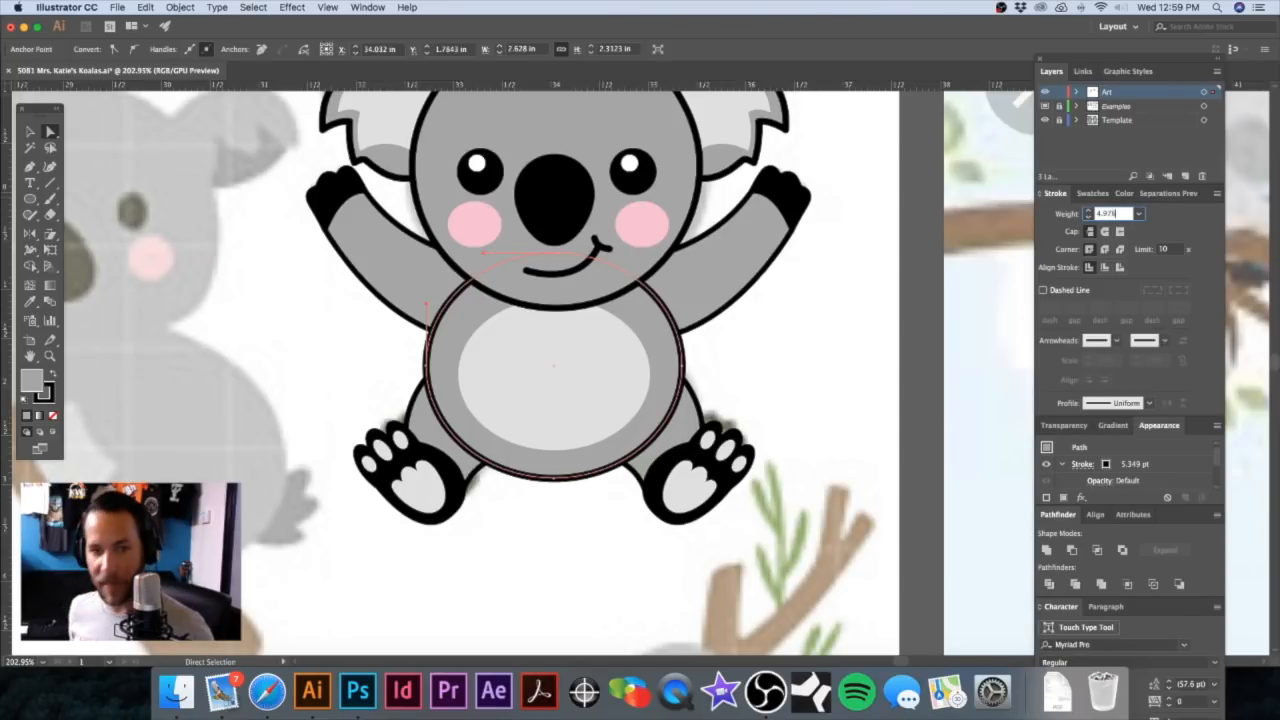
key("Return")
left_click(777, 328)
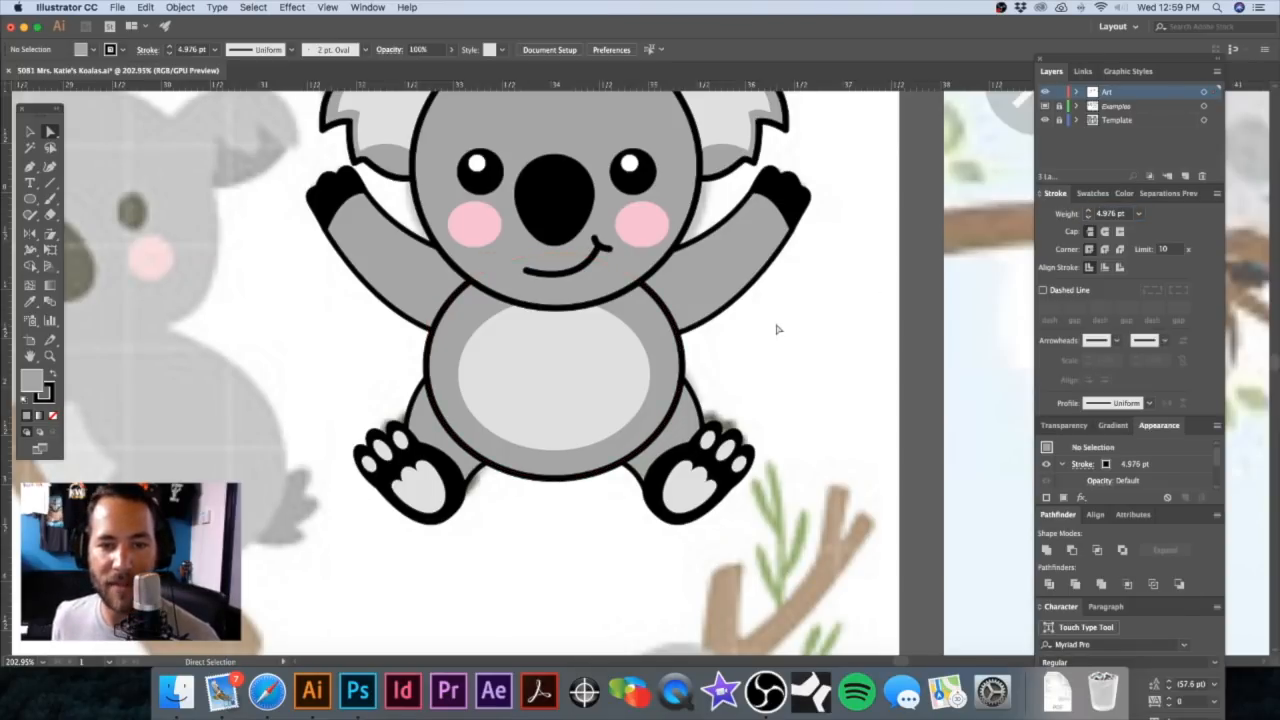
left_click(667, 311)
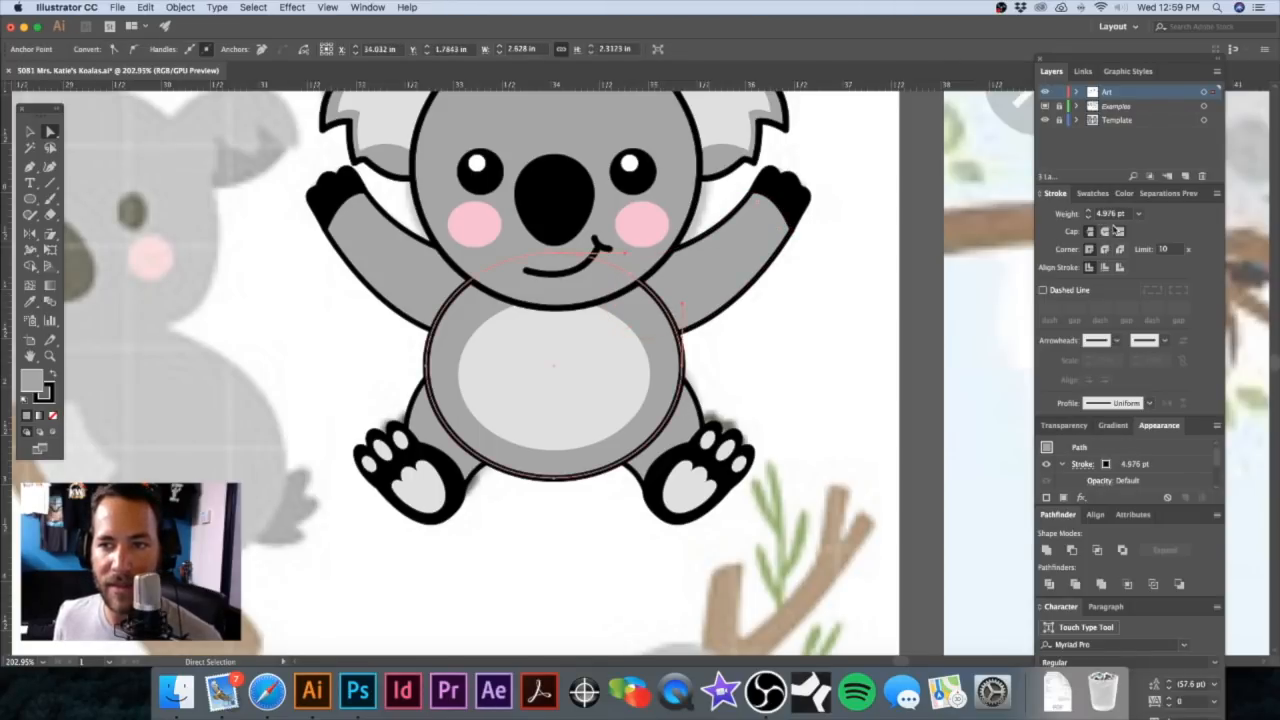
left_click(759, 284)
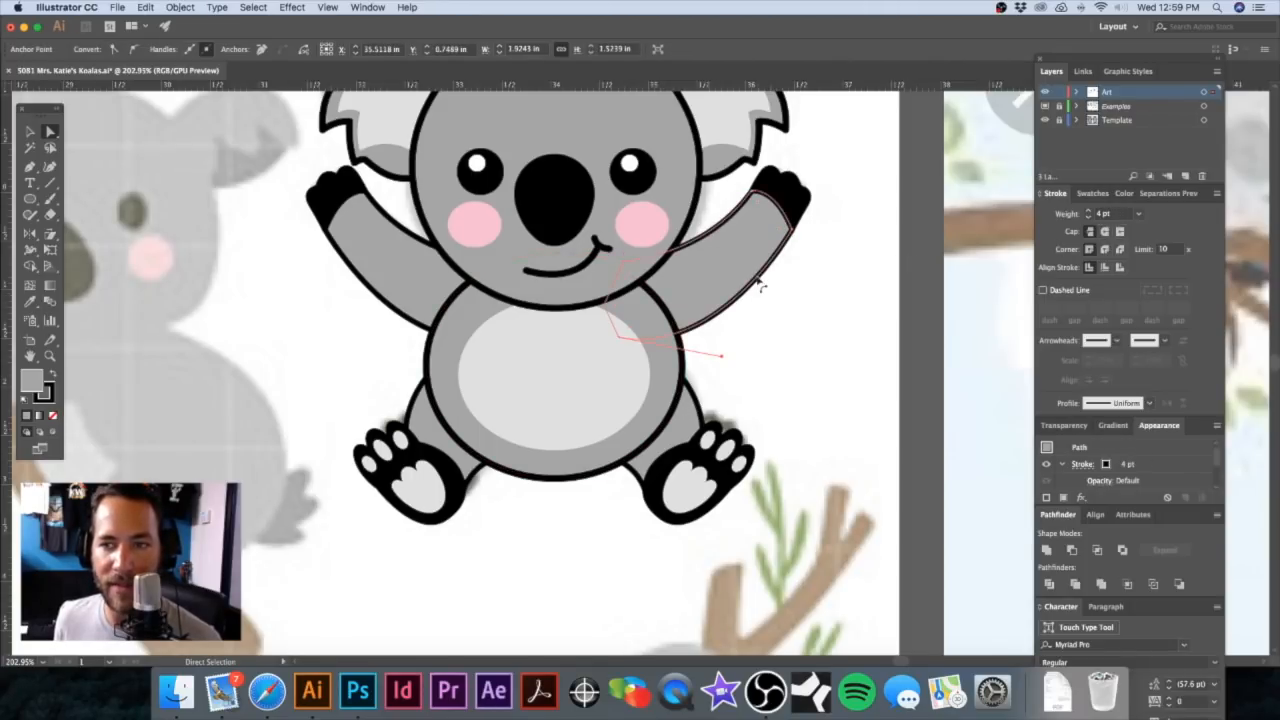
left_click(684, 374)
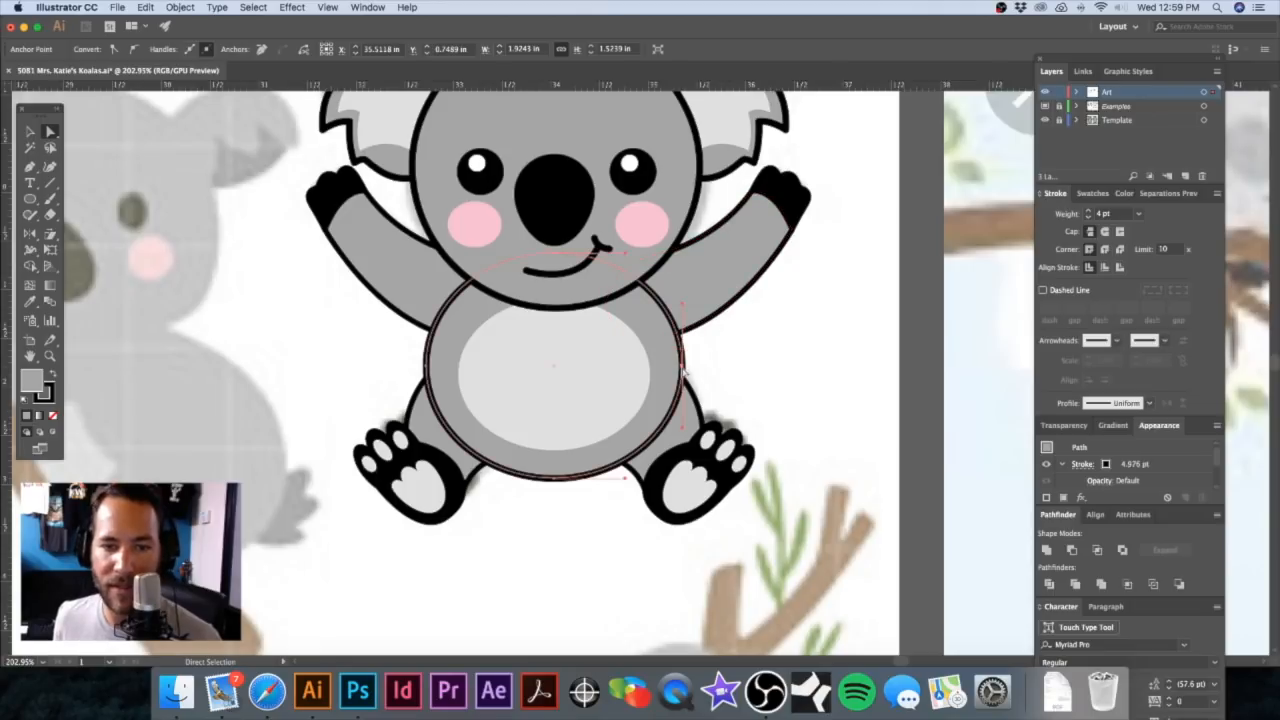
left_click(690, 225)
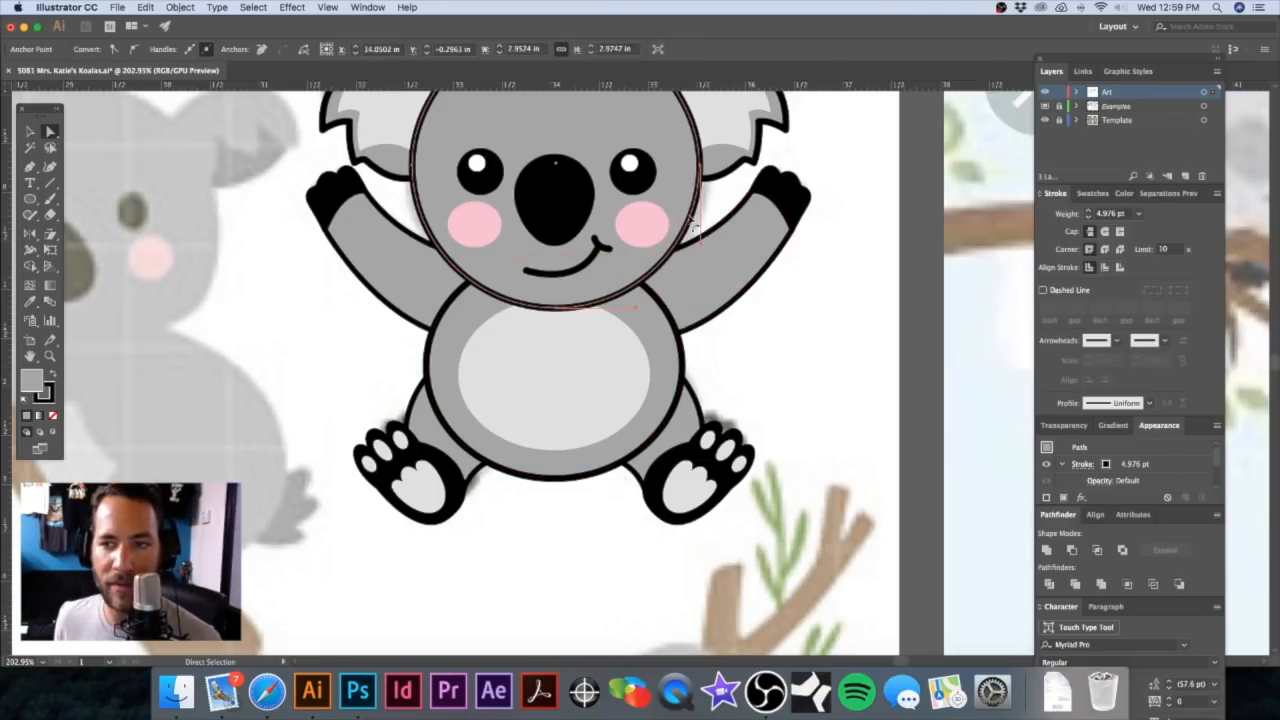
Step: Set the outlines of the original seated koala's ears, head, arms, legs and belly to a 5 pt stroke weight
left_click(600, 343, "alt+super")
left_click(600, 343, "alt+super")
left_click(600, 343, "alt+super")
left_click(600, 343, "alt+super")
left_click_drag(400, 388, 653, 264)
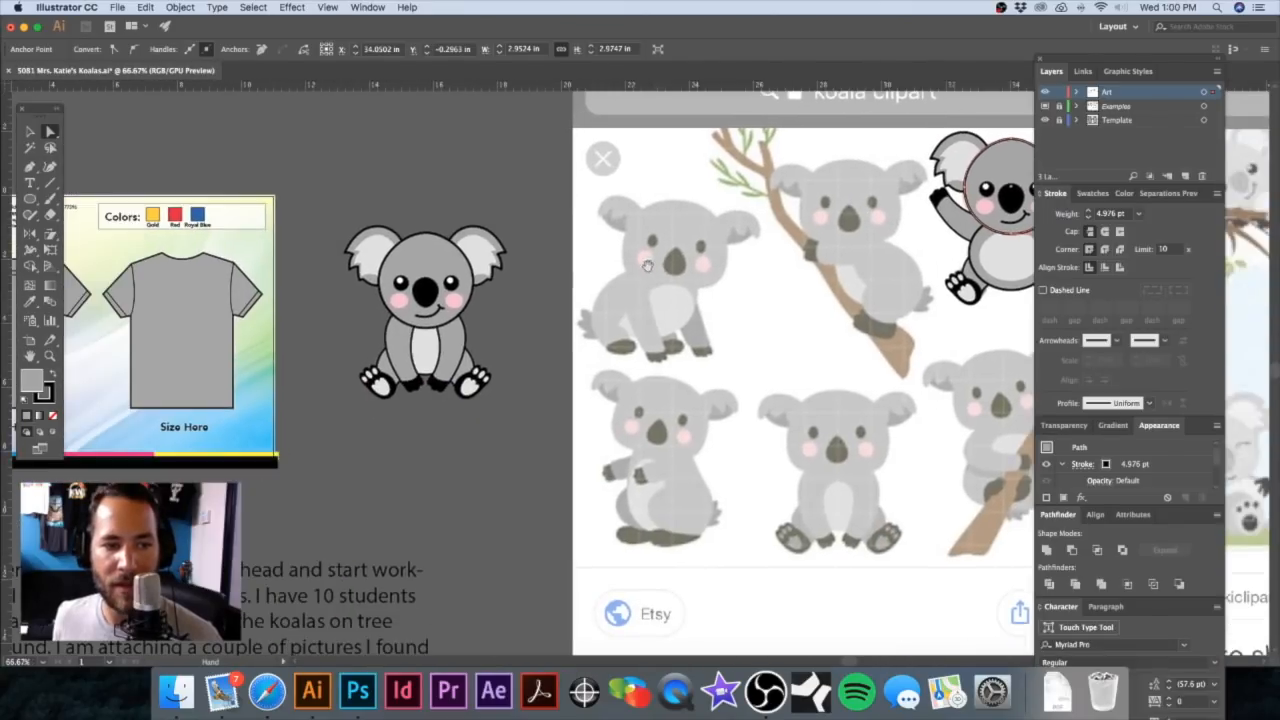
left_click_drag(390, 297, 552, 295)
left_click(400, 159)
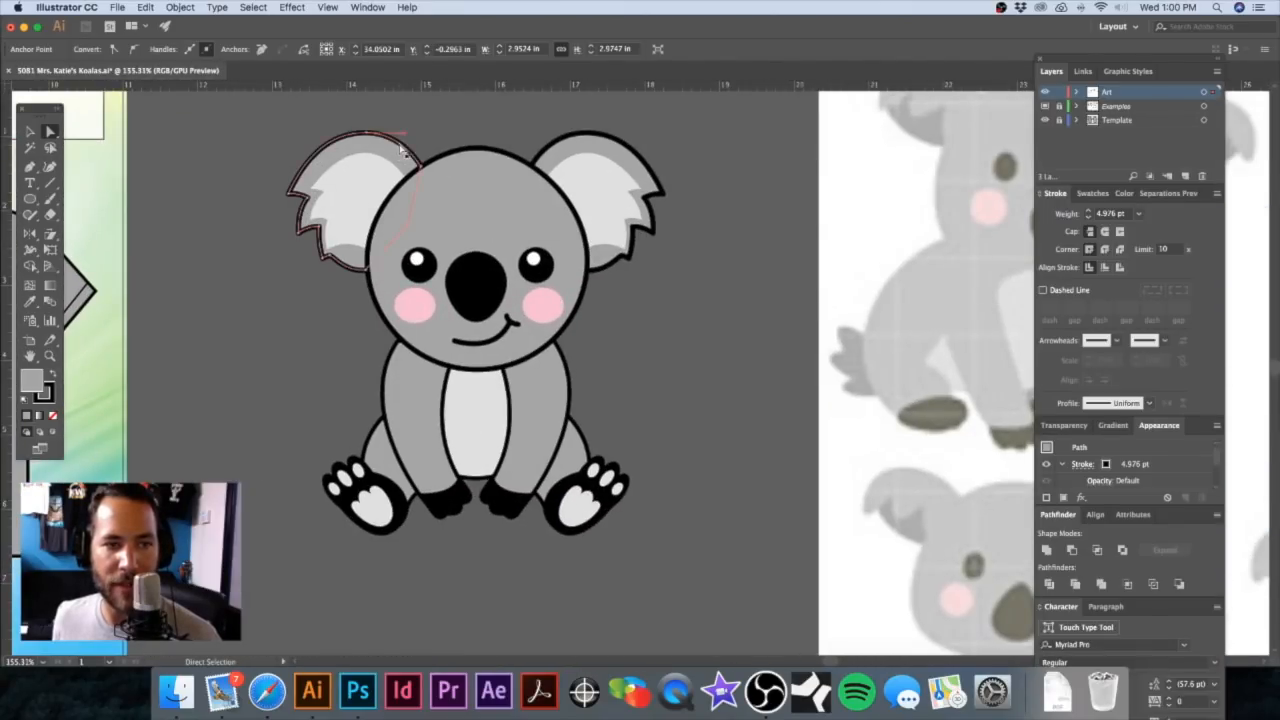
left_click(473, 151, "shift")
left_click(604, 143, "shift")
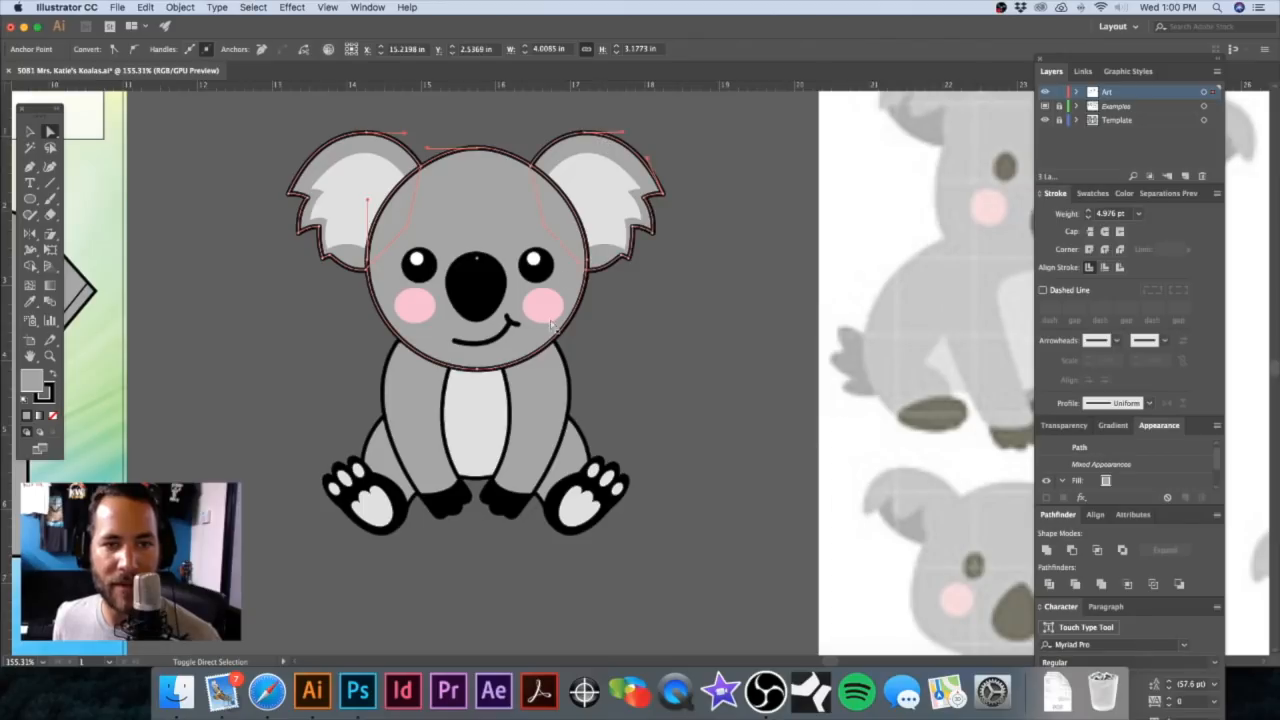
left_click(381, 384, "shift")
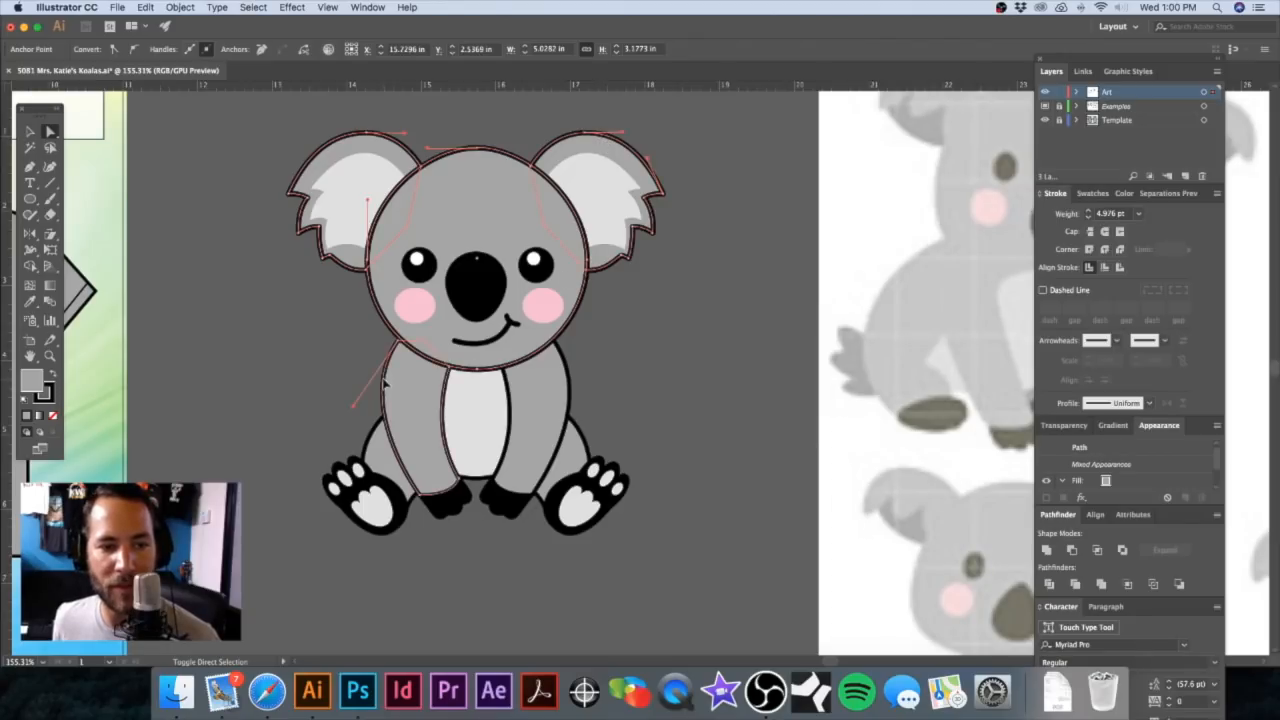
left_click(509, 388, "shift")
left_click(579, 436, "shift")
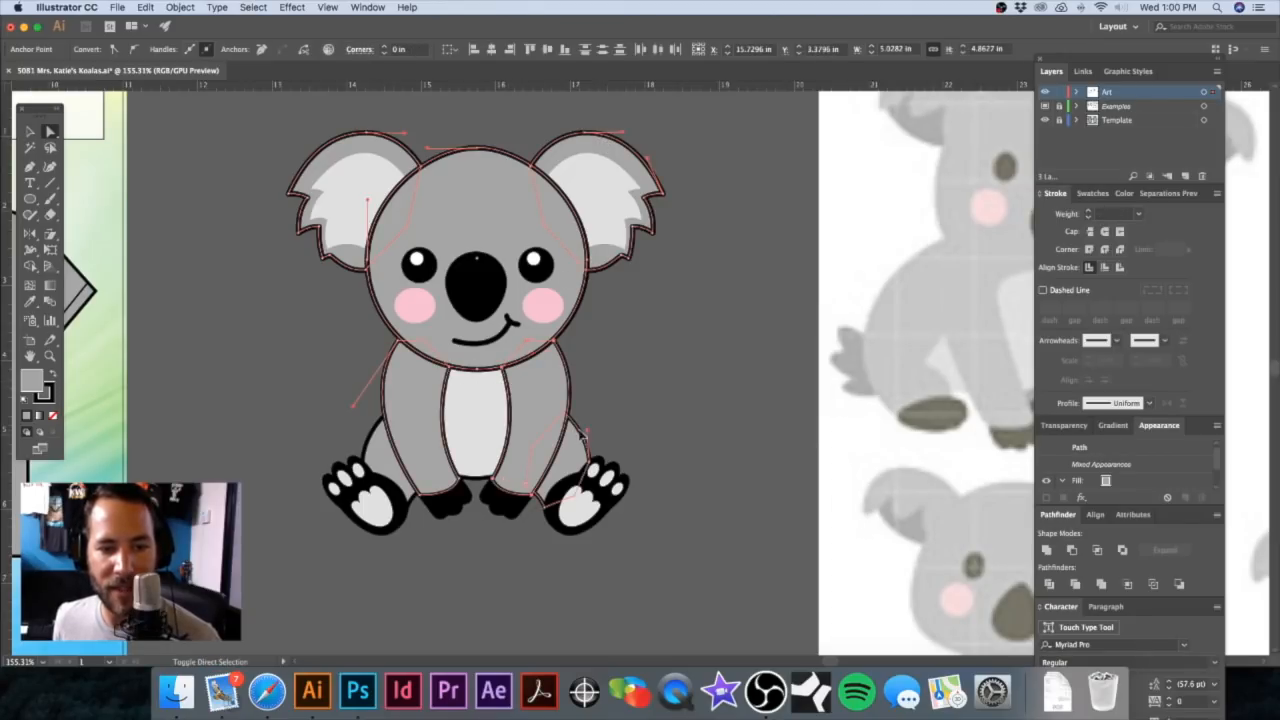
left_click(372, 447, "shift")
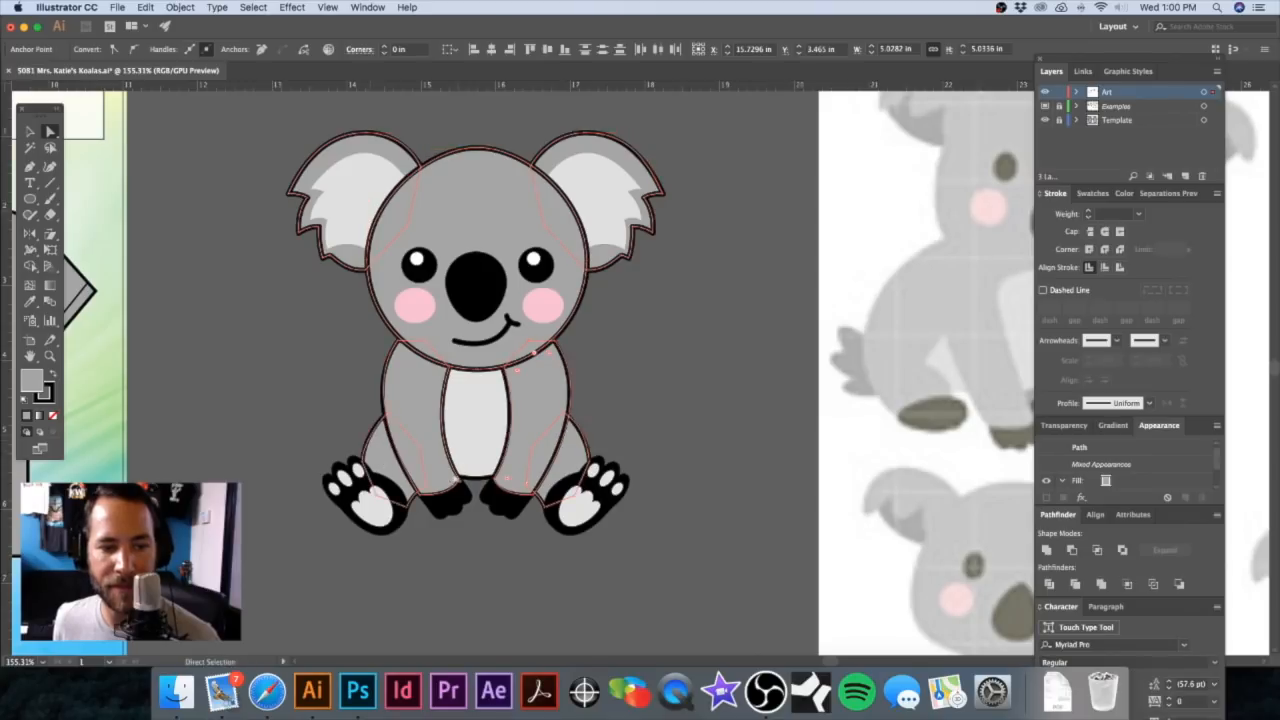
left_click(476, 479, "shift")
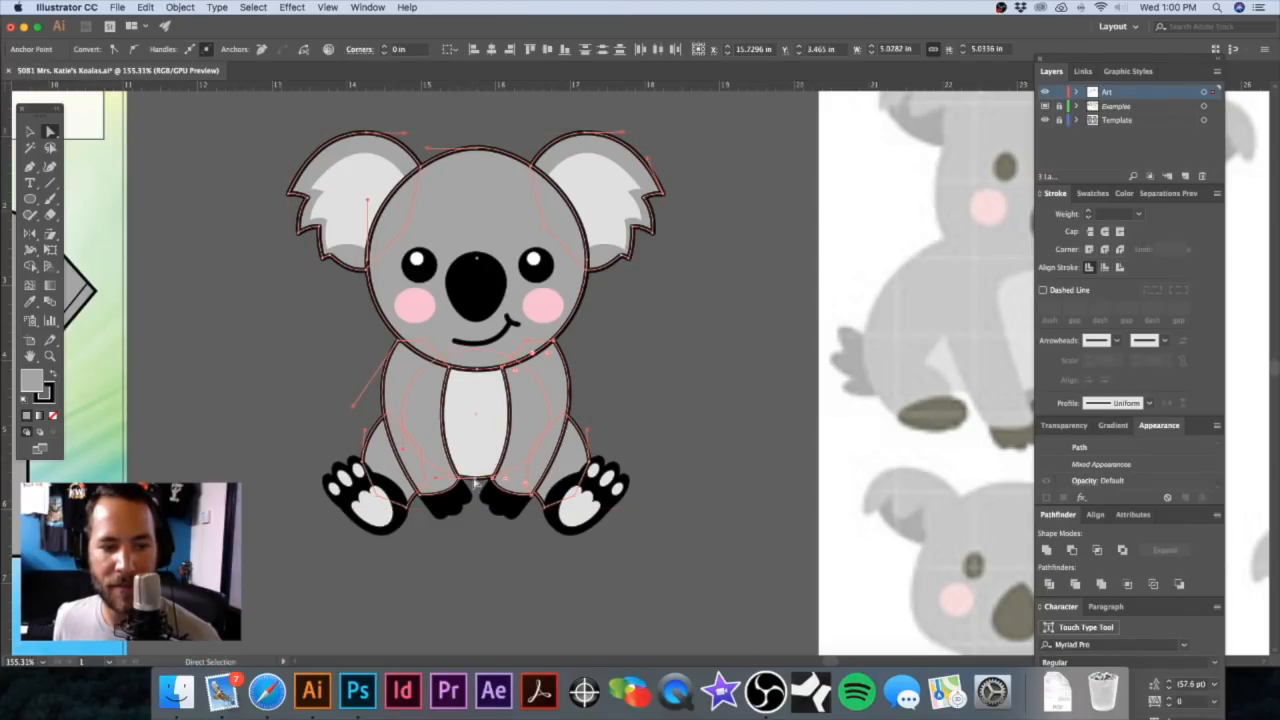
left_click(1139, 214)
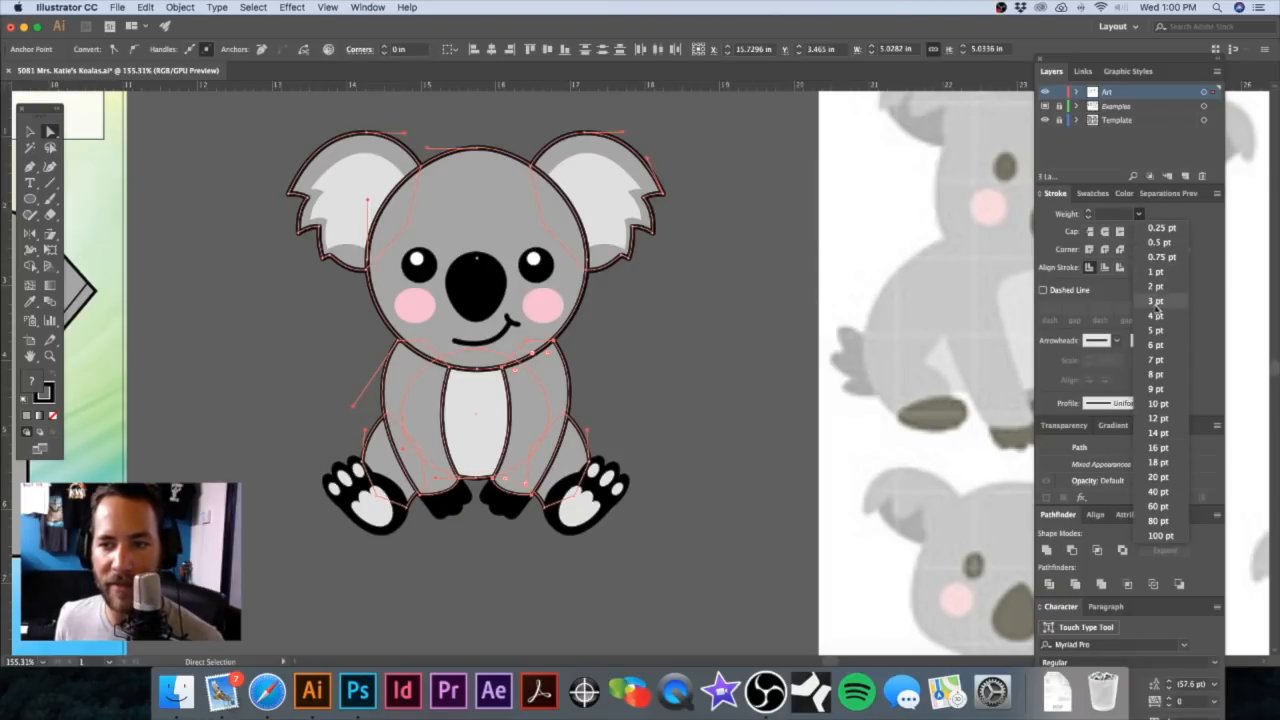
left_click(1155, 330)
left_click(734, 318)
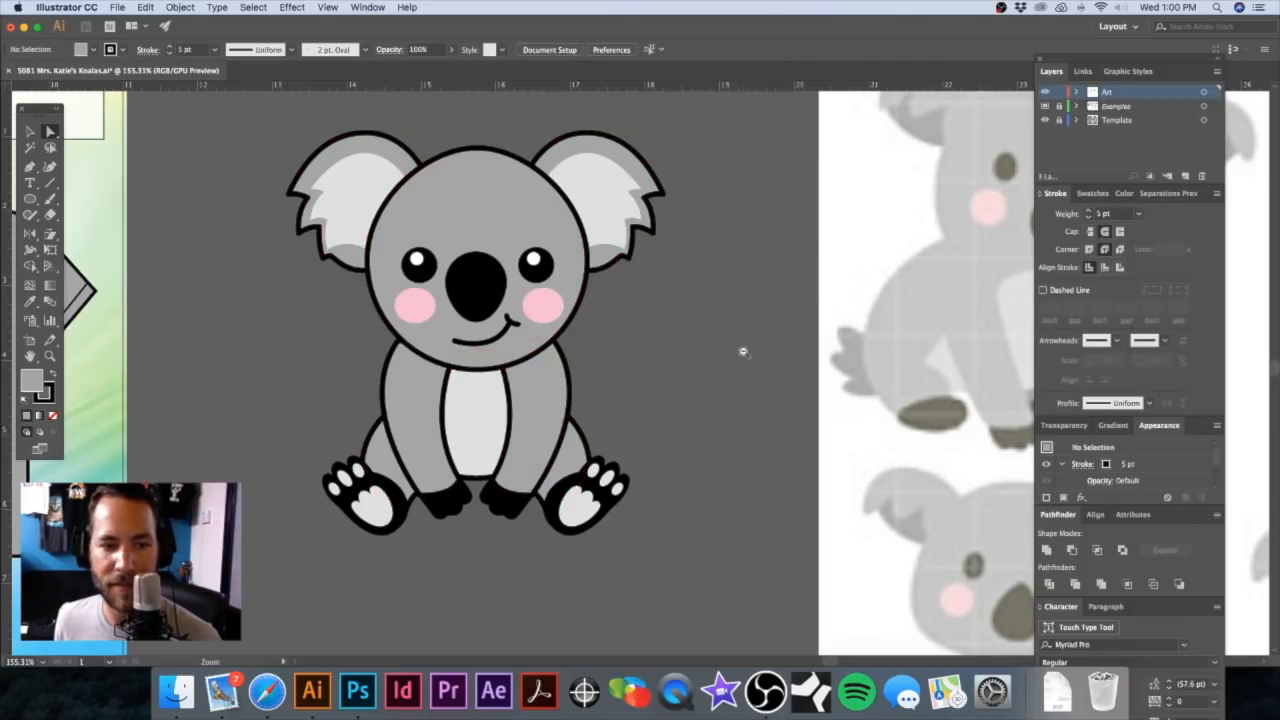
left_click(743, 352, "alt+super")
left_click(748, 344, "alt+super")
left_click_drag(1010, 290, 672, 290)
left_click(764, 286, "super")
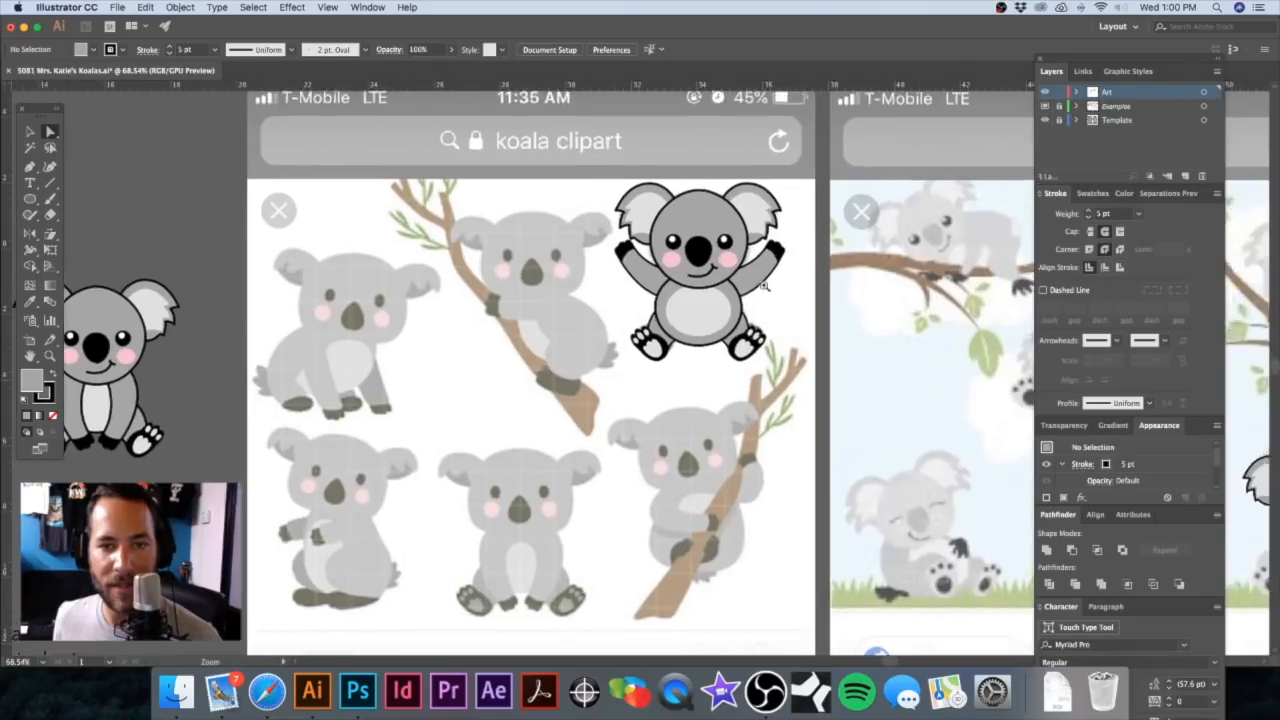
left_click_drag(764, 286, 766, 186)
left_click(766, 144)
left_click(713, 111, "shift")
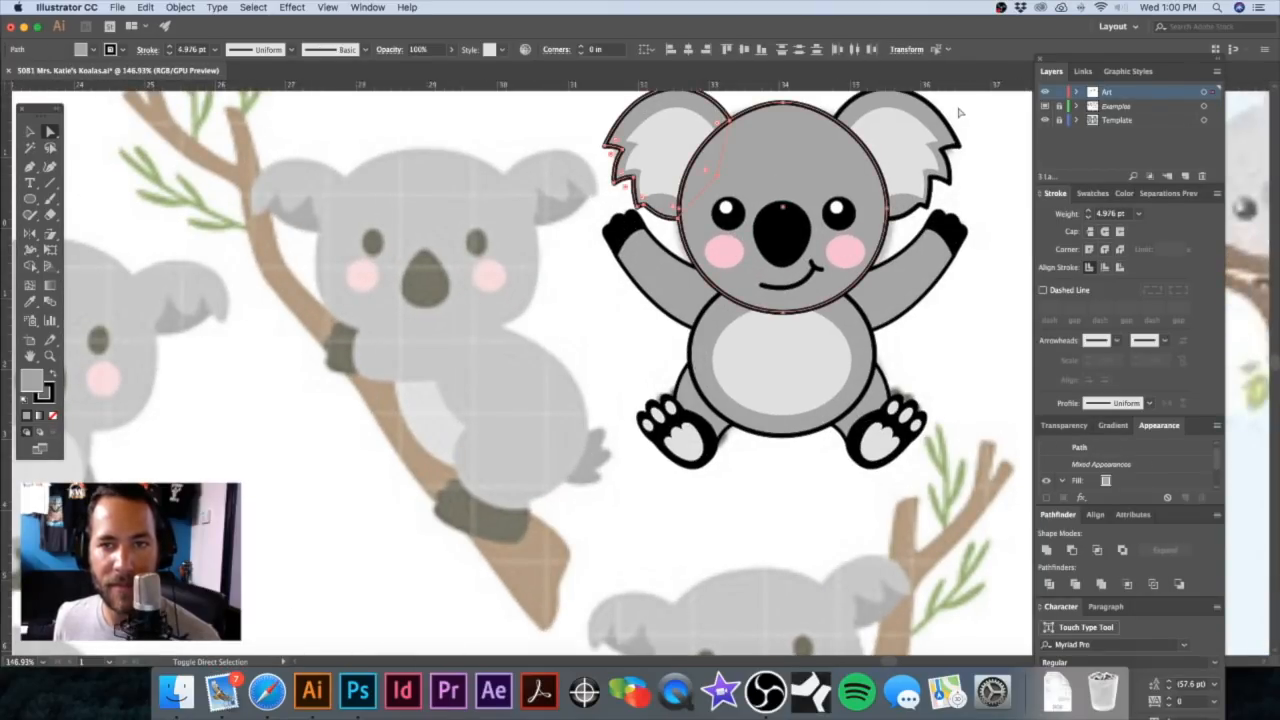
left_click(937, 117, "shift")
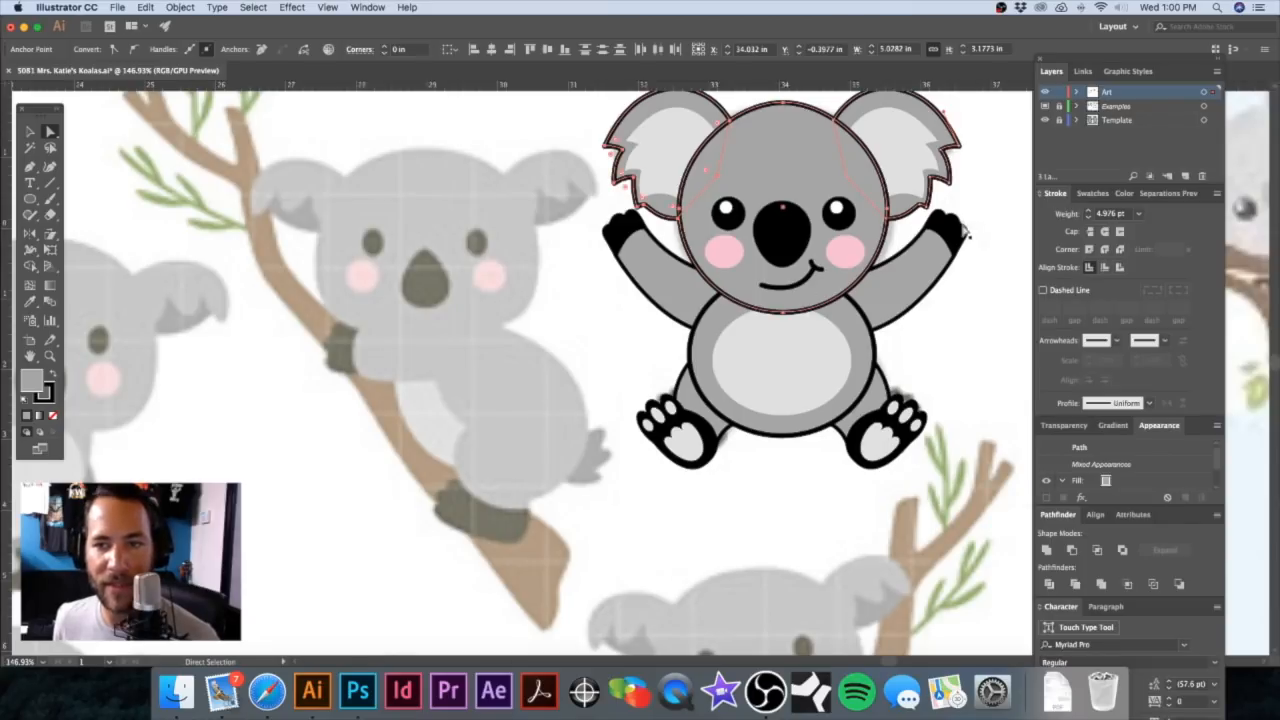
left_click(957, 231)
Step: Set the stroke weight of the seated koala's two black hand paws to 5 pt, leaving out the strokeless feet
left_click(595, 370, "alt+super")
left_click(595, 370, "alt+super")
left_click(600, 371, "alt+super")
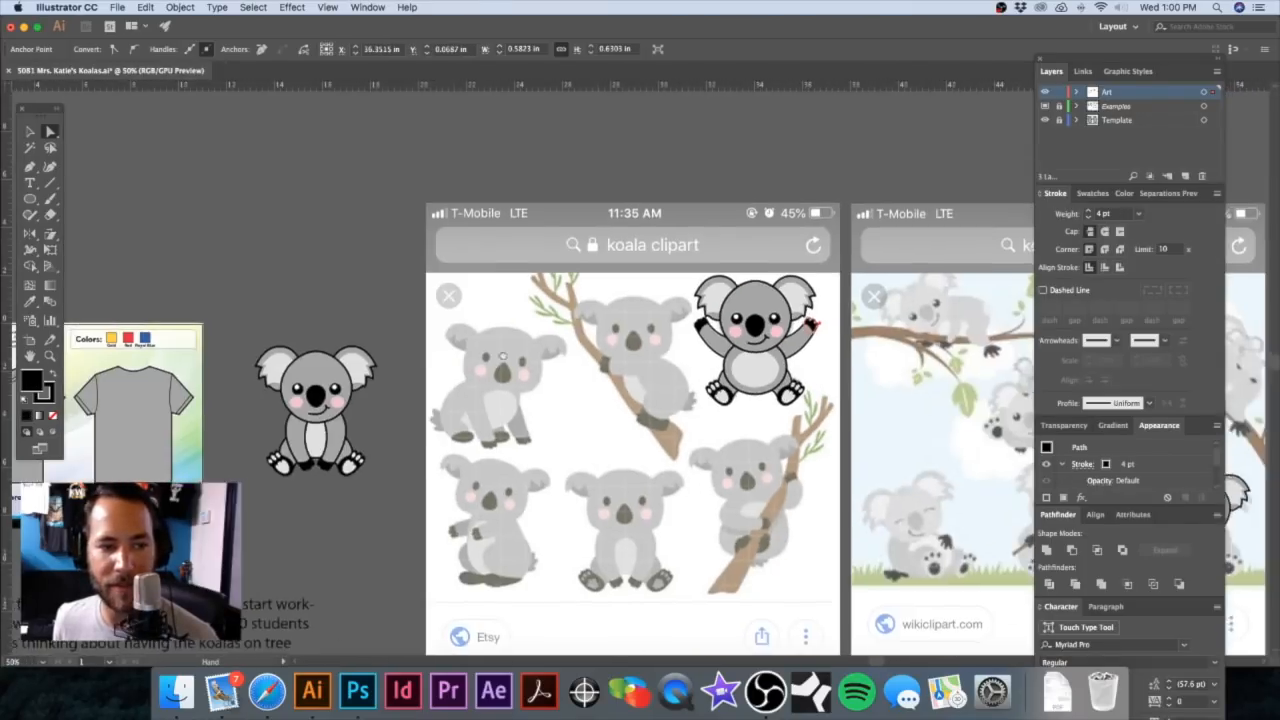
scroll(493, 365, "down", 2)
left_click_drag(363, 409, 508, 465)
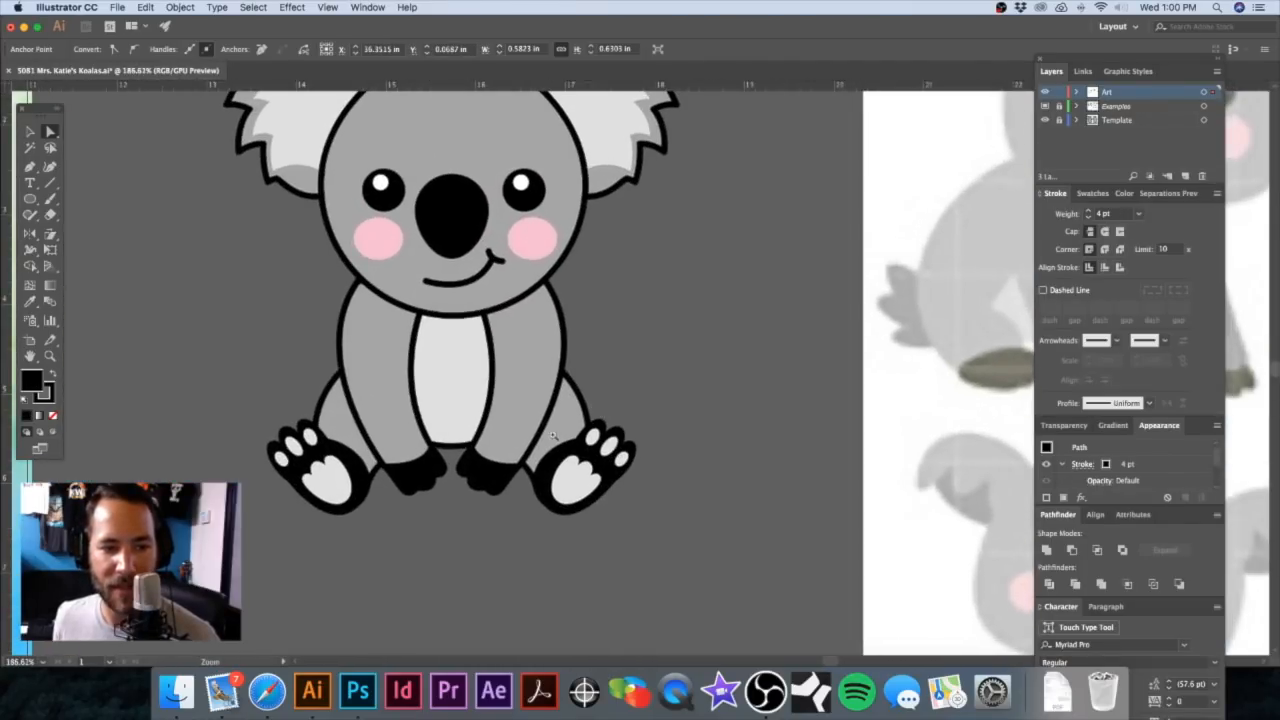
left_click(484, 480)
left_click(427, 479, "shift")
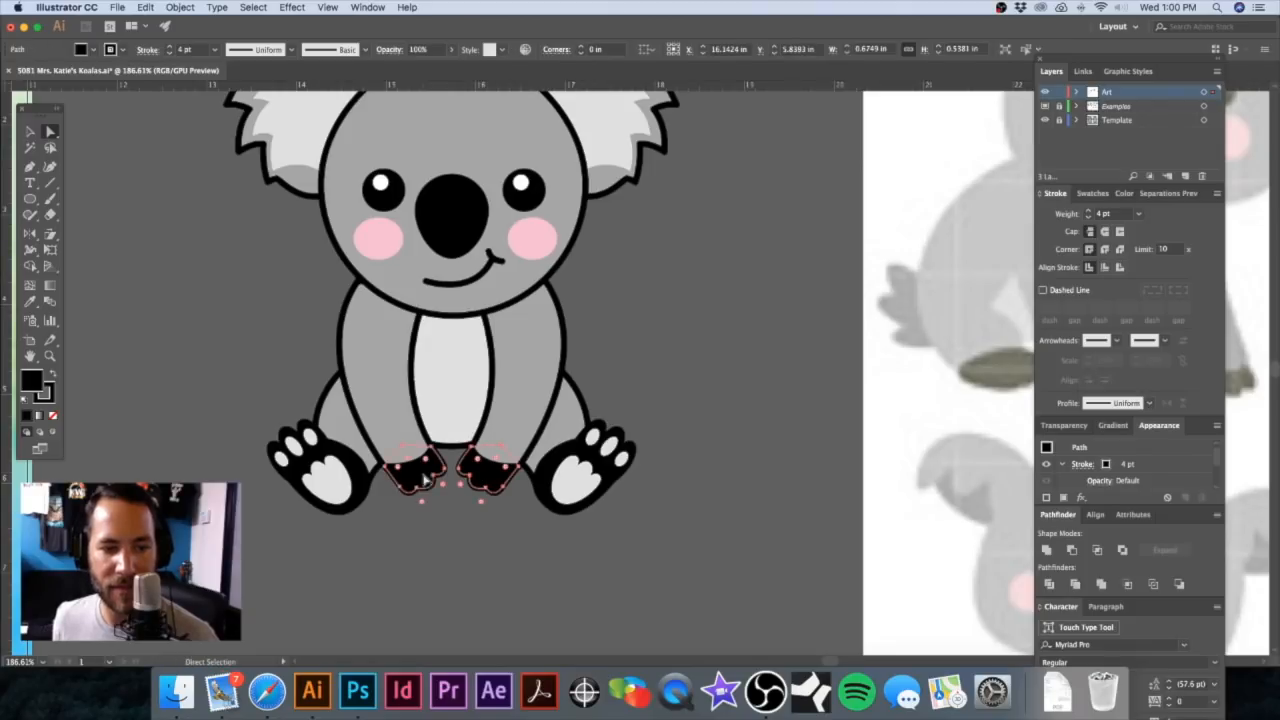
left_click(364, 498, "shift")
left_click(567, 455, "shift")
left_click(676, 400)
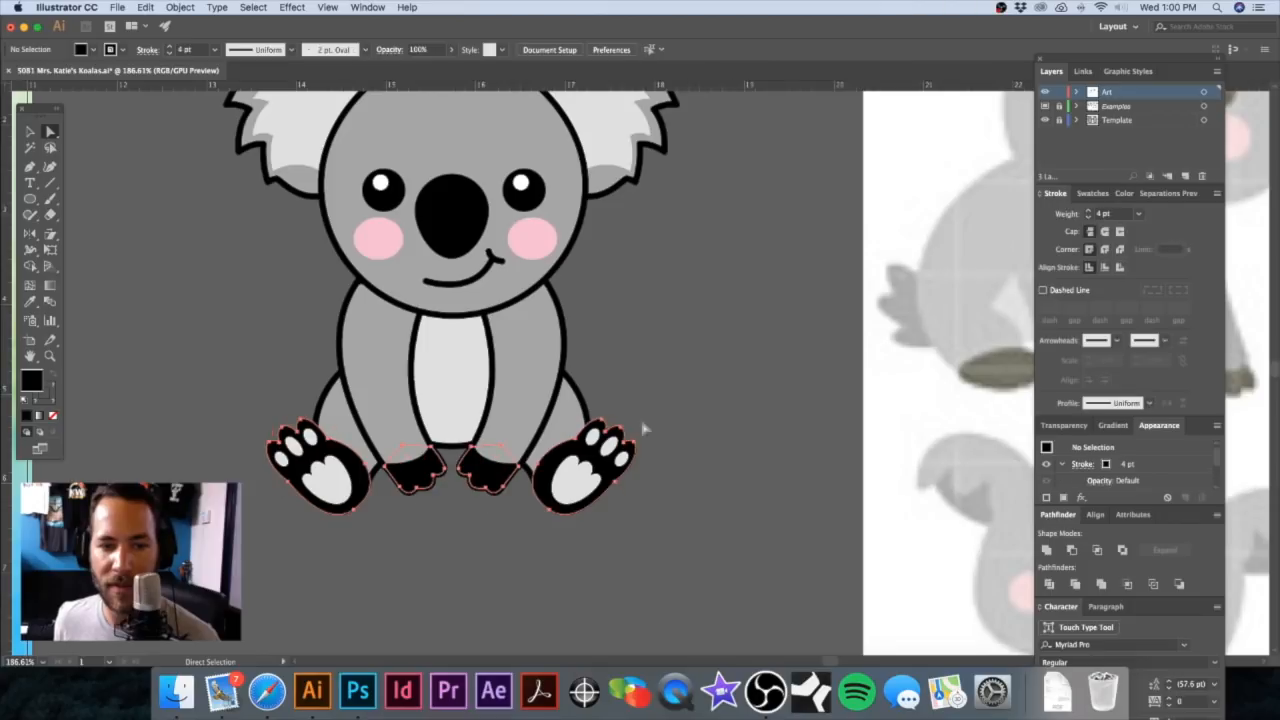
left_click(621, 481)
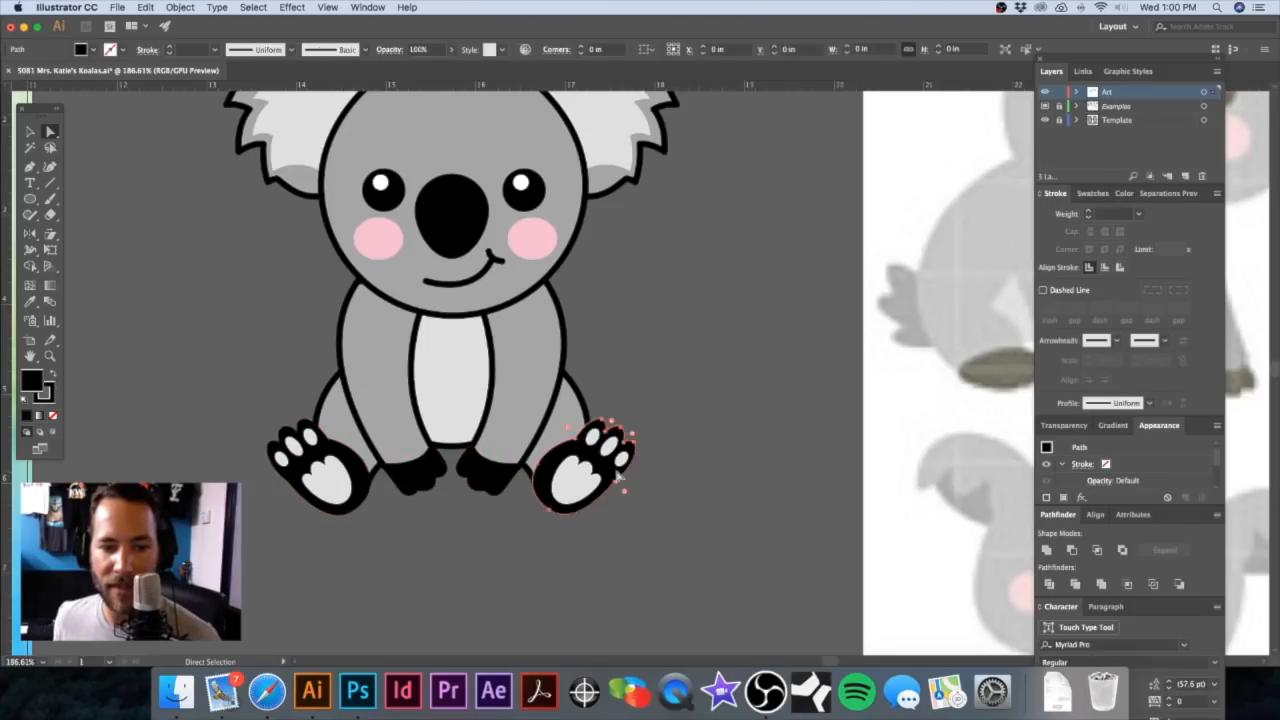
left_click(398, 468)
left_click(503, 484, "shift")
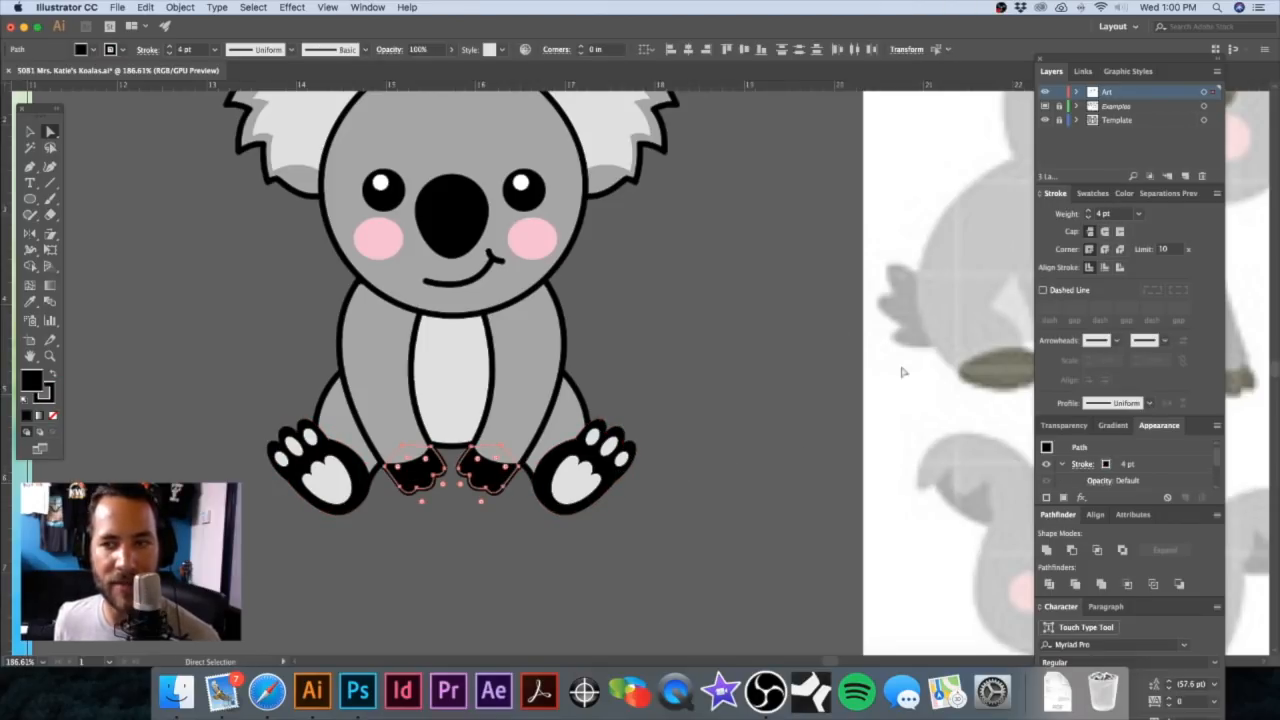
left_click(1138, 213)
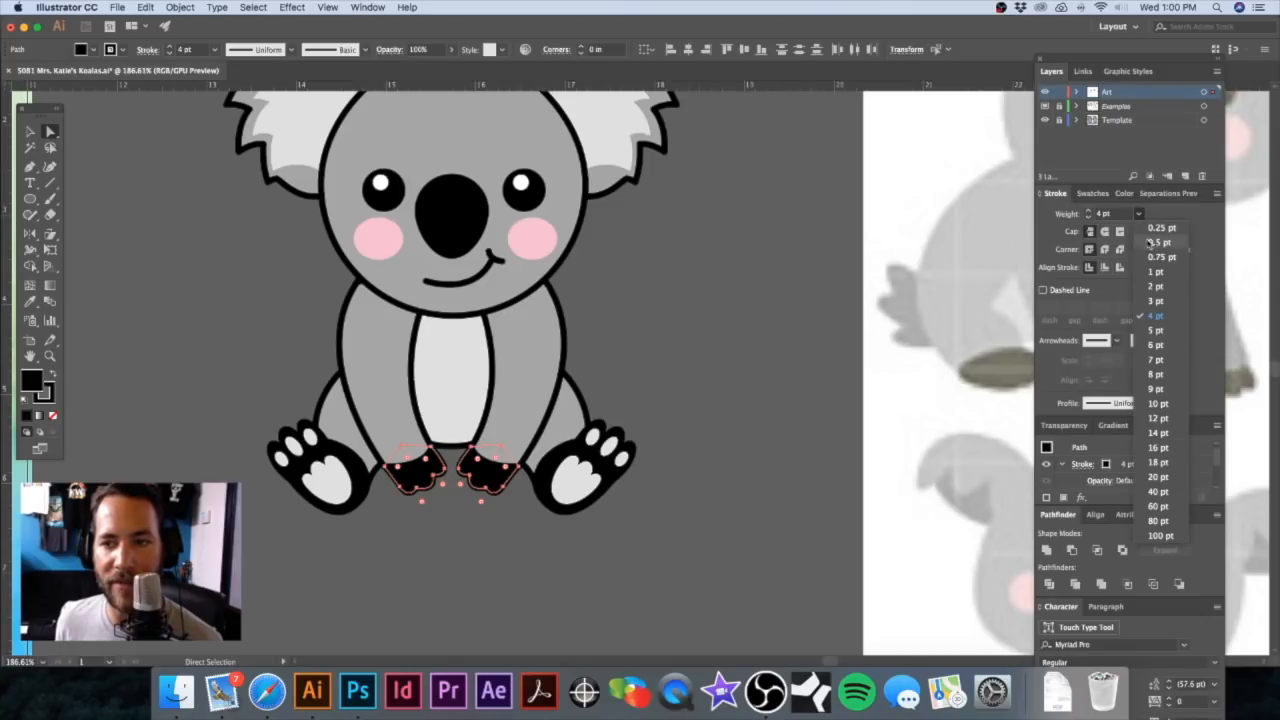
left_click(1155, 330)
left_click(740, 354)
Step: Set the outlines of the arms-raised koala's arms, hand paws, legs, body, head and ears to a 5 pt stroke weight
key("super+1")
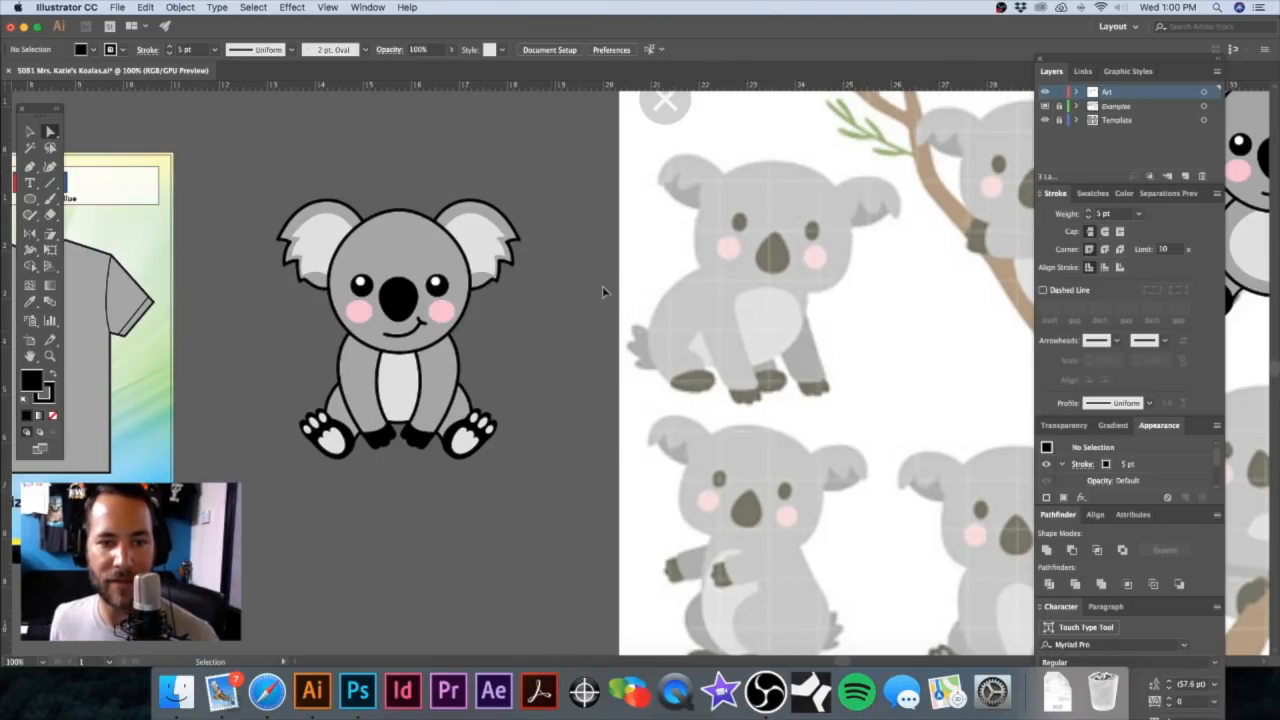
key("super+minus")
left_click_drag(600, 292, 145, 263)
left_click_drag(597, 306, 762, 305)
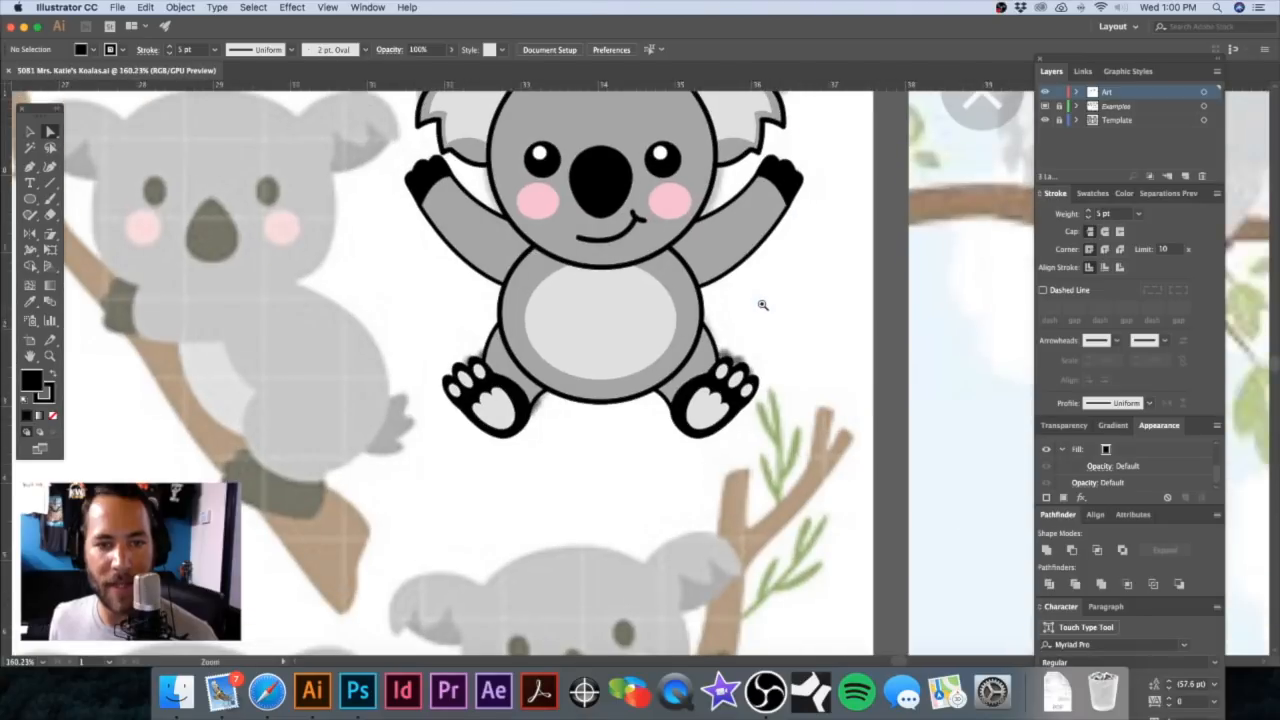
left_click(752, 234)
left_click(440, 186, "shift")
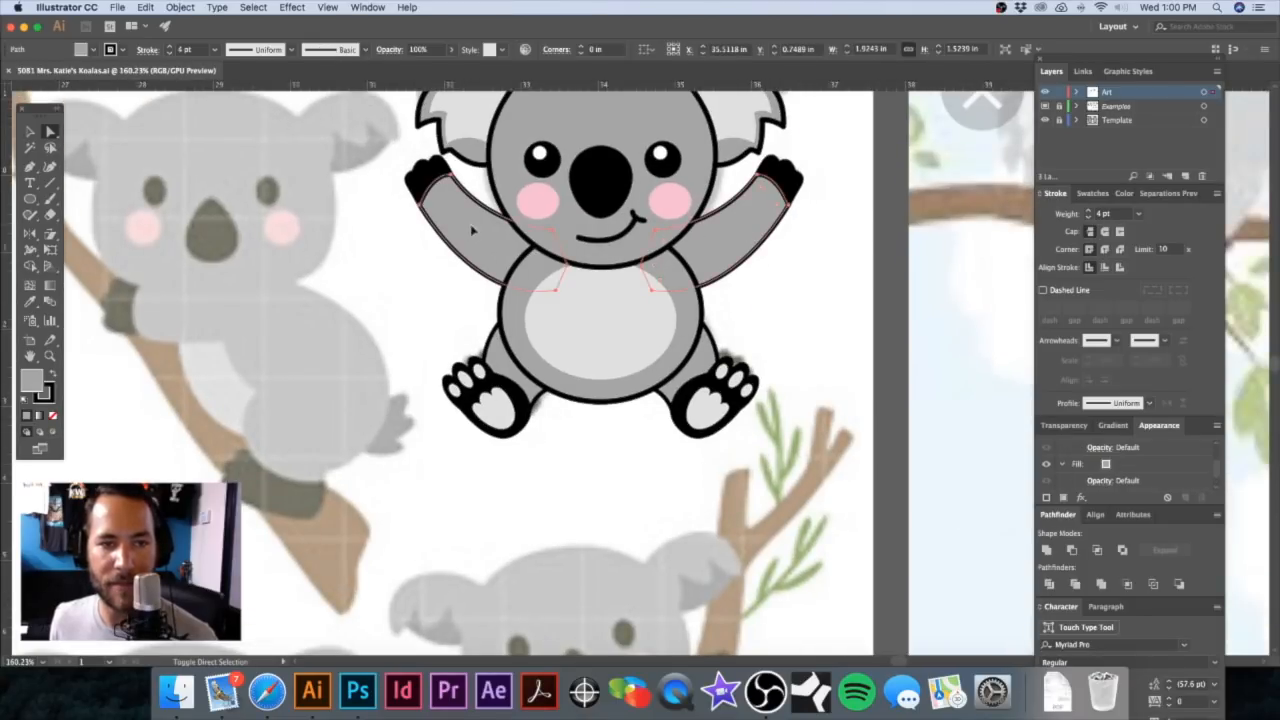
left_click(427, 176, "shift")
left_click(776, 178, "shift")
left_click(690, 362, "shift")
left_click(692, 378, "shift")
left_click(505, 364, "shift")
scroll(535, 230, "up", 3)
left_click(557, 168, "shift")
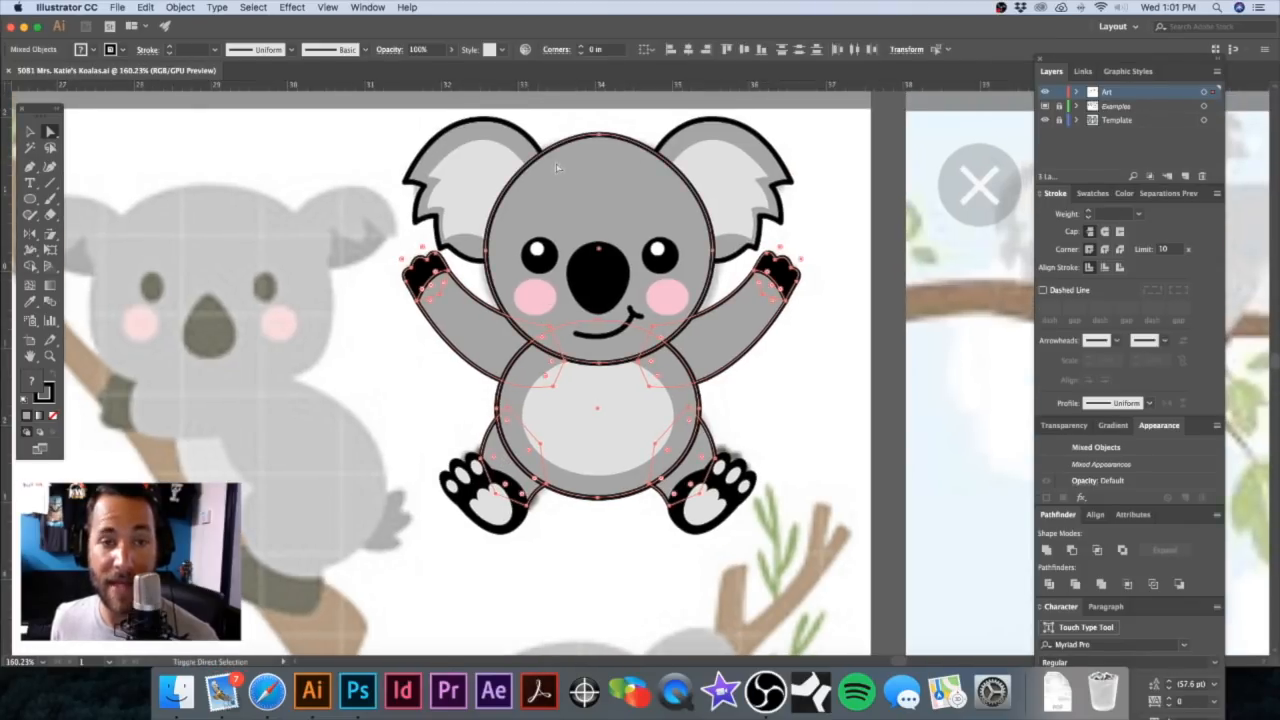
left_click(518, 130, "shift")
left_click(724, 142, "shift")
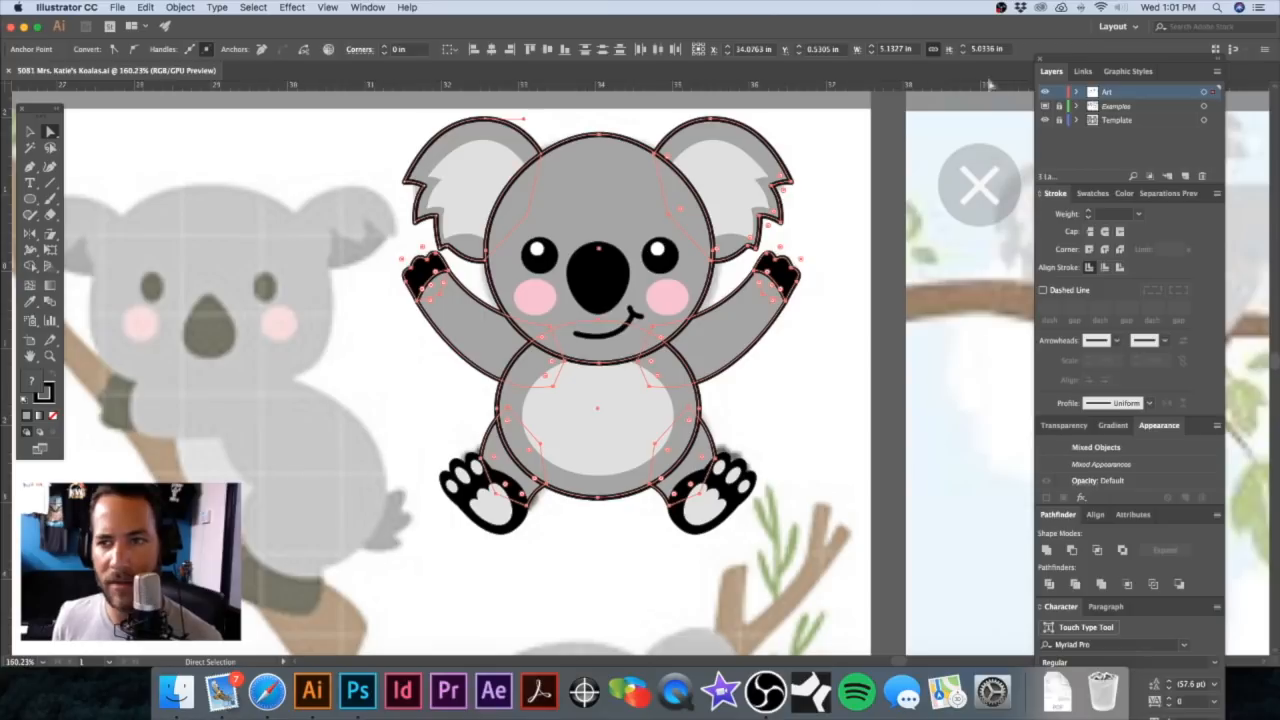
left_click(1139, 217)
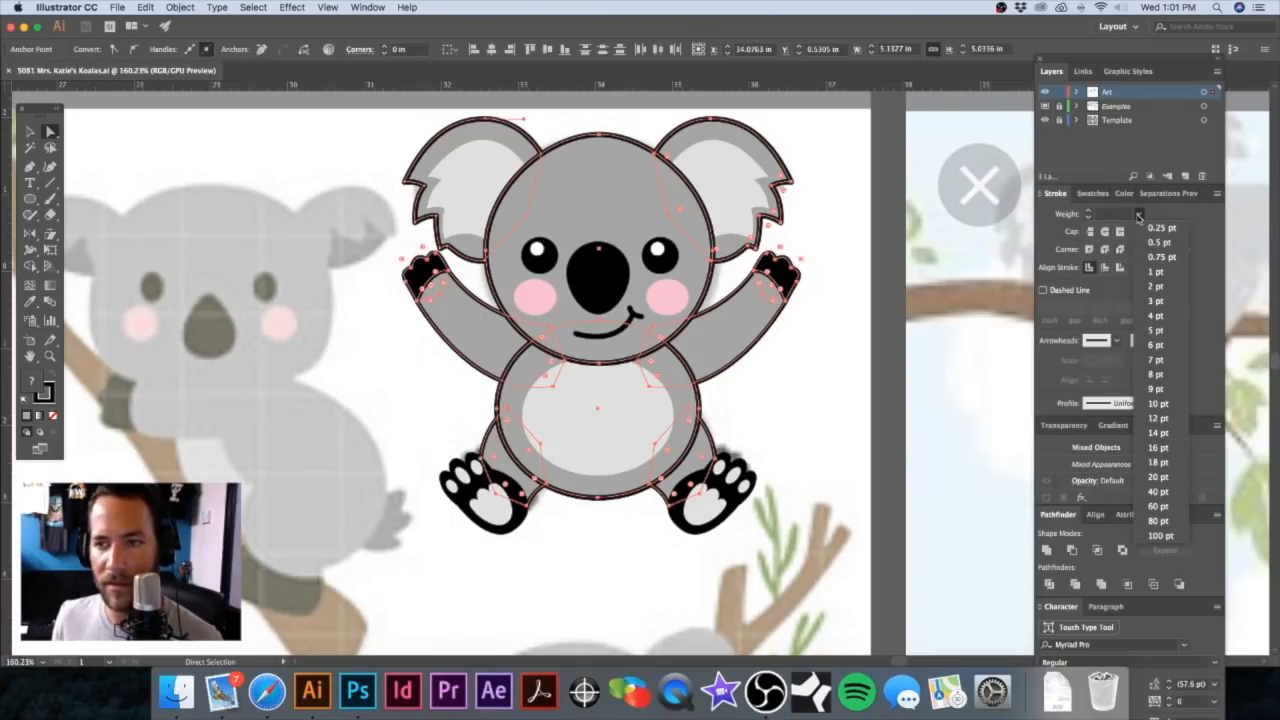
left_click(1163, 336)
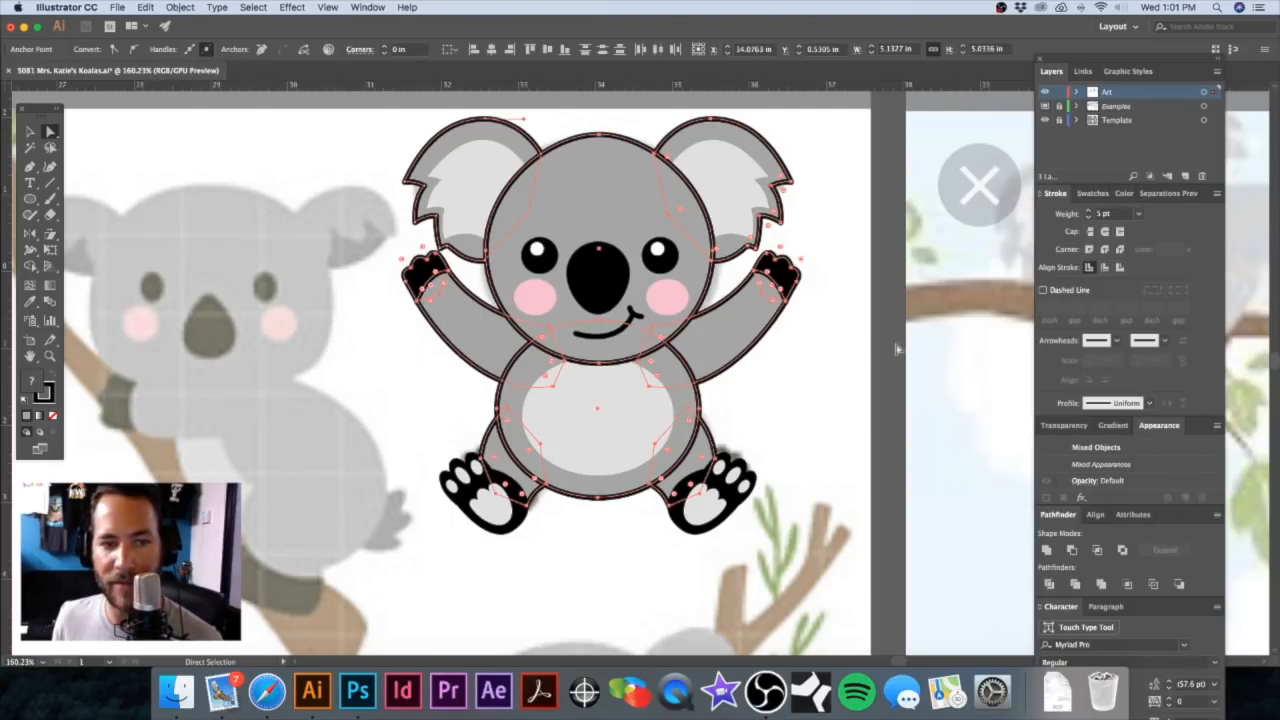
left_click(843, 387)
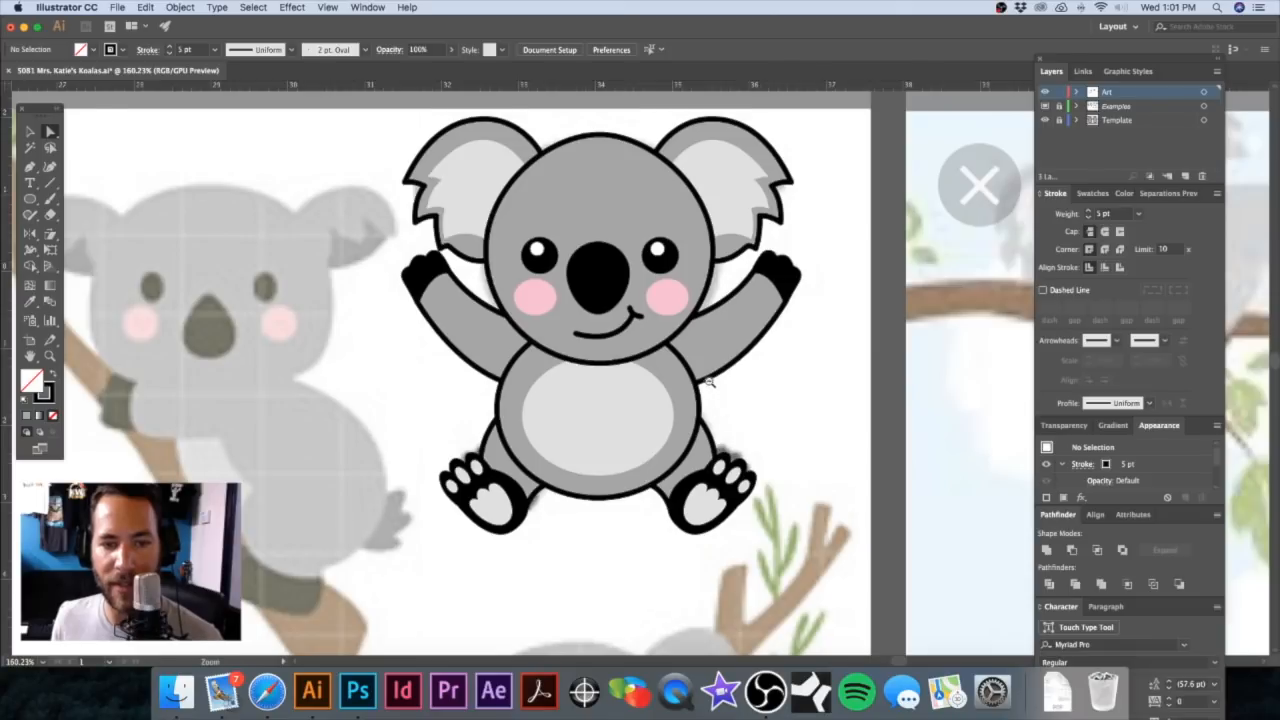
Step: Narrow the arms-raised koala's light belly ellipse symmetrically about its center to about 1.56 in wide
left_click(710, 382, "alt+super")
left_click(710, 382, "alt+super")
left_click(710, 382, "alt+super")
left_click_drag(657, 395, 666, 352)
left_click_drag(470, 321, 629, 327)
left_click(513, 284)
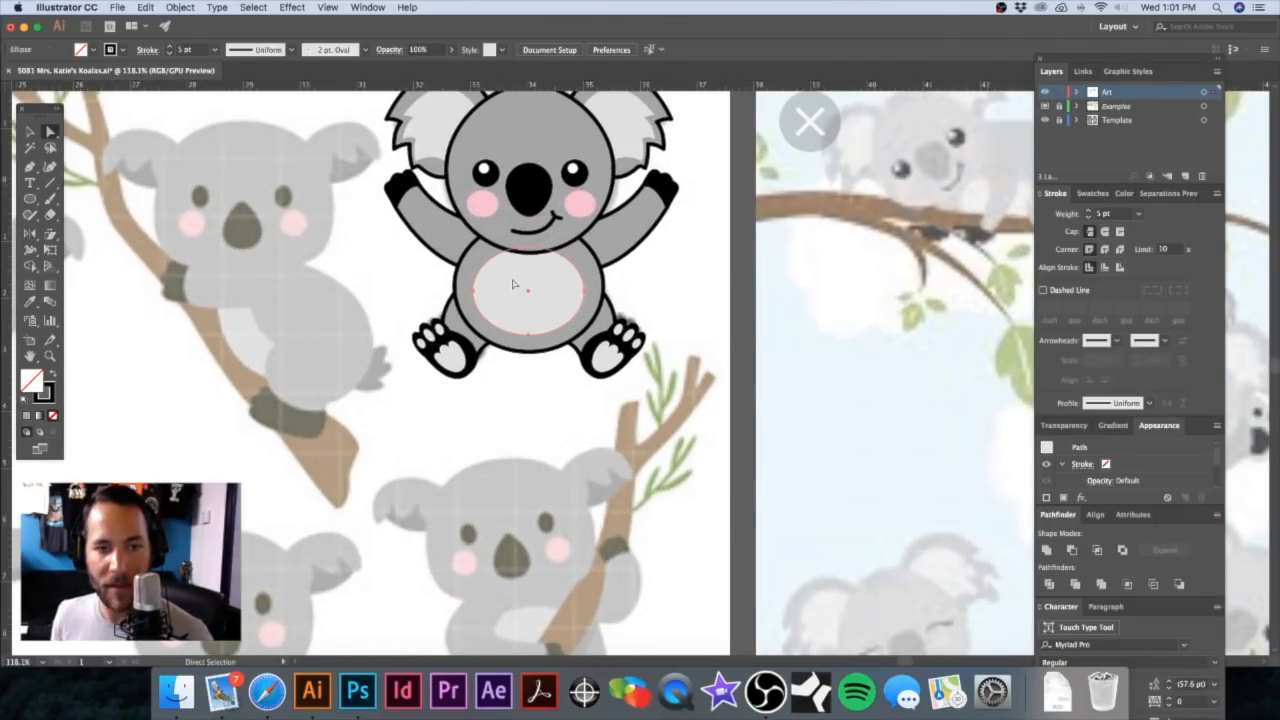
key("v")
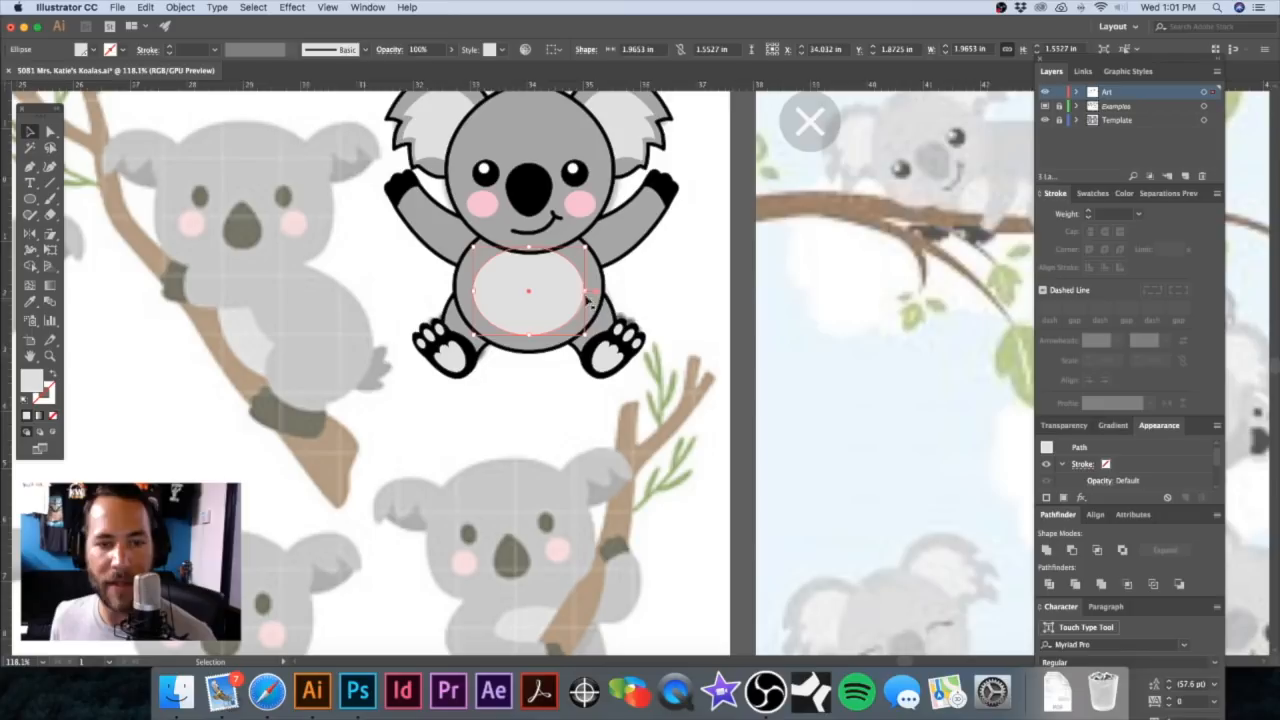
left_click_drag(586, 291, 574, 292)
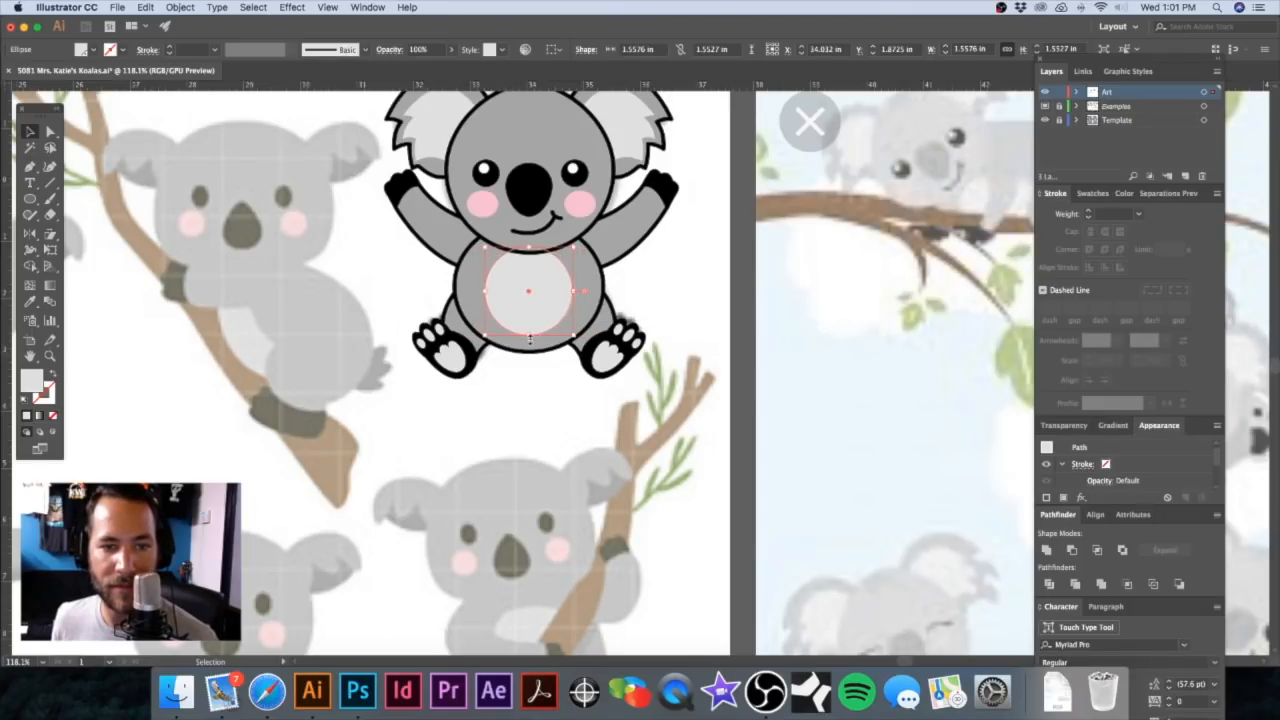
left_click(686, 288)
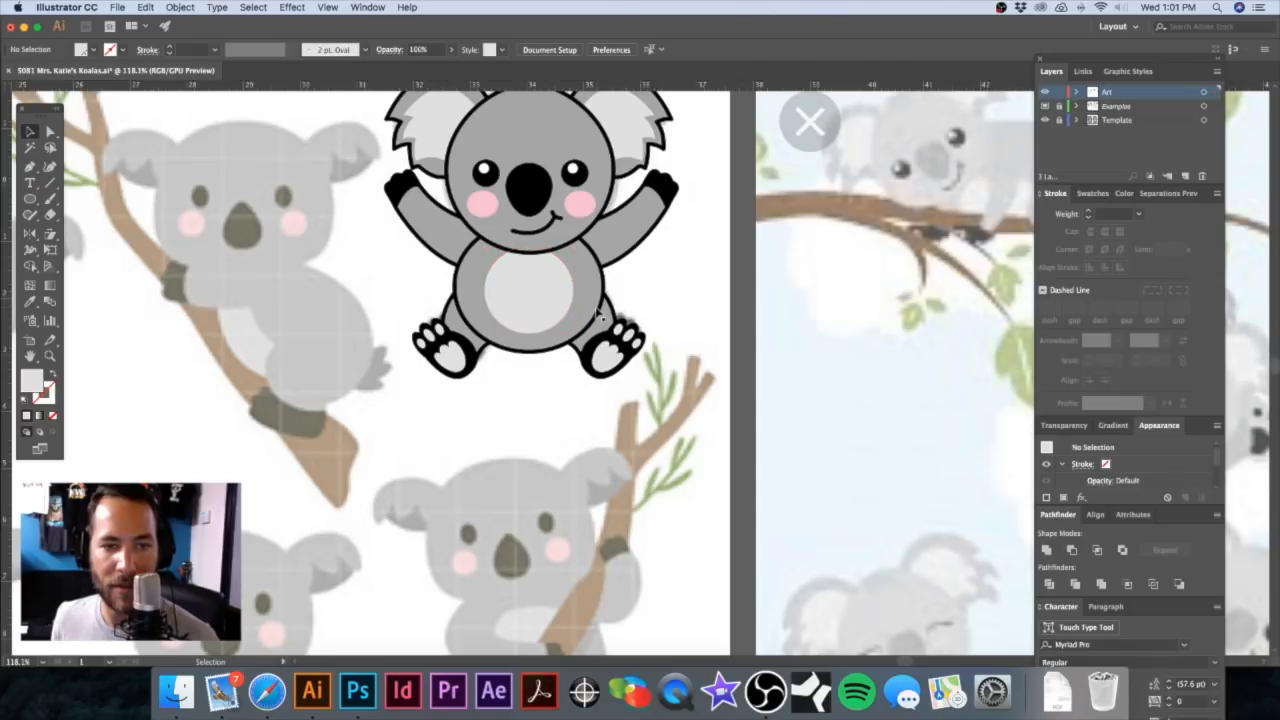
Step: Flatten the lower edge of the light belly shape by lengthening its bottom anchor's curve handles evenly on both sides
key("a")
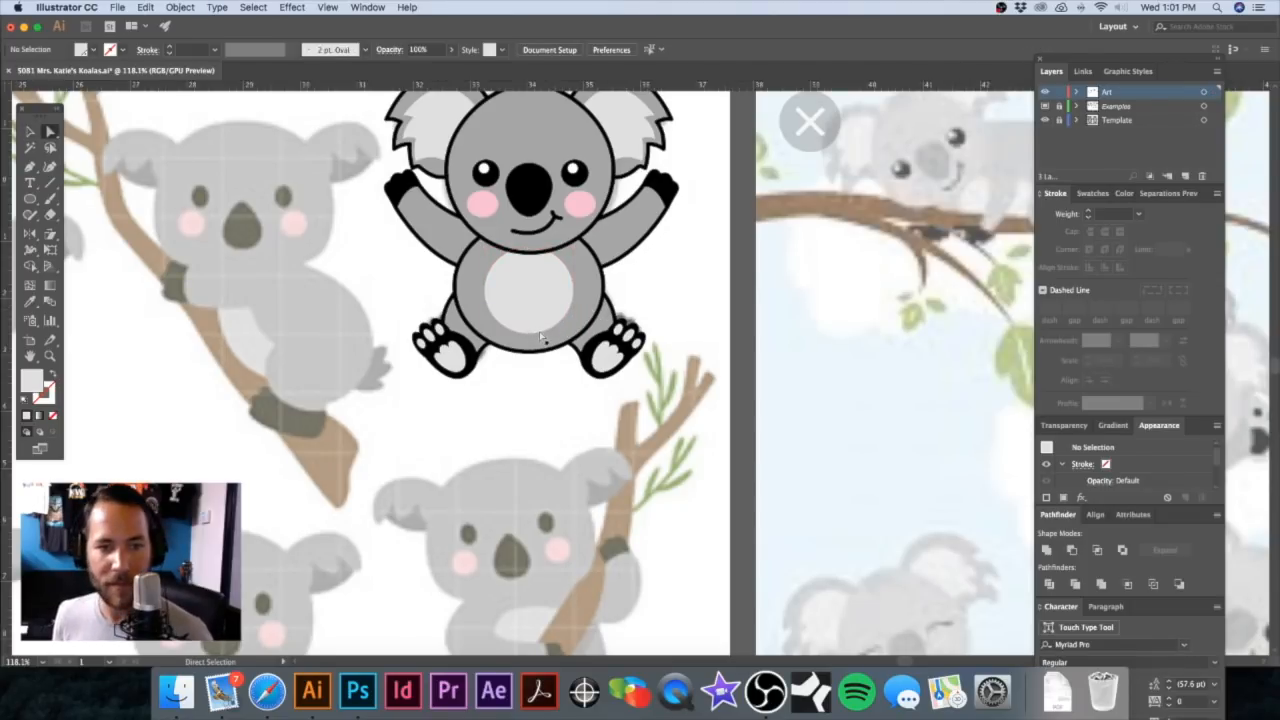
left_click(548, 337)
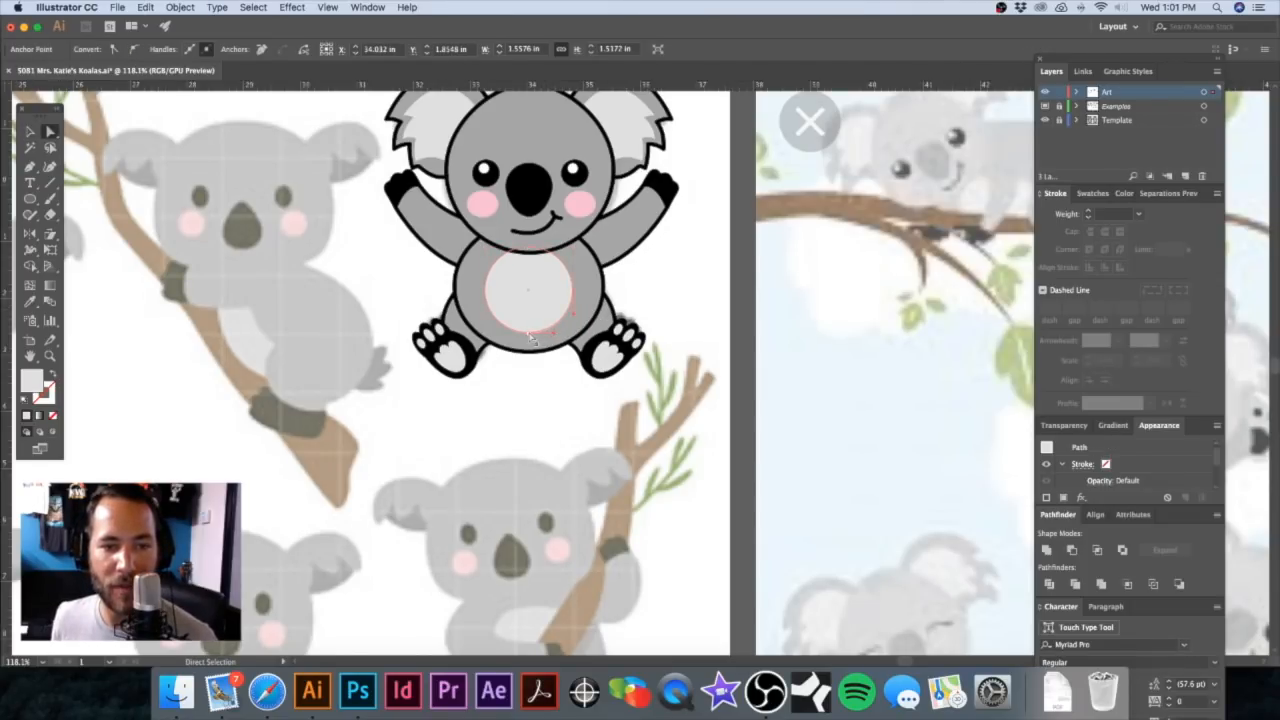
left_click(531, 336)
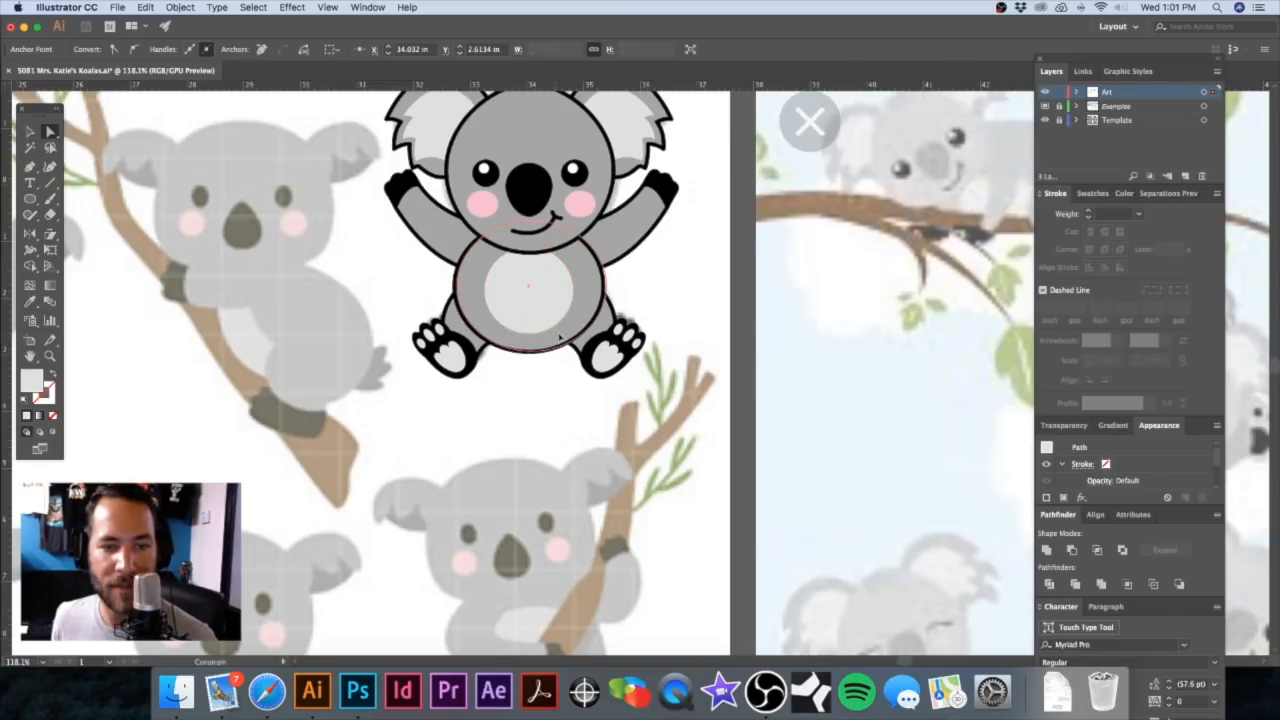
left_click(557, 337)
left_click(530, 335)
left_click(531, 339)
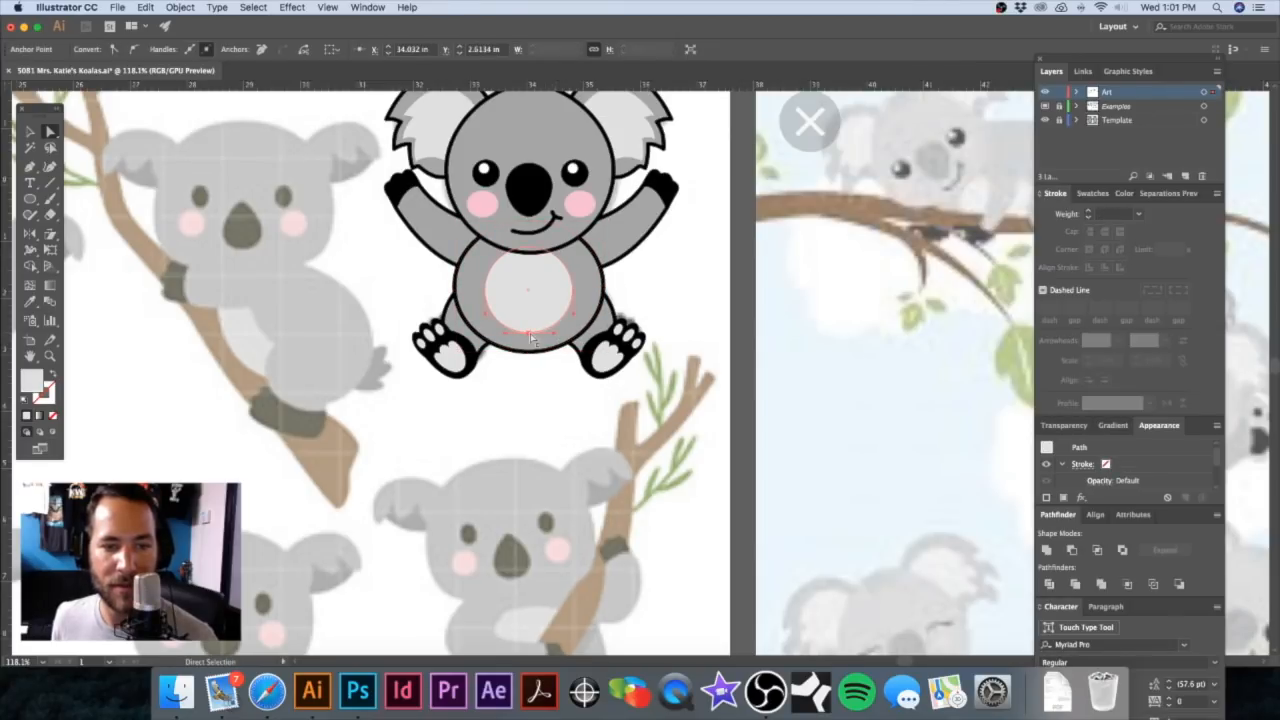
left_click_drag(555, 334, 560, 334)
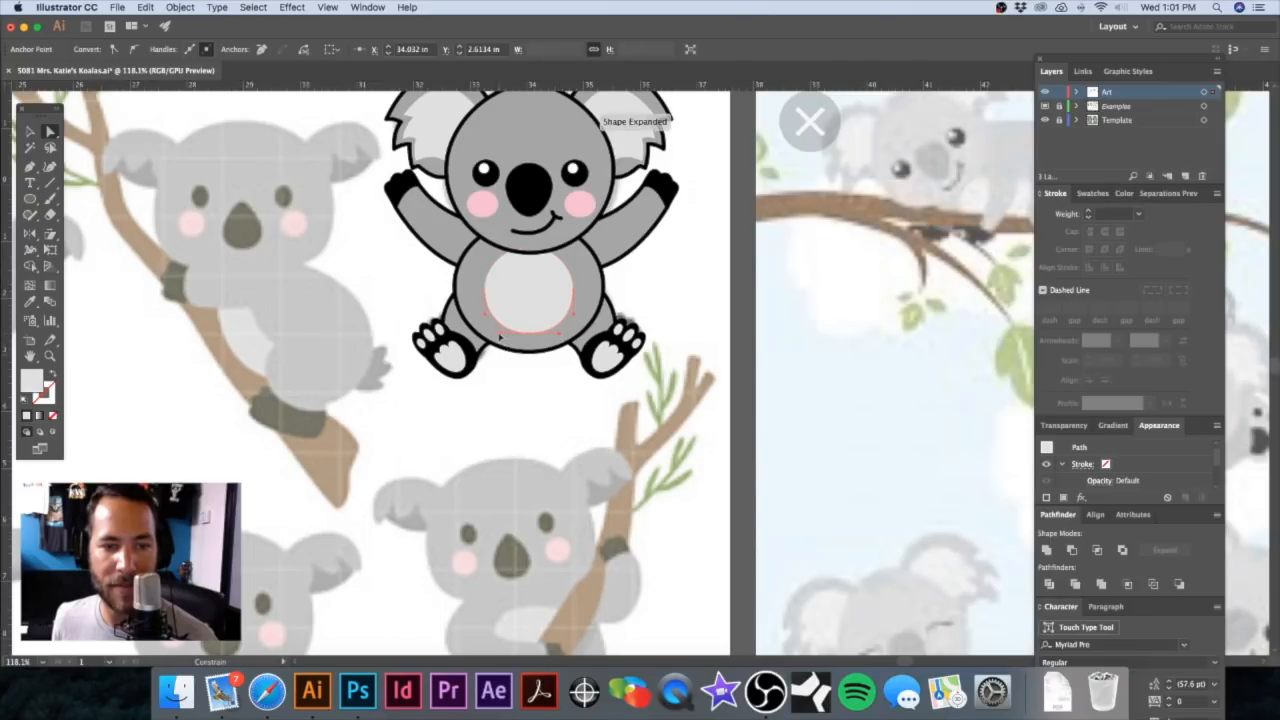
left_click_drag(560, 335, 565, 335)
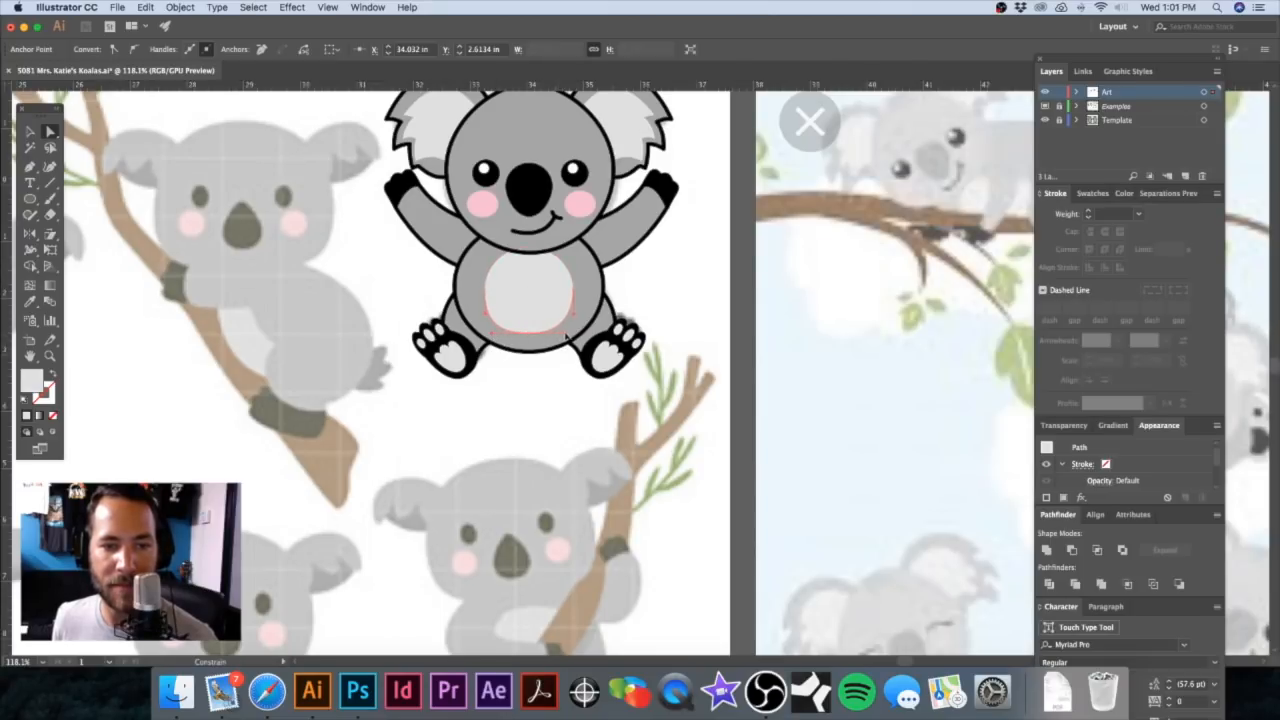
left_click(675, 297)
left_click(536, 336)
left_click_drag(568, 336, 571, 336)
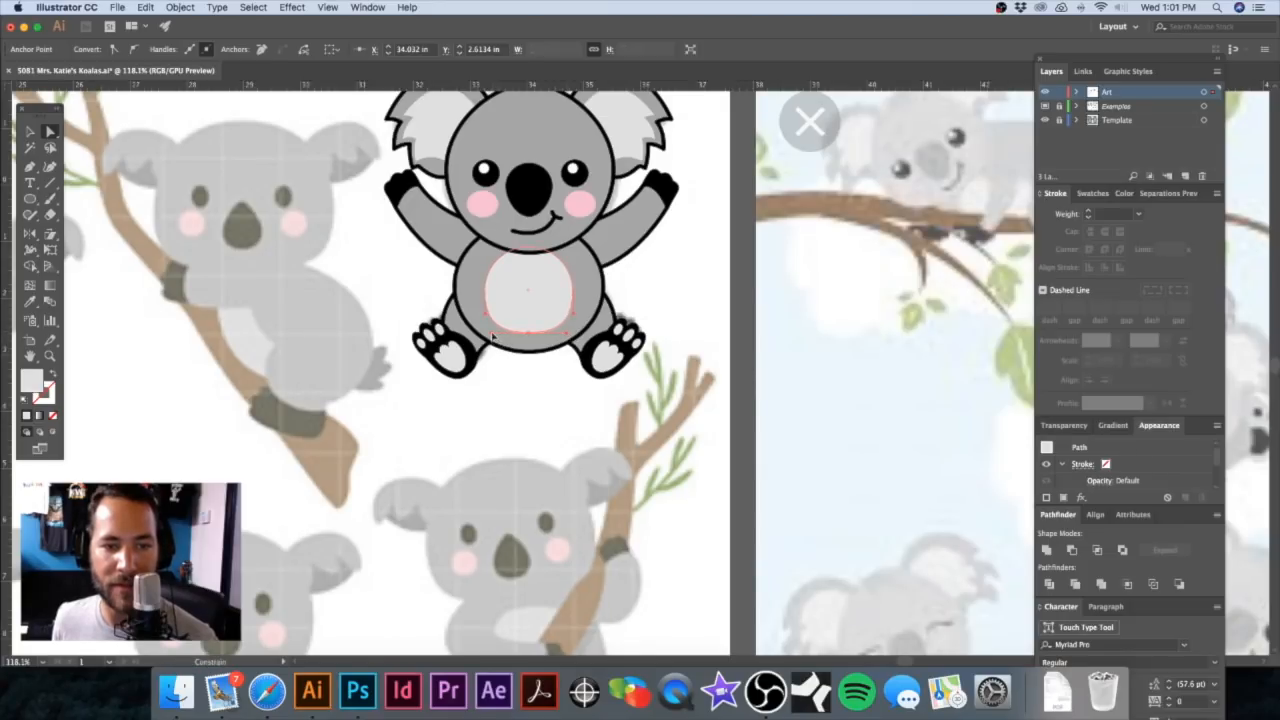
left_click(530, 250)
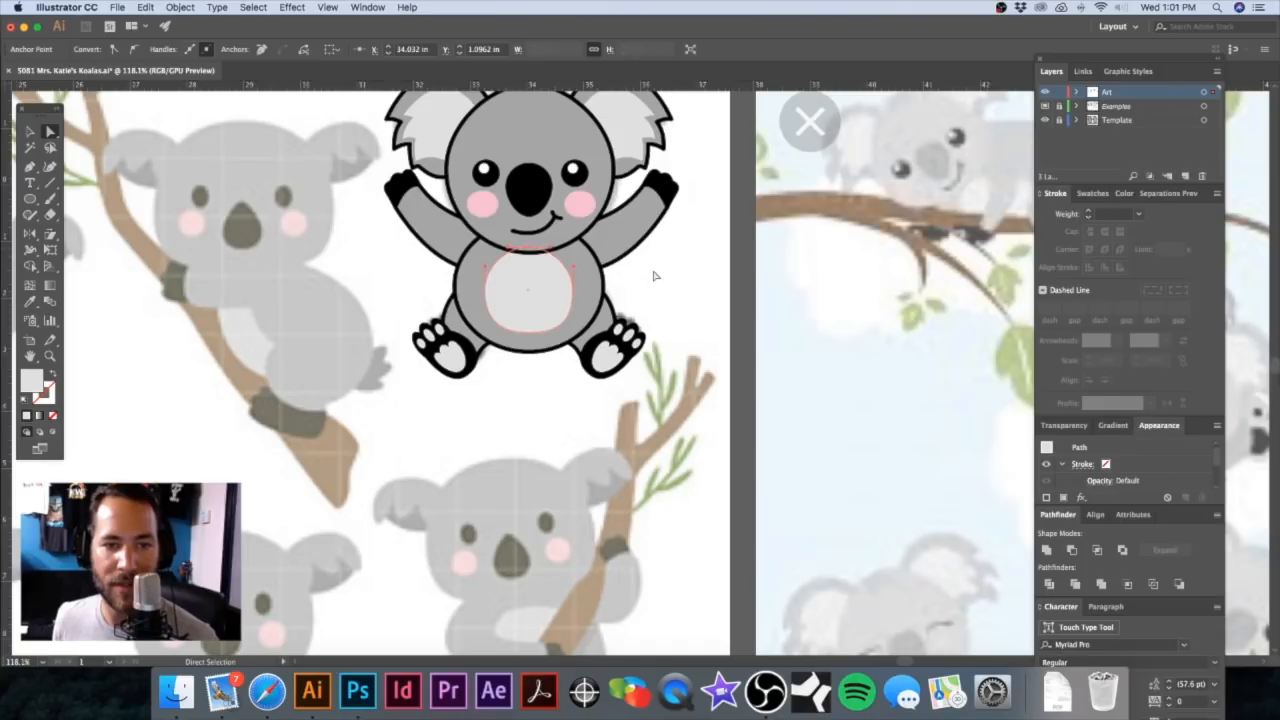
Step: Taper the upper part of the outer body shape by shortening its top anchor's curve handles and adjusting both side anchors' upper handles
left_click(600, 263)
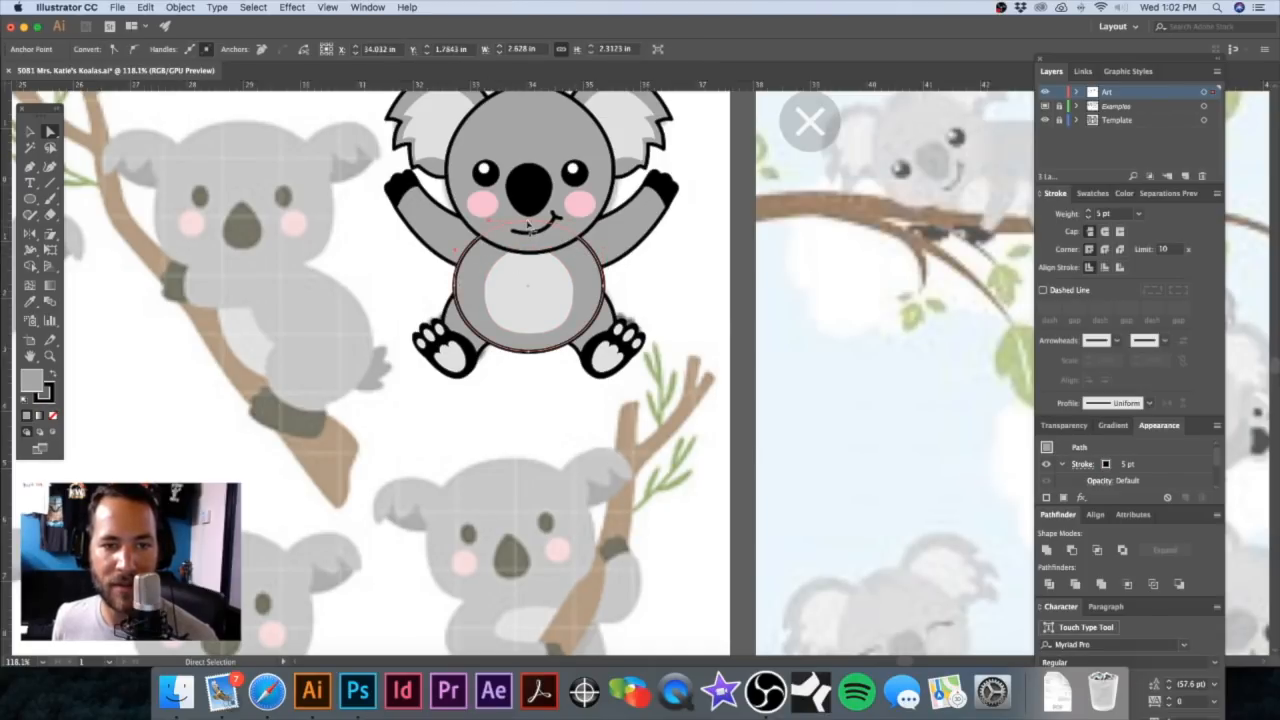
left_click_drag(488, 222, 499, 221)
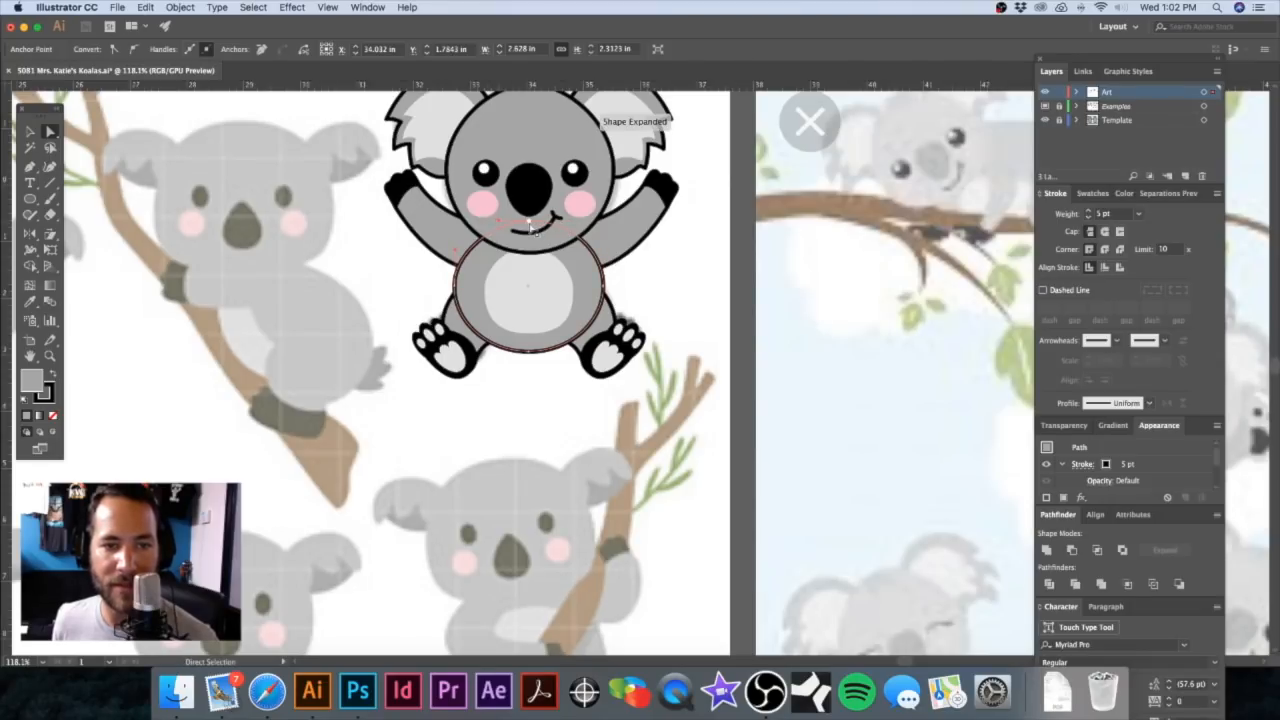
left_click(578, 229)
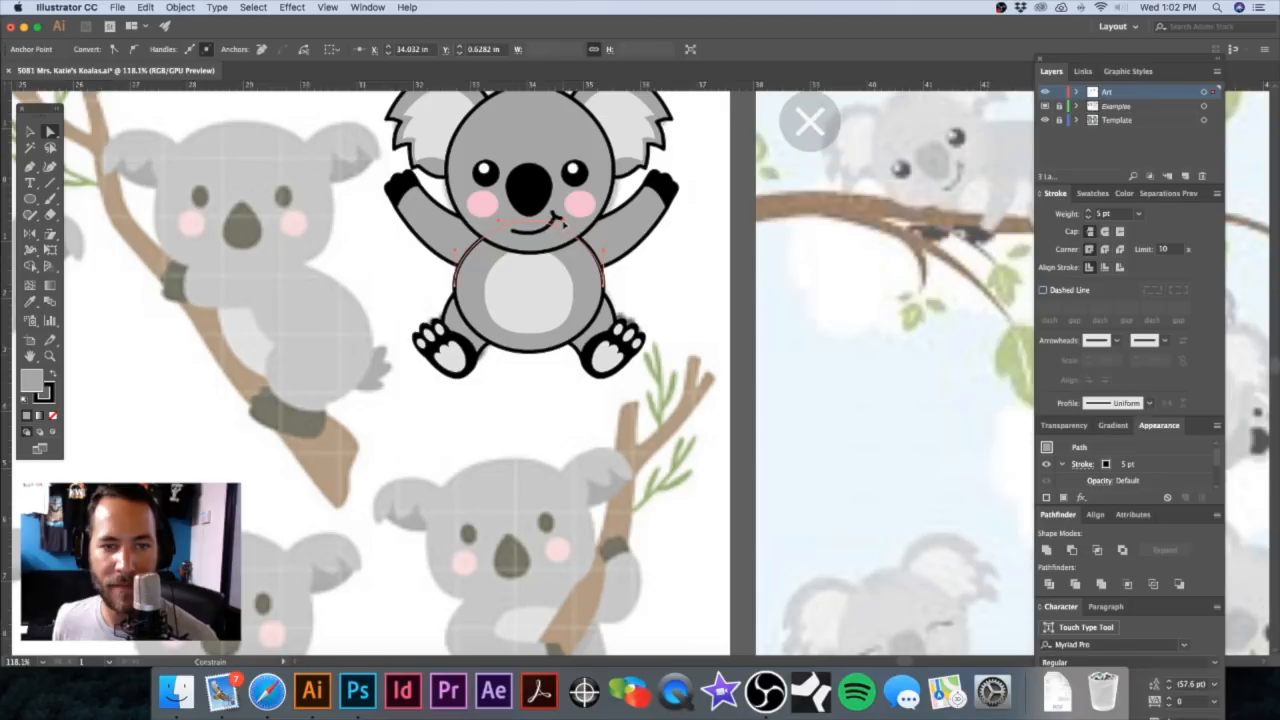
left_click(457, 294)
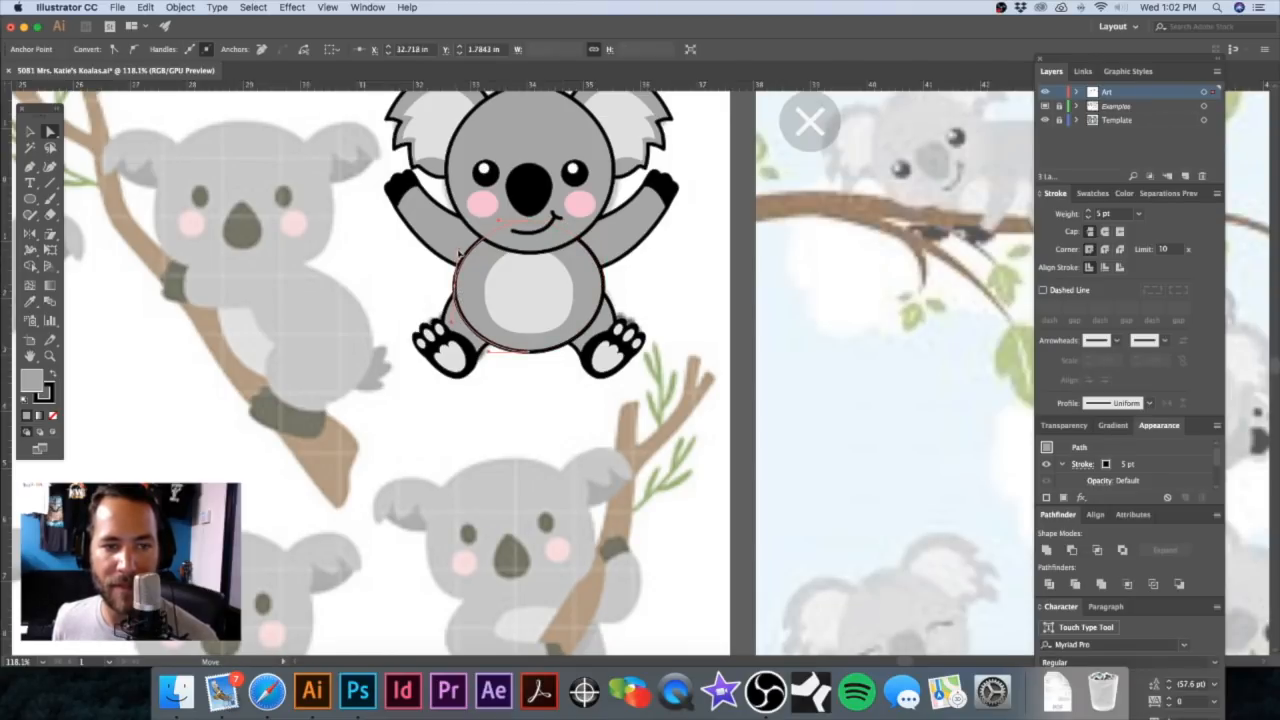
left_click(607, 263)
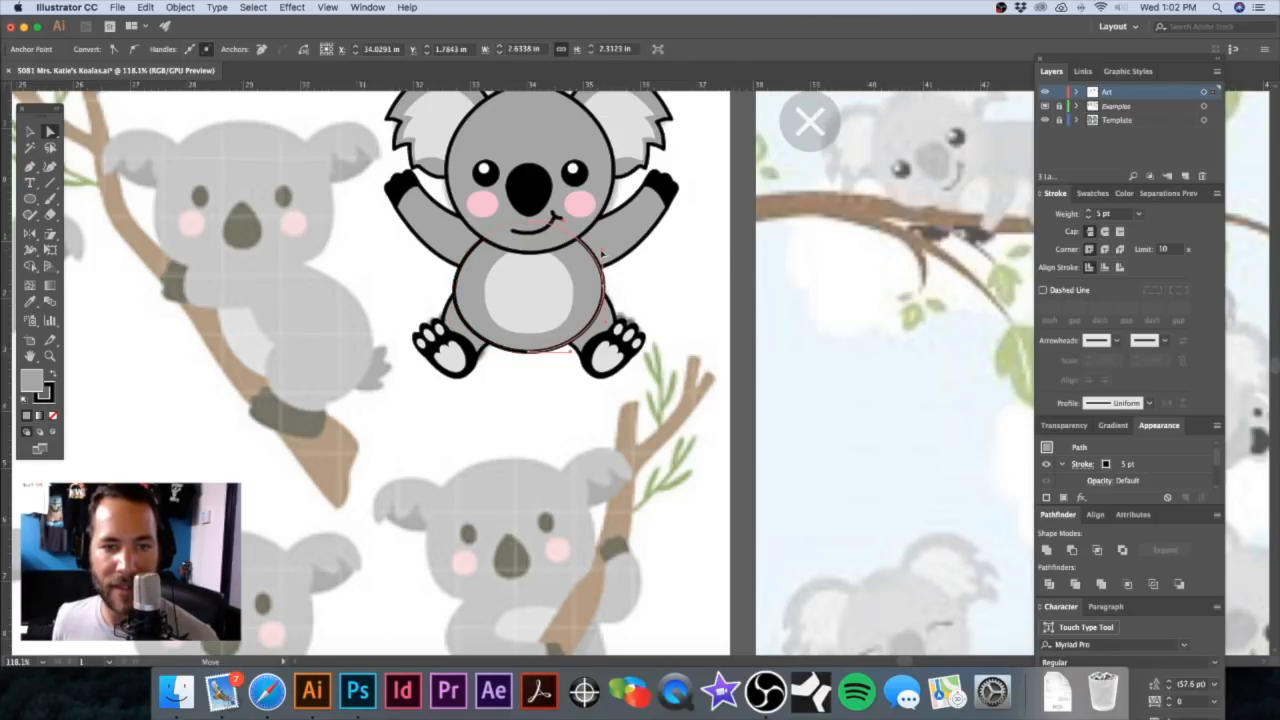
left_click(655, 279)
Step: Shorten the light belly shape from its lower edge to about 1.46 in high
left_click(651, 318, "alt+super")
left_click(652, 322, "alt+super")
left_click(655, 330, "alt+super")
left_click_drag(657, 378, 714, 339)
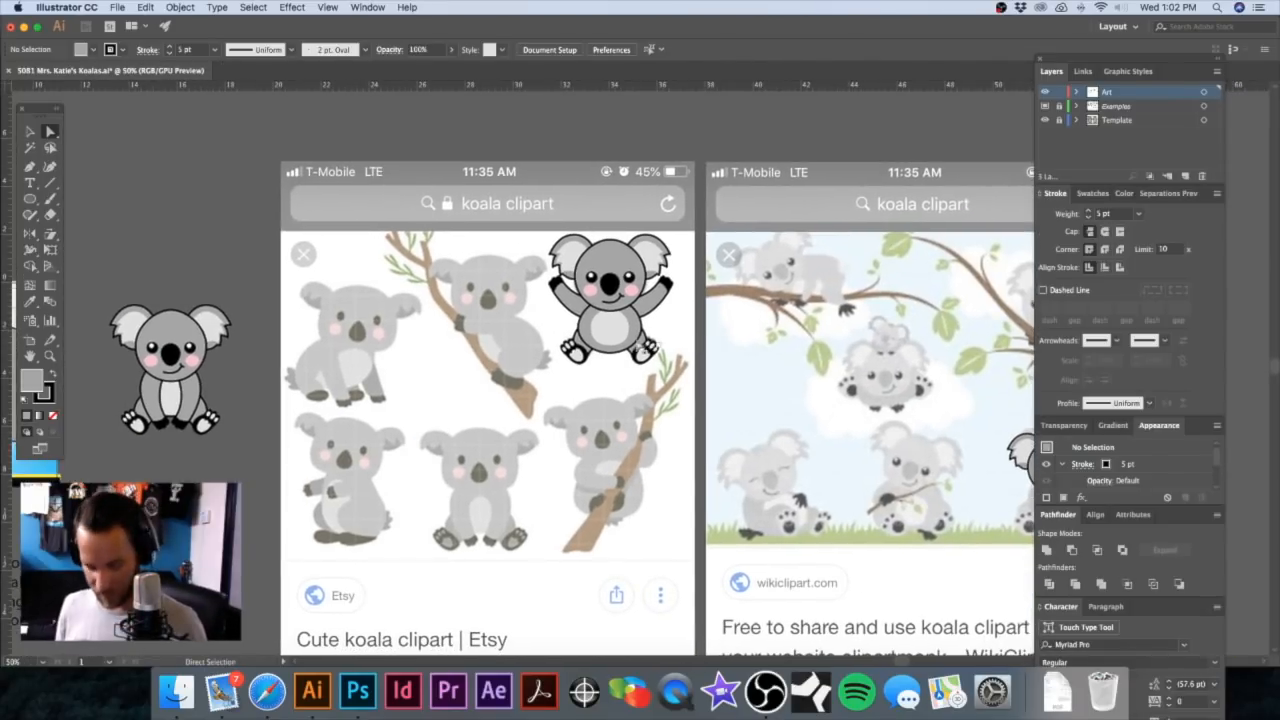
left_click(604, 332)
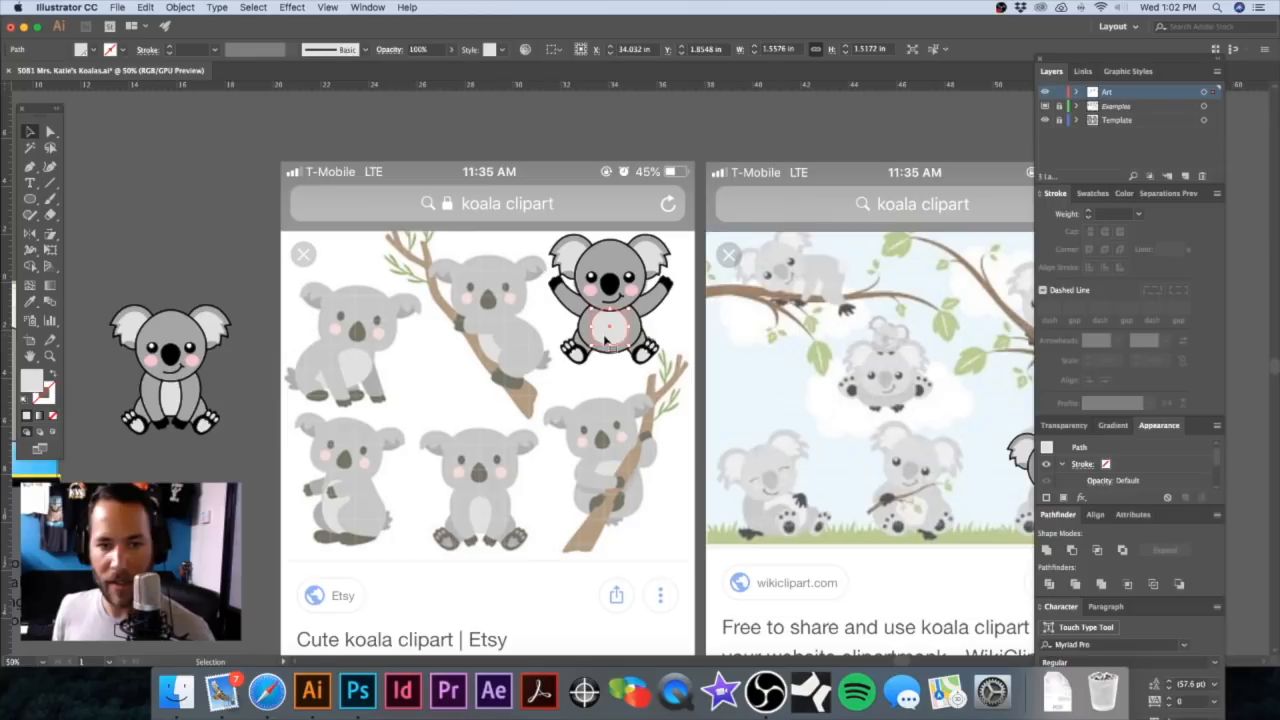
left_click_drag(608, 350, 790, 362)
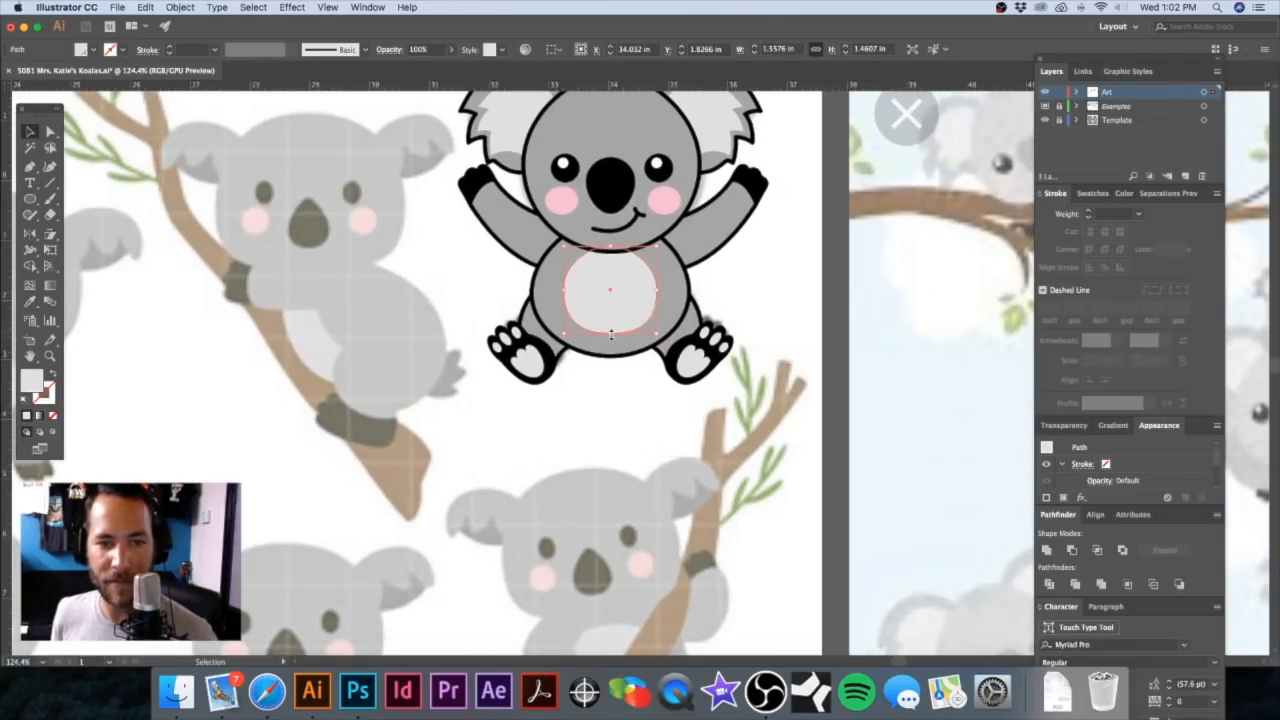
left_click(744, 301)
Step: Group the koala's two raised arms together with their black hand paws
left_click(670, 362, "alt+super")
left_click(670, 362, "alt+super")
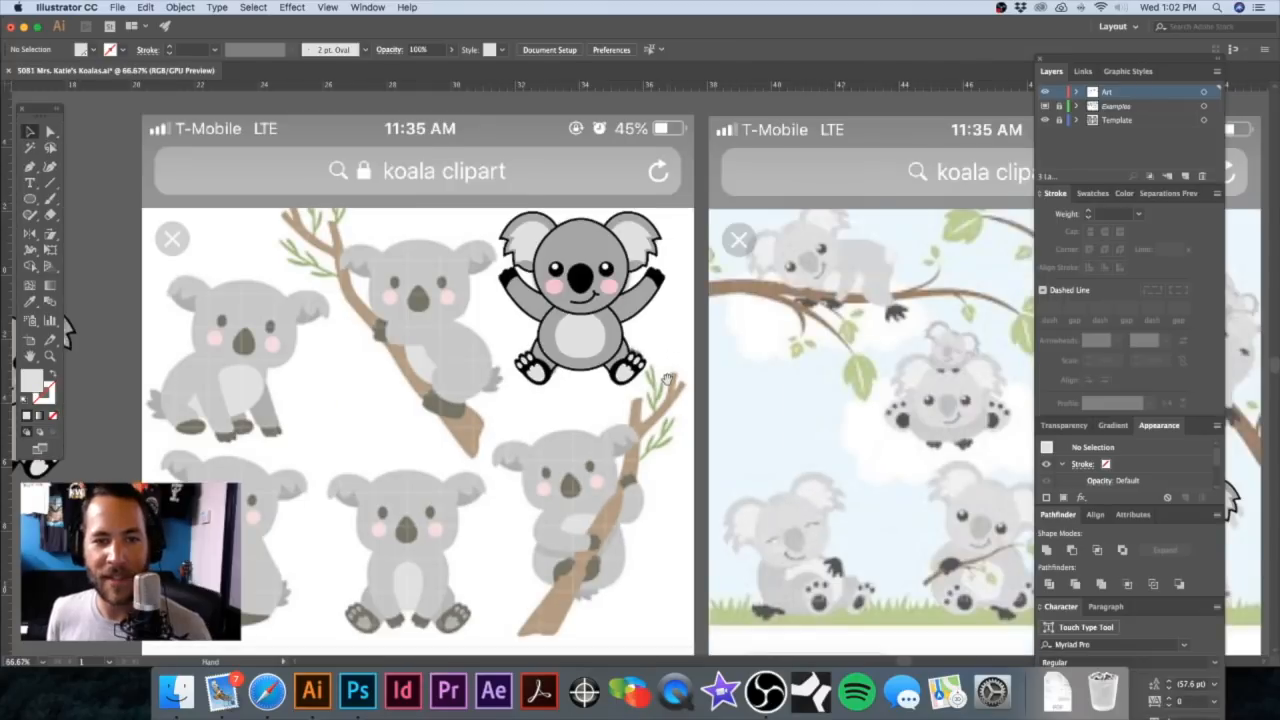
left_click_drag(666, 380, 744, 352)
left_click_drag(568, 178, 763, 356)
left_click(745, 305)
left_click(608, 268, "shift")
left_click(733, 268, "shift")
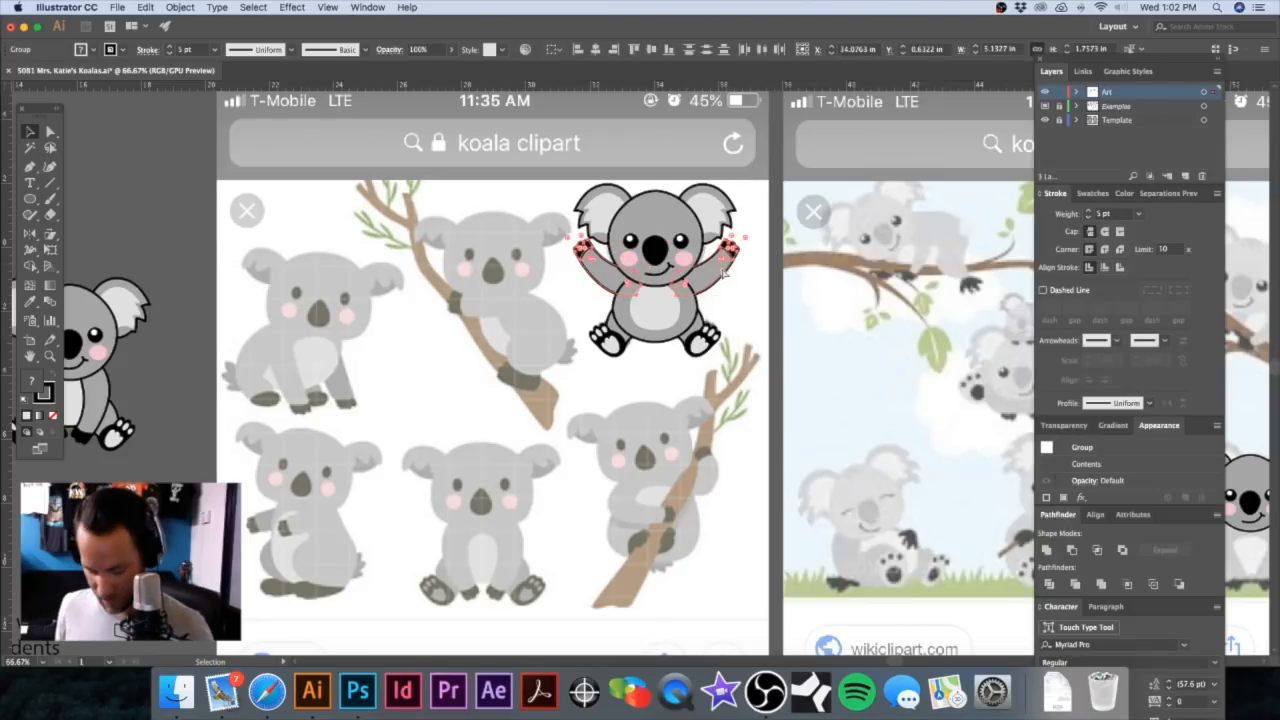
Step: Align all parts of the arms-raised koala on their horizontal centers and group them into one object
left_click(619, 349)
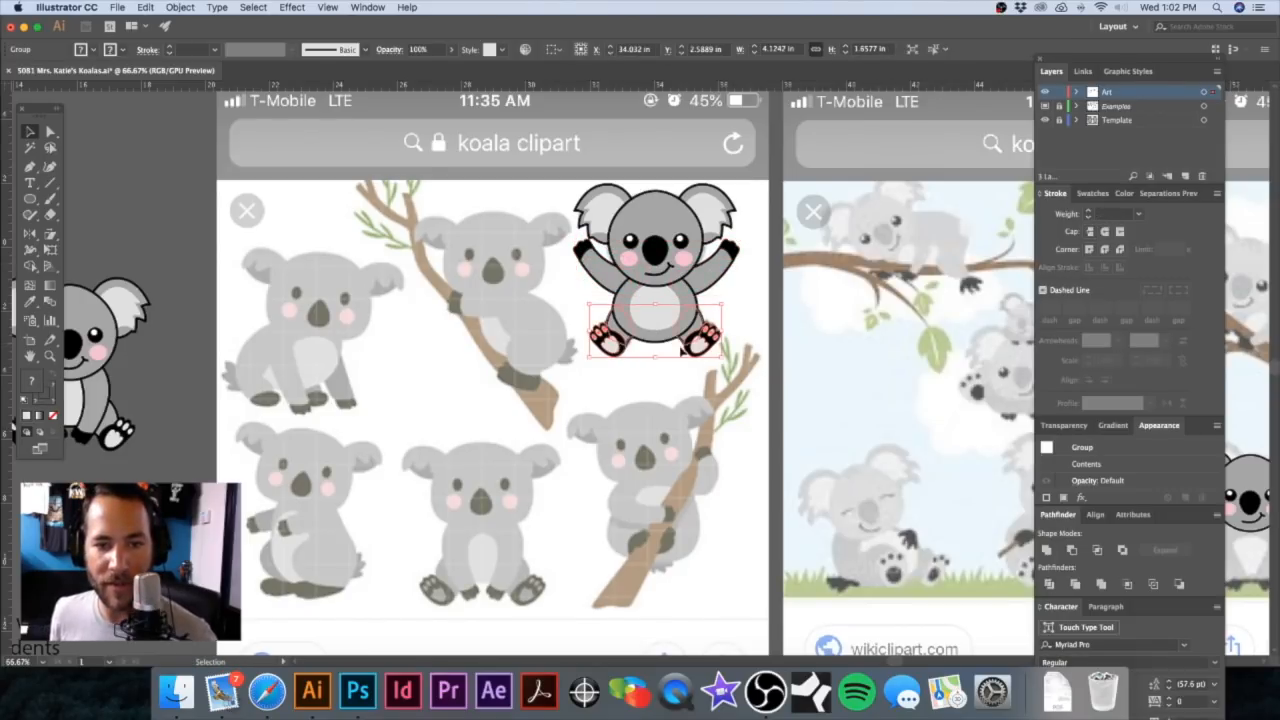
left_click(686, 312)
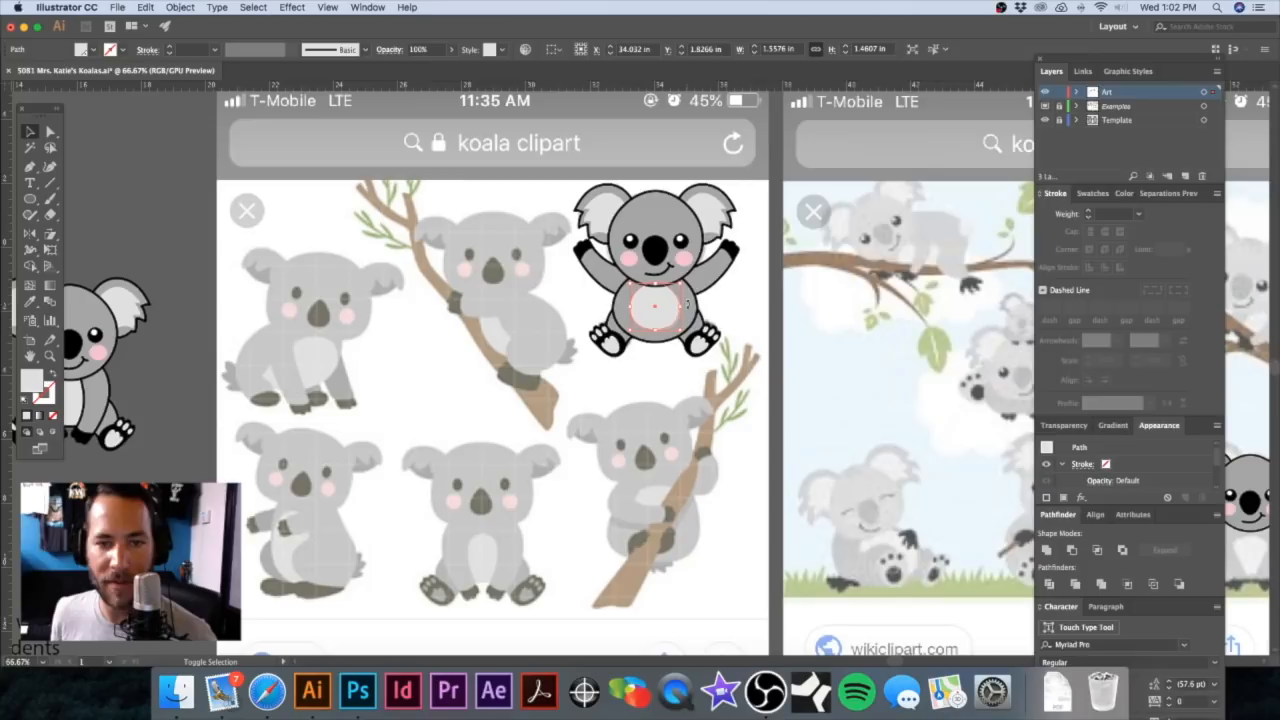
left_click_drag(553, 175, 790, 404)
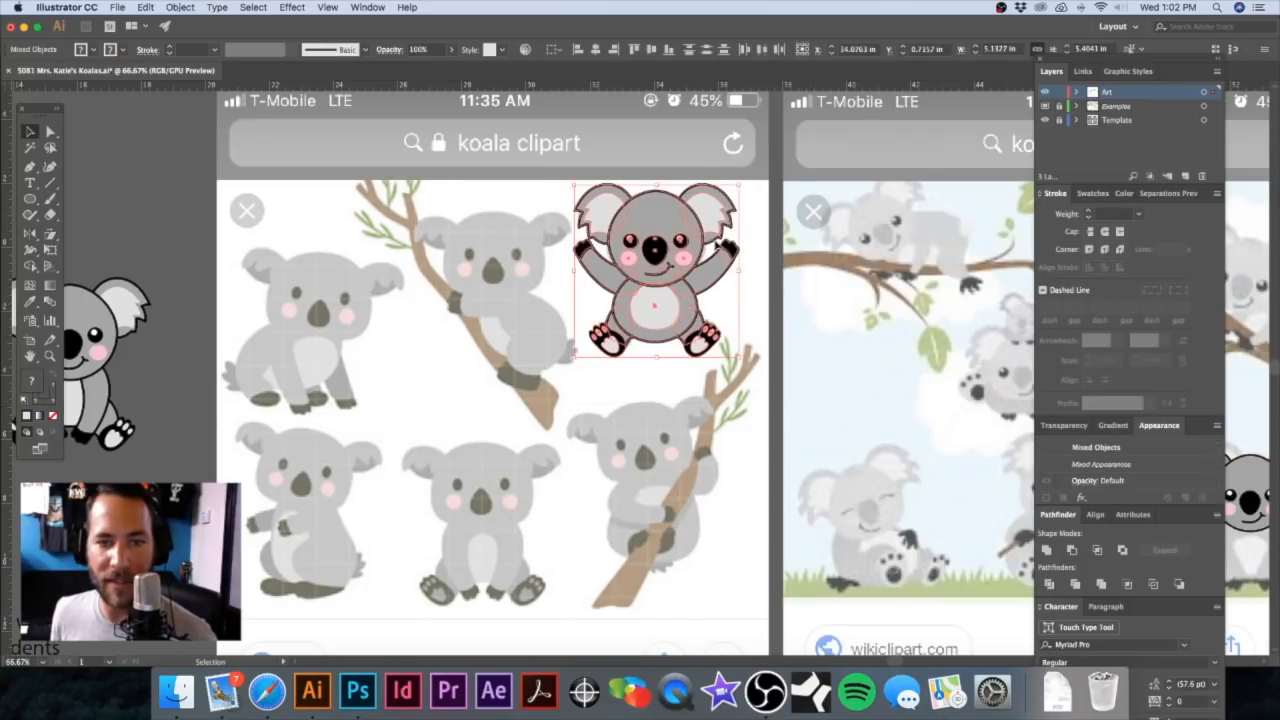
left_click(597, 48)
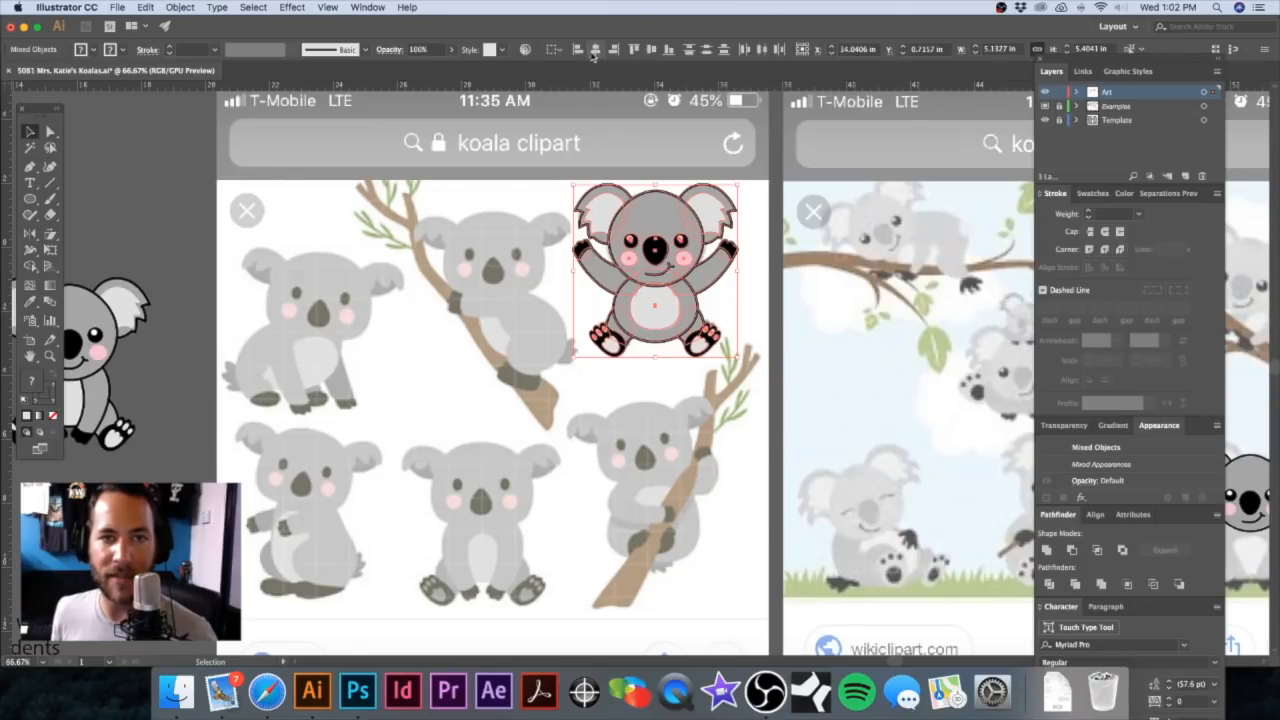
key("super+g")
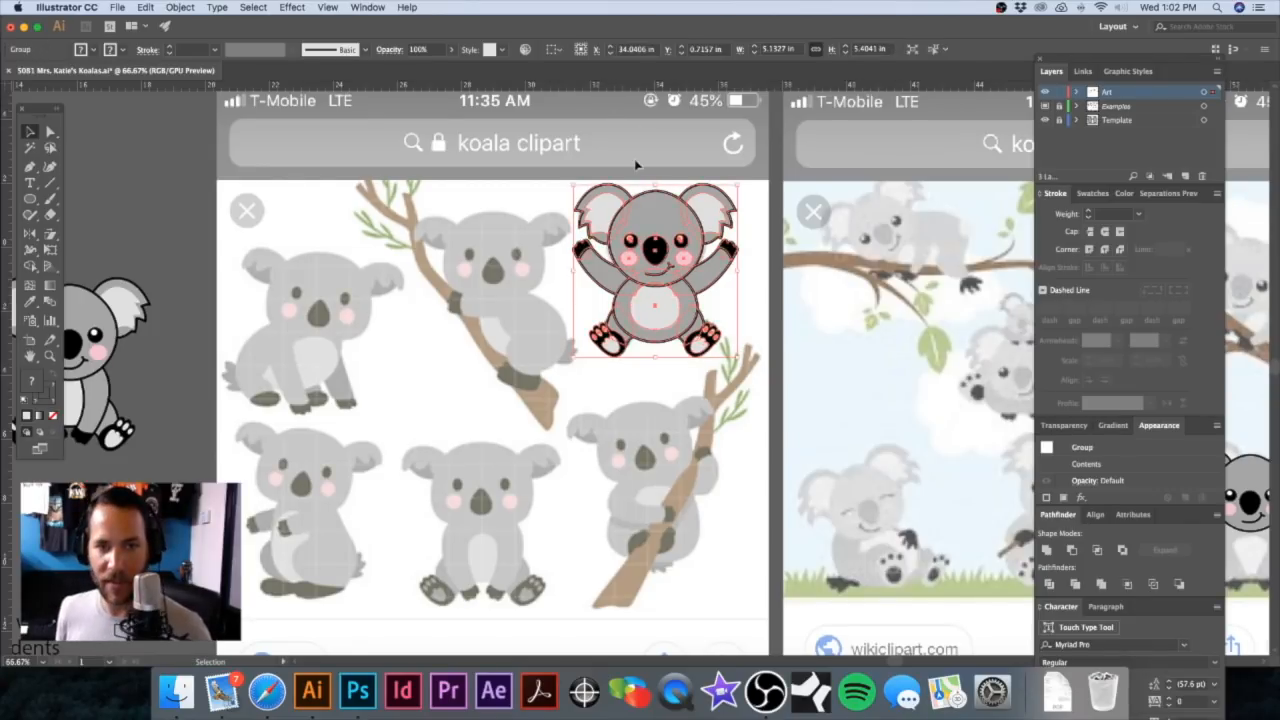
Step: Move the arms-raised koala group off the reference picture to just above the seated koala beside the shirt template
left_click(636, 153)
key("super+minus")
left_click_drag(660, 260, 396, 169)
left_click(463, 116)
left_click_drag(511, 254, 558, 257)
Step: Isolate the arms-raised koala's face group and reflect both smile strokes horizontally so the cheek crease switches sides
left_click_drag(442, 230, 666, 240)
left_click(652, 243, "alt+super")
left_click(652, 243, "alt+super")
left_click_drag(626, 374, 600, 219)
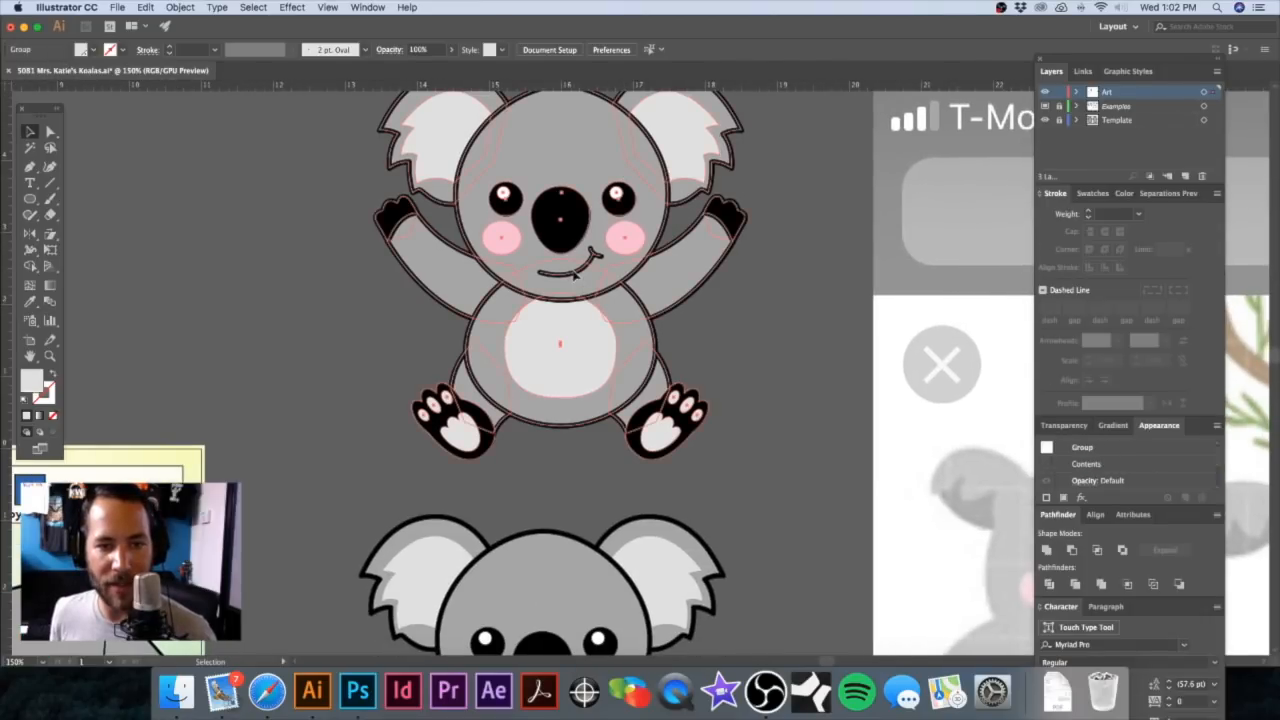
left_click(575, 282)
double_click(575, 280)
double_click(575, 274)
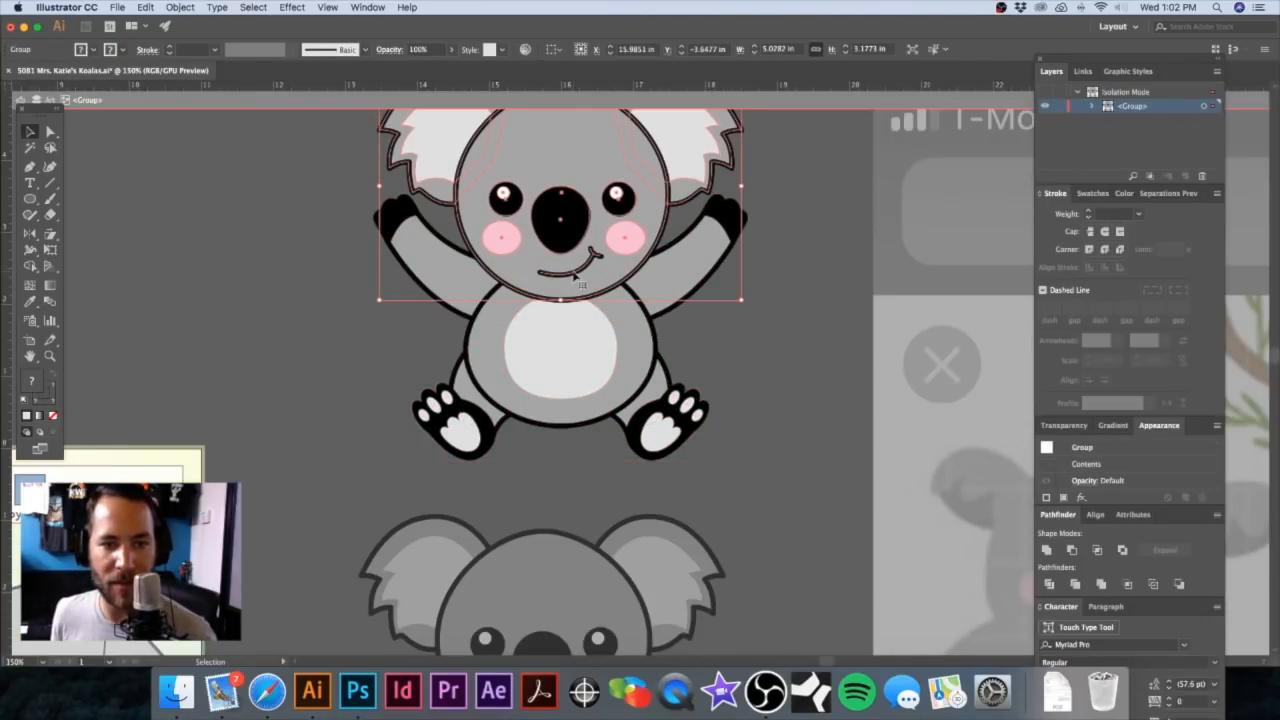
left_click(576, 273)
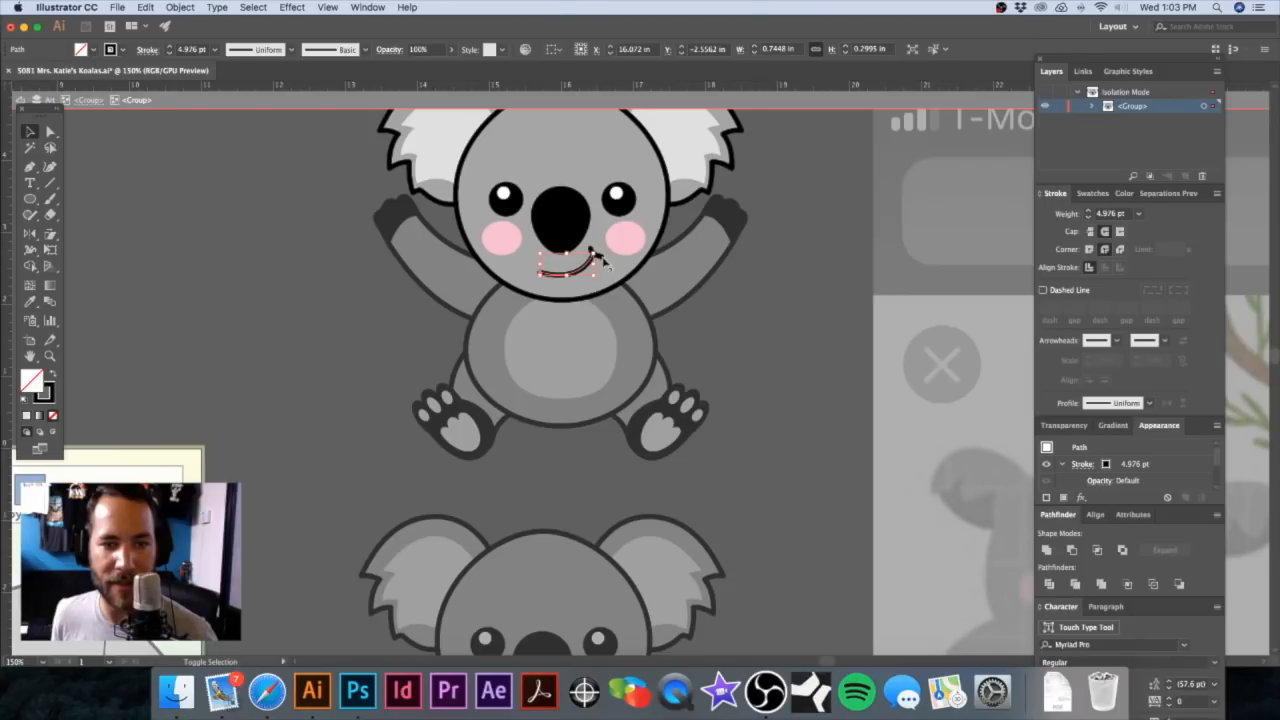
scroll(605, 257, "up", 3)
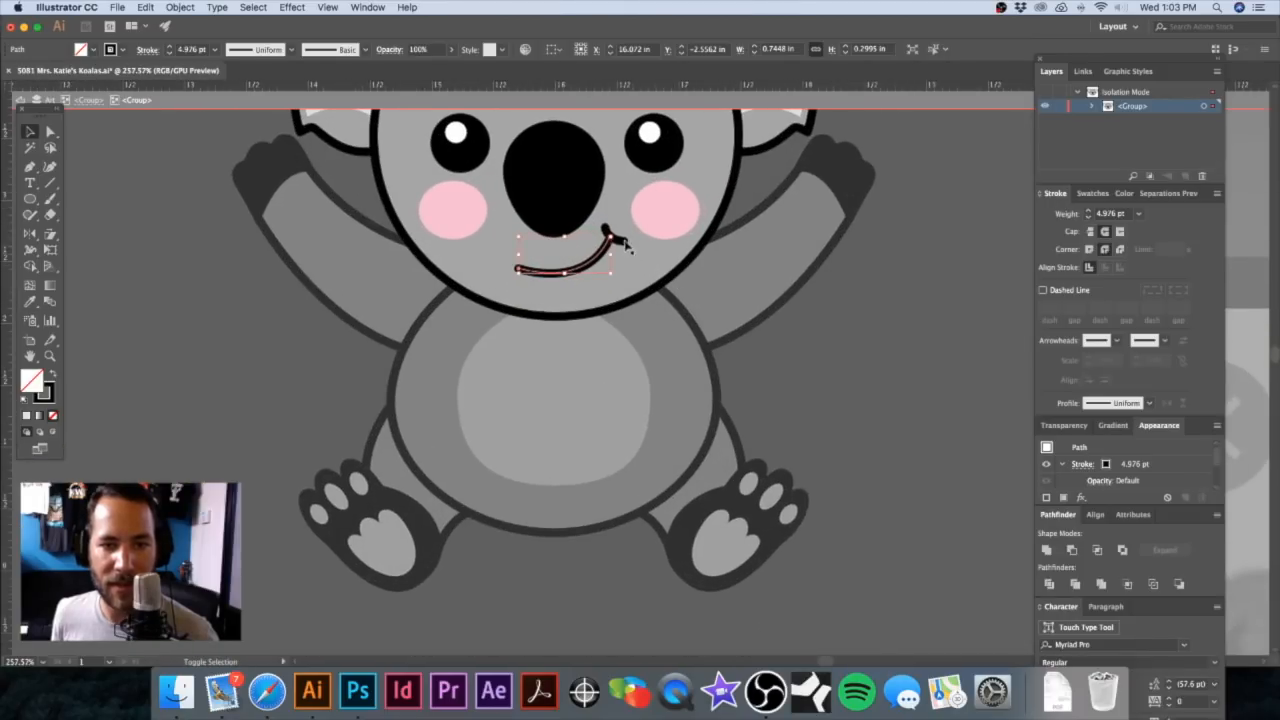
left_click(621, 242)
left_click(28, 236)
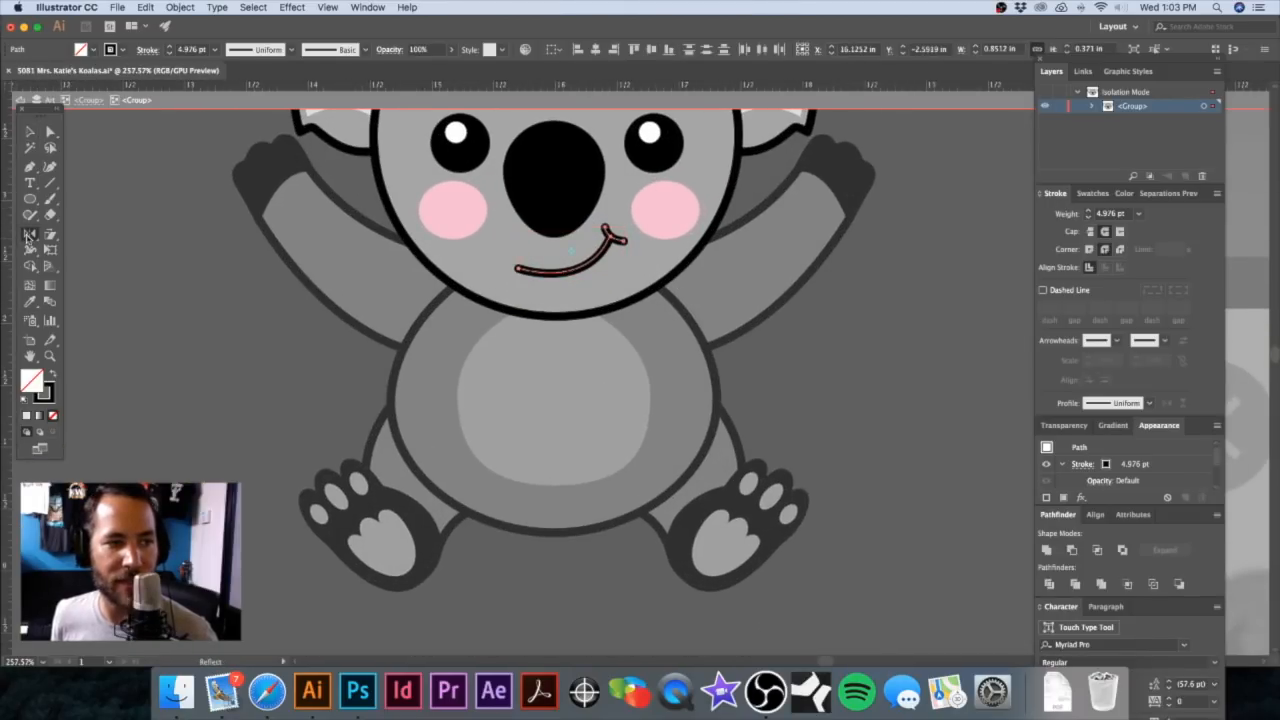
key("Return")
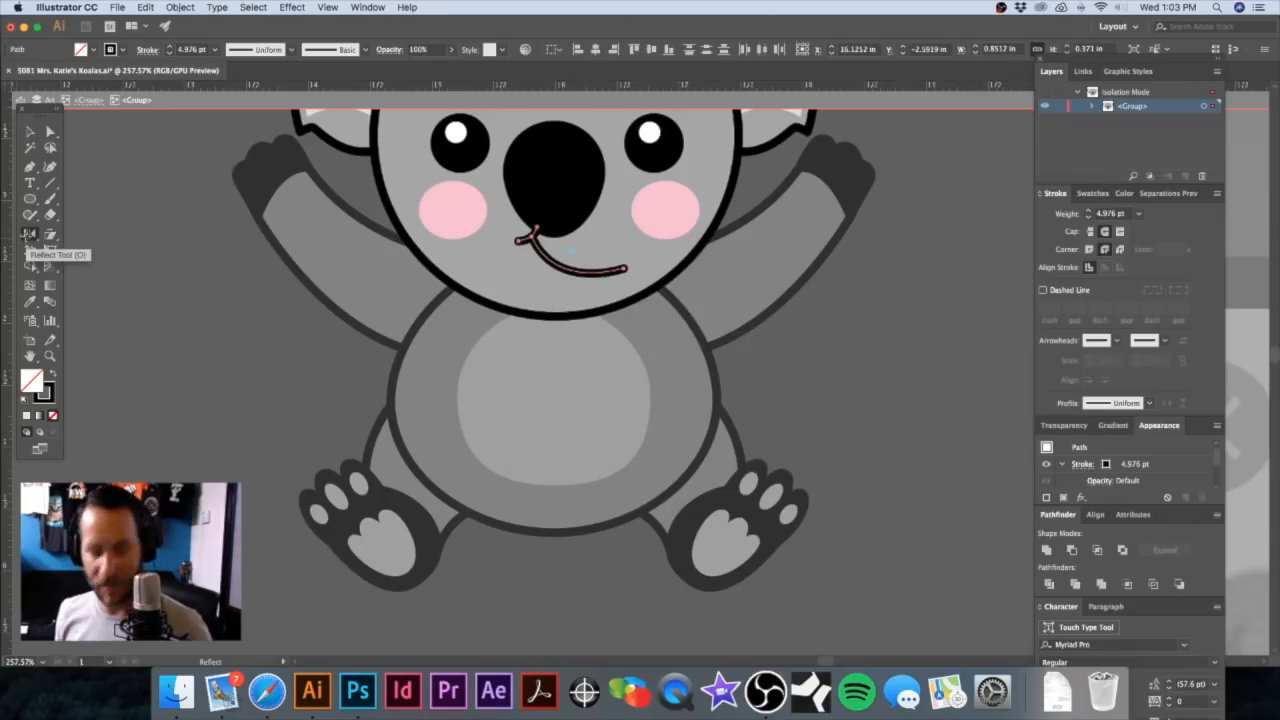
Step: Shift the mirrored smile about 0.28 in left beneath the nose and leave the group's isolation mode
key("shift+Left")
key("shift+Left")
key("Right")
key("Right")
key("Right")
key("Right")
key("Right")
key("Right")
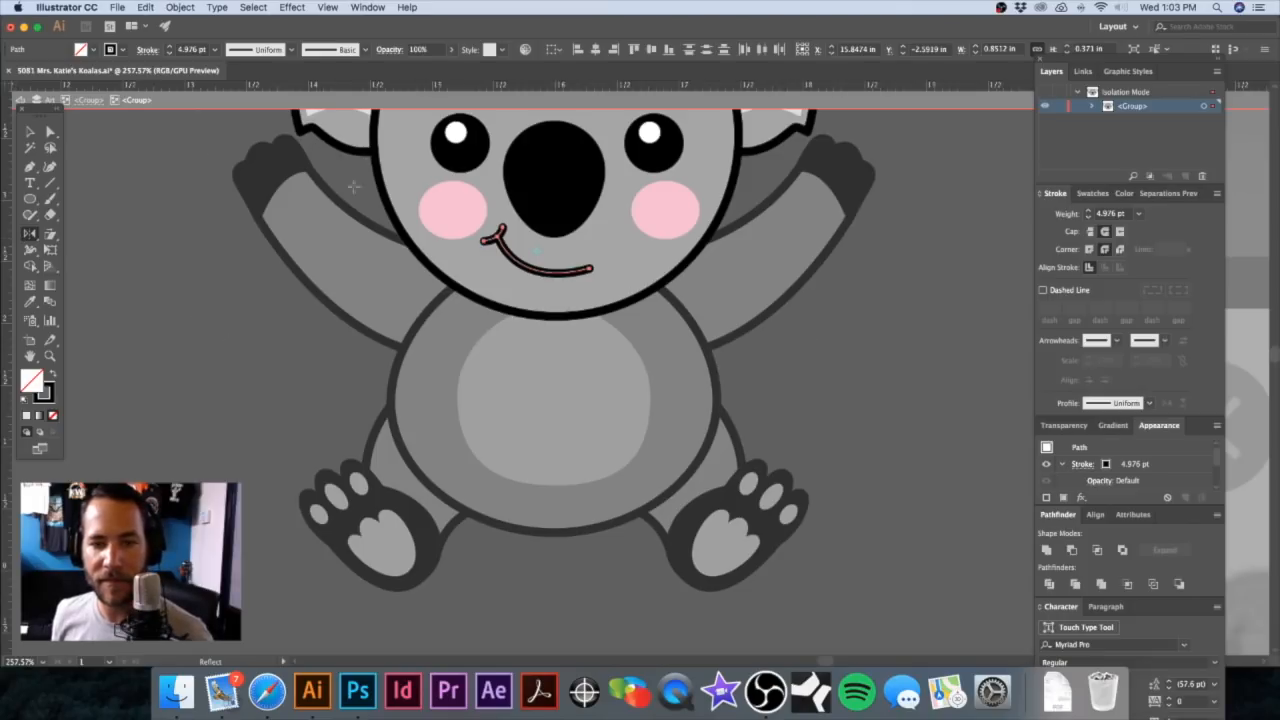
left_click(30, 132)
double_click(230, 315)
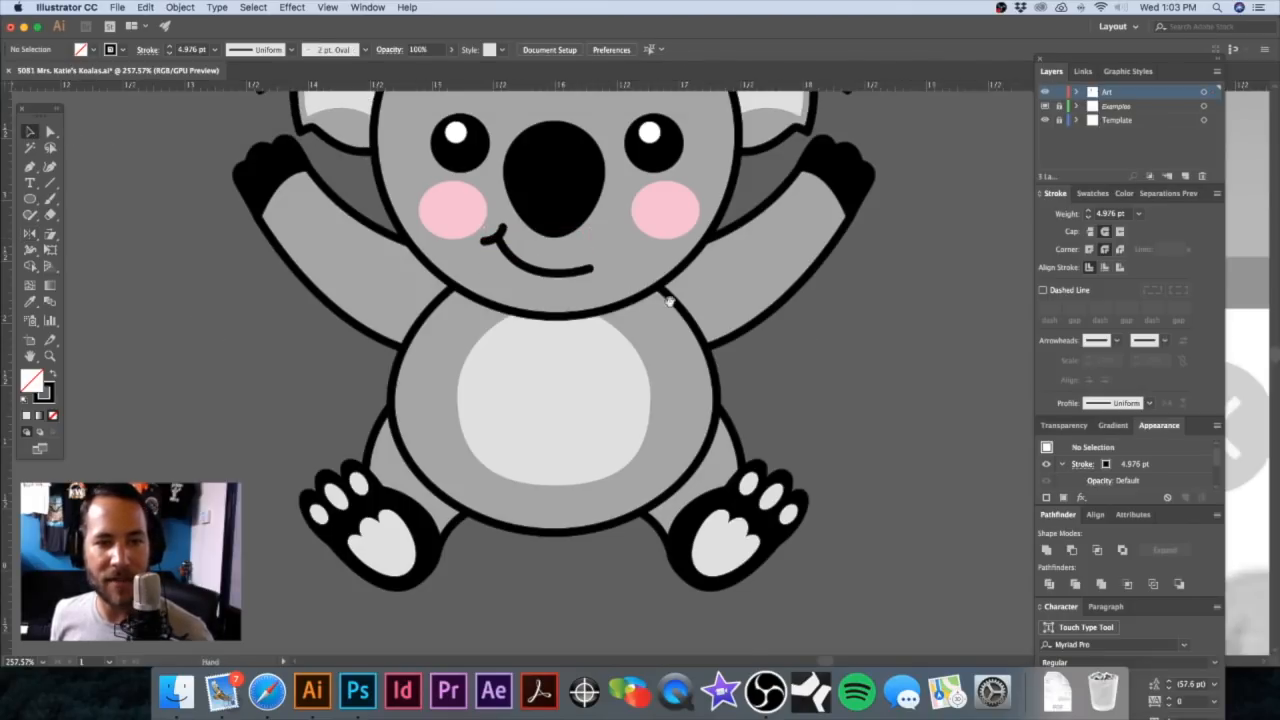
Step: Isolate the arms-raised koala and move its grouped arms slightly down against the body, leaving isolation mode
left_click(704, 306, "alt+super")
left_click(702, 308, "alt+super")
left_click(702, 308, "alt+super")
left_click(702, 308, "alt+super")
left_click(702, 308, "alt+super")
scroll(715, 320, "up", 1)
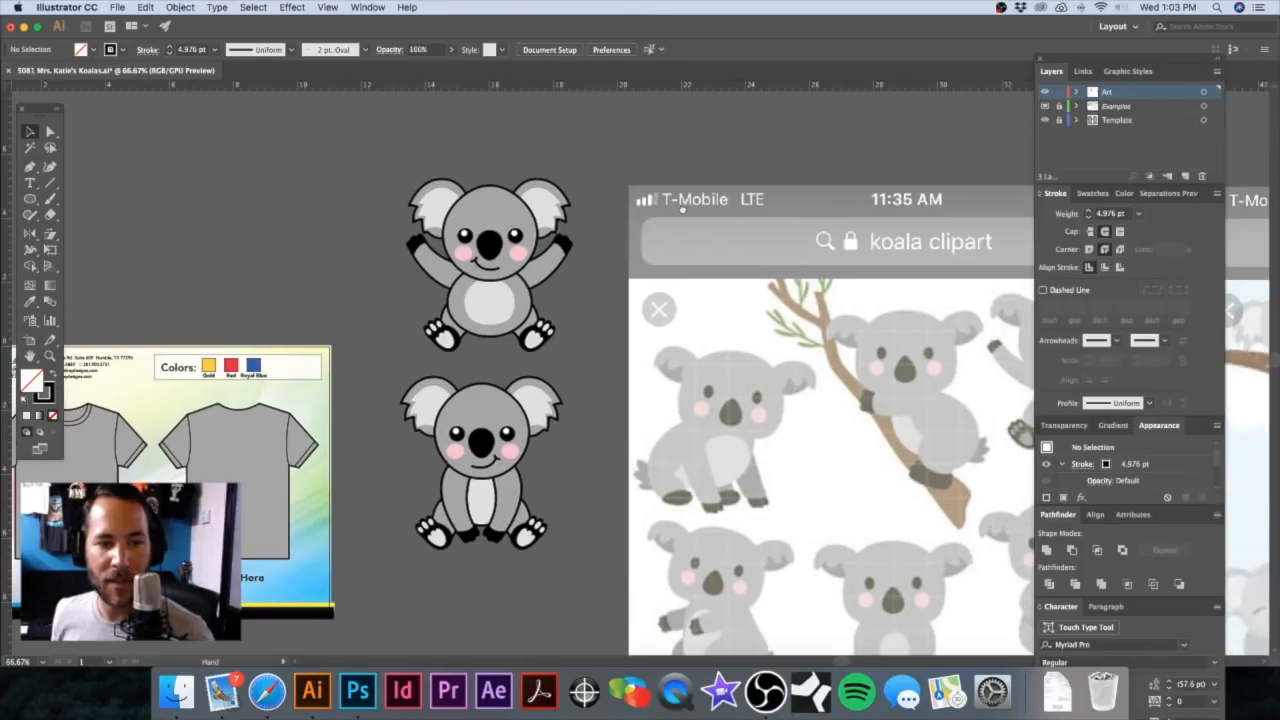
left_click_drag(612, 309, 615, 255)
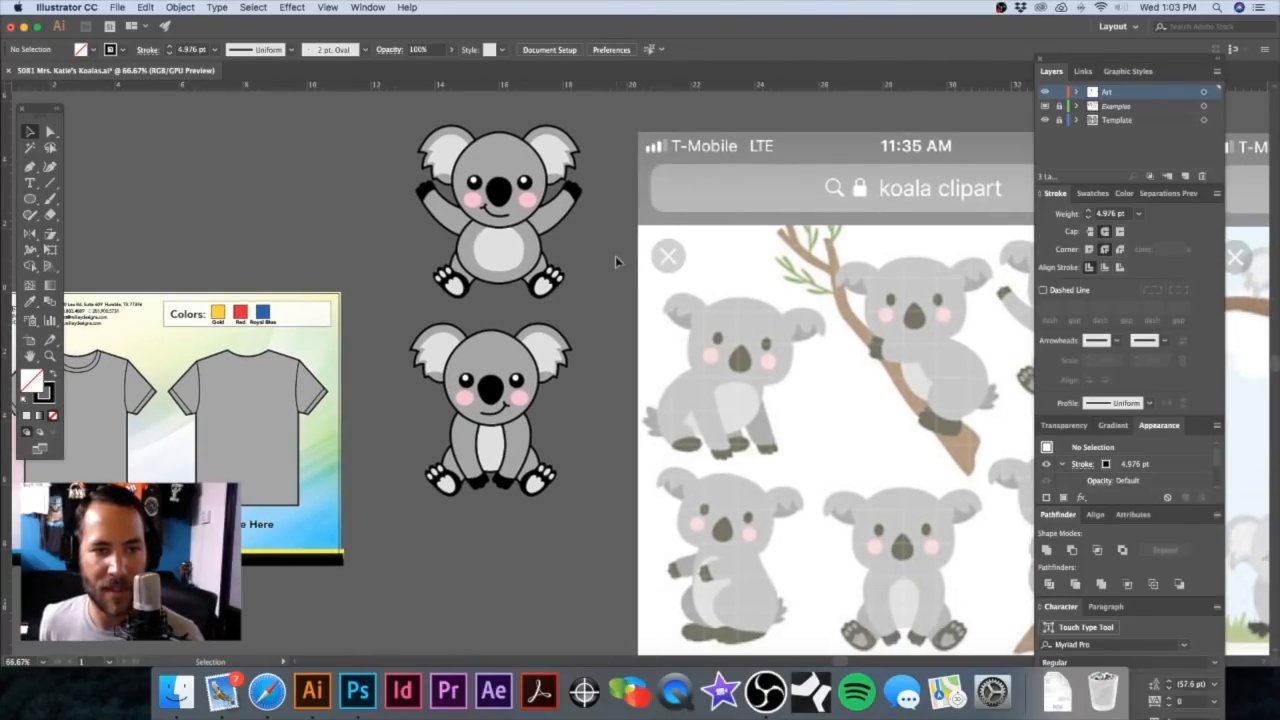
double_click(561, 224)
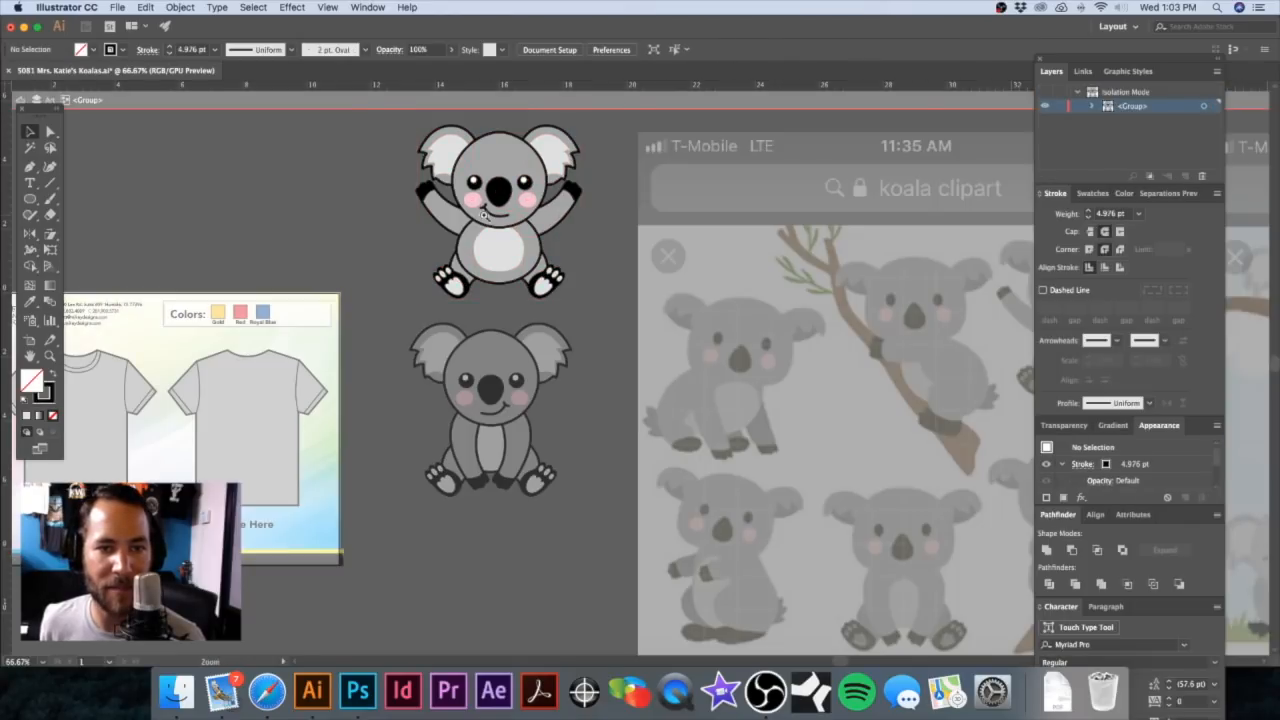
left_click_drag(483, 208, 660, 224)
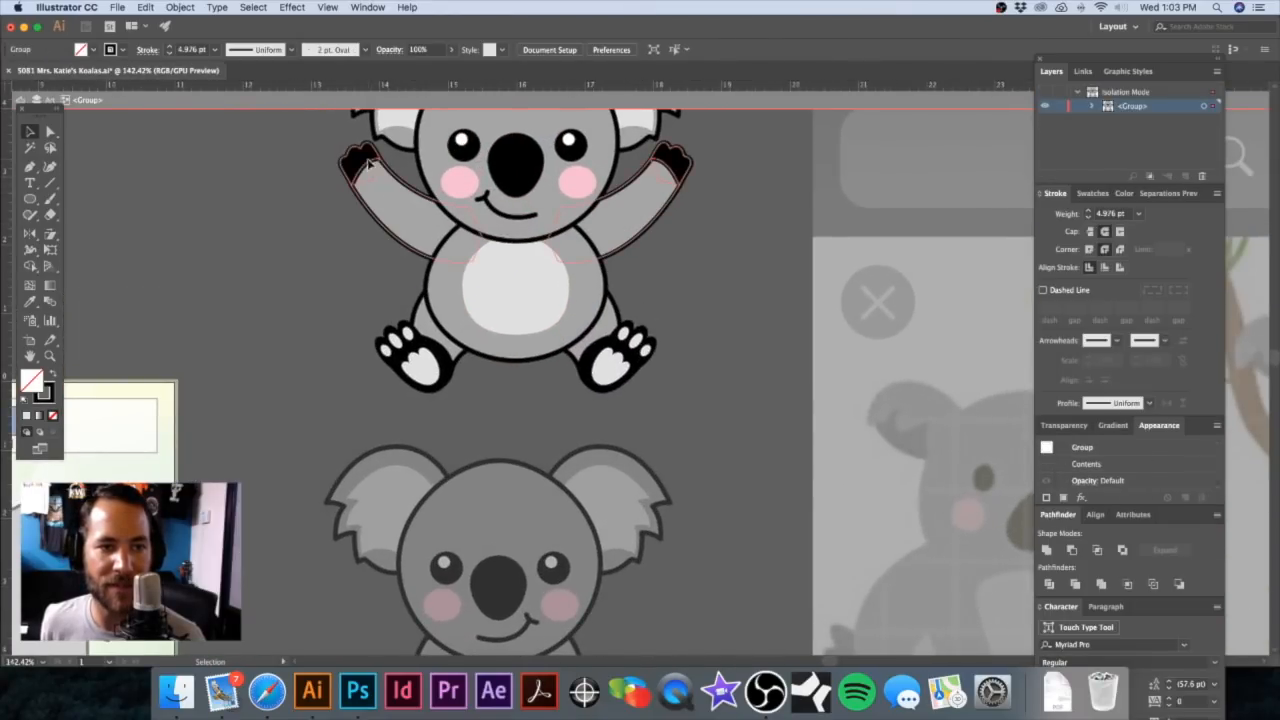
left_click(423, 212)
left_click_drag(424, 222, 423, 227)
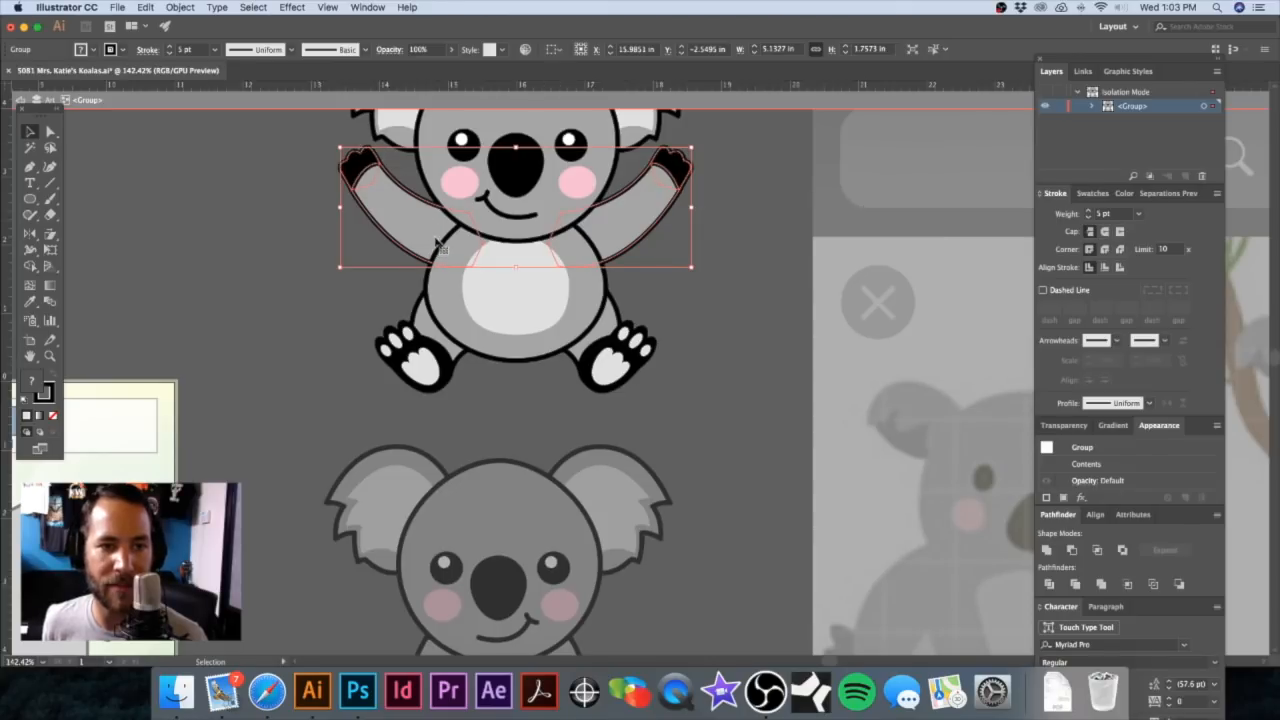
left_click_drag(423, 233, 421, 237)
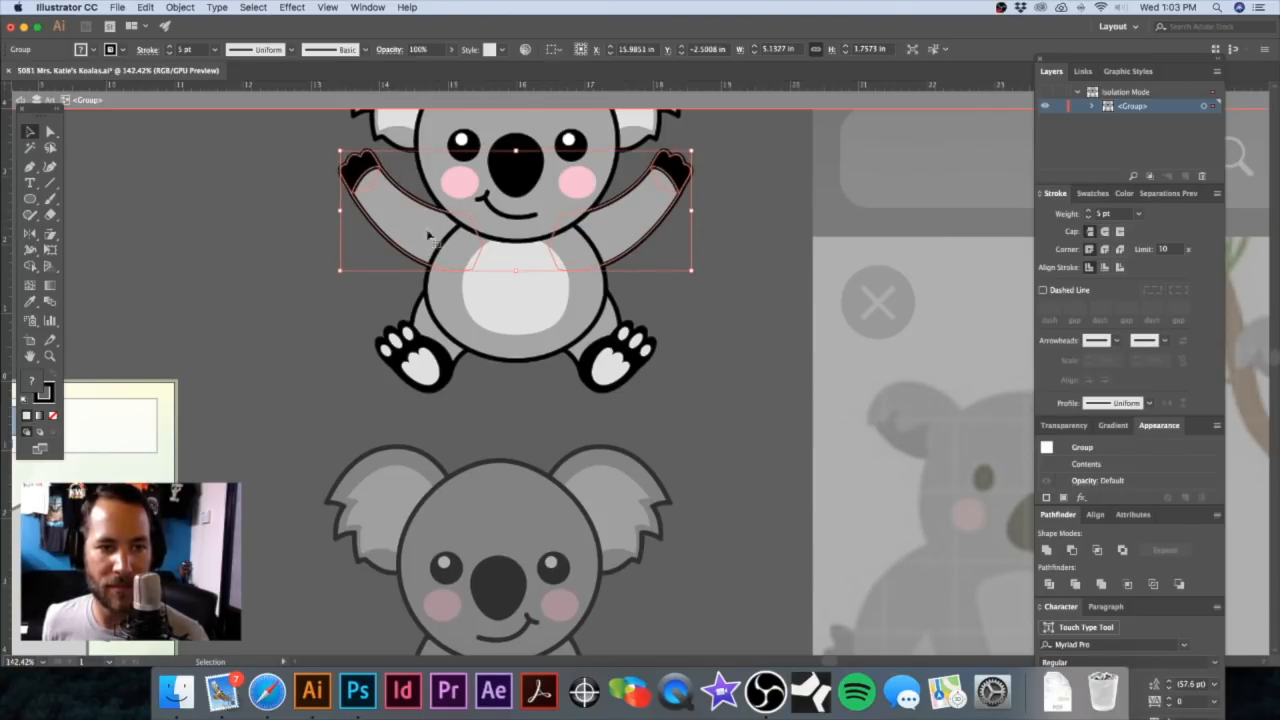
left_click(218, 247)
double_click(748, 296)
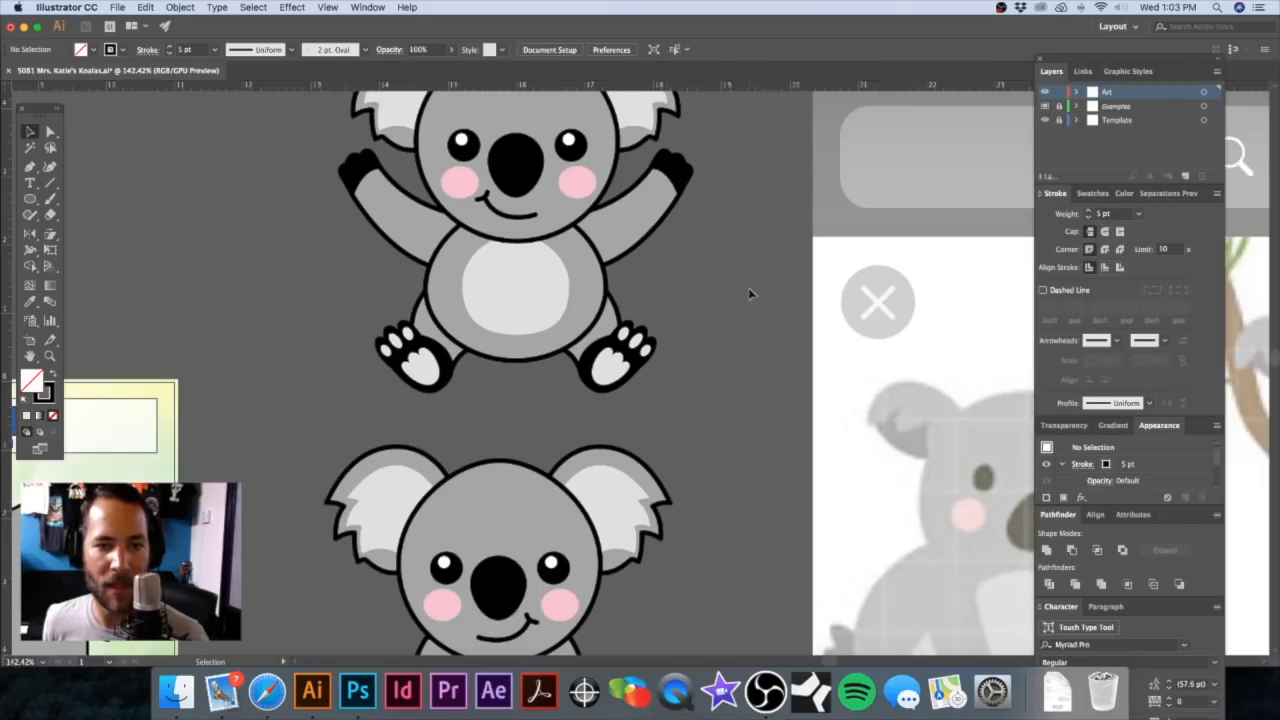
Step: Bulge the outer curve of the arms-raised koala's left-hand leg outward by pulling its curve handle away from the body
left_click(682, 341, "alt+super")
left_click(682, 342, "alt+super")
left_click(681, 344, "alt+super")
left_click_drag(663, 375, 662, 271)
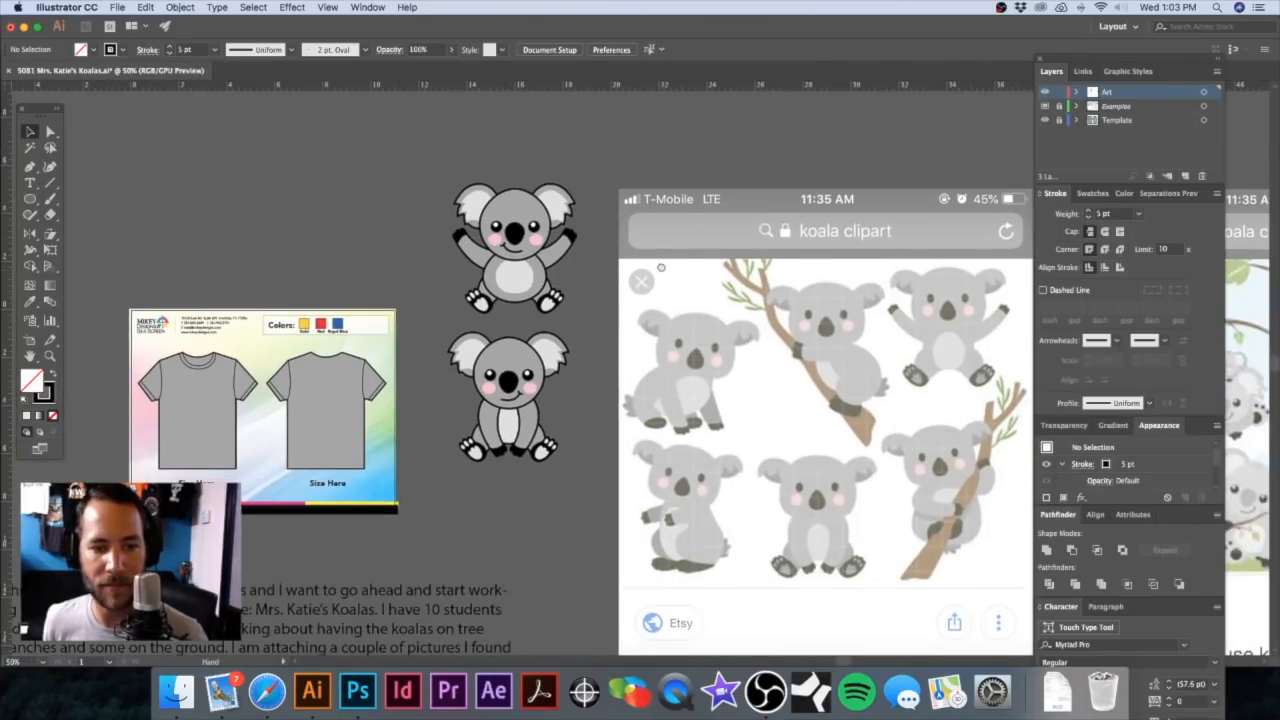
key("super+space")
left_click_drag(476, 290, 640, 300)
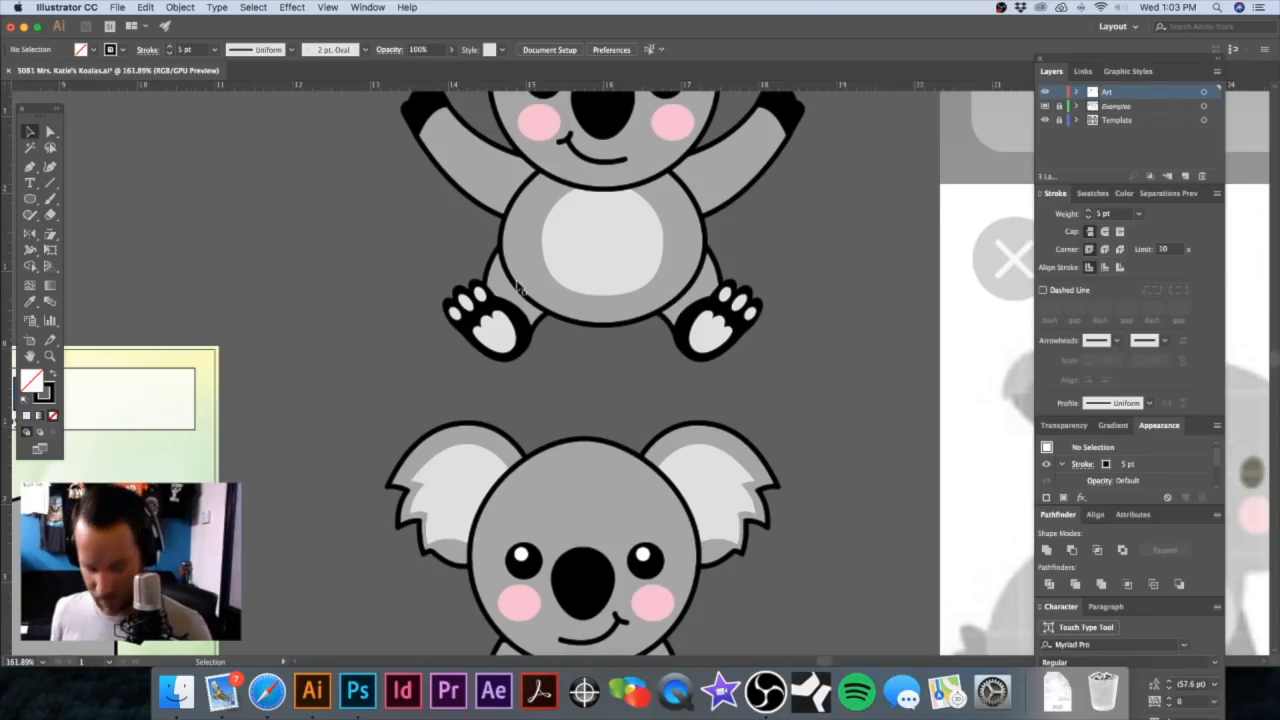
key("a")
left_click(494, 268)
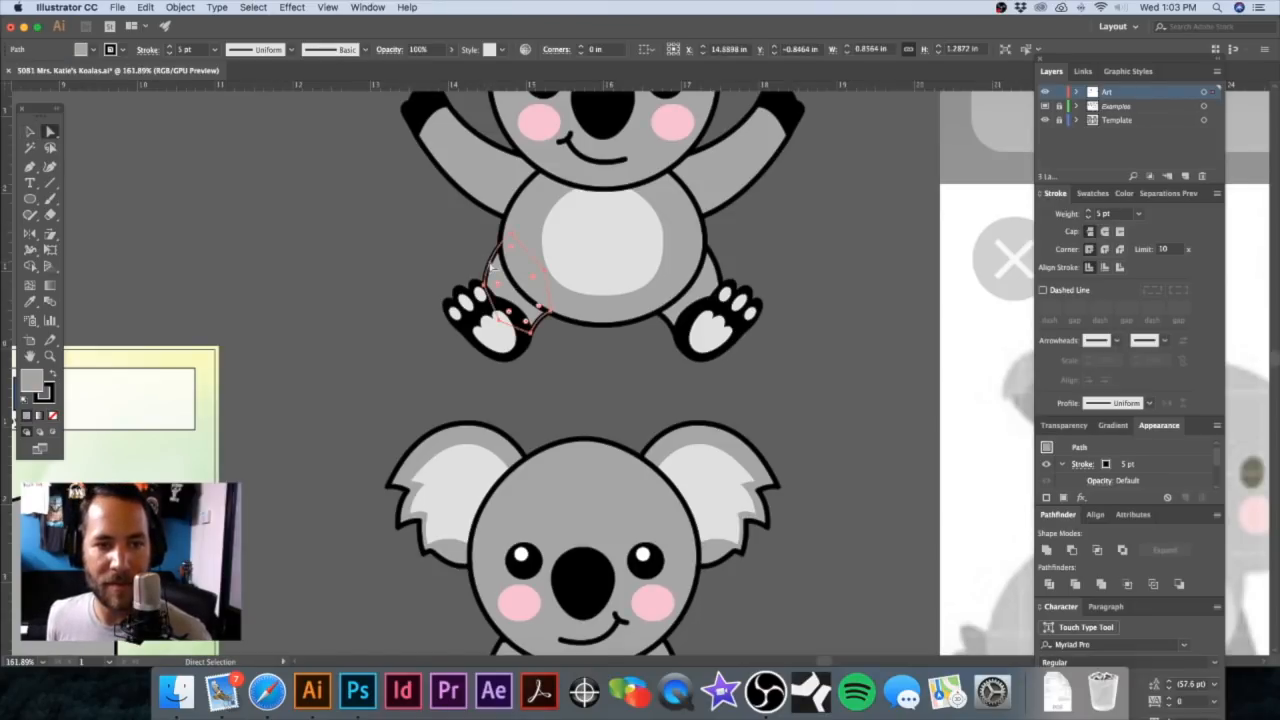
left_click(493, 258)
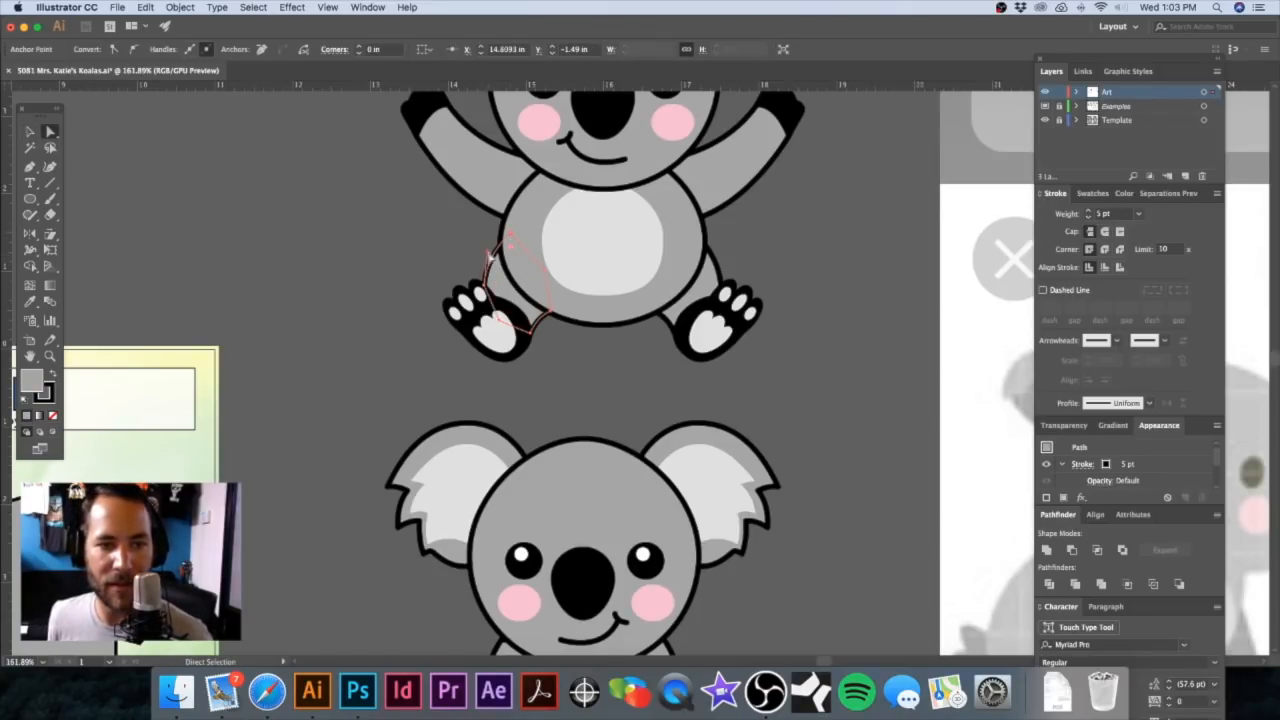
left_click_drag(490, 256, 481, 253)
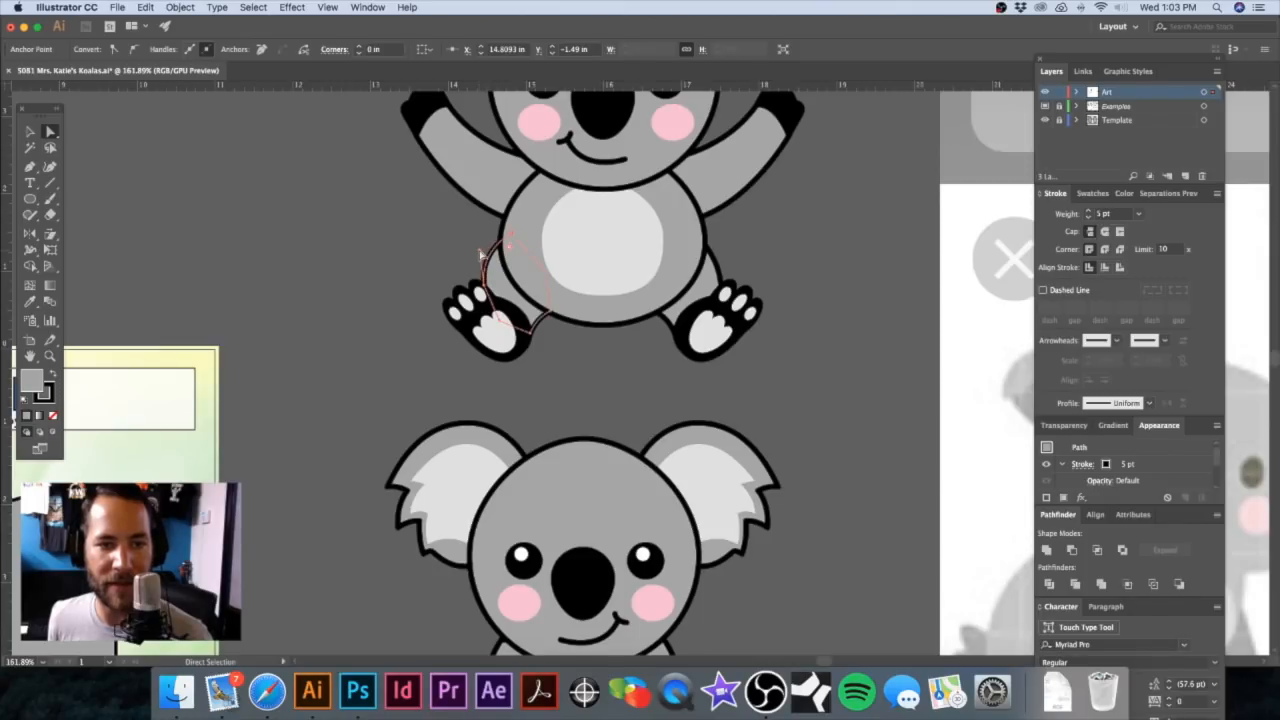
left_click(798, 237)
Step: Return to an overview of both finished koalas beside the reference pictures and save the document
key("super+minus")
key("super+minus")
key("super+minus")
key("super+minus")
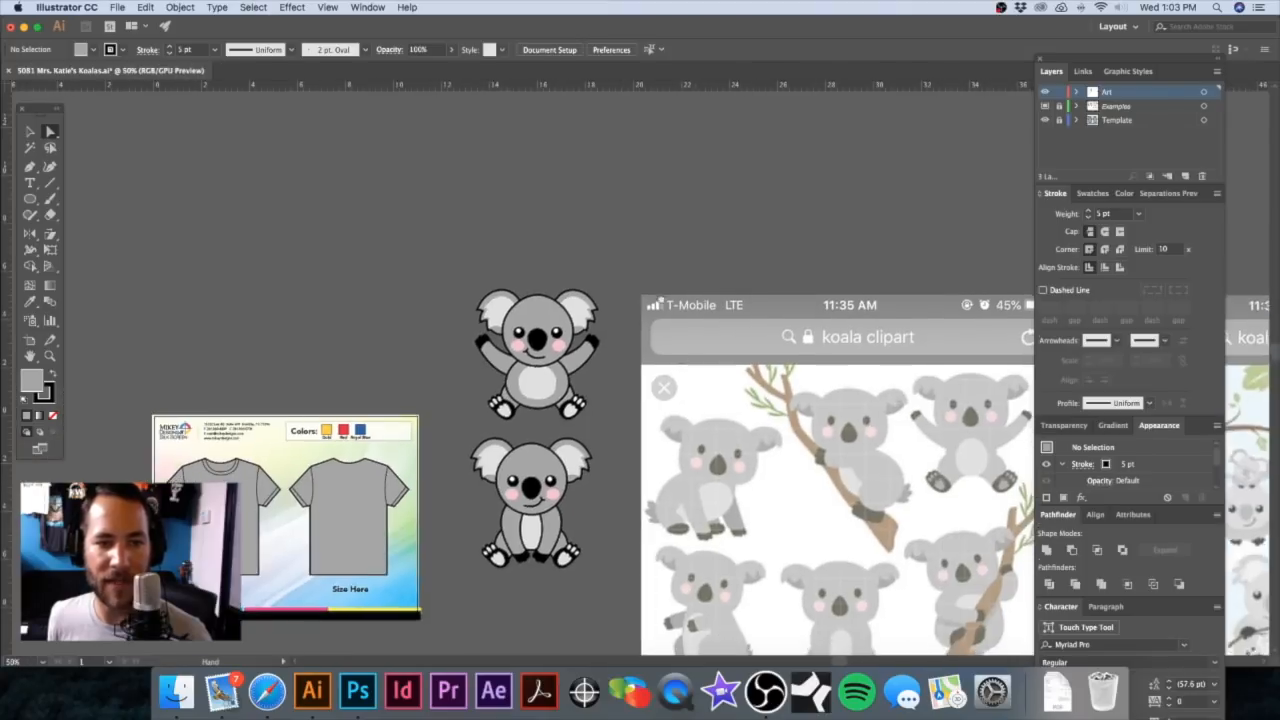
left_click_drag(680, 243, 643, 168)
left_click_drag(621, 326, 591, 294)
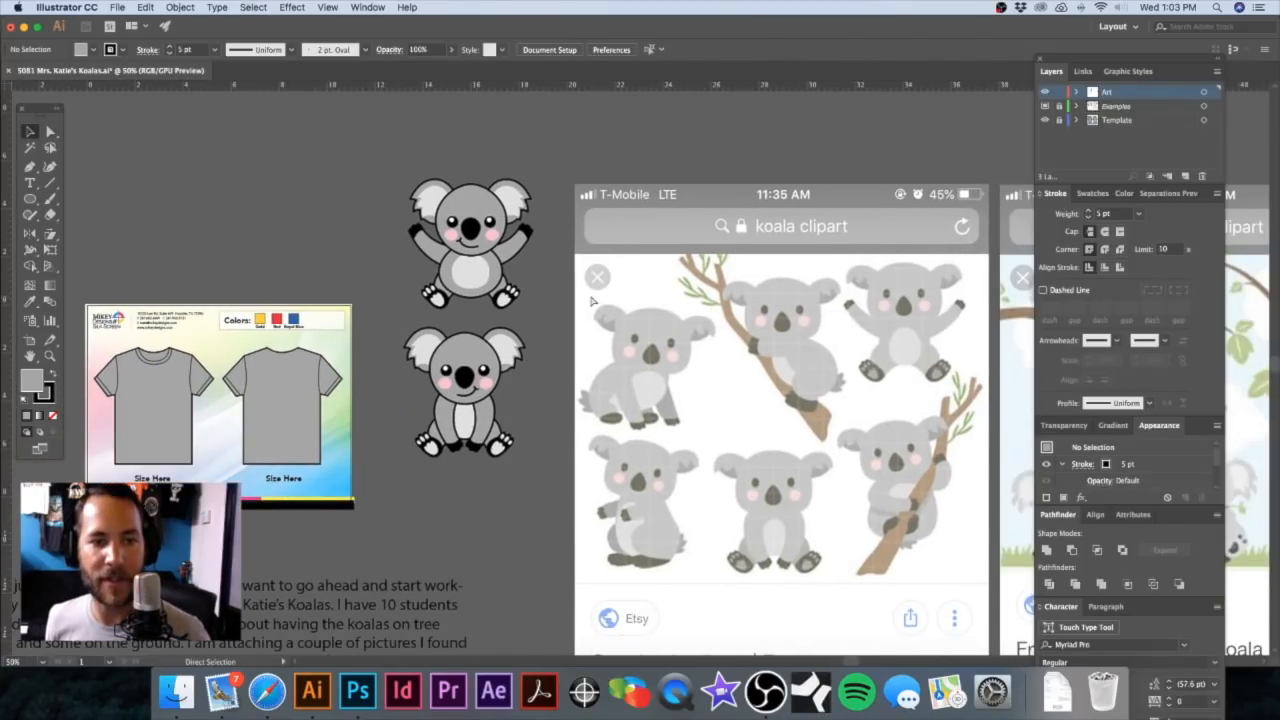
key("super+s")
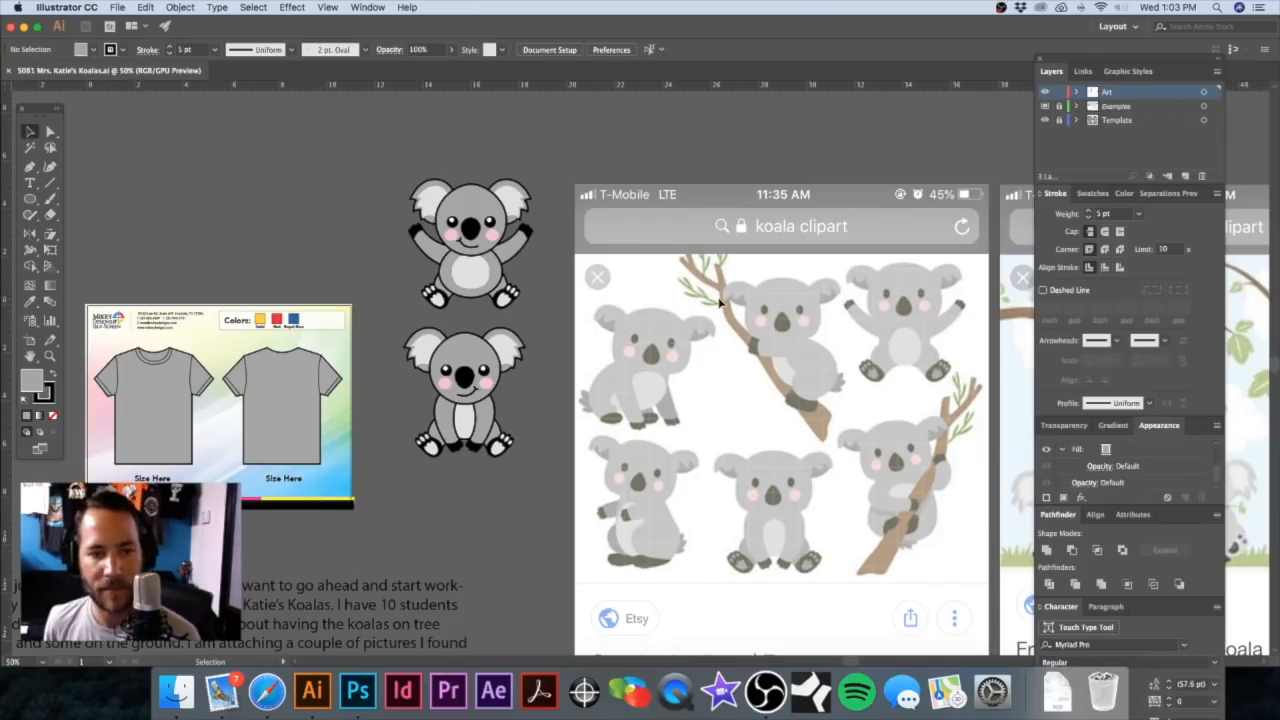
Step: Trace the left-hand edge of the reference tree branch with the Pen tool, from its base up to the clinging koala's upper paw
left_click_drag(749, 340, 669, 287)
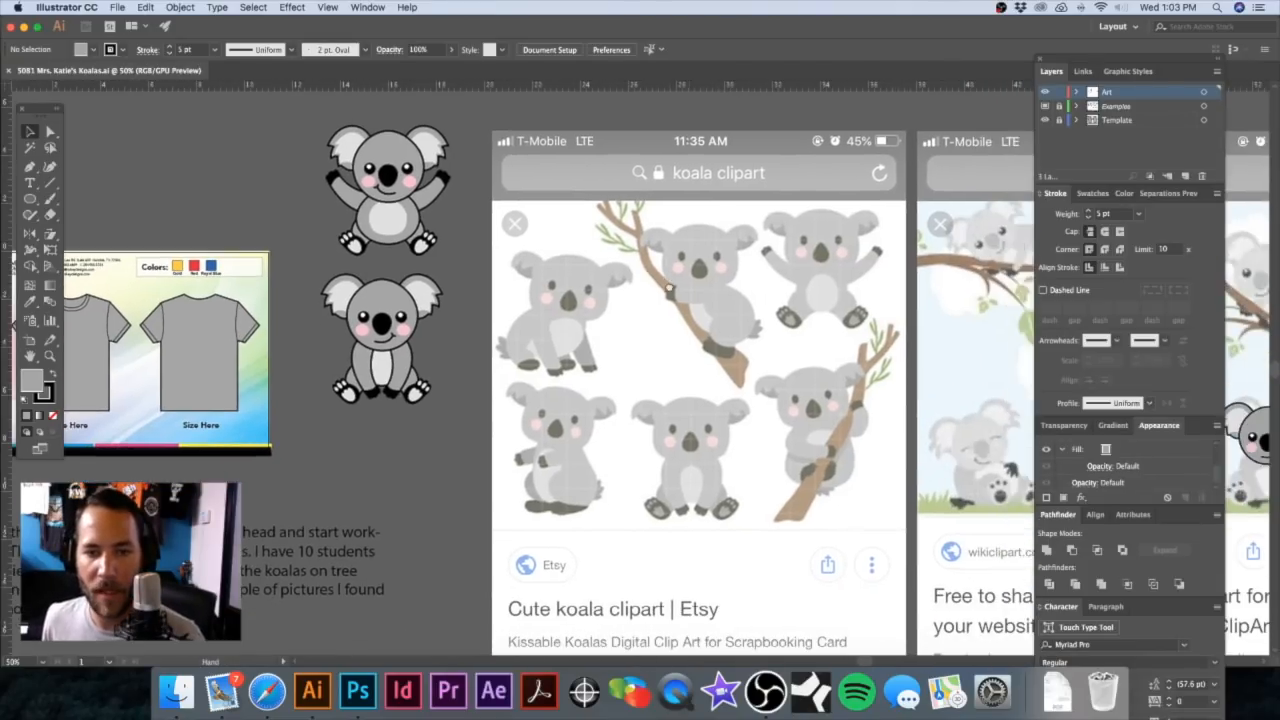
scroll(669, 289, "up", 2)
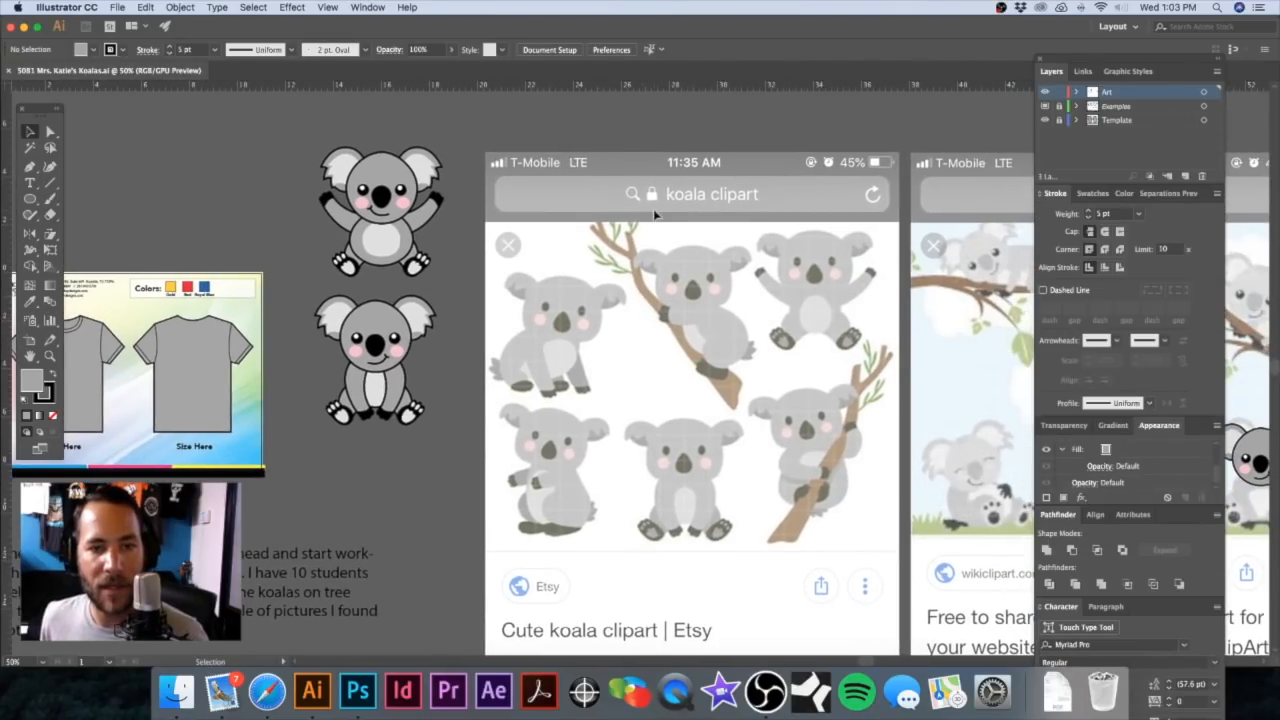
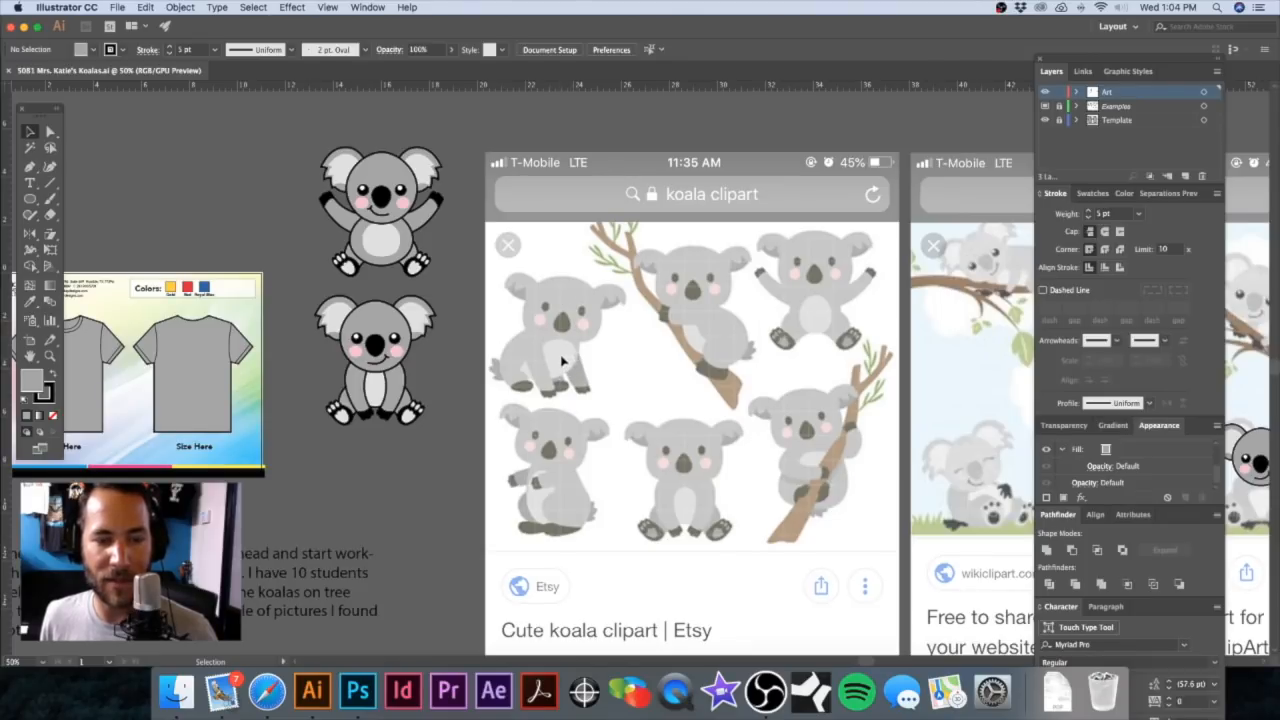
scroll(563, 364, "right", 5)
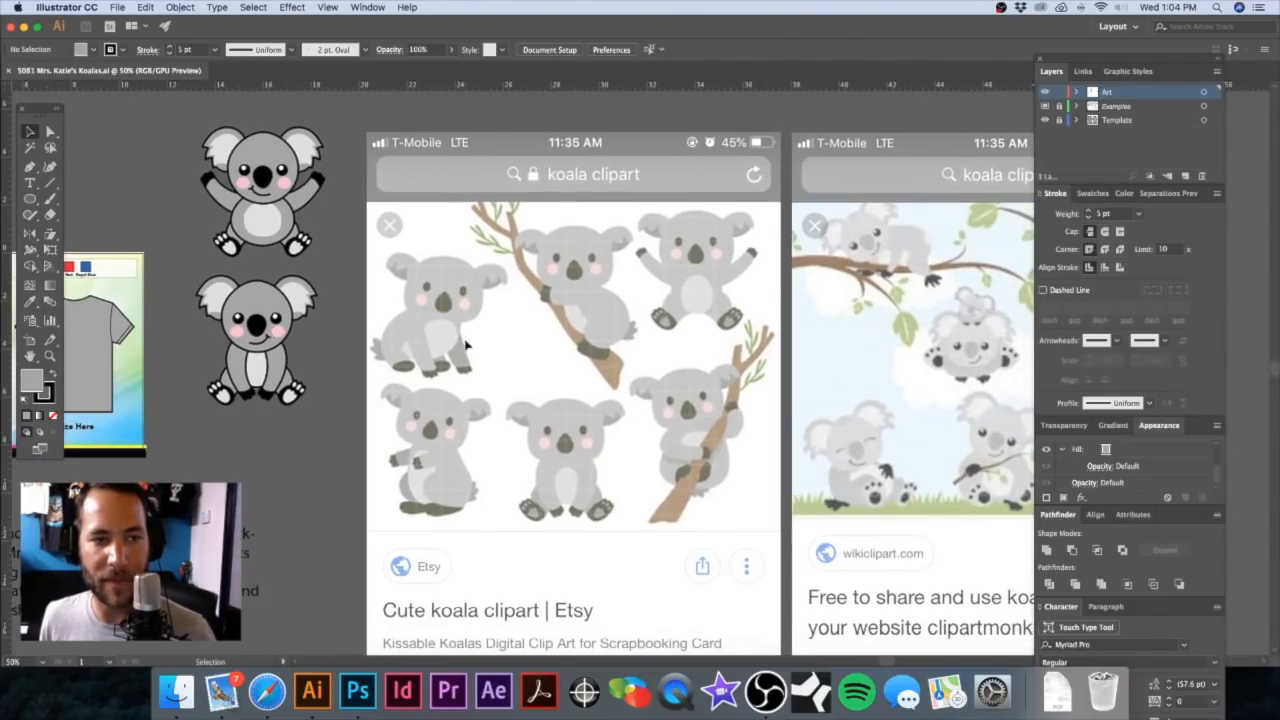
scroll(511, 331, "right", 2)
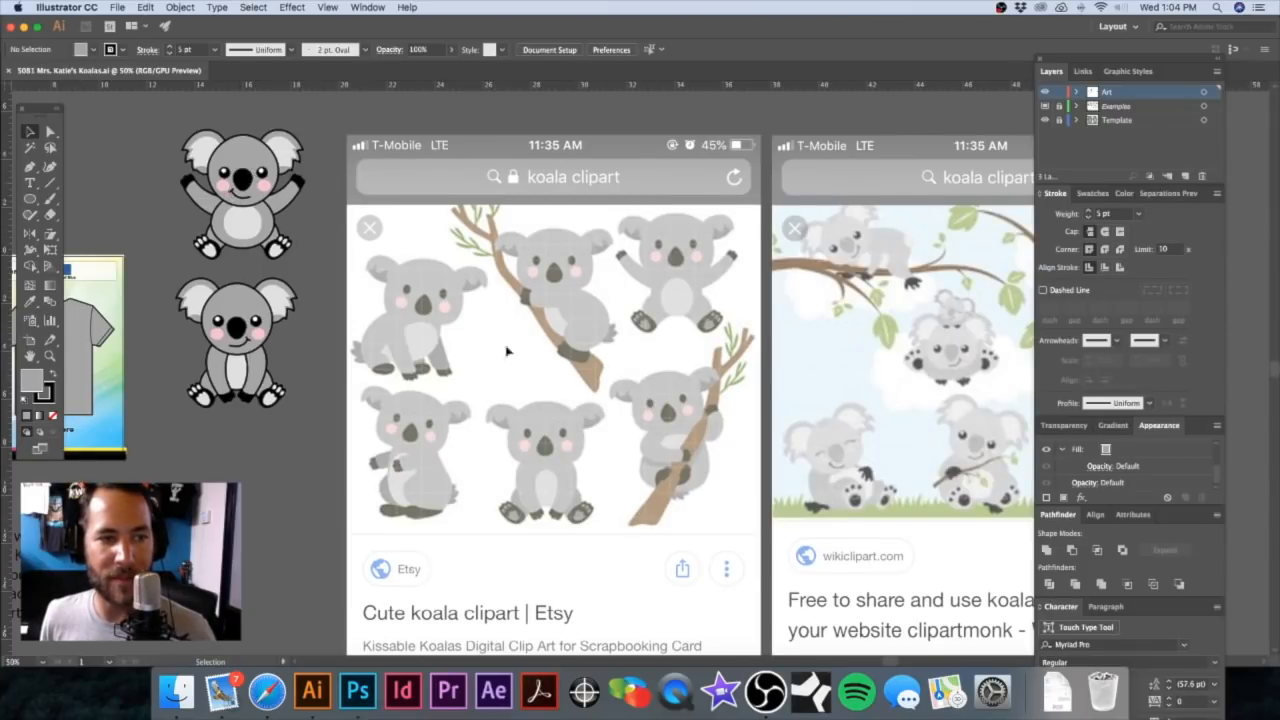
left_click_drag(646, 465, 721, 418)
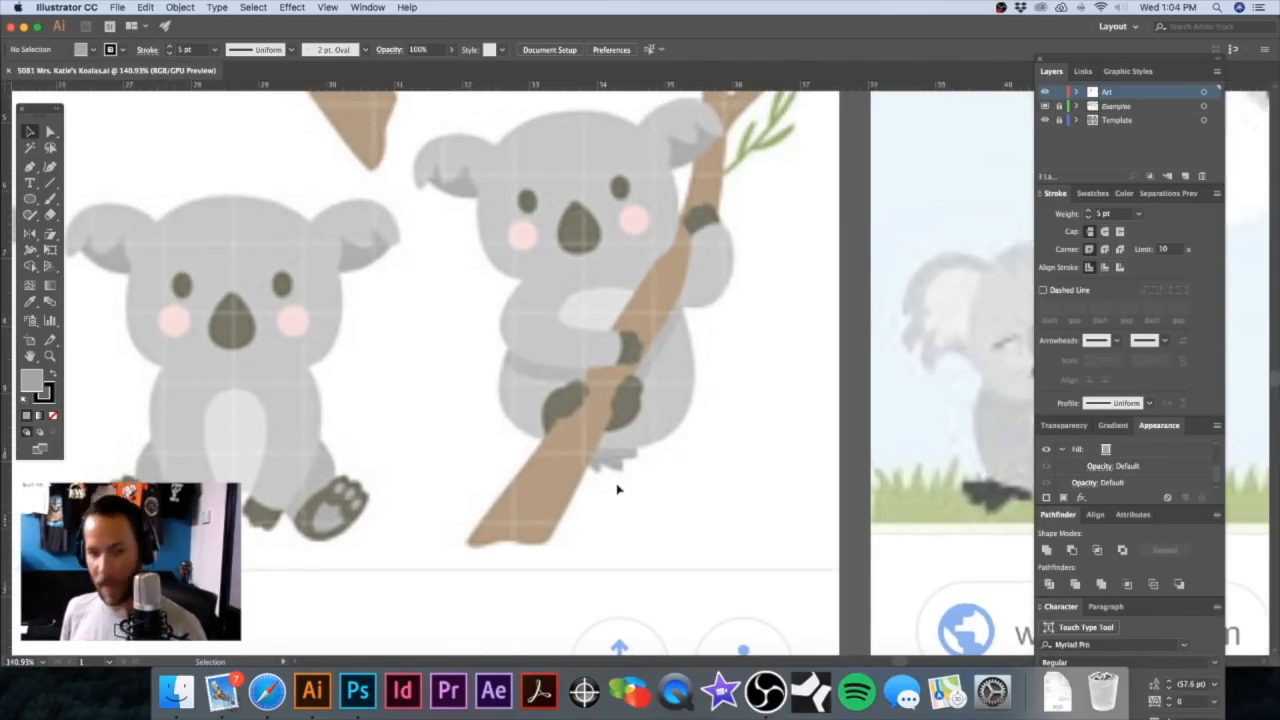
key("p")
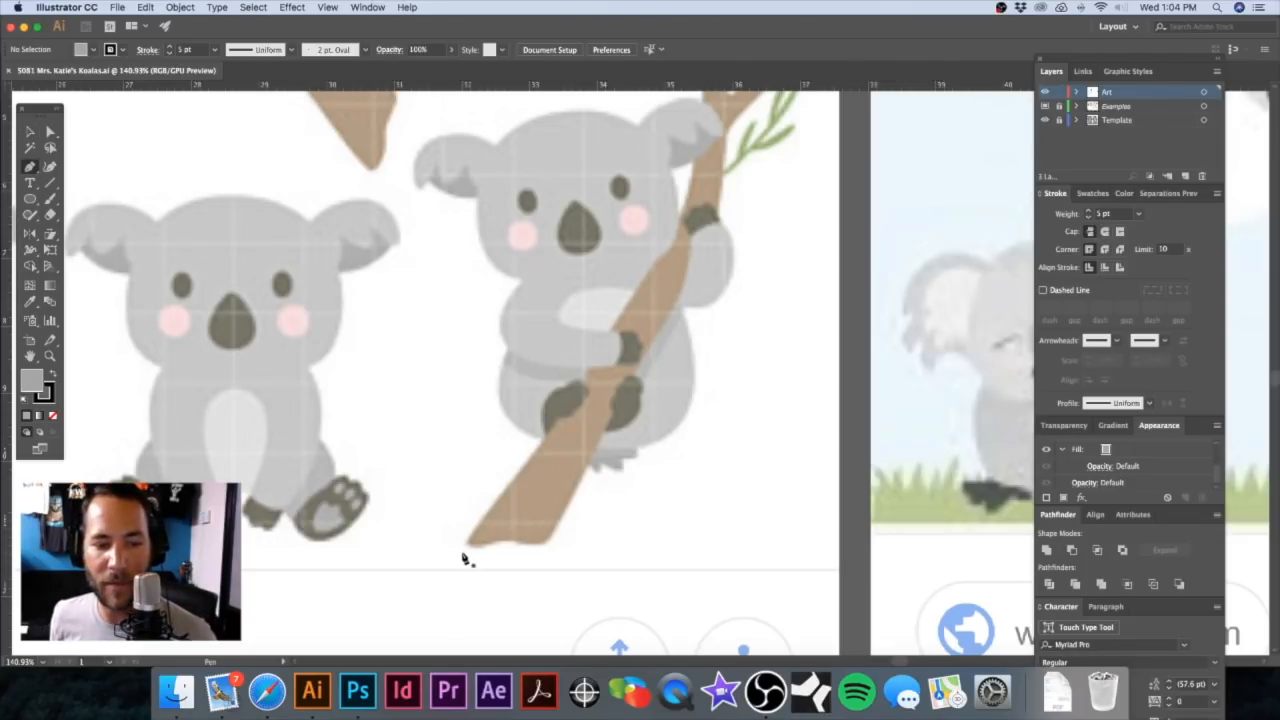
left_click(464, 549)
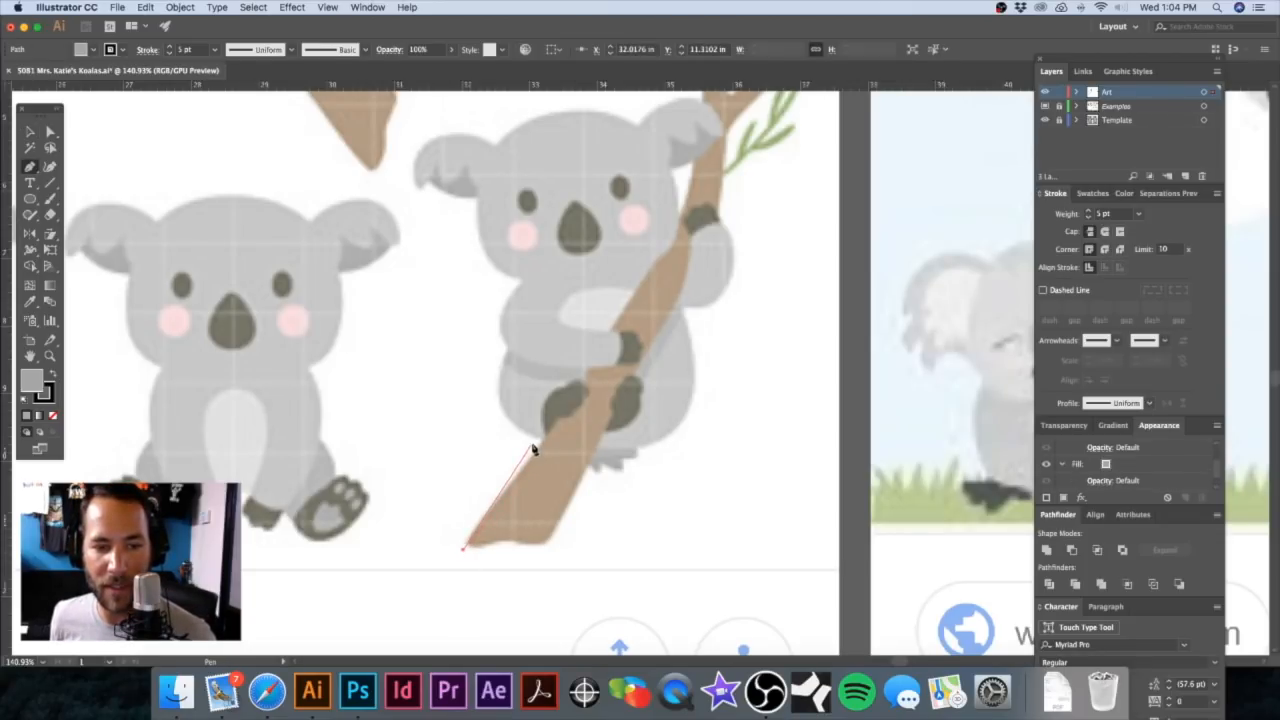
left_click(540, 444)
scroll(580, 390, "up", 2)
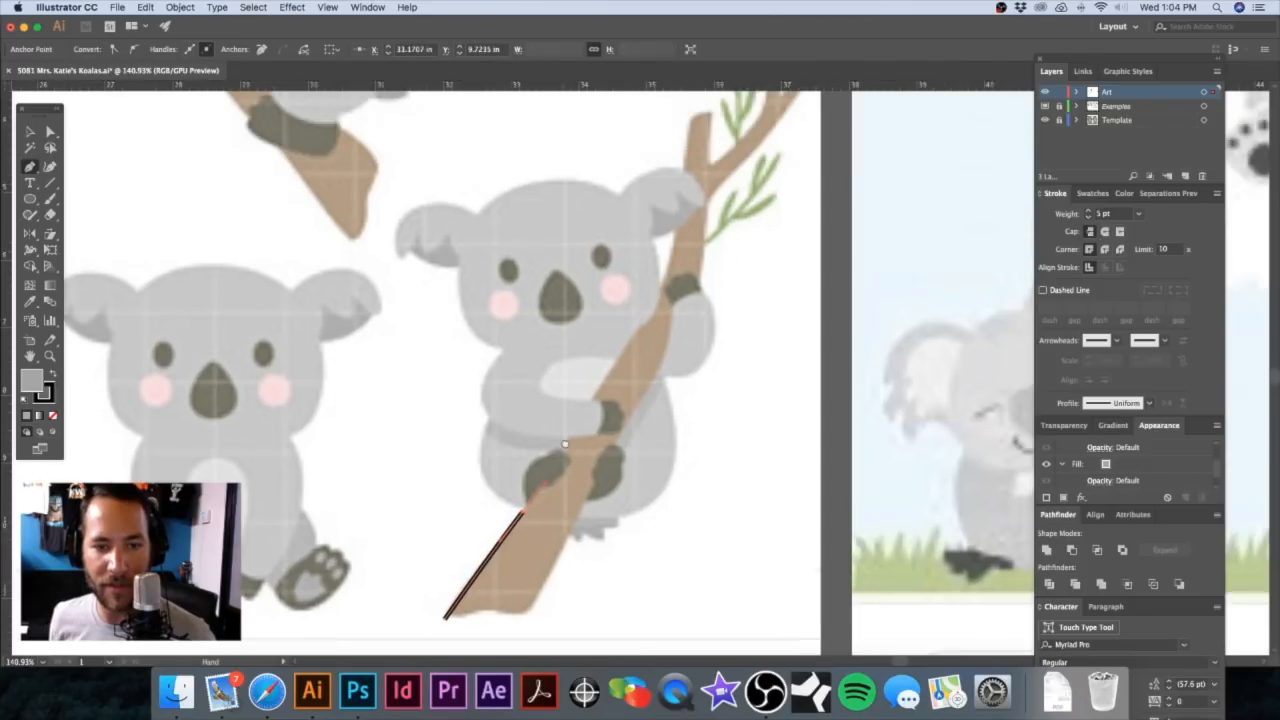
left_click(607, 385)
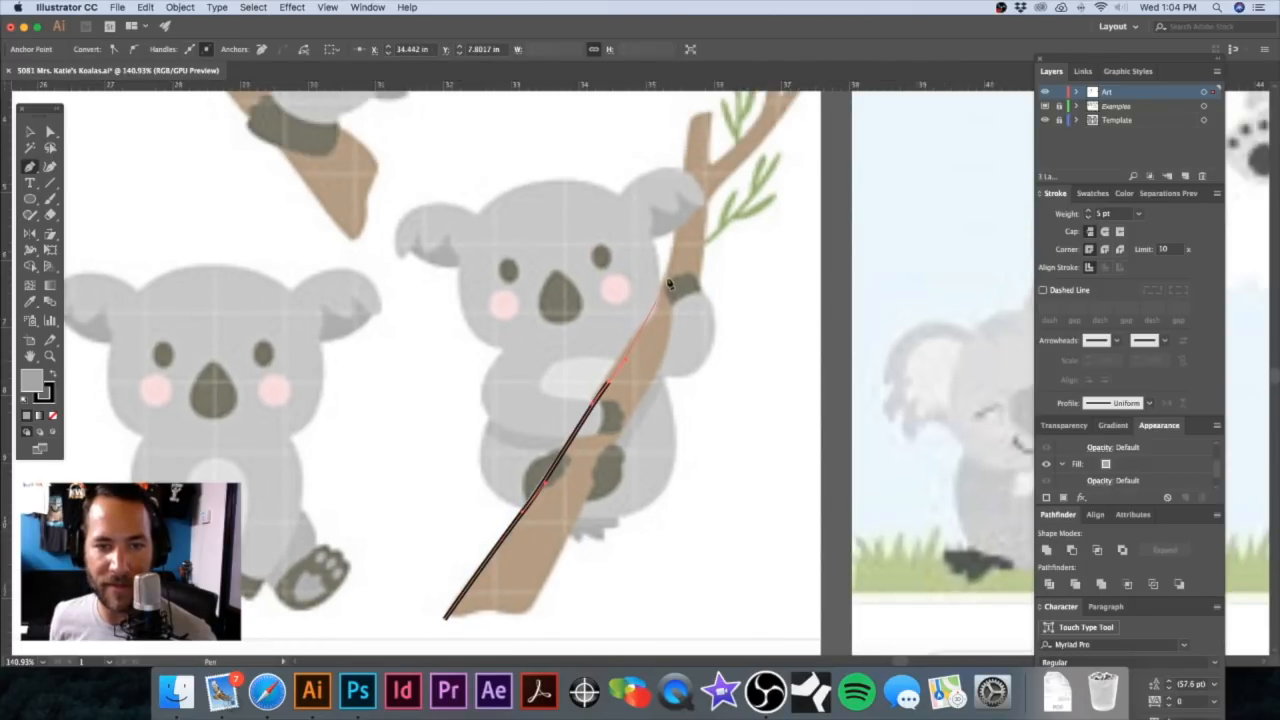
left_click(673, 272)
scroll(670, 270, "up", 3)
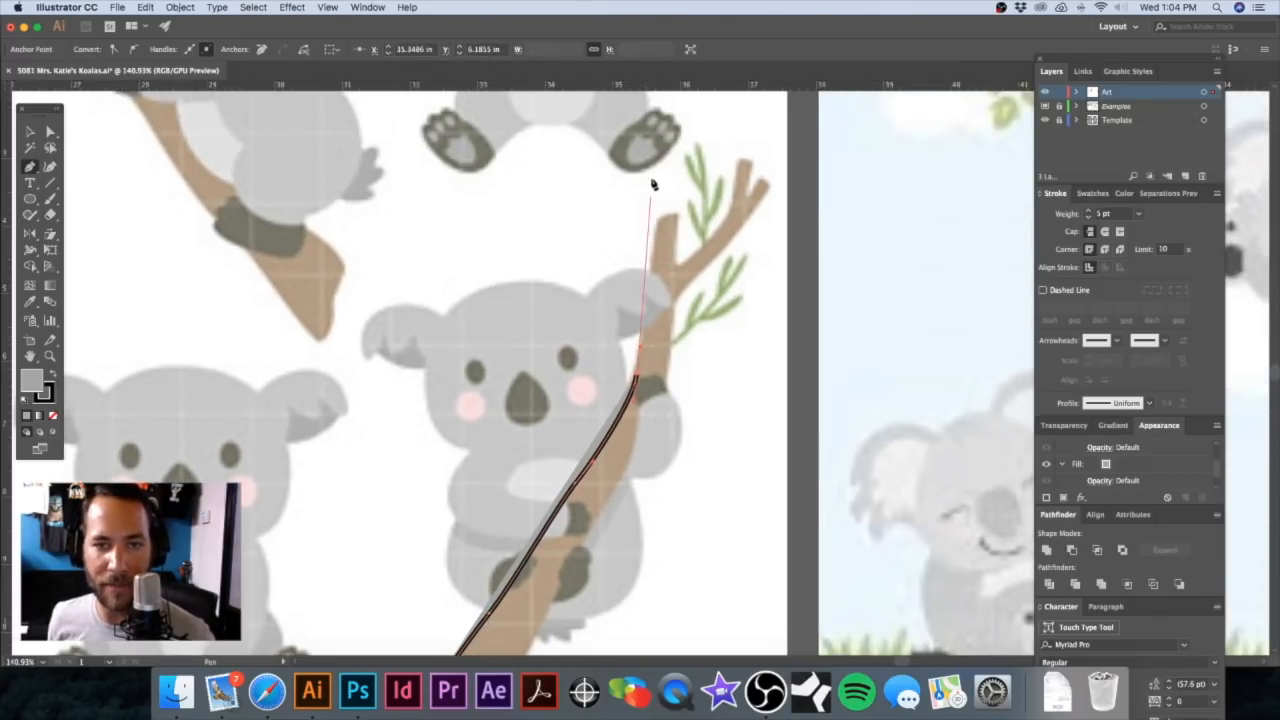
Step: Continue the branch outline around the tip of the left-hand fork and down into a curved crotch between the forks
left_click_drag(661, 199, 684, 165)
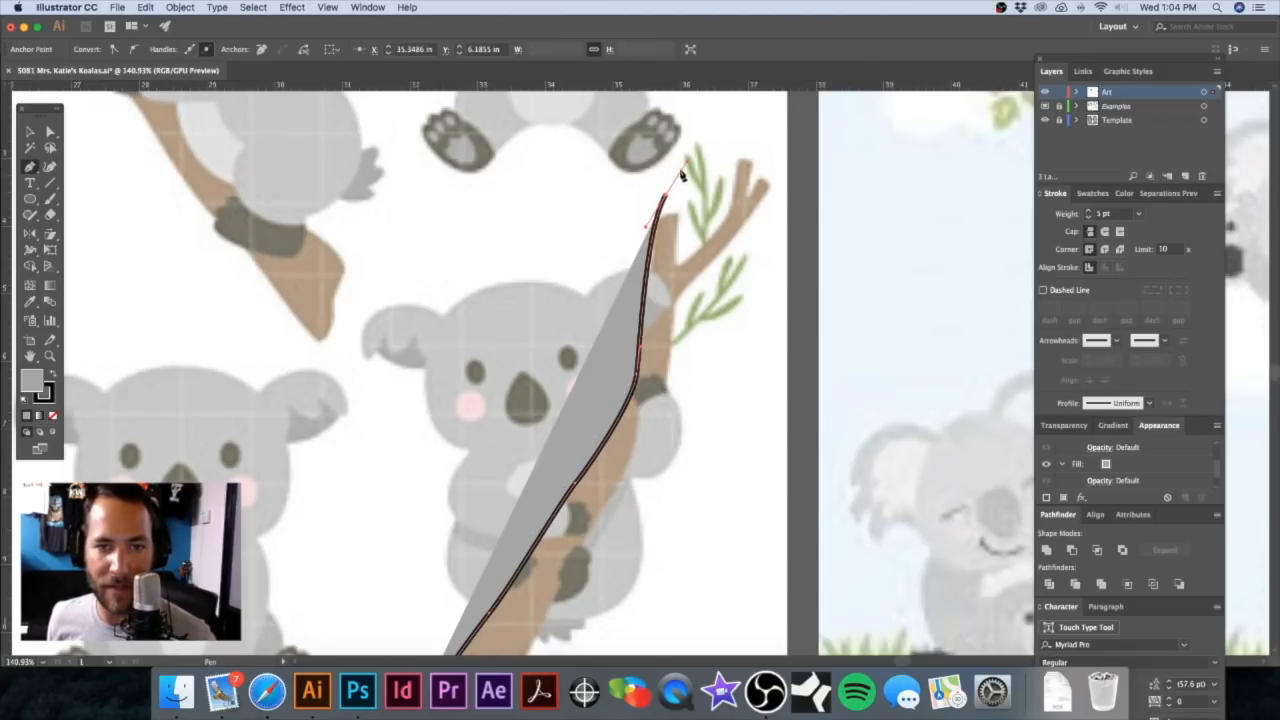
left_click(665, 196)
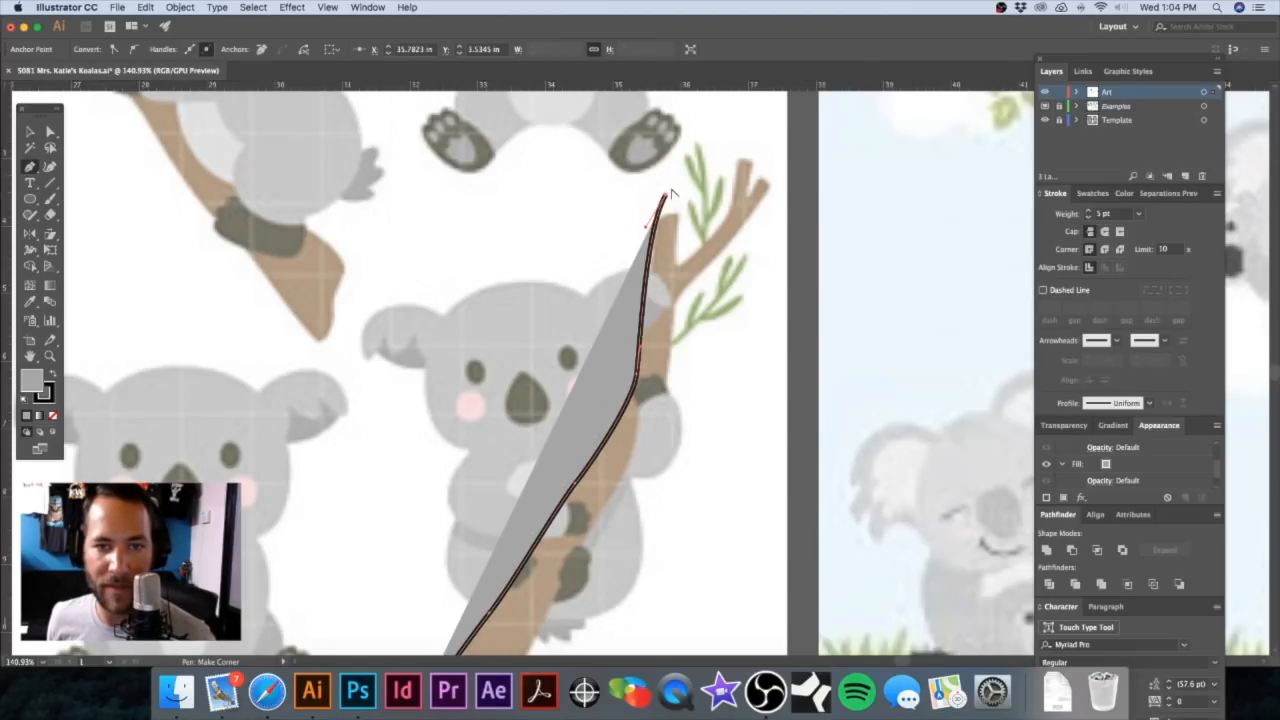
left_click(686, 192, "super")
left_click(684, 190)
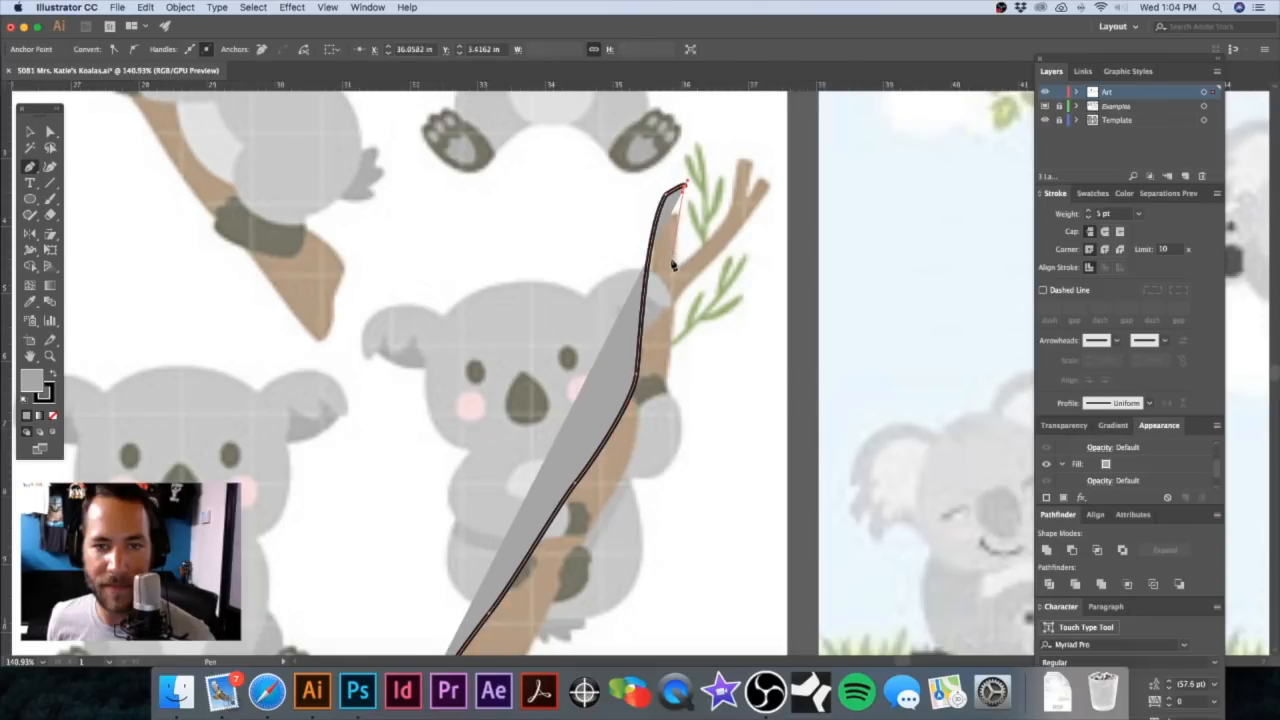
left_click_drag(673, 267, 730, 215)
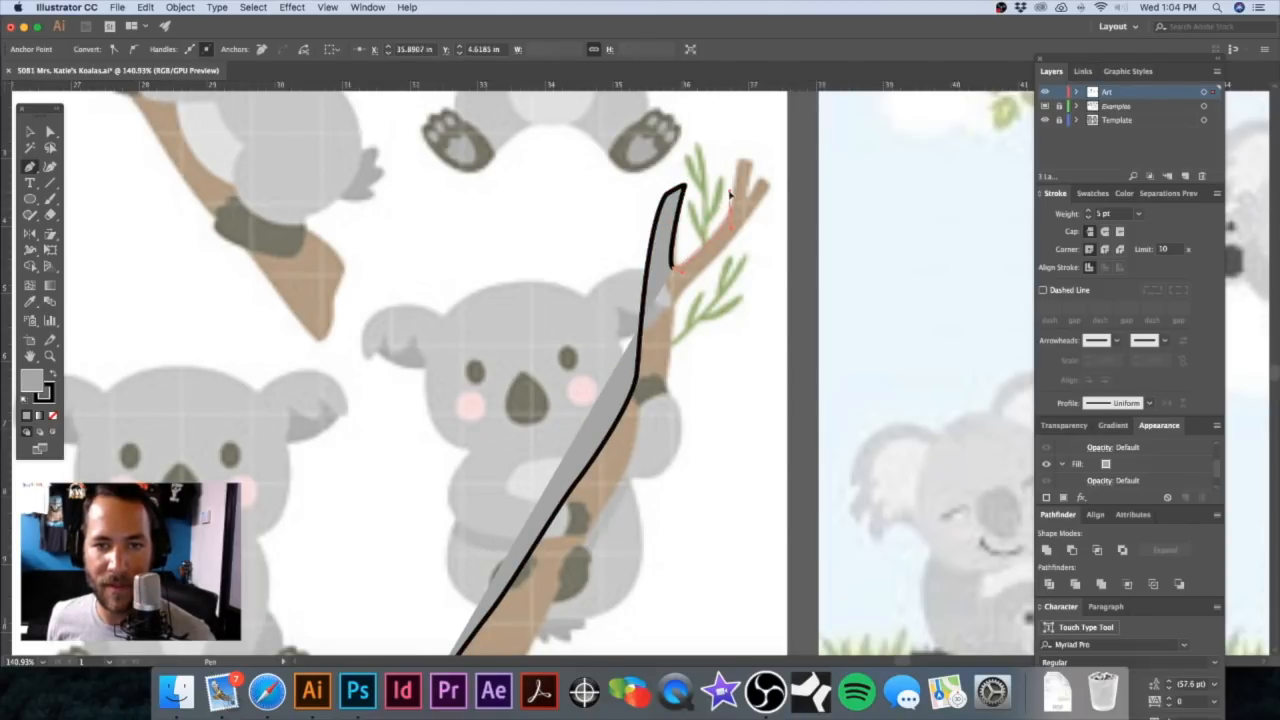
Step: Outline the short upright twig and the long tip of the branch's right-hand fork
left_click(731, 165)
left_click(737, 159)
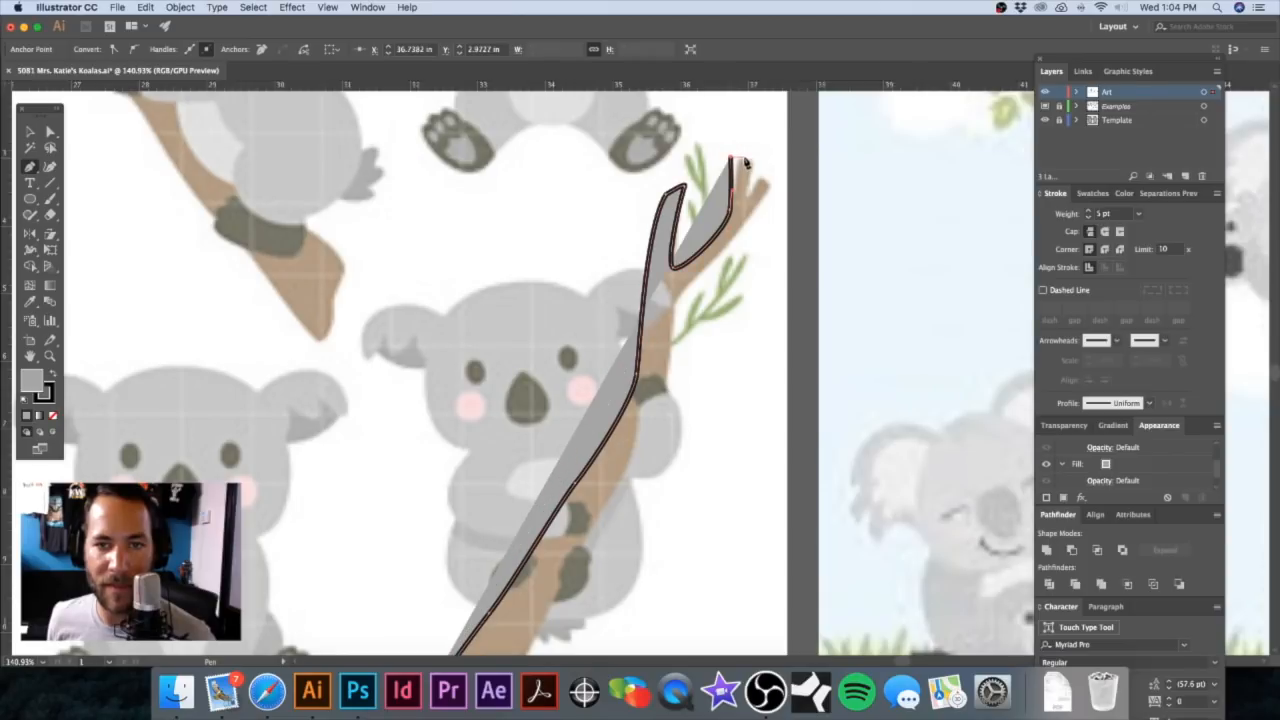
left_click_drag(743, 160, 745, 171)
left_click(743, 199)
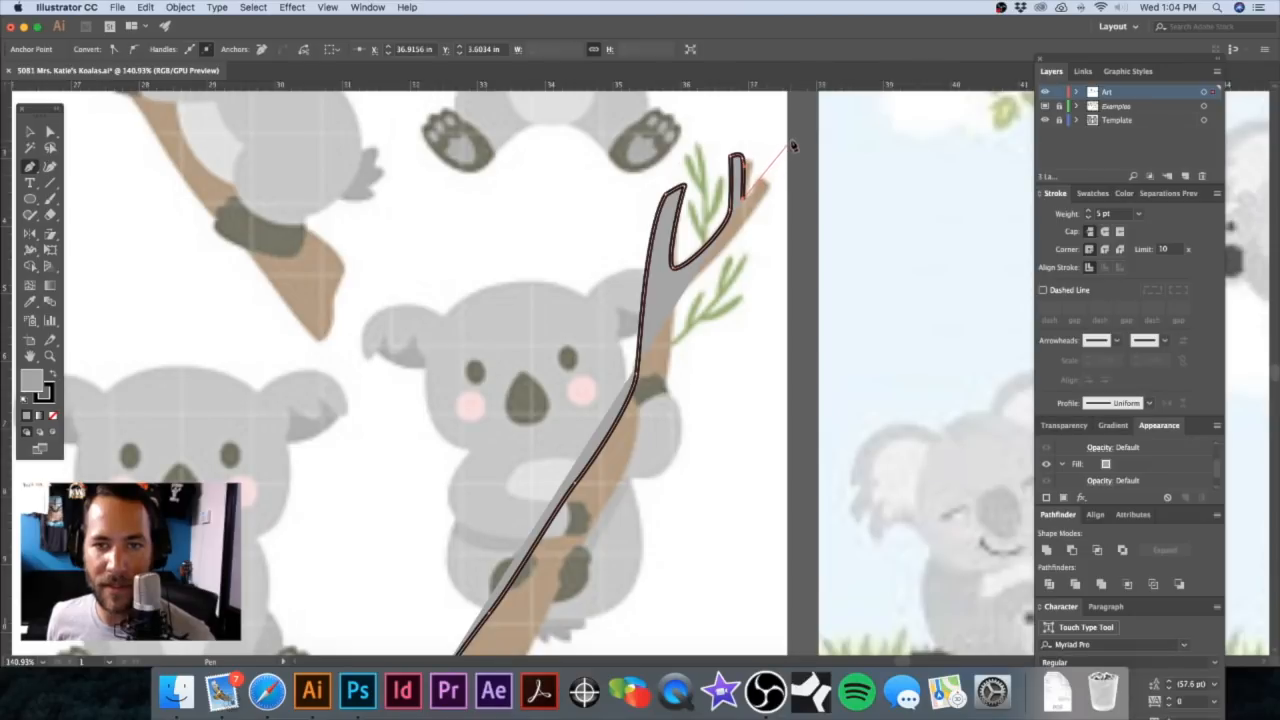
left_click(783, 147)
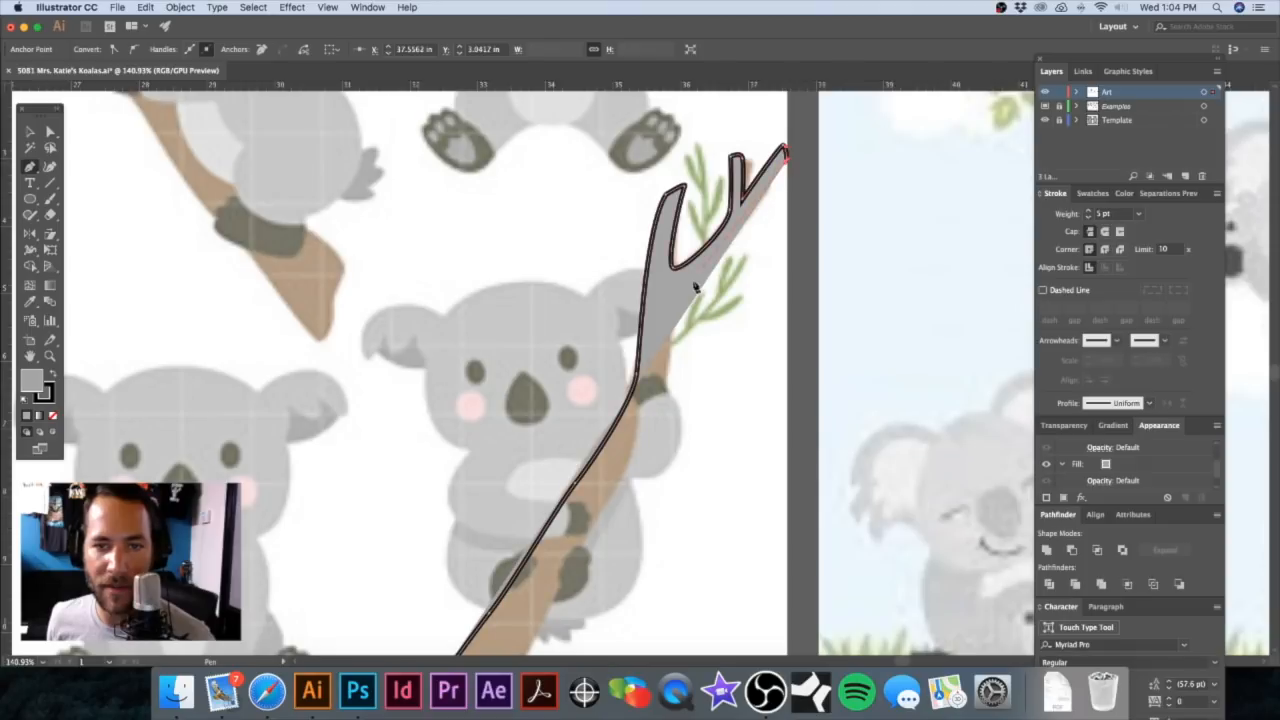
Step: Curve the underside of the right-hand fork back to the trunk, redoing the misplaced point and ending in a corner
left_click(669, 347)
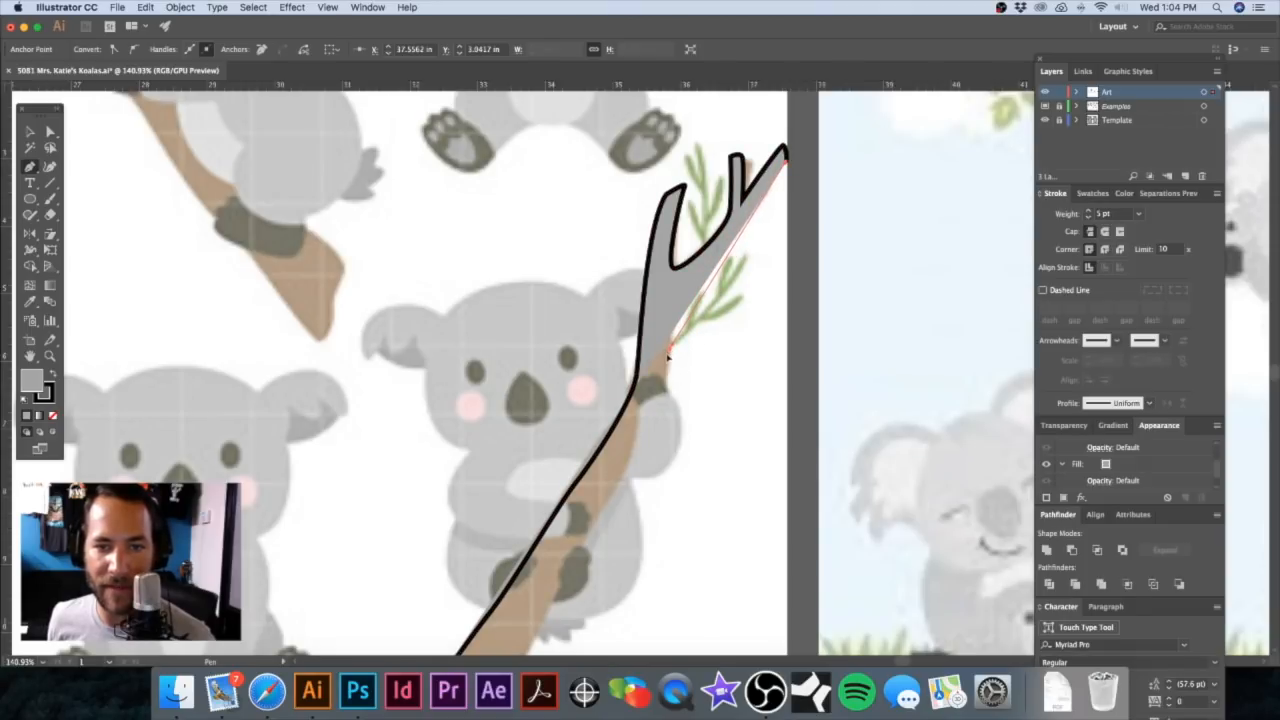
key("super+z")
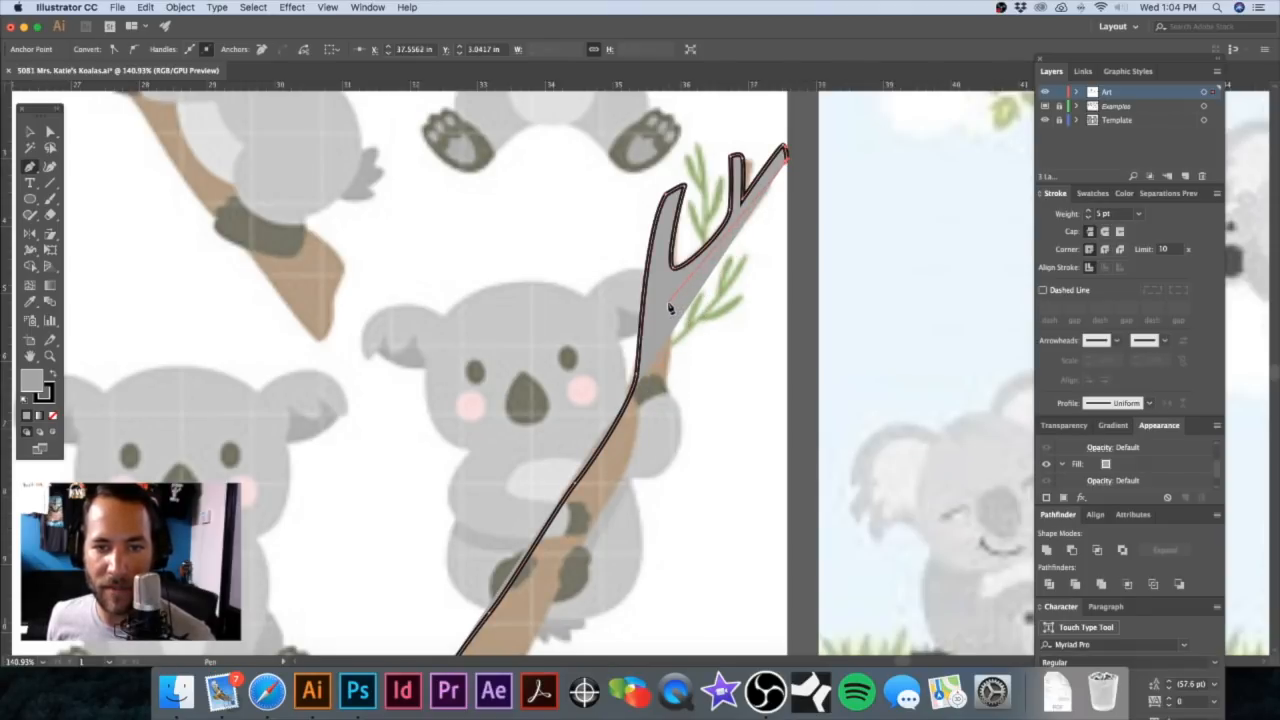
left_click_drag(670, 308, 586, 364)
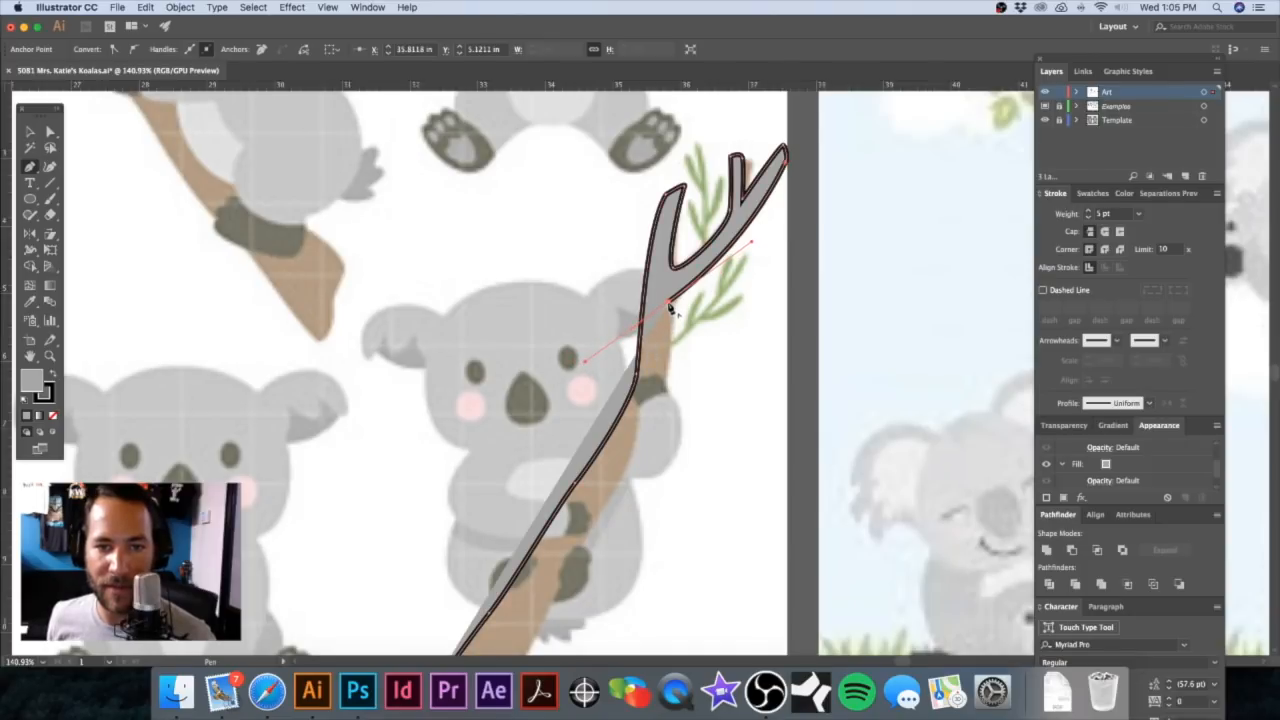
left_click(670, 308)
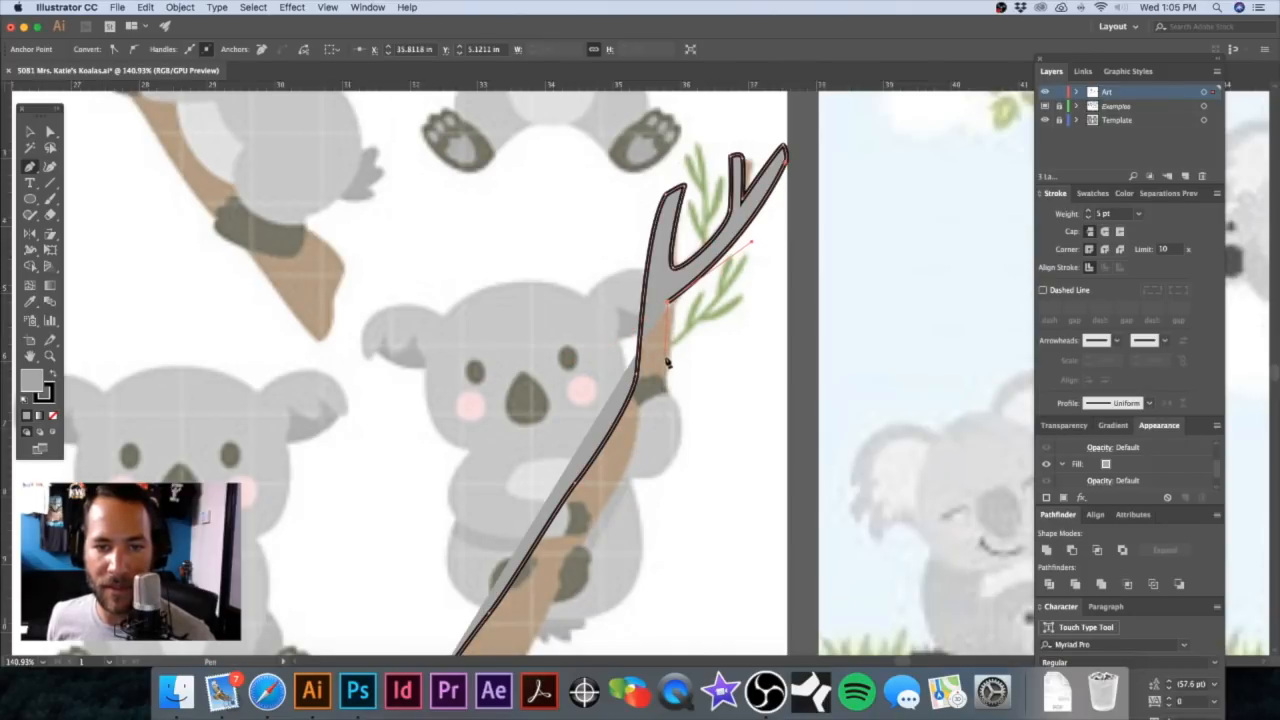
Step: Trace the branch's right-hand edge down to its base and close the outline at the starting point
left_click_drag(669, 383, 695, 291)
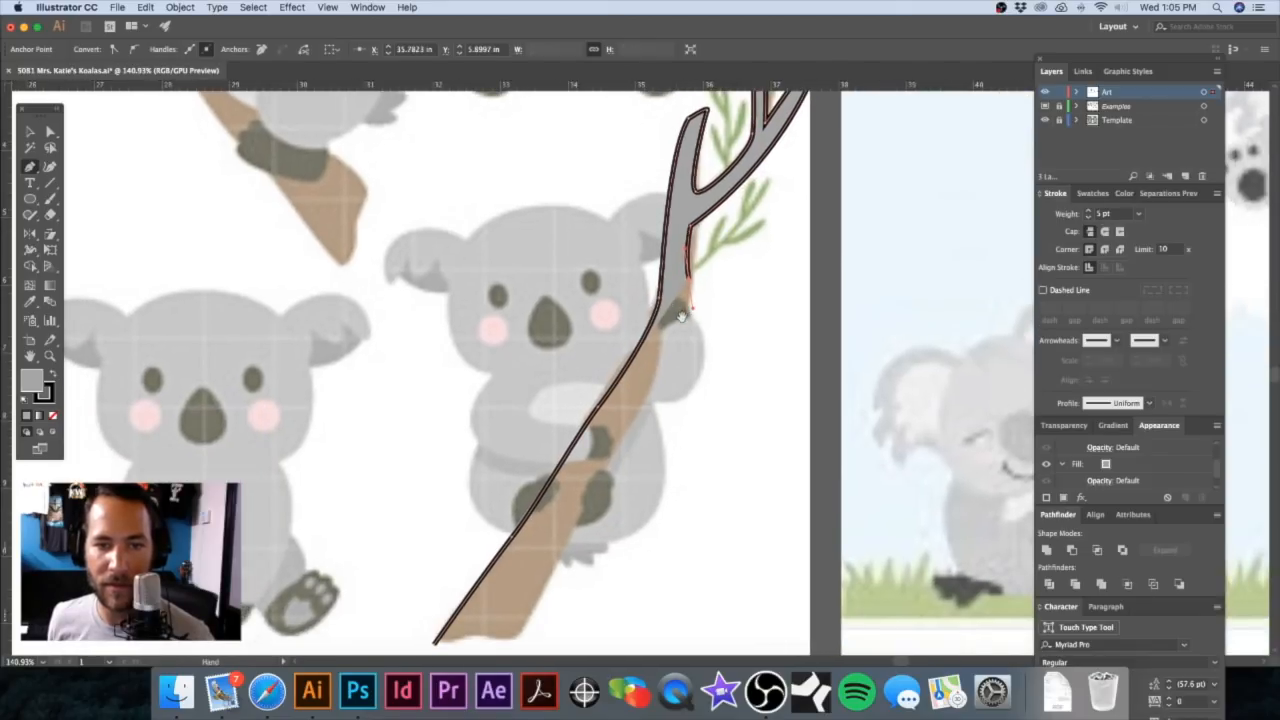
left_click(641, 420)
scroll(625, 440, "down", 3)
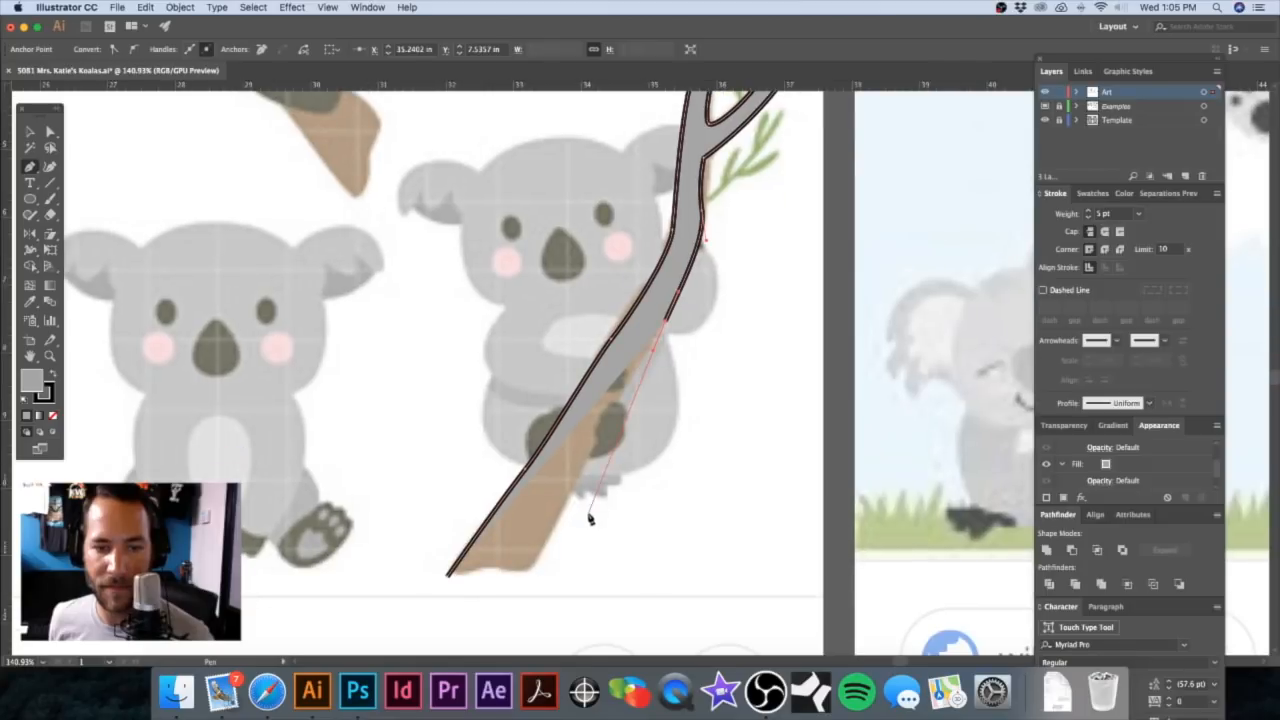
left_click(575, 496)
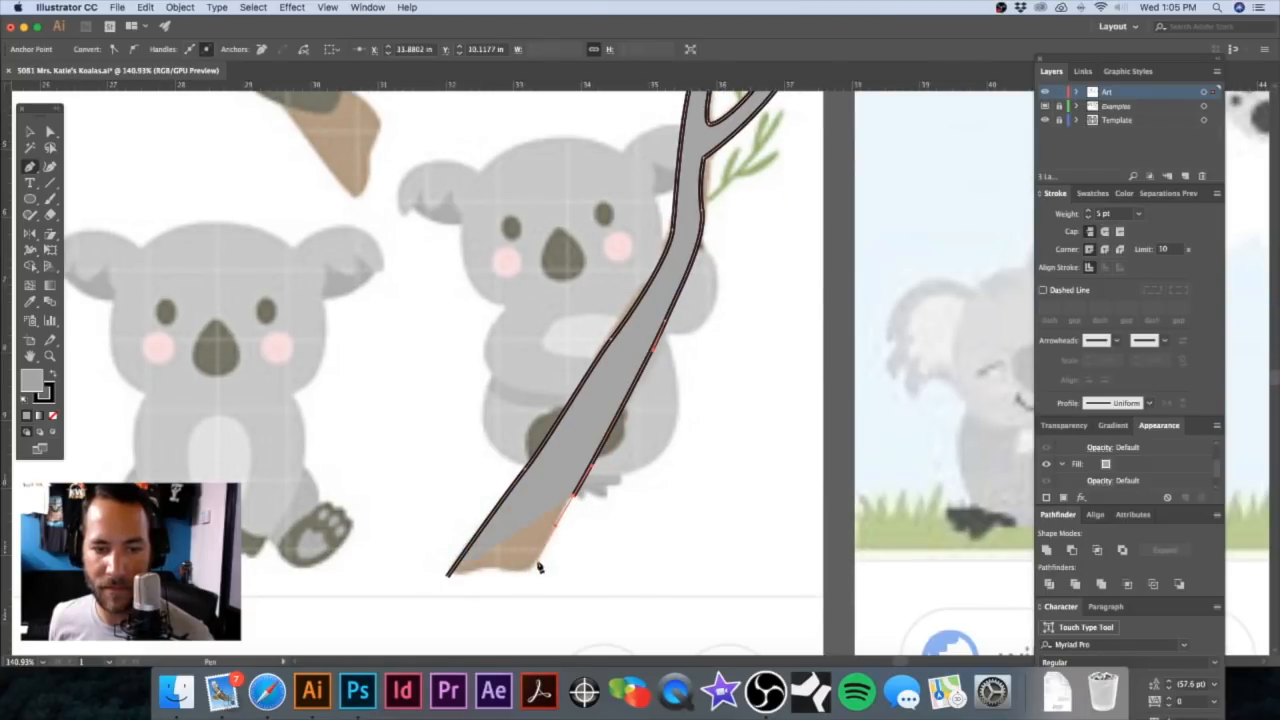
left_click_drag(531, 572, 483, 575)
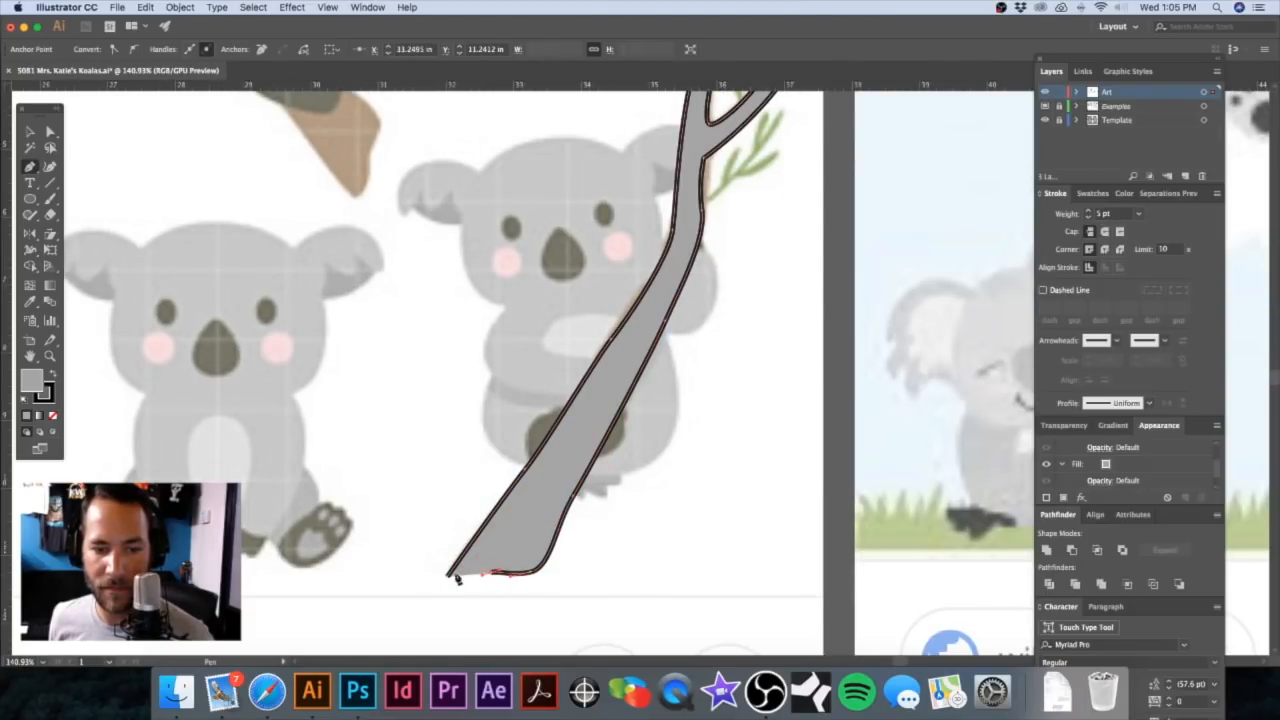
left_click(447, 580)
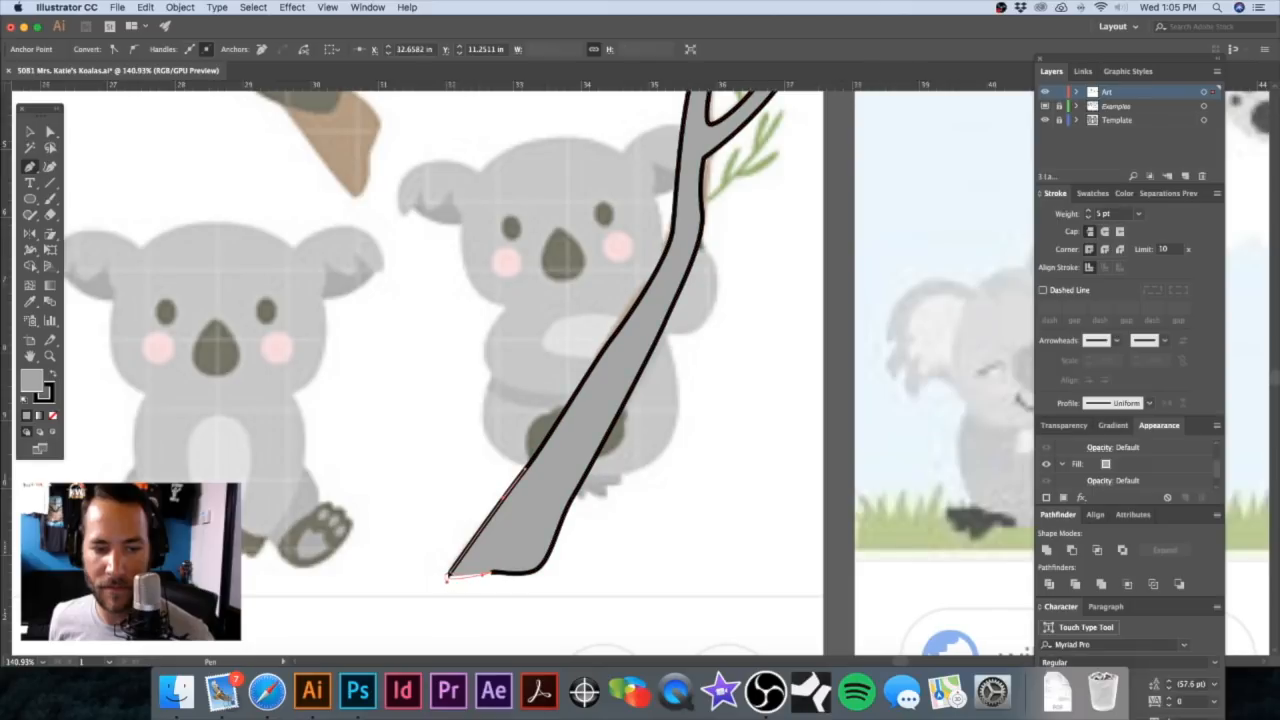
Step: Smooth the branch's right-hand edge just below the fork by adjusting its anchor point and curve handle slightly inward
left_click(522, 443, "super")
key("super+minus")
key("super+minus")
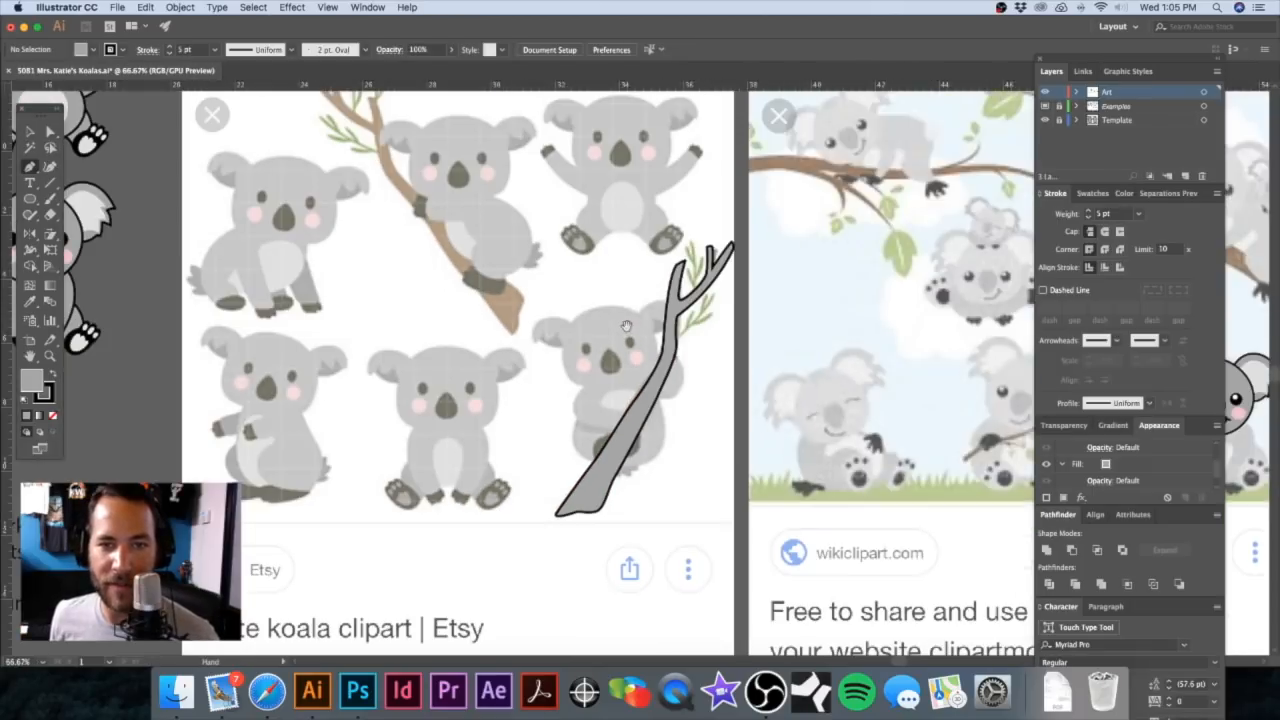
left_click_drag(670, 321, 582, 360)
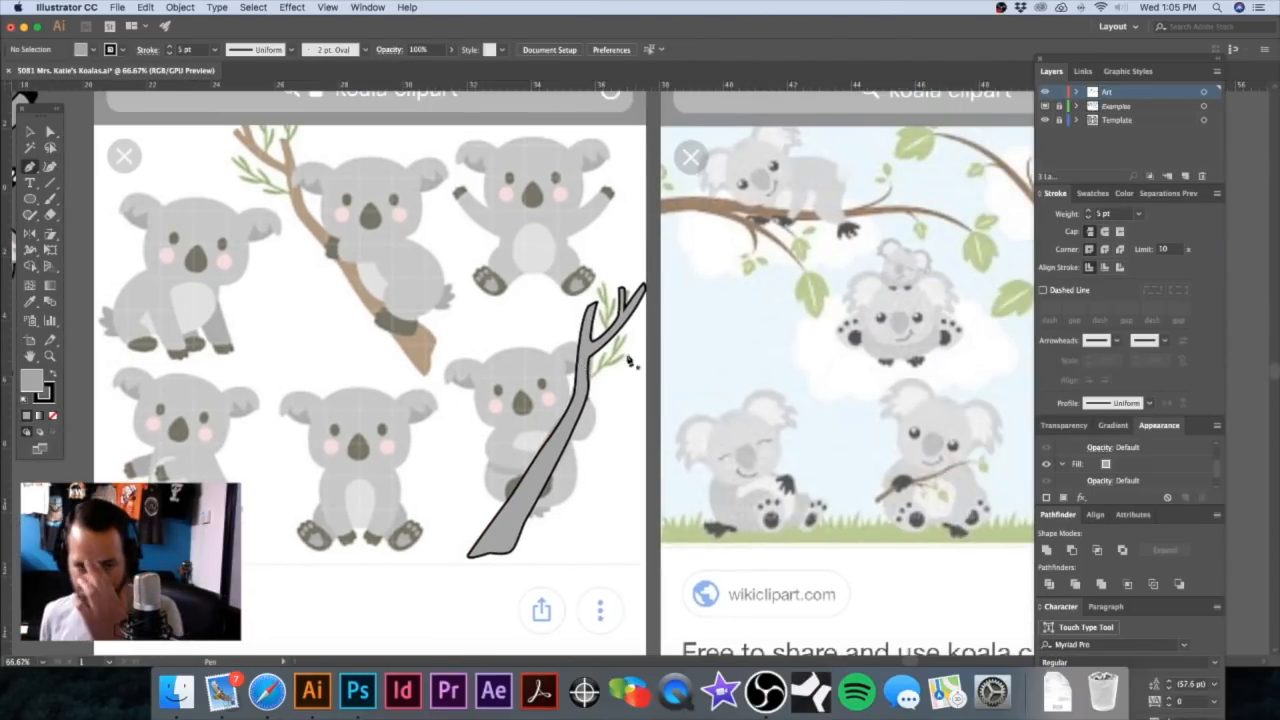
left_click_drag(605, 382, 748, 393)
key("a")
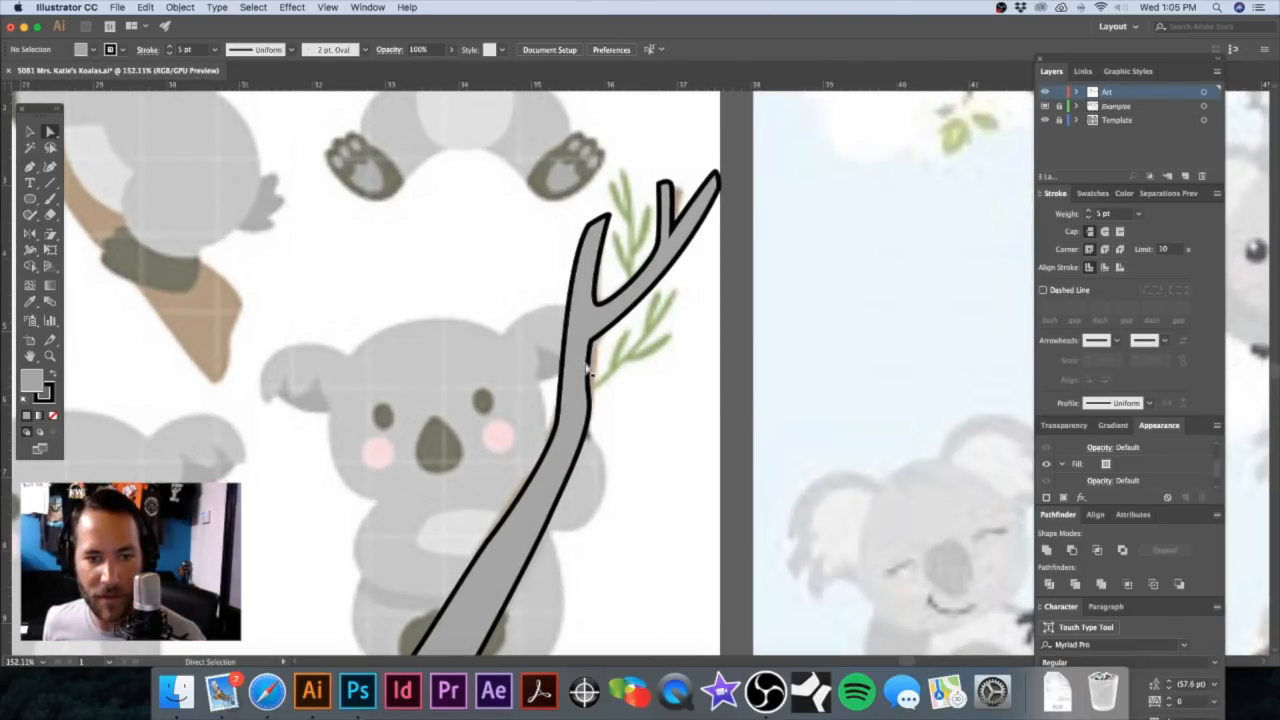
left_click(589, 372)
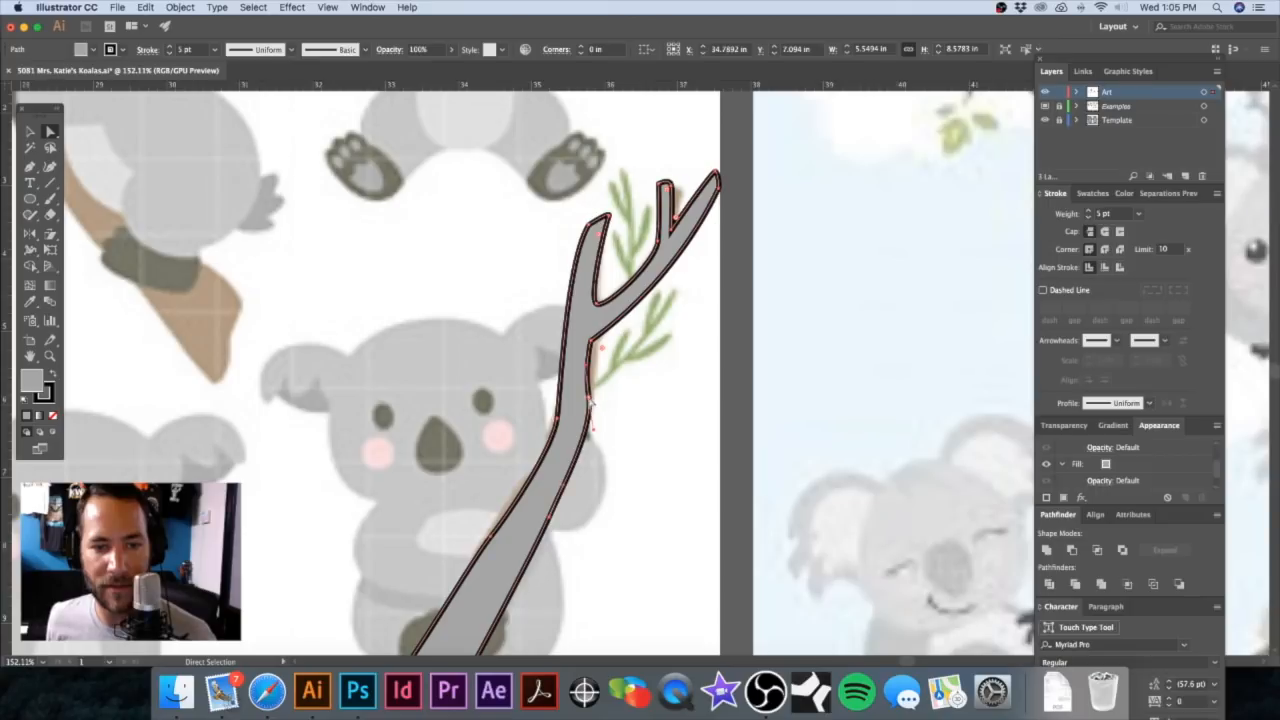
left_click(591, 421)
left_click_drag(594, 433, 588, 404)
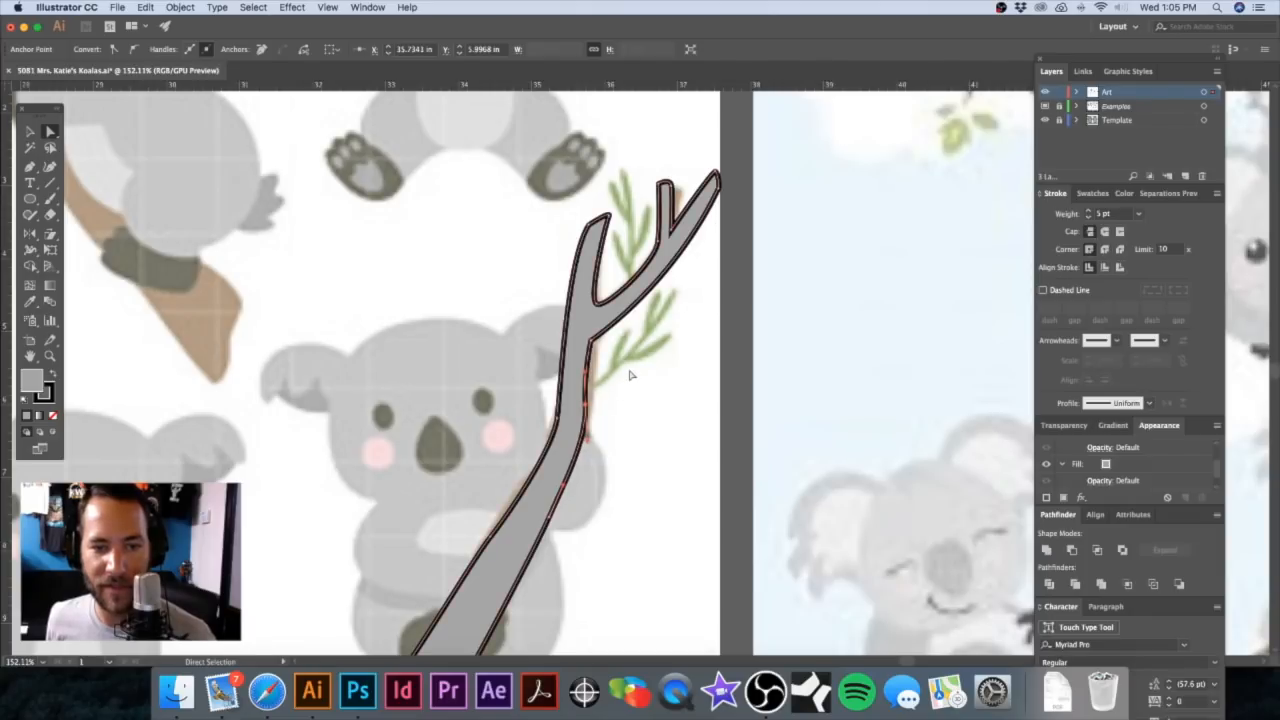
left_click(630, 375)
Step: Look over the traced branch and the second reference picture with koalas on leafy branches
left_click(649, 369, "alt+super")
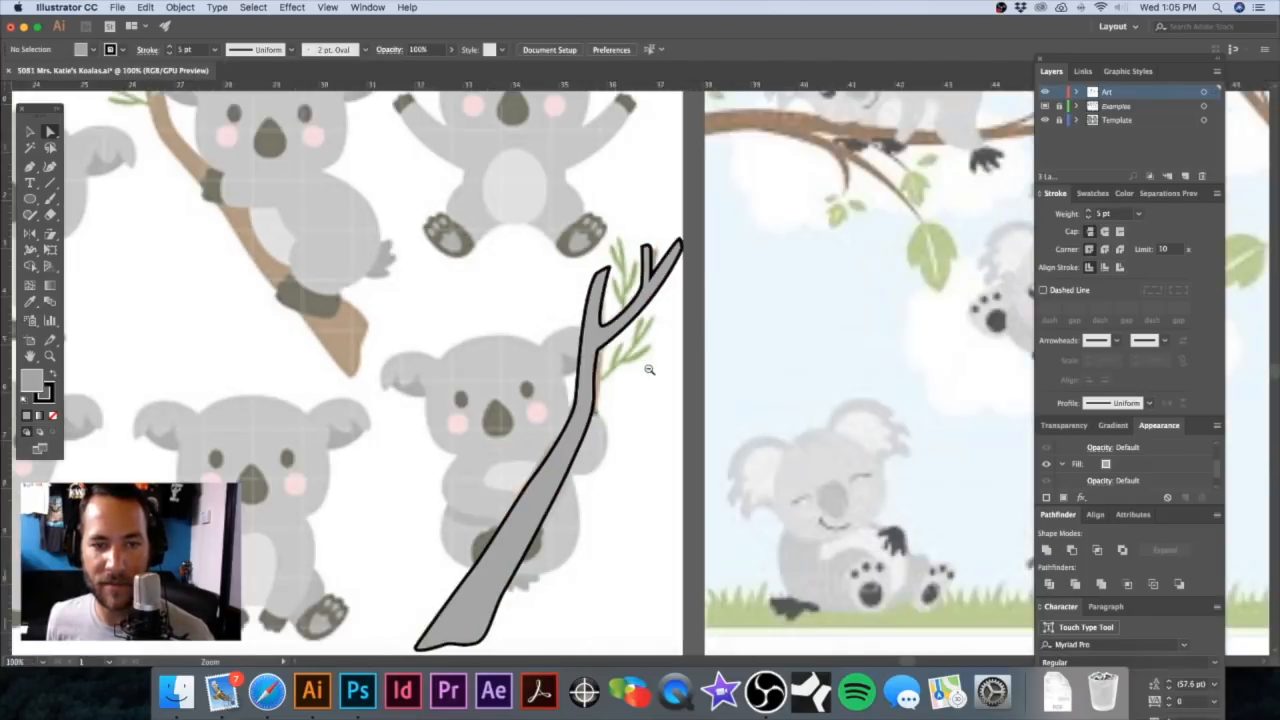
left_click(649, 369, "alt+super")
mouse_move(632, 404)
left_mouse_down()
mouse_move(712, 334)
mouse_move(617, 400)
left_mouse_up()
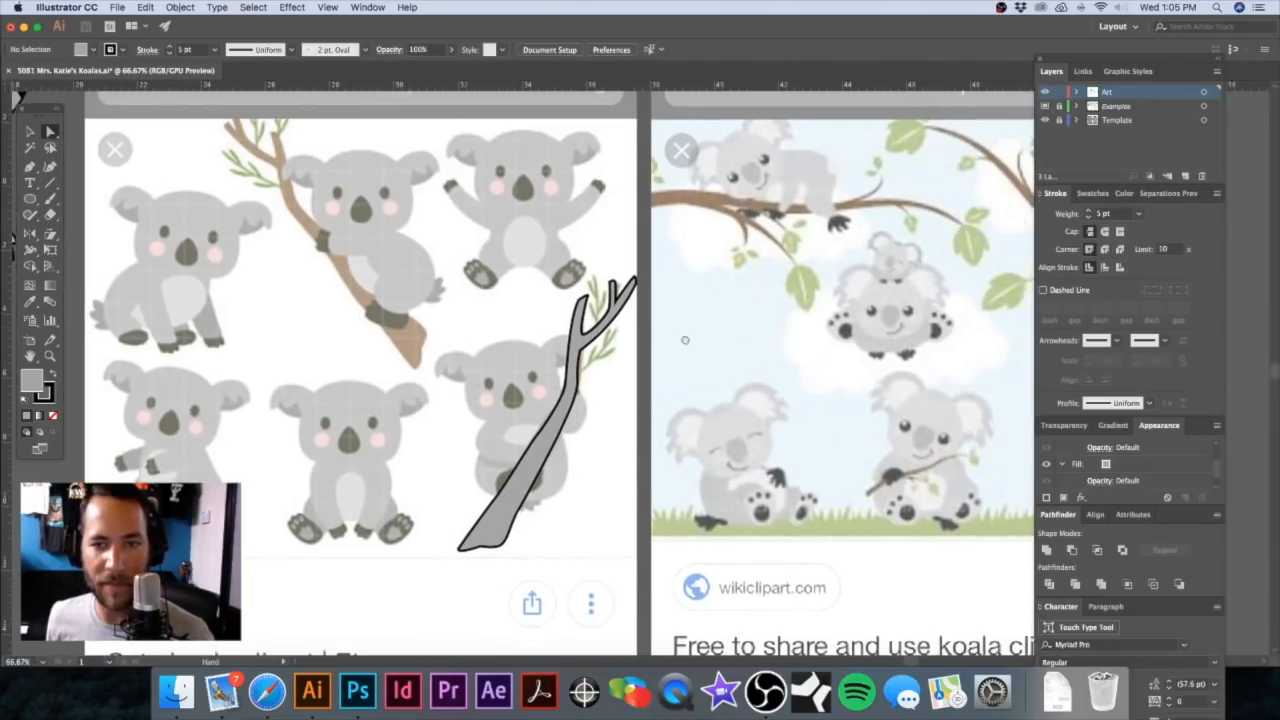
scroll(616, 400, "right", 5)
scroll(616, 400, "up", 2)
scroll(590, 340, "right", 5)
left_click_drag(586, 336, 559, 342)
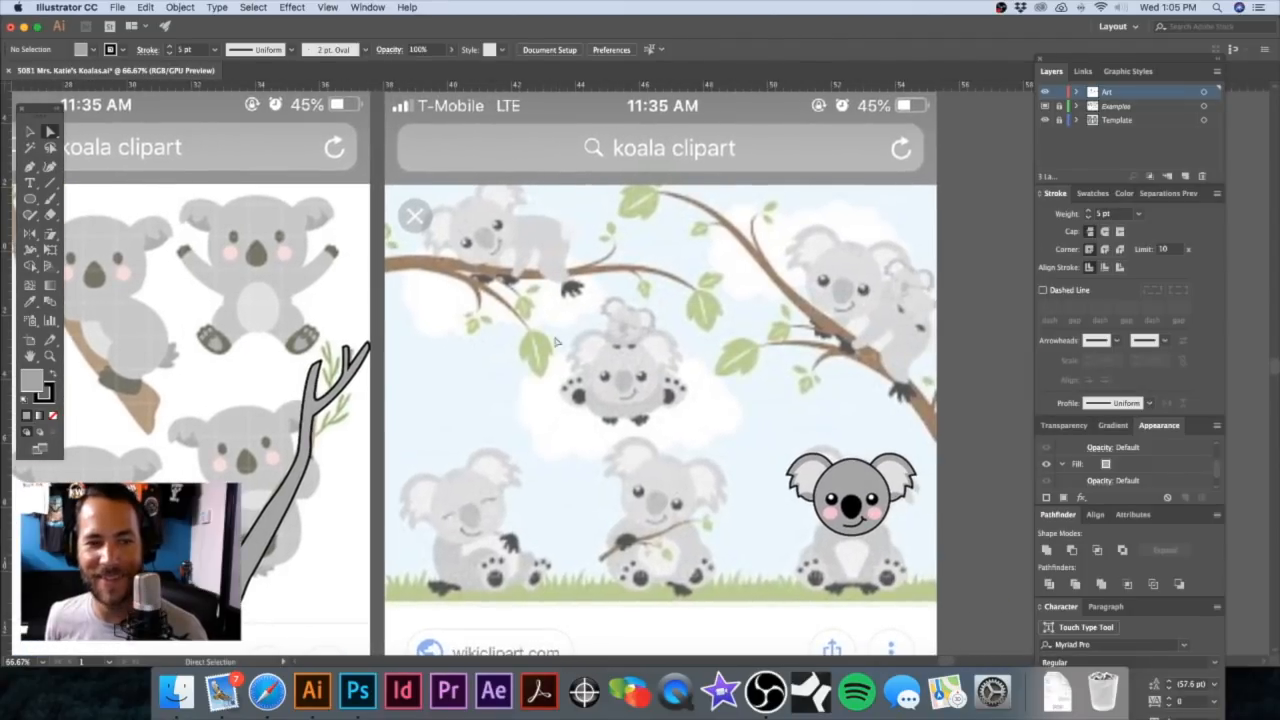
Step: Trace the left edge of the leaf at the end of the upper branch with the Pen tool, from stem through the notch to the tip
left_click_drag(690, 327, 623, 330)
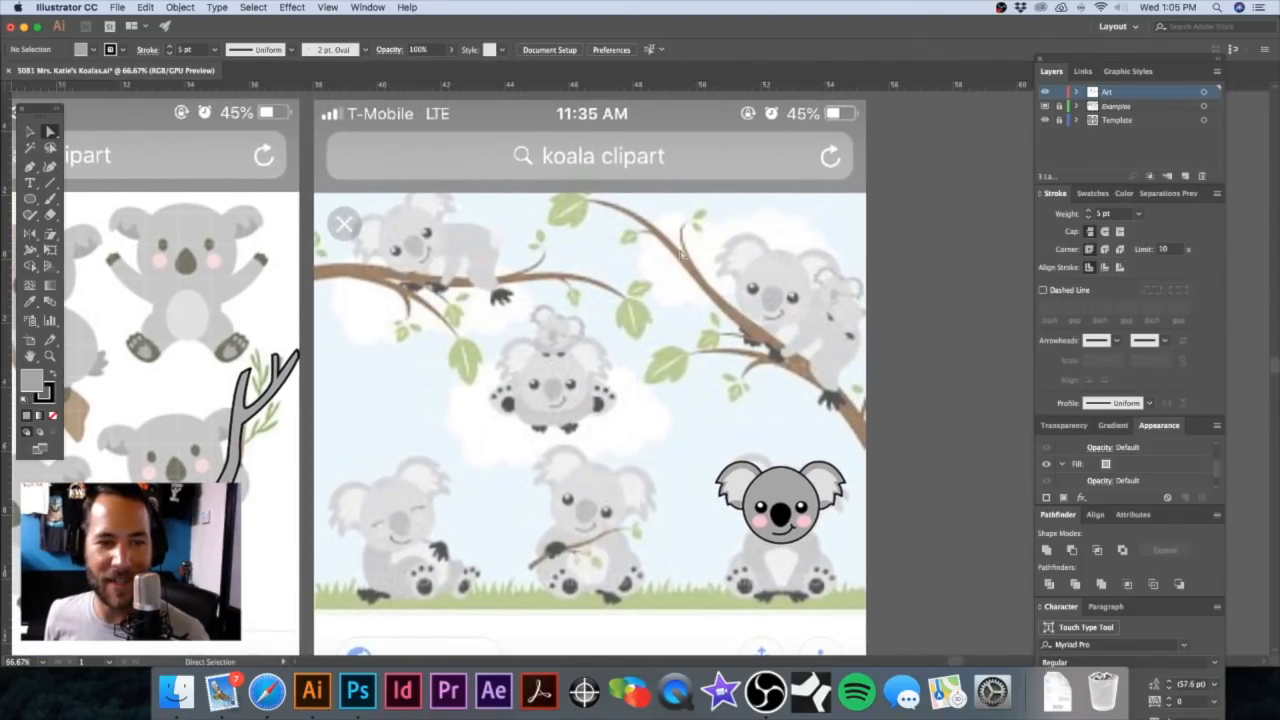
left_click(615, 320, "super")
key("p")
left_click(646, 241)
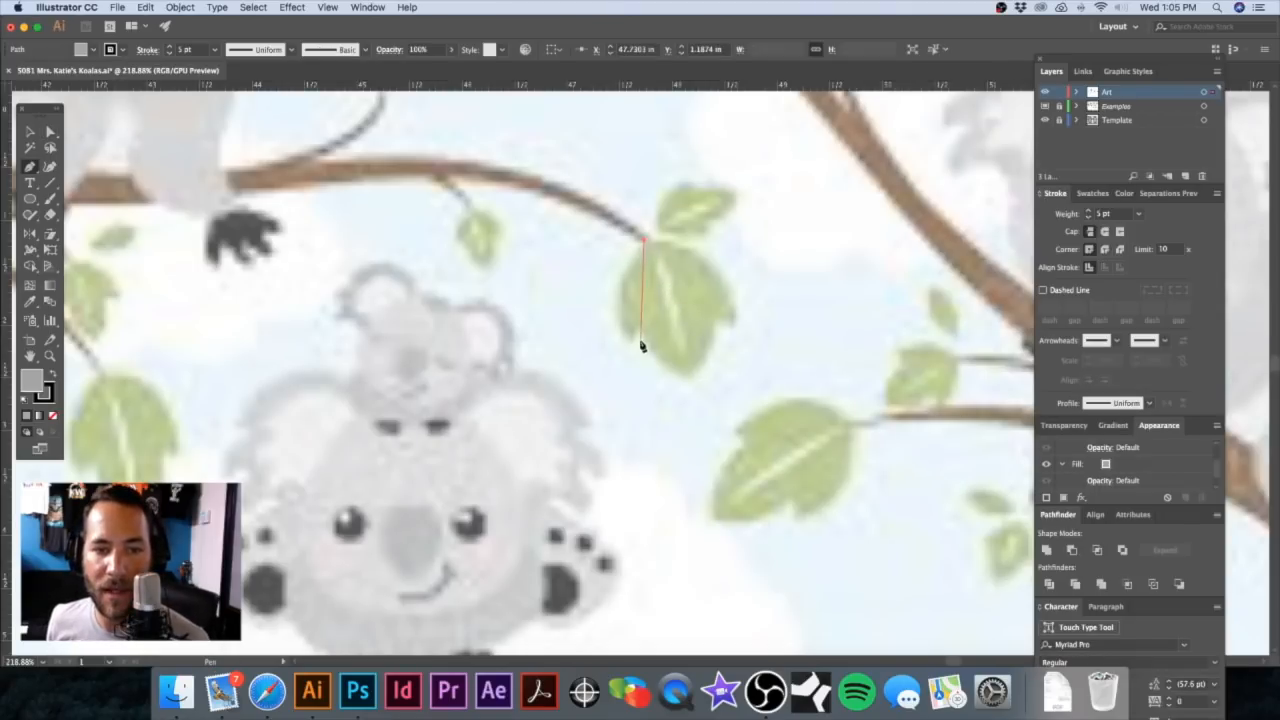
left_click_drag(627, 340, 650, 403)
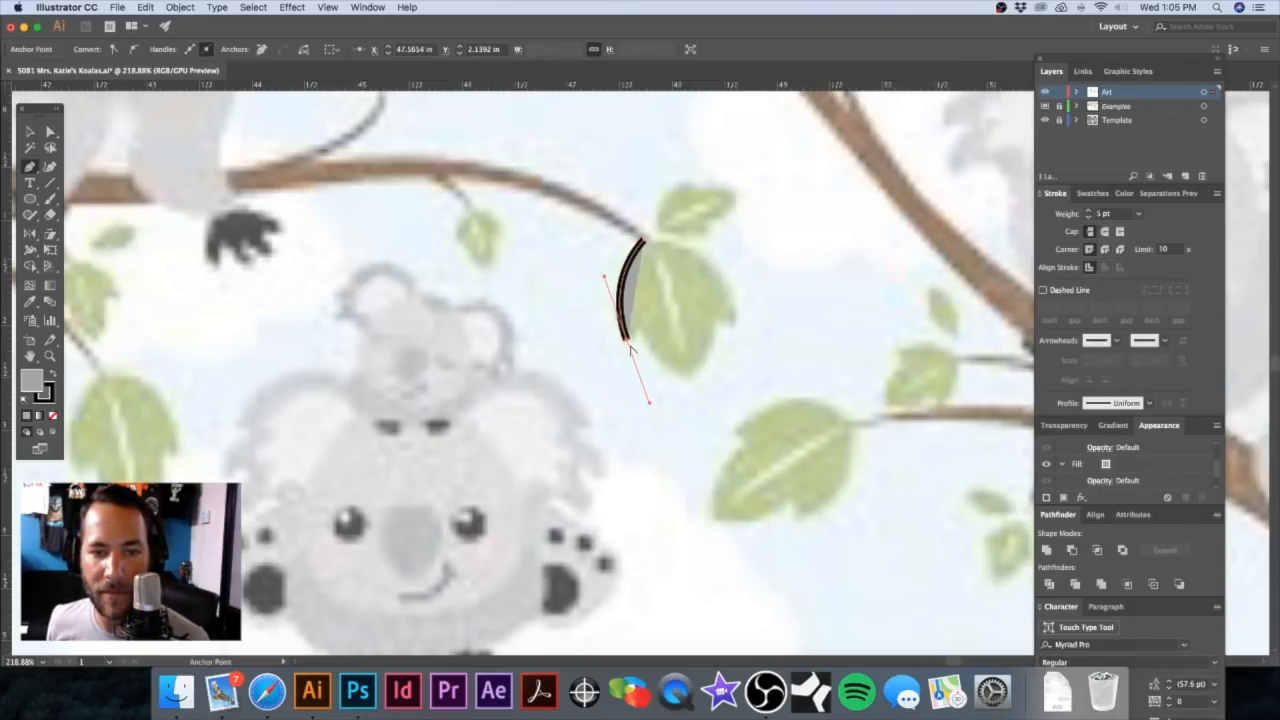
left_click(627, 340)
left_click(641, 326)
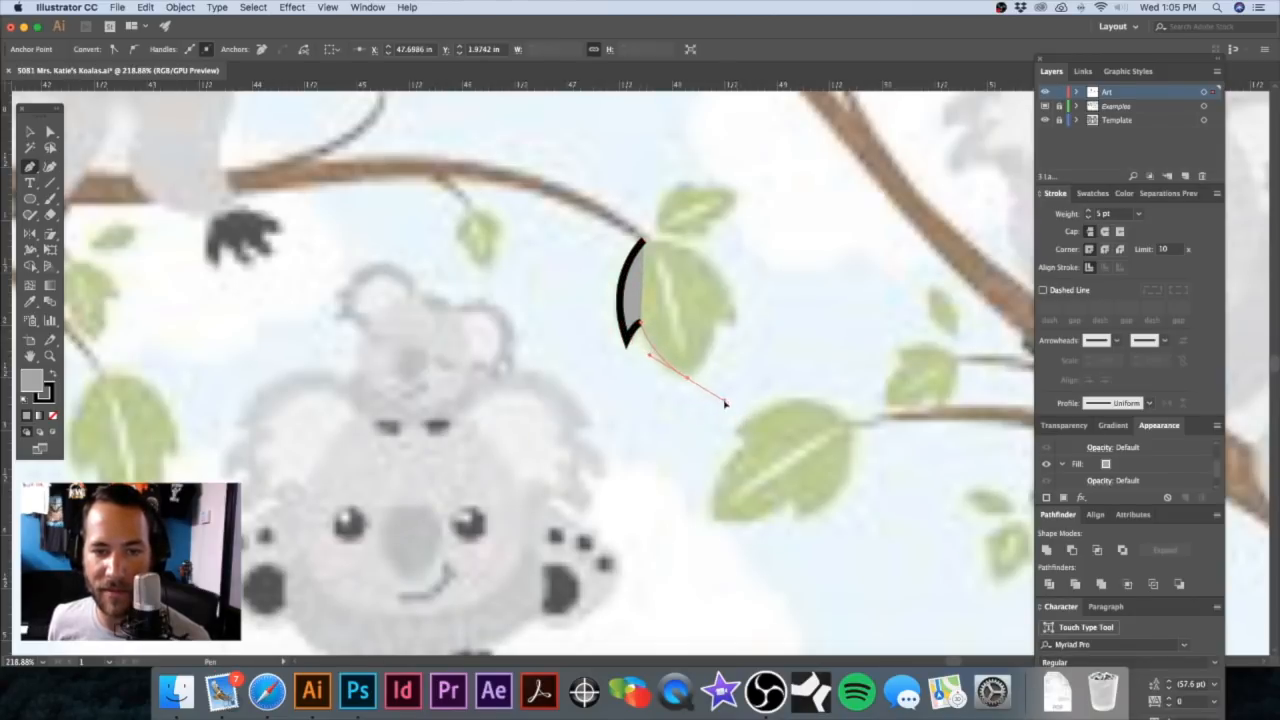
left_click_drag(688, 381, 724, 396)
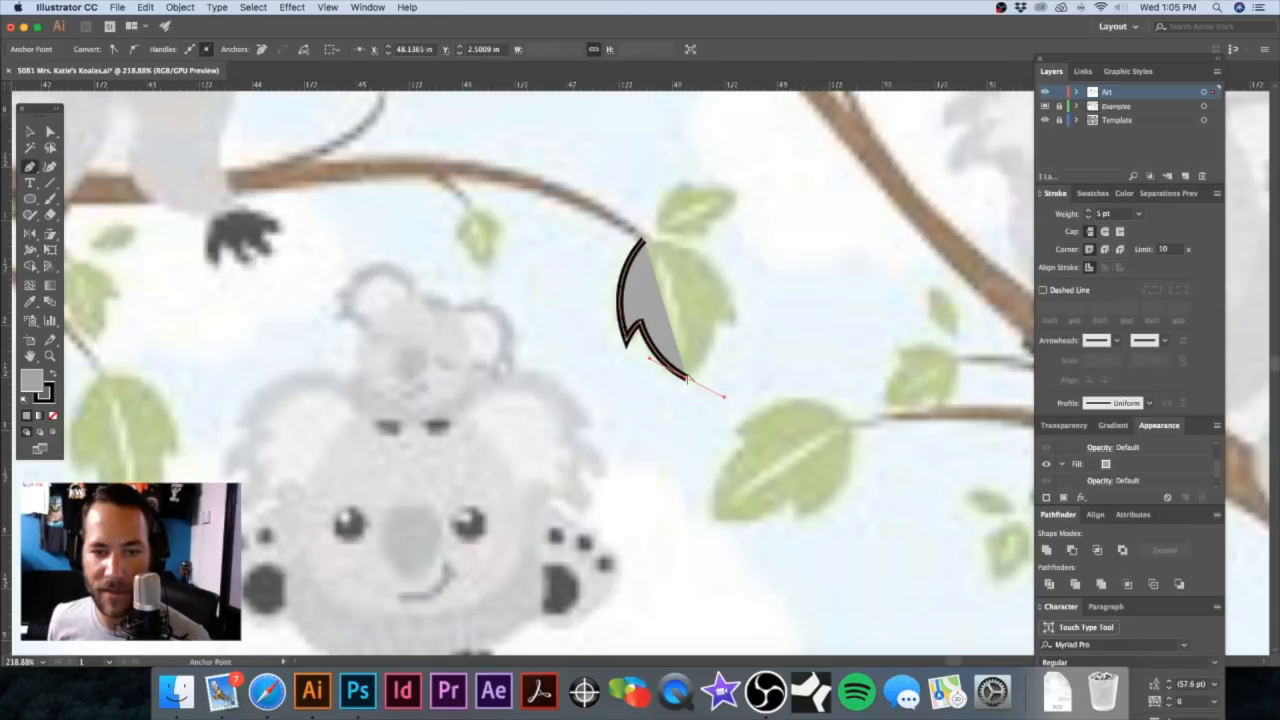
Step: Trace the leaf's right edge up through its pointed notch and close the outline at the stem
left_click_drag(717, 318, 715, 287)
left_click(717, 318, "alt")
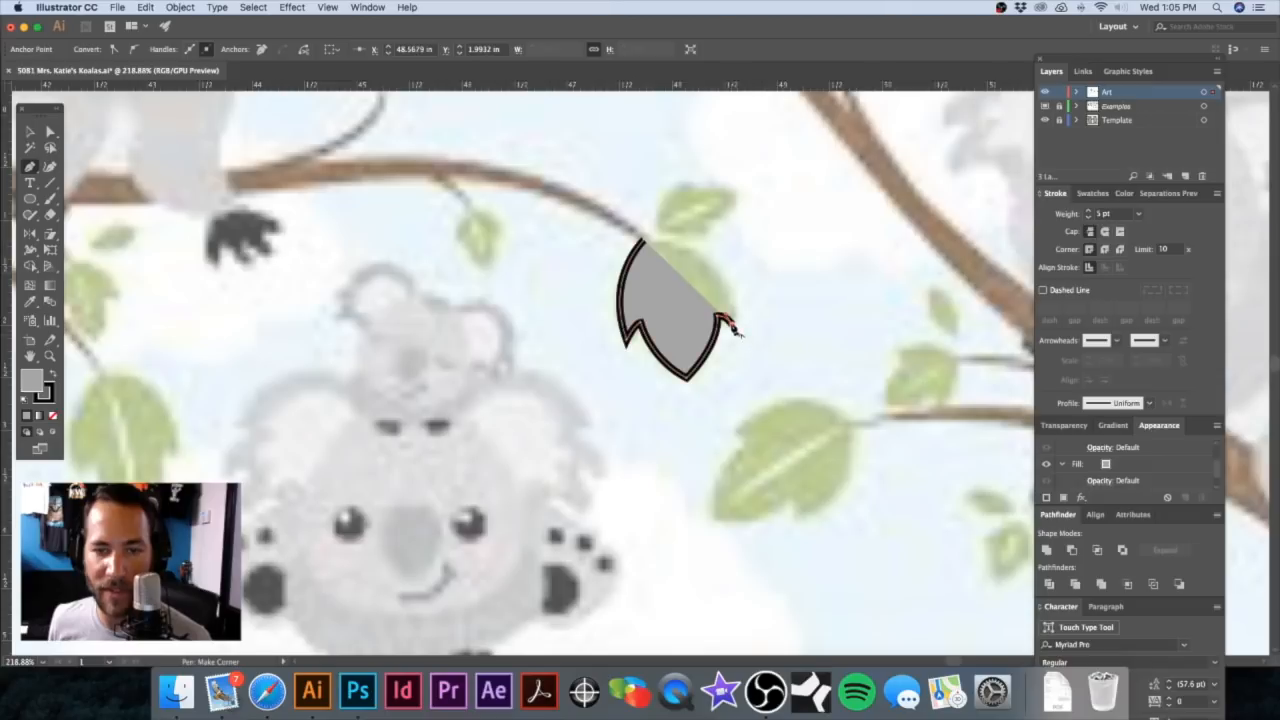
left_click(645, 243)
left_click_drag(645, 243, 566, 234)
left_click(747, 262, "super")
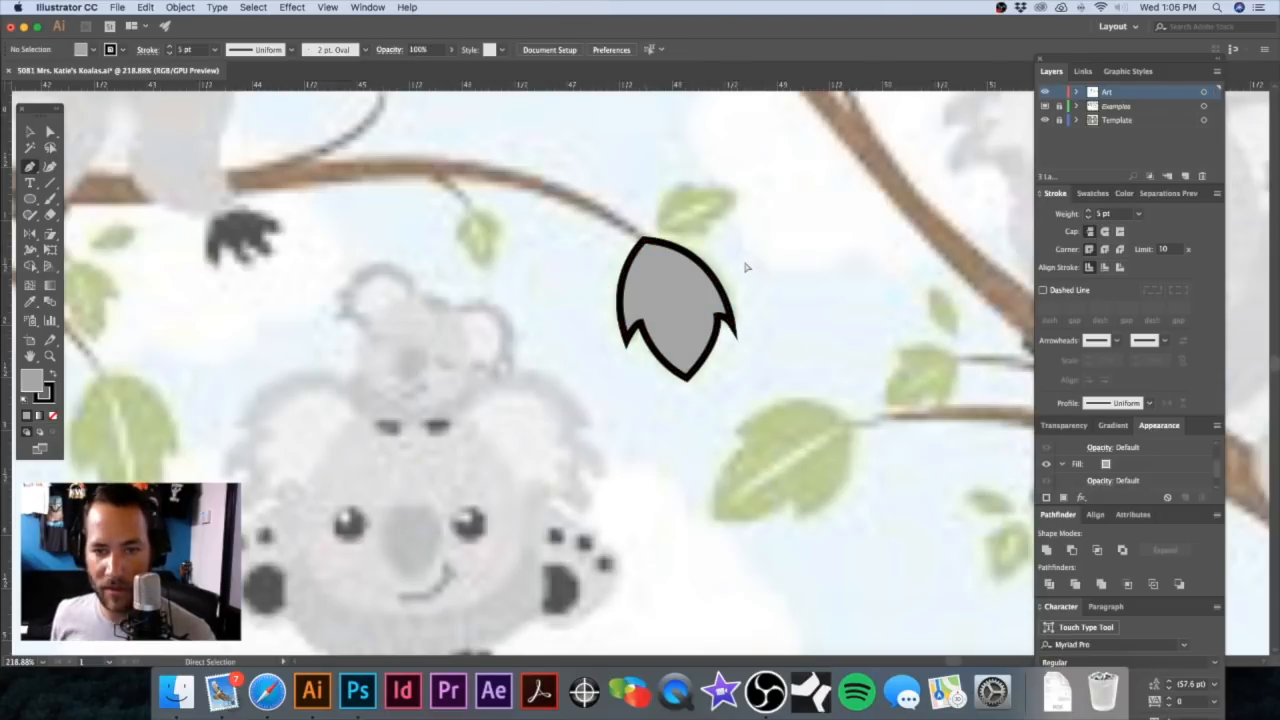
Step: Draw a thin, closed curved vein down the middle of the leaf, from near the stem to the tip
left_click(651, 260)
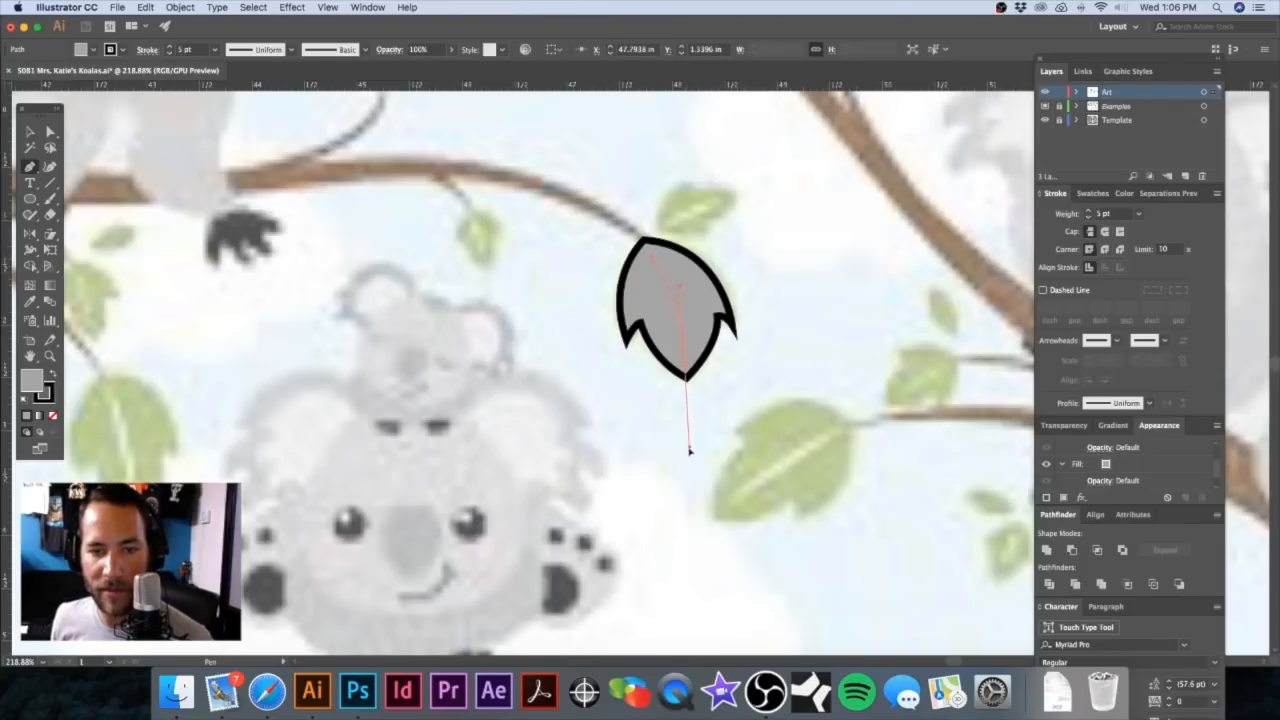
left_click_drag(686, 376, 685, 450)
left_click(687, 373)
left_click(652, 261)
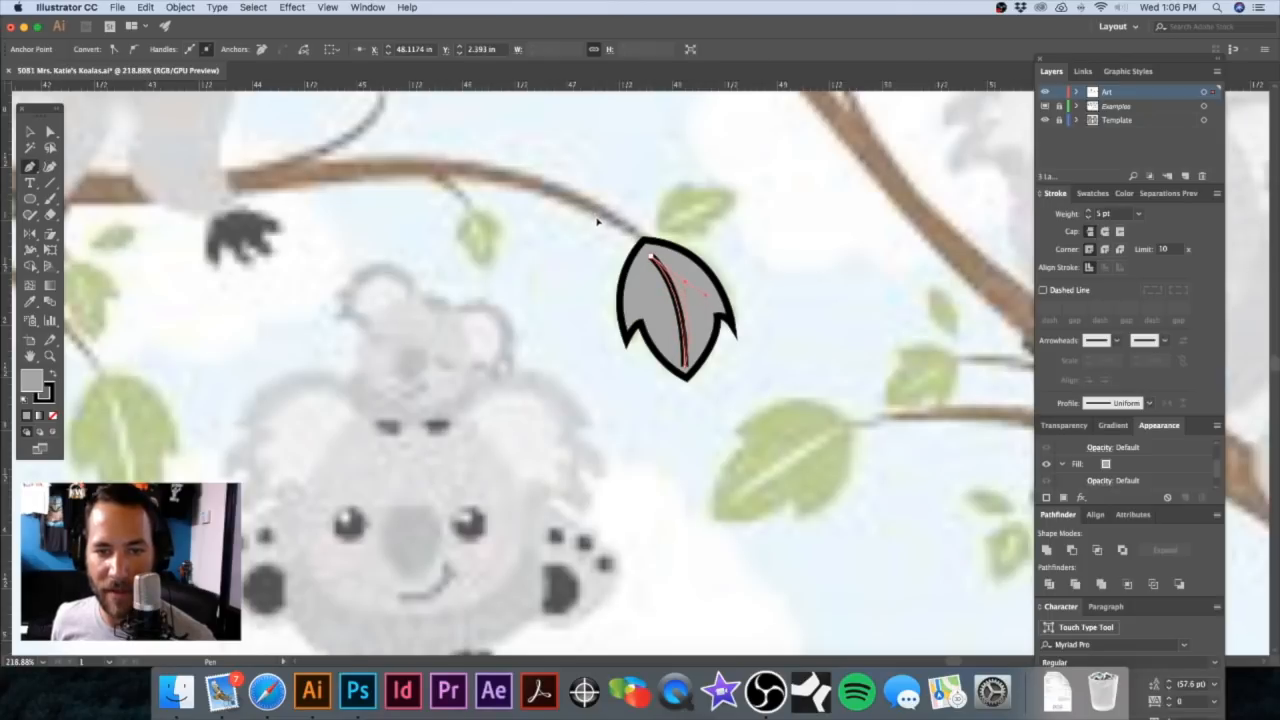
left_click_drag(602, 223, 603, 223)
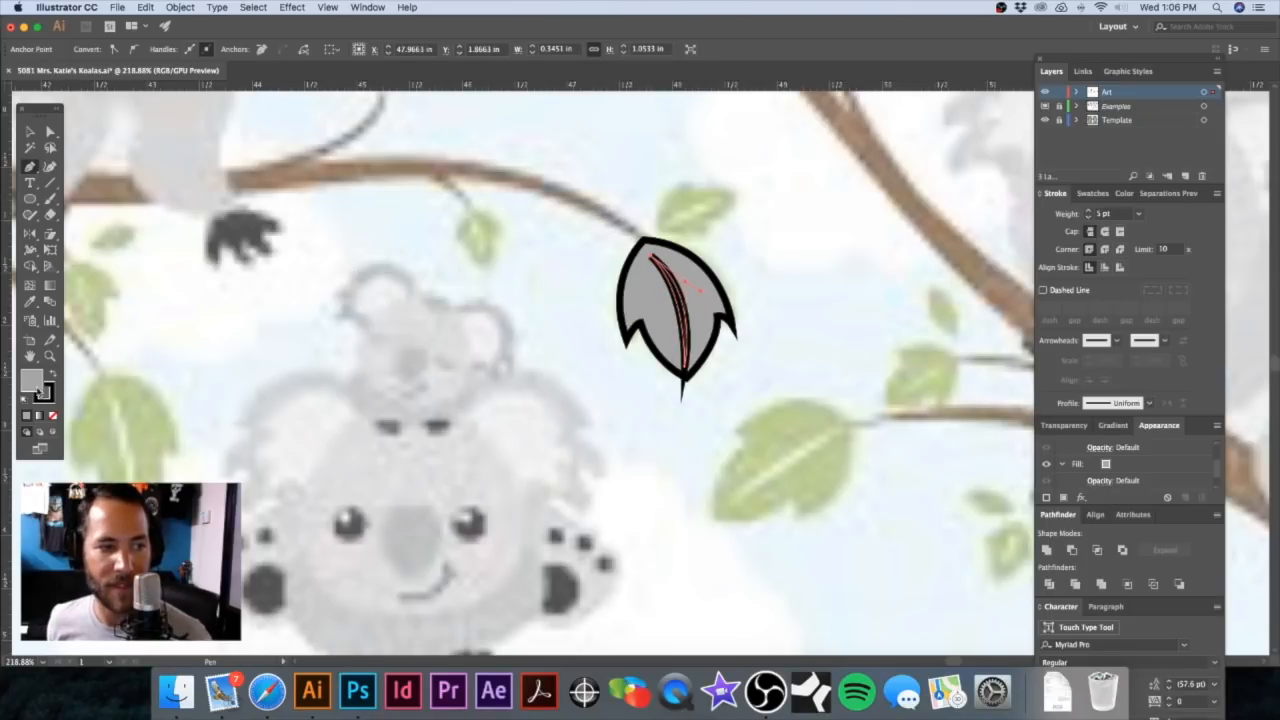
Step: Swap the vein's fill and stroke so the fill is black, and set its stroke to none
left_click(53, 378)
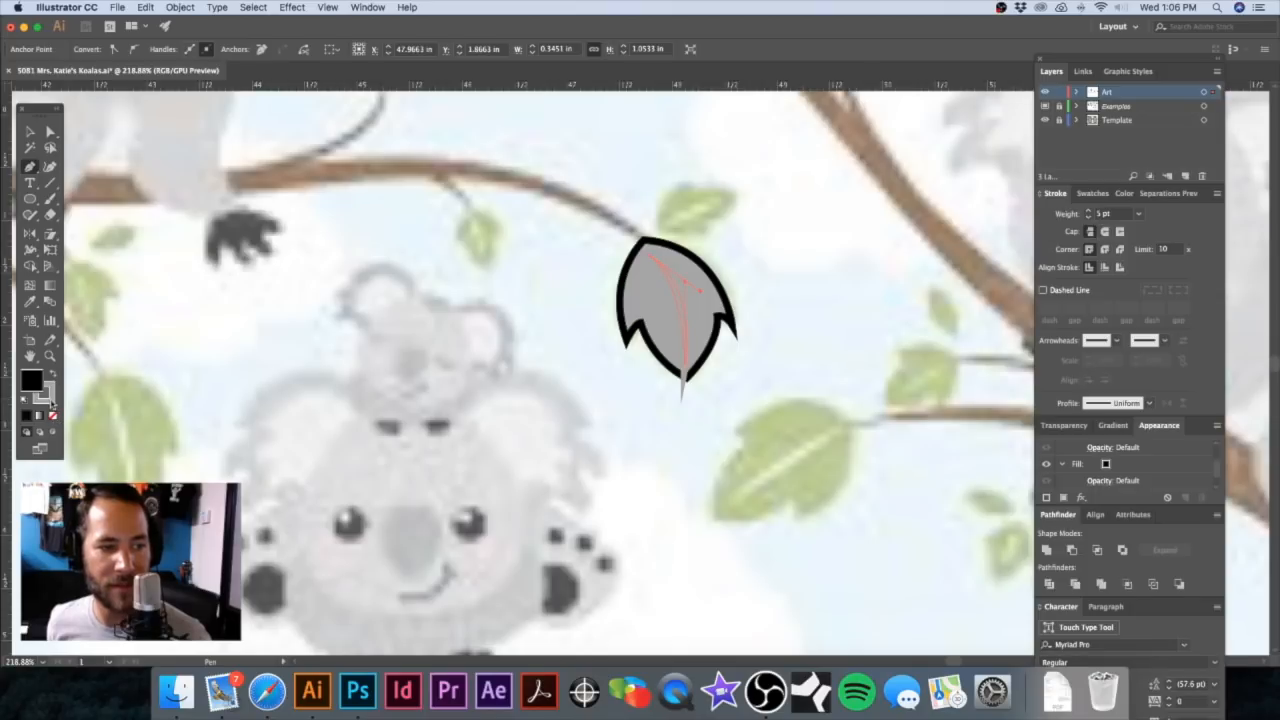
left_click(50, 398)
left_click(54, 418)
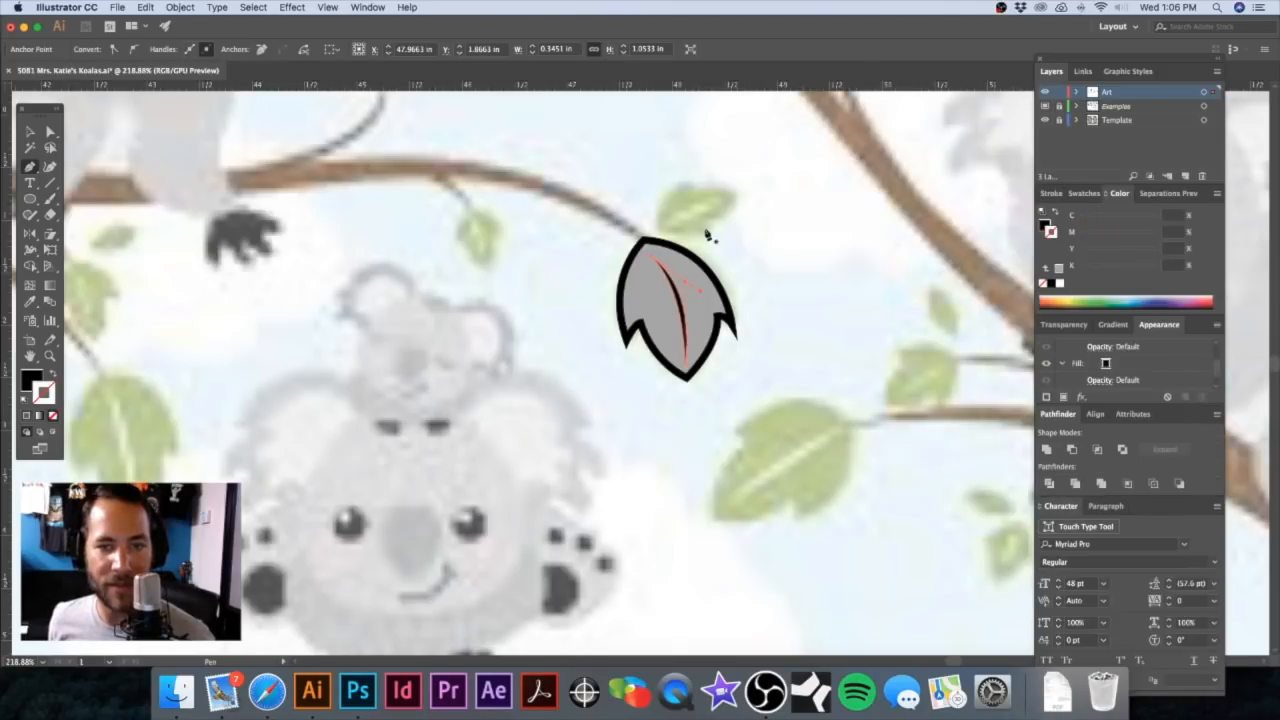
Step: Remove the stroke from the leaf shape, leaving only its fill
key("v")
left_click(702, 282)
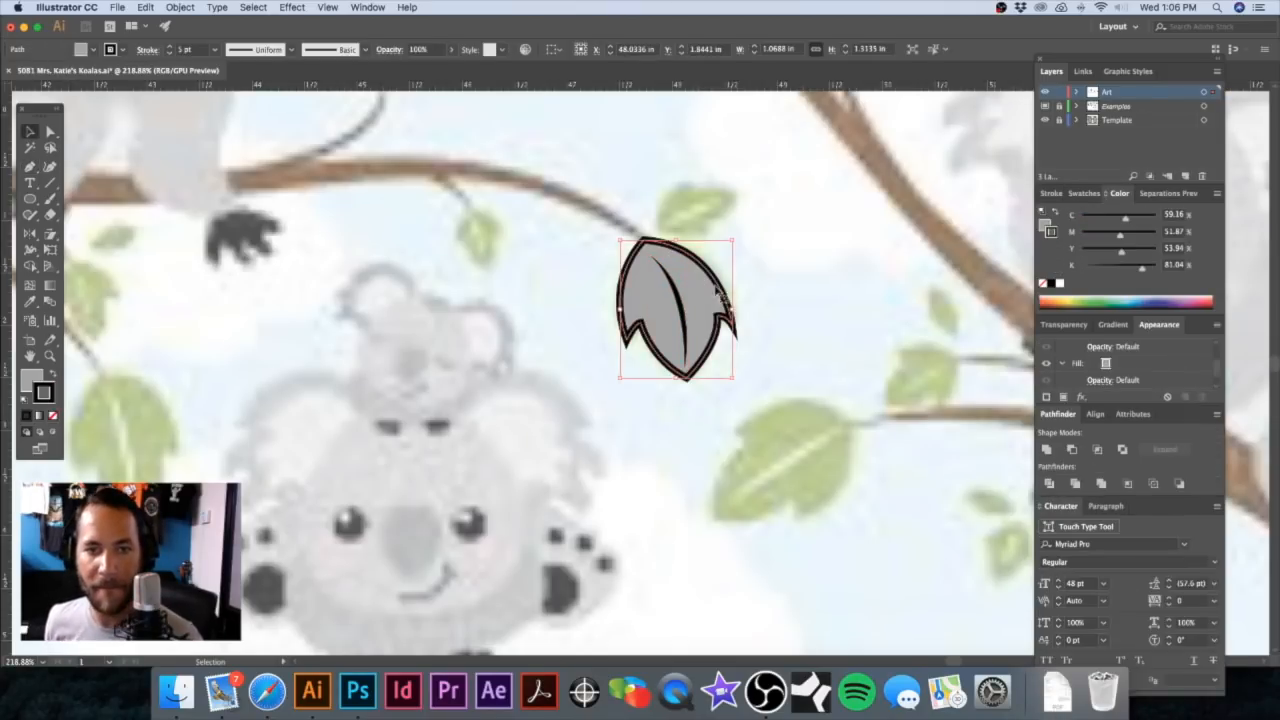
key("super+1")
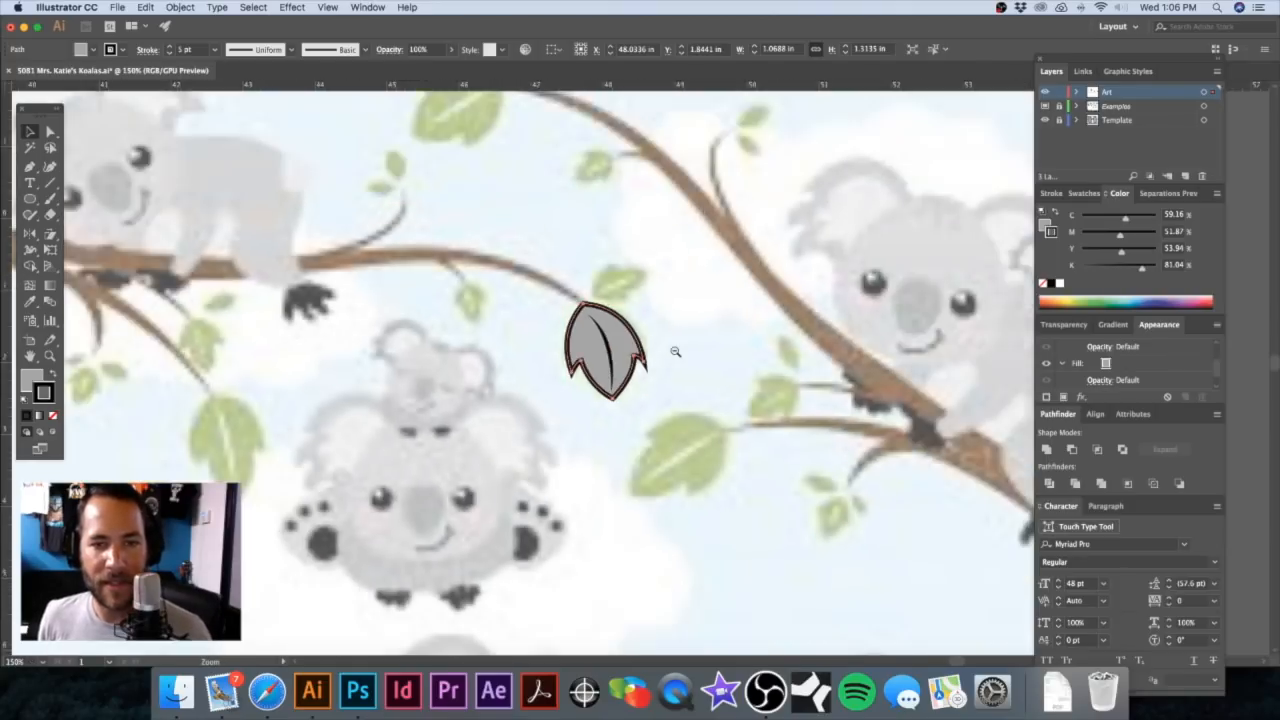
left_click_drag(663, 363, 632, 311)
left_click_drag(554, 316, 683, 336)
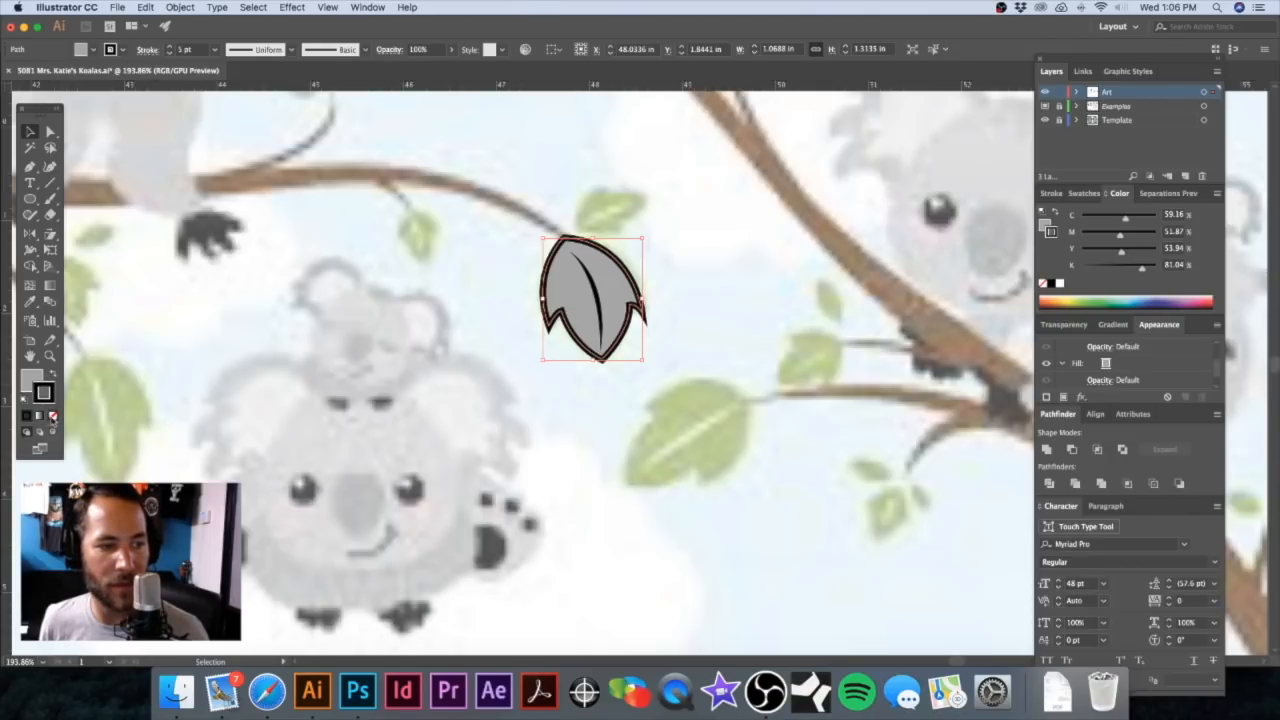
key("/")
left_click(505, 236)
Step: Fill the leaf shape with green by setting cyan and yellow to 100% and magenta to 0%
left_click(640, 318)
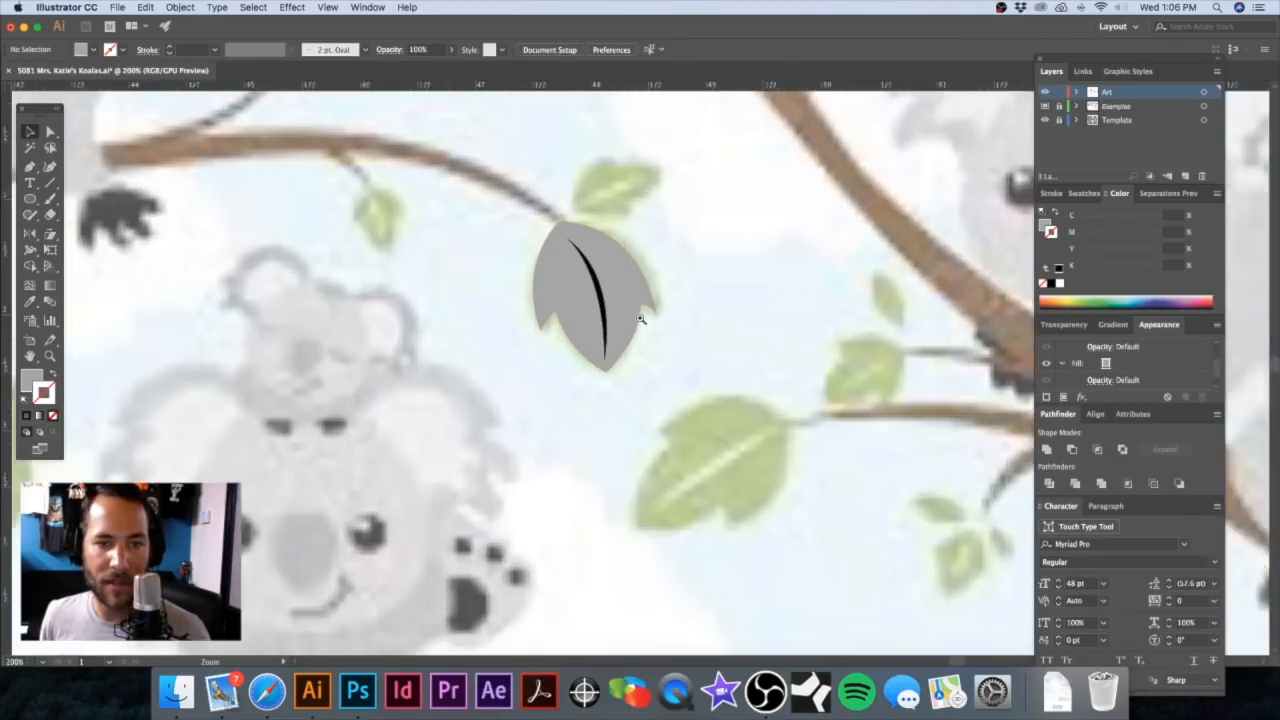
left_click_drag(640, 318, 704, 321)
left_click(634, 264)
left_click(829, 369)
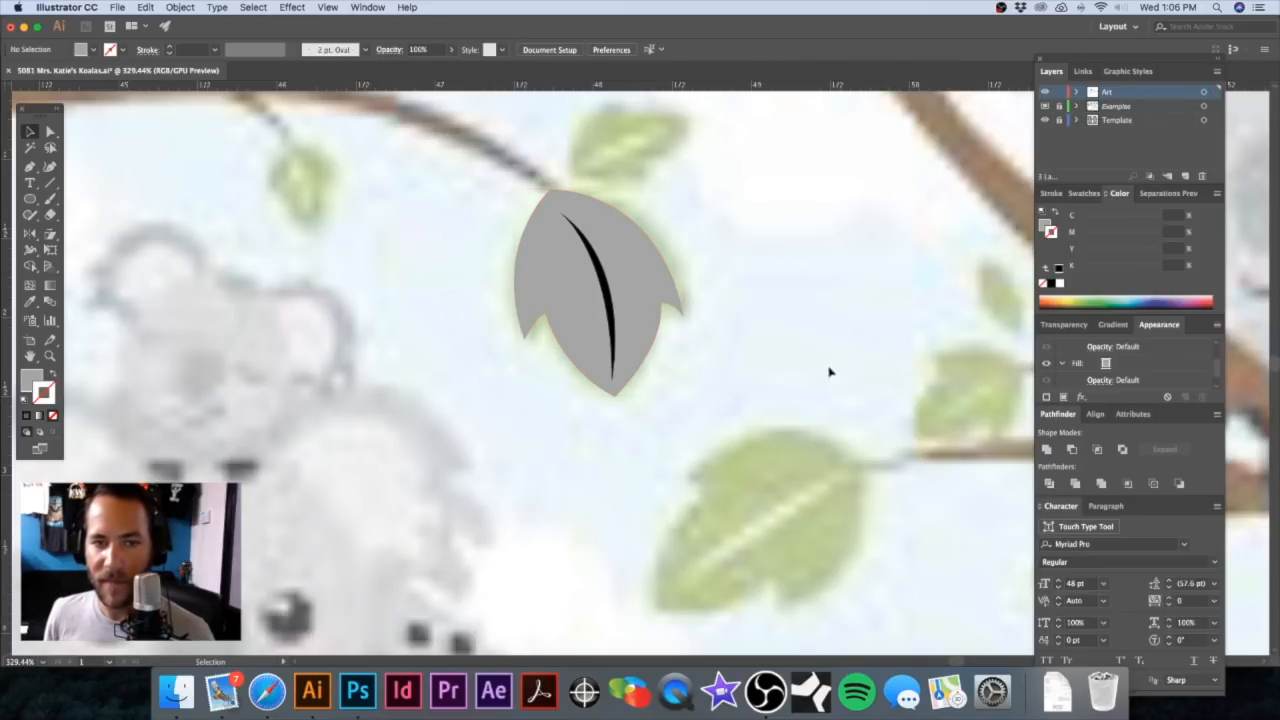
left_click_drag(784, 338, 703, 297)
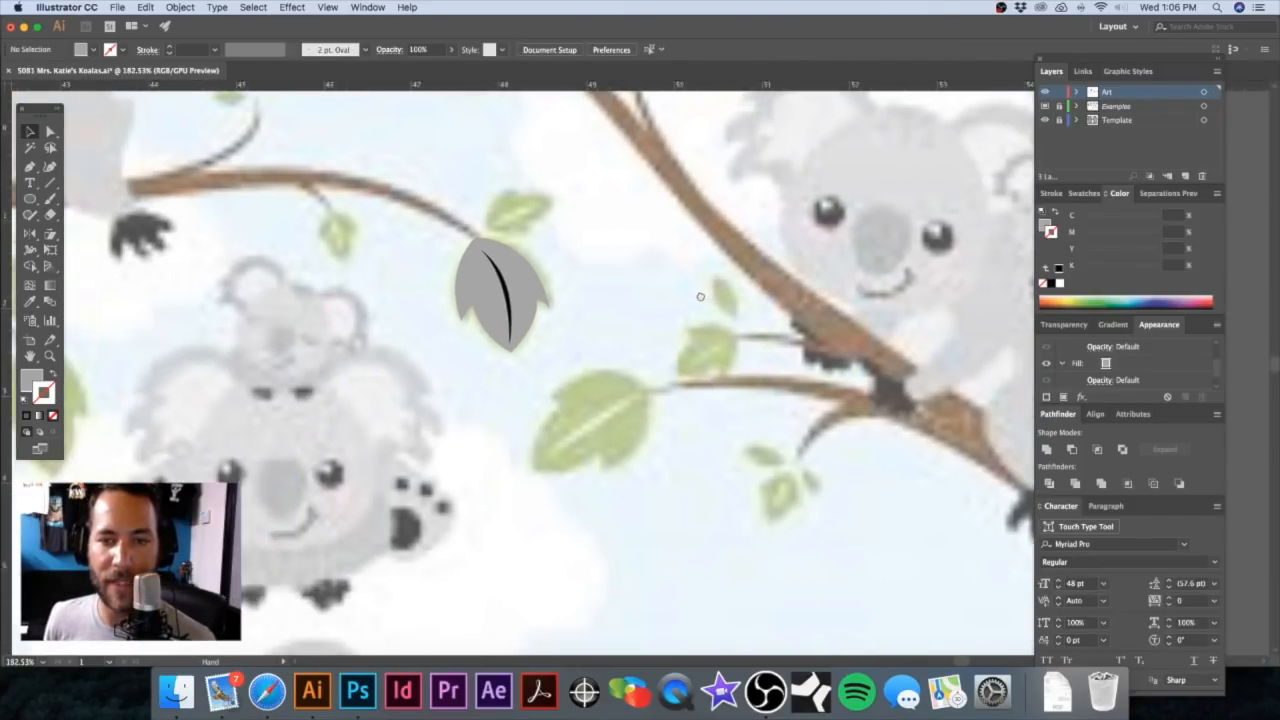
left_click_drag(493, 347, 606, 360)
left_click(564, 254)
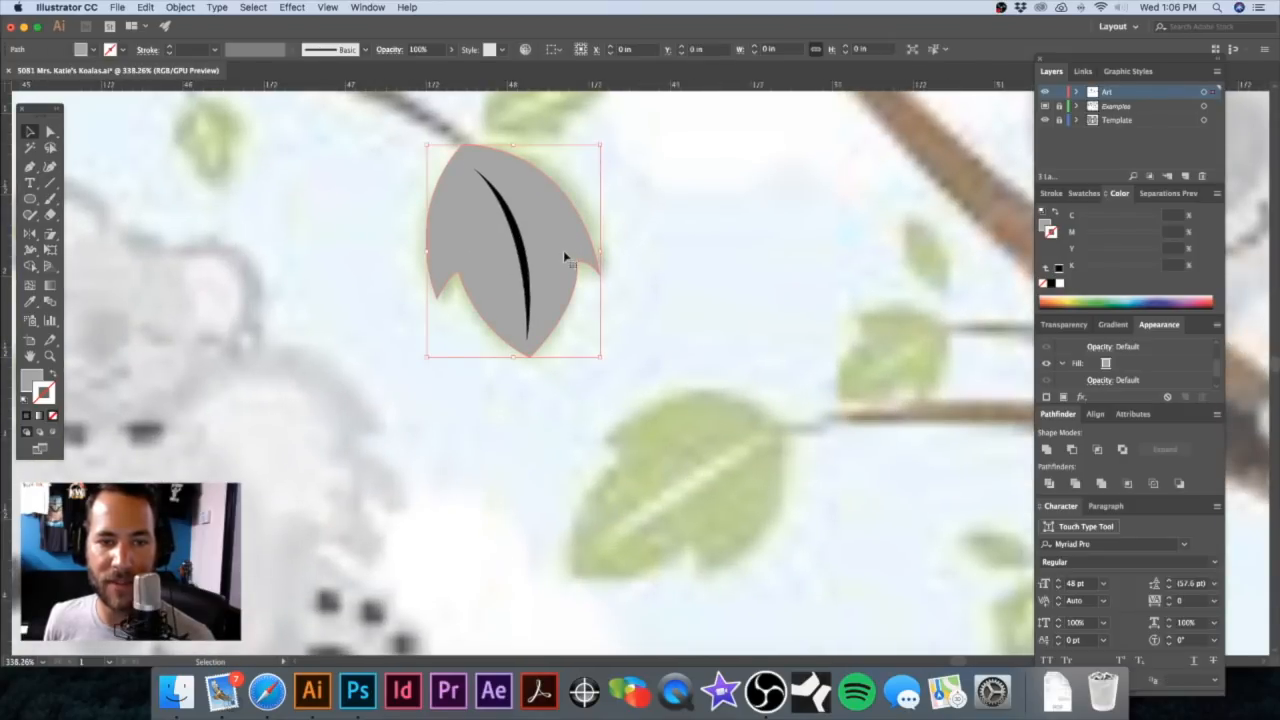
left_click(1044, 228)
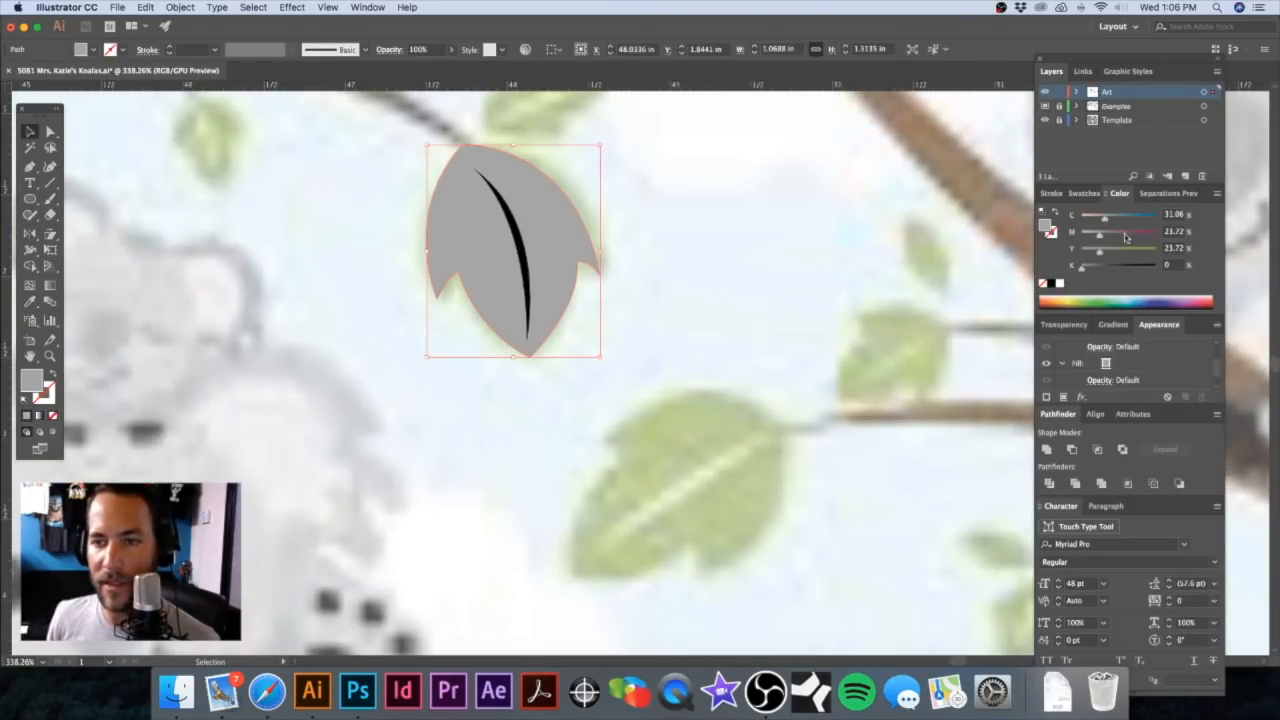
left_click_drag(1103, 219, 1157, 249)
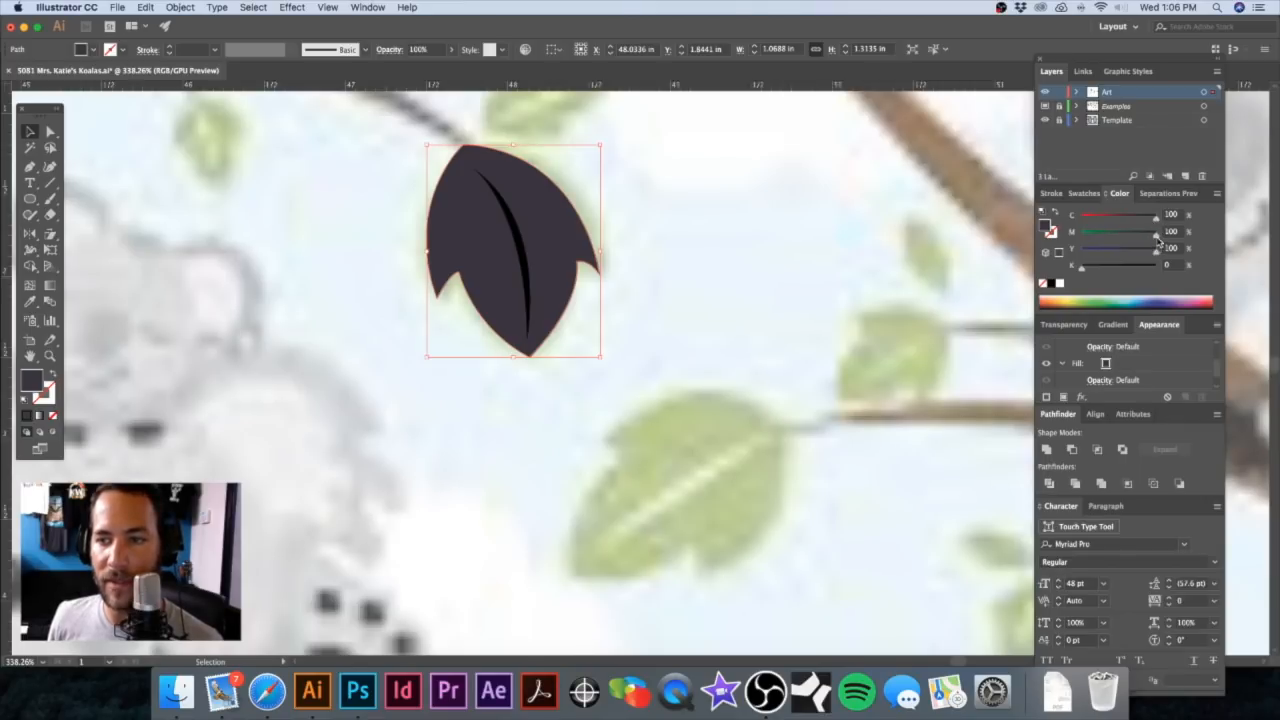
left_click_drag(1155, 234, 1082, 232)
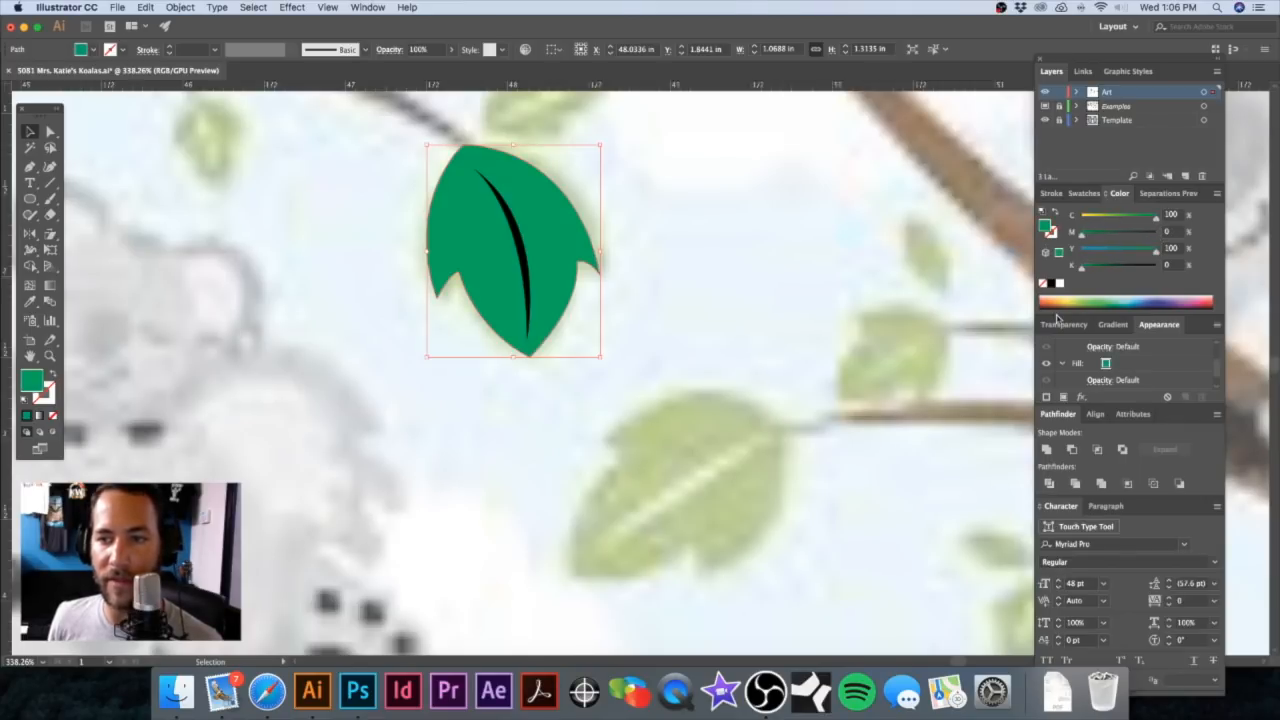
left_click(720, 257)
left_click_drag(668, 290, 759, 308)
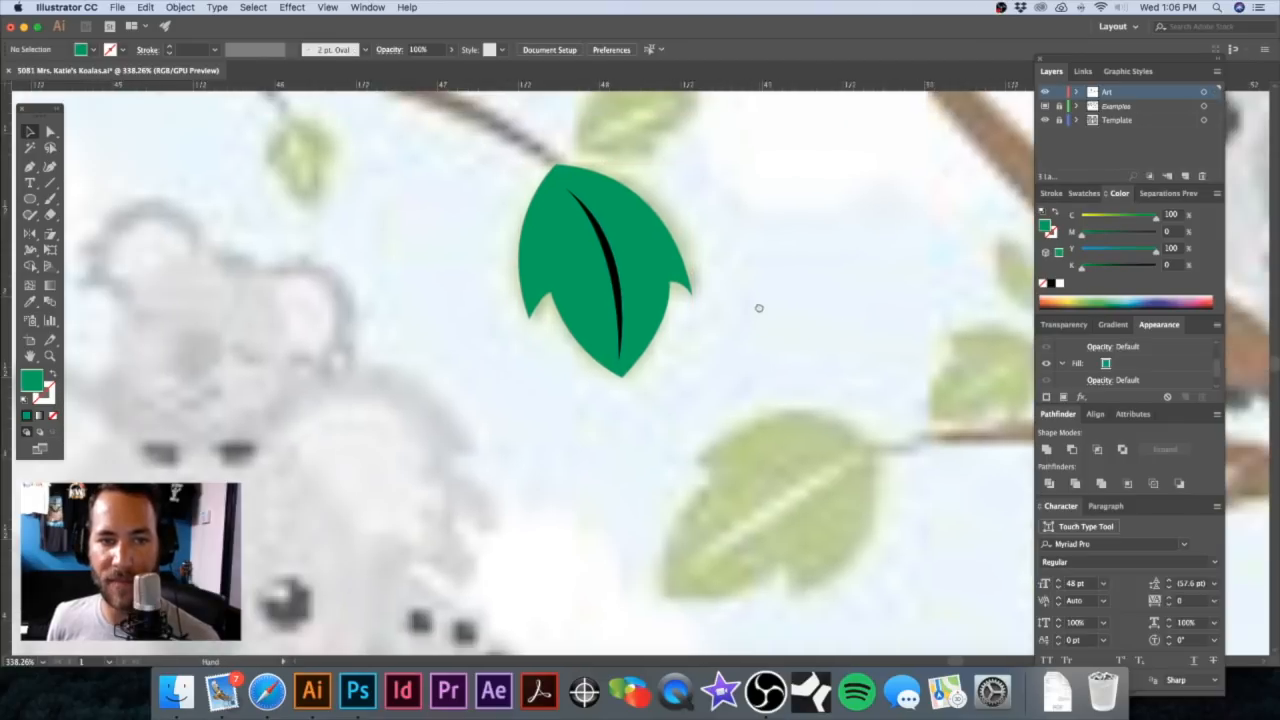
Step: Lighten the leaf's green by lowering its cyan to 36%
left_click(661, 255)
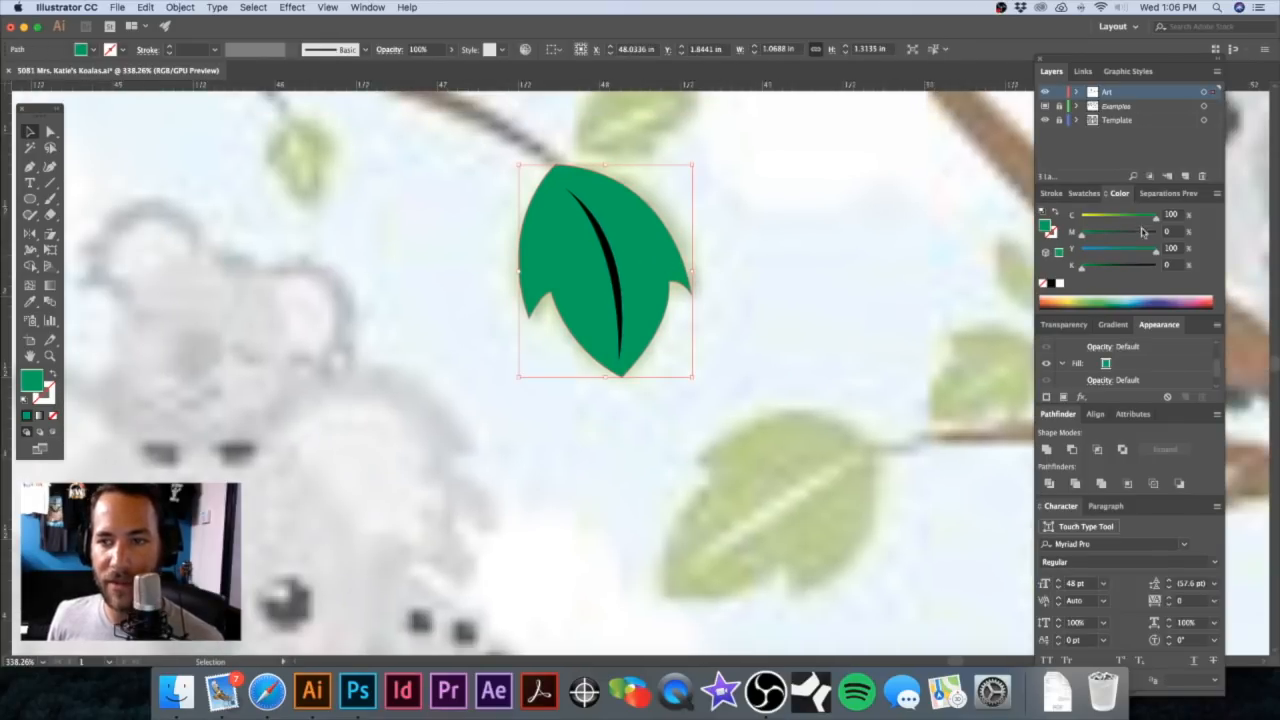
left_click_drag(1152, 224, 1110, 222)
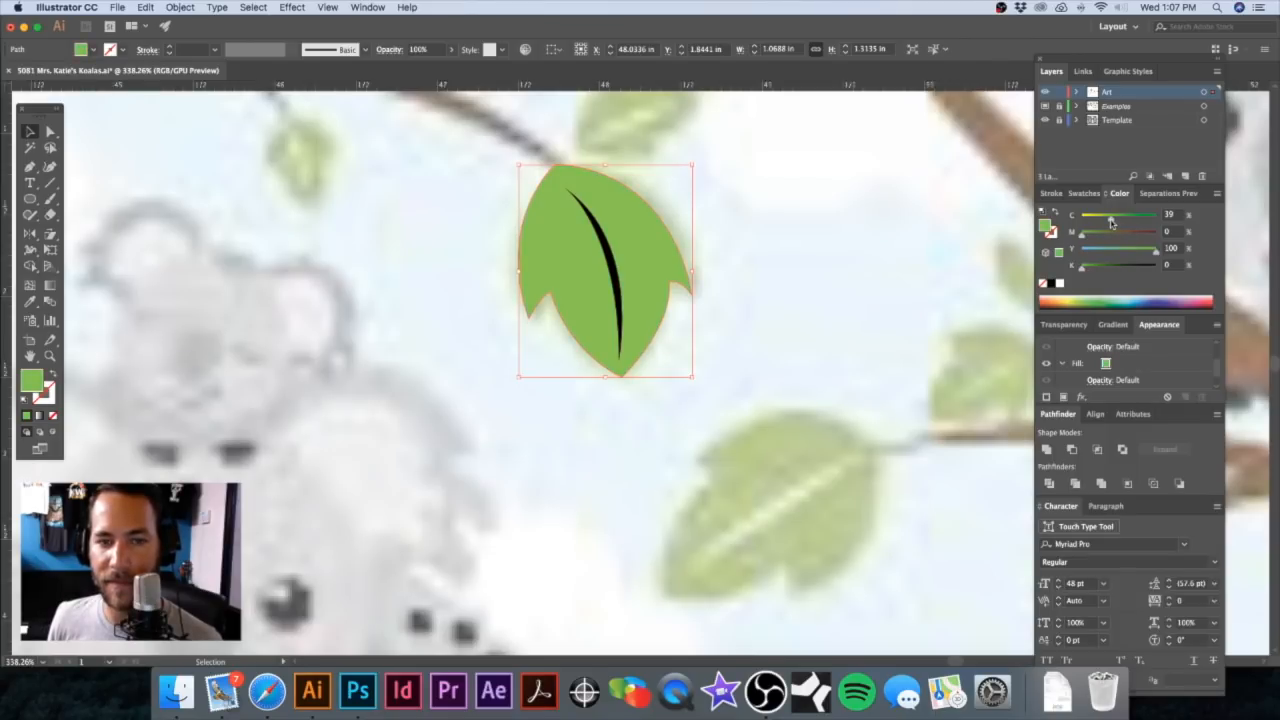
left_click(791, 258)
Step: Fill the leaf's center vein with a light gray swatch
left_click(608, 265)
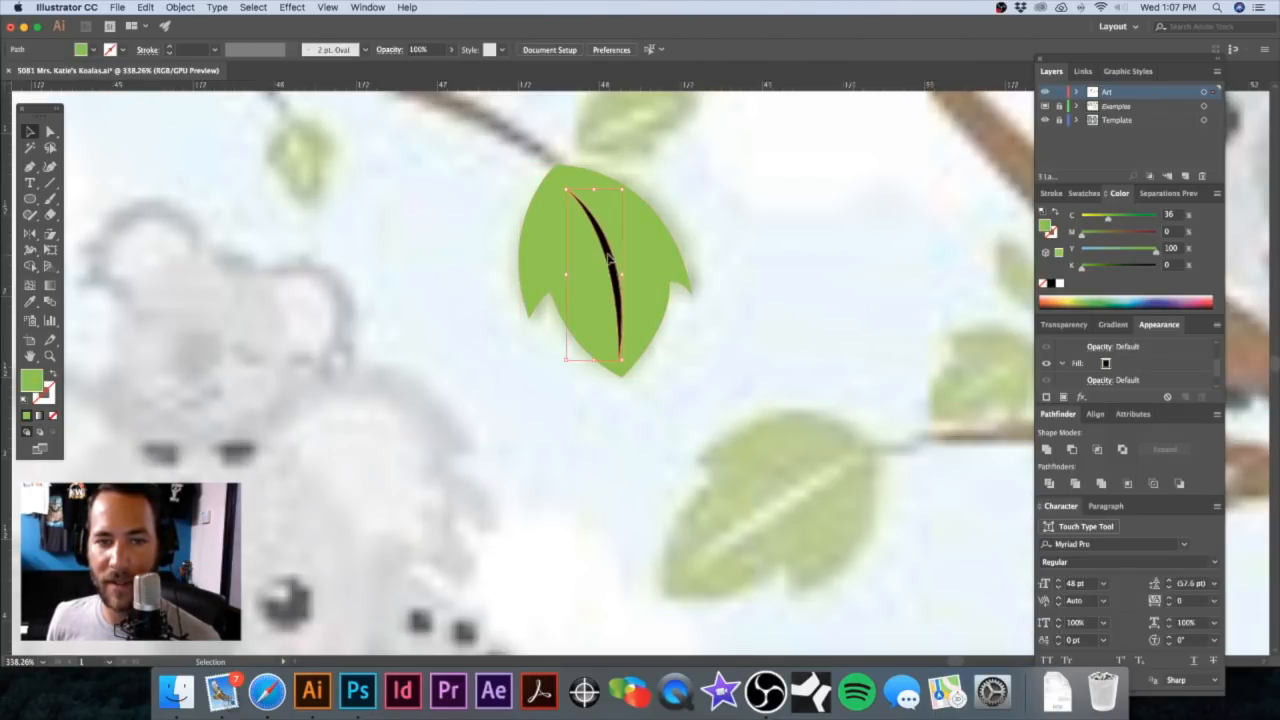
left_click(1086, 193)
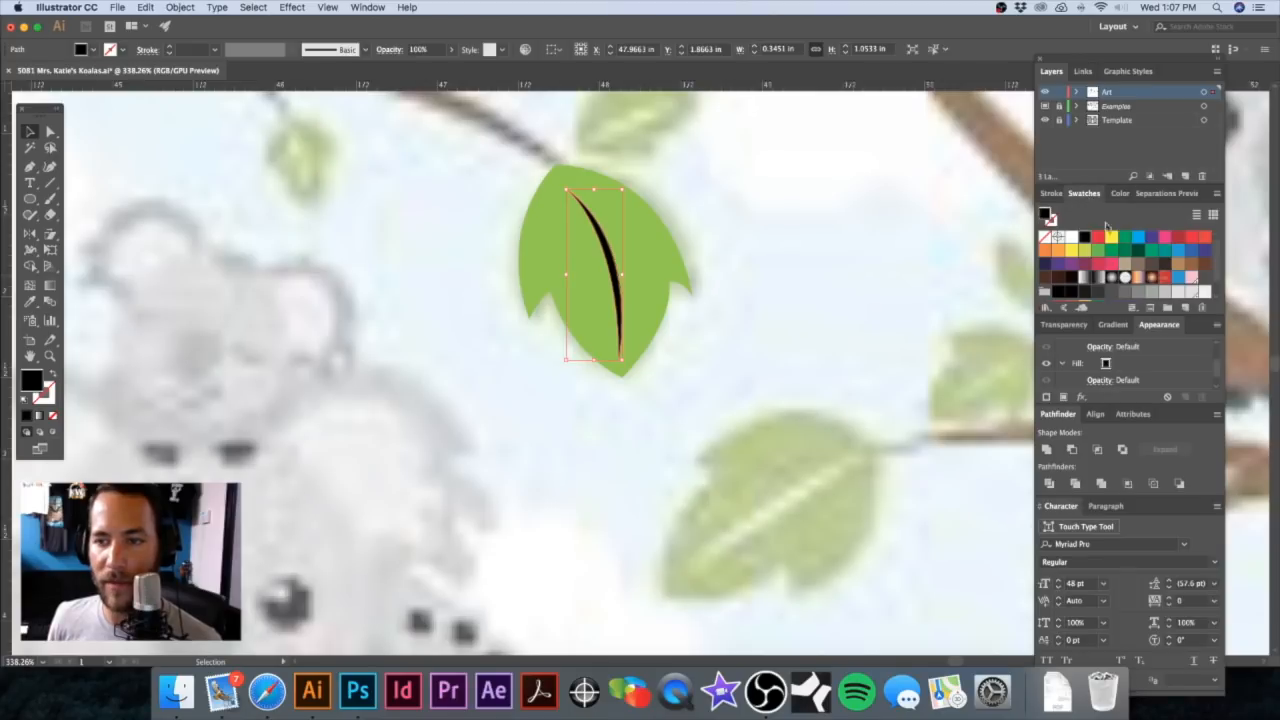
left_click(1191, 292)
left_click(732, 290)
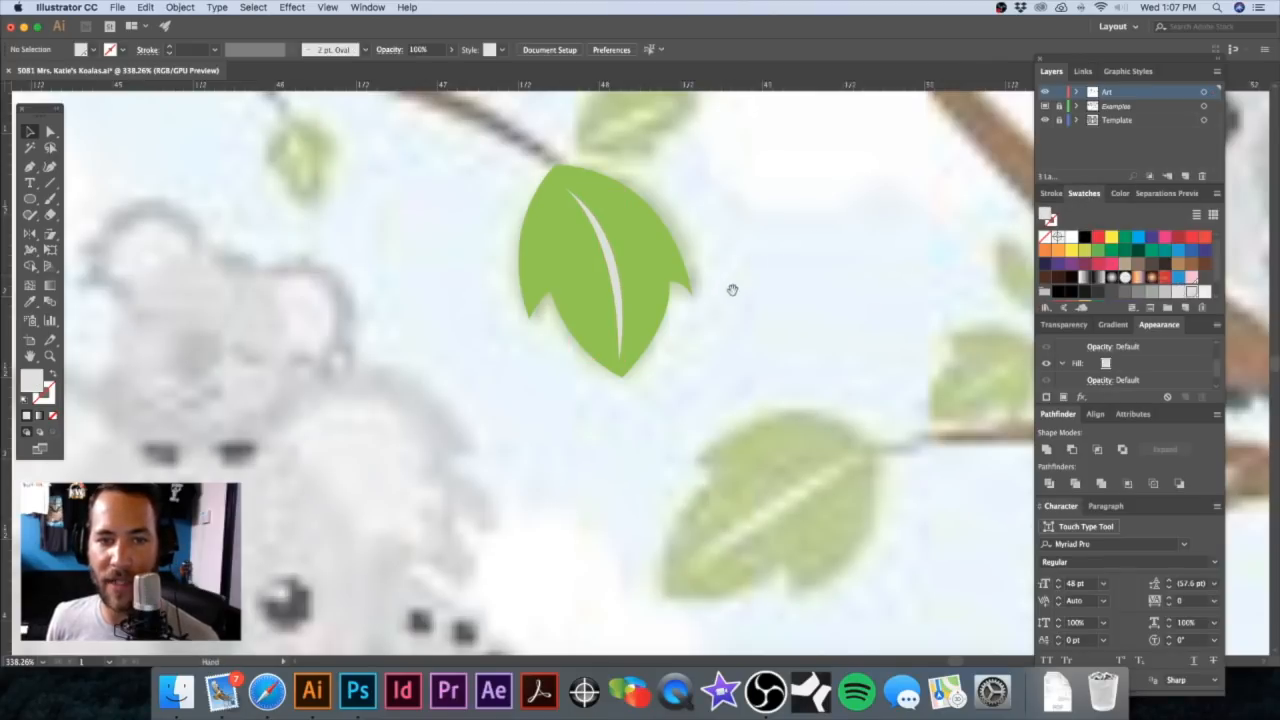
Step: Fill the traced forked branch with the gray C=0 M=0 Y=0 K=30 swatch
key("super+1")
left_click_drag(680, 334, 791, 285)
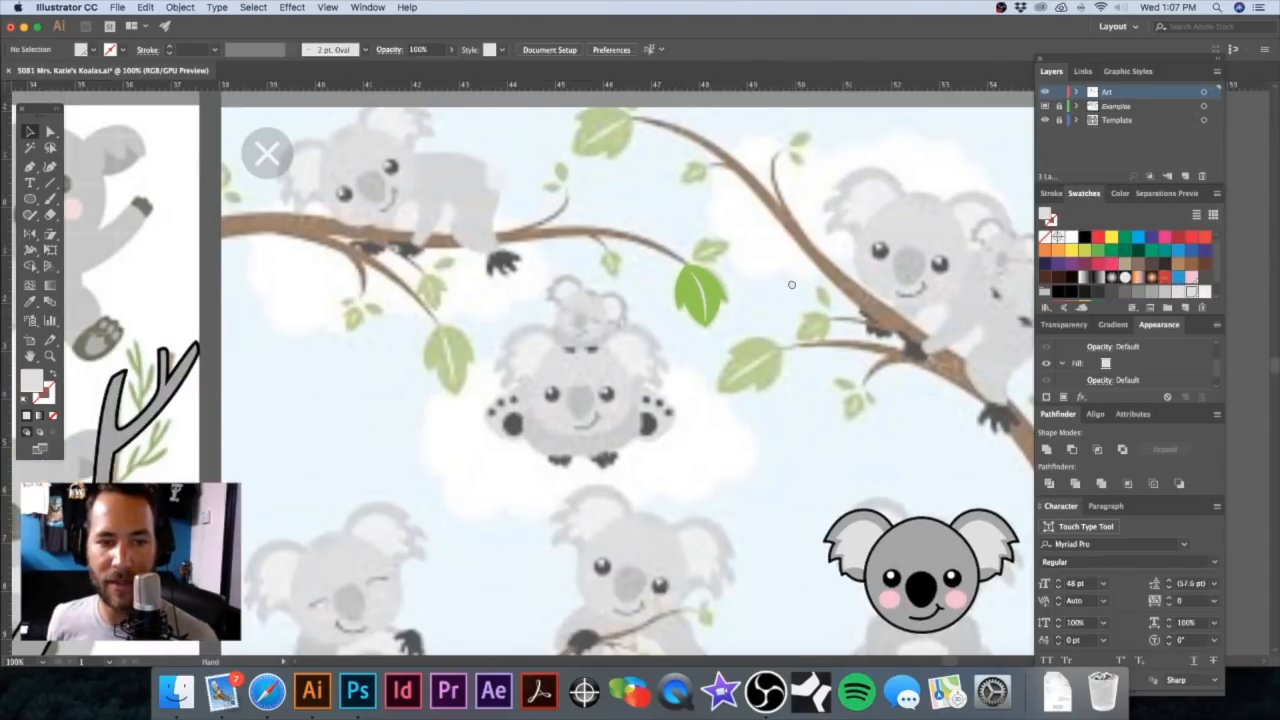
left_click_drag(627, 374, 755, 294)
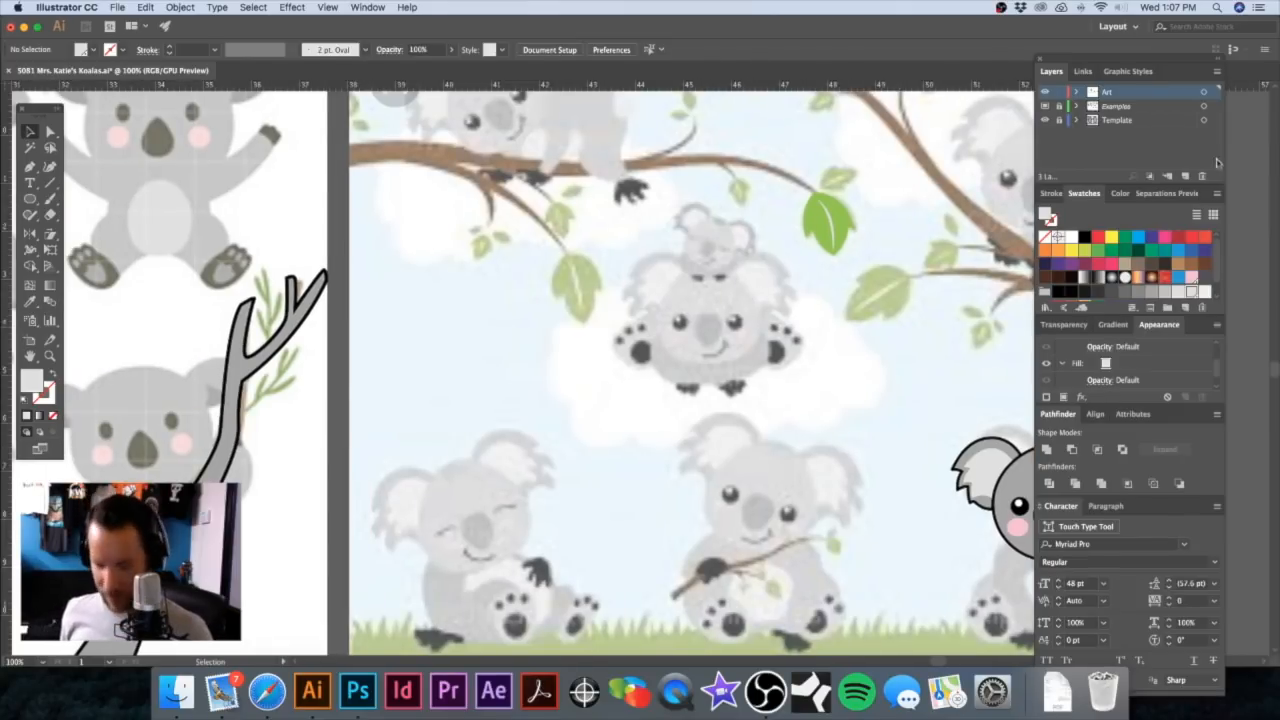
scroll(1160, 255, "down", 1)
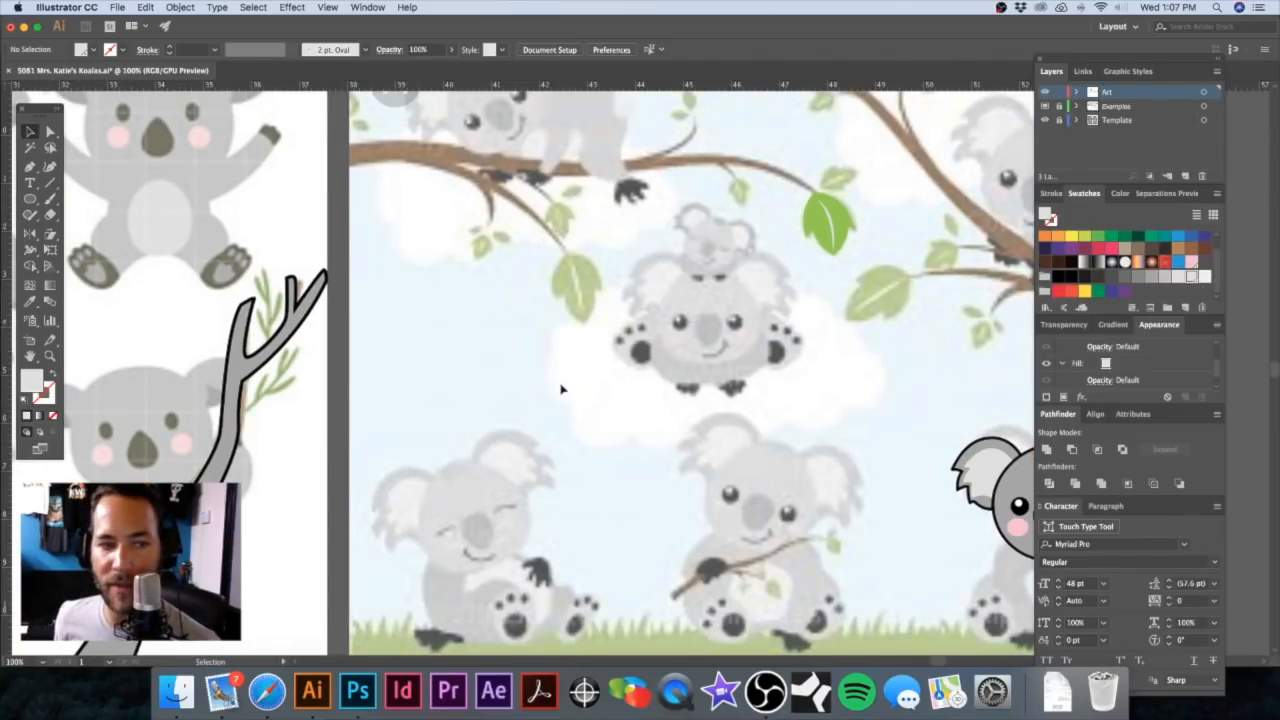
key("a")
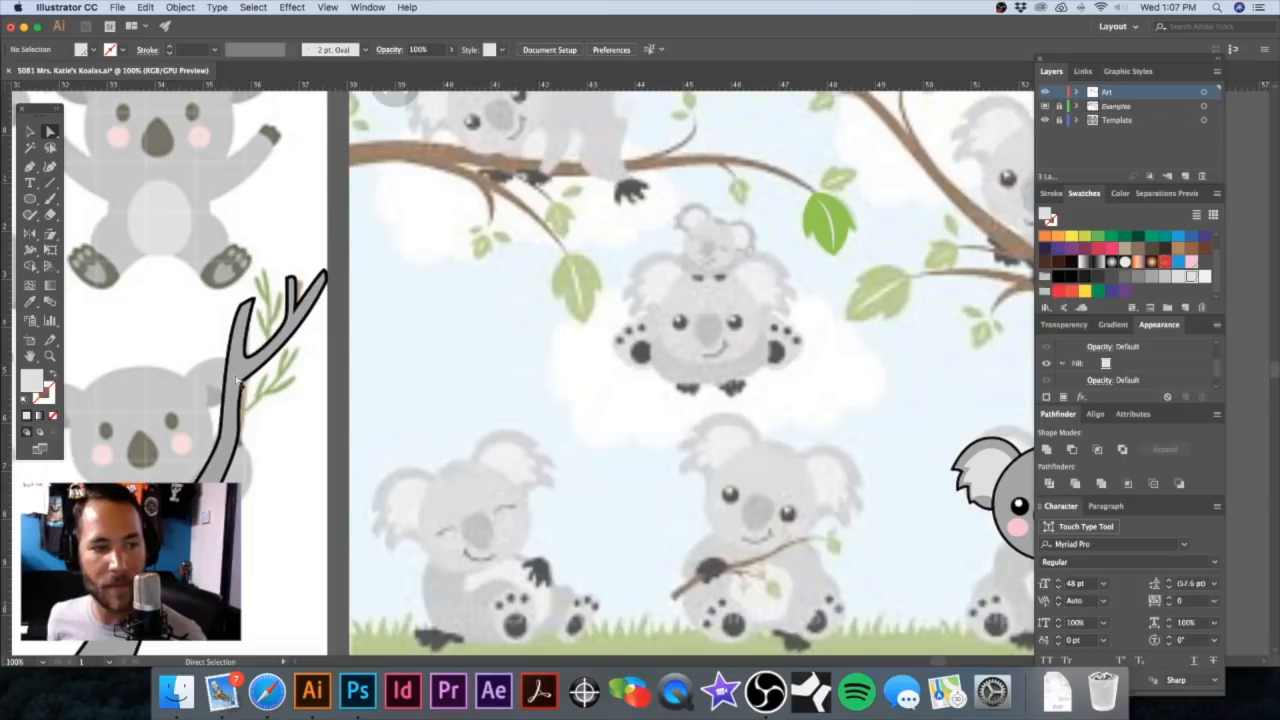
left_click(238, 381)
left_click(1152, 277)
Step: Fill the green leaf's center vein with the darker gray C=0 M=0 Y=0 K=30 swatch
left_click_drag(632, 190, 575, 445)
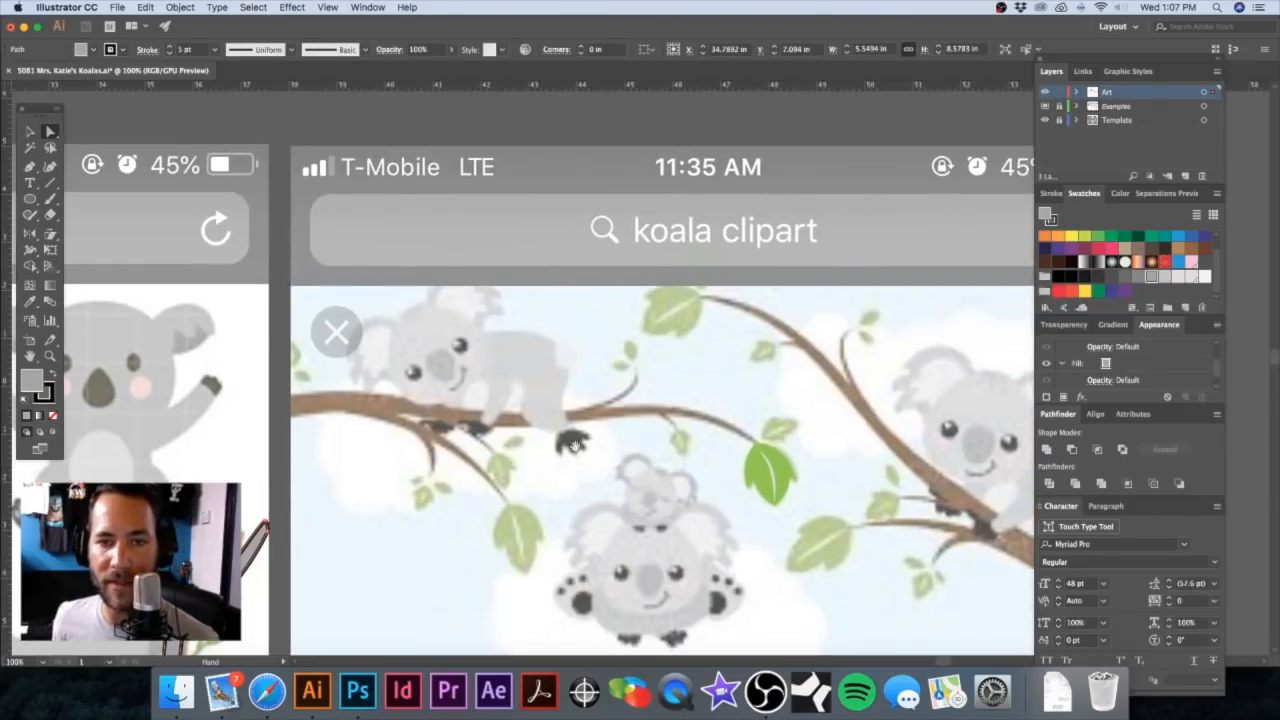
left_click_drag(653, 405, 565, 271)
left_click_drag(610, 318, 832, 368)
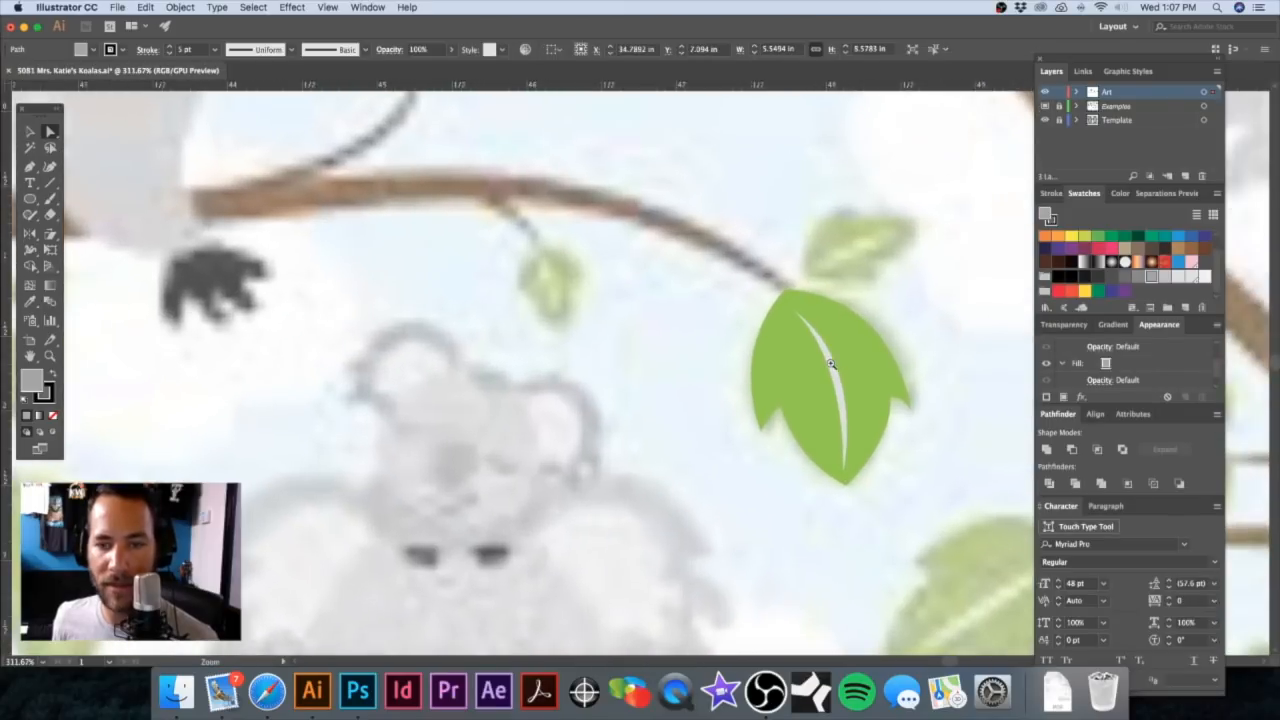
left_click(832, 370)
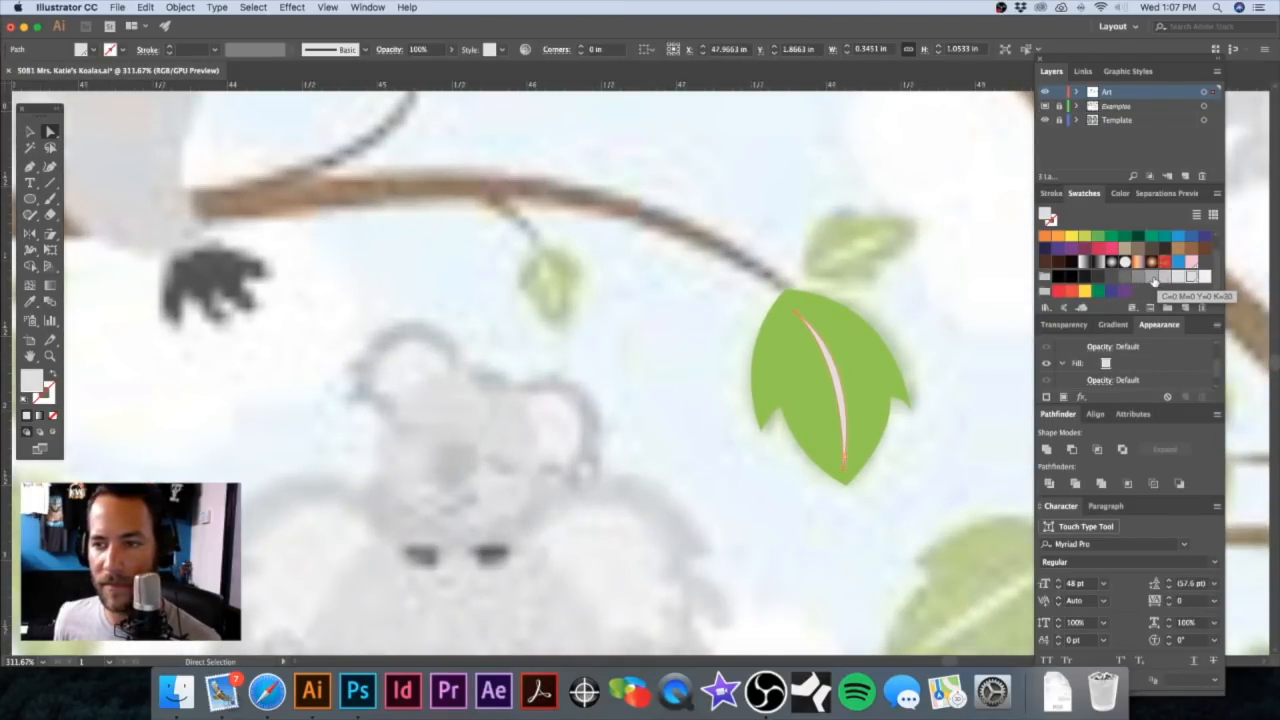
left_click(1153, 280)
left_click(714, 315)
Step: Group the green leaf shape together with its center vein
left_click(690, 363, "alt+super")
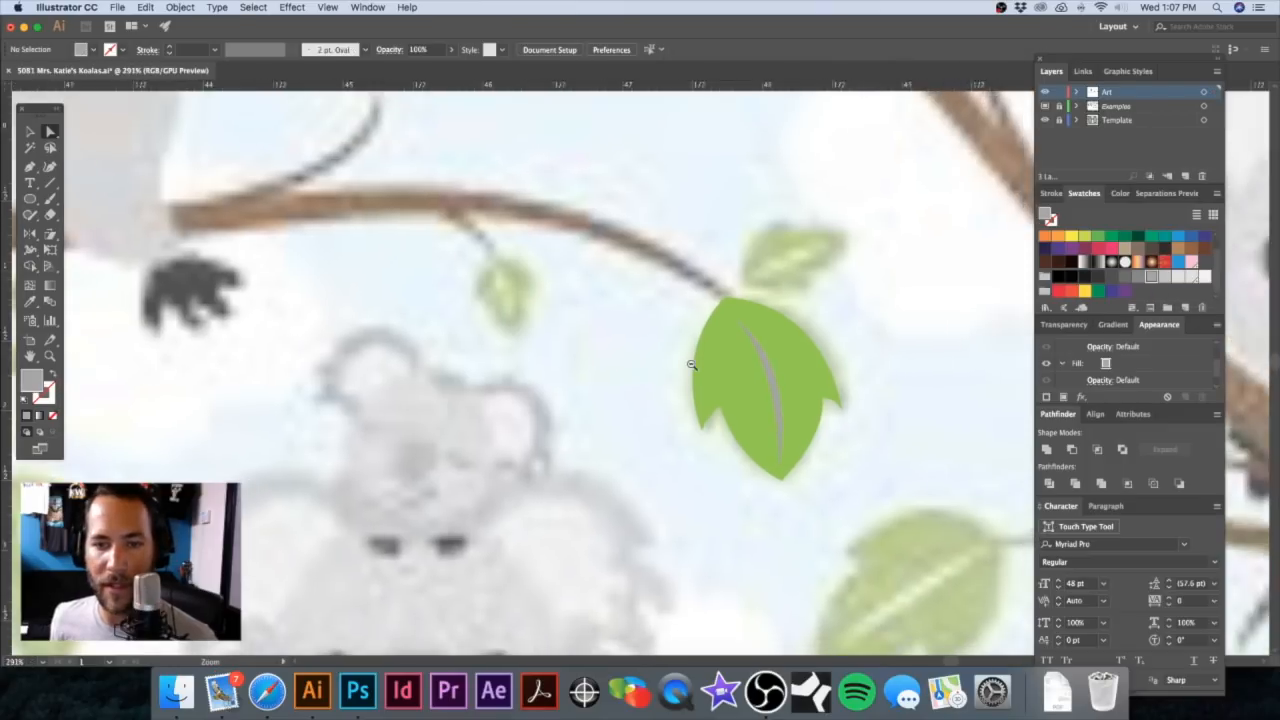
left_click(692, 364, "alt+super")
left_click(692, 364, "alt+super")
left_click(692, 364, "alt+super")
left_click_drag(652, 386, 695, 303)
key("v")
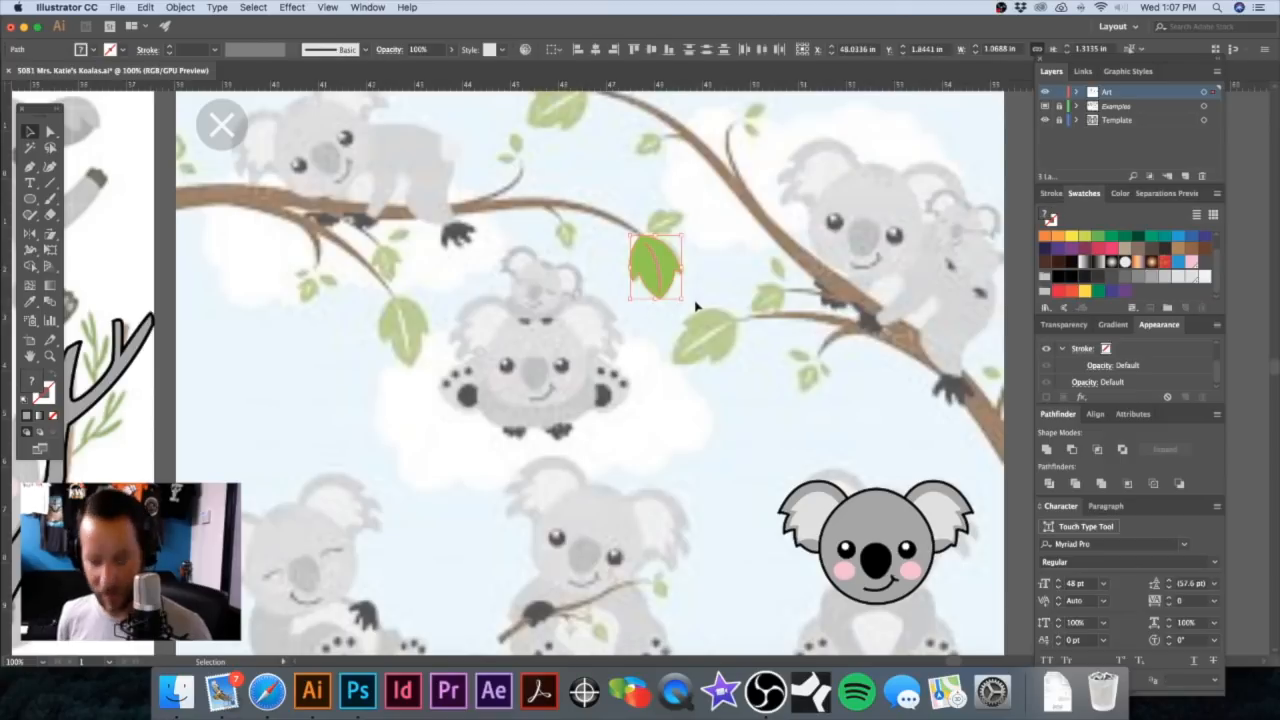
key("super+g")
left_click(646, 317)
Step: Move the grouped leaf to the traced branch and rotate it to point outward from the right side, just below the fork
left_click(639, 333, "alt+super")
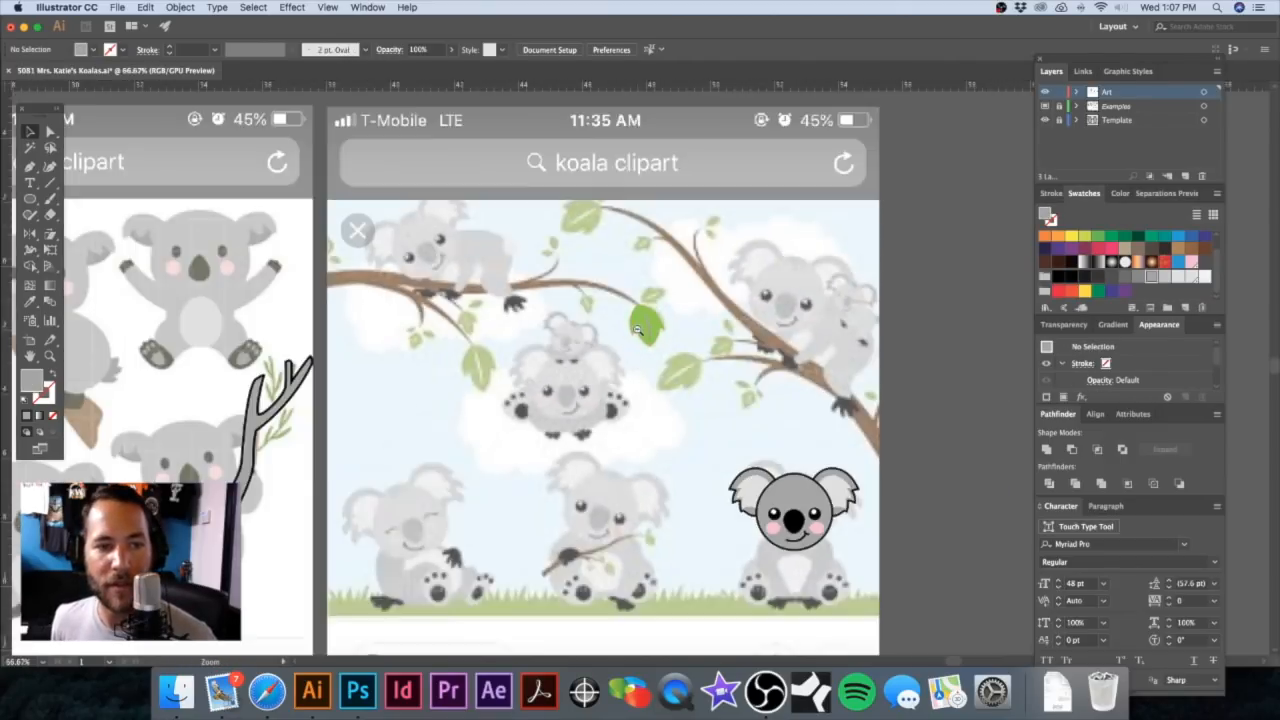
left_click(641, 335, "alt+super")
left_click(641, 335, "alt+super")
left_click_drag(642, 401, 901, 383)
left_click_drag(690, 312, 642, 347)
left_click_drag(829, 237, 806, 266)
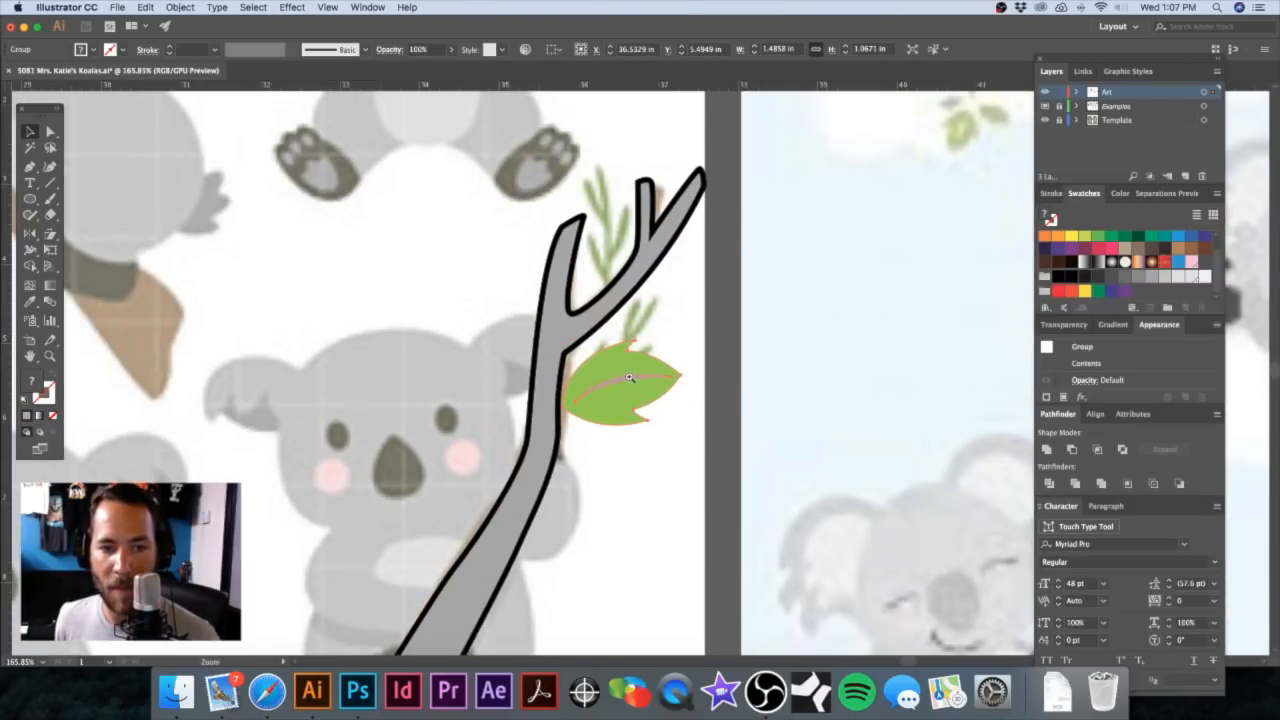
Step: Copy the leaf to the tip of the branch's left twig and mirror the copy left to right
left_click_drag(613, 366, 537, 258)
left_click(695, 298)
key("super+minus")
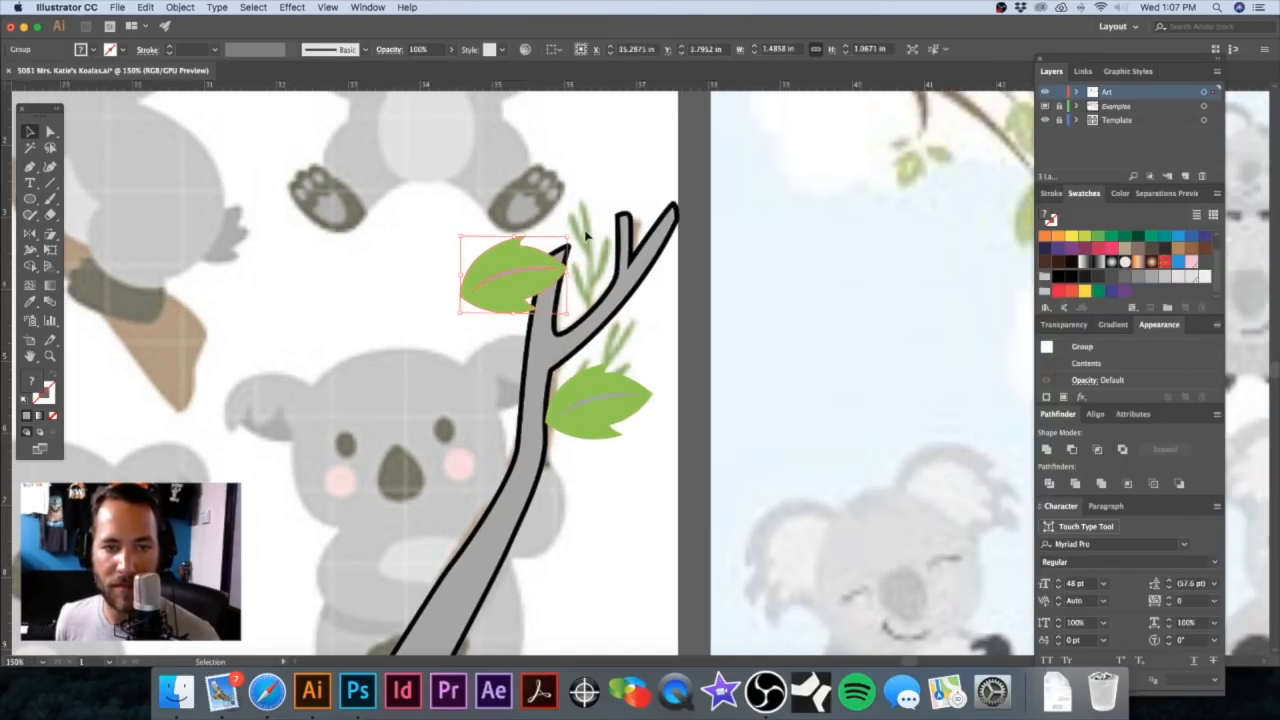
left_click(31, 234)
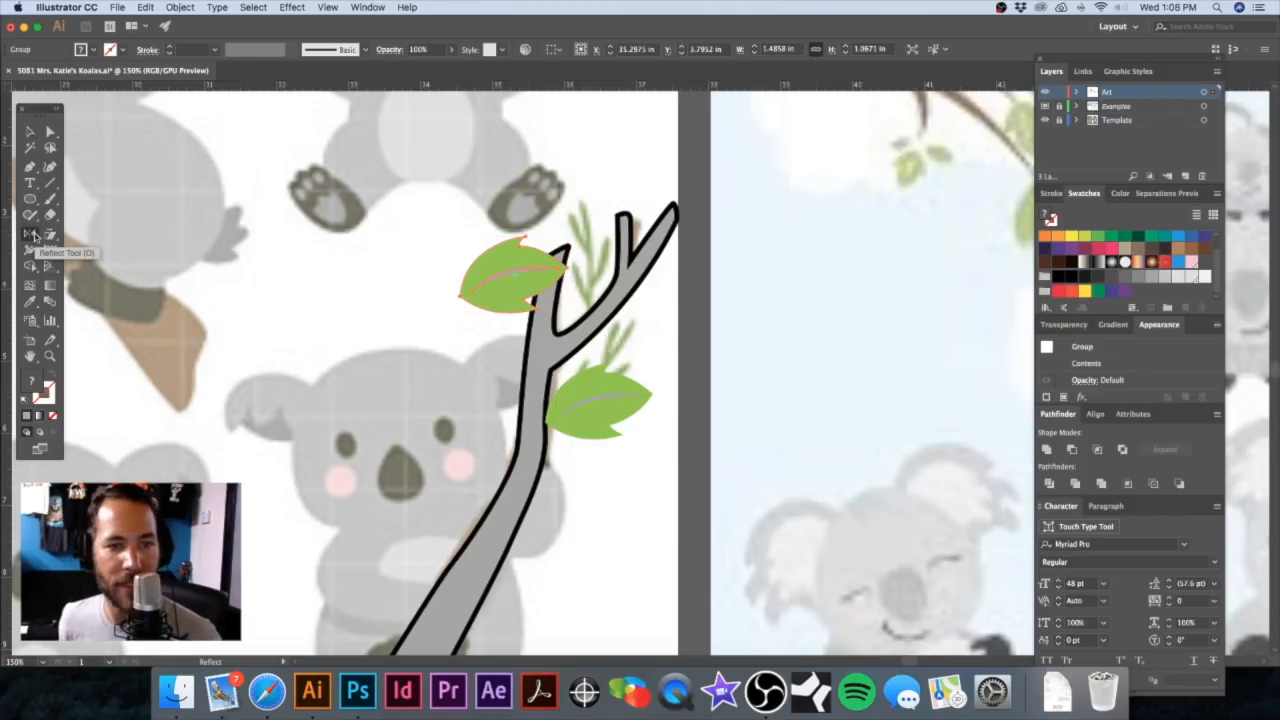
double_click(35, 236)
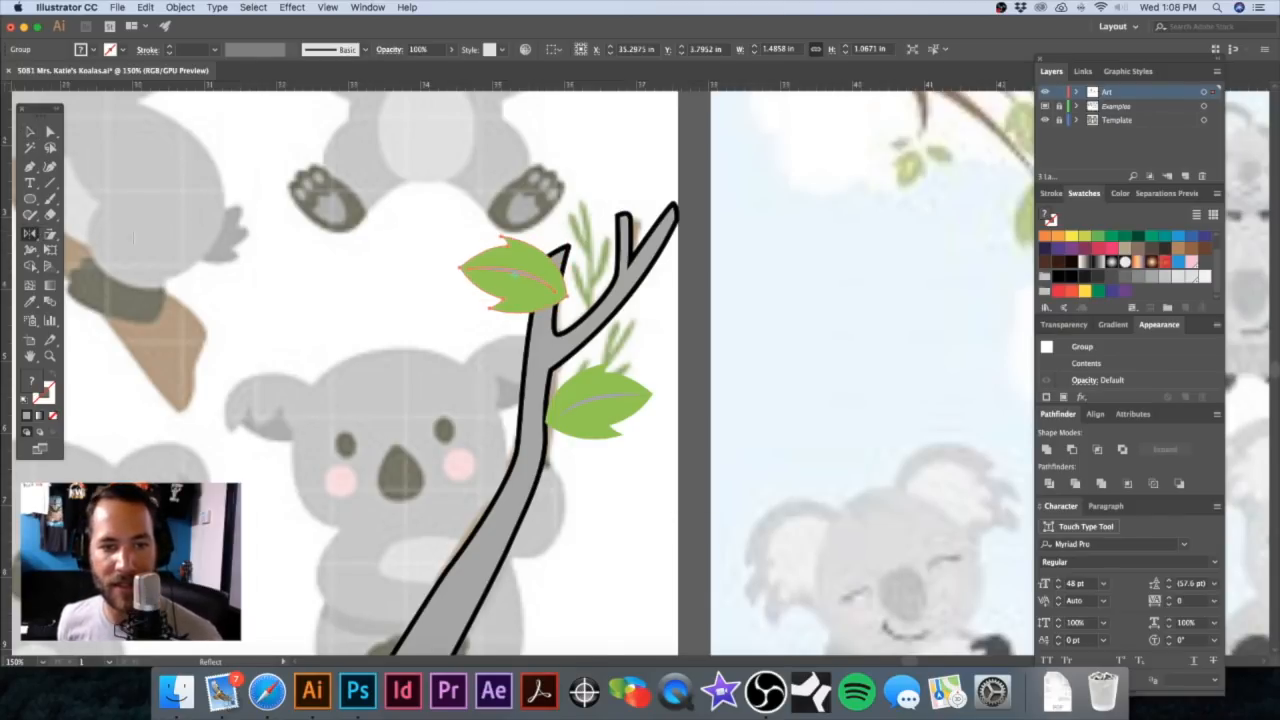
key("v")
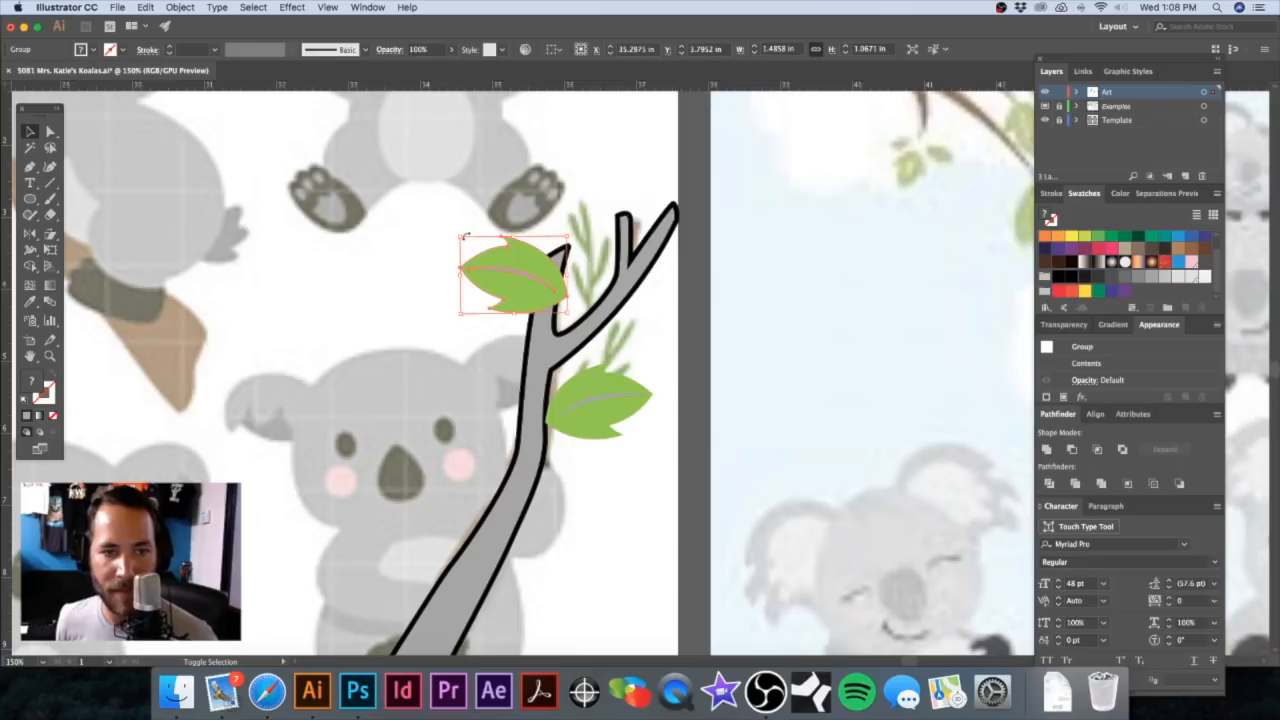
Step: Shrink the mirrored leaf onto the left twig's tip and fit a rotated, slightly larger copy on the middle twig's tip
left_click_drag(460, 237, 620, 198)
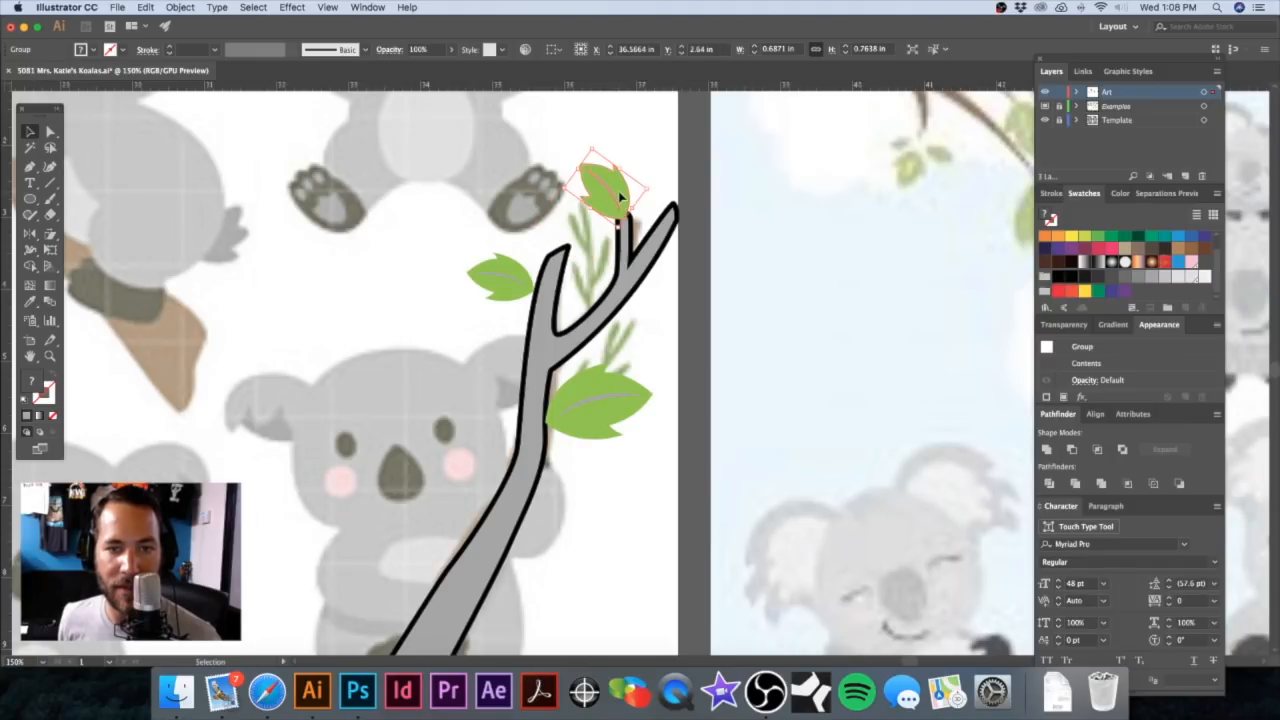
left_click(634, 200)
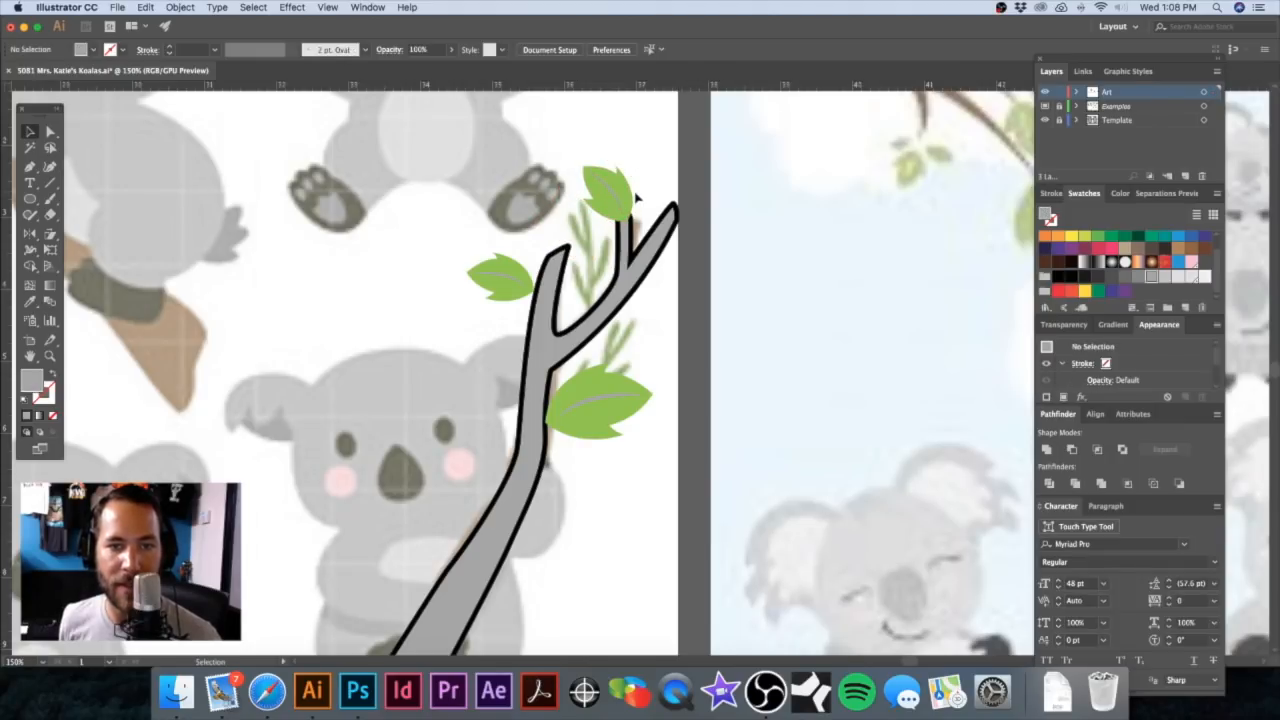
left_click_drag(637, 202, 619, 212)
left_click(602, 204)
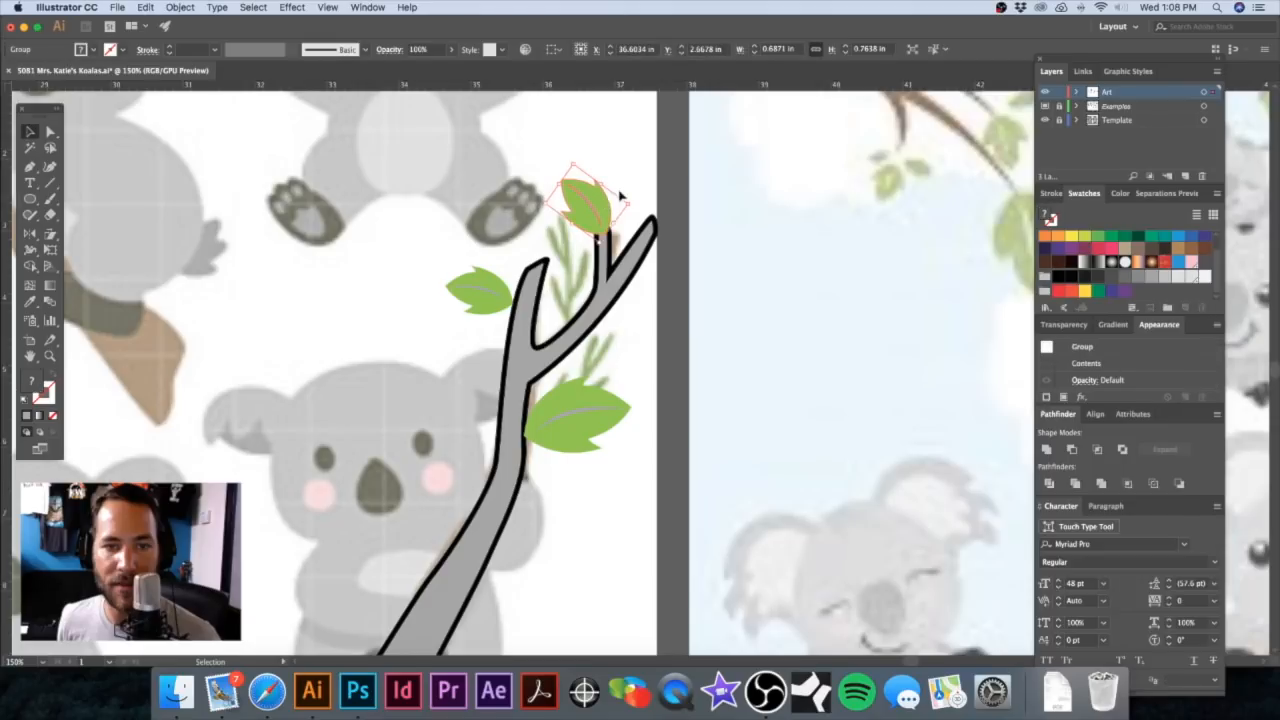
left_click_drag(634, 205, 523, 202)
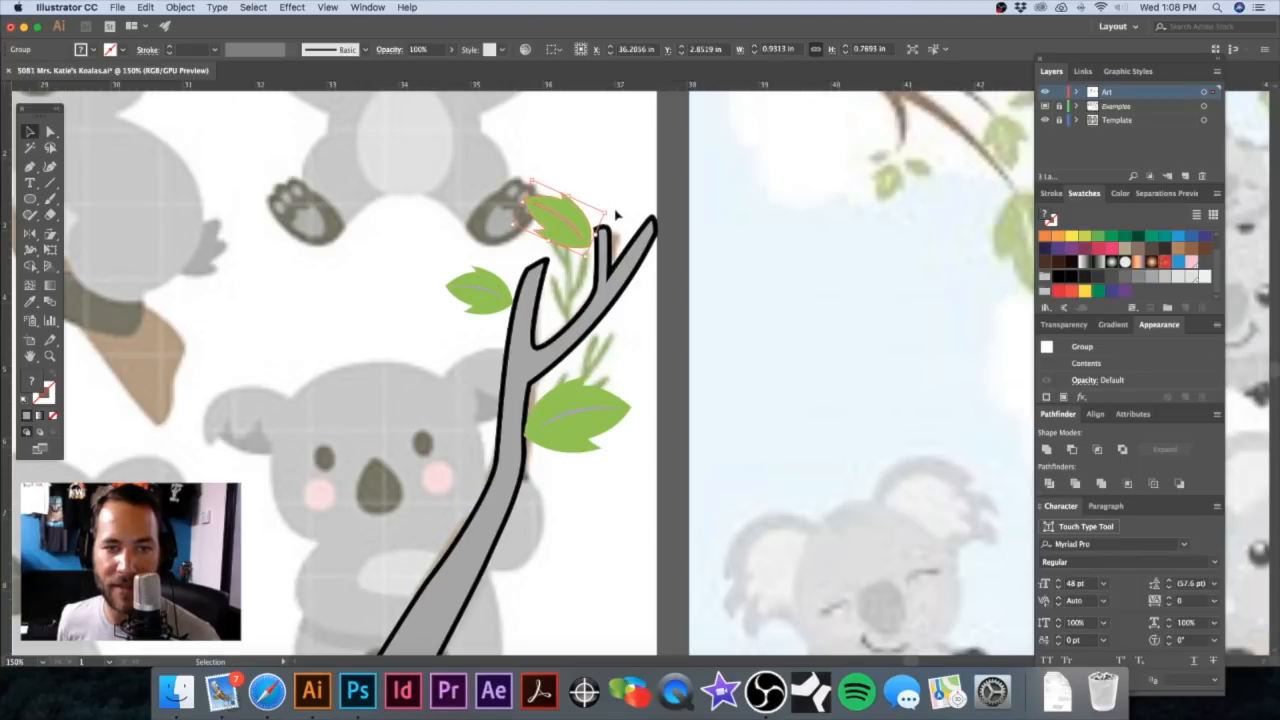
left_click_drag(610, 211, 577, 236)
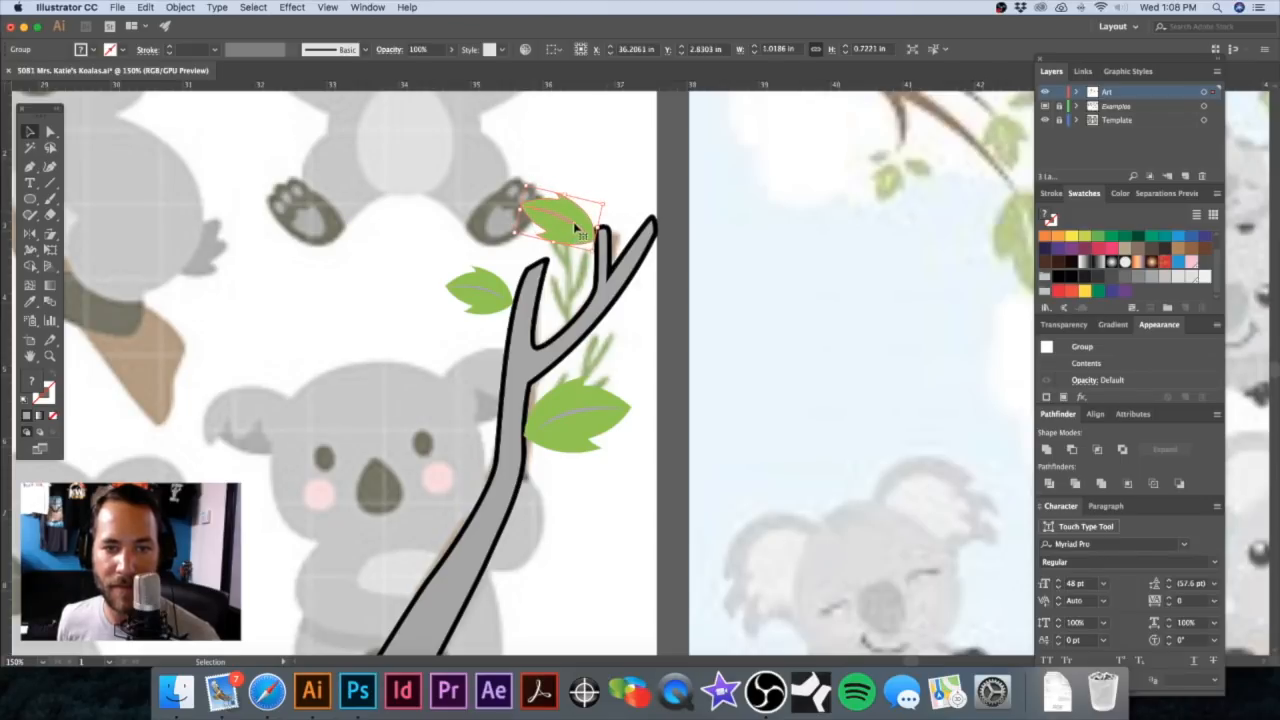
left_click(607, 166)
Step: Copy the middle twig's leaf, mirror it, and shrink and rotate it onto the branch's far right tip
left_click_drag(580, 228, 679, 277)
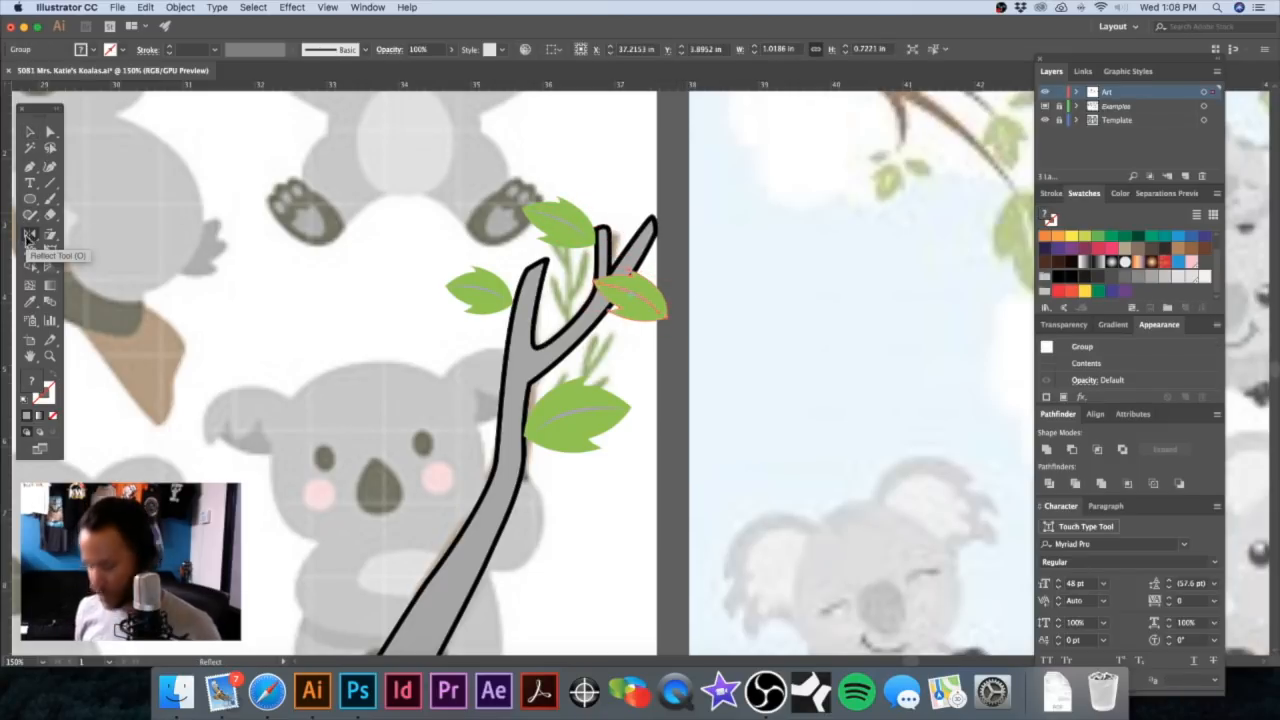
key("v")
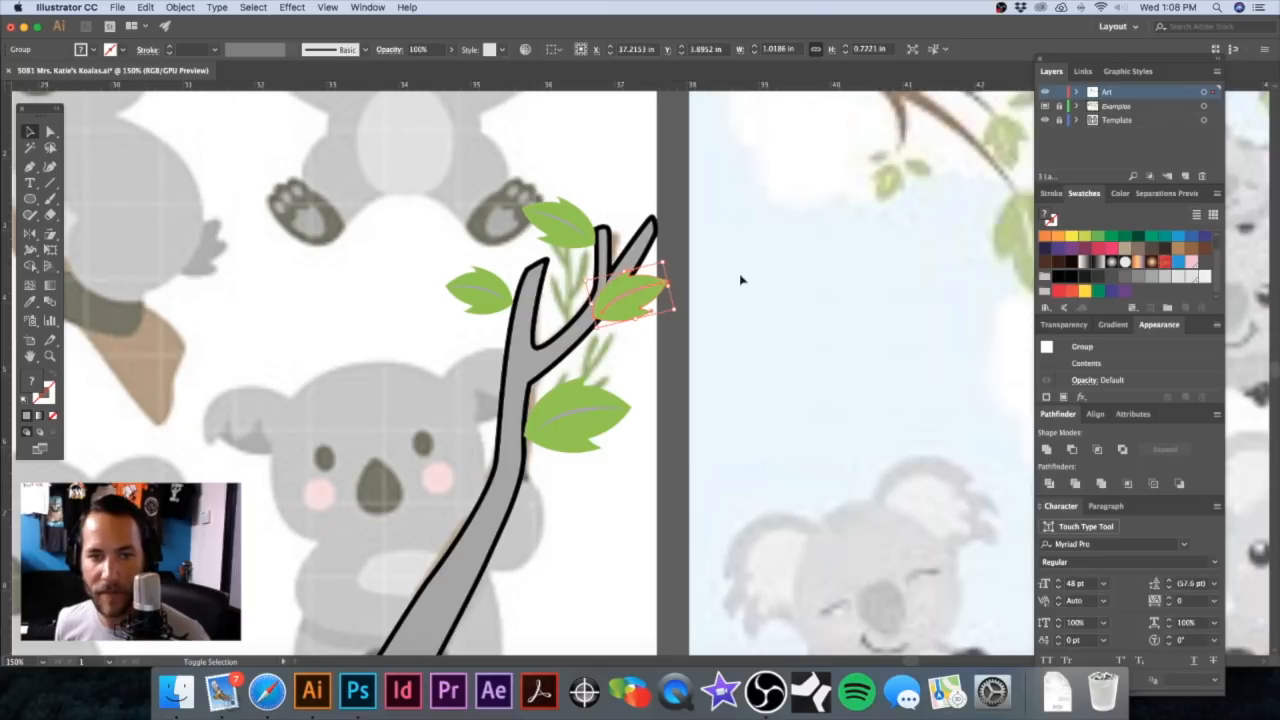
left_click_drag(664, 260, 697, 228)
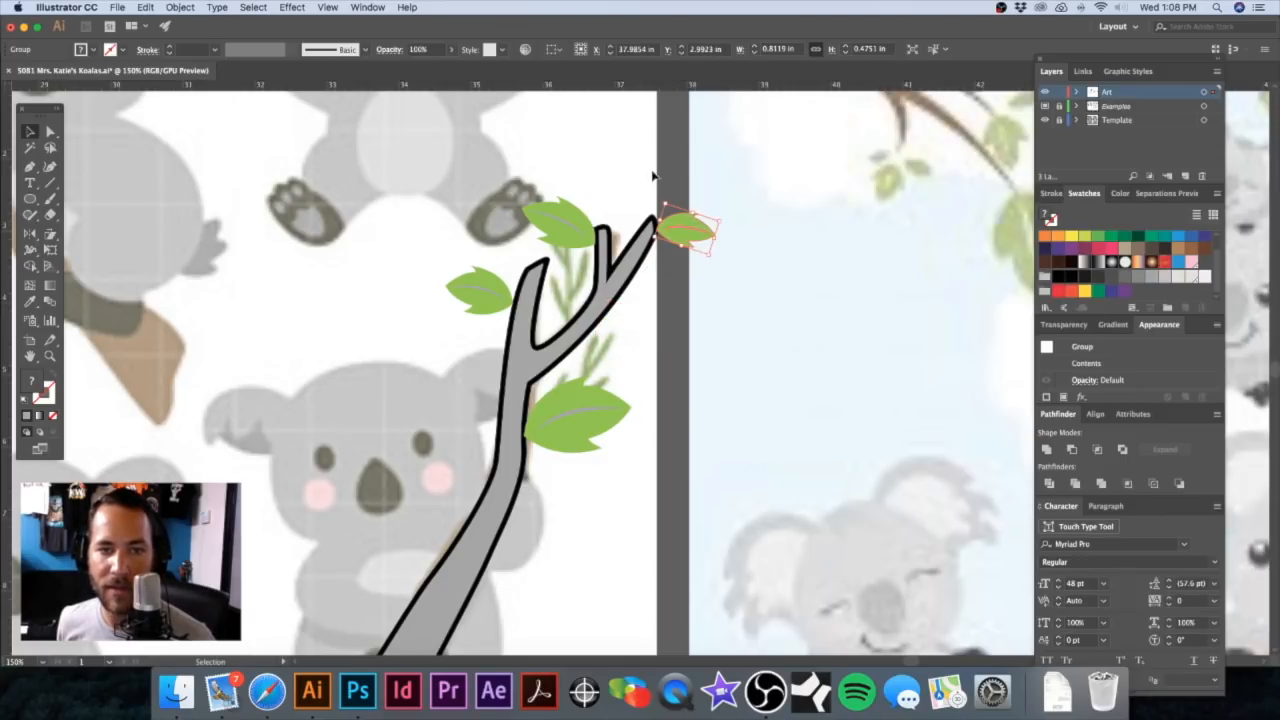
left_click(646, 303)
Step: Fill the forked tree branch with a medium brown swatch
key("super+minus")
key("super+minus")
key("super+minus")
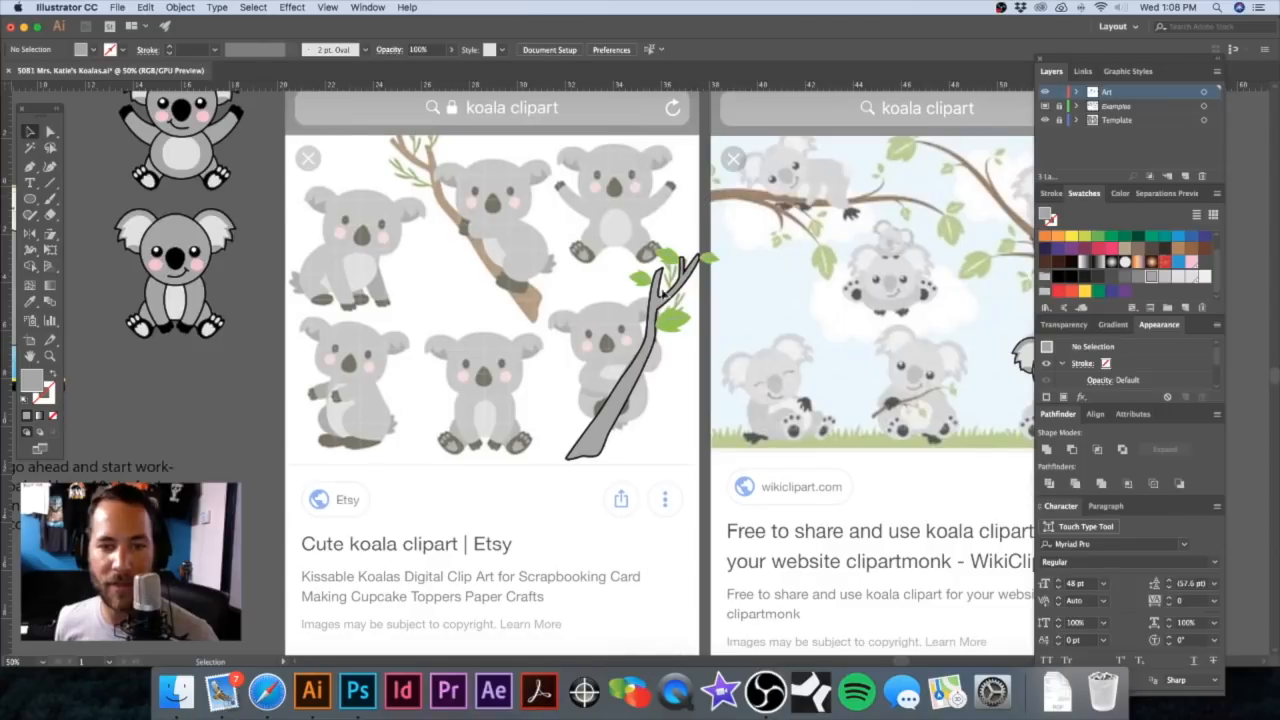
left_click(646, 398)
left_click_drag(650, 390, 790, 337)
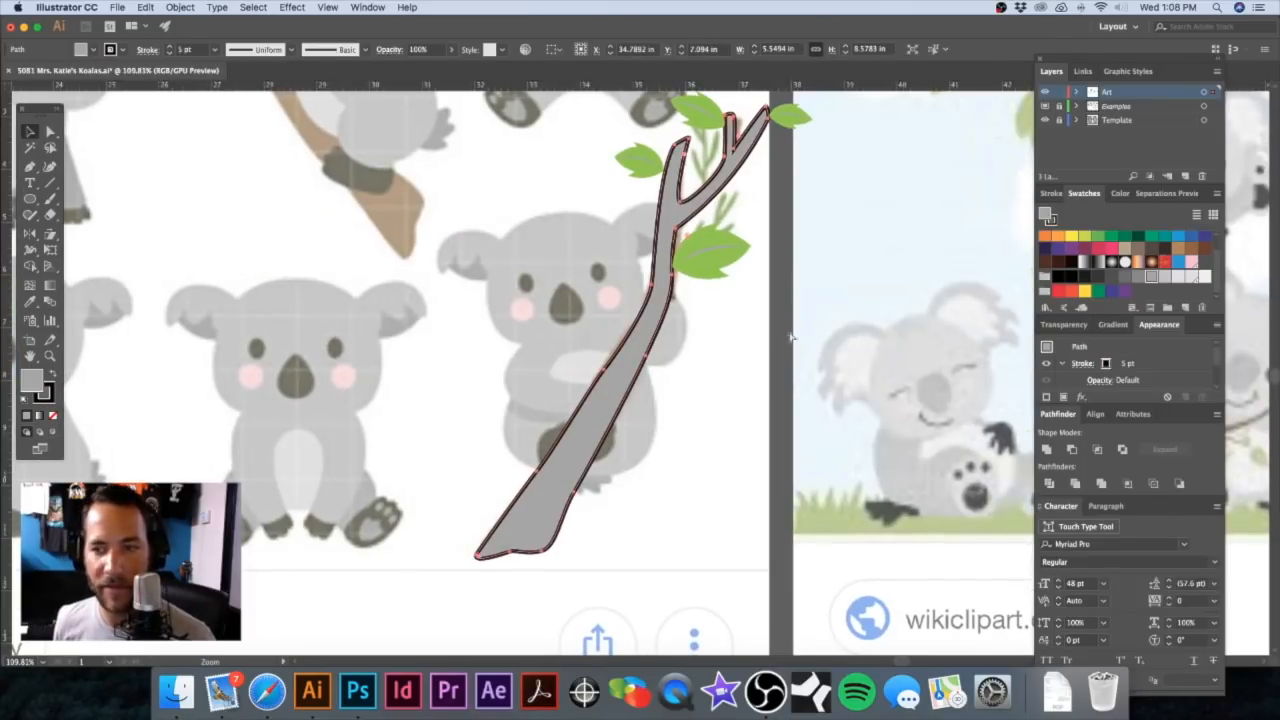
left_click(1191, 249)
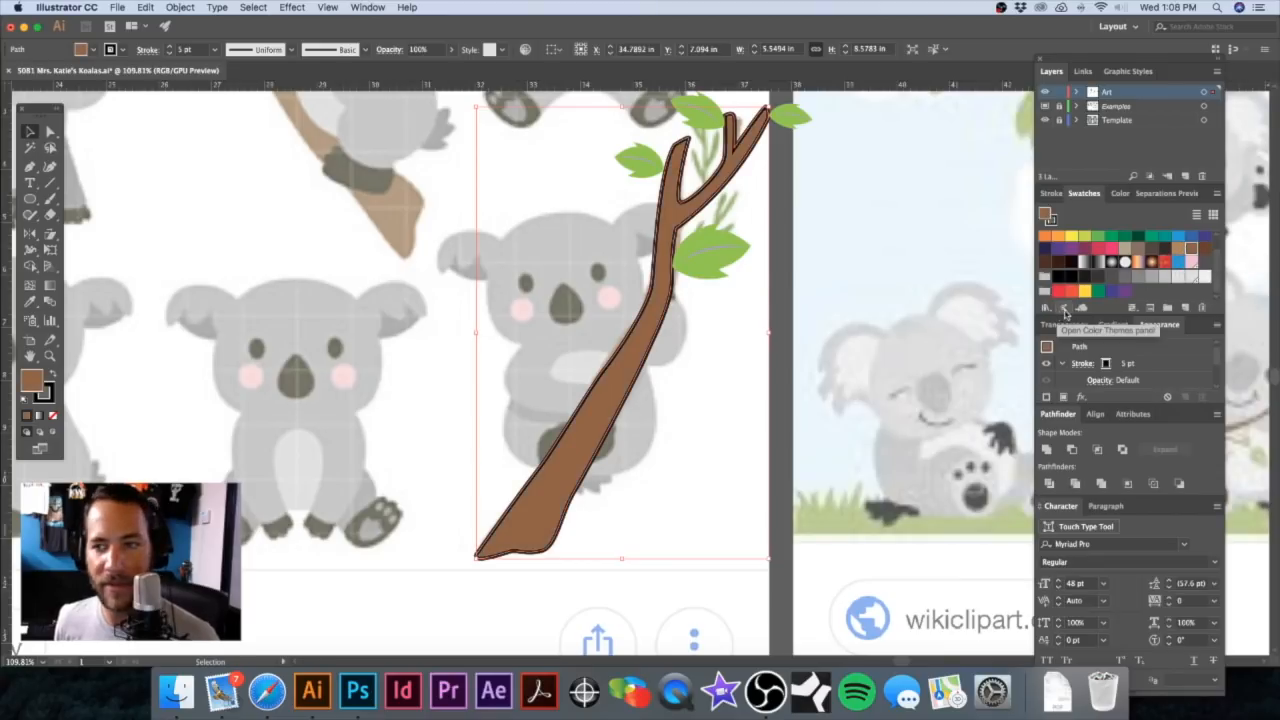
Step: Save the branch's brown fill as a new spot color swatch named "Savana Brown"
left_click(1185, 308)
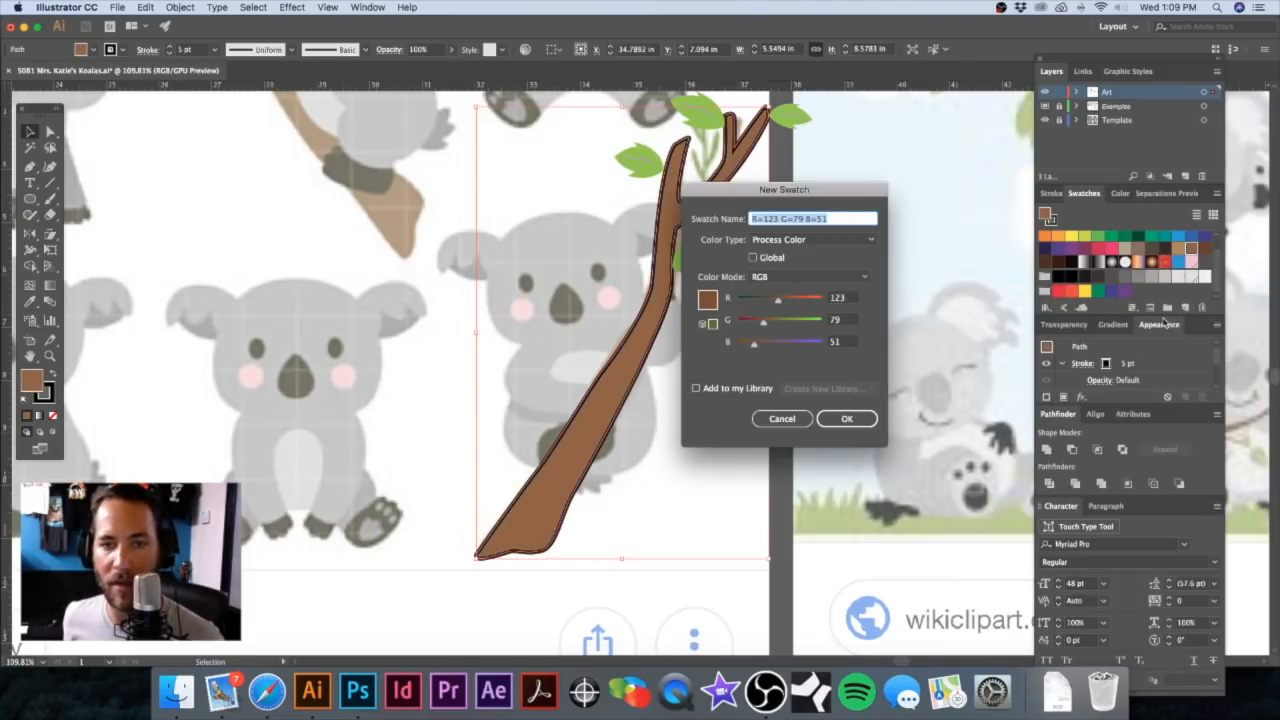
type("Savana Brown")
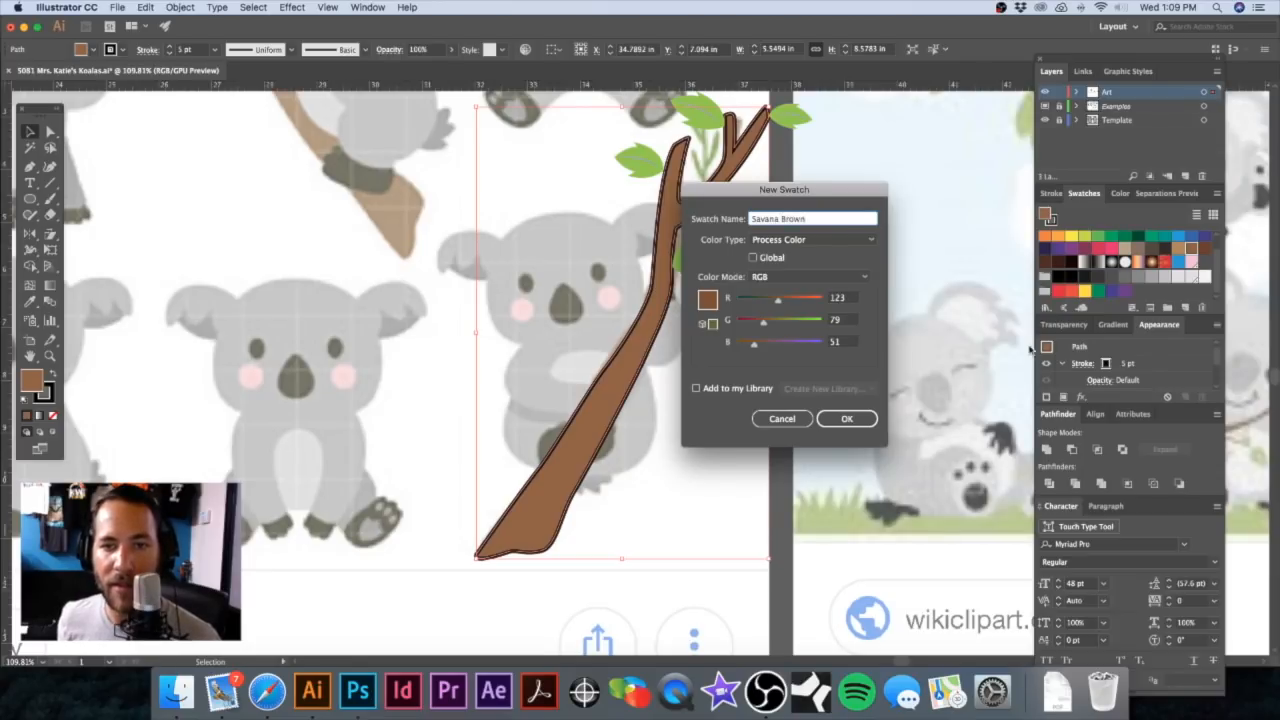
left_click(812, 240)
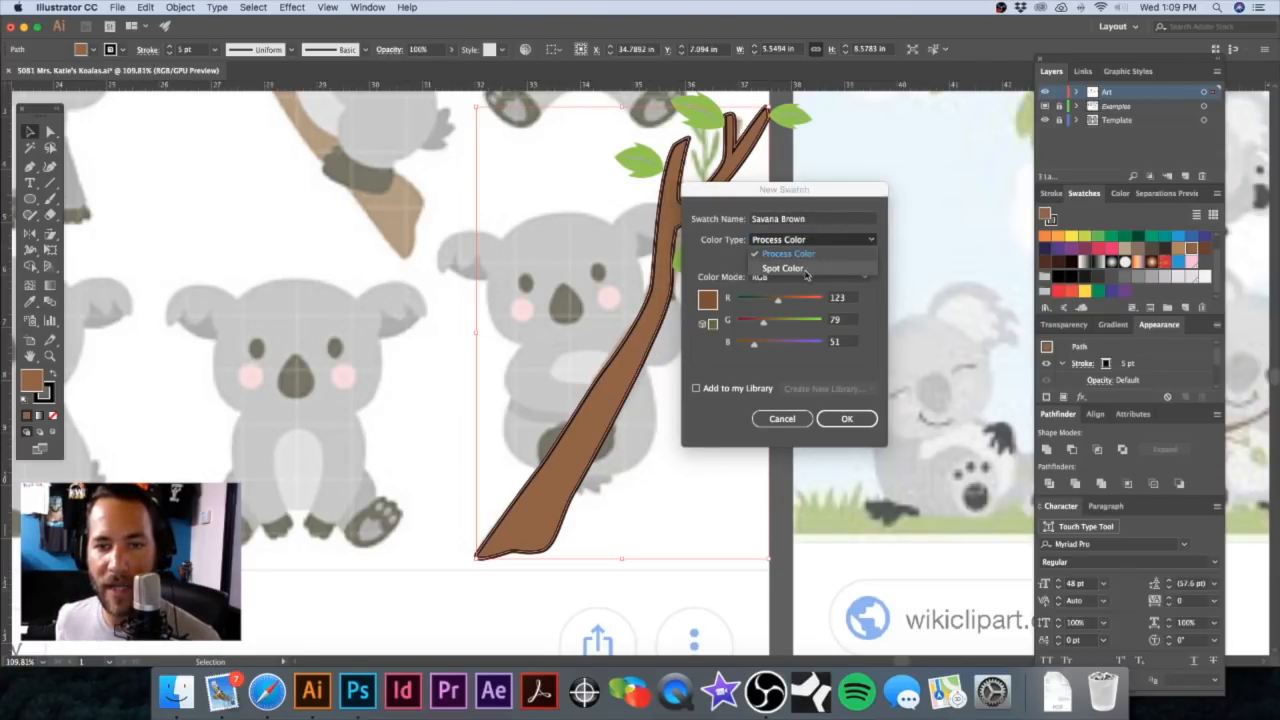
left_click(814, 264)
left_click(866, 418)
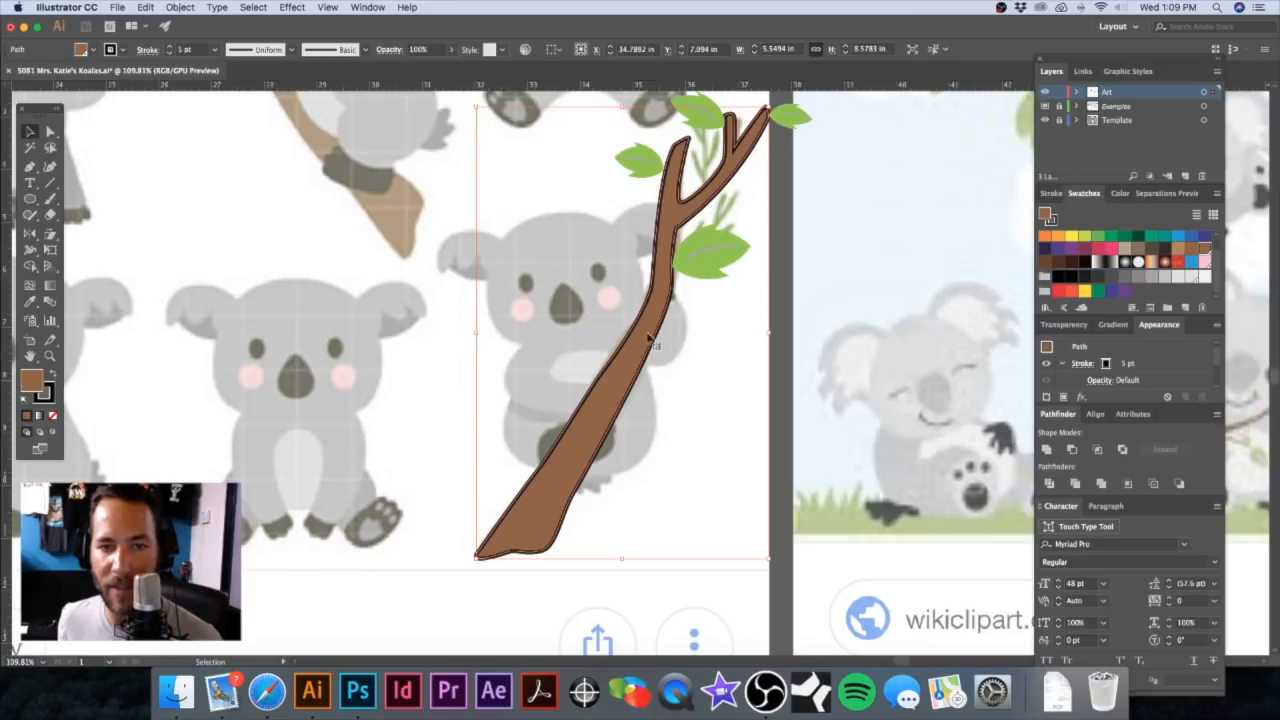
Step: Remove the black outline stroke from the brown branch
left_click(45, 395)
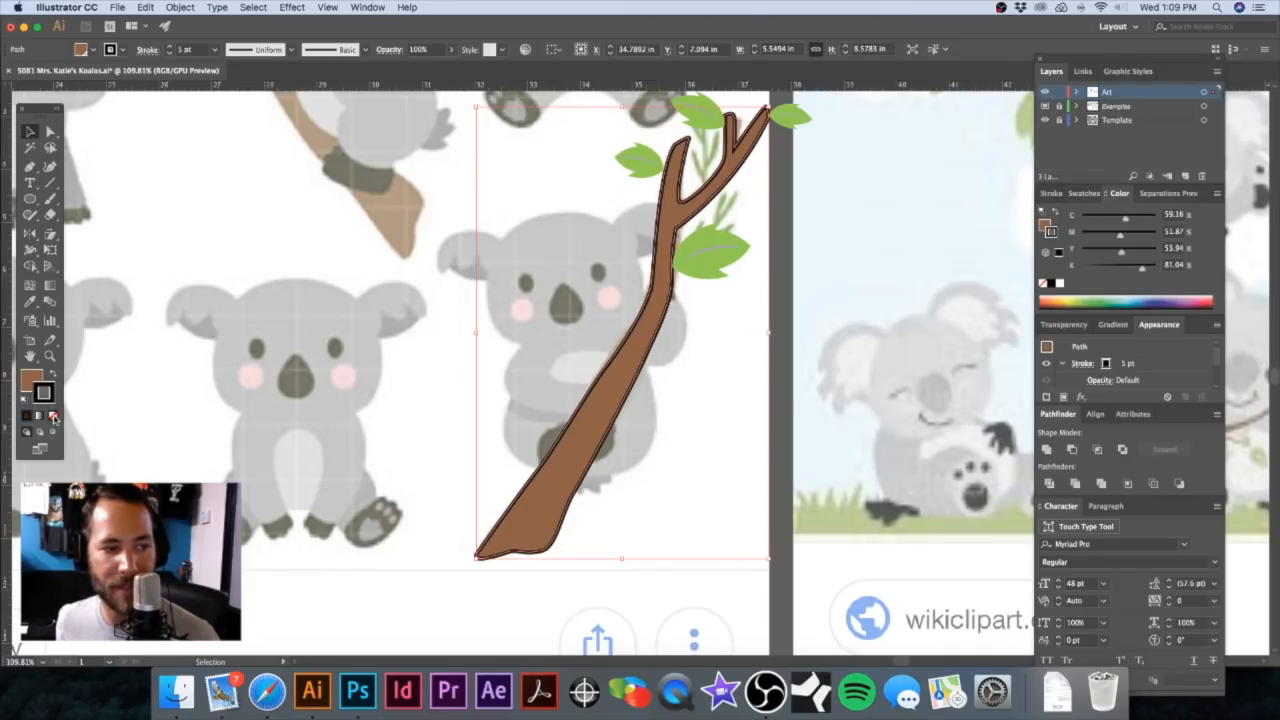
left_click(54, 416)
left_click(228, 379)
key("super+minus")
key("super+minus")
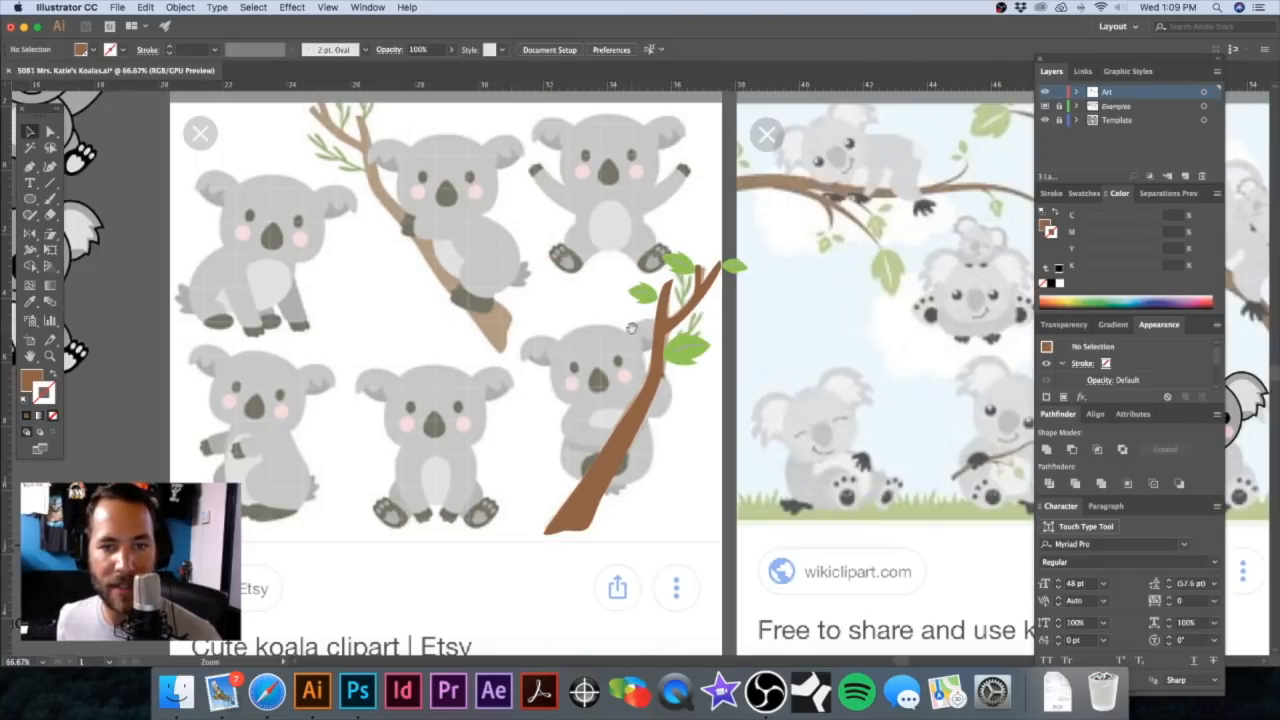
left_click_drag(632, 330, 556, 306)
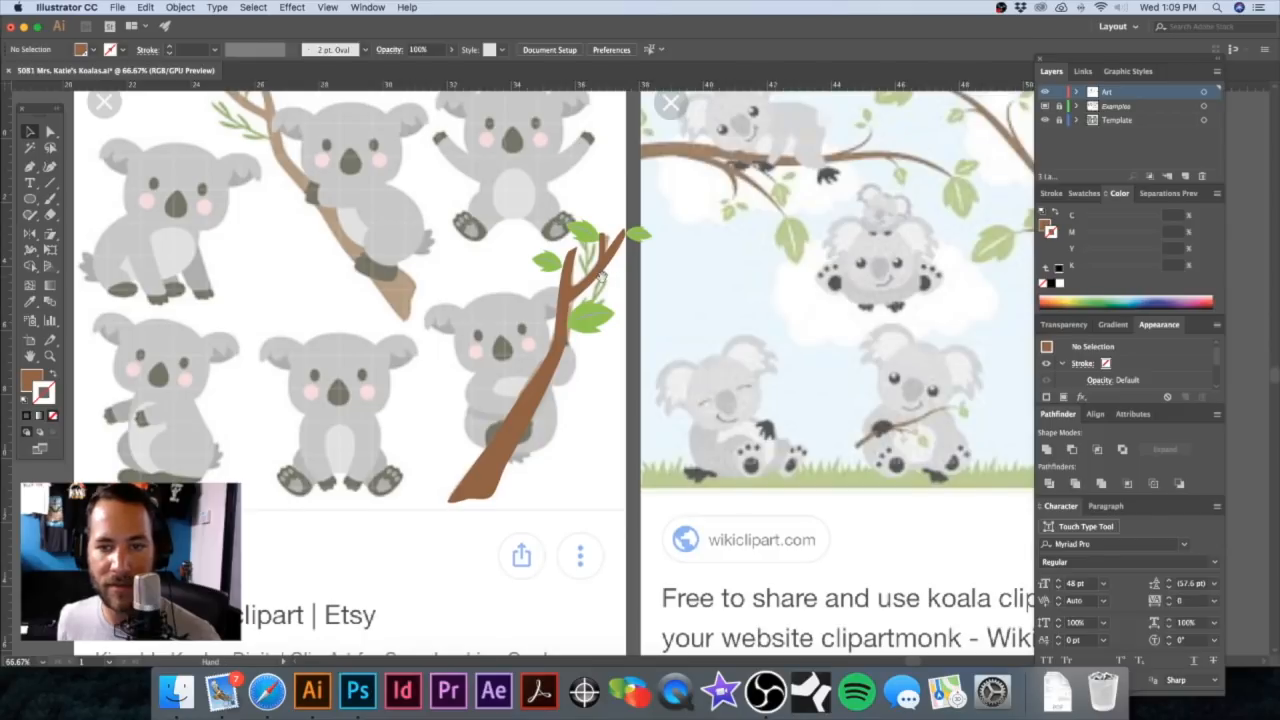
left_click_drag(528, 218, 643, 365)
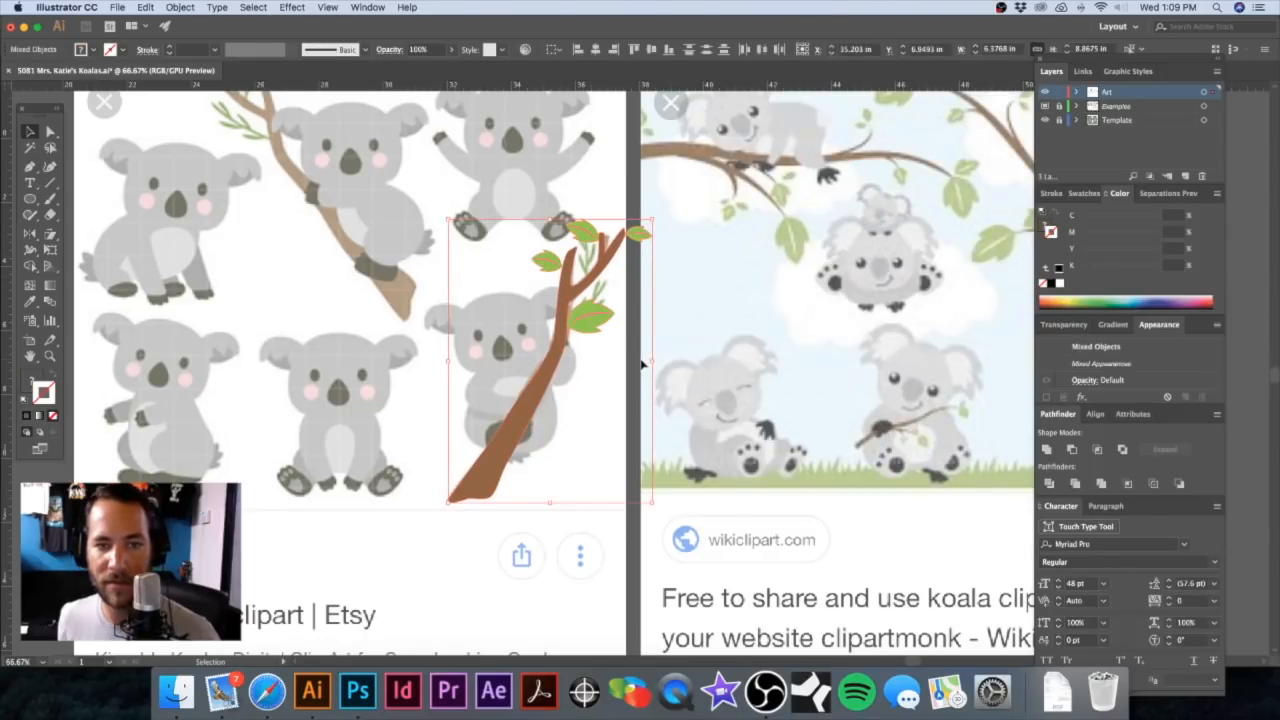
left_click(520, 284)
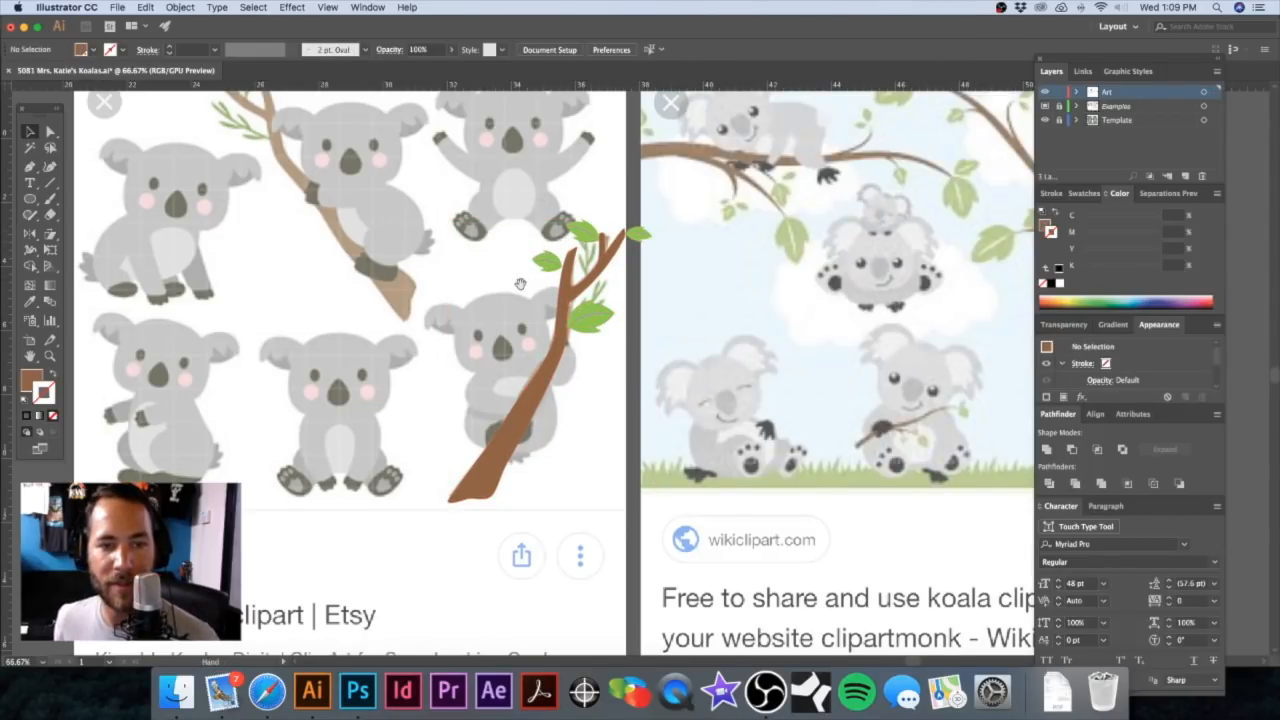
left_click(524, 289, "alt+super")
left_click(536, 298, "alt+super")
left_click_drag(585, 331, 551, 272)
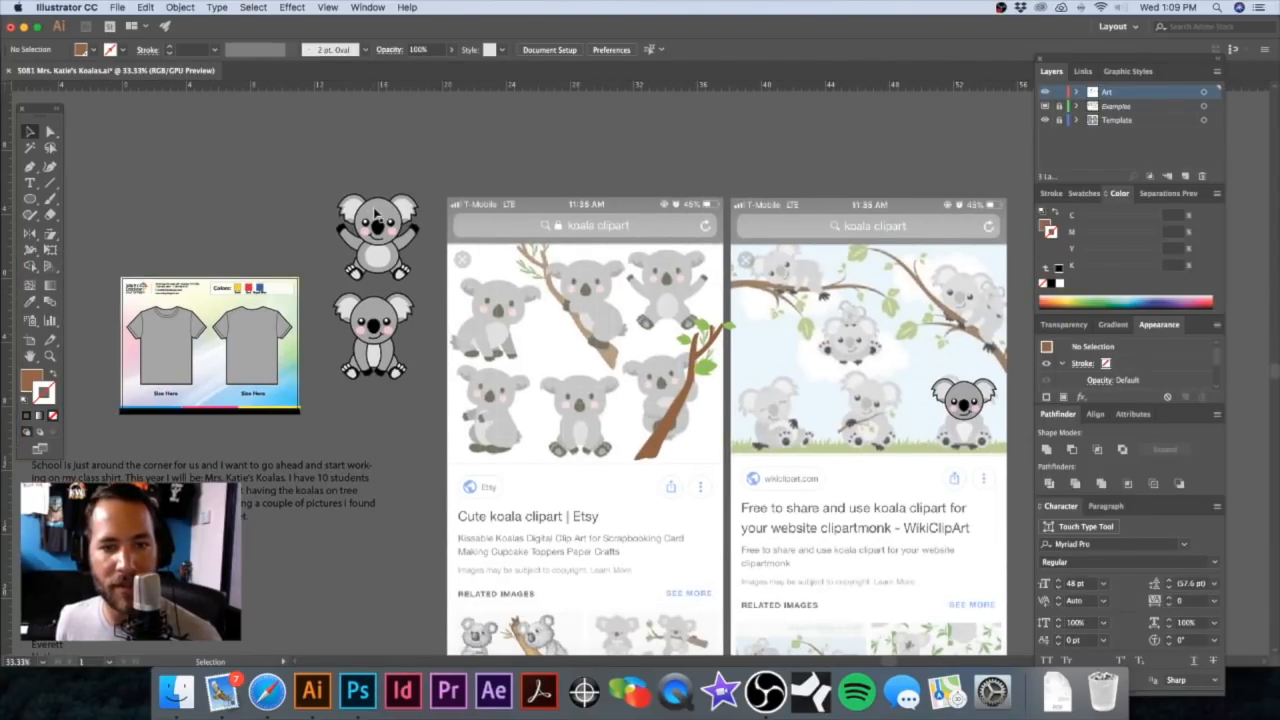
Step: Group the brown branch together with its four green leaves
left_click_drag(693, 339, 812, 366)
key("super+a")
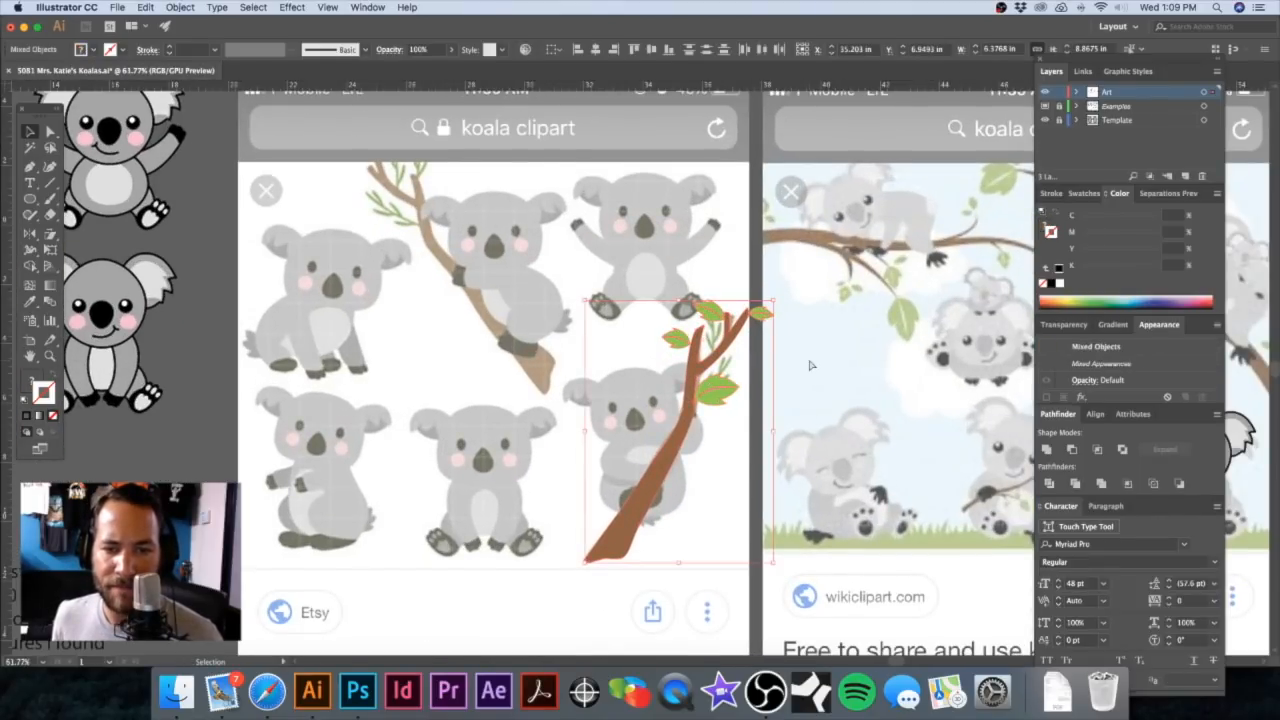
key("super+z")
key("super+z")
key("/")
left_click(725, 334)
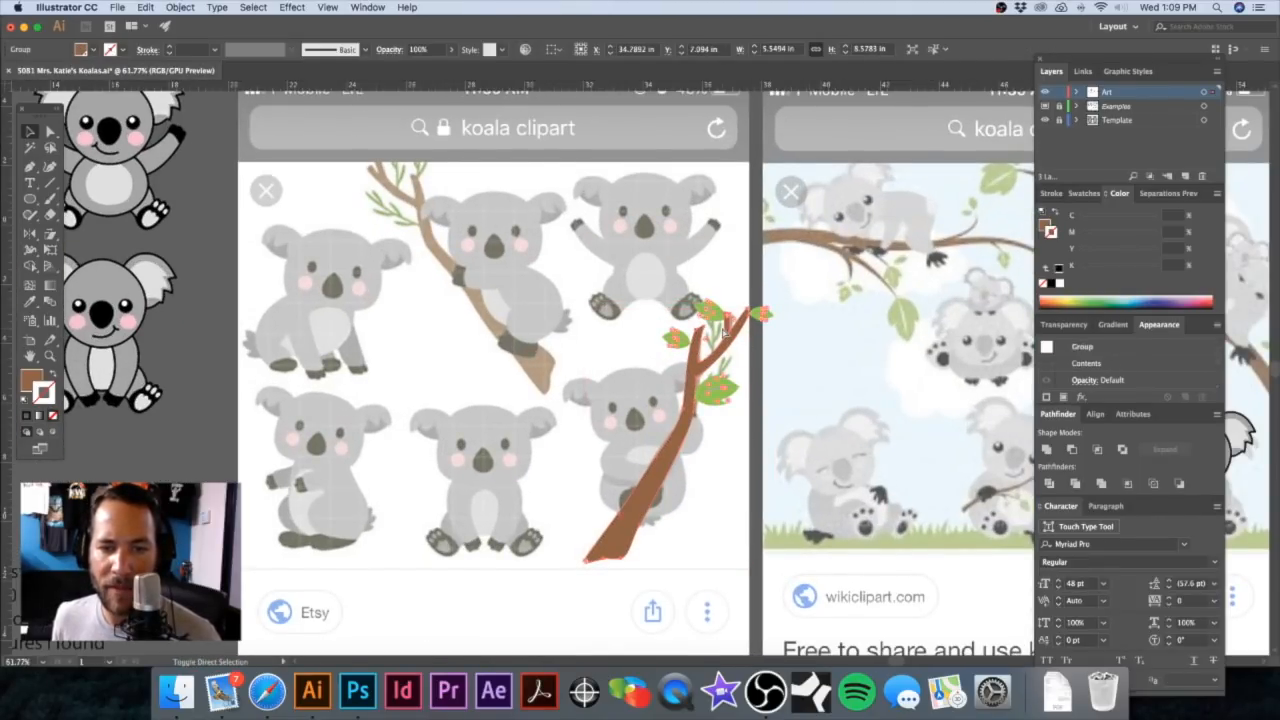
left_click(601, 284)
left_click_drag(598, 277, 790, 436)
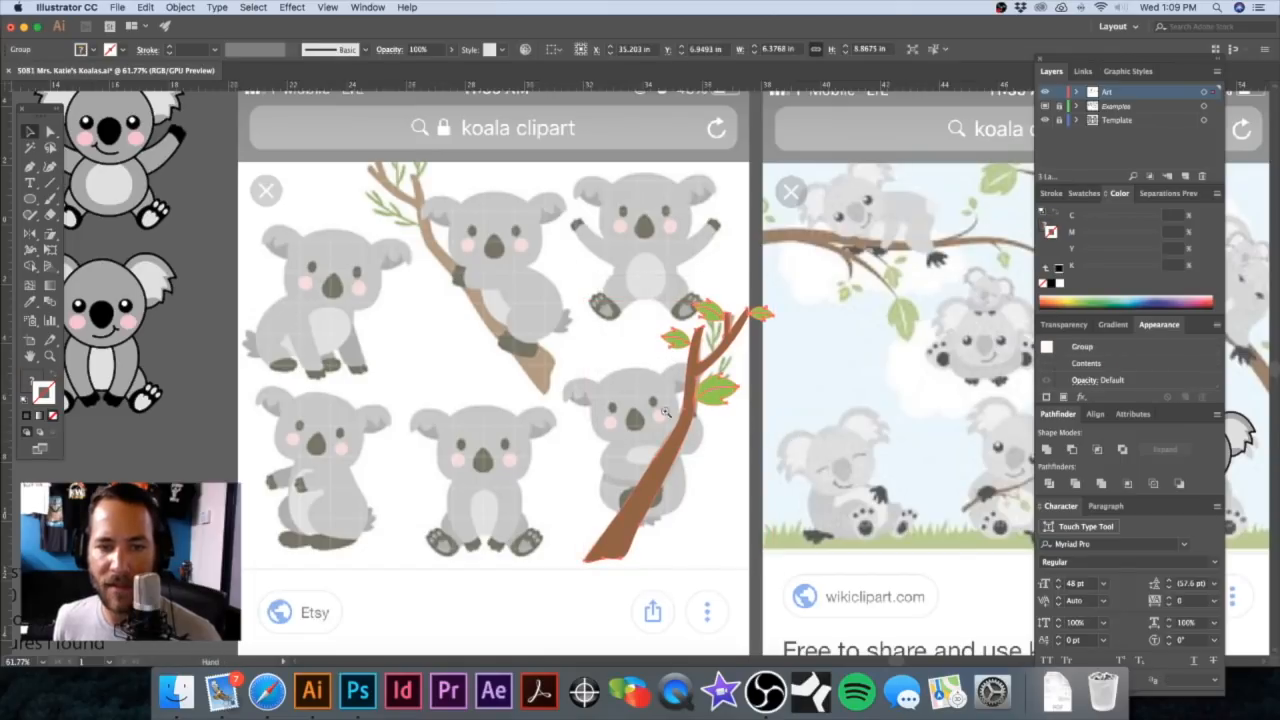
Step: Try a black outline on the grouped branch and leaves
left_click_drag(657, 407, 749, 409)
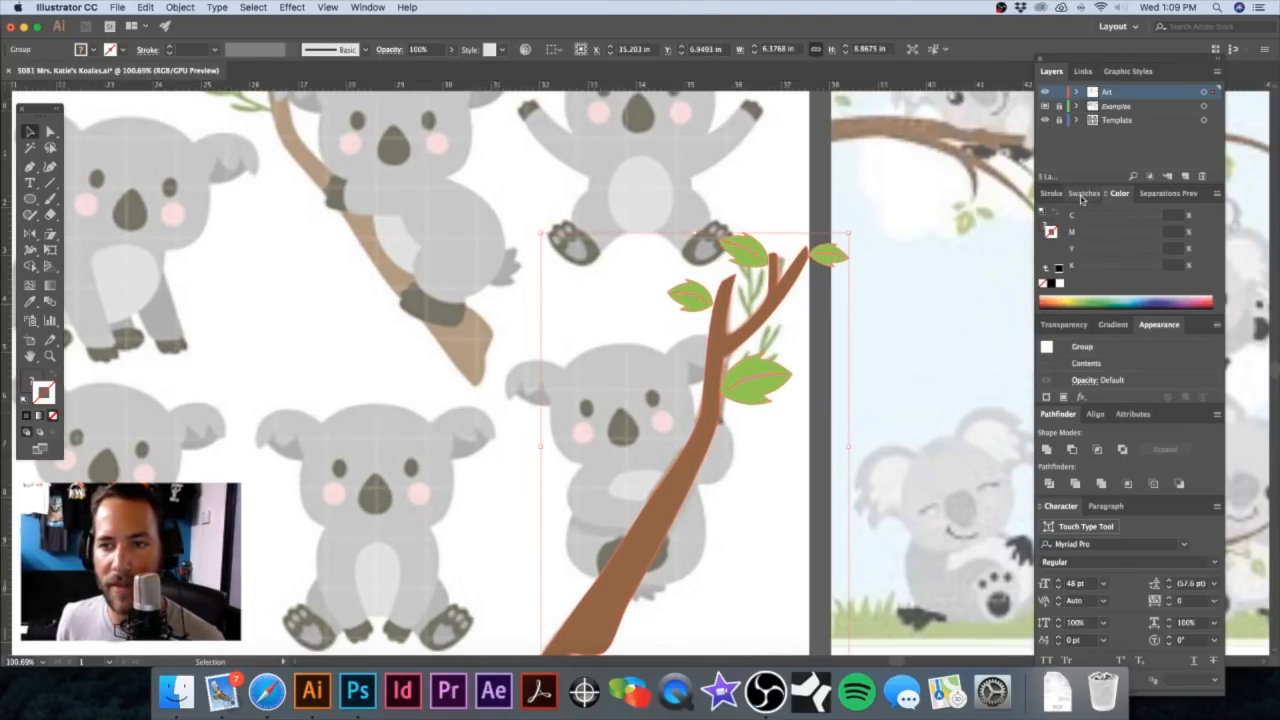
left_click(1083, 194)
left_click(1085, 237)
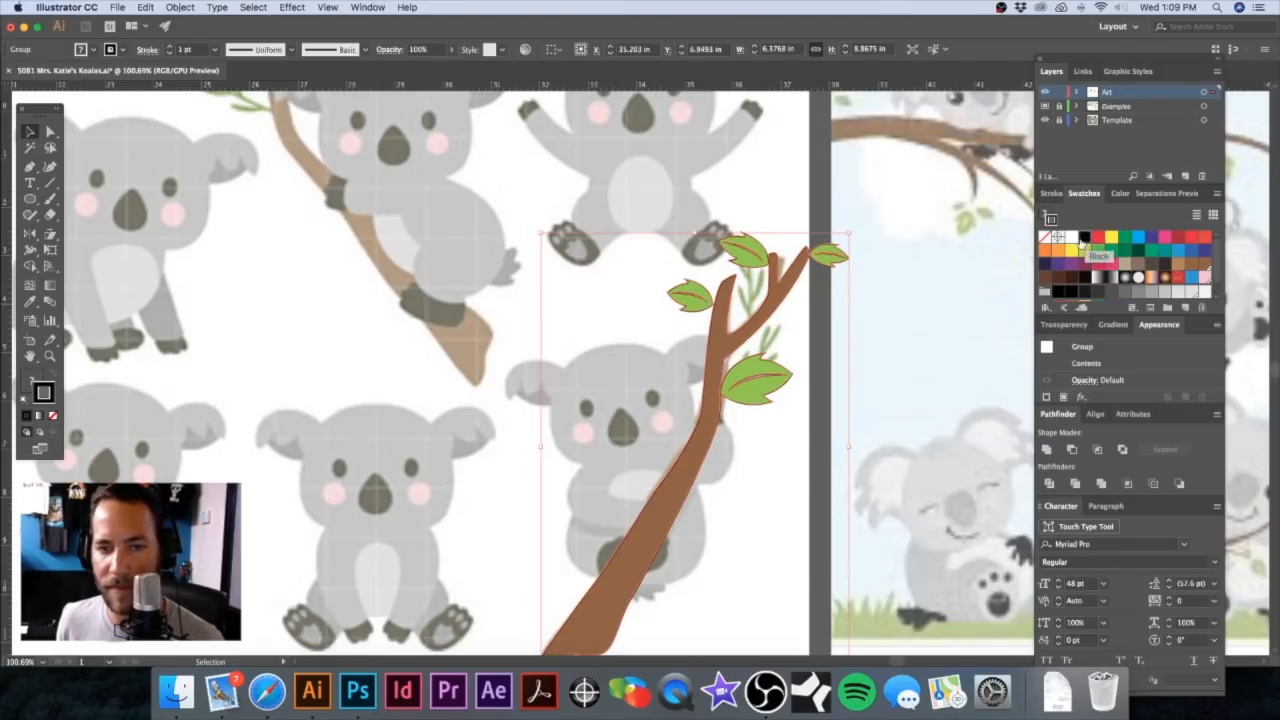
left_click(614, 192)
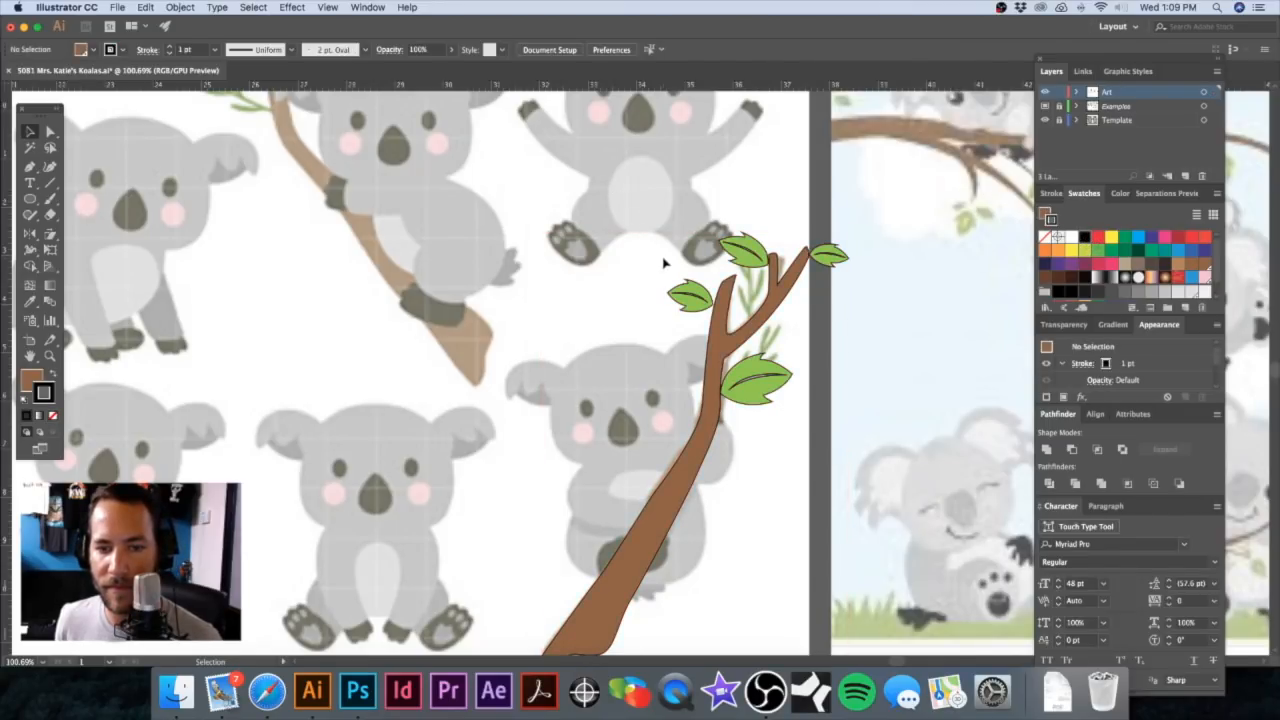
key("super+z")
key("super+z")
left_click(626, 294)
Step: Place a duplicate of the sitting koala behind the brown branch, over the tree-hugging reference koala
left_click_drag(684, 327, 646, 357)
key("super+minus")
key("super+minus")
key("super+minus")
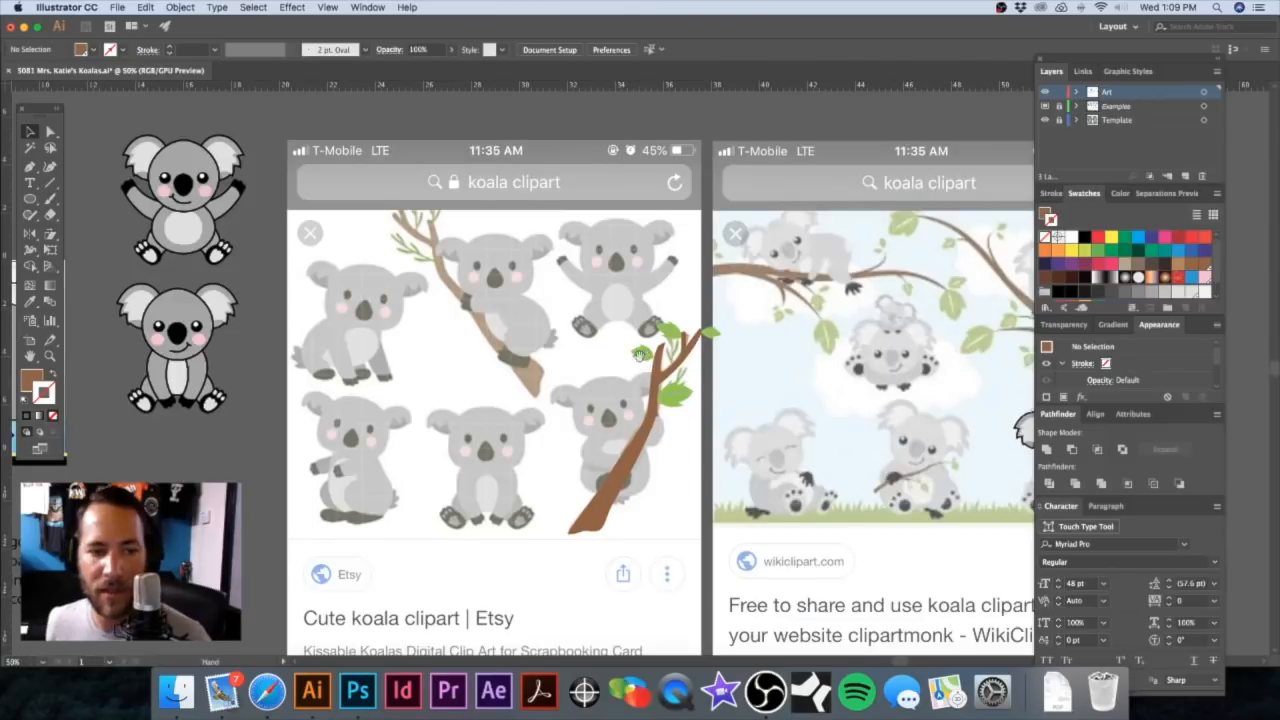
scroll(643, 352, "down", 2)
left_click_drag(181, 285, 808, 384)
mouse_move(657, 340)
left_mouse_down()
mouse_move(349, 300)
mouse_move(612, 352)
mouse_move(663, 341)
mouse_move(654, 352)
left_mouse_up()
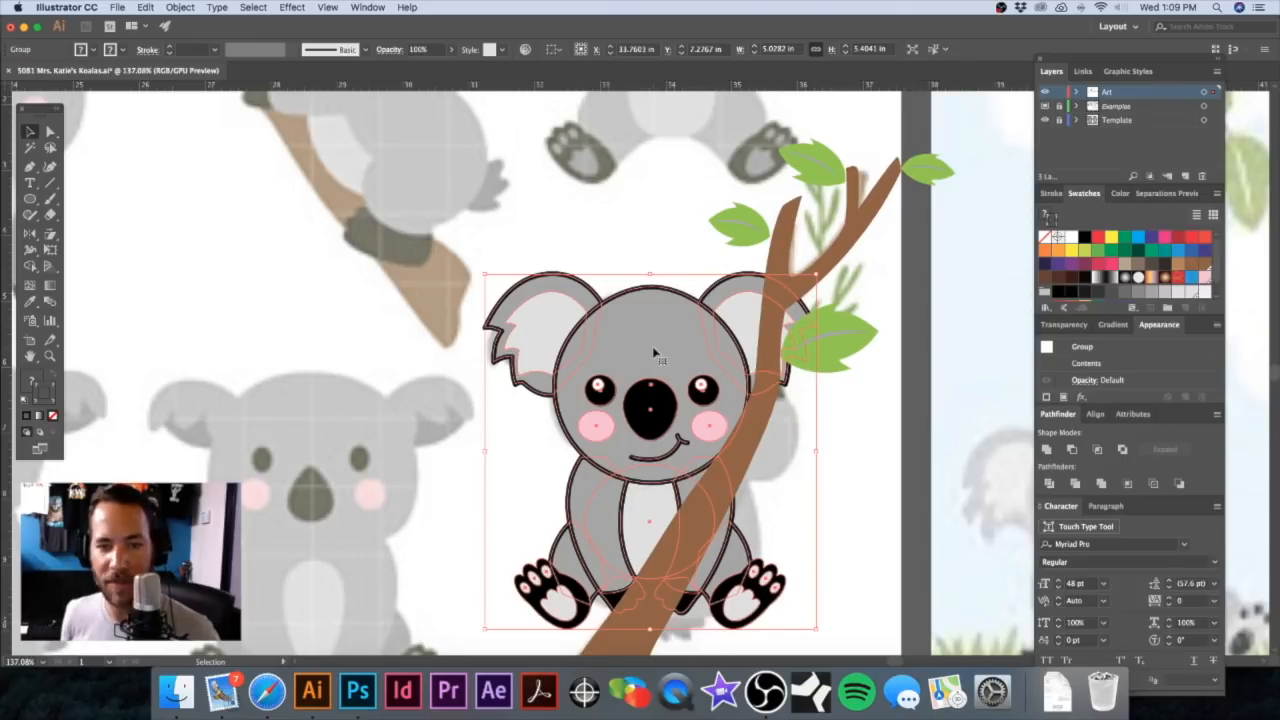
left_click(526, 465)
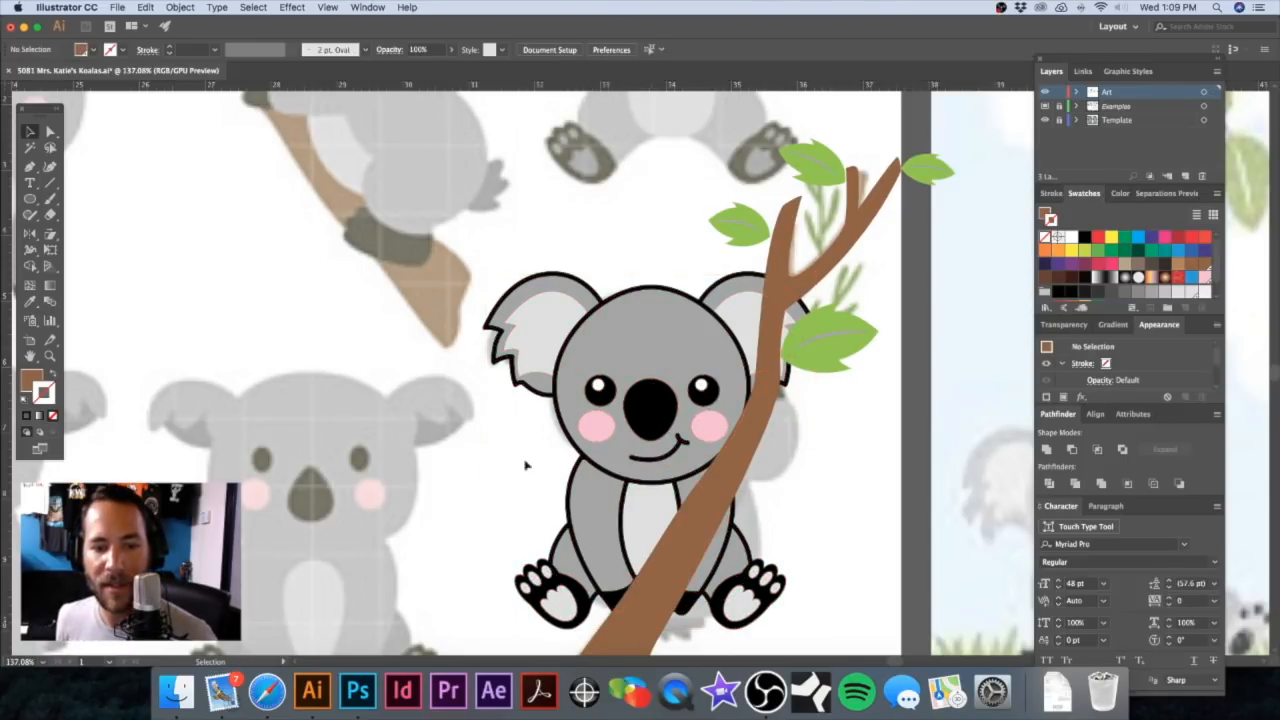
Step: Ungroup the koala behind the branch and group its head circle with the eyes, nose, cheeks and mouth, excluding the ears
left_click(650, 405)
key("super+shift+g")
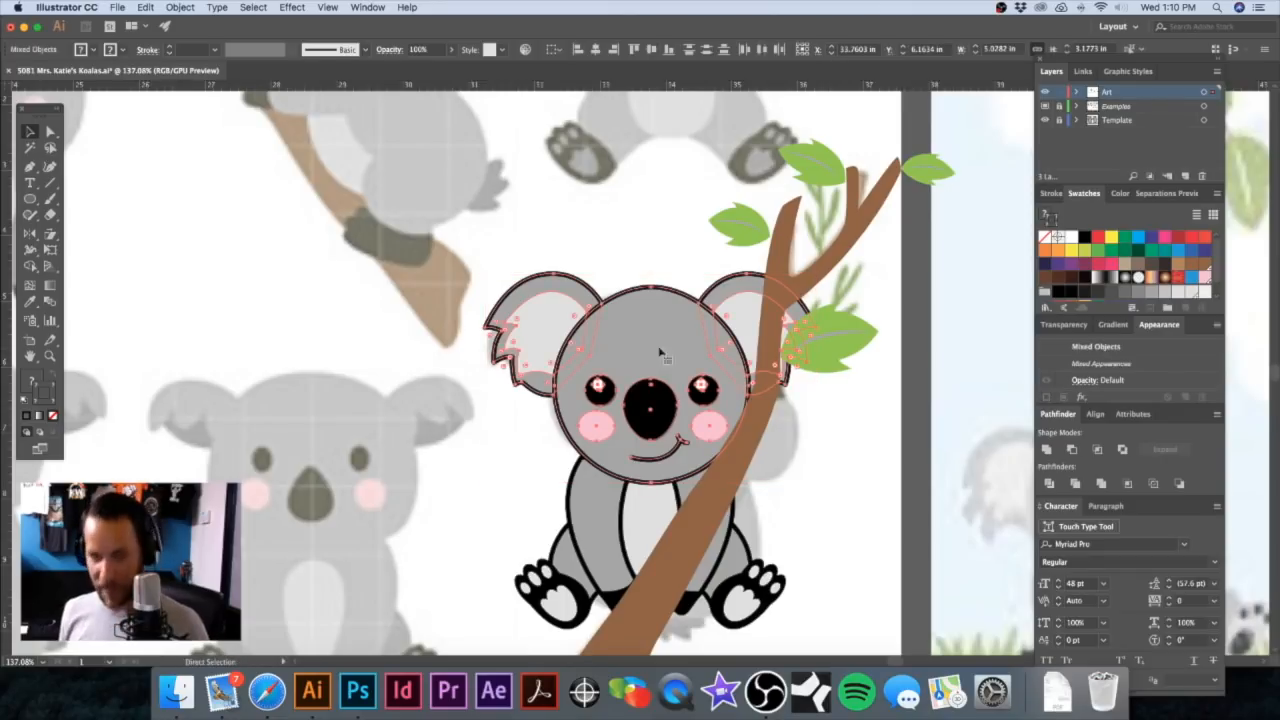
left_click(562, 251)
left_click(559, 323)
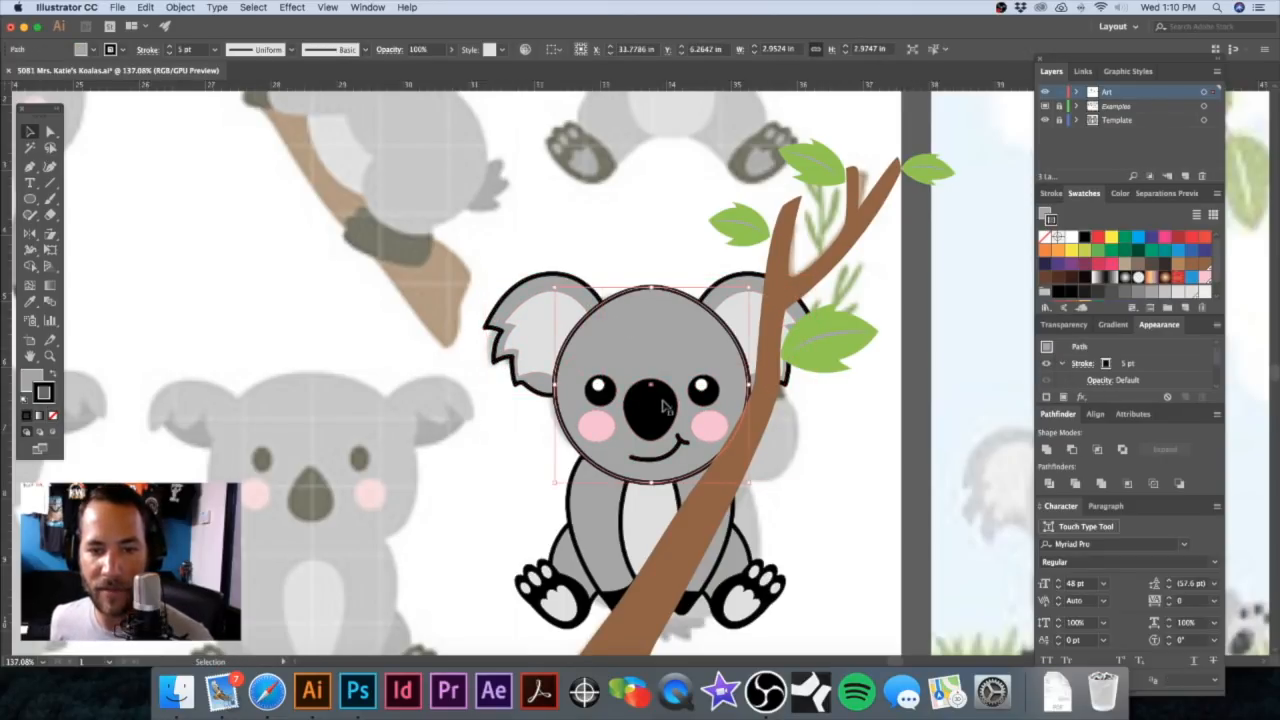
left_click(566, 258)
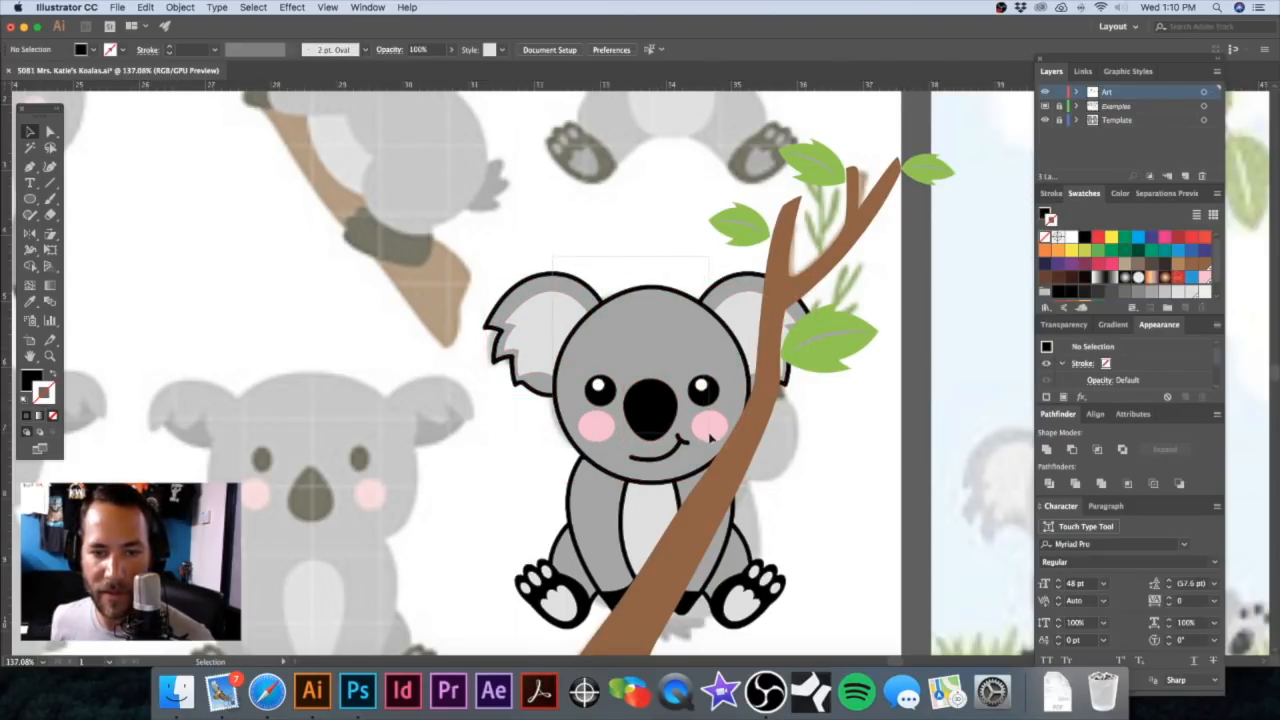
key("super+z")
left_click(554, 314, "shift")
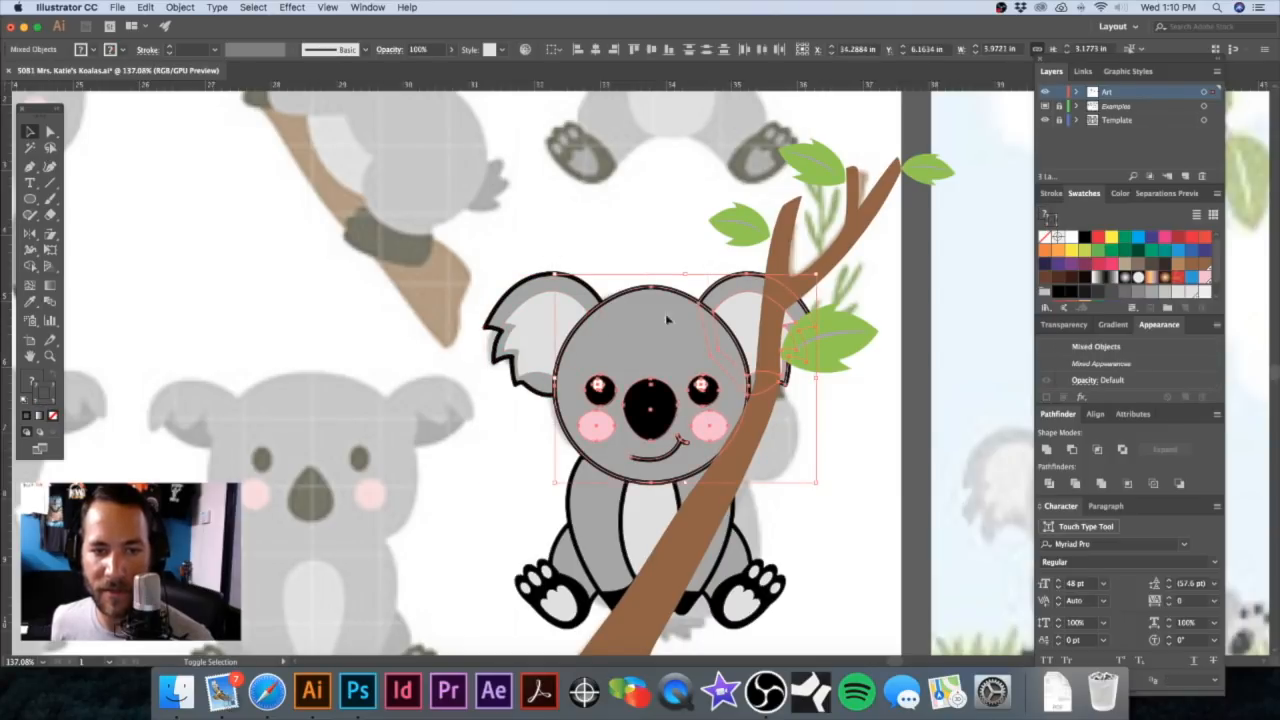
left_click(749, 302, "shift")
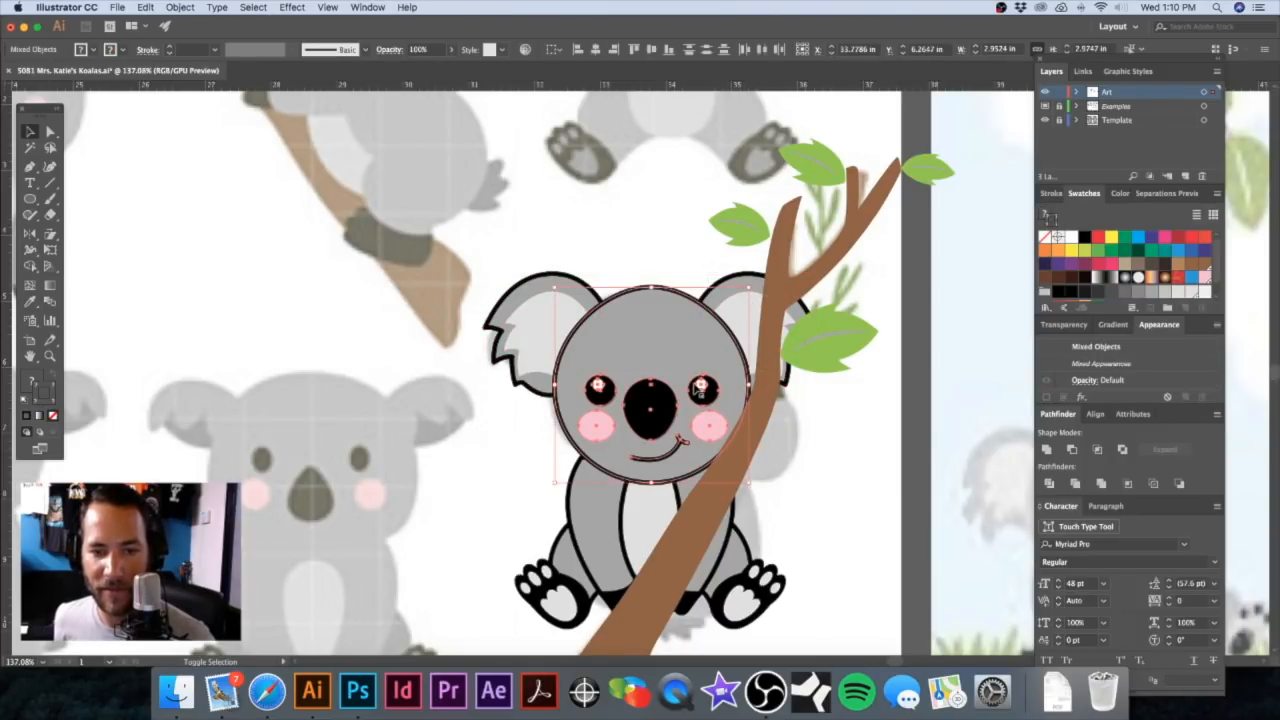
key("super+g")
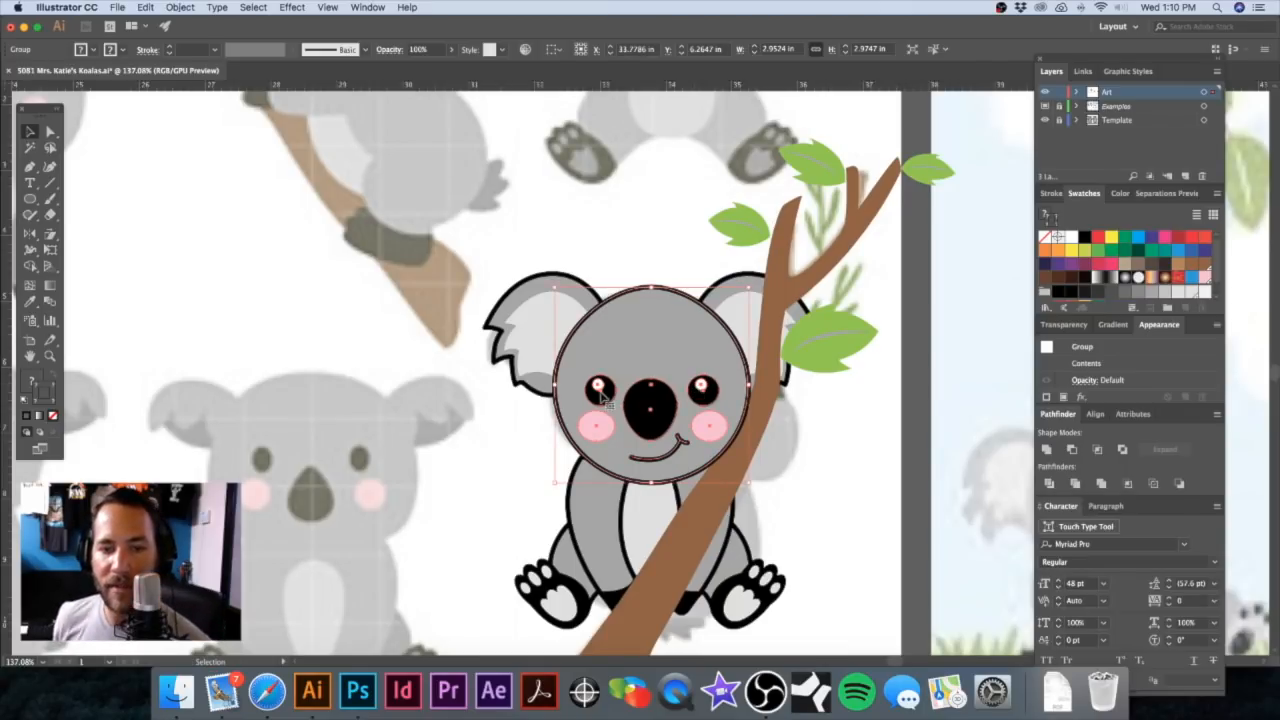
Step: Nudge the entire koala slightly right and down behind the branch, leaving the branch in place
left_click_drag(490, 231, 778, 606)
left_click(824, 268, "shift")
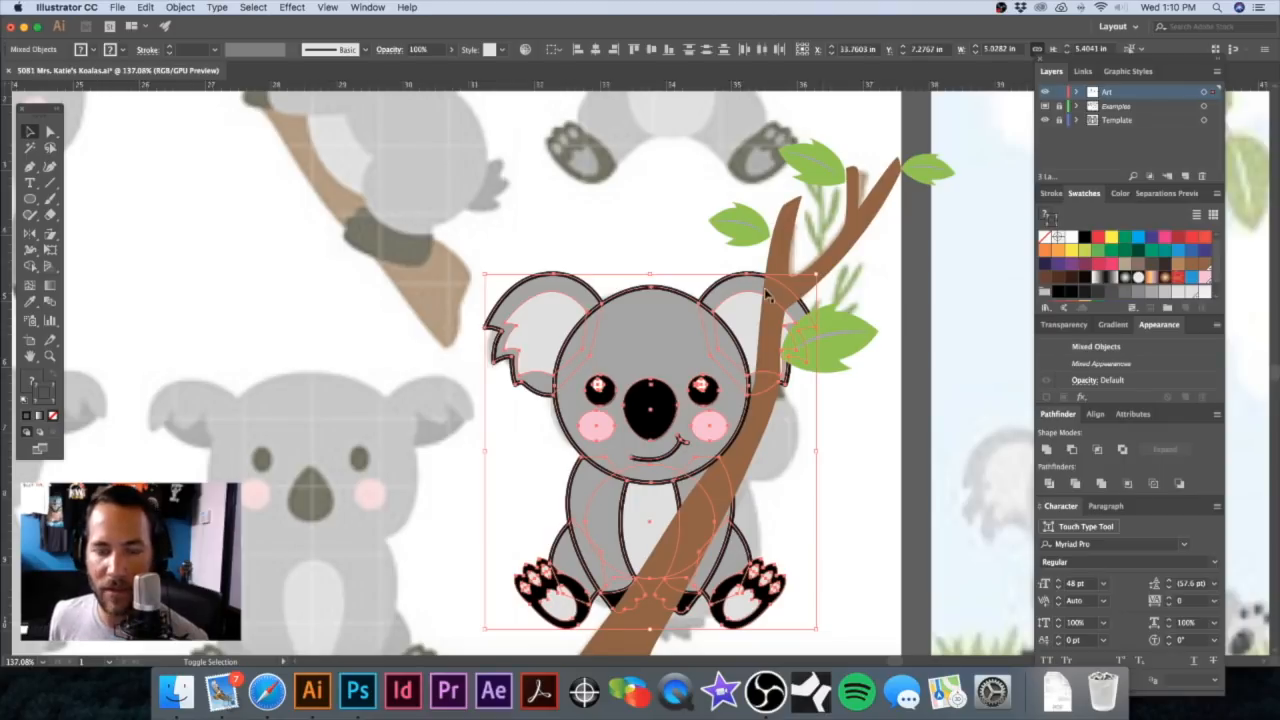
key("Right")
key("Right")
key("Right")
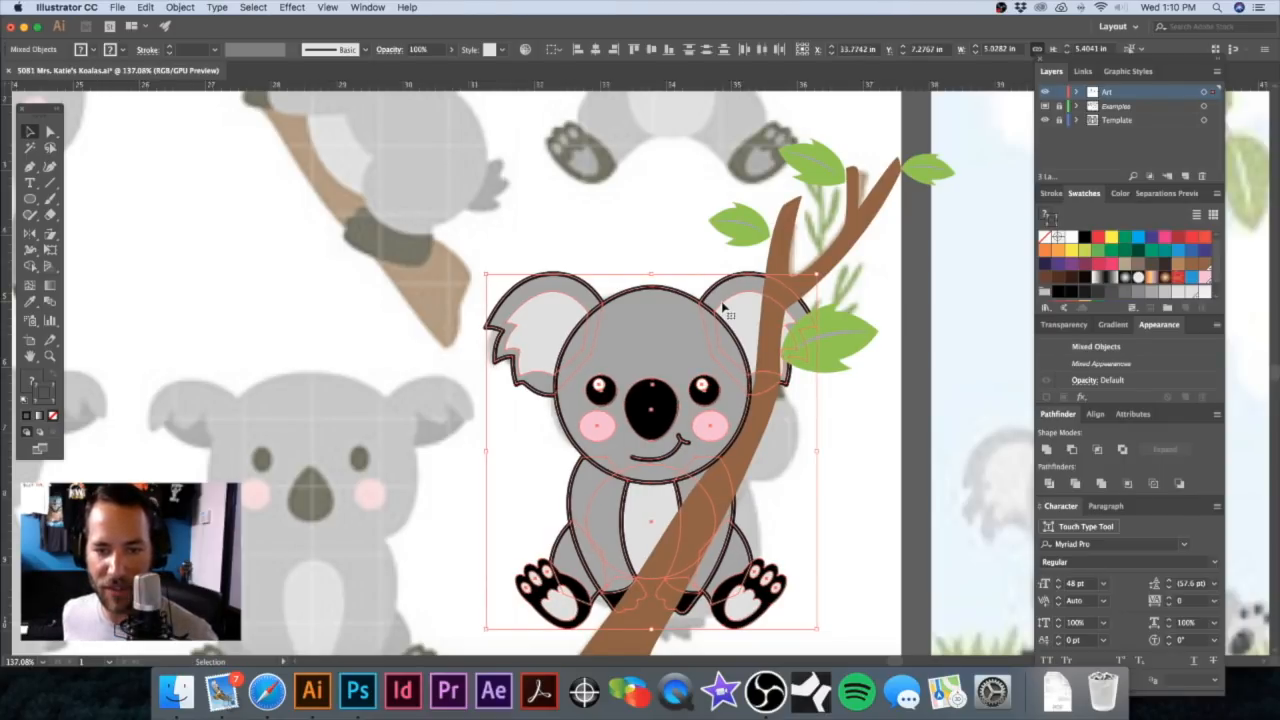
key("Down")
key("Down")
key("Down")
key("Down")
key("Down")
key("Down")
key("Down")
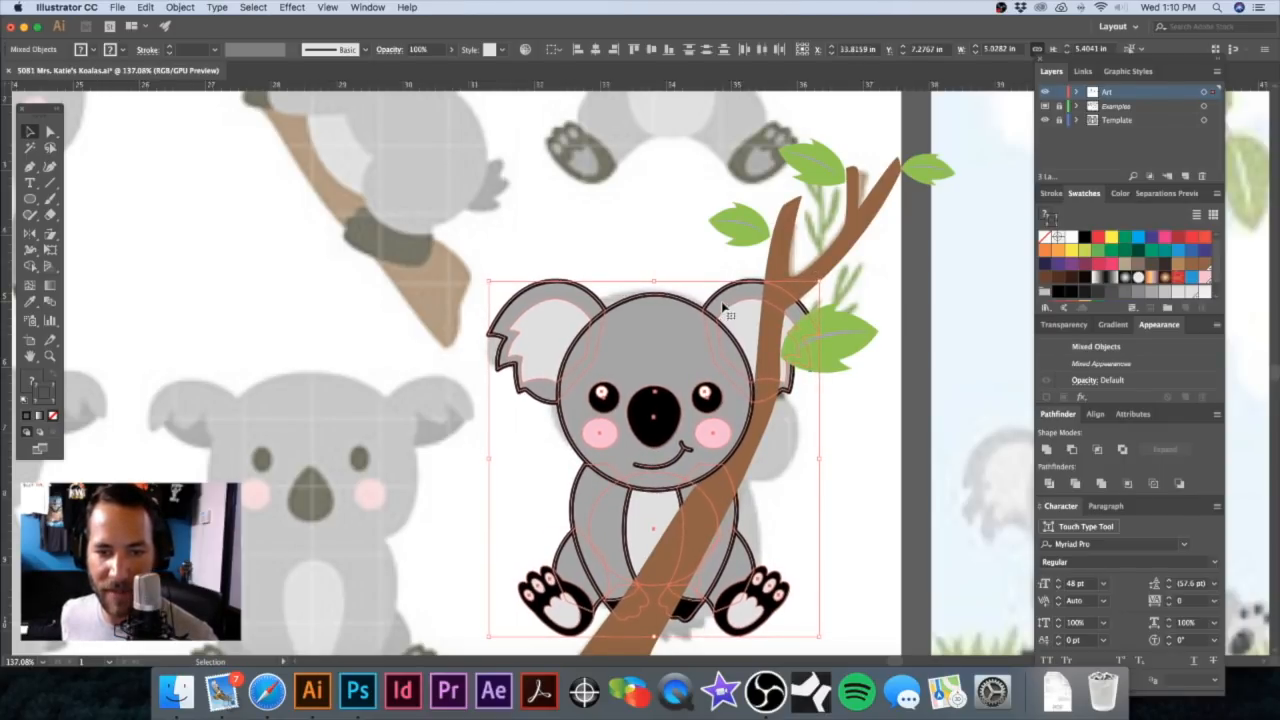
left_click(664, 242)
Step: Within the branch group, rotate the large lower leaf clockwise and move it up toward the fork, clear of the koala's ear
left_click(788, 361, "alt+super")
key("v")
left_click(688, 348)
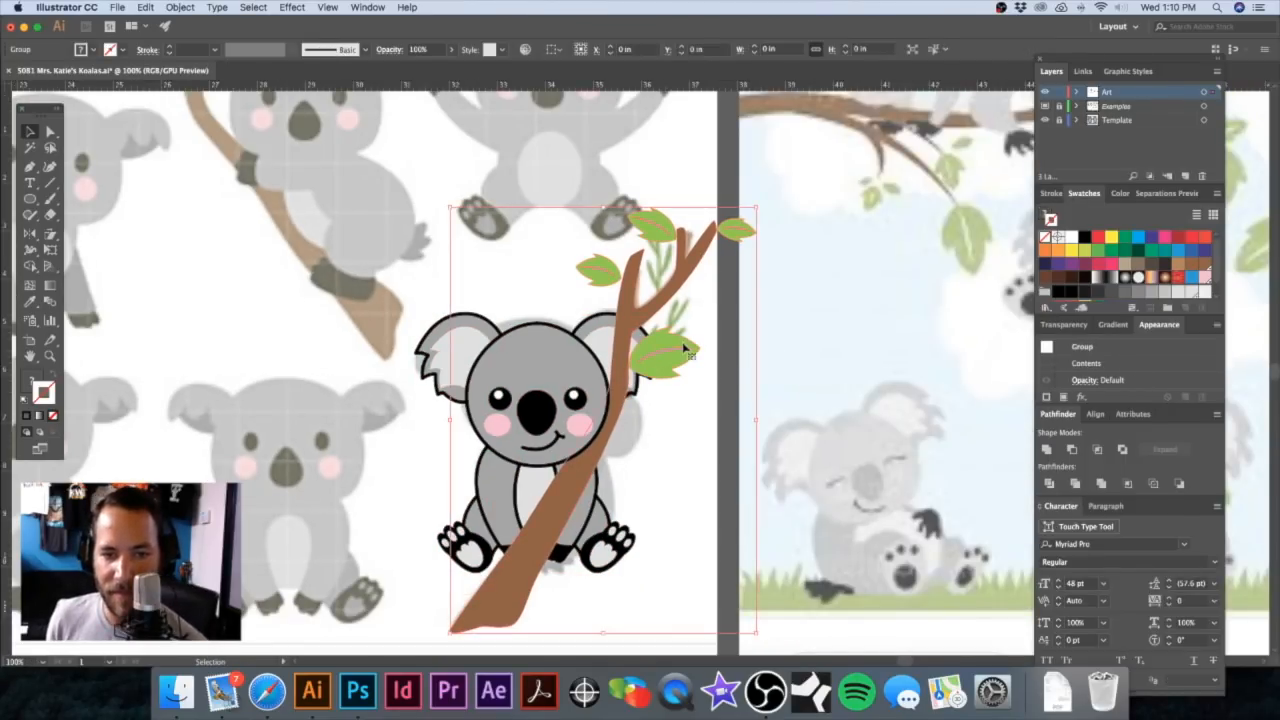
left_click(473, 255)
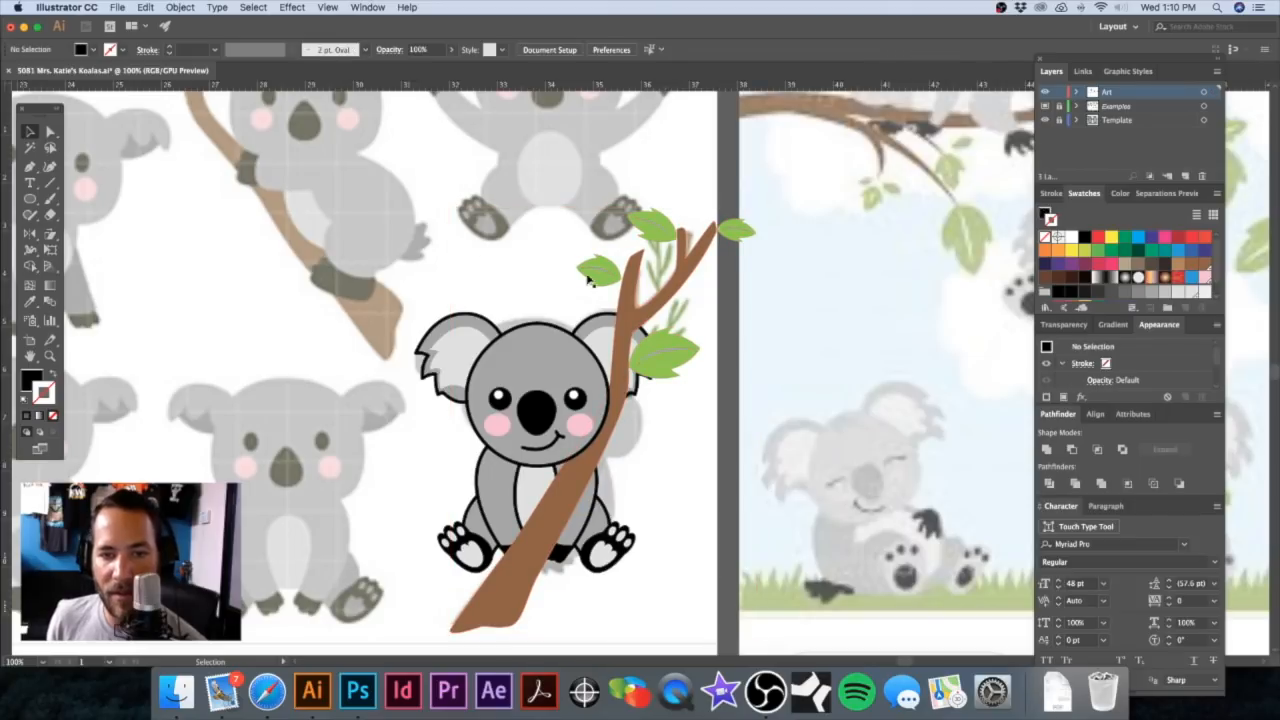
double_click(666, 348)
left_click(666, 346)
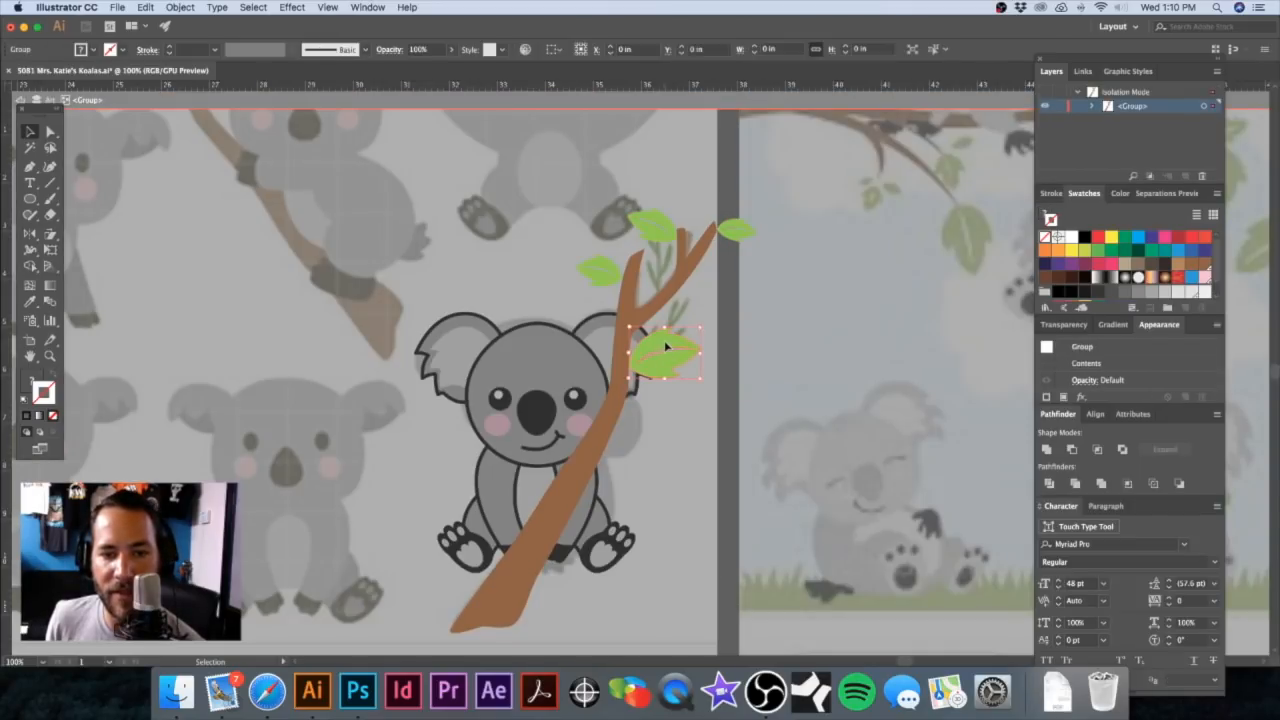
left_click_drag(711, 357, 693, 313)
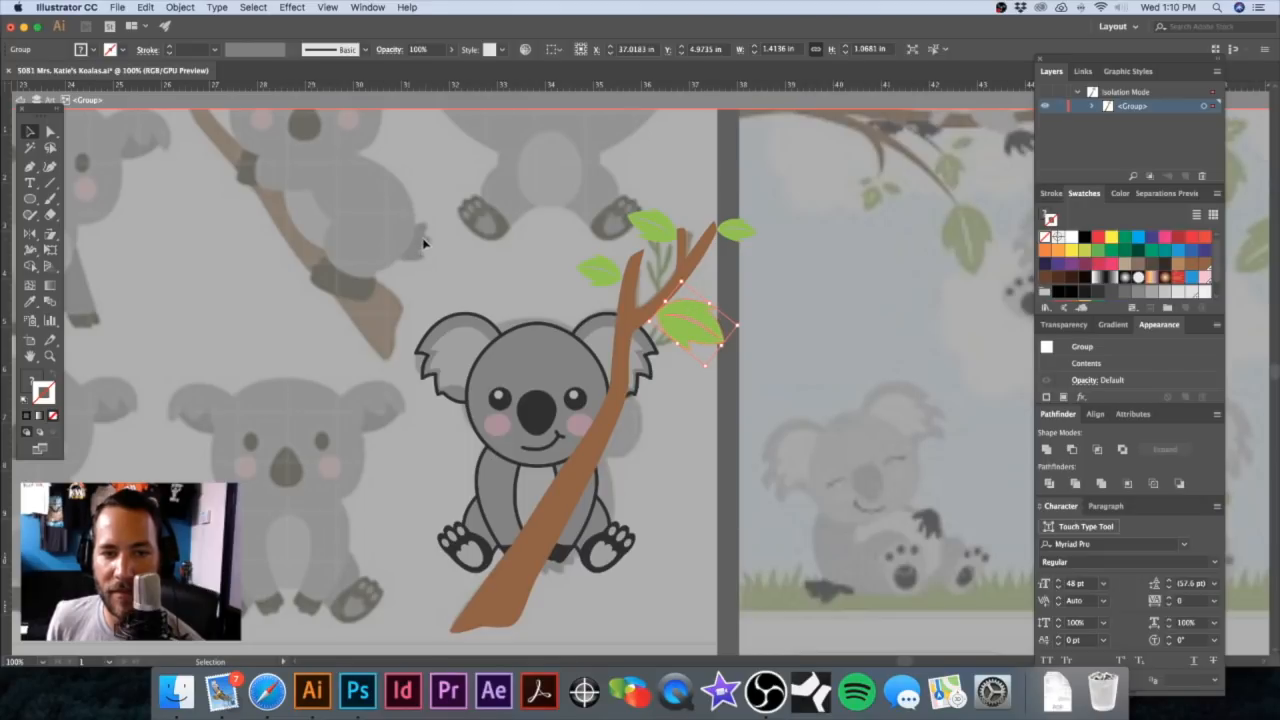
double_click(427, 240)
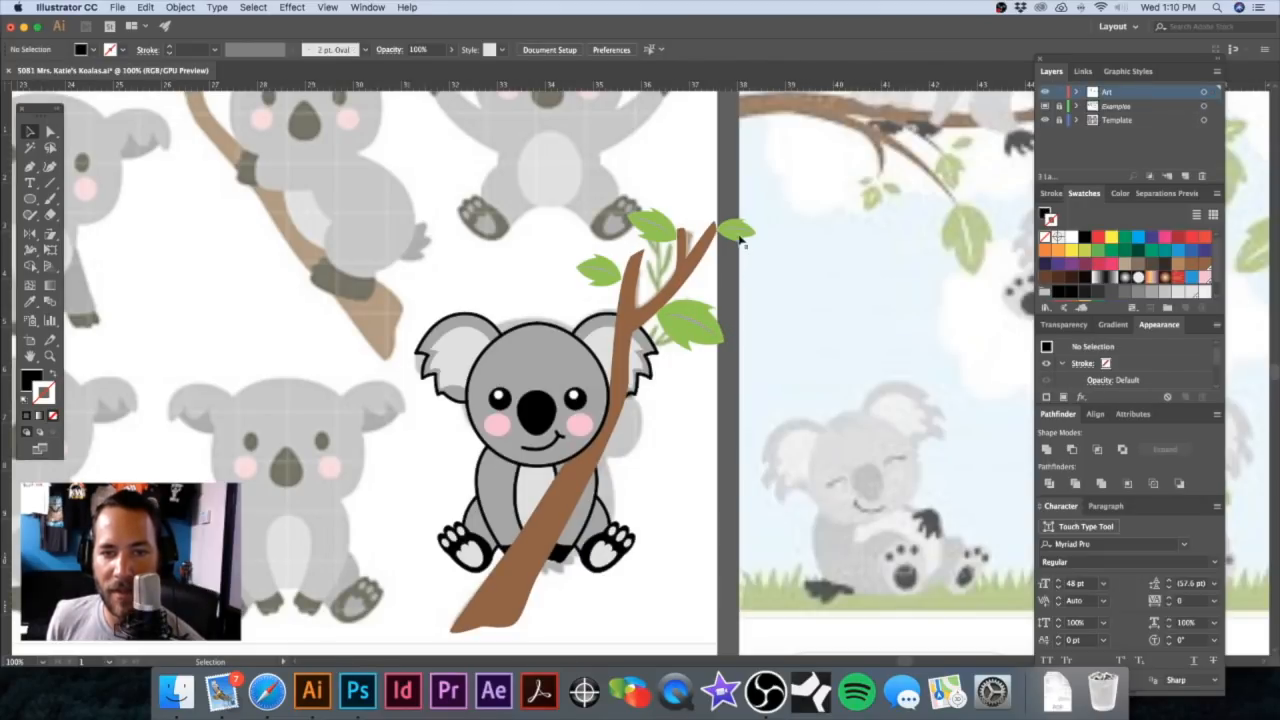
Step: Delete the upper leaf between the branch's two forks from within the branch group
left_click(740, 237)
left_click(630, 190)
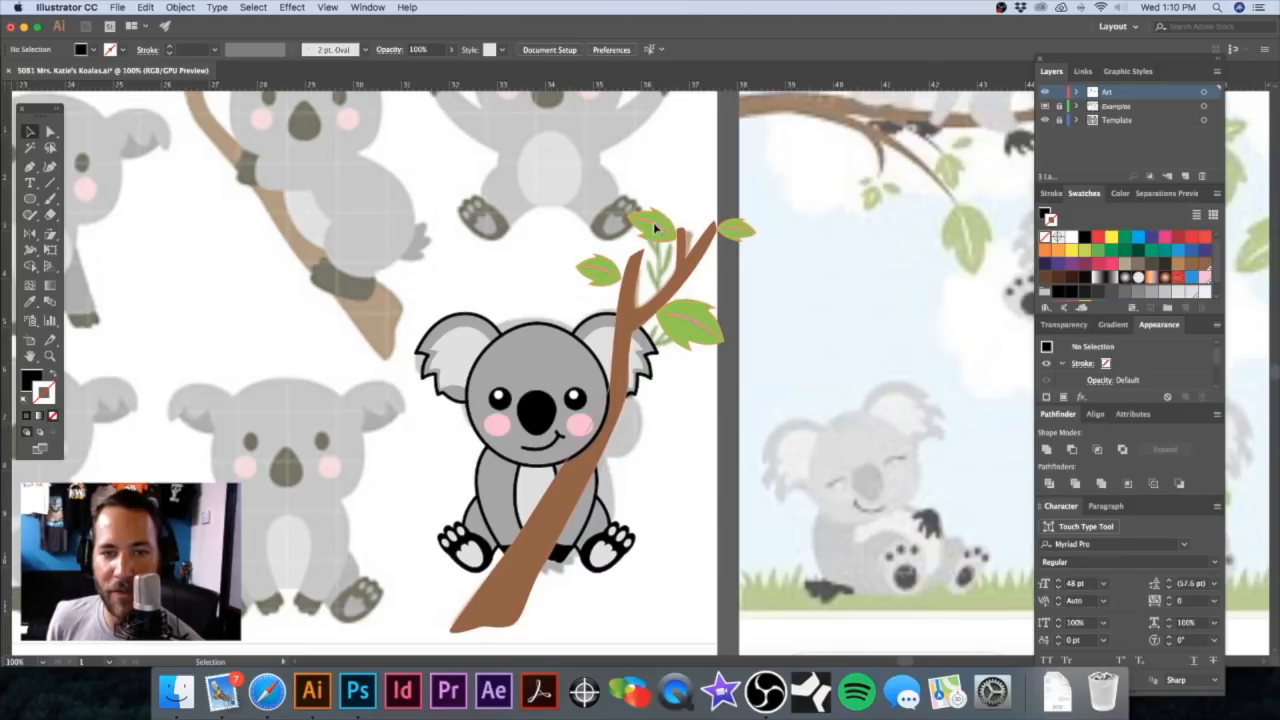
double_click(653, 222)
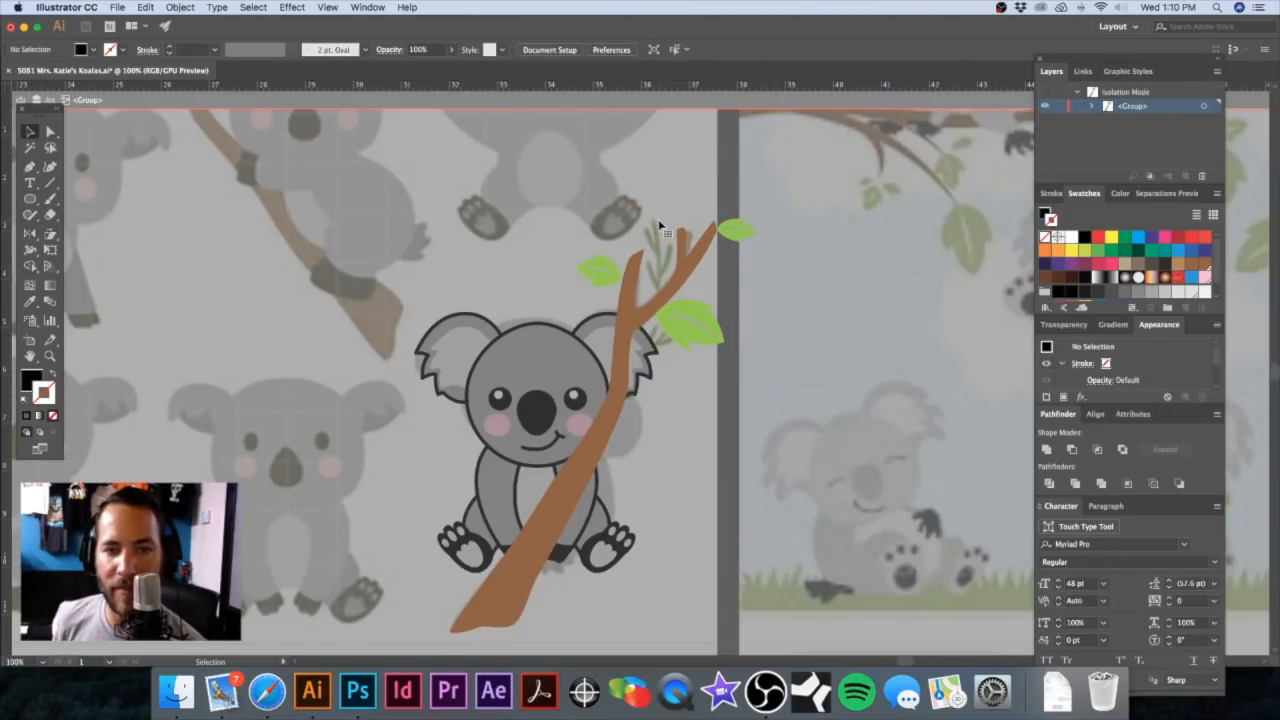
key("Escape")
key("super+minus")
key("super+minus")
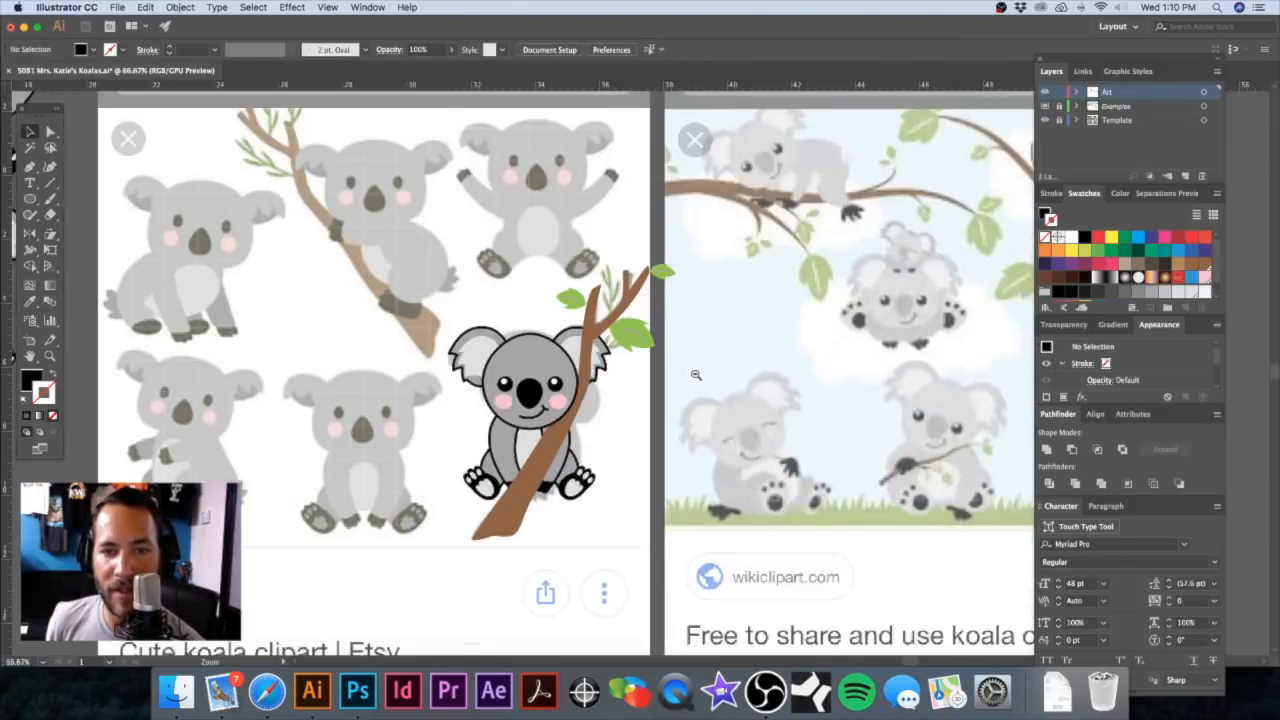
Step: Examine the koala's overlapping body, arm and leg shapes behind the branch in outline view
scroll(700, 370, "left", 3)
left_click_drag(680, 373, 819, 359)
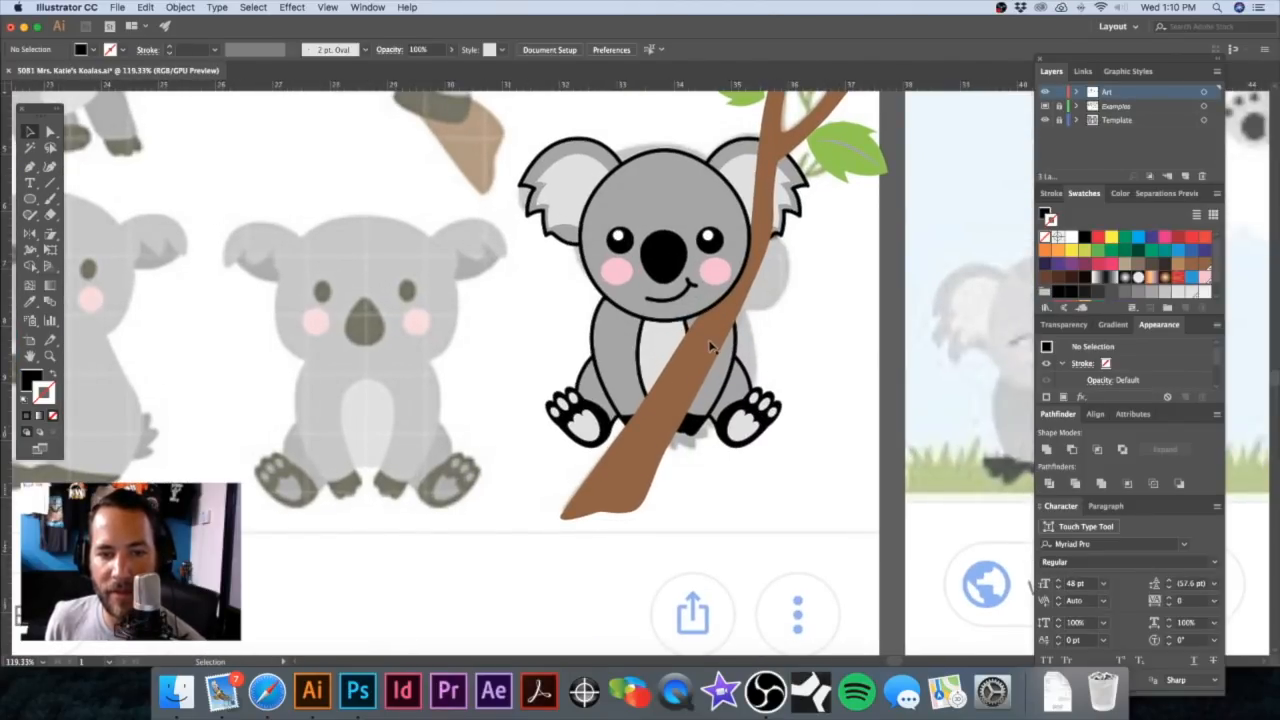
left_click(663, 206)
left_click(472, 162)
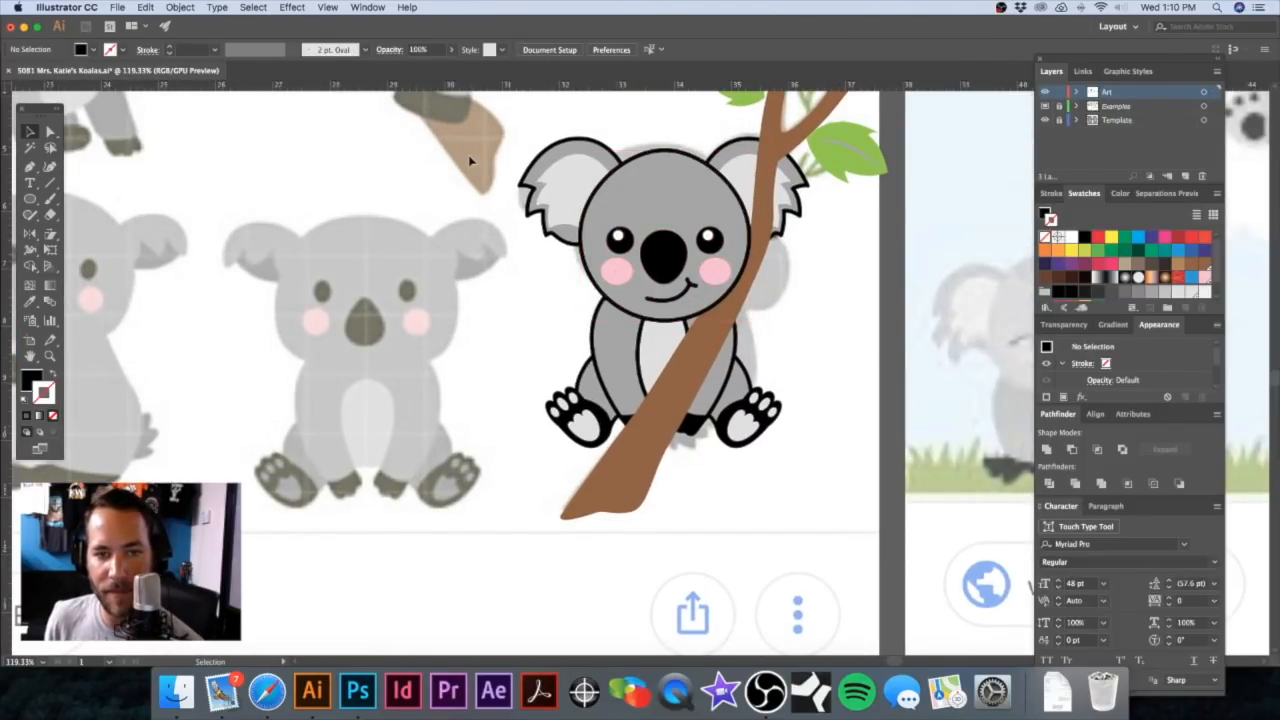
left_click(590, 200)
left_click(514, 337)
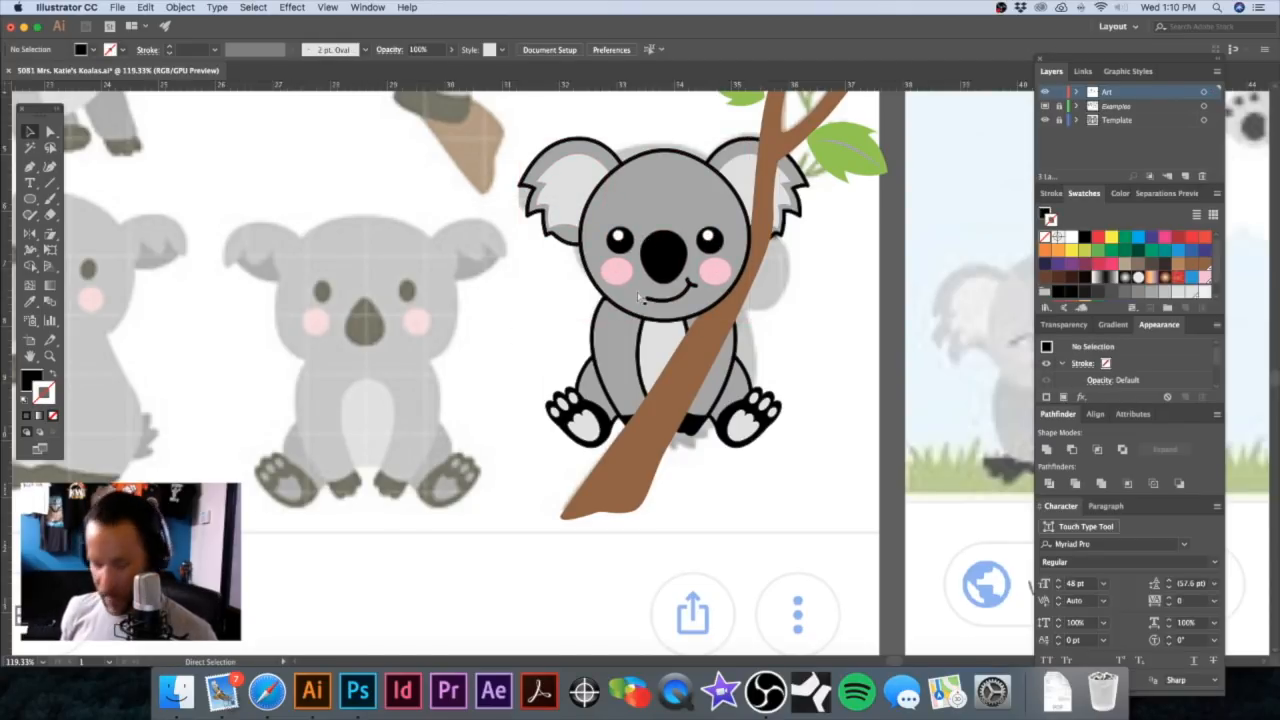
key("super+y")
left_click_drag(654, 322, 818, 430)
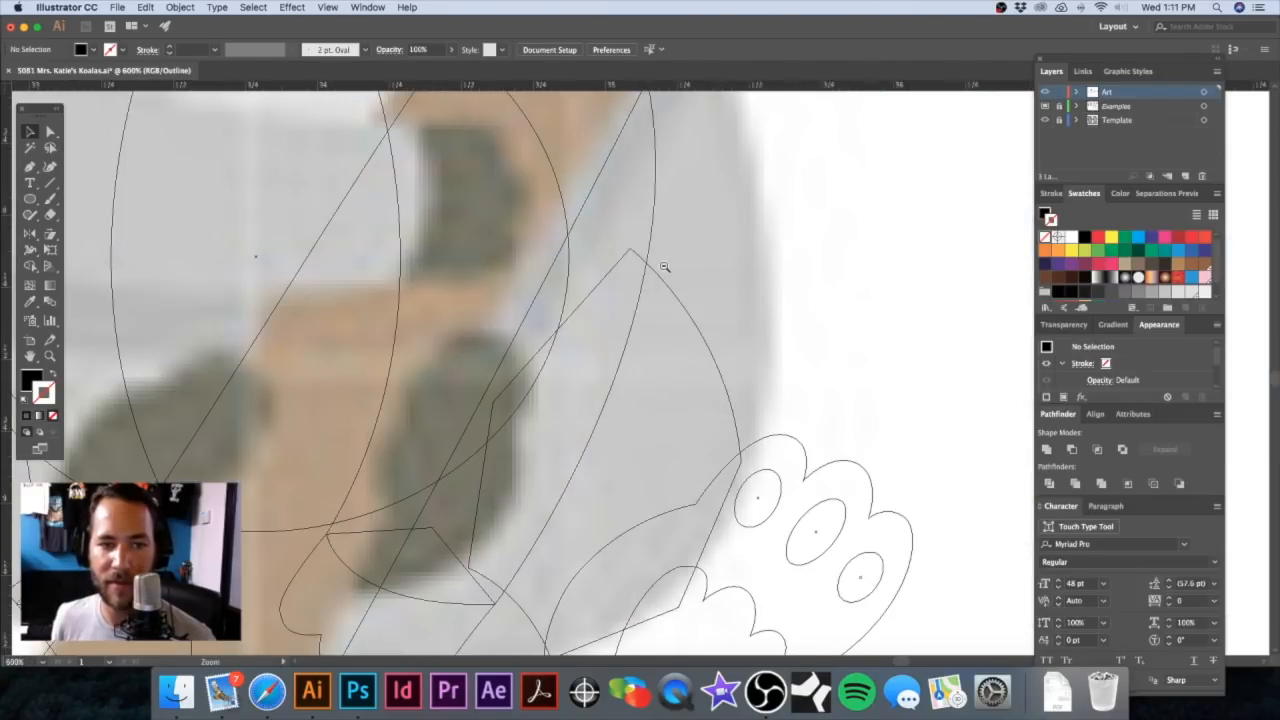
left_click(664, 267, "alt+super")
left_click(665, 268, "alt+super")
left_click(666, 269, "alt+super")
left_click(666, 270, "alt+super")
left_click(670, 342, "alt+super")
left_click_drag(689, 360, 714, 294)
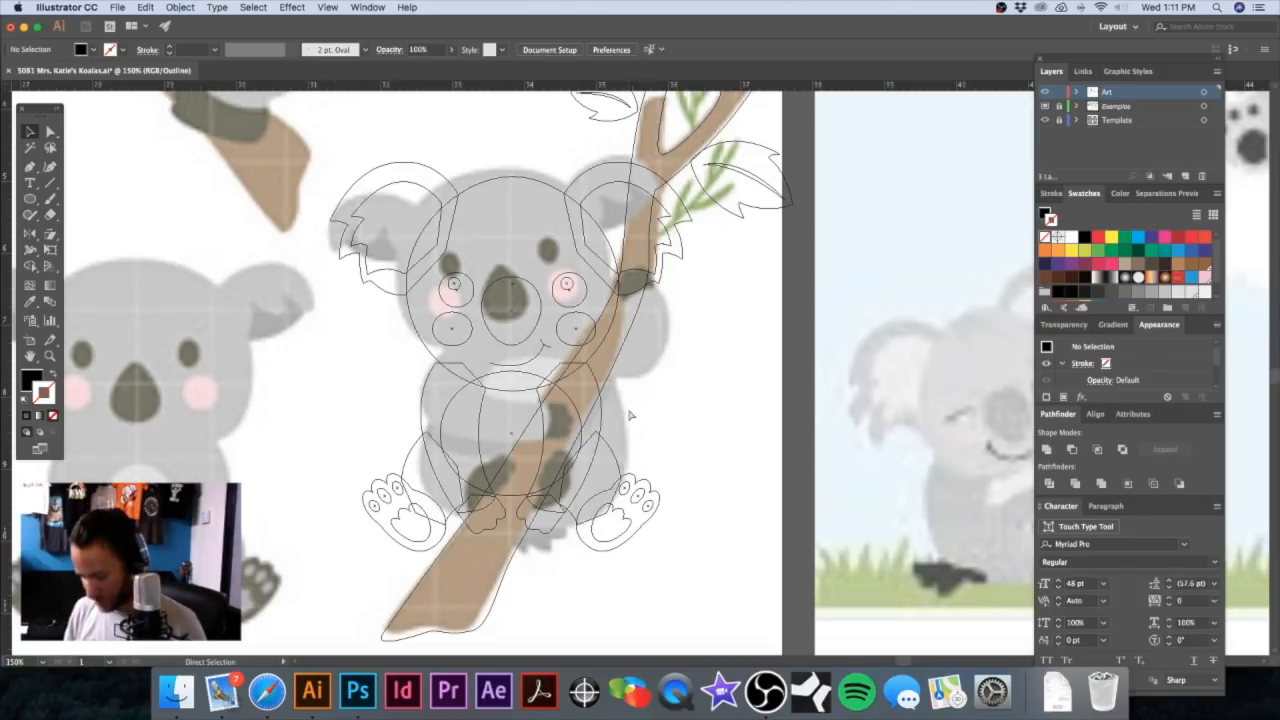
key("super+y")
key("super+1")
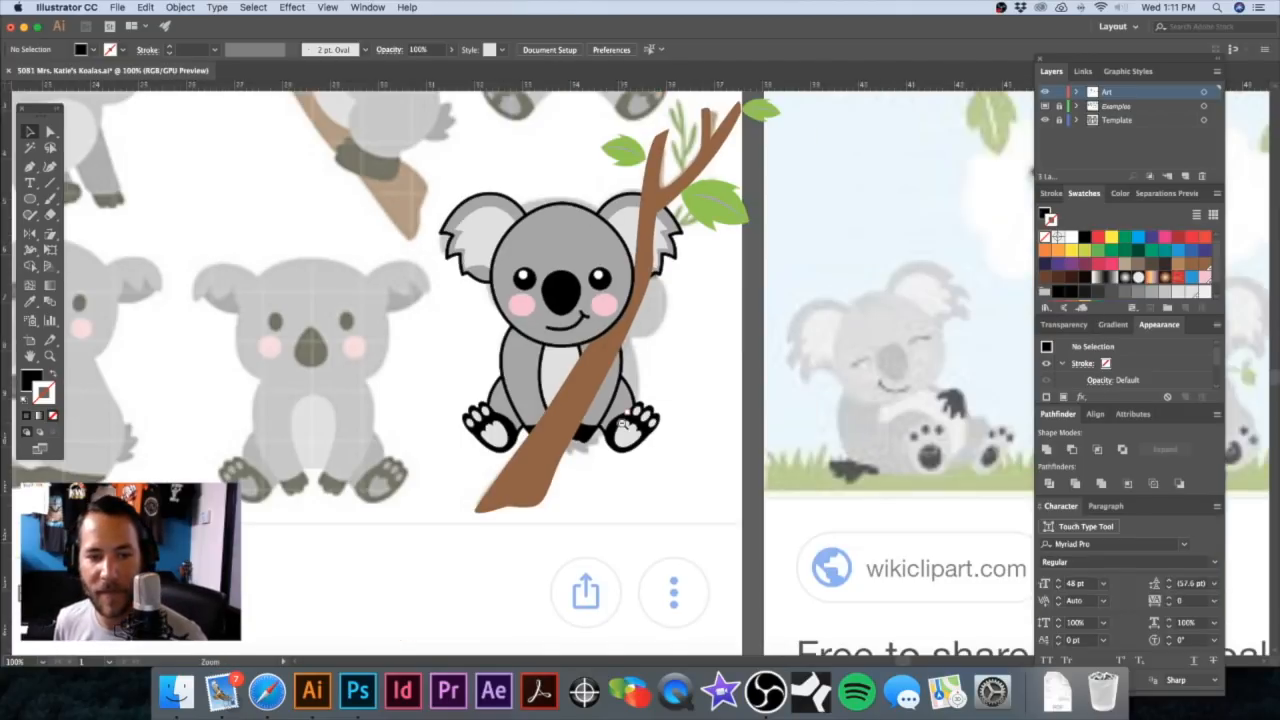
Step: Move the koala's pair of arms off its body and onto the neighbouring sitting reference koala
left_click(520, 375)
left_click_drag(520, 375, 206, 341)
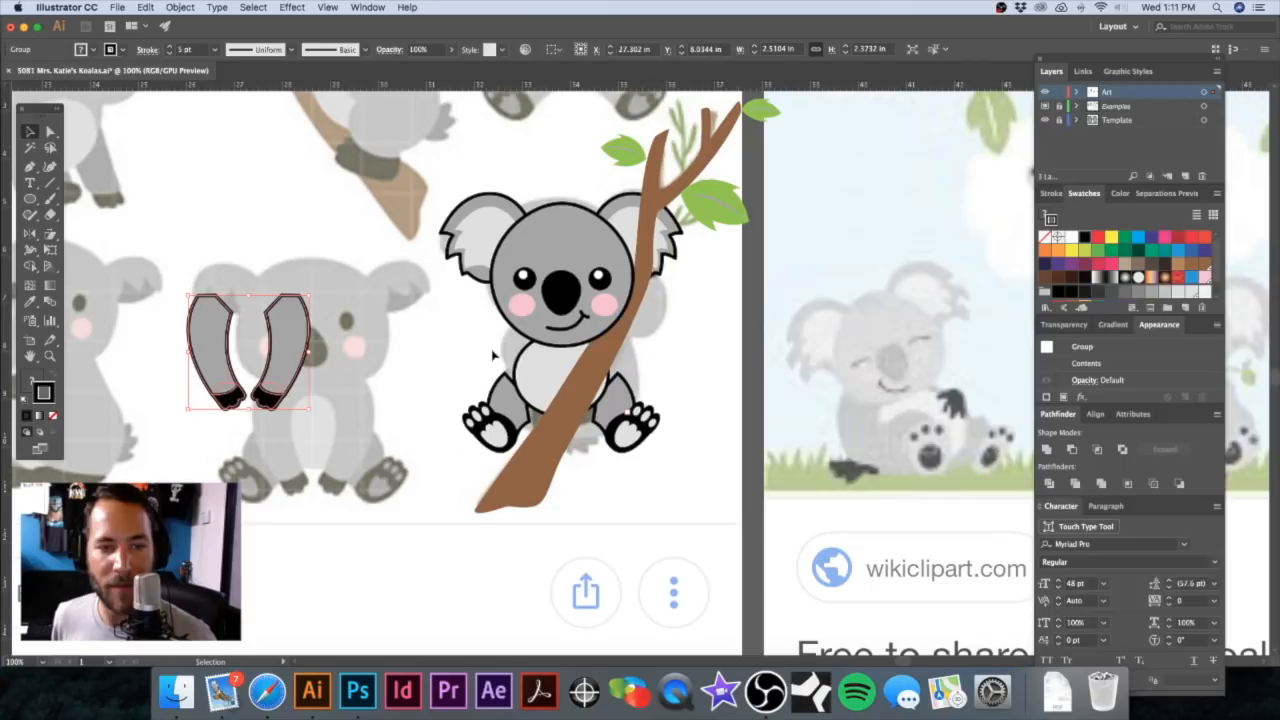
left_click(509, 402)
key("super+minus")
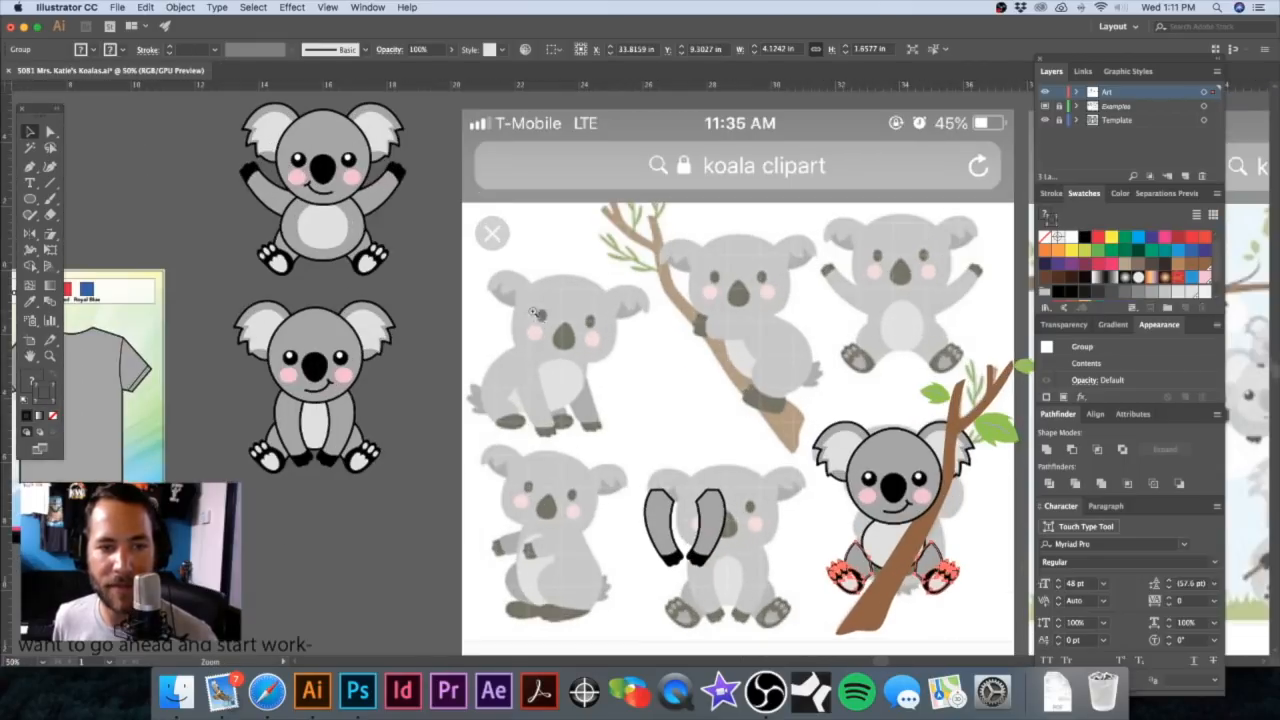
Step: Duplicate the arms-up koala over the reference picture and pull the copy's round body and belly patch aside
left_click(312, 224)
left_click_drag(322, 229, 668, 340)
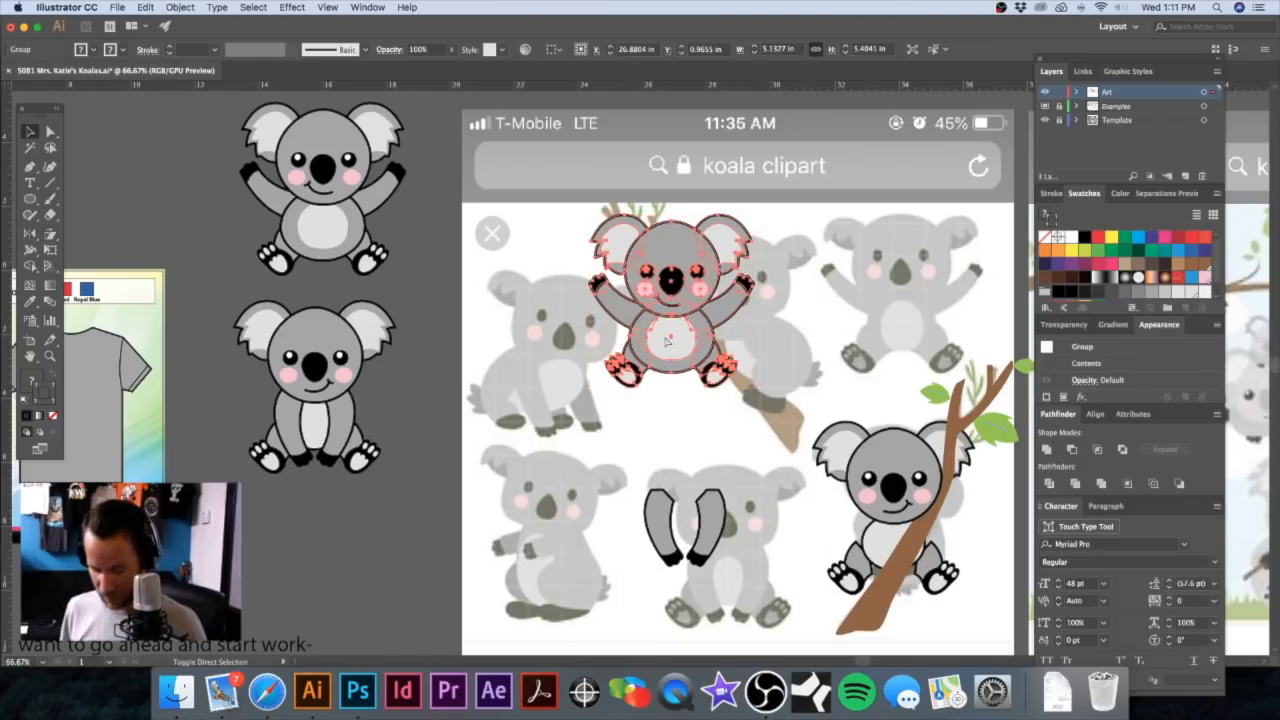
left_click(668, 340)
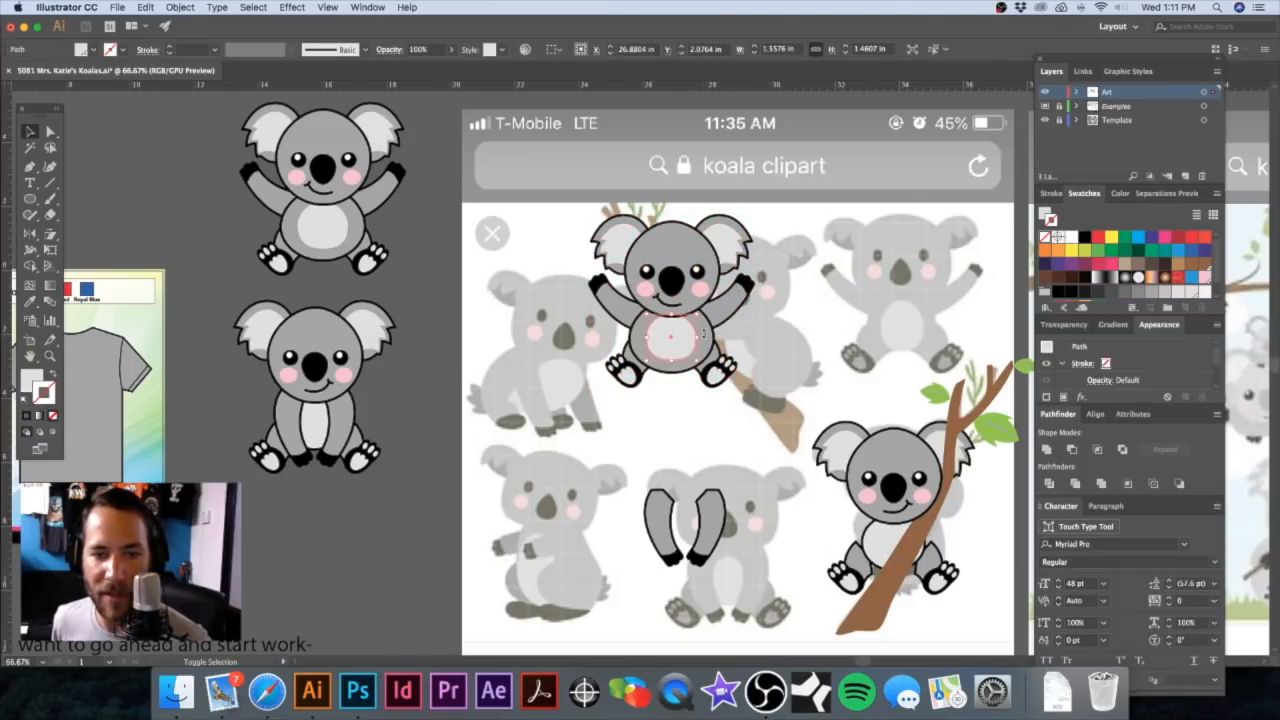
left_click_drag(709, 345, 884, 363)
Step: Delete the copied koala's remaining head, arms and legs, keeping only the separated body and belly
left_click_drag(476, 167, 770, 440)
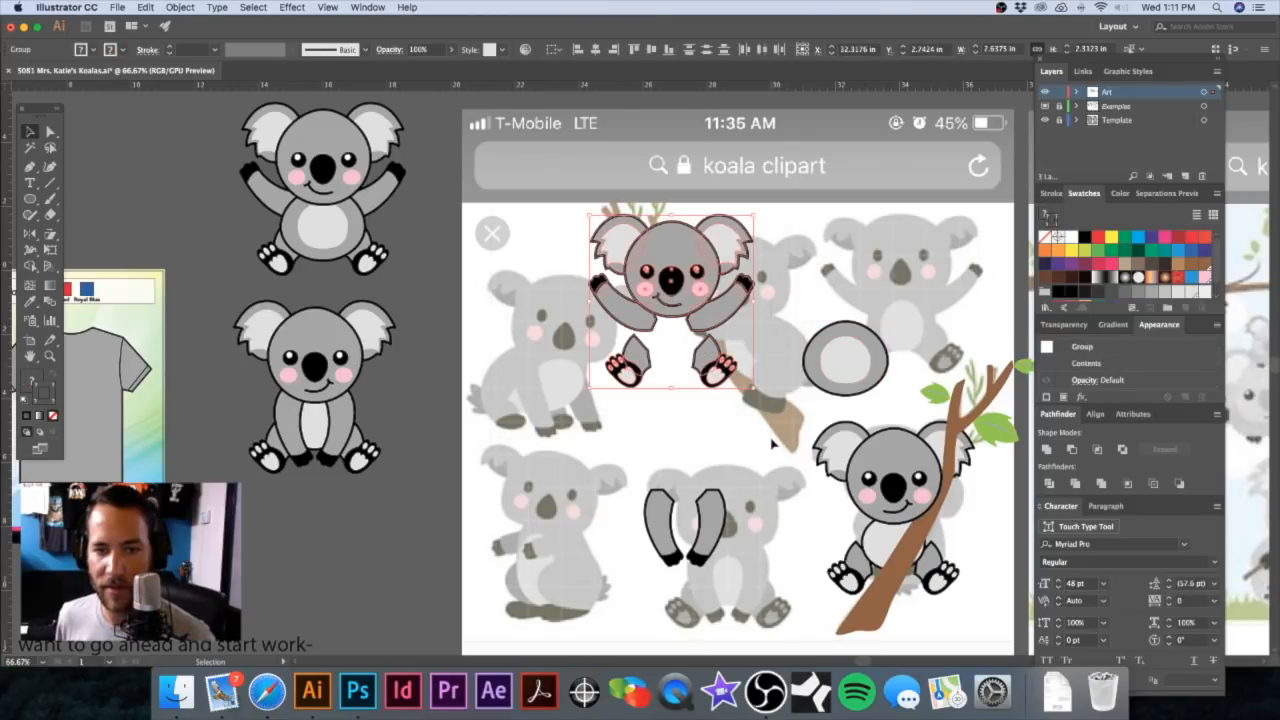
key("Delete")
scroll(770, 444, "right", 5)
scroll(770, 444, "down", 3)
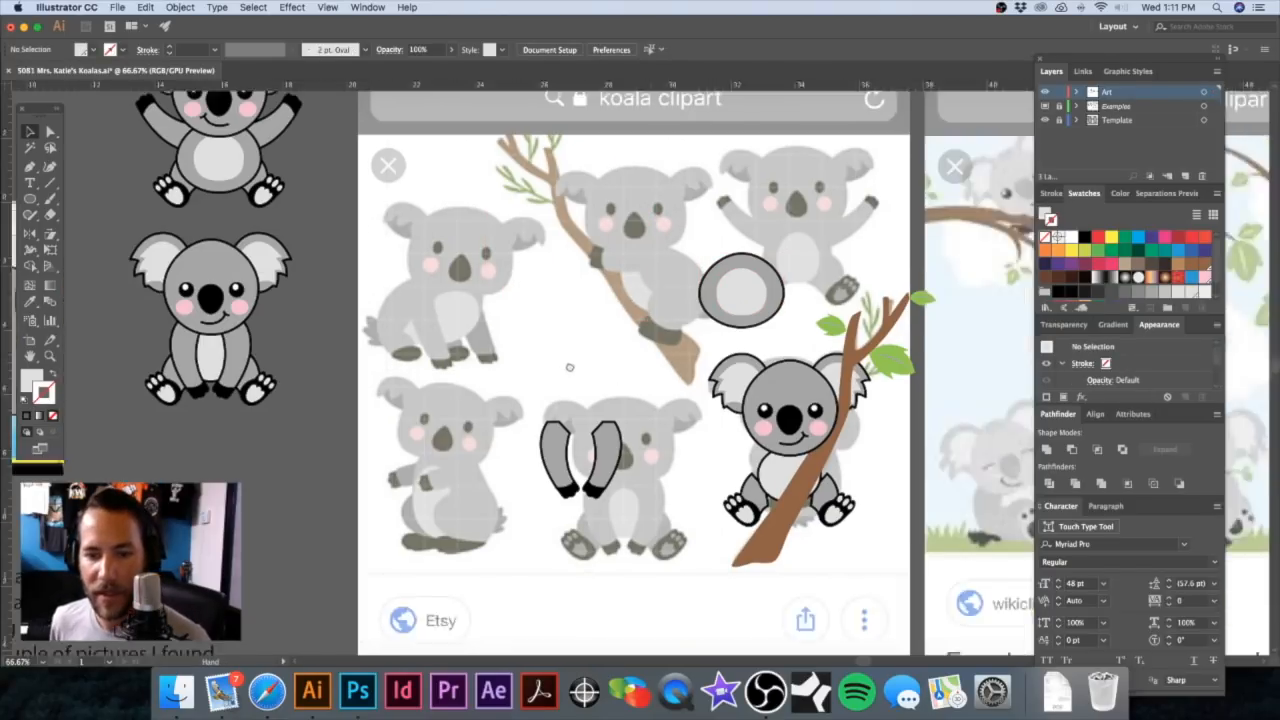
Step: Replace the branch koala's body and belly patch with the separated round pair, positioned beneath its head and behind the branch
left_click(697, 422)
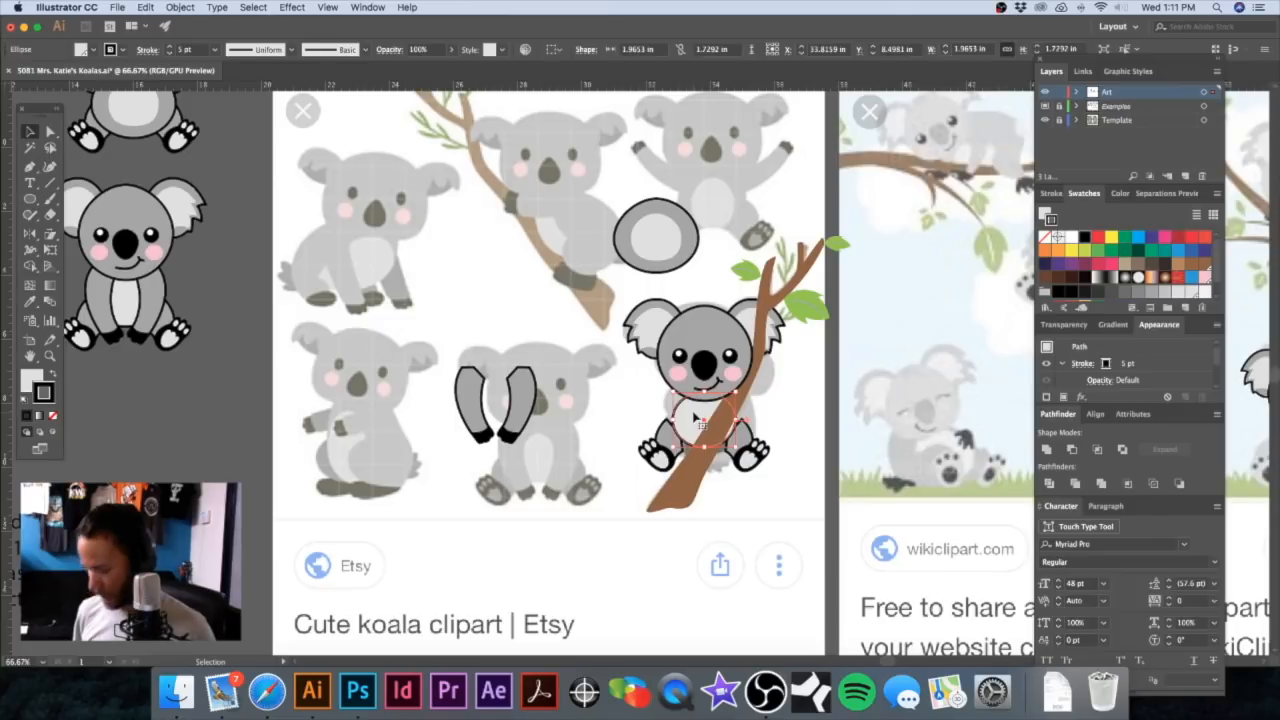
key("Delete")
left_click_drag(623, 200, 680, 270)
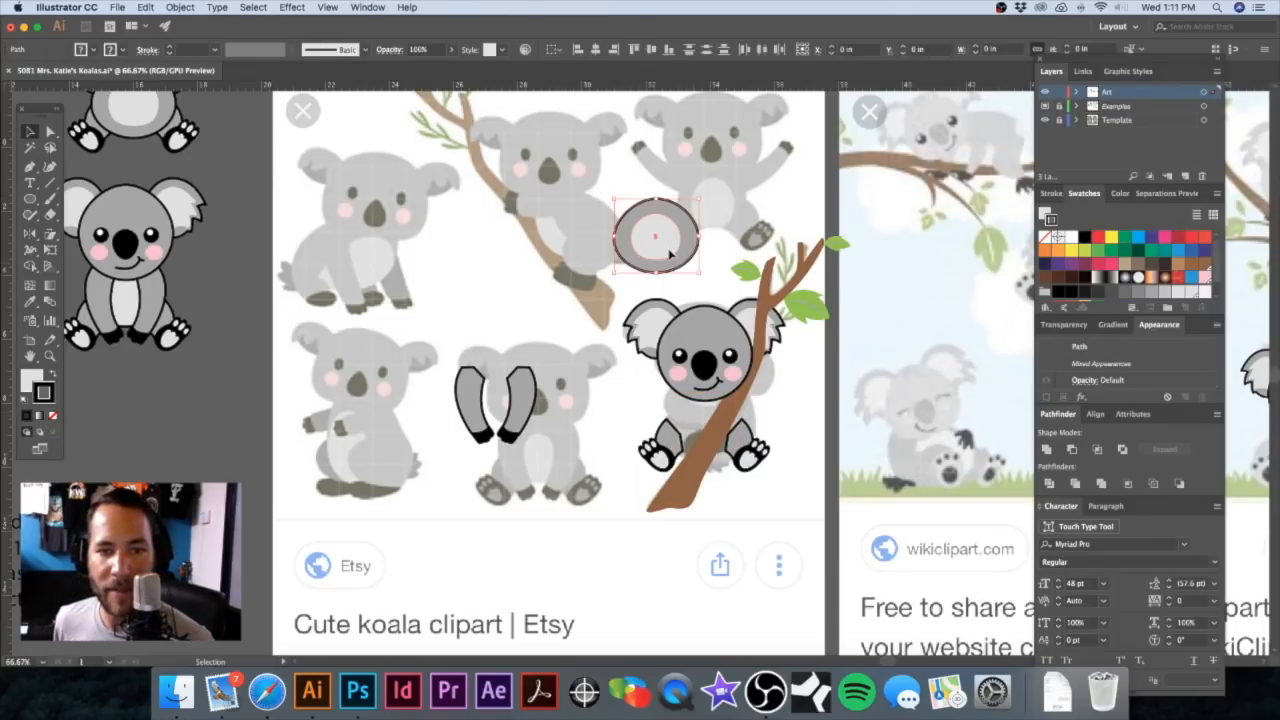
left_click_drag(718, 432, 720, 433)
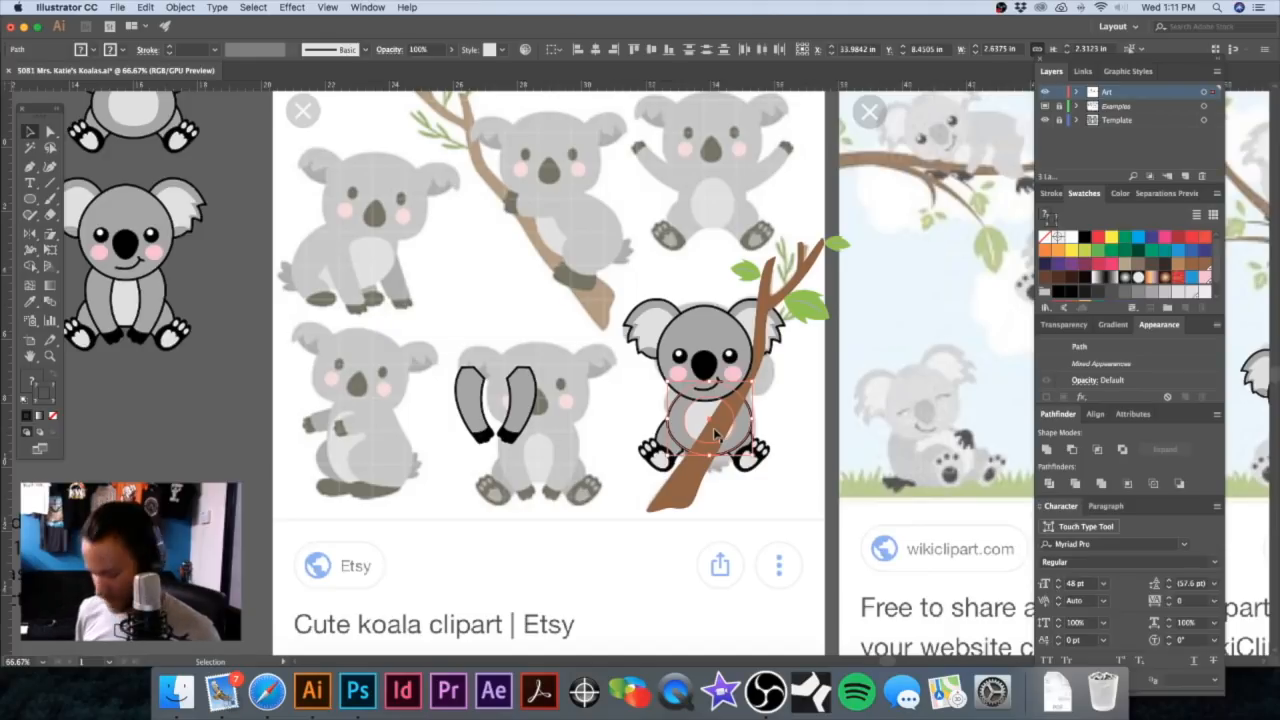
left_click(628, 411)
Step: Compare the koala's body, head and branch outlines with the reference picture's arms and paws, alternating between preview and outline views
left_click_drag(656, 379, 699, 399)
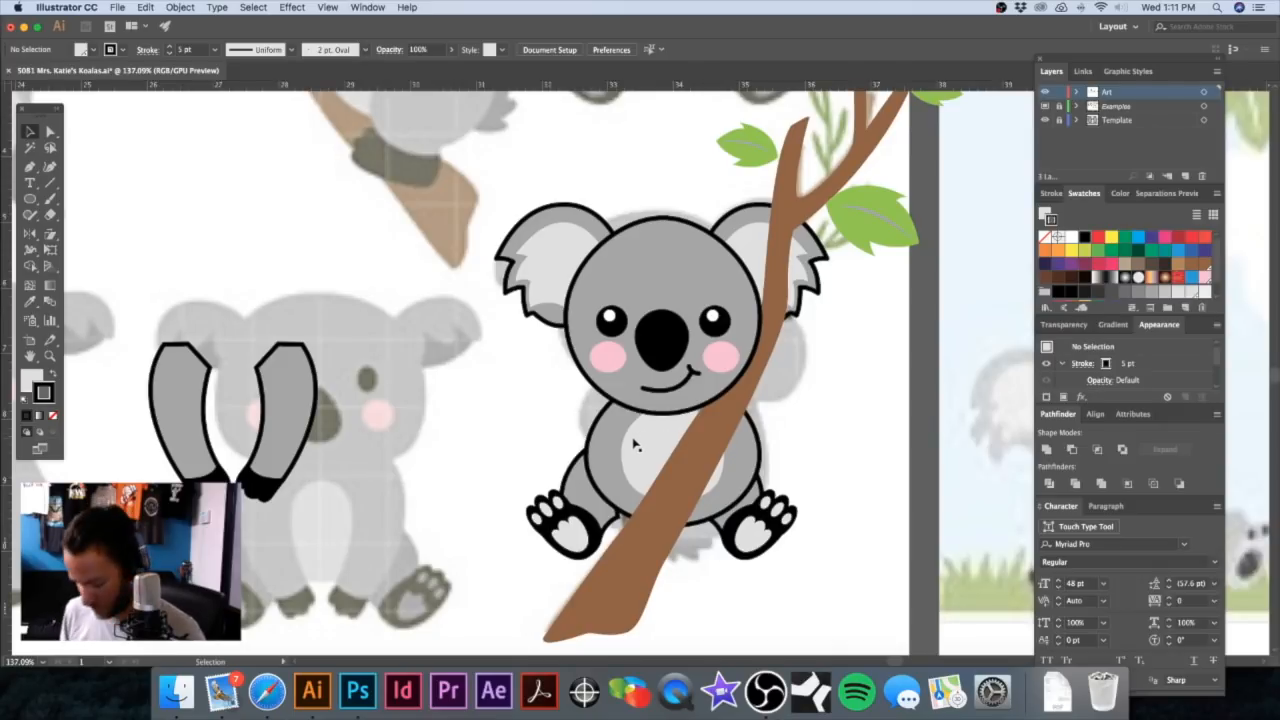
key("super+y")
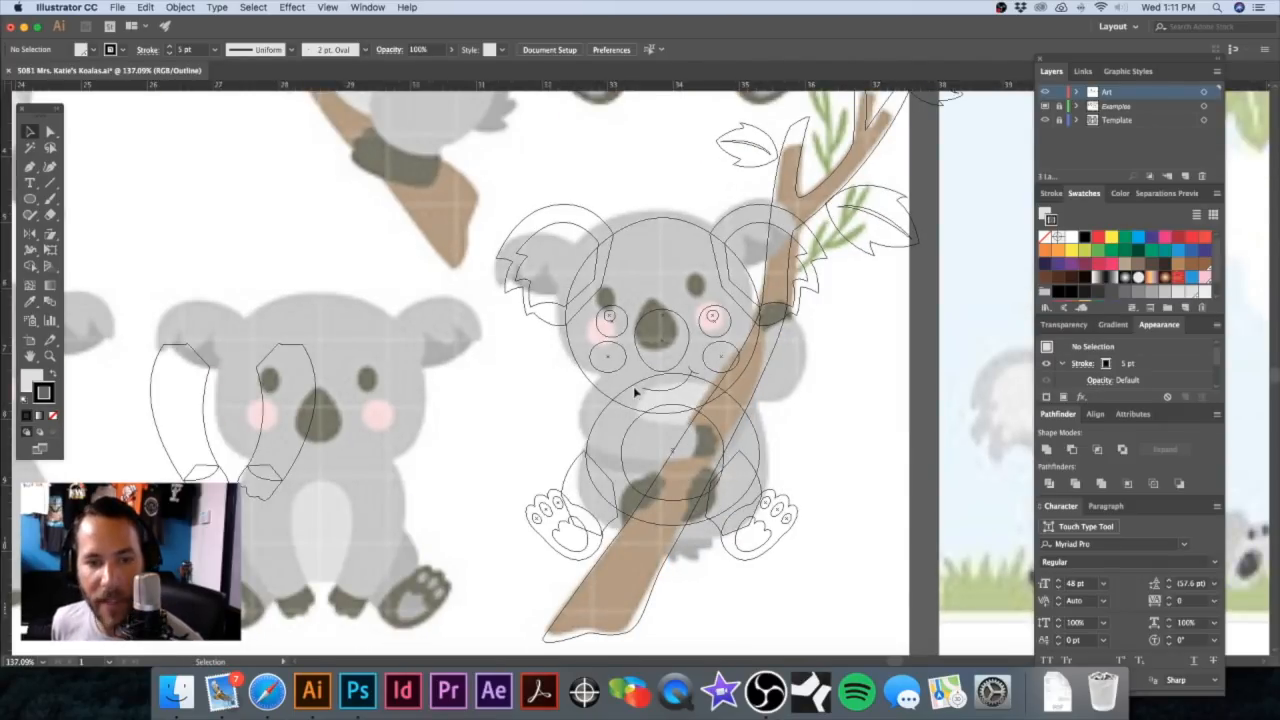
key("super+y")
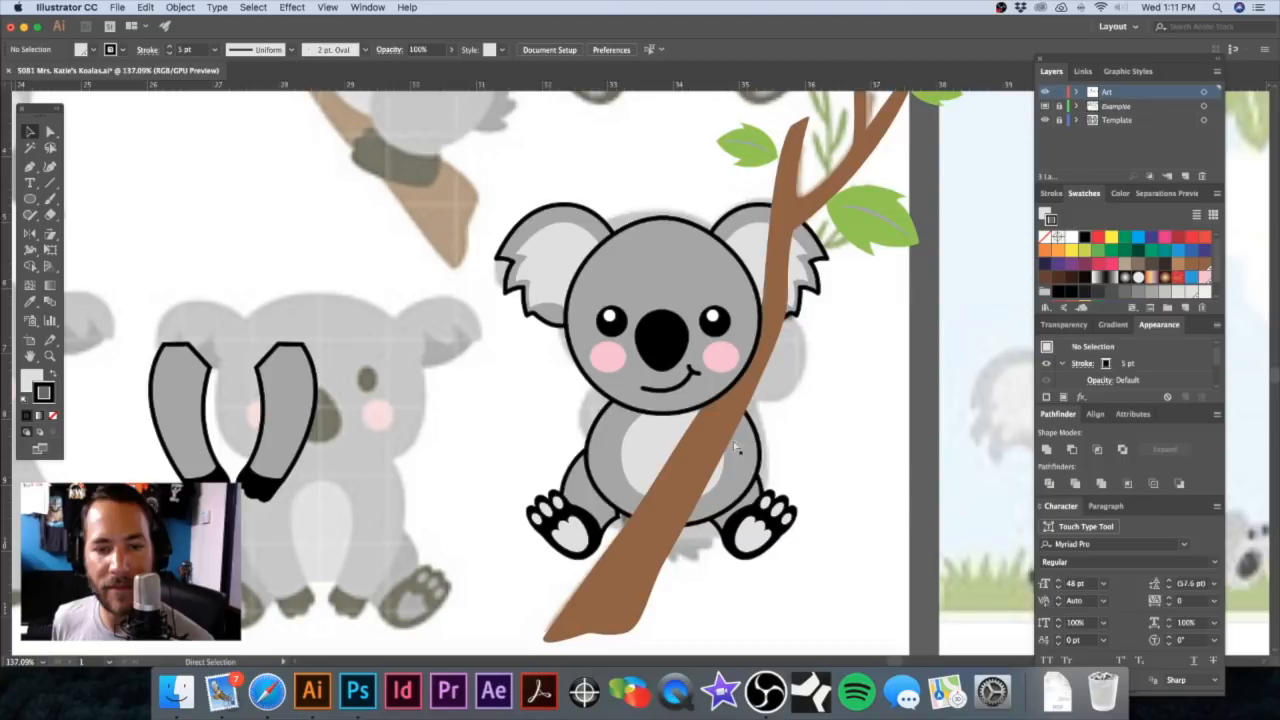
key("super+y")
key("super+y")
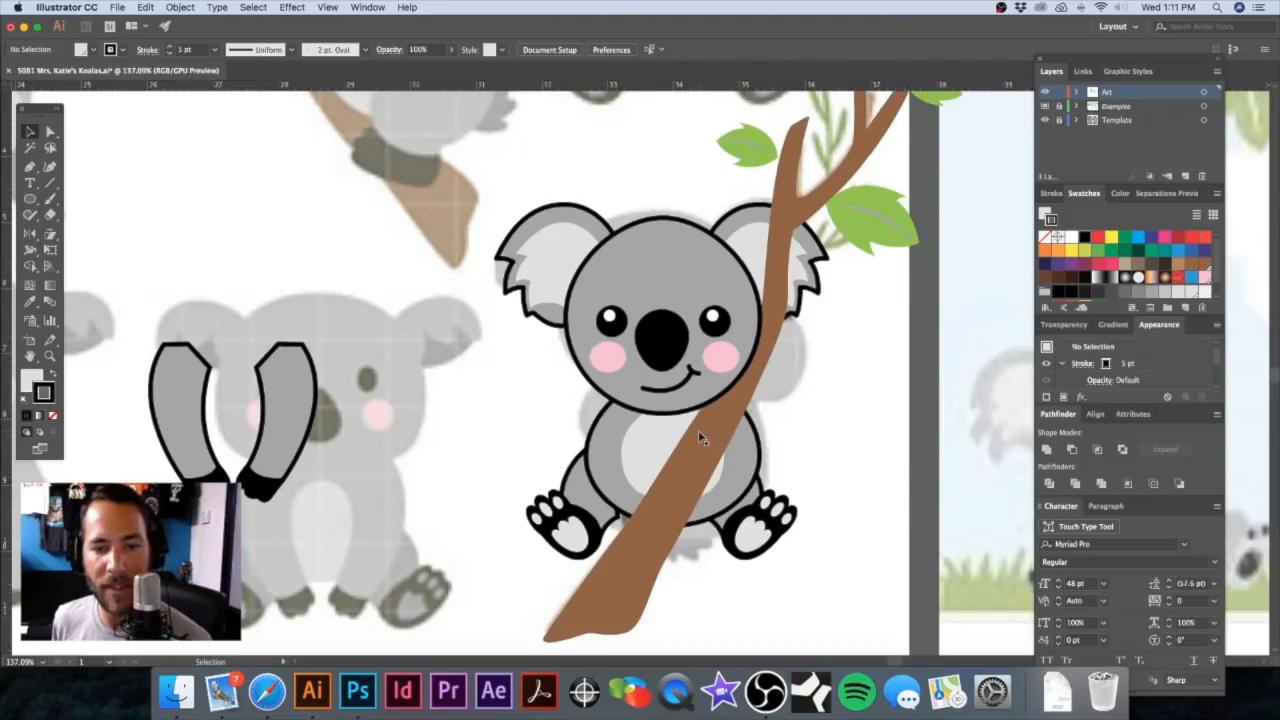
key("super+y")
left_click_drag(700, 428, 745, 373)
scroll(720, 420, "down", 10)
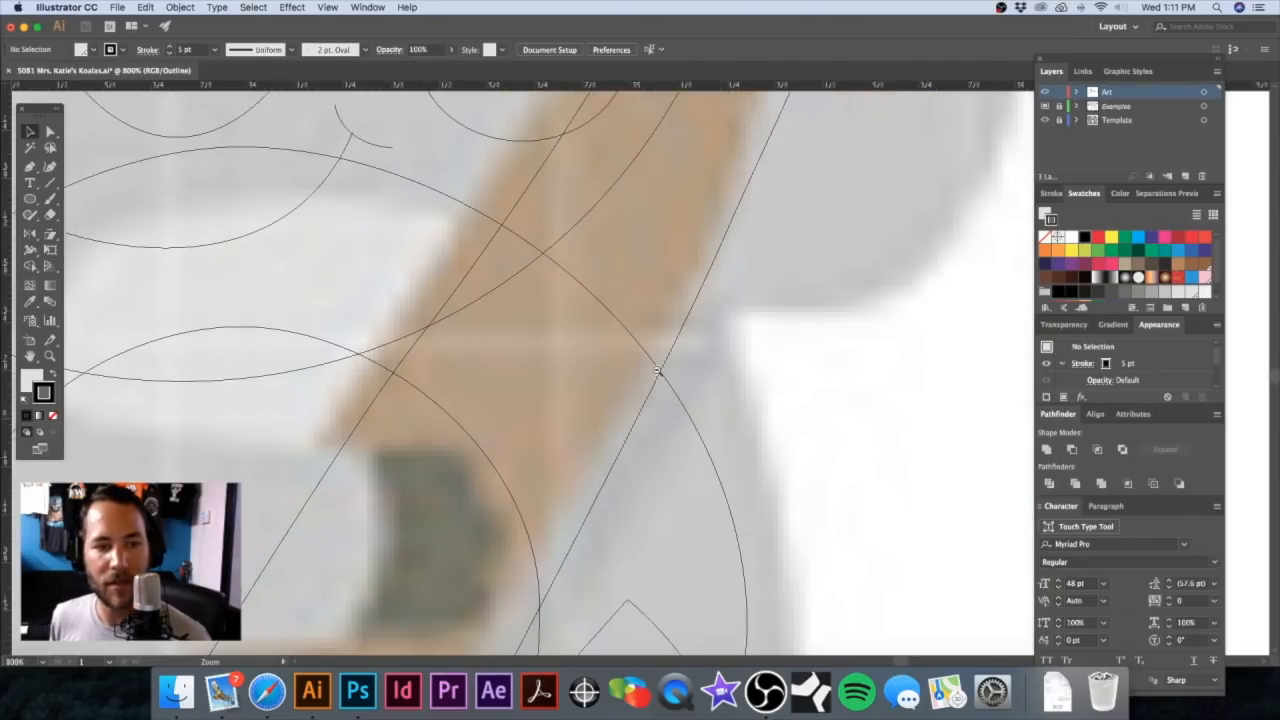
scroll(664, 348, "left", 2)
scroll(664, 348, "down", 1)
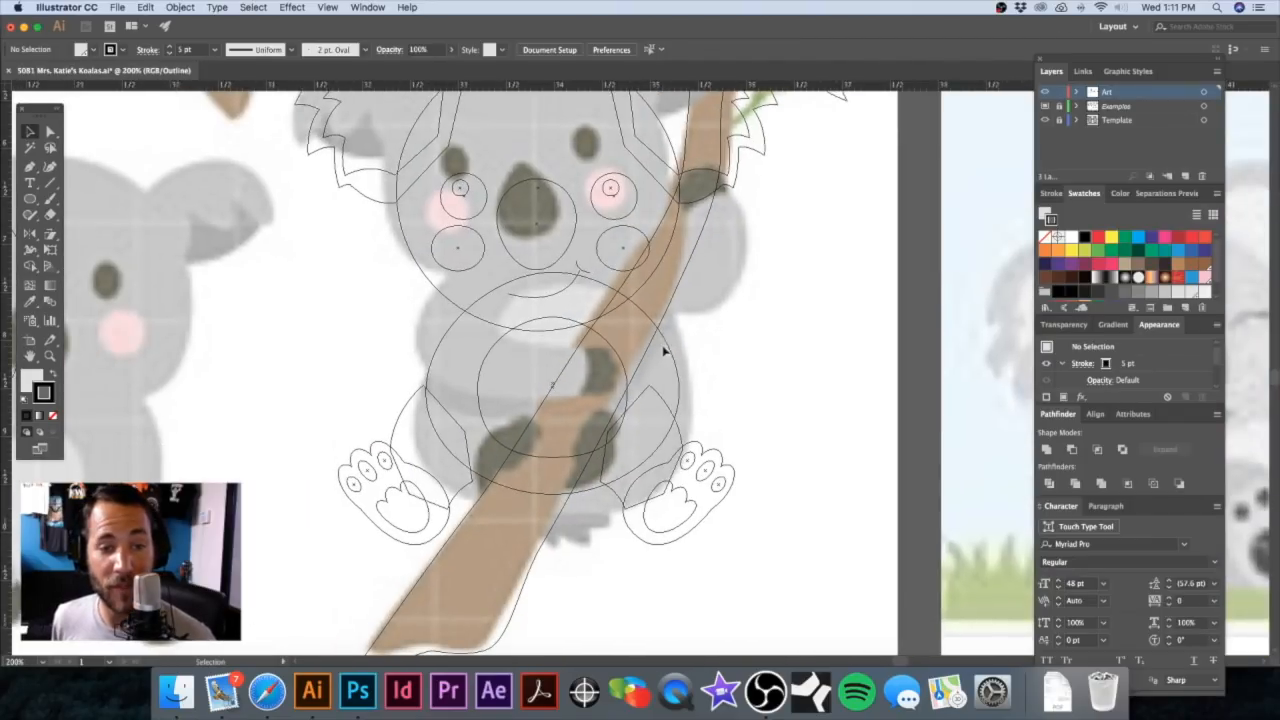
left_click_drag(597, 361, 630, 378)
key("p")
left_click(617, 366)
left_click(616, 410)
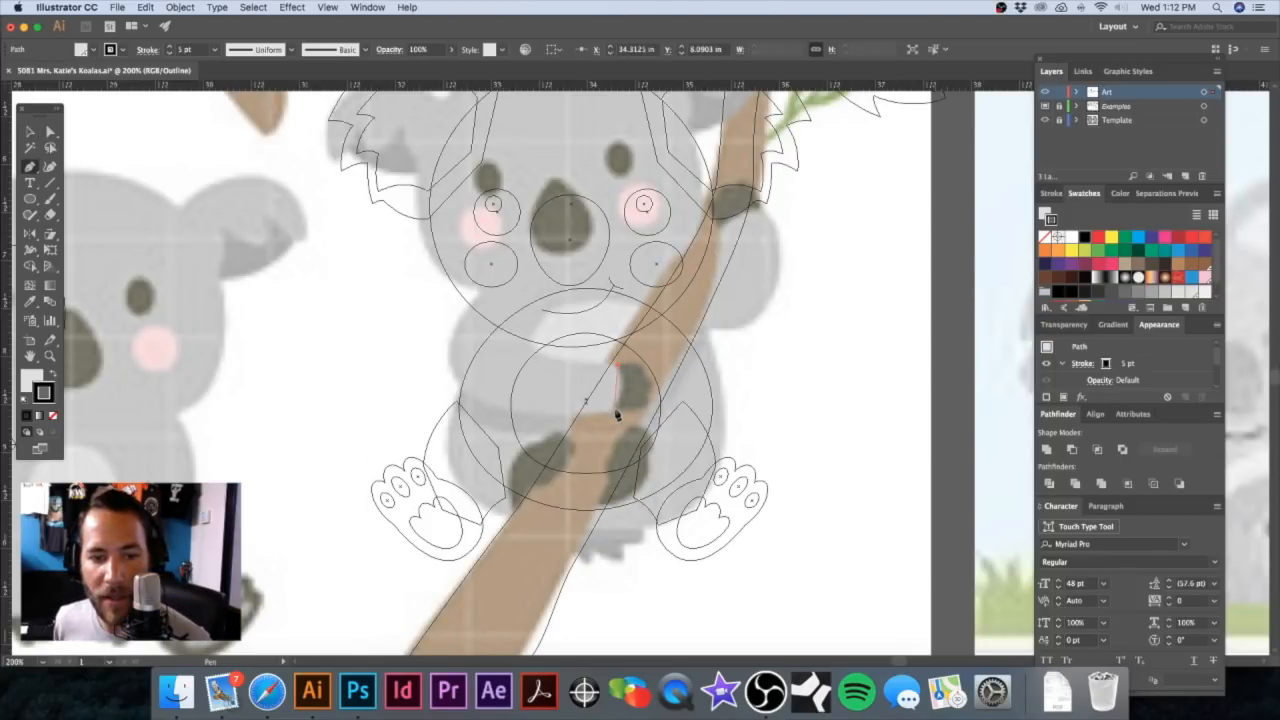
key("BackSpace")
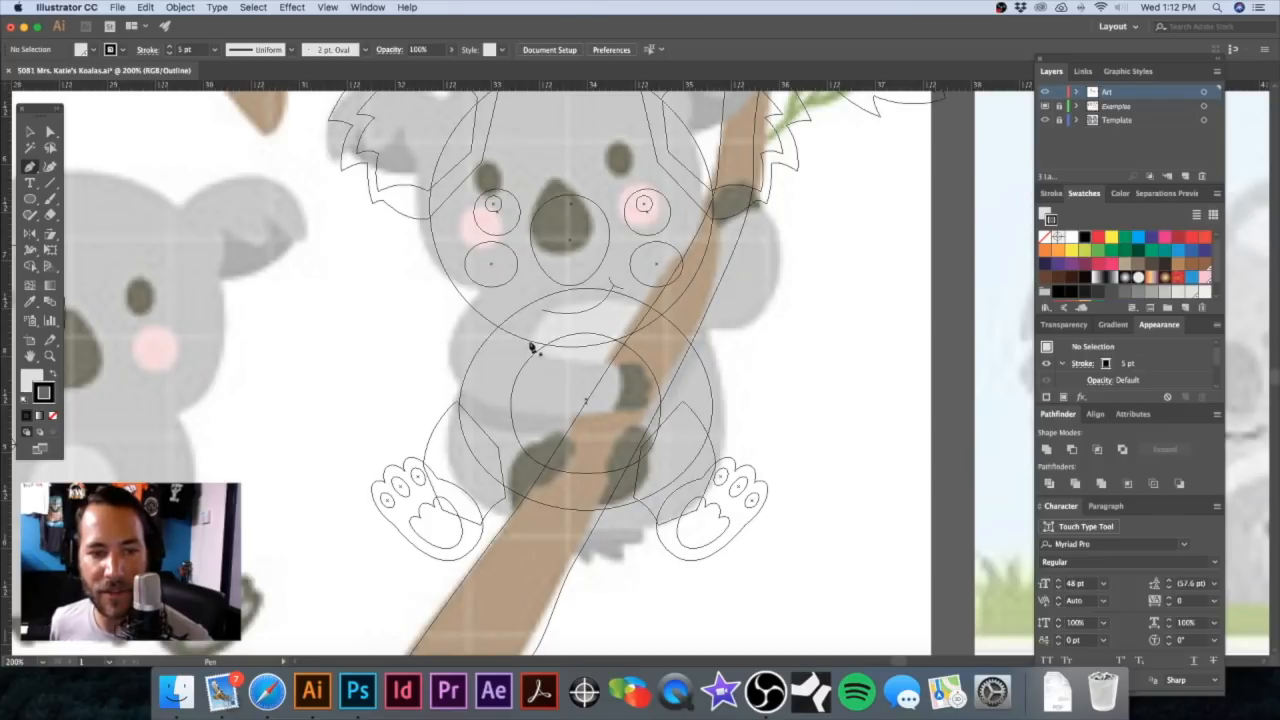
left_click(527, 355)
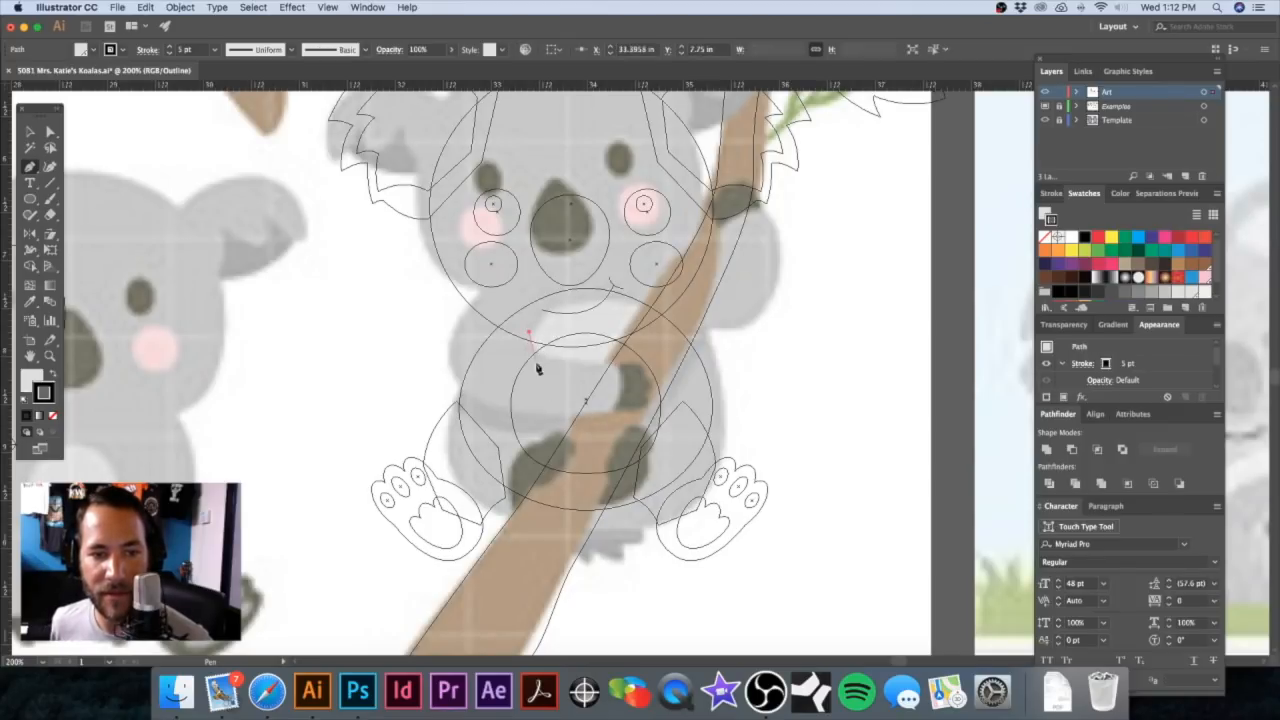
left_click_drag(588, 372, 612, 370)
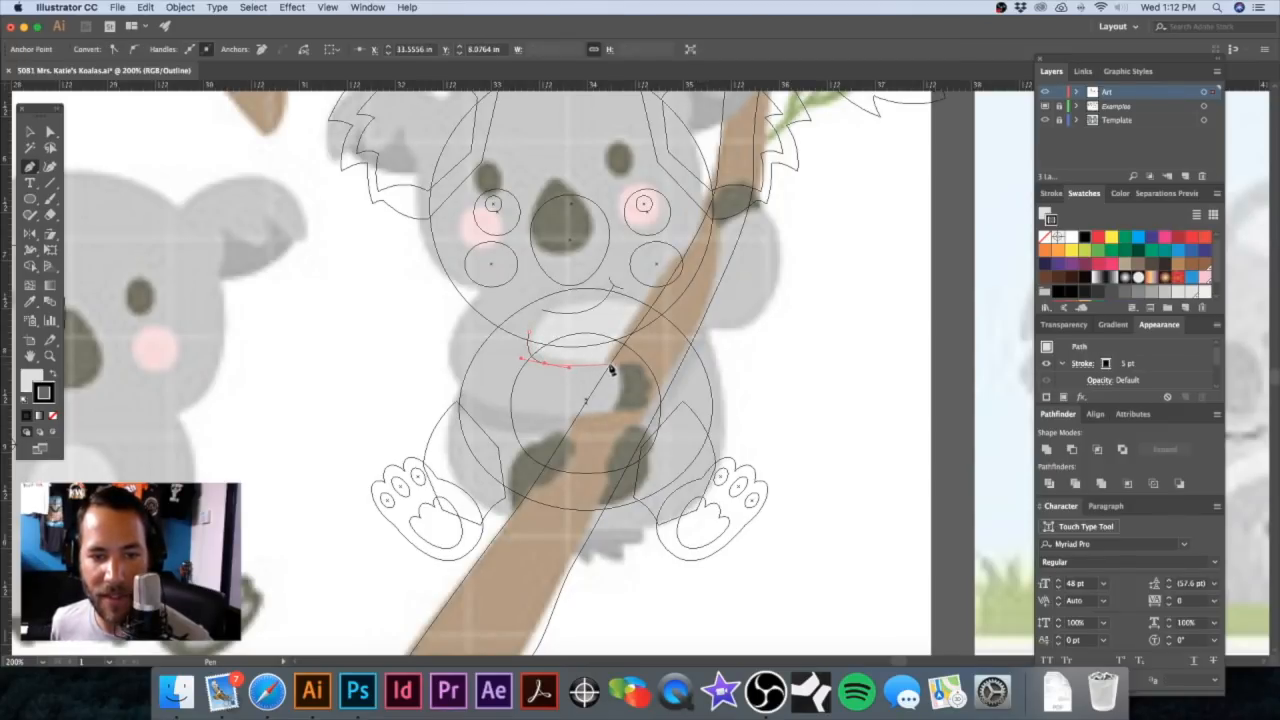
key("super+z")
key("super+z")
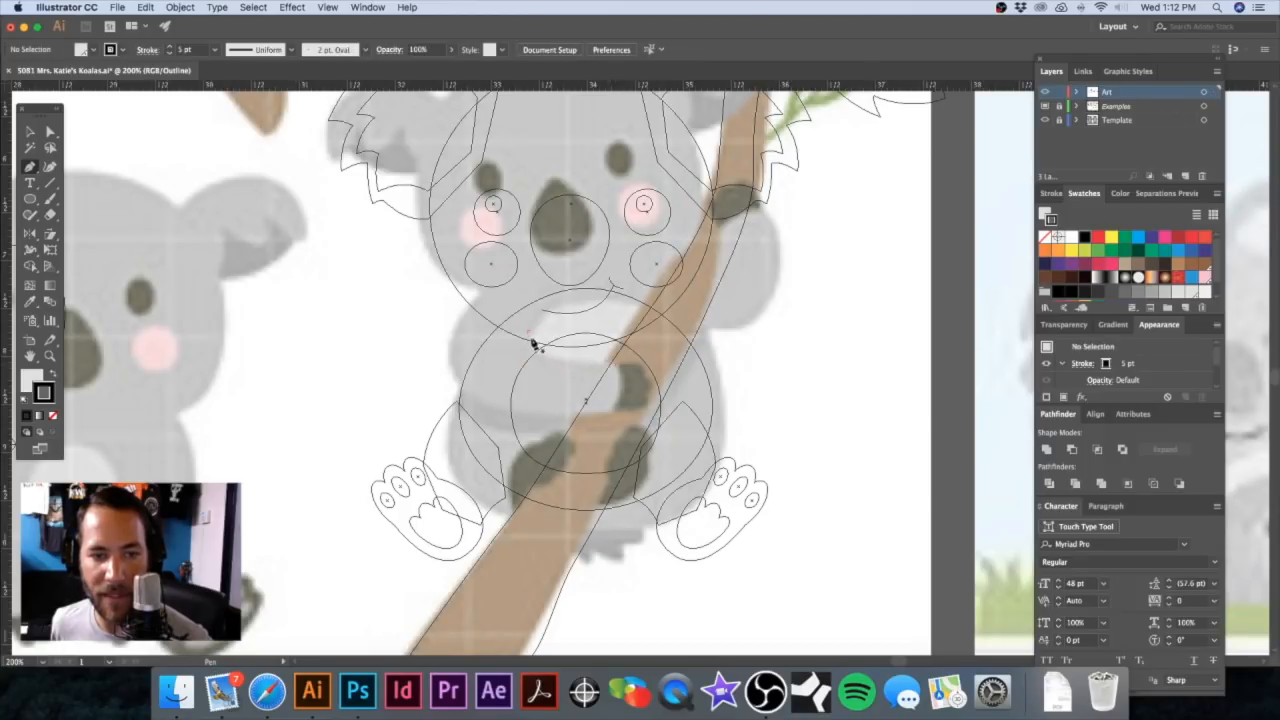
Step: Trace the reference koala's arm reaching across its belly to the branch with the Pen tool, from inner elbow around to the shoulder
left_click(529, 355)
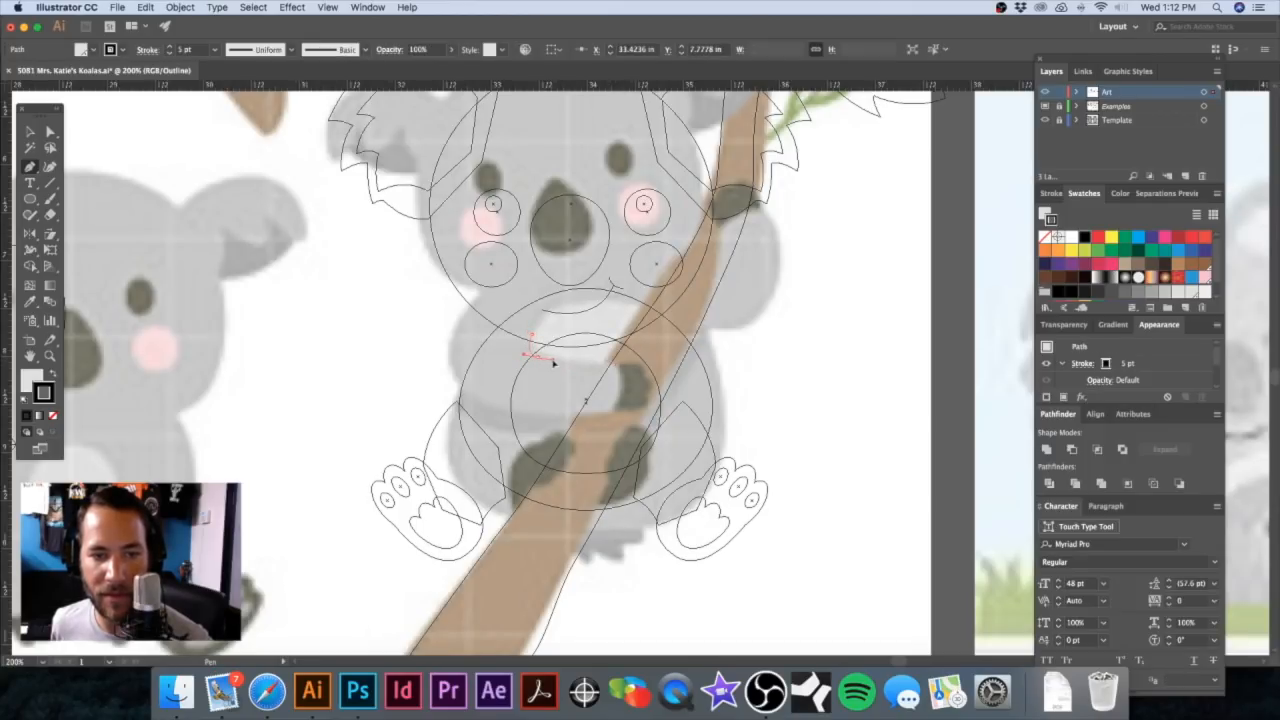
left_click_drag(570, 366, 495, 425)
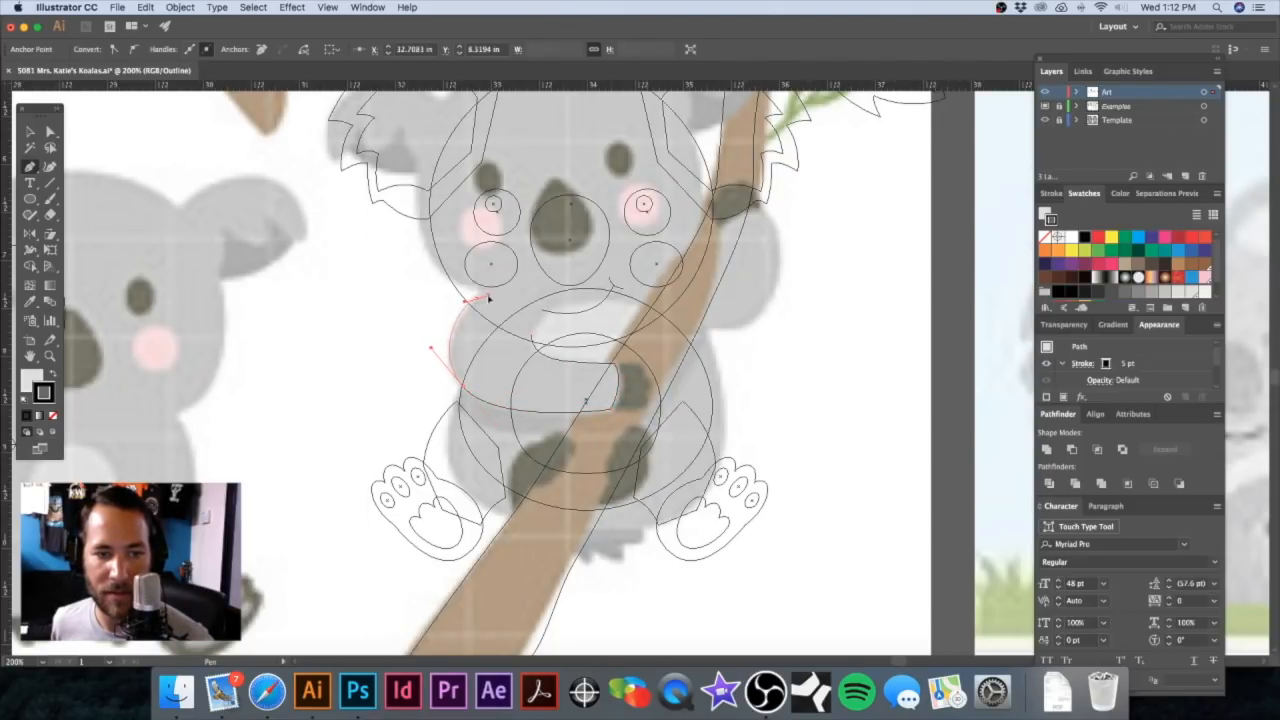
left_click_drag(502, 300, 535, 342)
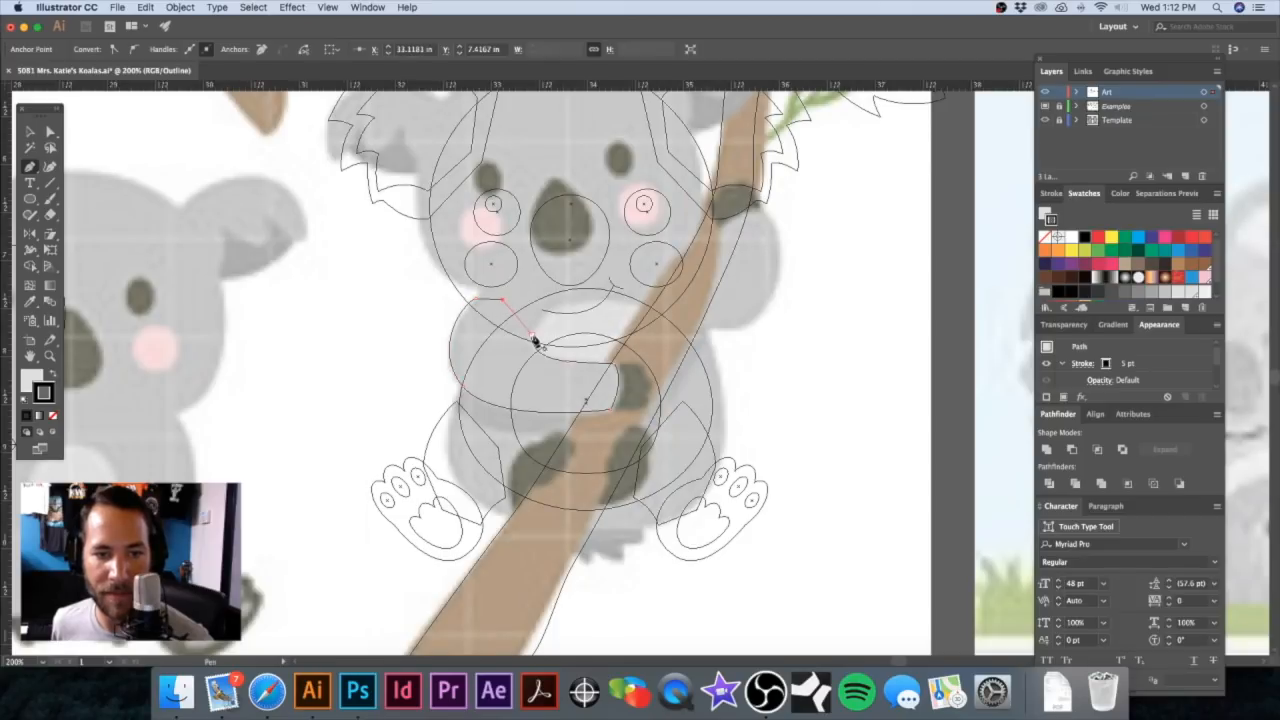
Step: Draw the outer curve of the koala's second arm with the Pen tool, from the branch edge up to the dark paw
left_click(786, 371, "super")
left_click_drag(694, 414, 642, 430)
scroll(655, 410, "up", 3)
scroll(655, 410, "right", 3)
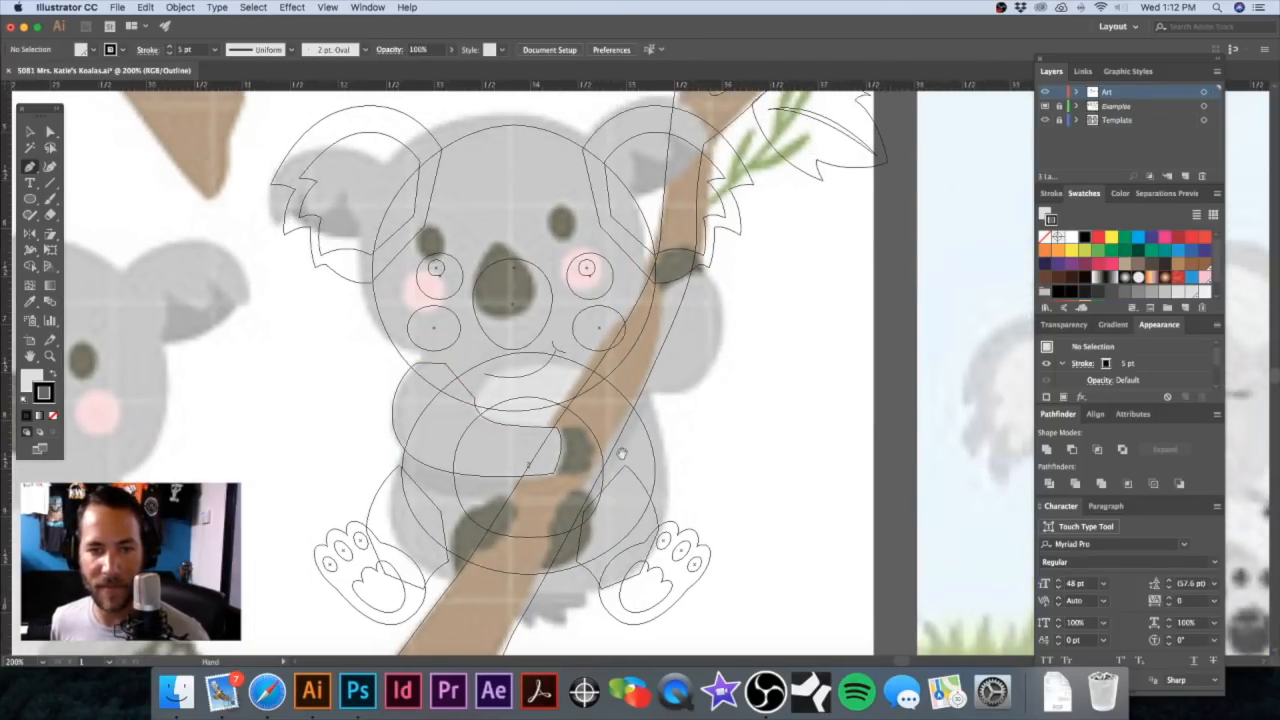
left_click(640, 397)
left_click_drag(702, 269, 674, 208)
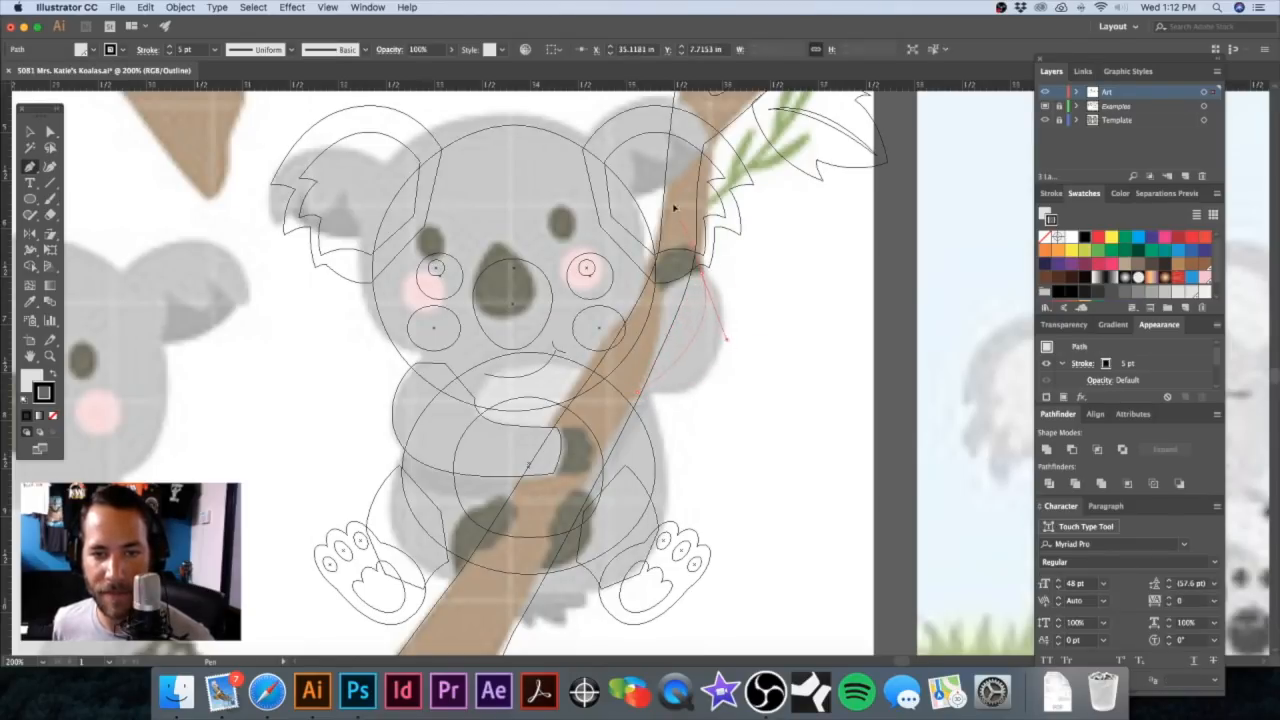
key("super+z")
left_click_drag(714, 356, 729, 310)
left_click_drag(702, 269, 695, 258)
left_click(702, 270, "alt")
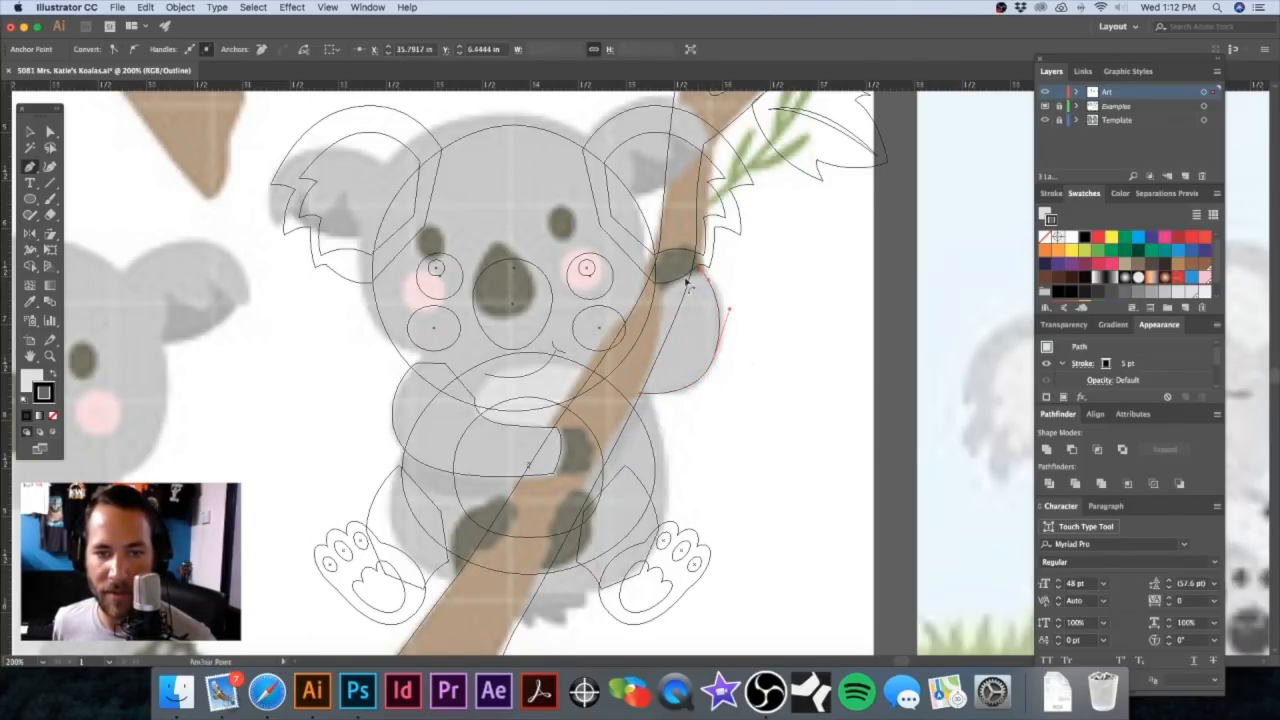
Step: Close the second arm's outline along the paw and the branch edge, back to its lower starting corner
left_click_drag(662, 306, 663, 301)
left_click(662, 290, "alt")
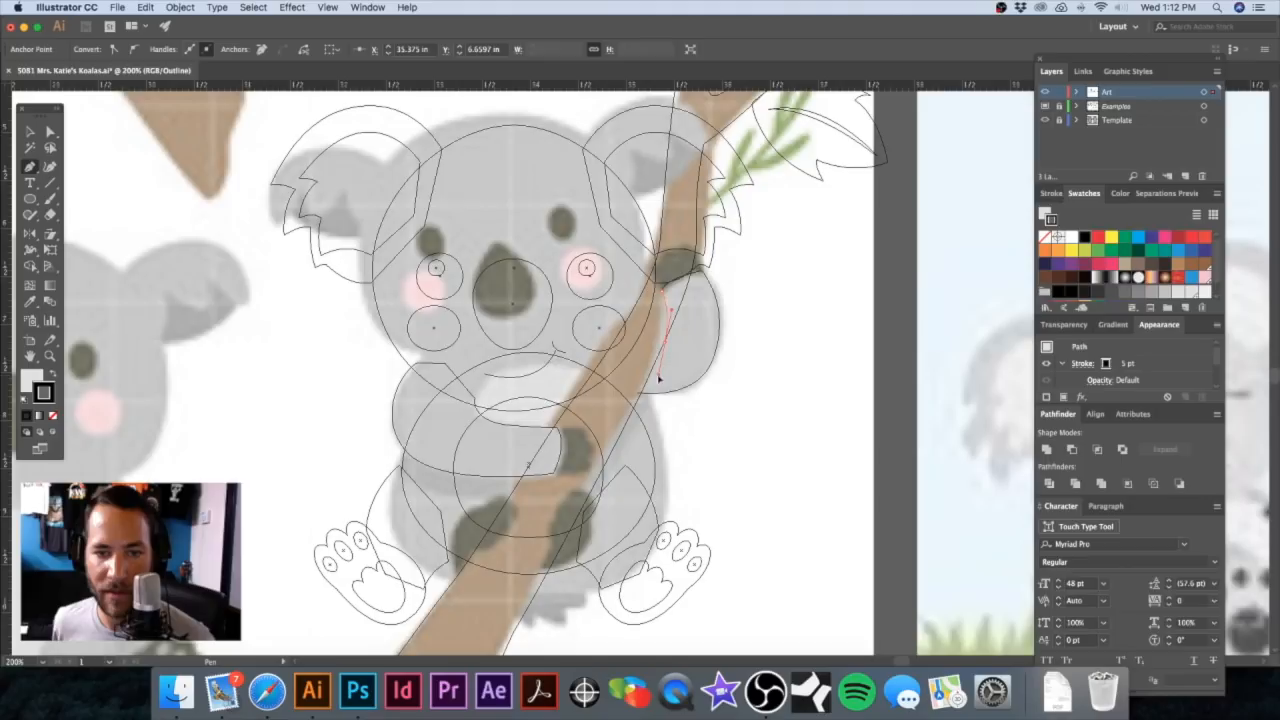
left_click_drag(657, 379, 657, 377)
left_click(664, 343)
left_click(638, 393)
key("space")
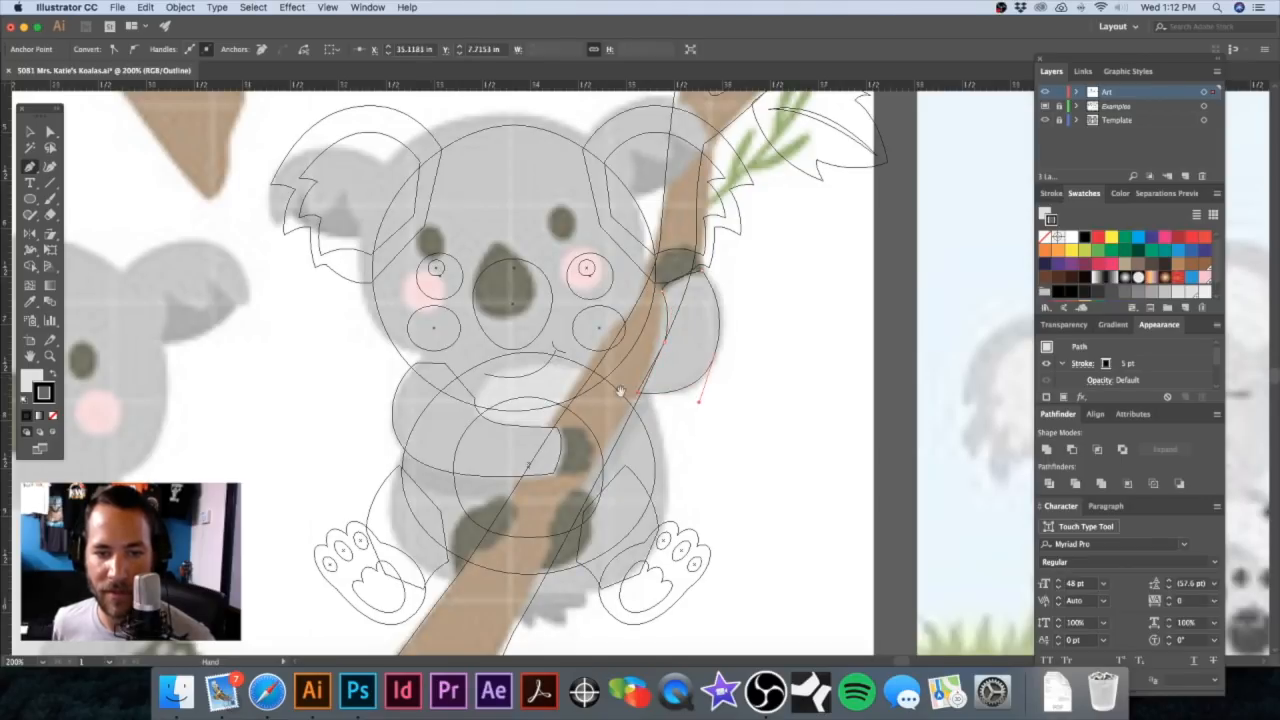
Step: Move the second arm's lower corner and inner anchor point onto the branch's outline
scroll(677, 414, "up", 10)
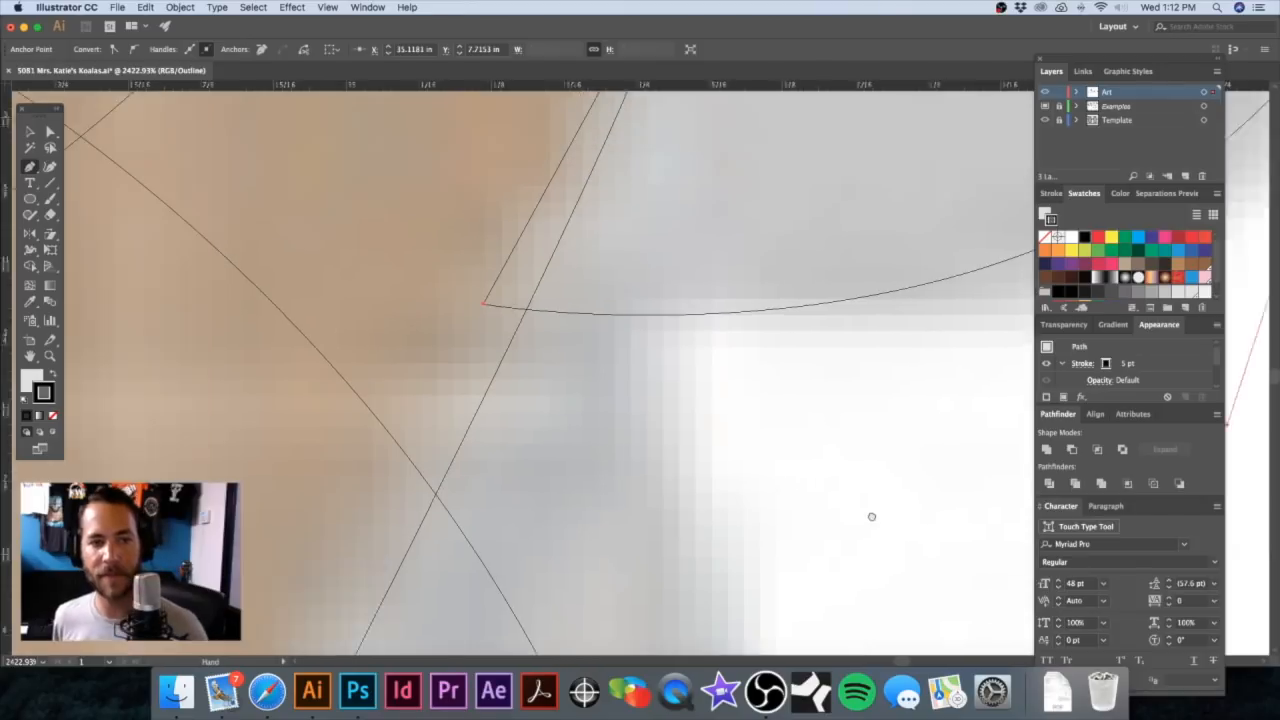
scroll(871, 516, "left", 3)
key("a")
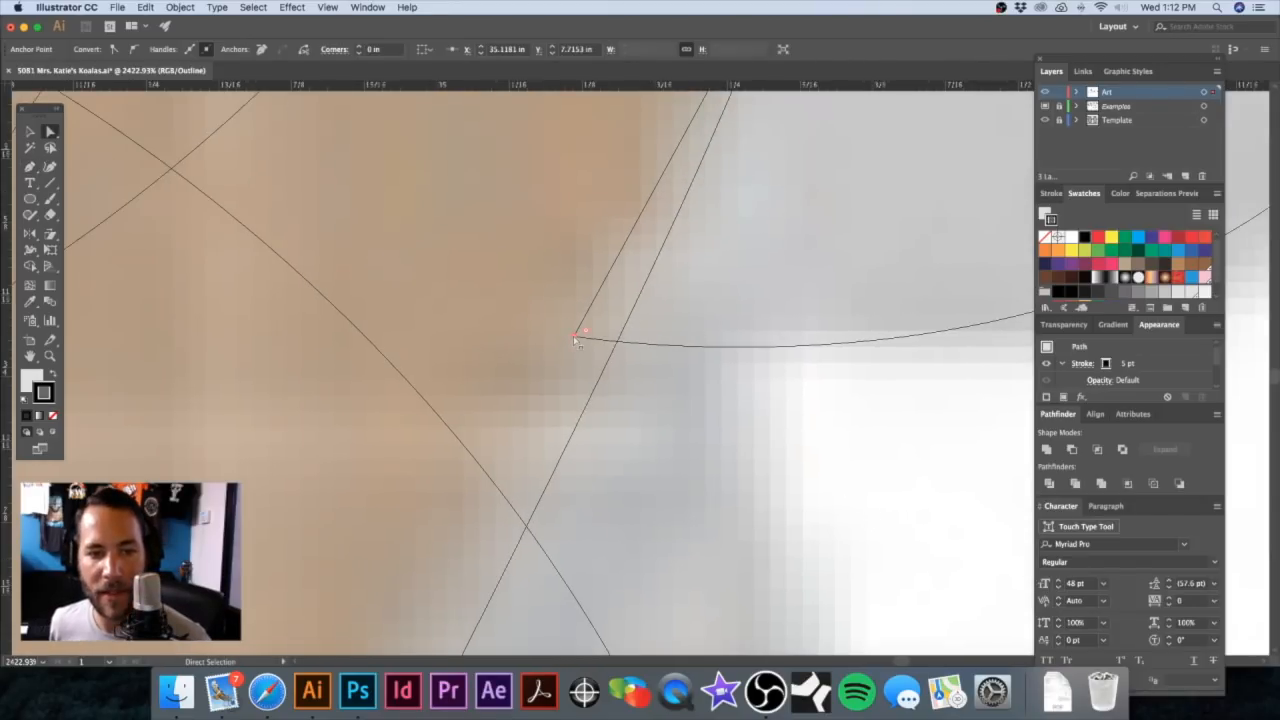
left_click_drag(575, 340, 617, 343)
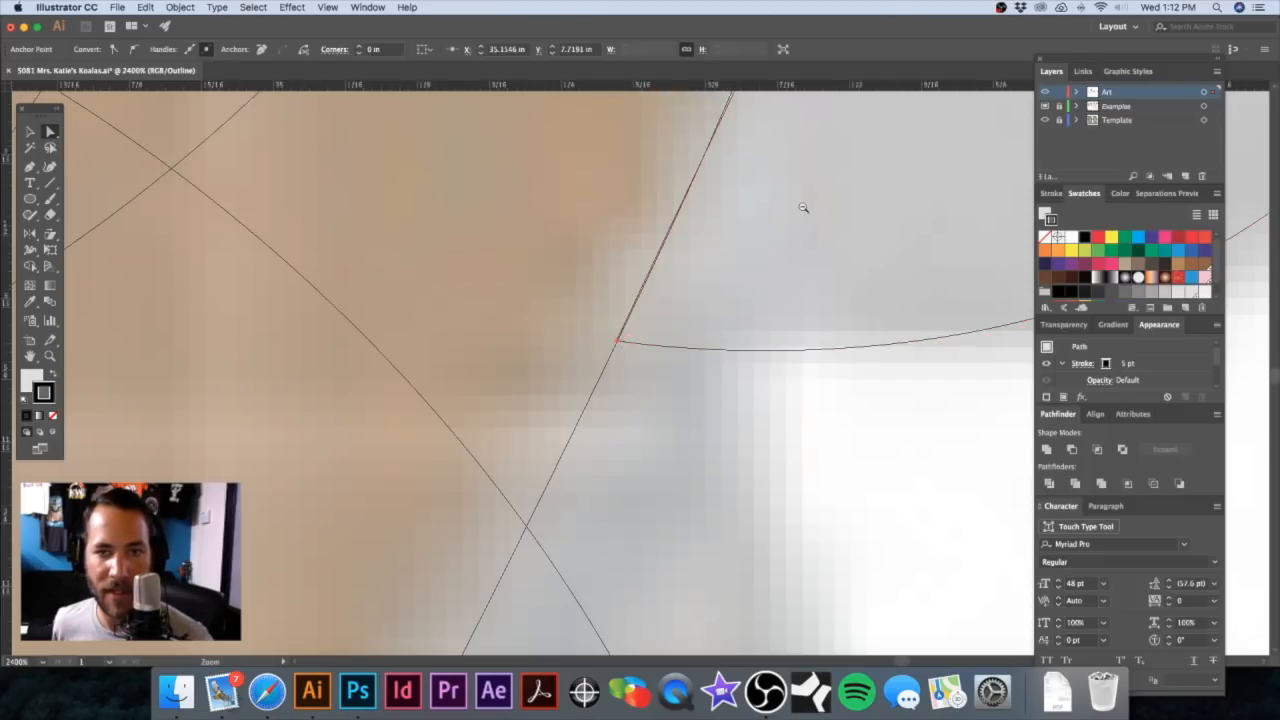
scroll(803, 206, "down", 4)
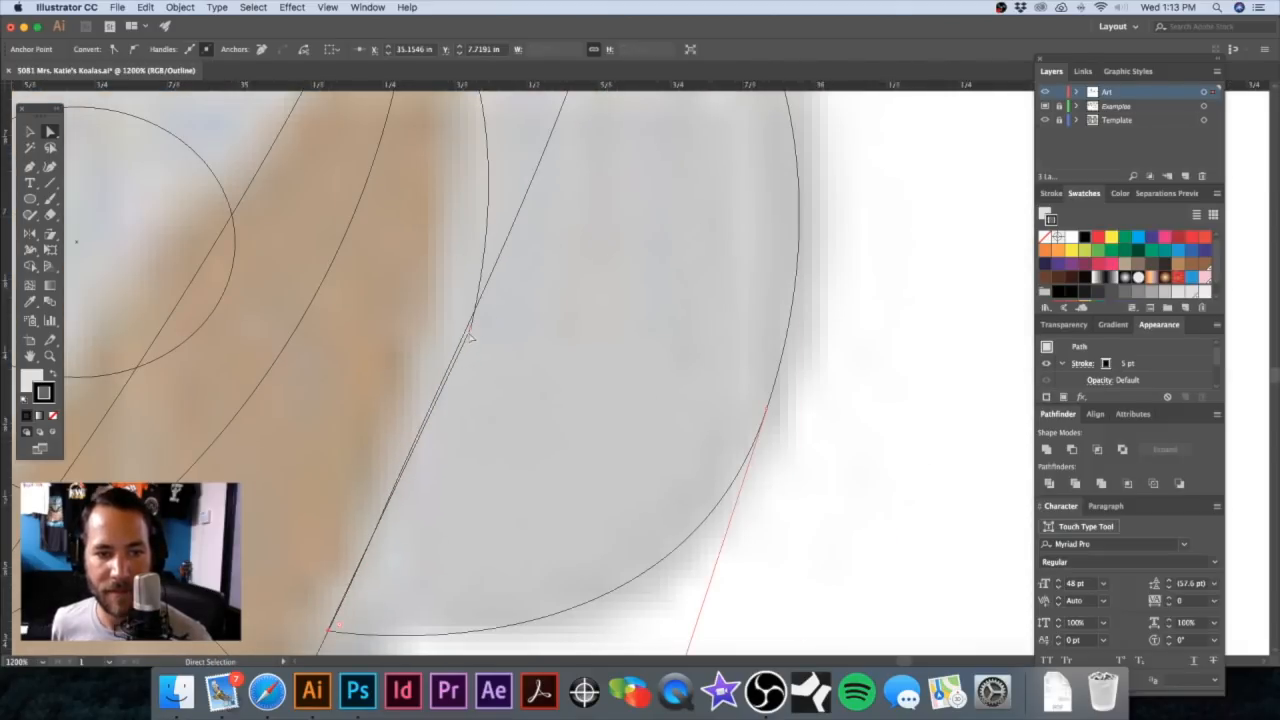
left_click_drag(474, 335, 473, 322)
left_click(593, 348)
Step: Fine-tune the arm's lower corner at high magnification to sit exactly on the branch line, and select the inner anchor point
left_click(592, 357, "alt+super")
left_click(593, 358, "alt+super")
left_click(610, 364, "alt+super")
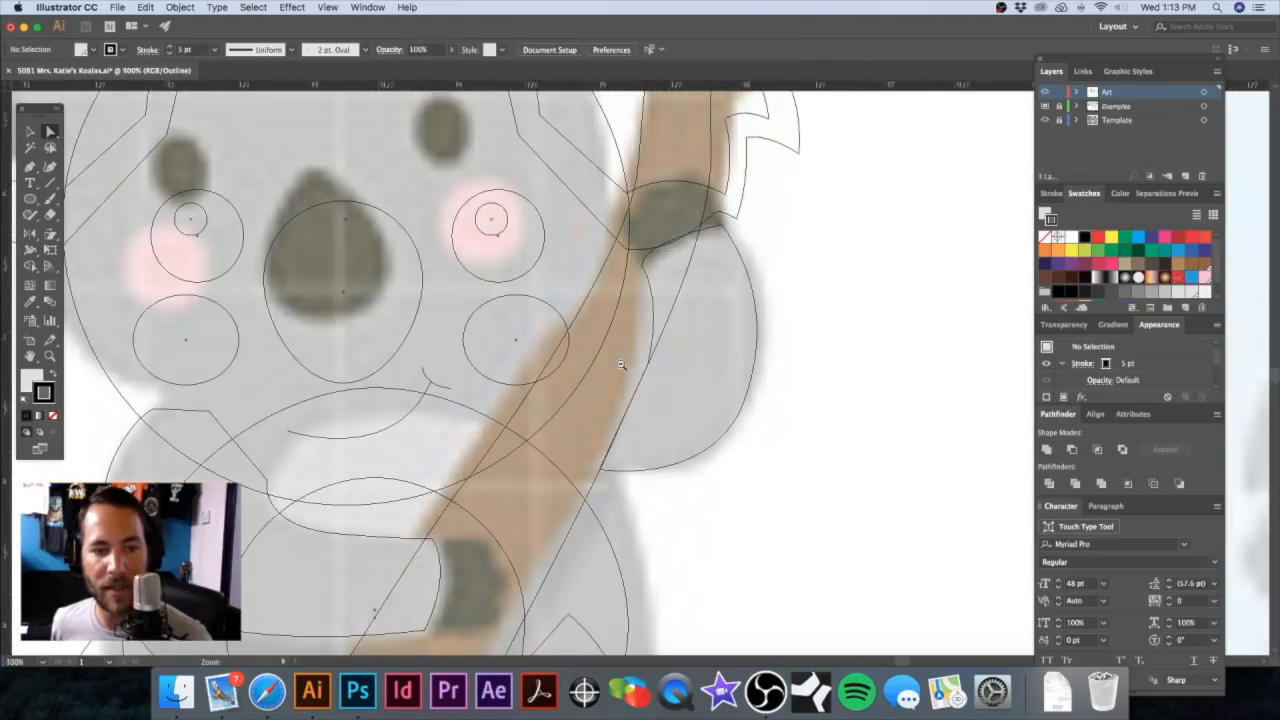
left_click(621, 365, "alt+super")
left_click(692, 437, "super")
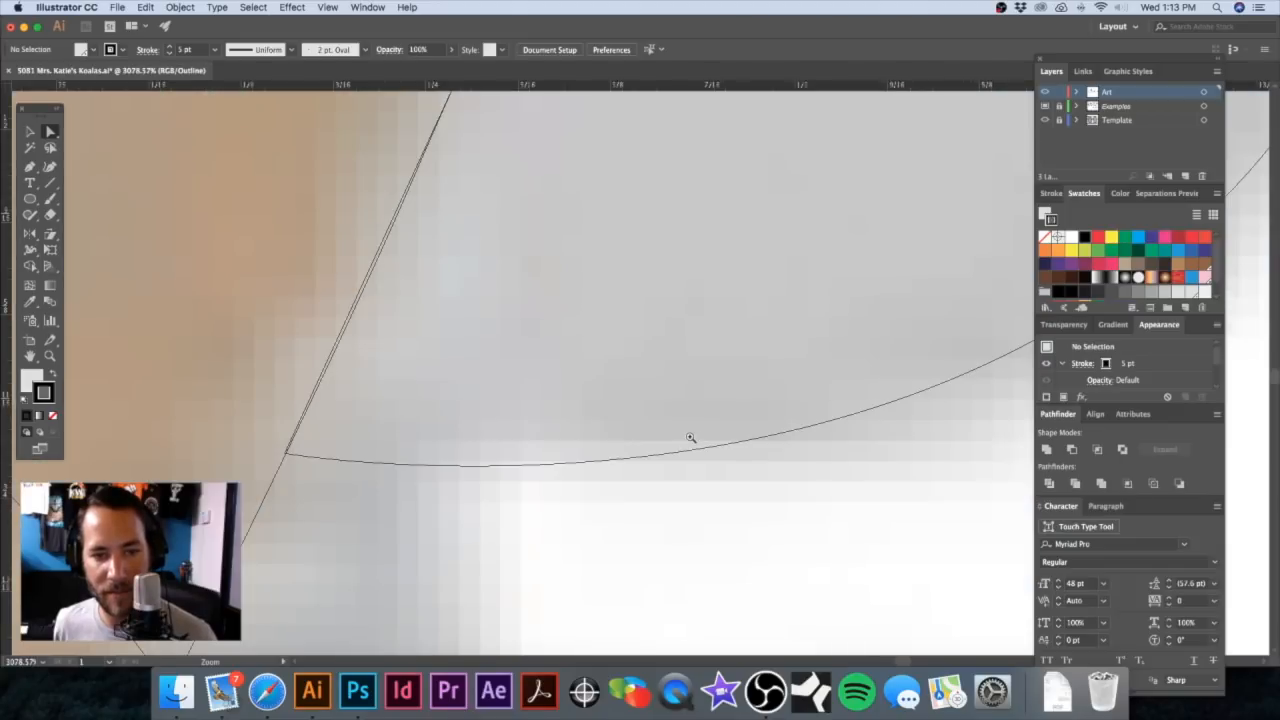
left_click_drag(260, 413, 405, 511)
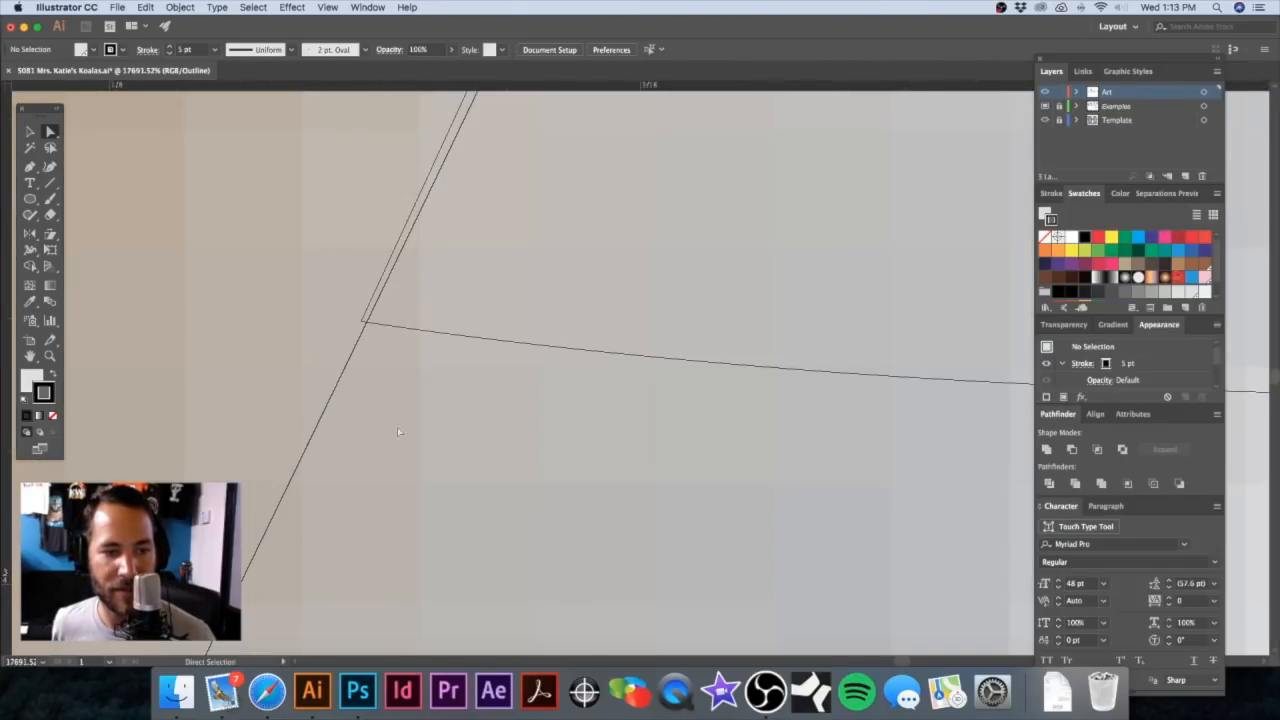
left_click(358, 325)
left_click_drag(364, 325, 368, 325)
left_click(643, 221, "alt+super")
left_click(643, 221, "alt+super")
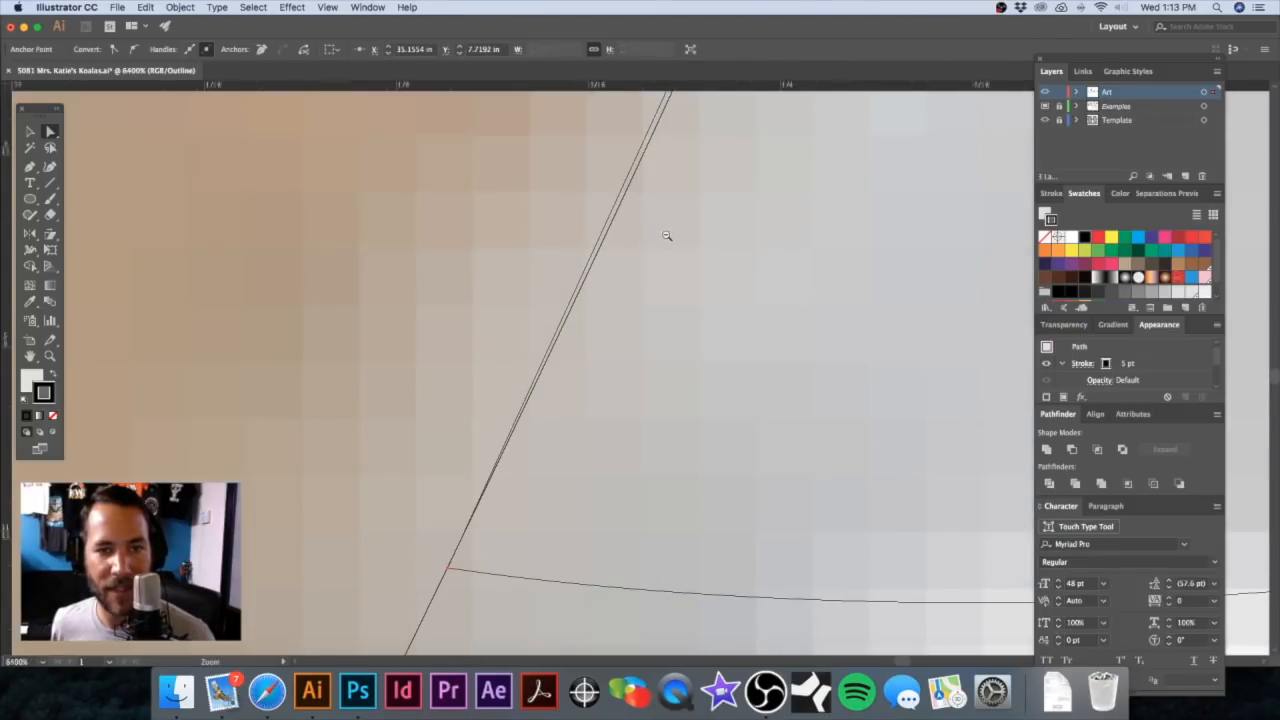
left_click(667, 236, "alt+super")
left_click(710, 285, "alt+super")
left_click(680, 289, "alt+super")
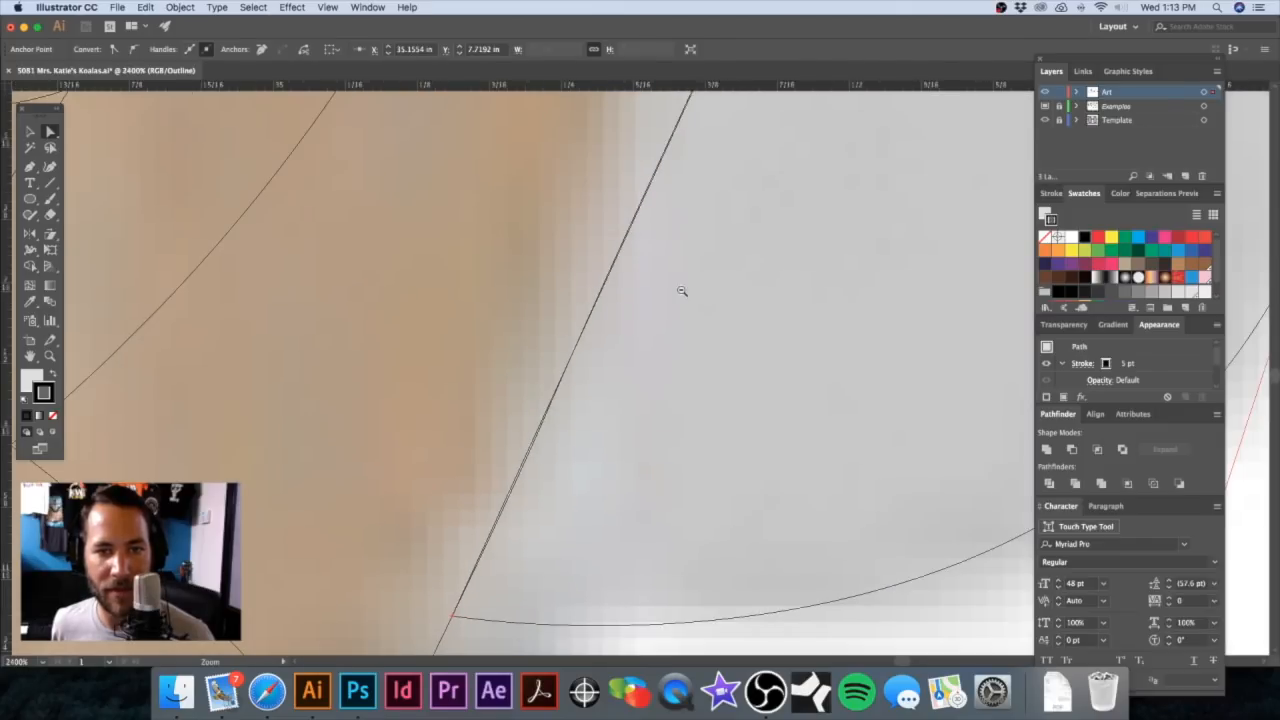
left_click(680, 289, "alt+super")
left_click(671, 171)
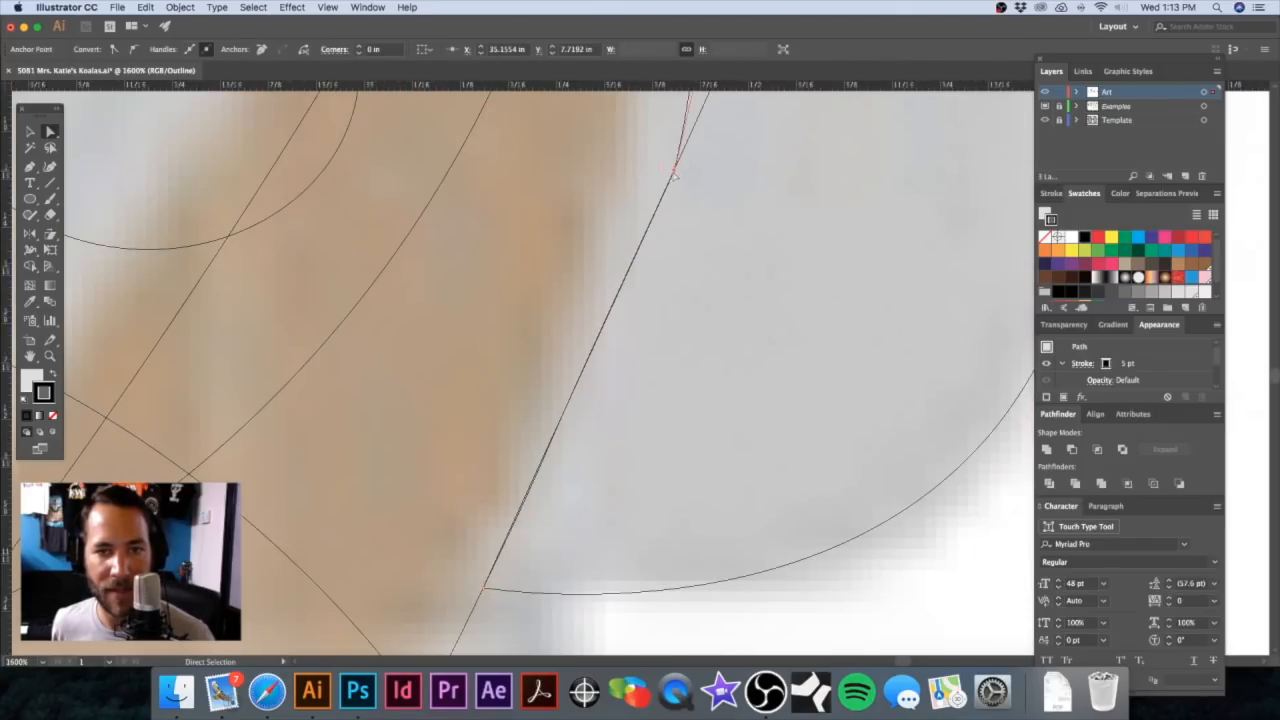
Step: Preview the artwork in full colour and examine how the new arm fits the whole koala
left_click(659, 360, "alt+super")
left_click(657, 360, "alt+super")
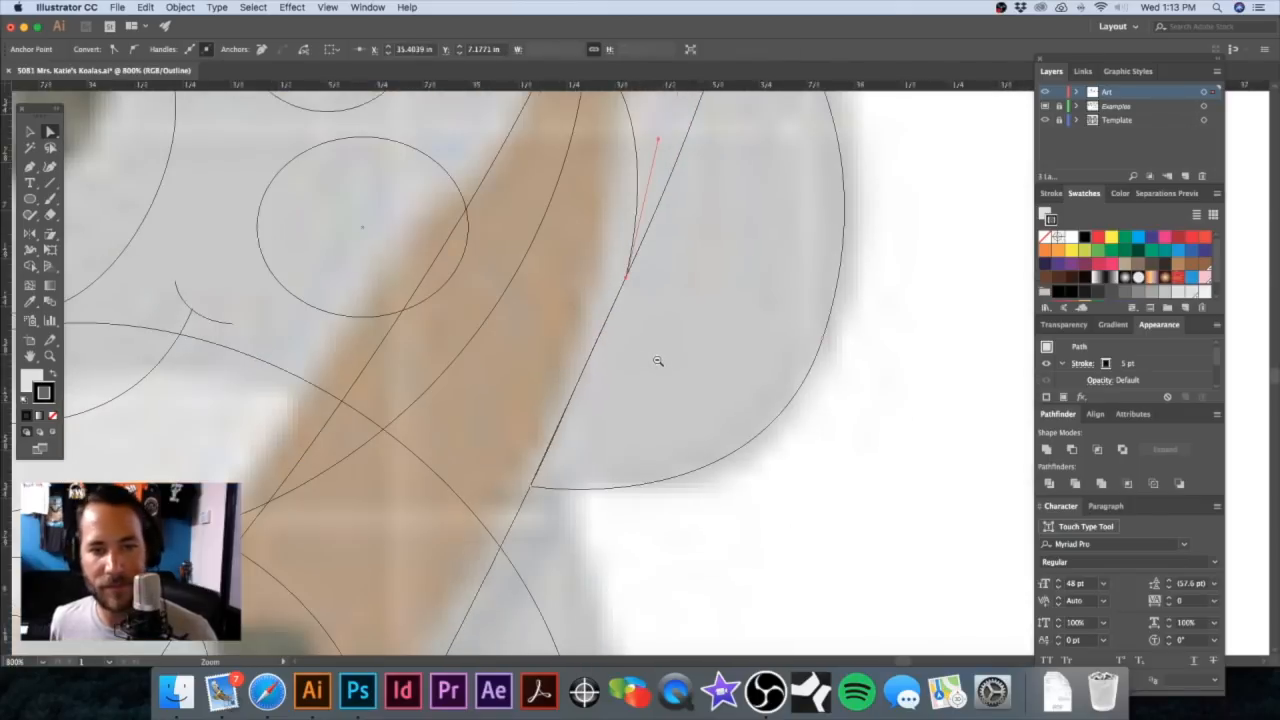
left_click(657, 360, "alt+super")
left_click(655, 357, "alt+super")
left_click(643, 336, "alt+super")
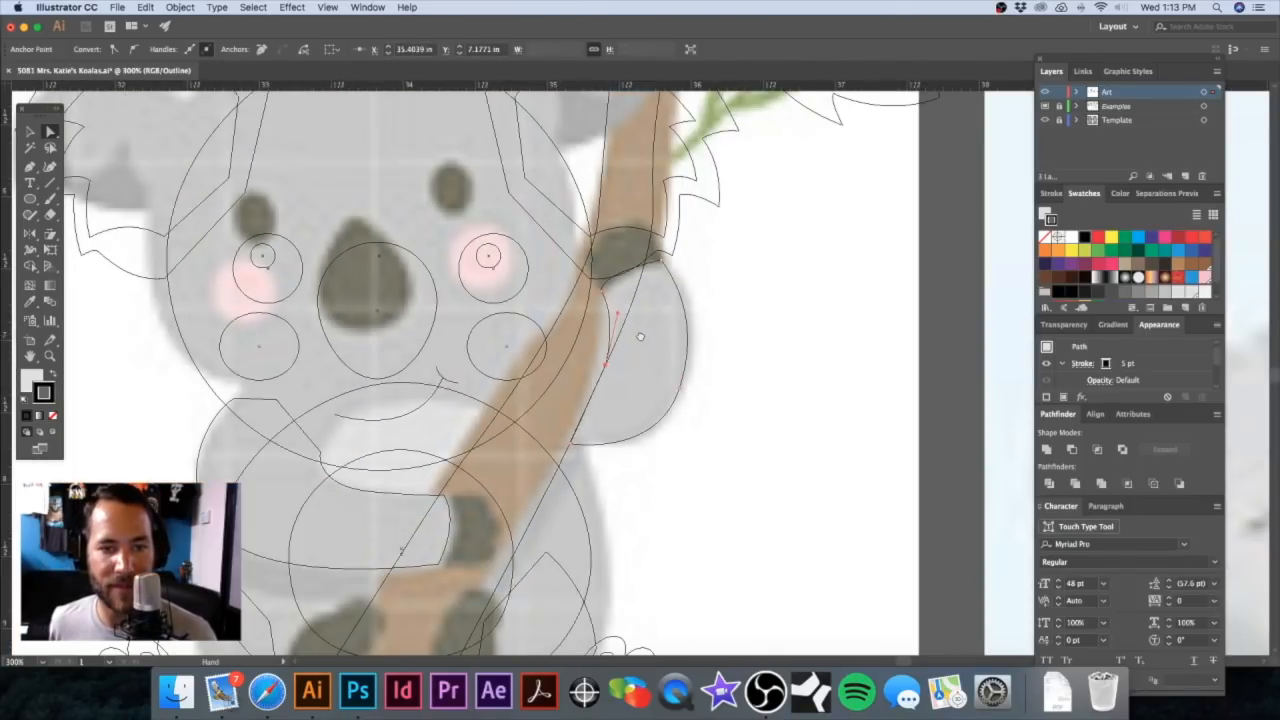
key("super+y")
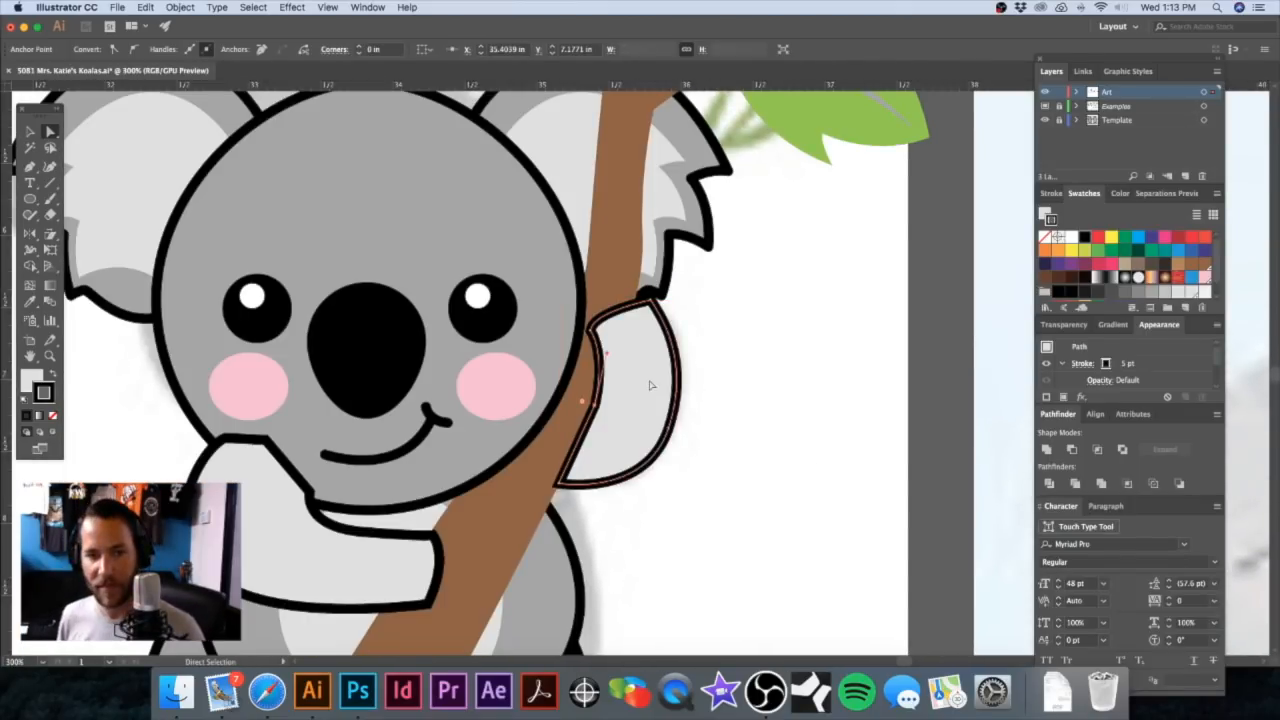
left_click(30, 131)
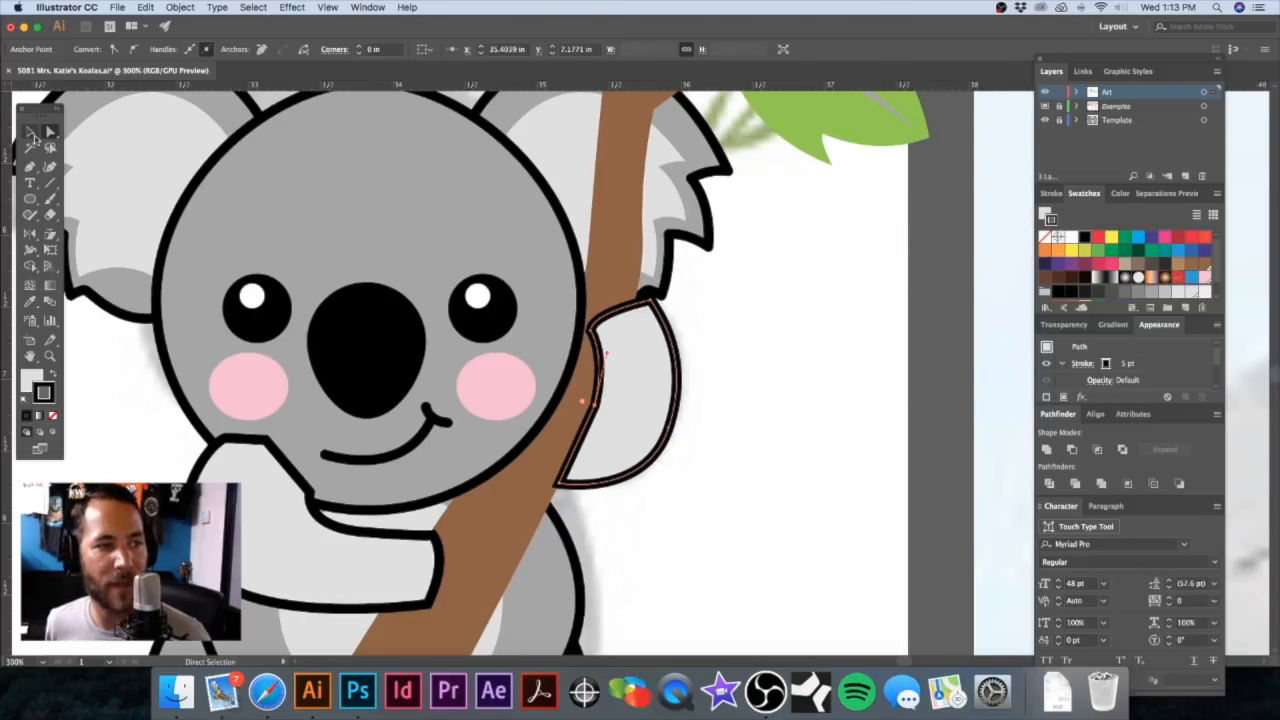
left_click(750, 320)
mouse_move(687, 377)
left_mouse_down()
mouse_move(659, 388)
mouse_move(684, 352)
mouse_move(706, 350)
mouse_move(690, 379)
left_mouse_up()
left_click(626, 391, "alt")
left_click(626, 391, "alt")
key("super+minus")
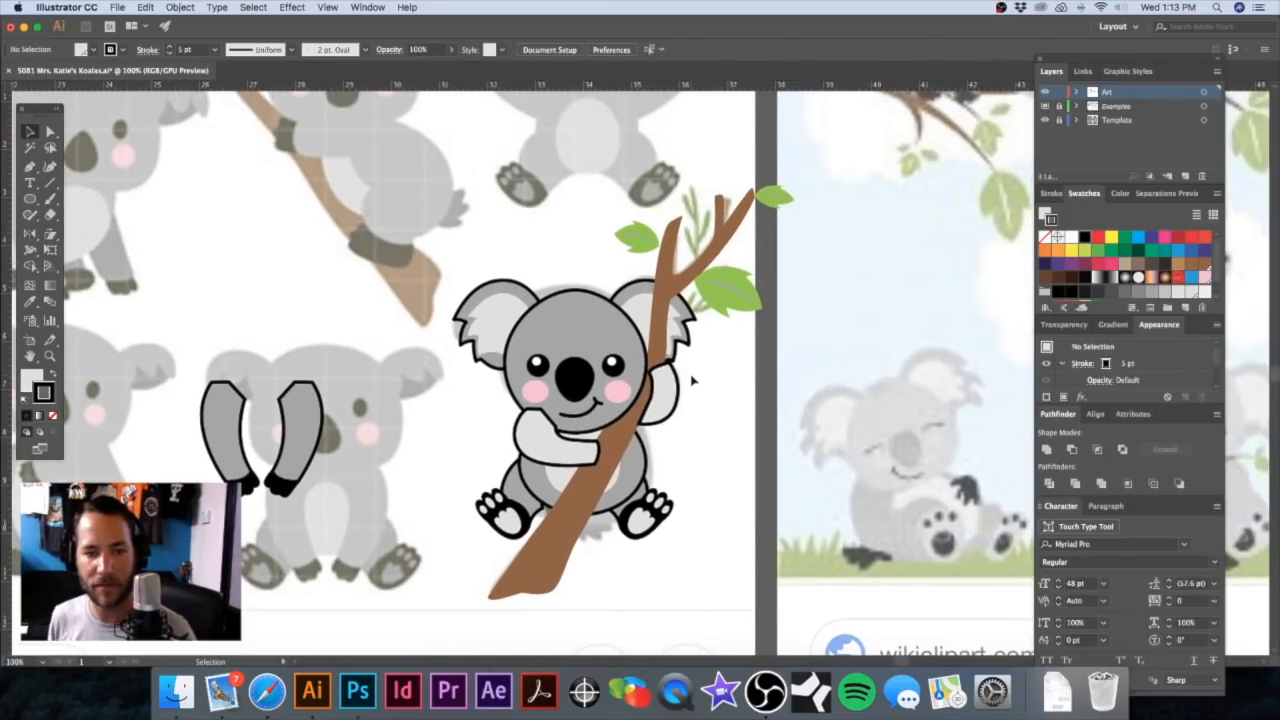
Step: Delete the grouped legs and feet from the koala on the branch
left_click(541, 447)
left_click(474, 457)
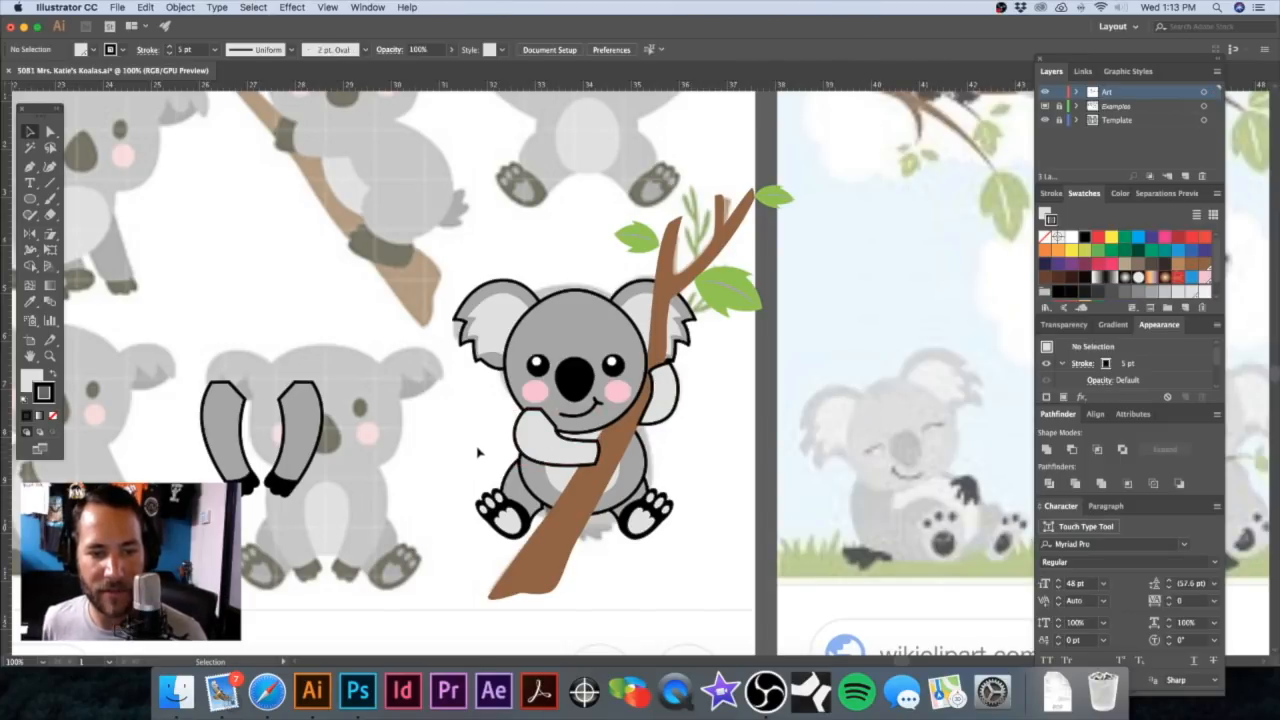
left_click(499, 503)
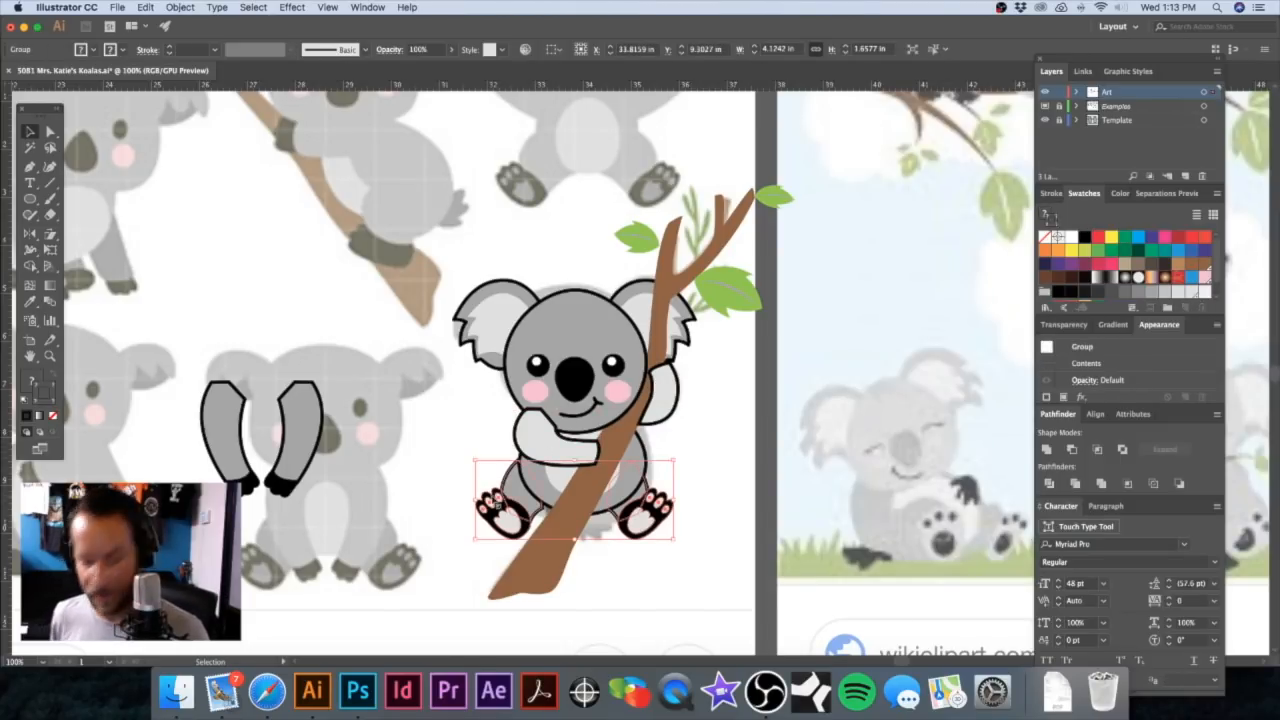
key("Delete")
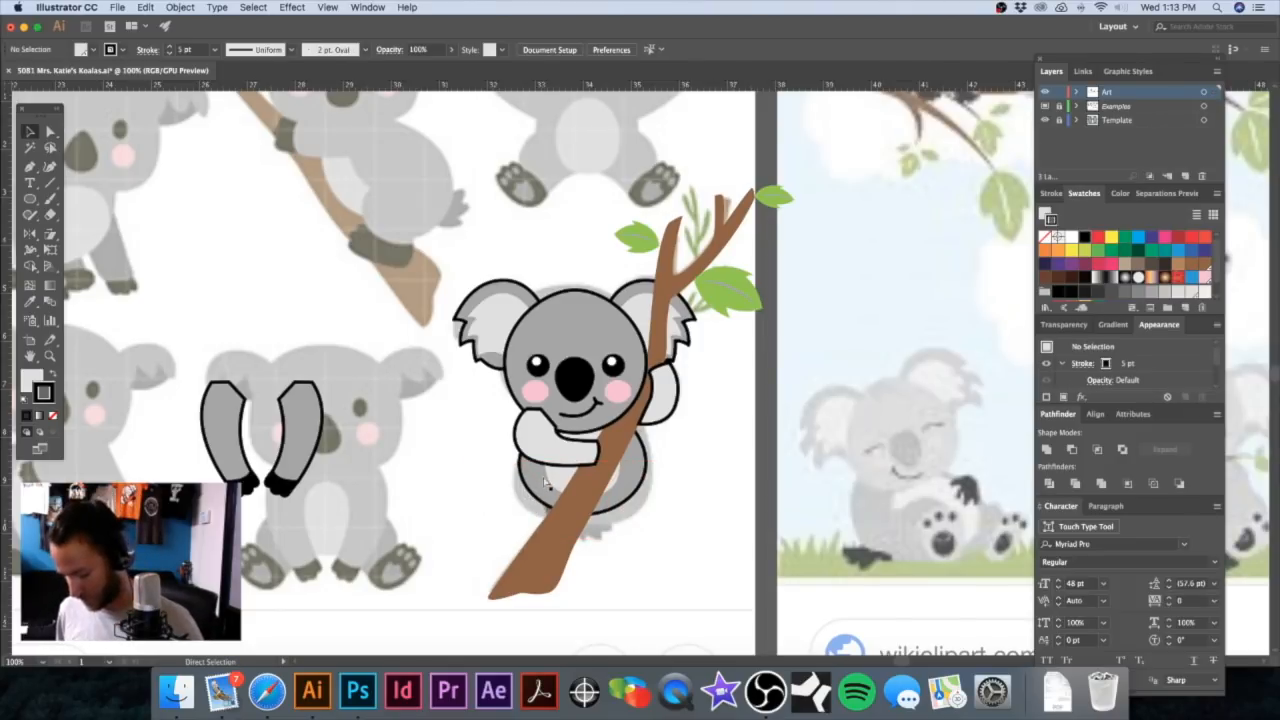
Step: Return to outline view and select the outer ellipse of the koala's body
key("super+y")
left_click_drag(612, 476, 688, 536)
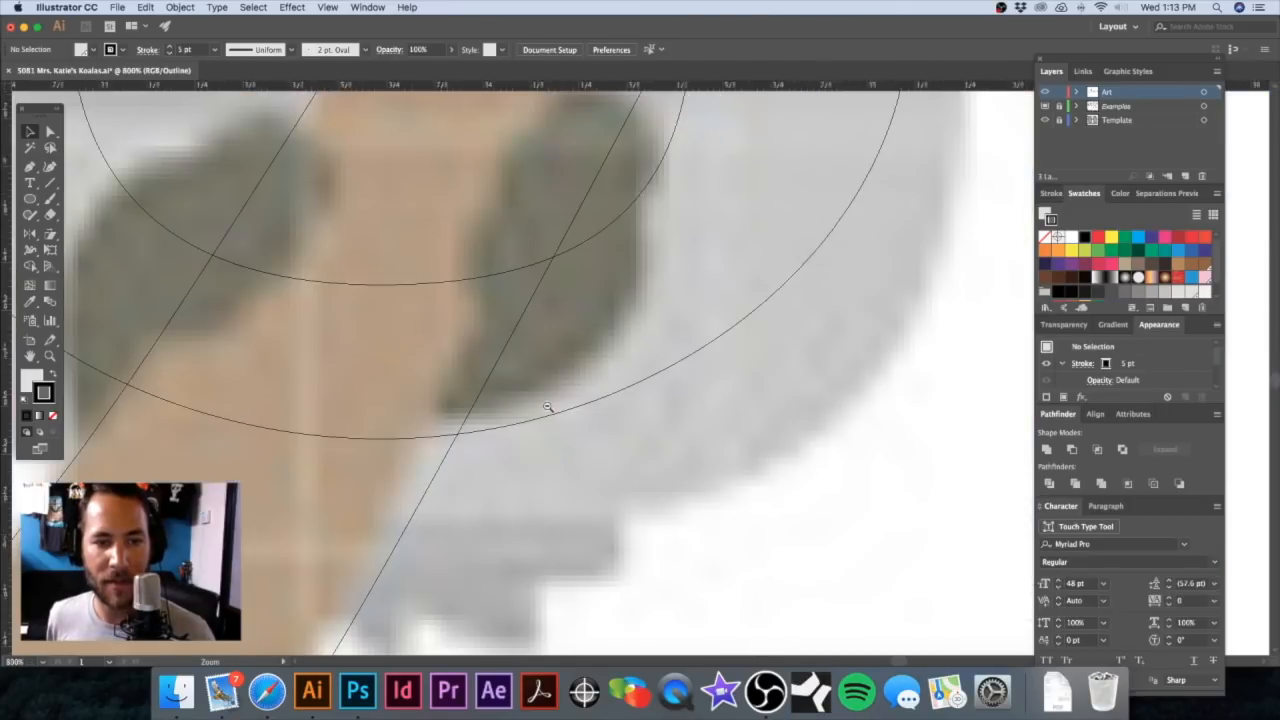
key("super+minus")
key("super+minus")
key("super+minus")
key("super+minus")
key("super+minus")
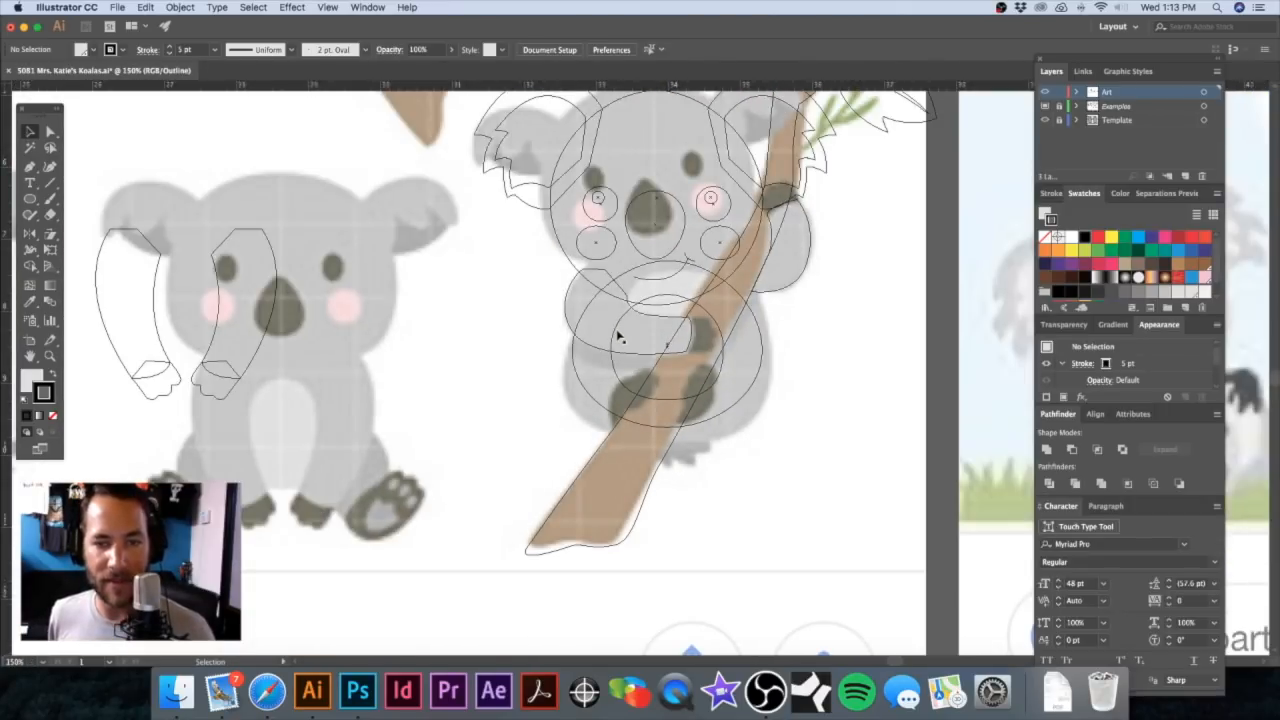
left_click(729, 416)
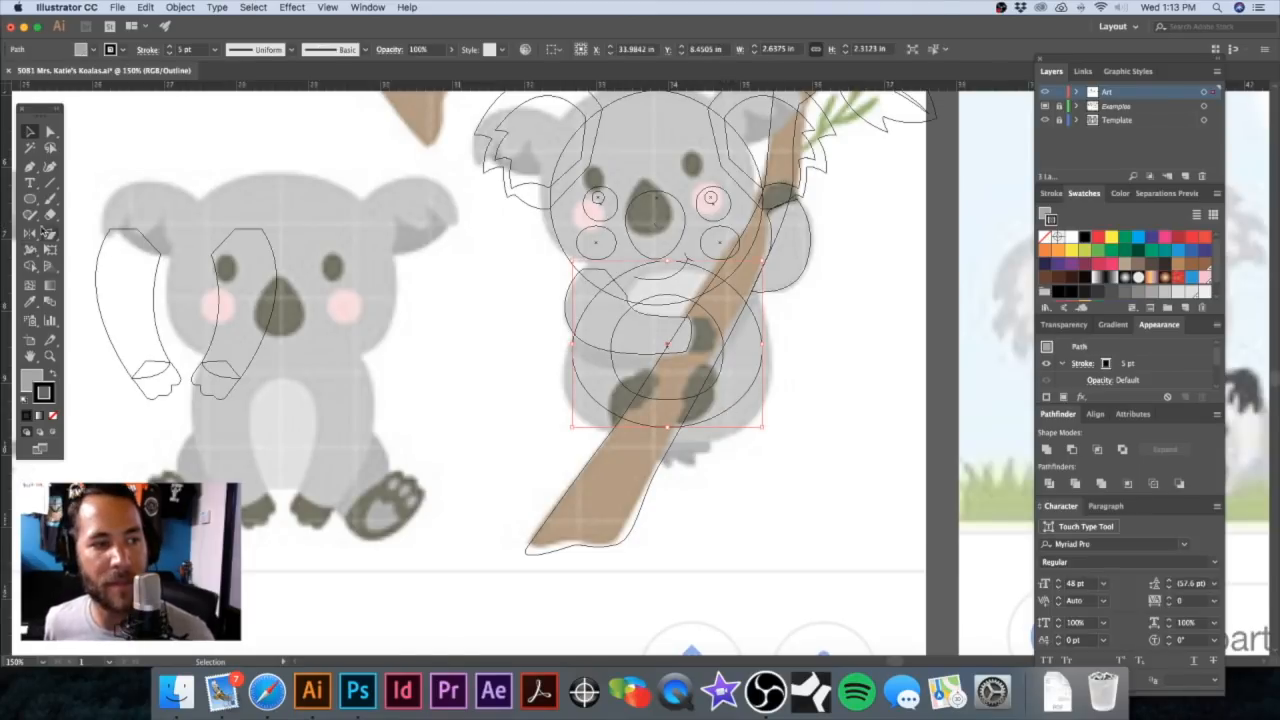
left_click_drag(50, 233, 92, 234)
double_click(50, 233)
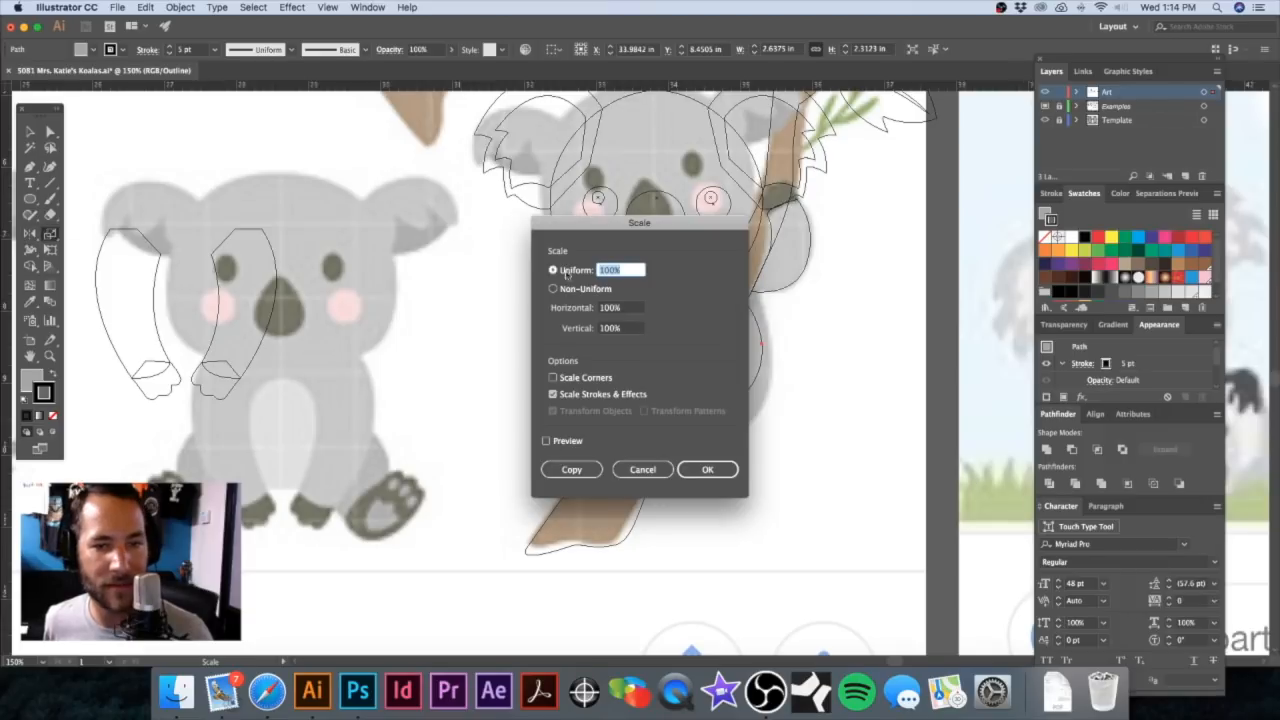
left_click(700, 468)
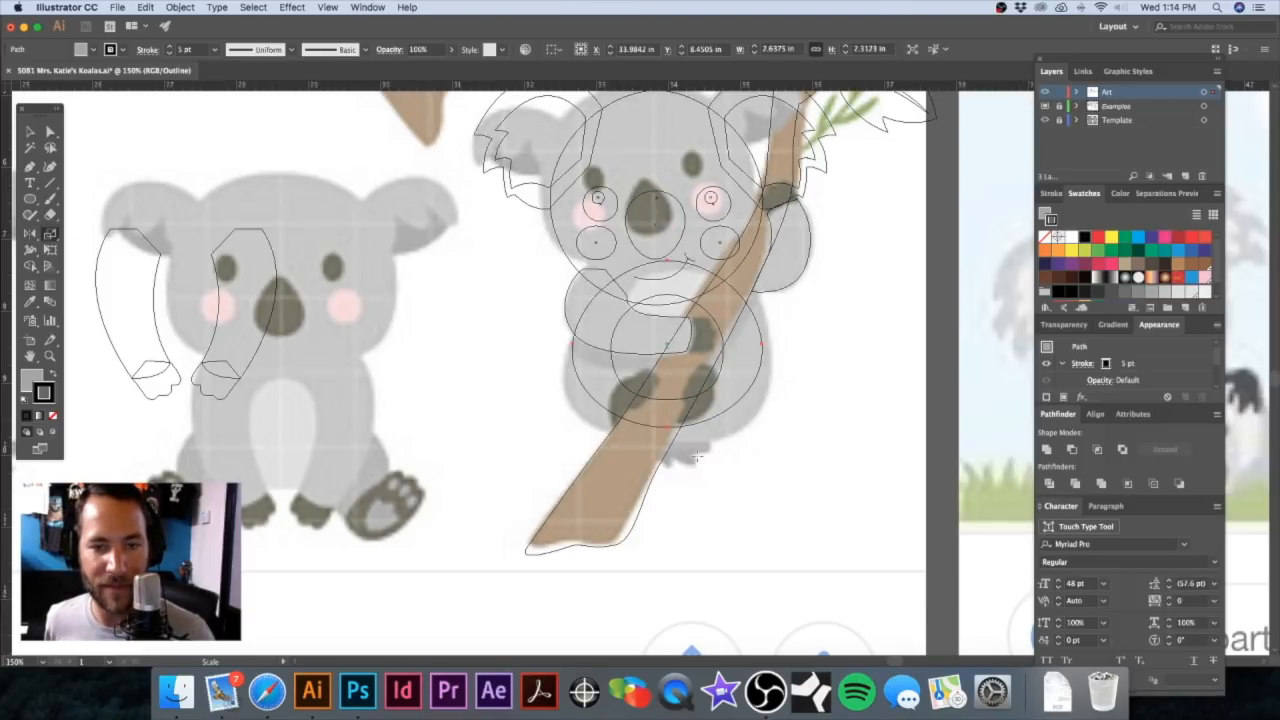
Step: Enlarge the outer body ellipse to about 2.80 in wide and 2.54 in high to match the reference body
key("v")
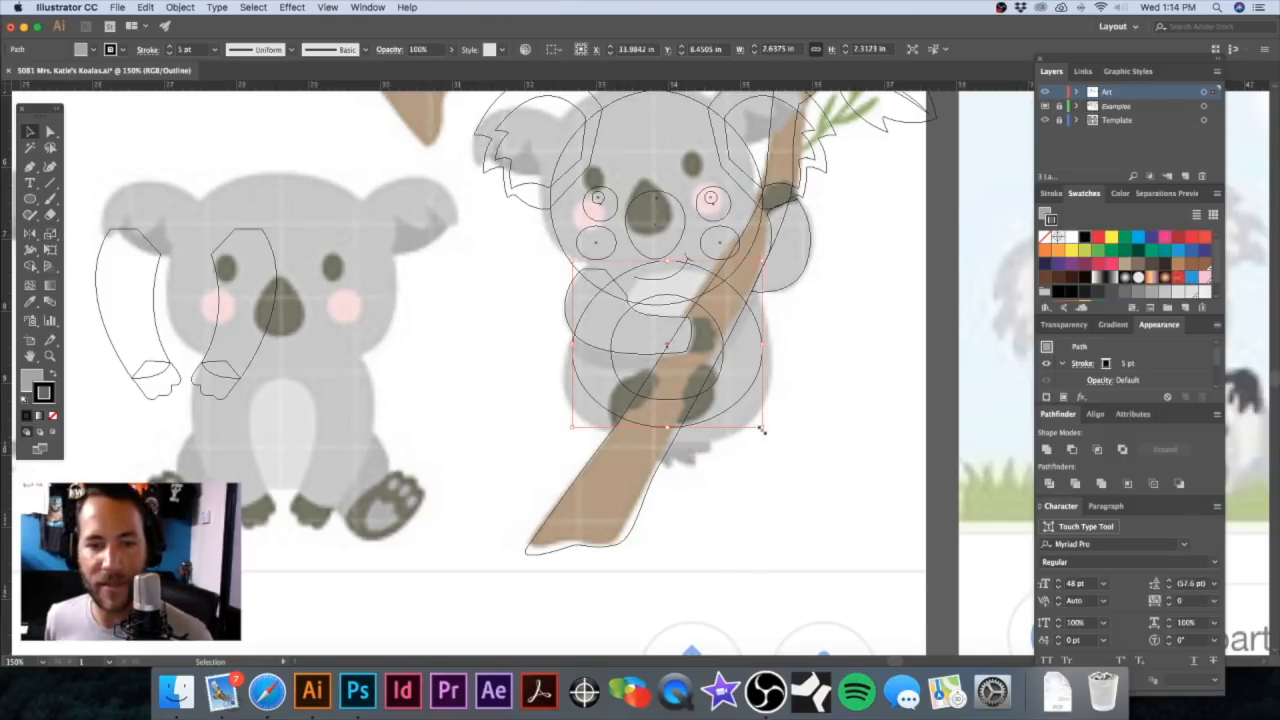
left_click_drag(761, 426, 768, 434)
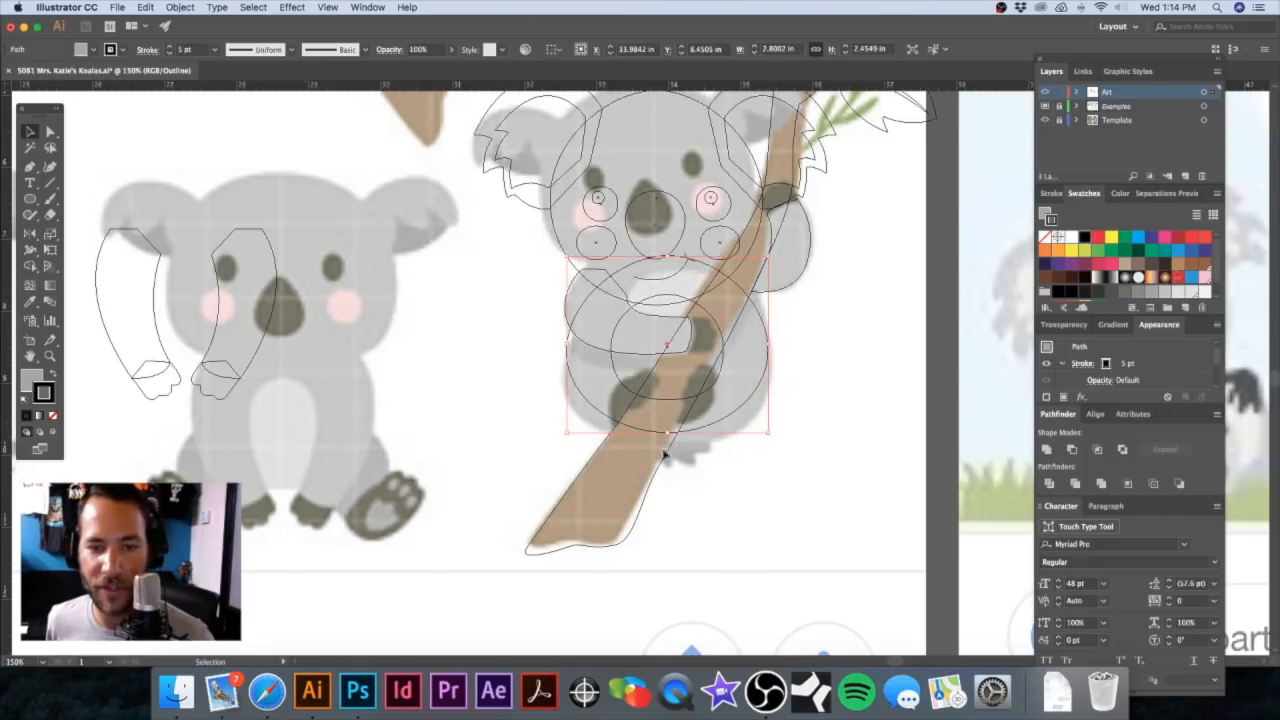
left_click_drag(668, 435, 668, 440)
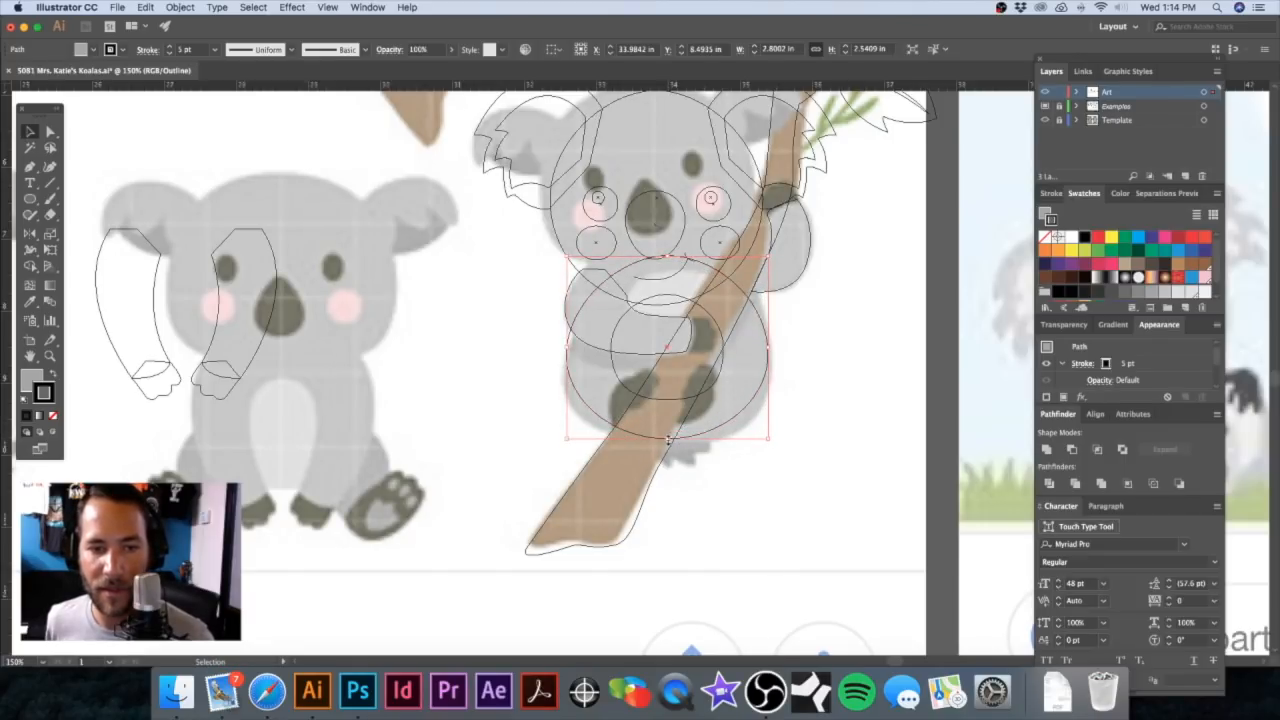
left_click(822, 340)
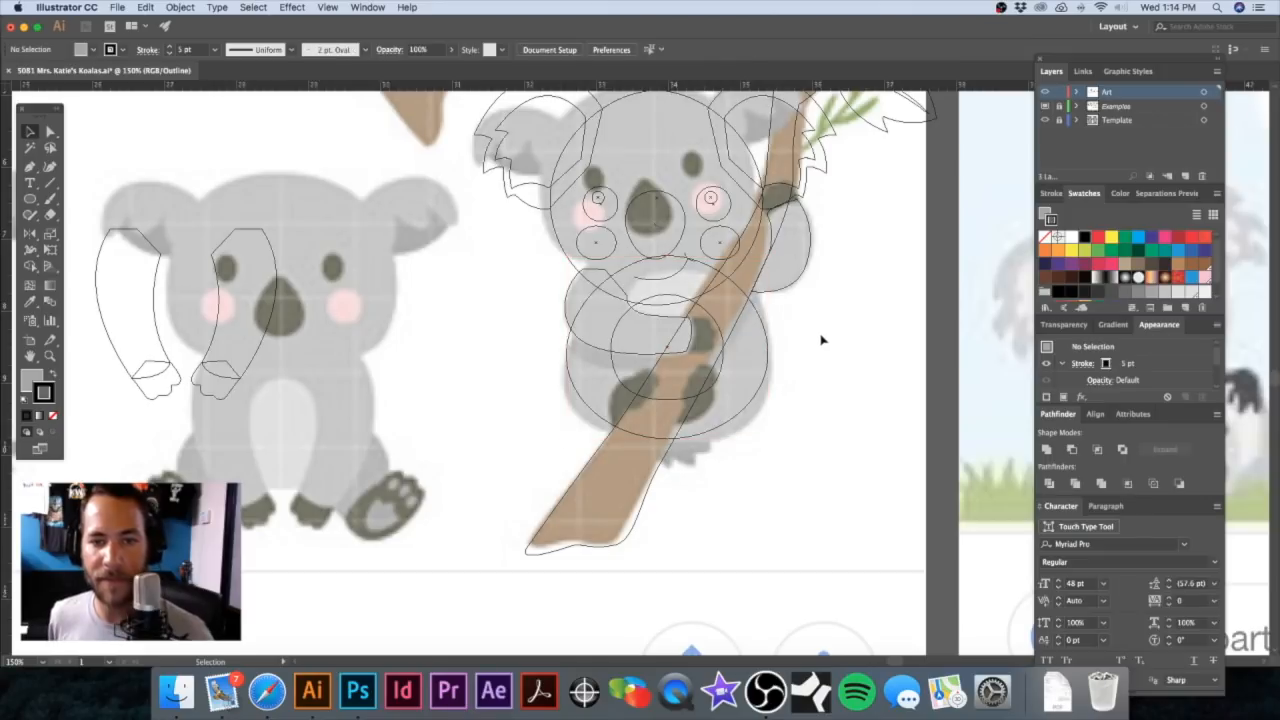
Step: Draw a closed tail shape with three ragged tufts under the koala's body with the Pen tool, tracing the reference tail
key("super+space")
left_click_drag(664, 426, 783, 476)
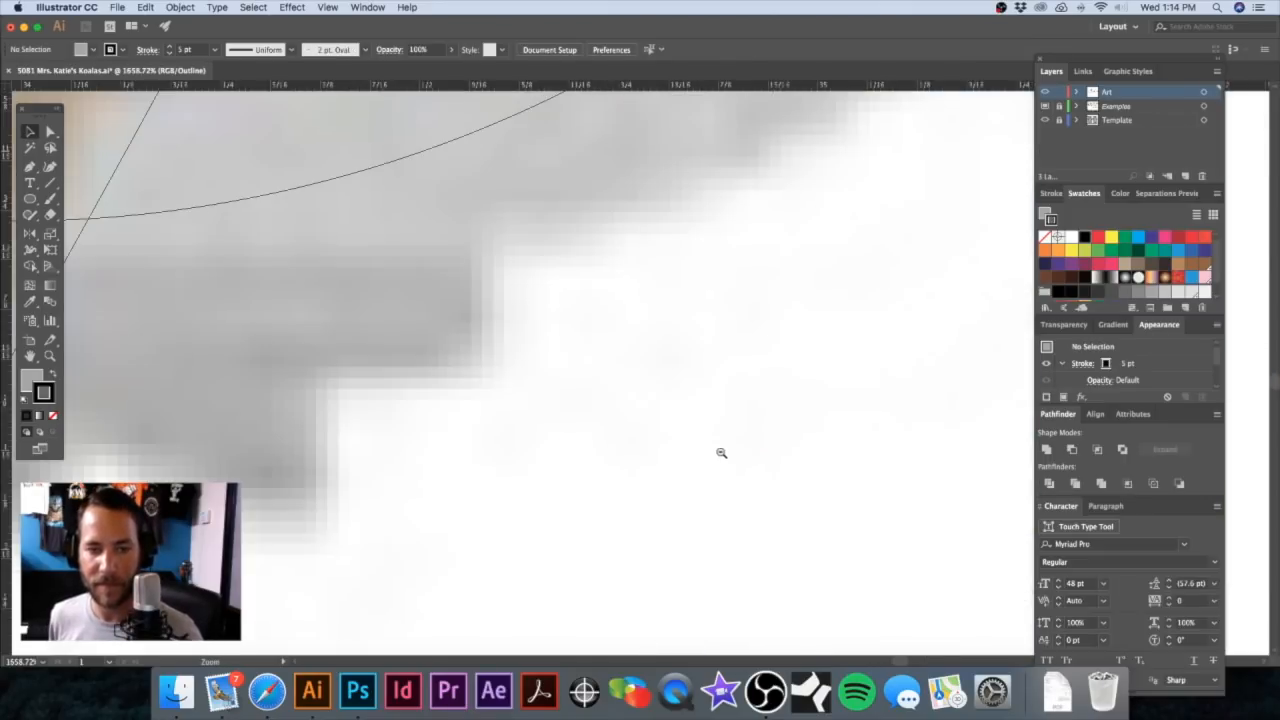
left_click(564, 365, "alt")
key("p")
left_click(571, 313, "alt+super")
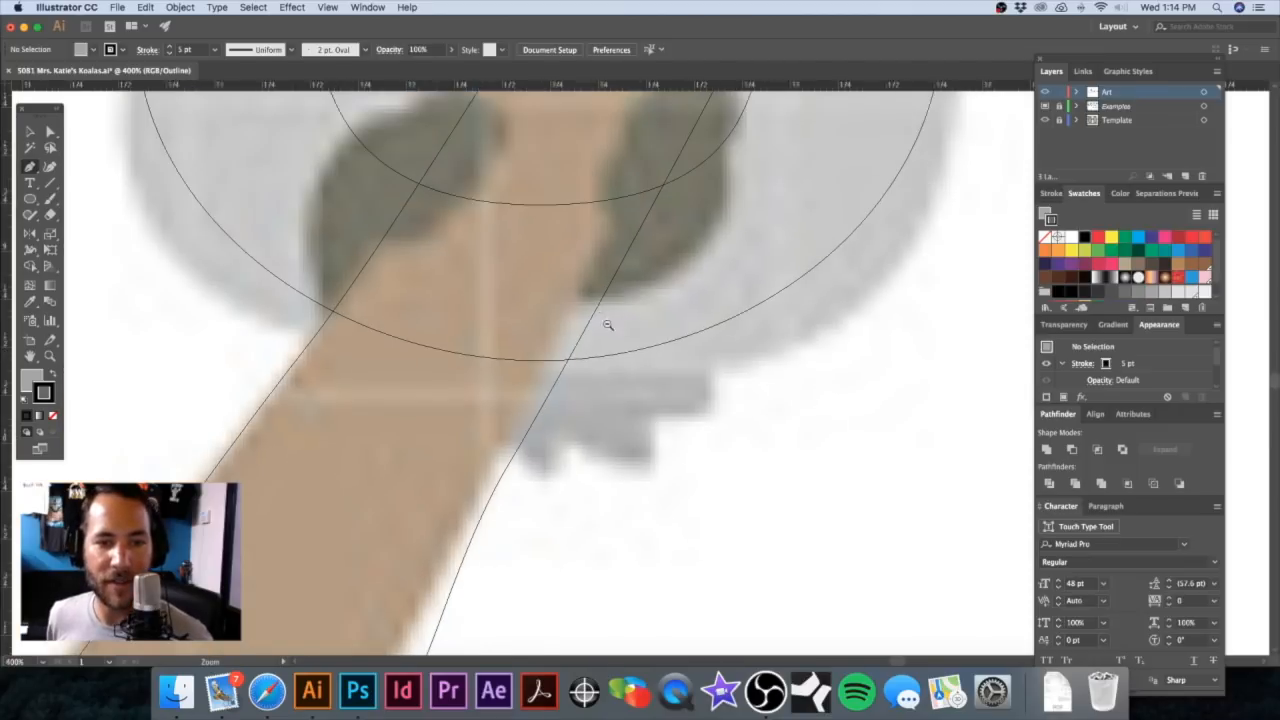
left_click(606, 321, "alt+super")
left_click(576, 396)
mouse_move(603, 477)
left_mouse_down()
mouse_move(700, 469)
mouse_move(714, 435)
mouse_move(751, 437)
left_mouse_up()
left_click(638, 444)
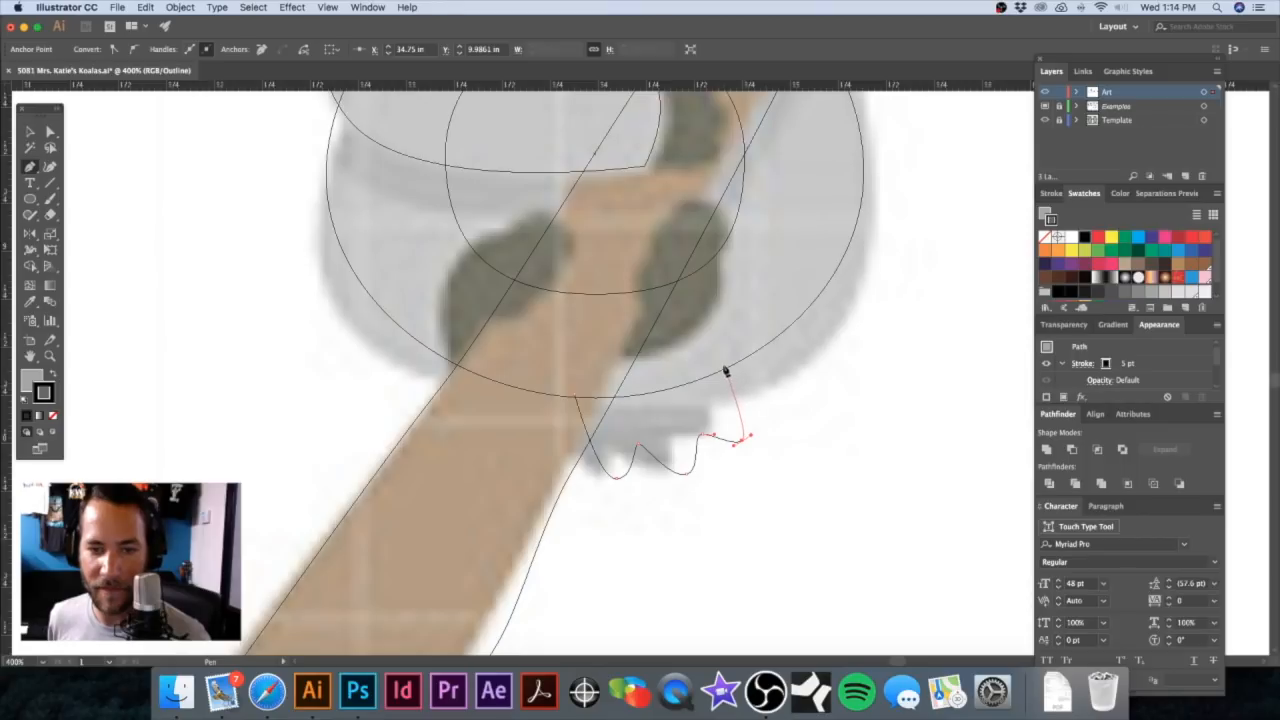
left_click(725, 360)
left_click_drag(577, 397, 558, 434)
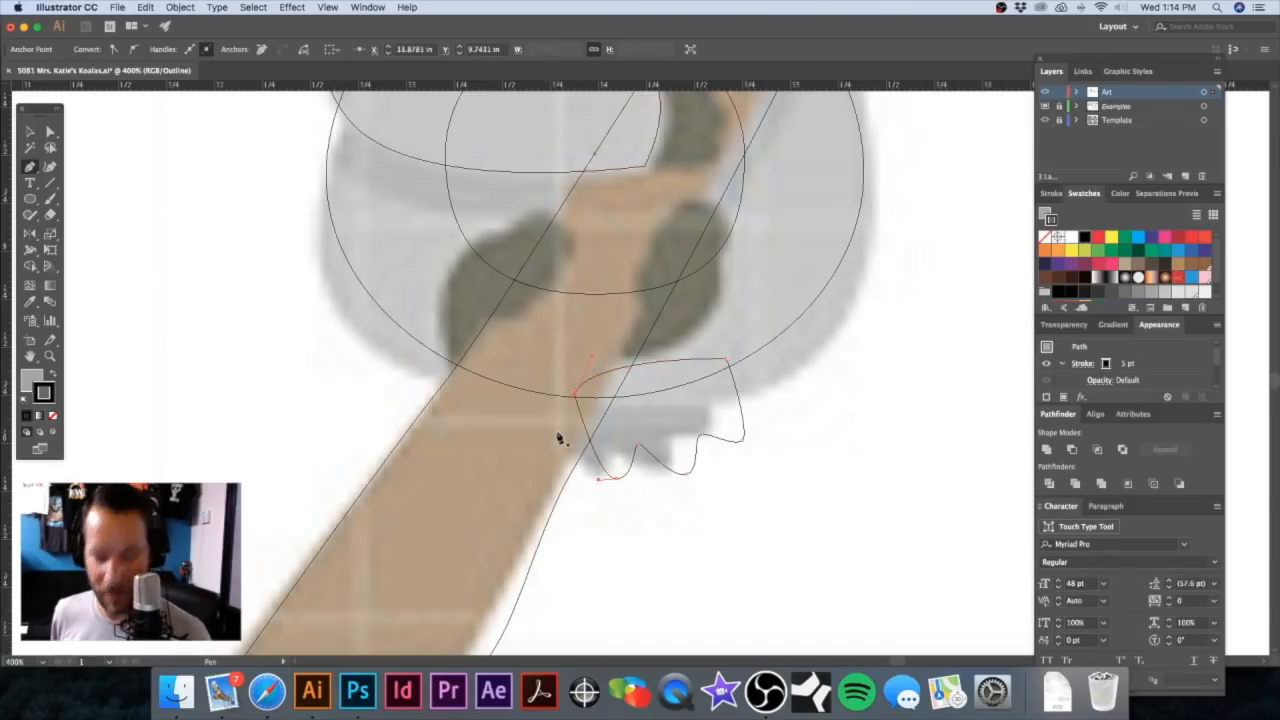
key("v")
left_click(691, 506)
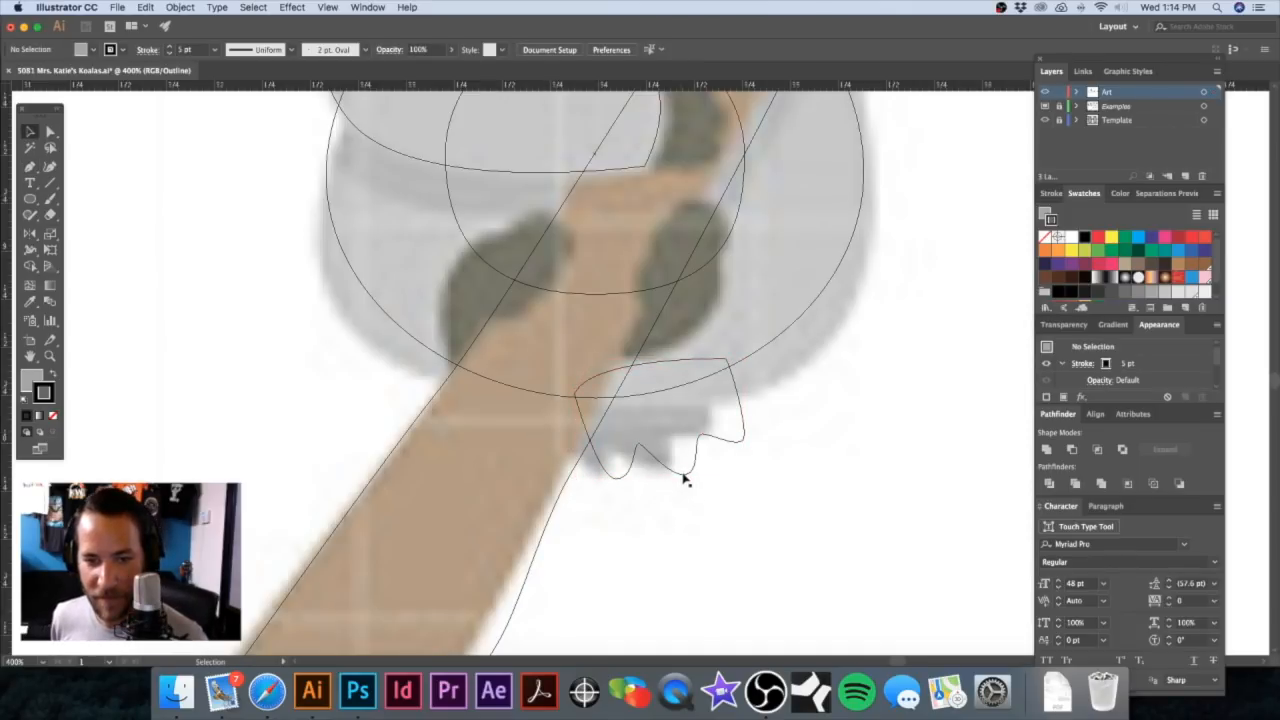
left_click_drag(684, 475, 681, 458)
key("z")
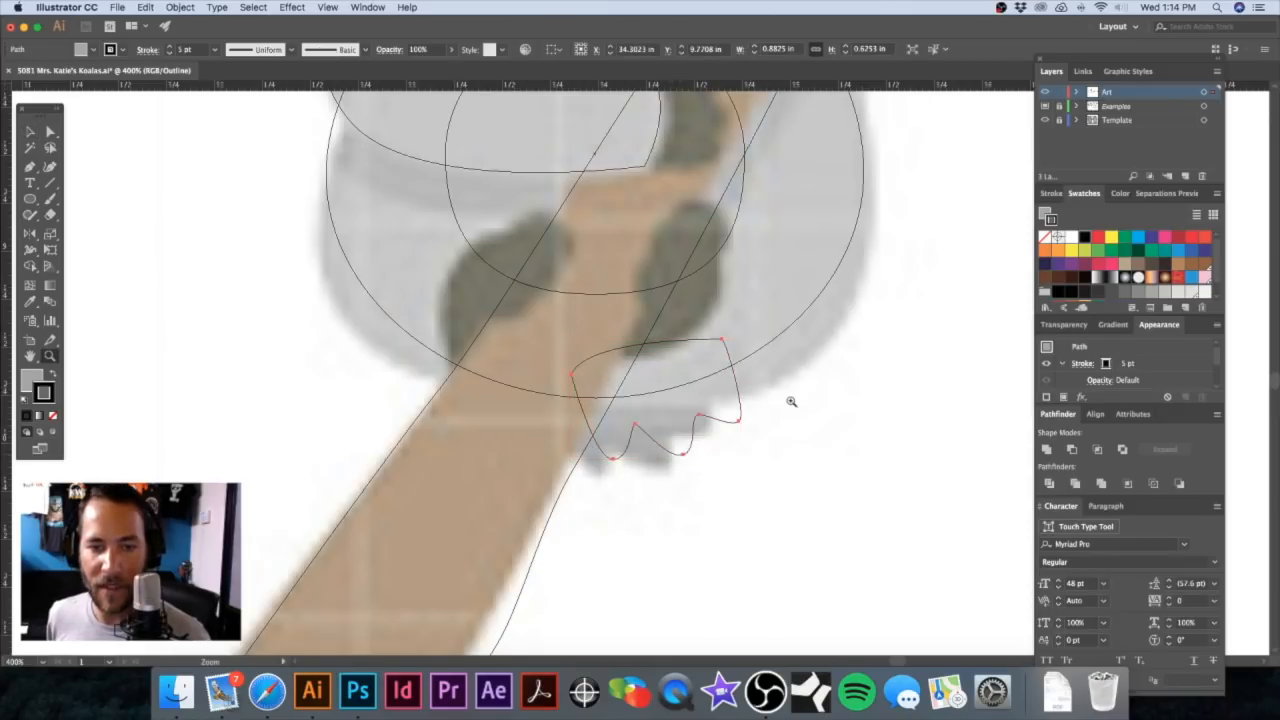
key("super+z")
Step: Preview the artwork in full colour and send the tail to the back, behind the koala's body and the branch
key("super+y")
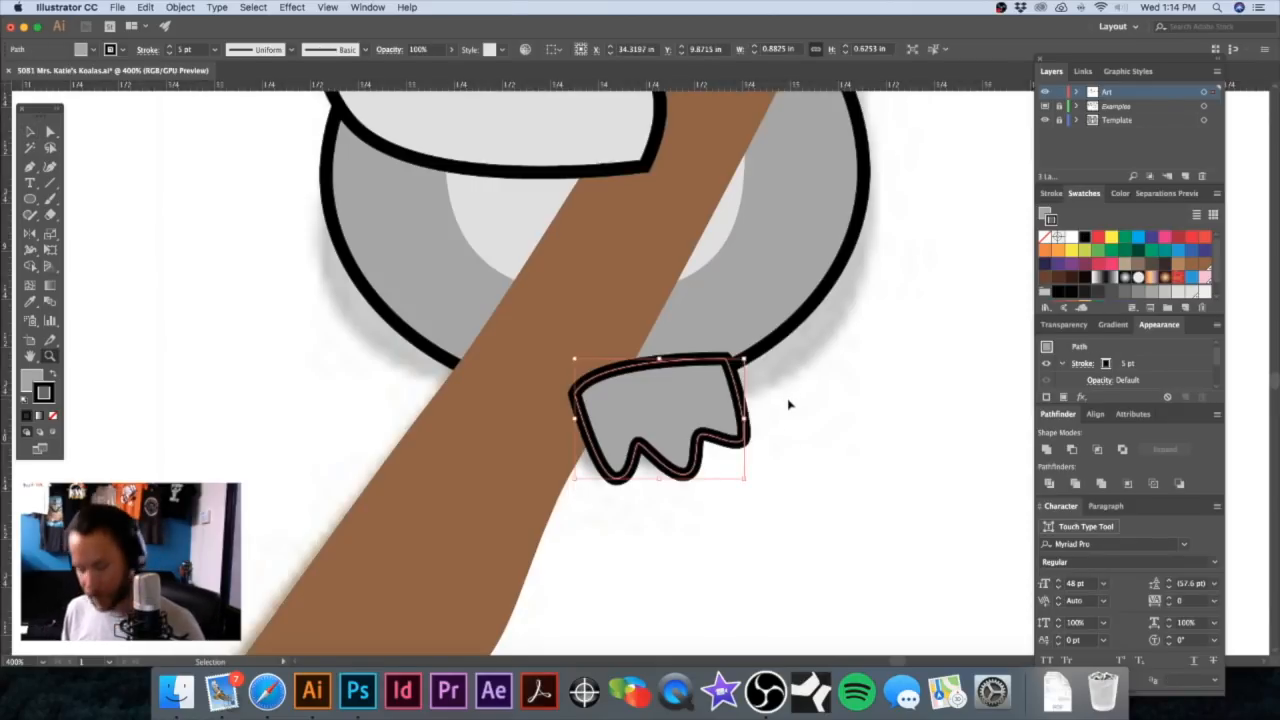
left_click(727, 405)
left_click(515, 396, "alt")
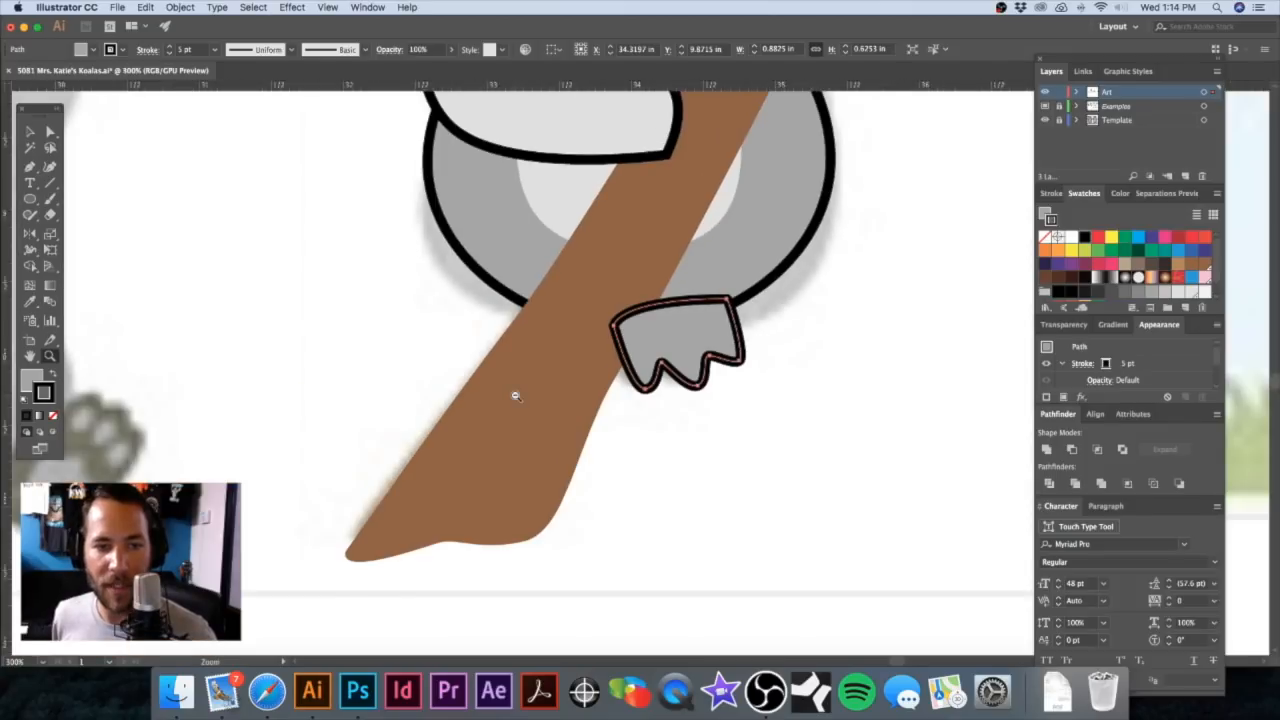
key("super+shift+bracketleft")
key("v")
left_click(782, 408)
left_click(737, 321, "alt+super")
left_click(737, 321, "alt+super")
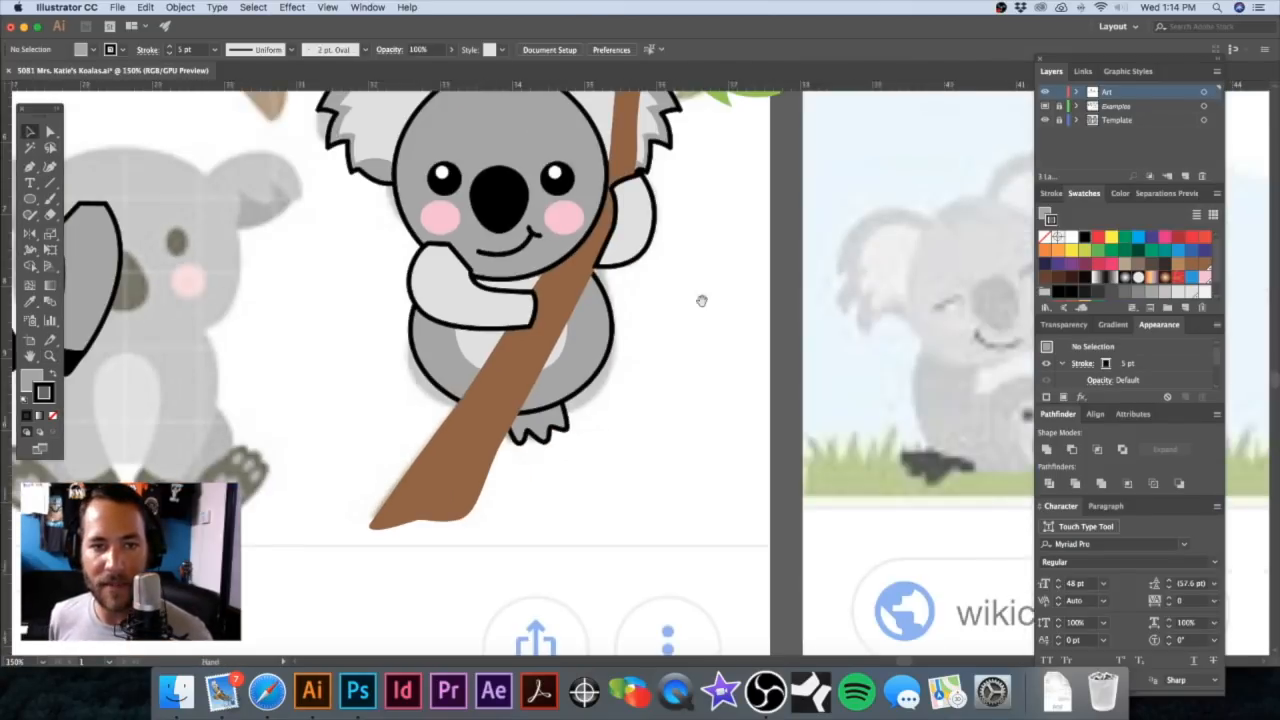
left_click_drag(701, 301, 680, 416)
Step: In outline view, start a hand outline at the hugging arm's wrist with the Pen tool, tracing the upper edge and first finger
key("super+y")
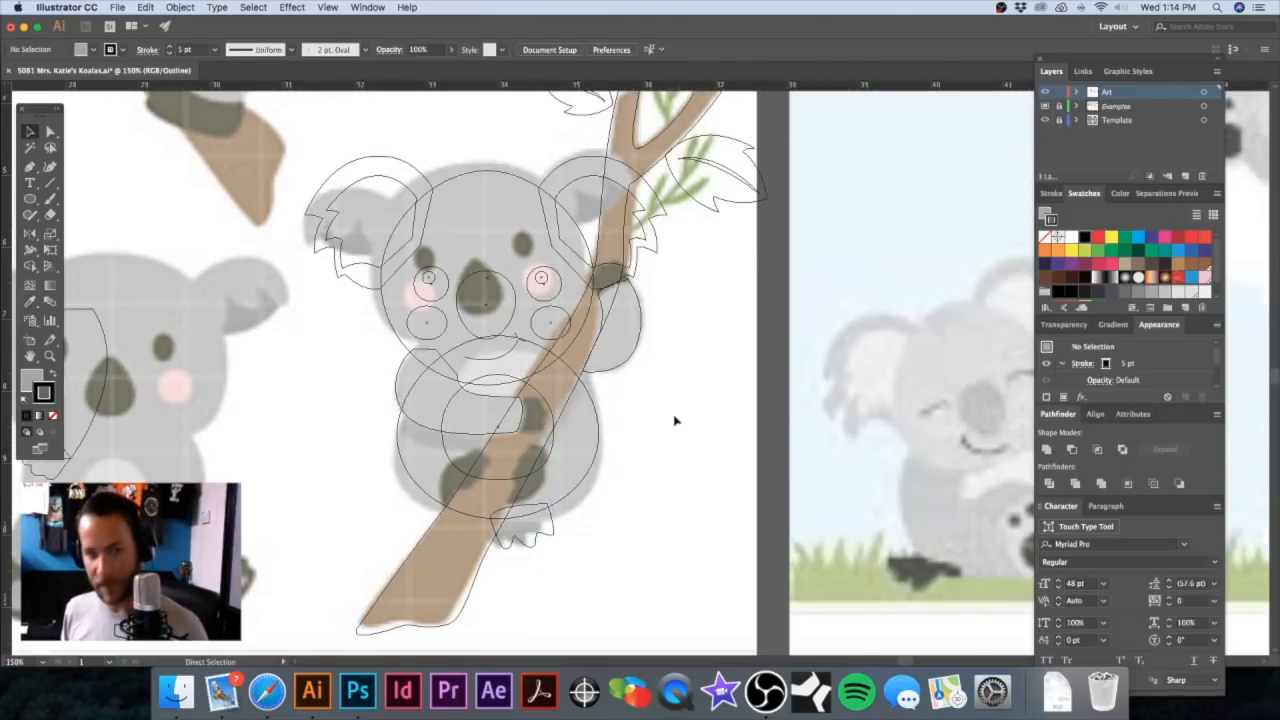
left_click_drag(622, 466, 627, 437)
left_click_drag(496, 461, 700, 400)
left_click_drag(639, 449, 738, 458)
key("p")
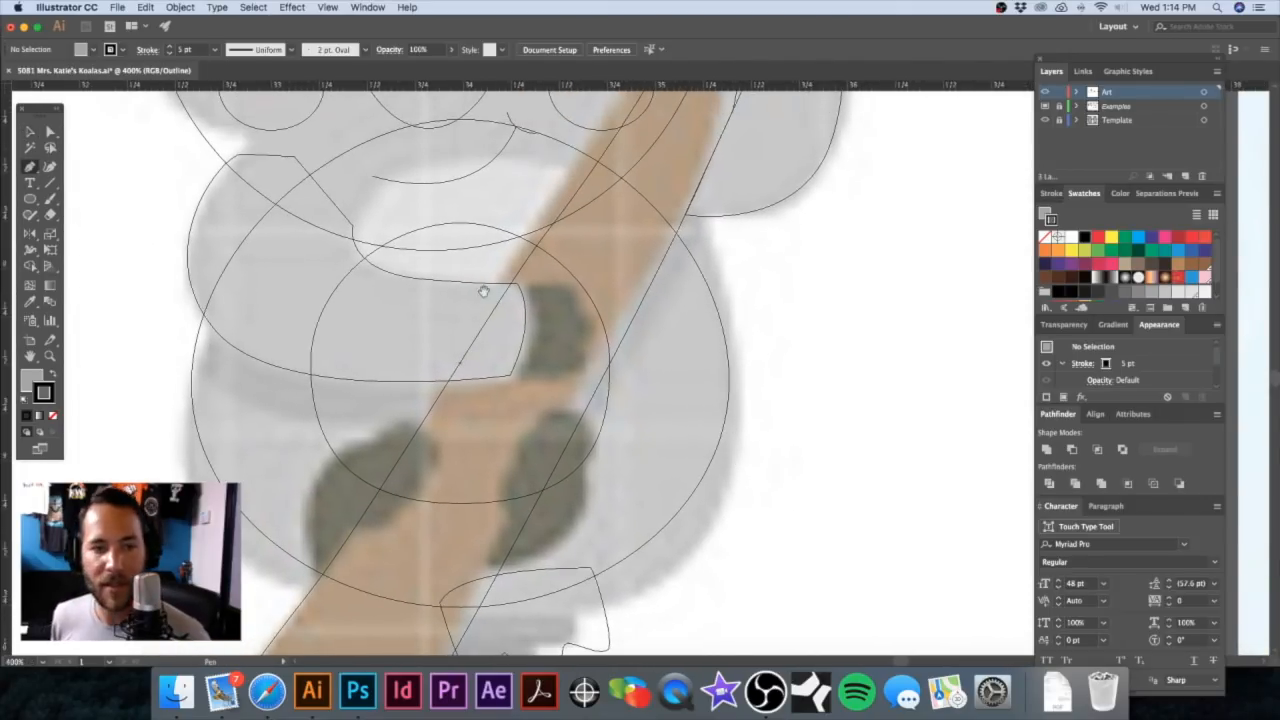
left_click_drag(591, 317, 643, 402)
left_click(589, 303, "alt+super")
left_click(590, 300, "alt+super")
left_click(553, 264)
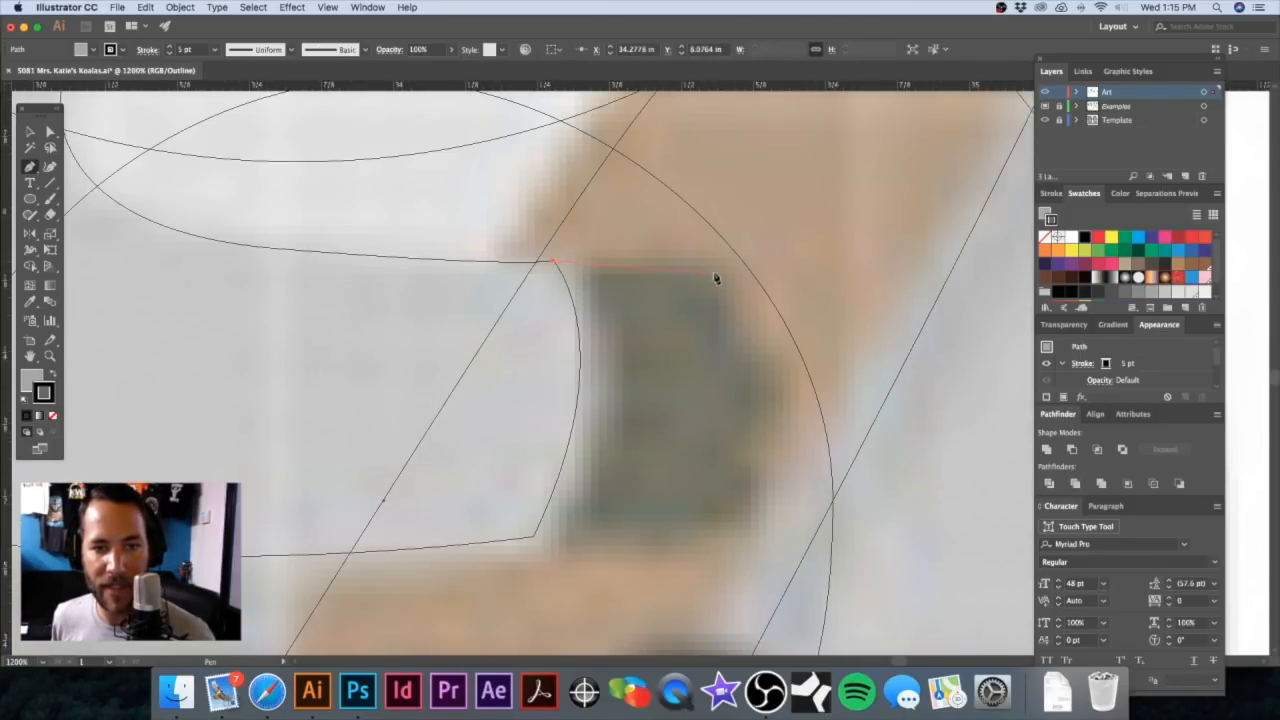
left_click_drag(730, 325, 704, 361)
left_click(719, 342)
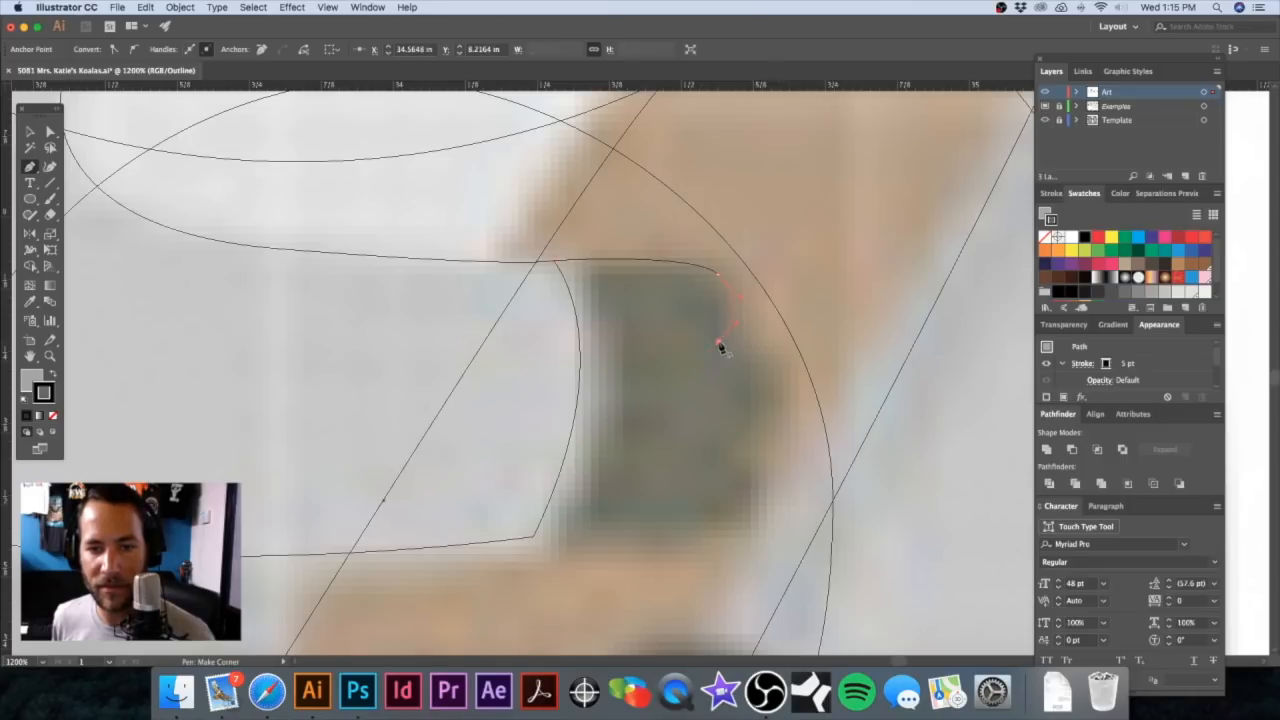
Step: Trace the two remaining rounded fingers and close the hand shape with a pointed end inside the arm
left_click_drag(703, 499, 605, 586)
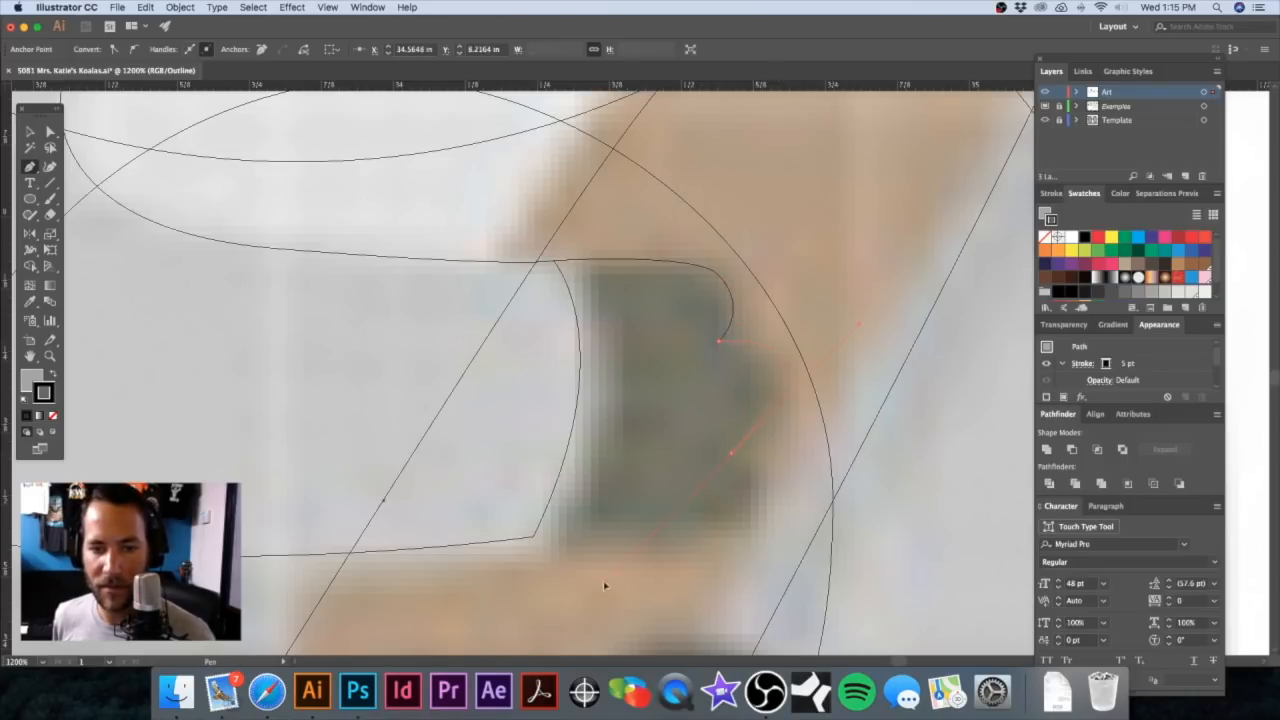
left_click_drag(582, 526, 581, 523)
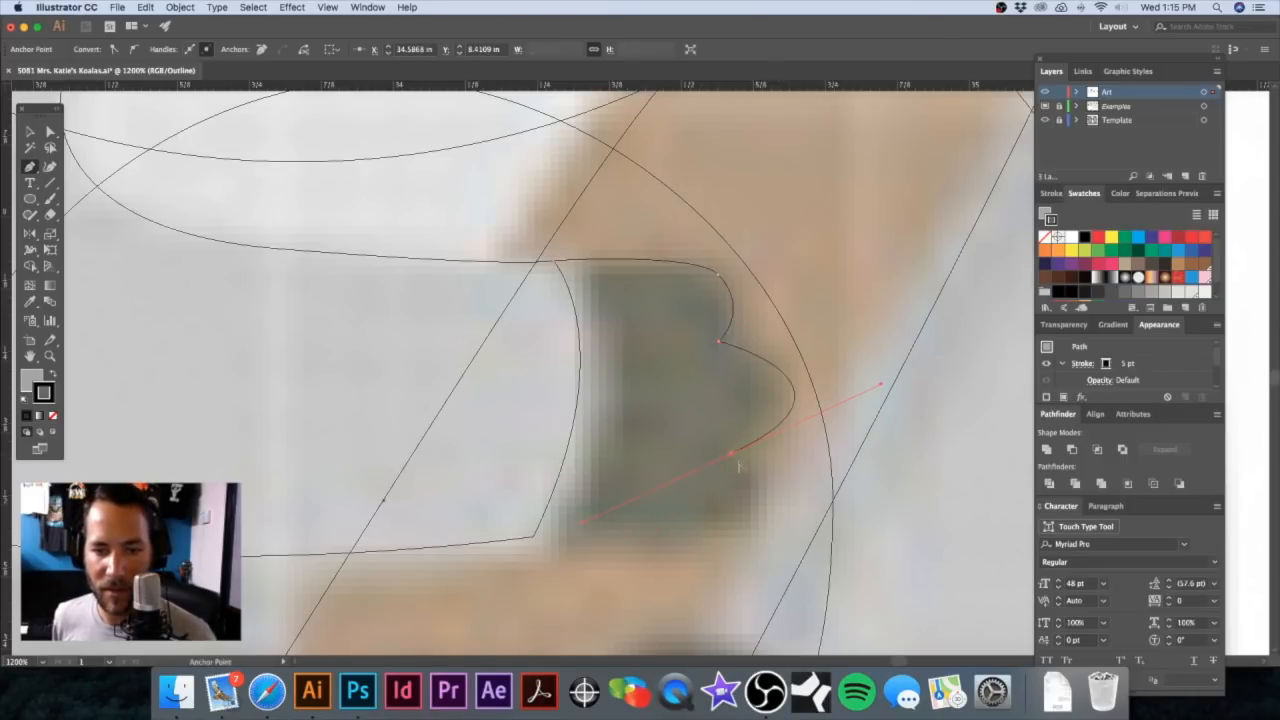
left_click(732, 455)
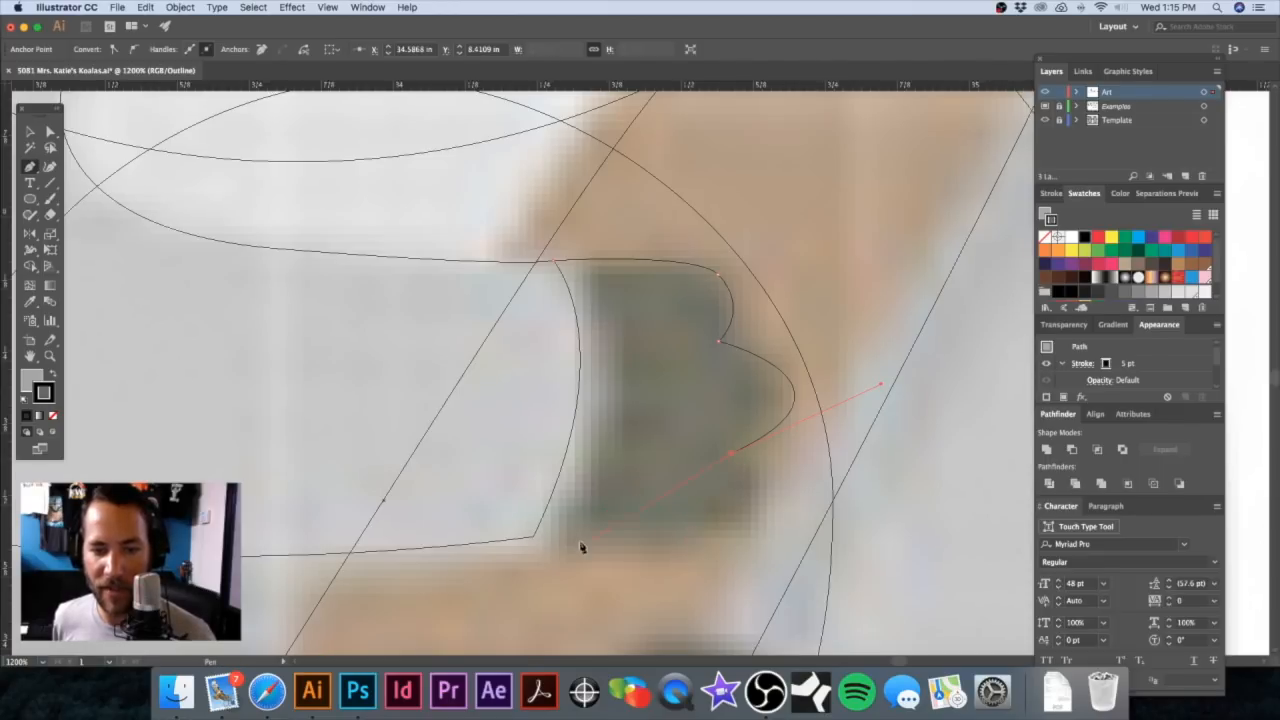
left_click_drag(332, 507, 200, 494)
left_click(534, 539)
left_click(491, 404)
left_click(552, 264)
Step: Fill the hand shape with black and preview the artwork in full colour
left_click(30, 380)
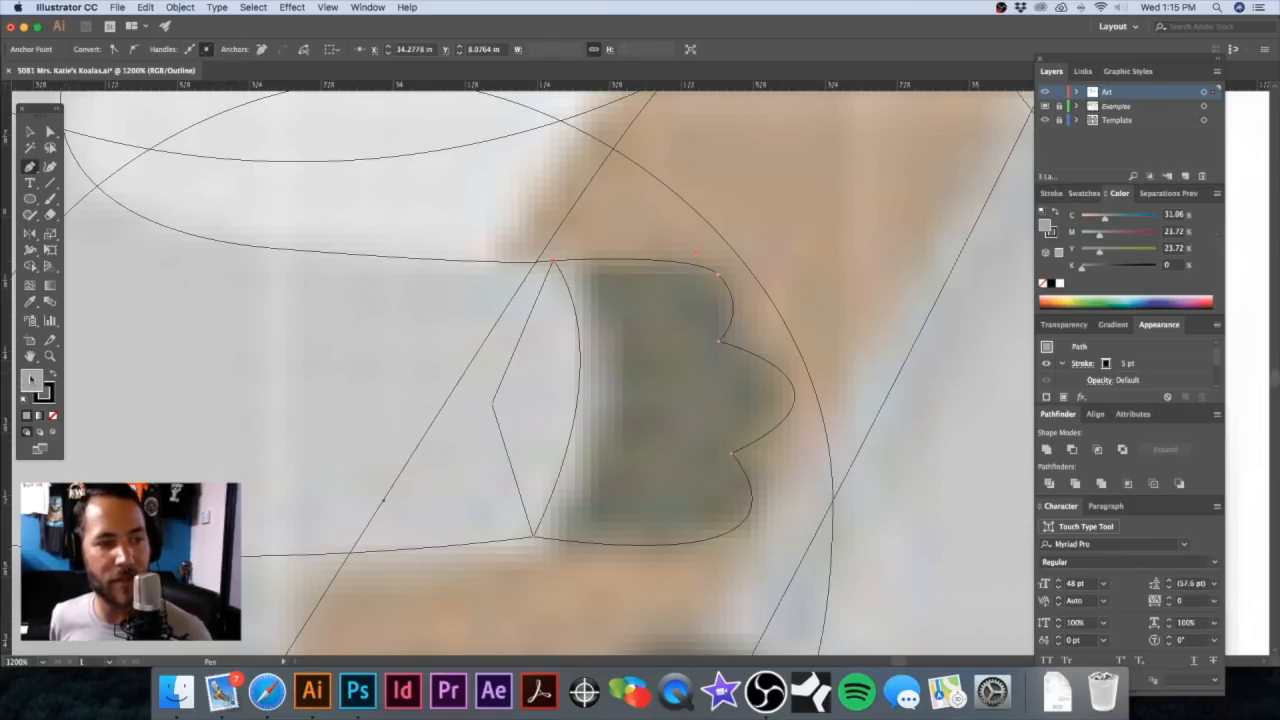
left_click(1052, 284)
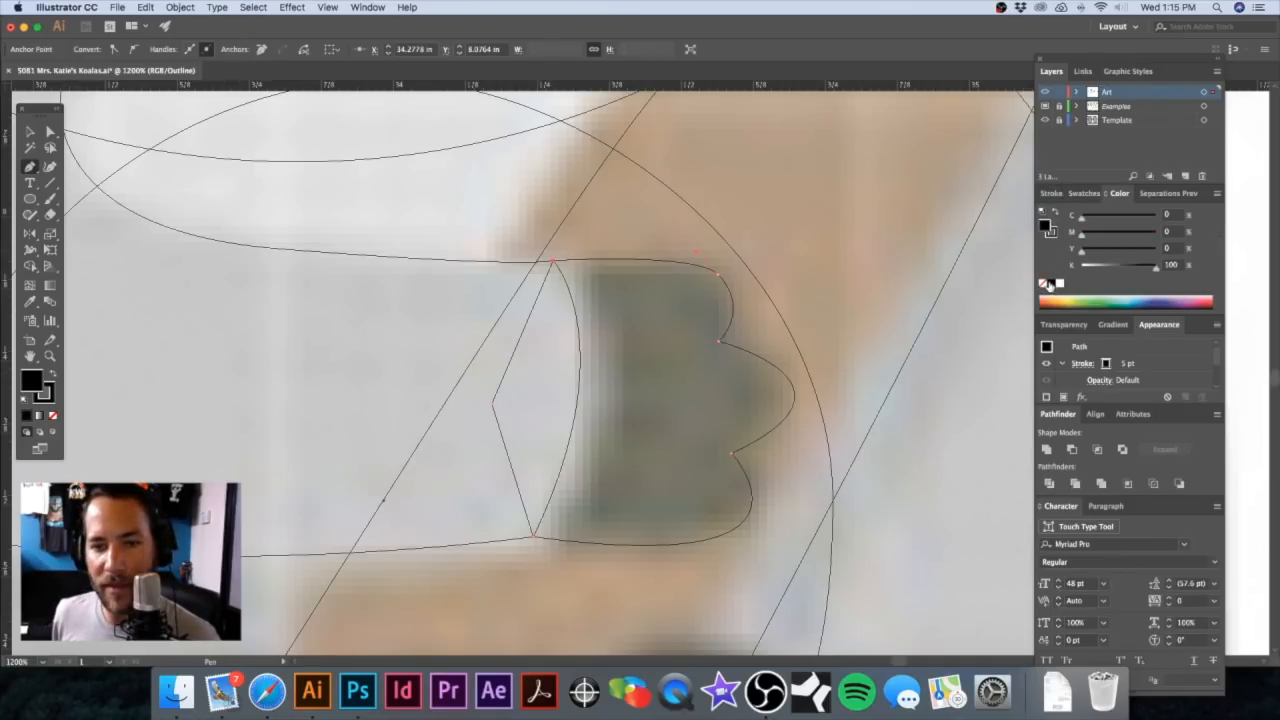
key("ctrl+y")
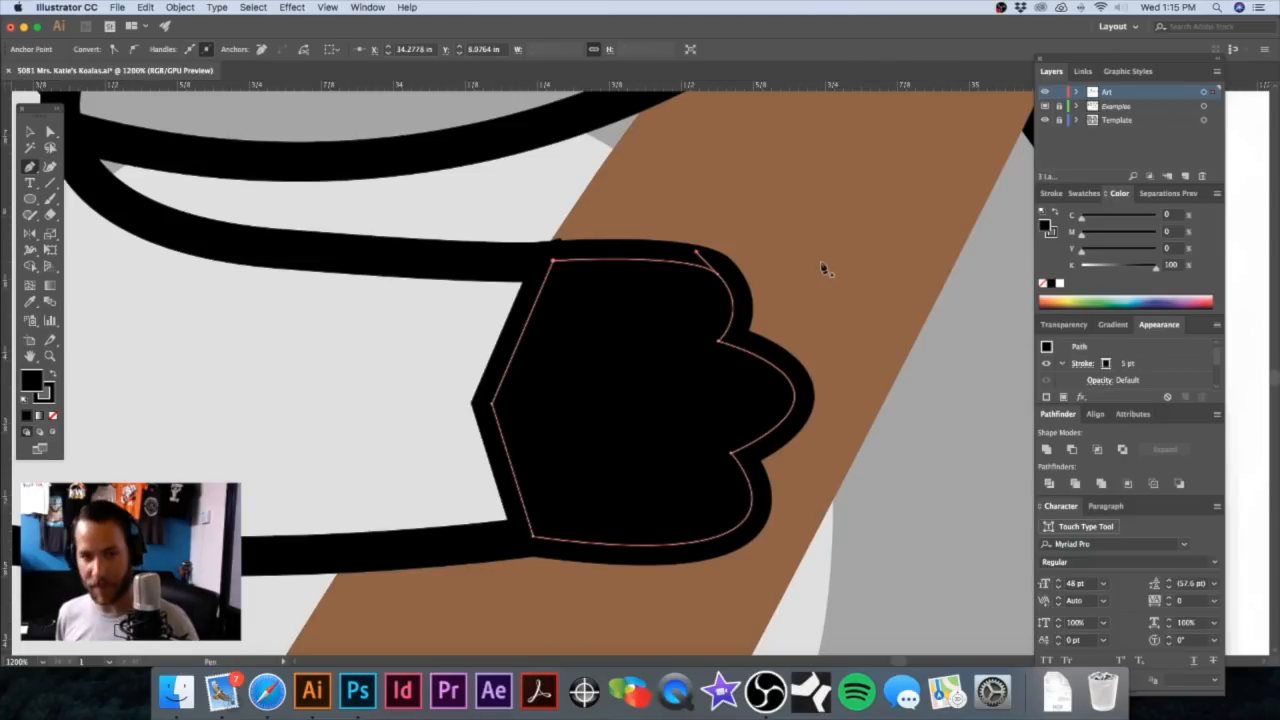
key("ctrl+minus")
key("ctrl+minus")
key("ctrl+minus")
key("ctrl+minus")
Step: Bring the hugging arm in front of its black hand and group the two shapes
key("v")
left_click(548, 380)
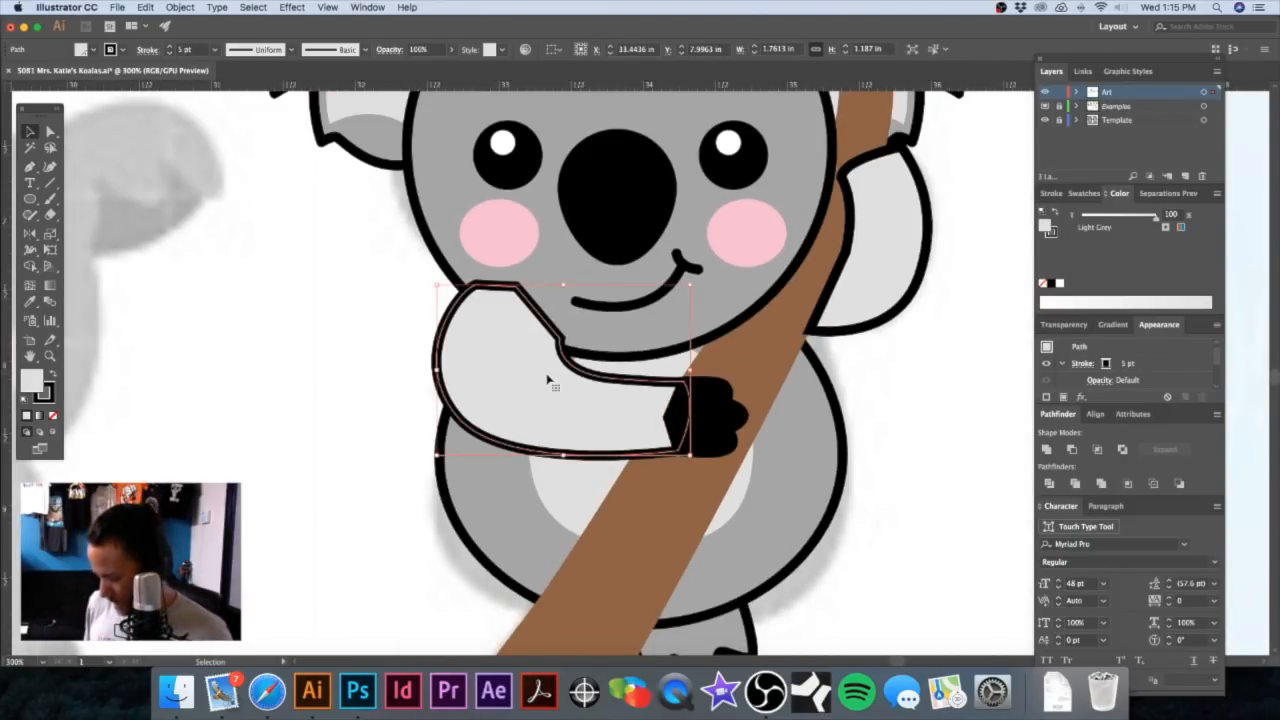
key("ctrl+shift+bracketright")
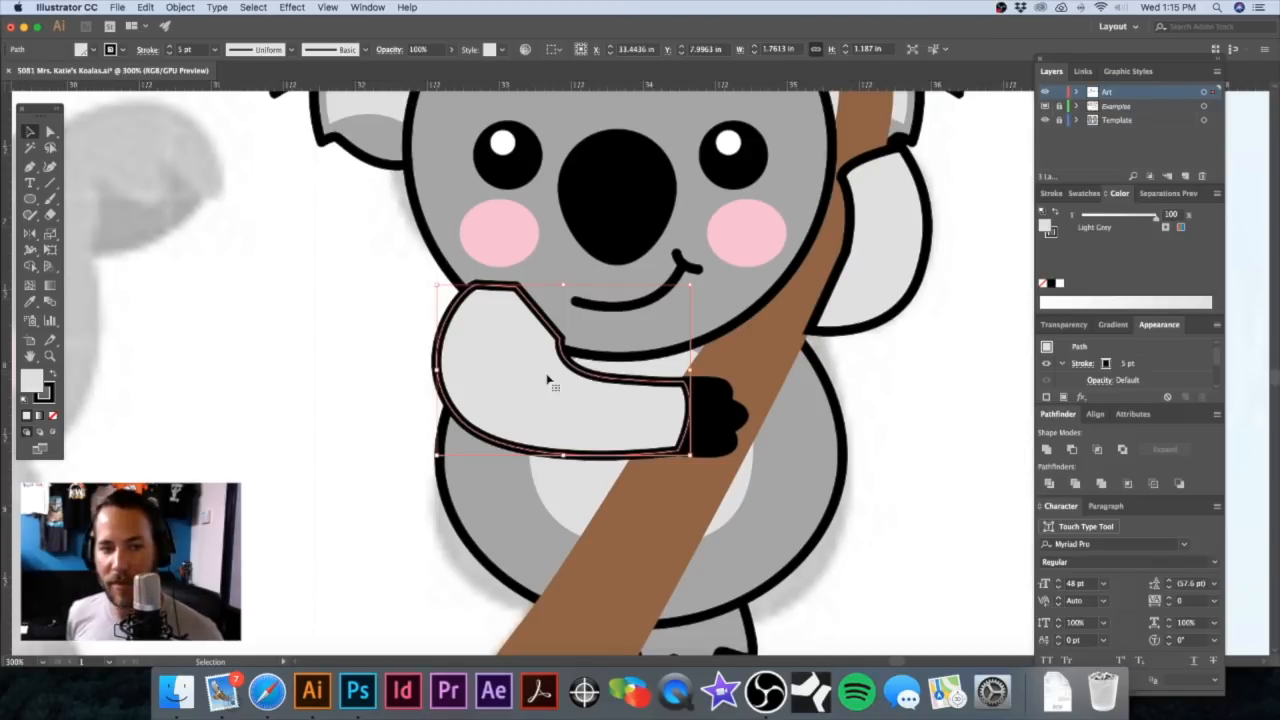
left_click(730, 412, "shift")
Step: Select only the arm shape inside the group and fill it with the darker grey swatch matching the body
key("a")
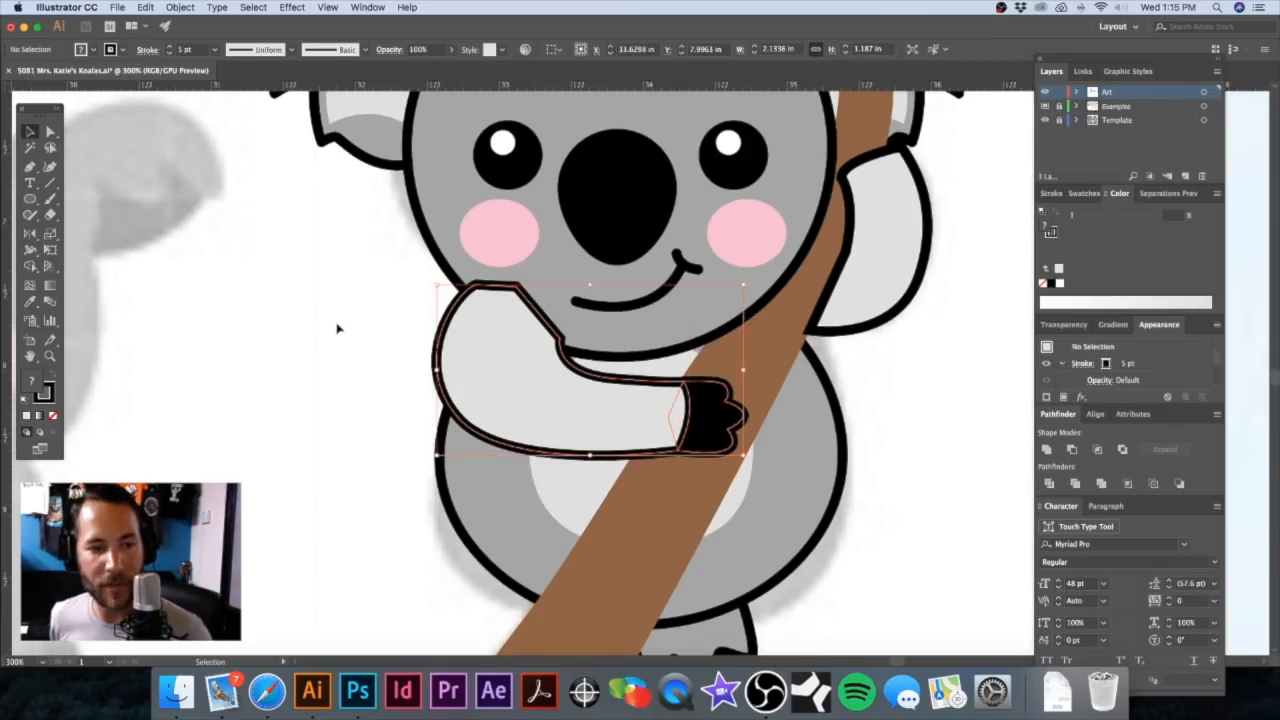
left_click(337, 330)
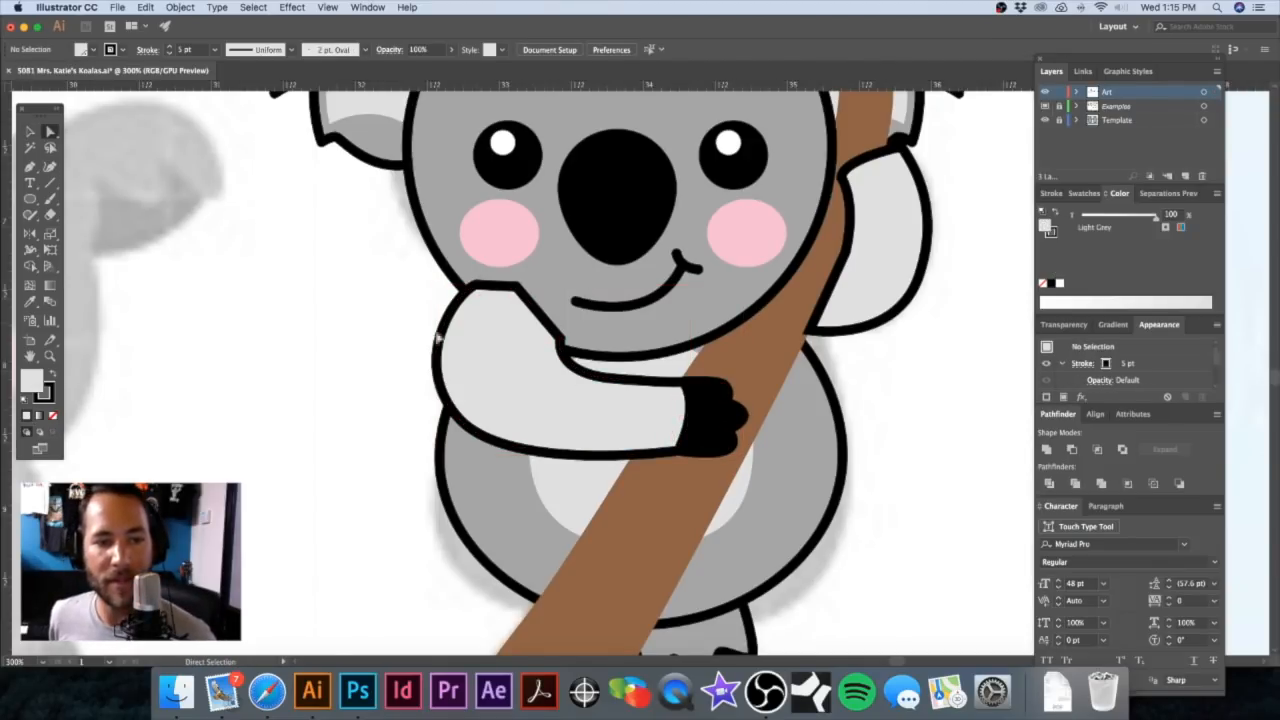
left_click(495, 342)
left_click(1084, 194)
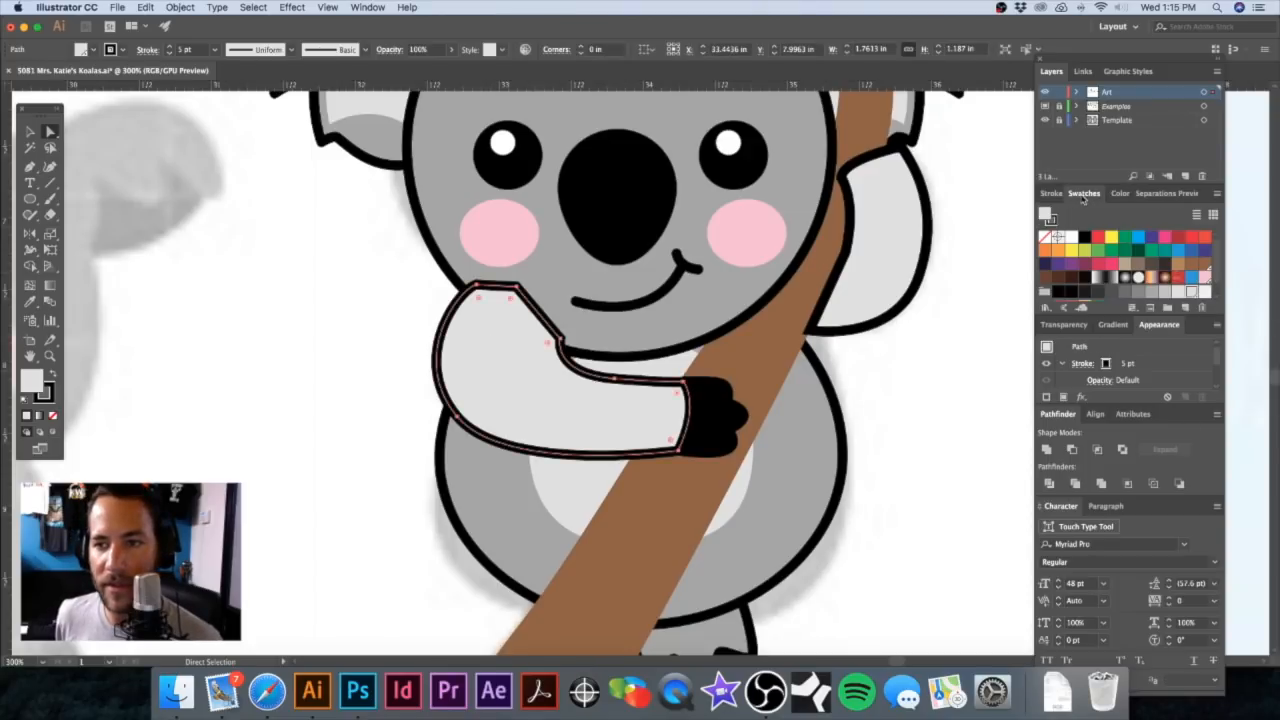
left_click(1150, 292)
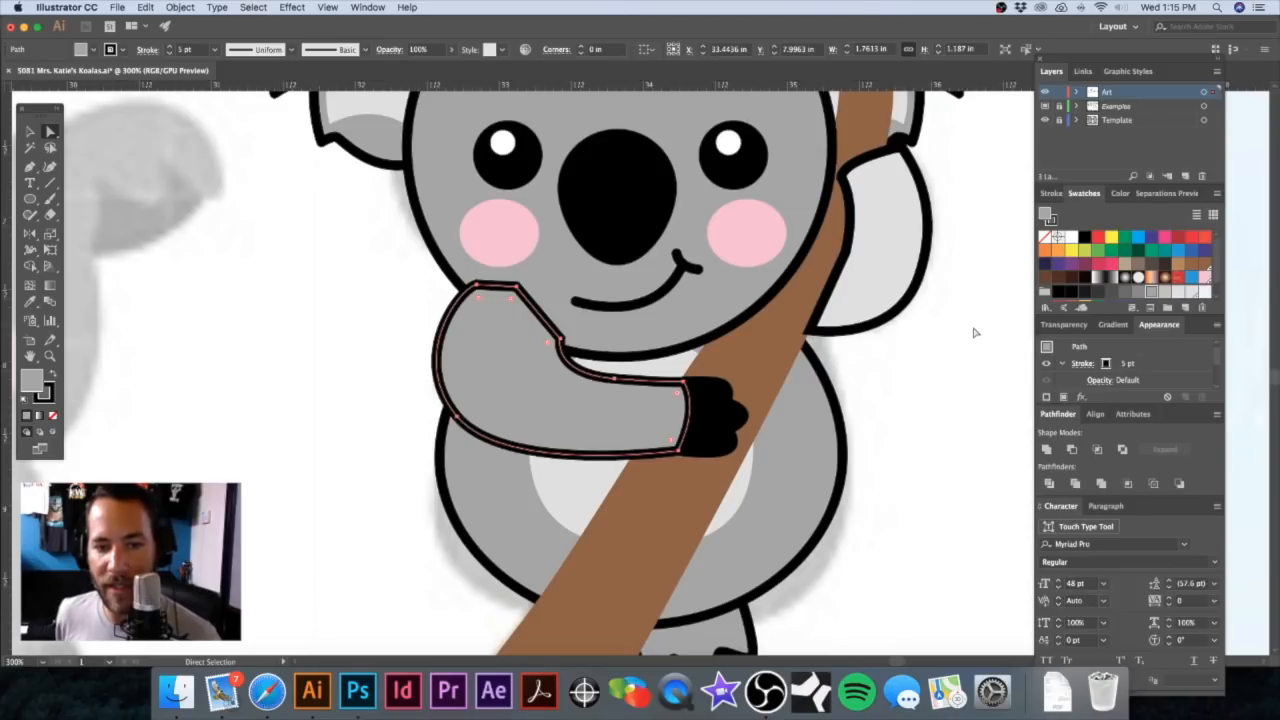
Step: Save the arm's grey as a new spot colour swatch named Shirt Grey
left_click(1186, 309)
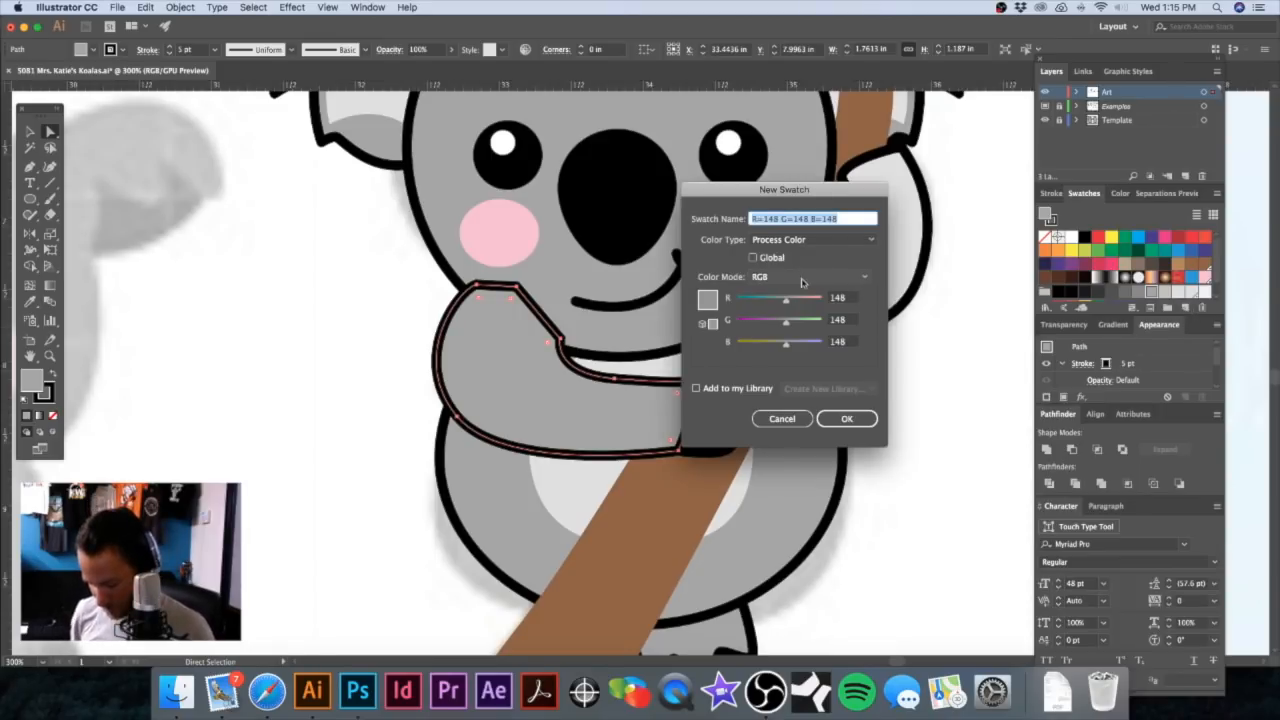
type("Dar")
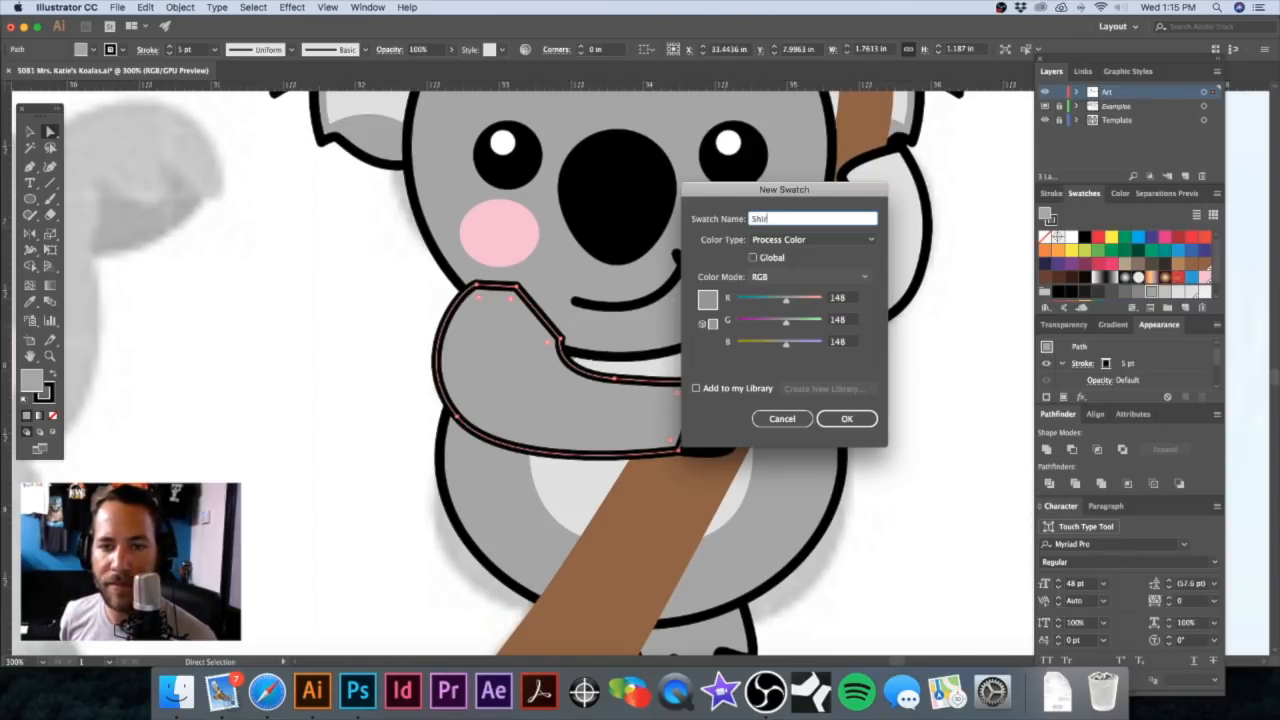
left_click(840, 246)
left_click(800, 252)
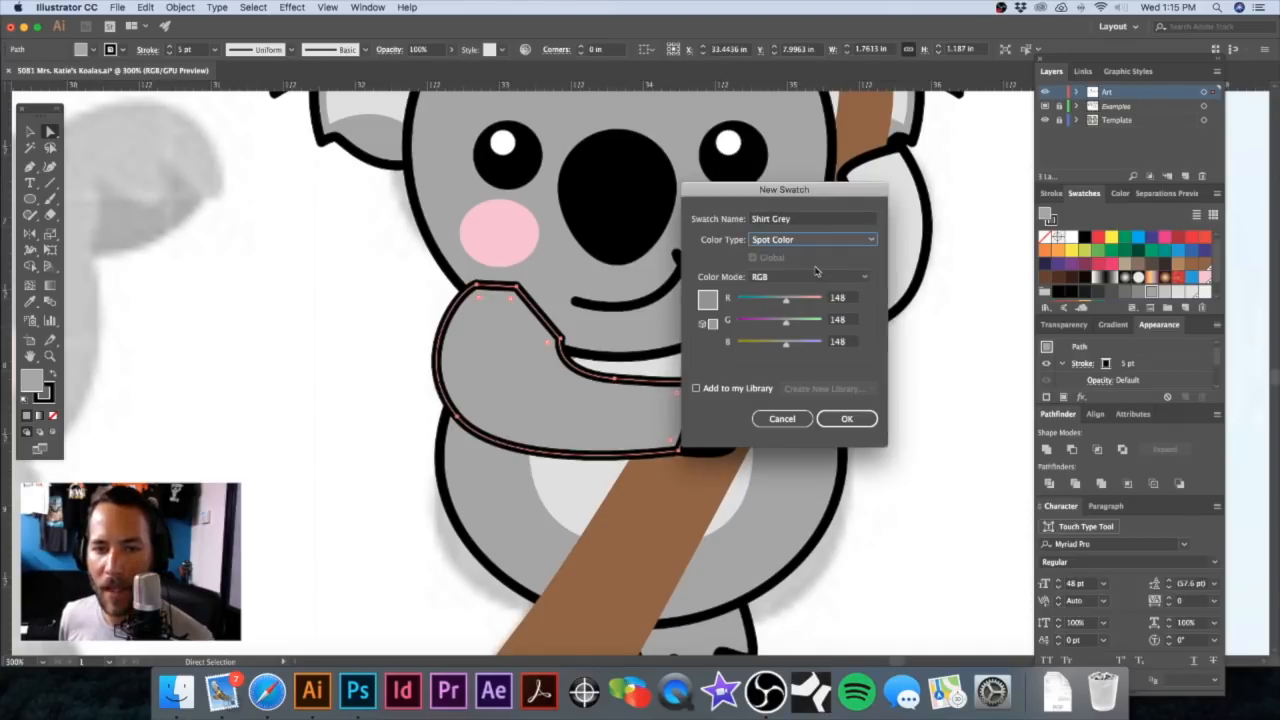
left_click(845, 420)
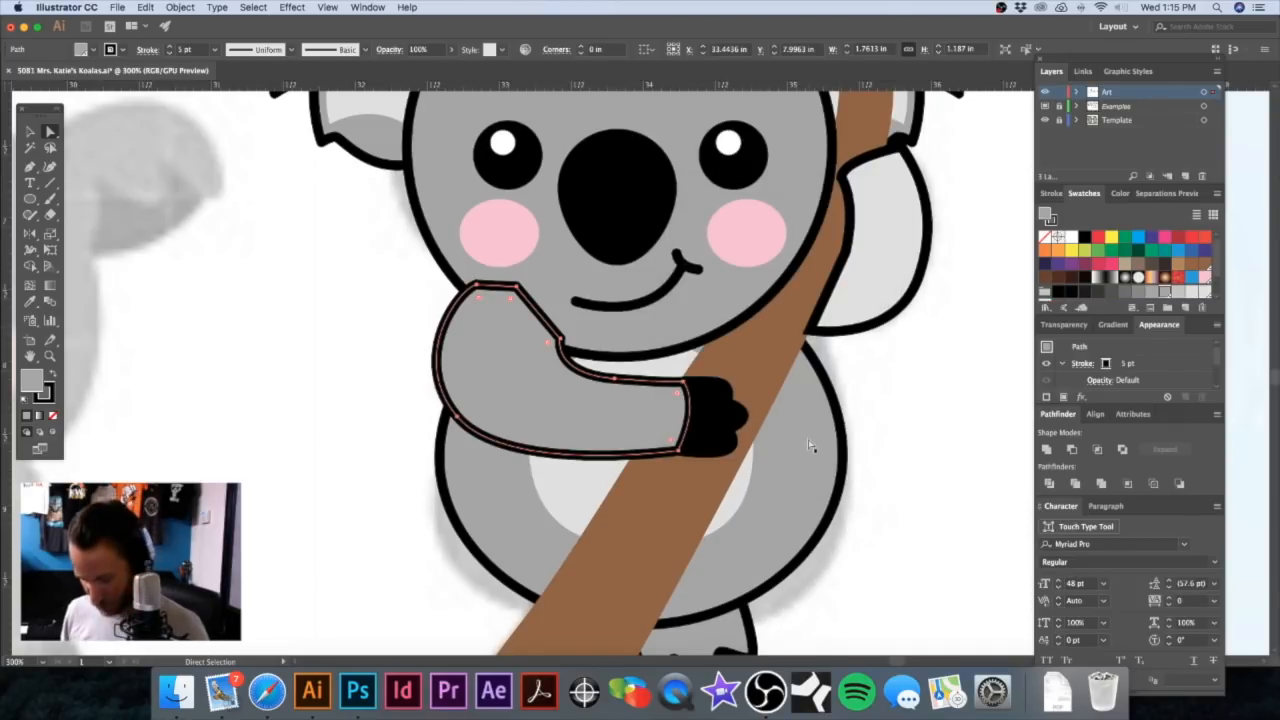
Step: Send the arm group, outer body ellipse and belly ellipse to the back, behind the head, branch and tail
left_click(737, 424, "super")
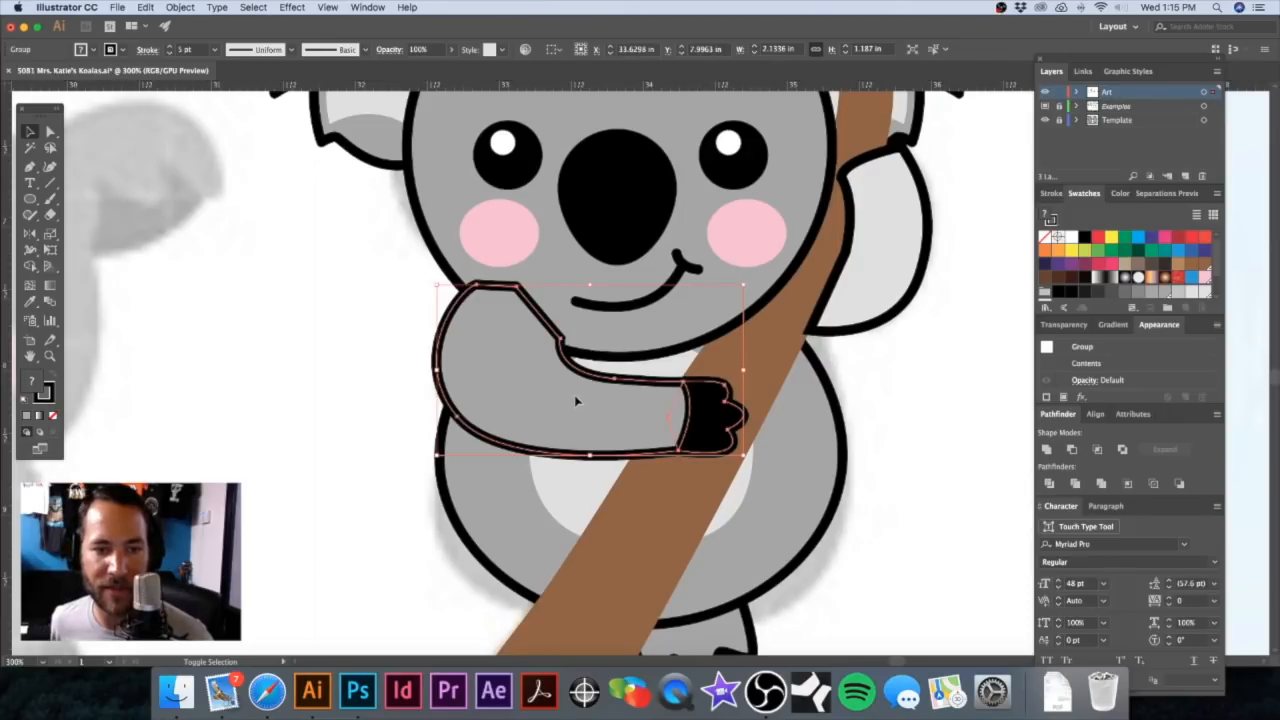
left_click(491, 500, "shift")
left_click(555, 489, "shift")
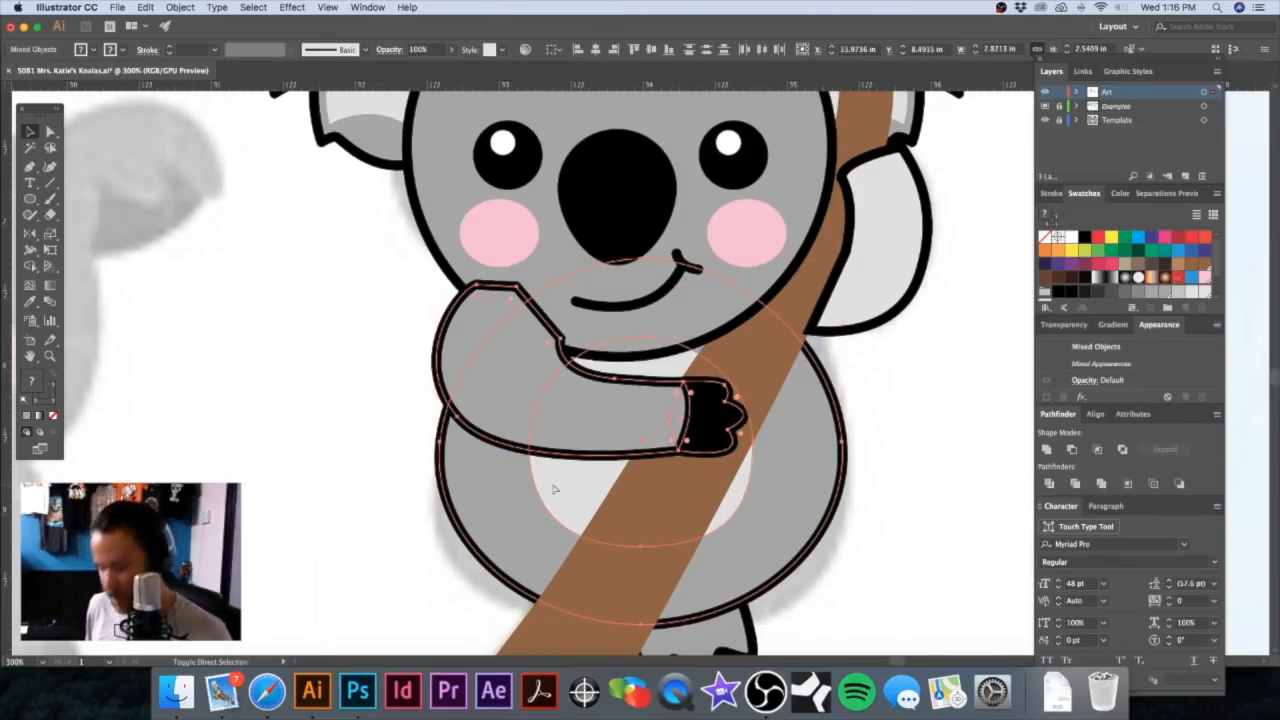
key("super+bracketleft")
left_click(338, 366)
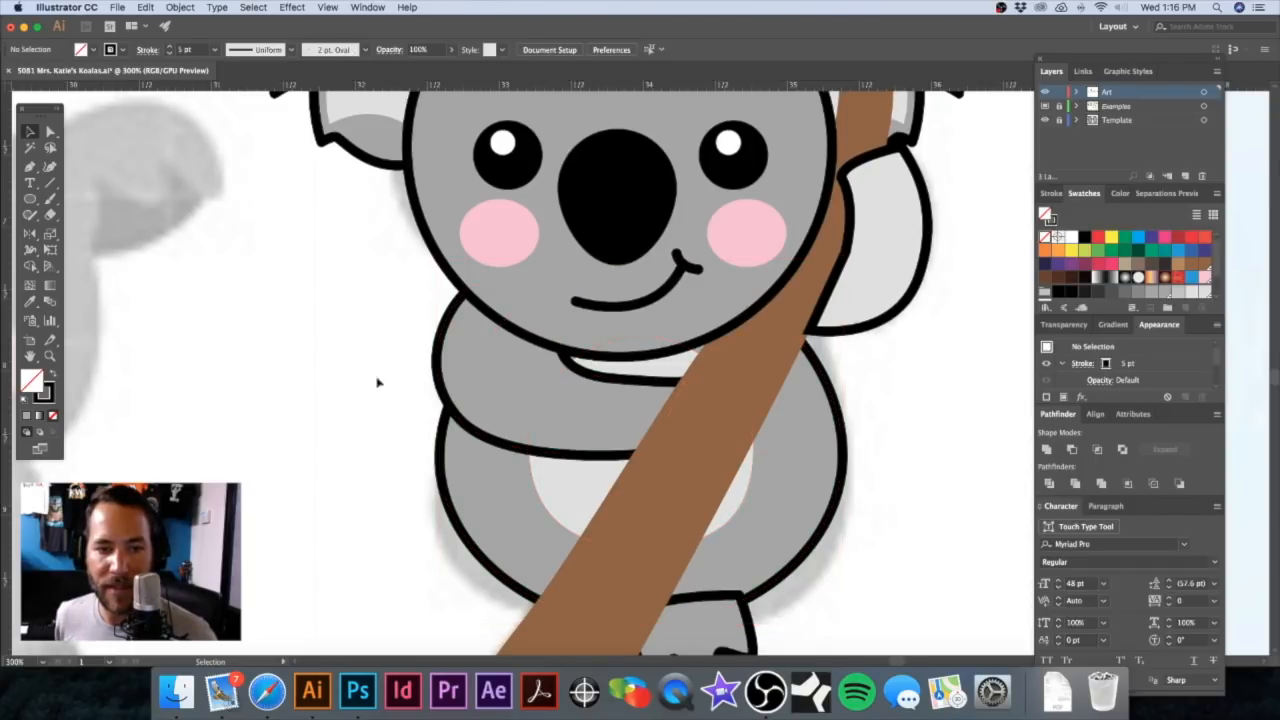
Step: Bring the head group and the hugging arm group in front of the branch
left_click(603, 275)
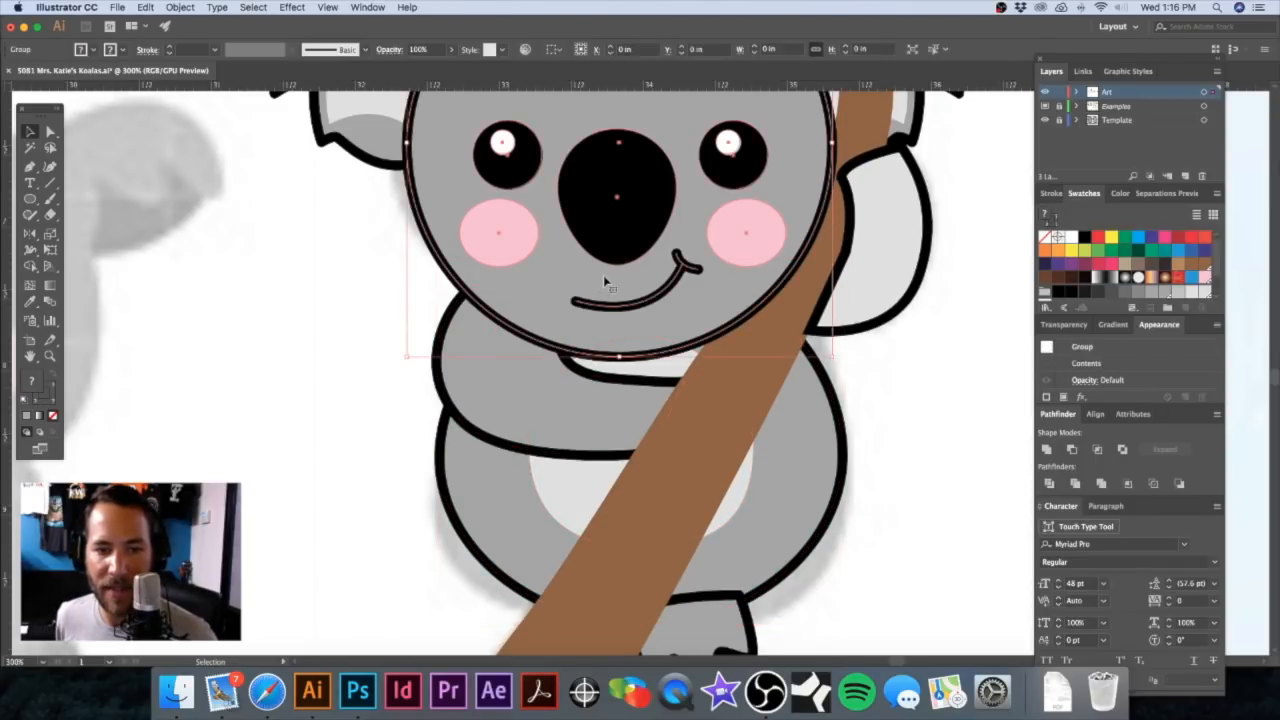
left_click(524, 386, "shift")
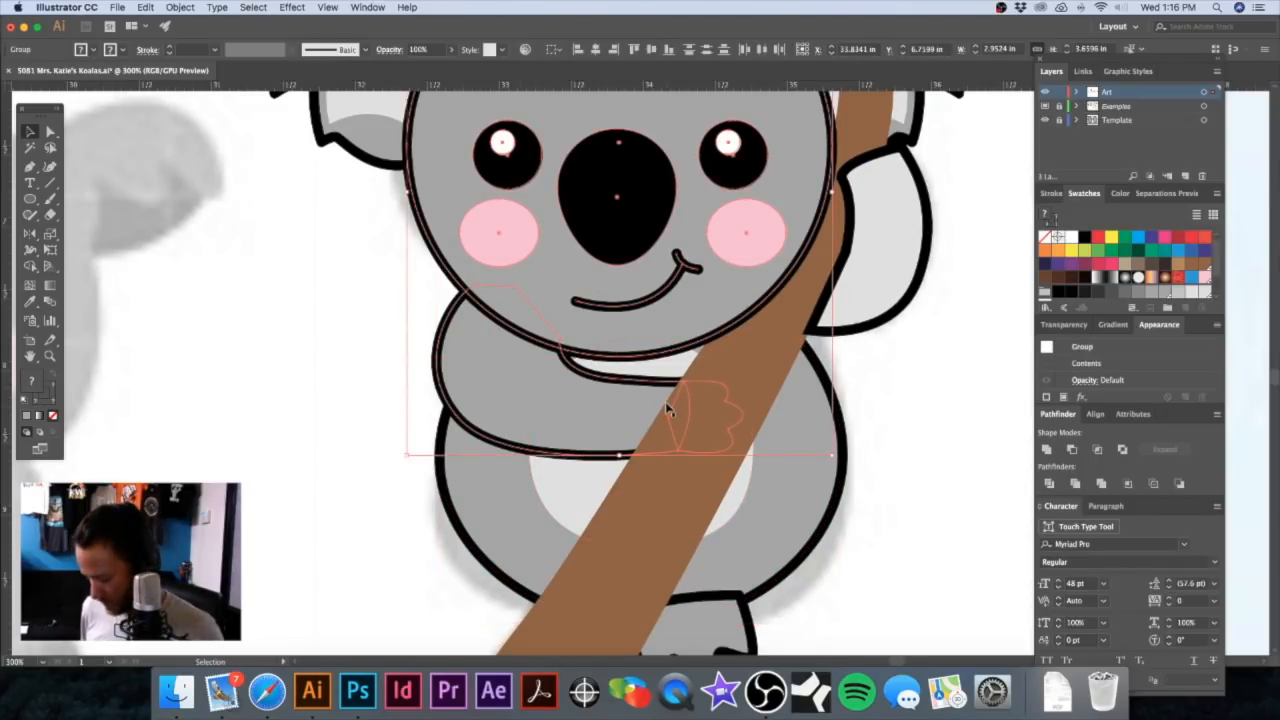
key("super+bracketright")
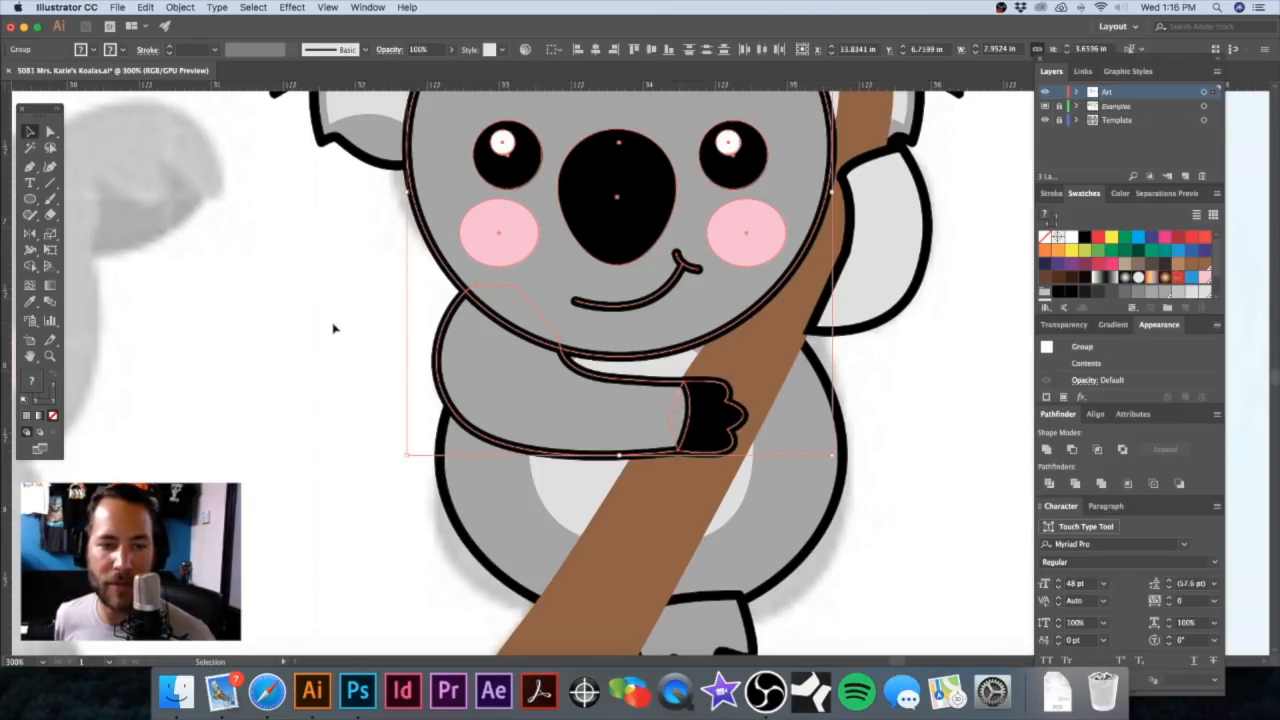
Step: Send the grey clawed tail shape beneath the body to the back, behind the body and branch
left_click(335, 328)
key("super+minus")
key("super+minus")
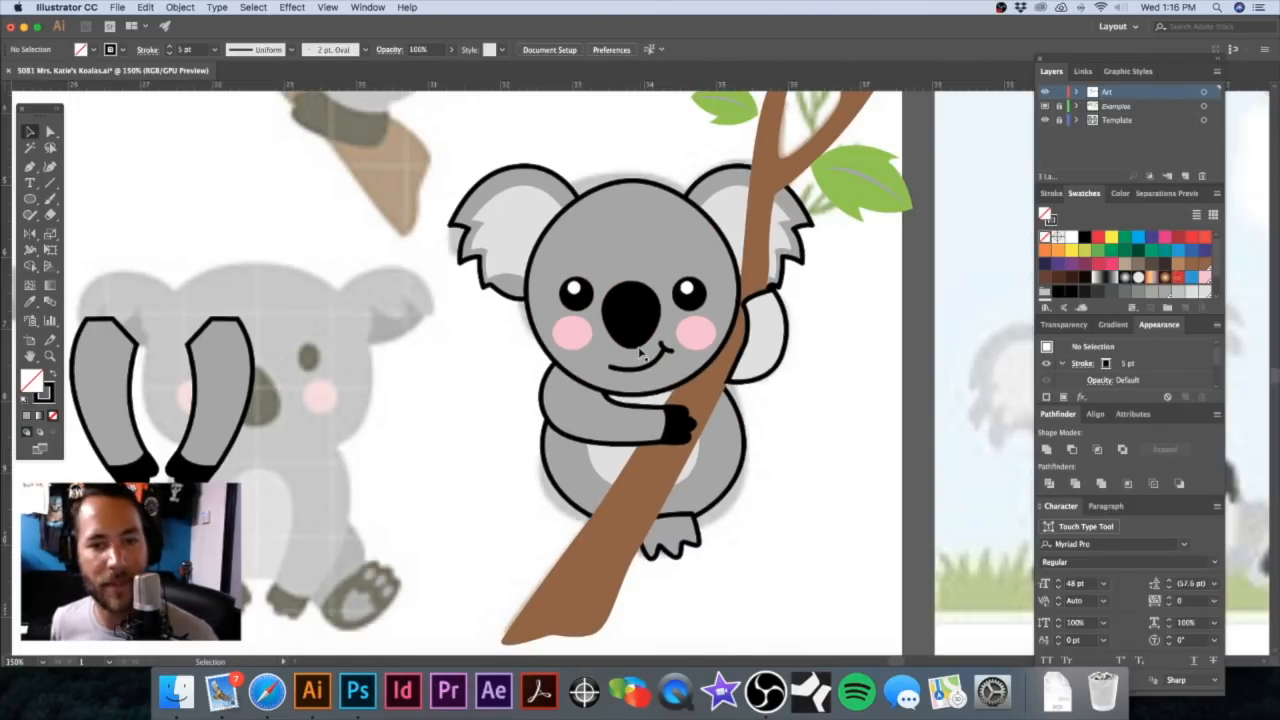
left_click(681, 530)
scroll(683, 528, "left", 2)
key("super+shift+bracketleft")
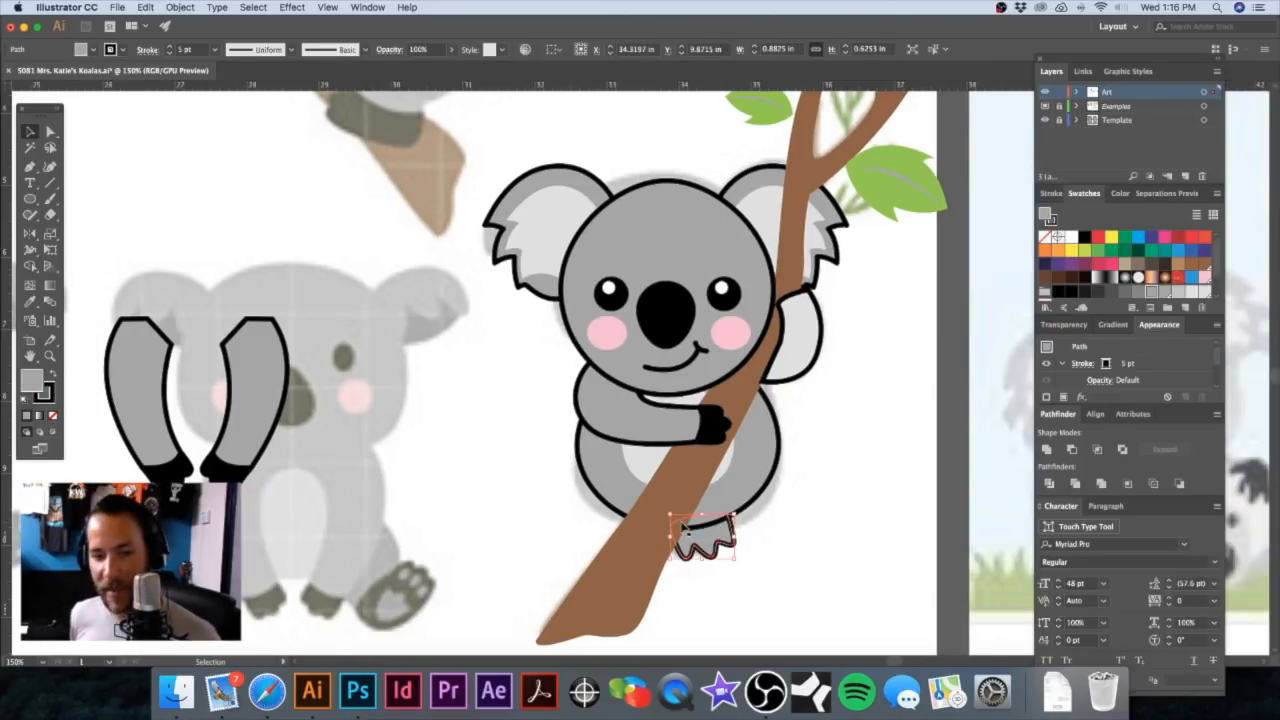
left_click(481, 500)
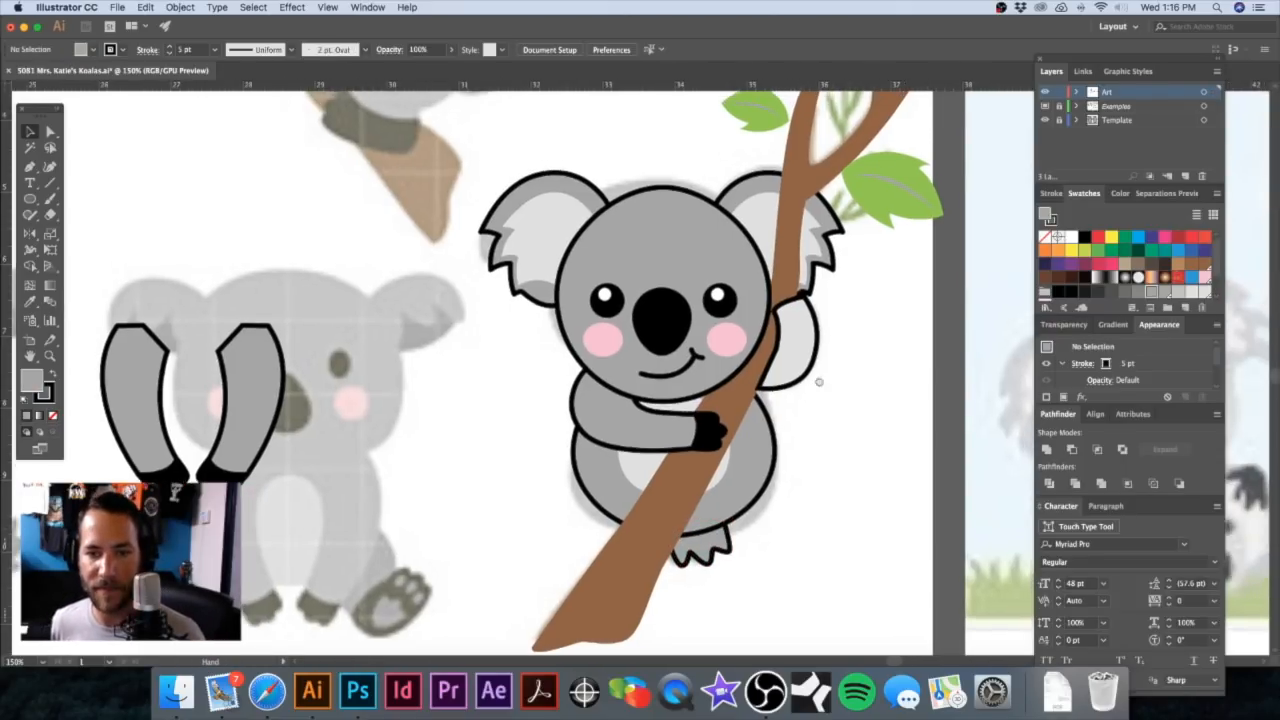
Step: Fill the light grey arm on the far side of the branch with the darker body grey swatch
scroll(800, 375, "up", 2)
scroll(800, 375, "right", 2)
left_click(738, 373)
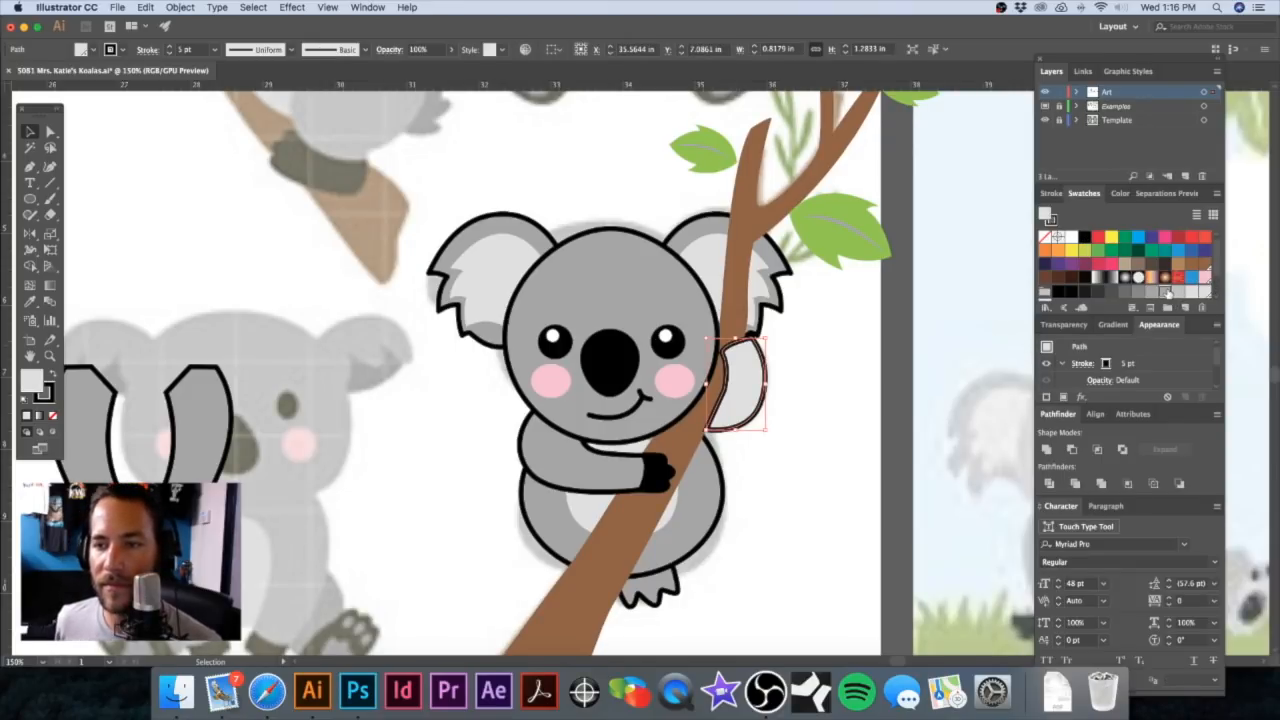
left_click(1166, 291)
left_click(843, 335)
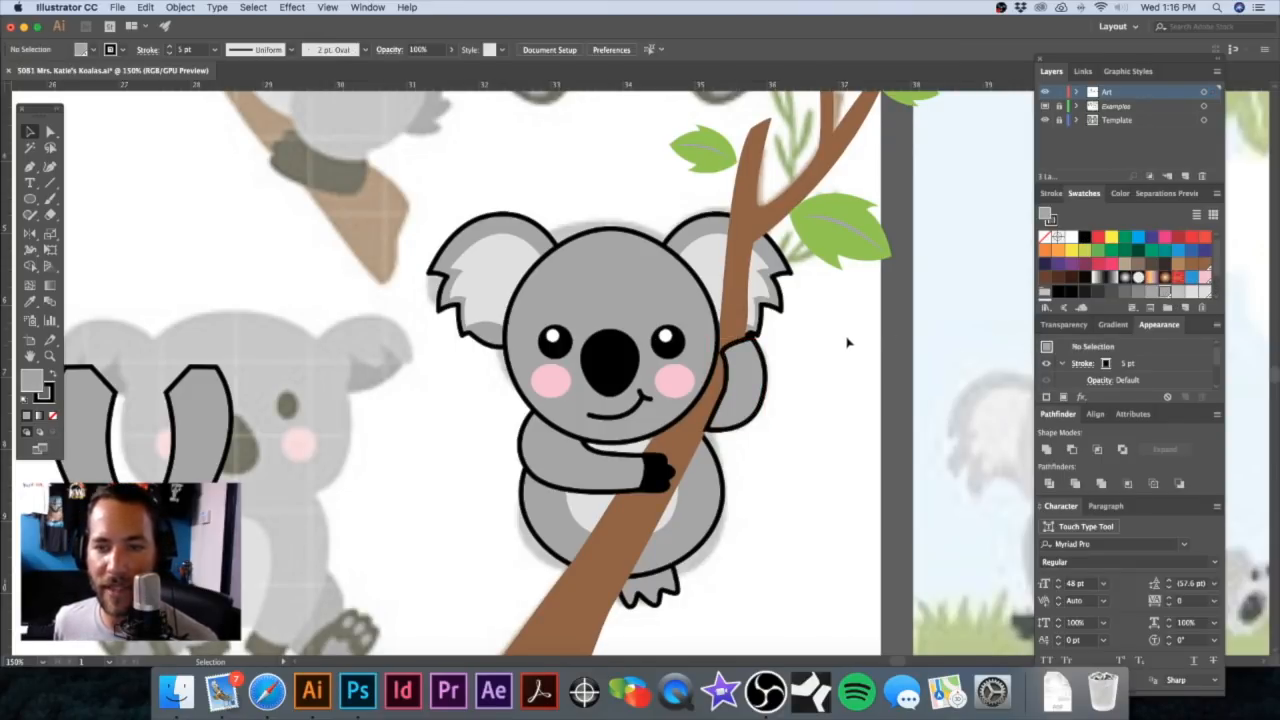
left_click_drag(929, 309, 914, 323)
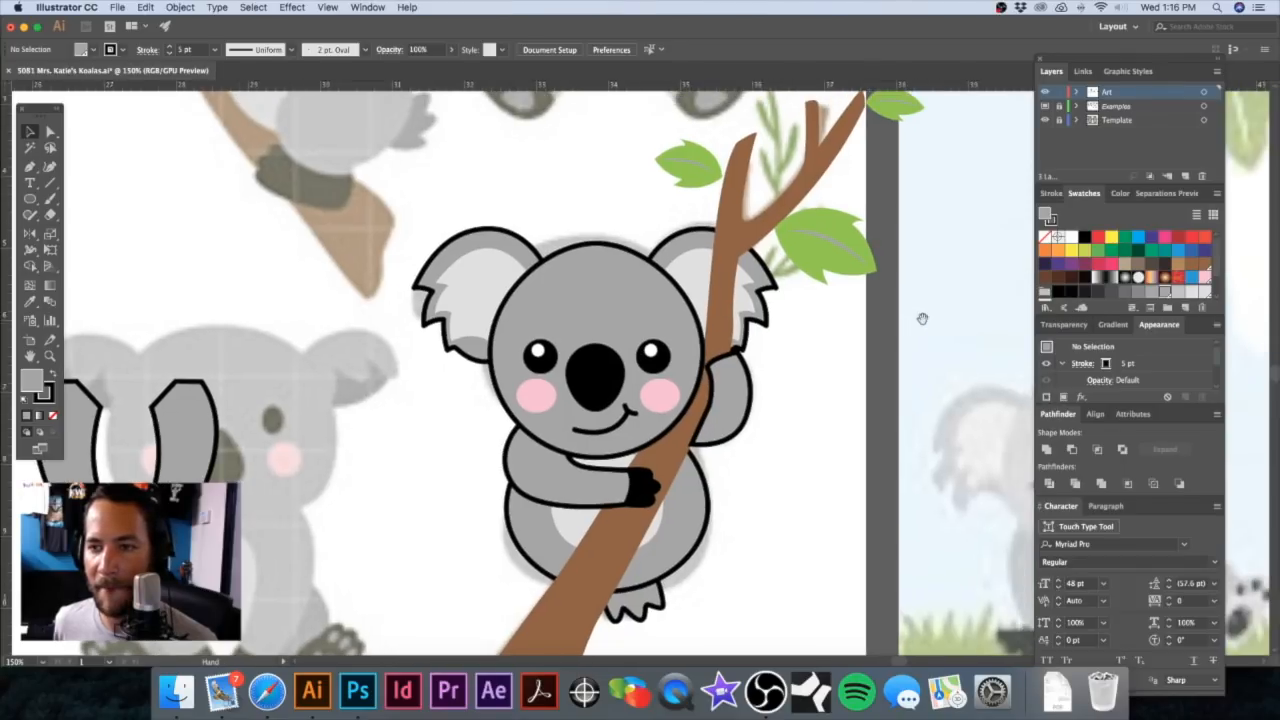
Step: Save the large leaf's green as a new spot colour swatch named Lime Green
scroll(1155, 271, "down", 3)
scroll(1155, 271, "up", 3)
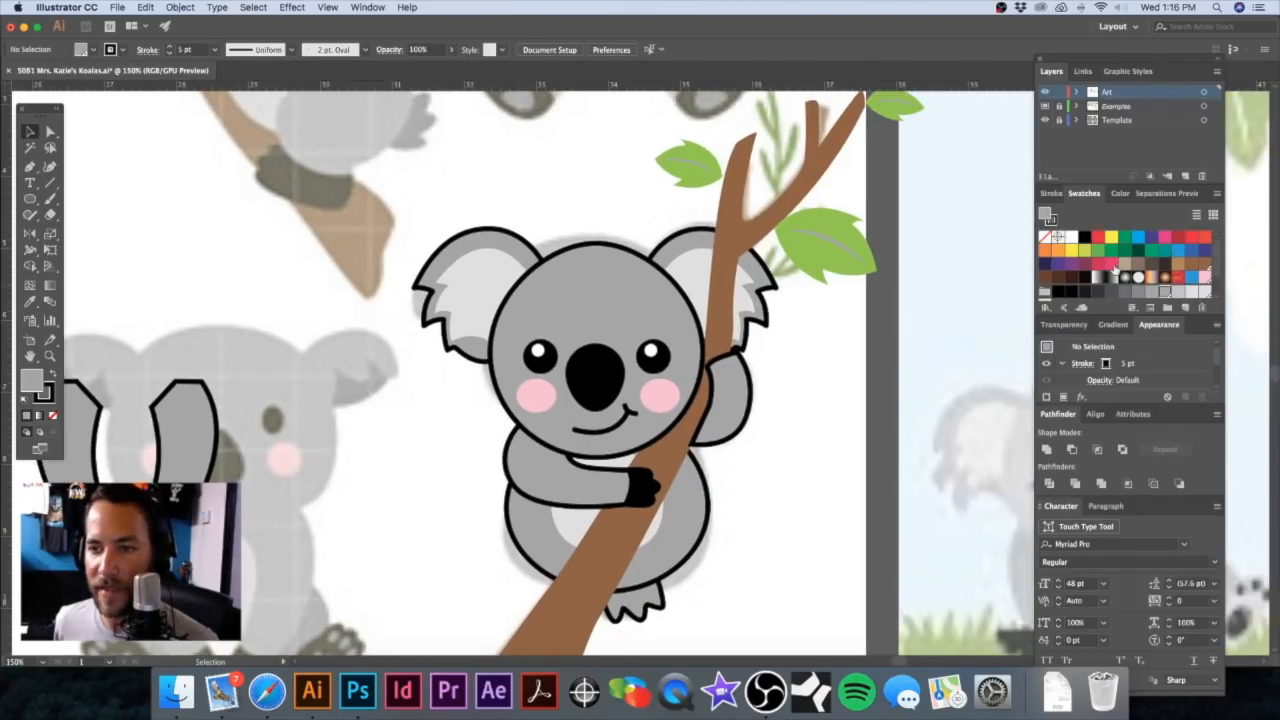
key("a")
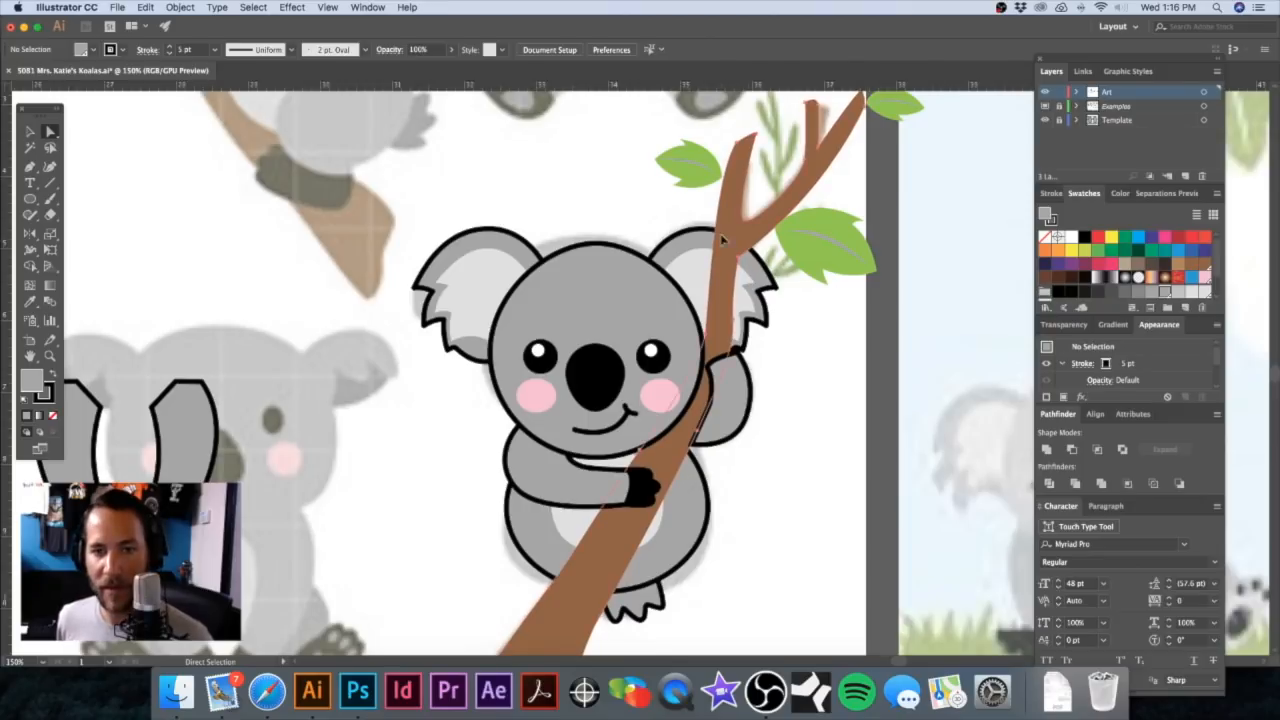
left_click(732, 244)
left_click(822, 222)
scroll(1100, 250, "down", 2)
scroll(1100, 250, "up", 2)
left_click(1170, 307)
type("Lime Green")
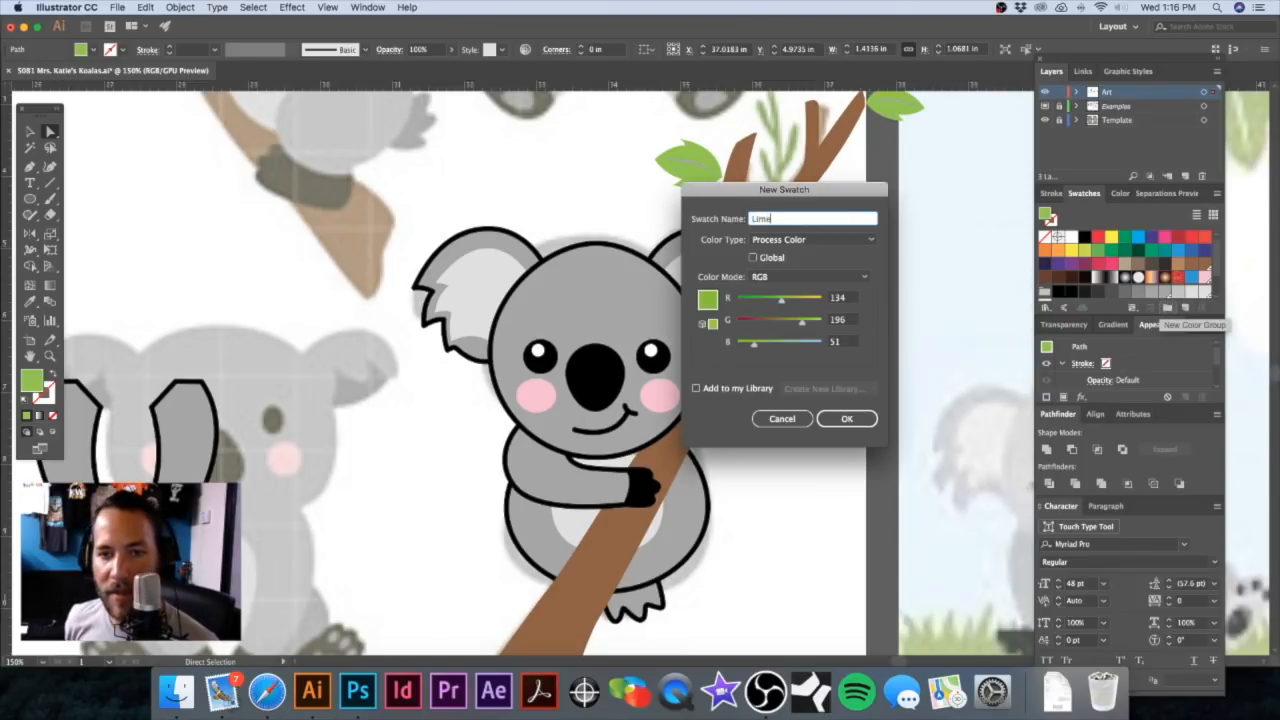
left_click(826, 240)
left_click(824, 266)
left_click(847, 418)
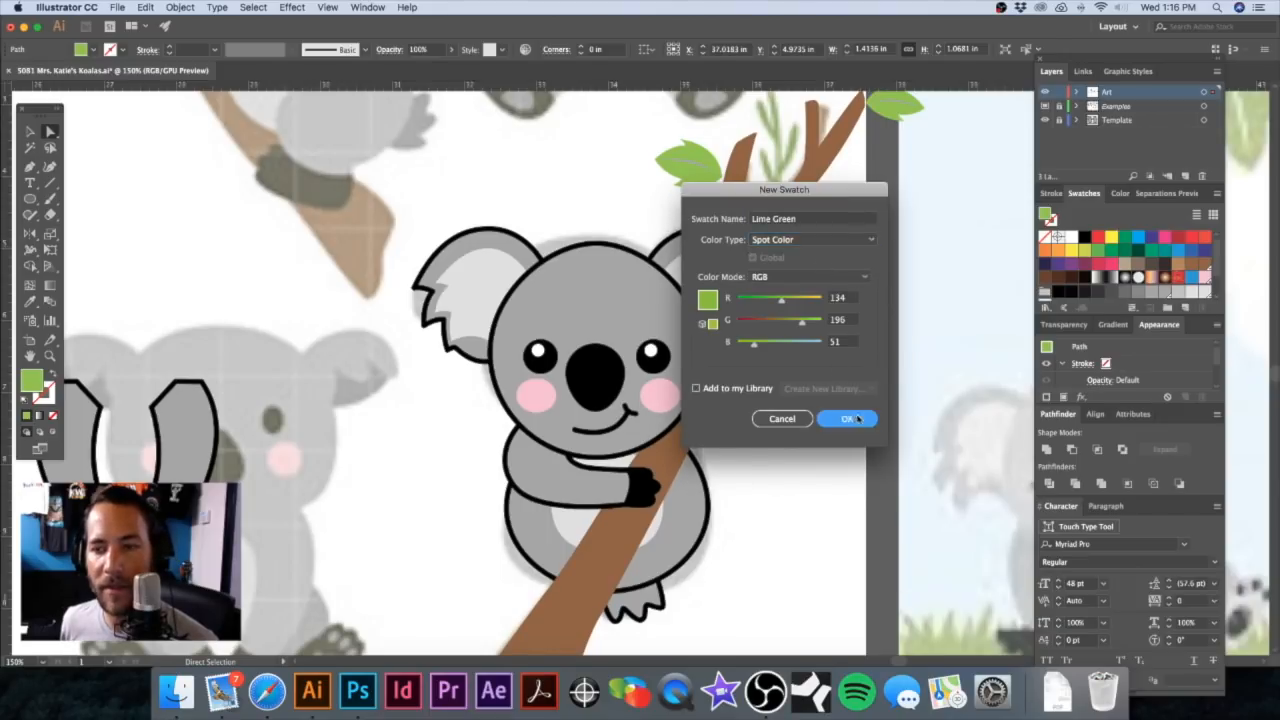
Step: Select all unused swatches, delete them from the document and deselect the leaf
left_click(1217, 197)
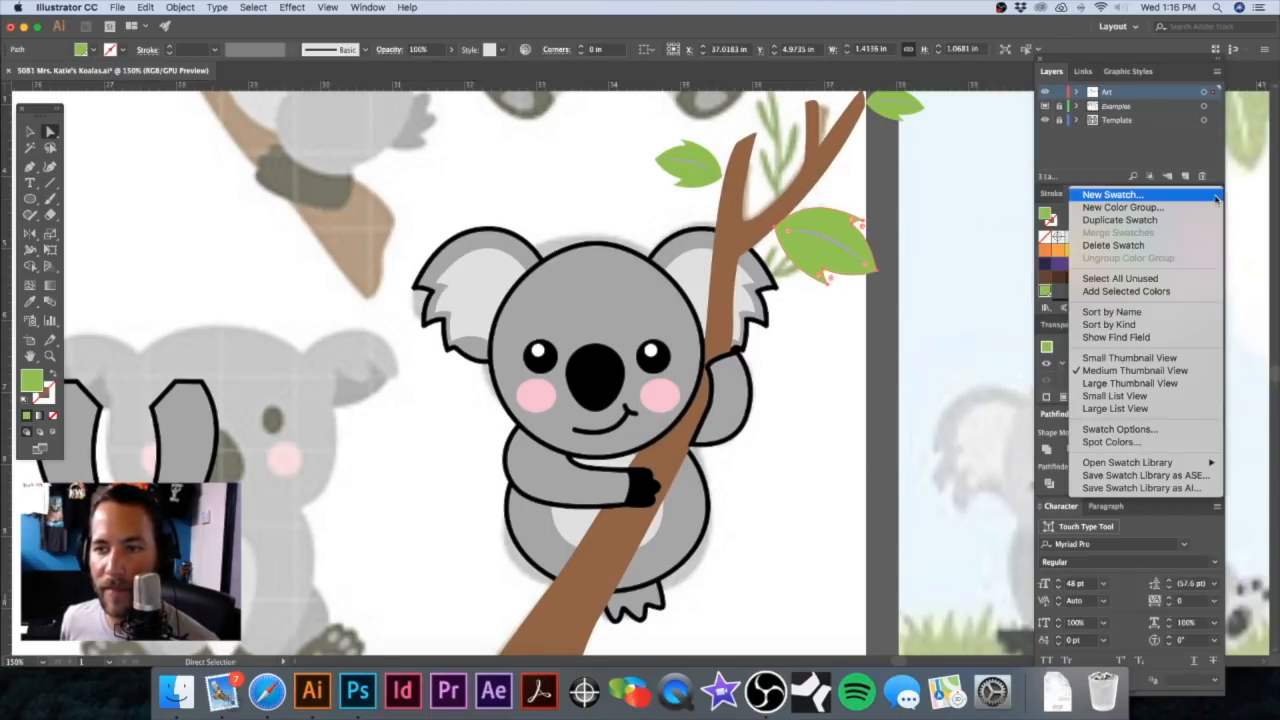
left_click(1124, 279)
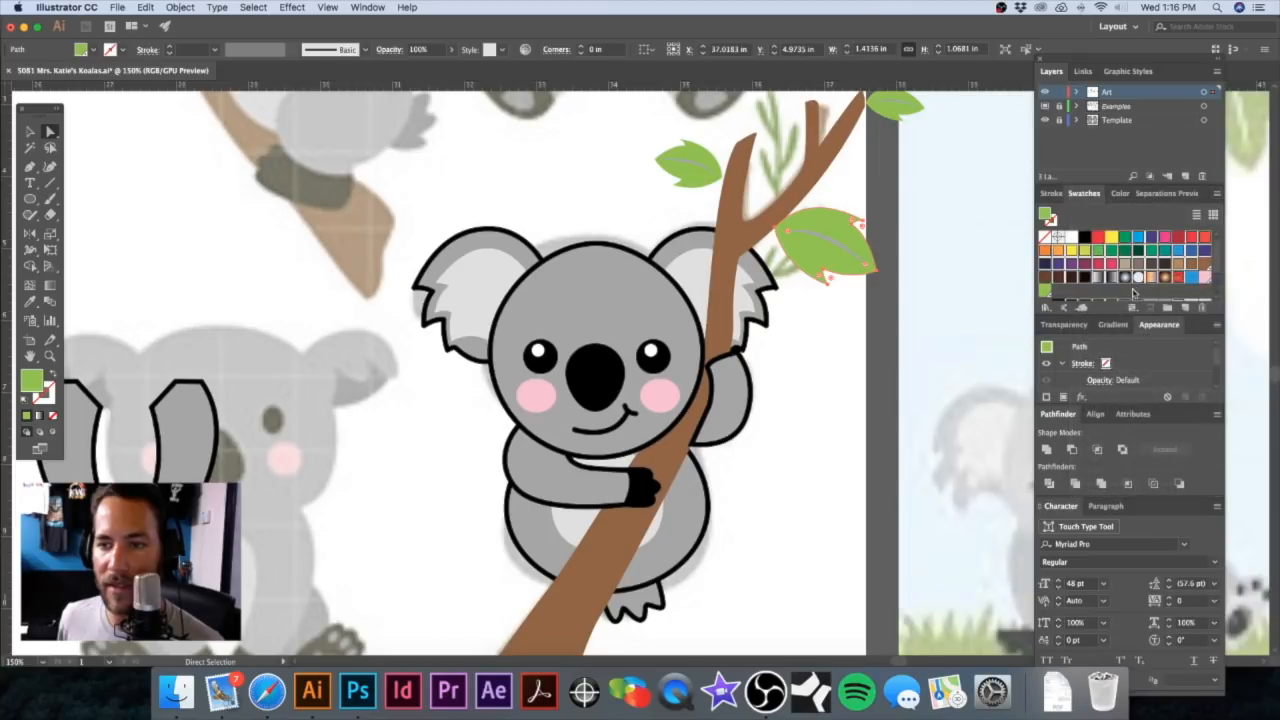
left_click(1203, 308)
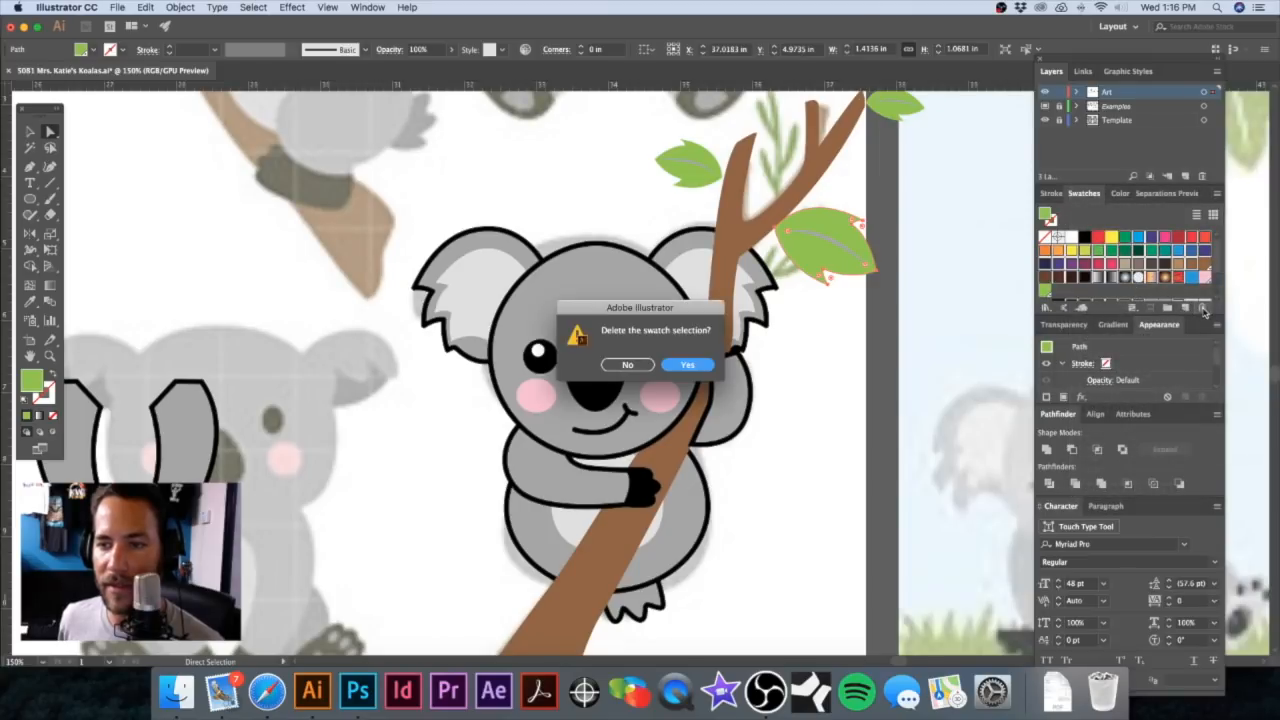
left_click(686, 364)
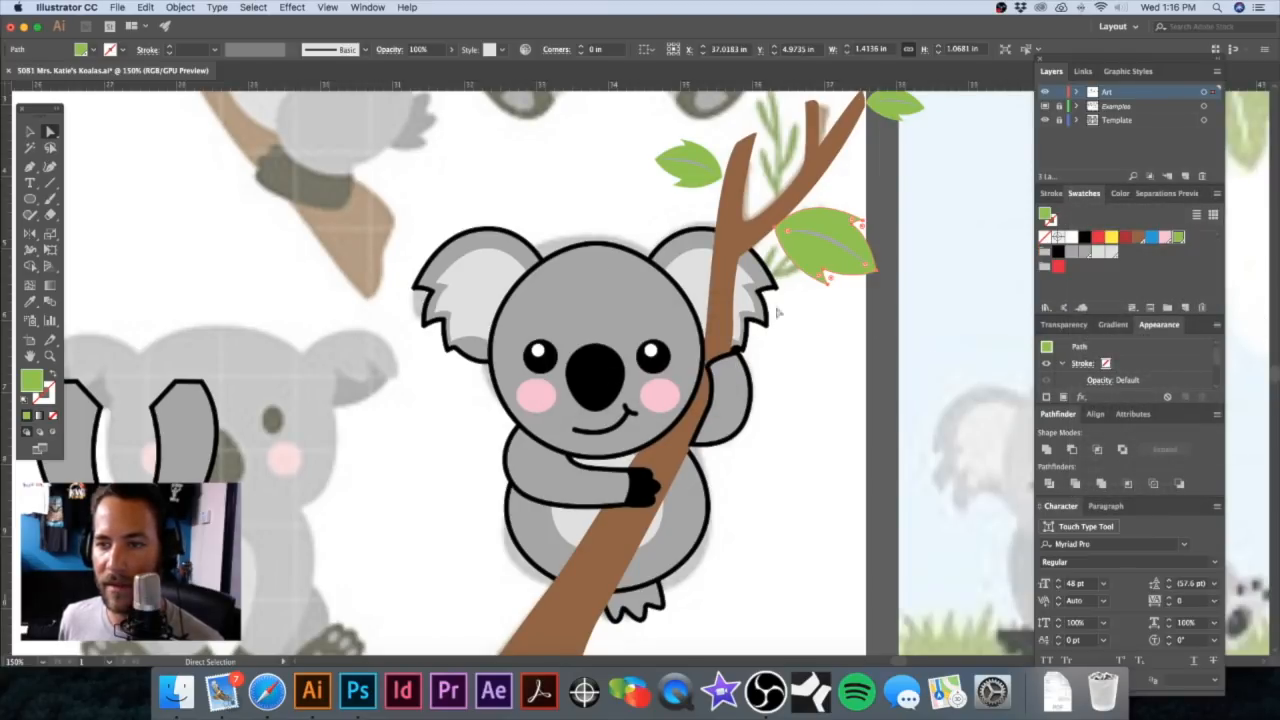
key("v")
left_click(843, 368)
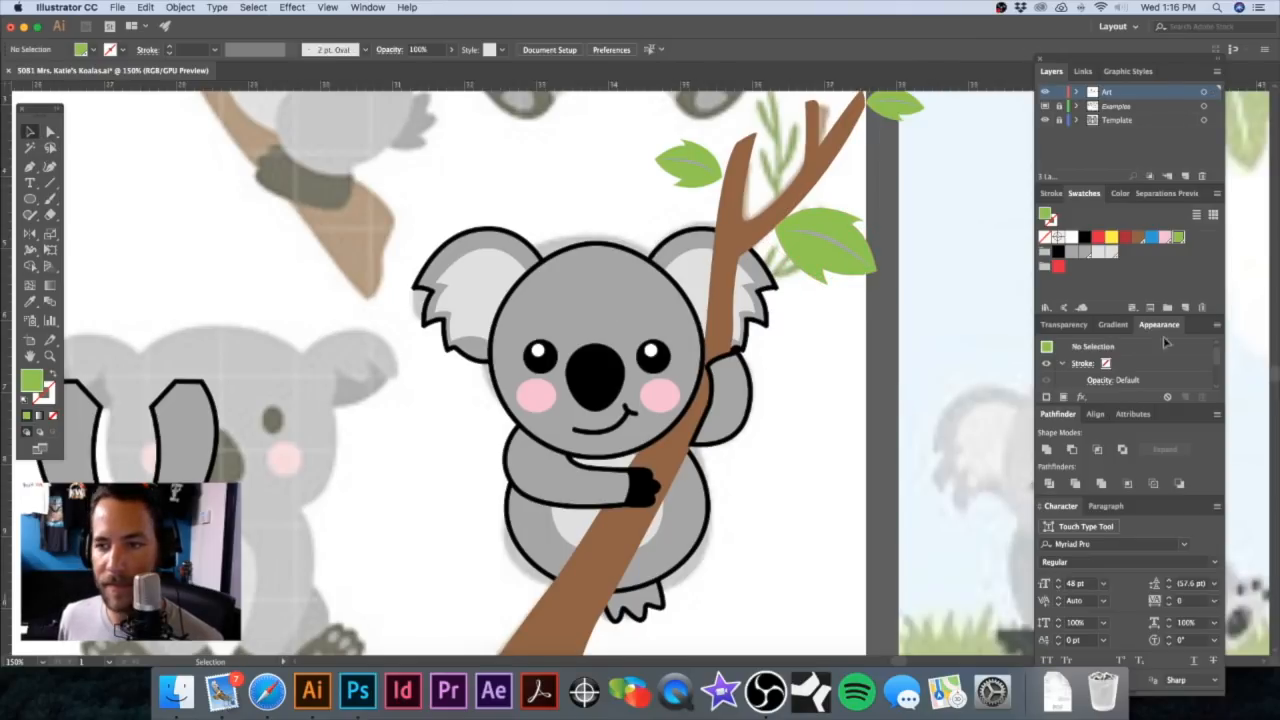
Step: Remove the fill from the Gold, Red and Royal Blue squares in the shirt template's colour legend
scroll(543, 326, "down", 10)
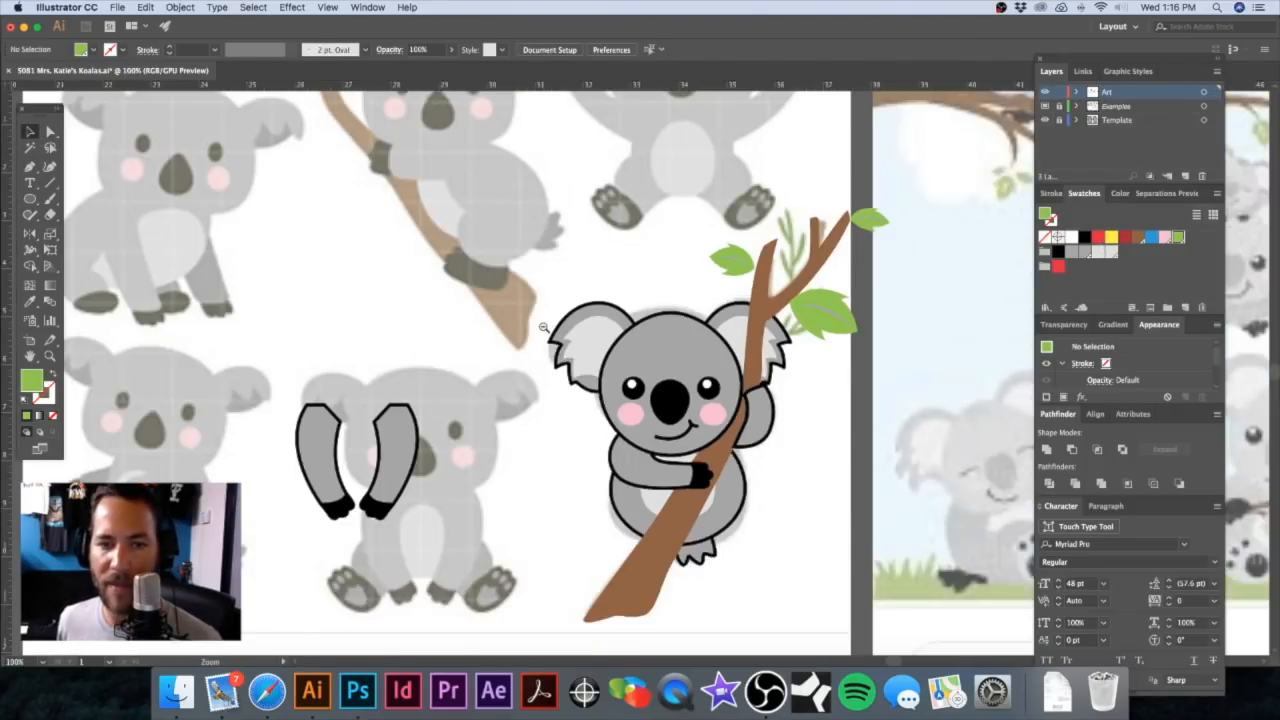
scroll(477, 369, "up", 10)
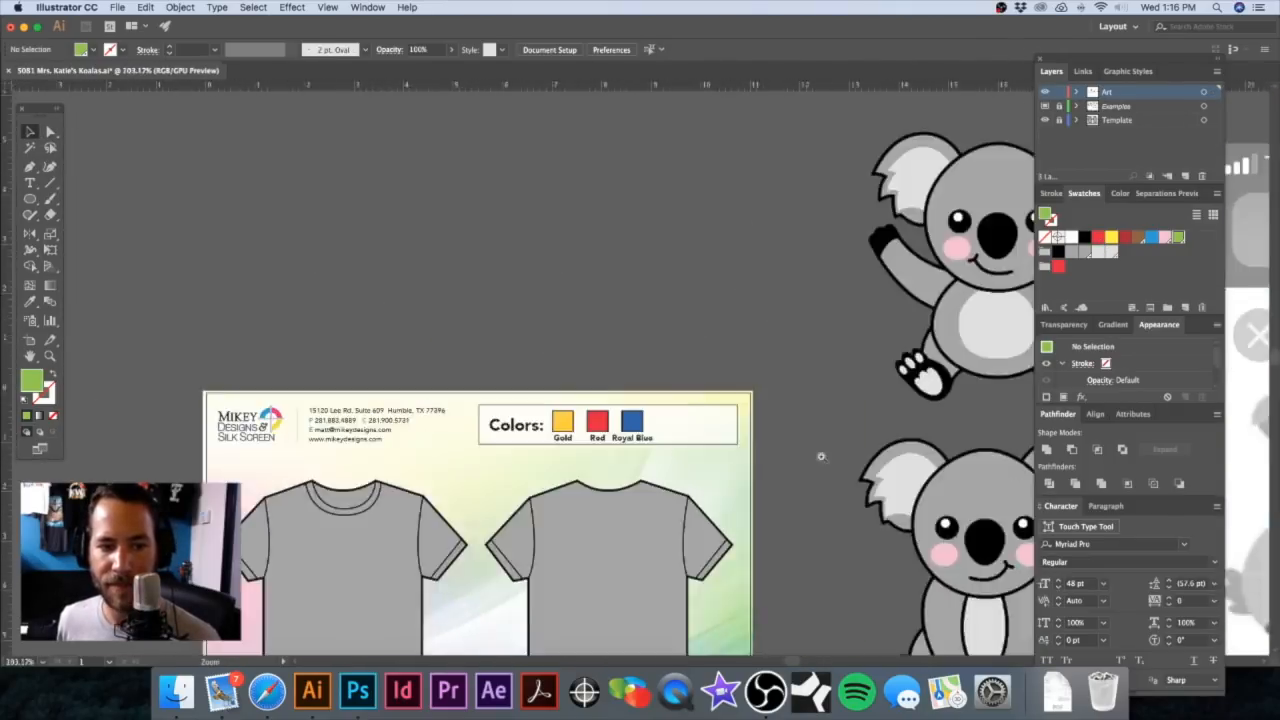
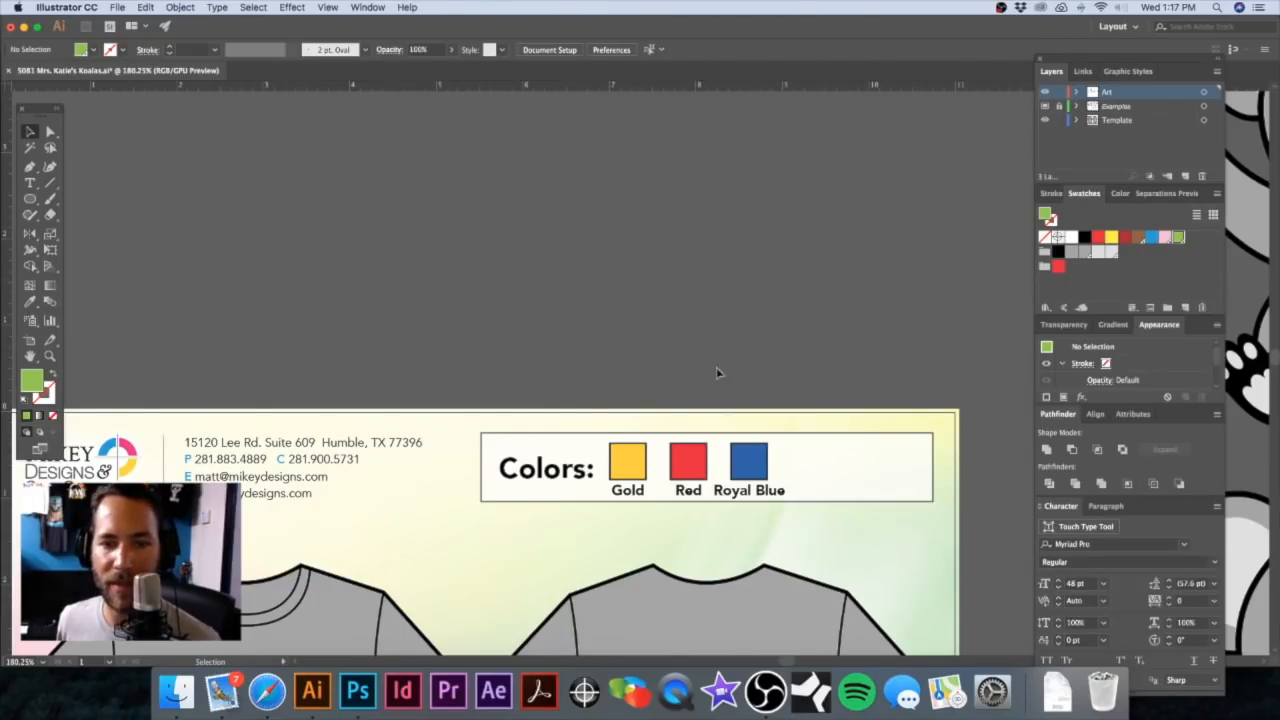
left_click(628, 463)
left_click(688, 462, "shift")
left_click(749, 462, "shift")
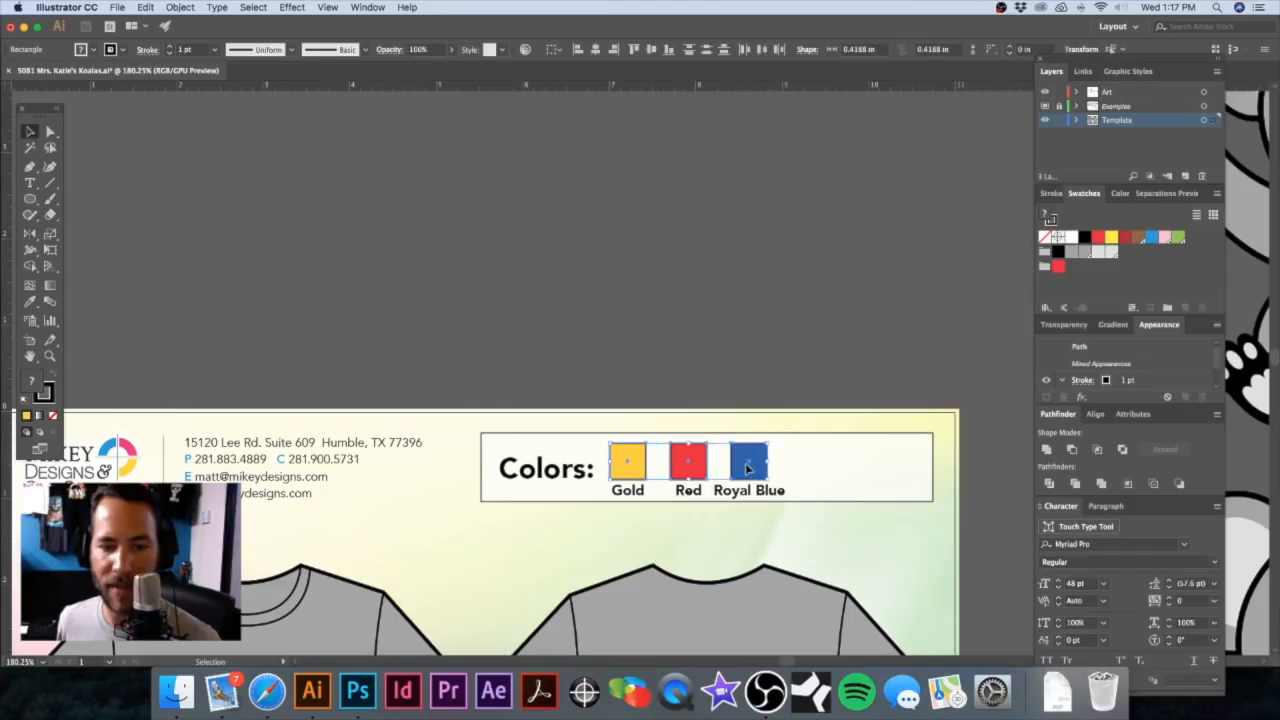
left_click(53, 415)
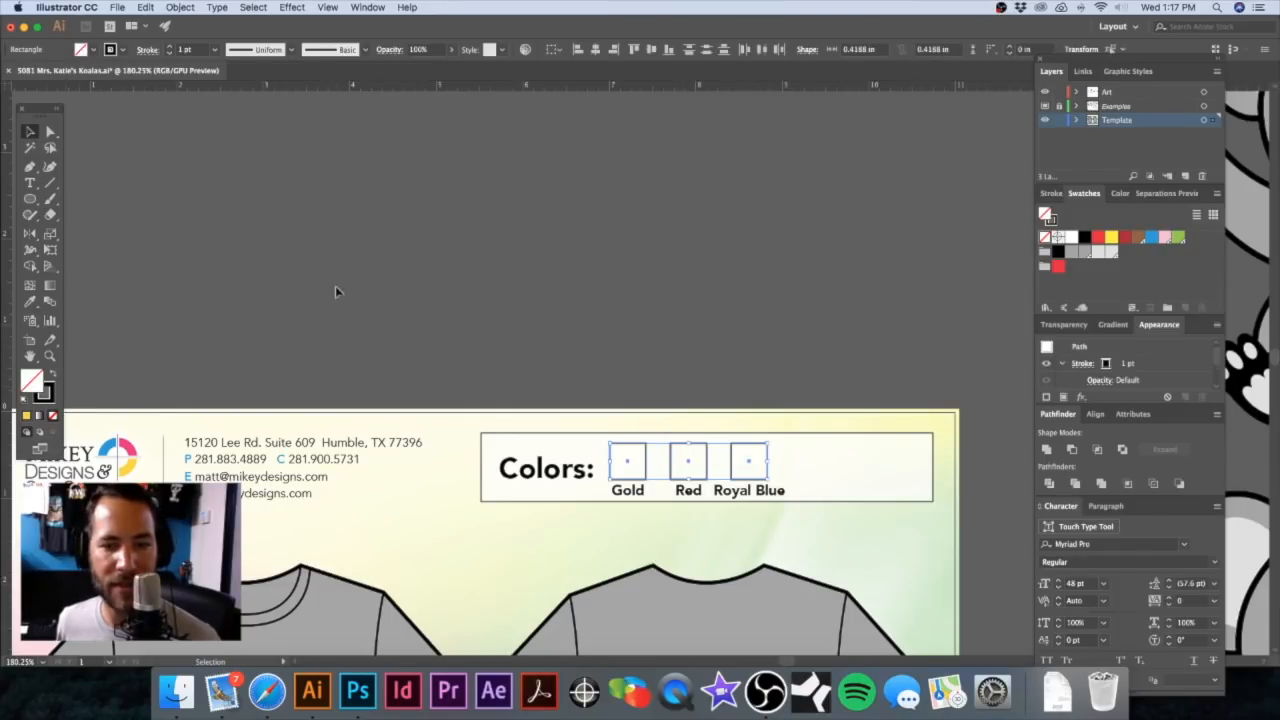
left_click(337, 289)
Step: Try to select the remaining unused swatches with the template's colour squares empty
mouse_move(675, 219)
left_mouse_down()
mouse_move(634, 171)
mouse_move(638, 146)
left_mouse_up()
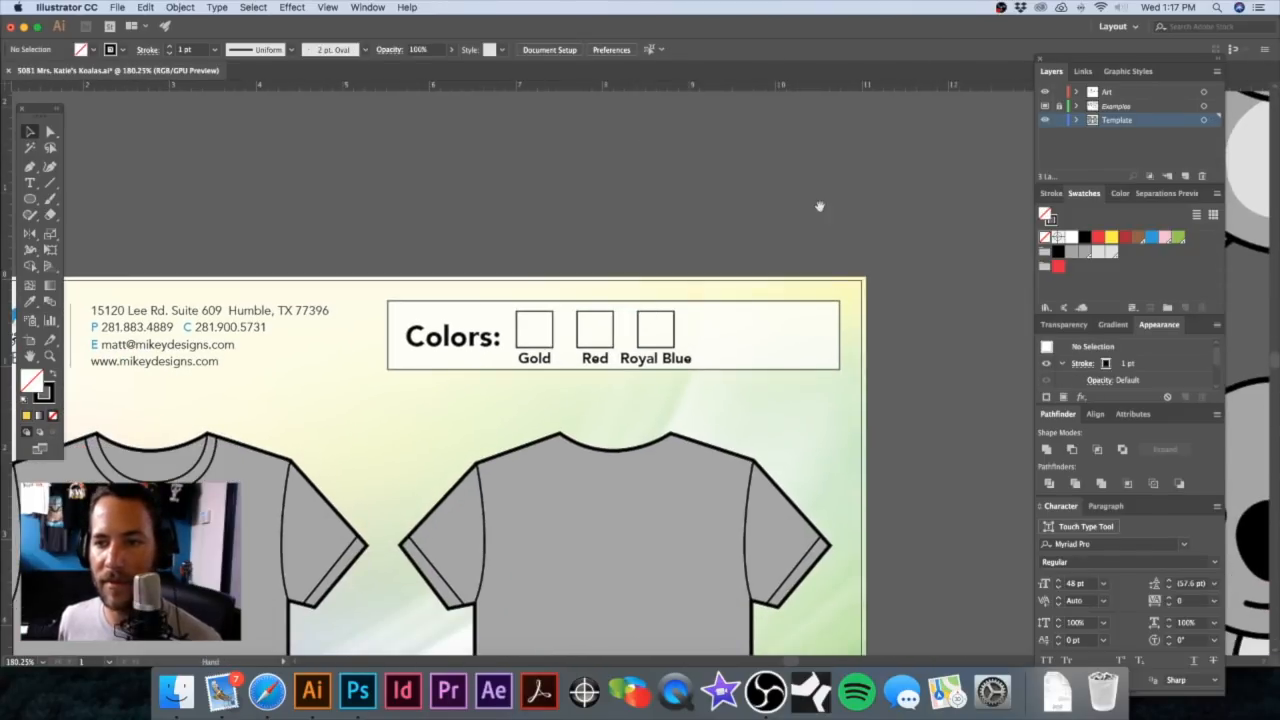
left_click_drag(828, 195, 789, 184)
left_click(1217, 193)
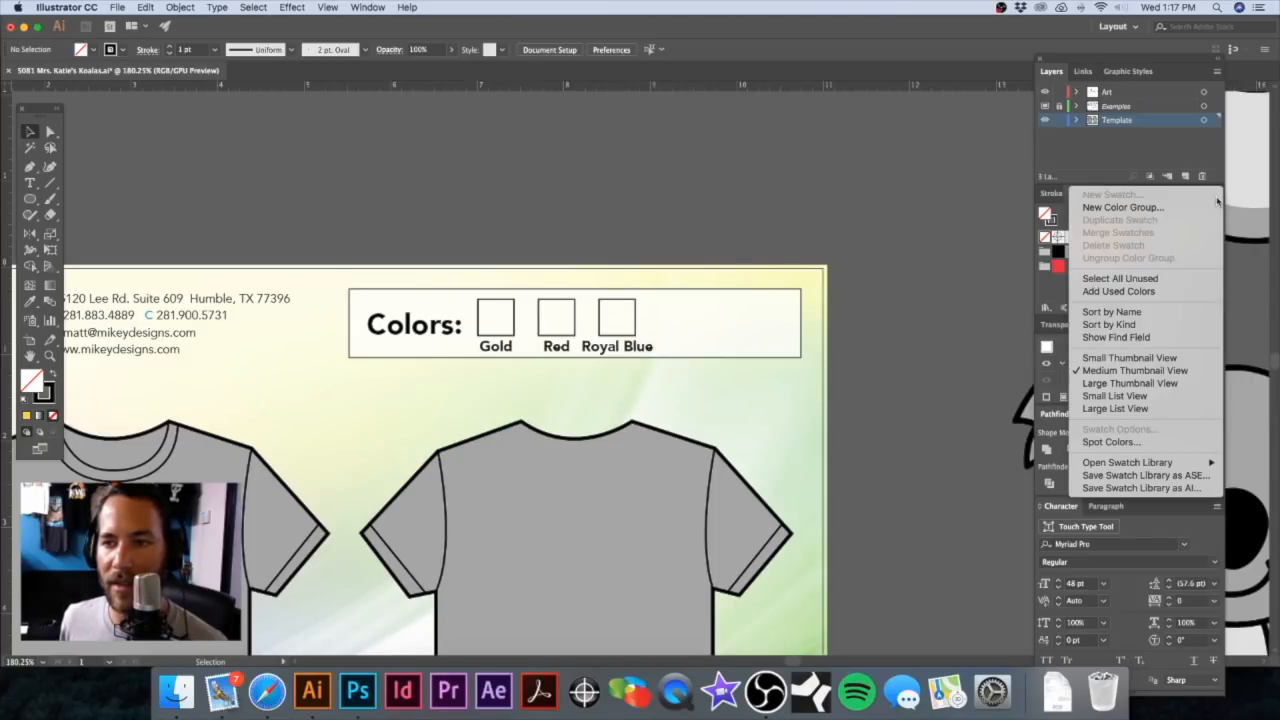
left_click(1141, 291)
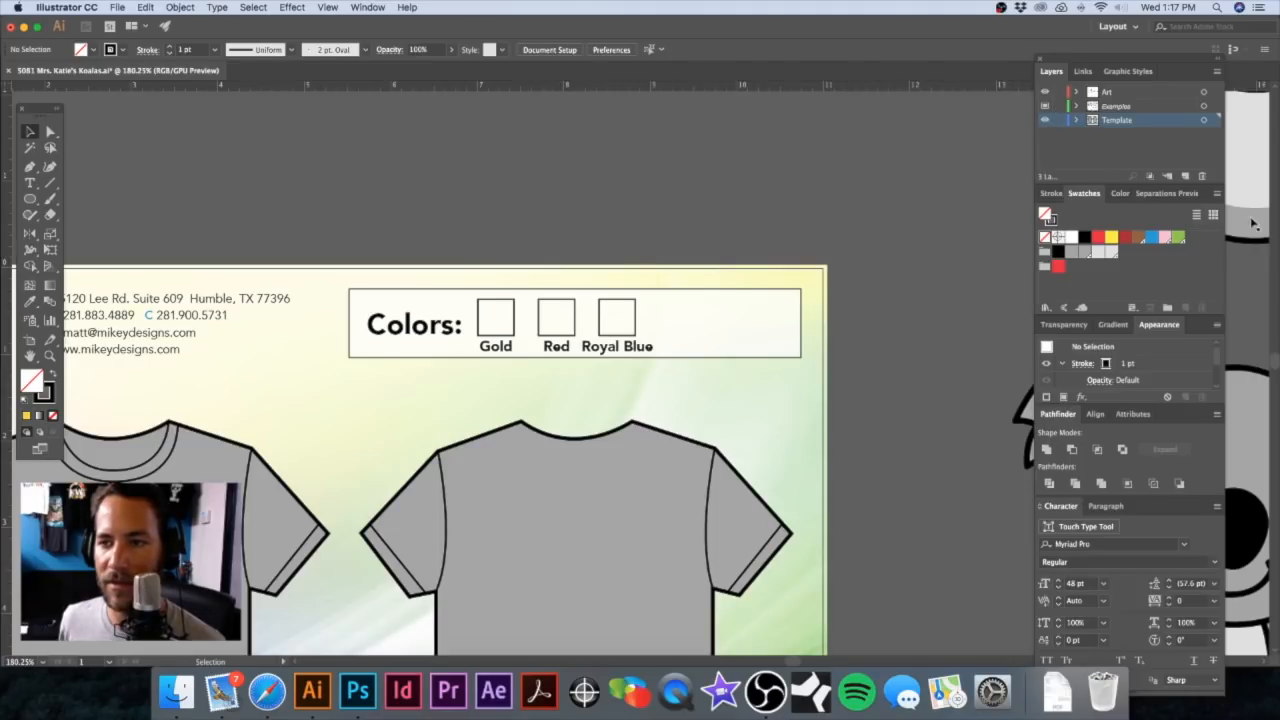
left_click(1217, 193)
left_click(1145, 283)
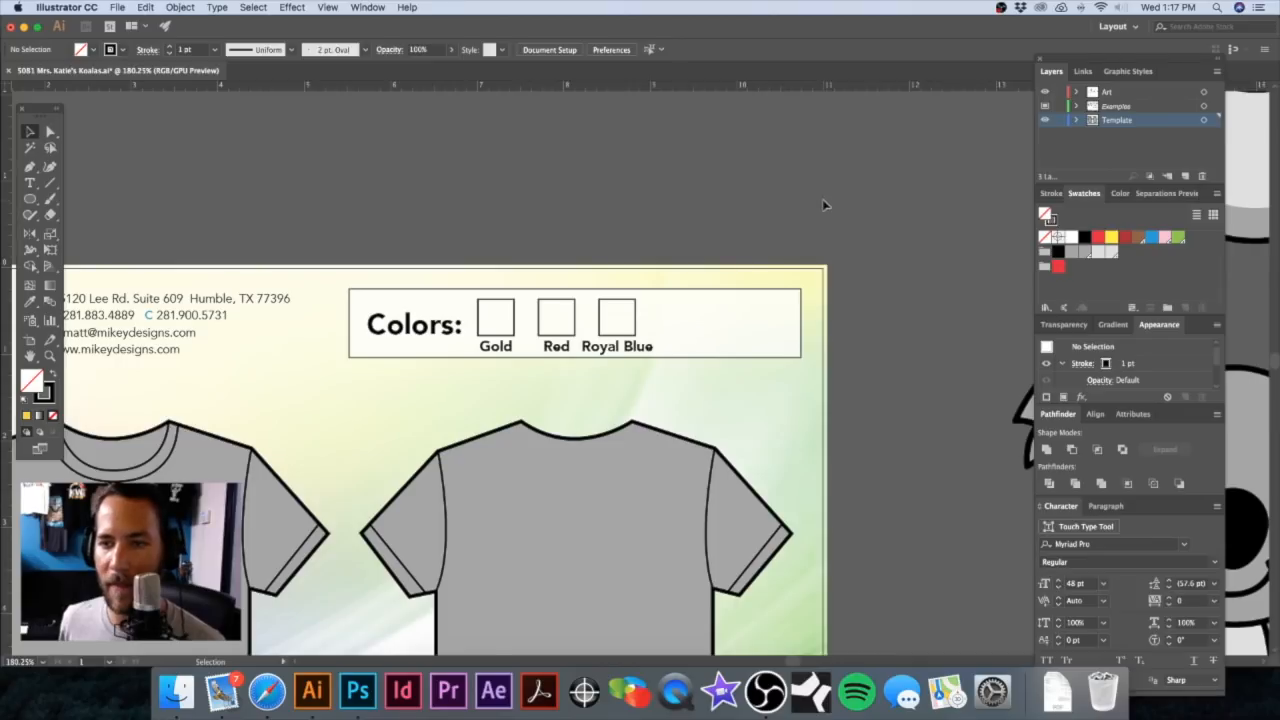
Step: Undo the fill removal on the template's three colour squares and the unlocking of the Template layer
key("super+minus")
key("super+minus")
left_click_drag(643, 420, 736, 290)
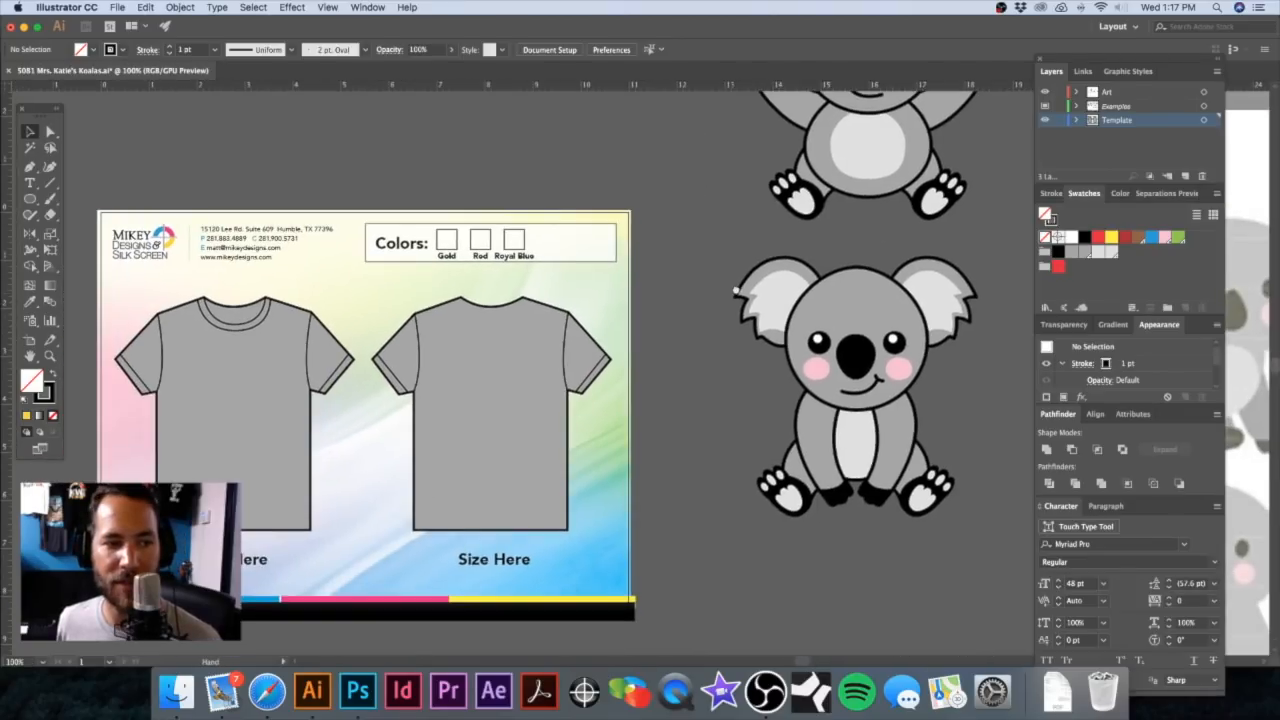
left_click_drag(277, 227, 363, 257)
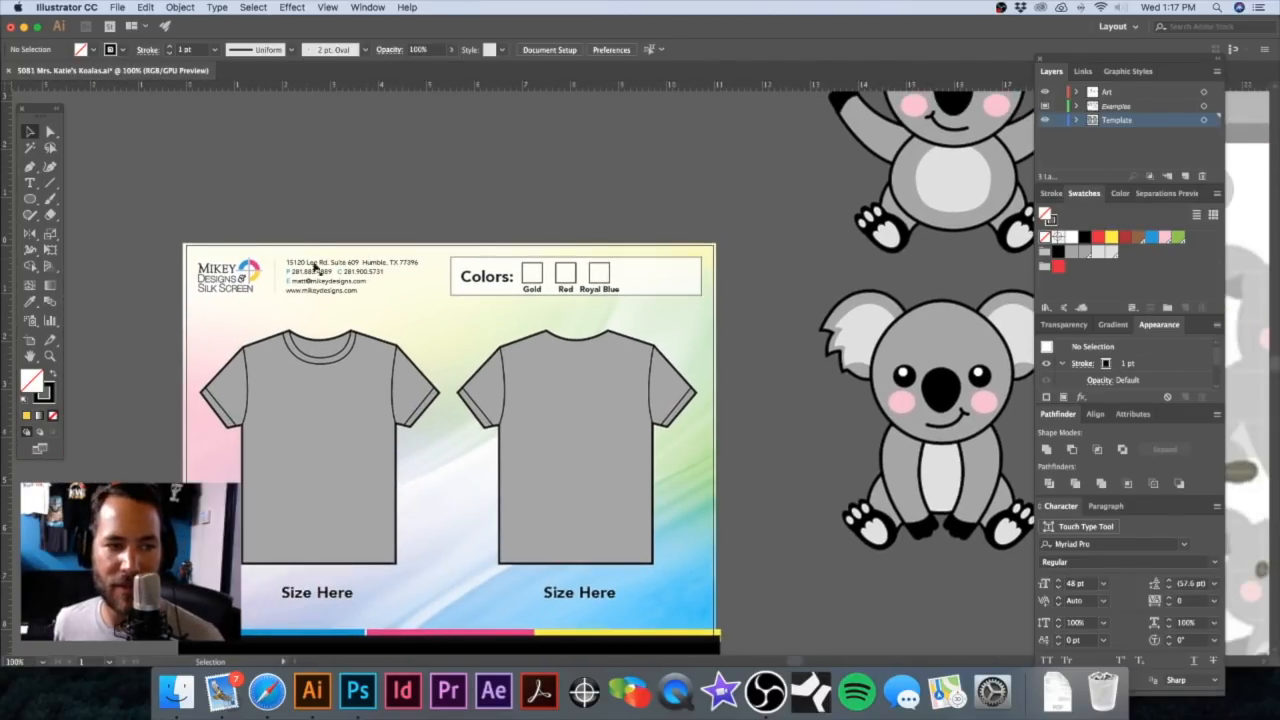
key("super+z")
key("super+z")
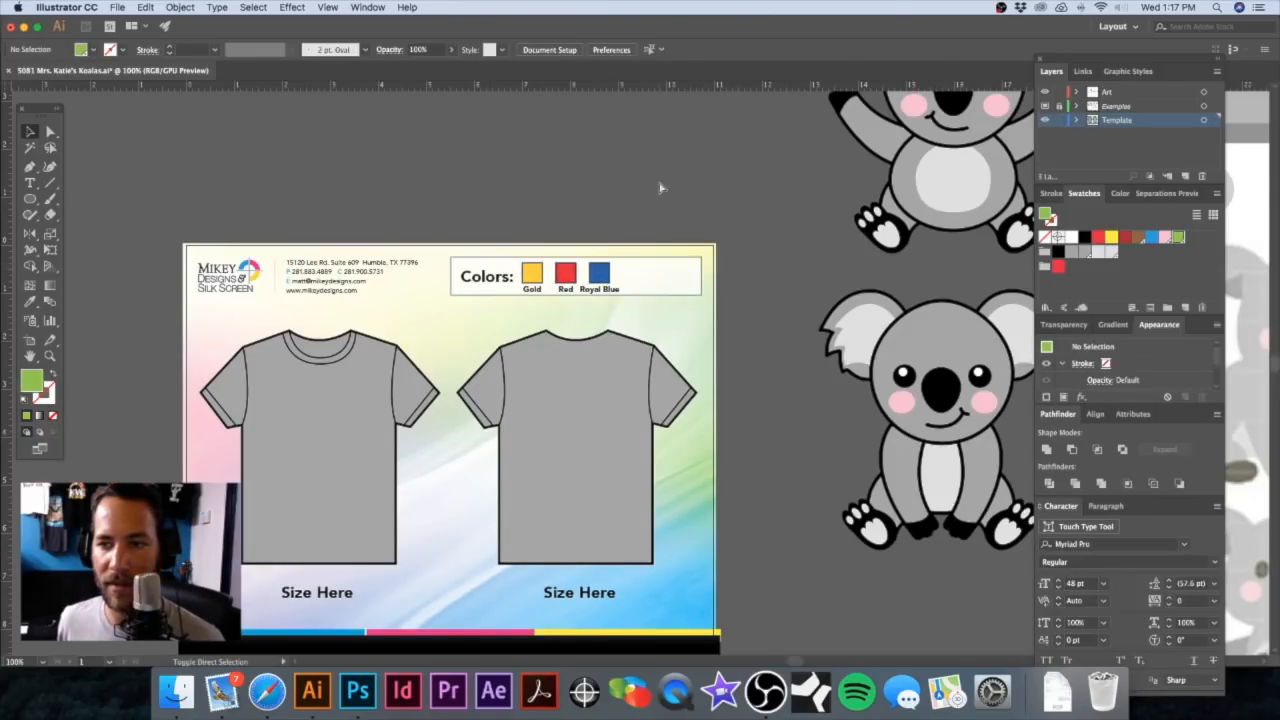
key("super+z")
Step: Return to the koala artwork beside the shirt template and save the document
left_click(663, 181)
left_click_drag(777, 237, 628, 230)
left_click_drag(850, 355, 617, 338)
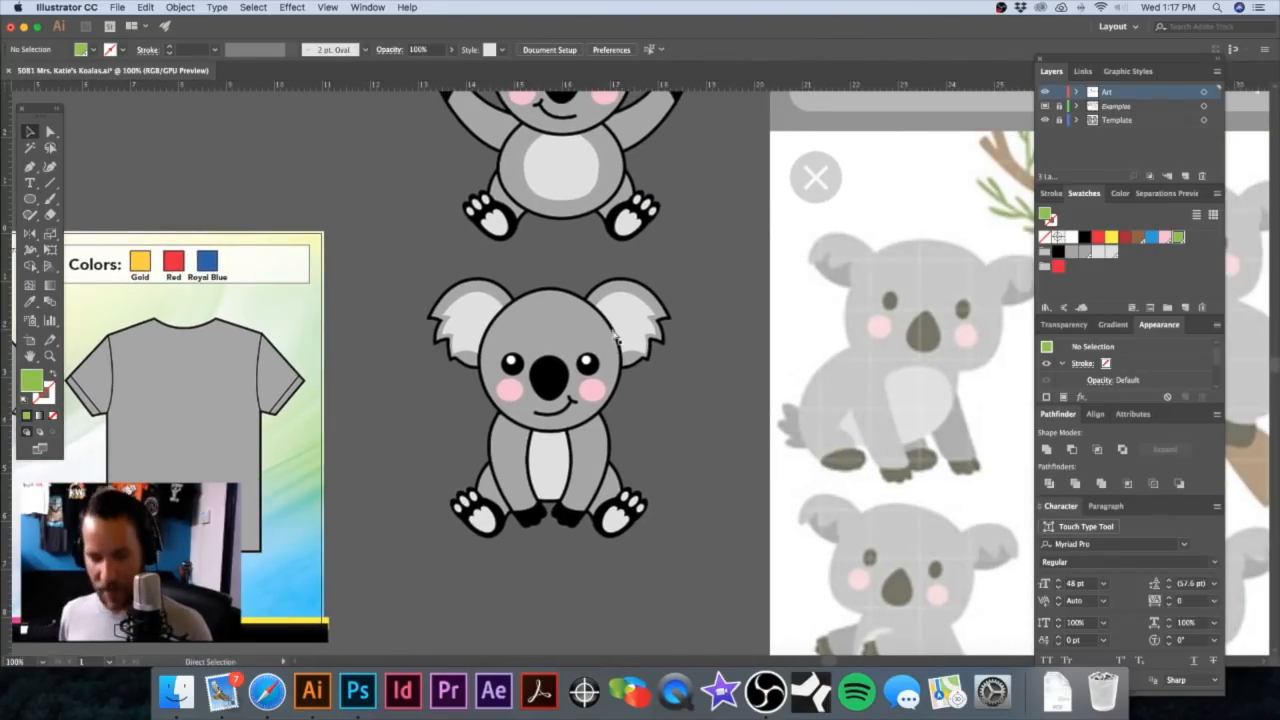
key("v")
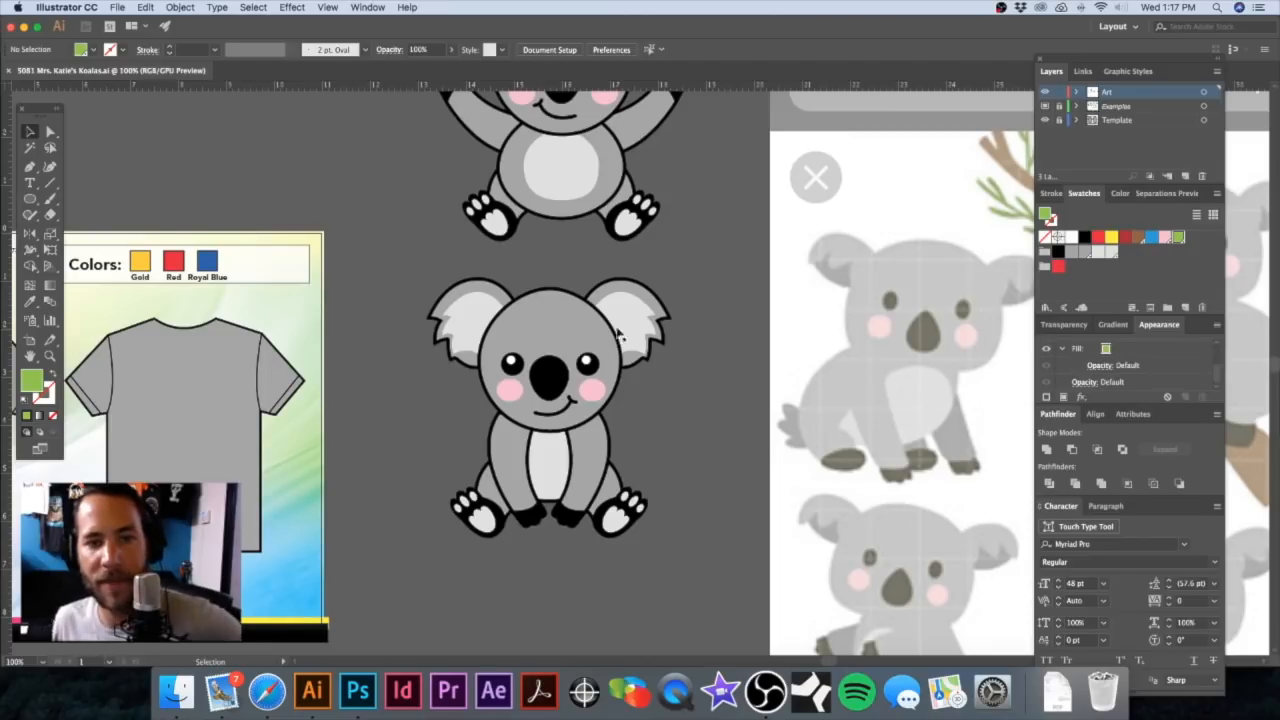
Step: Delete the leftover pair of grey arms lying over the sitting koala in the reference picture
scroll(759, 333, "down", 3)
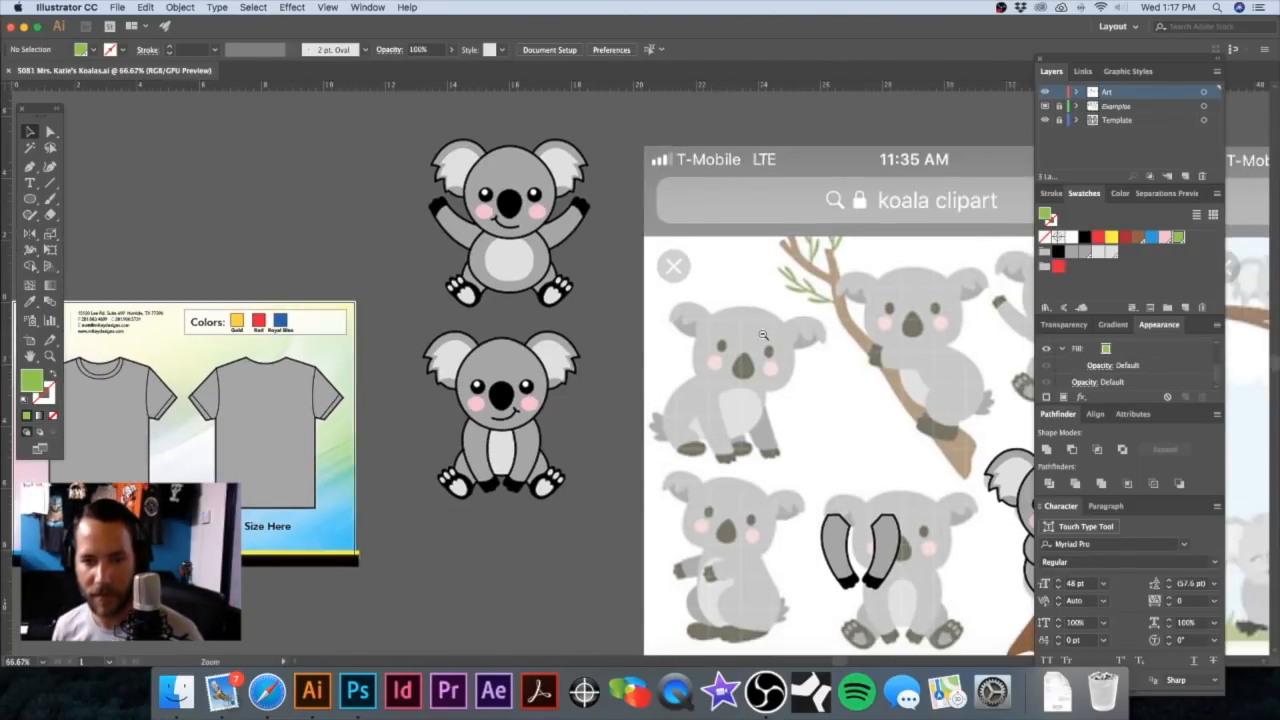
scroll(700, 300, "down", 3)
scroll(700, 300, "right", 5)
left_click_drag(634, 289, 606, 270)
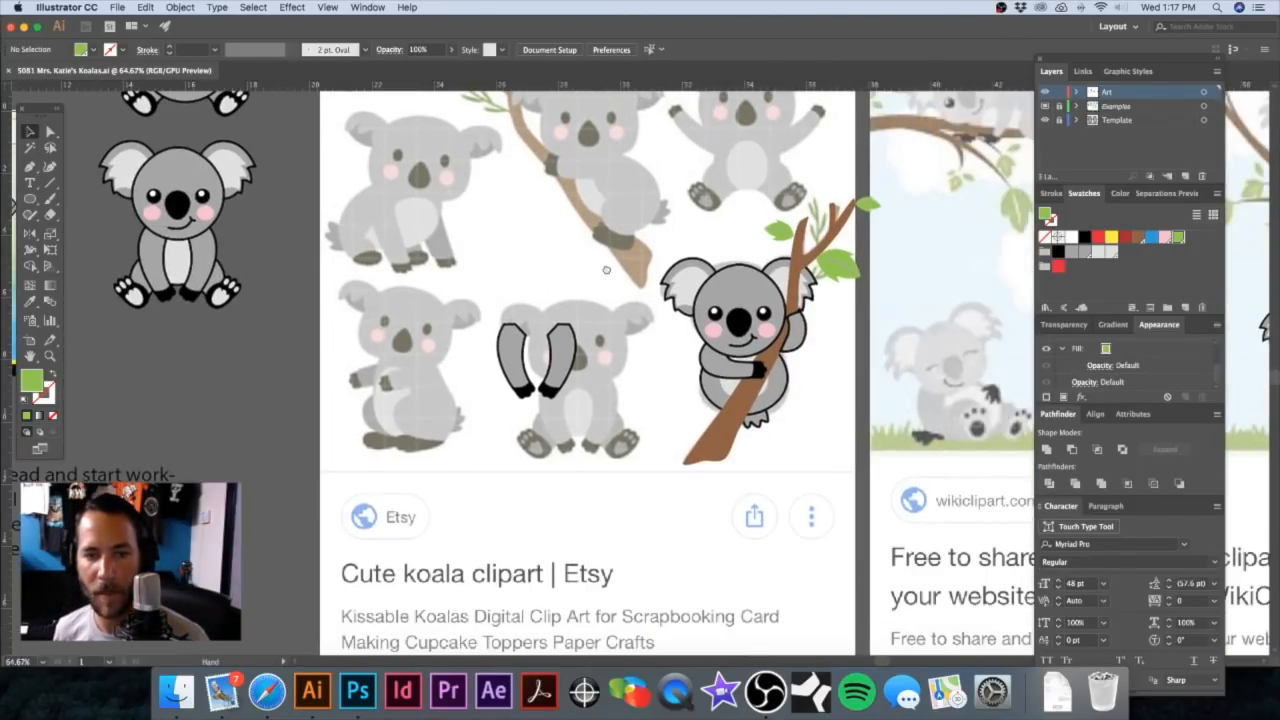
left_click_drag(470, 280, 592, 415)
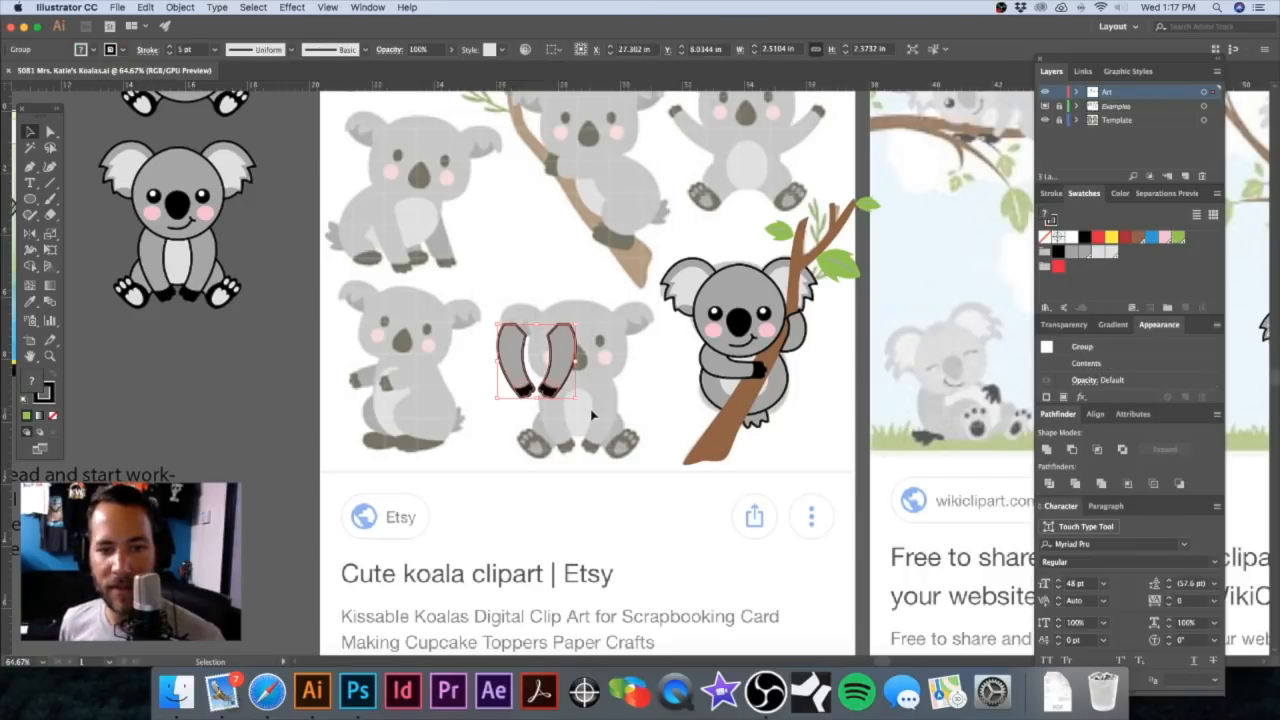
key("Delete")
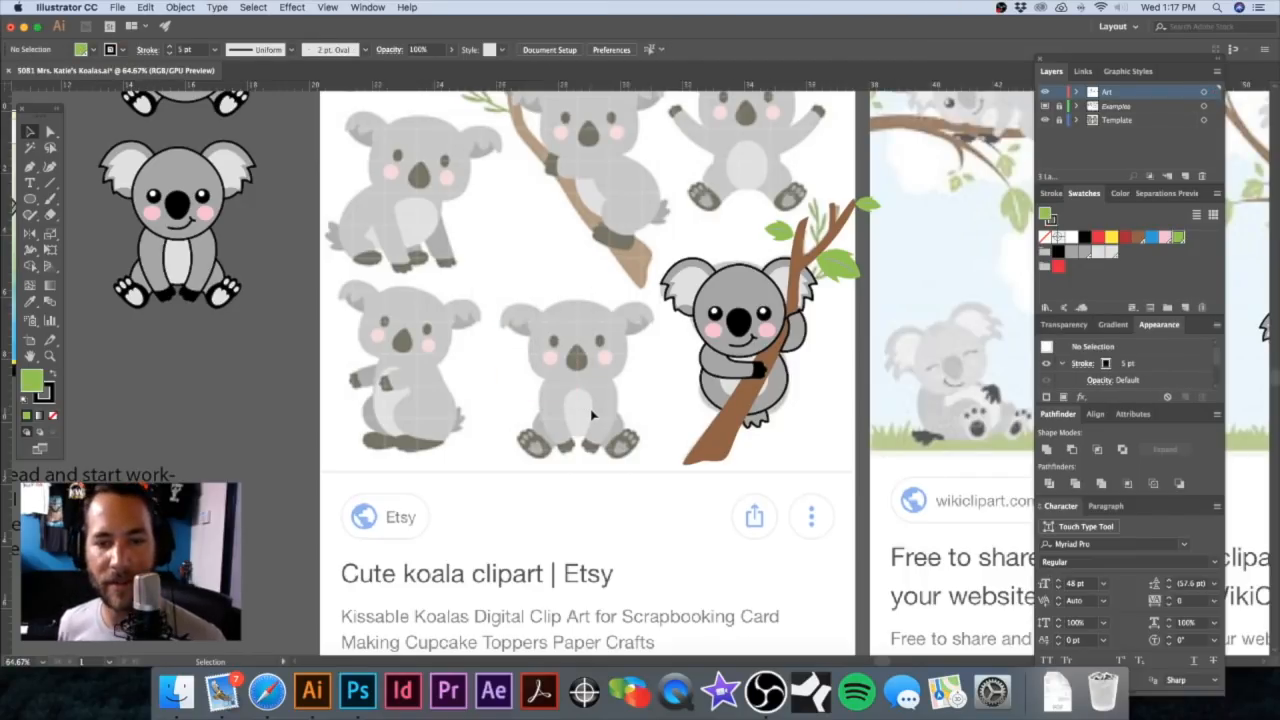
Step: Switch the hugging koala to outline view and pick up the black fill from its existing hand on the branch
left_click_drag(606, 344, 378, 290)
left_click_drag(403, 221, 662, 306)
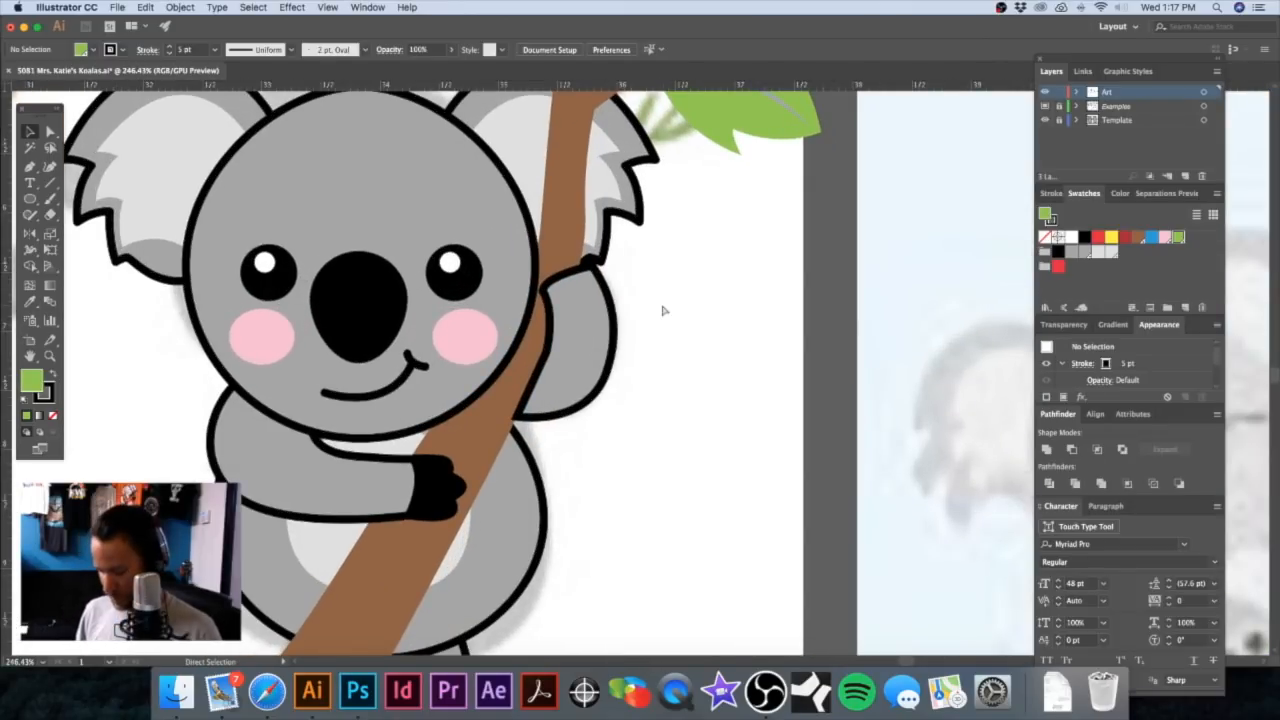
key("ctrl+y")
left_click_drag(630, 289, 651, 306)
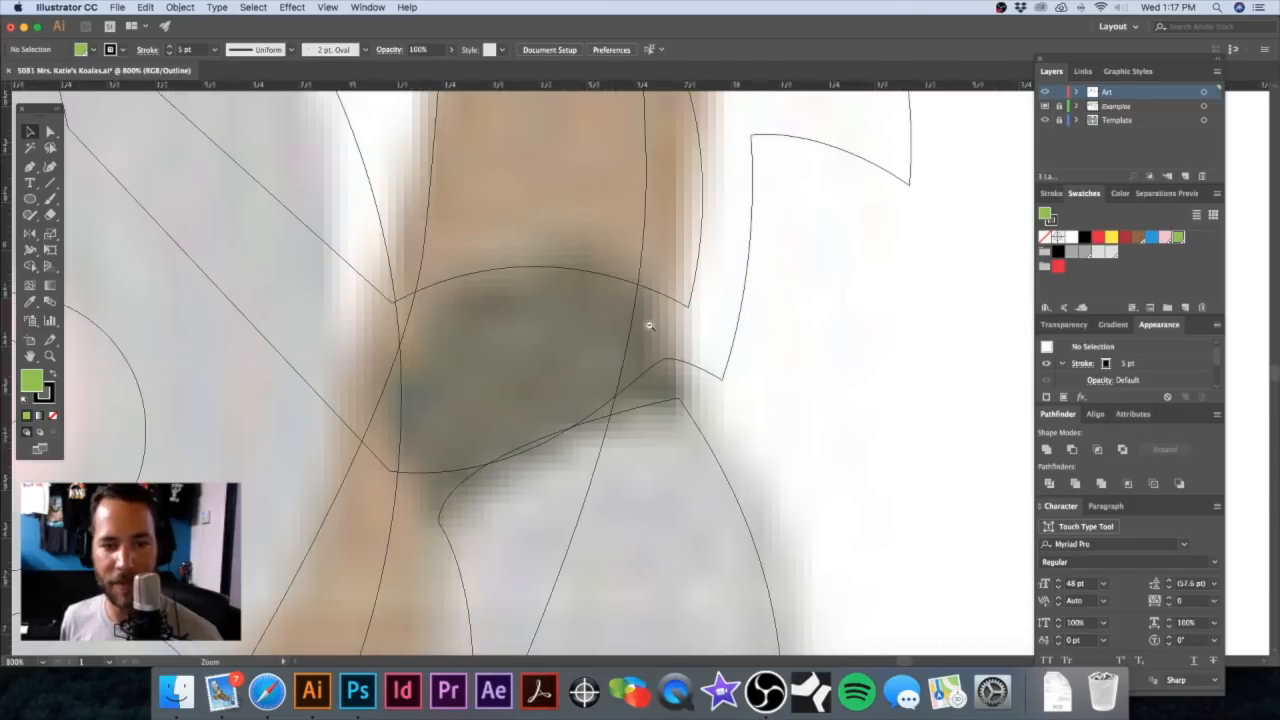
left_click(650, 318, "alt")
left_click(518, 386, "alt")
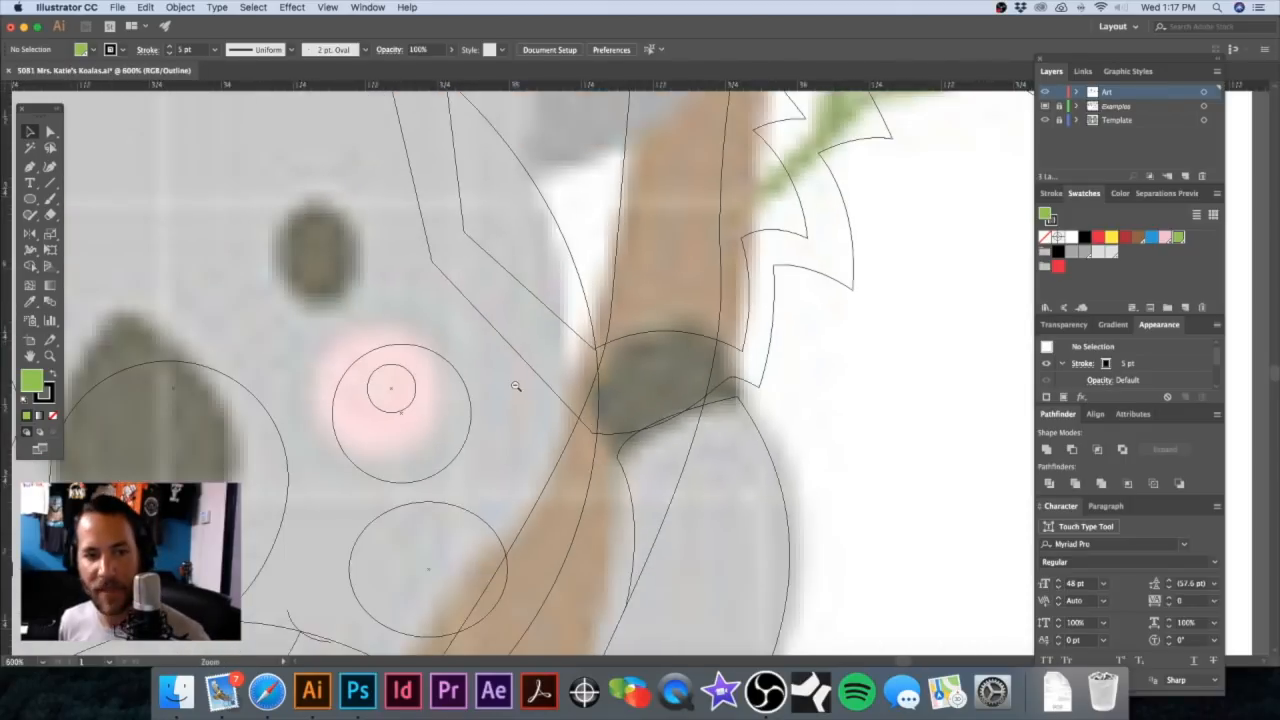
left_click(518, 386, "alt")
left_click(526, 390, "alt")
left_click(534, 392, "alt")
left_click(548, 401, "alt")
left_click(548, 401, "alt")
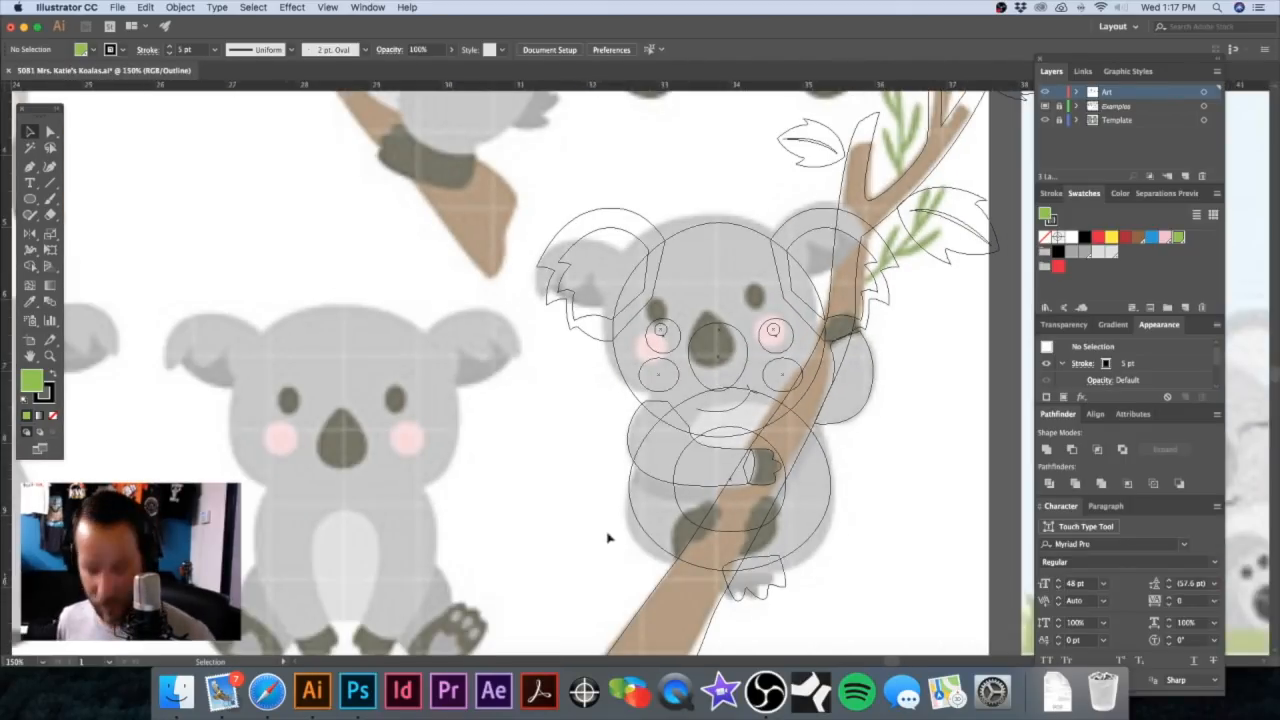
key("a")
left_click(776, 462)
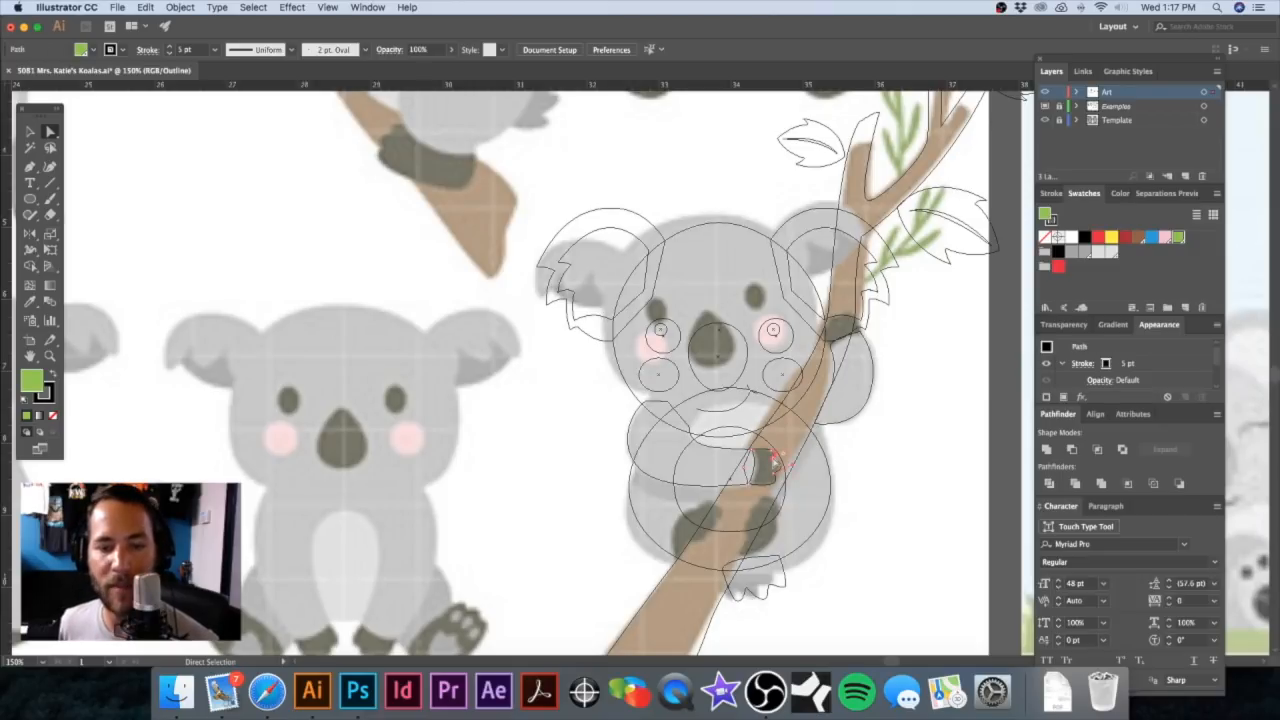
left_click(900, 341)
Step: Trace the raised arm's hand with the Pen tool as a closed black shape with finger bumps gripping the branch
left_click_drag(760, 284, 935, 382)
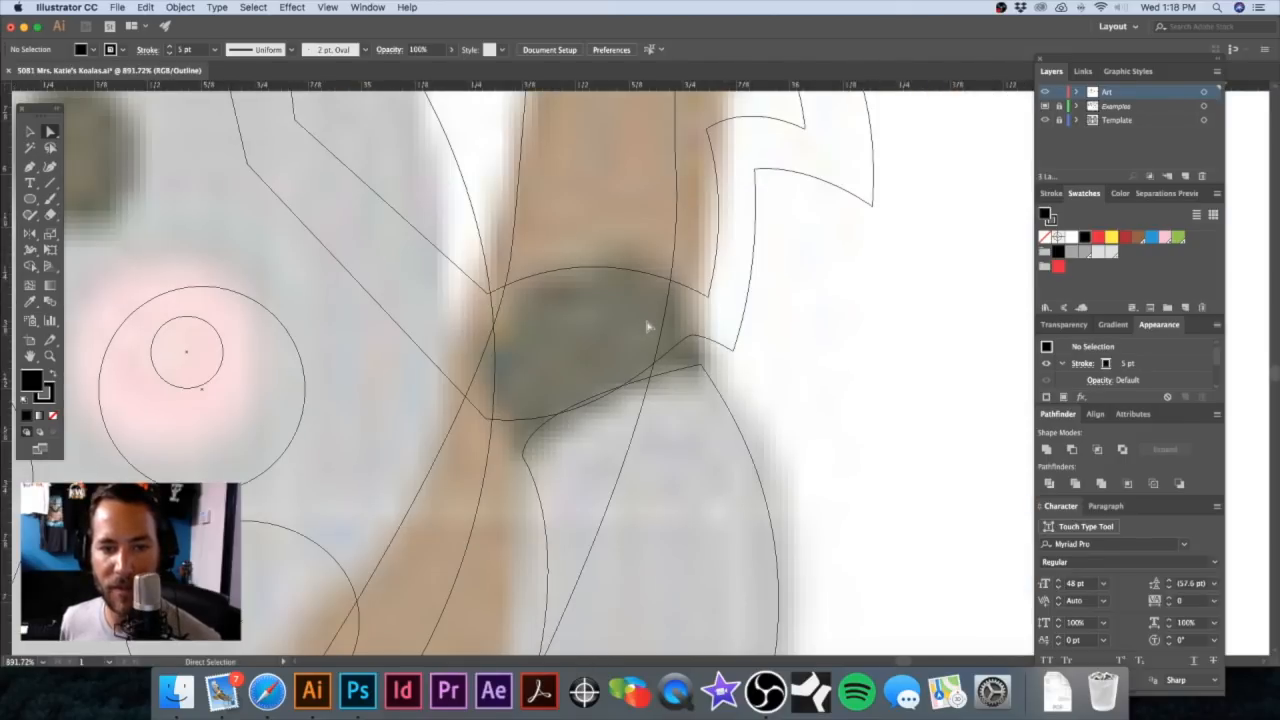
key("p")
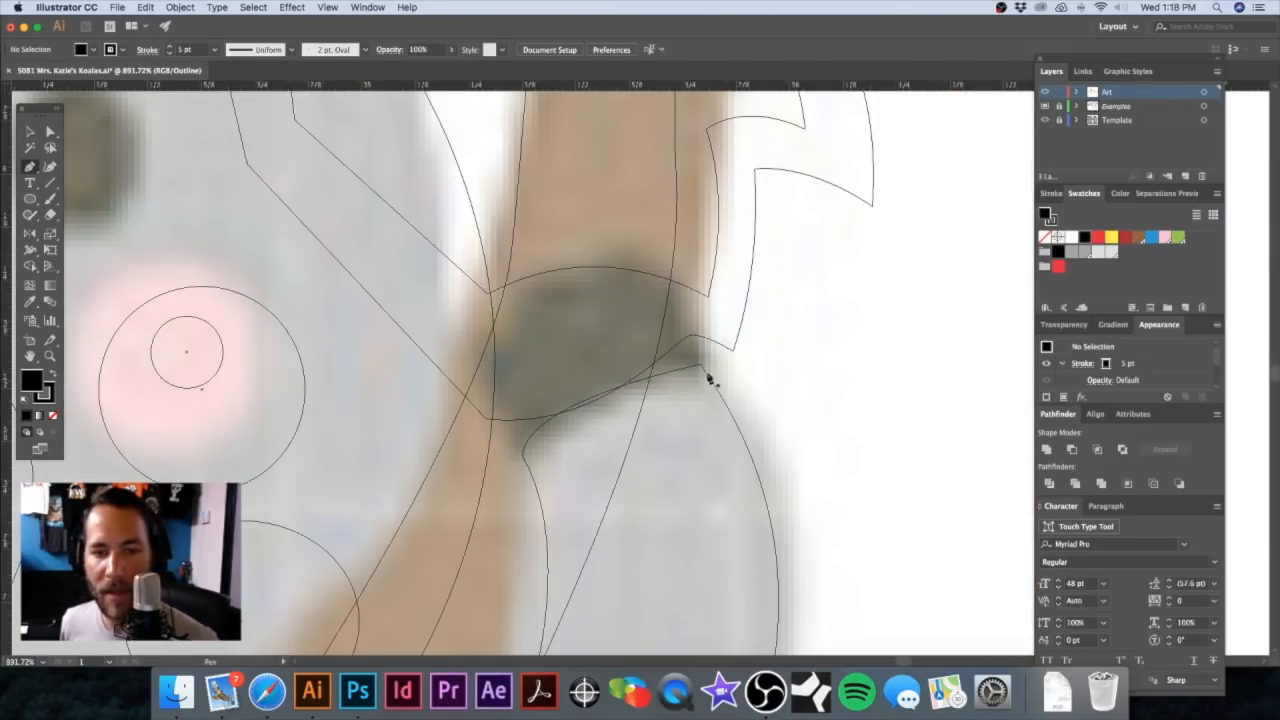
left_click(701, 367)
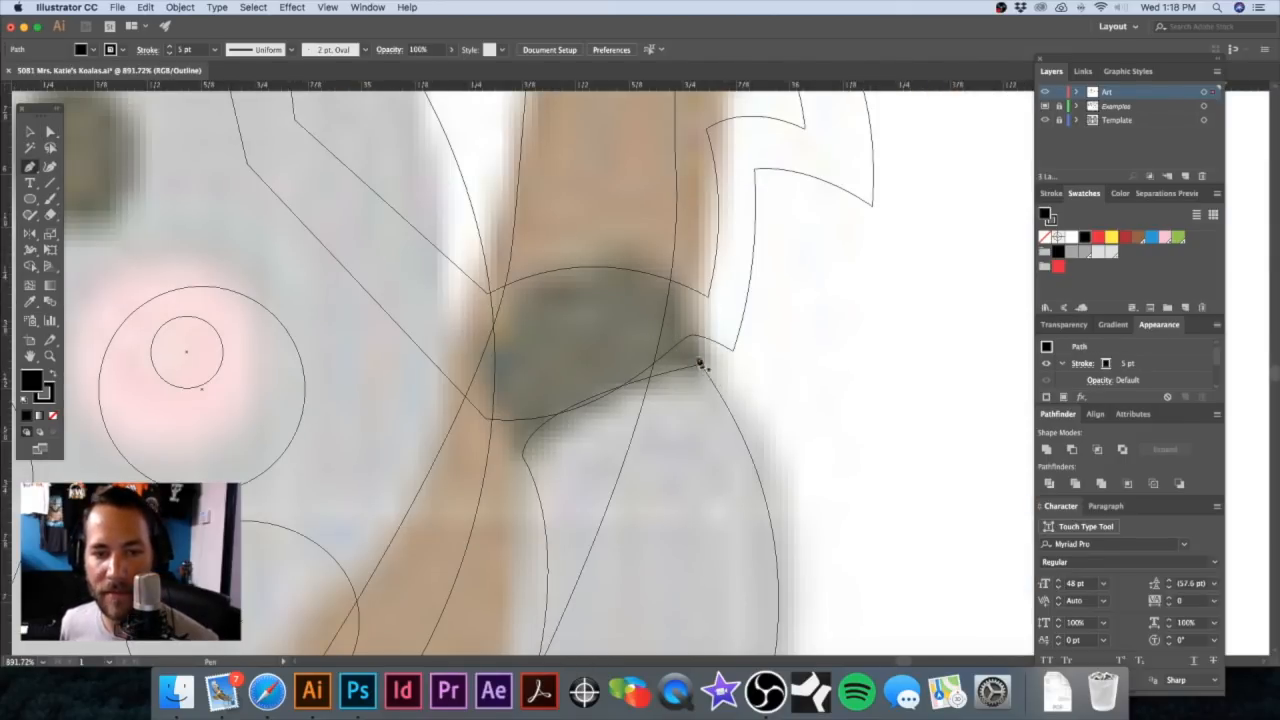
left_click_drag(585, 269, 585, 271)
left_click(621, 258)
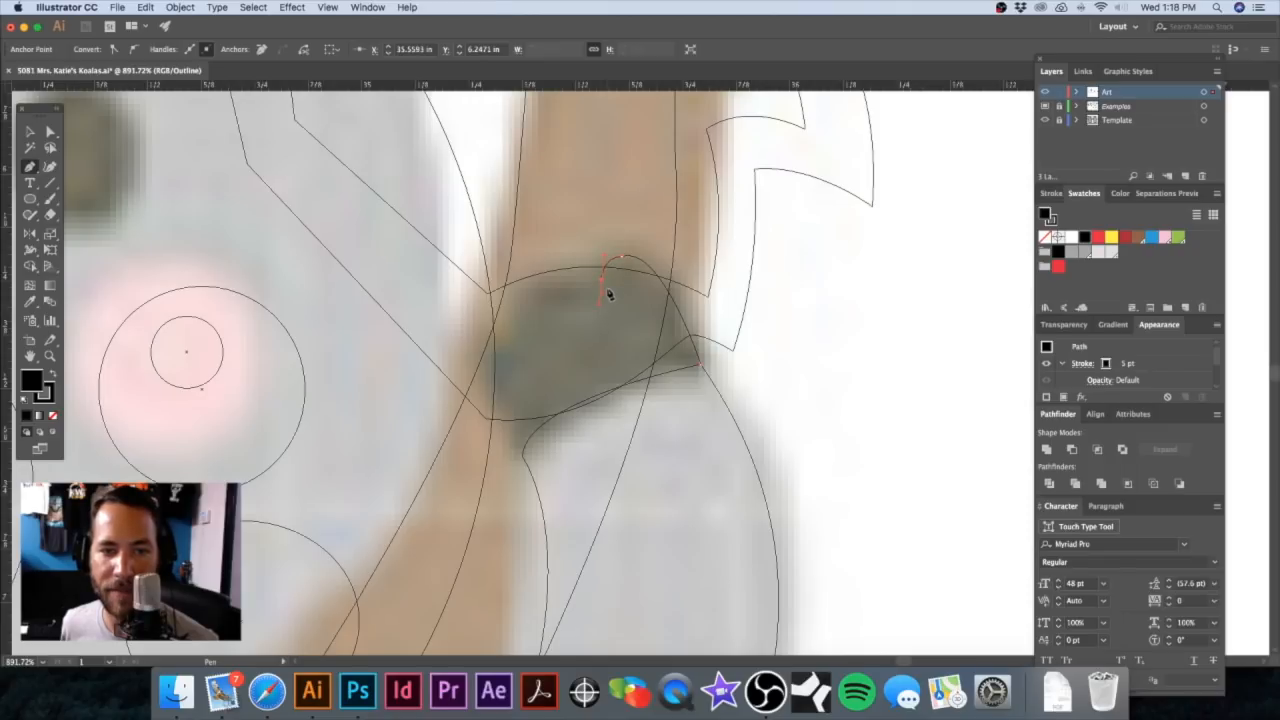
key("Escape")
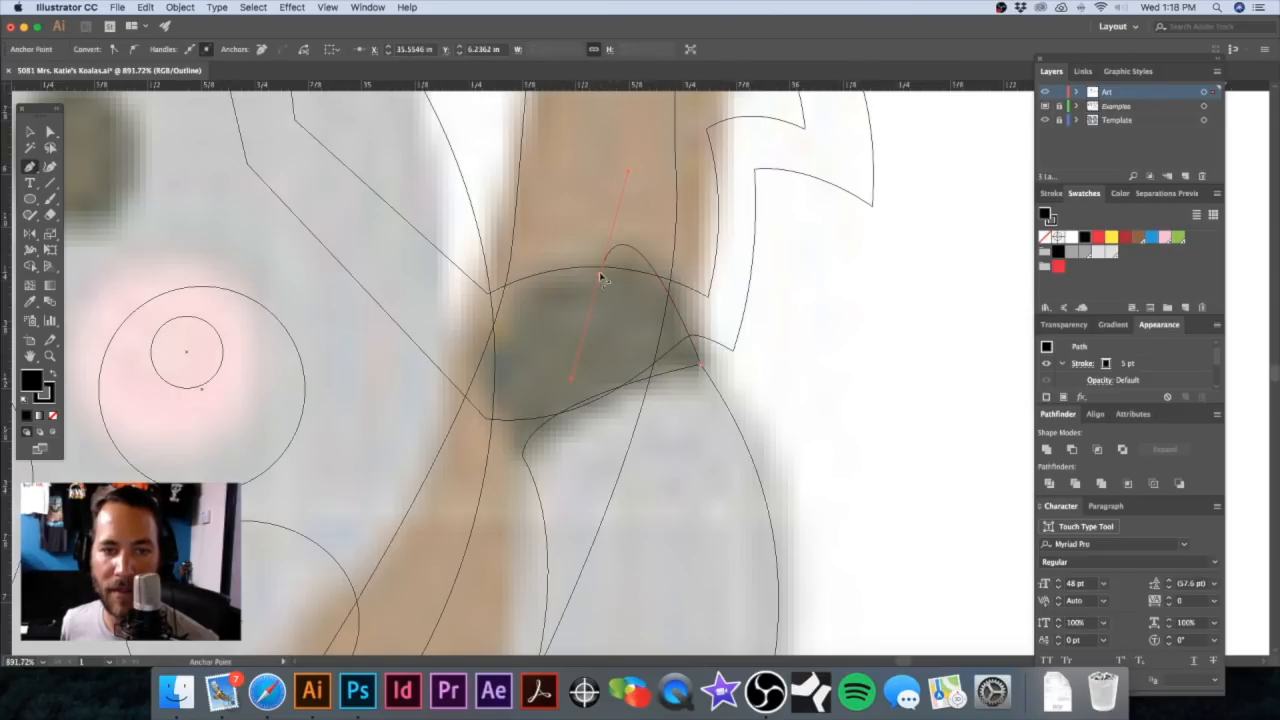
left_click_drag(600, 274, 521, 337)
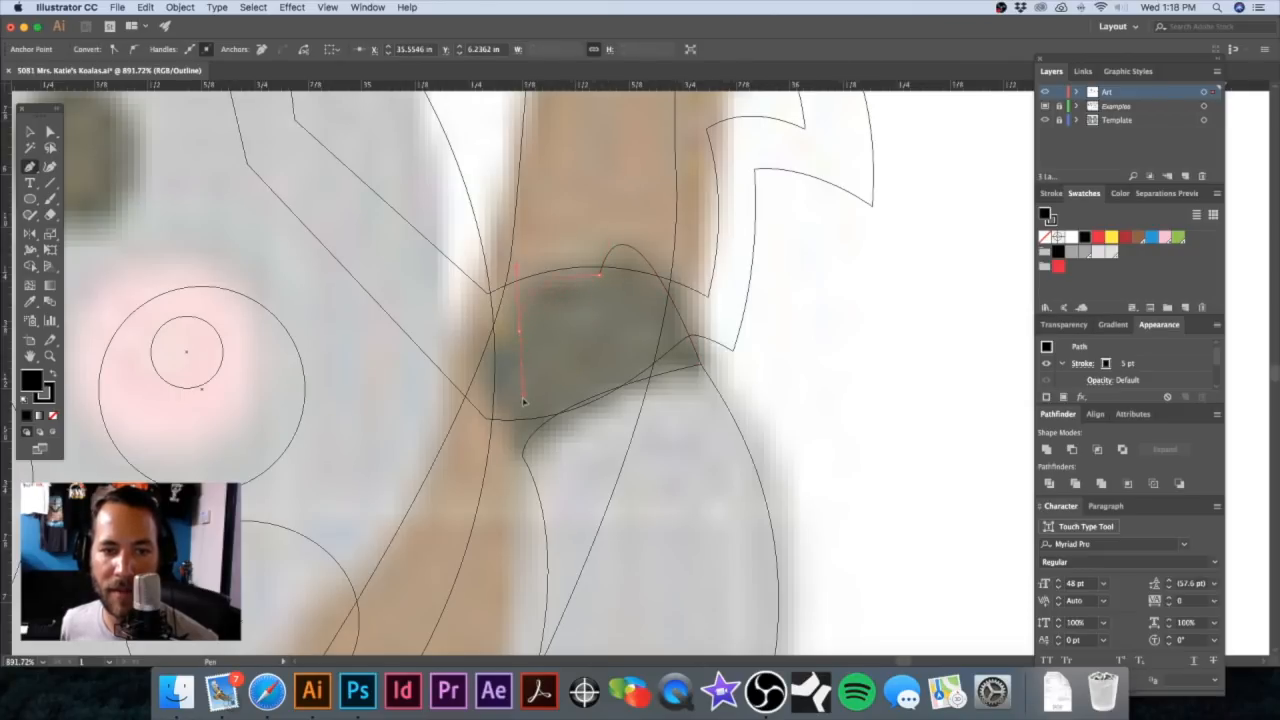
left_click_drag(537, 446, 538, 443)
left_click(519, 333, "alt")
left_click_drag(522, 457, 605, 610)
left_click(522, 458)
left_click(622, 433)
left_click(700, 365)
left_click(685, 371, "alt+super")
left_click(681, 371, "alt+super")
left_click(680, 371, "alt+super")
left_click(680, 371, "alt+super")
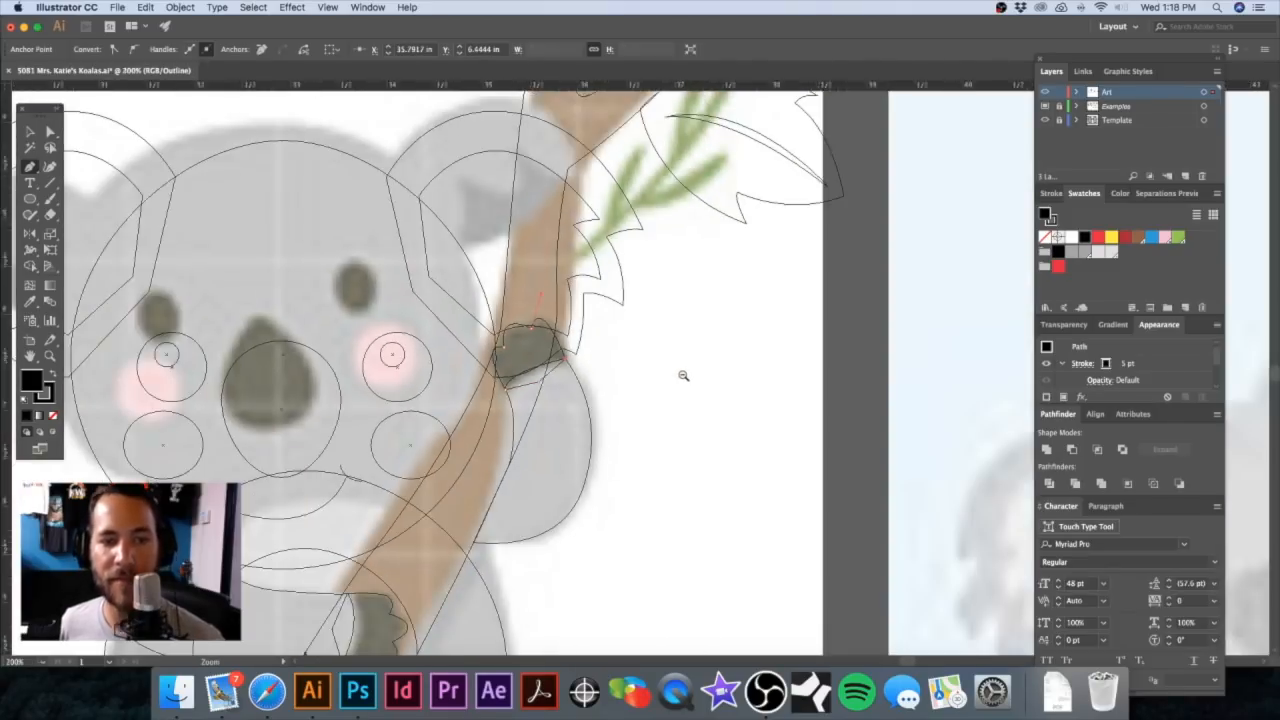
left_click(676, 371, "alt+super")
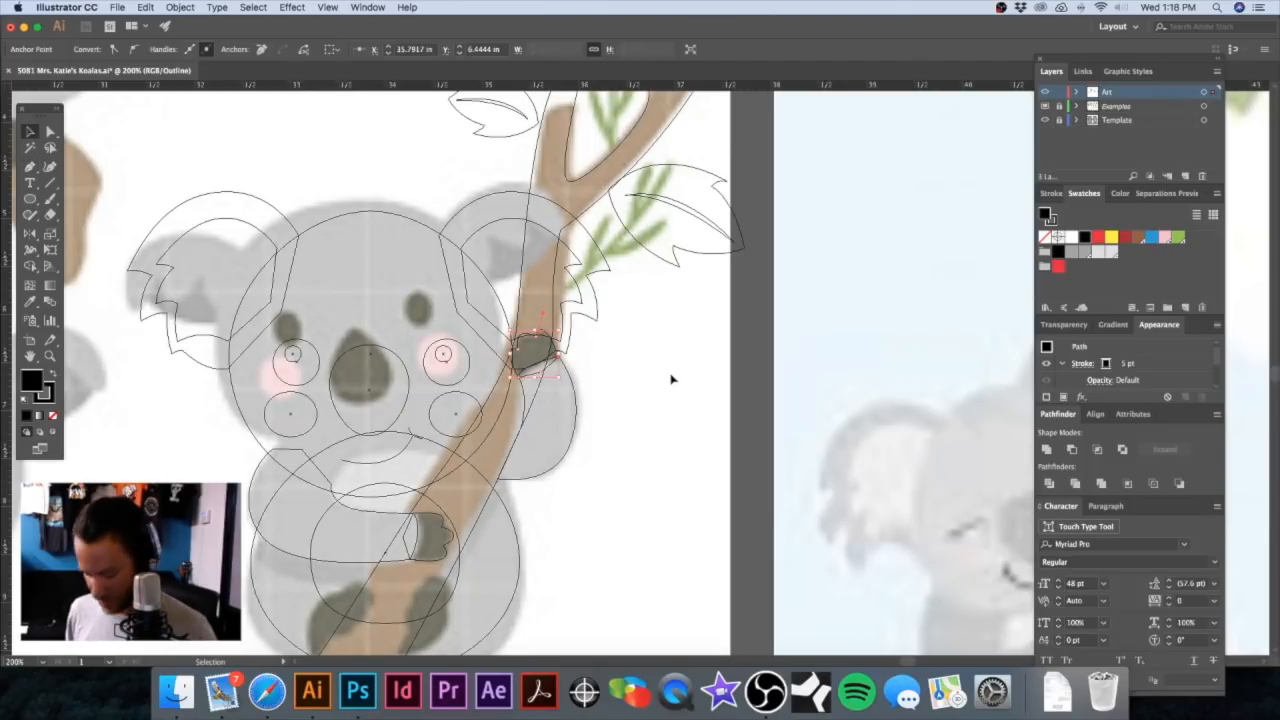
Step: Return to the colour preview and bring the raised arm in front of its new black hand
key("ctrl+y")
left_click(632, 385)
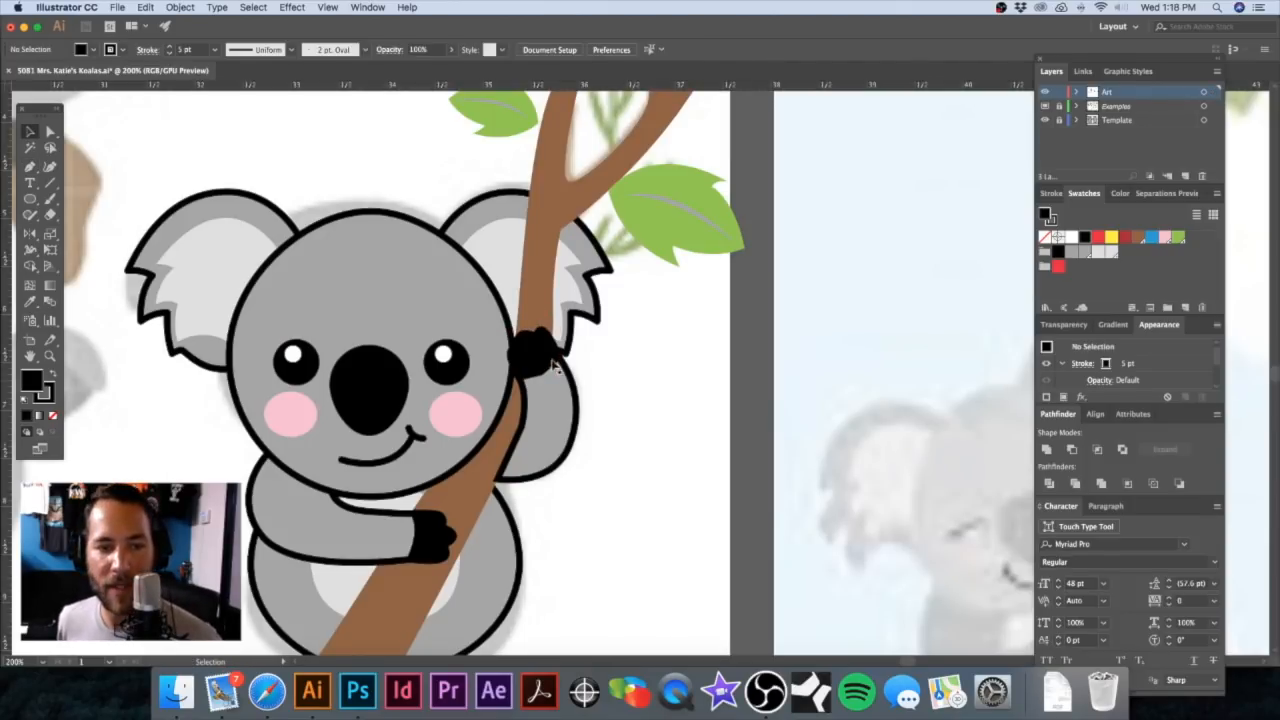
left_click(552, 394)
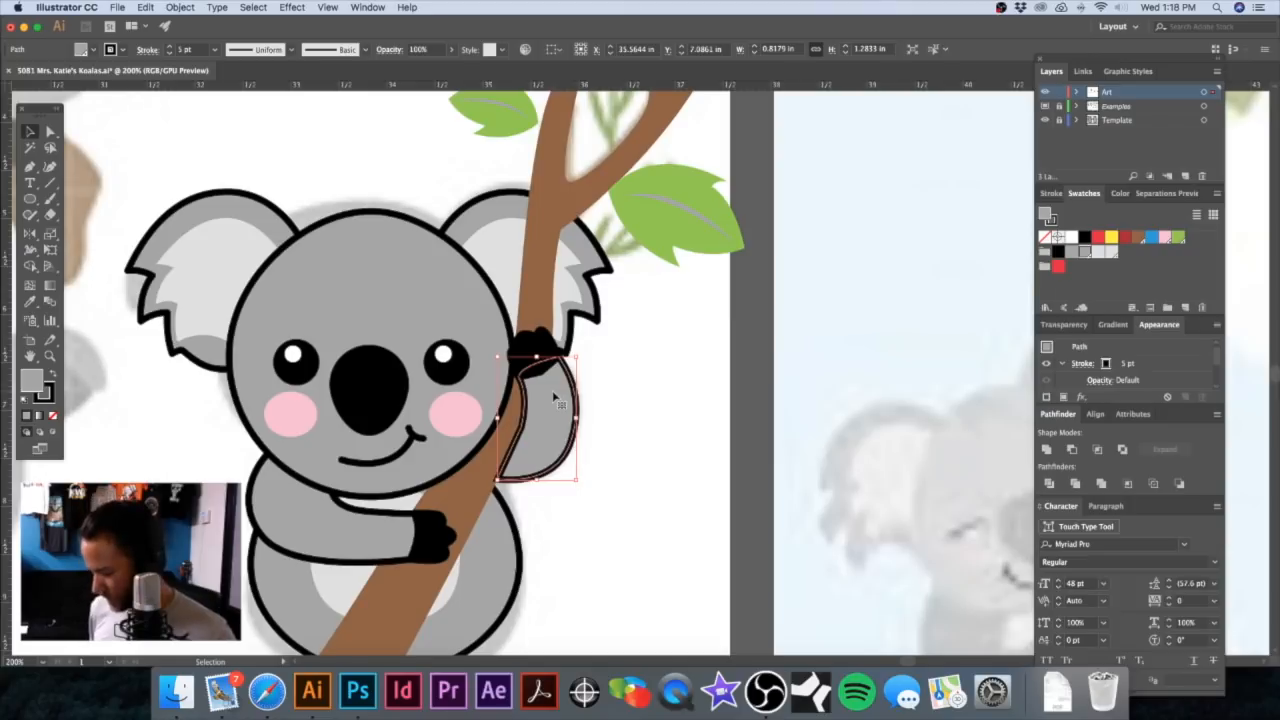
left_click(657, 379)
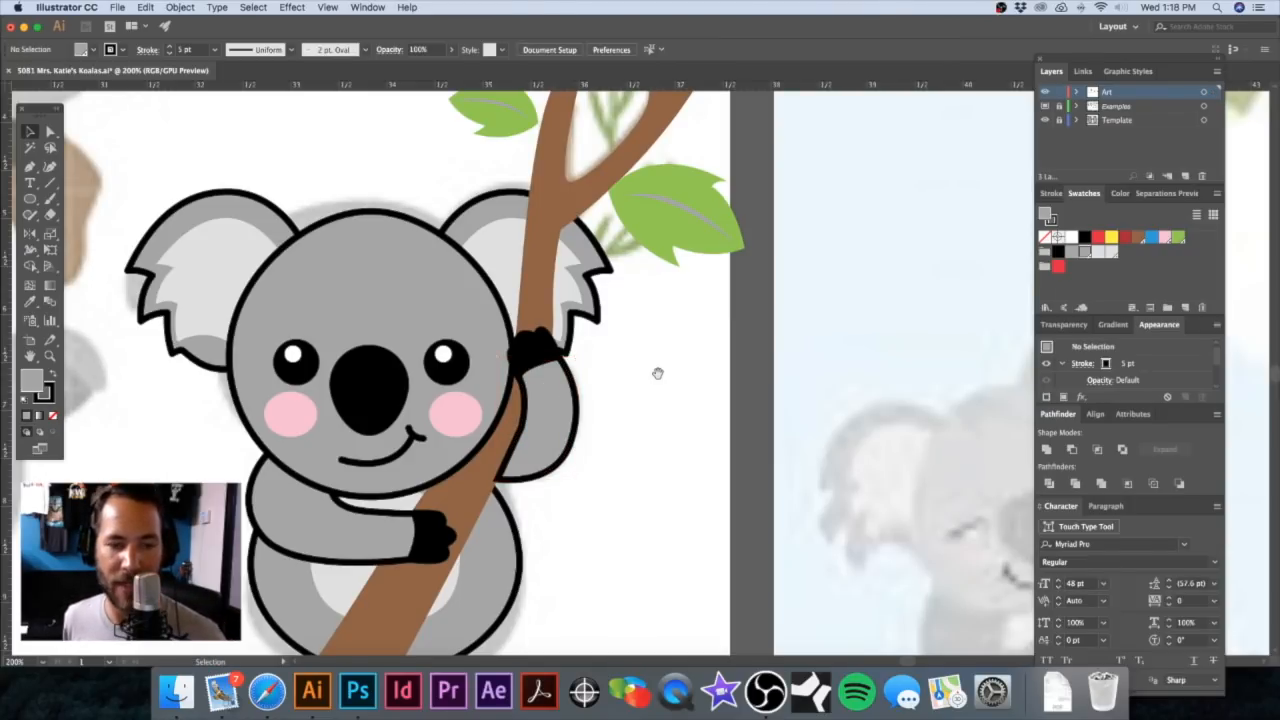
Step: Select the koala's head to reuse its grey fill and black outline, and switch back to outline view
scroll(565, 389, "down", 1)
left_click_drag(590, 383, 641, 300)
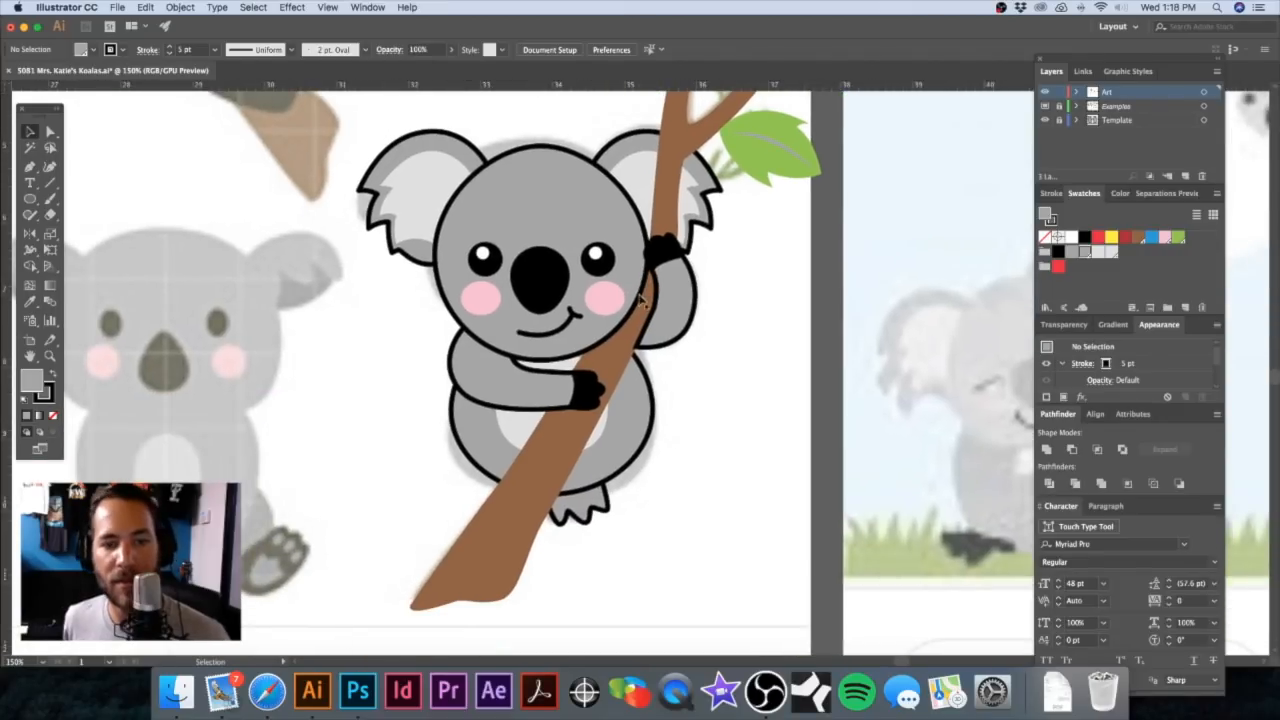
left_click_drag(622, 347, 639, 401)
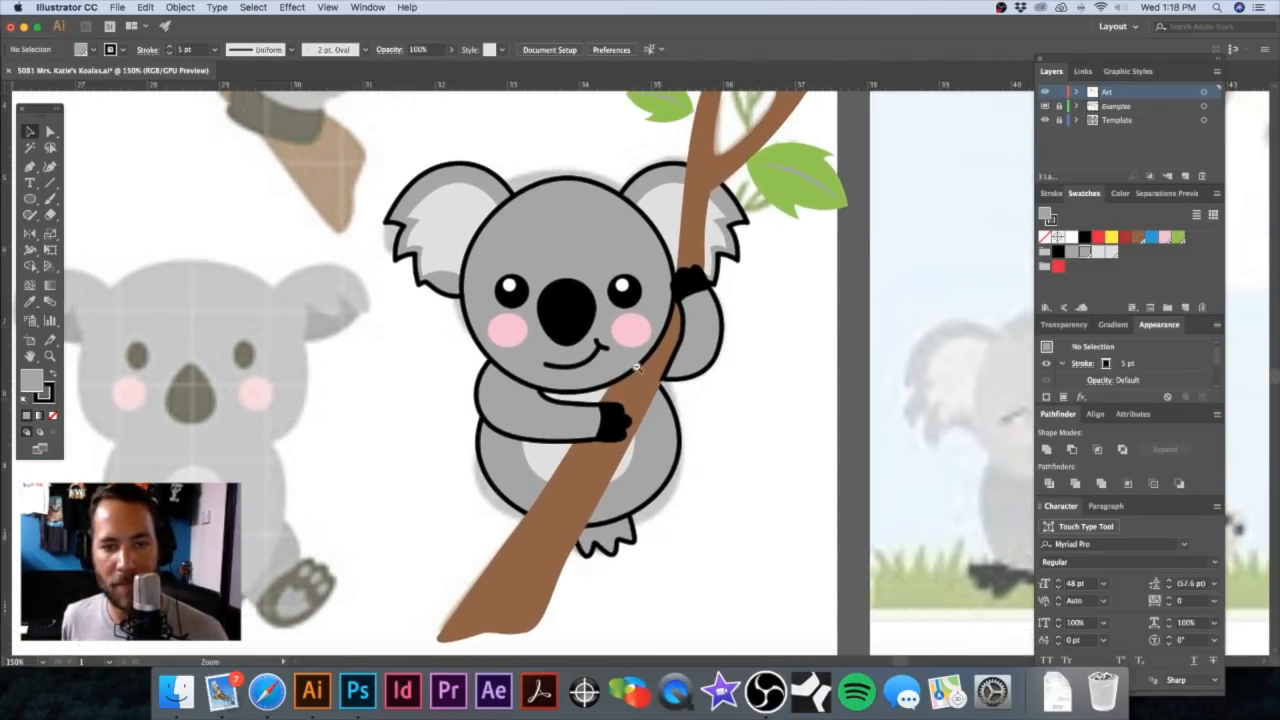
left_click(636, 368, "alt")
left_click(636, 368, "alt")
left_click(595, 320, "super")
left_click_drag(600, 330, 660, 400)
scroll(594, 414, "right", 3)
scroll(594, 414, "right", 6)
key("super+y")
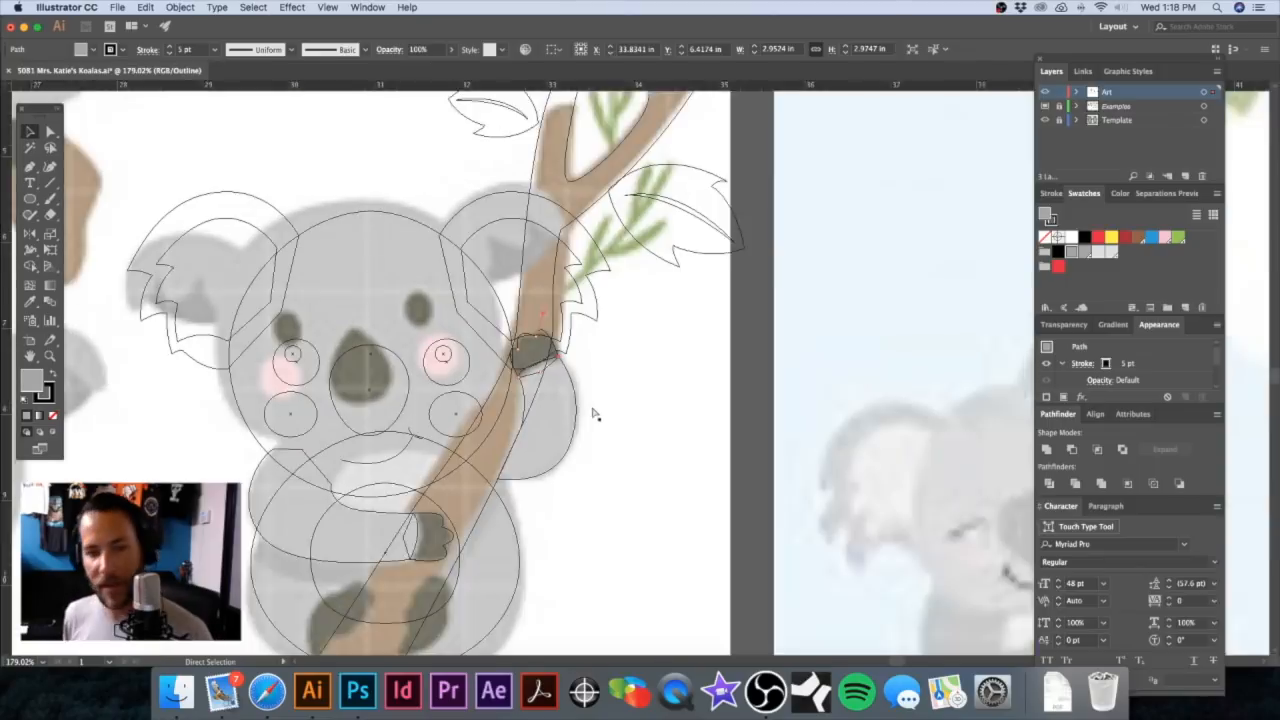
Step: Draw a closed, rounded grey leg with the Pen tool on the lower right of the body, reaching the reference's dark foot
scroll(594, 414, "left", 5)
left_click_drag(651, 460, 729, 522)
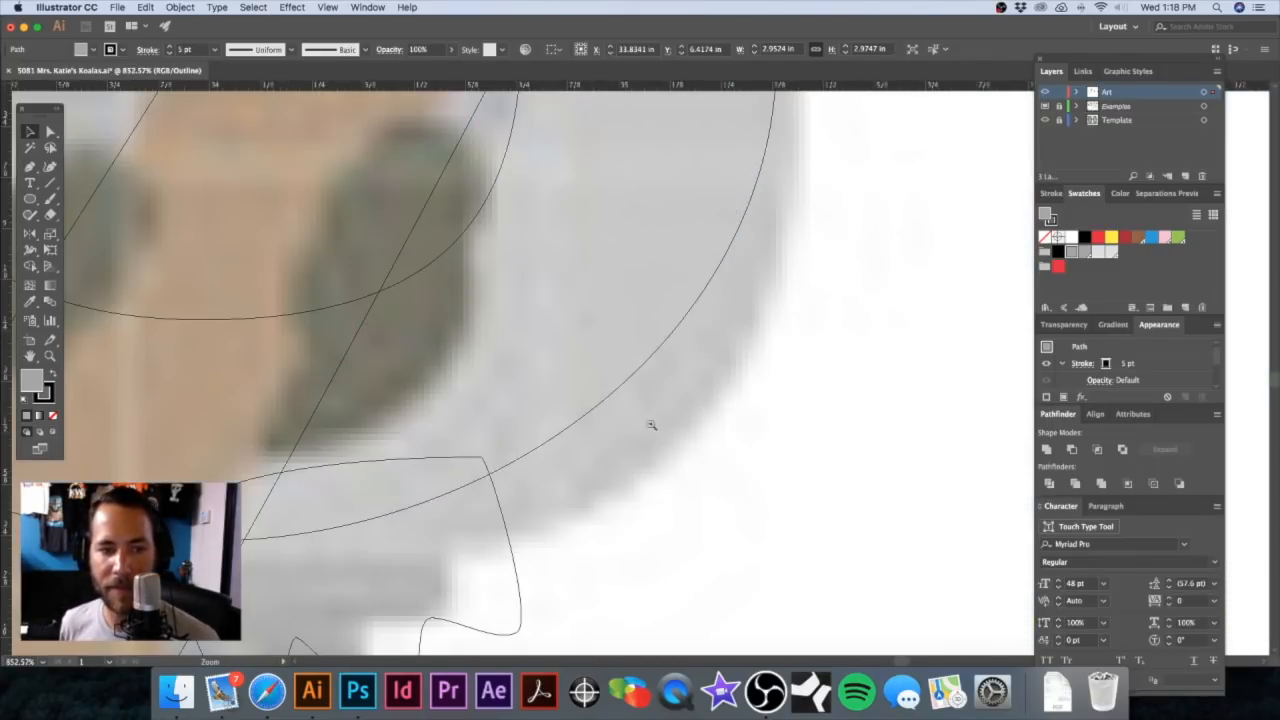
key("super+minus")
key("super+minus")
key("super+minus")
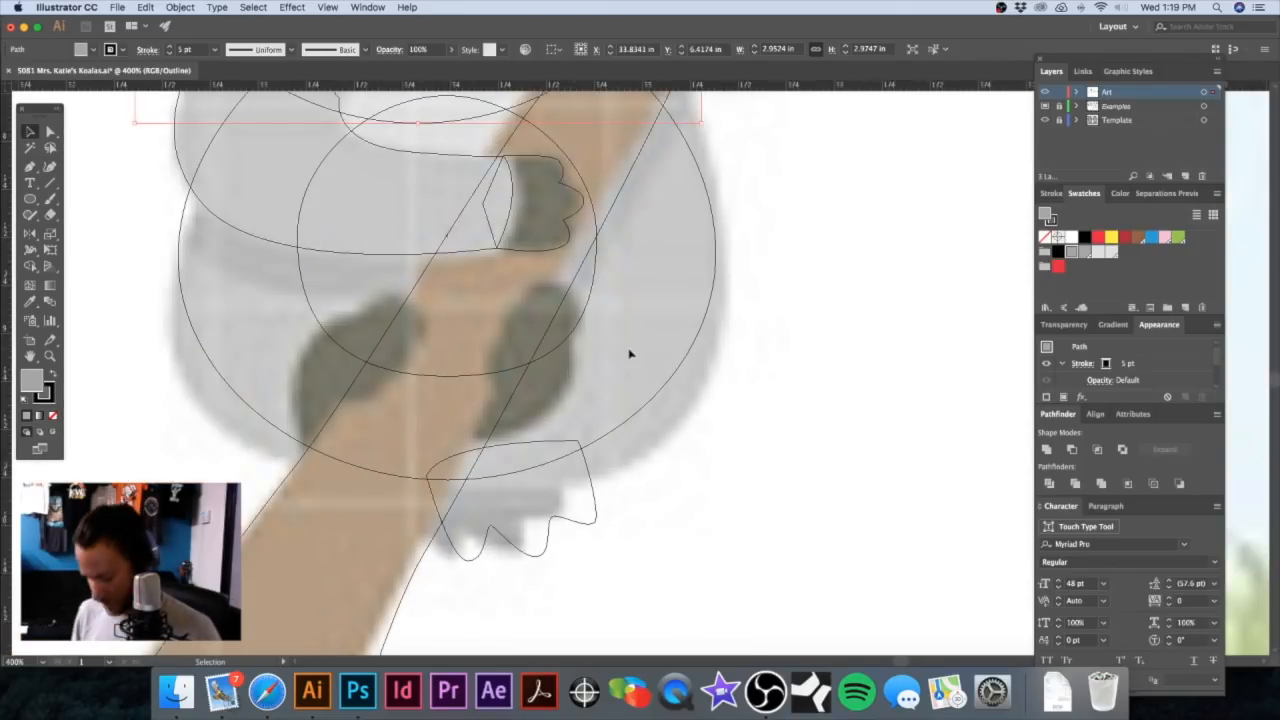
key("p")
left_click(574, 321)
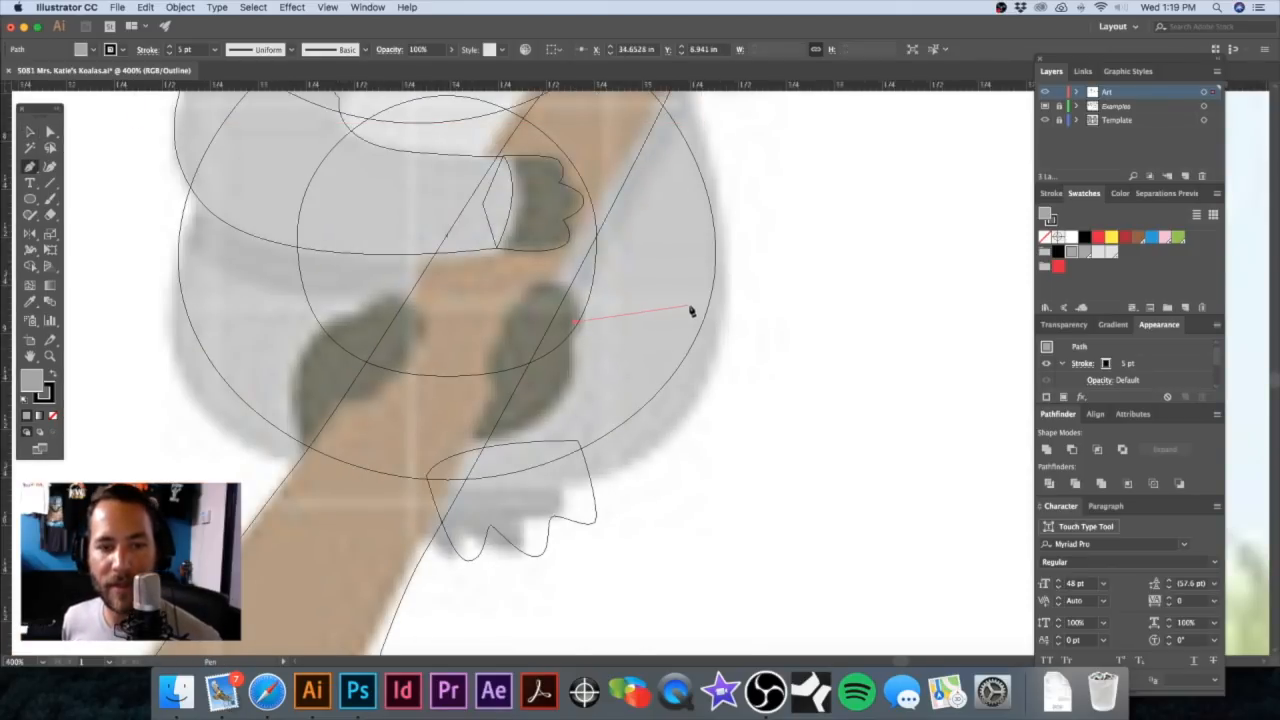
left_click_drag(695, 307, 757, 332)
left_click_drag(677, 453, 625, 487)
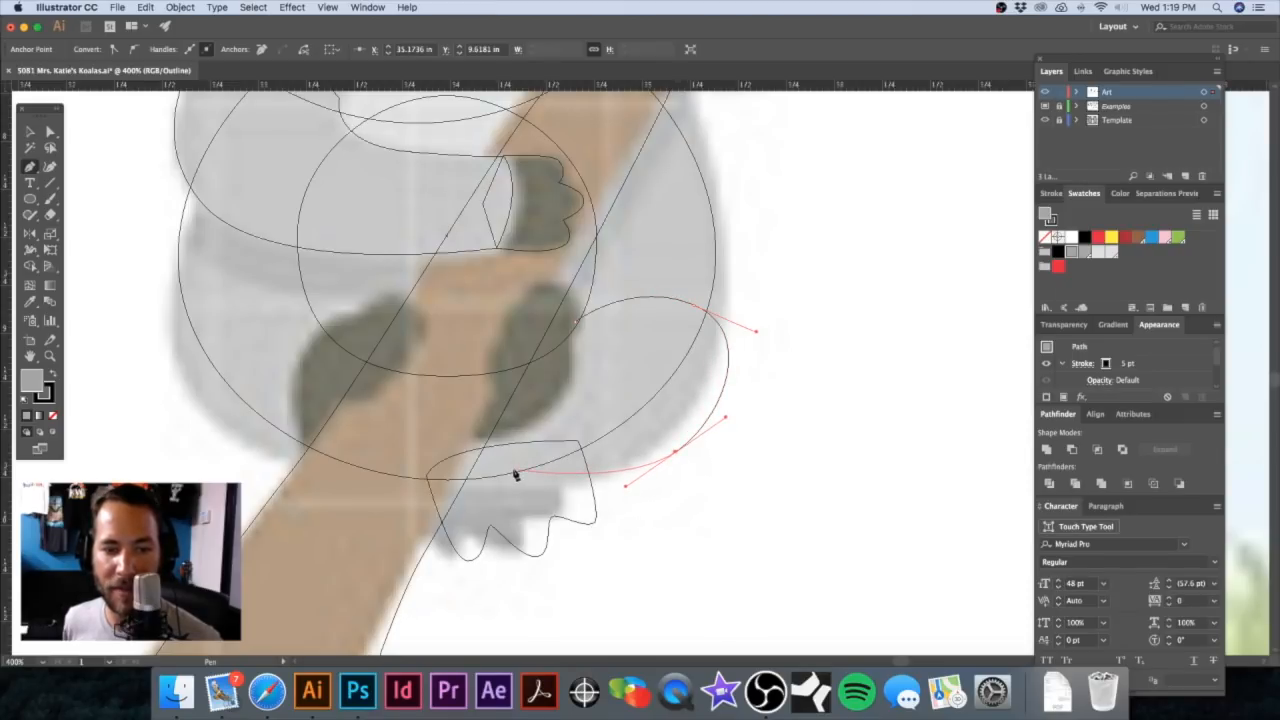
left_click_drag(500, 451, 437, 381)
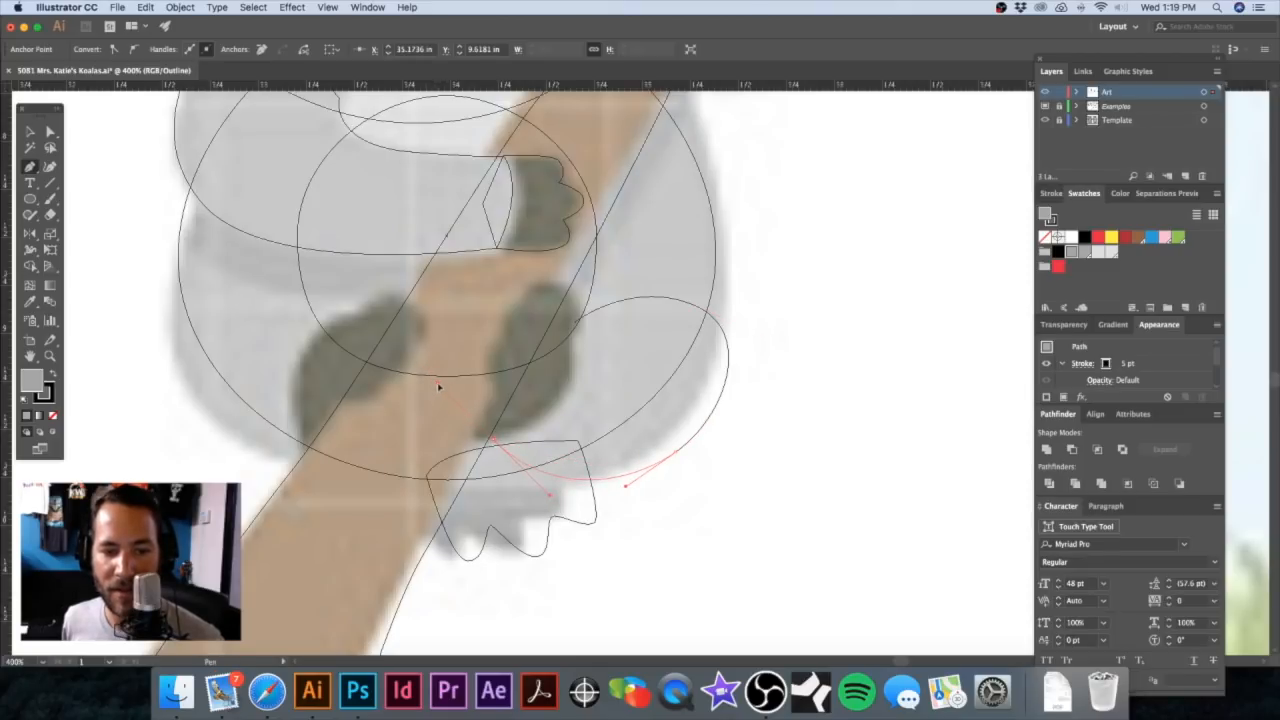
left_click(491, 443, "alt")
left_click(540, 376)
left_click_drag(575, 327, 631, 279)
left_click(29, 131)
left_click(803, 391)
Step: Trace the foot gripping the branch beside the new leg with the Pen tool, adding toe bumps and closing the shape
key("space")
left_click_drag(581, 361, 592, 390)
key("p")
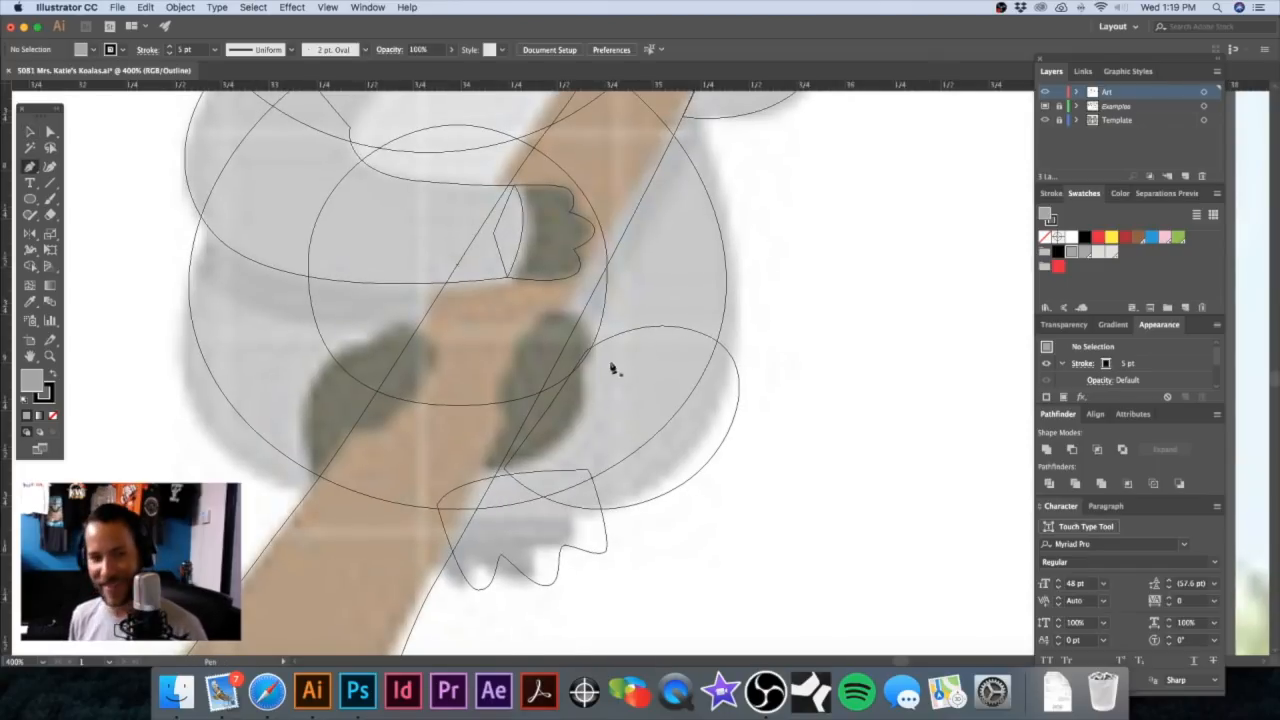
key("super+space")
left_click_drag(572, 445, 720, 530)
left_click(645, 321, "alt+super")
left_click(645, 321, "alt+super")
left_click(645, 321, "alt+super")
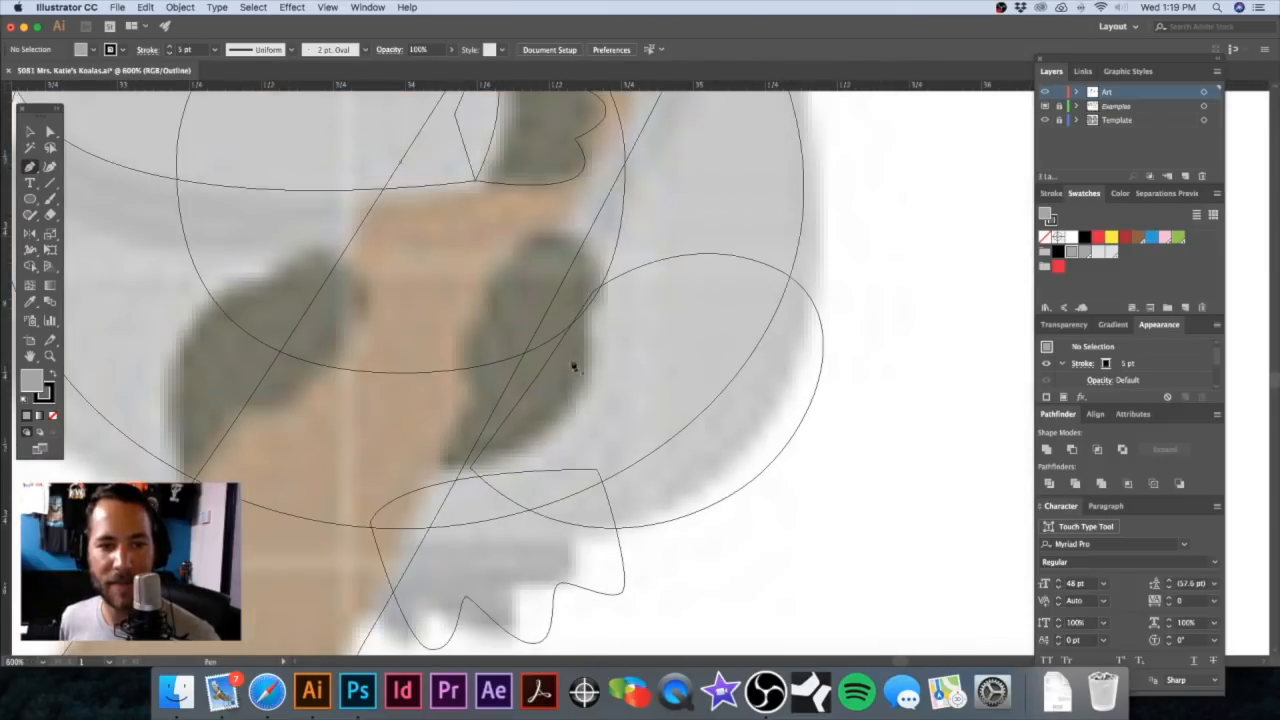
left_click(440, 461)
left_click(476, 393)
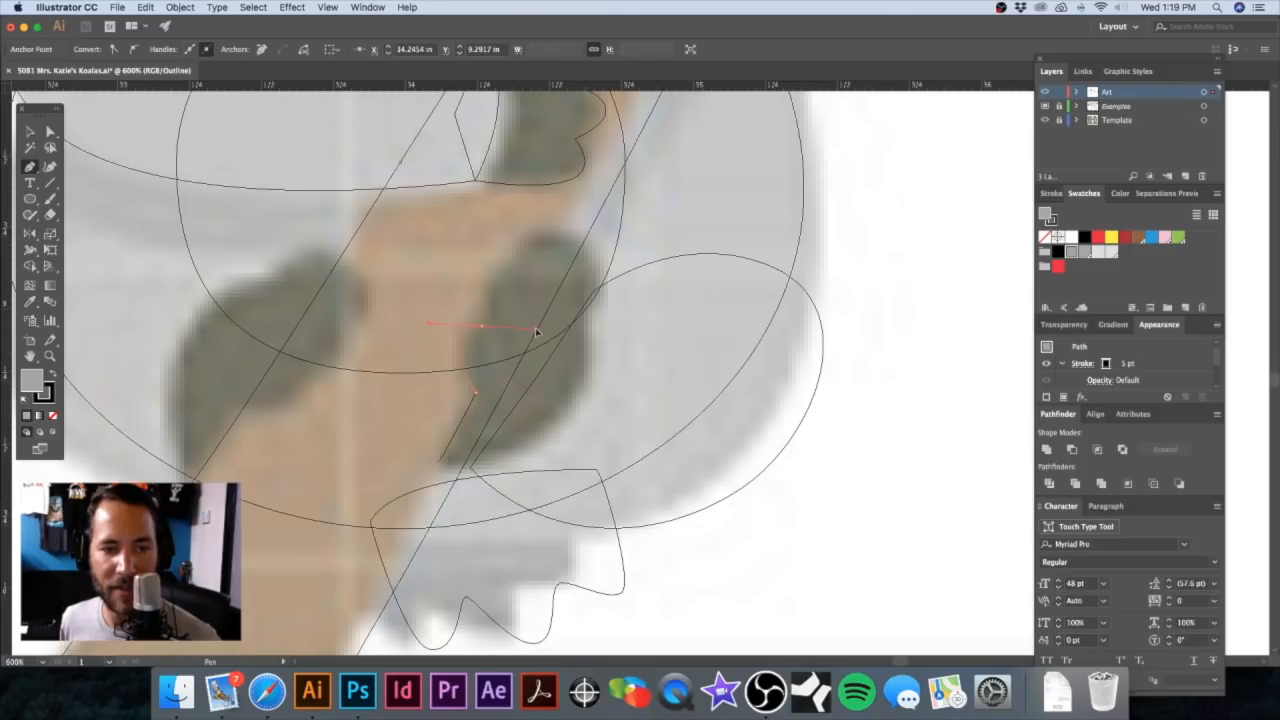
left_click_drag(536, 330, 537, 330)
left_click(483, 325)
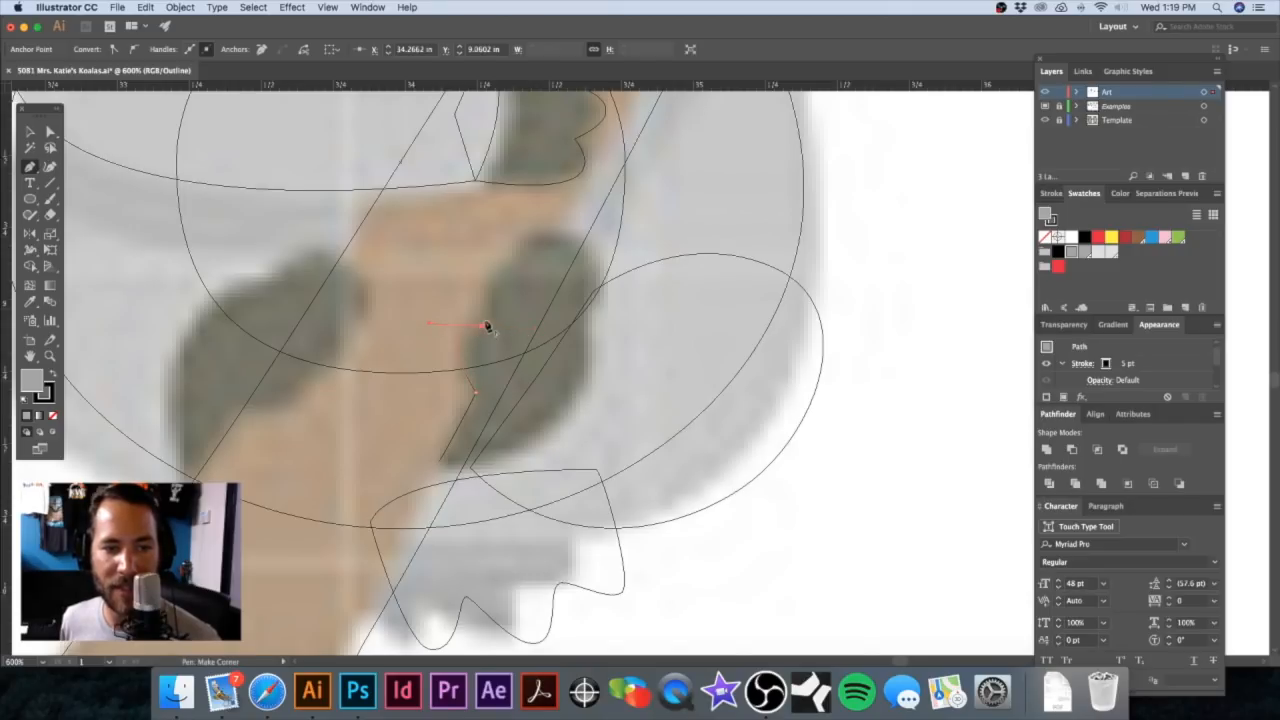
left_click_drag(564, 301, 564, 301)
left_click(515, 267)
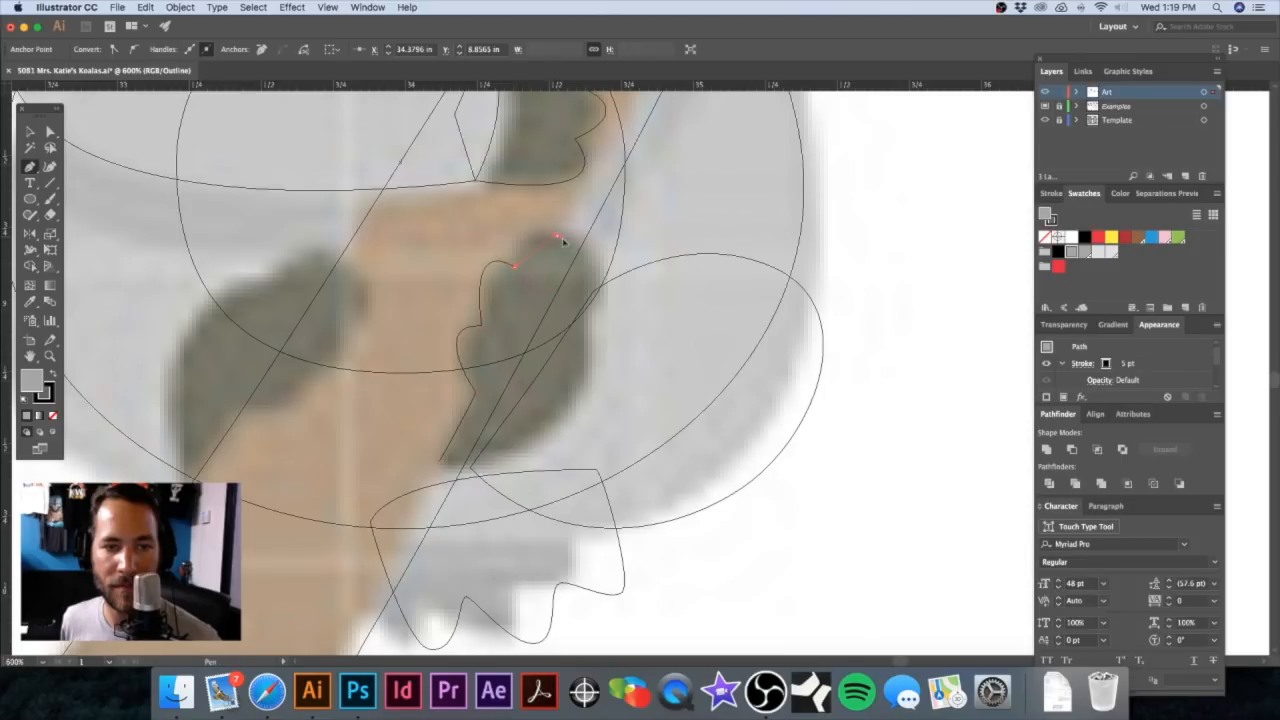
left_click_drag(586, 305, 587, 309)
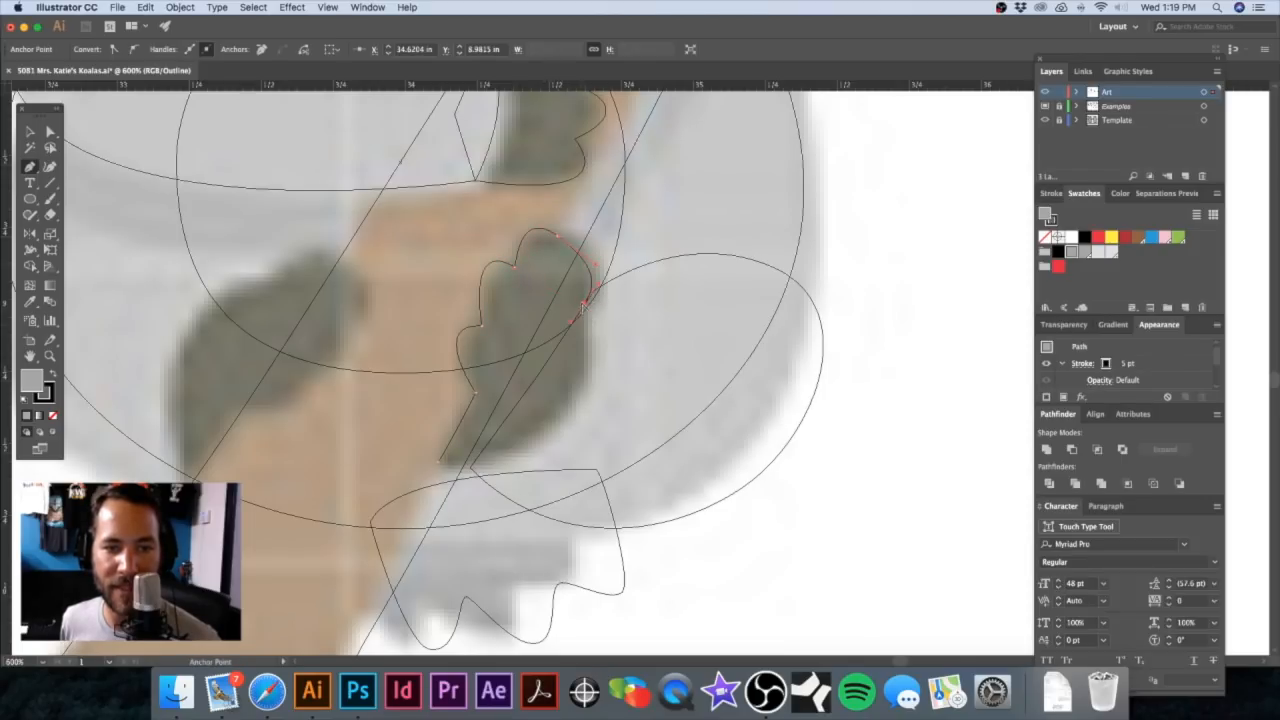
left_click(585, 305)
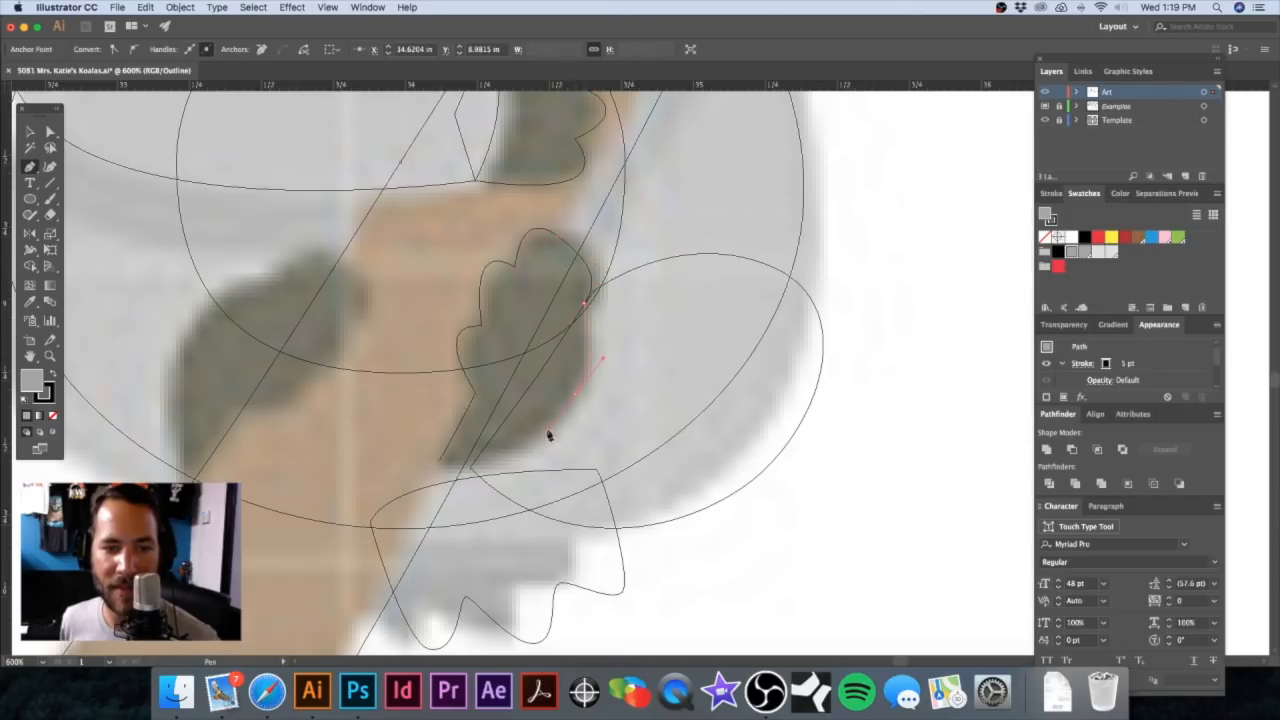
left_click(438, 465)
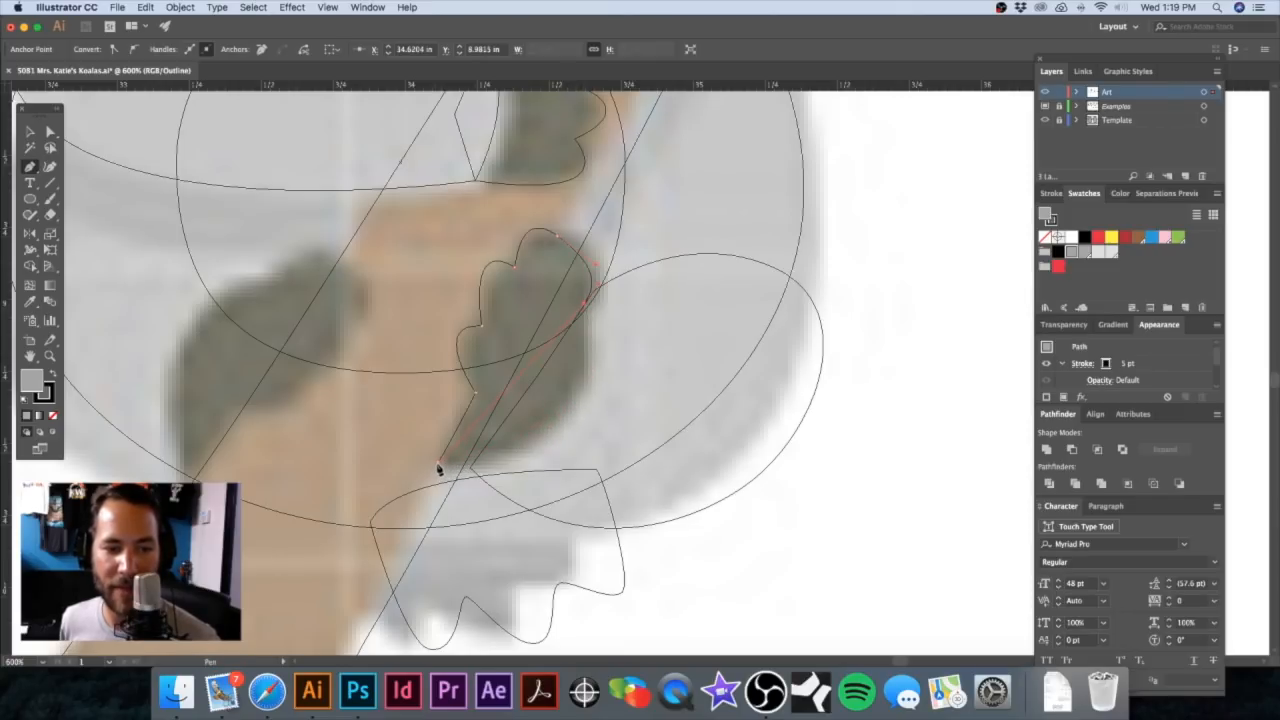
left_click_drag(322, 424, 303, 442)
left_click(728, 312, "super")
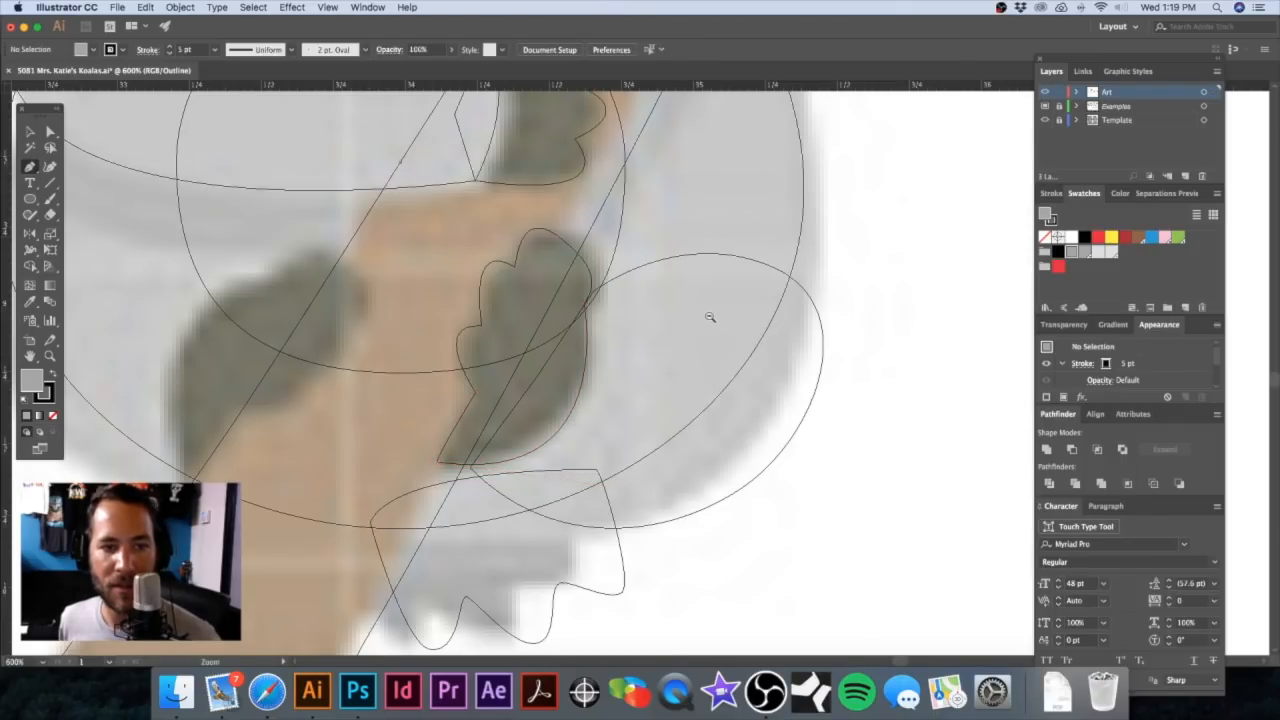
left_click(688, 336, "alt+super")
left_click(688, 336, "alt+super")
Step: Fill the new foot on the branch with black and deselect it
key("v")
left_click(535, 349)
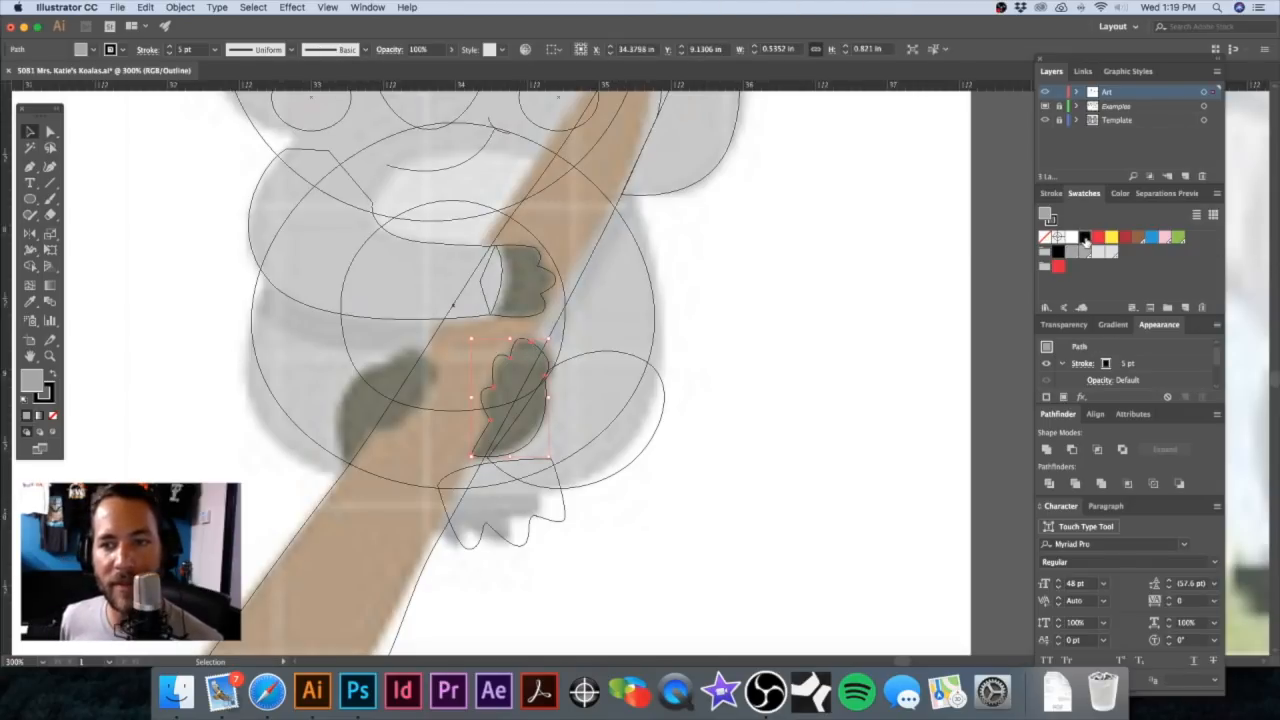
left_click(1084, 238)
left_click(728, 322)
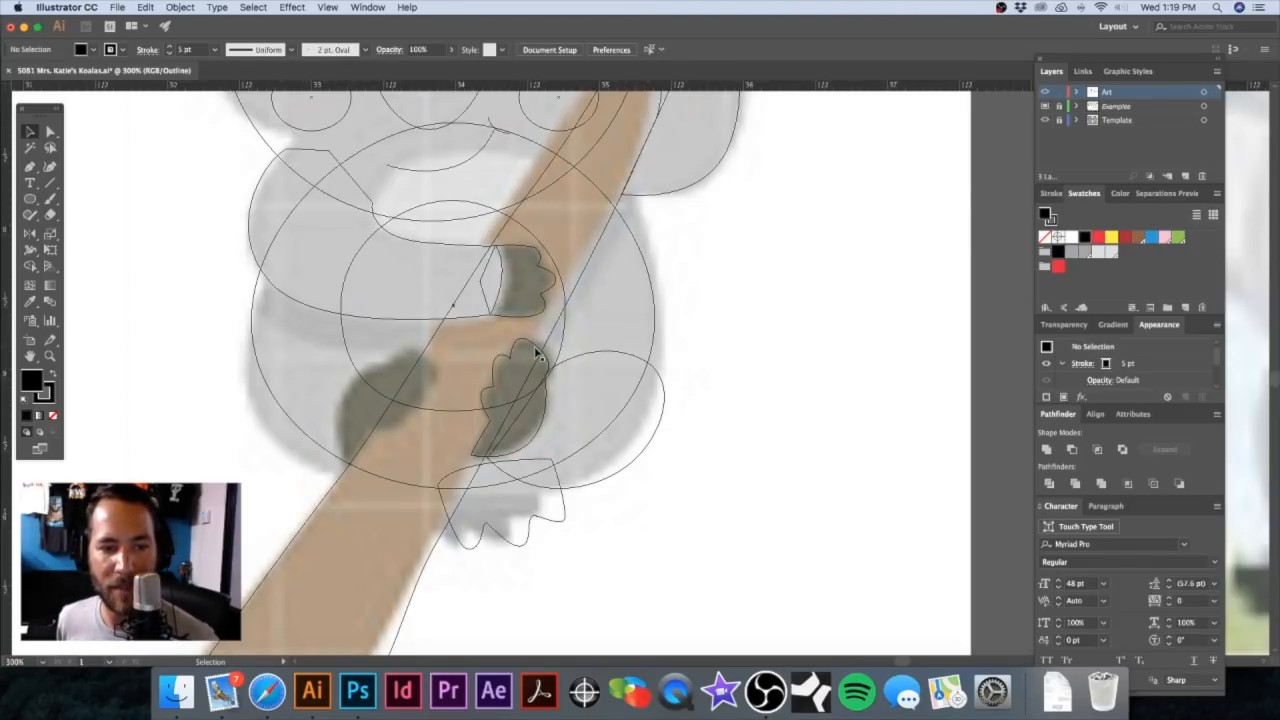
Step: Duplicate the grey leg and its foot to the opposite side of the body and mirror the copy
left_click(537, 354)
left_click(620, 354, "shift")
left_click_drag(620, 354, 303, 354)
left_click(29, 234)
key("Return")
key("v")
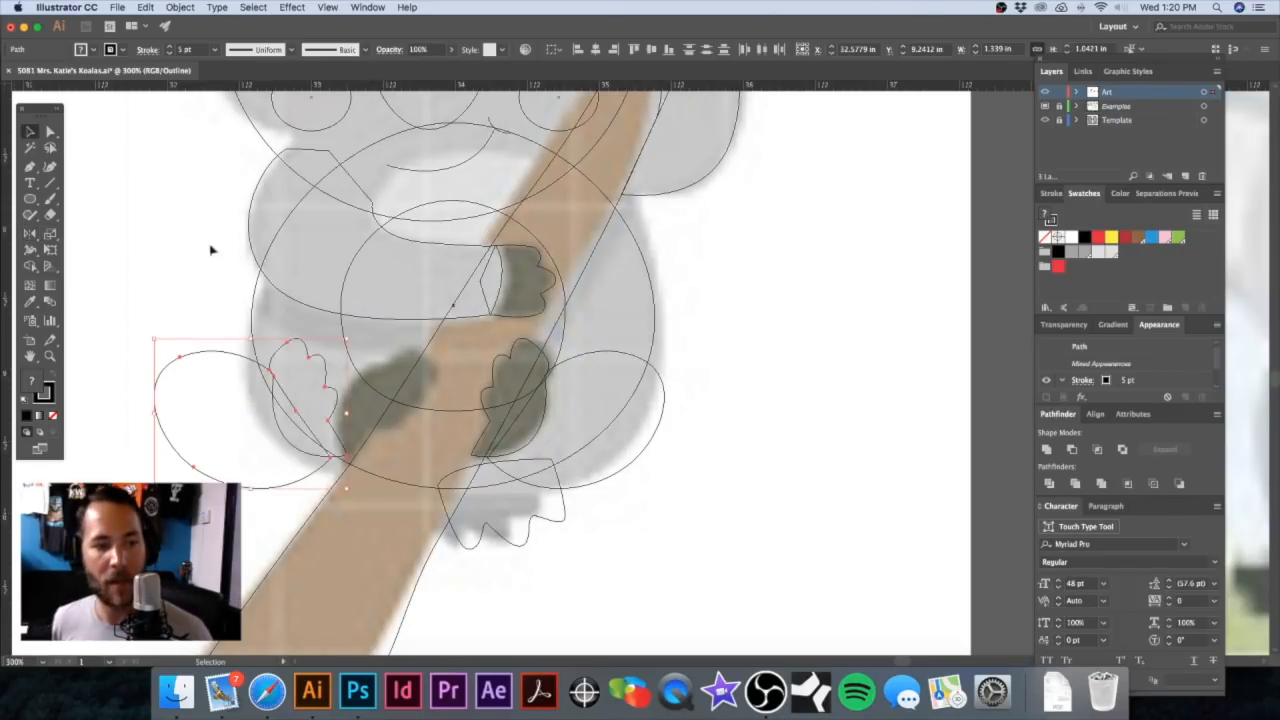
Step: Rotate and position the mirrored leg and foot so the foot matches the reference's other dark foot on the branch
left_click_drag(350, 338, 397, 391)
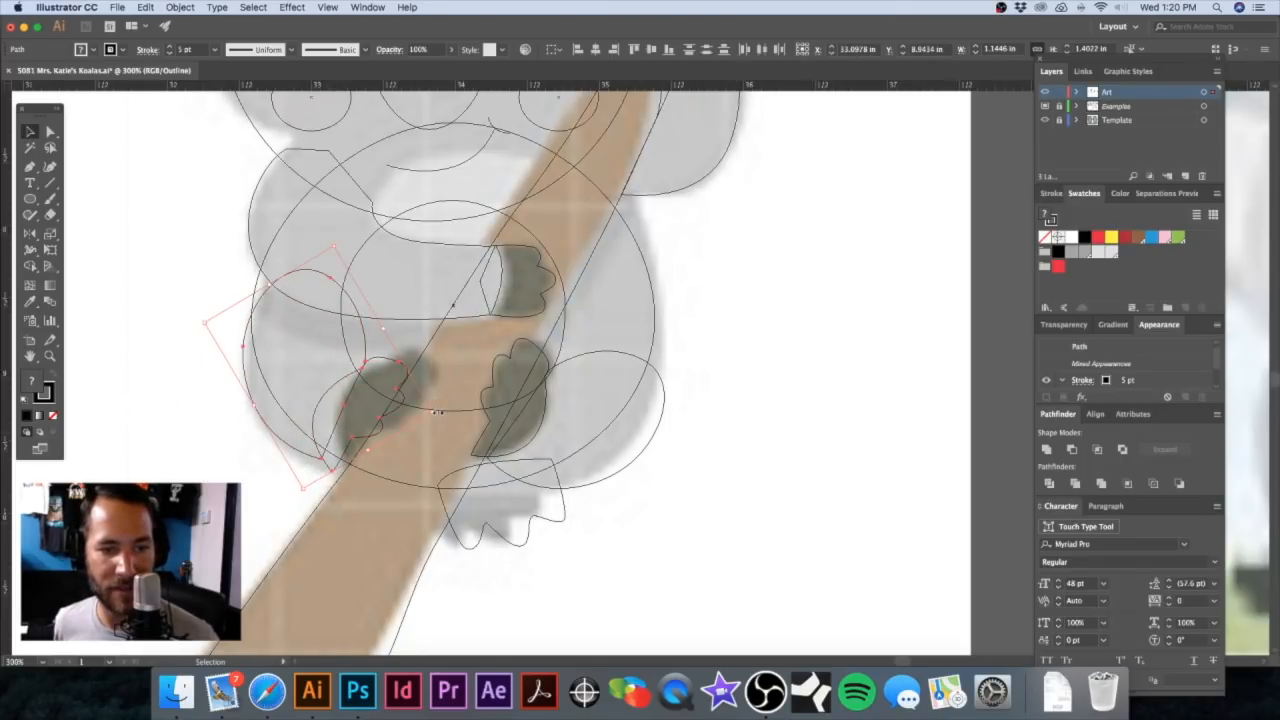
left_click_drag(439, 411, 400, 422)
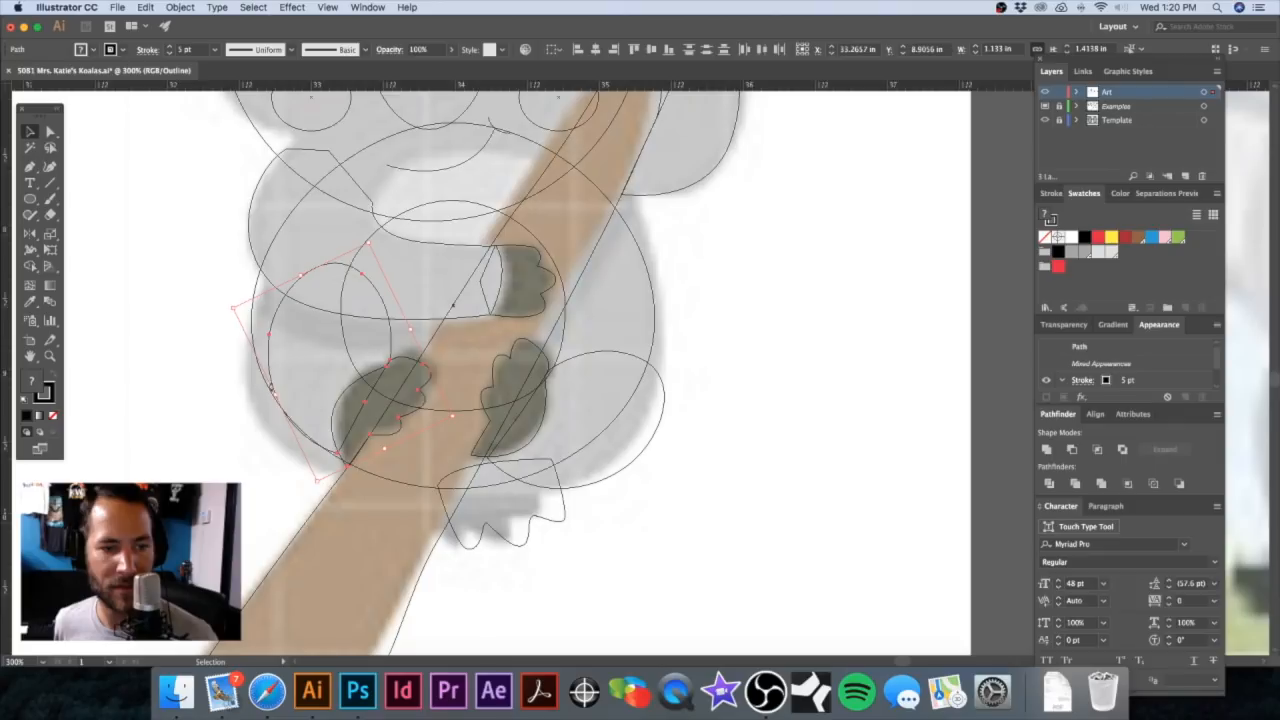
left_click_drag(277, 396, 257, 406)
key("super+z")
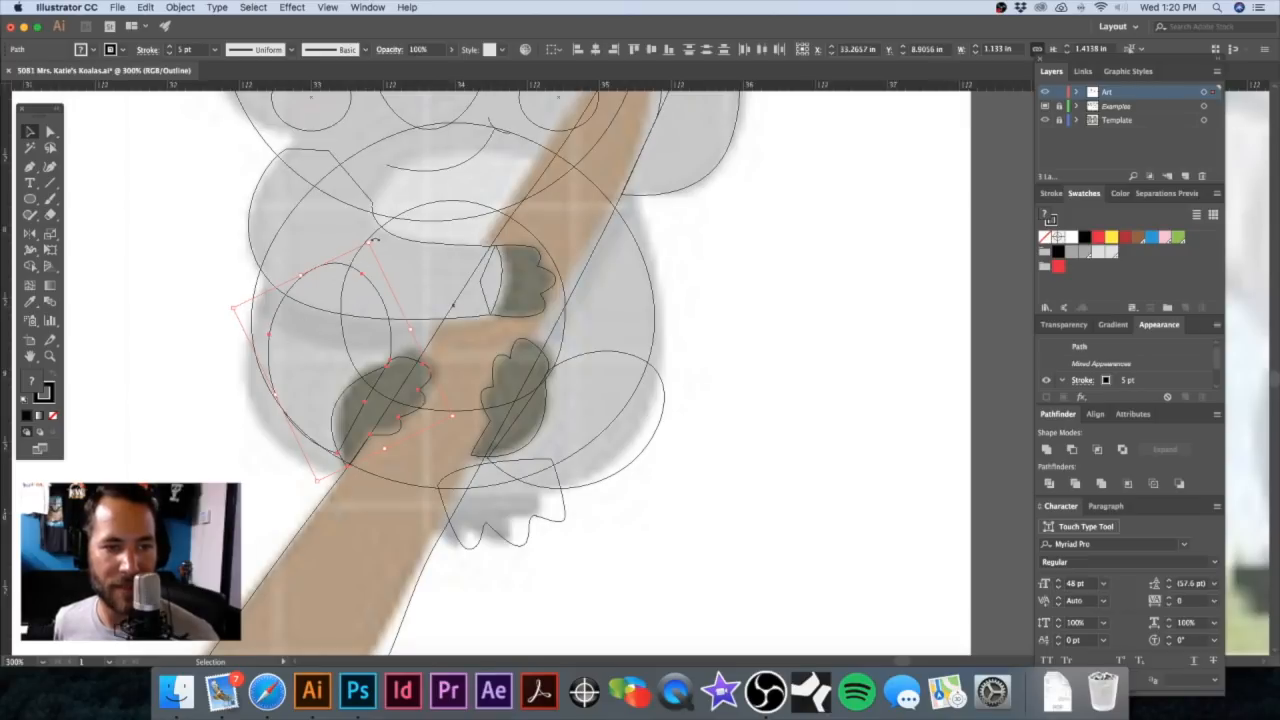
left_click(207, 341)
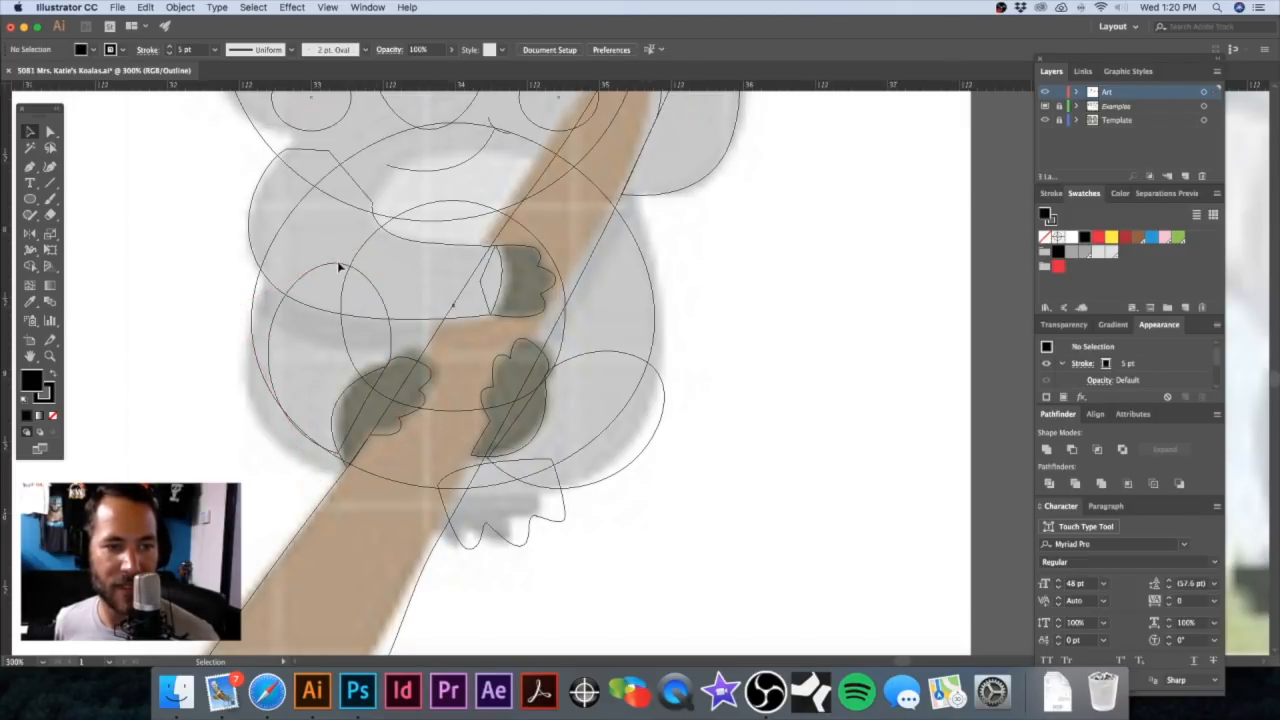
Step: Rotate only the copied leg outward around its foot so it follows the reference's outer body edge
left_click(339, 267)
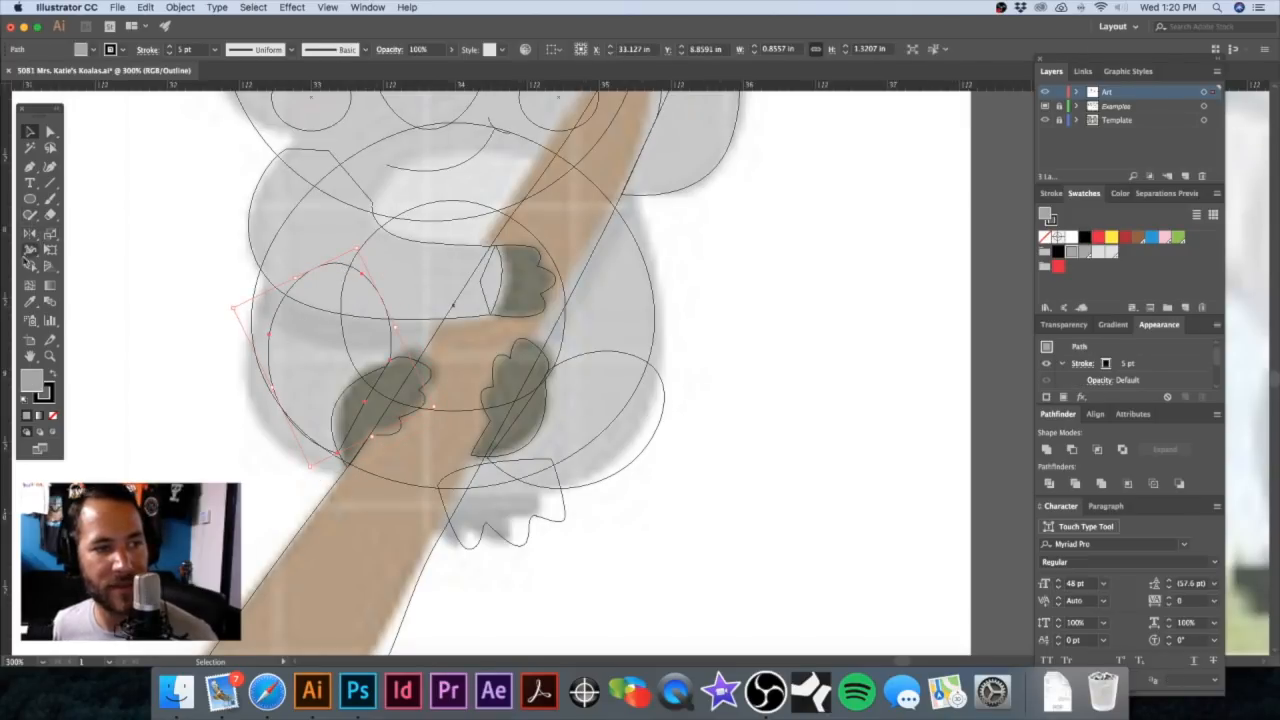
left_click(29, 233)
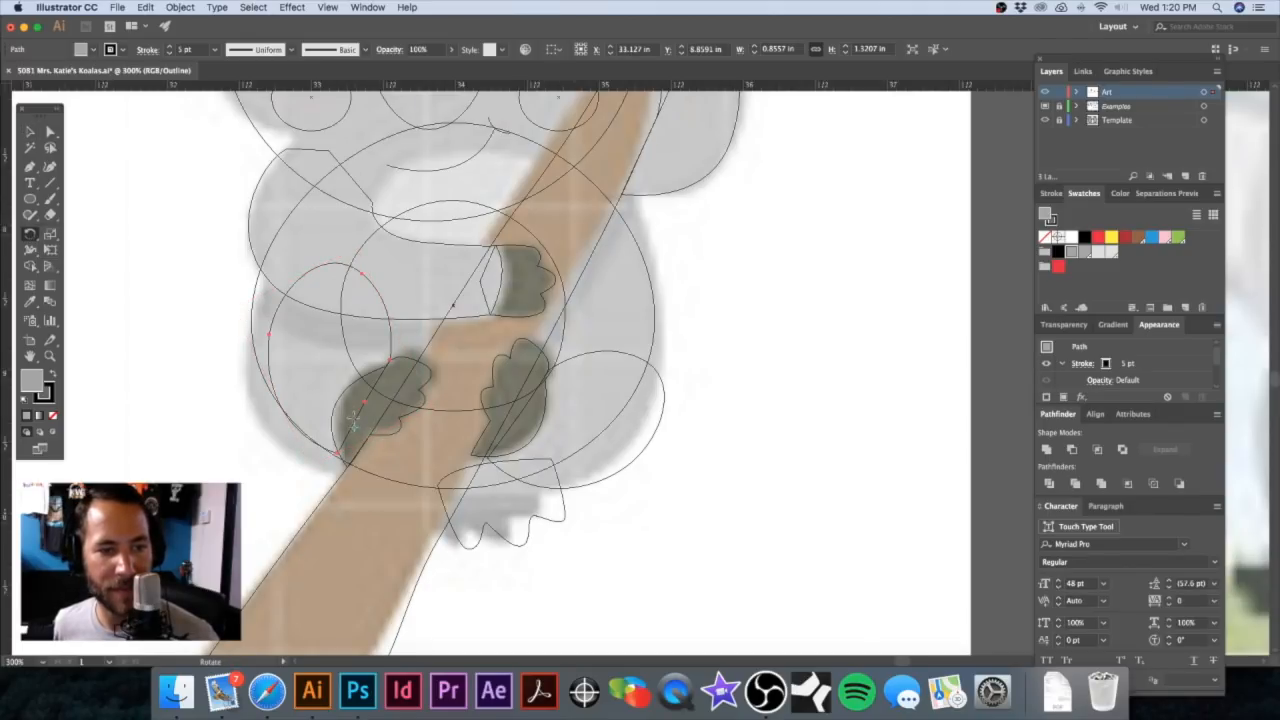
left_click_drag(332, 268, 266, 305)
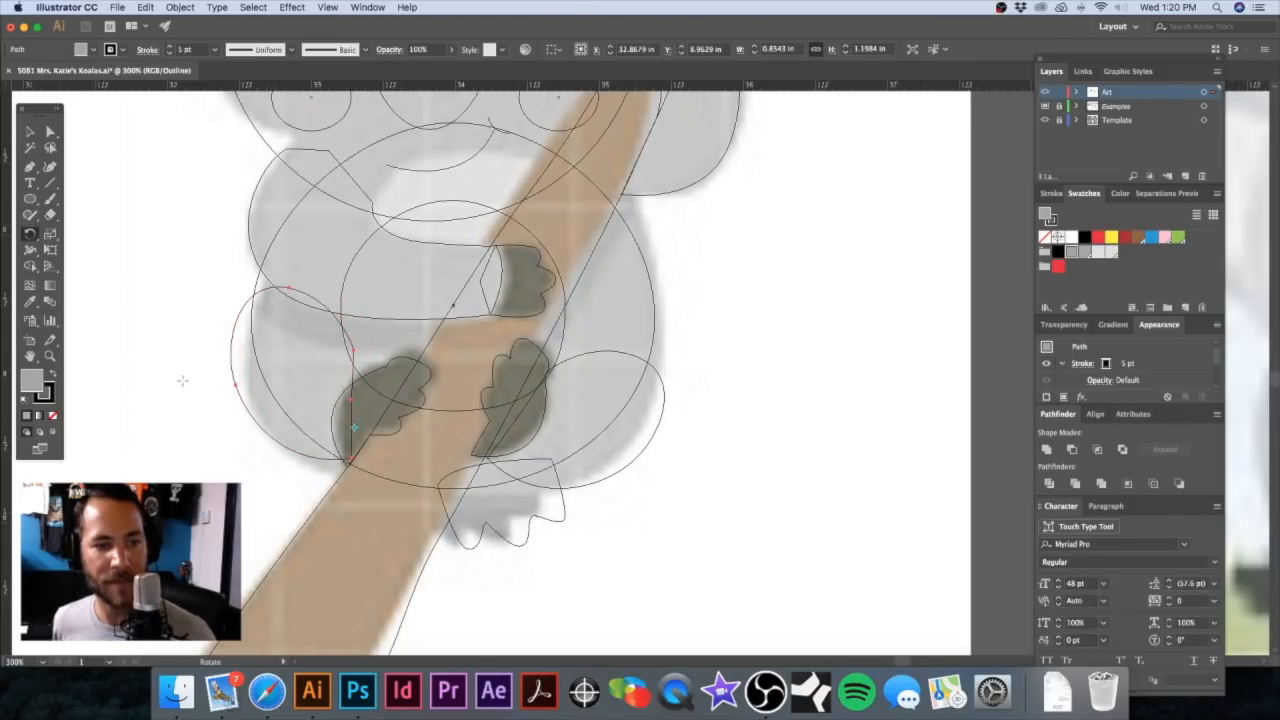
key("v")
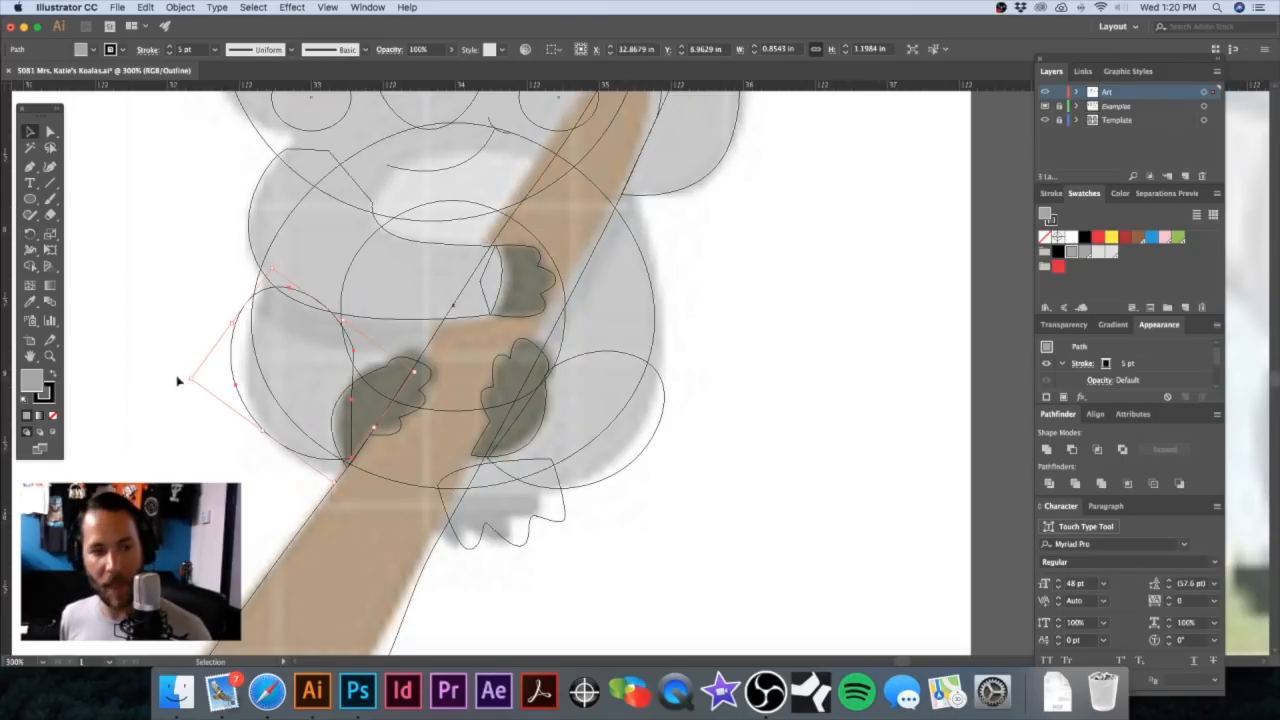
left_click(164, 358)
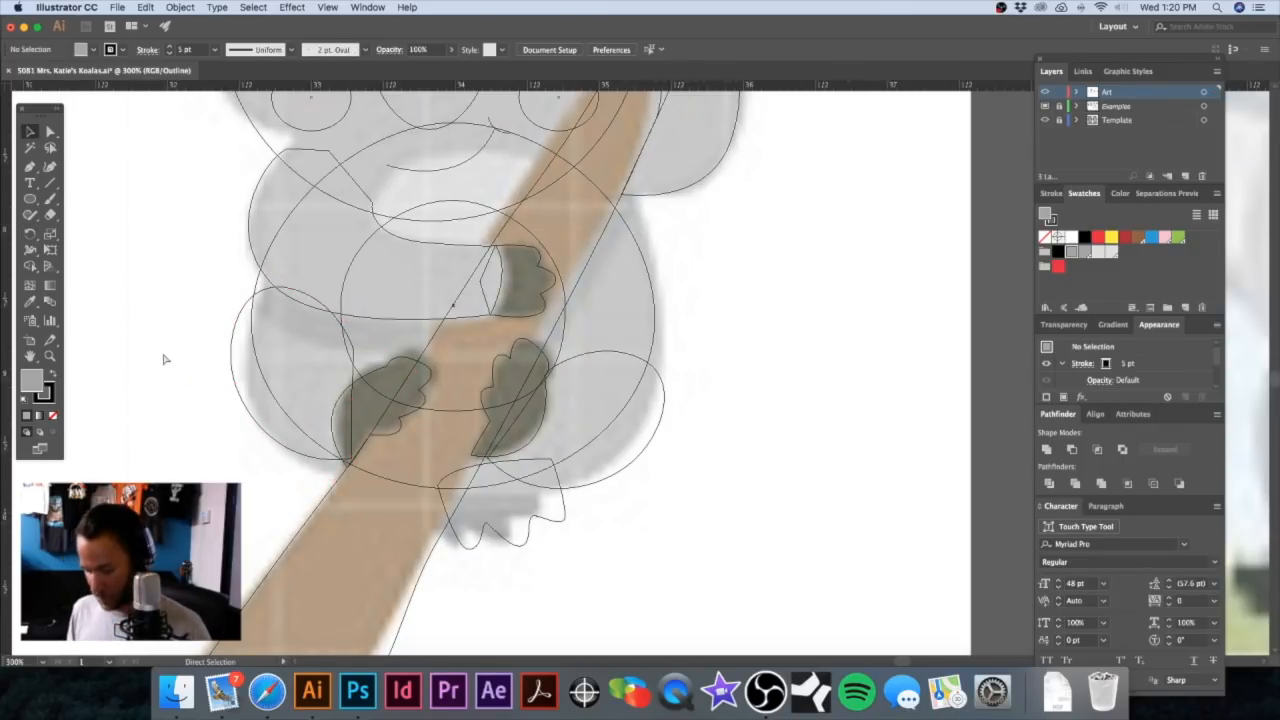
Step: Return to the full-colour preview and move the copied leg's upper inner corner anchor so it tucks behind the black foot
key("super+y")
left_click(498, 345, "alt+super")
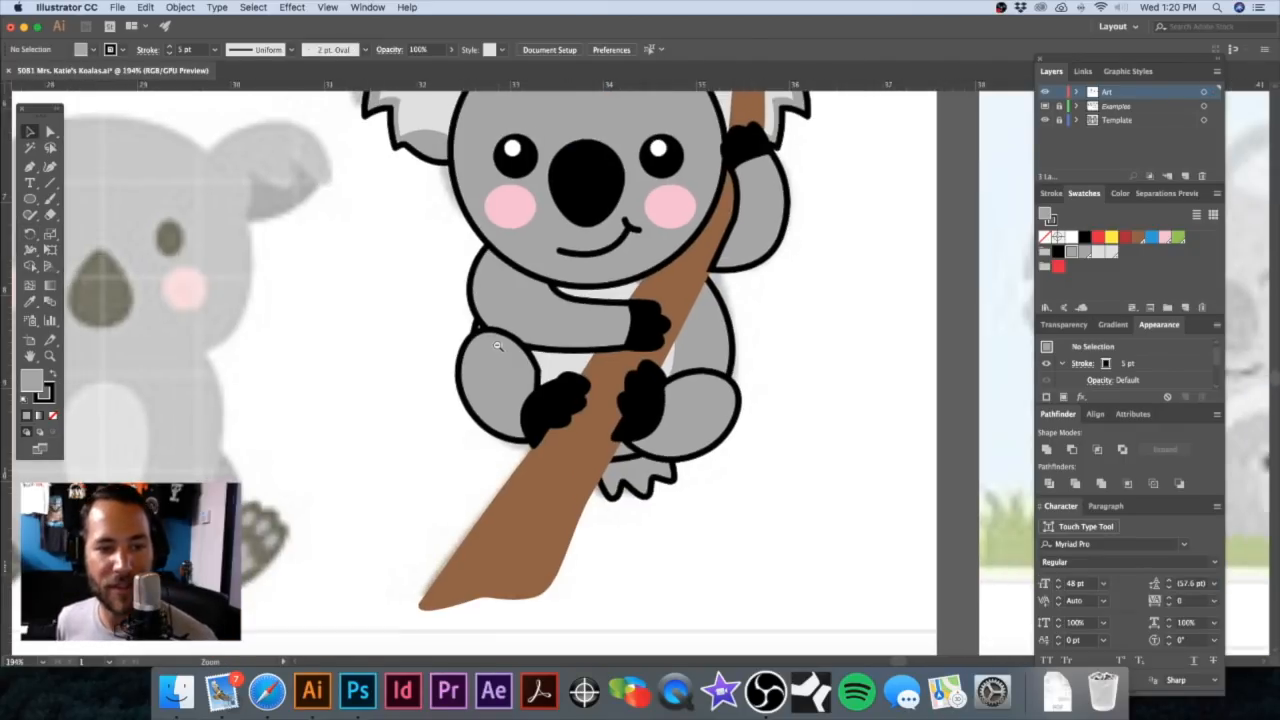
left_click(458, 370)
key("a")
left_click(408, 377)
left_click(538, 378)
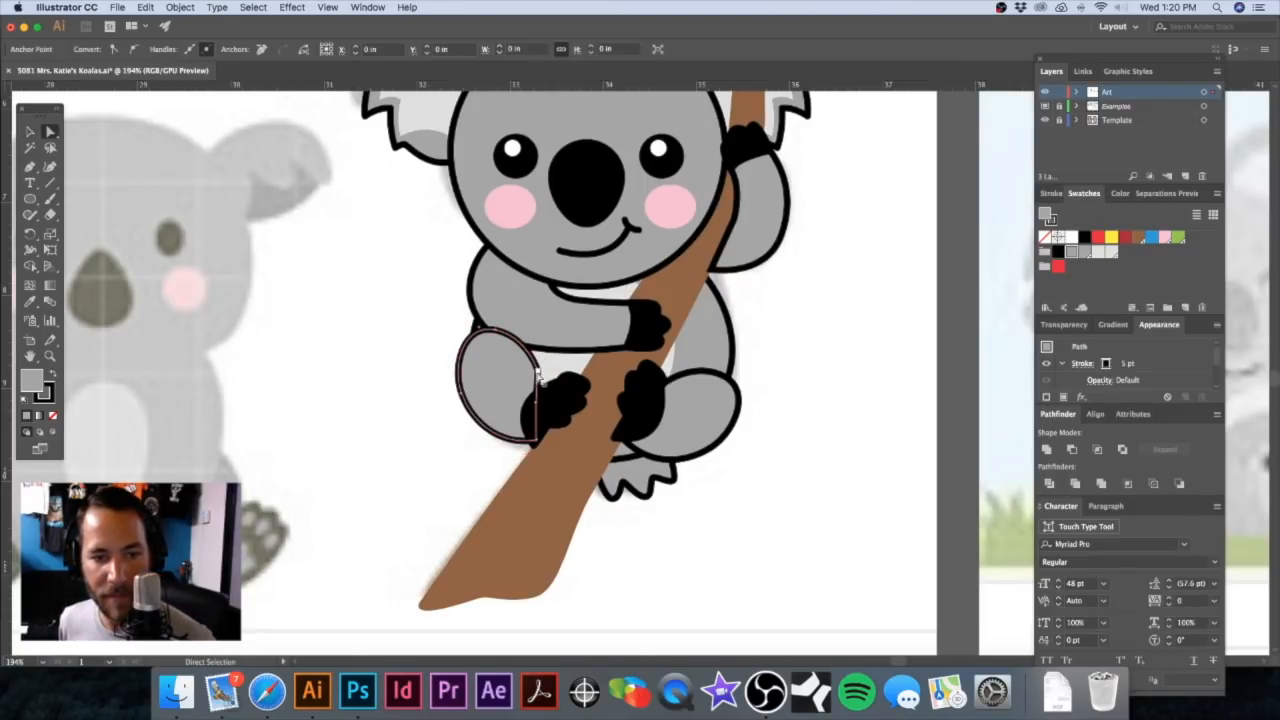
left_click(549, 386)
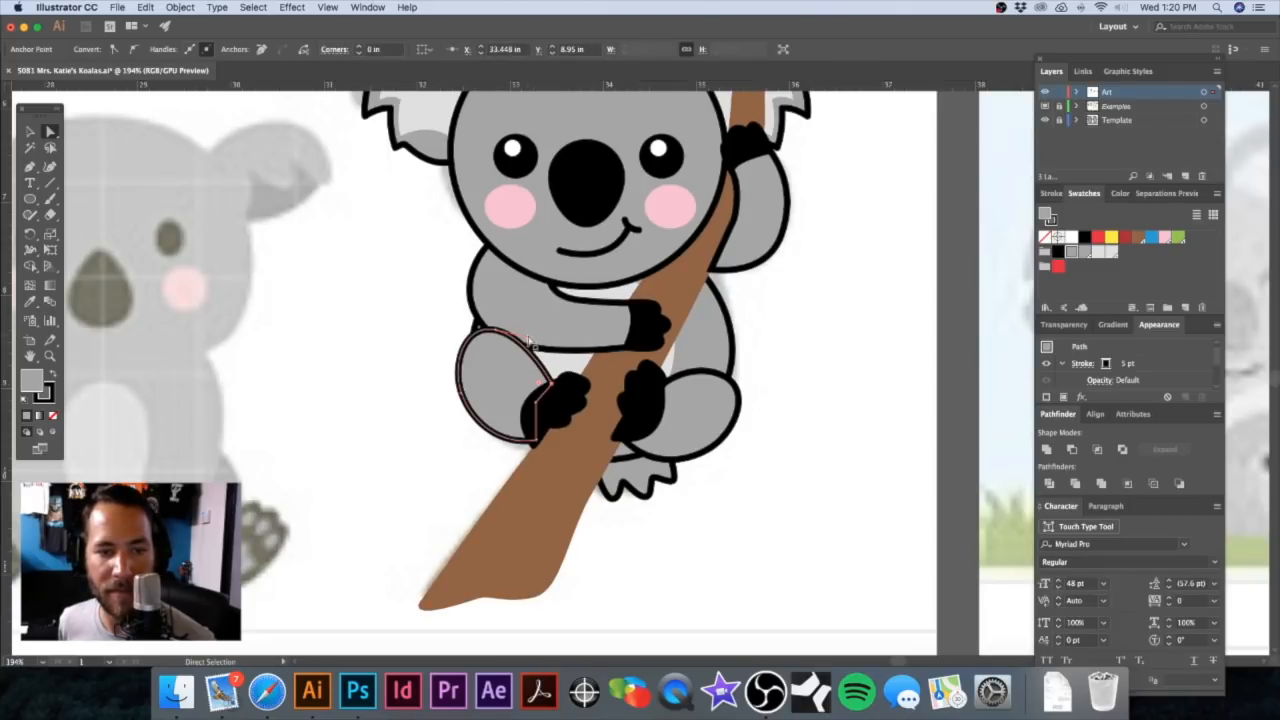
left_click(536, 356)
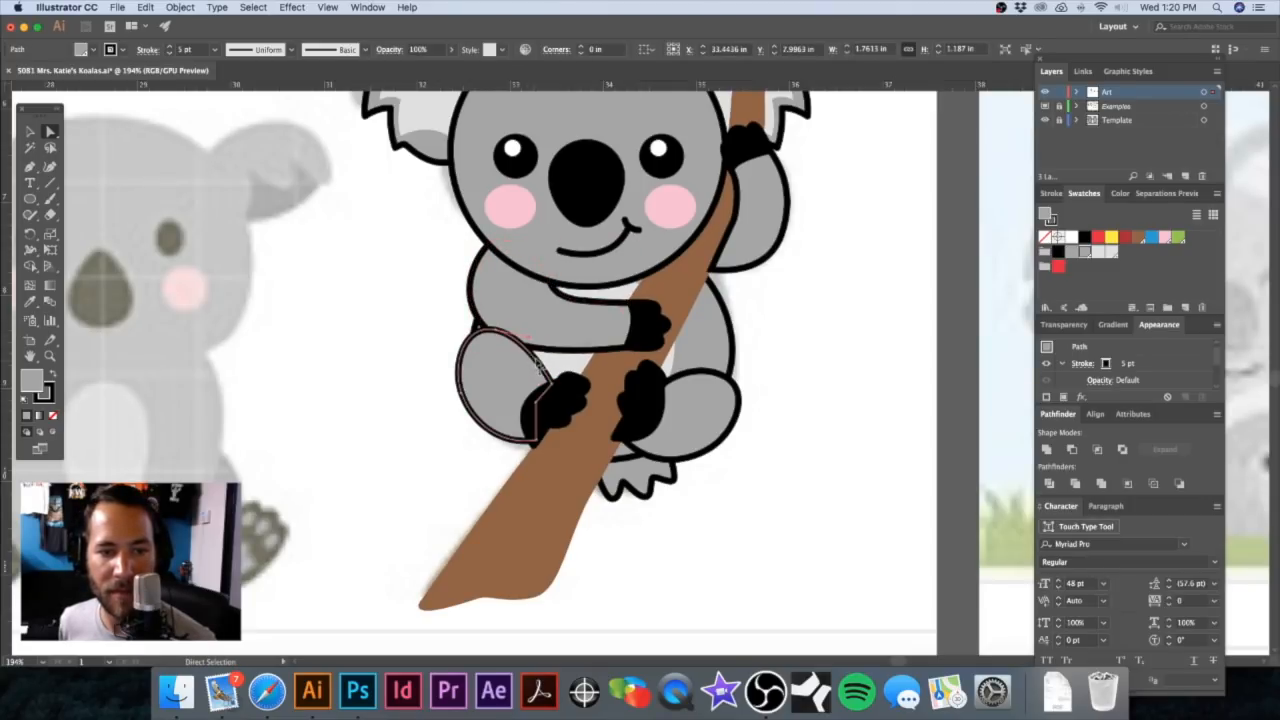
left_click(533, 343)
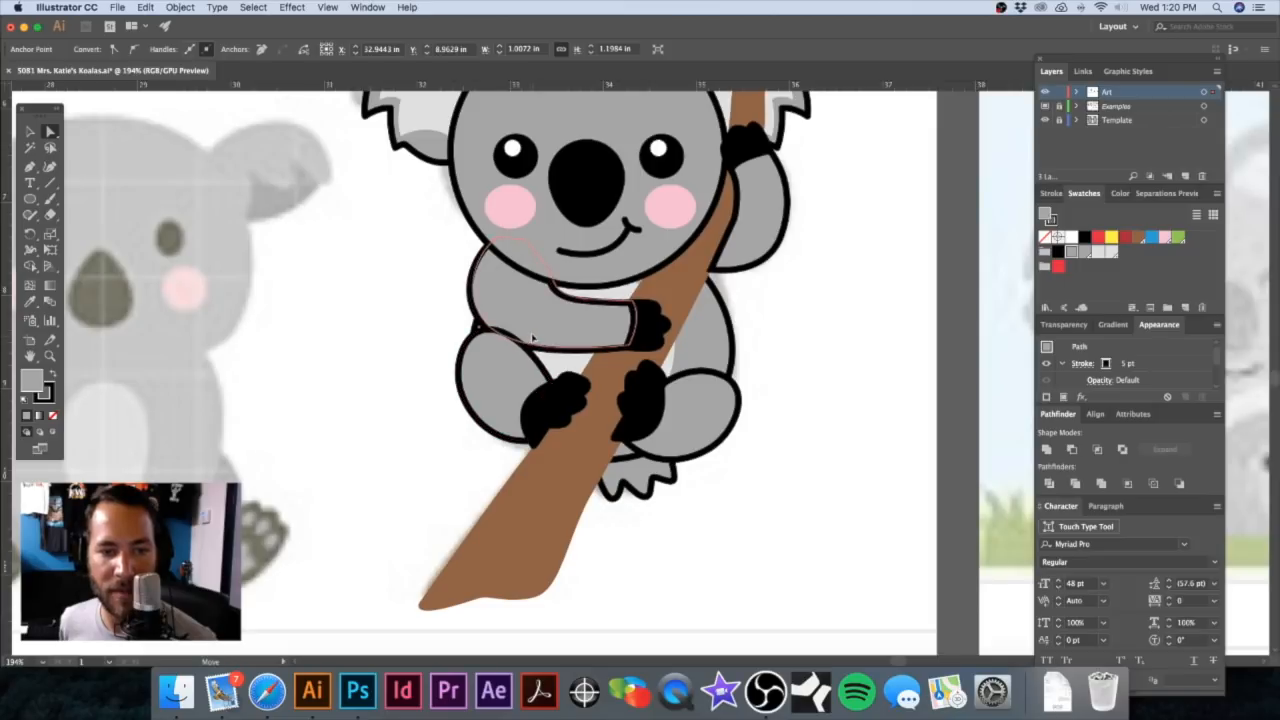
Step: Smooth the curve along the top and outer edge of the copied leg and deselect it
key("z")
left_click_drag(450, 318, 628, 348)
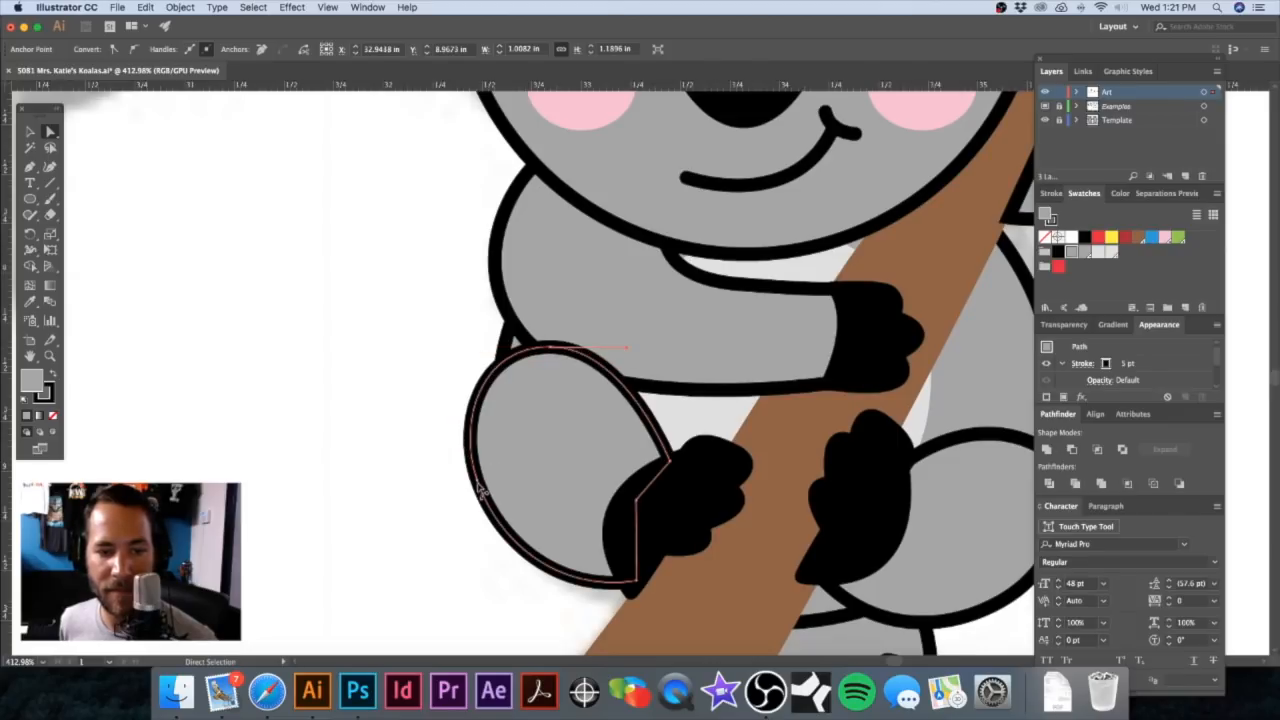
left_click_drag(477, 484, 472, 485)
left_click(352, 397)
left_click(676, 355, "alt+super")
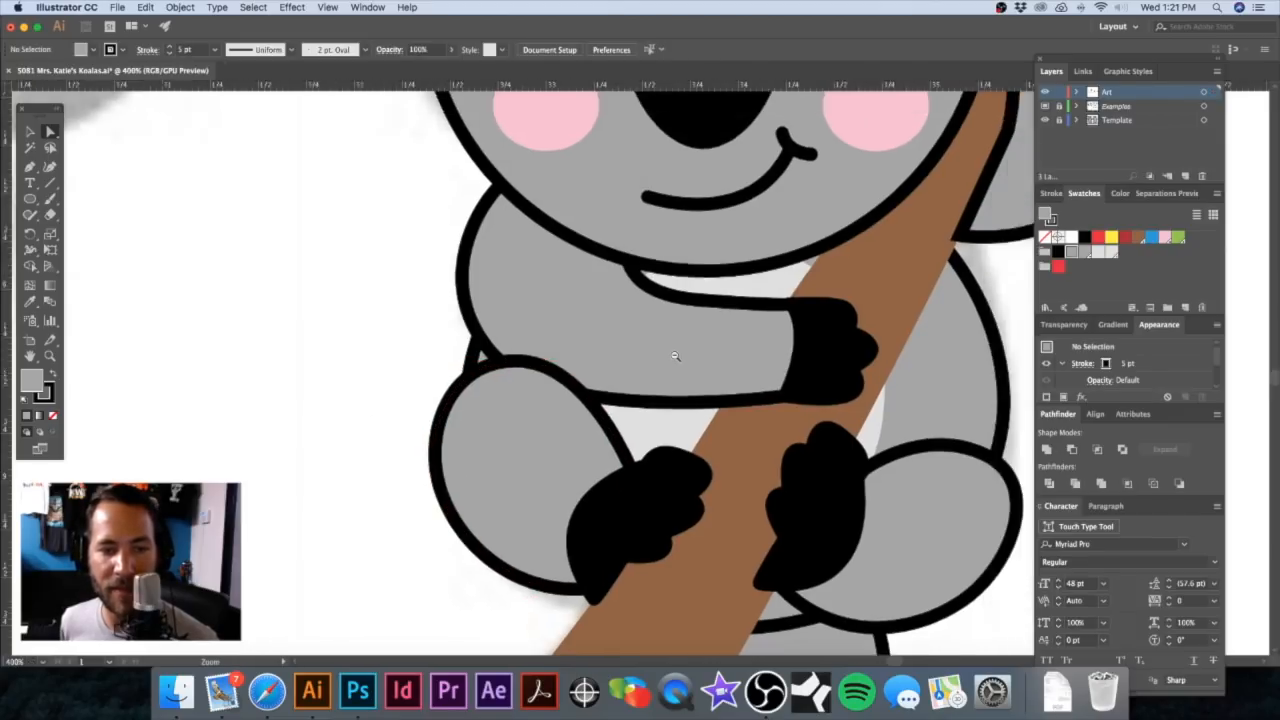
left_click(675, 356, "alt+super")
left_click(675, 356, "alt+super")
left_click(675, 356, "alt+super")
key("v")
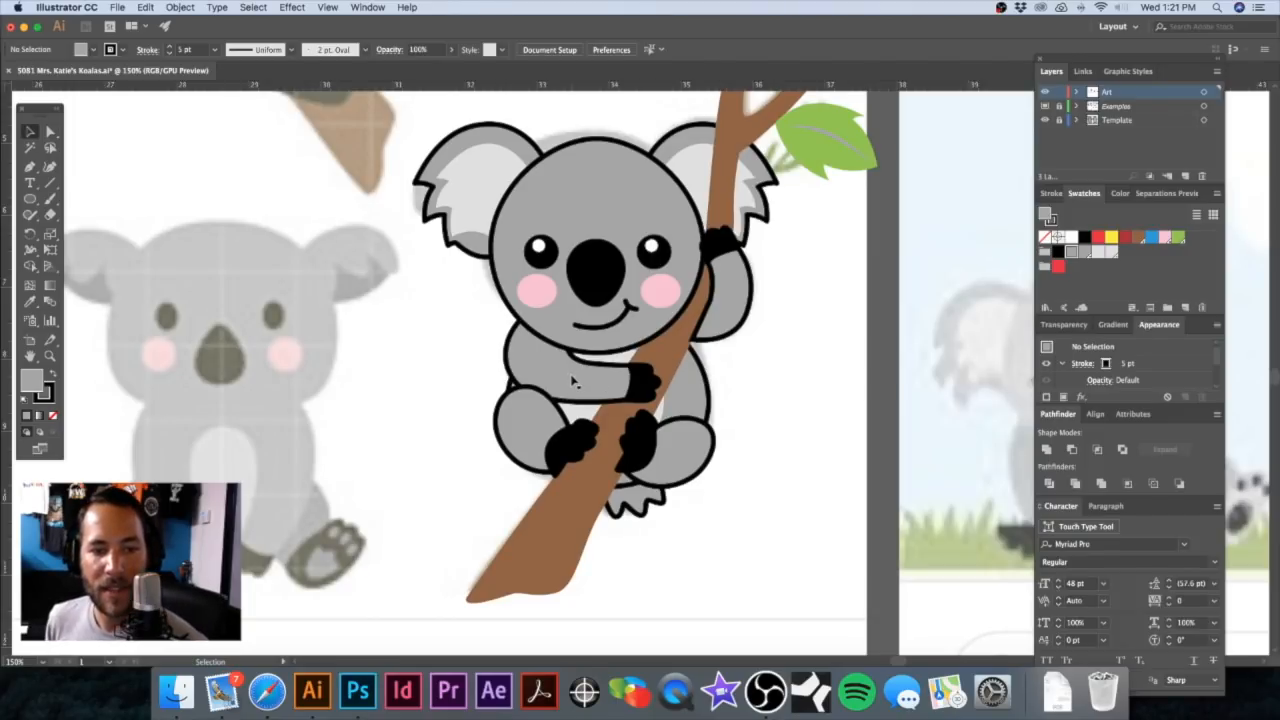
left_click_drag(565, 376, 485, 326)
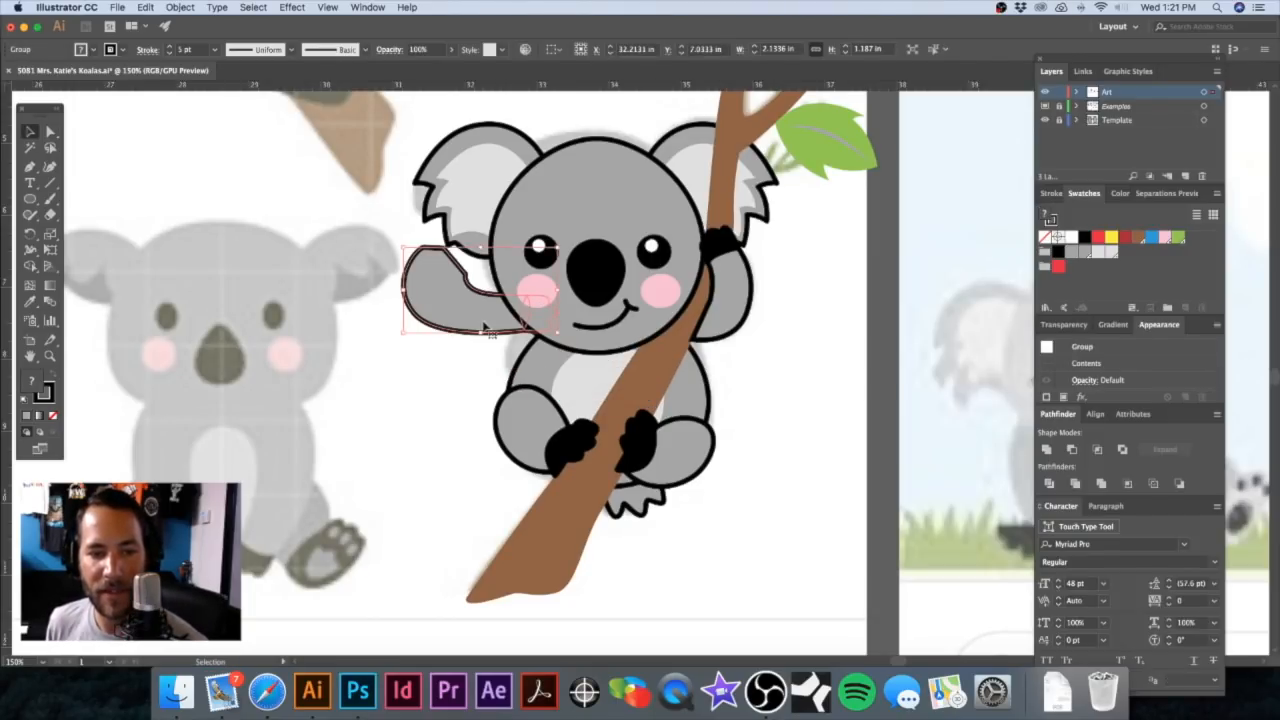
key("super+z")
left_click(437, 343)
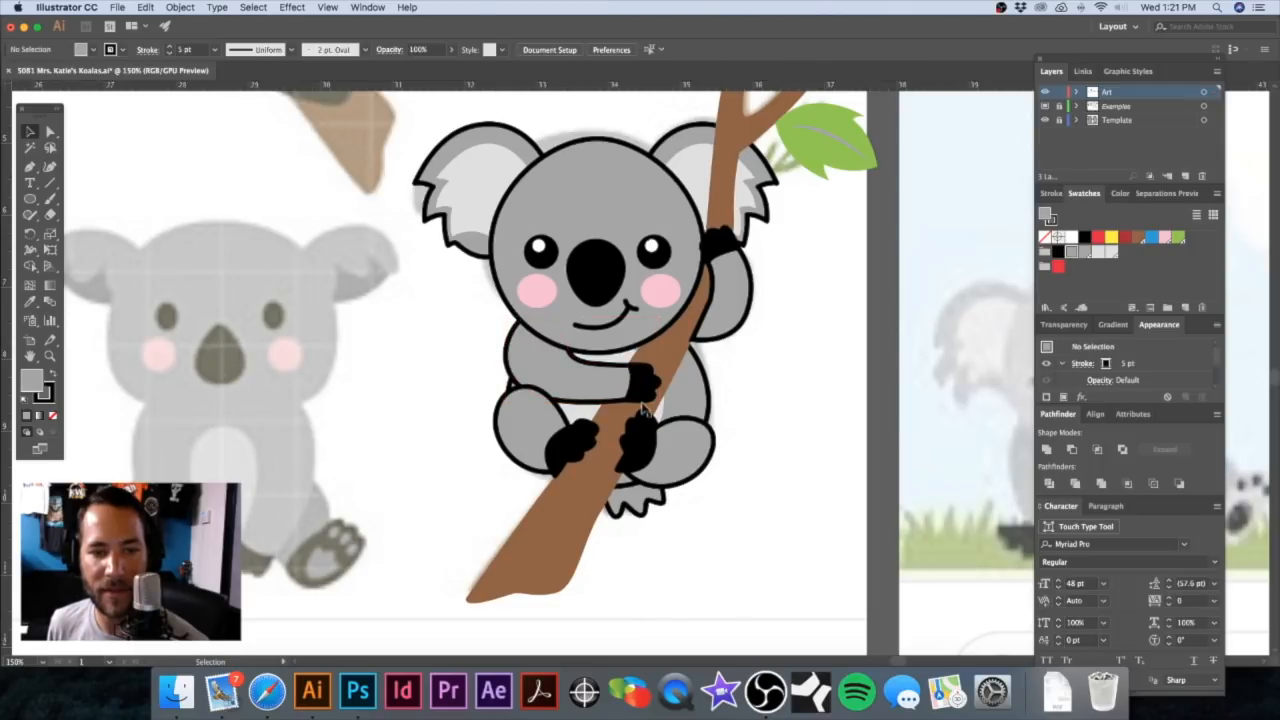
left_click(567, 388)
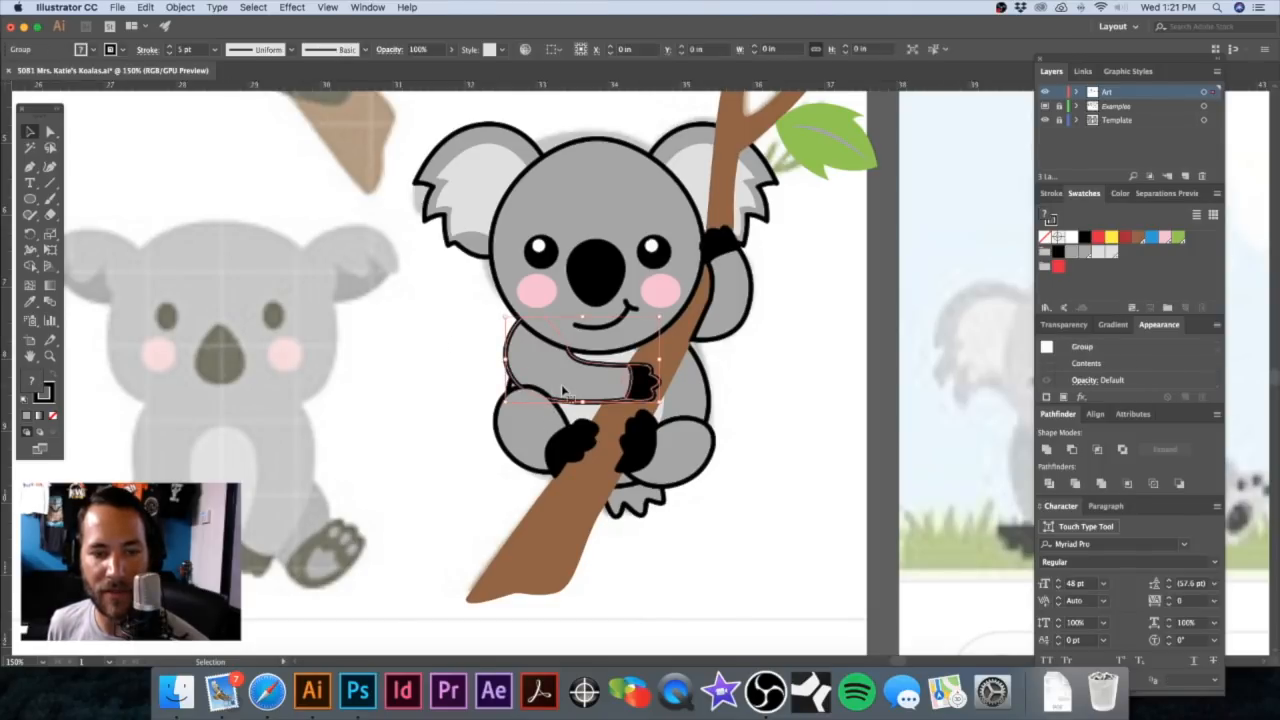
left_click(610, 216, "shift")
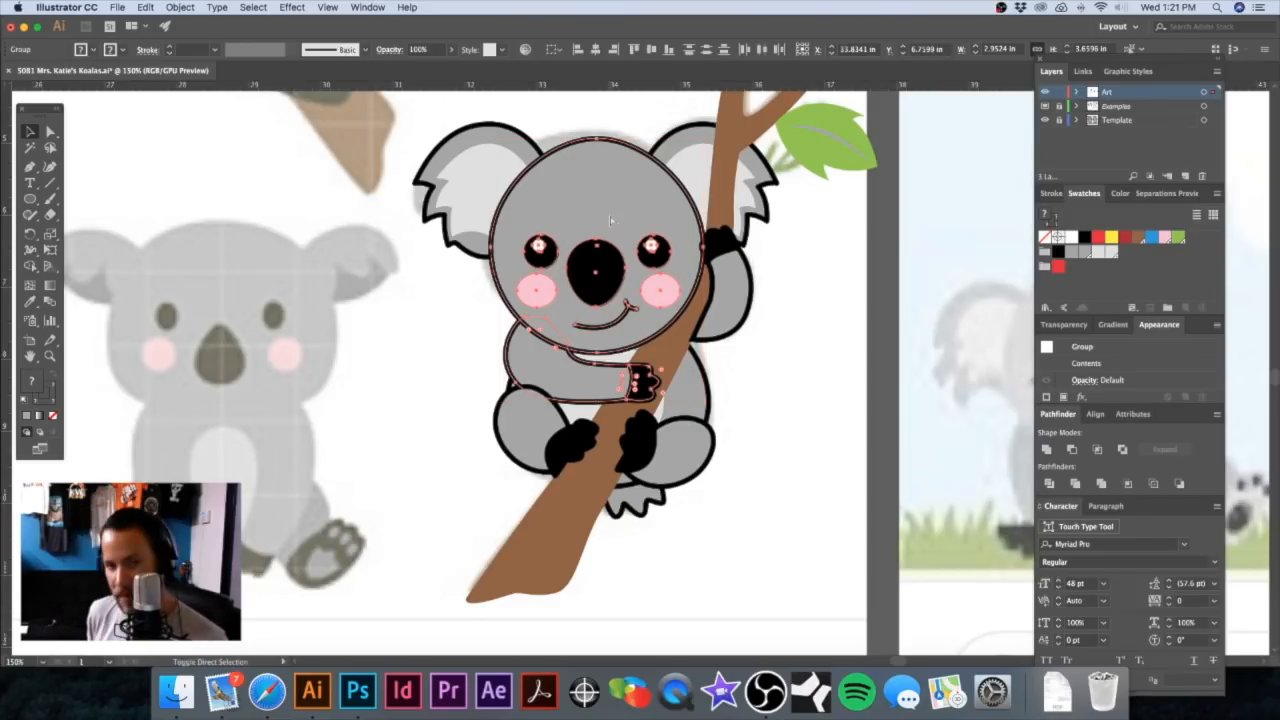
left_click(411, 385)
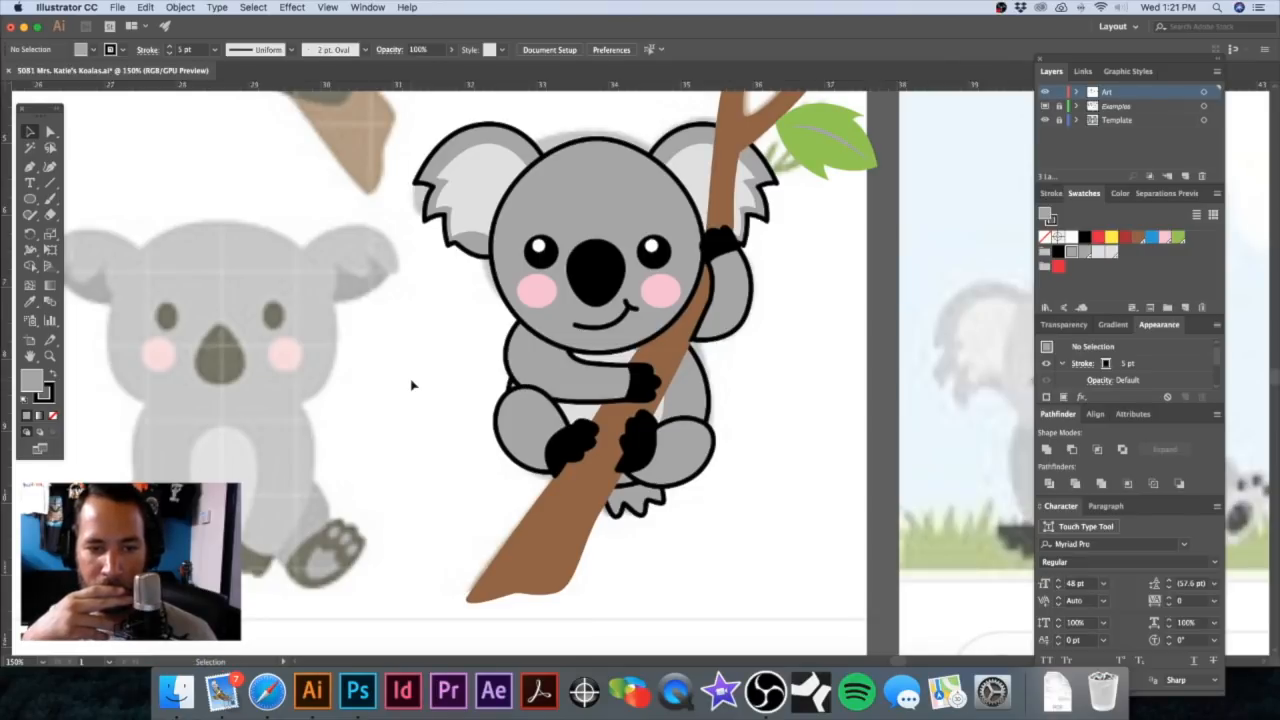
key("a")
key("shift+super")
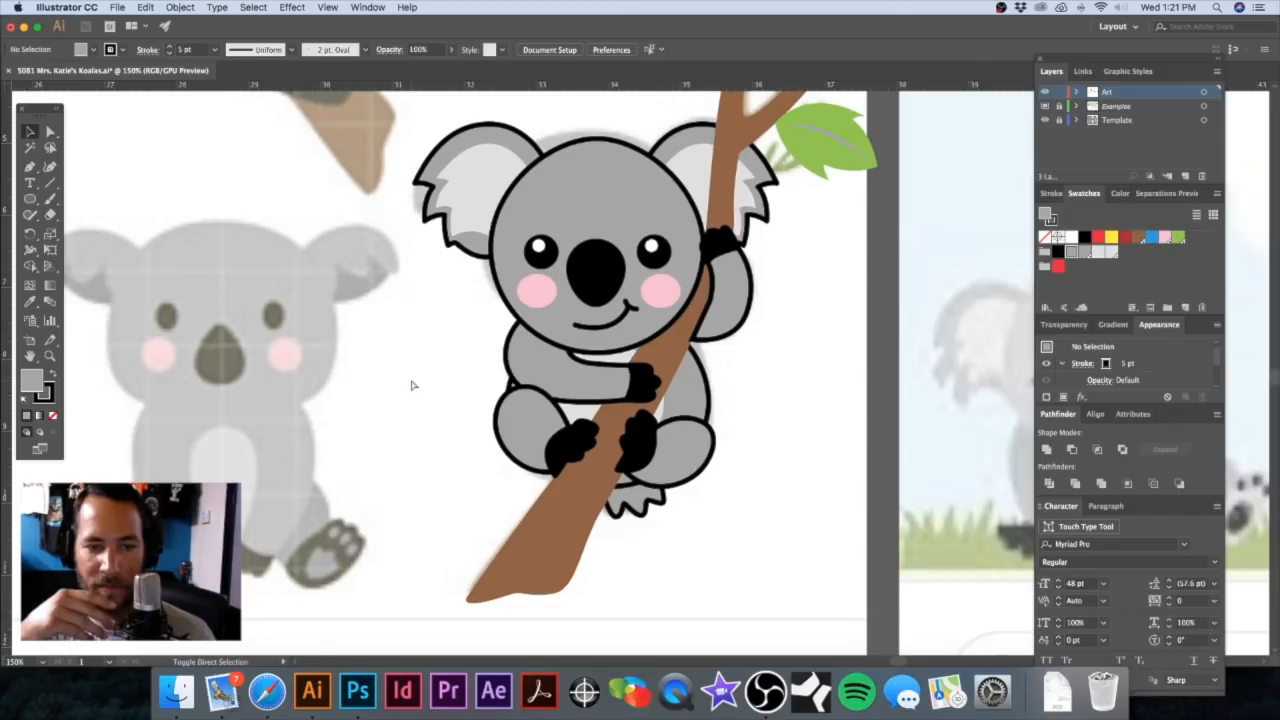
key("super+shift+z")
key("super+z")
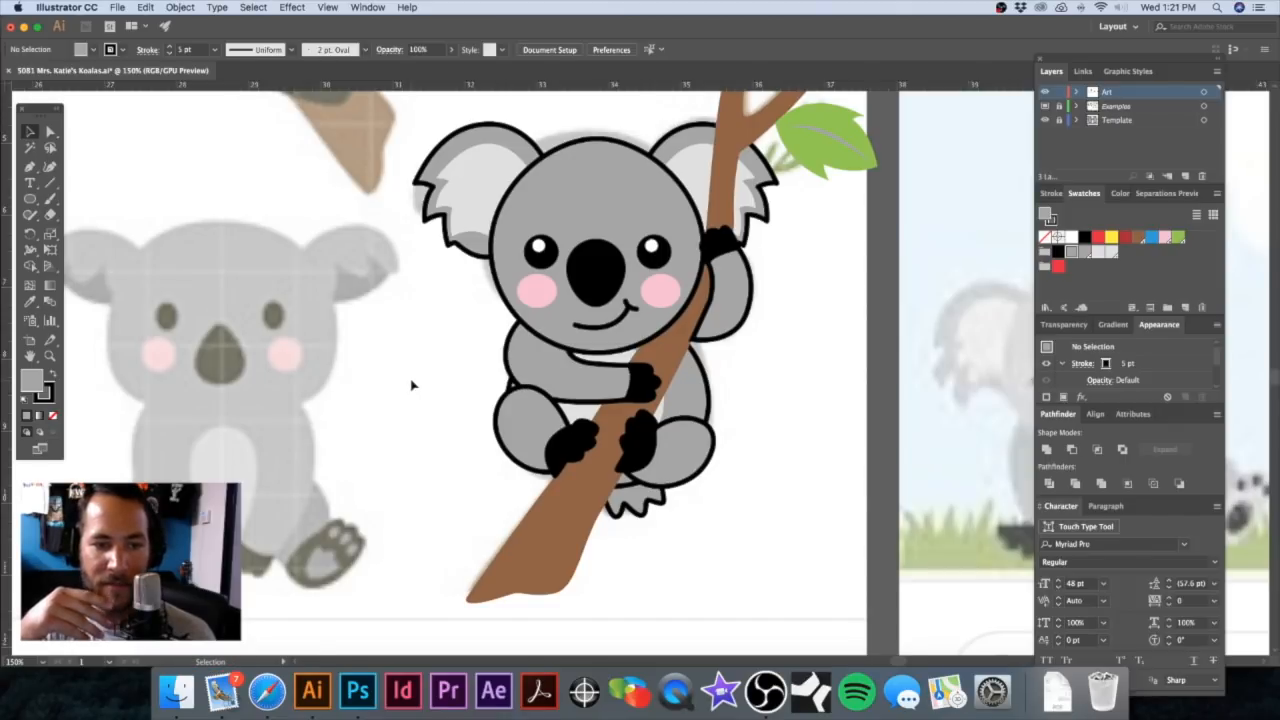
Step: Reshape the tip of the grey tail farthest from the branch by moving its anchor outward and adjusting its curve handle
scroll(412, 384, "up", 1)
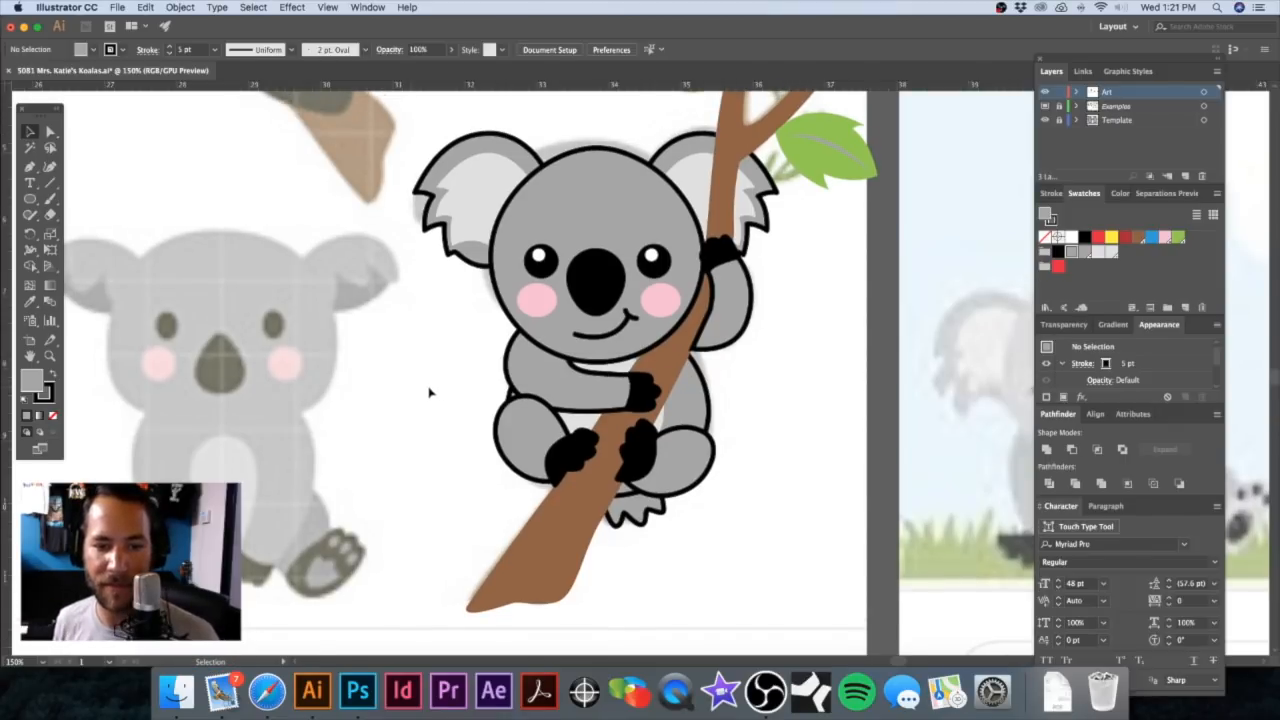
scroll(668, 520, "up", 5)
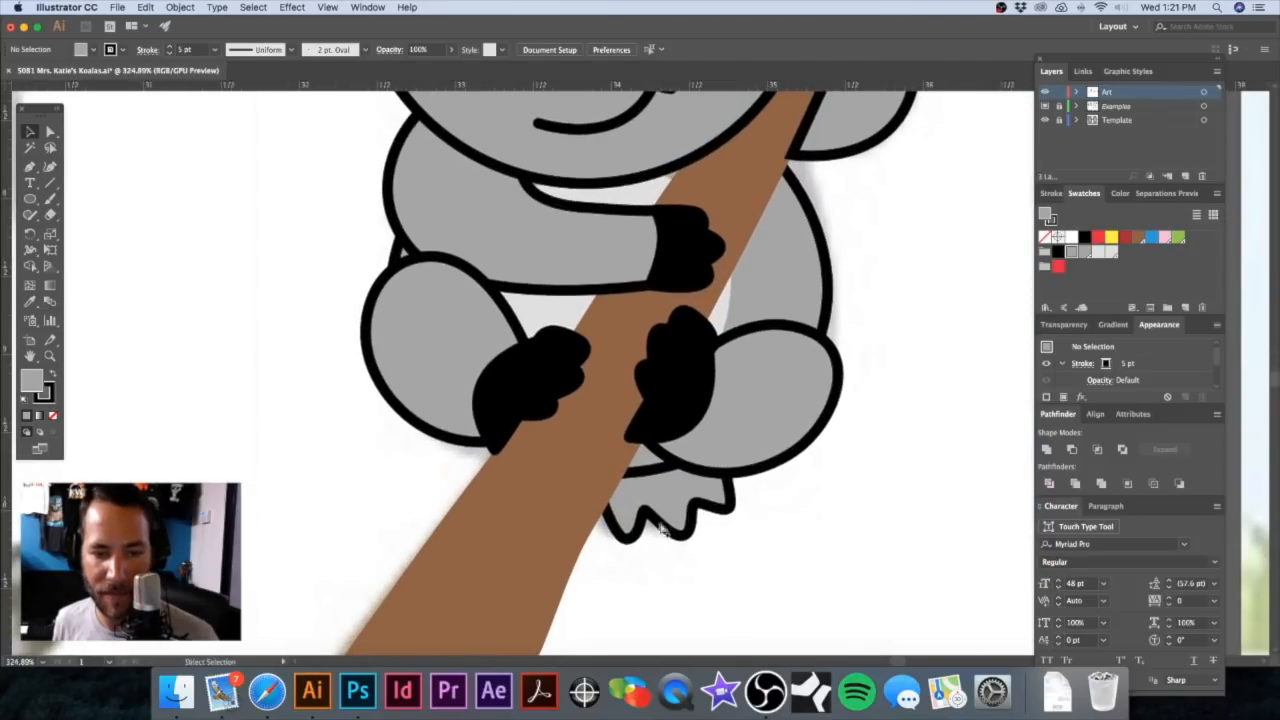
left_click(714, 518)
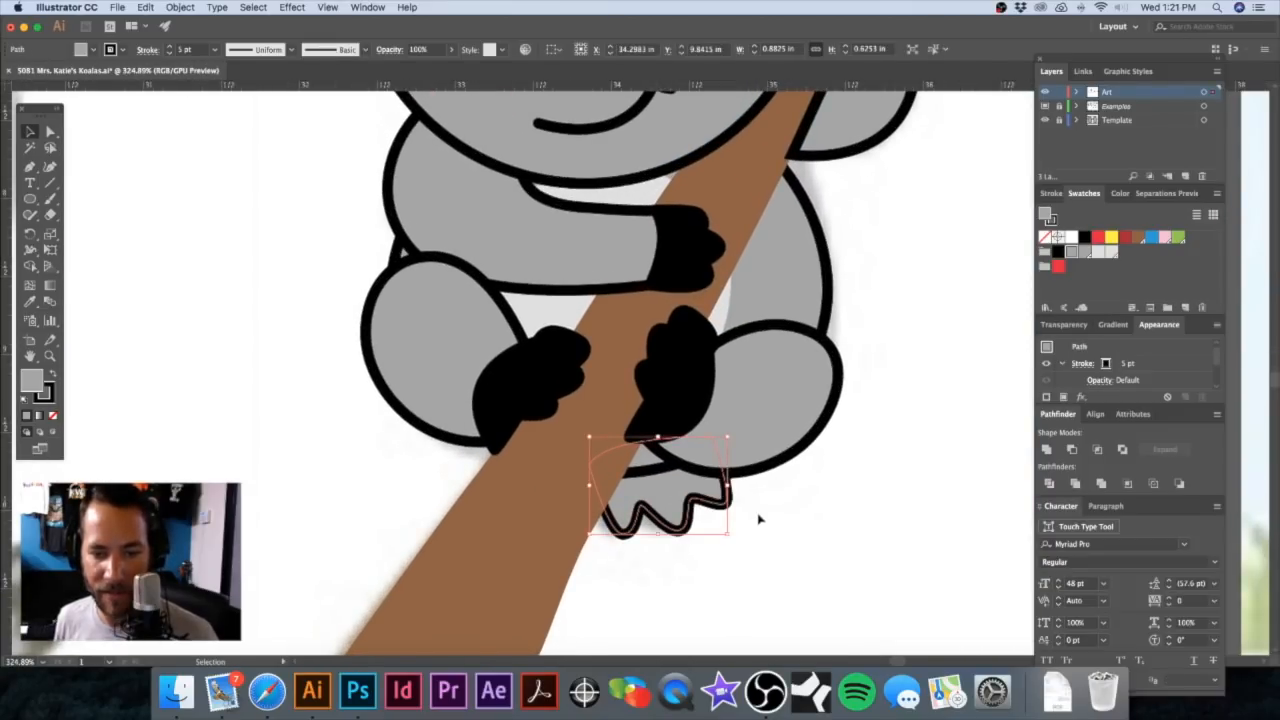
key("a")
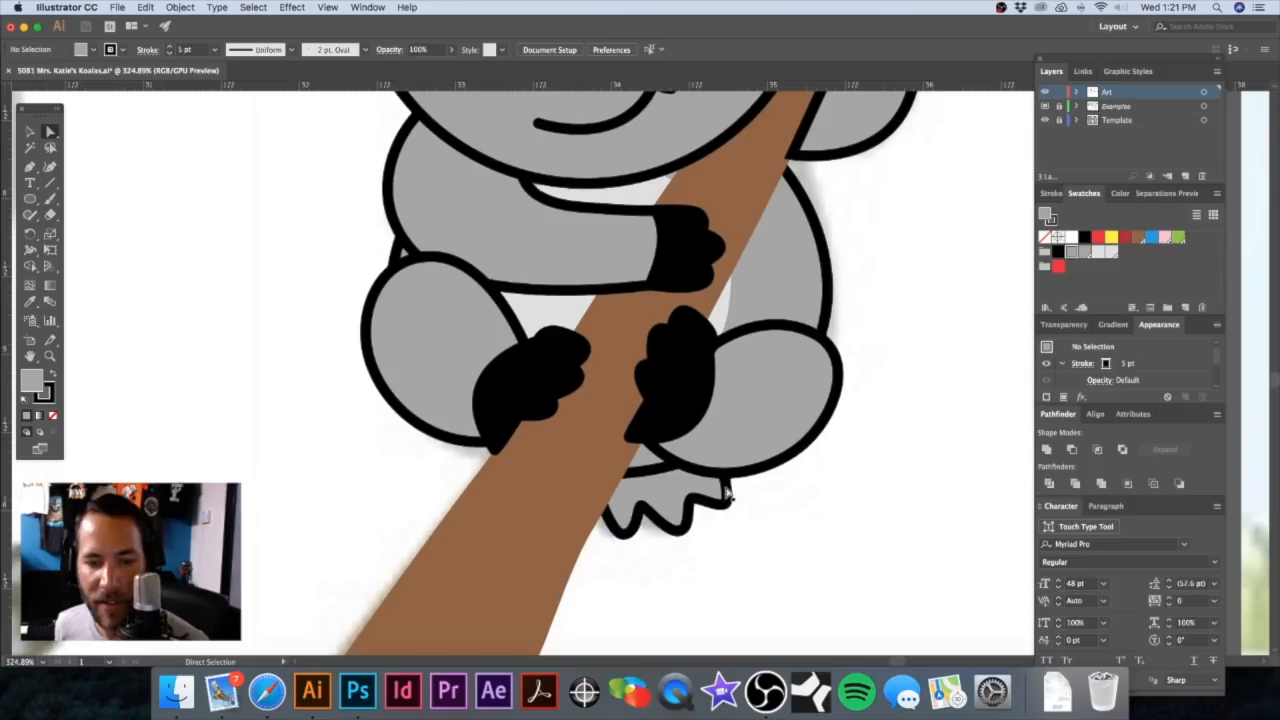
left_click(713, 440)
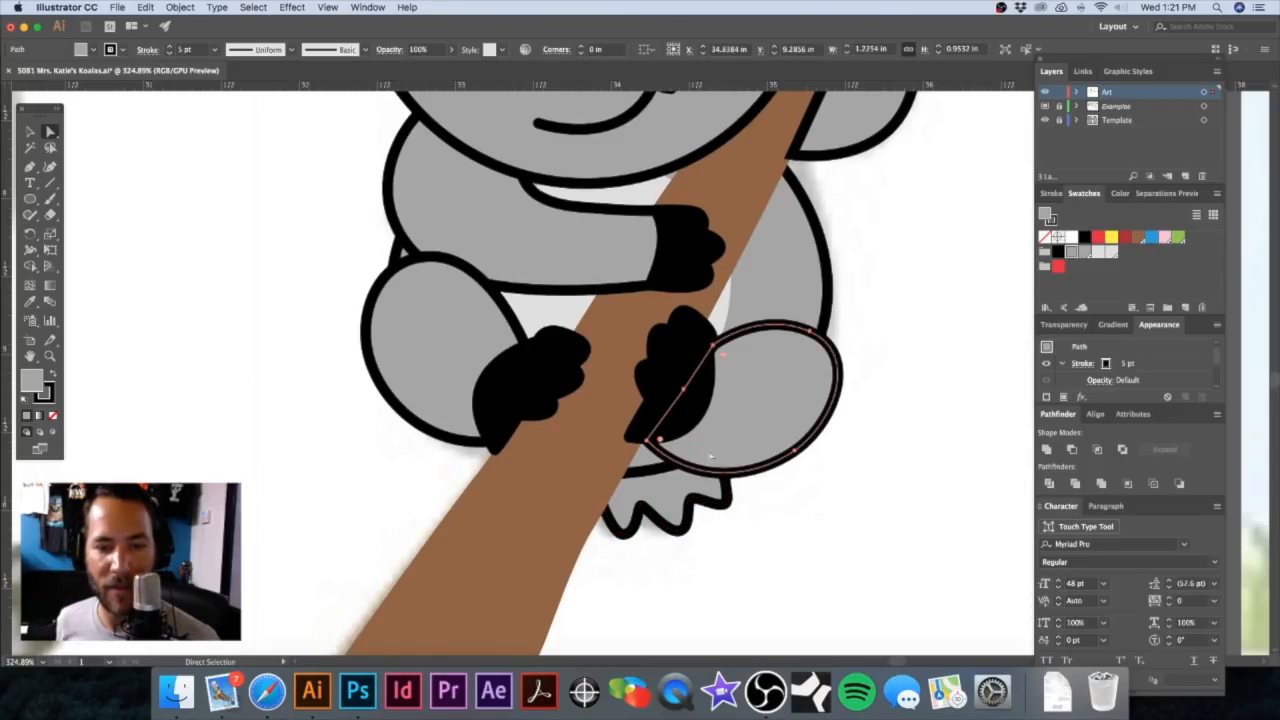
left_click(724, 489)
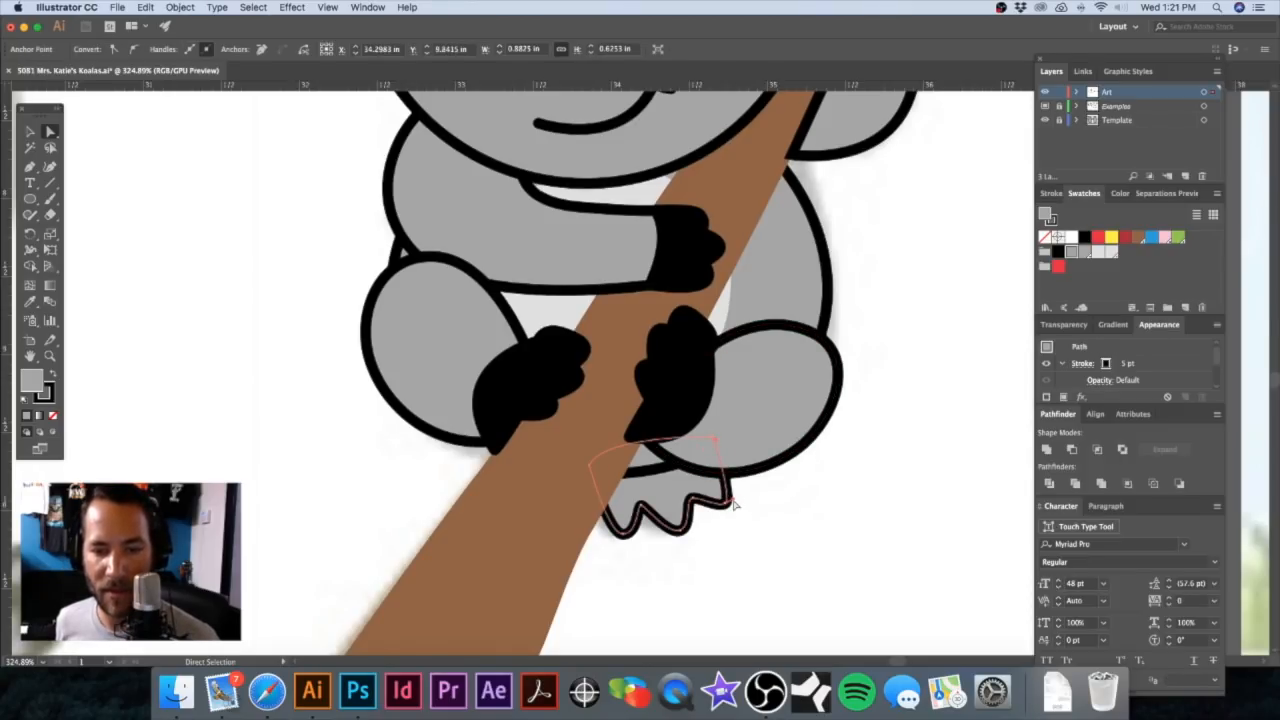
left_click(739, 498)
left_click(728, 503)
left_click_drag(733, 501, 744, 496)
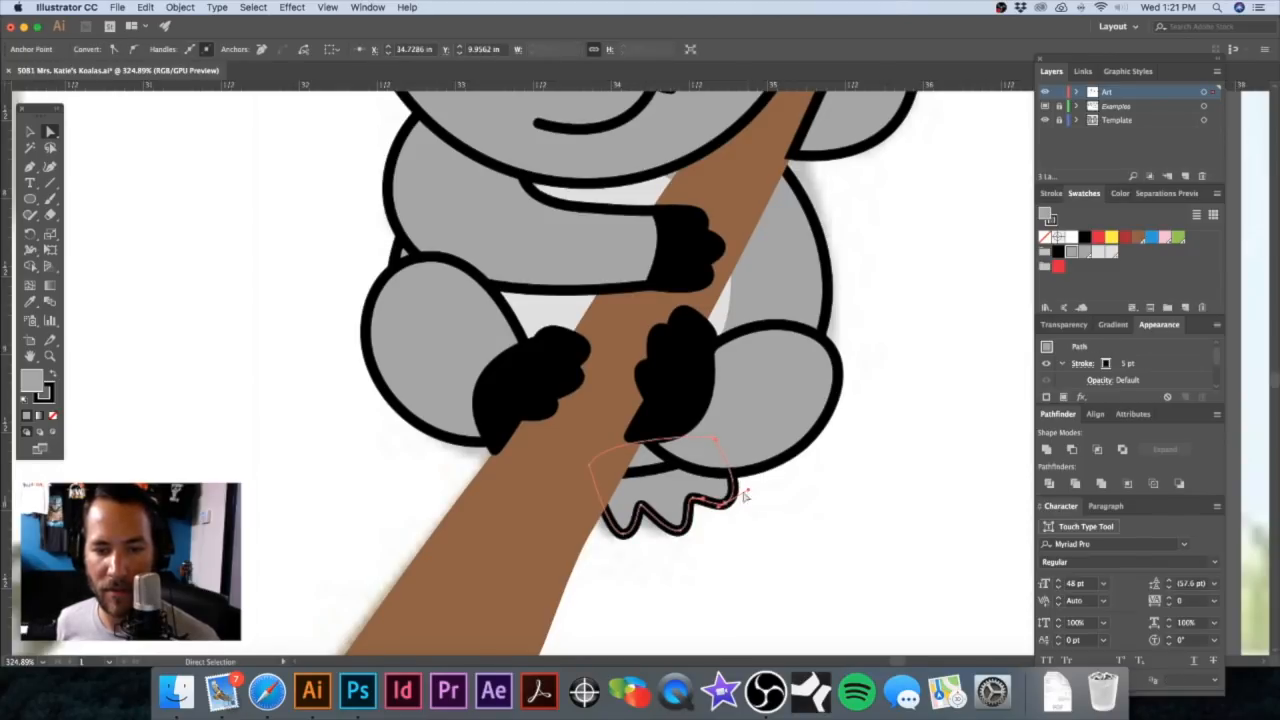
Step: Extend the tail's corner anchor farther behind the branch, adjust the adjoining tip, and deselect the tail
left_click(623, 536)
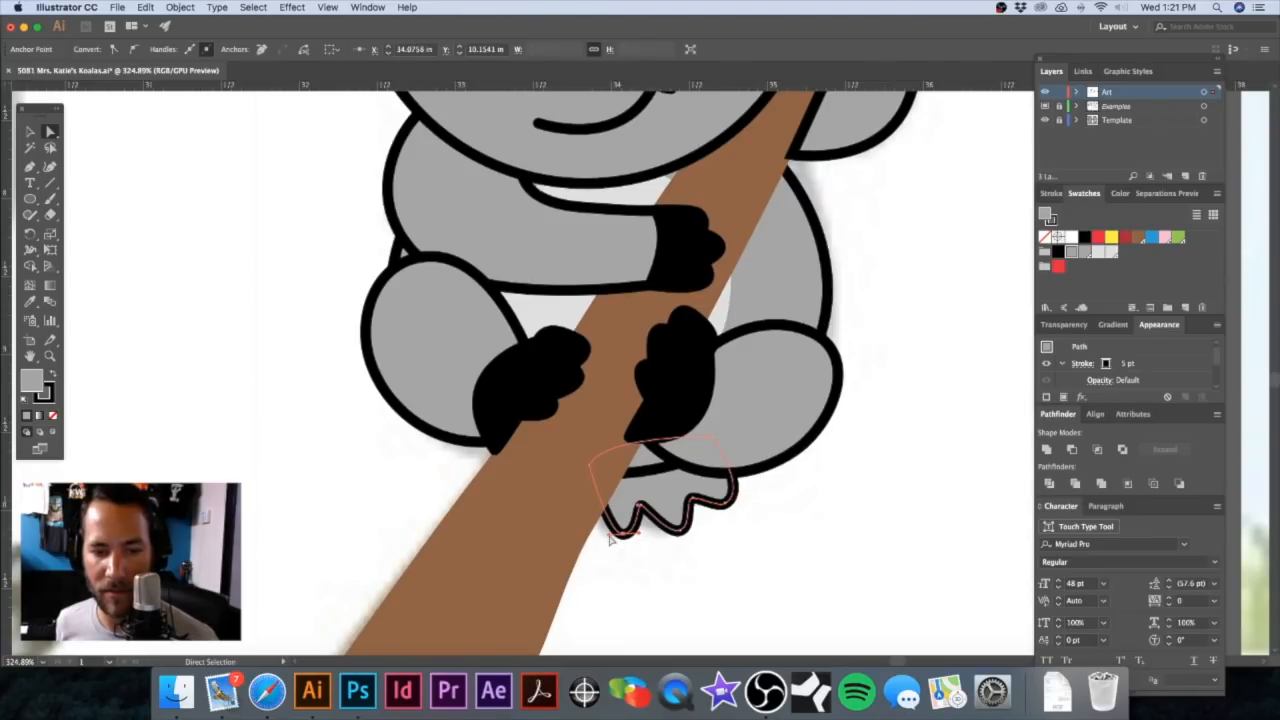
mouse_move(590, 468)
left_mouse_down()
mouse_move(572, 489)
mouse_move(577, 479)
left_mouse_up()
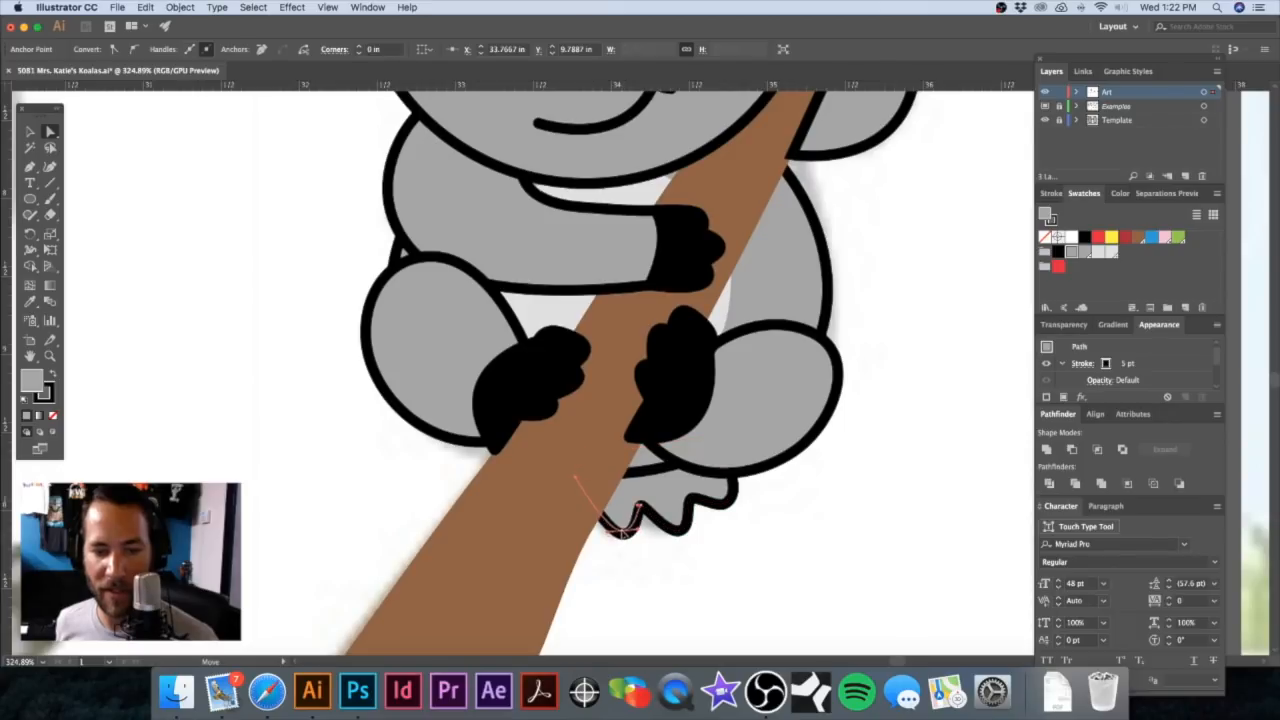
left_click(800, 500)
key("super+1")
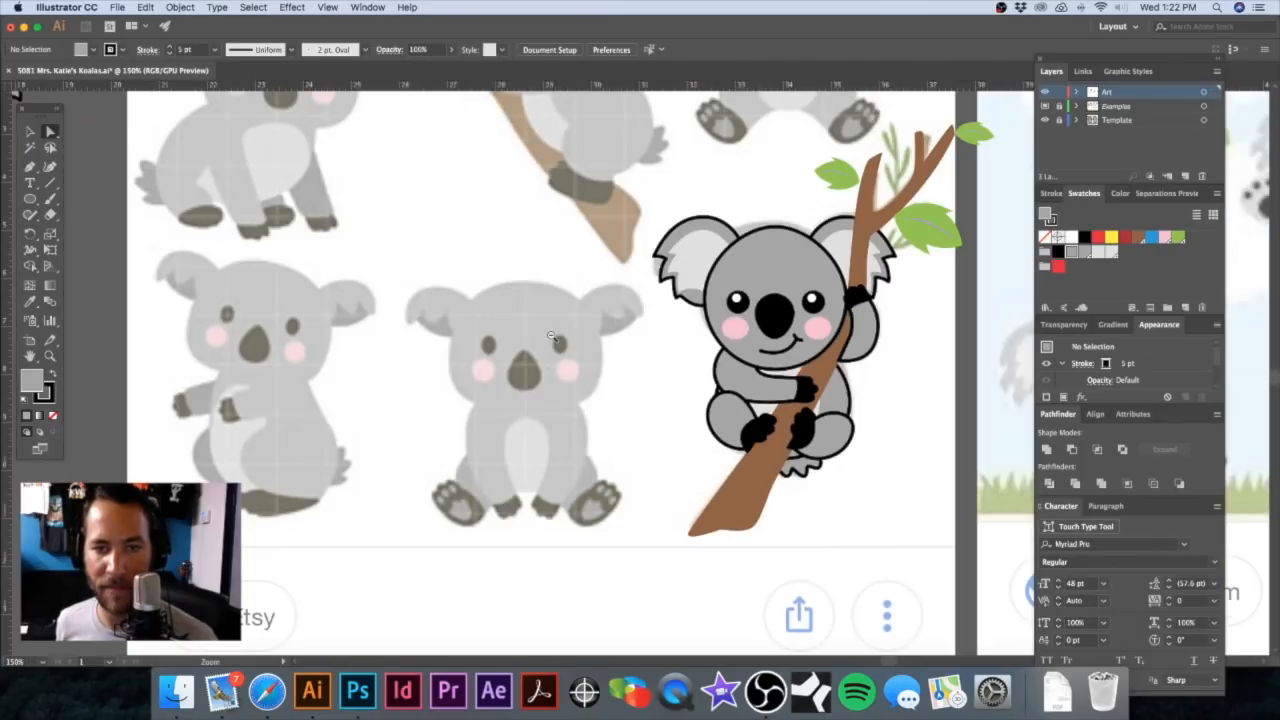
key("super+minus")
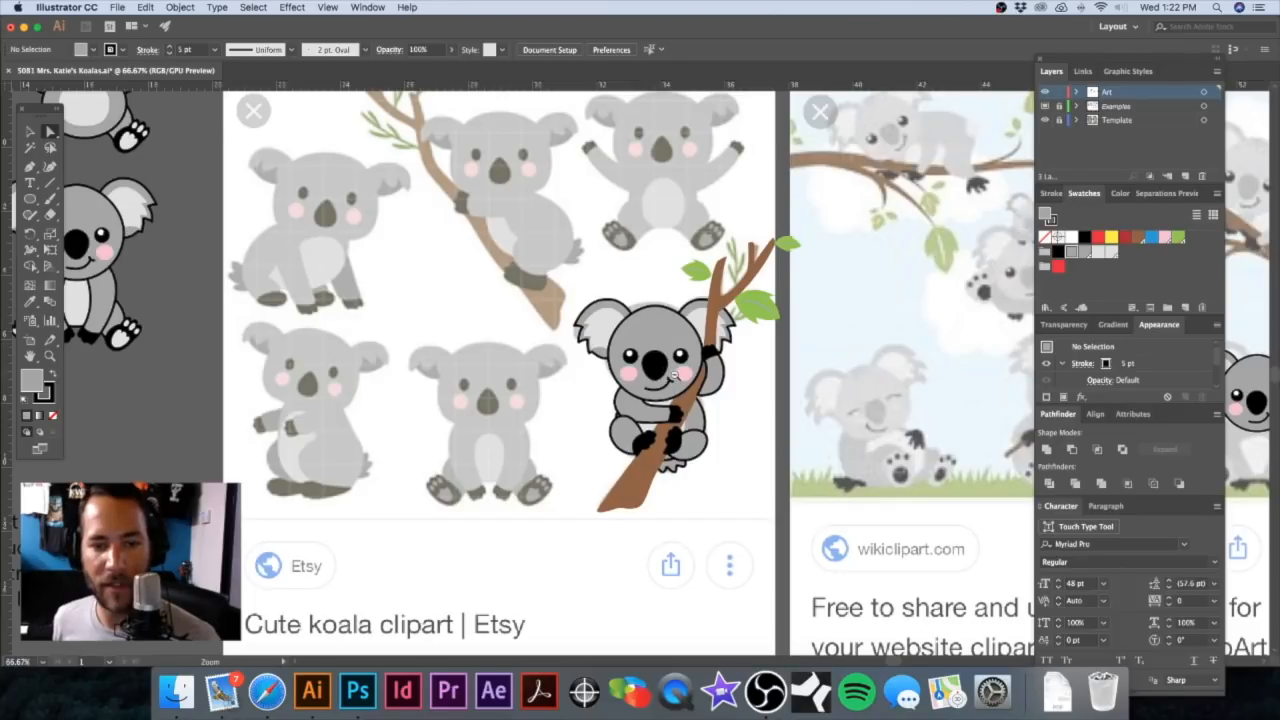
key("super+minus")
left_click_drag(675, 374, 607, 428)
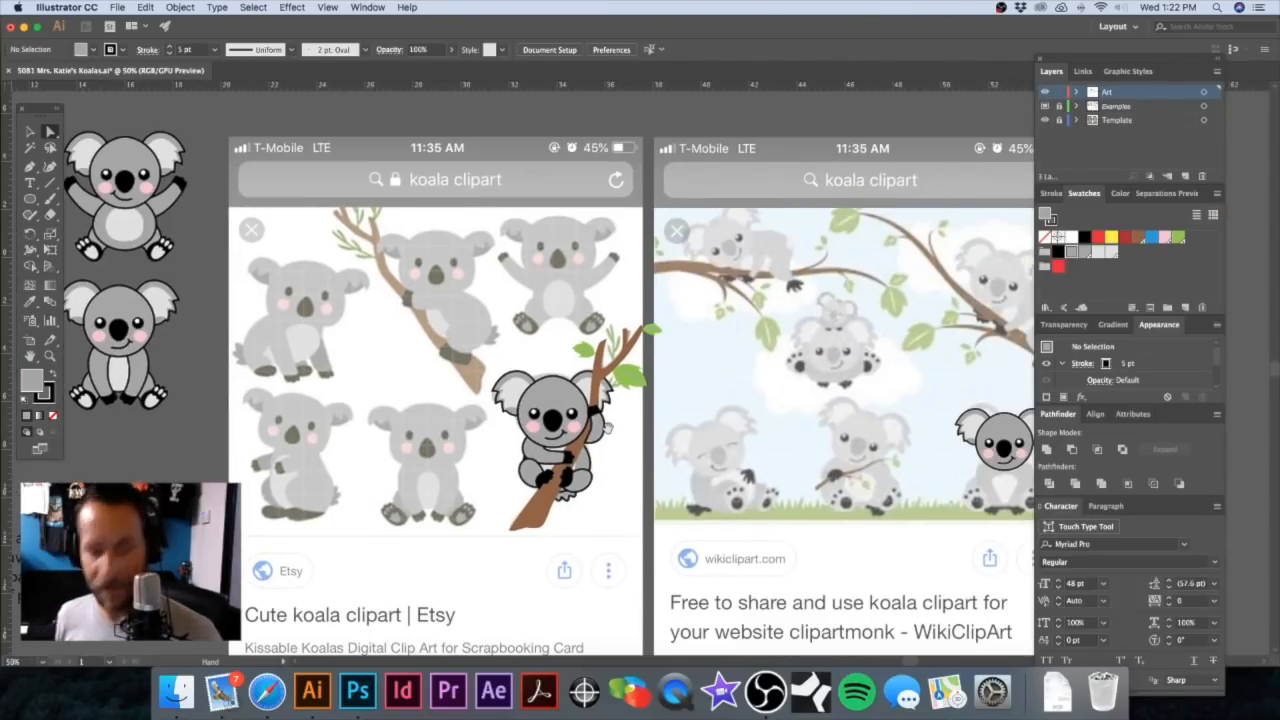
key("v")
mouse_move(474, 287)
left_mouse_down()
mouse_move(640, 507)
mouse_move(718, 396)
left_mouse_up()
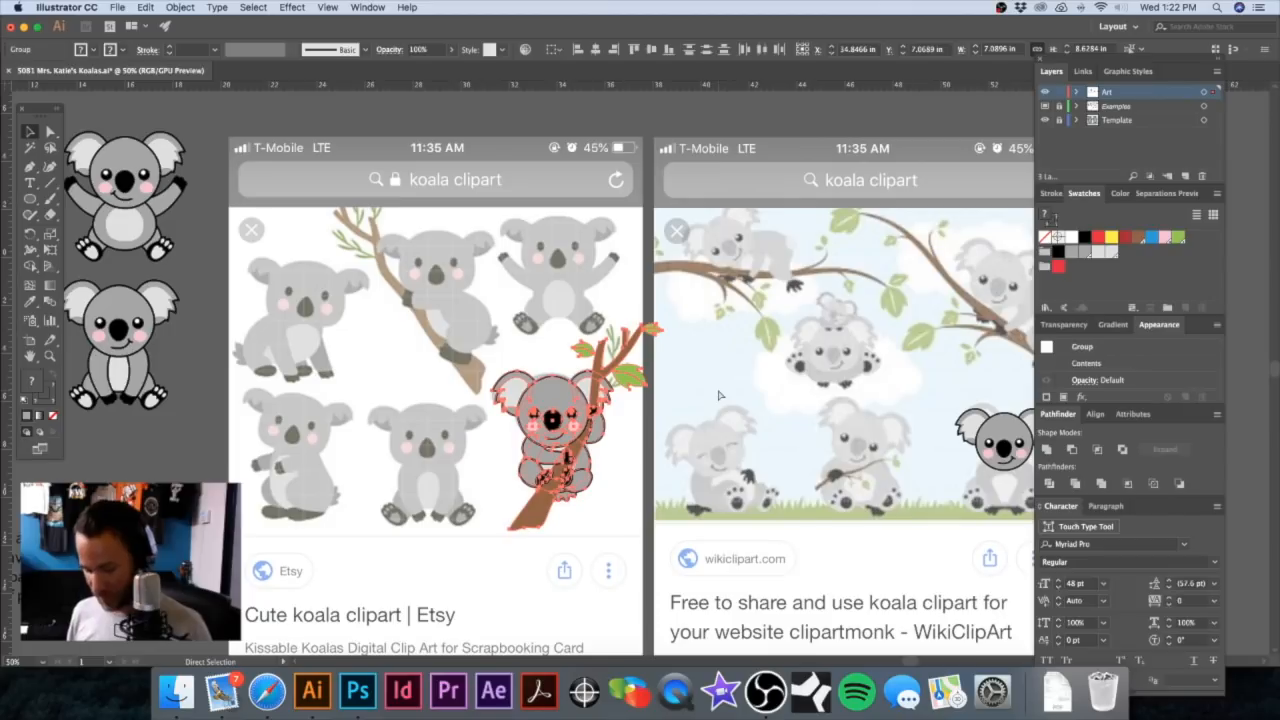
left_click(660, 398)
left_click(656, 424, "alt")
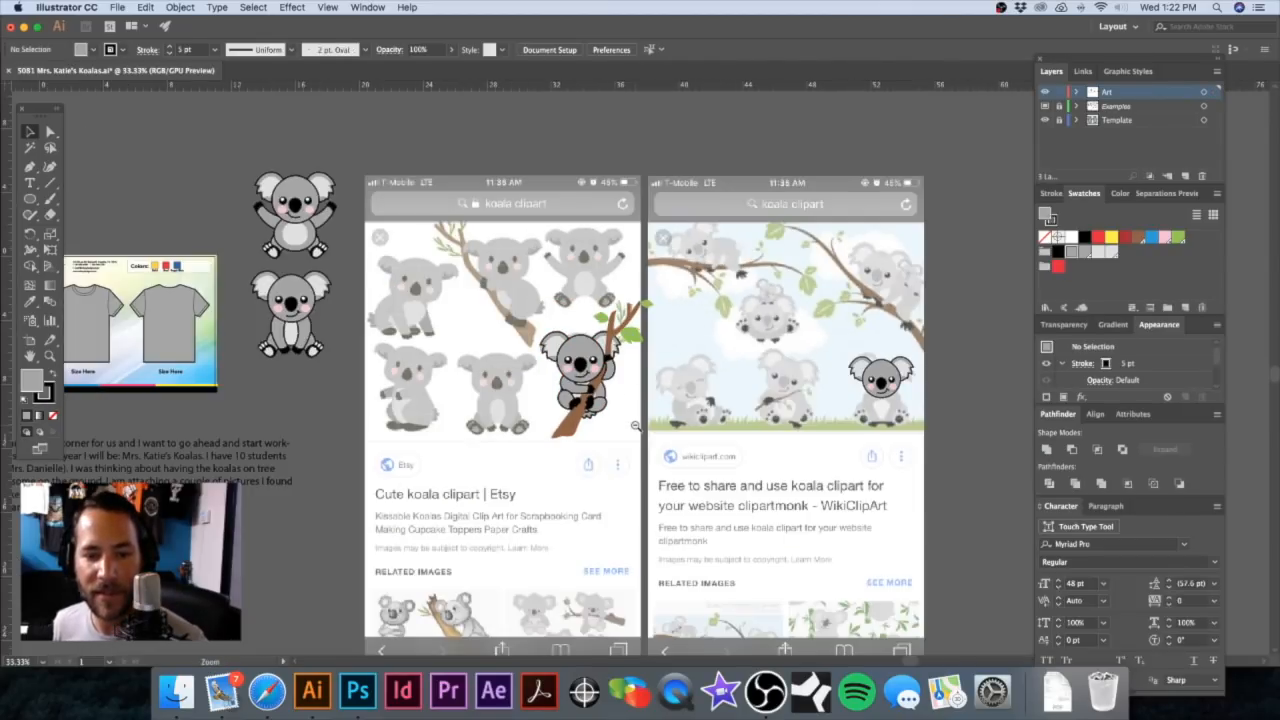
left_click_drag(623, 414, 840, 434)
Step: Move the notch anchors along the tail's lower edge downward to make the gaps between the tips shallower
key("a")
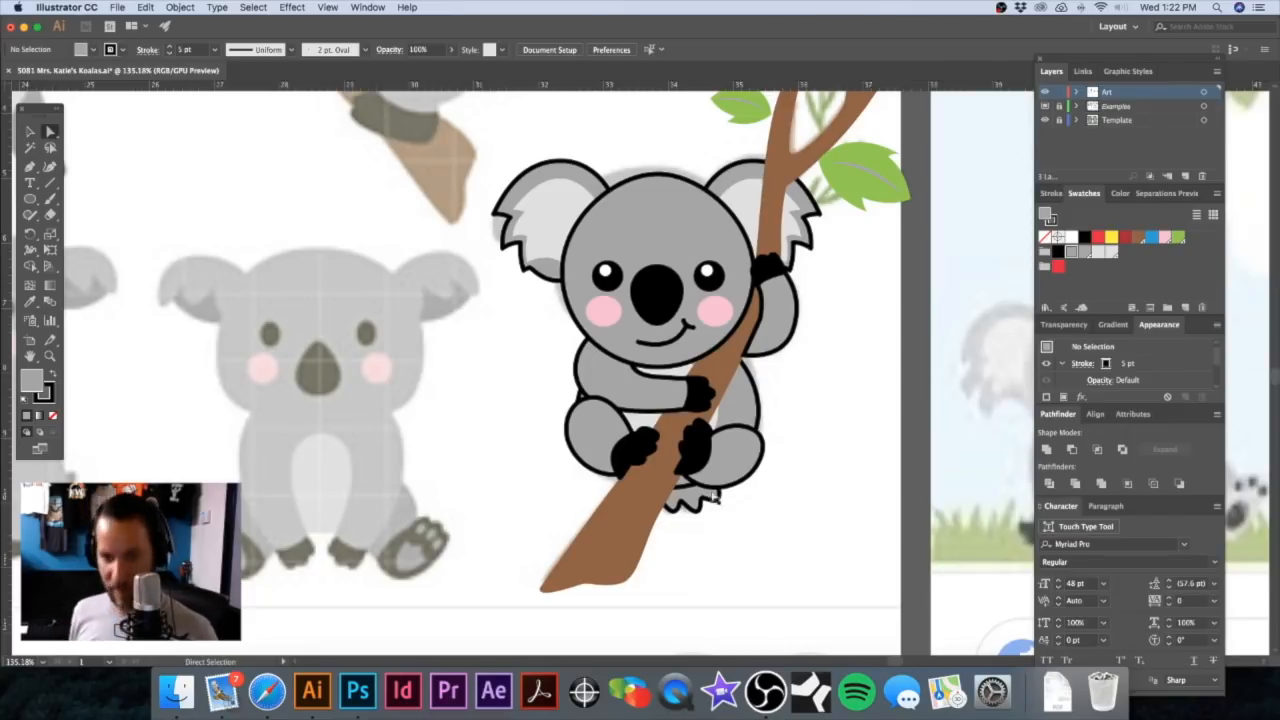
left_click_drag(741, 511, 818, 518)
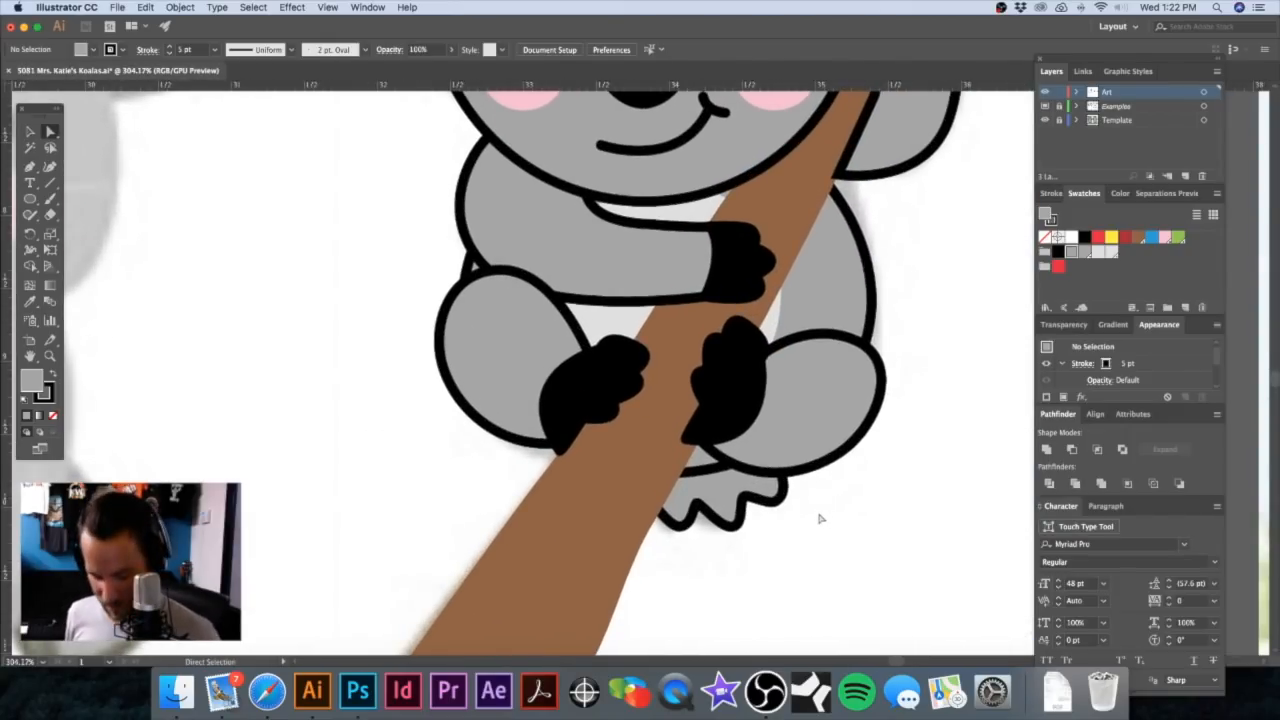
left_click(748, 500)
left_click_drag(745, 498, 707, 507)
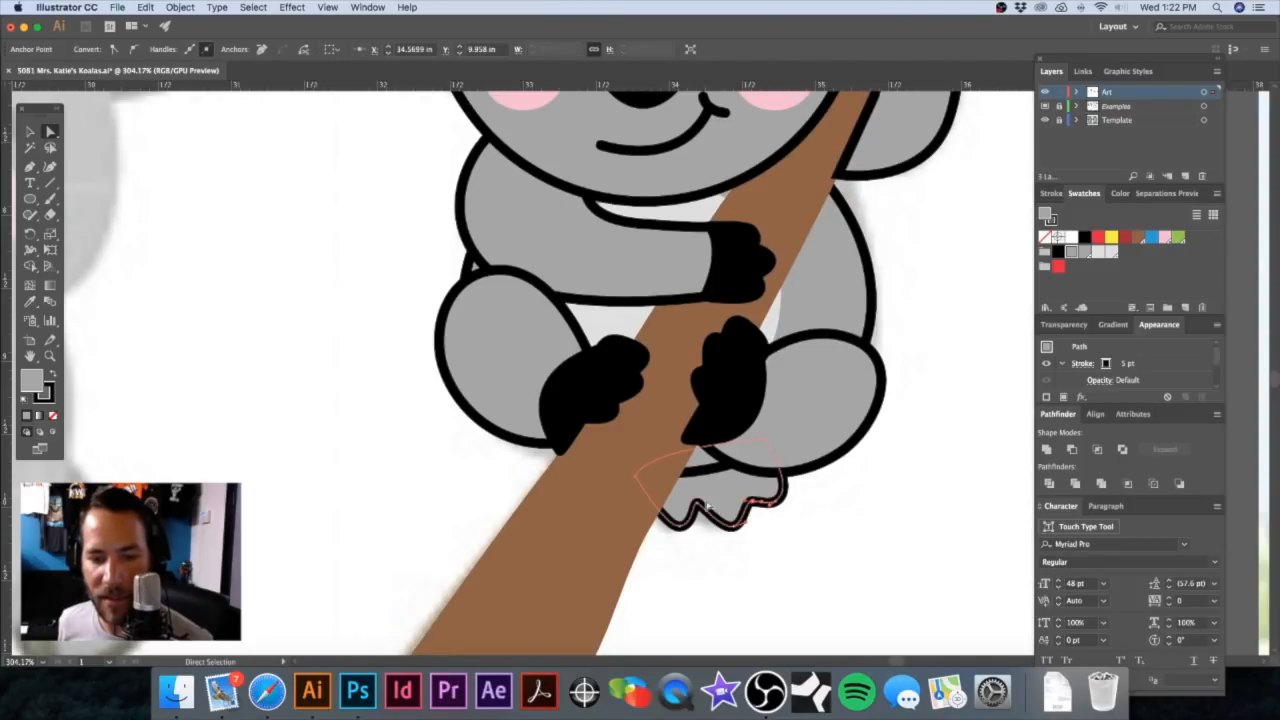
left_click(700, 519)
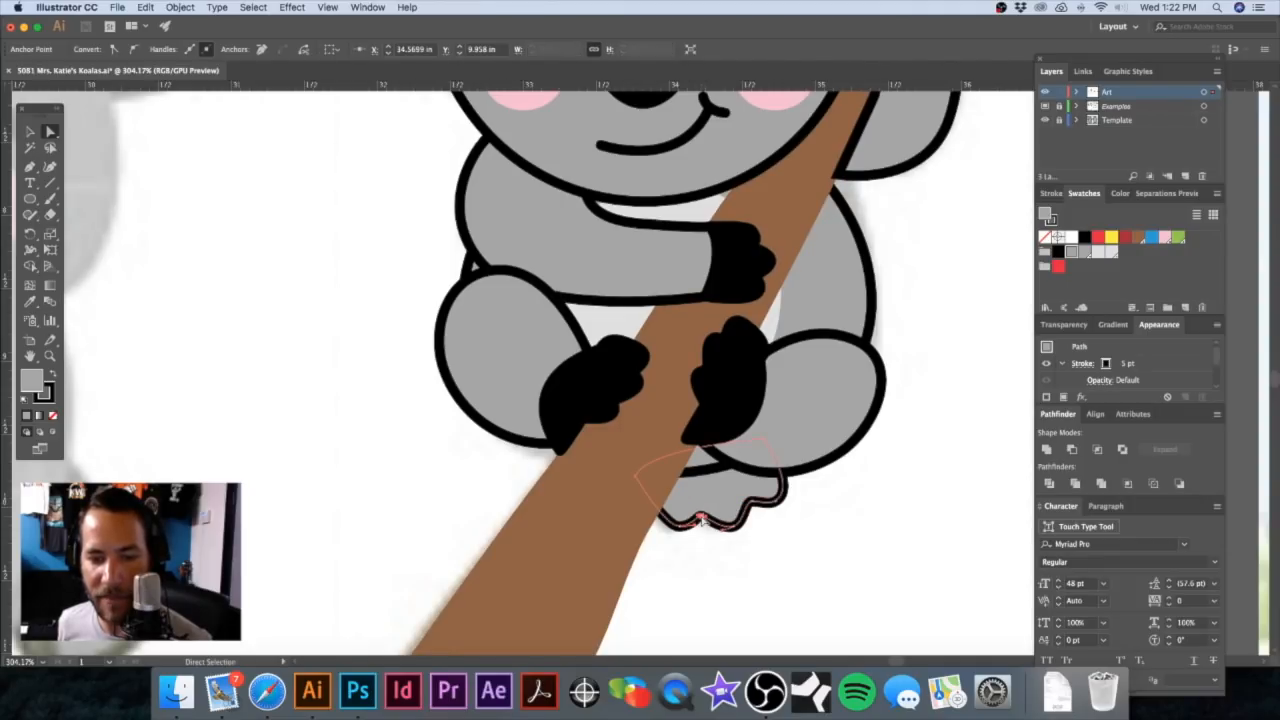
left_click(703, 519)
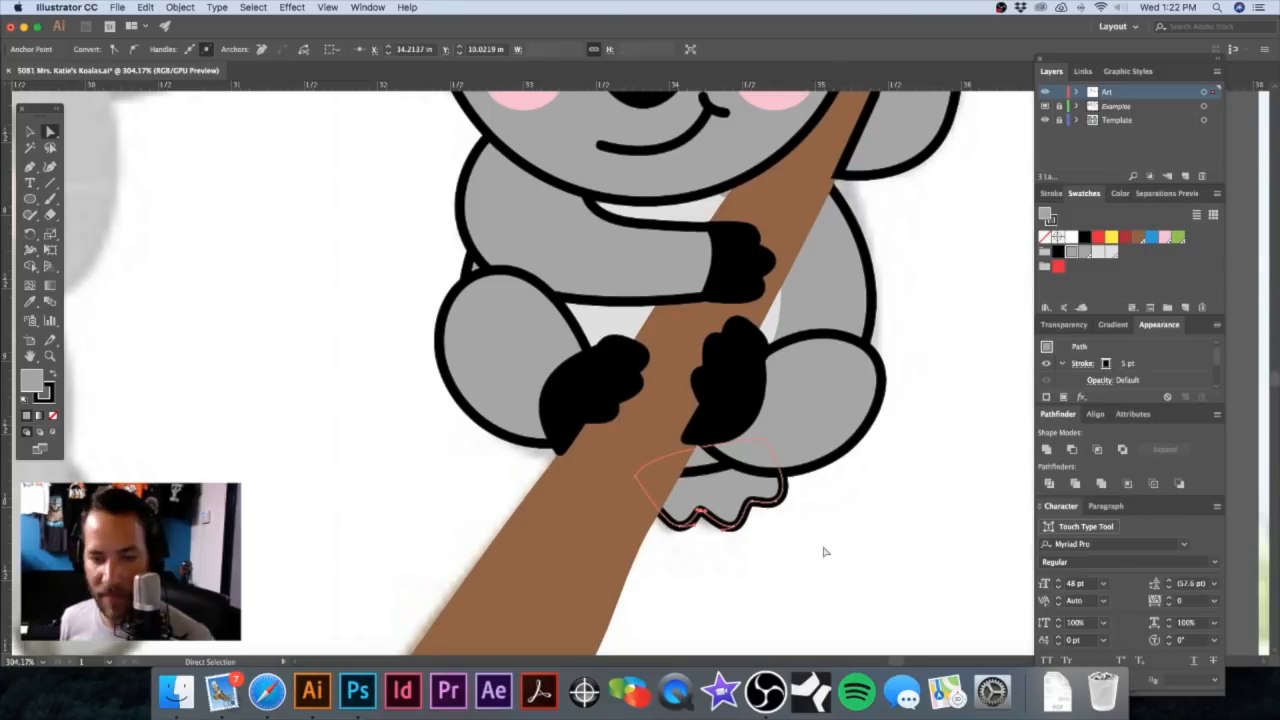
Step: Scale the tail down slightly, nudge it closer in behind the branch within its isolated group, and exit isolation
key("v")
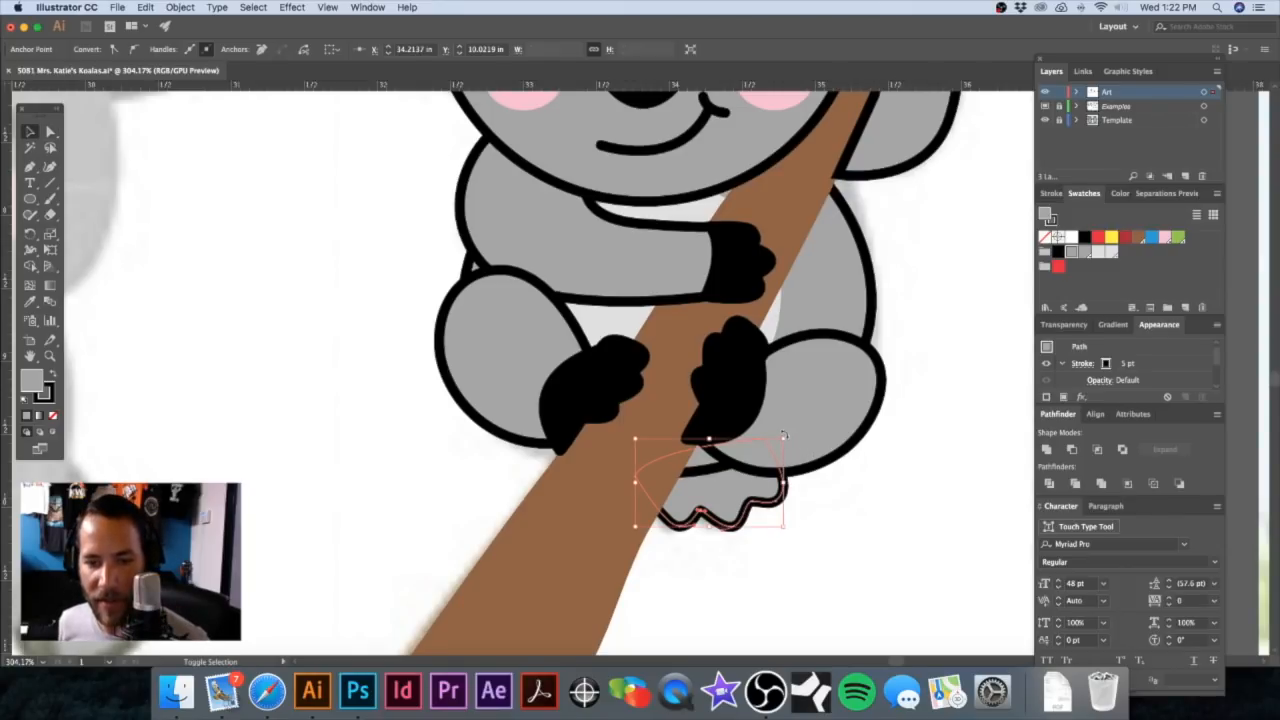
left_click_drag(781, 440, 769, 458)
left_click(749, 508)
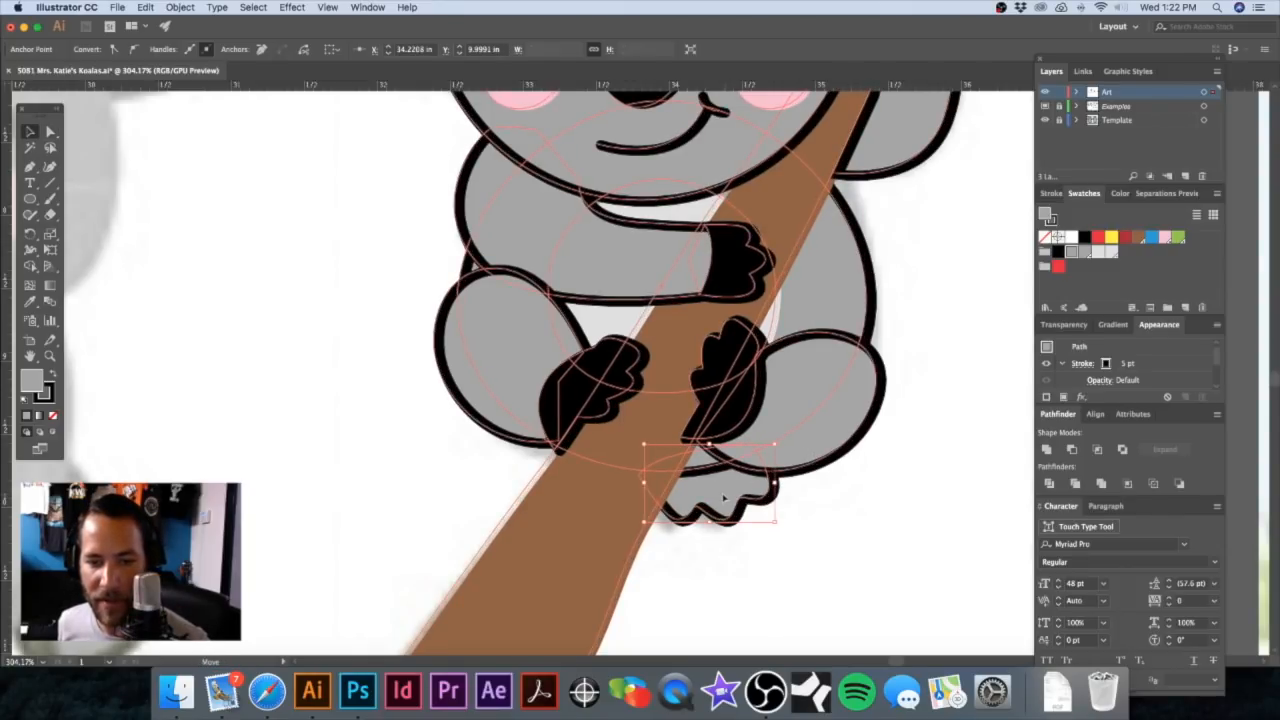
double_click(749, 508)
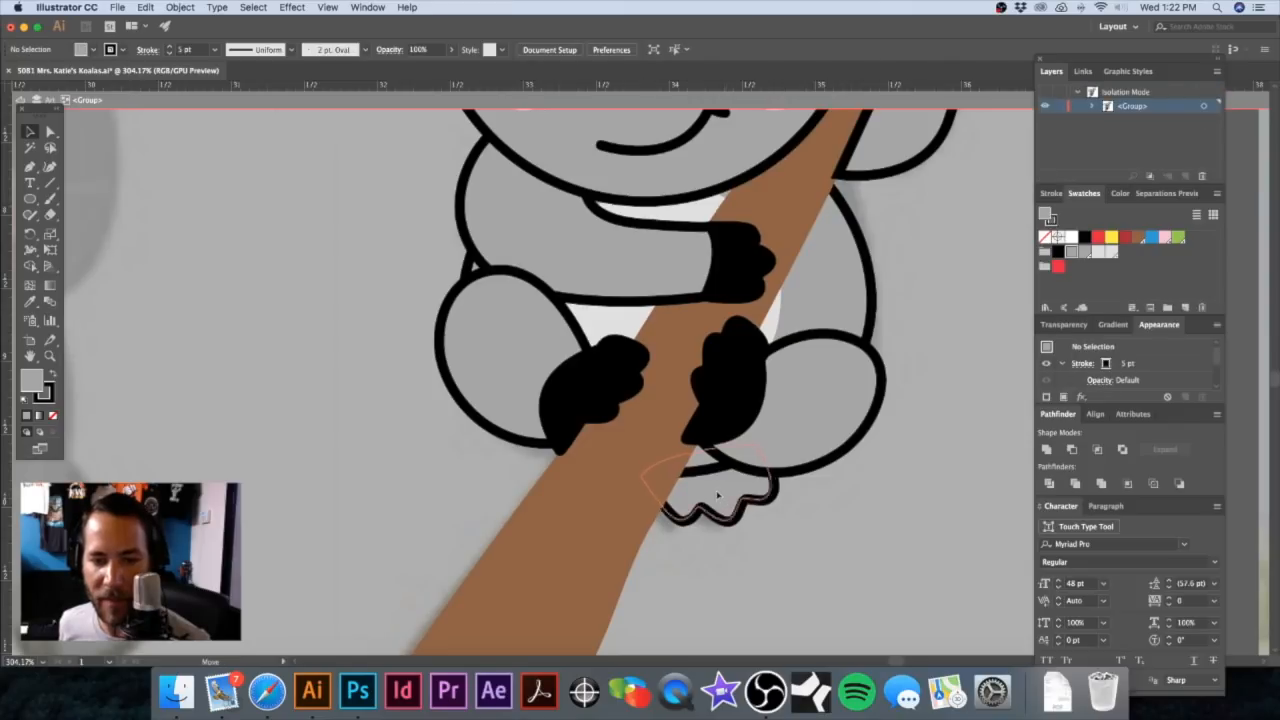
left_click(716, 497)
key("Down")
key("Down")
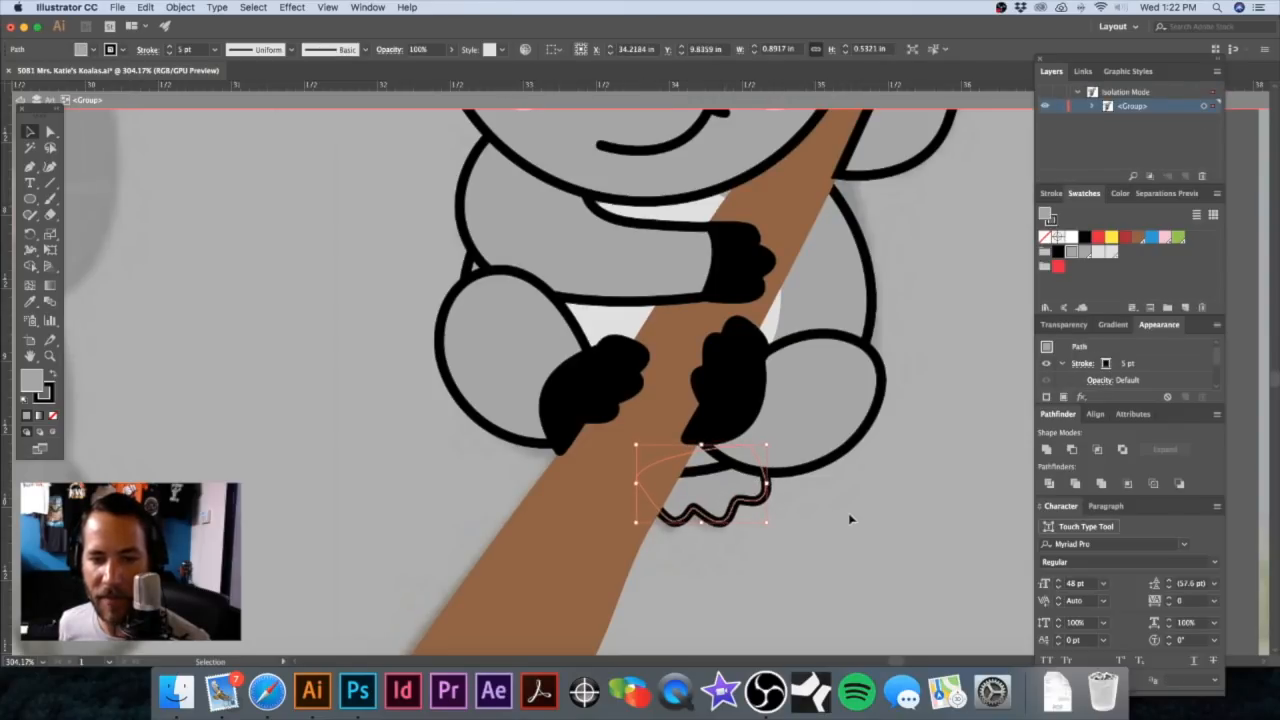
double_click(850, 519)
Step: Move the finished koala and its branch off the reference picture to beside the other finished koalas, above the shirt template
key("super+minus")
key("super+minus")
key("super+minus")
key("super+minus")
key("super+minus")
key("super+minus")
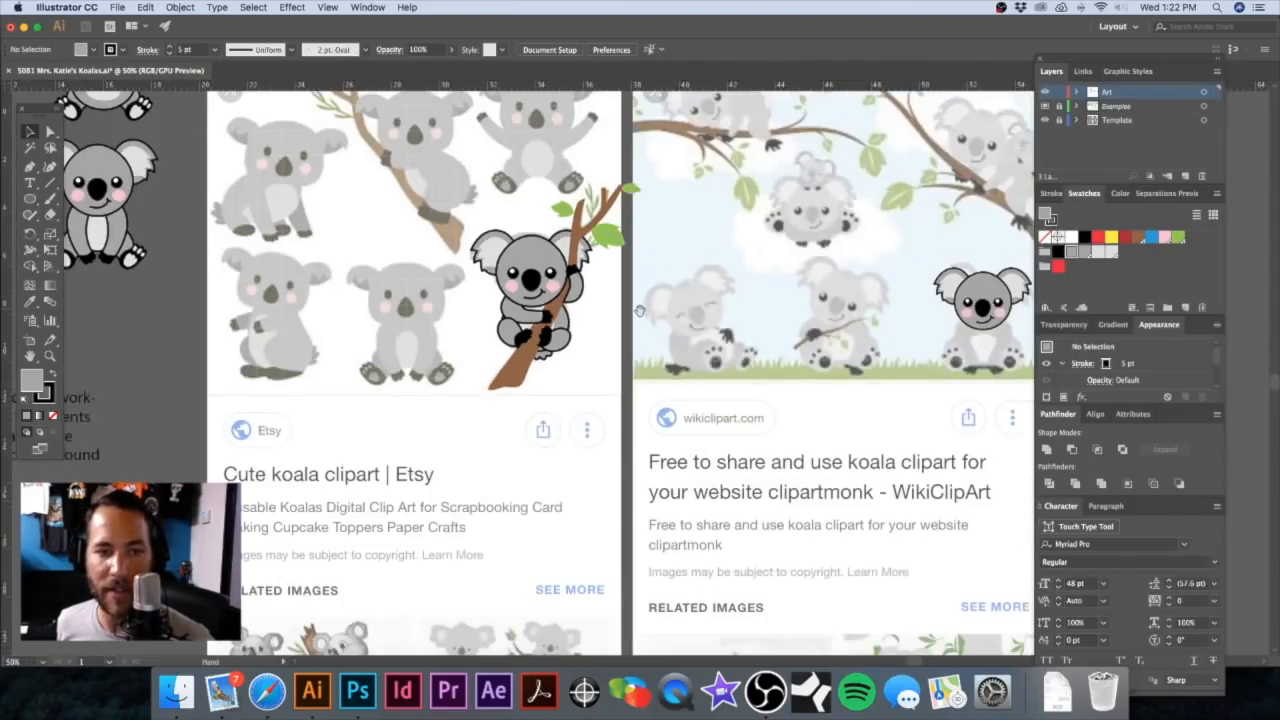
scroll(640, 311, "left", 5)
scroll(640, 311, "up", 3)
left_click(790, 372)
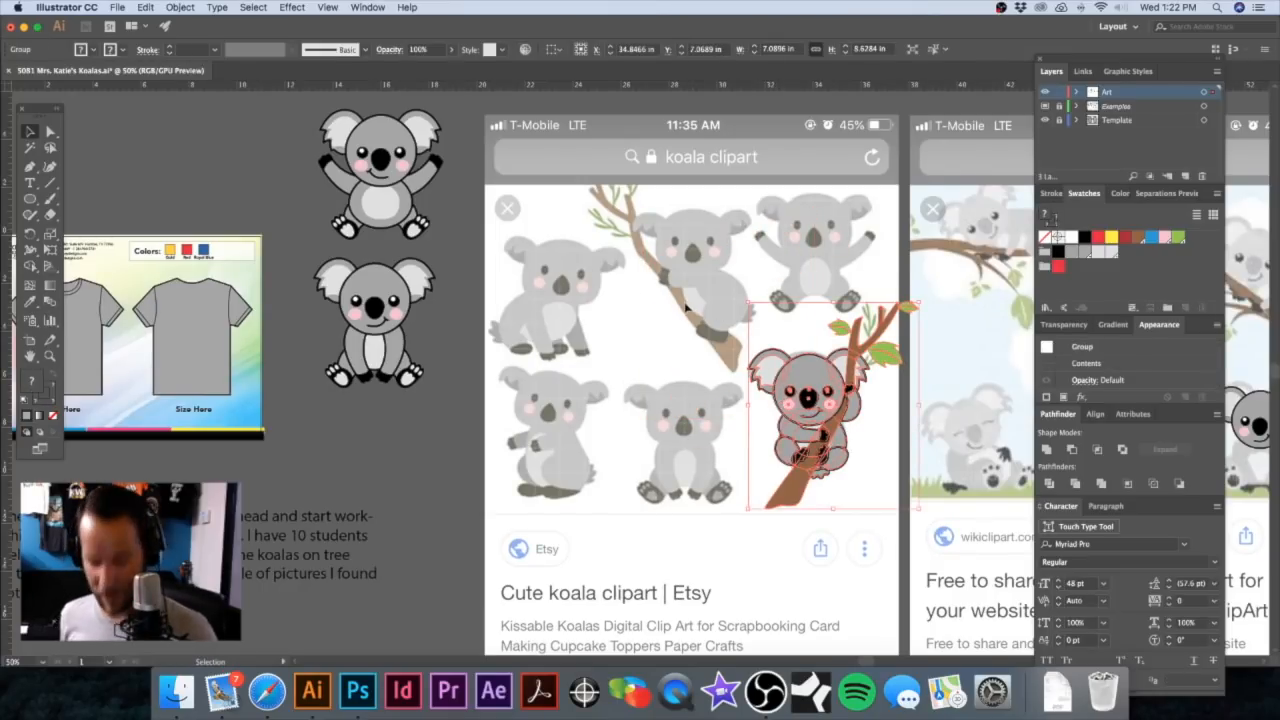
key("a")
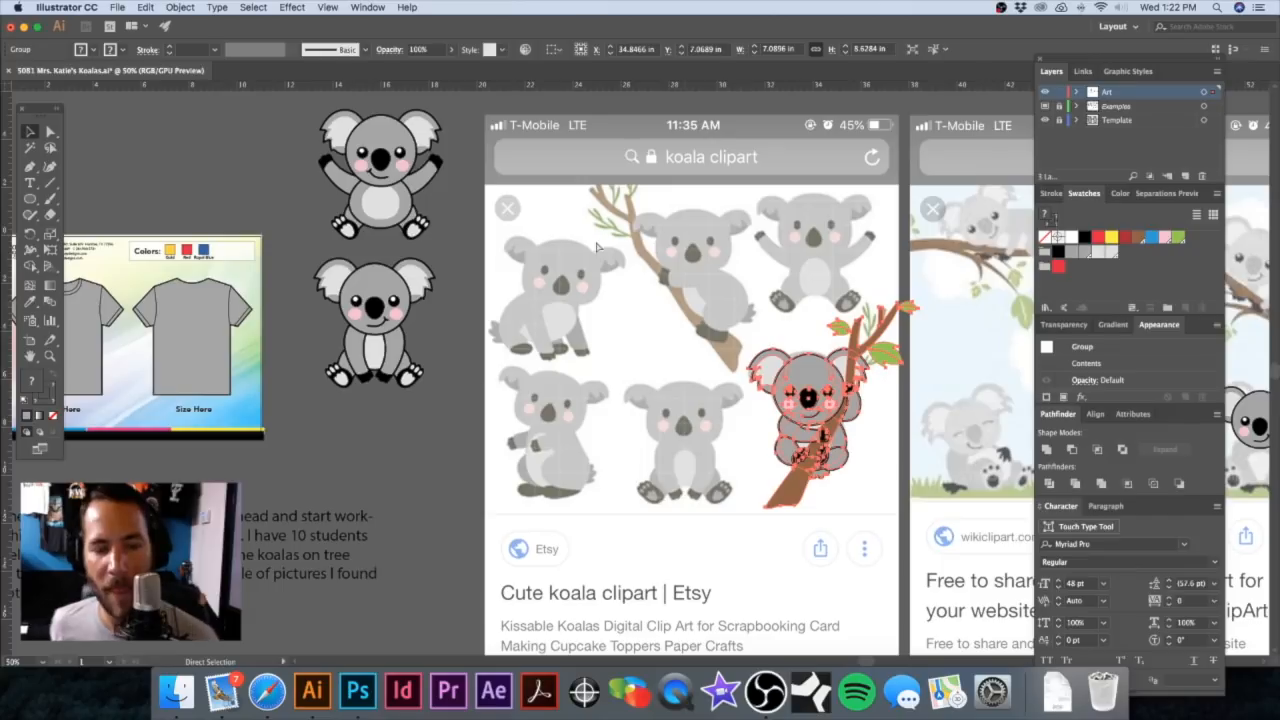
key("v")
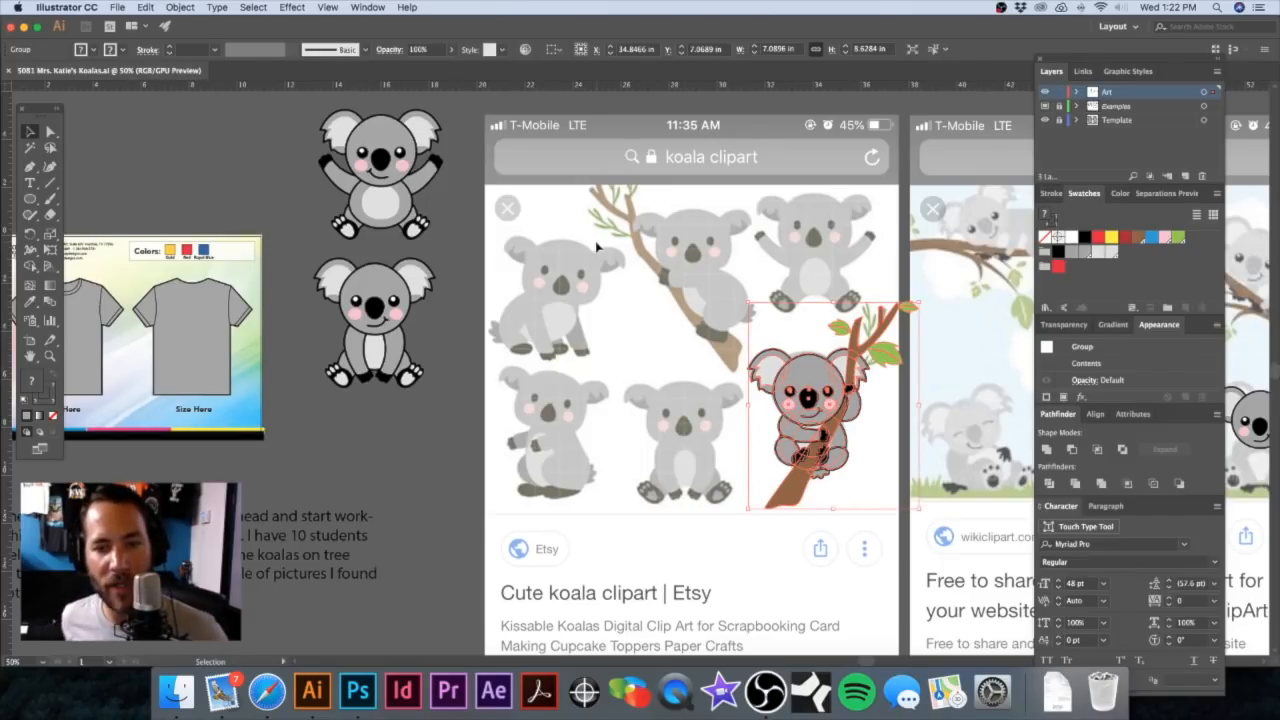
left_click(596, 252)
key("super+minus")
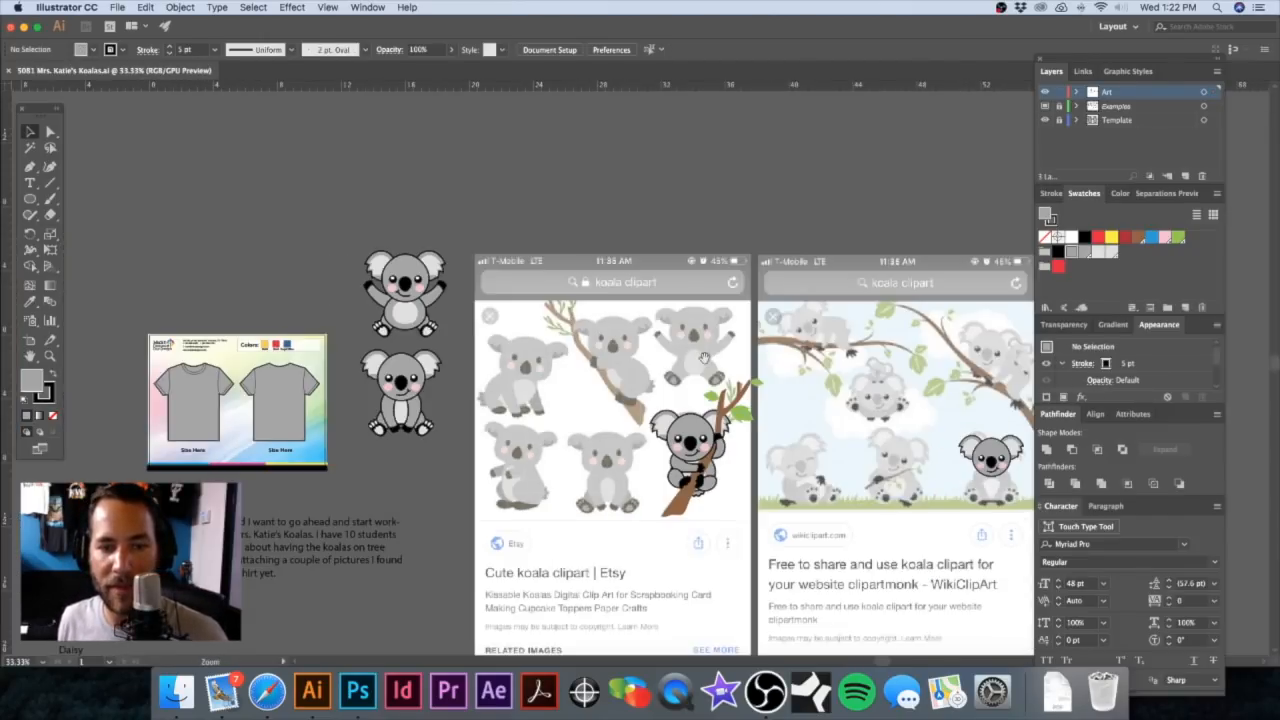
left_click_drag(742, 400, 364, 200)
left_click(524, 167)
scroll(600, 250, "left", 3)
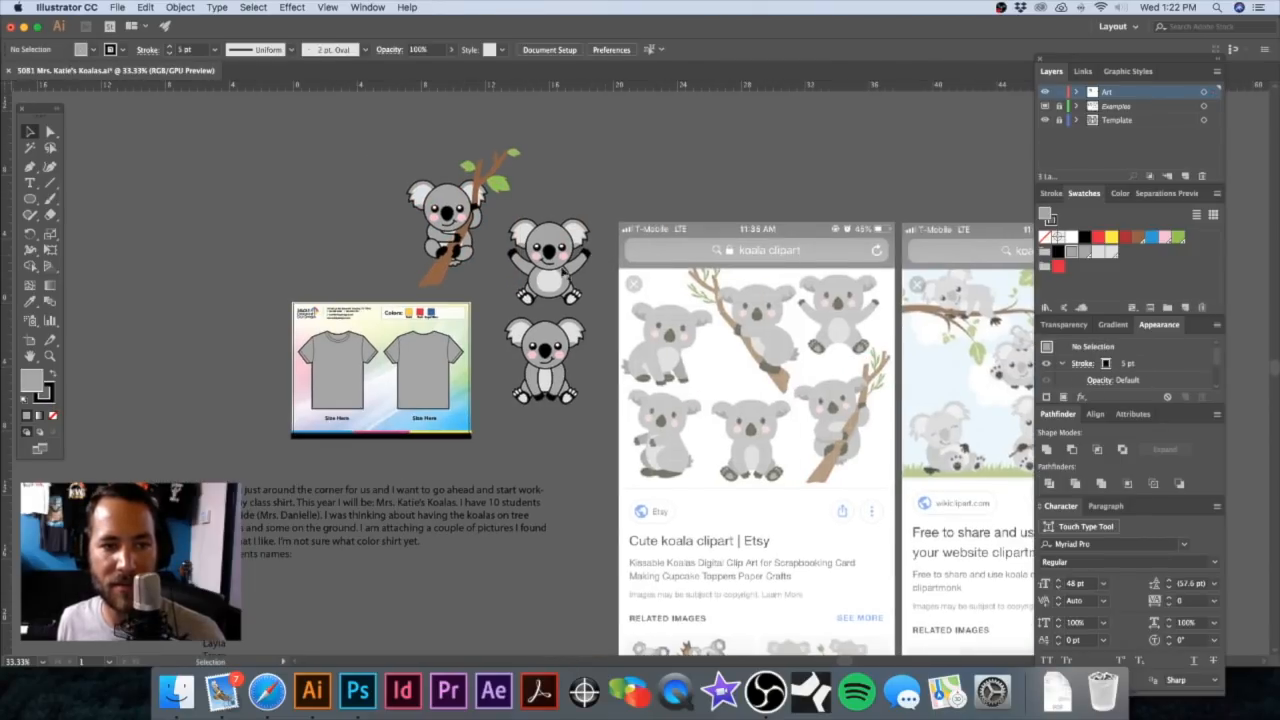
scroll(644, 301, "up", 3)
Step: Isolate the branch koala's face group and rotate the mouth line with its corner mark into a level smile centred under the nose
key("super+minus")
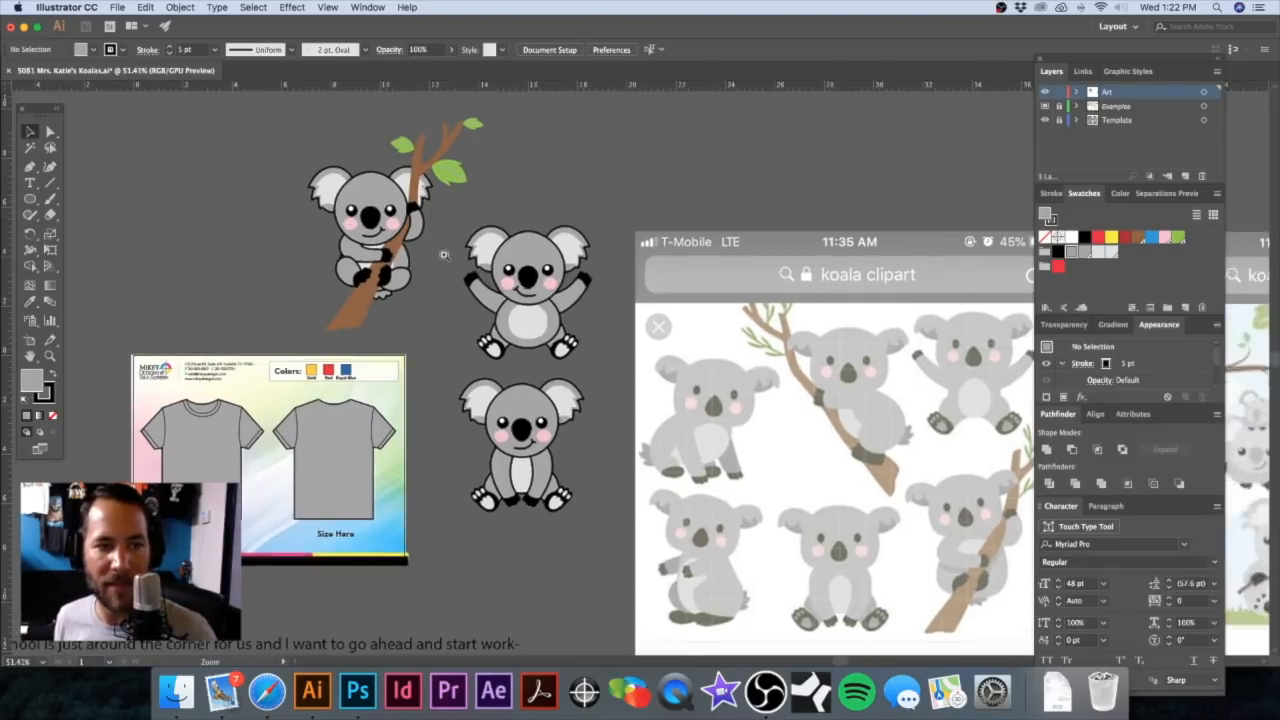
scroll(338, 216, "up", 5)
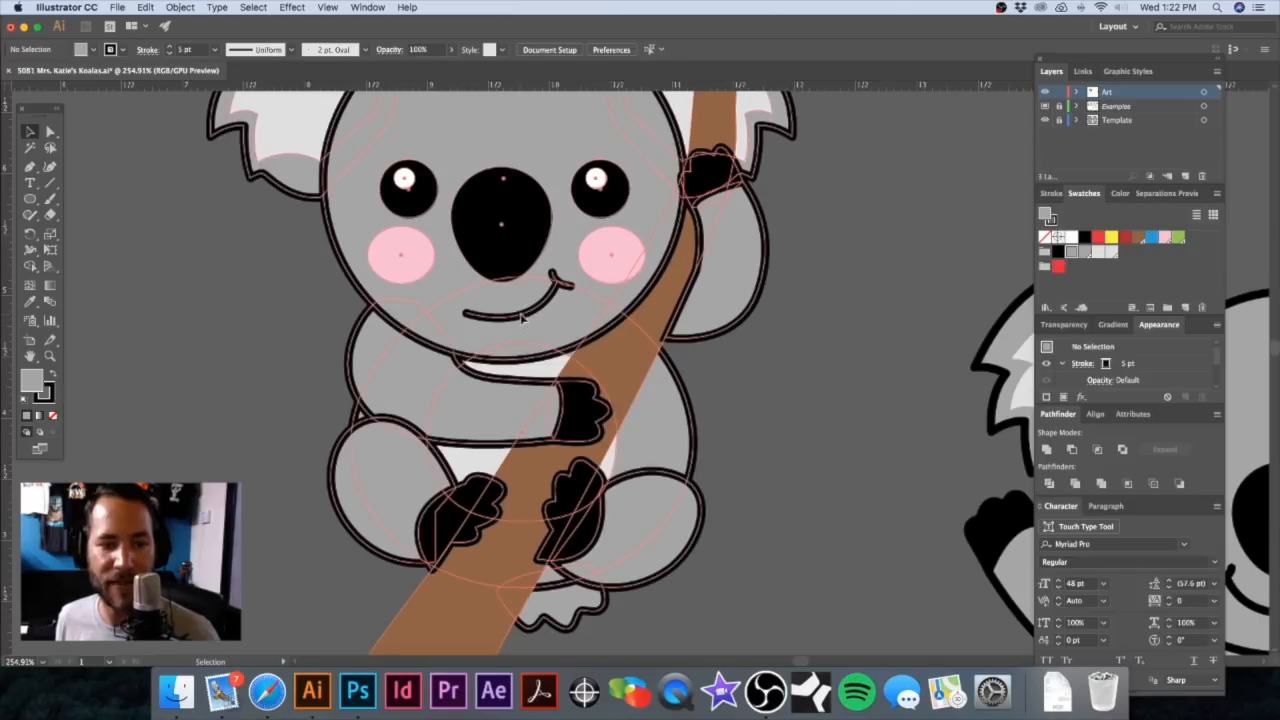
left_click(520, 318)
double_click(522, 317)
left_click(538, 305)
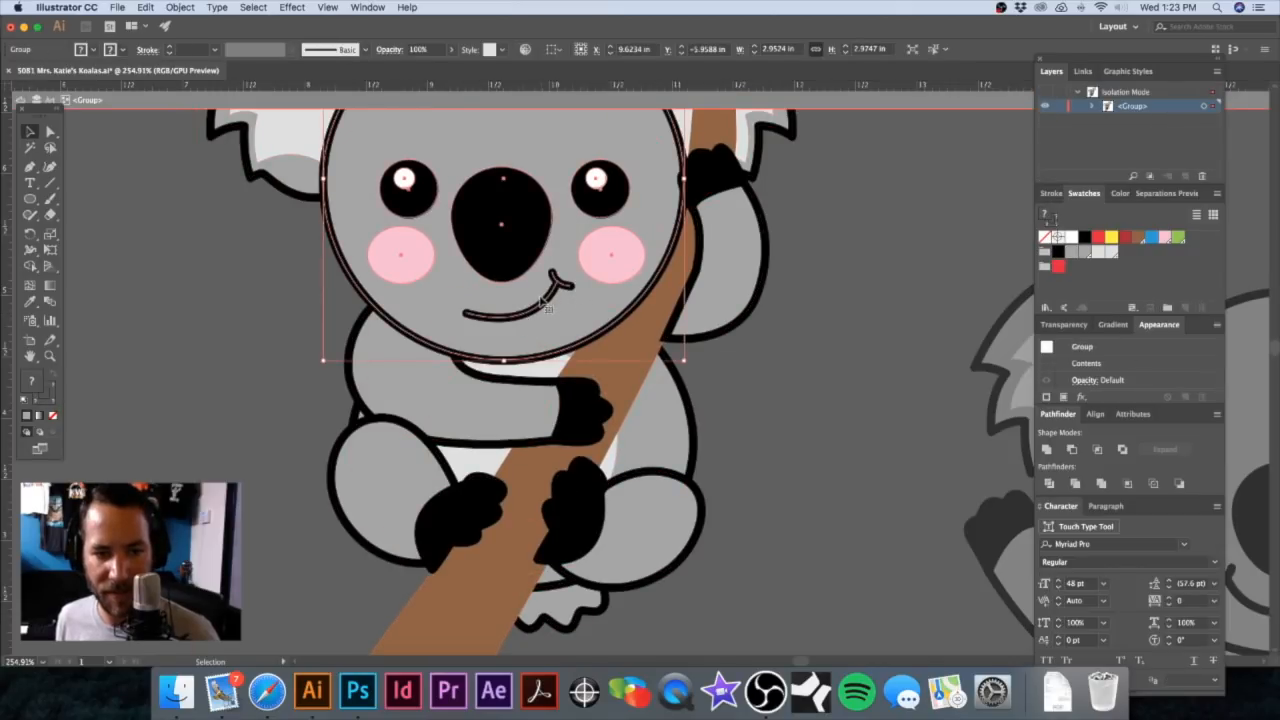
double_click(541, 312)
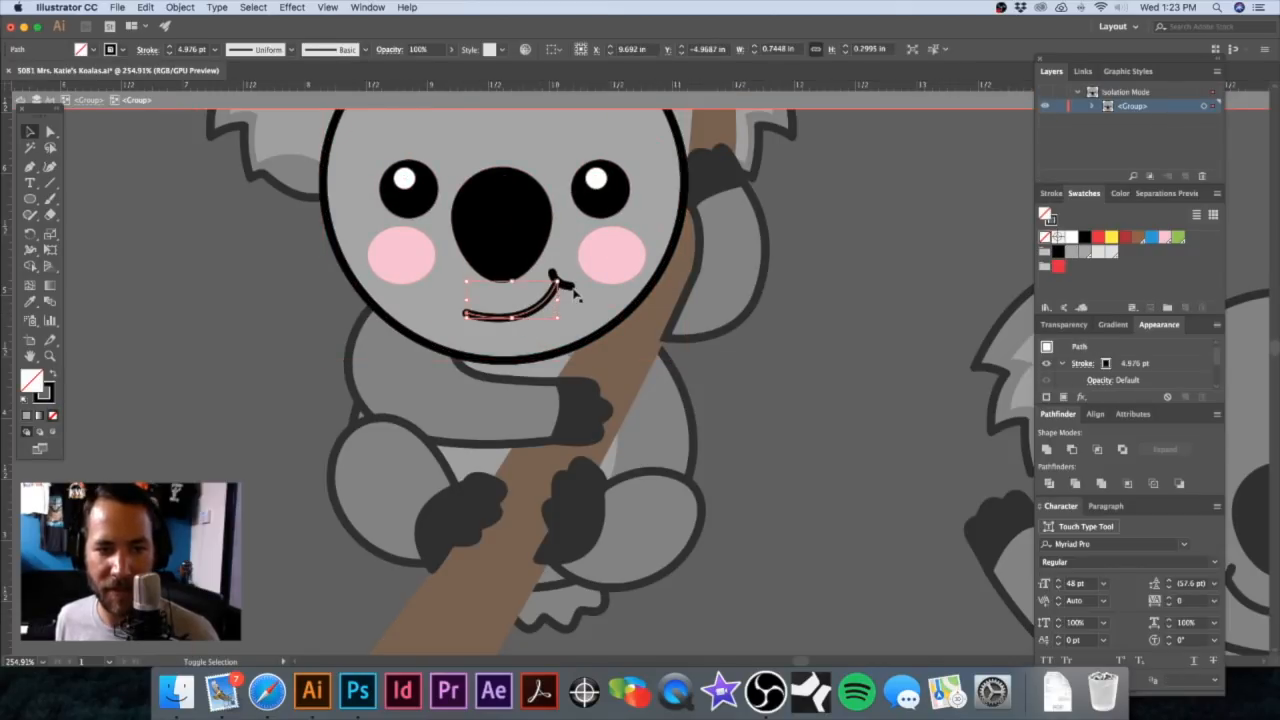
left_click_drag(566, 285, 523, 320)
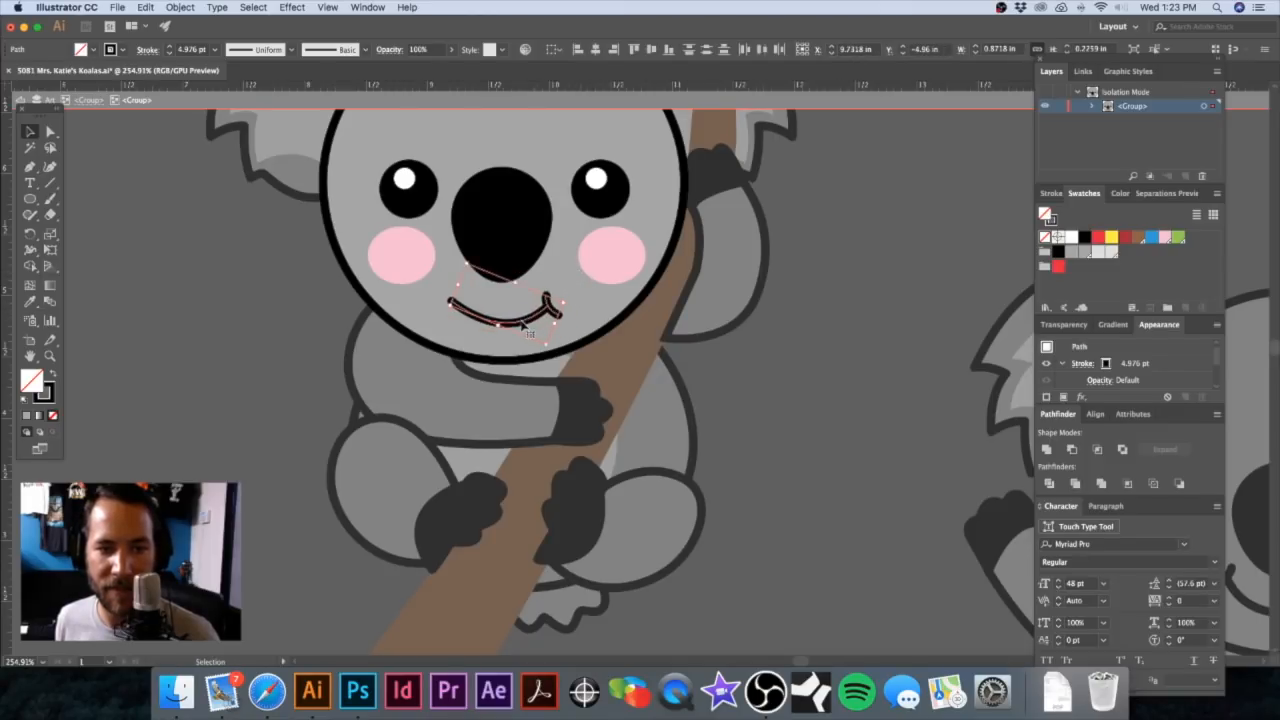
left_click(863, 436)
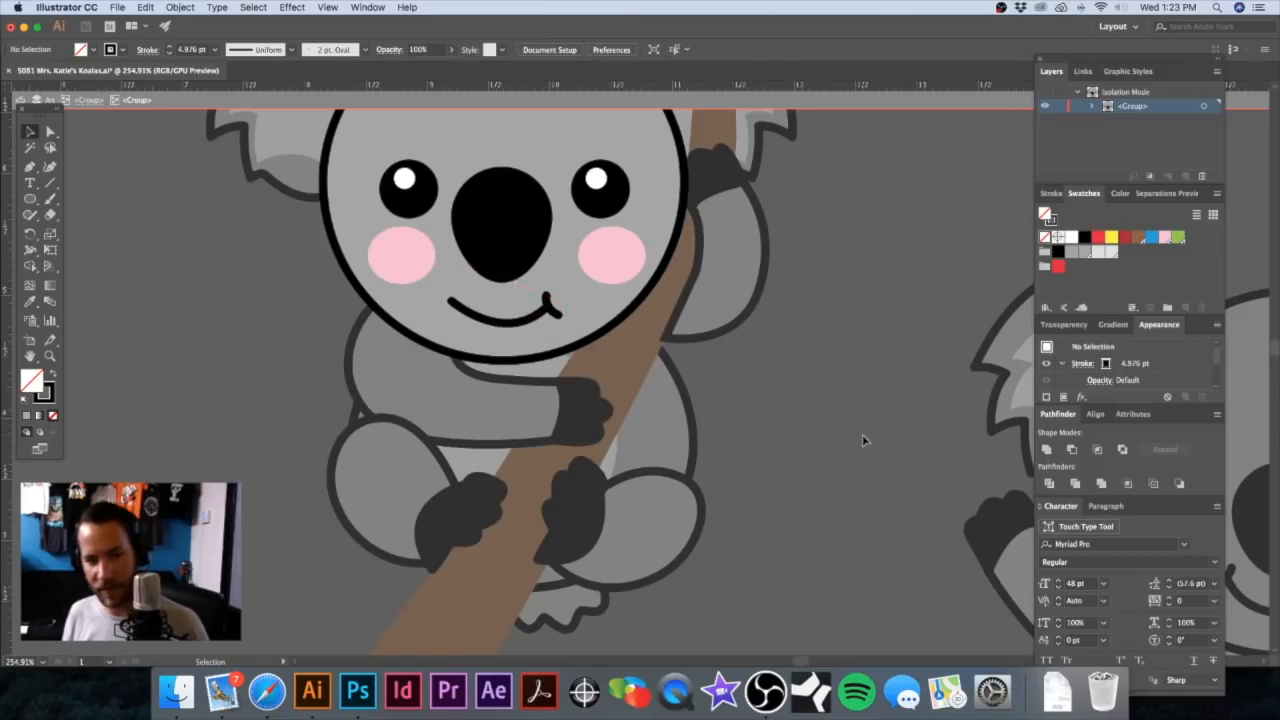
Step: Copy the smile's corner mark to the opposite end, mirror it horizontally with Reflect, and nudge it inward onto the mouth line
left_click(552, 308)
left_click(549, 305)
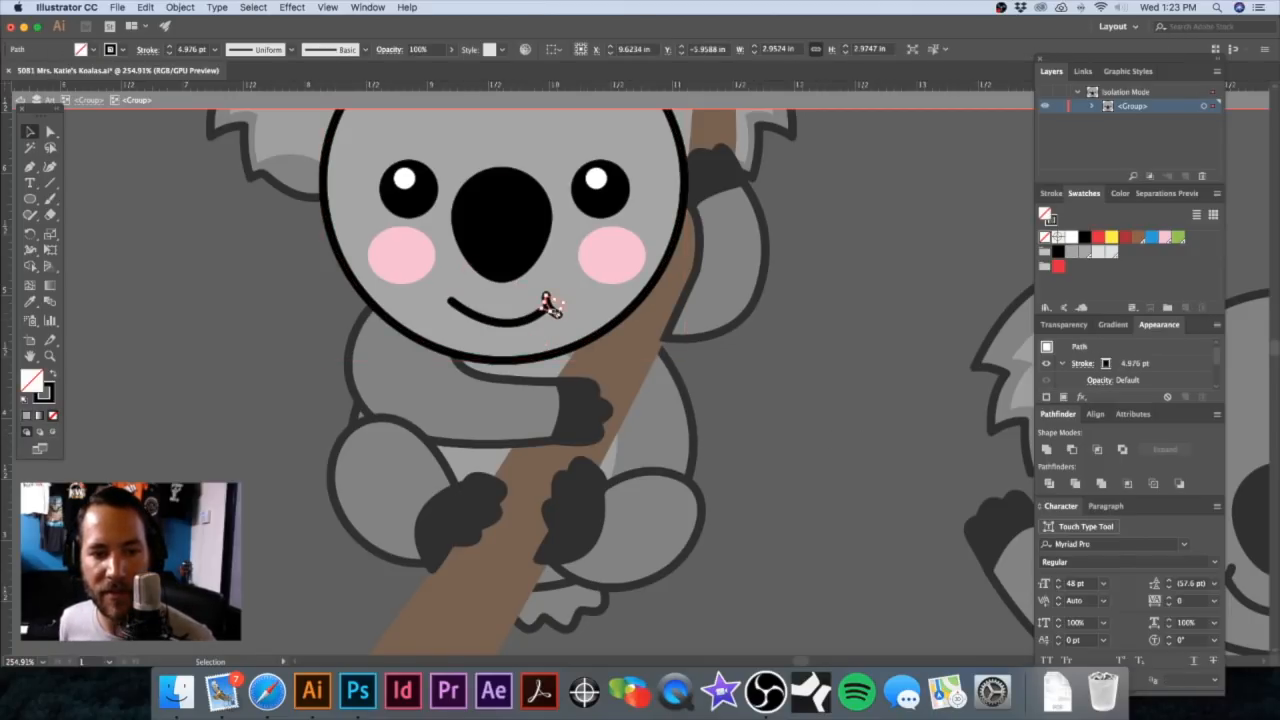
left_click(786, 374)
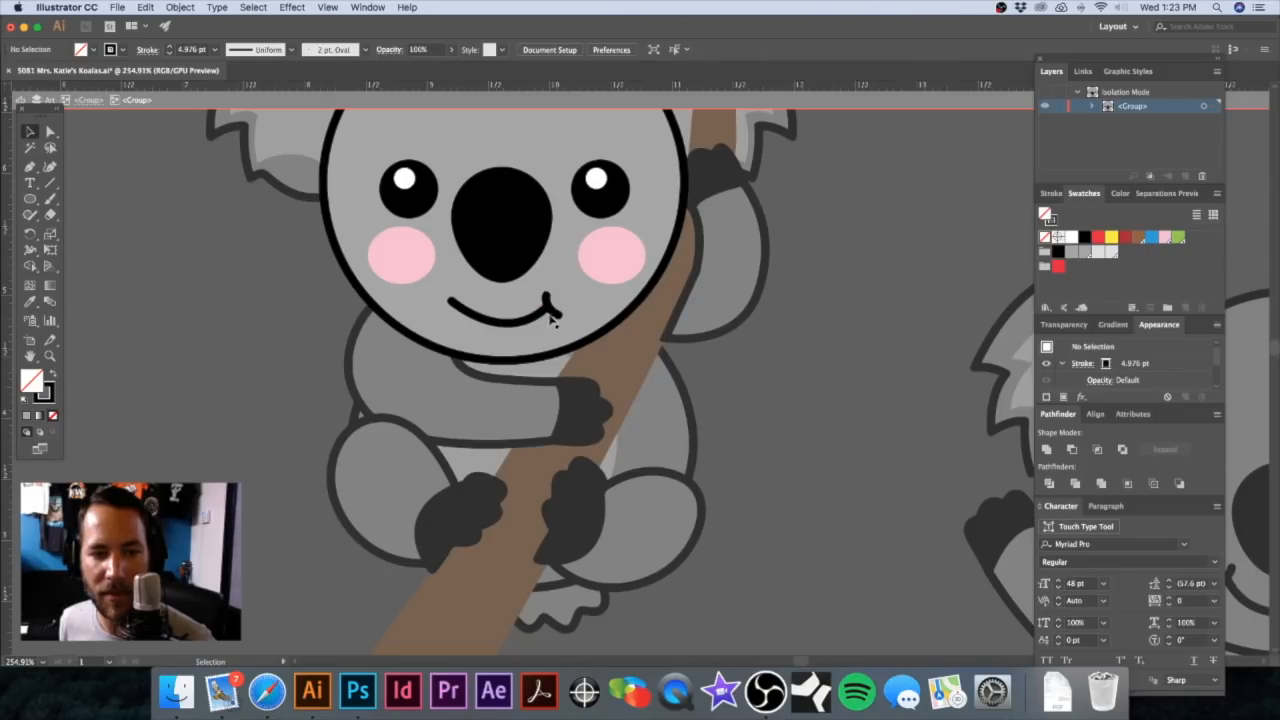
left_click(444, 304)
left_click_drag(33, 238, 65, 252)
key("Return")
key("Return")
key("Right")
key("Right")
key("Right")
key("Right")
key("Right")
key("Right")
key("Right")
key("Right")
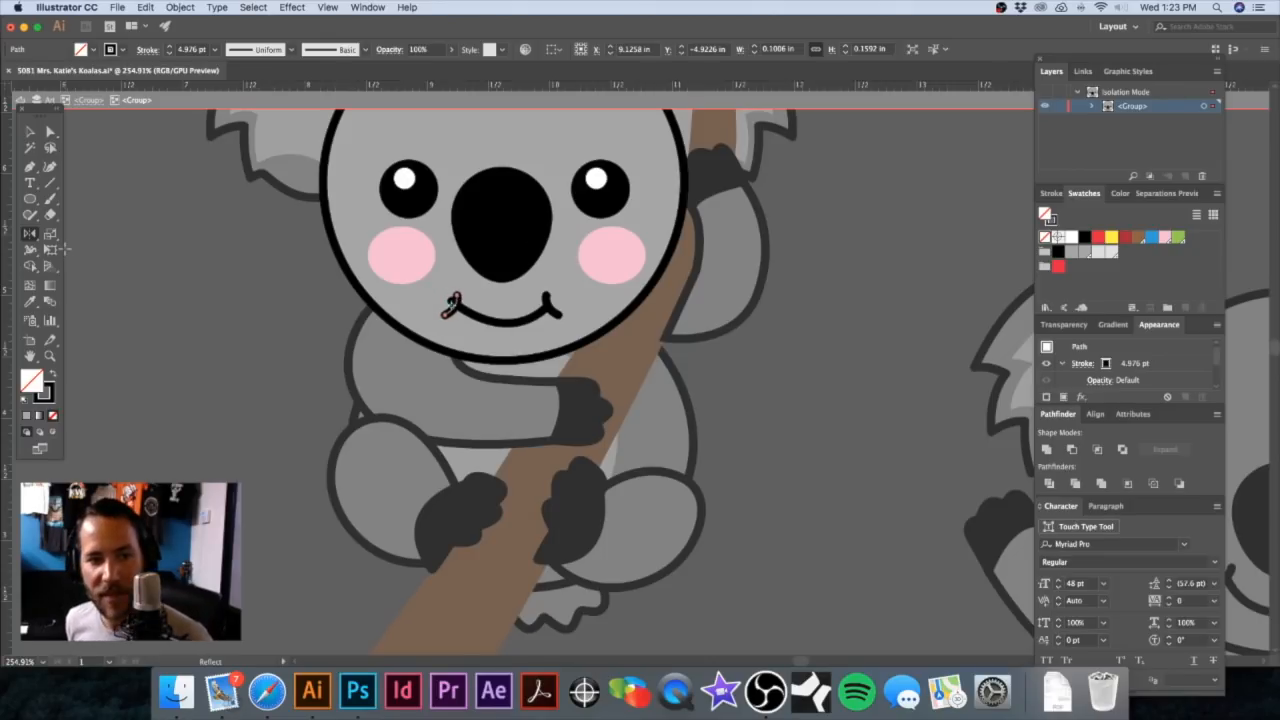
Step: Move the smile line's end anchor to meet the mirrored corner mark, adjust its curve handle for an even arc, and deselect
key("a")
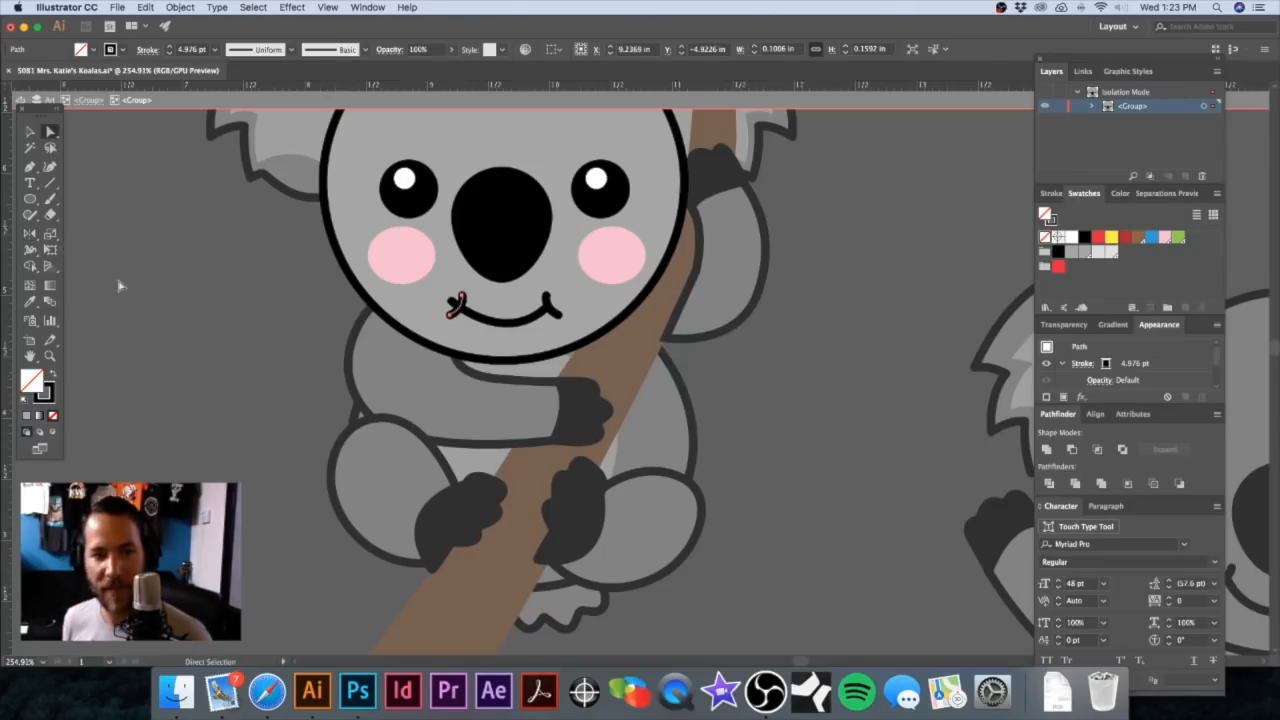
left_click(452, 312)
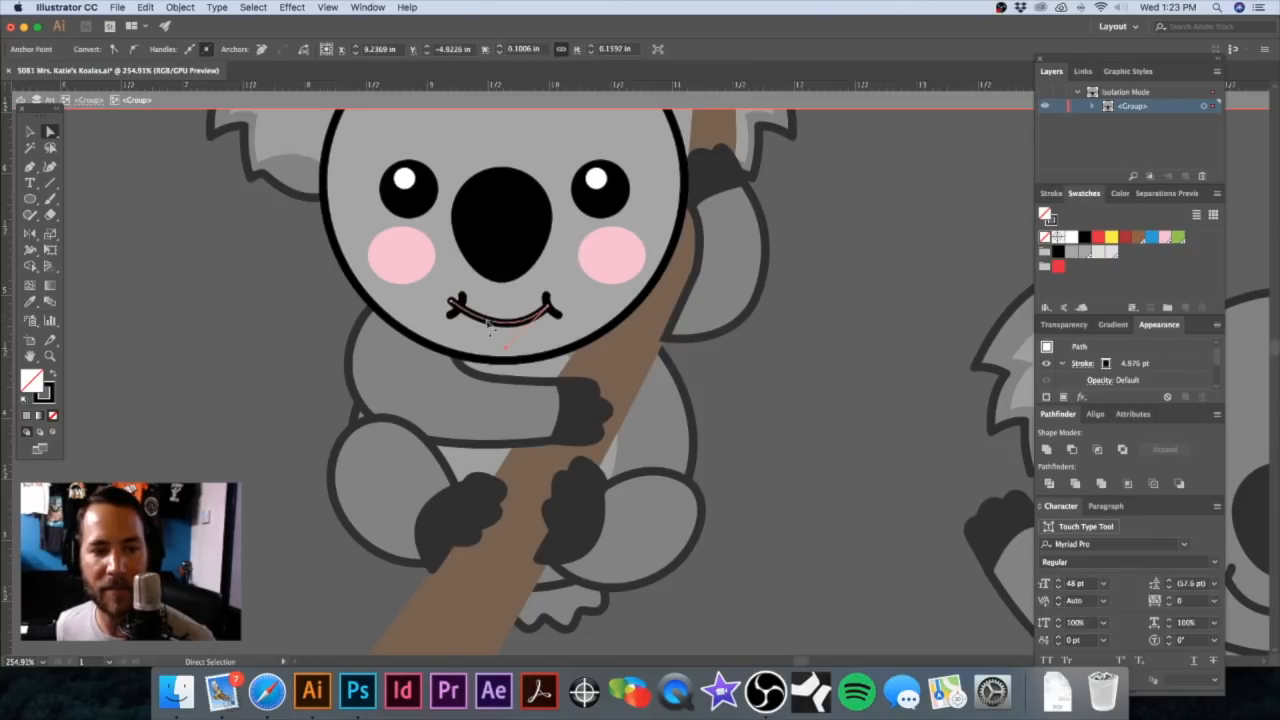
left_click_drag(452, 305, 456, 306)
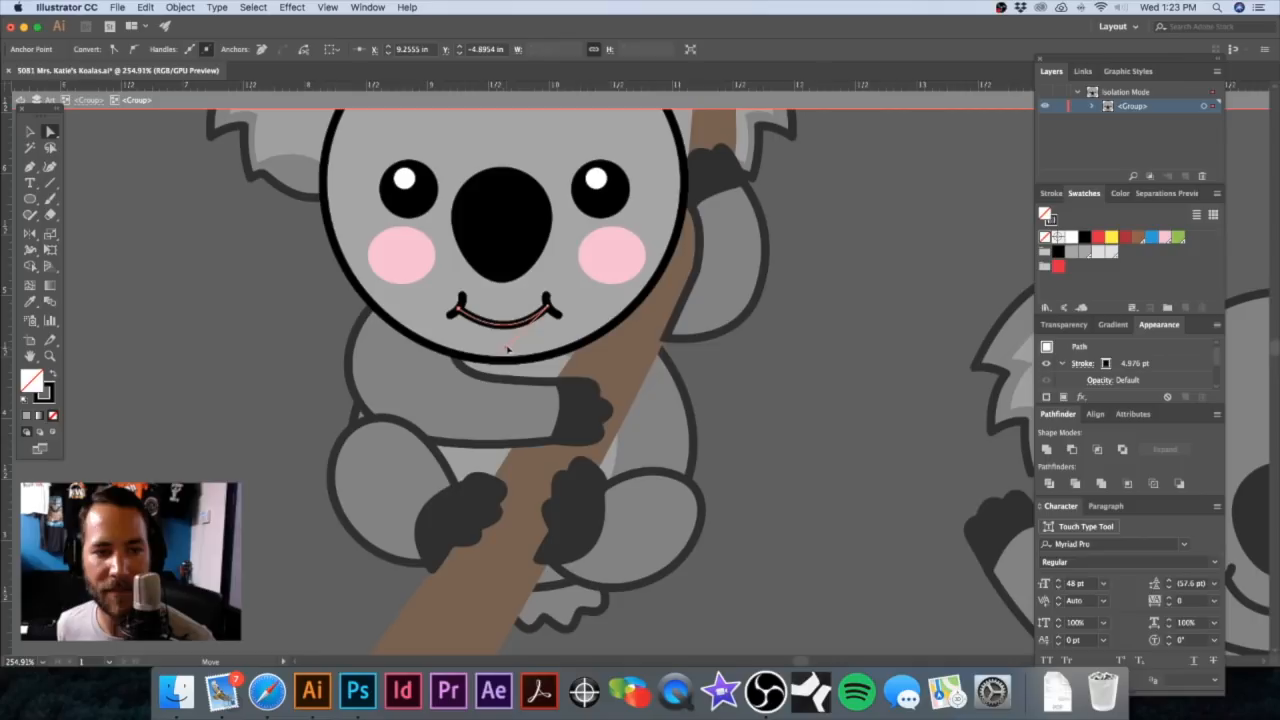
left_click_drag(508, 347, 507, 344)
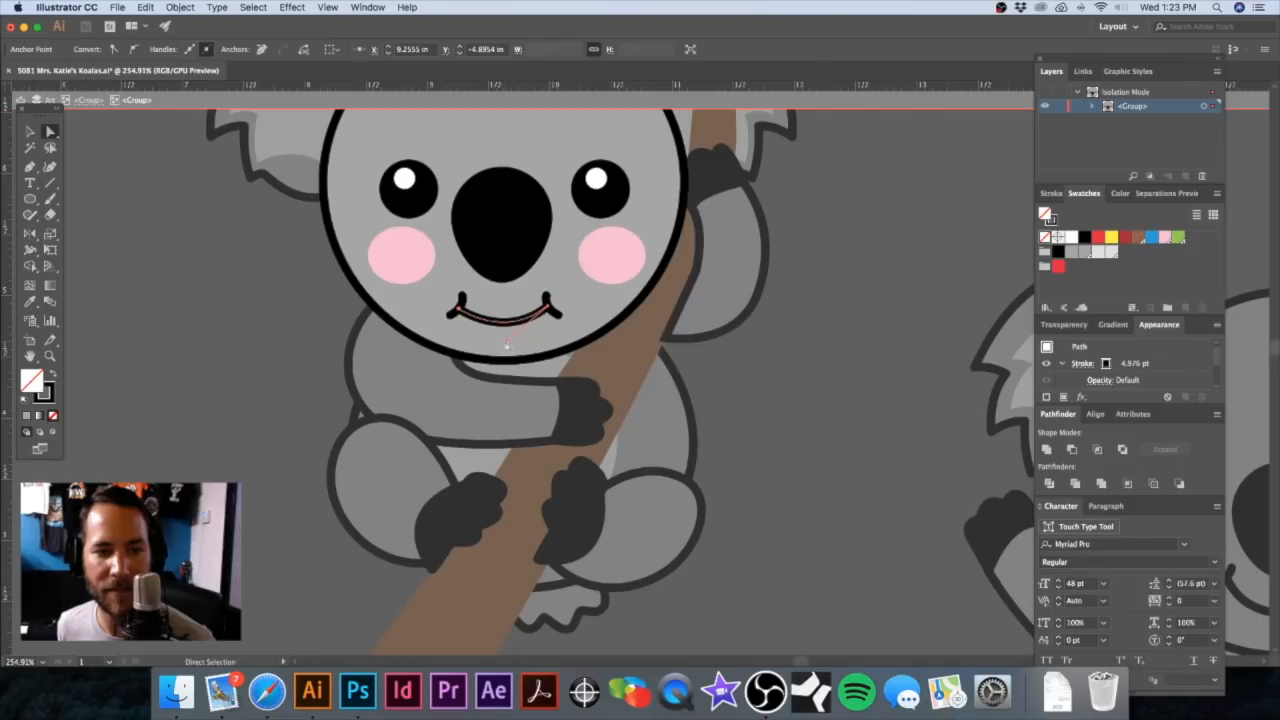
left_click(772, 367)
Step: Exit the isolated face group and return to the full artwork with all the finished koalas
left_click(757, 371, "alt+super")
left_click(765, 372, "alt+super")
left_click_drag(828, 378, 534, 365)
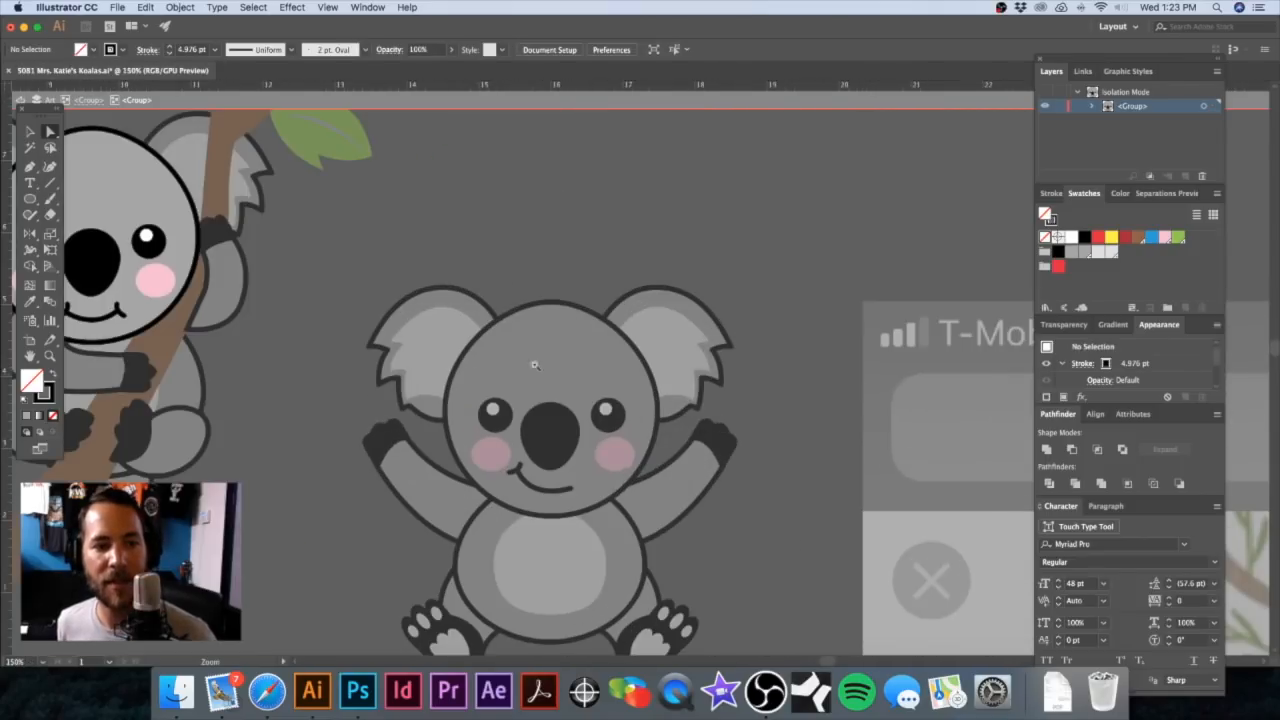
left_click(31, 132)
double_click(507, 259)
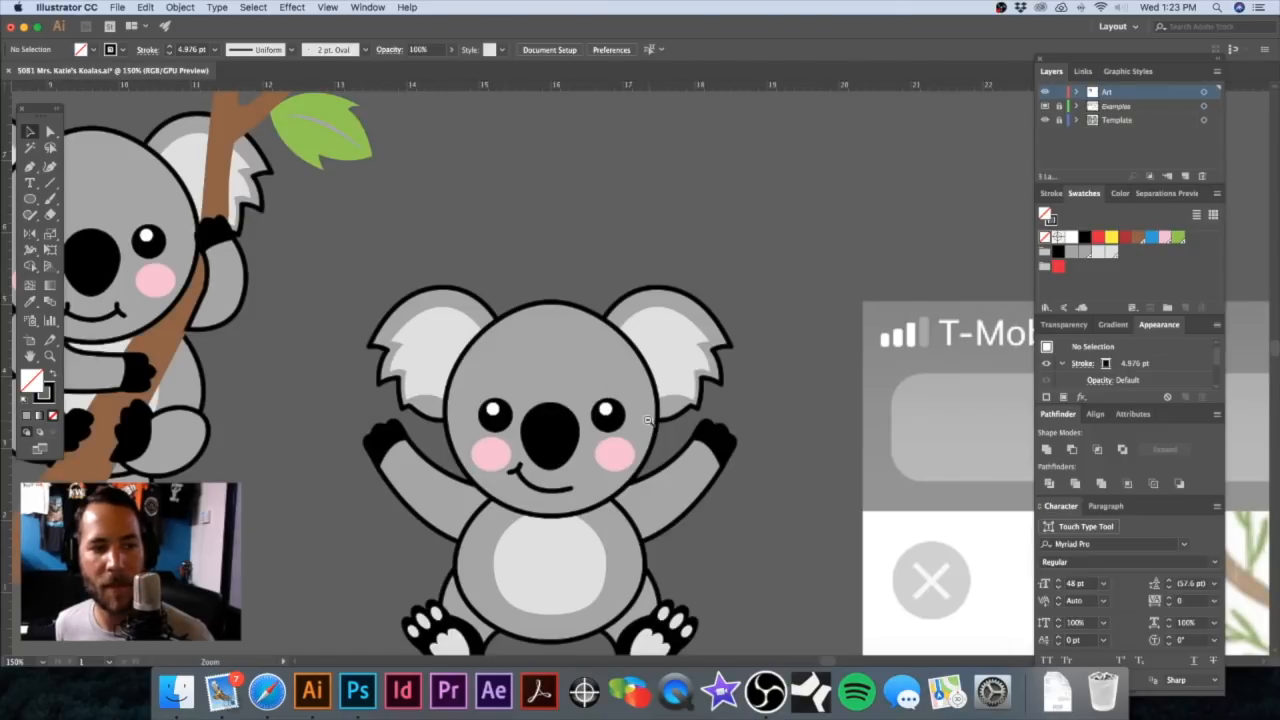
left_click(648, 421, "alt+super")
left_click(648, 421, "alt+super")
left_click(694, 414, "alt+super")
left_click_drag(695, 420, 625, 433)
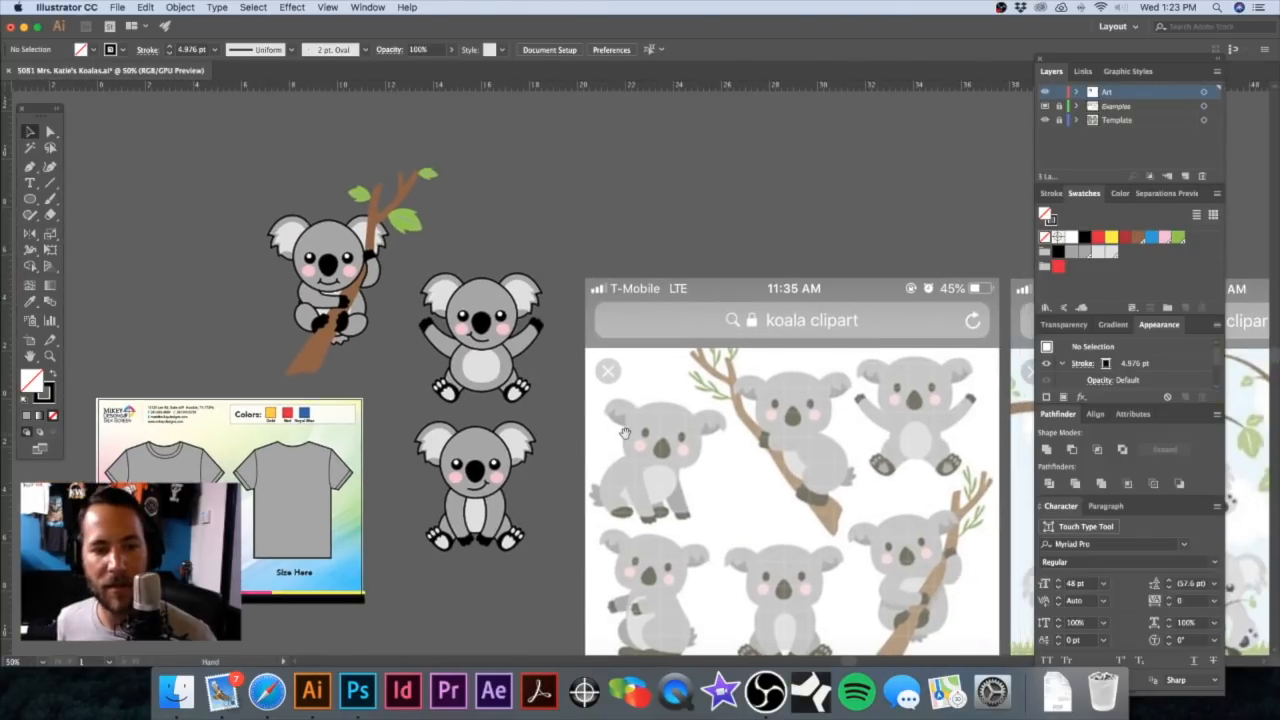
Step: Isolate the raised-arms koala's face group and rotate its mouth line with the corner mark slightly counterclockwise beneath the nose
key("a")
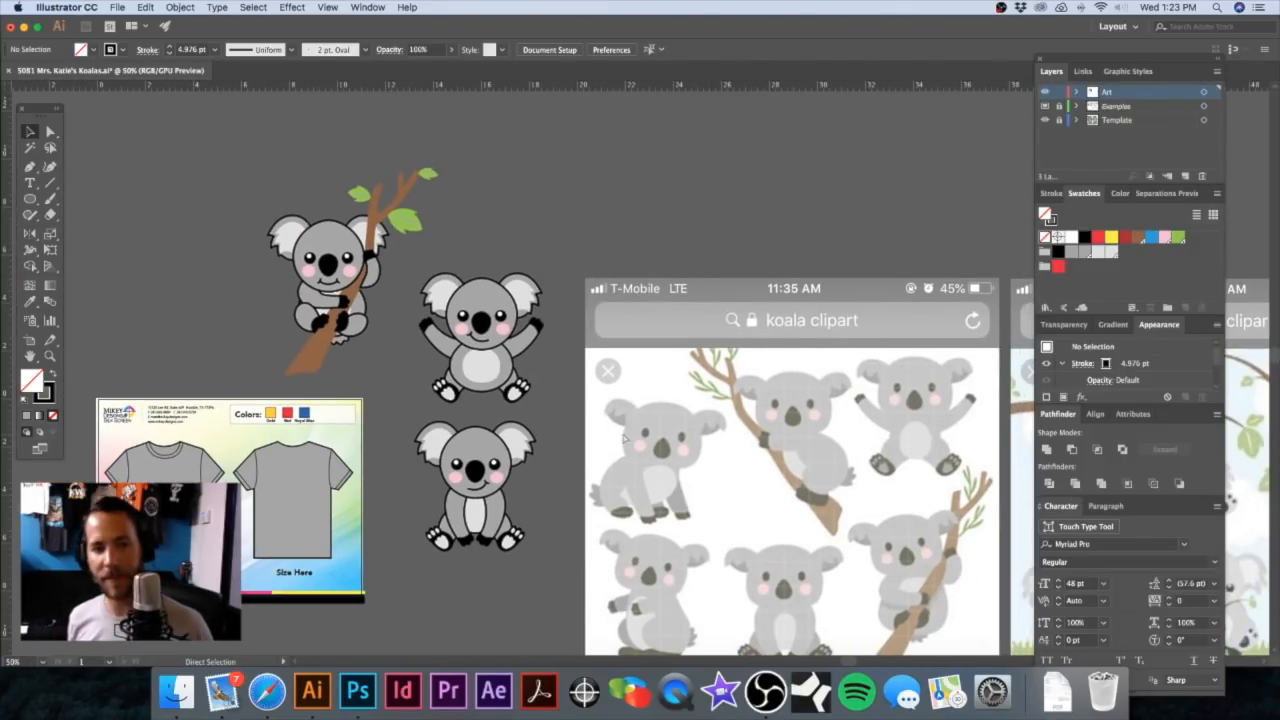
key("super+space")
left_click_drag(461, 331, 531, 366)
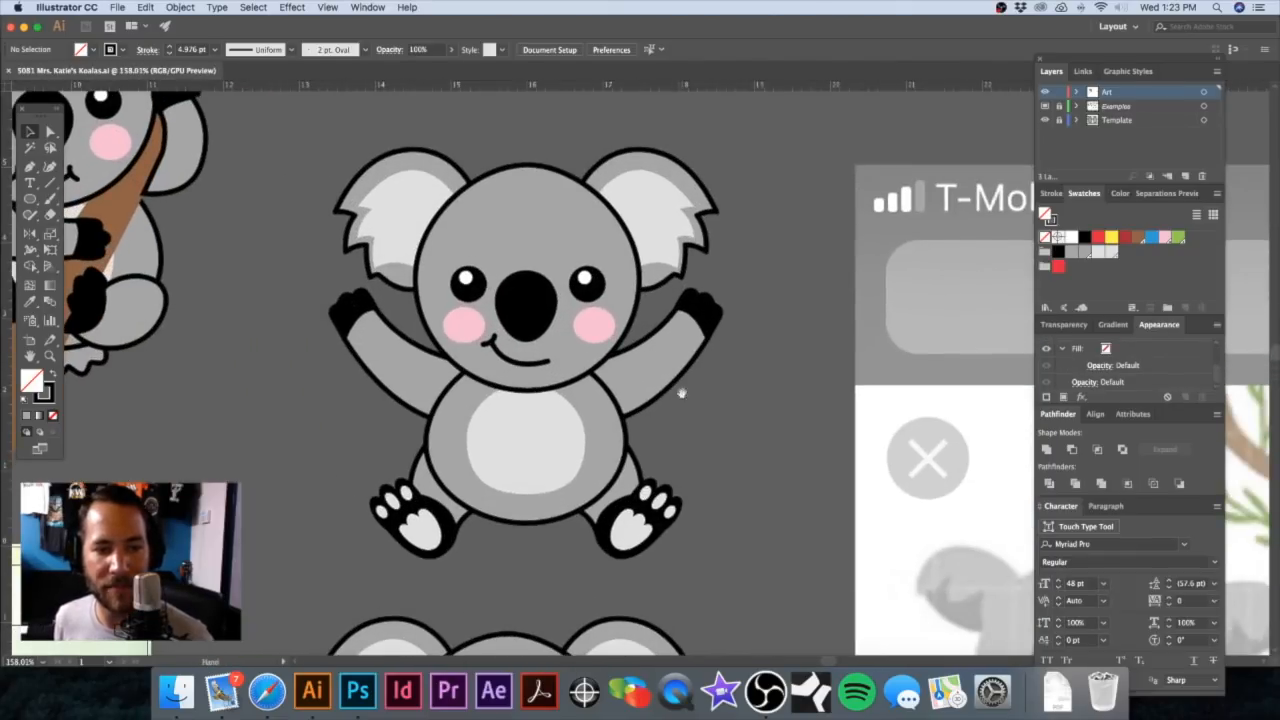
left_click(530, 366)
double_click(528, 367)
left_click(522, 368)
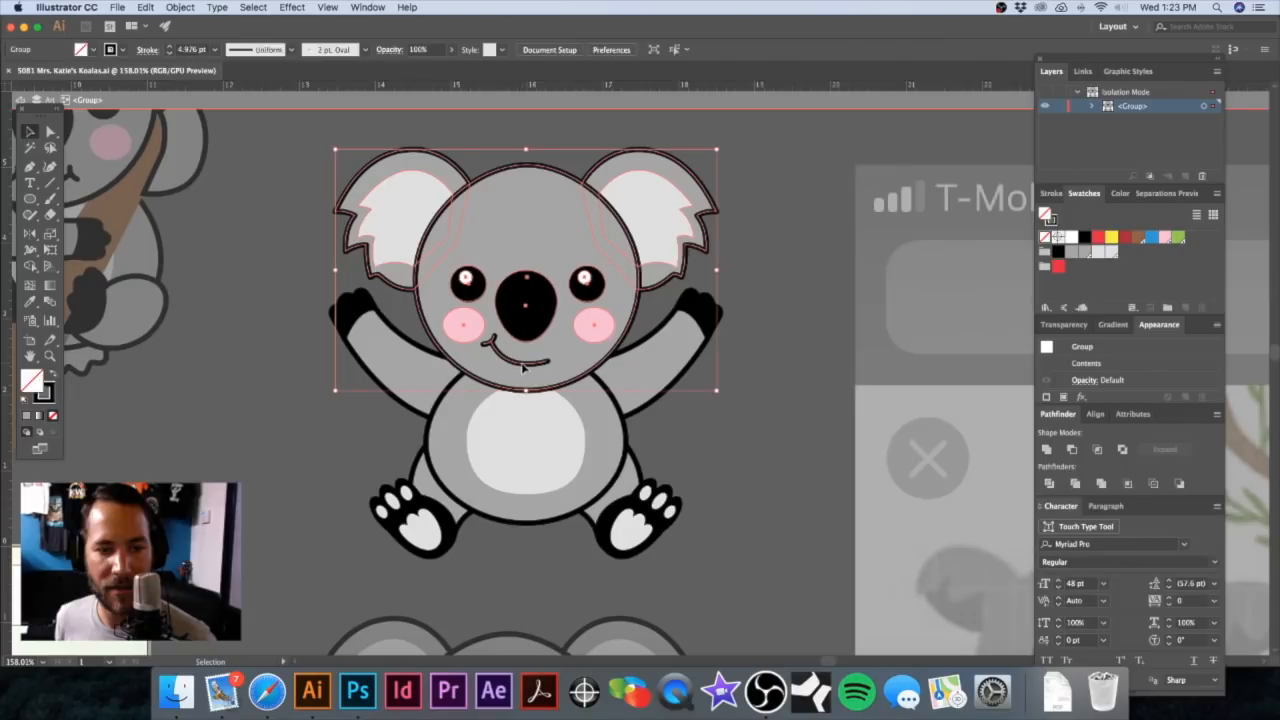
double_click(524, 366)
left_click(524, 364)
left_click_drag(449, 323, 546, 370)
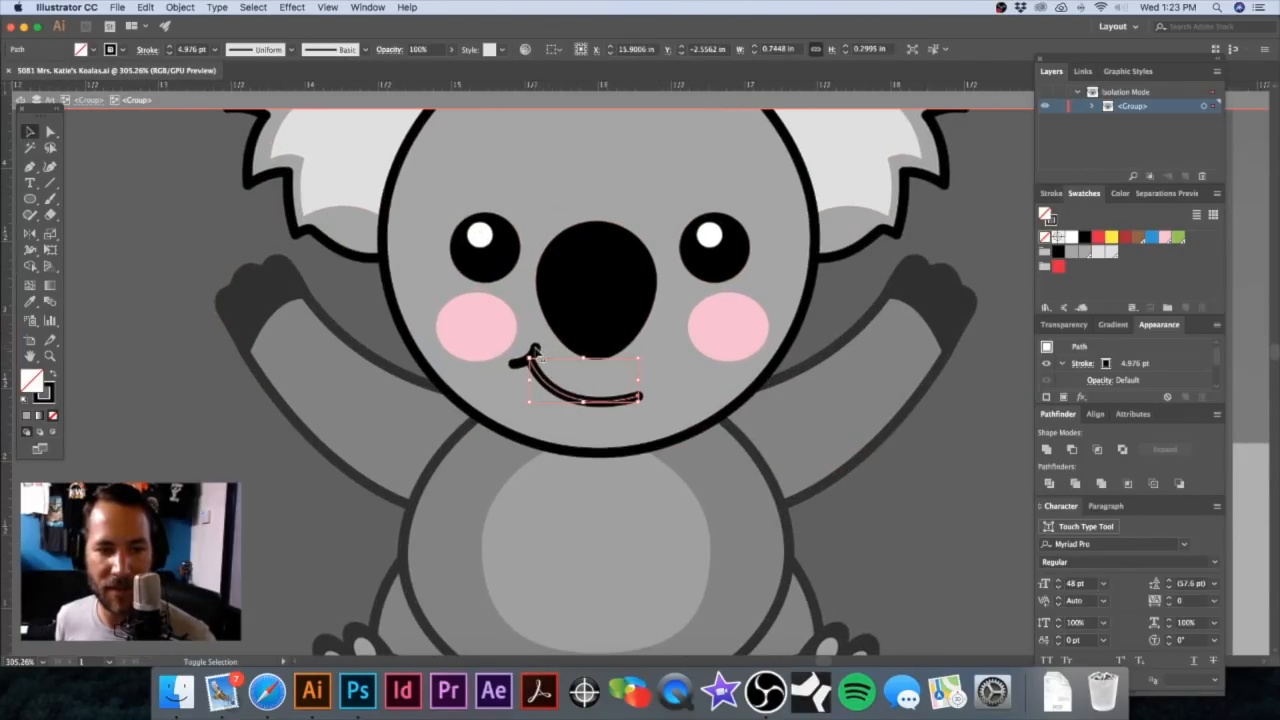
left_click_drag(639, 357, 640, 337)
key("super+z")
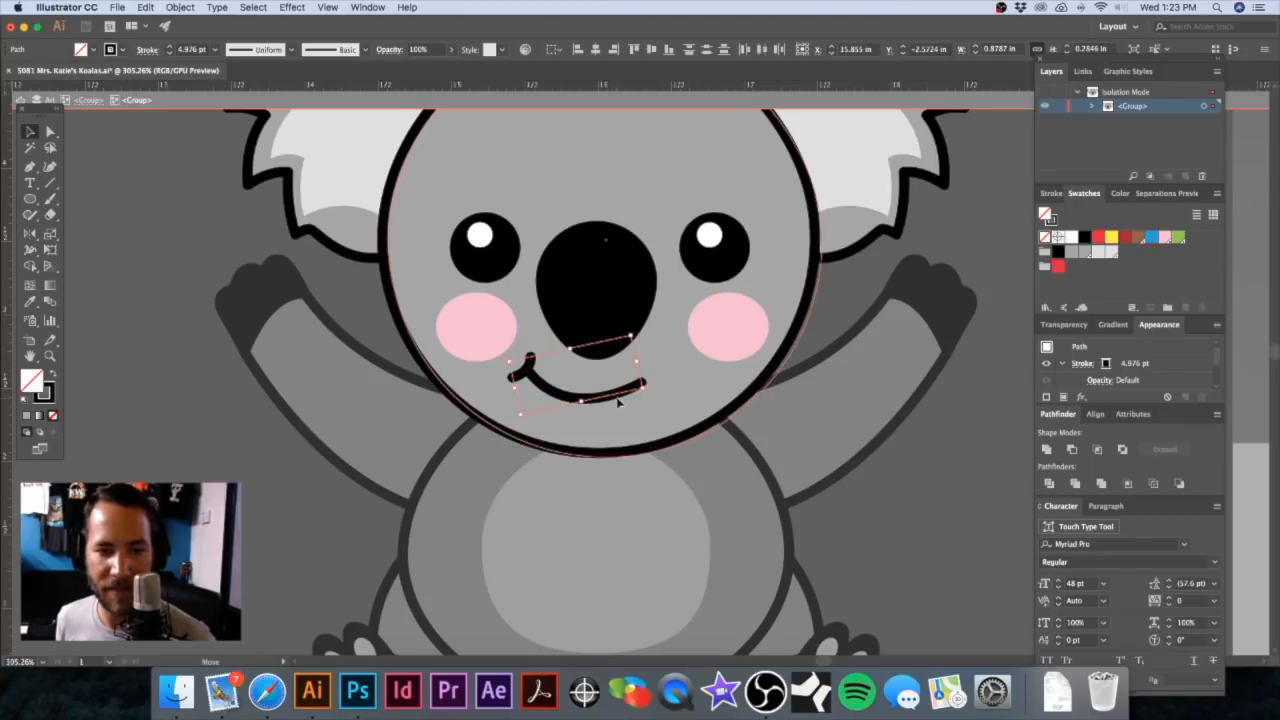
left_click_drag(643, 346, 646, 348)
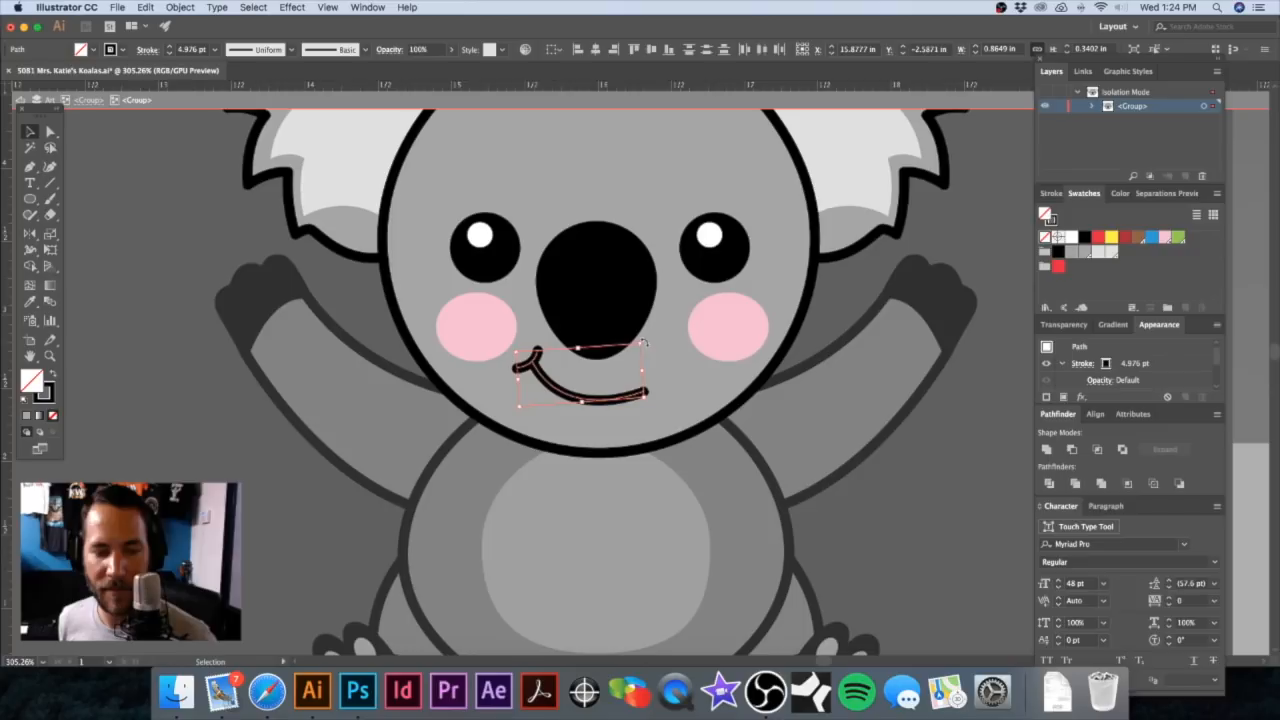
Step: Deselect the mouth and exit the isolated face group to return to the full artwork
key("super+minus")
key("super+minus")
key("super+minus")
key("super+minus")
left_click(469, 190)
double_click(469, 190)
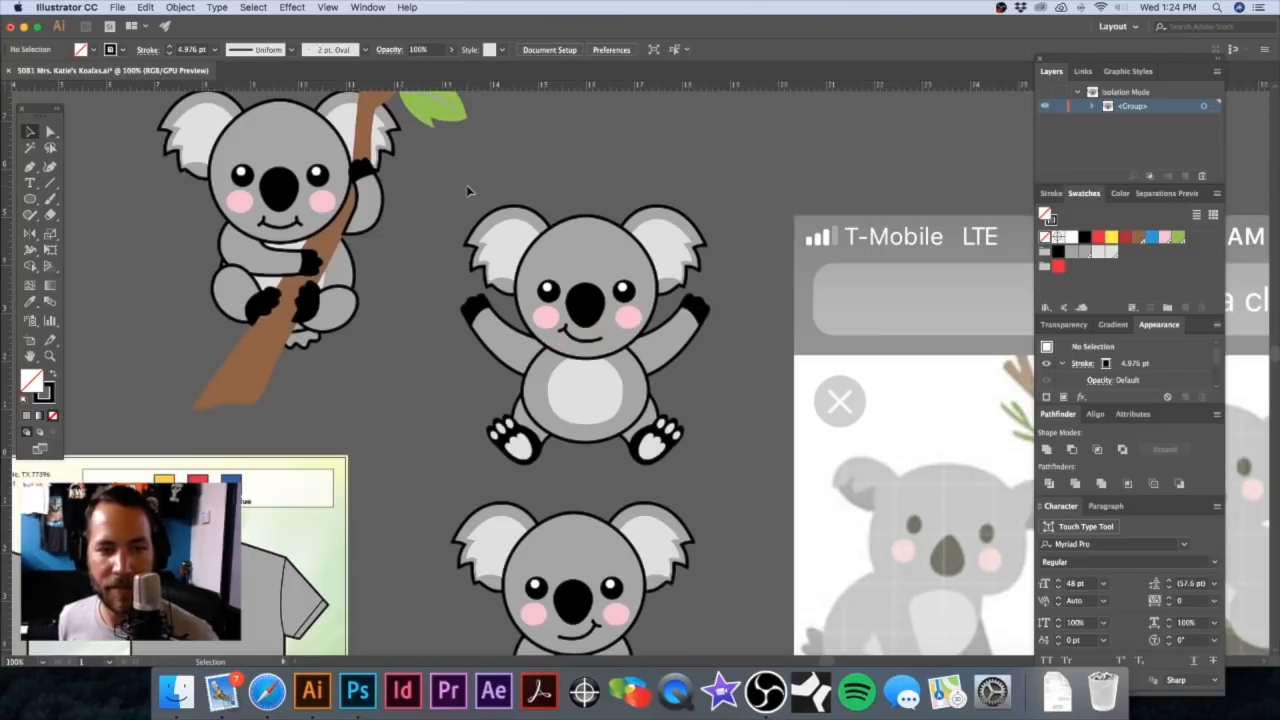
key("super+minus")
key("super+minus")
Step: In the second reference picture, trace the upper edge of the mother koala's branch with the Pen tool, ending at the small upright twig
left_click_drag(694, 409, 569, 326)
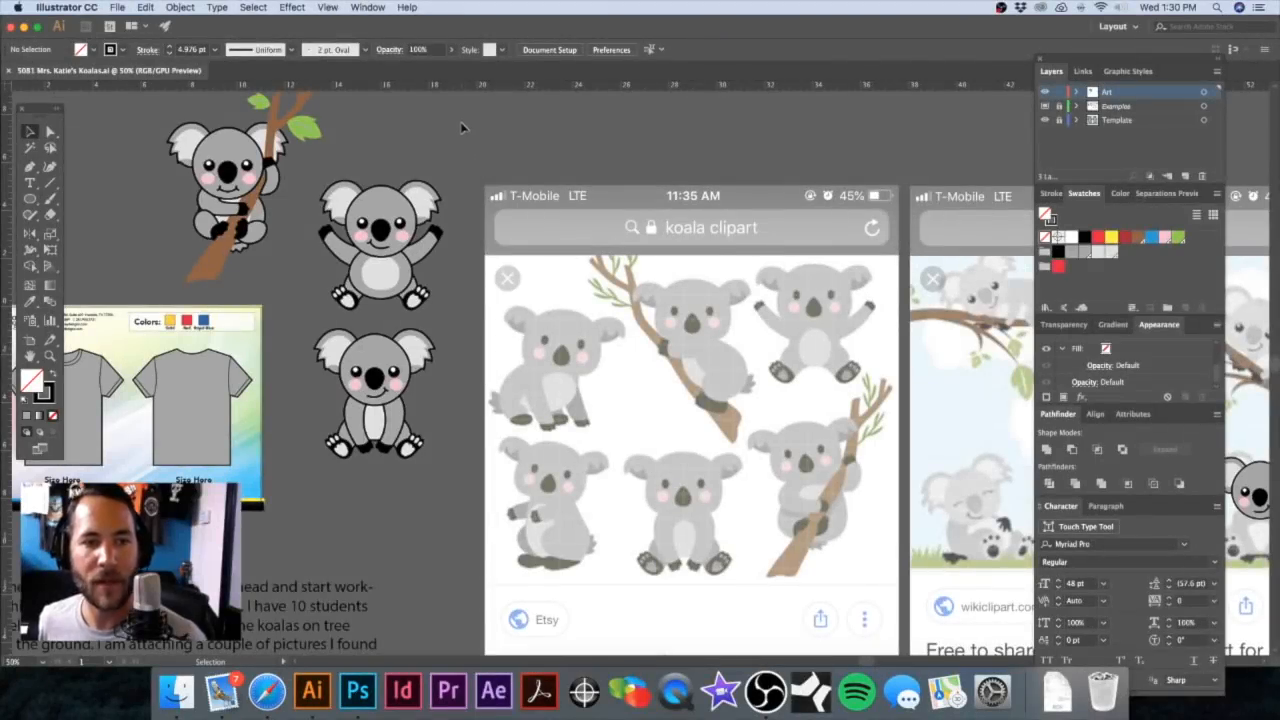
left_click_drag(745, 288, 383, 258)
left_click_drag(603, 277, 790, 284)
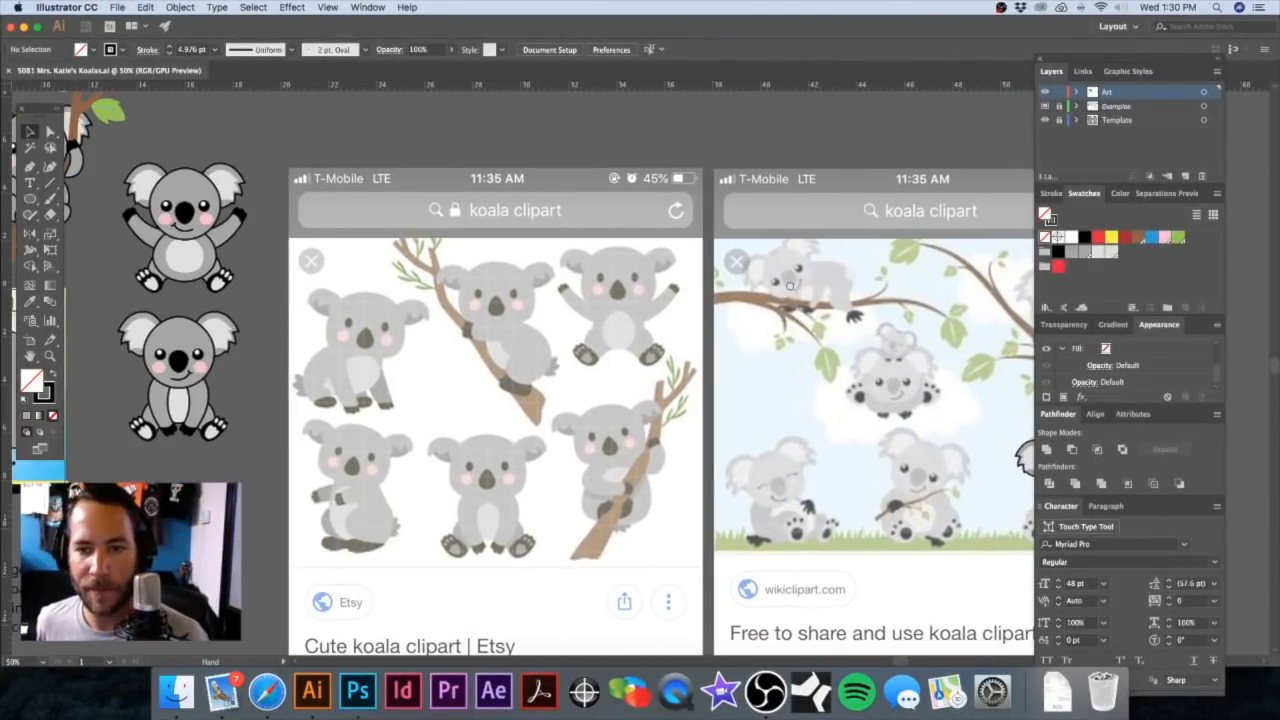
left_click(733, 298, "alt+super")
left_click_drag(819, 343, 843, 357)
key("p")
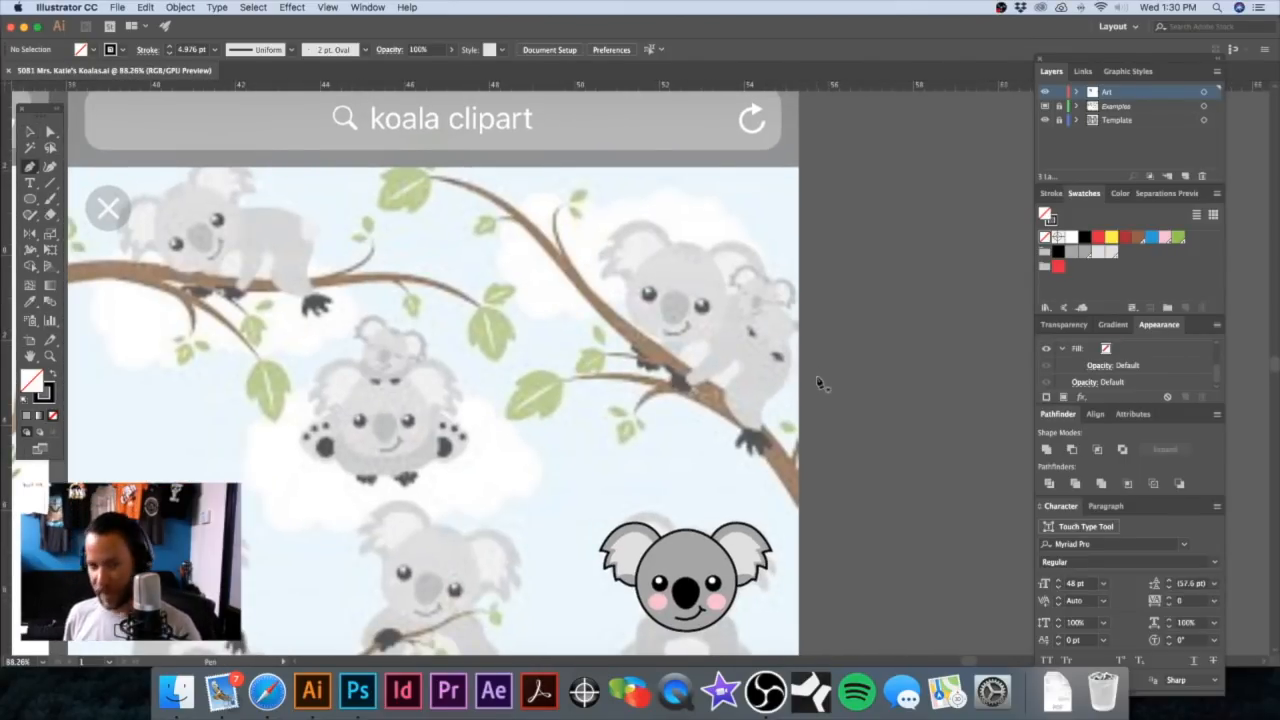
left_click(790, 462)
left_click_drag(720, 386, 693, 372)
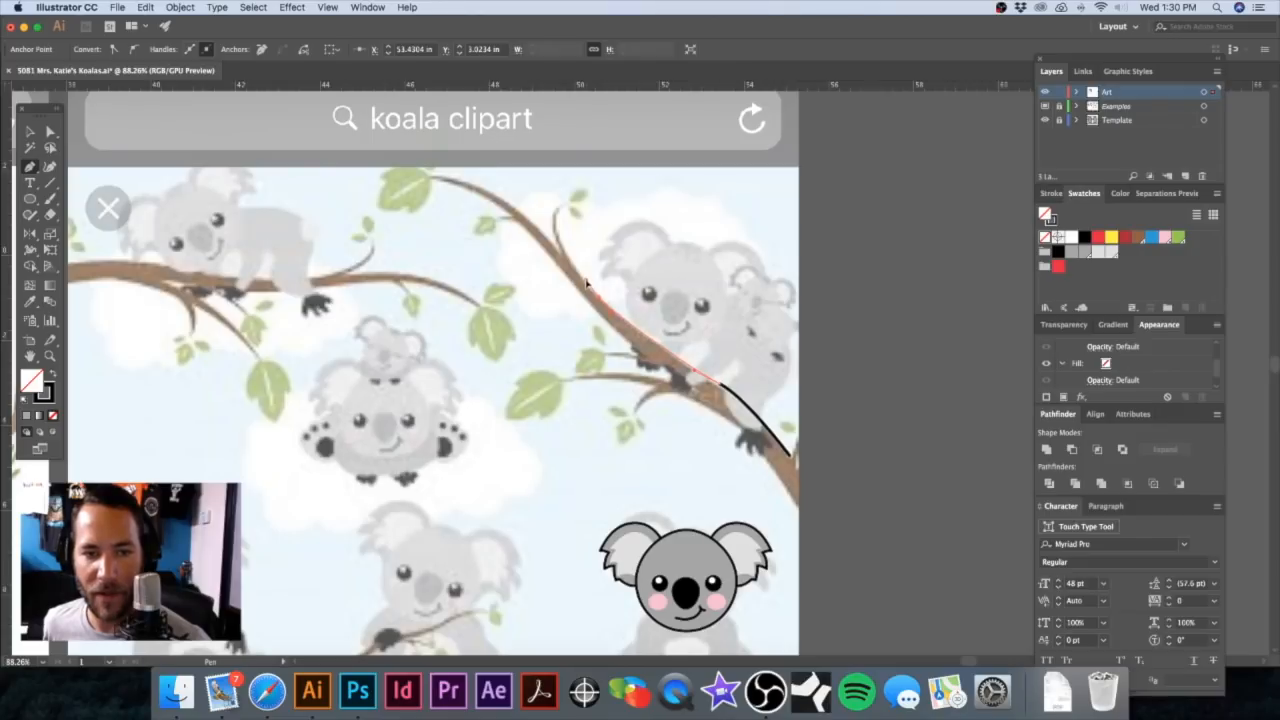
scroll(580, 265, "up", 2)
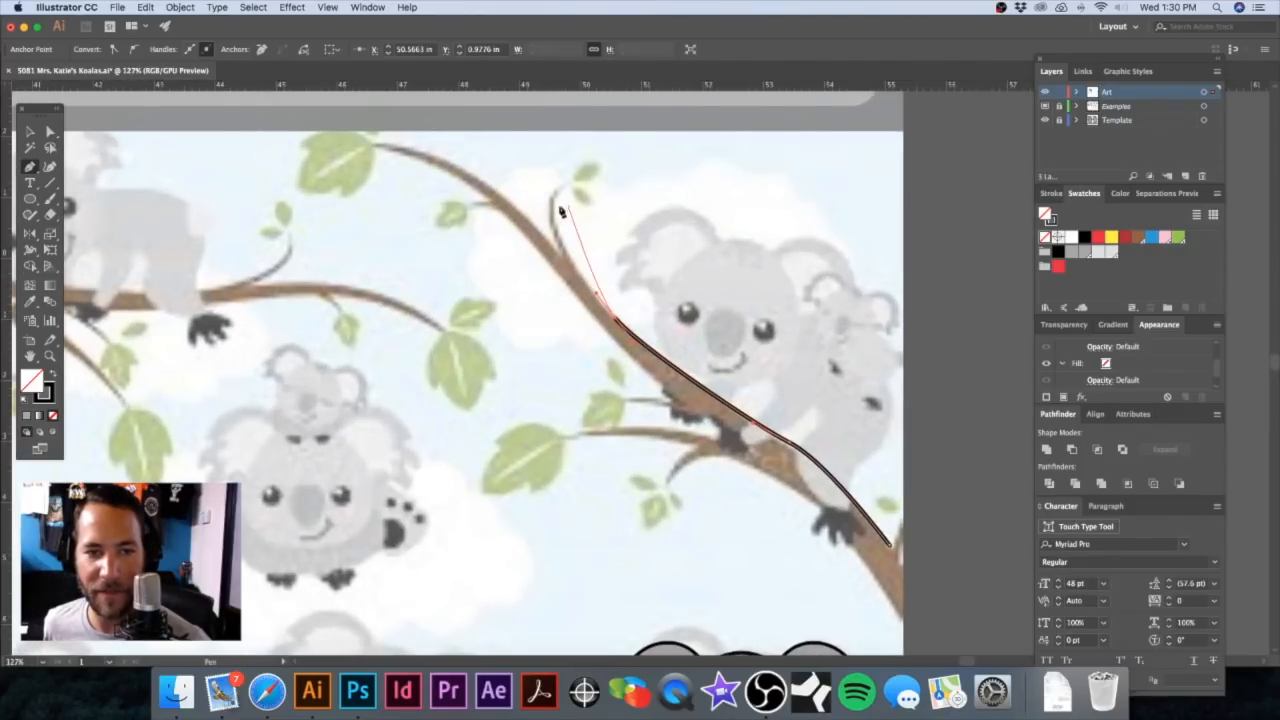
left_click_drag(552, 211, 552, 189)
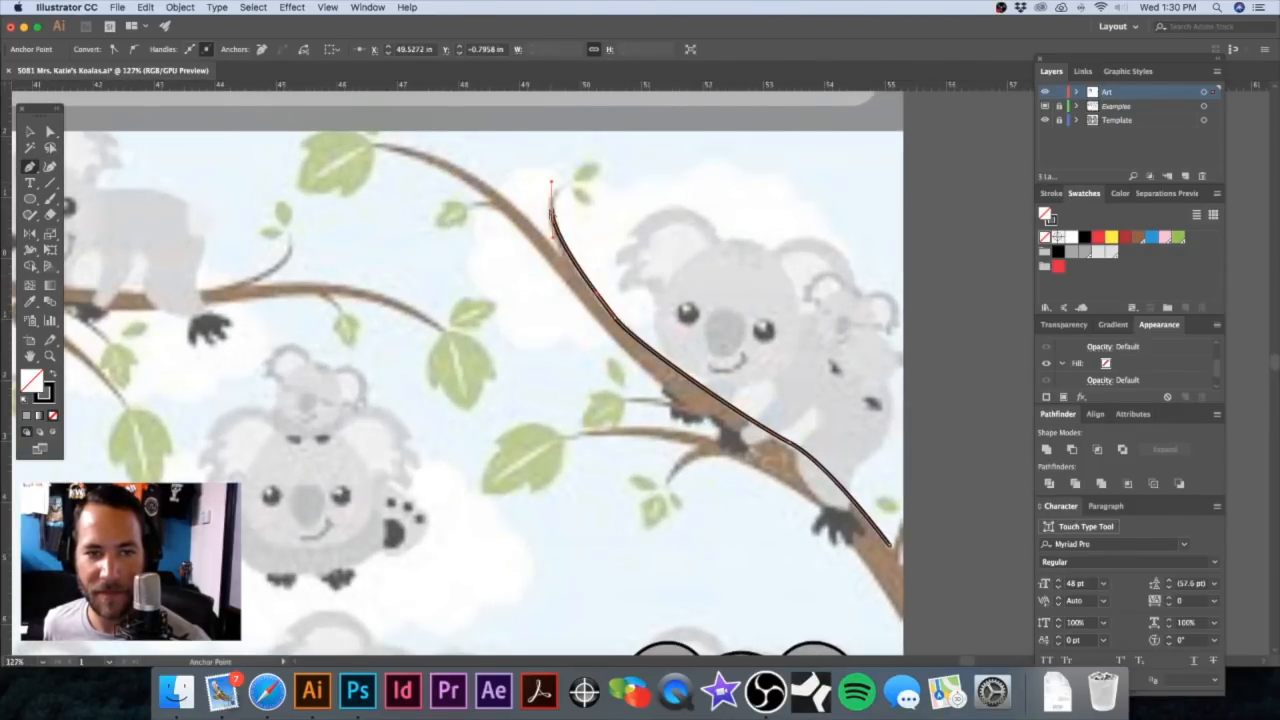
Step: Continue the outline around the twig's tip down to its fork, and run it up the main branch to a blunt upper end
scroll(560, 250, "up", 1)
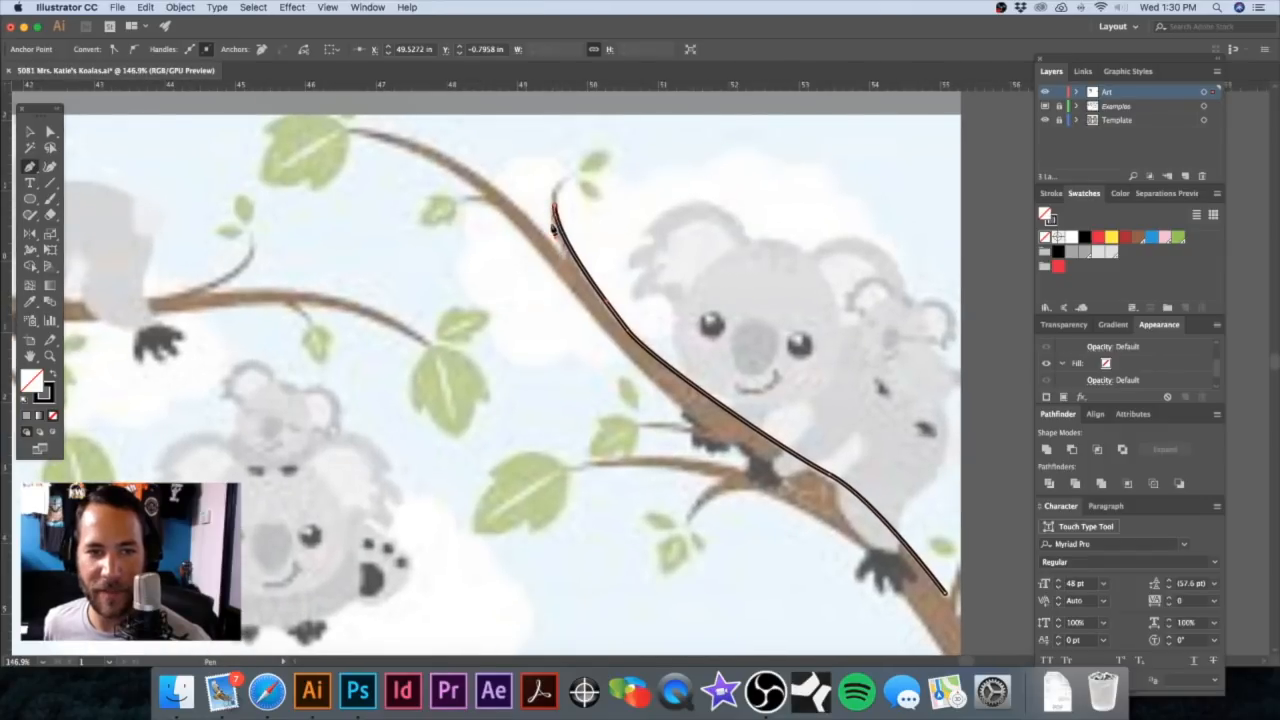
scroll(553, 213, "up", 3)
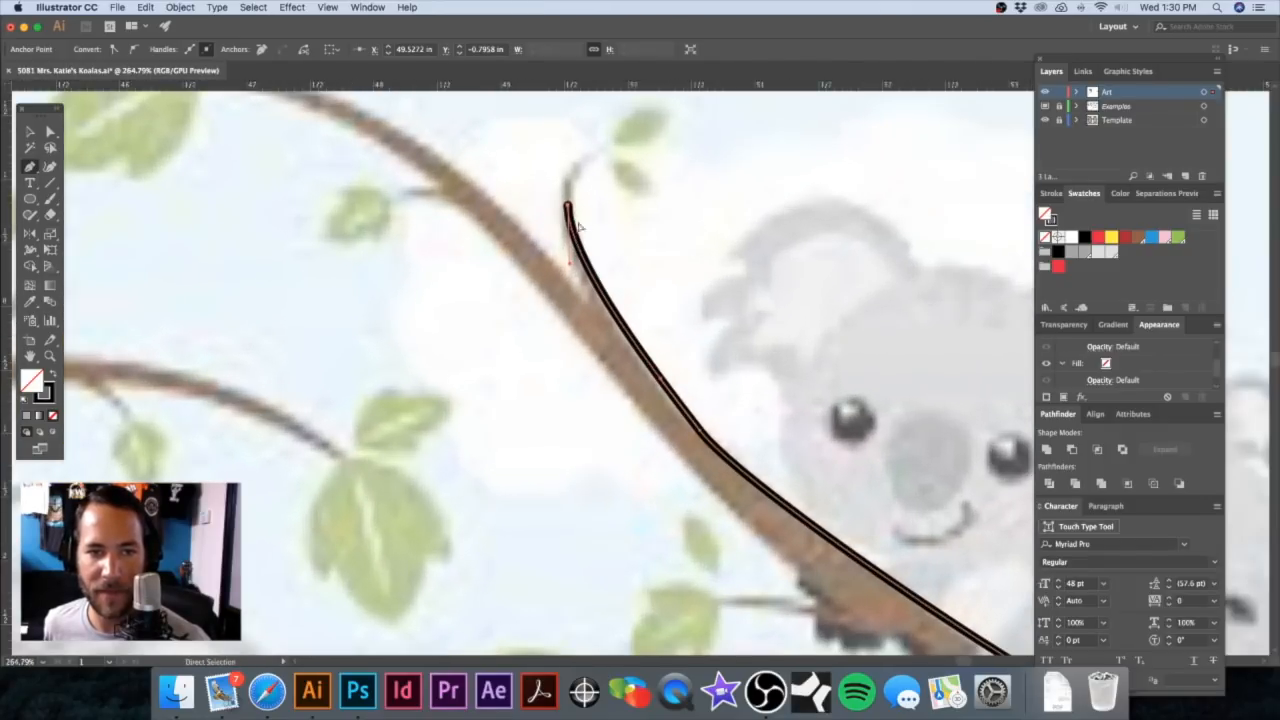
left_click_drag(554, 210, 573, 290)
left_click(567, 277)
scroll(547, 275, "down", 2)
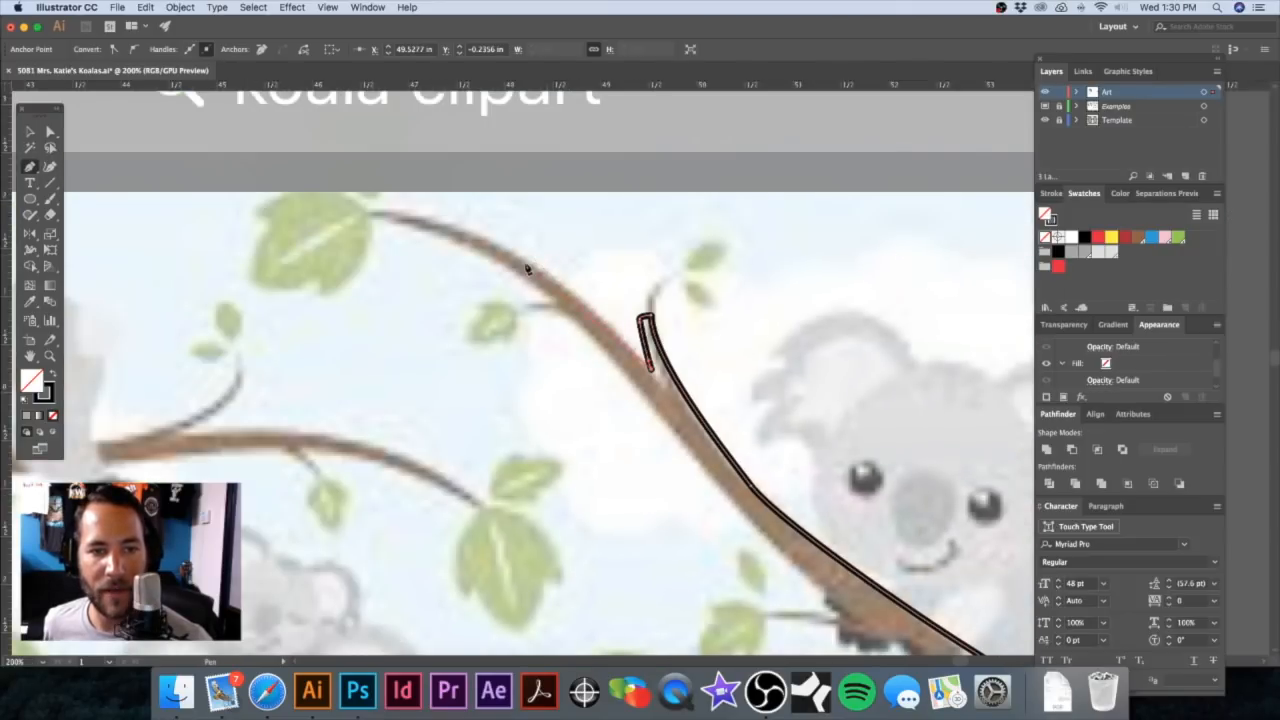
left_click_drag(554, 281, 534, 271)
left_click(550, 292)
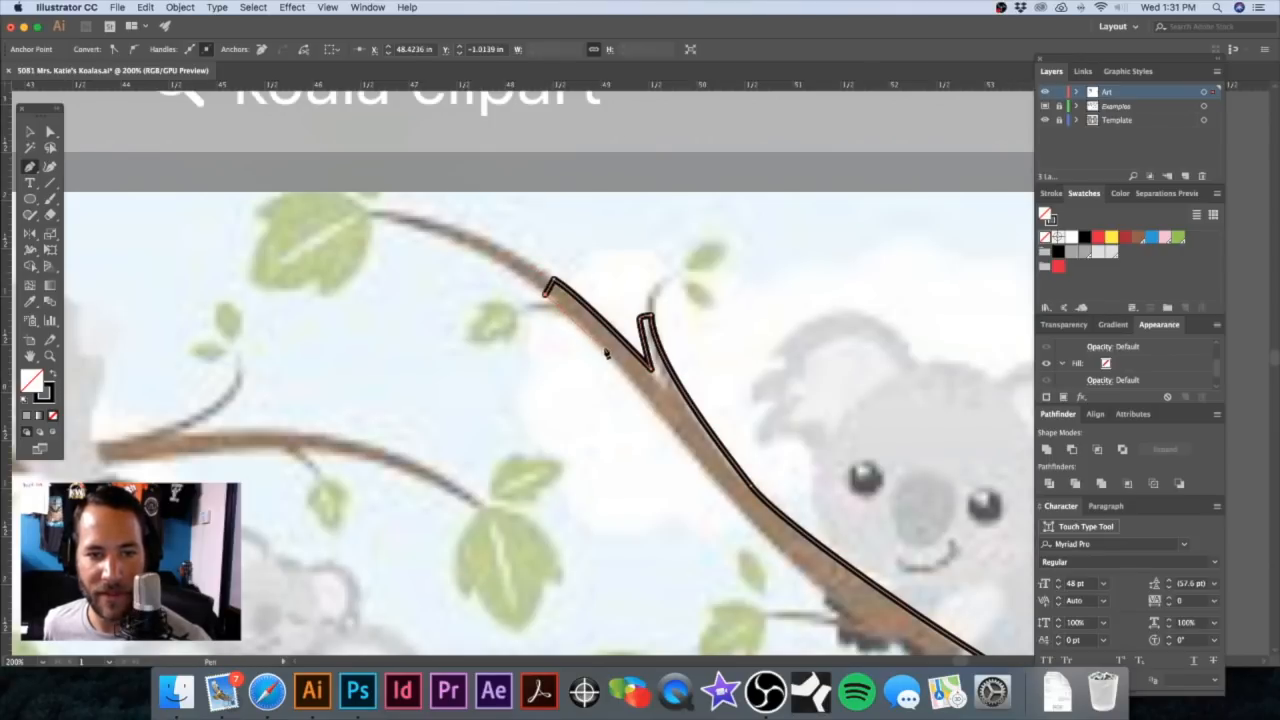
Step: Trace the underside of the upper branch and add a short pointed twig stub on its lower edge
left_click_drag(676, 436, 729, 507)
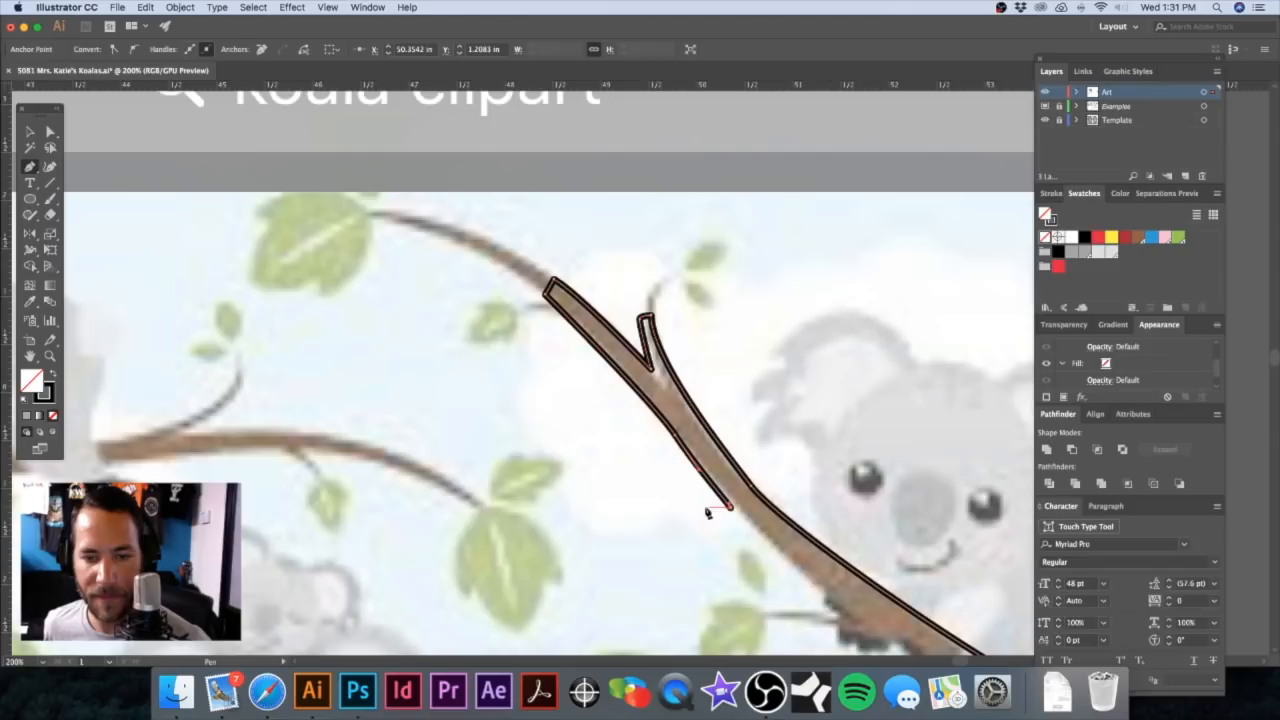
left_click(698, 507)
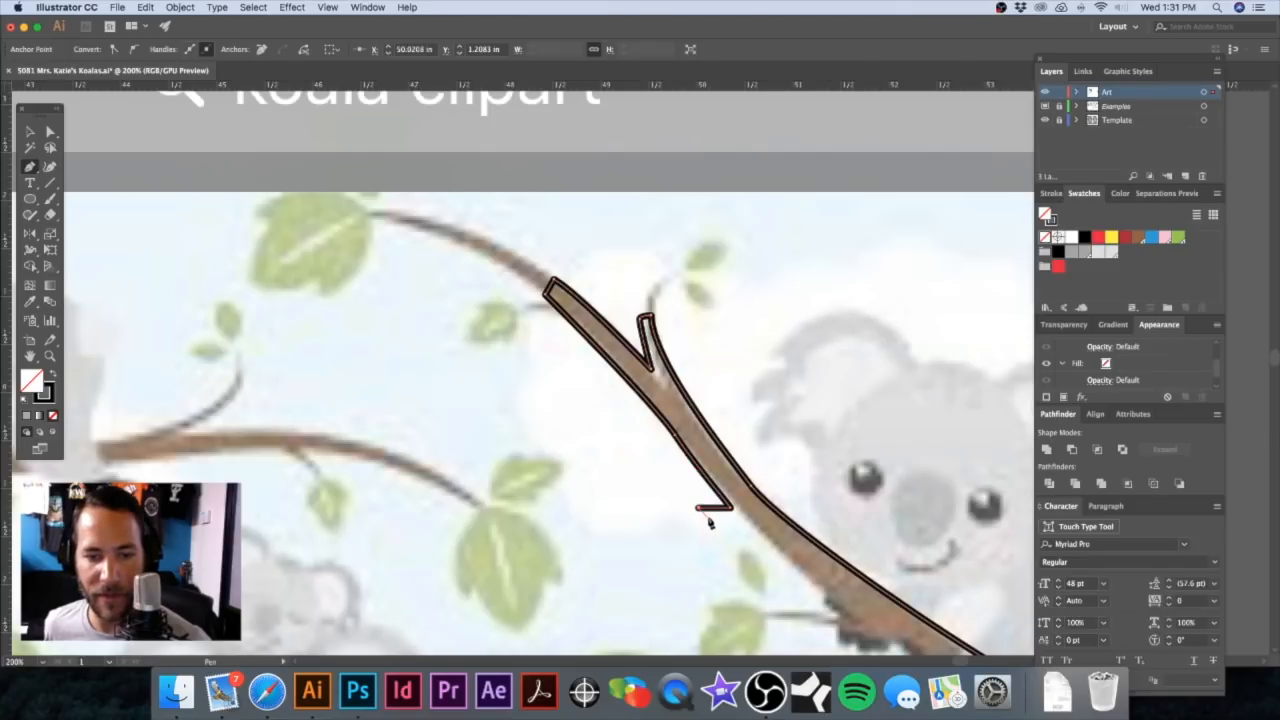
left_click(706, 518)
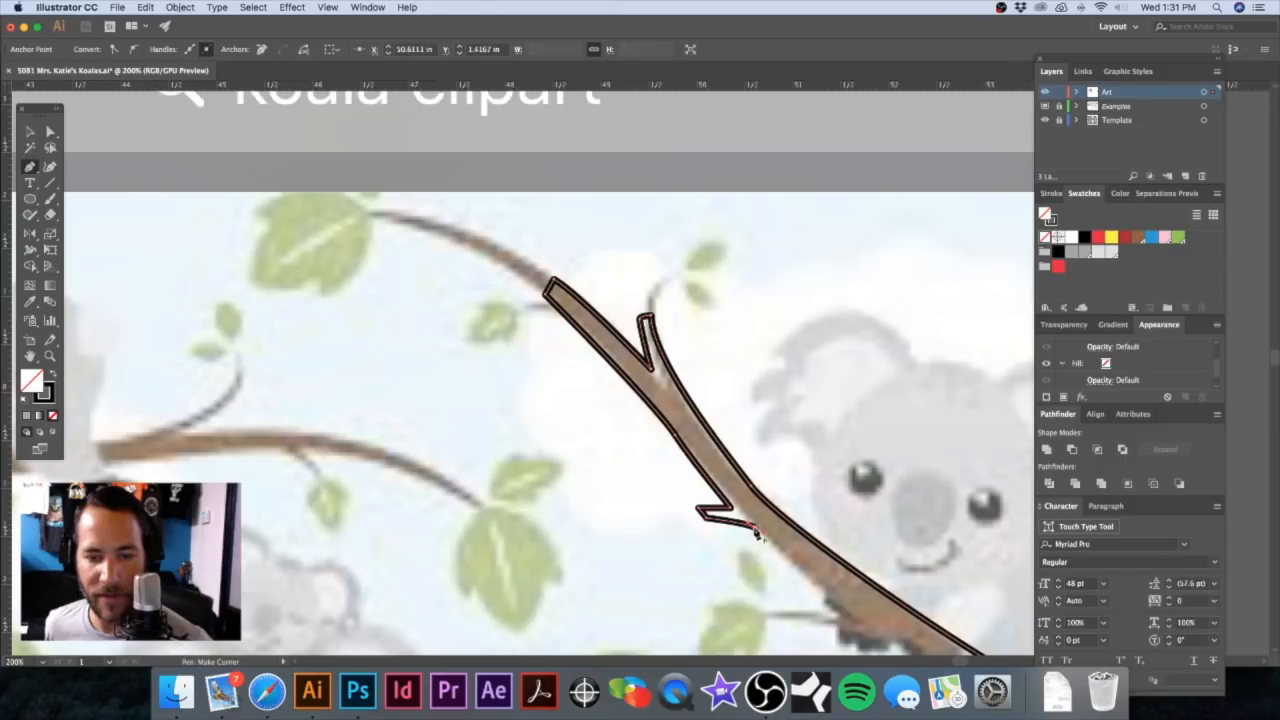
Step: Trace the branch's lower edge past the koala's feet, close the outline at its starting point, and deselect it
left_click_drag(765, 537, 657, 373)
left_click_drag(771, 475, 620, 362)
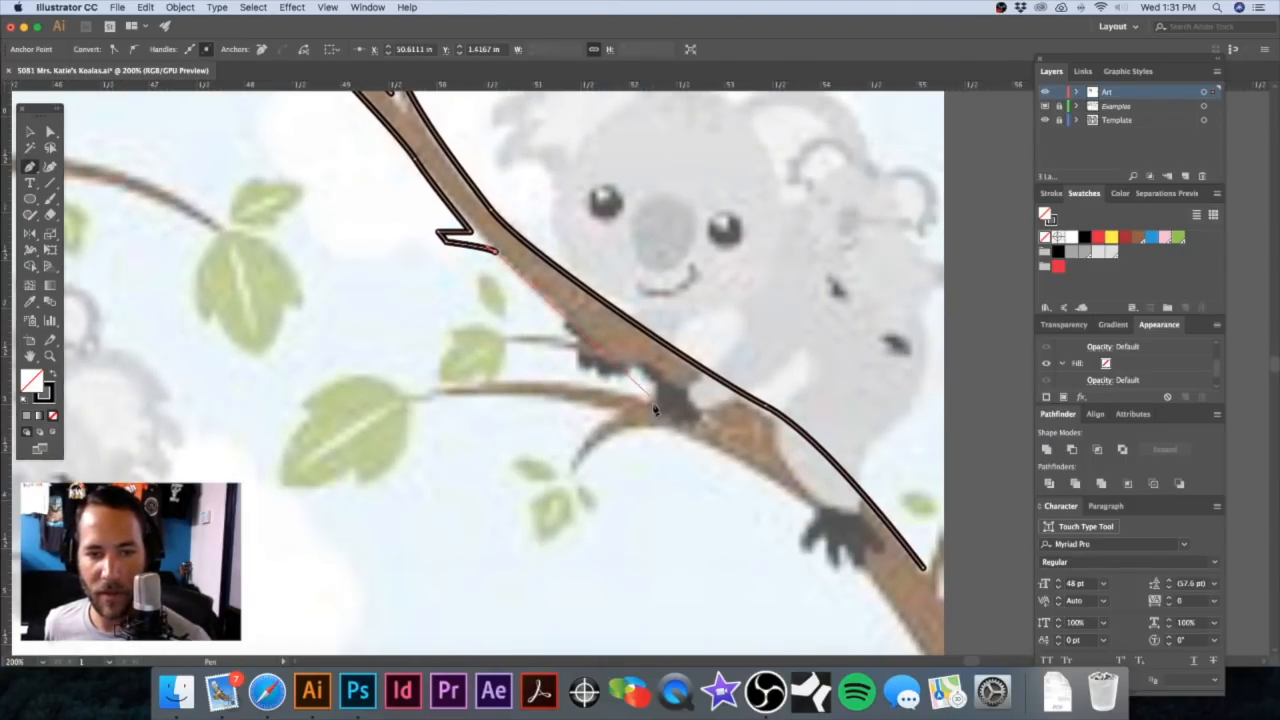
left_click_drag(678, 424, 724, 454)
left_click_drag(830, 548, 862, 600)
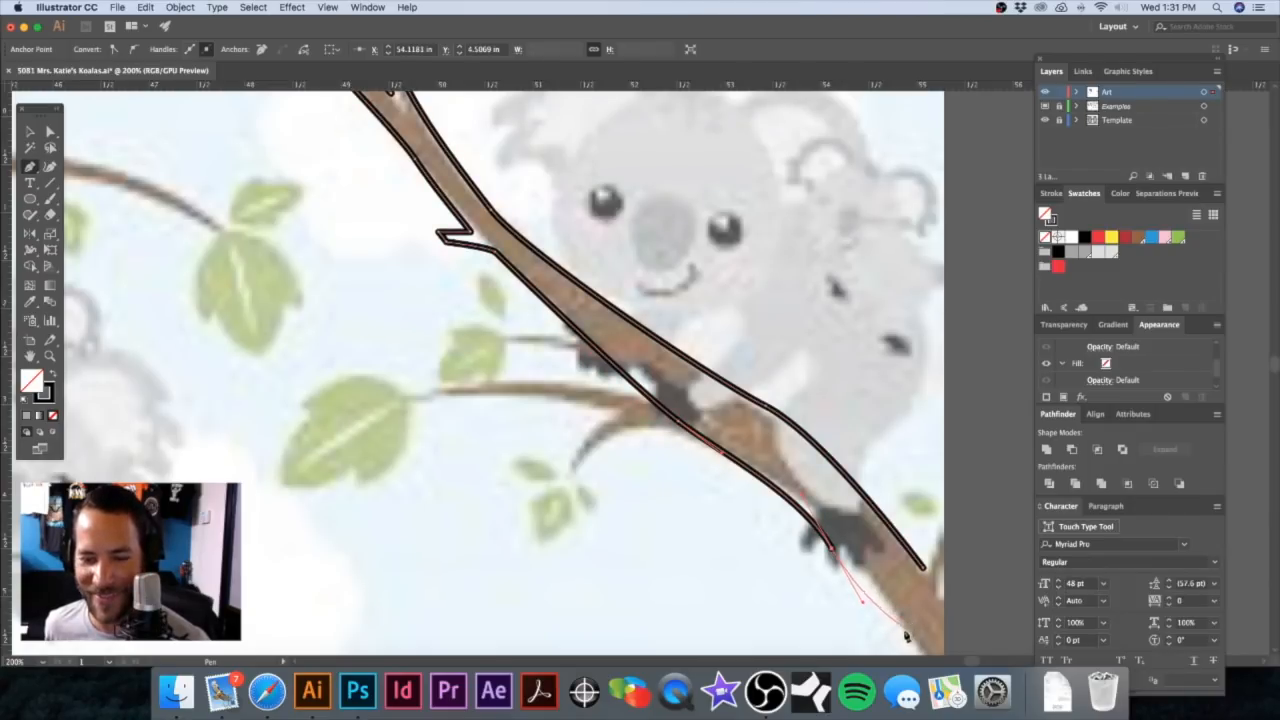
left_click(892, 630)
left_click_drag(903, 610, 906, 595)
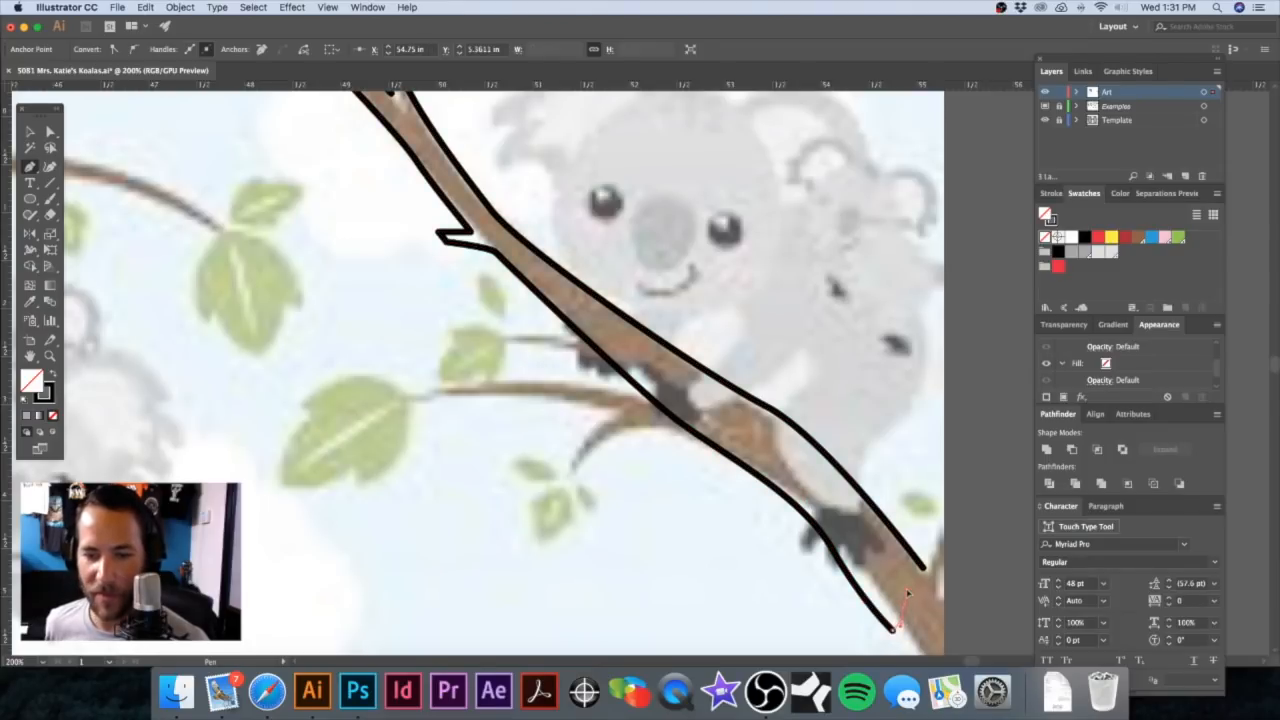
left_click(922, 569)
left_click(924, 571)
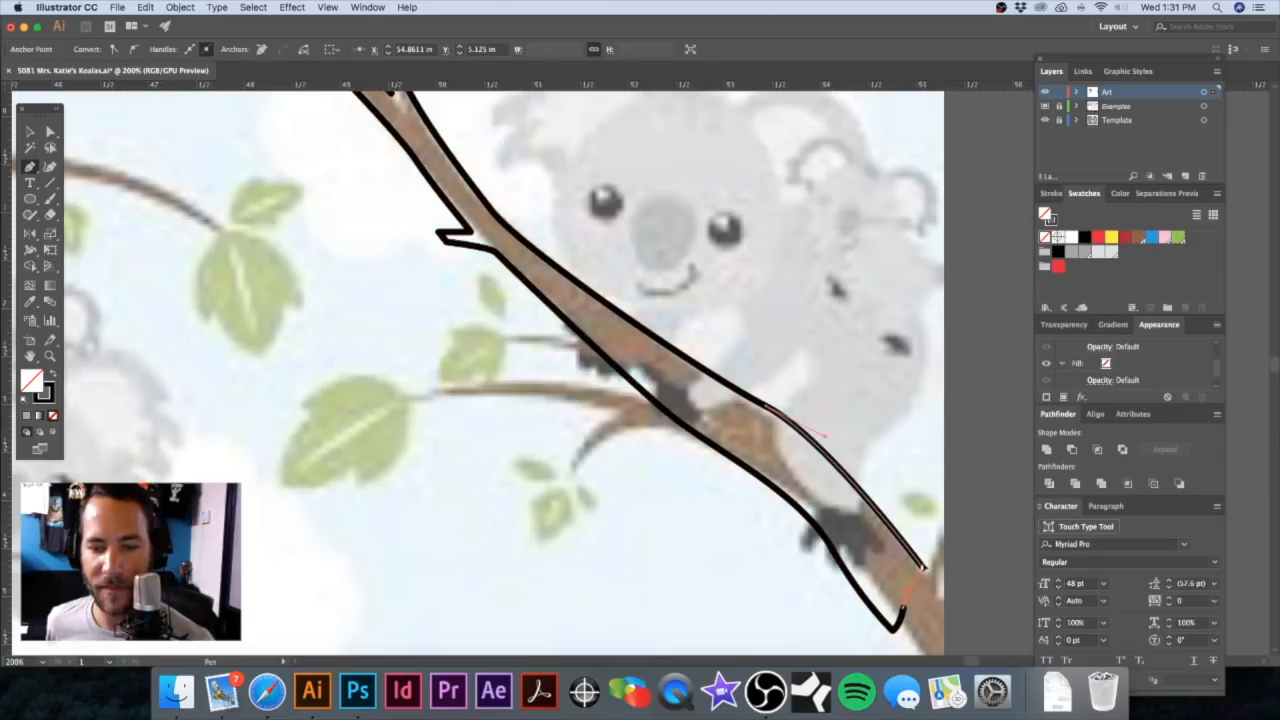
left_click(799, 399, "super")
left_click(777, 406, "alt+super")
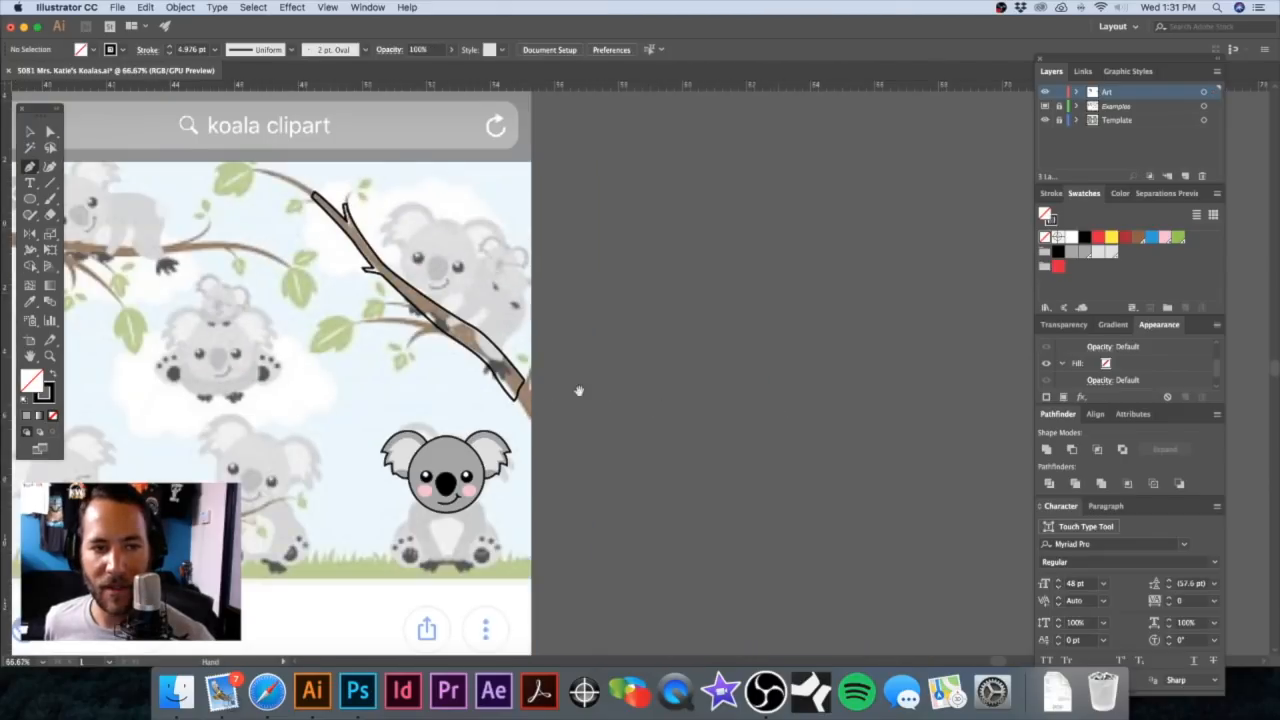
Step: Move the branch outline onto the upper koala's branch in the first reference picture, rotate it to match that branch's slope, and deselect
left_click_drag(580, 391, 867, 440)
left_click(716, 409, "alt+super")
left_click_drag(678, 421, 840, 442)
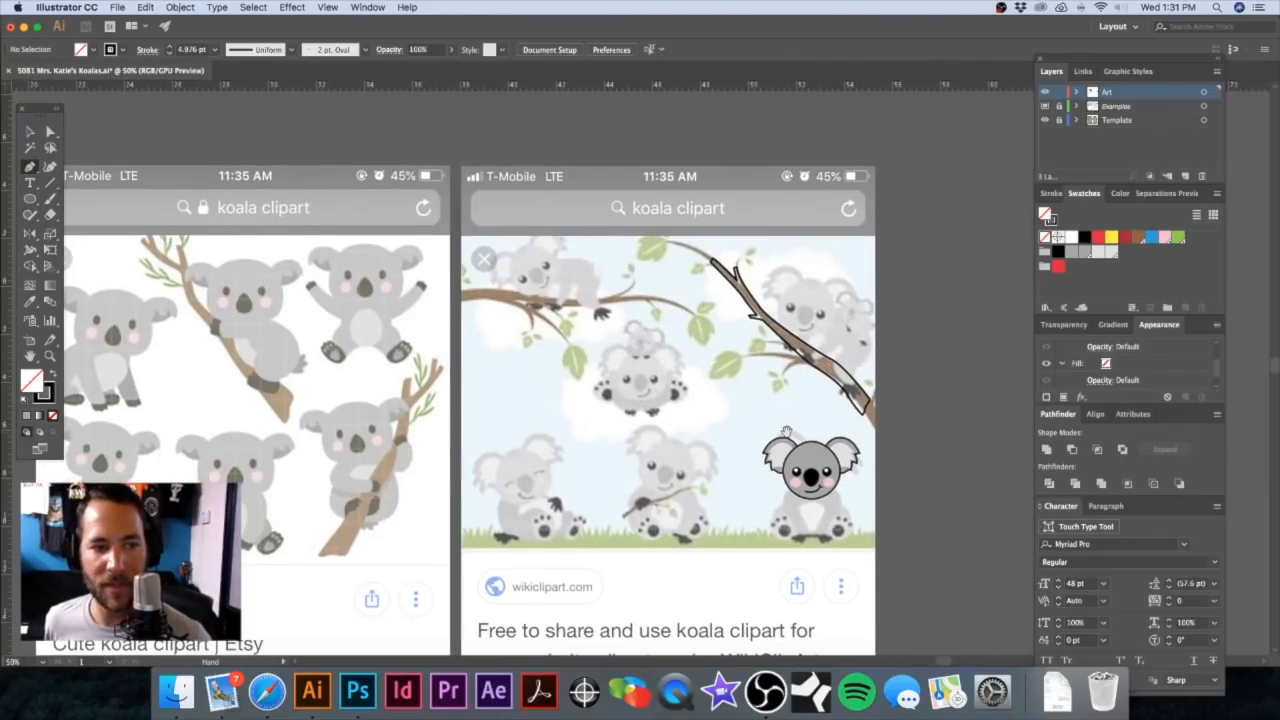
key("v")
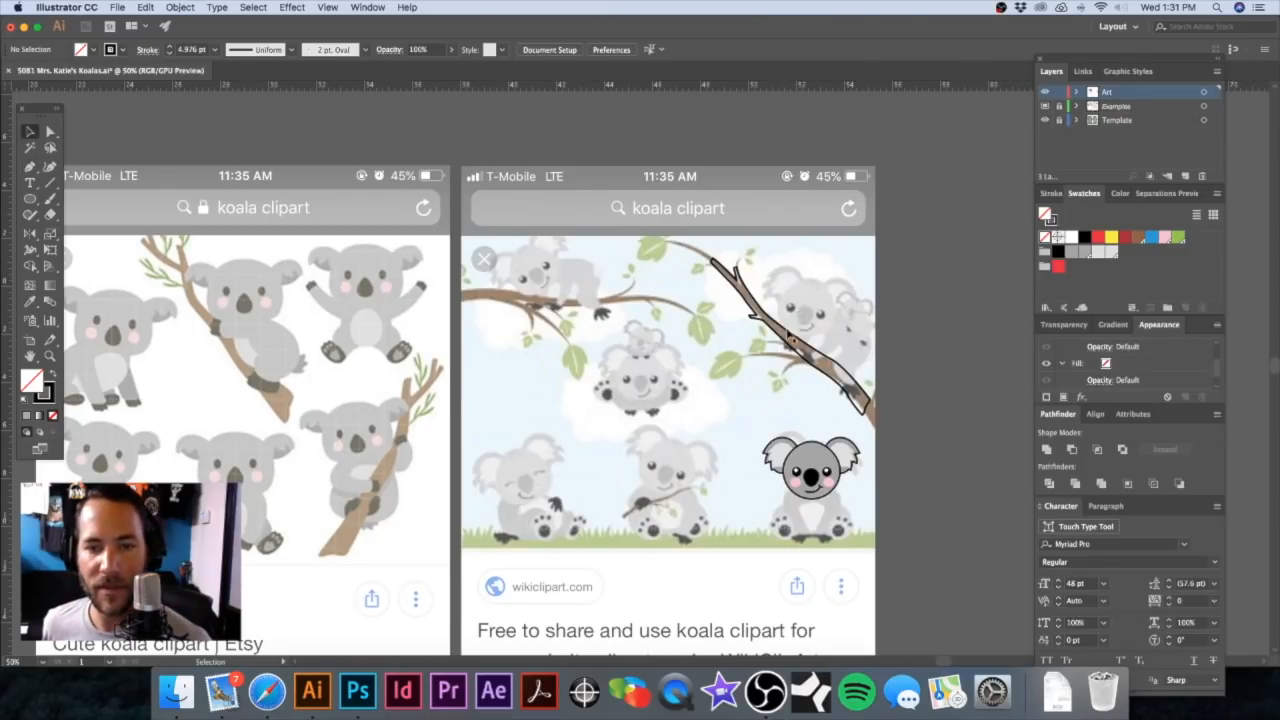
left_click(222, 322)
scroll(222, 322, "up", 5)
scroll(437, 267, "up", 3)
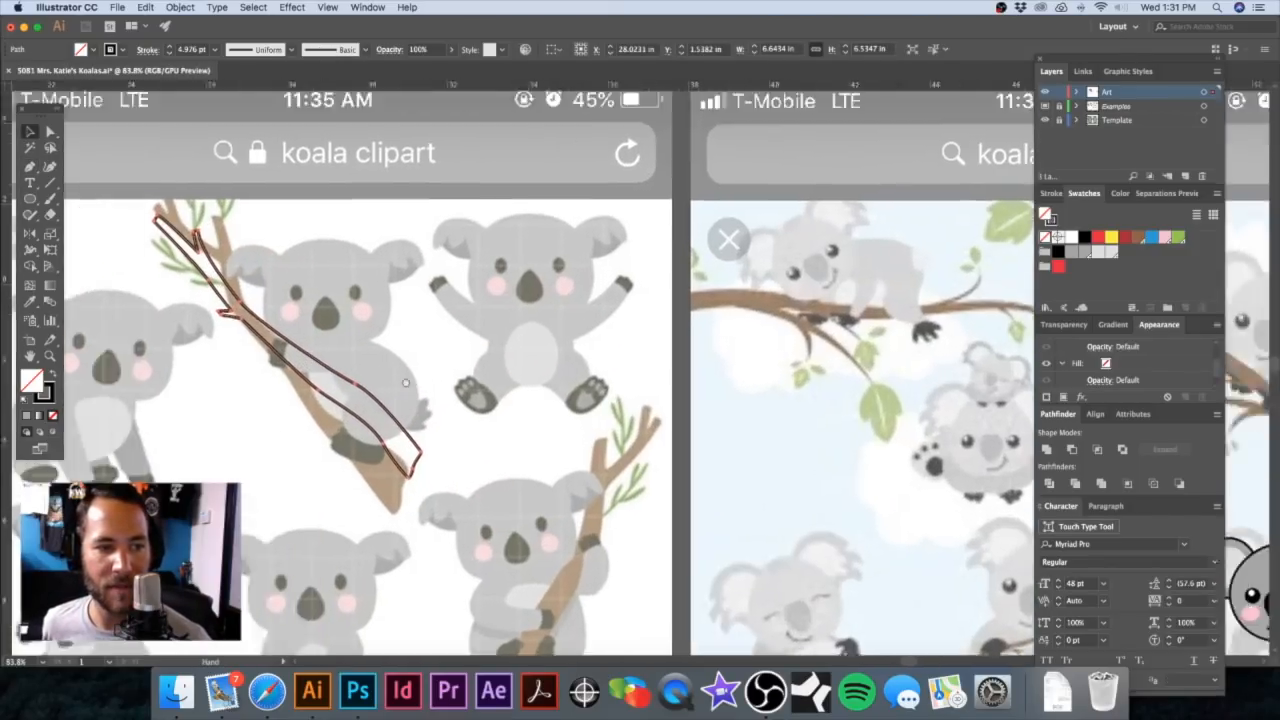
left_click_drag(478, 233, 485, 274)
left_click_drag(358, 381, 357, 401)
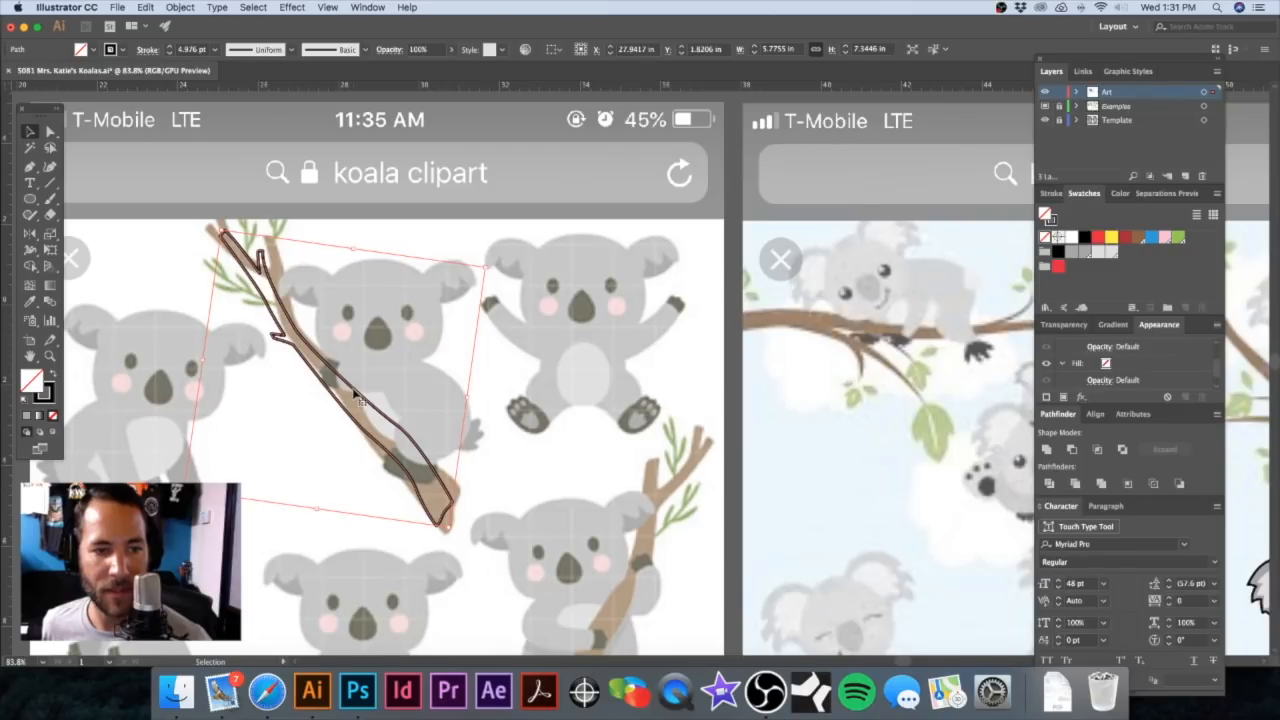
left_click(588, 257)
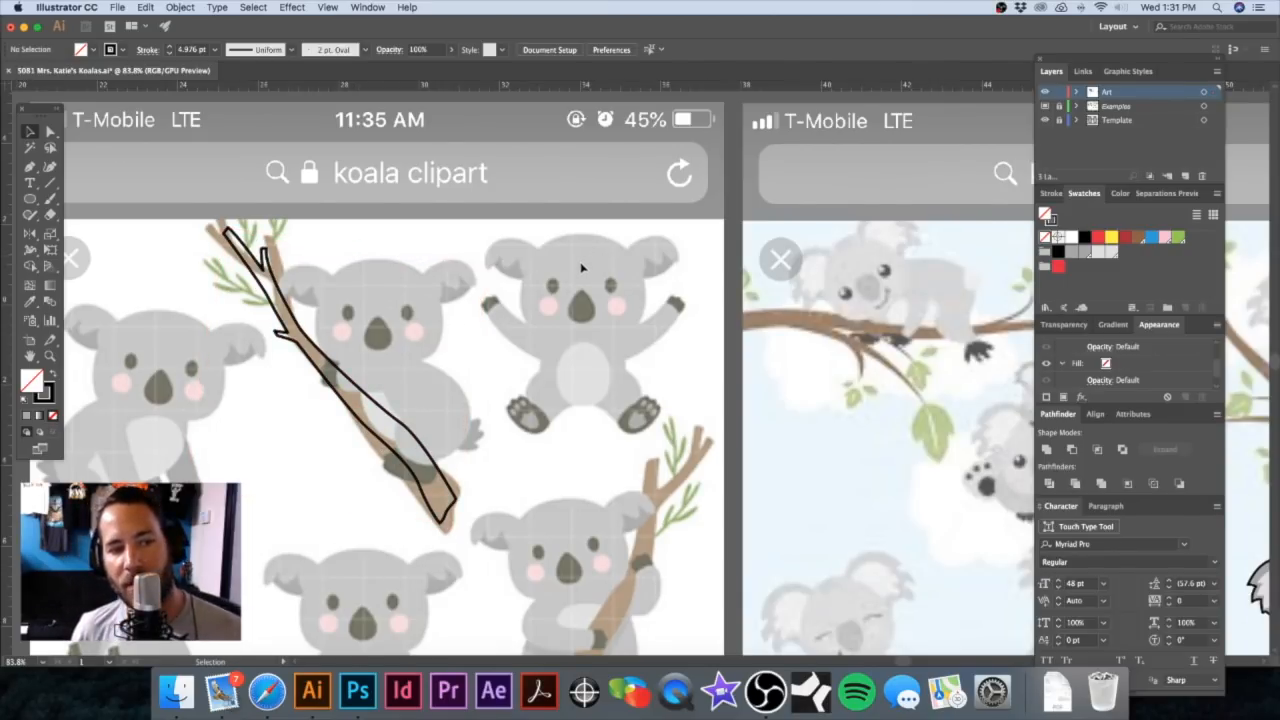
Step: Place a copy of the raised-arms koala over the first reference's upper branch koala and tilt it counterclockwise
key("super+minus")
key("super+minus")
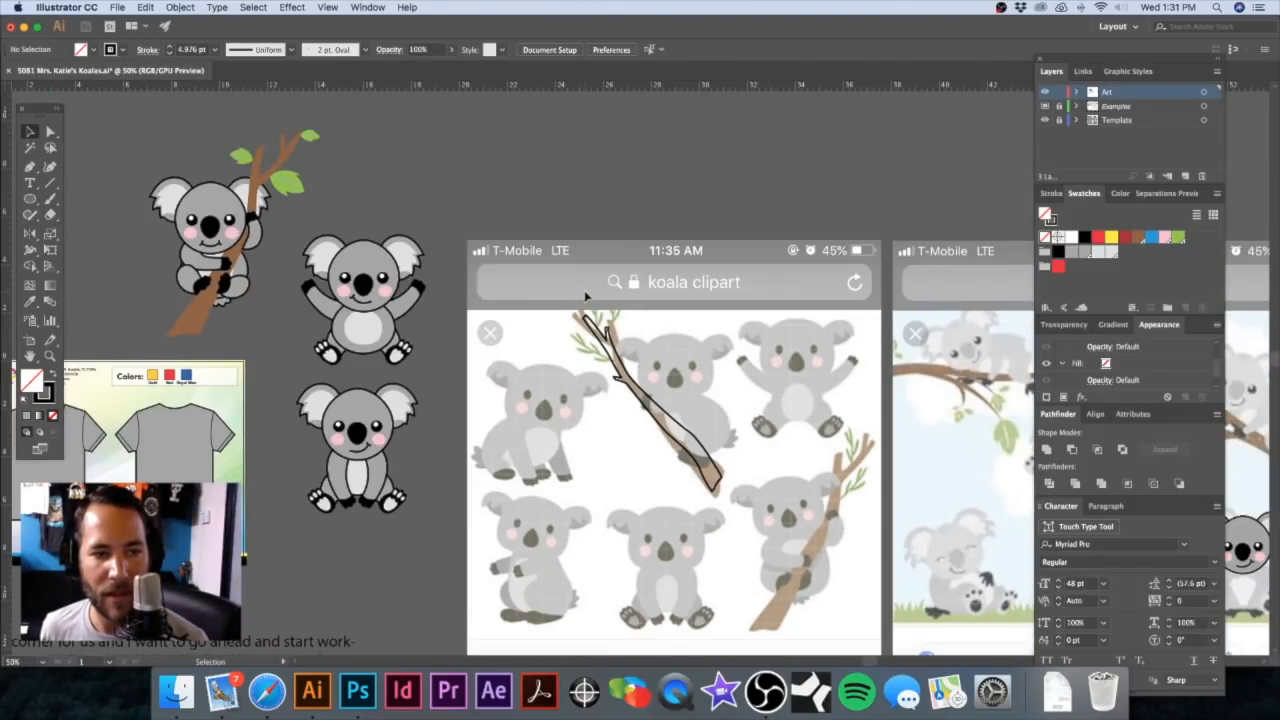
left_click(364, 263)
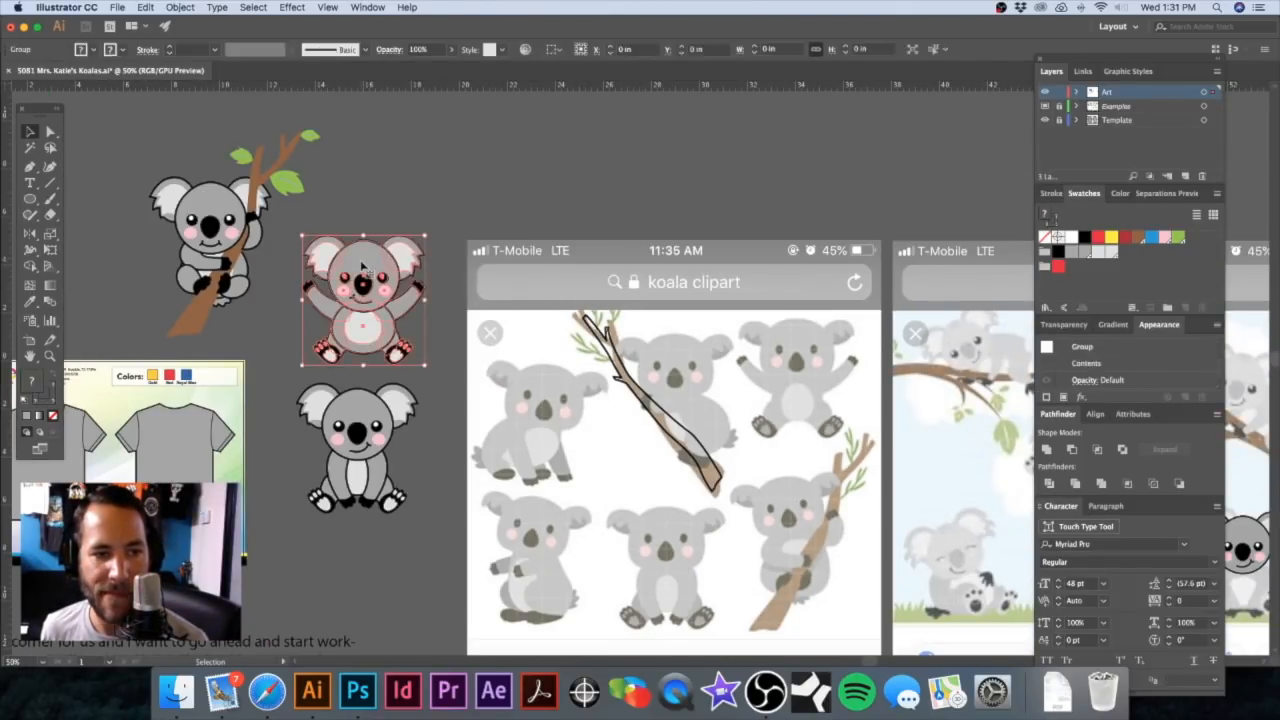
left_click_drag(364, 263, 684, 363)
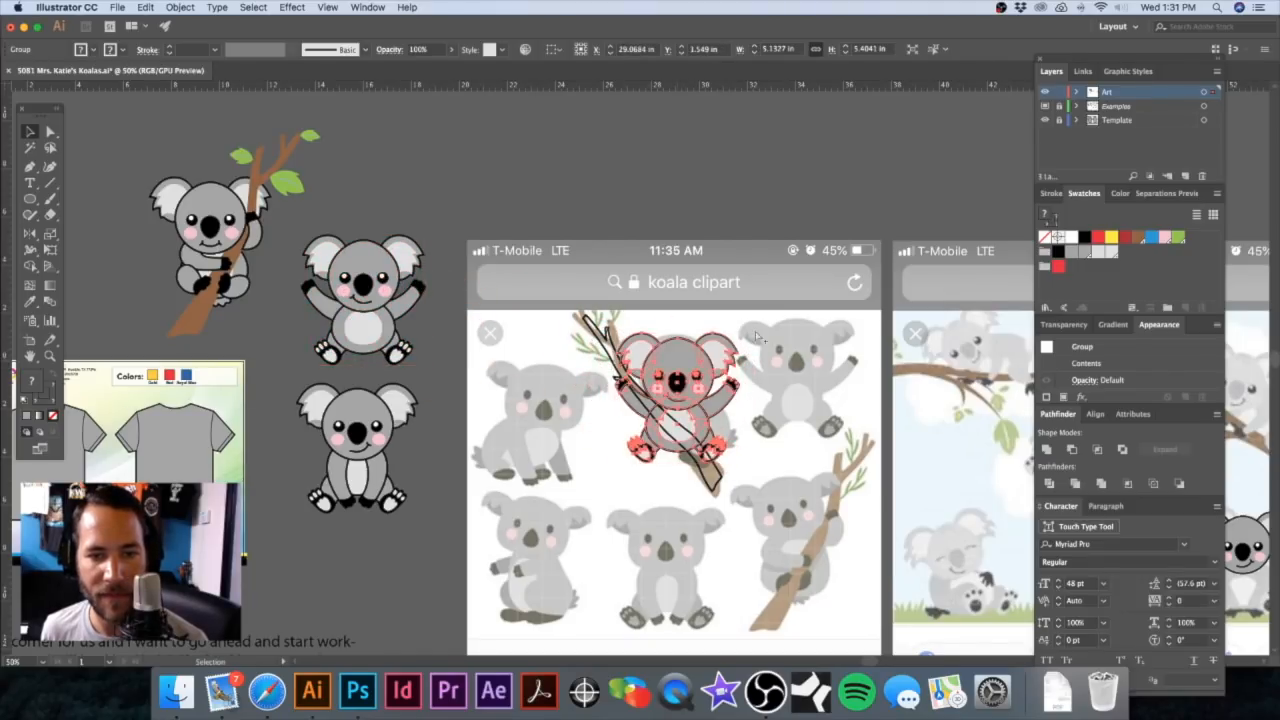
left_click_drag(752, 334, 704, 330)
Step: Save the brown, strokeless fill of the finished koala's branch as a new graphic style
scroll(690, 340, "up", 3)
left_click(507, 289)
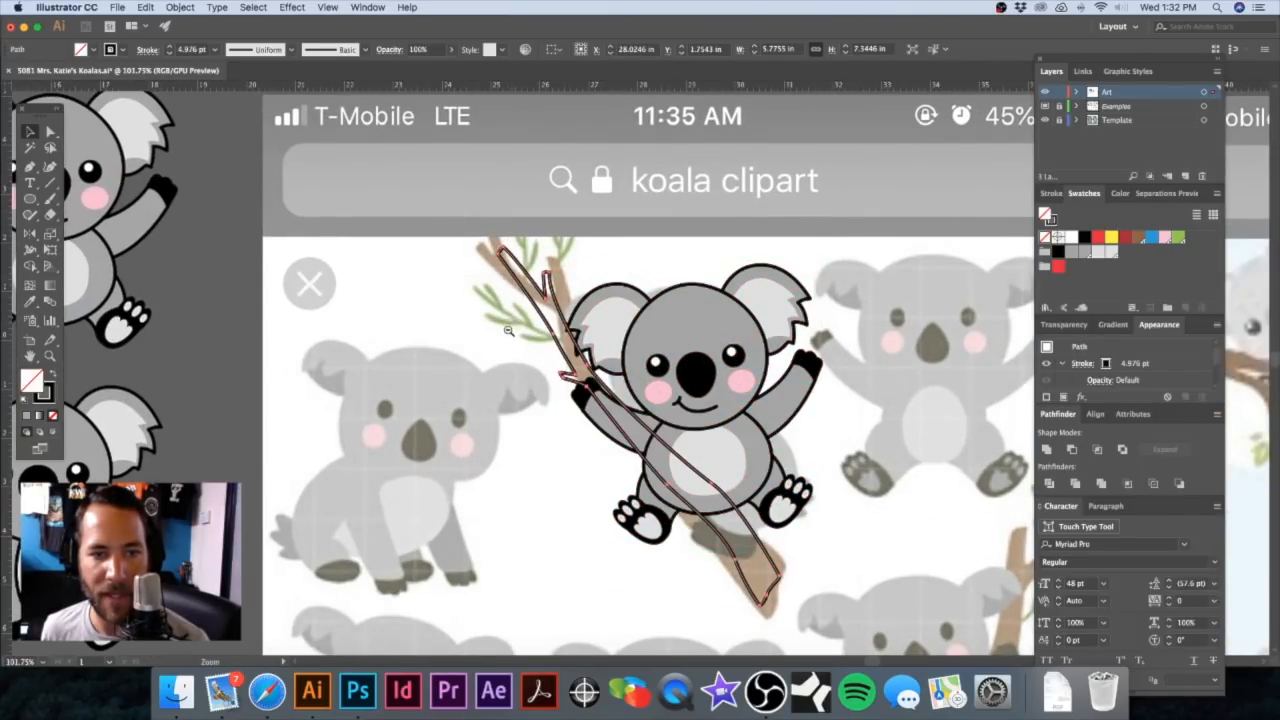
scroll(507, 320, "down", 4)
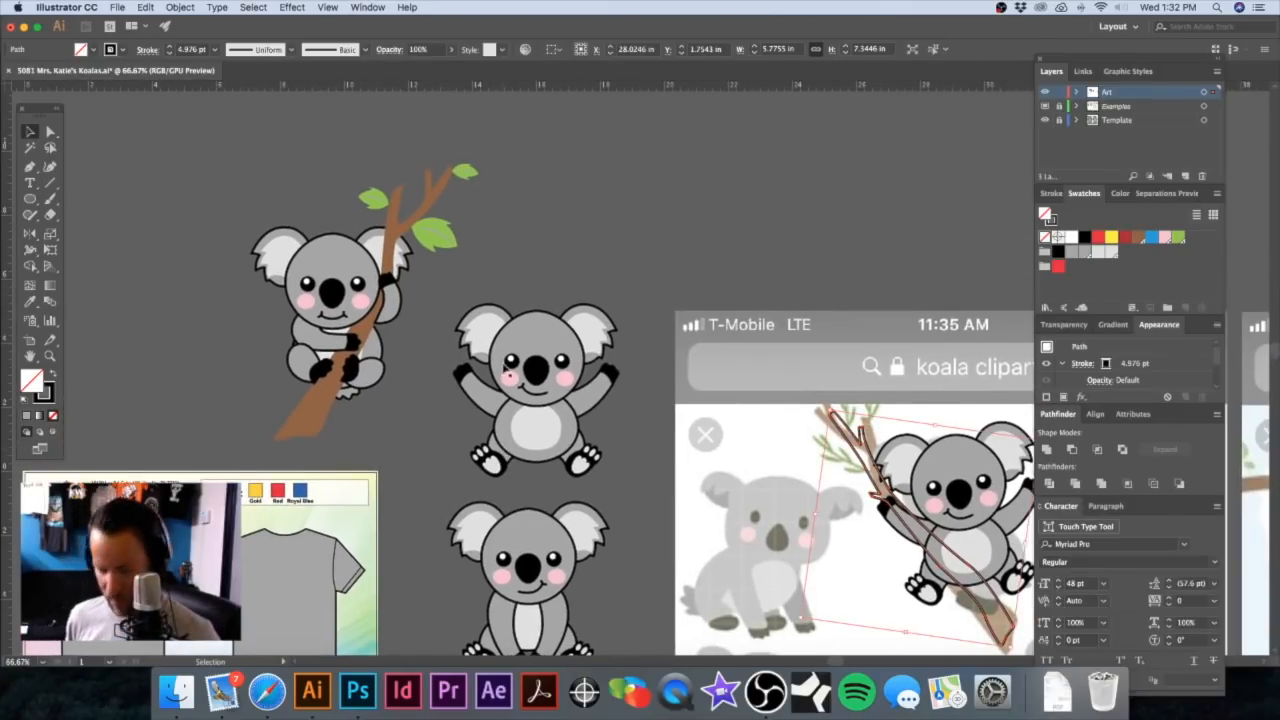
key("a")
left_click(435, 204)
left_click(435, 204)
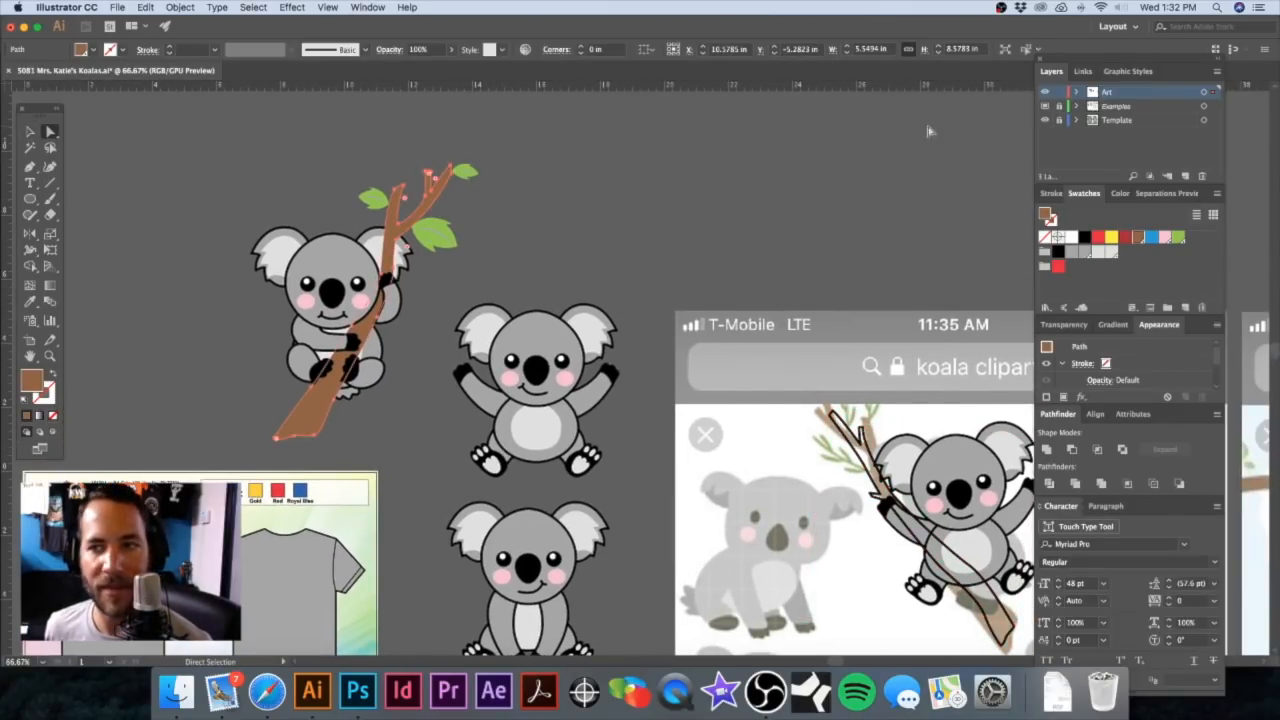
left_click(1124, 72)
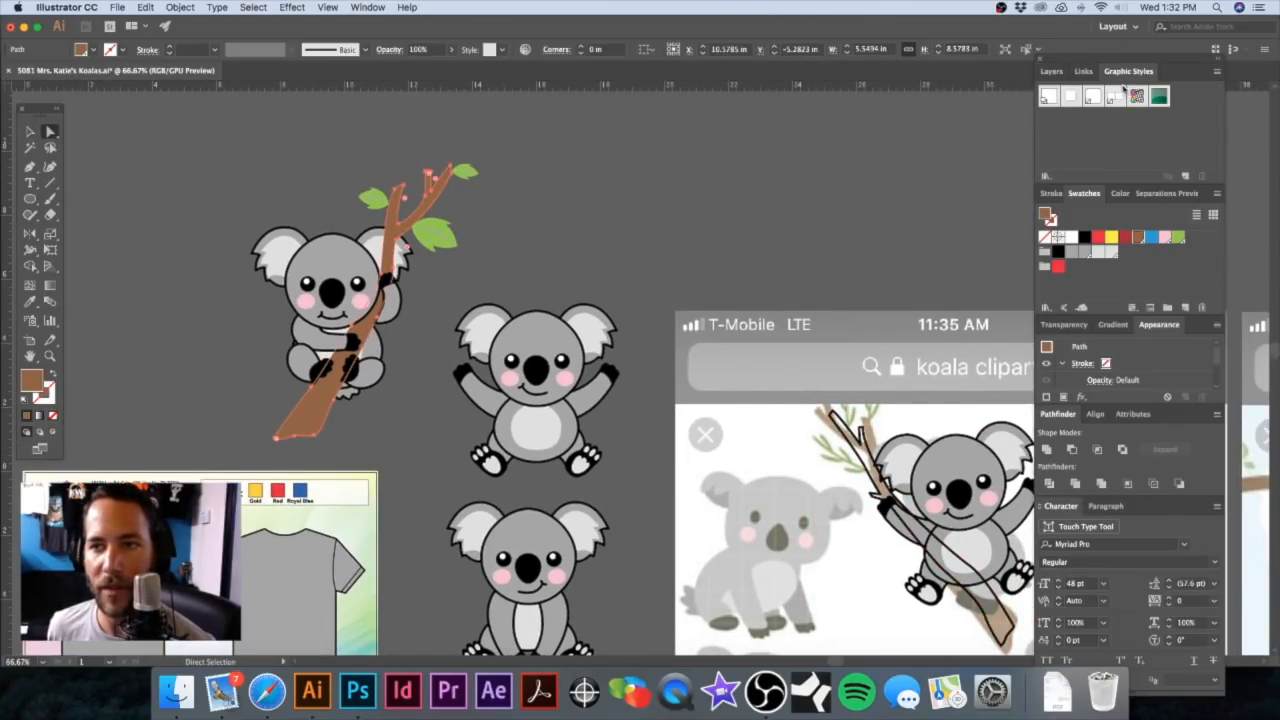
left_click(1186, 176)
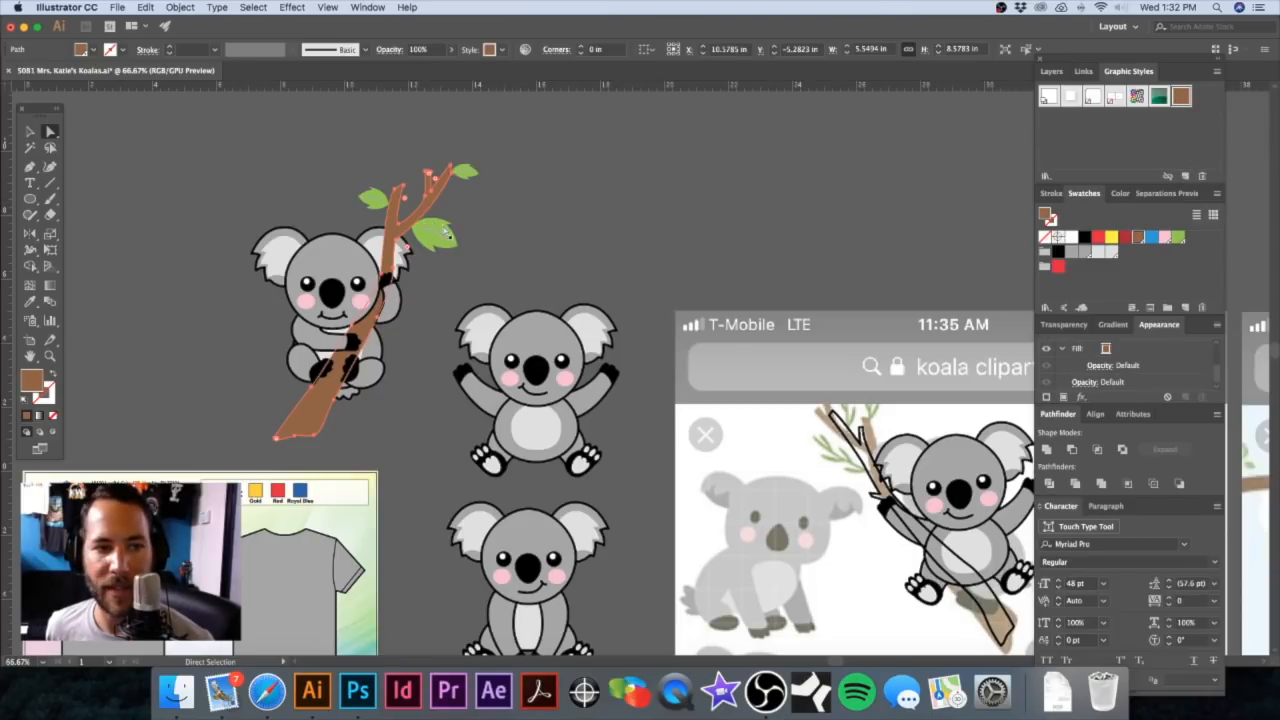
Step: Save graphic styles from the finished koala's gray outlined head, light gray inner ear and black foot, then deselect
left_click(447, 234)
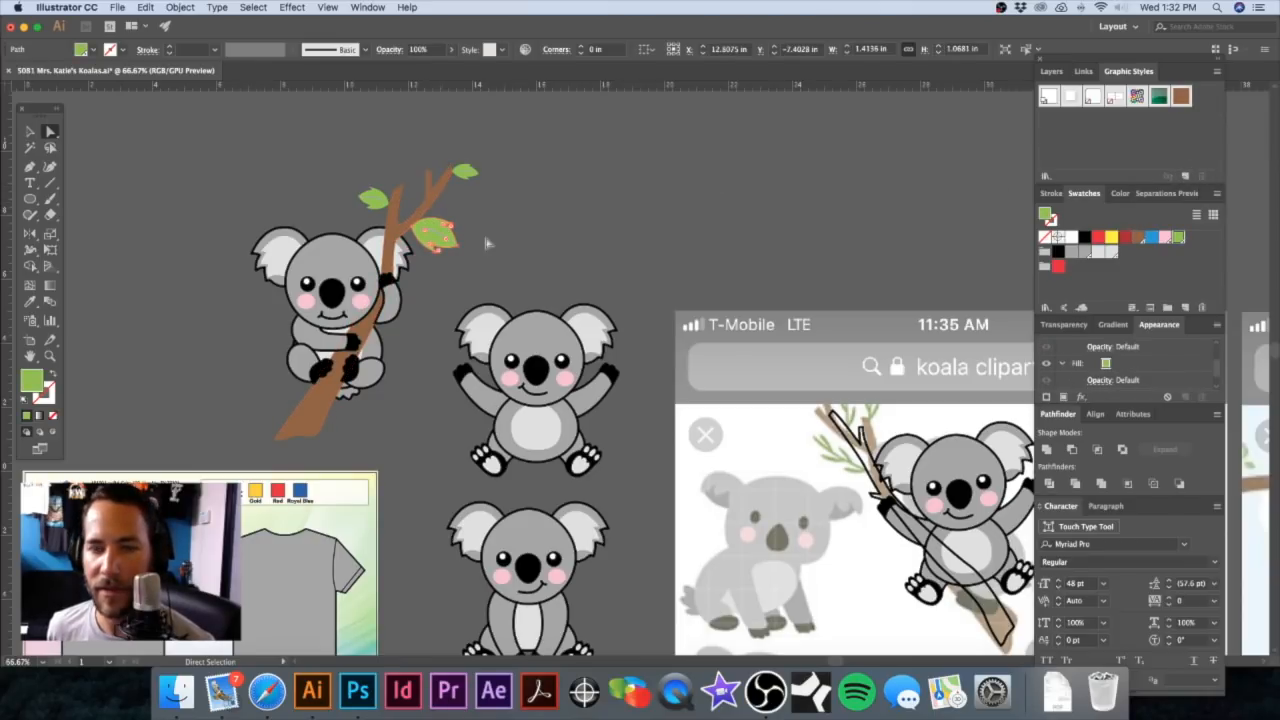
left_click(338, 253)
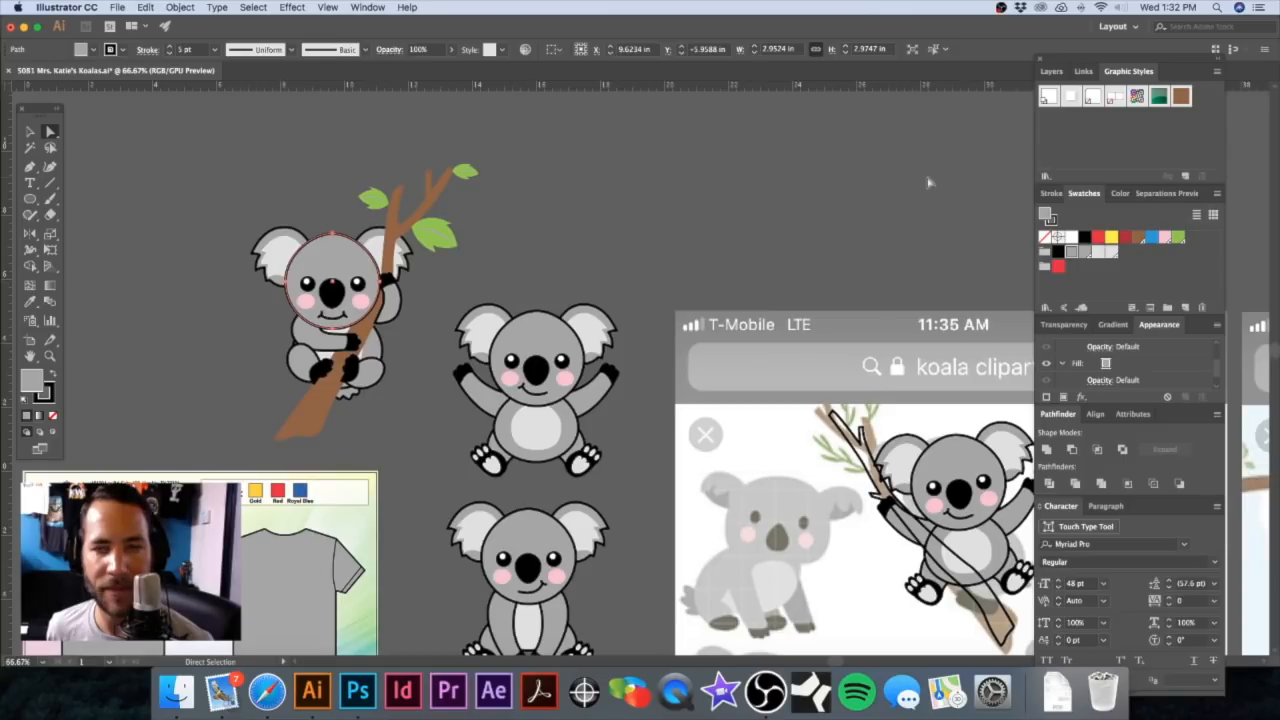
left_click(1186, 176)
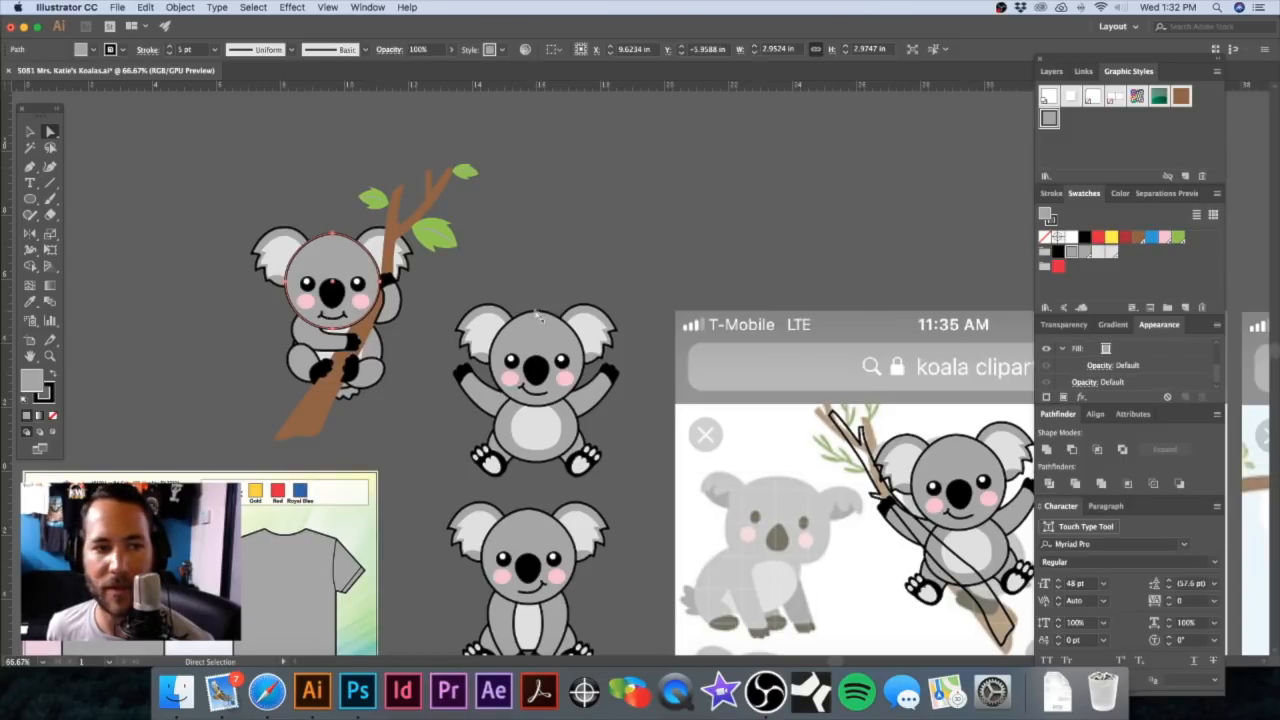
left_click(389, 247)
left_click(1186, 178)
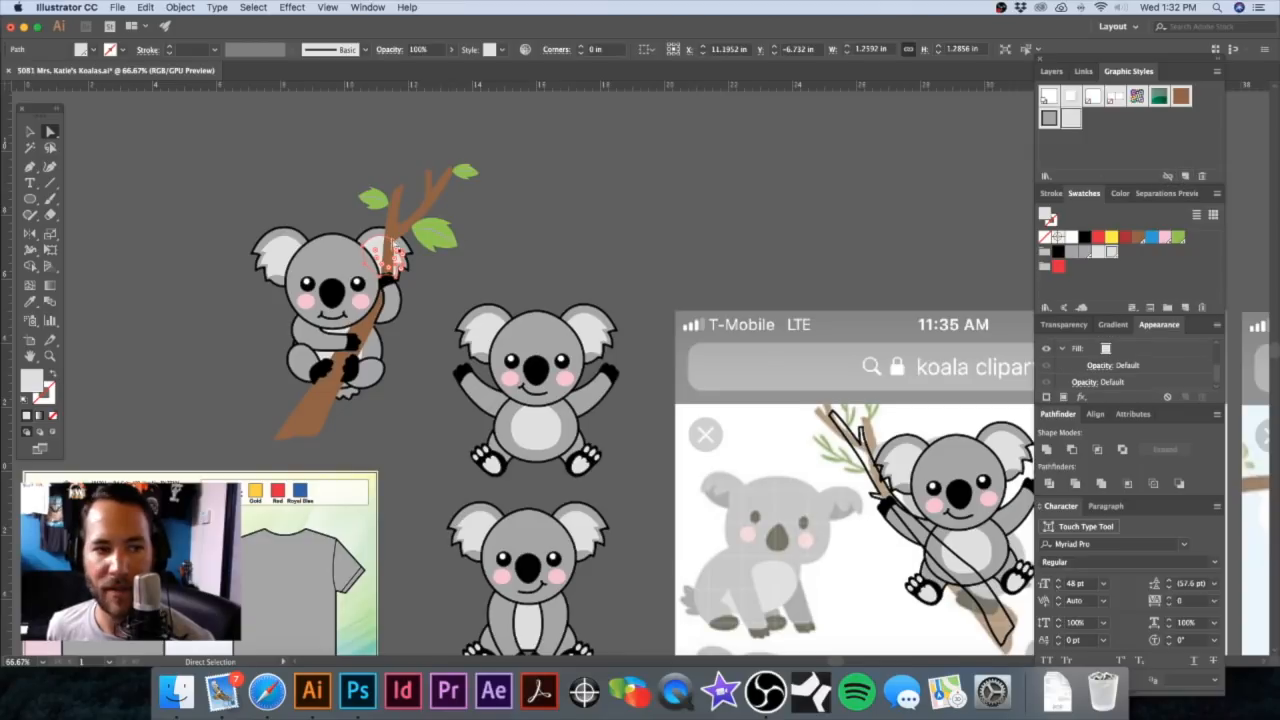
left_click(350, 366)
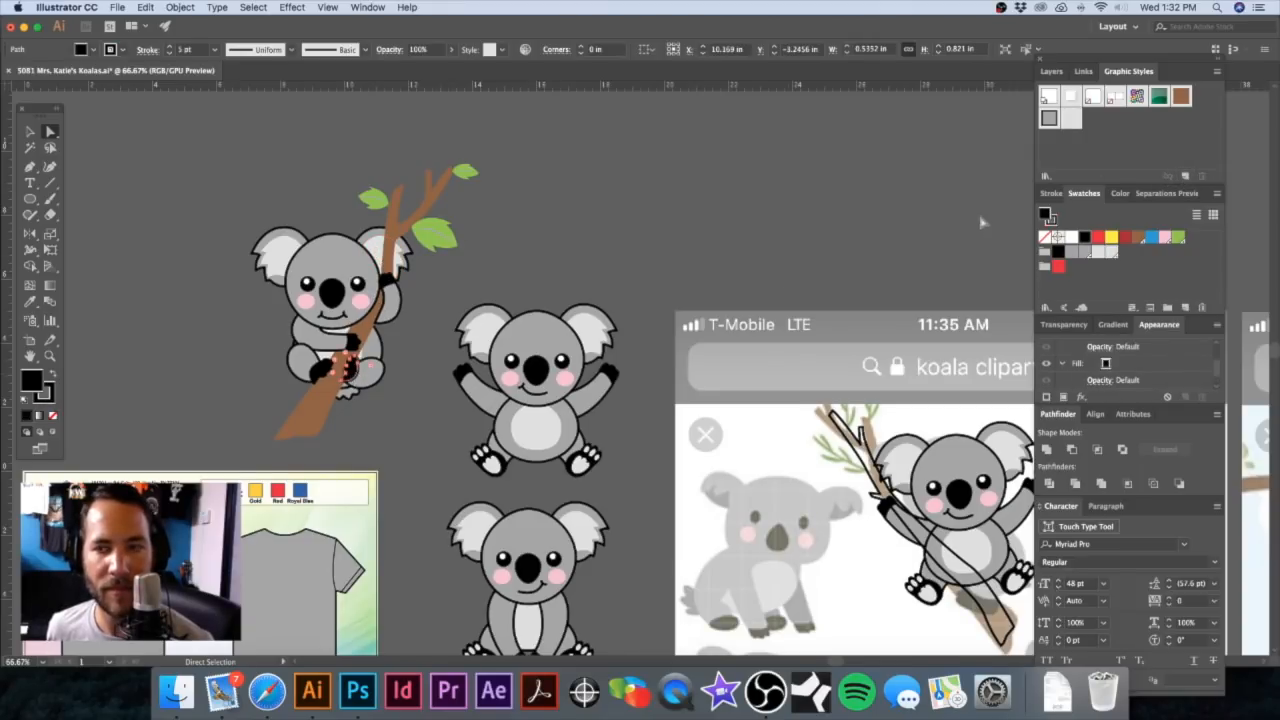
left_click(1186, 178)
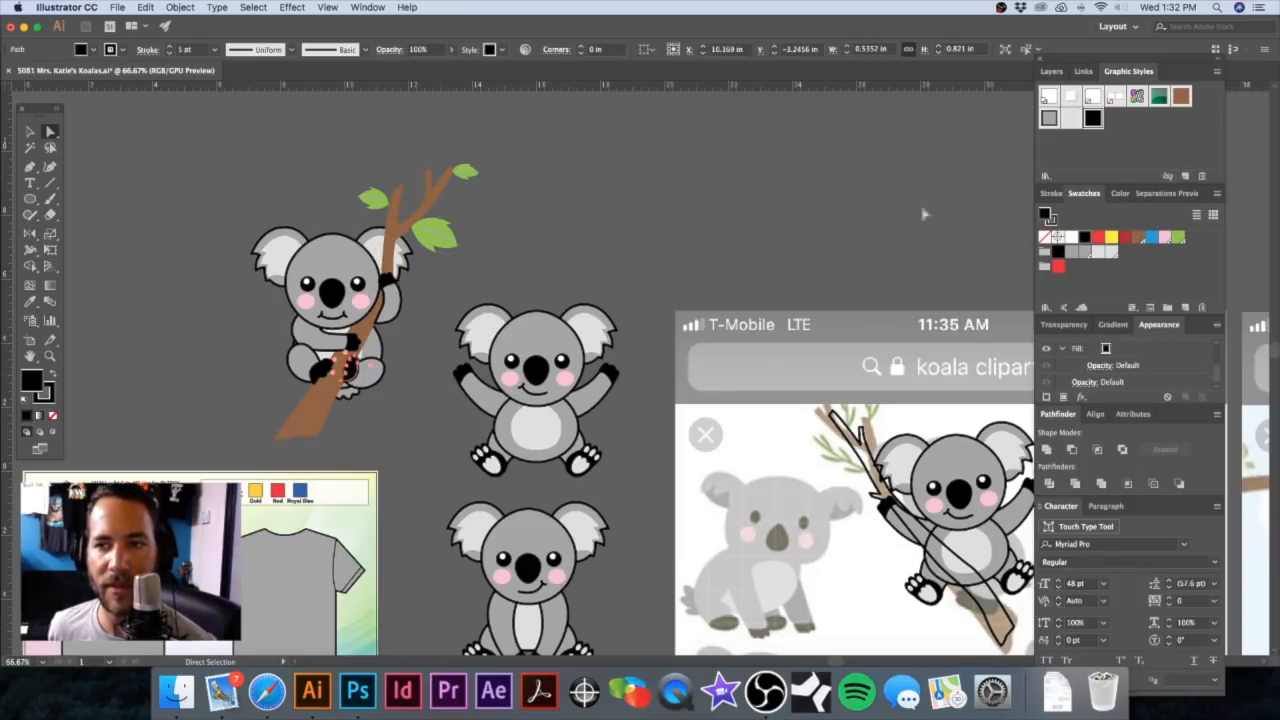
left_click(760, 214)
Step: Ungroup the tilted koala copy on the first reference picture so its head, body and limbs are separate parts
left_click_drag(690, 310, 650, 252)
key("v")
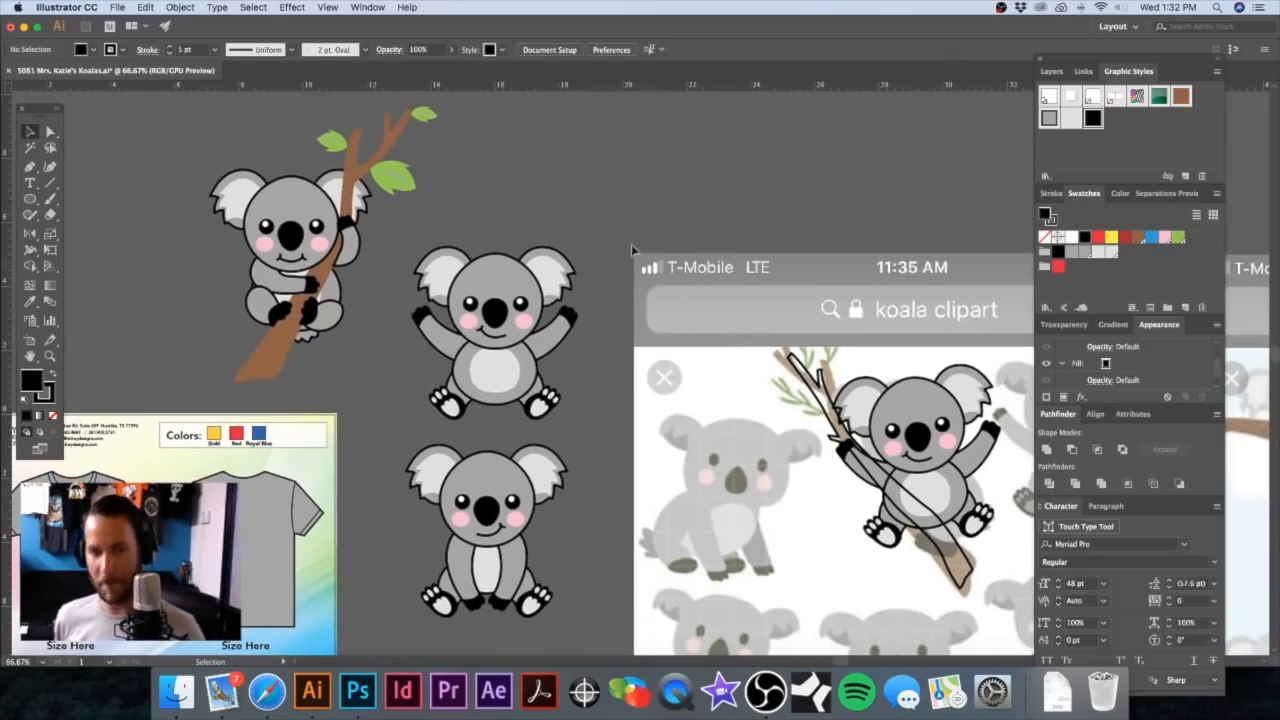
left_click_drag(712, 325, 550, 269)
mouse_move(717, 344)
left_mouse_down()
mouse_move(589, 277)
mouse_move(596, 301)
mouse_move(725, 321)
left_mouse_up()
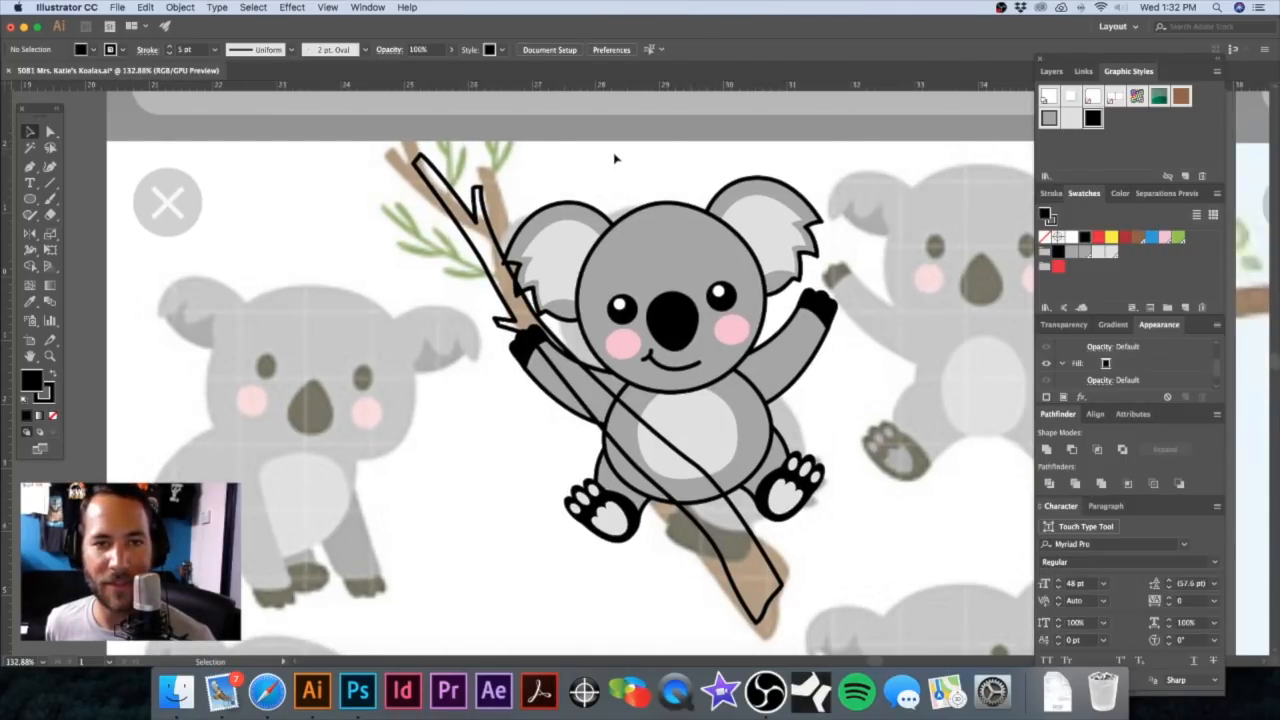
left_click(678, 262)
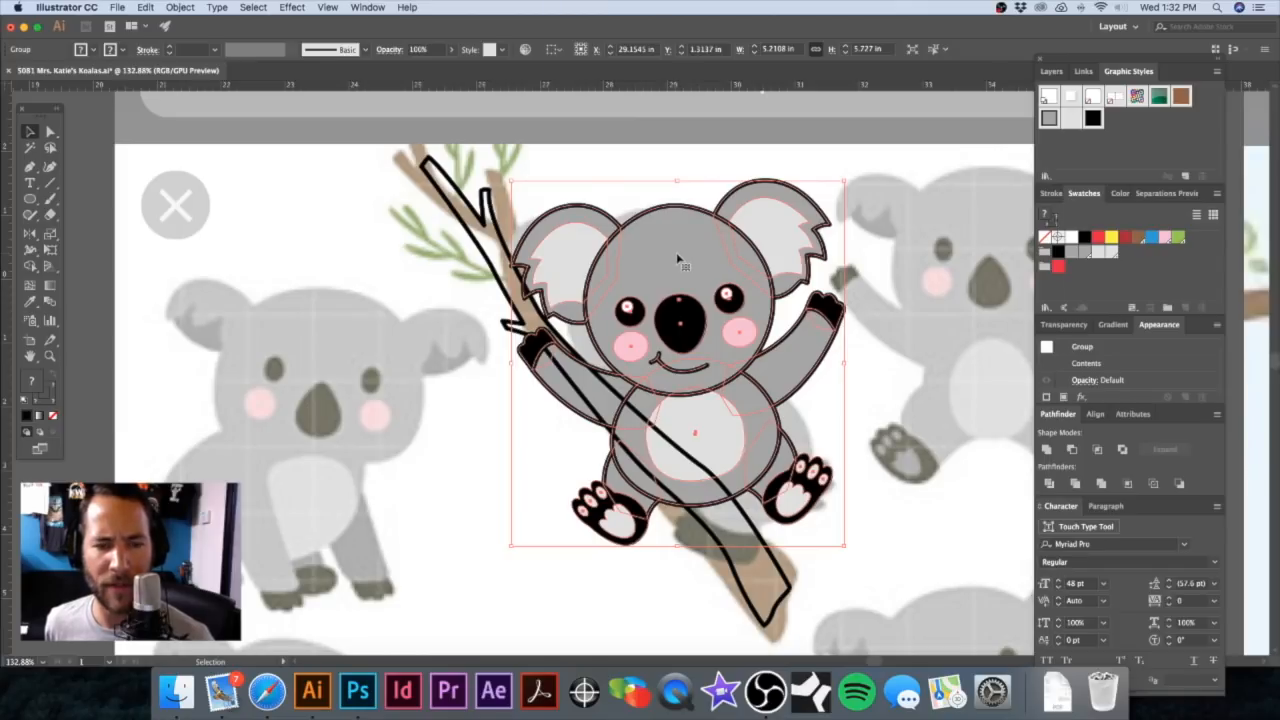
left_click(610, 170)
left_click(599, 272)
left_click(608, 330)
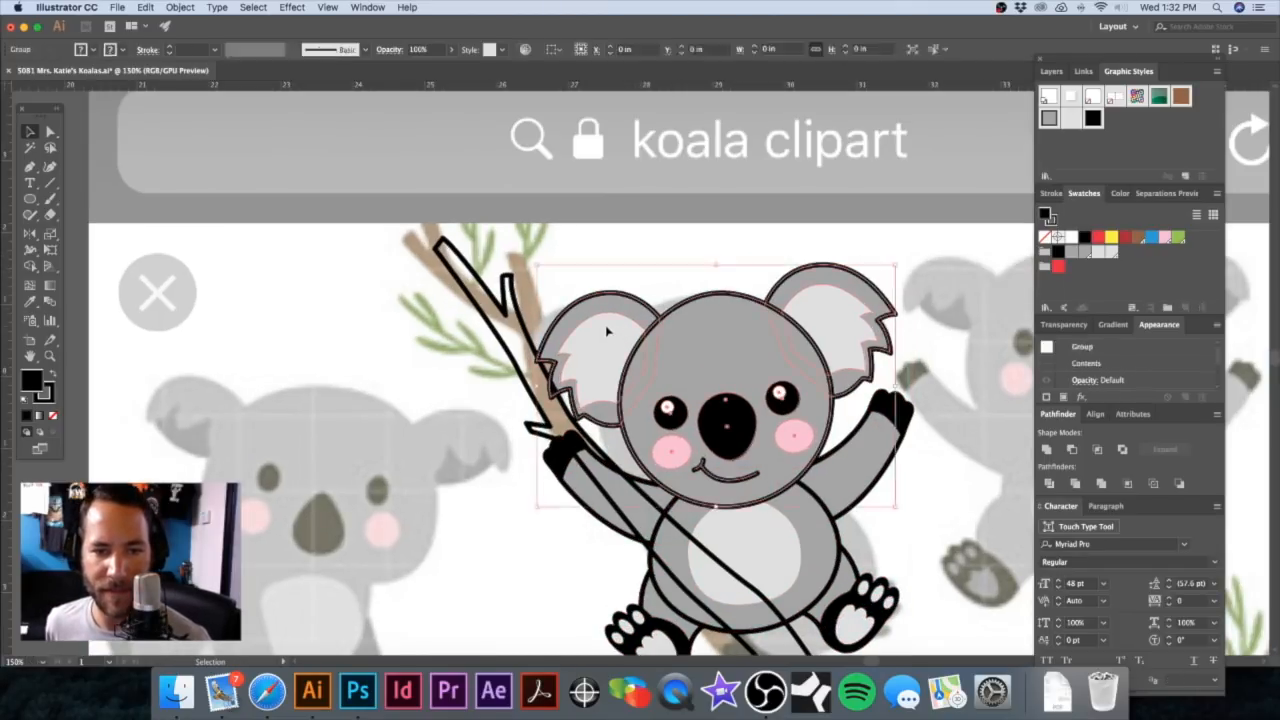
Step: Apply the saved brown graphic style to the traced branch outline and deselect it
left_click(445, 312)
left_click(477, 298)
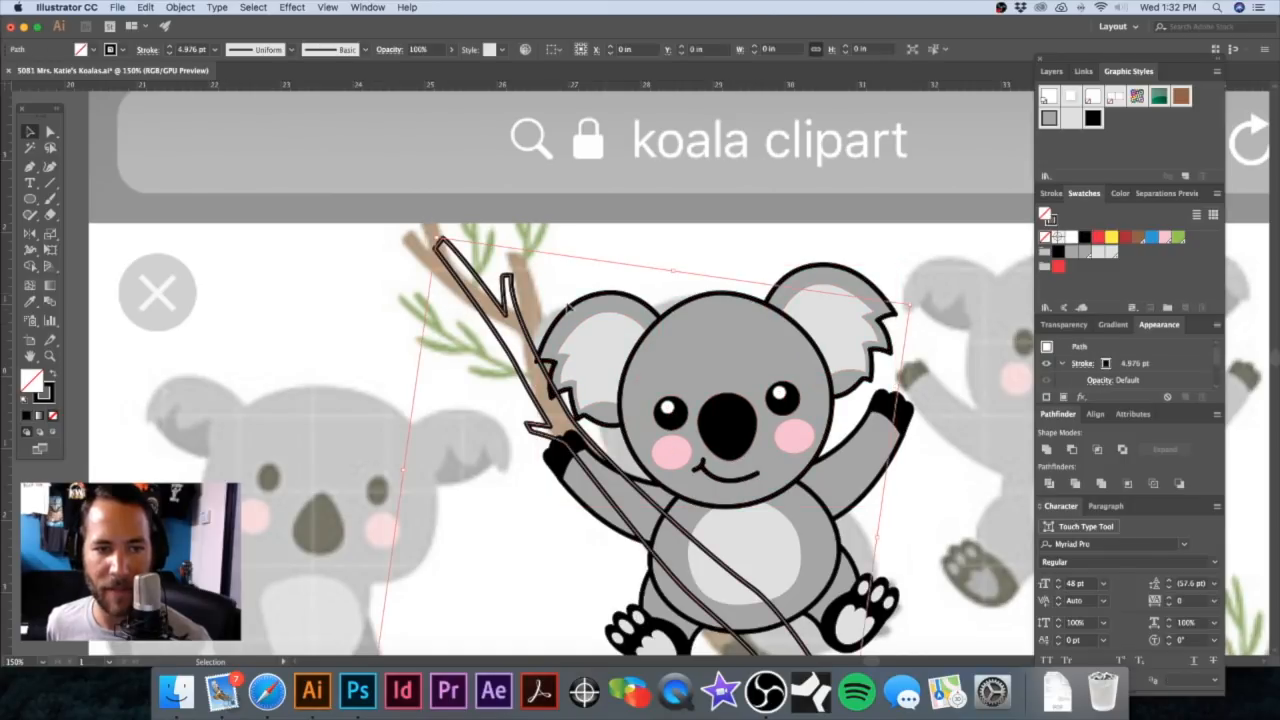
left_click(540, 216)
key("a")
left_click(470, 264)
left_click(1181, 95)
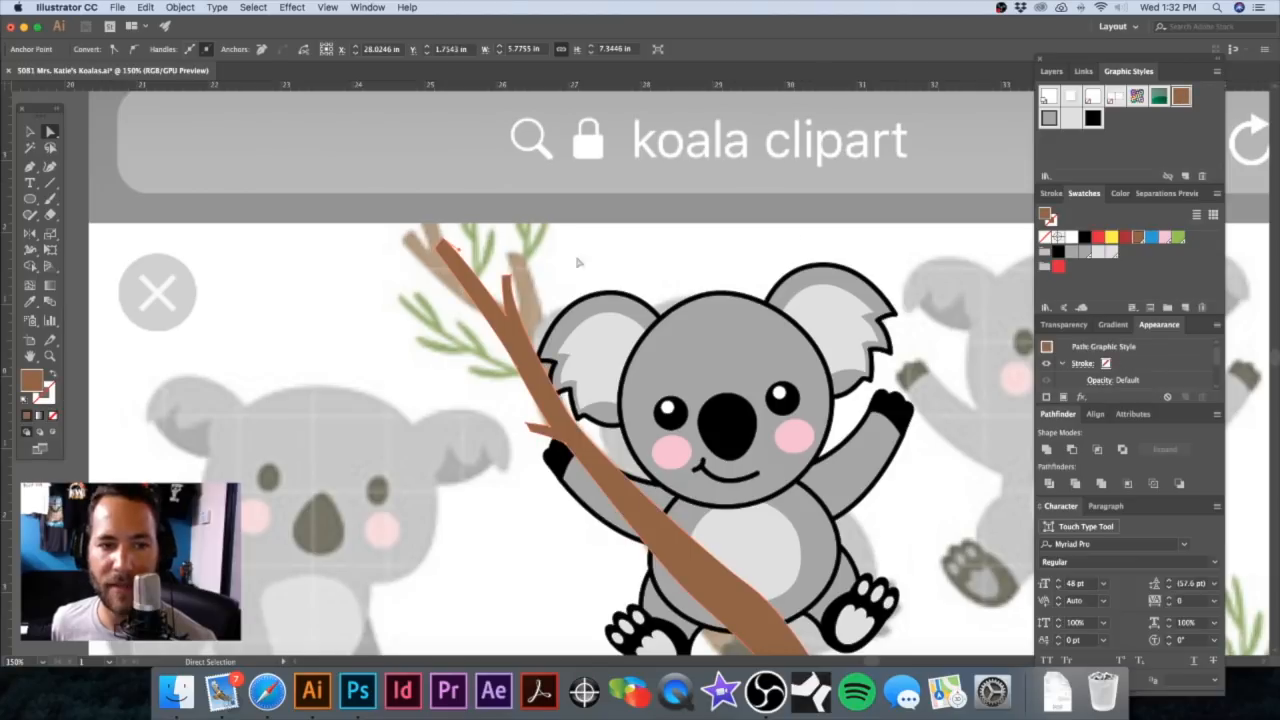
left_click(577, 262)
Step: Select the koala's head, arms and body without the branch, nudge them slightly toward the branch's upper end, and deselect
left_click_drag(582, 268, 536, 214)
left_click(664, 376, "alt+super")
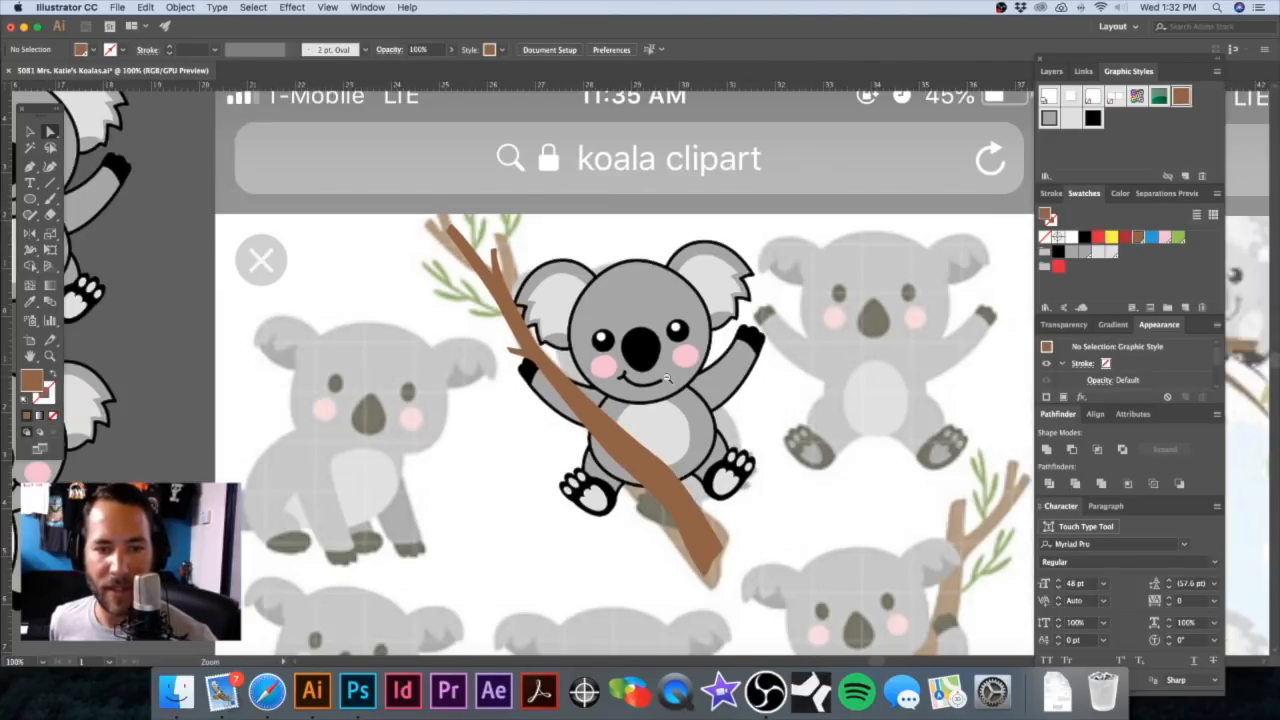
left_click(664, 377, "alt+super")
left_click_drag(646, 377, 633, 349)
left_click(694, 354, "alt+super")
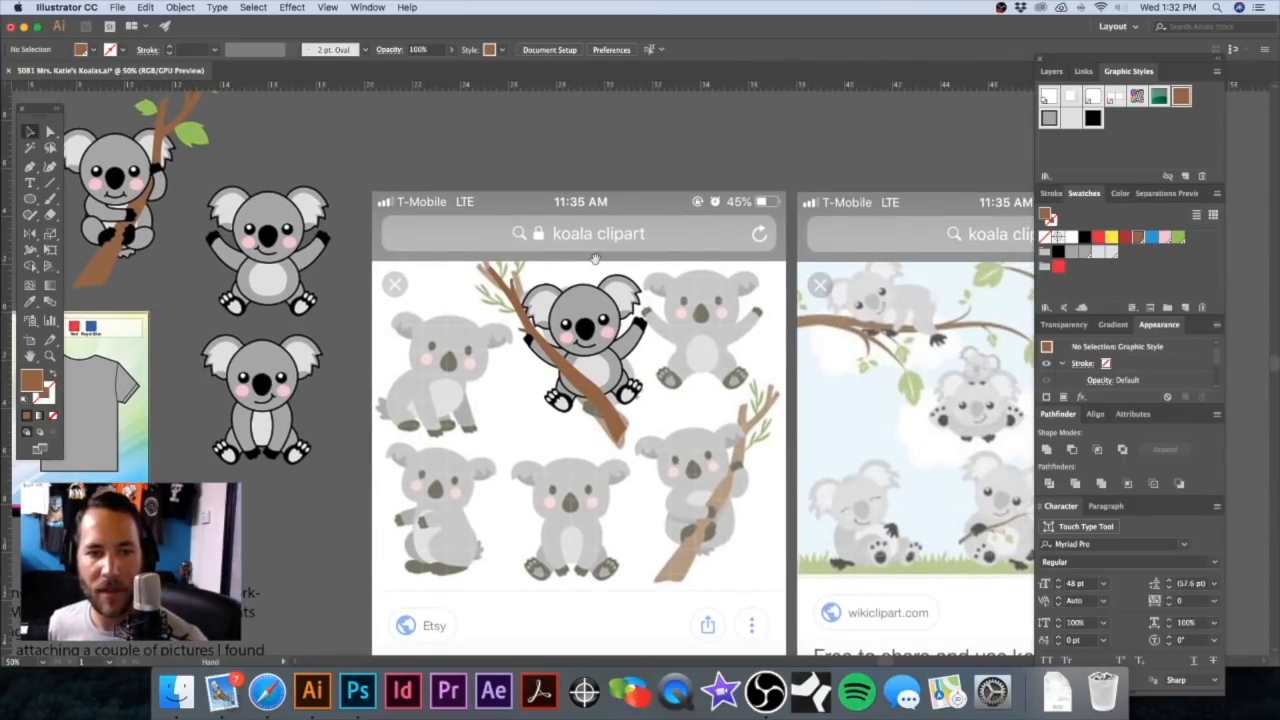
left_click_drag(585, 257, 749, 315)
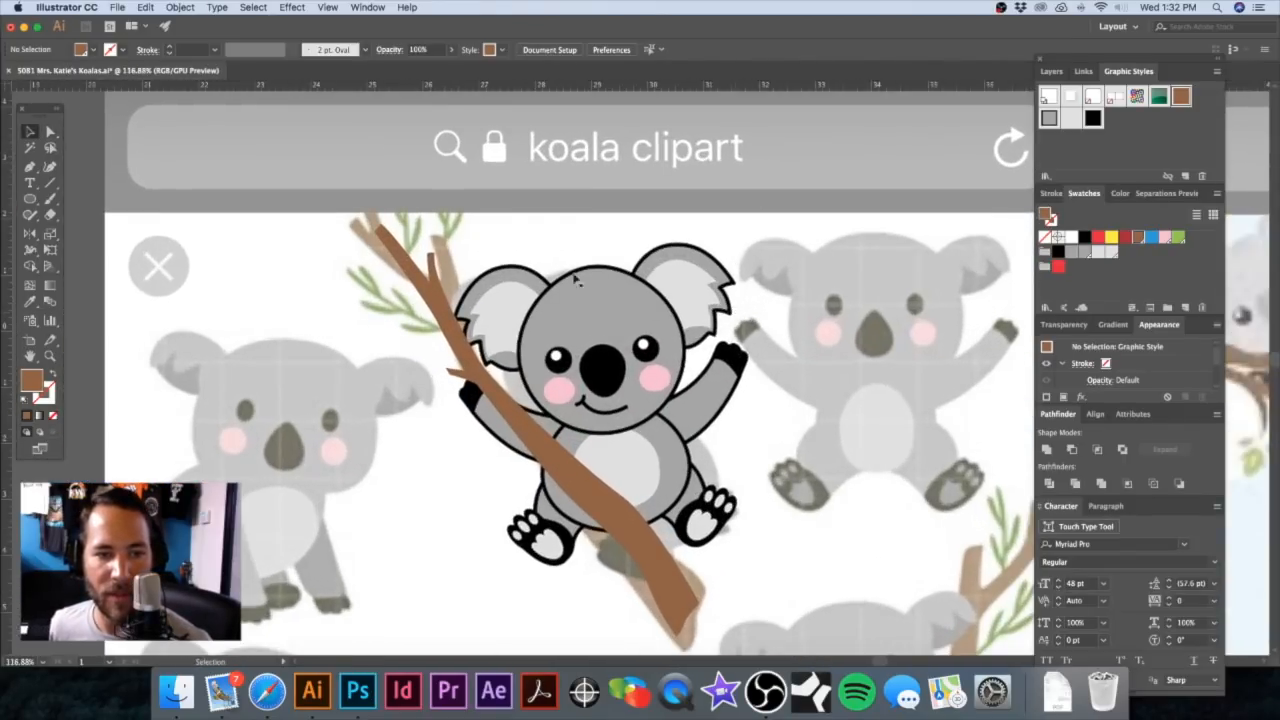
left_click(678, 324)
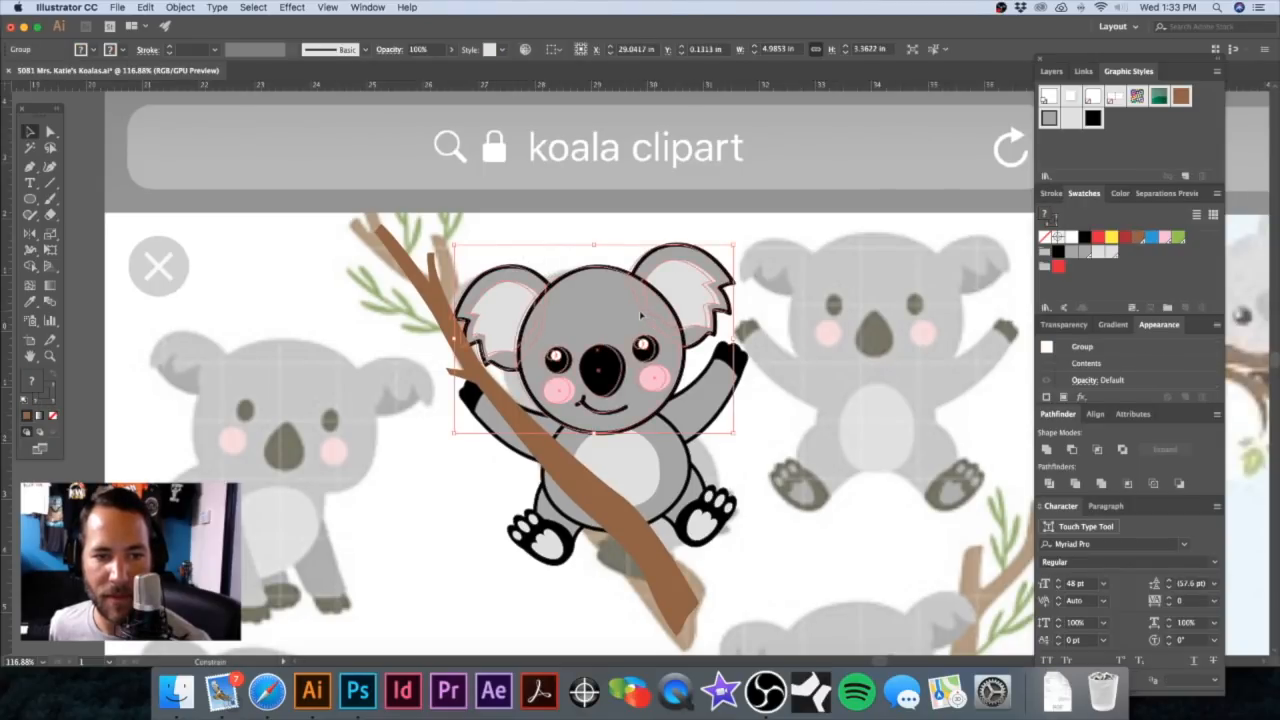
left_click_drag(640, 315, 639, 315)
key("super+z")
left_click_drag(547, 236, 735, 520)
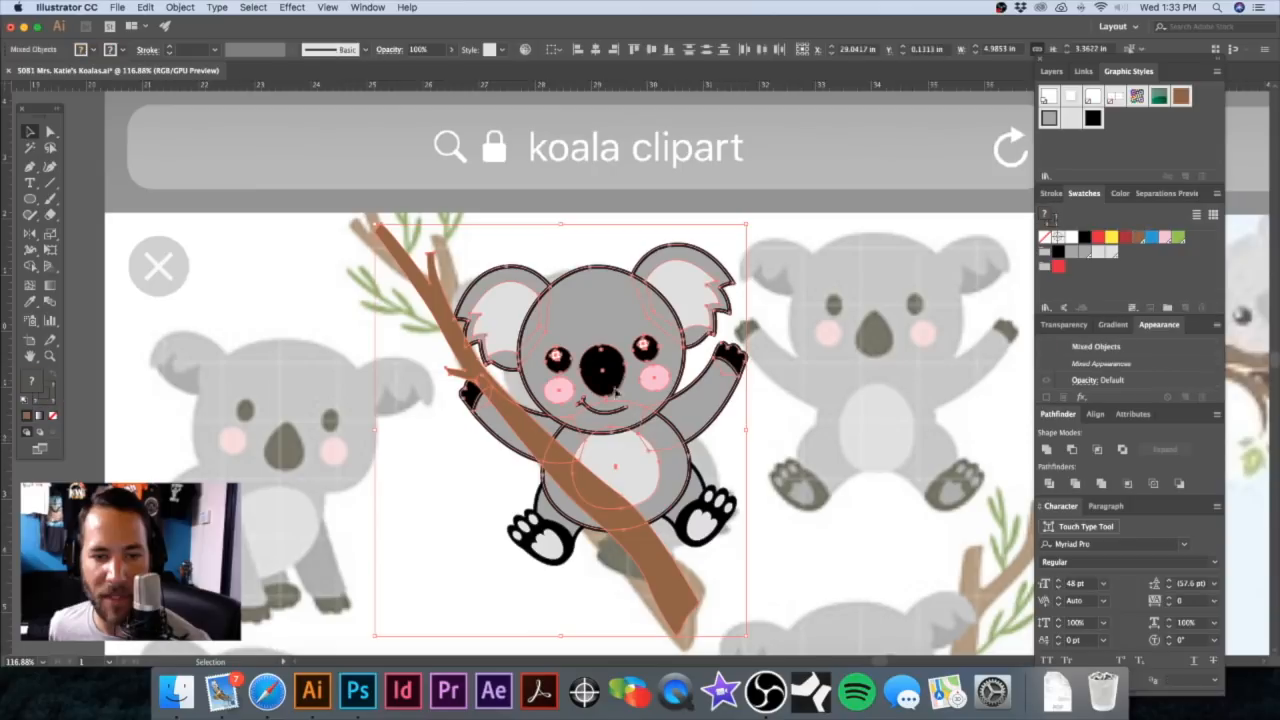
left_click(438, 310, "shift")
left_click_drag(578, 310, 572, 310)
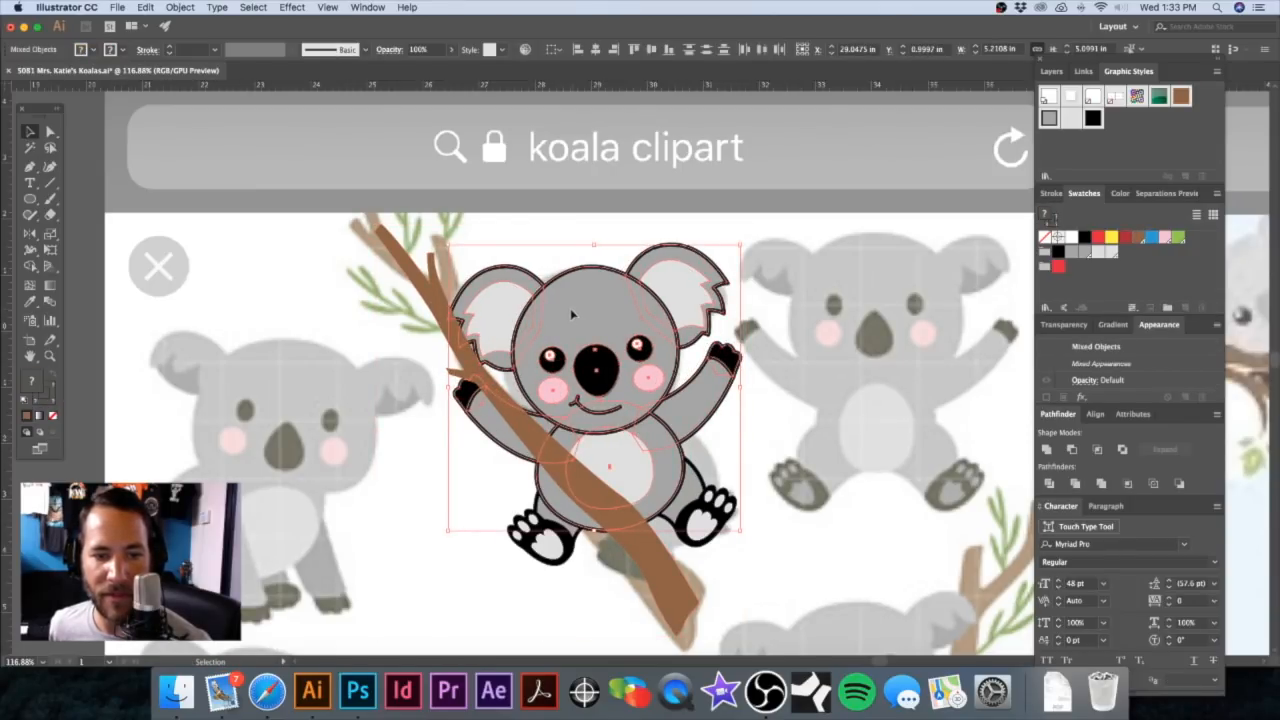
left_click(759, 480)
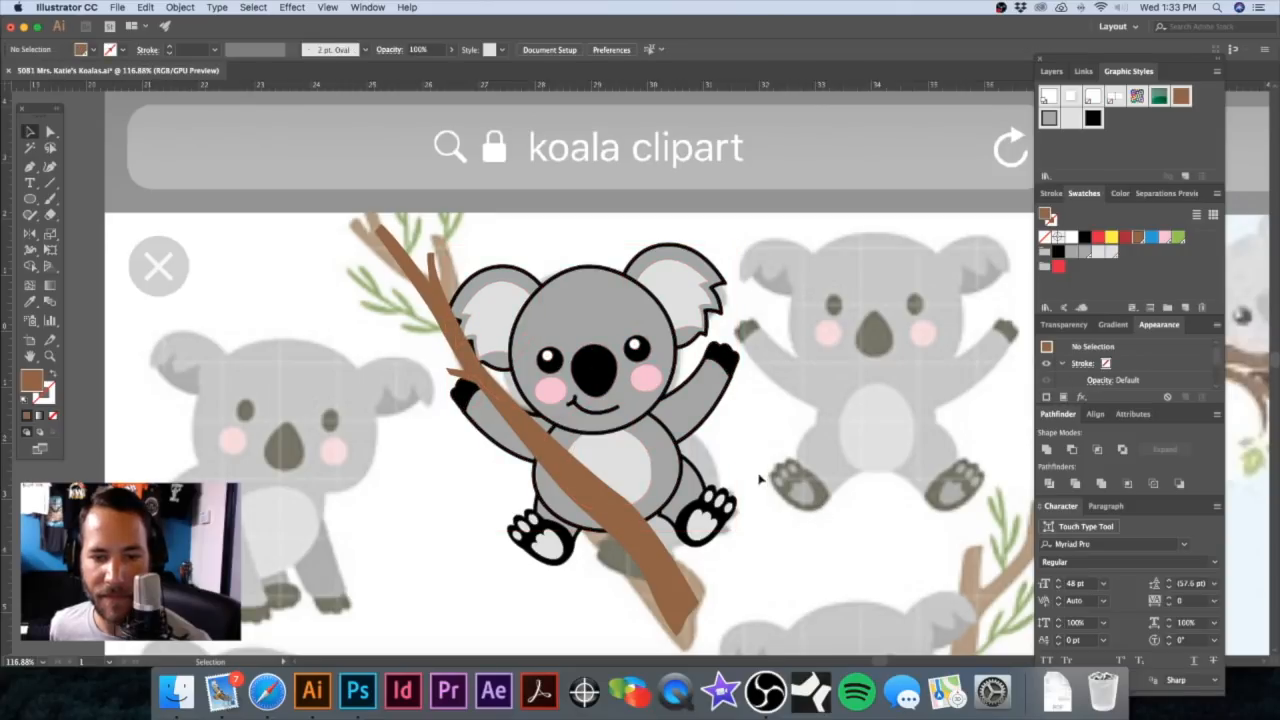
Step: Delete the tilted koala's legs, arms, body and light gray belly, keeping only the head and branch
left_click(708, 530)
key("Delete")
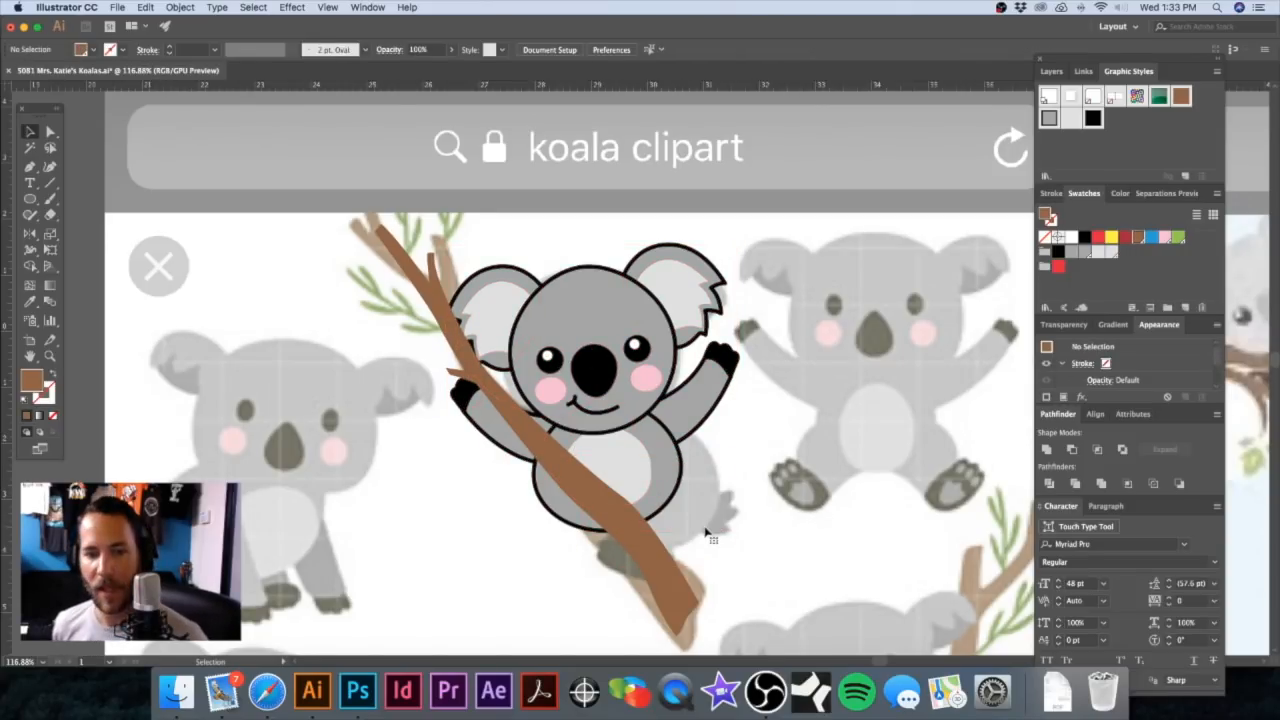
left_click(696, 393)
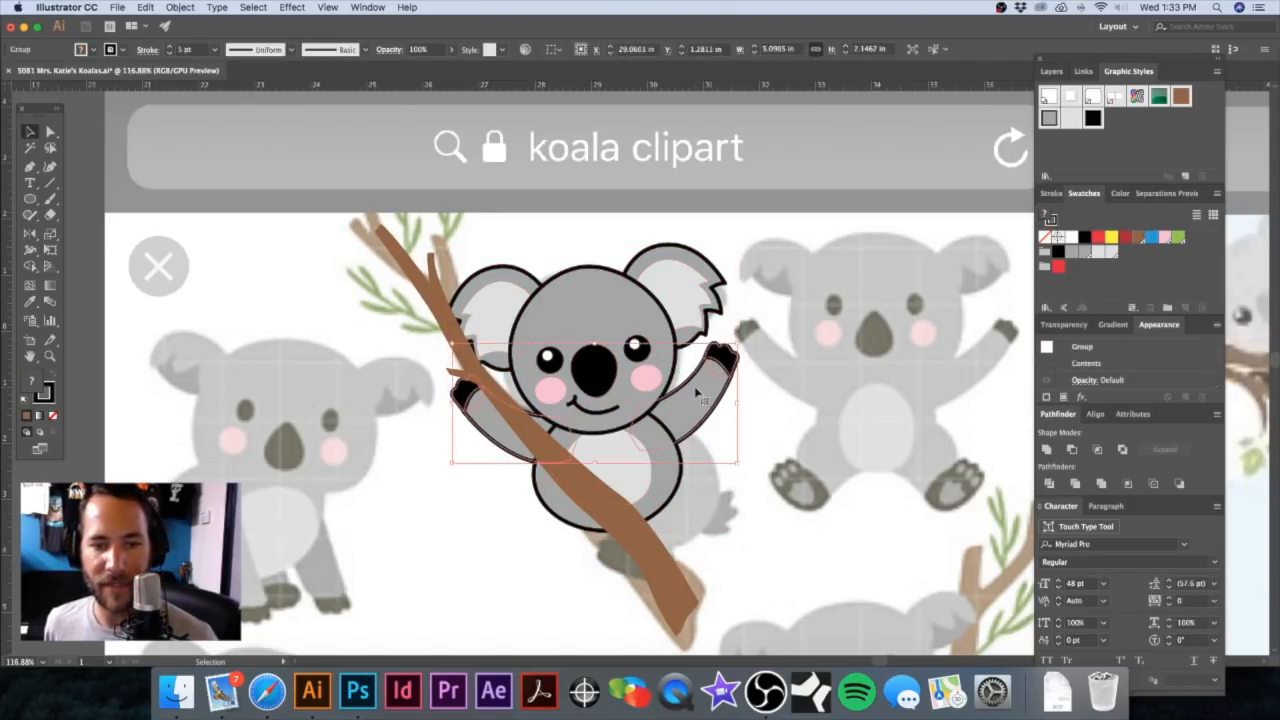
key("Delete")
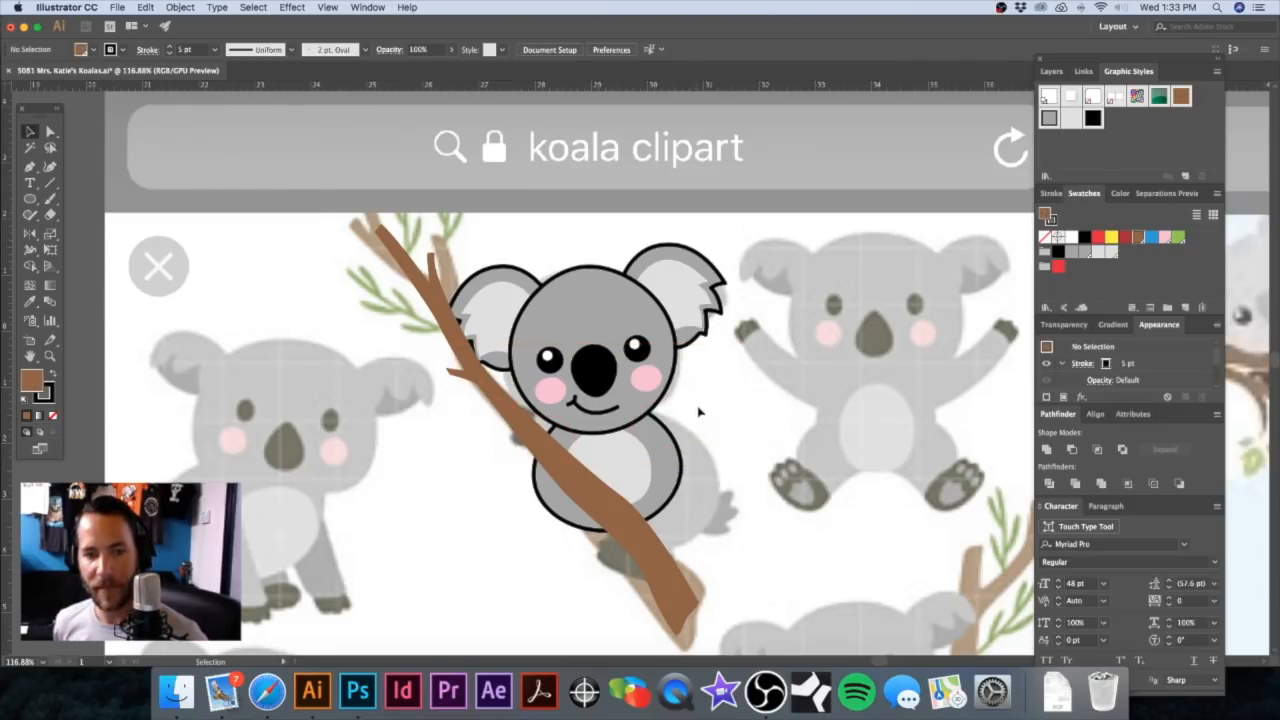
left_click(643, 463)
key("Delete")
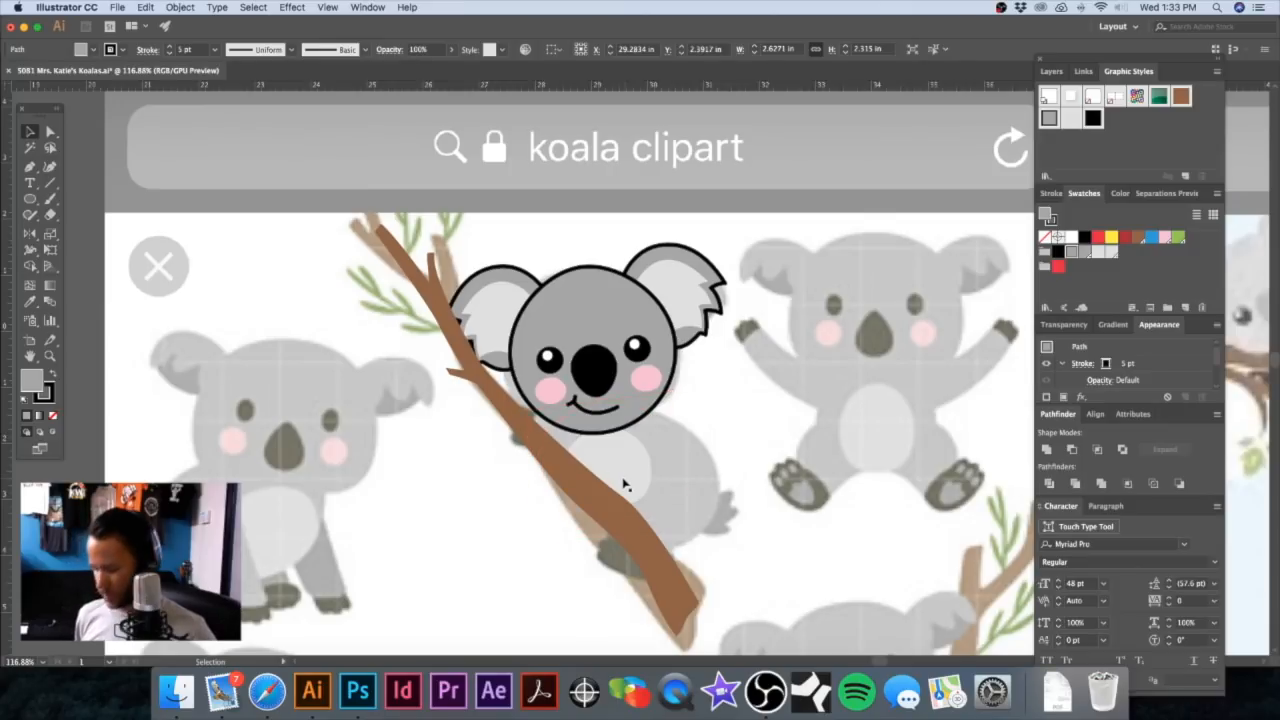
left_click(622, 485)
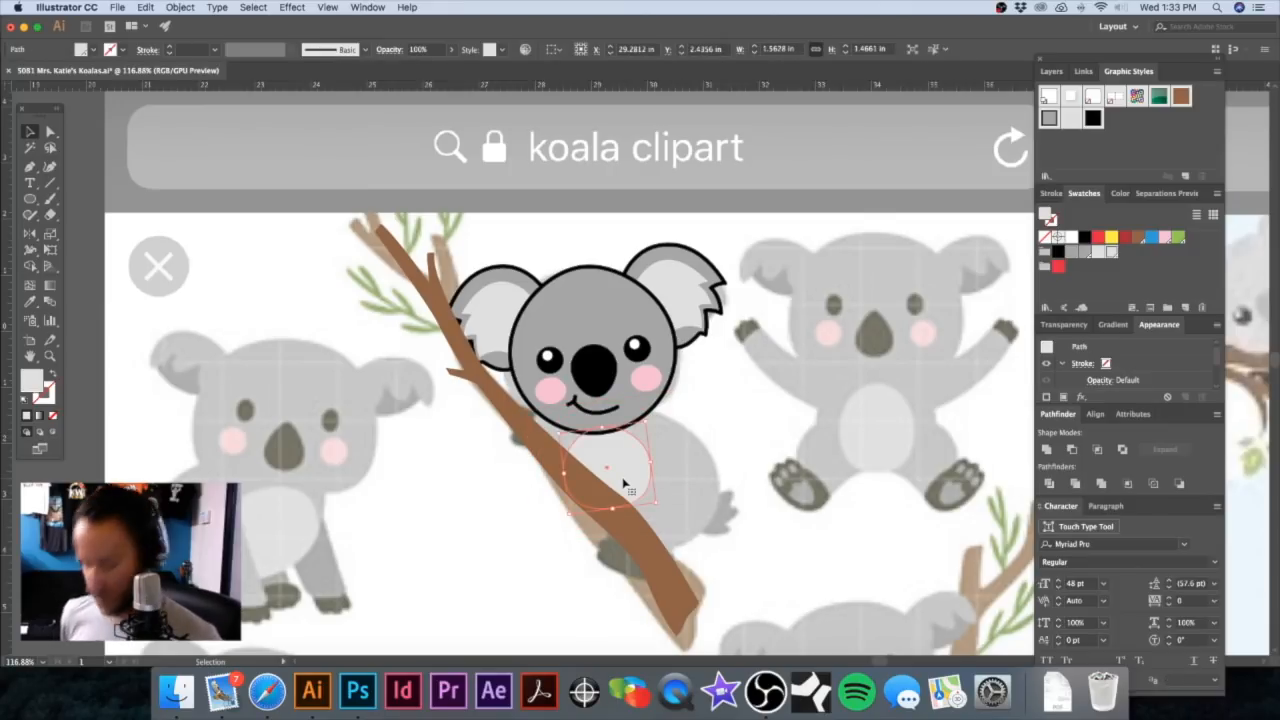
key("Delete")
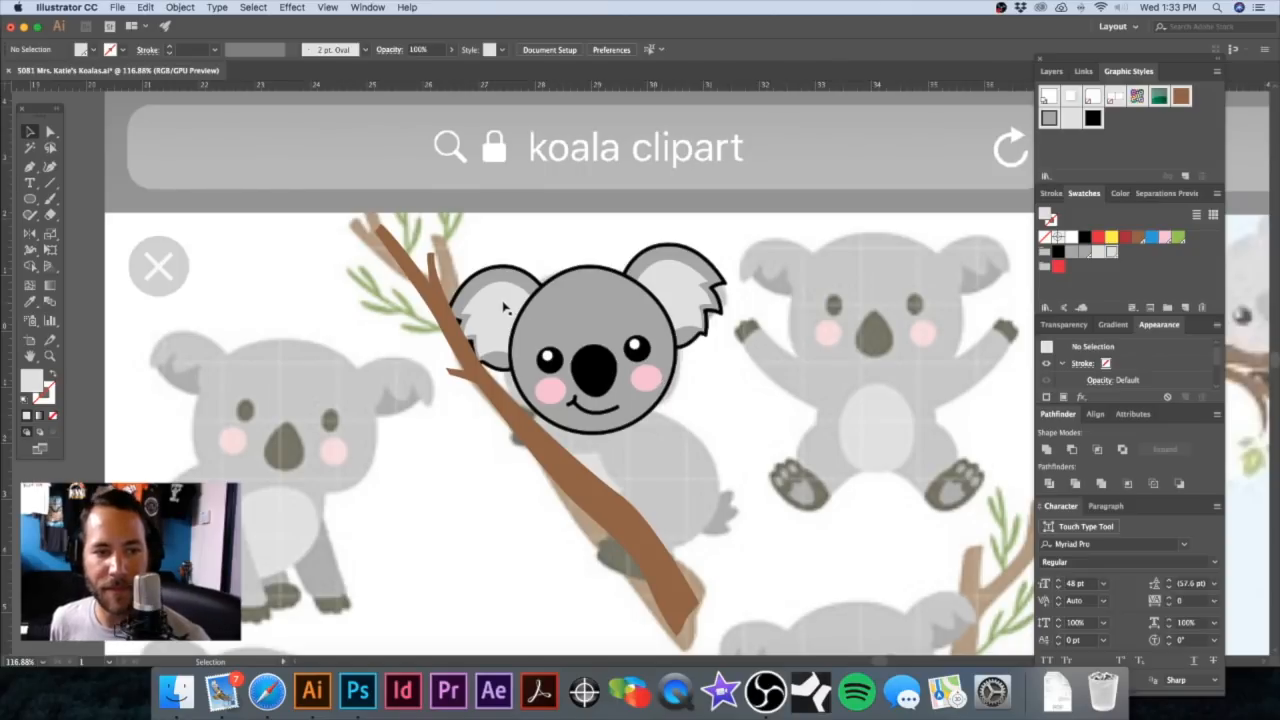
Step: Move the koala head over the branch, ungroup it, and bring all but the branch-side ear in front of the branch
left_click(576, 320)
left_click_drag(594, 318, 566, 320)
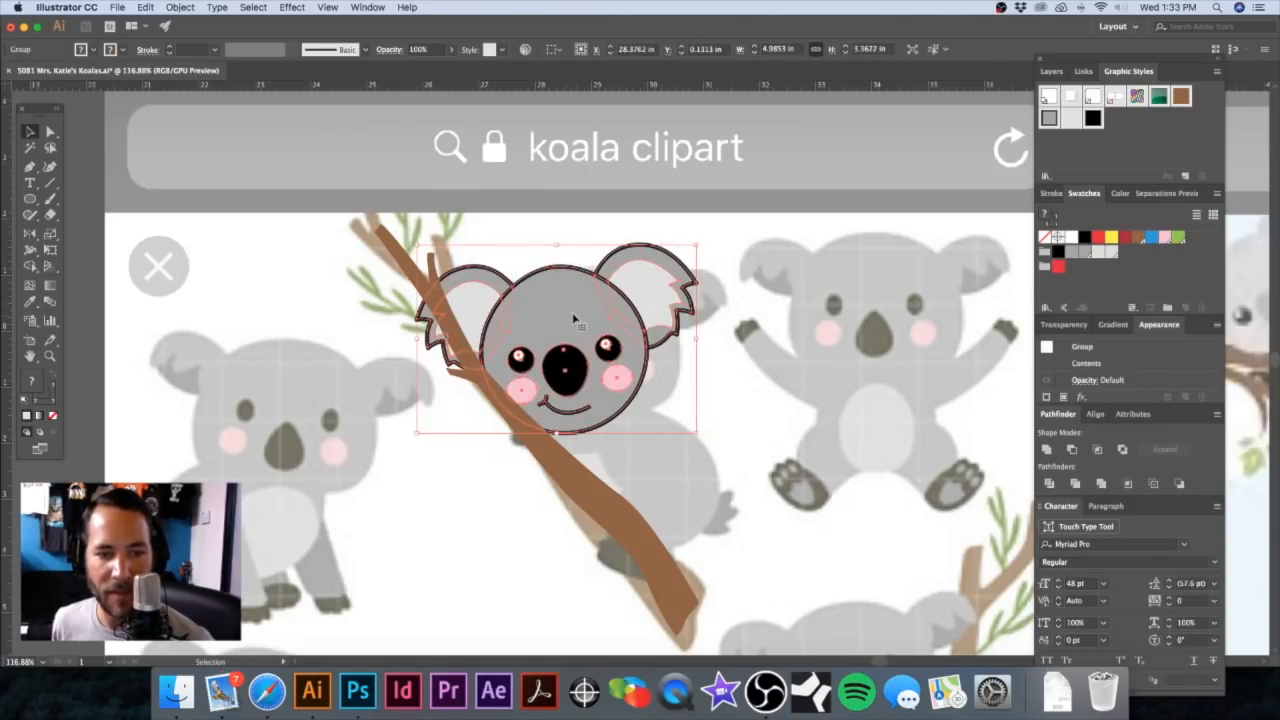
key("super+shift+g")
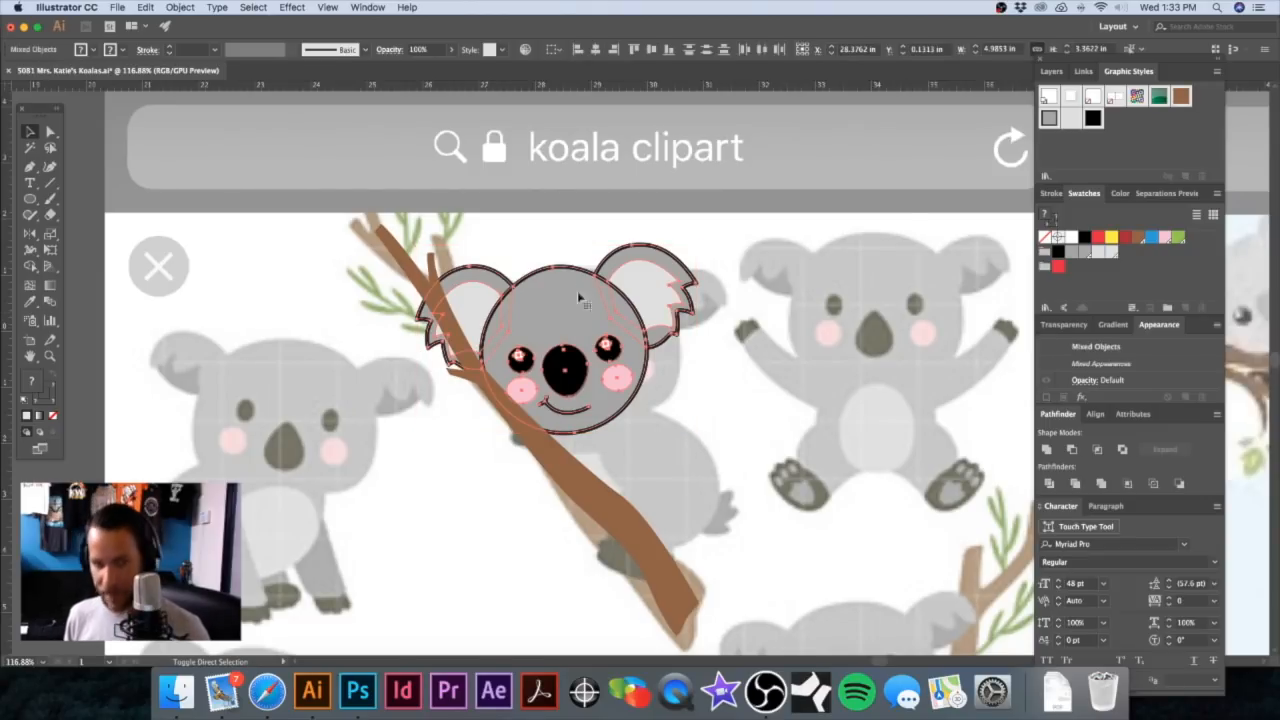
left_click(485, 286, "shift")
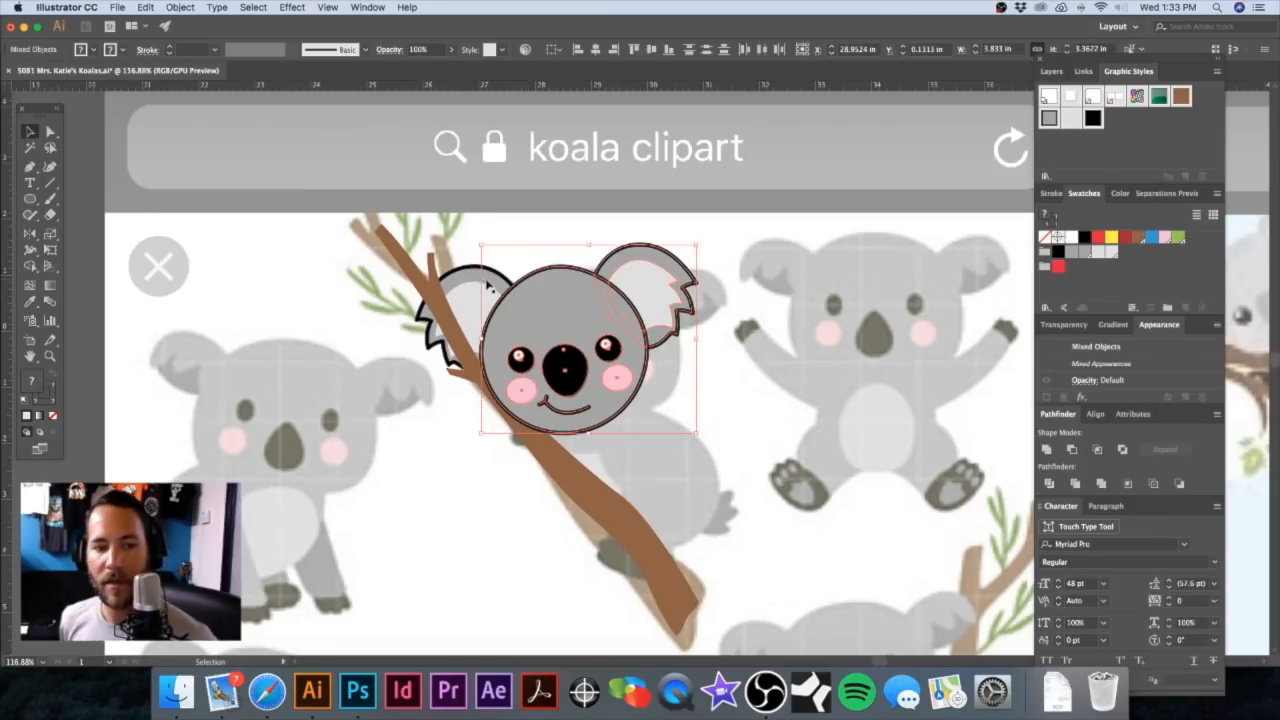
left_click(587, 231)
Step: Switch the artwork to outline view so the reference koala's body can be traced
scroll(682, 344, "down", 1)
left_click_drag(707, 400, 708, 379)
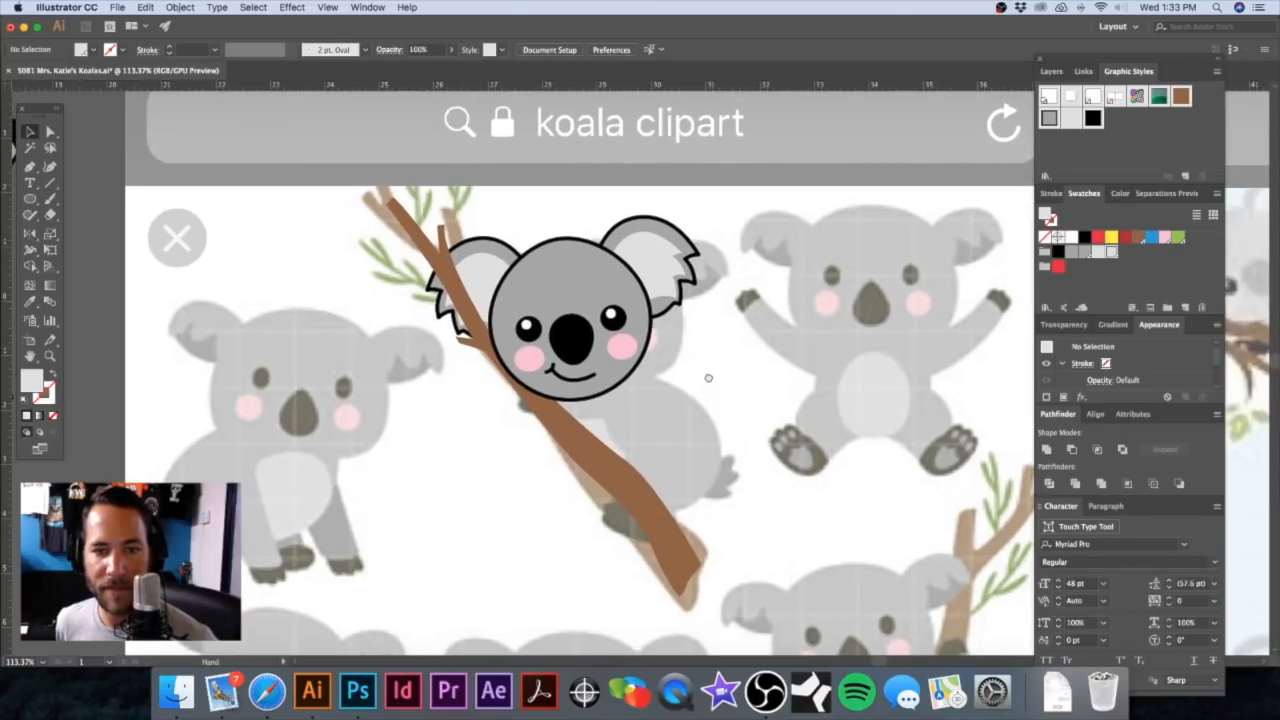
key("super+y")
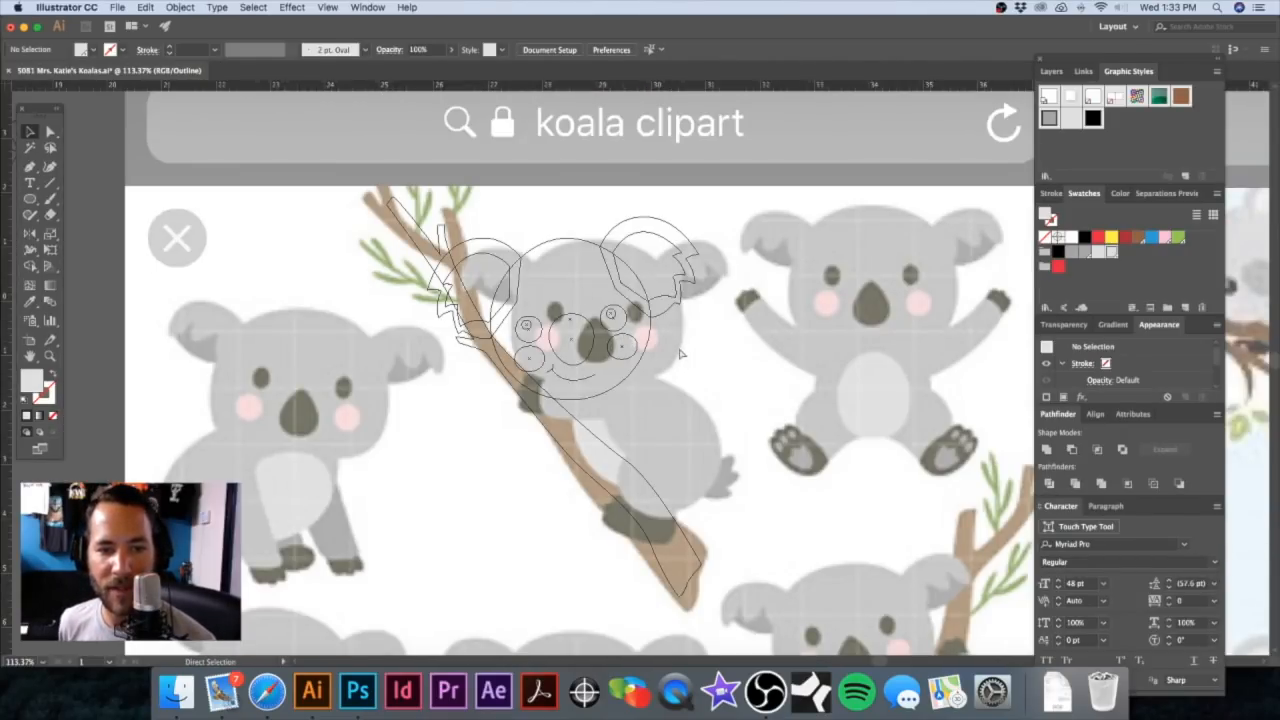
Step: Trace the koala's rounded back with the Pen tool from below the head down to the branch, using the gray, black-outlined graphic style
key("super+y")
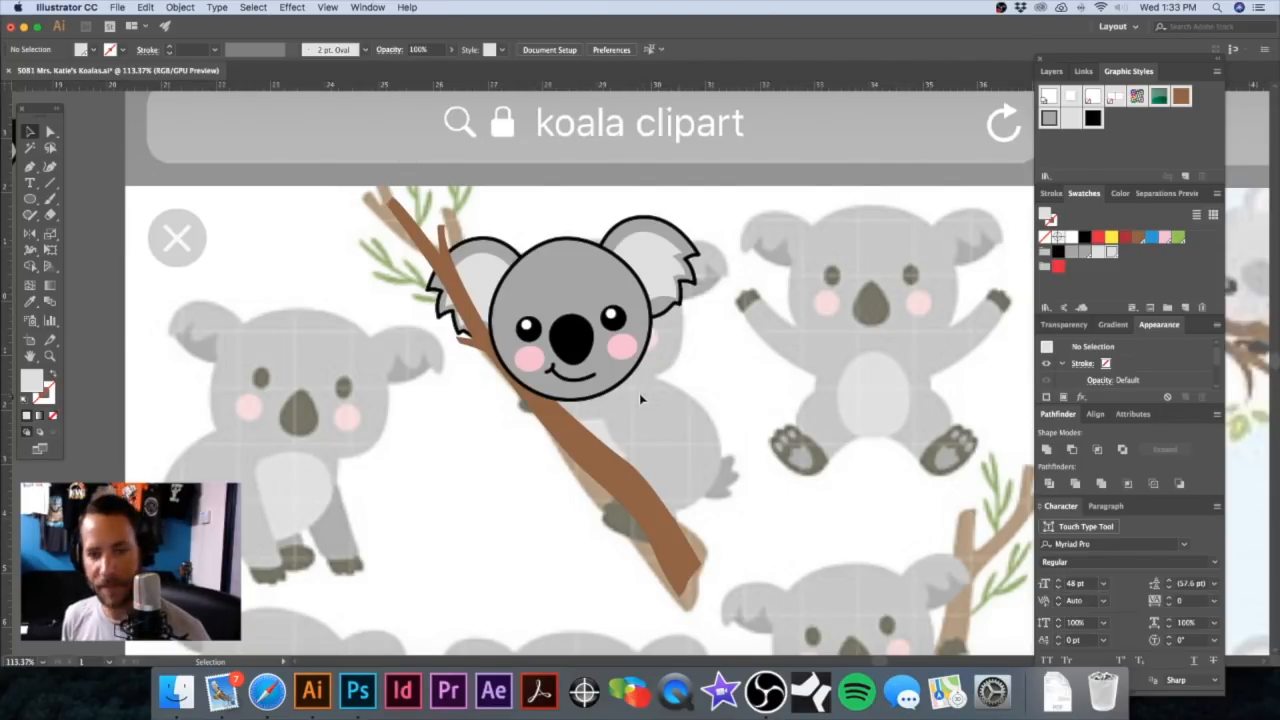
key("p")
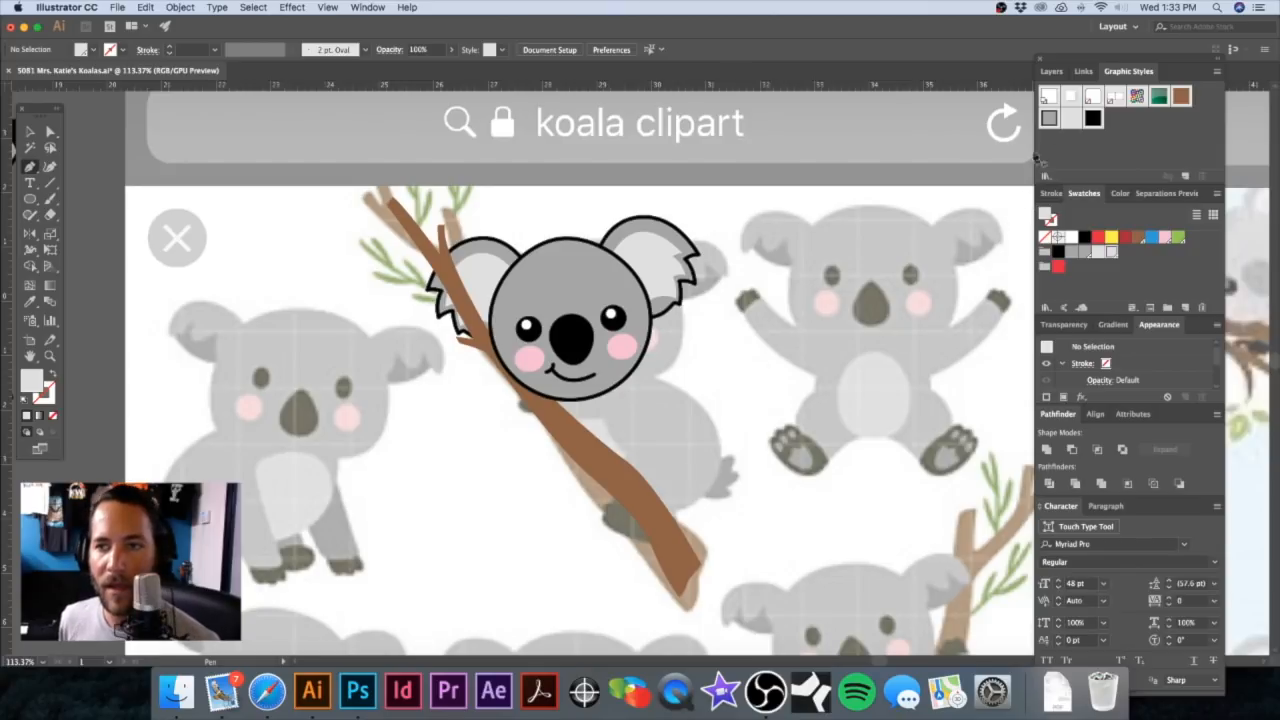
left_click(1050, 118)
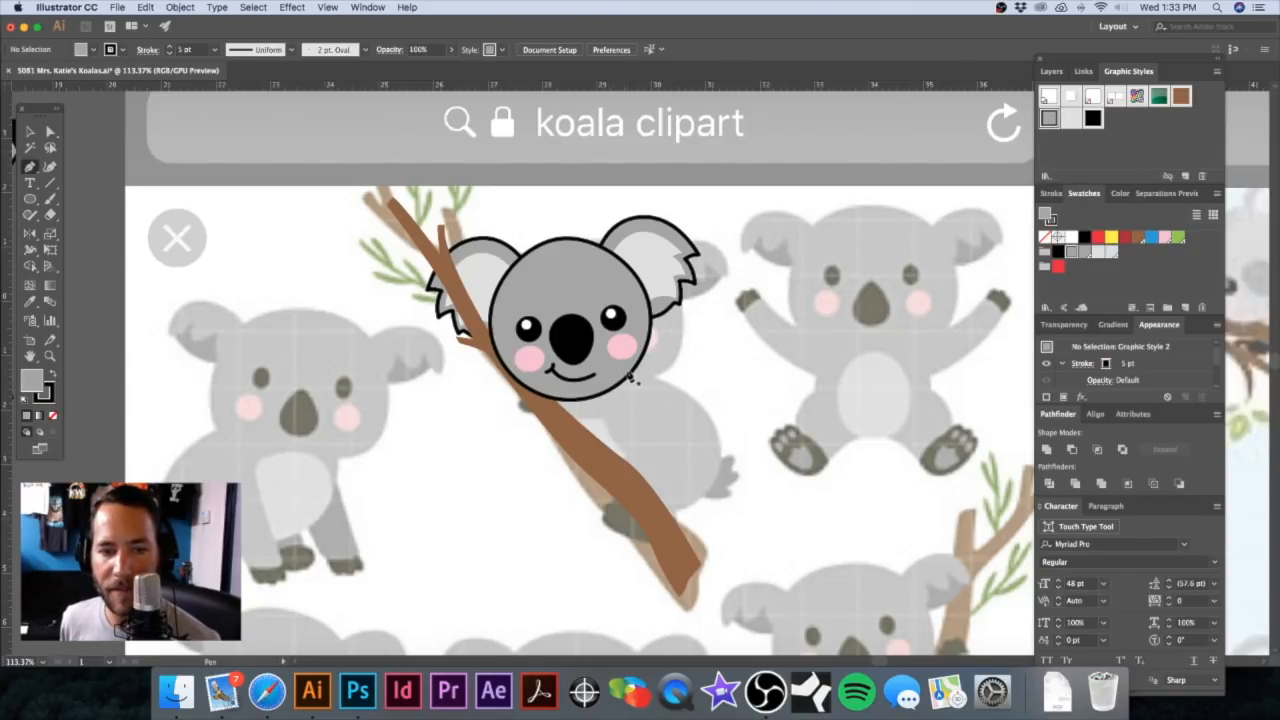
left_click(628, 372)
left_click_drag(720, 460, 709, 528)
key("super+z")
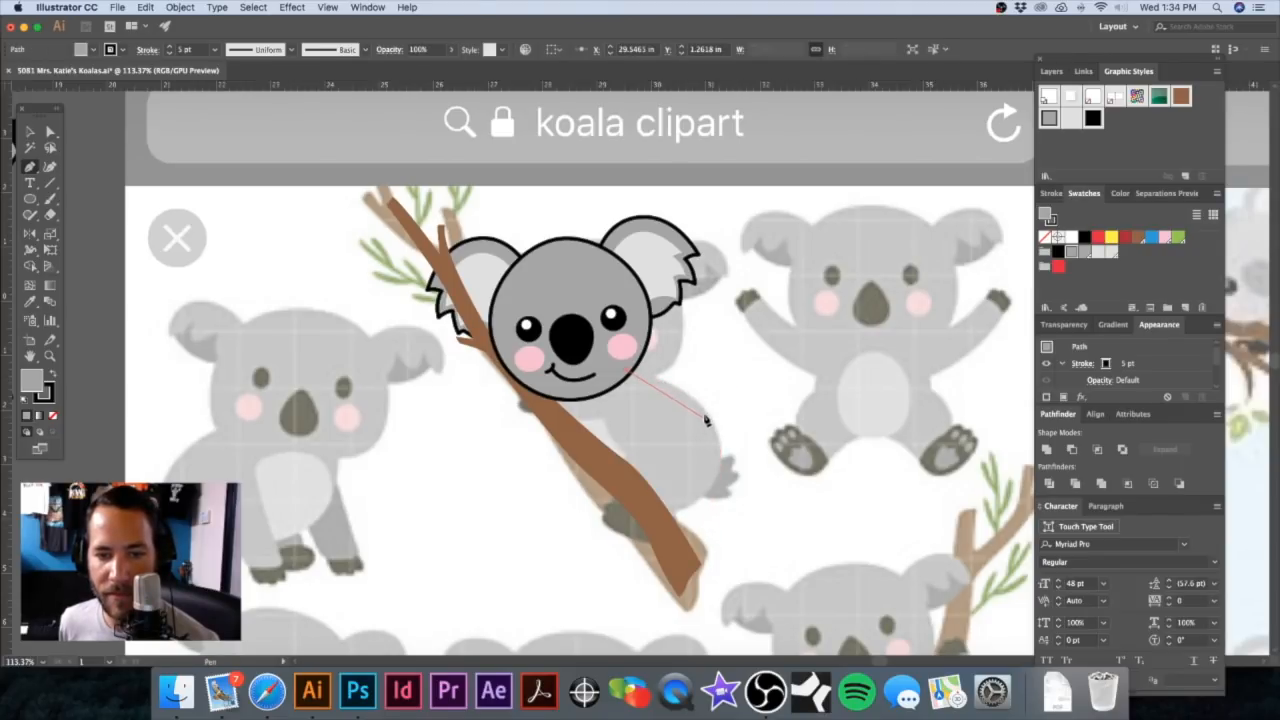
mouse_move(704, 410)
left_mouse_down()
mouse_move(716, 452)
mouse_move(735, 459)
left_mouse_up()
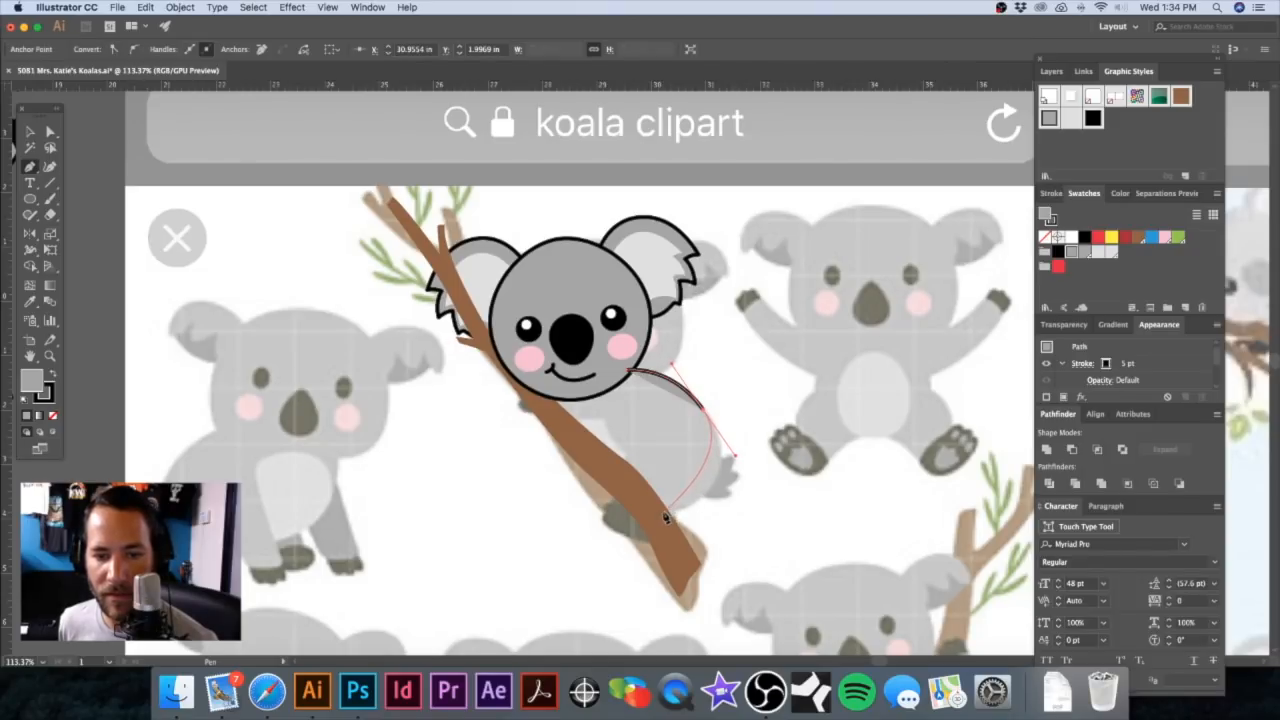
left_click_drag(622, 518, 620, 516)
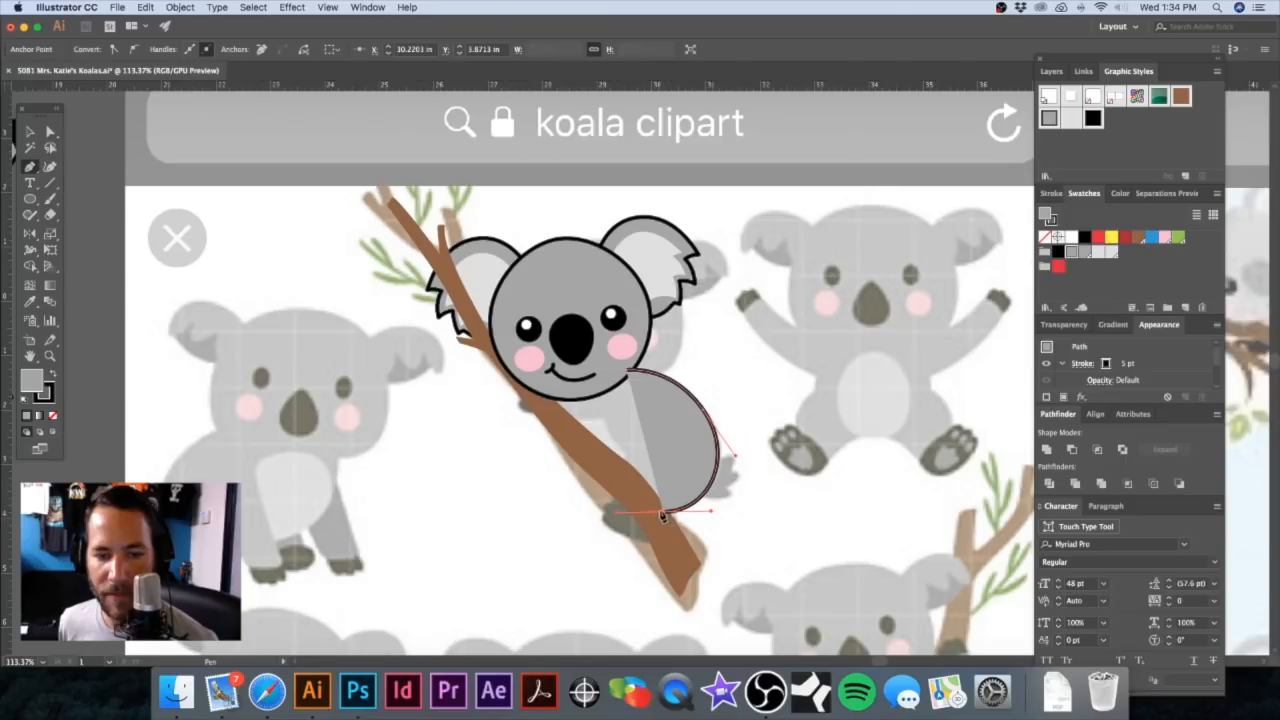
Step: Close the body shape along the branch and under the head, place it behind the head and branch, and deselect
right_click(661, 514)
left_click(627, 493)
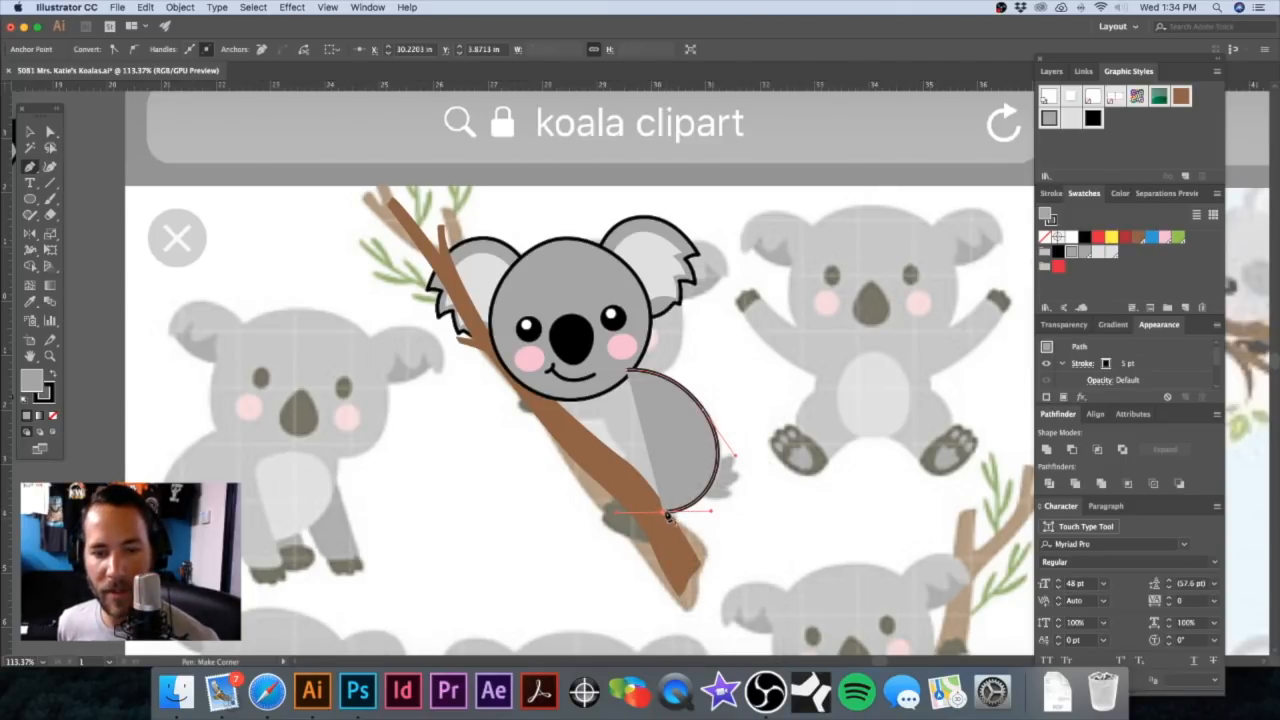
left_click(667, 516)
left_click(574, 440)
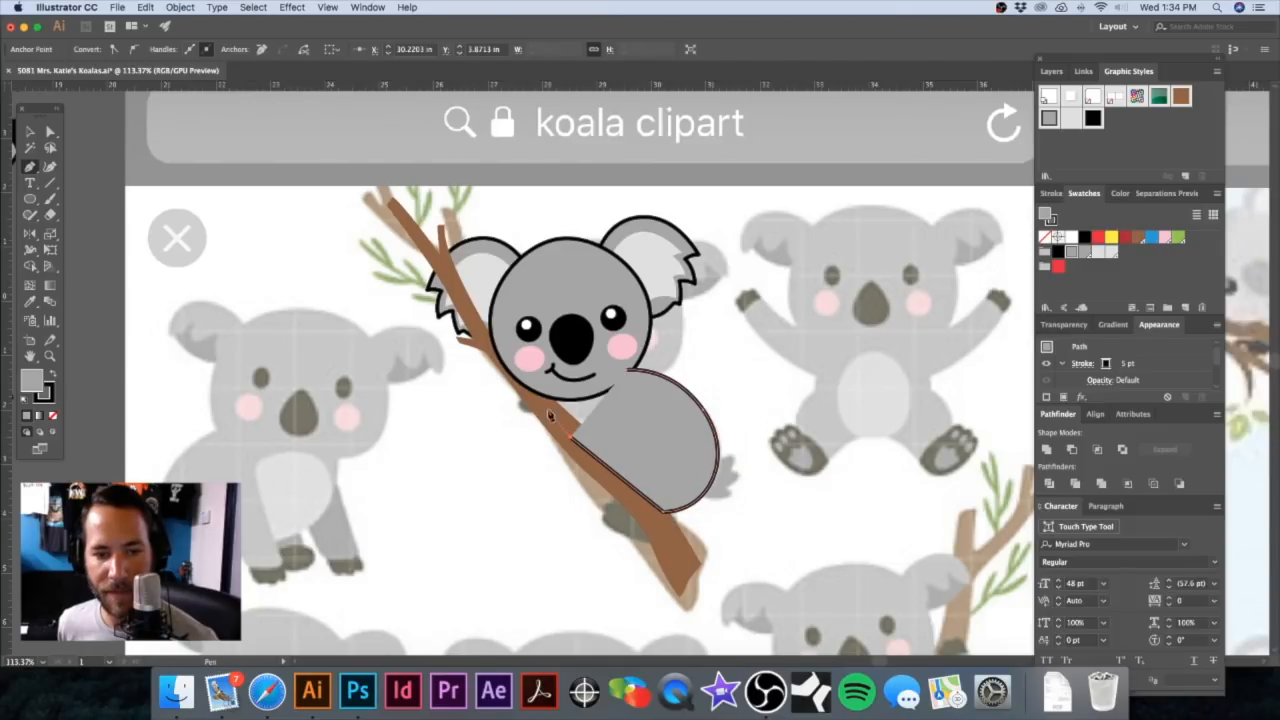
left_click(543, 392)
left_click(629, 375)
key("v")
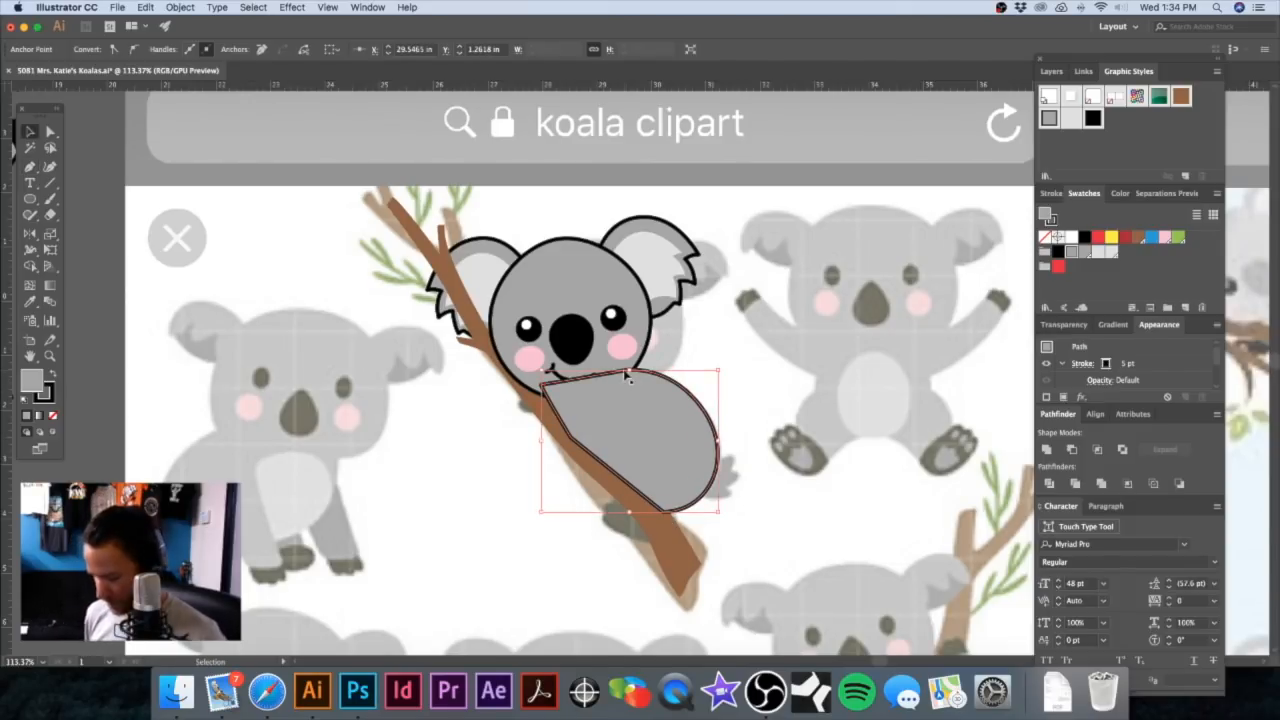
left_click(744, 353)
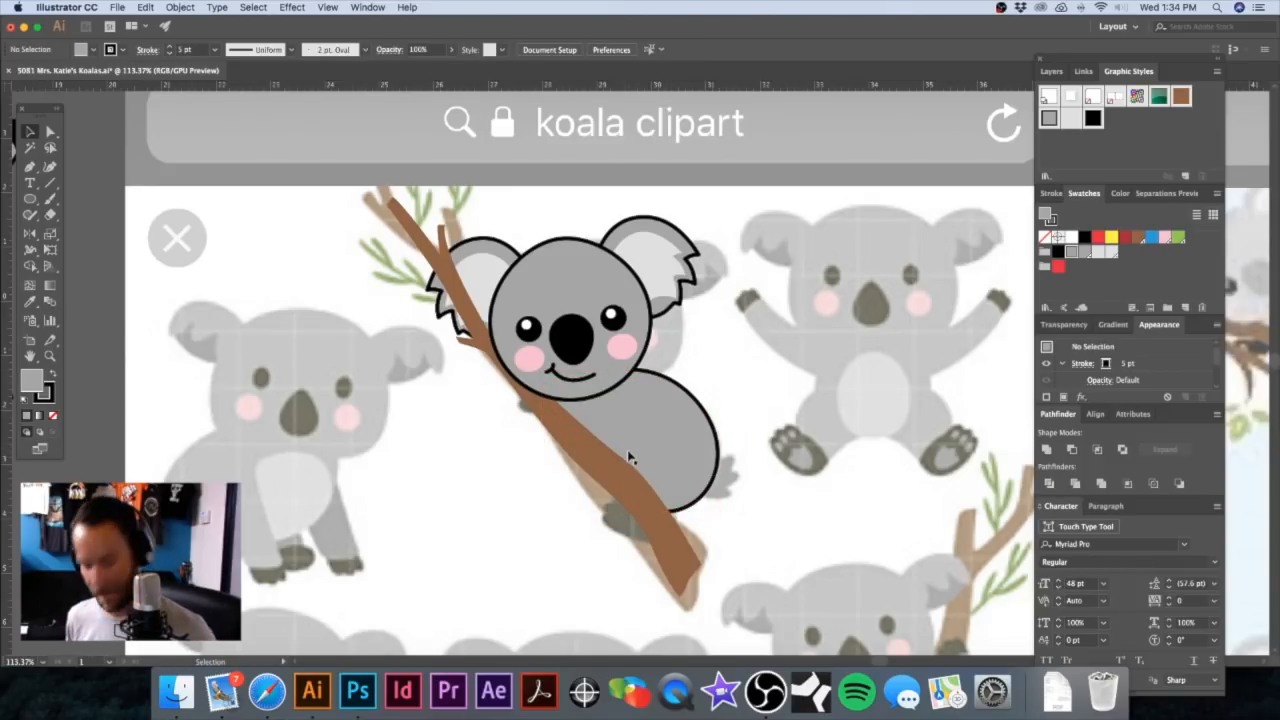
Step: Draw a narrow belly shape with the Pen tool, running from under the chin along the branch to the lower body
key("p")
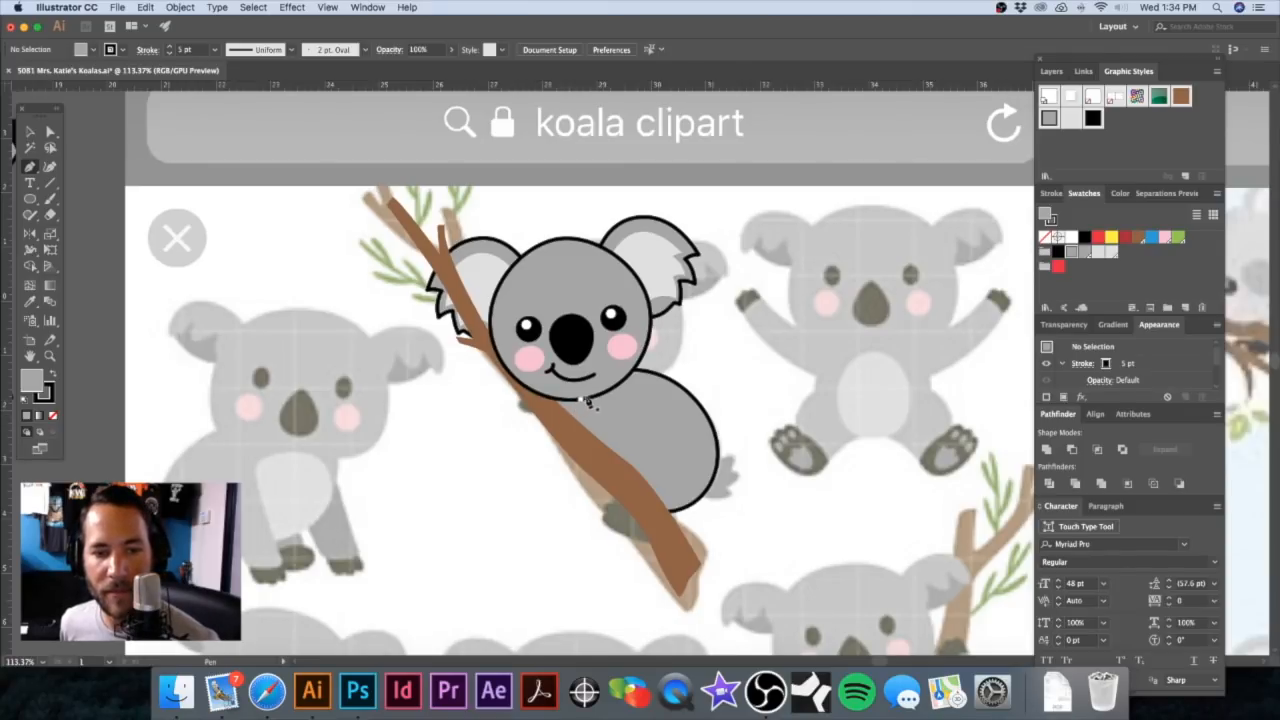
key("super+y")
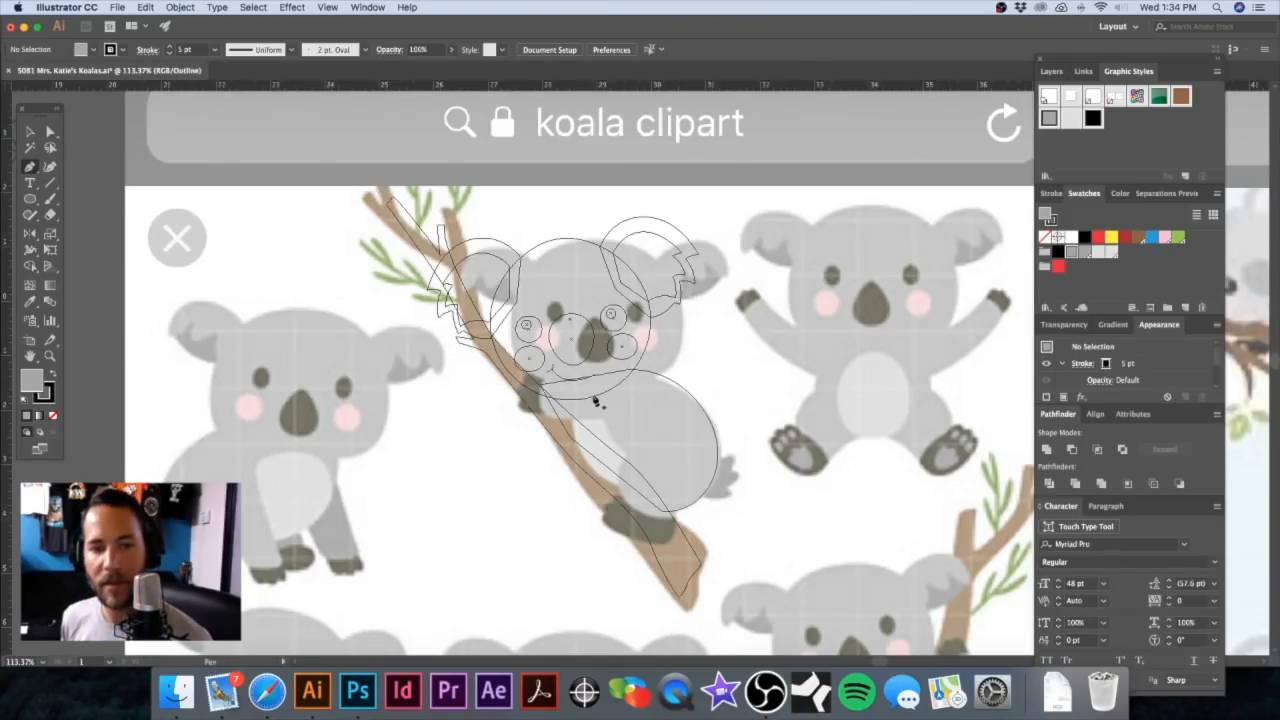
key("a")
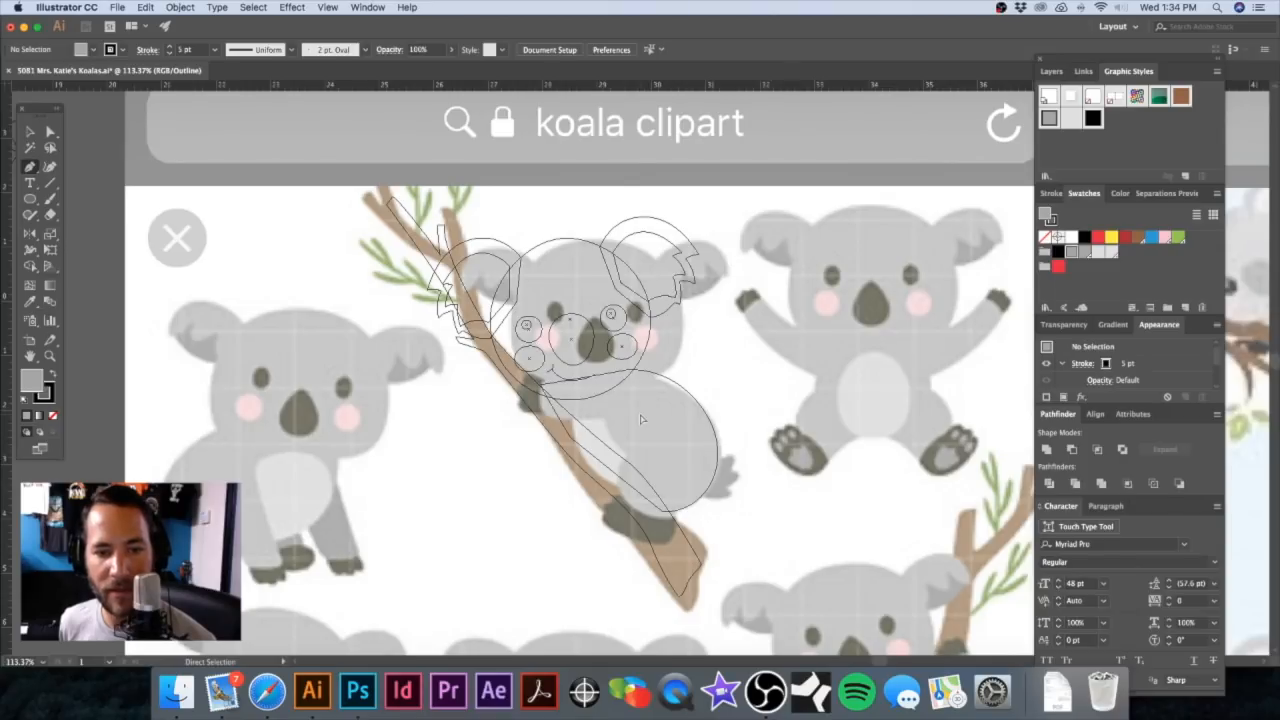
key("super+y")
left_click(594, 398)
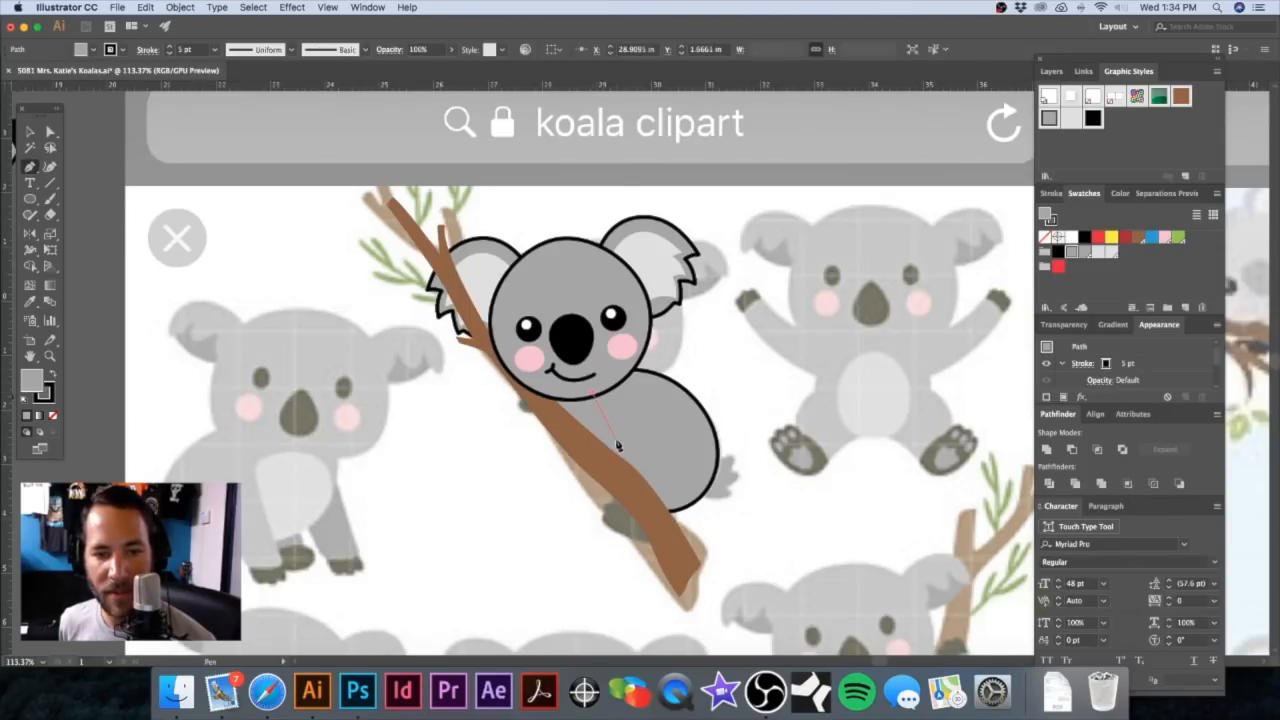
key("super+y")
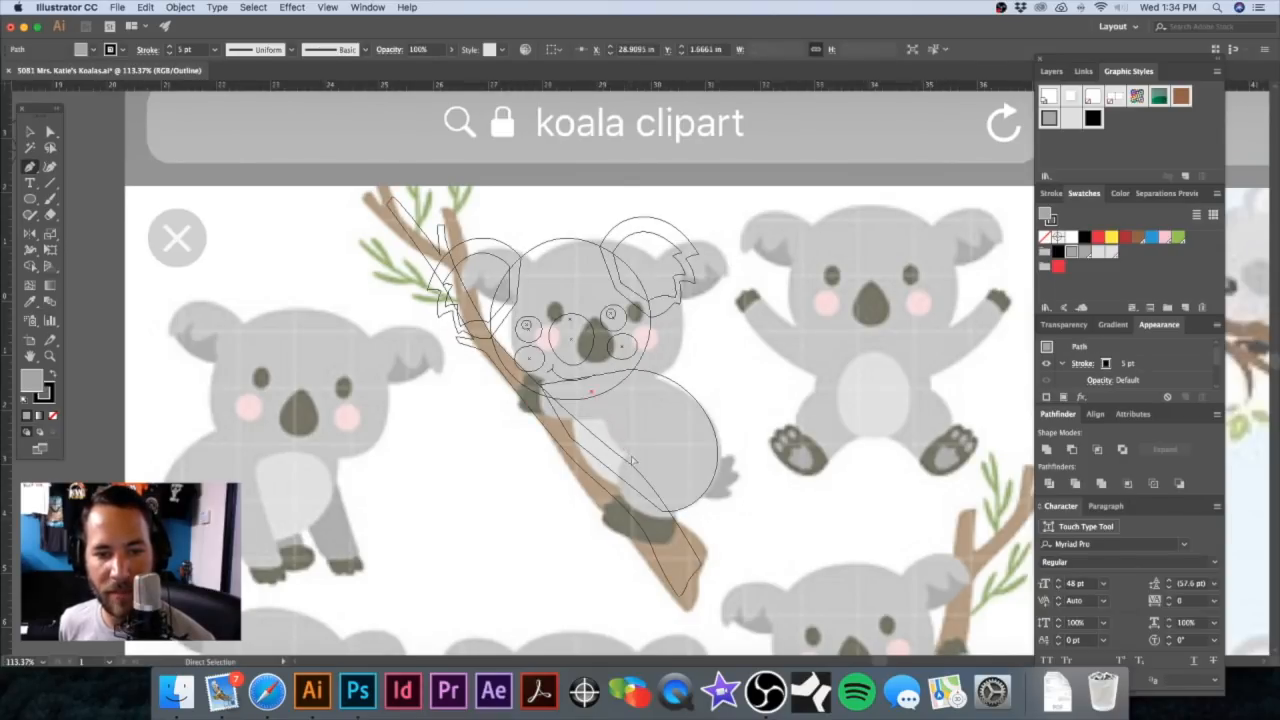
key("super+y")
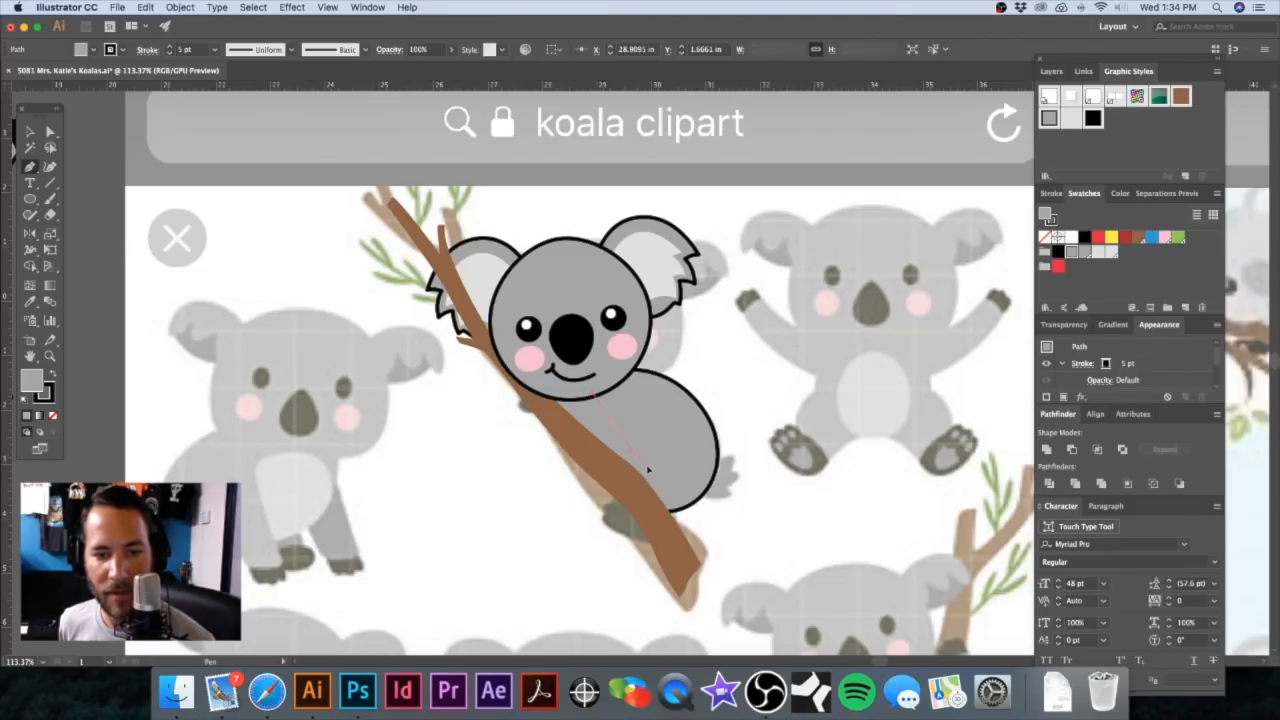
left_click(678, 491)
left_click_drag(638, 488, 621, 480)
left_click_drag(558, 433, 571, 391)
left_click(558, 391)
left_click(593, 394)
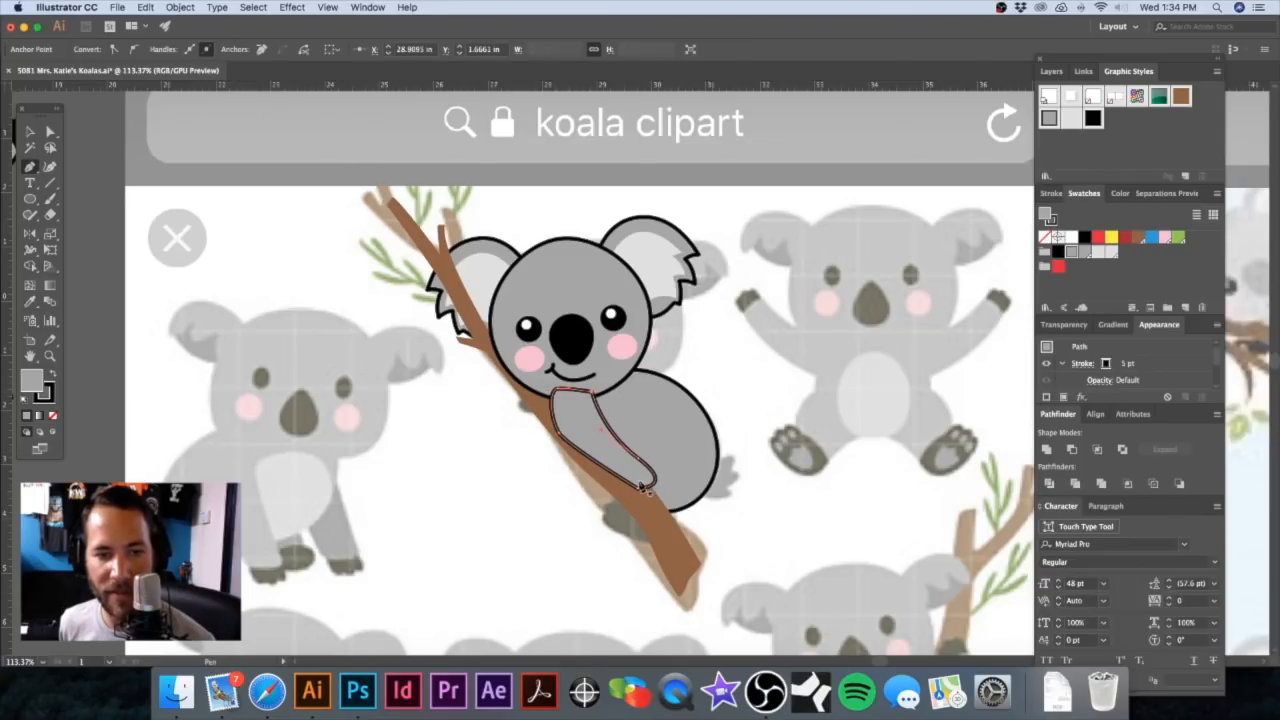
Step: Apply the light gray, outline-free graphic style to the belly and arrange it with the body behind the head and branch
left_click(1071, 118)
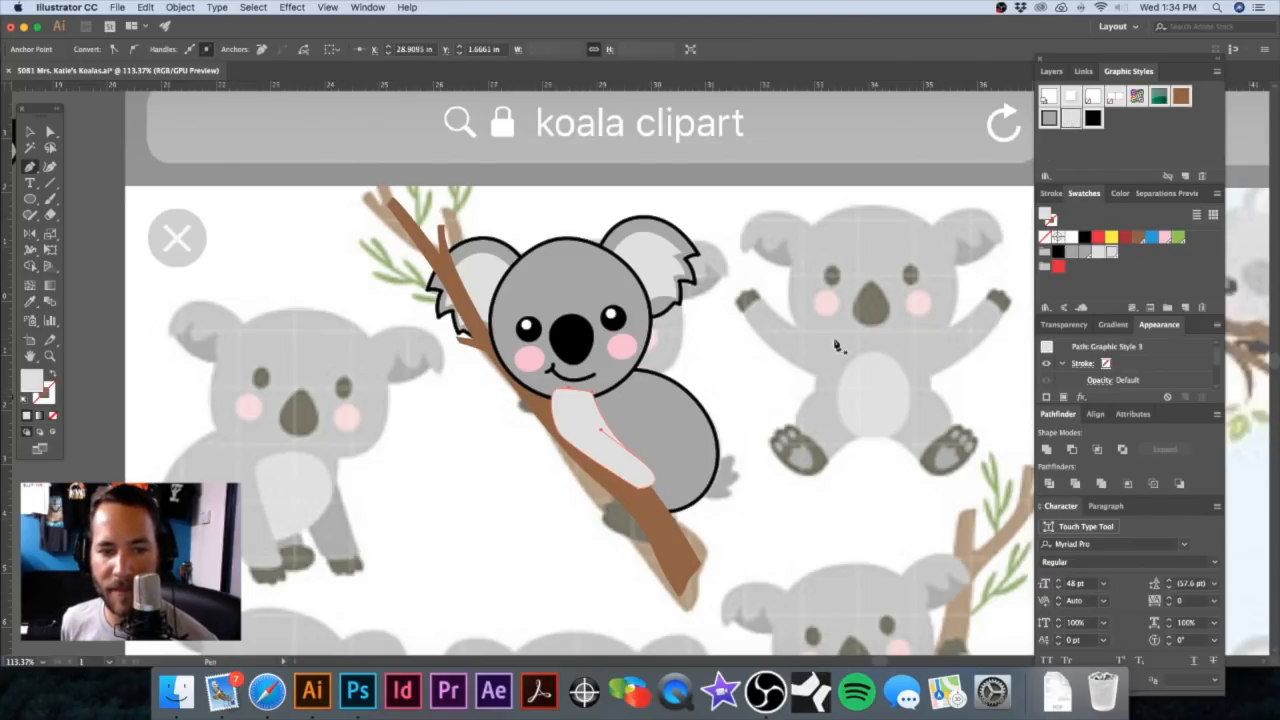
key("v")
left_click(684, 427, "shift")
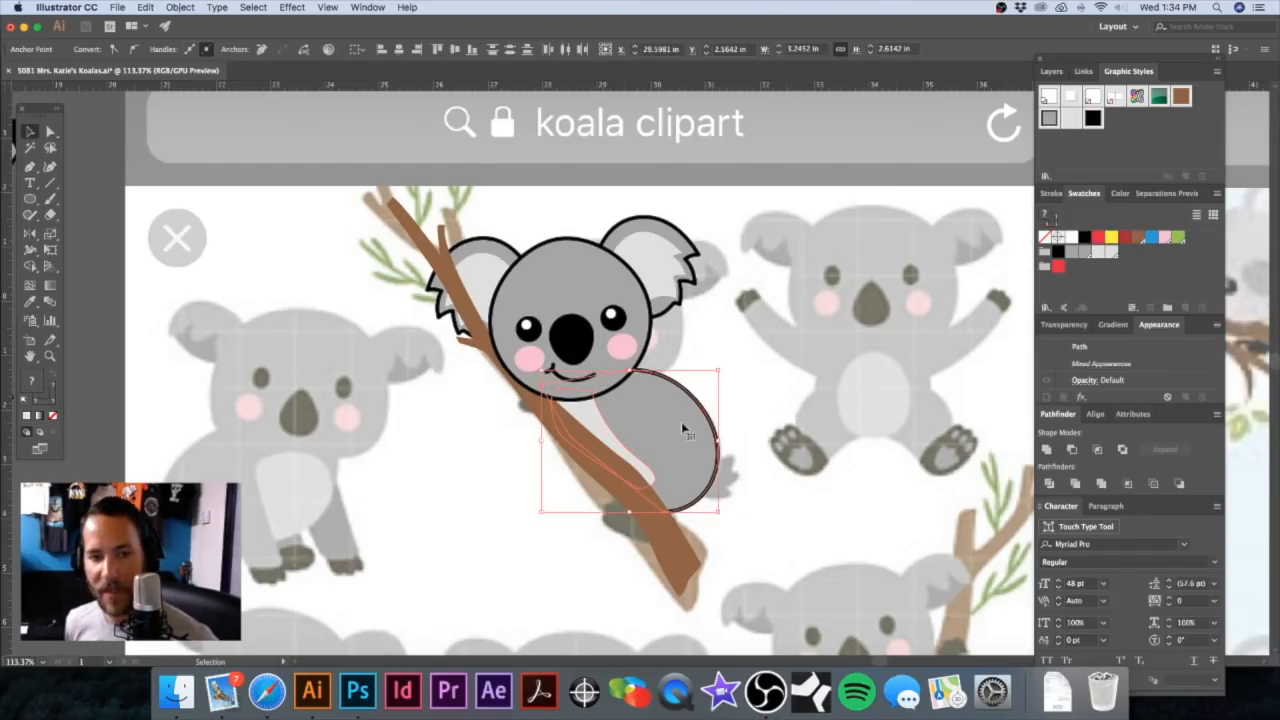
left_click(750, 432)
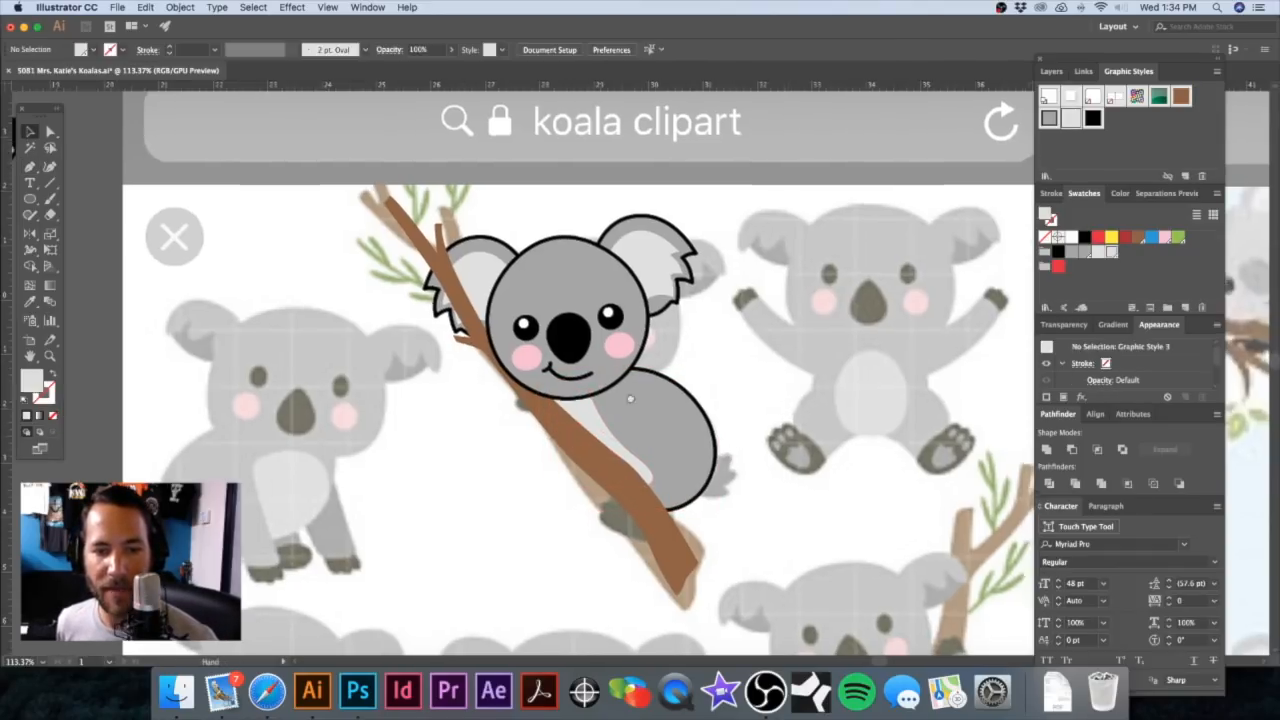
Step: Start tracing the reference tail at the koala's rear with the Pen tool, outlining its upper tuft
scroll(750, 432, "down", 2)
left_click_drag(554, 432, 859, 435)
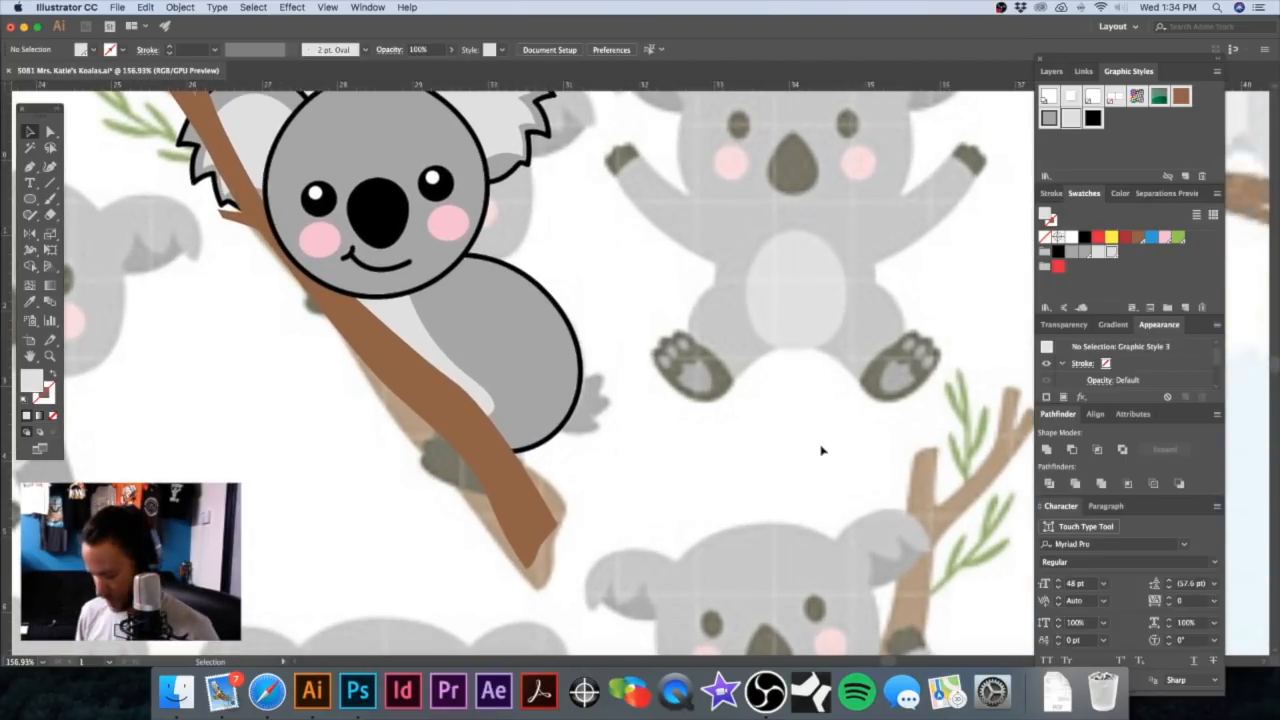
left_click_drag(570, 406, 600, 371)
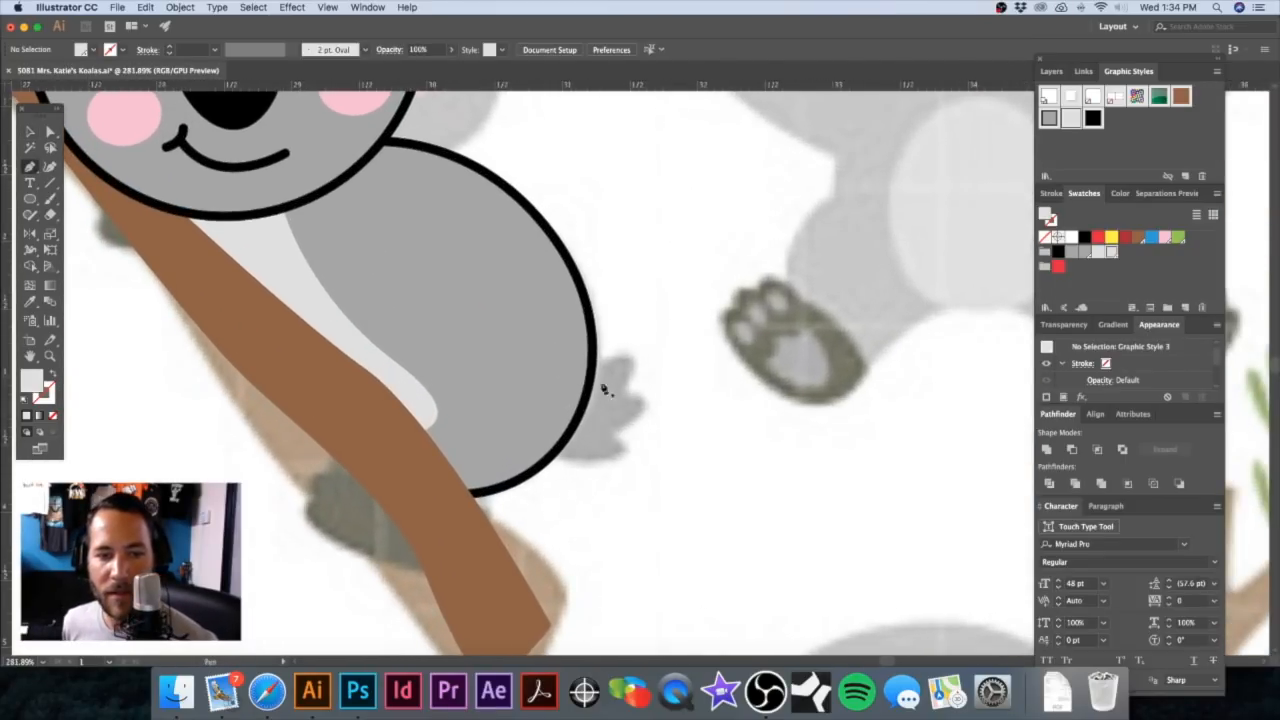
left_click(591, 367)
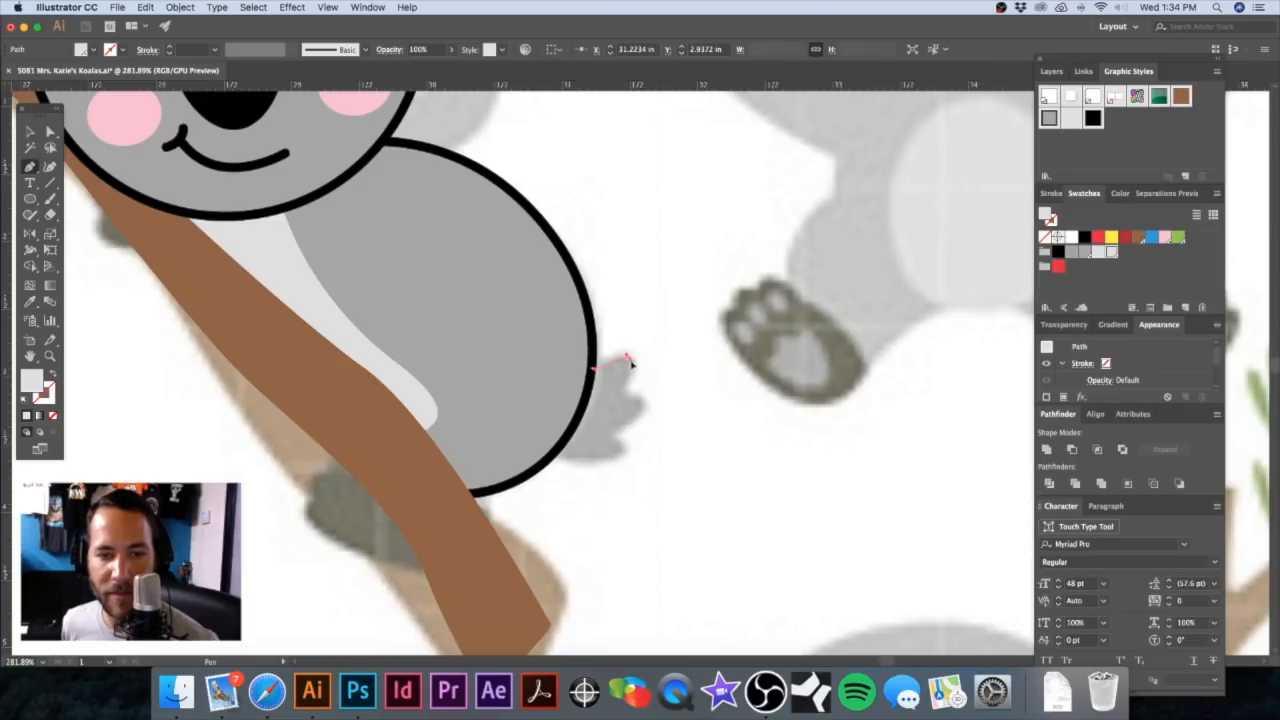
left_click(630, 363)
left_click(628, 395)
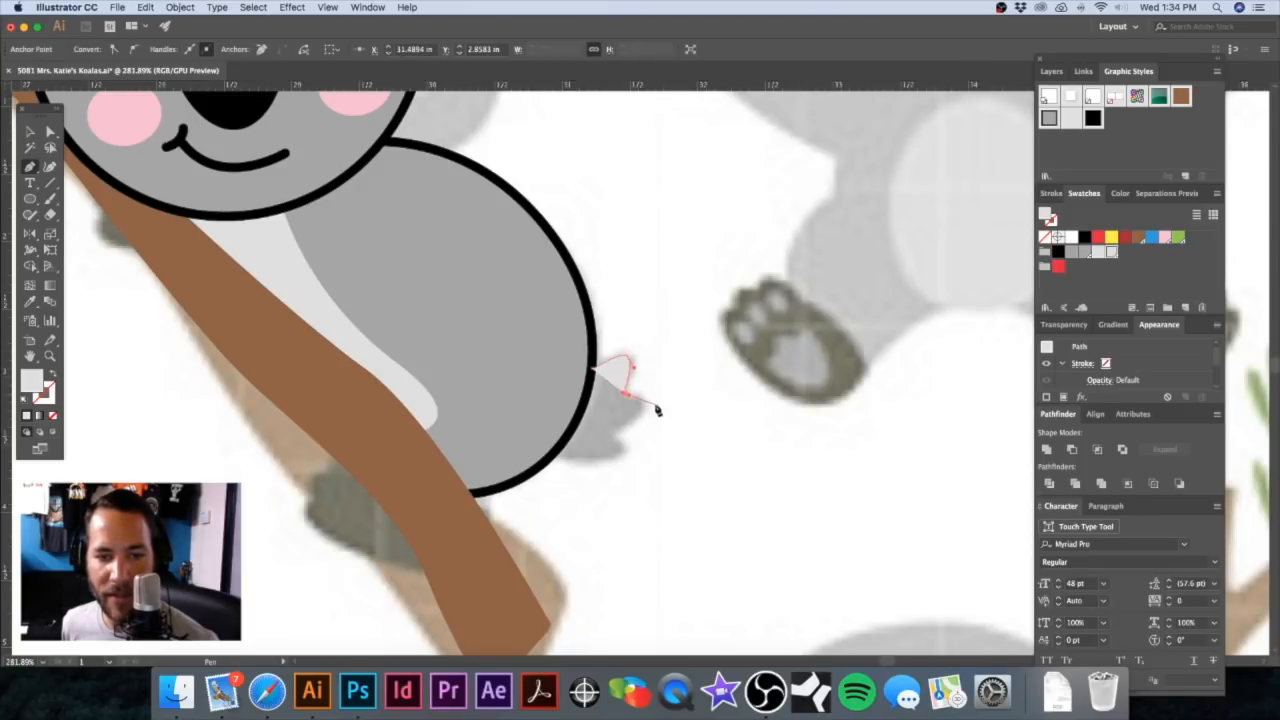
Step: Complete the tail's remaining tufts and close the shape, apply the gray, black-outlined graphic style, and place it behind the body
left_click_drag(621, 429, 596, 460)
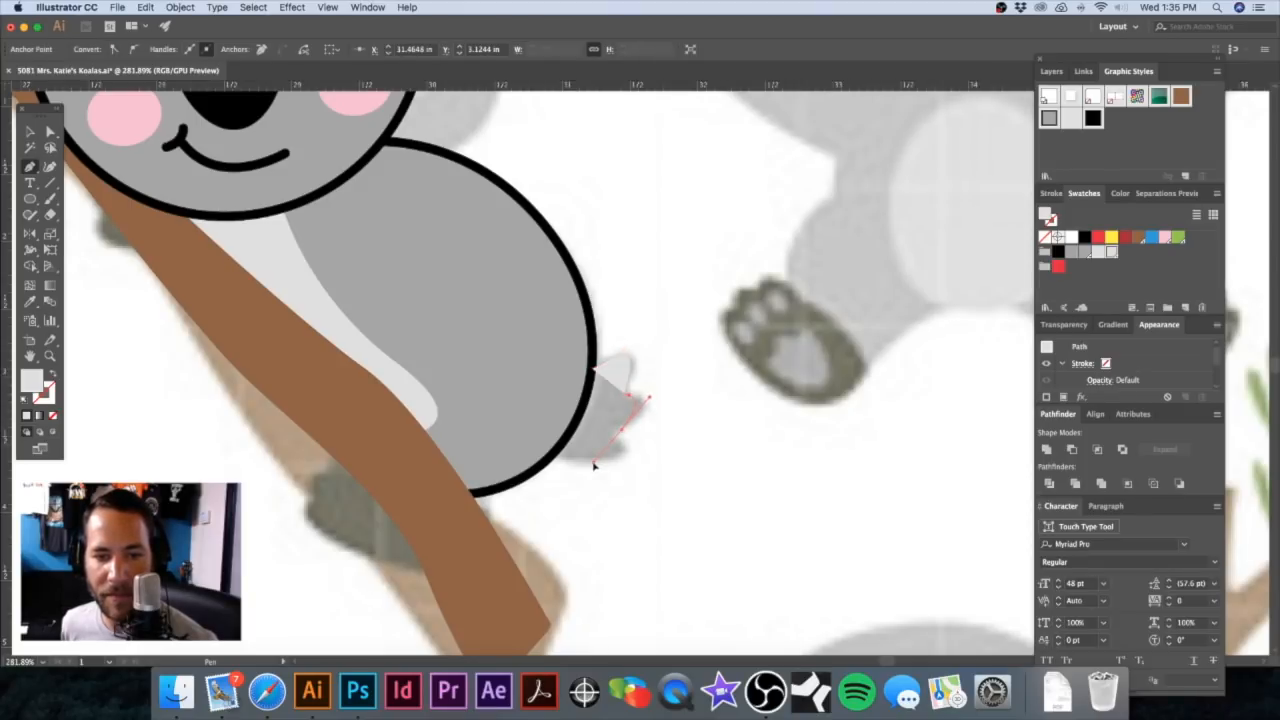
key("super+z")
left_click(643, 404)
left_click(613, 441)
left_click_drag(607, 460, 579, 467)
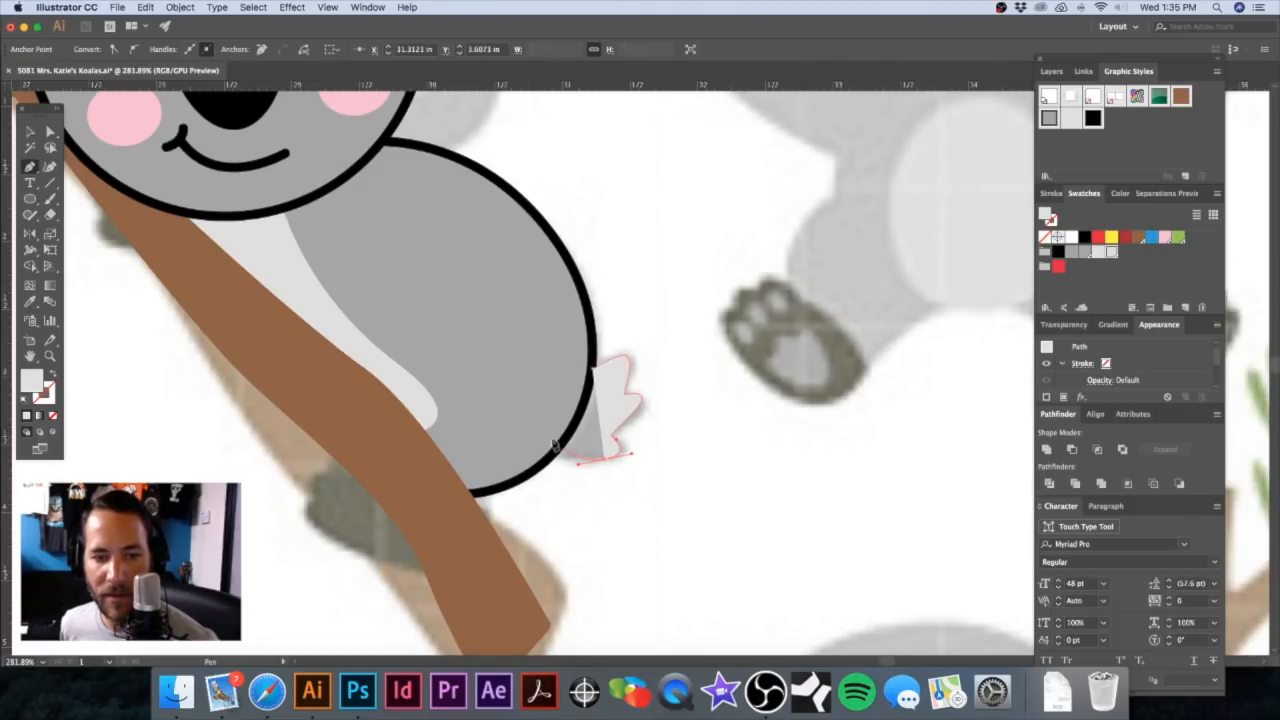
left_click(554, 450)
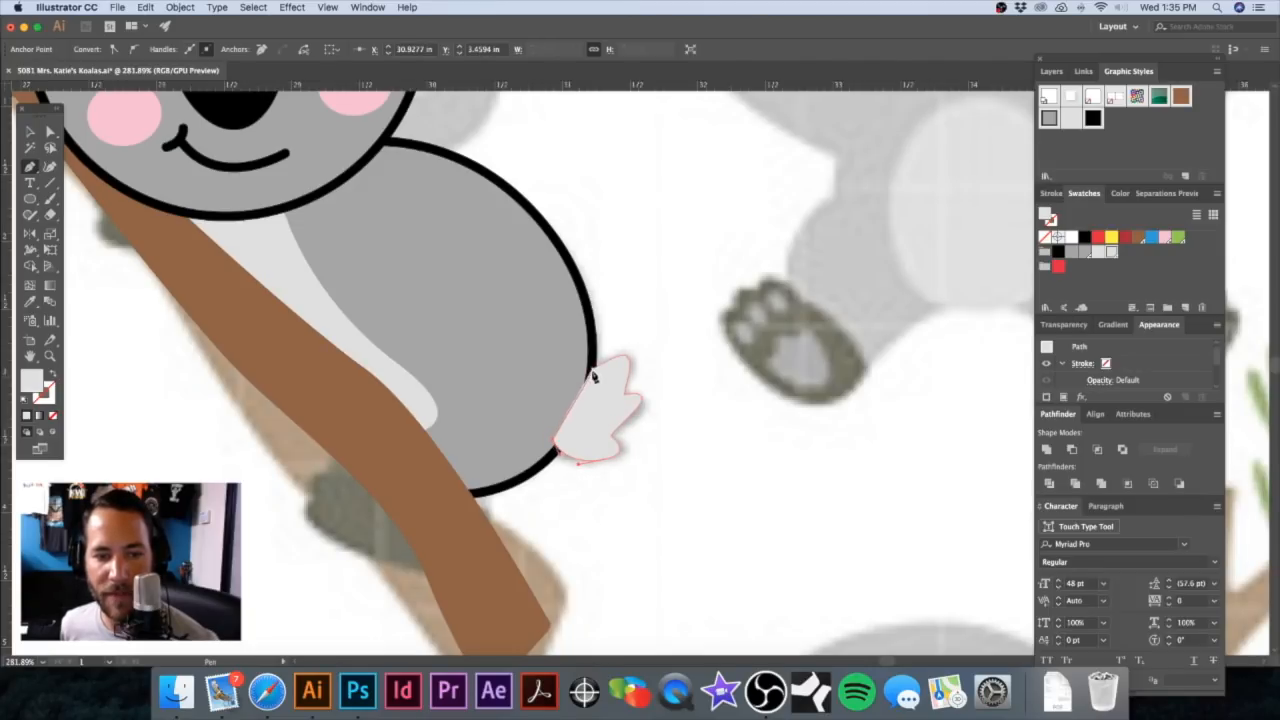
left_click_drag(594, 366, 623, 350)
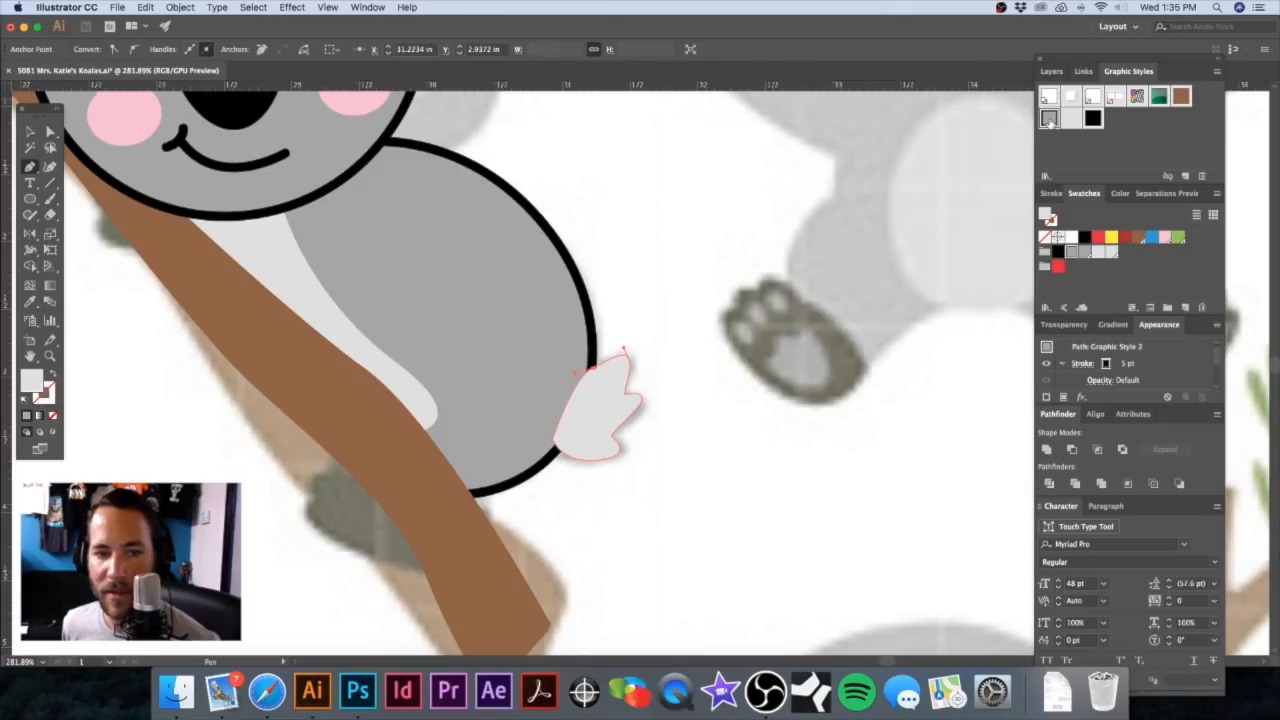
left_click(1048, 118)
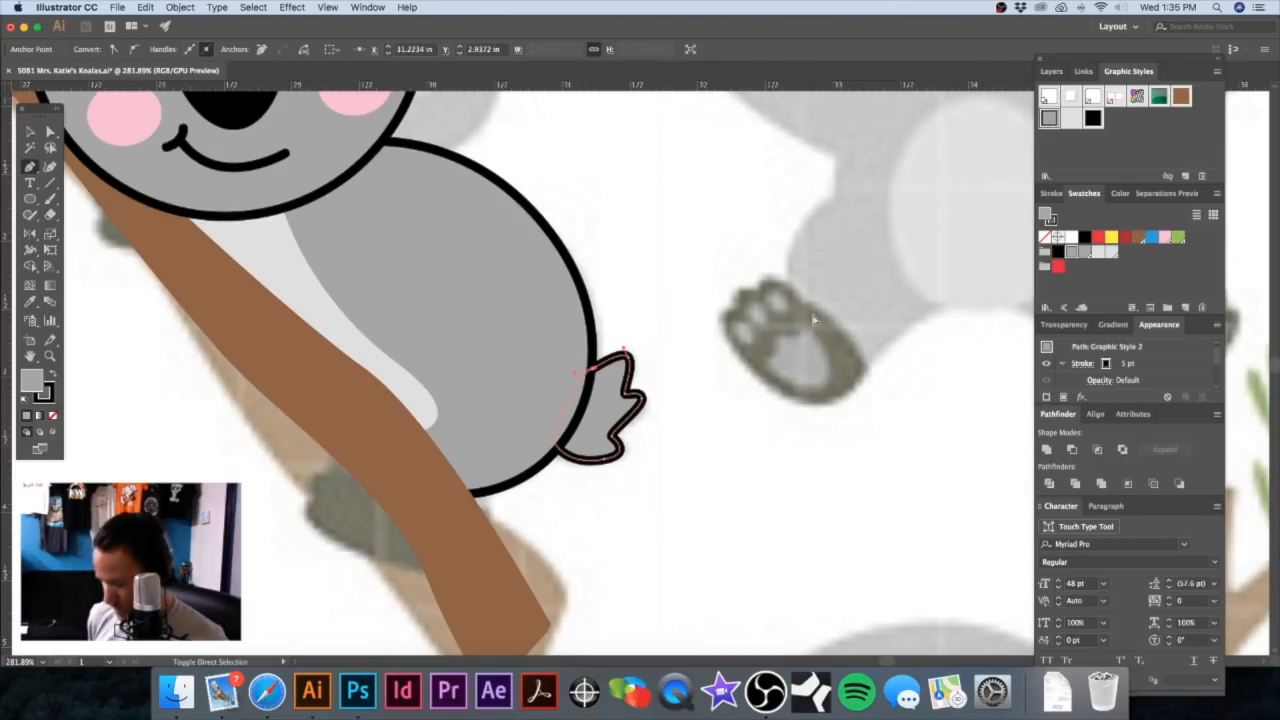
Step: Reshape the tail's middle and upper tufts into rounder points by adjusting their anchors and handles, and deselect
key("a")
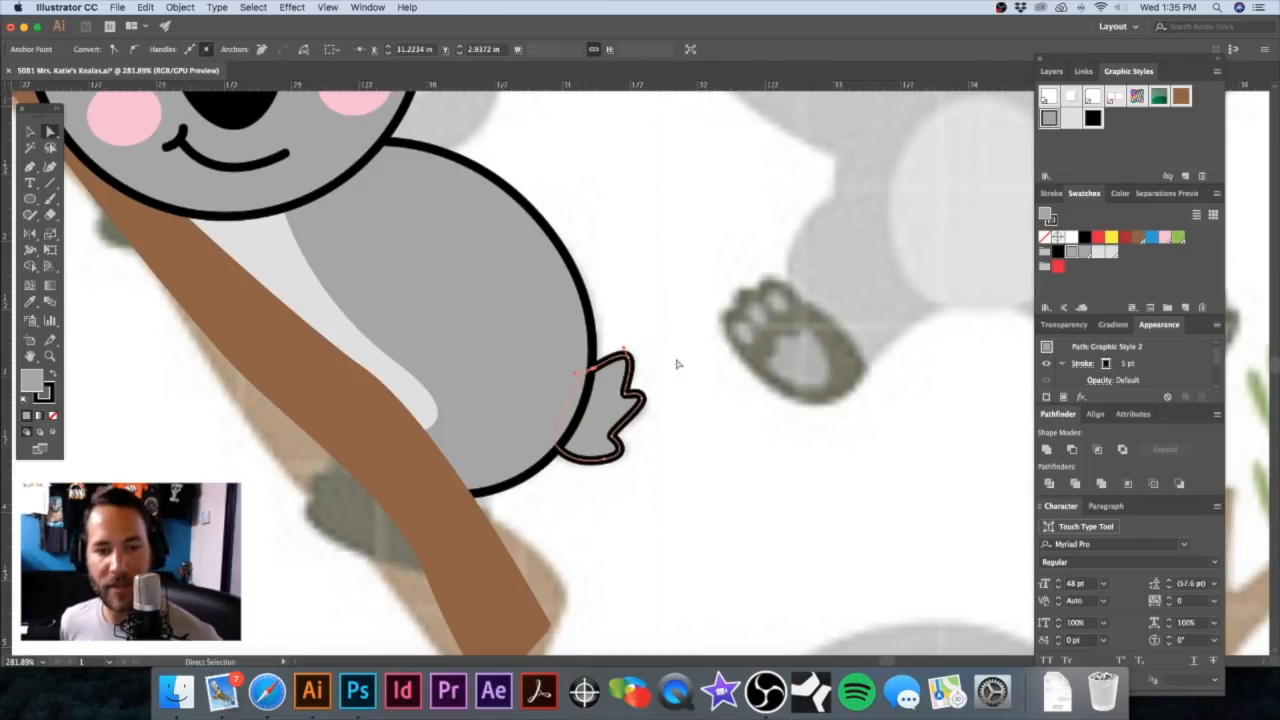
left_click(643, 400)
left_click(641, 402)
left_click(641, 401)
left_click_drag(643, 403, 650, 415)
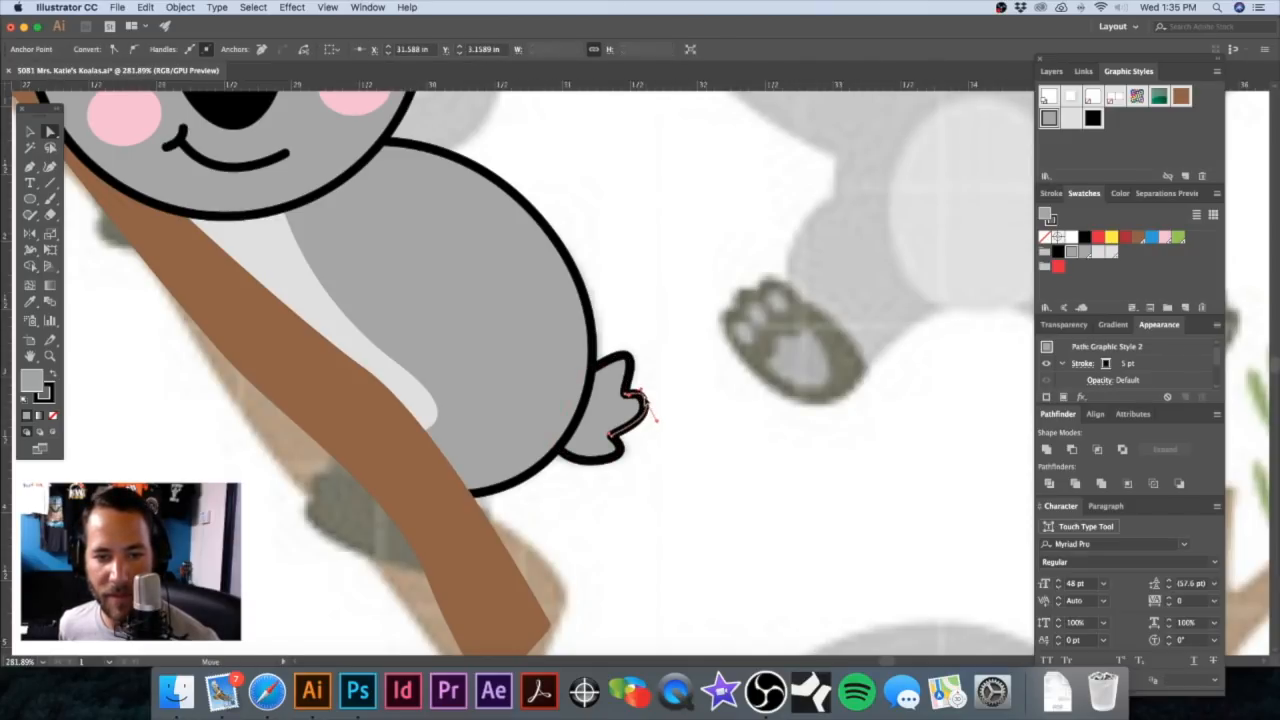
left_click(627, 356)
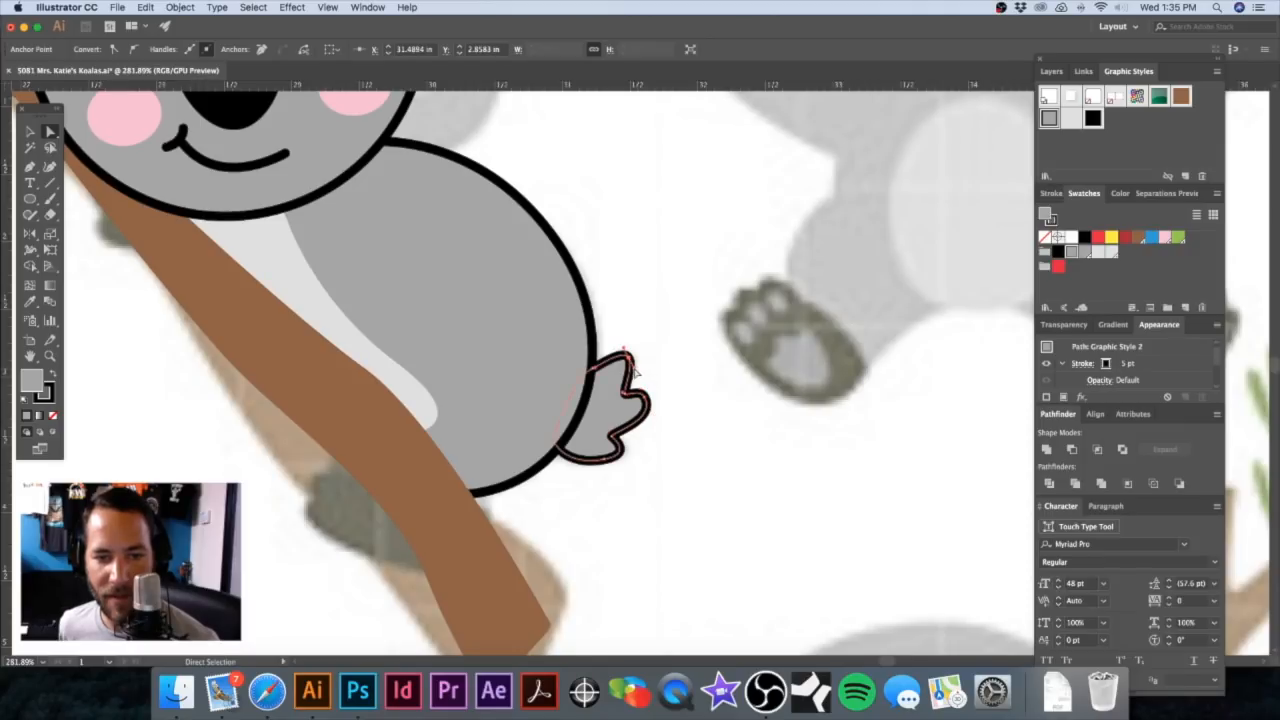
left_click_drag(634, 372, 642, 400)
left_click(677, 386)
key("ctrl+minus")
key("ctrl+minus")
left_click_drag(649, 371, 770, 369)
left_click_drag(690, 300, 789, 435)
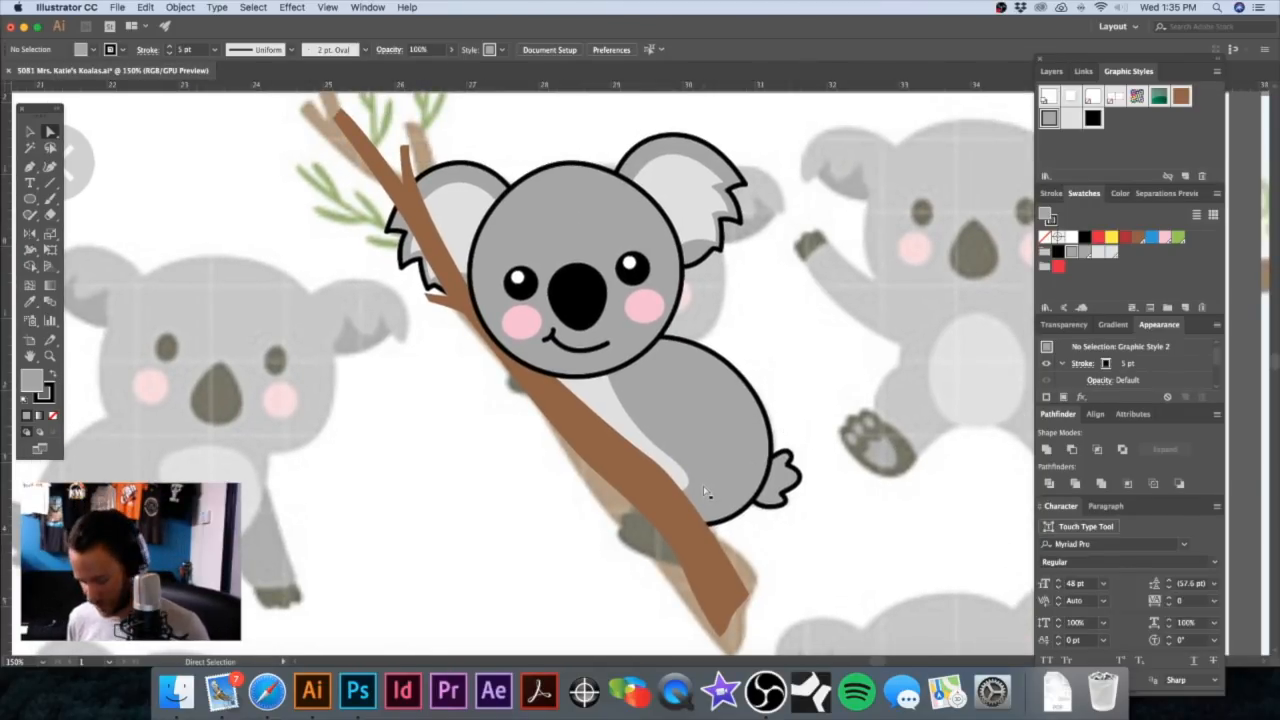
key("p")
left_click(717, 439)
left_click_drag(637, 458, 630, 514)
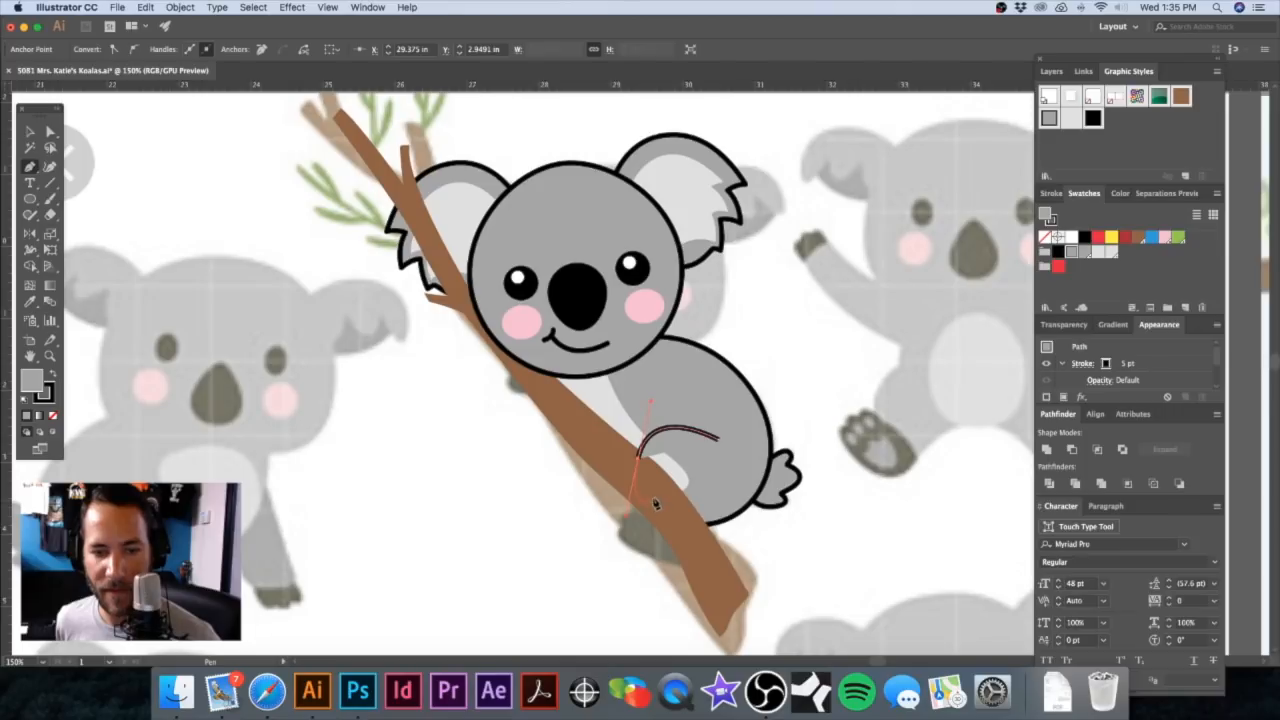
key("BackSpace")
key("z")
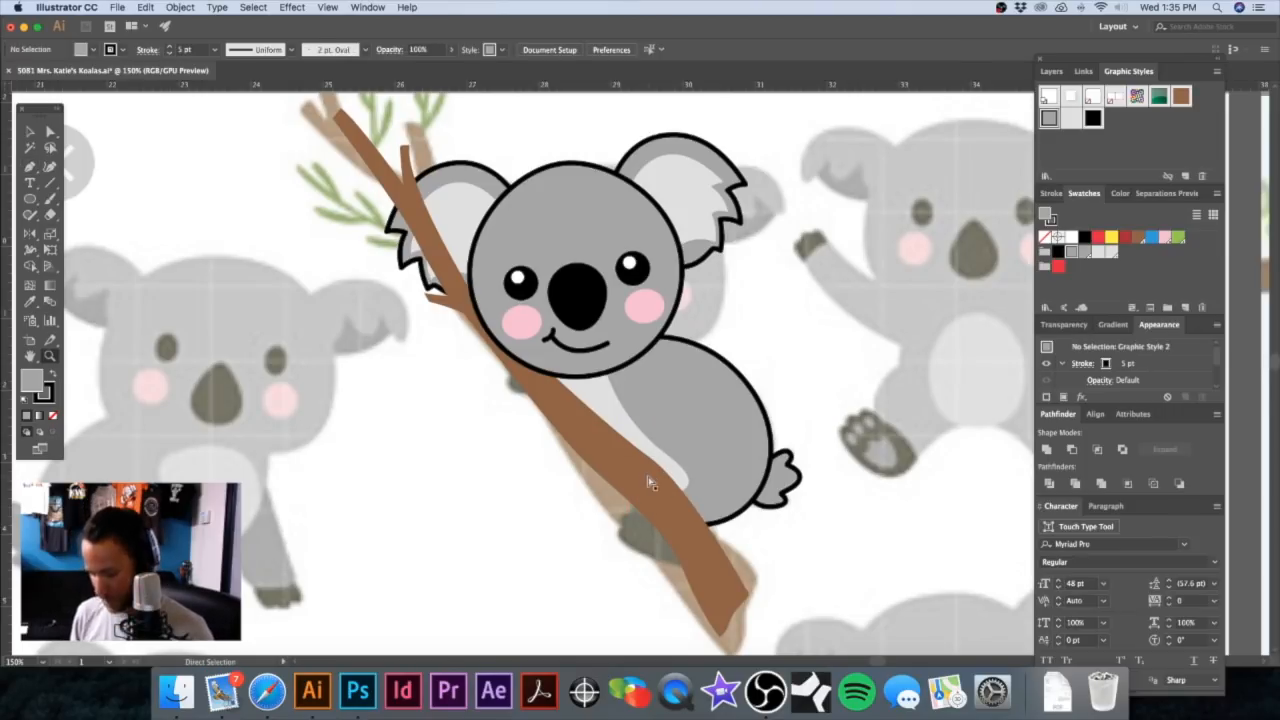
Step: Draw the hind leg as an open curved path over the lower body with the Pen tool, following the reference thigh
key("super+y")
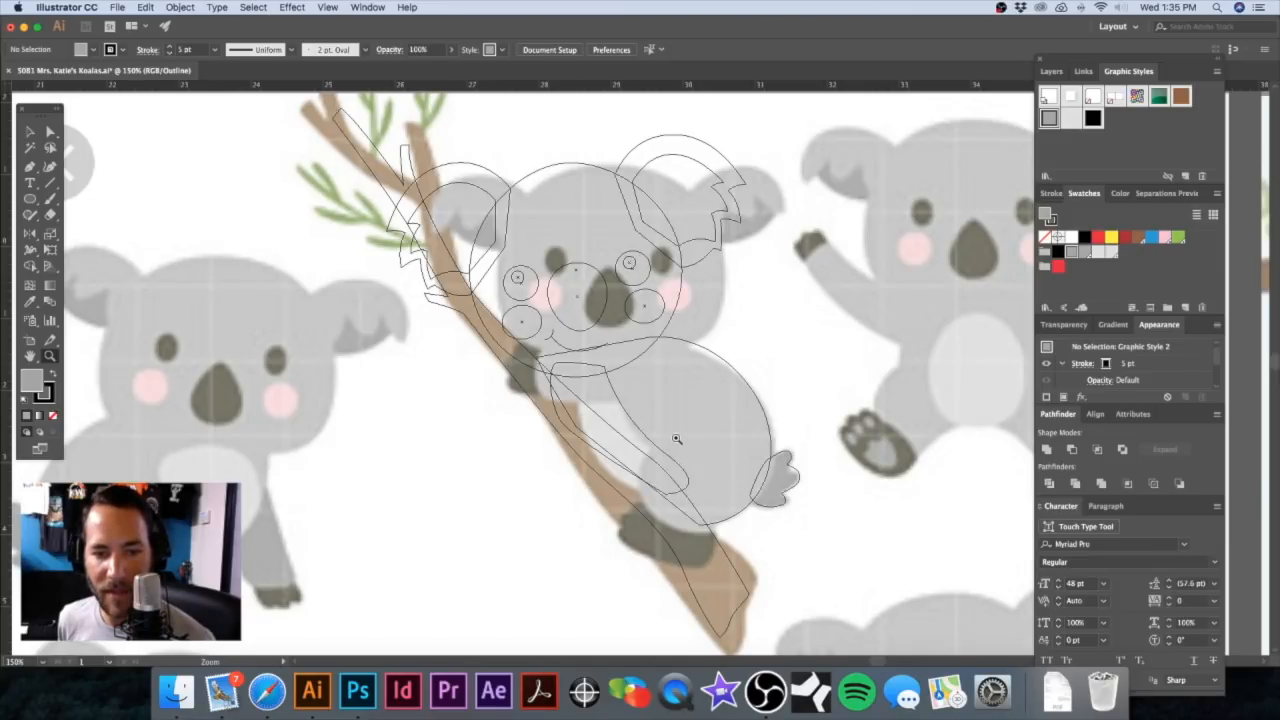
scroll(676, 438, "right", 1)
key("p")
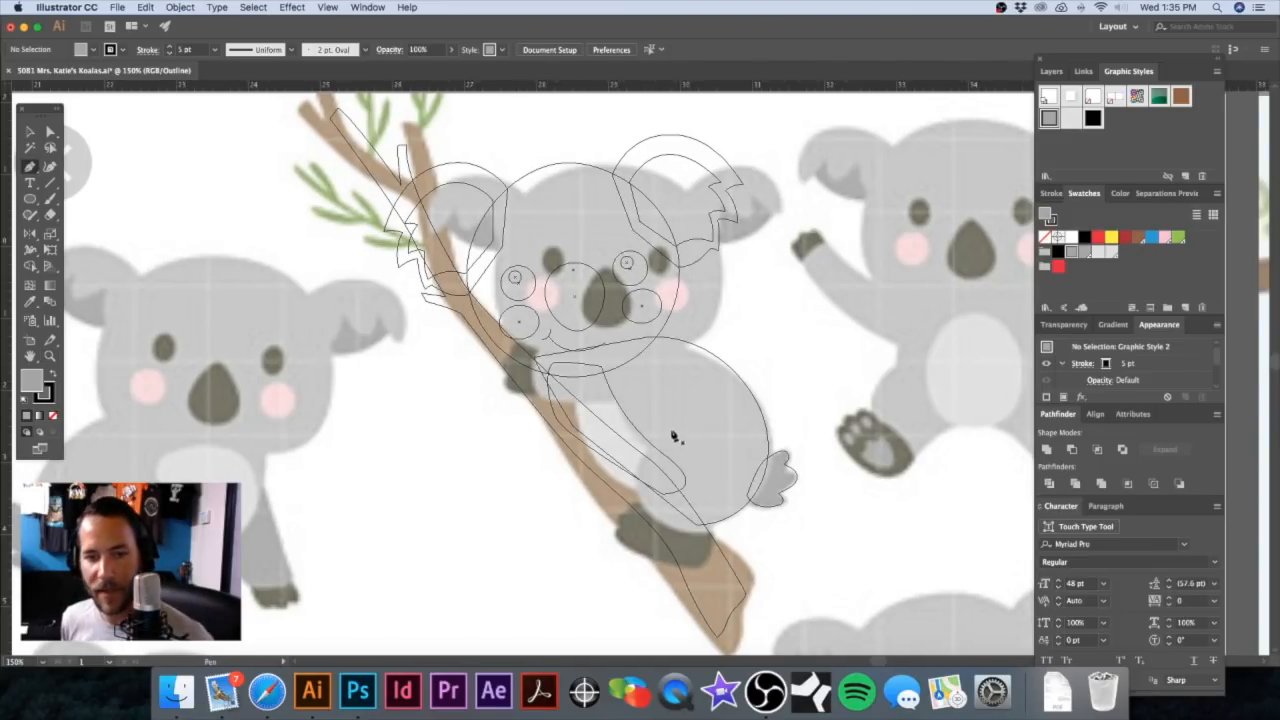
left_click(668, 429)
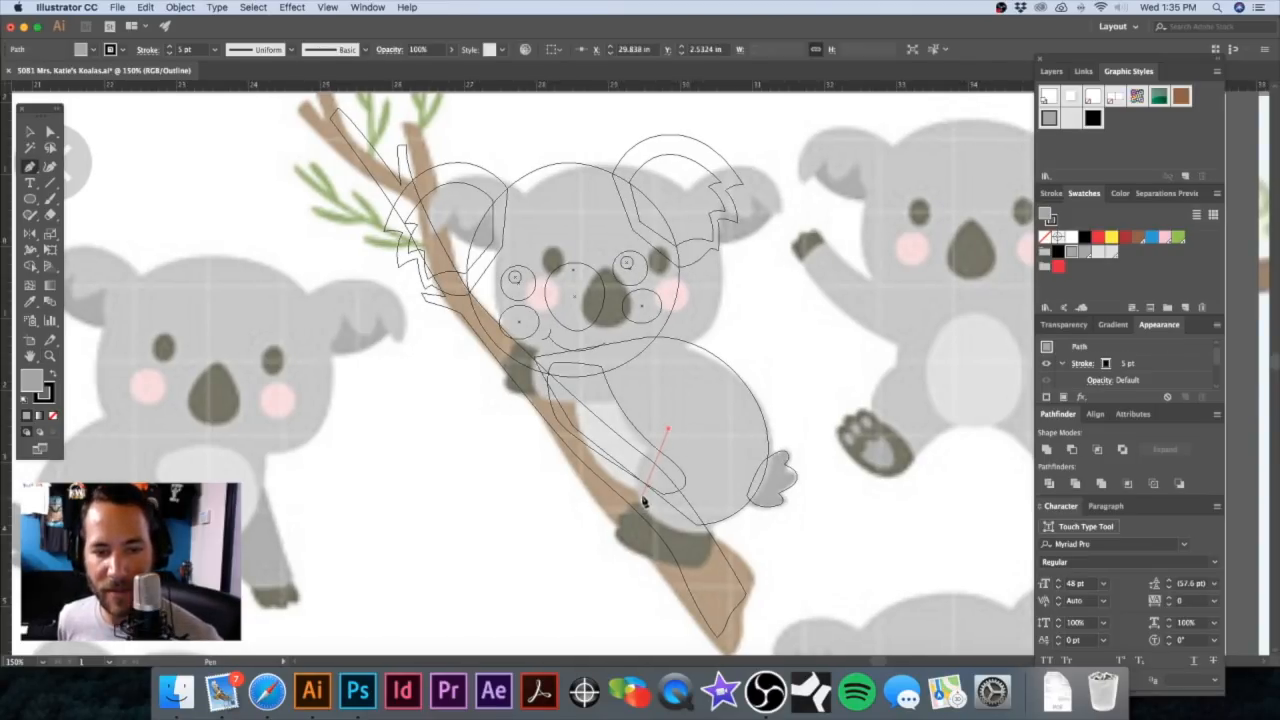
left_click_drag(643, 504, 662, 542)
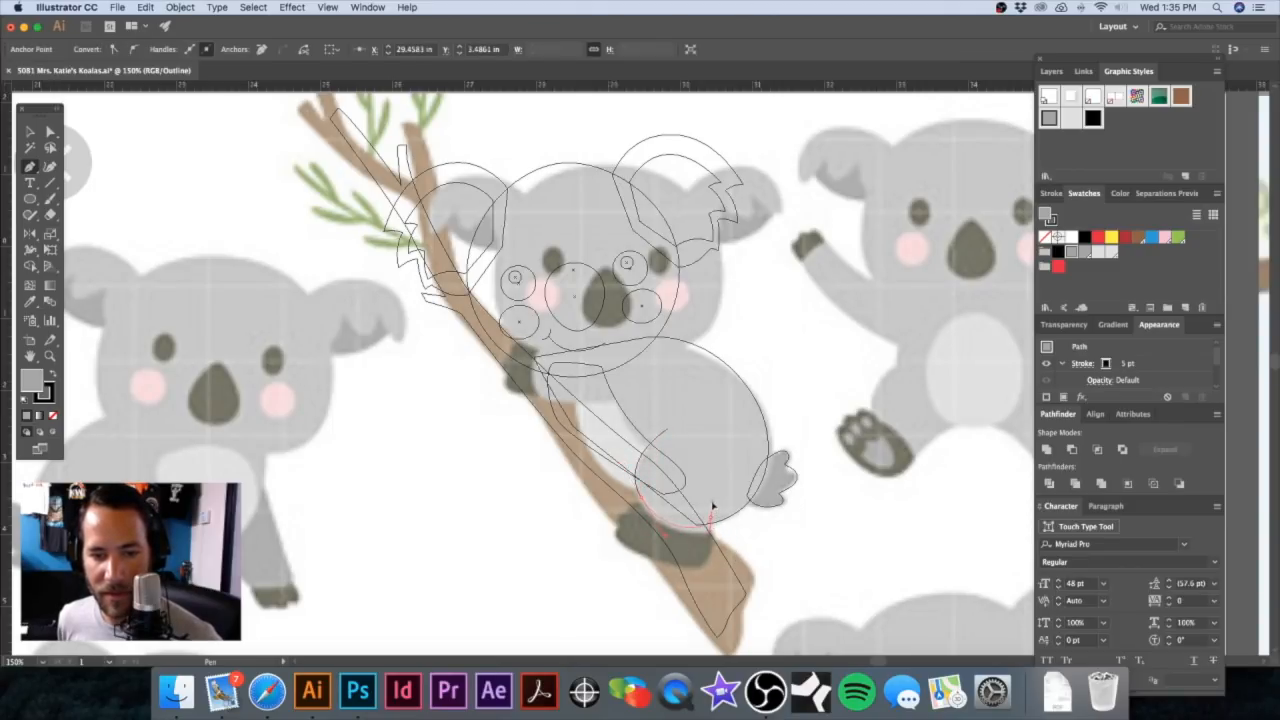
left_click(713, 490)
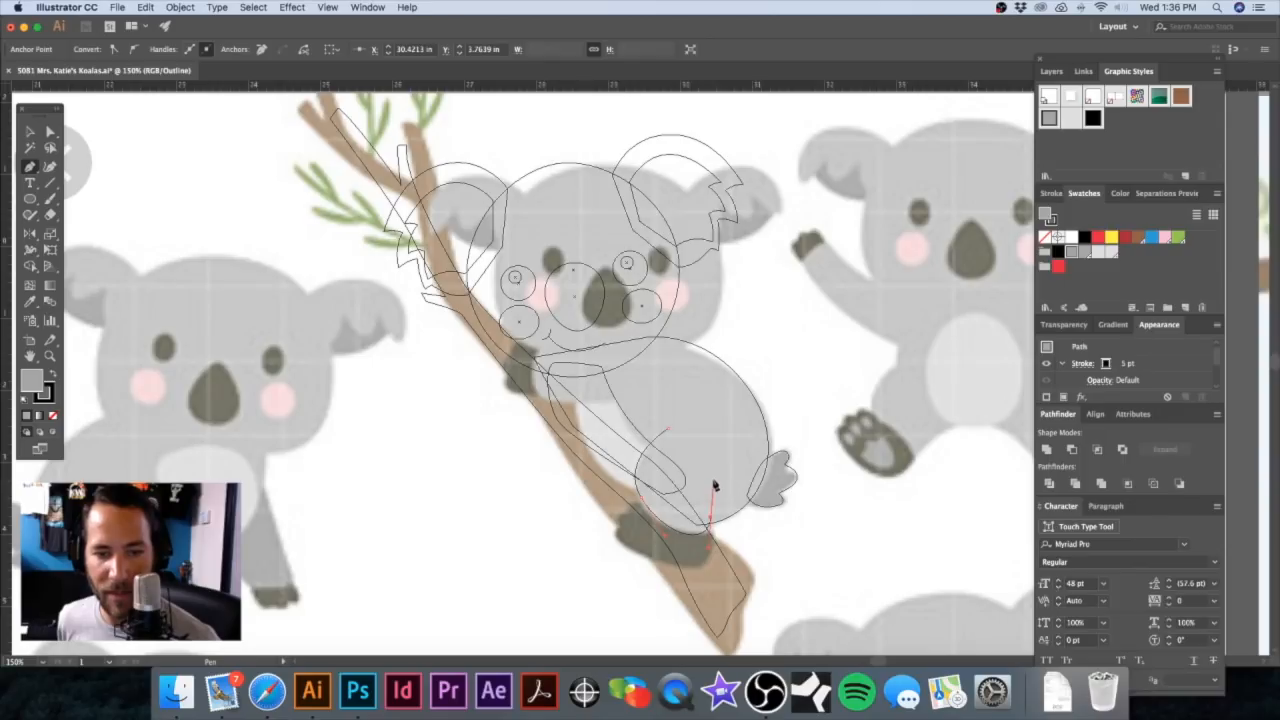
left_click(818, 360, "super")
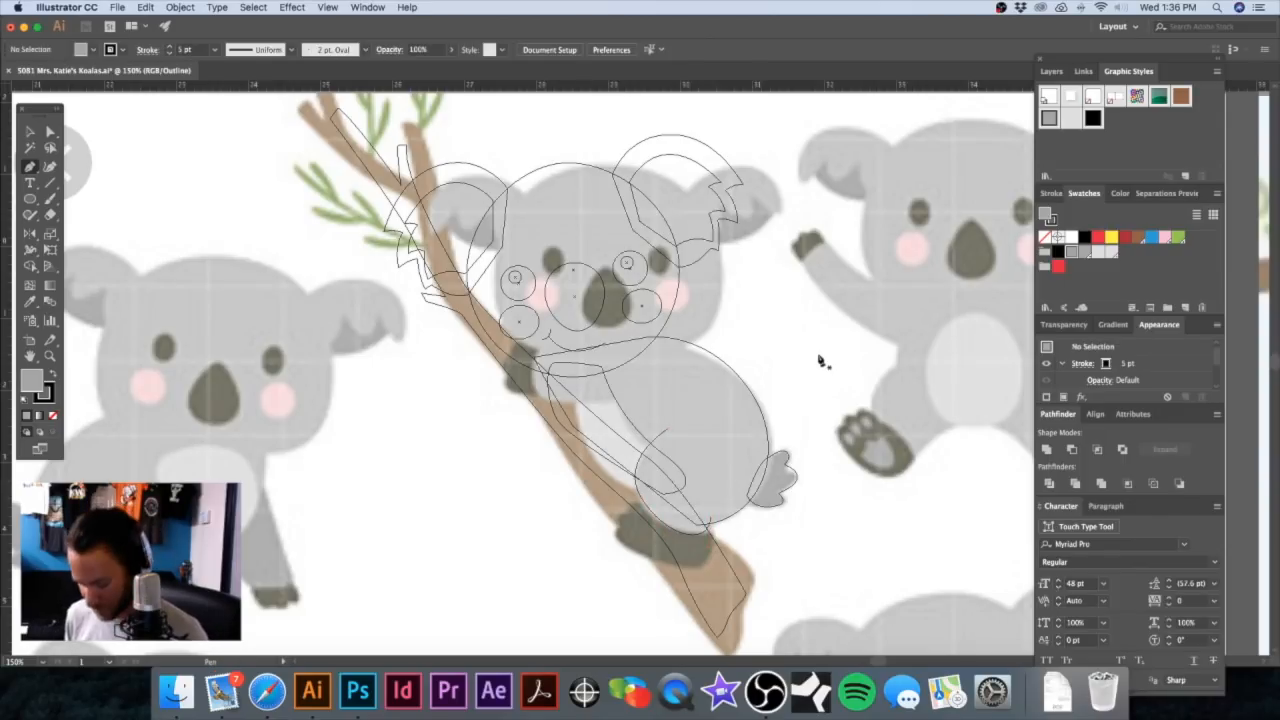
key("super+y")
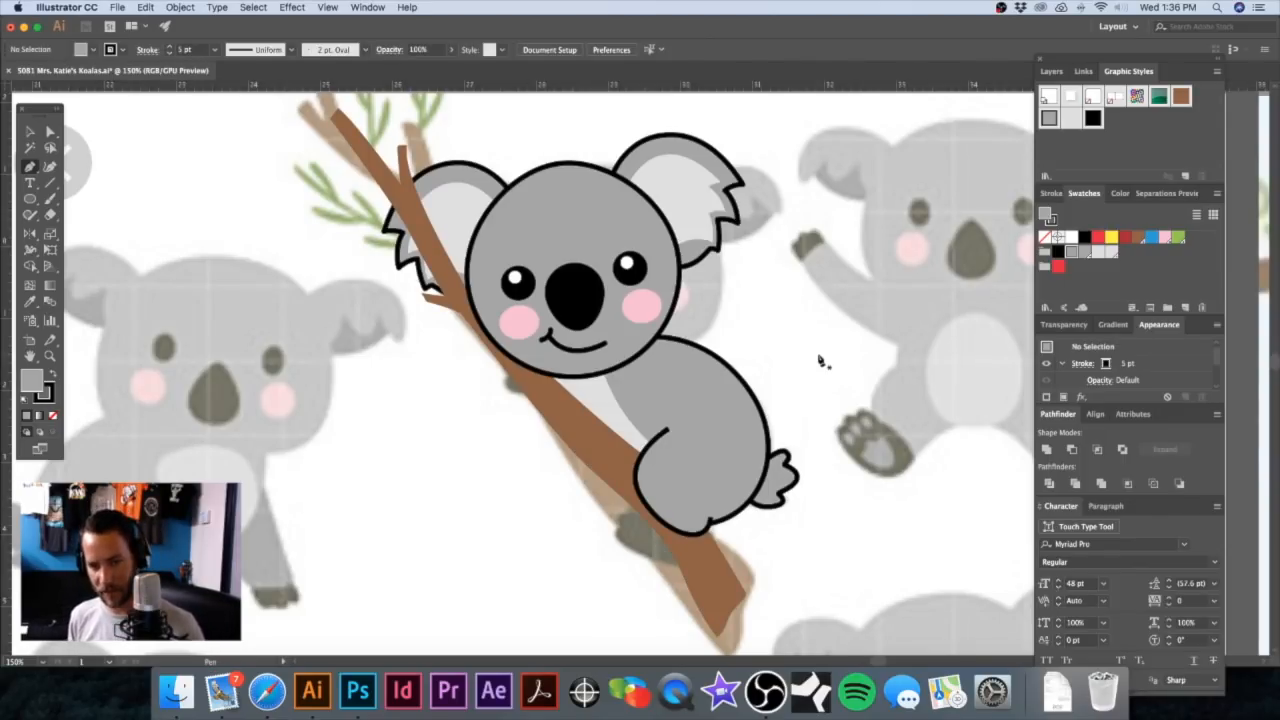
key("v")
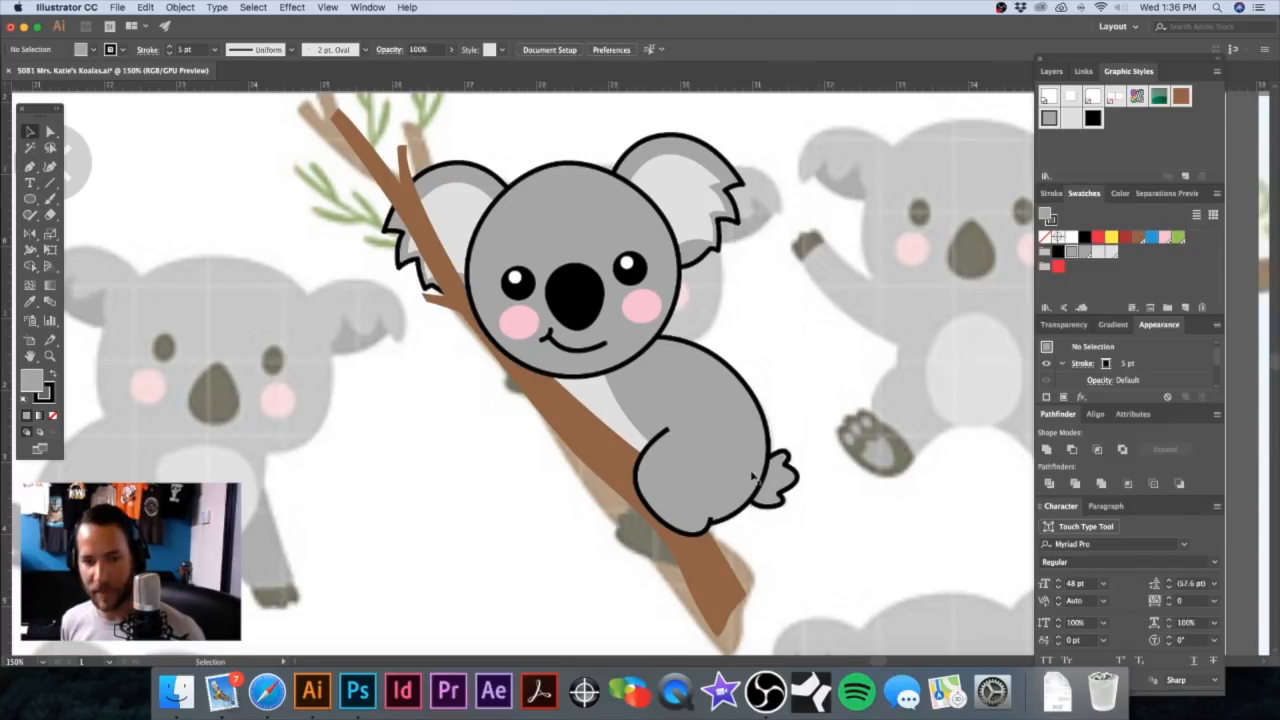
Step: Start tracing the reference hind foot with the Pen tool, outlining its upper toe at the leg's lower front edge
key("super+y")
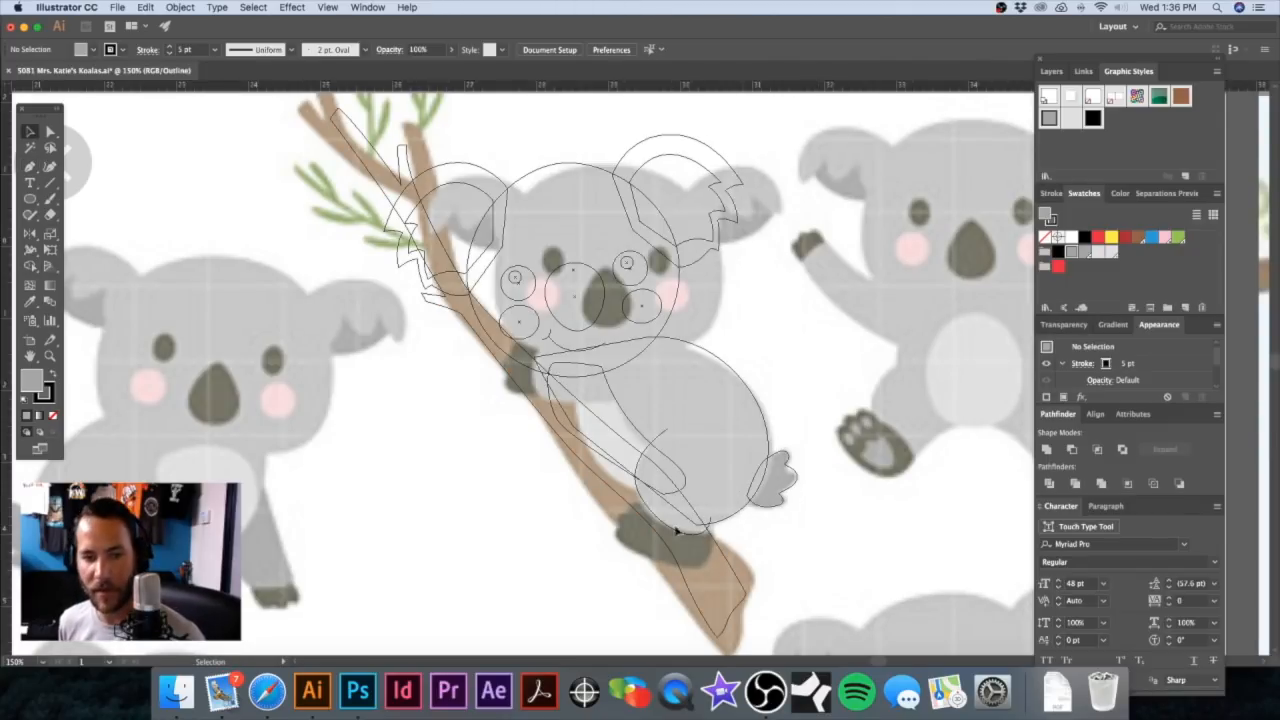
key("p")
left_click_drag(609, 512, 733, 577)
left_click(622, 362, "alt+super")
left_click(622, 358, "alt+super")
left_click(622, 358, "alt+super")
left_click(621, 358, "alt+super")
left_click_drag(605, 378, 605, 456)
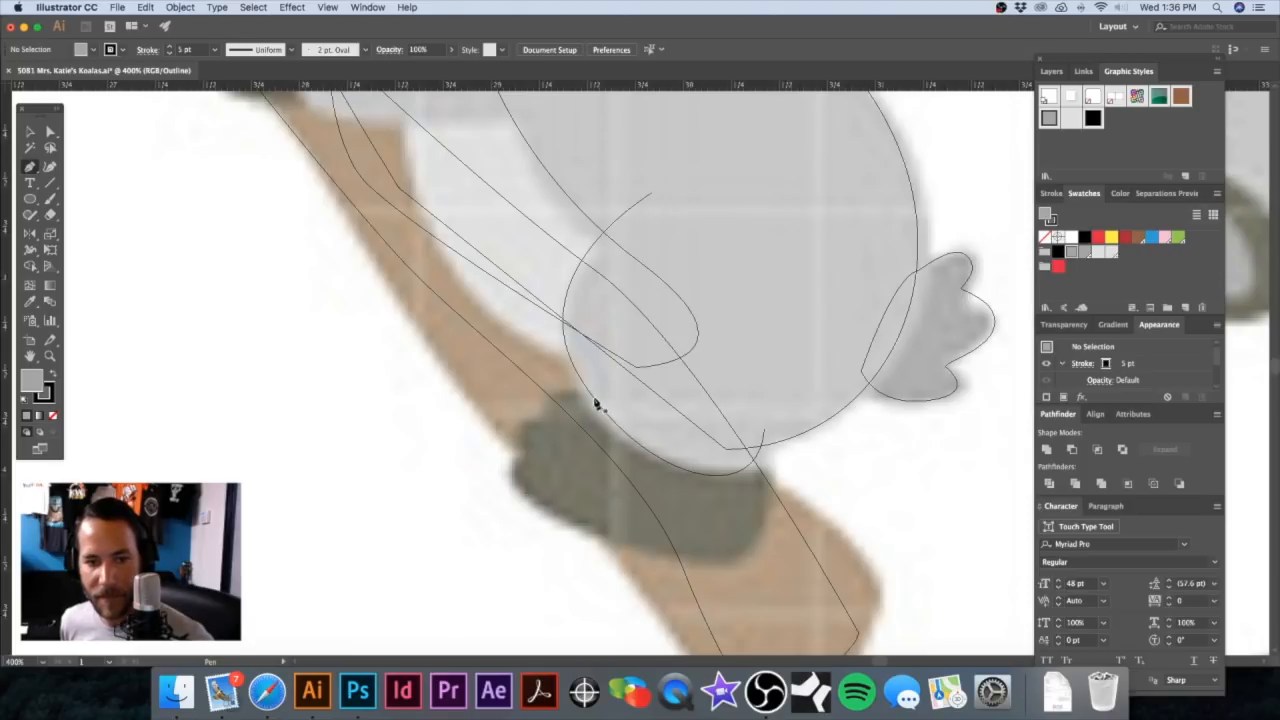
left_click(599, 400)
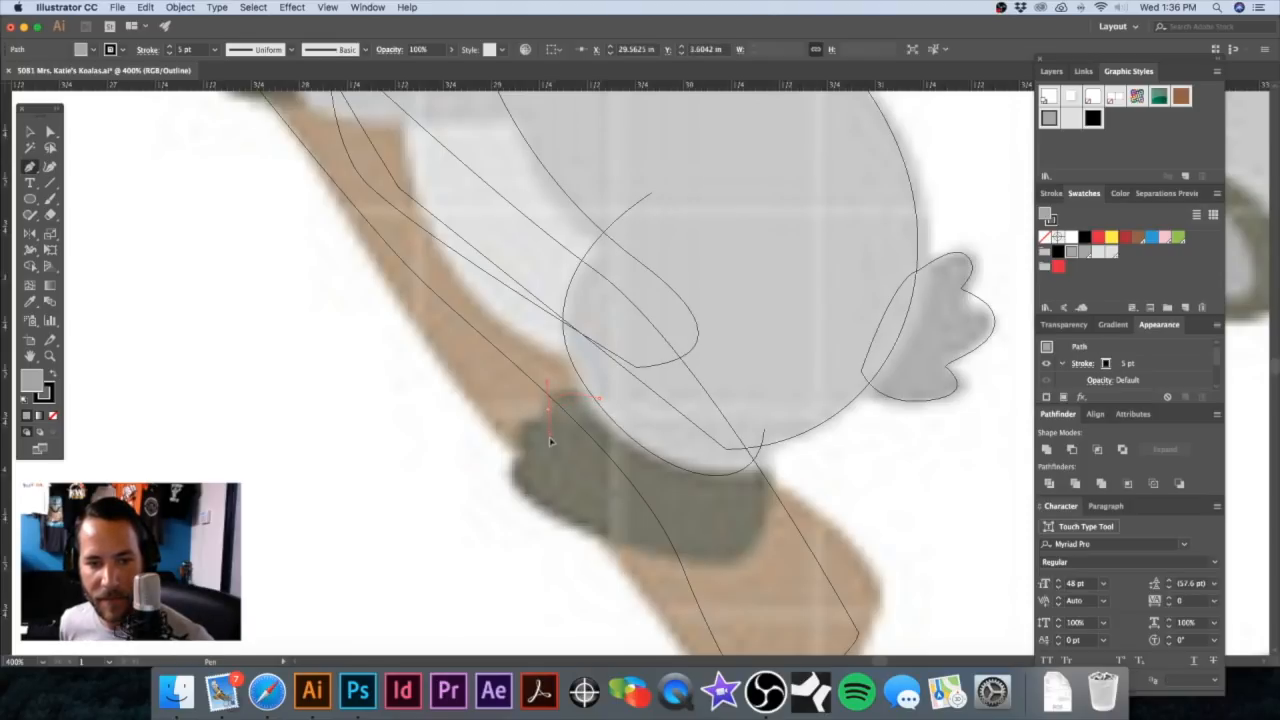
left_click_drag(553, 445, 552, 442)
key("super+z")
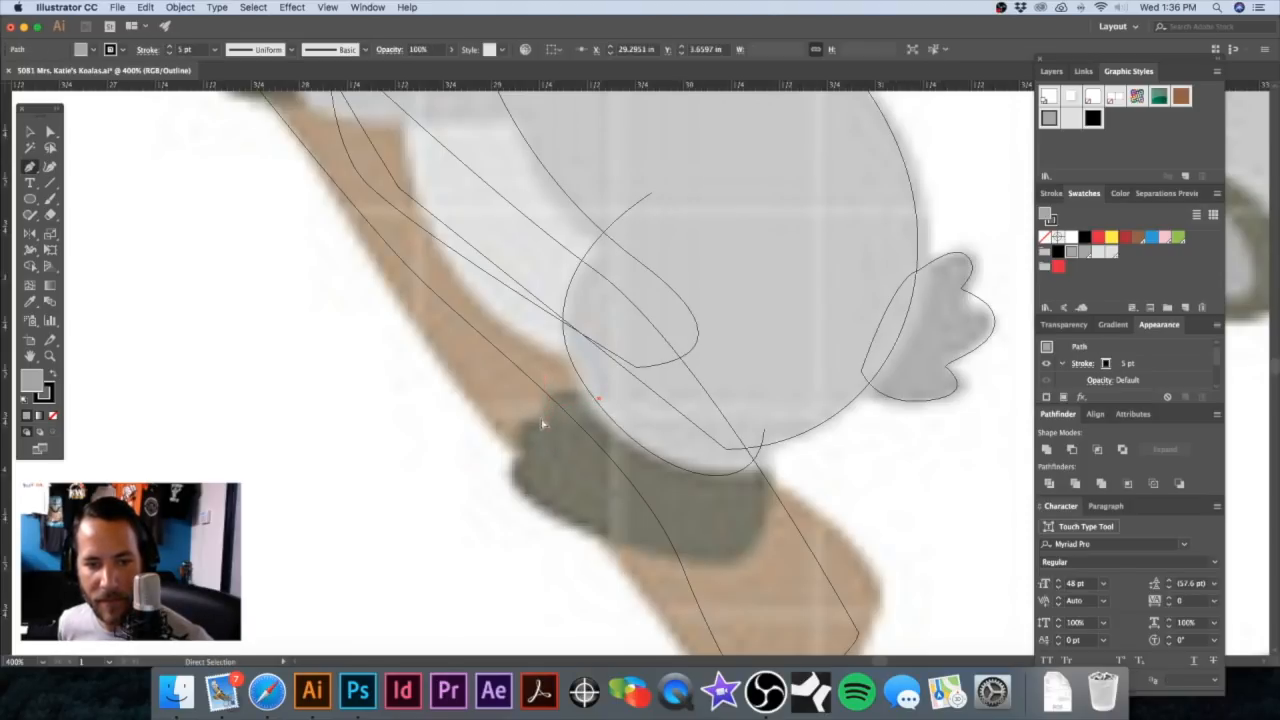
left_click(544, 418)
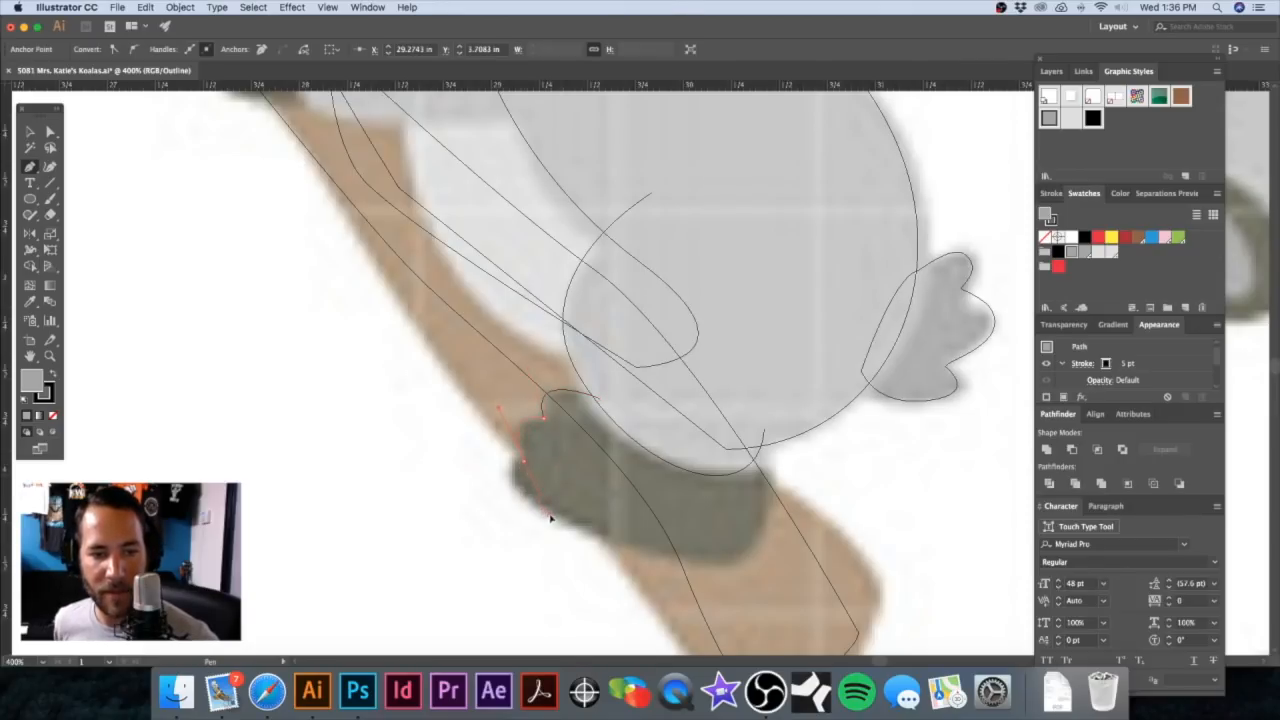
Step: Trace the foot's remaining toe, sole and heel, close the shape under the leg, and deselect it
left_click(523, 465)
left_click_drag(532, 509, 586, 538)
left_click_drag(699, 563, 742, 459)
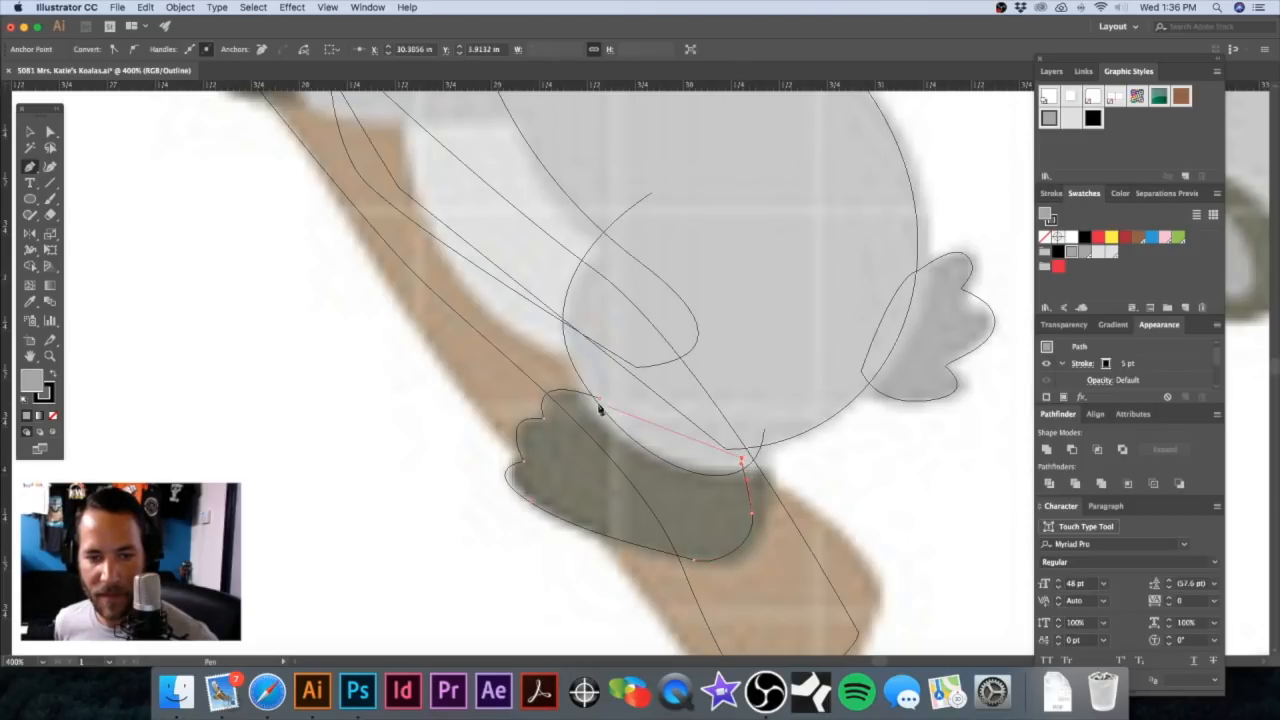
left_click_drag(600, 403, 571, 420)
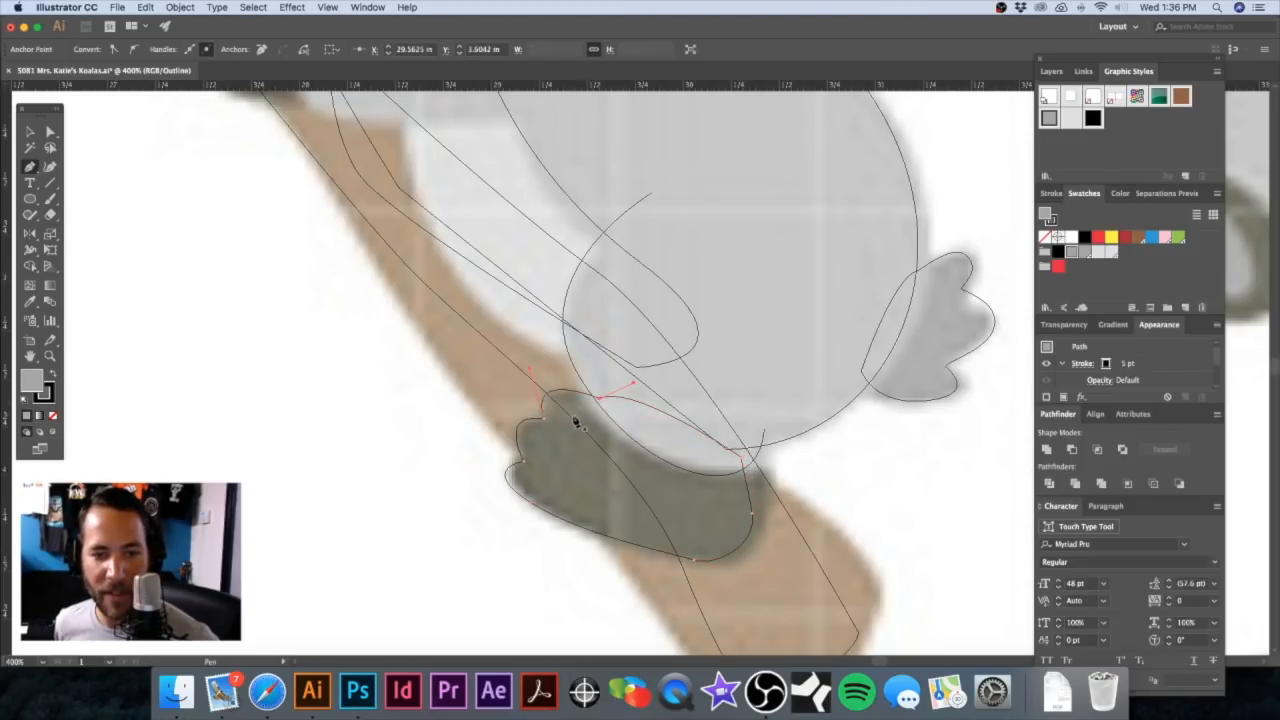
left_click(437, 391, "super")
Step: Apply the solid black graphic style to the foot and return to the full-color preview
key("v")
left_click(533, 509)
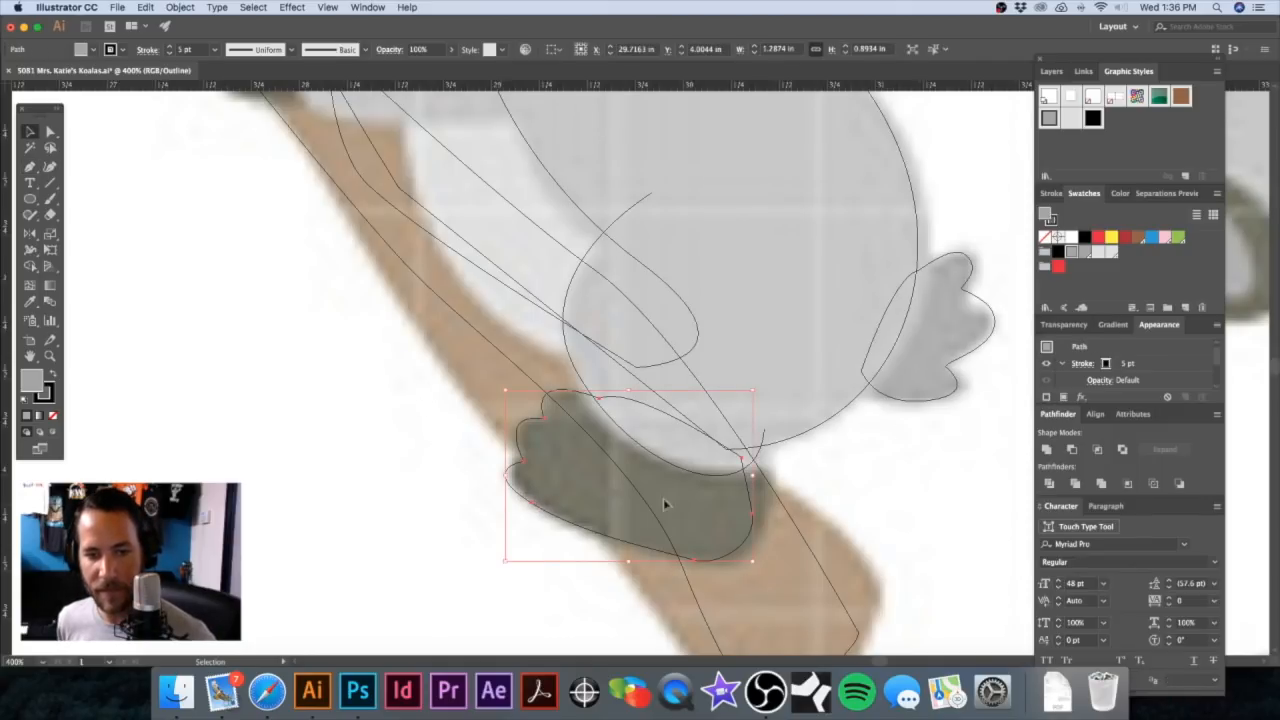
left_click(1093, 118)
key("a")
key("super+y")
key("v")
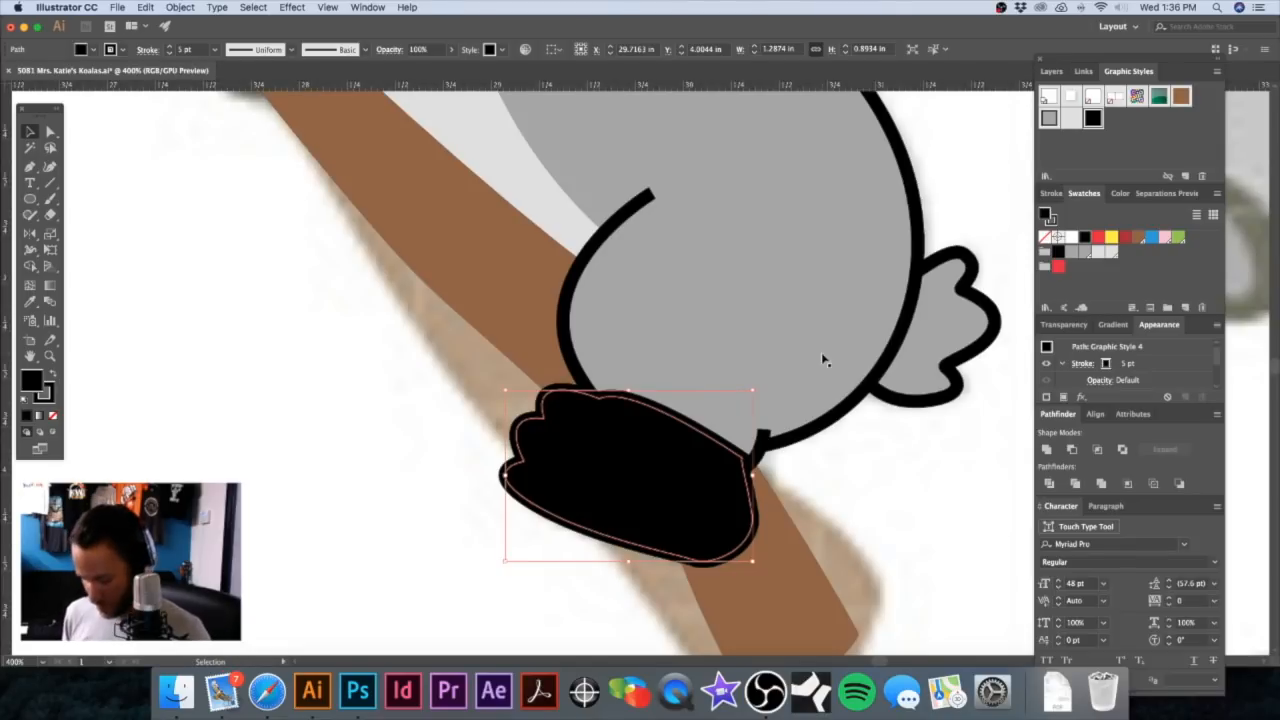
Step: Send the foot, the branch and the ear beside the branch to the back of the stack, and deselect
left_click(774, 523, "shift")
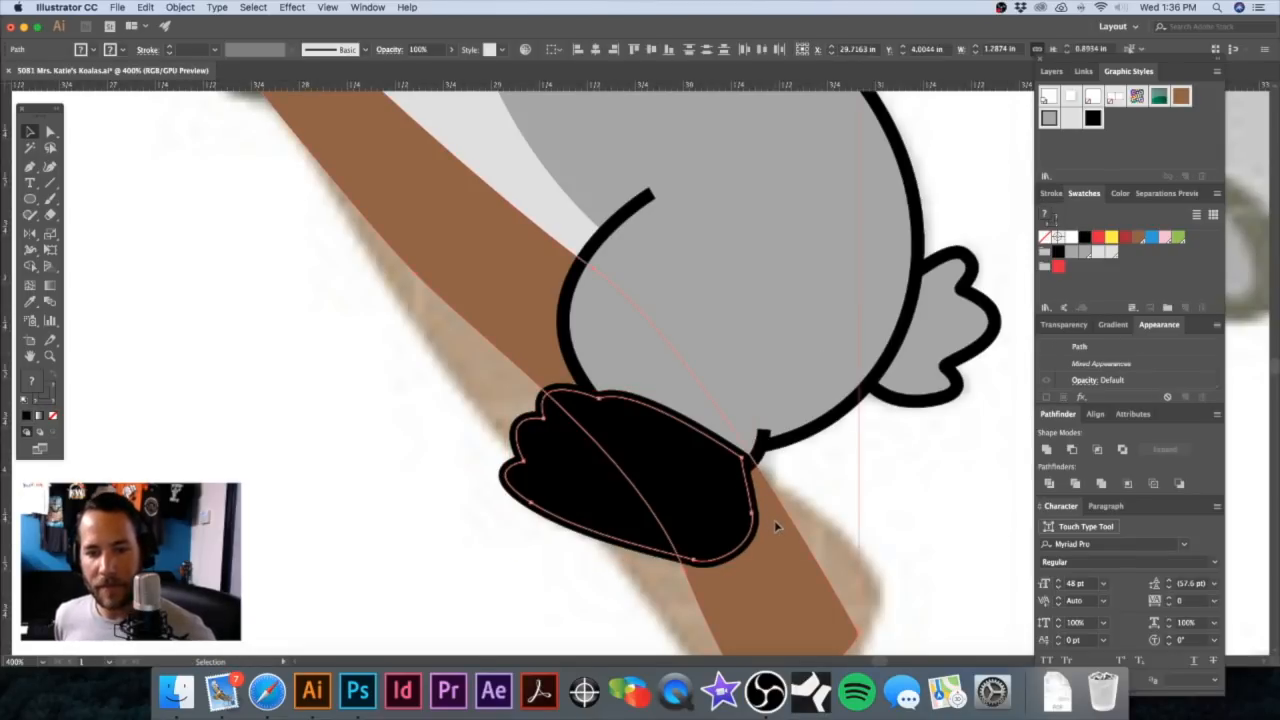
left_click(705, 364, "alt+super")
left_click(684, 326, "alt+super")
left_click(676, 322, "alt+super")
left_click(352, 143, "shift")
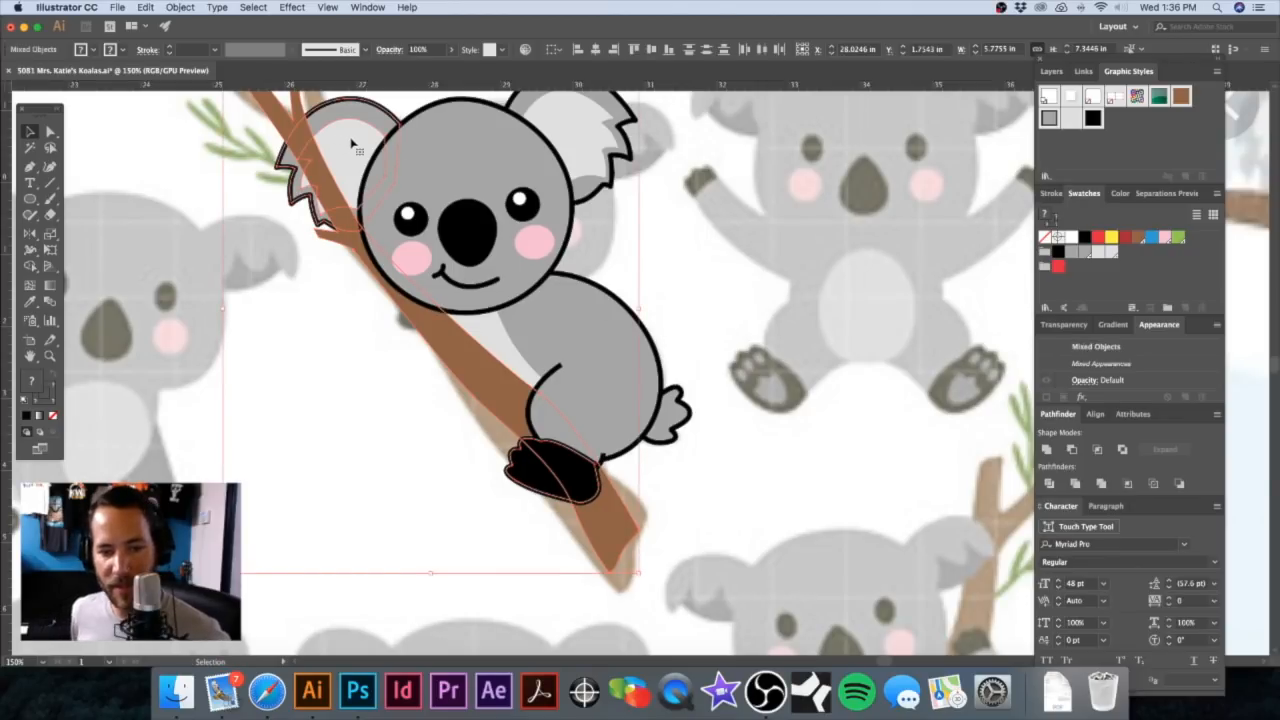
key("shift+super+bracketleft")
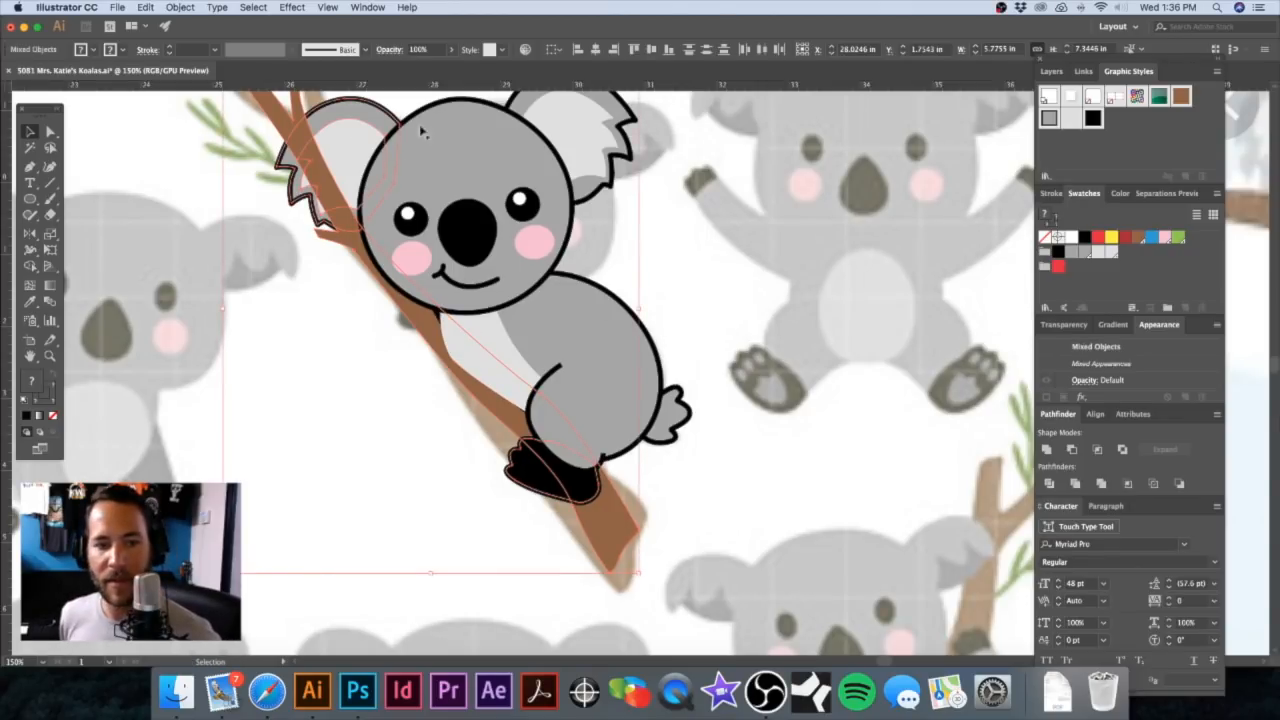
left_click(731, 333)
Step: Raise the end anchor of the leg's rear edge and lengthen its handle so the curve dips over the foot
left_click(677, 397, "alt+super")
left_click_drag(617, 425, 669, 488)
key("a")
left_click_drag(590, 439, 723, 506)
left_click(694, 514)
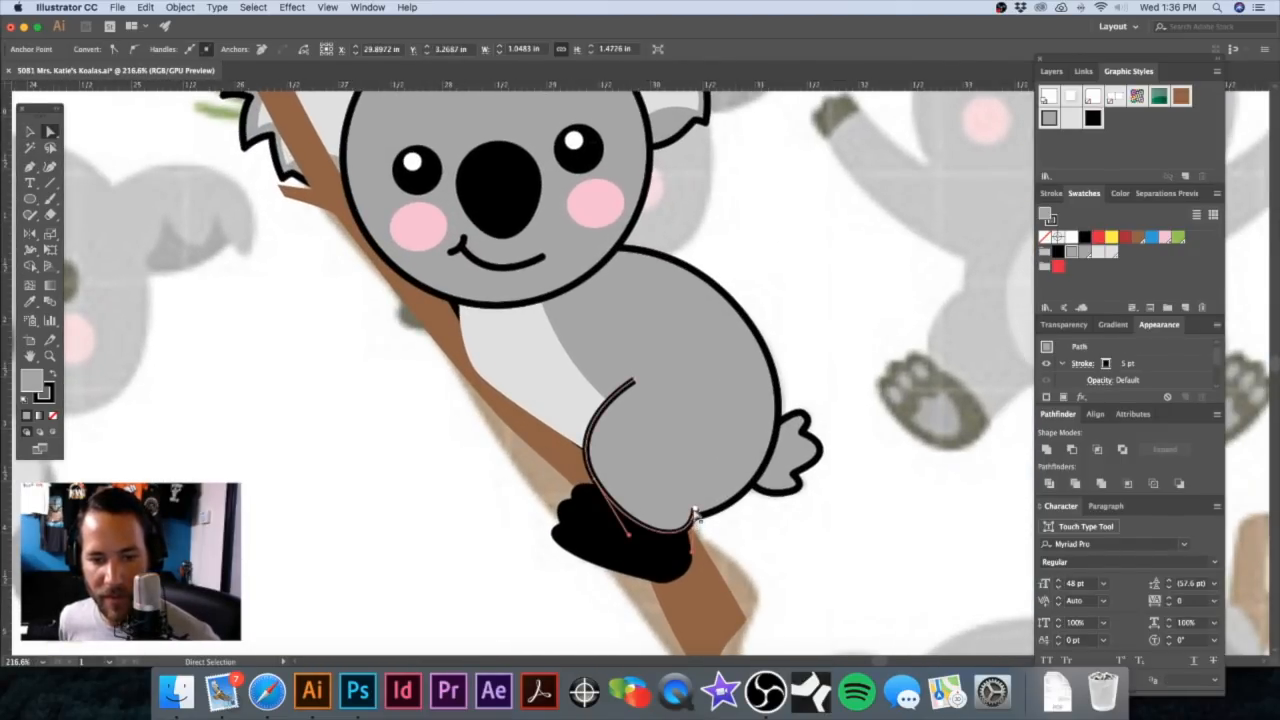
left_click_drag(696, 508, 694, 478)
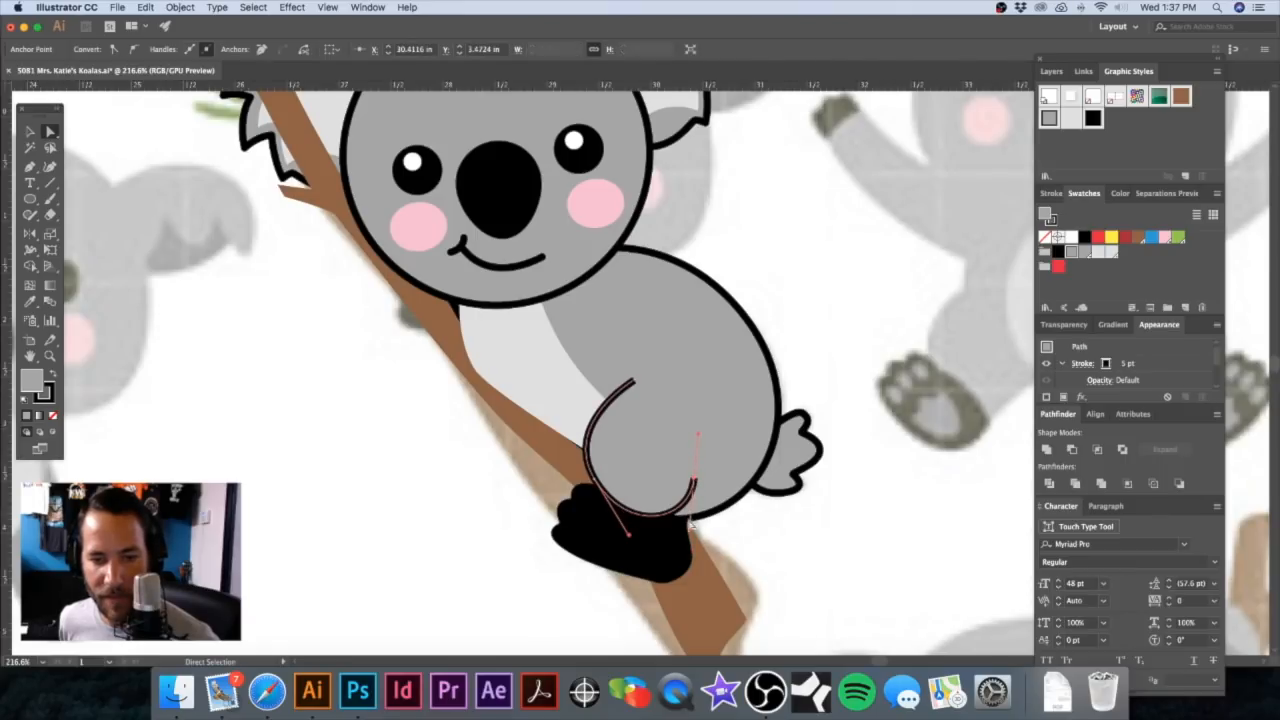
left_click_drag(690, 527, 690, 563)
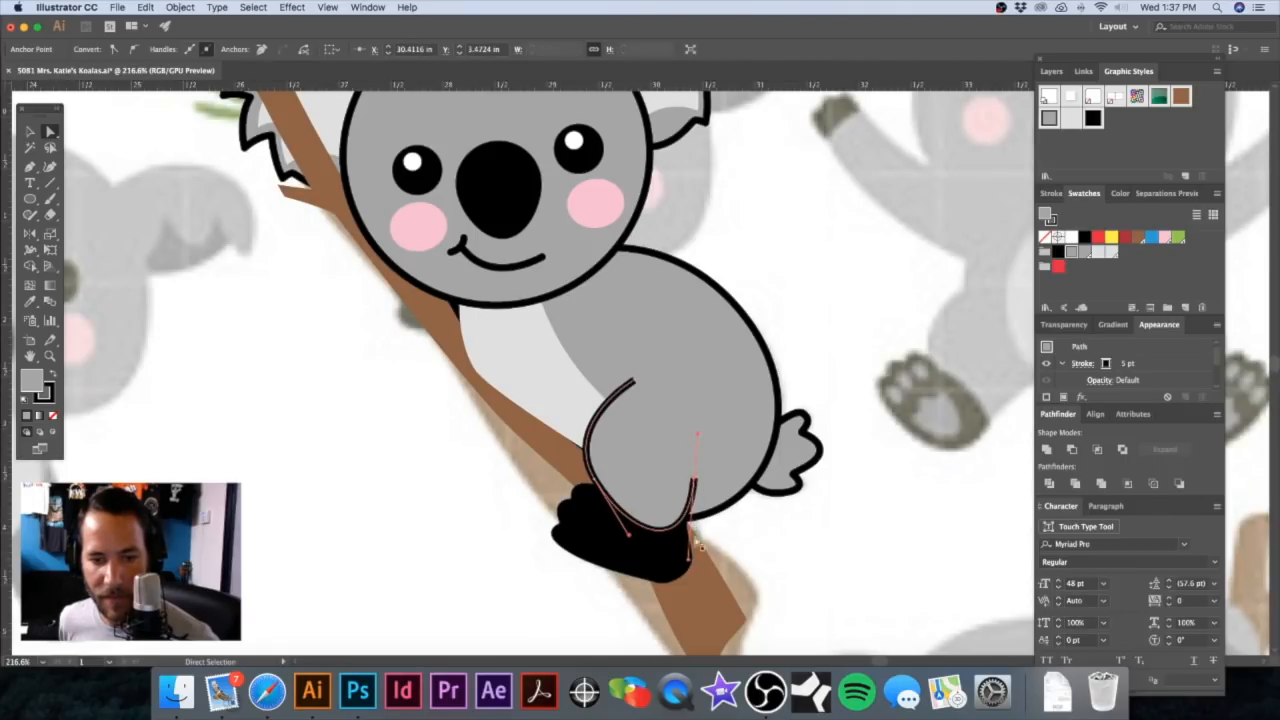
Step: Extend the leg path from its rear end with a short segment running toward the tail, and deselect
key("p")
left_click(694, 480)
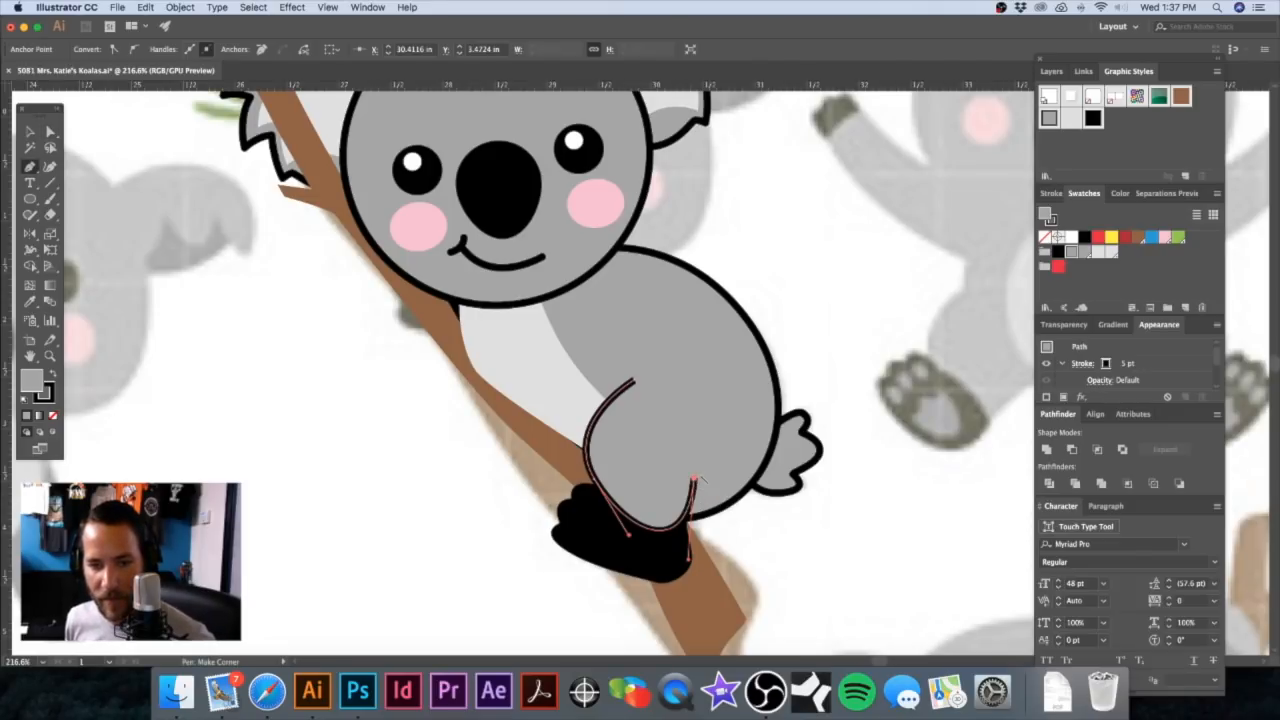
left_click_drag(713, 477, 727, 473)
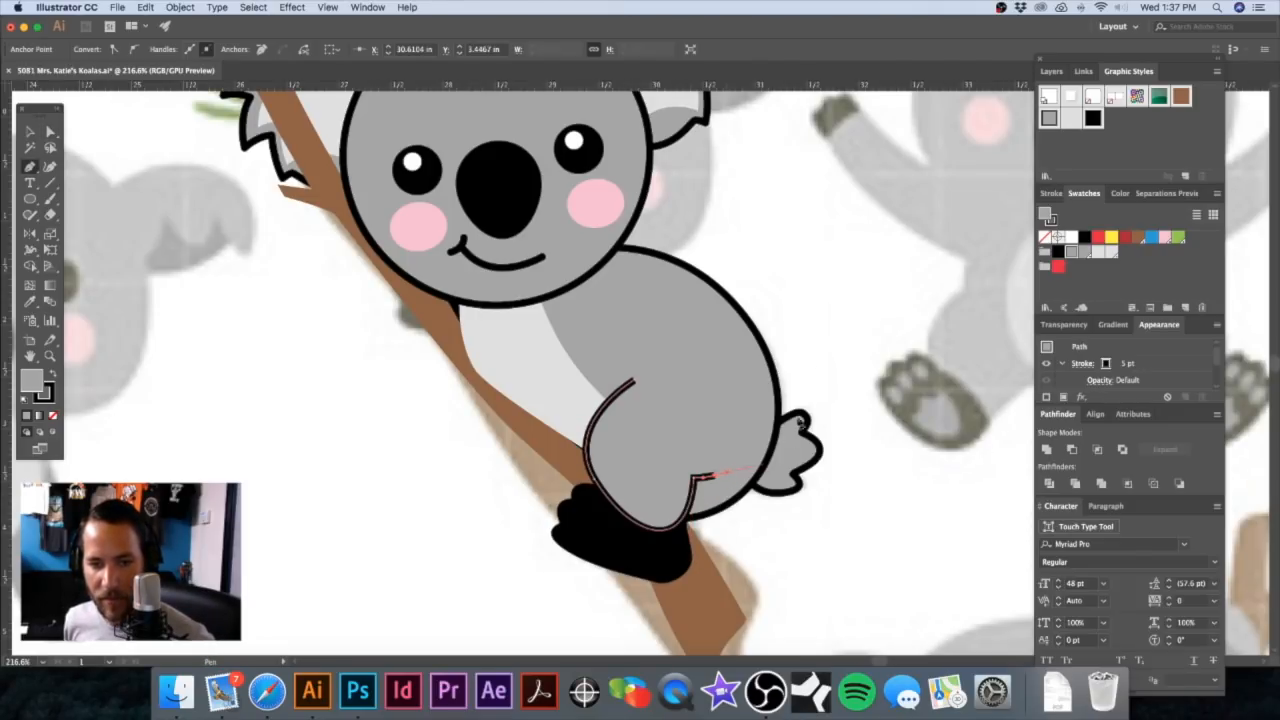
left_click(826, 343, "super")
Step: Lower the corner anchor at the back of the leg and adjust its handle to shape the heel curve
key("a")
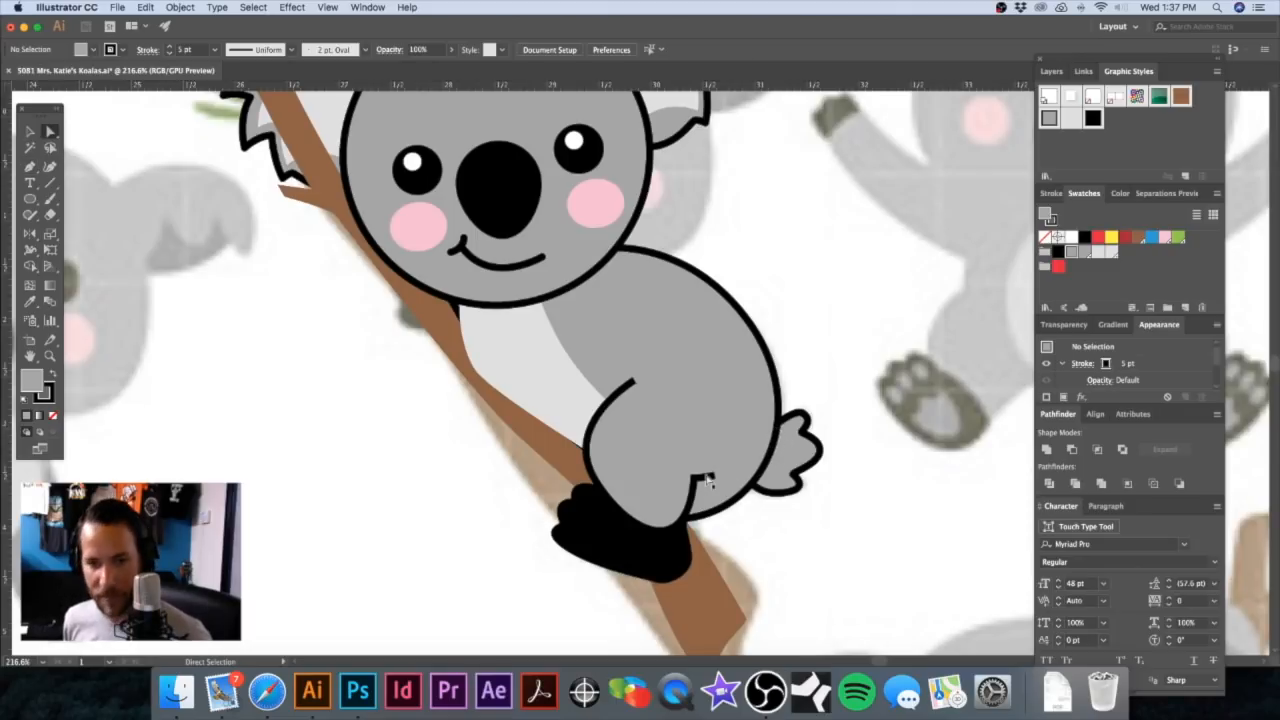
left_click(695, 481)
left_click_drag(697, 484, 680, 586)
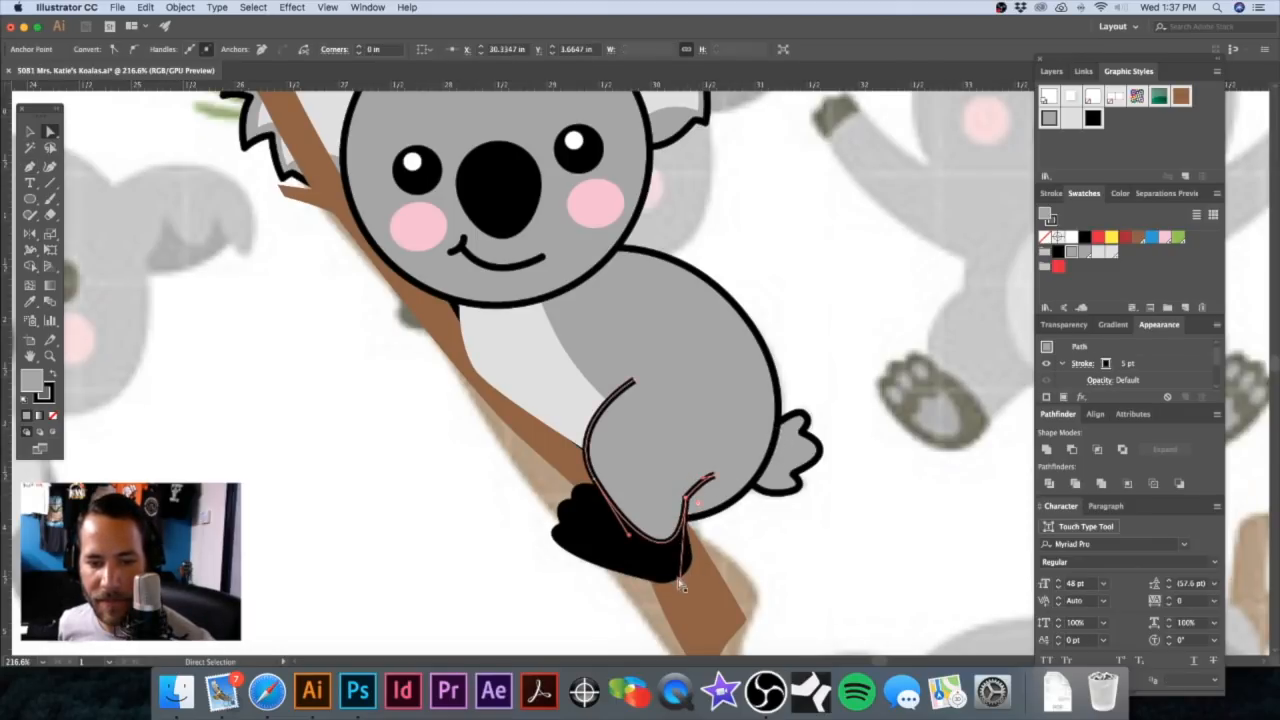
left_click(682, 586)
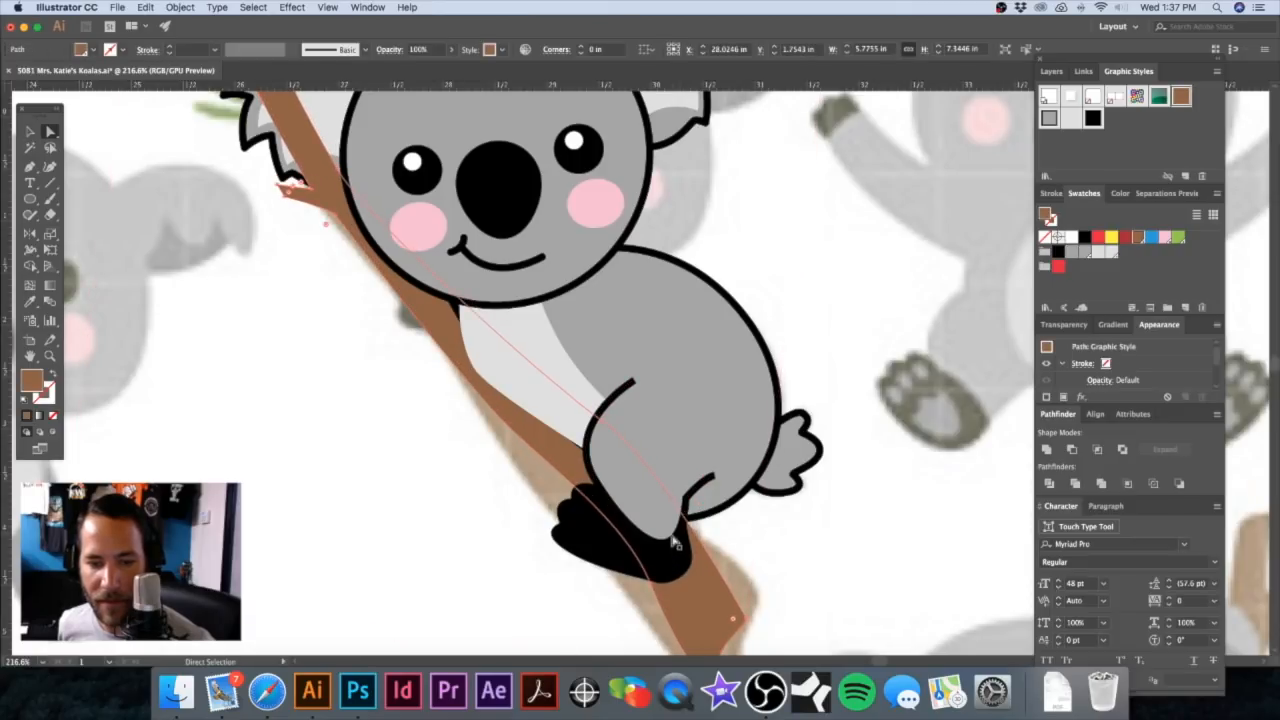
left_click(677, 541)
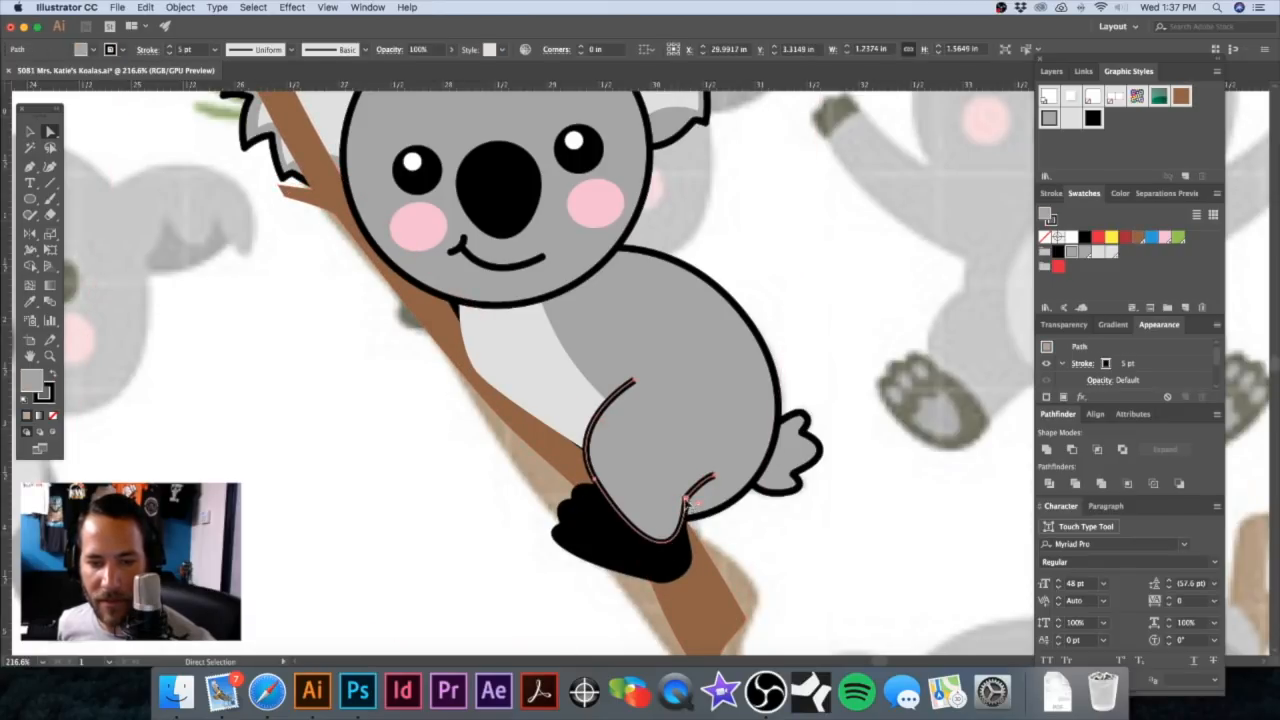
left_click(688, 501)
left_click_drag(680, 585, 678, 550)
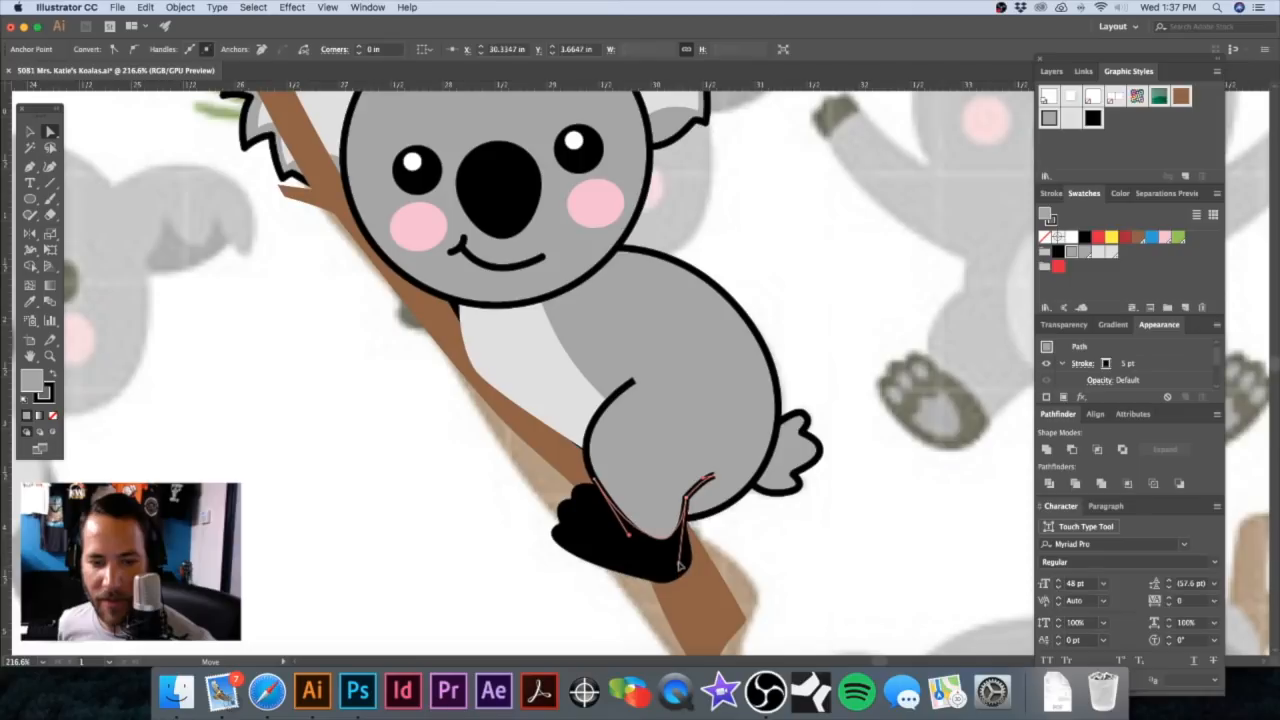
Step: Refine the leg's front curve beside the belly by adjusting its direction handle
left_click(594, 487)
left_click(562, 425)
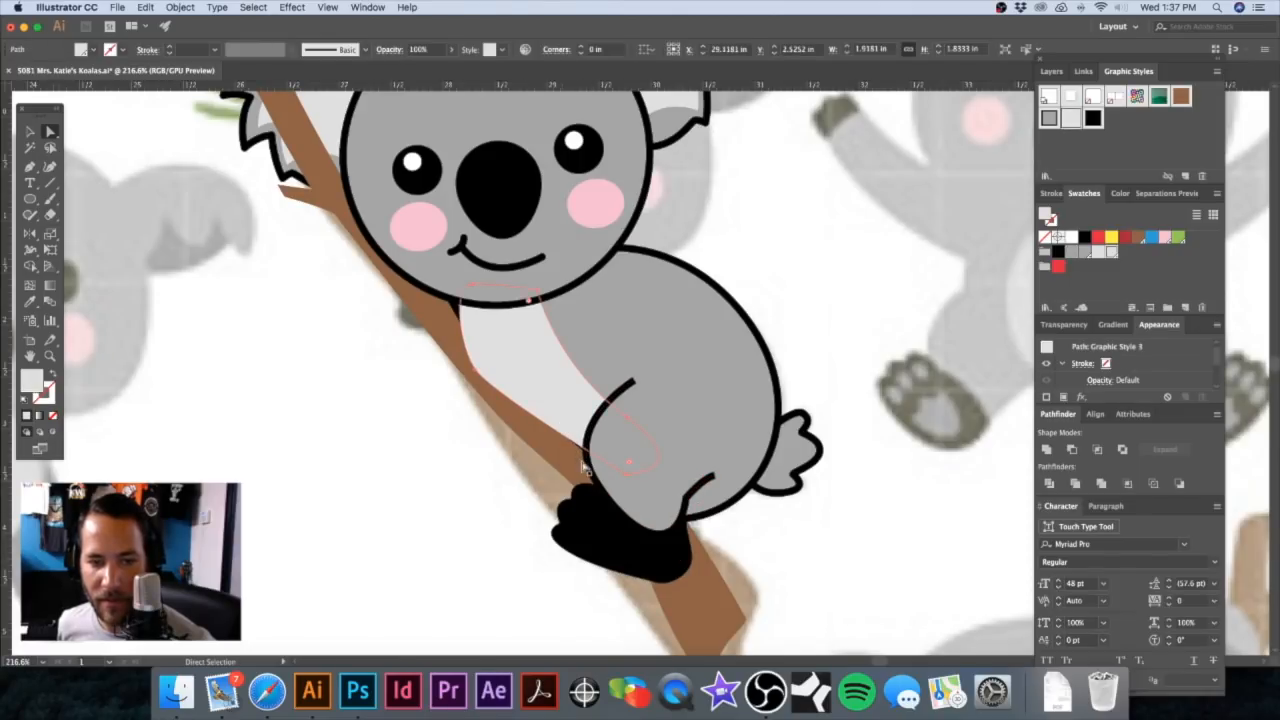
left_click(585, 461)
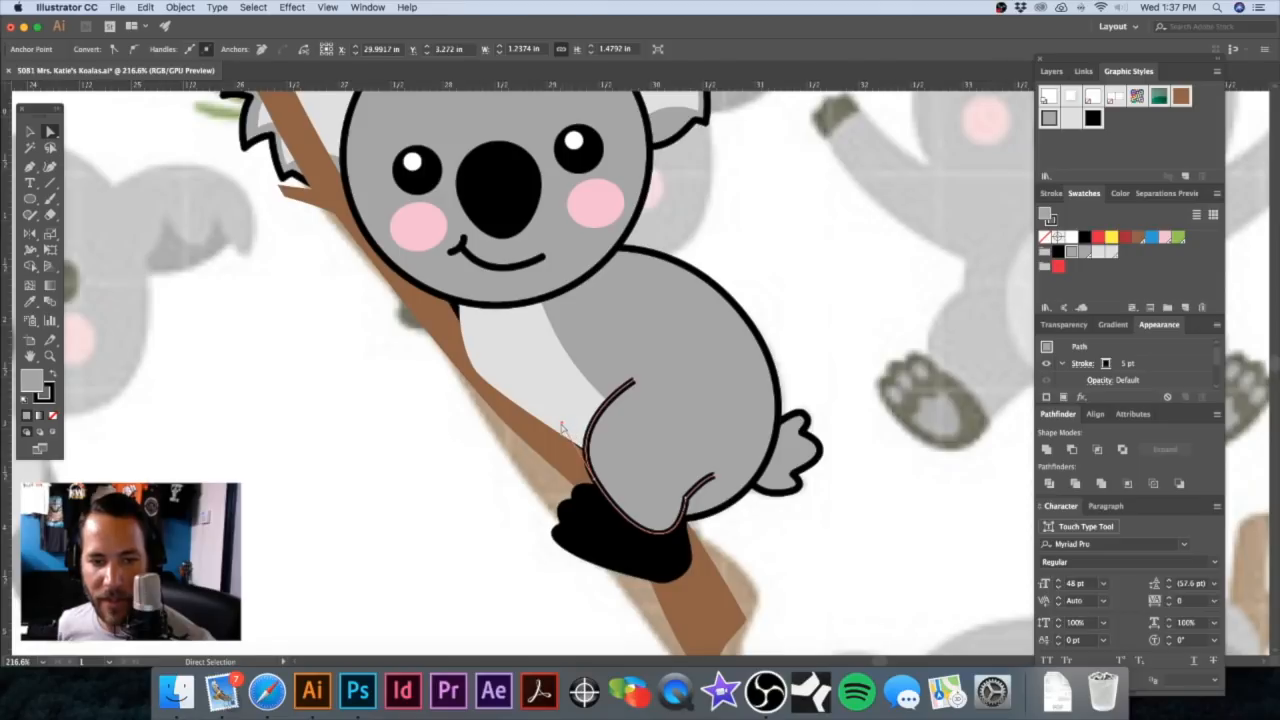
left_click_drag(562, 428, 572, 428)
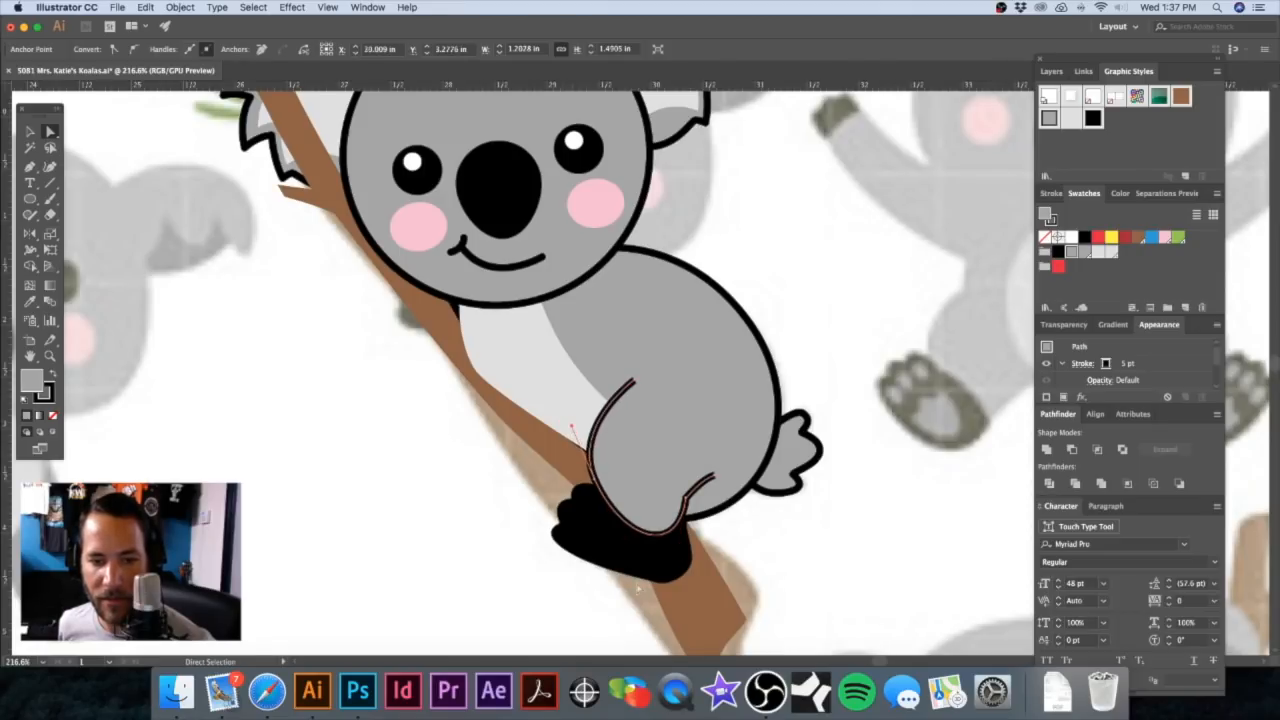
Step: Fine-tune the lower curve of the climbing koala's hind leg outline by adjusting its direction handle
left_click(621, 541)
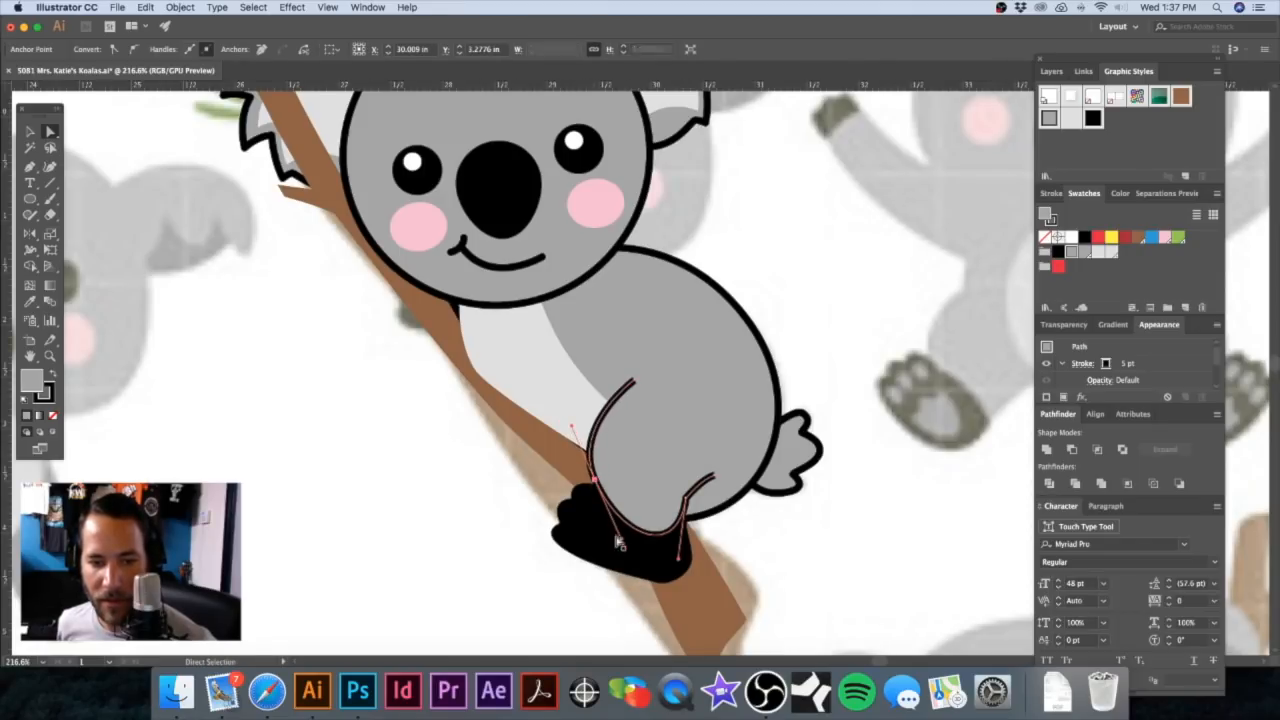
left_click_drag(621, 541, 612, 534)
left_click(804, 309)
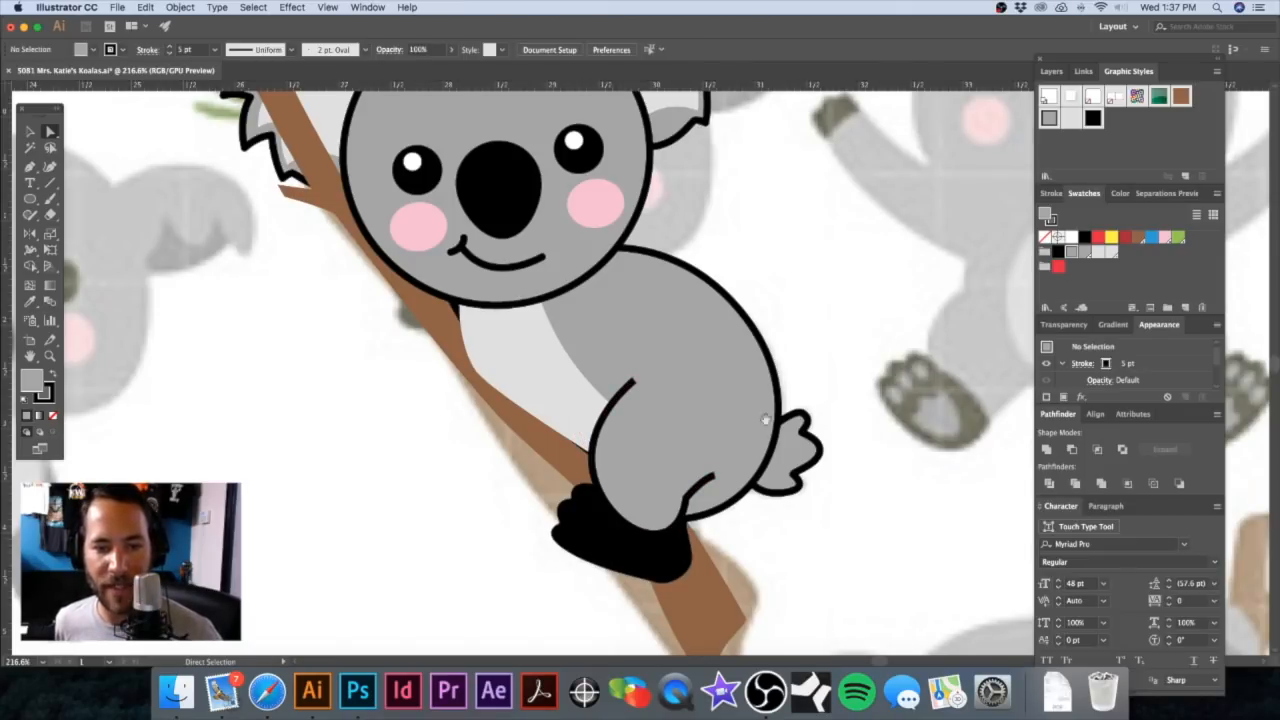
Step: Send the climbing koala's body, belly patch and tail behind the branch
left_click_drag(708, 443, 644, 385)
left_click_drag(583, 330, 671, 388)
left_click(668, 356, "alt+super")
key("v")
left_click(650, 400)
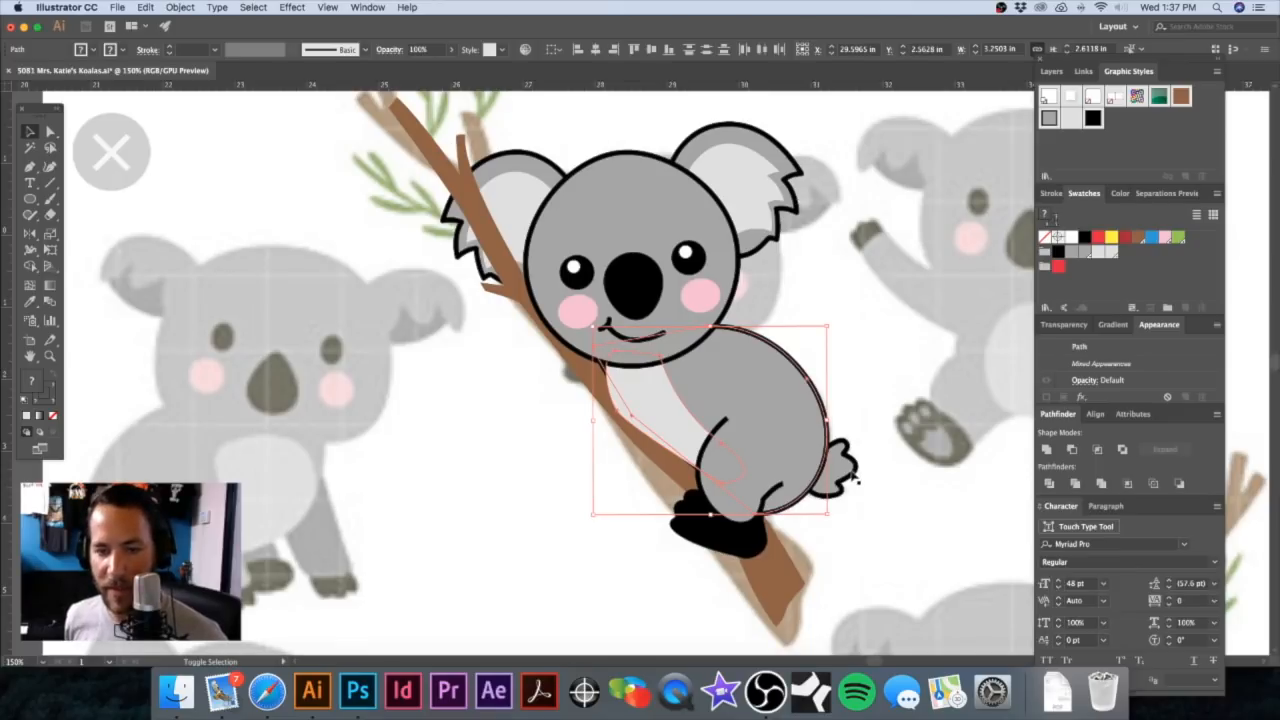
left_click(846, 469, "shift")
key("super+shift+bracketleft")
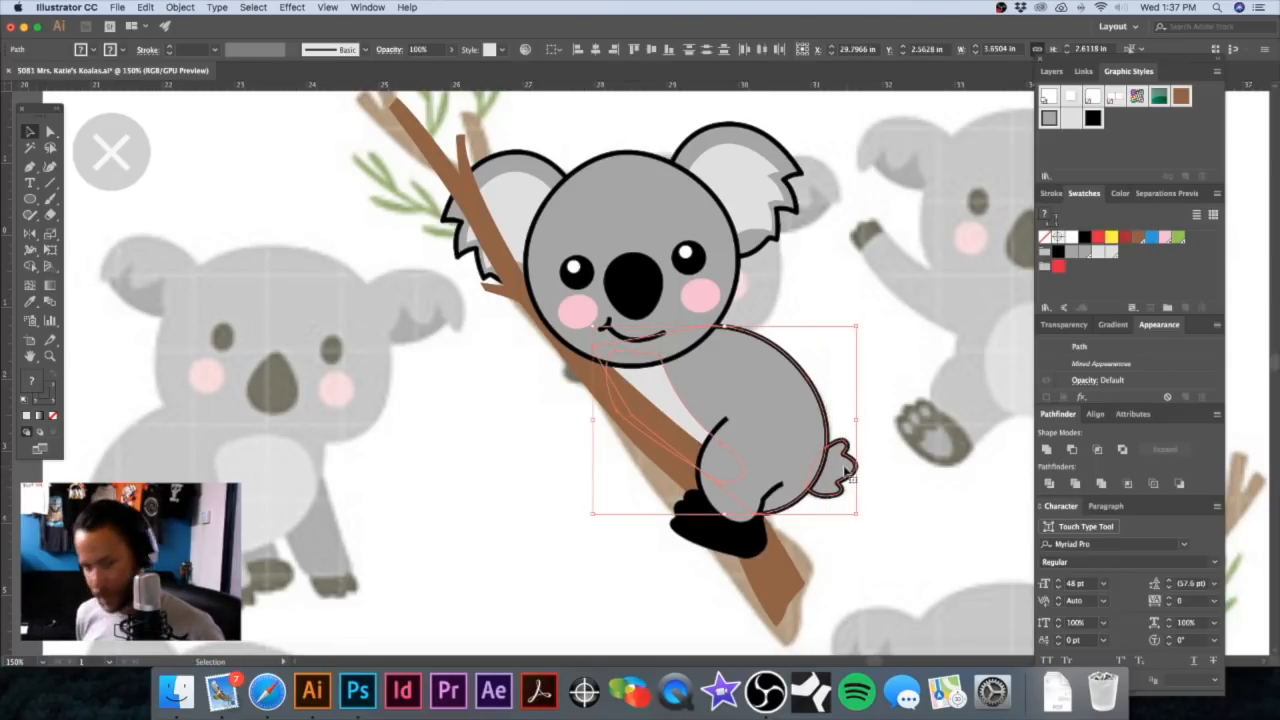
left_click(822, 303)
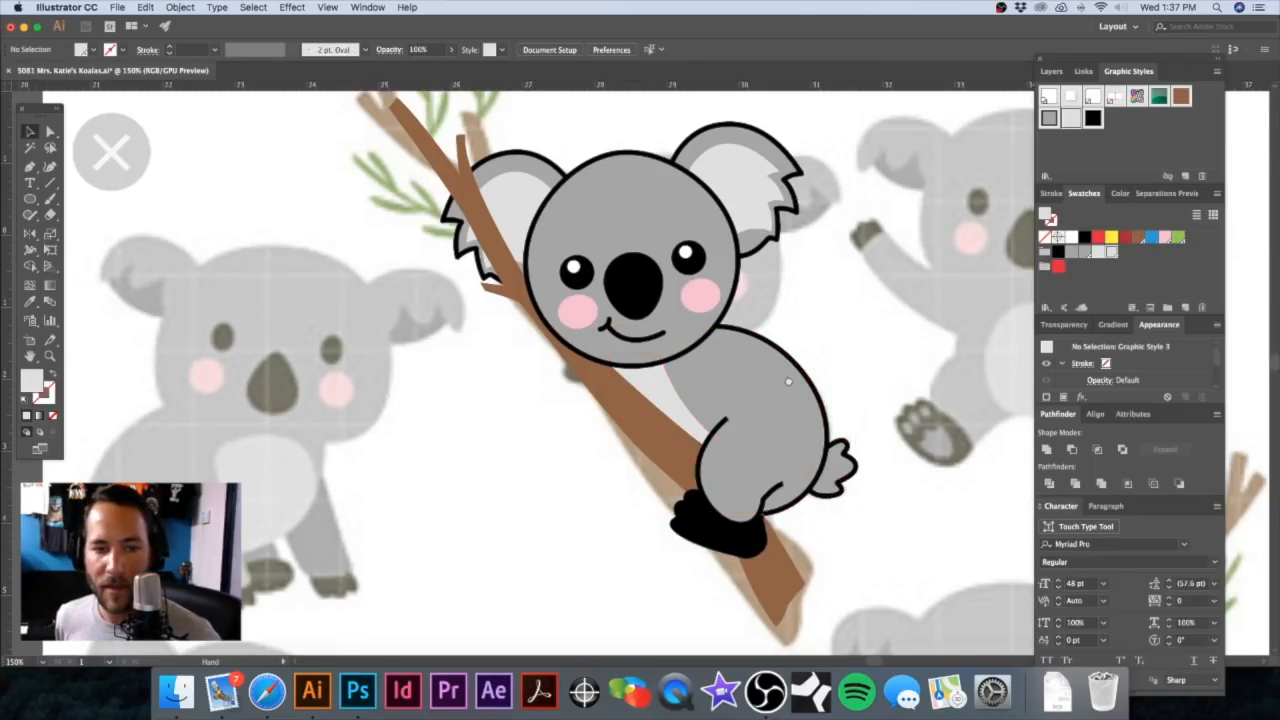
left_click_drag(773, 371, 819, 411)
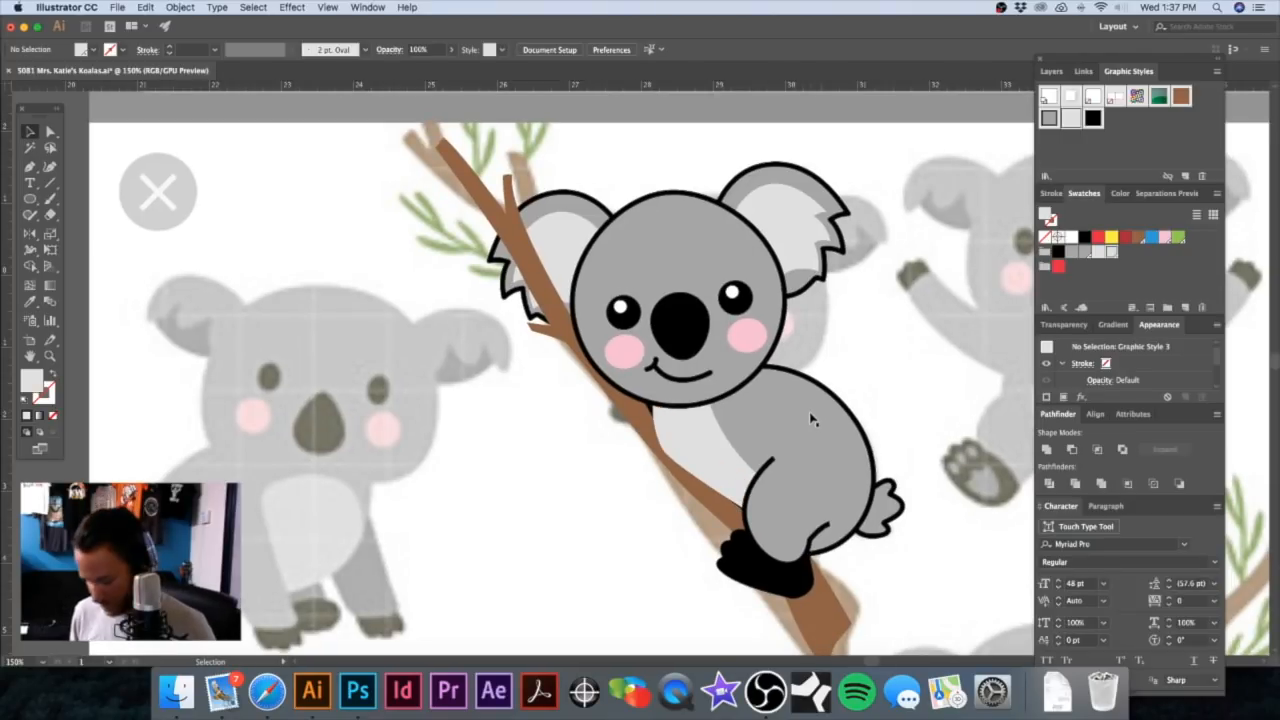
Step: Check the artwork against the reference in outline view and reshape the light grey belly patch to curve along the branch
key("super+y")
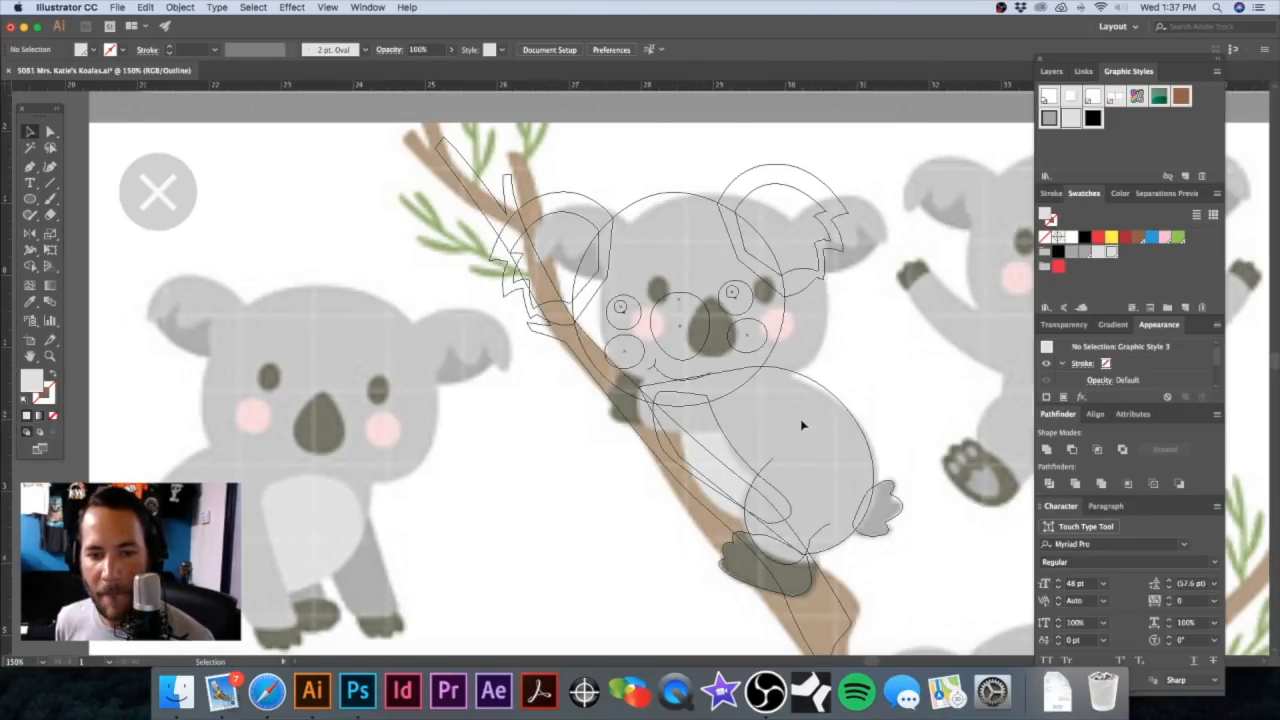
key("super+y")
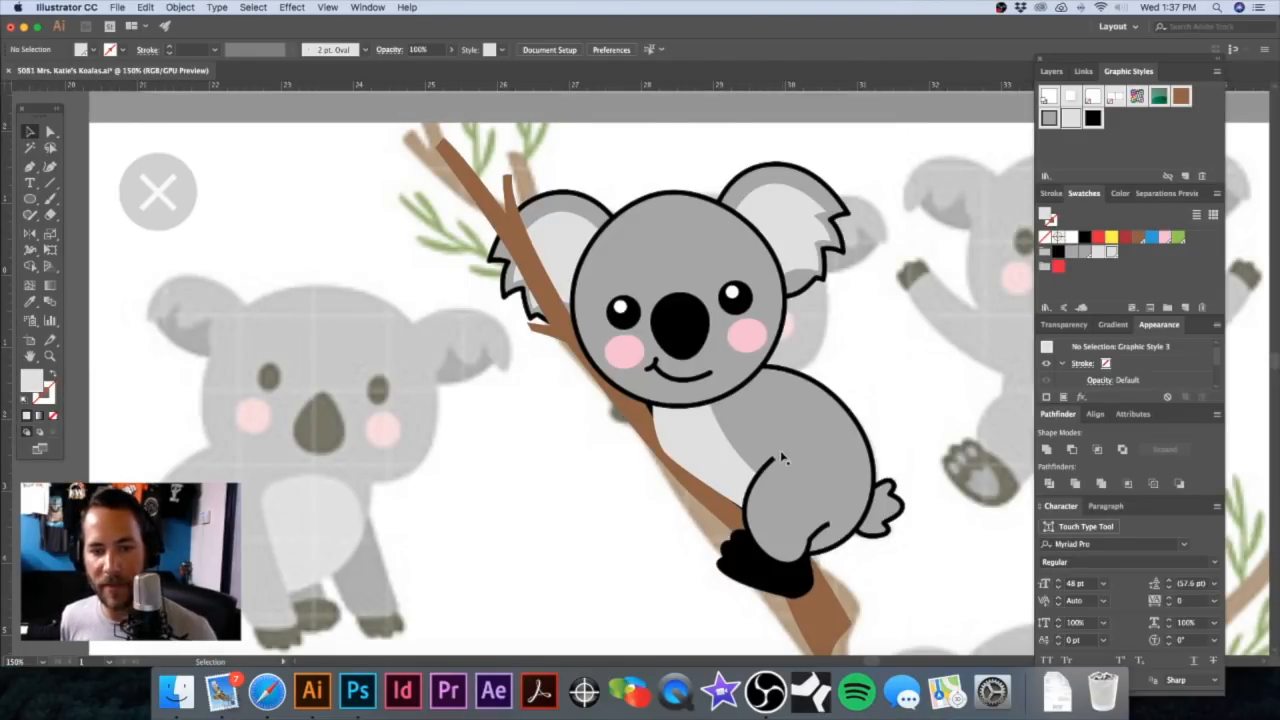
key("a")
left_click(684, 474)
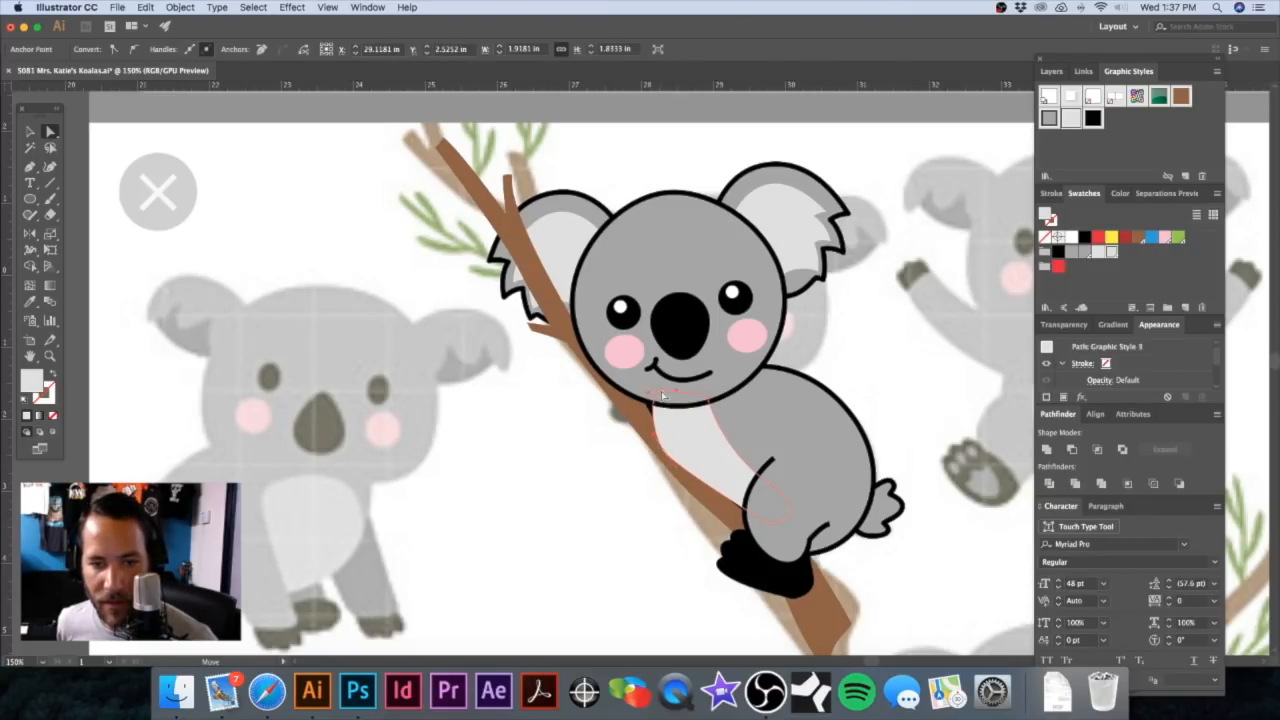
left_click(705, 401)
left_click_drag(705, 401, 724, 398)
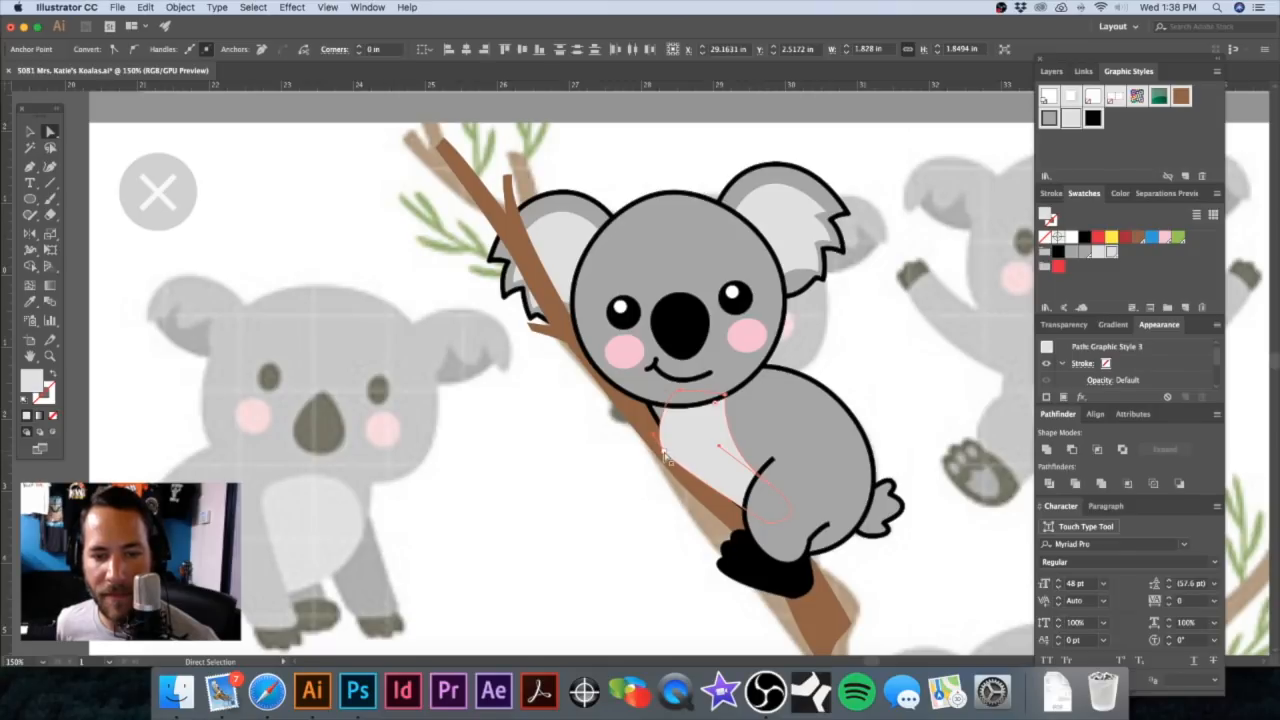
left_click(670, 466)
left_click_drag(676, 472, 697, 551)
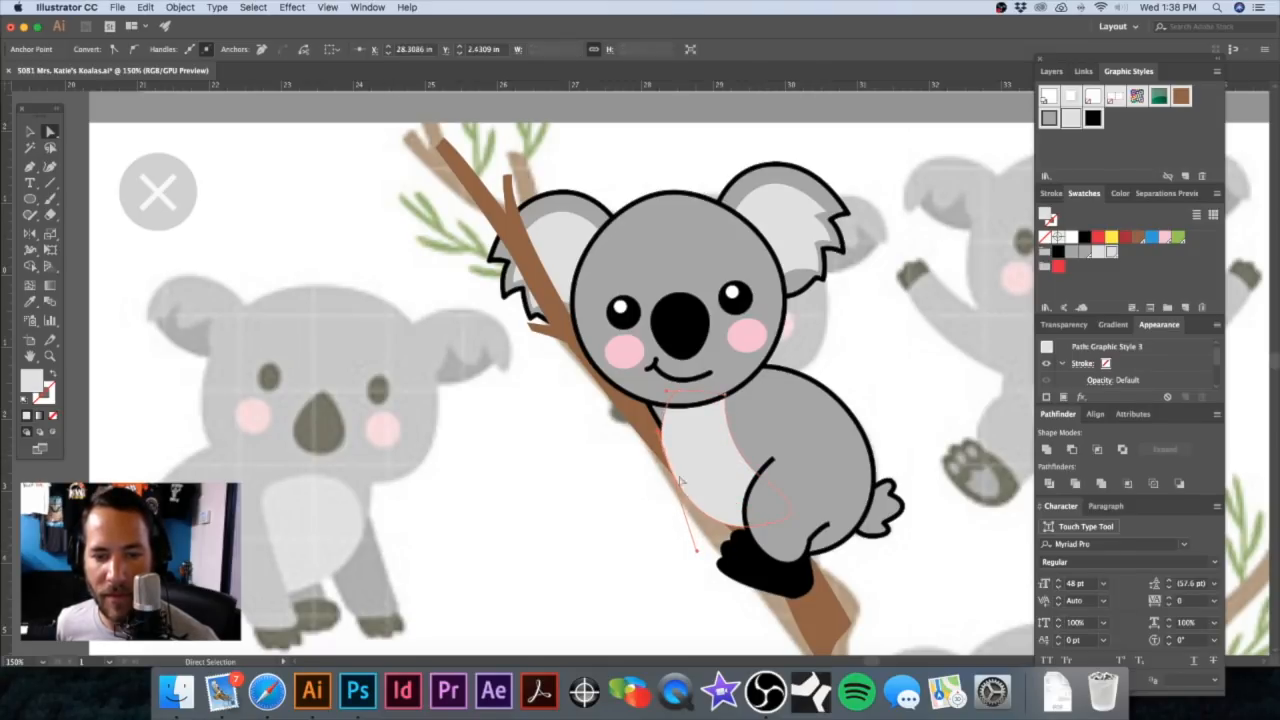
left_click_drag(665, 456, 672, 458)
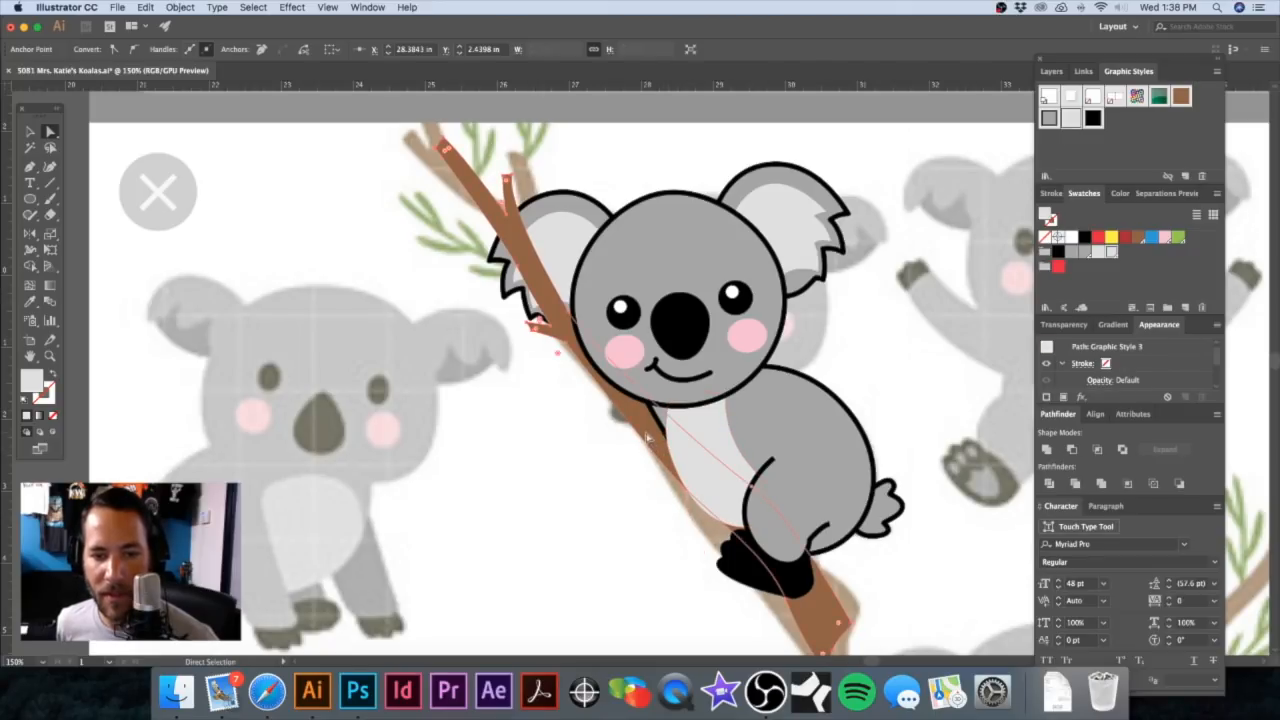
Step: Reshape the branch beside the belly and widen it below the foot by moving its edge anchor points
left_click(683, 494)
left_click(687, 495)
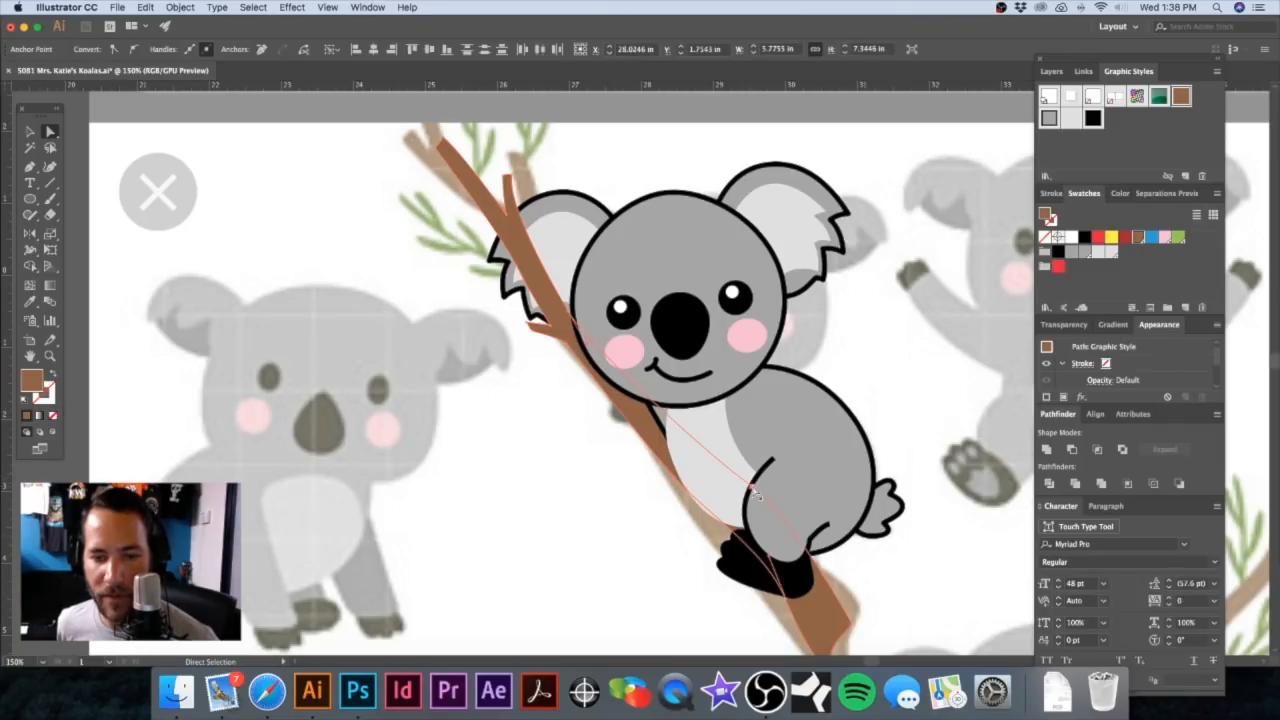
left_click_drag(755, 490, 740, 505)
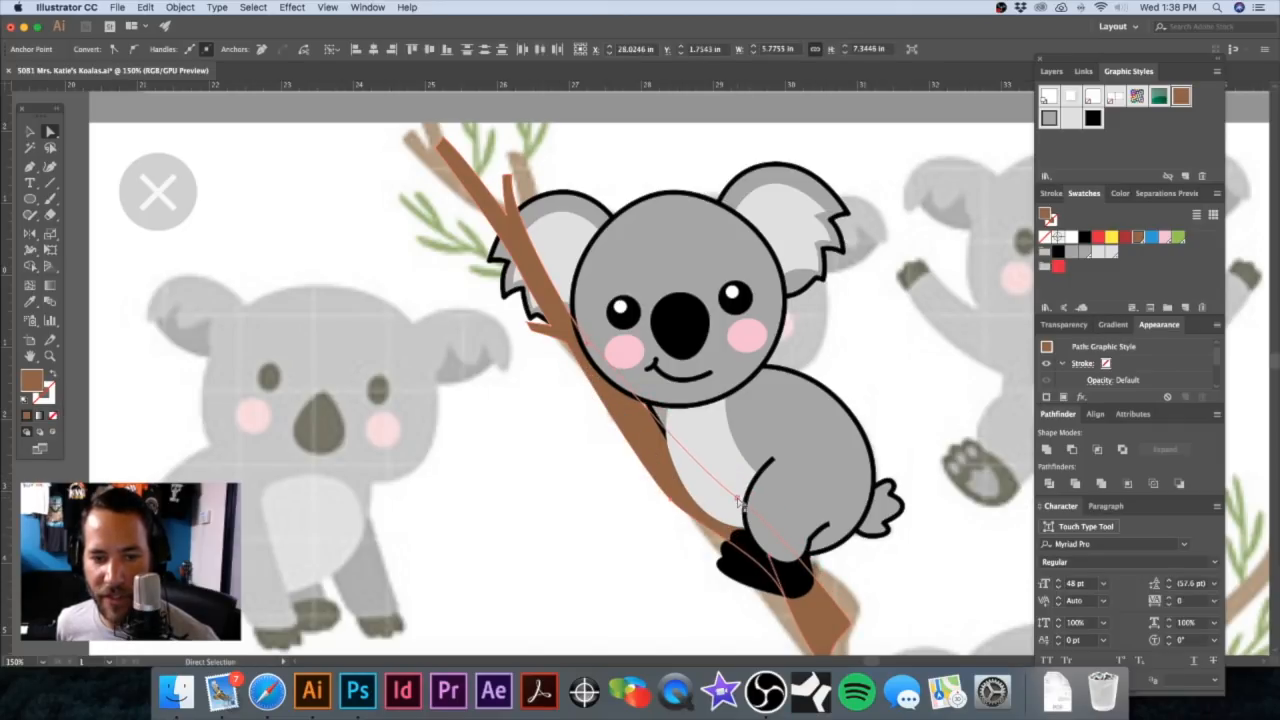
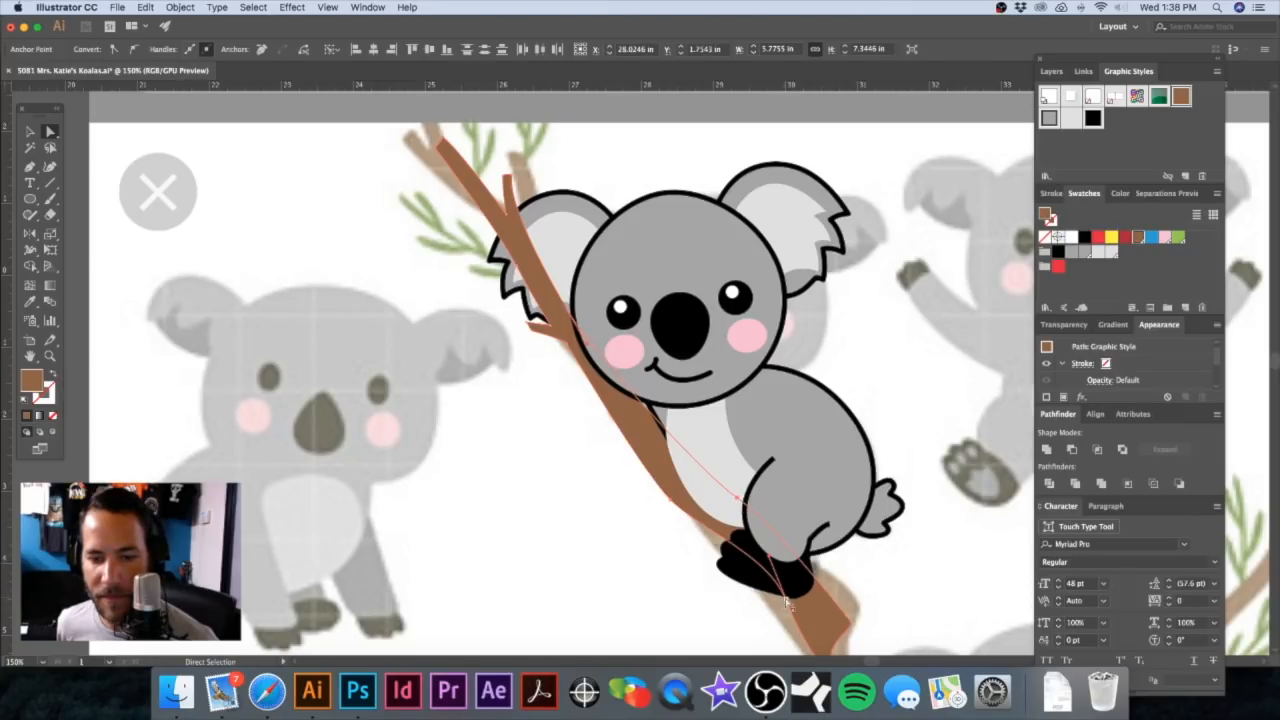
left_click_drag(787, 601, 767, 608)
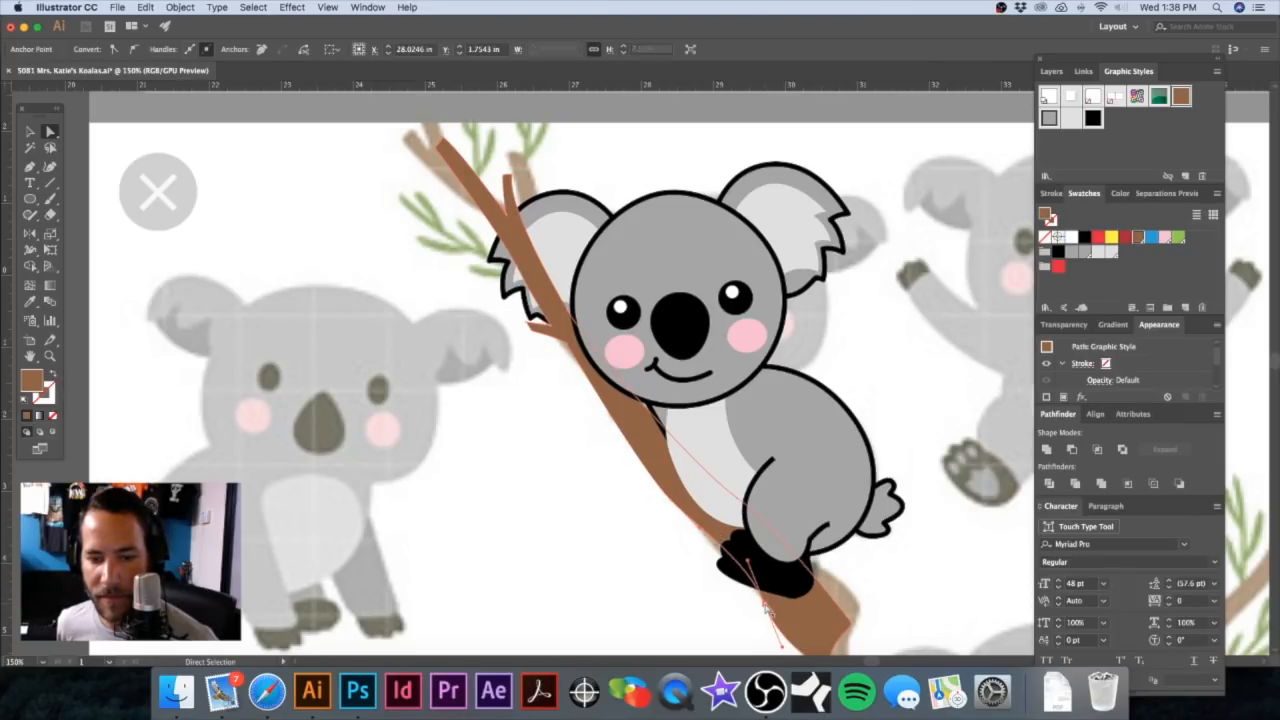
Step: Smooth the branch's lower edge under the foot by adjusting the curve handle of the anchor point there
left_click(751, 567)
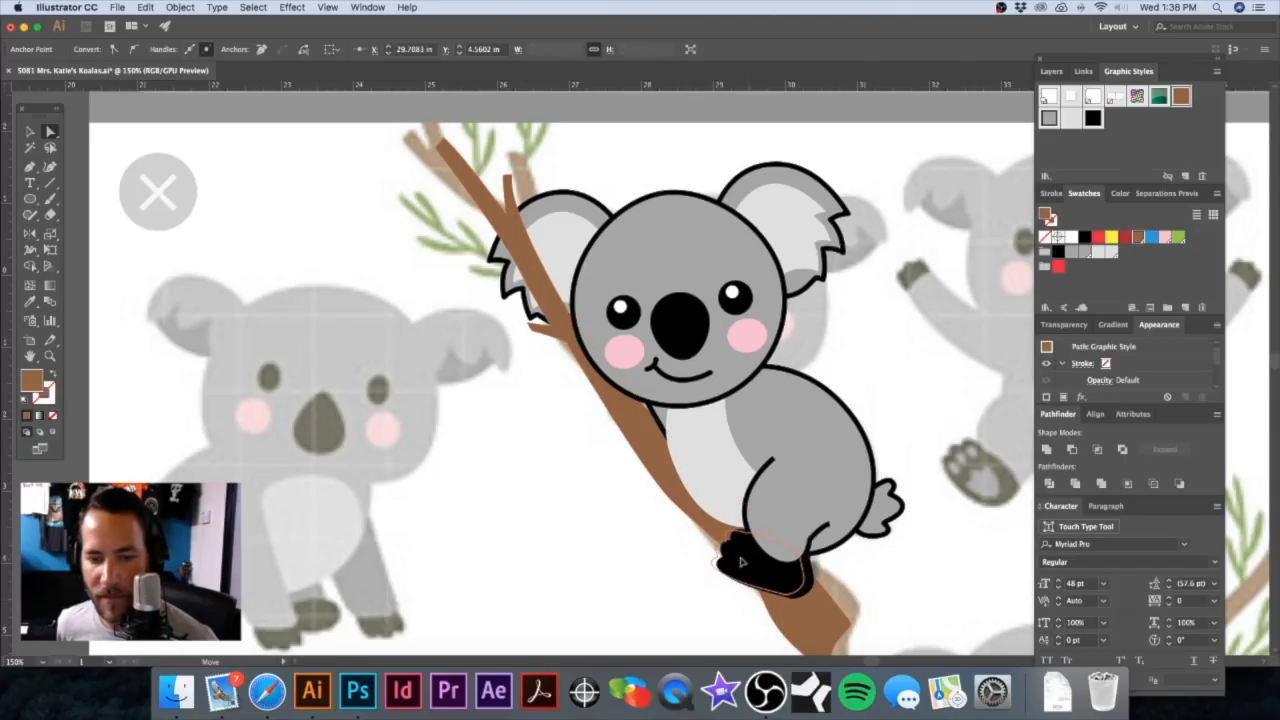
left_click(767, 607)
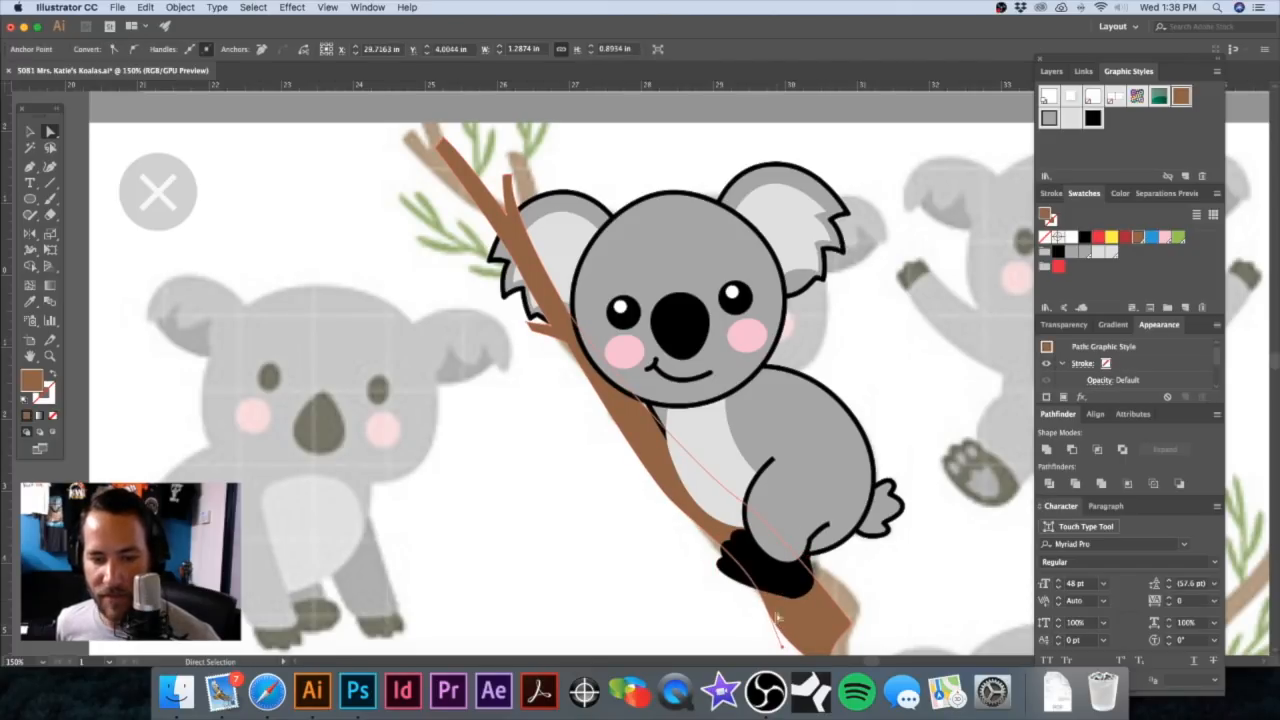
left_click(758, 572)
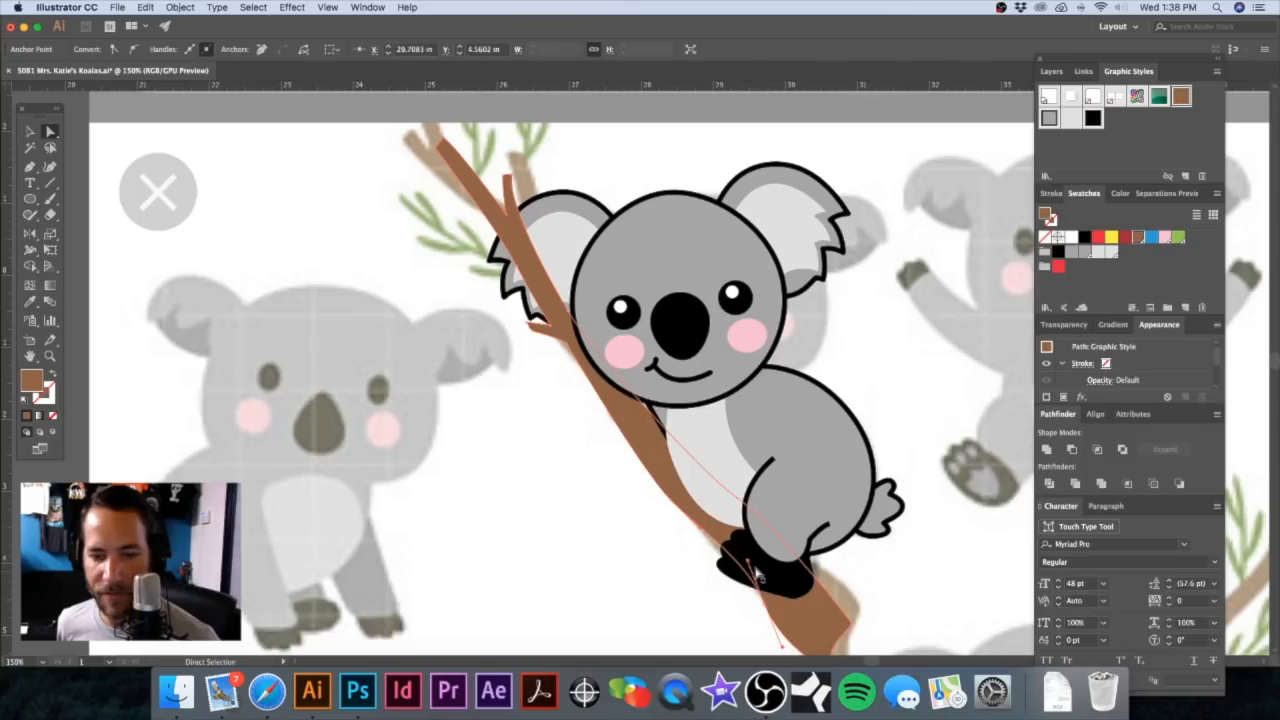
left_click(751, 568)
left_click(767, 615)
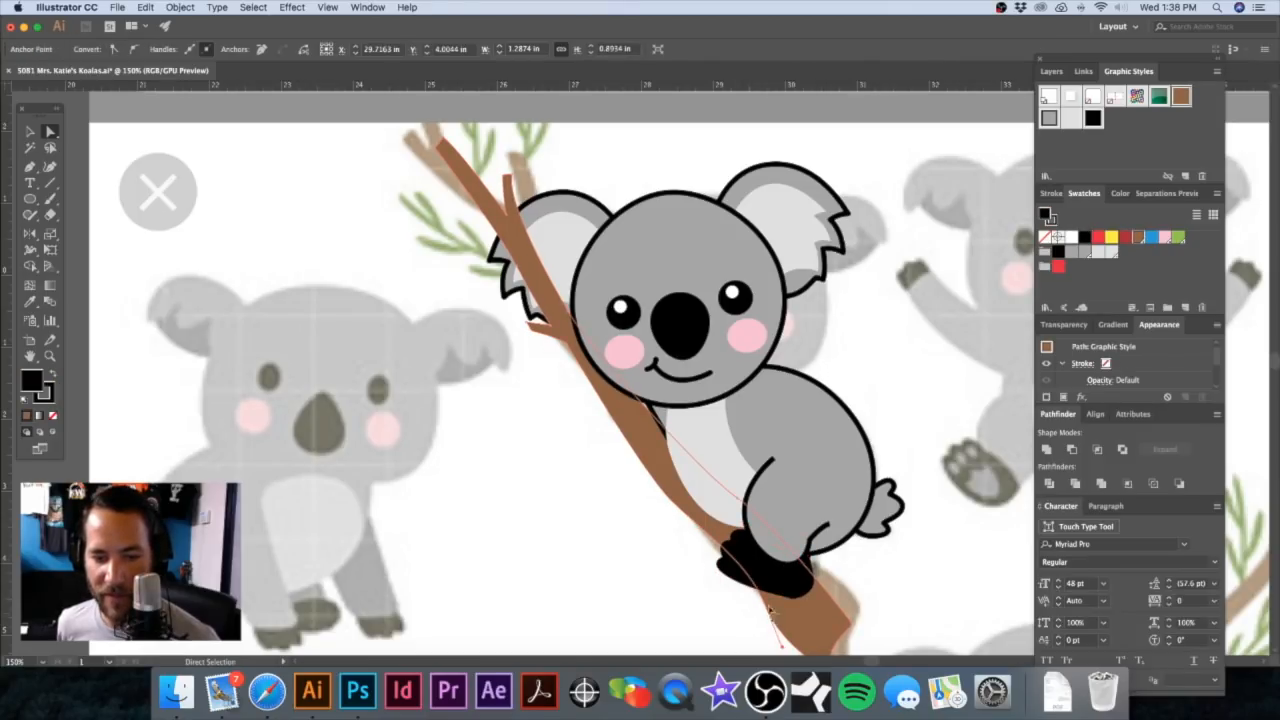
left_click(751, 572)
left_click_drag(749, 566, 731, 567)
left_click(657, 572)
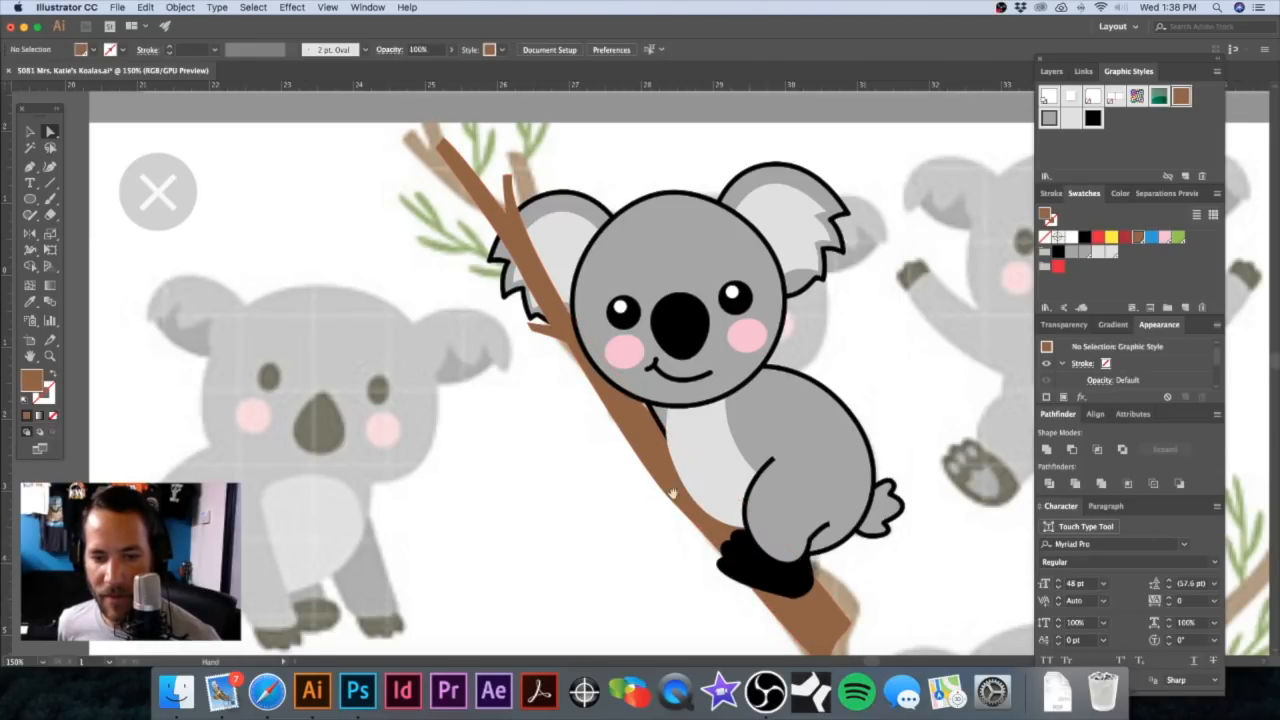
Step: Rotate the black foot slightly counter-clockwise and nudge it towards the tail so it sits on the branch
left_click(725, 441, "alt")
left_click(724, 441, "alt")
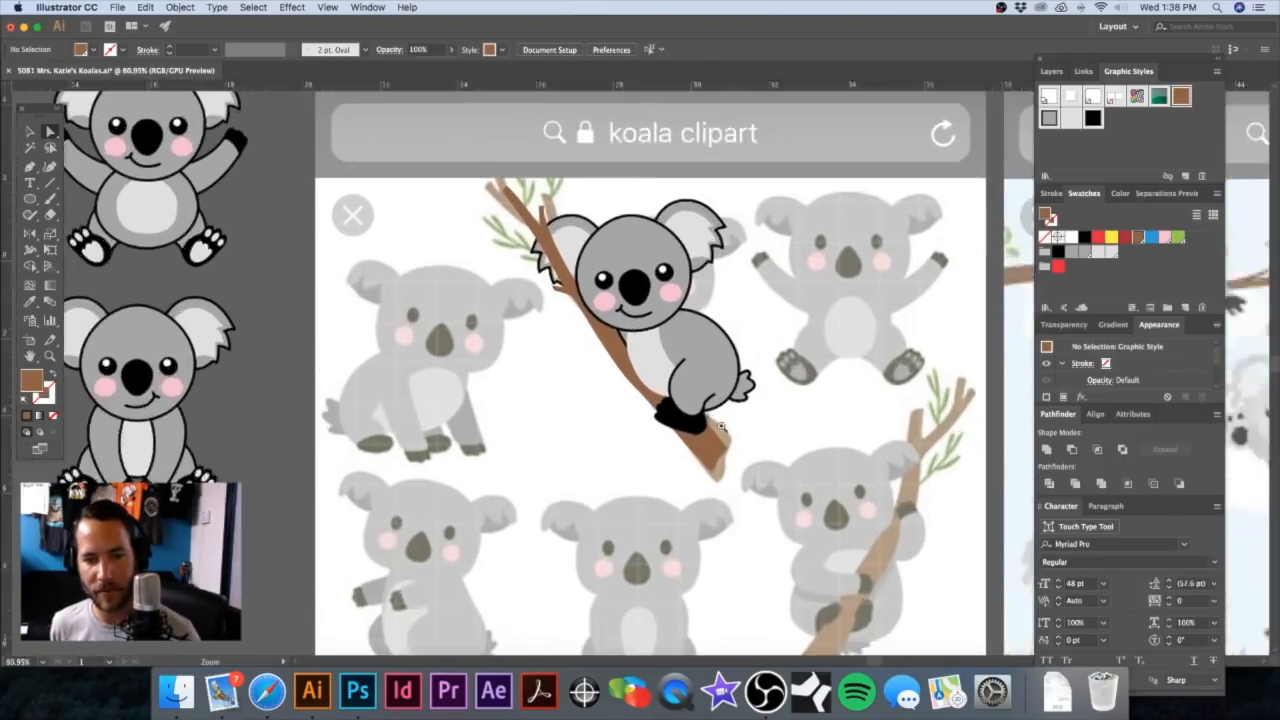
left_click_drag(649, 404, 836, 465)
key("v")
left_click(761, 457)
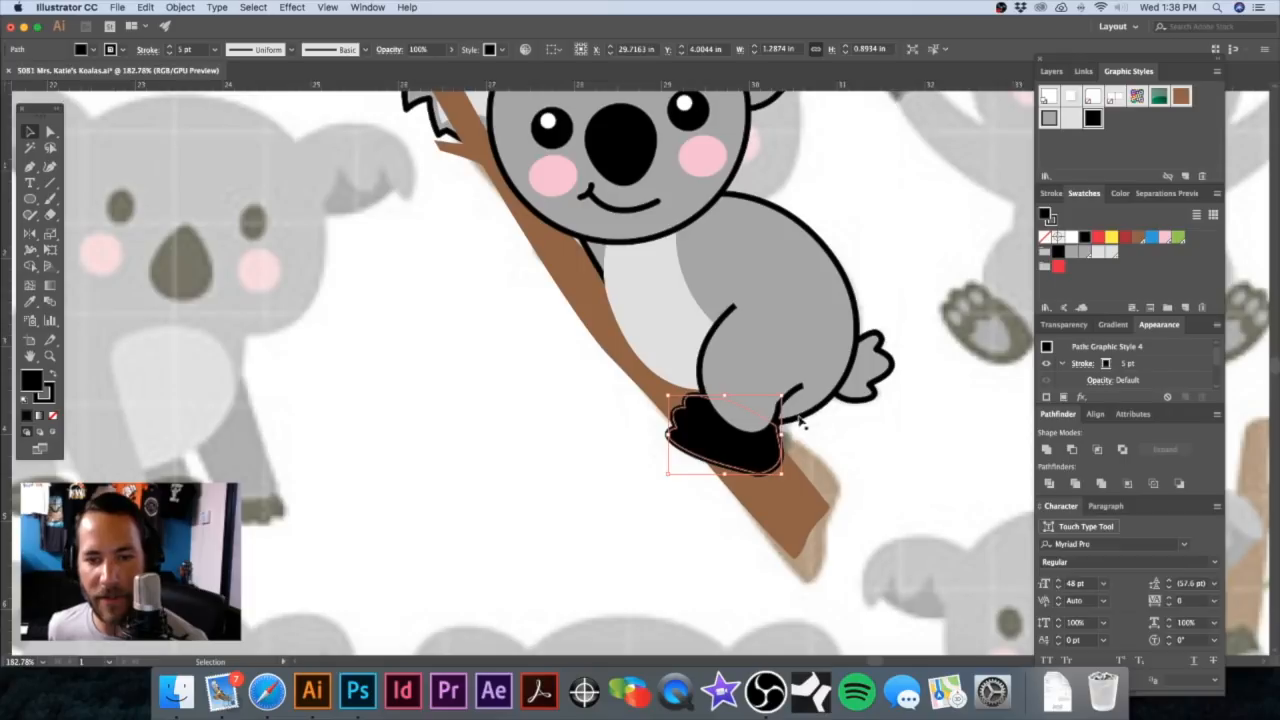
left_click_drag(787, 397, 777, 385)
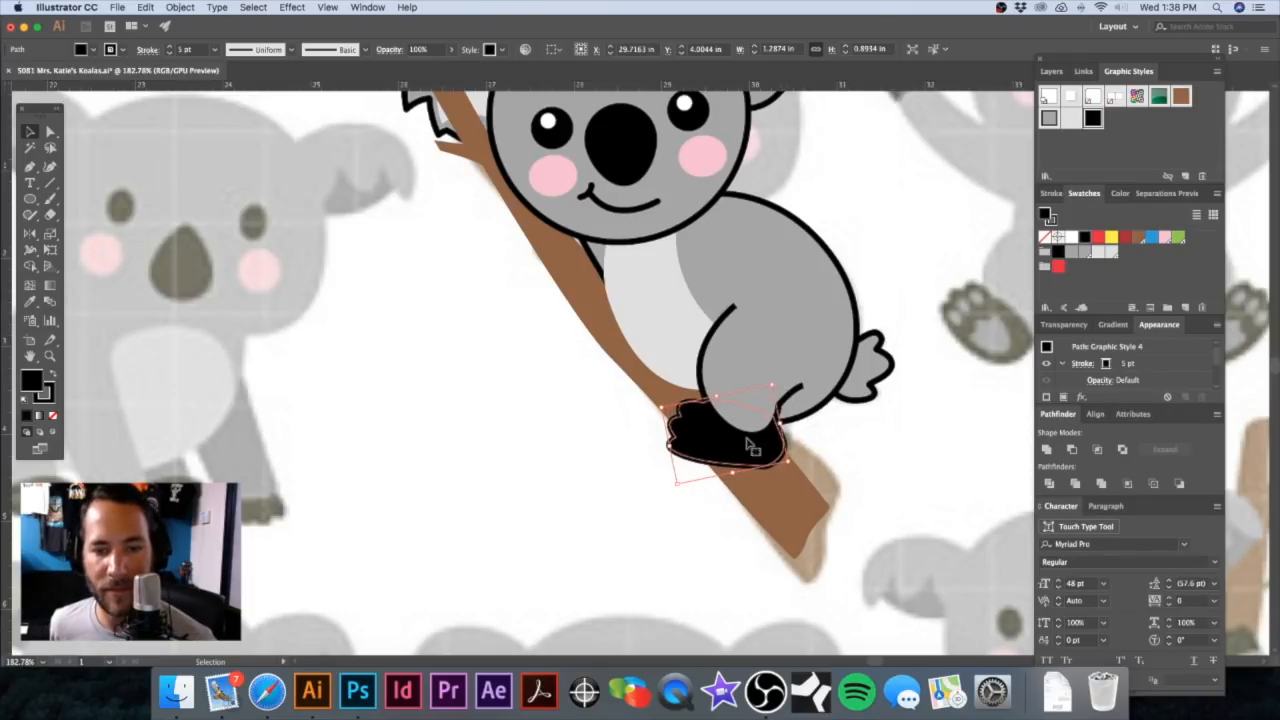
left_click_drag(738, 451, 745, 455)
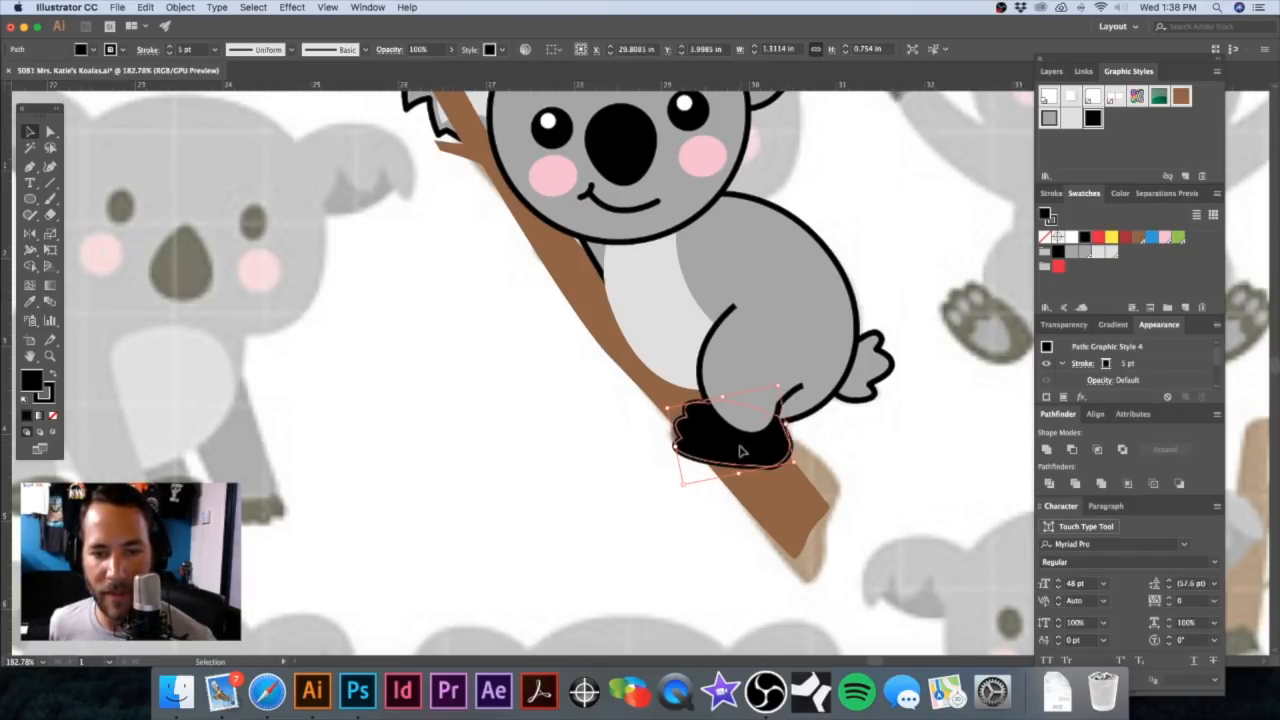
left_click(909, 449)
left_click_drag(808, 446, 852, 540)
Step: Check the reference in outline view, then draw the koala's arm below the chin with the Pen tool, reaching from body to branch
key("super+y")
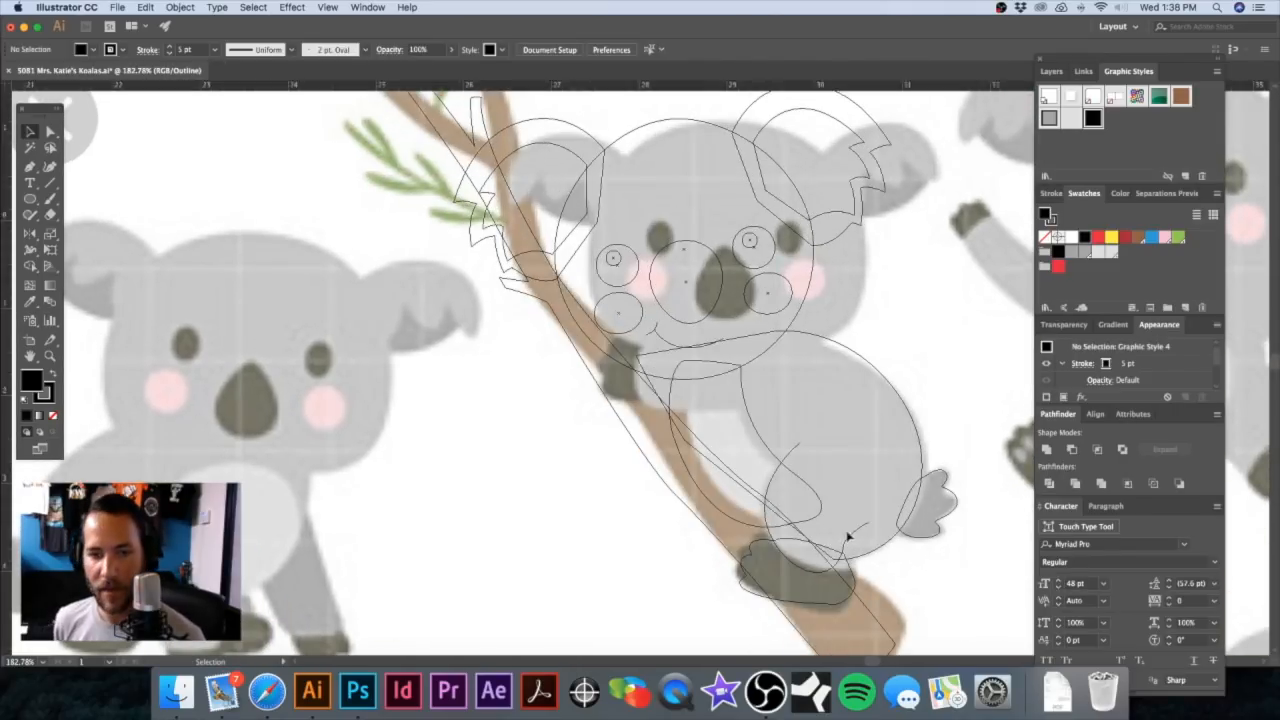
key("a")
key("super+y")
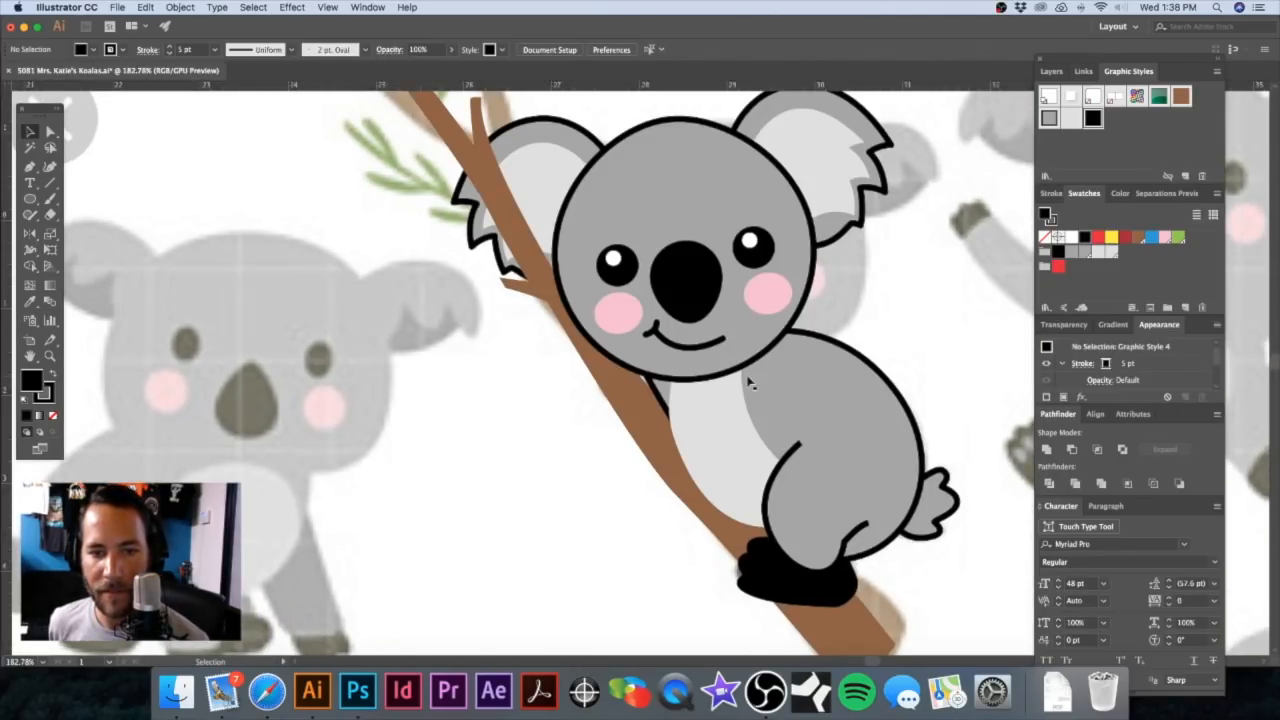
key("p")
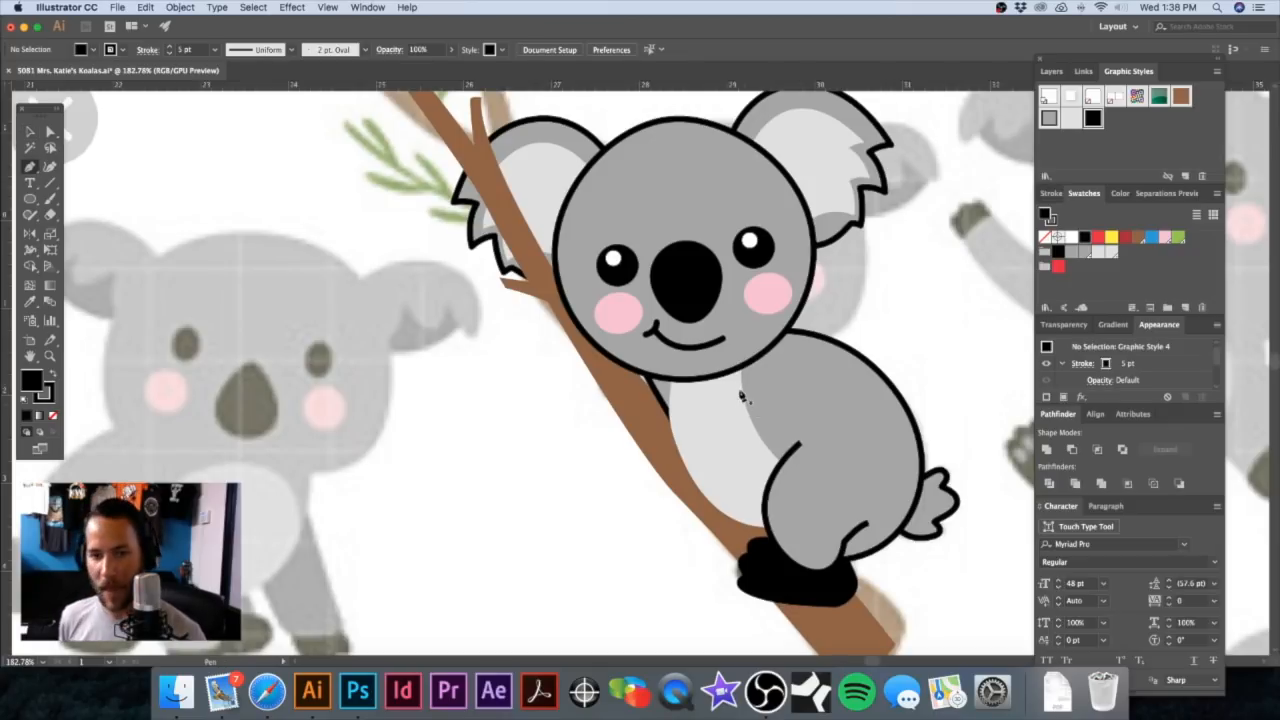
left_click(749, 386)
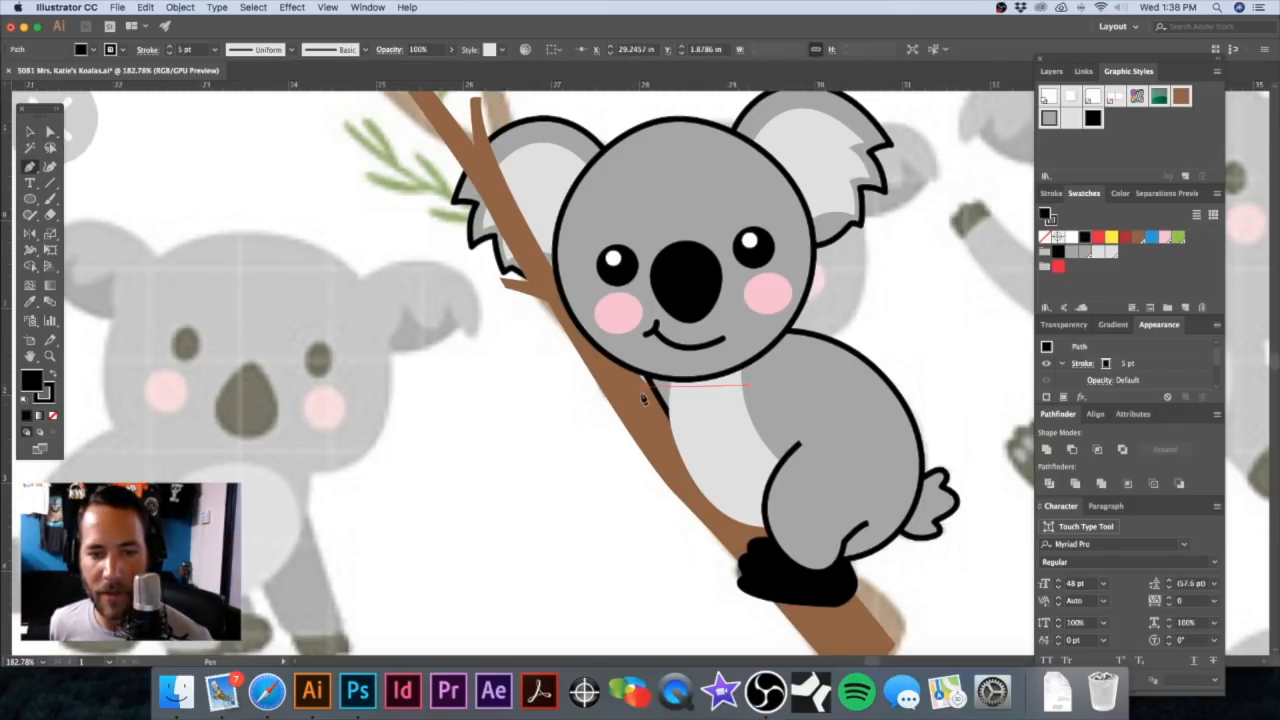
left_click_drag(648, 398, 602, 393)
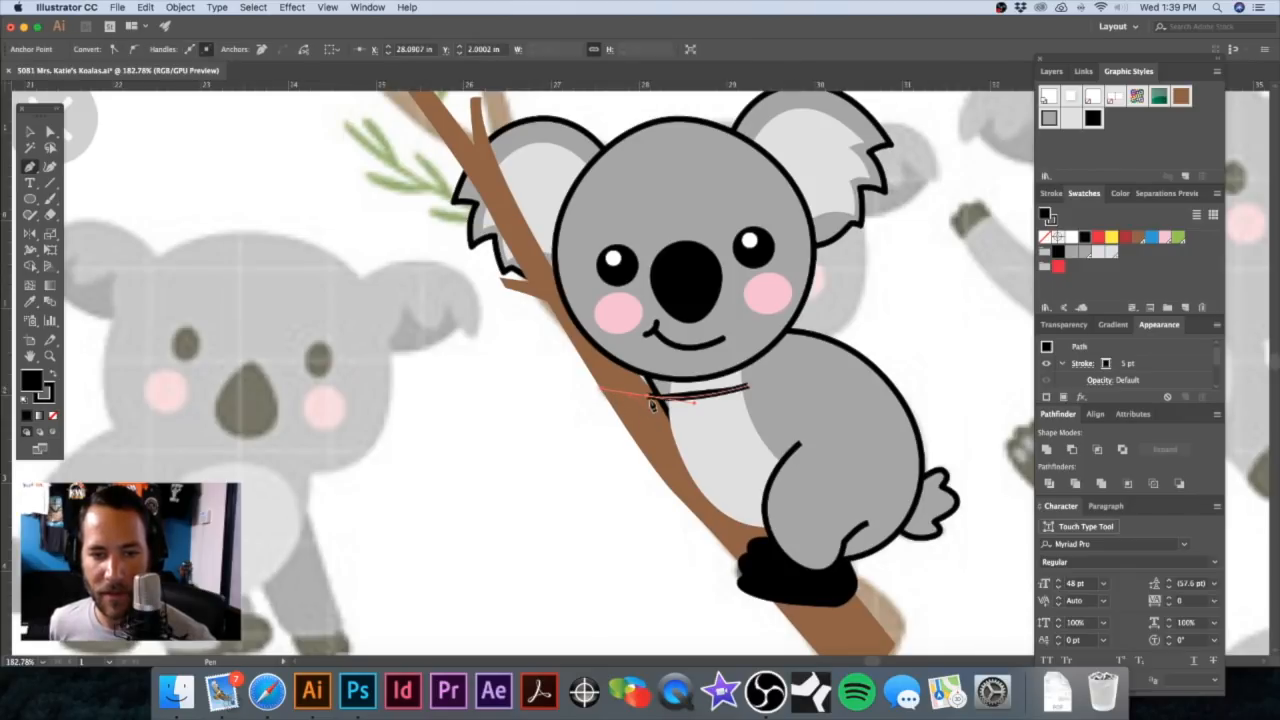
left_click(649, 399)
left_click(652, 430)
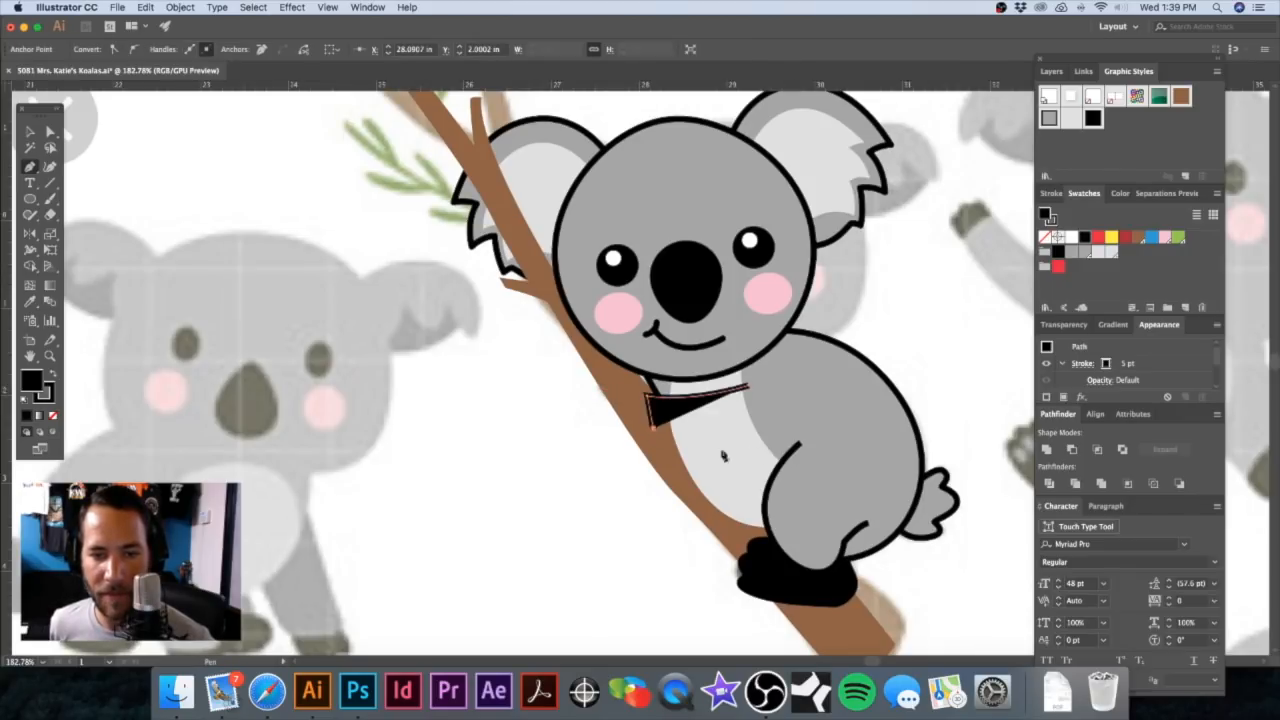
left_click_drag(784, 430, 841, 420)
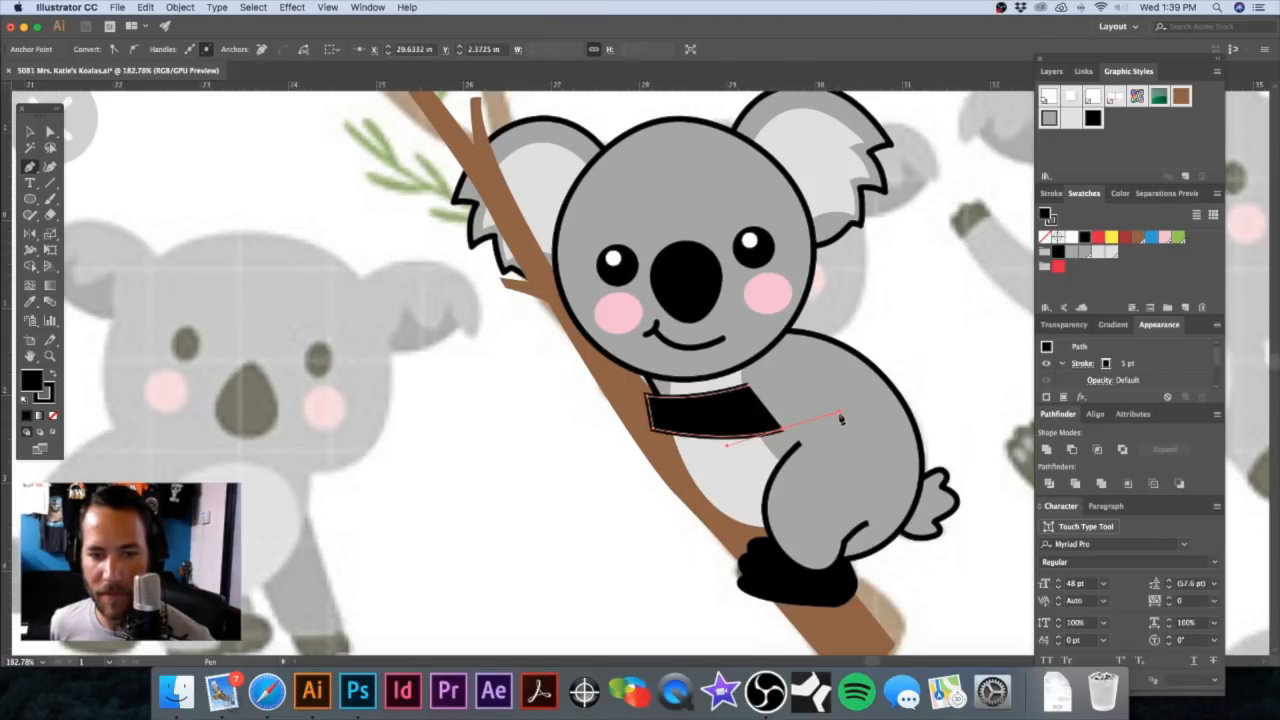
Step: Apply the grey graphic style with the black 5 pt outline to the arm and deselect it
left_click(1048, 118)
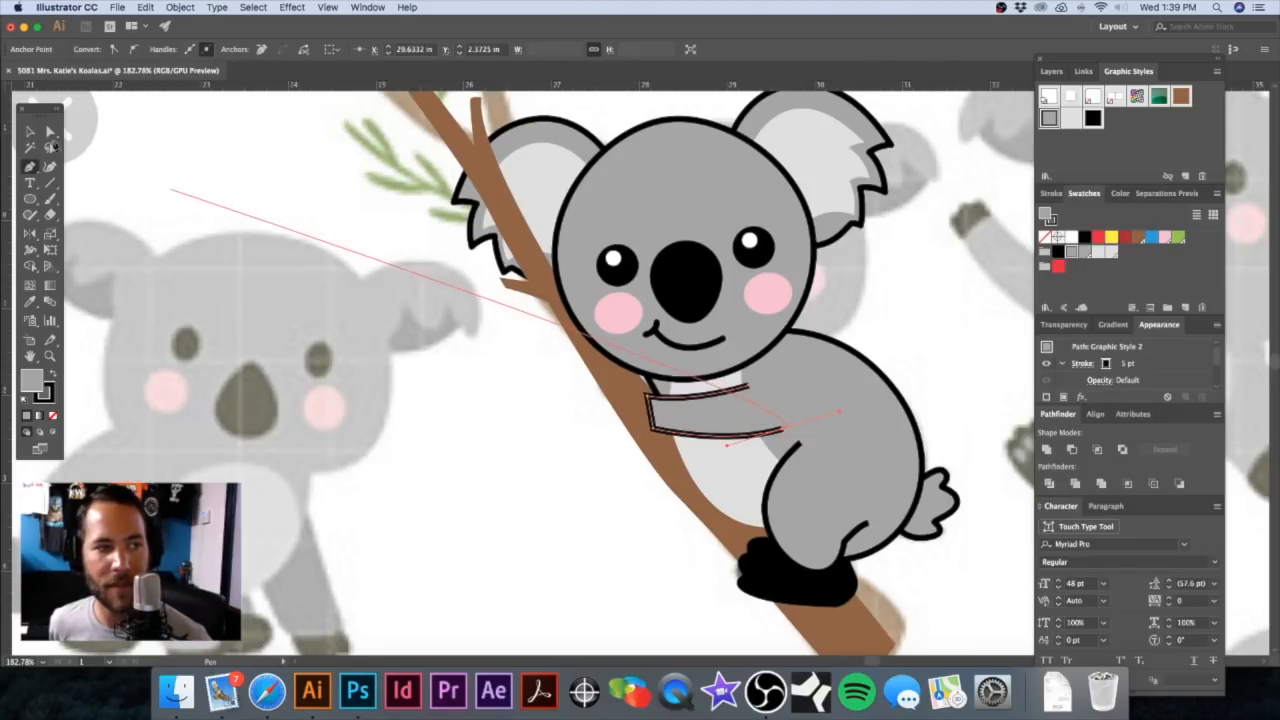
left_click(32, 134)
left_click(490, 466)
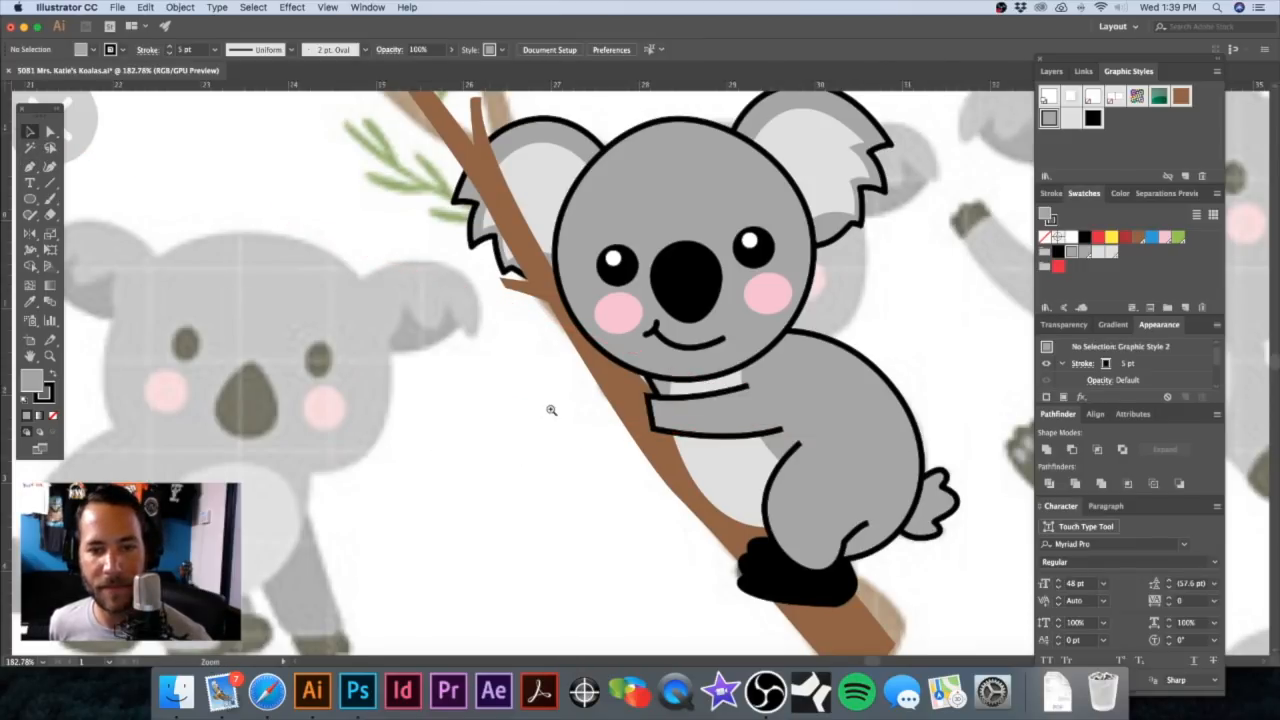
left_click(552, 410, "alt+super")
left_click(552, 410, "alt+super")
scroll(351, 294, "up", 3)
scroll(351, 294, "left", 1)
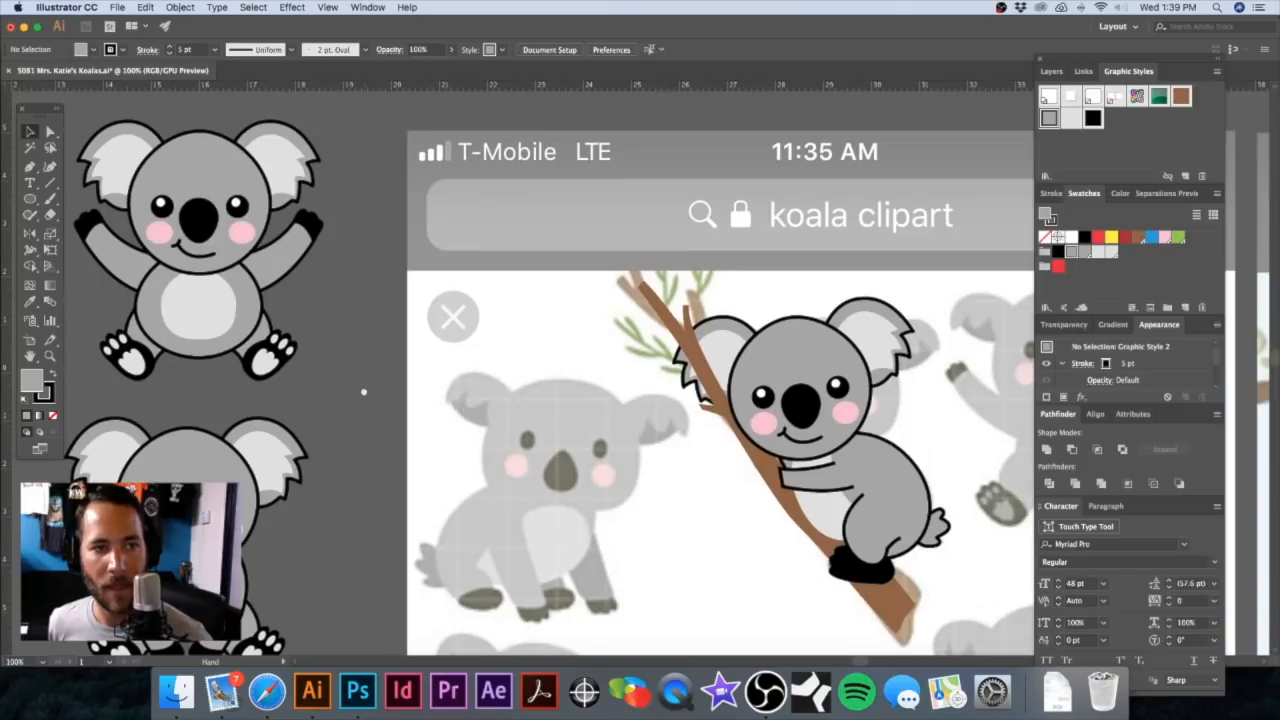
Step: Copy the black paw from the raised arm of the finished waving koala, opening its nested groups and leaving isolation
left_click(312, 231)
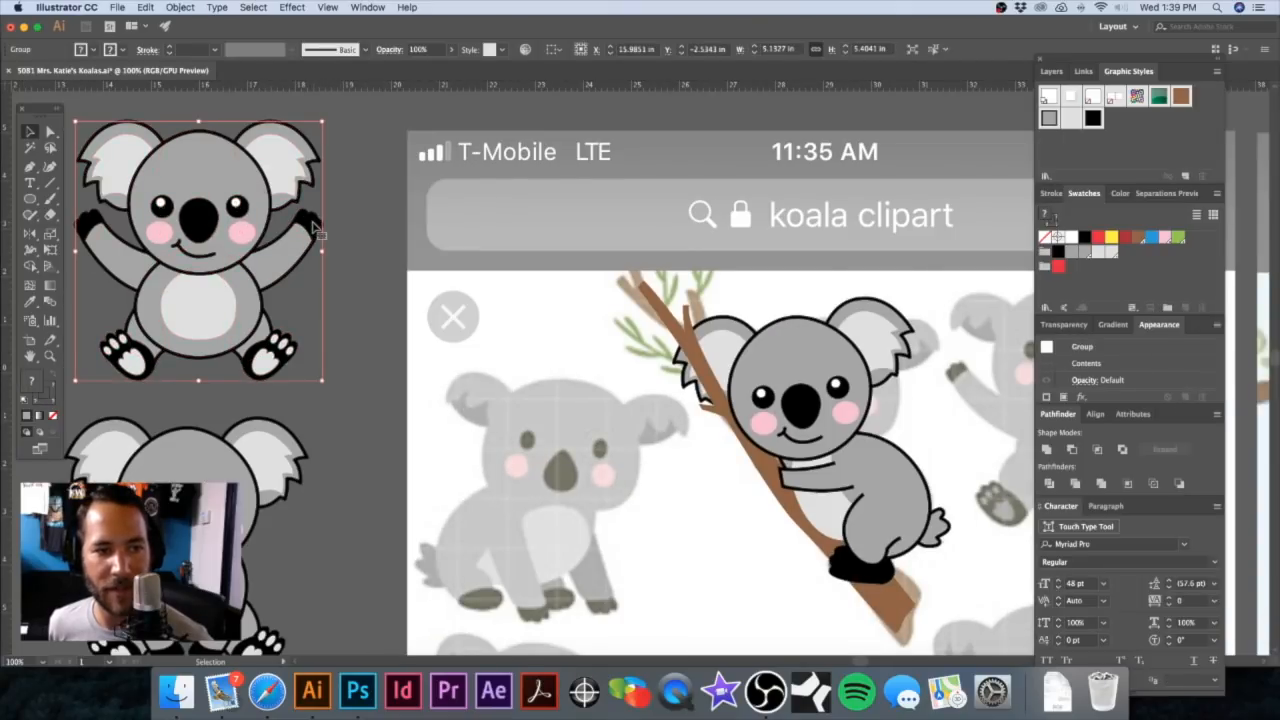
double_click(315, 232)
left_click(318, 233)
double_click(317, 232)
left_click(316, 231)
double_click(316, 231)
key("a")
left_click(310, 224)
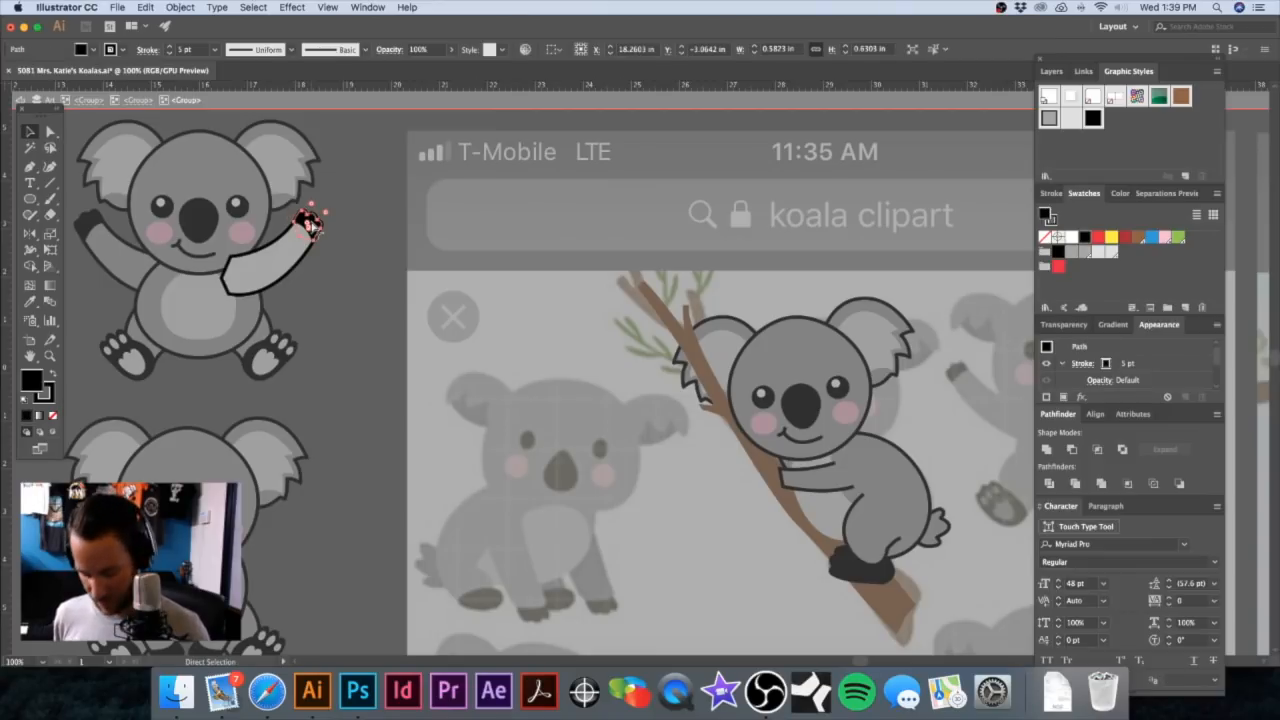
key("v")
double_click(375, 212)
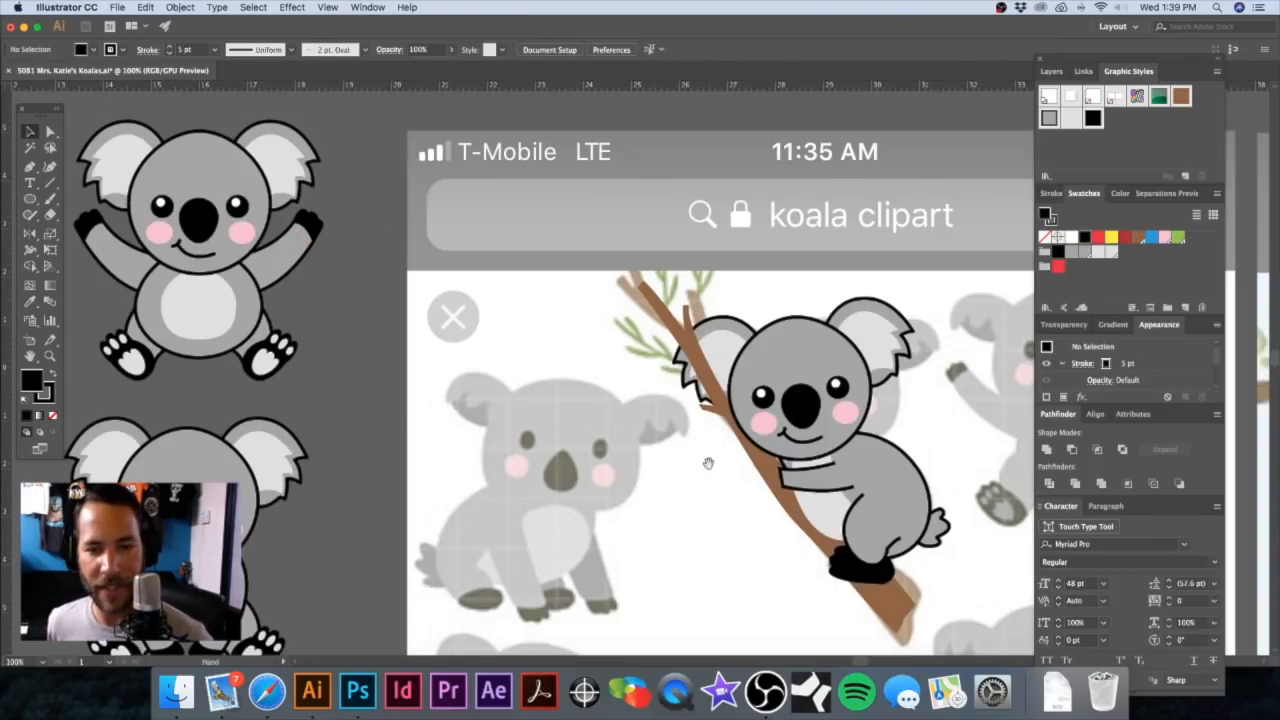
Step: Paste the black paw, rotate it and place it at the end of the climbing koala's arm, over the branch
key("super+v")
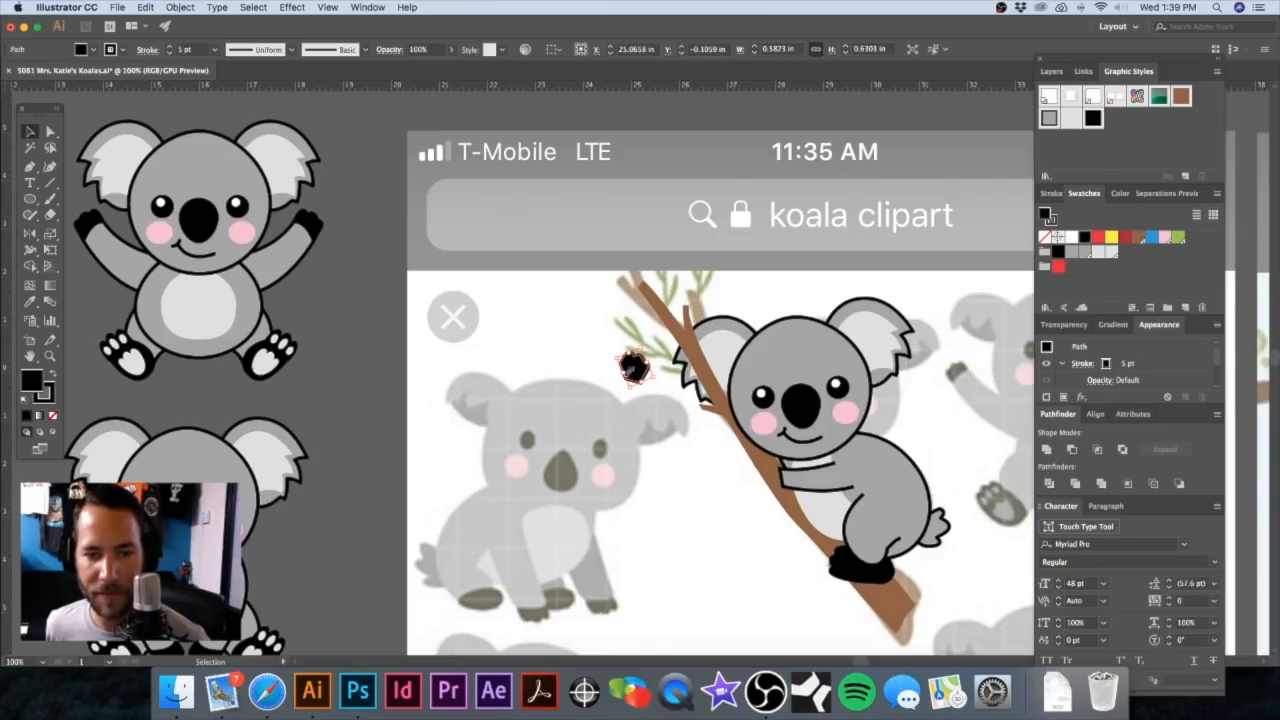
left_click_drag(658, 378, 615, 325)
left_click(591, 334)
left_click_drag(639, 372, 852, 492)
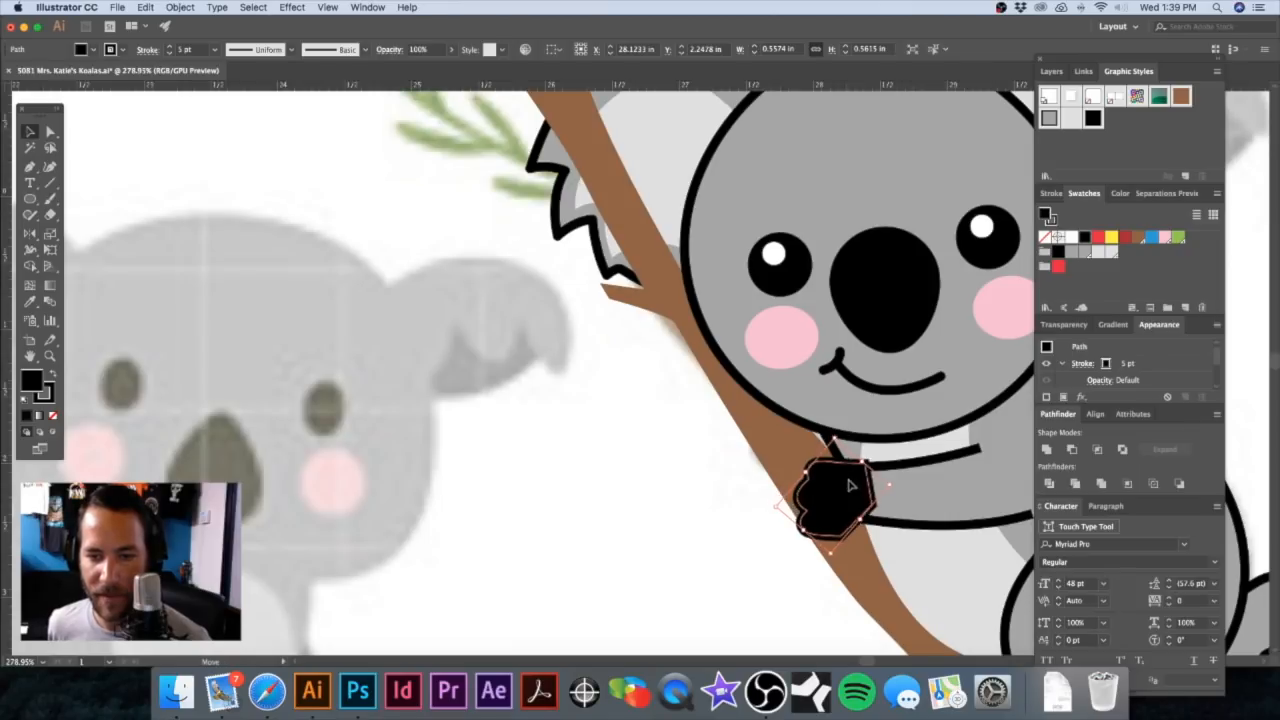
left_click(828, 473, "alt+super")
left_click(828, 473, "alt+super")
left_click_drag(487, 458, 495, 508)
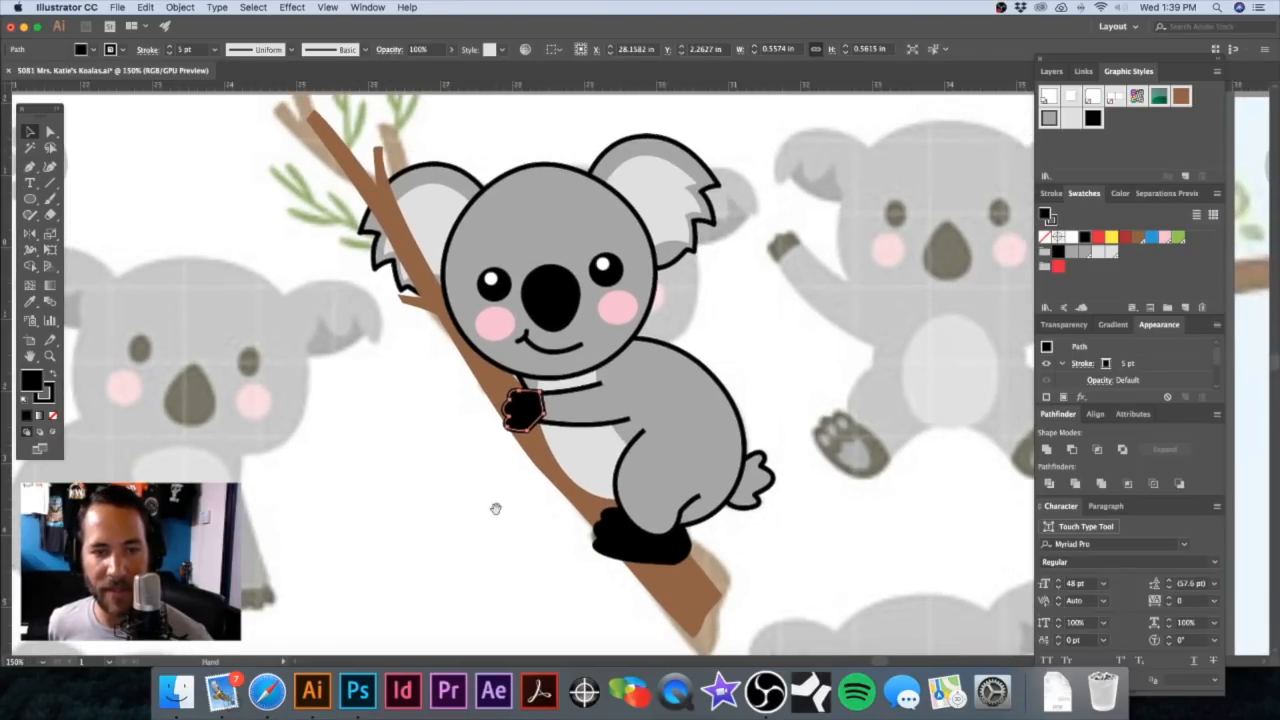
Step: Reshape the wrist end of the arm by moving its lower and upper corner points towards the paw
key("z")
left_click(504, 507)
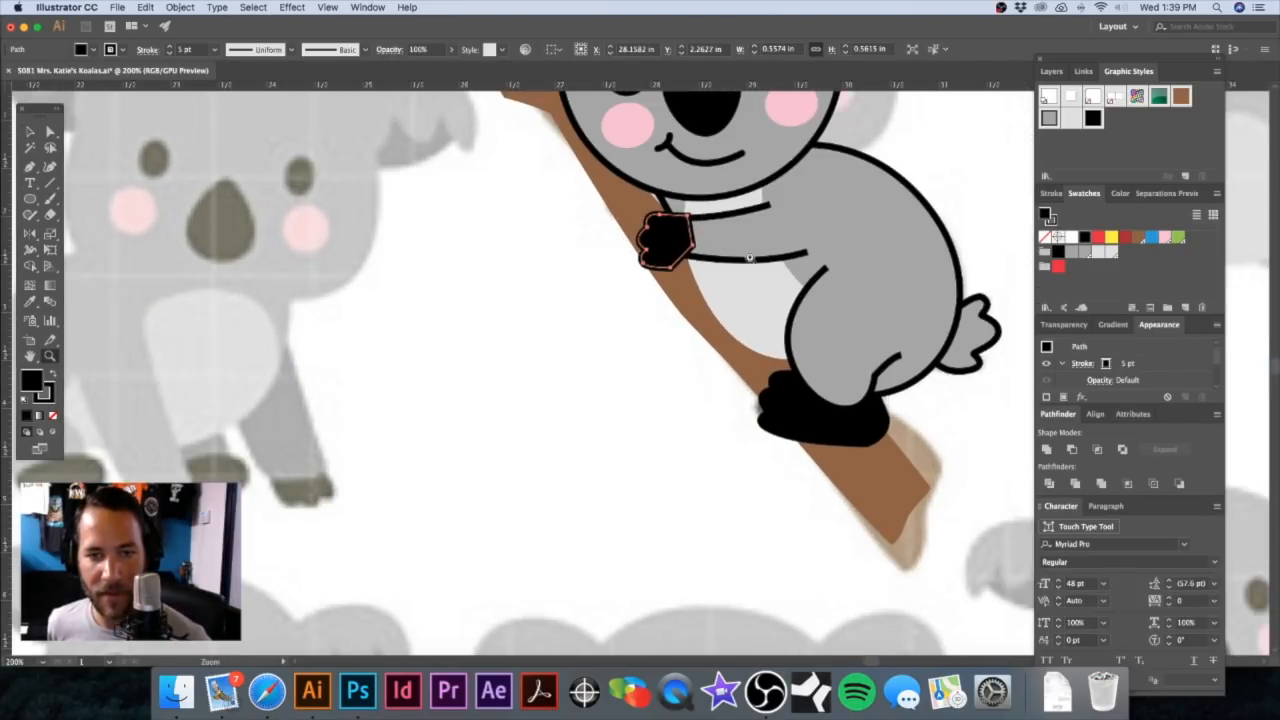
key("a")
left_click_drag(733, 265, 677, 377)
left_click(666, 371)
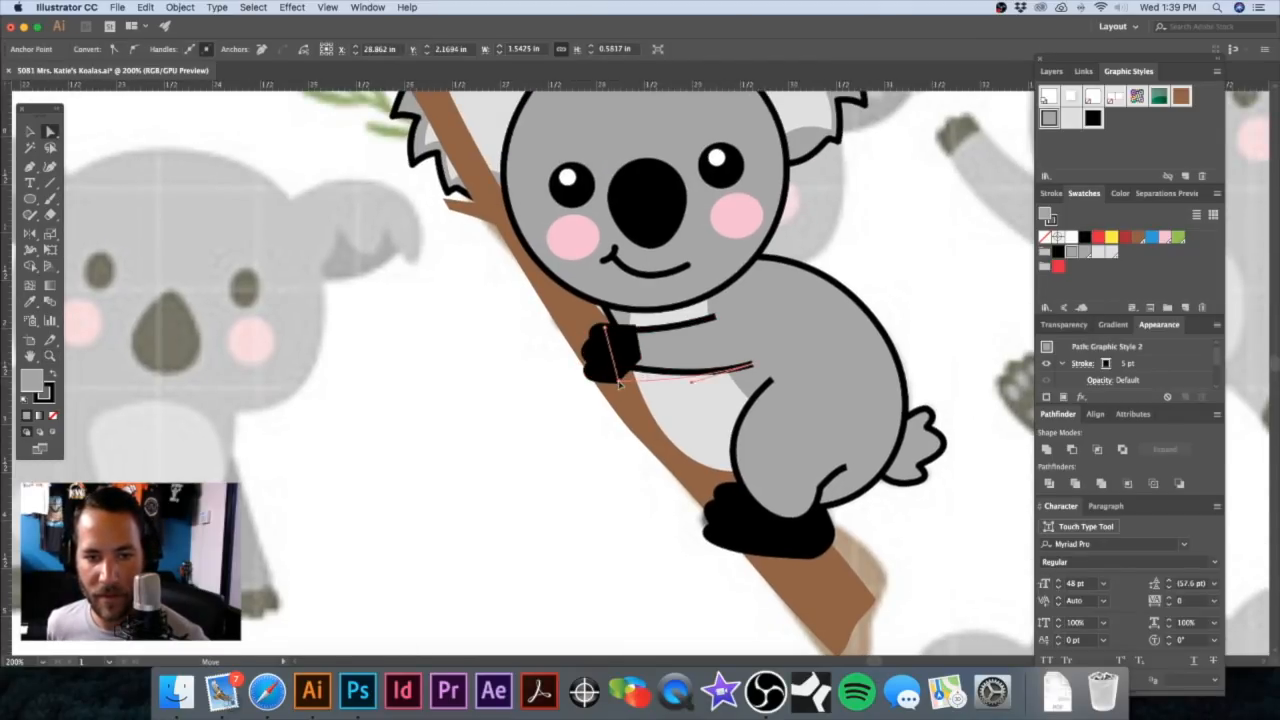
left_click(619, 375)
key("v")
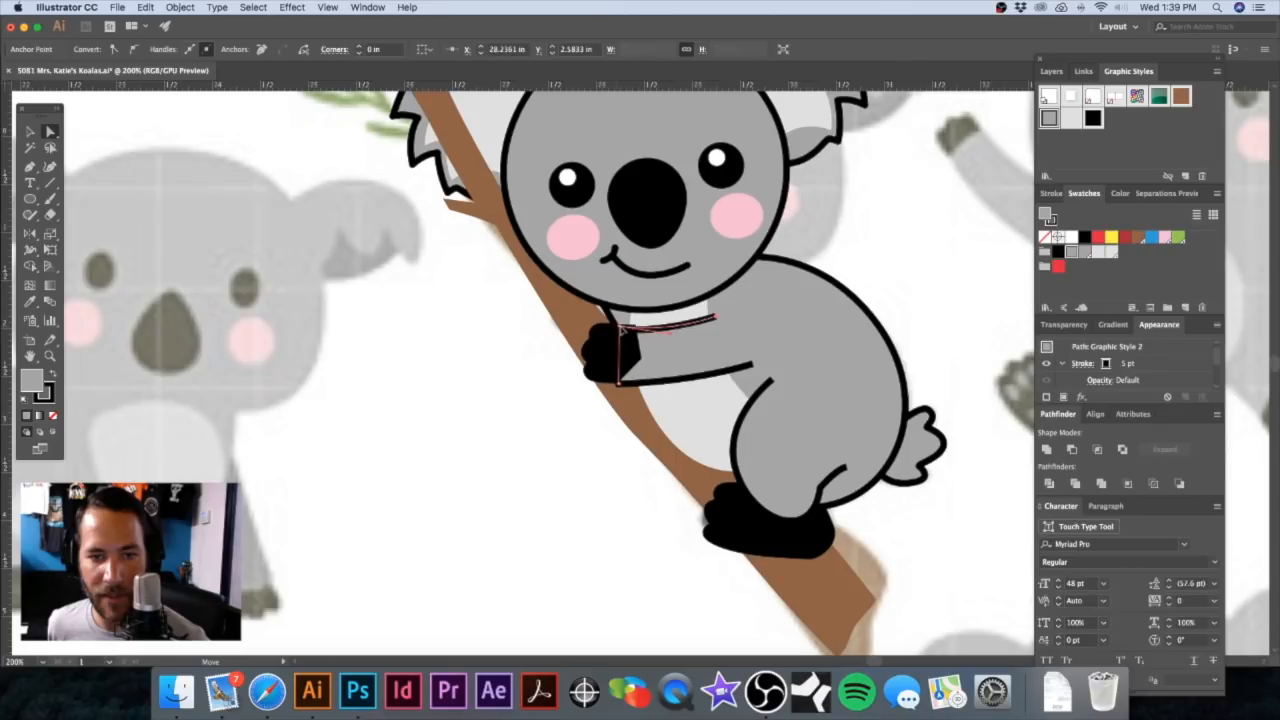
Step: In outline view, align the arm's lower and upper wrist corners with the matching corner points of the paw
key("super+y")
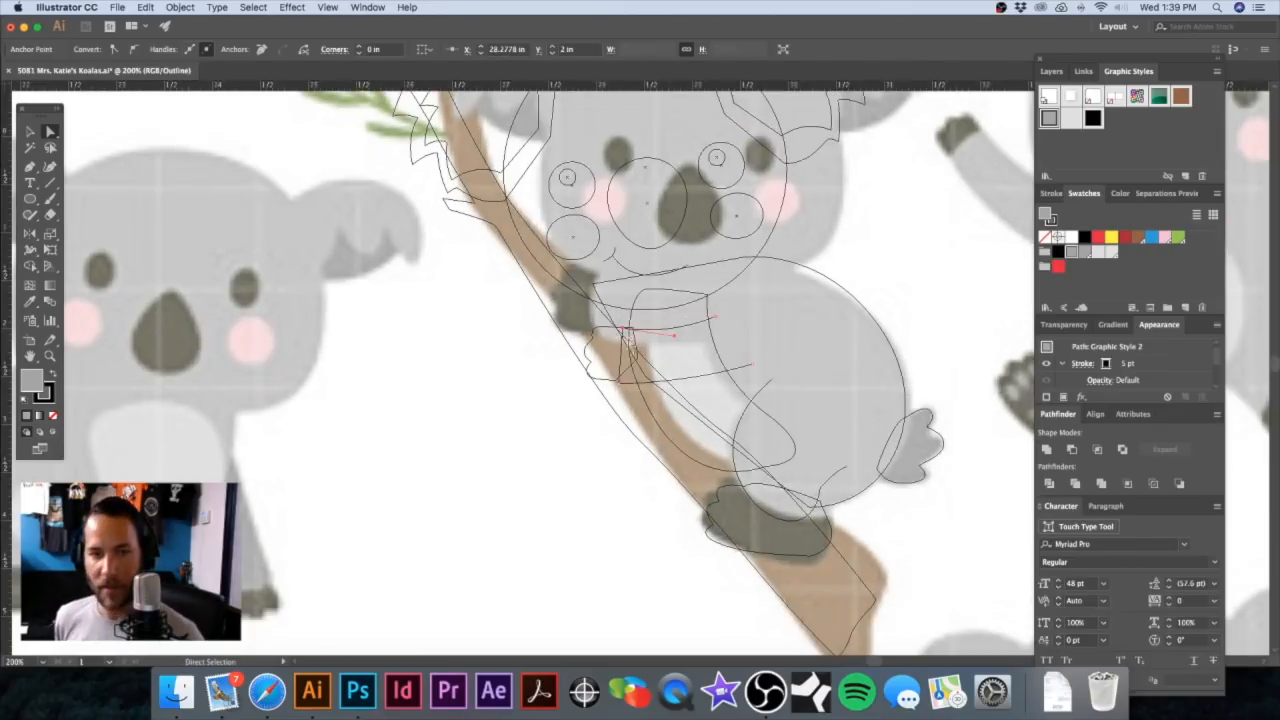
left_click_drag(748, 412, 748, 412)
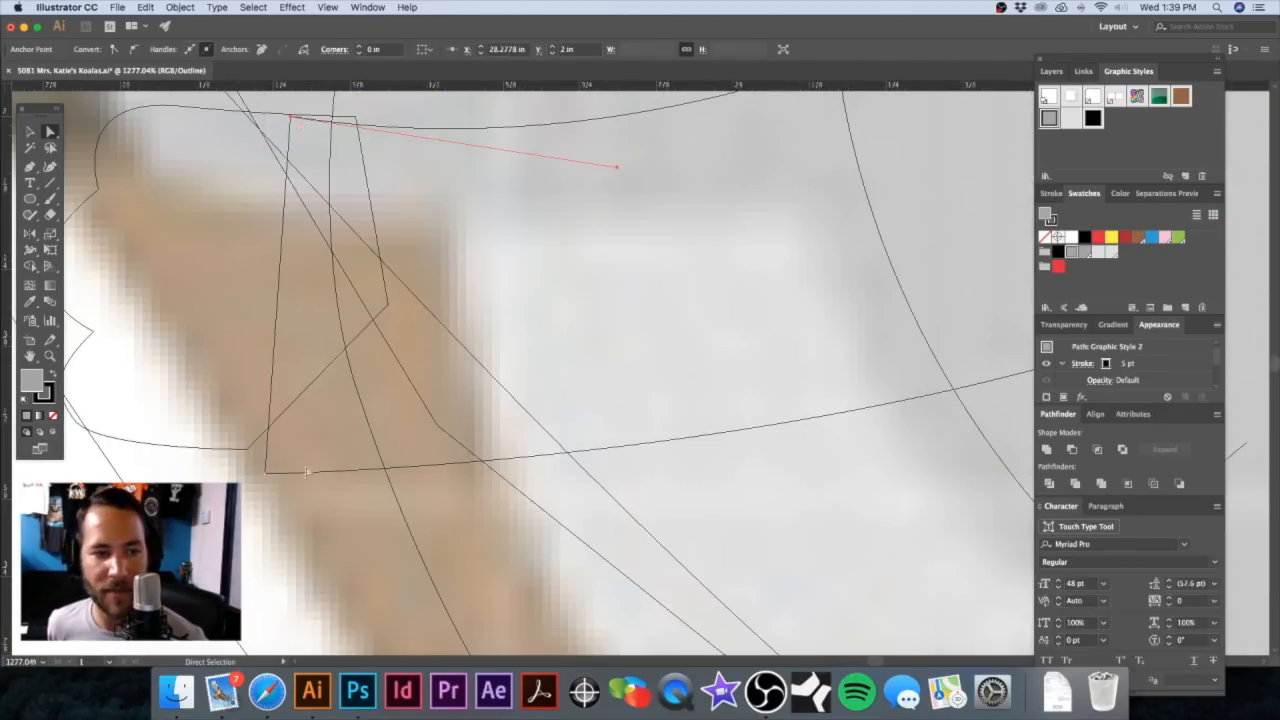
left_click_drag(266, 477, 245, 452)
left_click_drag(284, 328, 308, 459)
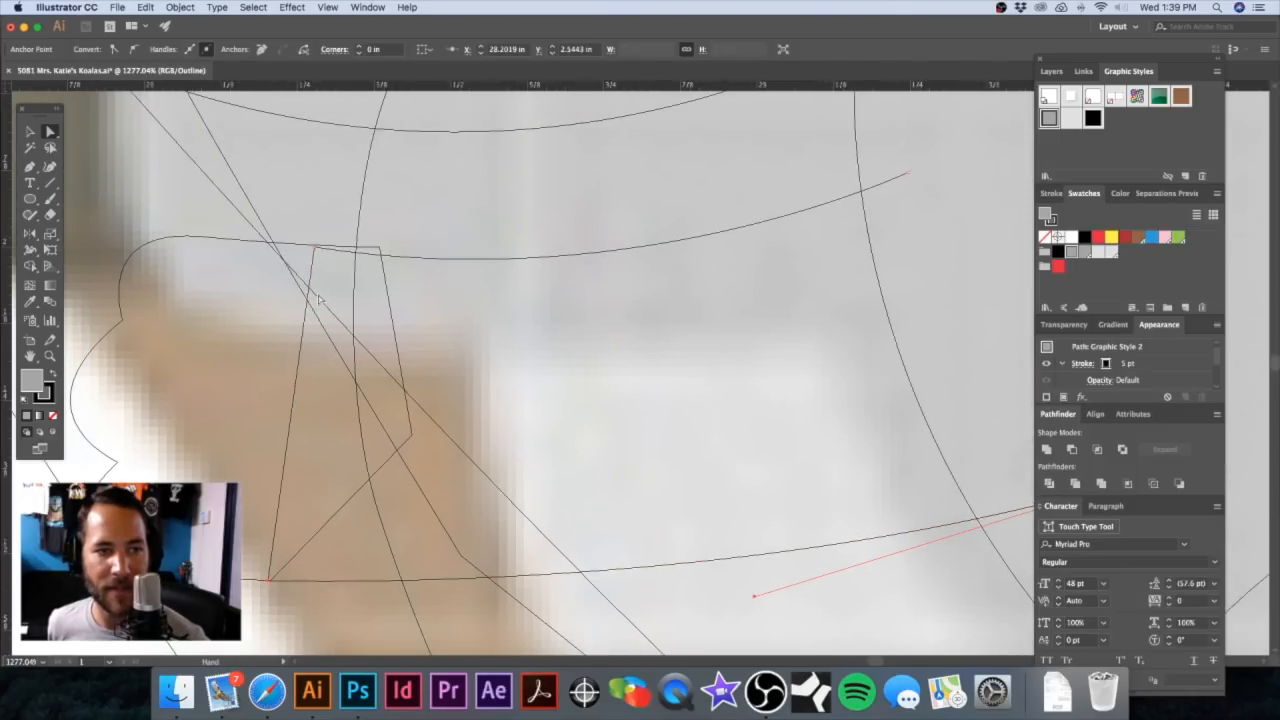
left_click_drag(316, 250, 379, 247)
key("super+minus")
key("super+minus")
key("super+minus")
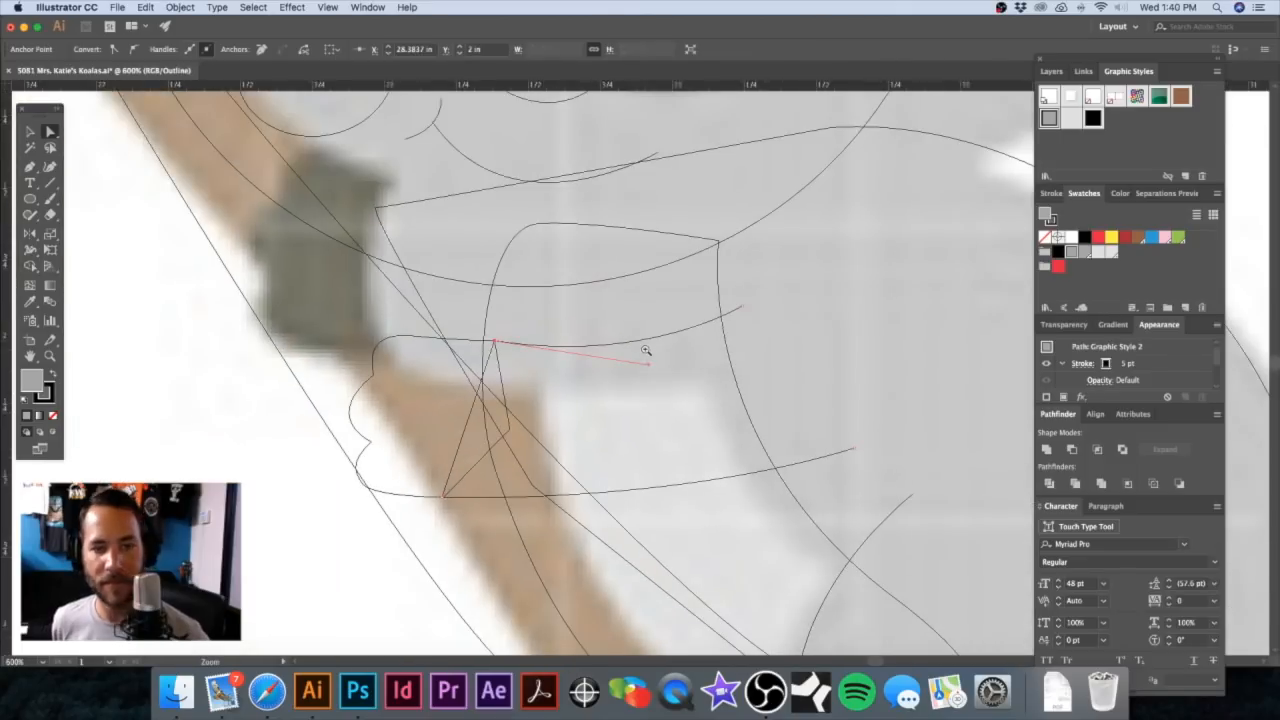
Step: Lower the shared upper wrist corner slightly, flatten its curve handle and raise the open end of the arm's upper edge
left_click(466, 342)
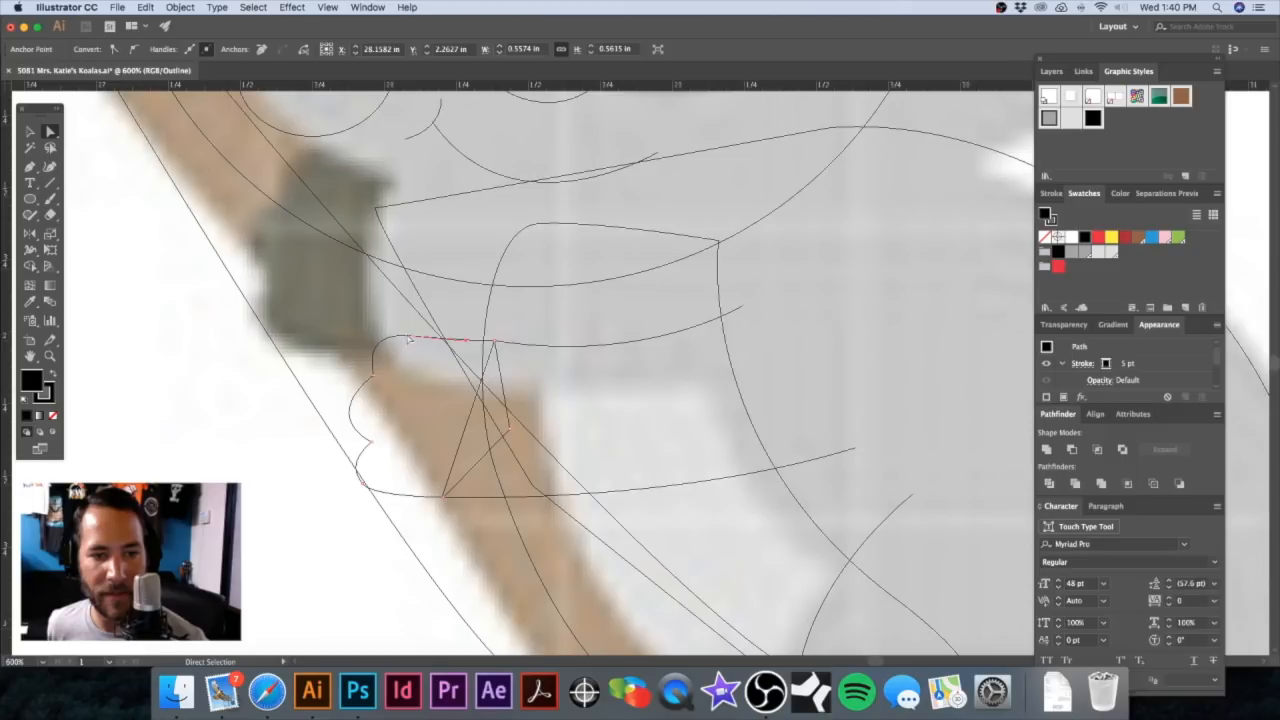
left_click(509, 333)
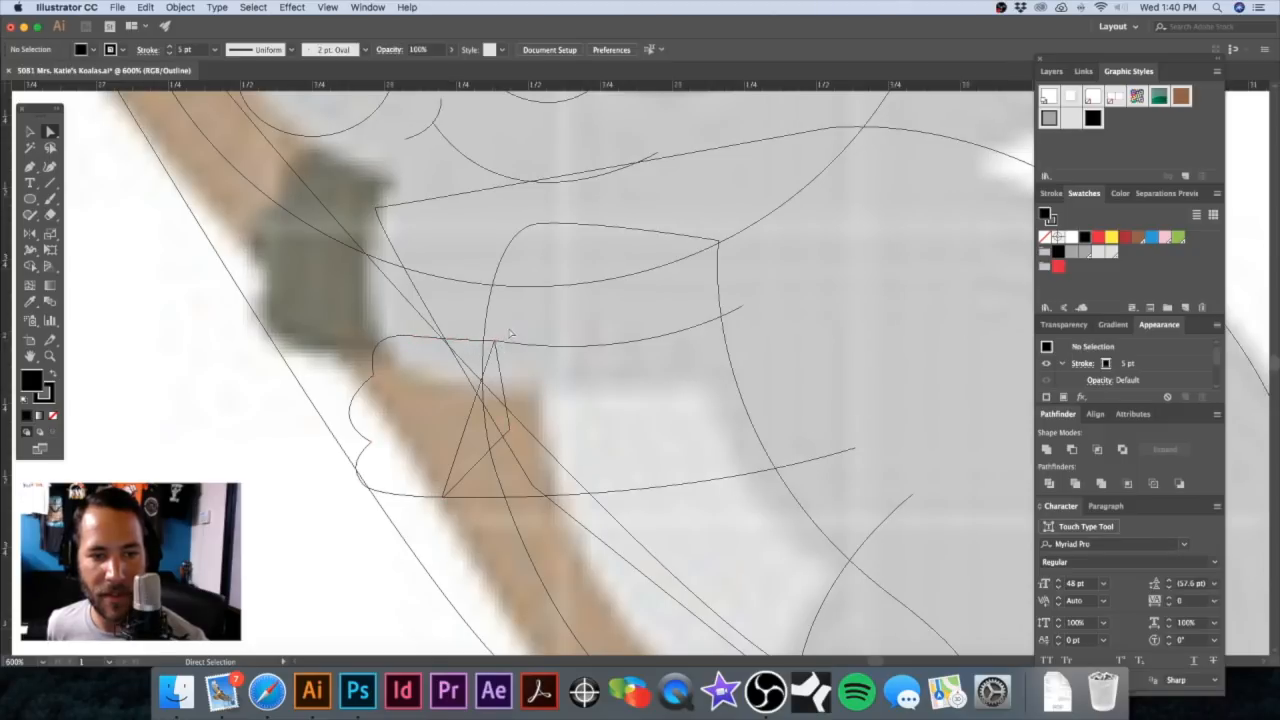
left_click_drag(489, 344, 507, 352)
left_click_drag(648, 375, 647, 350)
left_click_drag(742, 307, 727, 289)
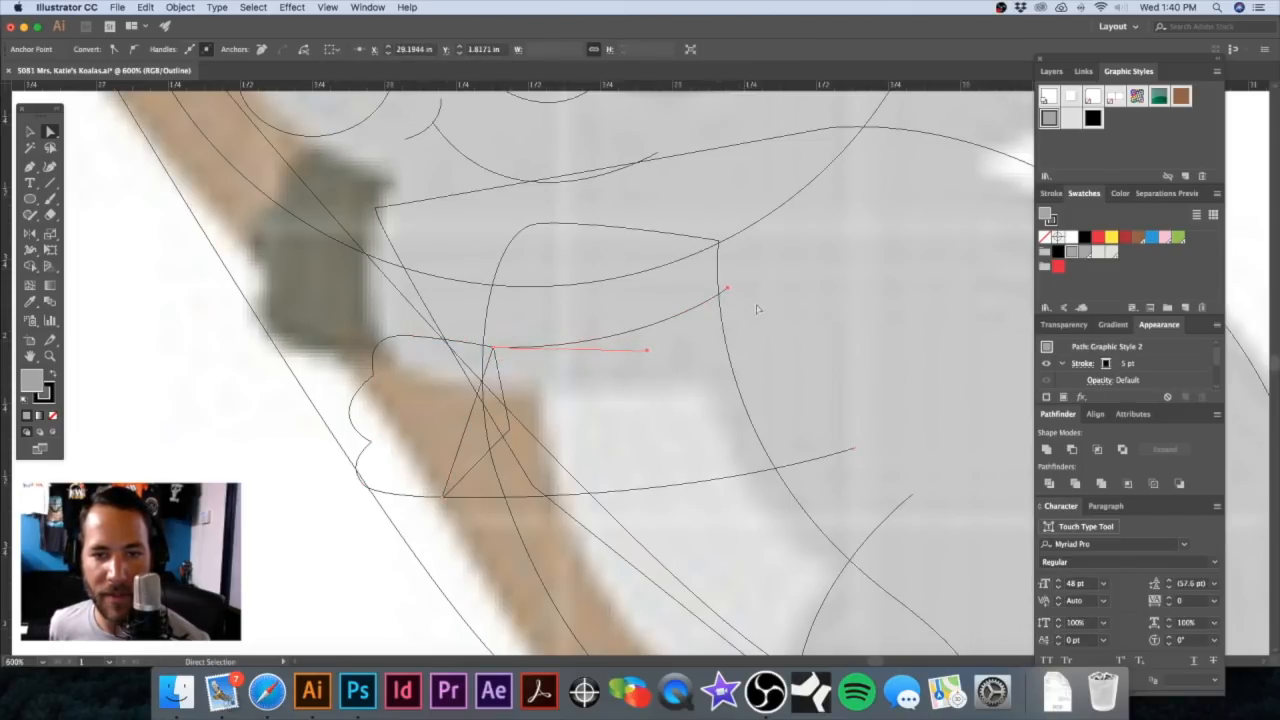
Step: Return to preview and bring the arm in front of the black paw, then deselect it
key("v")
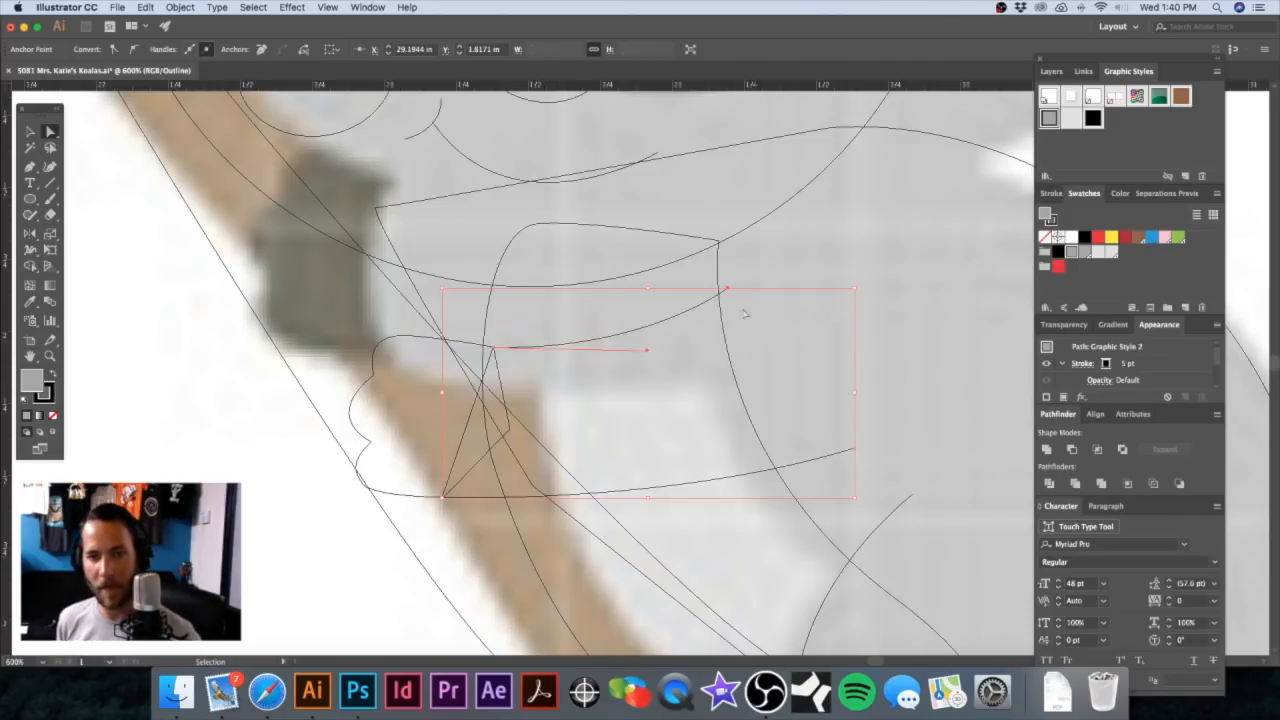
key("super+y")
key("a")
key("super+minus")
key("super+minus")
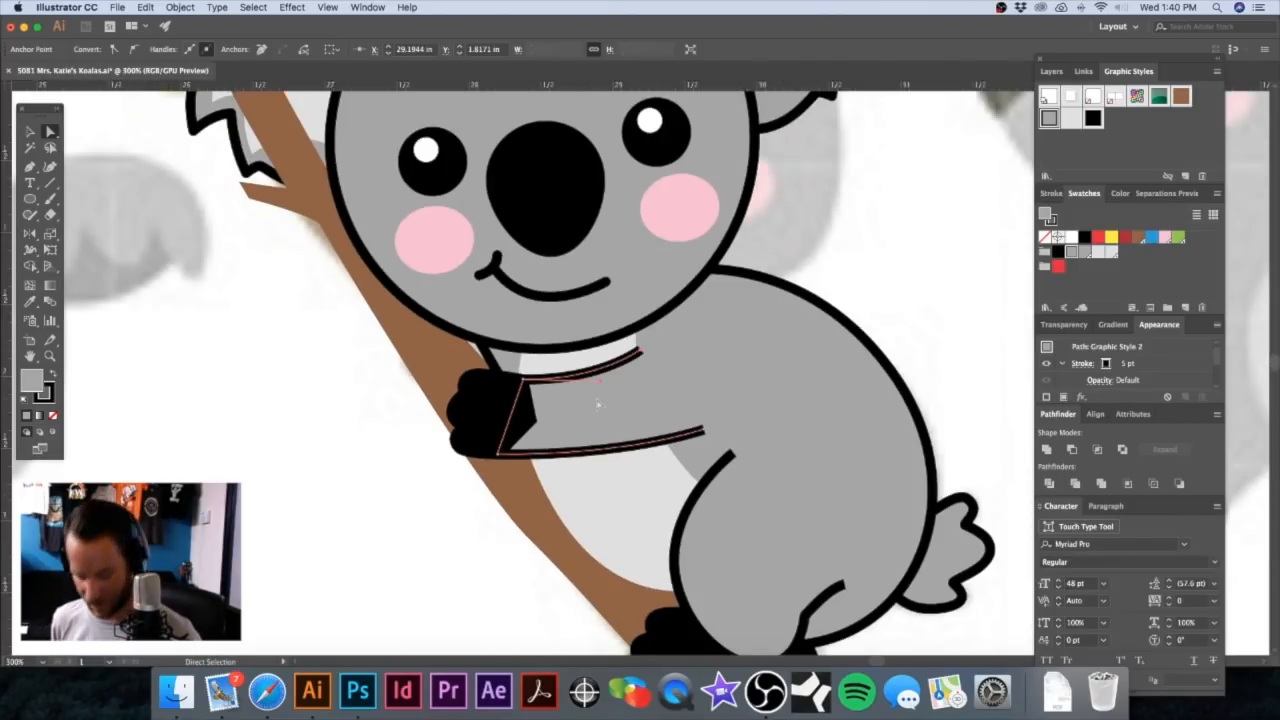
key("v")
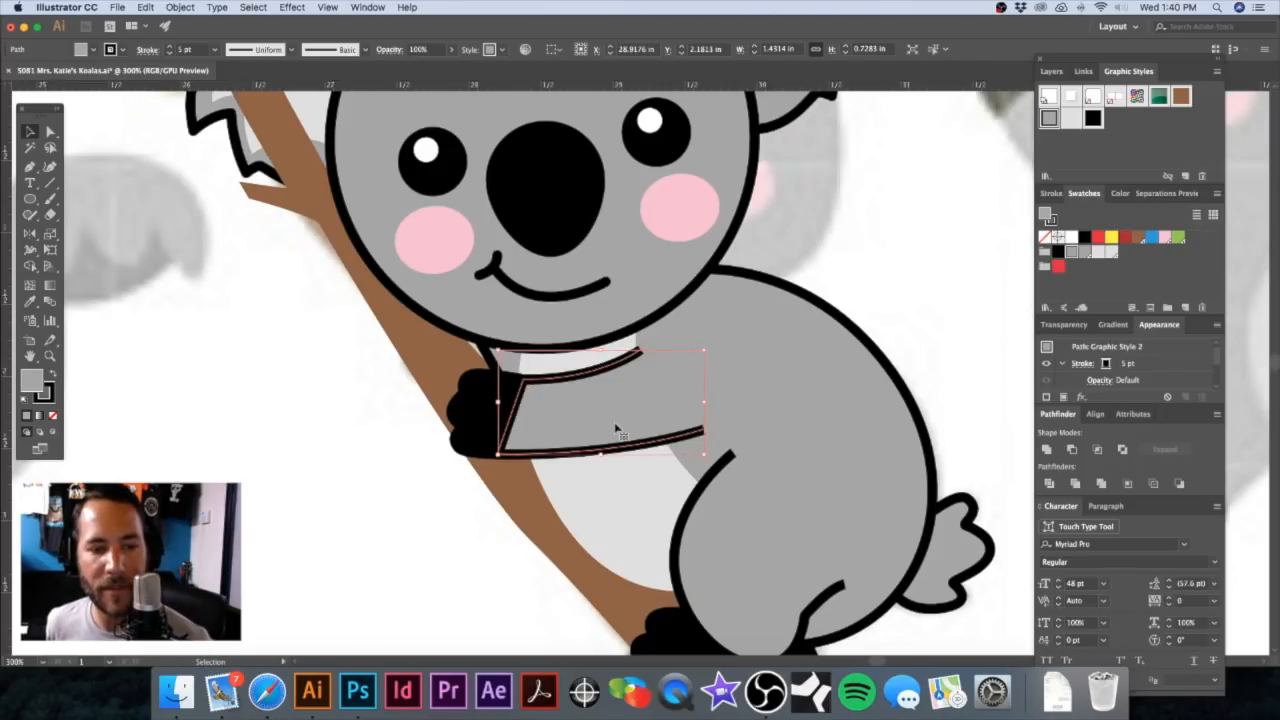
left_click(380, 455)
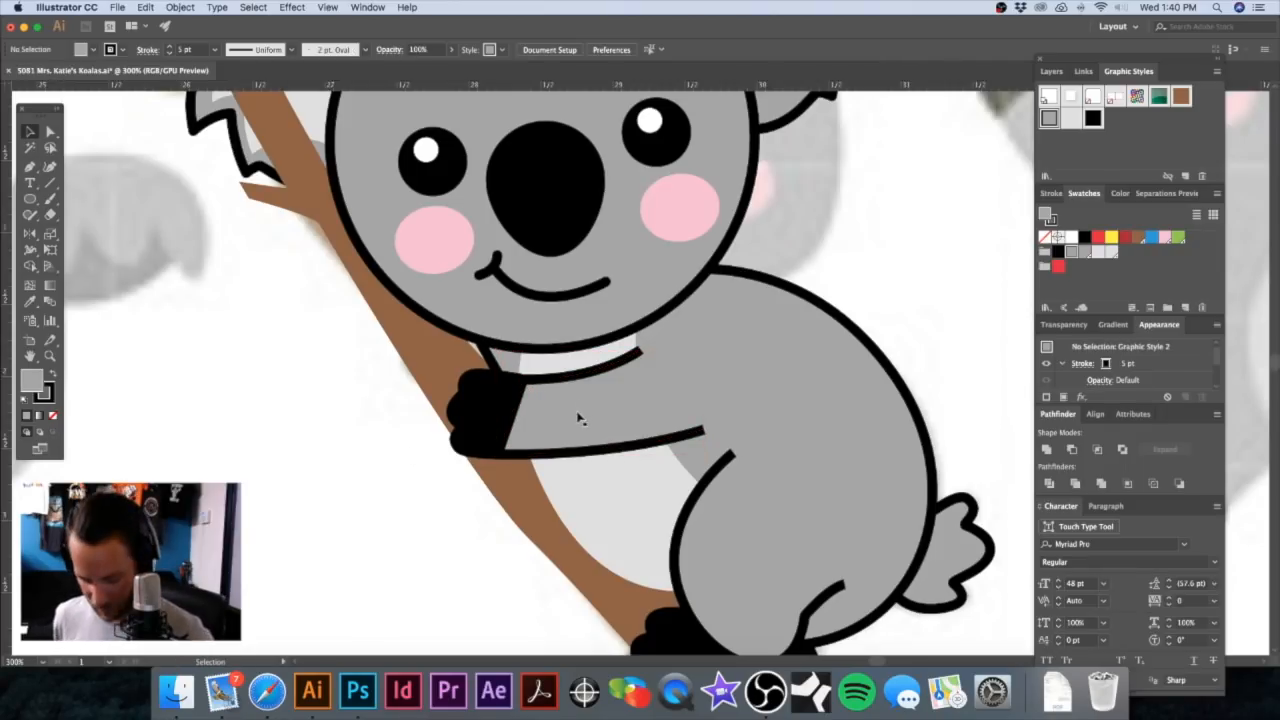
Step: Shift the lower wrist corner of the arm away from the branch and extend the paw's lower corner point to meet it
key("a")
left_click(536, 455)
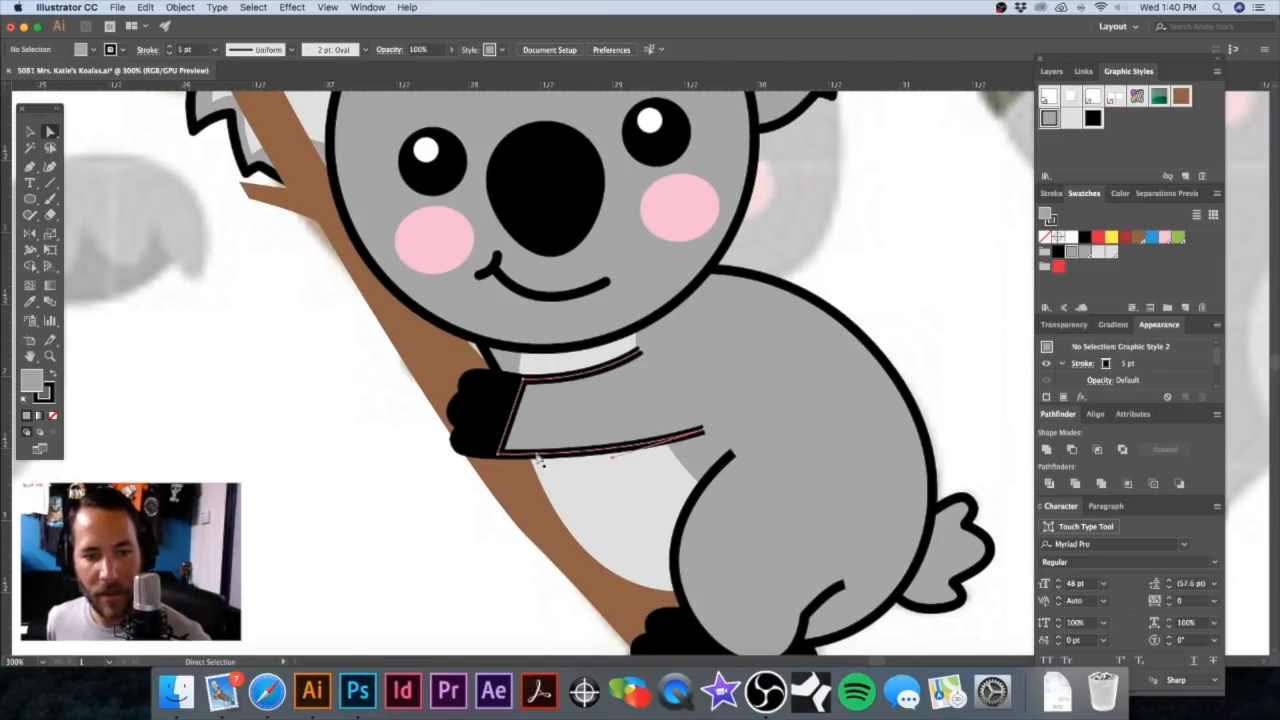
mouse_move(498, 458)
left_mouse_down()
mouse_move(532, 461)
mouse_move(506, 459)
left_mouse_up()
left_click(502, 462)
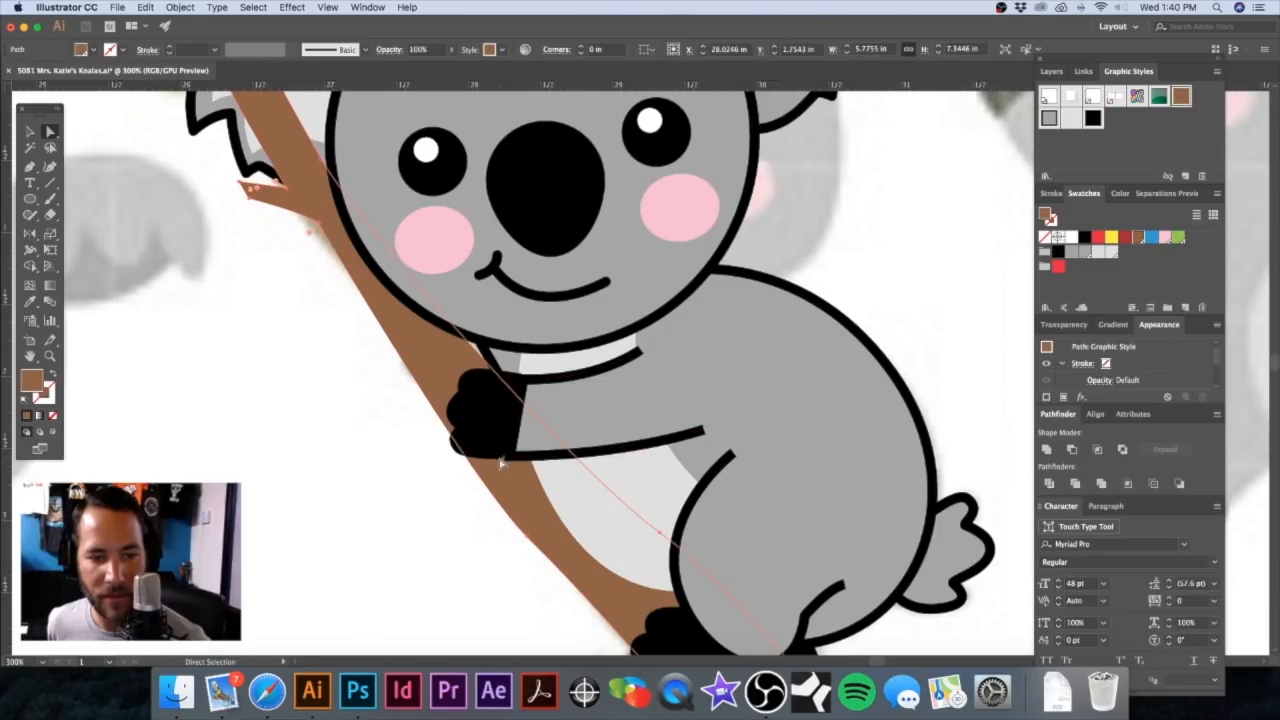
left_click(496, 460)
left_click_drag(499, 456, 518, 456)
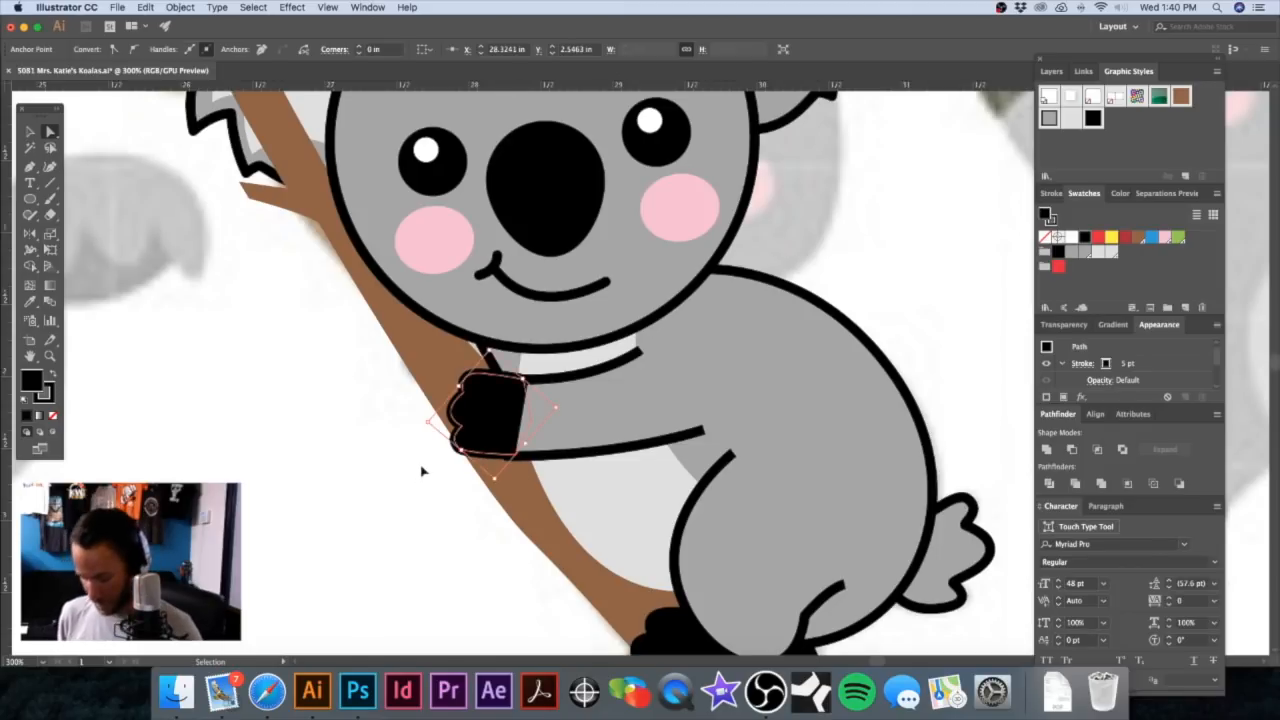
Step: In outline view, fit the paw's lower corner to the arm's lower edge and the arm's corner to the paw's outline
key("super+y")
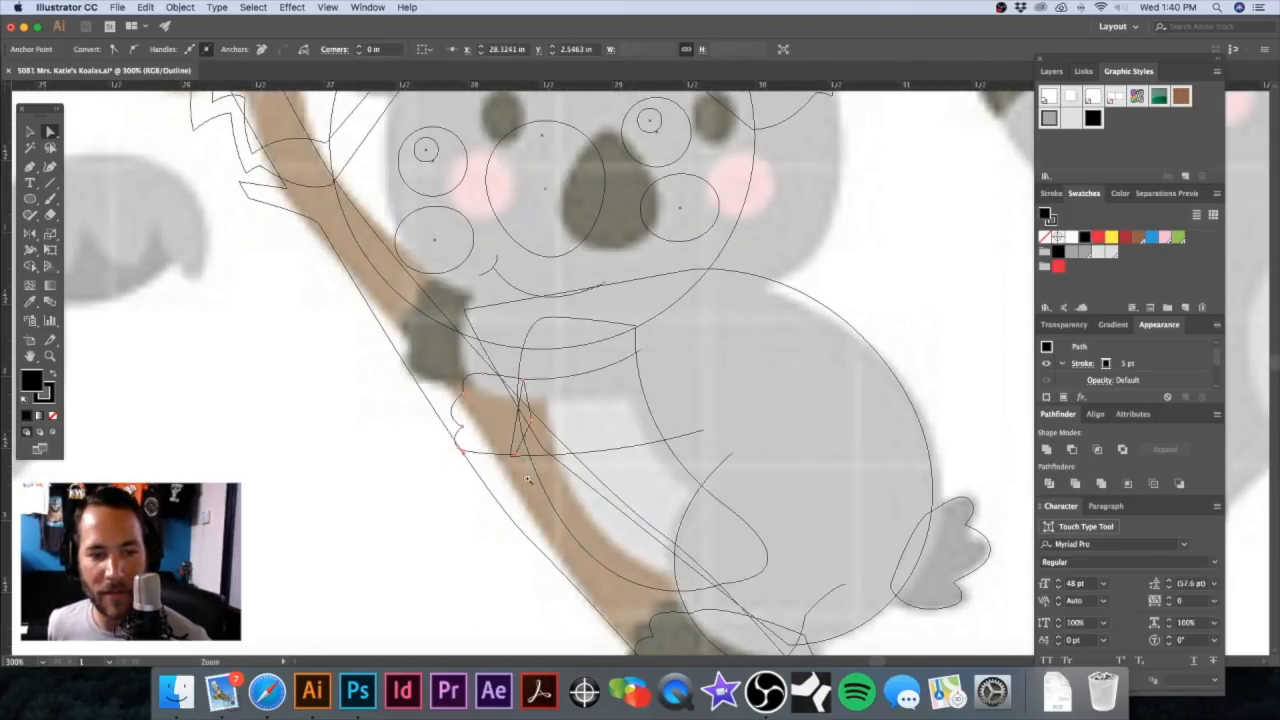
left_click_drag(498, 443, 532, 477)
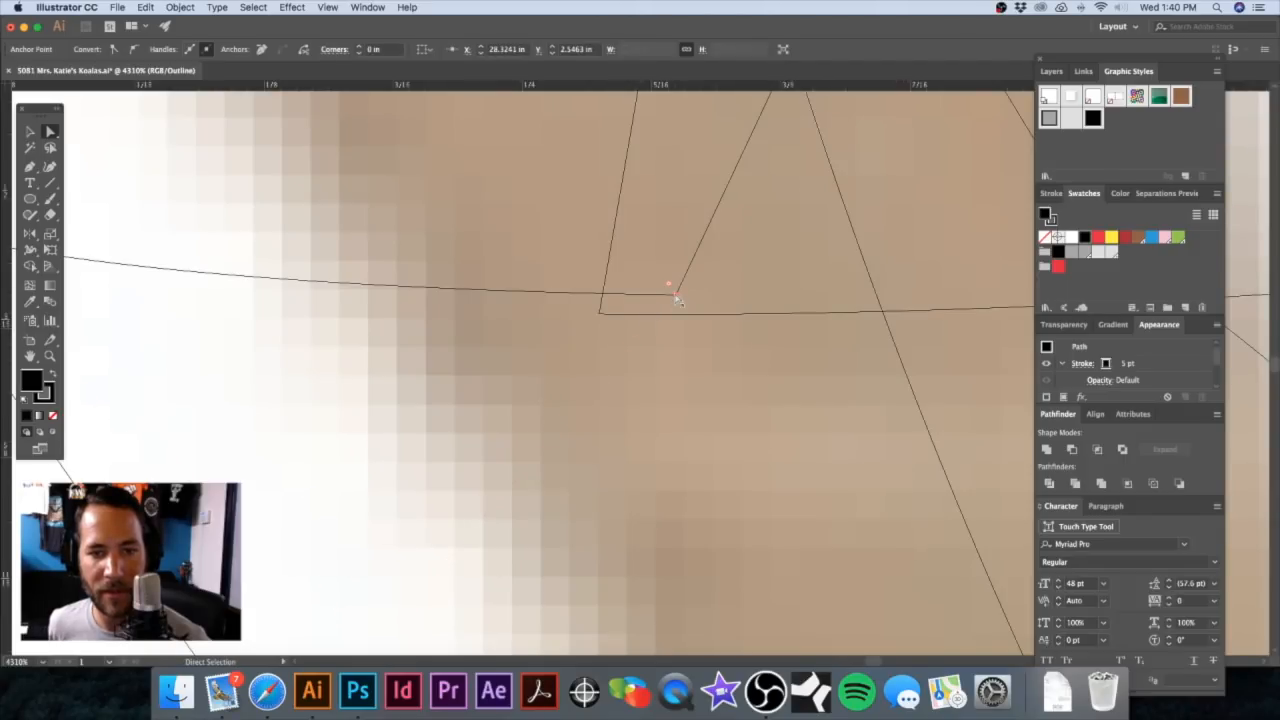
left_click_drag(675, 297, 694, 316)
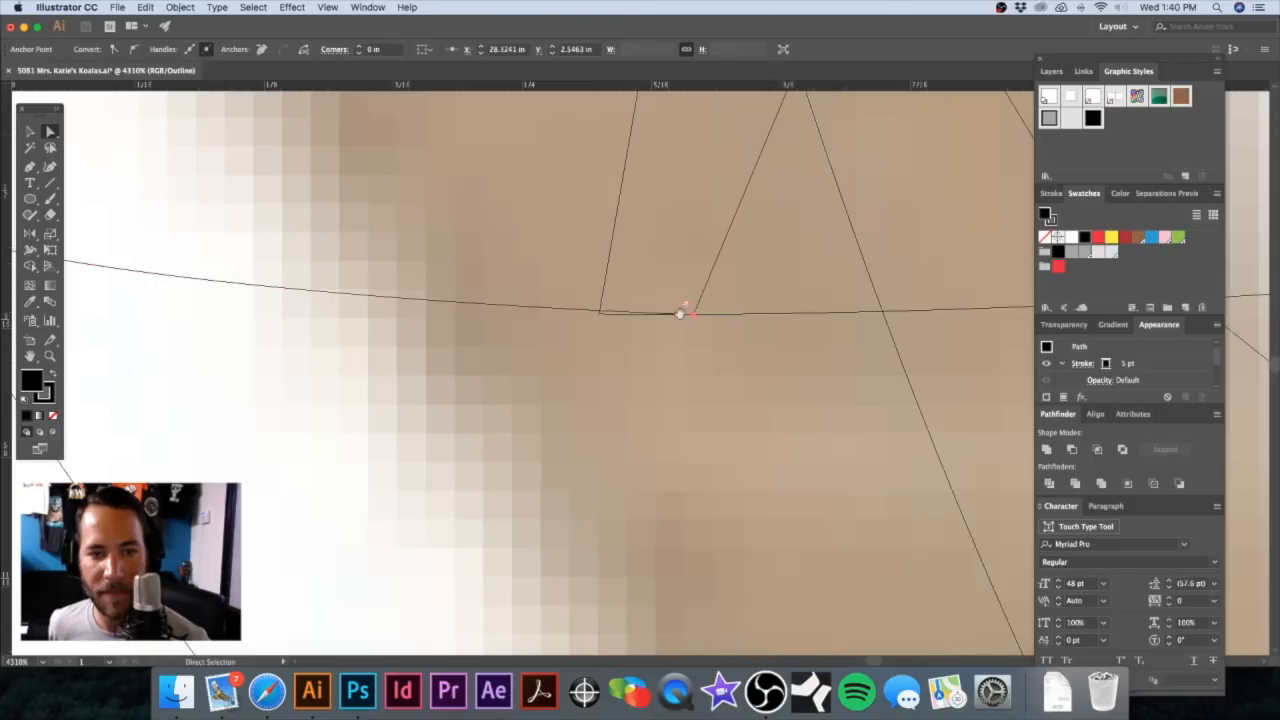
left_click(599, 313)
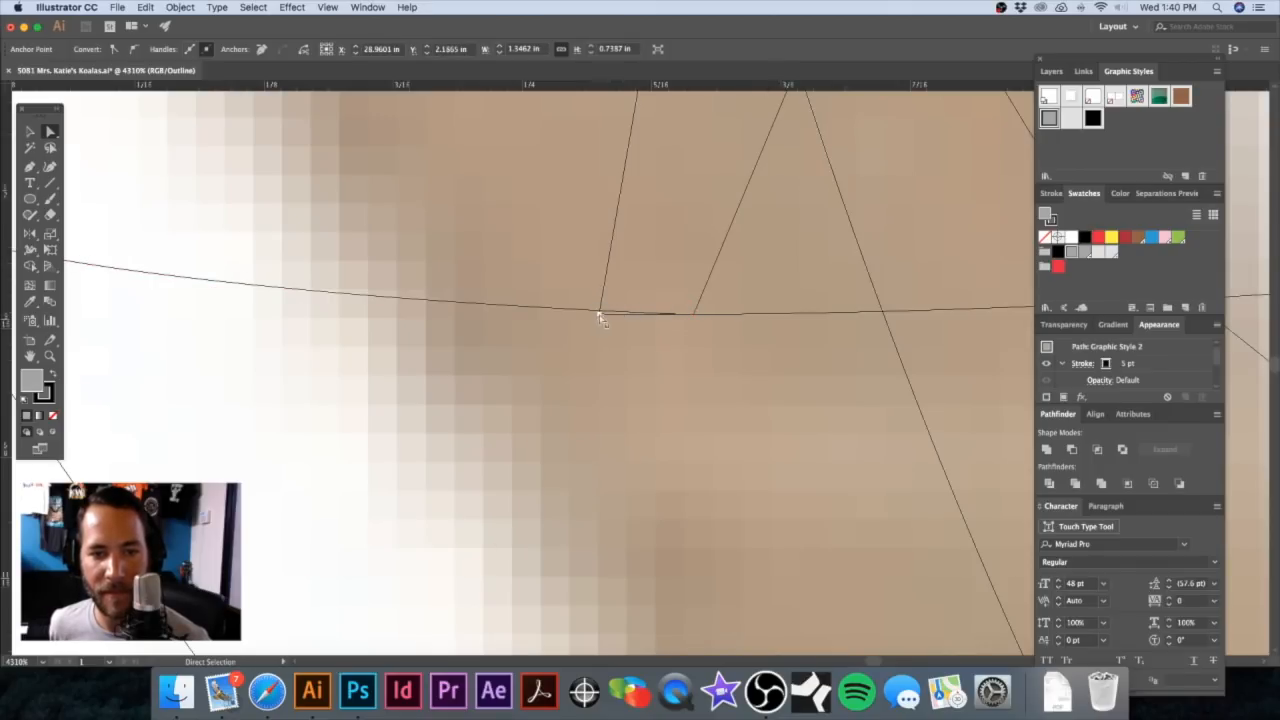
left_click_drag(600, 315, 602, 311)
left_click(753, 240, "alt+super")
left_click(753, 240, "alt+super")
left_click(753, 240, "alt+super")
left_click(753, 240, "alt+super")
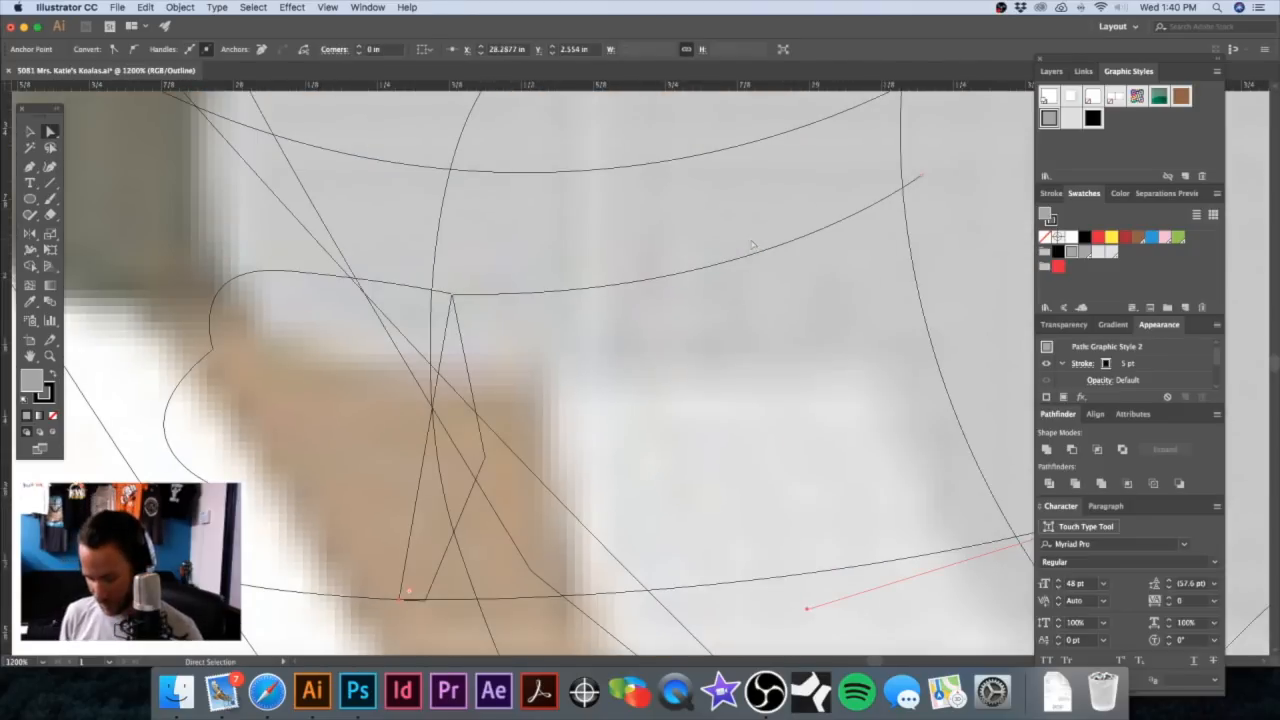
Step: Return to preview, deselect the arm and check the paw joint against the whole koala
key("super+y")
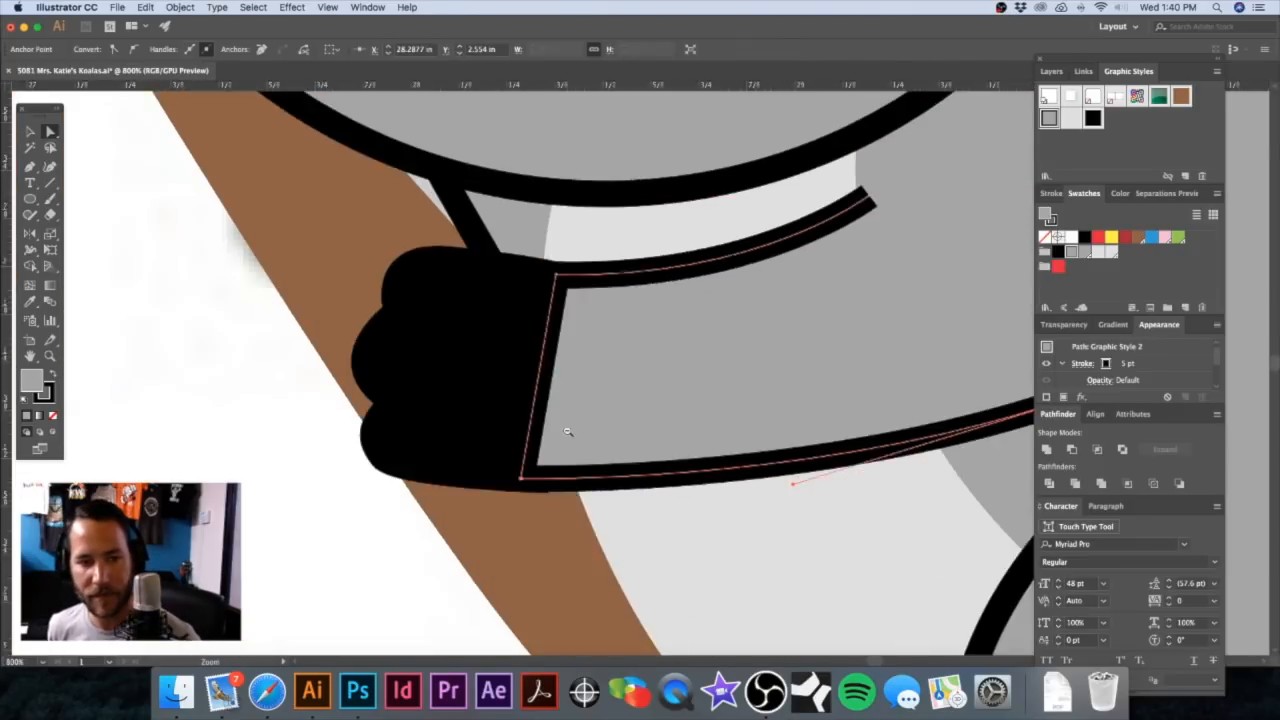
left_click(568, 431, "alt+super")
left_click(594, 430, "alt+super")
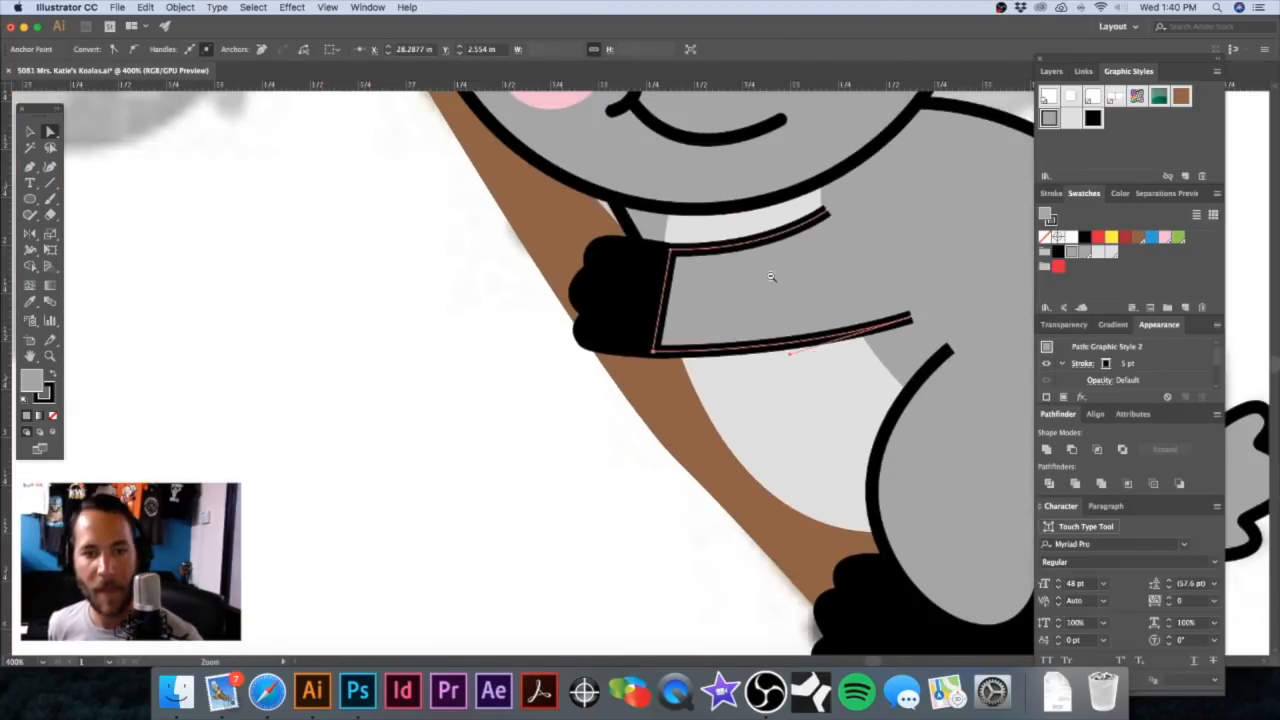
left_click(772, 279, "alt+super")
left_click(771, 278, "alt+super")
left_click(771, 278, "alt+super")
left_click(607, 434)
left_click(605, 435, "alt+super")
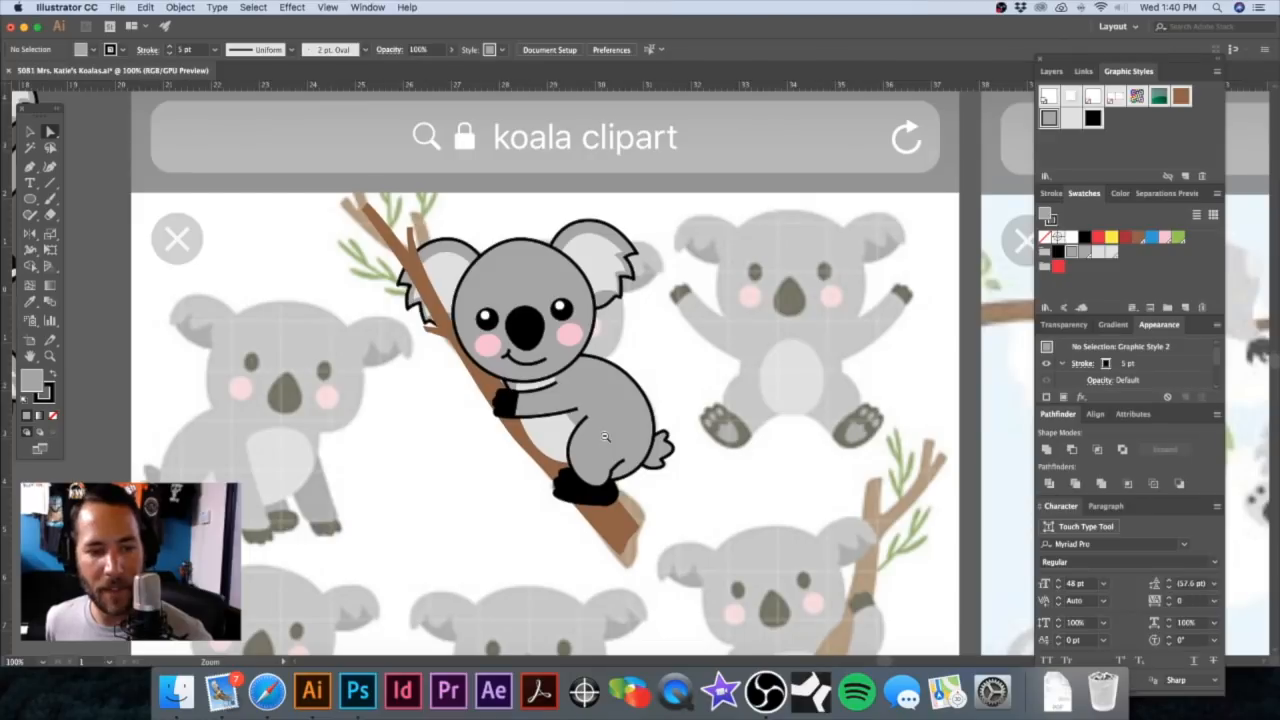
Step: Nudge the arm's lower wrist corner slightly away from the paw to smooth the joint, then deselect everything
left_click_drag(500, 400, 817, 460)
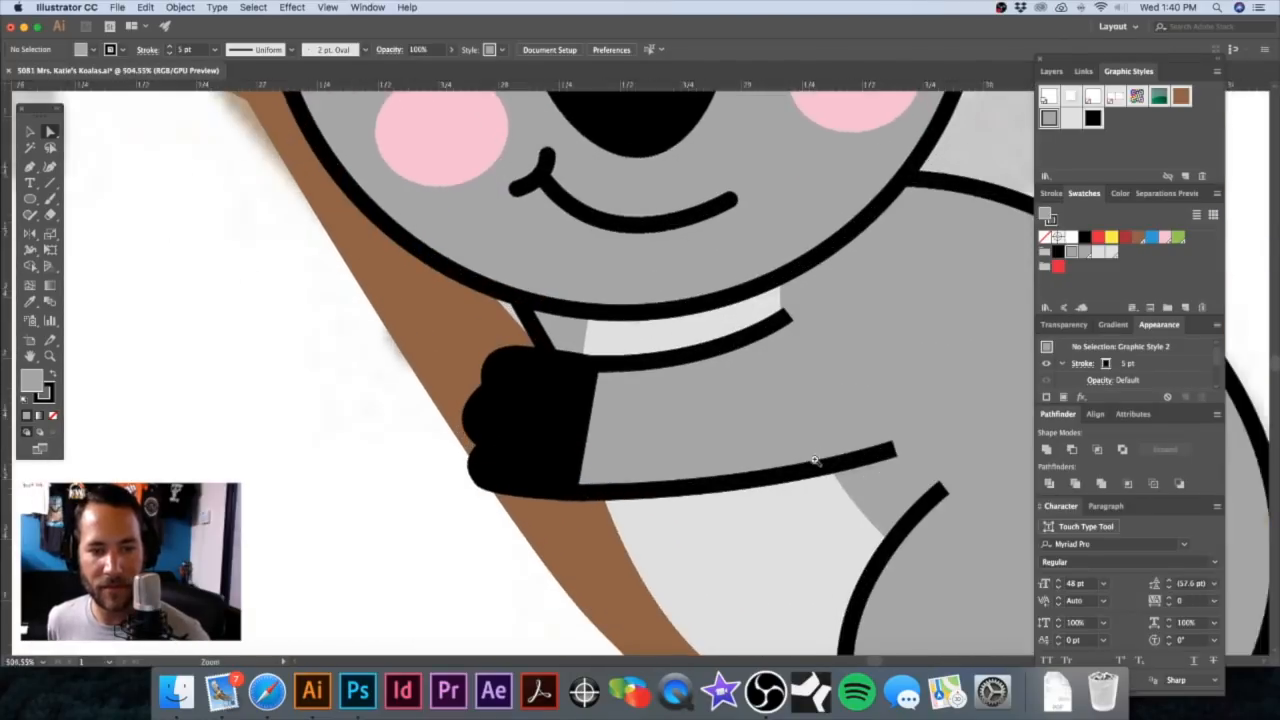
left_click(578, 499)
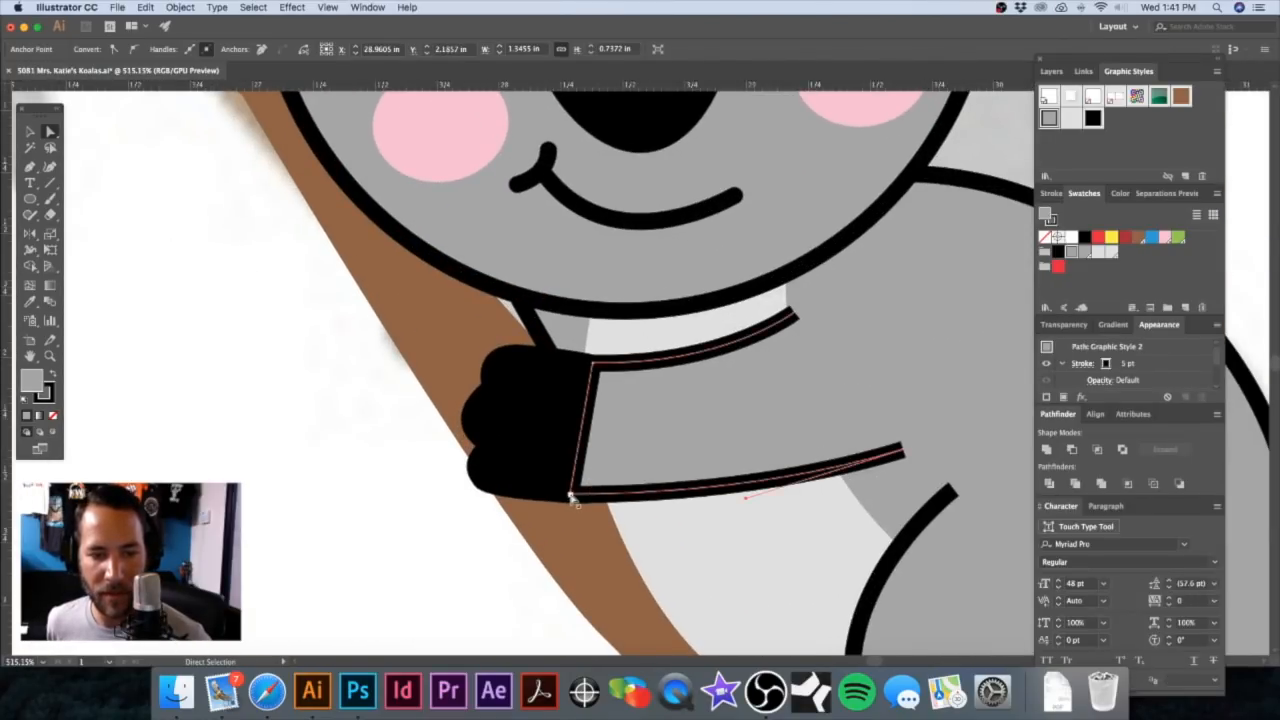
left_click_drag(573, 499, 582, 497)
left_click(694, 528)
left_click(306, 454)
left_click(673, 338, "alt+super")
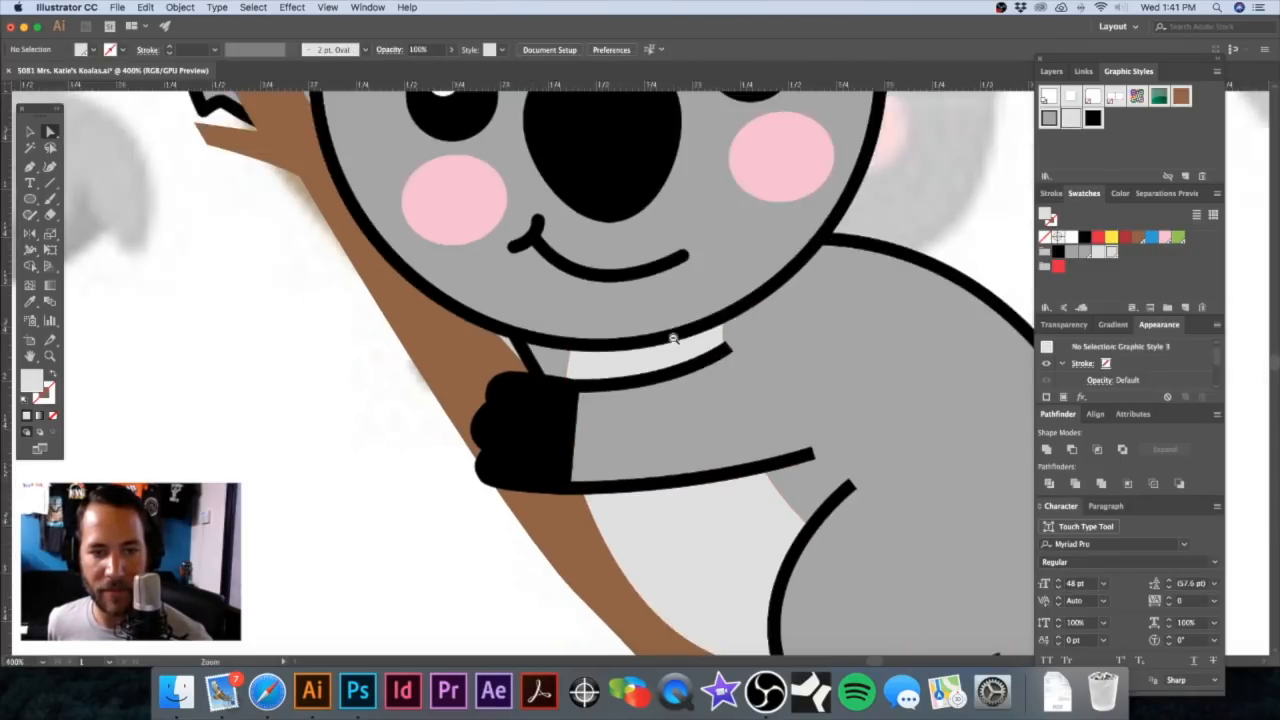
left_click(673, 339, "alt+super")
left_click(673, 339, "alt+super")
left_click(673, 339, "alt+super")
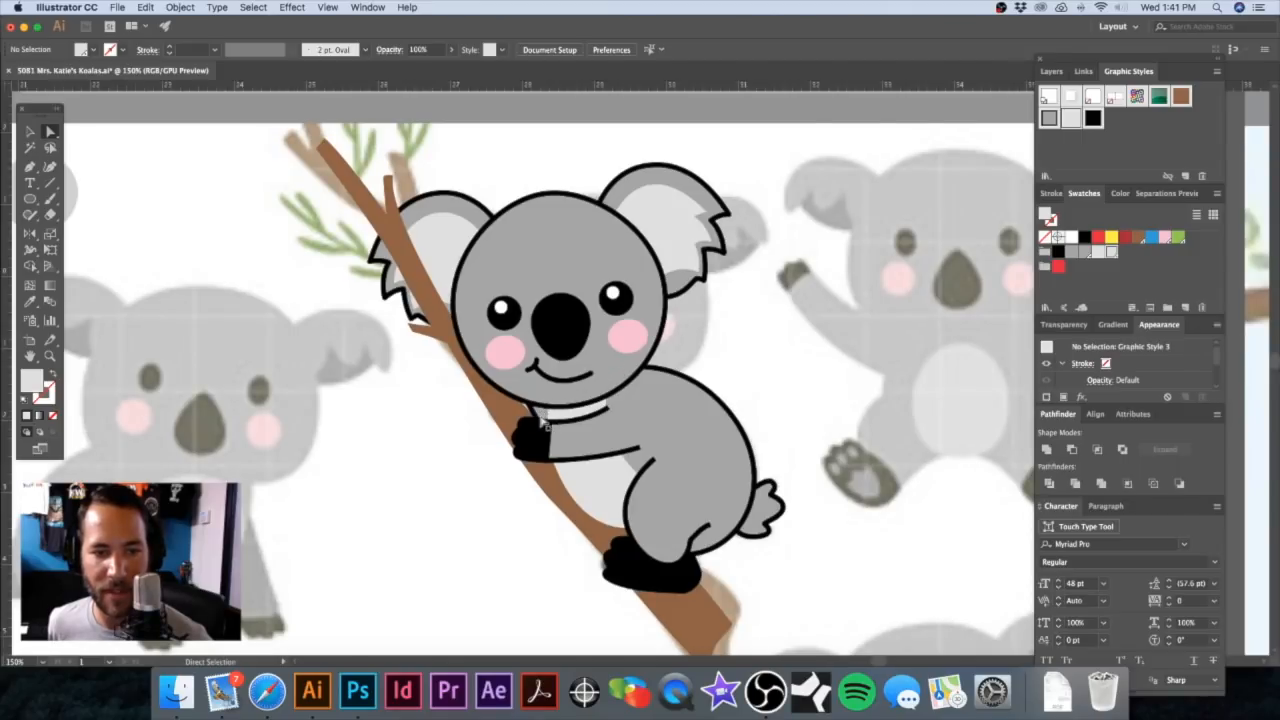
Step: Send the koala's body shape to the back and place the tail behind it, leaving everything deselected
left_click(686, 408)
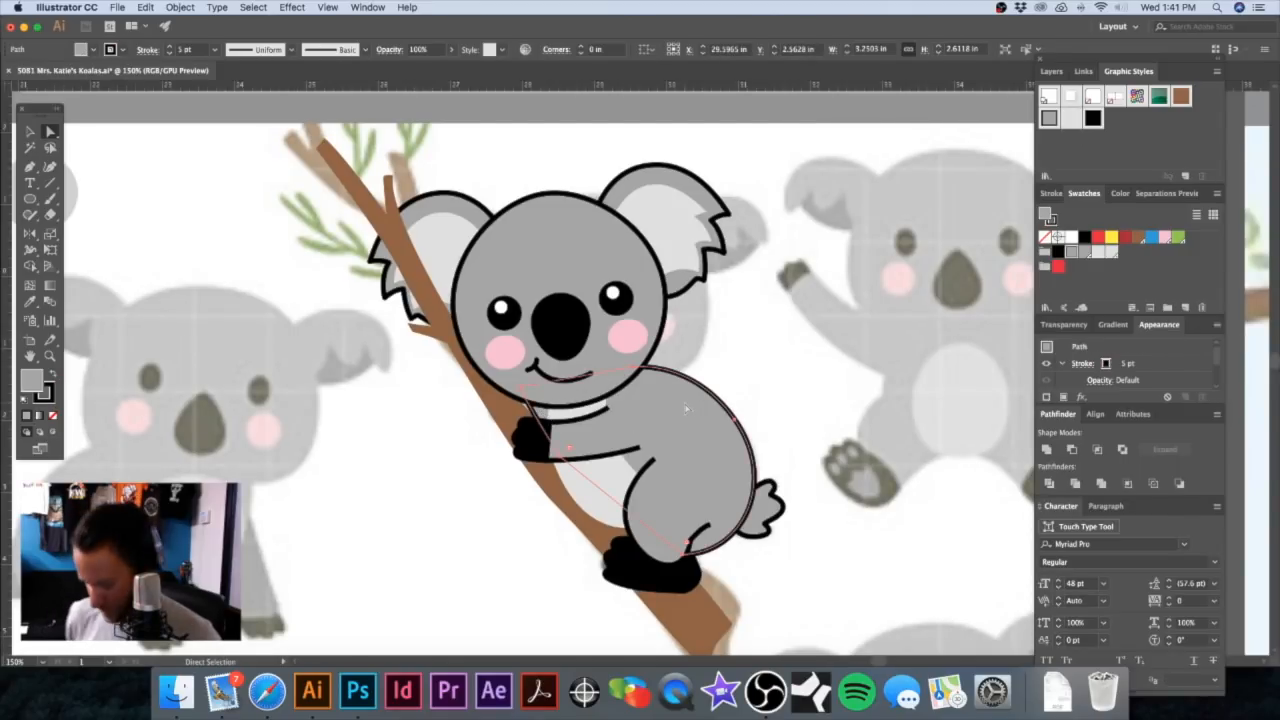
key("shift+super+[")
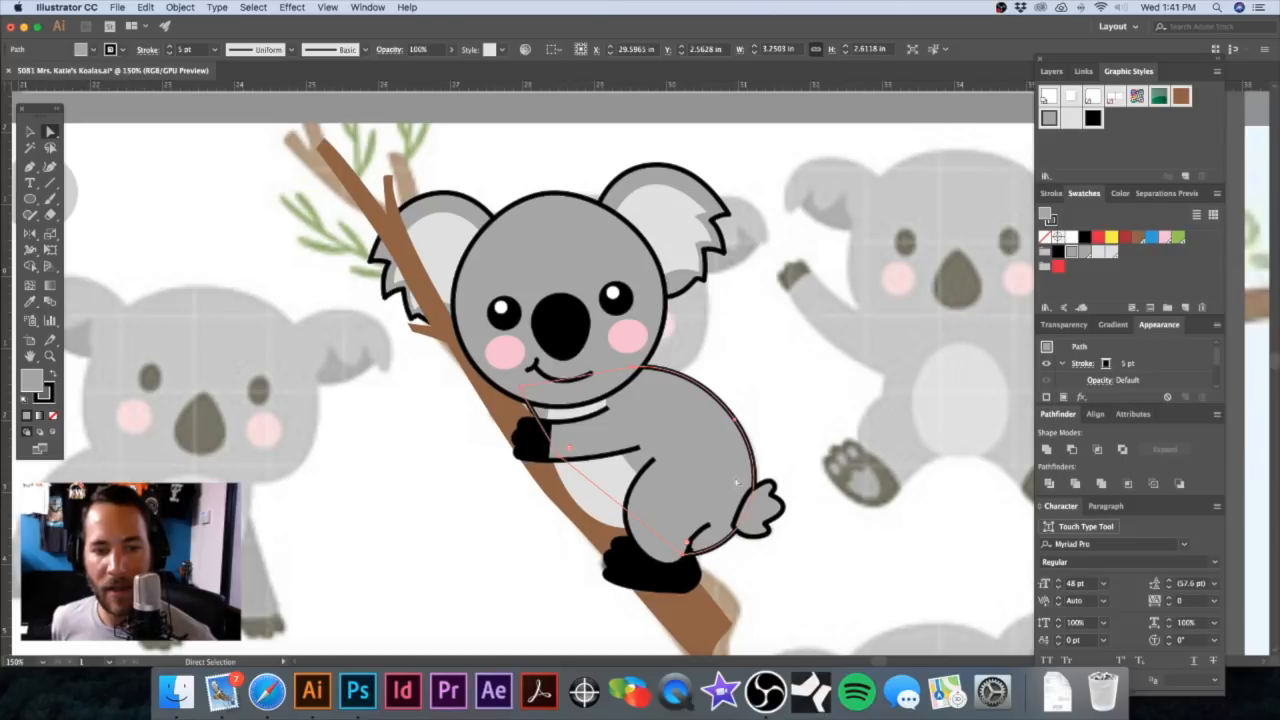
key("v")
left_click(768, 503)
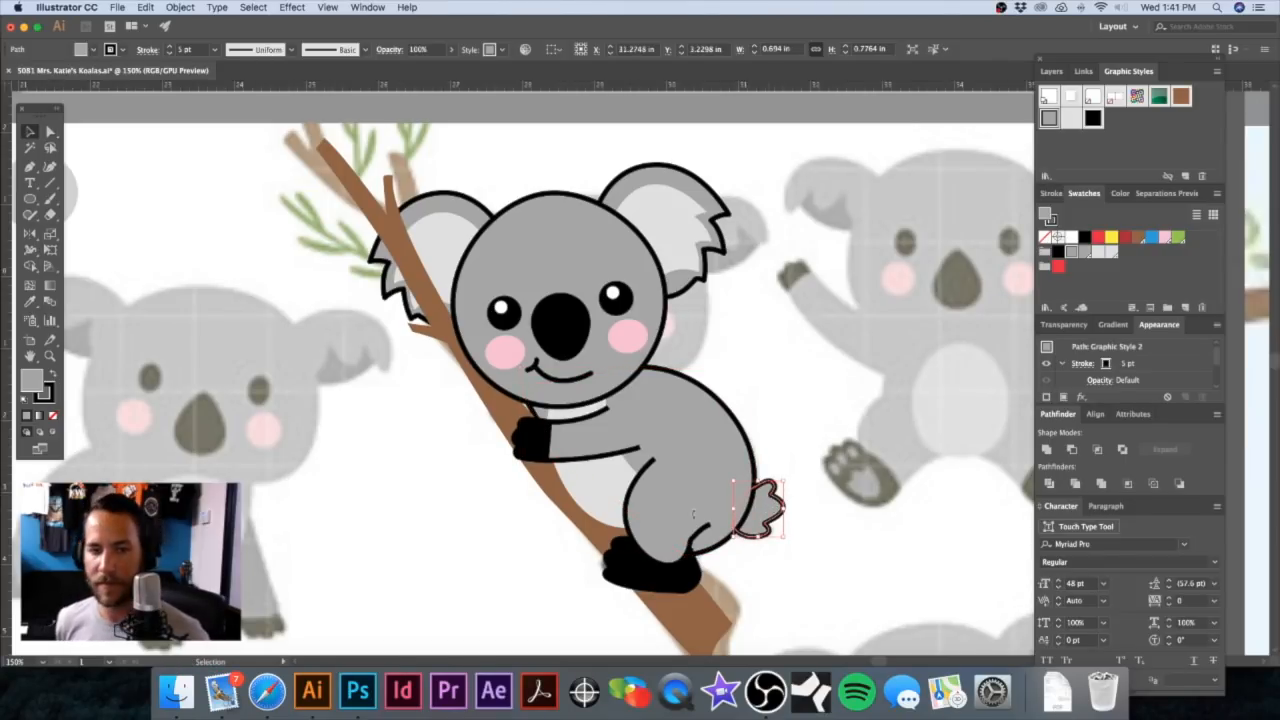
left_click(437, 524)
Step: Lengthen the branch's short twig below the ear by pulling its tip outward, away from the koala's head
left_click(519, 384, "alt+super")
left_click(521, 384, "alt+super")
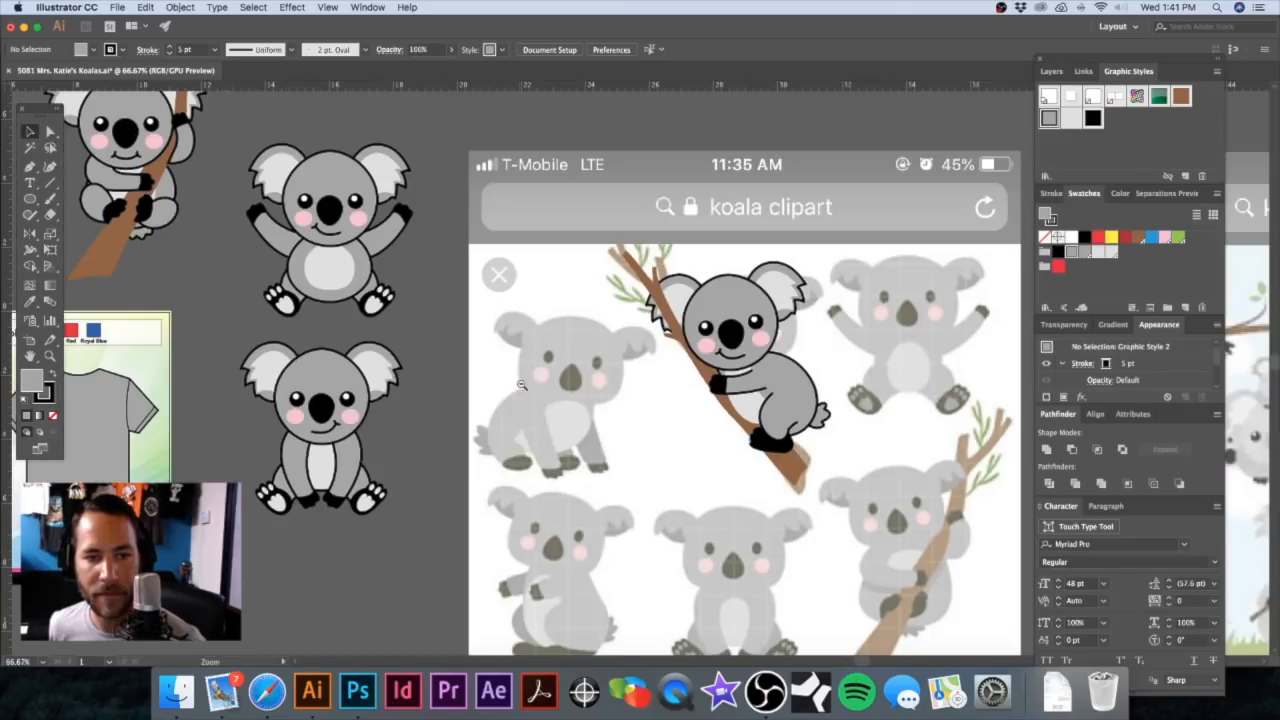
left_click_drag(648, 320, 886, 485)
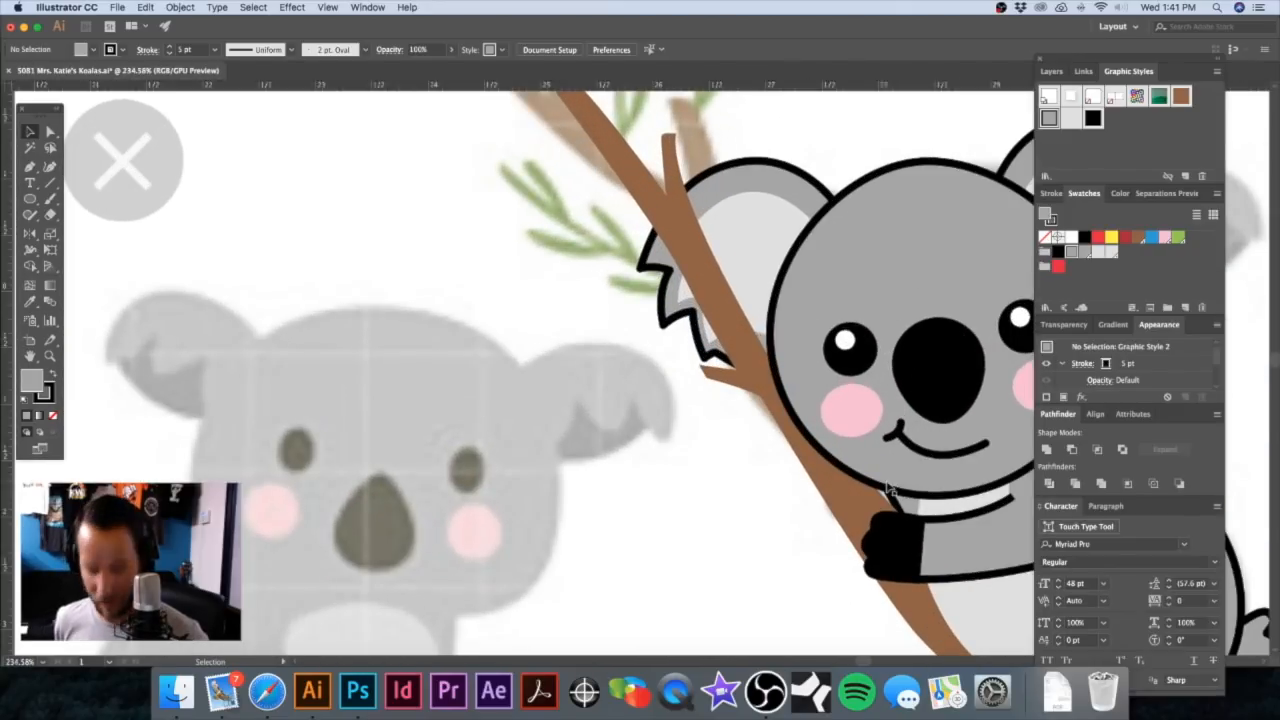
left_click(704, 373)
left_click_drag(704, 373, 757, 435)
left_click(526, 323)
key("space")
left_click(801, 432, "alt+super")
left_click(801, 432, "alt+super")
left_click(800, 433, "alt+super")
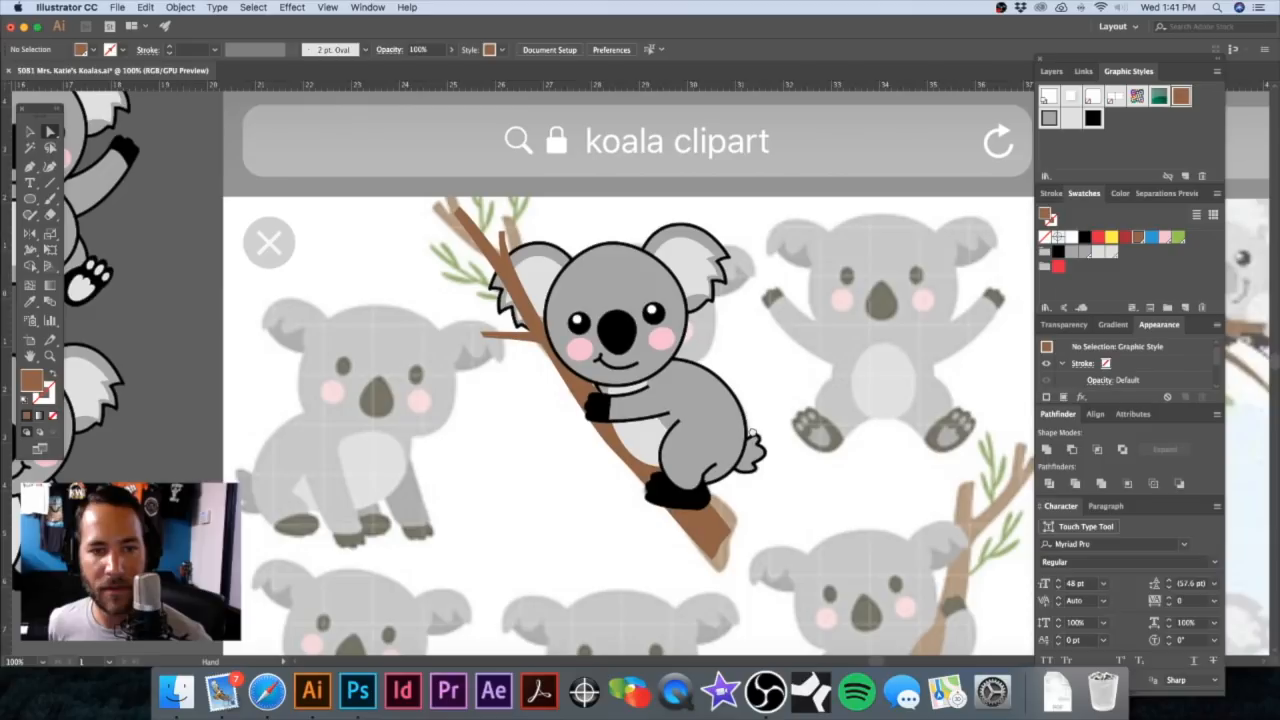
key("space")
left_click_drag(783, 440, 801, 446)
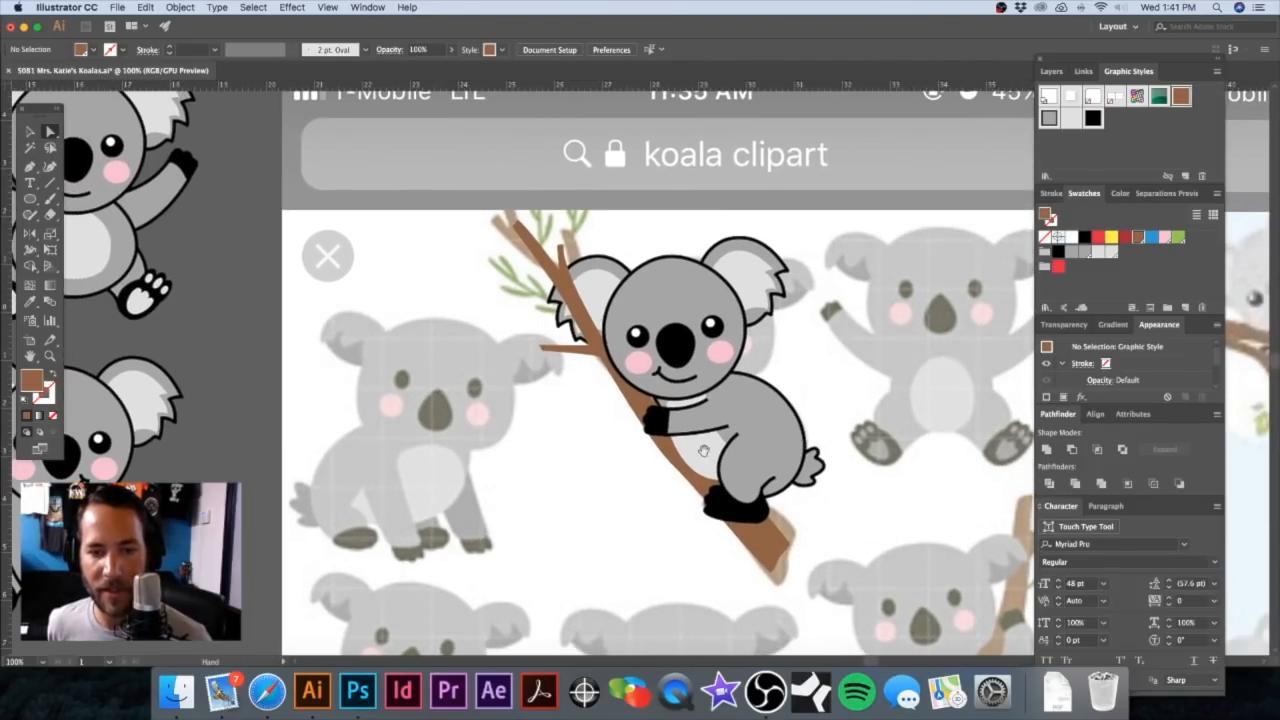
left_click_drag(694, 450, 670, 517)
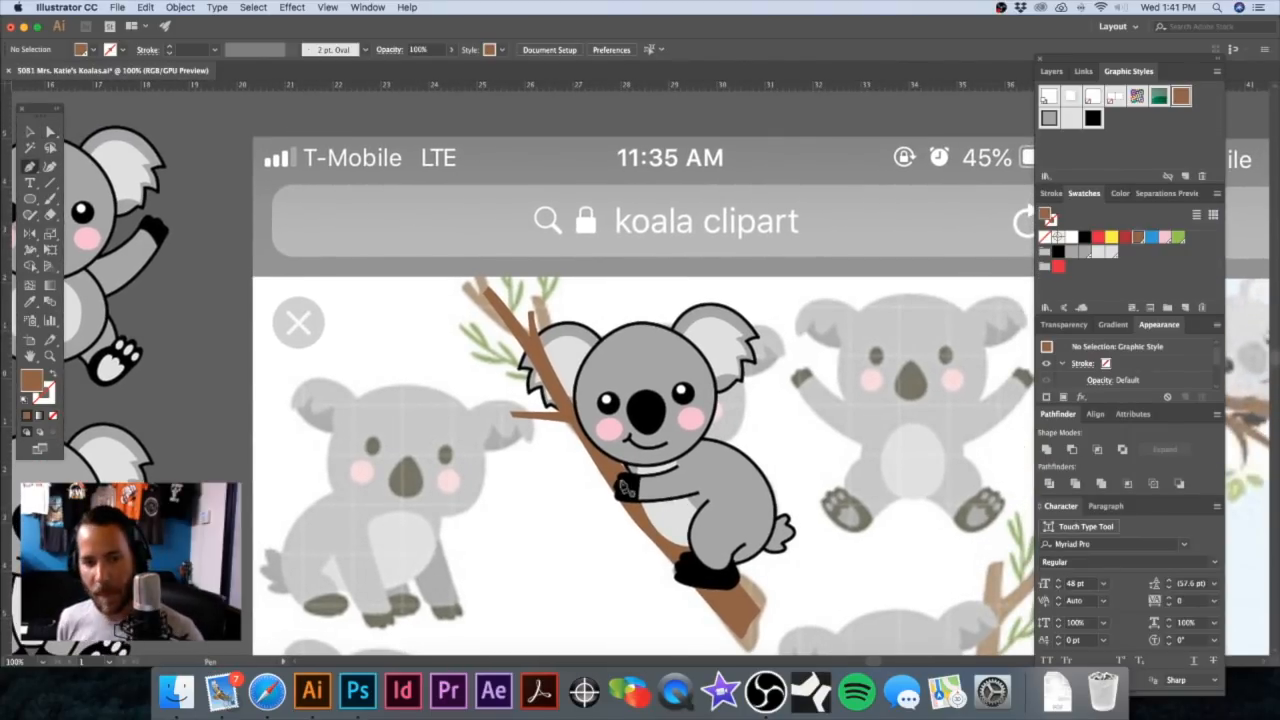
Step: Reposition the body shape's two front corner points so its chest line runs nearly vertical from the chin to behind the paw
scroll(670, 518, "up", 5)
left_click_drag(726, 488, 747, 436)
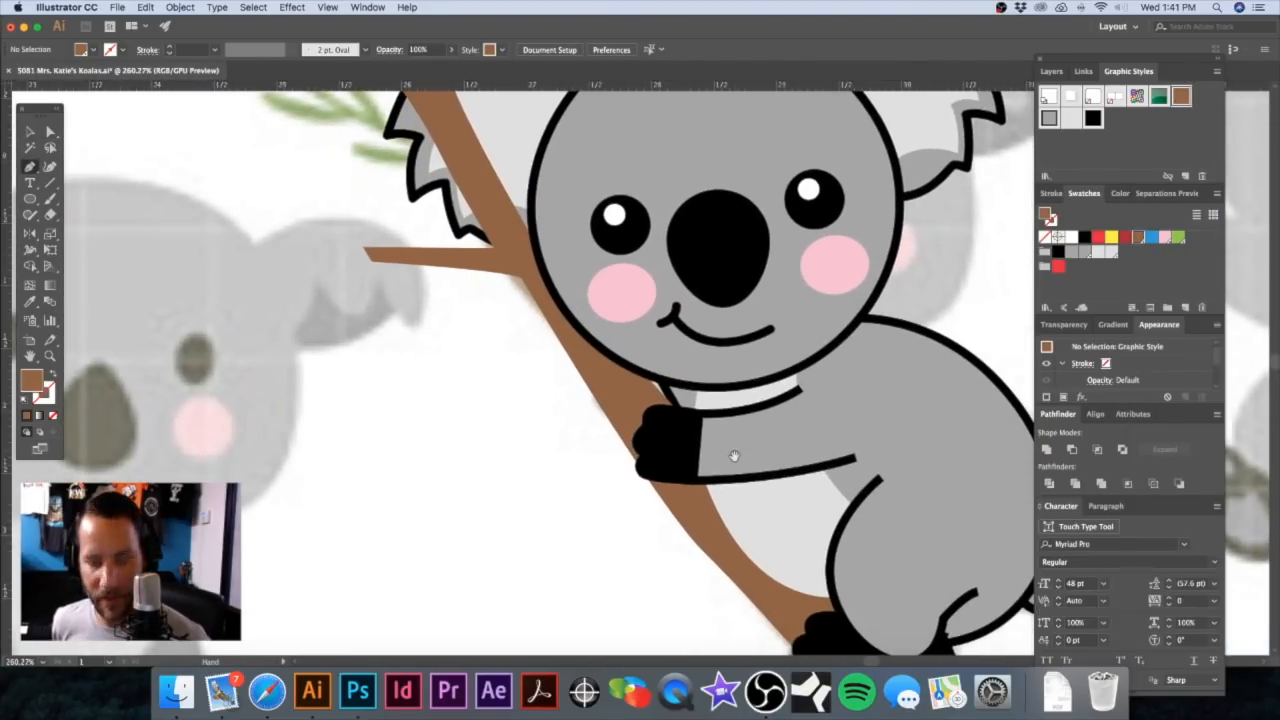
key("a")
left_click(664, 383)
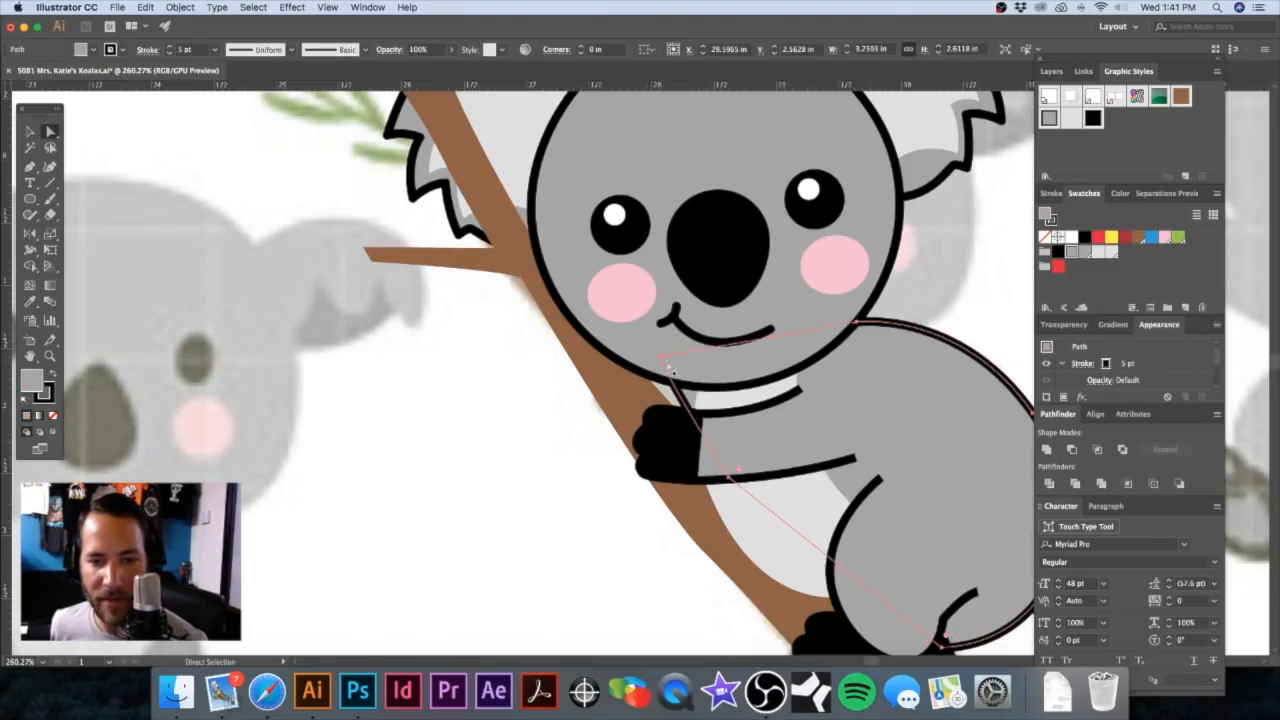
left_click(648, 357)
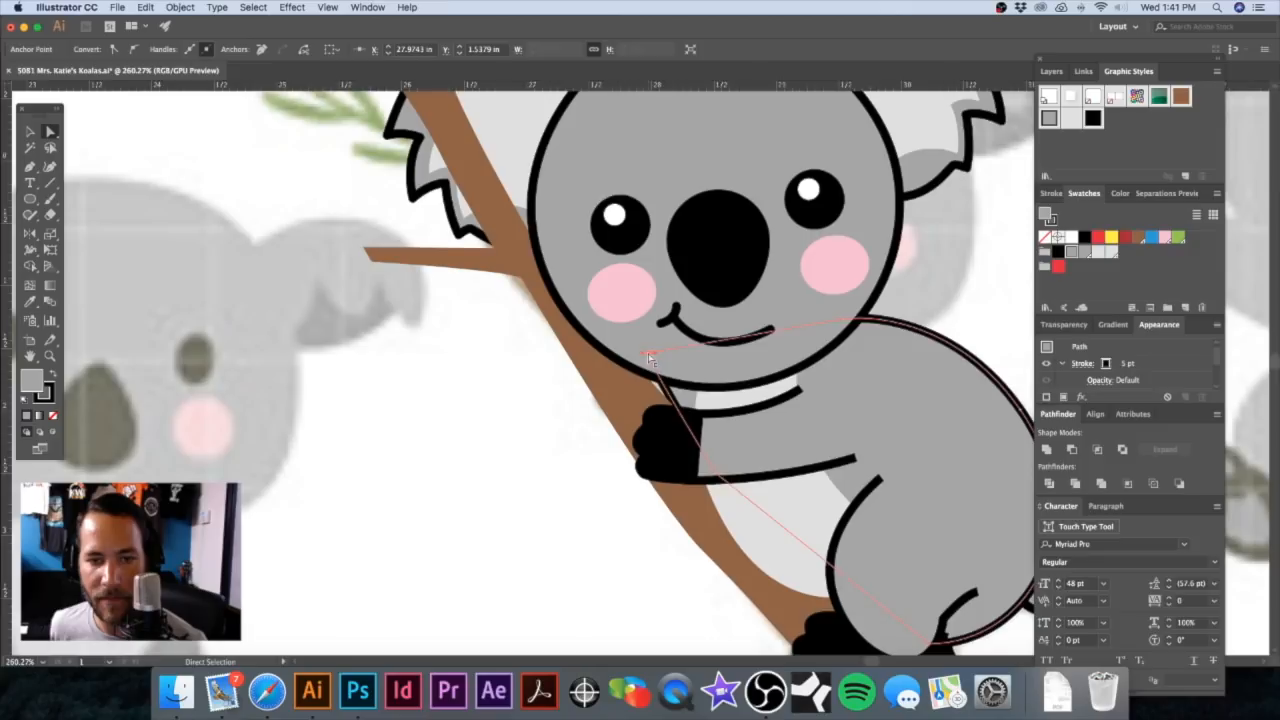
left_click_drag(717, 480, 700, 466)
left_click_drag(668, 362, 683, 369)
left_click_drag(698, 476, 681, 461)
left_click(684, 371)
left_click_drag(681, 465, 686, 455)
left_click(686, 375)
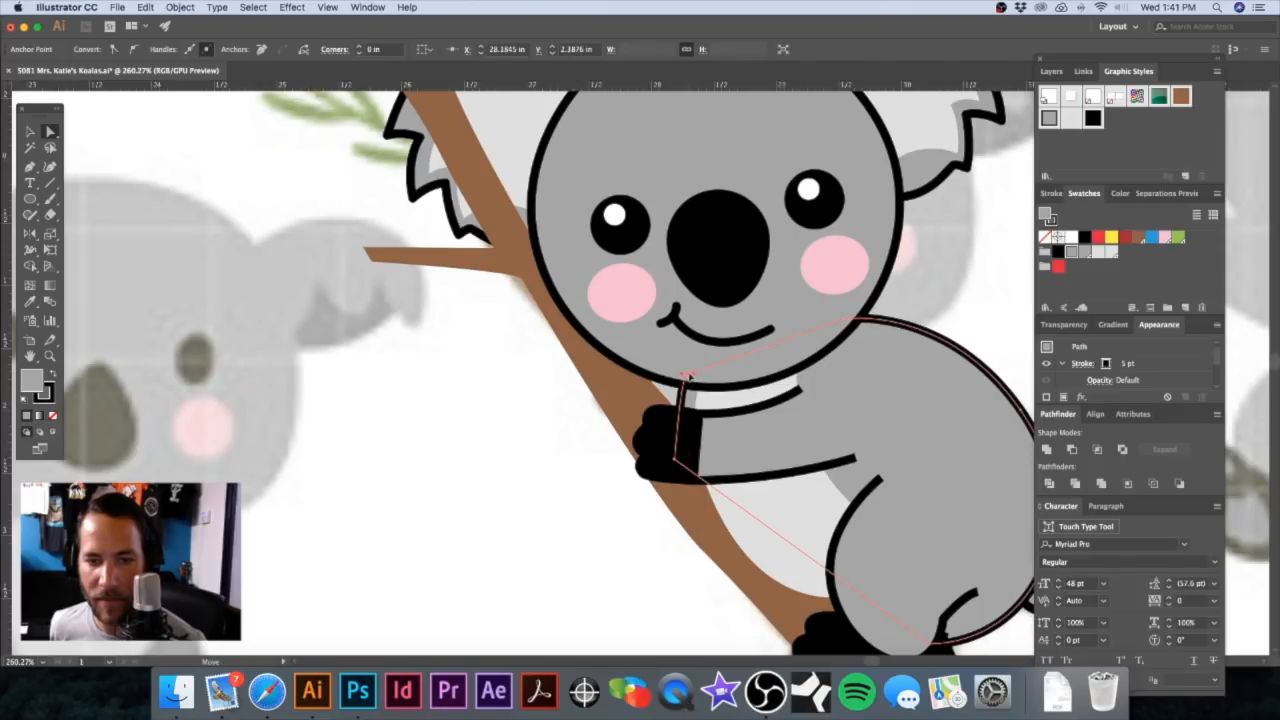
left_click(534, 451)
Step: Check the chest line against the whole koala and examine the leg and foot joint up close
key("super+minus")
key("super+minus")
key("super+minus")
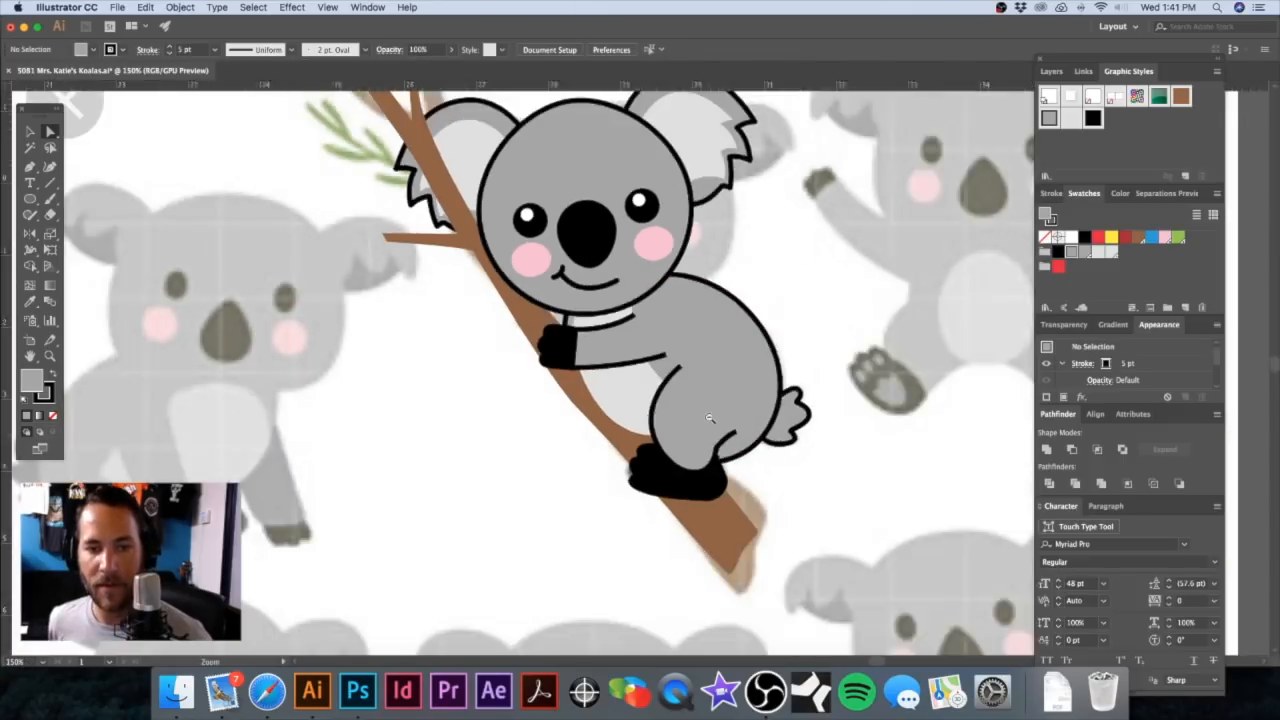
left_click_drag(659, 335, 705, 371)
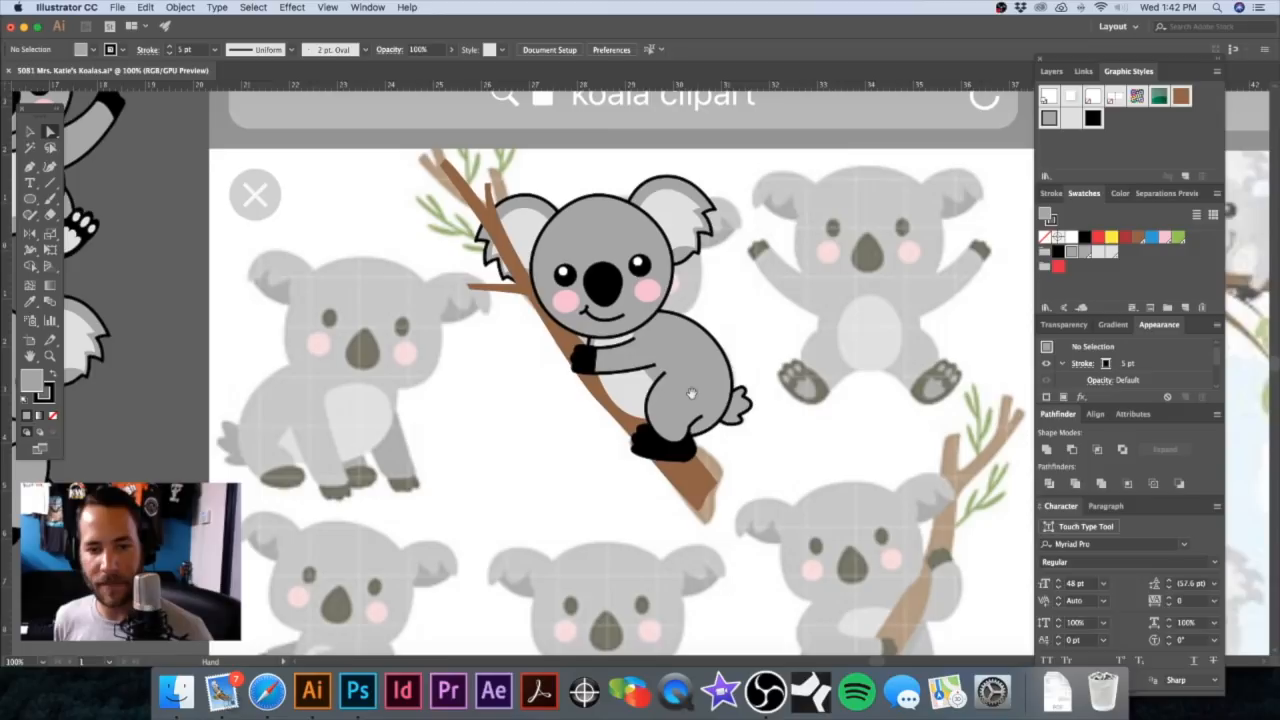
scroll(696, 427, "up", 5)
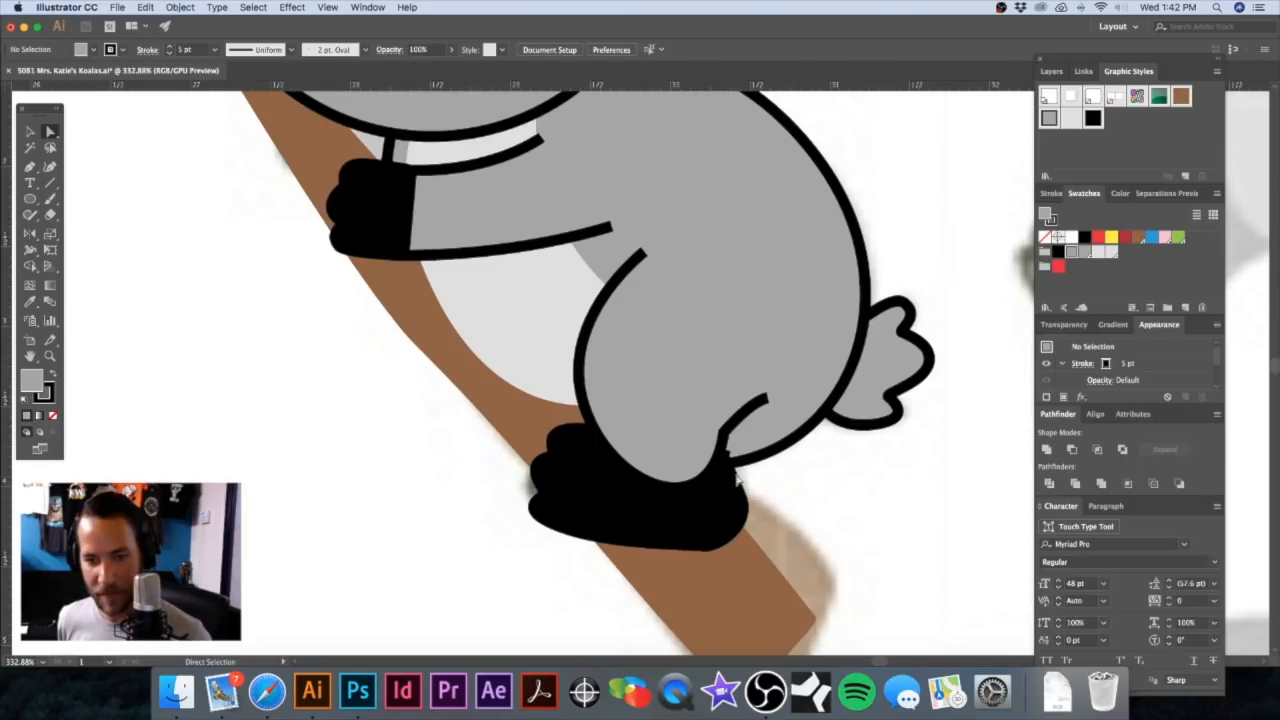
key("super+minus")
key("super+minus")
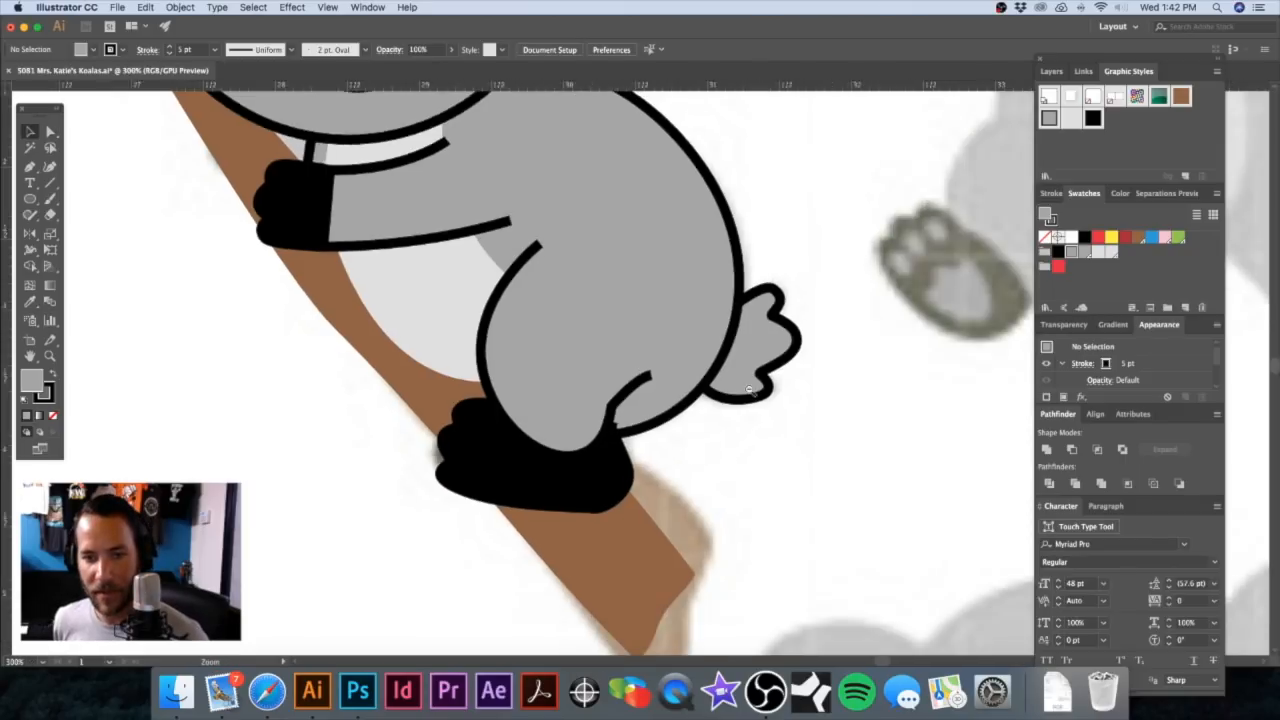
Step: Shift the foot's upper heel corner inward to meet the leg line and refine the heel curve
key("v")
left_click(561, 283)
left_click(548, 422)
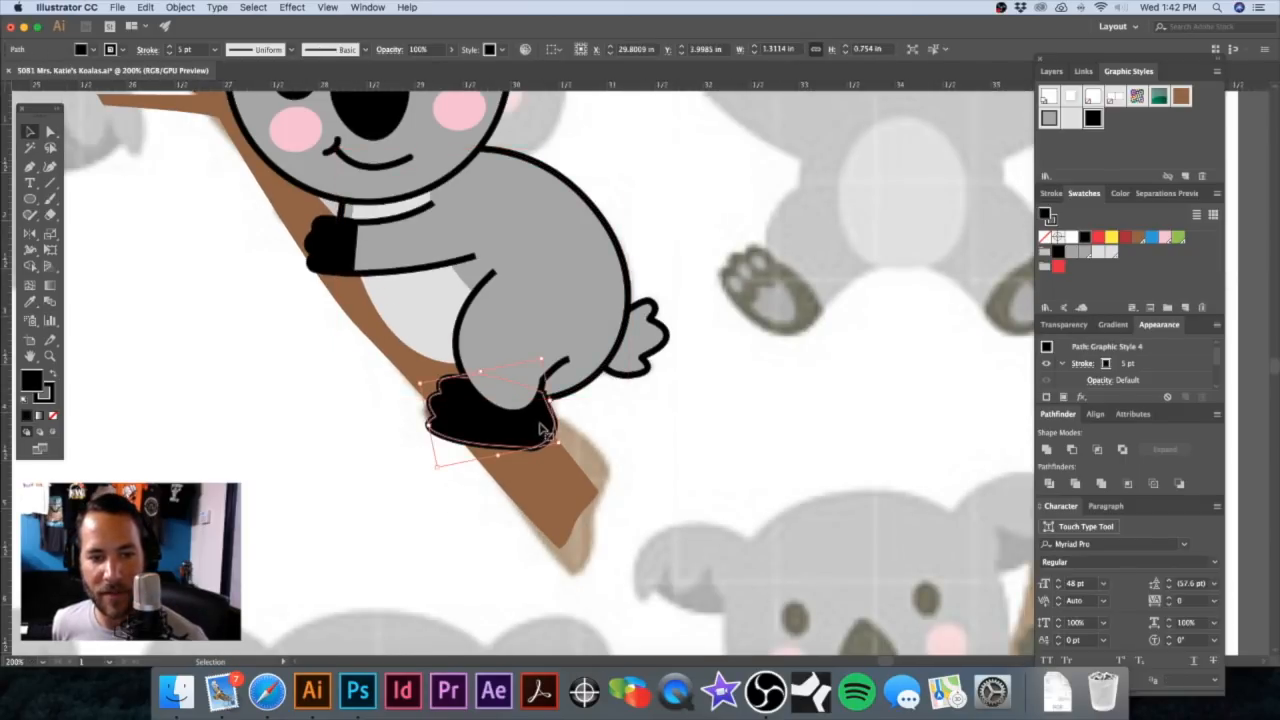
left_click_drag(554, 396, 723, 449)
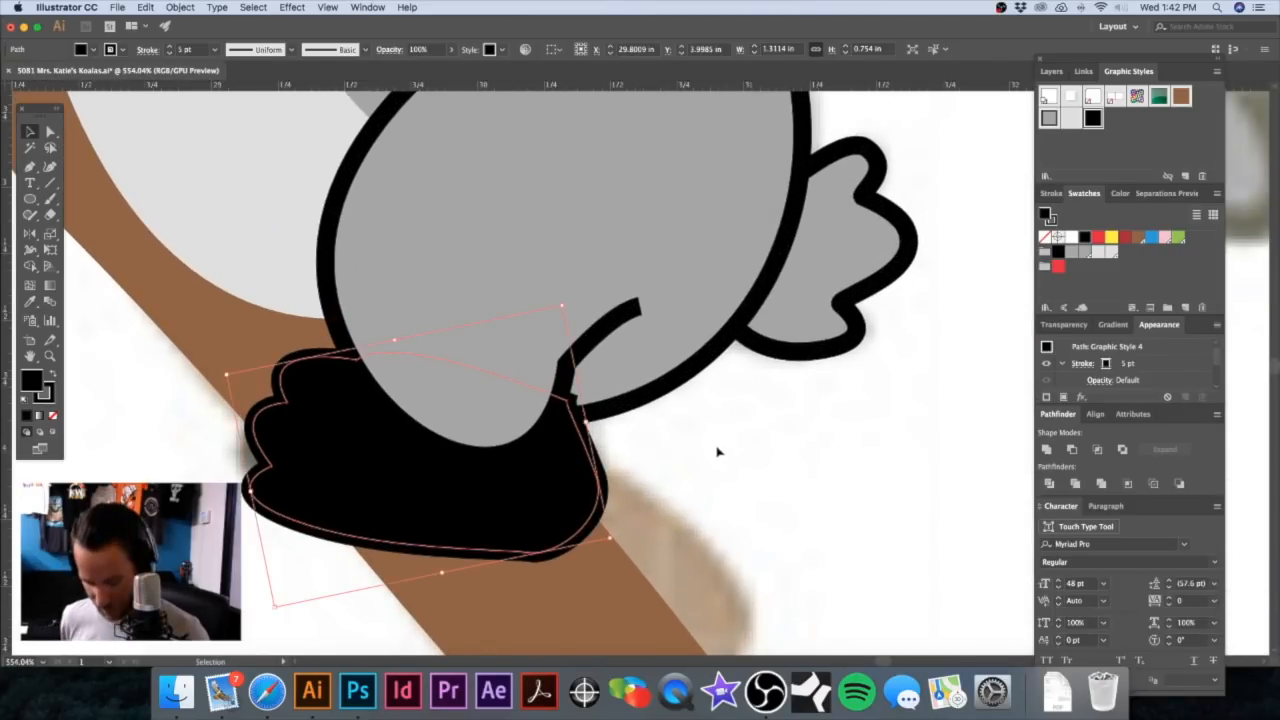
key("a")
left_click(556, 402)
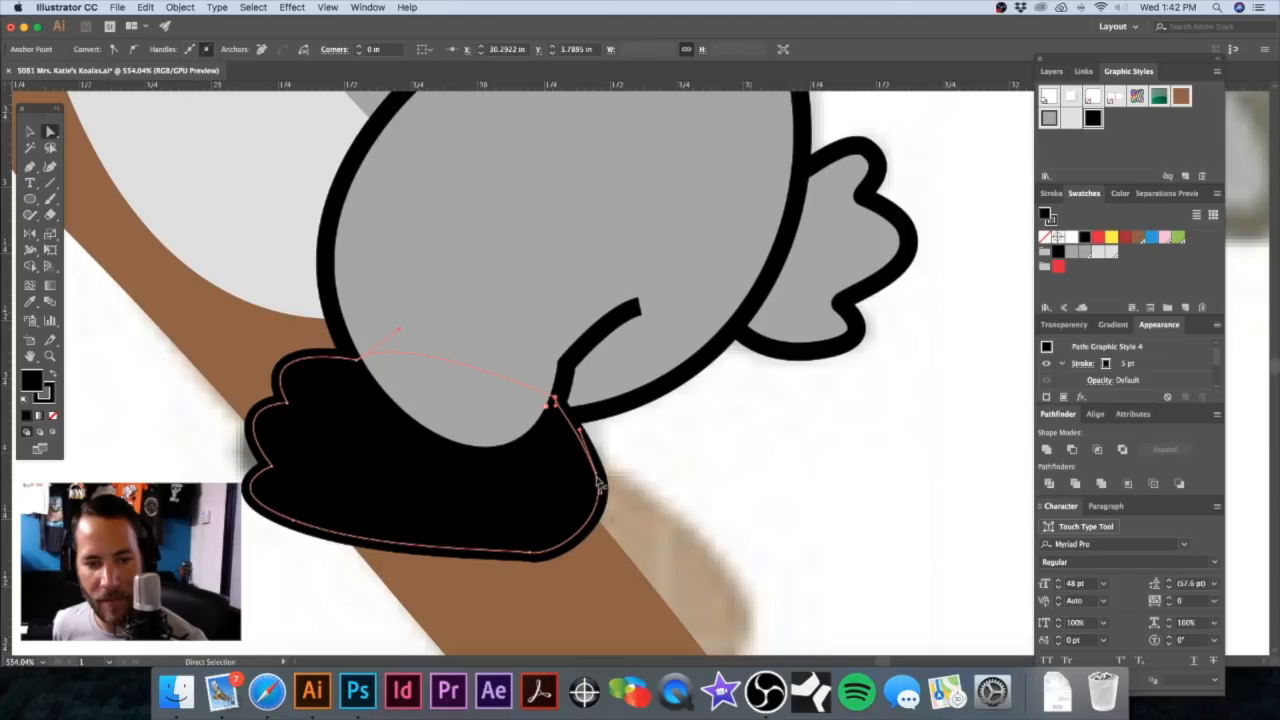
left_click_drag(597, 480, 531, 526)
left_click(661, 458)
Step: Examine the whole koala over the reference to judge the reshaped foot and the paw on the branch
left_click(624, 419, "alt+super")
left_click(625, 416, "alt+super")
left_click(626, 414, "alt+super")
left_click(627, 413, "alt+super")
left_click(628, 413, "alt+super")
left_click_drag(665, 289, 735, 451)
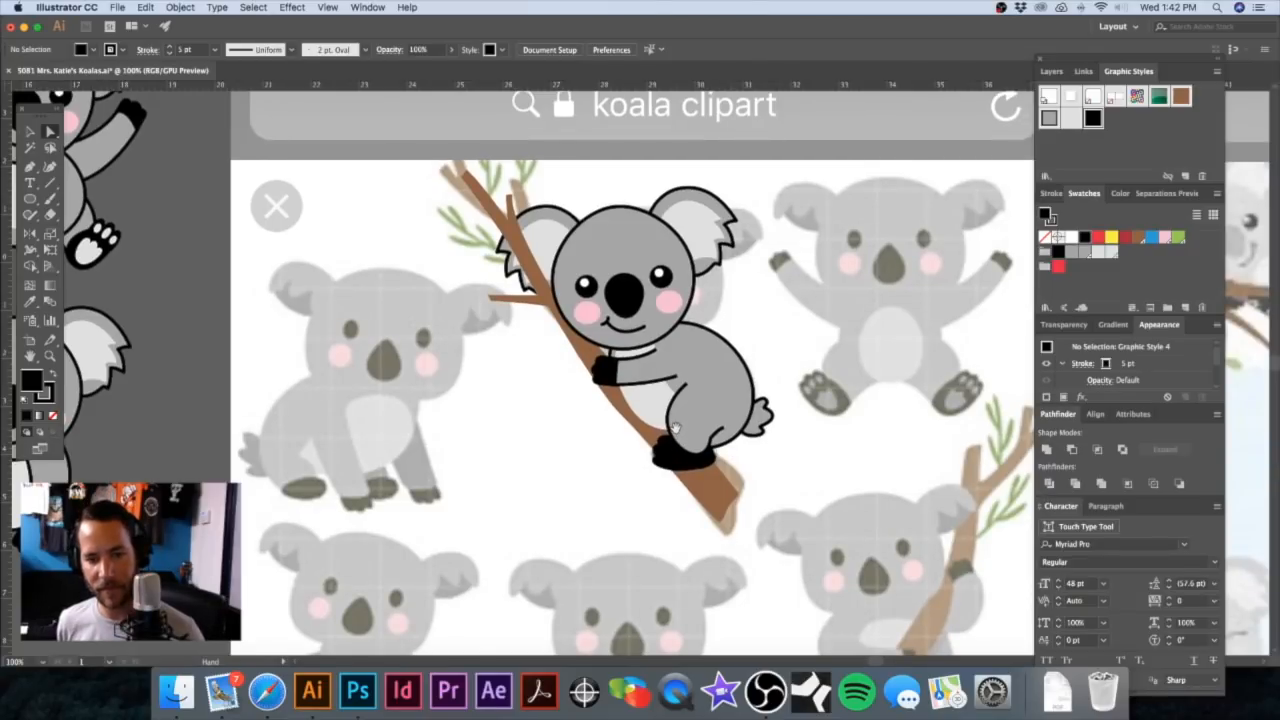
left_click_drag(659, 414, 684, 490)
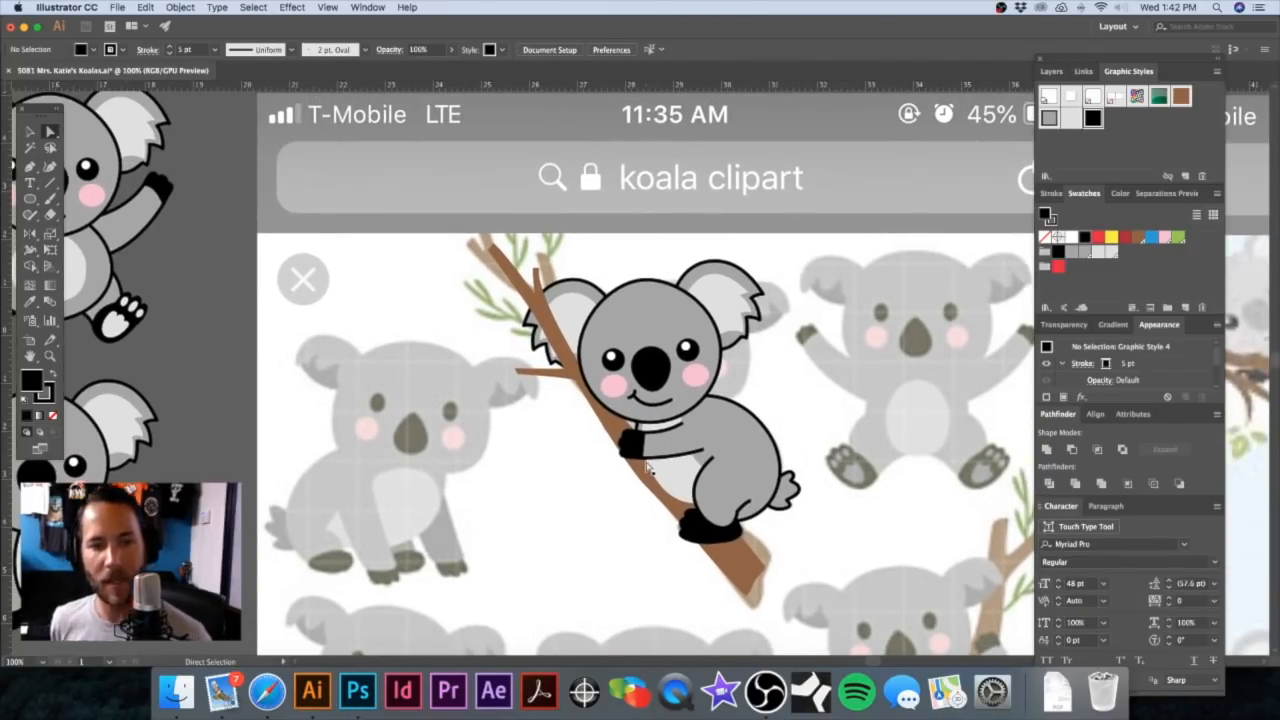
key("space")
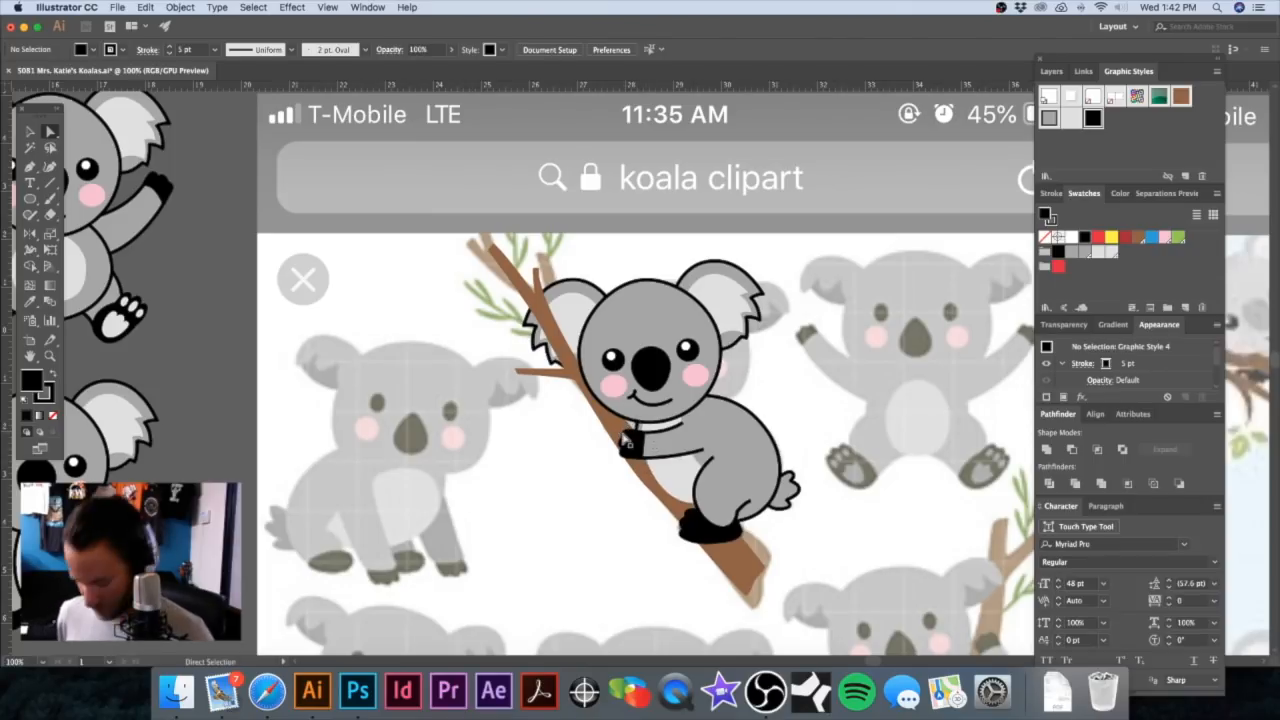
Step: Draw a black ellipse about 0.40 by 0.31 in and stack copies below it as three paw fingers, the middle one wider
key("p")
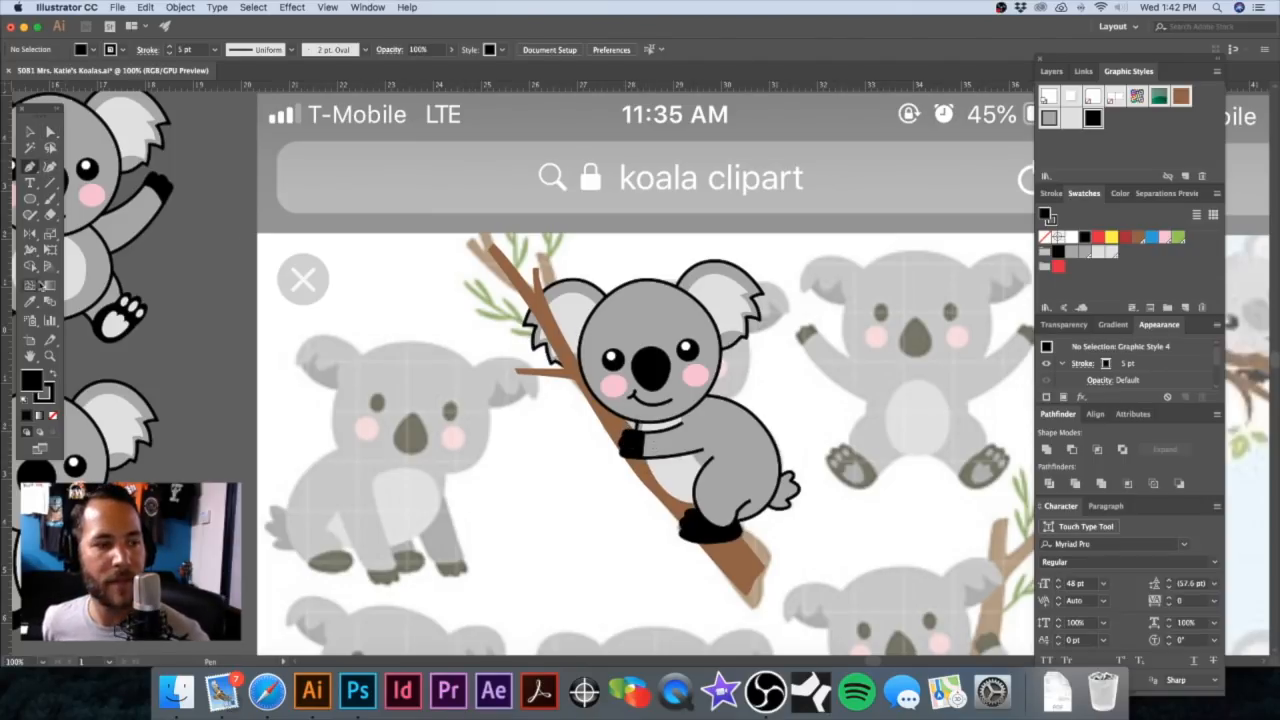
left_click(31, 199)
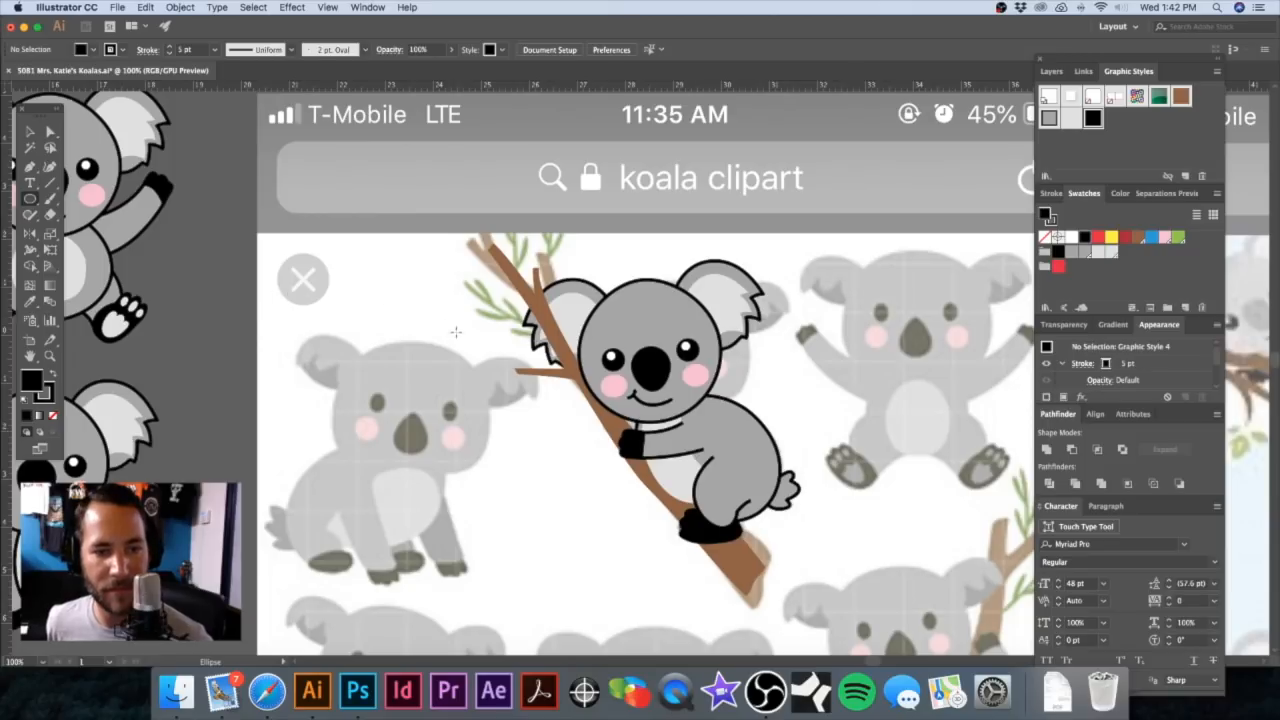
mouse_move(466, 338)
left_mouse_down()
mouse_move(484, 350)
mouse_move(470, 357)
left_mouse_up()
scroll(433, 365, "up", 5)
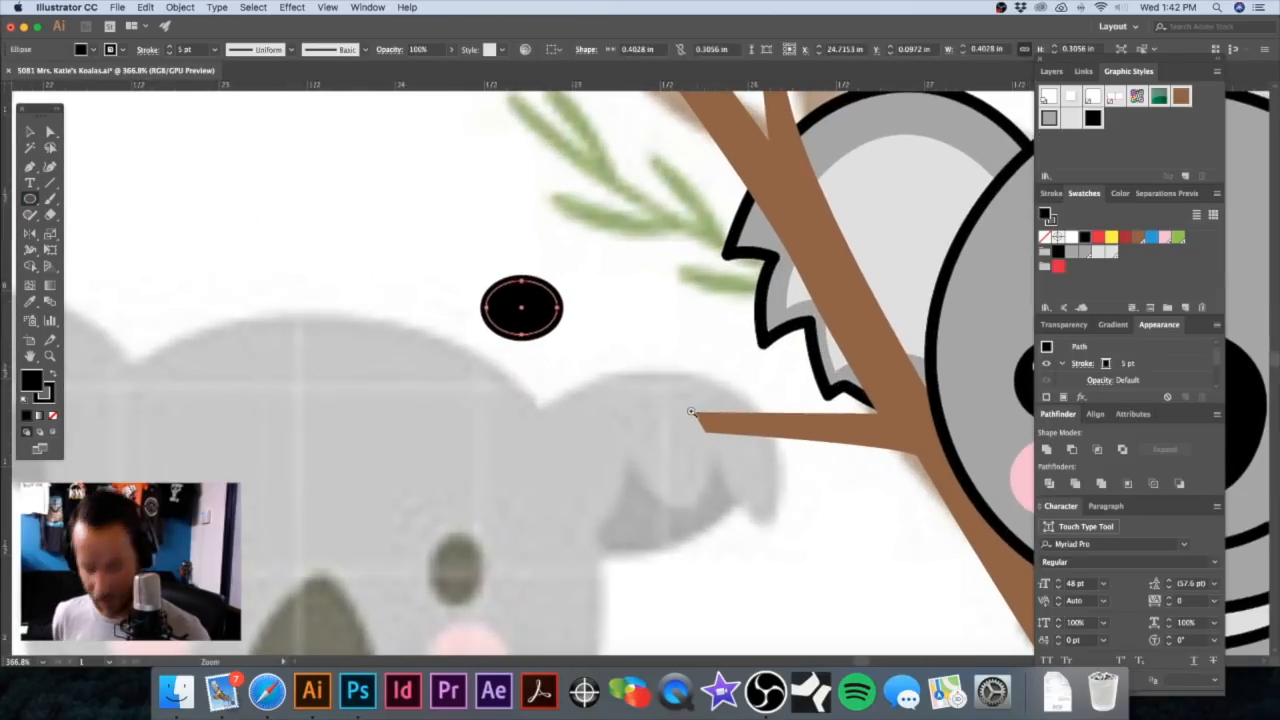
key("v")
left_click_drag(529, 312, 528, 394)
left_click(592, 317)
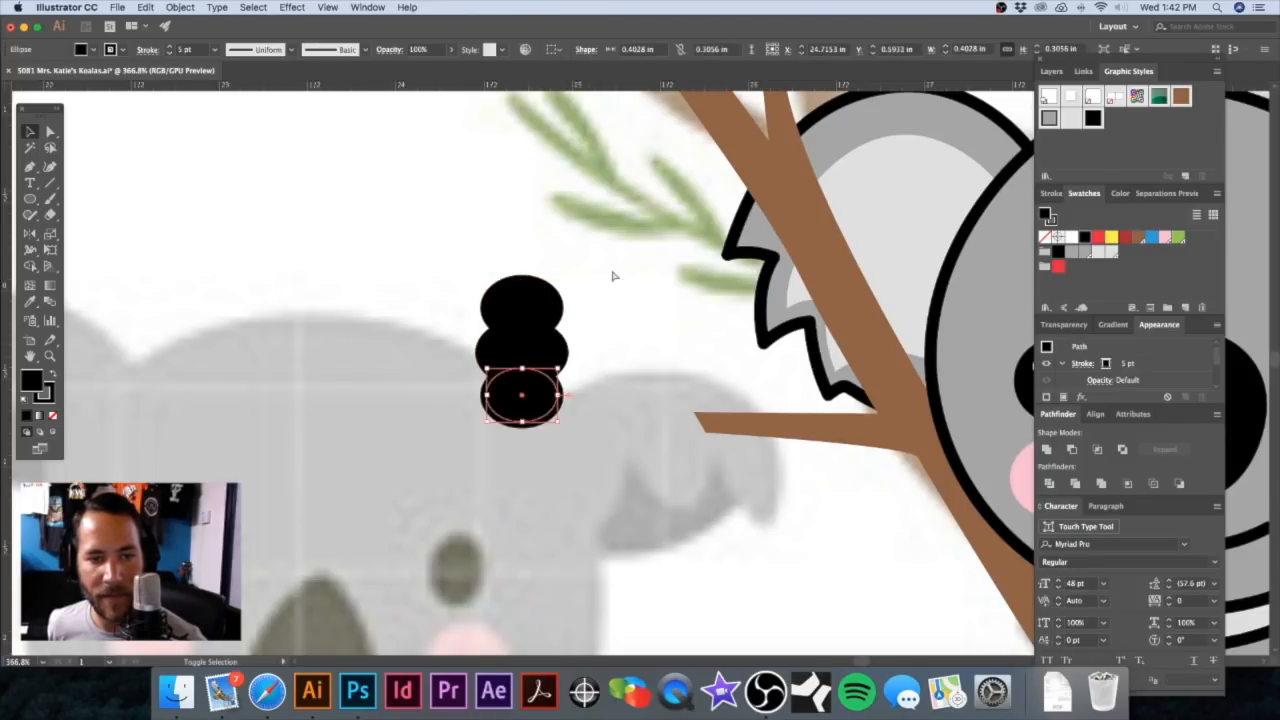
Step: Move the three black finger ellipses to the branch's outer edge beside the existing paw, tilted to follow the branch
left_click(617, 277)
key("super+minus")
key("super+minus")
key("super+minus")
left_click_drag(605, 332, 858, 484)
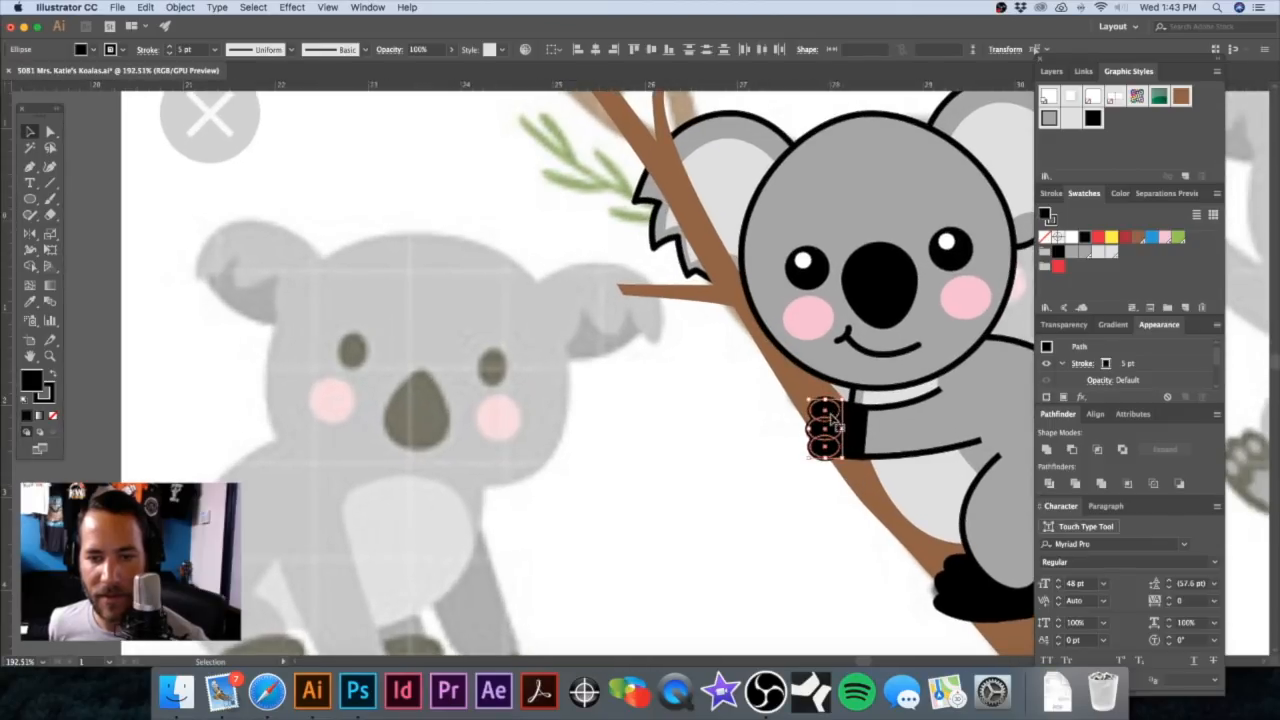
left_click_drag(817, 403, 853, 413)
key("BackSpace")
key("super+1")
left_click_drag(564, 386, 857, 439)
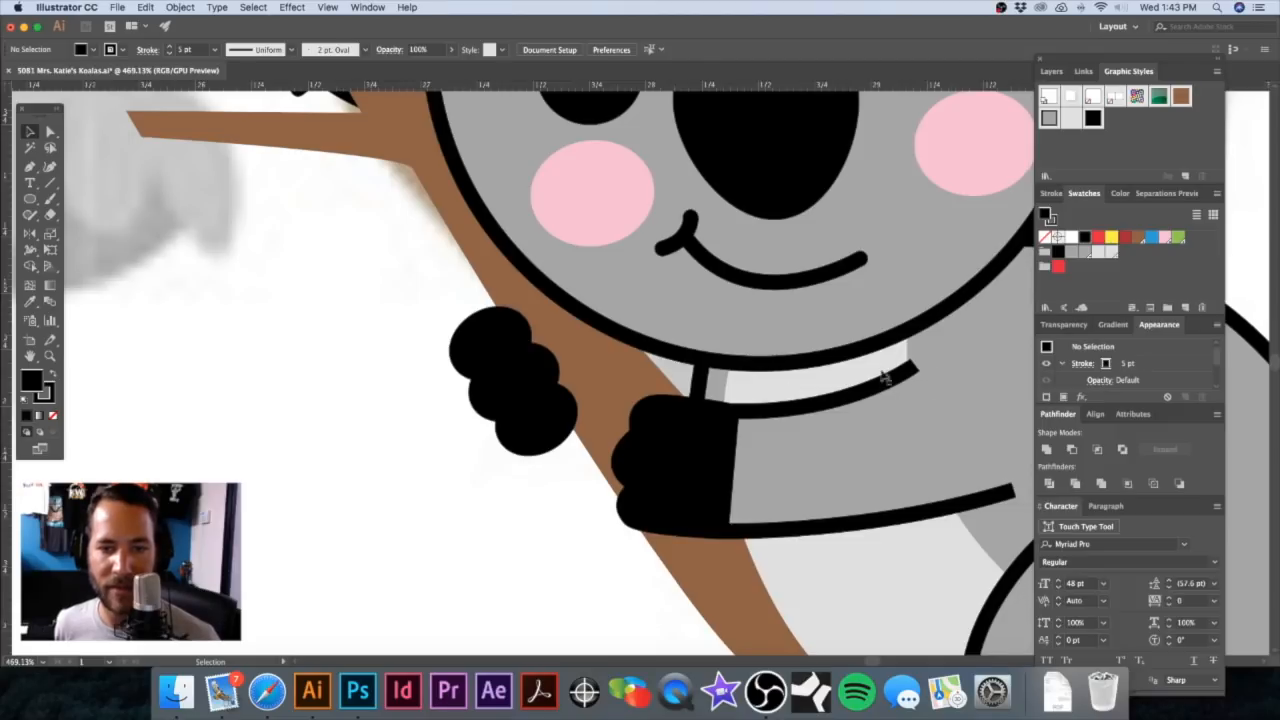
Step: Check the second paw's fingers on the whole koala and compare it with the finished koalas
left_click(689, 399, "alt+super")
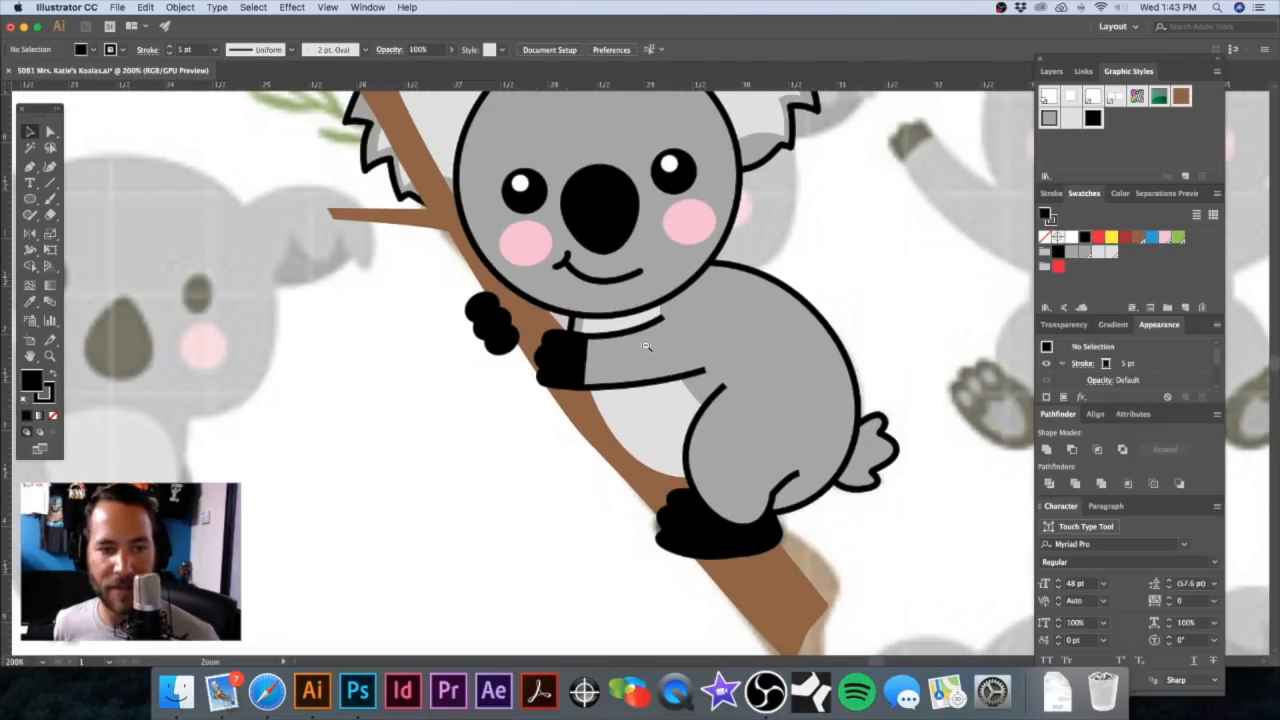
left_click(646, 346, "alt+super")
left_click_drag(706, 444, 675, 406)
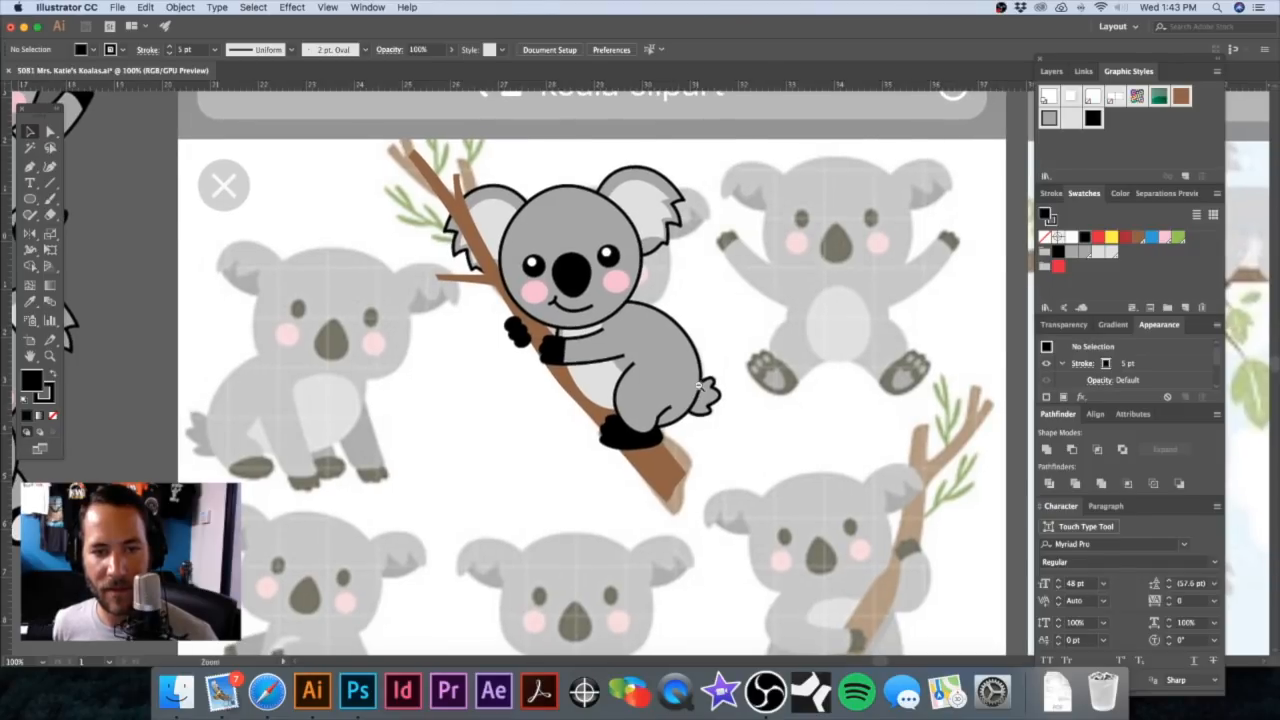
left_click(699, 385, "alt+super")
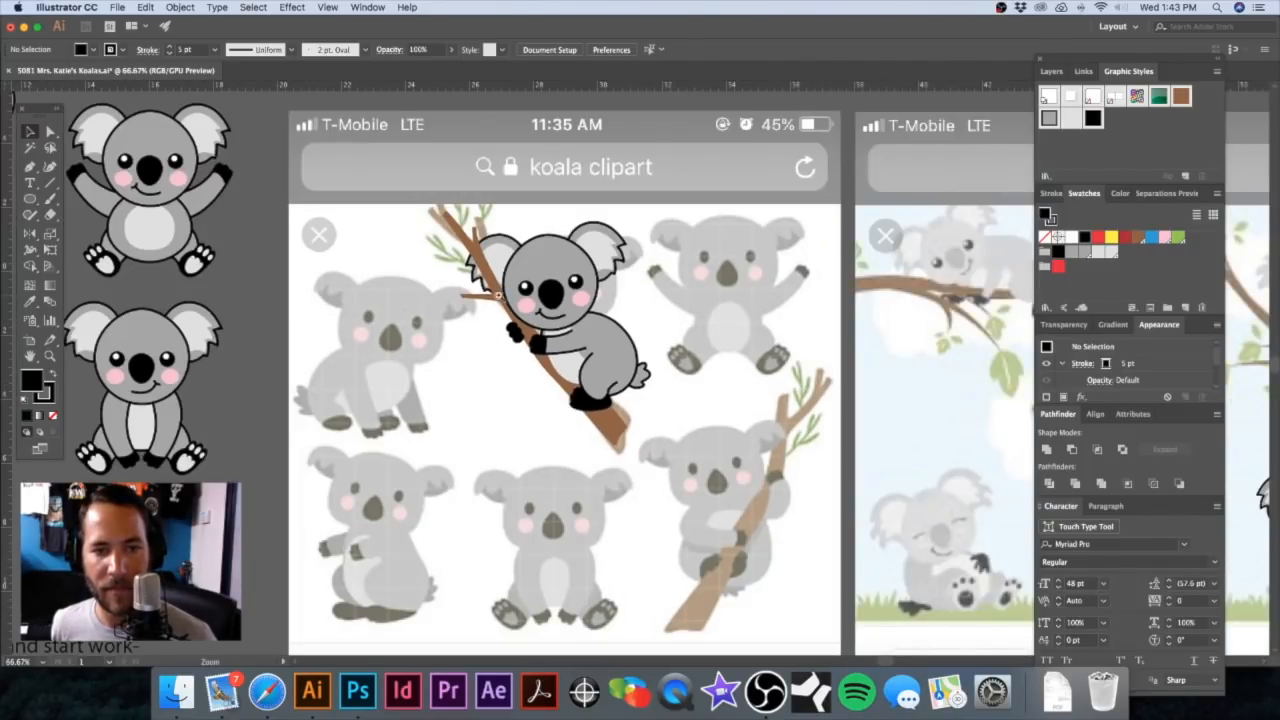
left_click(498, 298, "super")
left_click(498, 298, "super")
left_click(500, 298, "super")
left_click(703, 344, "alt+super")
left_click(606, 302, "alt+super")
left_click(608, 303, "alt+super")
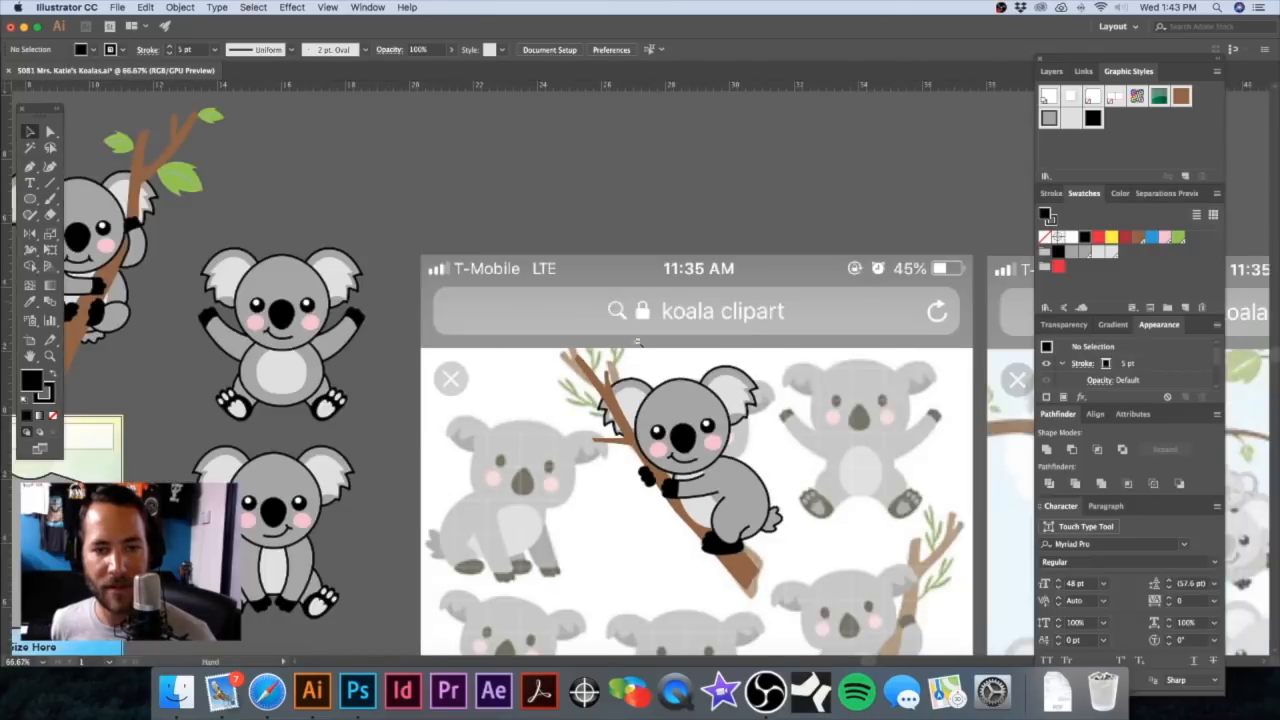
Step: Move the complete koala with its branch off the reference to the empty area above the finished koalas, and deselect it
left_click(611, 305, "super")
left_click(560, 362, "alt+super")
left_click(561, 362, "alt+super")
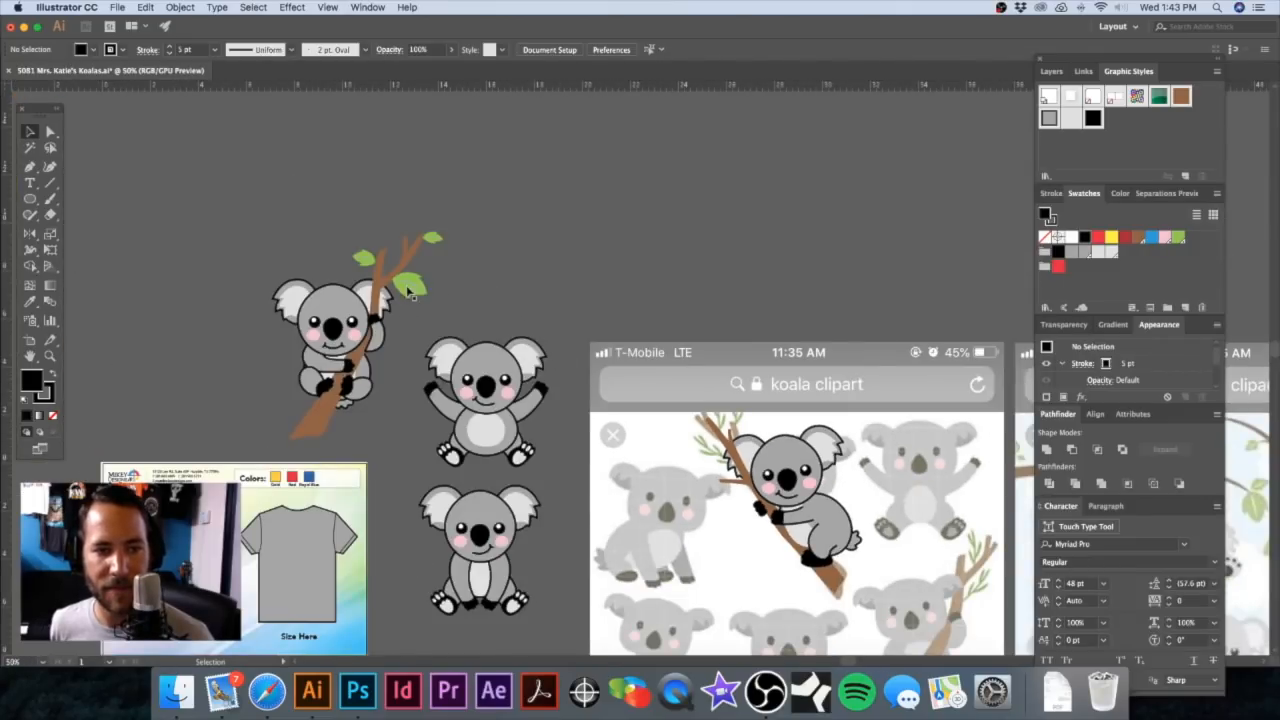
left_click_drag(899, 628, 895, 621)
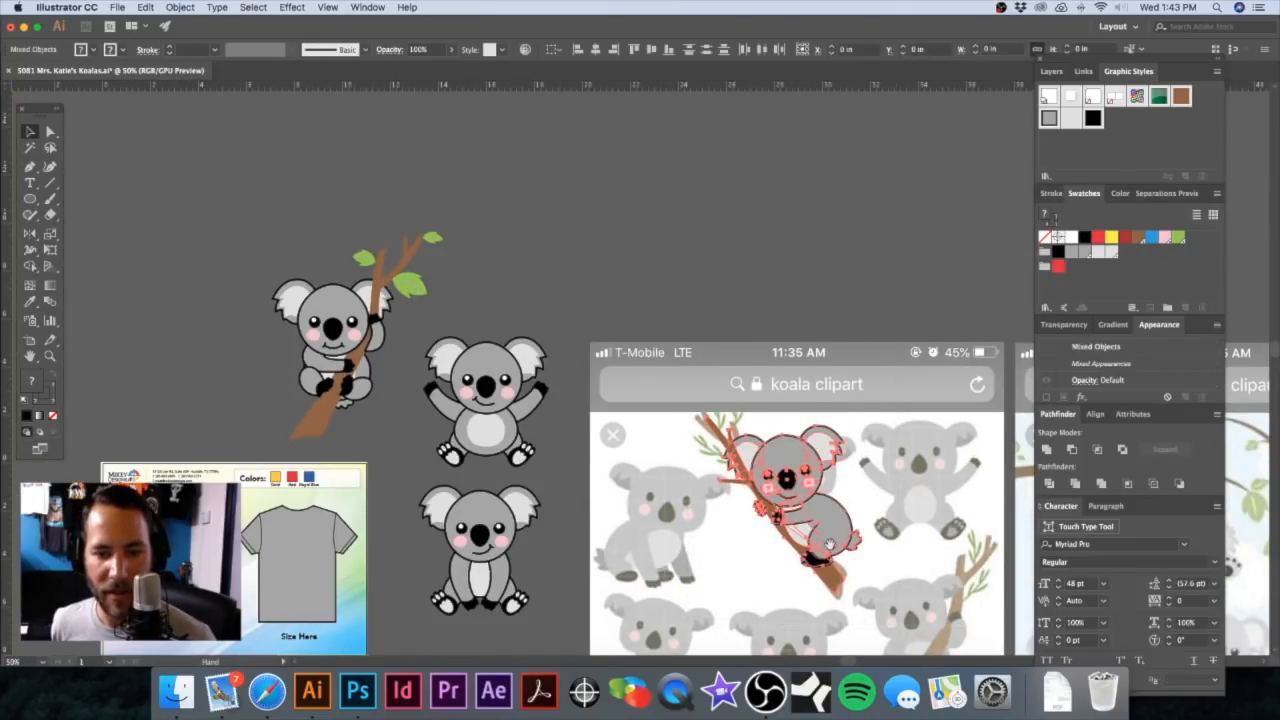
mouse_move(842, 538)
left_mouse_down()
mouse_move(889, 585)
mouse_move(702, 297)
mouse_move(632, 254)
left_mouse_up()
left_click(725, 313)
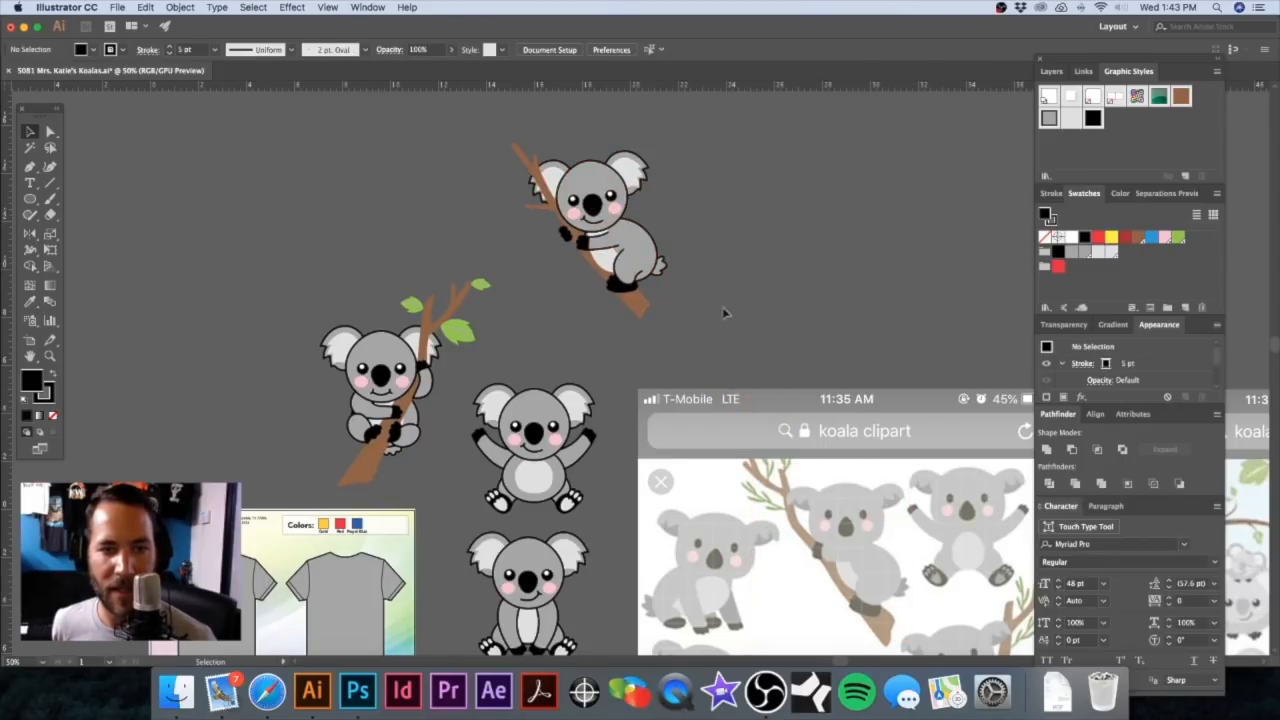
Step: Copy the three green leaves from the finished branch koala's group and paste them beside the new koala's branch
left_click(461, 331)
double_click(458, 330)
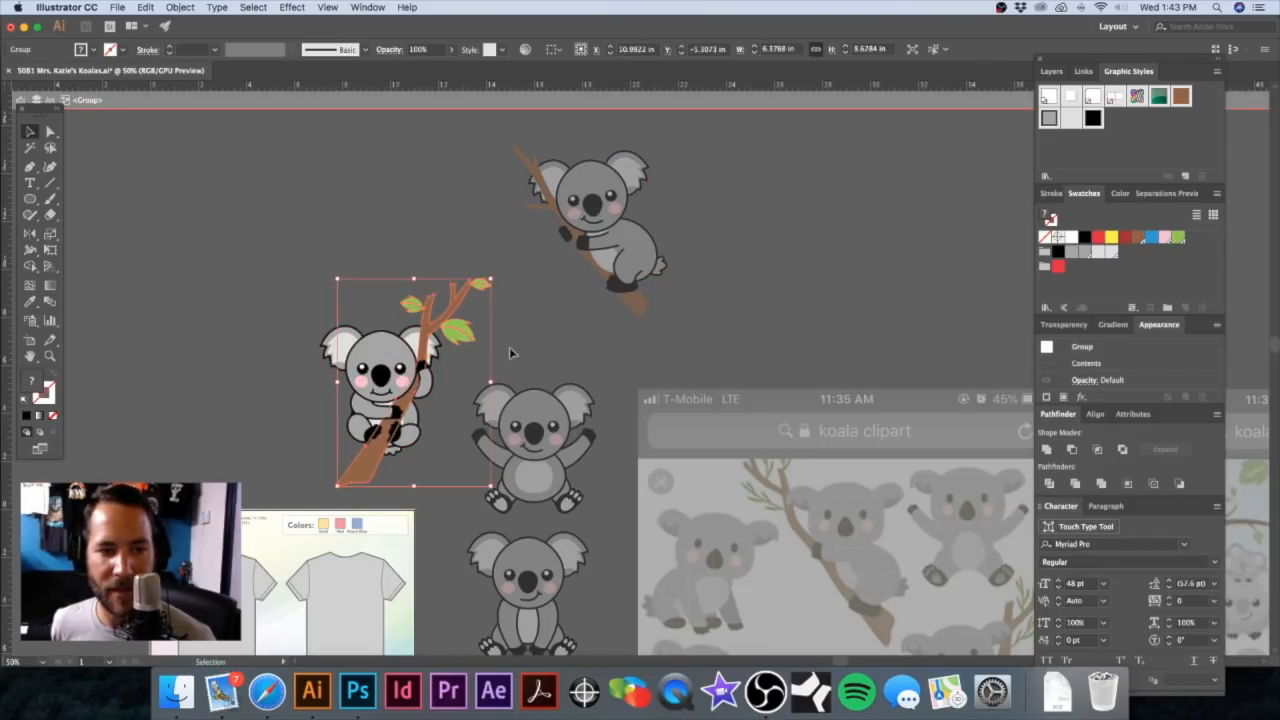
double_click(458, 328)
left_click(458, 328)
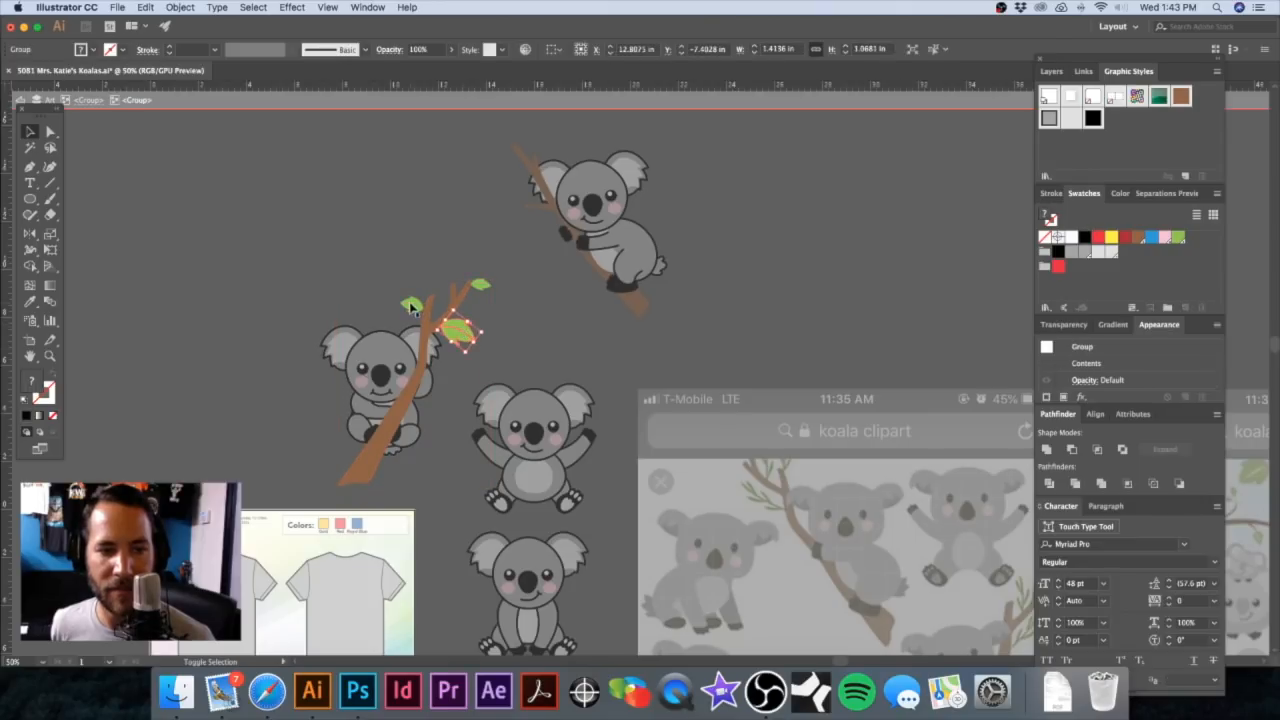
left_click(412, 304, "shift")
left_click(478, 286, "shift")
double_click(437, 224)
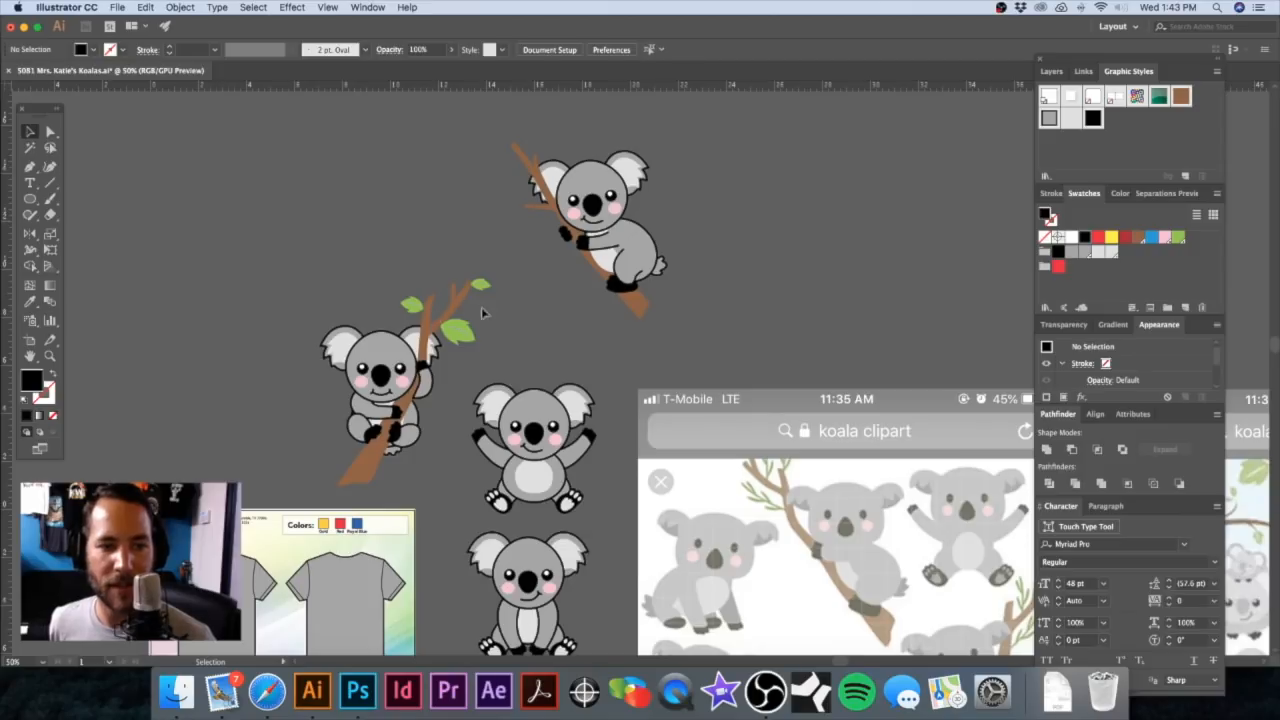
left_click_drag(528, 295, 498, 317)
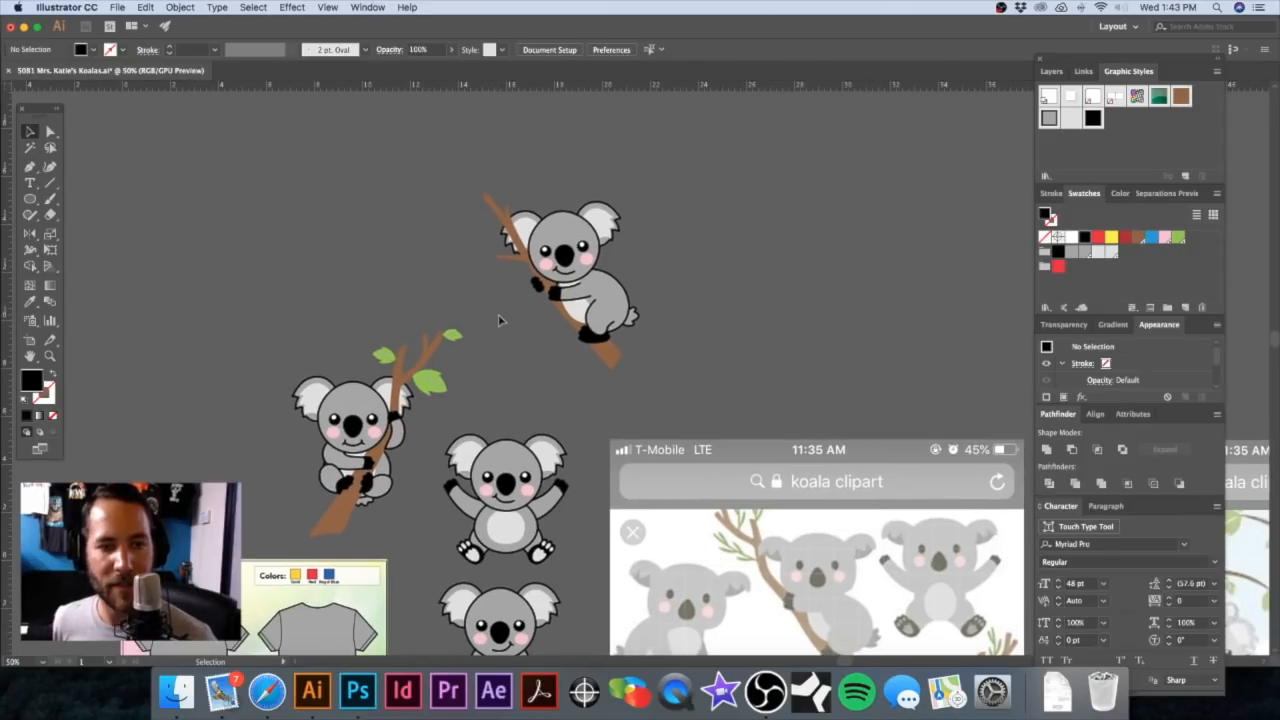
key("super+v")
left_click_drag(641, 388, 664, 286)
left_click(500, 157)
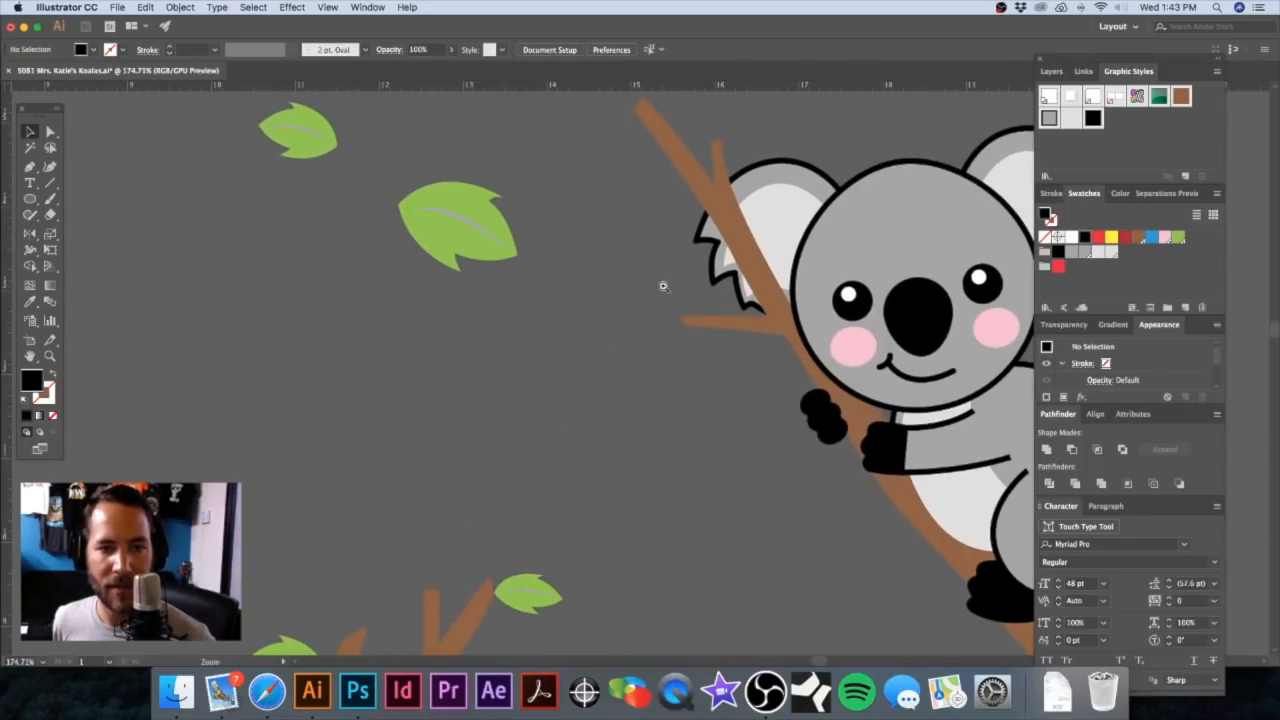
Step: Reflect the large leaf vertically across its centre and place it next to the tip of the new koala's branch
left_click(481, 215)
key("o")
key("Return")
key("Return")
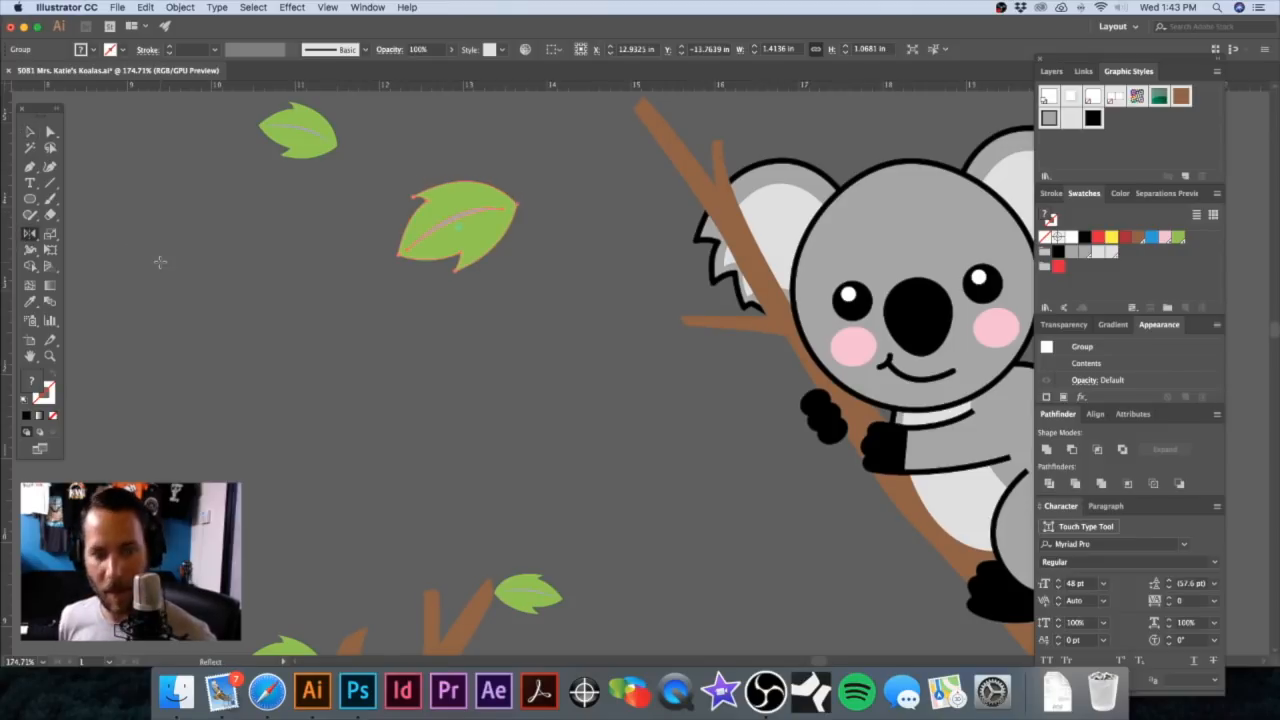
key("v")
left_click(523, 343)
left_click_drag(471, 217, 637, 176)
left_click(389, 185)
Step: Move one small leaf to the end of the branch's lower twig, rotated to hang downward
left_click_drag(307, 127, 452, 262)
left_click_drag(486, 340, 700, 363)
left_click(620, 286)
left_click_drag(620, 286, 523, 453)
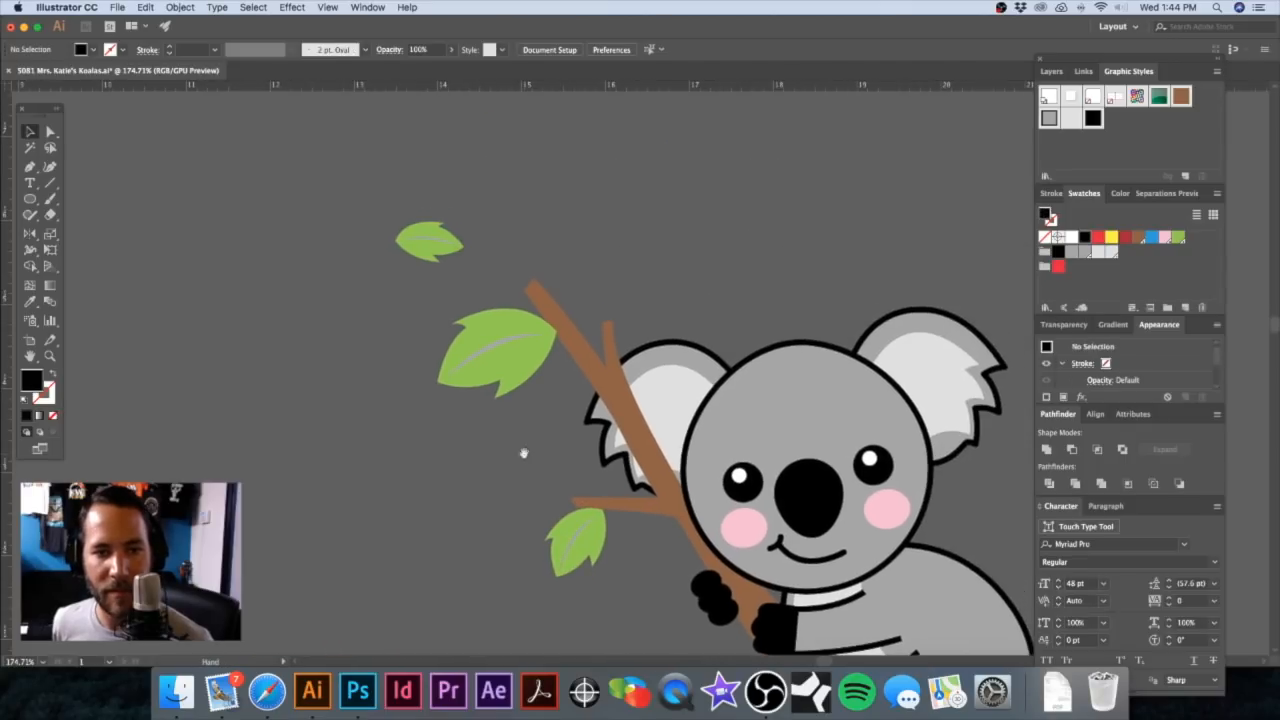
Step: Set the remaining small leaf on the branch's upper twig, flipped to point outward, and bring the large leaf against the branch tip
left_click(439, 234)
left_click_drag(476, 228, 652, 300)
left_click(499, 313)
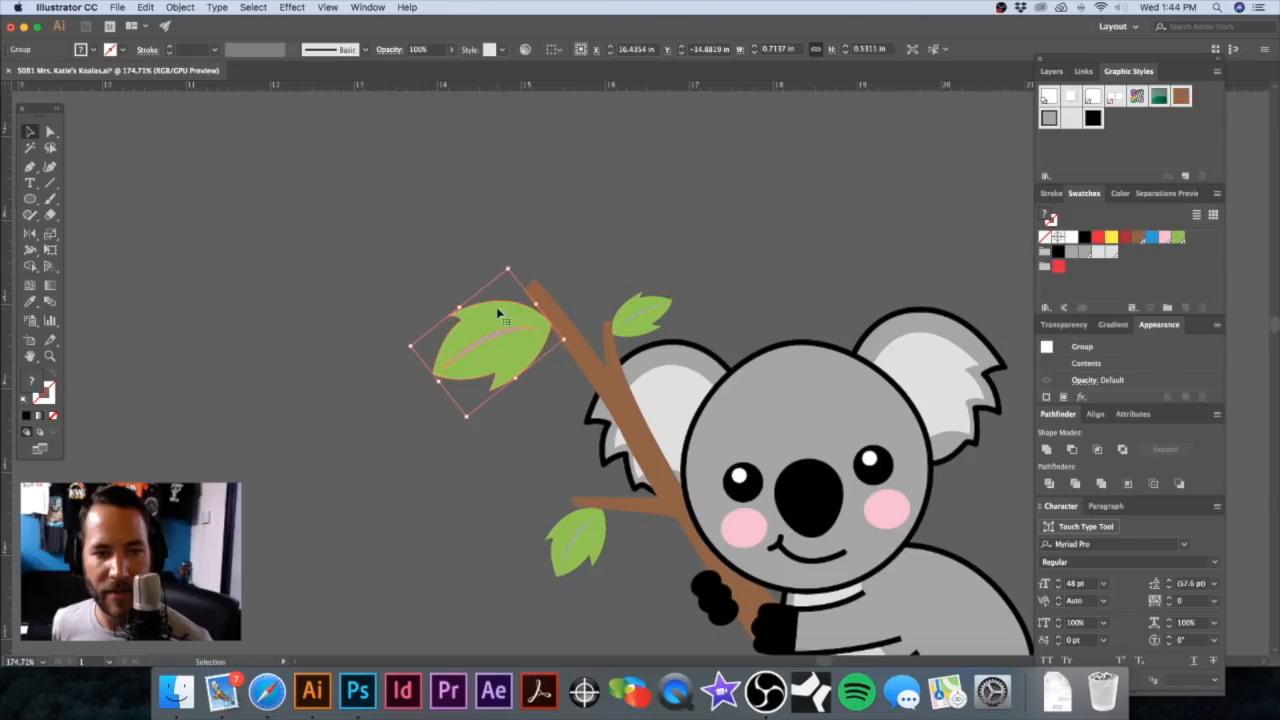
left_click(715, 197)
scroll(729, 300, "down", 8)
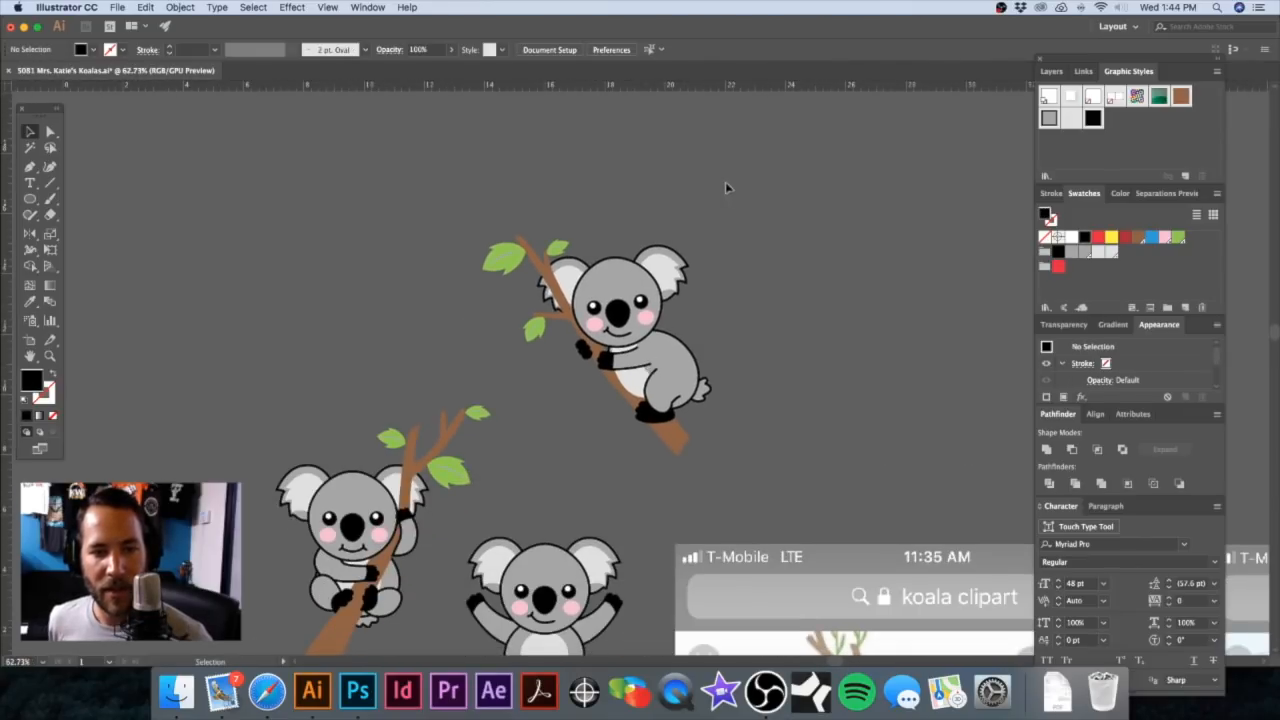
Step: Group the complete koala, including its tail, branch and leaves, and move it slightly up and farther from the finished koalas
left_click(706, 385)
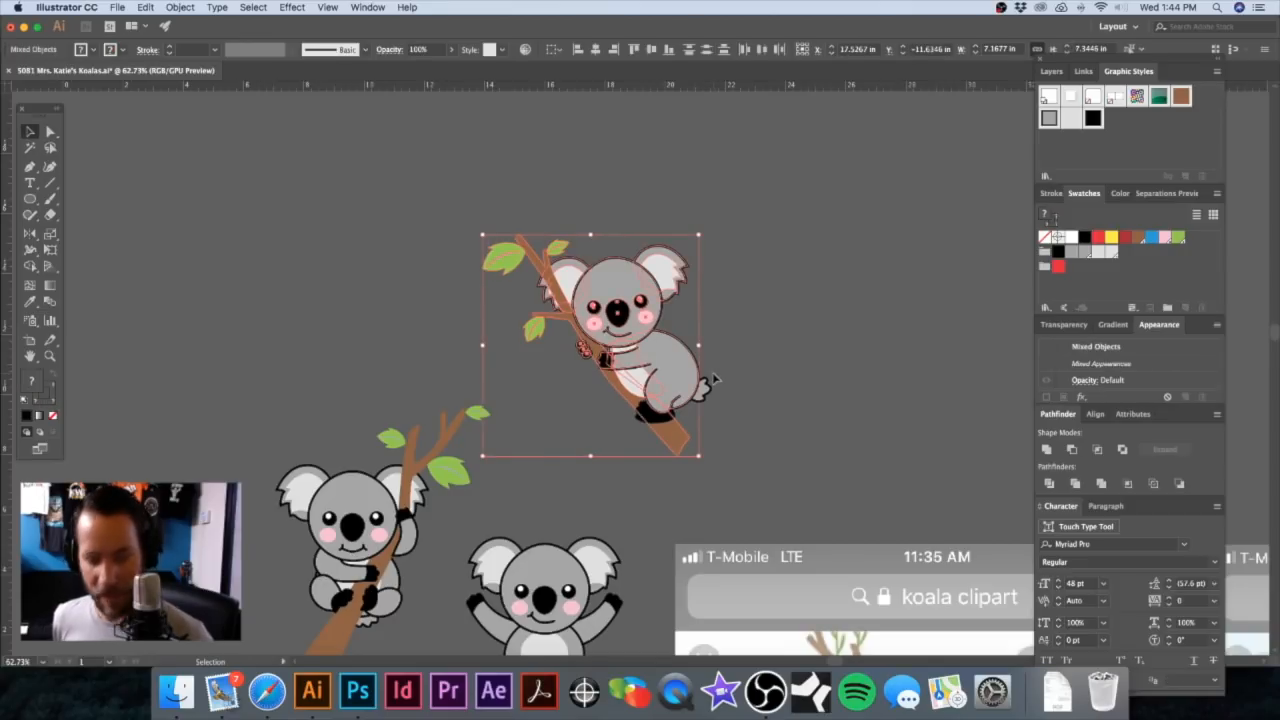
left_click(747, 306)
key("super+z")
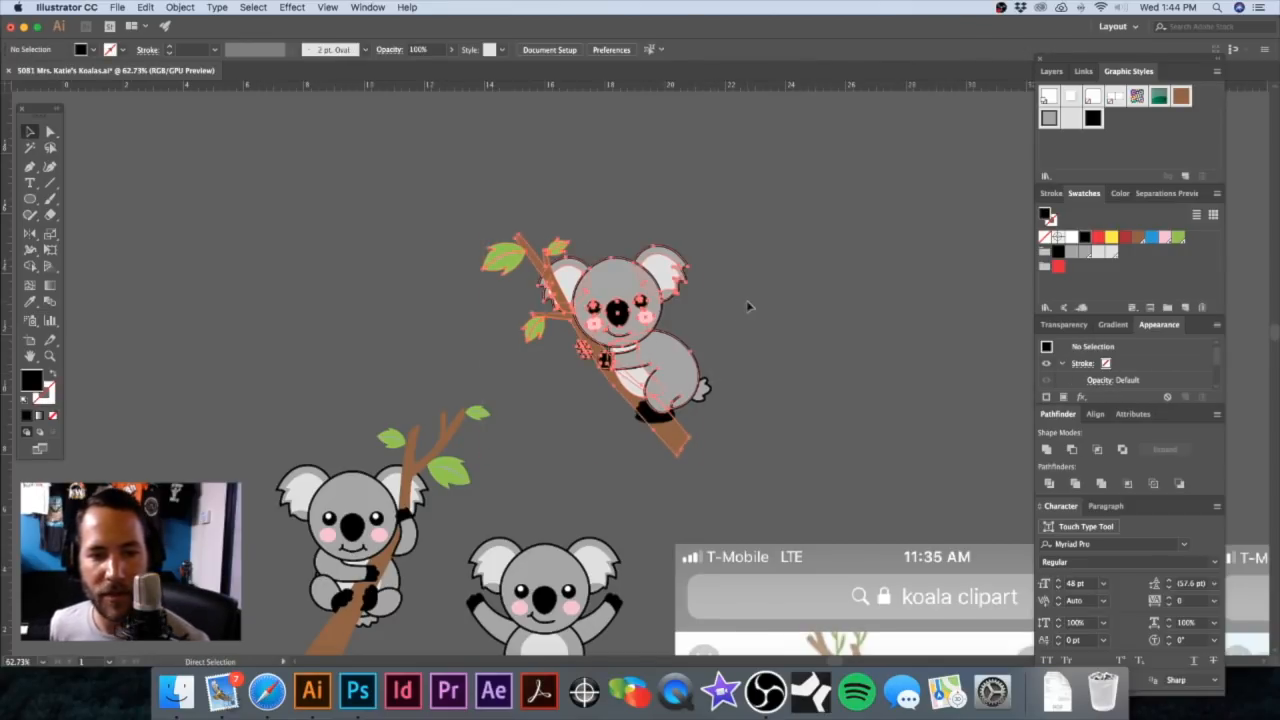
left_click(745, 180)
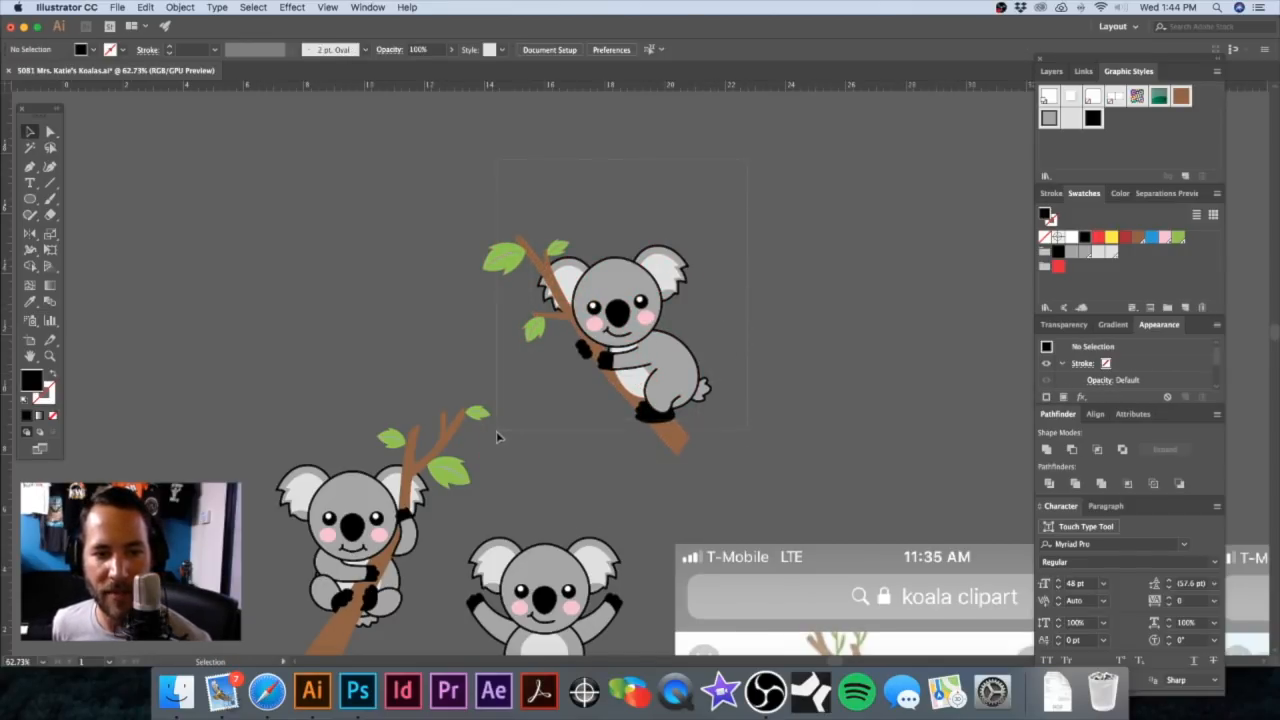
left_click_drag(491, 439, 462, 438)
left_click_drag(635, 291, 691, 253)
left_click(806, 317)
left_click(723, 422, "alt")
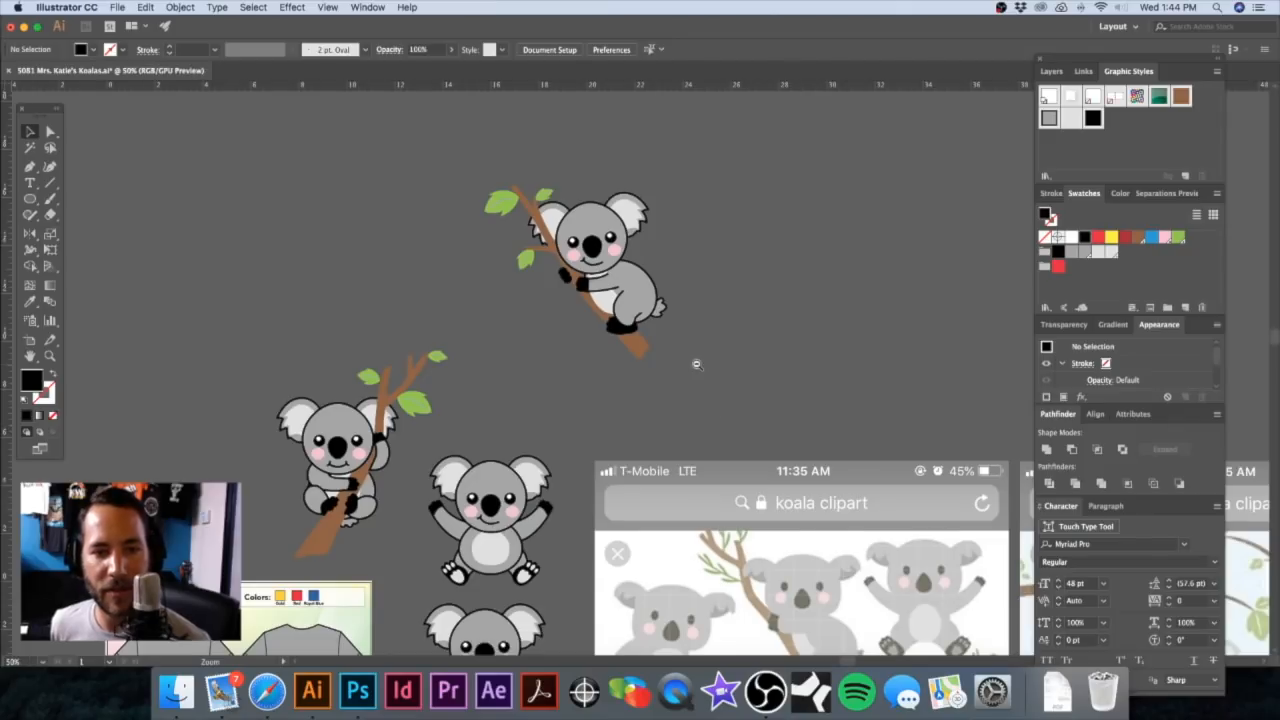
Step: Isolate the new koala's group, select both mouth lines and rotate them slightly counterclockwise
left_click(697, 365, "alt+super")
left_click_drag(540, 299, 785, 339)
left_click_drag(657, 306, 760, 332)
left_click(650, 318)
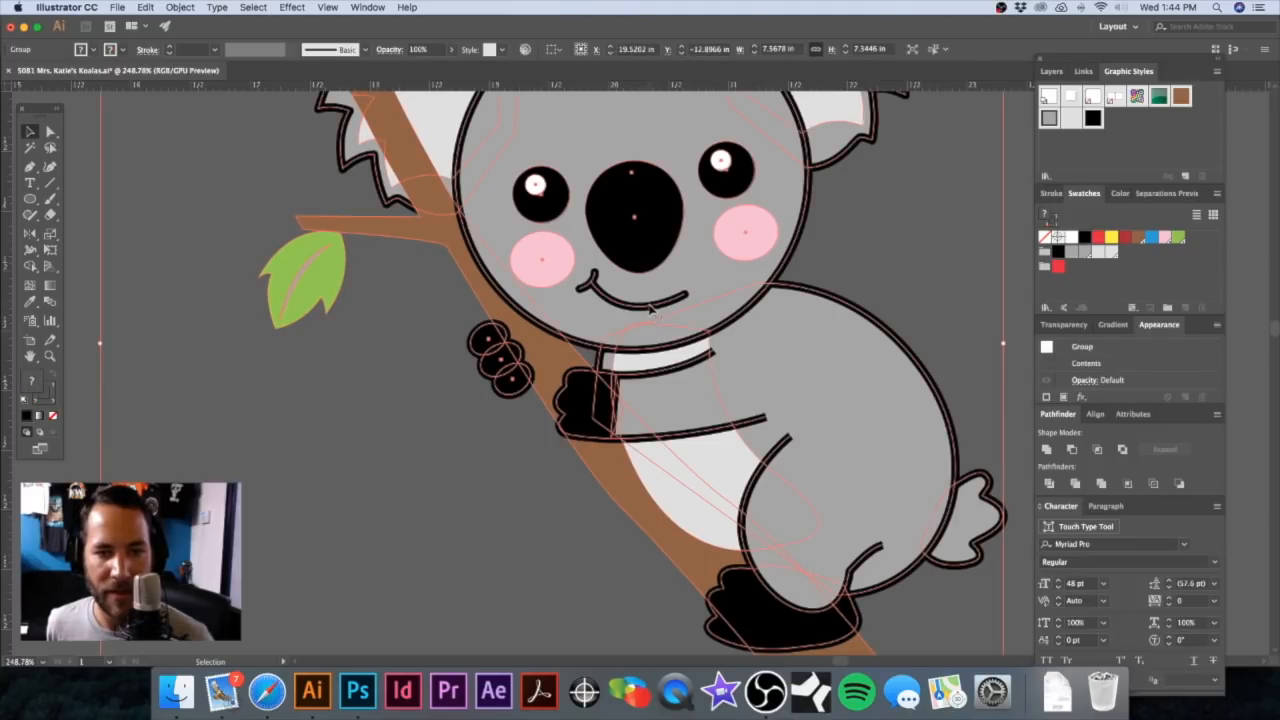
double_click(645, 318)
left_click(588, 296)
left_click(586, 291, "shift")
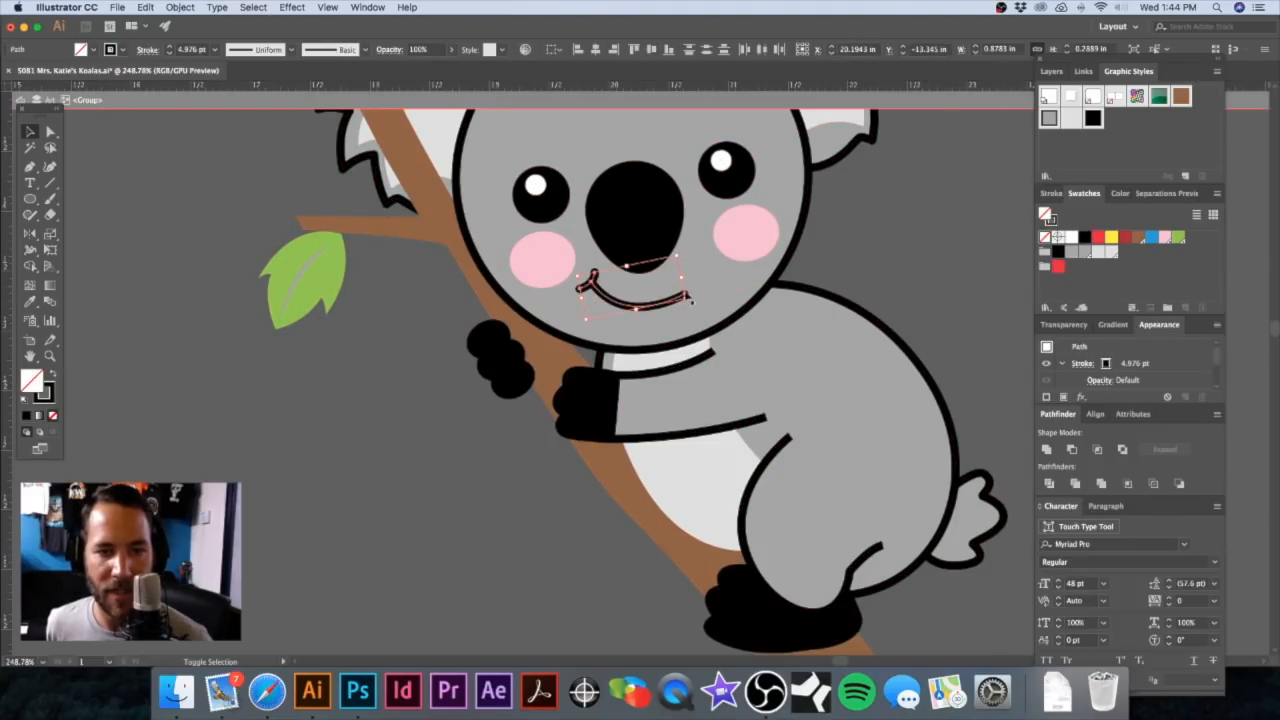
left_click_drag(681, 252, 668, 247)
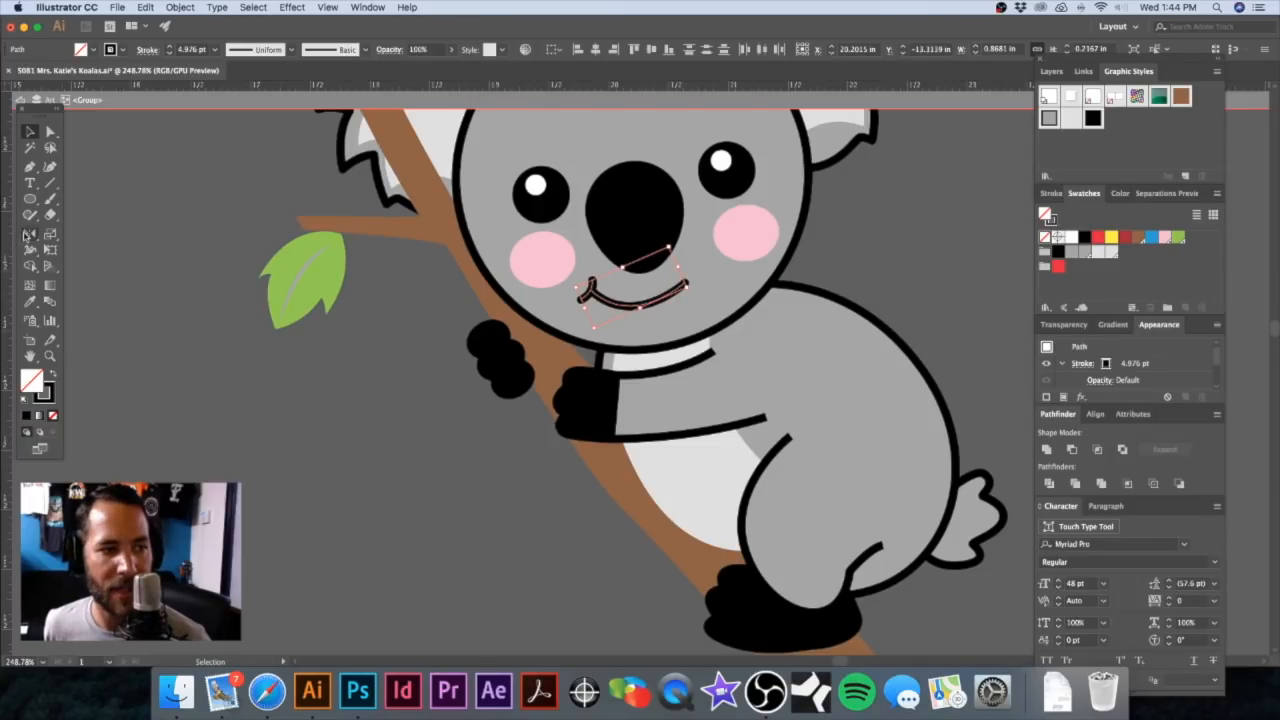
Step: Reflect the koala's mouth horizontally so its cheek crease faces away from the branch
left_click(30, 233)
key("Return")
key("Return")
key("v")
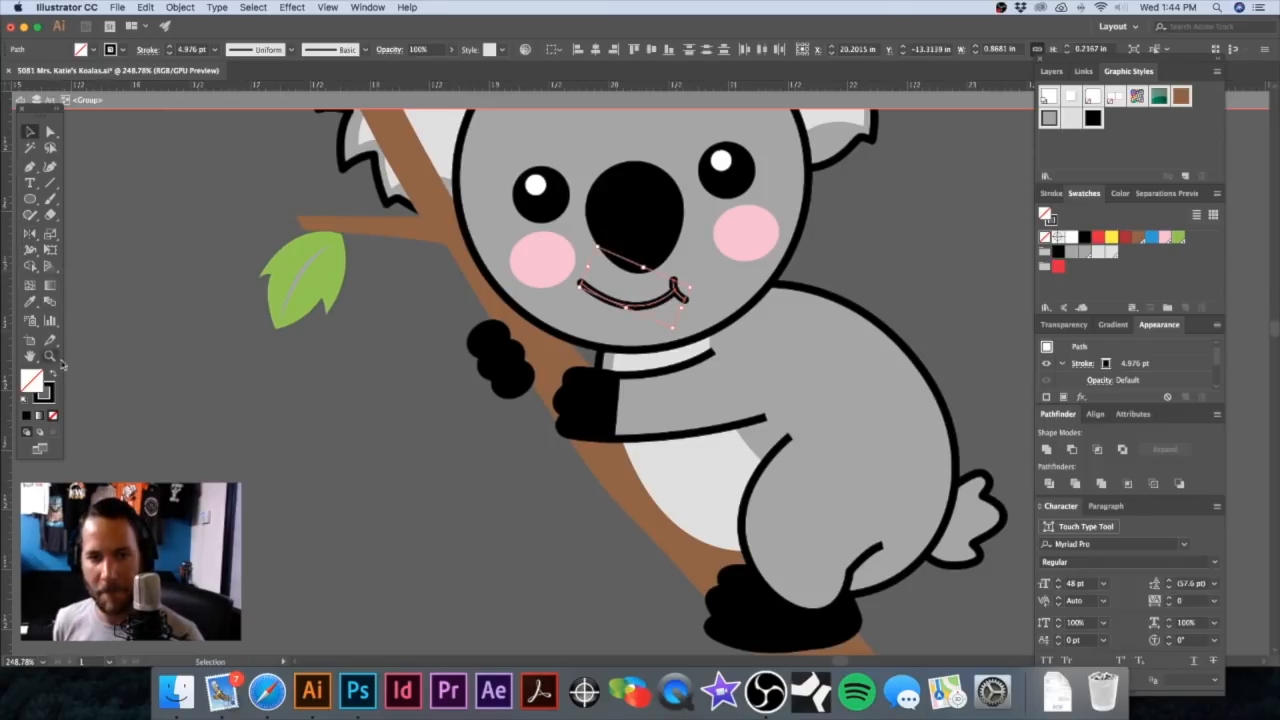
Step: Reshape the curve of the smile by adjusting the direction handle of its main line
key("a")
left_click(325, 458)
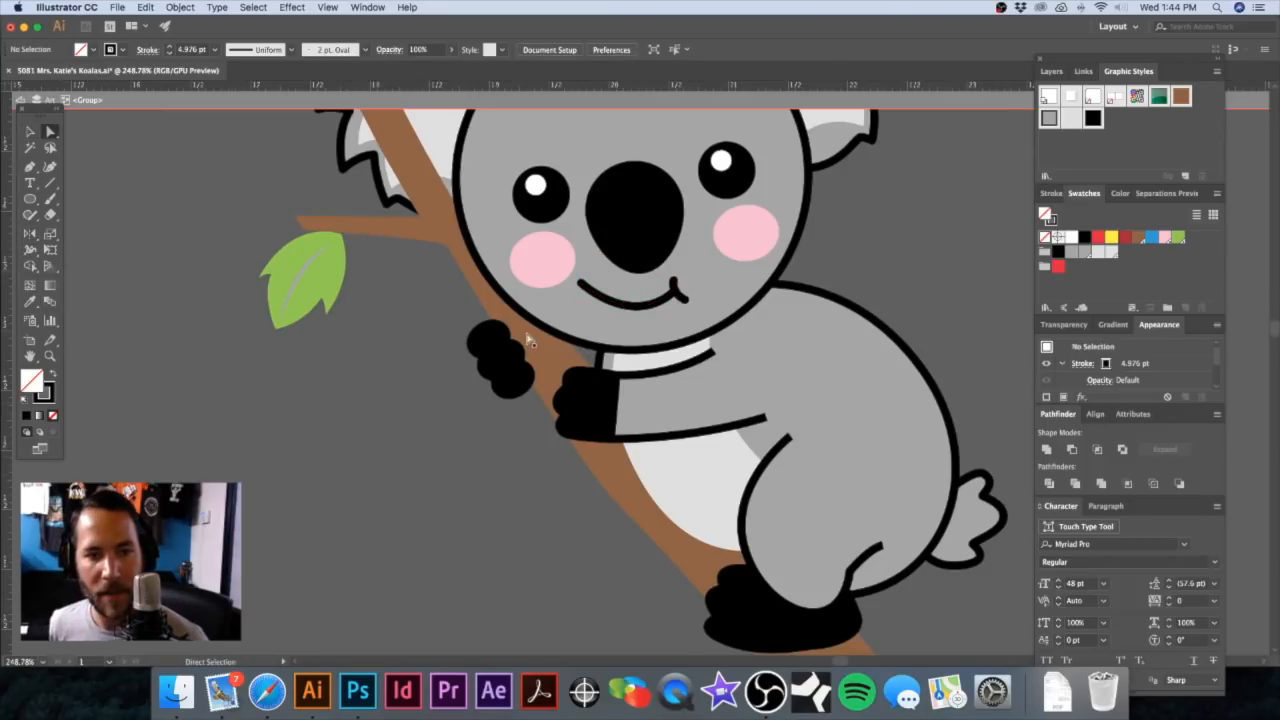
left_click(611, 303)
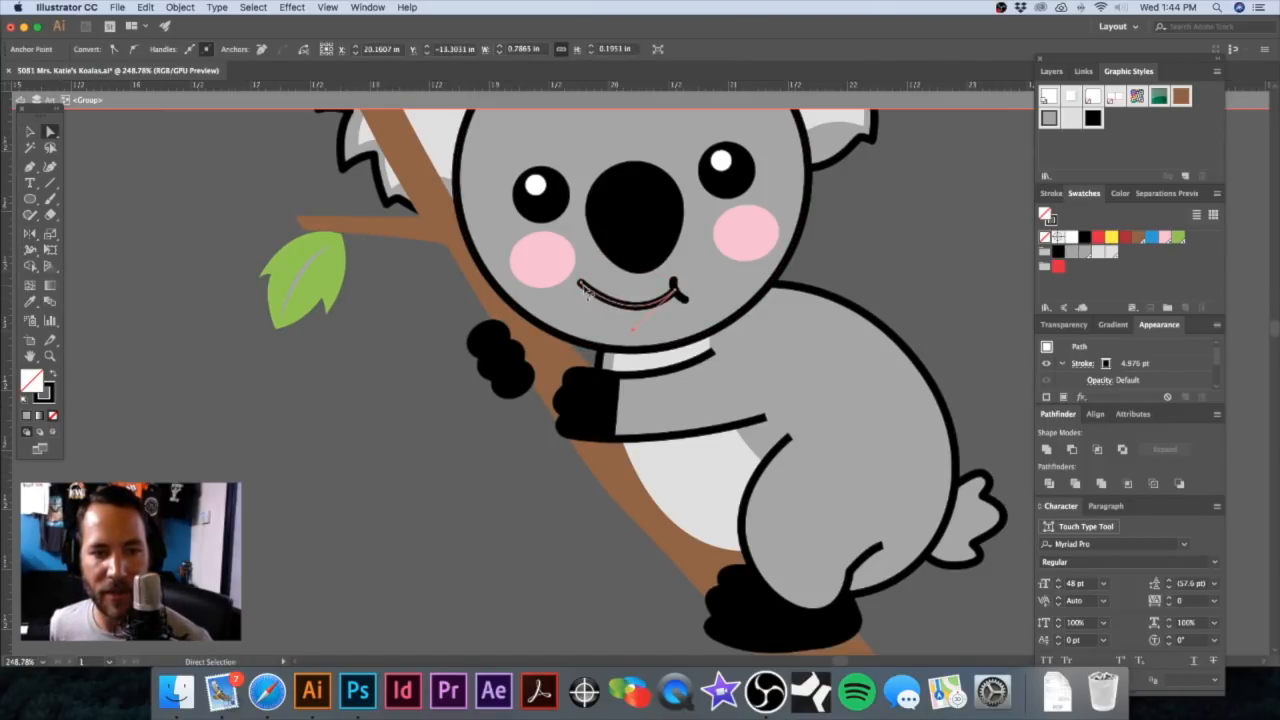
left_click(581, 284)
left_click_drag(633, 334, 618, 333)
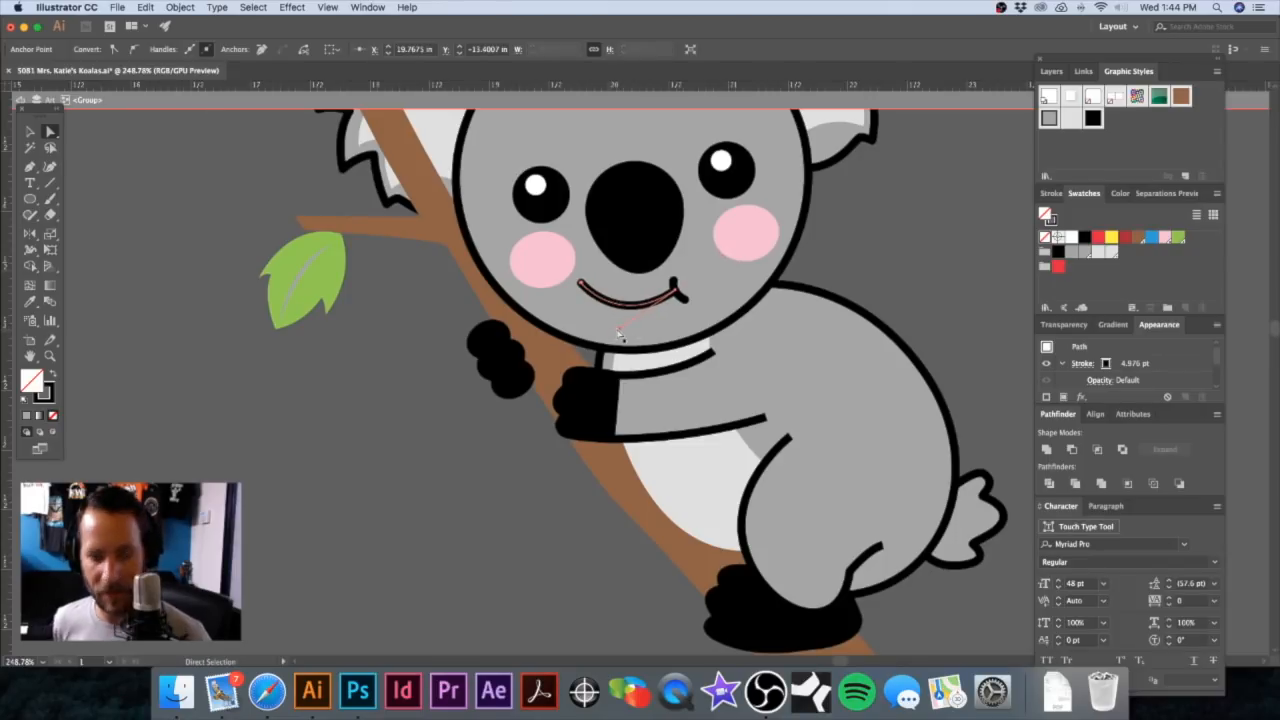
Step: Select the smile line together with its cheek crease and nudge them sideways away from the branch
key("super")
left_click(686, 302, "super")
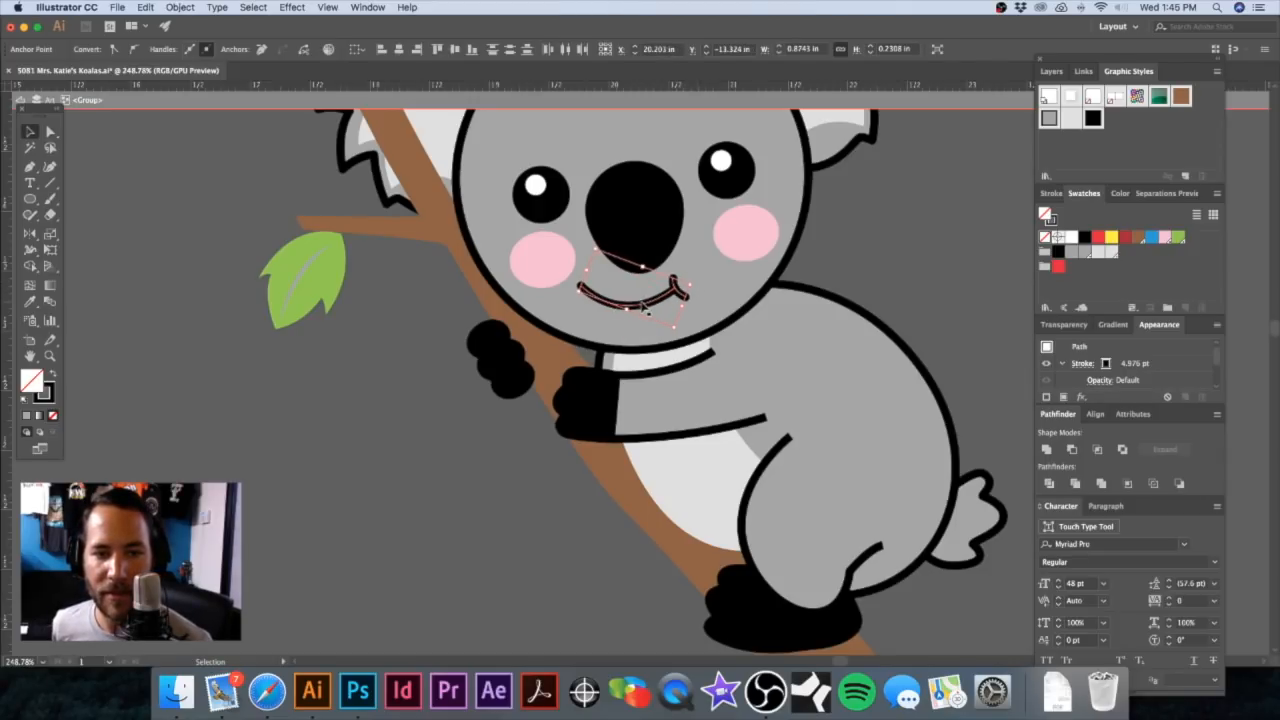
left_click(652, 310)
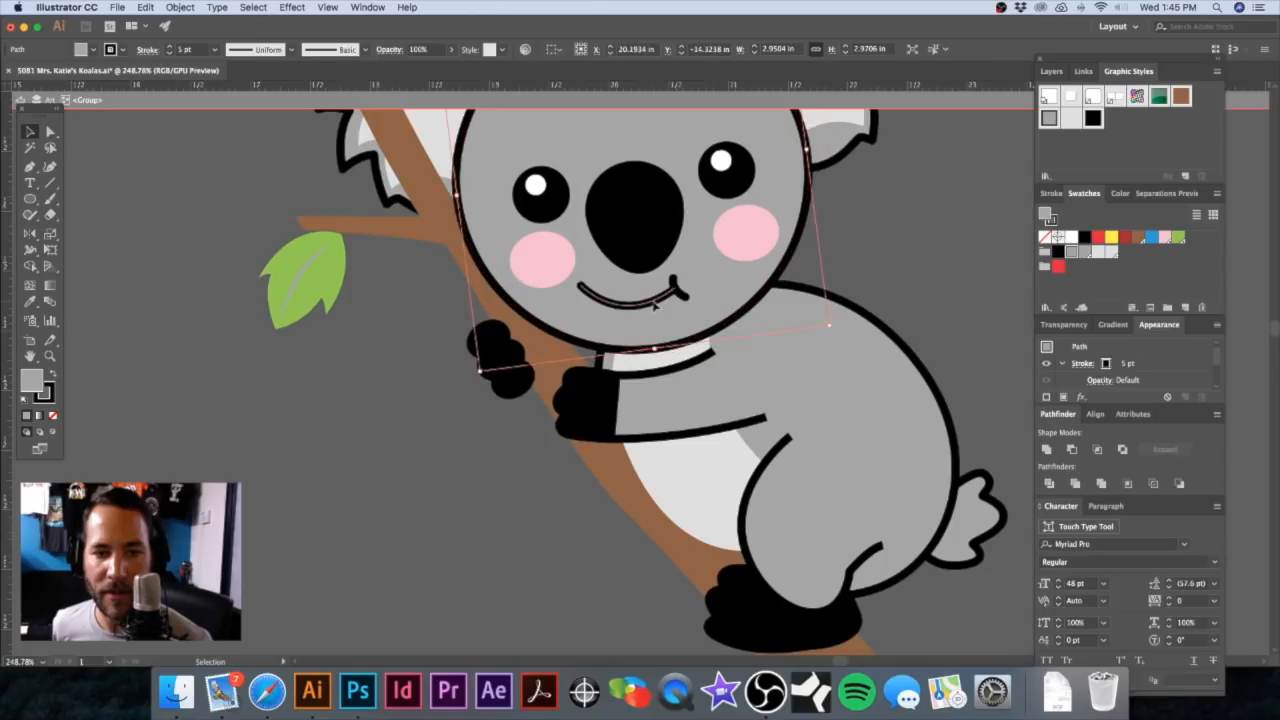
left_click(676, 294, "super")
left_click(686, 301, "shift")
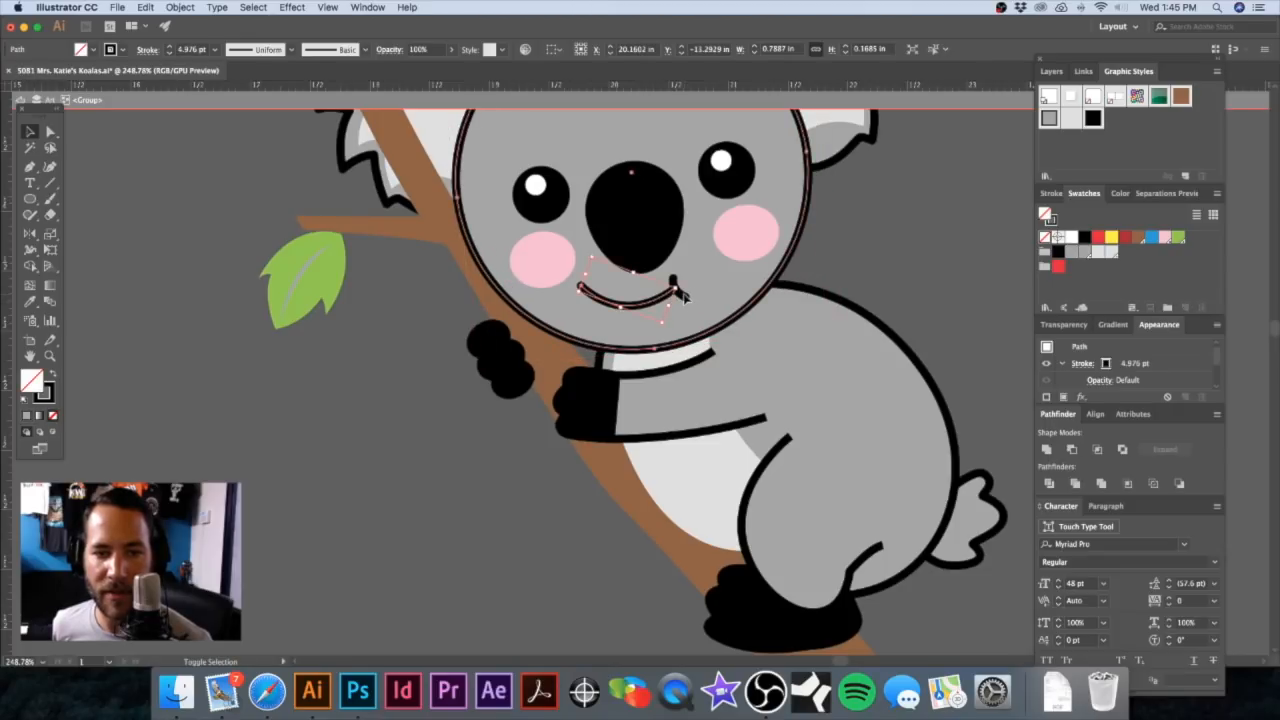
left_click(688, 299)
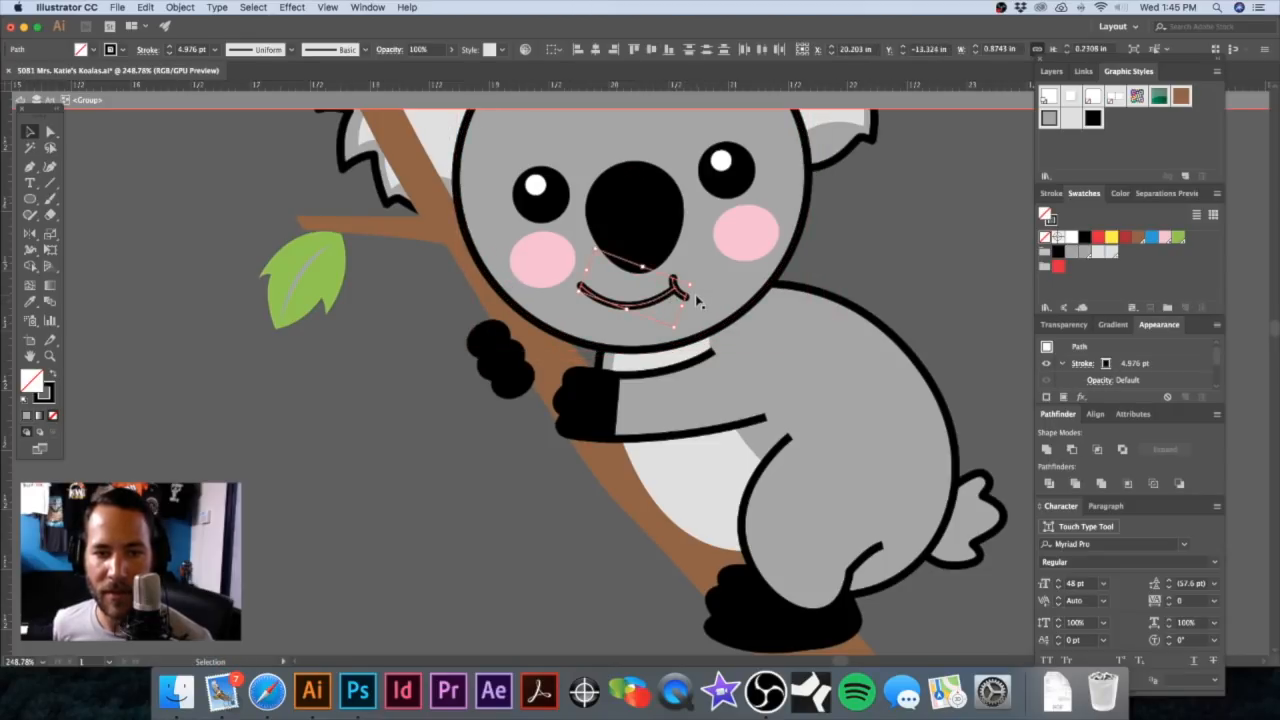
key("Right")
key("Right")
key("Right")
key("Right")
key("Right")
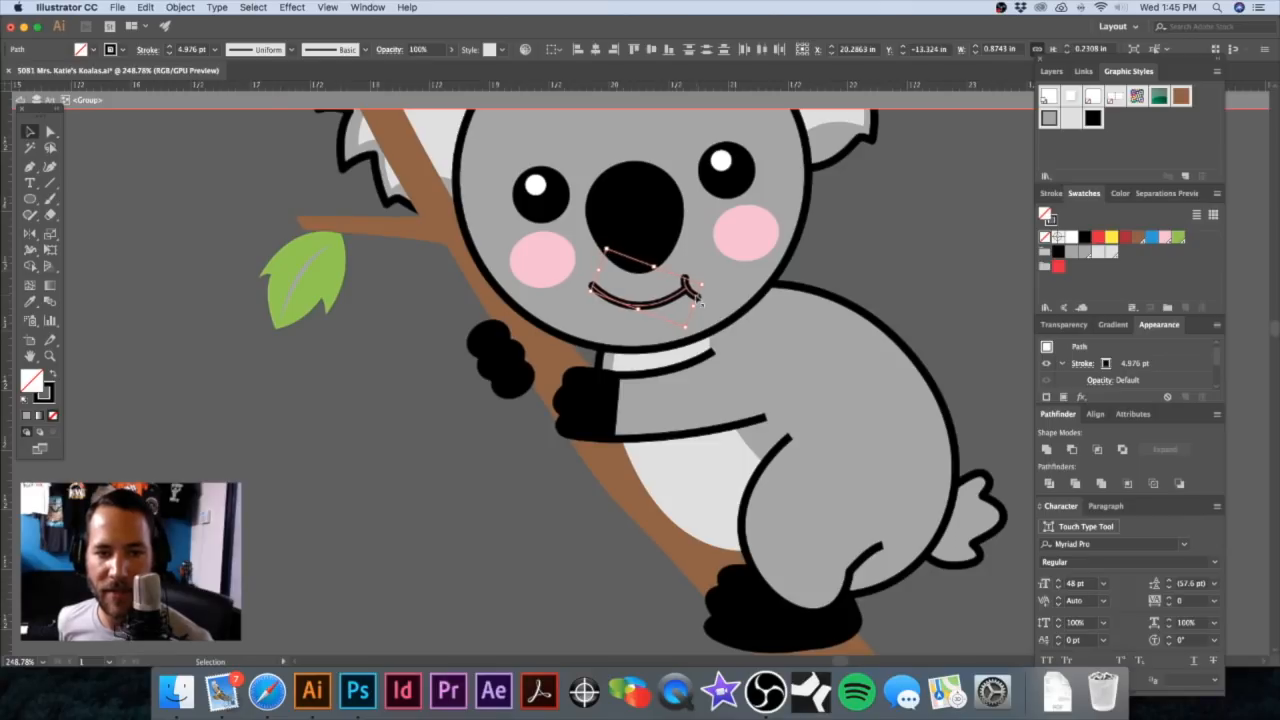
Step: Leave the koala's group to compare the whole figure with the finished koalas, and save the document
key("super+minus")
key("super+minus")
key("super+minus")
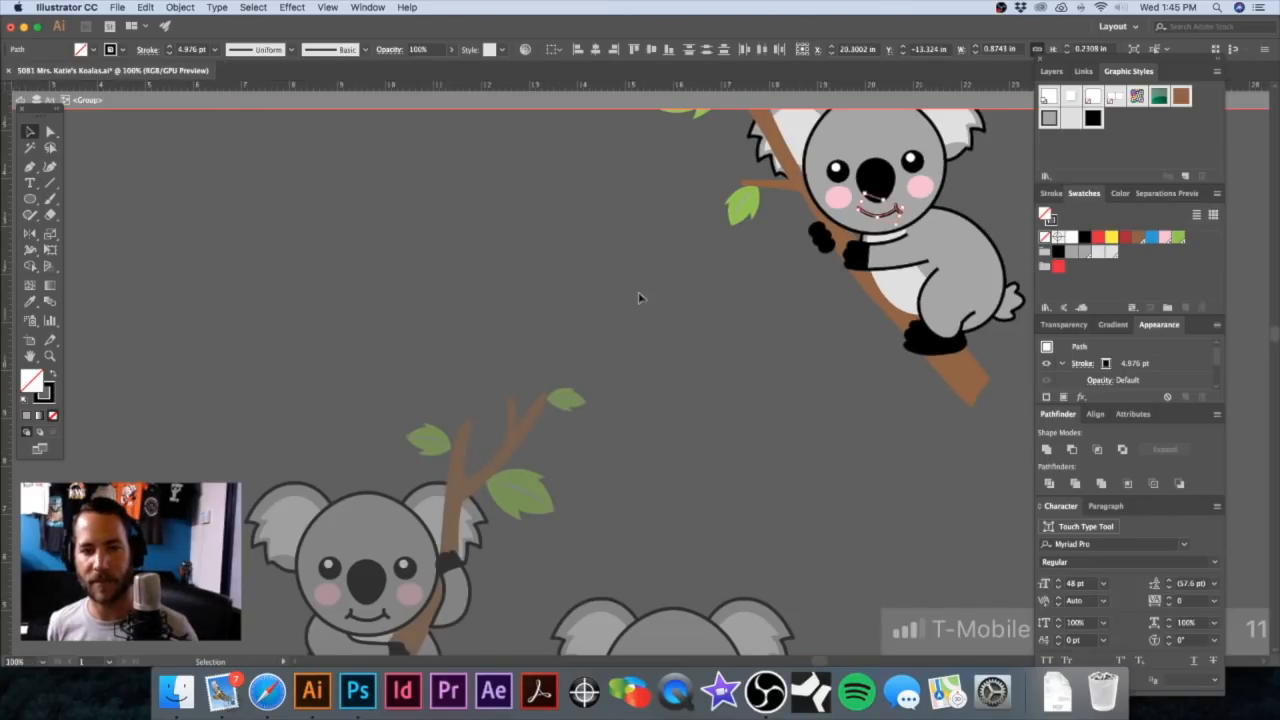
left_click(635, 276)
key("super+minus")
key("super+minus")
scroll(748, 430, "down", 4)
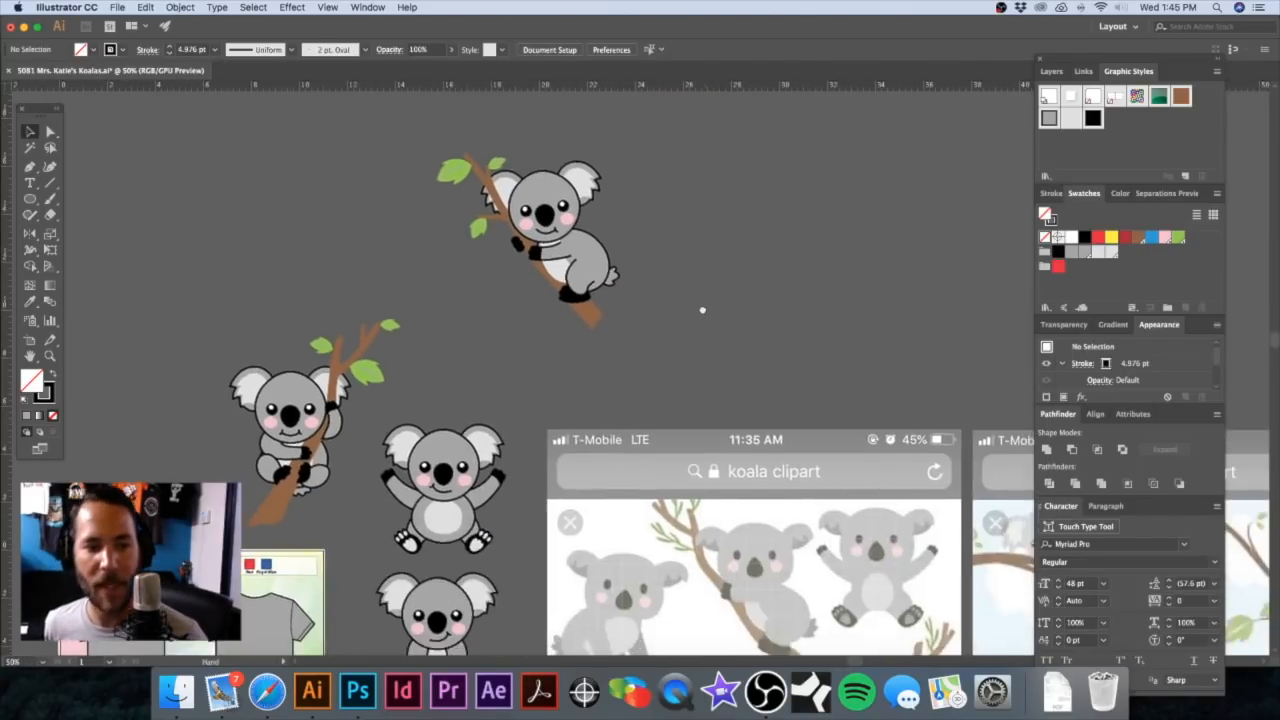
key("super+minus")
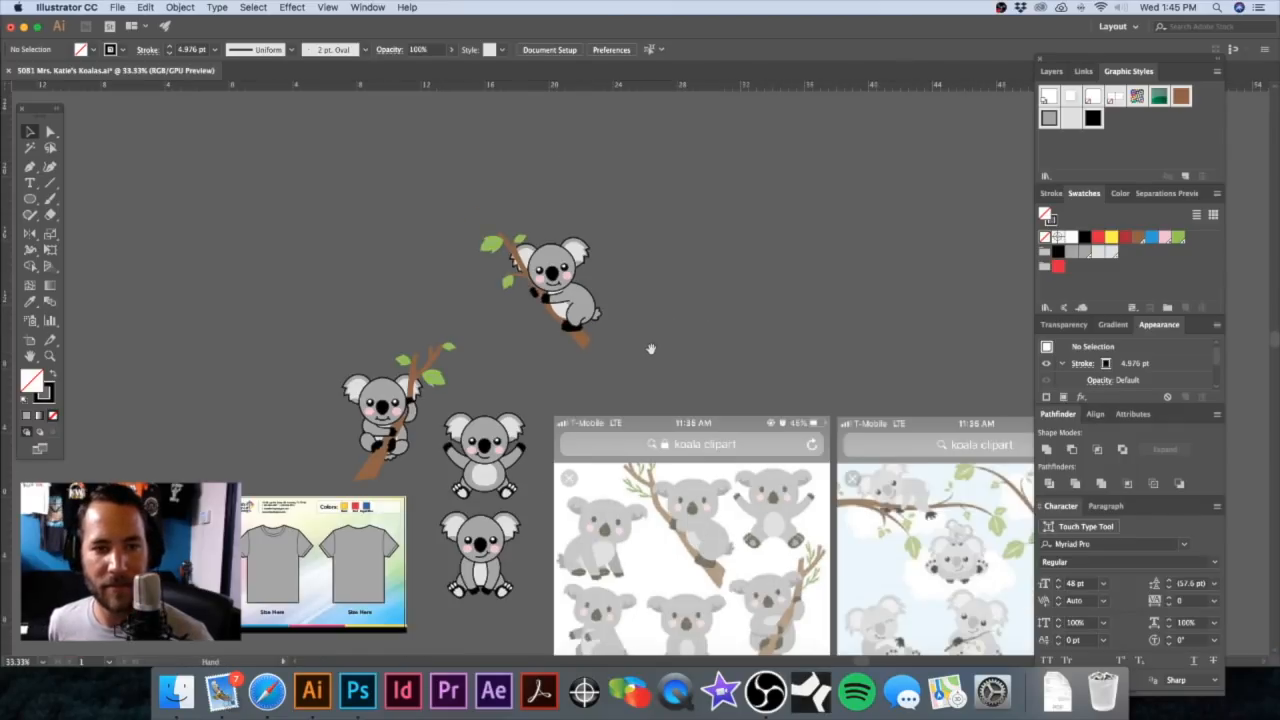
scroll(654, 346, "down", 3)
left_click_drag(580, 192, 680, 160)
key("super+z")
left_click(722, 167)
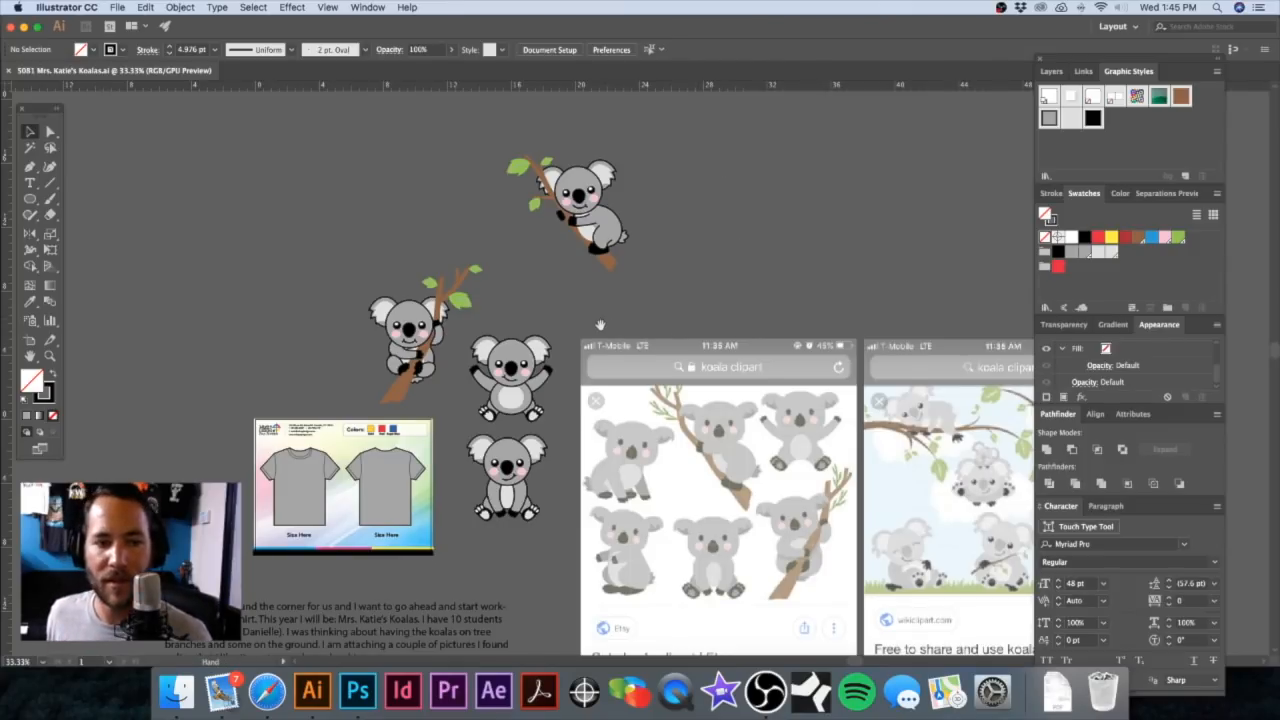
Step: Move all four koalas above the T-shirt template and place a duplicate set of them beside the template
left_click_drag(600, 325, 676, 289)
left_click_drag(650, 155, 608, 200)
left_click_drag(619, 363, 484, 322)
left_click(590, 422, "shift")
key("super+minus")
left_click_drag(612, 364, 618, 462)
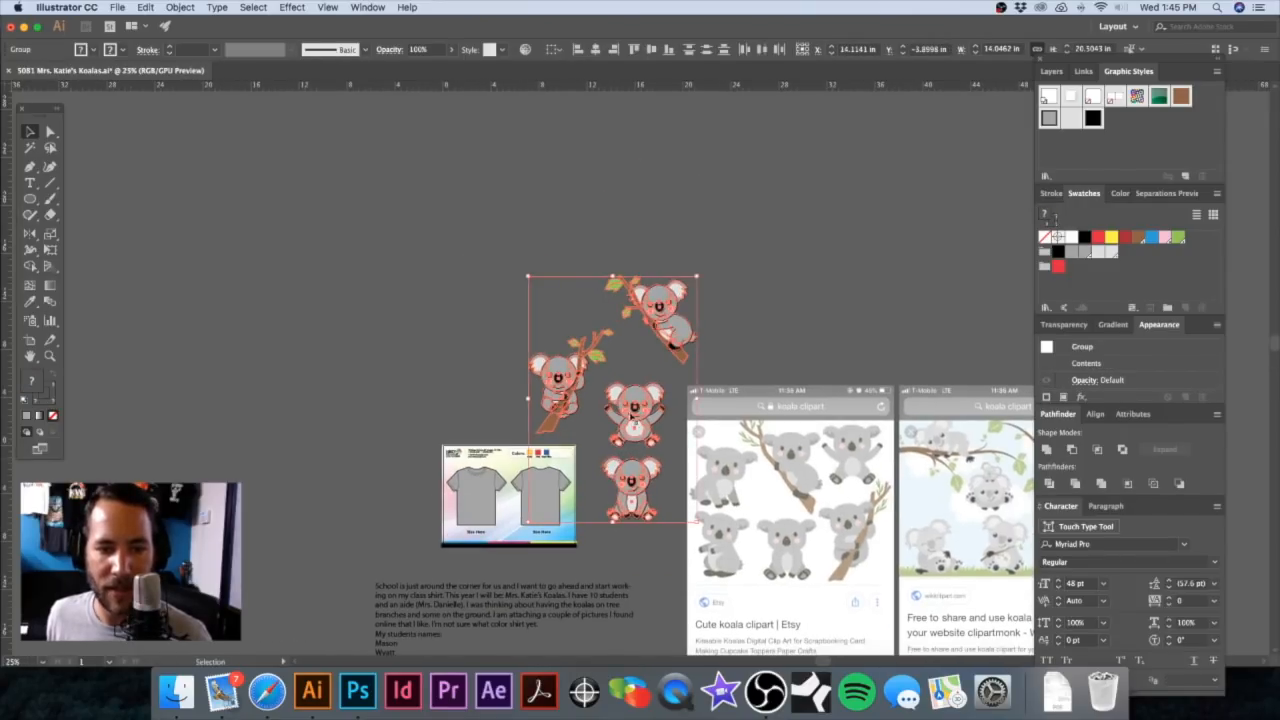
left_click_drag(650, 401, 369, 418)
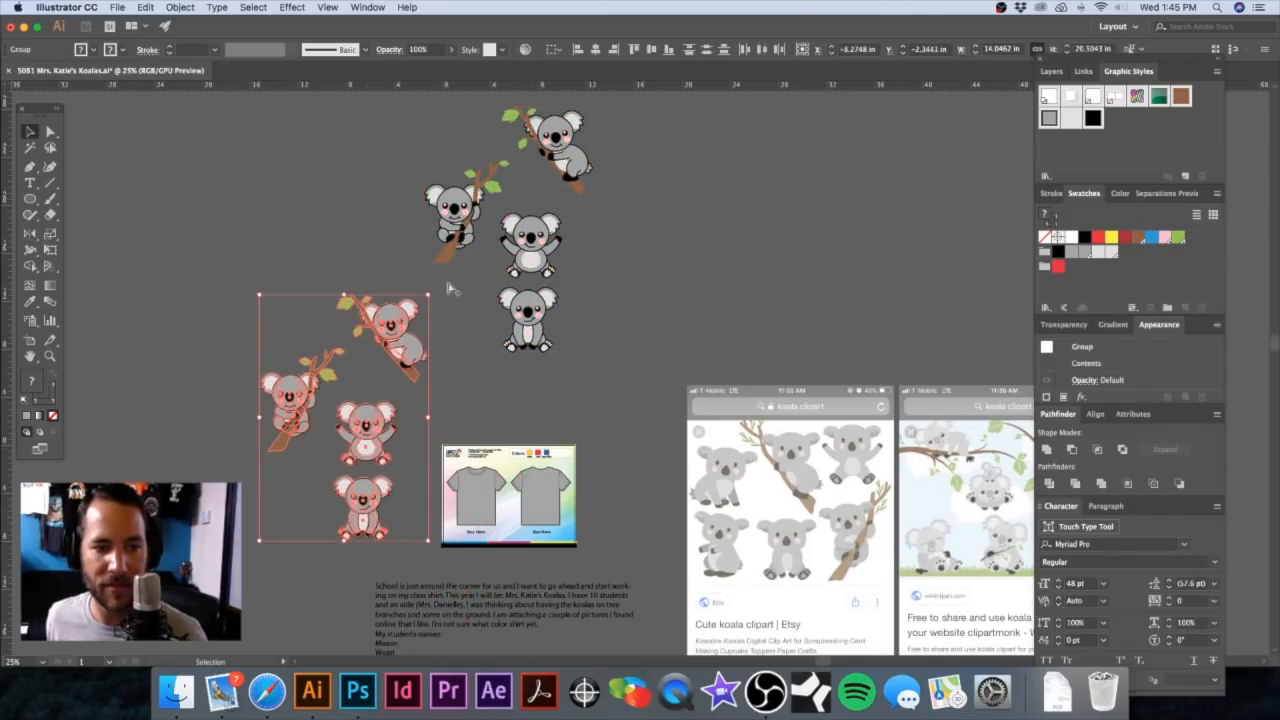
Step: Undo the trial resize of the duplicated koalas and enable Scale Strokes & Effects in the Scale options
left_click_drag(428, 298, 365, 388)
key("super+z")
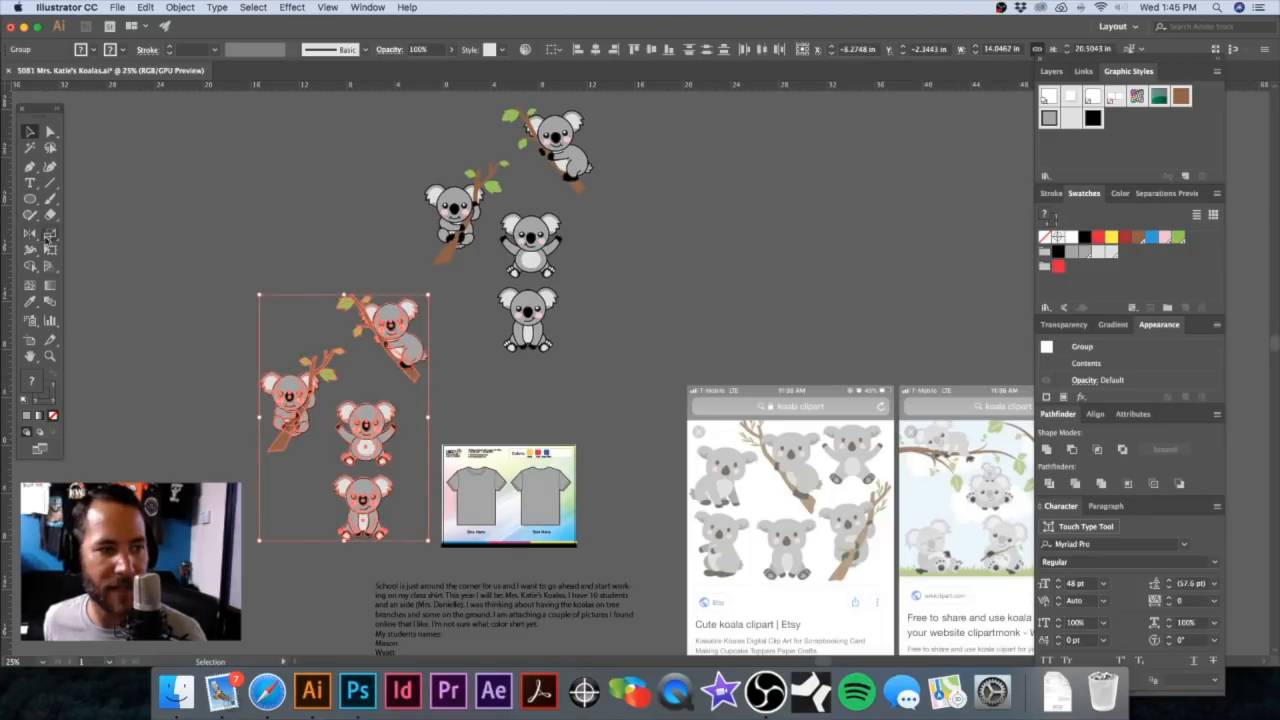
double_click(50, 235)
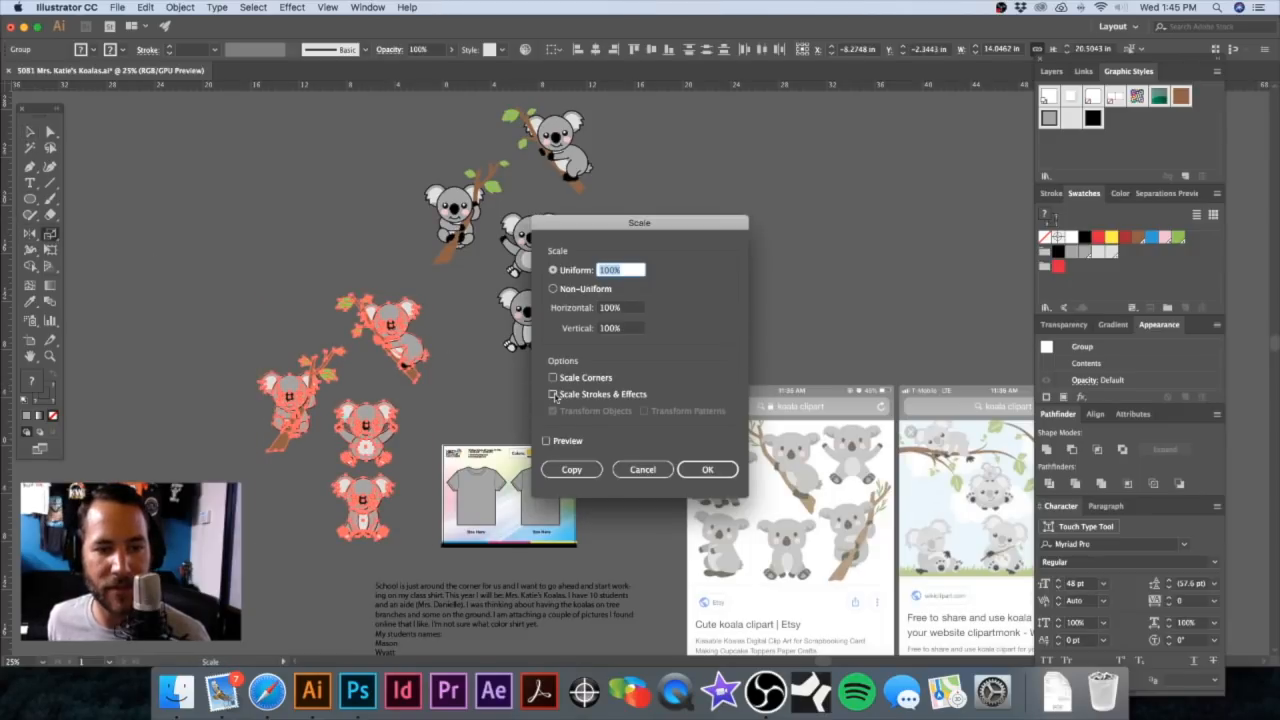
left_click(553, 394)
left_click(707, 469)
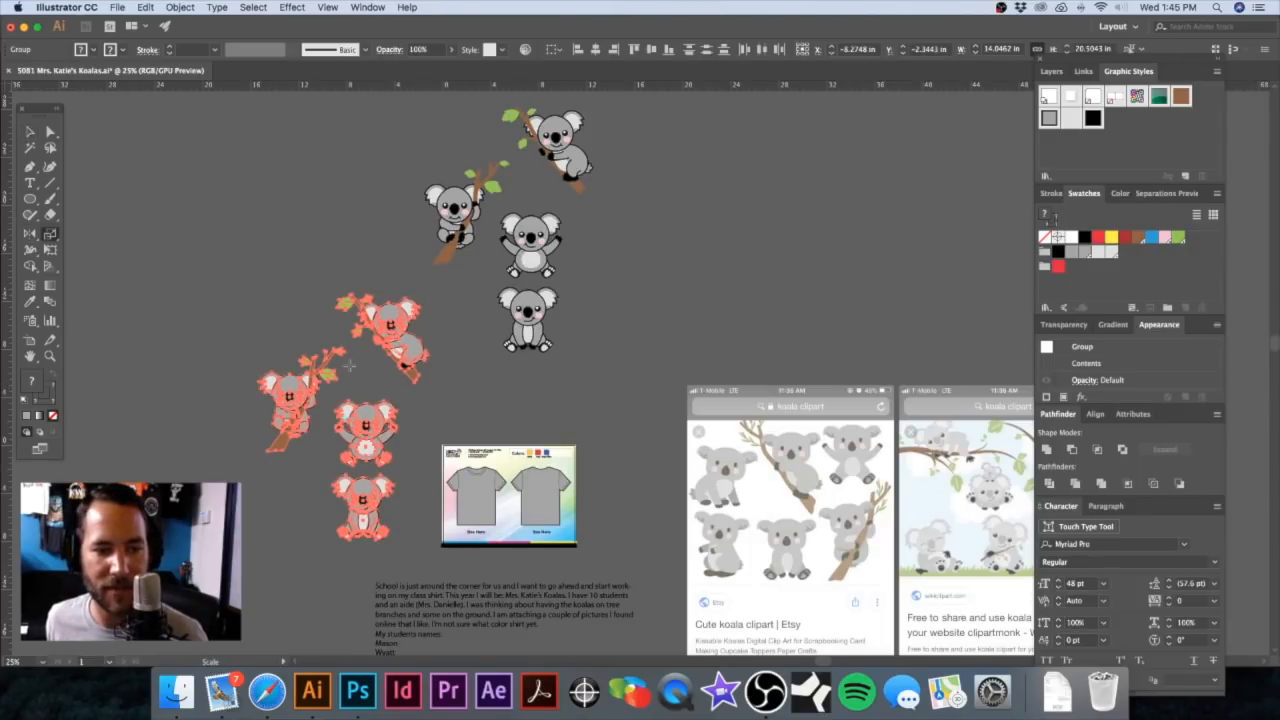
Step: Move the duplicated koalas onto the front T-shirt of the template and scale them down to fit inside the shirt body
key("v")
left_click_drag(427, 298, 635, 221)
left_click_drag(577, 172, 602, 322)
left_click_drag(603, 234, 562, 299)
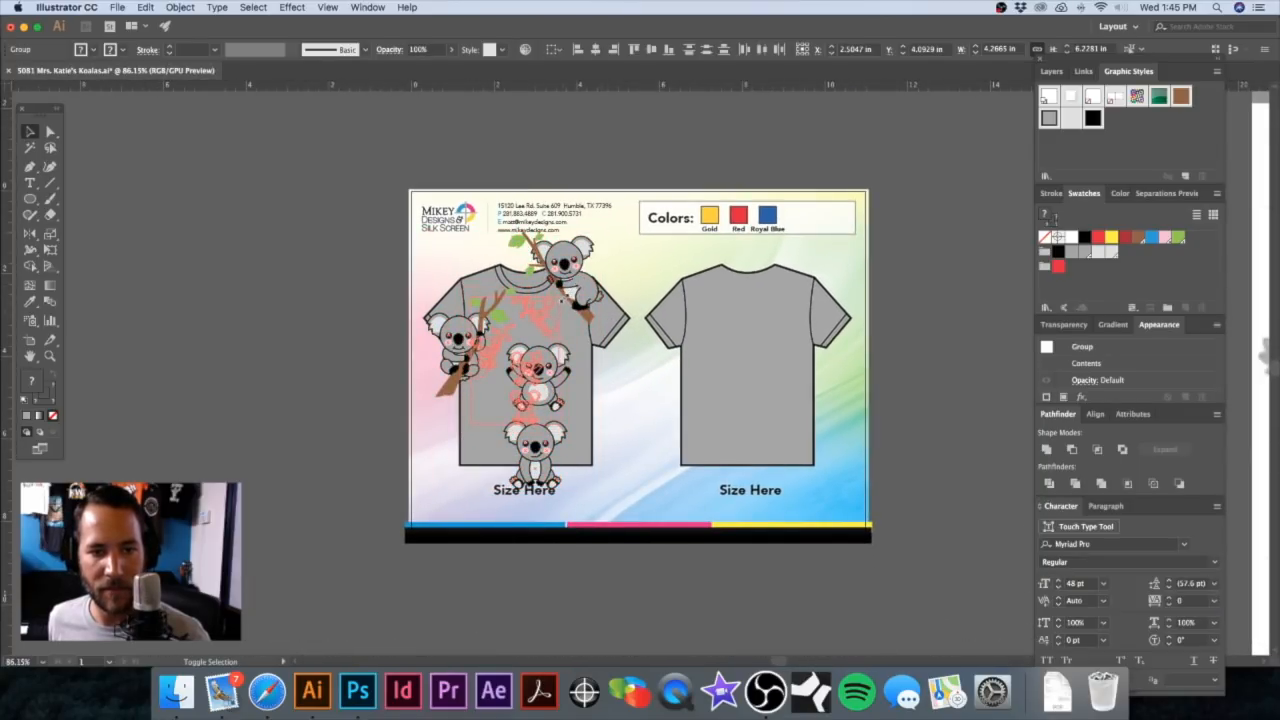
left_click(343, 264)
left_click_drag(508, 405, 738, 304)
left_click_drag(597, 204, 596, 363)
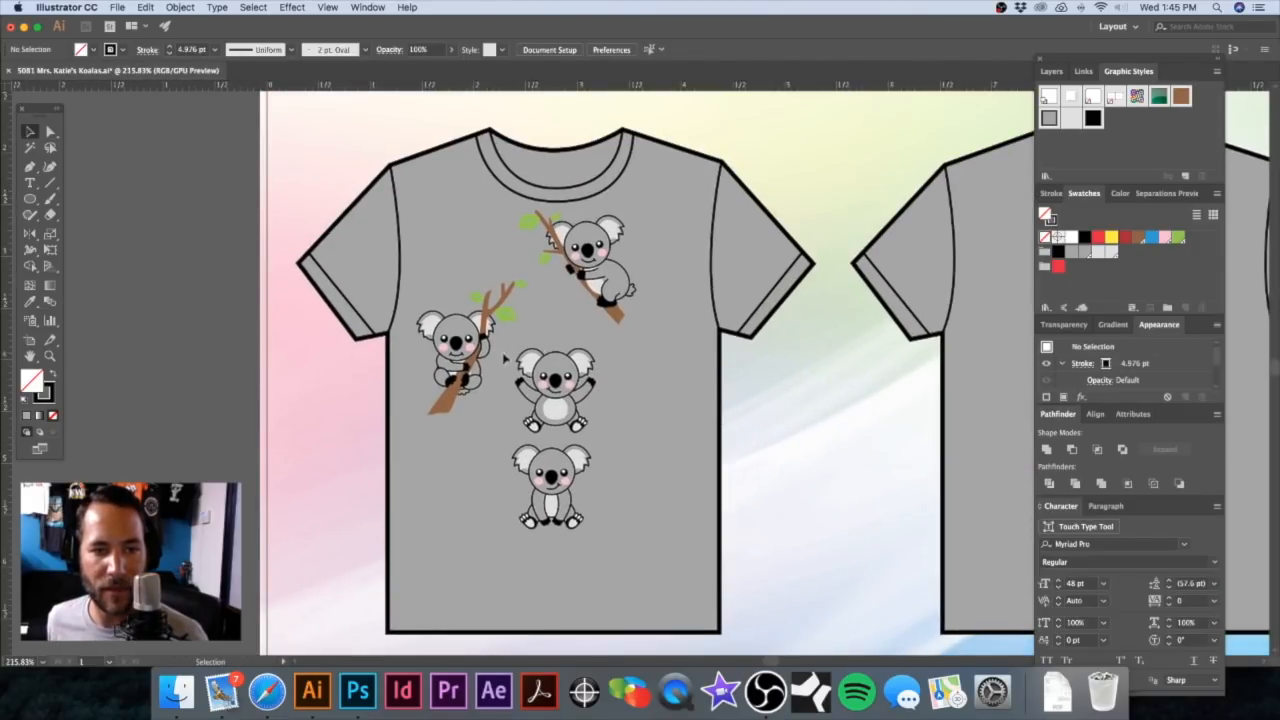
Step: Line up the arms-raised, branch-hugging and sitting koalas in a row across the shirt's chest, setting the climbing koala aside off the shirt
left_click_drag(445, 349, 506, 342)
left_click_drag(599, 247, 244, 389)
left_click_drag(510, 322, 507, 305)
left_click_drag(628, 350, 580, 302)
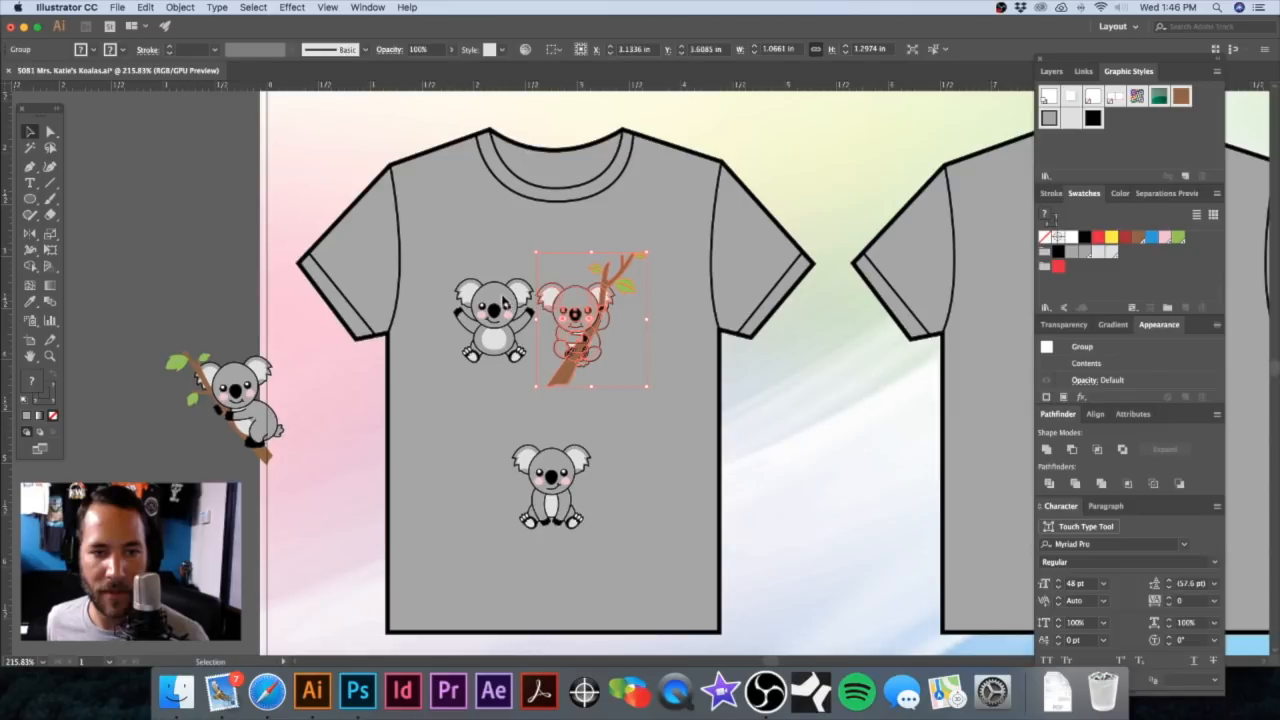
left_click_drag(500, 305, 491, 306)
left_click_drag(568, 304, 268, 458)
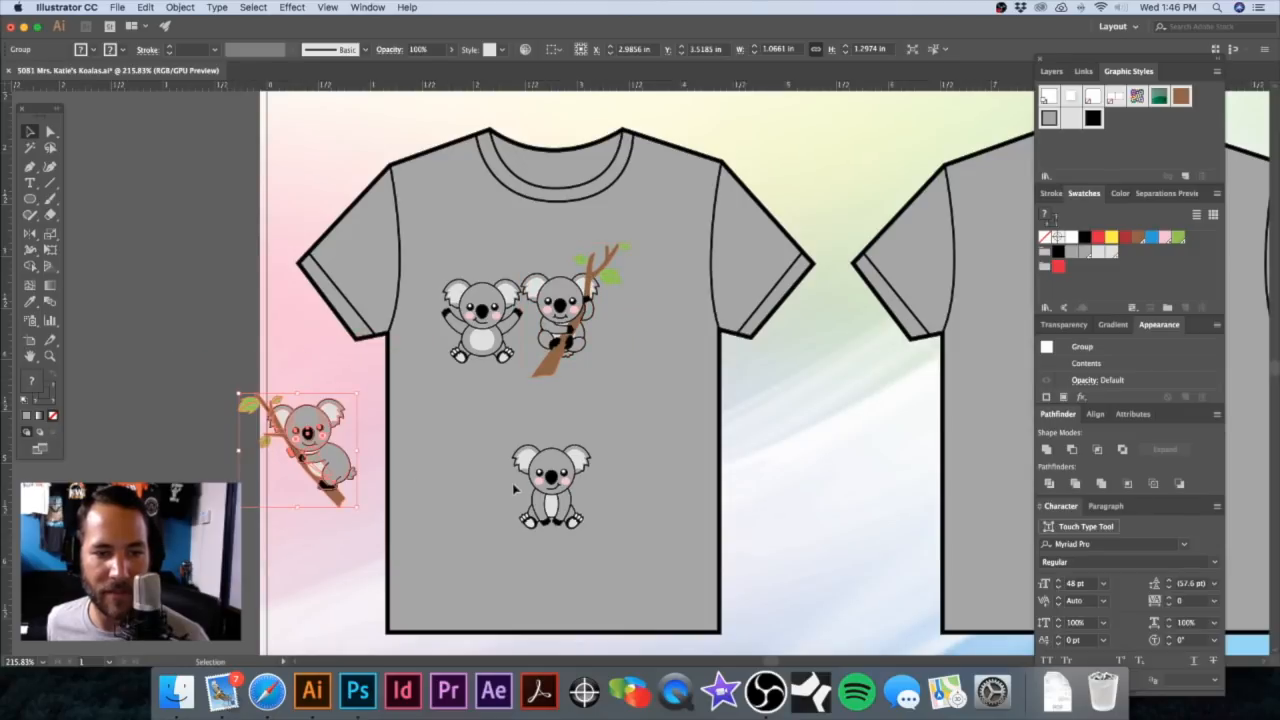
left_click_drag(545, 467, 640, 312)
Step: Fine-tune the positions of the three koalas in the chest row so they sit level and evenly spaced
scroll(574, 325, "up", 4)
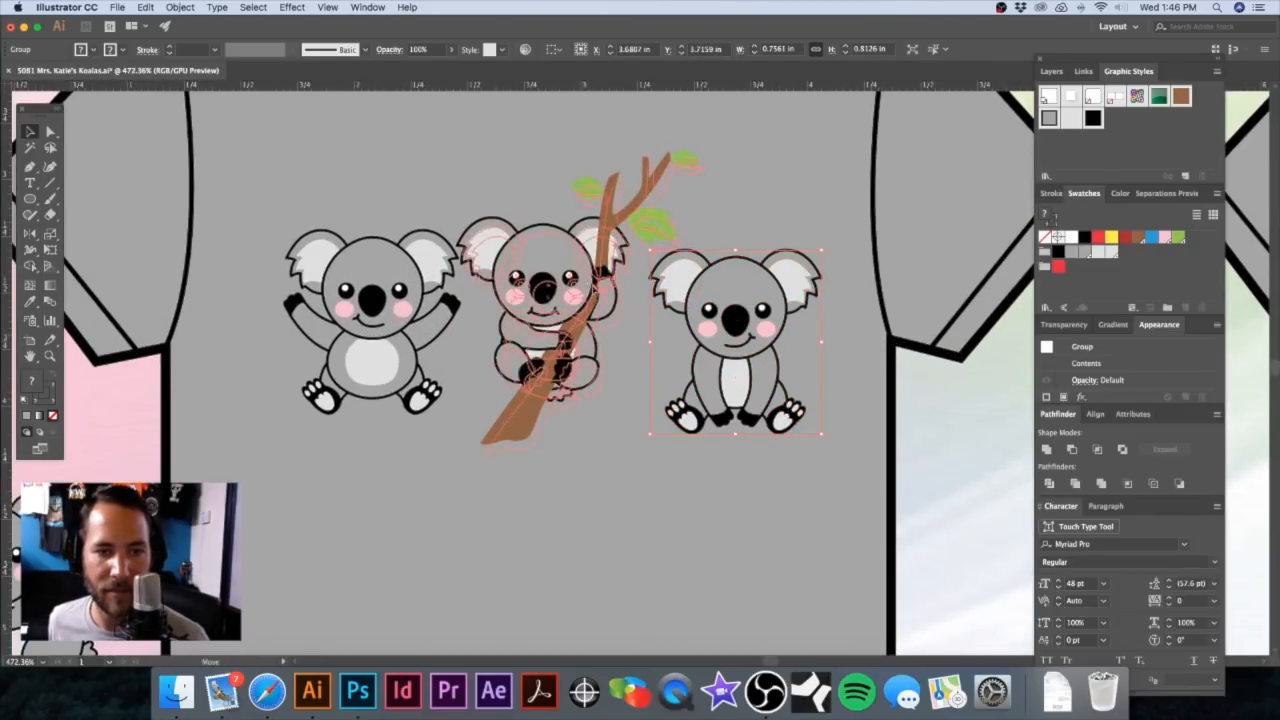
left_click_drag(544, 284, 545, 285)
left_click_drag(753, 302, 760, 290)
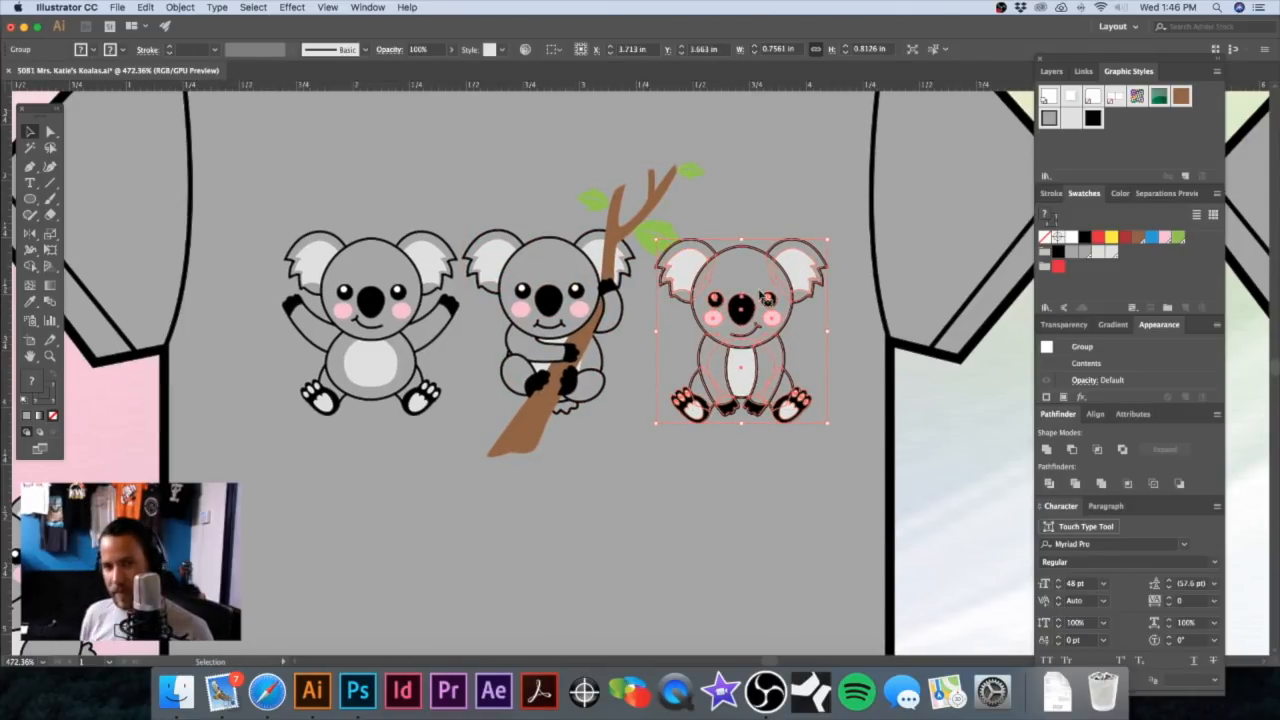
left_click(752, 205)
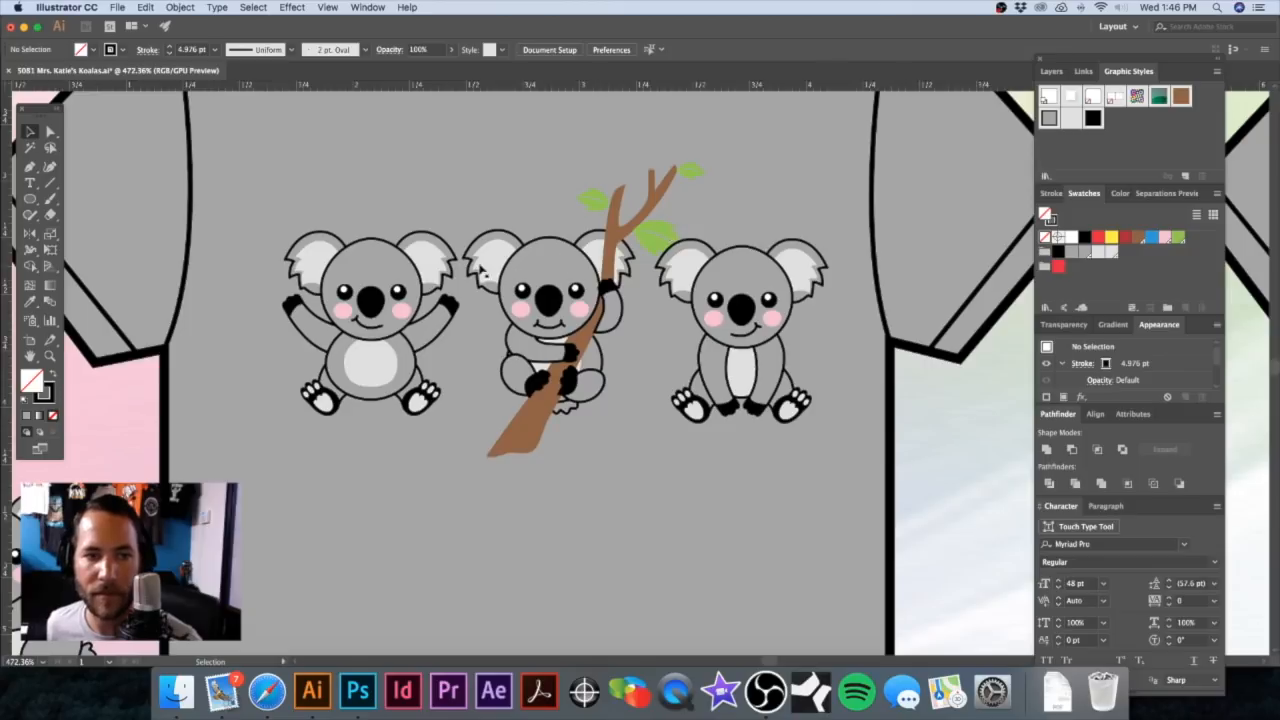
left_click(403, 285)
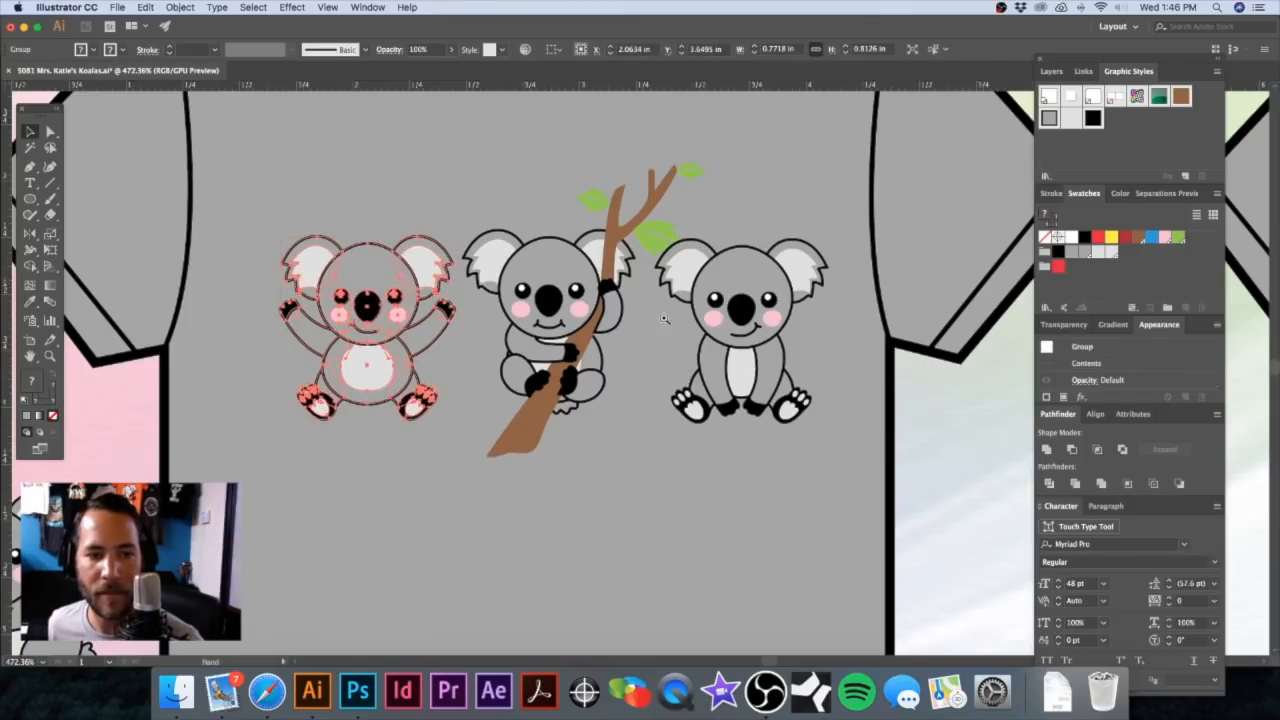
Step: Place the climbing koala beneath the first koala of the row and scale all four koalas down together to about 2.18 in wide
key("super+minus")
key("super+minus")
scroll(465, 392, "down", 5)
left_click_drag(227, 364, 480, 343)
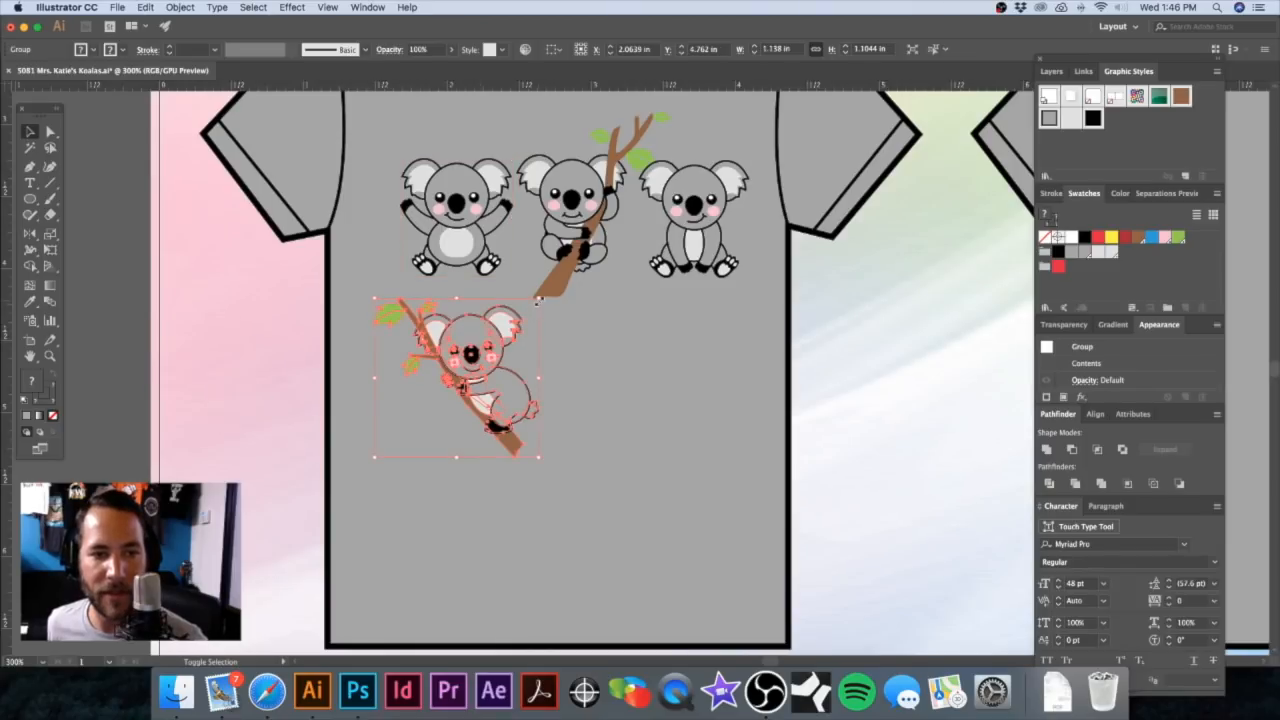
left_click(505, 293)
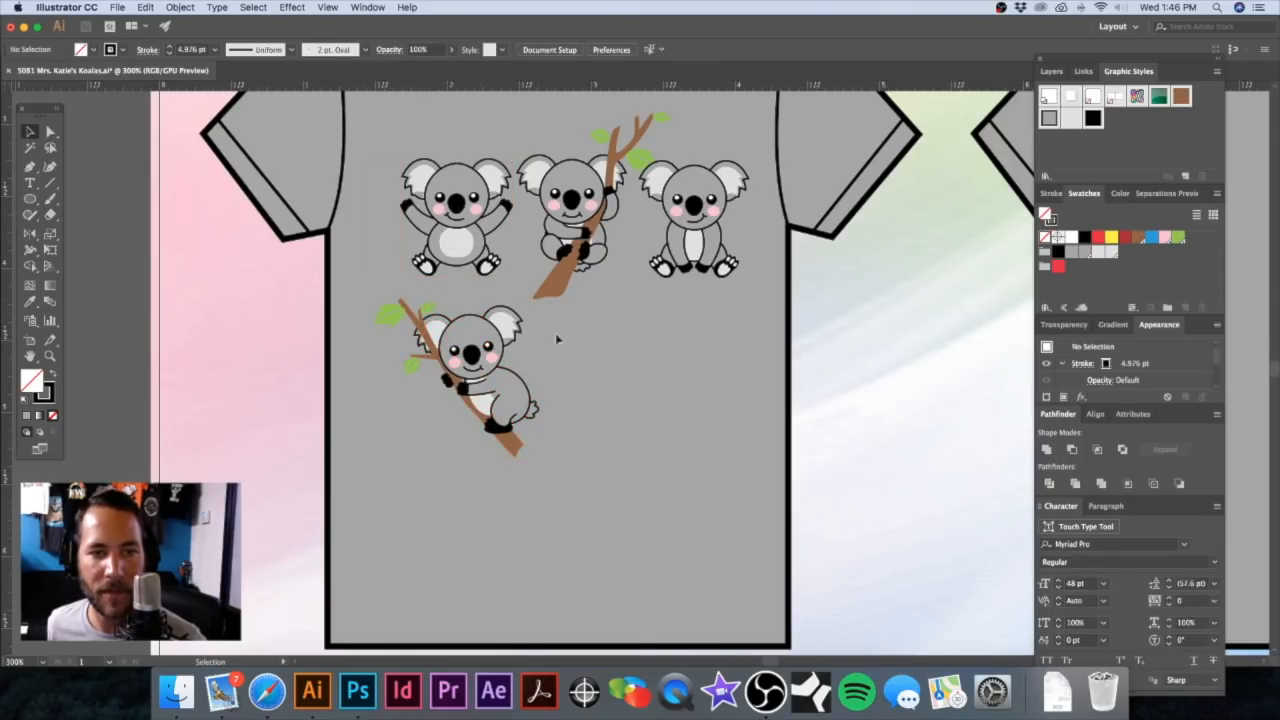
key("super+a")
left_click_drag(749, 115, 718, 140)
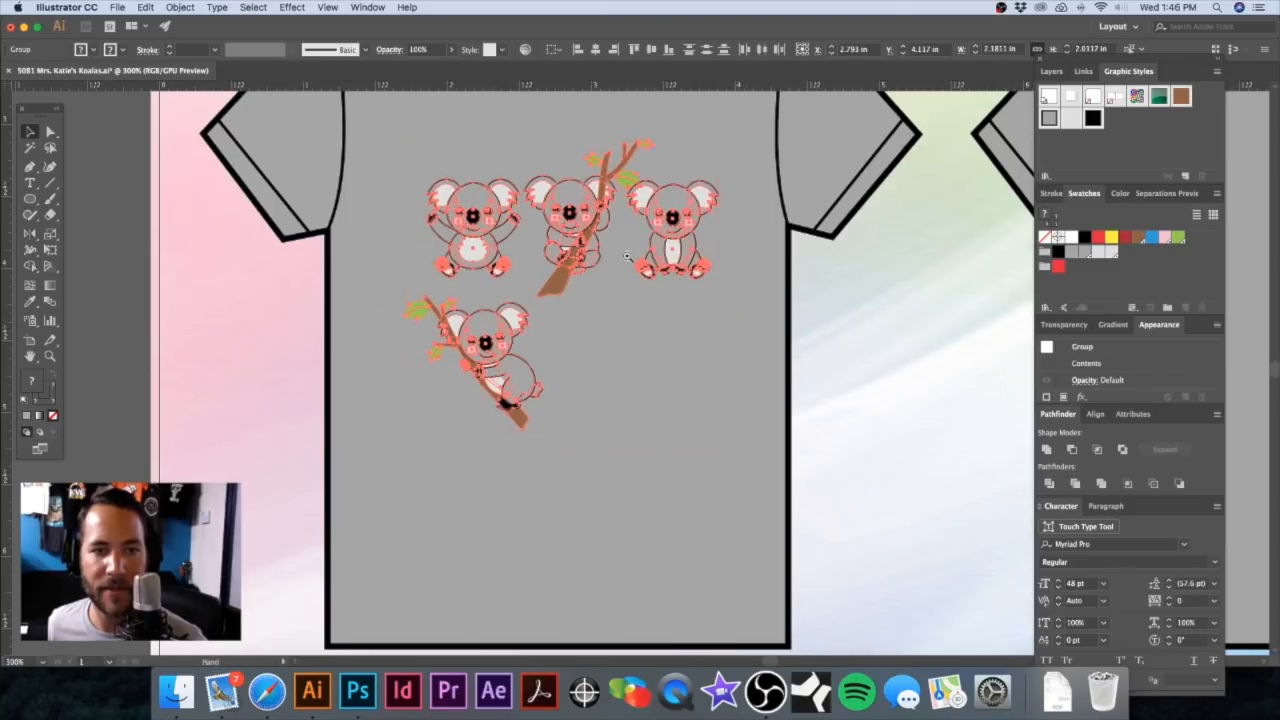
Step: Shift the sitting koala slightly outward to even out the spacing of the top row
left_click(629, 253, "alt+super")
left_click(641, 255)
left_click_drag(618, 273, 665, 150)
left_click(674, 306, "super")
left_click(674, 306, "super")
left_click(505, 200)
left_click_drag(762, 190, 792, 190)
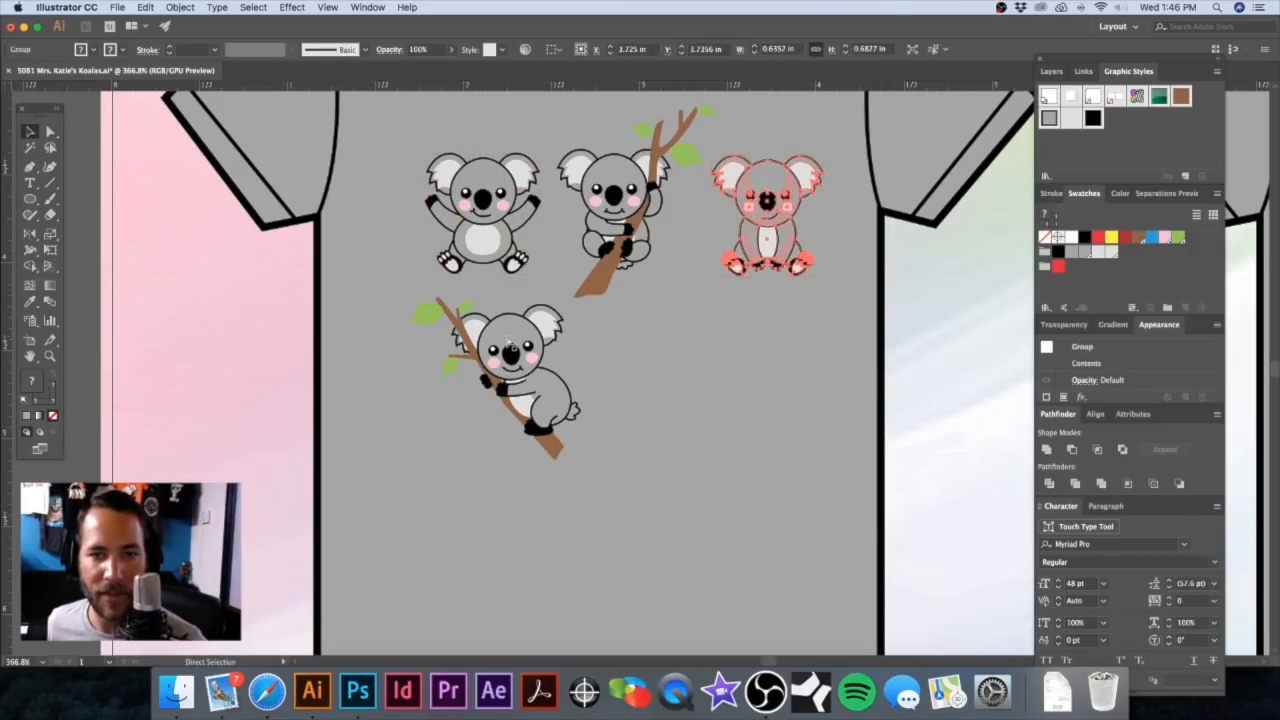
key("super+z")
left_click_drag(731, 186, 749, 186)
Step: Build the second row with the climbing koala first, followed by duplicates of the sitting koala and the arms-raised koala
left_click_drag(505, 380, 467, 372)
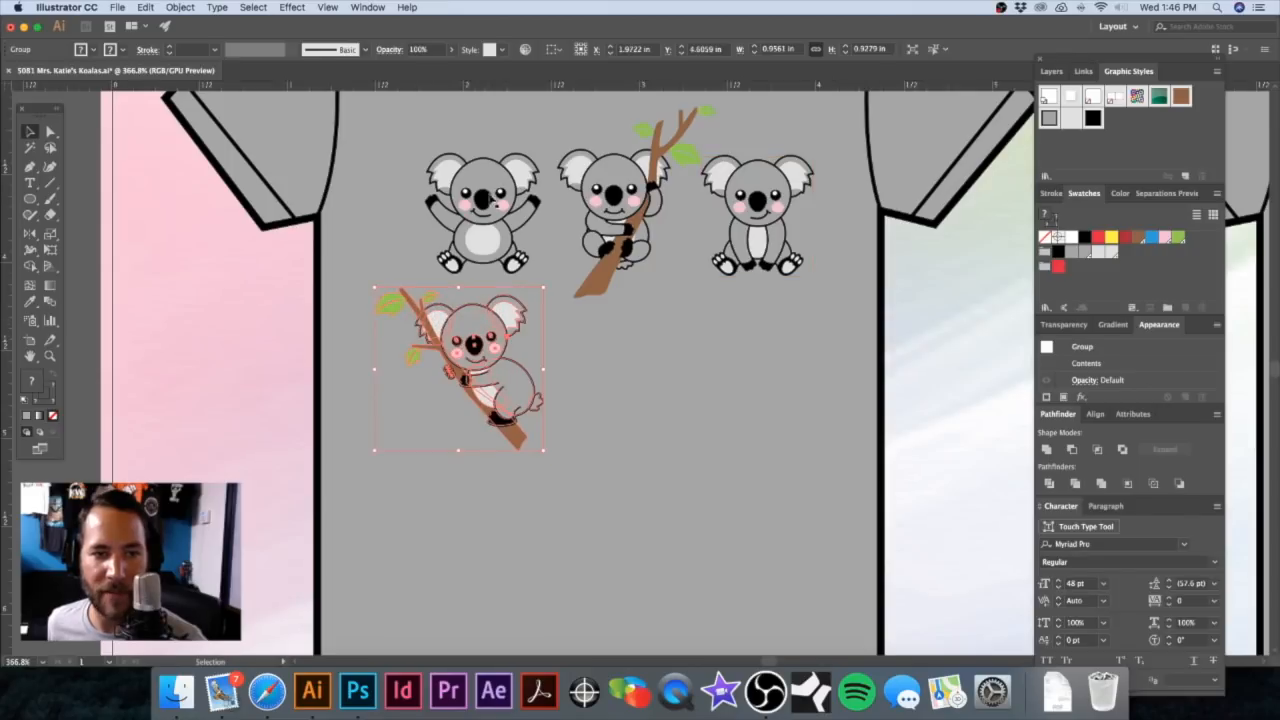
left_click_drag(500, 204, 769, 354)
left_click_drag(758, 185, 627, 347)
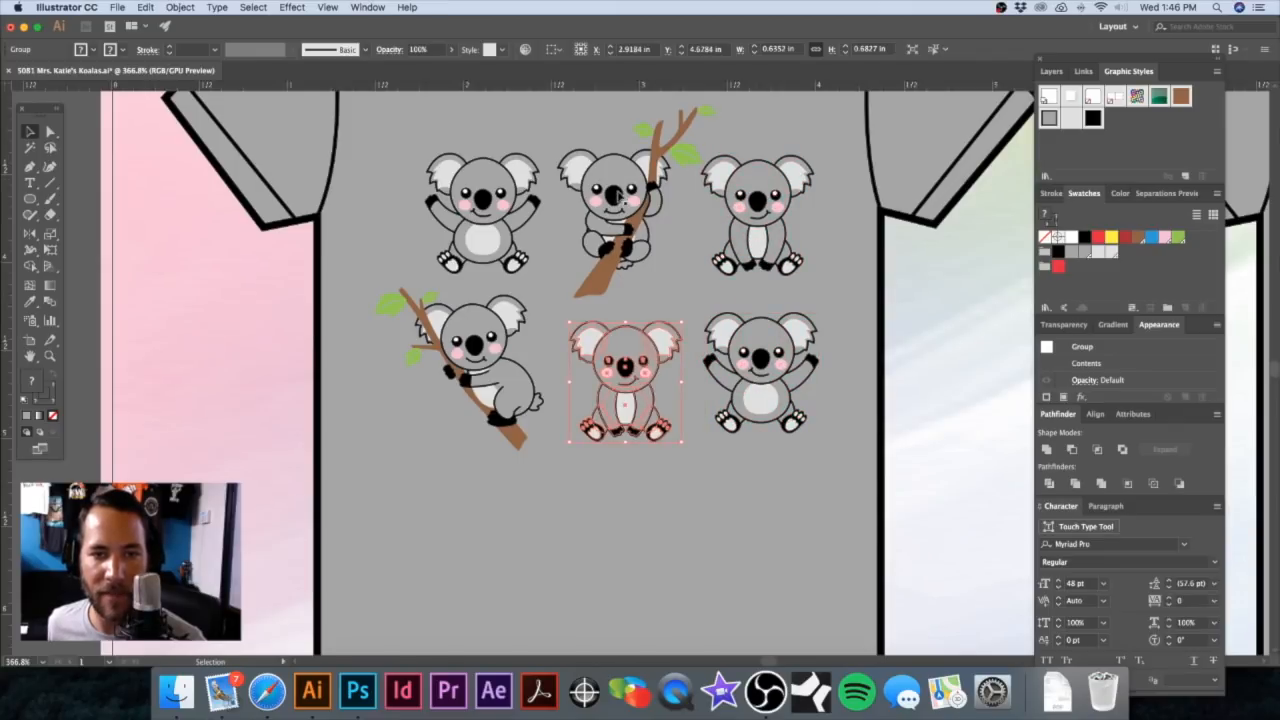
Step: Build a third row from duplicates of the sitting, arms-raised and branch-hugging koalas, in that order
left_click_drag(624, 192, 732, 503)
left_click_drag(711, 458, 730, 380)
key("super+z")
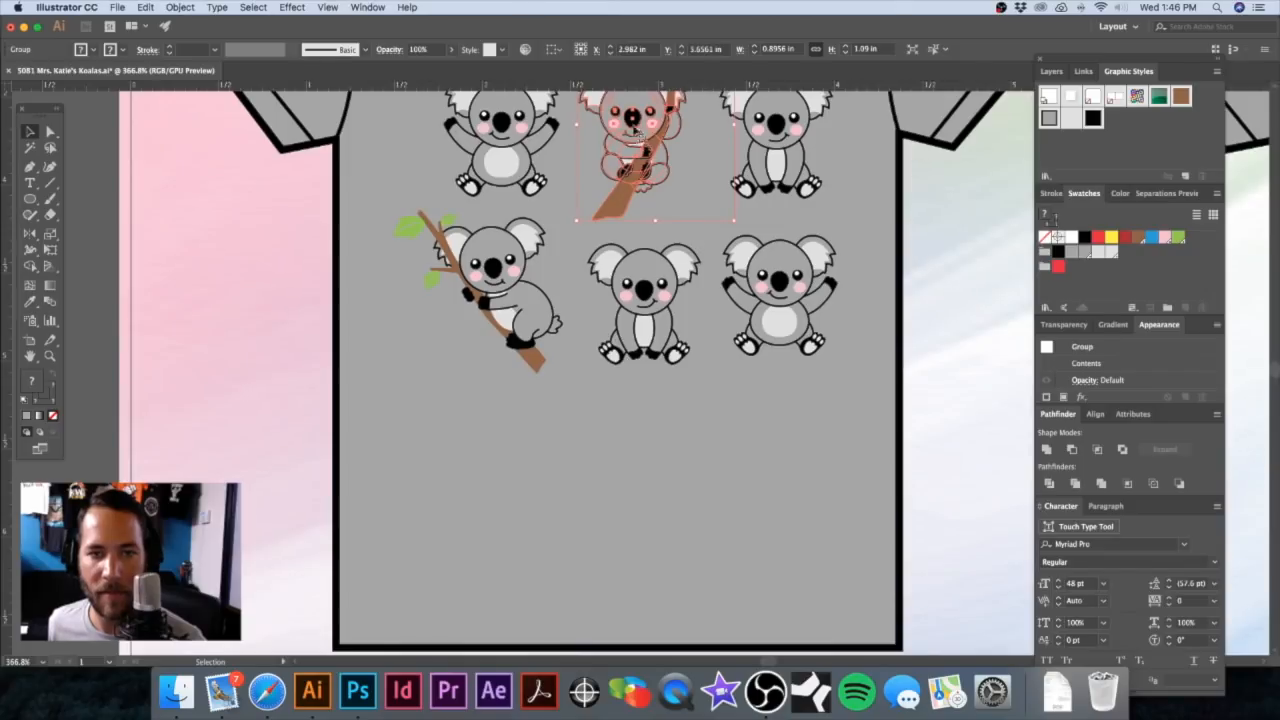
left_click_drag(633, 117, 766, 452)
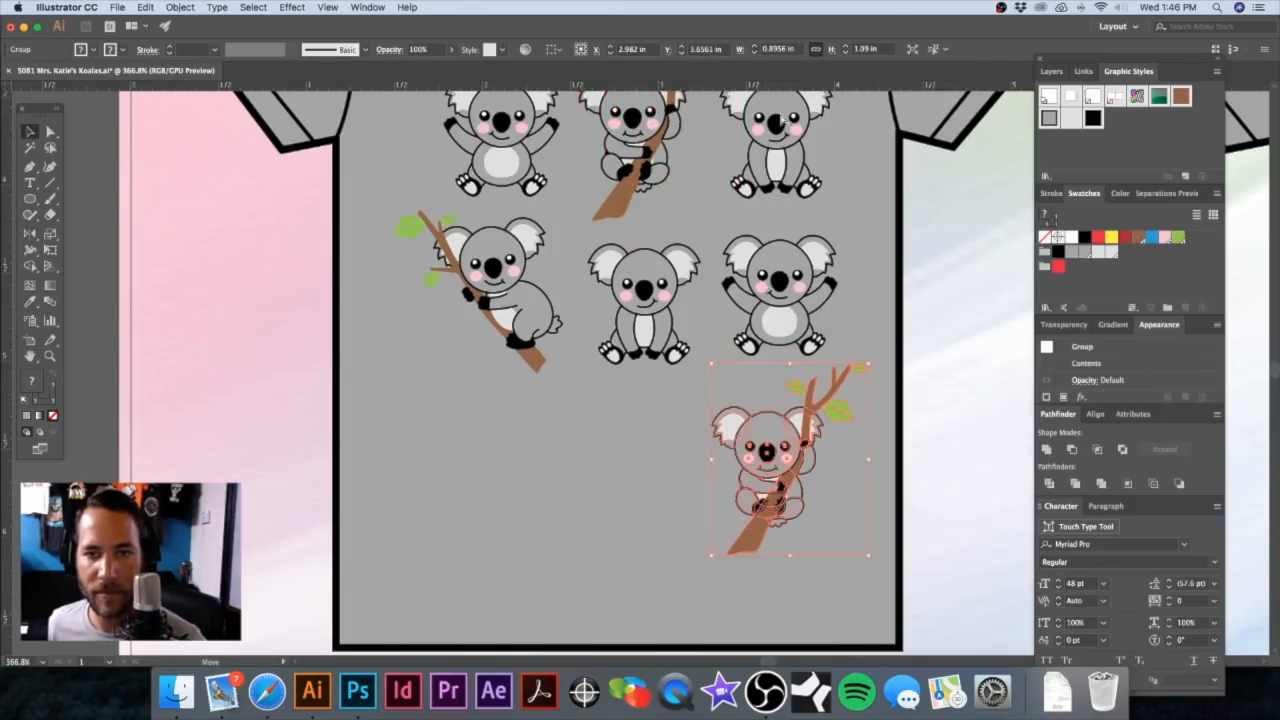
left_click_drag(790, 118, 573, 383)
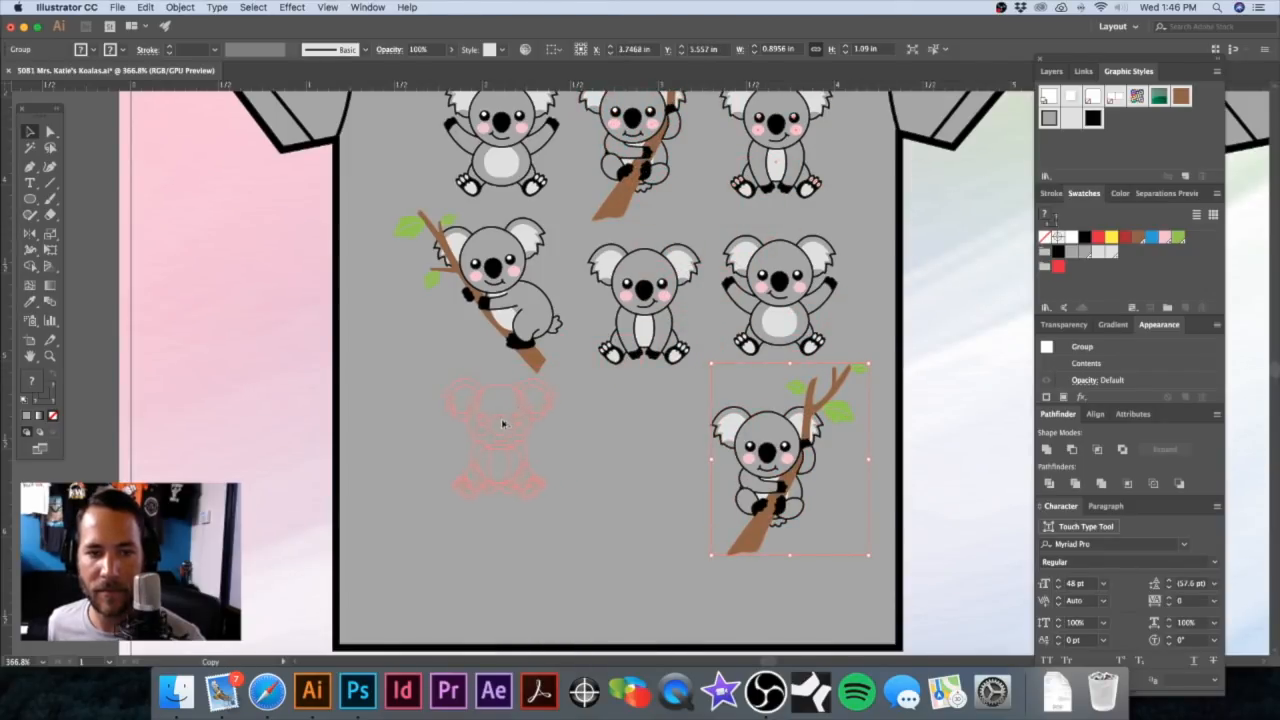
left_click_drag(503, 425, 492, 437)
left_click_drag(505, 125, 636, 417)
left_click_drag(766, 428, 771, 414)
Step: Nudge individual koalas in the three rows to even out the gaps between them
key("super+space")
left_click(743, 340, "alt+super")
left_click_drag(692, 260, 726, 289)
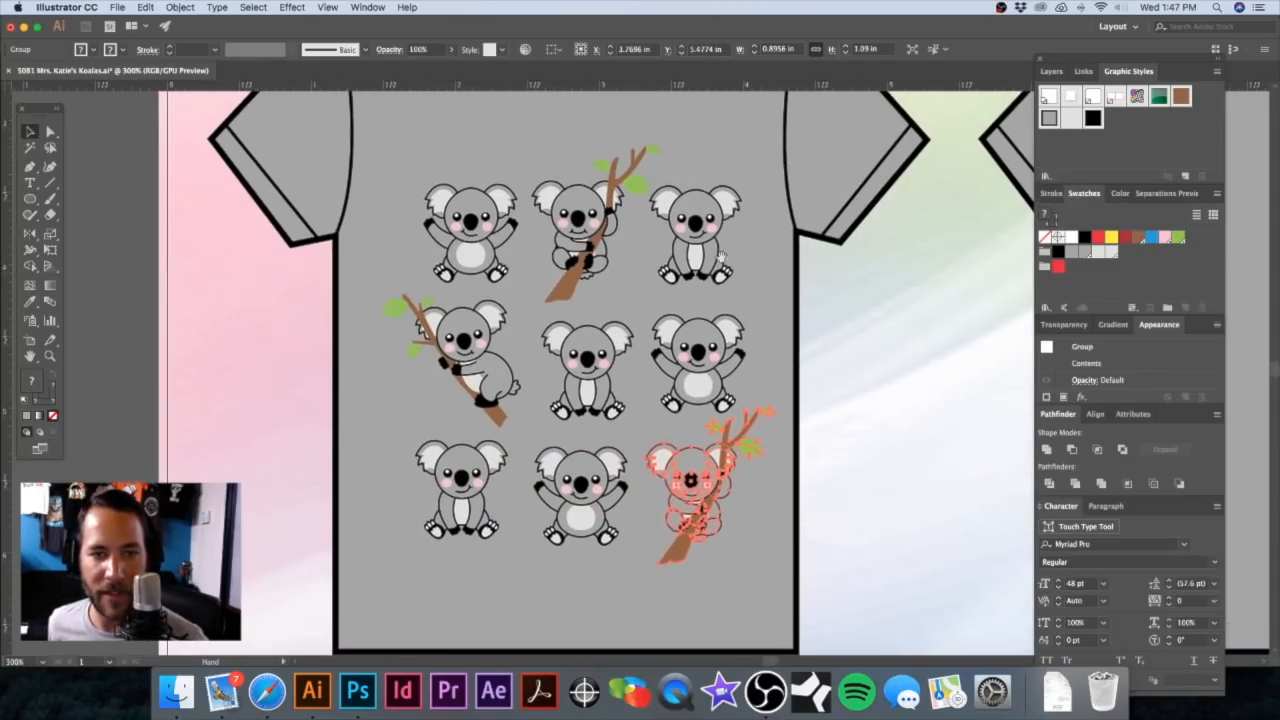
left_click_drag(708, 343, 596, 350)
left_click_drag(465, 203, 466, 209)
left_click(700, 220)
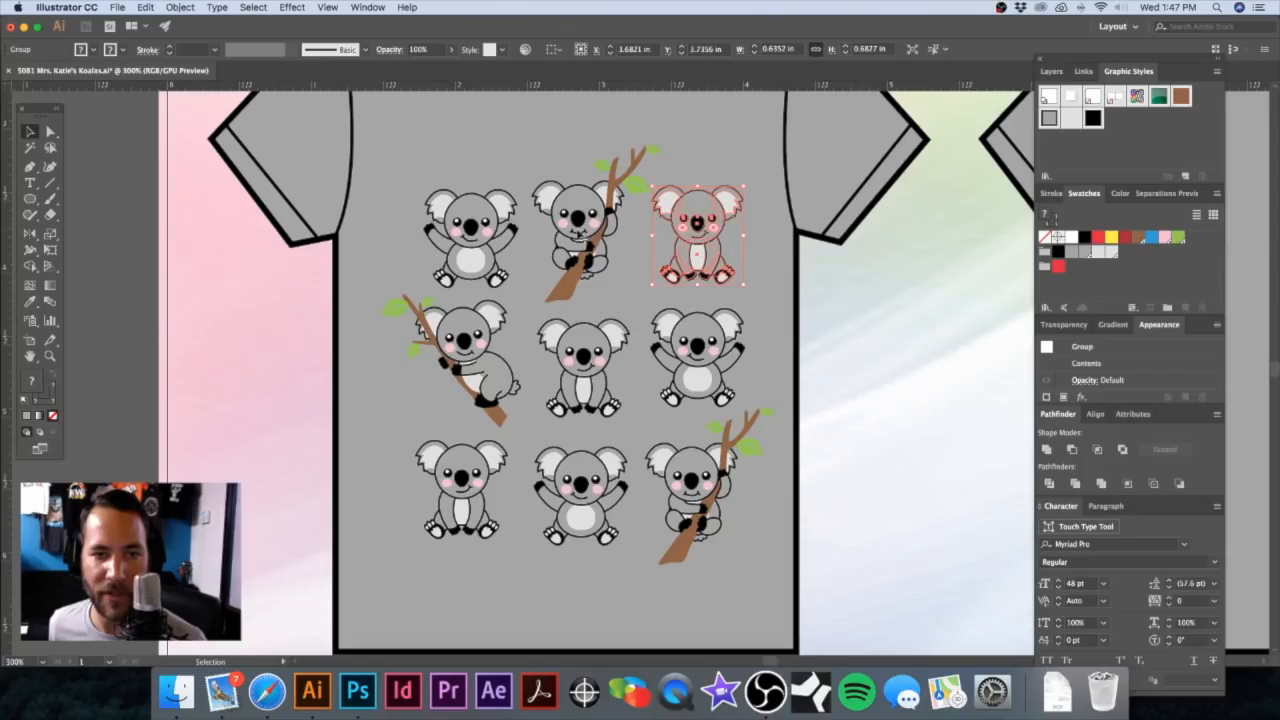
left_click(578, 212)
left_click(470, 455)
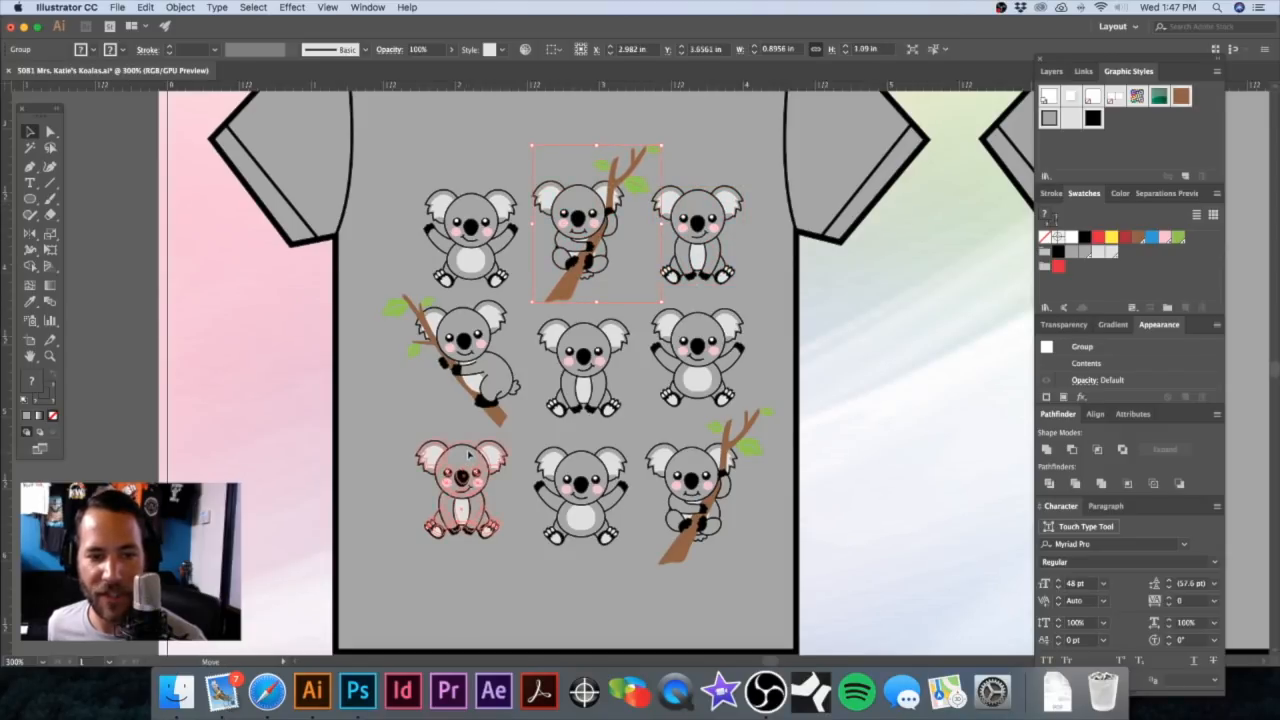
left_click_drag(472, 383, 470, 390)
left_click(612, 352)
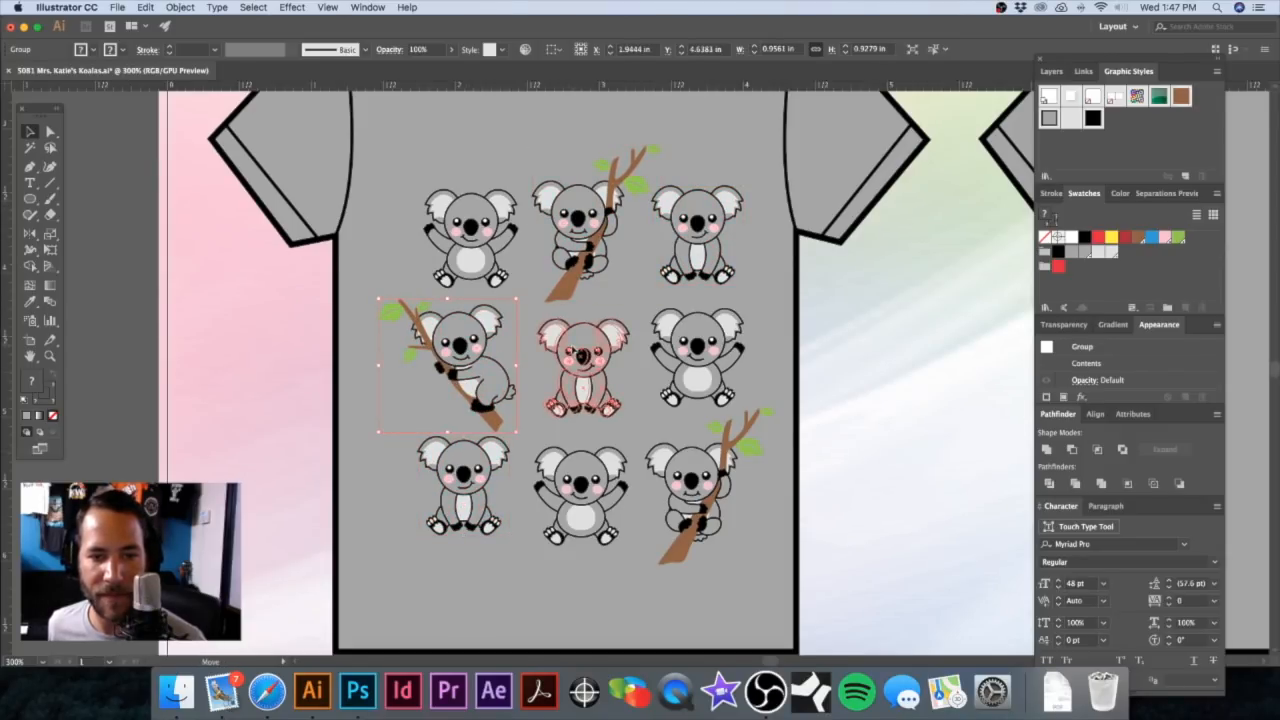
left_click(693, 340)
left_click(692, 485)
Step: Add a fourth row at the shirt's hem from duplicates of the arms-raised, climbing and sitting koalas, in that order
scroll(621, 374, "down", 2)
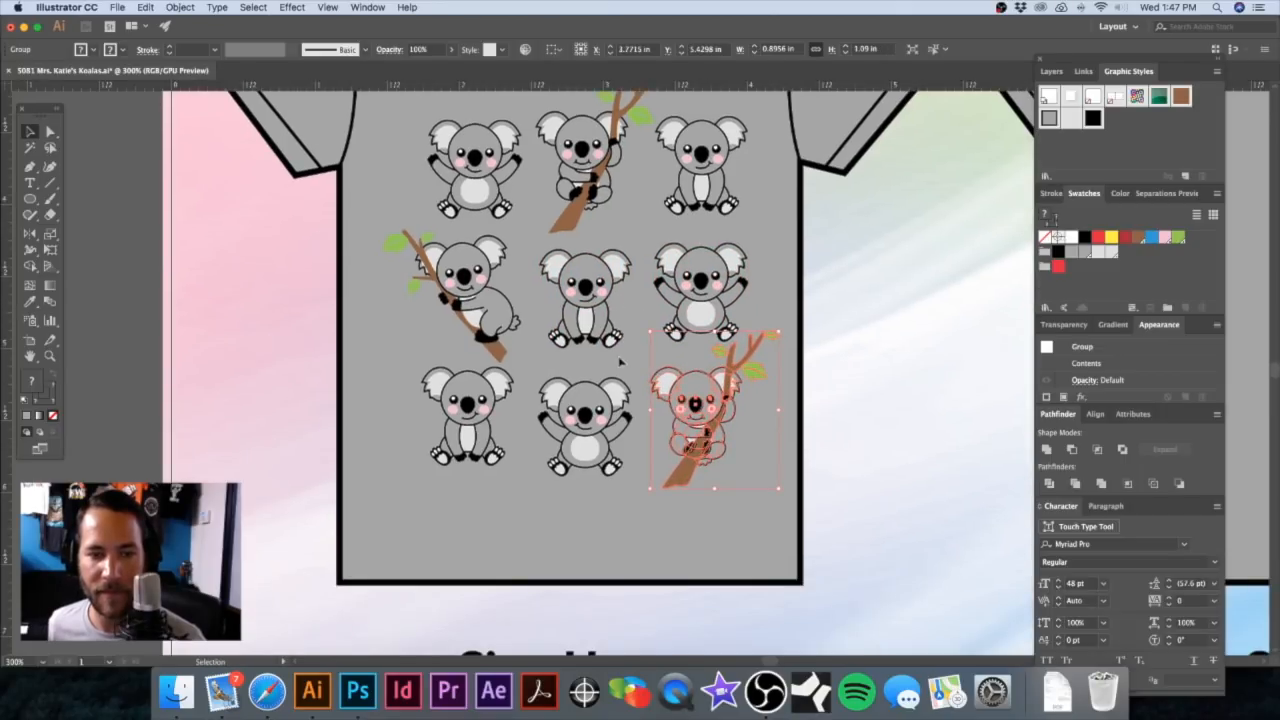
scroll(645, 320, "down", 1)
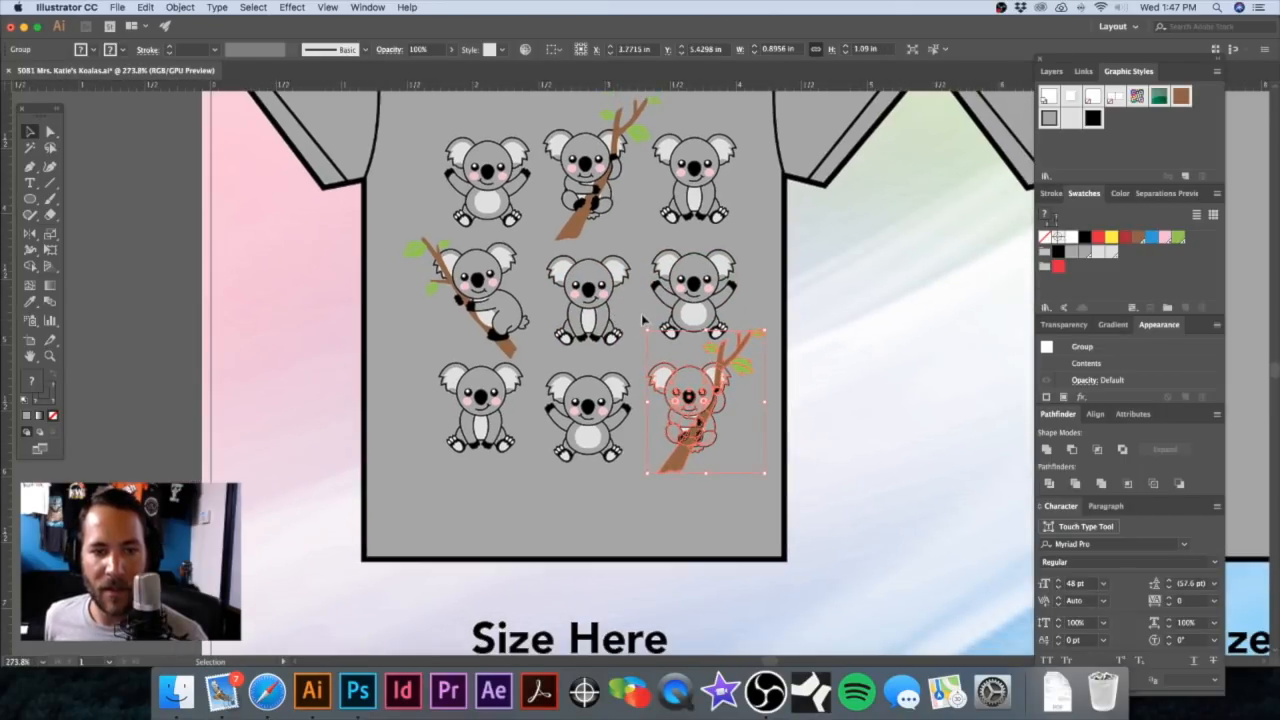
left_click(779, 188)
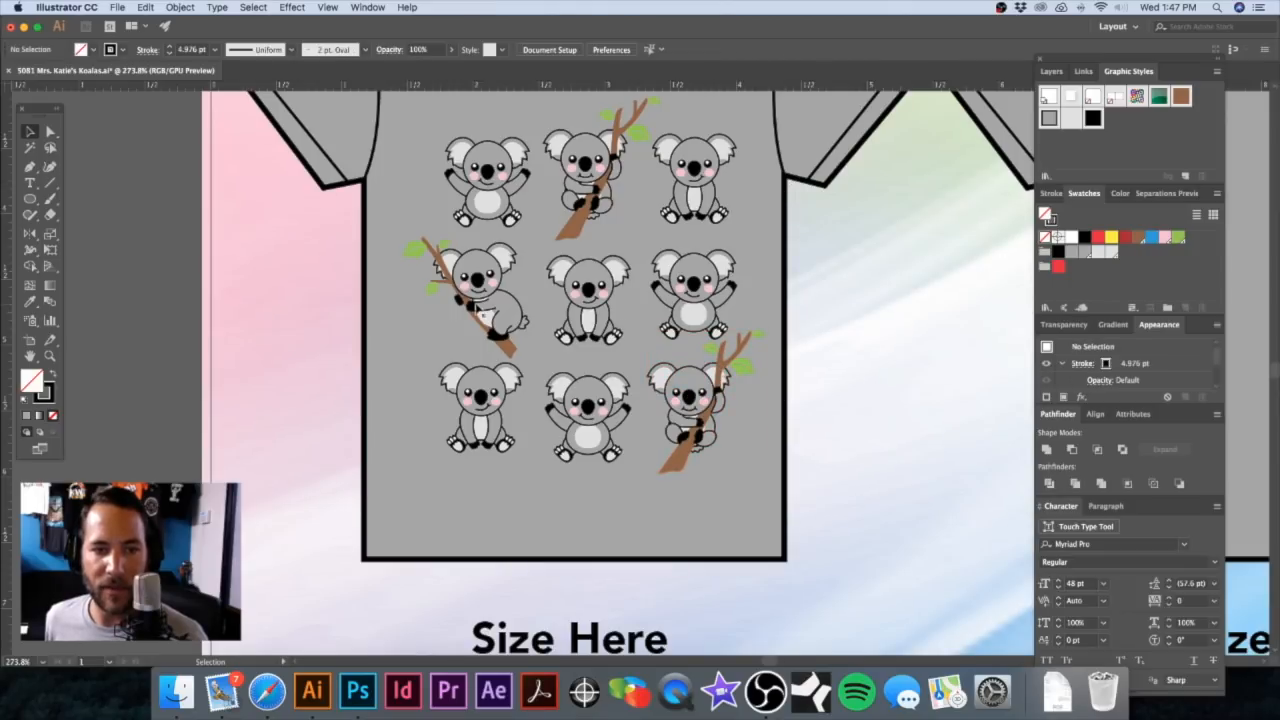
left_click_drag(478, 278, 586, 507)
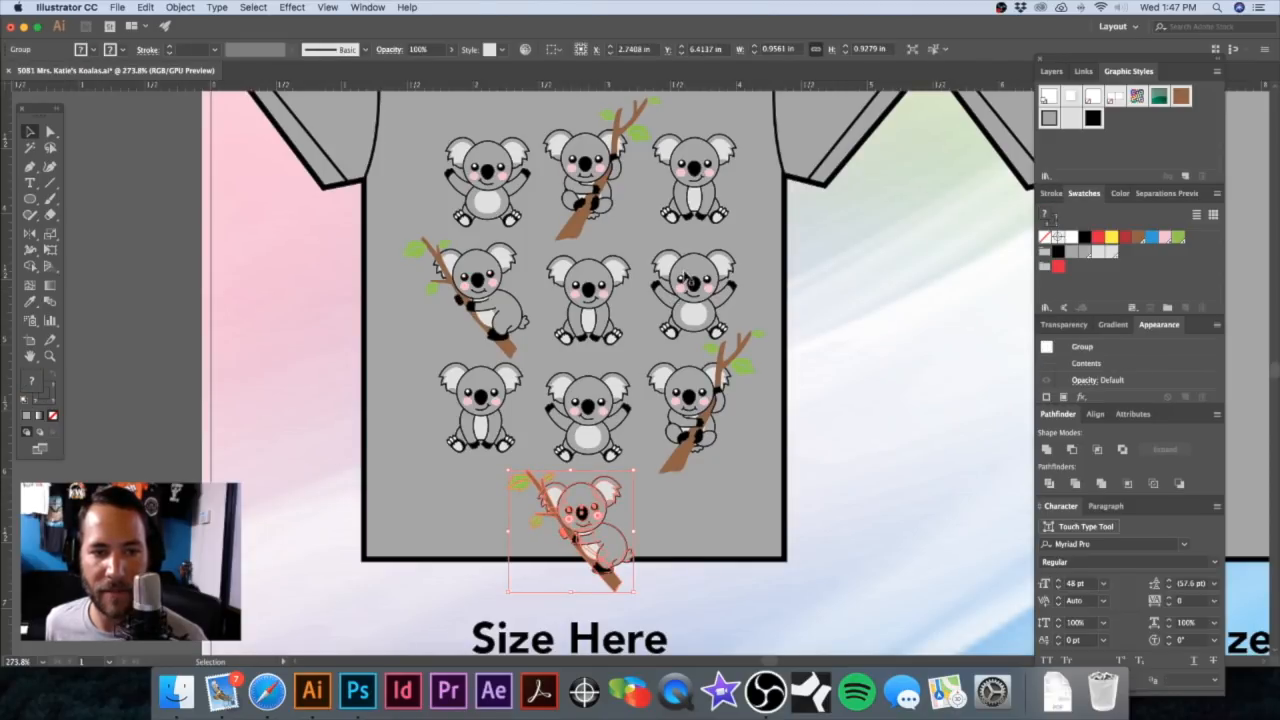
left_click_drag(690, 272, 456, 502)
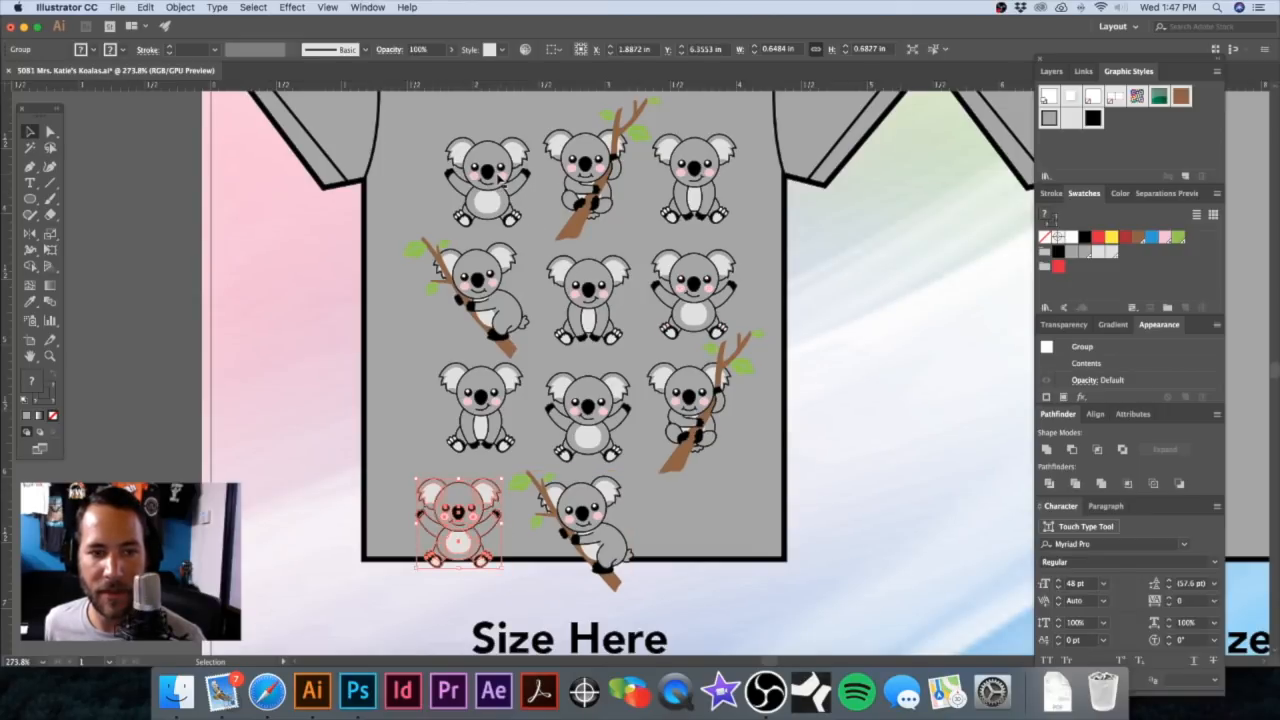
left_click_drag(590, 290, 693, 518)
Step: Select the four koalas in the first column and align them on their horizontal centers
left_click_drag(547, 292, 450, 319)
left_click(450, 319, "alt+super")
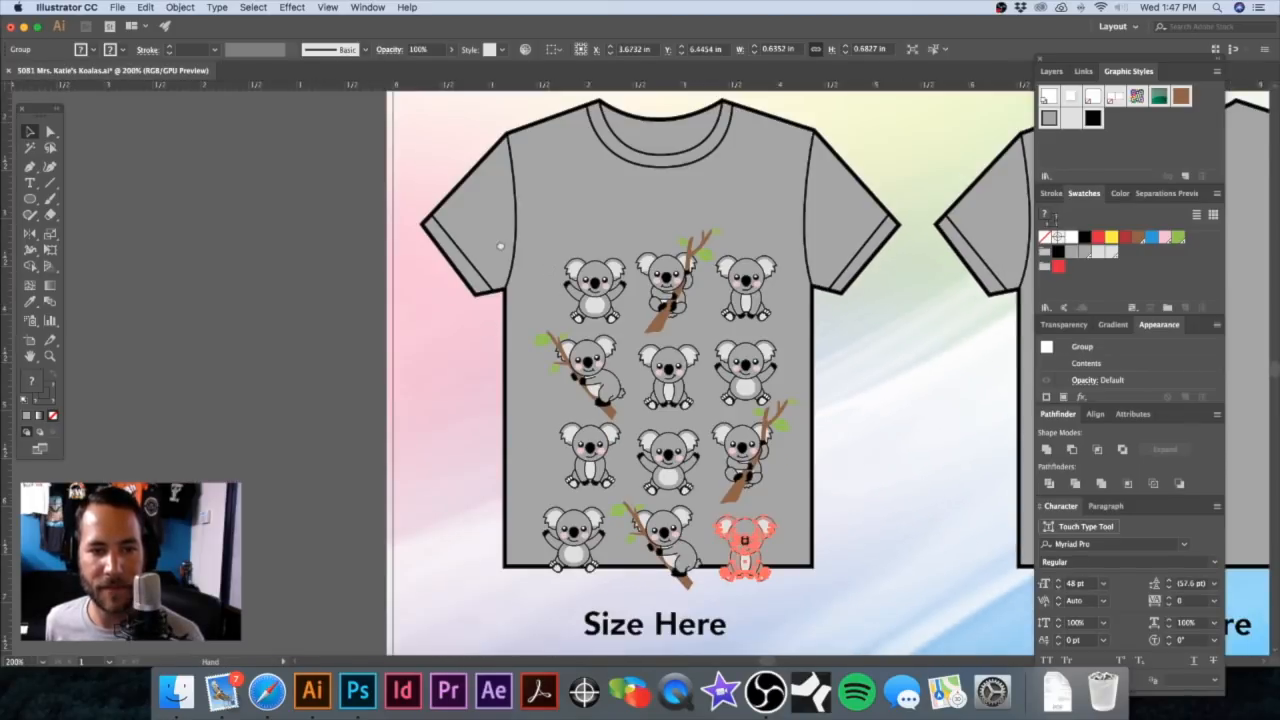
left_click_drag(501, 247, 353, 169)
left_click(444, 208)
left_click(446, 294, "shift")
left_click(444, 376, "shift")
left_click(428, 458, "shift")
left_click(596, 50)
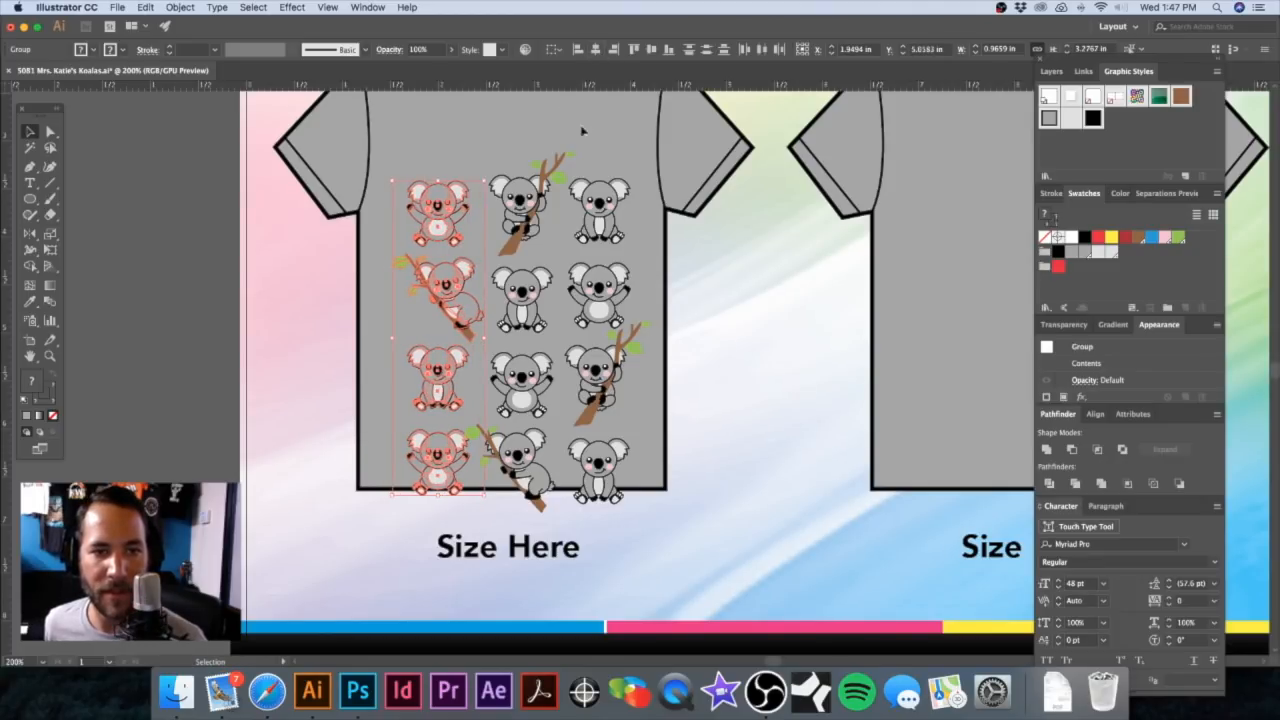
Step: Select the four koalas in the middle column and align them on their horizontal centers
left_click(528, 210)
left_click(521, 296)
left_click(521, 380, "shift")
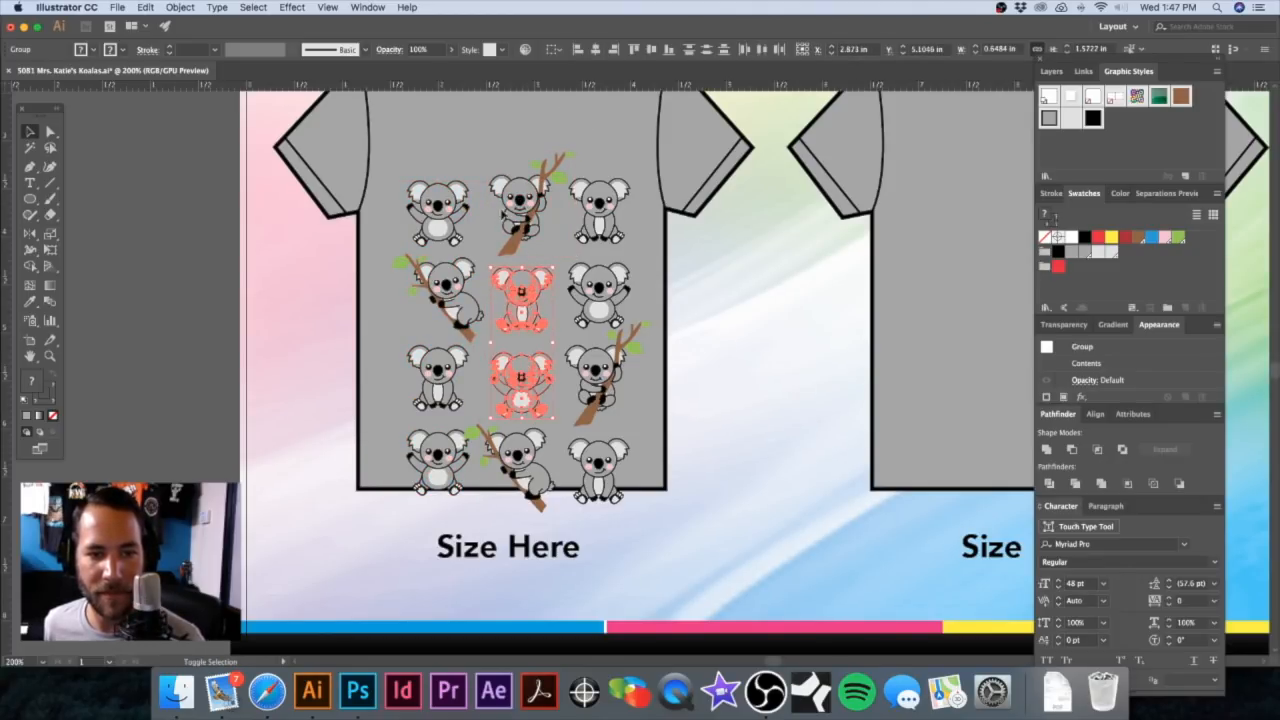
left_click(520, 452, "shift")
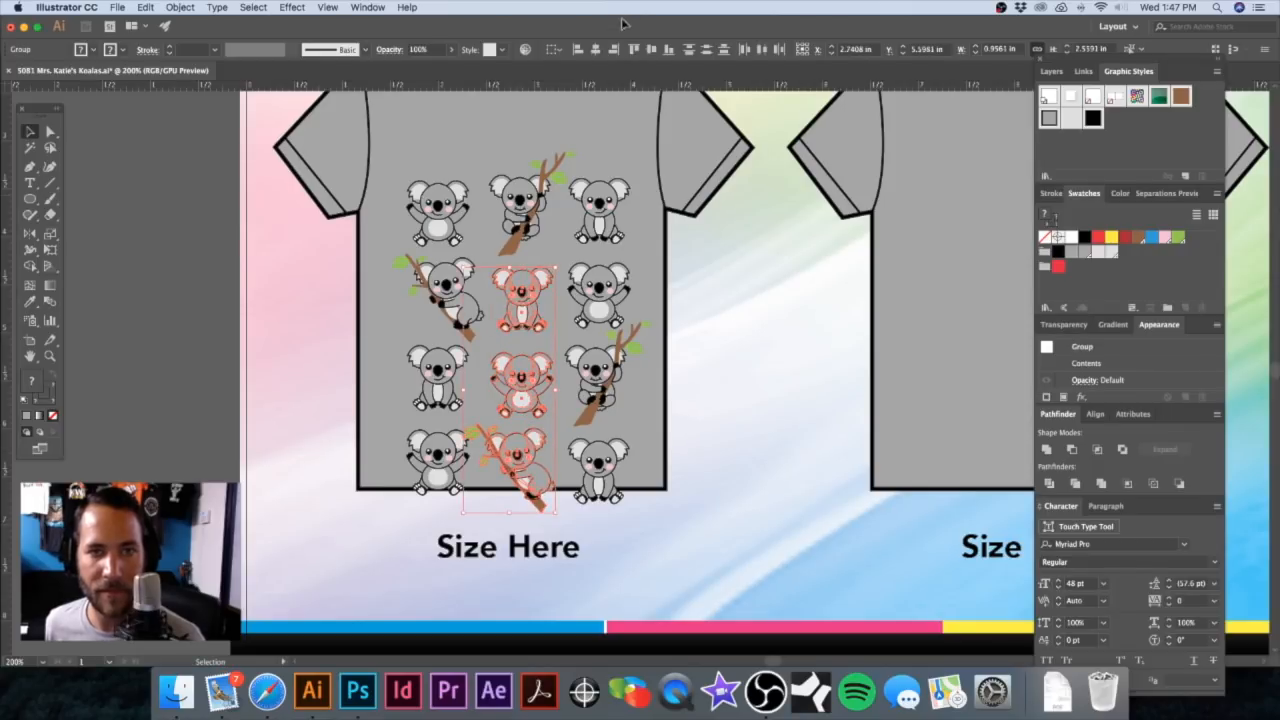
left_click(598, 48)
left_click(530, 208, "shift")
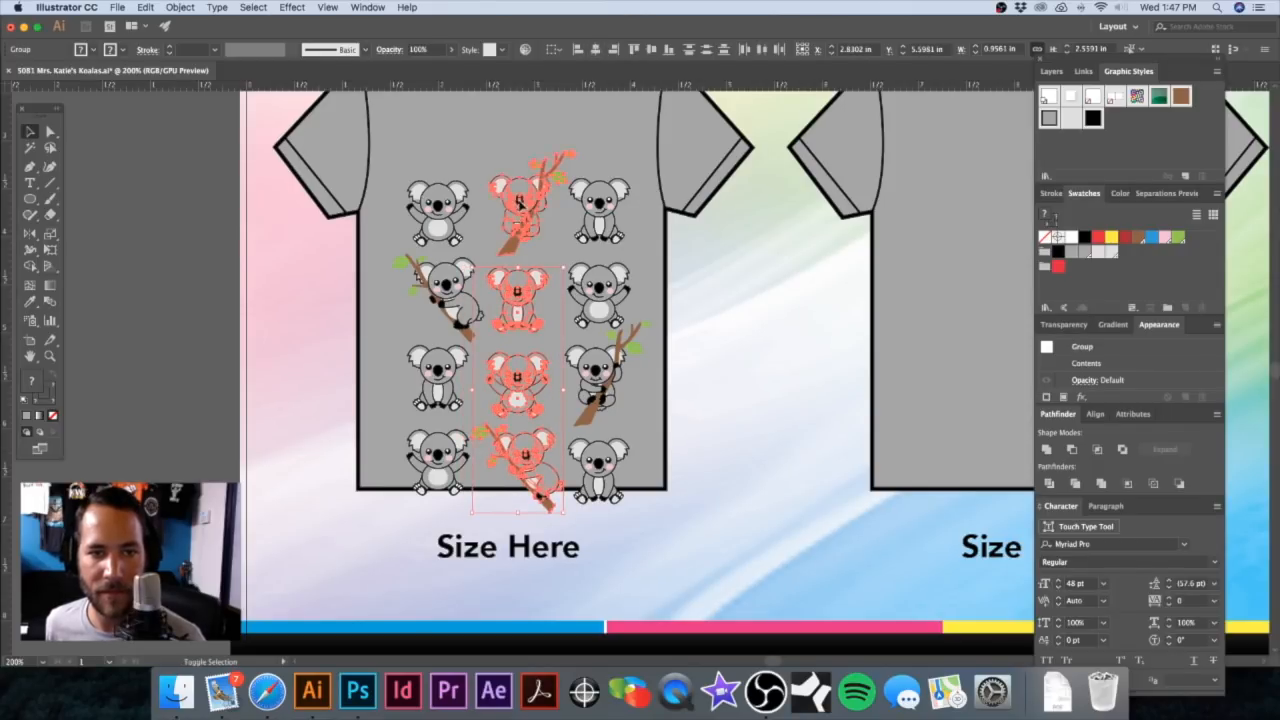
left_click(597, 49)
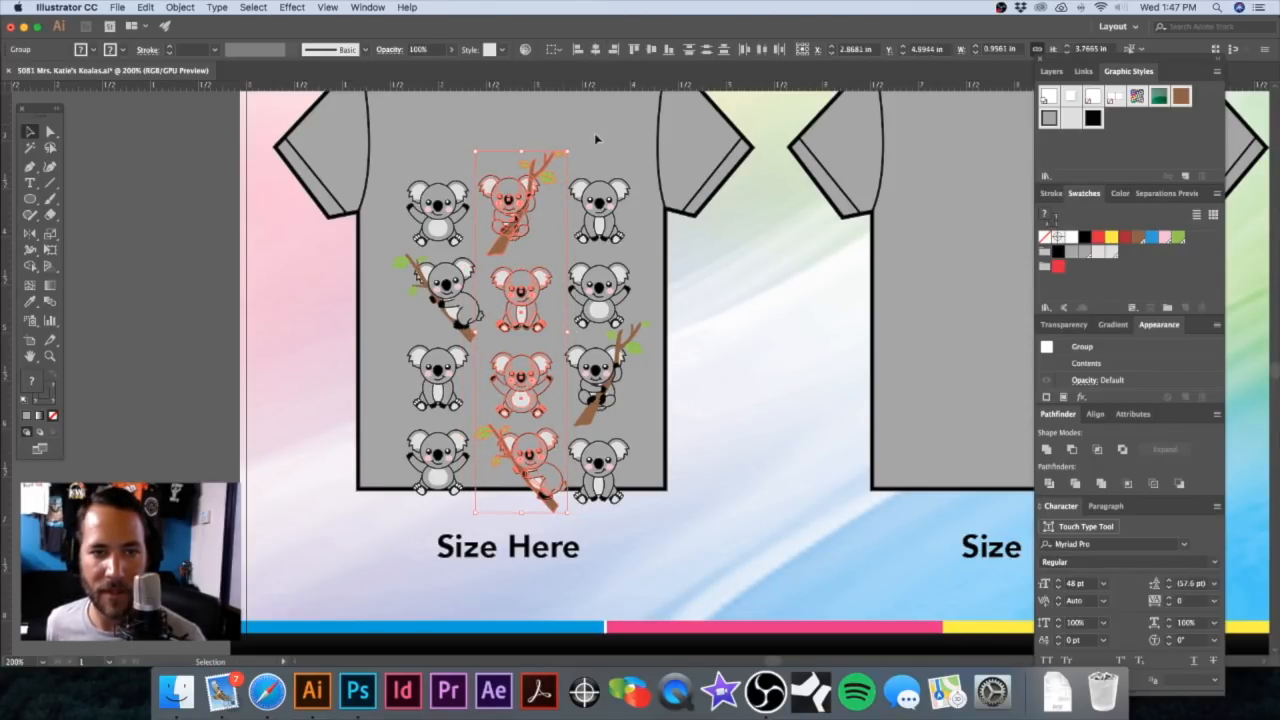
Step: Select the four koalas in the third column, align them on their horizontal centers and clear the selection
left_click(601, 195)
left_click(604, 300, "shift")
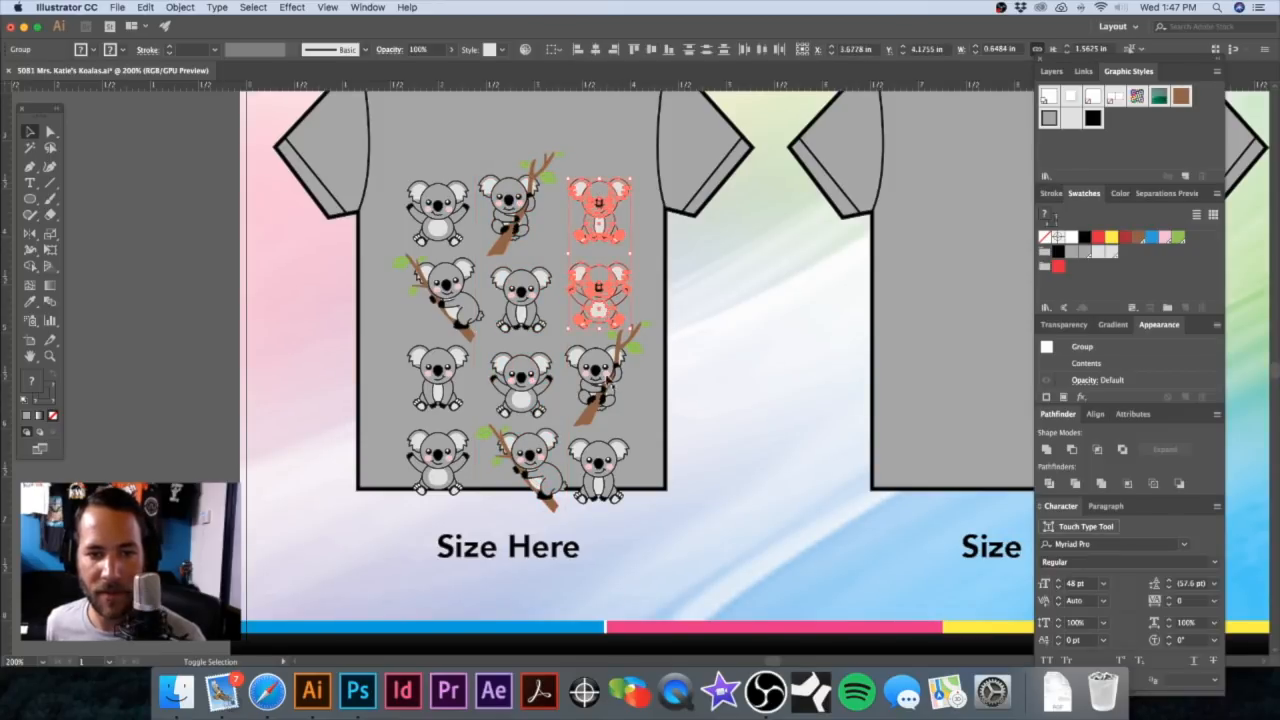
left_click(598, 378, "shift")
left_click(600, 462, "shift")
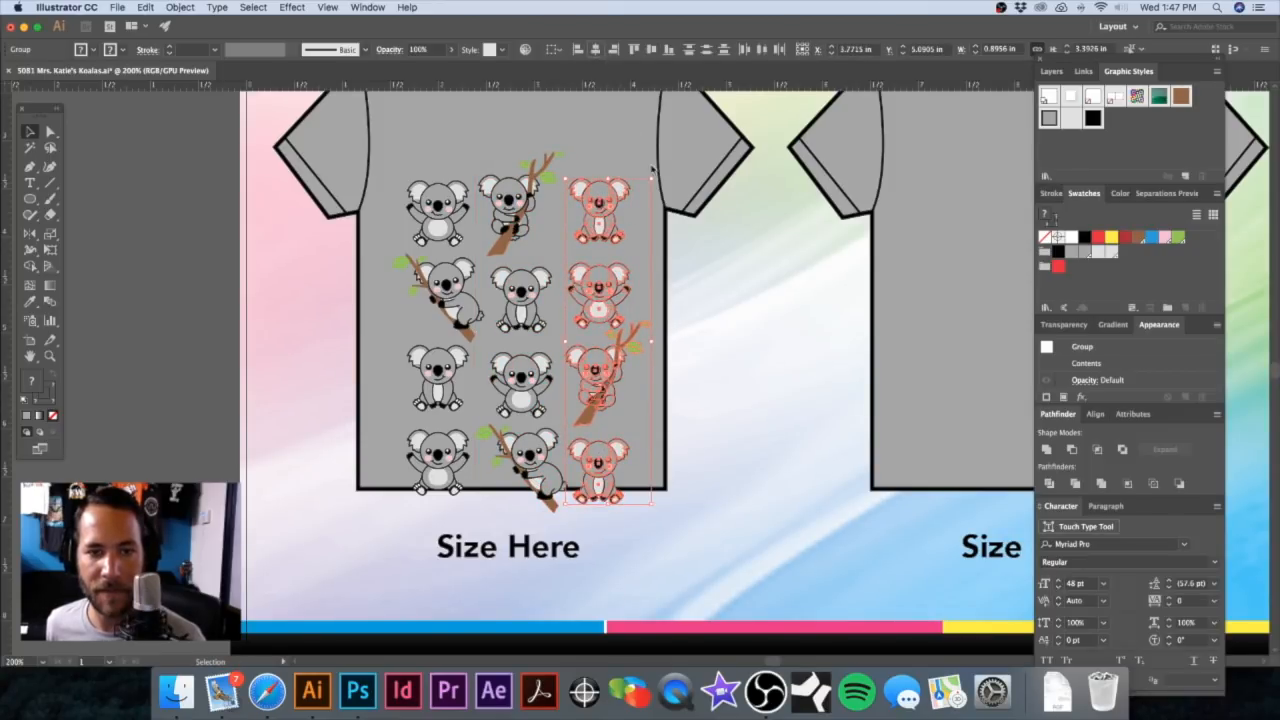
left_click(598, 50)
left_click(717, 321)
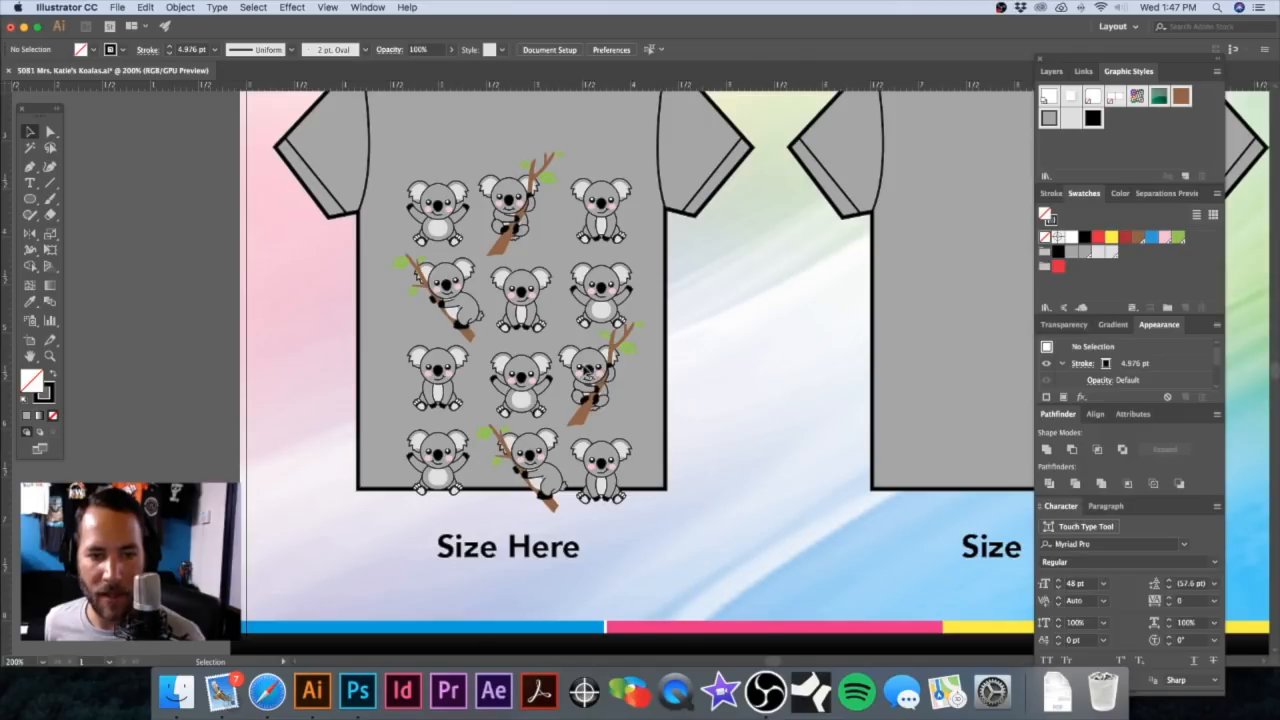
Step: Shift the third row's branch-hugging koala right into its column and align the three top-row koalas on their vertical centers
left_click(598, 372)
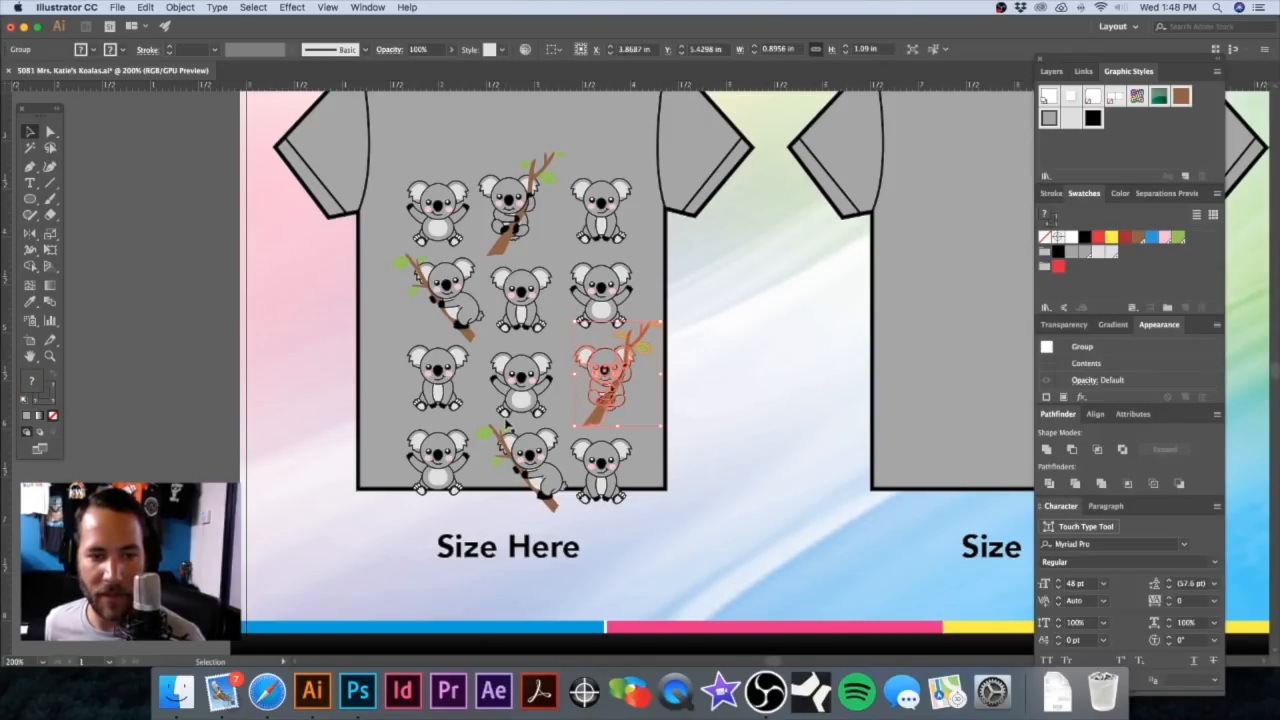
left_click(391, 195)
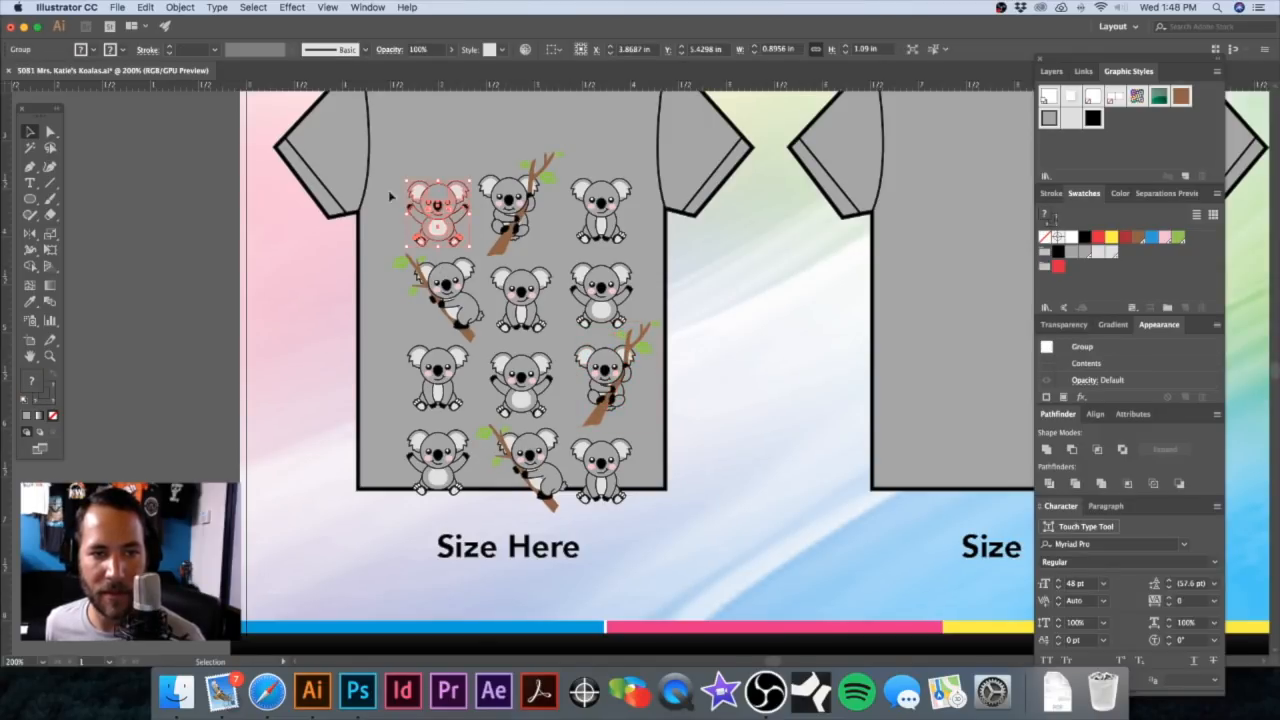
left_click_drag(391, 195, 663, 140)
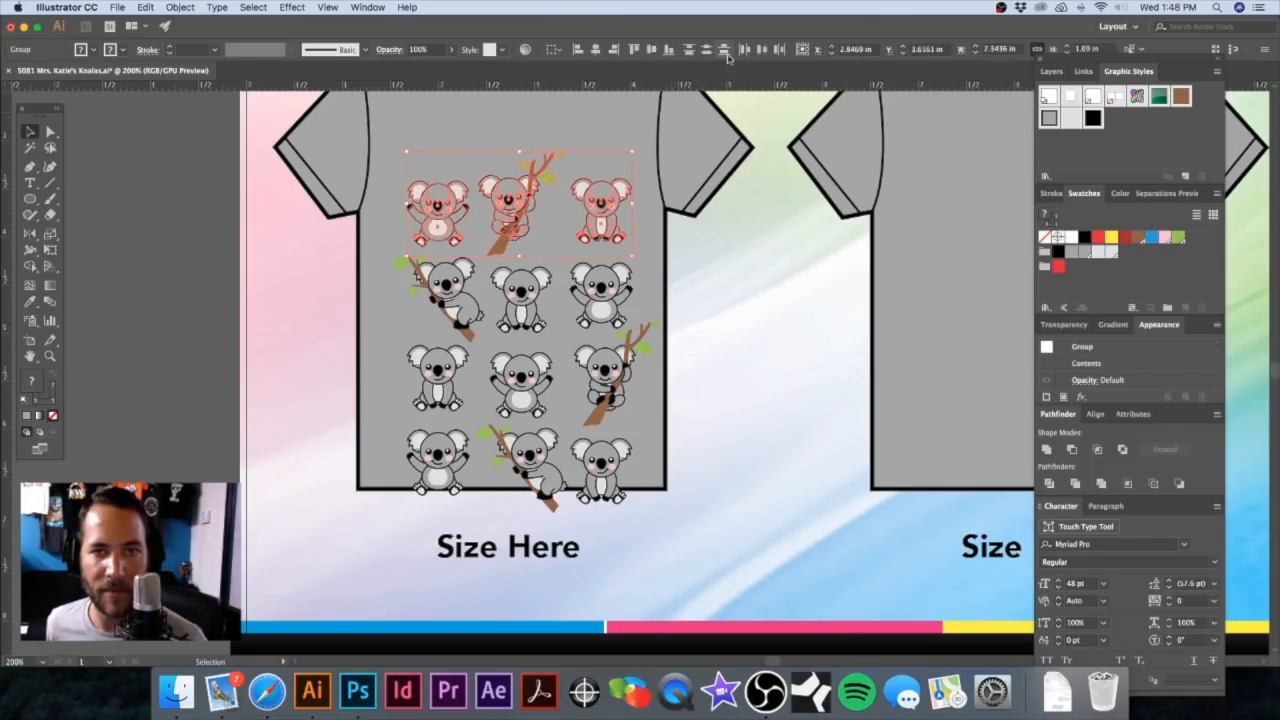
left_click(650, 50)
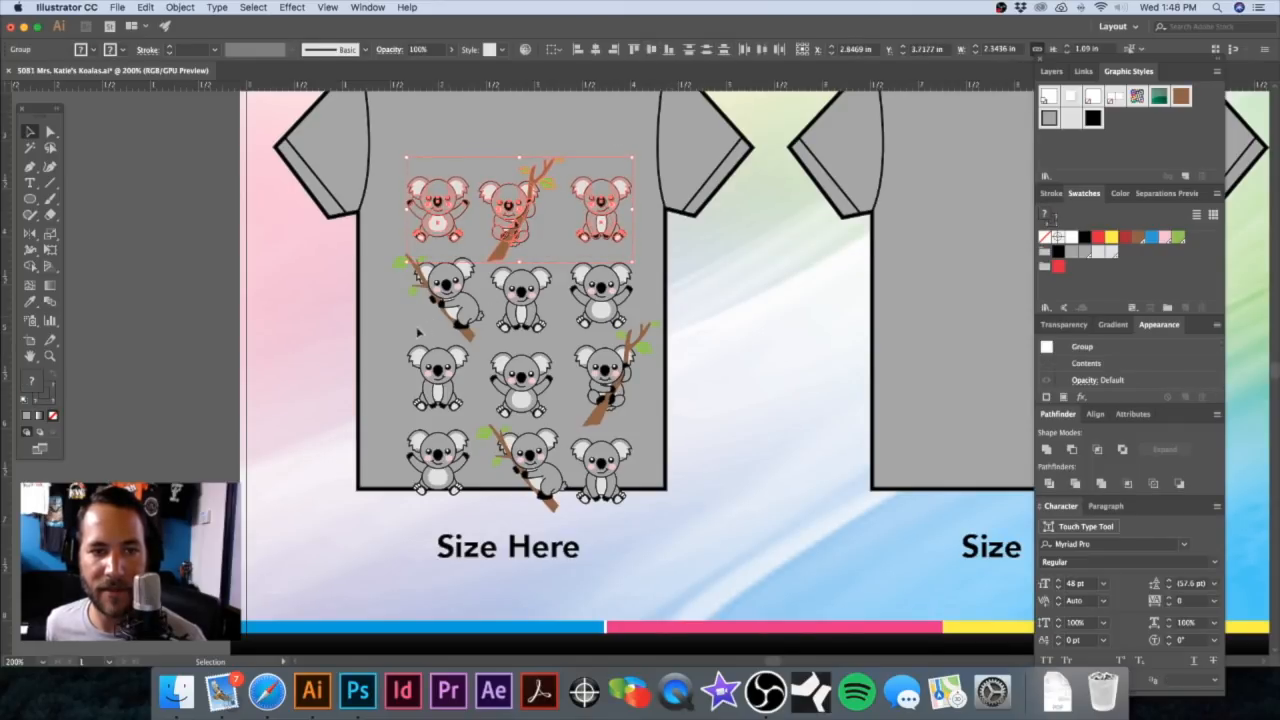
Step: Align the second row's three koalas on their vertical centers, and do the same for the third row
left_click(613, 314)
left_click(649, 50)
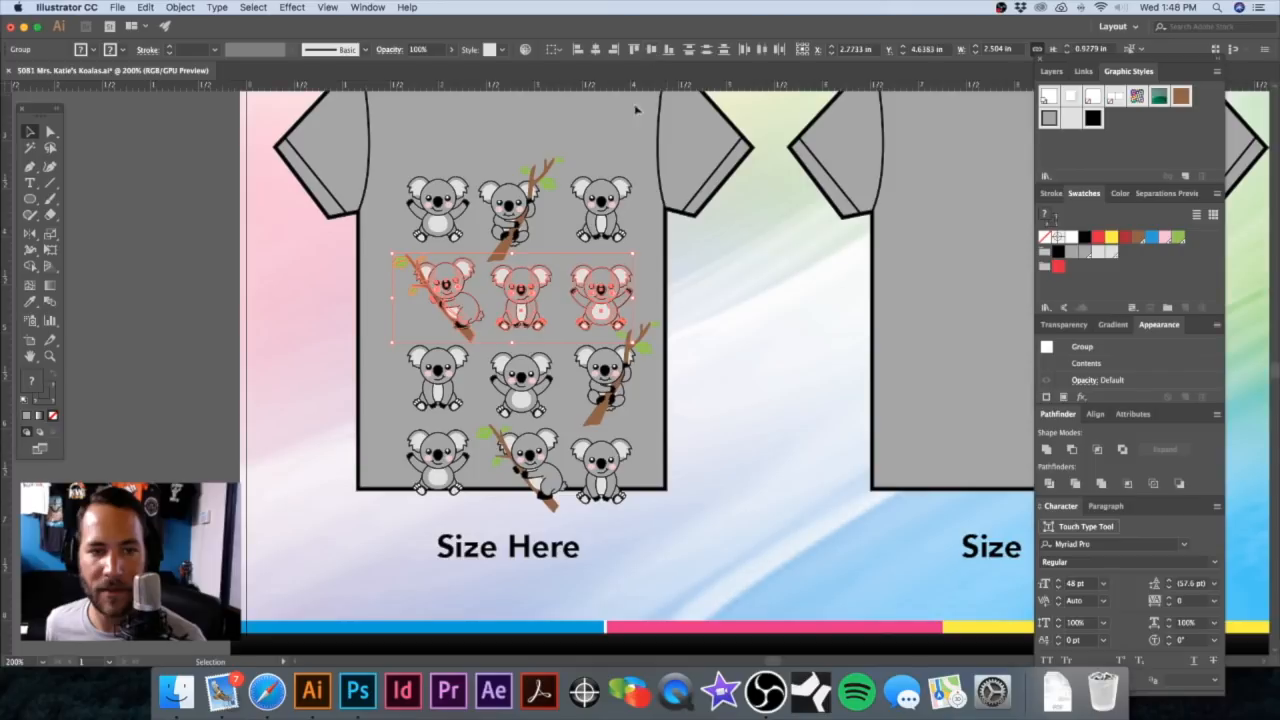
left_click(630, 392)
left_click(651, 50)
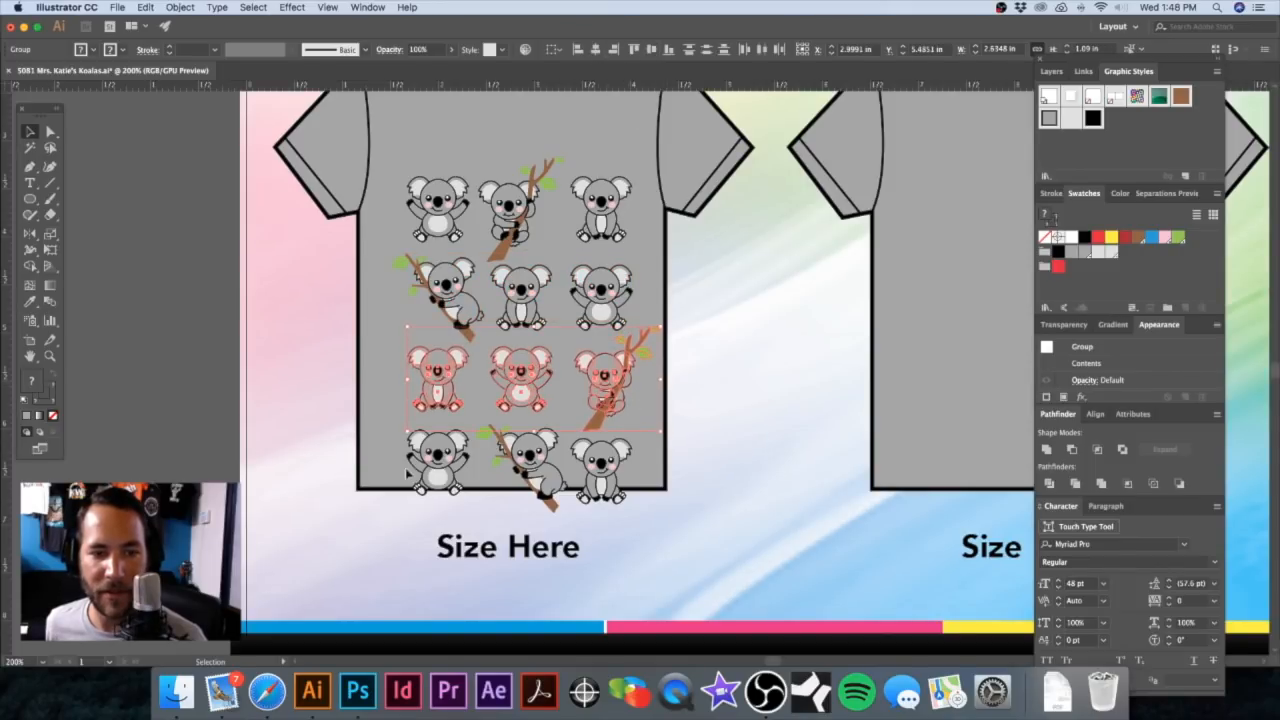
Step: Select the three koalas in the bottom row, align them on their vertical centers and clear the selection
left_click(620, 493)
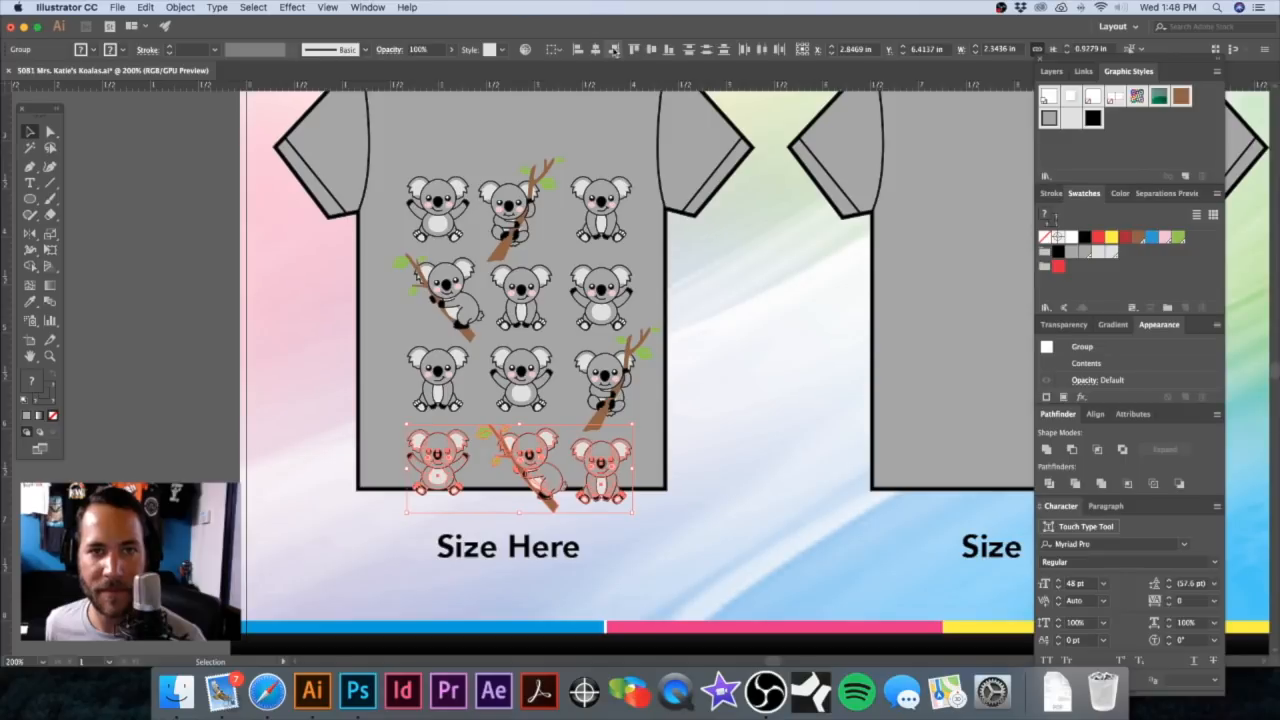
left_click(651, 50)
left_click(688, 368)
Step: Nudge the climbing koala in the bottom row slightly left so its head sits closer to the middle column's center
left_click_drag(558, 416, 657, 323)
left_click_drag(605, 362, 666, 357)
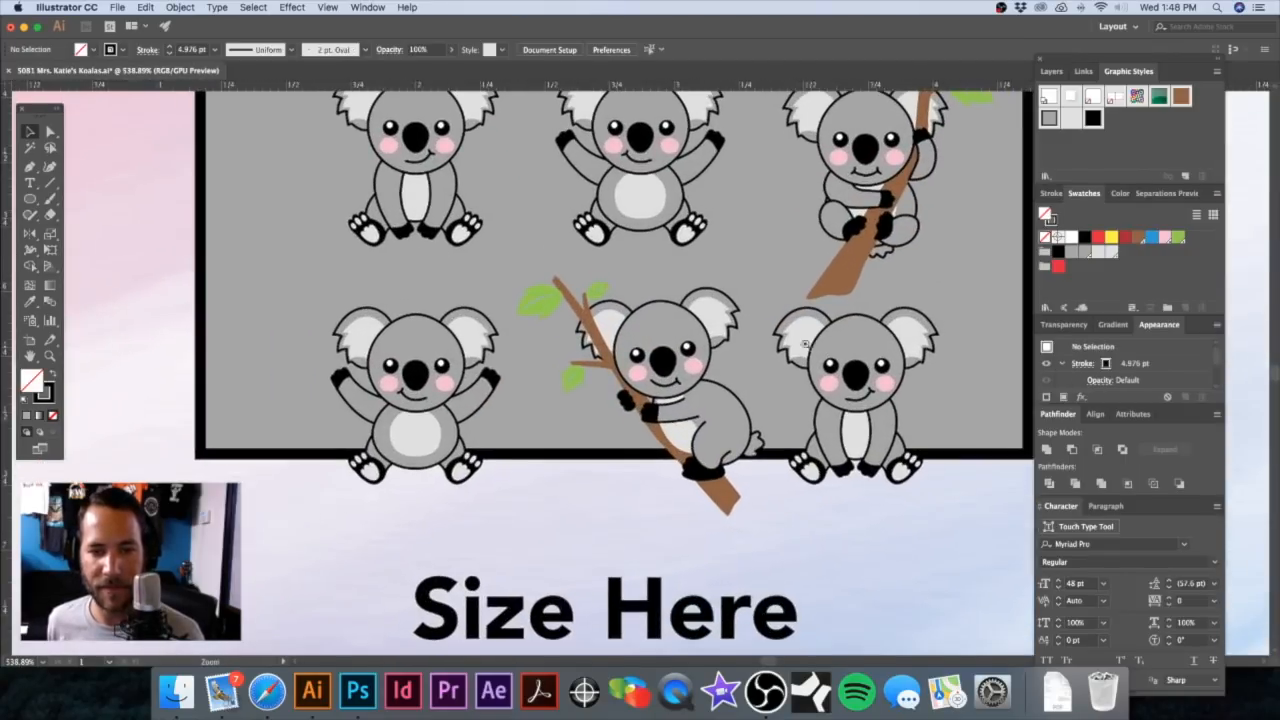
left_click(664, 360)
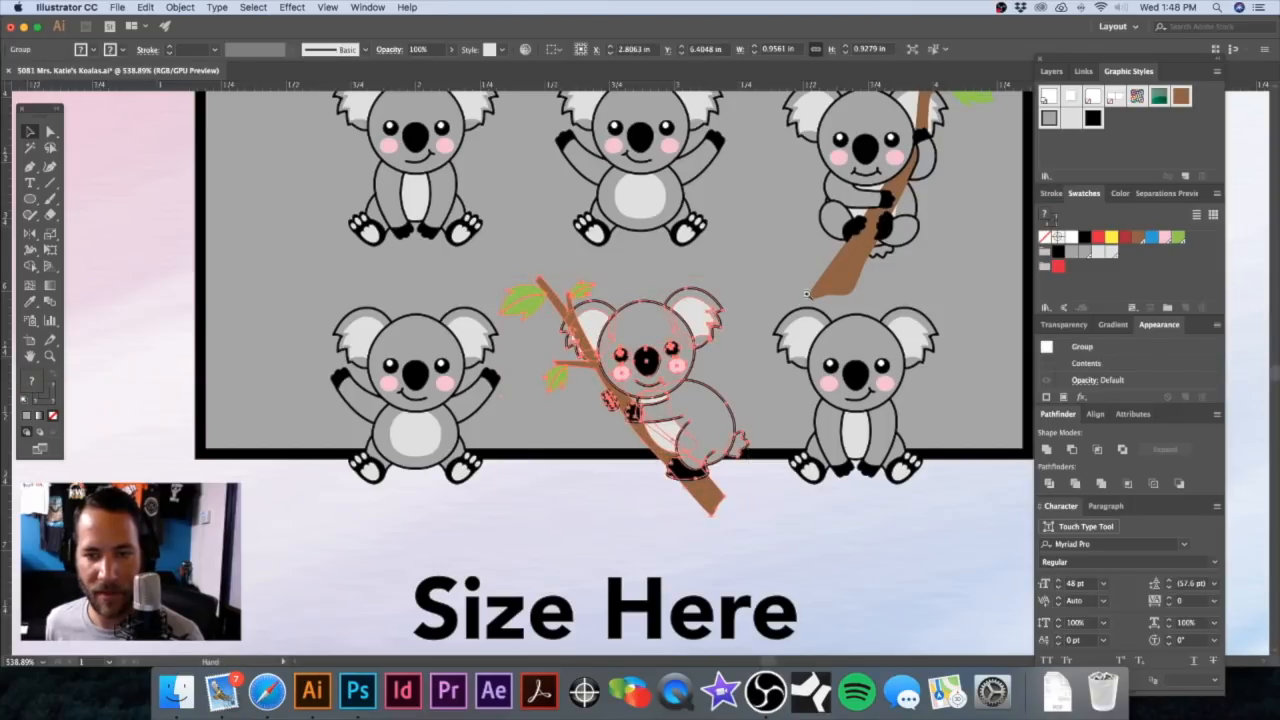
key("super+minus")
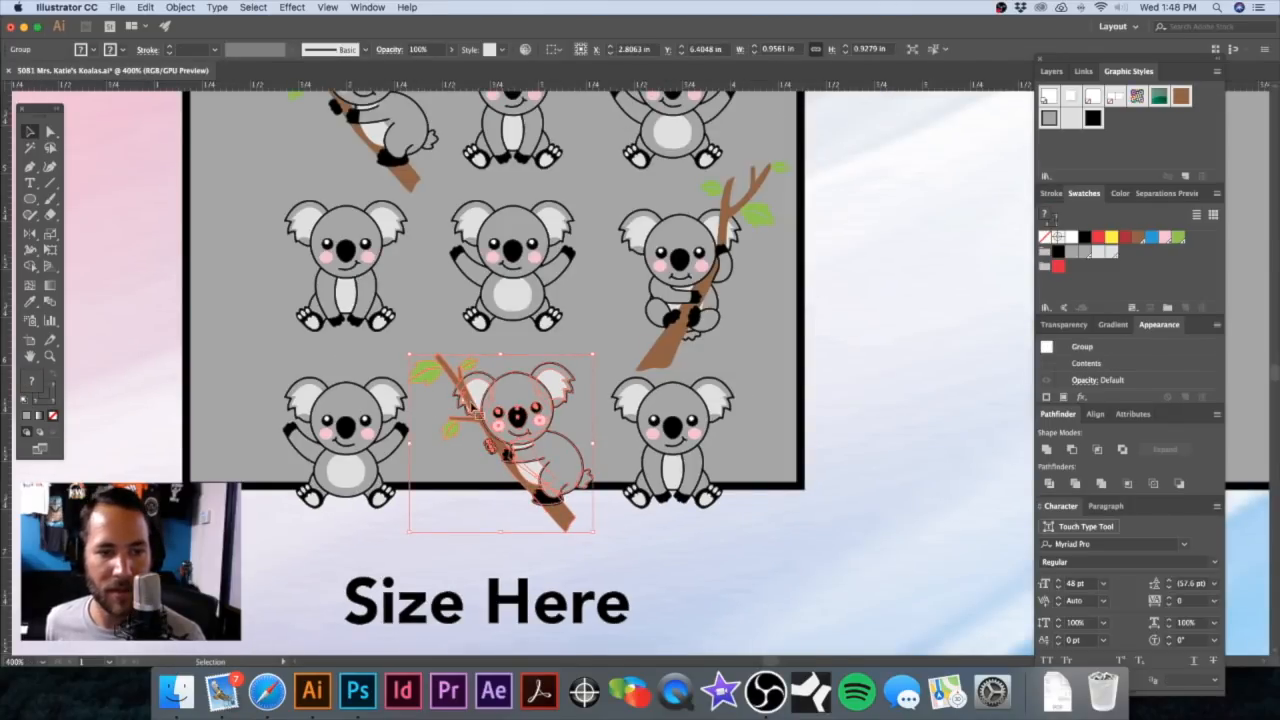
scroll(528, 343, "up", 3)
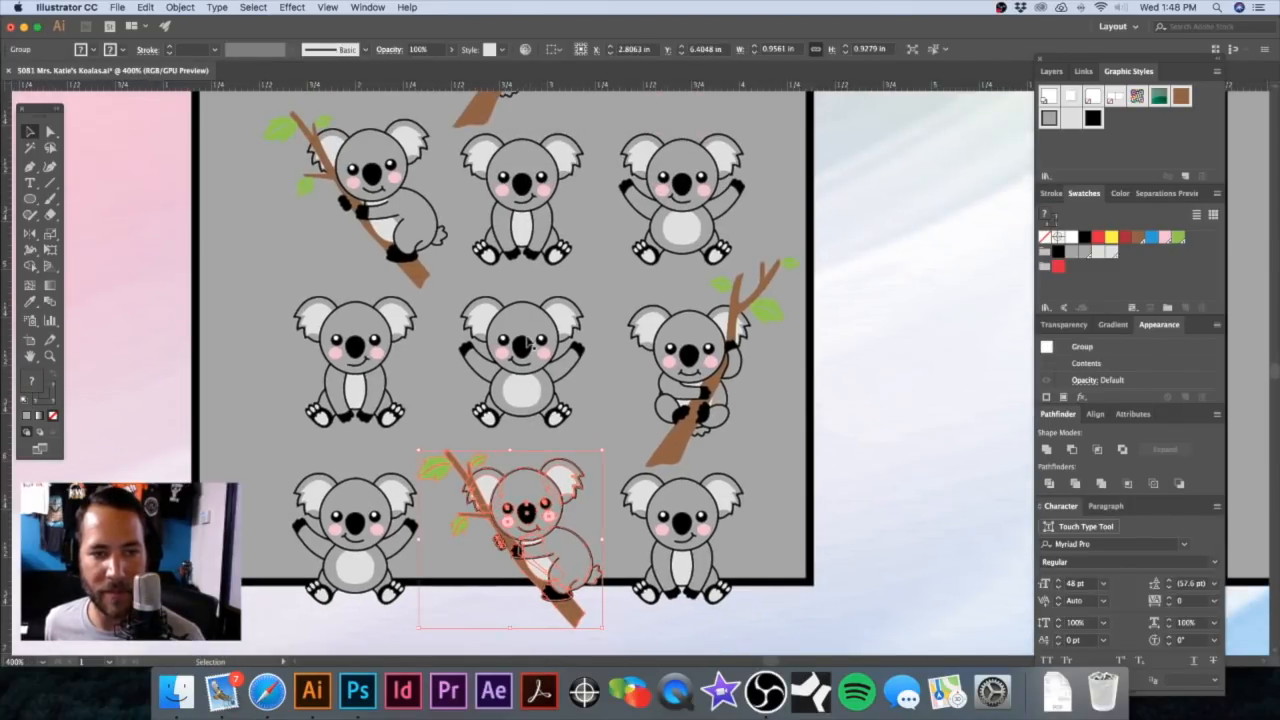
Step: Nudge the branch-hugging koala in the third row slightly up to line its head up with the row's other koalas
left_click(532, 331)
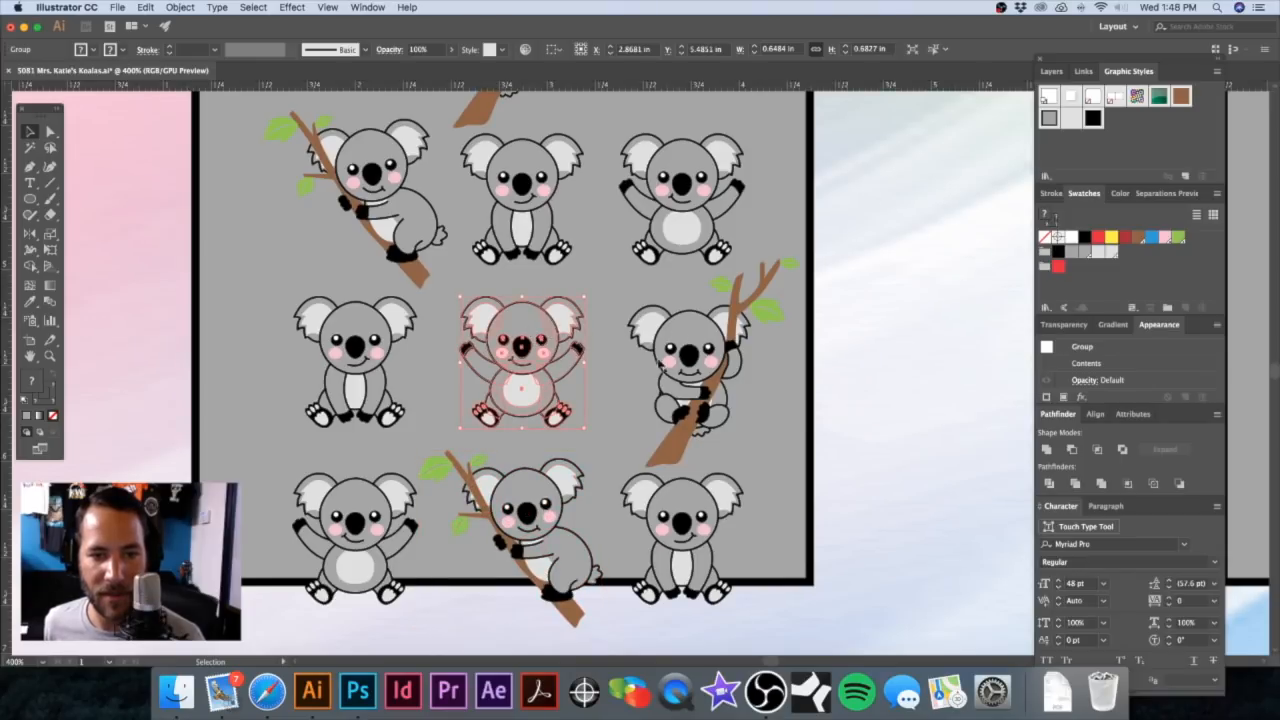
left_click(712, 345)
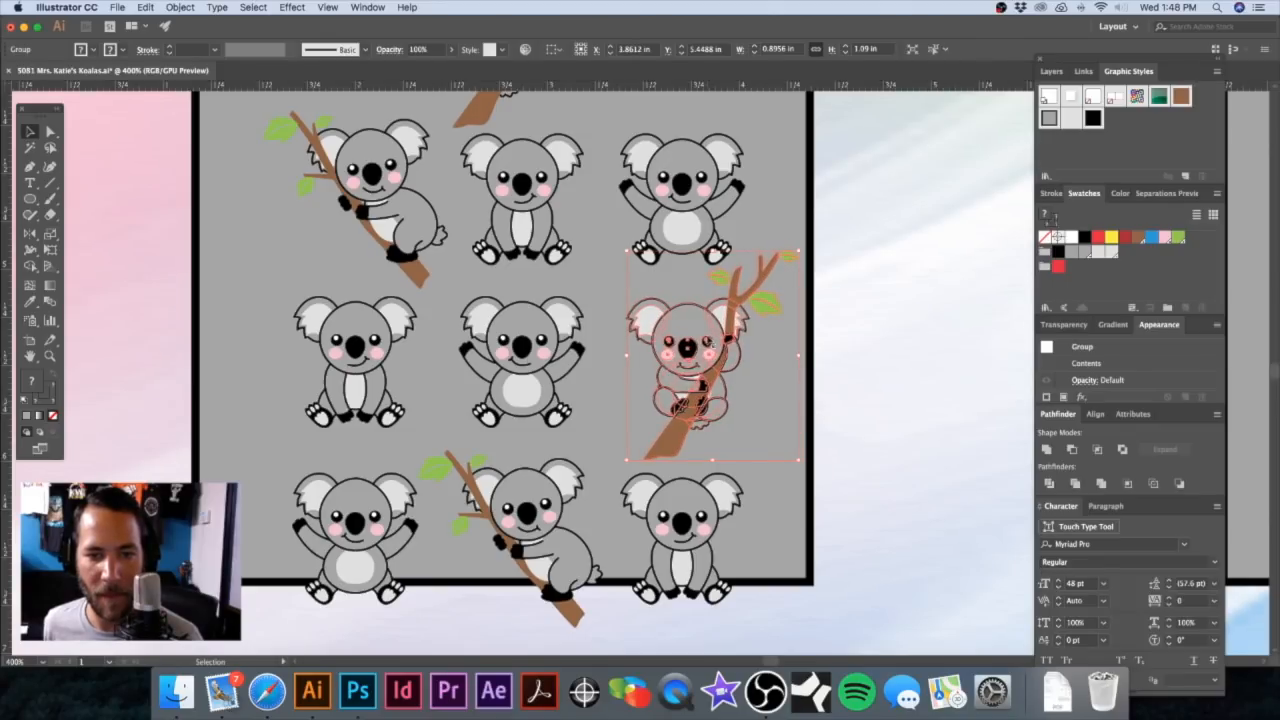
left_click_drag(706, 344, 711, 355)
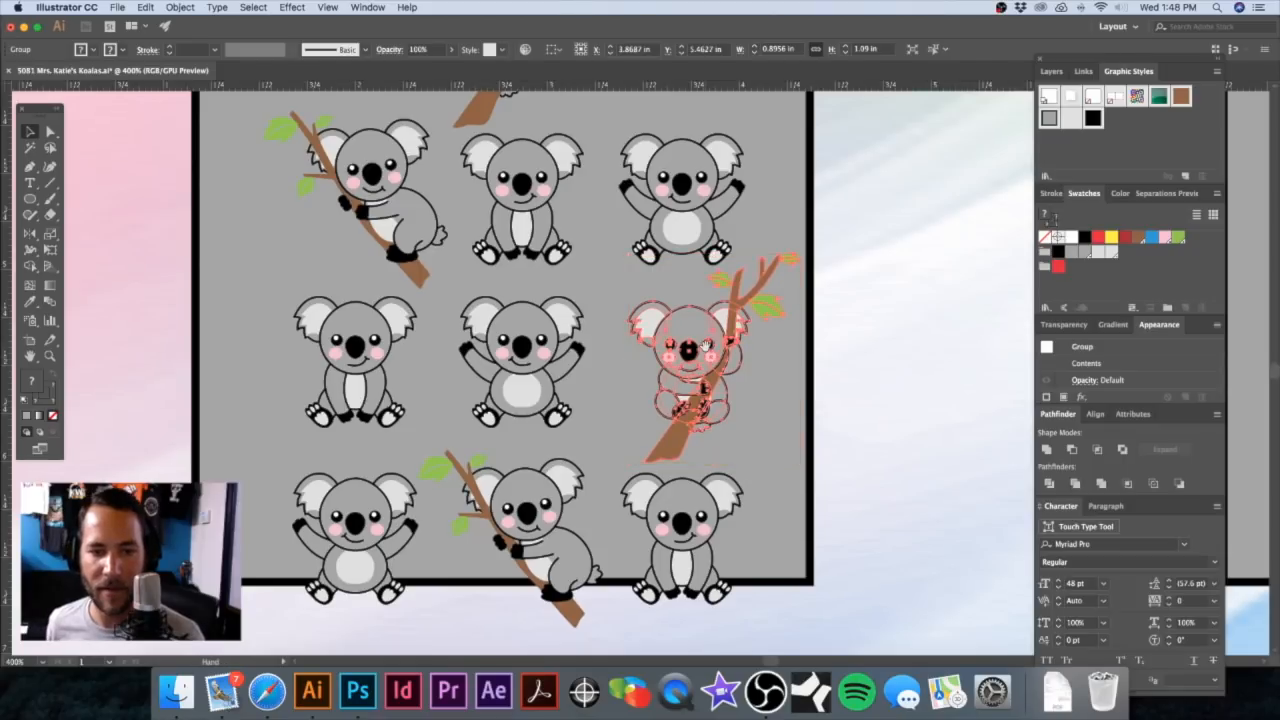
scroll(655, 447, "up", 3)
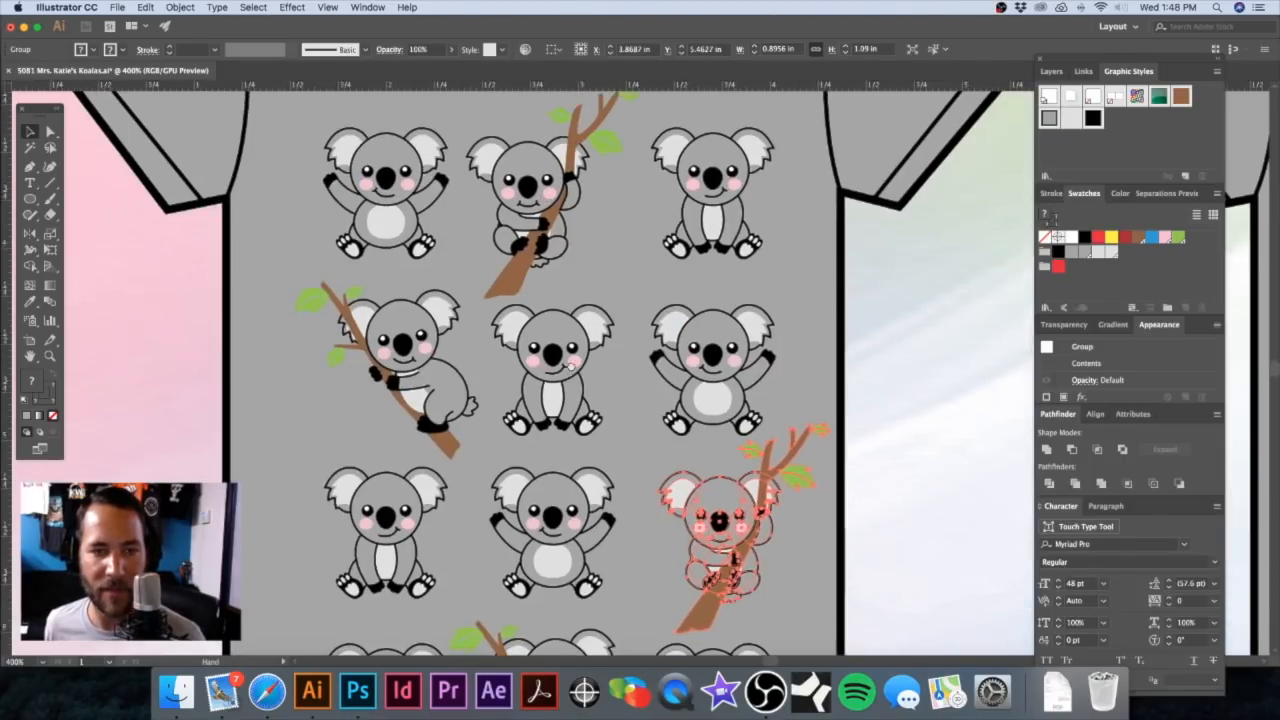
Step: Shift the second row's climbing koala left and the top row's branch-hugging koala right toward their column centers
left_click_drag(422, 337, 405, 333)
left_click(535, 365)
left_click_drag(529, 197, 568, 200)
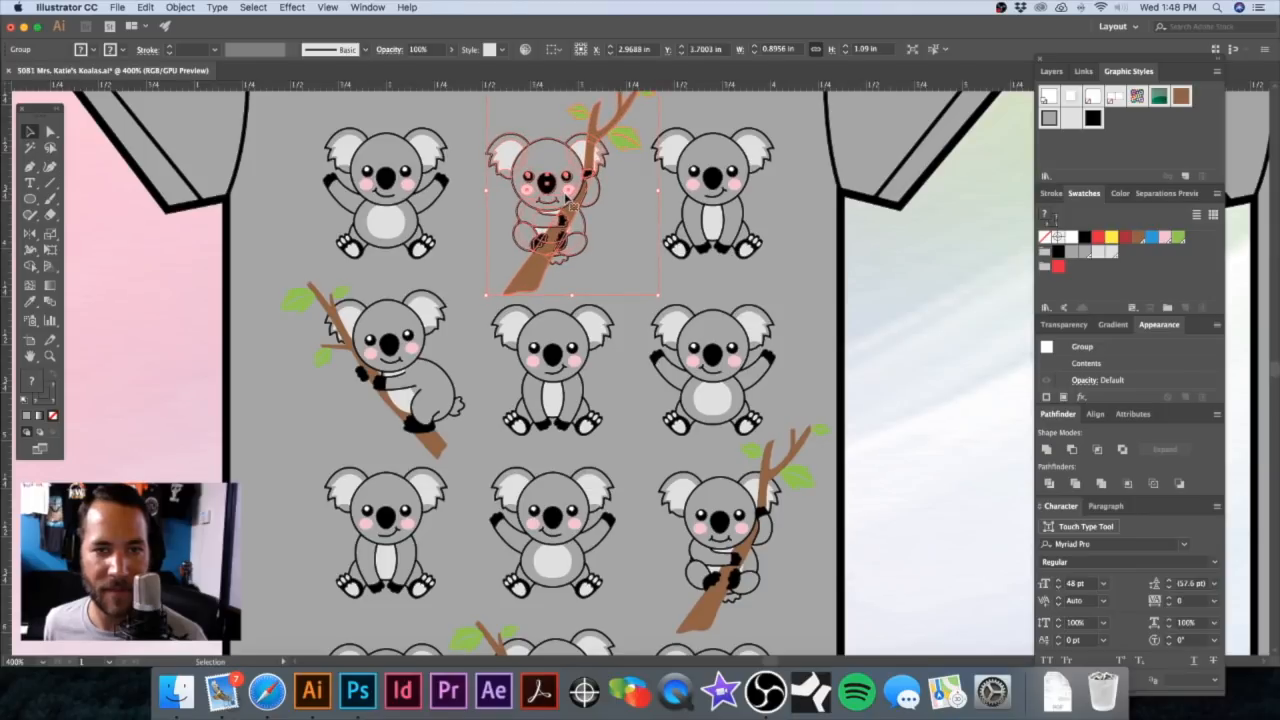
Step: Nudge the top row's two outer koalas slightly down and the branch-hugging koala between them slightly up, then clear the selection
left_click(727, 210)
left_click(400, 196, "shift")
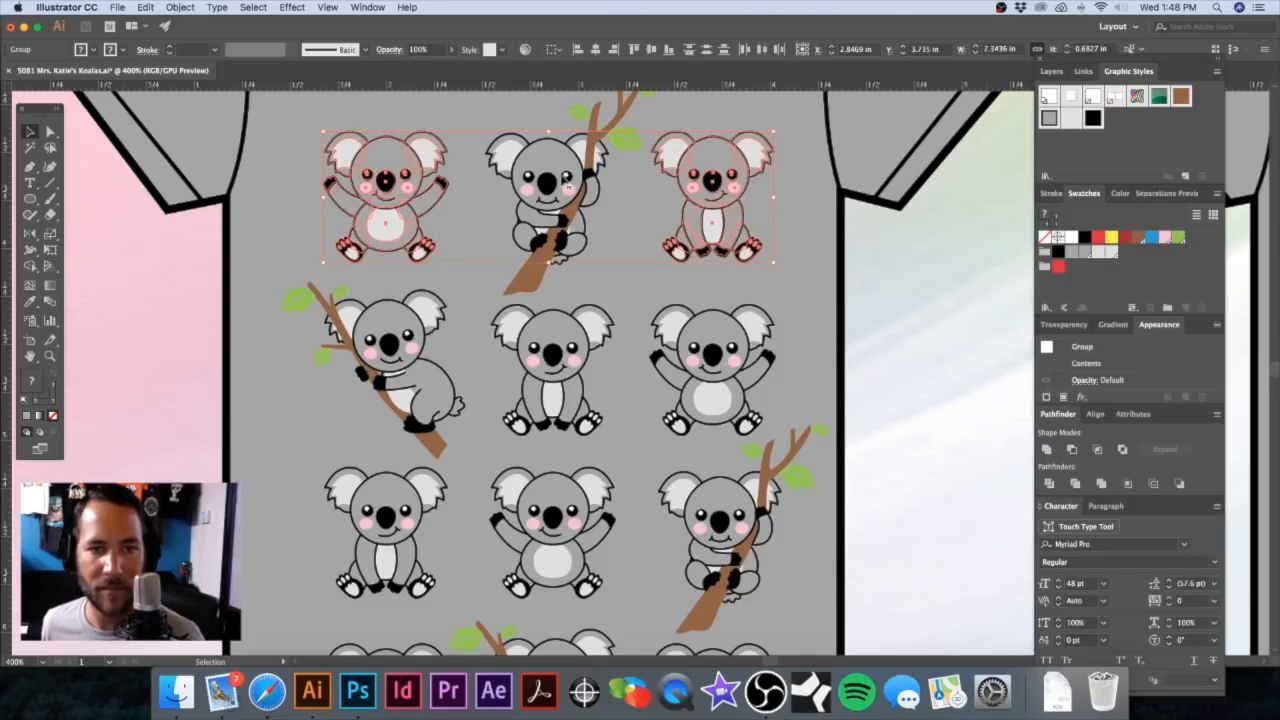
left_click(563, 193)
key("Up")
left_click_drag(590, 164, 571, 170)
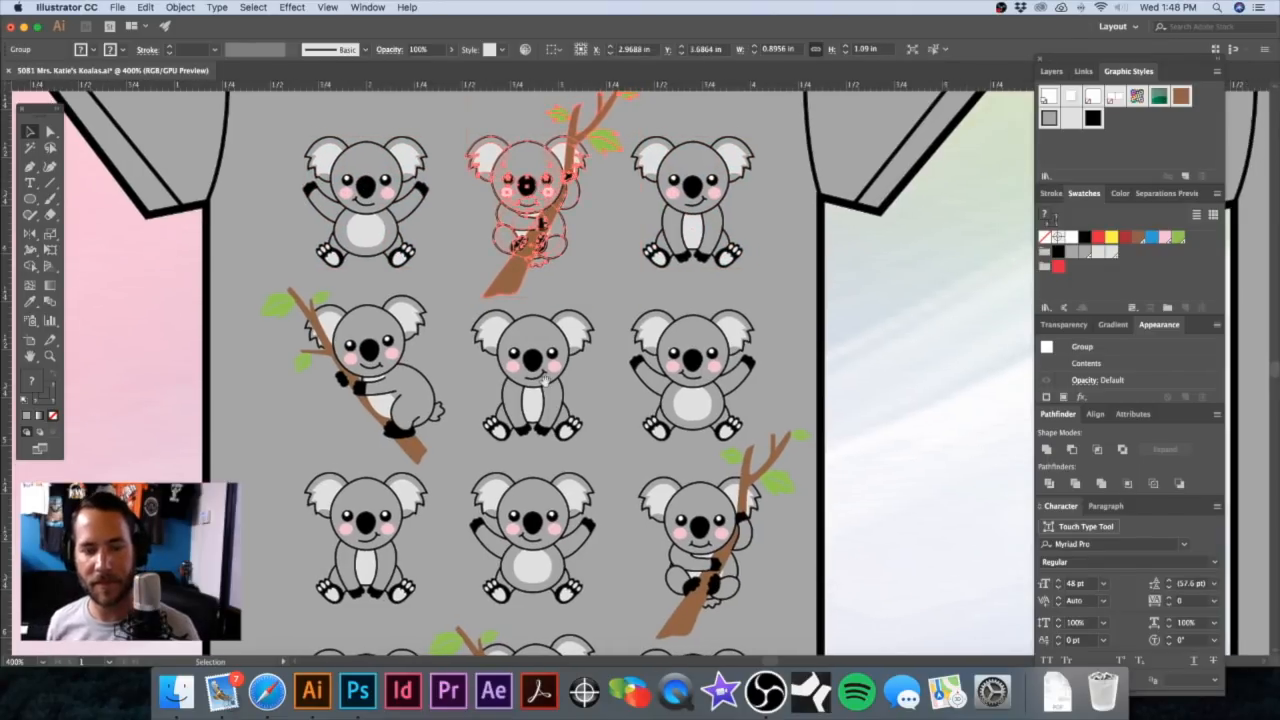
key("super+minus")
key("super+minus")
scroll(671, 368, "right", 2)
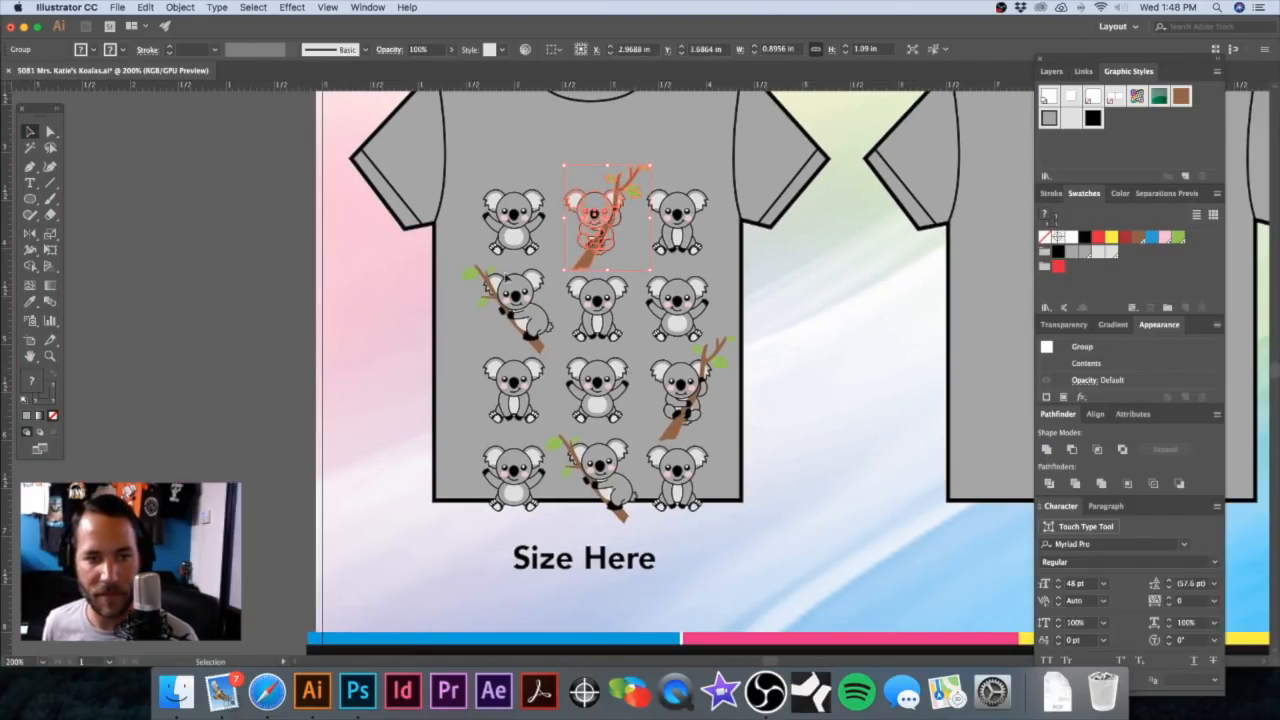
left_click(81, 292)
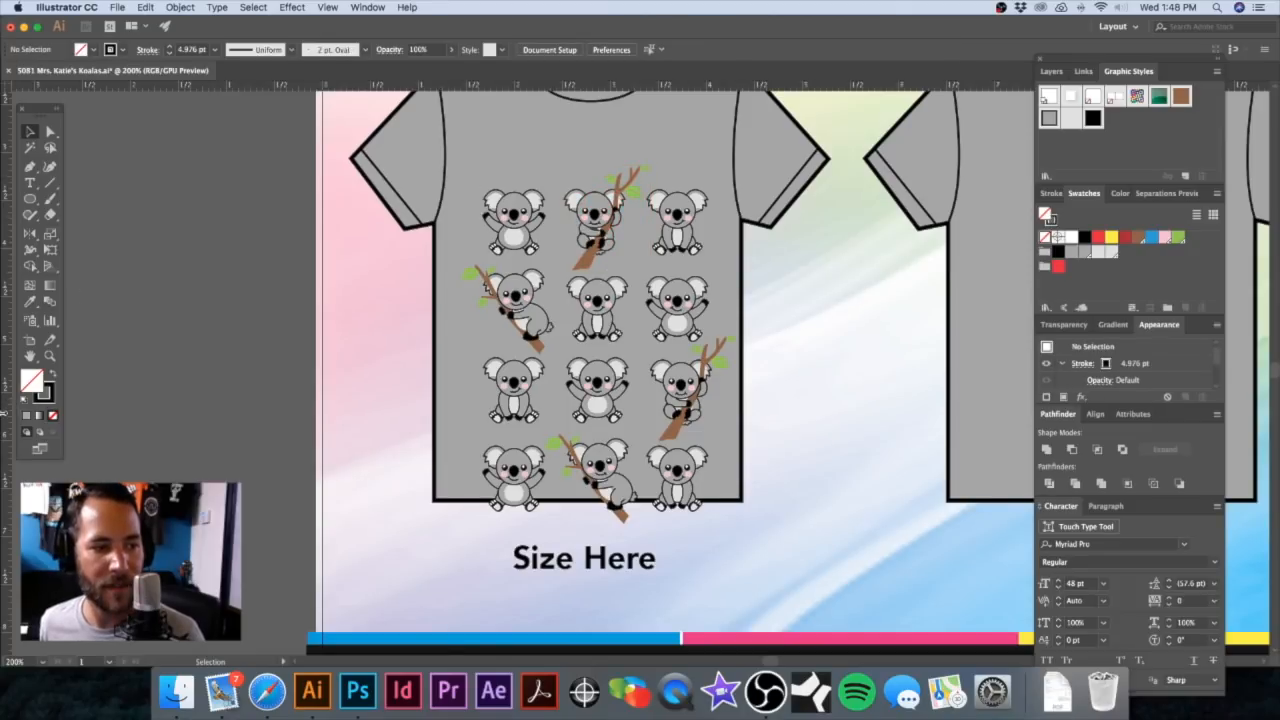
Step: Place a vertical ruler guide through the center of the first koala column and make the guides visible
left_click_drag(5, 413, 166, 418)
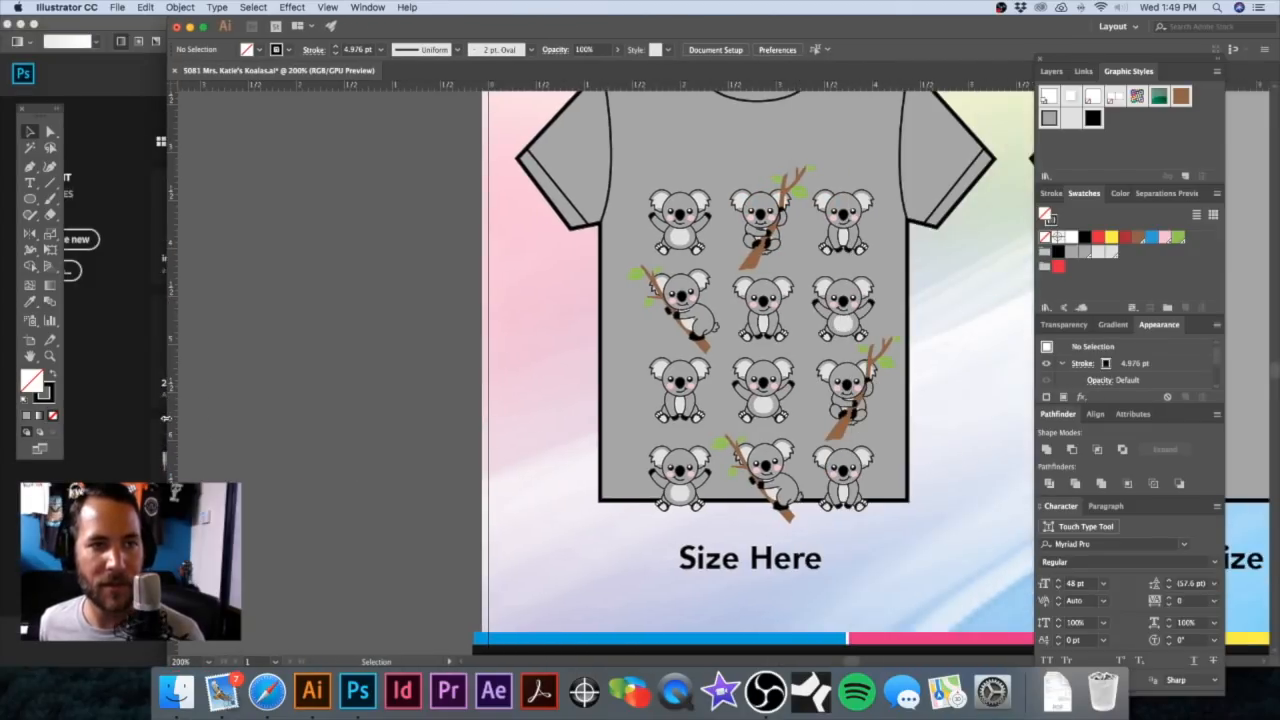
left_click(200, 27)
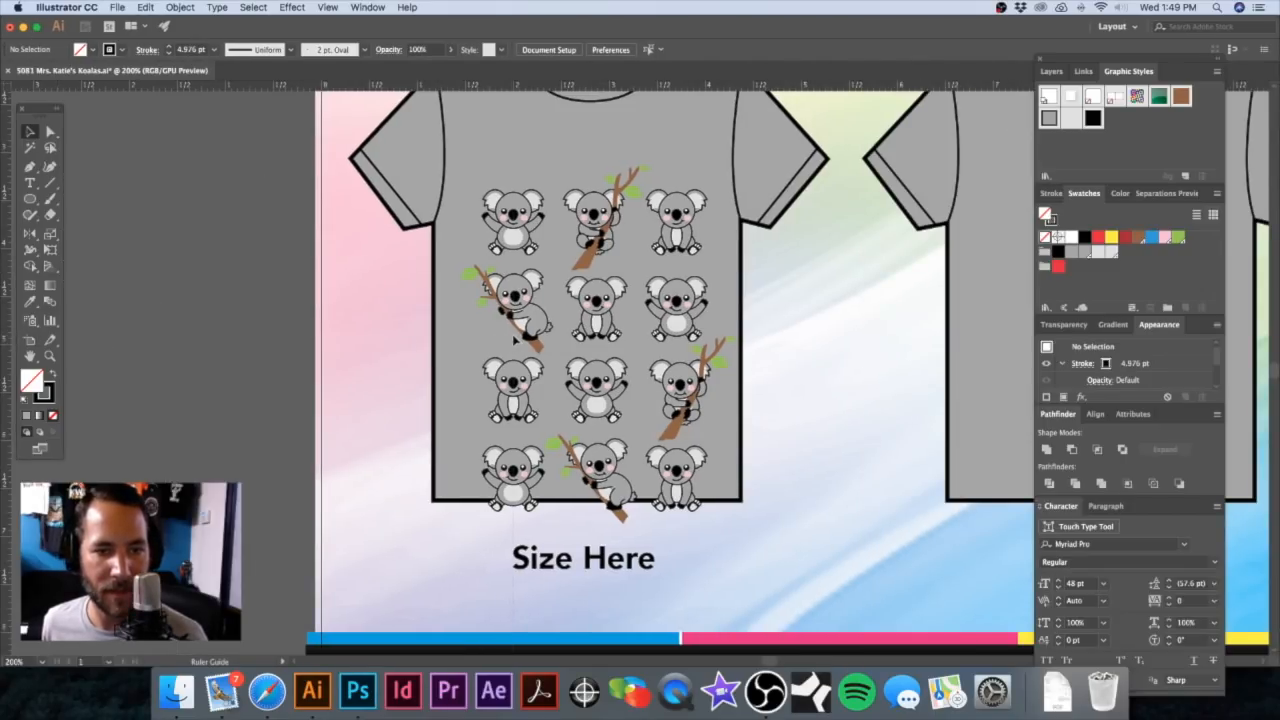
key("super+;")
Step: Nudge the second row's climbing koala left until its nose is centered on the first column's guide
left_click_drag(472, 360, 665, 415)
mouse_move(645, 291)
left_mouse_down()
mouse_move(650, 442)
mouse_move(632, 270)
left_mouse_up()
key("v")
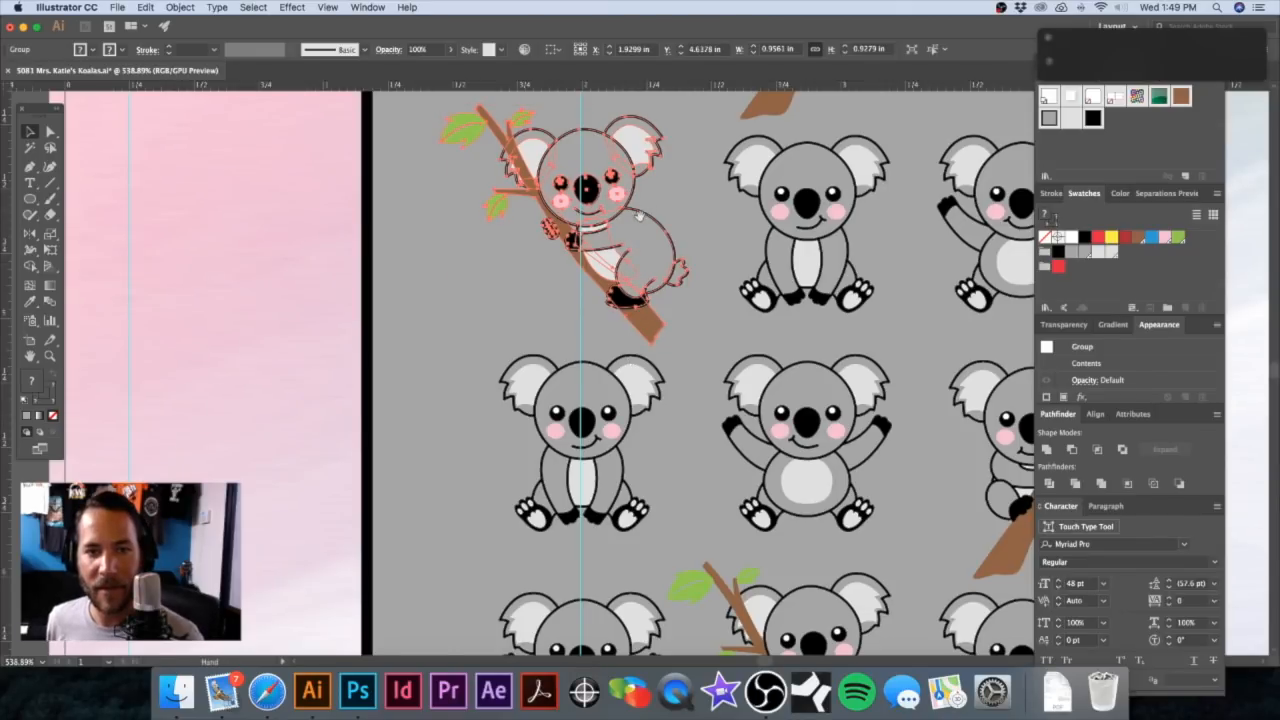
scroll(626, 272, "up", 3)
key("space")
left_click_drag(770, 290, 1175, 105)
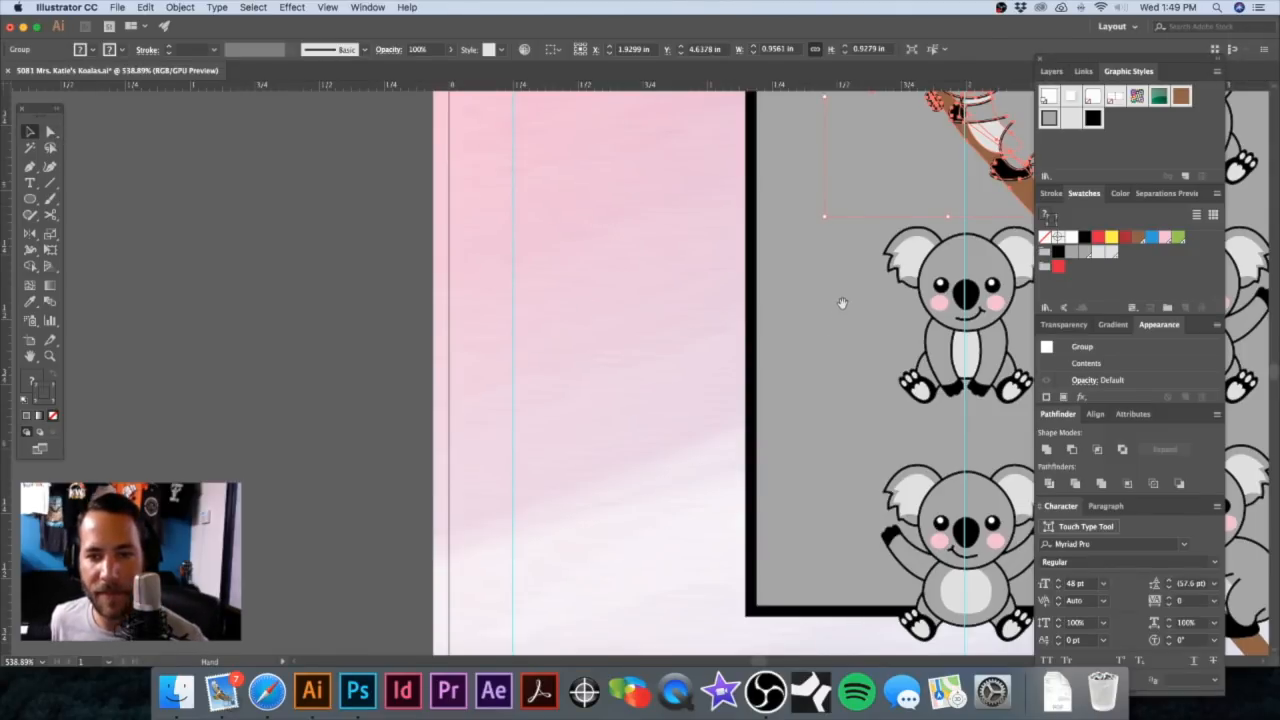
scroll(841, 302, "down", 2)
key("space")
left_click_drag(714, 166, 535, 270)
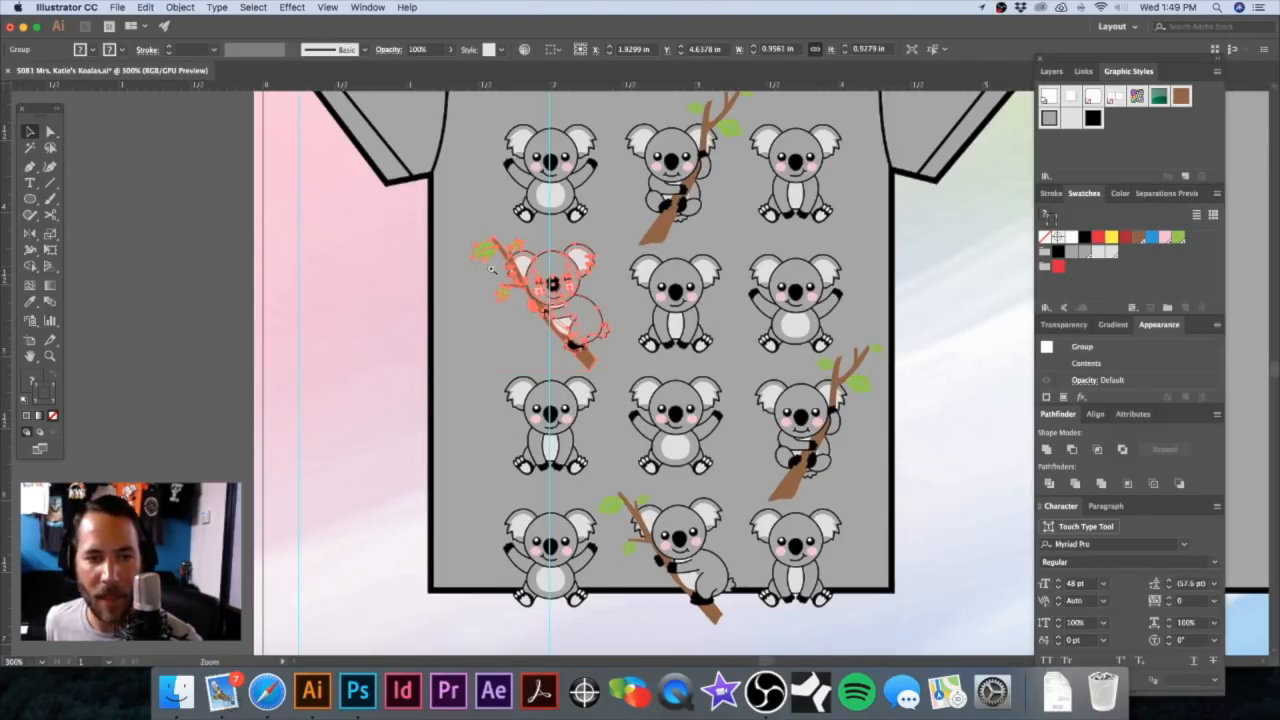
scroll(492, 269, "up", 3)
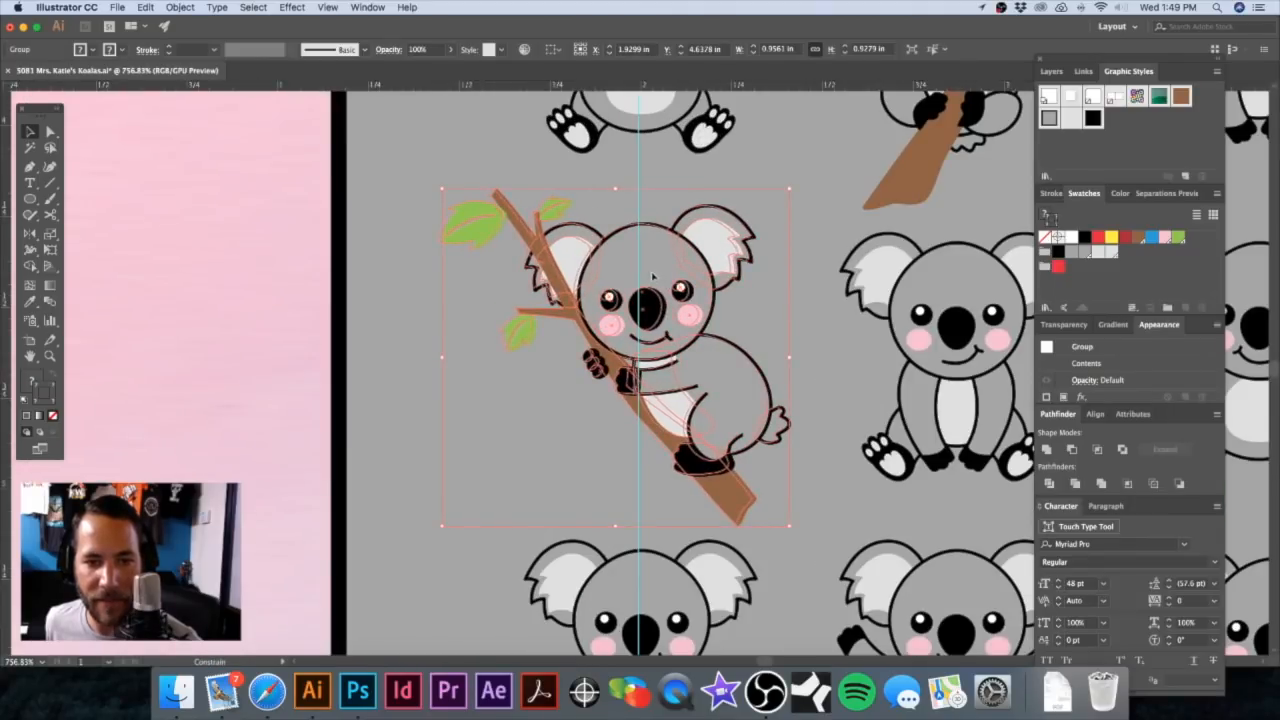
scroll(803, 330, "down", 1)
scroll(803, 330, "down", 1)
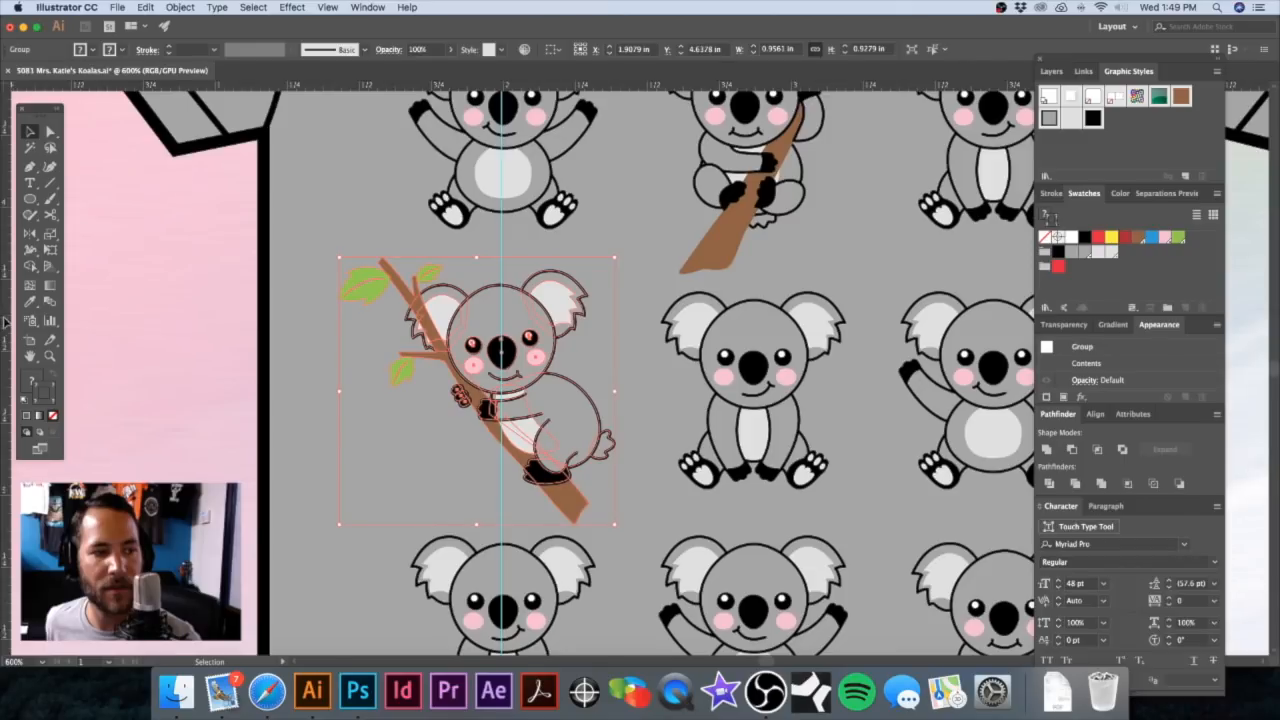
Step: Place a vertical guide through the middle column's center and move the top row's branch-hugging koala right onto it
left_click_drag(772, 398, 757, 401)
scroll(750, 330, "up", 5)
left_click(736, 216)
left_click_drag(738, 228, 750, 228)
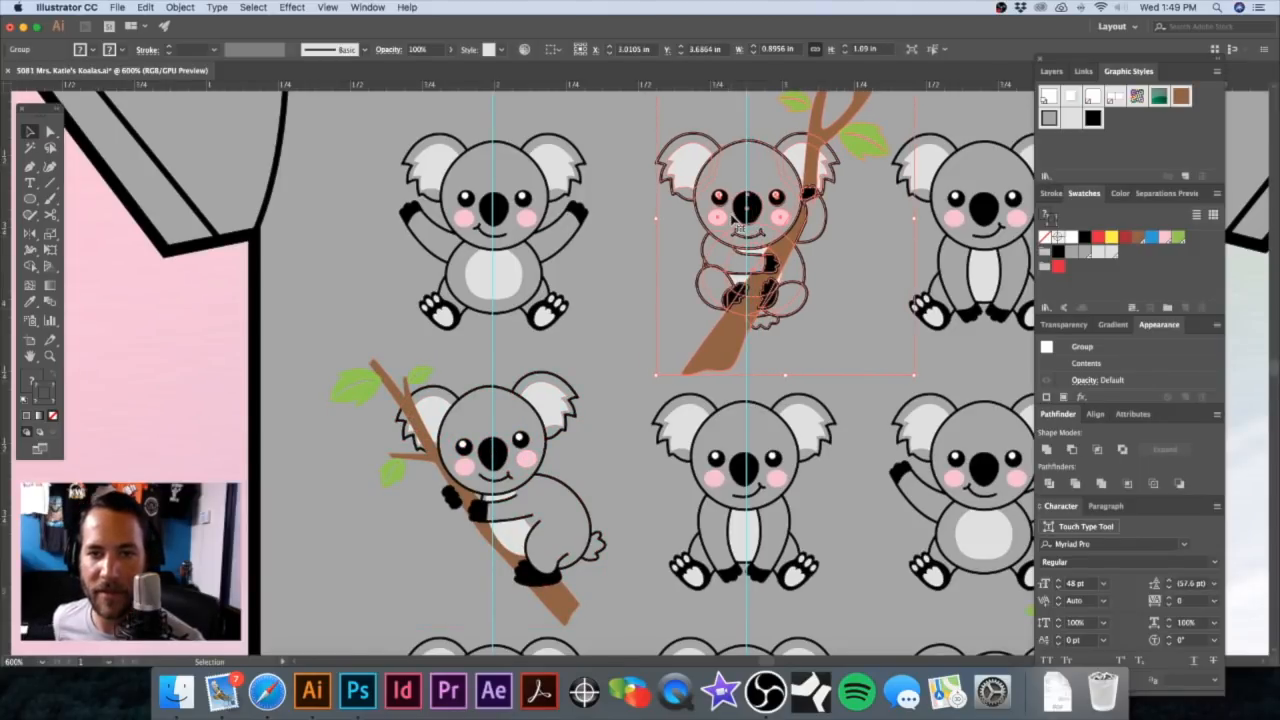
Step: Nudge the bottom row's climbing koala left until its nose is centered on the middle column's guide
mouse_move(767, 433)
left_mouse_down()
mouse_move(729, 230)
mouse_move(689, 239)
left_mouse_up()
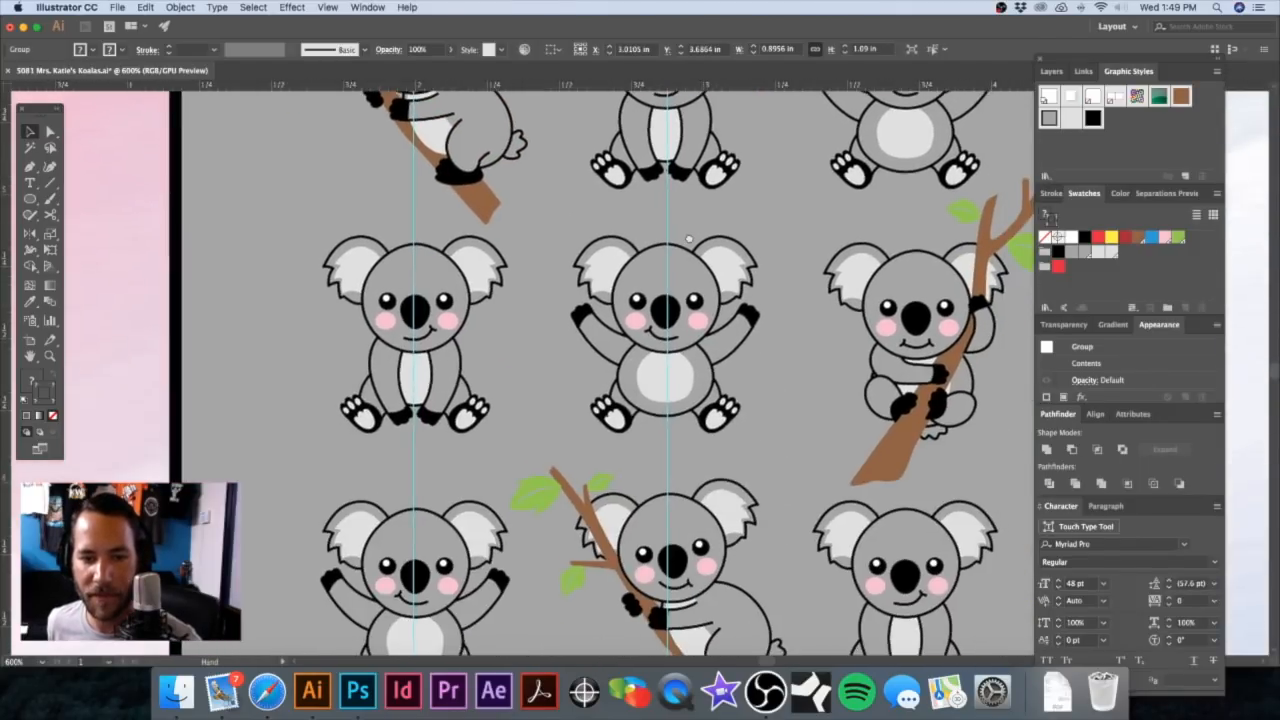
left_click_drag(725, 397, 705, 257)
left_click(668, 432)
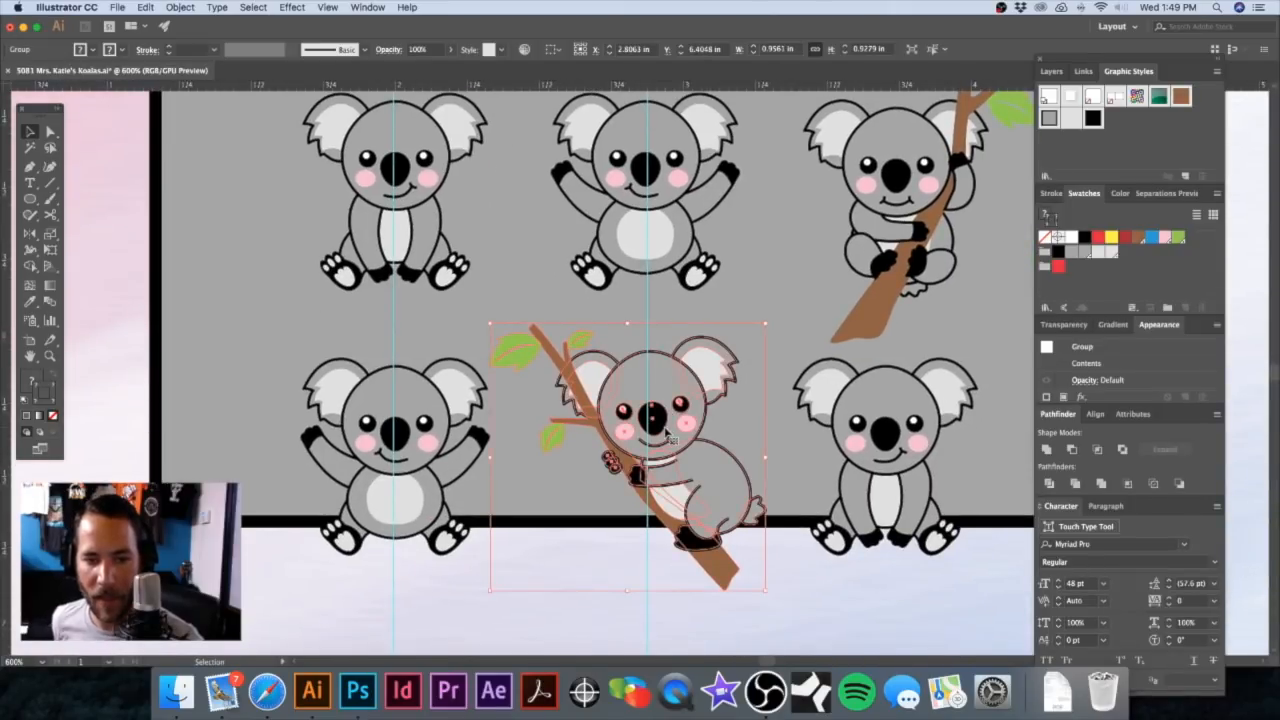
key("Left")
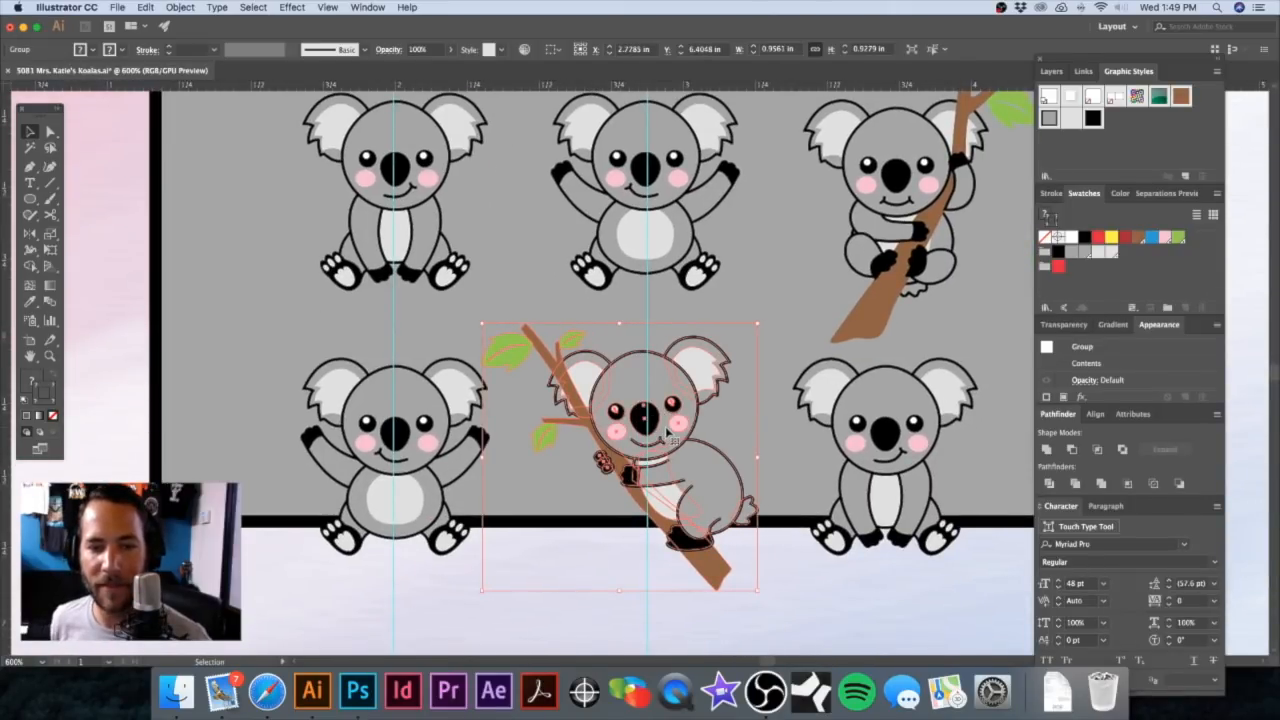
Step: Place a vertical ruler guide through the center of the third koala column
left_click_drag(766, 325, 621, 364)
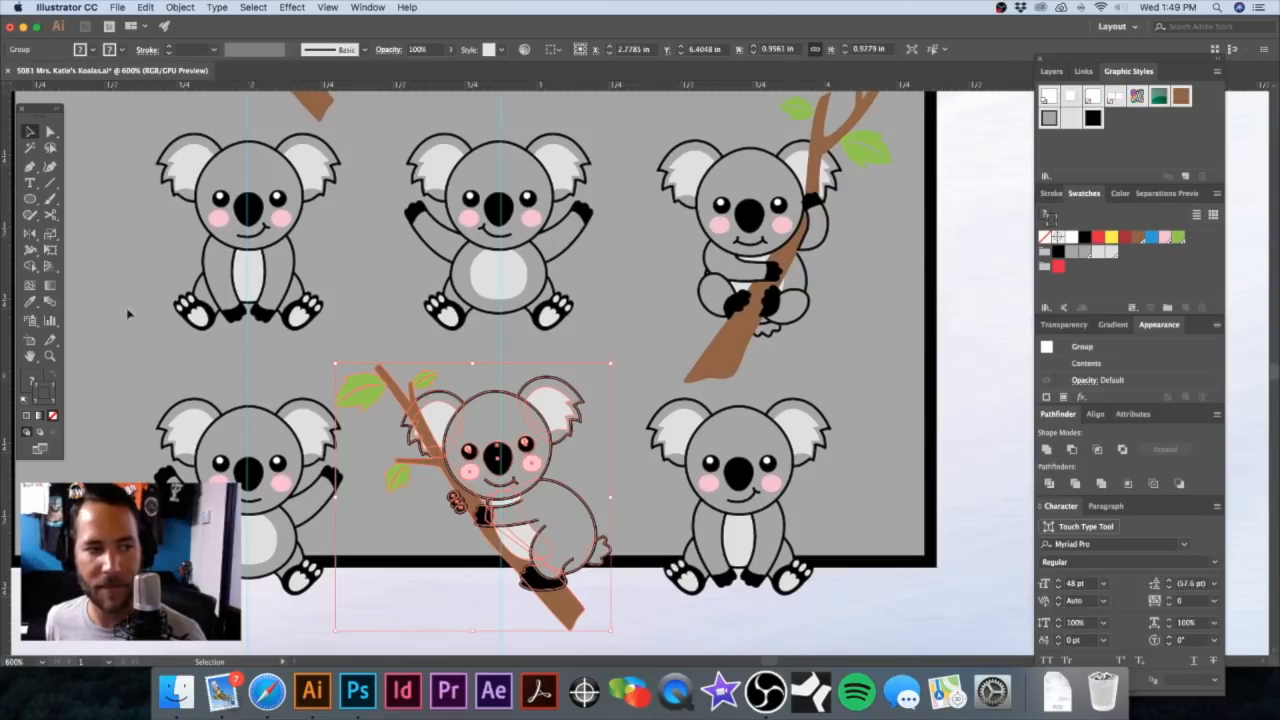
left_click_drag(6, 339, 306, 382)
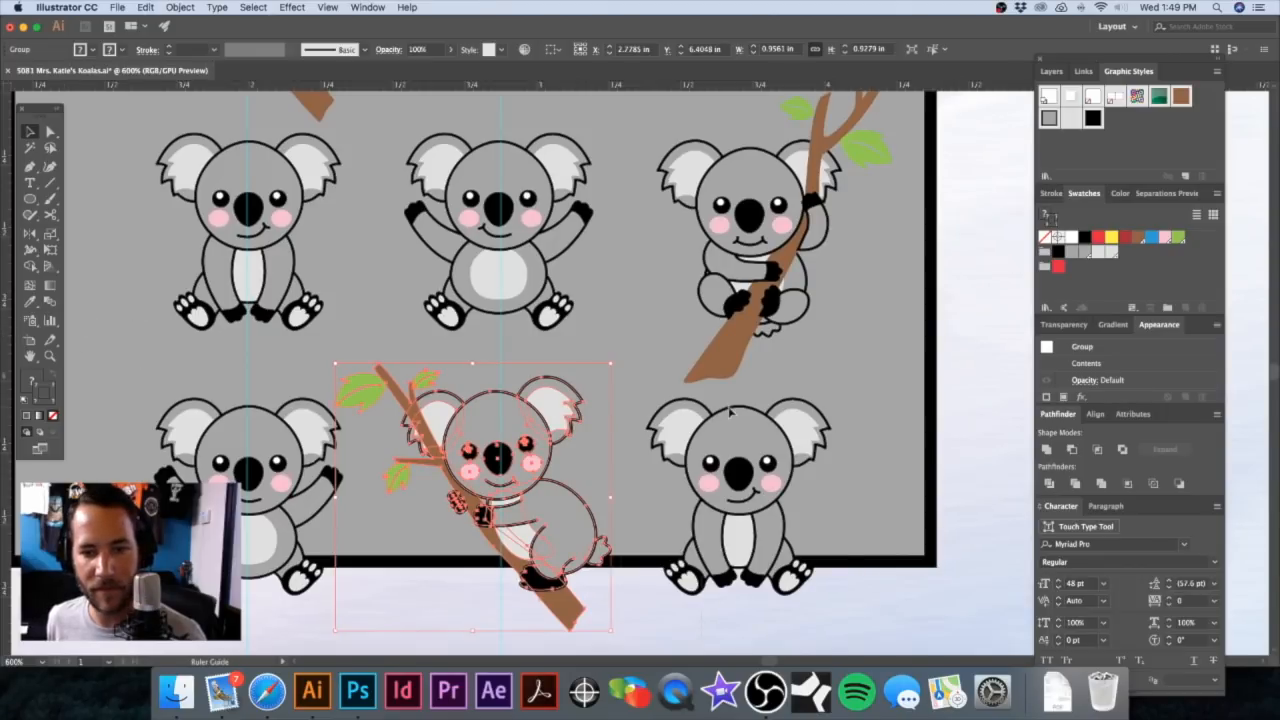
left_click_drag(739, 410, 741, 410)
Step: Nudge the third row's branch-hugging koala left until its nose is centered on the third column's guide
scroll(741, 410, "up", 4)
left_click(752, 343)
key("Left")
key("Left")
key("Left")
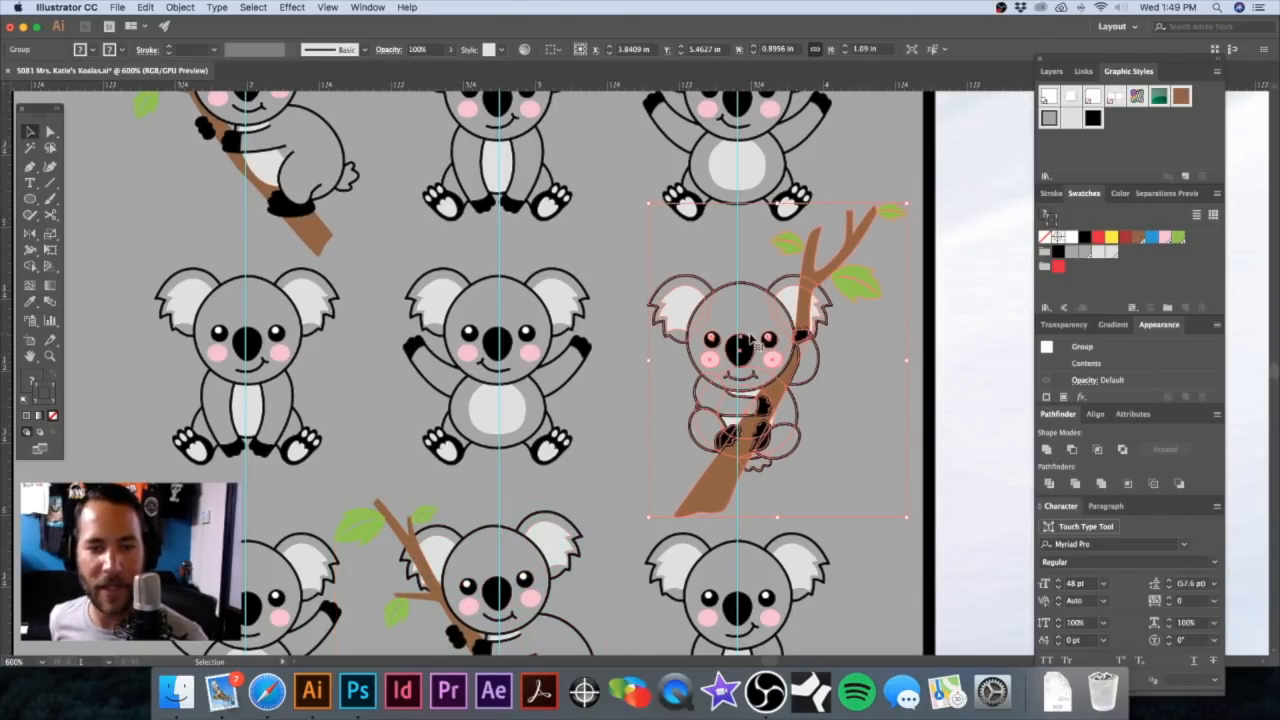
key("Left")
scroll(718, 330, "up", 5)
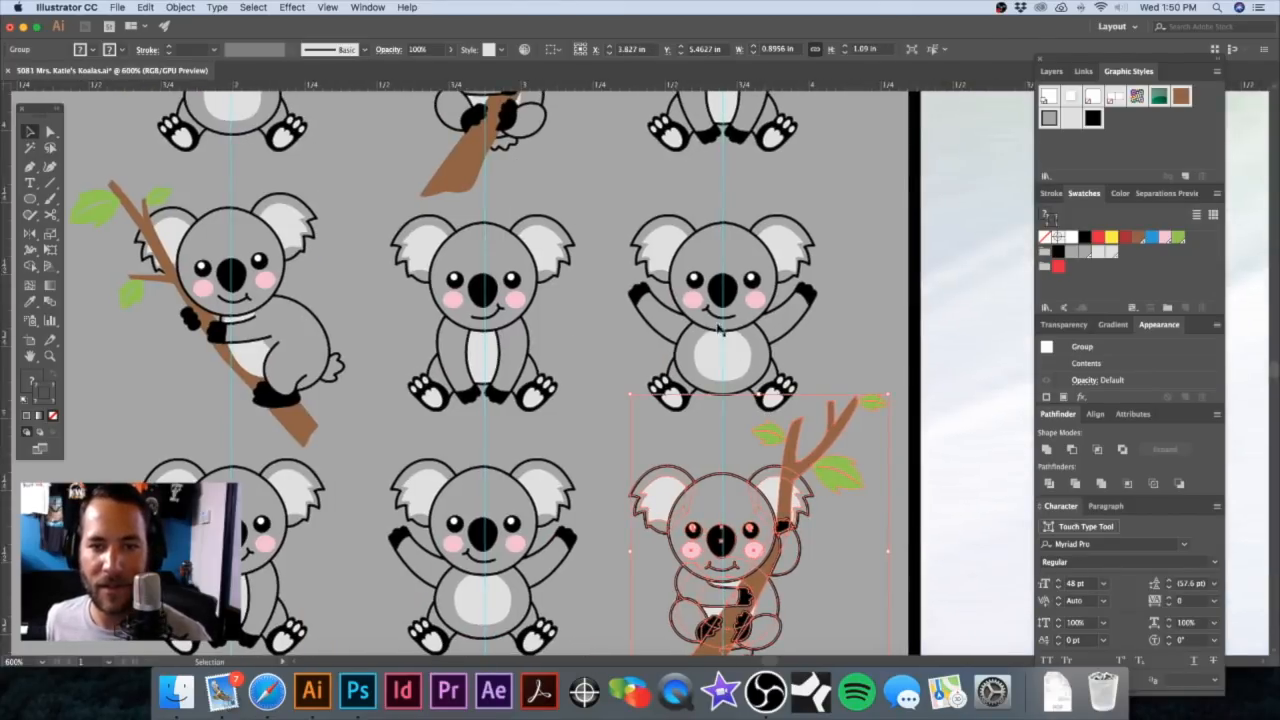
Step: Clear the vertical column guides from view so the full koala grid shows on the shirt without them
left_click_drag(746, 268, 746, 391)
left_click(743, 307, "alt+super")
left_click(742, 307, "alt+super")
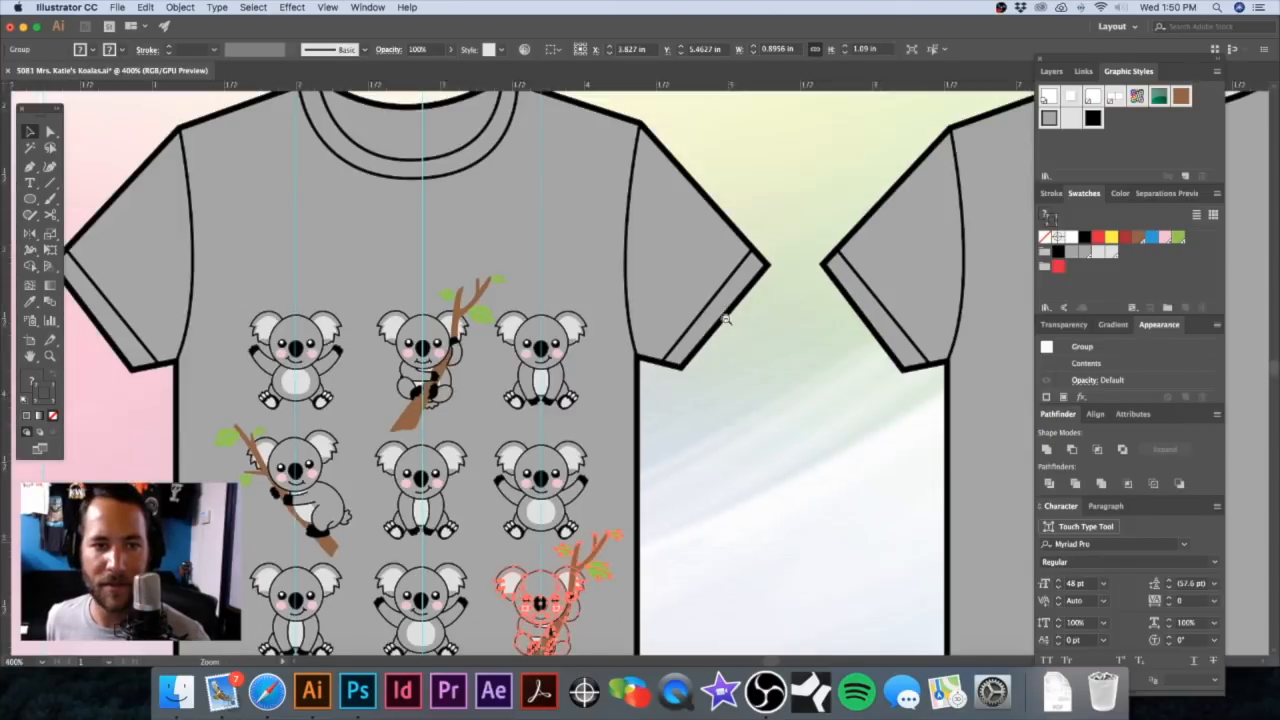
left_click(741, 307, "alt+super")
left_click_drag(415, 345, 491, 298)
key("a")
key("v")
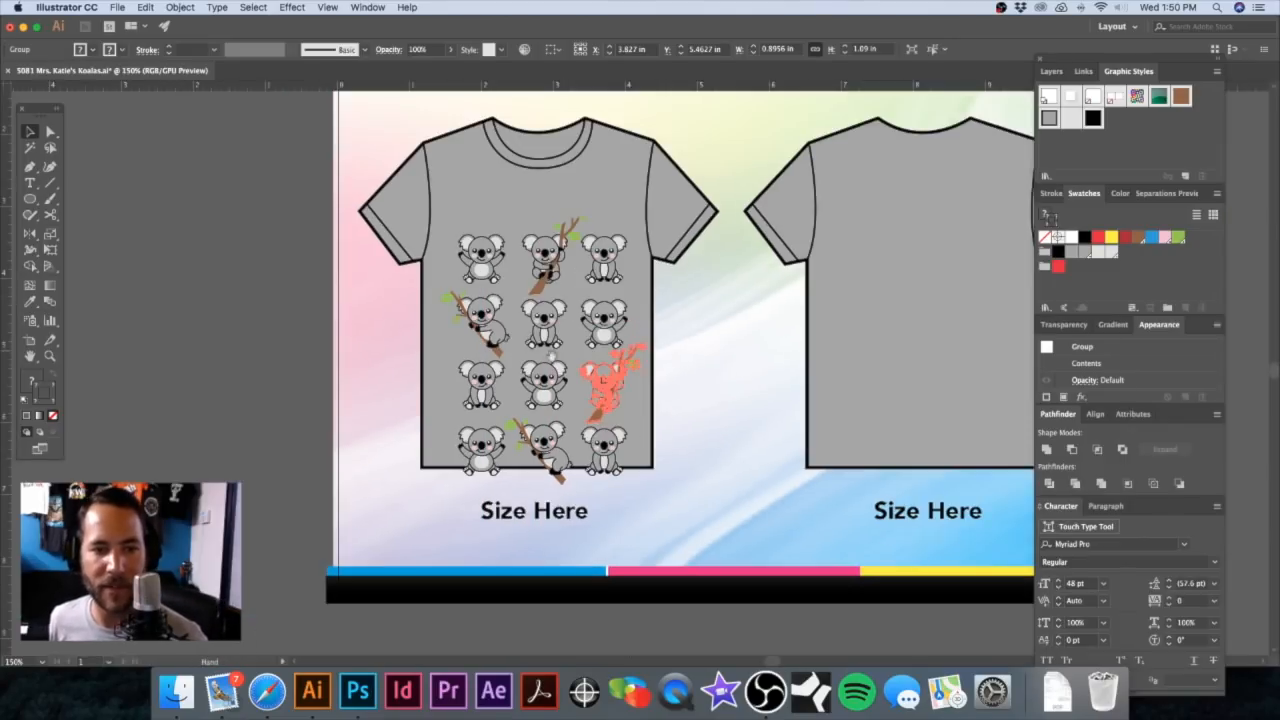
Step: Move the whole koala grid up onto the chest of the front shirt and scale it down to about 2.48 in wide
key("cmd+minus")
left_click(268, 229)
left_click(577, 282)
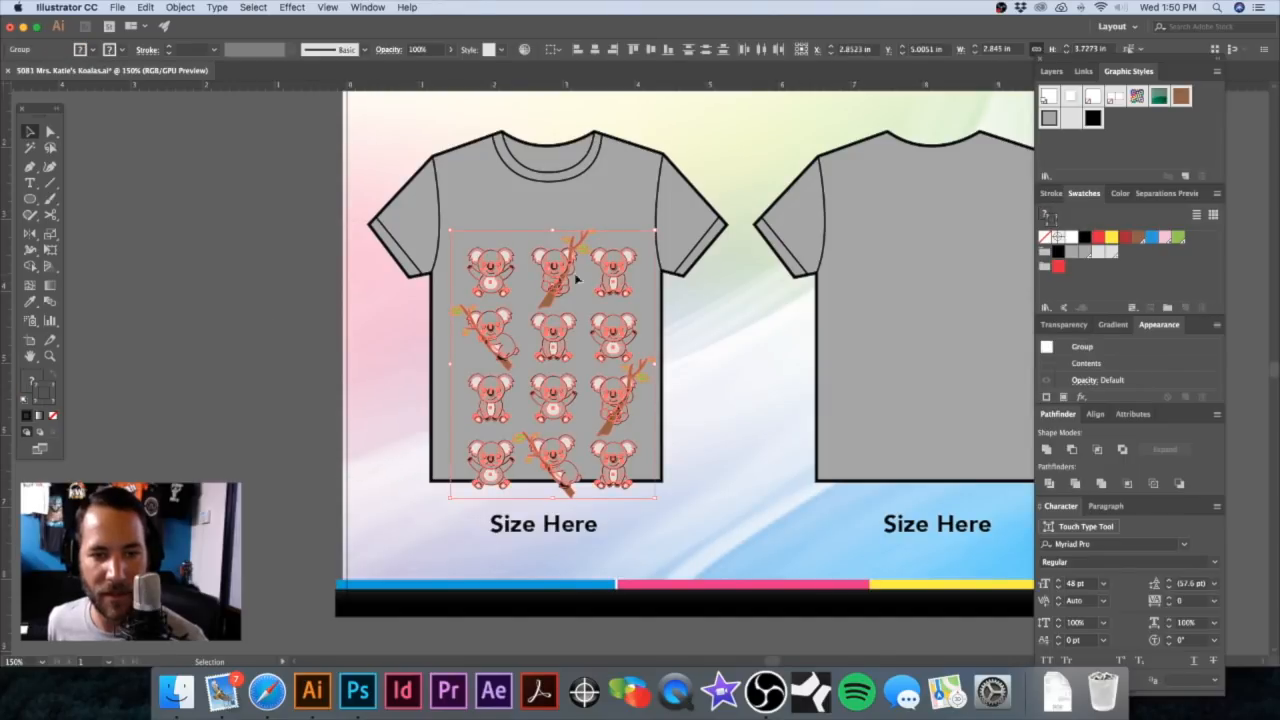
left_click_drag(555, 276, 544, 243)
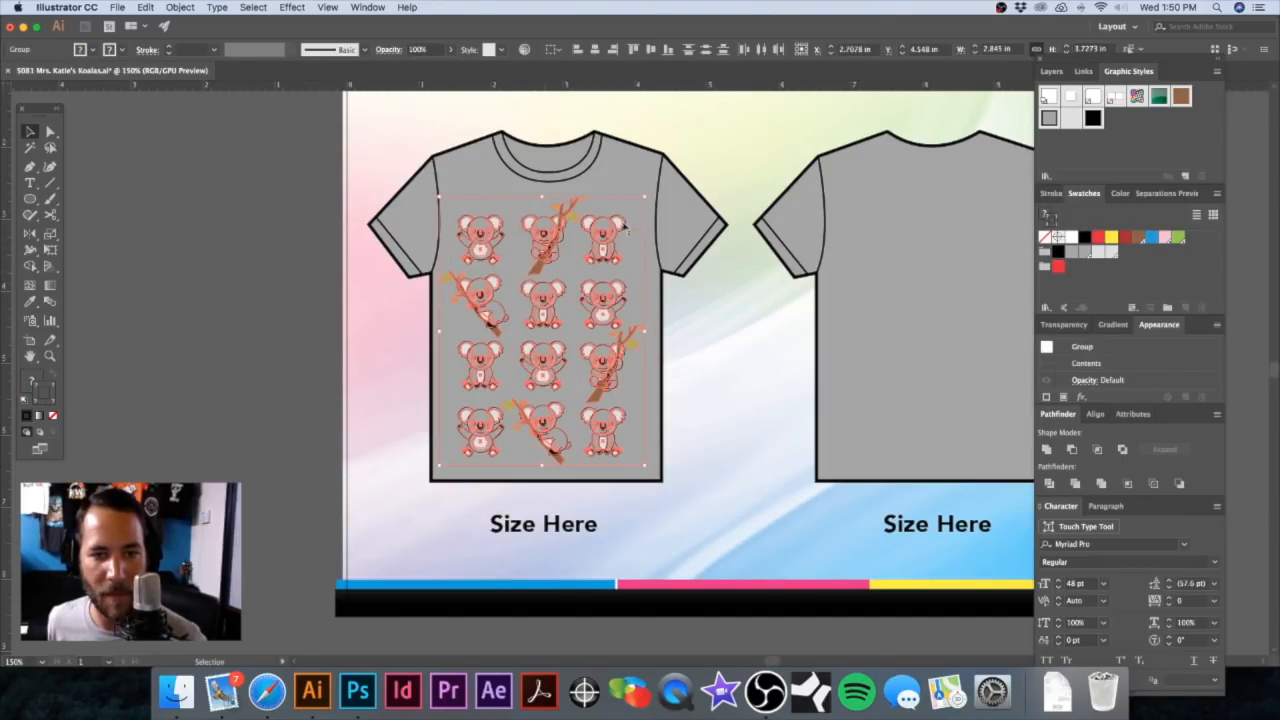
left_click_drag(645, 197, 607, 243)
key("Down")
key("Down")
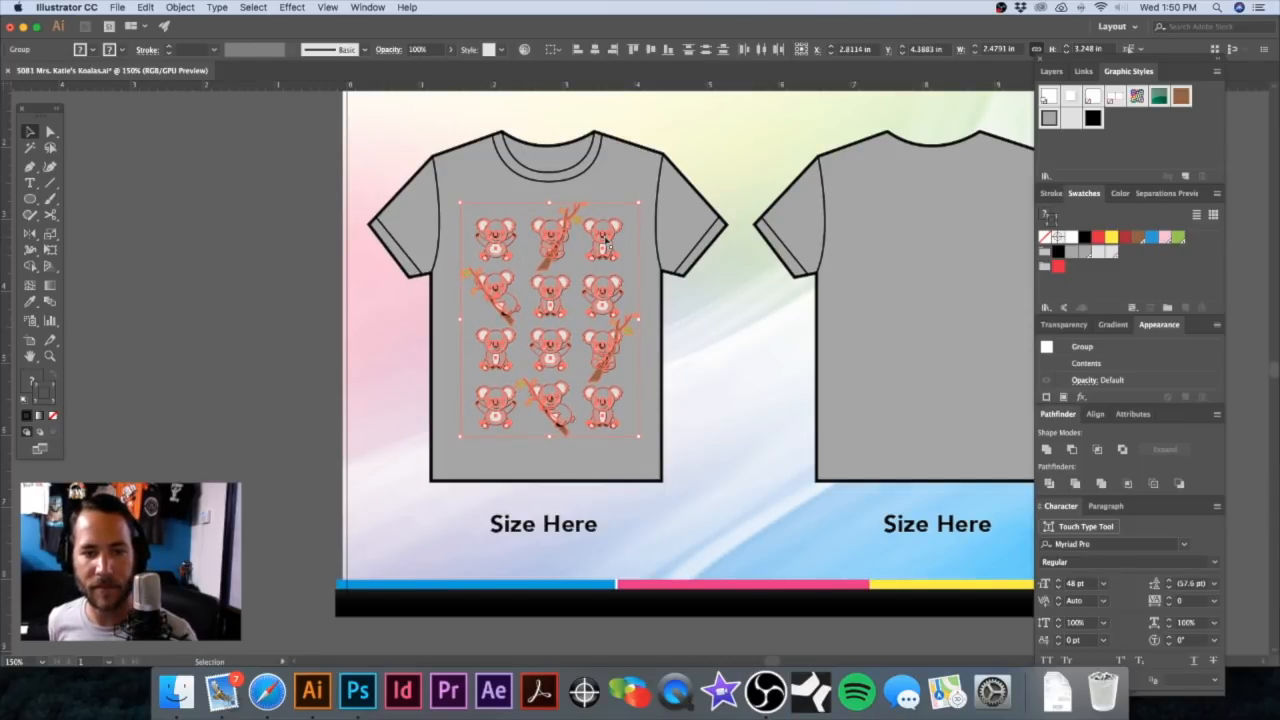
left_click(331, 248)
key("super+minus")
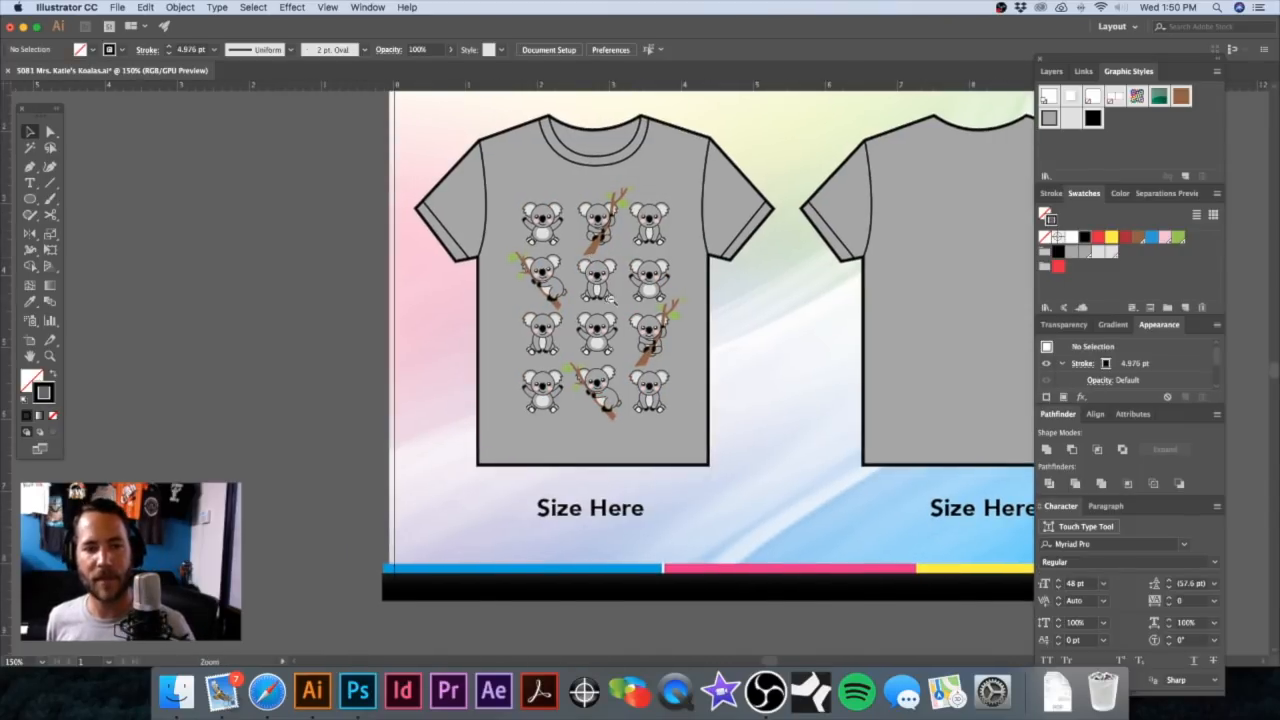
Step: Cut the list of student names out of the customer's request note below the template
left_click_drag(640, 408, 625, 328)
left_click(625, 328, "alt+super")
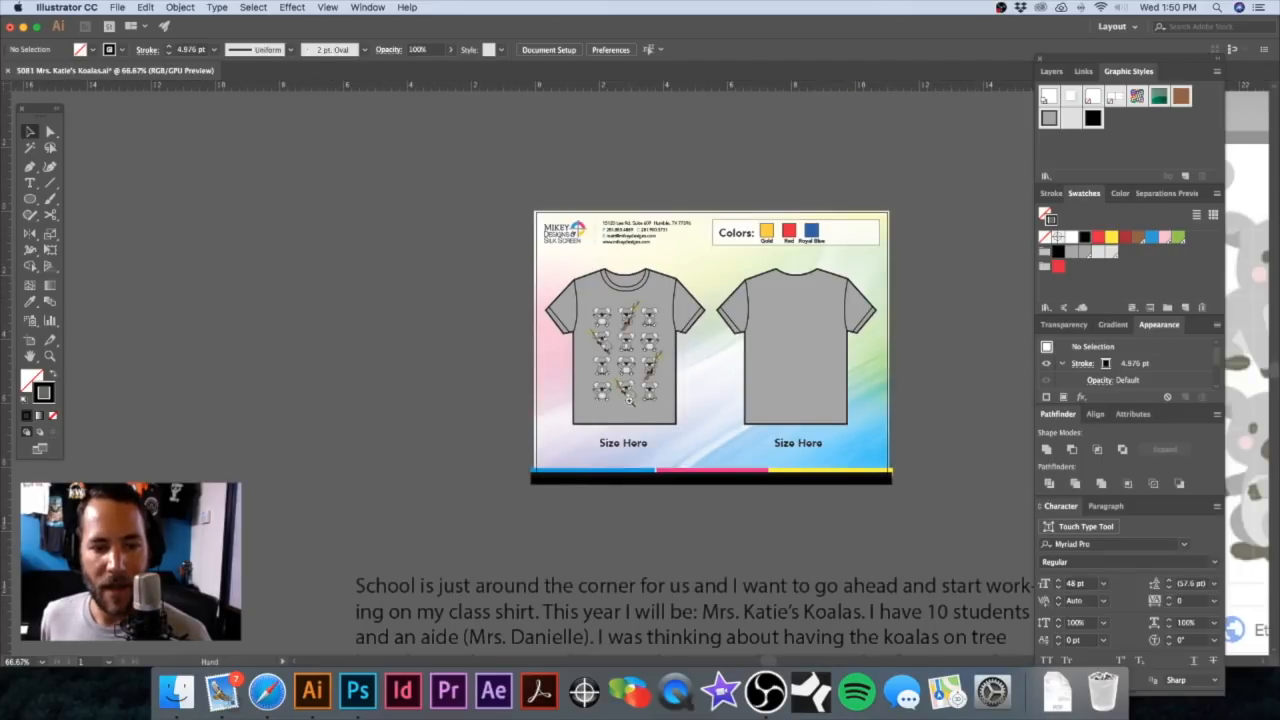
left_click(630, 404, "alt+super")
left_click(630, 404, "alt+super")
left_click_drag(629, 406, 689, 291)
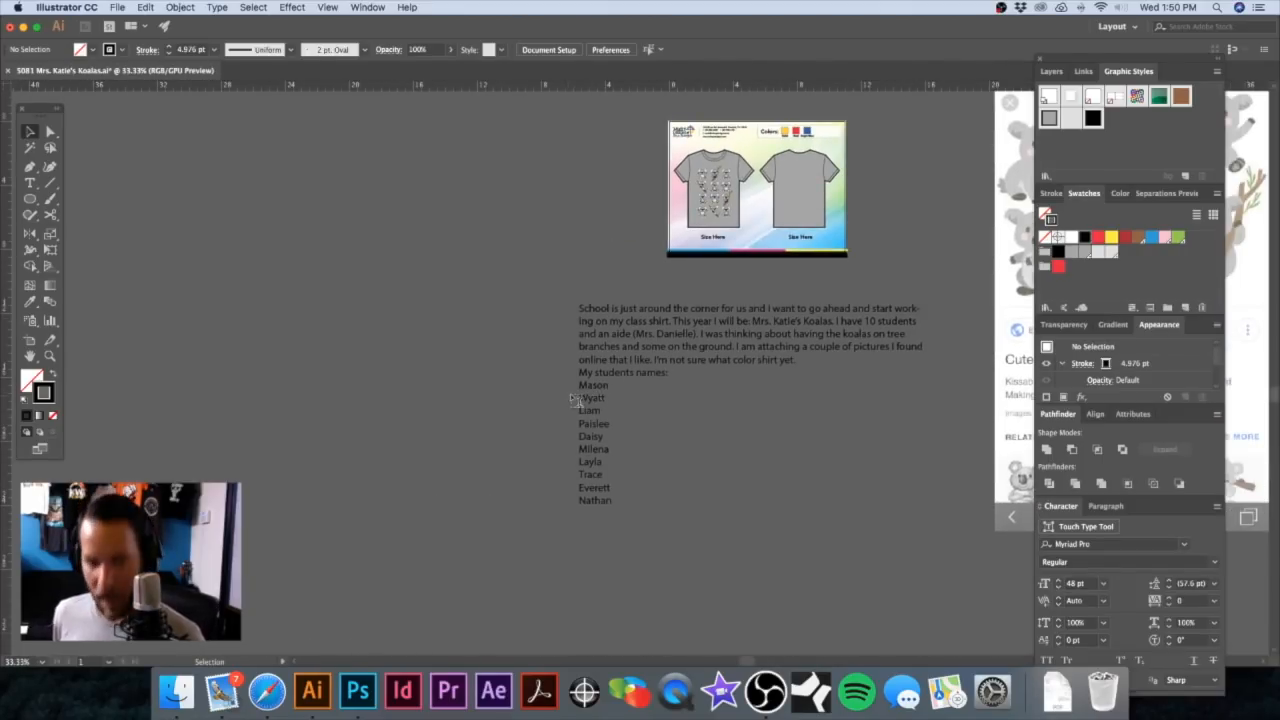
key("t")
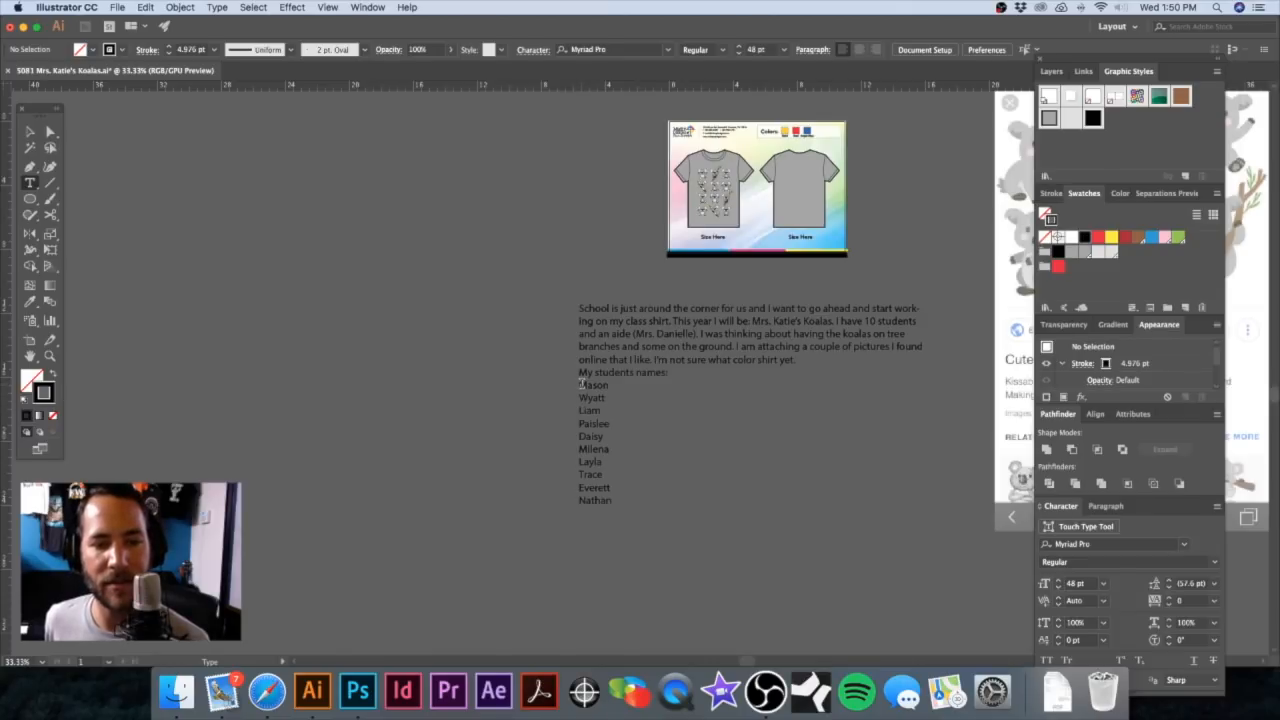
left_click_drag(579, 384, 681, 512)
key("BackSpace")
key("Escape")
left_click(458, 357)
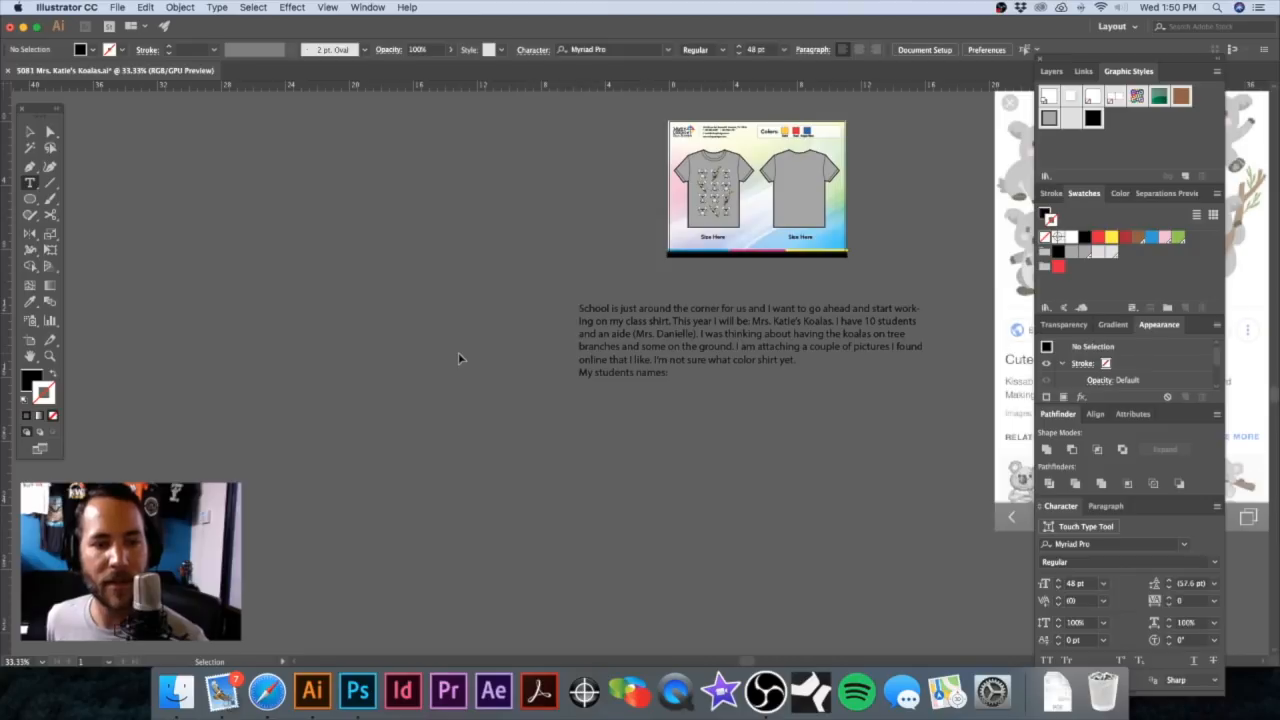
Step: Paste the student names as a separate text object and place it beside the left edge of the shirt template
key("super+v")
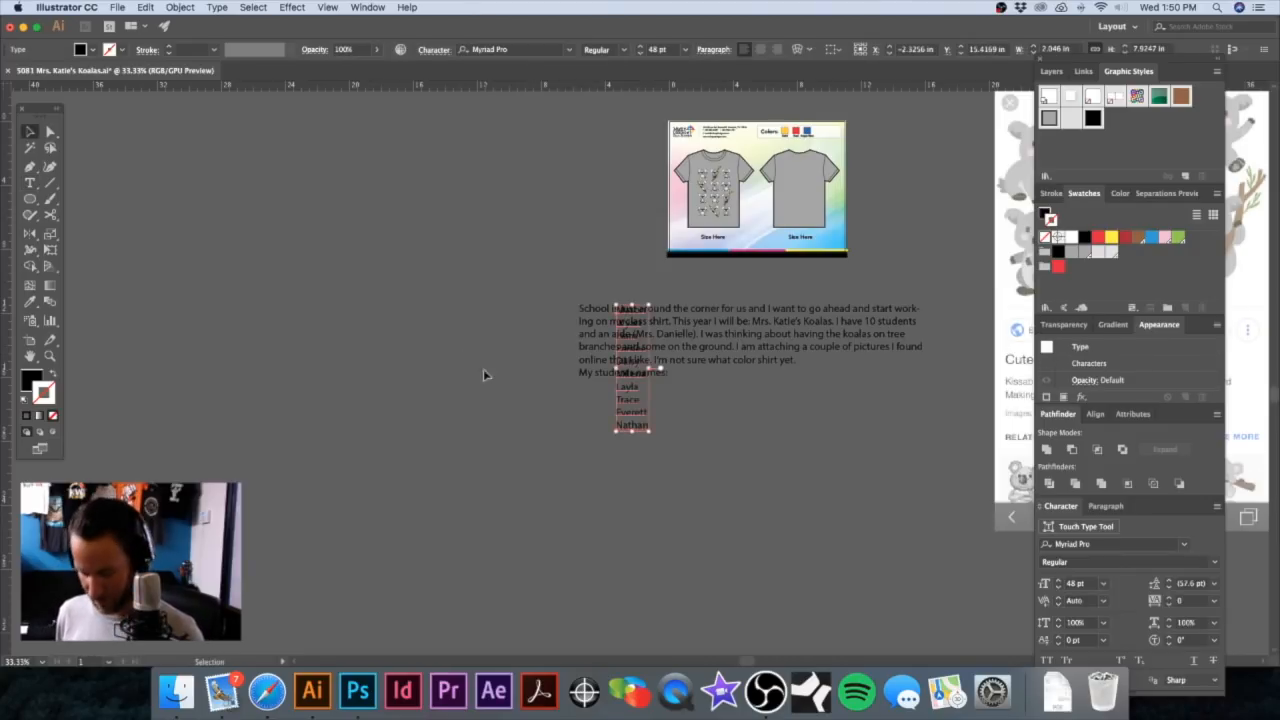
left_click_drag(607, 330, 846, 357)
left_click(548, 187)
left_click_drag(744, 319, 672, 298)
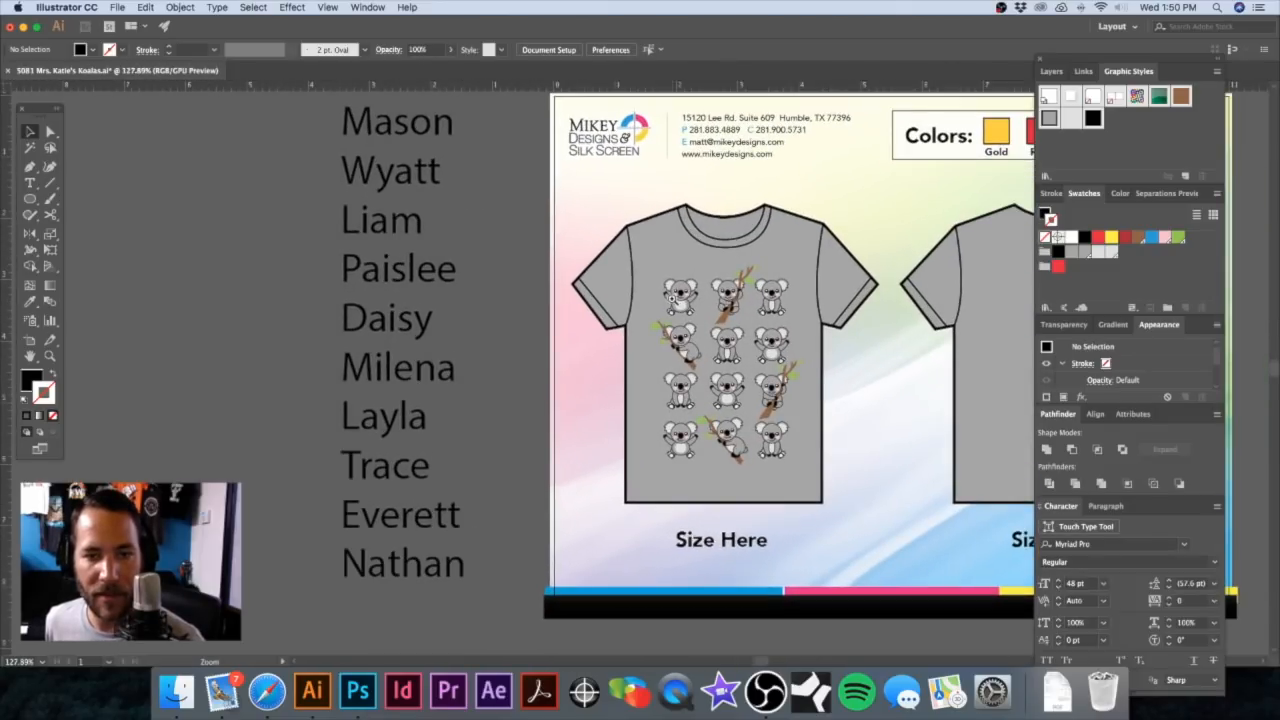
Step: Scale the names list down to about 14 pt and place it beside the front shirt's left sleeve
left_click(424, 151)
left_click_drag(464, 101, 832, 201)
left_click_drag(718, 388, 624, 298)
left_click_drag(606, 459, 622, 519)
left_click_drag(573, 357, 684, 363)
left_click_drag(672, 287, 427, 318)
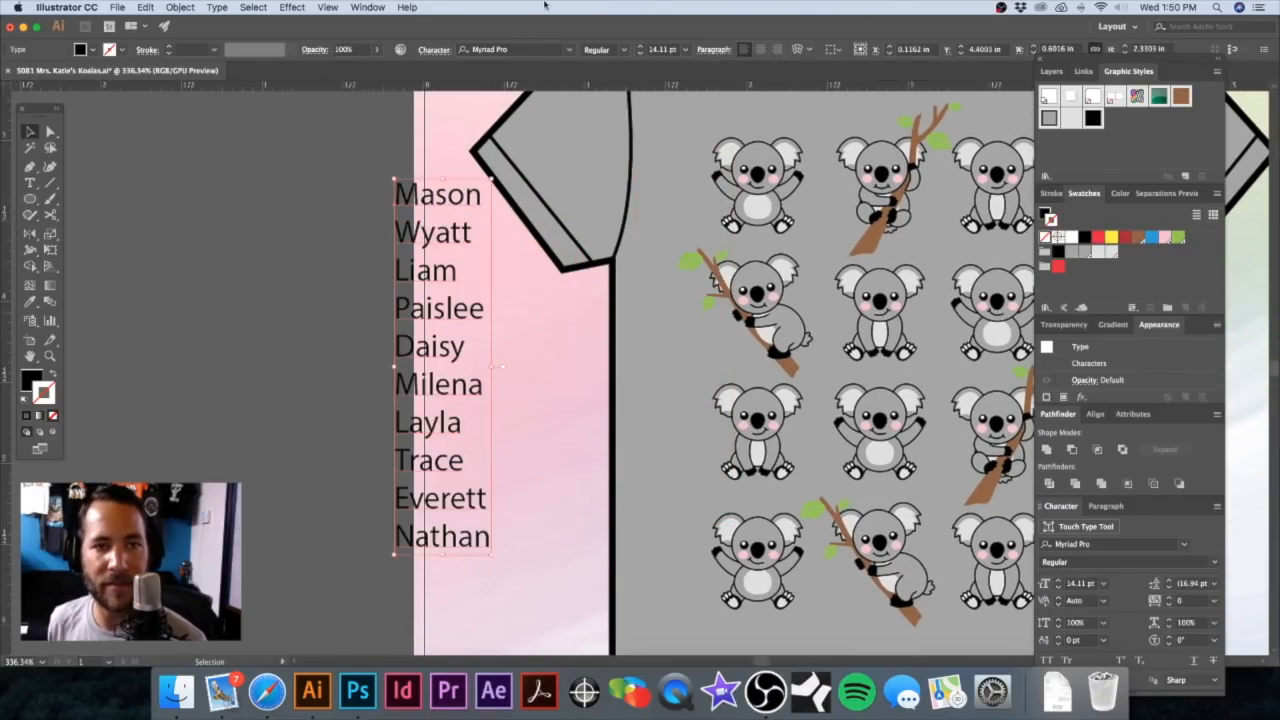
Step: Set the font of the names list to Raleway Heavy
left_click(570, 52)
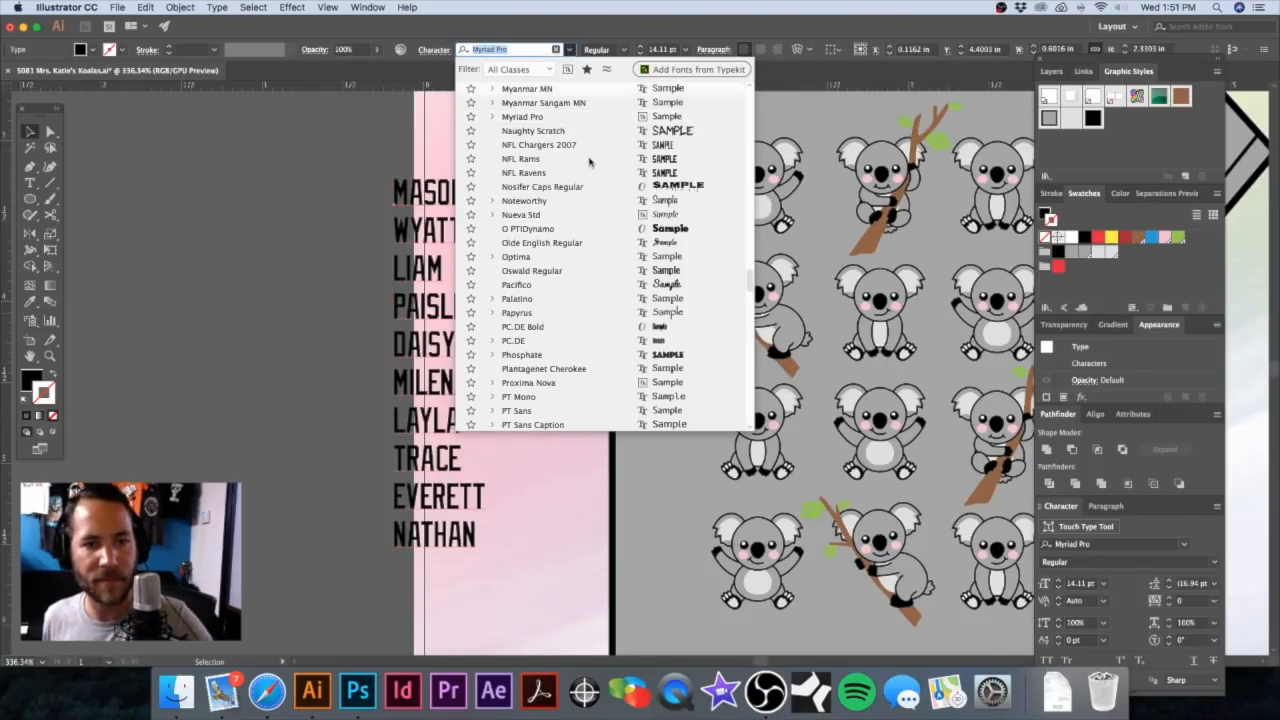
scroll(428, 201, "right", 3)
left_click(426, 199)
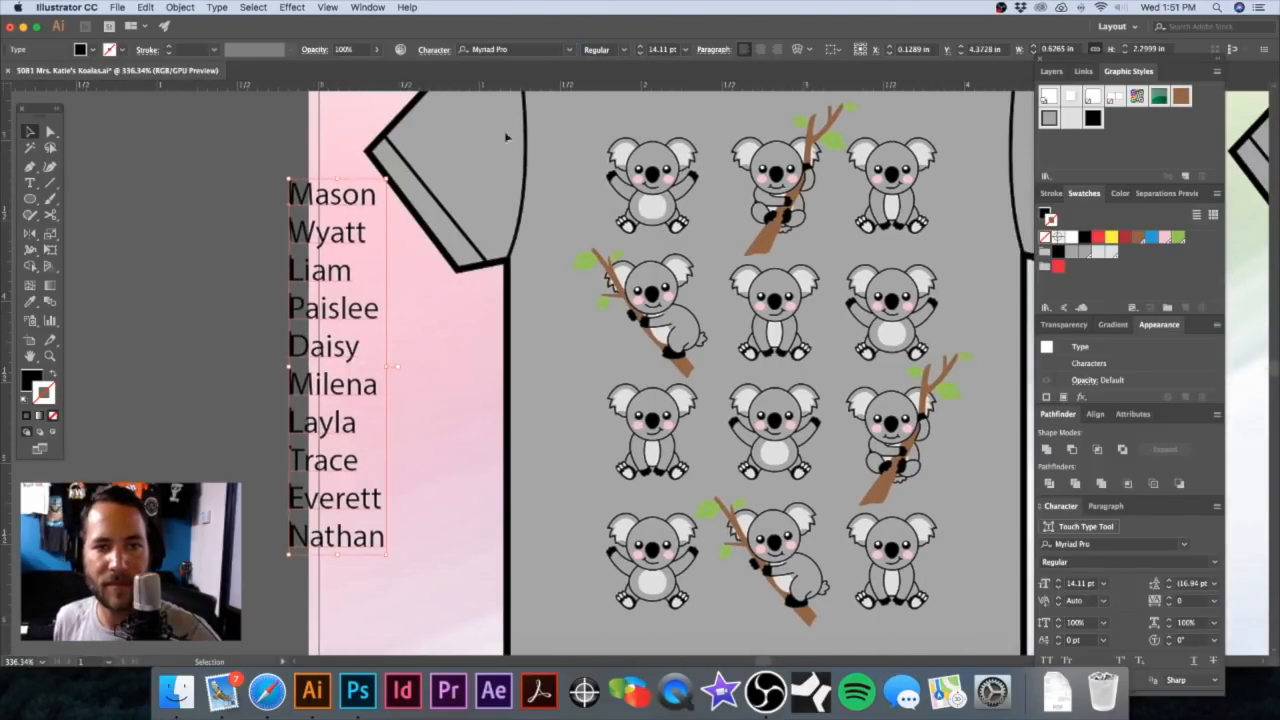
left_click(568, 52)
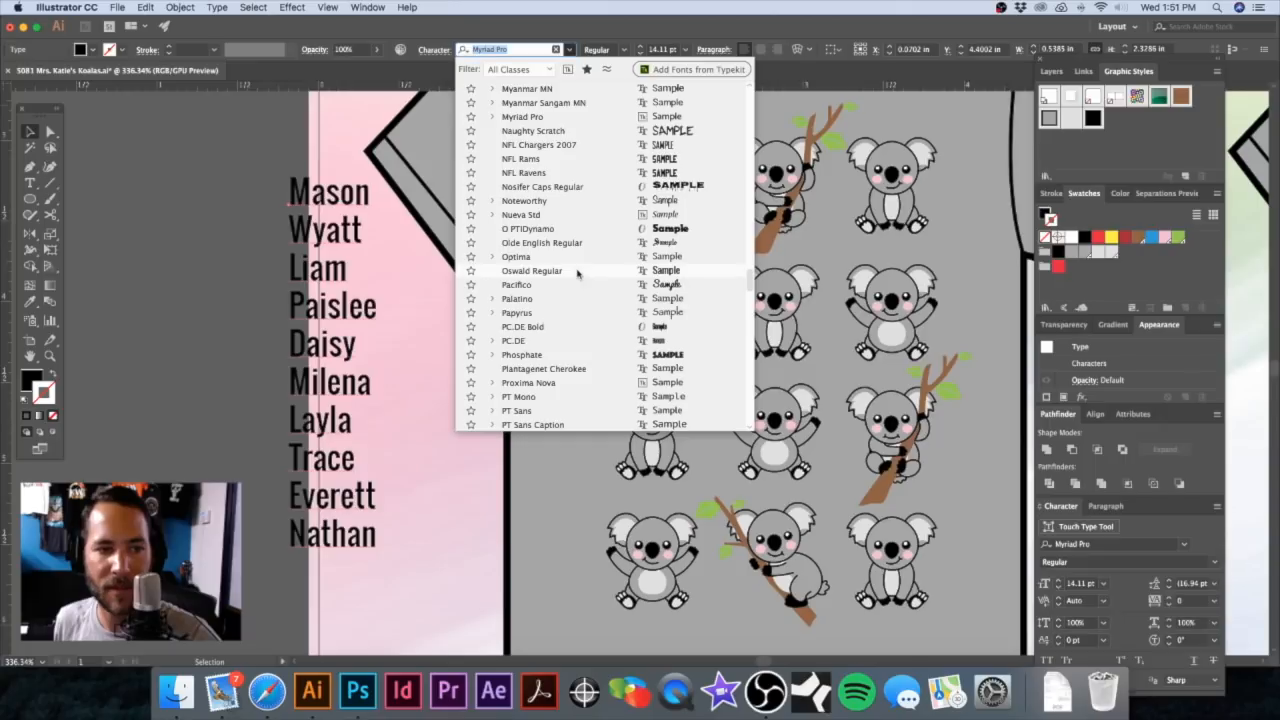
scroll(576, 300, "down", 2)
scroll(548, 328, "down", 3)
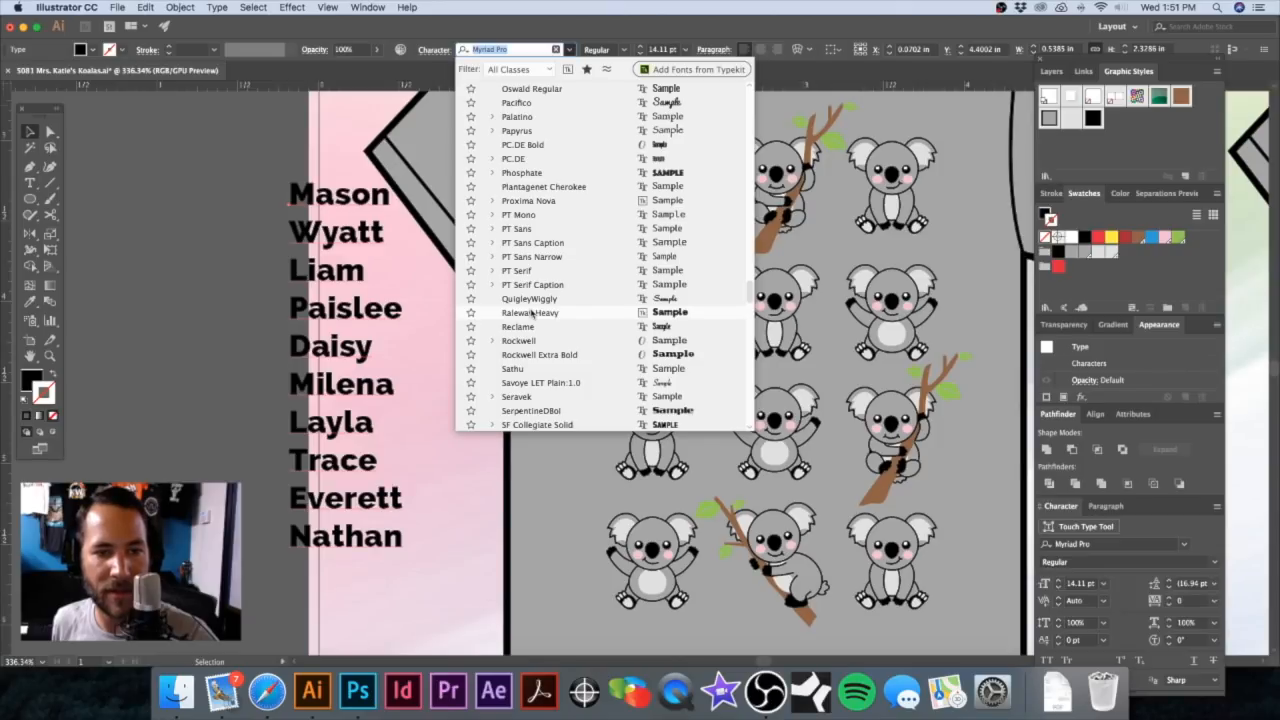
left_click(531, 313)
left_click(467, 364)
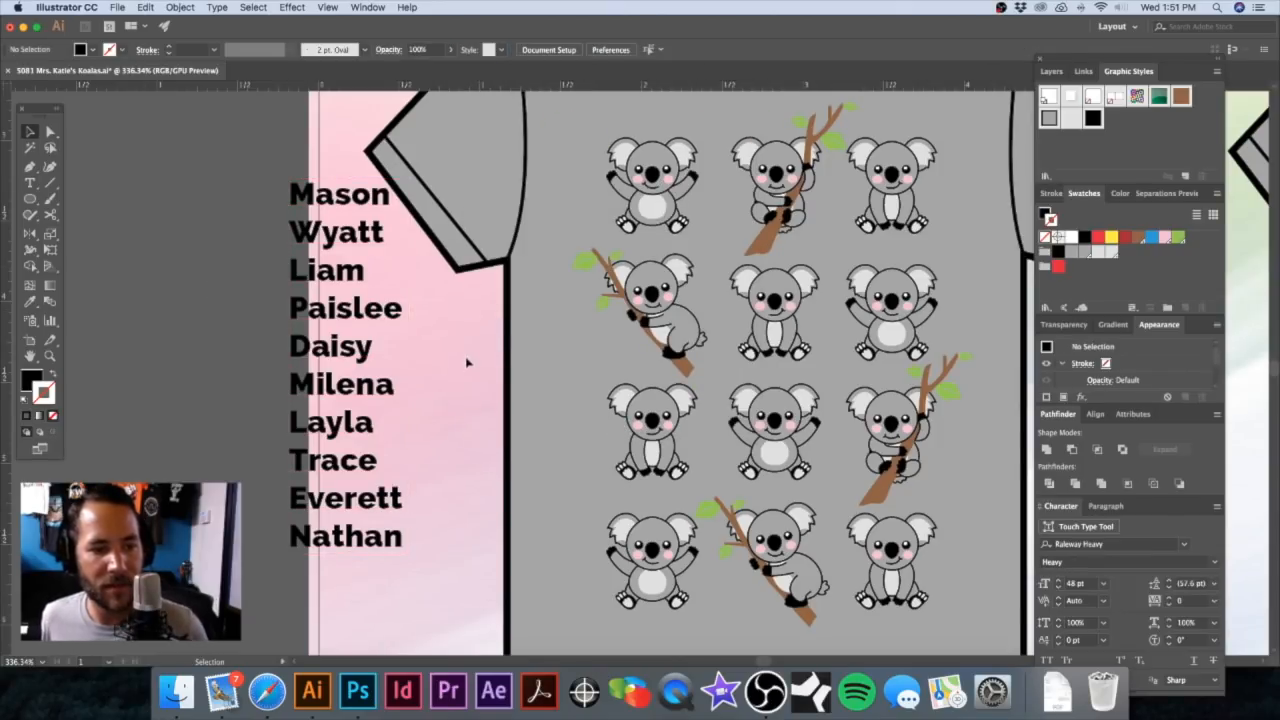
Step: Move the names list off the artboard onto the empty canvas to its left
left_click_drag(449, 356, 659, 361)
left_click_drag(520, 280, 317, 279)
left_click(297, 135)
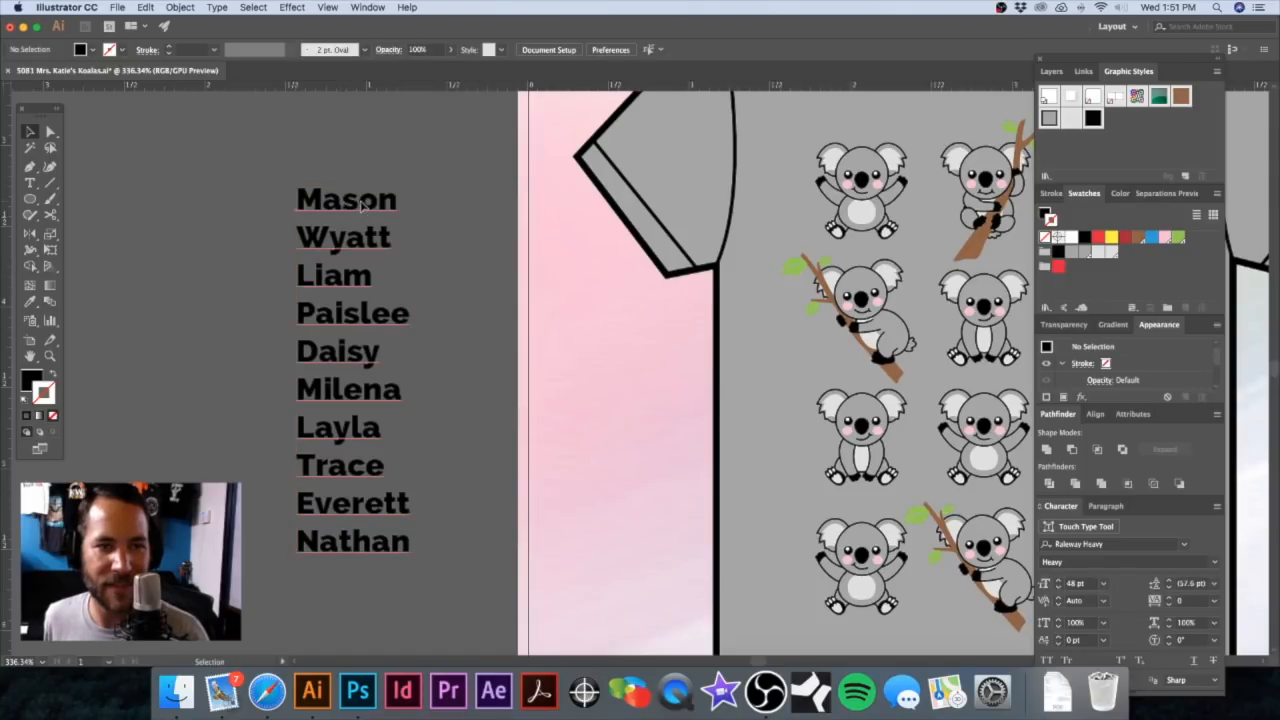
Step: Change the names list to the Spicy Rice font
left_click(365, 206)
left_click(570, 50)
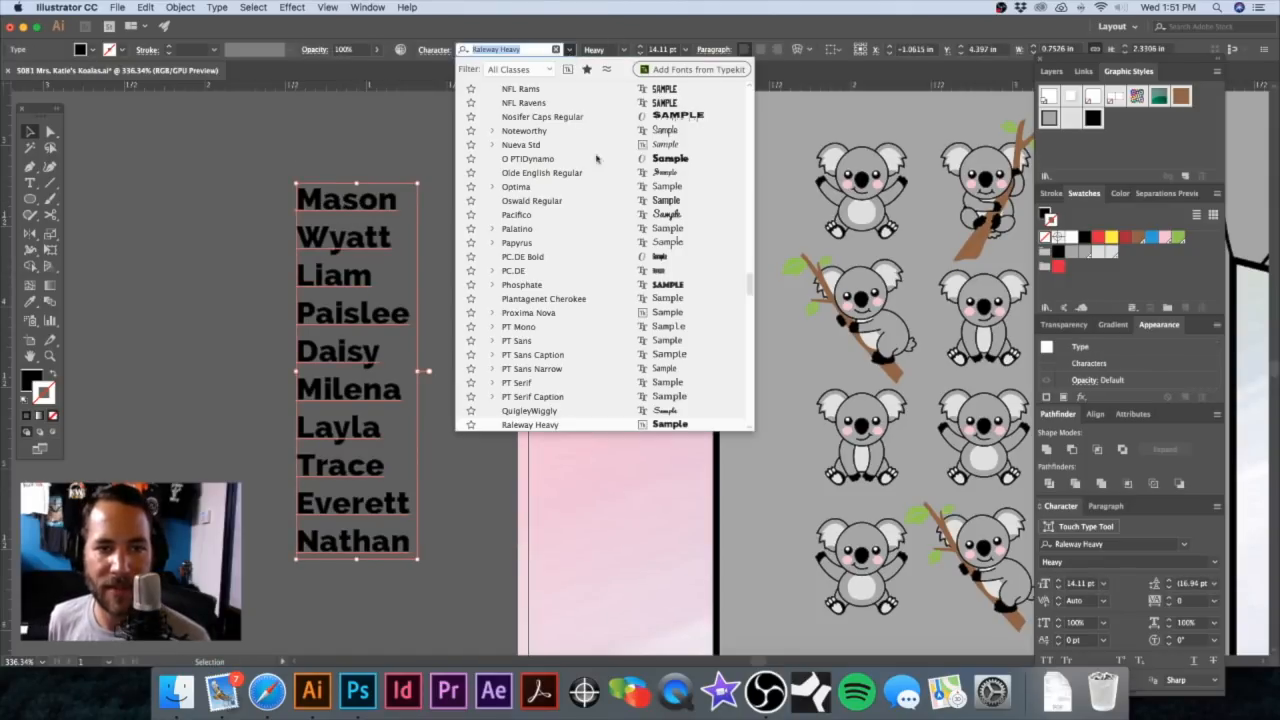
scroll(581, 350, "down", 3)
scroll(581, 350, "down", 1)
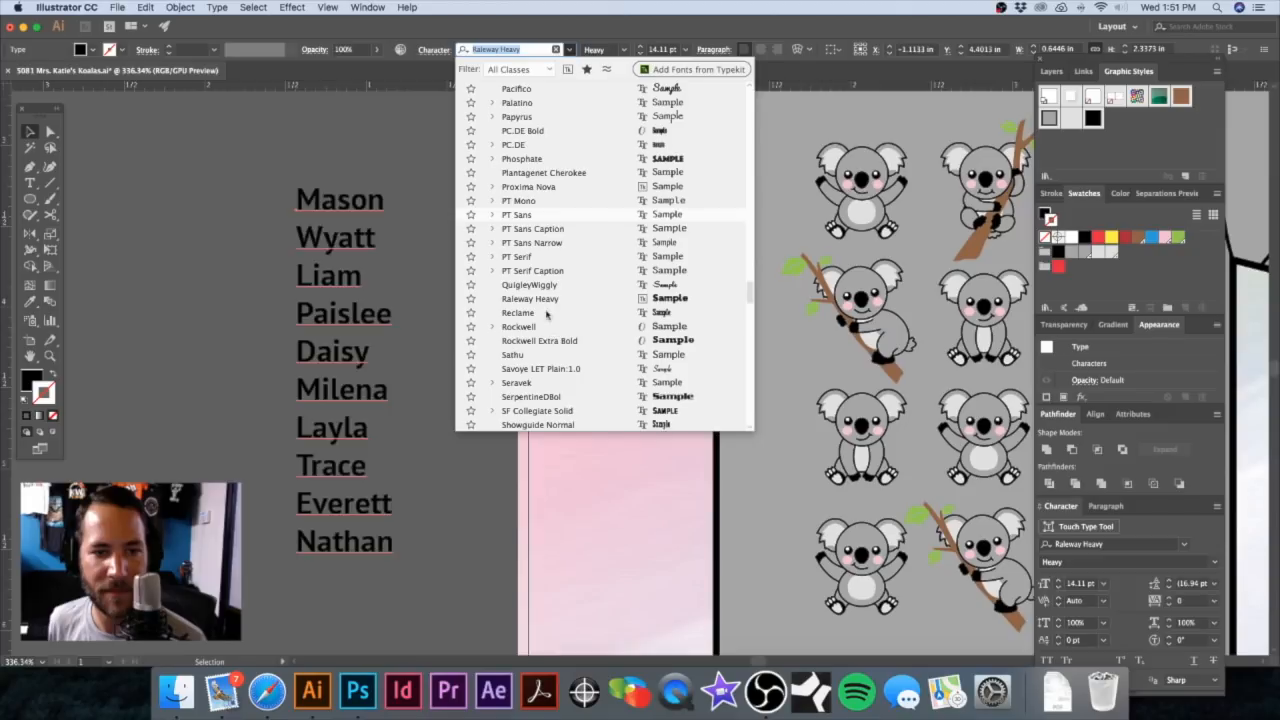
scroll(531, 362, "down", 2)
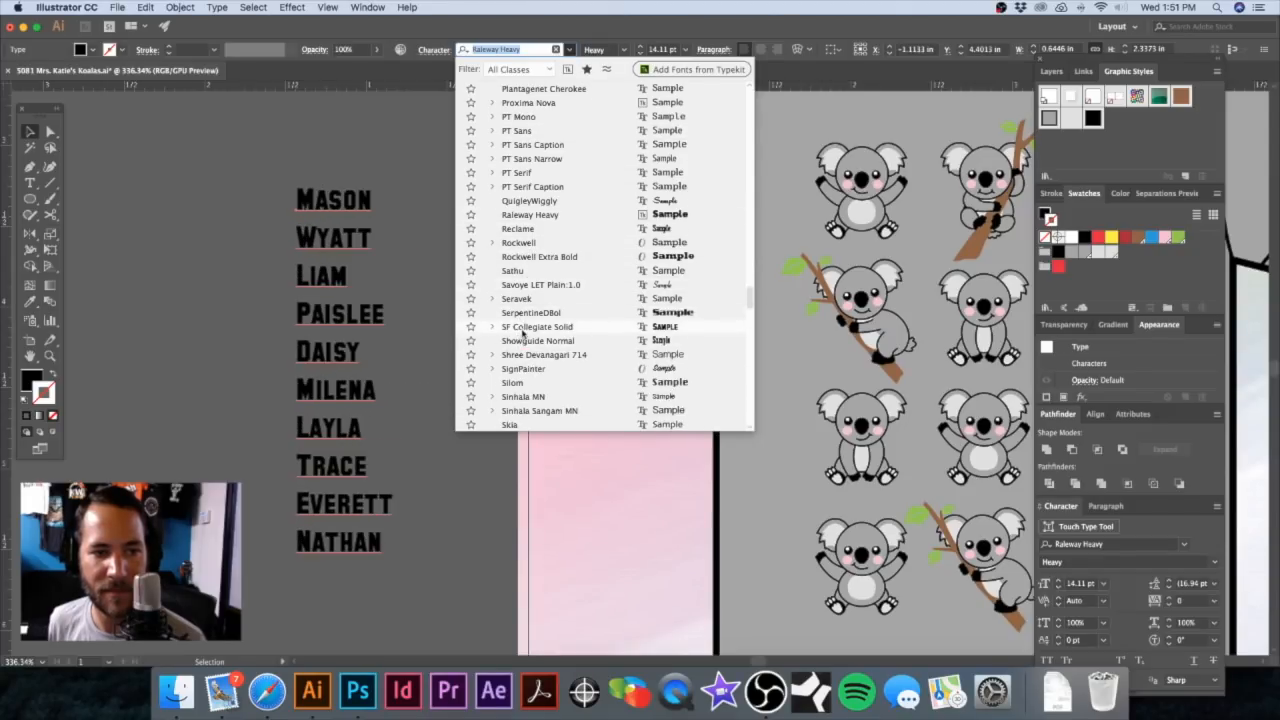
scroll(521, 340, "down", 4)
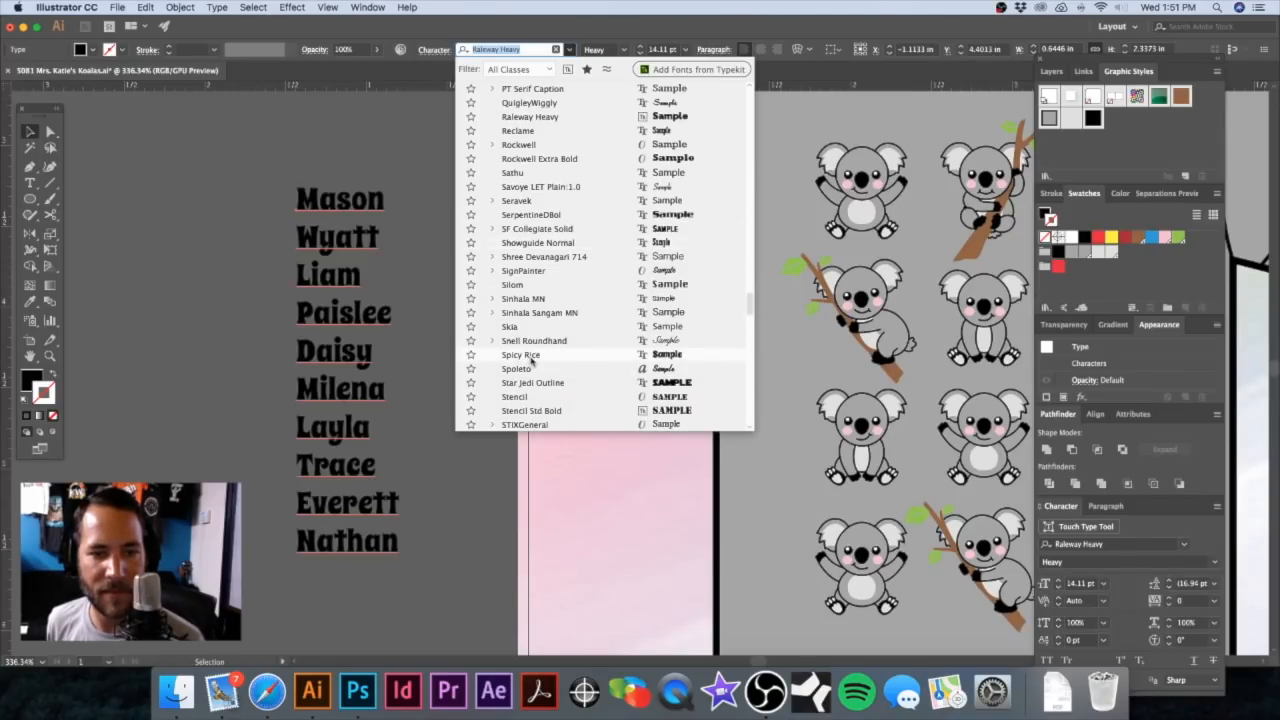
left_click(521, 355)
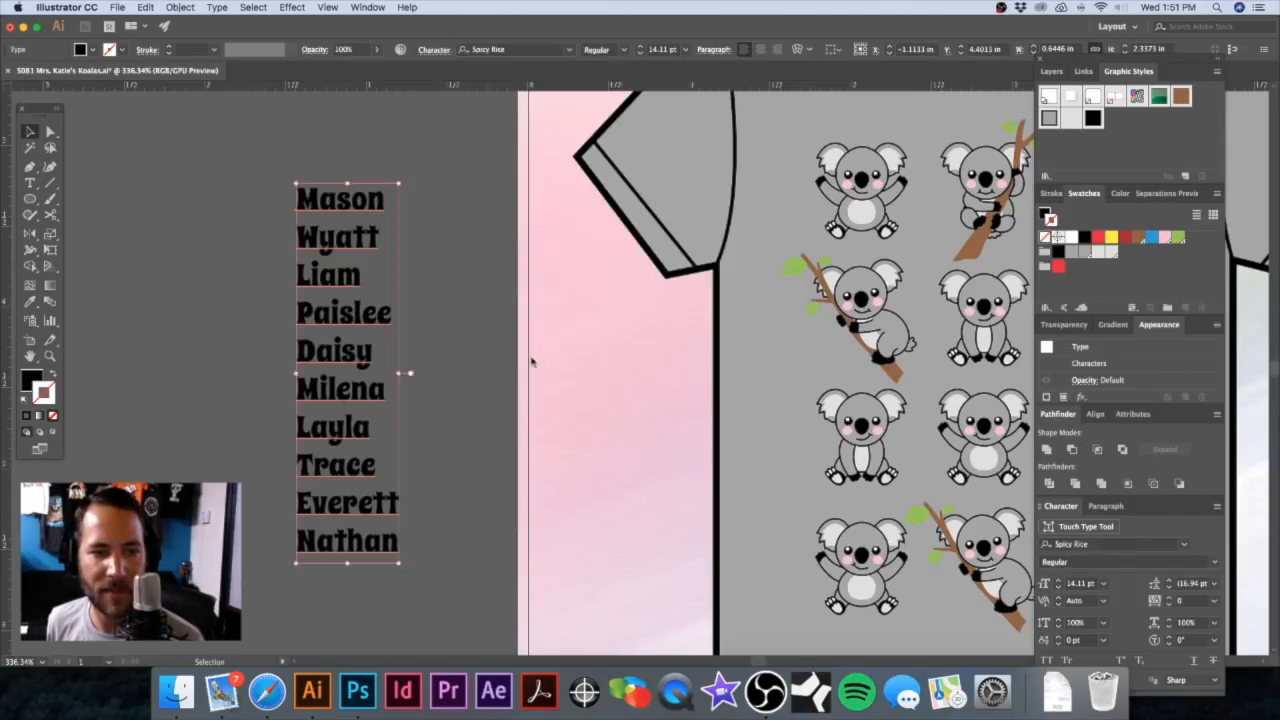
left_click(458, 254)
Step: Preview the fonts in the last part of the font list on the selected names list
scroll(440, 330, "down", 1)
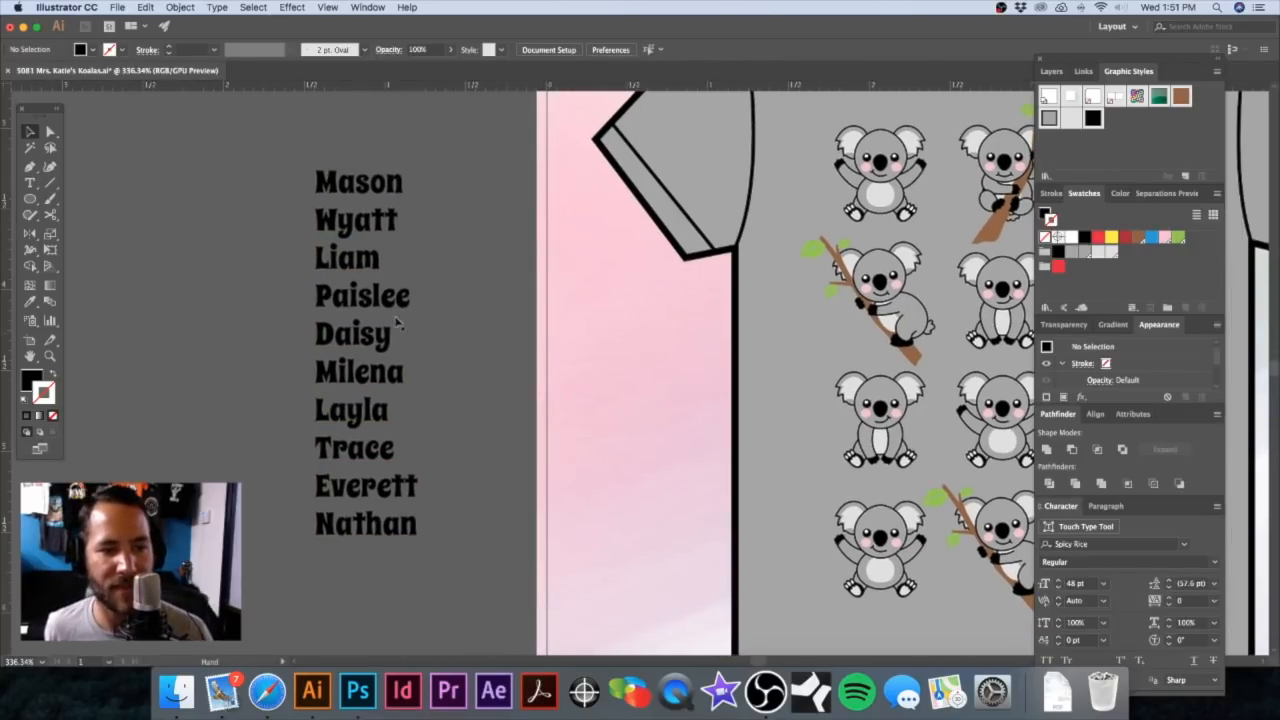
left_click(385, 300)
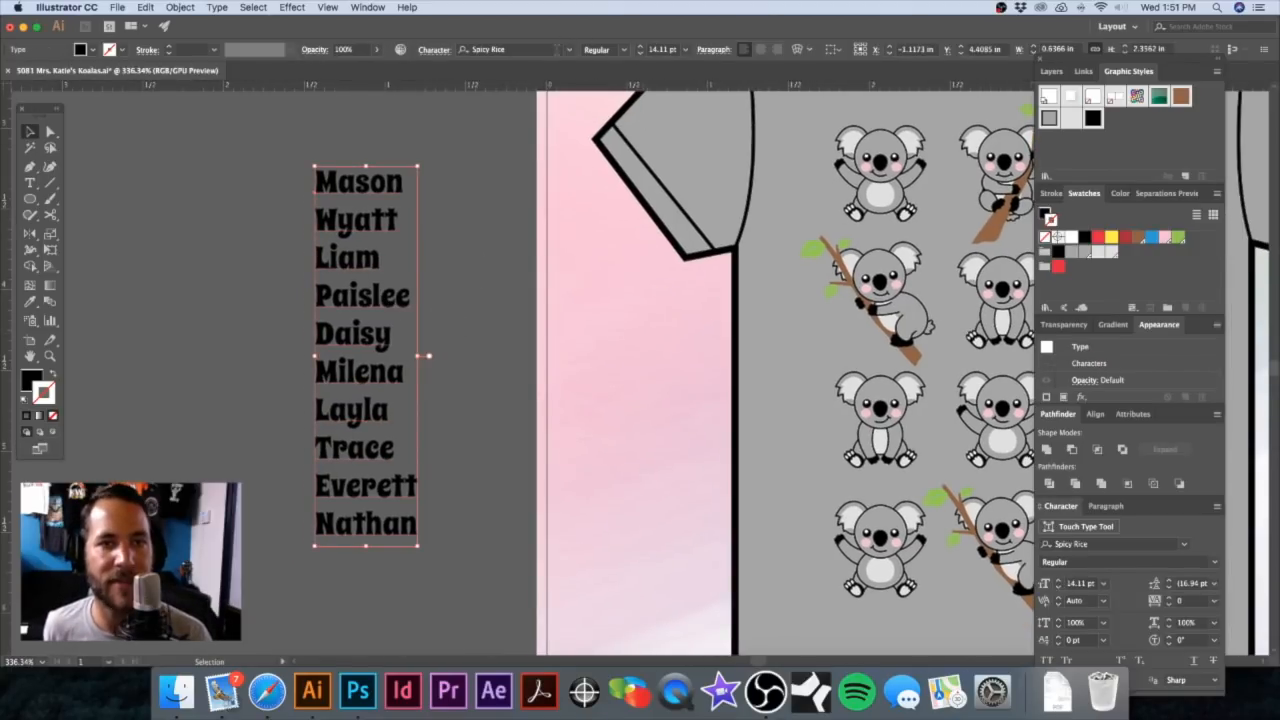
left_click(569, 49)
scroll(600, 300, "down", 5)
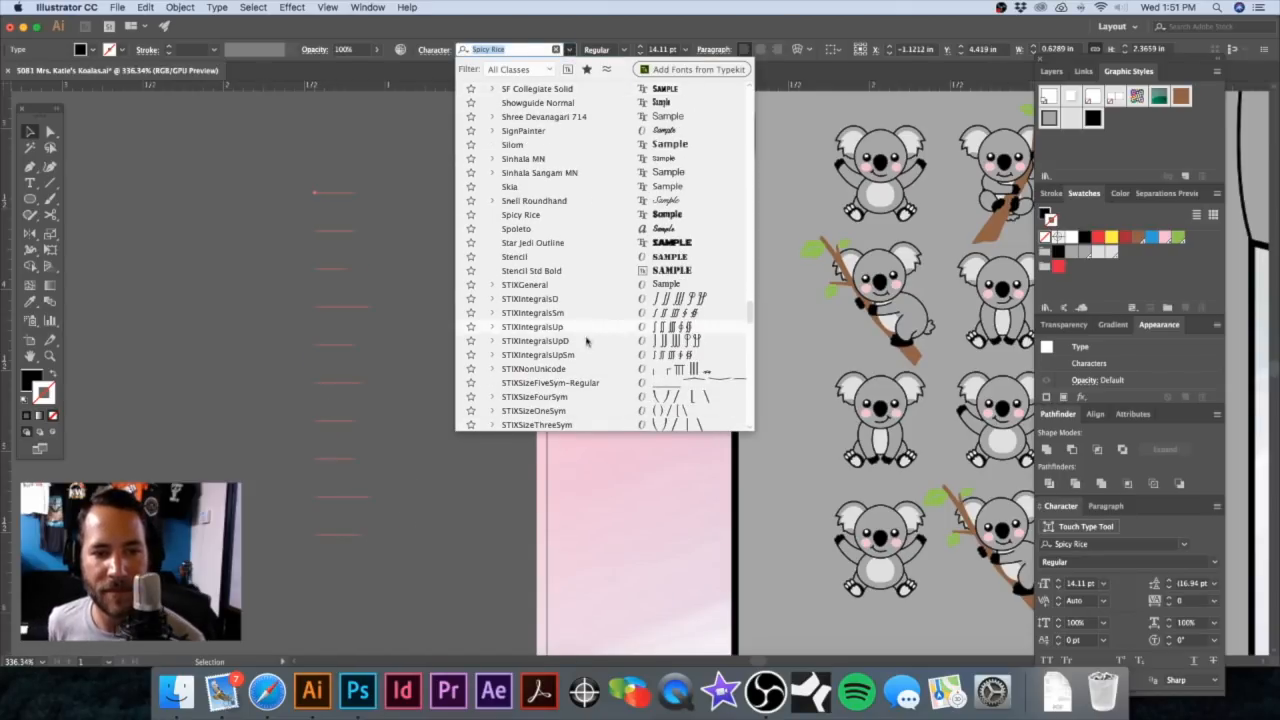
scroll(578, 352, "down", 8)
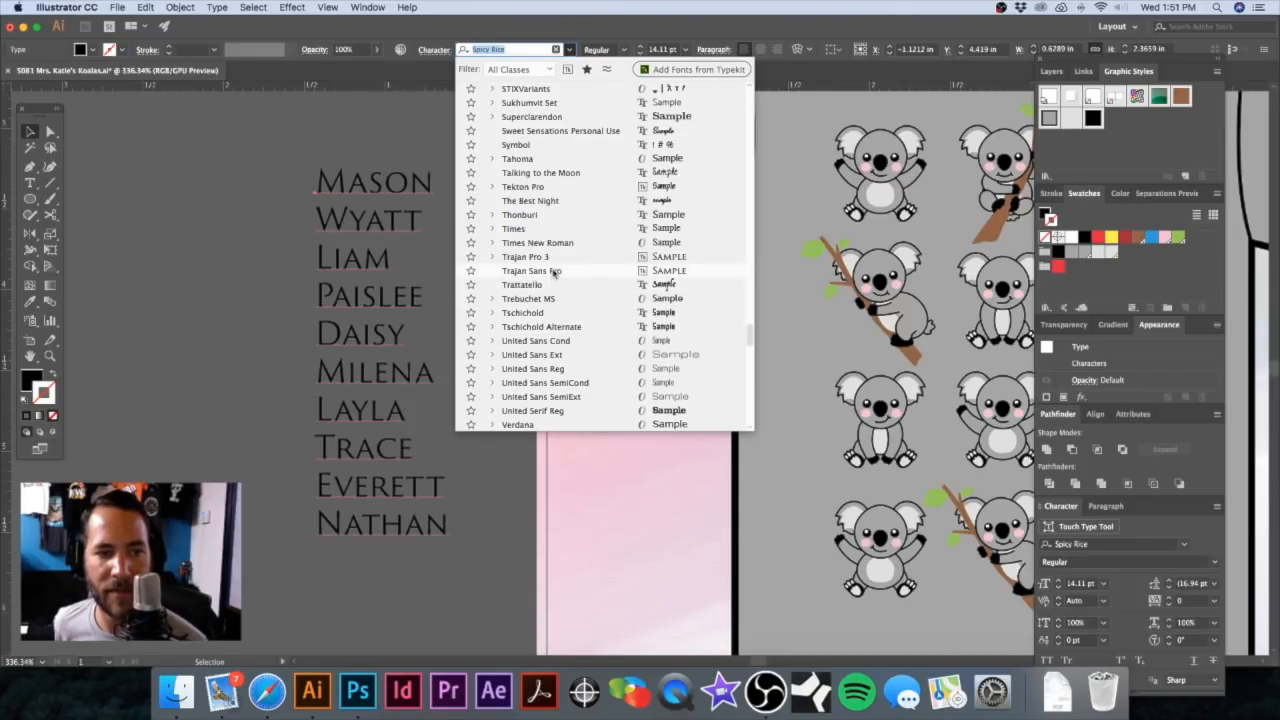
scroll(550, 300, "down", 5)
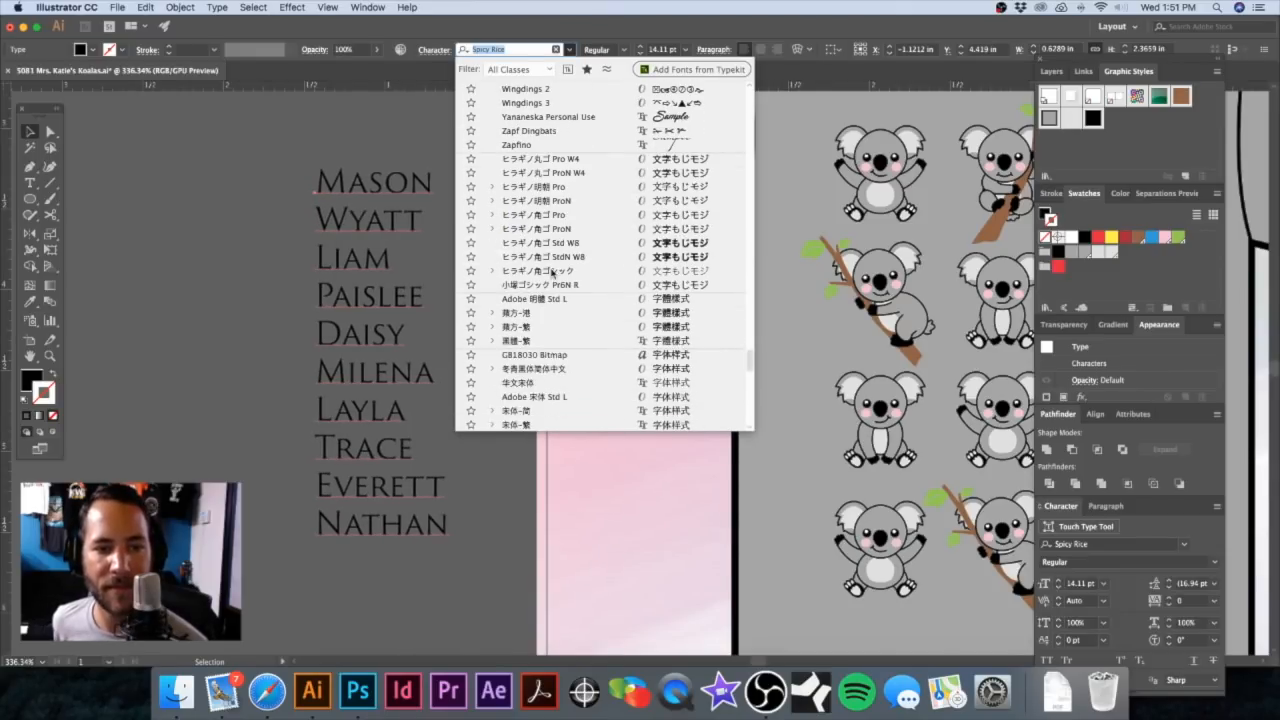
scroll(550, 380, "up", 15)
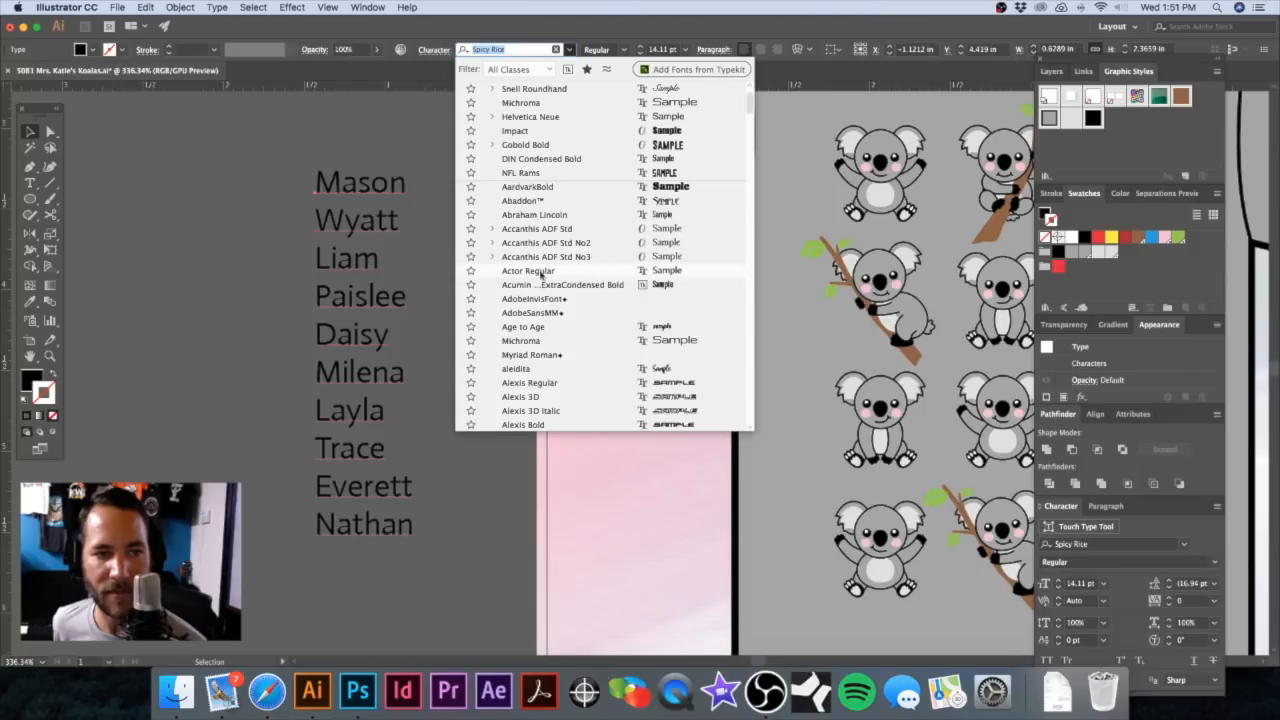
Step: Set the font of the names list to DK Downward Fall
scroll(543, 340, "down", 2)
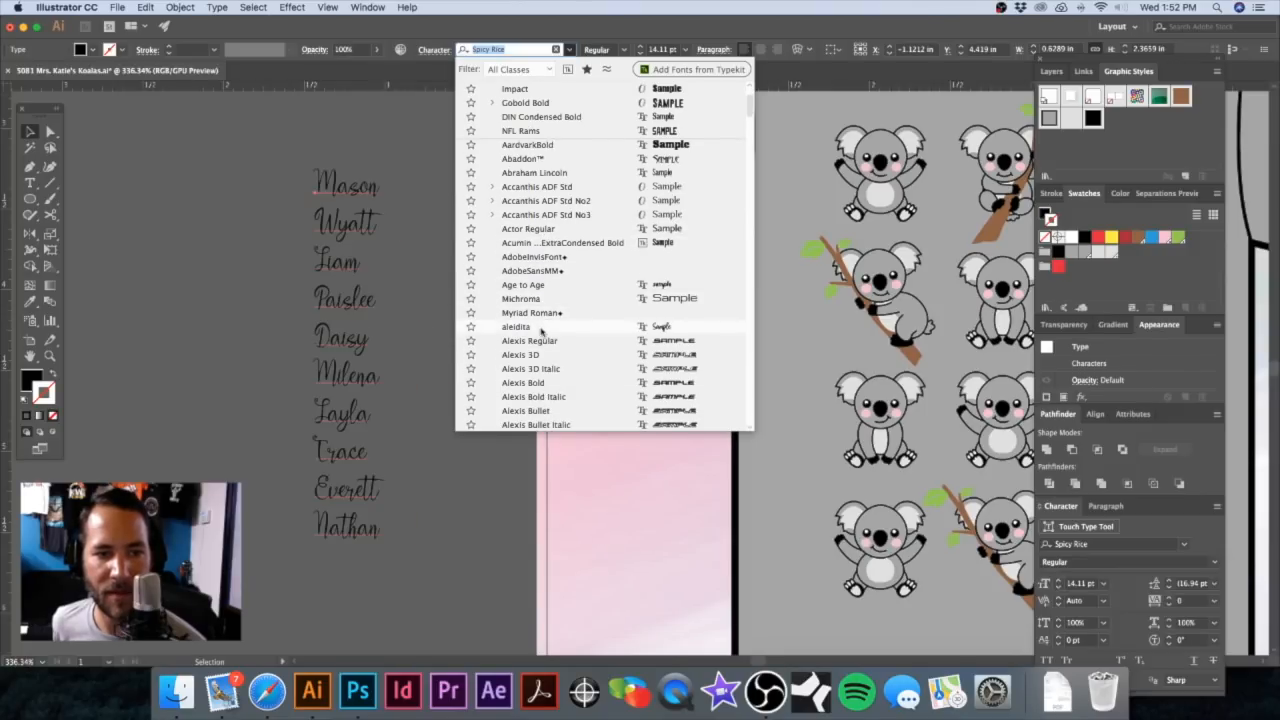
scroll(543, 340, "down", 2)
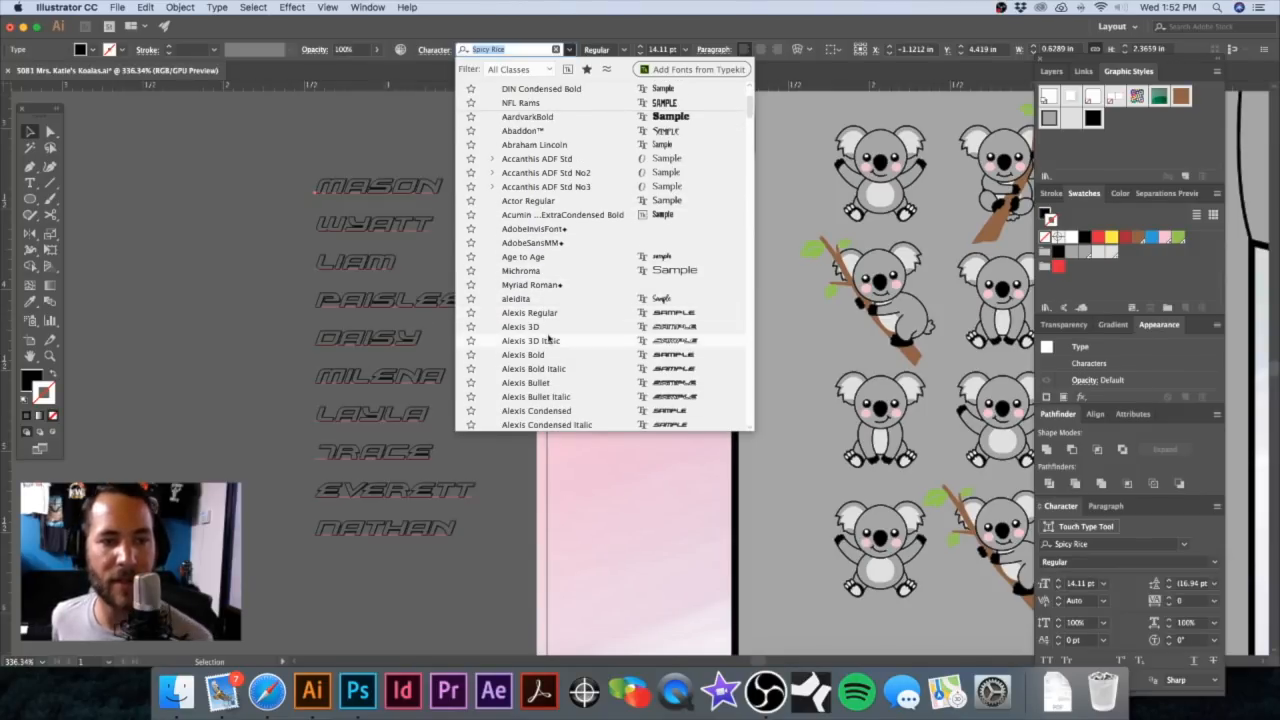
scroll(548, 341, "down", 3)
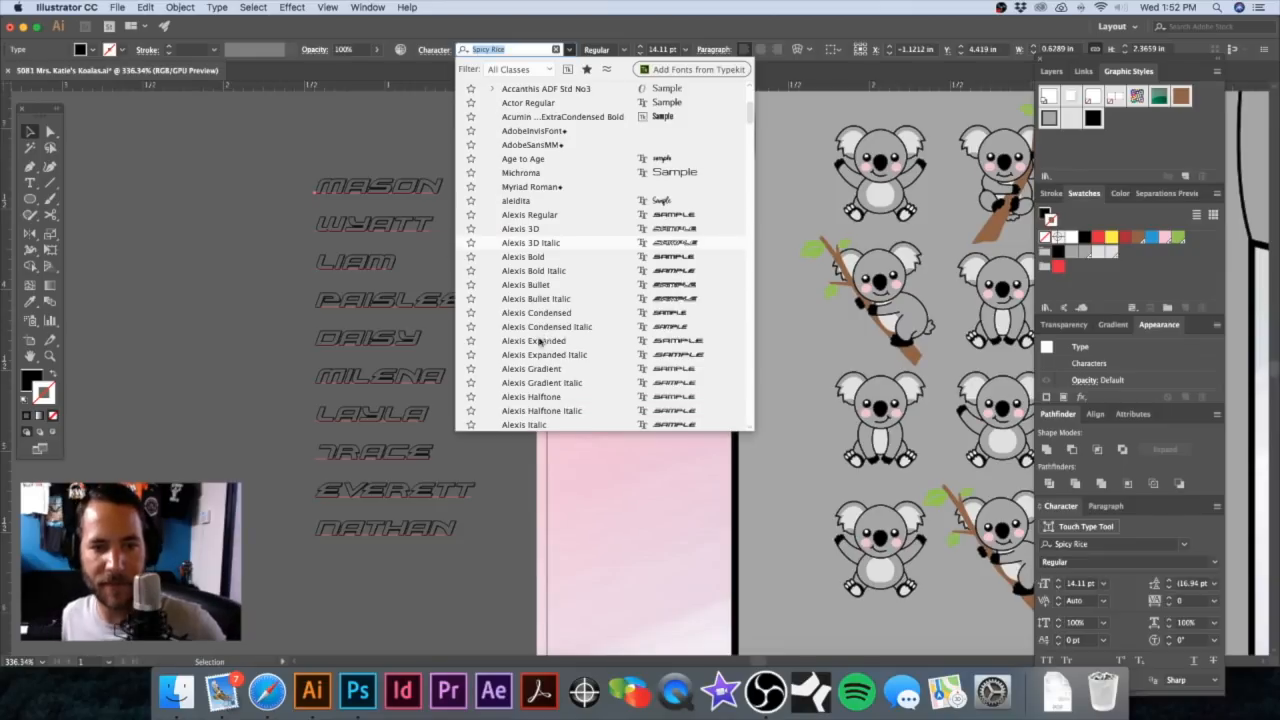
scroll(546, 341, "down", 7)
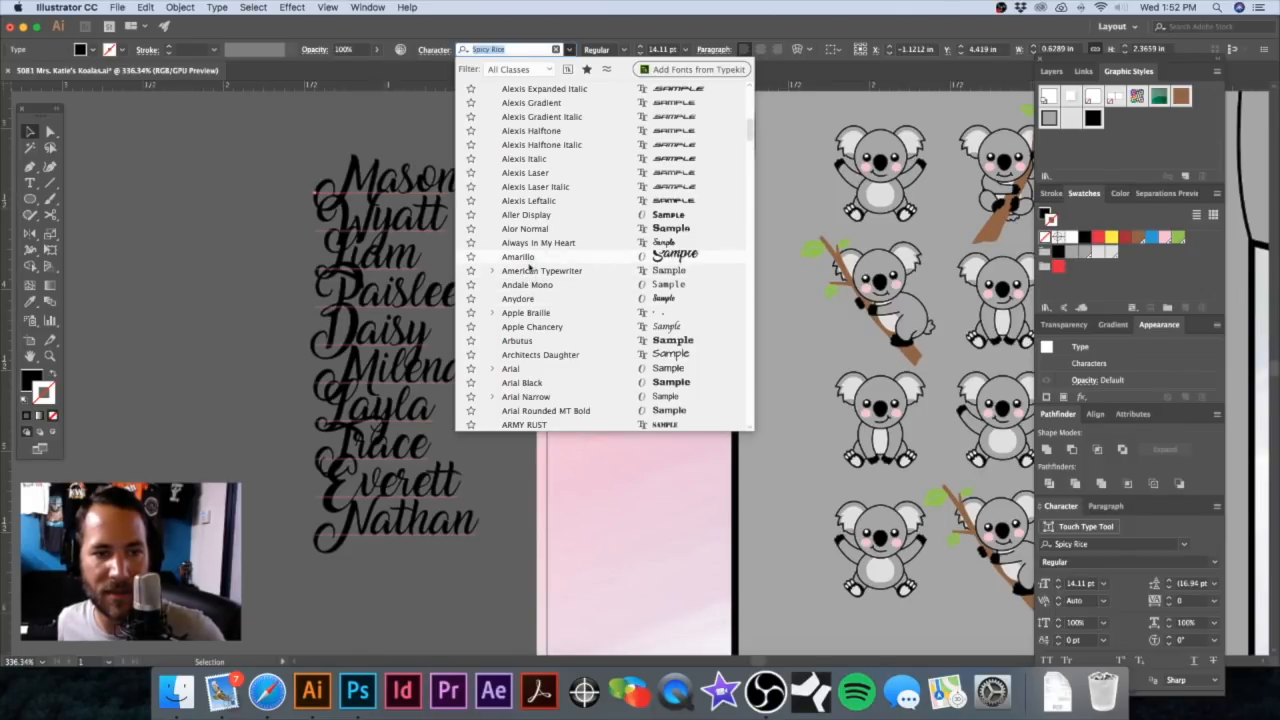
scroll(531, 320, "down", 3)
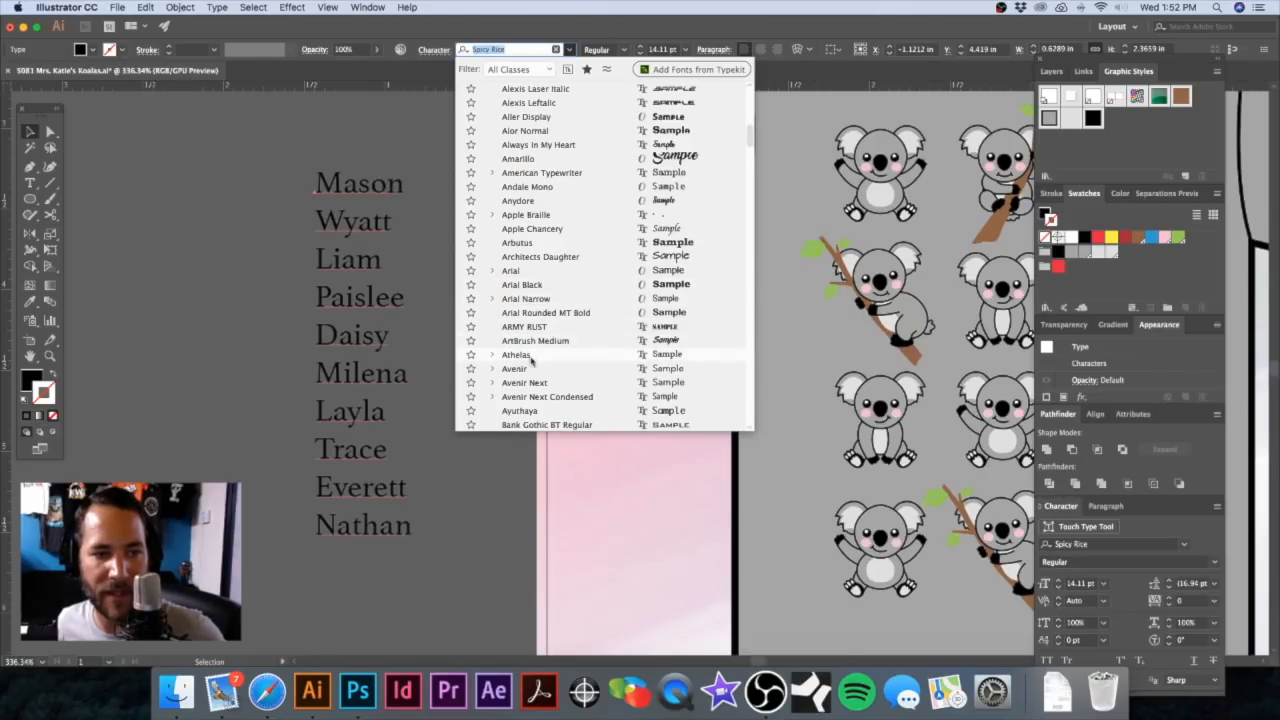
scroll(533, 380, "down", 5)
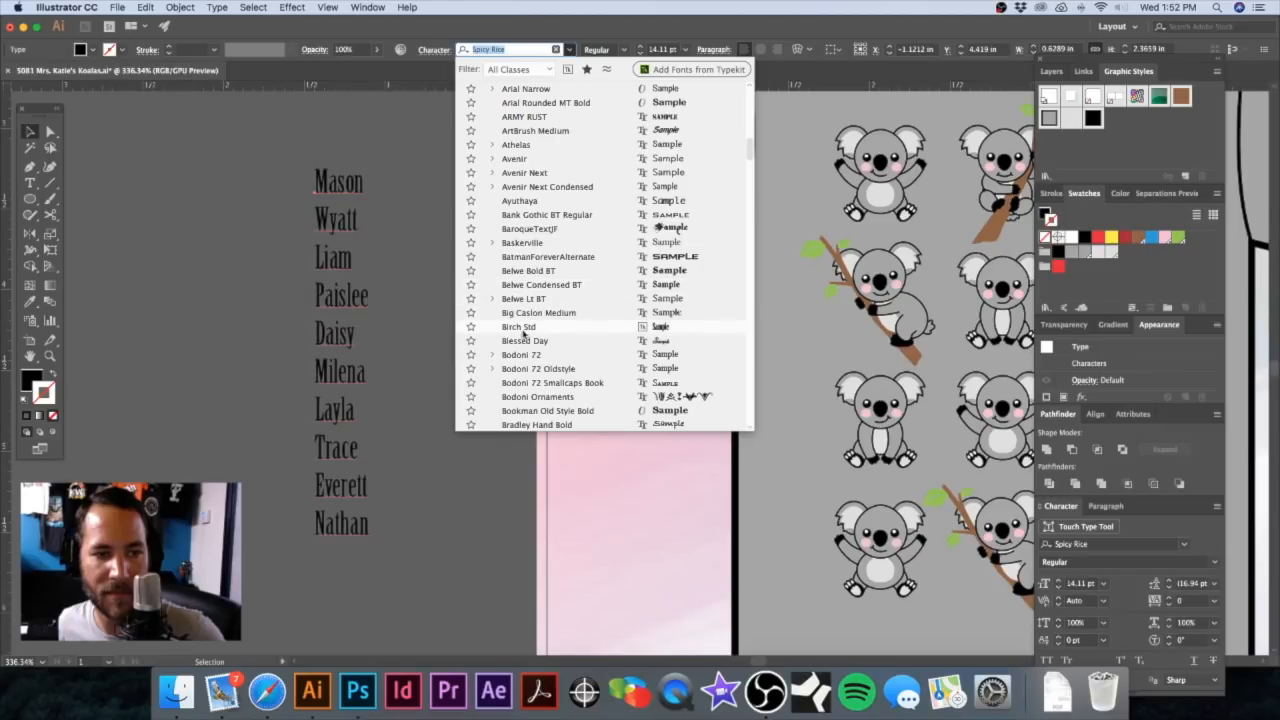
scroll(537, 331, "down", 6)
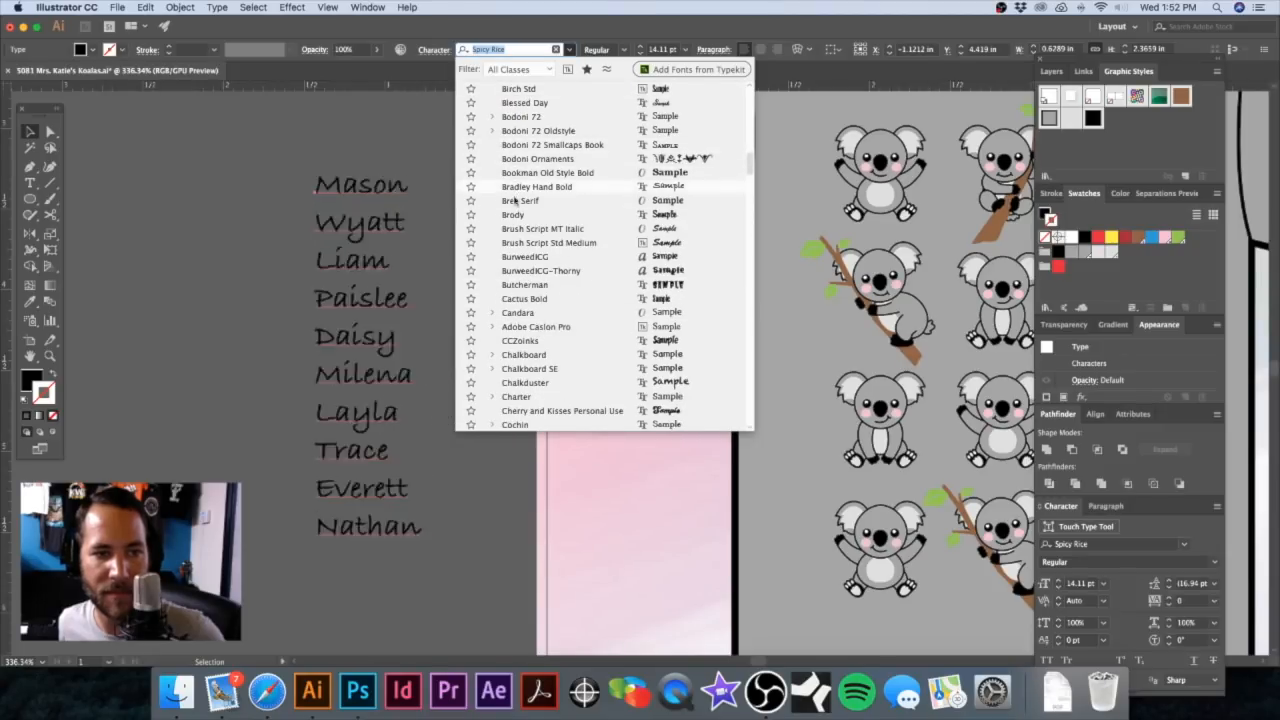
scroll(515, 219, "up", 1)
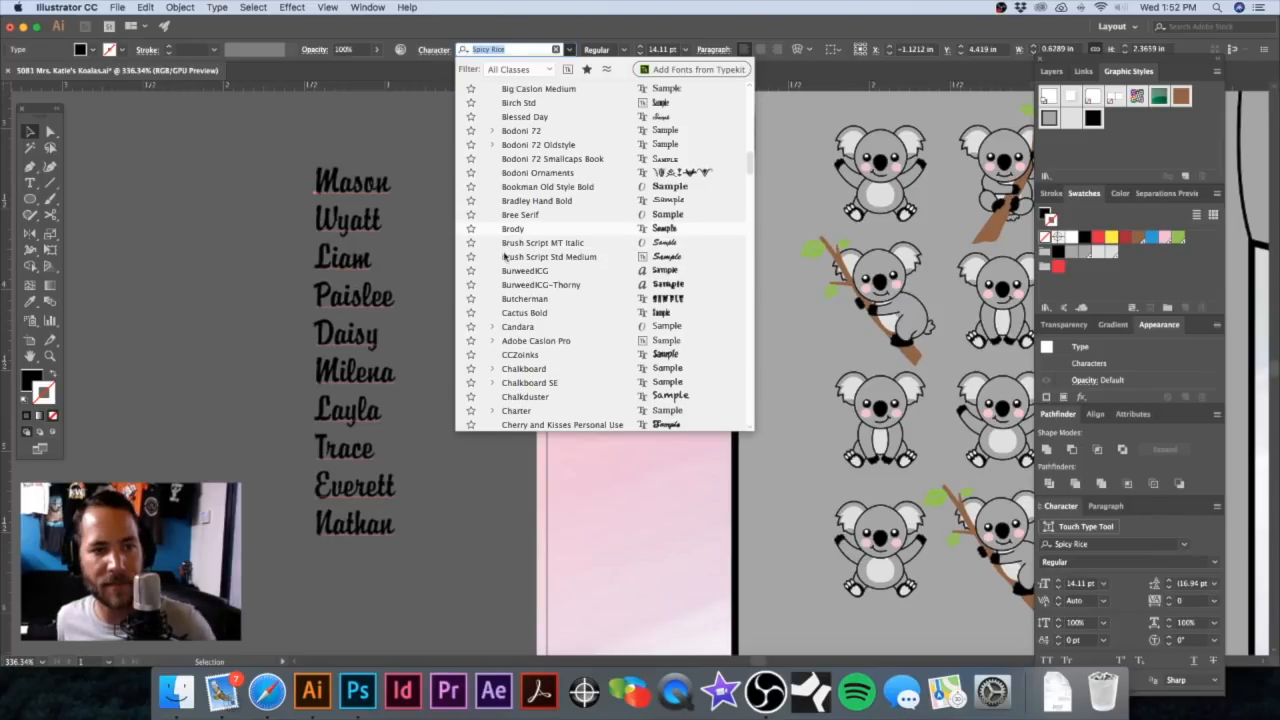
scroll(520, 298, "down", 4)
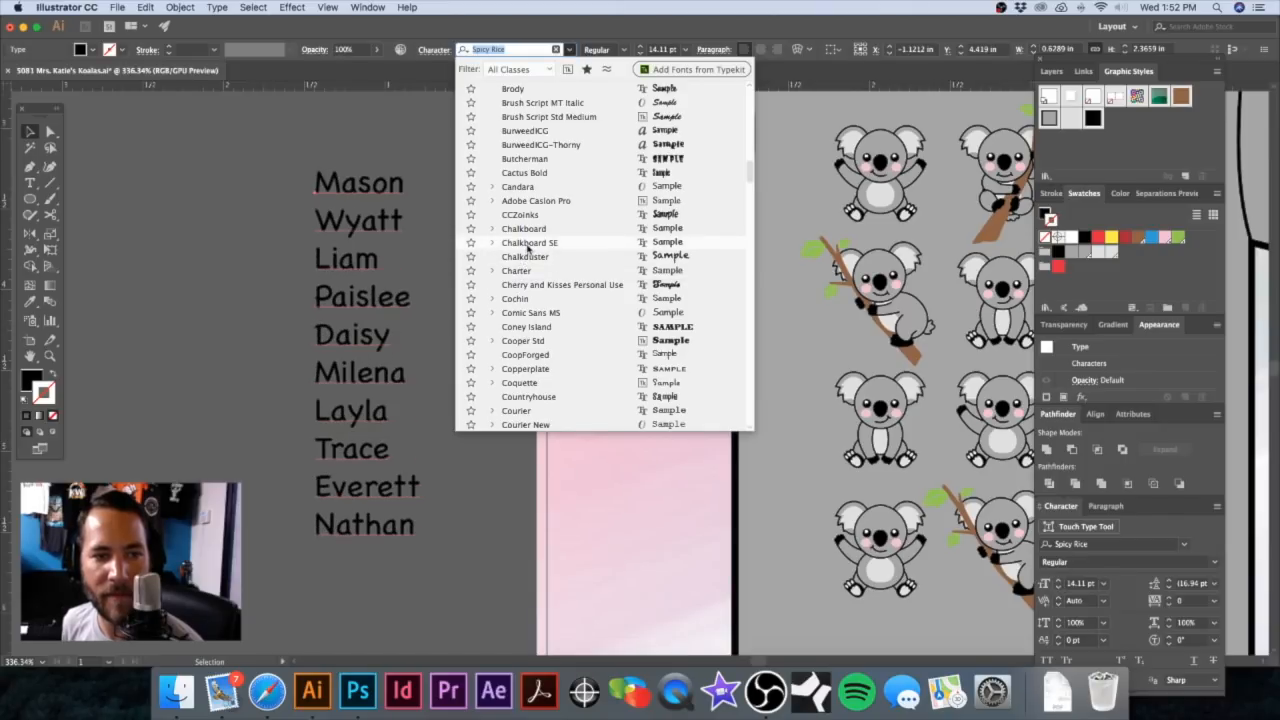
scroll(526, 252, "up", 4)
scroll(540, 350, "down", 3)
scroll(548, 362, "down", 1)
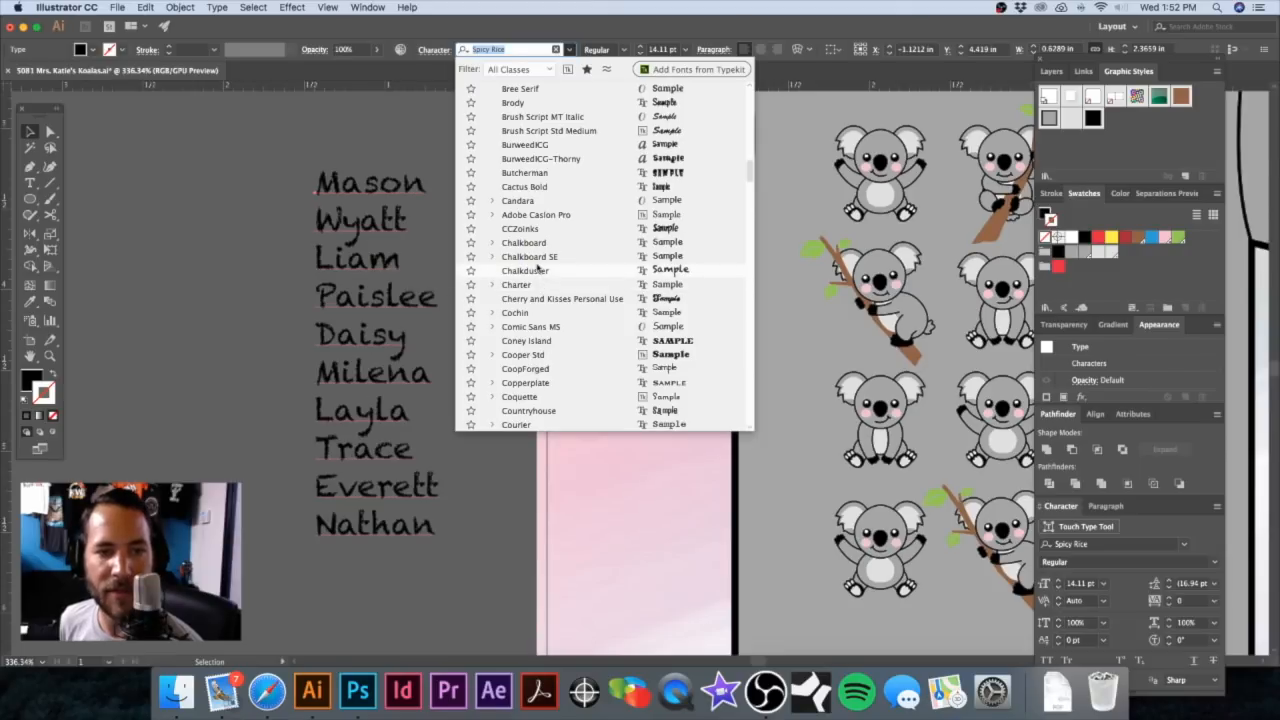
scroll(532, 282, "down", 3)
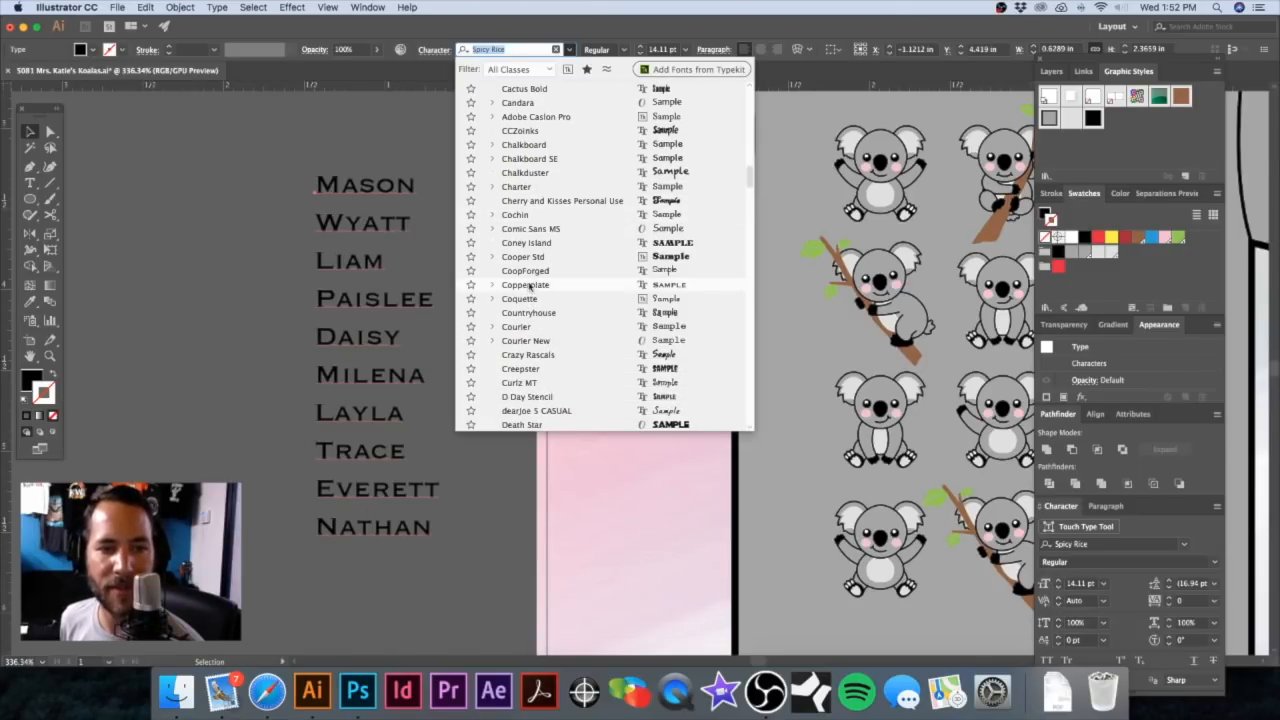
scroll(519, 349, "down", 4)
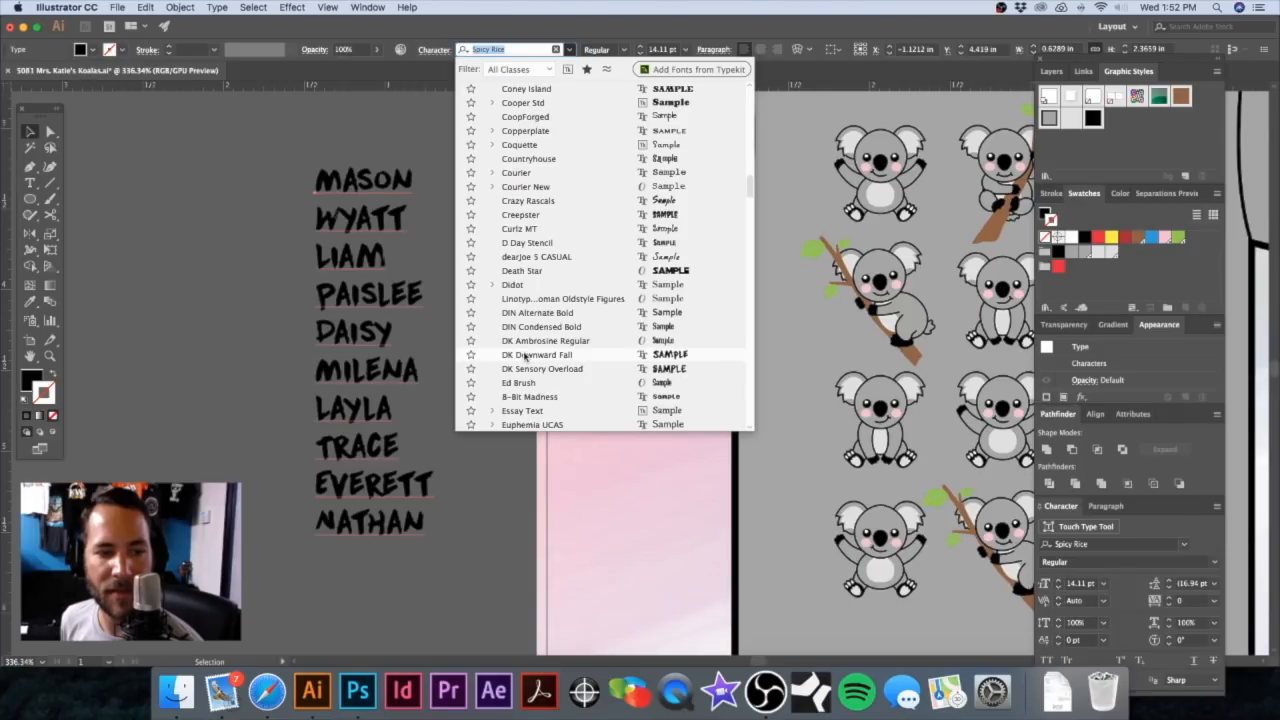
left_click(525, 357)
left_click(488, 212)
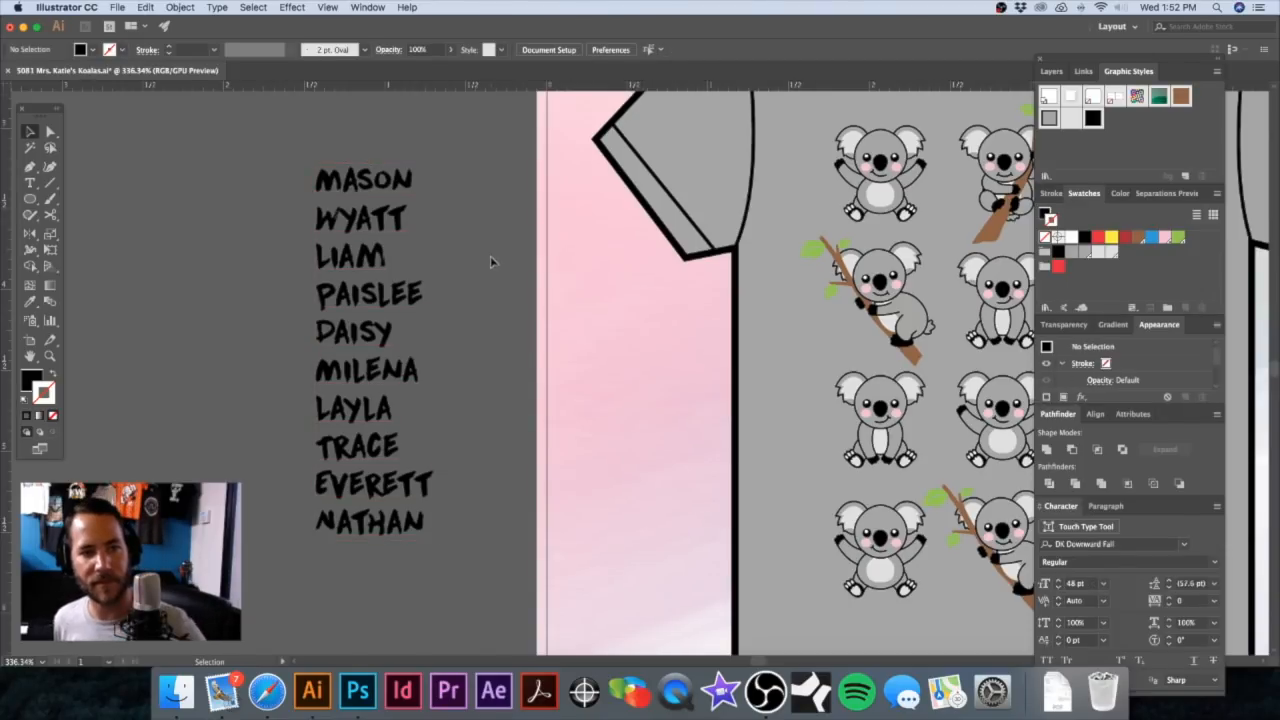
Step: Examine the brush lettering of the names list up close and at normal size
left_click_drag(337, 213, 561, 265)
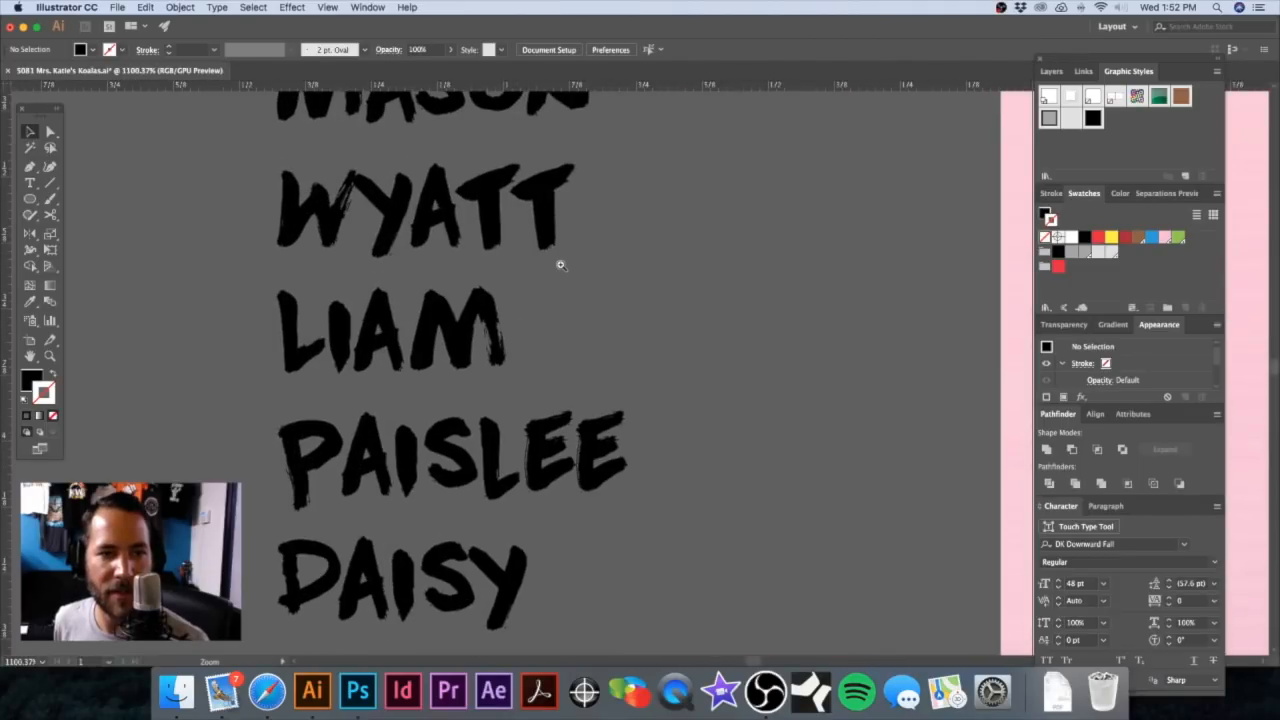
key("super+minus")
key("super+minus")
key("super+minus")
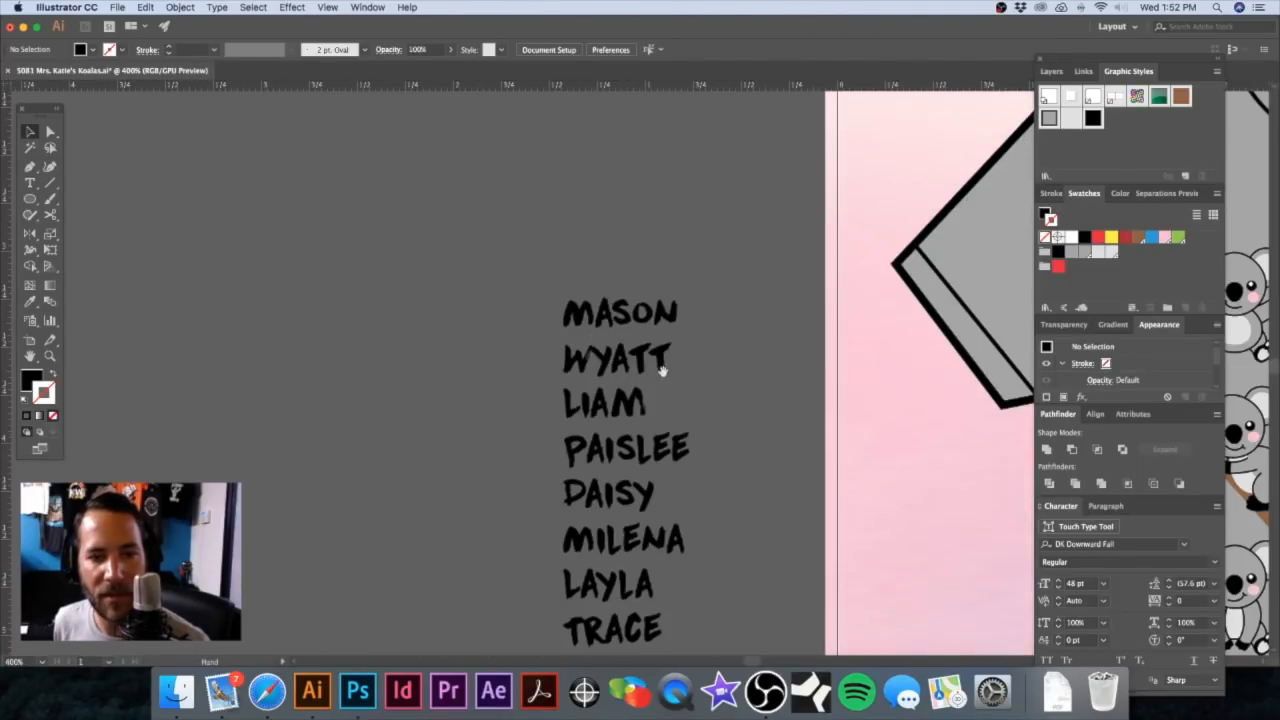
left_click_drag(660, 369, 496, 210)
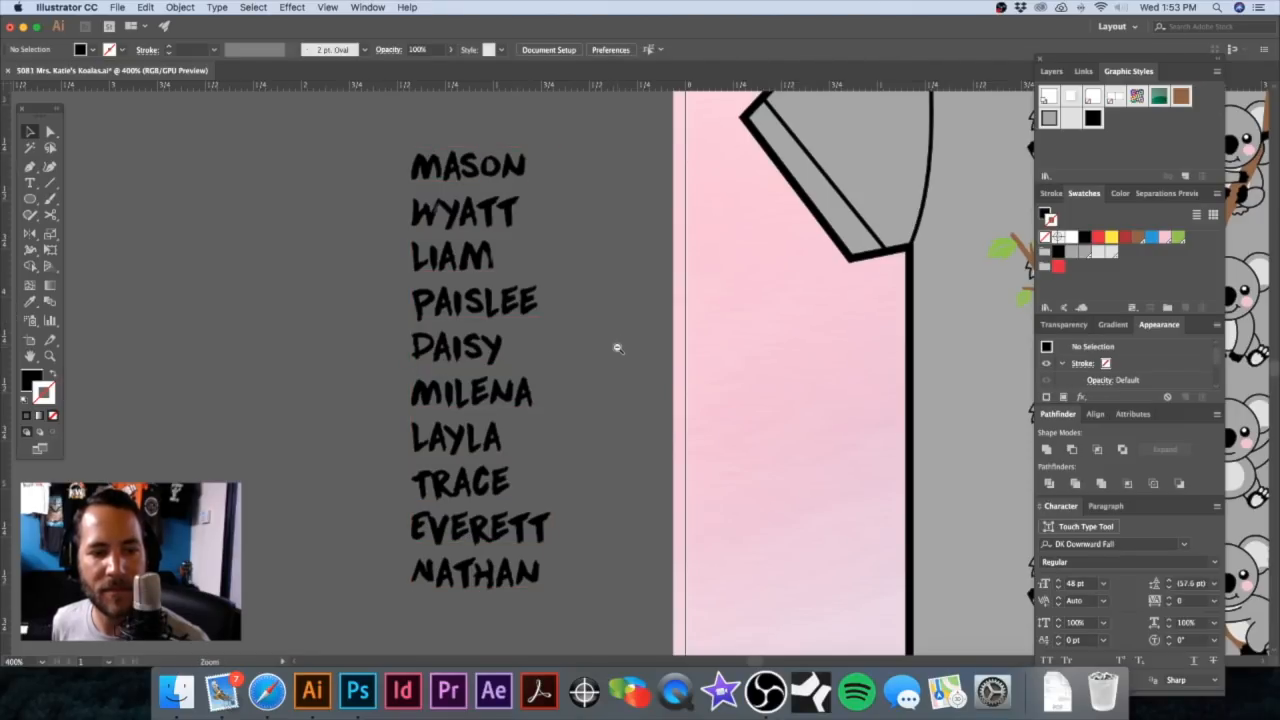
key("super+minus")
key("super+minus")
Step: Move the names list farther left on the empty canvas, away from the artboard
left_click_drag(573, 297, 754, 346)
left_click(713, 347, "alt+super")
left_click(713, 346, "alt+super")
left_click(646, 345, "alt+super")
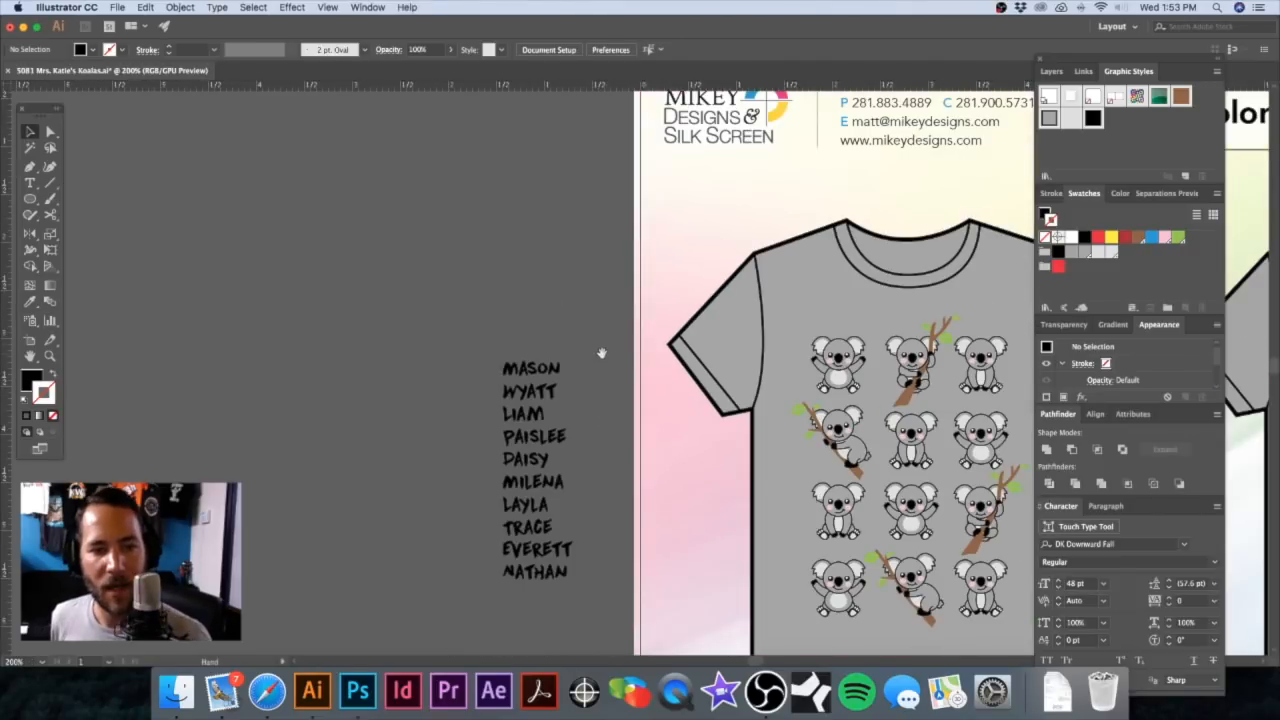
left_click_drag(600, 352, 716, 217)
left_click_drag(641, 233, 222, 139)
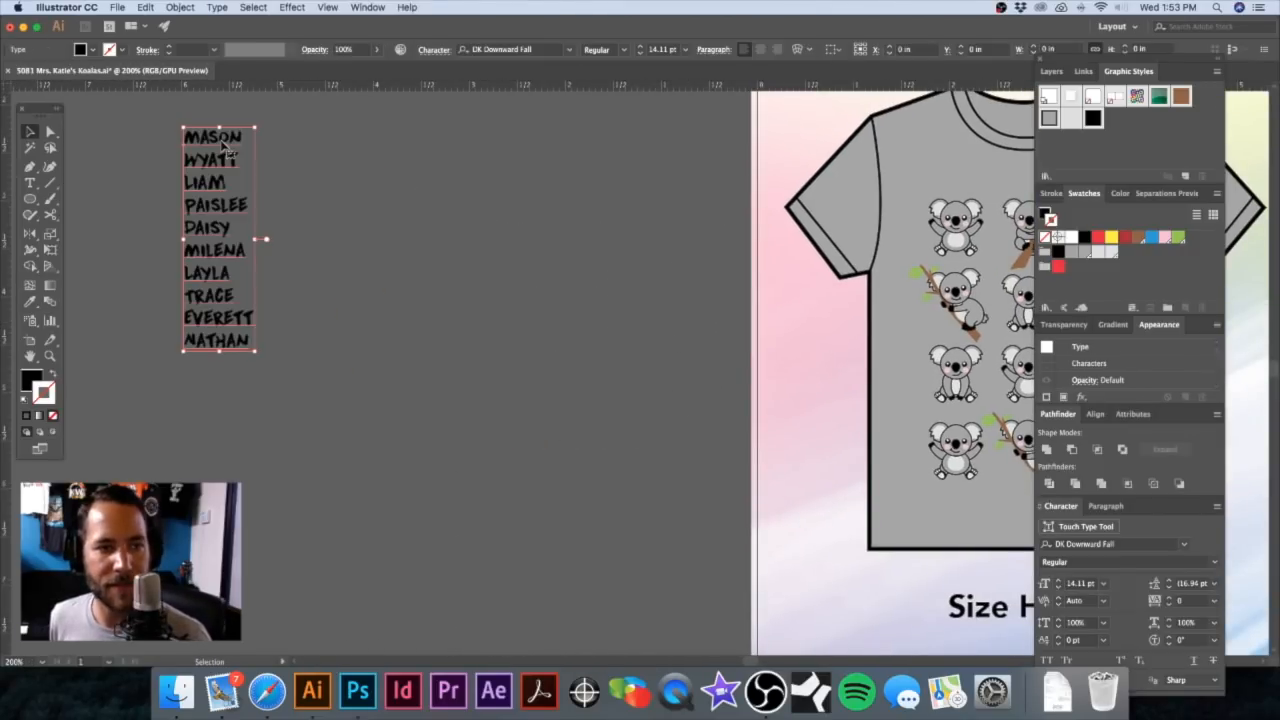
Step: Try duplicating the names list across the empty canvas into a row of five evenly spaced columns
left_click_drag(222, 139, 339, 148)
key("super+d")
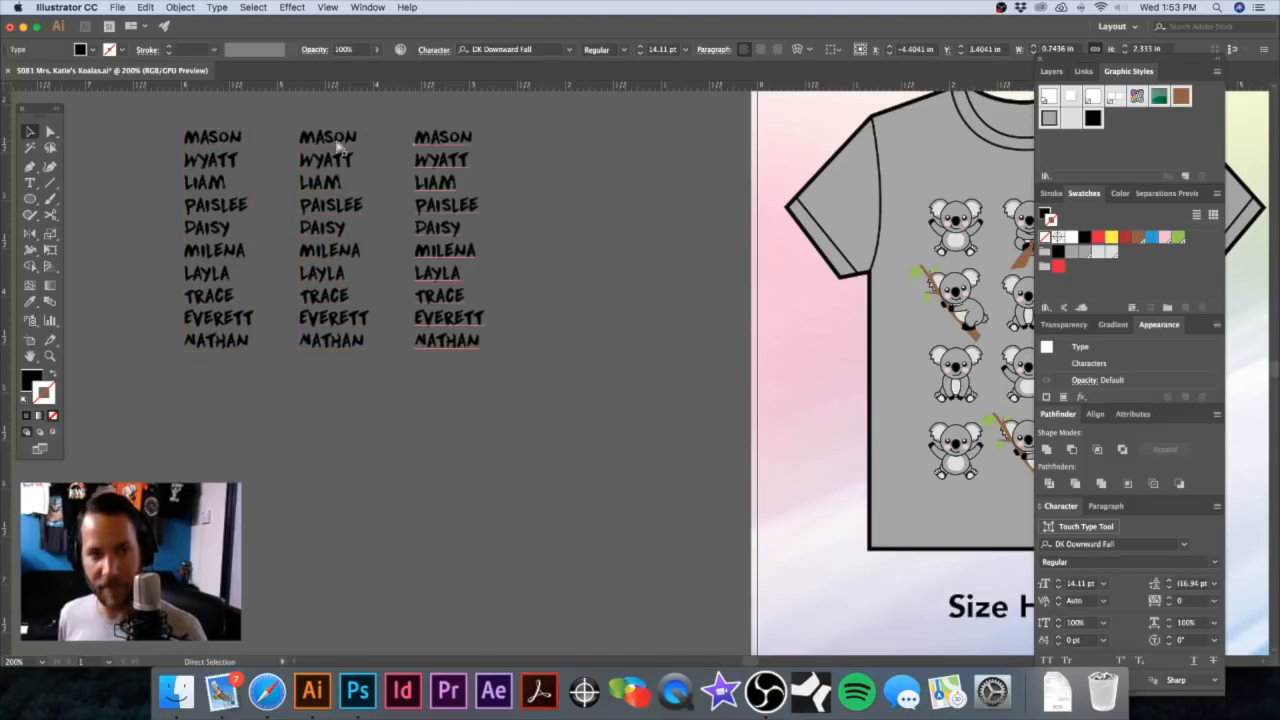
key("super+d")
key("super+d")
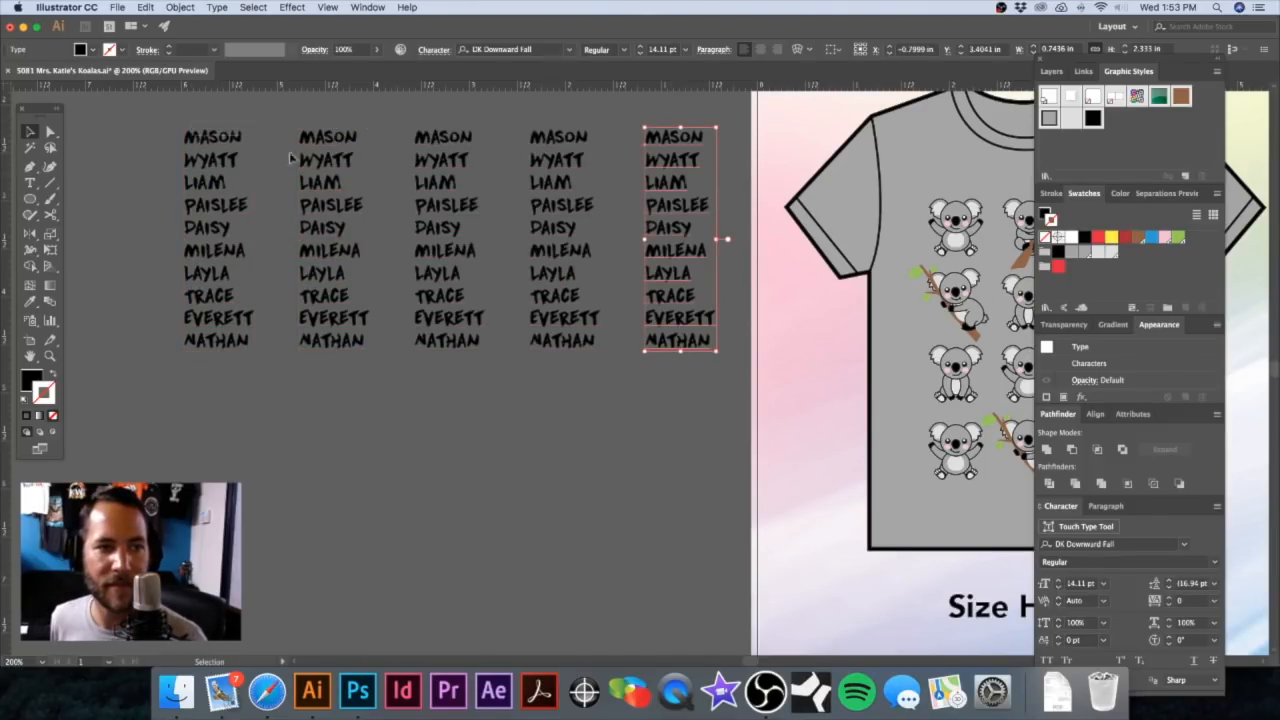
key("super+a")
left_click_drag(557, 149, 557, 408)
Step: Undo the duplicated columns back to the single names list
key("super+z")
key("super+z")
key("super+z")
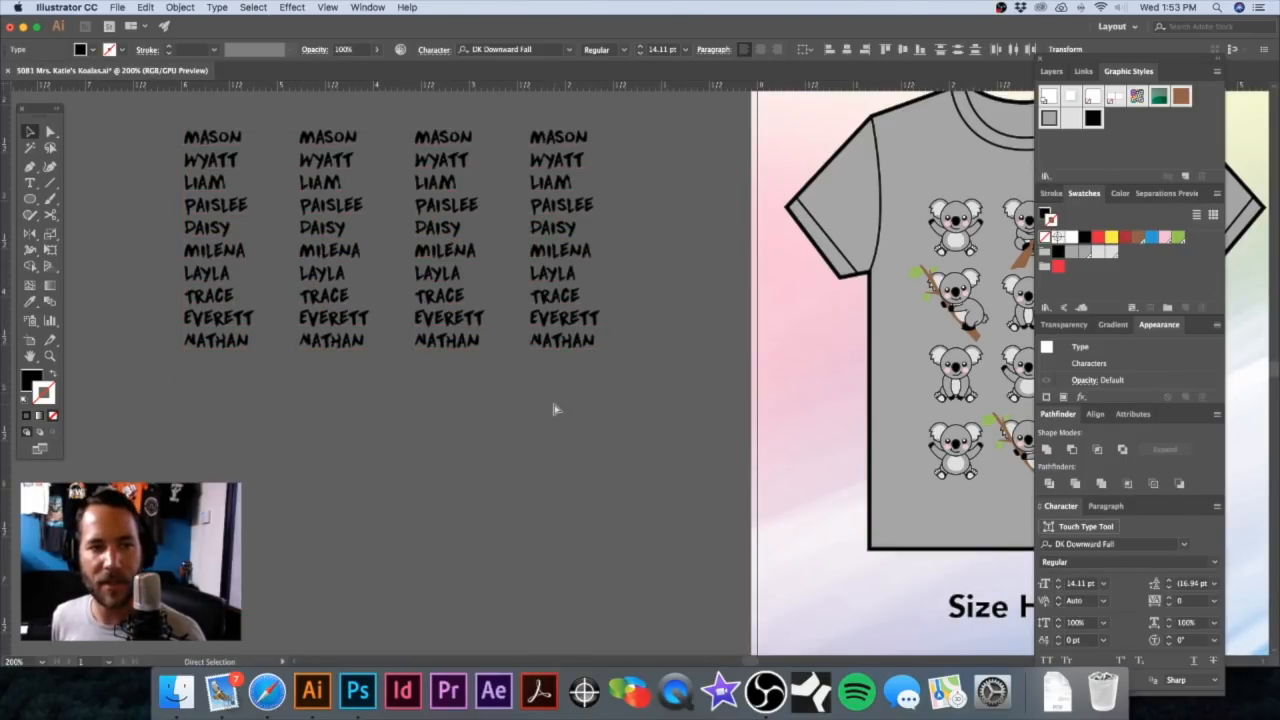
key("super+z")
key("super+z")
key("super+z")
key("super+z")
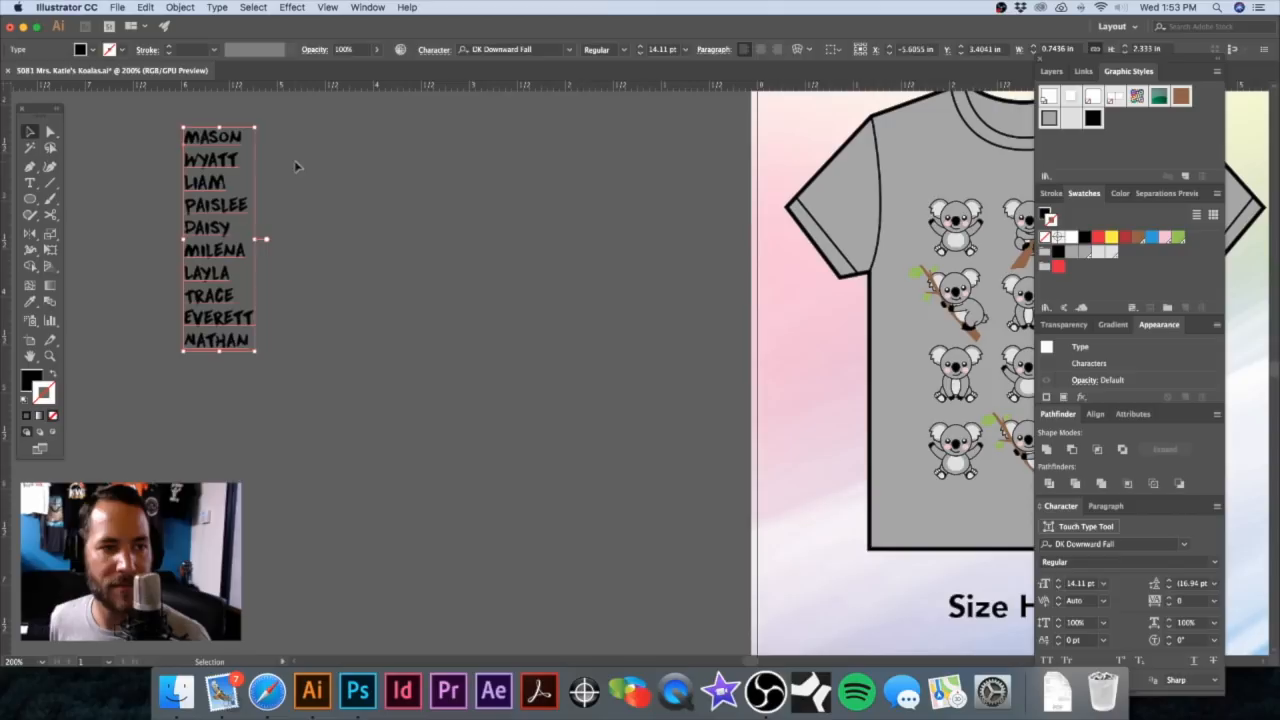
Step: Try converting the only names list to outlines, and undo the conversion
left_click_drag(211, 145, 290, 200)
left_click(290, 200)
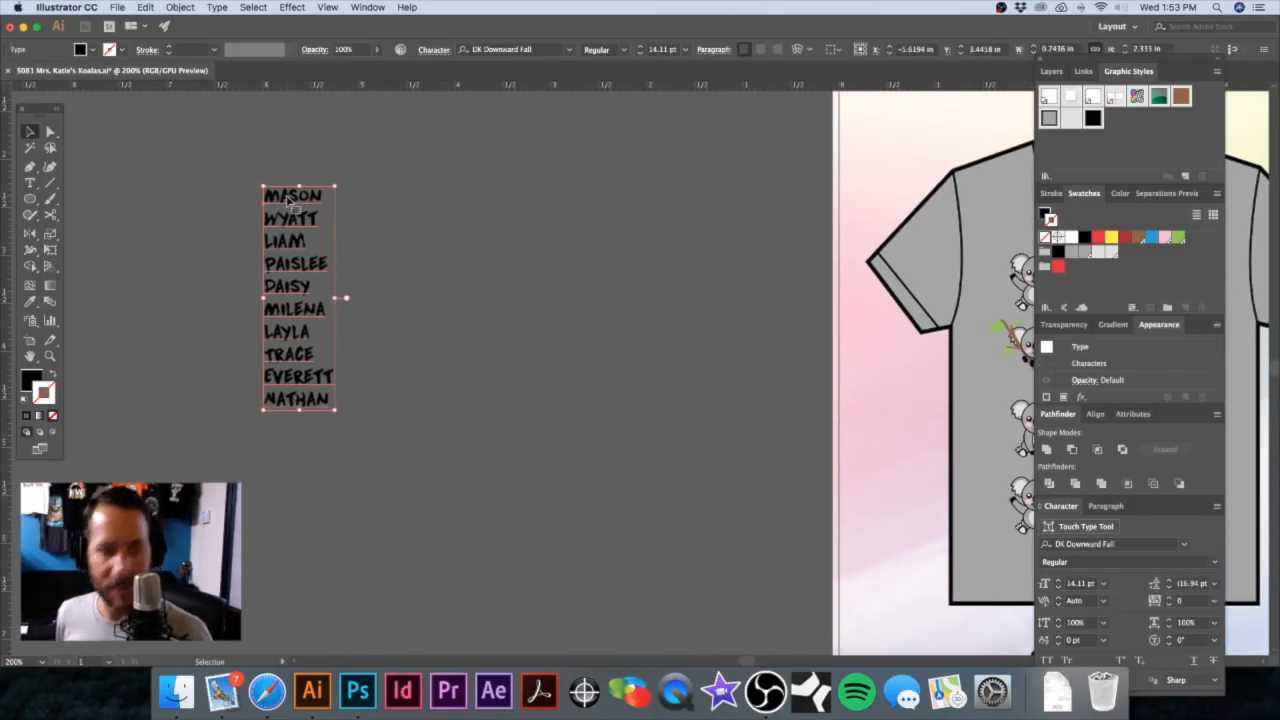
key("a")
key("shift+super+o")
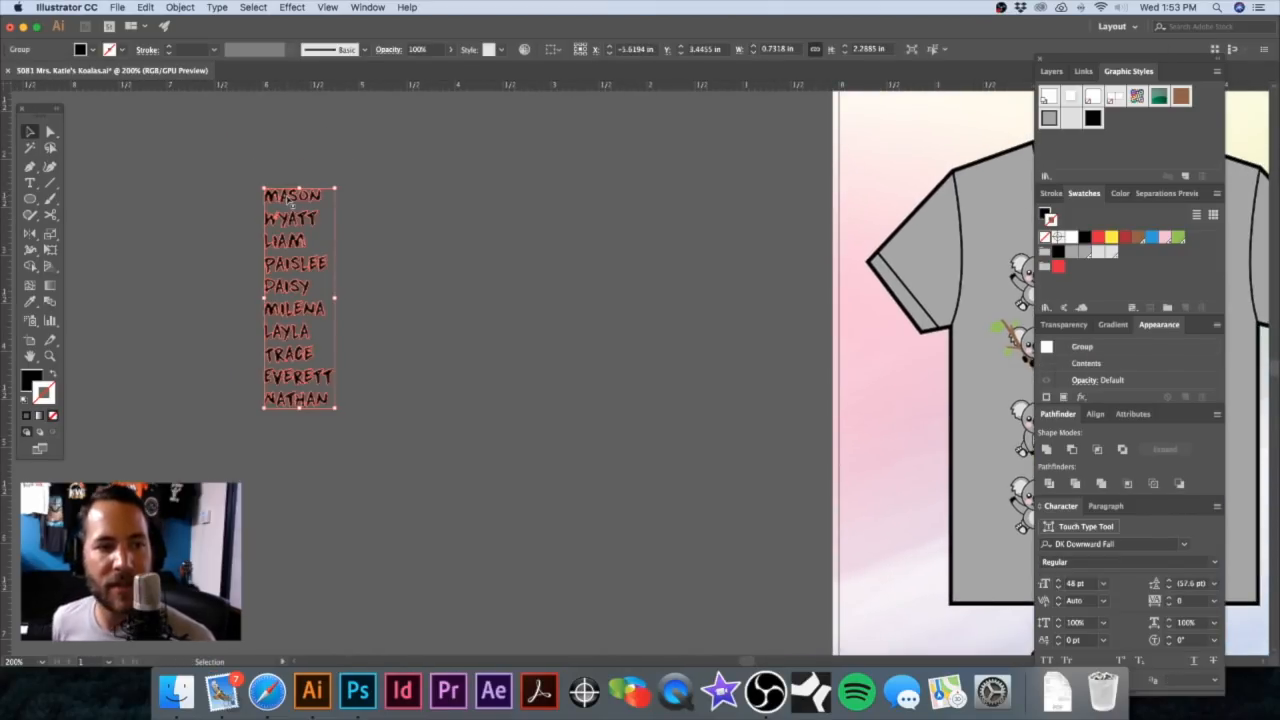
key("super+z")
Step: Duplicate the names list side by side and convert the right-hand list to outlines, keeping the other as live text
left_click_drag(350, 217, 396, 217)
left_click(556, 290)
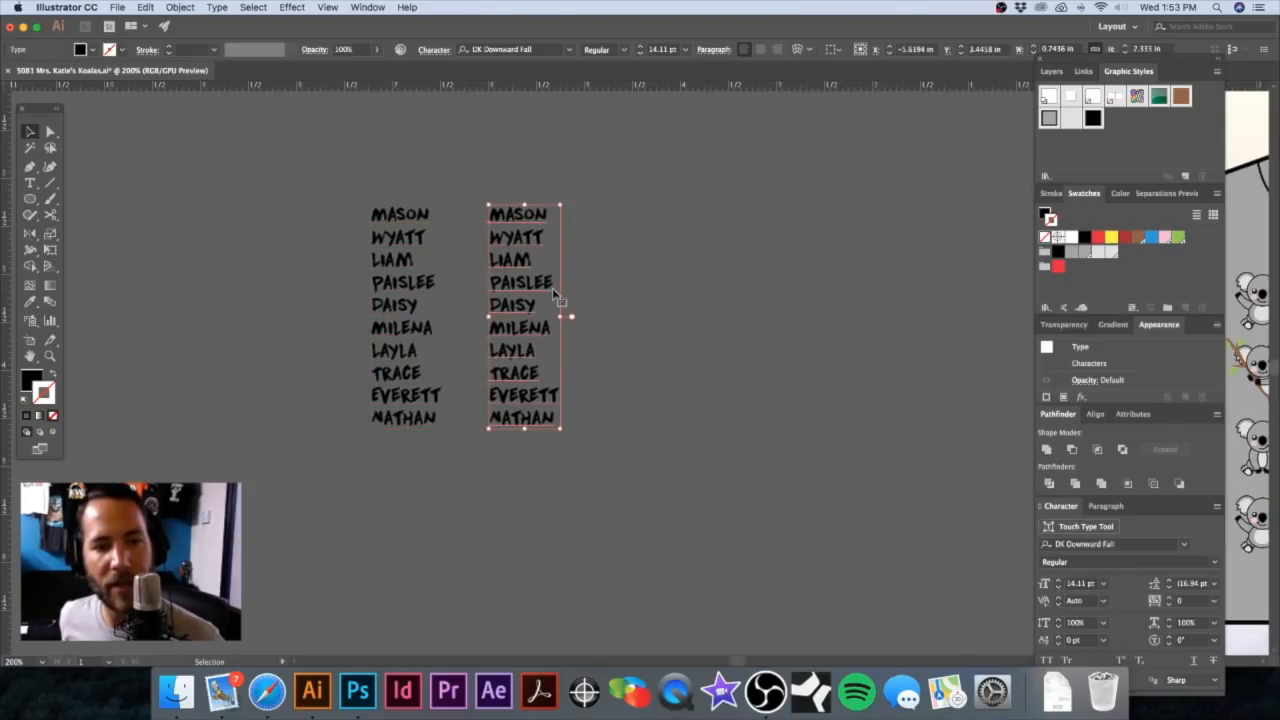
key("shift+super+o")
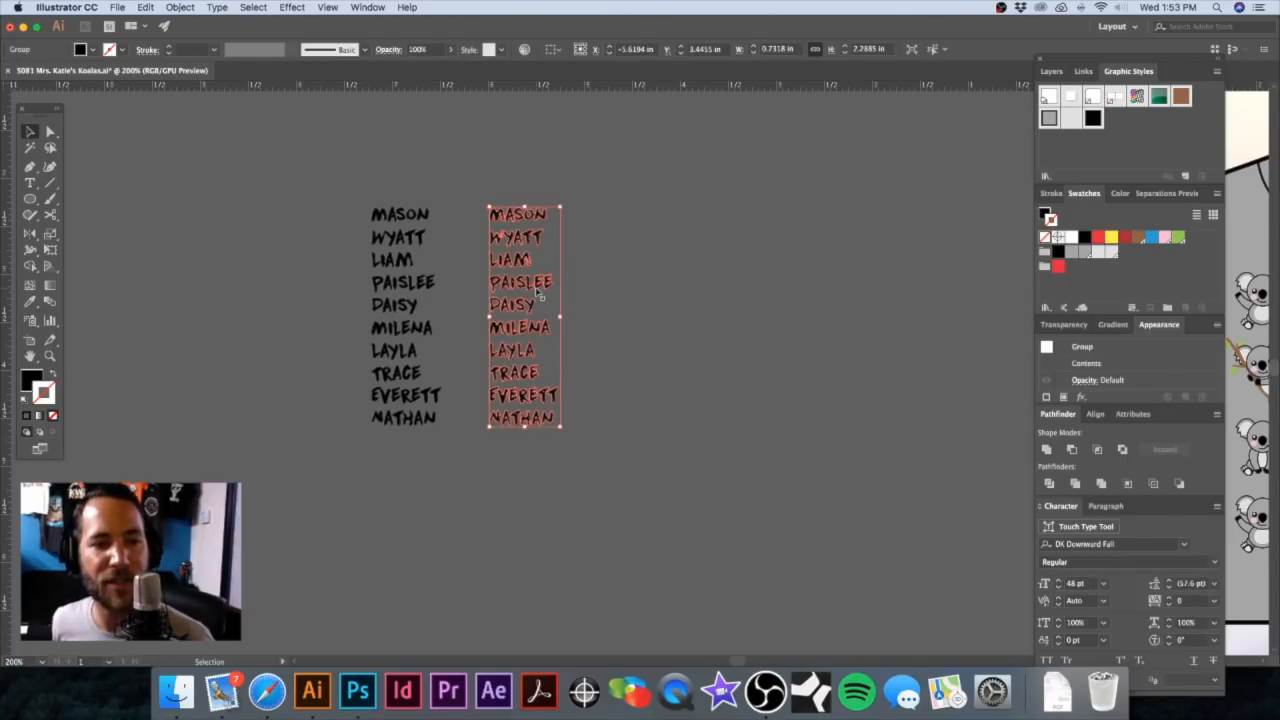
Step: Ungroup the outlined names column and regroup the letters of its first and second names separately
key("super")
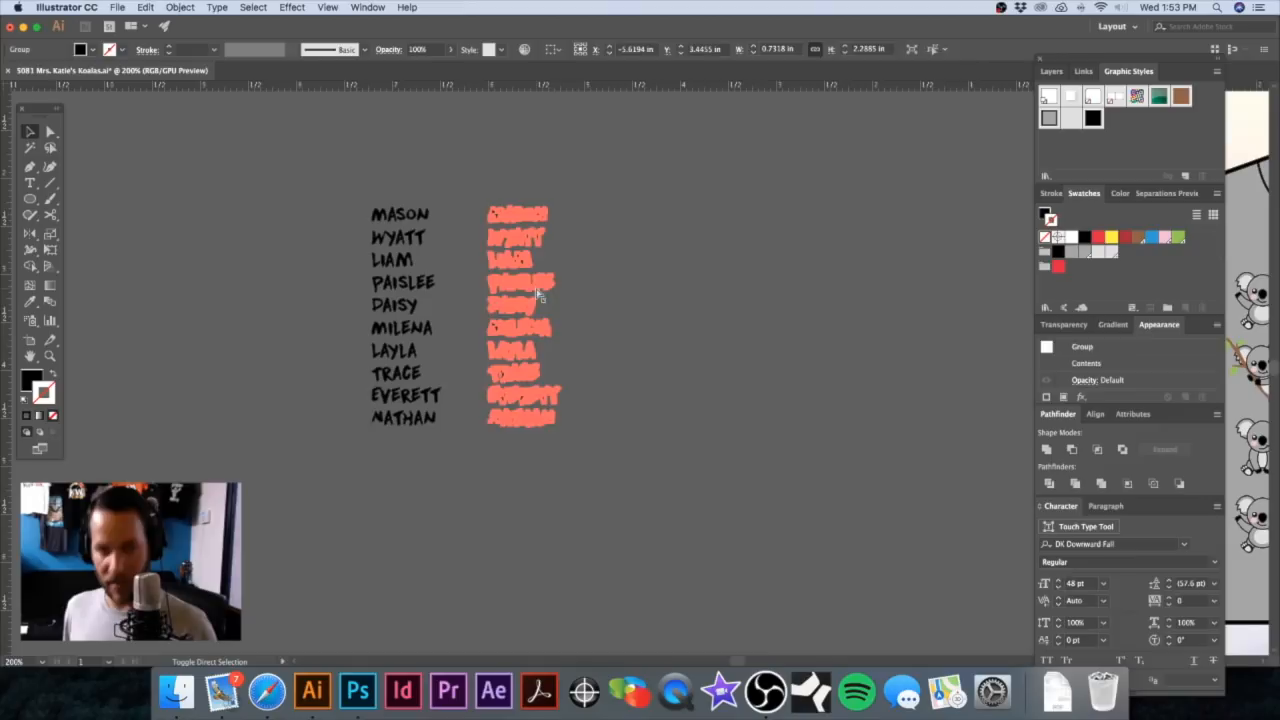
left_click(514, 194)
scroll(500, 193, "up", 4)
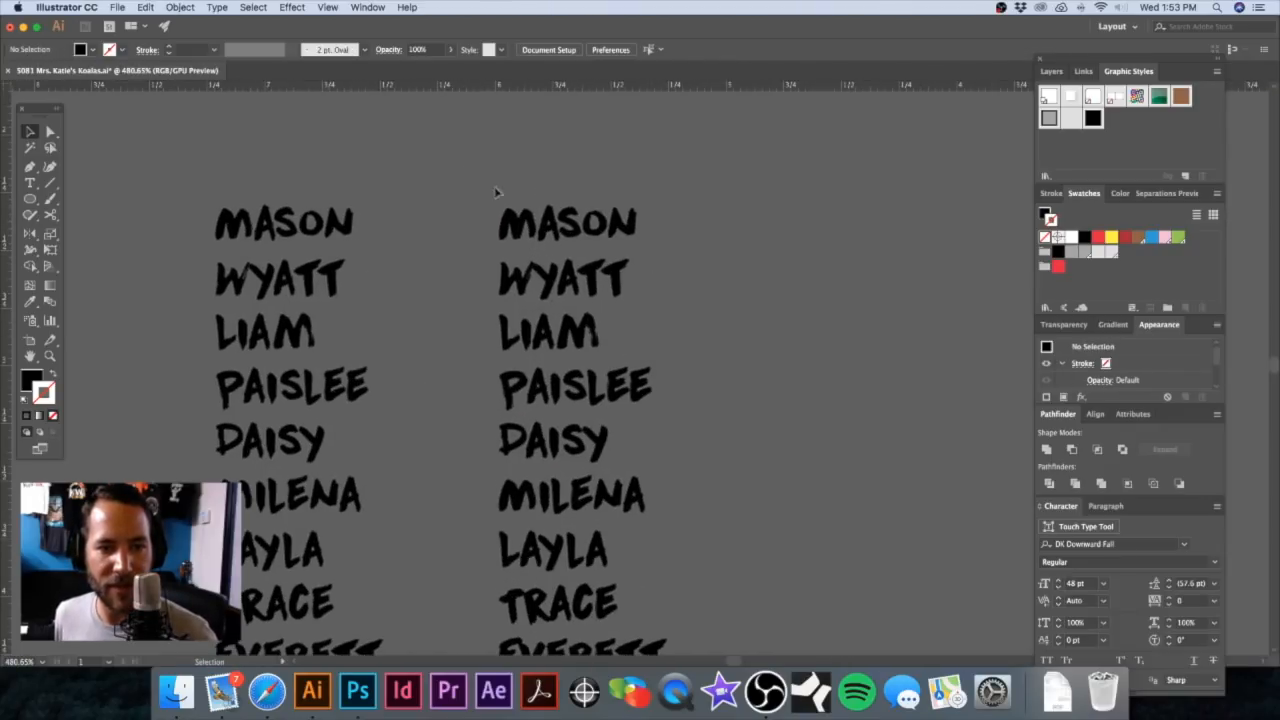
left_click_drag(687, 251, 685, 251)
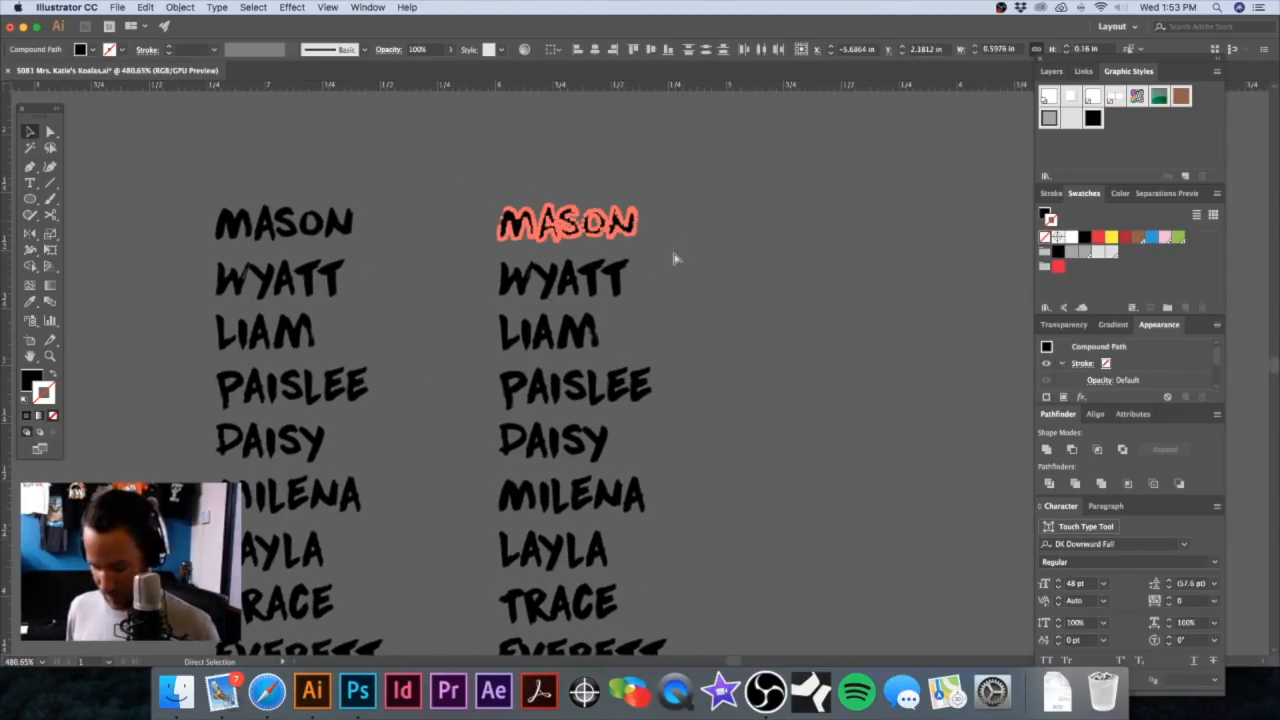
key("v")
left_click_drag(566, 288, 659, 293)
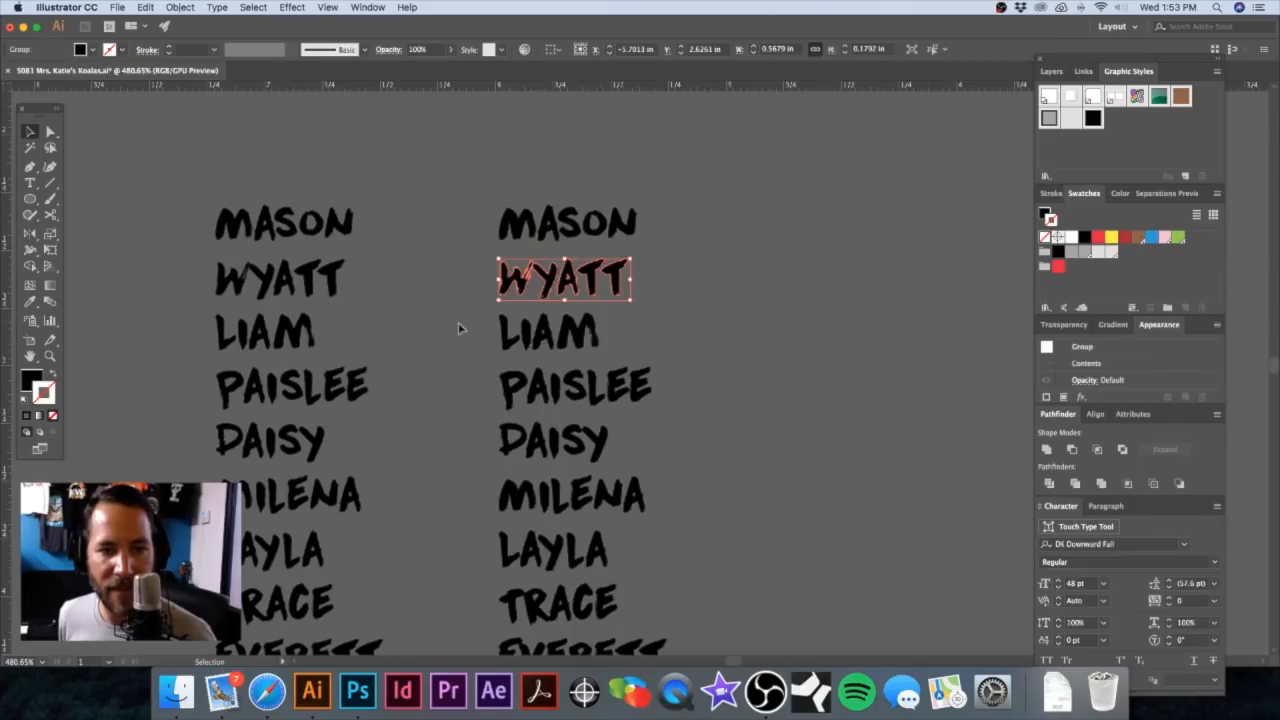
Step: Group the letters of the third and fourth outlined names separately, undoing the stray move of the fourth name's last letter
left_click(590, 342)
left_click_drag(640, 397, 704, 376)
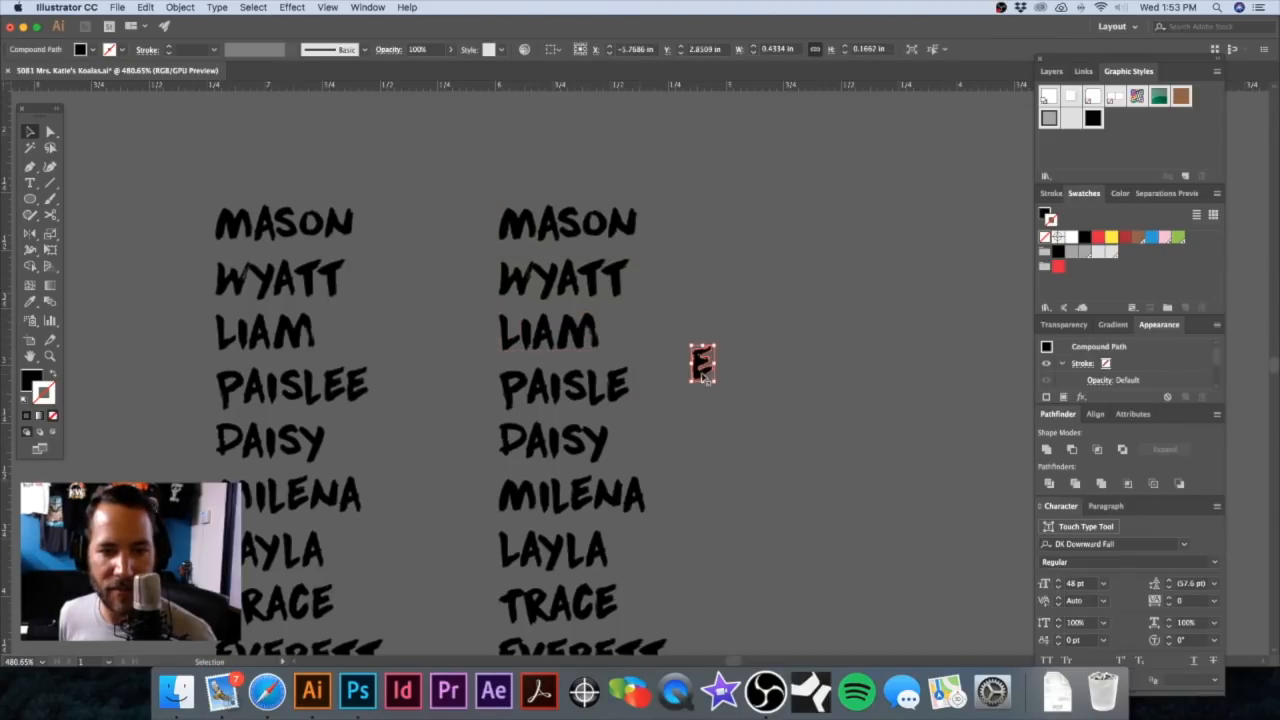
key("super+z")
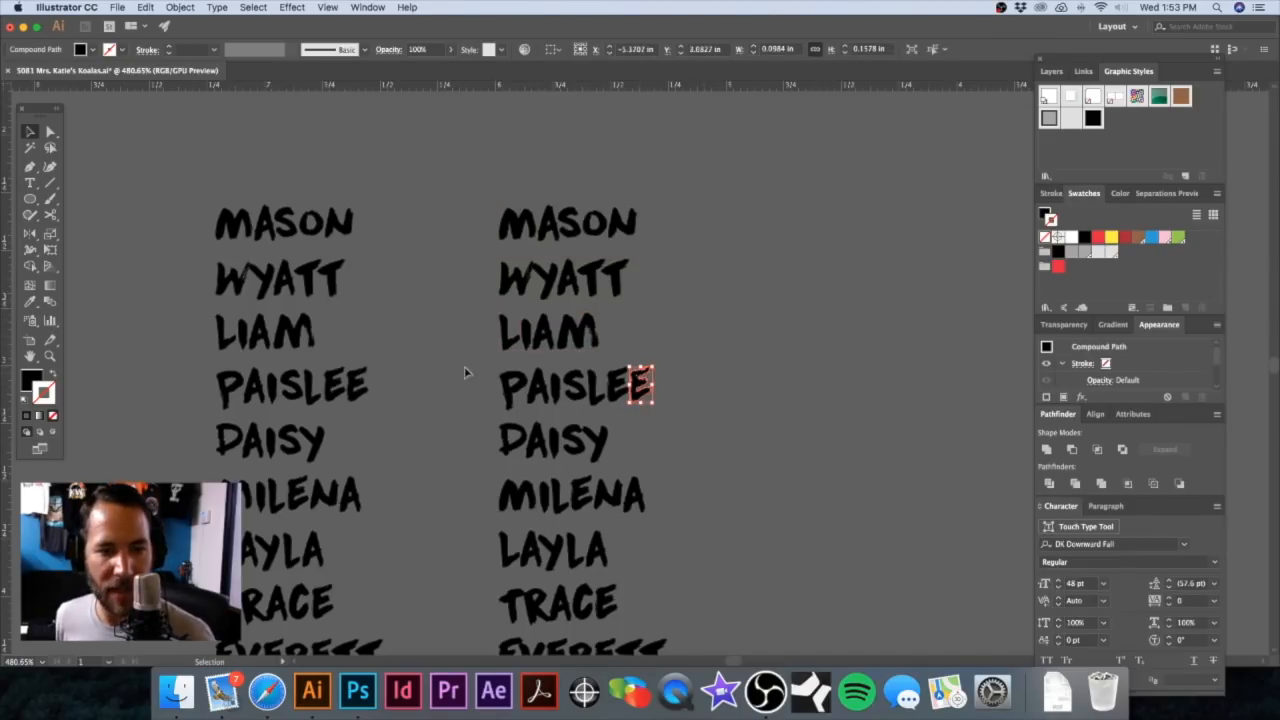
key("super+z")
key("v")
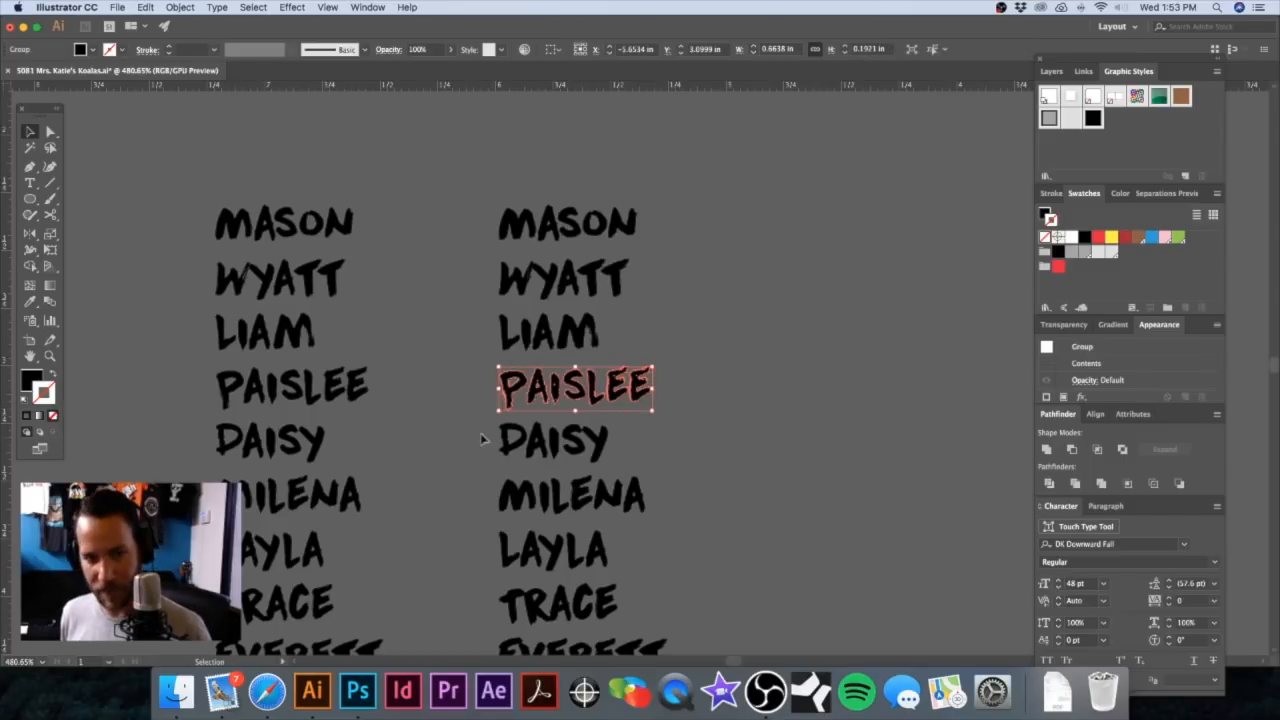
Step: Group the letters of the fifth, sixth and seventh outlined names into one group per name
left_click_drag(609, 456, 634, 456)
key("super+g")
left_click_drag(453, 490, 688, 508)
key("super+g")
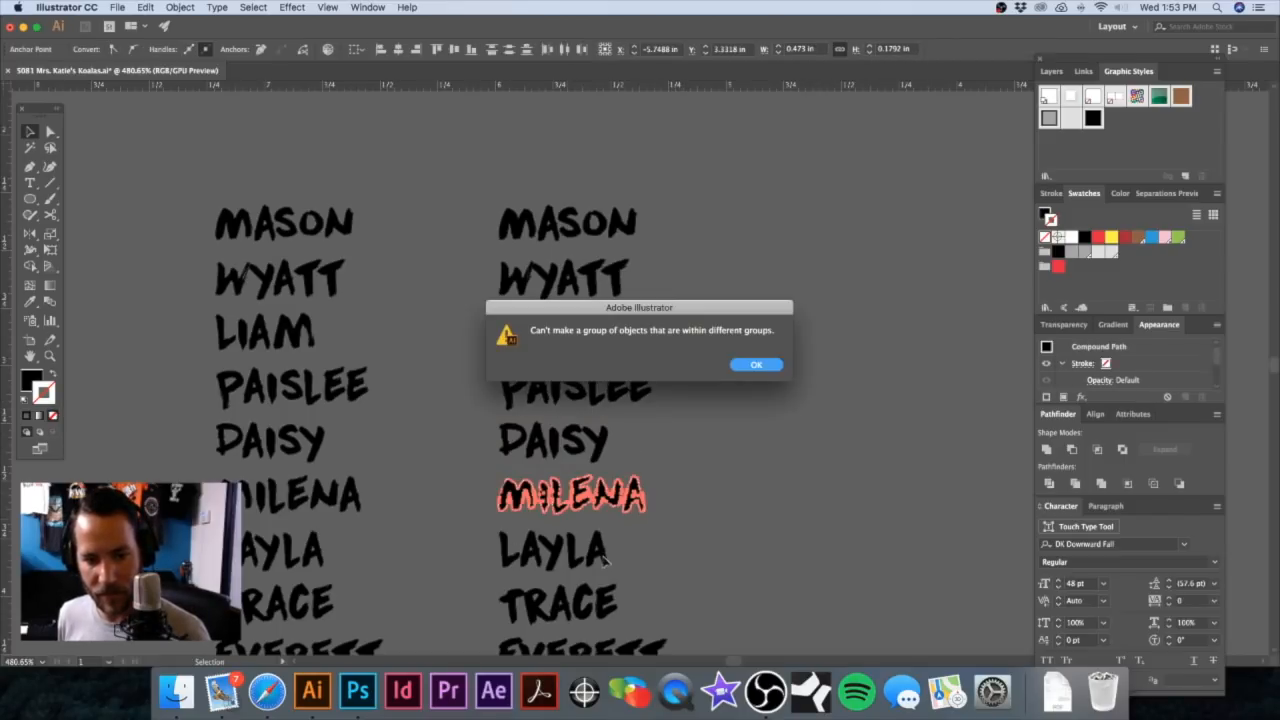
left_click(757, 366)
left_click(463, 490)
left_click_drag(659, 505, 468, 486)
key("super+g")
left_click_drag(616, 562, 490, 540)
key("super+g")
Step: Group the letters of the eighth, ninth and tenth outlined names into one group per name
scroll(492, 450, "down", 5)
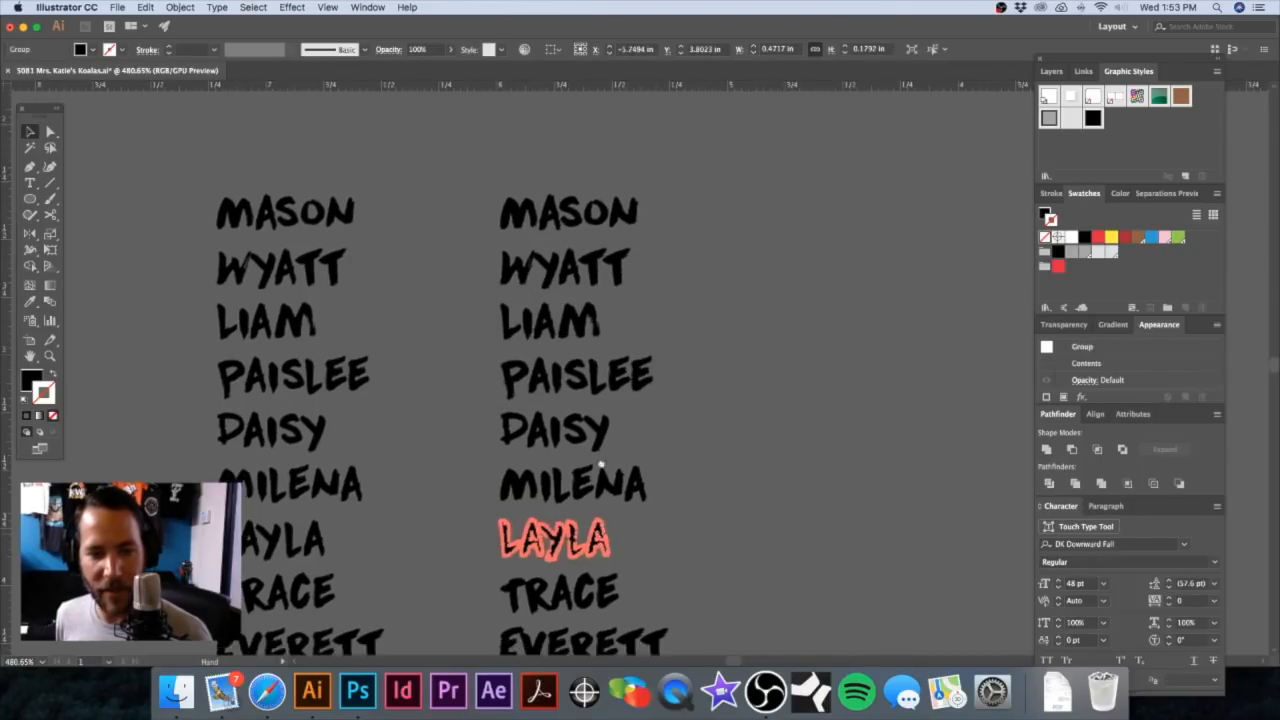
left_click_drag(577, 381, 585, 388)
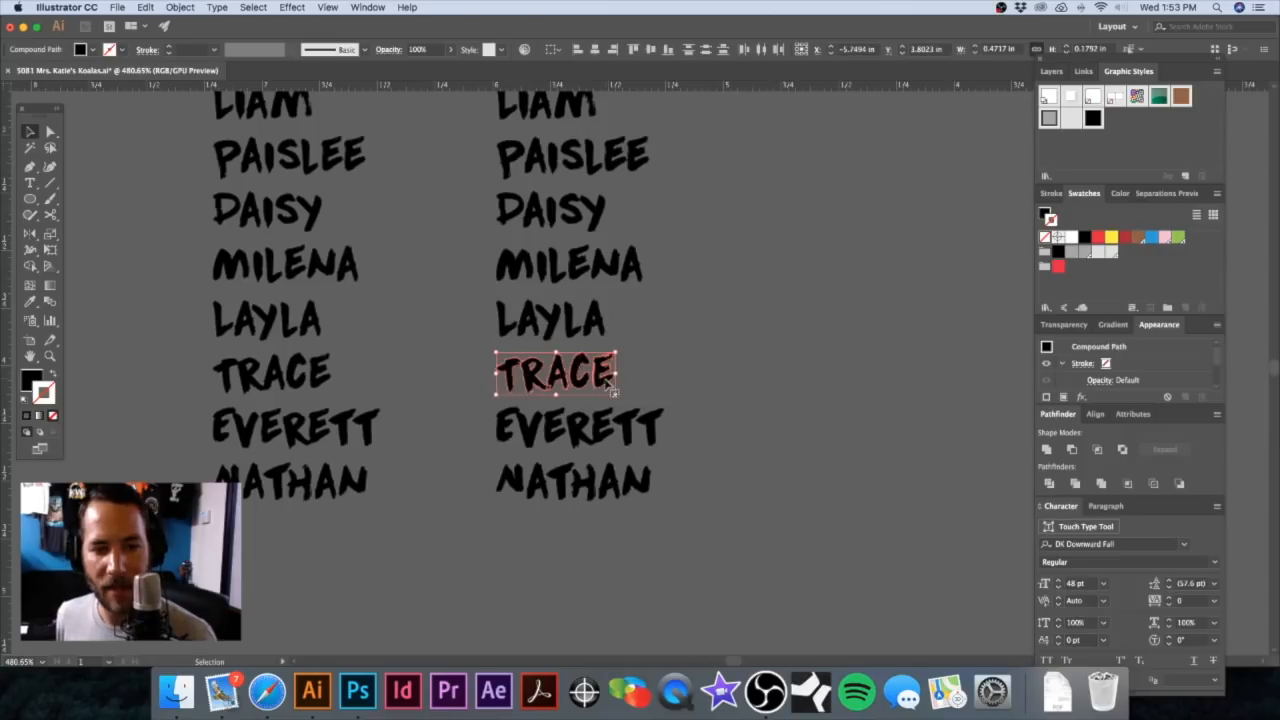
key("super+g")
left_click_drag(479, 418, 686, 445)
key("super+g")
left_click_drag(639, 493, 686, 495)
key("super+g")
left_click(730, 380)
Step: Move all ten grouped outlined names from the empty canvas onto the koala T-shirt mockup
left_click(712, 385, "alt+super")
left_click(712, 385, "alt+super")
left_click(662, 365, "alt+super")
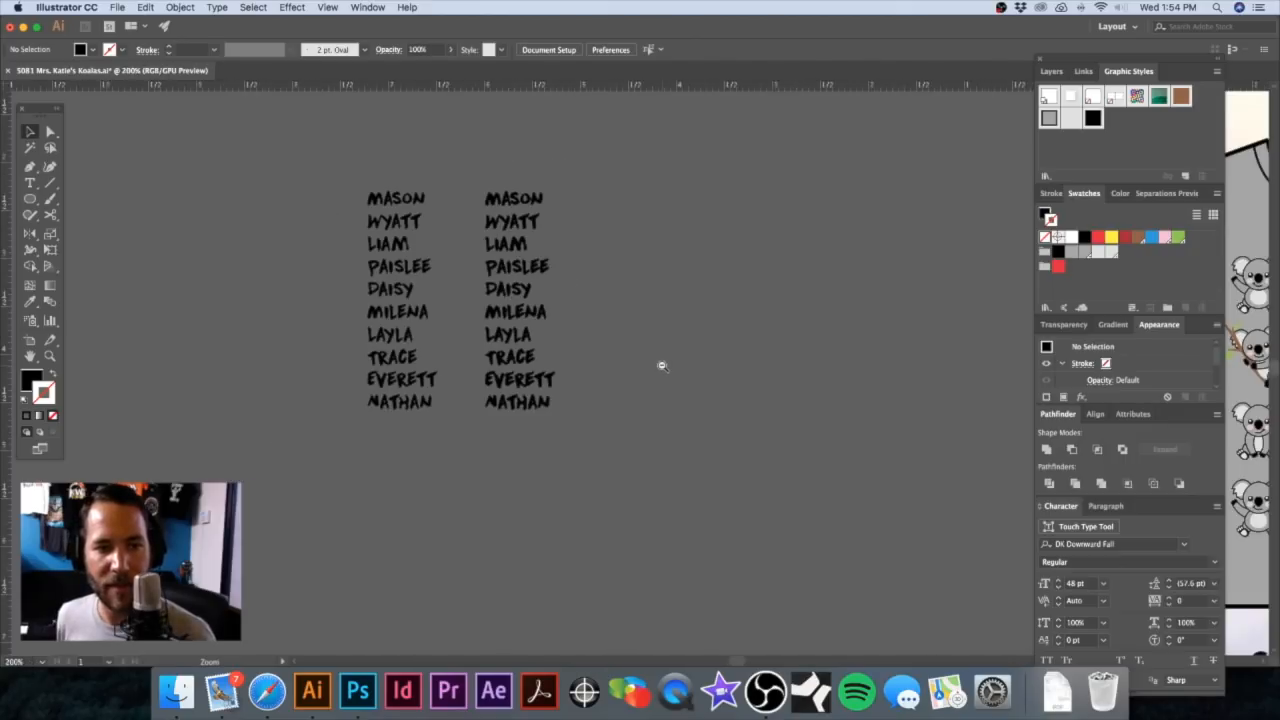
left_click(665, 358, "alt+super")
left_click_drag(668, 321, 459, 317)
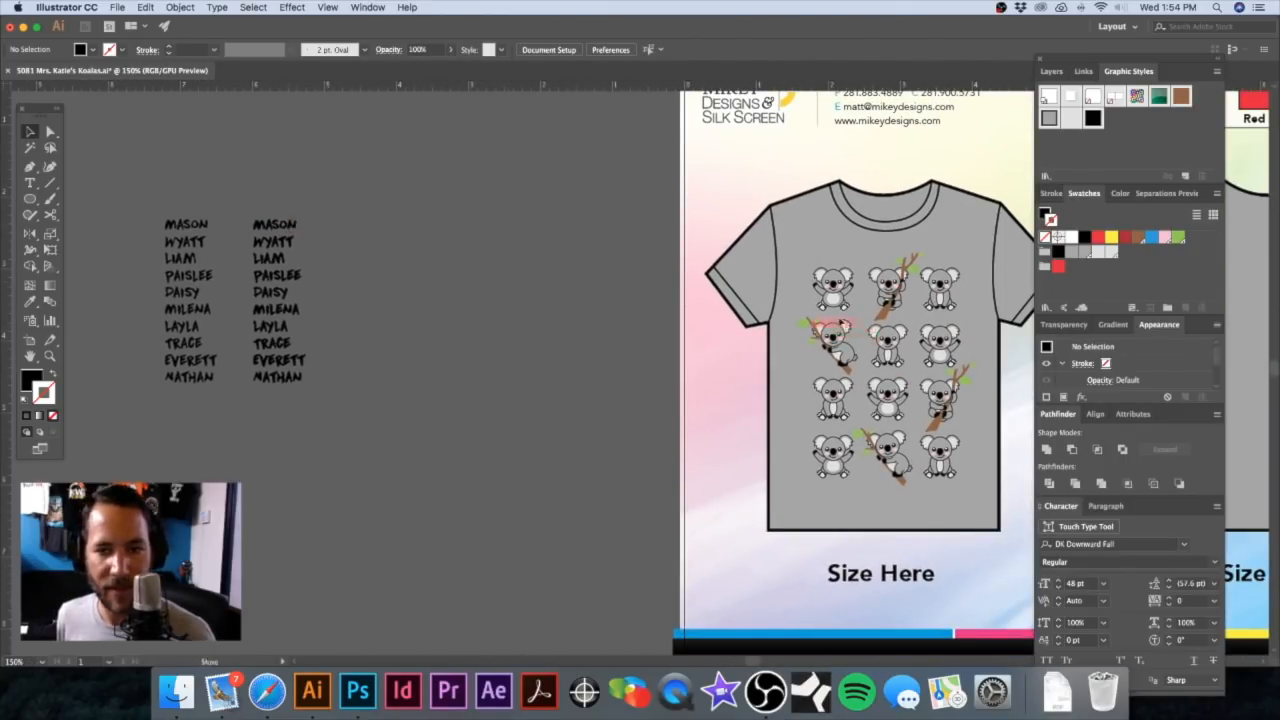
left_click(272, 223)
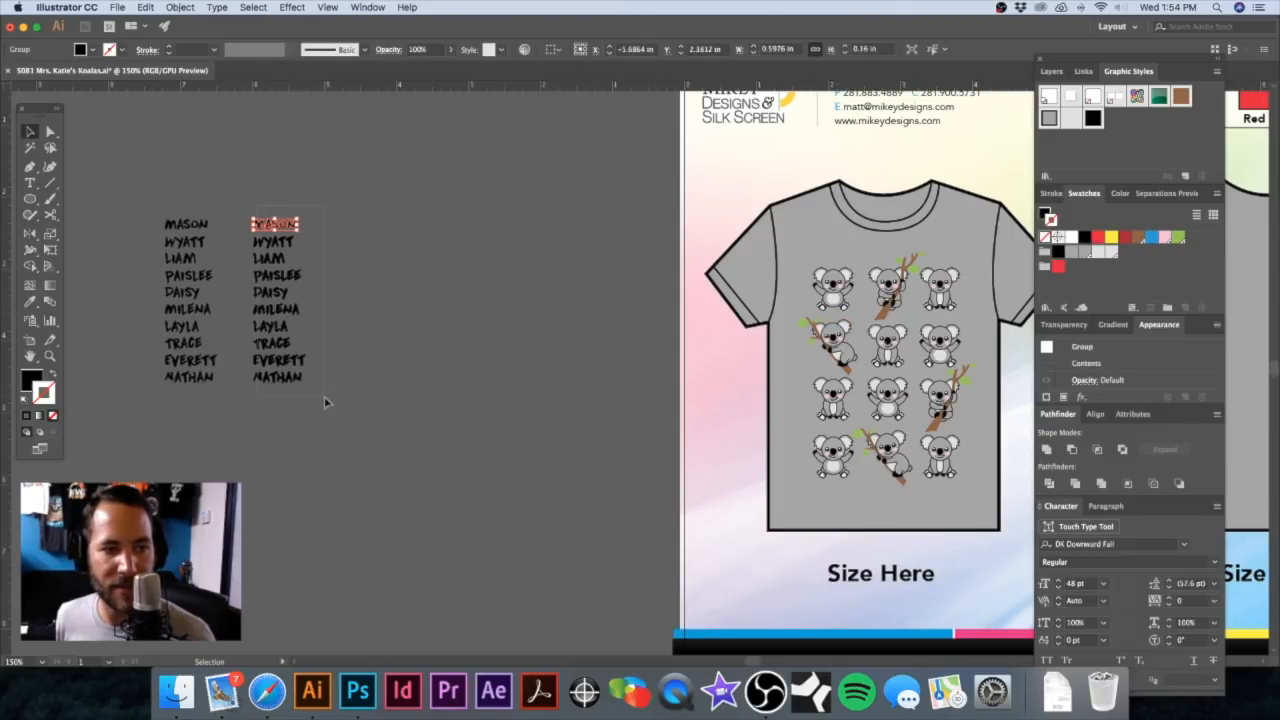
left_click_drag(325, 402, 326, 403)
left_click_drag(290, 270, 729, 299)
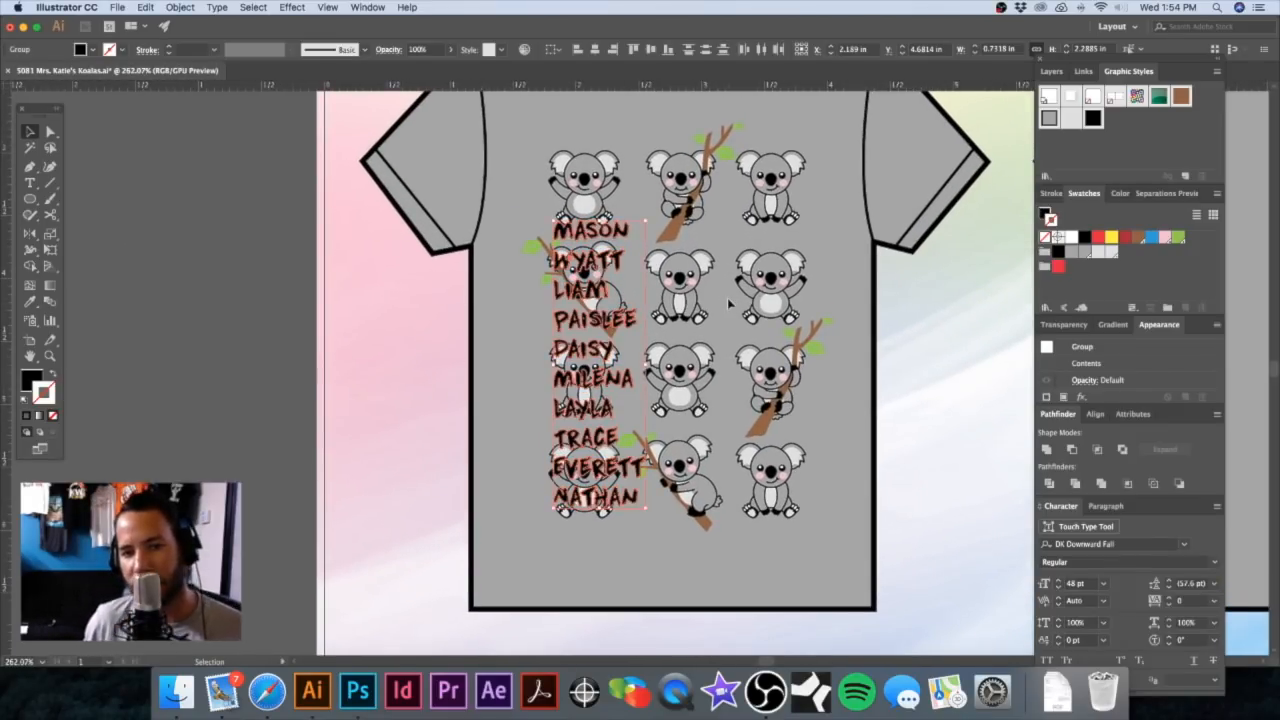
Step: Scale the names column to about 0.68 in wide by 2 in high and place it left of the koala grid
left_click_drag(632, 237, 596, 237)
left_click(209, 209)
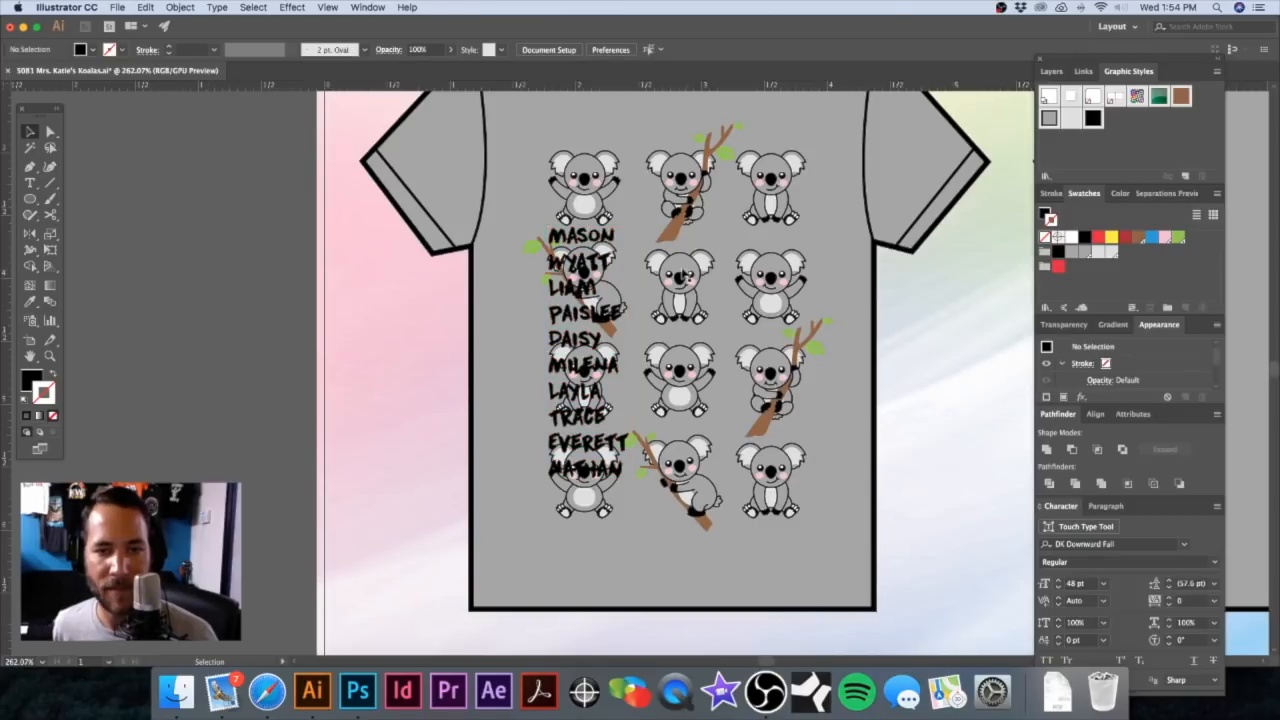
key("ctrl+z")
key("ctrl+z")
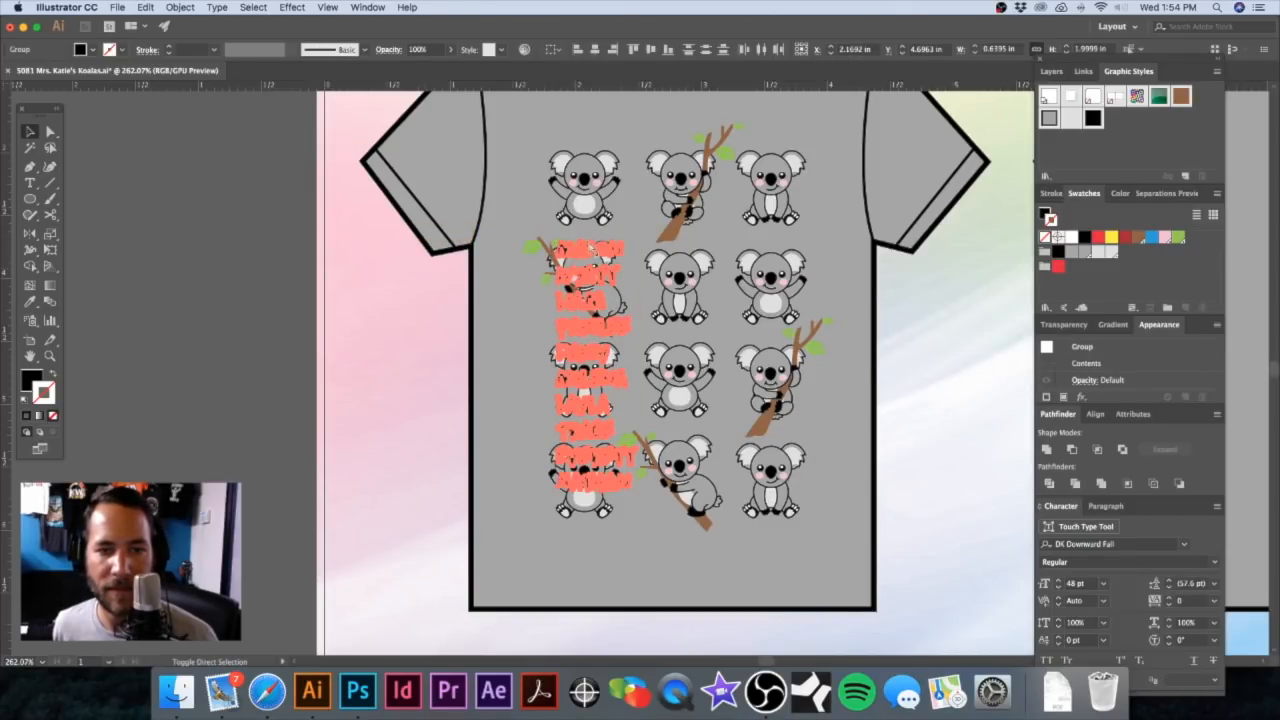
key("ctrl+shift+z")
left_click_drag(594, 237, 474, 237)
left_click(180, 217)
Step: Select the nine koalas in the lower three rows and nudge them down away from the top row
left_click(600, 278)
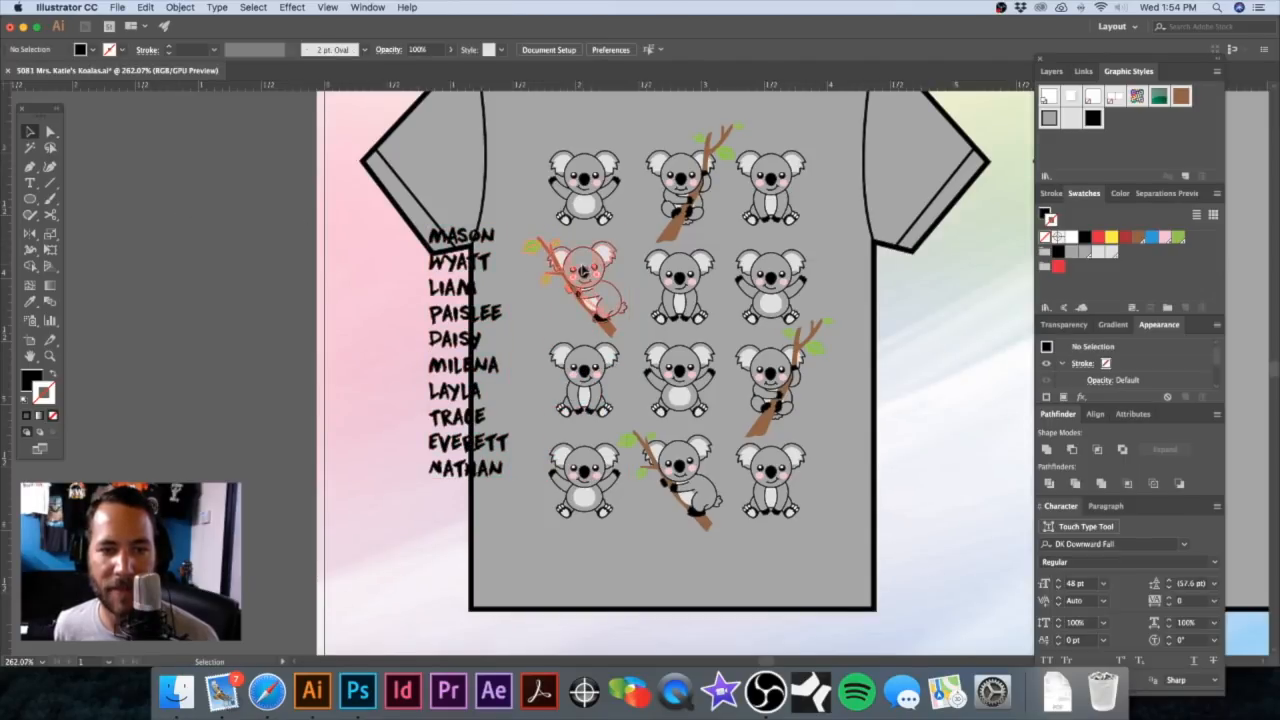
left_click(676, 275, "shift")
left_click(768, 283, "shift")
left_click(590, 383, "shift")
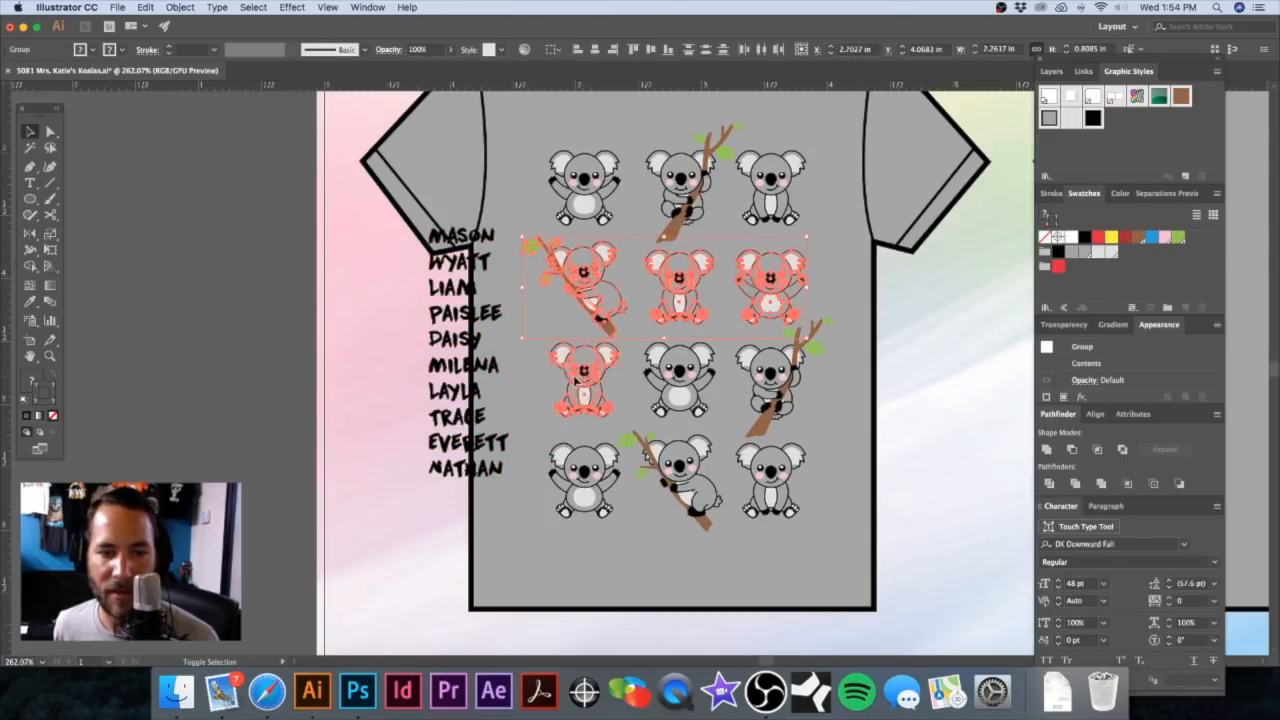
left_click(690, 371, "shift")
left_click(770, 377, "shift")
left_click(595, 472, "shift")
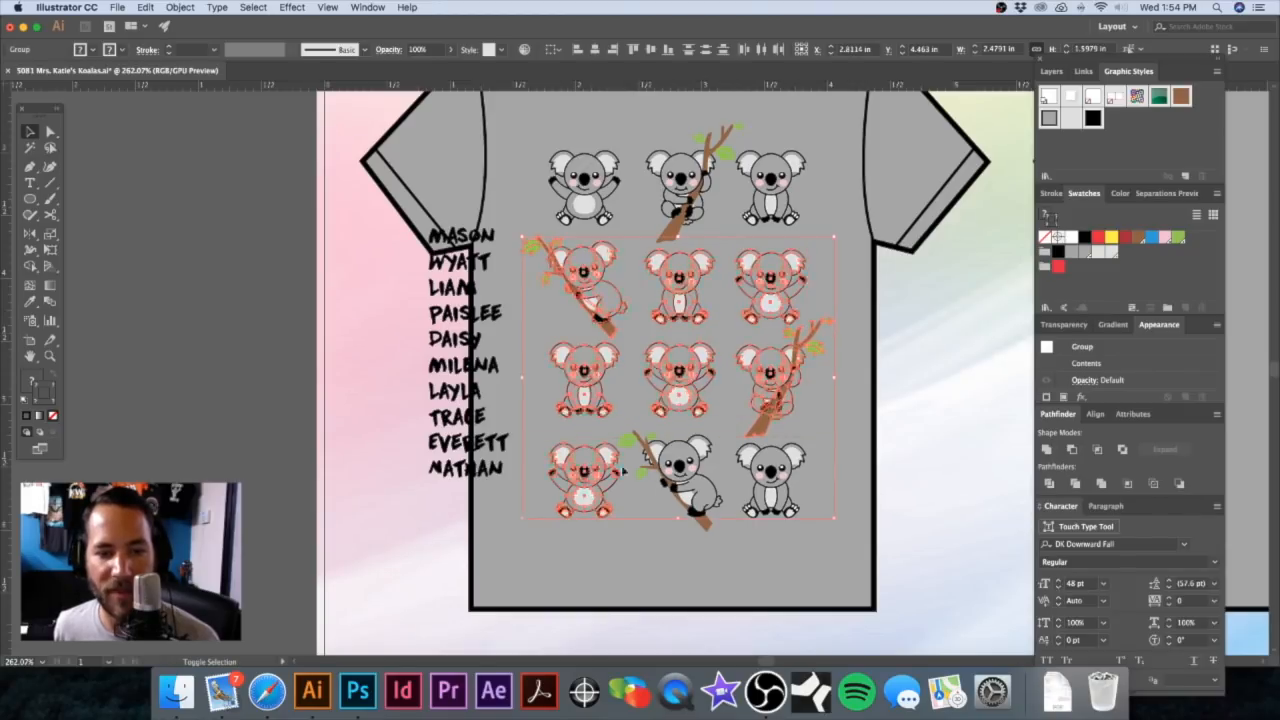
left_click(689, 473, "shift")
left_click(776, 474, "shift")
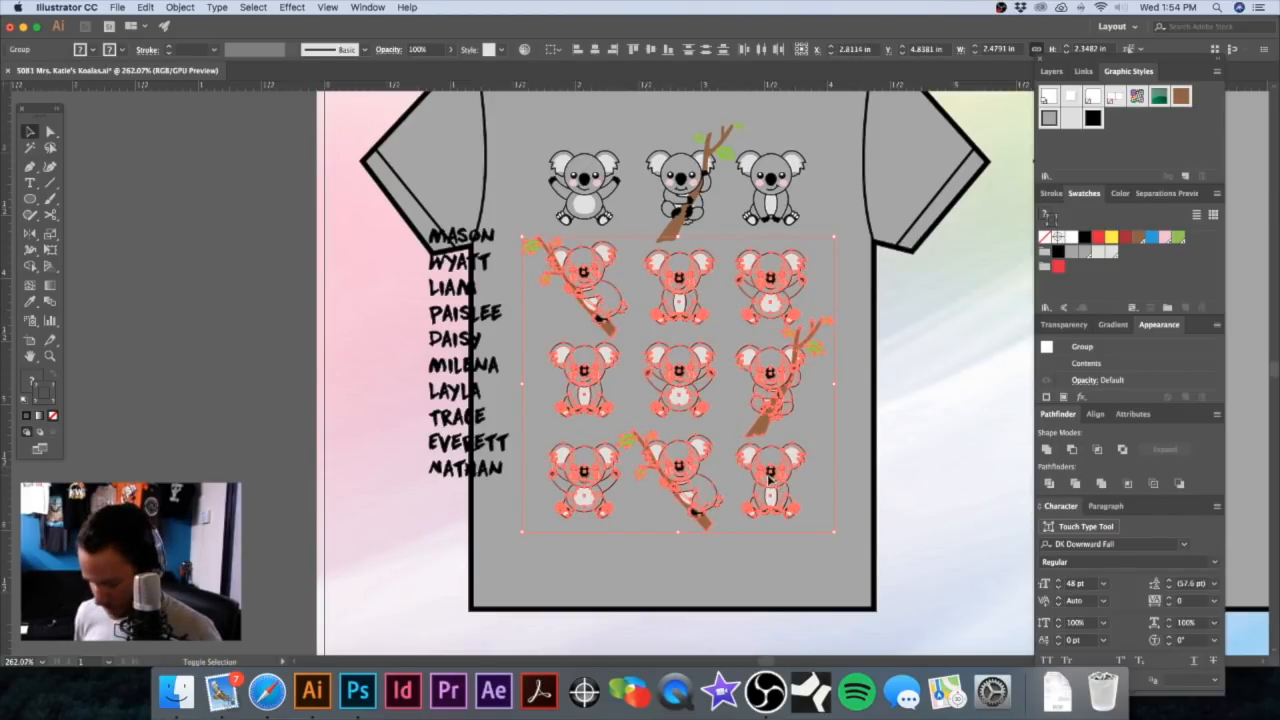
key("shift+Down")
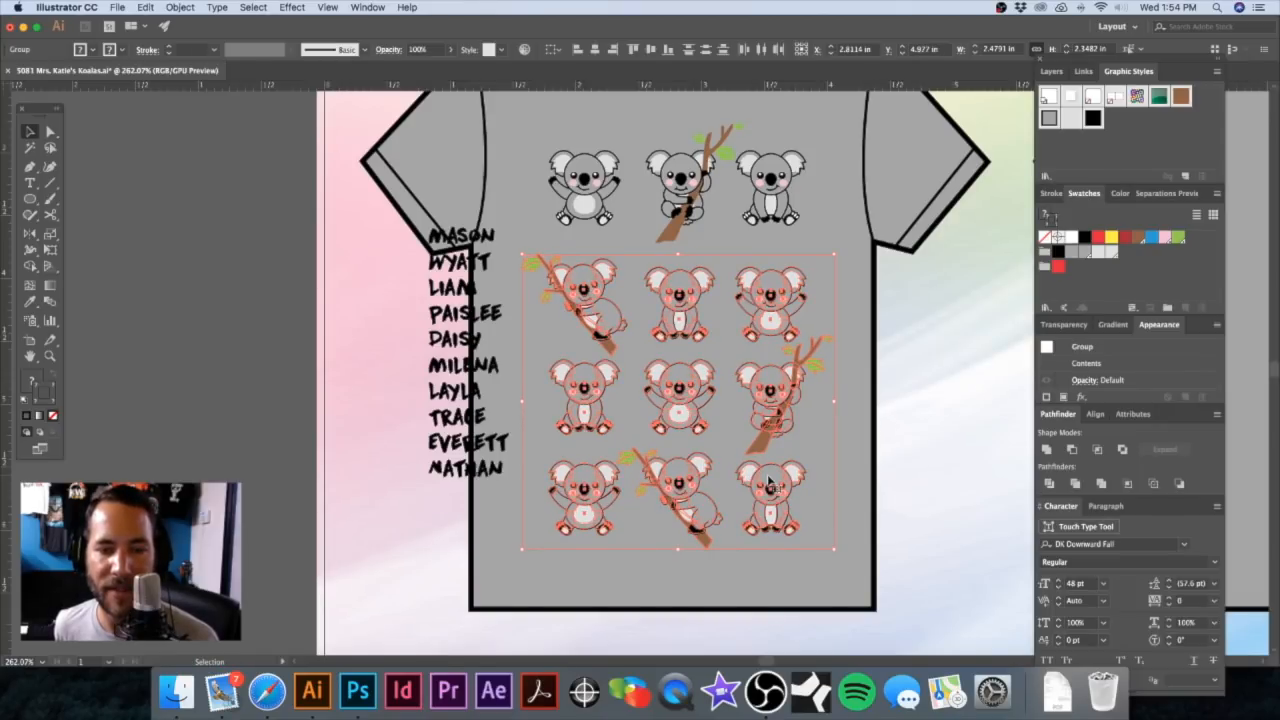
key("shift+Up")
key("Down")
key("Down")
key("Down")
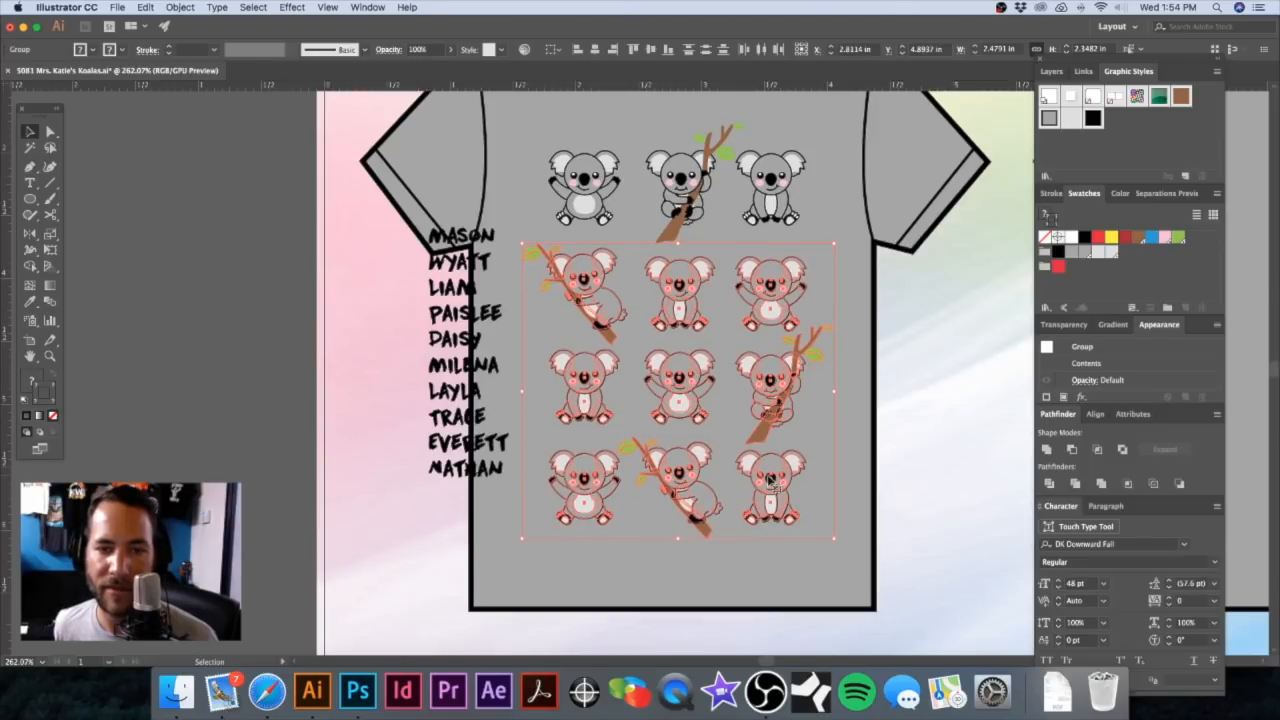
Step: Undo the koala nudges and lower the same three rows again in small increments to leave room for names
key("a")
key("super+z")
key("super+z")
key("super+z")
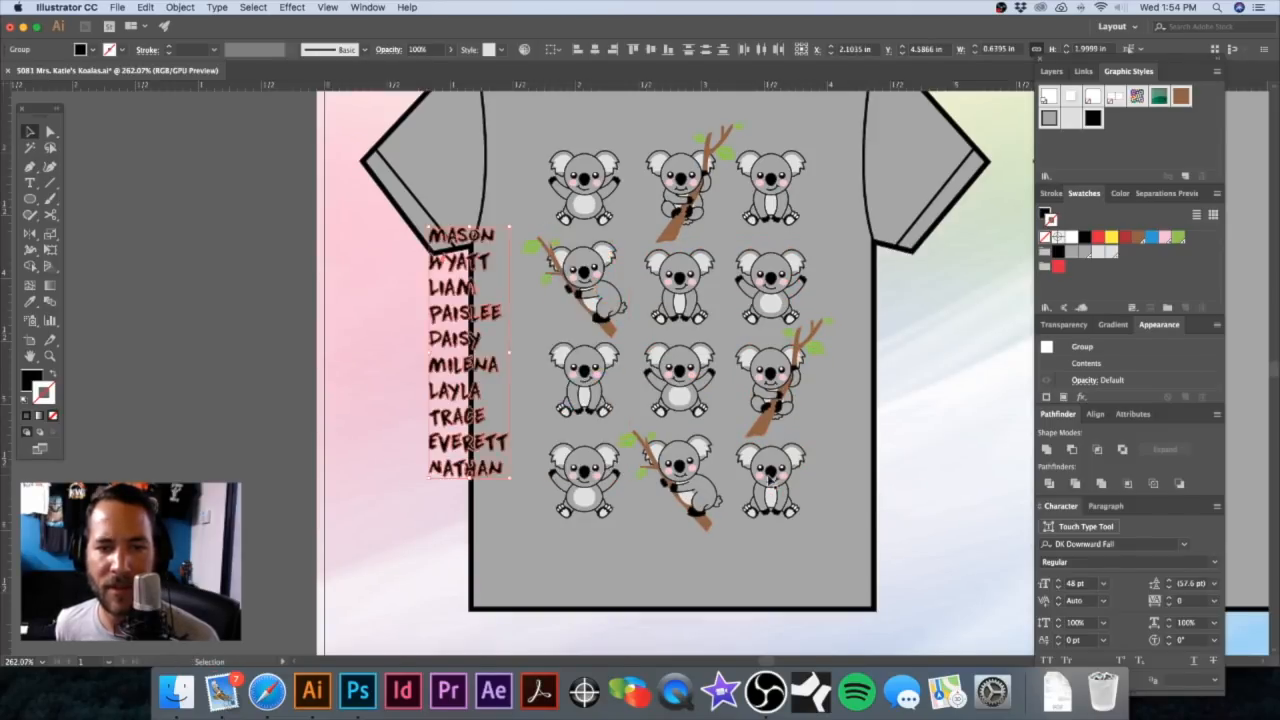
key("super+z")
key("super+z")
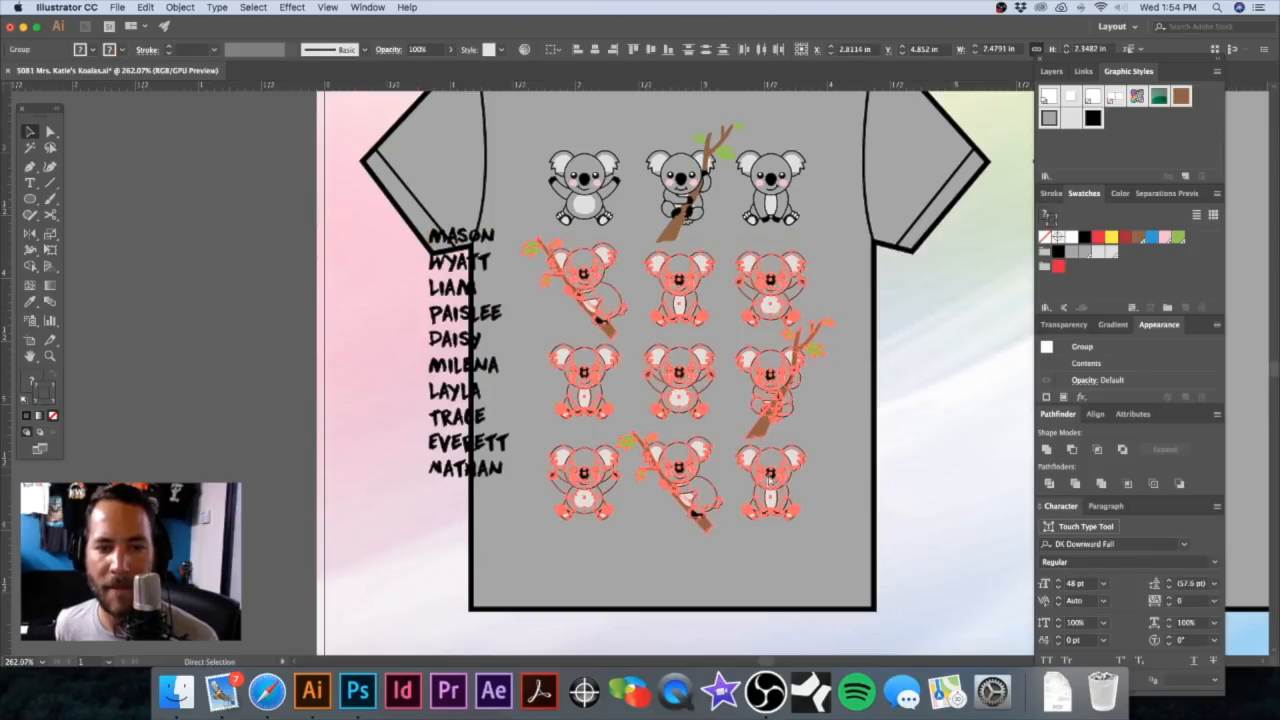
key("Down")
key("Down")
key("Down")
key("Down")
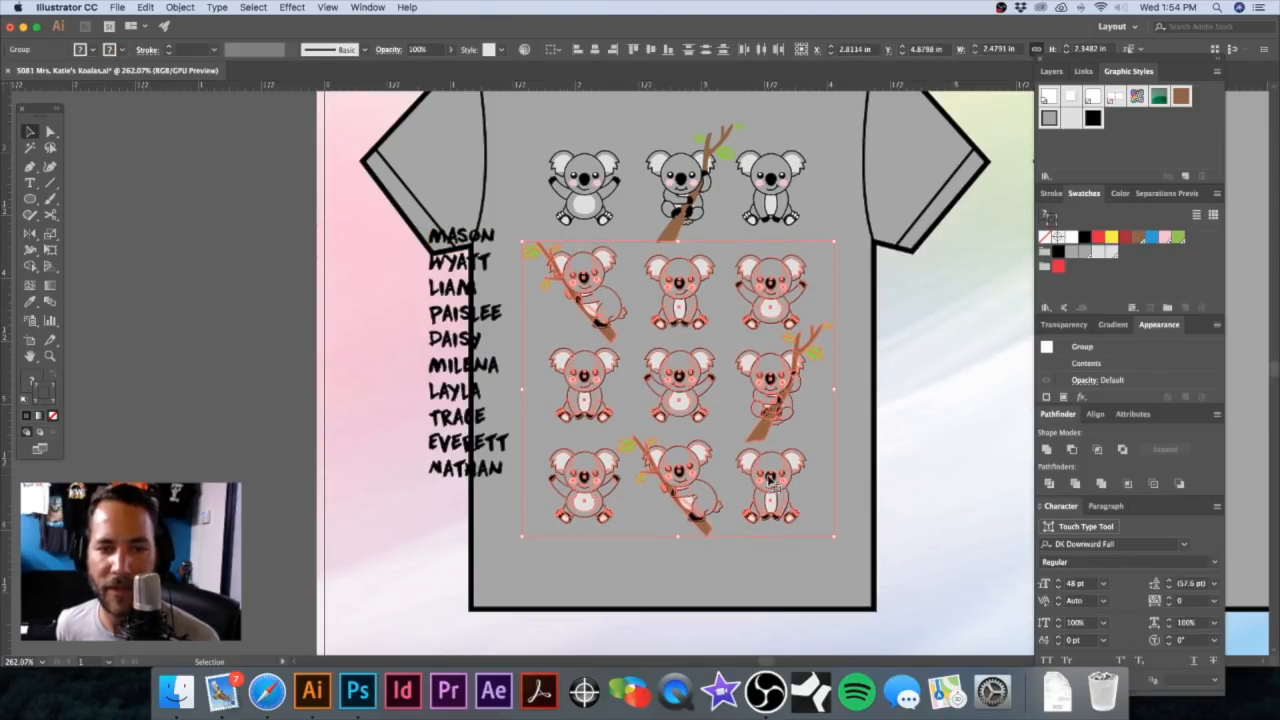
Step: Exclude the second row of koalas from the selection and nudge the bottom two rows further down
left_click(590, 268, "shift")
left_click(683, 272, "shift")
left_click(776, 281, "shift")
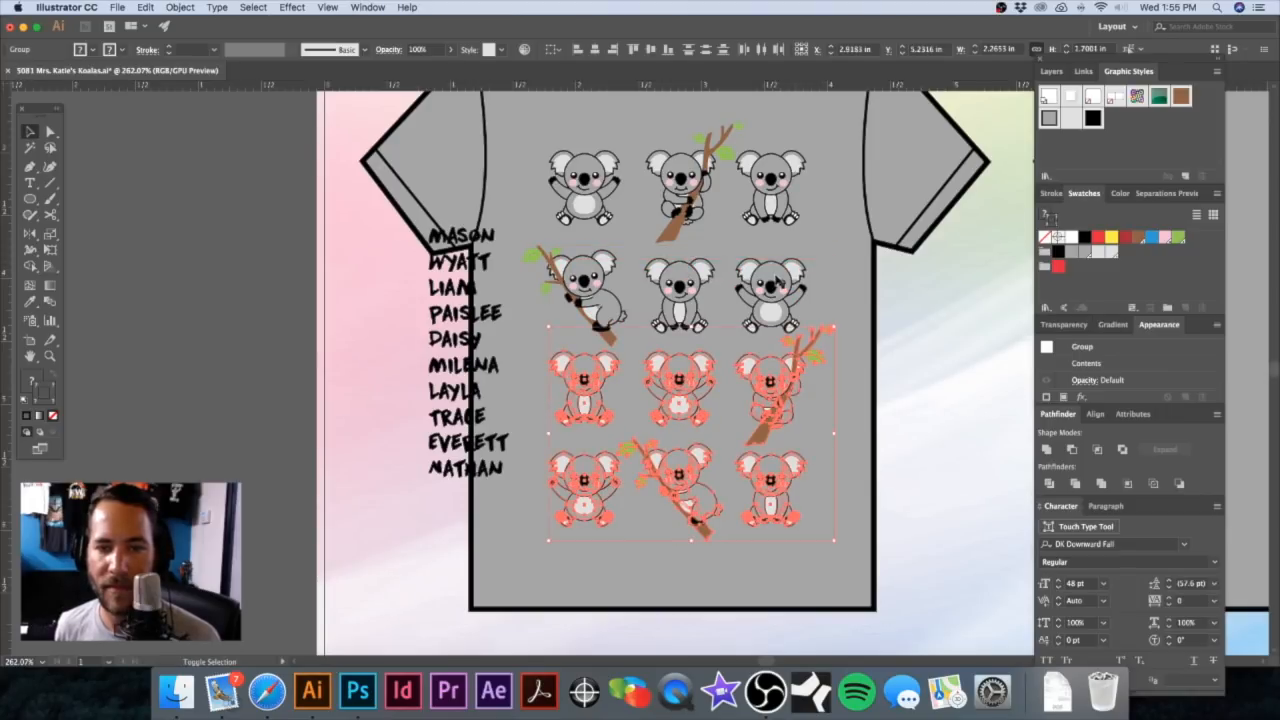
key("Down")
key("Down")
key("Down")
key("Down")
key("Down")
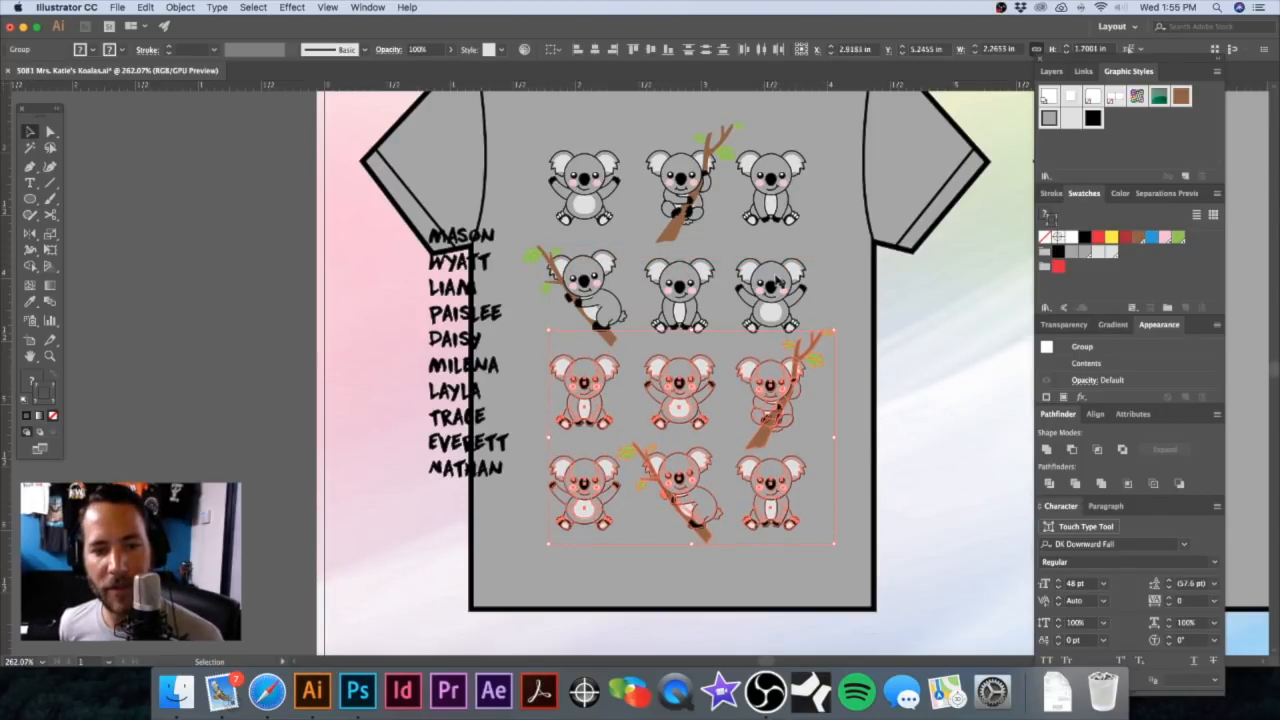
Step: Exclude the third row of koalas from the selection and nudge only the bottom row further down
left_click(577, 377, "shift")
left_click(680, 395, "shift")
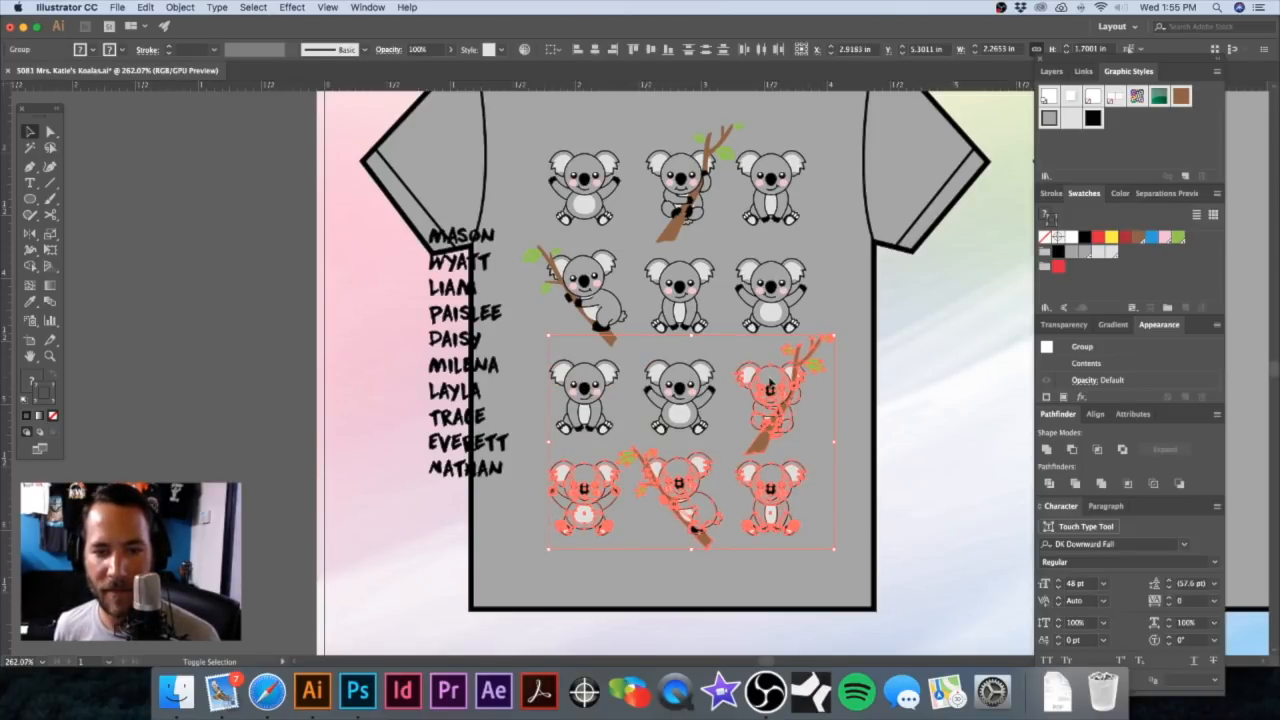
left_click(770, 386, "shift")
key("Down")
key("Down")
key("Down")
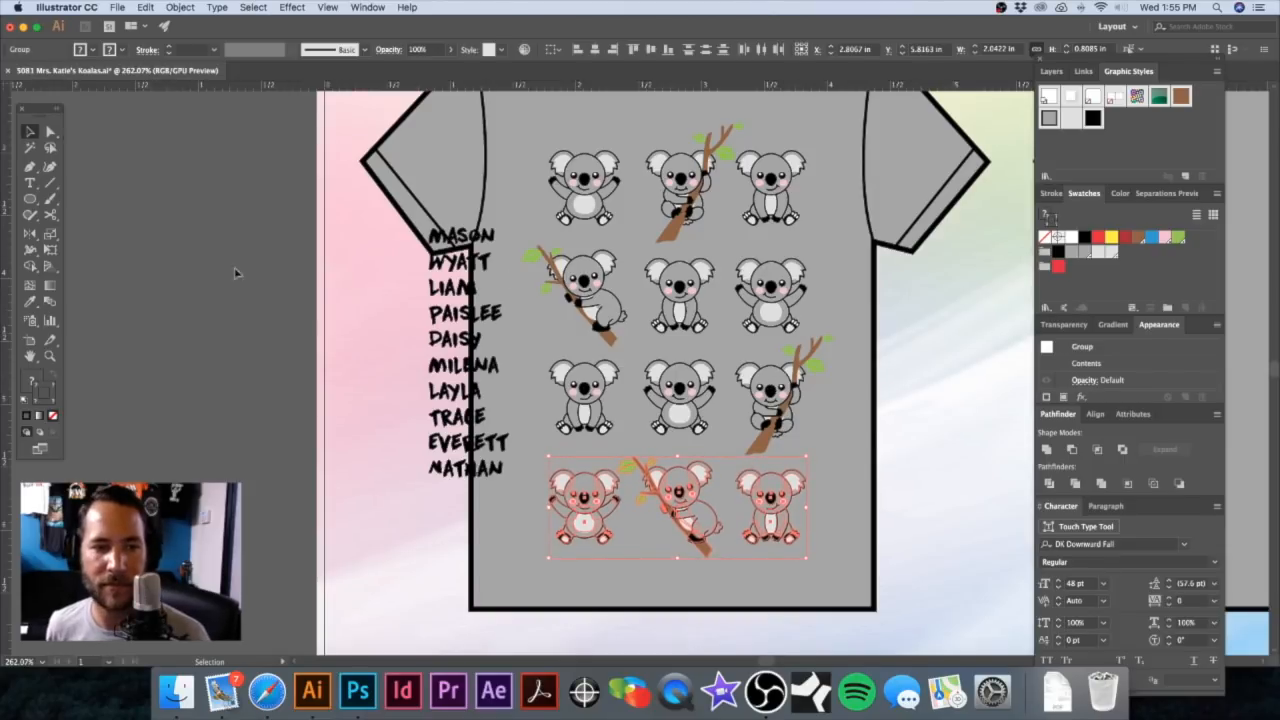
Step: Place the first three names beneath the three koalas of the top row, one name per koala
left_click(592, 240)
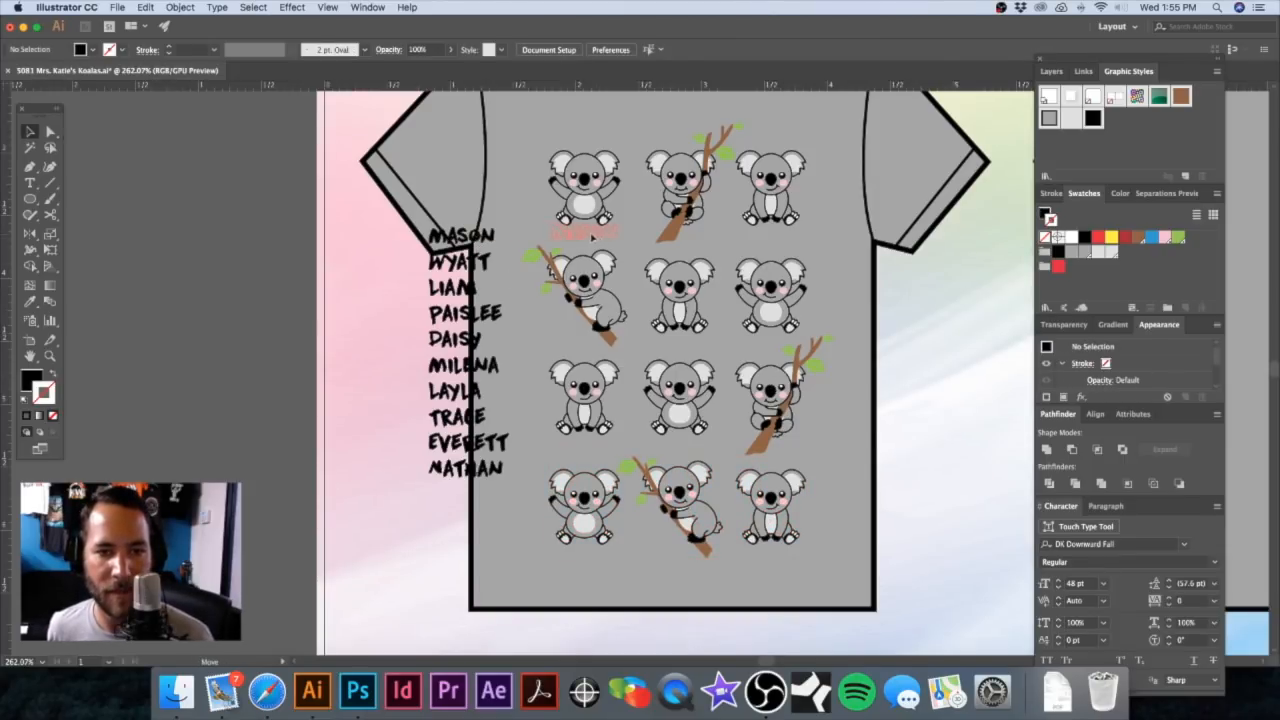
left_click_drag(592, 237, 593, 238)
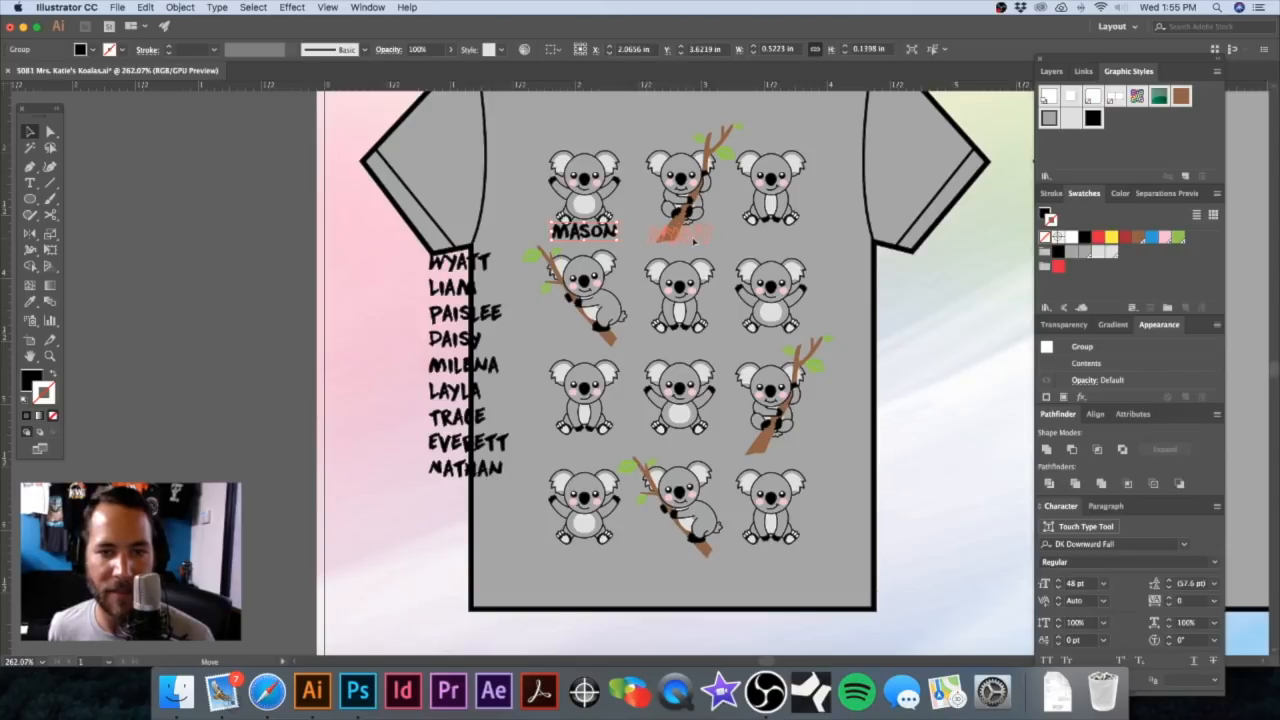
left_click_drag(694, 240, 694, 240)
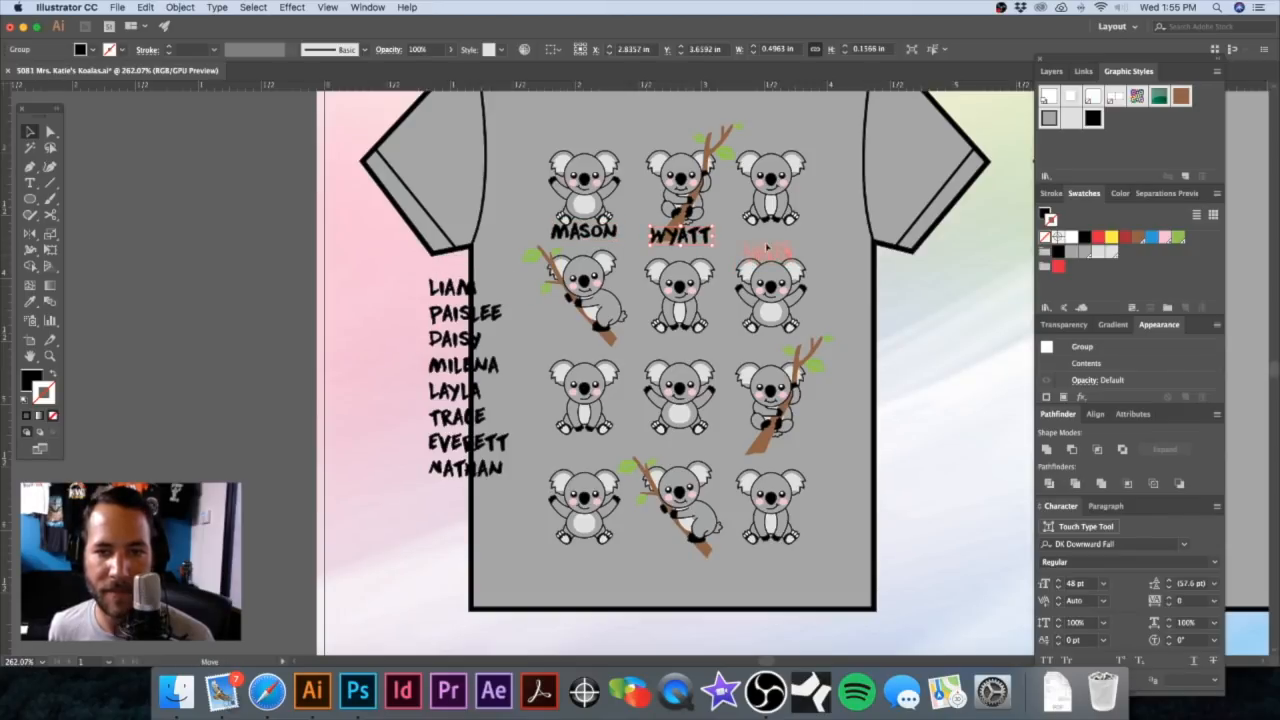
left_click_drag(772, 238, 770, 238)
Step: Place the fourth, fifth and sixth names beneath the three koalas of the second row
left_click_drag(468, 313, 590, 341)
left_click_drag(468, 338, 688, 346)
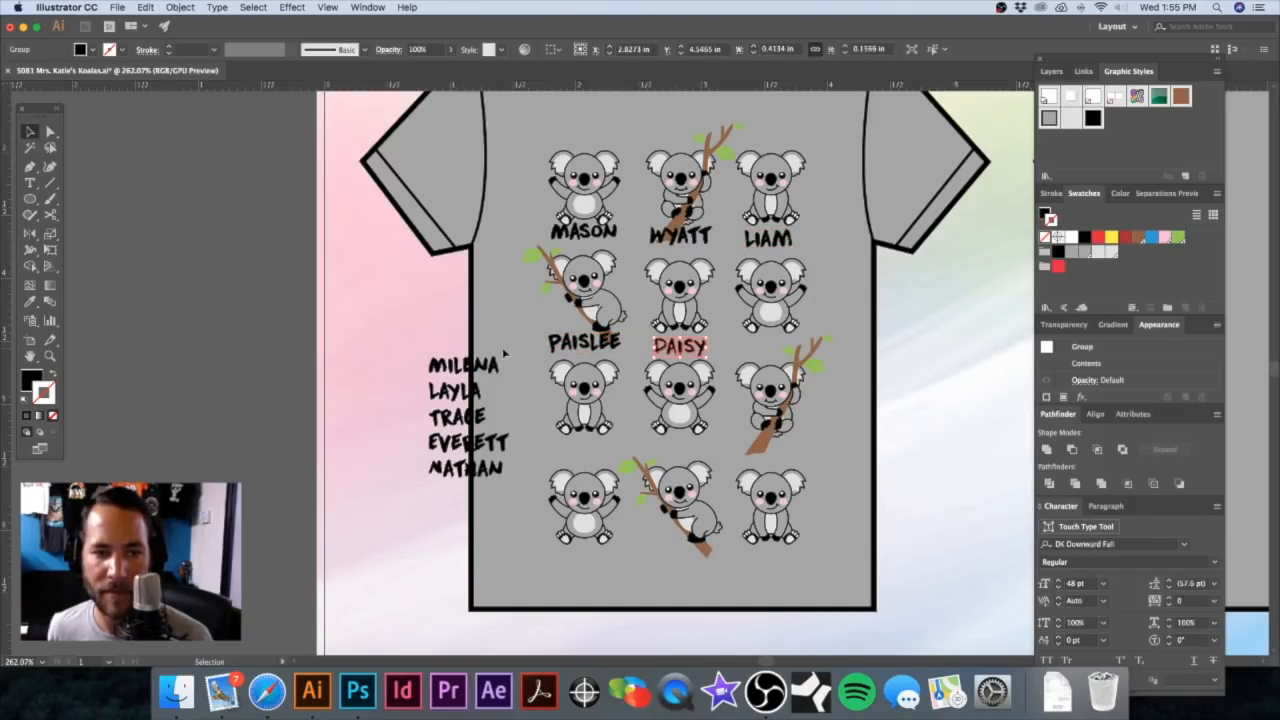
left_click_drag(470, 365, 780, 345)
Step: Place the seventh to ninth names beneath the third-row koalas and the tenth beneath the bottom row's first koala
mouse_move(472, 416)
left_mouse_down()
mouse_move(571, 449)
mouse_move(697, 452)
left_mouse_up()
left_click_drag(470, 442, 770, 447)
left_click_drag(486, 470, 605, 553)
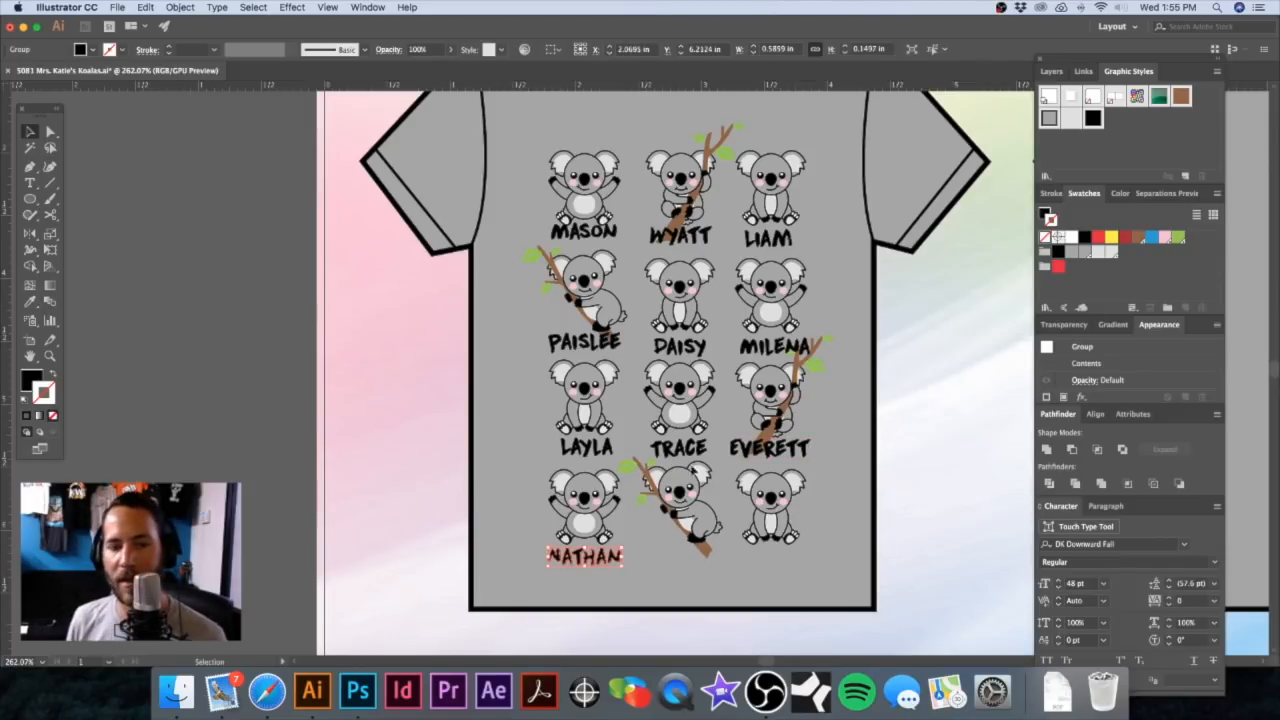
left_click_drag(729, 455, 677, 470)
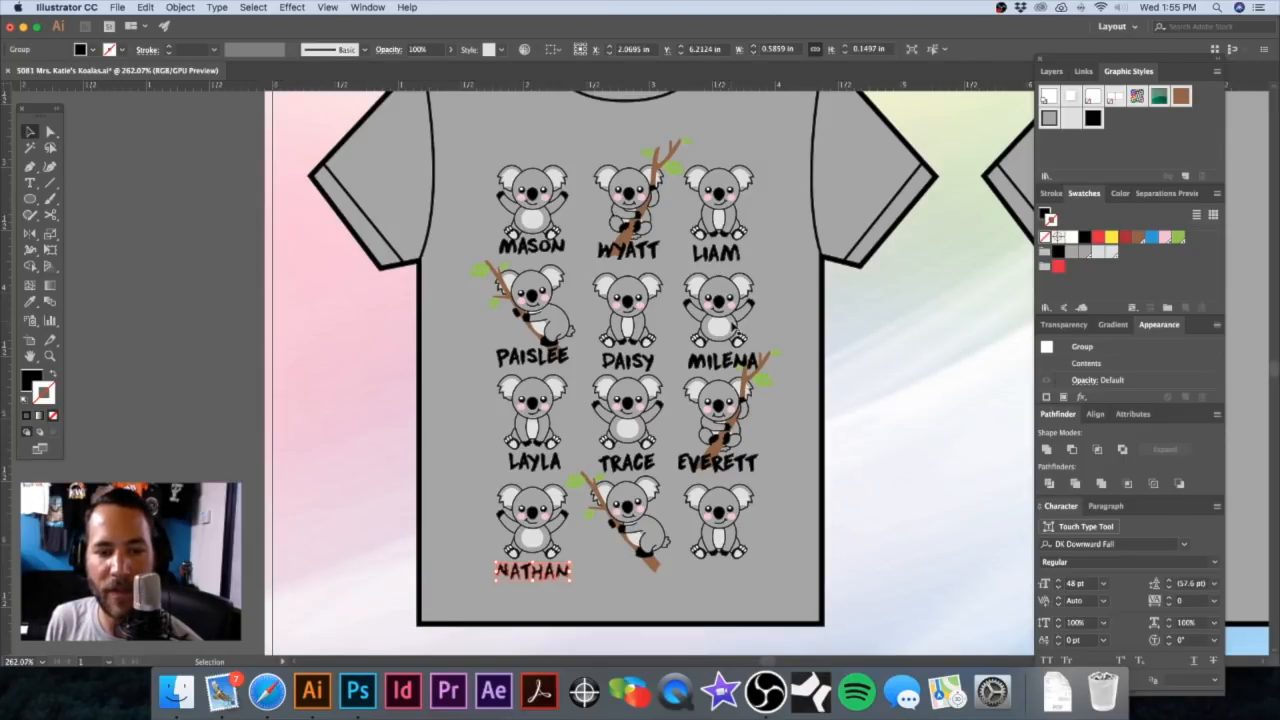
Step: Move the bottom row's first name beneath the middle koala of that row
scroll(710, 328, "right", 3)
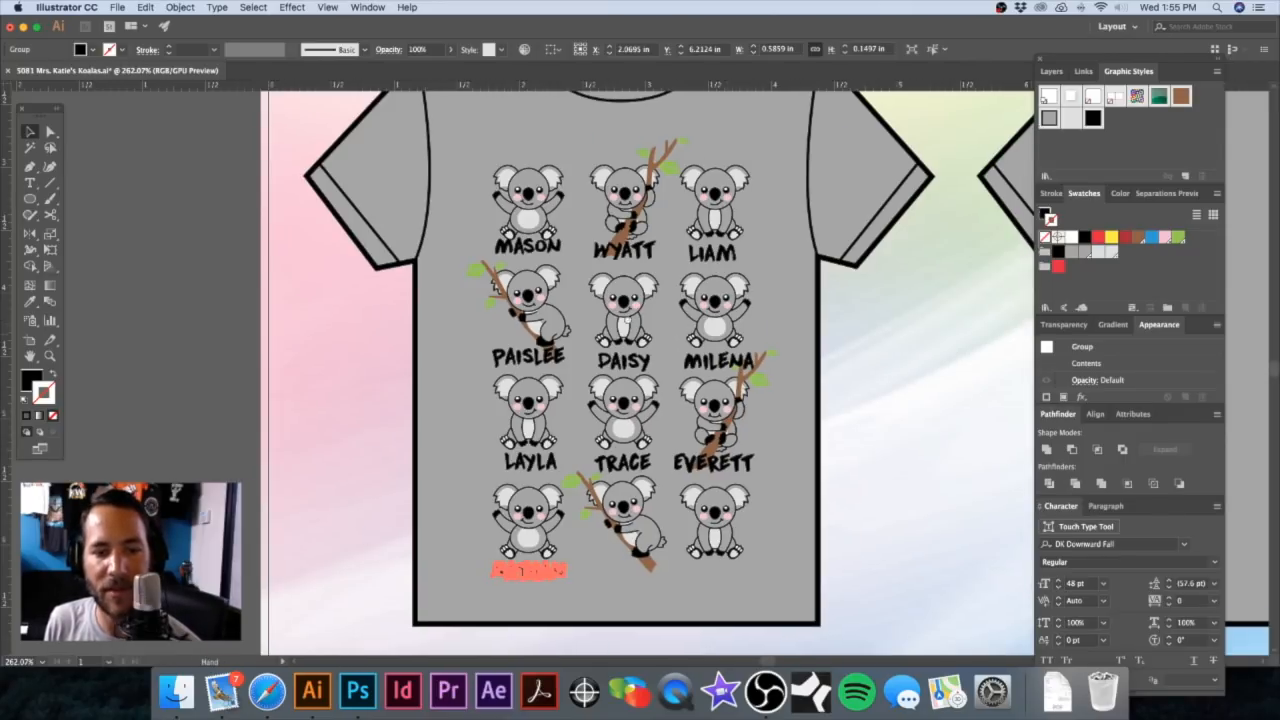
scroll(602, 547, "down", 2)
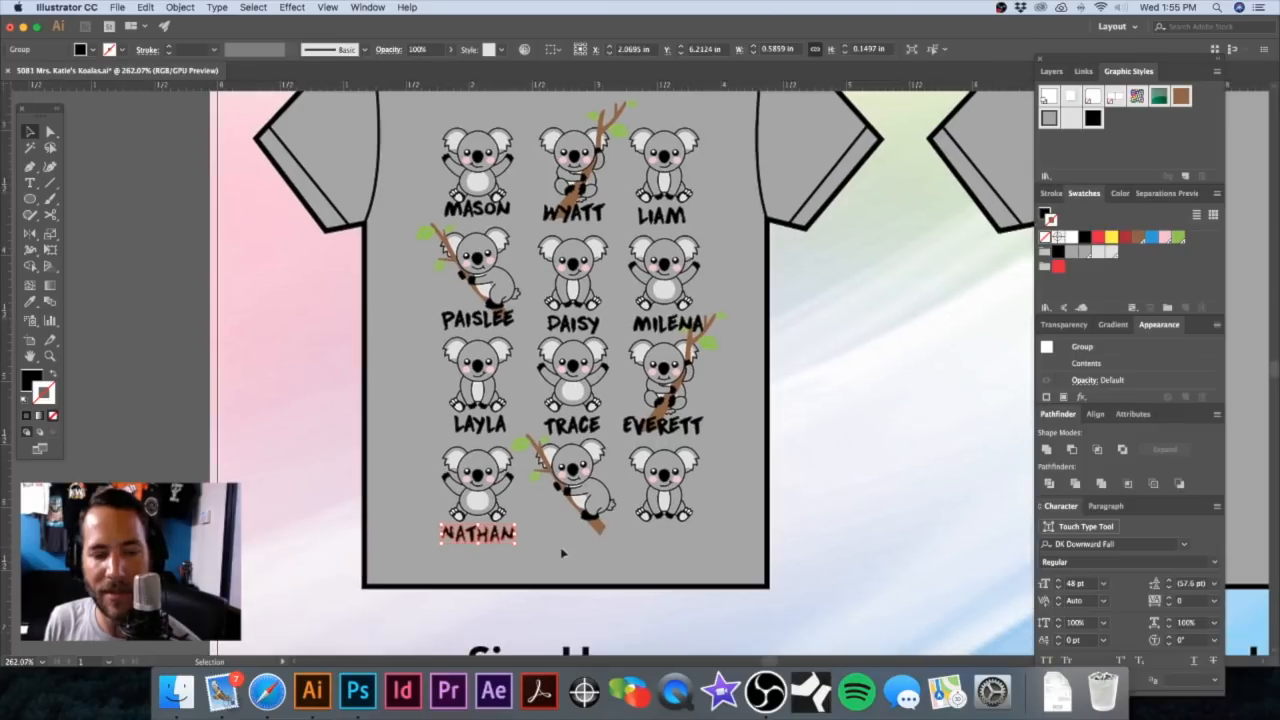
left_click_drag(606, 541, 581, 535)
left_click(174, 366)
left_click_drag(463, 370, 533, 416)
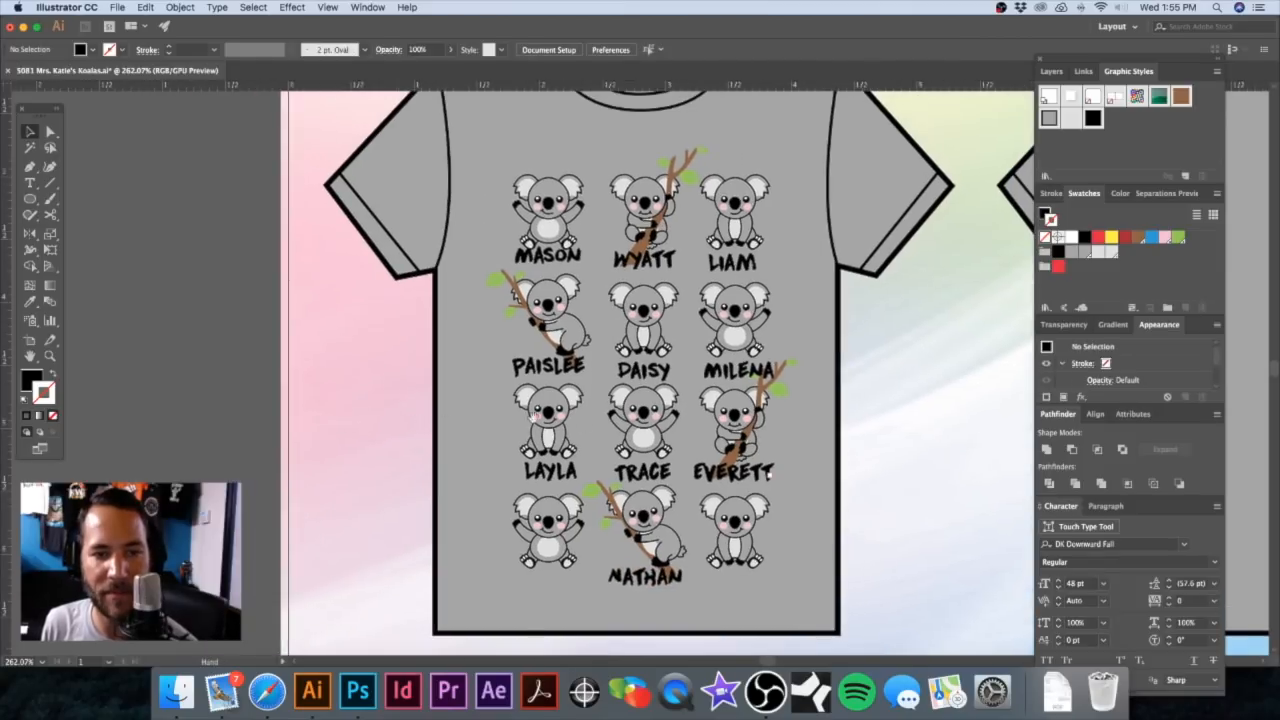
Step: Duplicate the editable student name list on the empty canvas beside the artboard
scroll(533, 418, "down", 5)
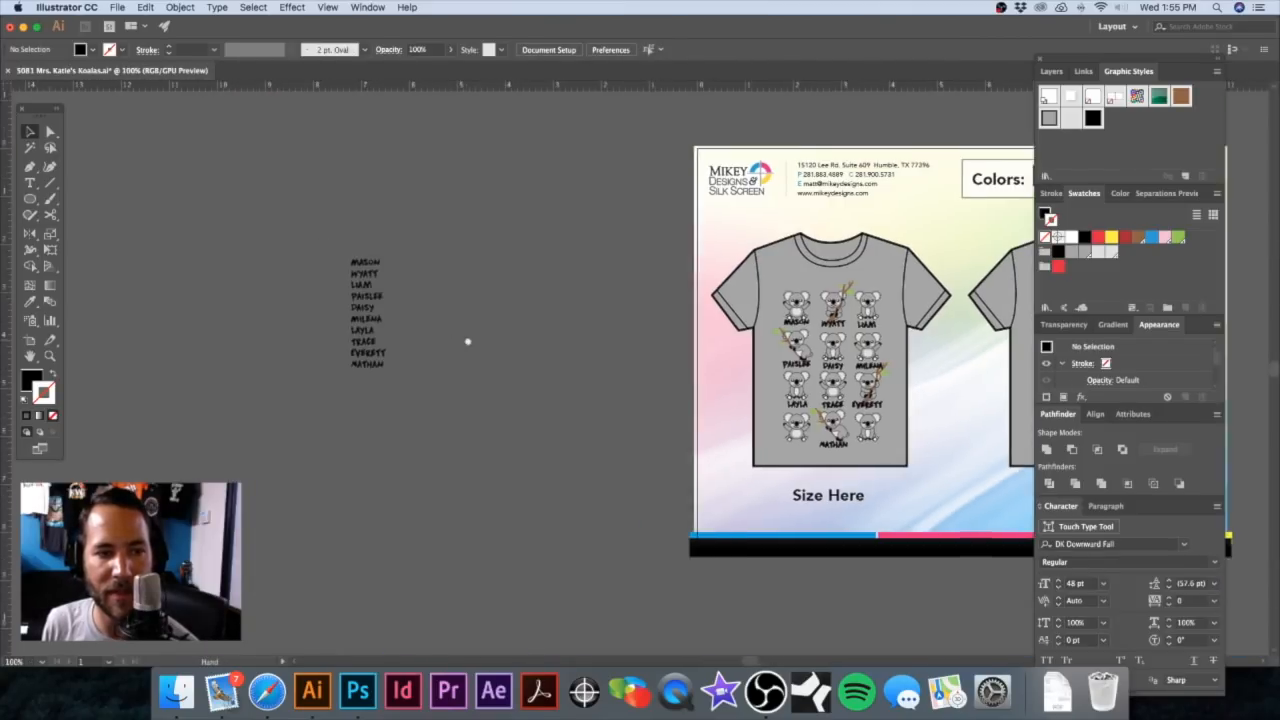
scroll(488, 349, "down", 3)
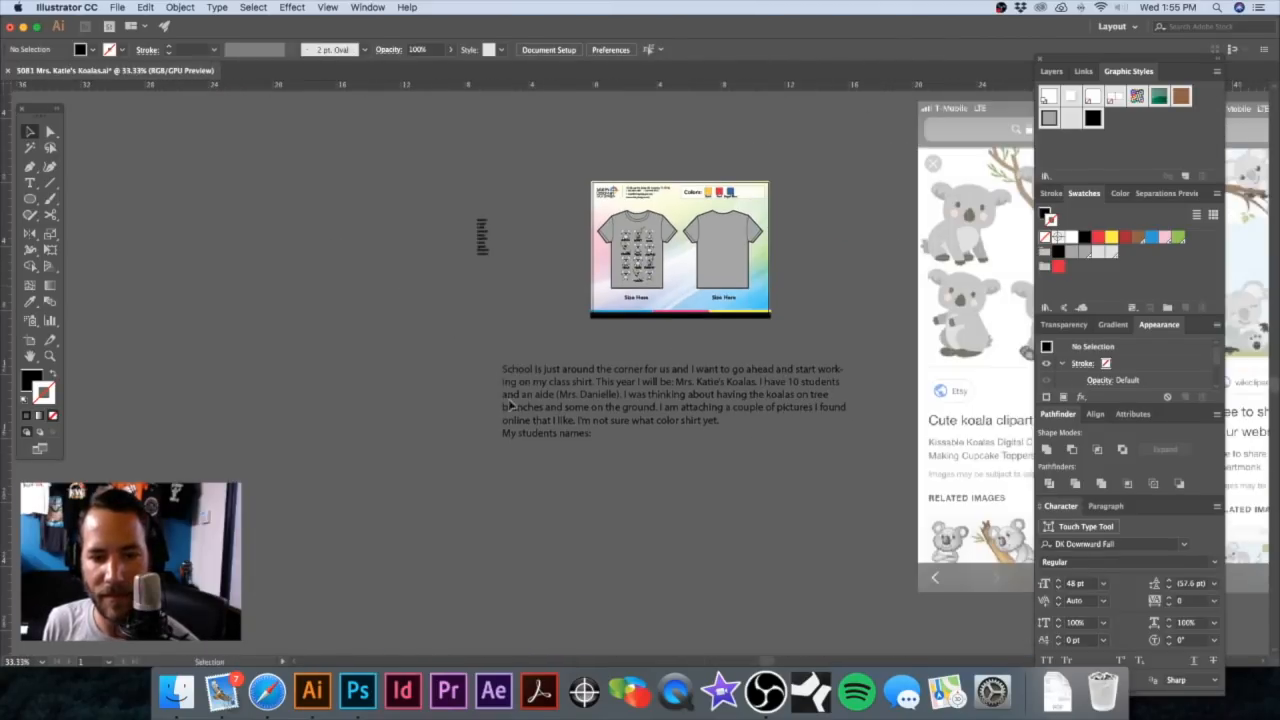
left_click_drag(487, 250, 490, 303)
left_click_drag(515, 341, 723, 380)
left_click_drag(425, 232, 508, 232)
key("super+z")
left_click_drag(433, 197, 541, 275)
key("y")
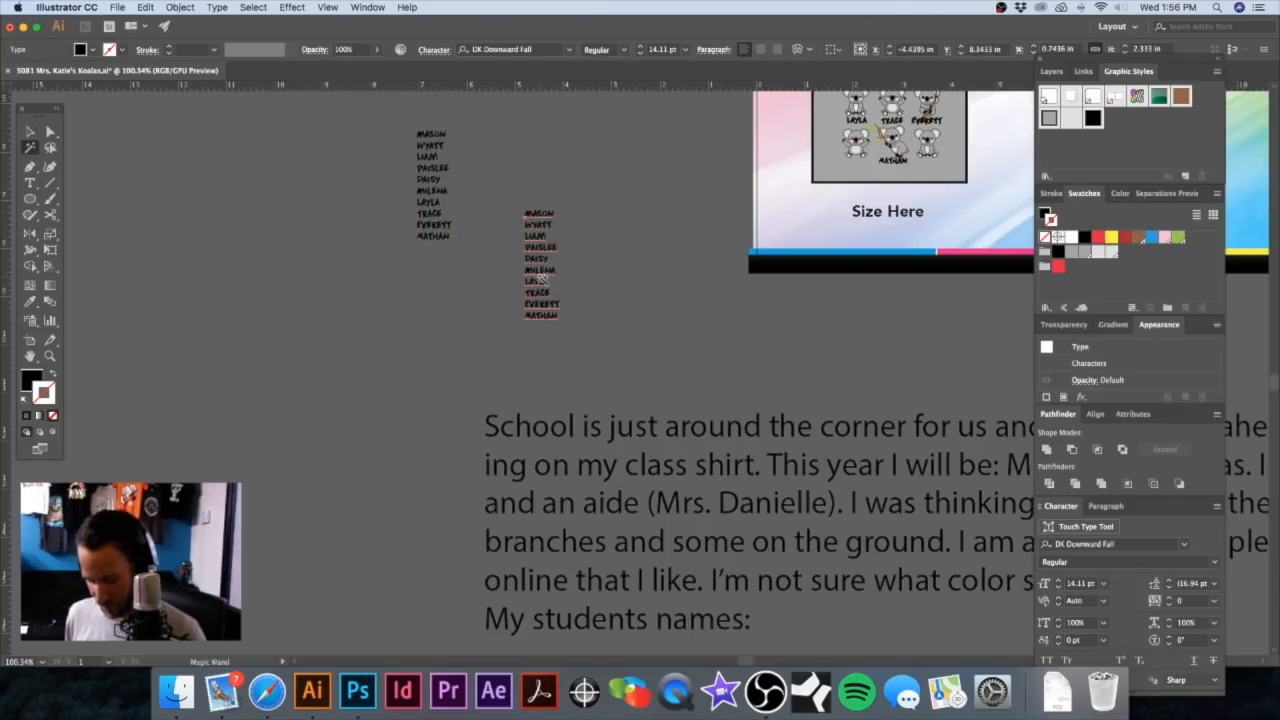
Step: Replace the copied list's text with the aide's and the teacher's titled names on two lines, and save the document
key("t")
left_click(535, 245)
key("super+a")
type("Mr")
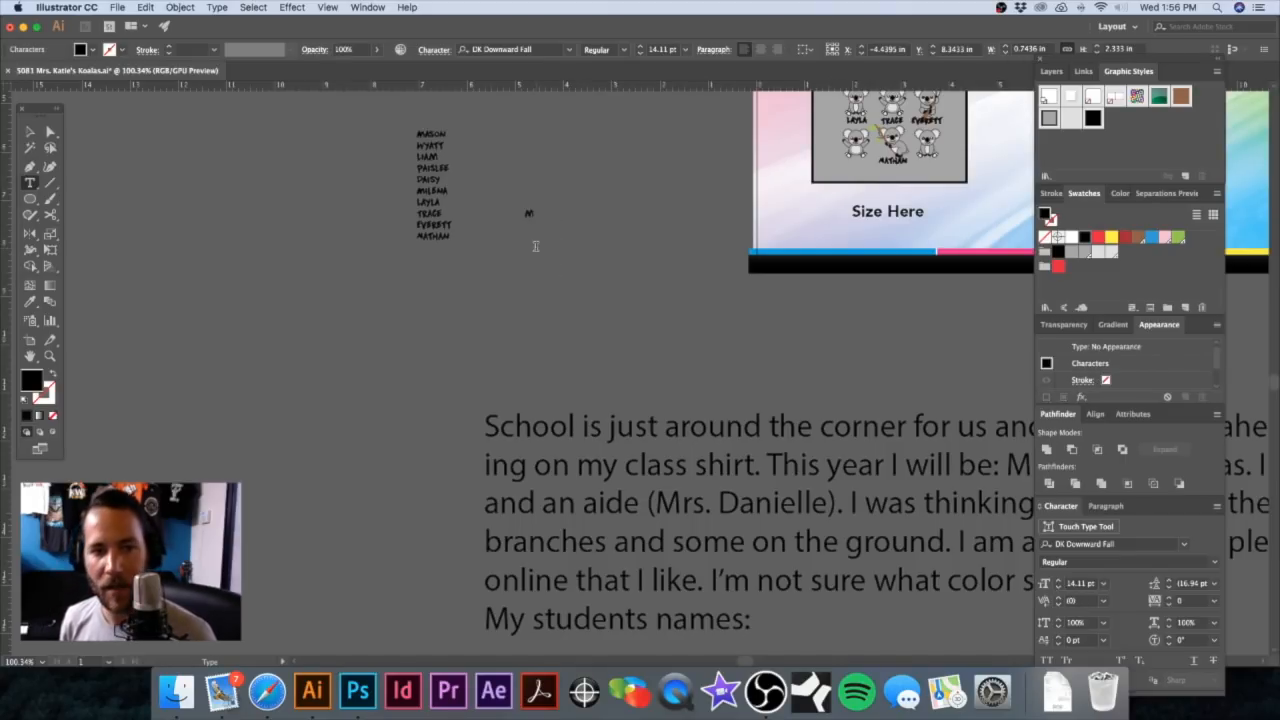
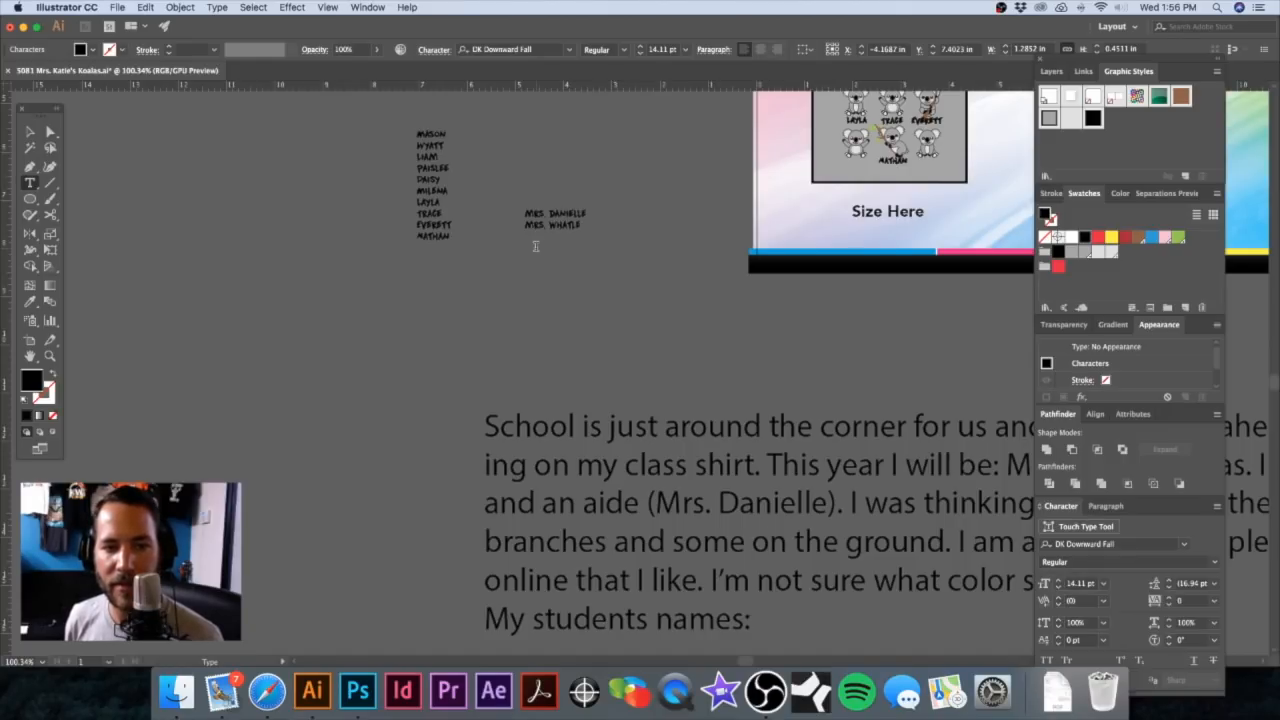
key("Escape")
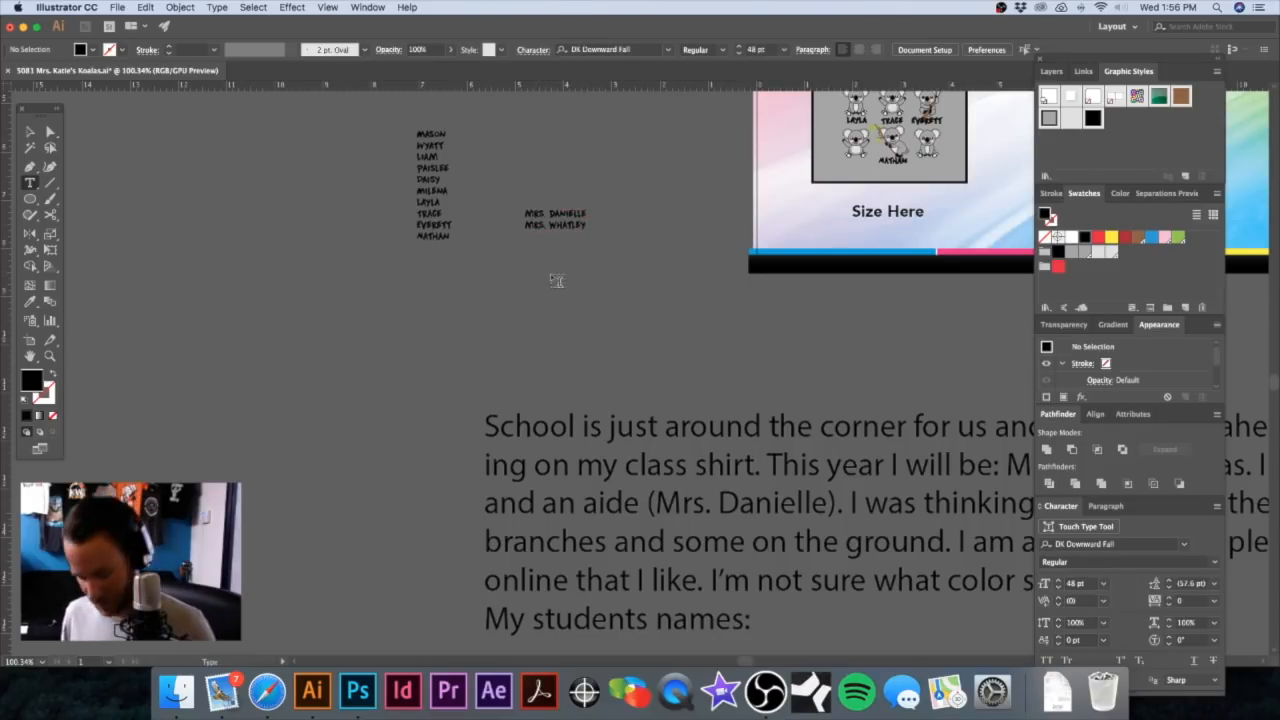
left_click(550, 273)
left_click_drag(593, 287, 568, 264)
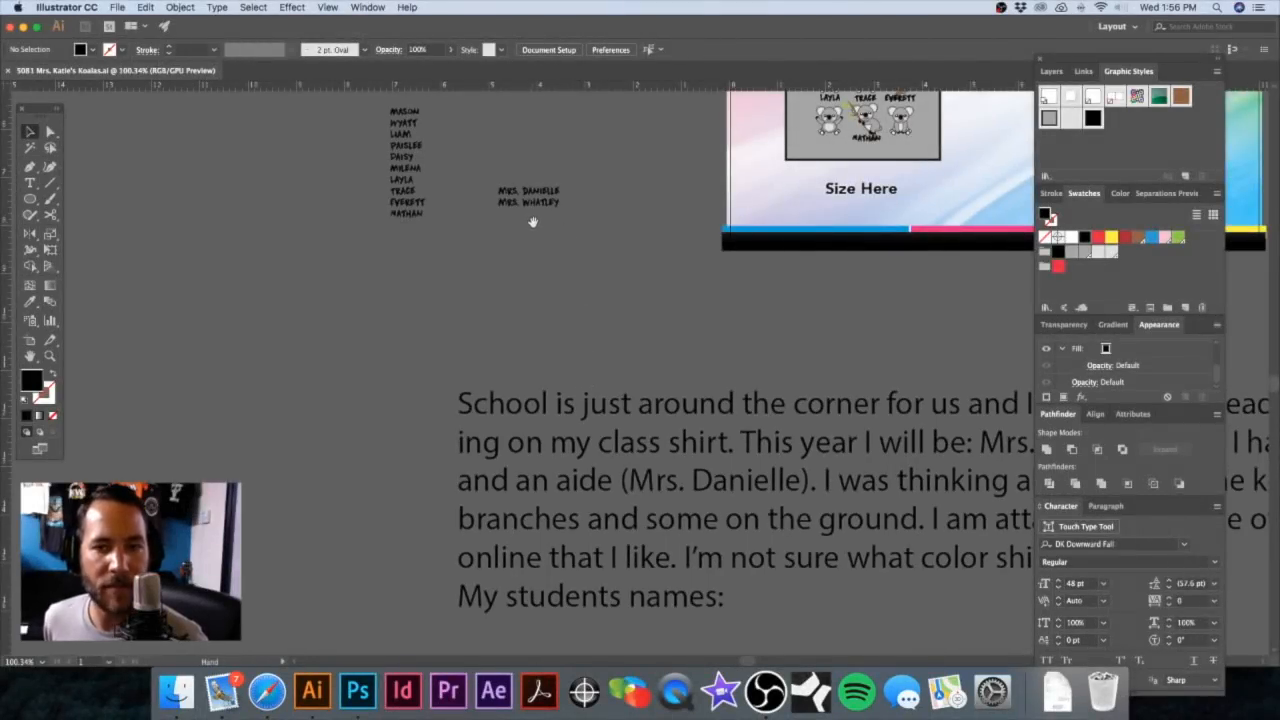
left_click_drag(534, 222, 698, 251)
left_click_drag(602, 221, 623, 303)
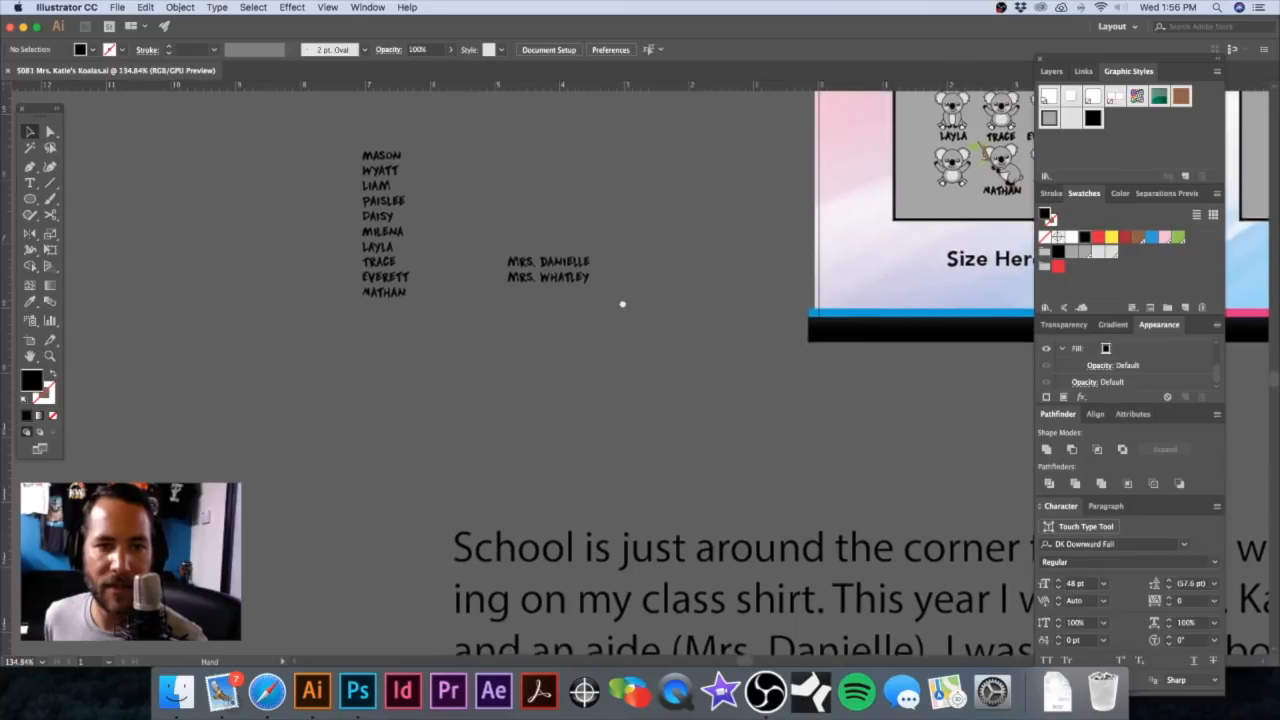
Step: Convert the two-line staff name text to outlines
left_click(557, 278)
key("super+c")
key("super+shift+p")
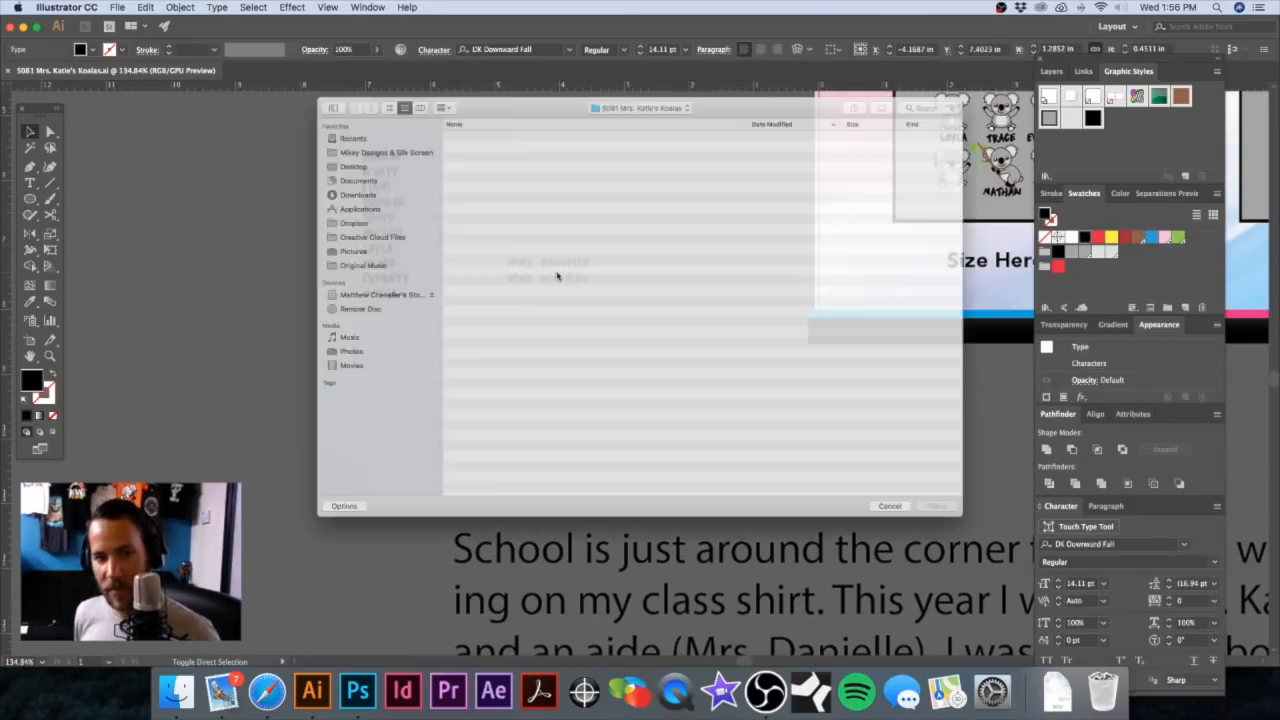
left_click(947, 552)
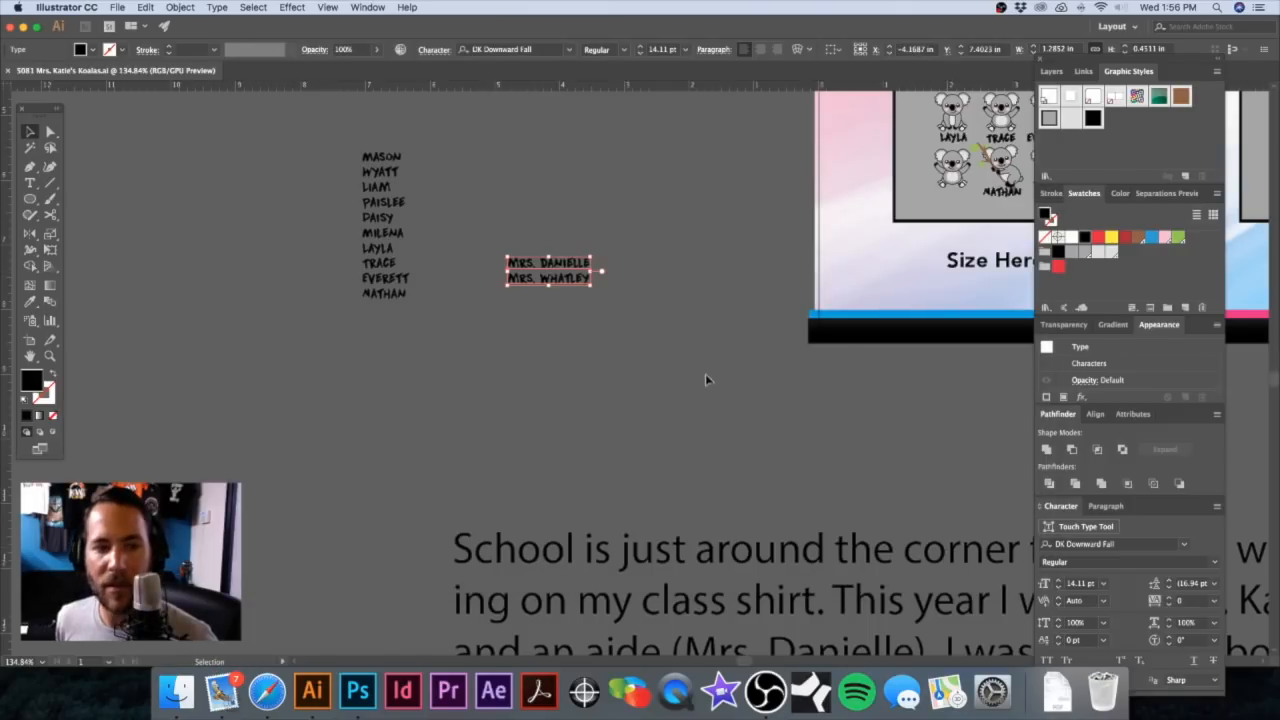
key("super+c")
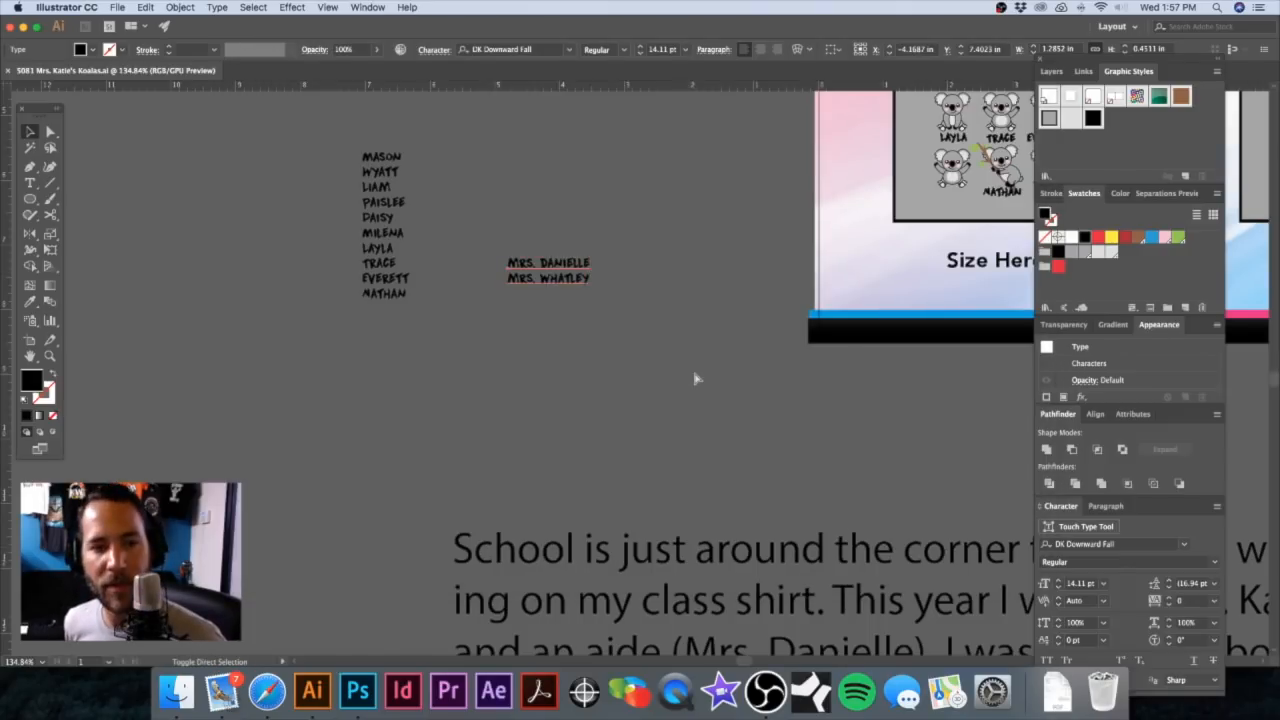
key("super+shift+o")
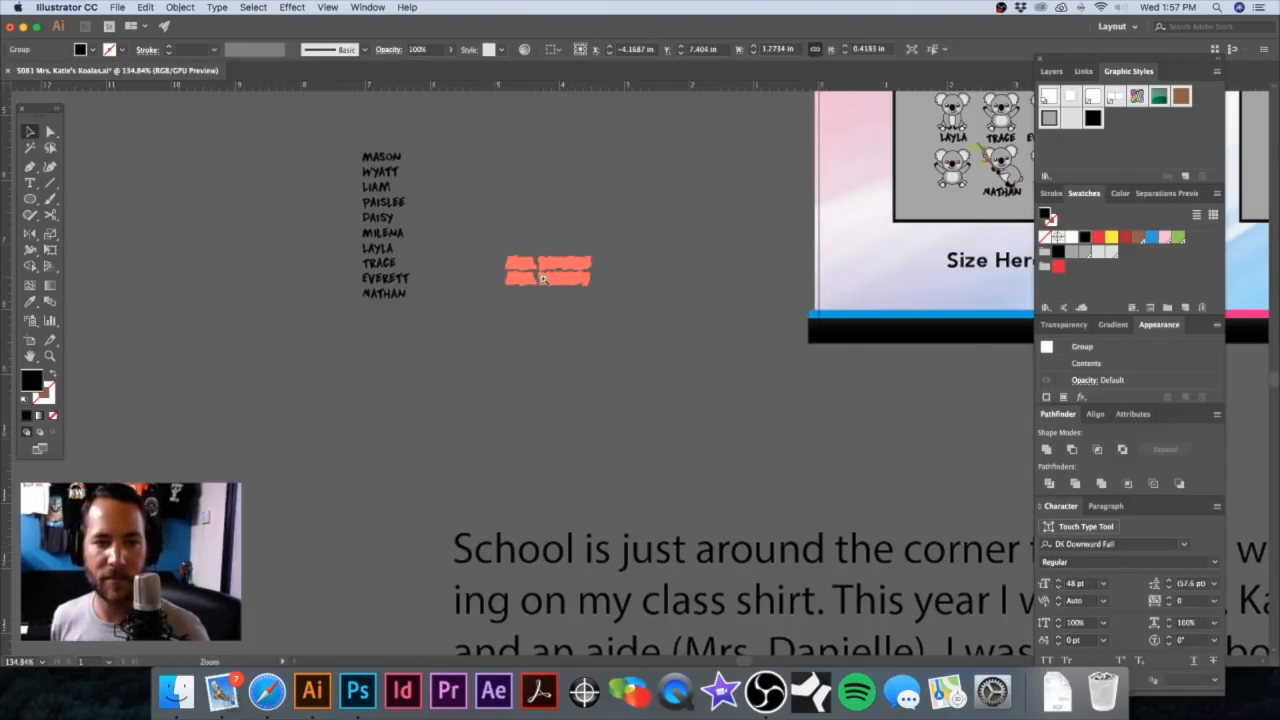
Step: Split the outlined staff text into two separate groups, one for each staff name
left_click_drag(655, 324, 656, 389)
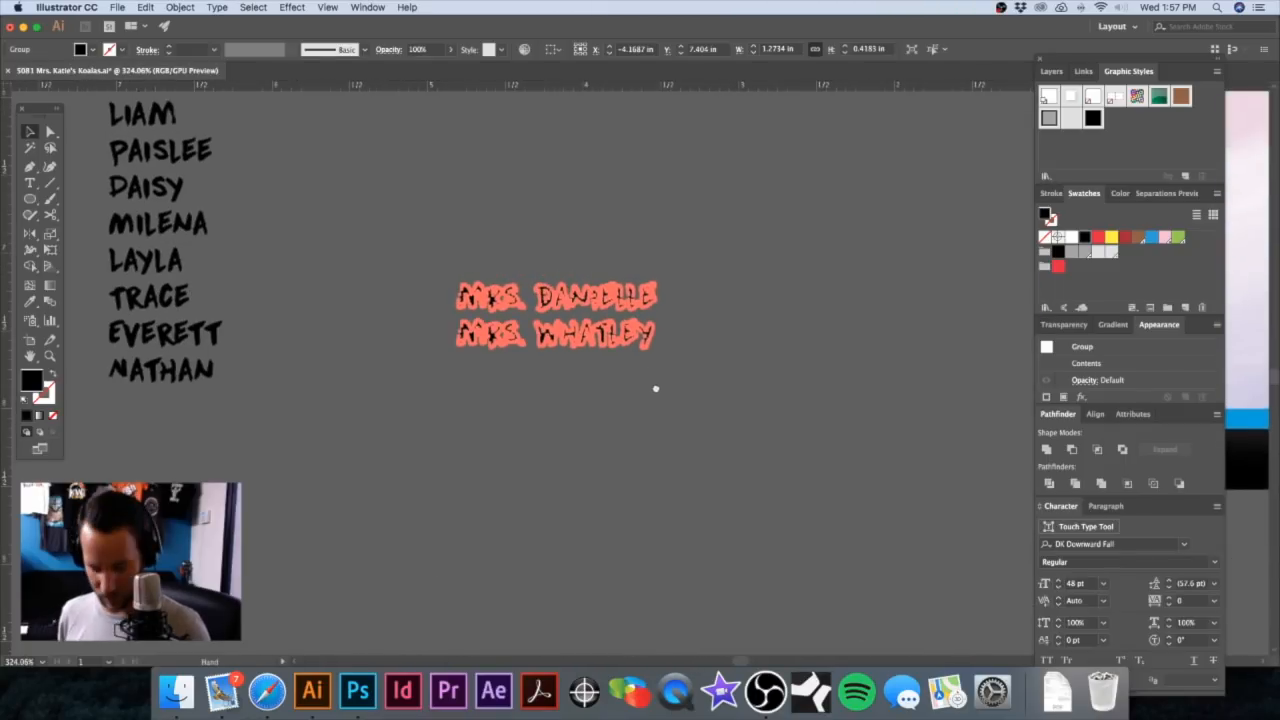
left_click_drag(421, 224, 697, 318)
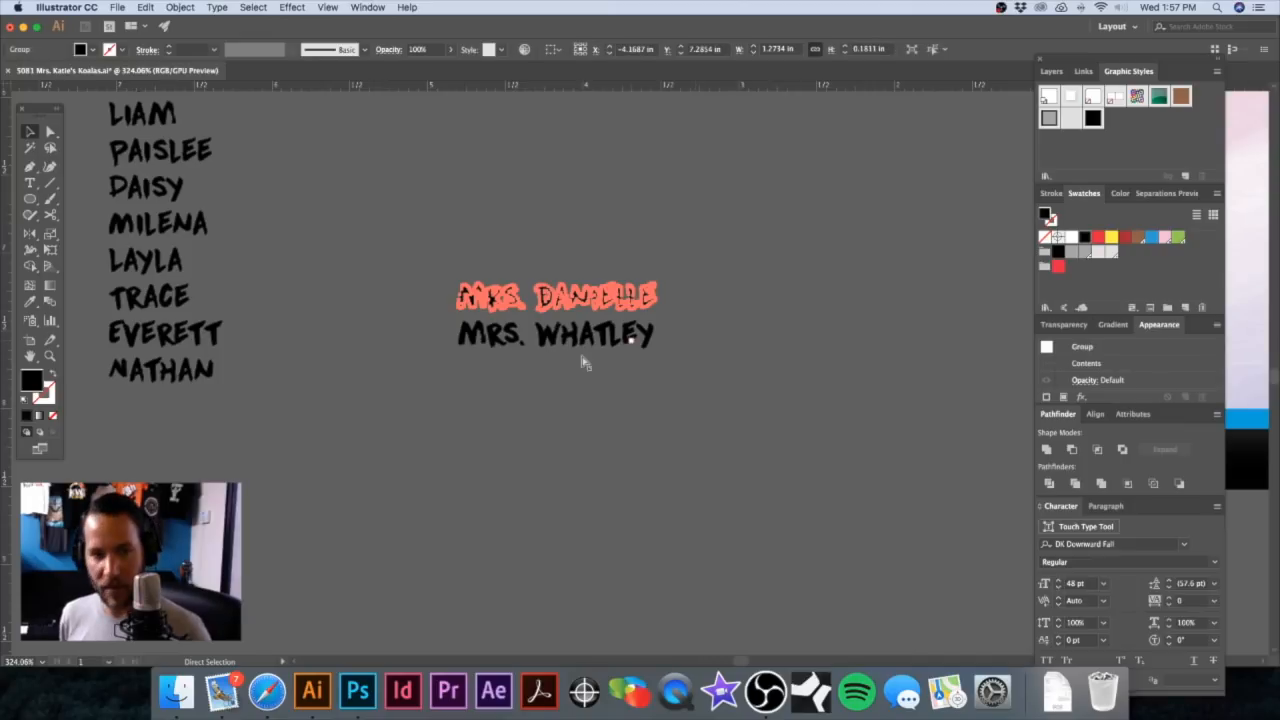
left_click_drag(678, 331, 692, 322)
key("shift+super+o")
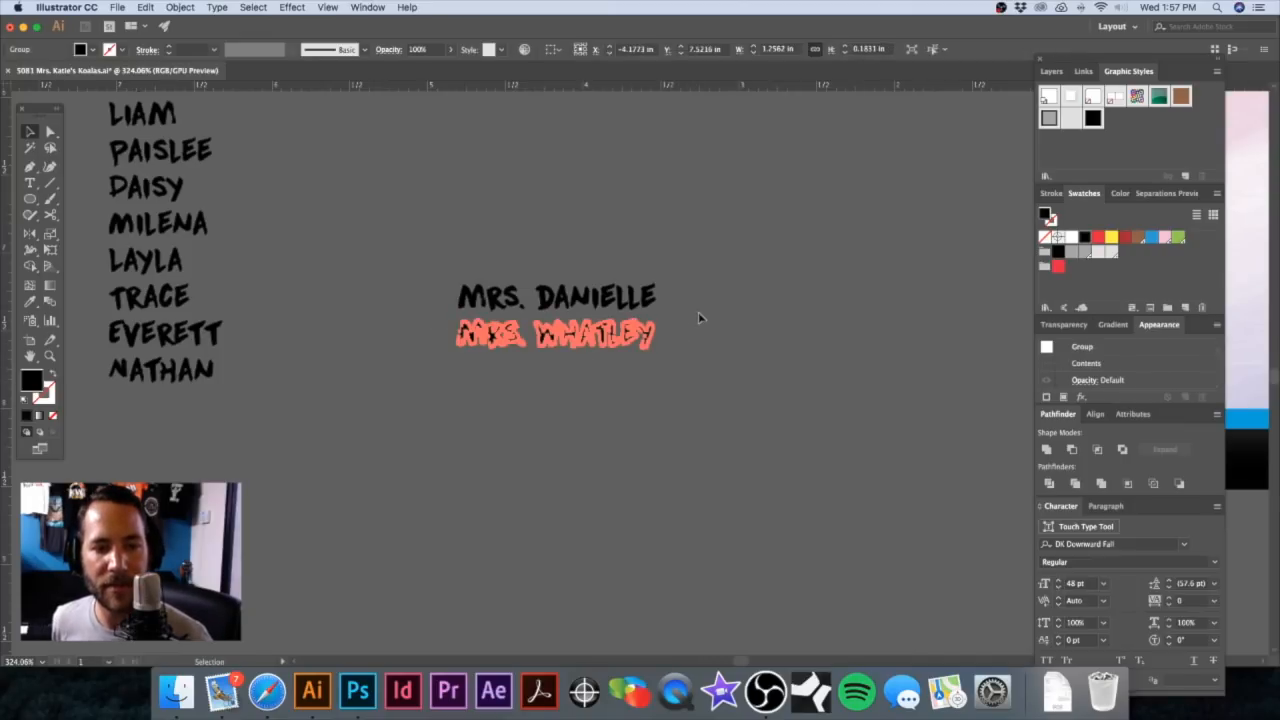
left_click(701, 318)
Step: Bring both staff names onto the shirt, the aide's beneath the bottom row's first koala and the teacher's beneath its third
left_click(709, 352, "alt+super")
left_click(709, 352, "alt+super")
left_click(709, 352, "alt+super")
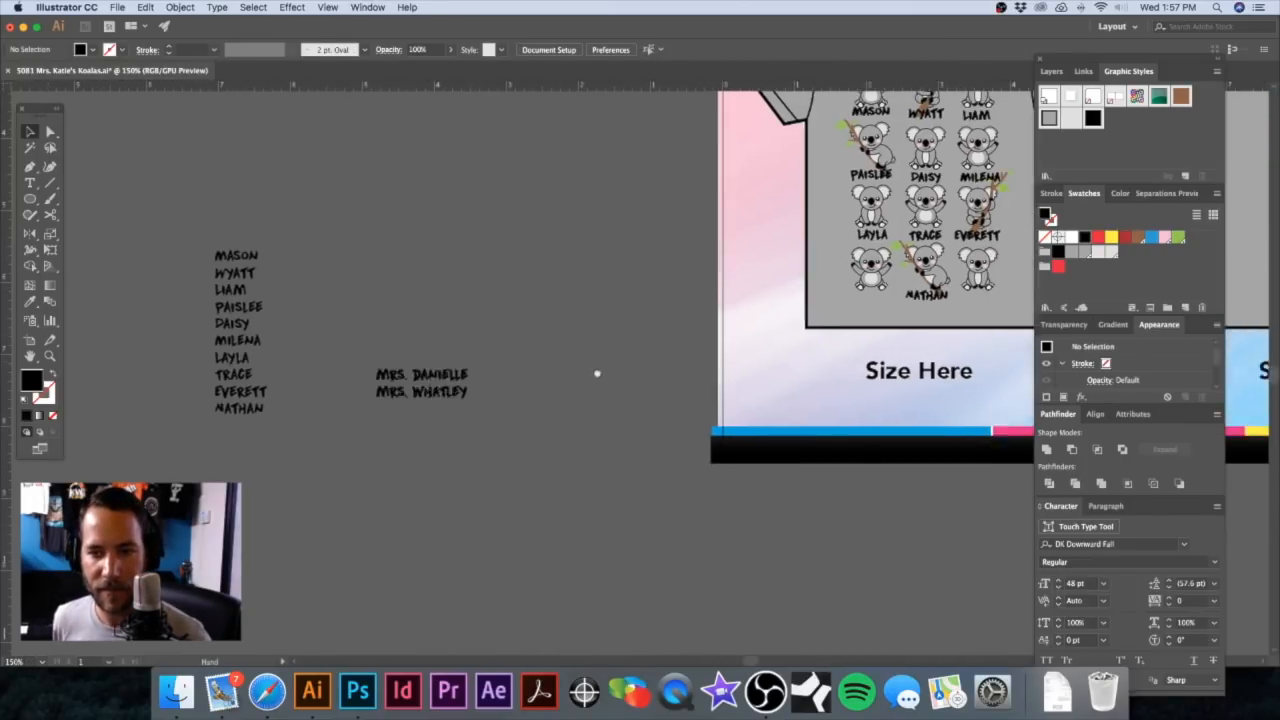
left_click_drag(400, 385, 955, 315)
left_click(744, 337, "super")
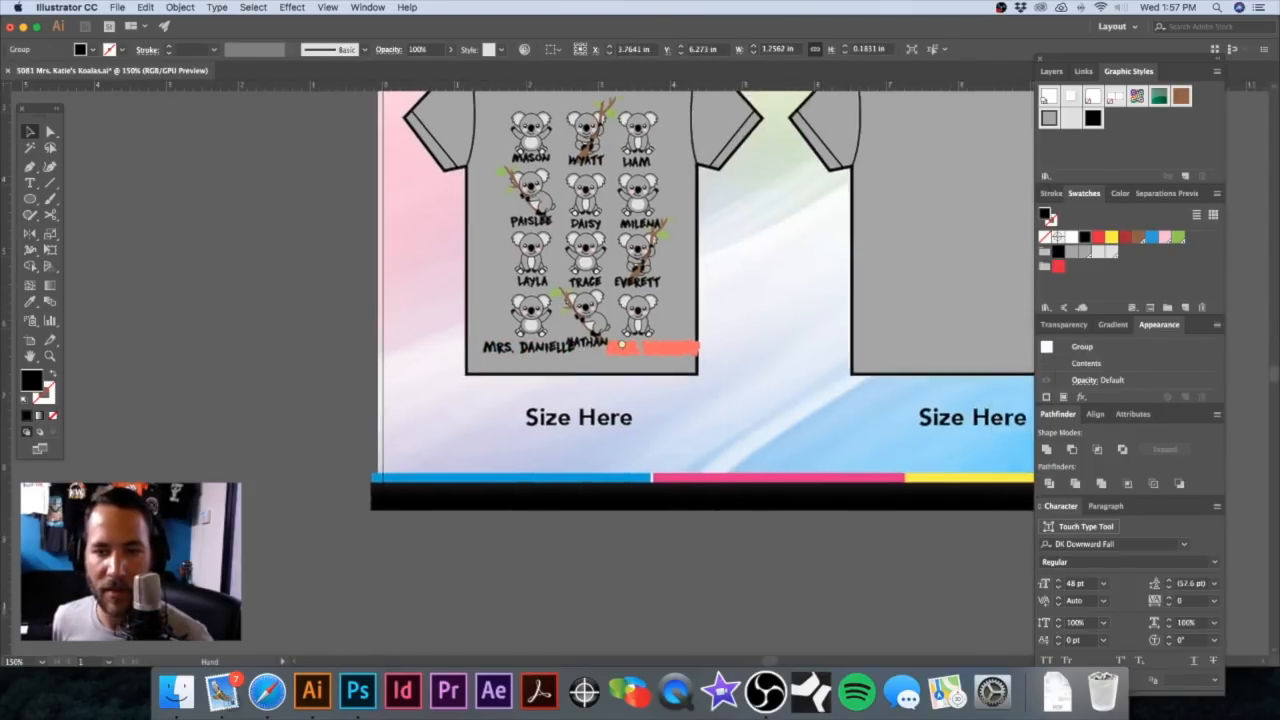
left_click(744, 337, "super")
left_click(744, 337, "super")
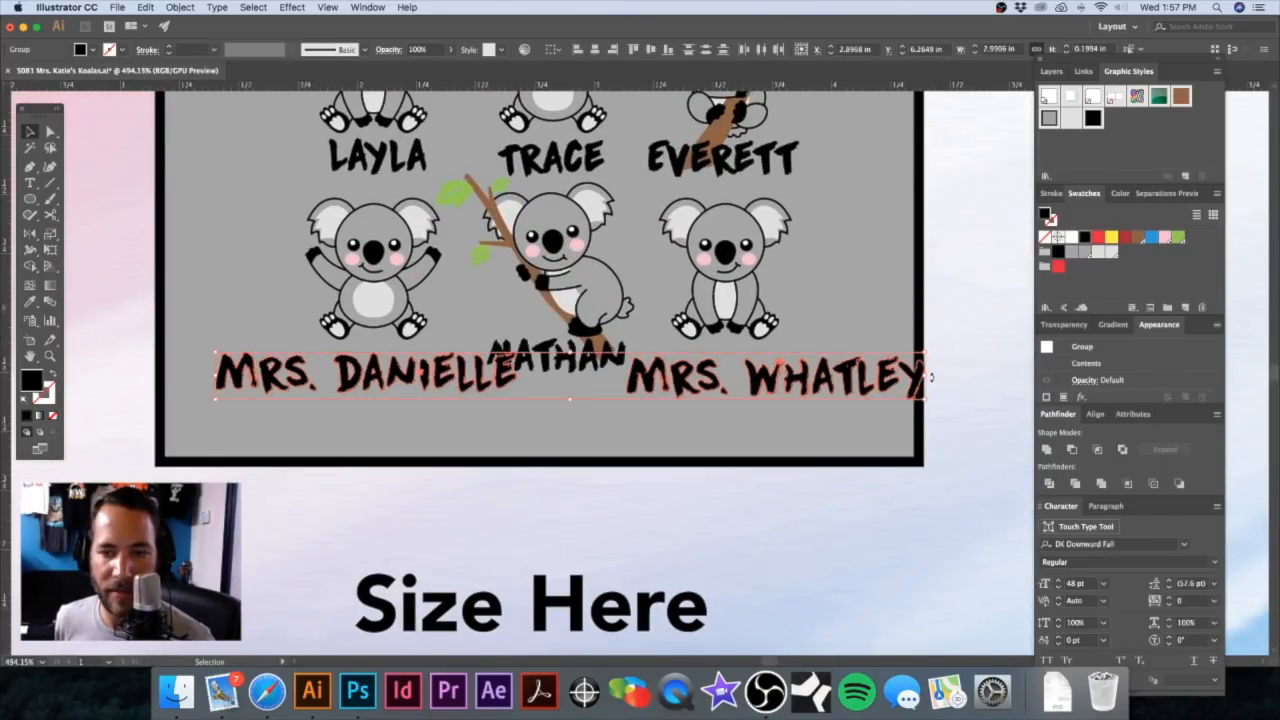
Step: Condense both staff names horizontally and recentre the teacher's name beneath the bottom row's third koala
left_click_drag(927, 378, 681, 379)
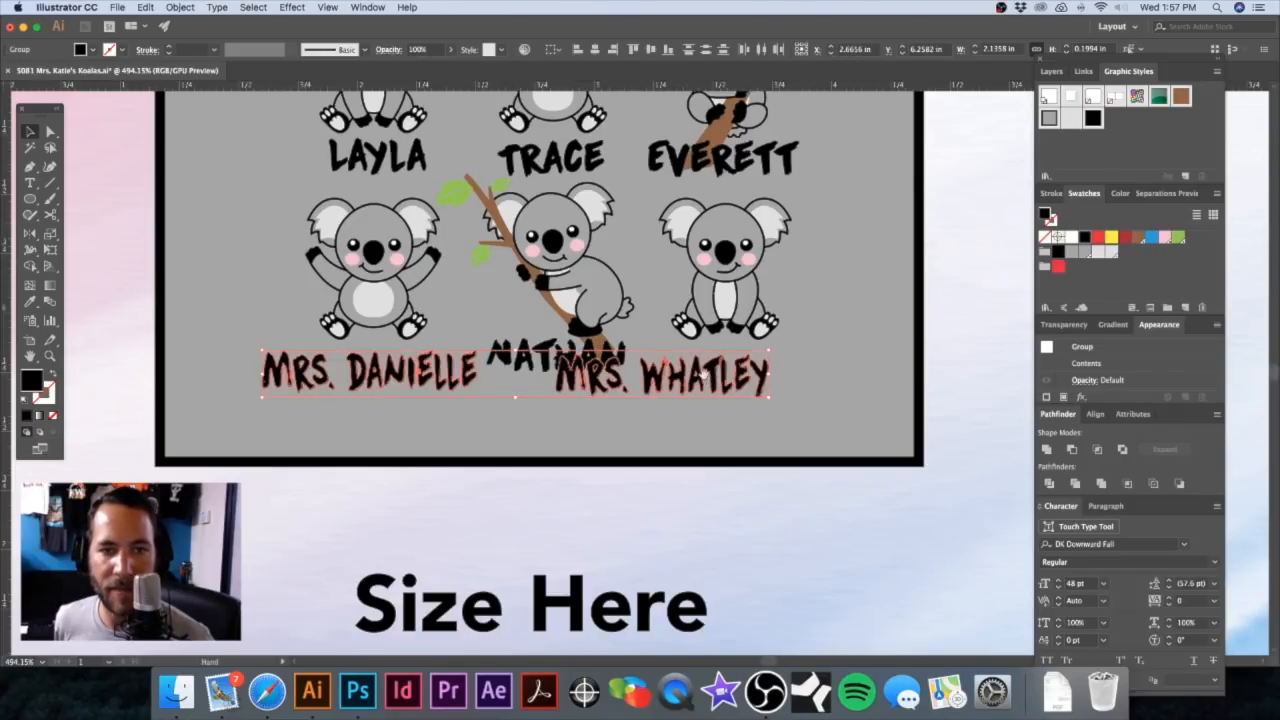
left_click(699, 371, "alt+super")
left_click(699, 371, "alt+super")
left_click_drag(599, 368, 844, 394)
key("super+h")
left_click(461, 379)
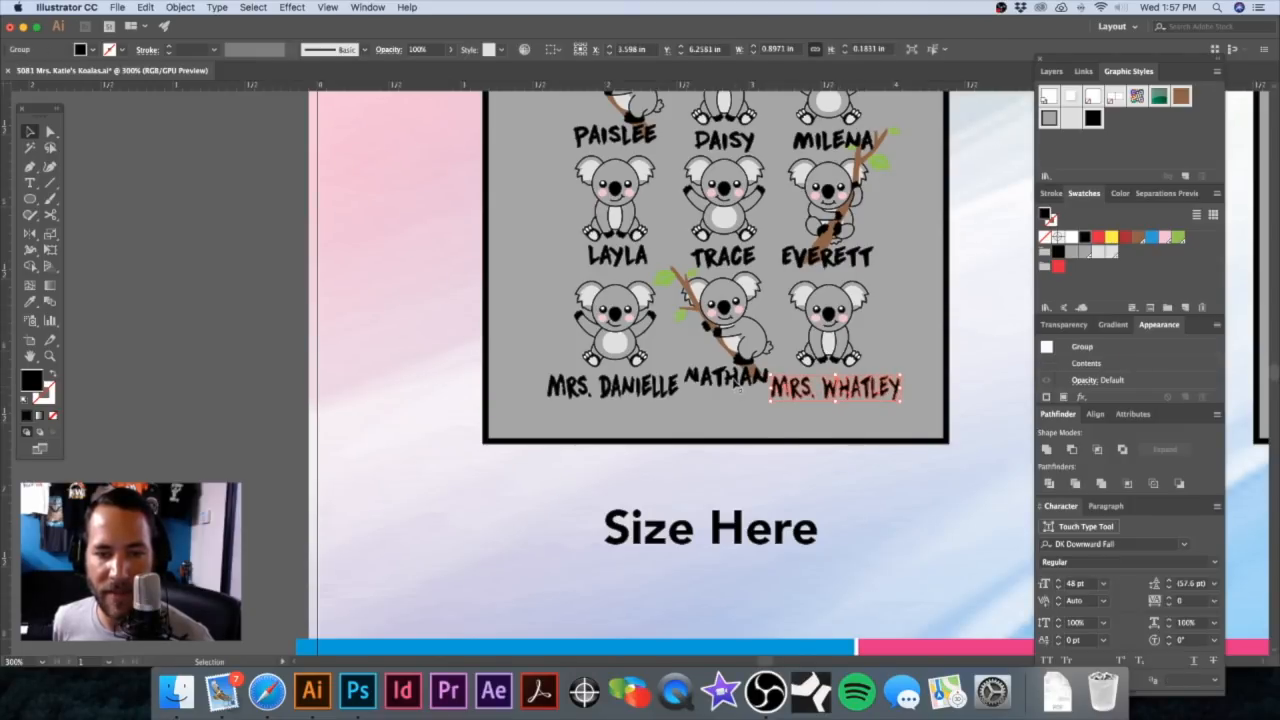
Step: Swap the student name under the bottom row's middle koala with the one under the top row's third koala
left_click(738, 384)
left_click_drag(738, 357, 881, 175)
left_click_drag(782, 152, 680, 518)
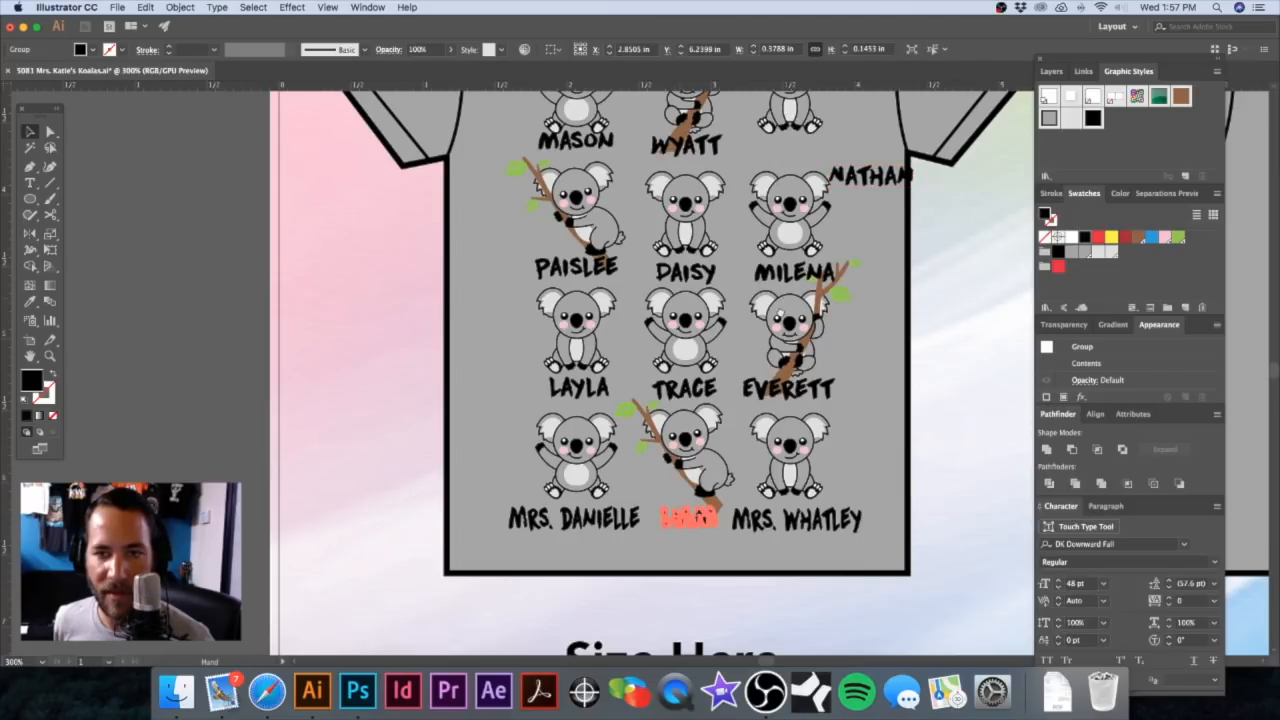
scroll(766, 250, "up", 3)
left_click_drag(820, 264, 738, 240)
left_click_drag(635, 239, 908, 361)
Step: Align the three top-row names with each other by their vertical centres
left_click(563, 356)
left_click_drag(712, 350, 566, 280)
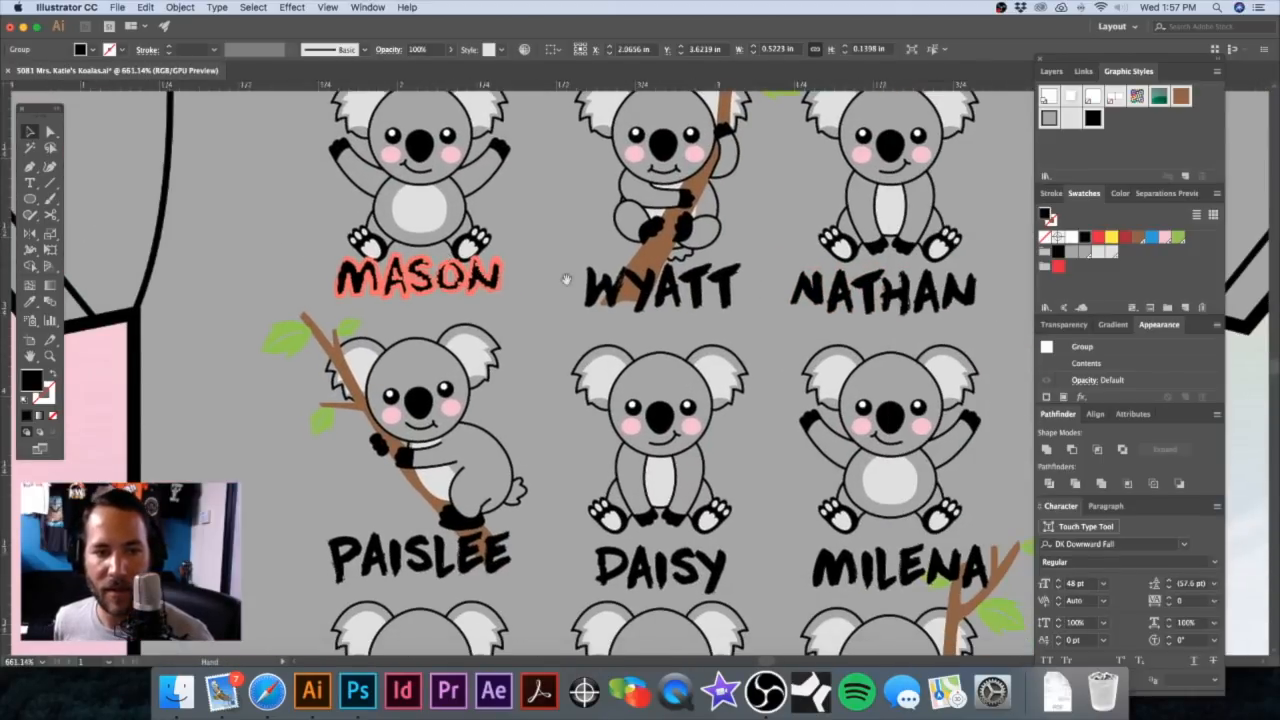
left_click(826, 292, "shift")
left_click(680, 288, "shift")
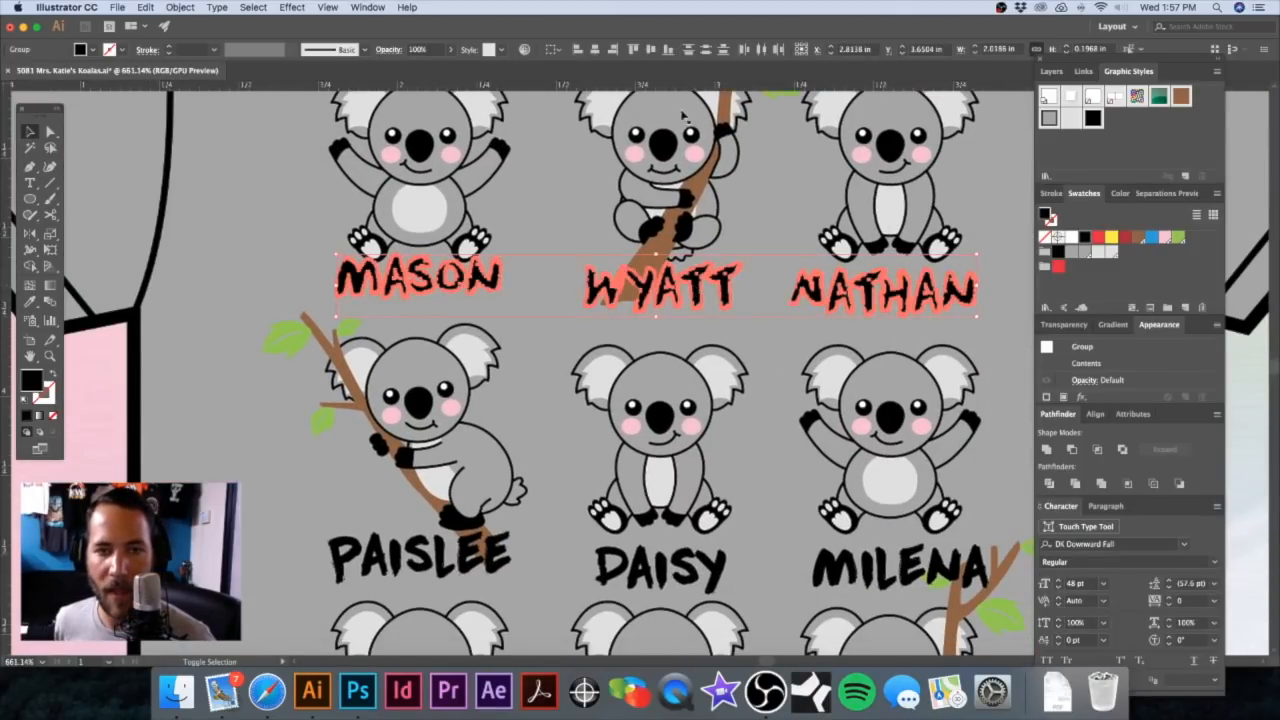
left_click(650, 49)
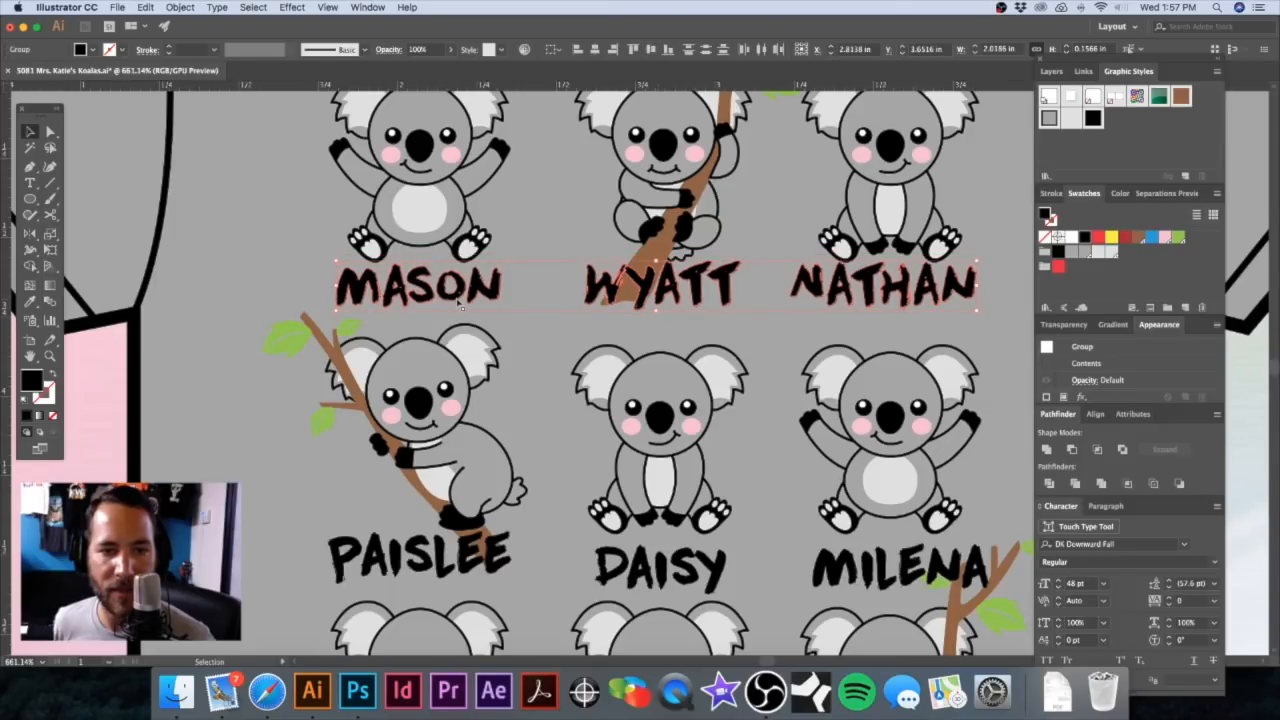
scroll(460, 303, "right", 3)
left_click(515, 250)
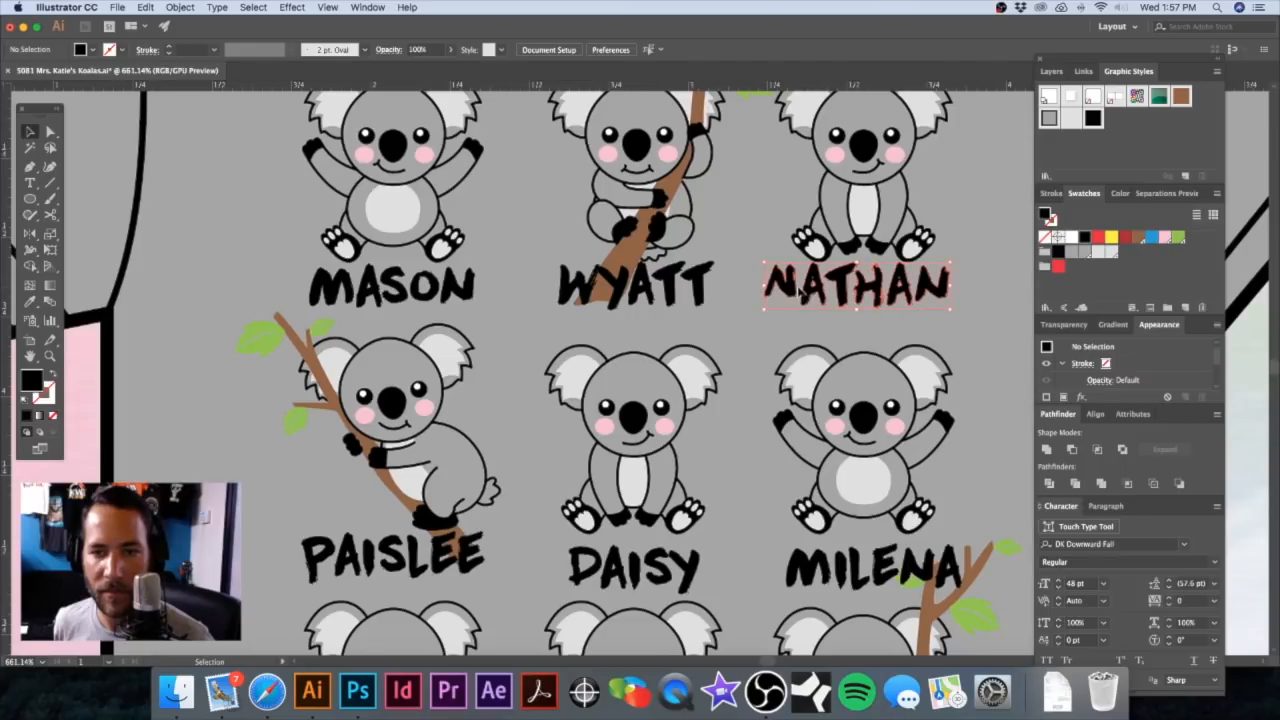
Step: Fine-tune the positions of the top-row names so each sits centred beneath its koala
left_click(800, 290)
left_click(640, 287)
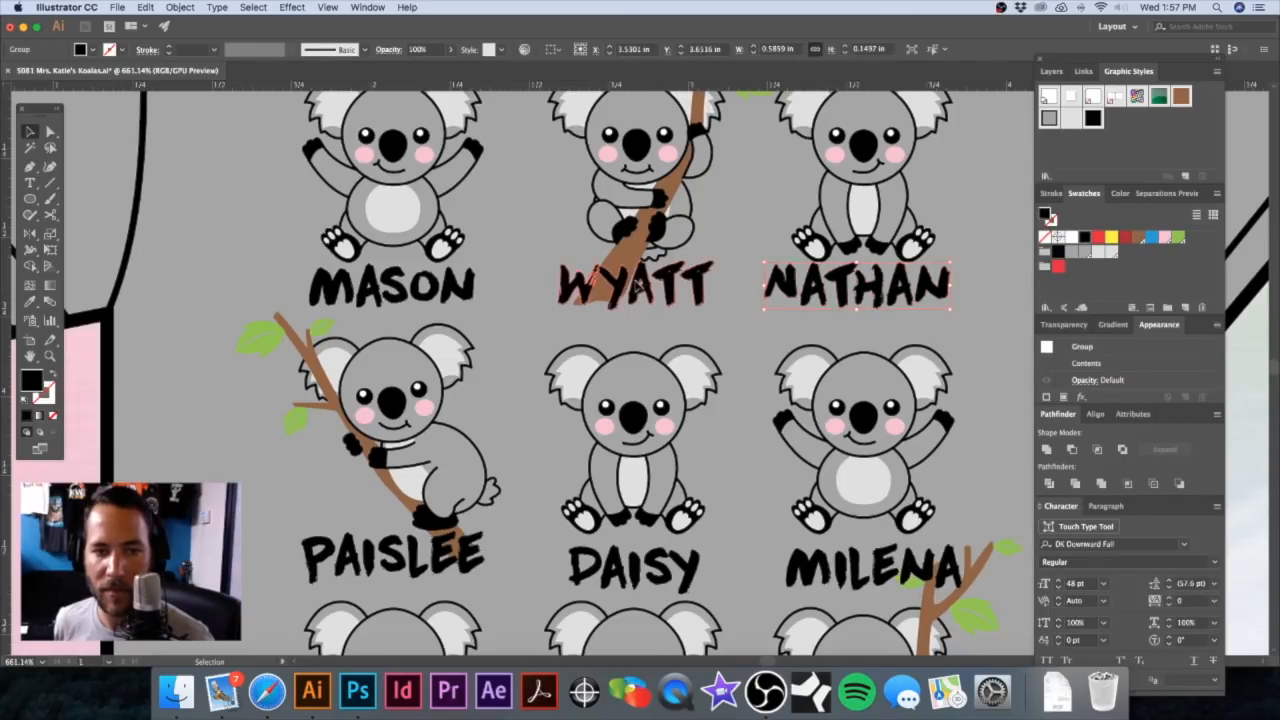
left_click(708, 335)
scroll(660, 300, "up", 3)
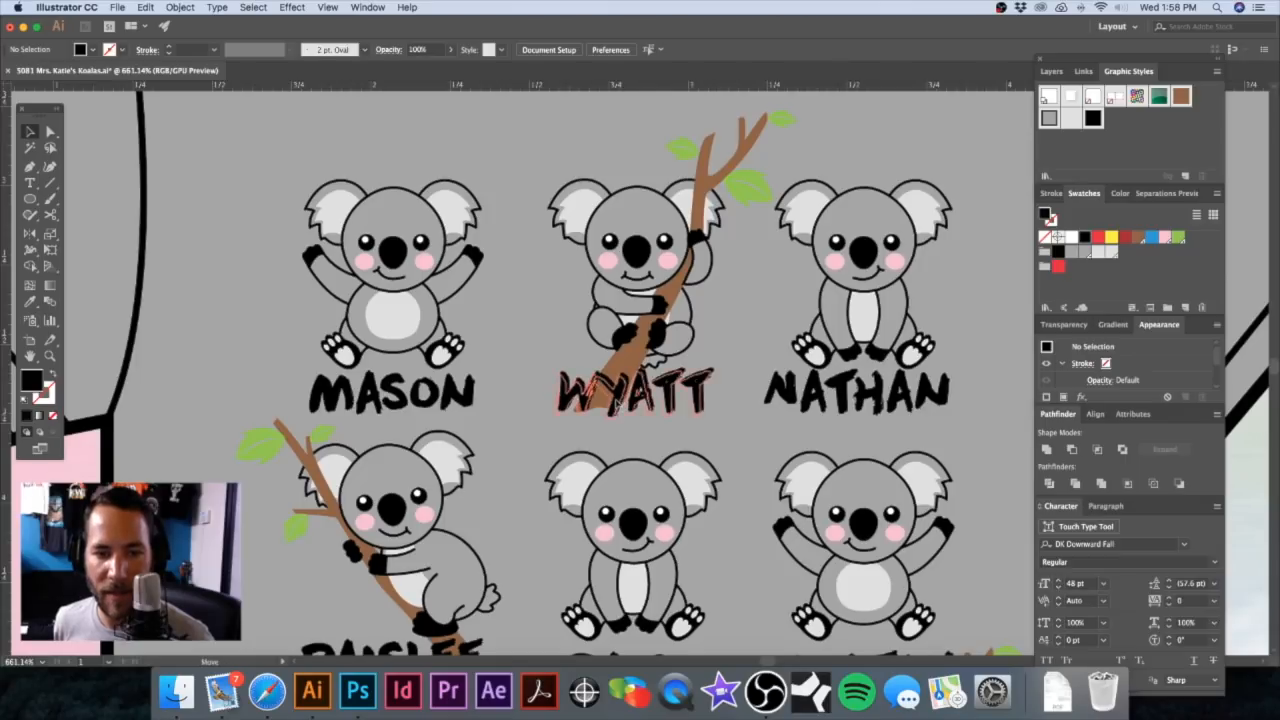
left_click(622, 400)
left_click(441, 399)
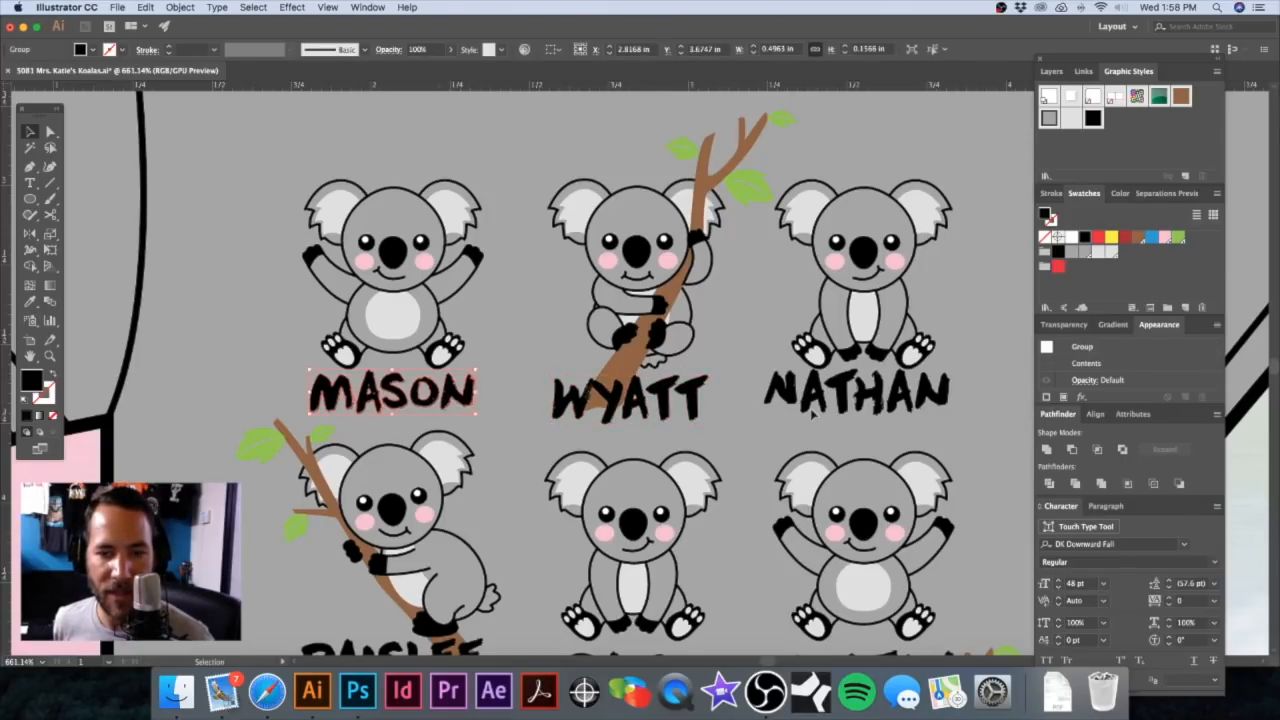
left_click(803, 420)
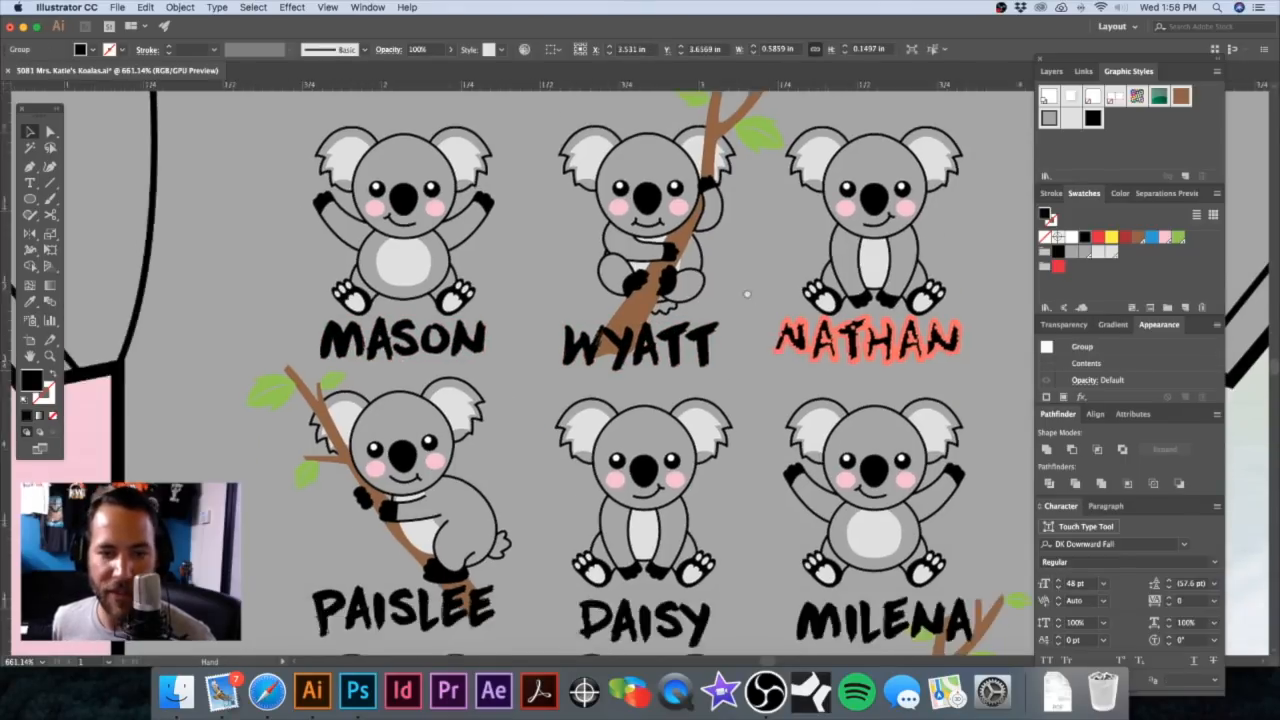
Step: Straighten the second row's first name with a slight rotation and centre it beneath its koala
scroll(480, 445, "down", 5)
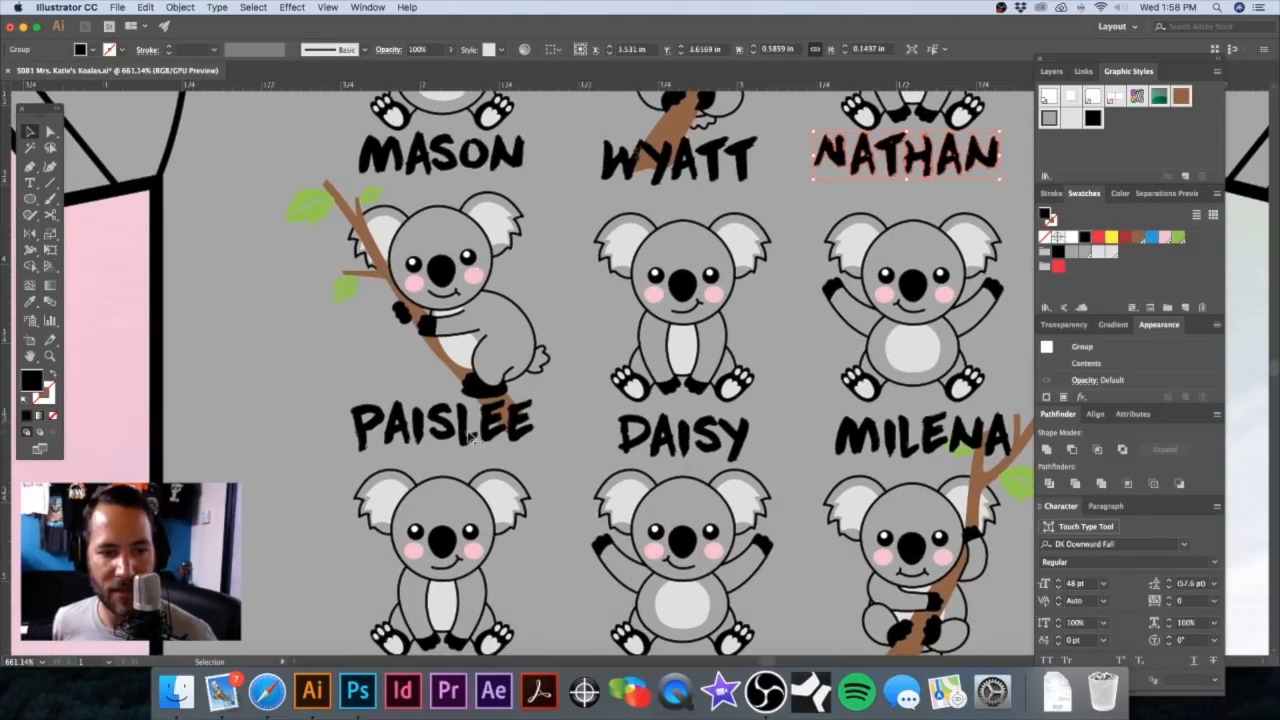
left_click(476, 440)
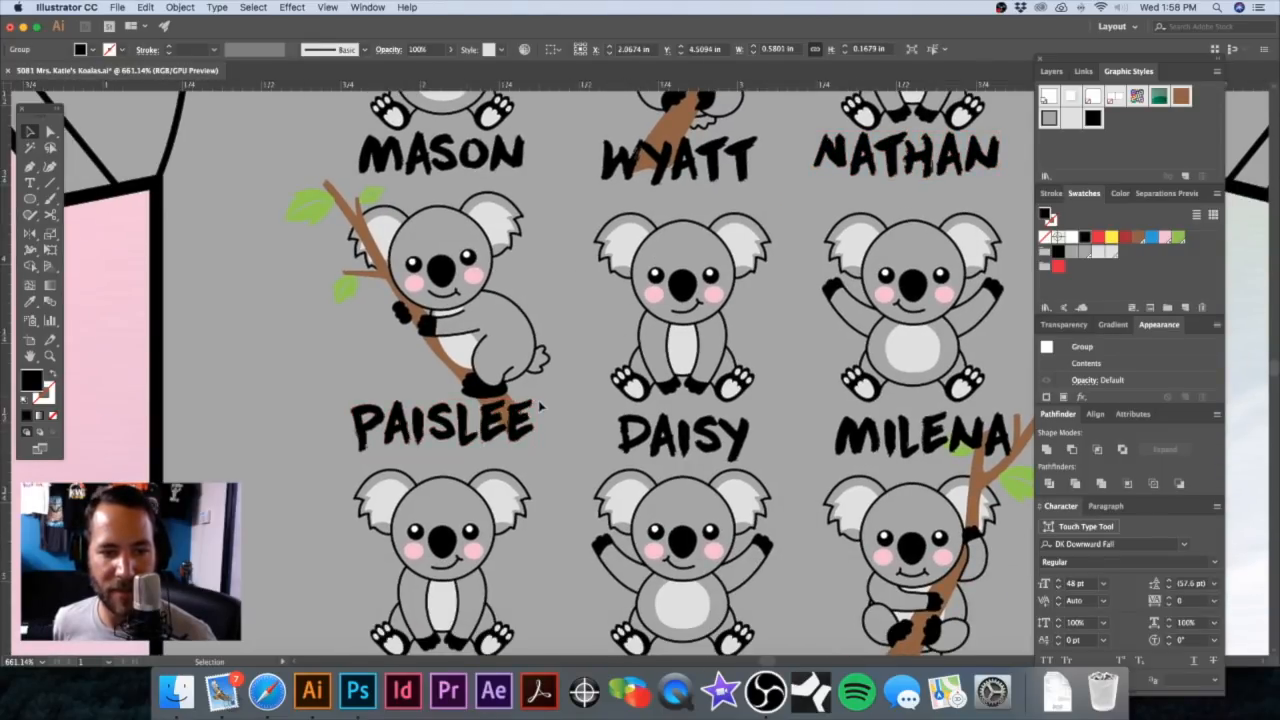
left_click_drag(540, 399, 495, 431)
key("space")
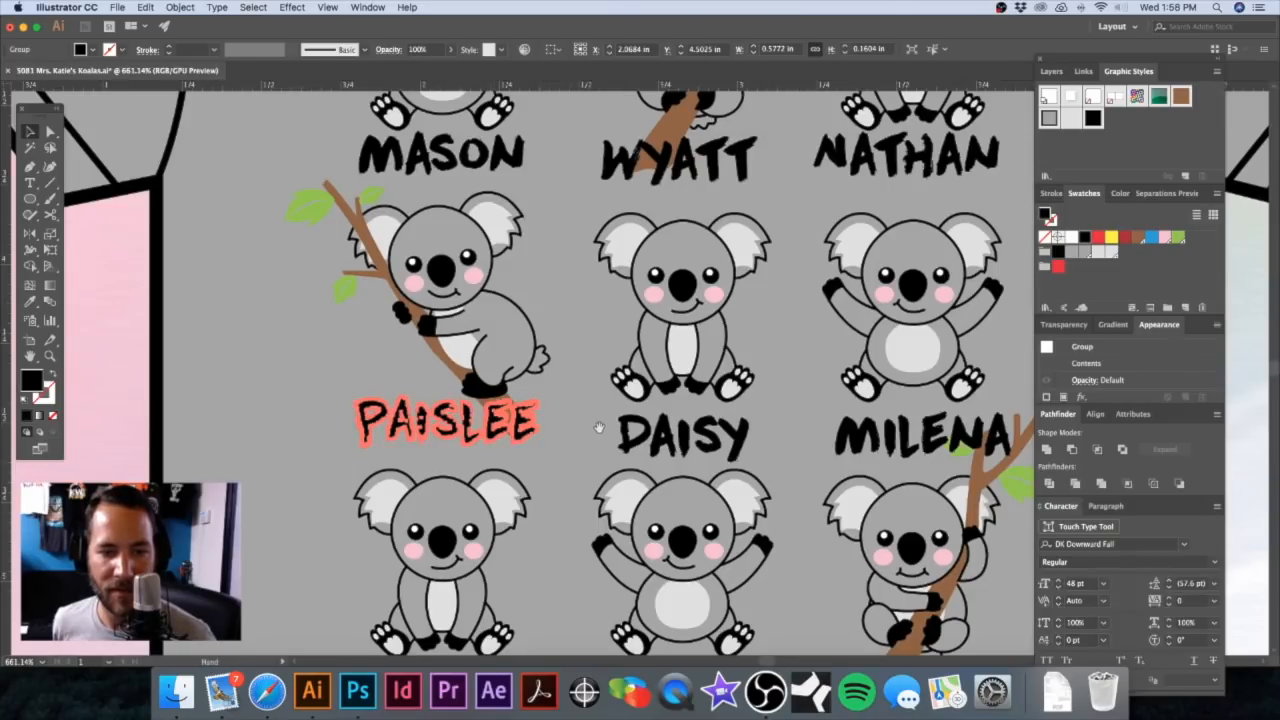
Step: Move the second row's middle and third names up slightly so each sits centred beneath its koala, level with the row's first name
left_click_drag(598, 425, 556, 399)
left_click(622, 410)
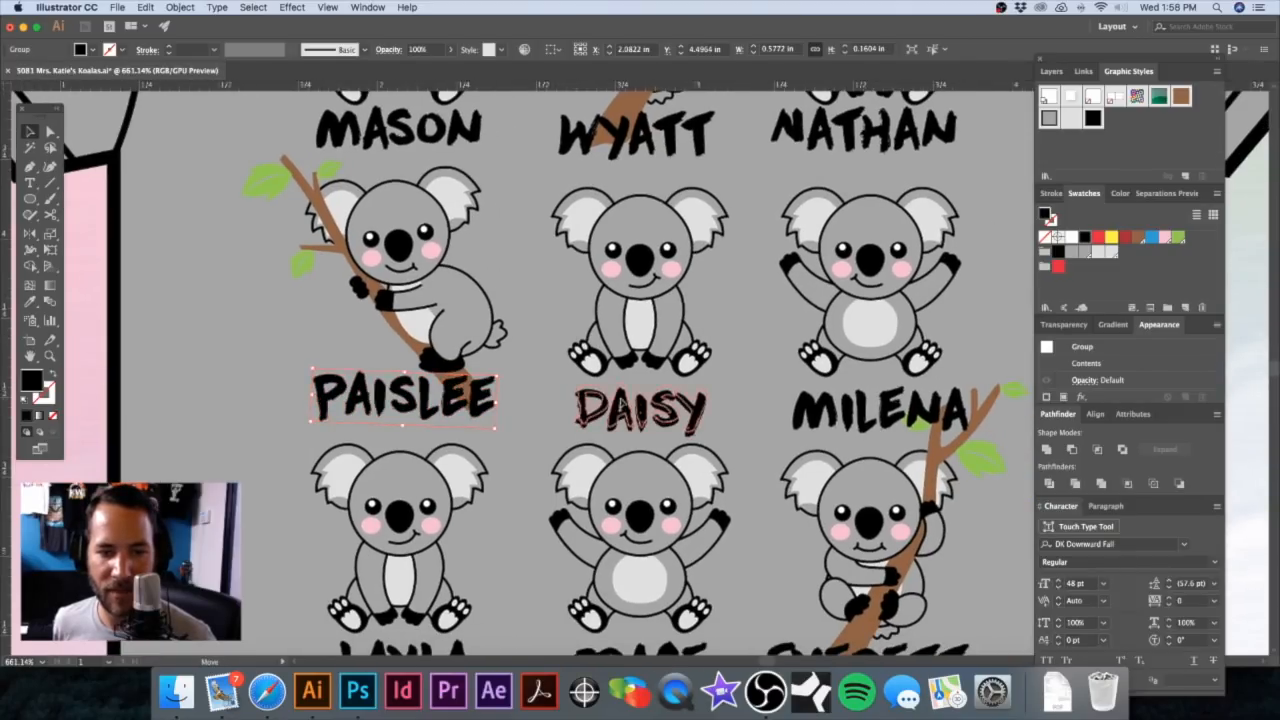
scroll(728, 383, "right", 1)
left_click_drag(723, 388, 693, 398)
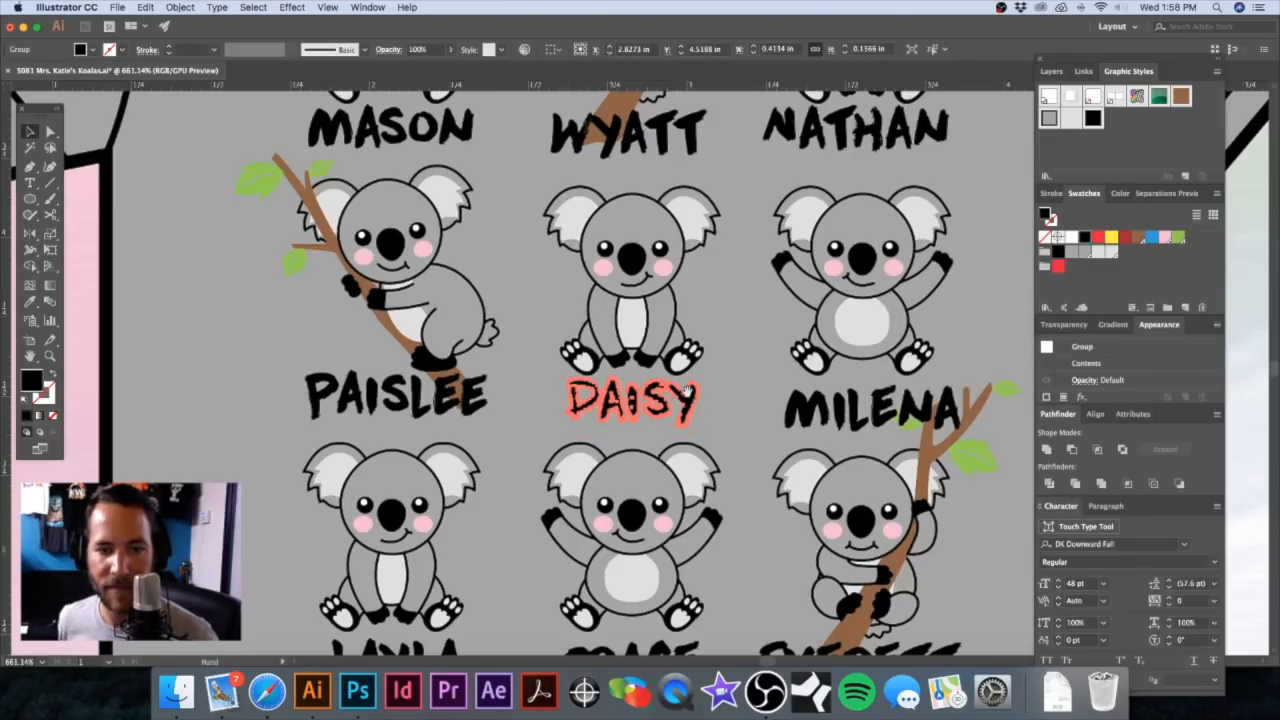
scroll(700, 370, "right", 2)
scroll(700, 370, "down", 1)
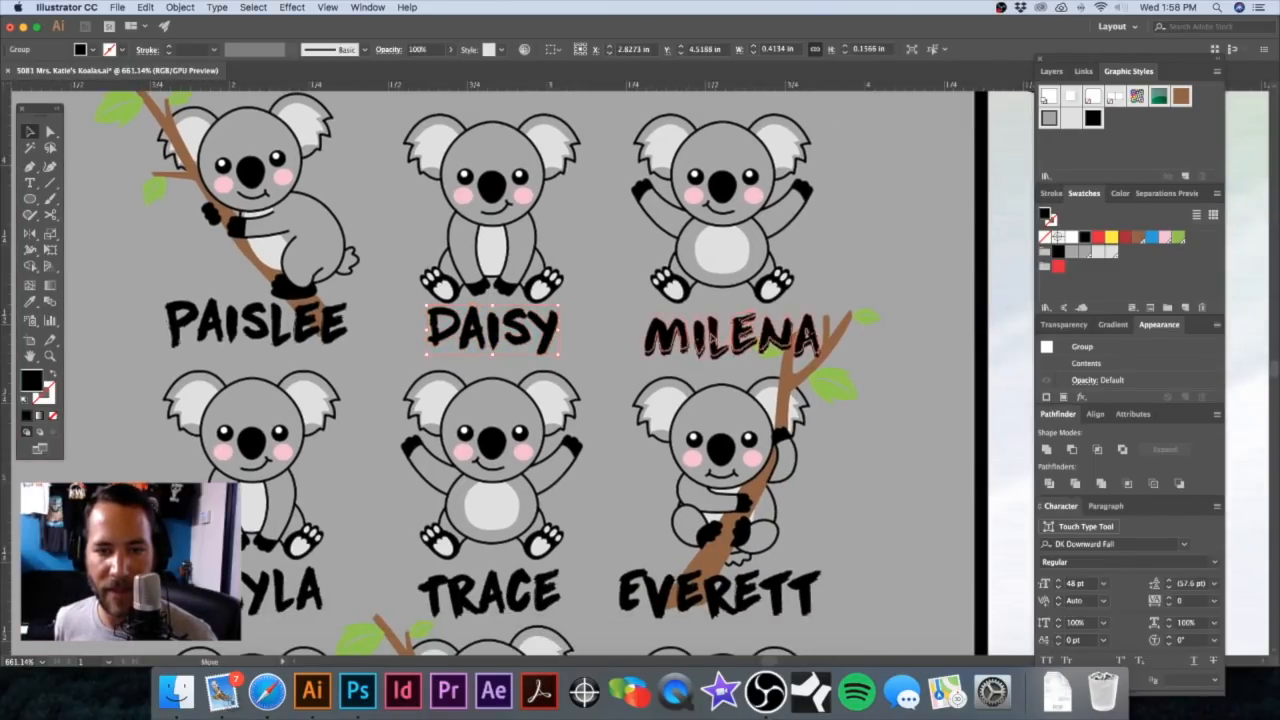
left_click(715, 343)
left_click_drag(711, 340, 705, 338)
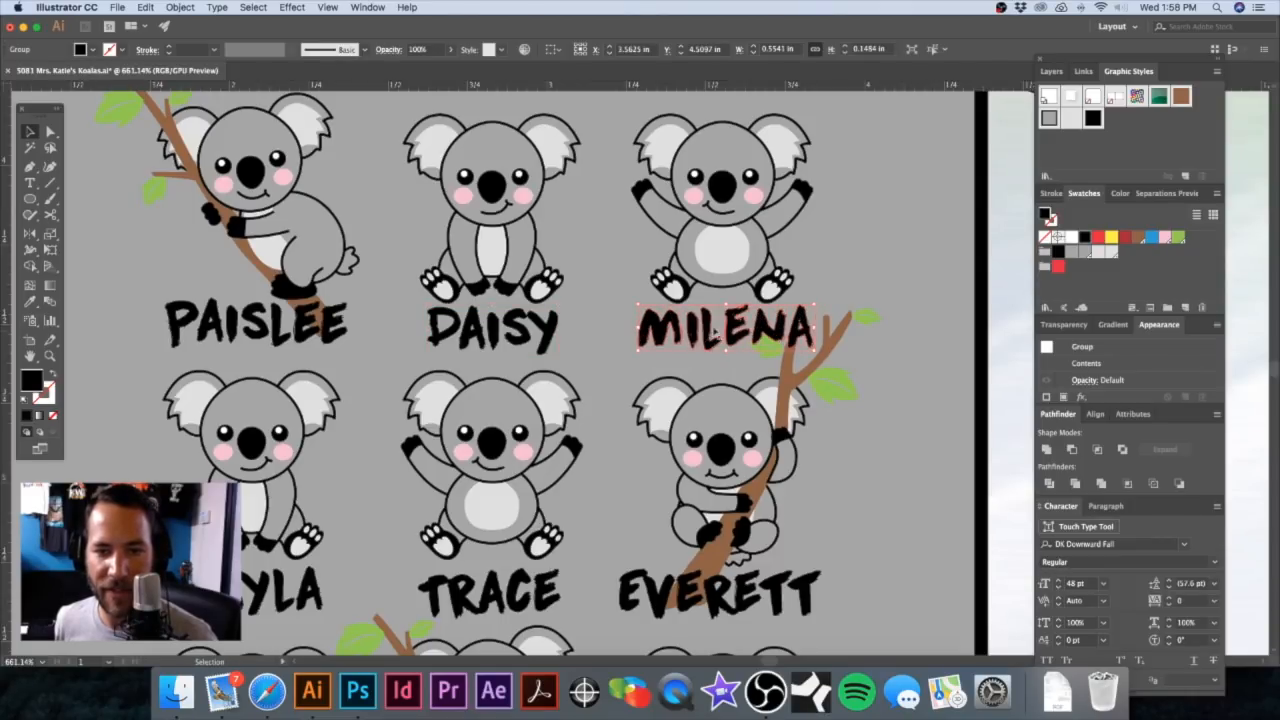
Step: Move the third row's middle name up closer to its koala and straighten it with a slight rotation
scroll(710, 335, "down", 5)
left_click(737, 483)
scroll(690, 450, "left", 3)
scroll(690, 450, "down", 2)
left_click_drag(618, 409, 615, 399)
left_click_drag(682, 367, 679, 371)
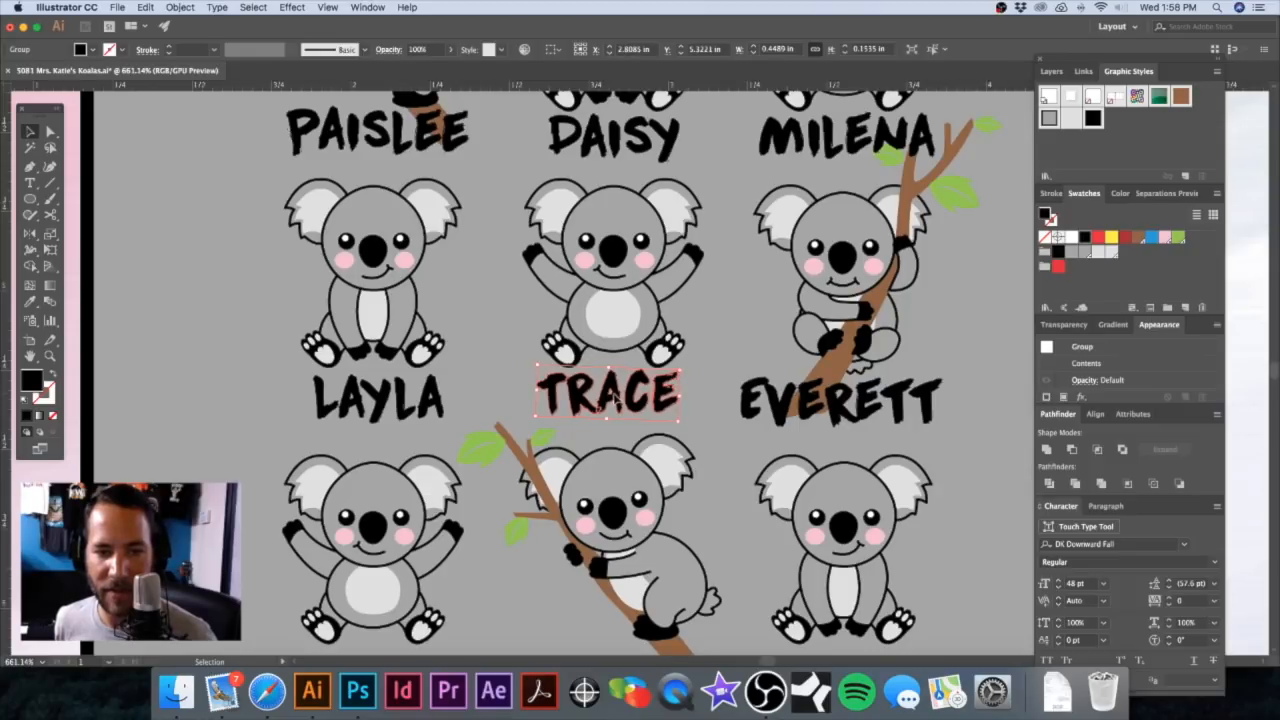
scroll(577, 398, "left", 2)
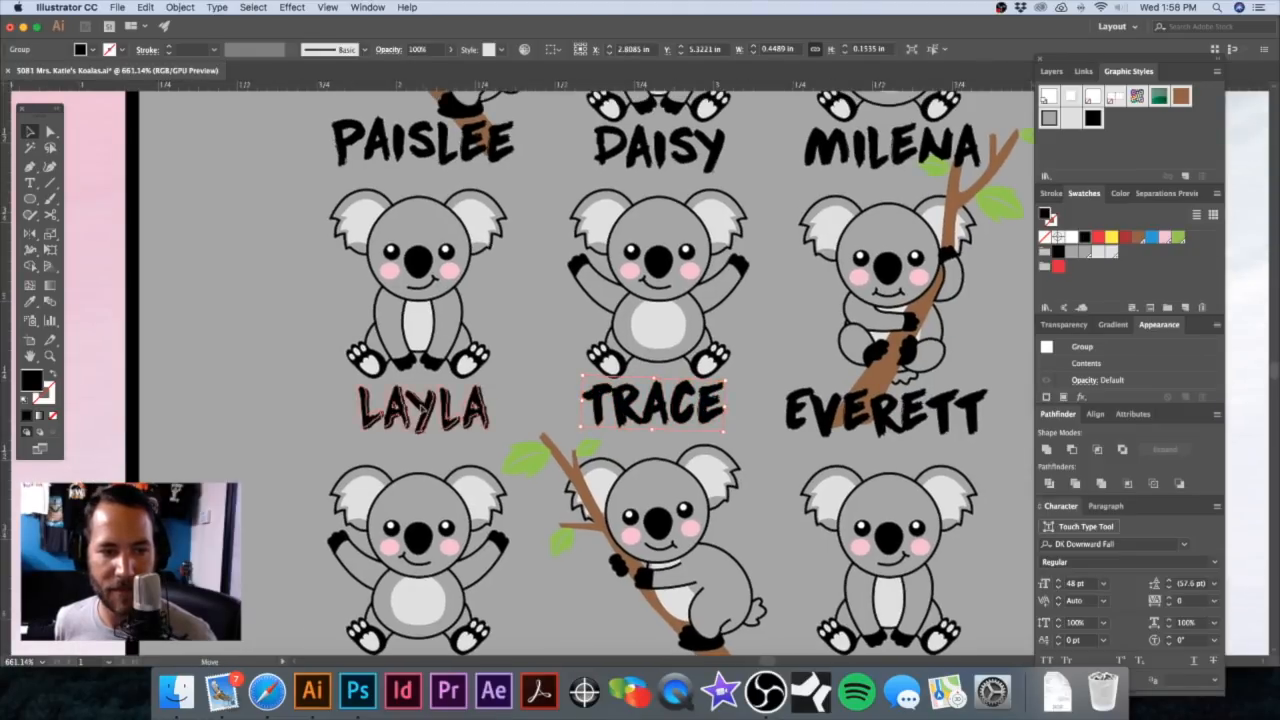
Step: Narrow the long names under the first and third koalas in the bottom row of the shirt design
left_click(415, 408)
scroll(543, 405, "down", 5)
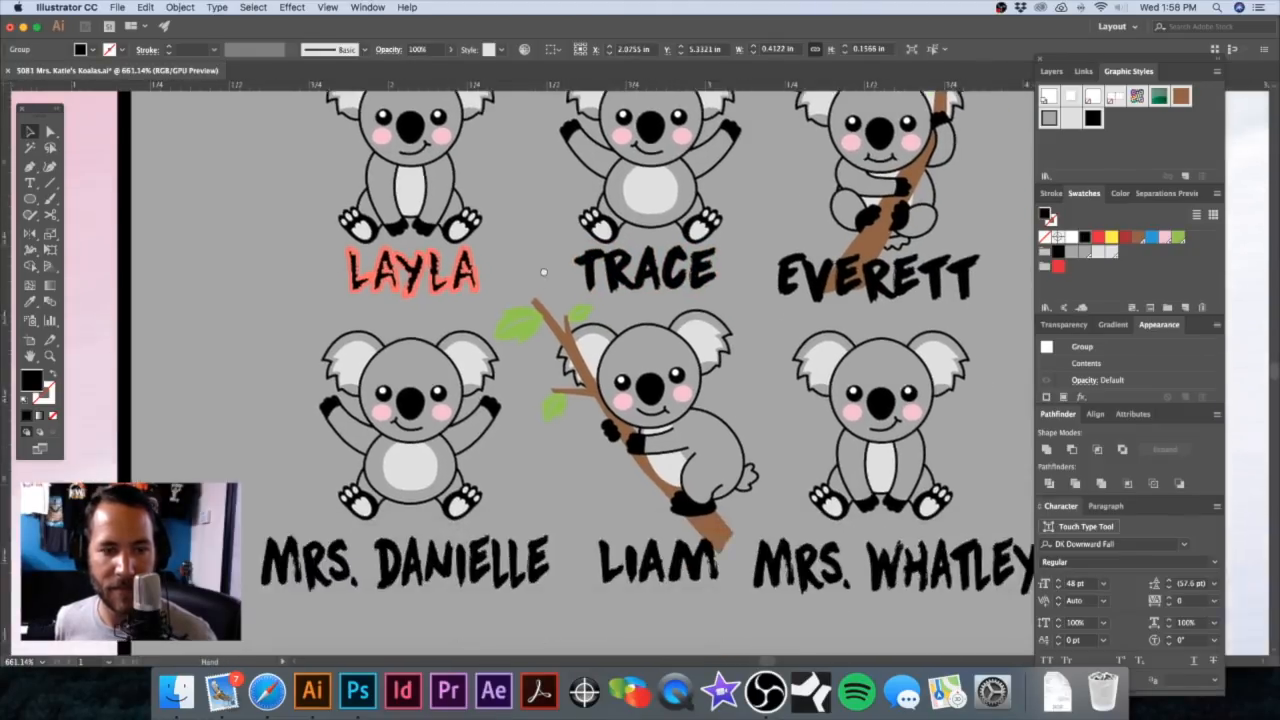
scroll(519, 440, "down", 3)
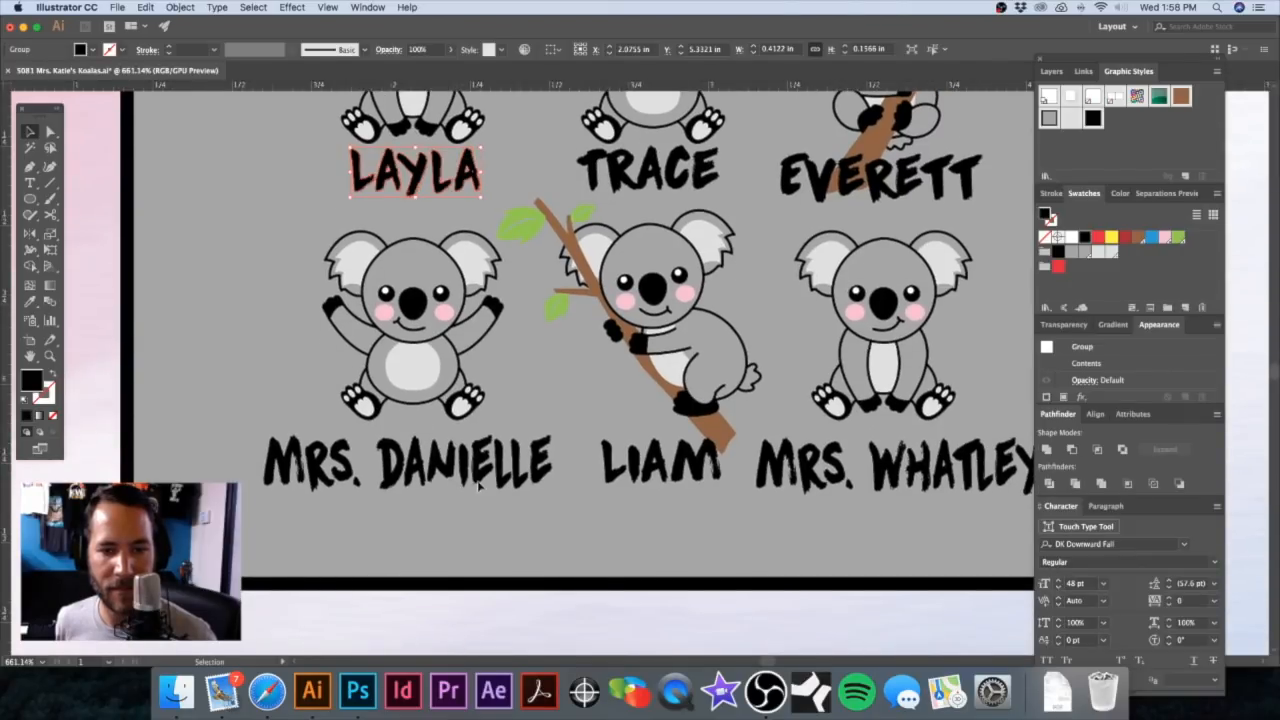
scroll(479, 485, "right", 3)
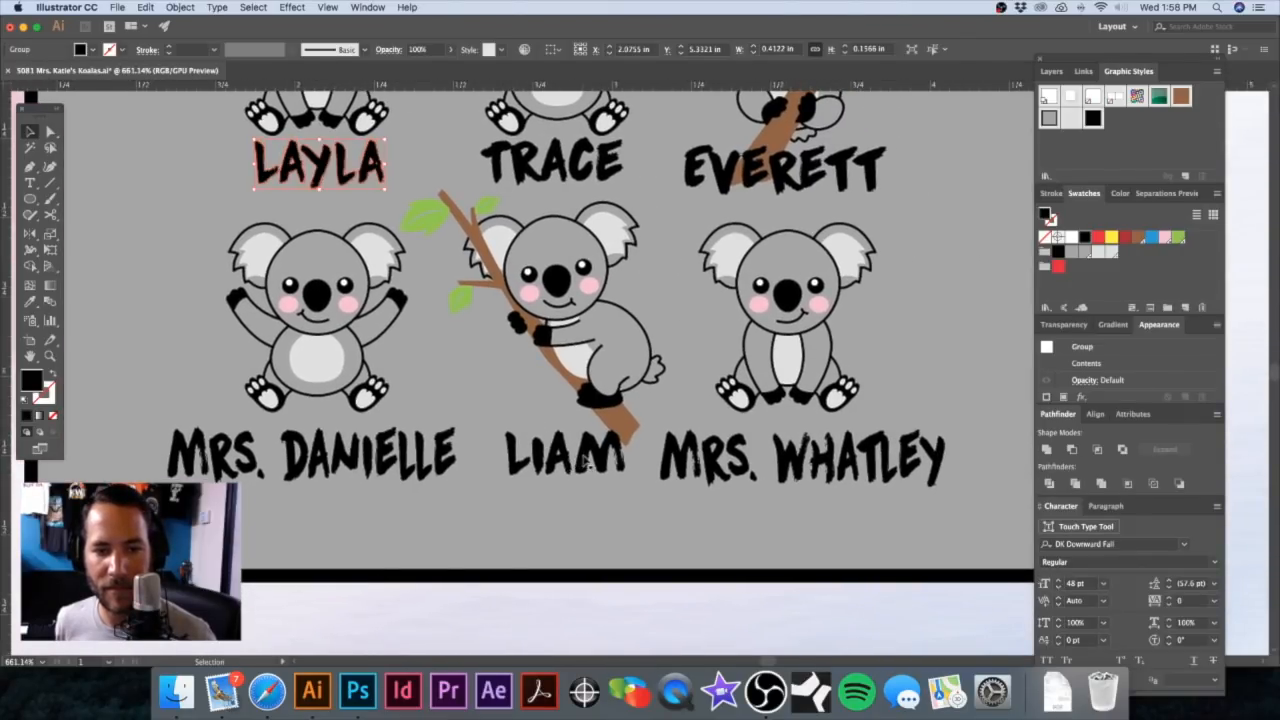
left_click(743, 463)
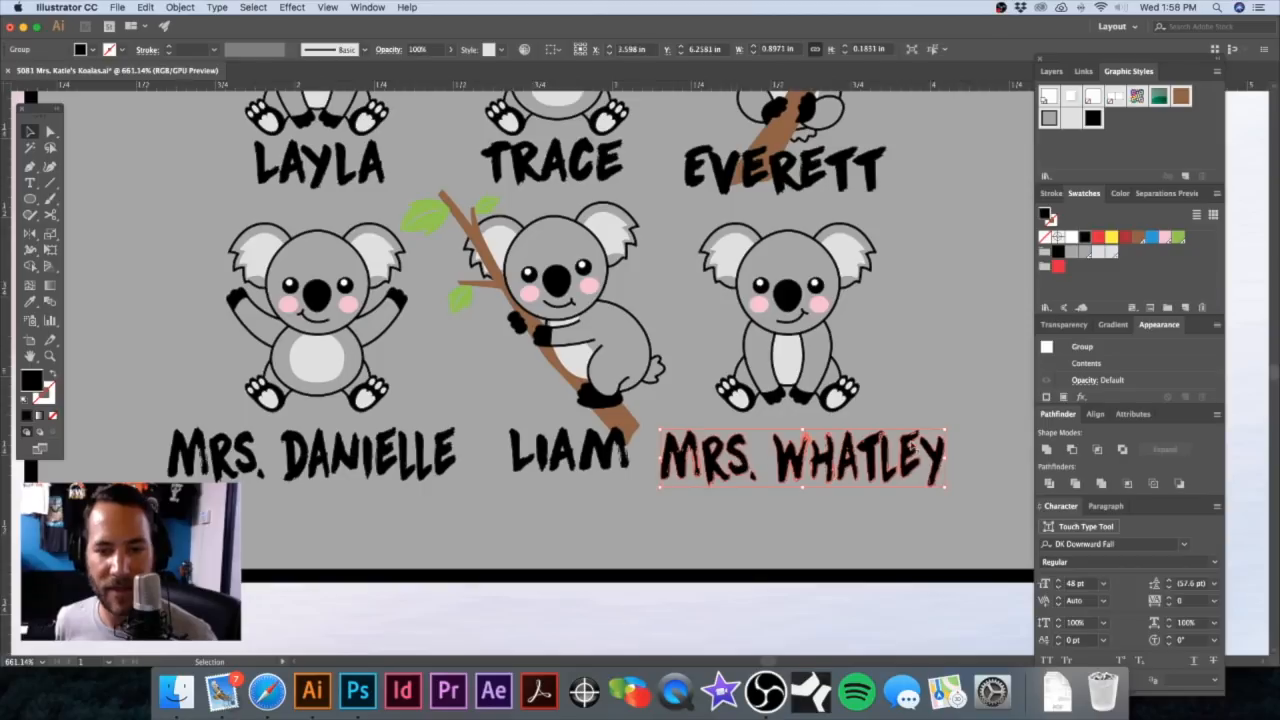
left_click_drag(946, 458, 904, 465)
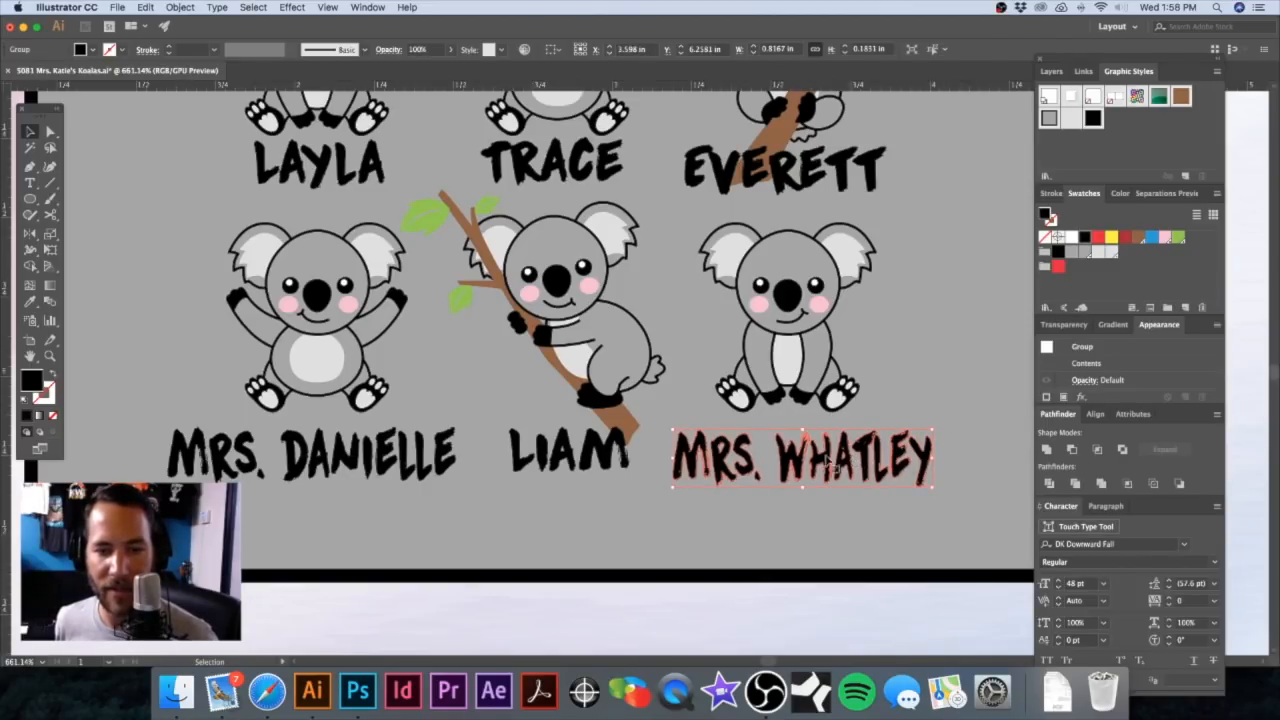
left_click(342, 455)
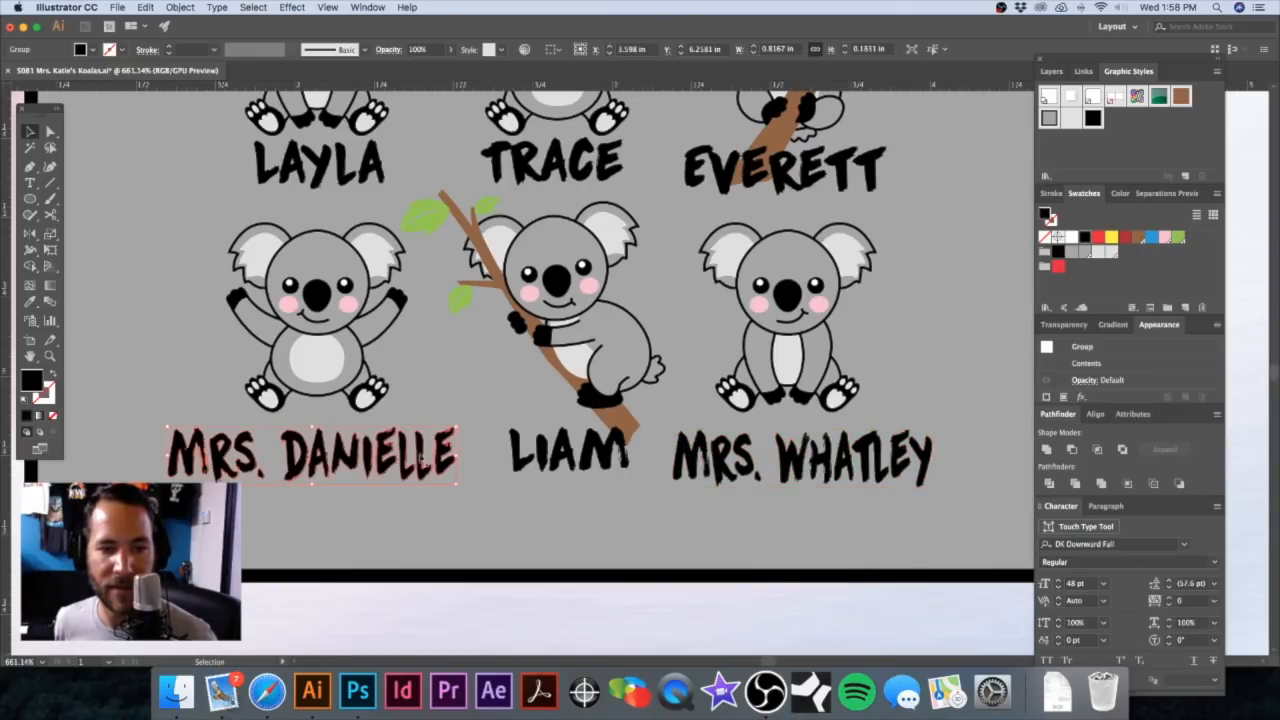
left_click_drag(458, 457, 447, 458)
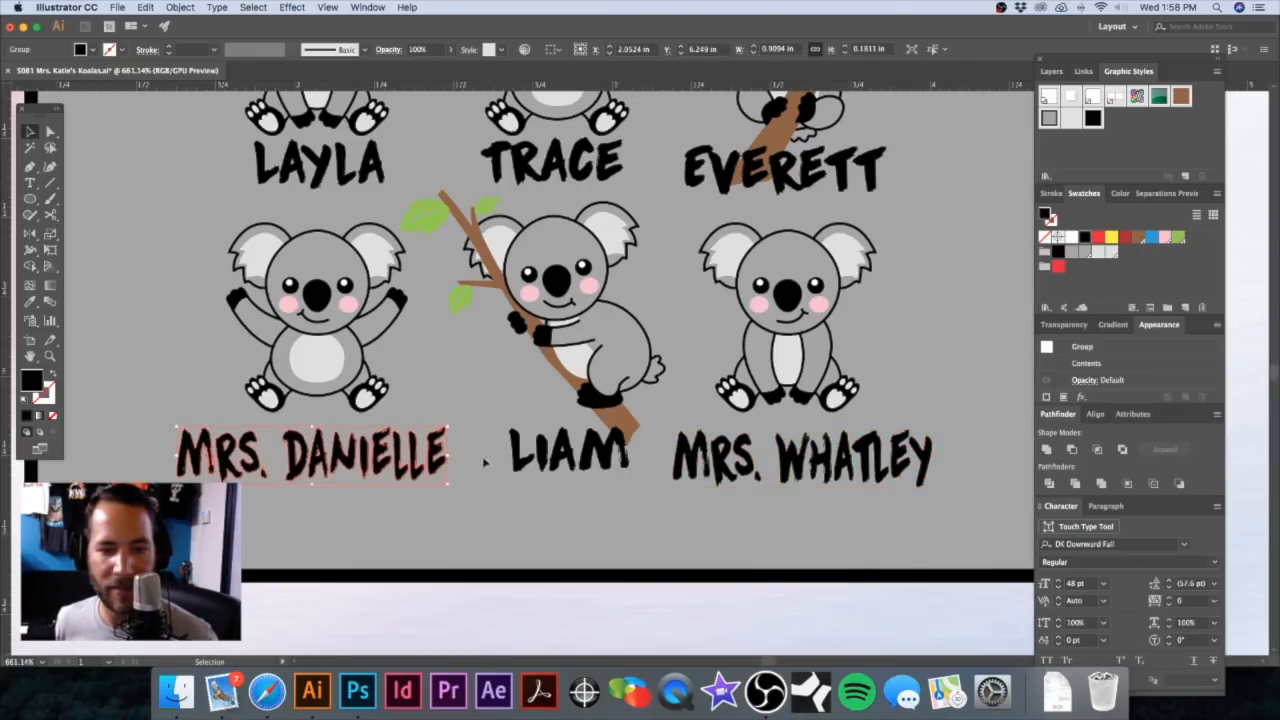
Step: Nudge the name under the middle koala of the bottom row slightly left and down
left_click(595, 457)
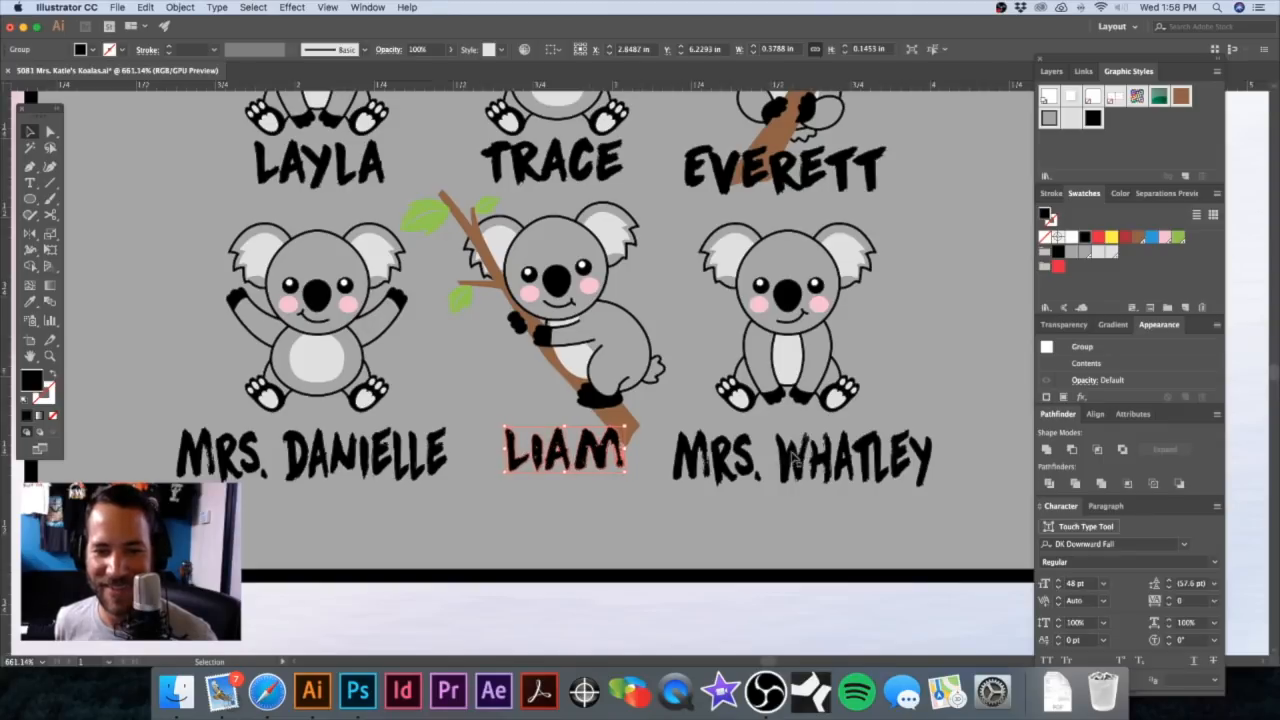
key("super+minus")
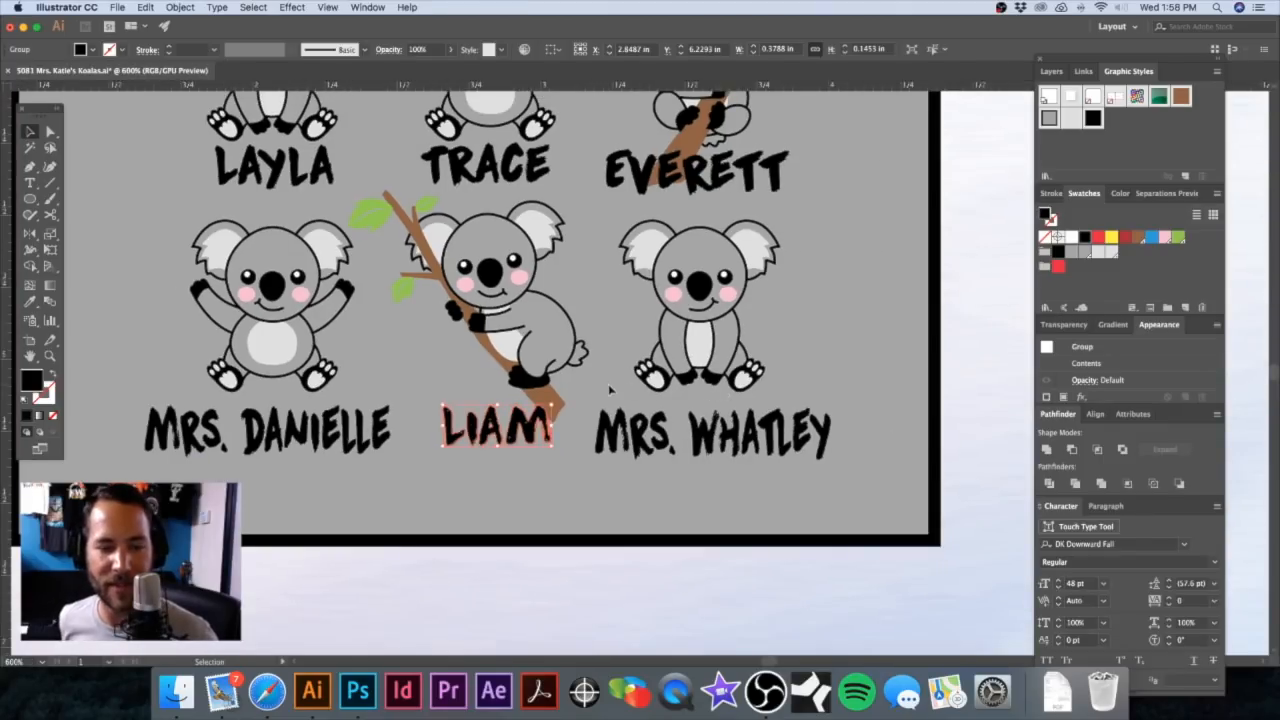
key("Return")
key("super+minus")
key("Escape")
key("super+minus")
key("super+minus")
scroll(459, 538, "up", 4)
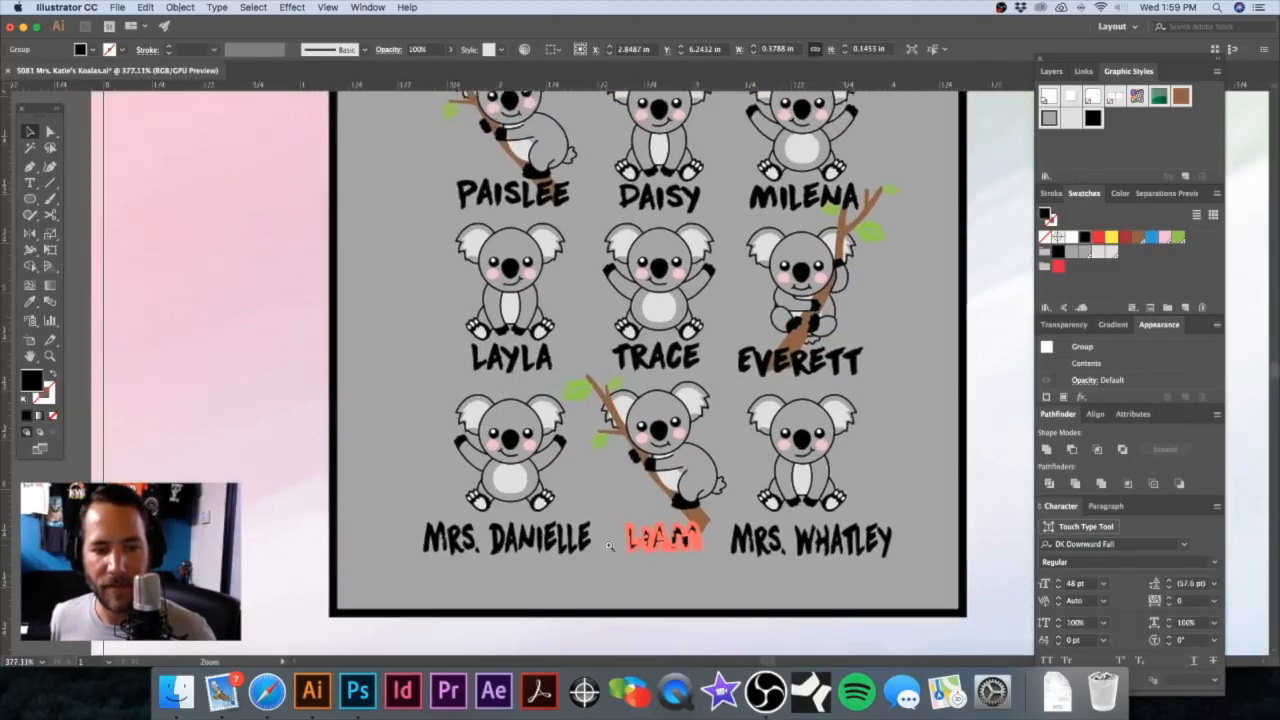
Step: Narrow the name under the bottom row's first koala further and nudge it horizontally into place
left_click(505, 545)
key("Right")
key("Right")
key("Right")
key("Right")
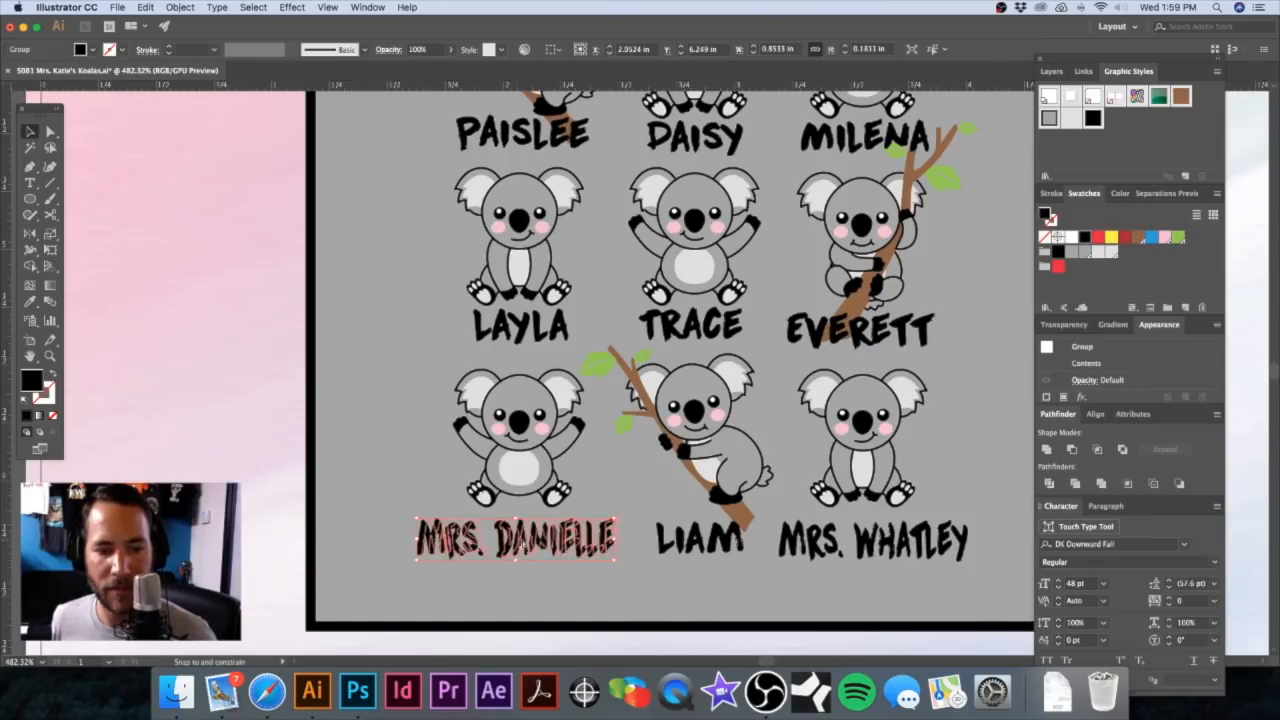
left_click_drag(424, 538, 433, 538)
key("Left")
key("Left")
key("Left")
key("Left")
Step: Narrow the name under the bottom row's third koala to about 0.75 in wide and deselect it
left_click(751, 537)
left_click(917, 541)
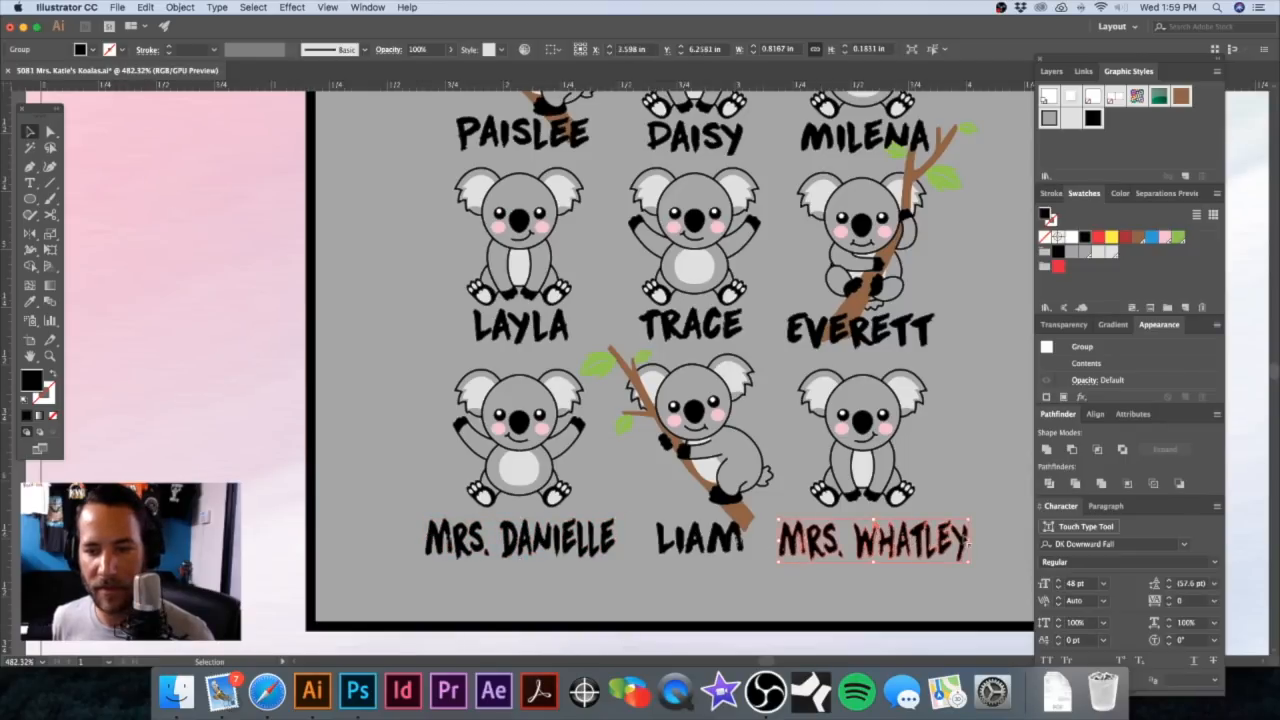
left_click_drag(970, 540, 953, 540)
left_click(577, 378, "alt+super")
left_click(577, 378, "alt+super")
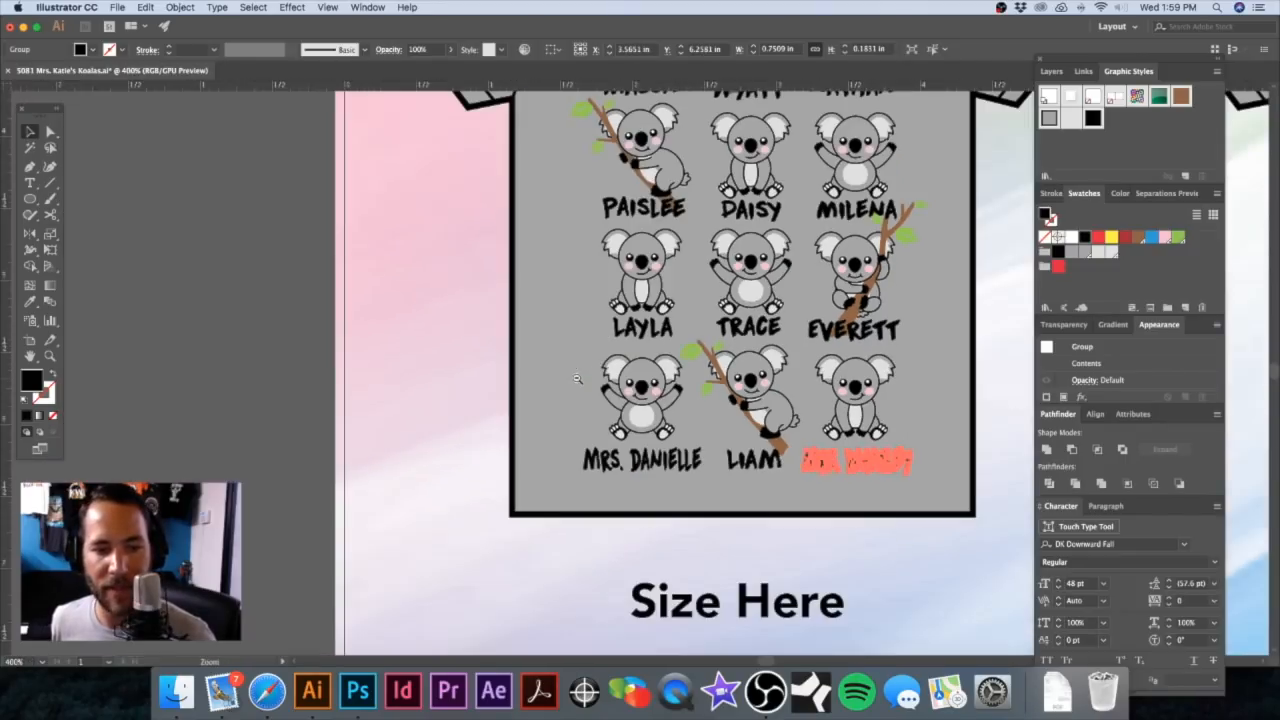
left_click(270, 322)
Step: Shift the three koalas of the bottom row slightly down, closer to their names
scroll(660, 340, "up", 2)
scroll(660, 340, "right", 2)
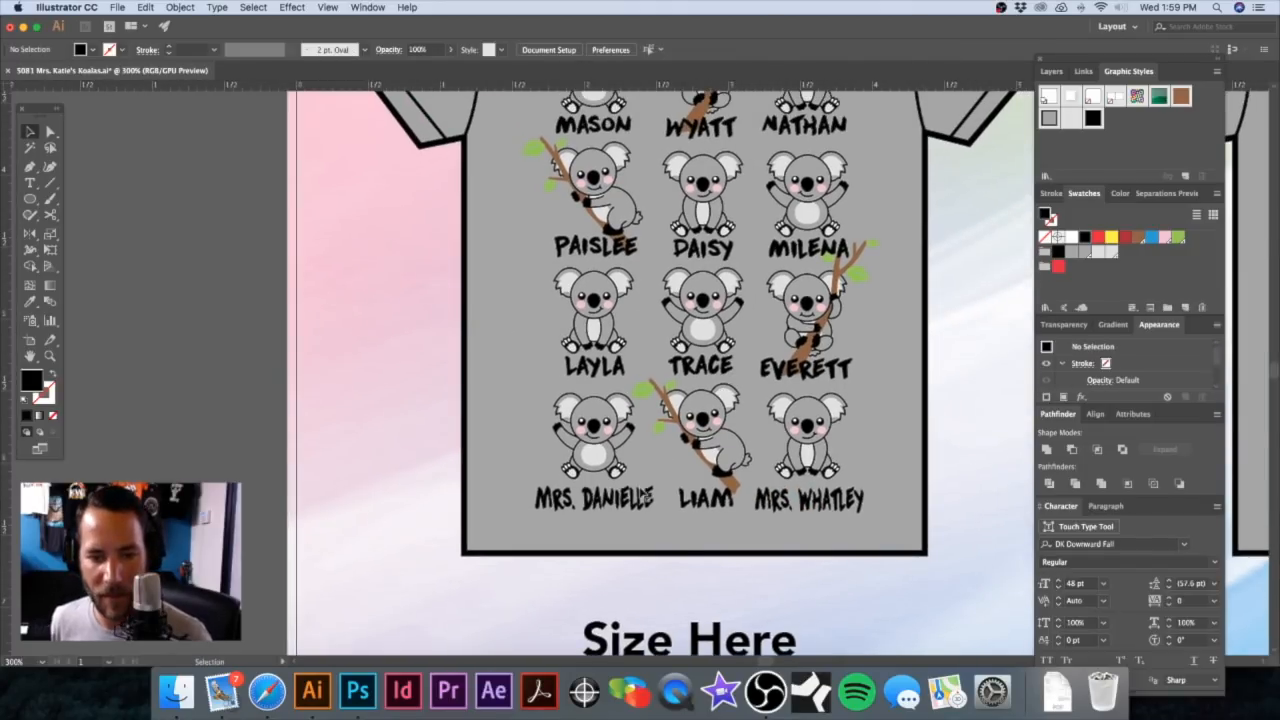
left_click(607, 440)
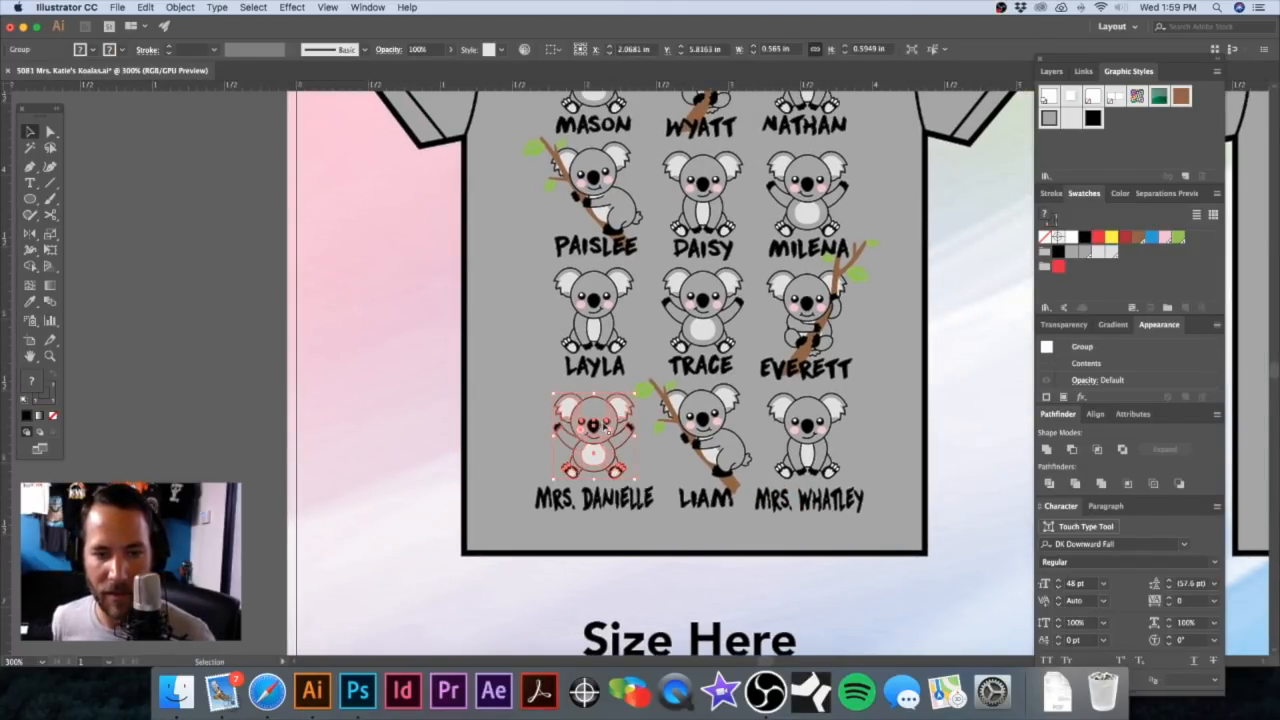
left_click_drag(606, 430, 610, 435)
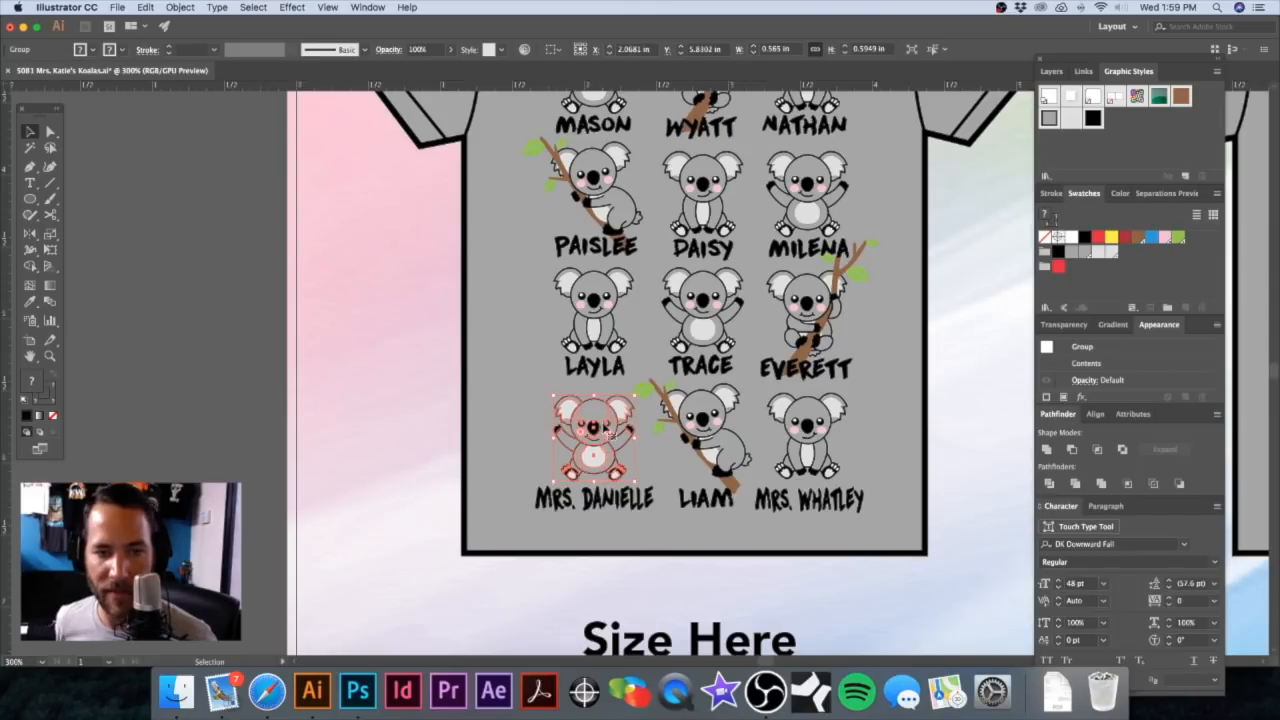
scroll(560, 400, "right", 5)
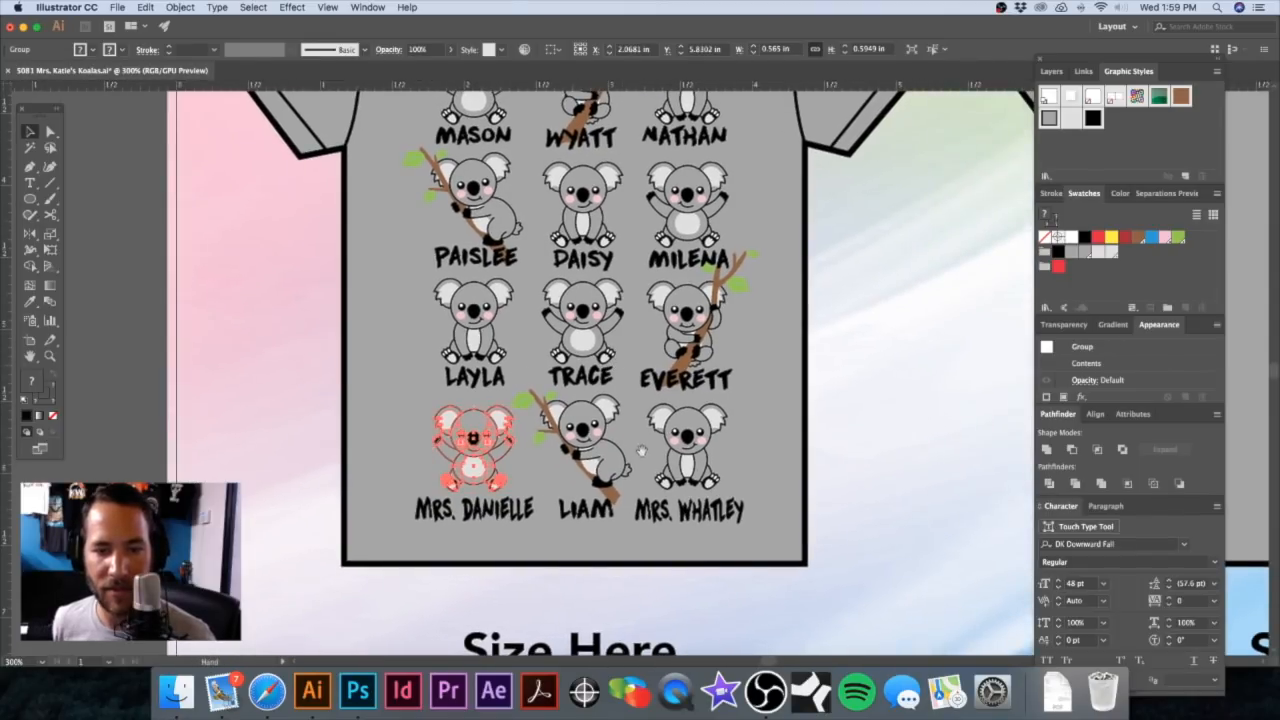
left_click(703, 470)
key("Down")
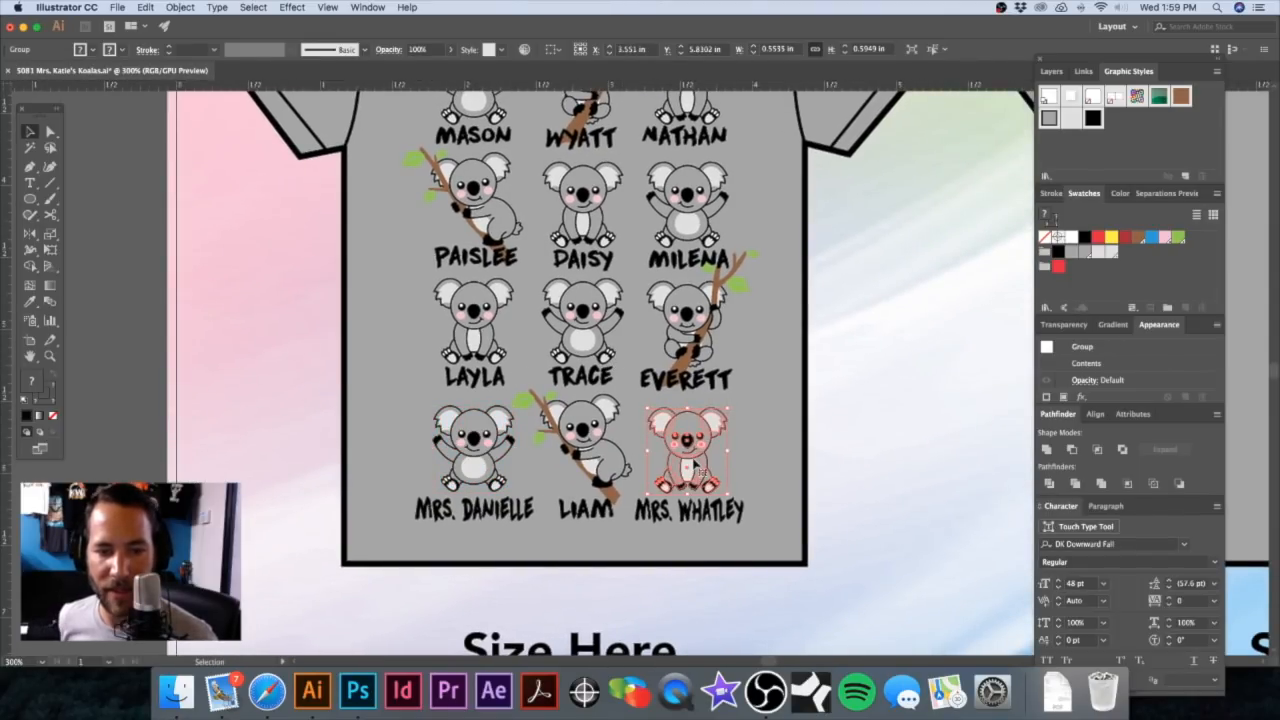
left_click(581, 430)
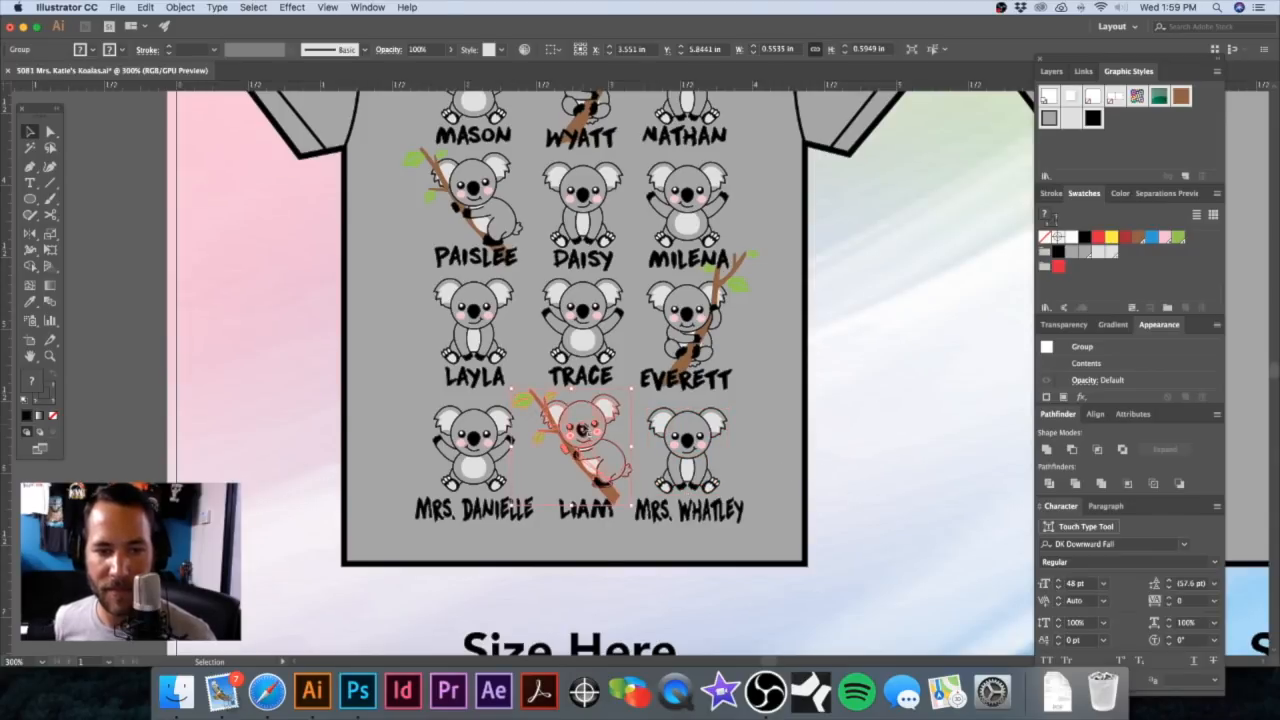
key("Down")
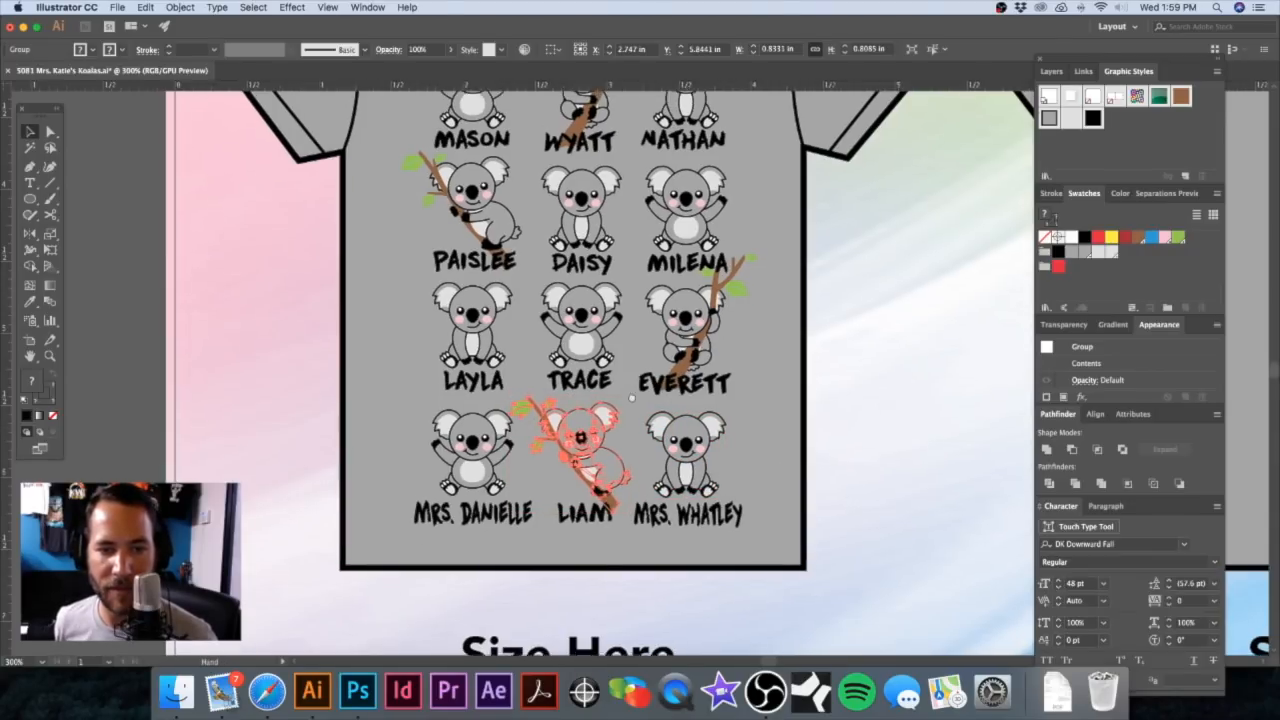
Step: Select all koalas and names of the third row together and nudge the row slightly down
scroll(625, 411, "up", 2)
left_click(576, 436)
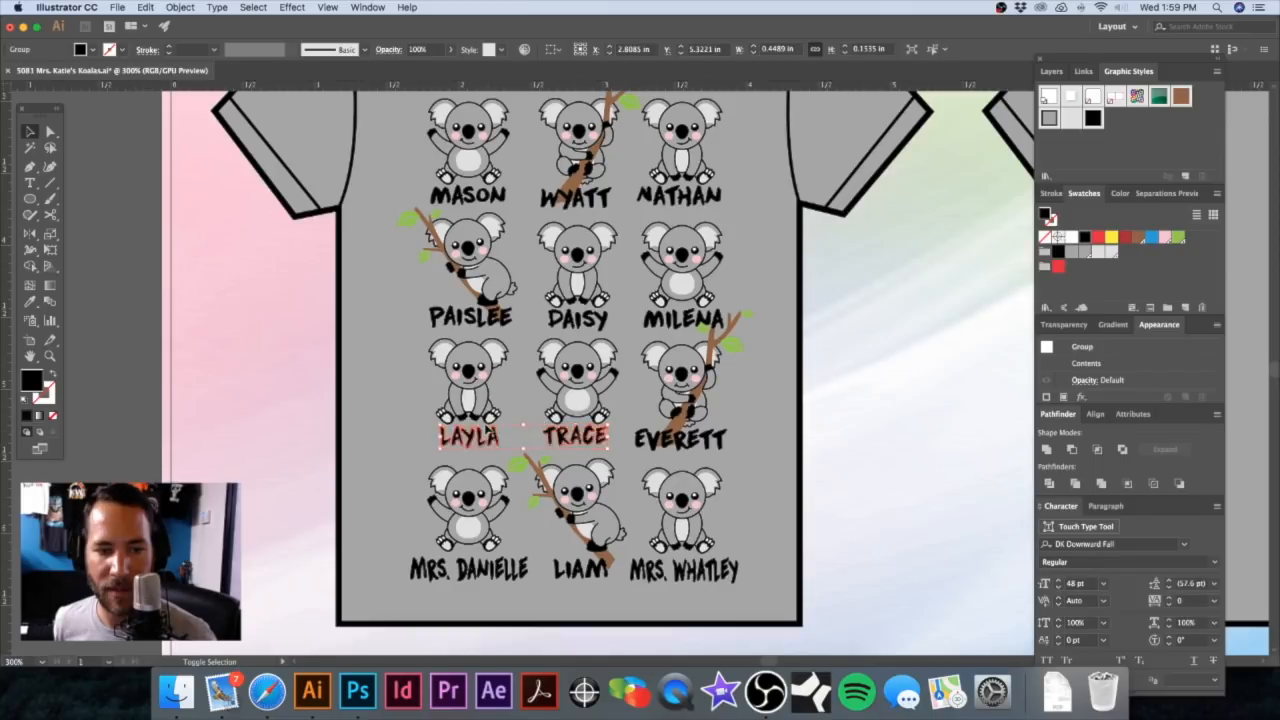
left_click(462, 380, "shift")
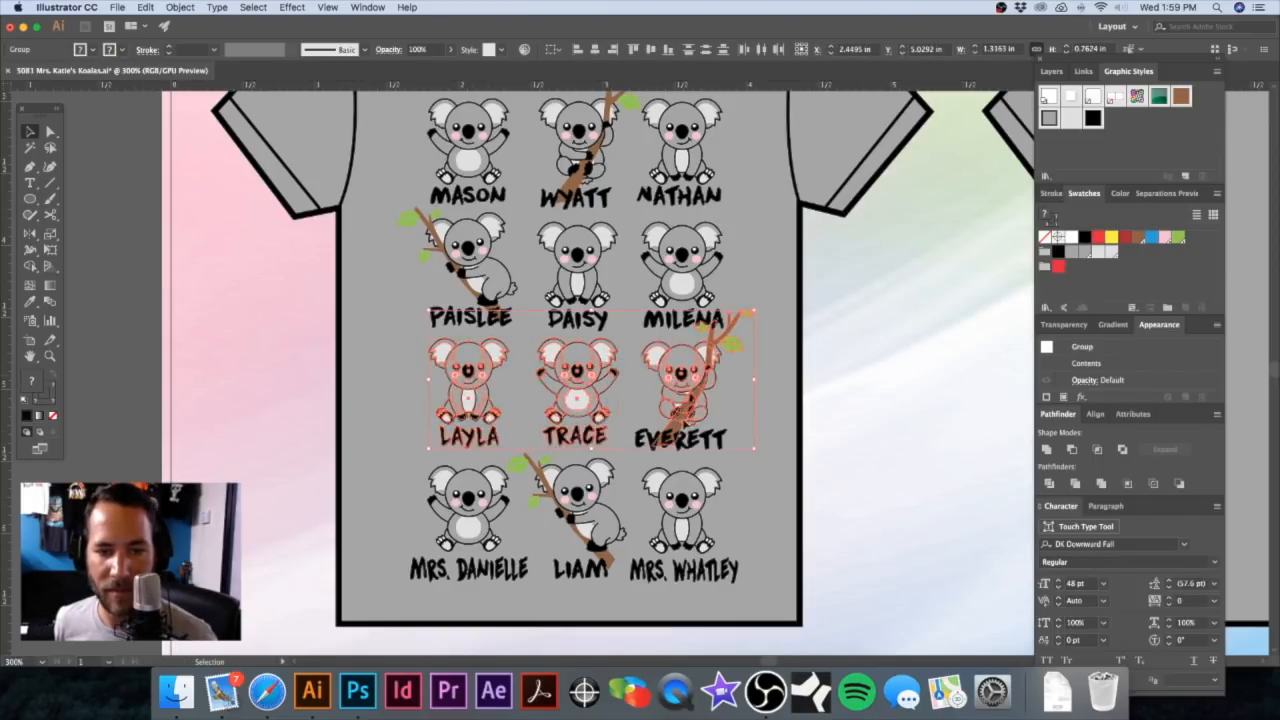
left_click(688, 448, "shift")
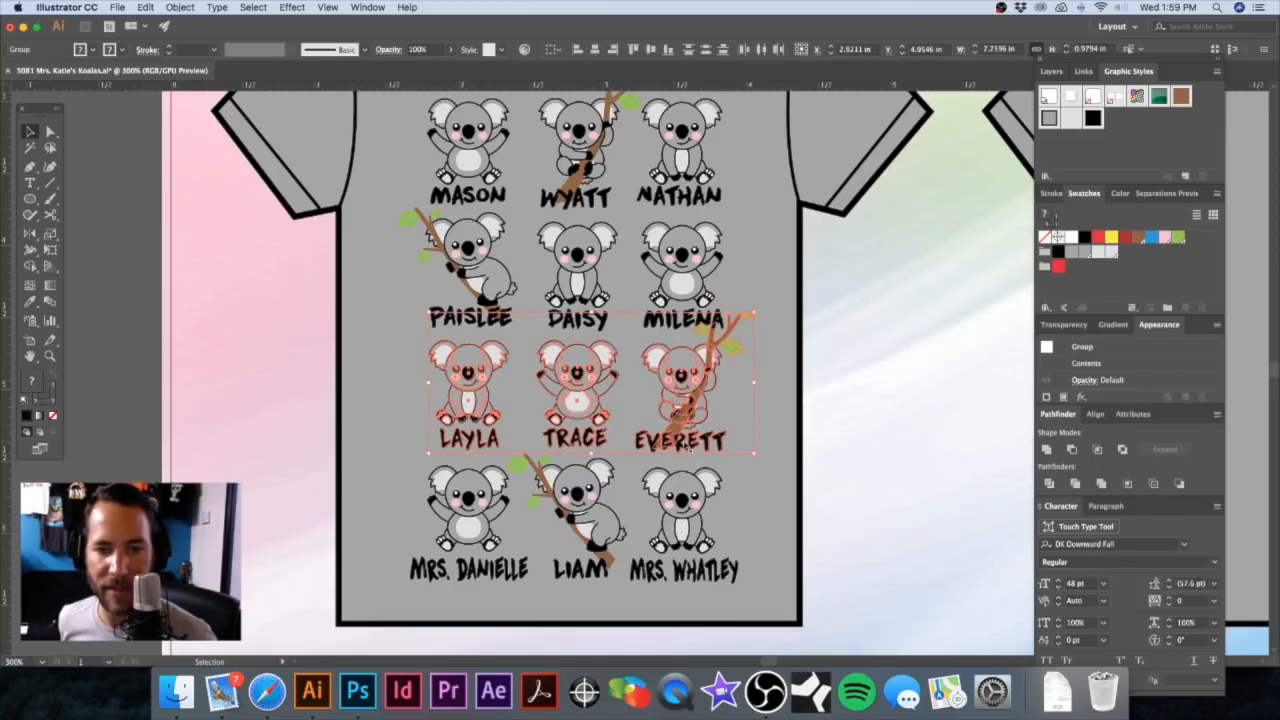
key("Down")
key("Up")
Step: Examine the spacing between the second-row names and the third-row koalas, including the full shirt layout
scroll(699, 345, "left", 1)
left_click_drag(590, 308, 655, 326)
left_click(784, 334)
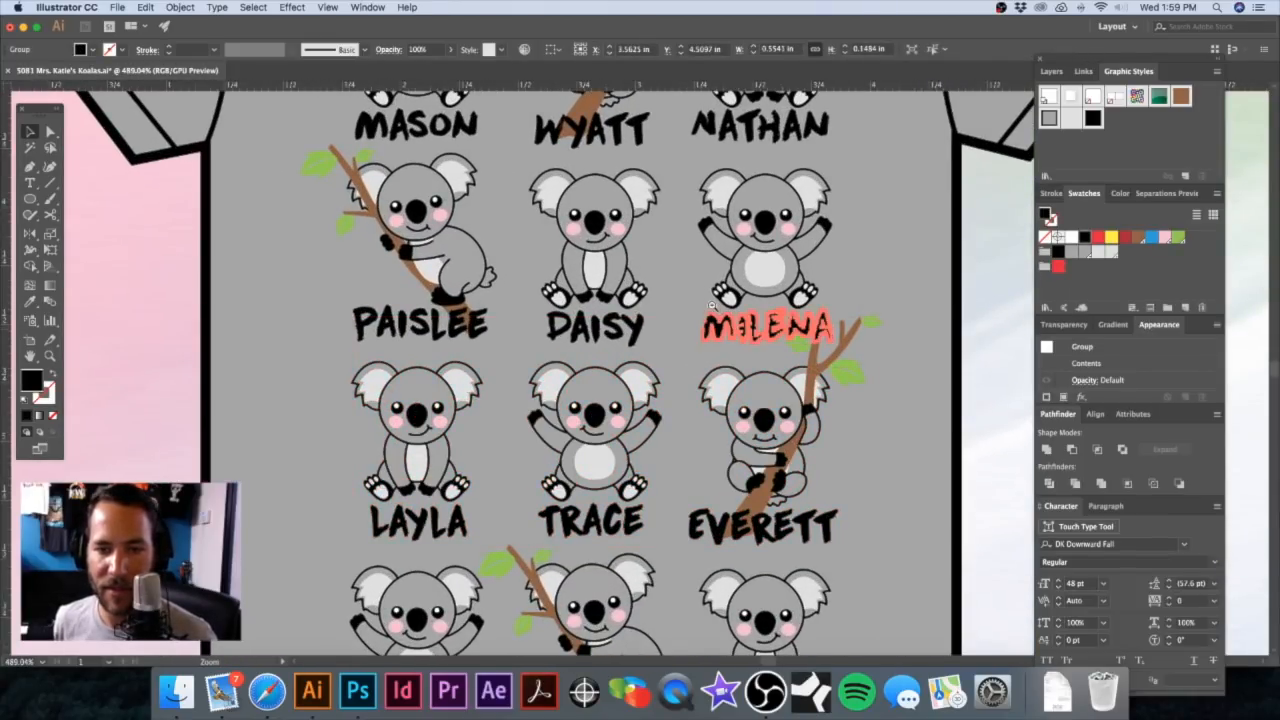
left_click(715, 306, "alt+super")
left_click_drag(641, 304, 702, 328)
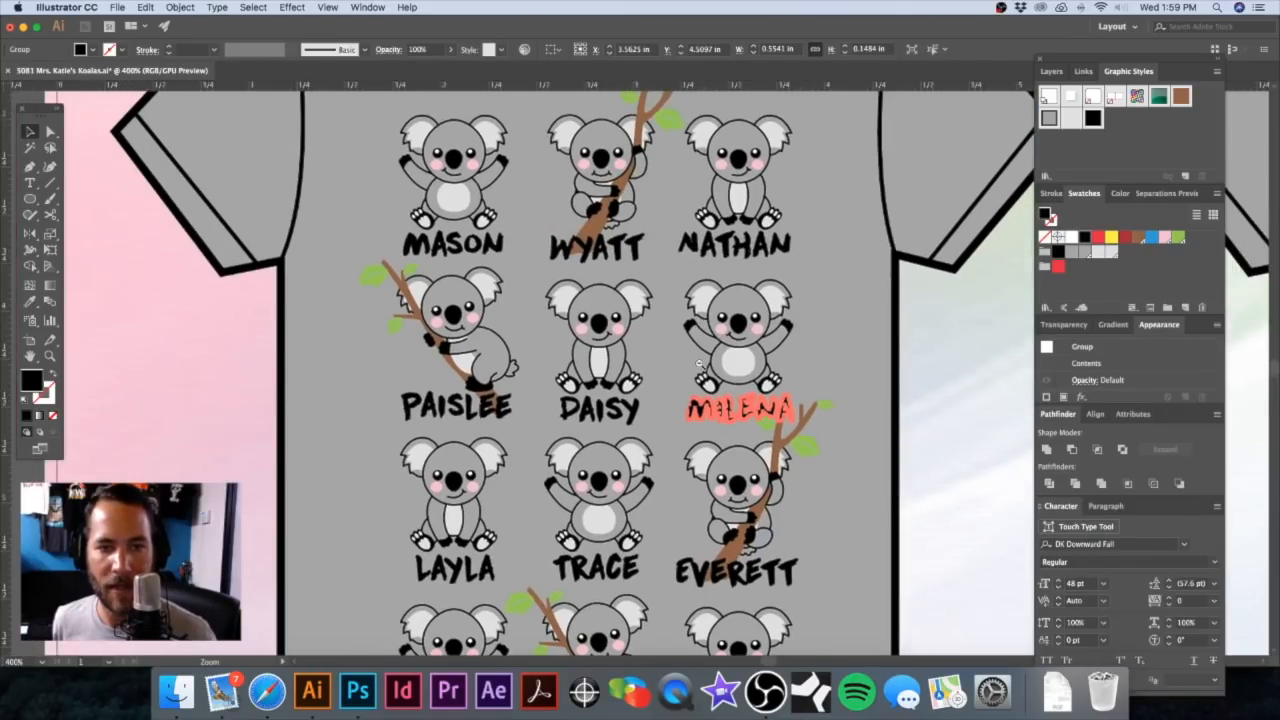
key("super+minus")
key("super+minus")
left_click(173, 203)
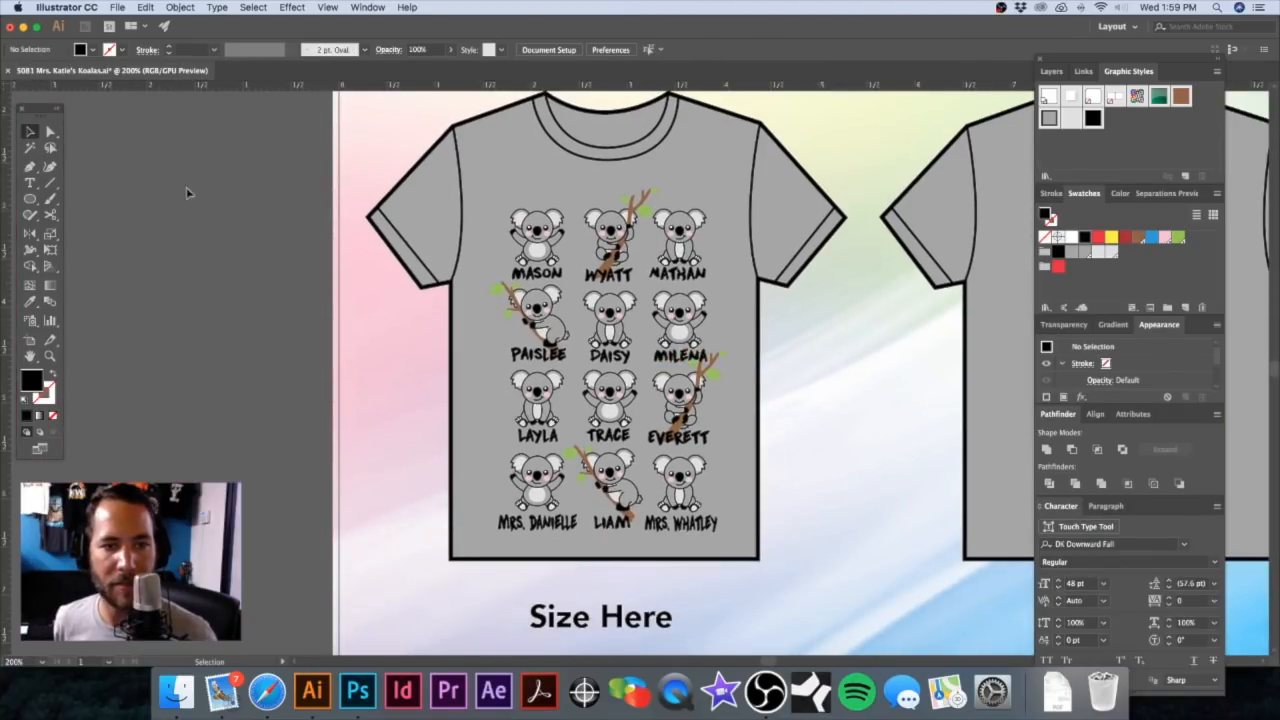
Step: Select the whole grid of koalas and names and scale it down slightly about its centre
left_click(735, 350)
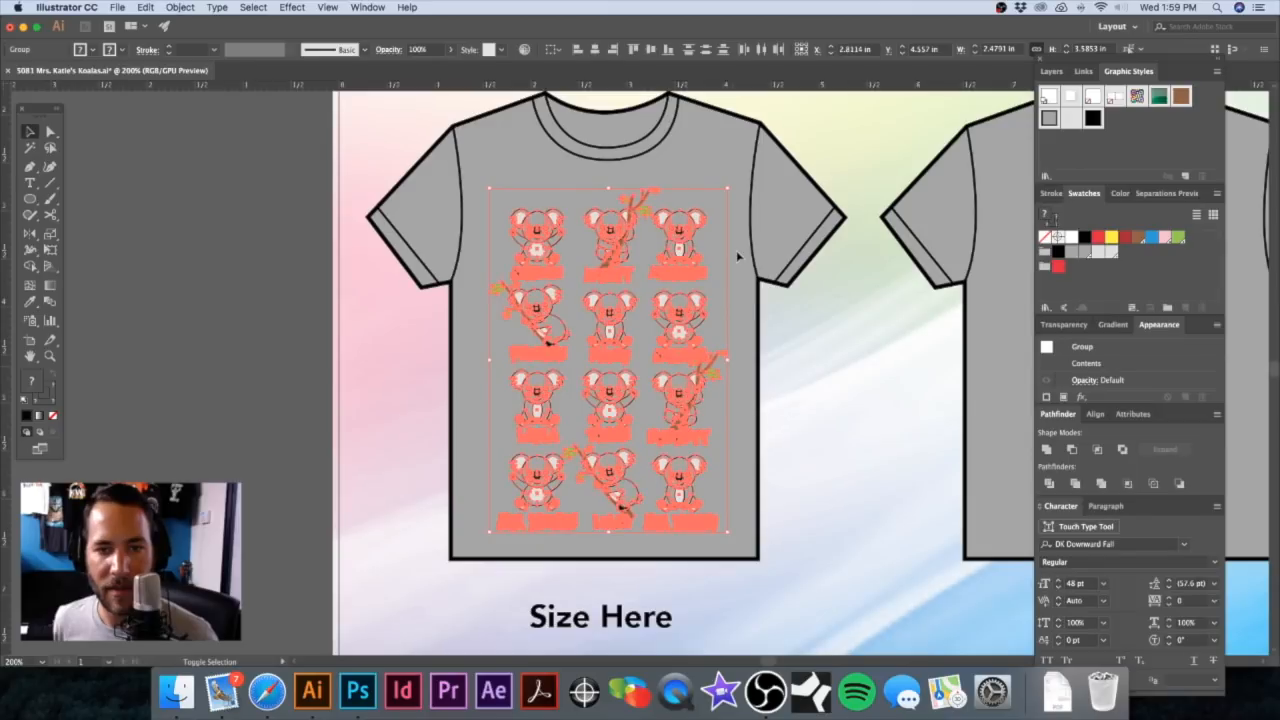
left_click_drag(730, 191, 718, 203)
left_click(248, 231)
left_click_drag(395, 245, 411, 283)
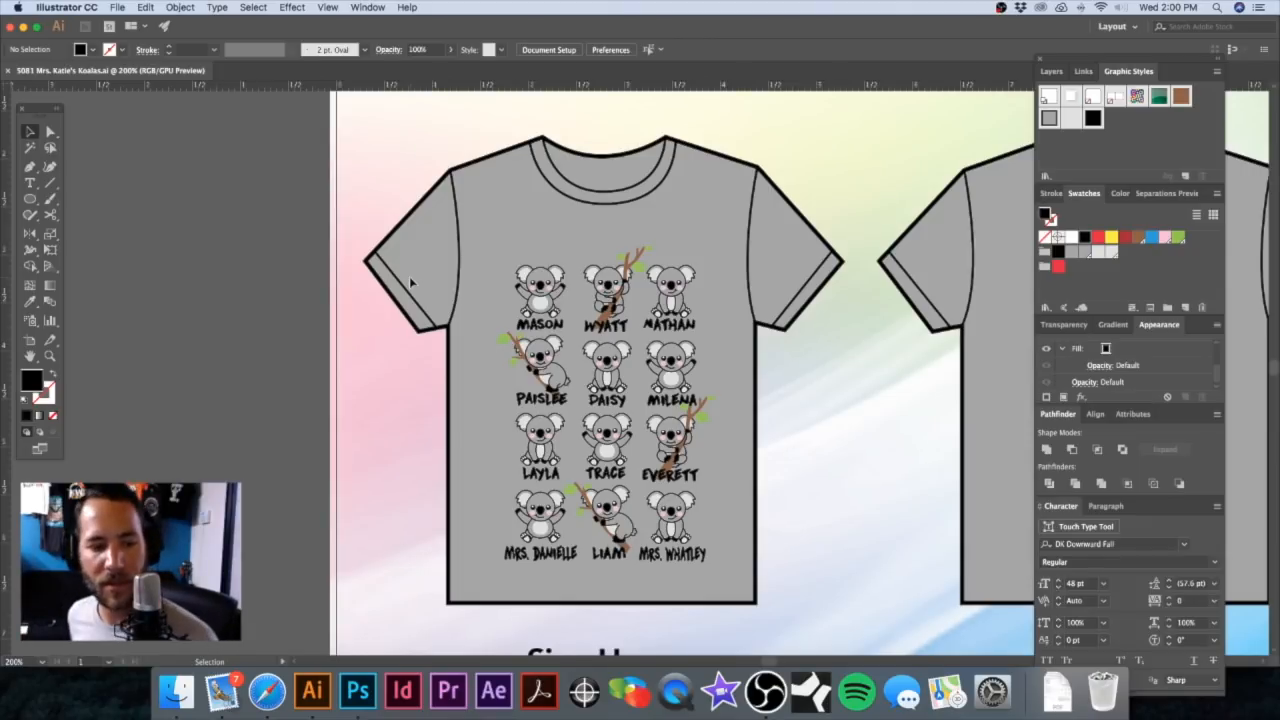
Step: Copy the class name from the customer's request text below the artboard
key("z")
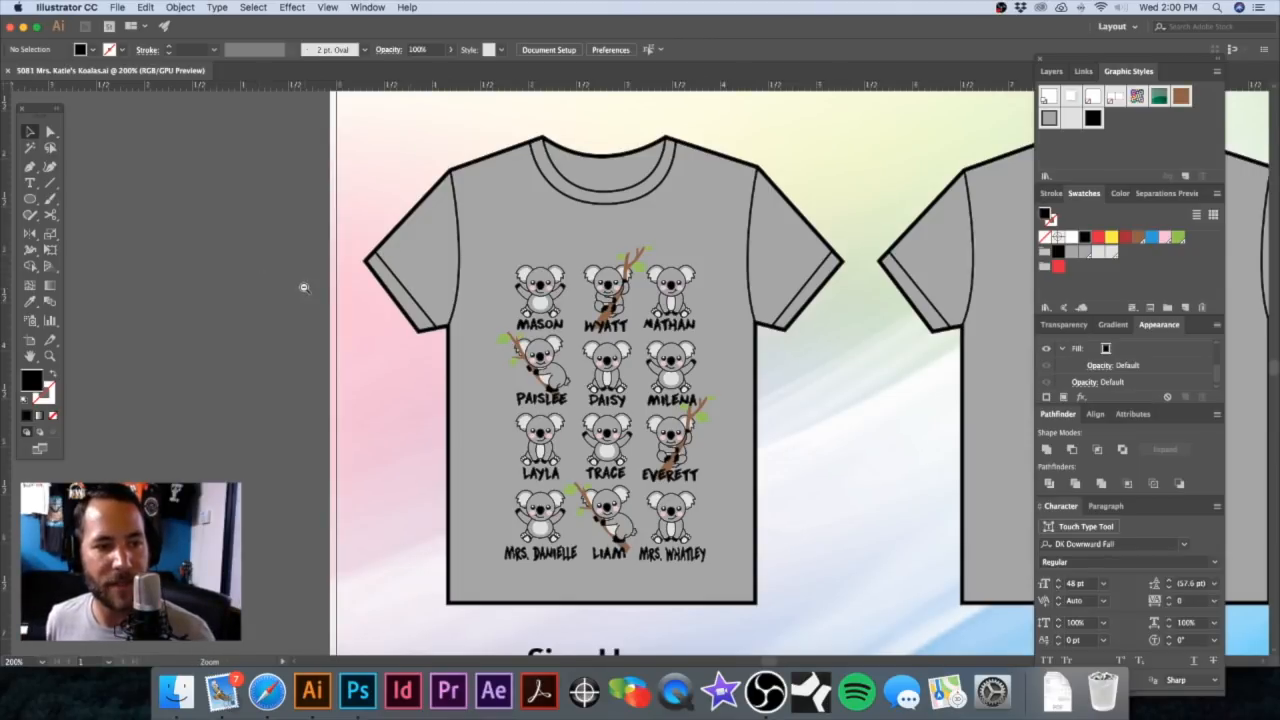
left_click(317, 293, "alt")
left_click(419, 316, "alt")
left_click_drag(567, 459, 487, 183)
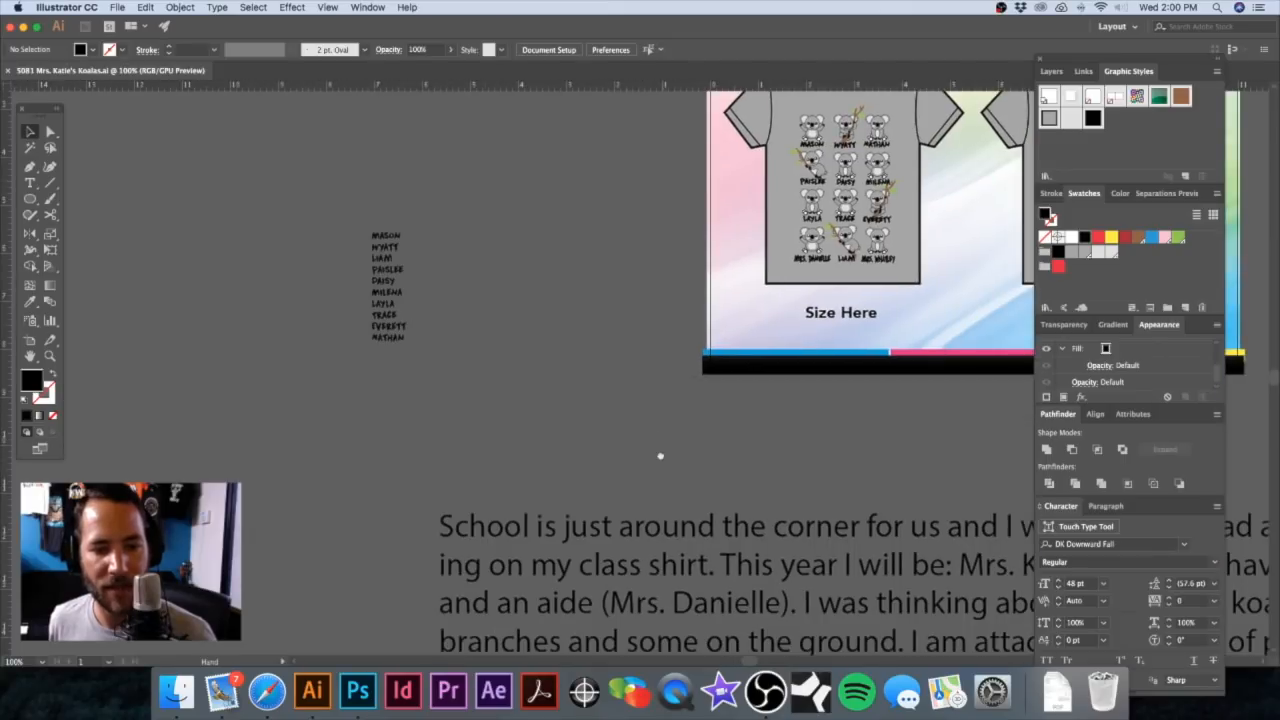
left_click_drag(660, 456, 489, 289)
left_click_drag(788, 410, 629, 407)
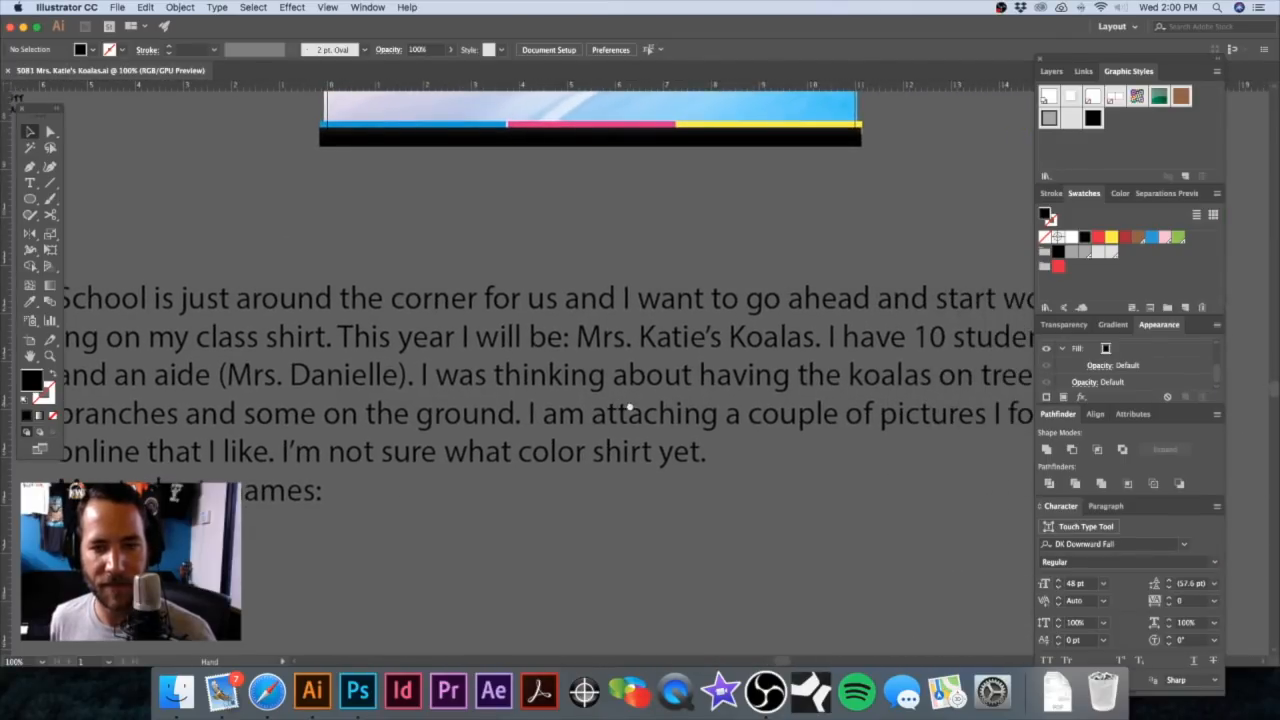
key("t")
left_click_drag(577, 338, 815, 341)
key("super+c")
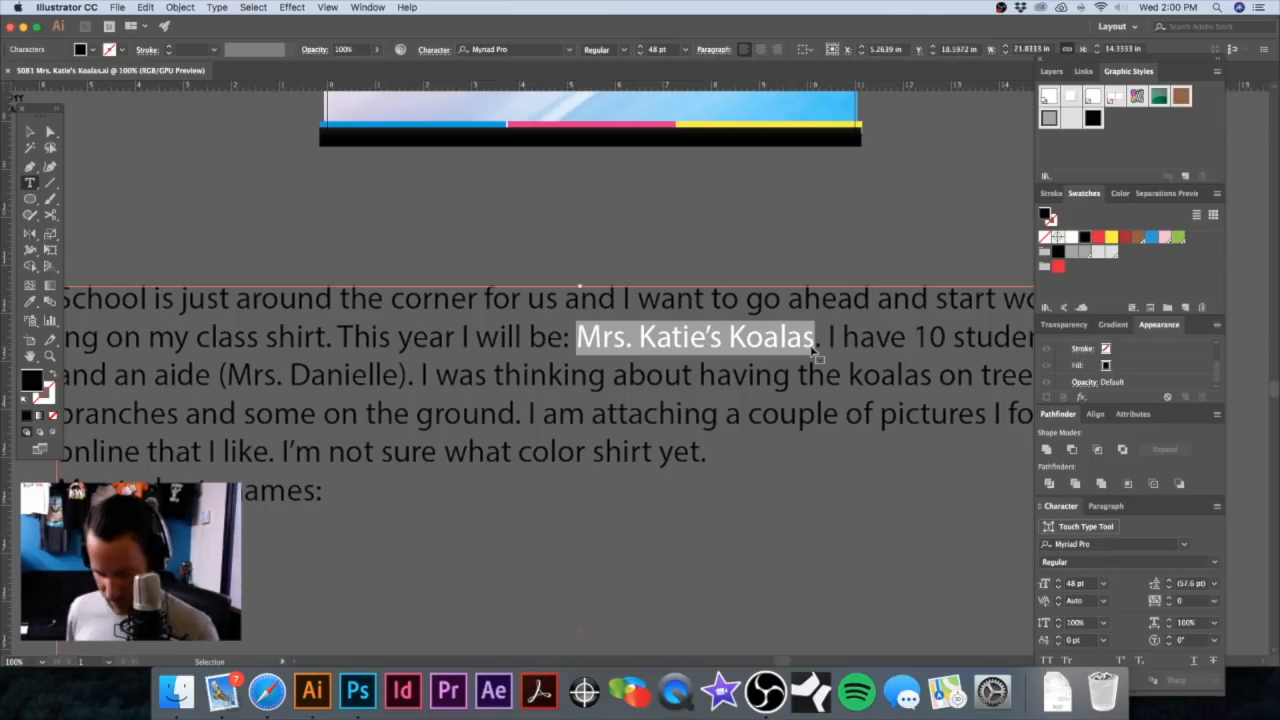
Step: Paste the copied class name as a separate text object on the shirt mockup artboard
left_click(491, 217, "super")
left_click(564, 264, "alt+super")
left_click_drag(594, 266, 550, 425)
key("v")
key("super+v")
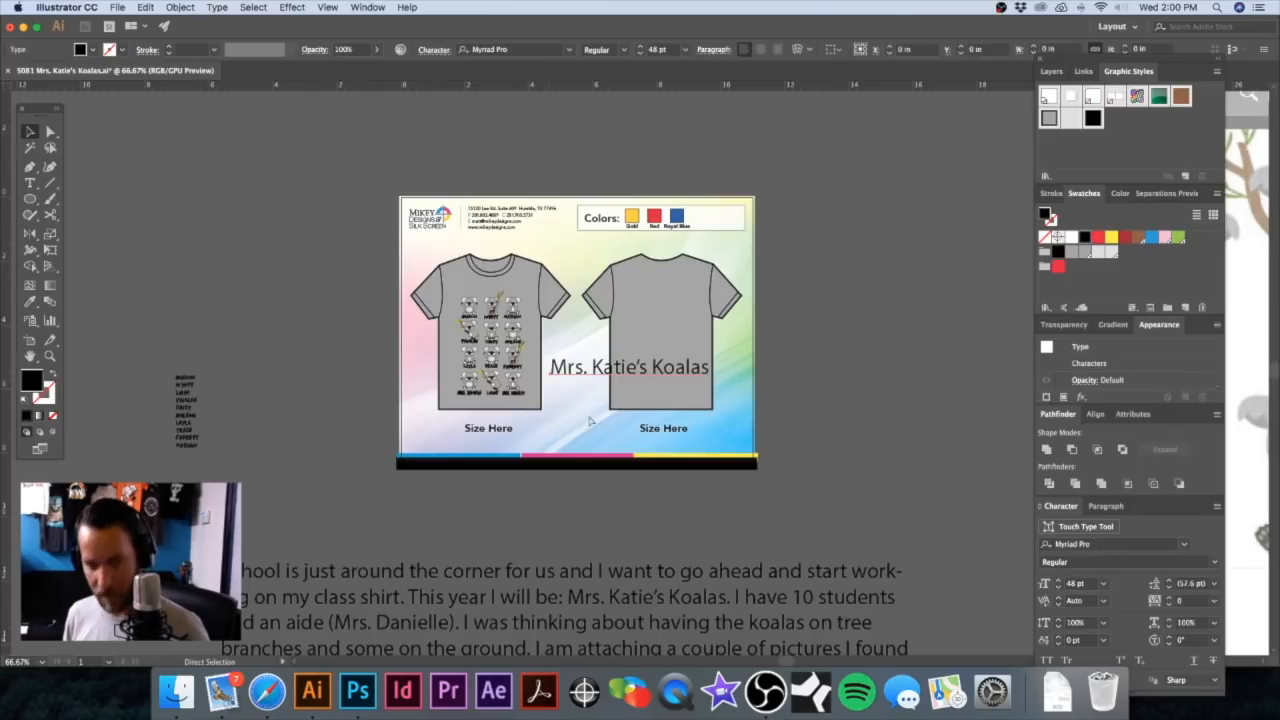
Step: Place the class name above the koala grid on the front shirt and scale it down to 22.76 pt
left_click_drag(634, 372, 534, 291)
scroll(602, 308, "up", 5)
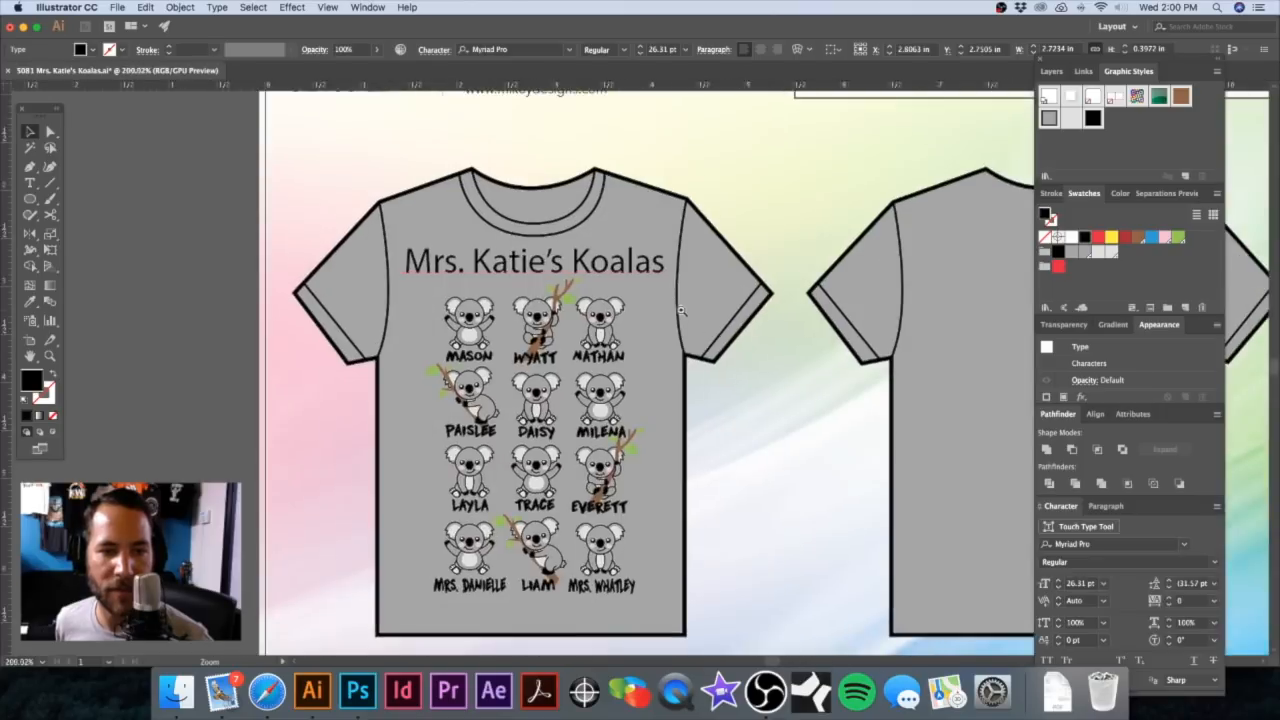
left_click_drag(533, 265, 583, 295)
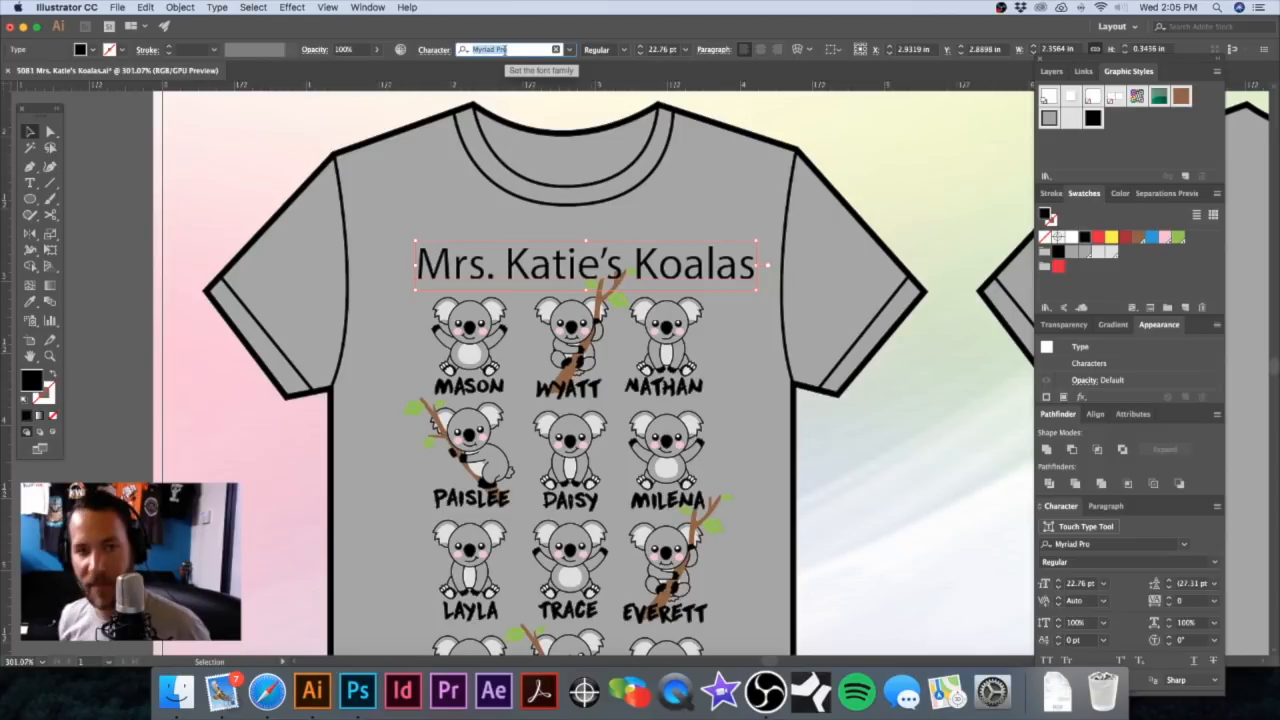
type("adv")
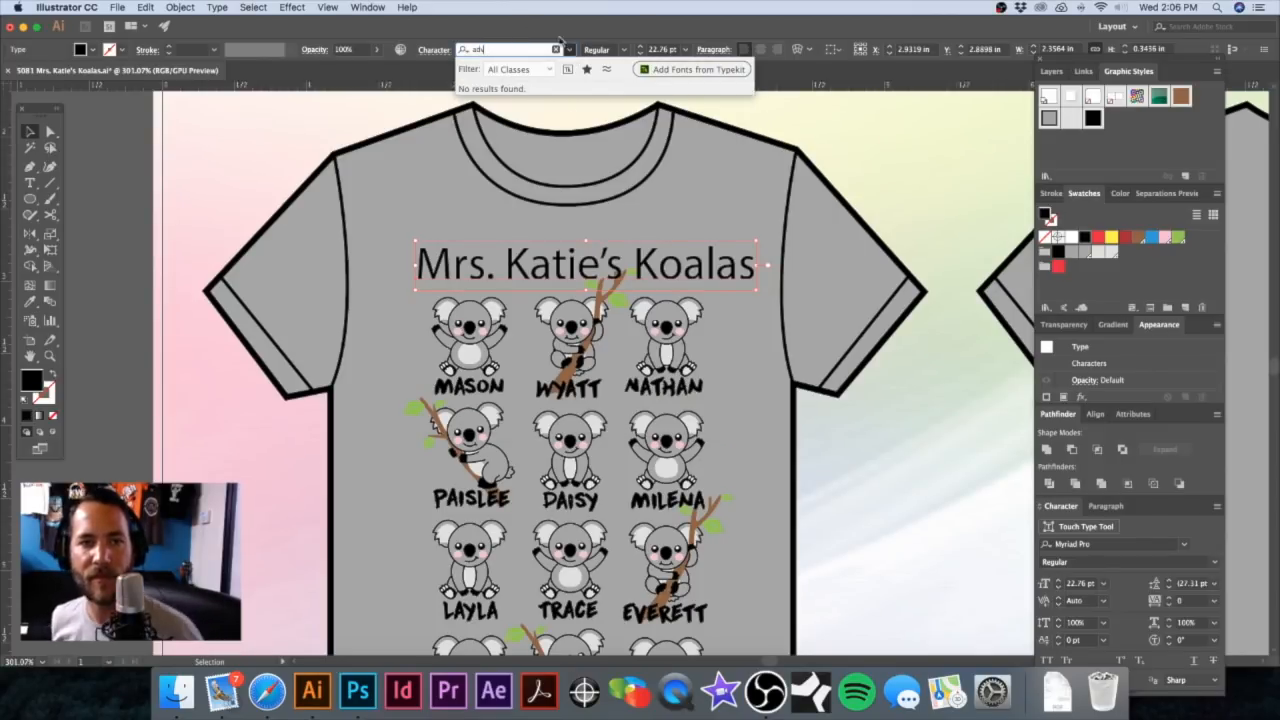
left_click(570, 51)
left_click(570, 51)
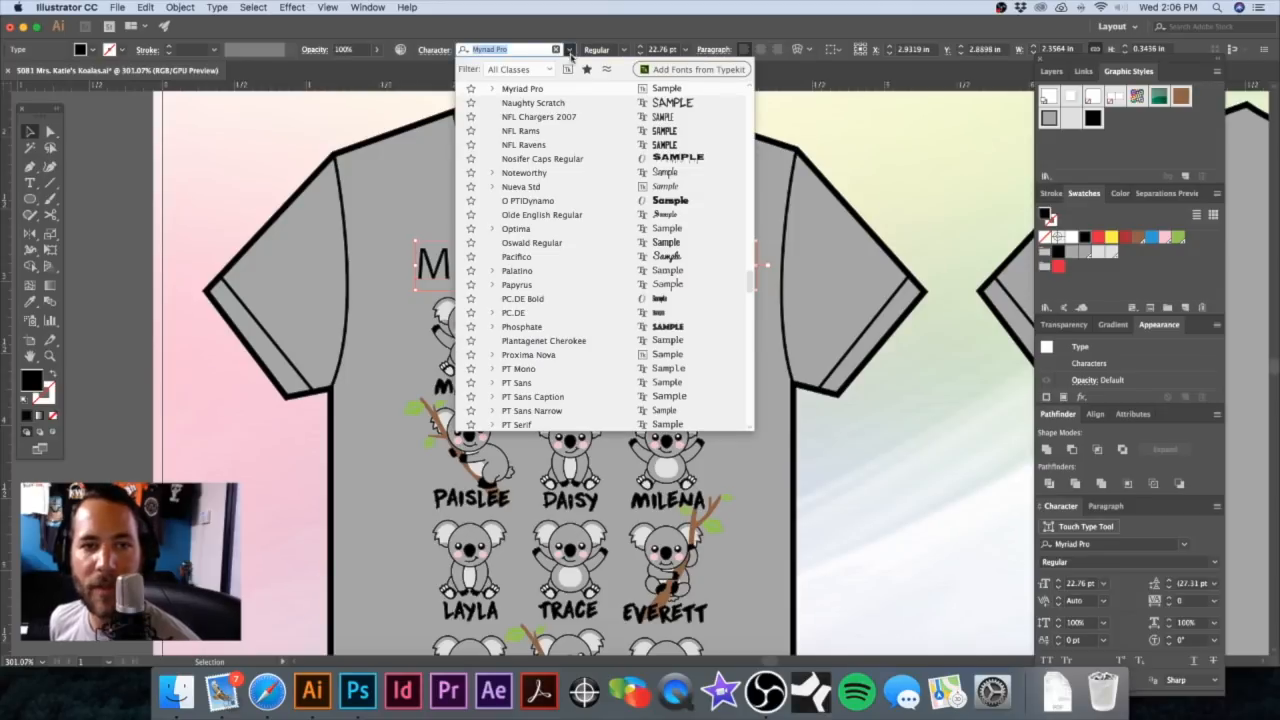
scroll(390, 245, "right", 4)
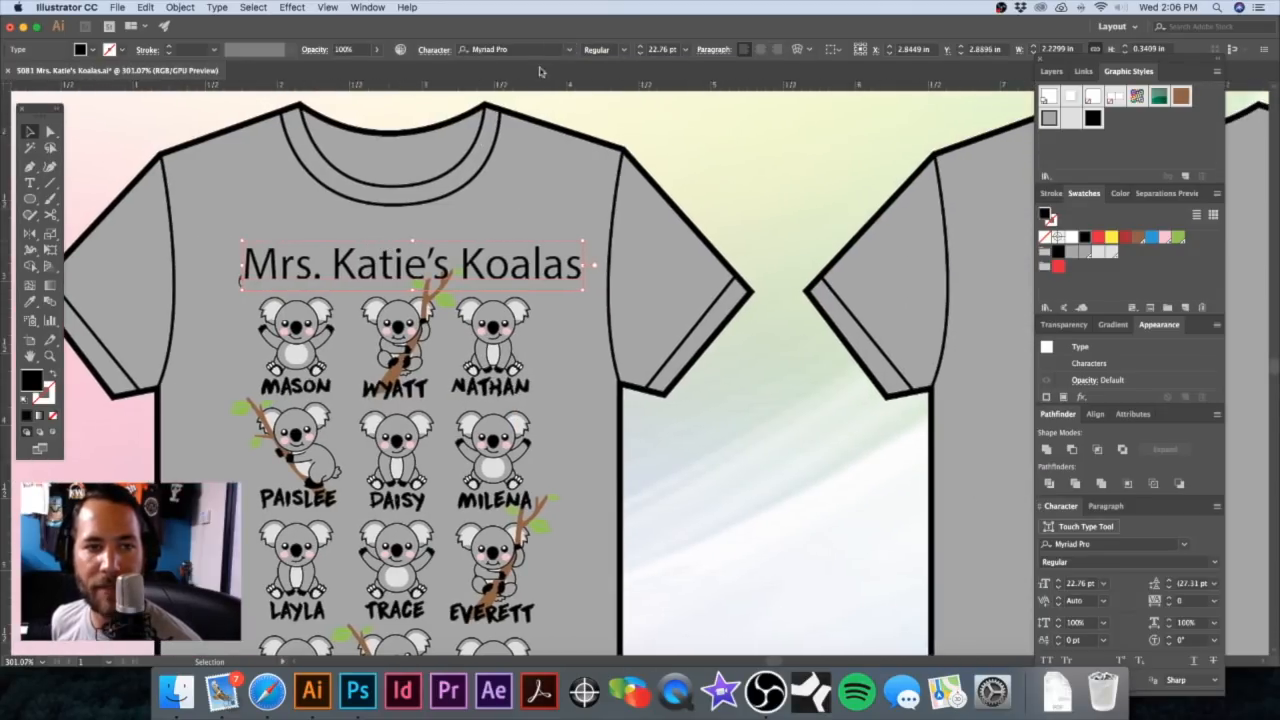
Step: Preview fonts on the class title and set its font to AardvarkBold
left_click(568, 52)
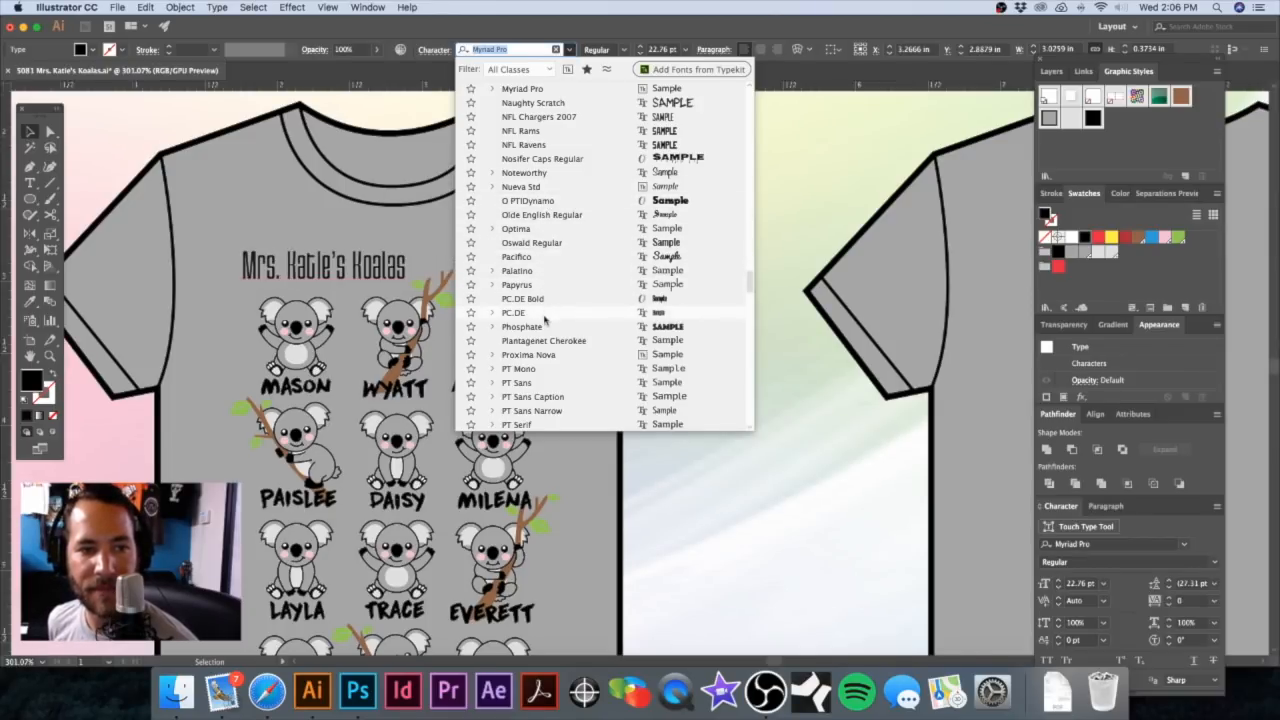
scroll(543, 333, "down", 3)
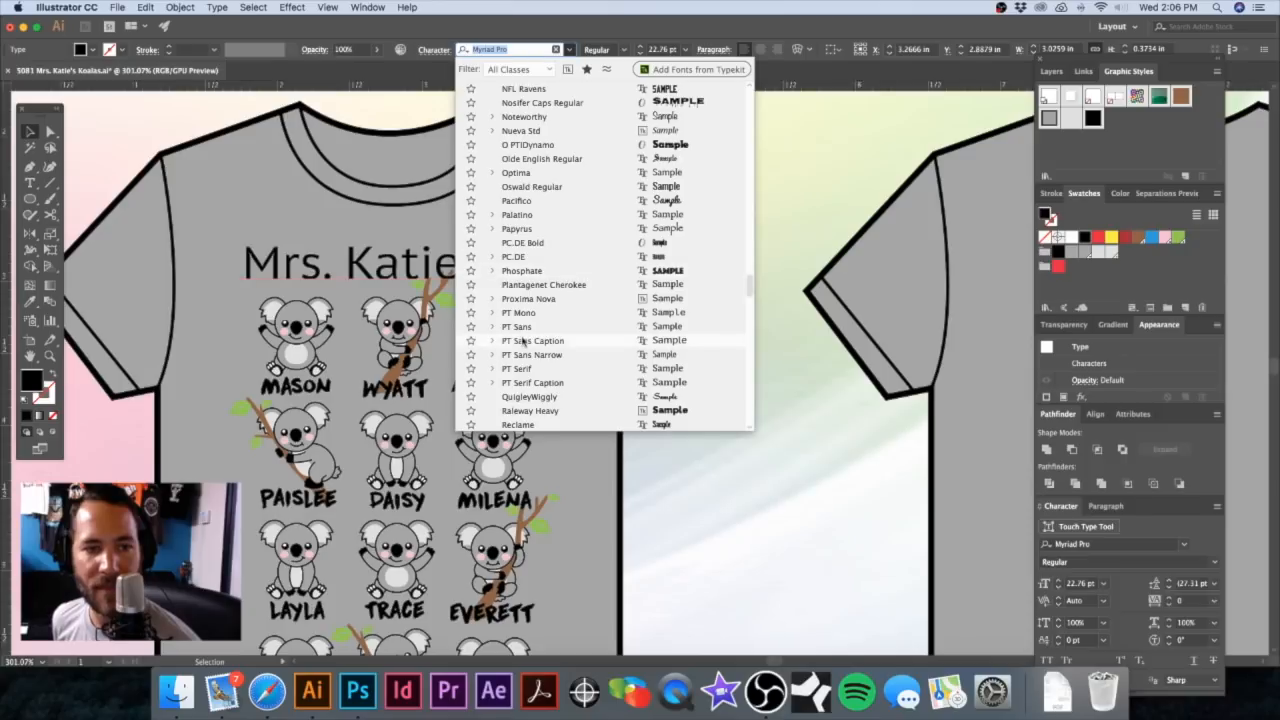
scroll(537, 318, "down", 5)
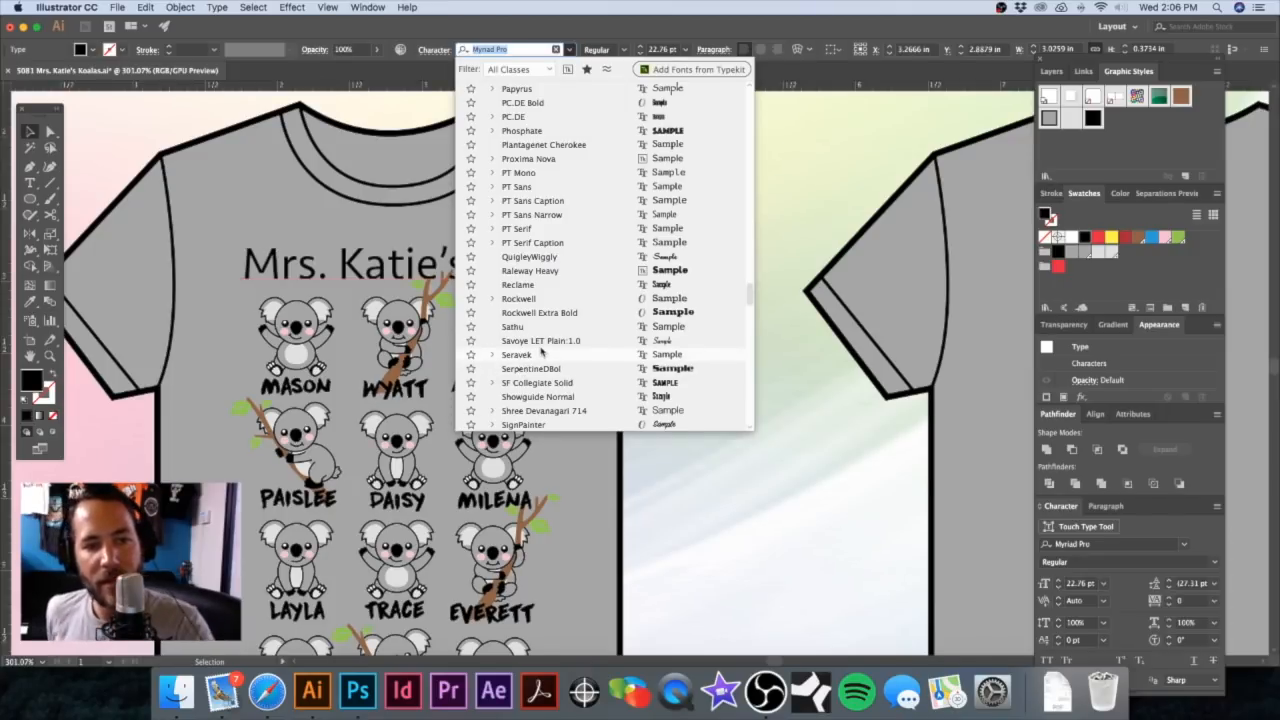
scroll(547, 318, "down", 3)
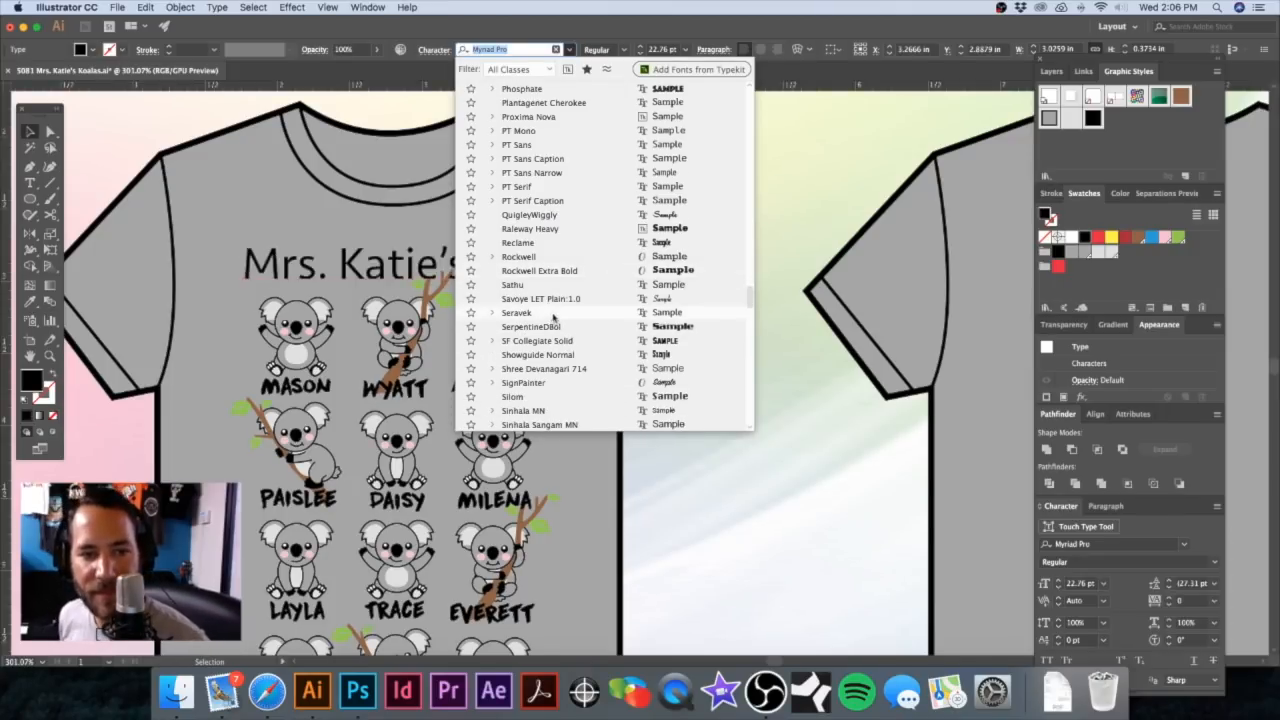
scroll(551, 349, "down", 3)
scroll(551, 349, "down", 2)
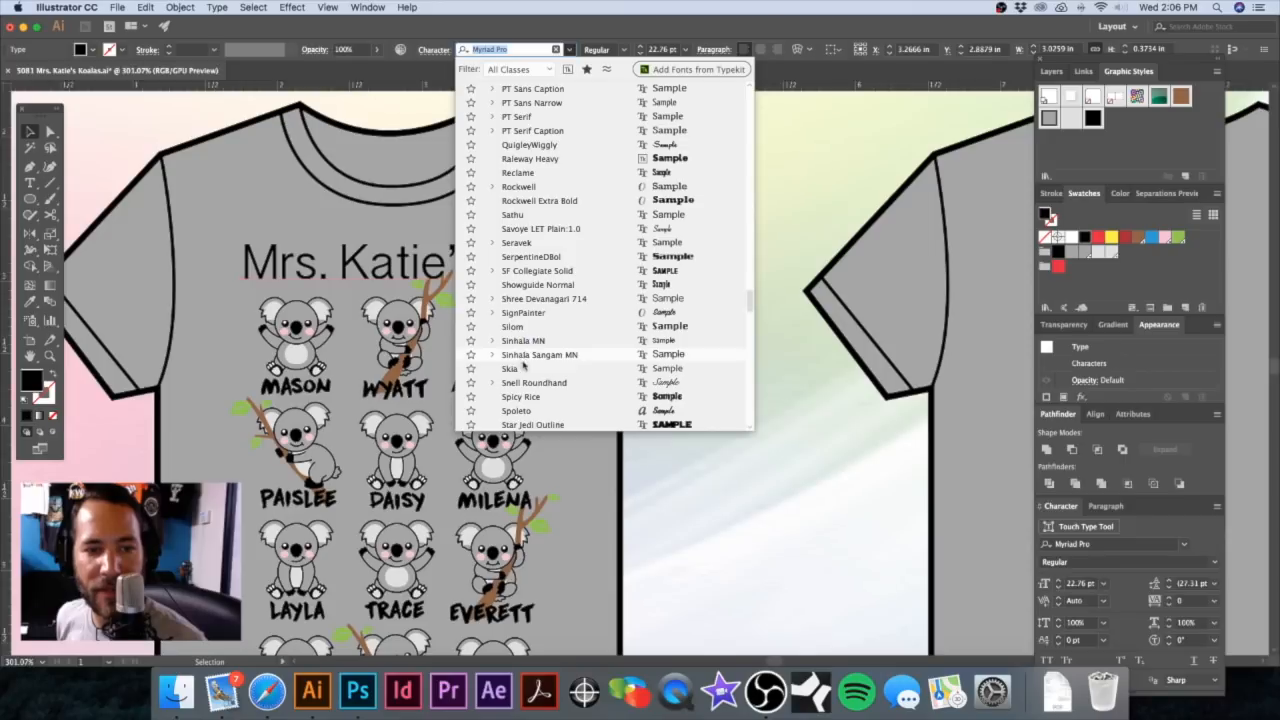
scroll(523, 366, "down", 6)
scroll(535, 345, "down", 3)
scroll(540, 350, "down", 10)
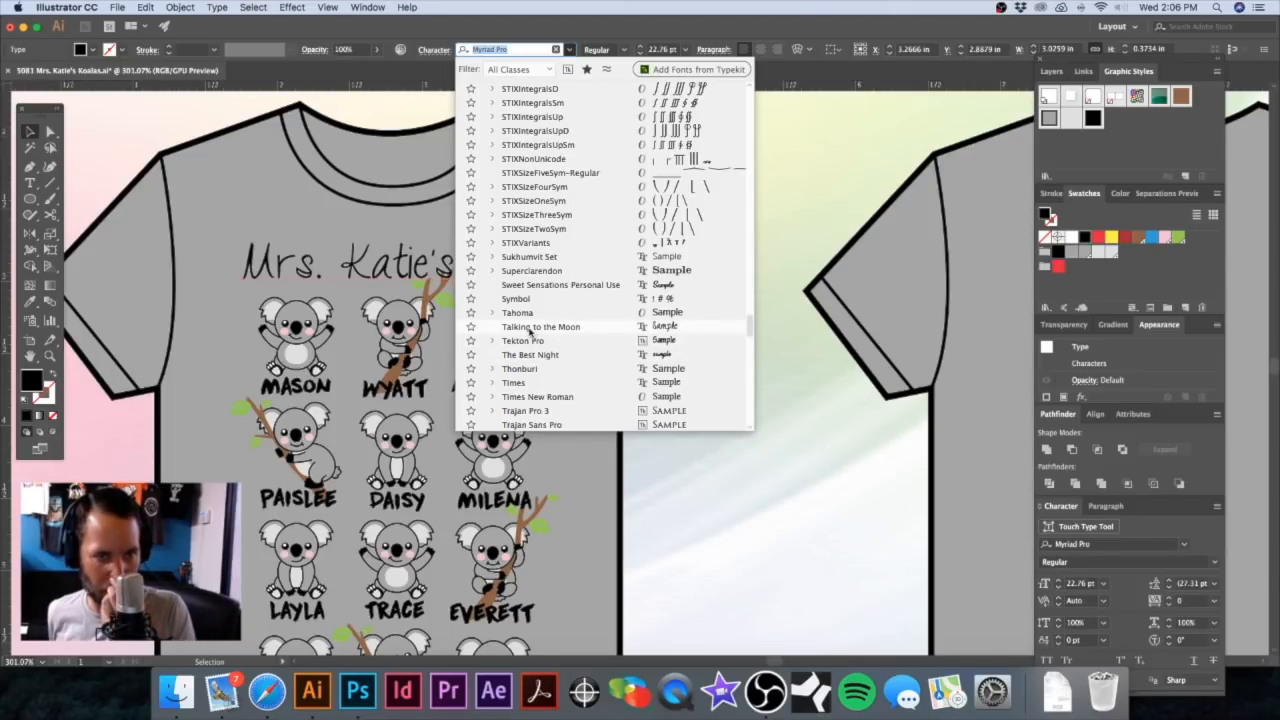
scroll(536, 348, "down", 3)
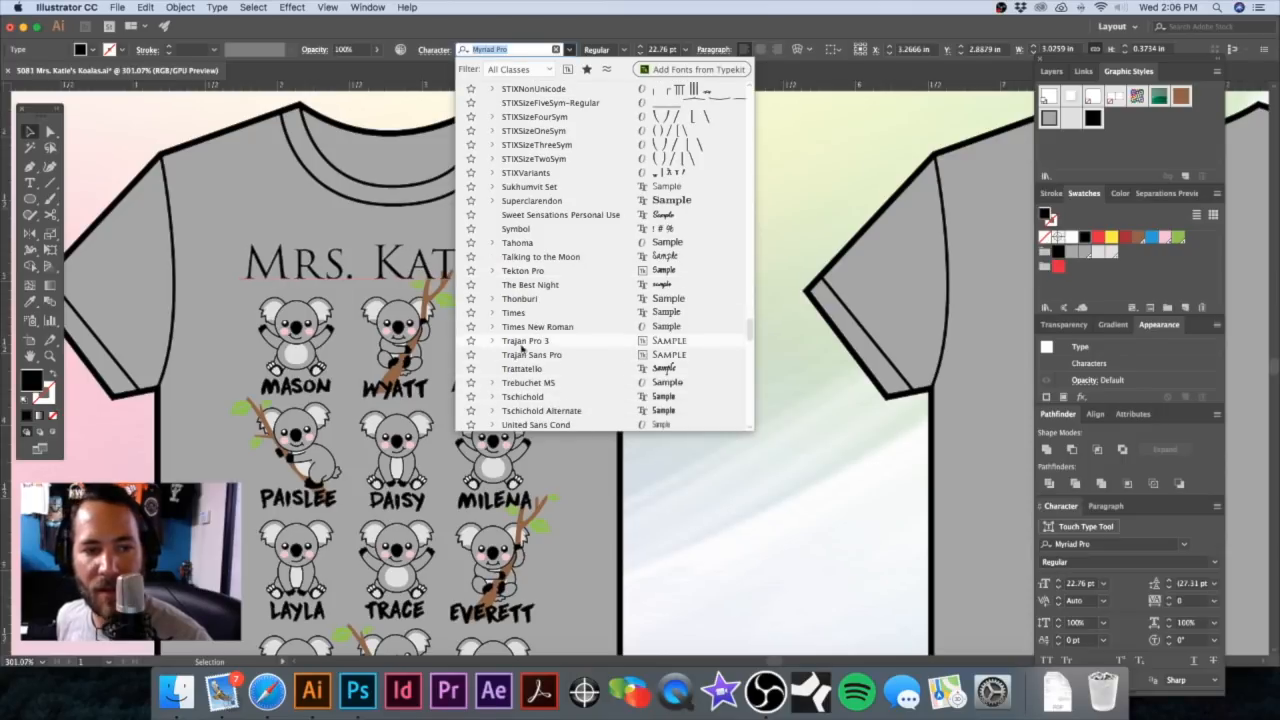
scroll(521, 352, "down", 5)
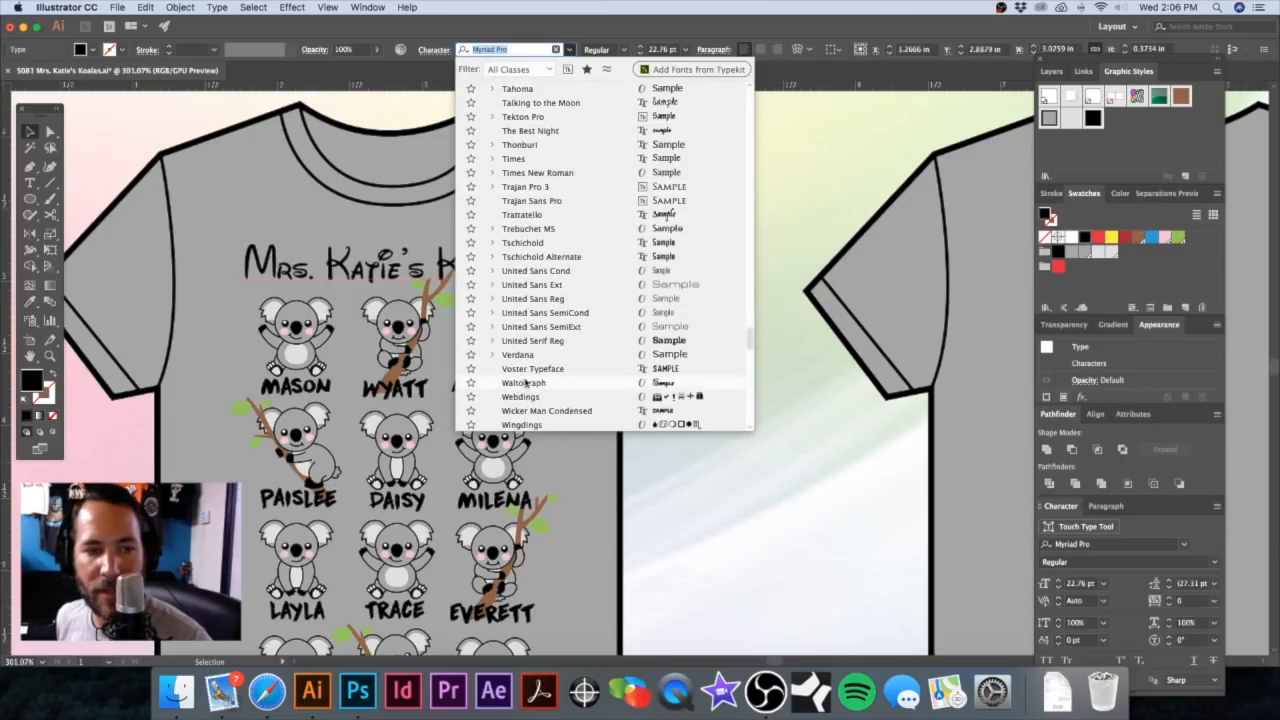
scroll(525, 383, "down", 10)
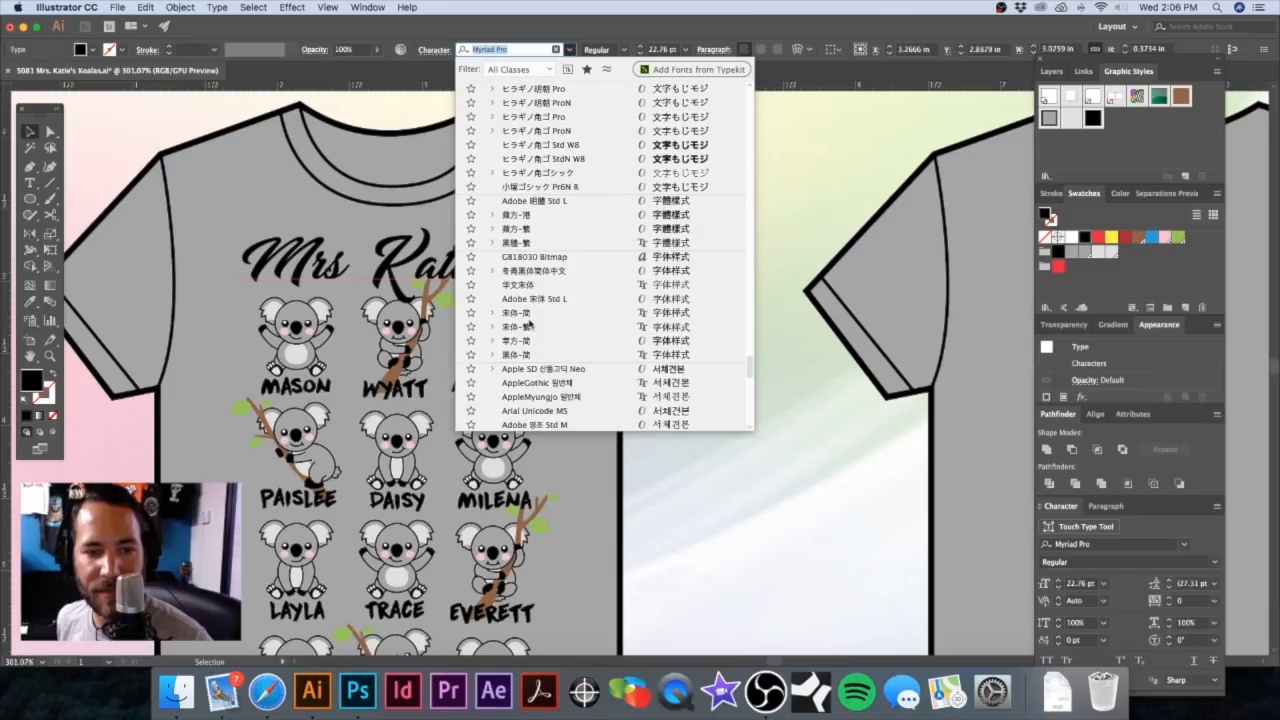
scroll(541, 380, "up", 15)
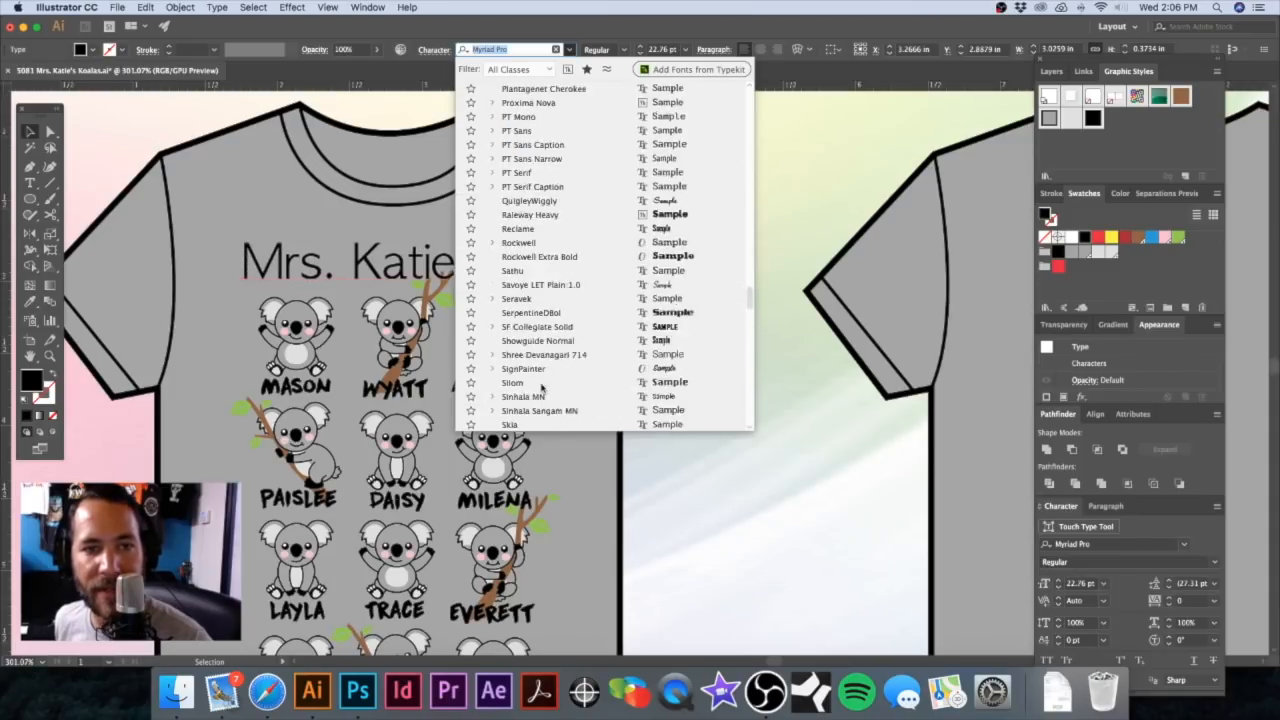
scroll(541, 386, "up", 10)
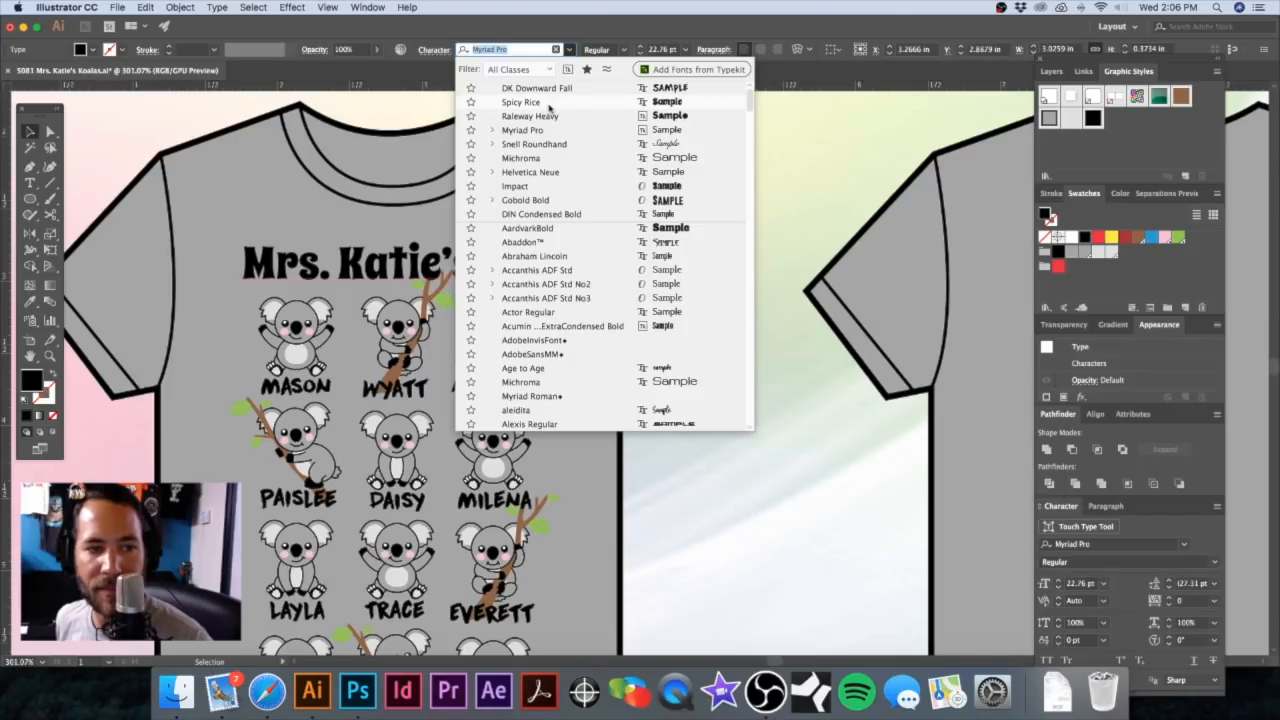
left_click(527, 228)
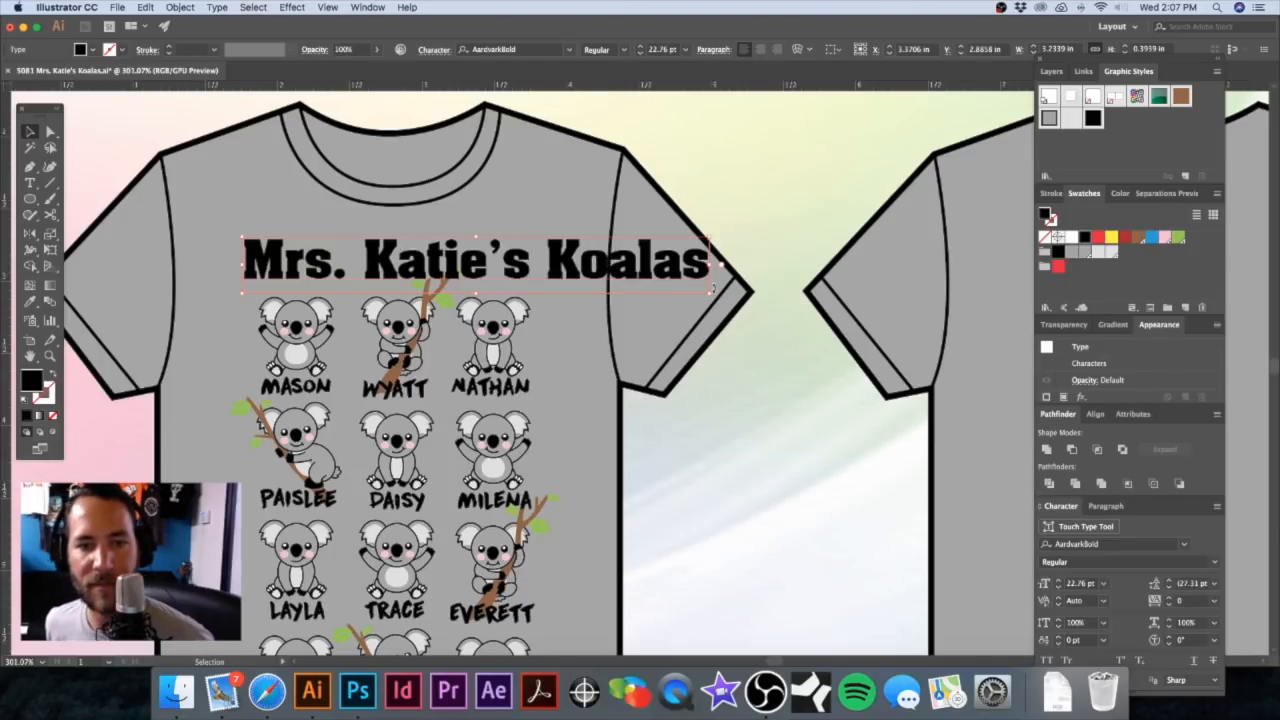
Step: Scale the class title down to 15.42 pt and position it centred above the koala grid
left_click_drag(710, 293, 624, 286)
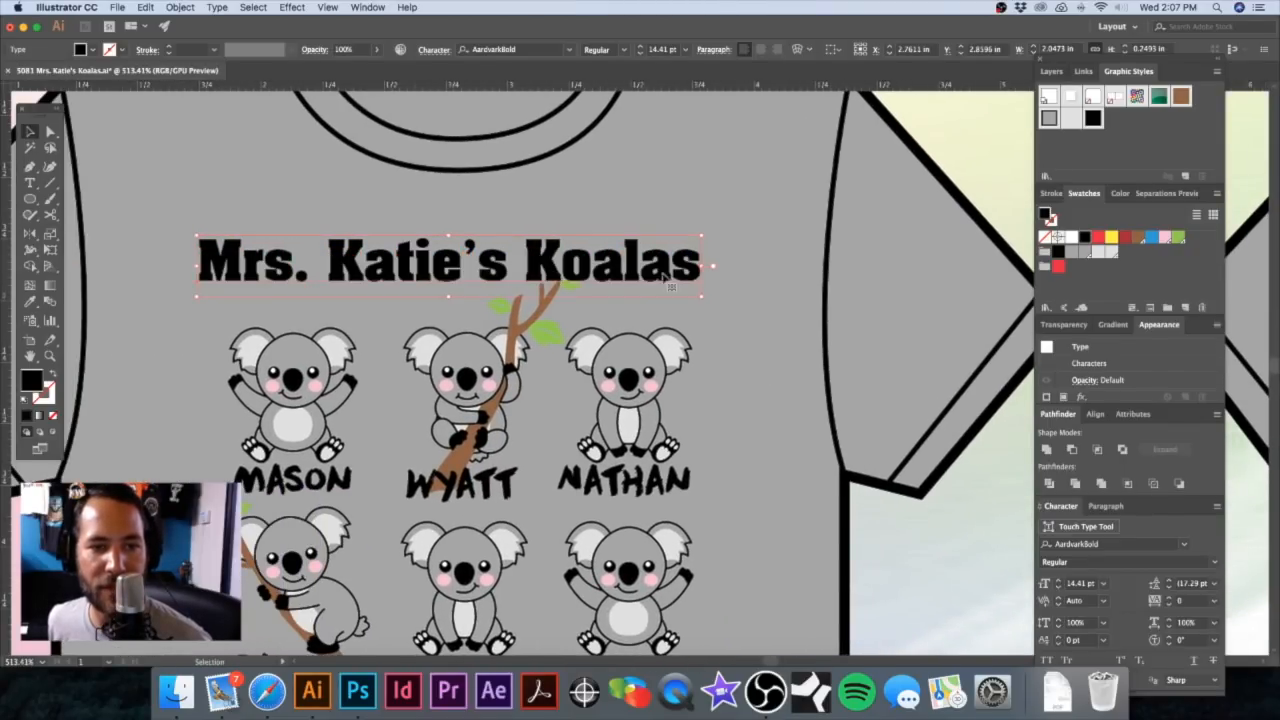
left_click_drag(701, 299, 719, 301)
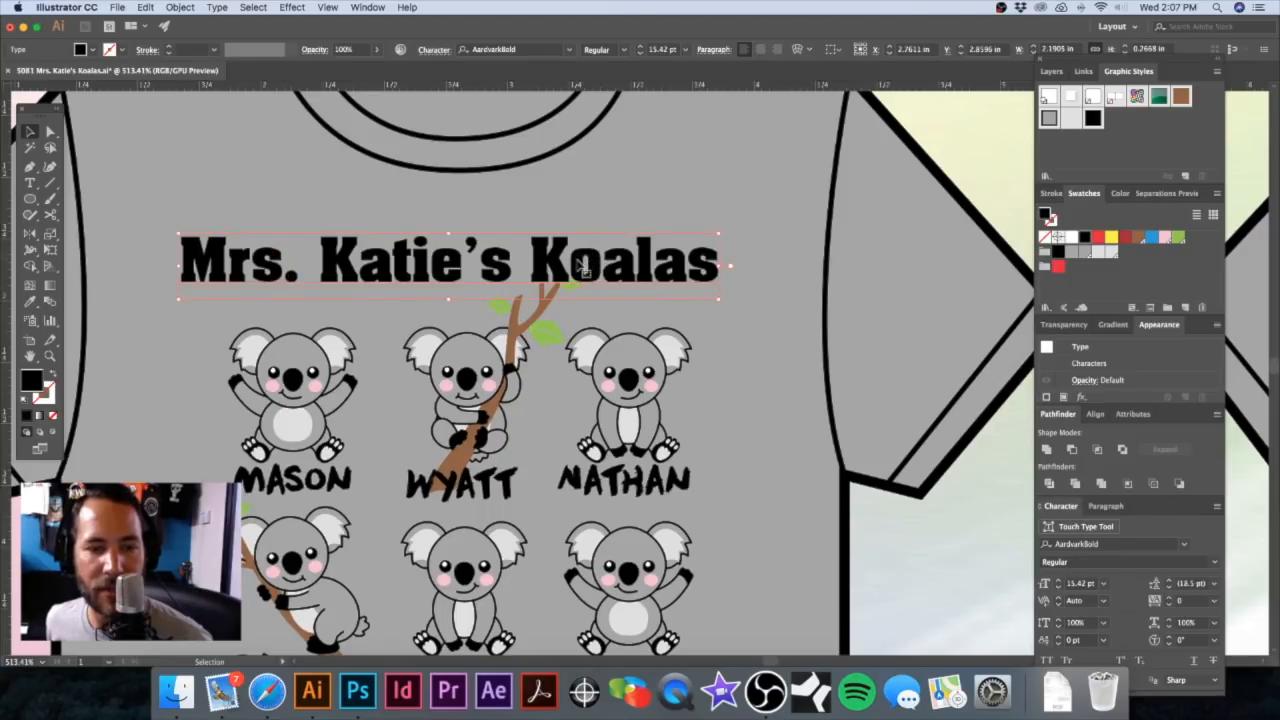
left_click_drag(578, 263, 535, 264)
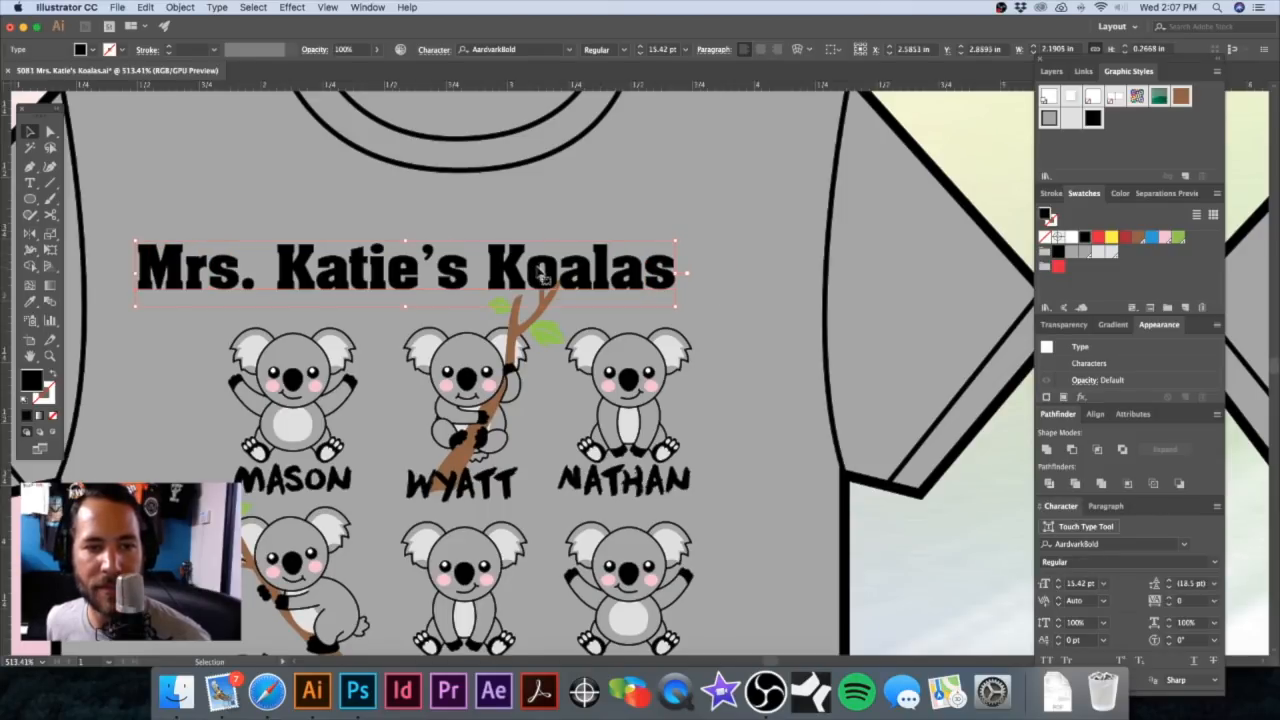
key("super+z")
left_click_drag(612, 272, 622, 276)
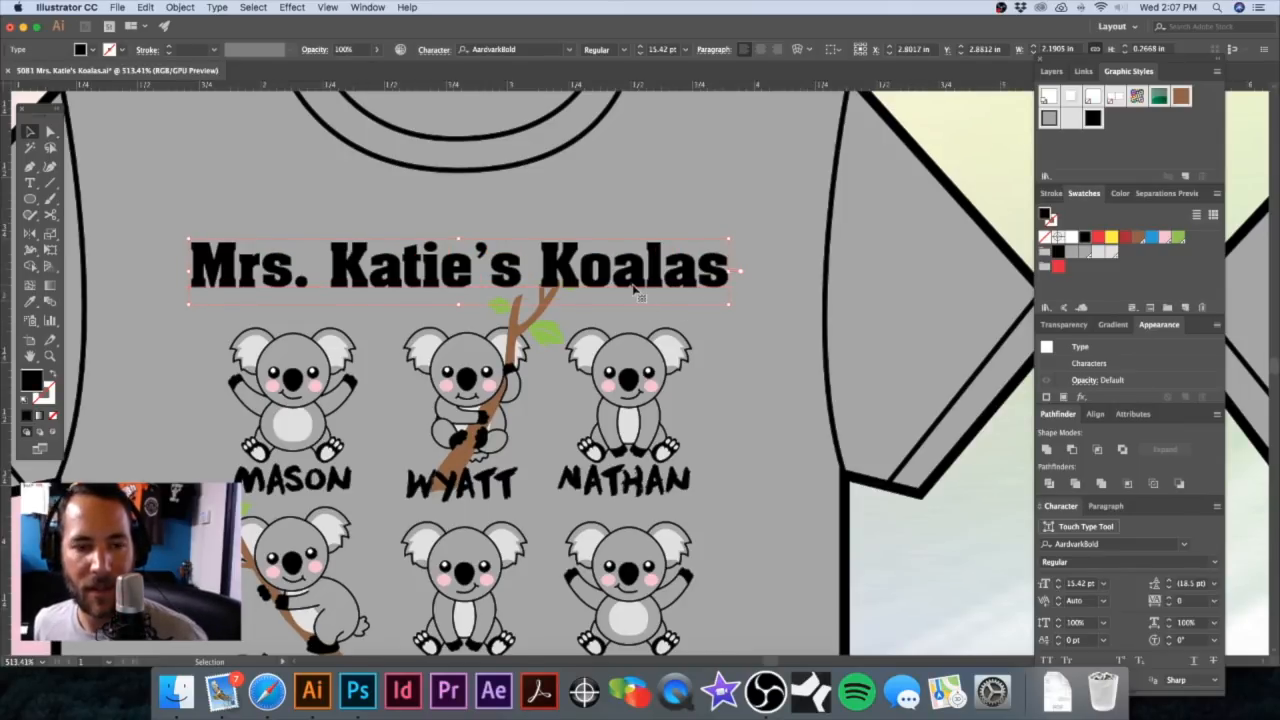
Step: Convert the class title text above the koalas to outlines
key("super+minus")
left_click_drag(678, 317, 701, 147)
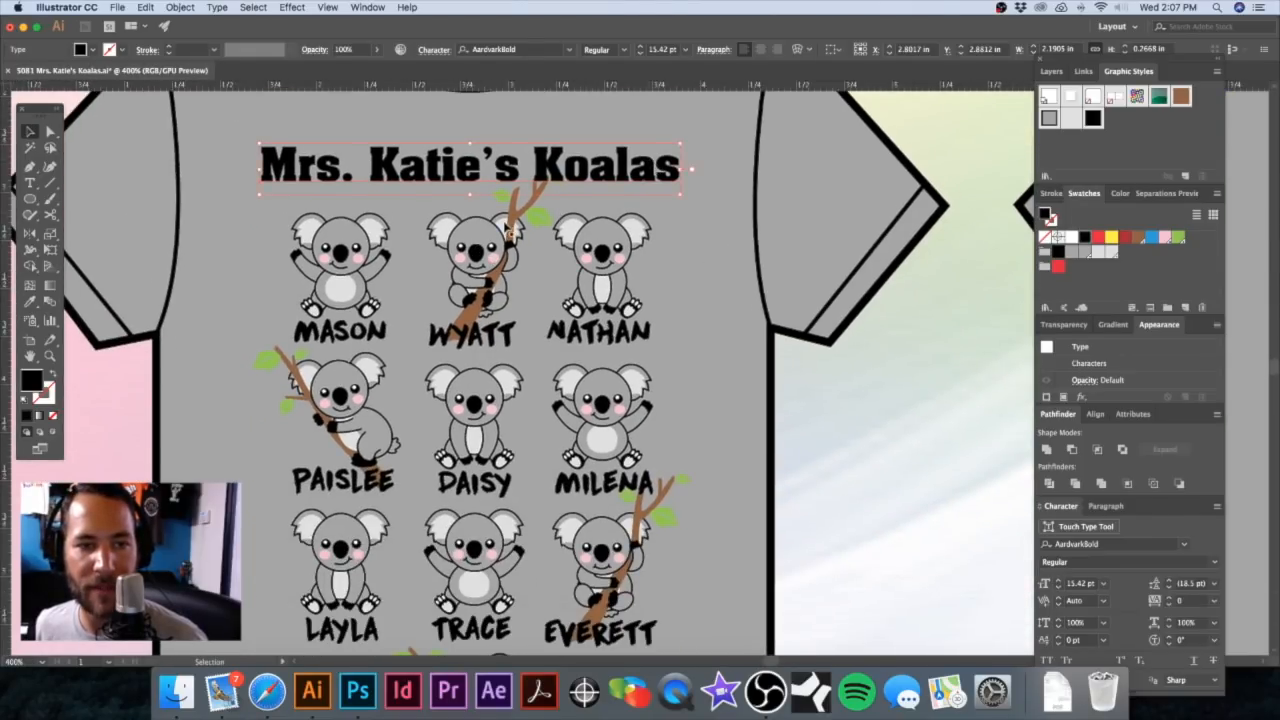
key("space")
left_click_drag(552, 207, 588, 247)
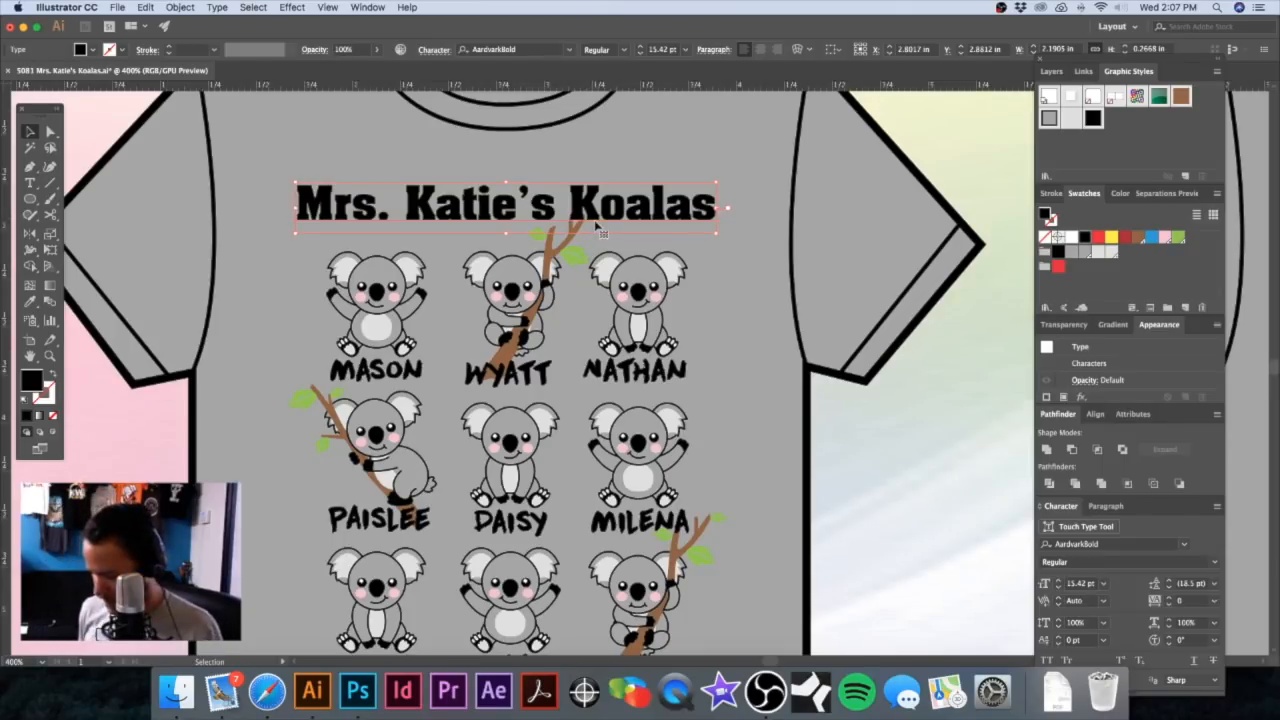
left_click(597, 226)
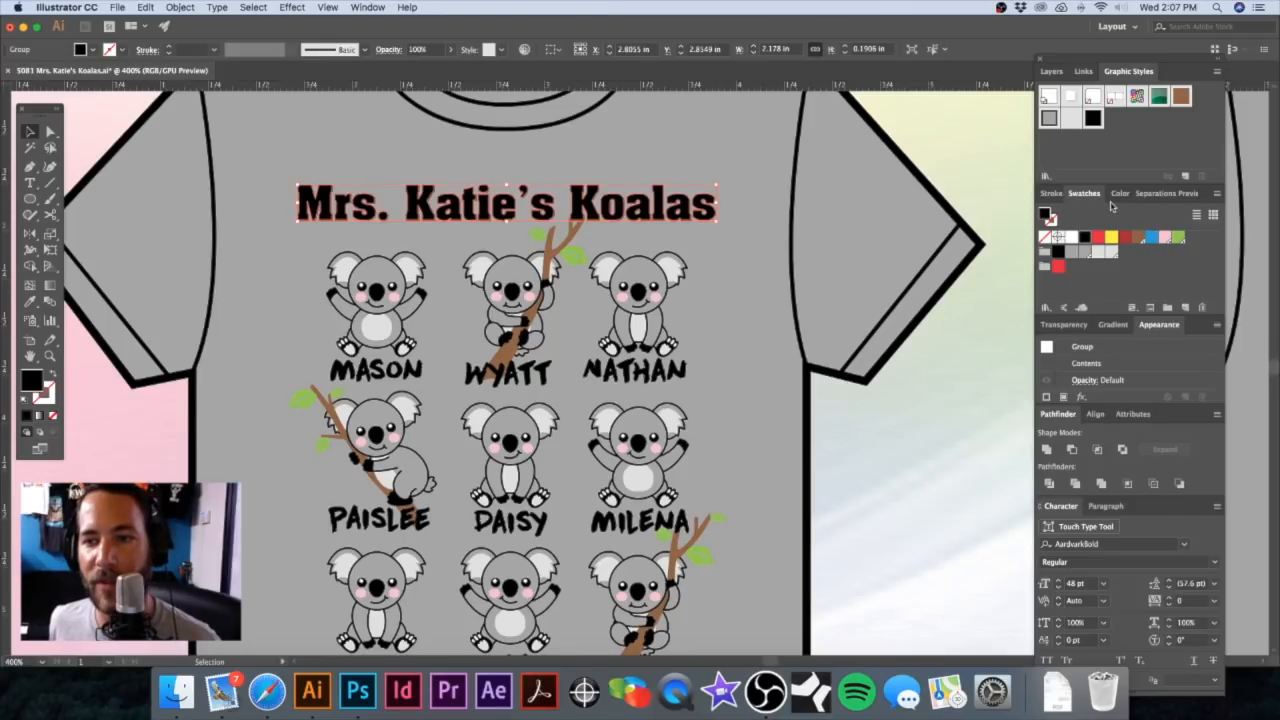
Step: Fill the outlined class title with a linear gradient at -90°, running from white to light pink
left_click(1116, 326)
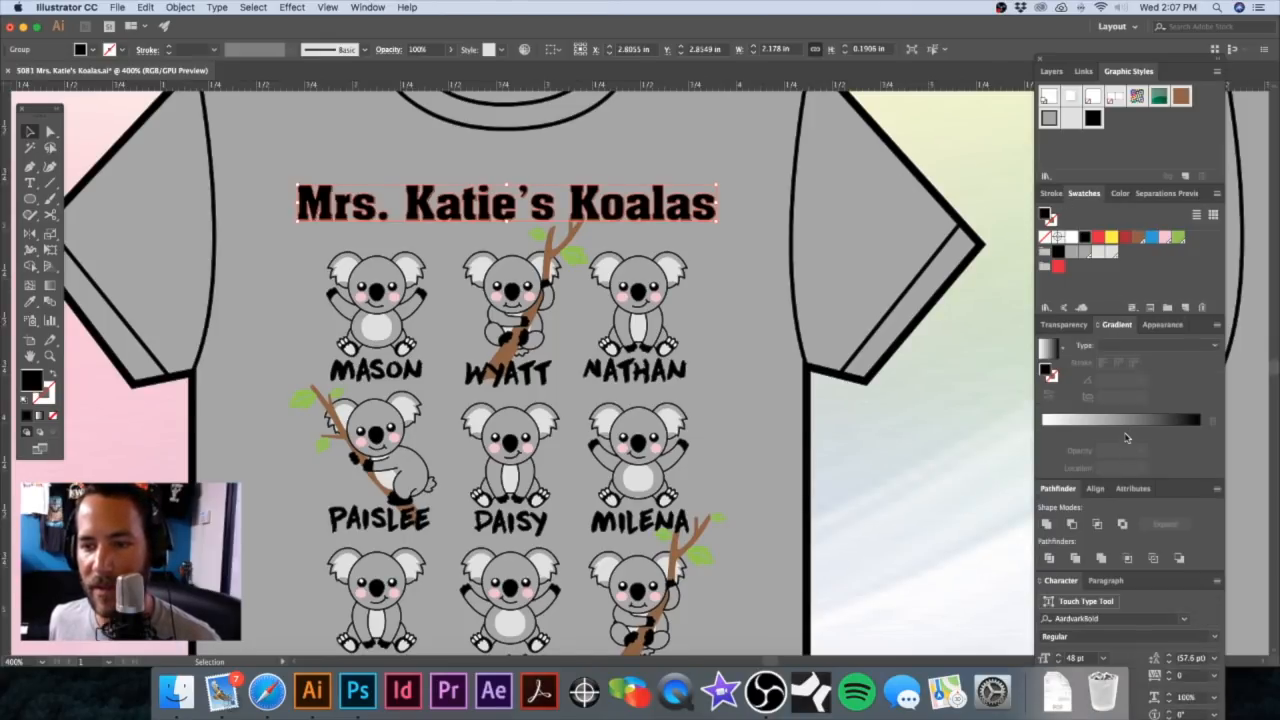
left_click(1126, 437)
left_click(50, 285)
left_click_drag(433, 180, 438, 238)
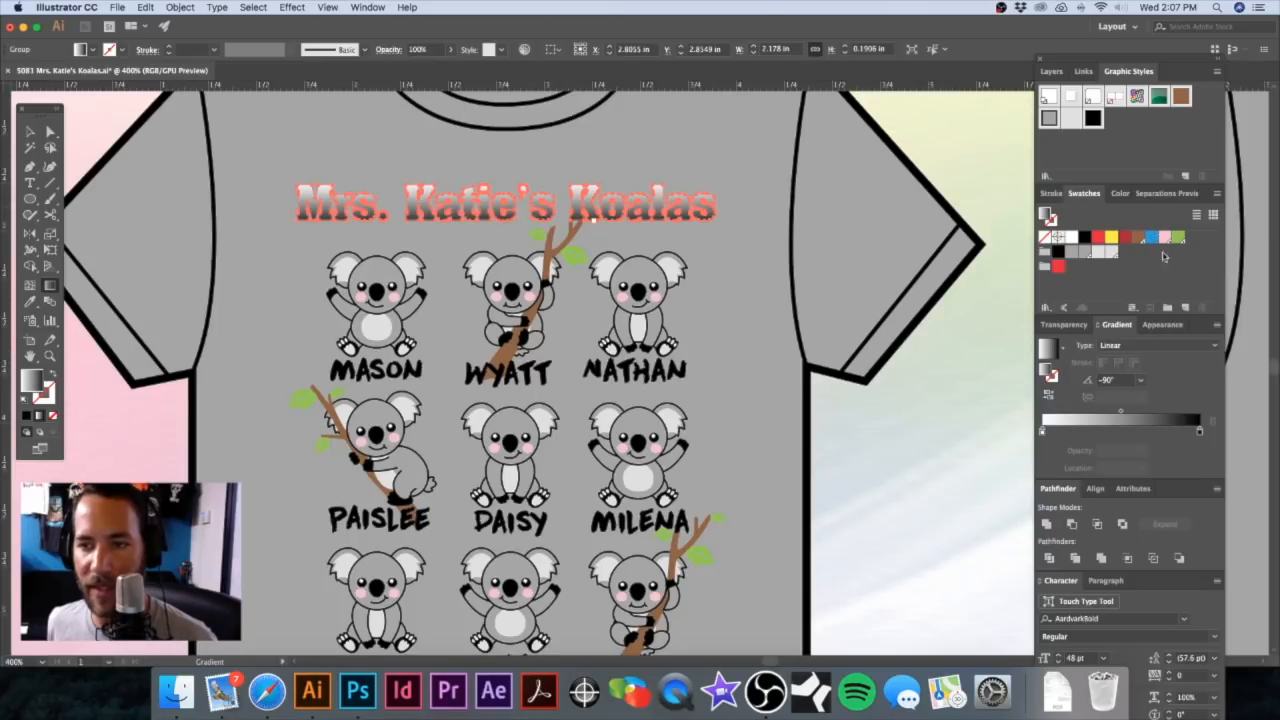
left_click_drag(1164, 238, 1201, 433)
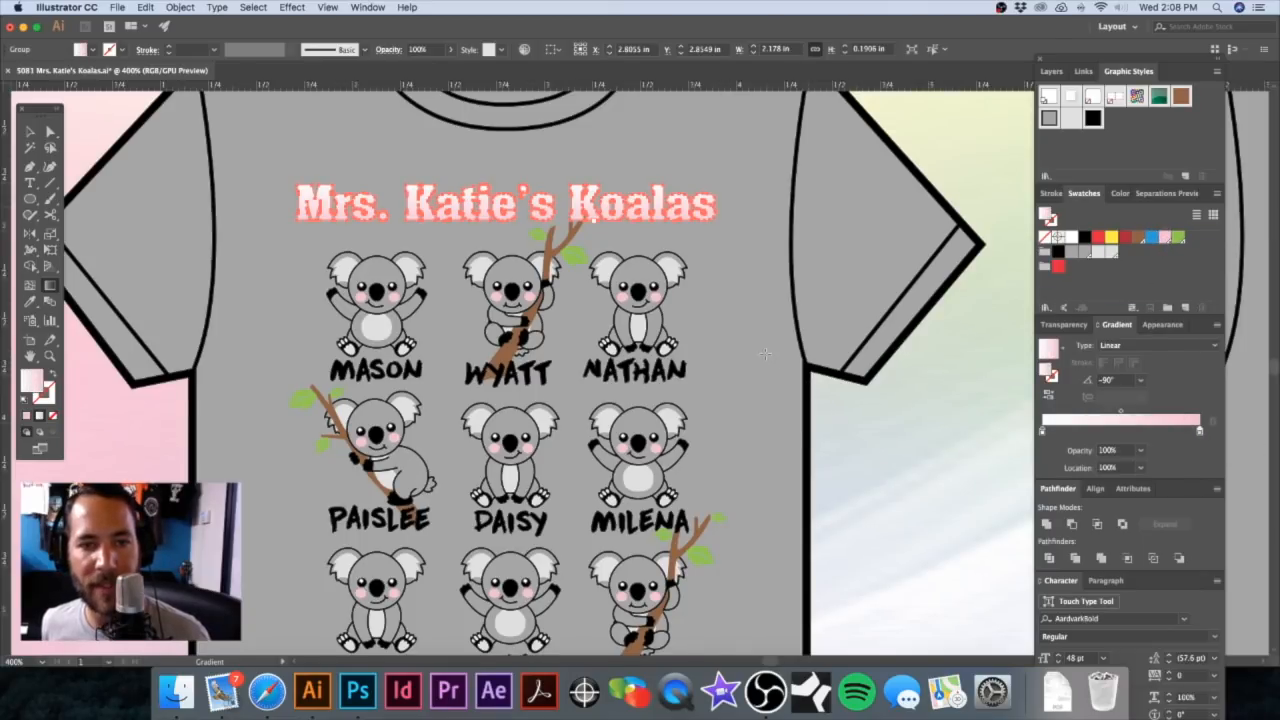
key("v")
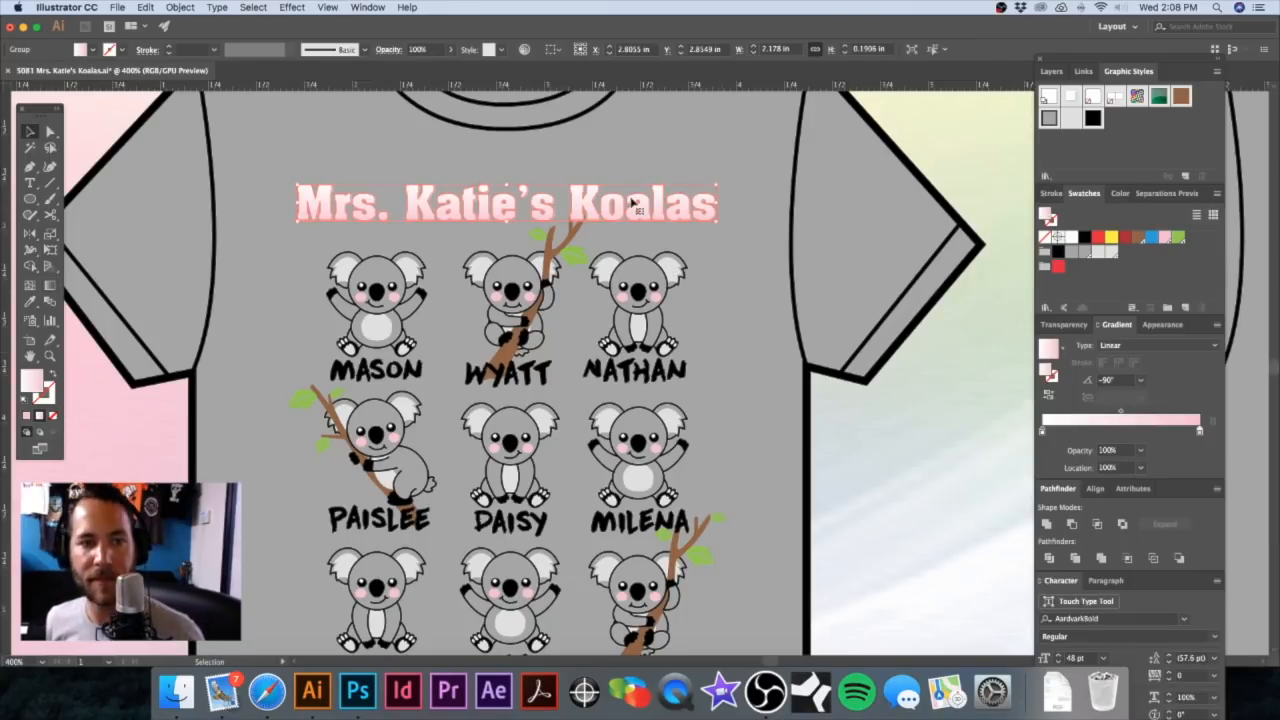
Step: Try a slightly offset green copy of the class title as a drop shadow, and undo the fill and offset
key("a")
key("v")
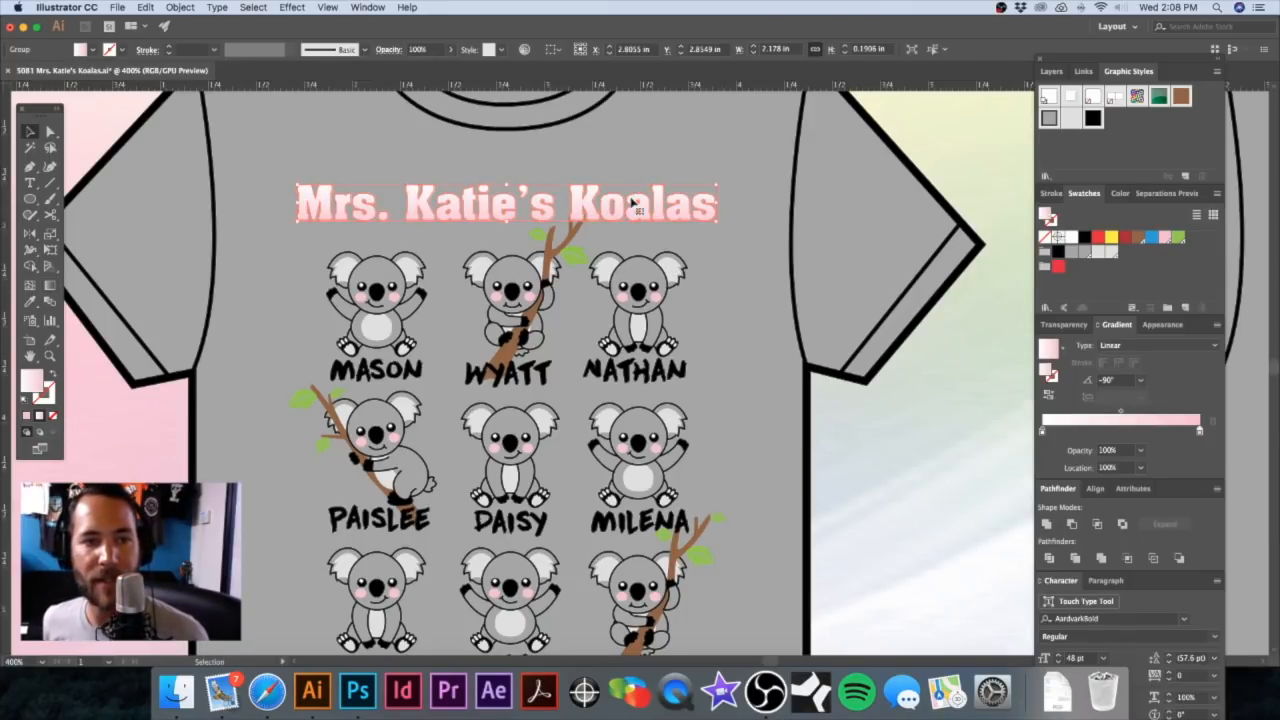
key("a")
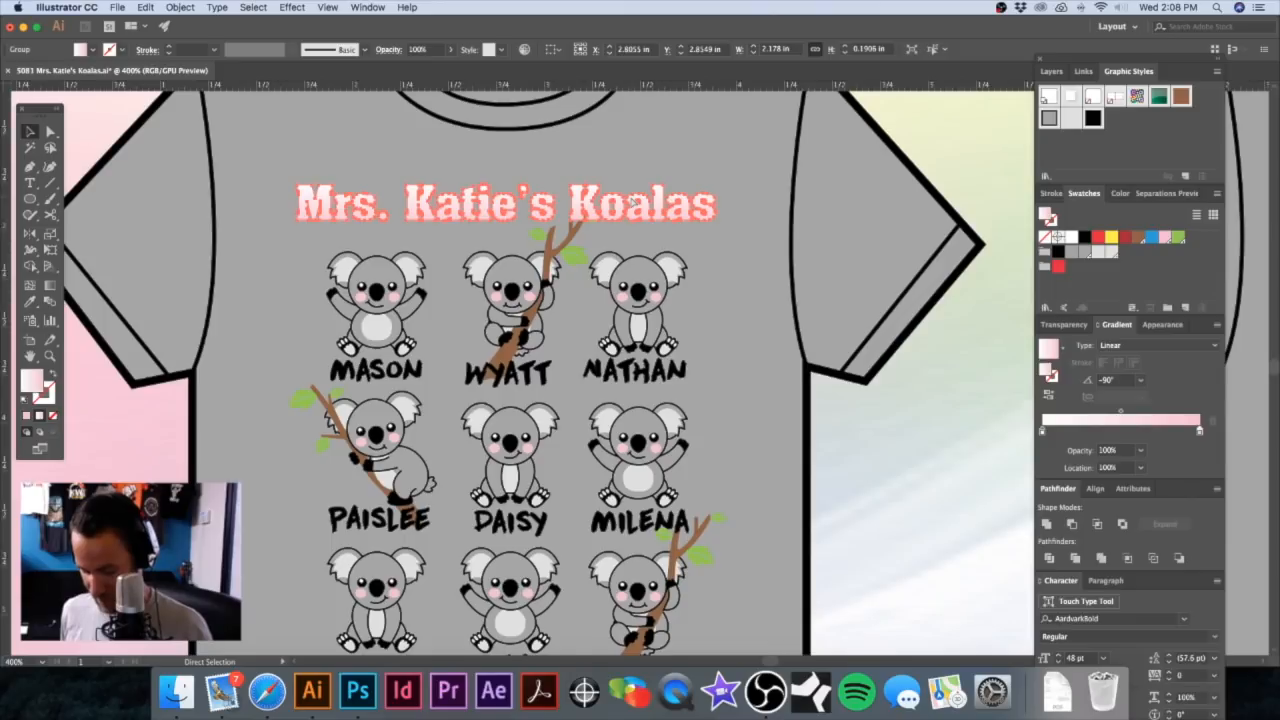
key("v")
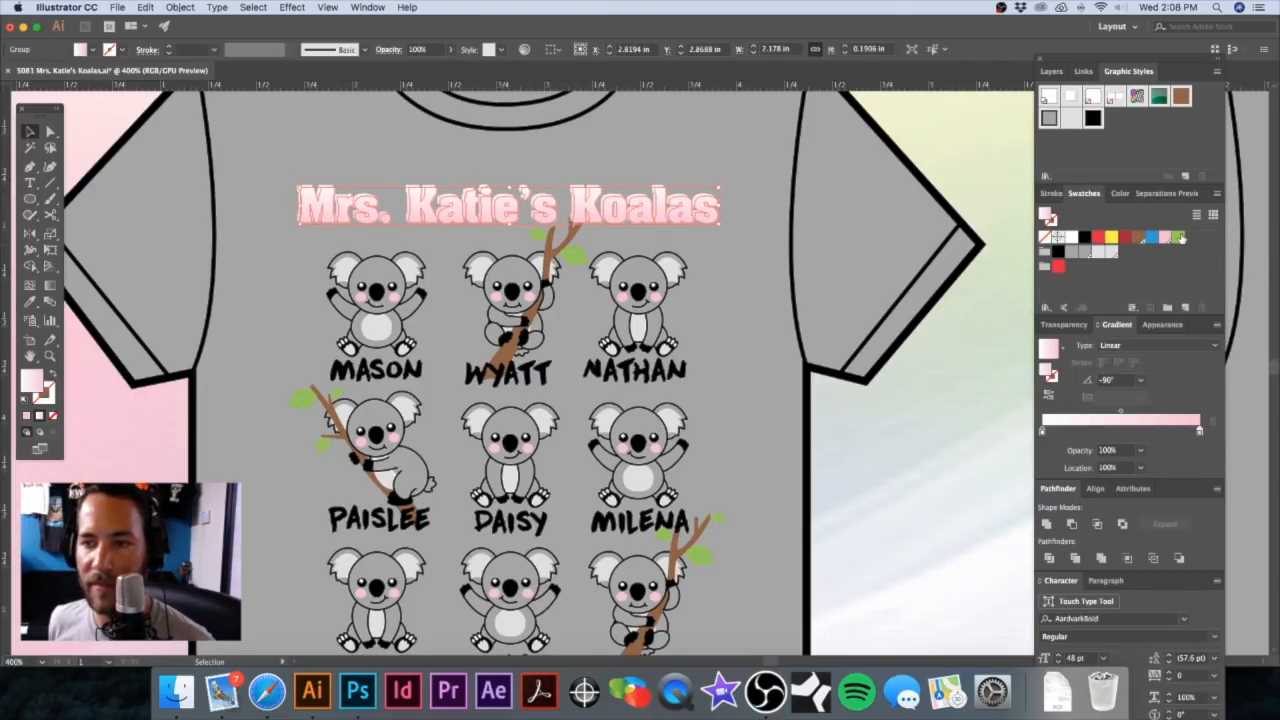
left_click(1179, 237)
left_click(914, 435)
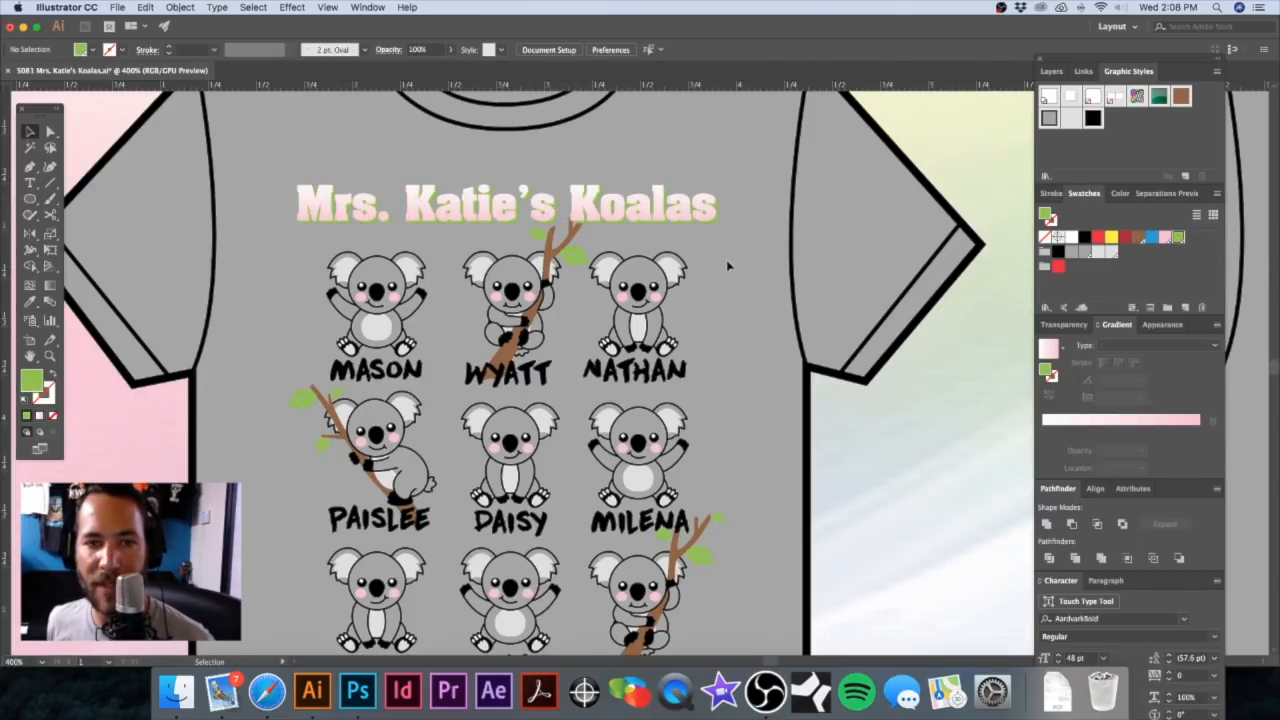
left_click(655, 240)
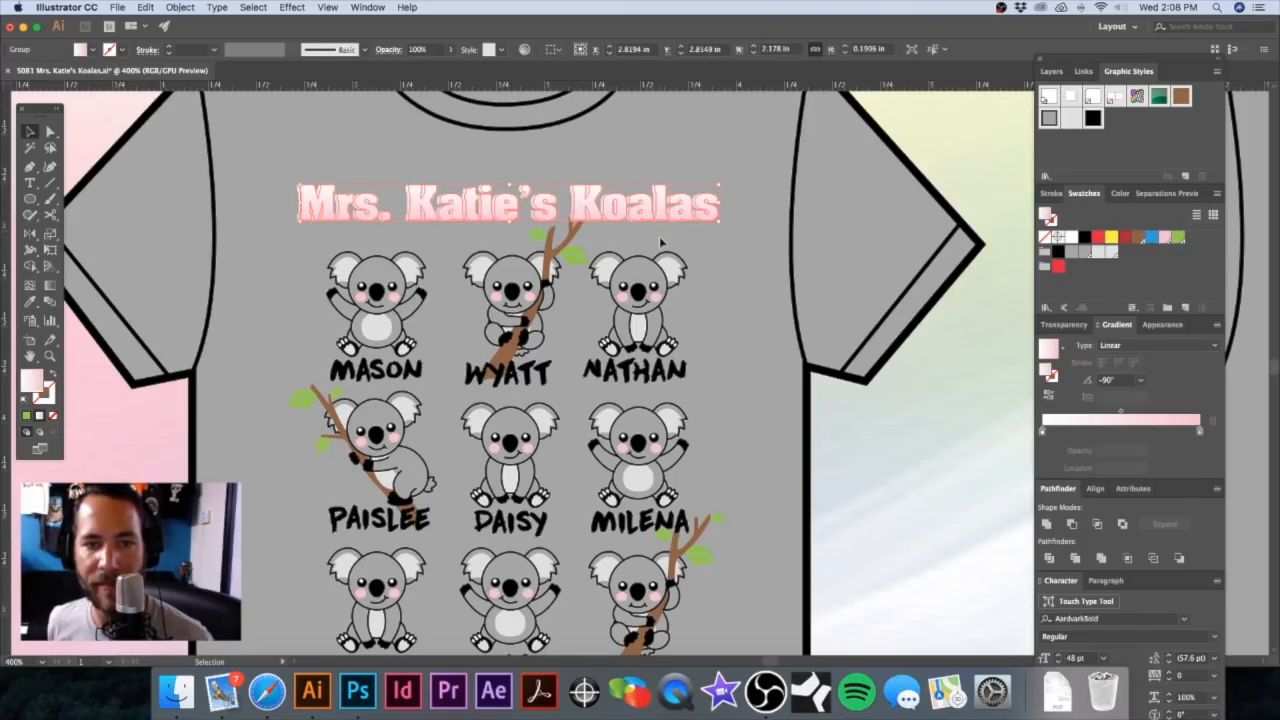
key("Left")
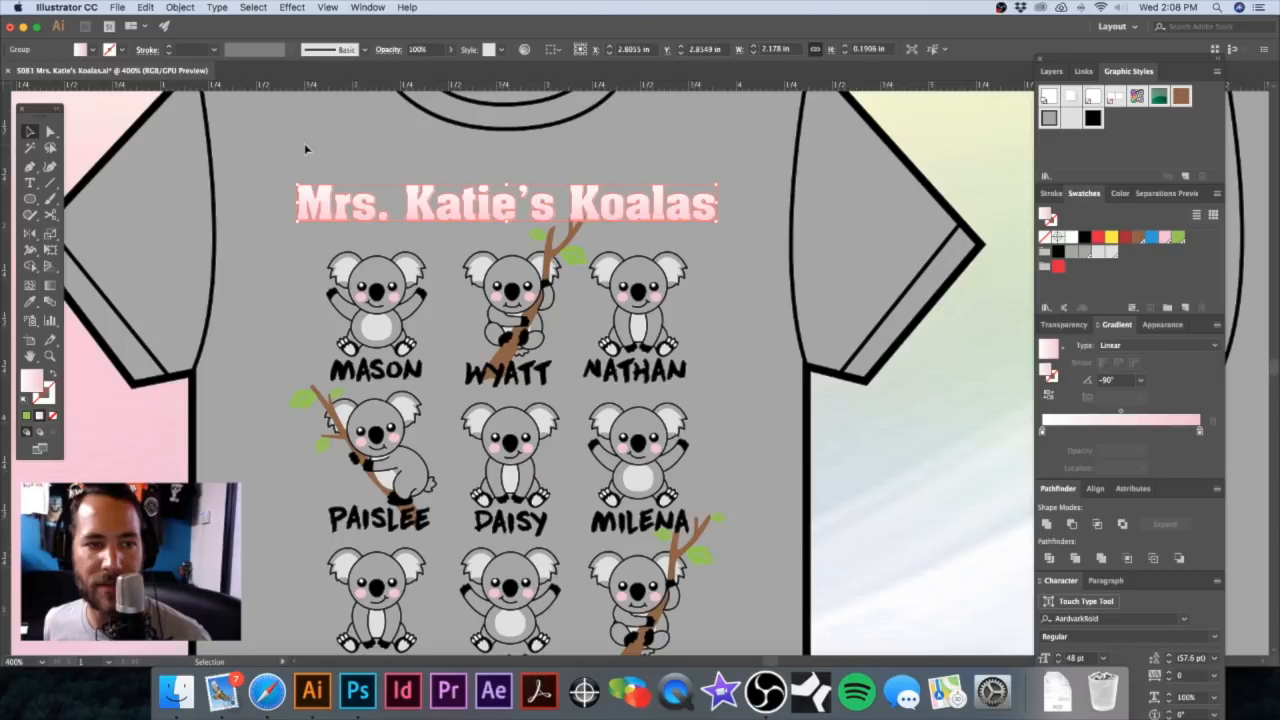
Step: Add a 1 pt stroke in the leaf green swatch to the class title and check it up close
left_click(44, 395)
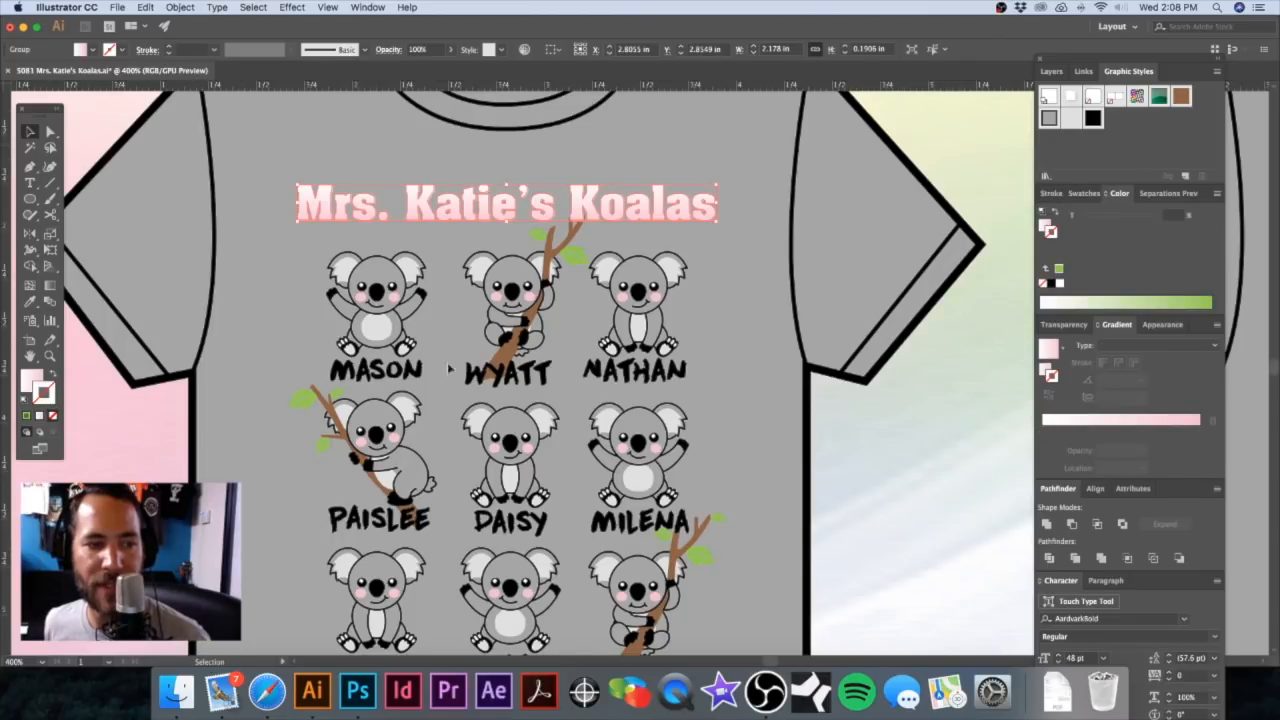
left_click(1084, 193)
left_click(1179, 237)
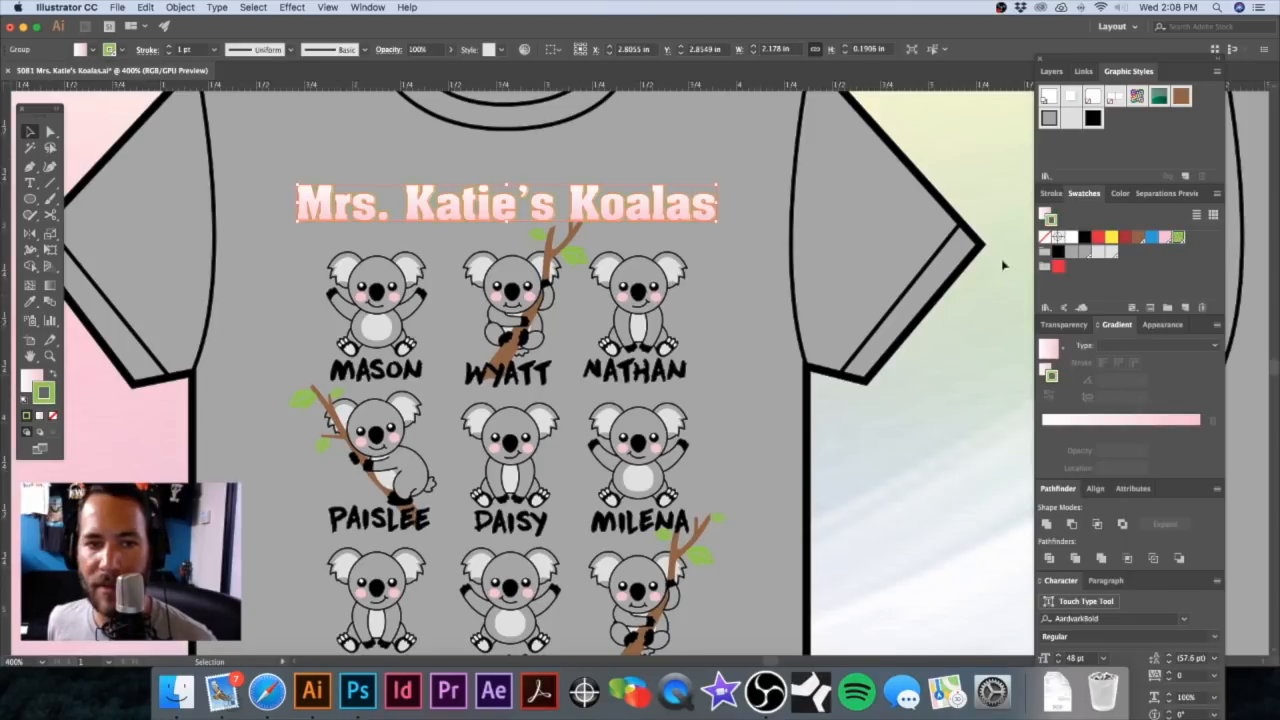
key("super+space")
left_click_drag(477, 205, 607, 269)
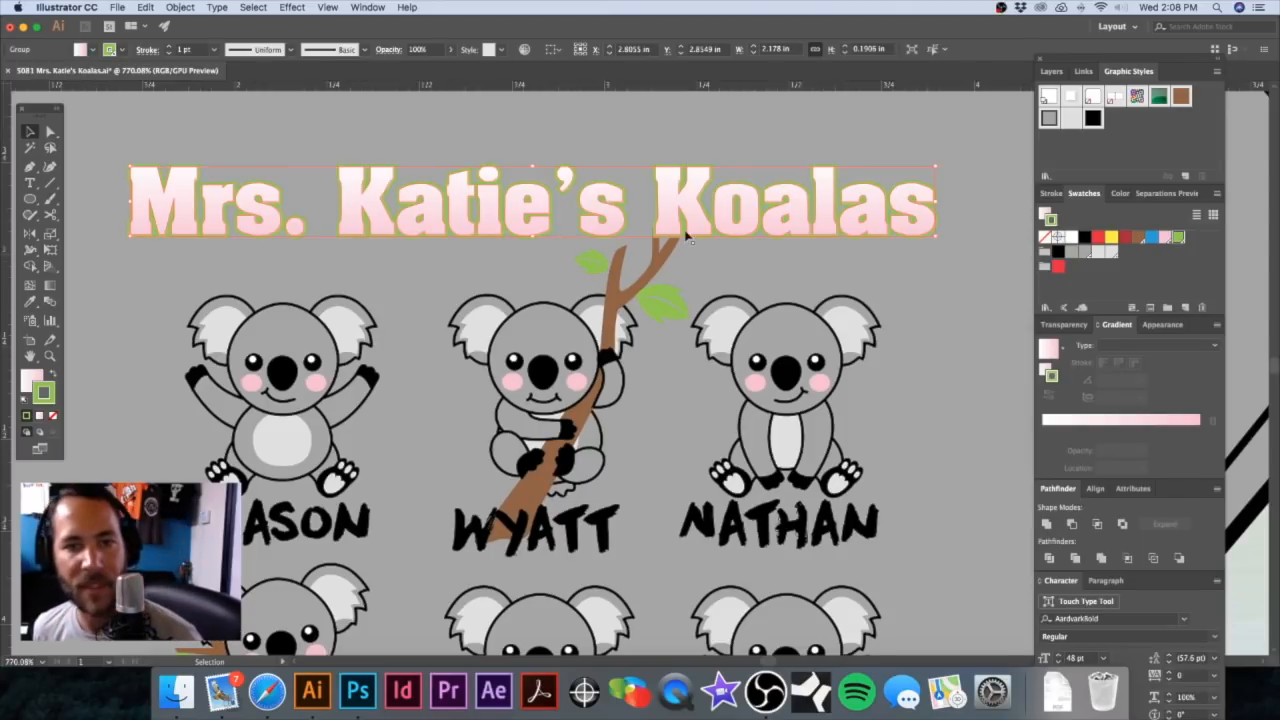
Step: Change the class title's stroke to black at 2 pt with round caps and round corner joins
left_click(1084, 238)
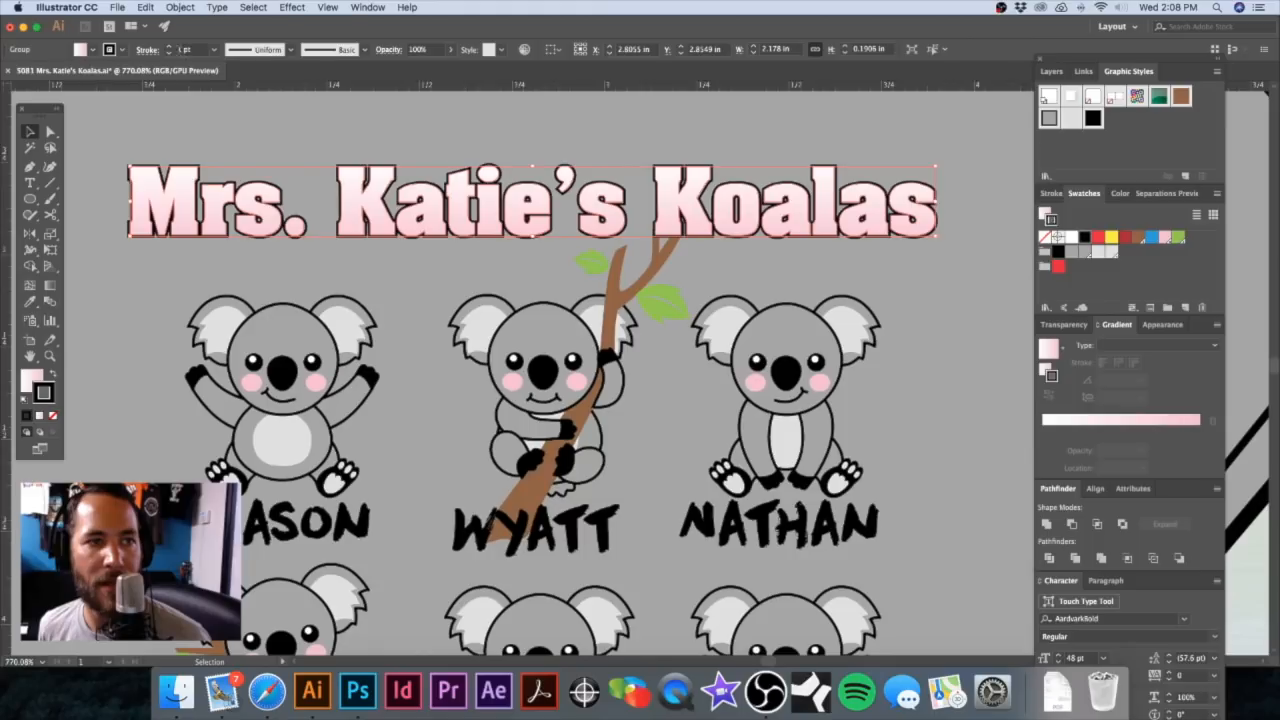
left_click(168, 48)
left_click(168, 48)
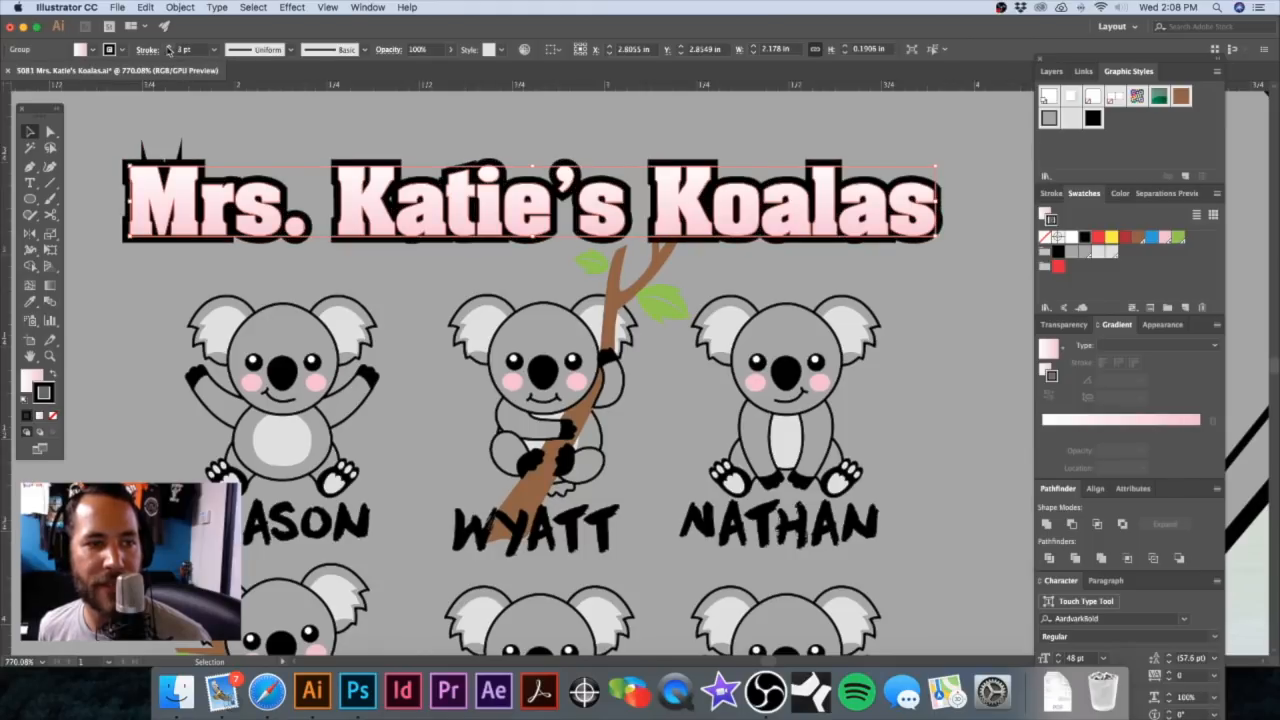
left_click(168, 53)
left_click(148, 50)
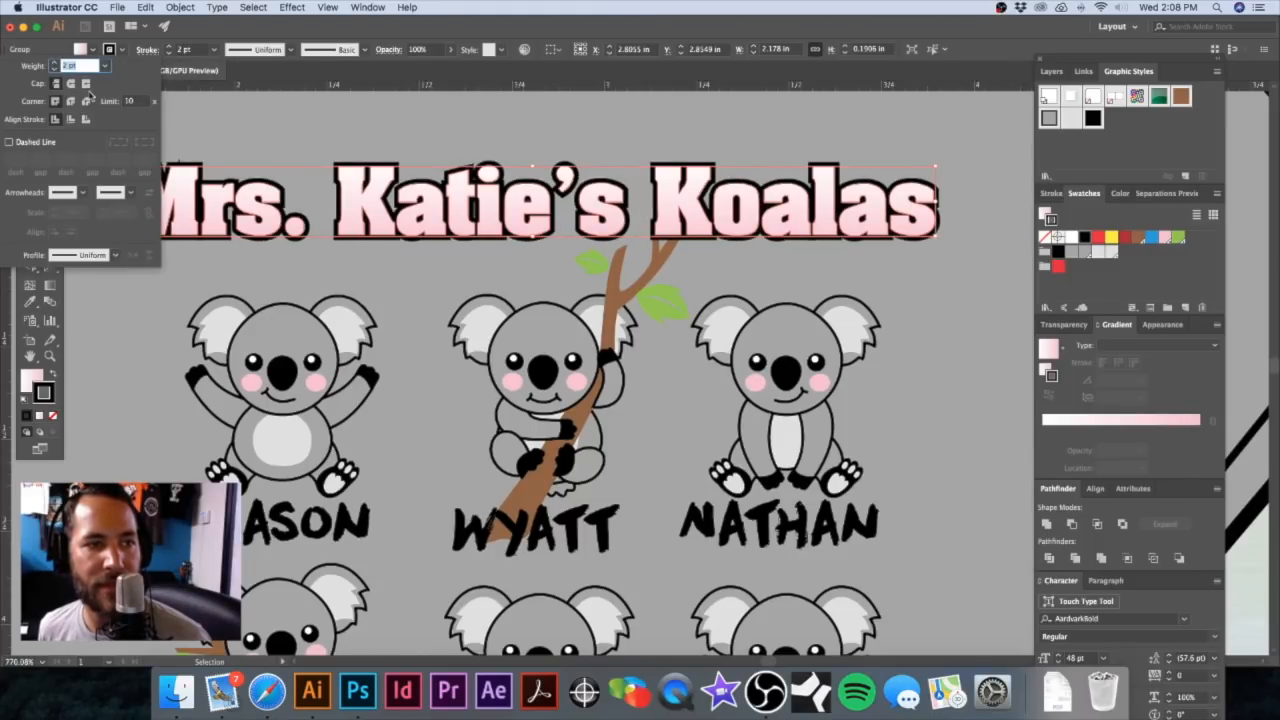
left_click(71, 84)
left_click(71, 102)
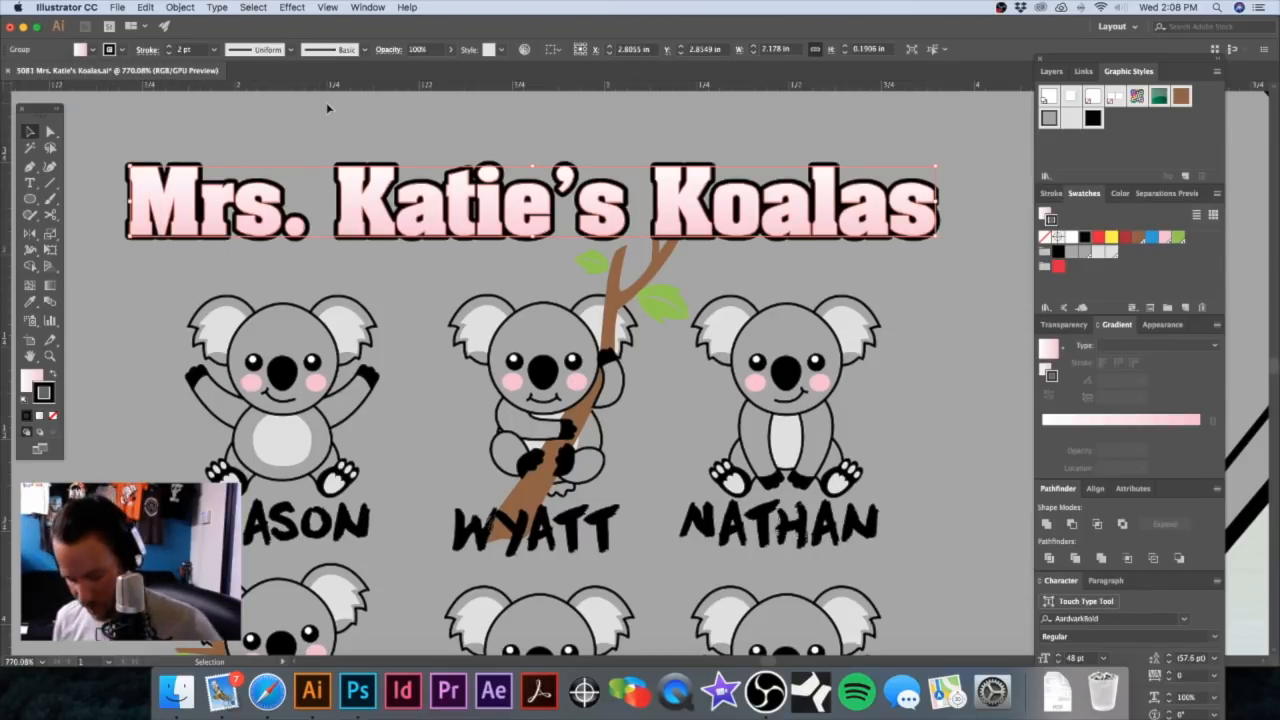
Step: Place a copy of the outlined class title behind it, offset slightly right and down as a shadow
key("a")
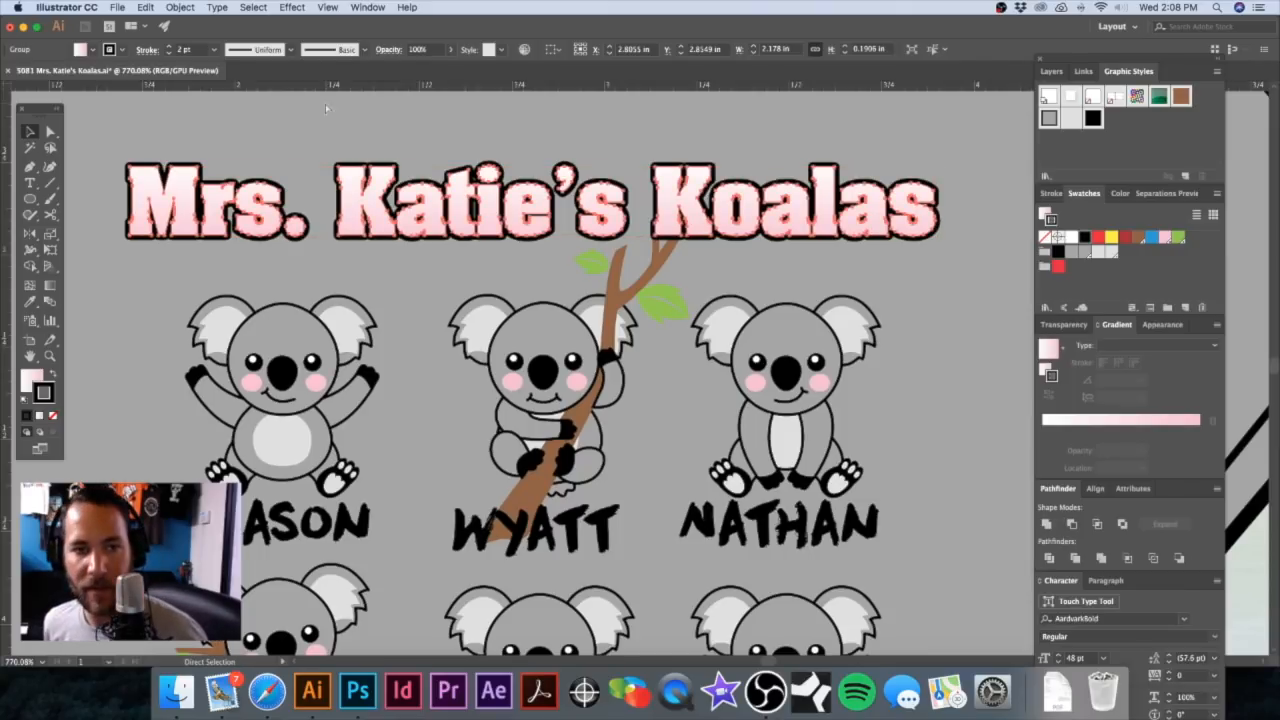
key("v")
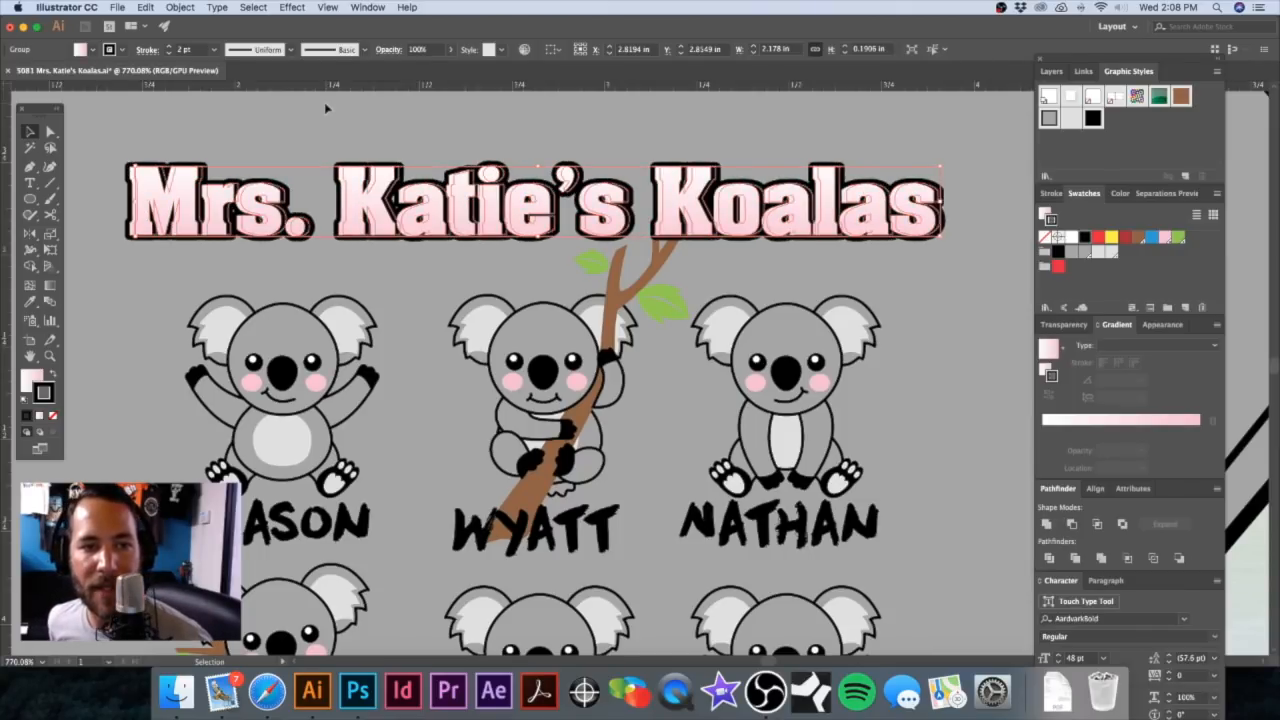
key("Down")
key("Right")
key("Down")
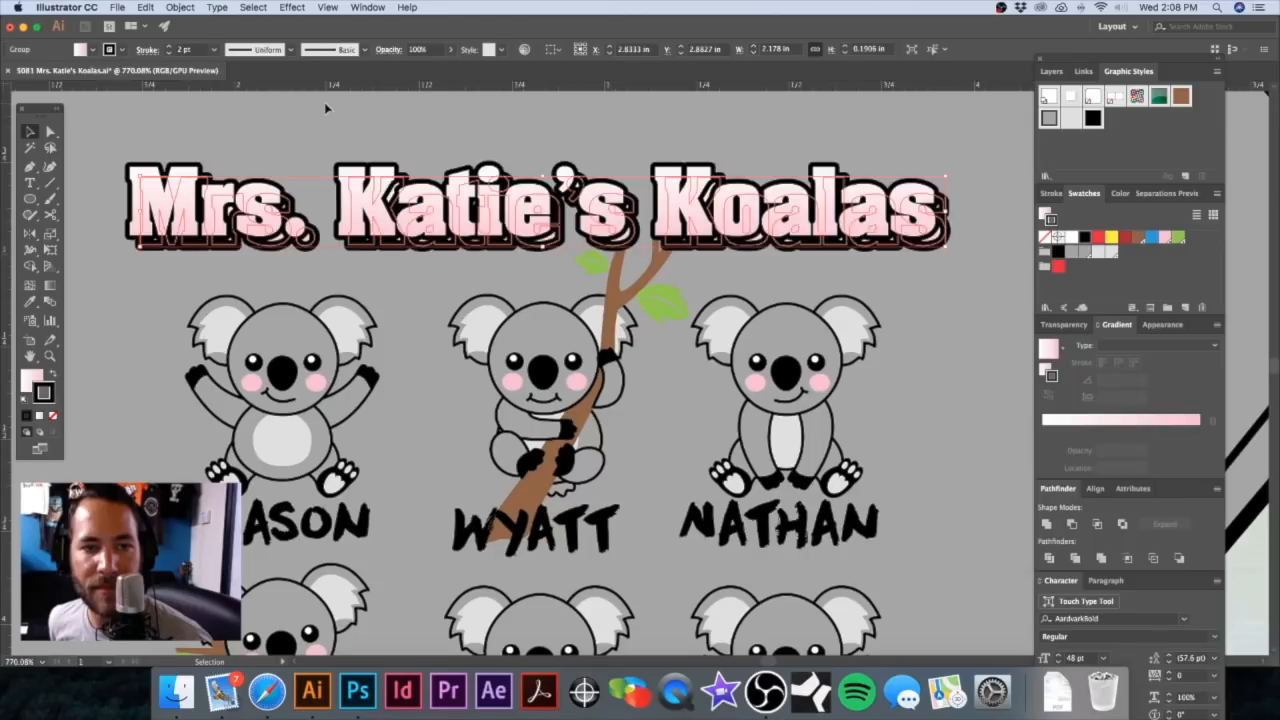
key("Left")
key("Up")
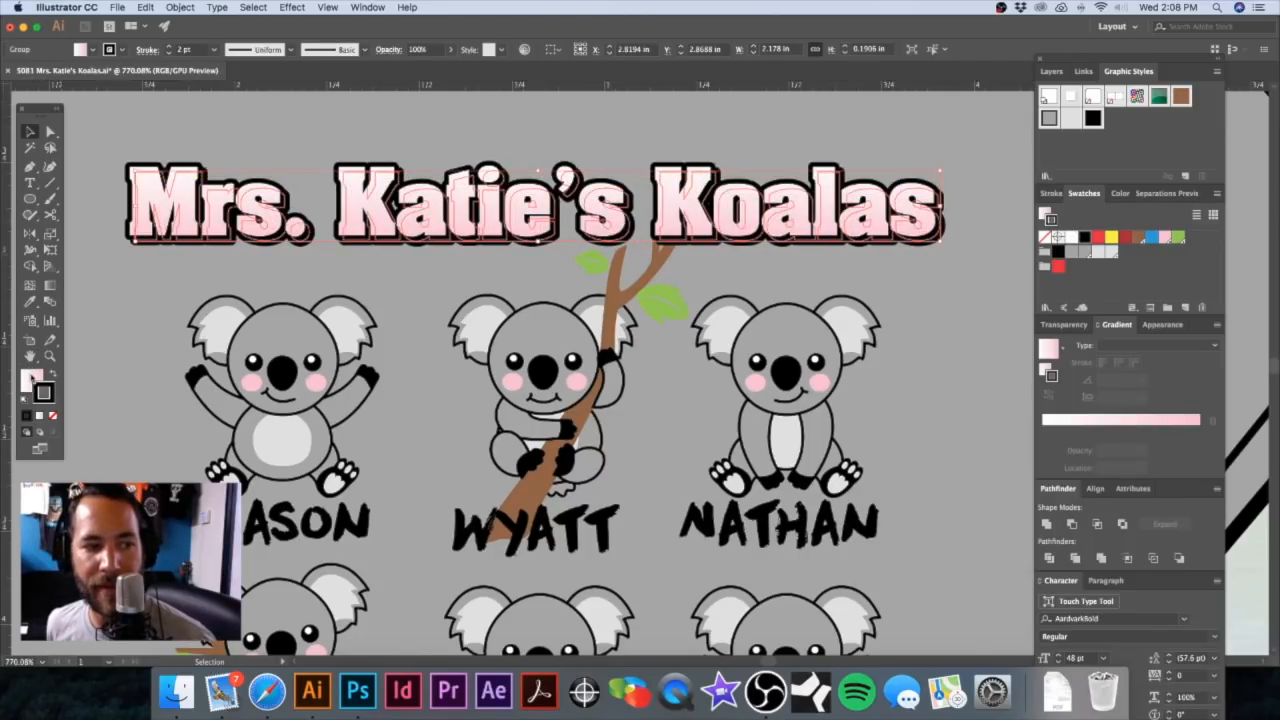
Step: Fill the offset title copy with black and place a stroke-free gradient copy of the class title in front
left_click(1044, 216)
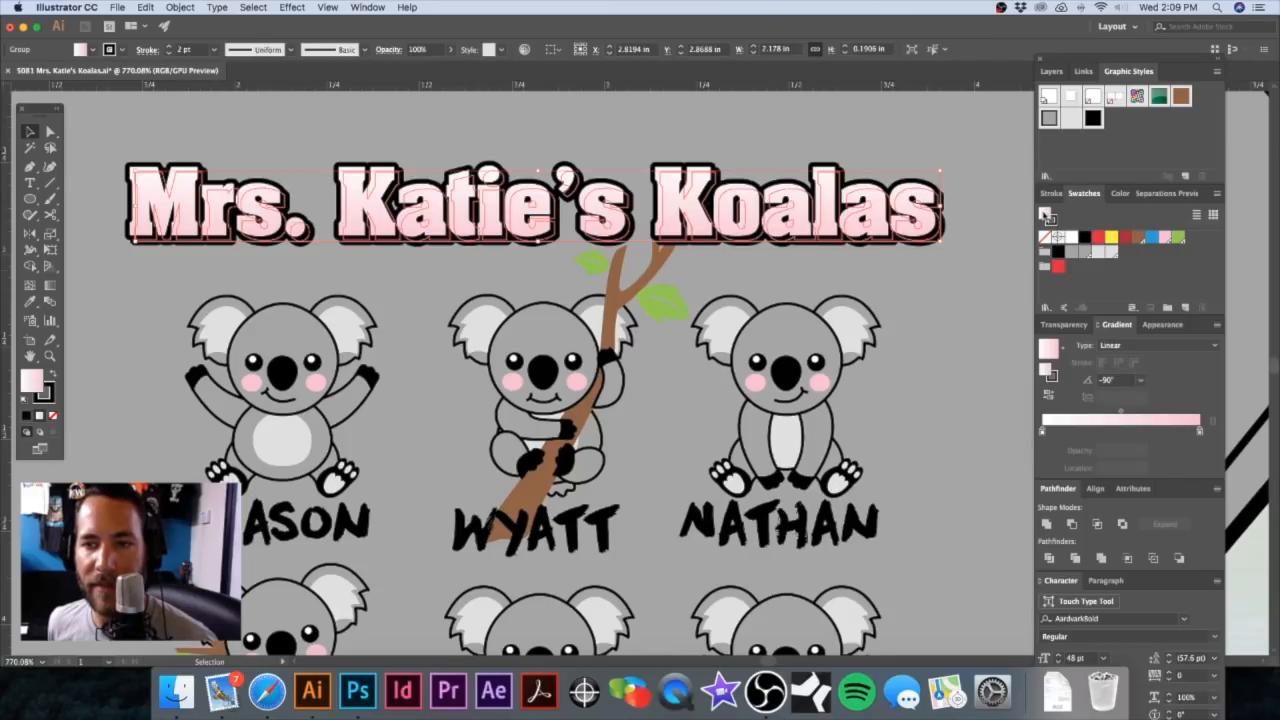
left_click(1084, 238)
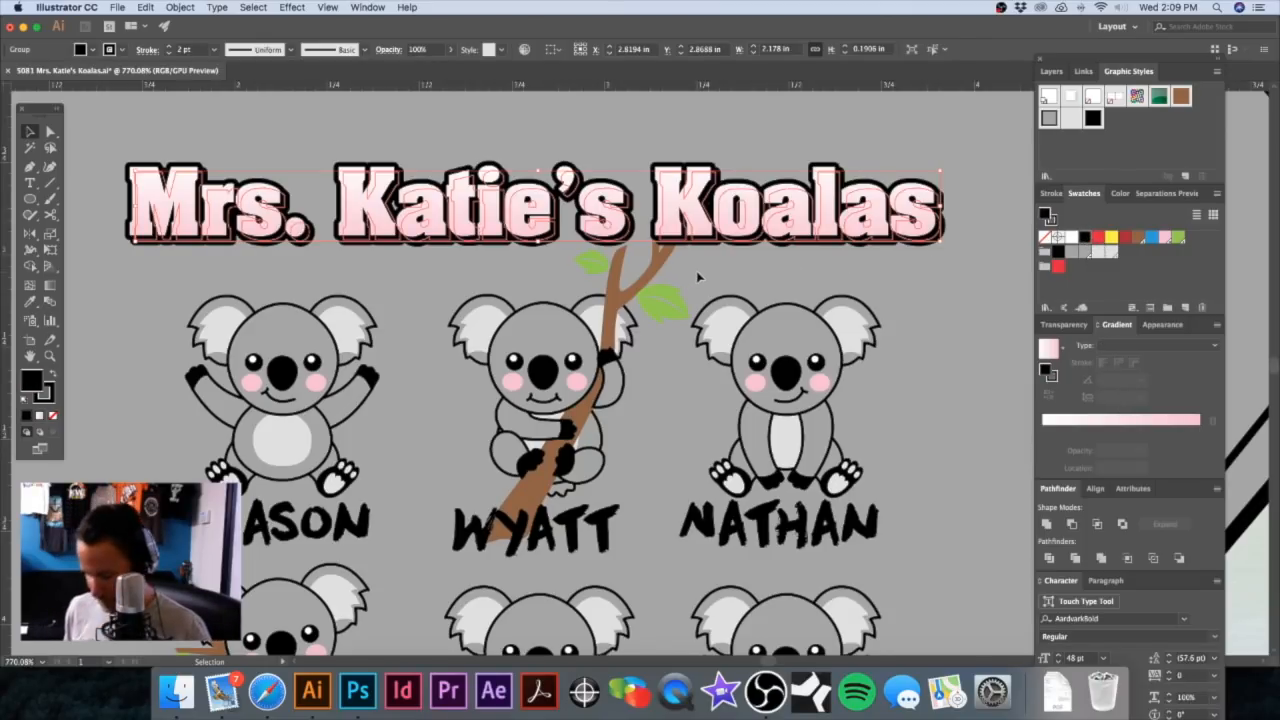
key("super+h")
key("super+h")
key("super+h")
left_click_drag(644, 270, 773, 185)
left_click(640, 270, "alt+super")
left_click_drag(589, 264, 772, 280)
left_click(156, 256)
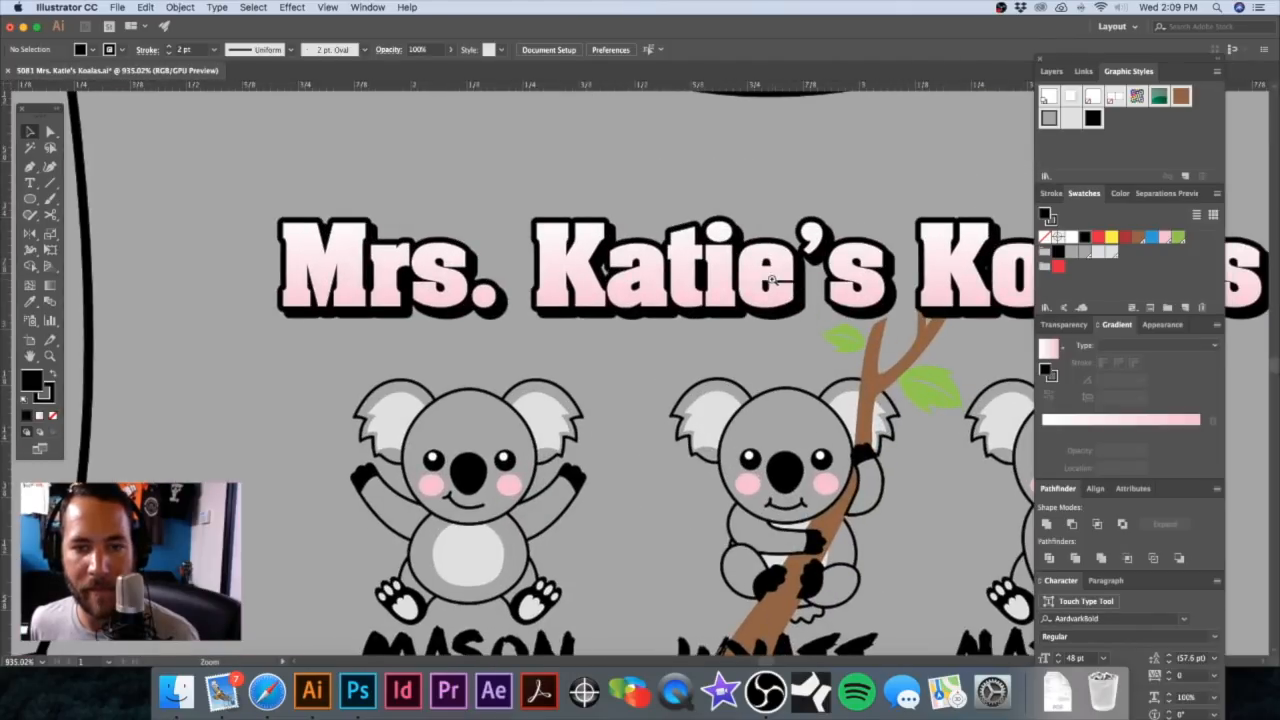
left_click(744, 294, "alt+super")
left_click(746, 294, "alt+super")
left_click_drag(700, 346, 735, 224)
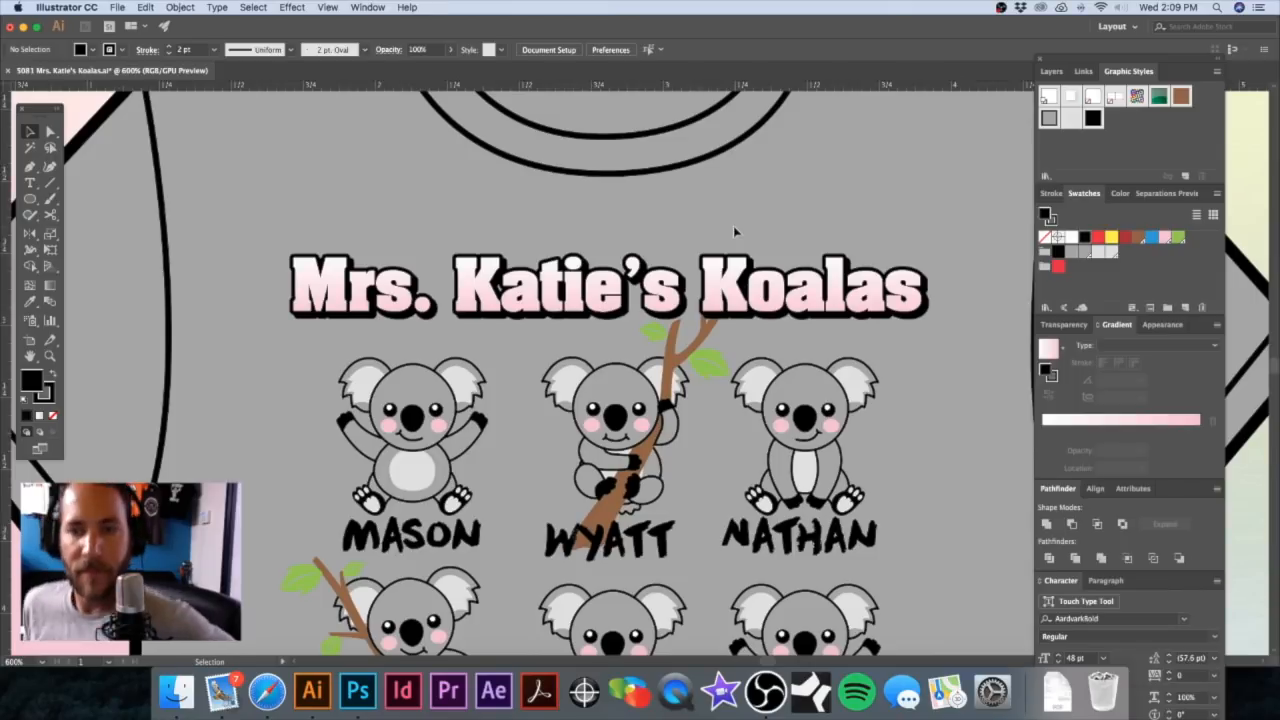
Step: Try Shirt Grey as the front title's fill and stroke, plus a lighter grey stroke, undoing each trial
left_click(827, 301)
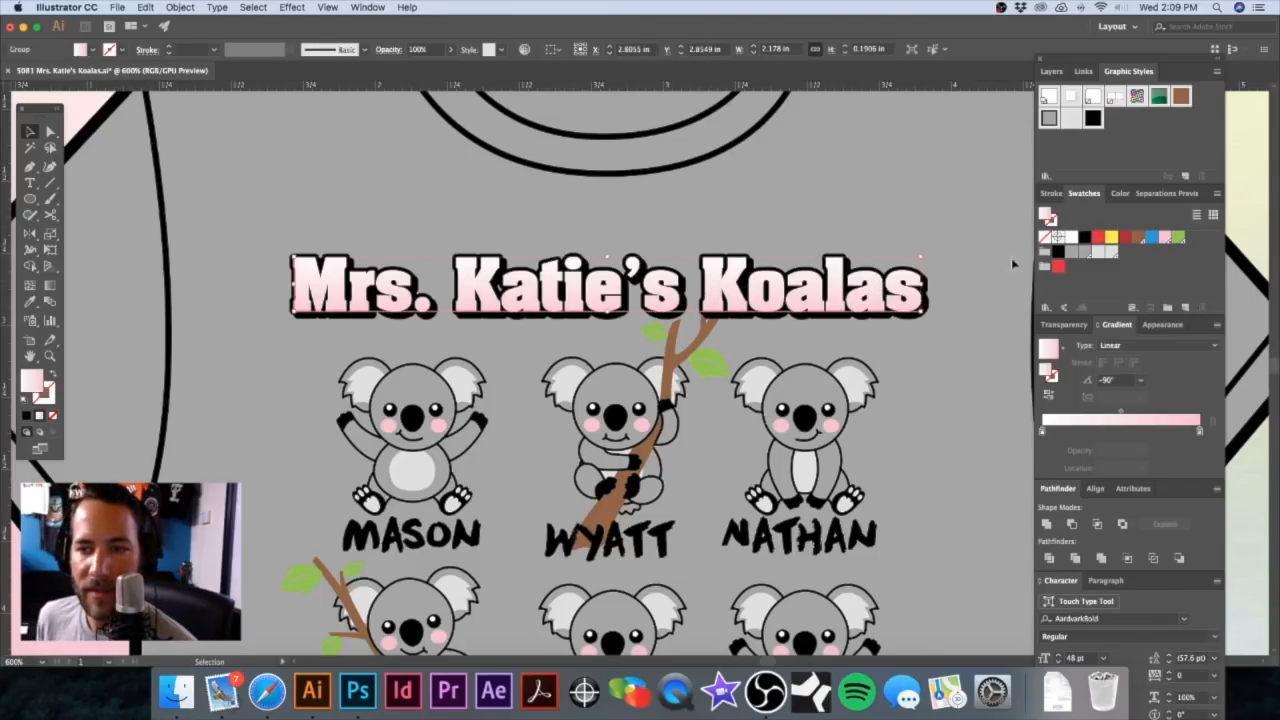
left_click(1085, 253)
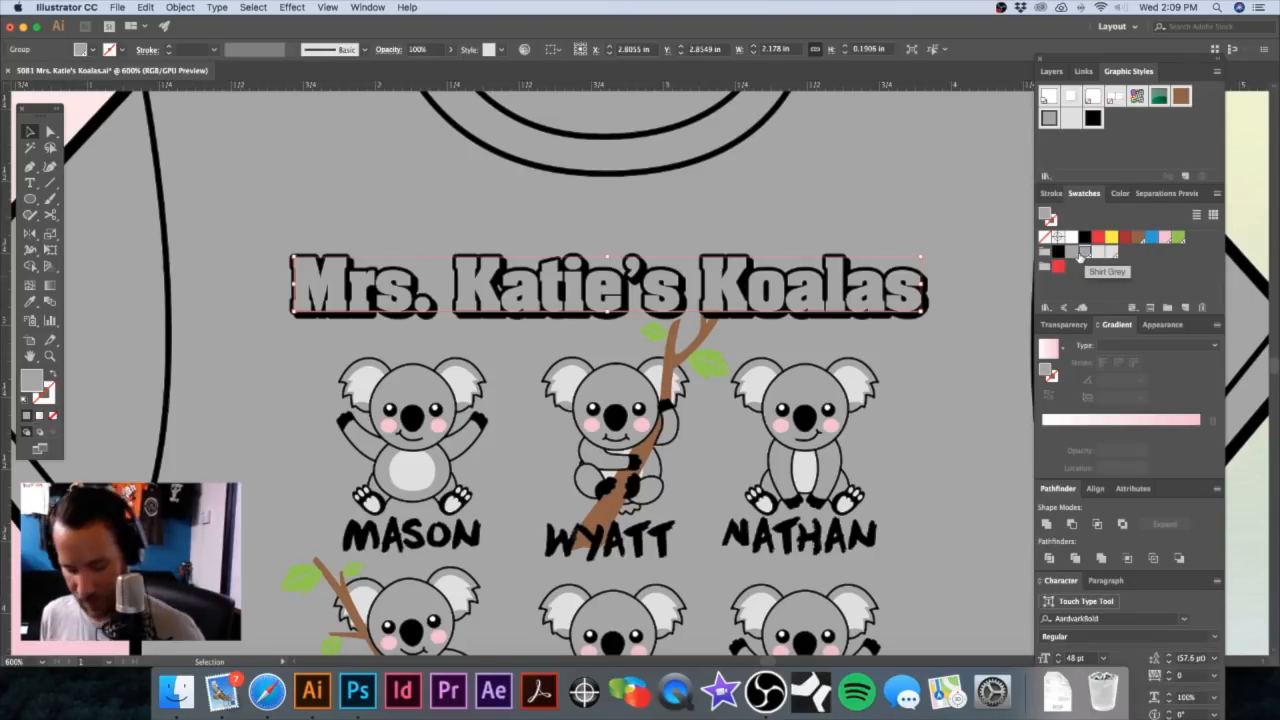
key("super+z")
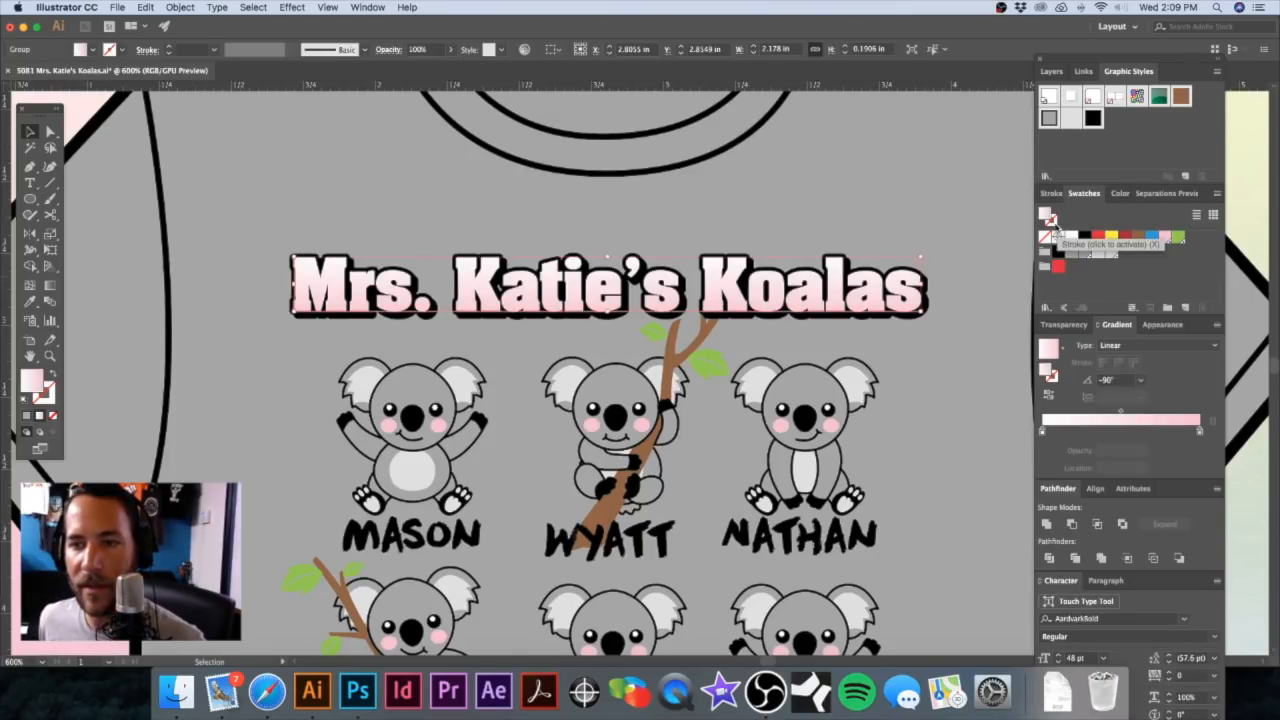
left_click(1051, 221)
left_click(1085, 253)
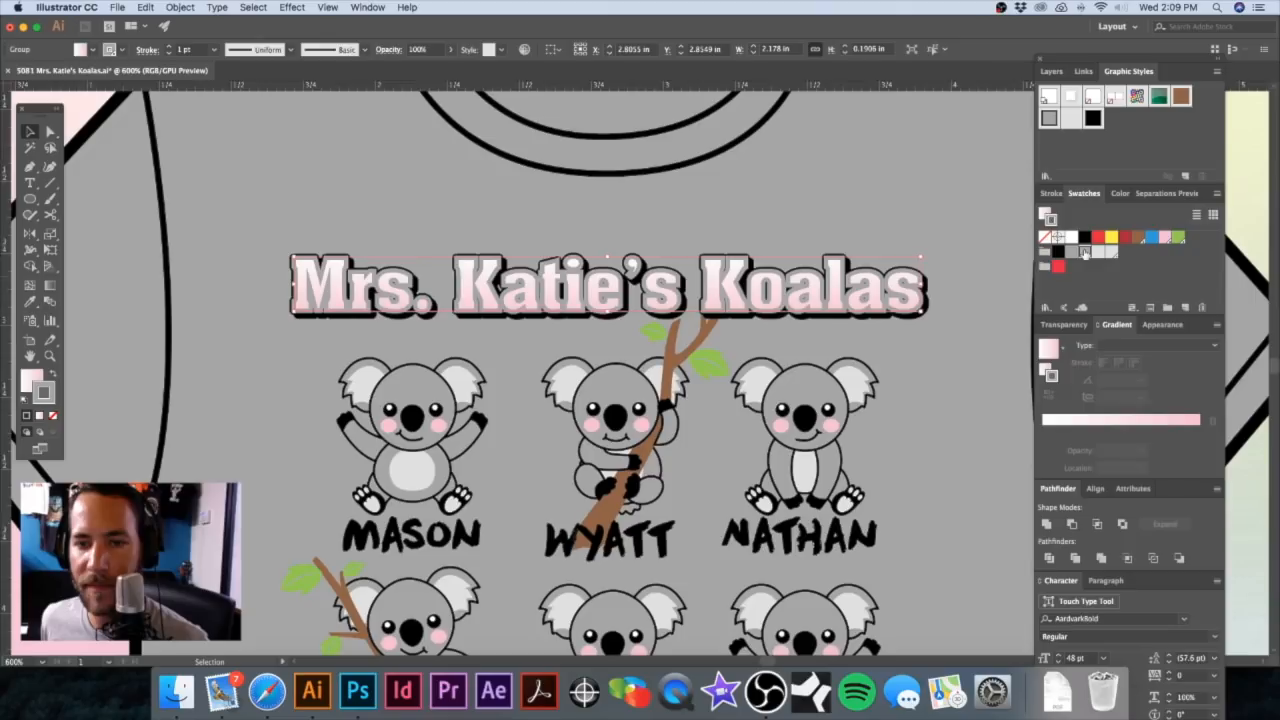
key("super+z")
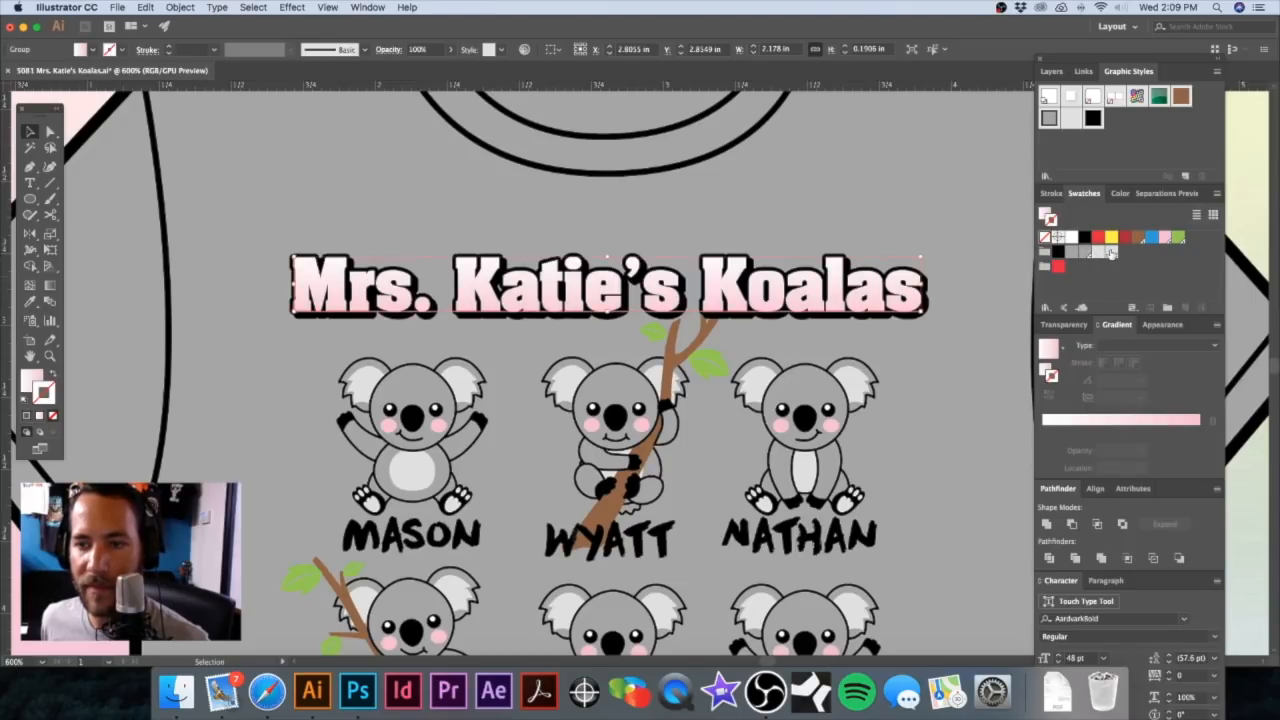
left_click(1108, 253)
key("super+z")
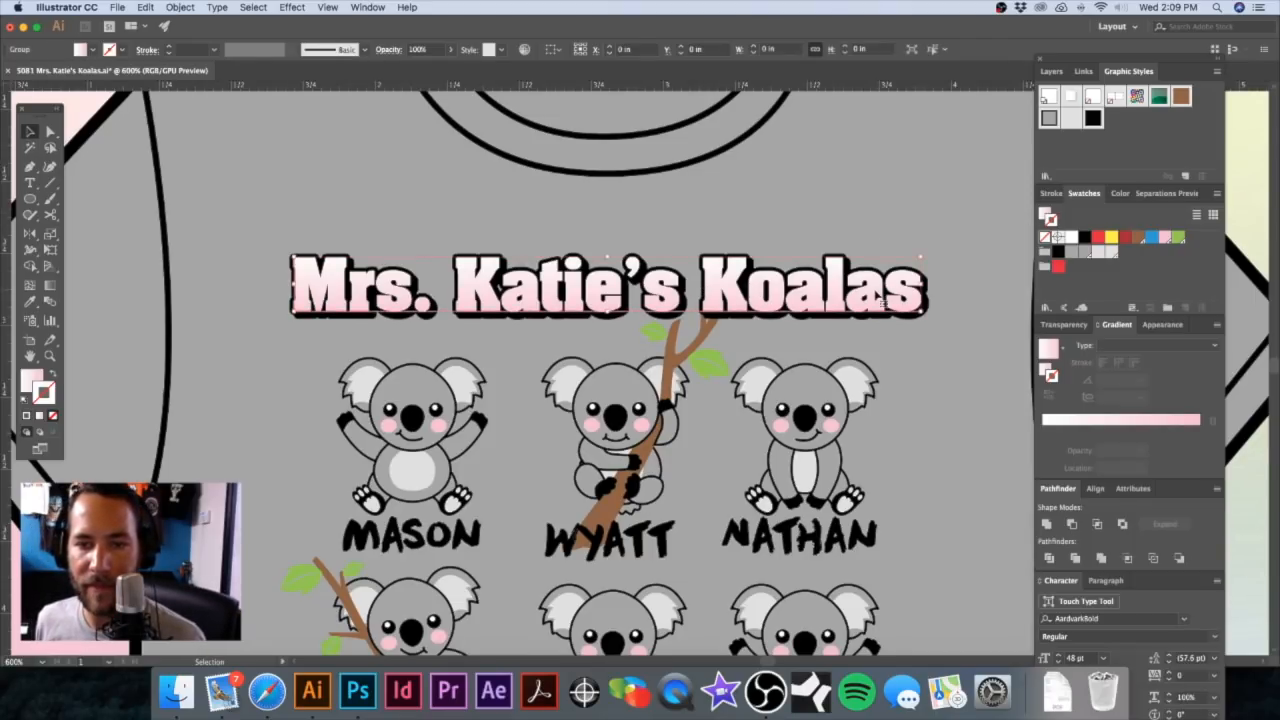
Step: Try replacing the pink end of the front title's gradient with leaf green, and undo it
left_click(1043, 212)
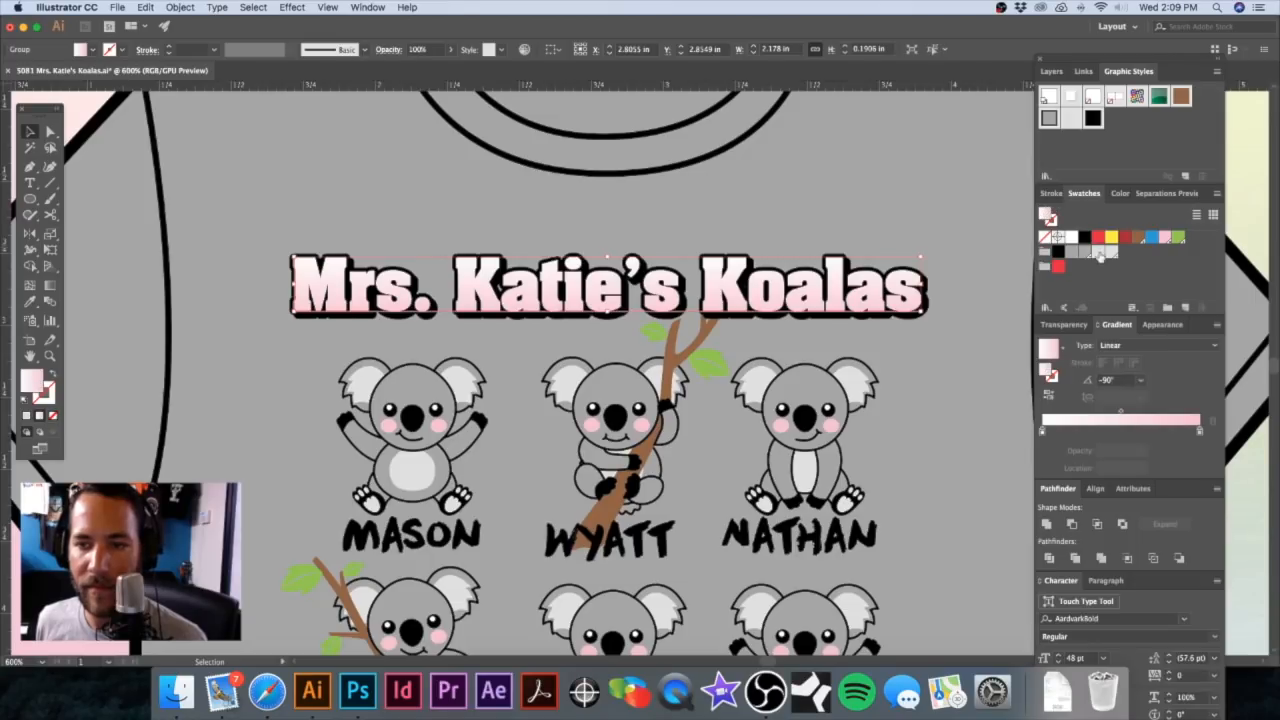
left_click_drag(1179, 240, 1200, 433)
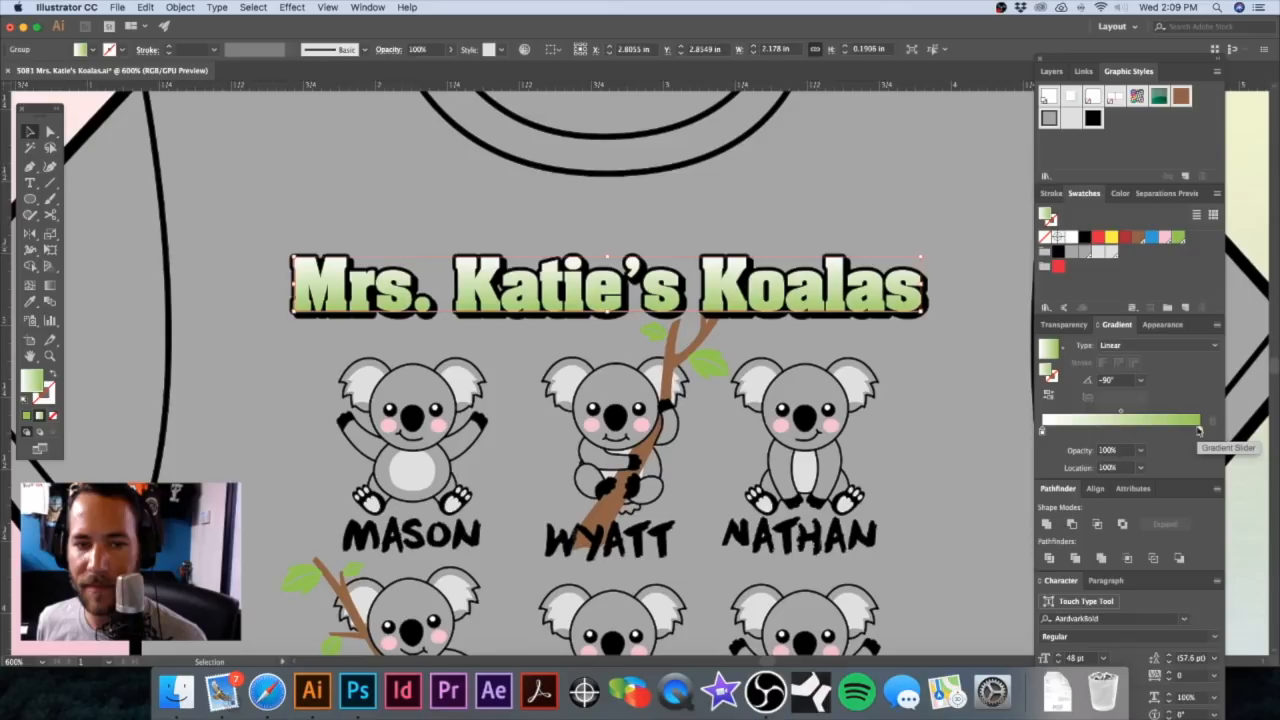
key("super+z")
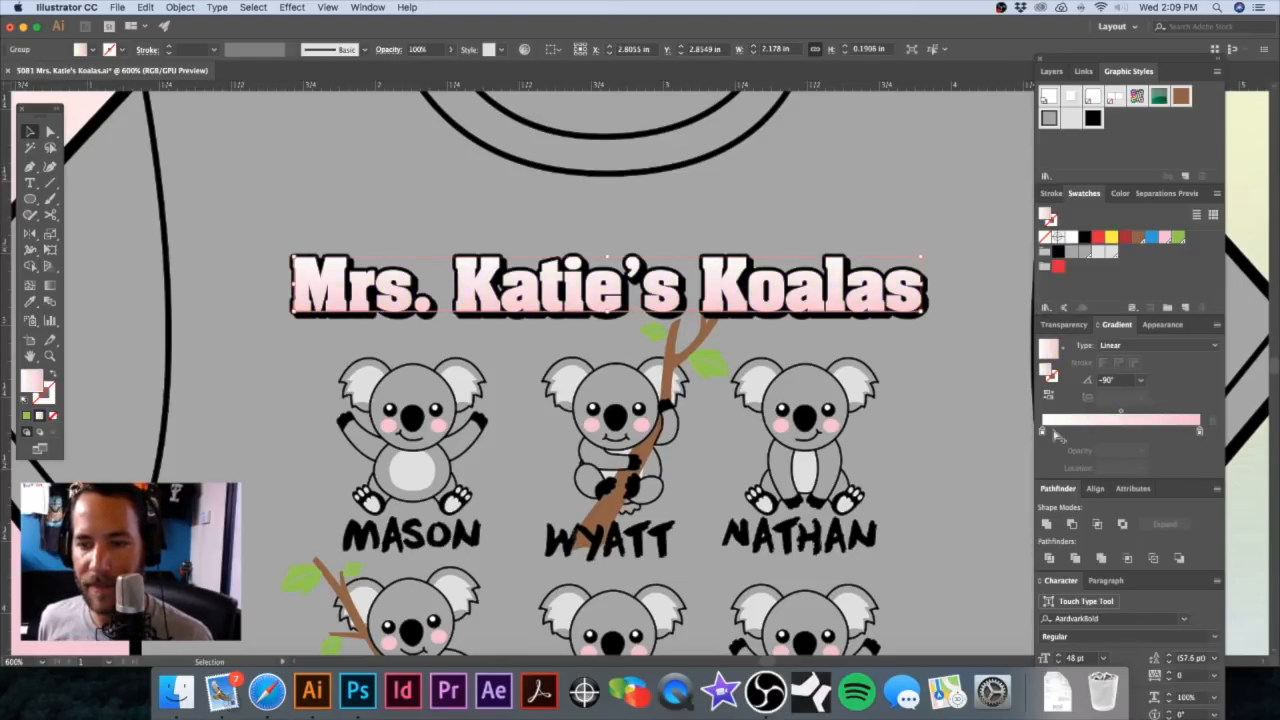
Step: Tighten the front title's gradient by moving the white stop to about 38% and the pink stop to about 81%
left_click_drag(1043, 433, 1086, 433)
key("super+z")
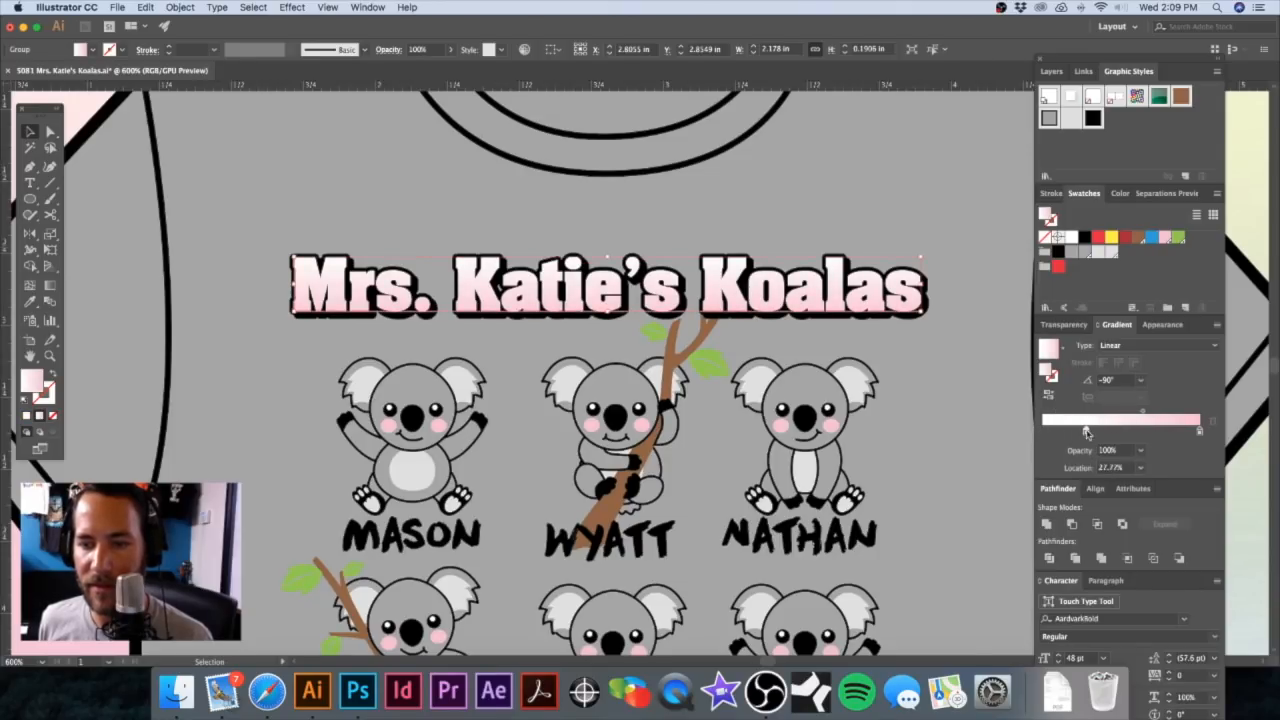
left_click_drag(1200, 433, 1171, 433)
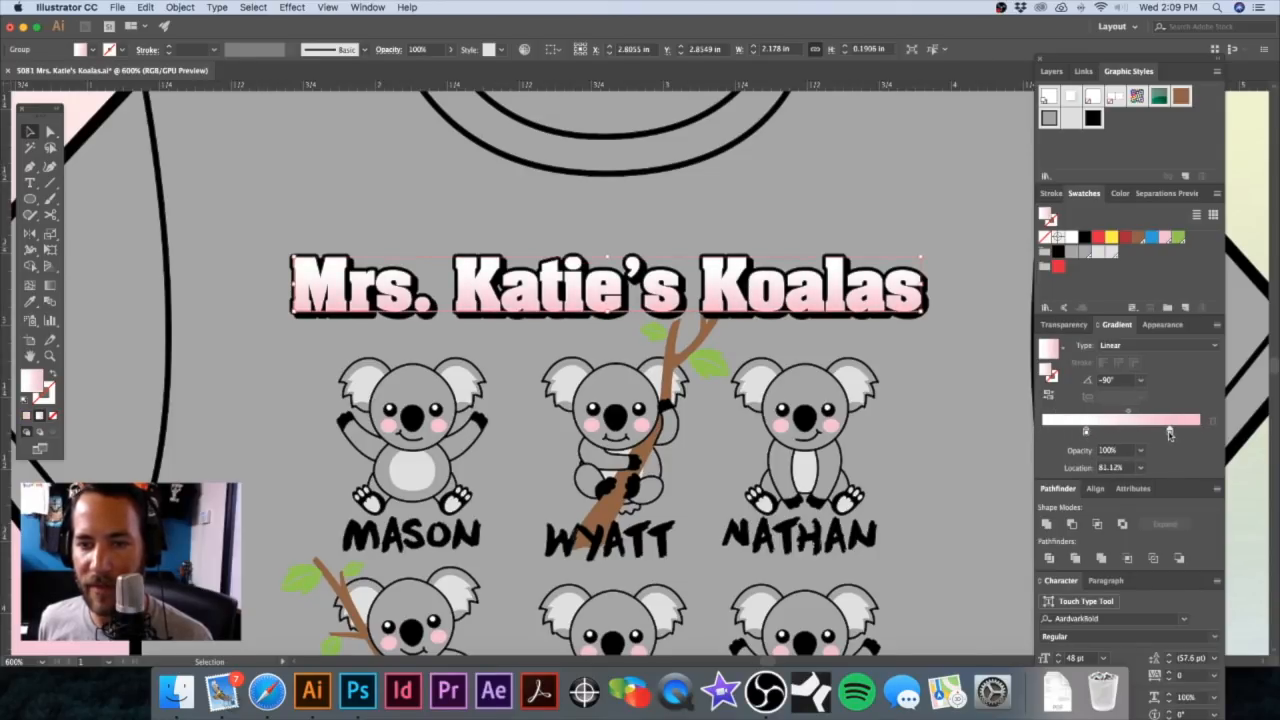
left_click_drag(1086, 433, 1102, 432)
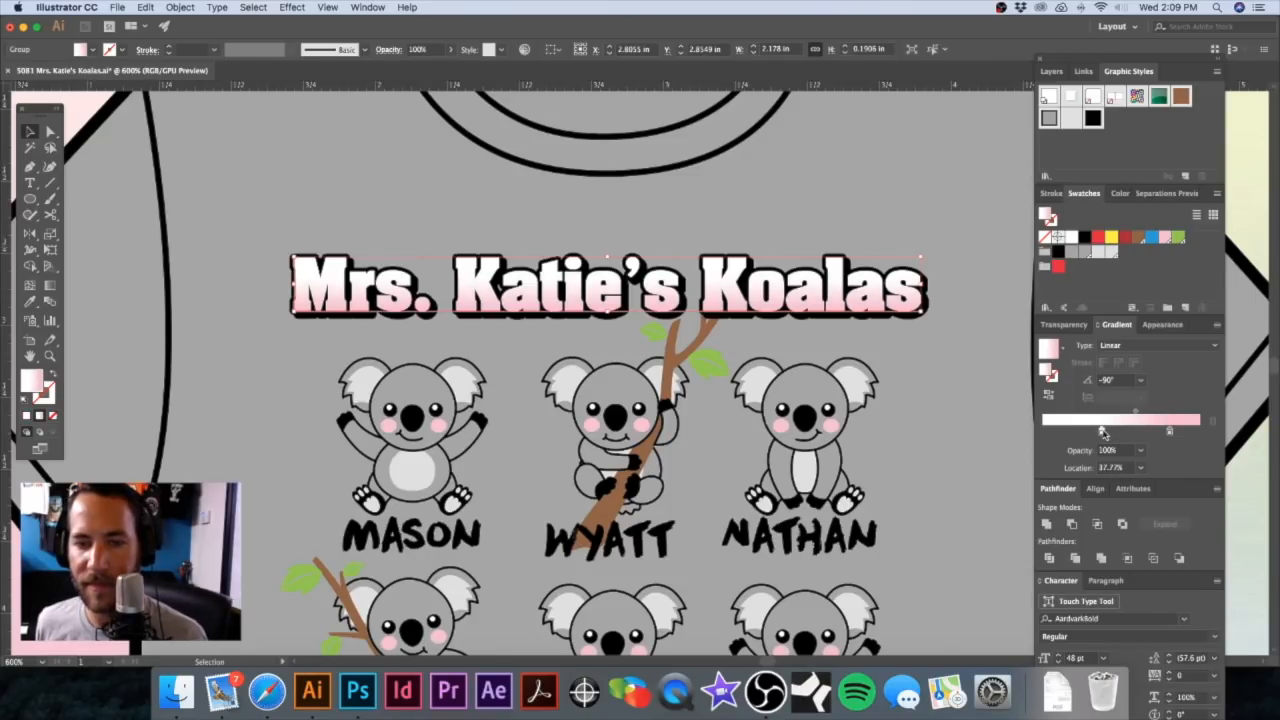
left_click(929, 340)
key("super+space")
left_click_drag(544, 284, 792, 324)
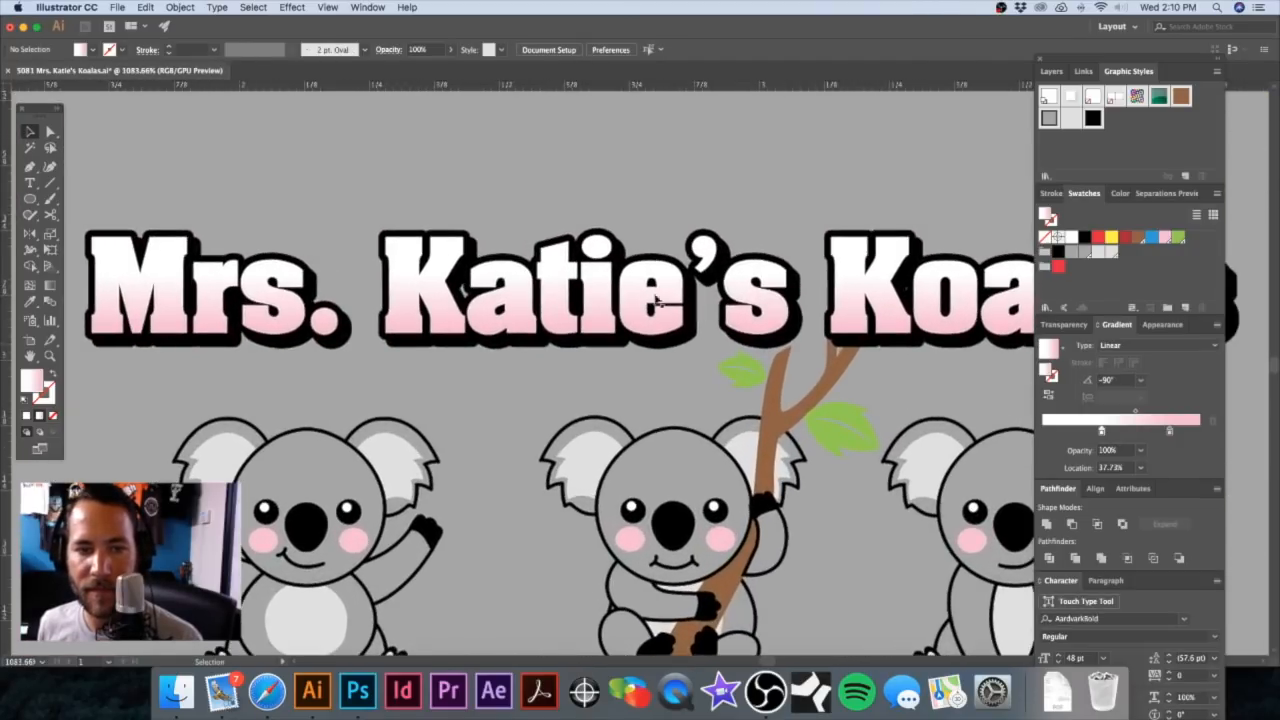
Step: Thicken the stroke of the black title copies to 3 pt, cutting the gradient title out and pasting it back in front
left_click(590, 300)
key("a")
key("super+x")
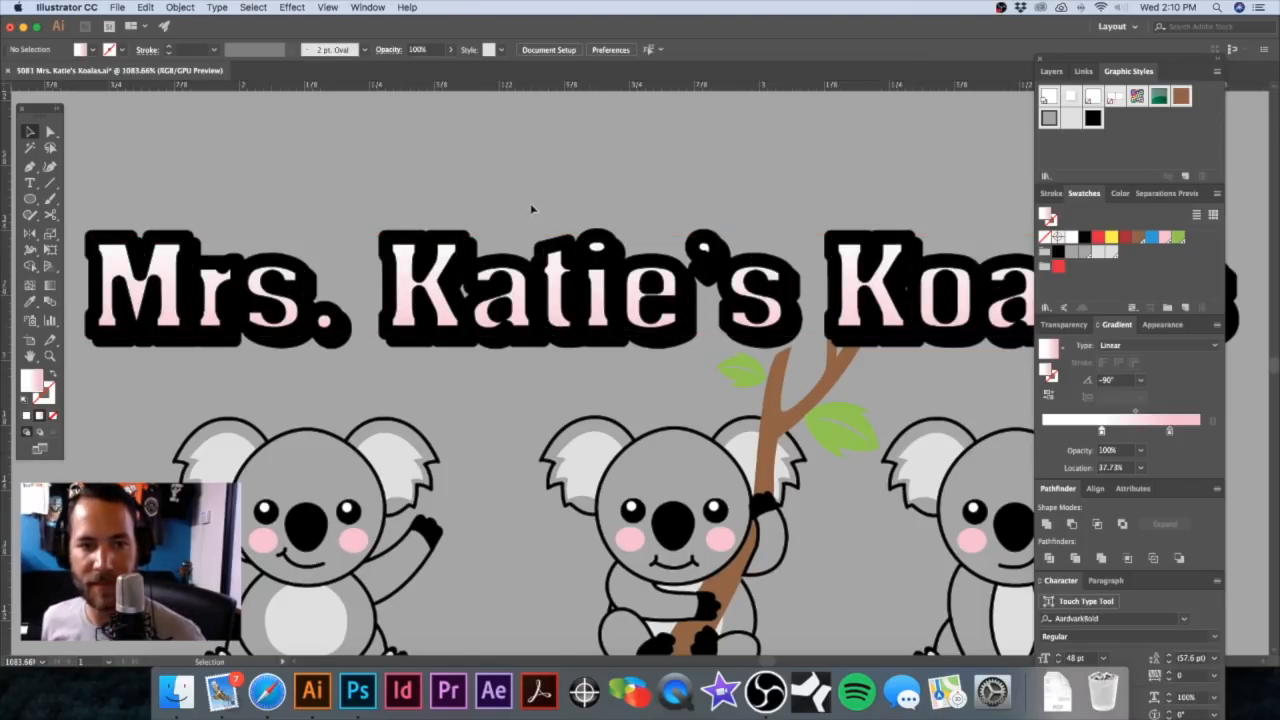
left_click(570, 272)
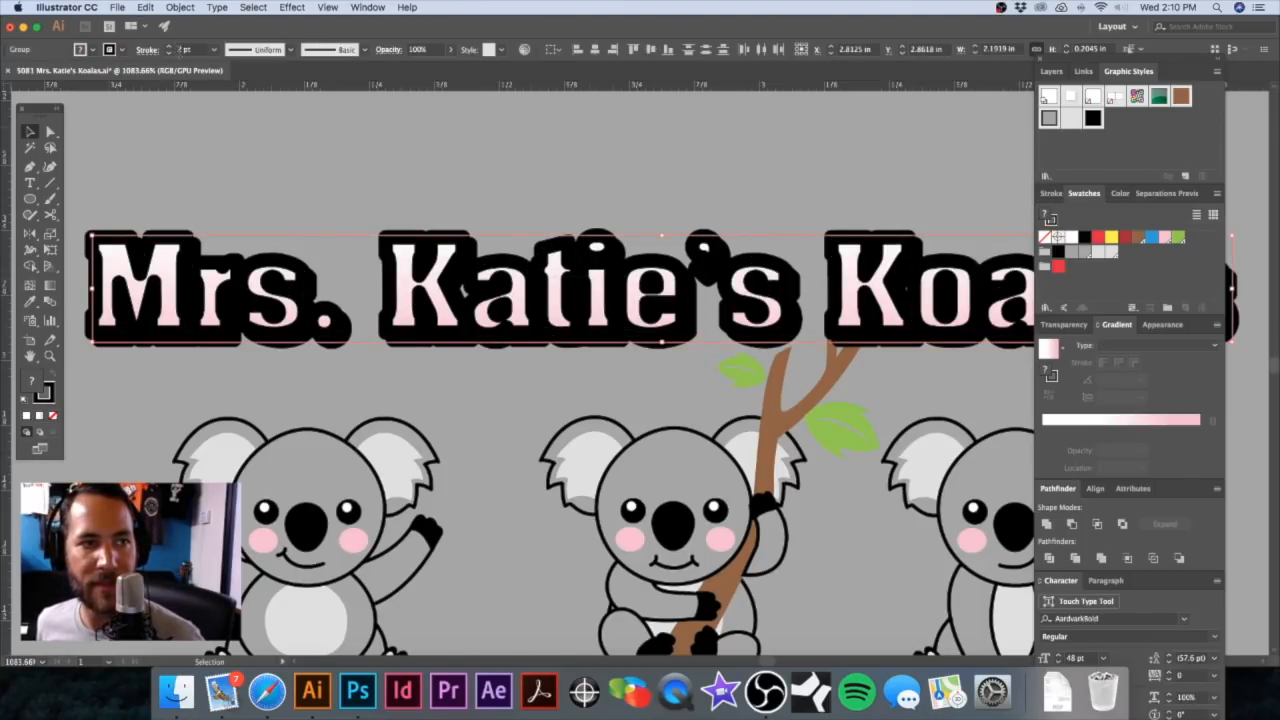
left_click(171, 47)
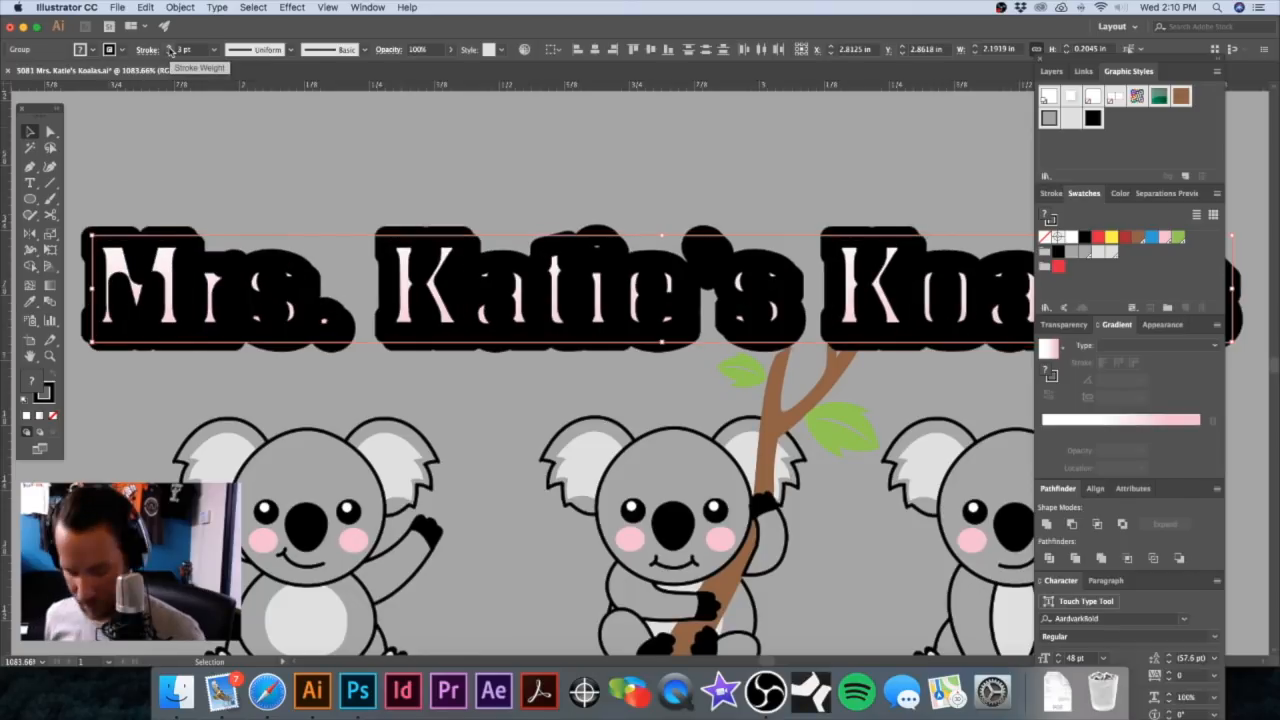
key("super+f")
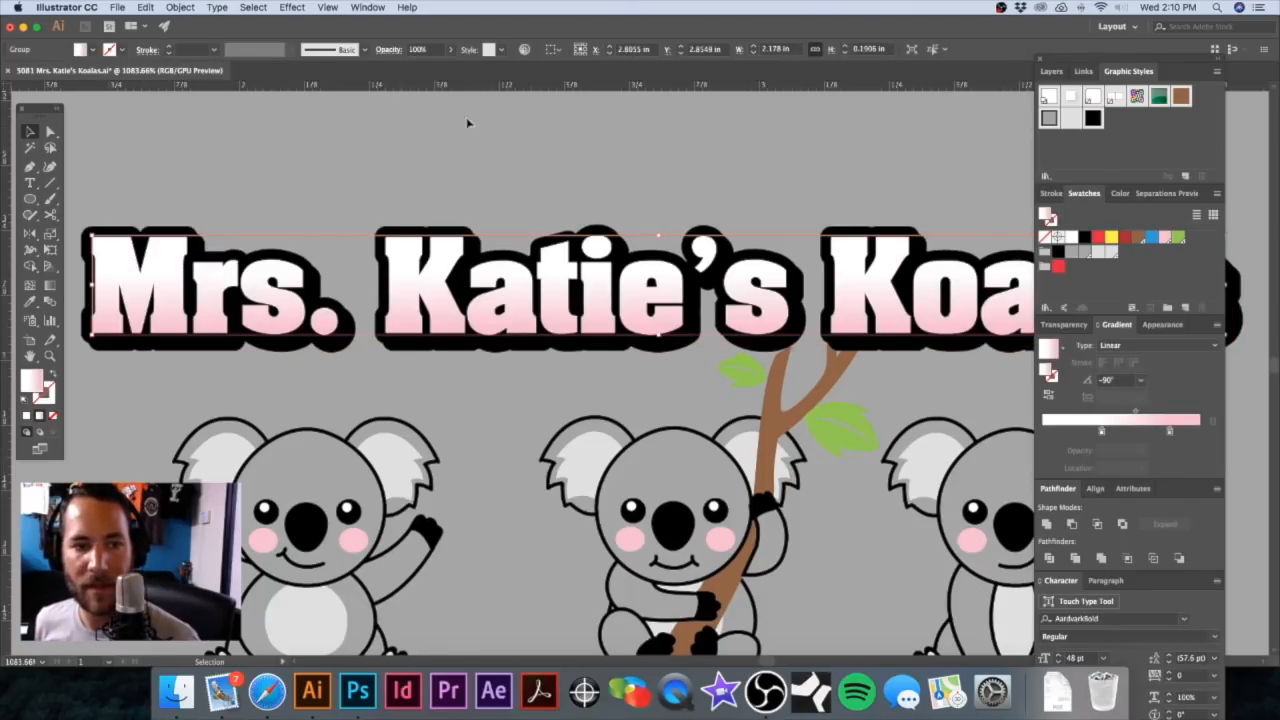
left_click(483, 142)
Step: Place a copy of the gradient title behind it, offset slightly right and down, and fill the copy with leaf green
key("super+minus")
left_click_drag(645, 331, 674, 192)
left_click_drag(621, 243, 738, 272)
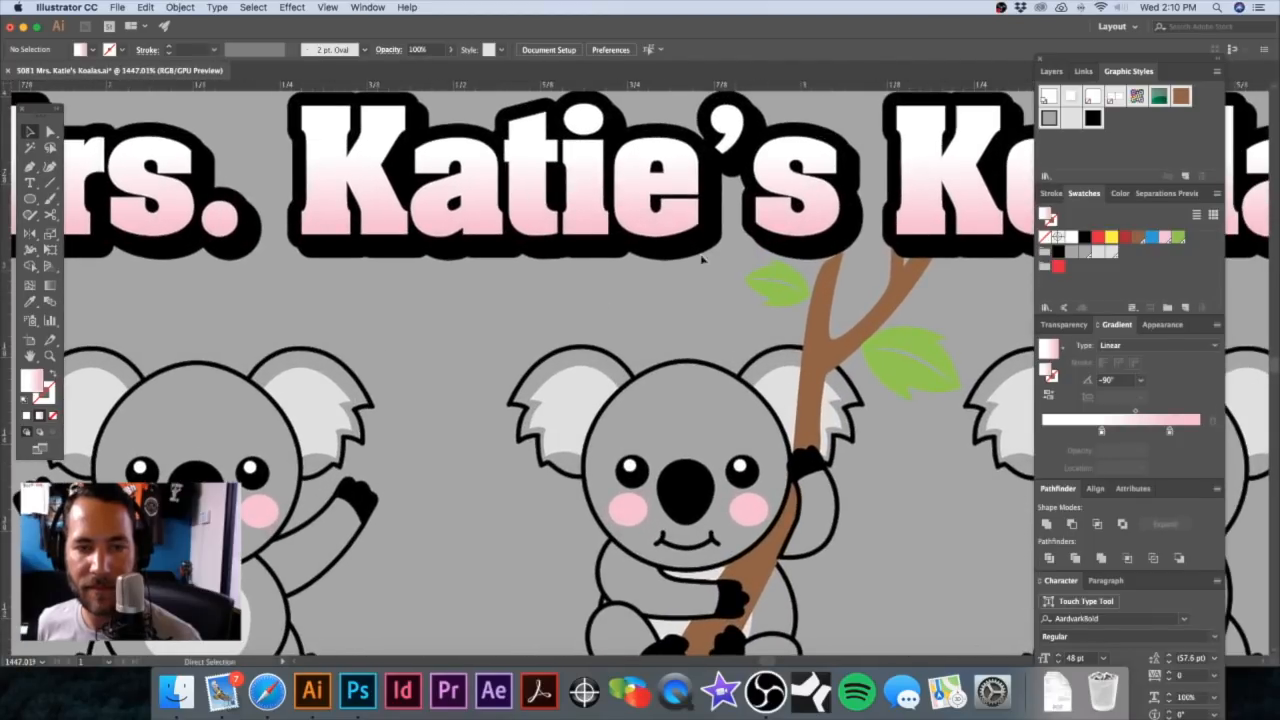
left_click(636, 225)
key("a")
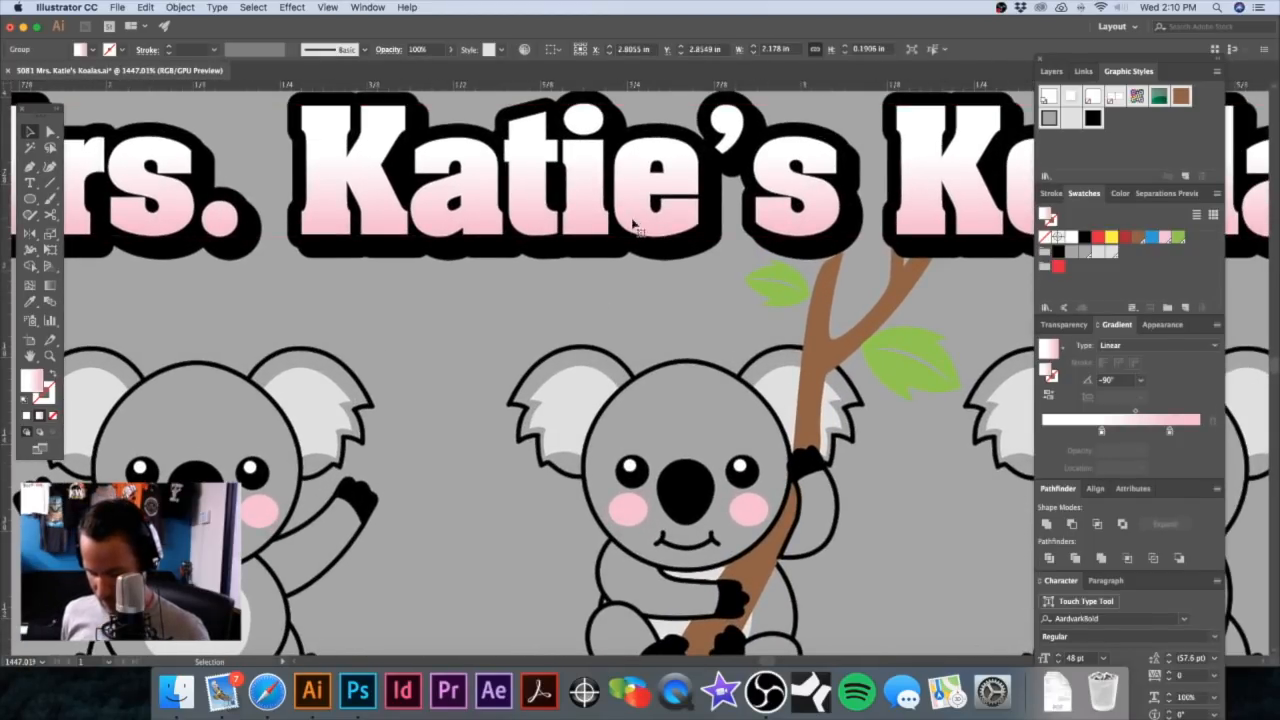
key("v")
key("Right")
key("Down")
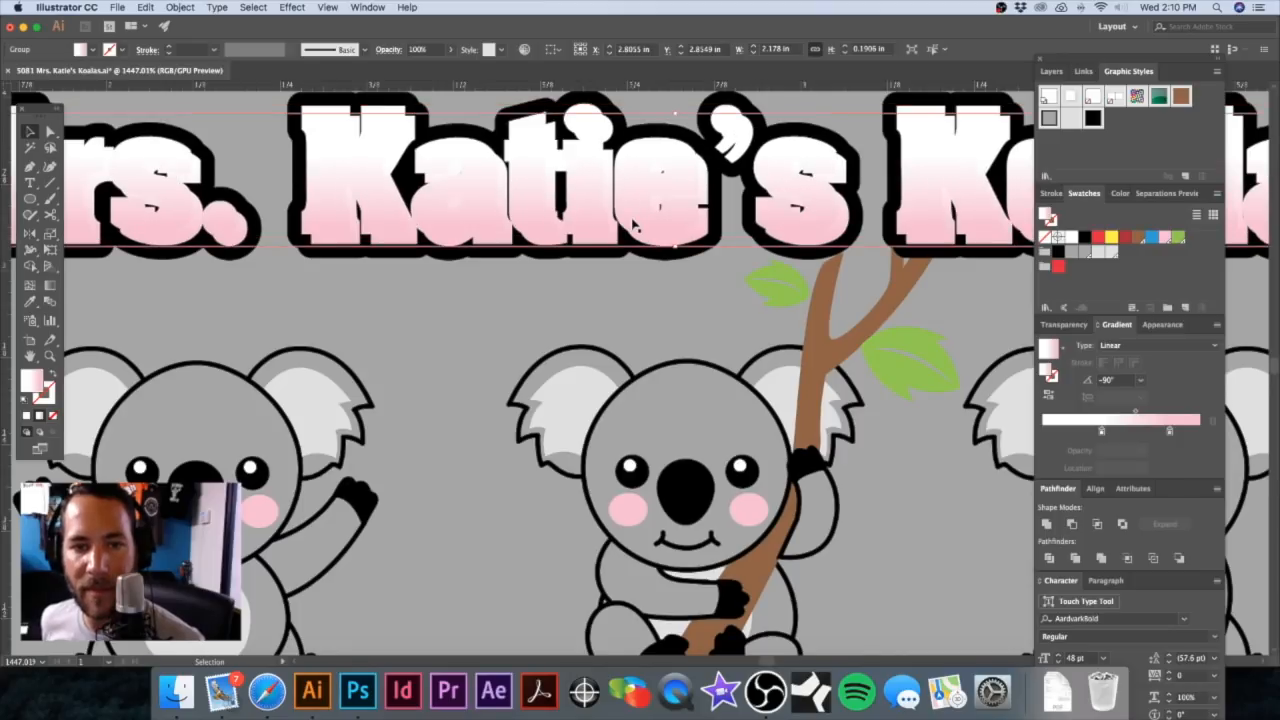
scroll(634, 225, "up", 2)
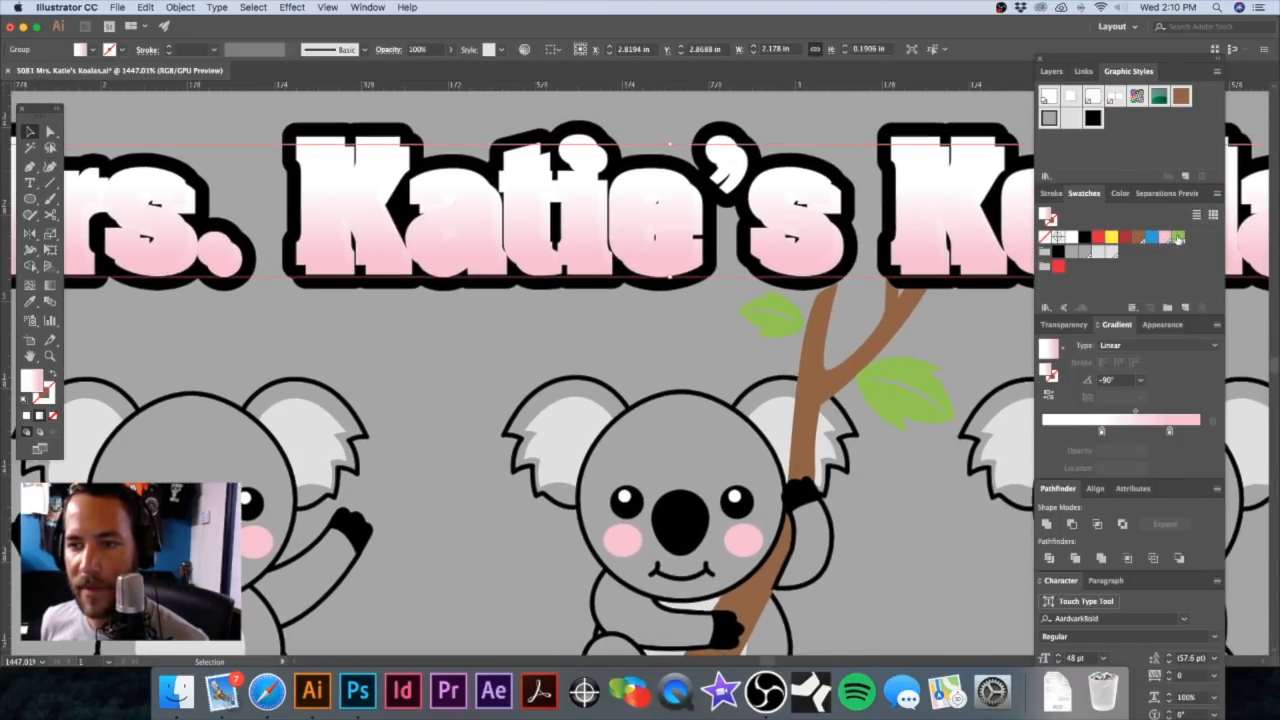
left_click(1180, 240)
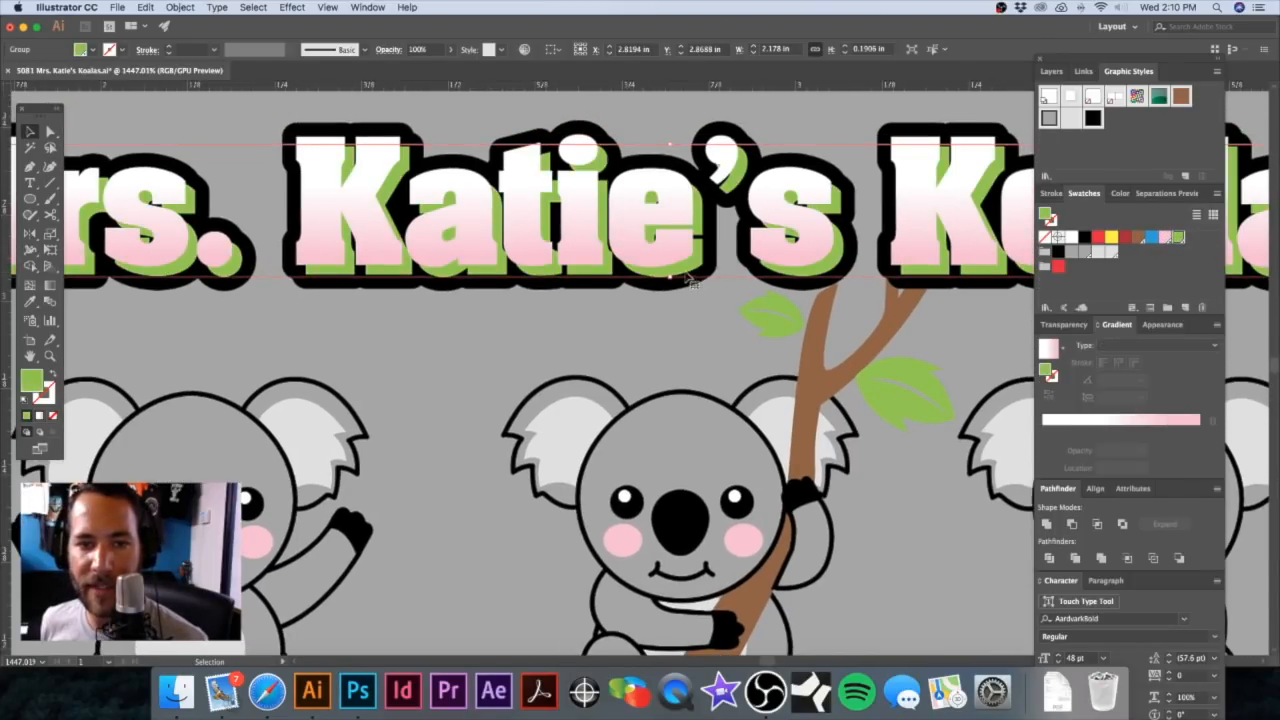
Step: Move the green title copy slightly up and left to narrow the green edge behind the gradient letters
scroll(700, 280, "up", 3)
left_click_drag(746, 267, 741, 265)
left_click_drag(735, 262, 738, 266)
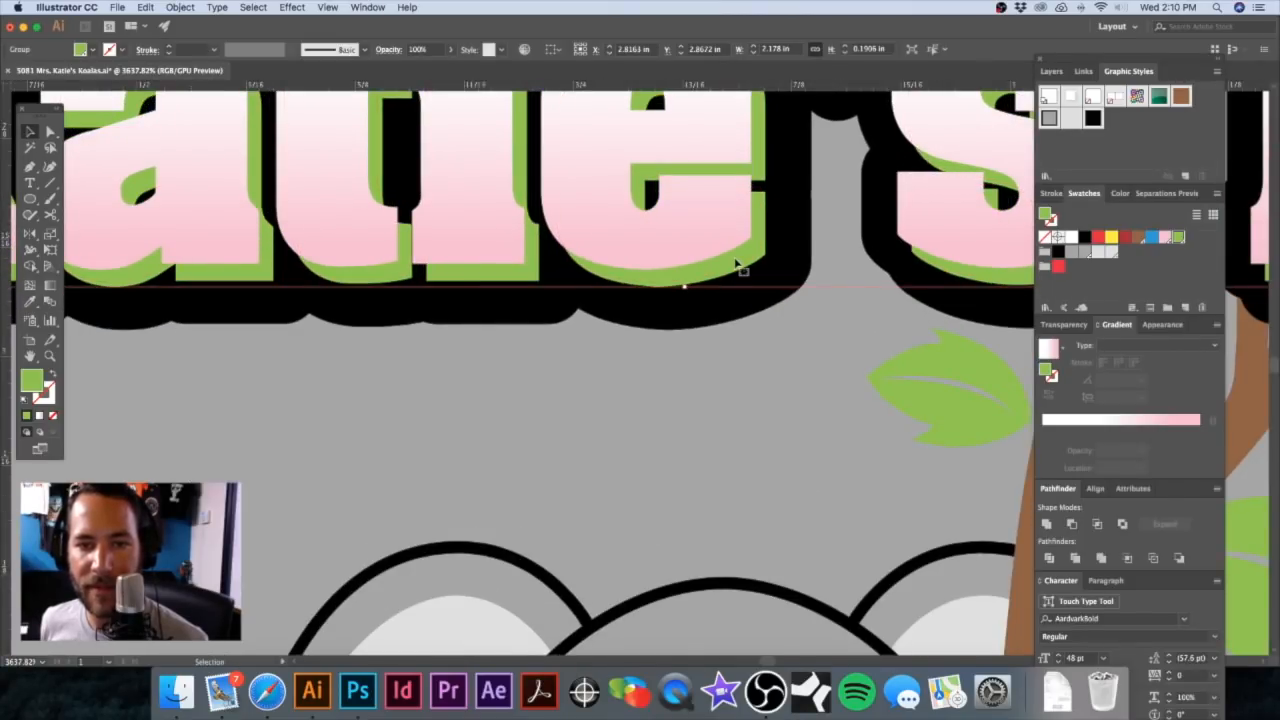
Step: Try grey fills on the green title copy behind the gradient letters
left_click(1110, 254)
left_click(1085, 255)
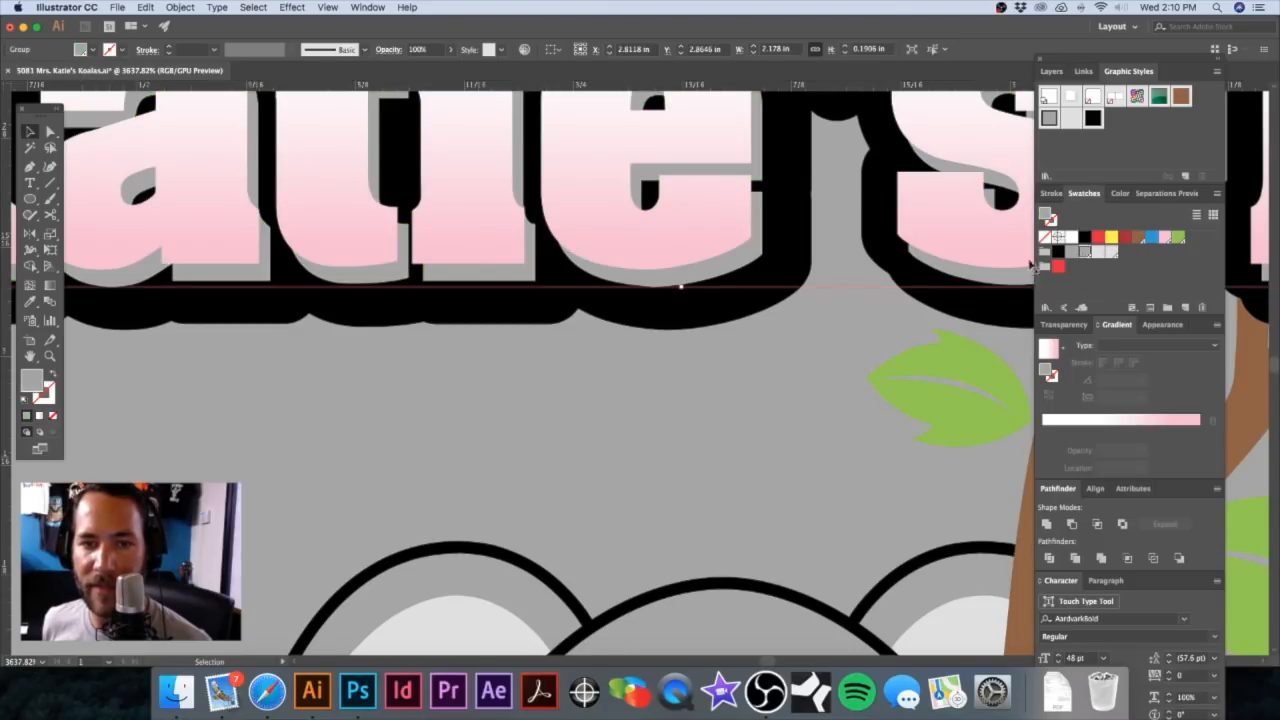
scroll(753, 305, "down", 5)
Step: Undo the grey fills and the offset shadow copy behind the gradient title
key("super+z")
key("super+z")
key("super+z")
key("super+z")
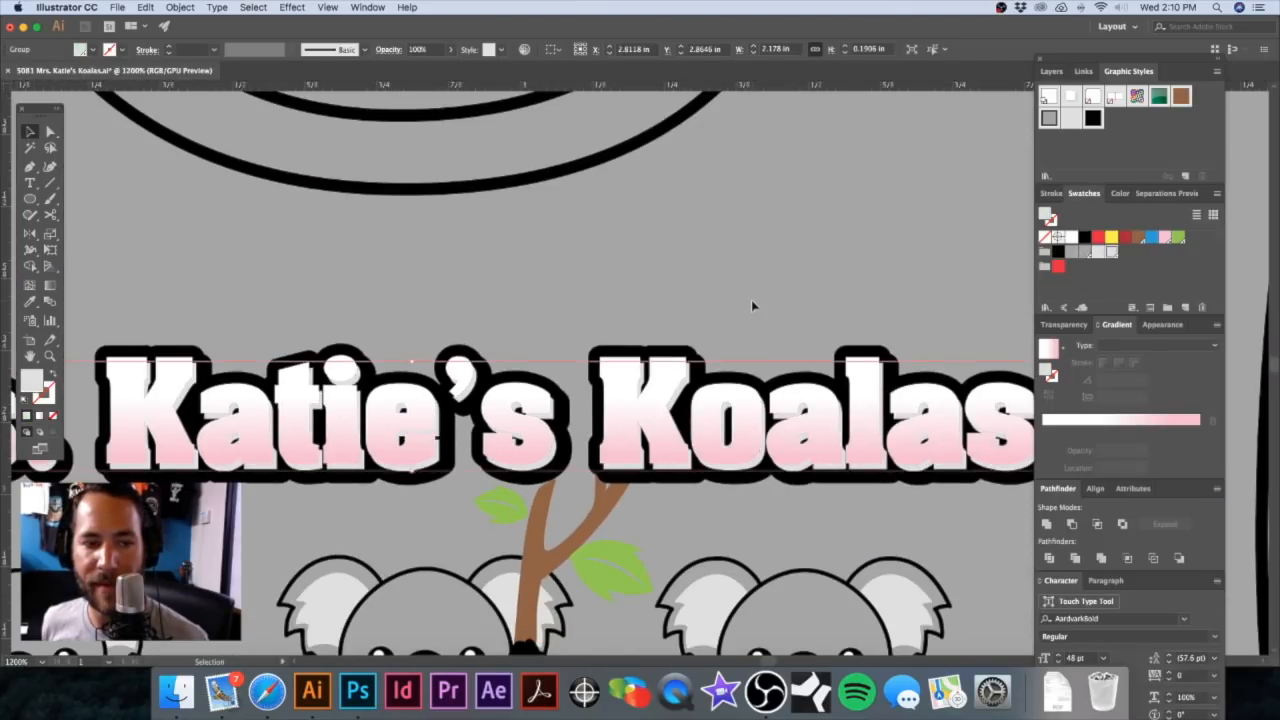
key("super+z")
key("super+z")
key("super+z")
key("super+z")
key("super+z")
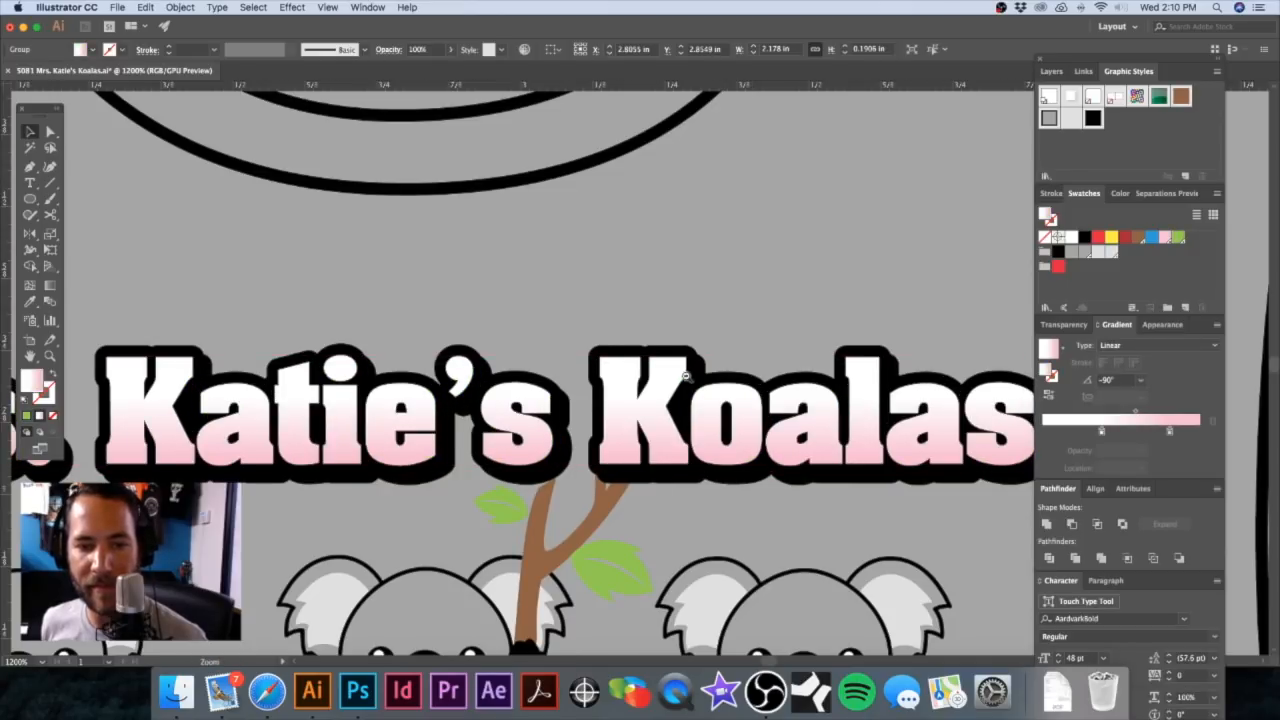
Step: Undo the title's black stroke, gradient fill and outline conversion to return to editable black text
scroll(753, 305, "down", 6)
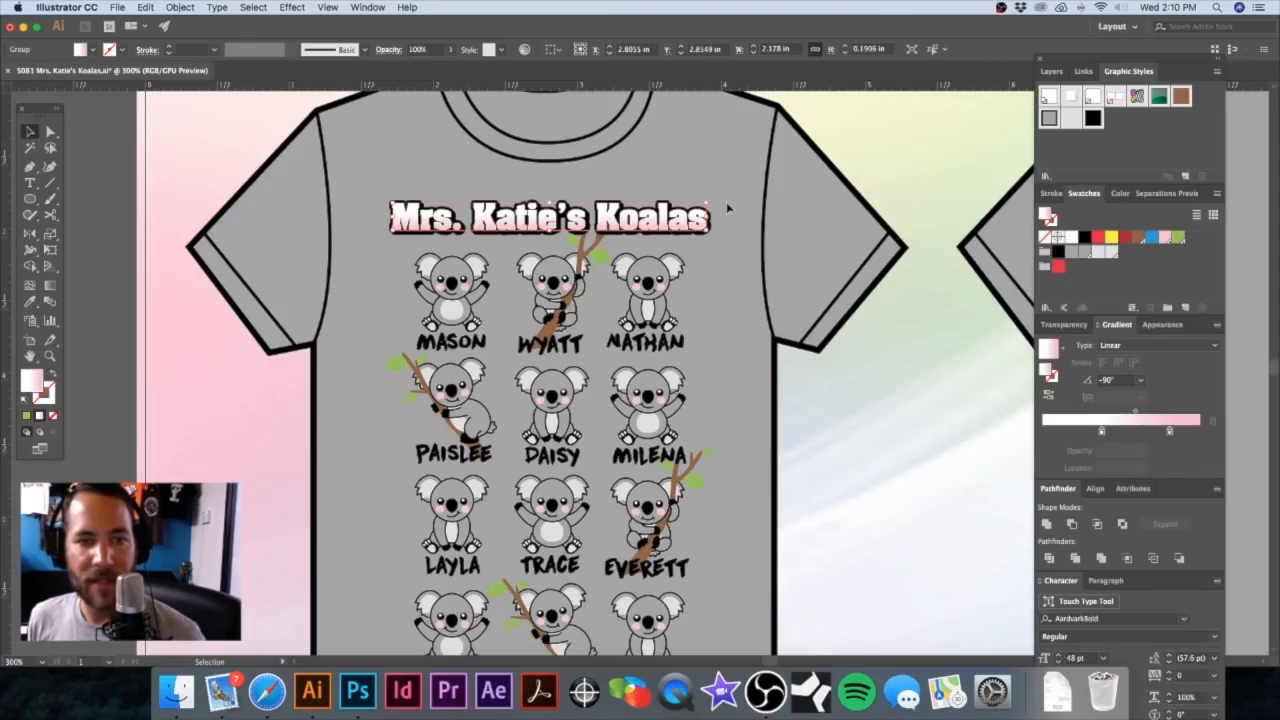
left_click_drag(642, 242, 815, 252)
left_click_drag(734, 249, 684, 261)
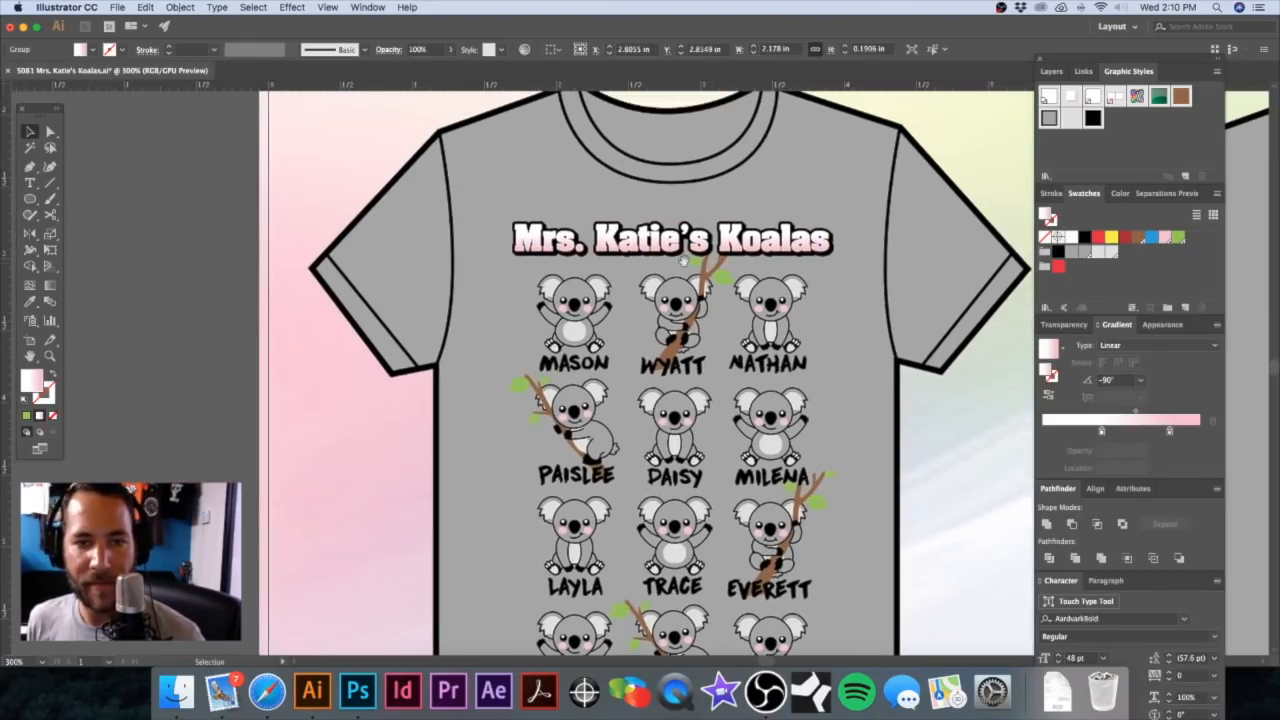
scroll(745, 232, "up", 4)
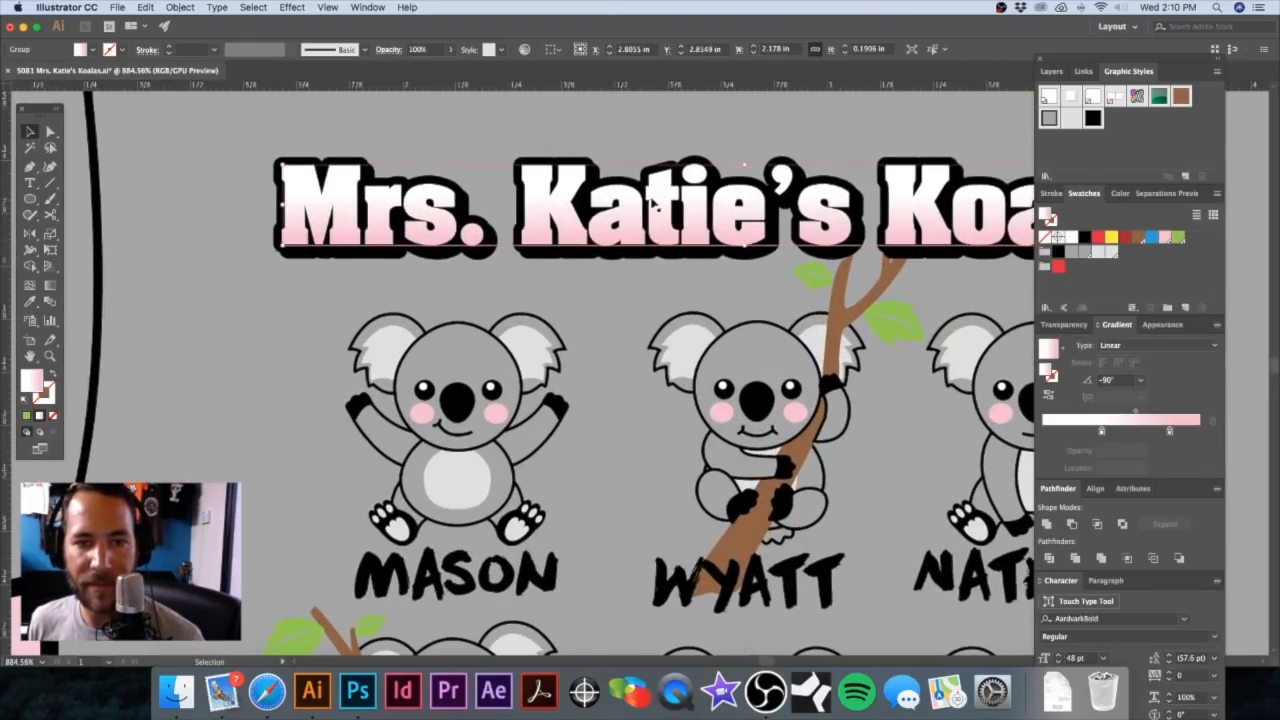
key("ctrl+minus")
key("ctrl+minus")
key("ctrl+minus")
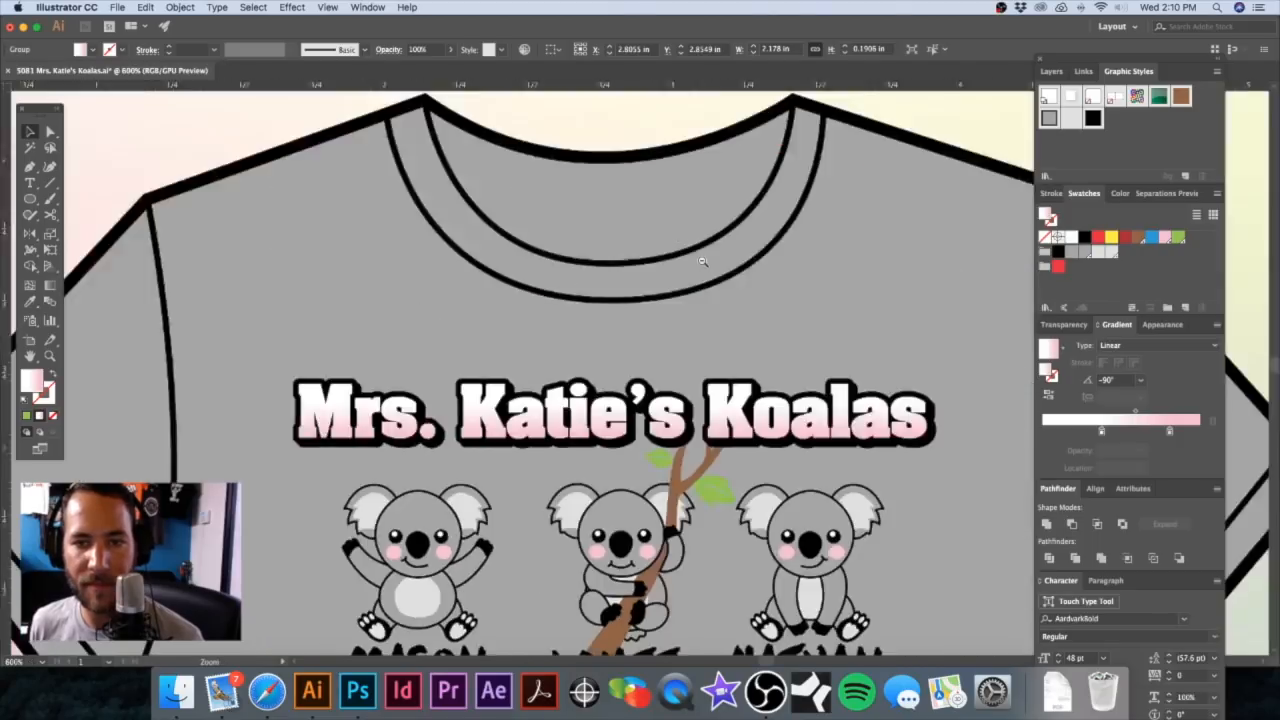
key("ctrl+z")
key("ctrl+z")
key("ctrl+z")
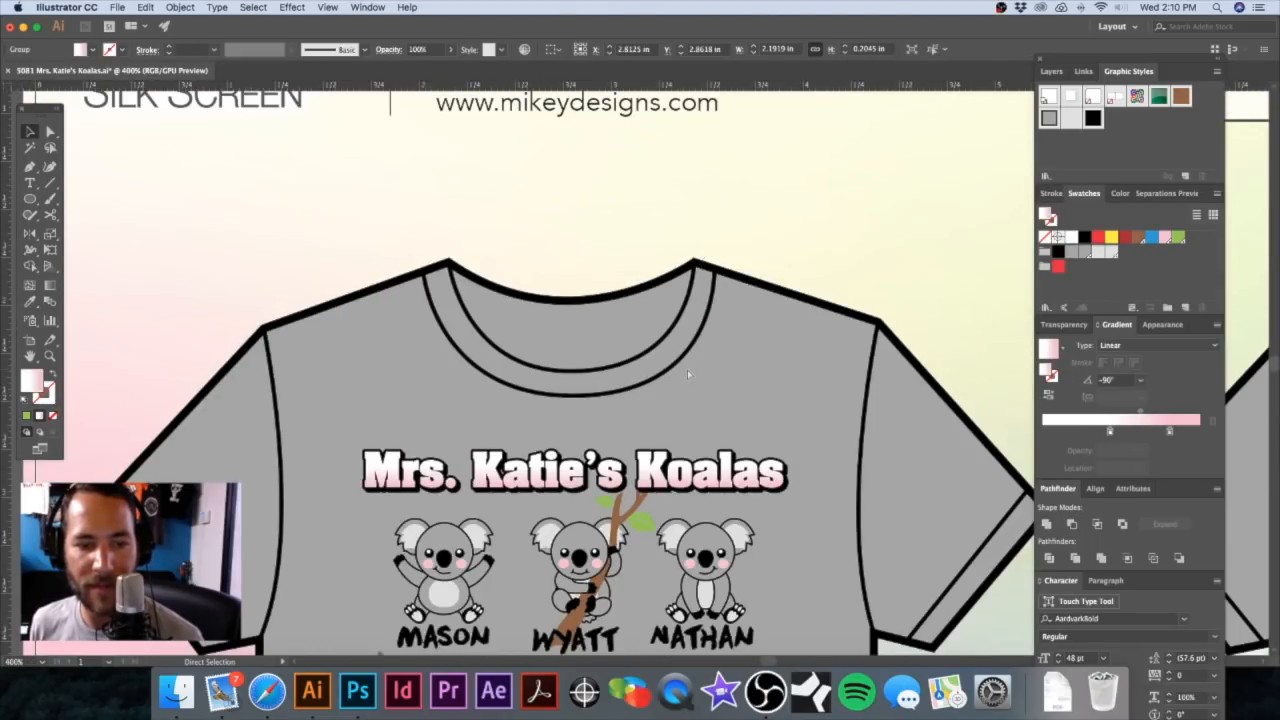
key("ctrl+z")
key("ctrl+z")
key("ctrl+z")
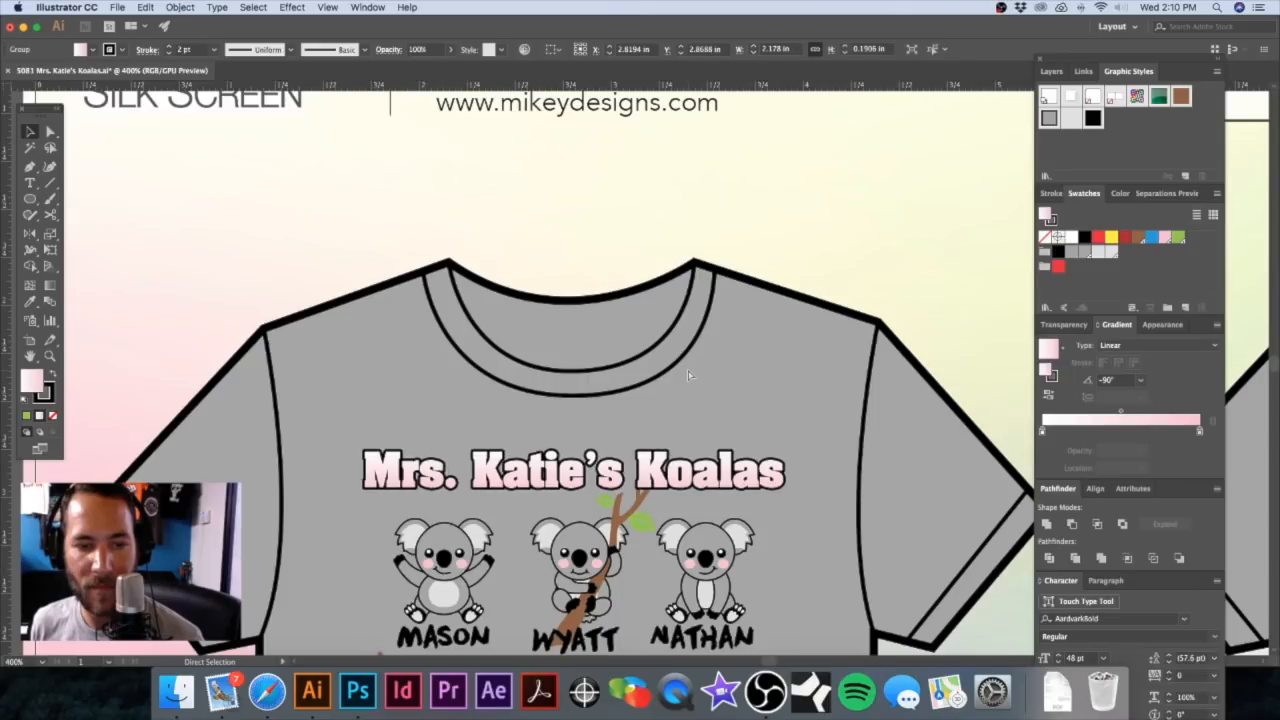
key("ctrl+z")
key("ctrl+z")
key("ctrl+z")
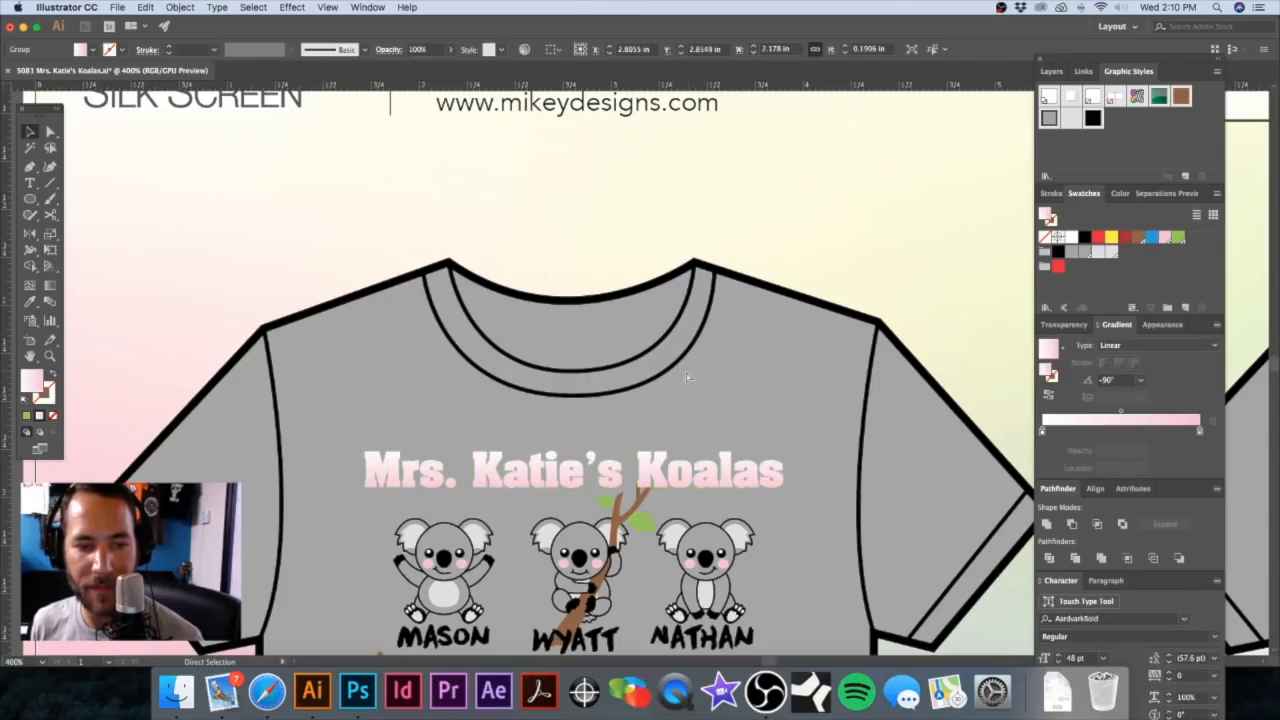
key("ctrl+z")
key("ctrl+z")
key("ctrl+z")
key("ctrl+z")
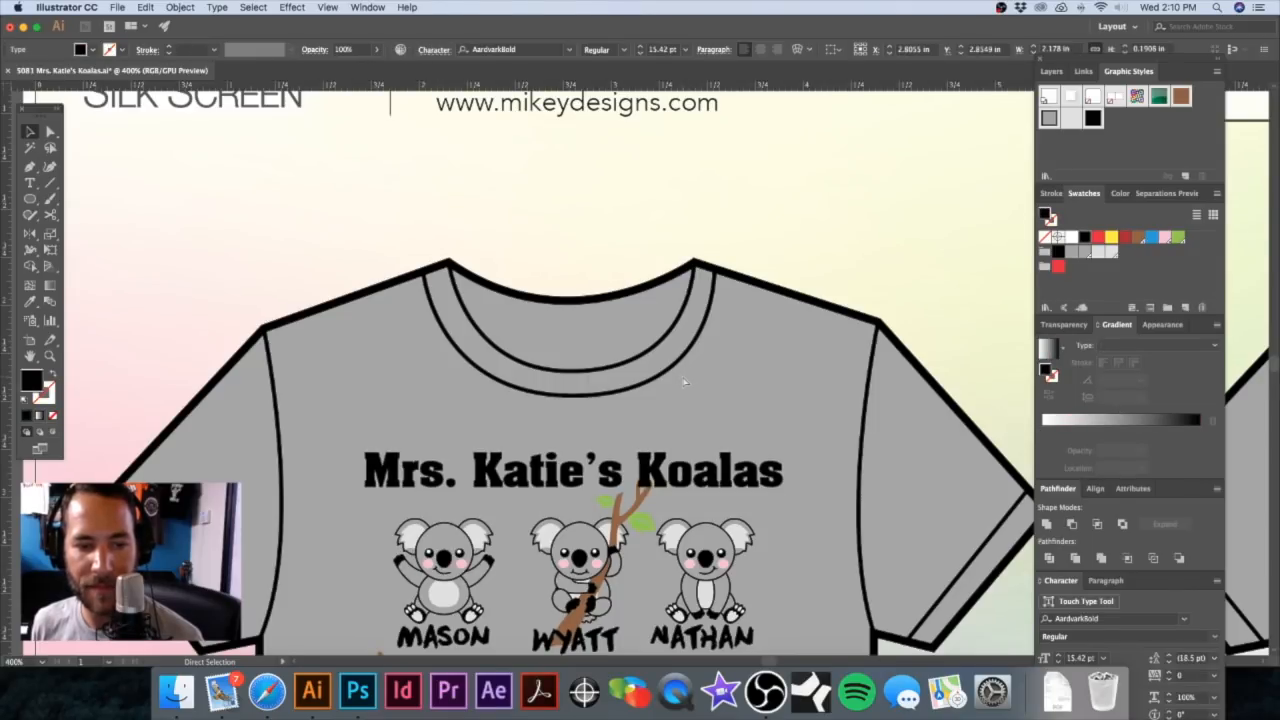
Step: Set the title text's tracking to 20 and stretch the text box vertically to about 0.34 in high
key("v")
left_click(676, 482)
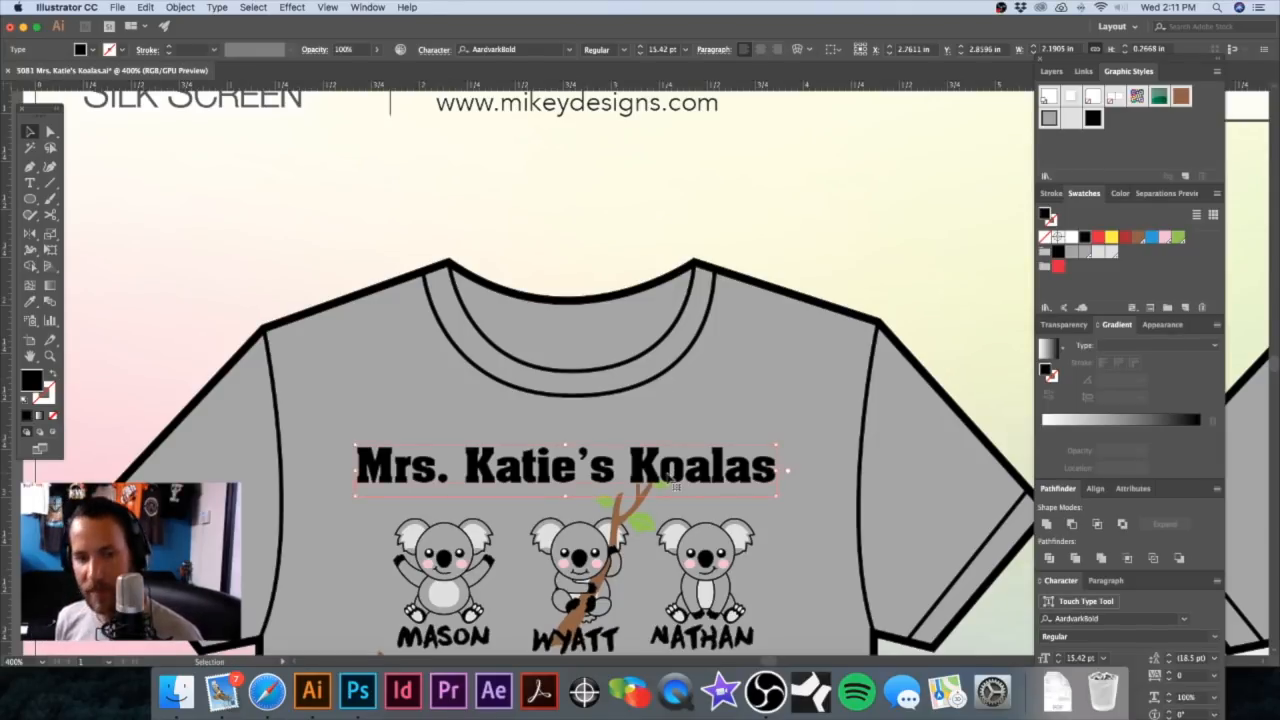
key("alt+Right")
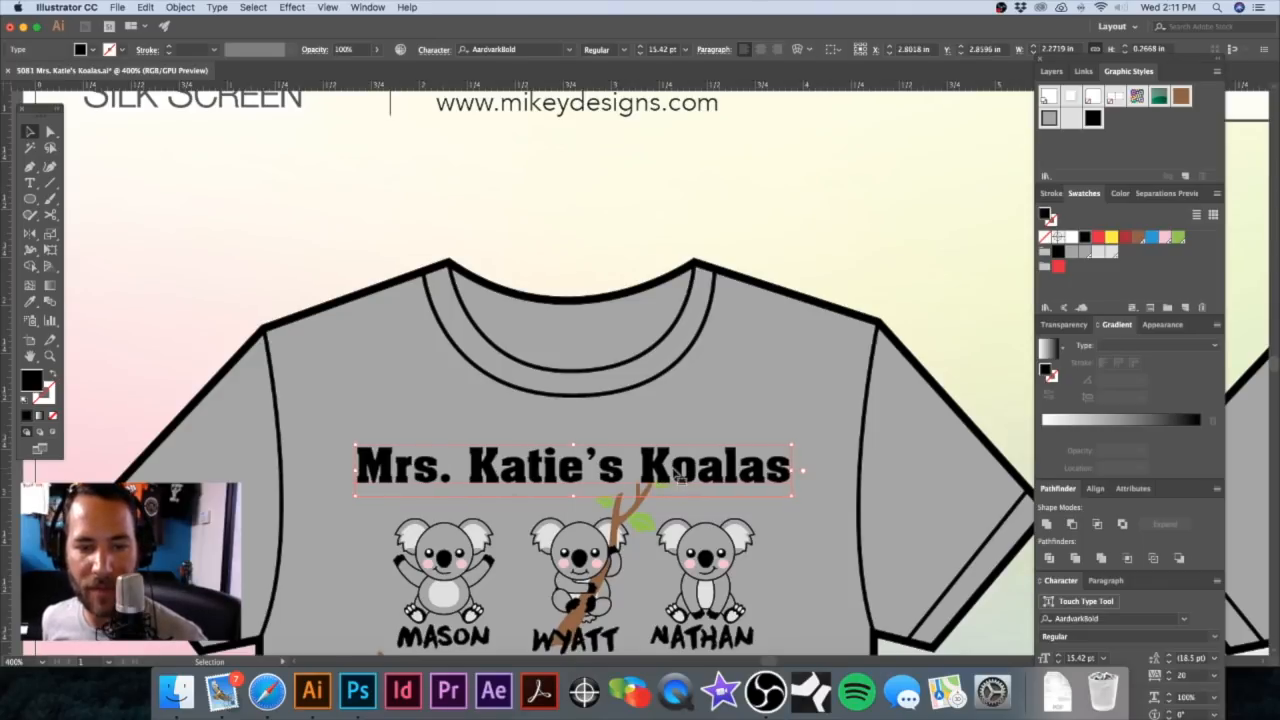
left_click_drag(573, 443, 575, 423)
scroll(681, 260, "down", 5)
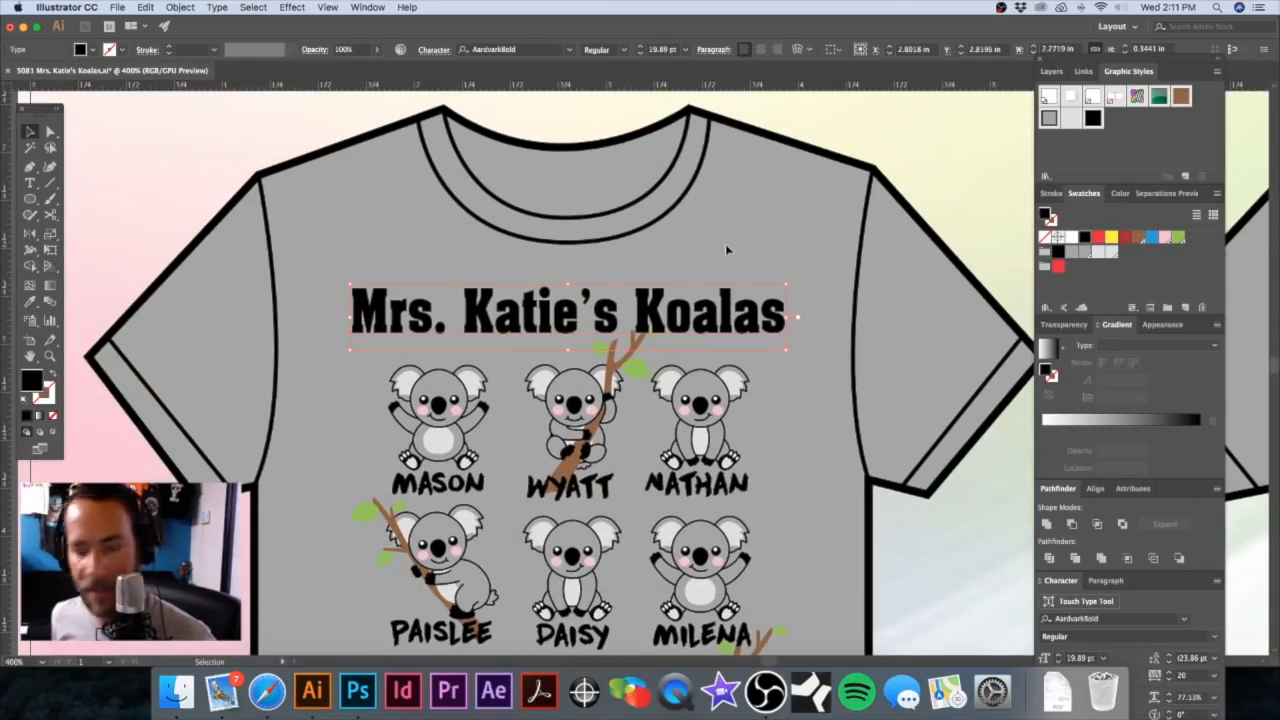
Step: Convert the title to outlines and apply a -90° white-to-pink linear gradient with the white stop at about 37%
key("super+shift+o")
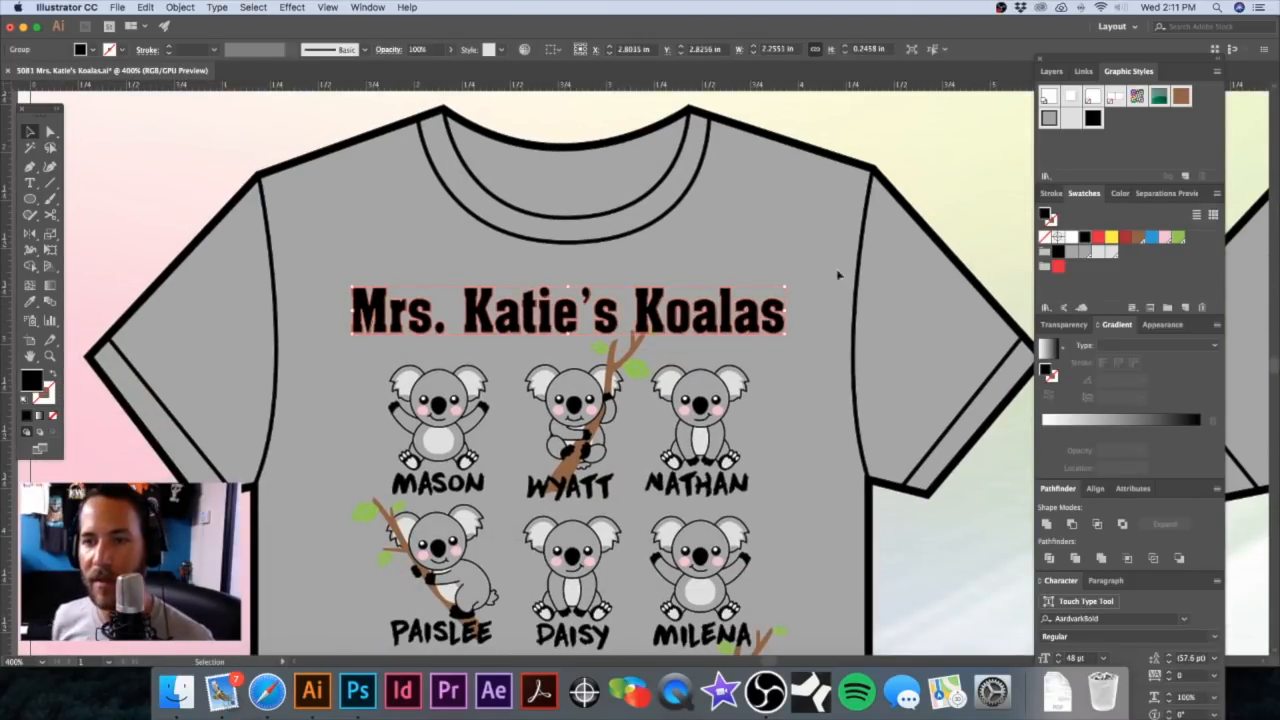
left_click(1214, 431)
left_click(51, 286)
left_click_drag(481, 289, 489, 346)
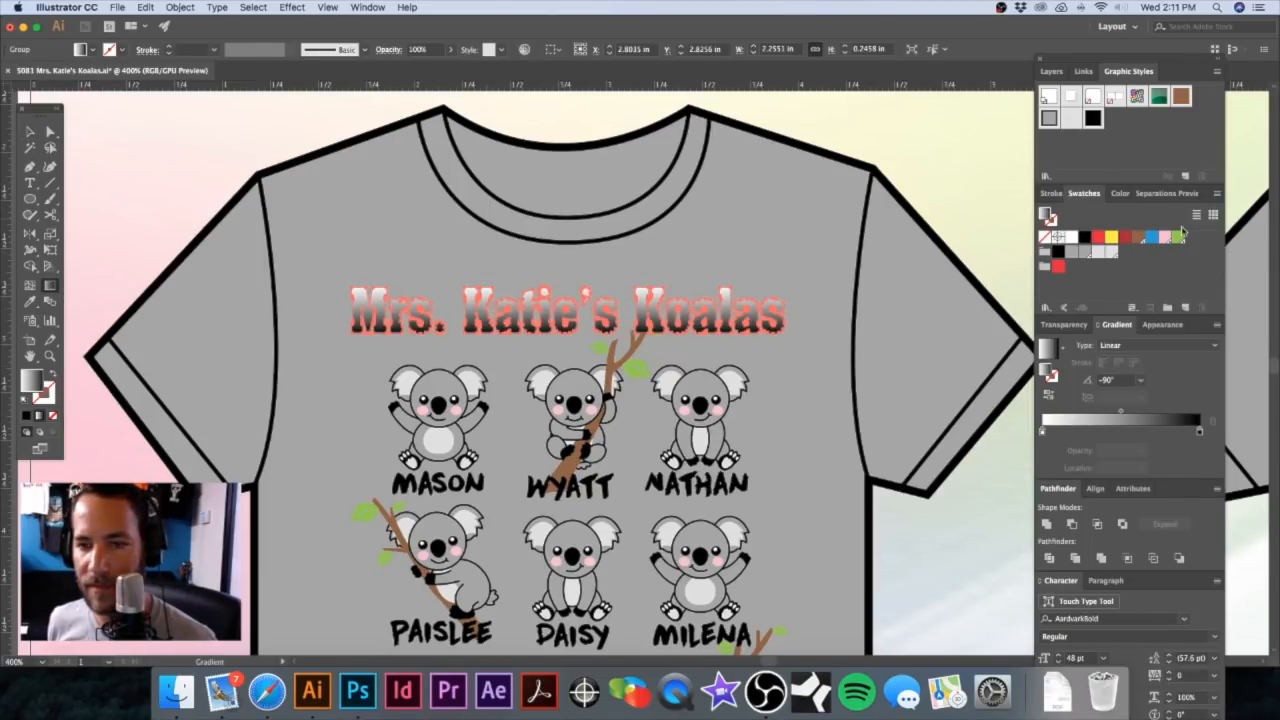
left_click_drag(1162, 242, 1166, 432)
left_click_drag(1043, 431, 1099, 426)
key("v")
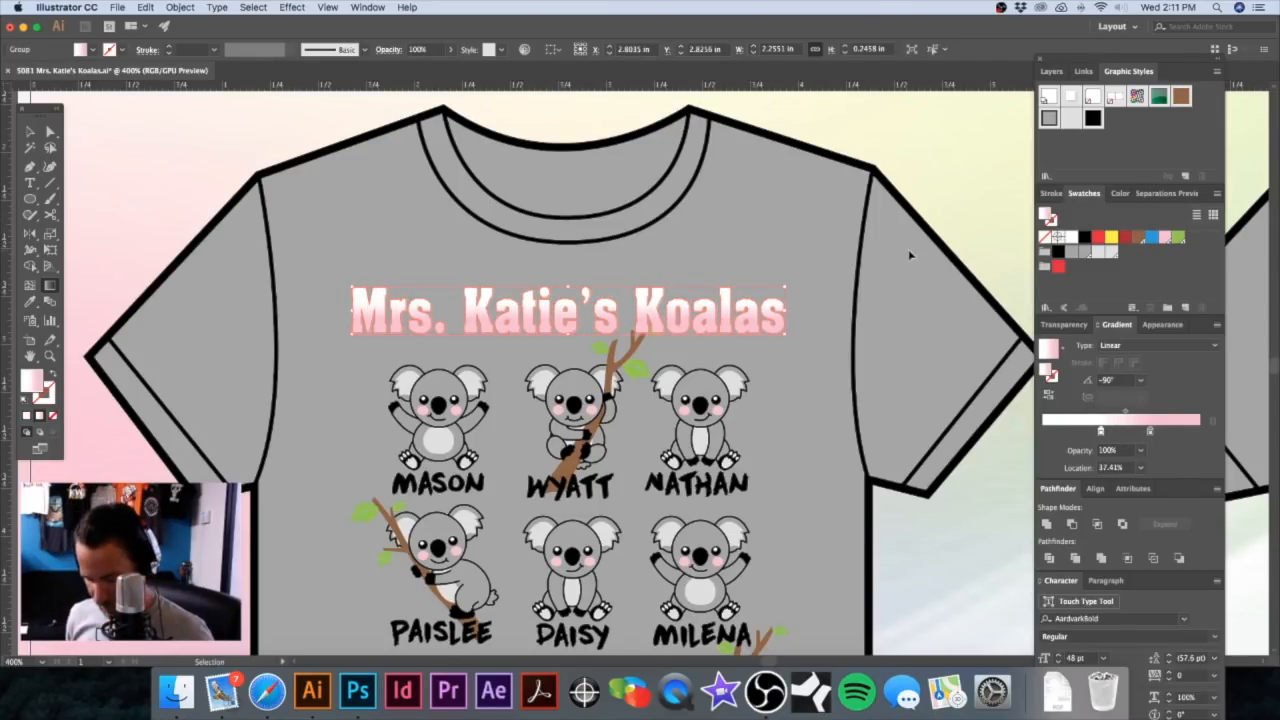
Step: Place a copy of the gradient title behind it, offset slightly right and down, and fill the copy with brown
key("g")
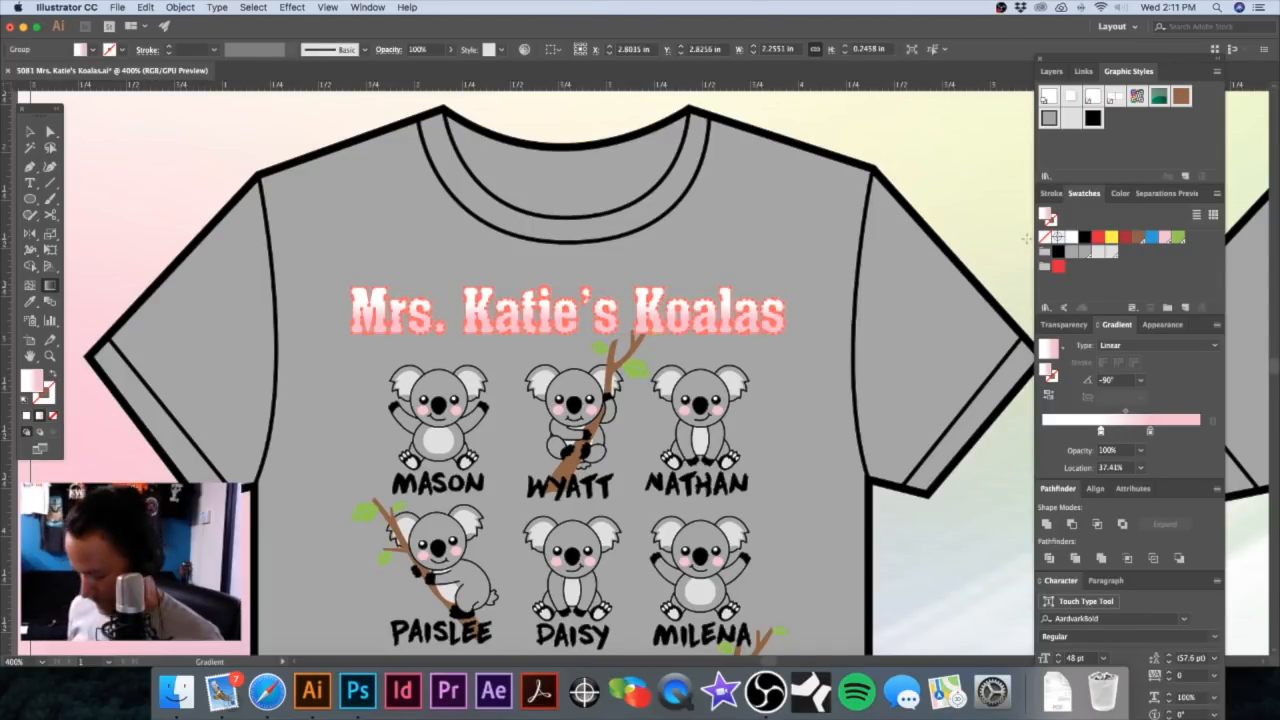
key("Down")
key("Right")
left_click(1136, 239)
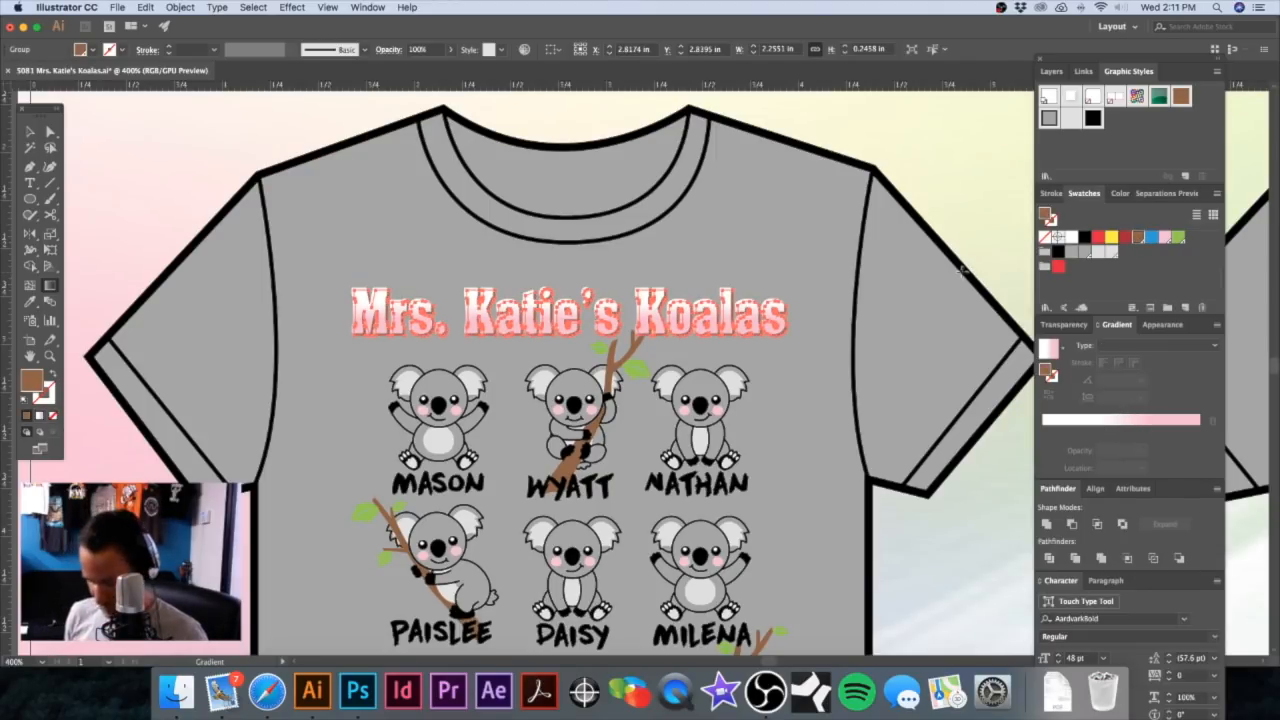
key("ctrl+y")
key("ctrl+y")
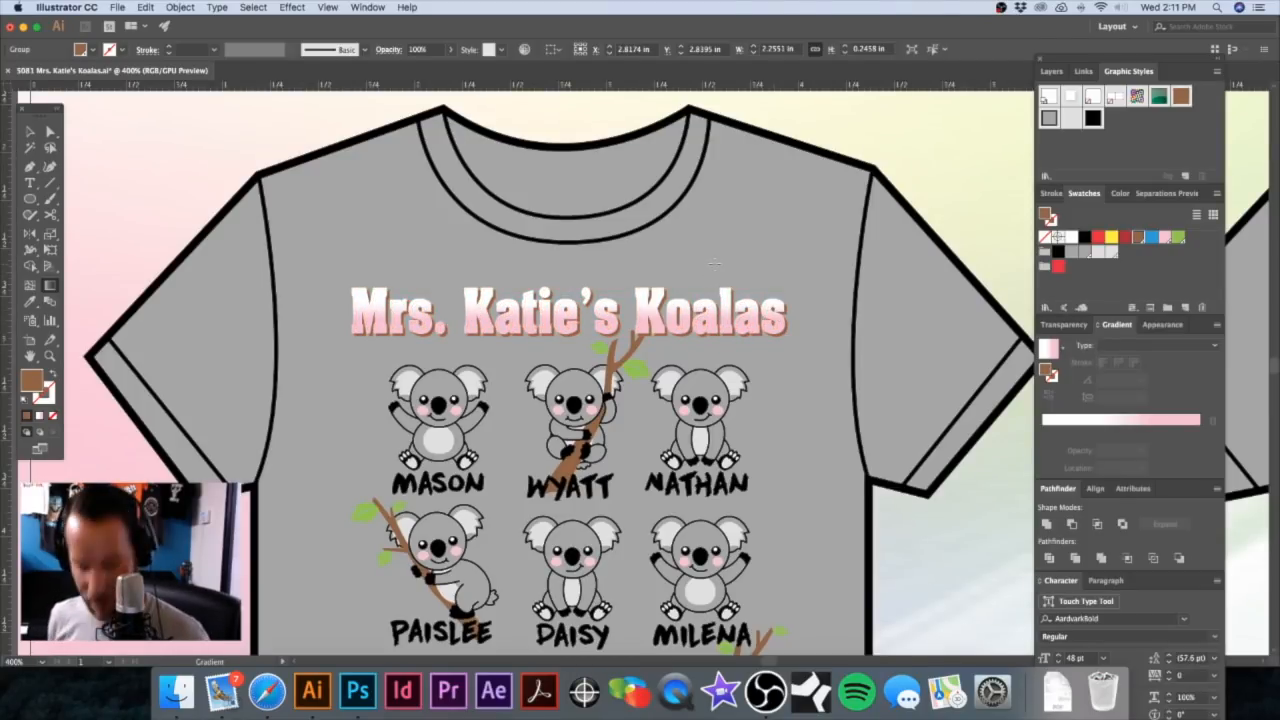
key("v")
left_click(799, 258)
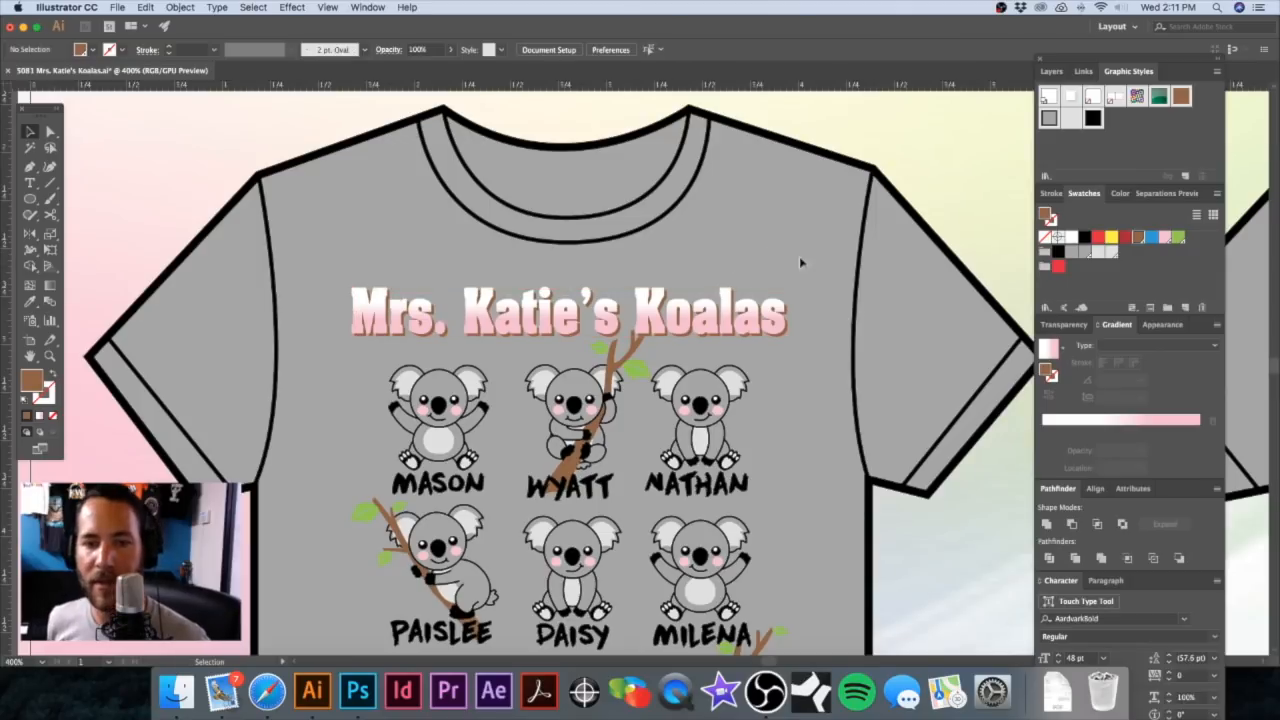
Step: Group the gradient and brown titles, place a copy behind them, and give the copy a 3 pt black stroke
left_click(743, 334)
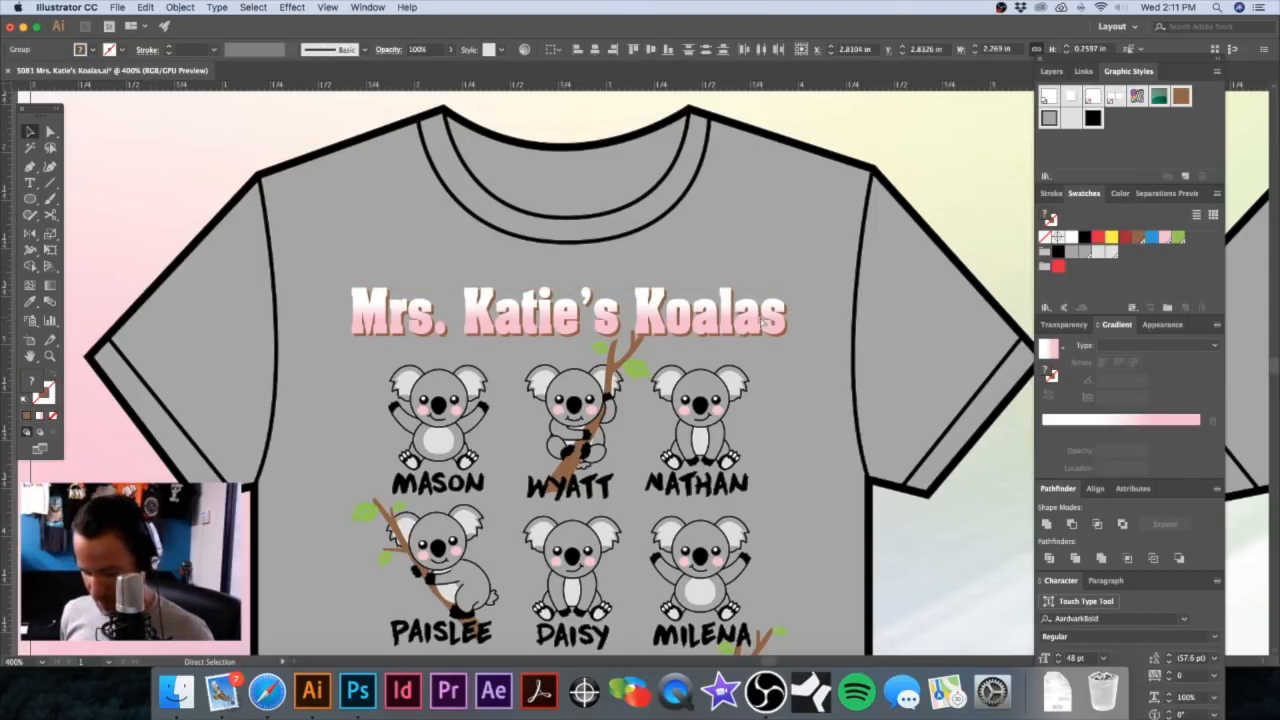
key("v")
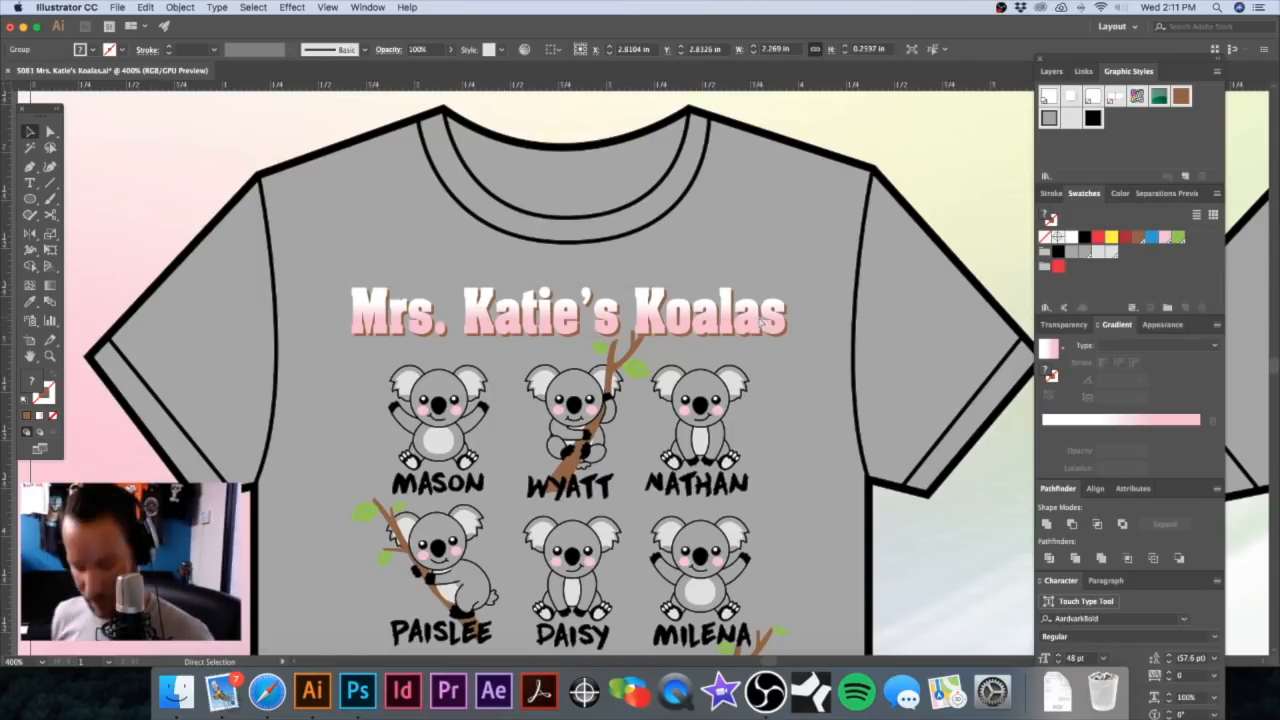
left_click(765, 328)
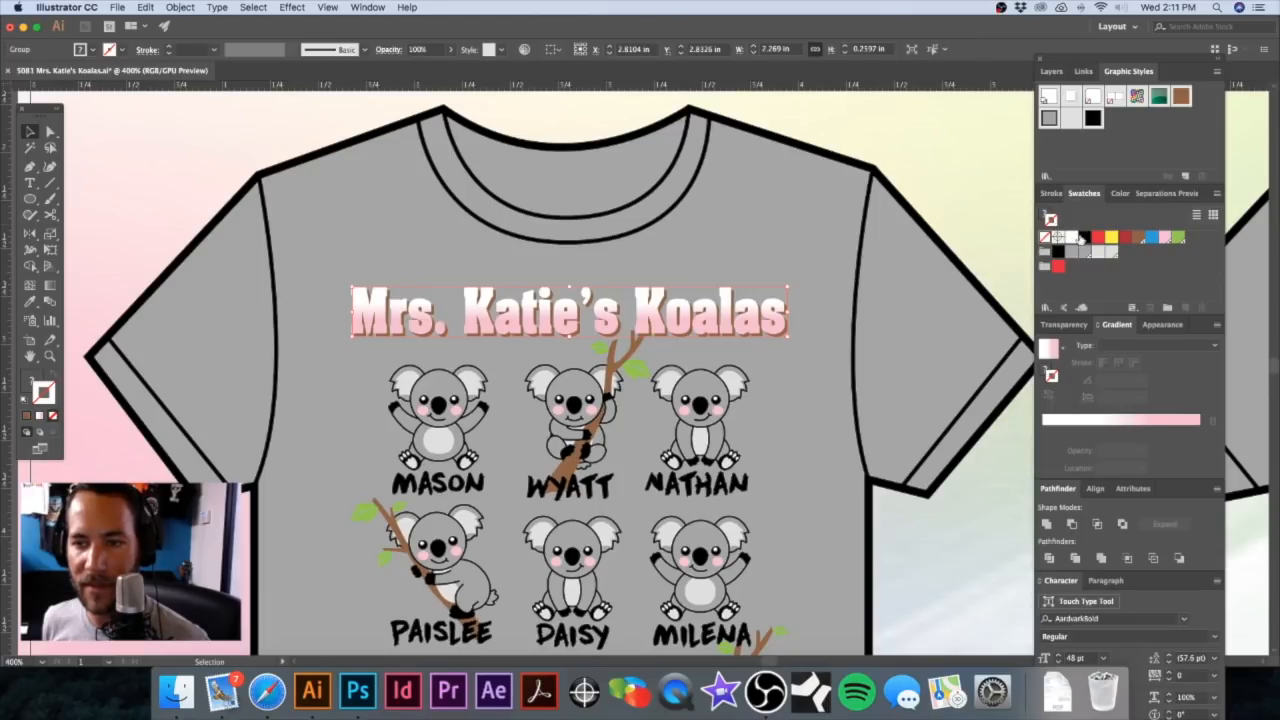
left_click(1084, 237)
scroll(560, 324, "up", 3)
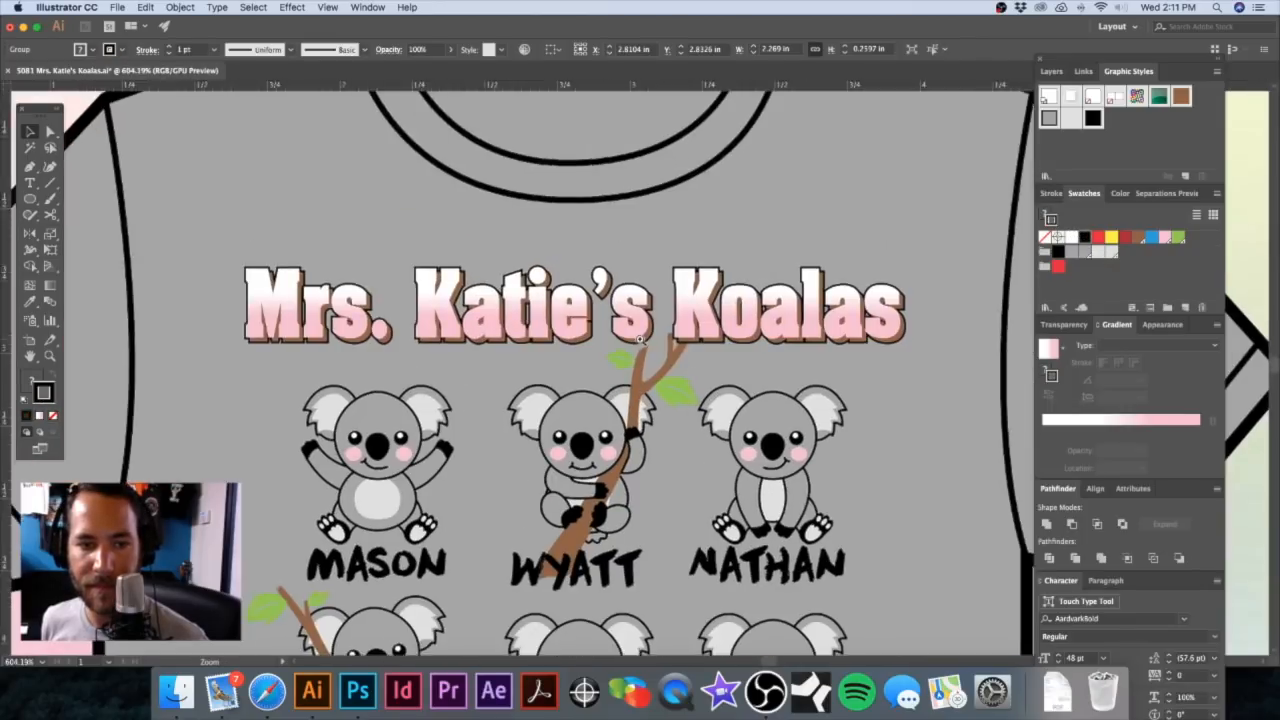
left_click(168, 46)
left_click(168, 46)
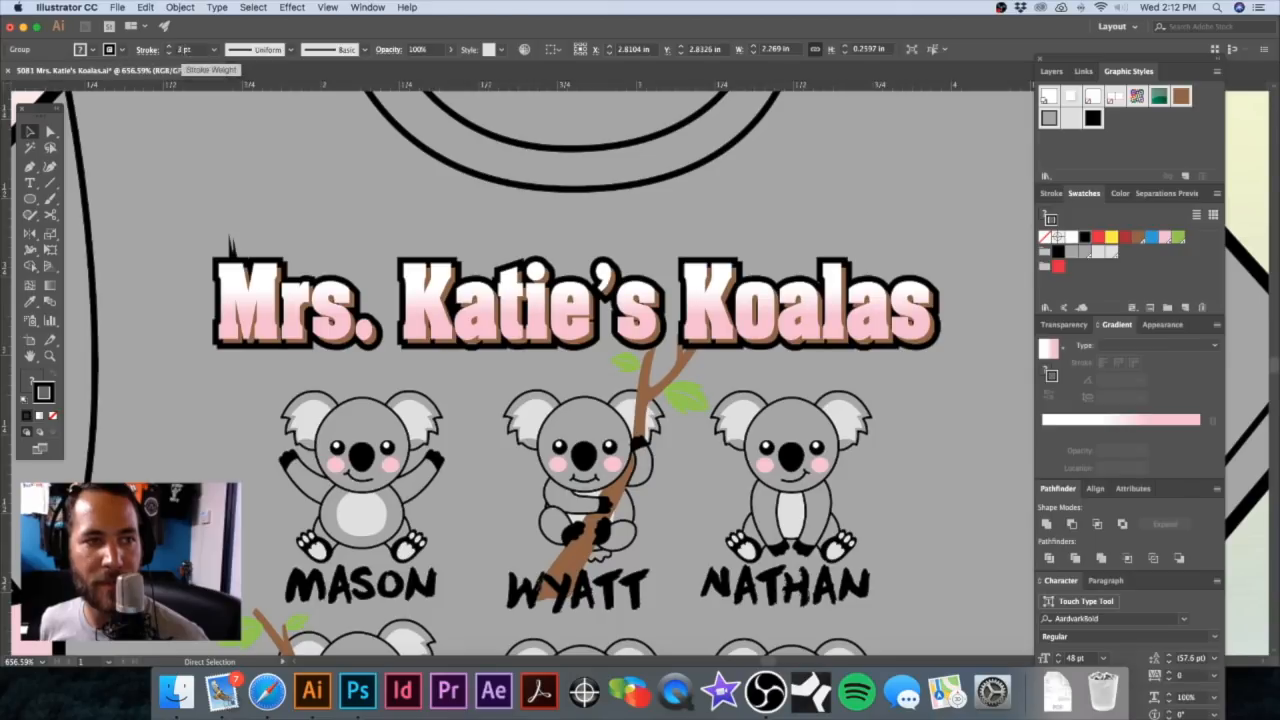
Step: Set round caps and round corner joins on the black title stroke
left_click(148, 49)
left_click(70, 83)
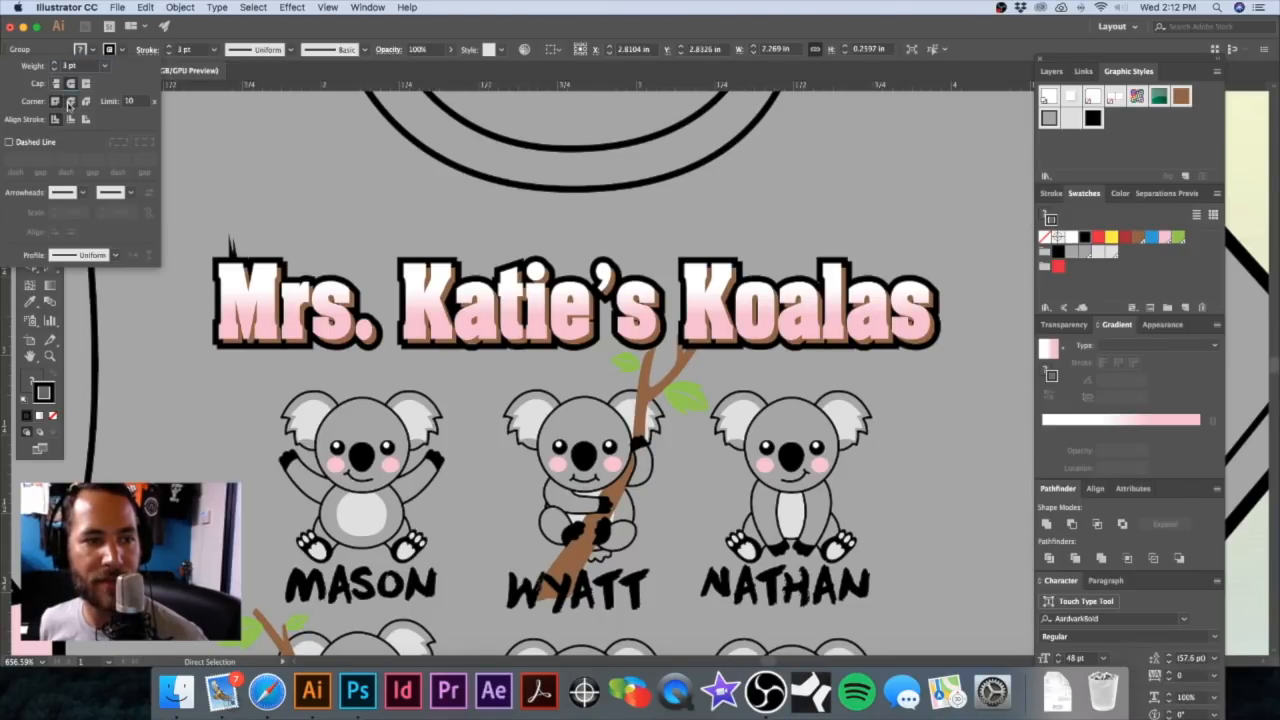
left_click(70, 101)
left_click(603, 308)
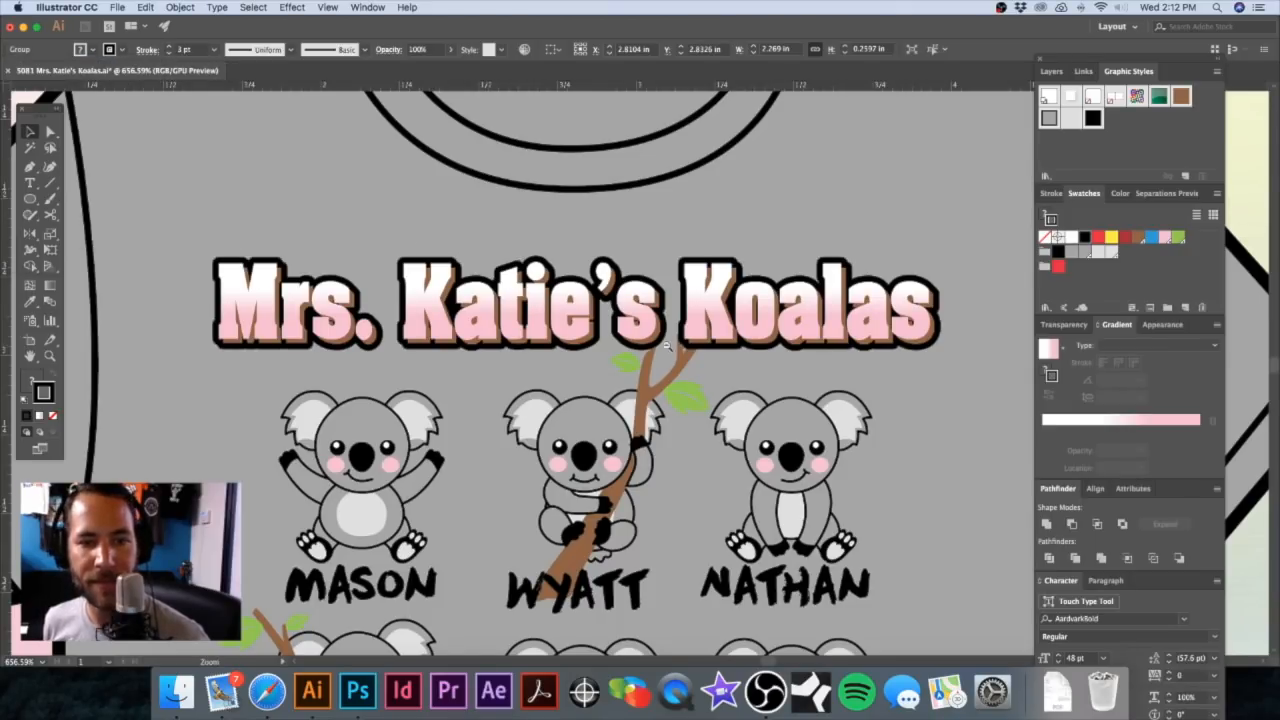
Step: Place another copy of the black-stroked title at the back and offset it about 0.014 in right and down
key("super+minus")
key("v")
key("a")
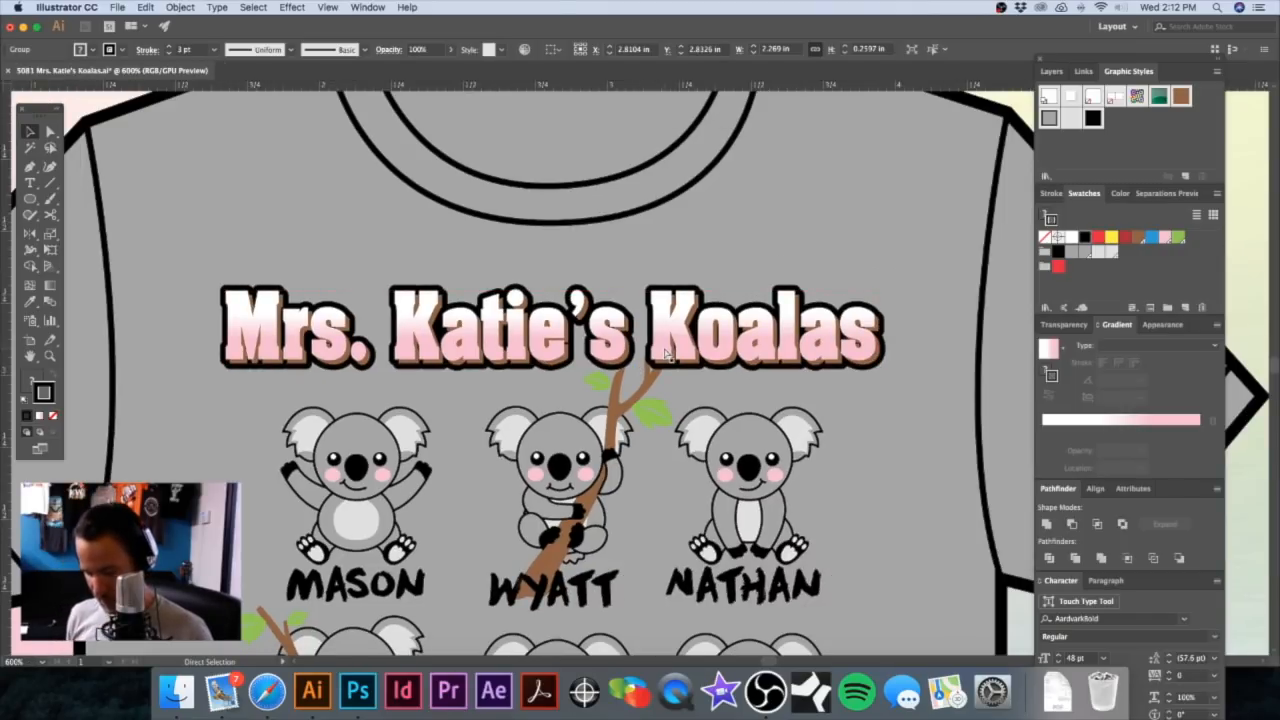
key("v")
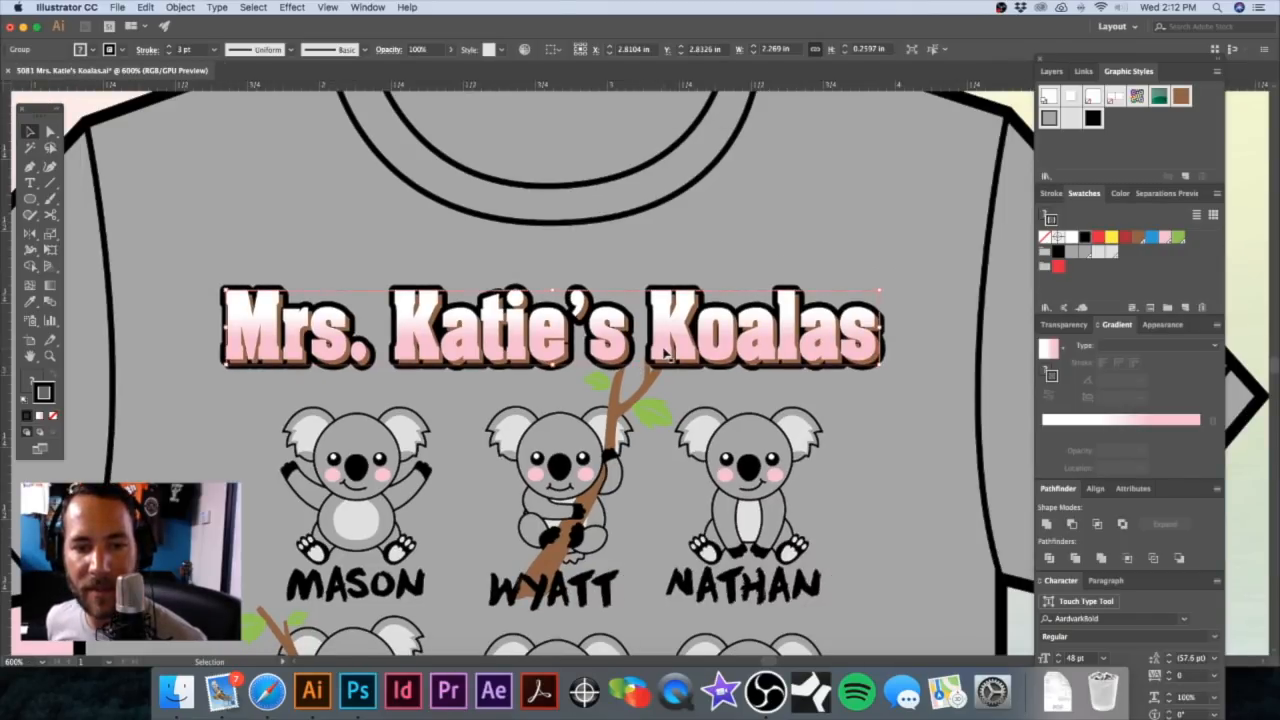
key("Up")
key("Down")
key("Right")
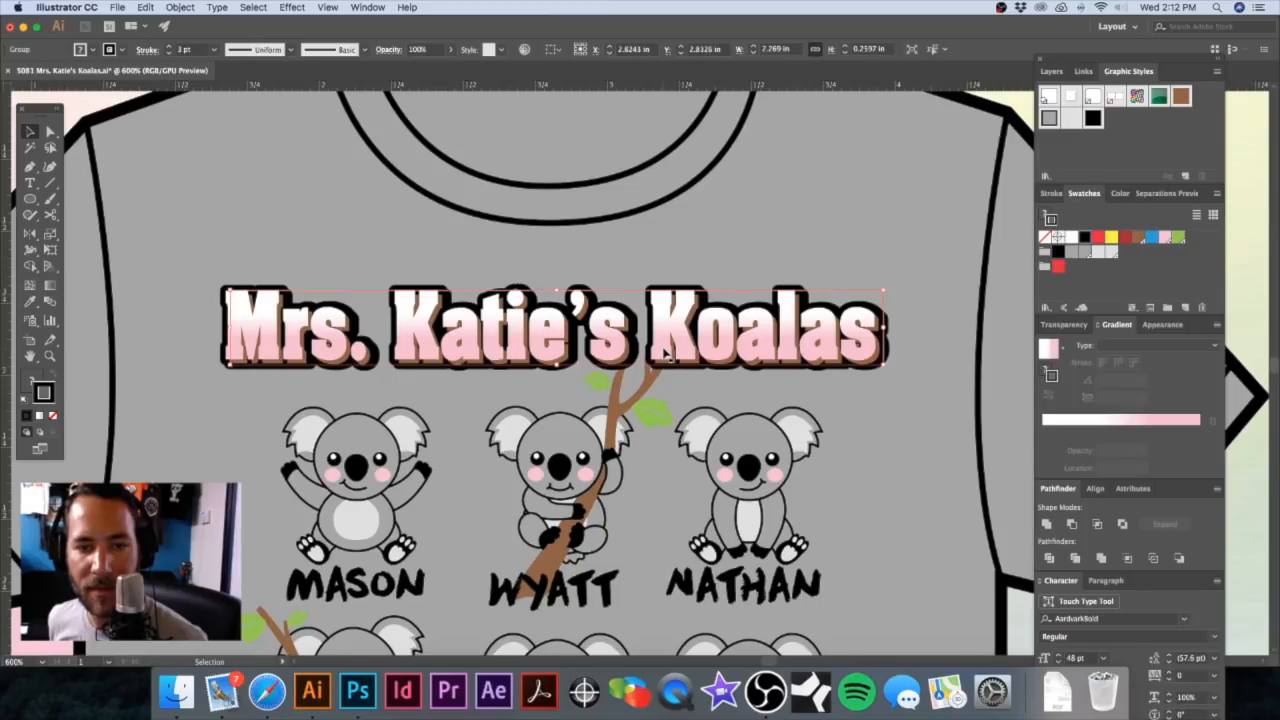
key("Down")
key("Right")
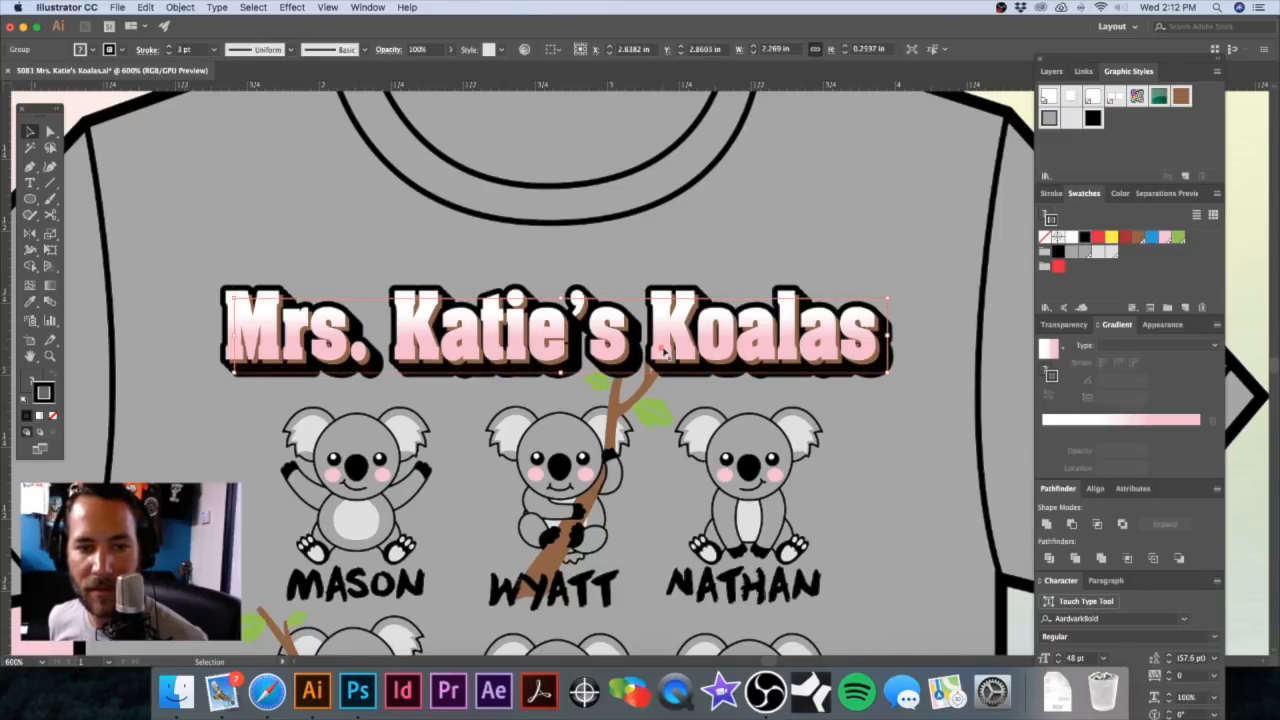
key("Up")
key("Left")
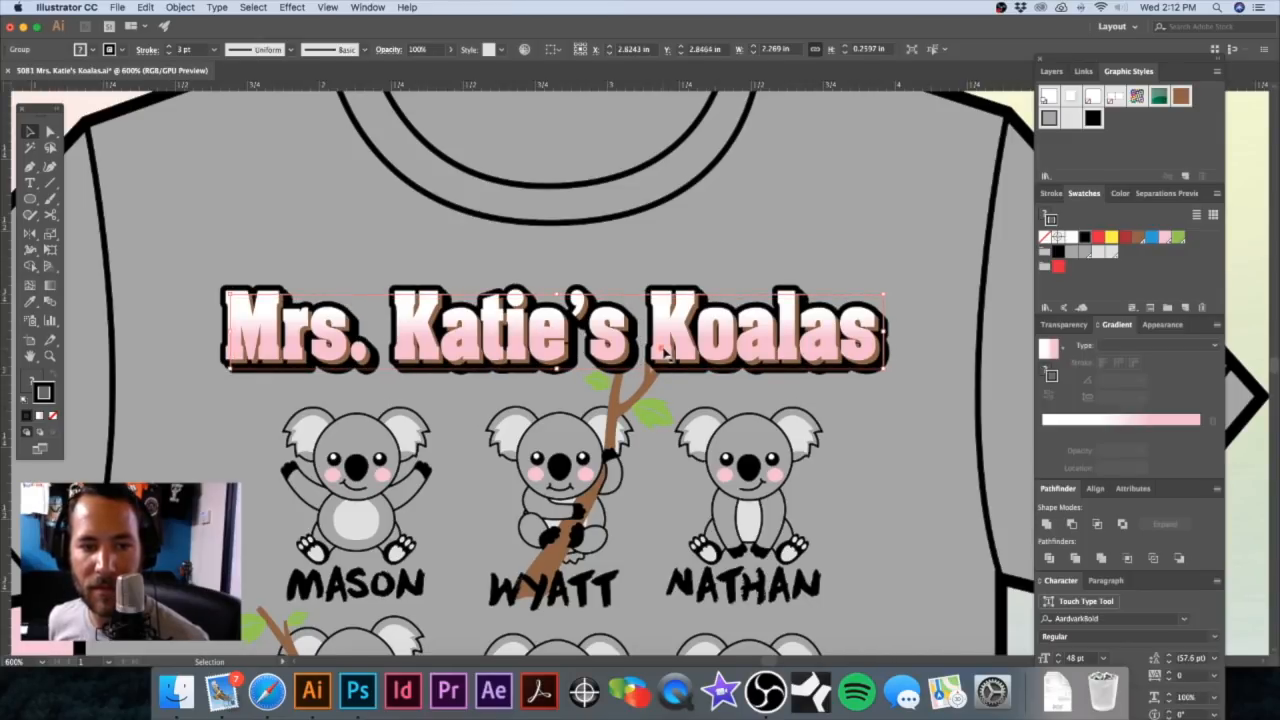
left_click(766, 240)
key("super+minus")
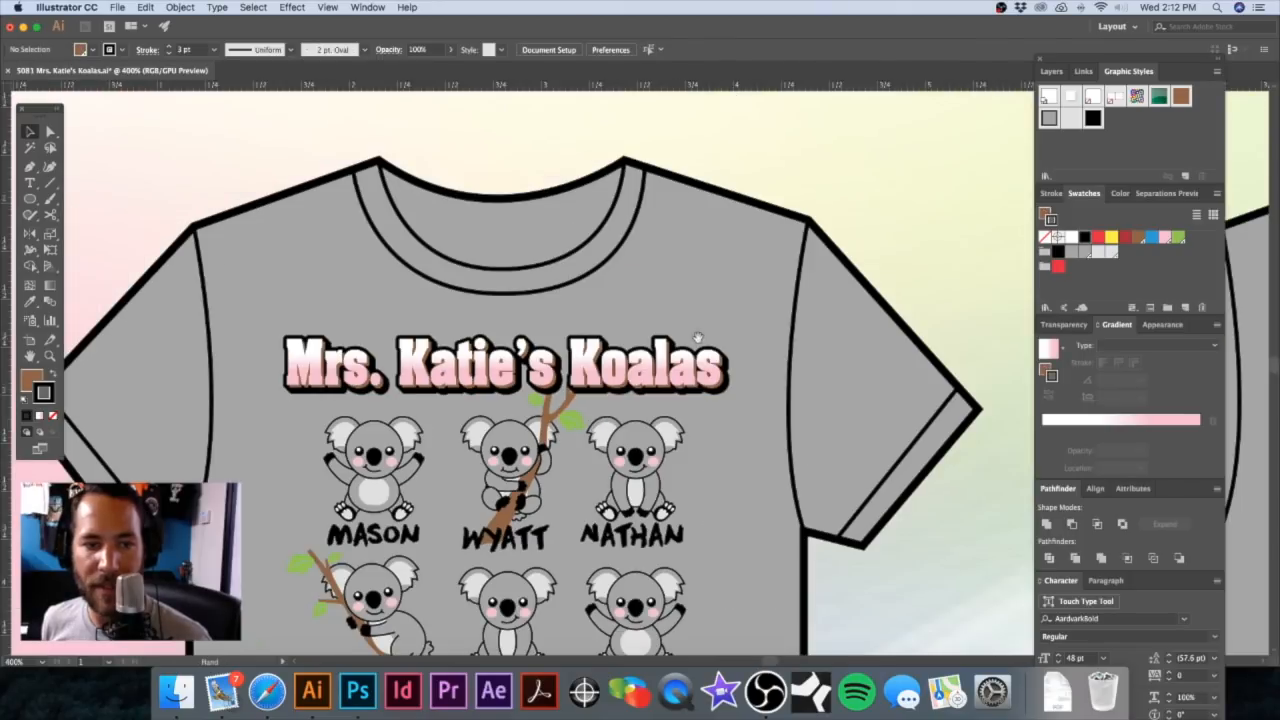
key("super+minus")
left_click_drag(708, 274, 716, 272)
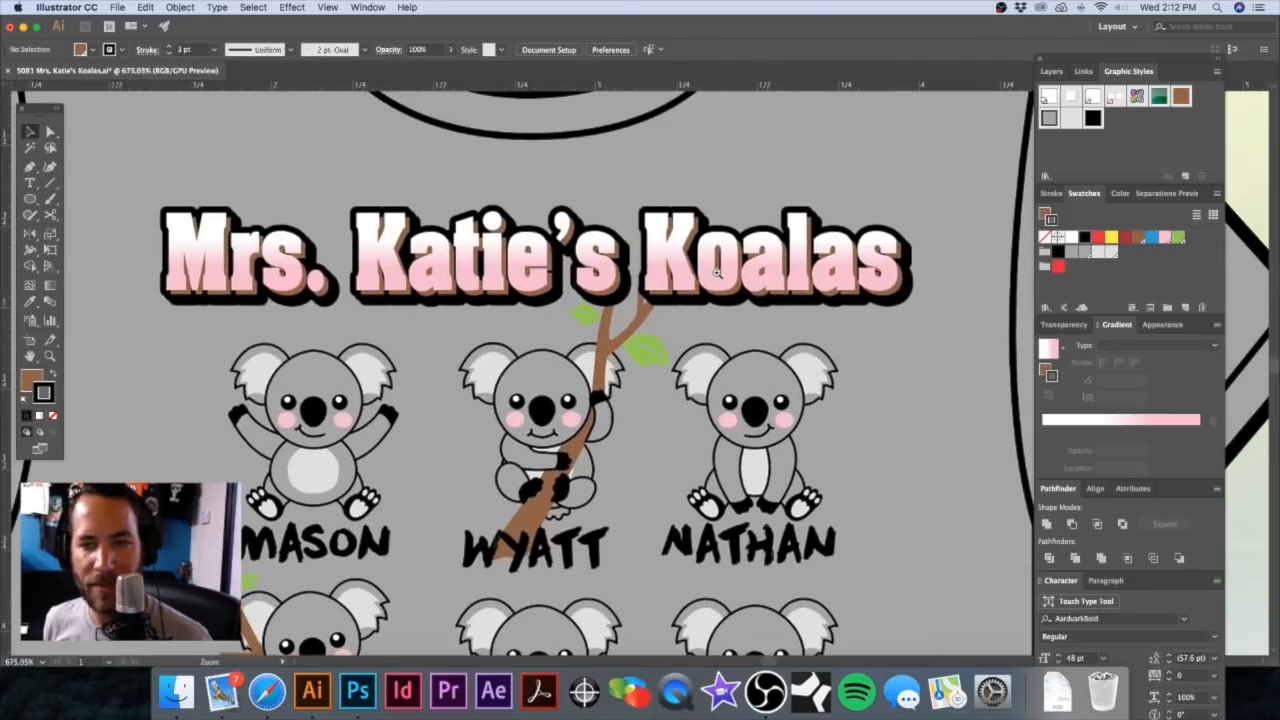
Step: Switch the Savana Brown swatch to CMYK and darken it by setting black to 10%
double_click(1138, 238)
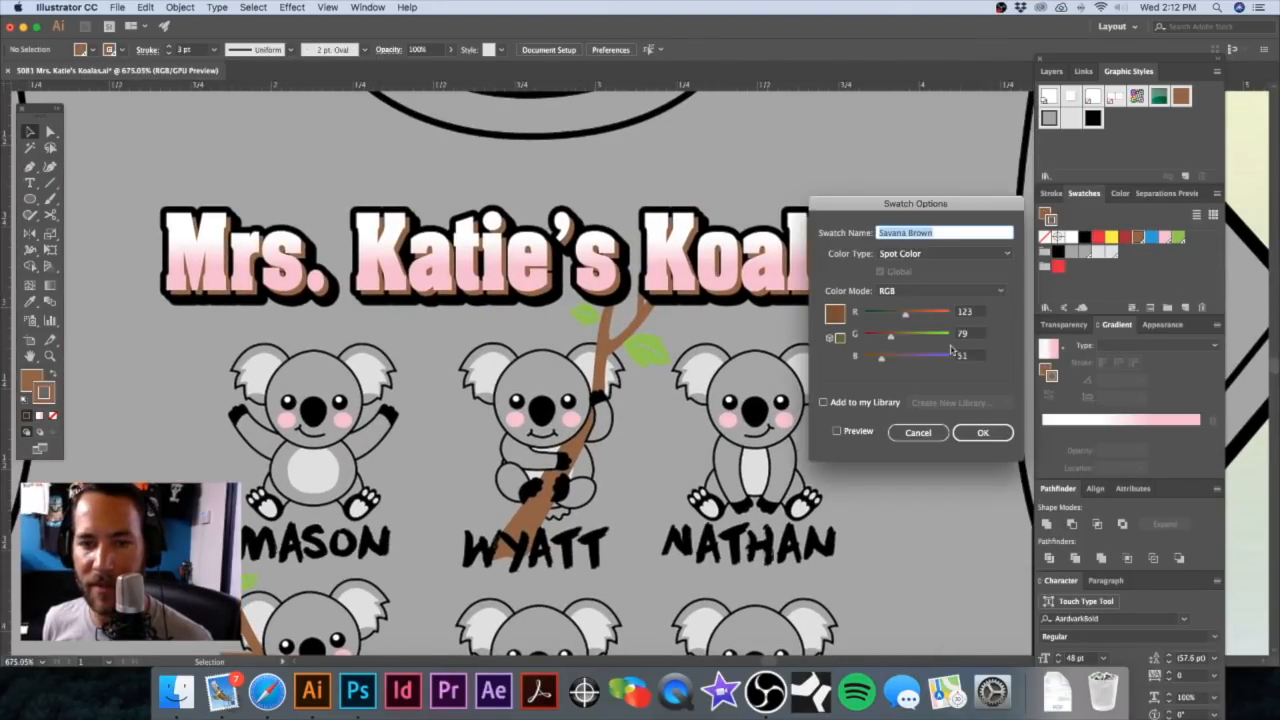
left_click(940, 290)
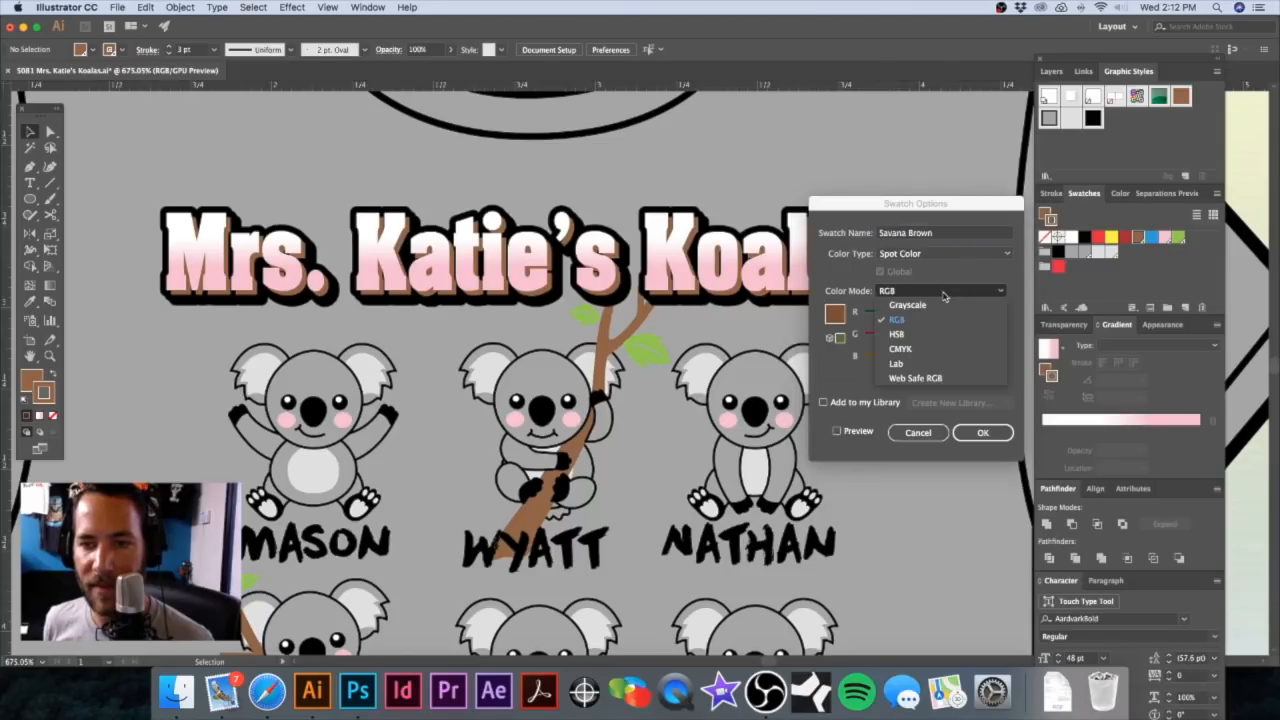
left_click(916, 350)
left_click_drag(869, 366, 873, 368)
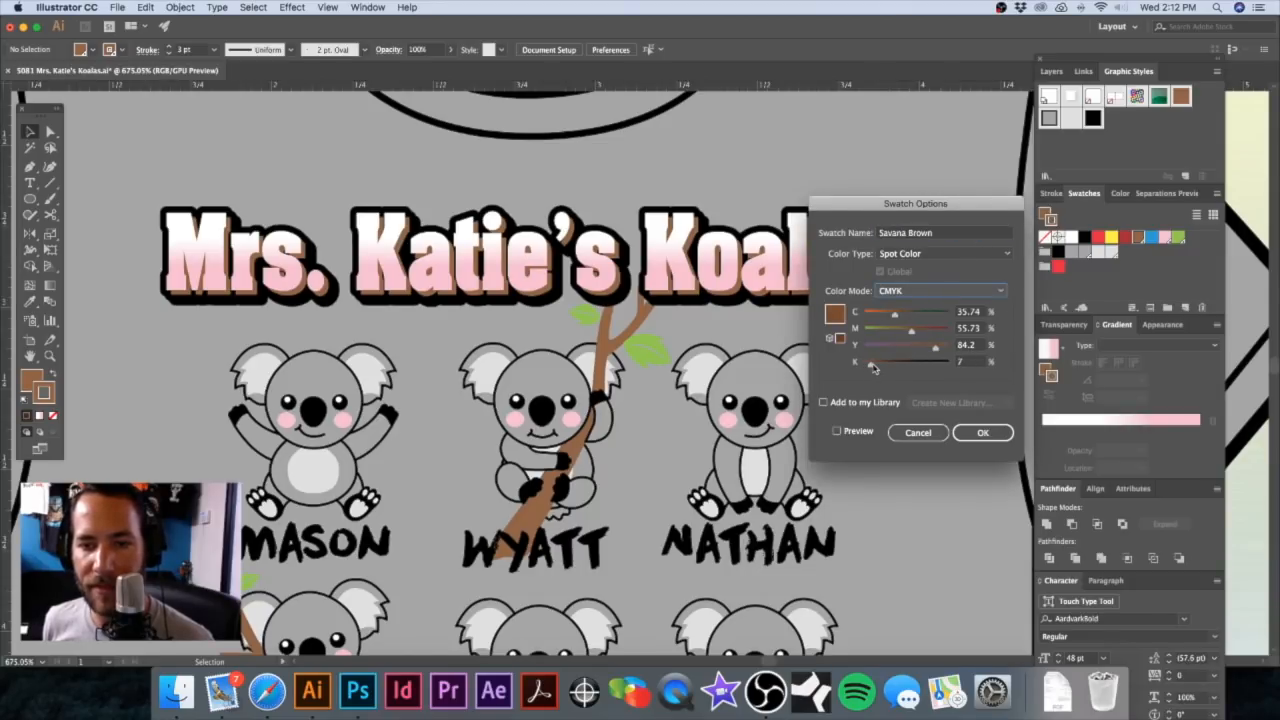
left_click(836, 431)
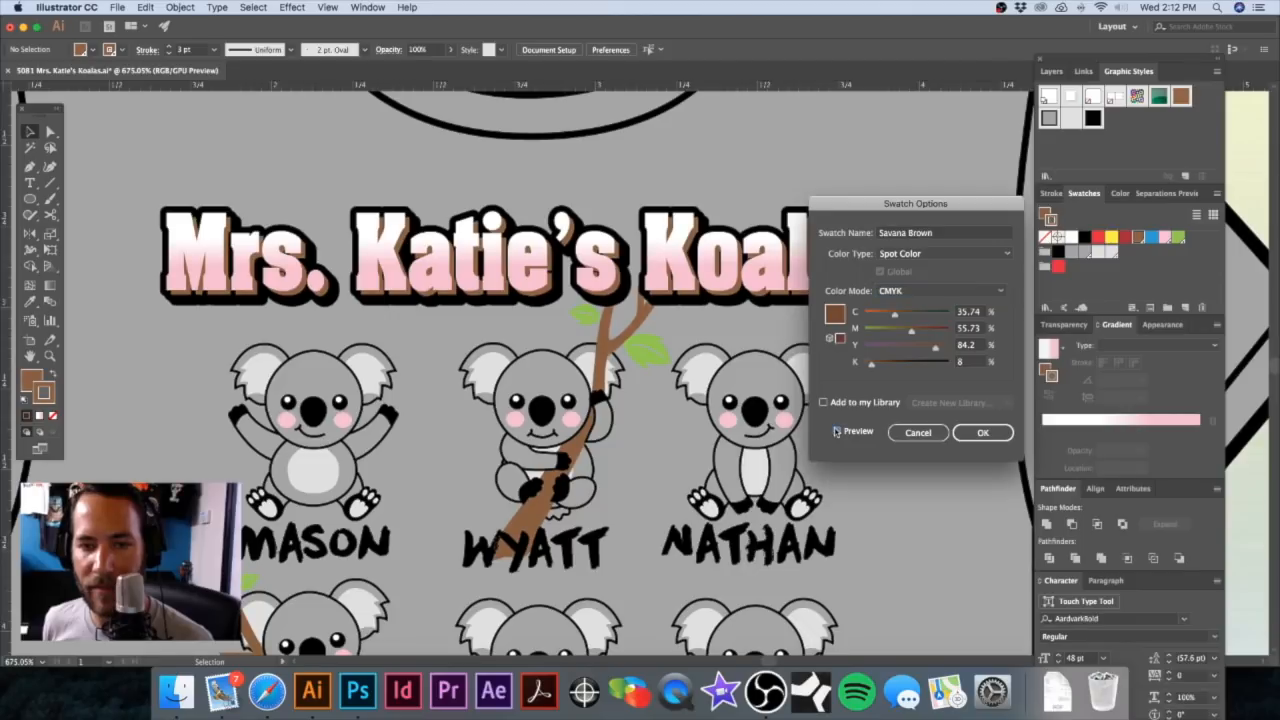
mouse_move(873, 366)
left_mouse_down()
mouse_move(890, 367)
mouse_move(875, 370)
left_mouse_up()
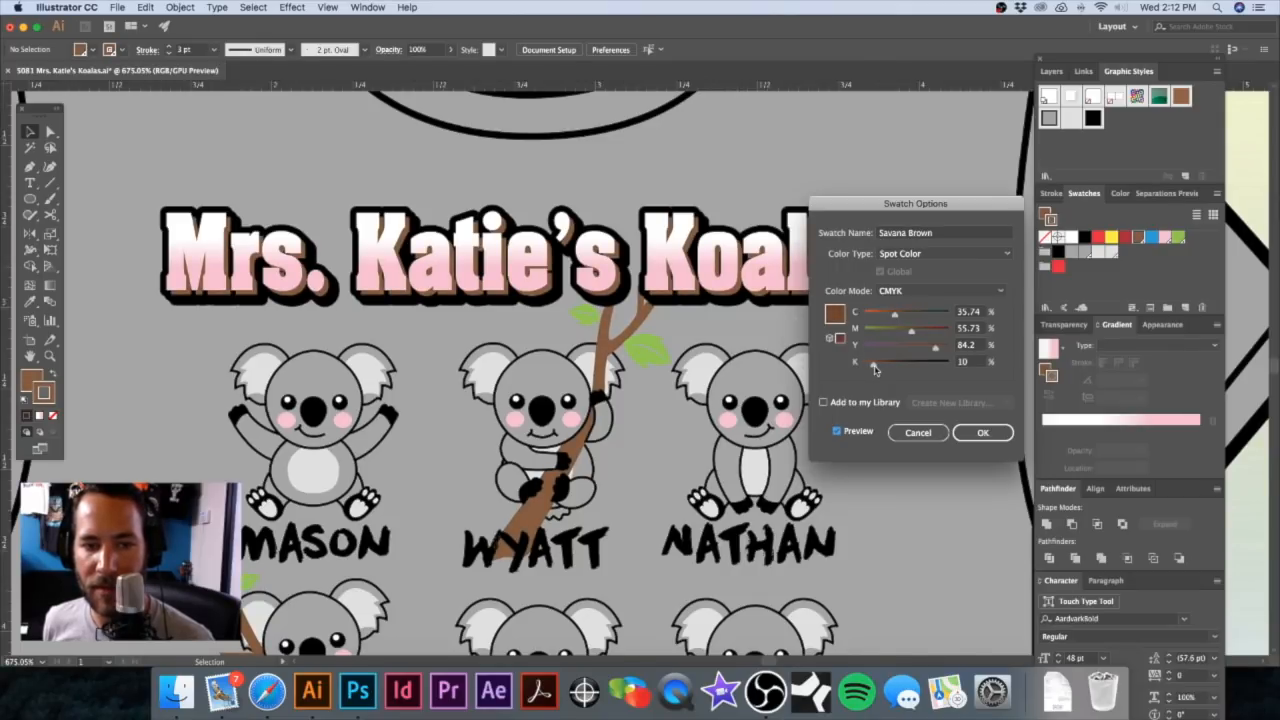
left_click(985, 434)
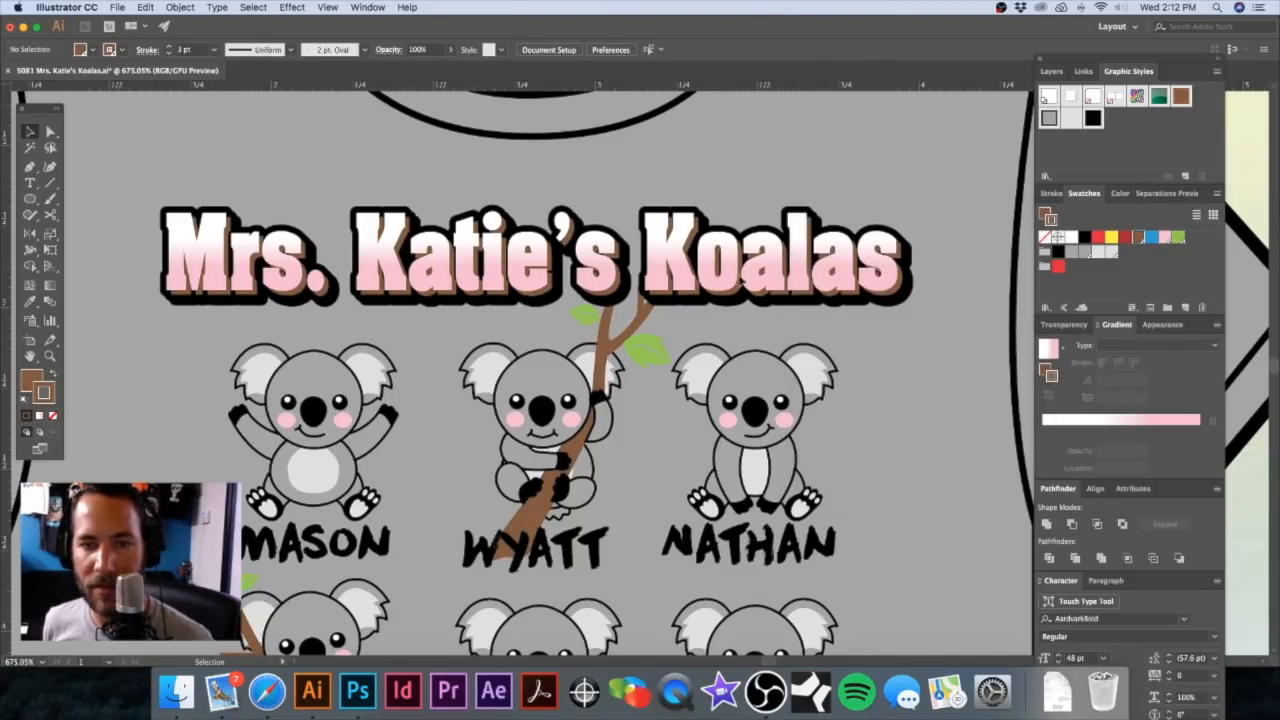
left_click(714, 272, "alt+super")
left_click(720, 286, "alt+super")
left_click_drag(700, 337, 800, 201)
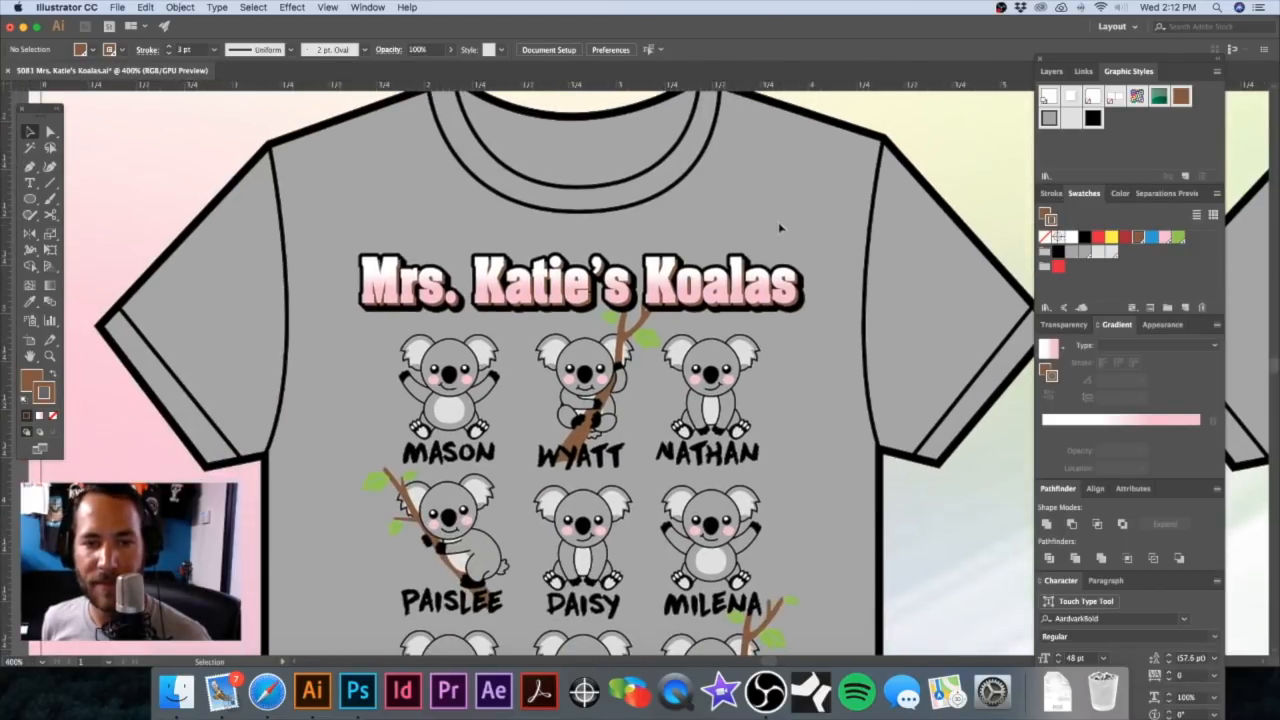
left_click(748, 287)
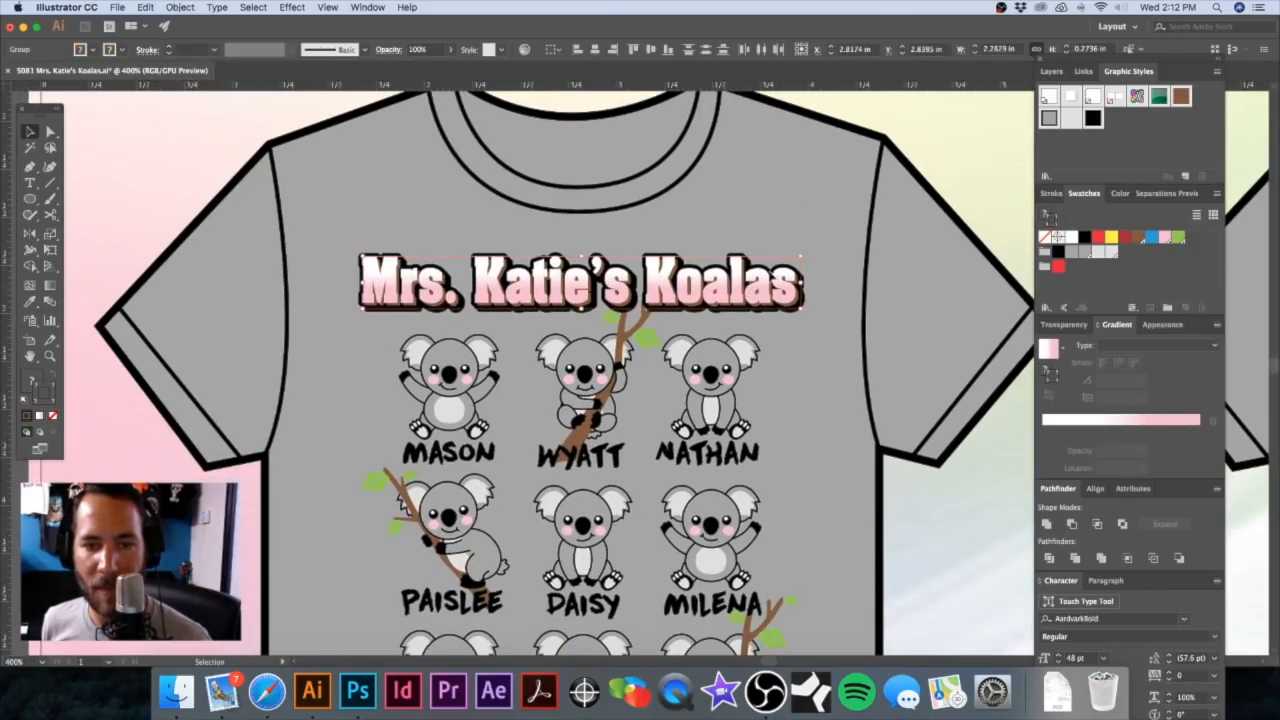
left_click(758, 219)
Step: Isolate the gradient title and try a 1 pt black stroke aligned to the outside of its letters
left_click_drag(663, 254, 682, 290)
left_click(682, 295)
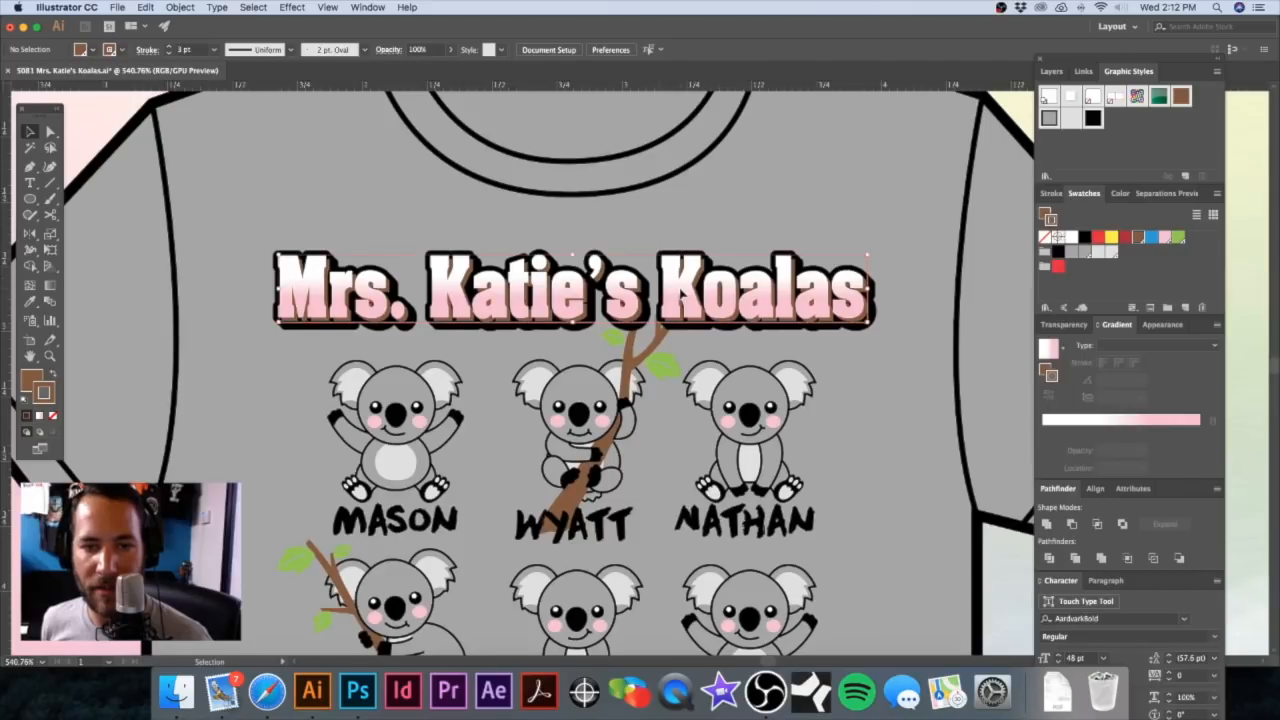
left_click(683, 297)
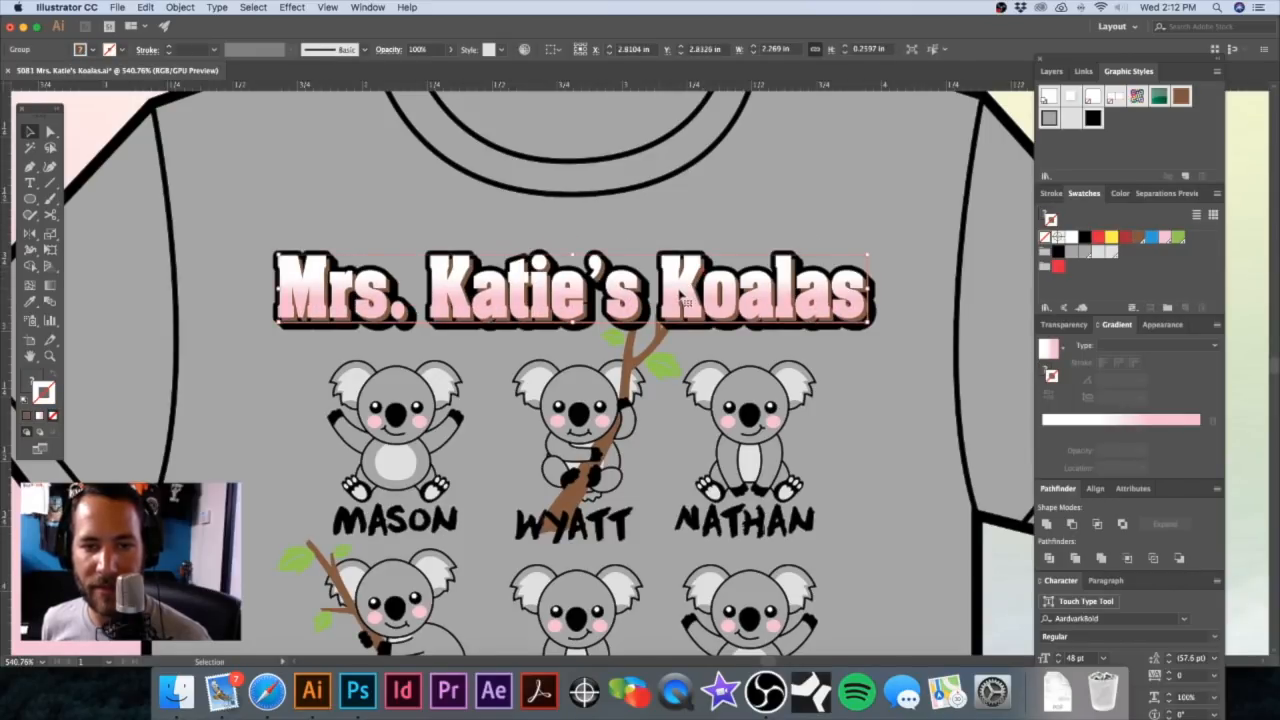
double_click(686, 297)
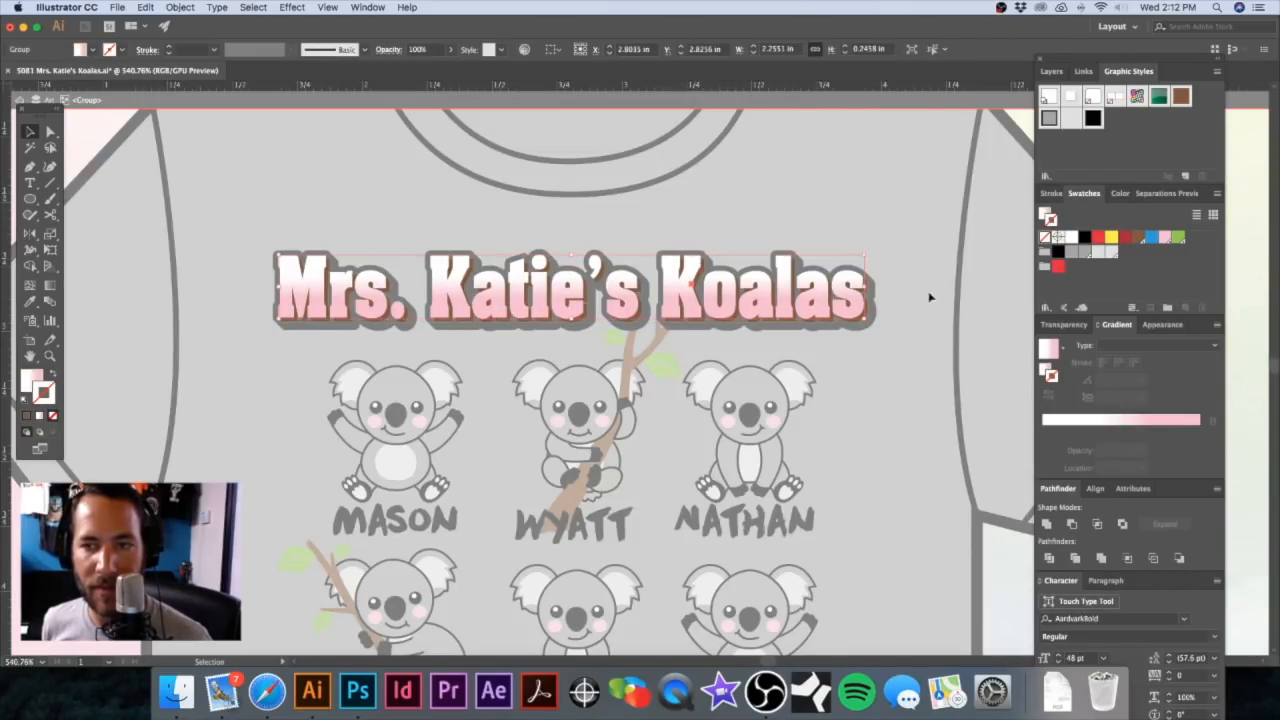
left_click(1084, 237)
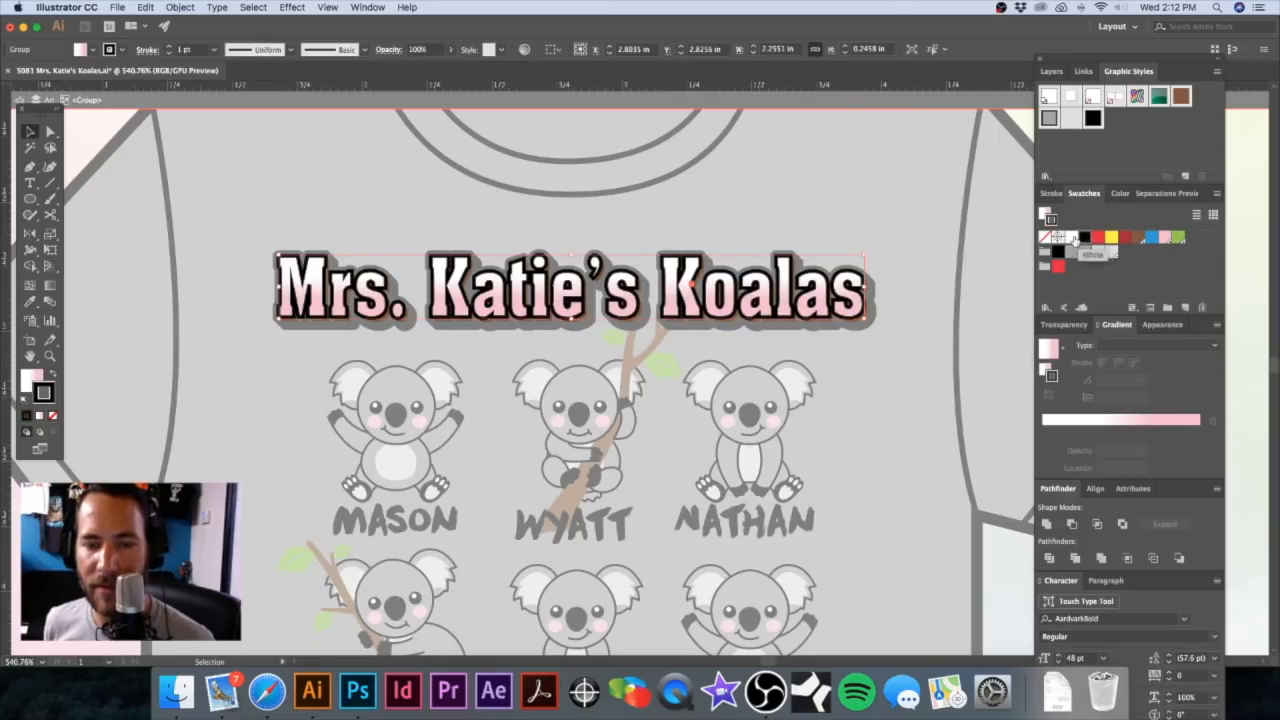
left_click(147, 51)
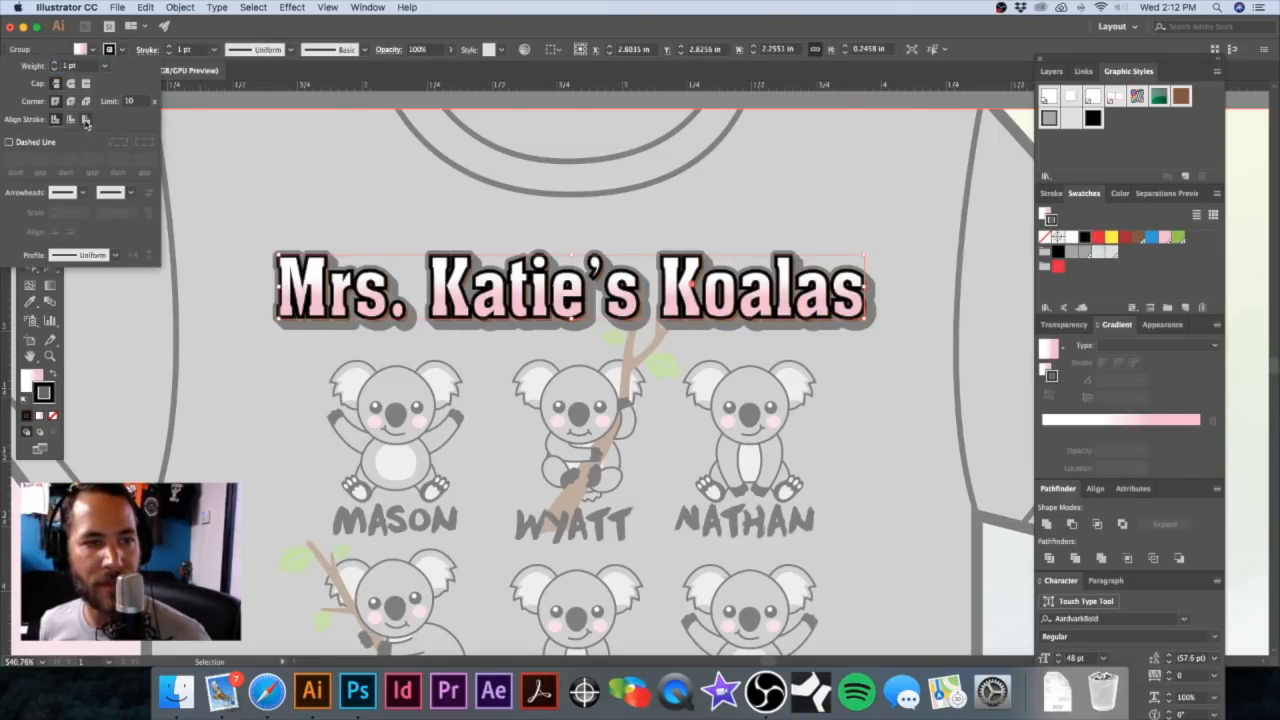
left_click(85, 120)
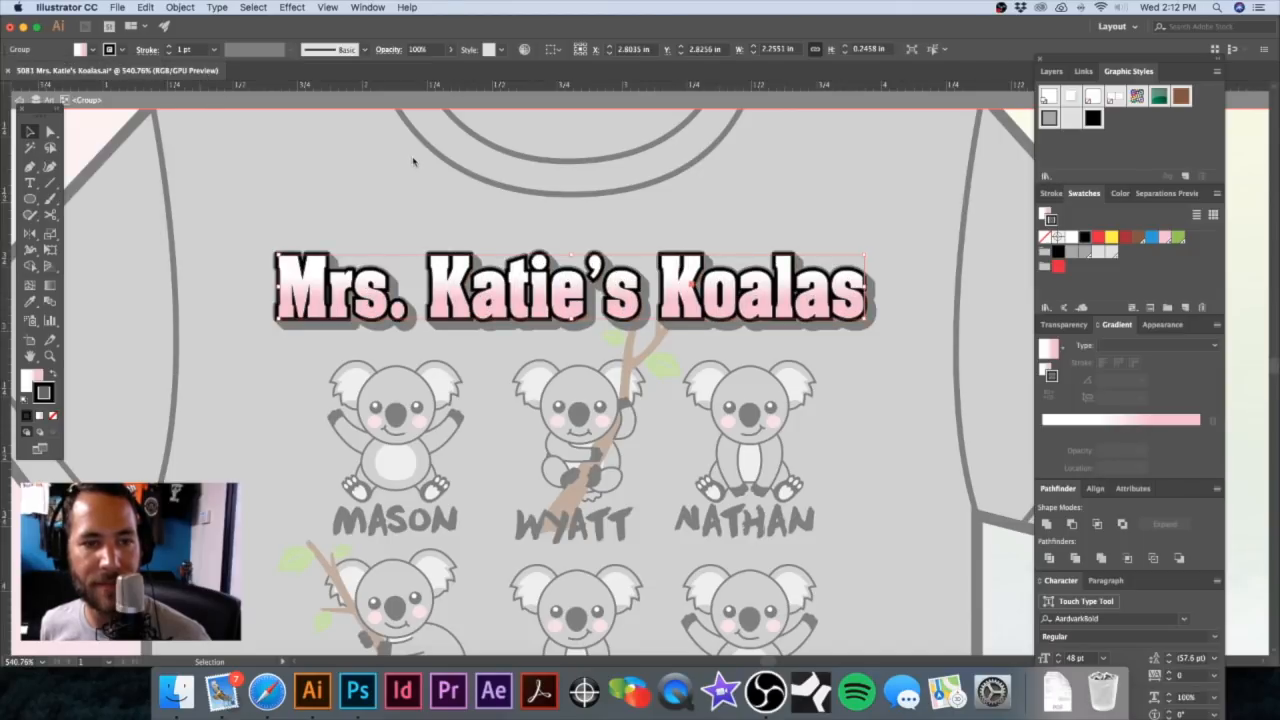
left_click(503, 219)
double_click(501, 218)
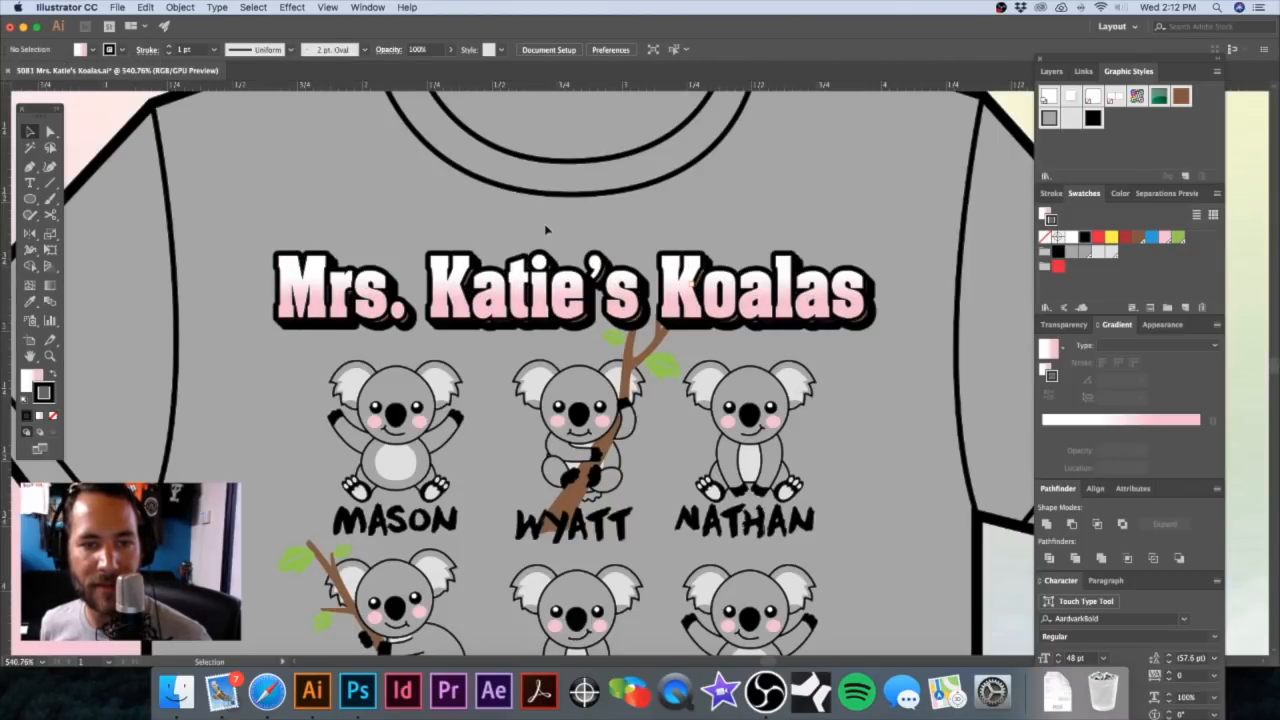
Step: Step back to the isolated gradient title and reduce its black stroke to 0.5 pt
double_click(558, 222)
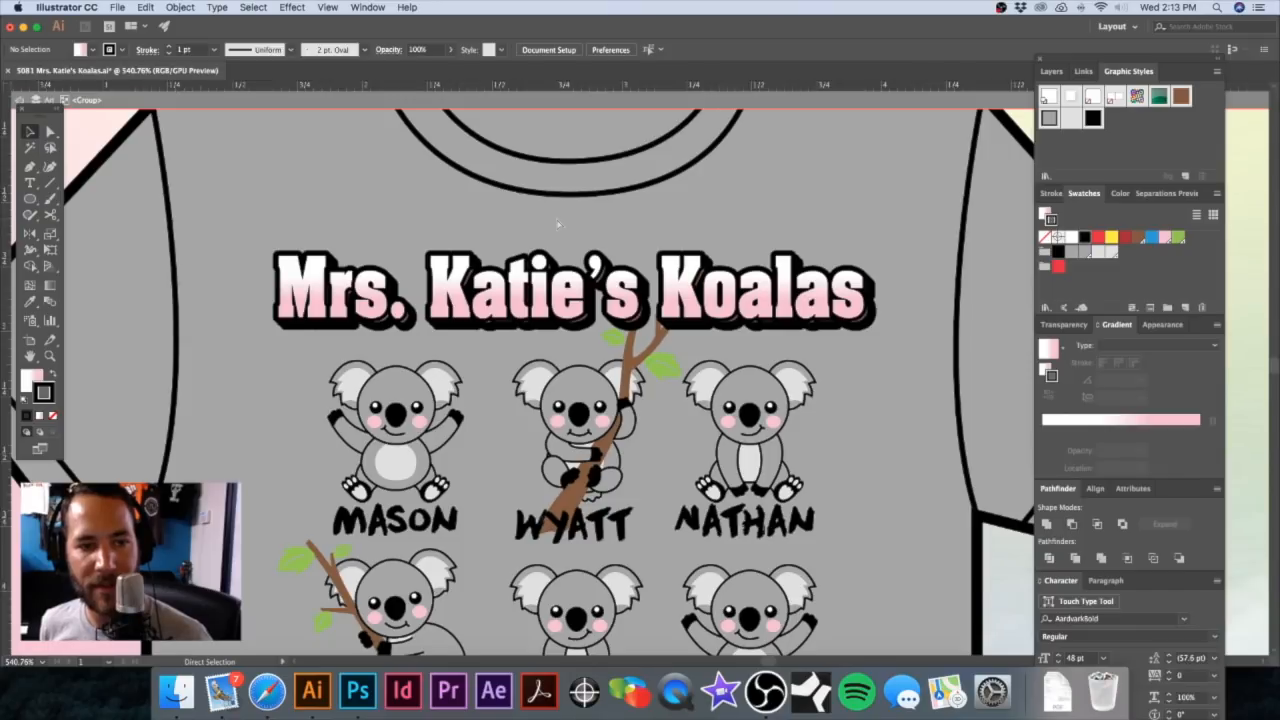
key("super+z")
key("super+z")
key("super+z")
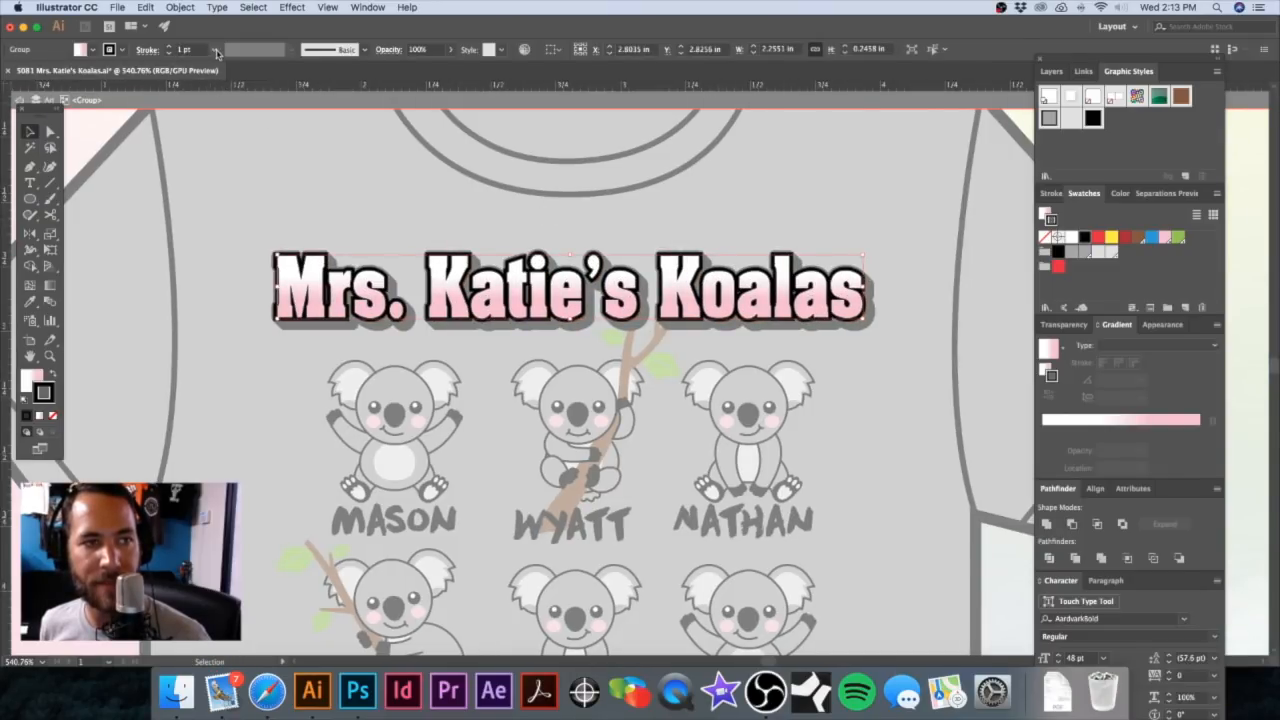
left_click(214, 49)
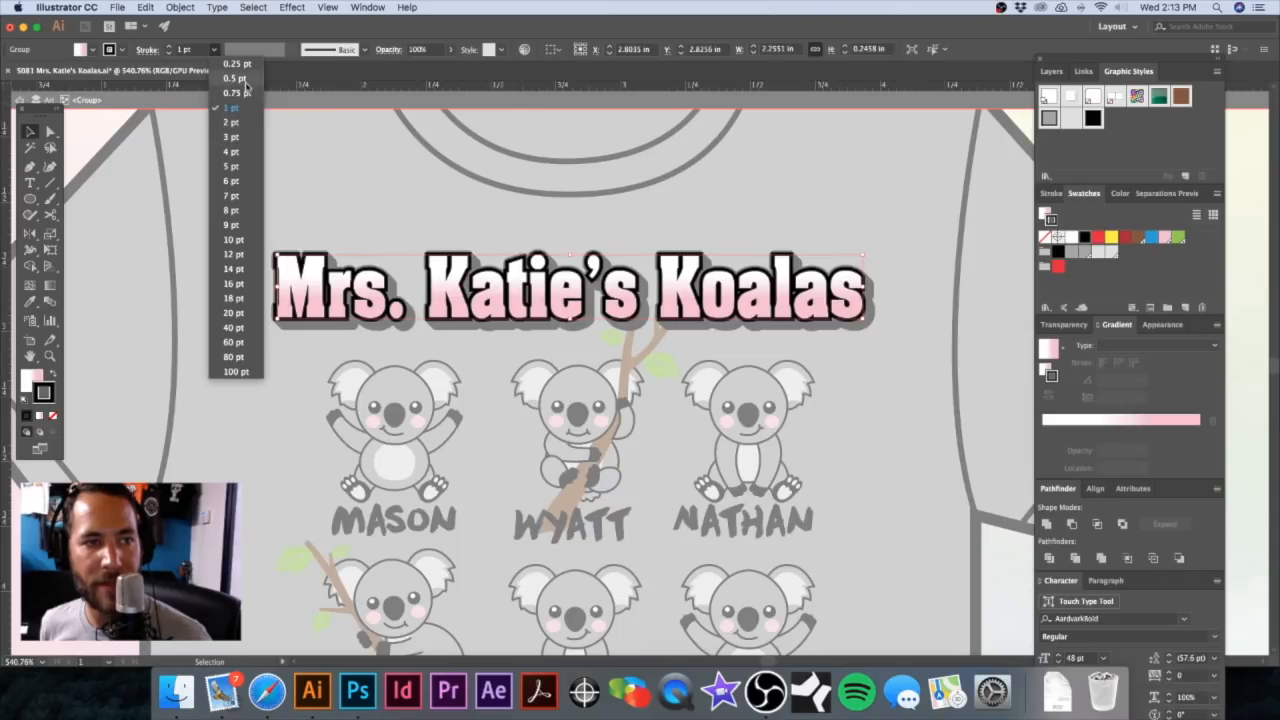
left_click(236, 78)
left_click(214, 49)
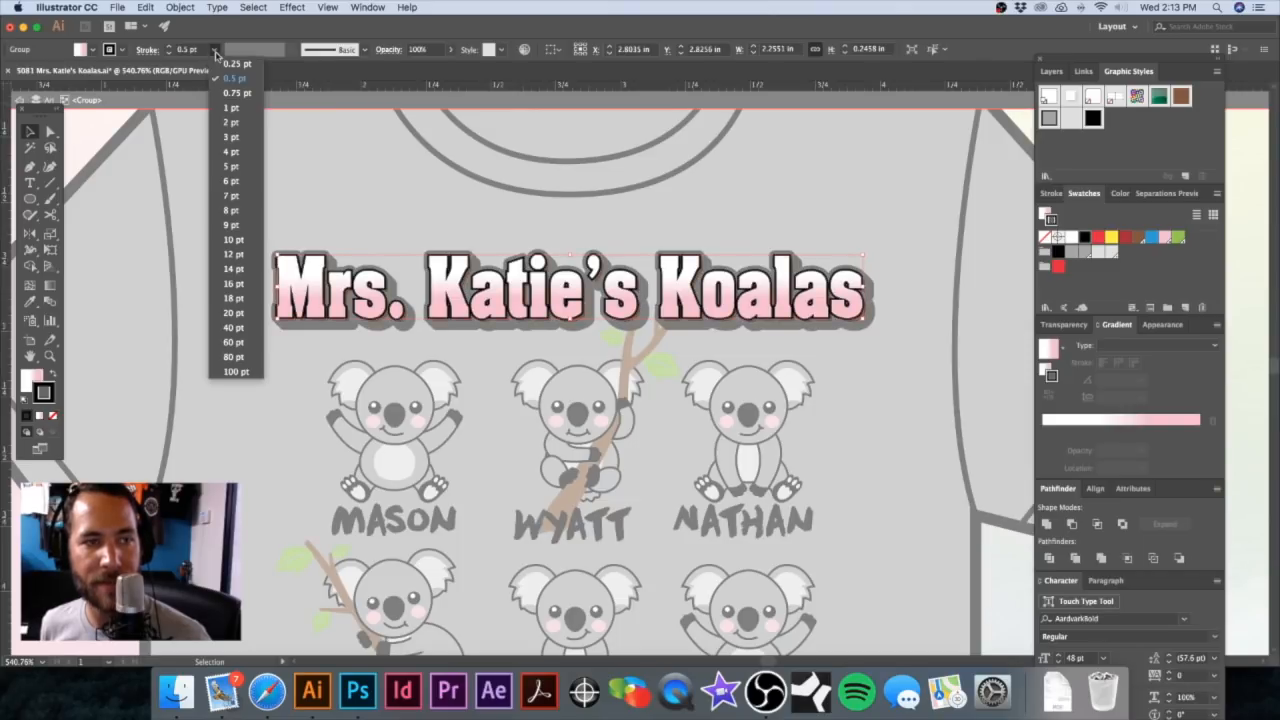
Step: Try a green stroke on the gradient title, then restore black
left_click(1179, 242)
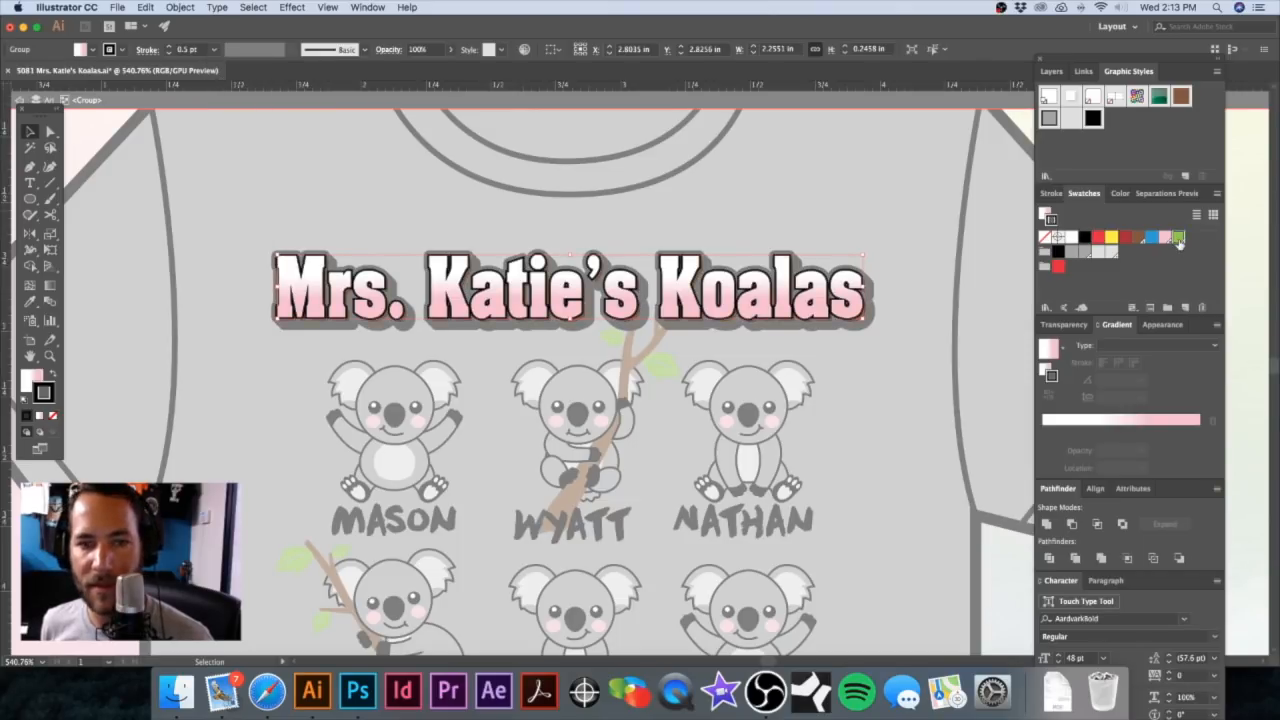
left_click(1179, 239)
left_click(1085, 238)
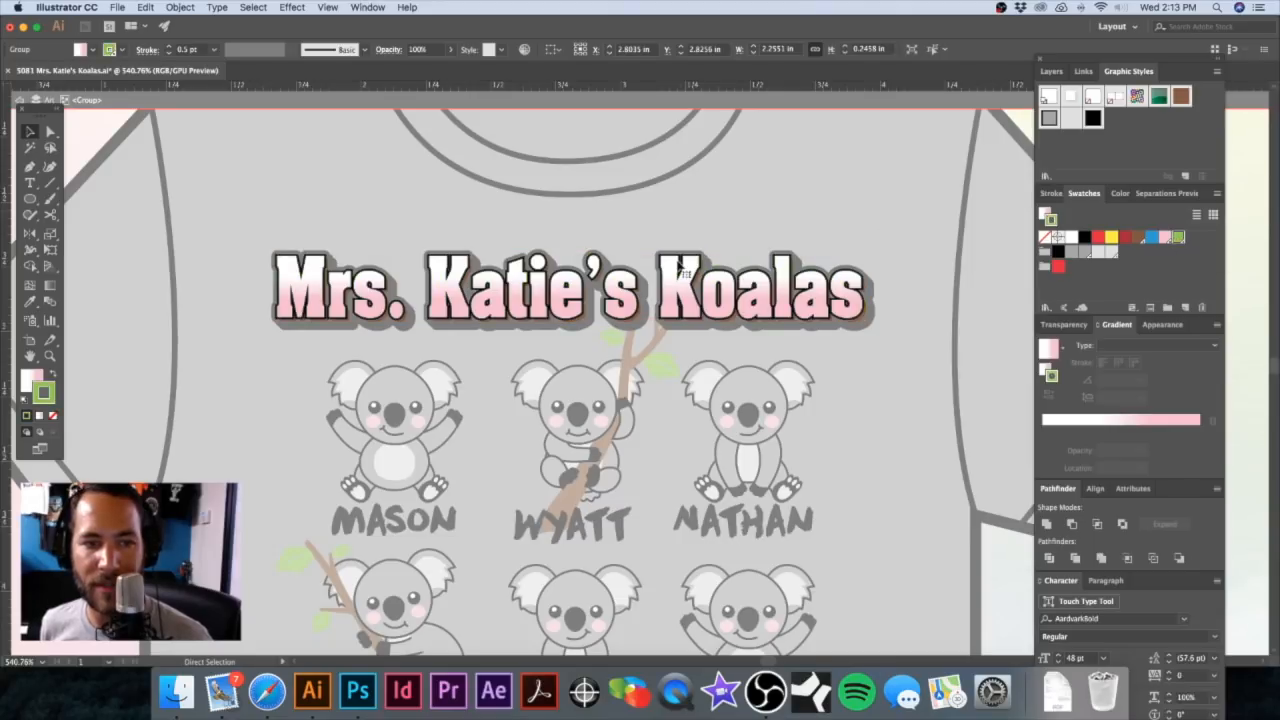
Step: Thin the gradient title's black stroke to 0.25 pt and check it against the whole shirt
left_click(211, 50)
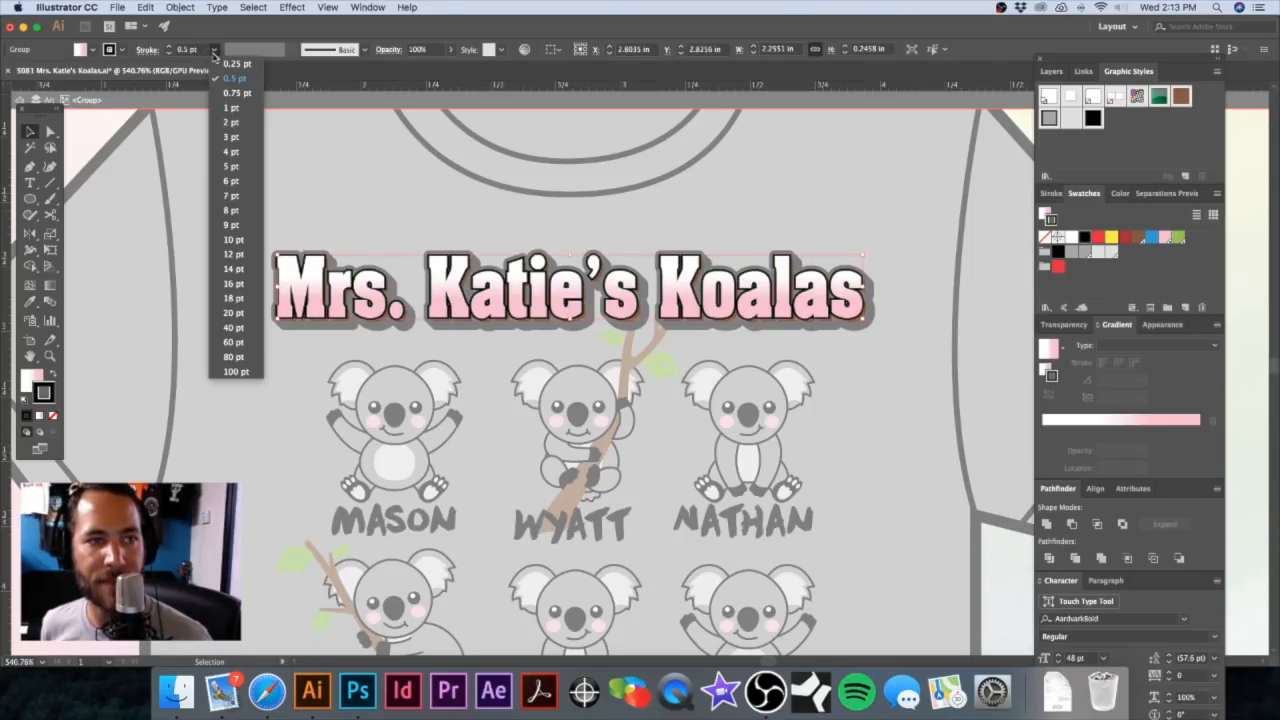
left_click(240, 67)
double_click(381, 208)
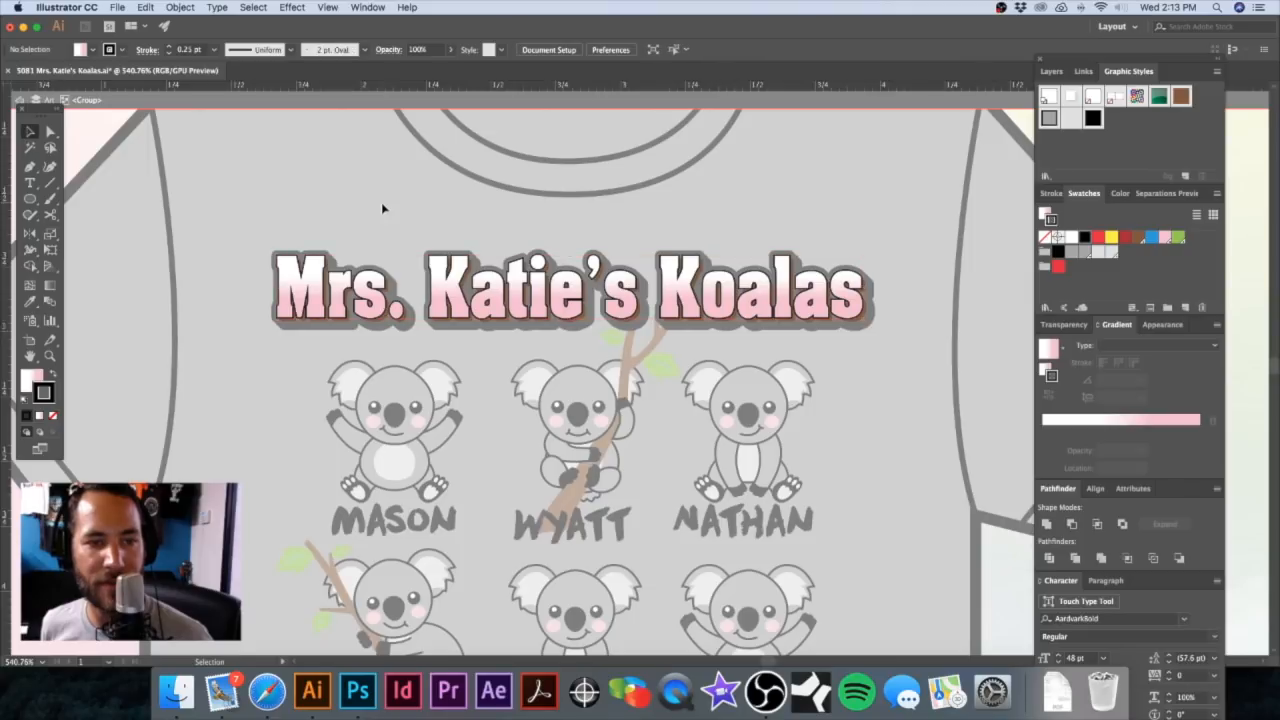
key("super+minus")
left_click(710, 340)
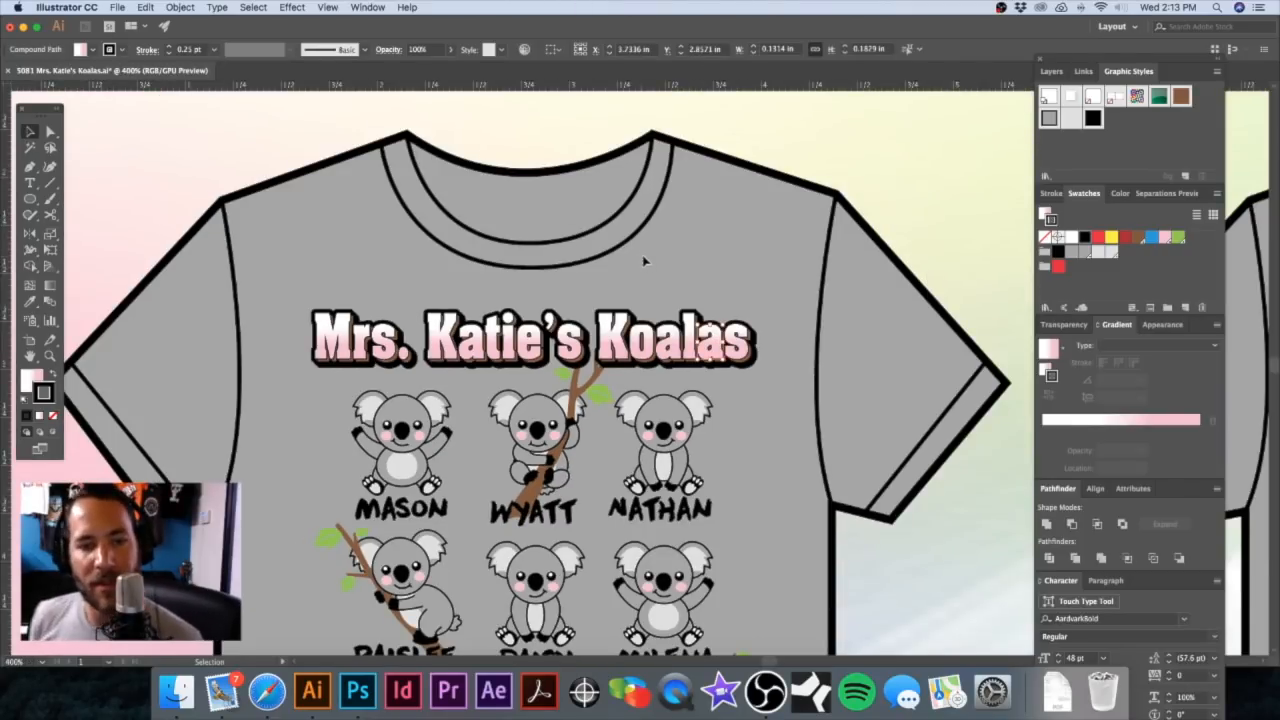
Step: Undo the stroke changes on the gradient title until it has no stroke, and leave isolation
key("super+z")
key("super+z")
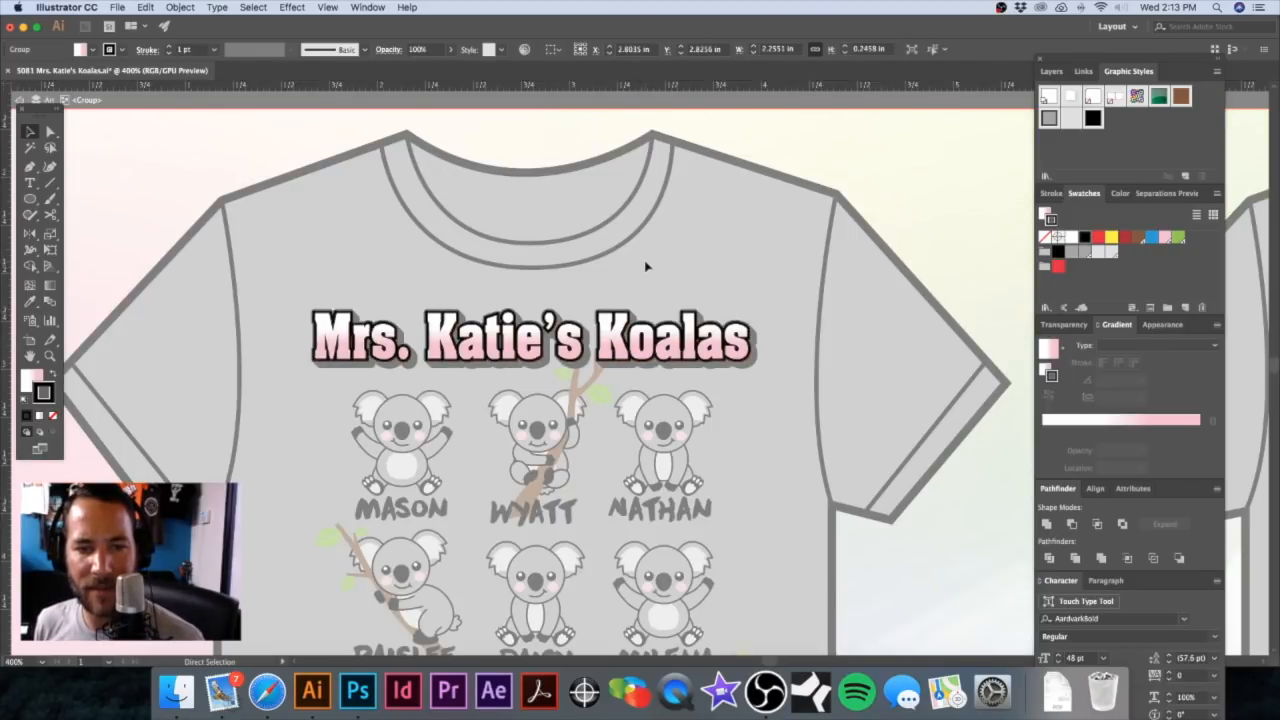
key("super+z")
key("super+z")
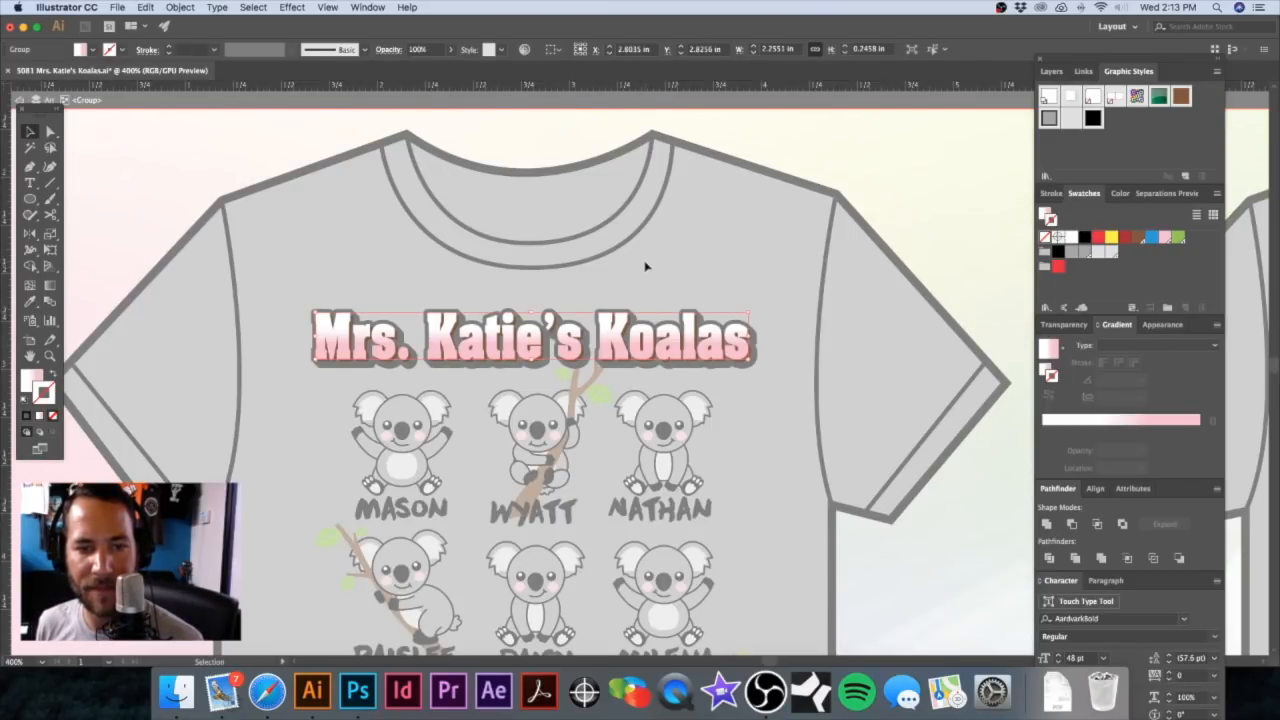
double_click(656, 265)
Step: Isolate the gradient title, switch the Light Pink swatch to CMYK and deepen it by setting magenta to 33%
mouse_move(643, 291)
left_mouse_down()
mouse_move(684, 239)
mouse_move(684, 103)
left_mouse_up()
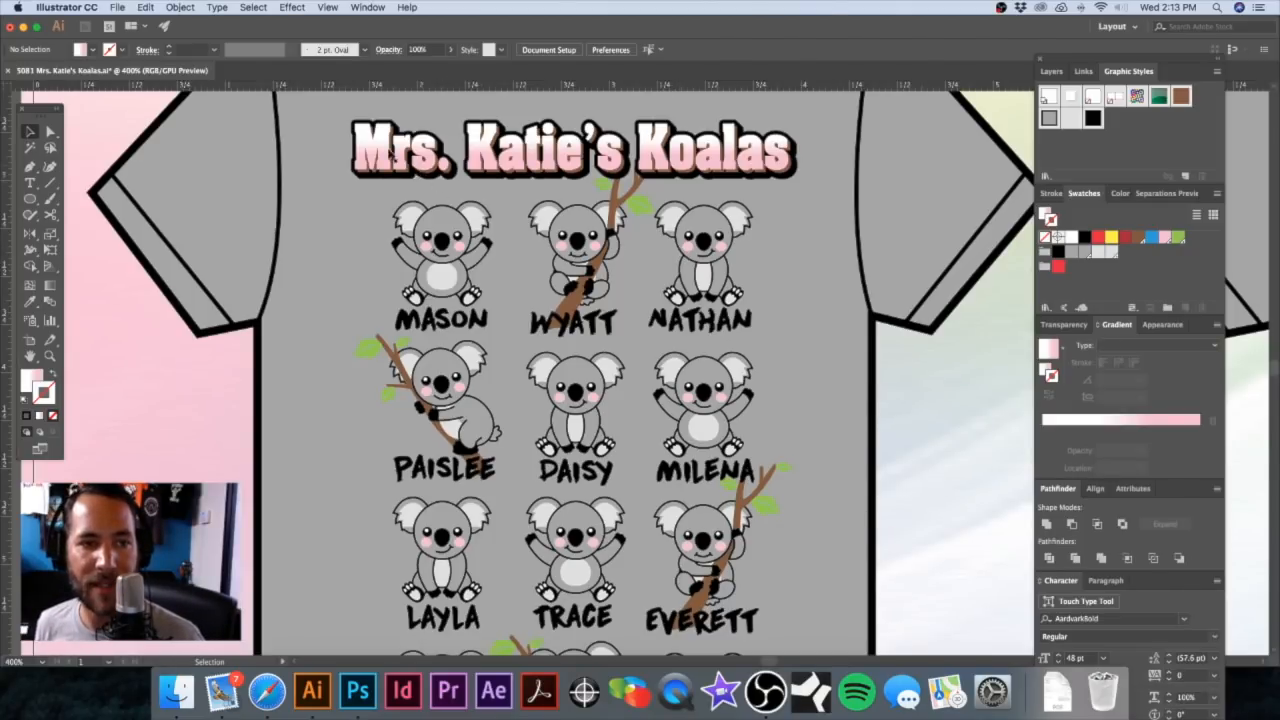
left_click(382, 148)
double_click(382, 148)
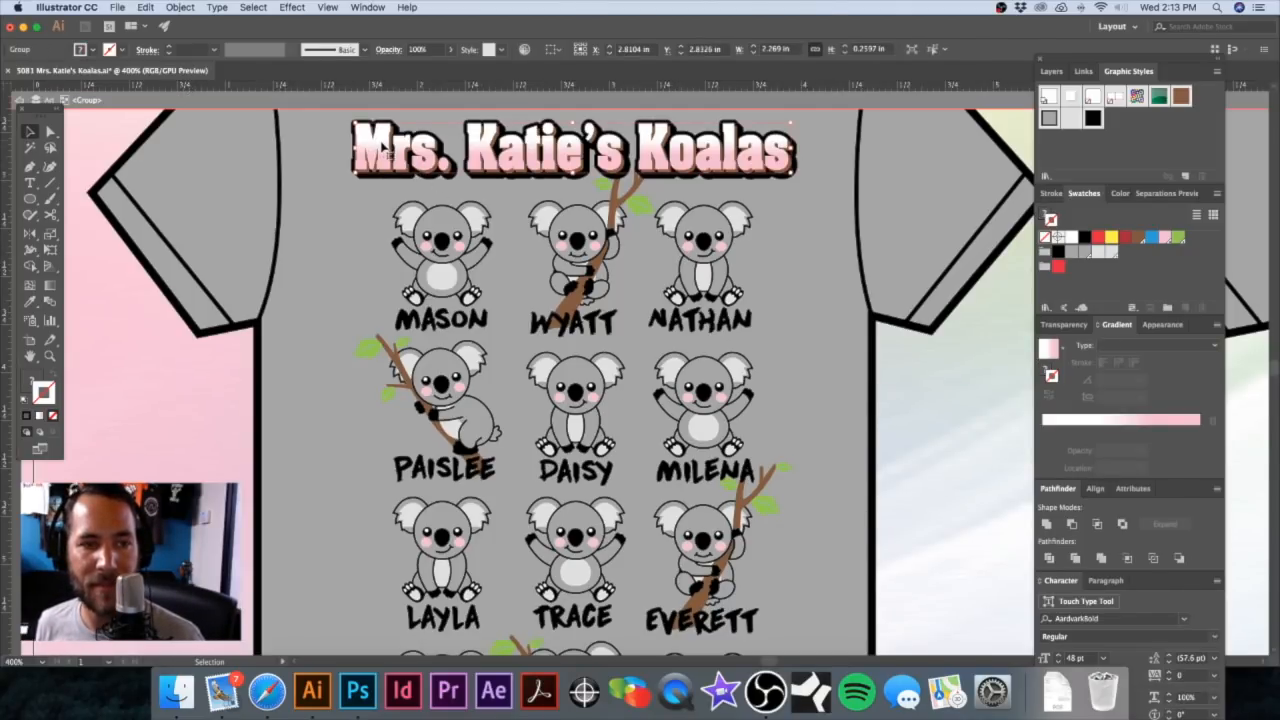
left_click_drag(383, 147, 394, 165)
key("super+z")
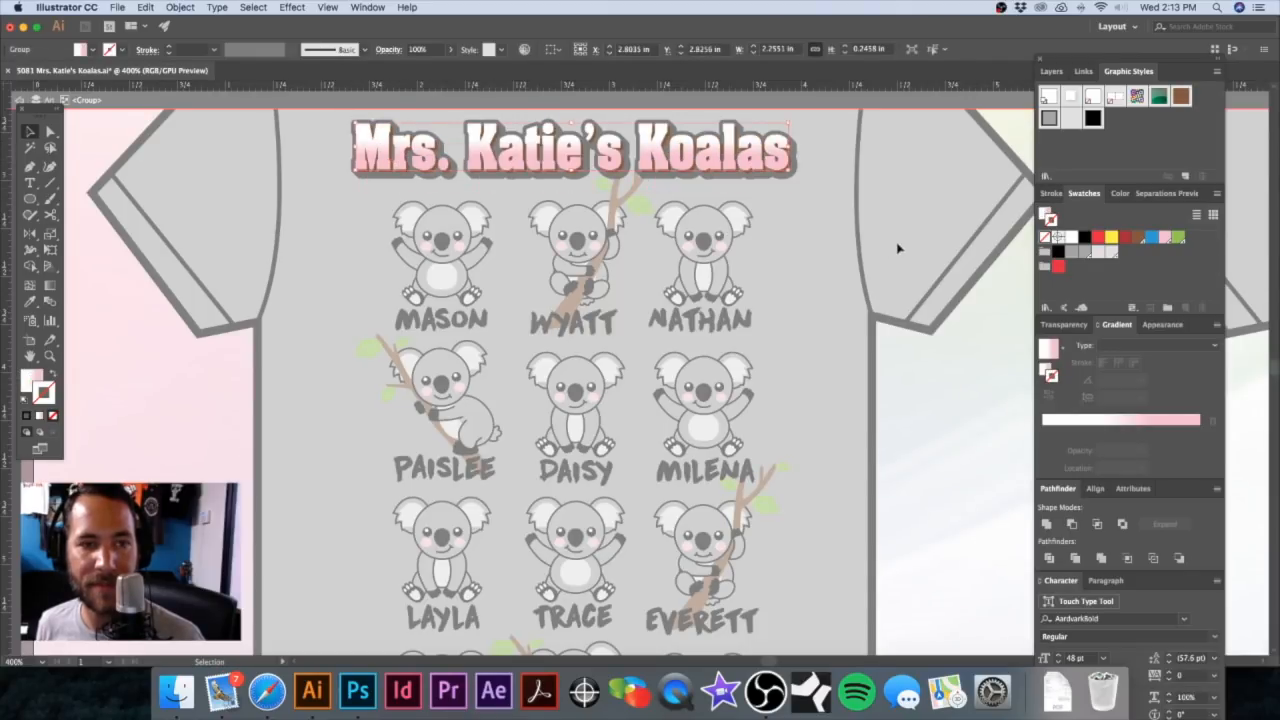
double_click(1164, 237)
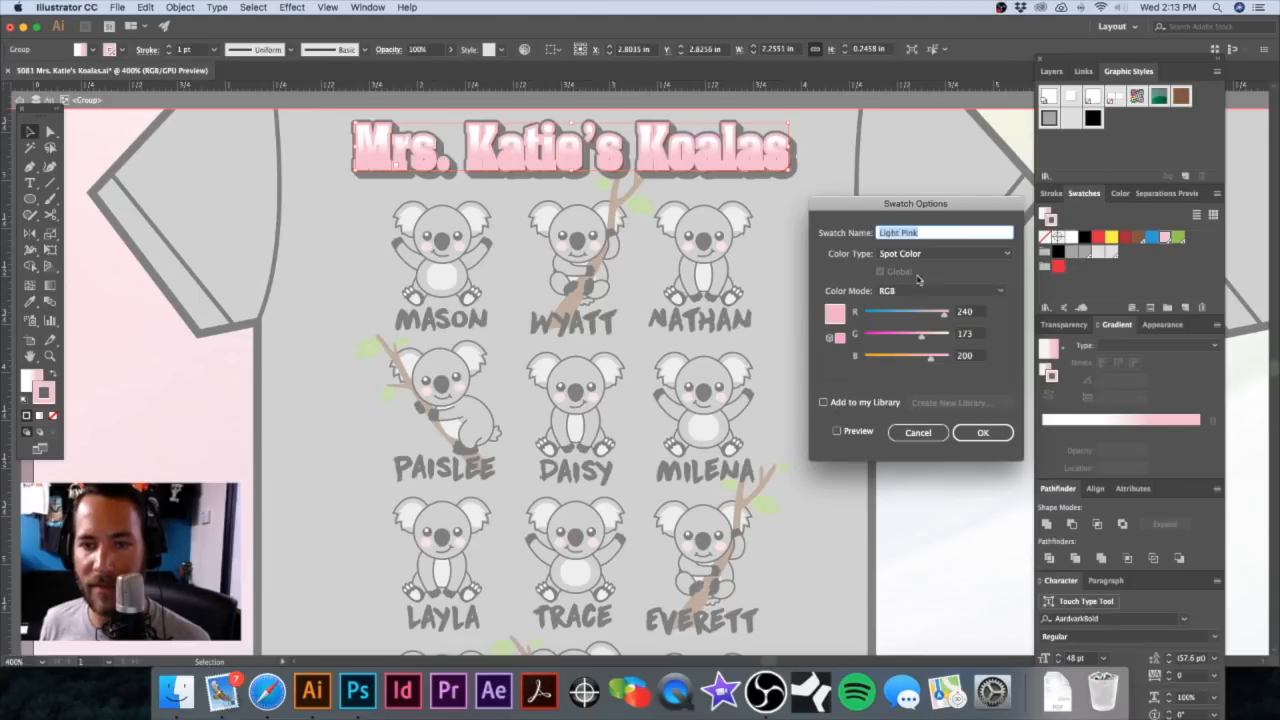
left_click(912, 290)
left_click(913, 347)
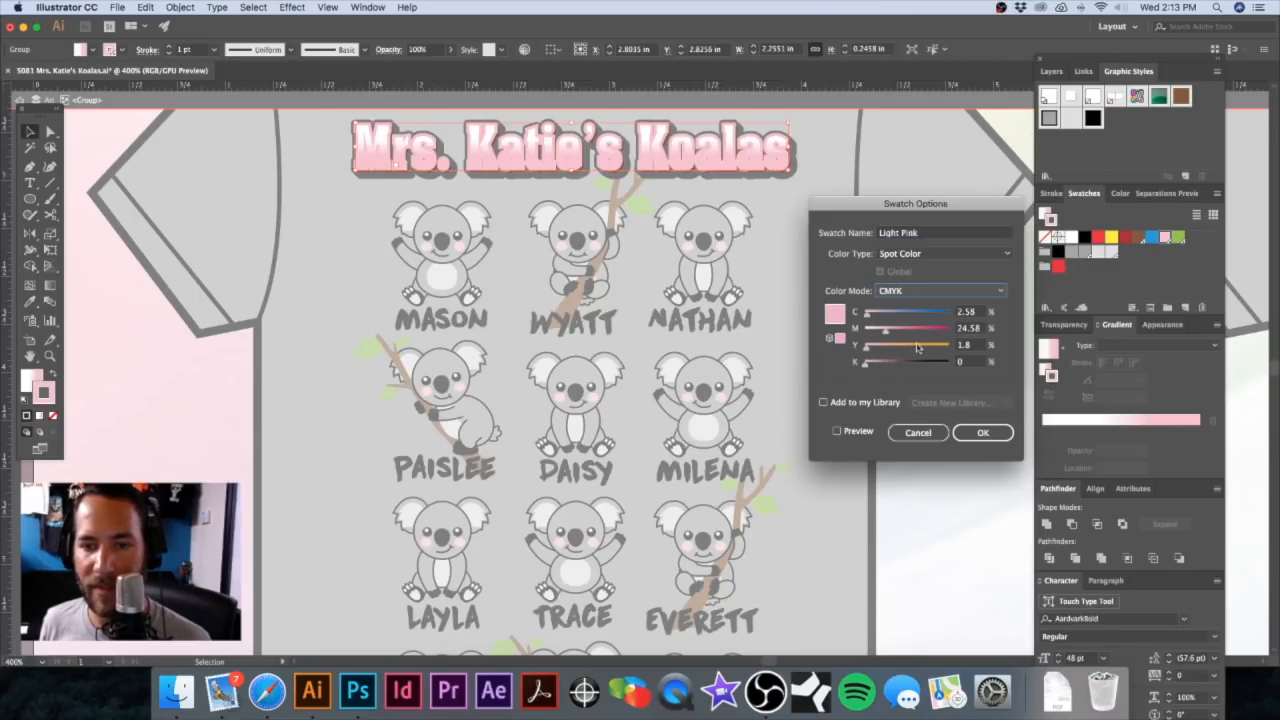
left_click_drag(885, 333, 892, 336)
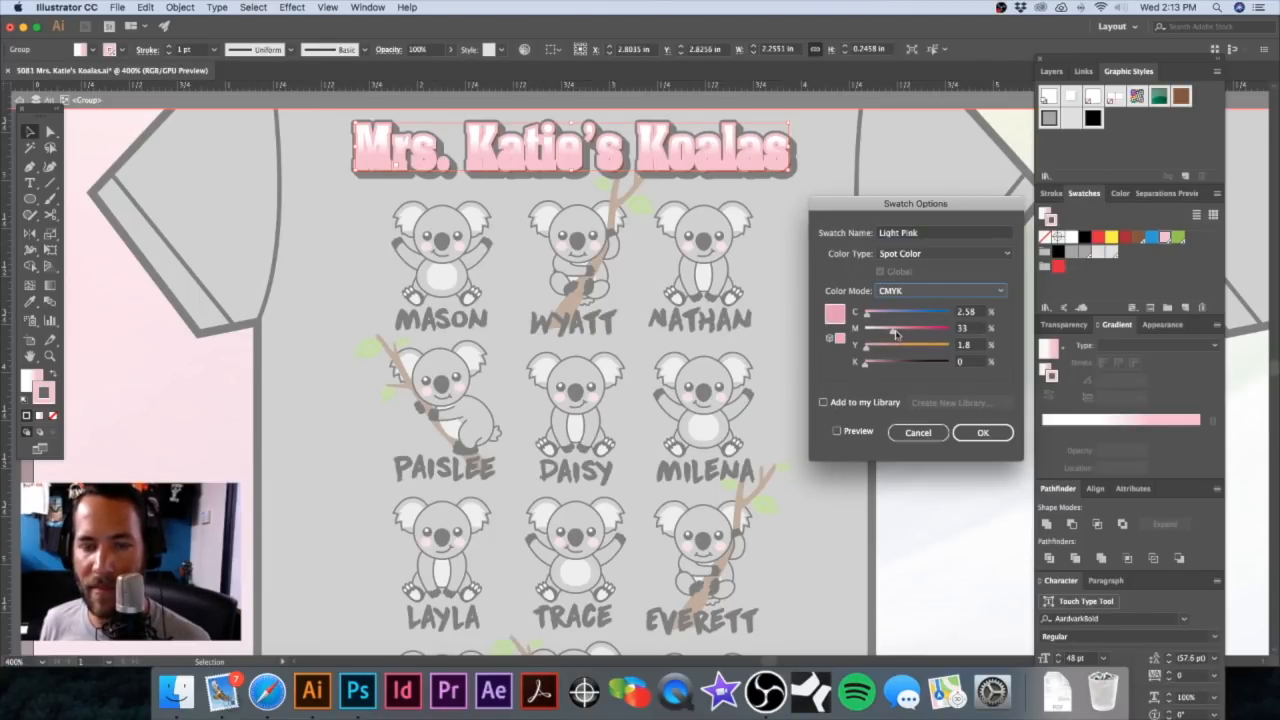
left_click(980, 431)
key("Return")
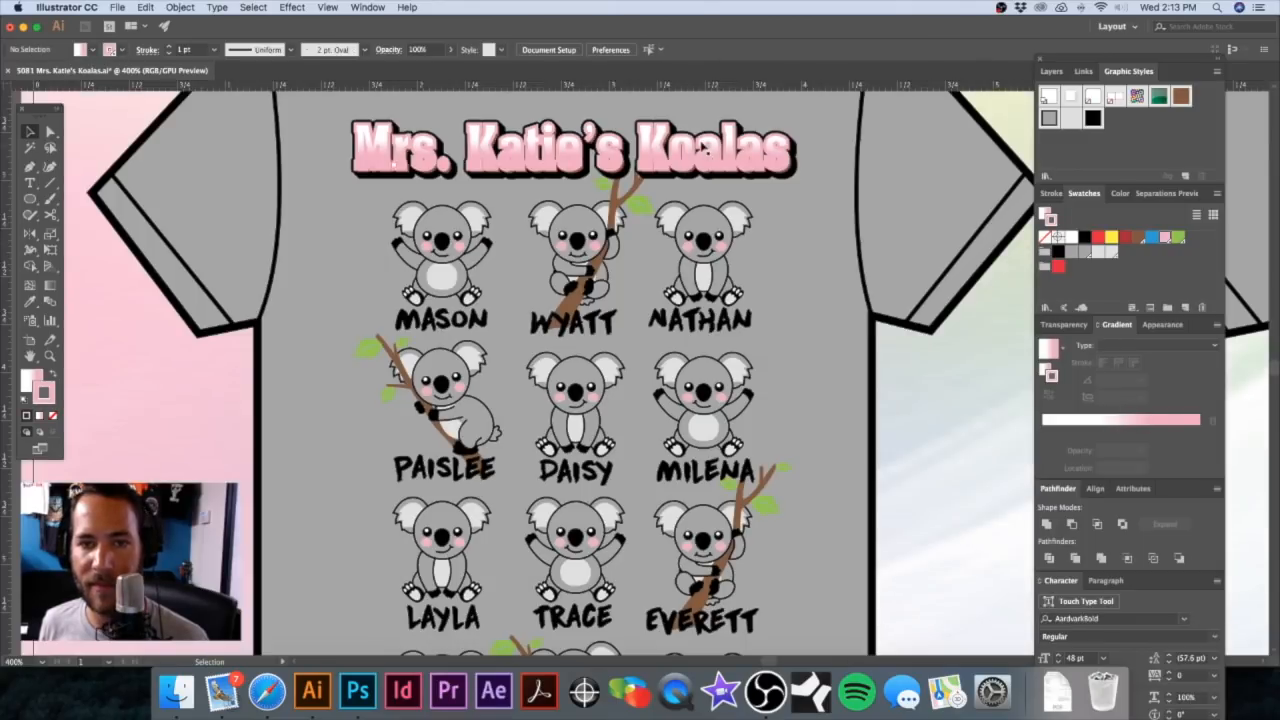
Step: Isolate the gradient class title, remove its pink stroke and leave isolation
double_click(232, 433)
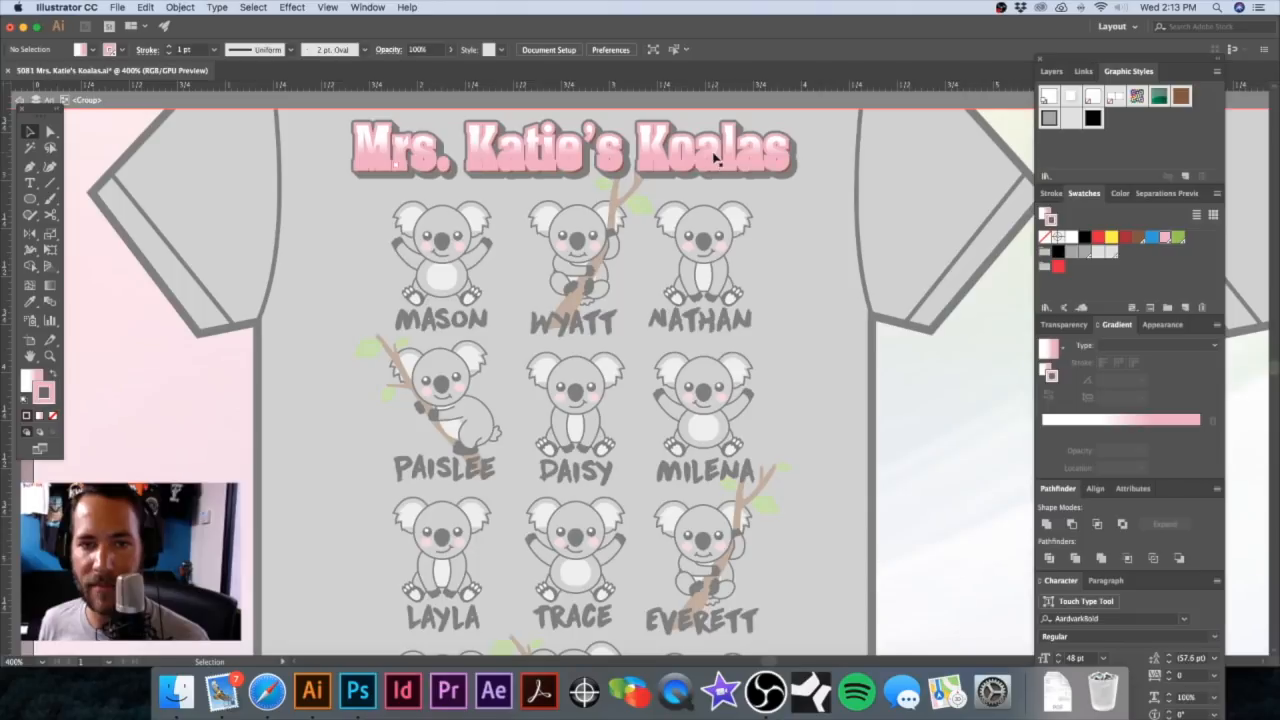
left_click(52, 416)
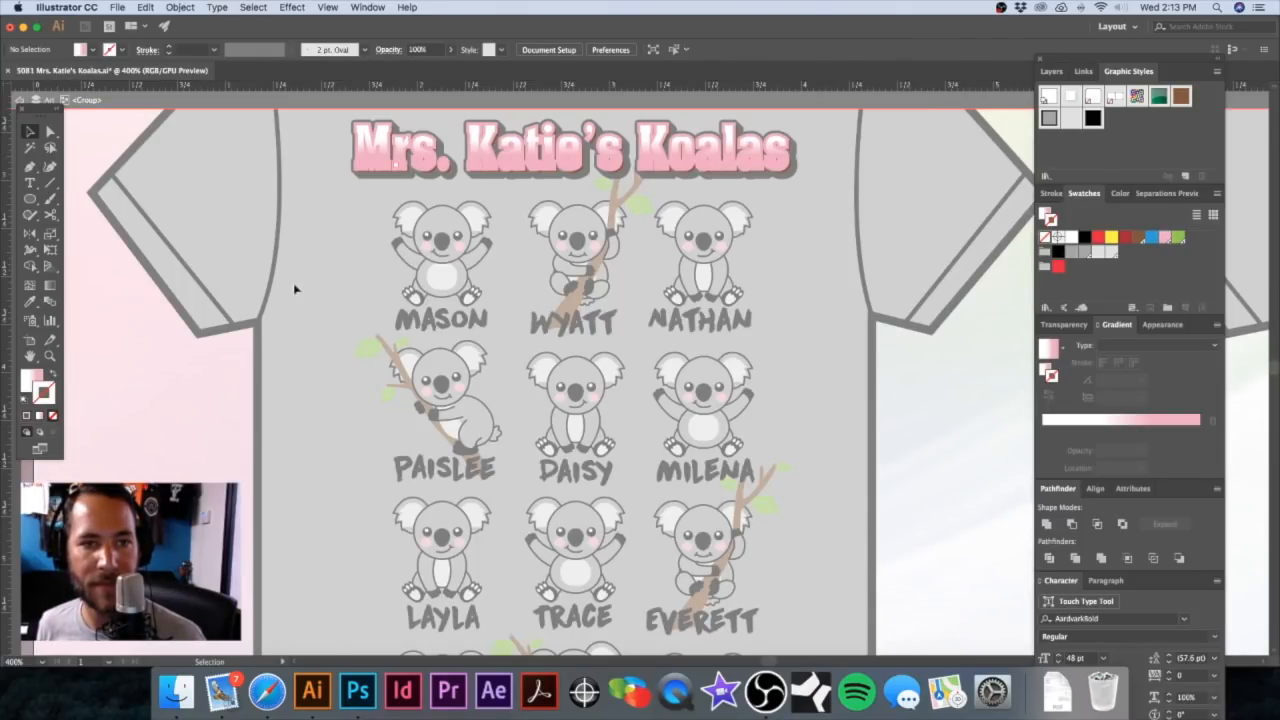
left_click(381, 153)
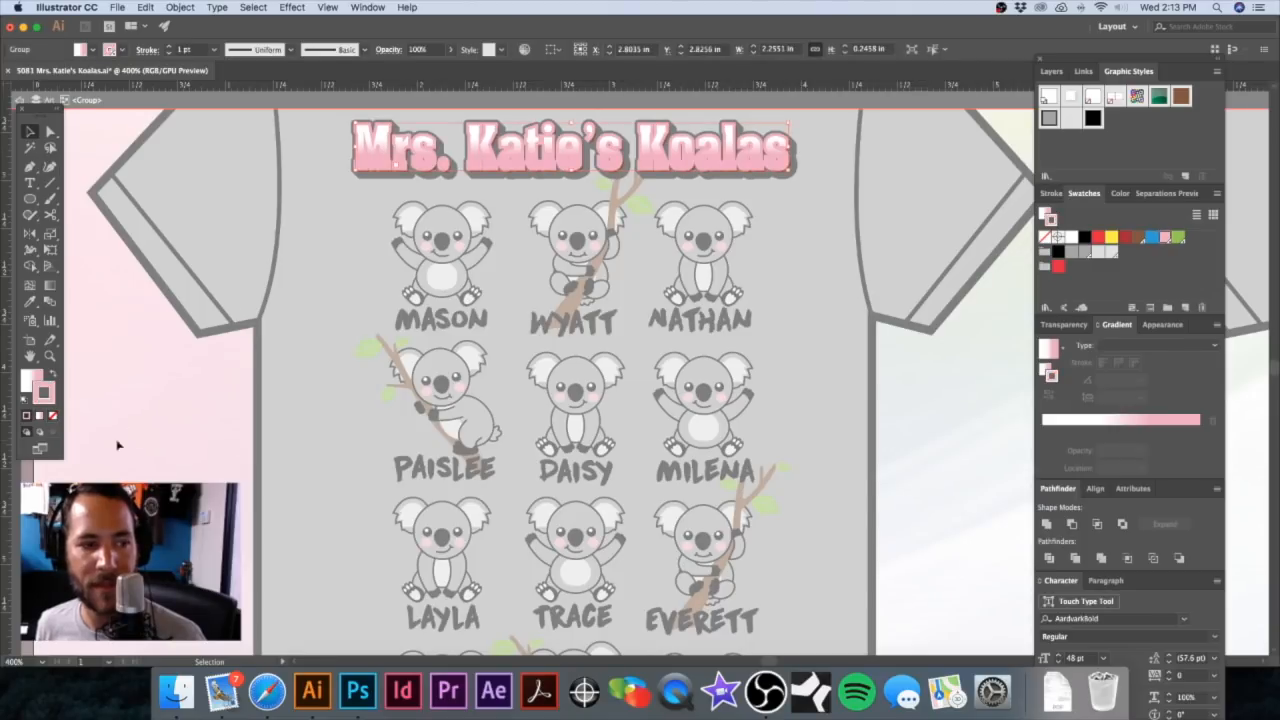
left_click(53, 416)
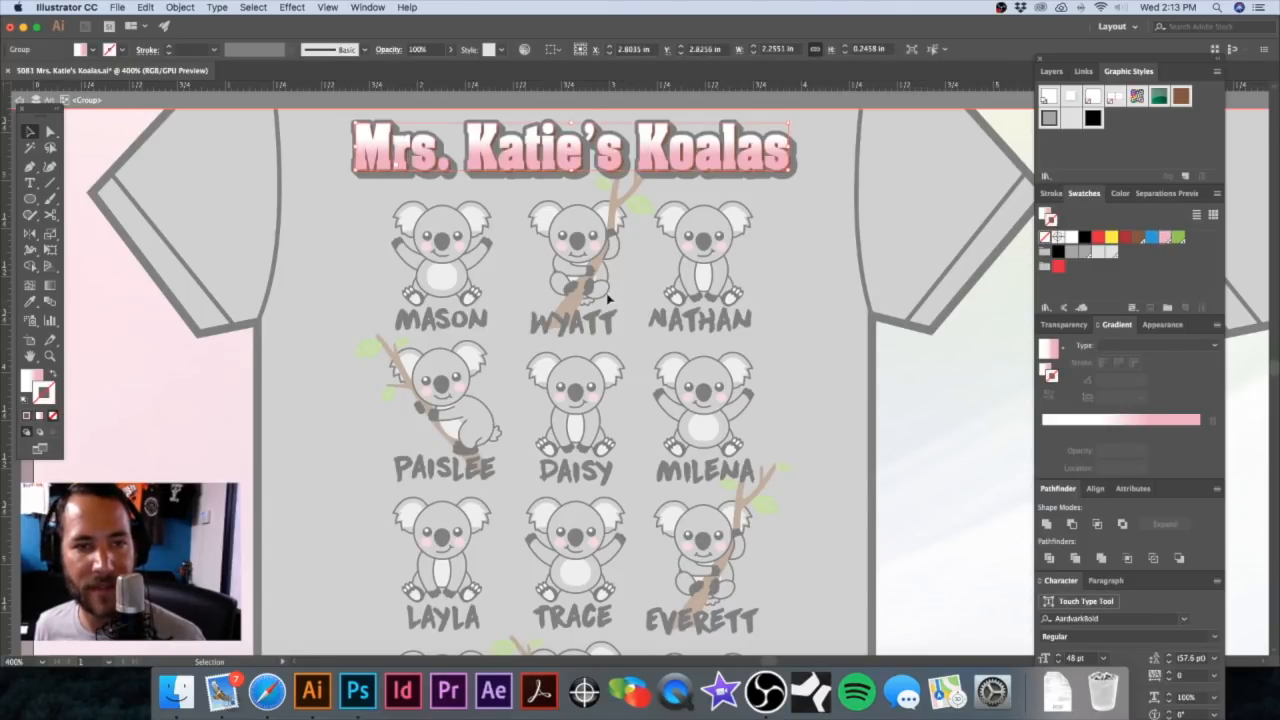
double_click(814, 262)
left_click_drag(714, 248, 767, 264)
left_click(622, 178)
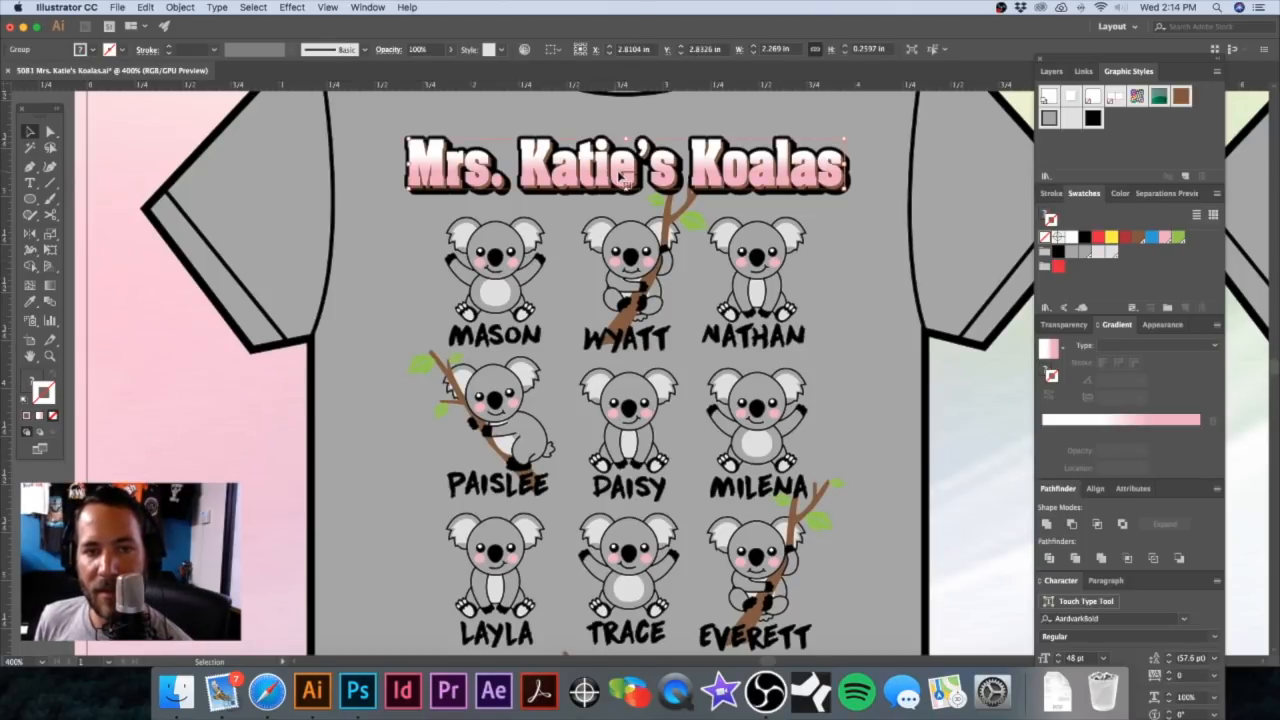
Step: Isolate the gradient title, move the gradient's pink stop to the 100% location, and leave isolation to check it on the shirt
double_click(622, 178)
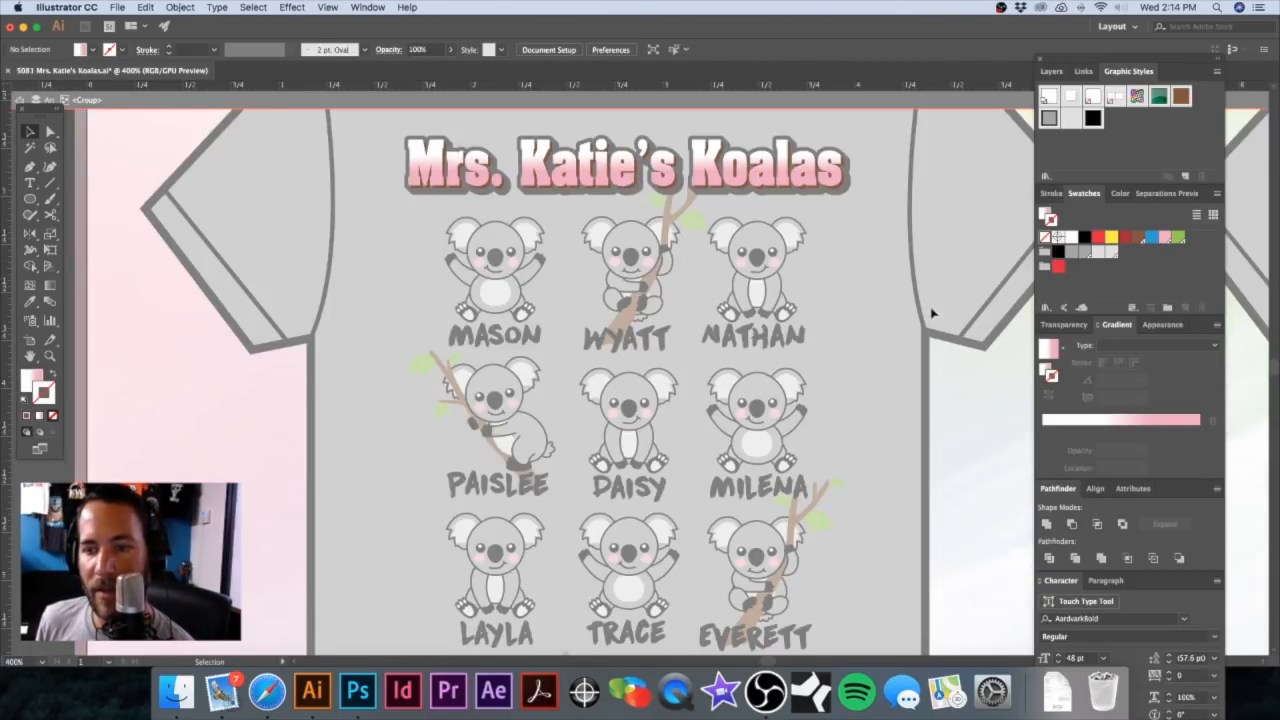
left_click(636, 168)
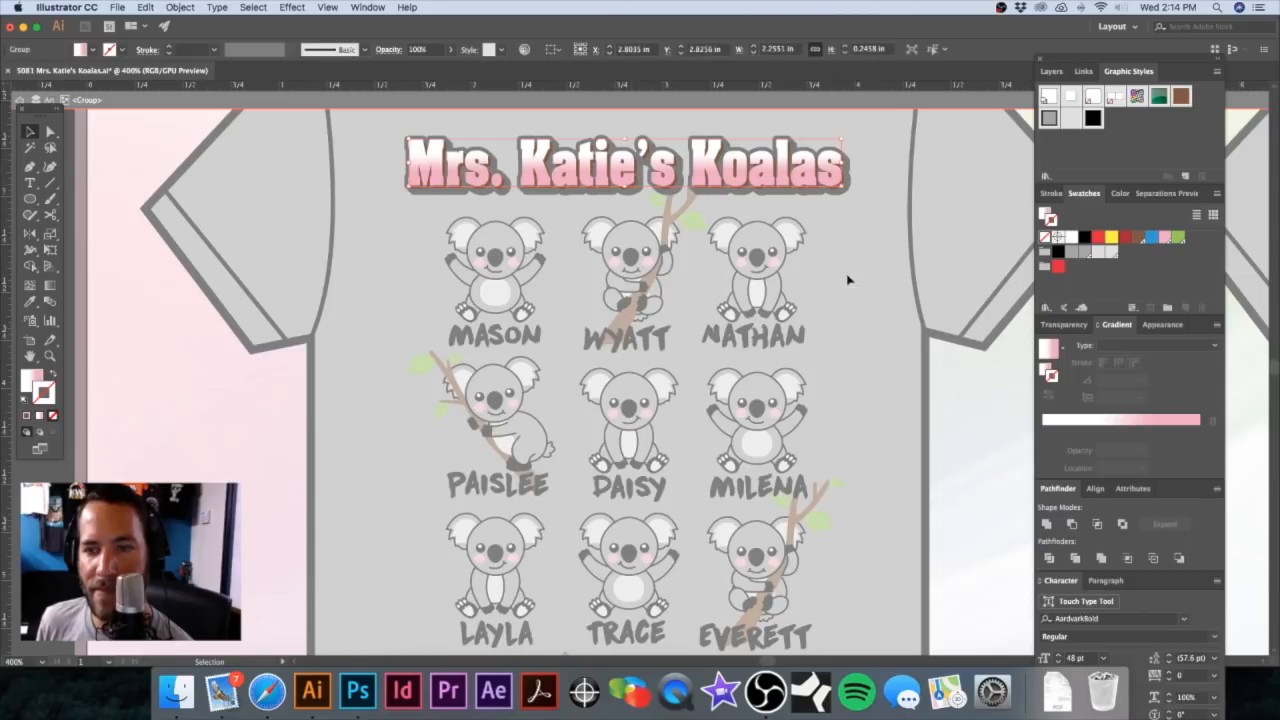
left_click(1046, 371)
left_click_drag(1150, 432, 1199, 431)
left_click(887, 192)
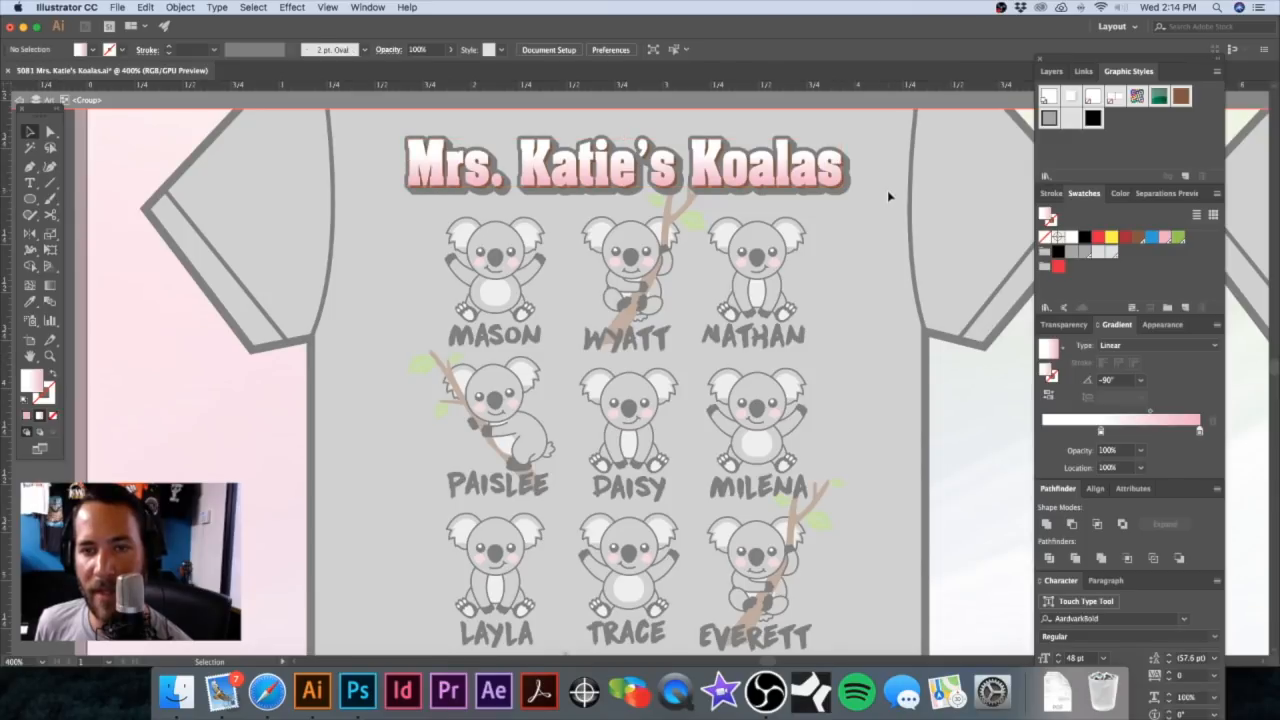
key("Escape")
scroll(776, 286, "down", 5)
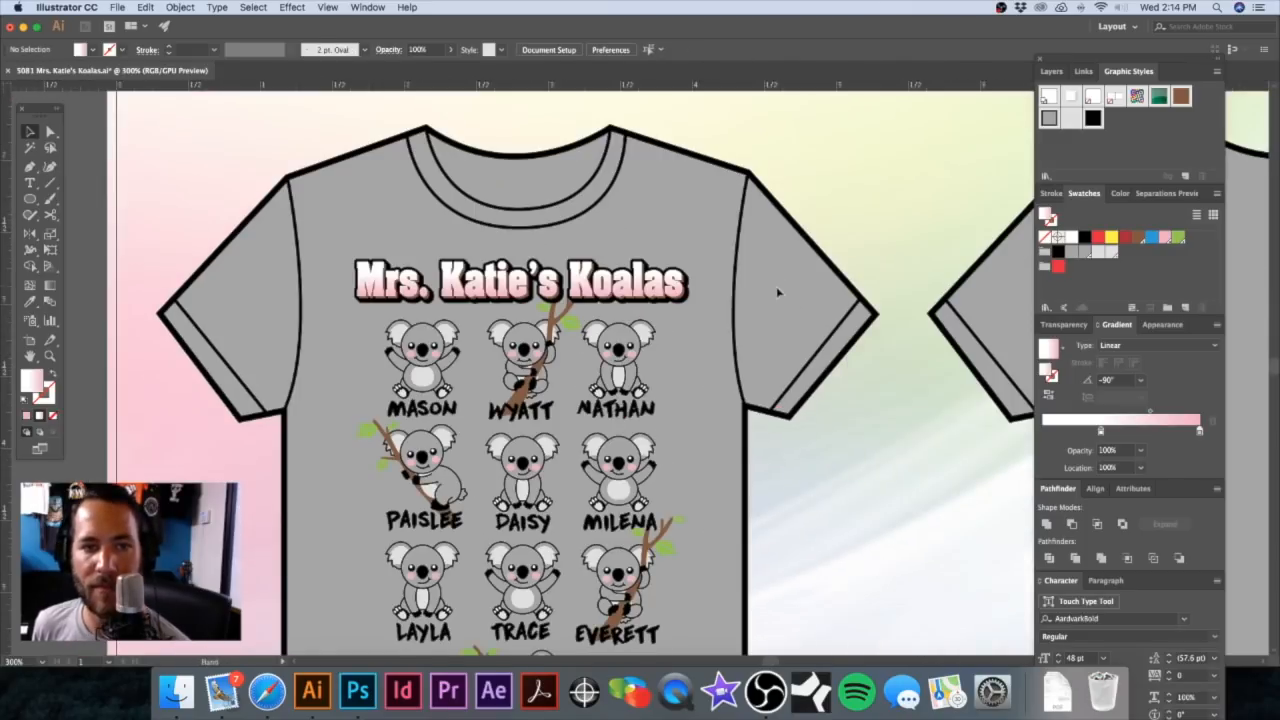
scroll(800, 260, "up", 3)
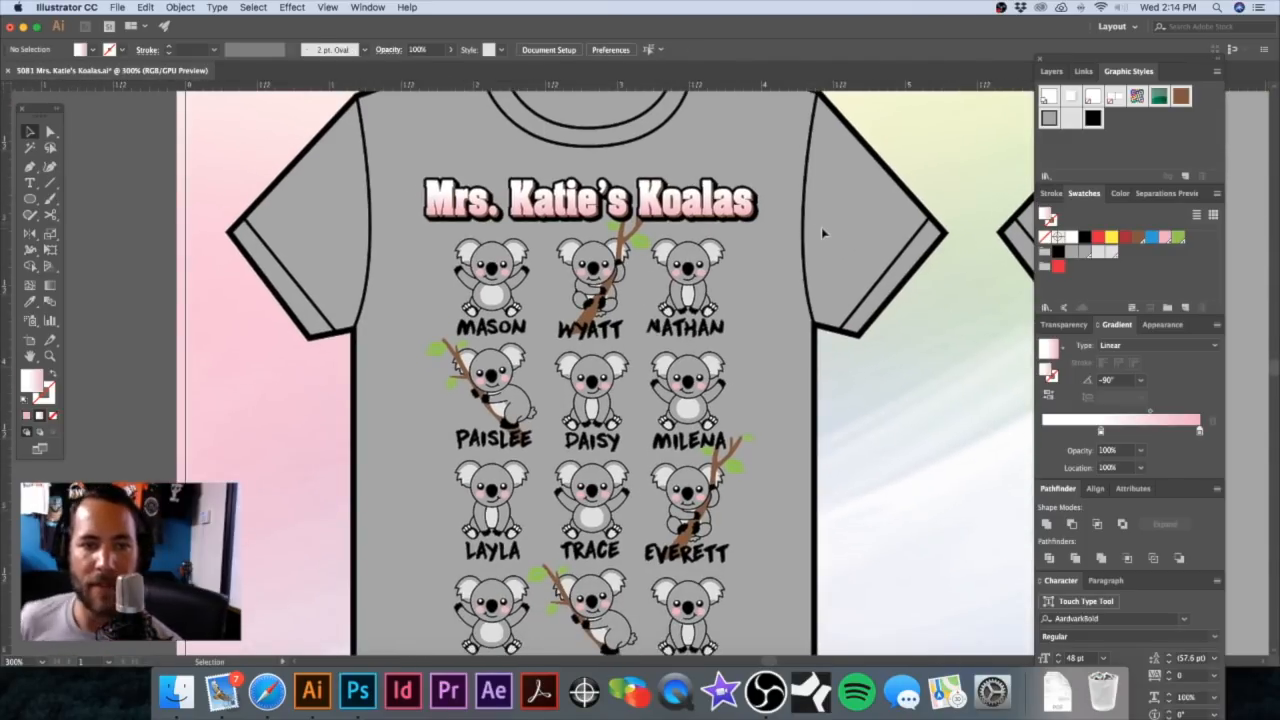
left_click_drag(543, 210, 644, 242)
scroll(643, 240, "down", 2)
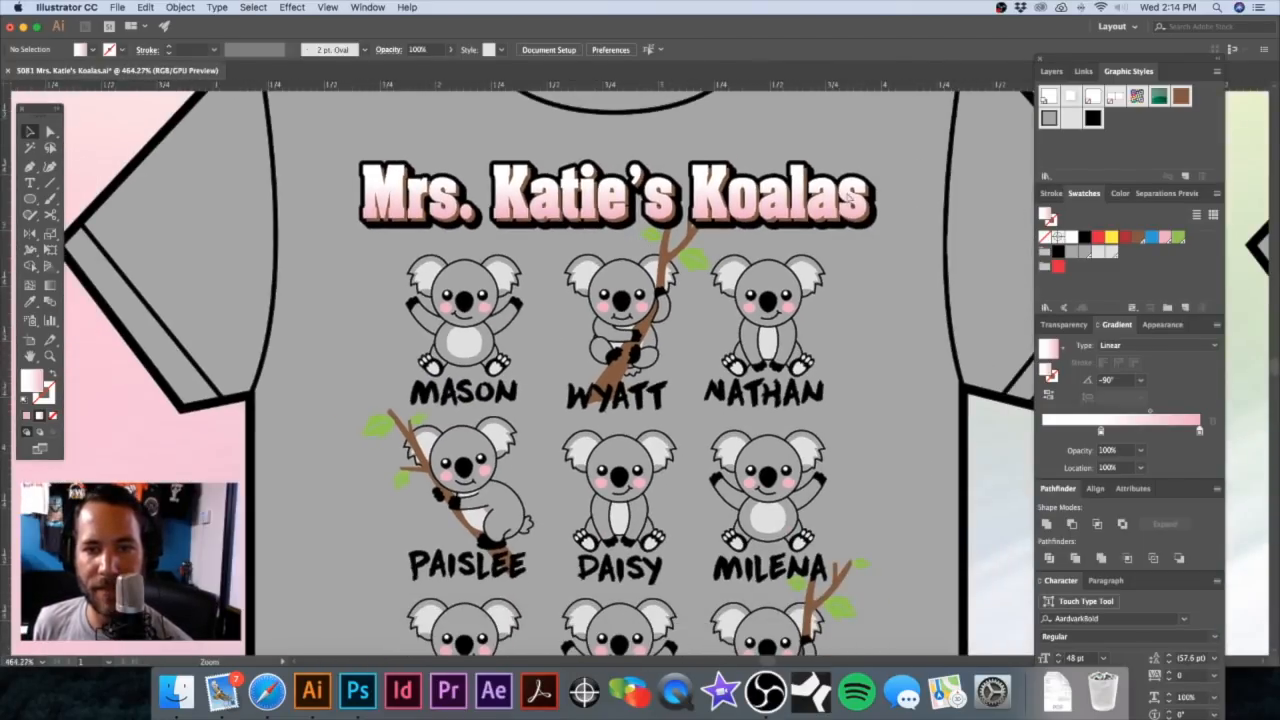
Step: Try moving the whole class title down over the first koala row, then undo the move
left_click(796, 211)
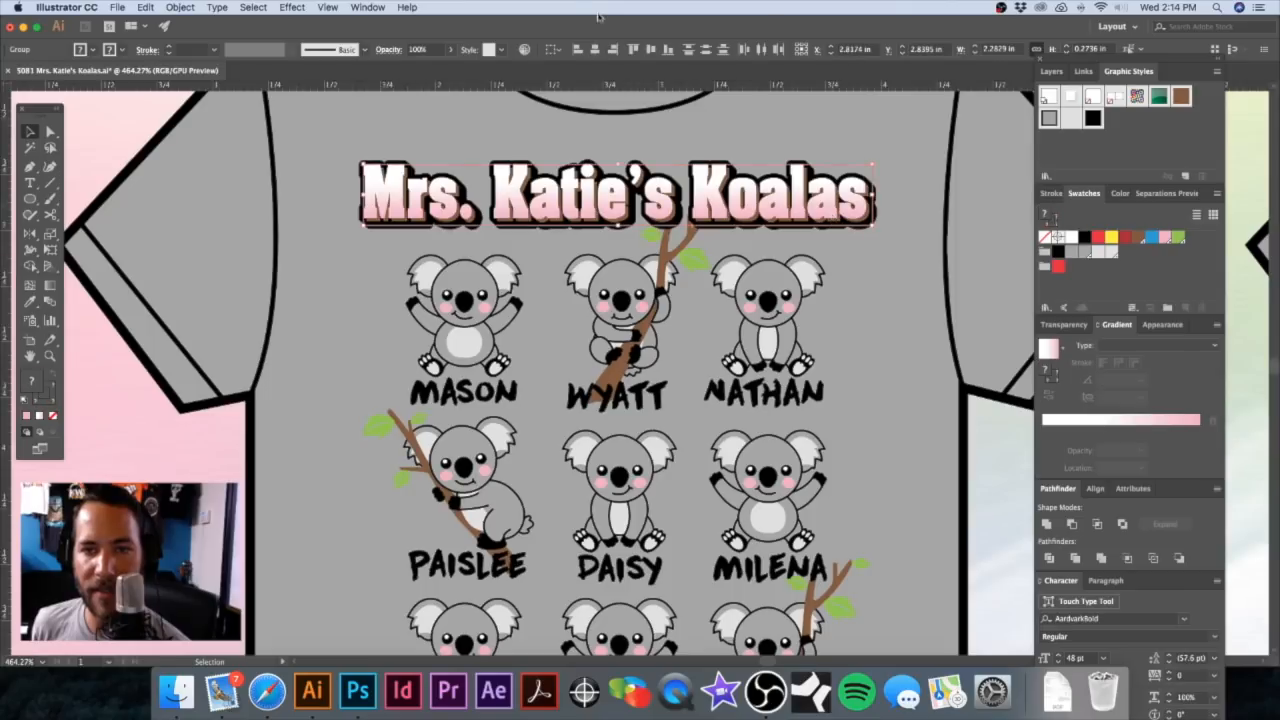
left_click(292, 8)
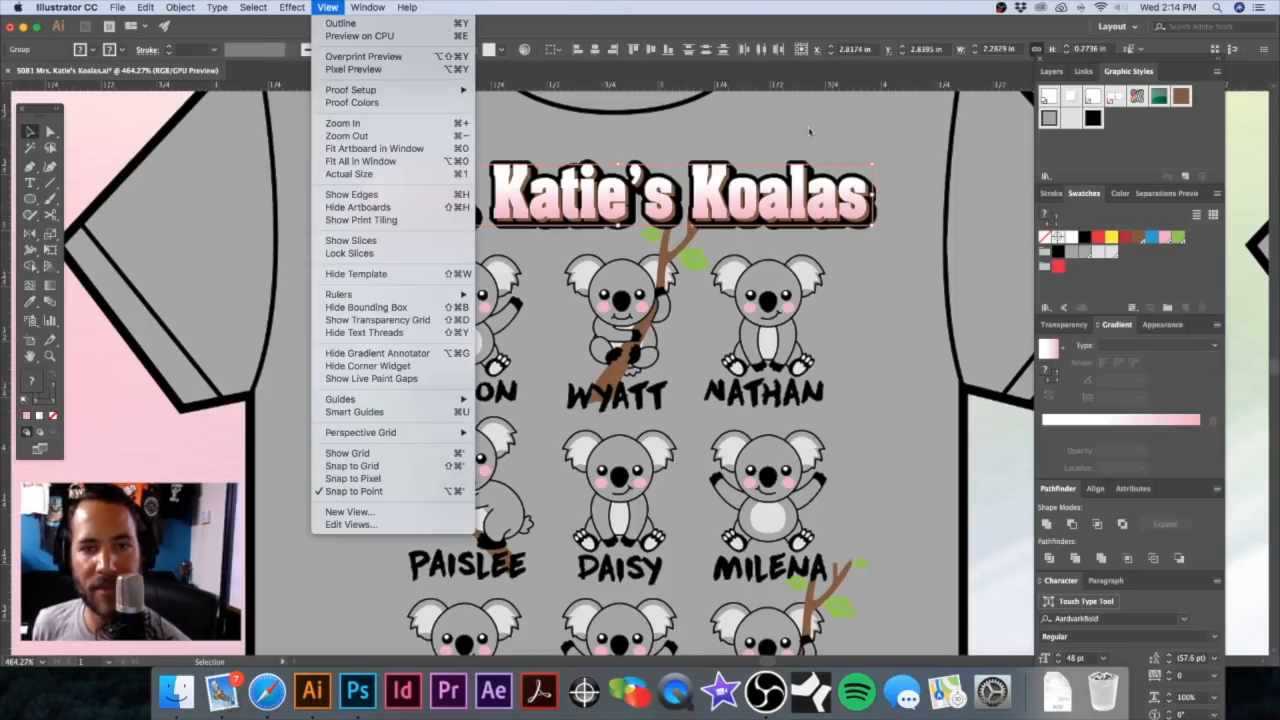
left_click_drag(798, 187, 845, 238)
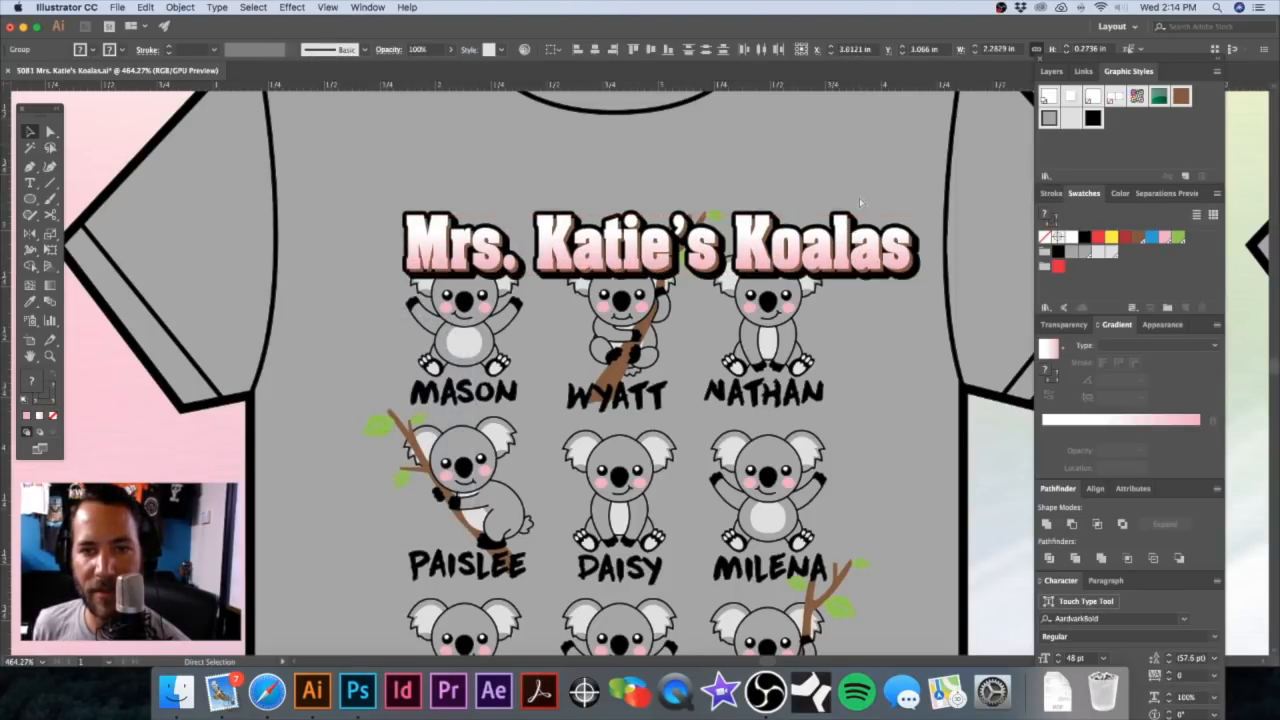
key("super+z")
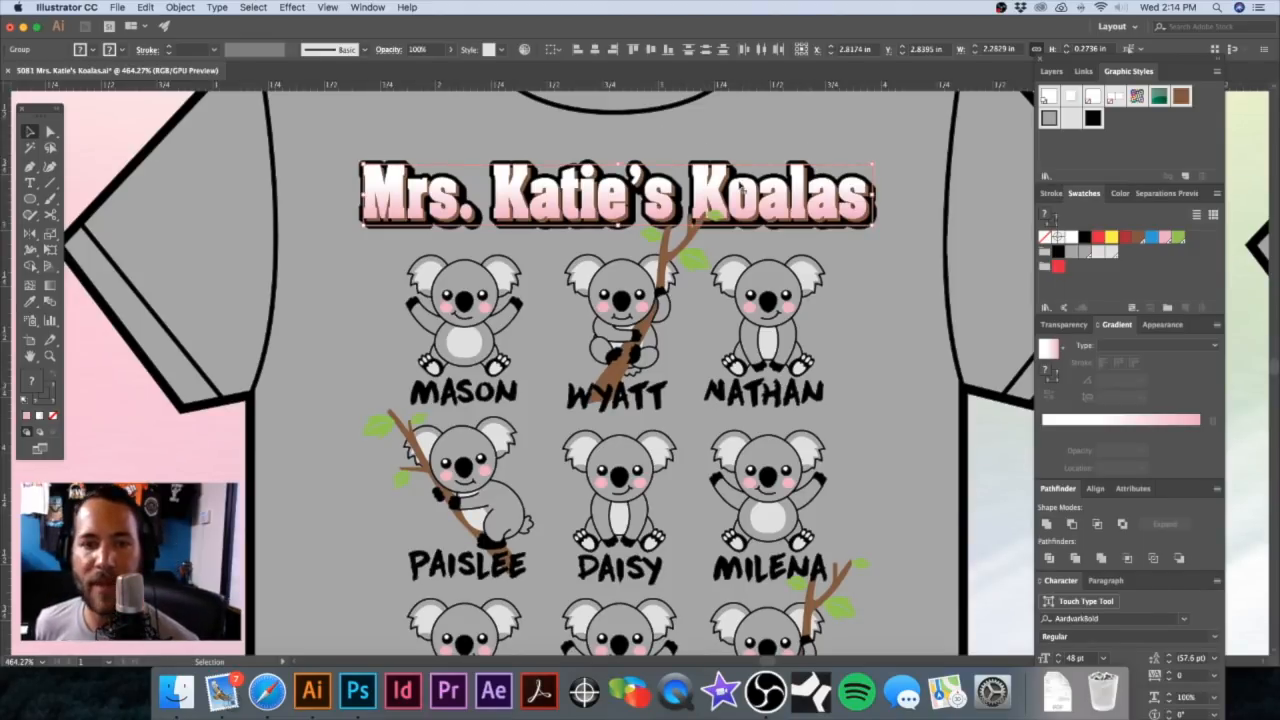
left_click(758, 122)
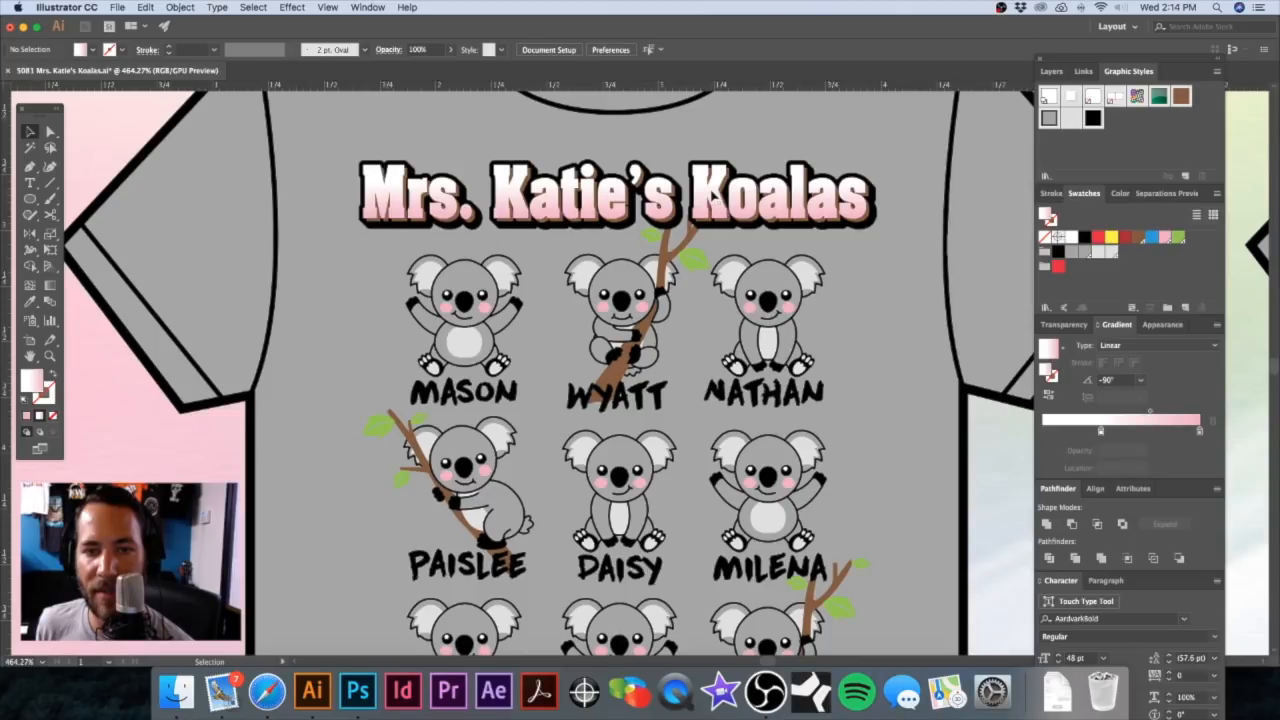
Step: Start a Drop Shadow effect on the pink title with its brown shadow, using green A3CE6B and live preview
left_click(677, 166)
left_click(289, 7)
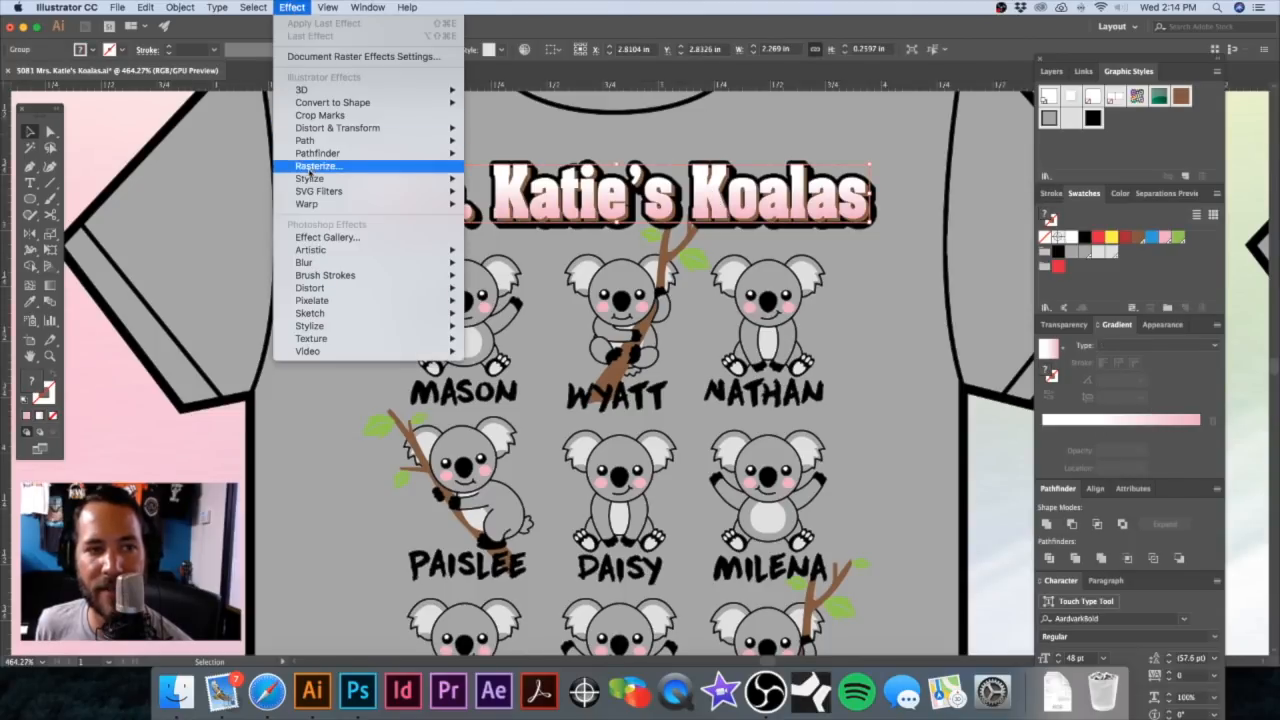
mouse_move(440, 180)
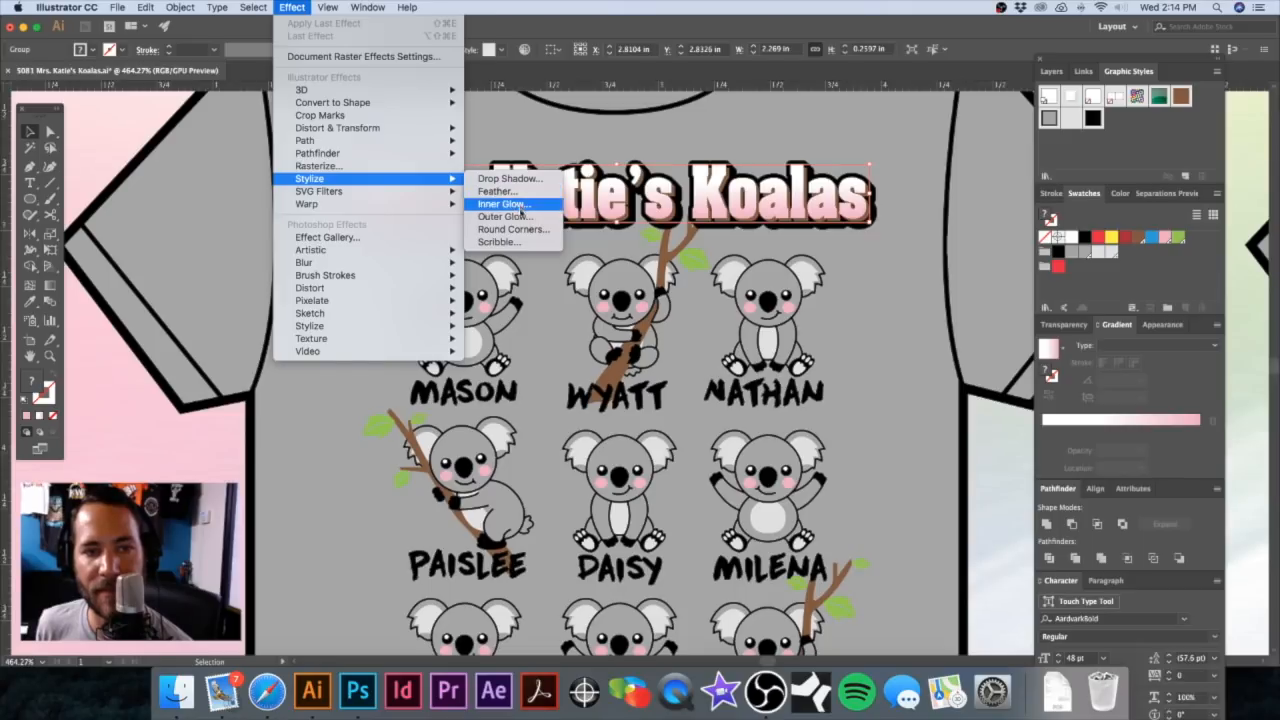
left_click(506, 178)
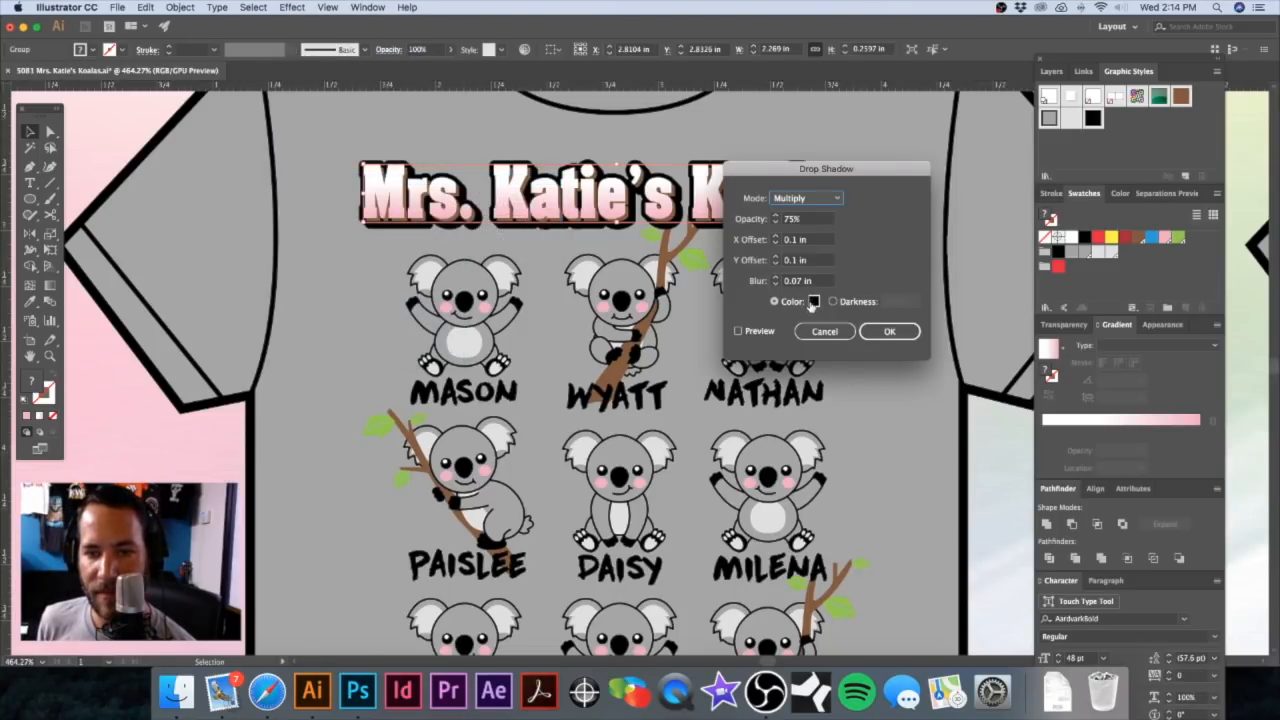
left_click(813, 302)
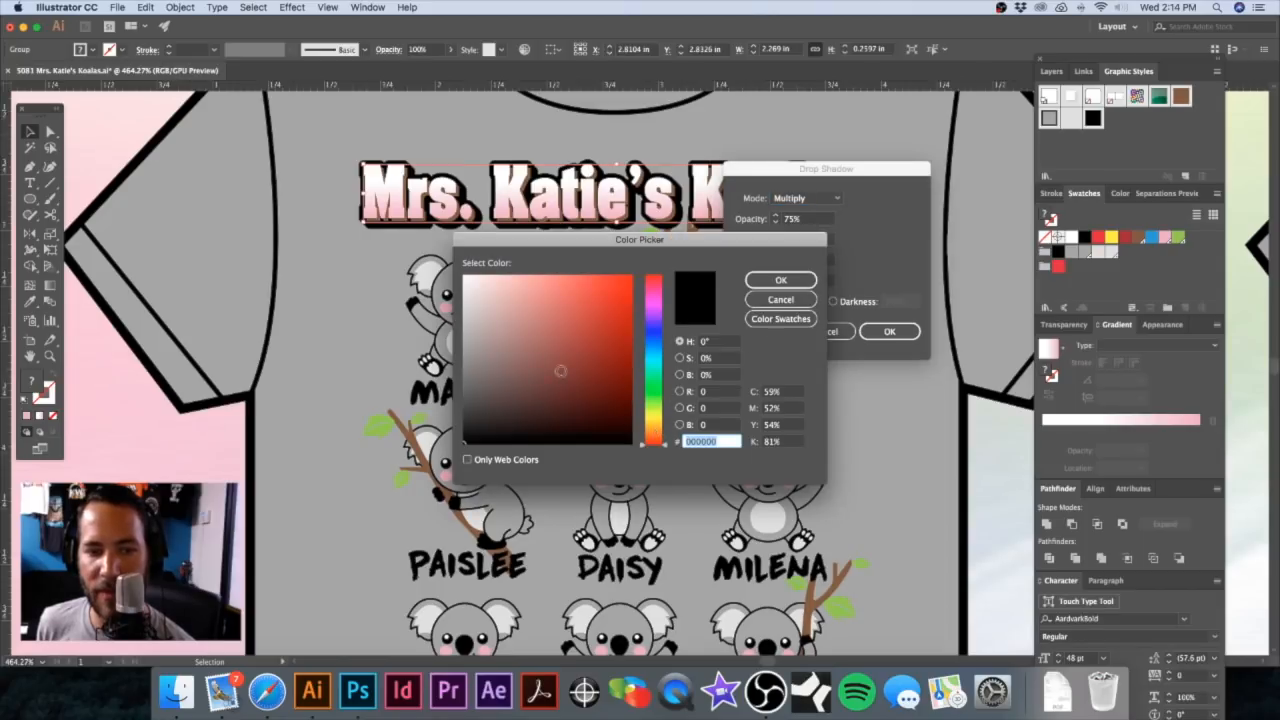
left_click_drag(664, 446, 668, 403)
mouse_move(542, 305)
left_mouse_down()
mouse_move(543, 282)
mouse_move(544, 307)
left_mouse_up()
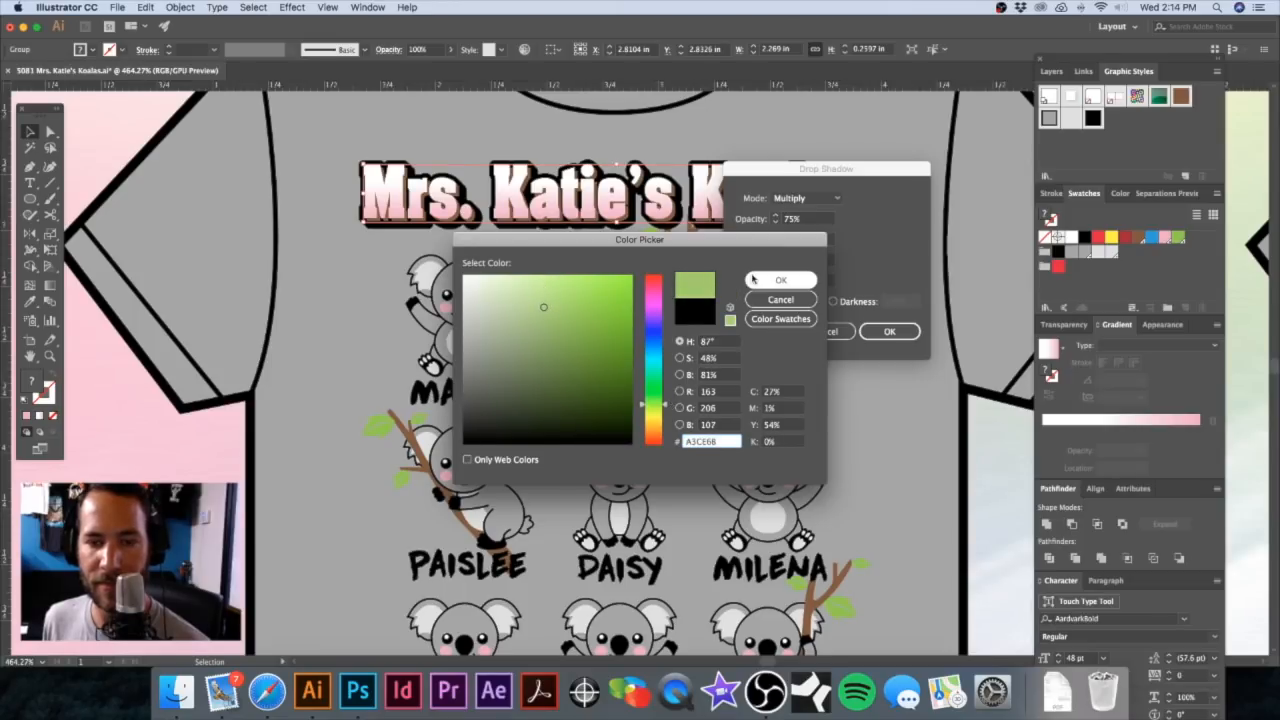
left_click(756, 280)
left_click(739, 331)
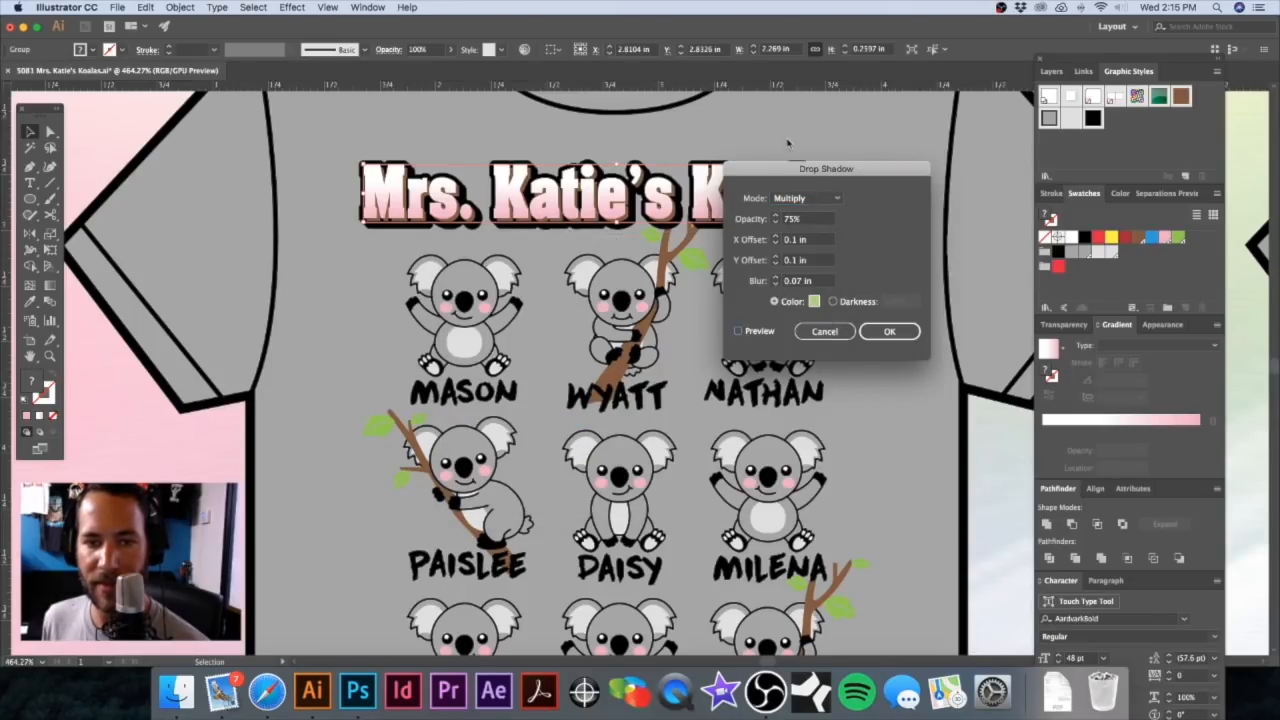
Step: Set the drop shadow's X offset, Y offset and blur to 0.03 in each
left_click_drag(771, 169, 805, 170)
left_click(845, 240)
key("BackSpace")
type(".03")
key("Tab")
key("BackSpace")
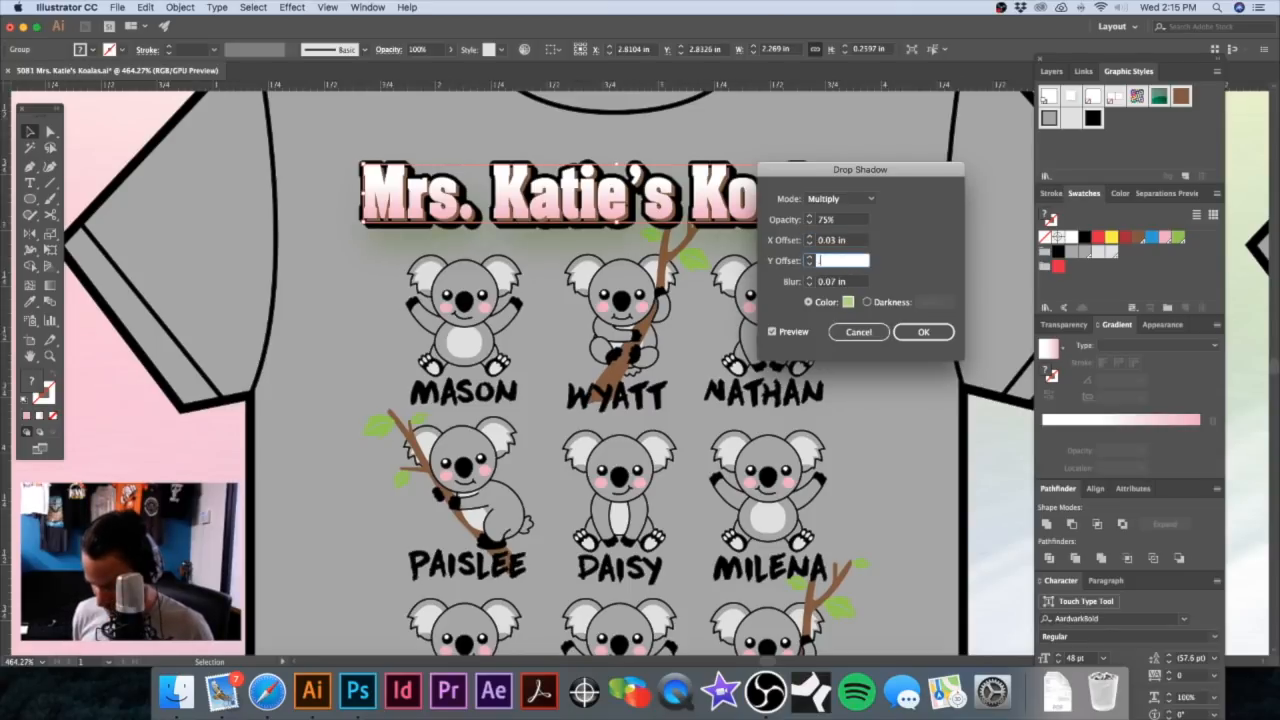
key("Tab")
key("BackSpace")
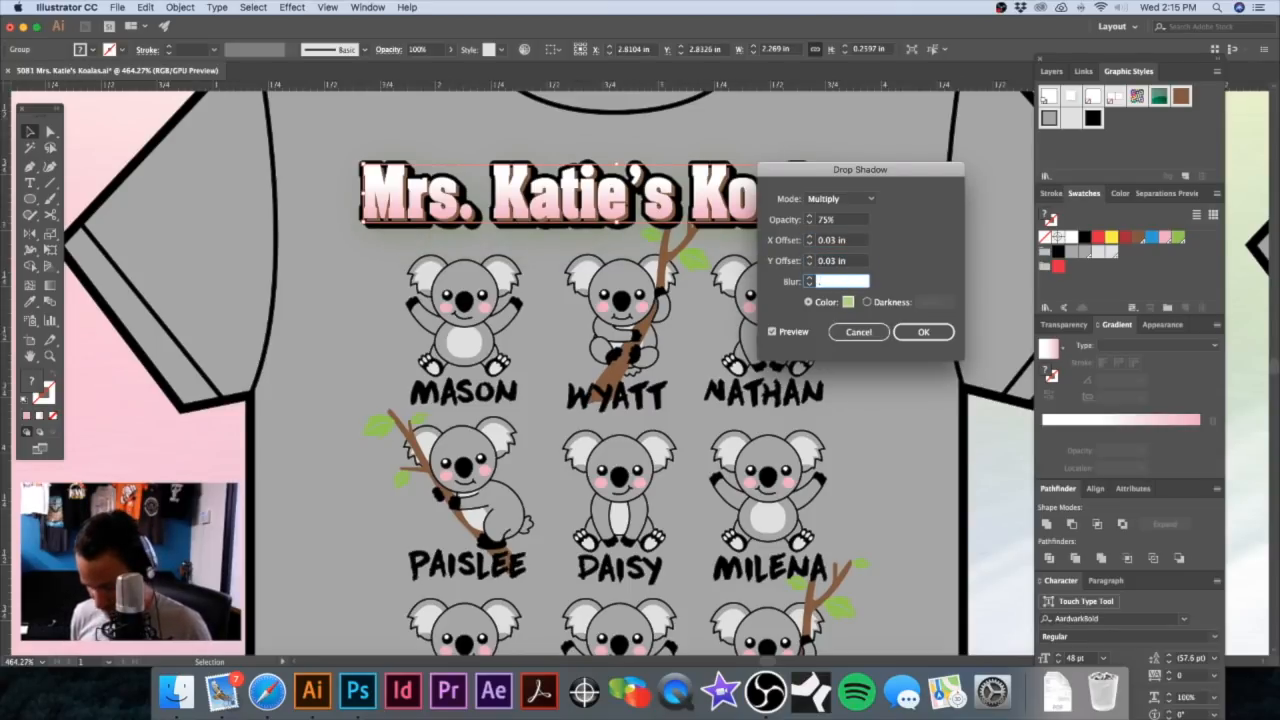
type(".03")
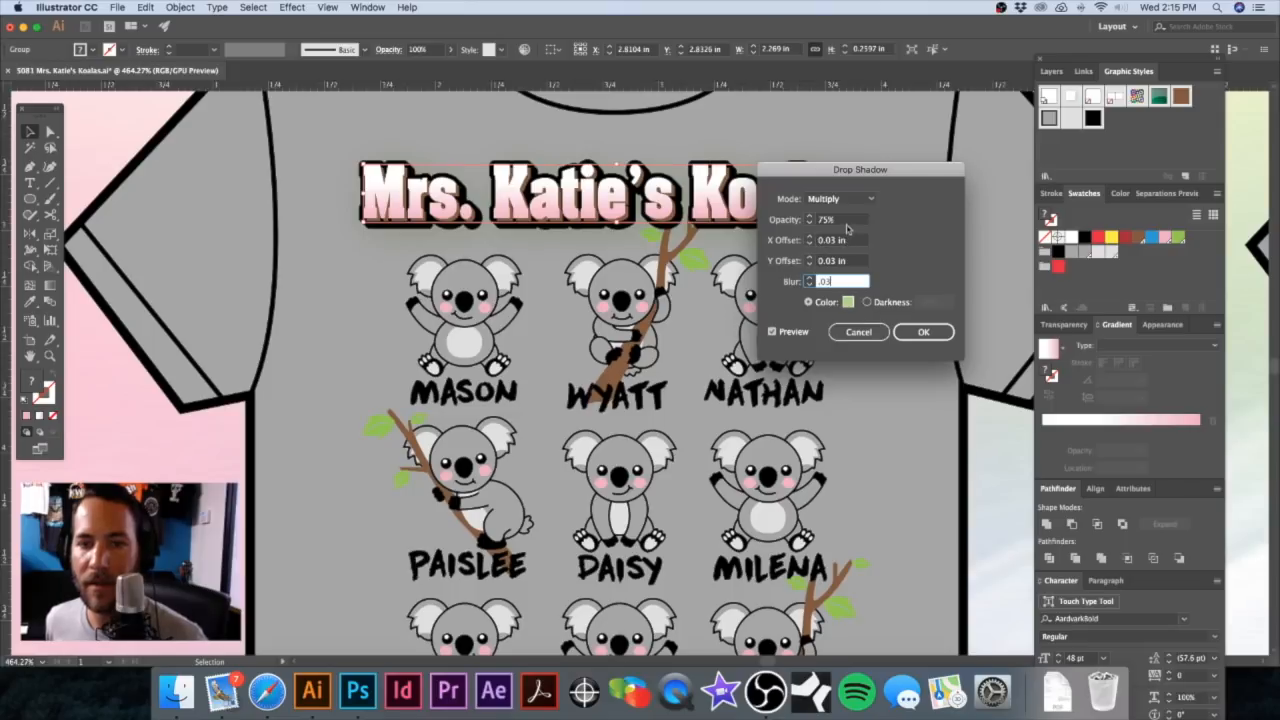
Step: Change the drop shadow's colour to black (000000)
left_click(849, 218)
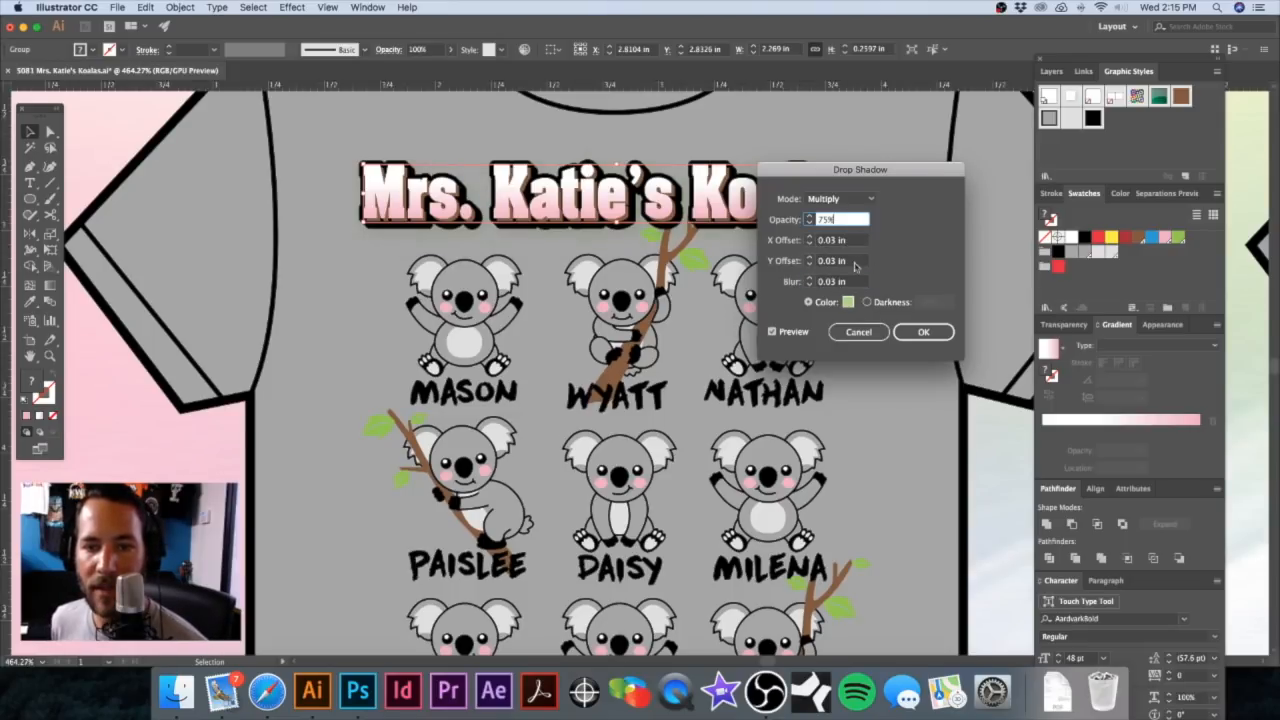
left_click(848, 302)
left_click(615, 396)
left_click_drag(478, 445, 667, 451)
left_click_drag(598, 395, 637, 451)
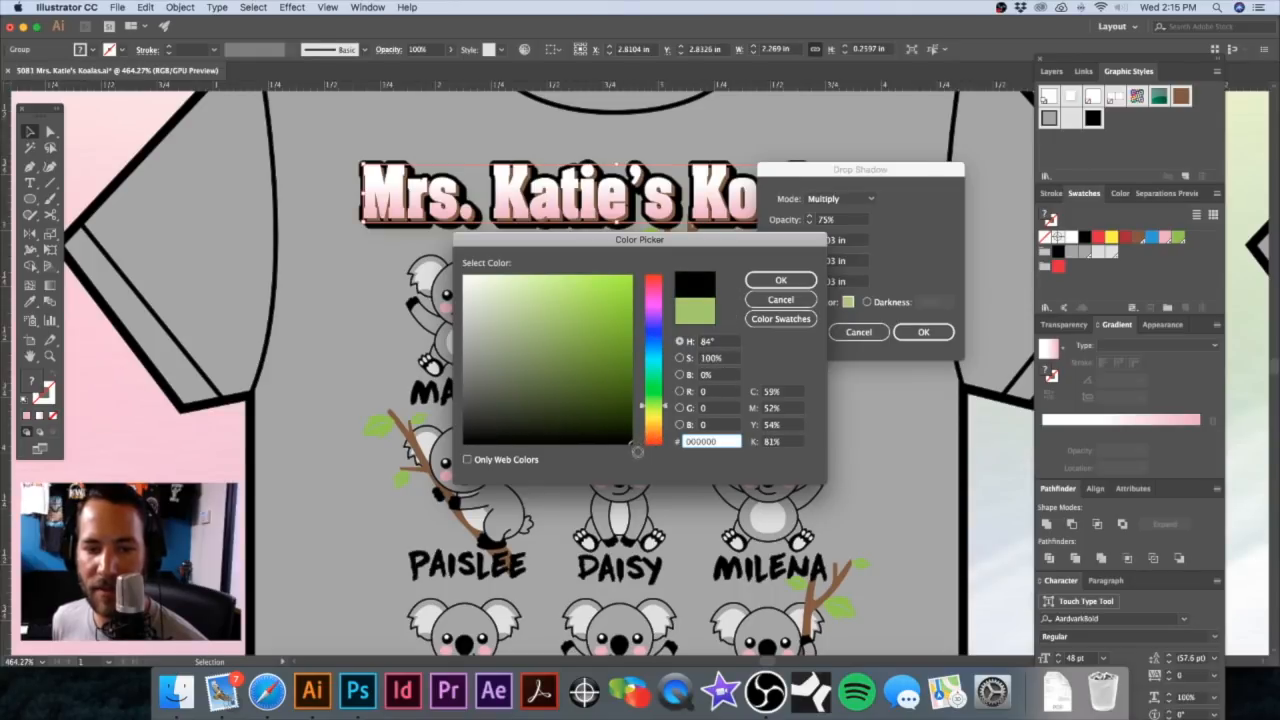
left_click(781, 280)
Step: Raise the drop shadow's opacity to 100% and apply the effect to the title
left_click_drag(795, 169, 828, 171)
type("100")
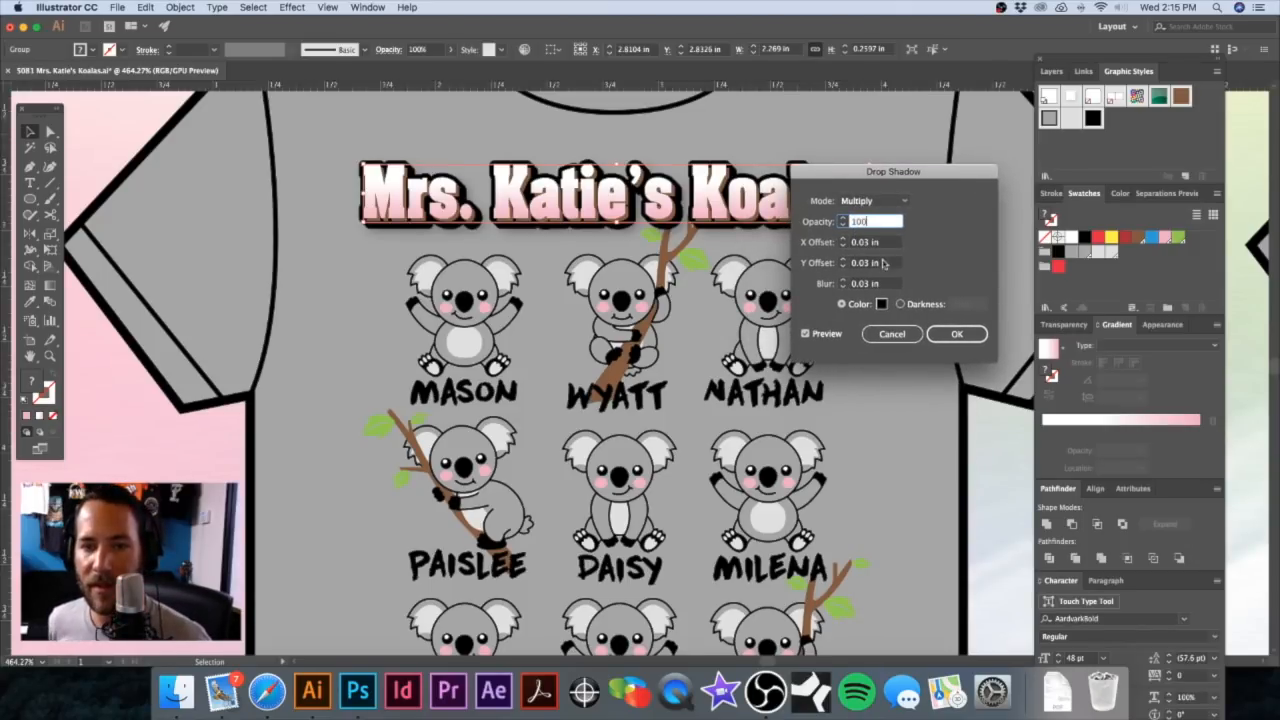
left_click(889, 284)
left_click(958, 334)
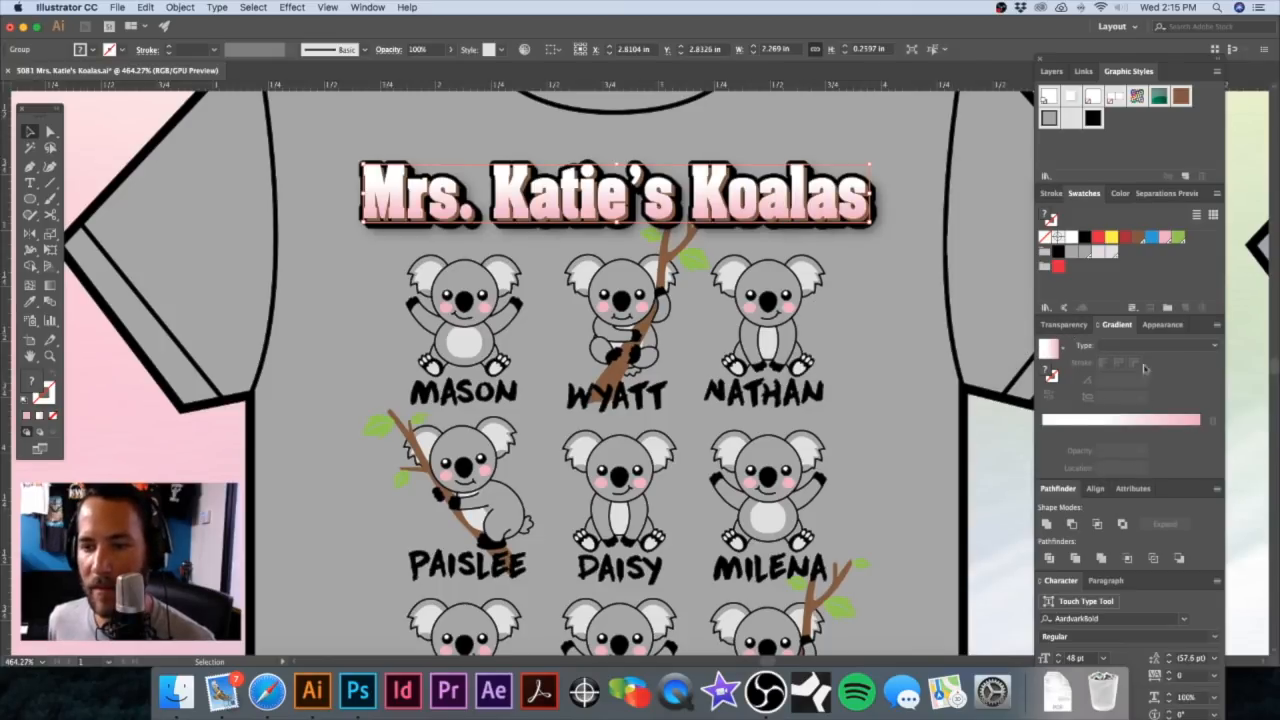
Step: Duplicate the title's Drop Shadow effect in its appearance
left_click(1161, 325)
left_click(1136, 381)
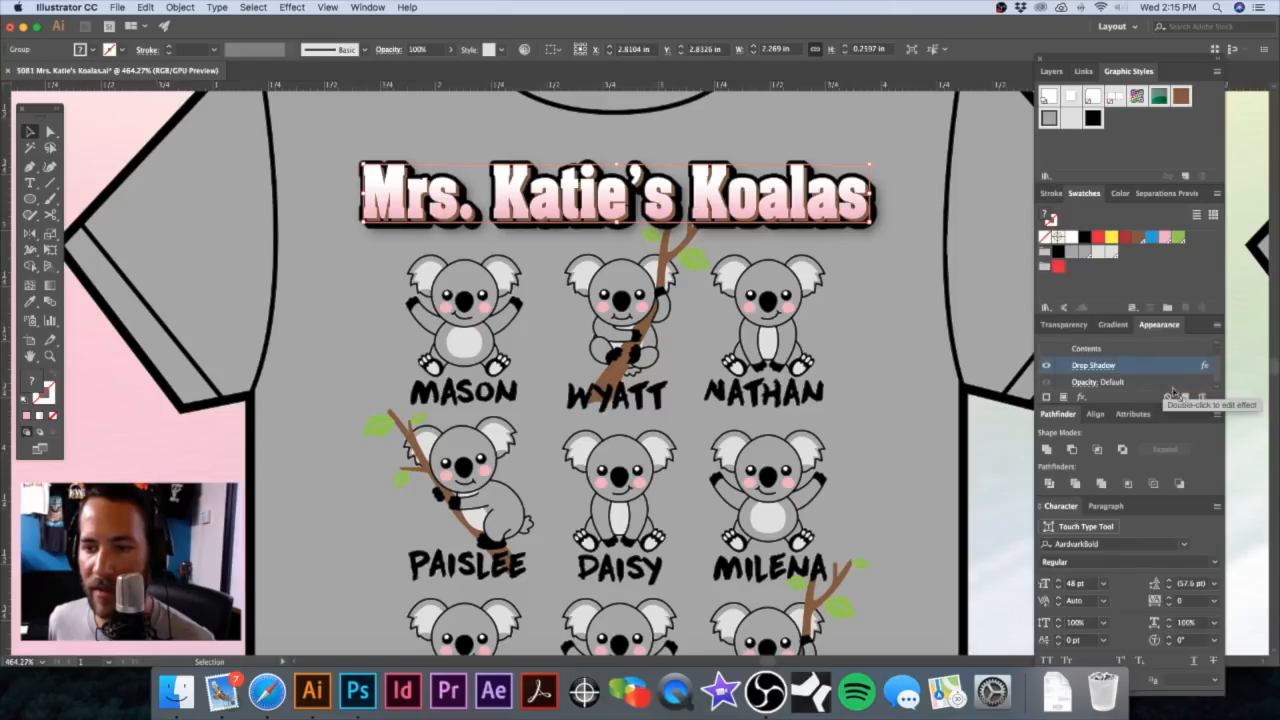
left_click(1186, 398)
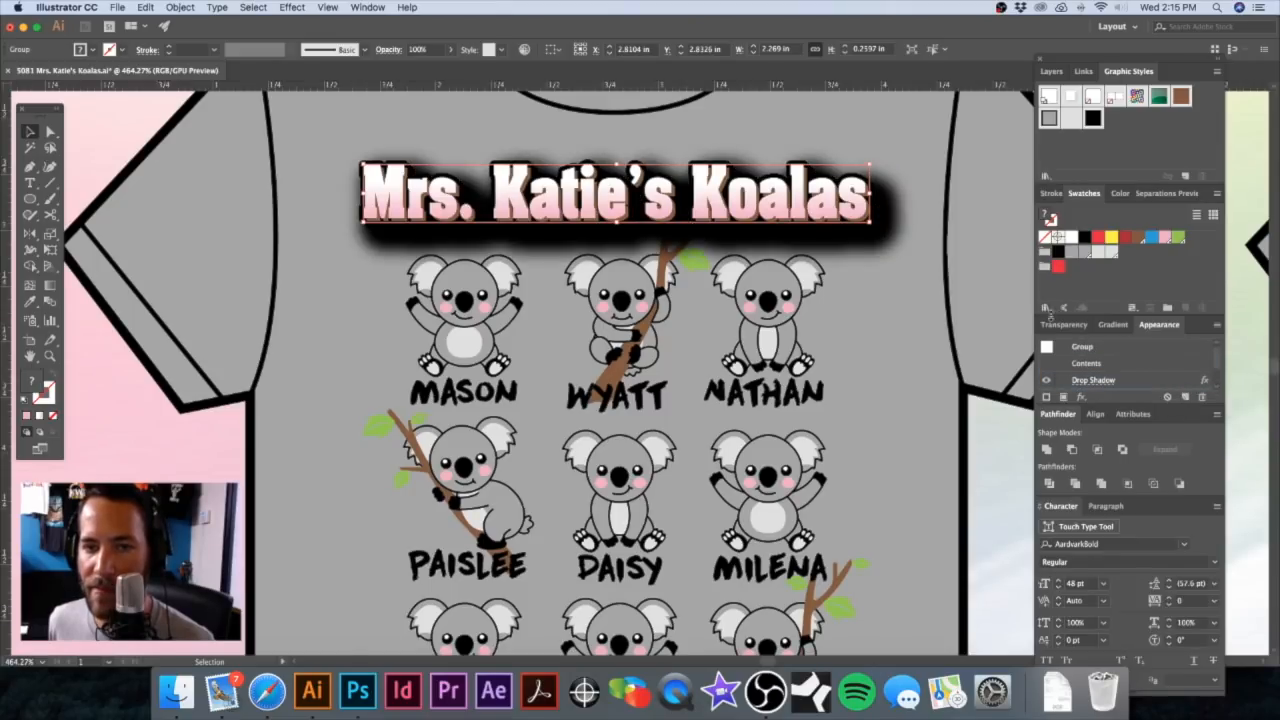
scroll(1133, 354, "down", 2)
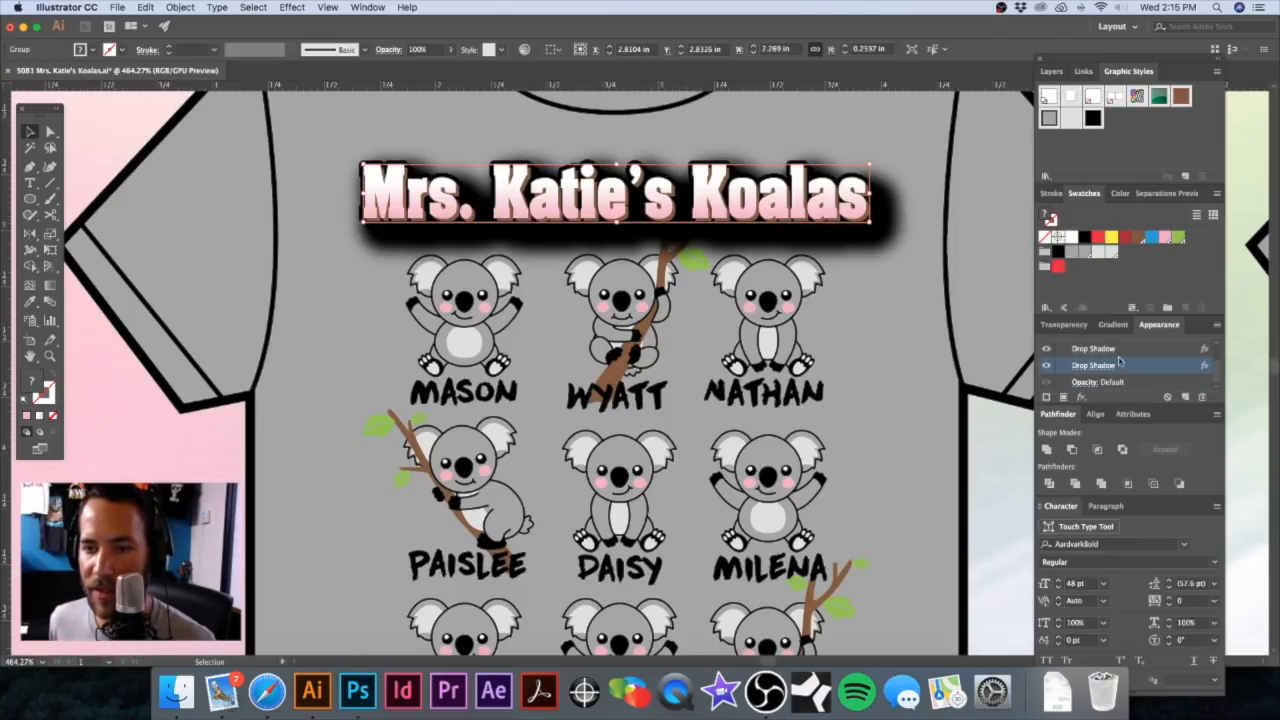
Step: Set the duplicated Drop Shadow's X offset, Y offset and blur to 0.01 in each and move it above the other Drop Shadow
left_click(1097, 366)
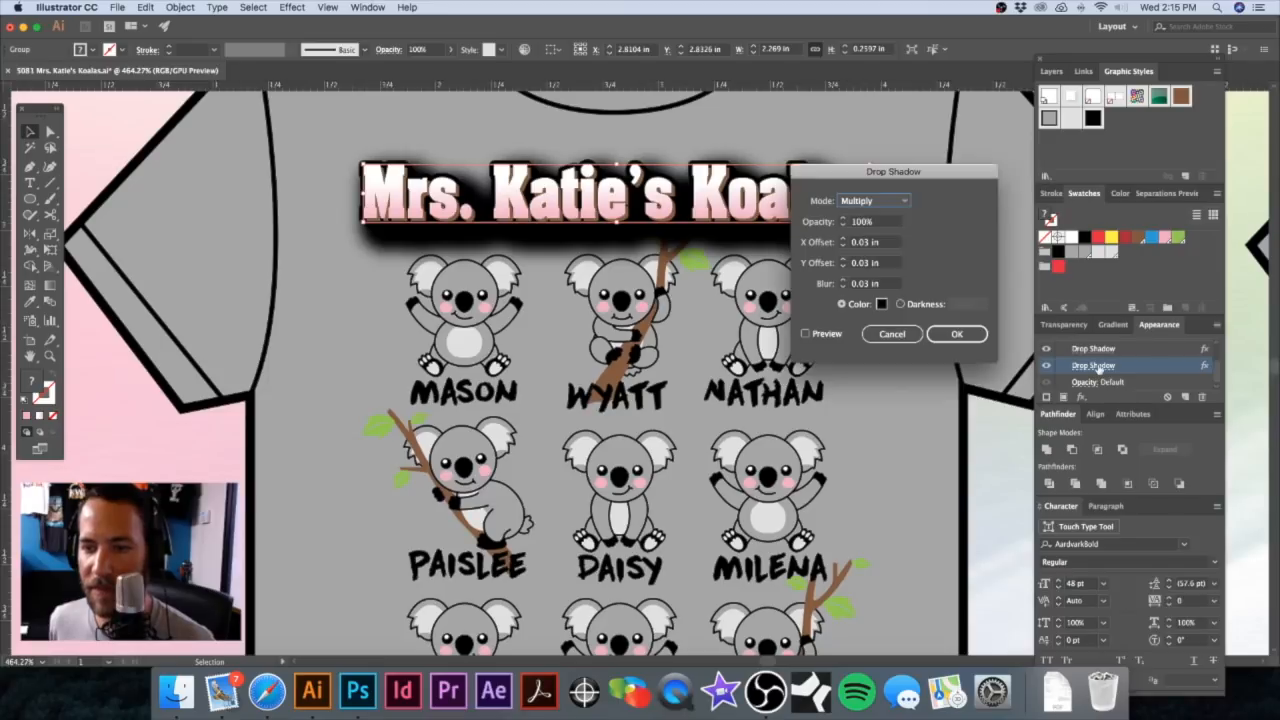
left_click(867, 243)
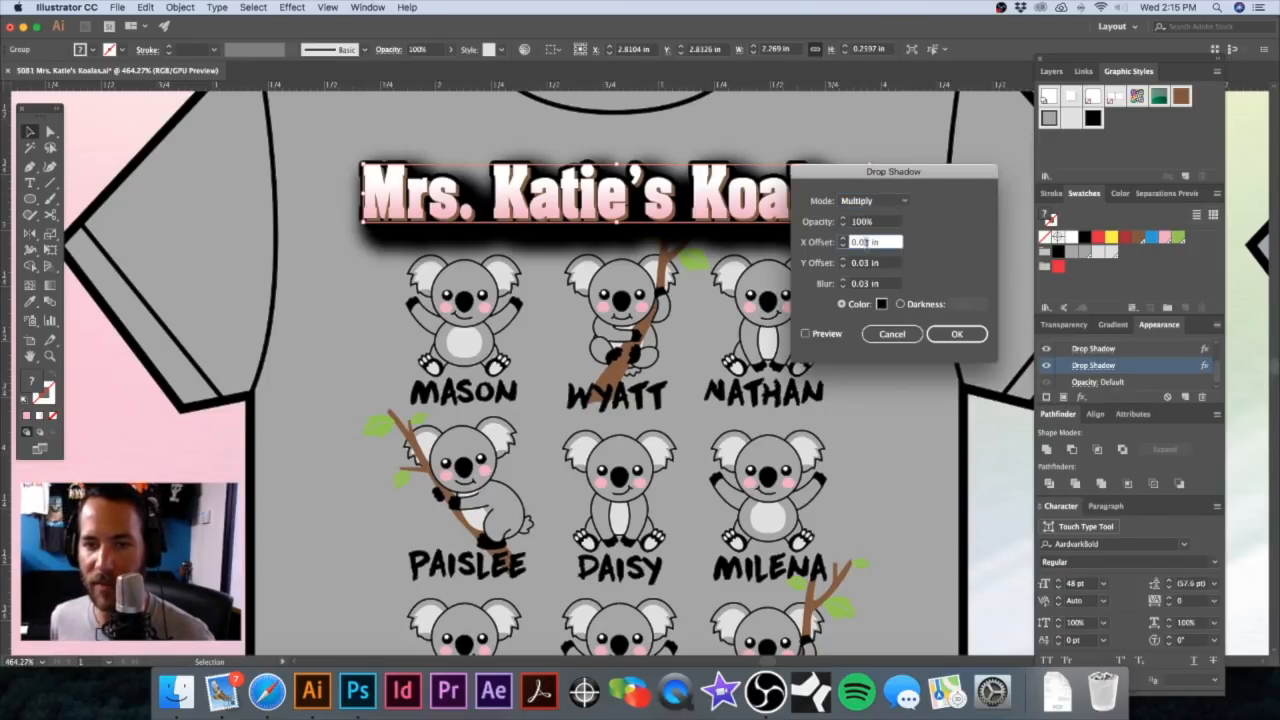
type("1")
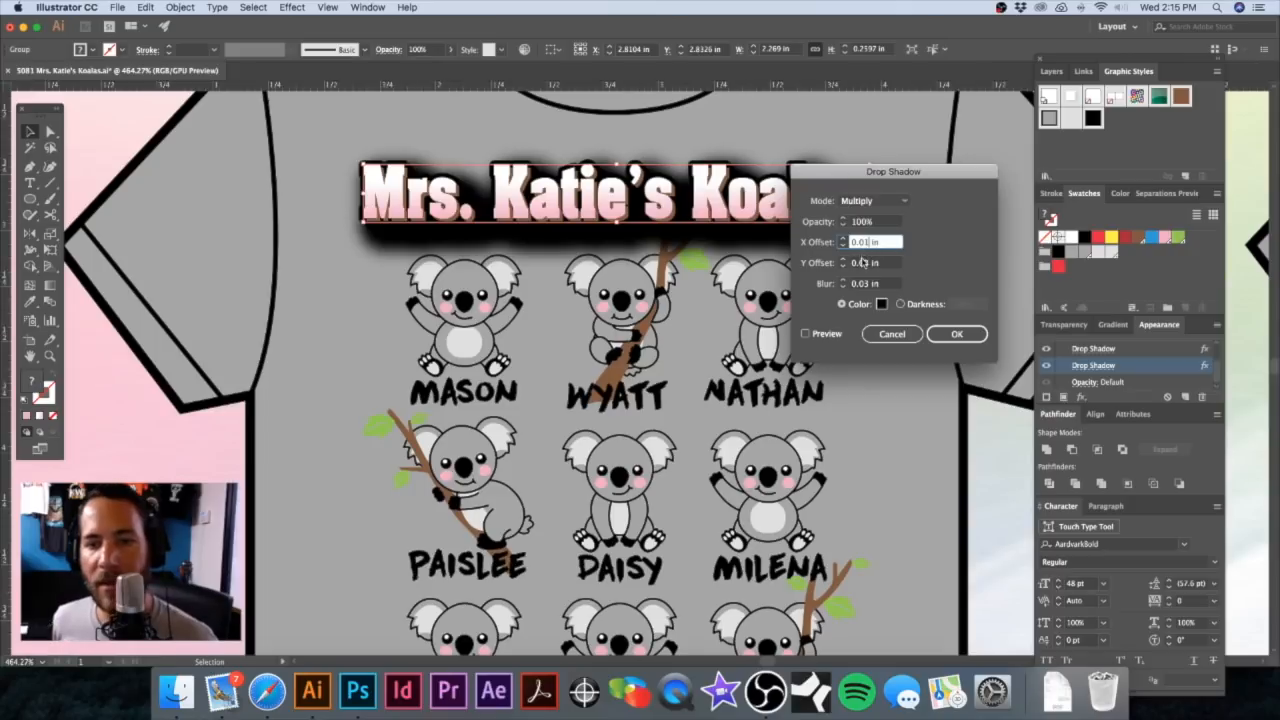
left_click(866, 263)
left_click(866, 284)
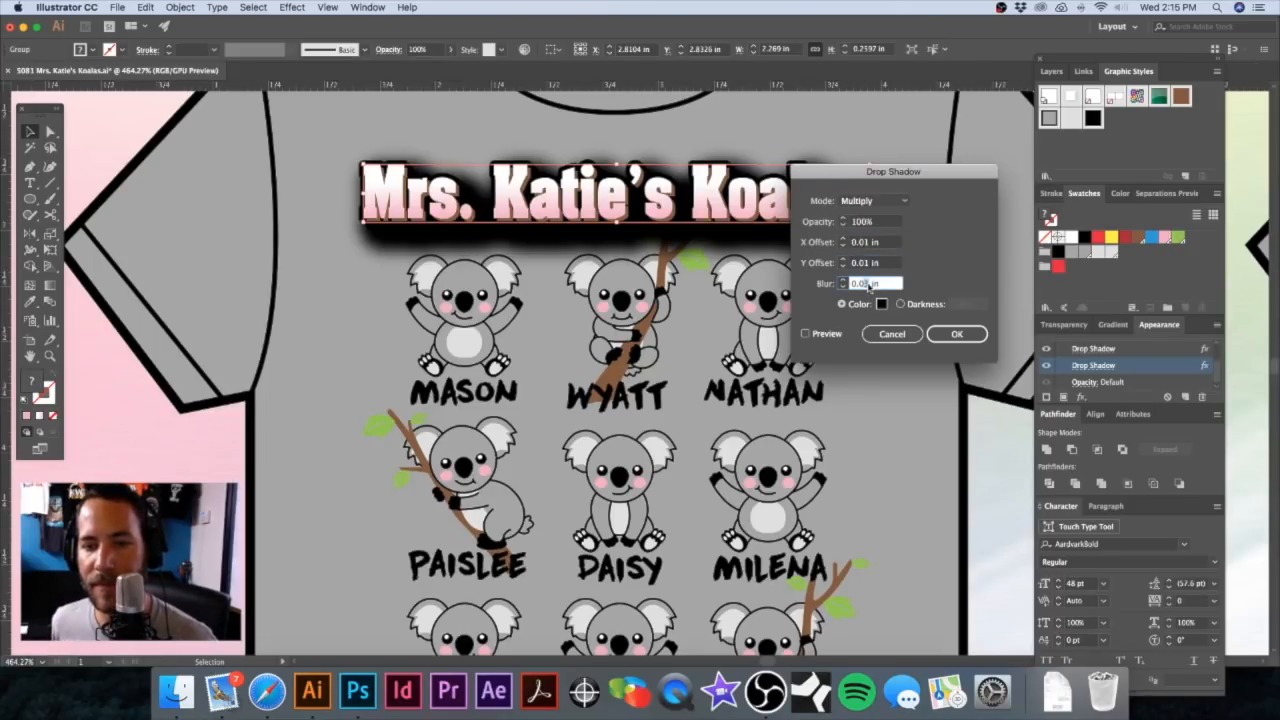
left_click(957, 334)
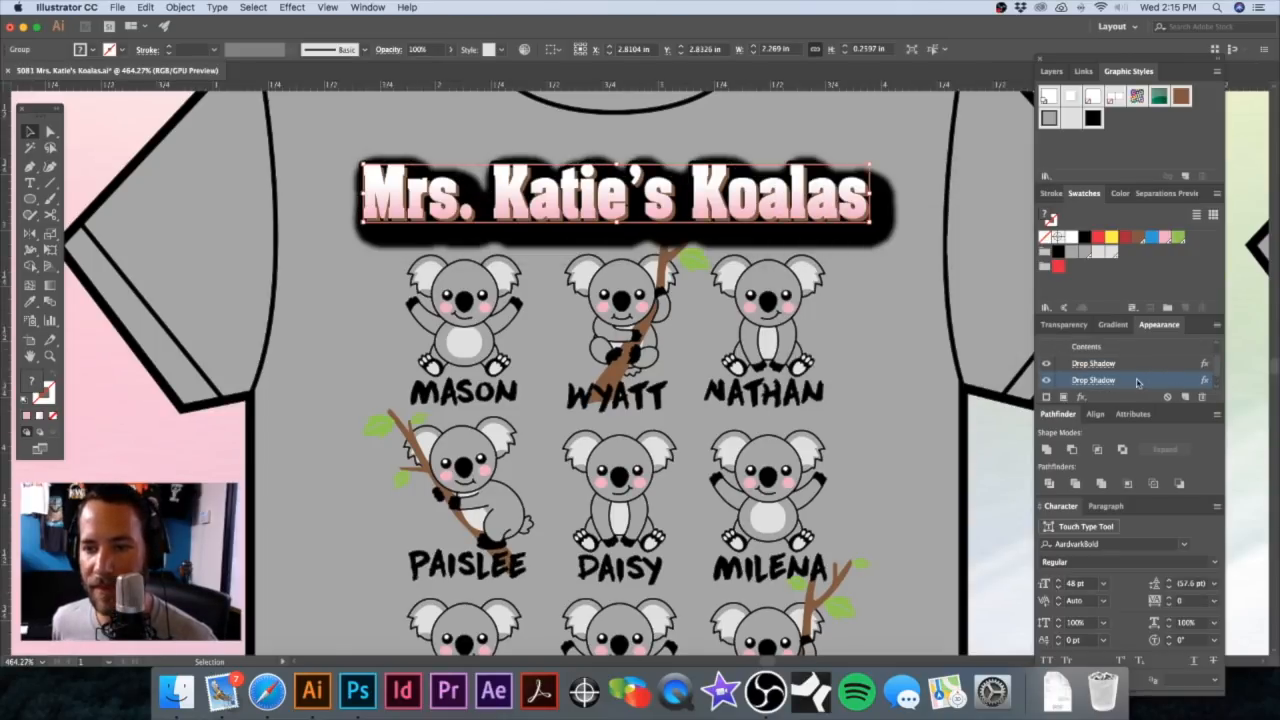
left_click_drag(1132, 368, 1131, 358)
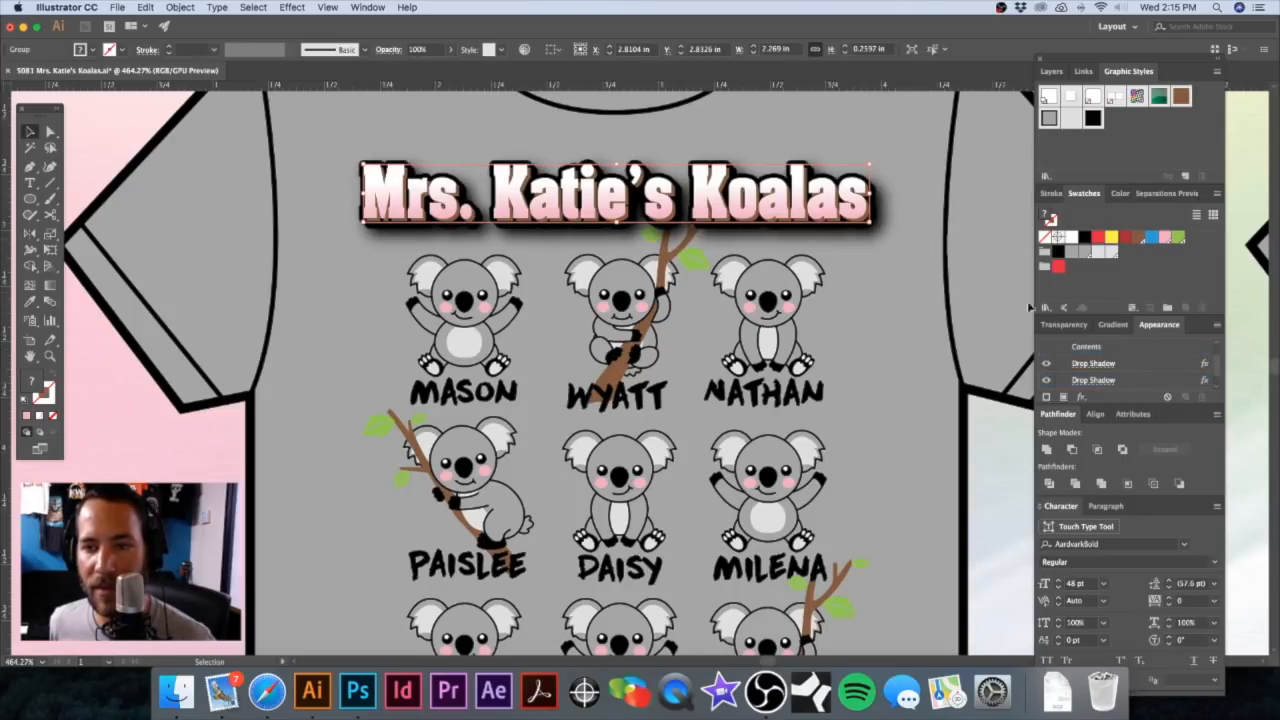
Step: Reduce the upper, 0.01 in Drop Shadow's opacity to 50% with the preview on and apply it
left_click(1093, 363)
left_click(884, 224)
type("5")
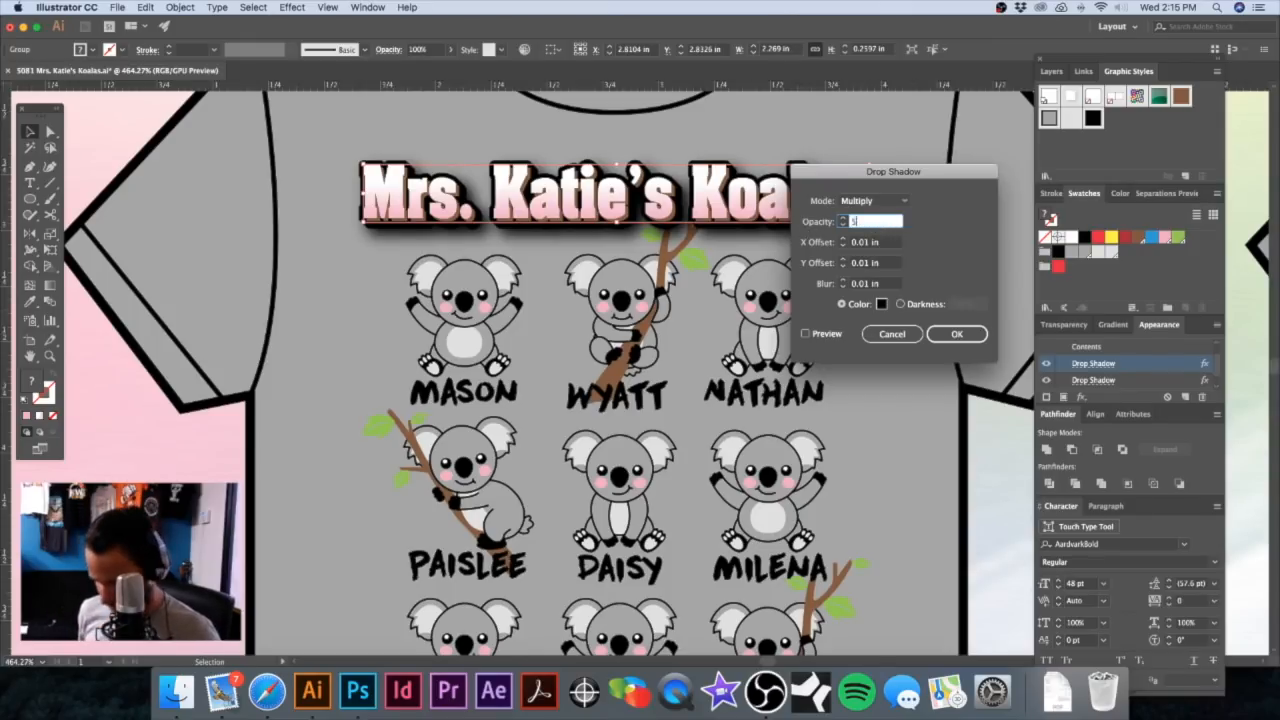
type("0")
key("Tab")
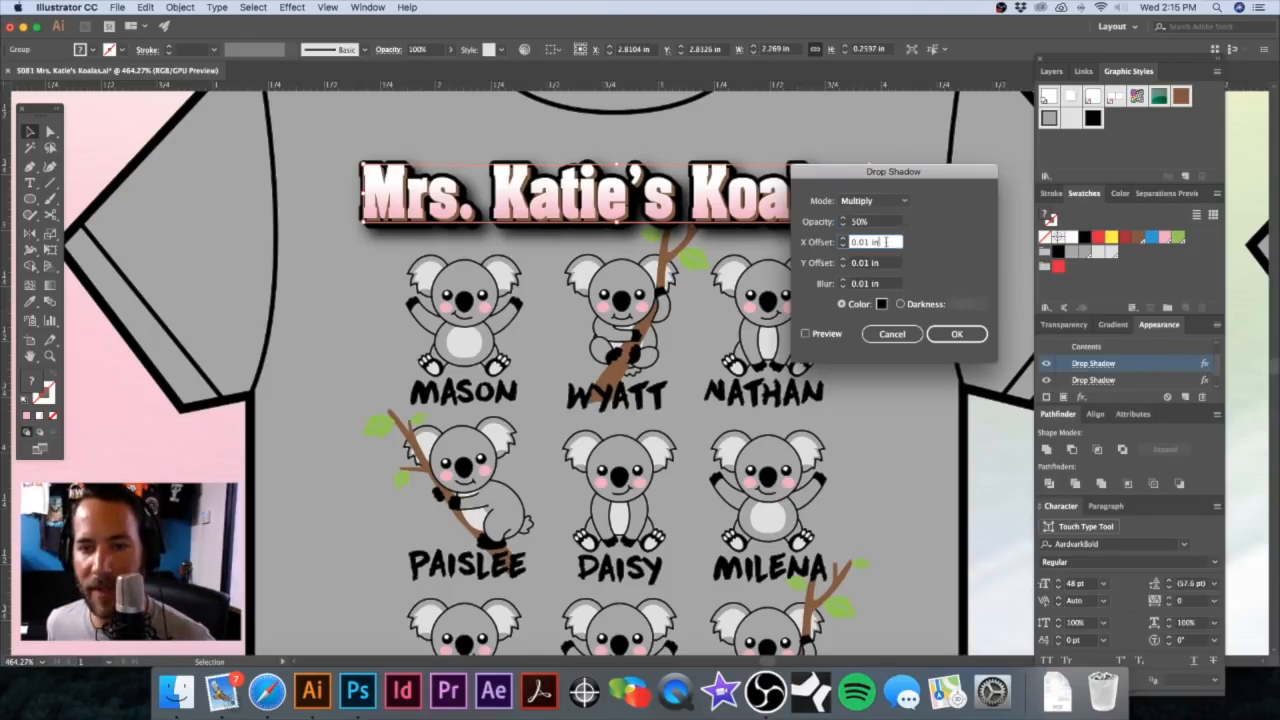
left_click(806, 334)
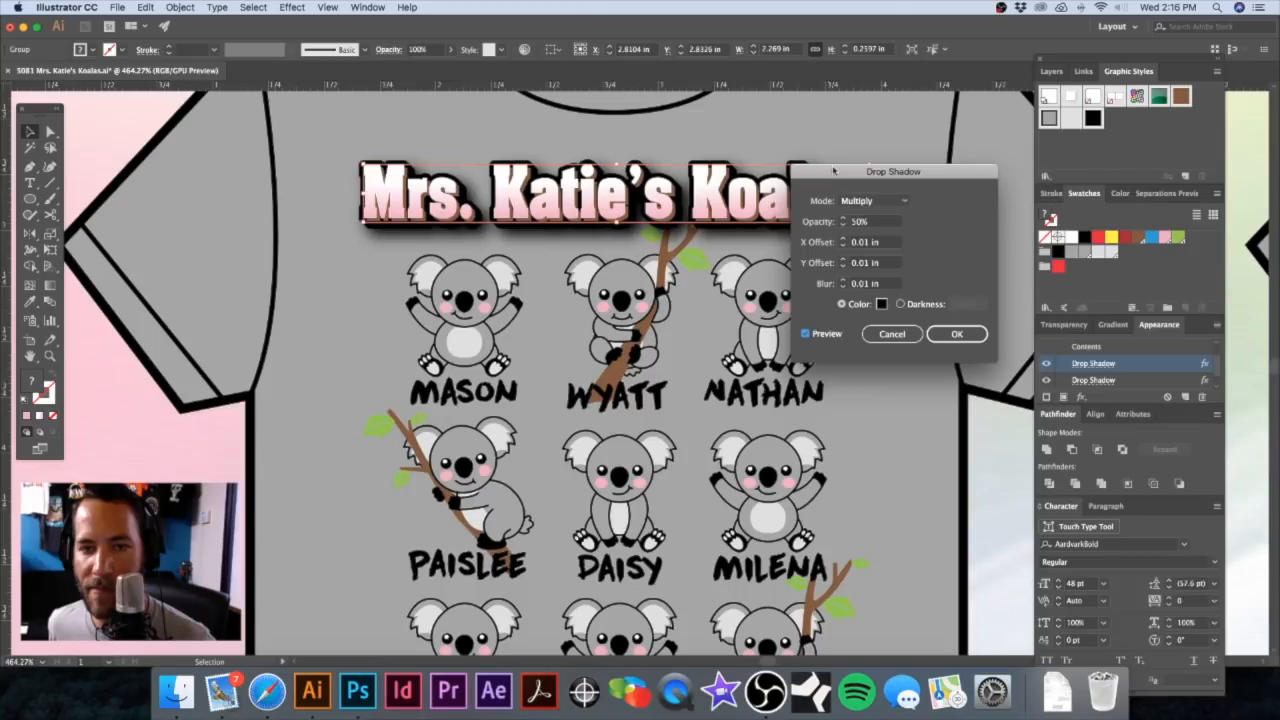
left_click_drag(833, 170, 883, 158)
left_click(1007, 322)
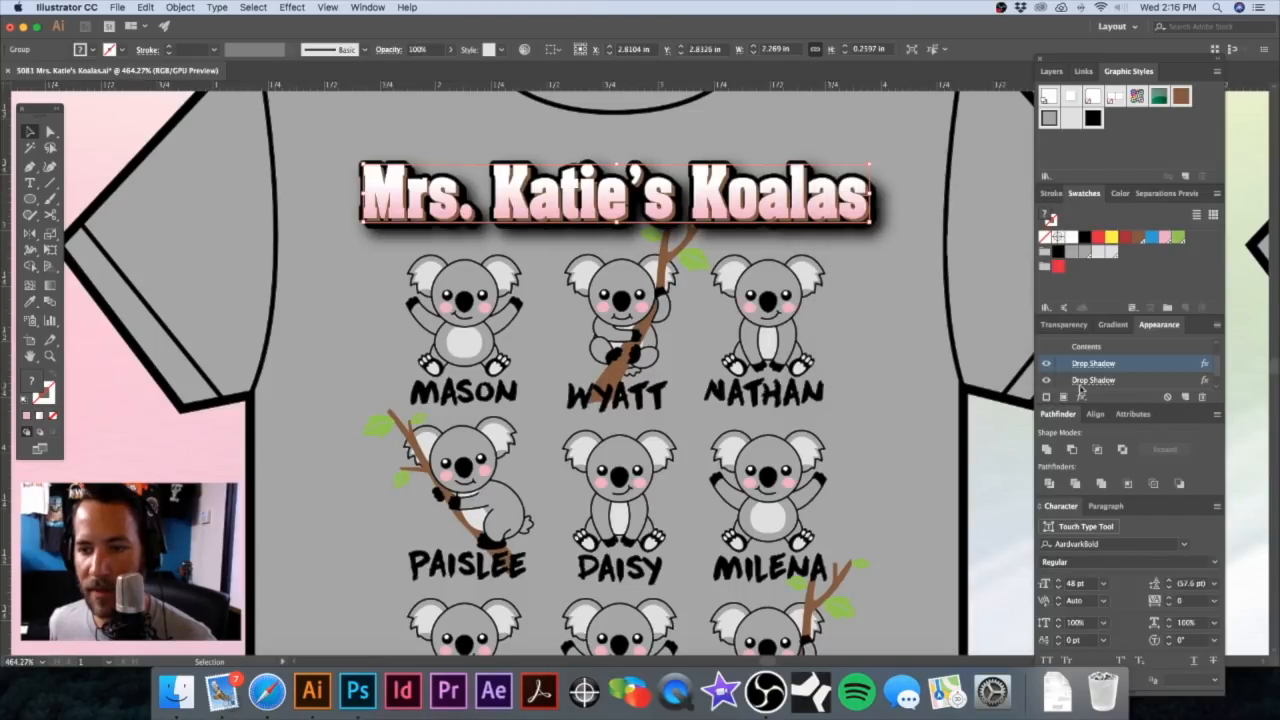
Step: Set the lower, 0.03 in Drop Shadow's opacity to 50% and deselect the title to check it
left_click(1090, 381)
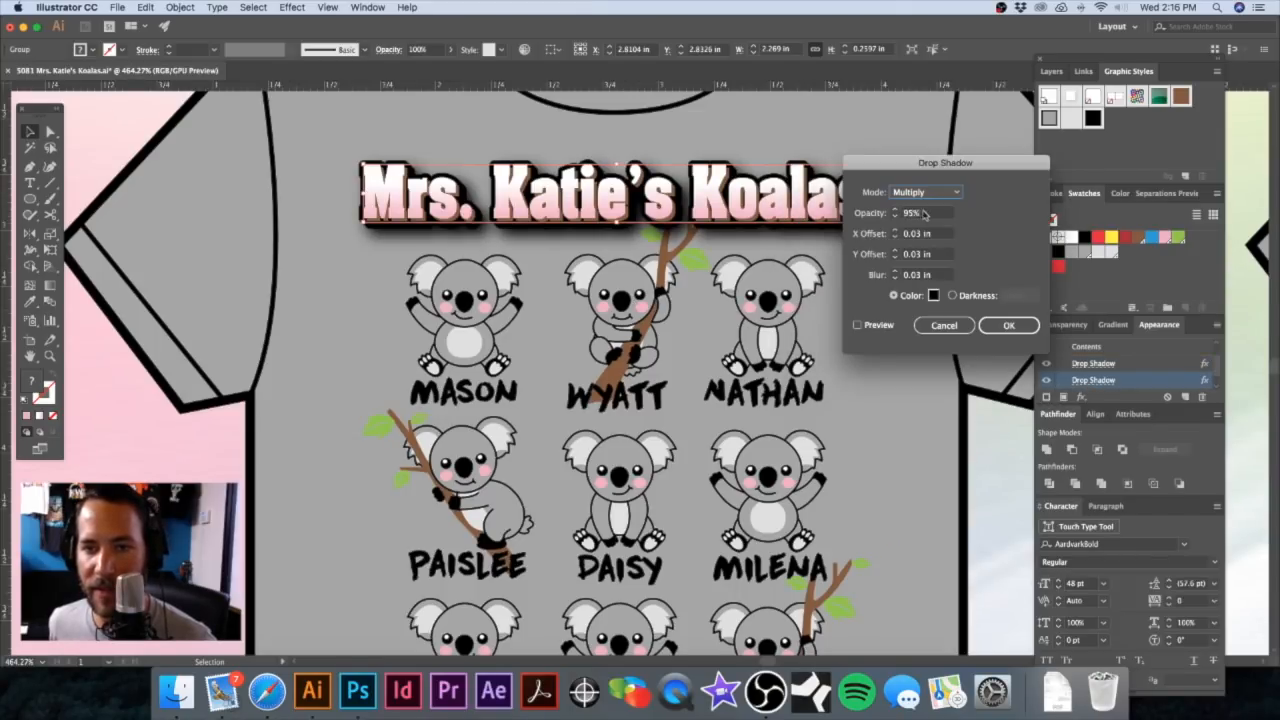
left_click_drag(925, 214, 867, 216)
type("50")
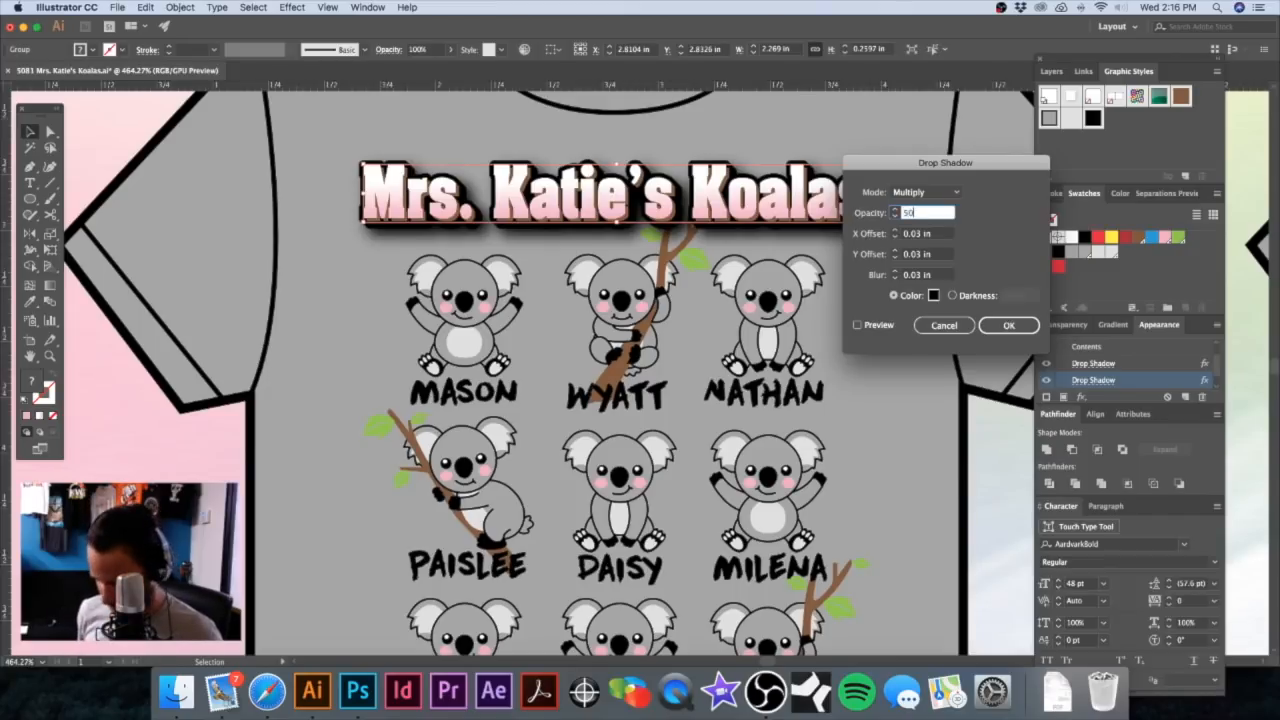
left_click(1002, 325)
left_click(870, 265)
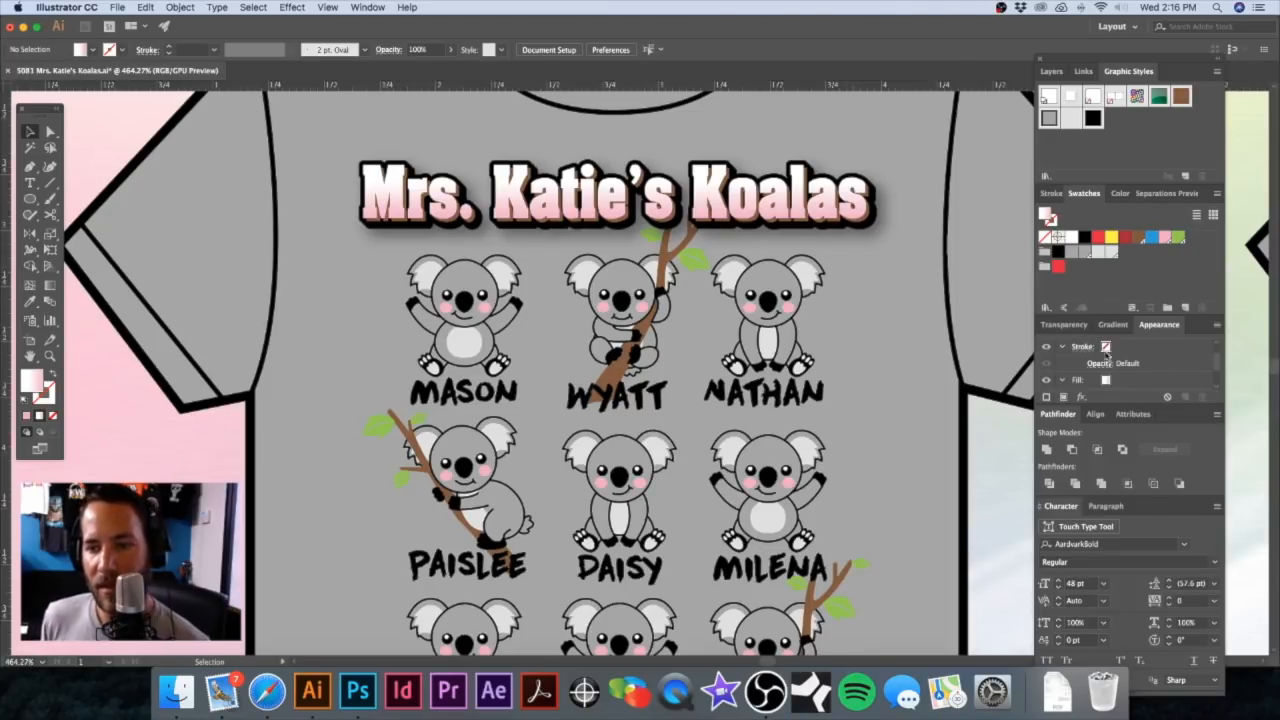
Step: Reselect the title and set its lower, 0.03 in Drop Shadow's opacity to 75%
left_click(826, 207)
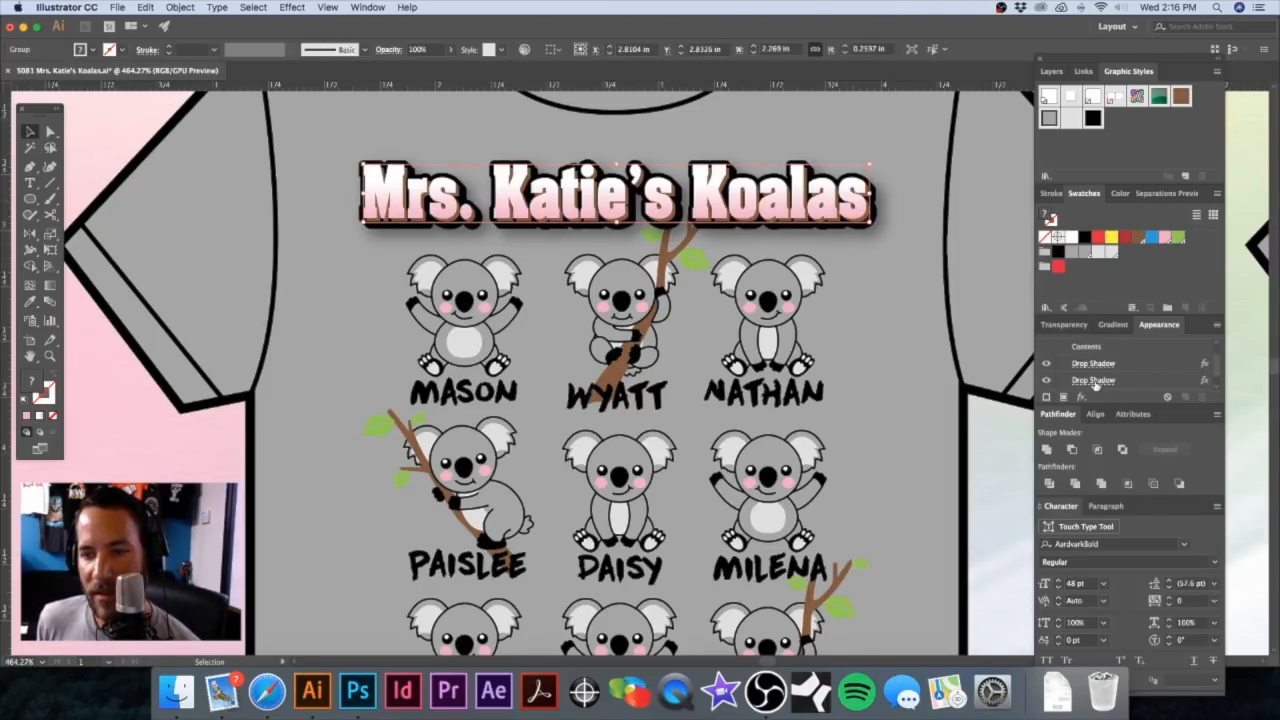
left_click(1094, 381)
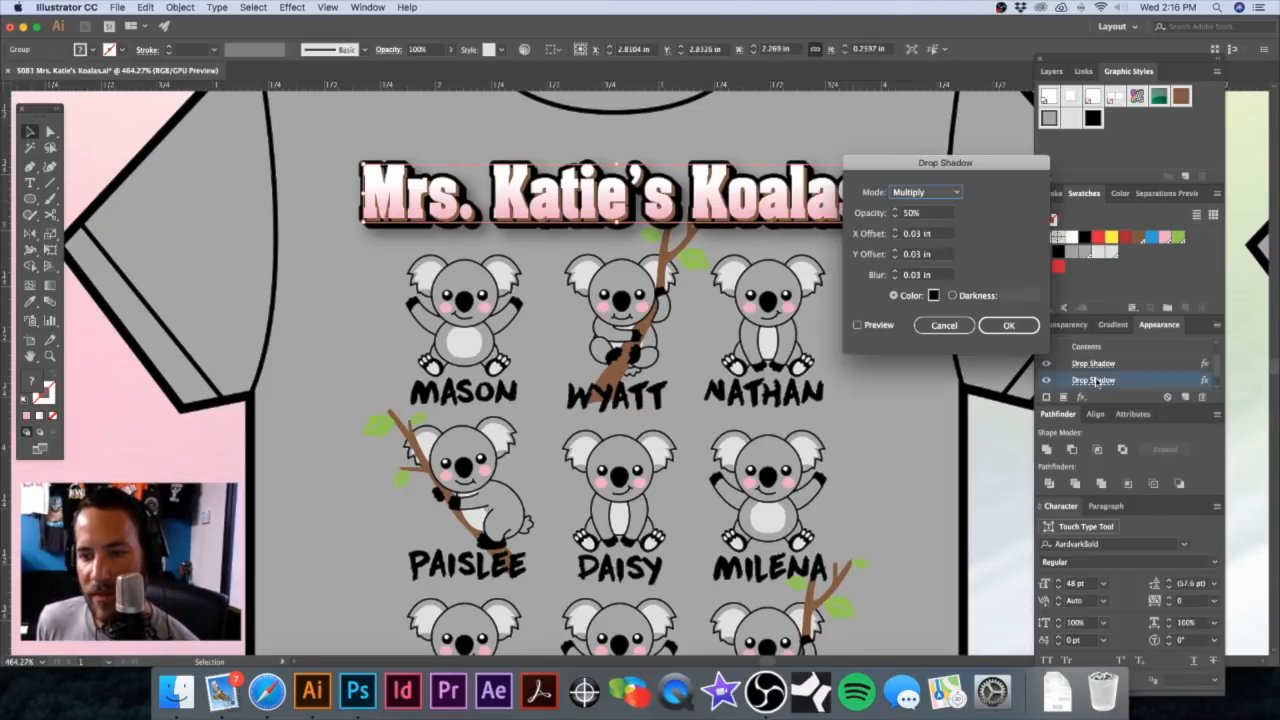
left_click(912, 214)
type("75")
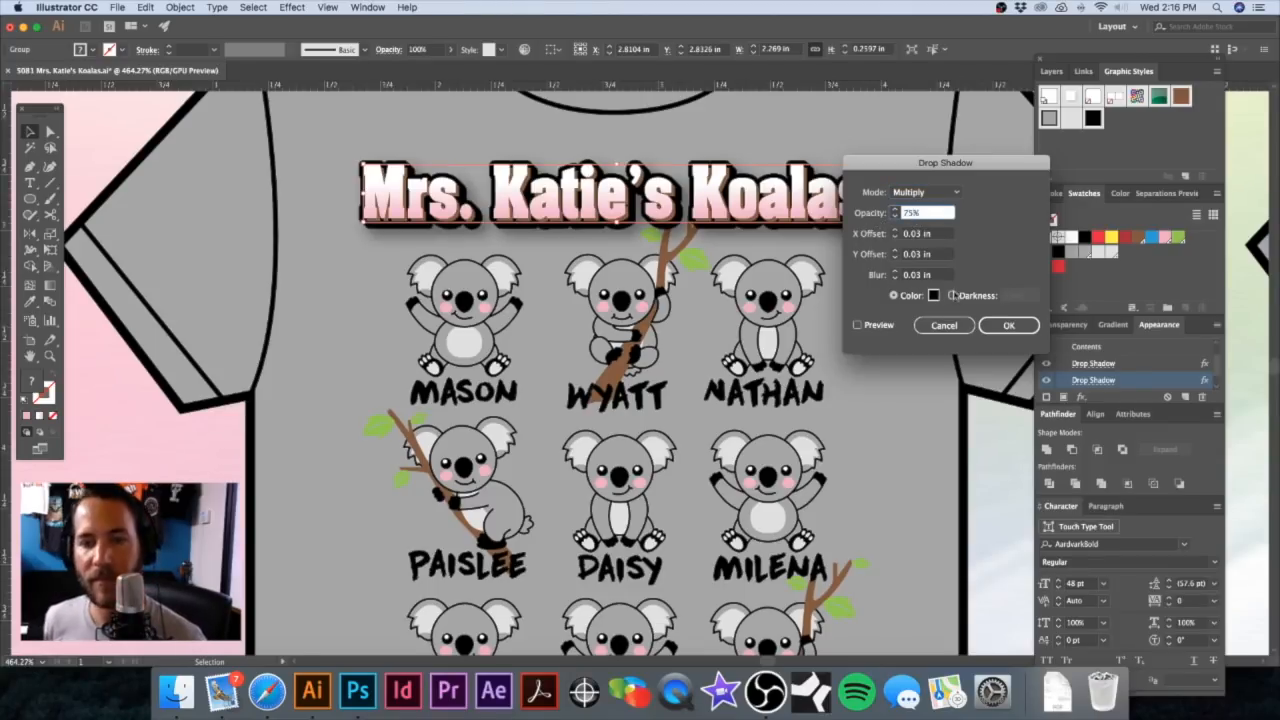
left_click(1008, 325)
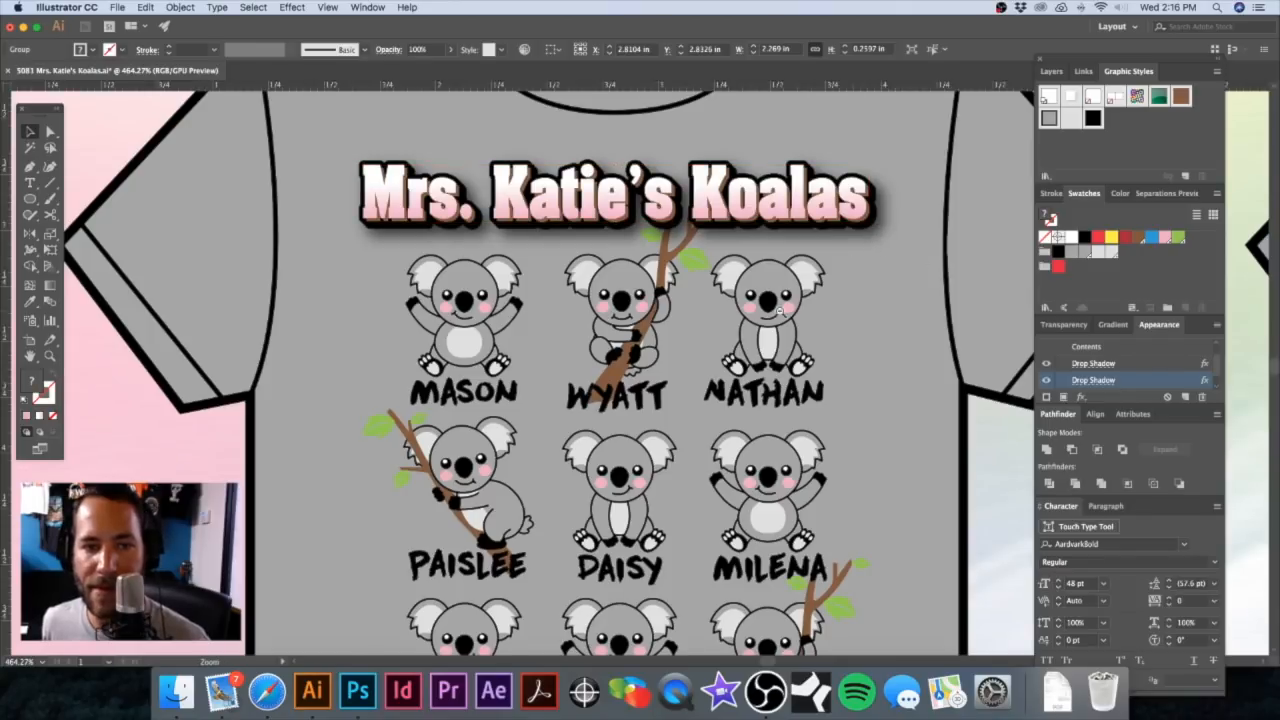
left_click(780, 311, "alt+super")
left_click(733, 341, "alt+super")
left_click_drag(725, 349, 869, 234)
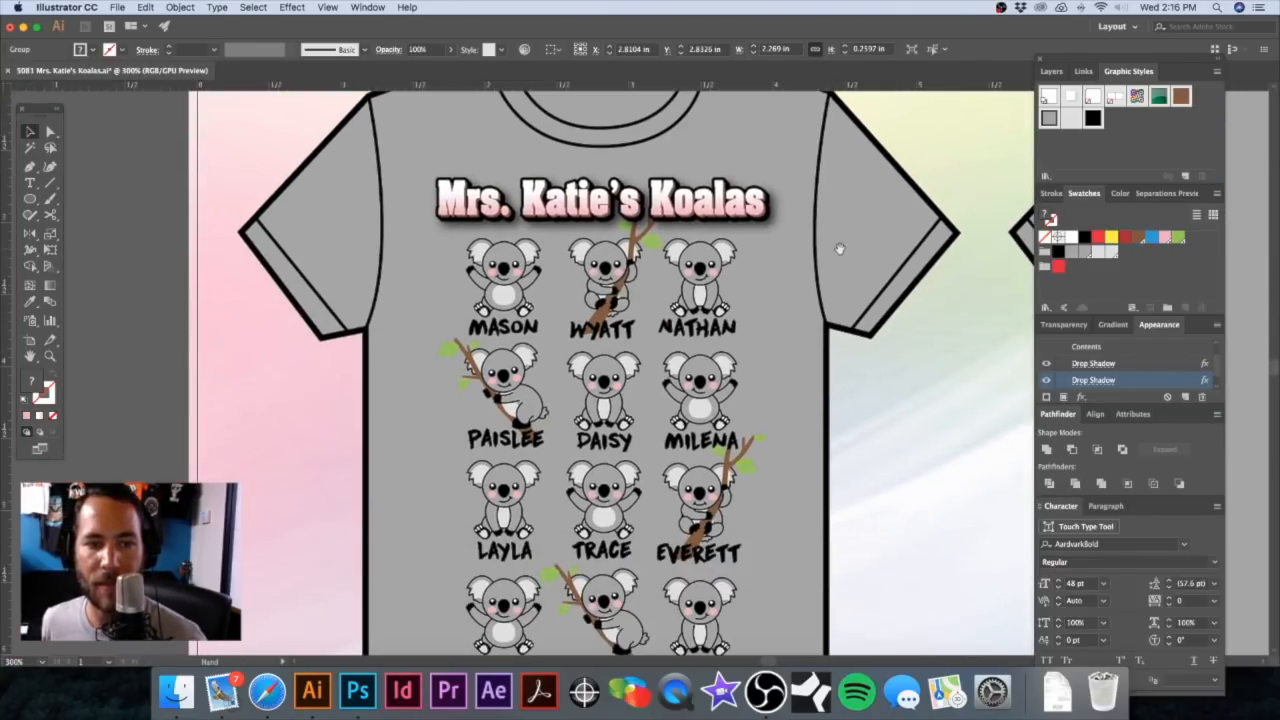
left_click_drag(683, 273, 742, 273)
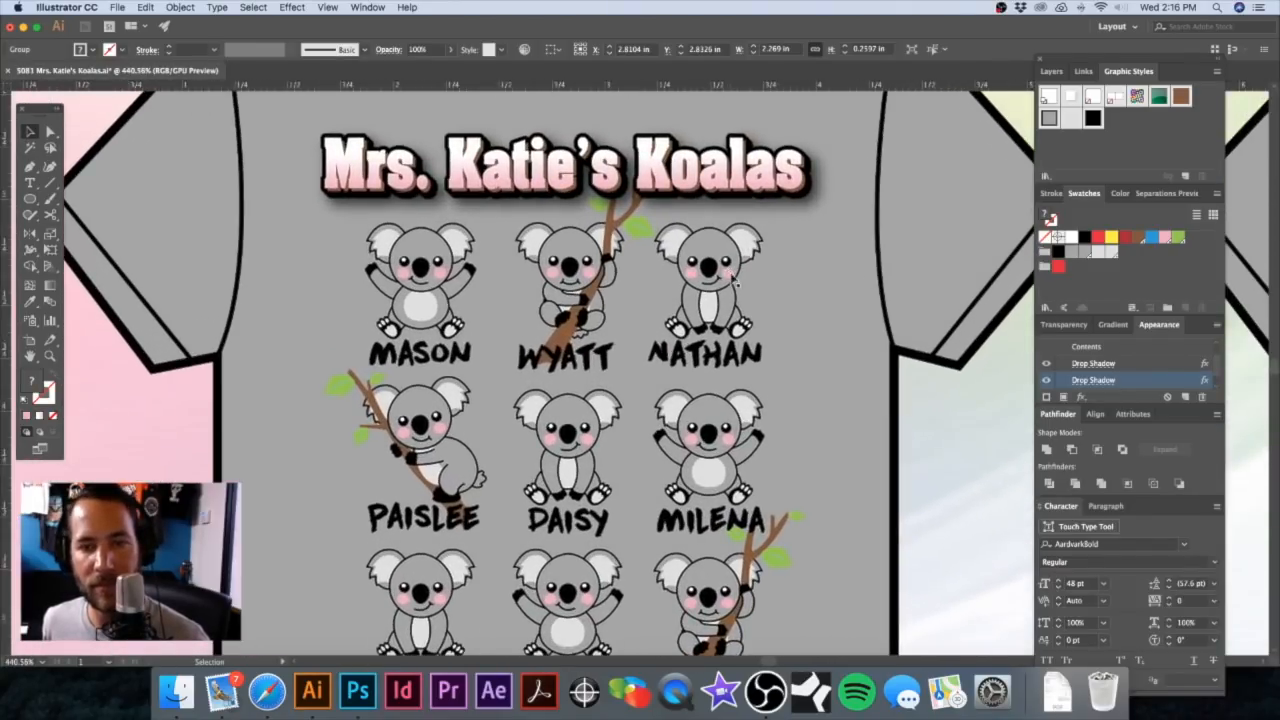
left_click(290, 7)
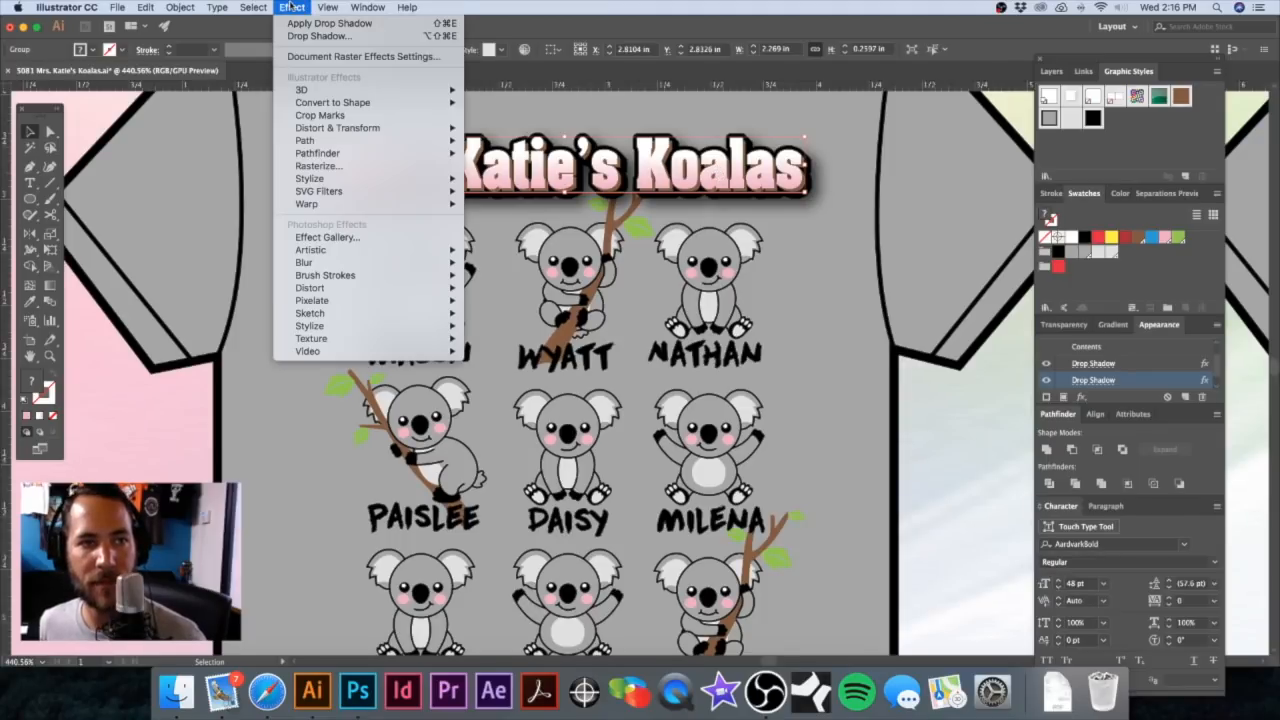
mouse_move(310, 205)
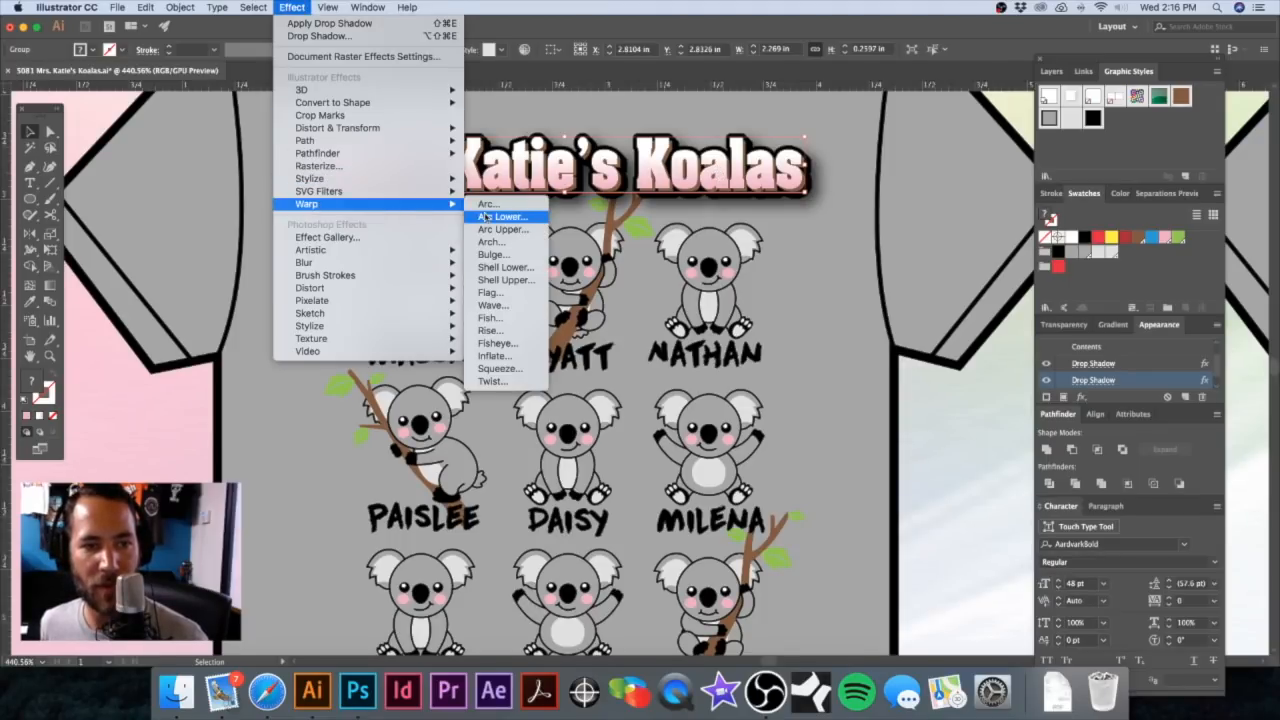
left_click(489, 204)
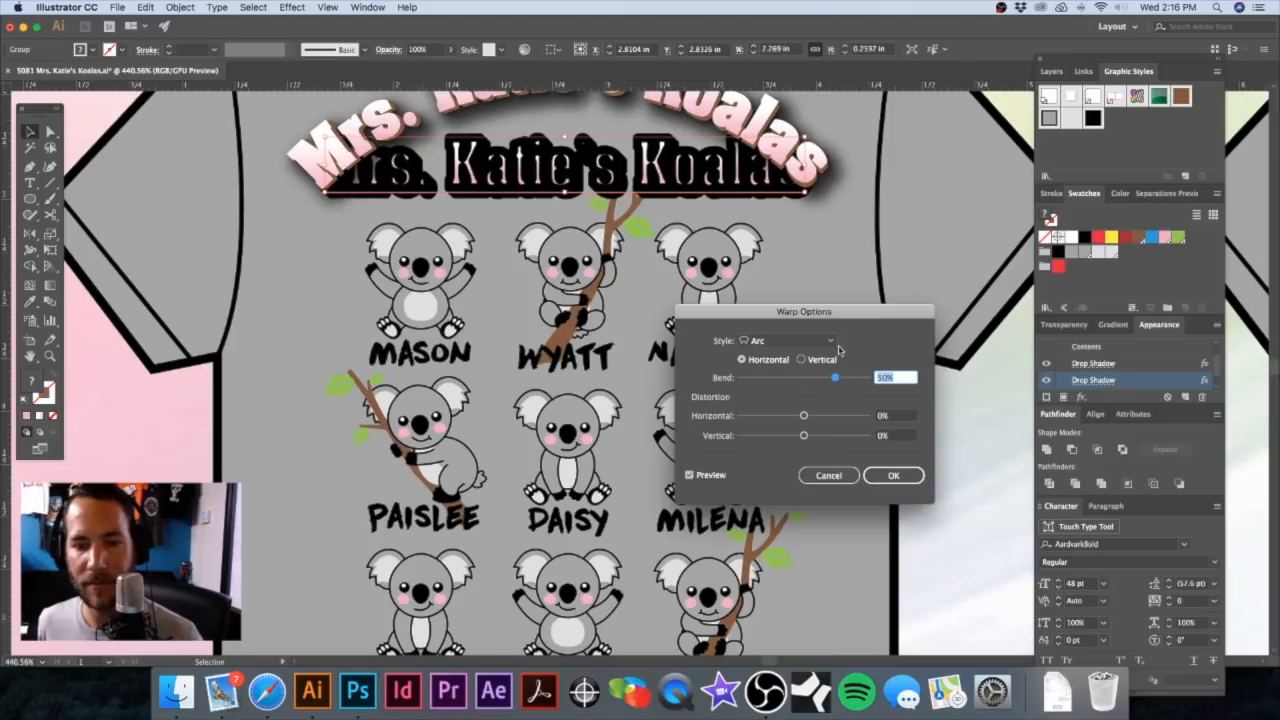
left_click(827, 475)
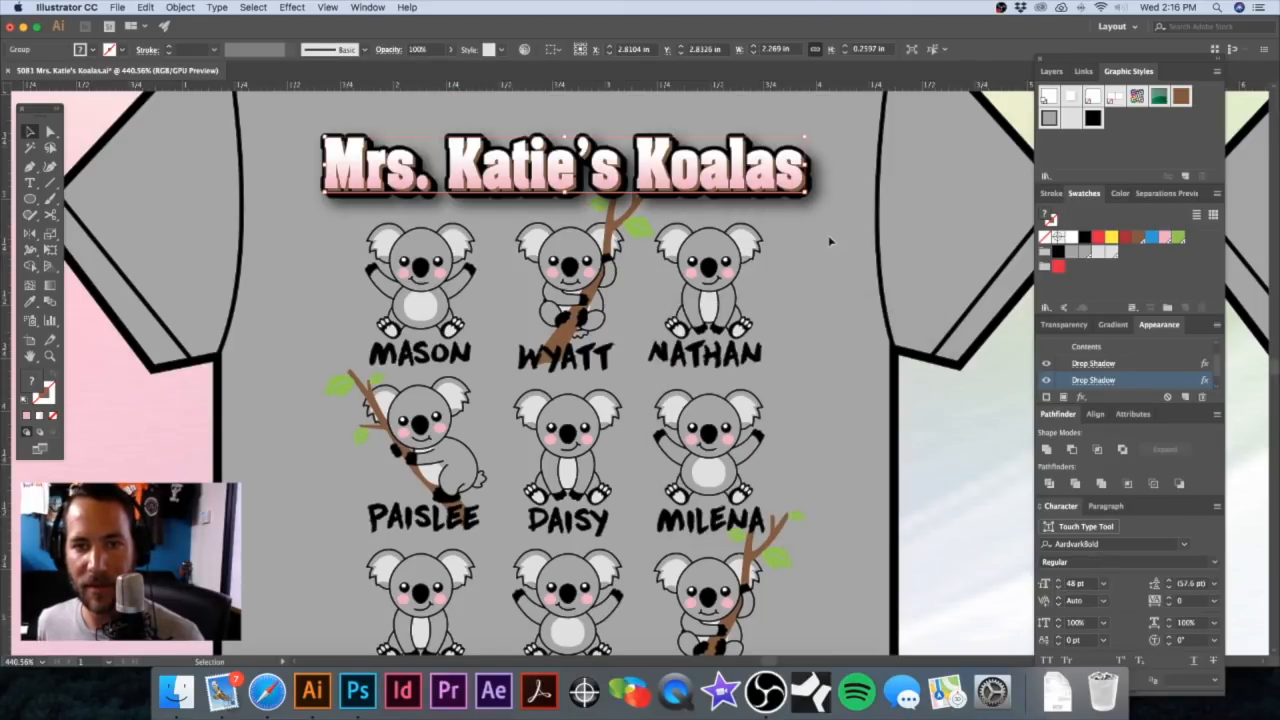
left_click(829, 241)
left_click_drag(775, 168, 832, 149)
key("super+z")
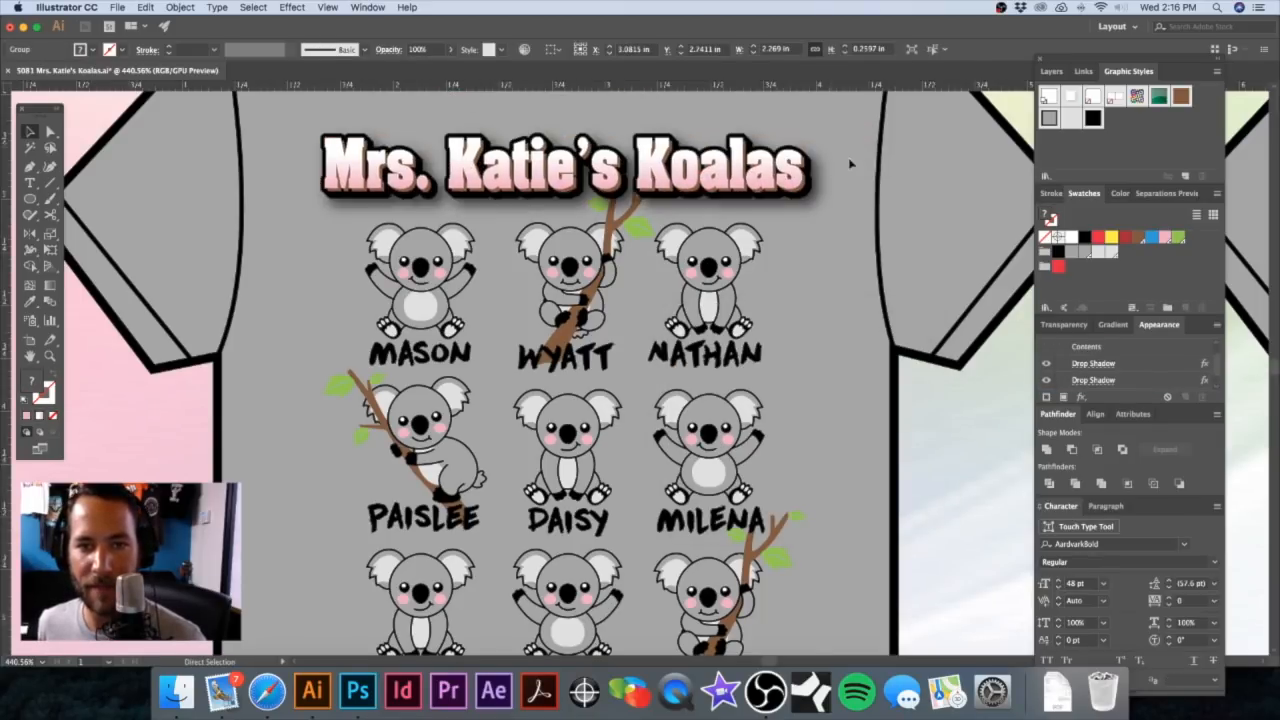
Step: Group the title lettering together with its brown shadow and undo the test move of the group
key("v")
left_click(777, 195)
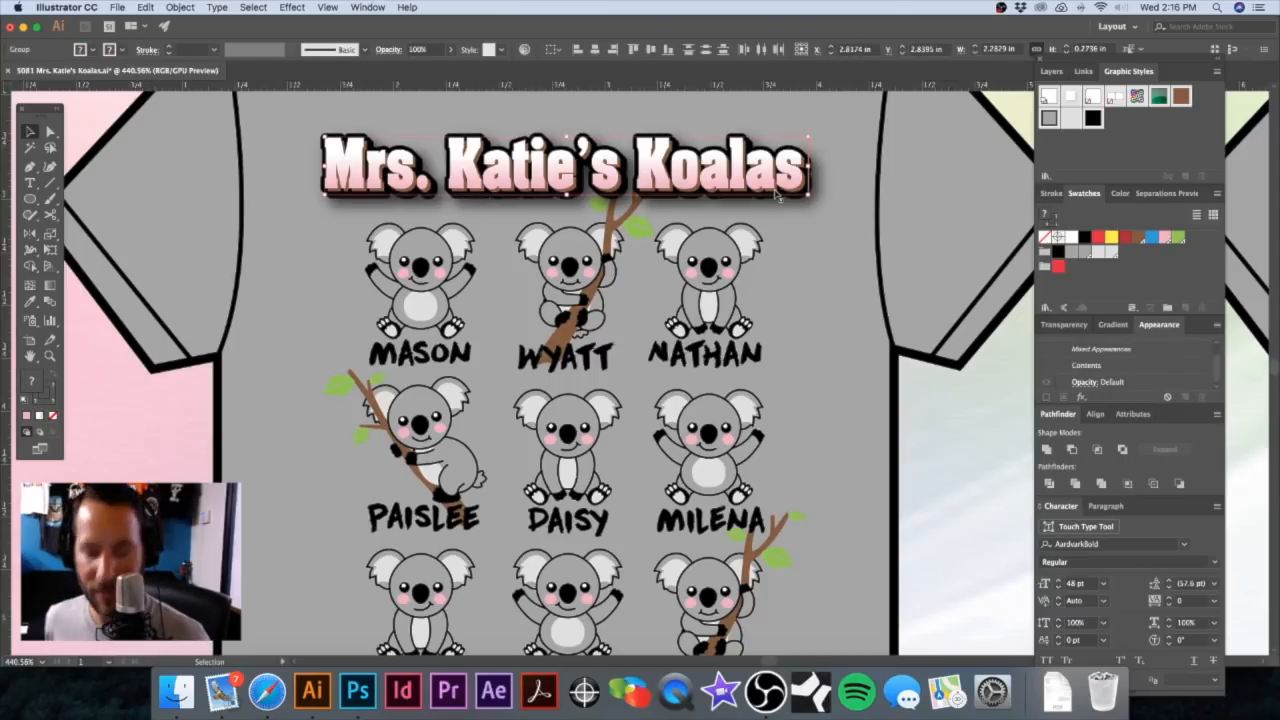
key("super+g")
left_click_drag(779, 177, 801, 165)
key("super+z")
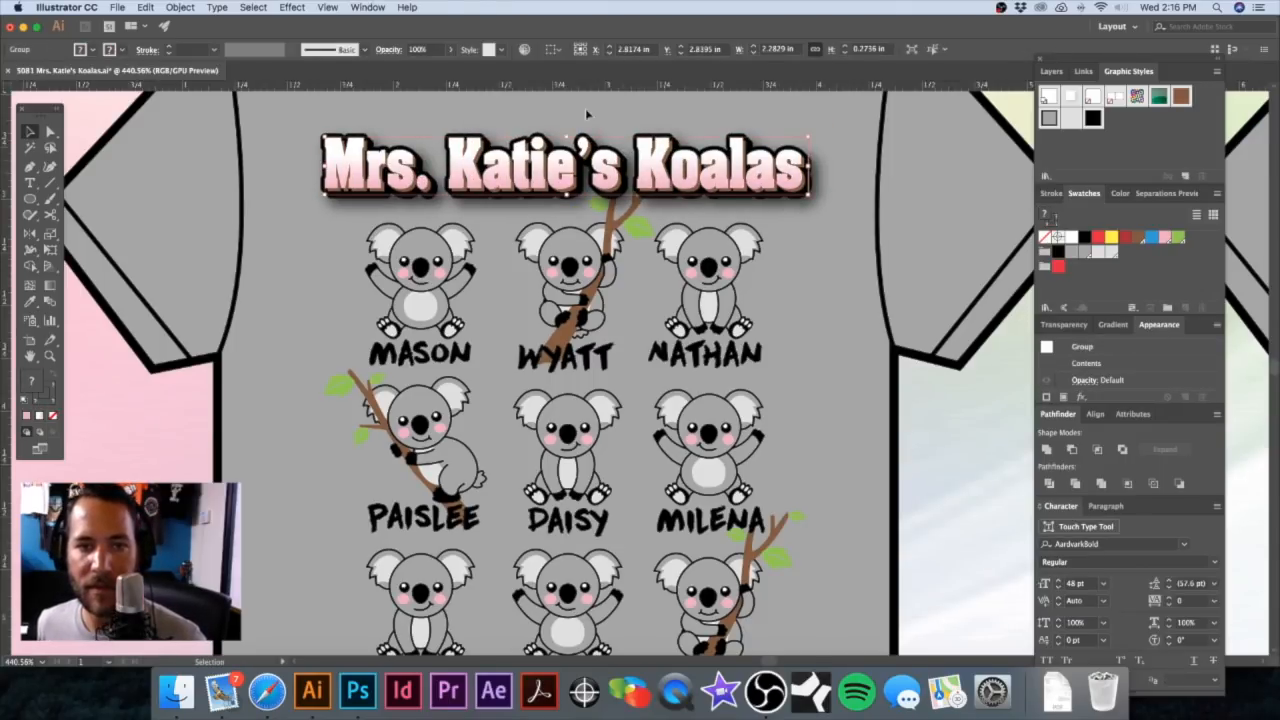
Step: Add a Warp effect to the grouped title with the Flag style
left_click(292, 7)
mouse_move(440, 203)
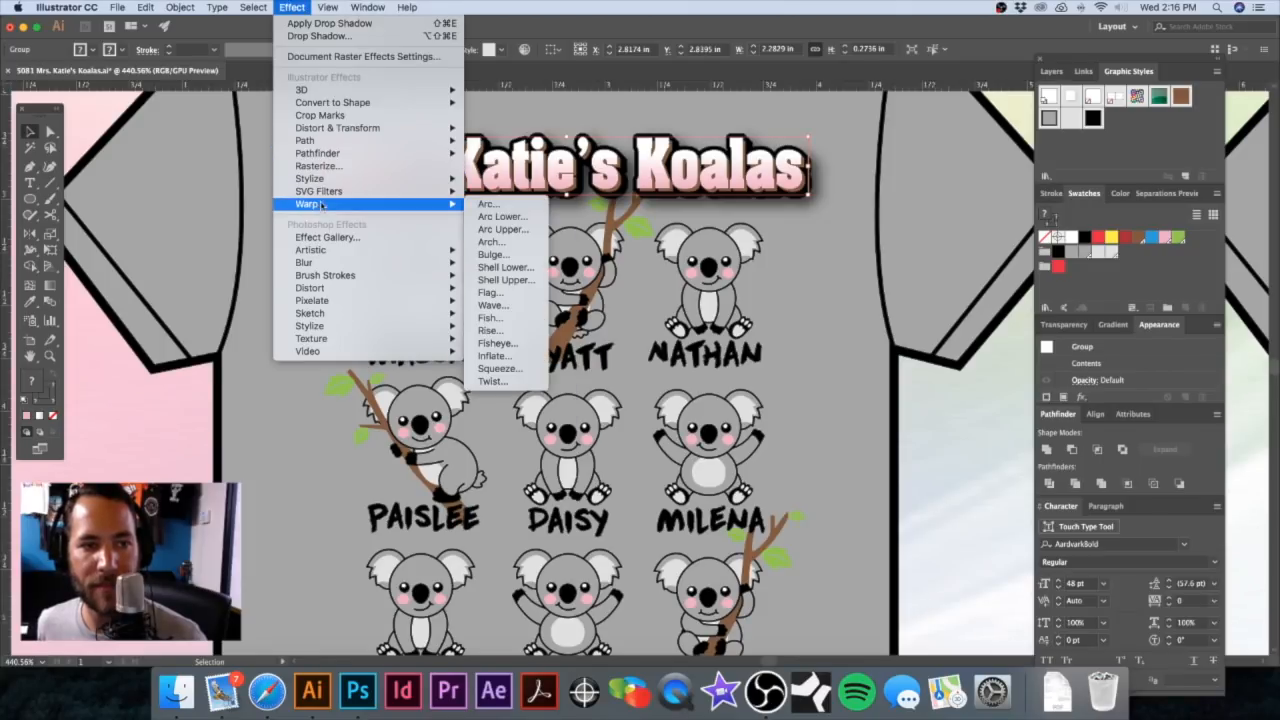
left_click(499, 205)
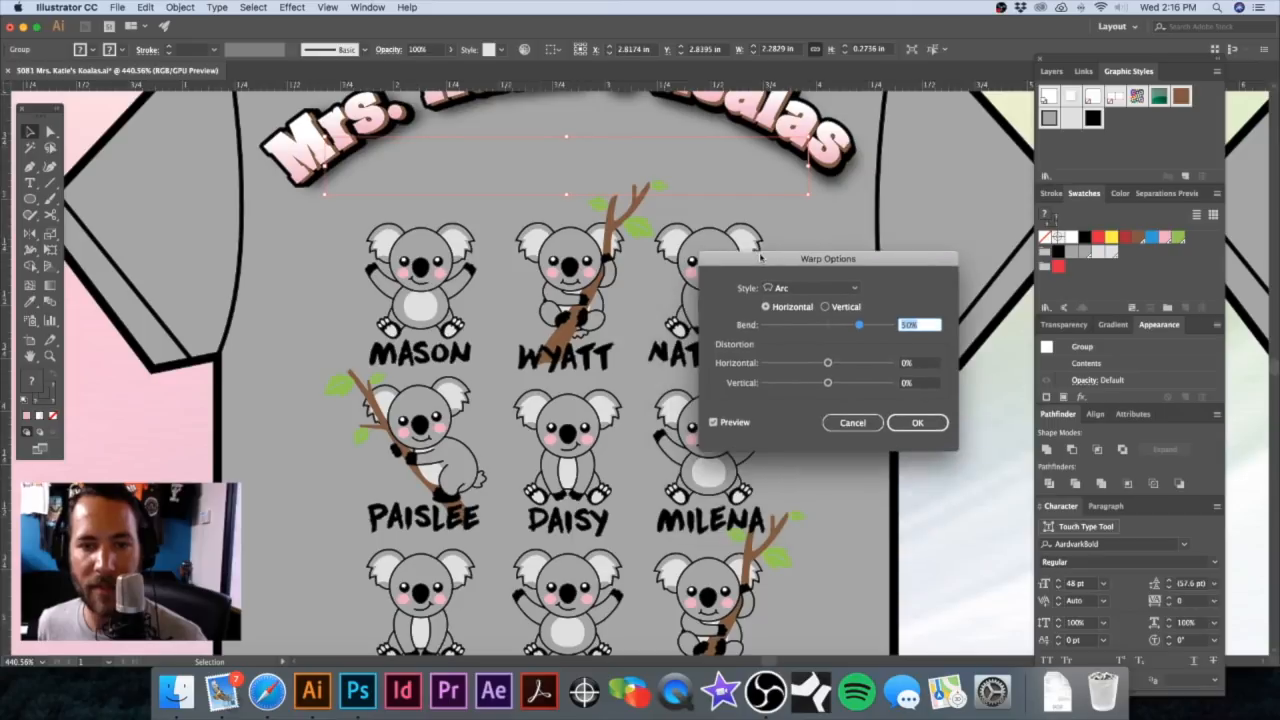
left_click(806, 285)
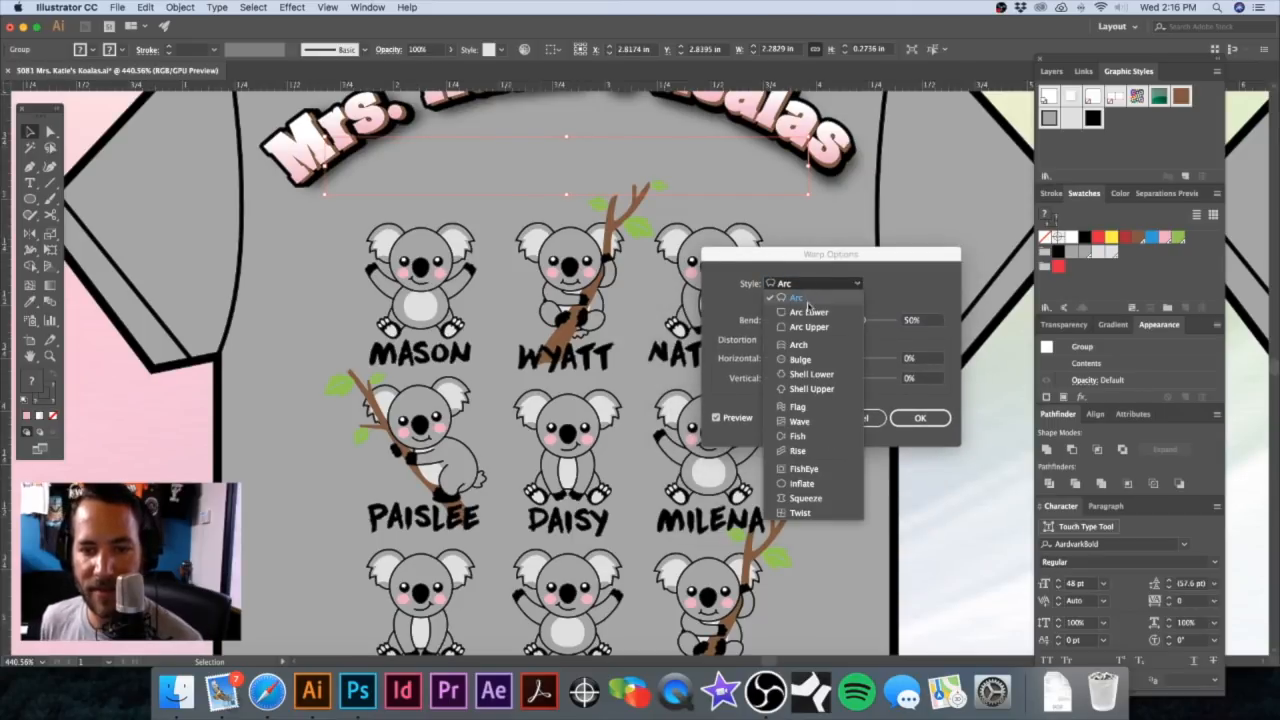
left_click(806, 407)
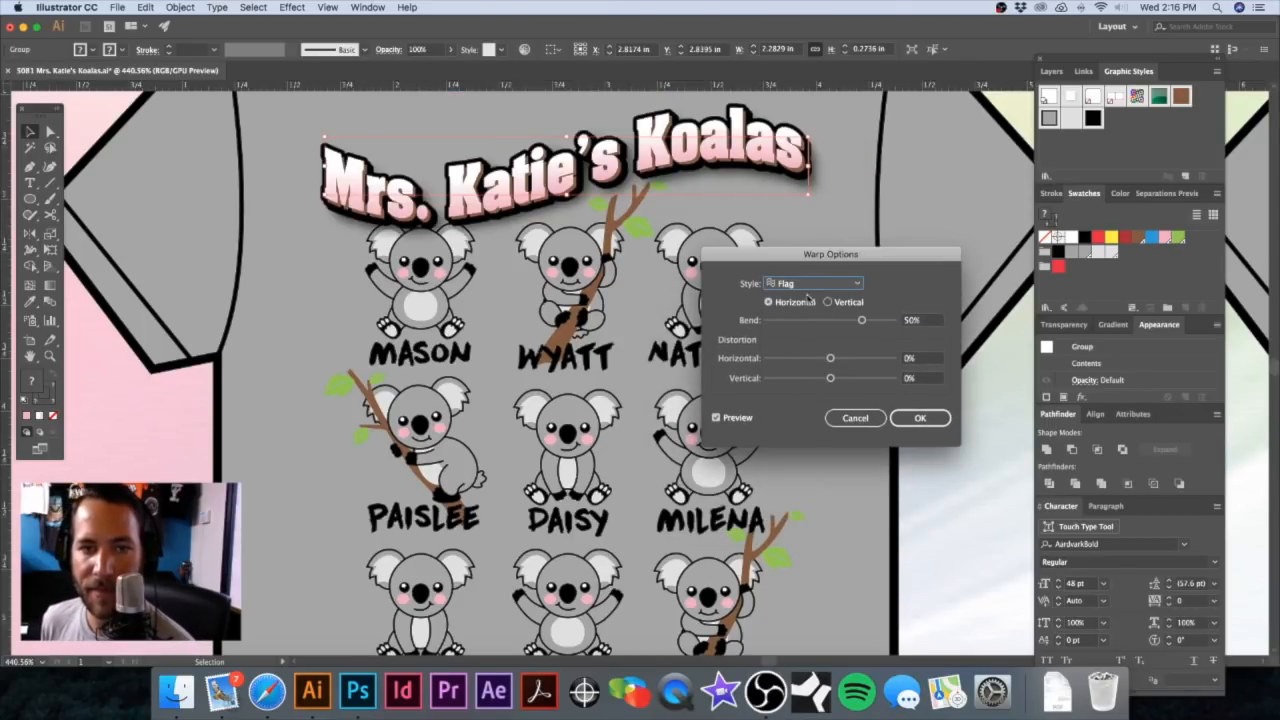
left_click_drag(784, 258, 783, 255)
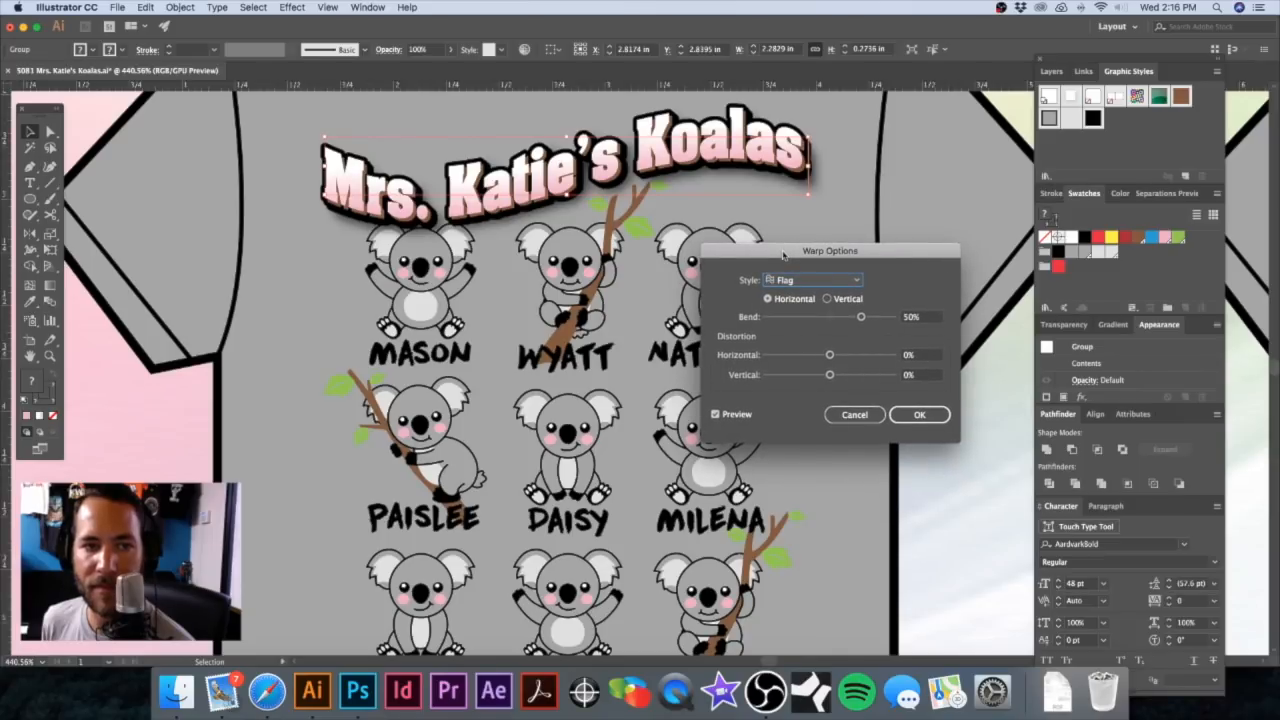
Step: Set the title's Flag warp to 17% bend, 29% horizontal distortion and 1% vertical distortion, and apply it
left_click_drag(858, 316, 842, 320)
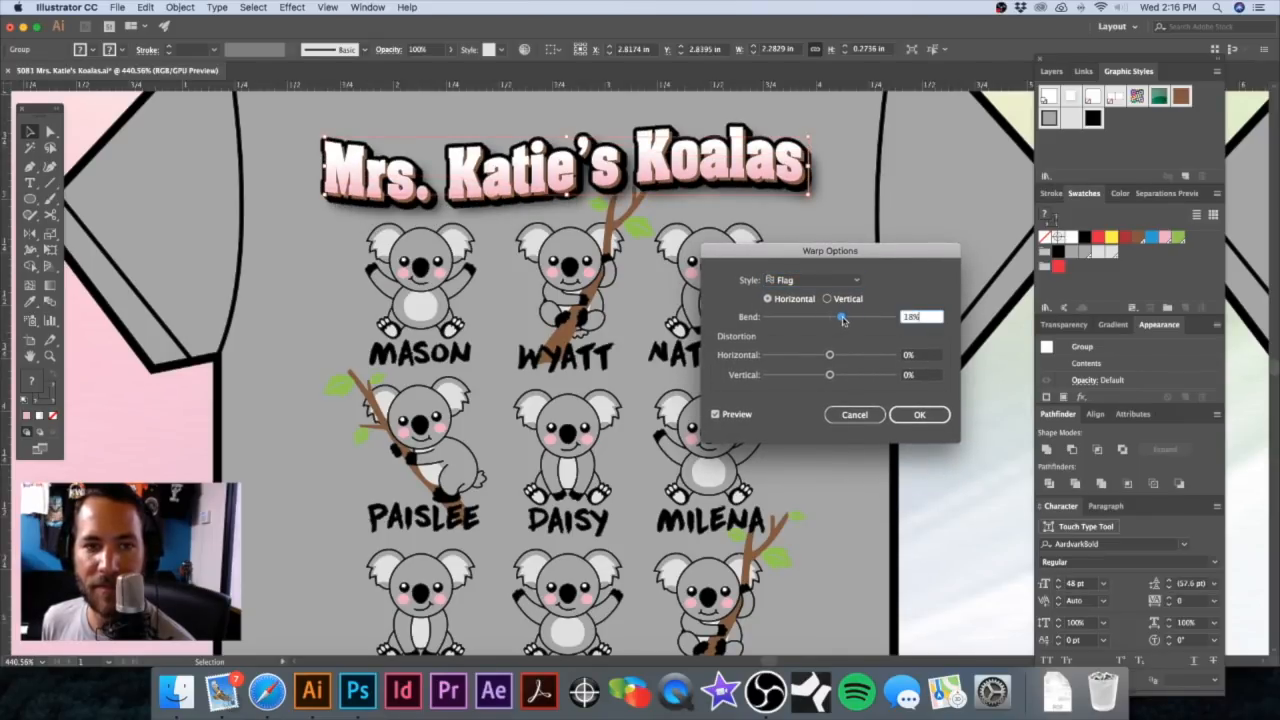
left_click_drag(843, 318, 843, 320)
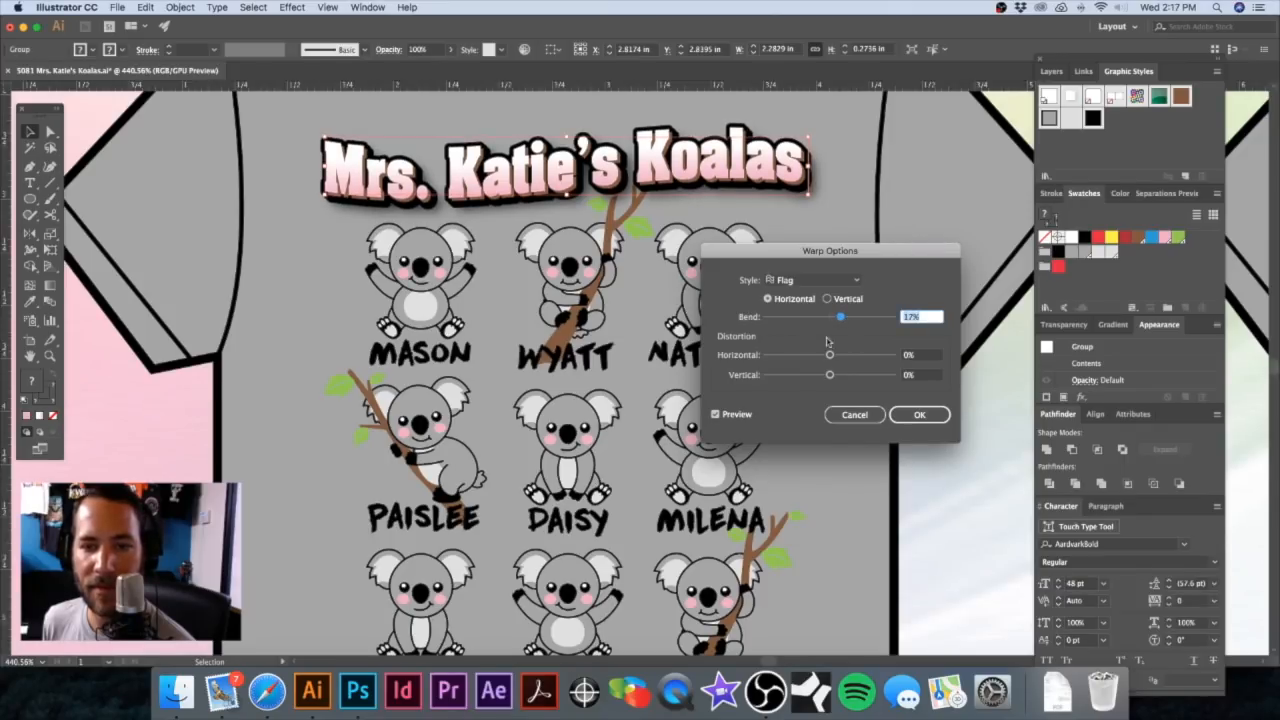
mouse_move(831, 357)
left_mouse_down()
mouse_move(808, 358)
mouse_move(836, 357)
left_mouse_up()
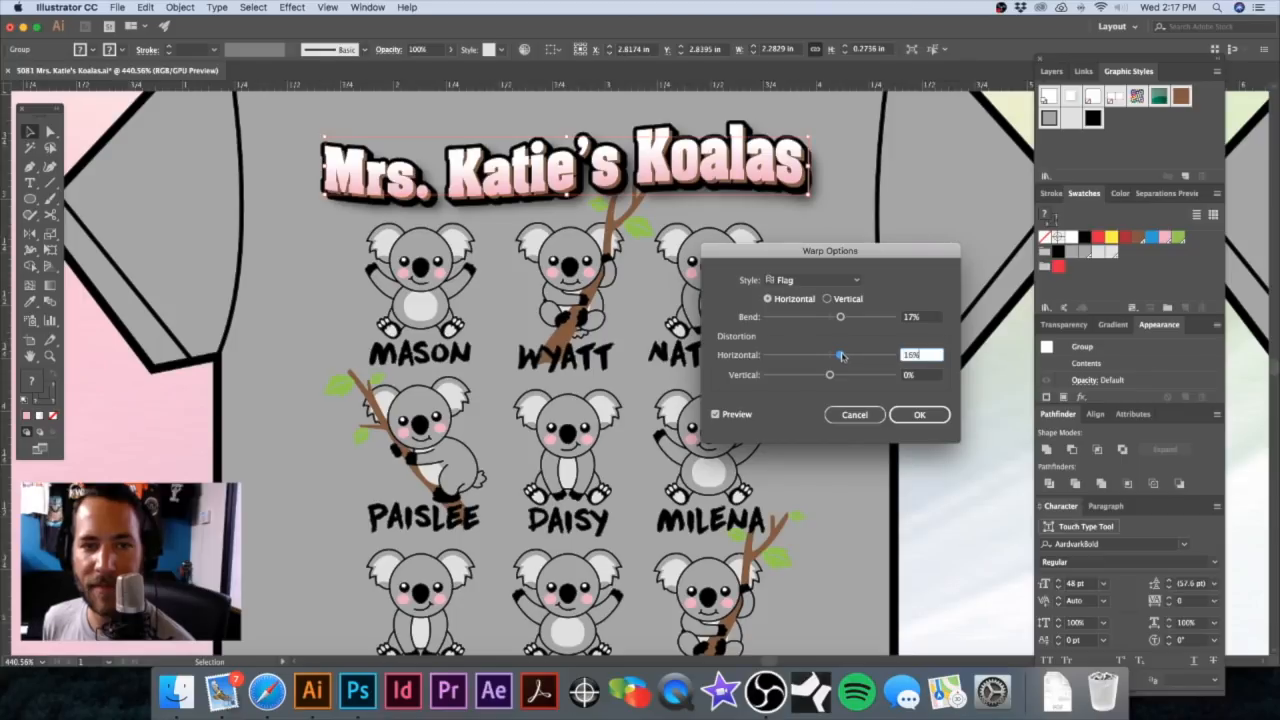
left_click_drag(843, 356, 851, 358)
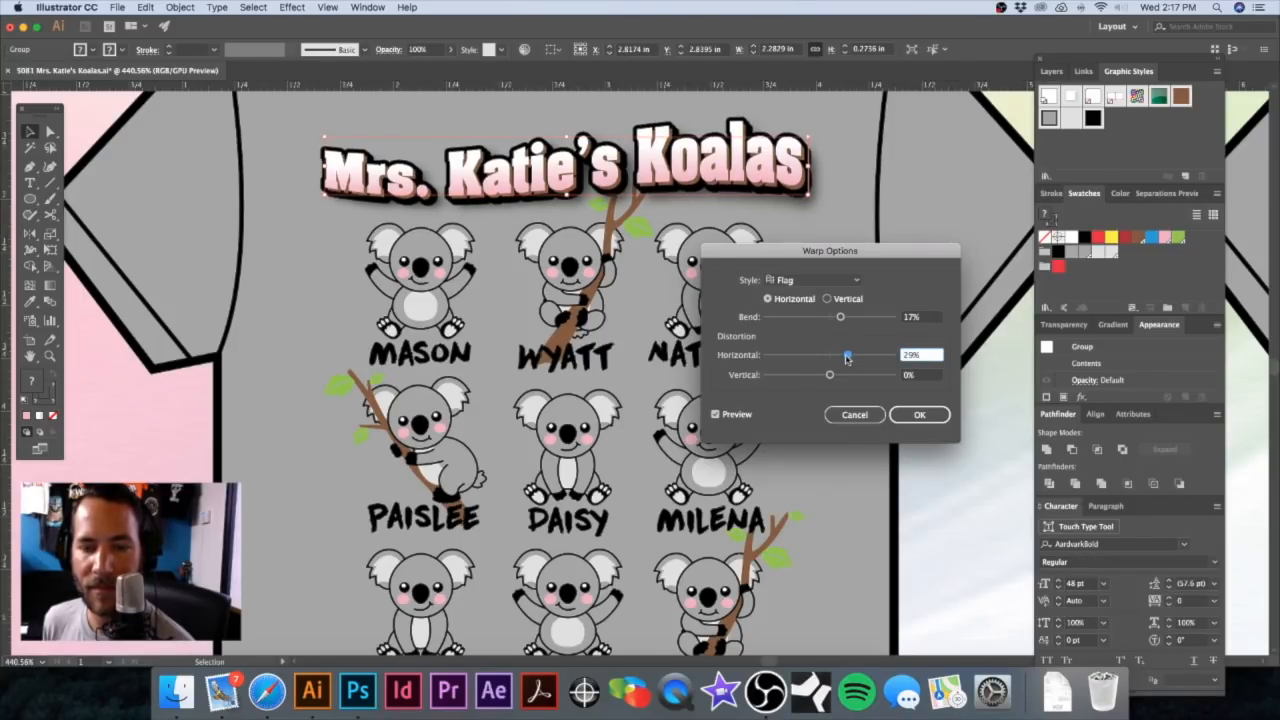
mouse_move(830, 376)
left_mouse_down()
mouse_move(807, 378)
mouse_move(831, 377)
left_mouse_up()
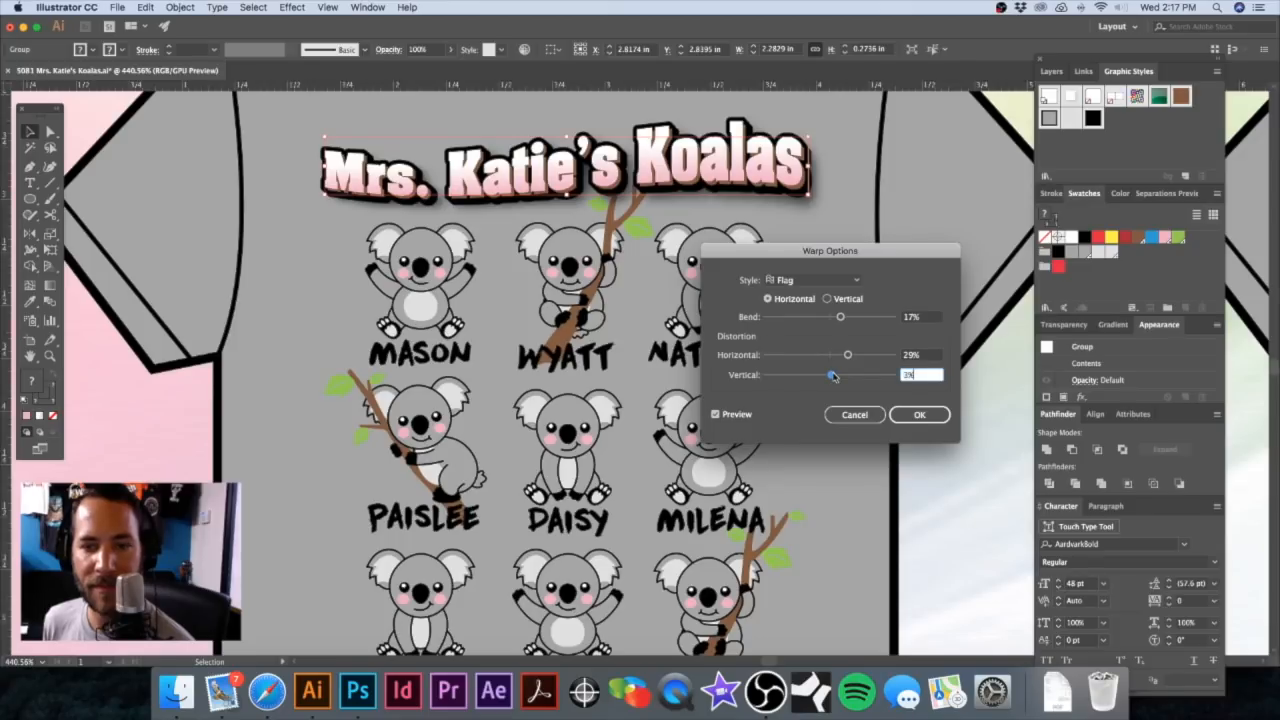
left_click_drag(833, 376, 831, 376)
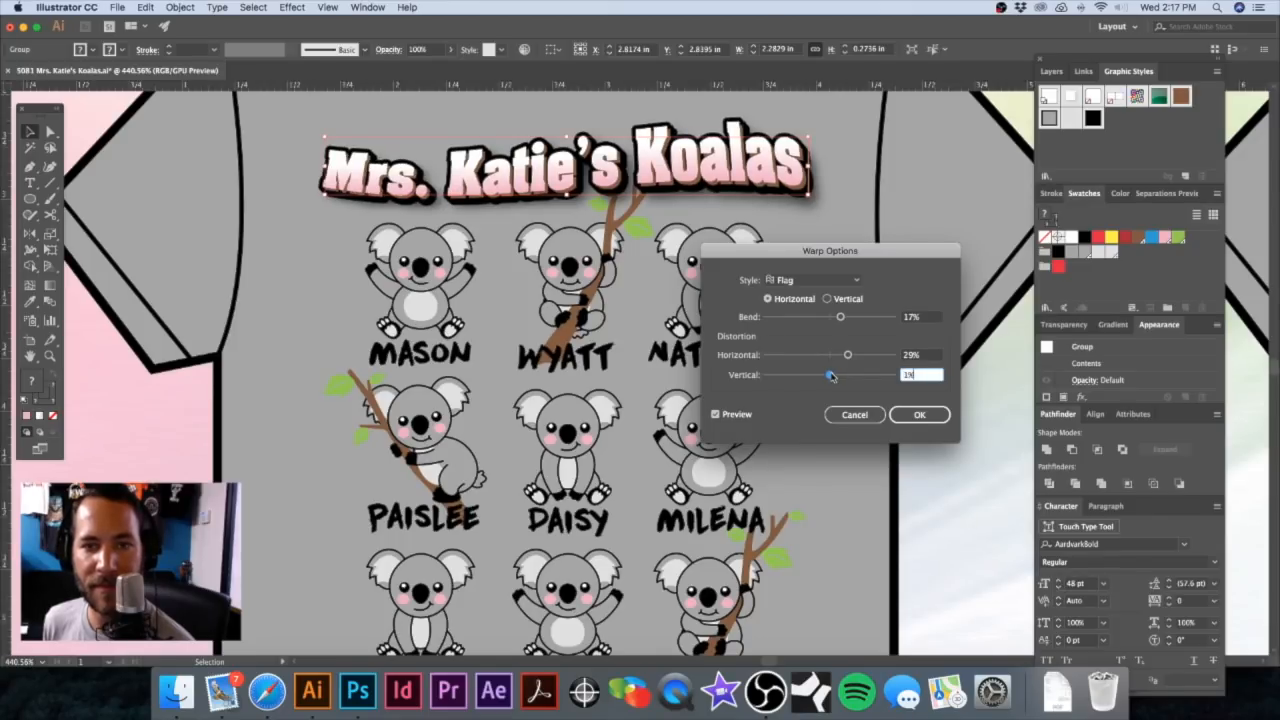
left_click(917, 414)
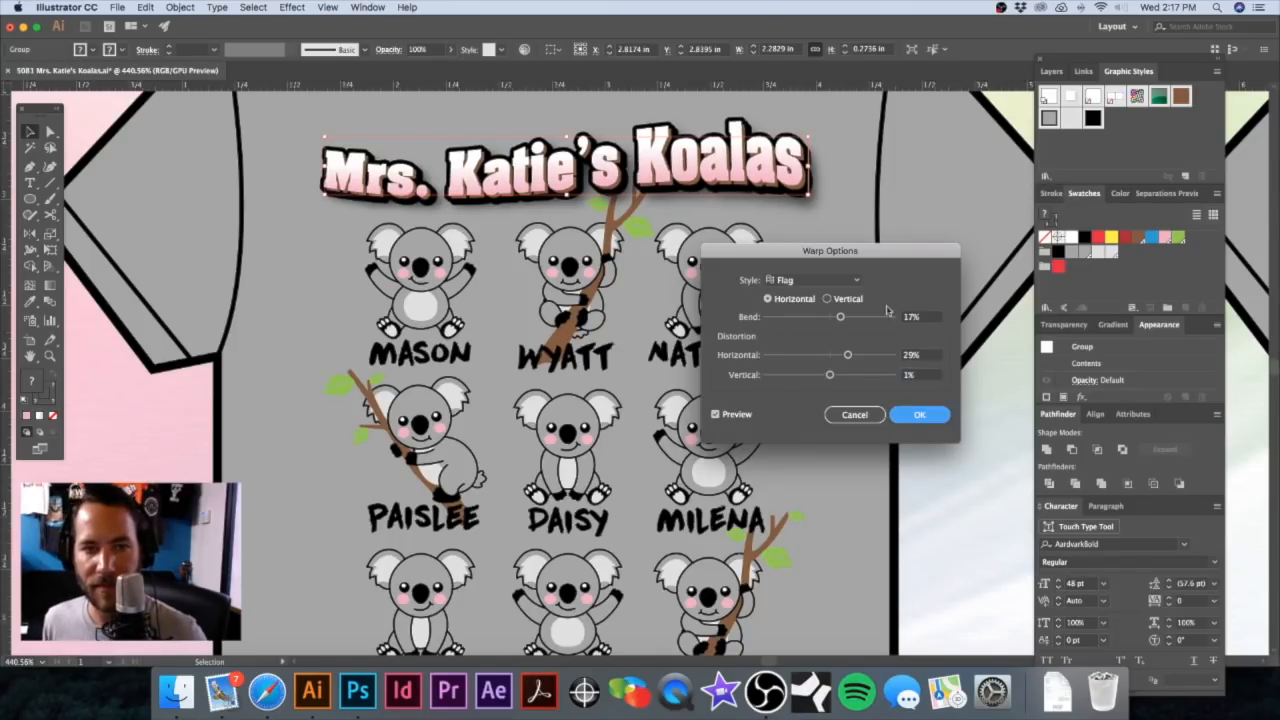
Step: Narrow the warped title to about 1.93 in wide so it fits the three koala columns
scroll(671, 215, "up", 3)
left_click_drag(671, 215, 738, 238)
left_click_drag(874, 237, 777, 235)
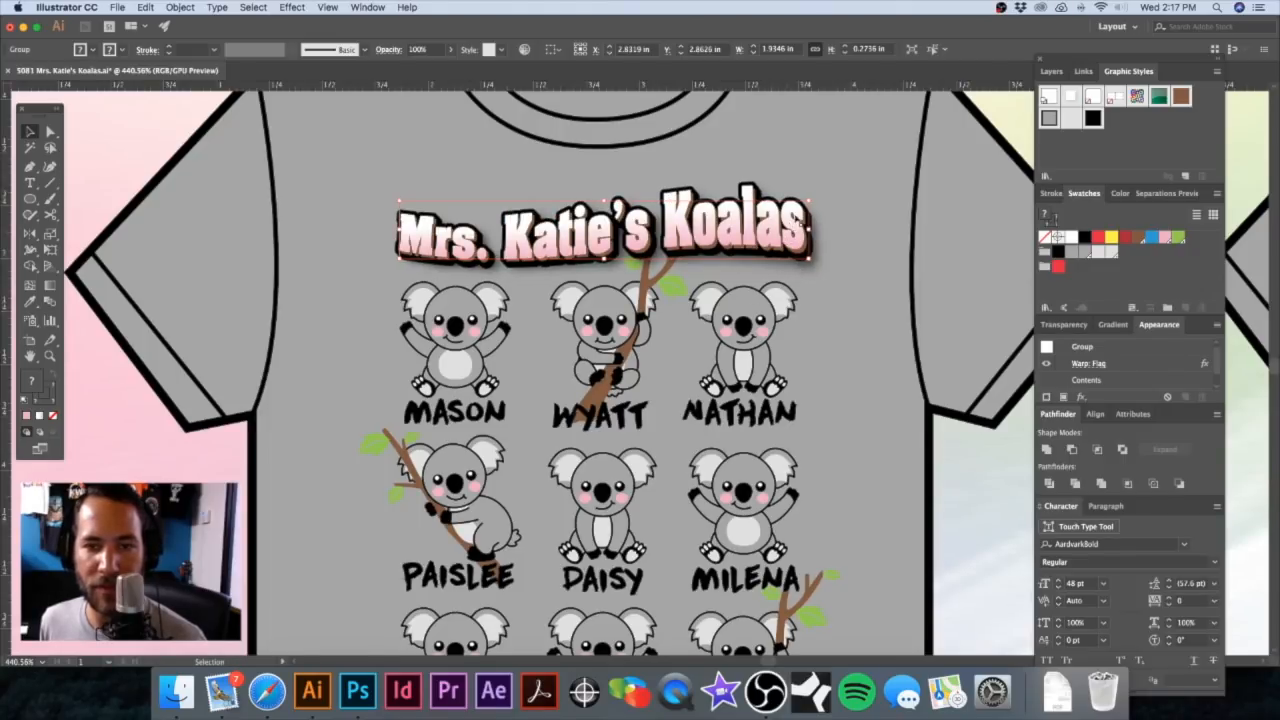
Step: Try shearing the title vertically so it slants upward to the right, and undo the shear
left_click_drag(50, 234, 95, 250)
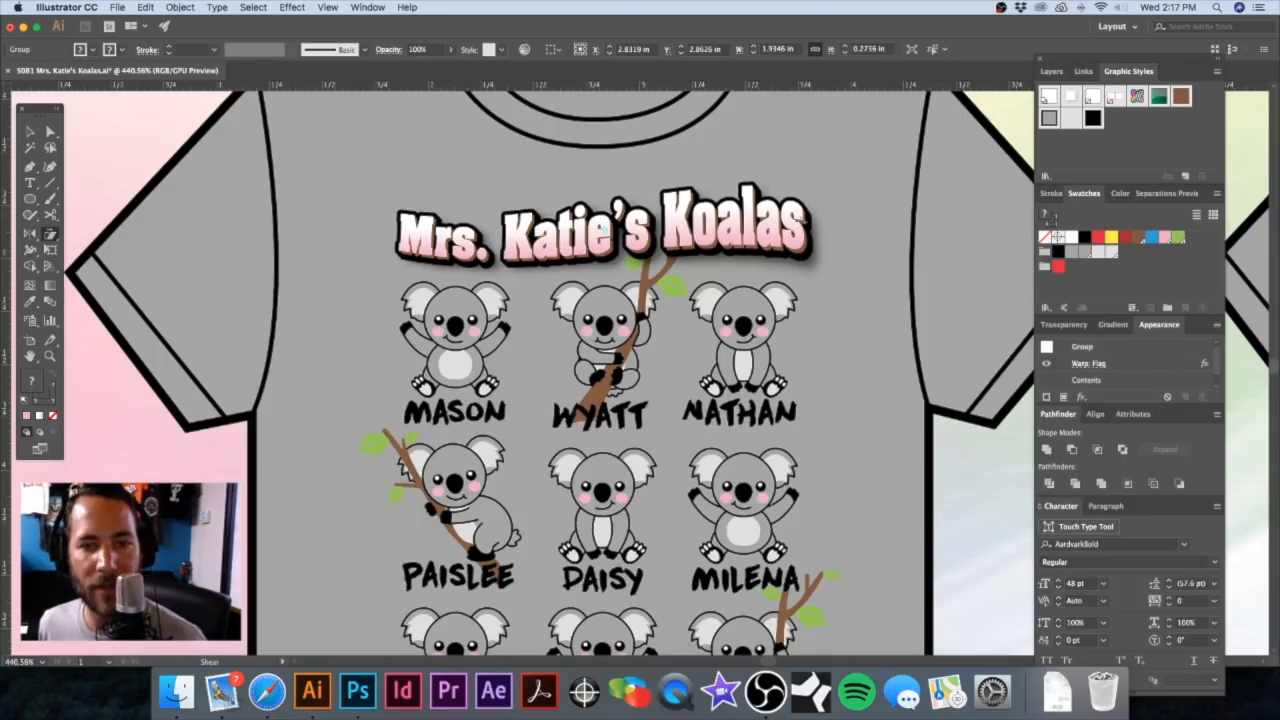
left_click_drag(774, 228, 772, 216)
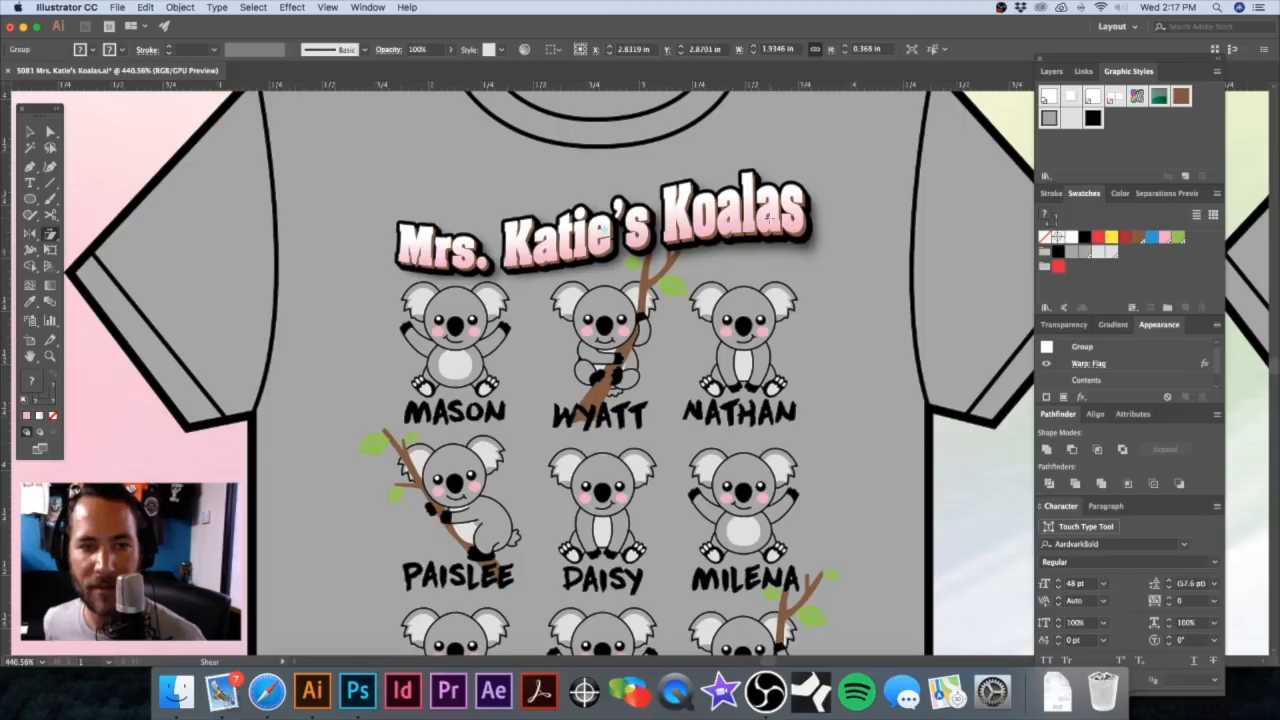
key("super+z")
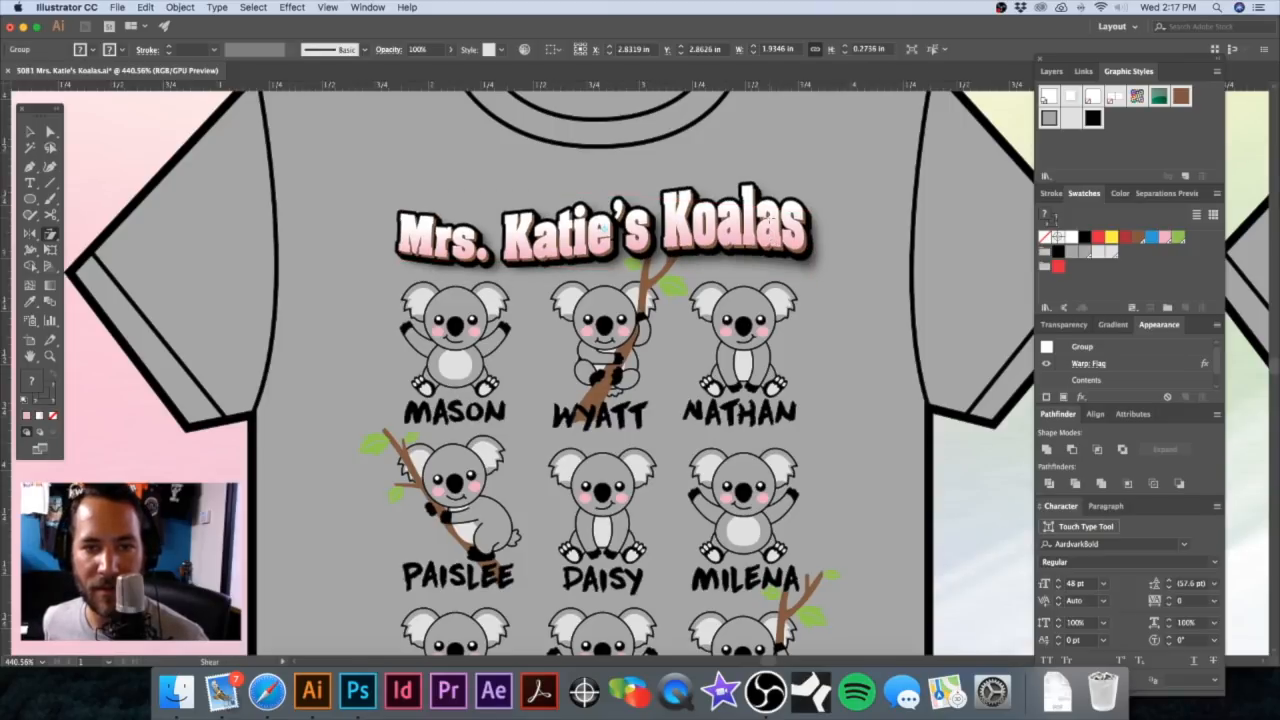
Step: Nudge the title up slightly from the top row of koalas and deselect it
key("Up")
key("v")
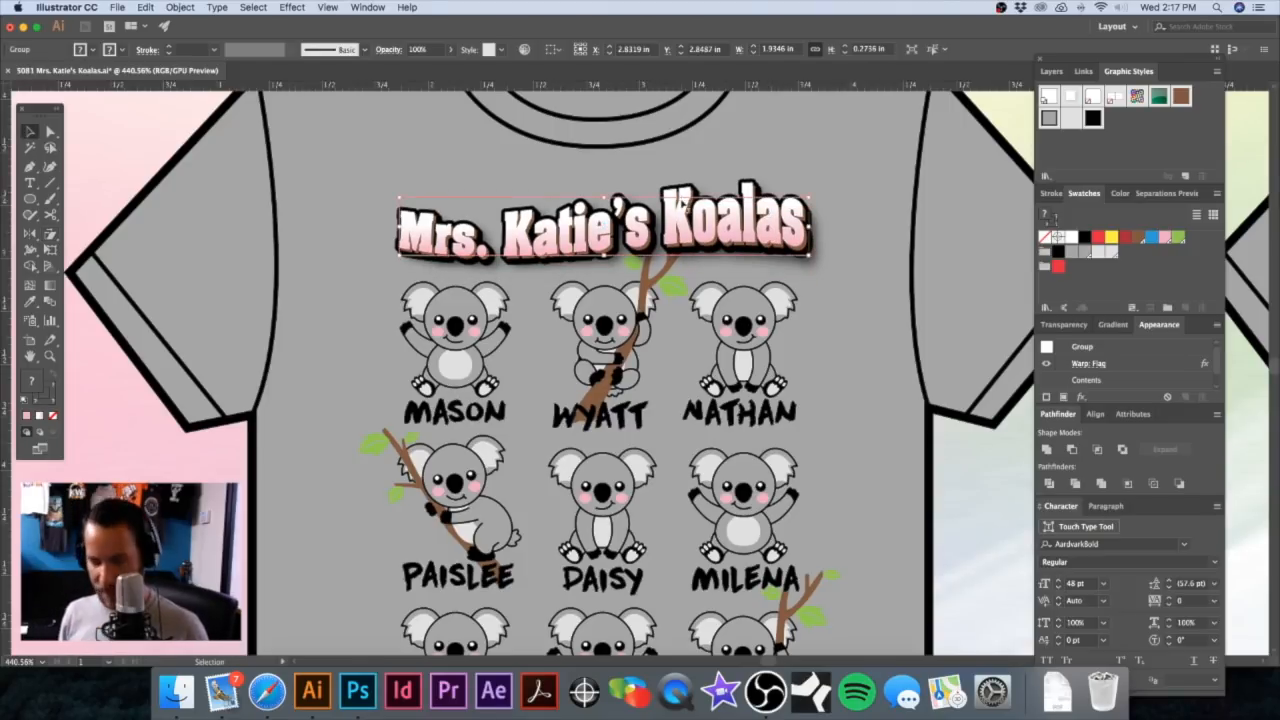
left_click(834, 168)
Step: Select the title together with all the koalas and names, scale the whole design down slightly, and deselect it
key("space")
left_click(711, 274, "alt+super")
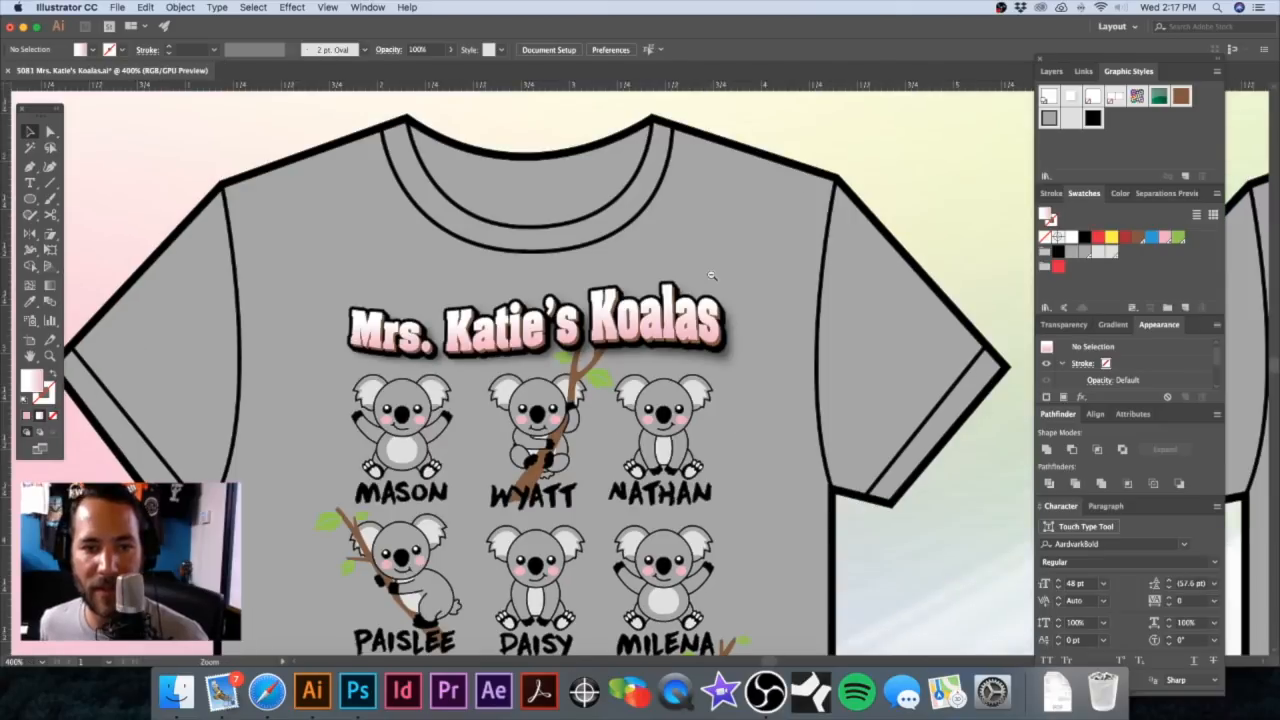
left_click(711, 272, "alt+super")
left_click_drag(668, 367, 738, 215)
scroll(745, 228, "down", 5)
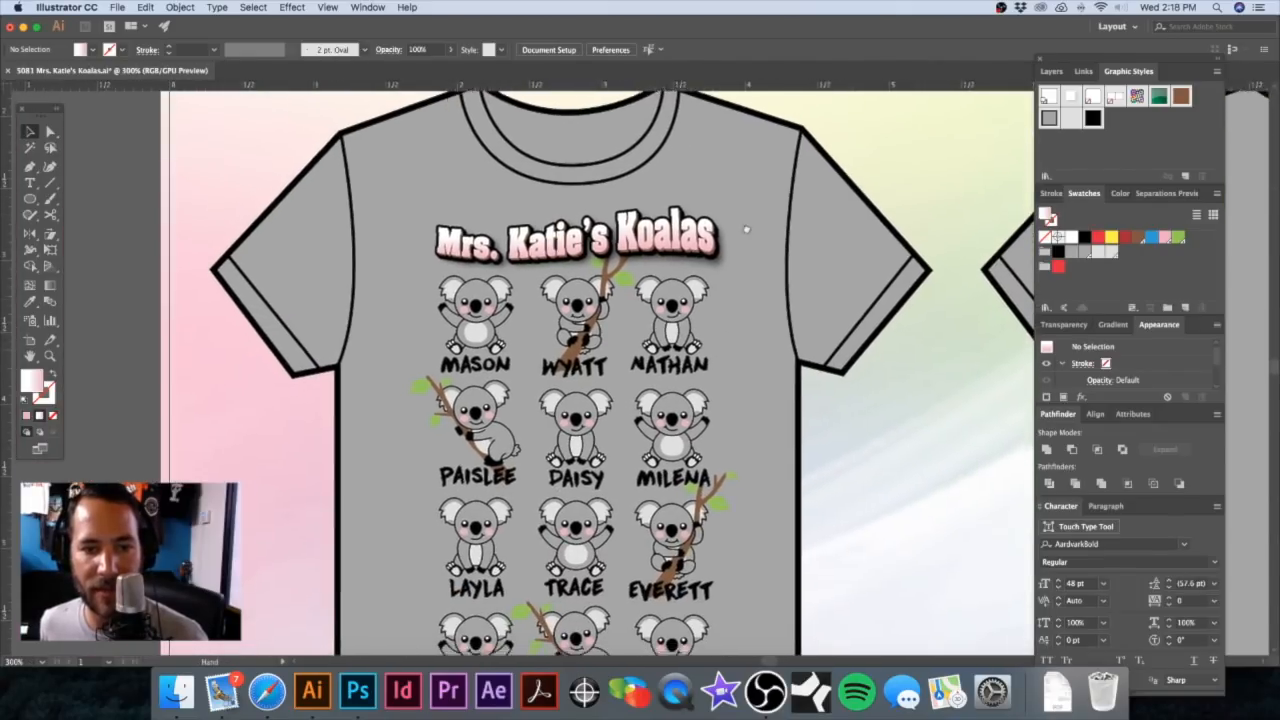
left_click(708, 330, "alt+super")
left_click_drag(675, 312, 711, 286)
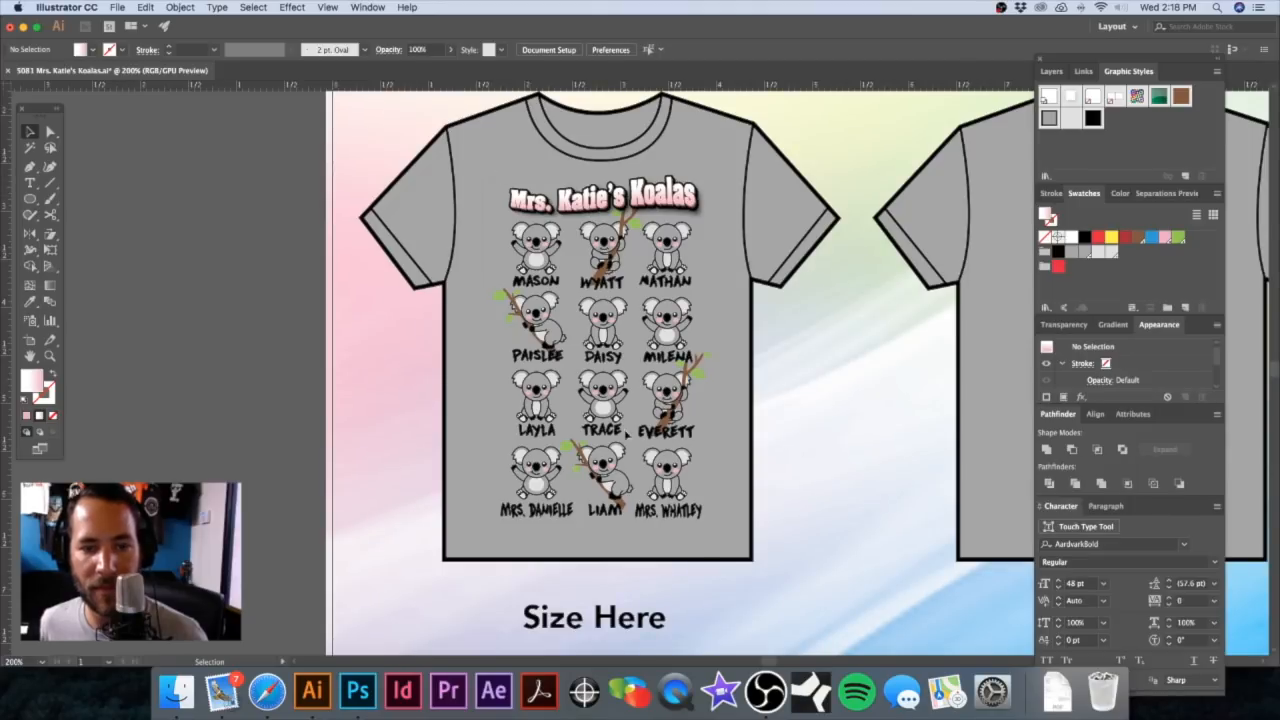
left_click(697, 290)
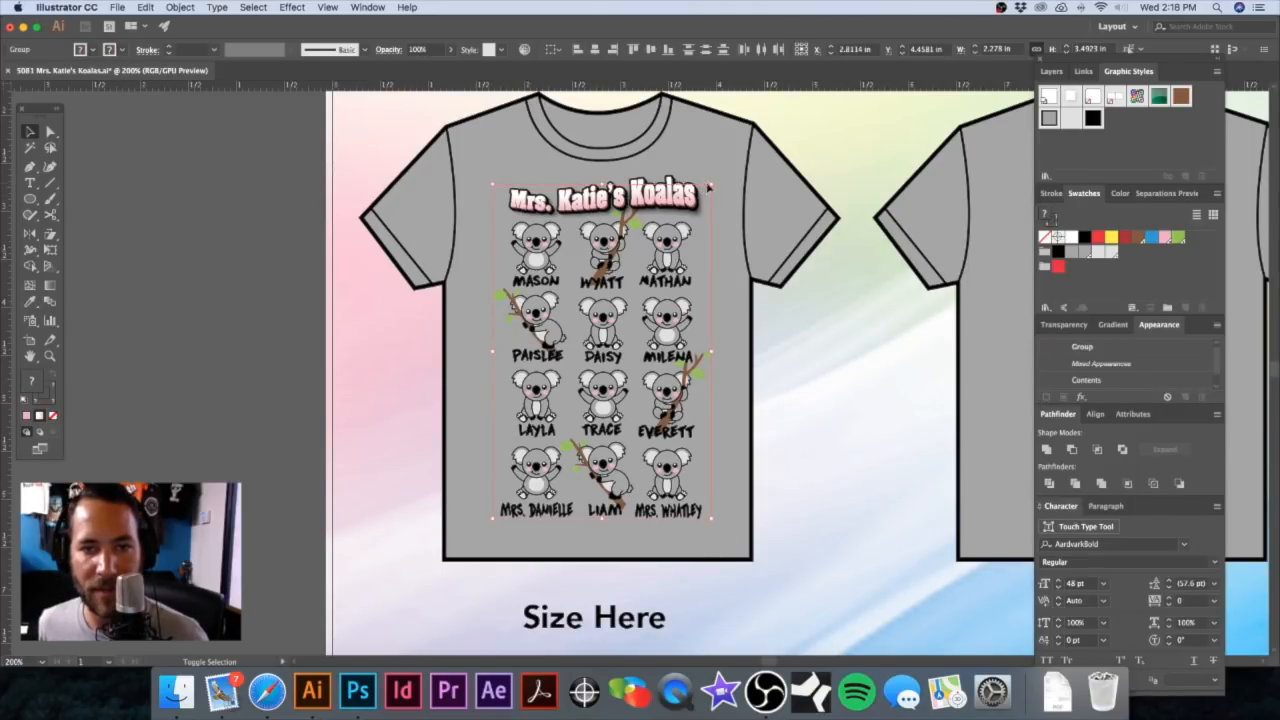
left_click_drag(713, 184, 709, 149)
key("ctrl+shift+a")
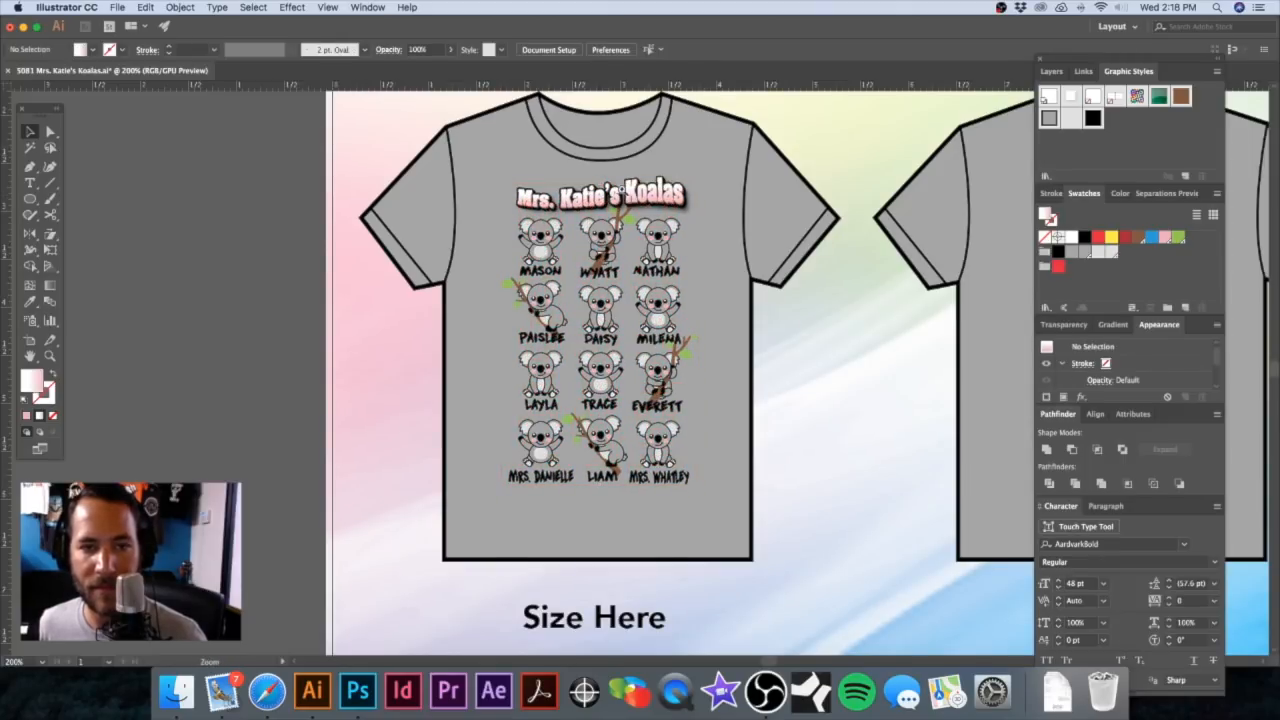
Step: Select the title alone and enlarge it slightly to about 1.85 in wide
scroll(716, 207, "up", 4)
left_click(716, 208)
left_click_drag(778, 166, 786, 164)
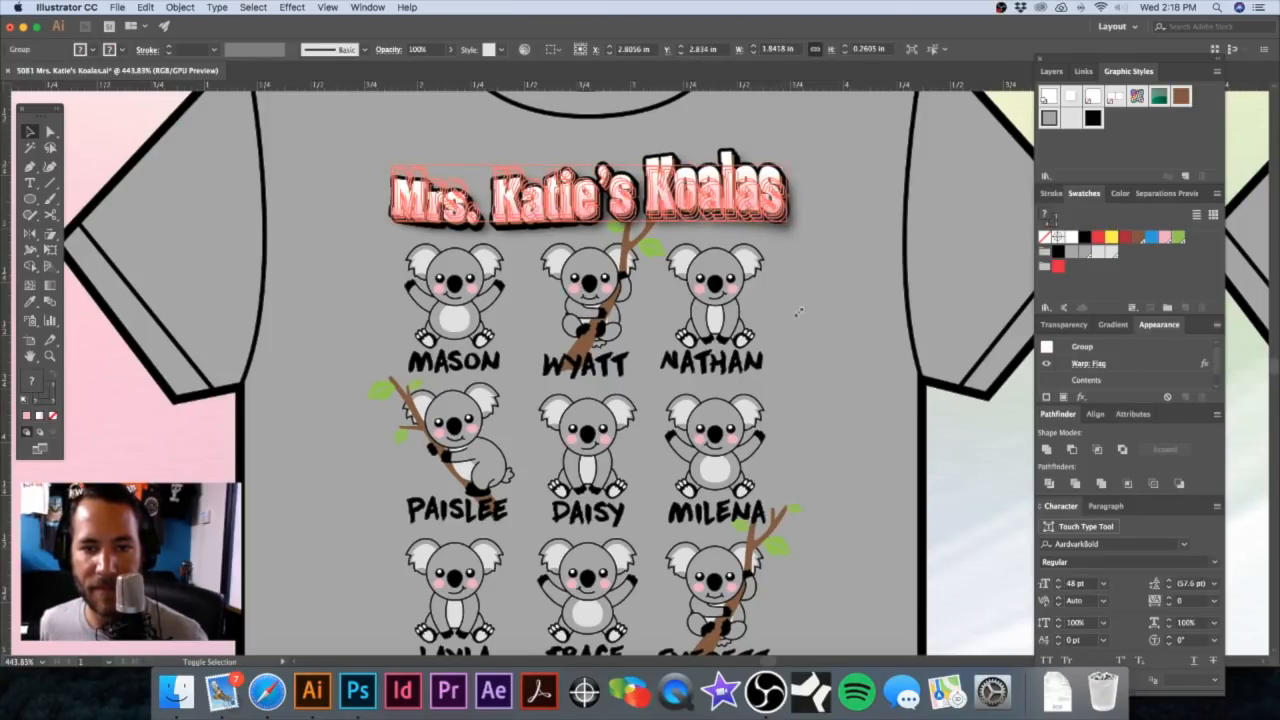
Step: Reopen the title's Flag warp settings and set the bend to 26%
left_click_drag(804, 304, 821, 239)
left_click(768, 279, "alt+super")
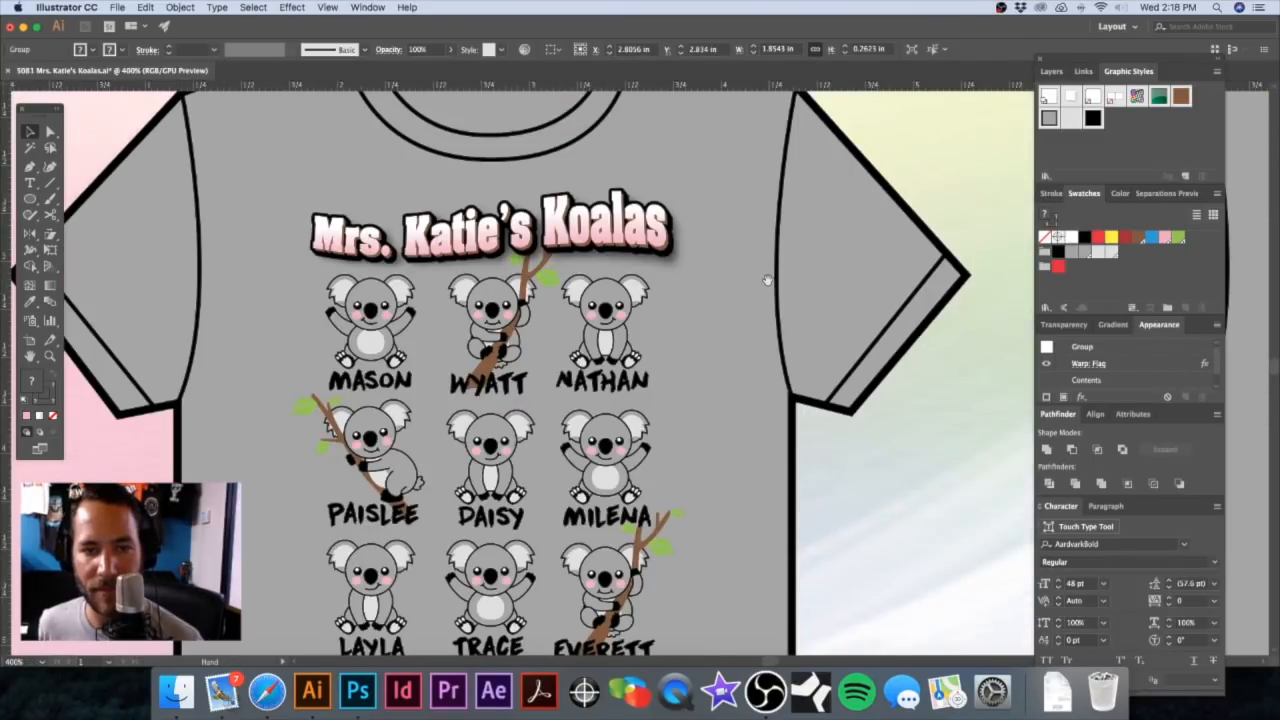
left_click(697, 322, "alt+super")
left_click_drag(689, 351, 715, 319)
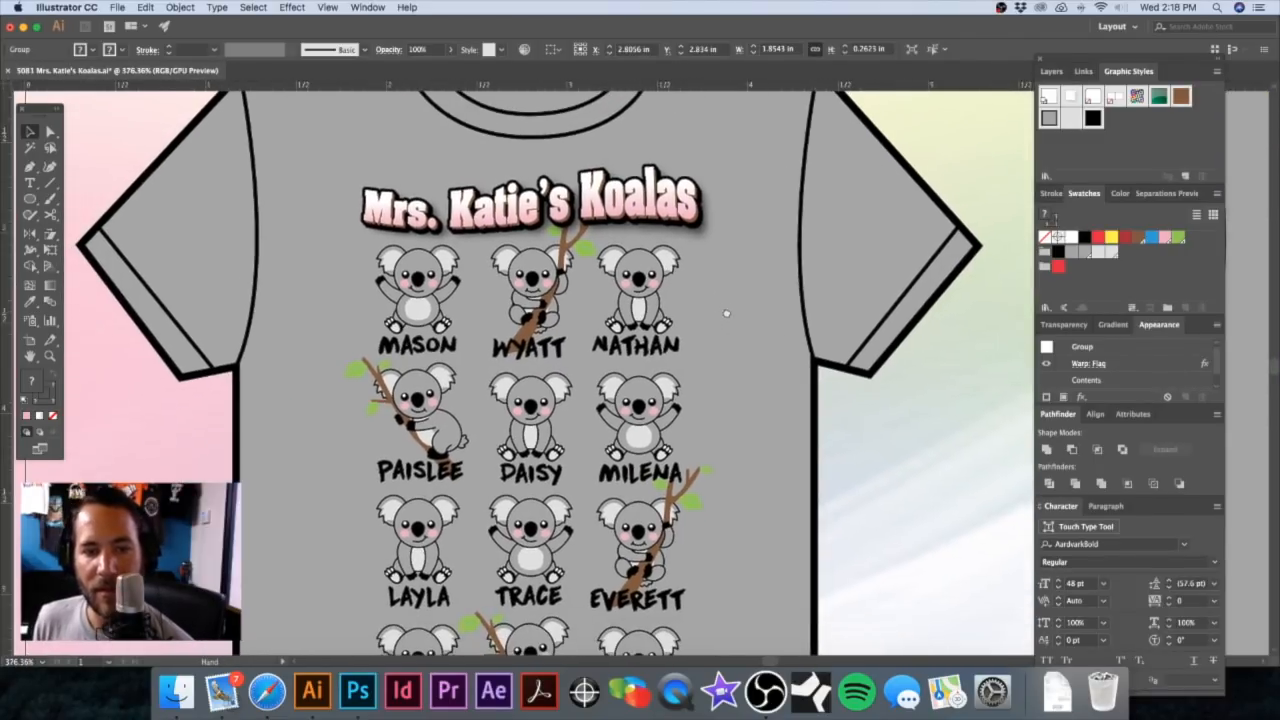
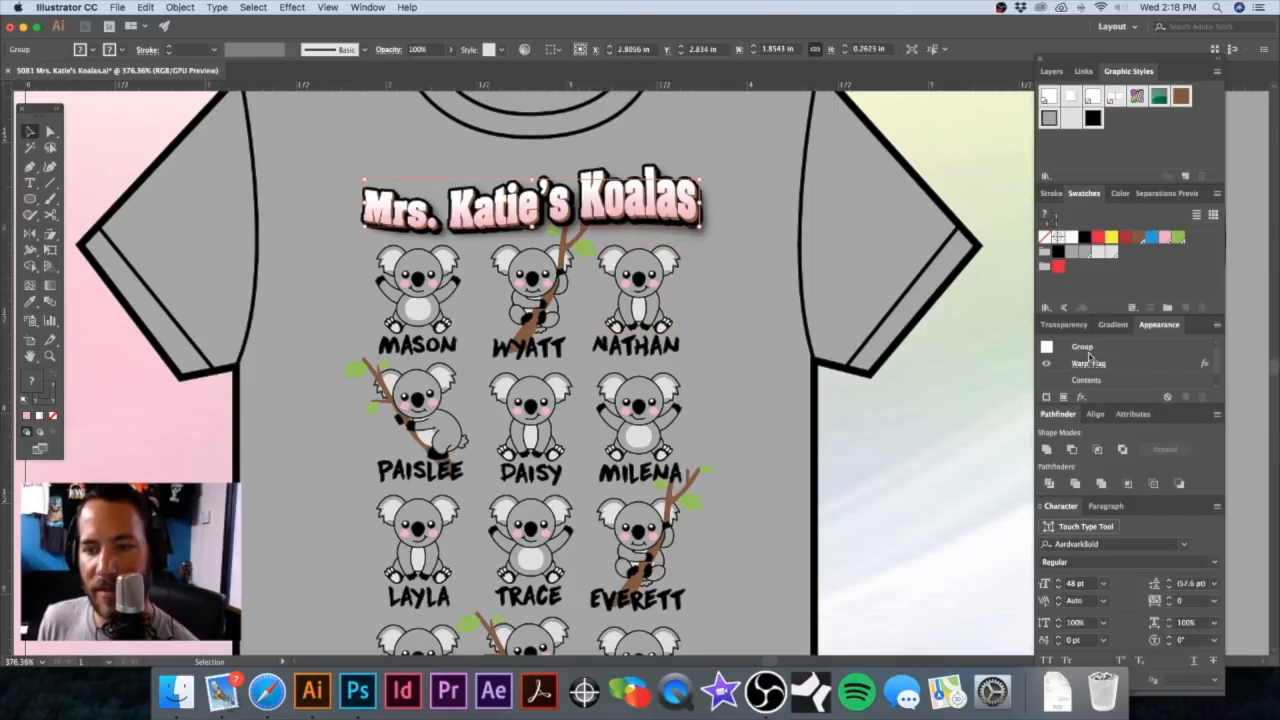
left_click(1089, 364)
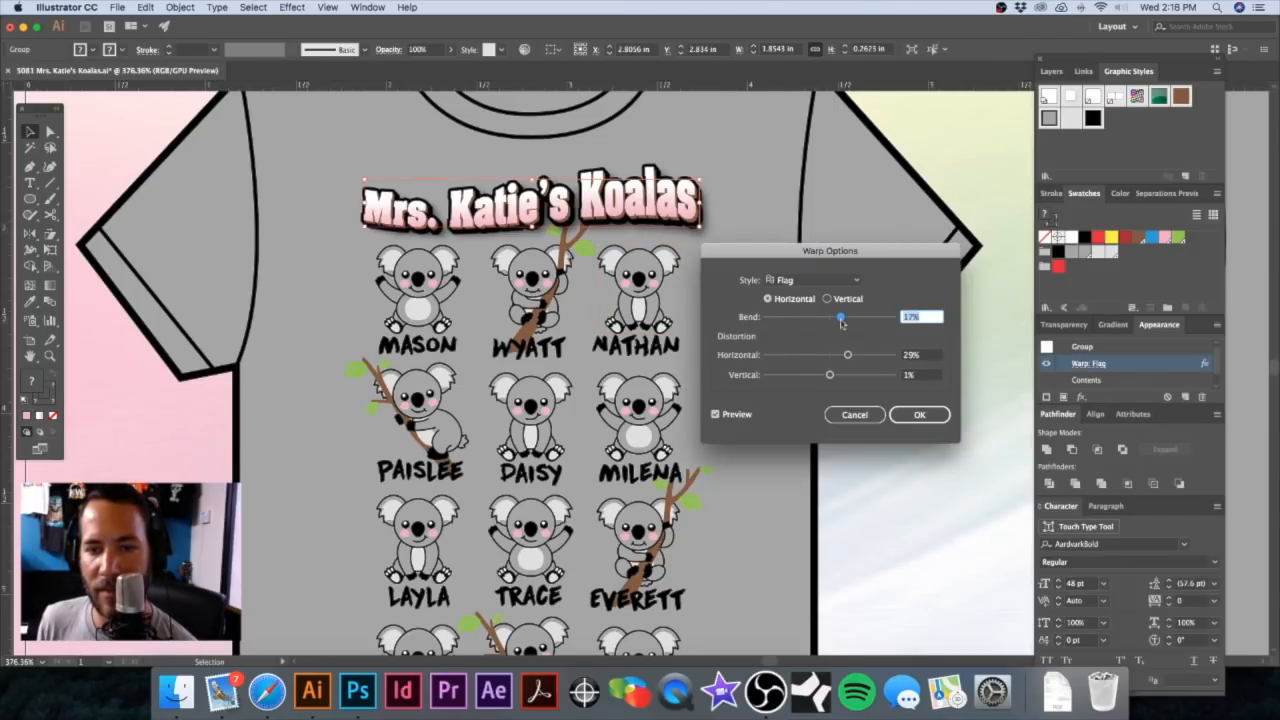
mouse_move(840, 317)
left_mouse_down()
mouse_move(856, 317)
mouse_move(845, 317)
left_mouse_up()
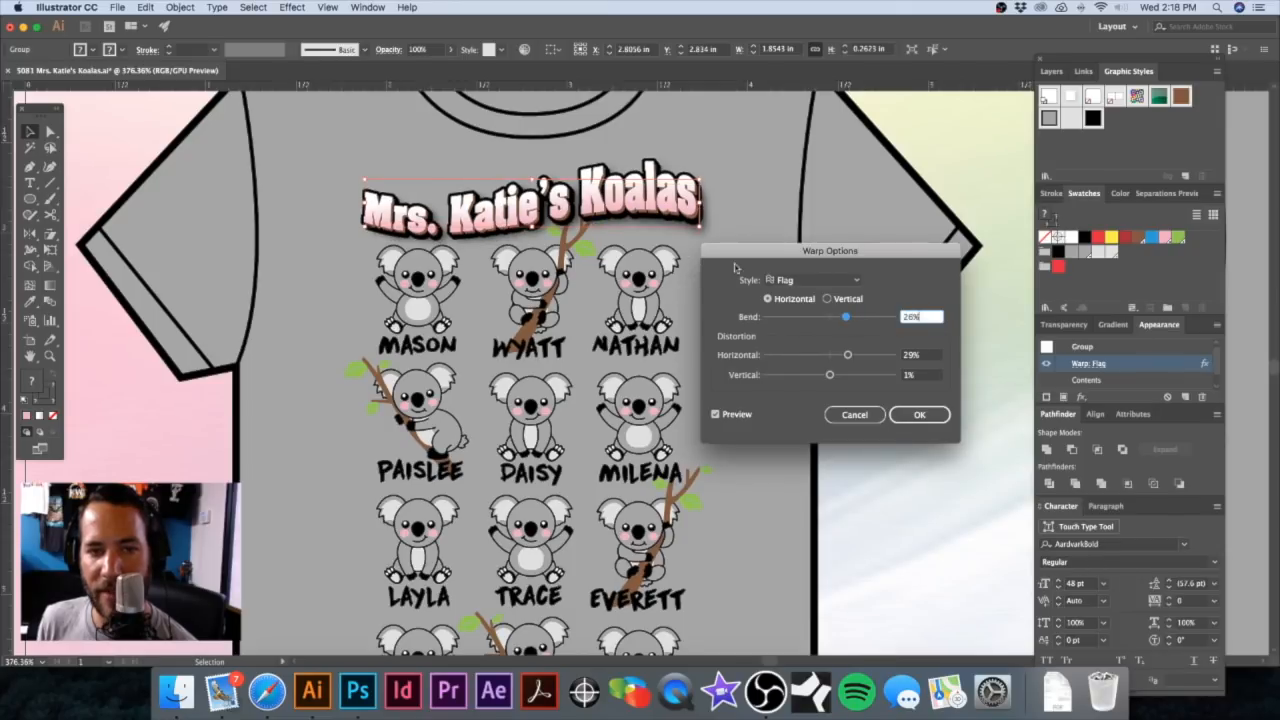
left_click(897, 414)
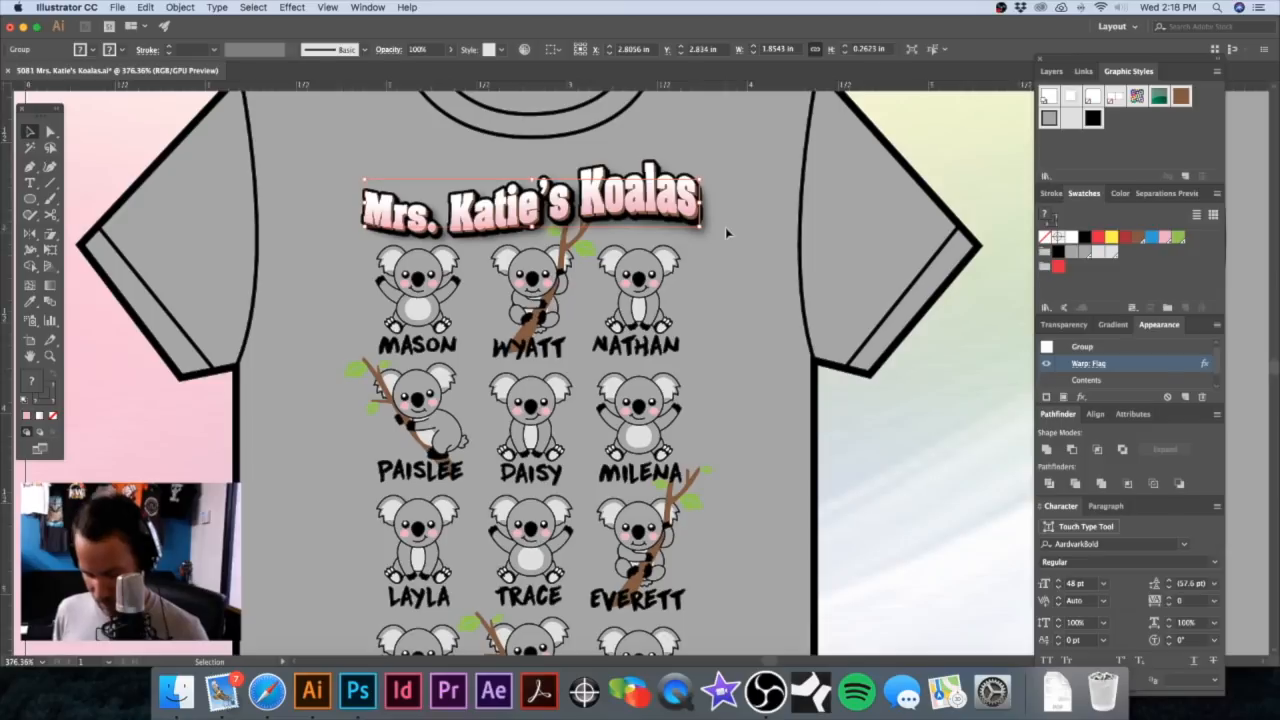
Step: Try shrinking the title to about 1.47 in wide in two resizes, and undo both
left_click_drag(702, 177, 652, 187)
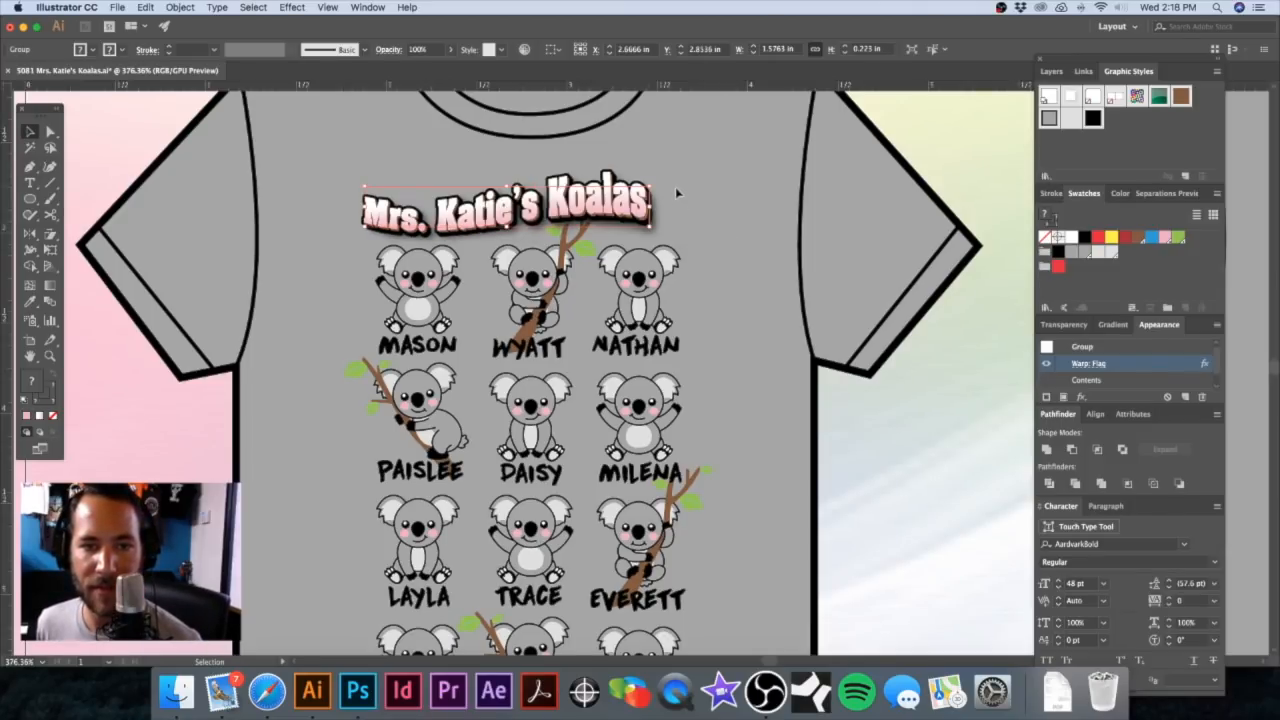
left_click_drag(652, 187, 633, 190)
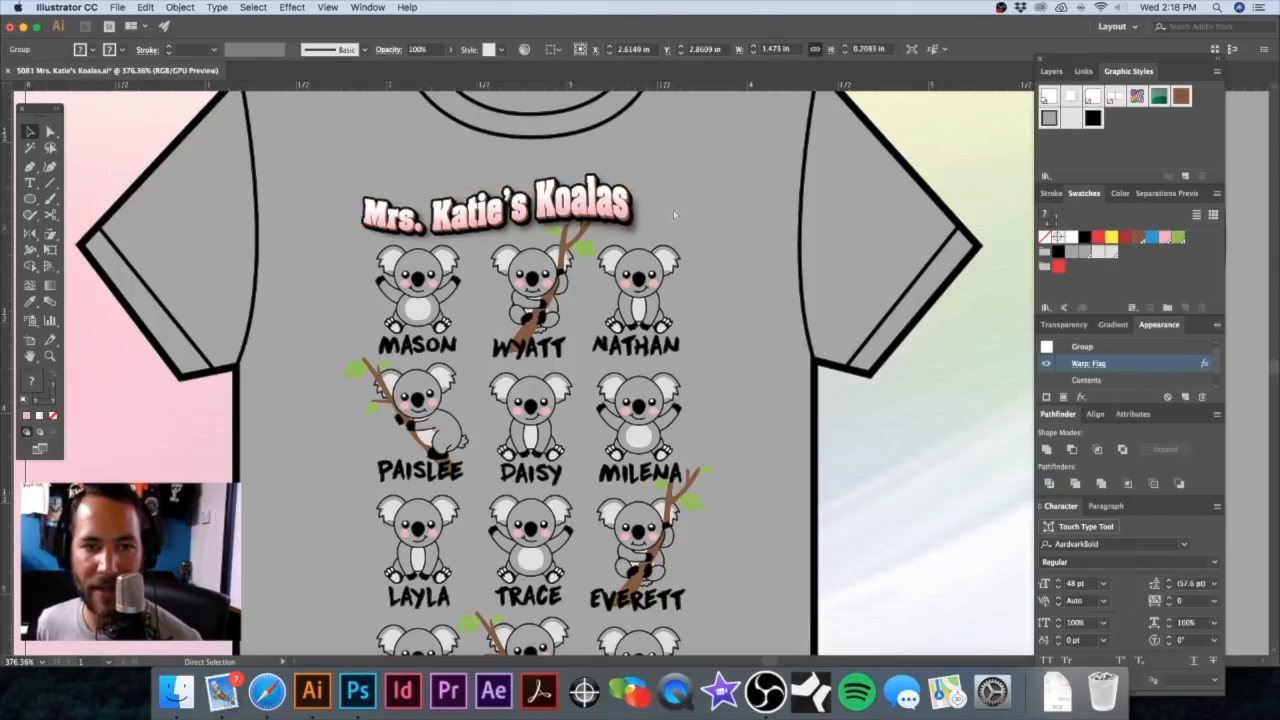
key("super+z")
key("super+z")
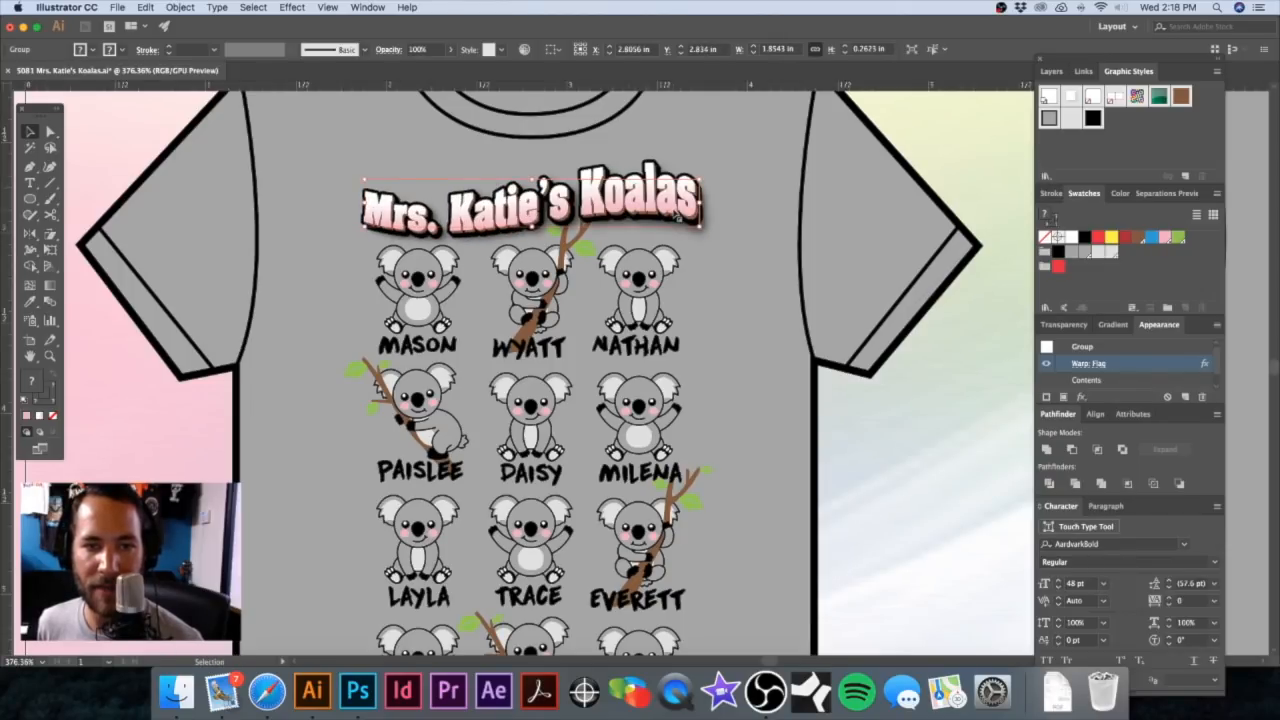
Step: Examine the four rows of koalas and names below the warped title with nothing selected
left_click(720, 294)
scroll(710, 290, "down", 4)
scroll(710, 290, "left", 3)
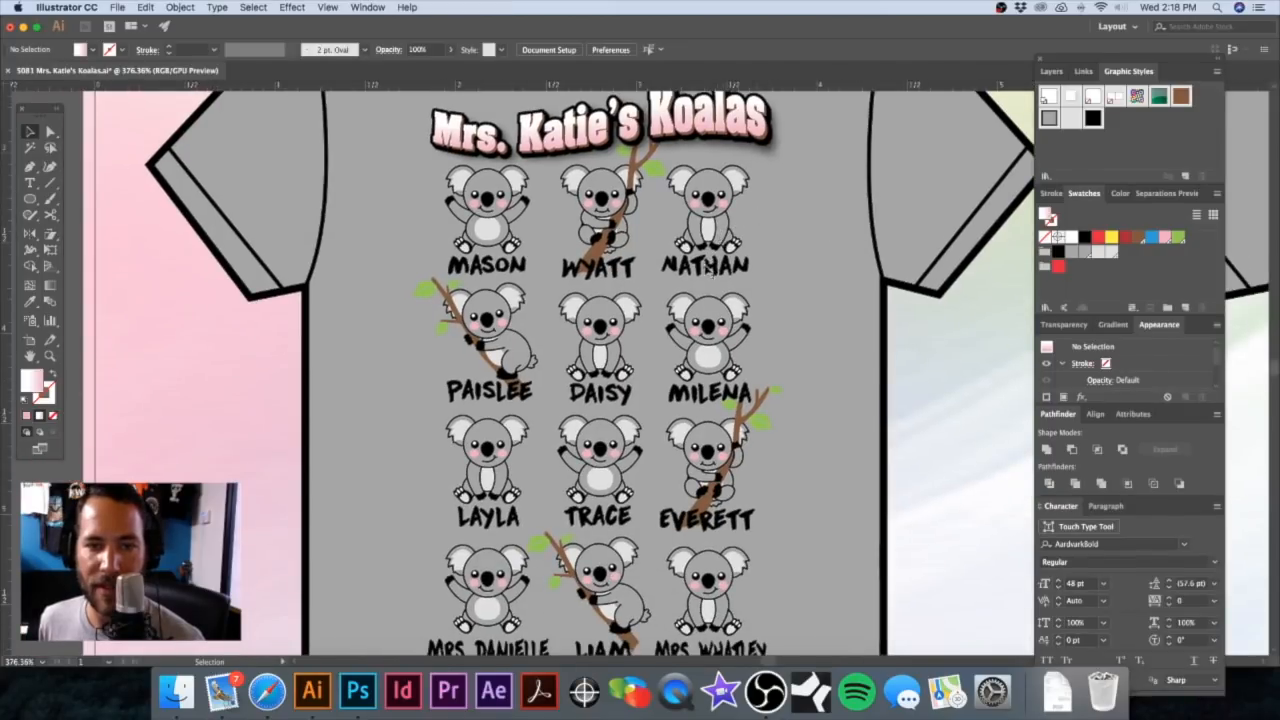
left_click(694, 270)
left_click(859, 278)
left_click(788, 360, "alt+super")
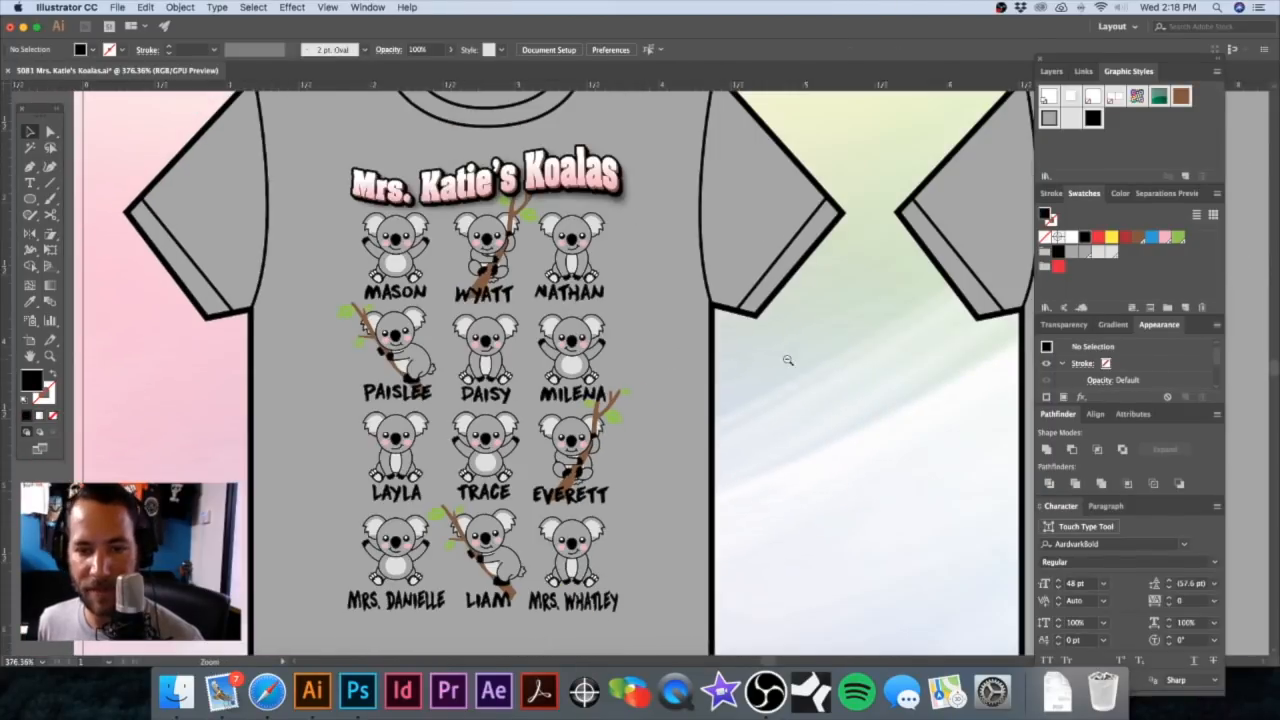
left_click_drag(669, 372, 765, 301)
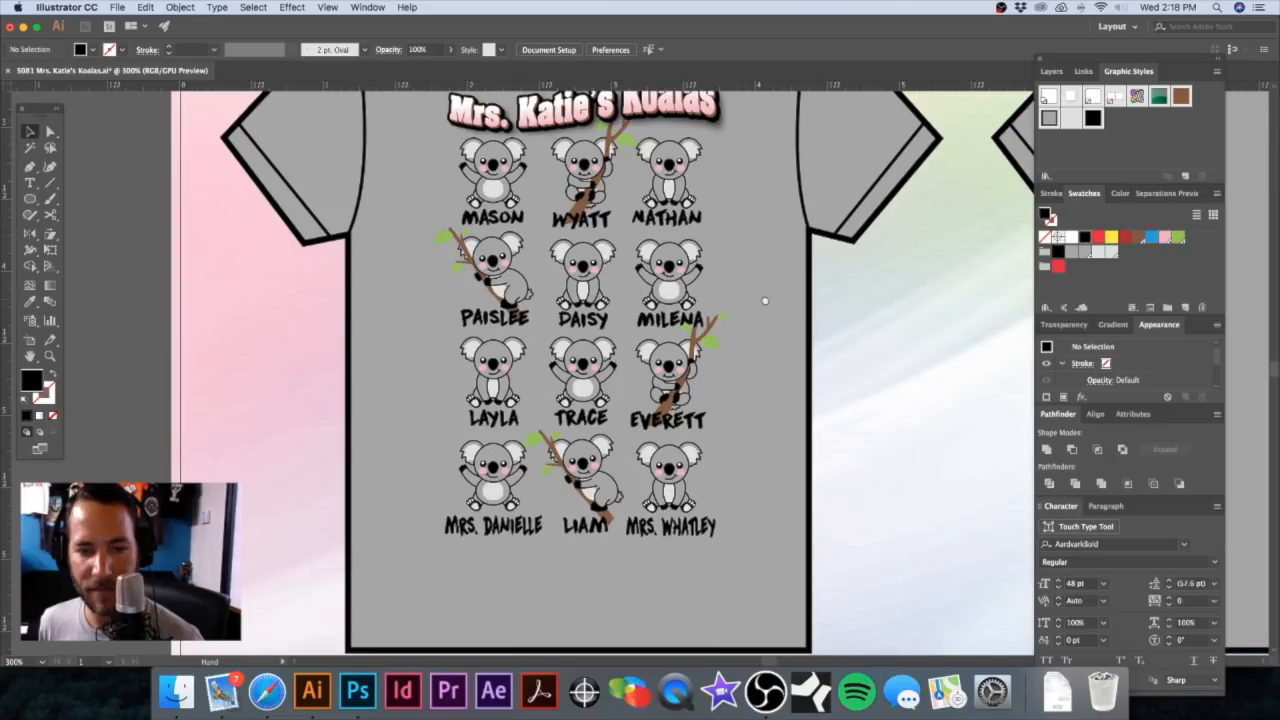
Step: Try moving the third koala in the top row down onto its name, undo the move and deselect
left_click_drag(661, 305, 703, 355)
left_click_drag(648, 261, 741, 279)
left_click_drag(737, 173, 730, 296)
left_click(725, 281)
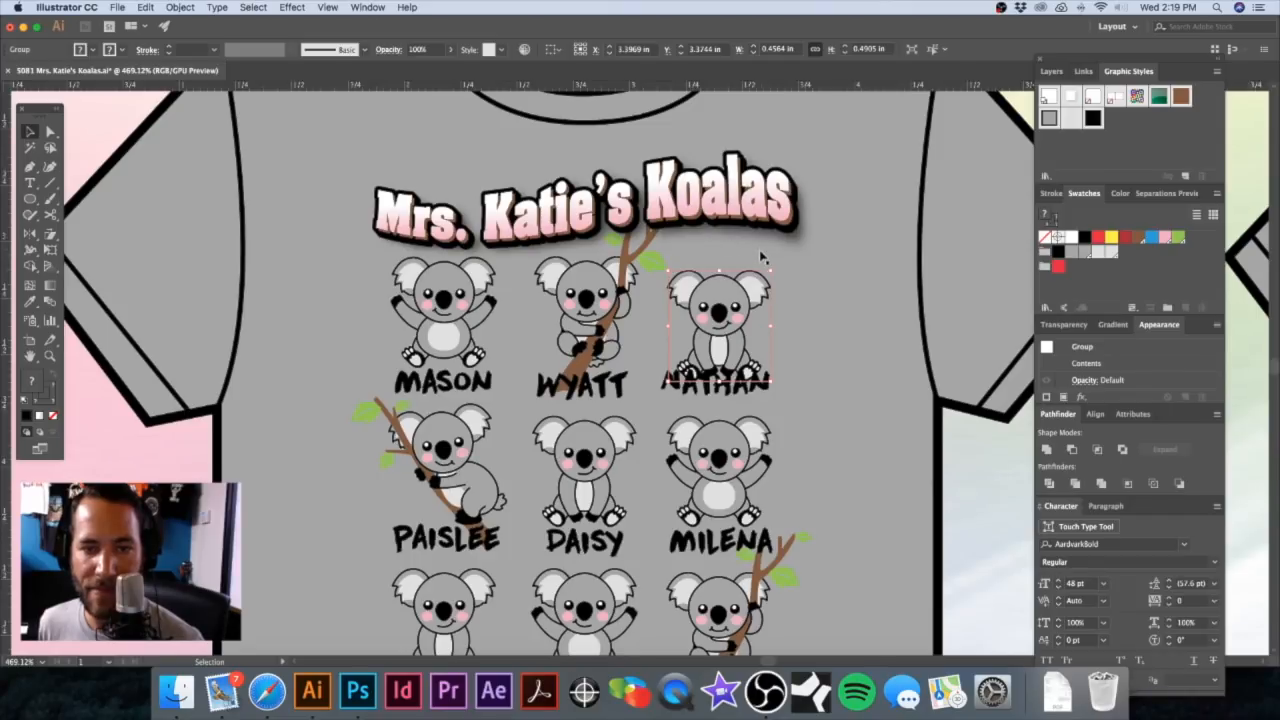
key("super+z")
left_click(830, 245)
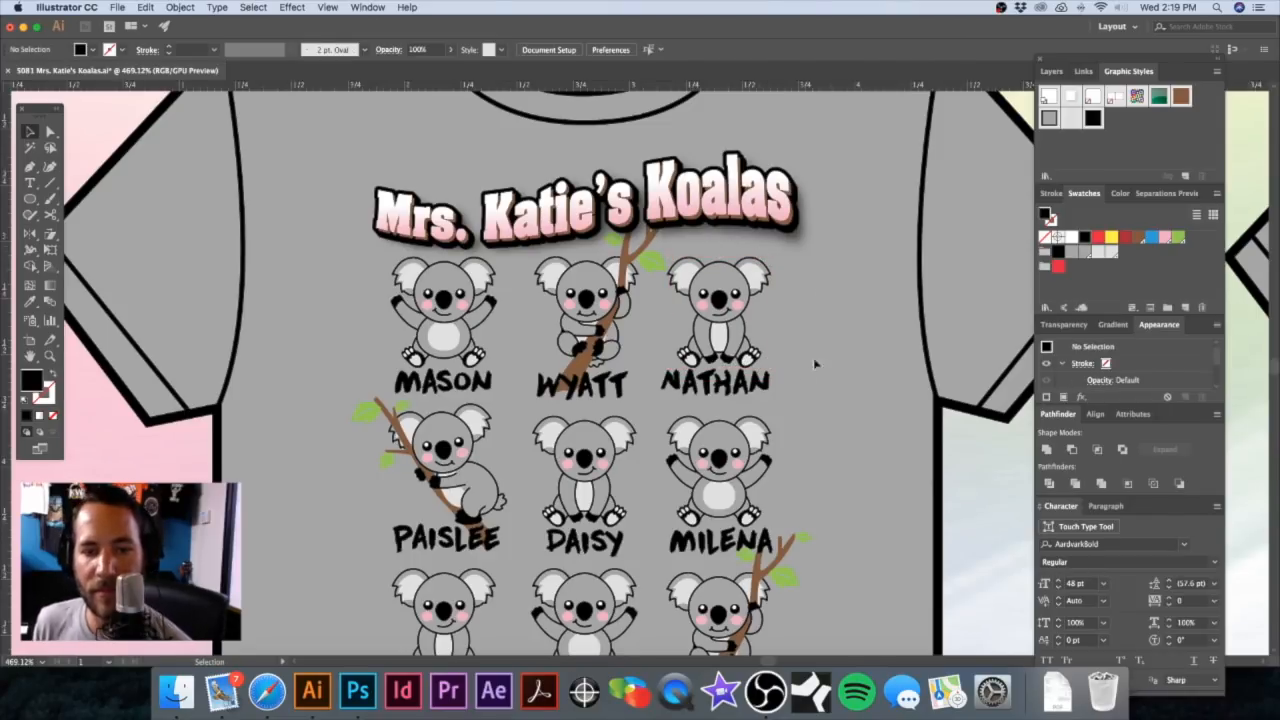
Step: Review the complete shirt-front layout, from the class title to the bottom row and down the first koala column
key("super+minus")
key("super+minus")
left_click_drag(629, 273, 681, 202)
left_click_drag(685, 318, 685, 401)
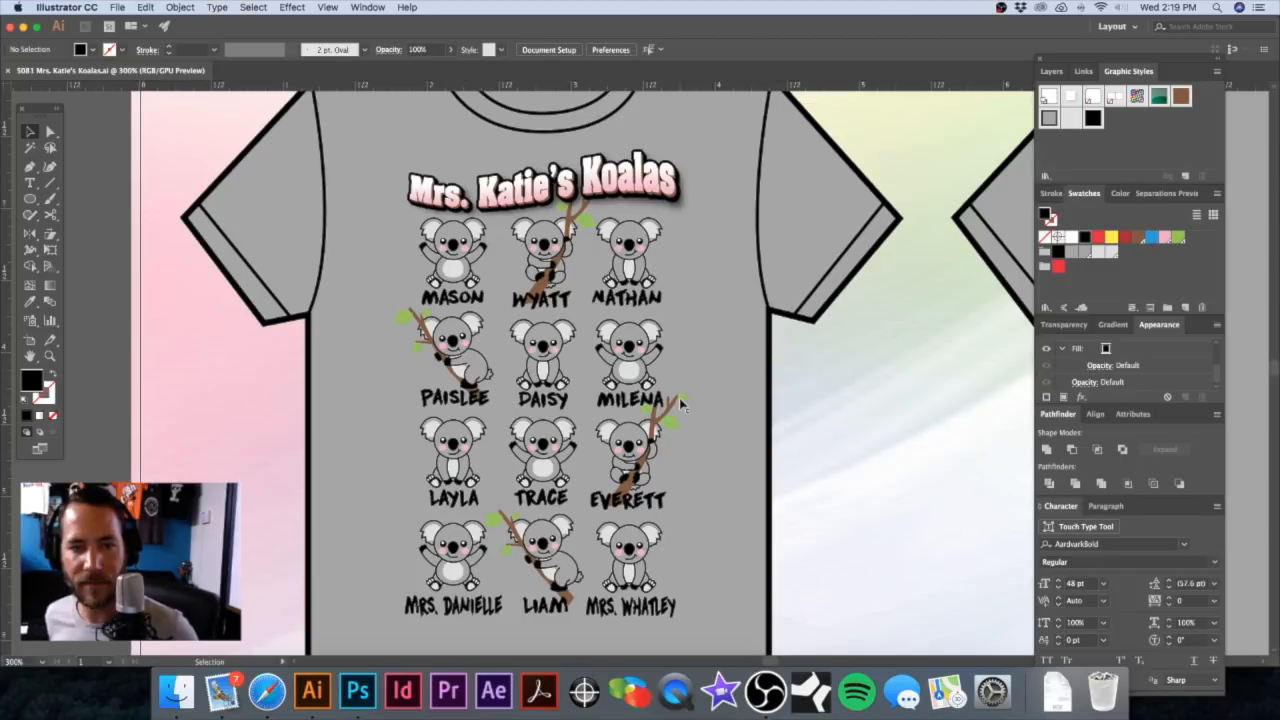
left_click(450, 262)
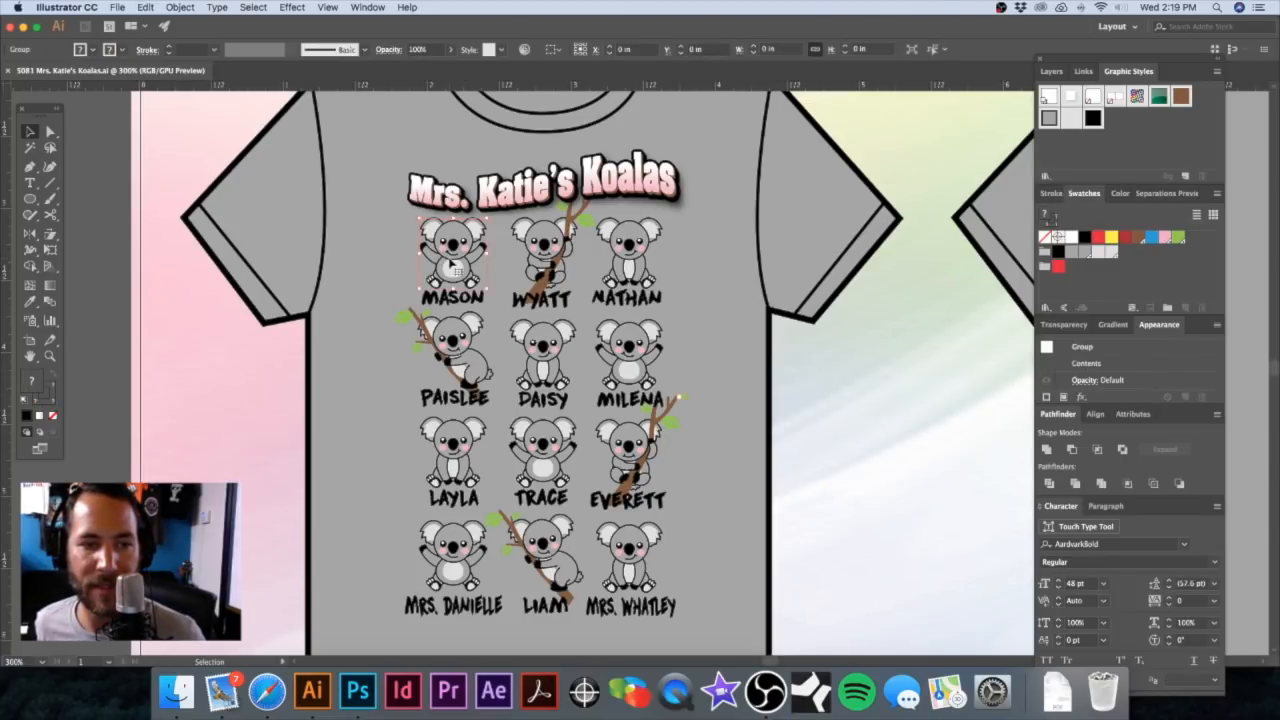
left_click_drag(377, 256, 476, 604)
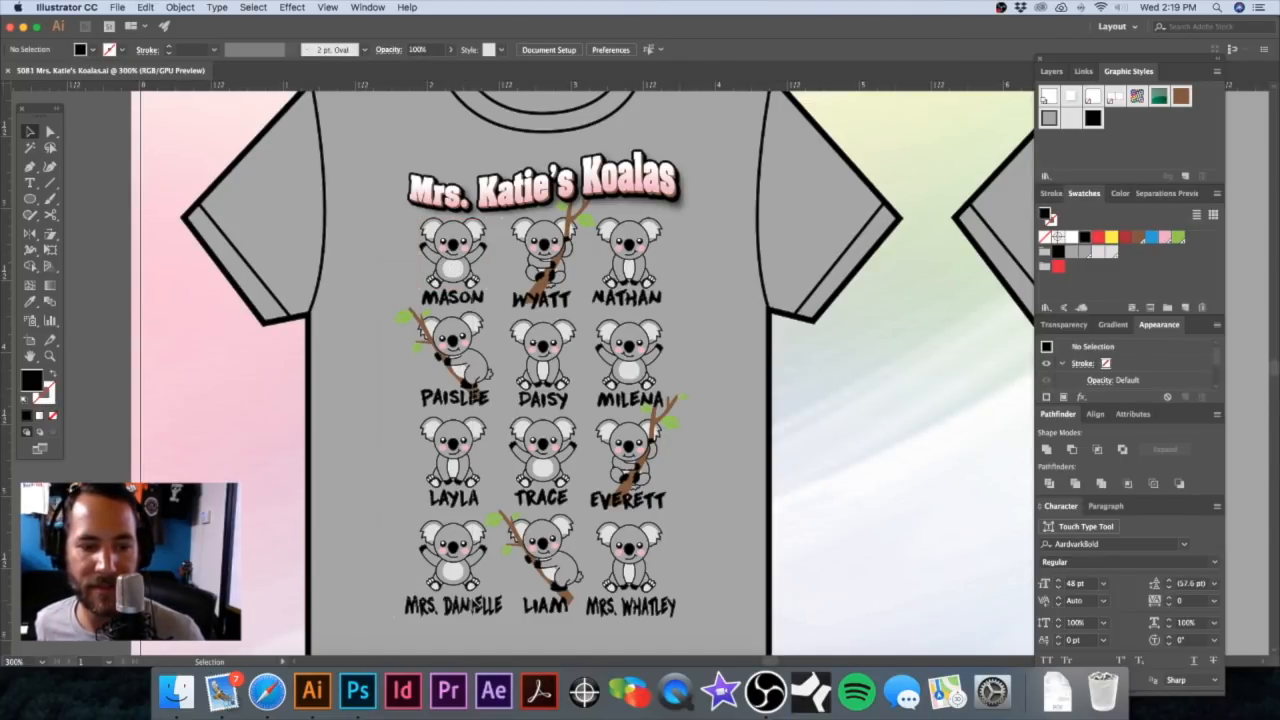
Step: Spread the outer koala columns slightly, nudging the first left to about X 2.11 in and the third right to about X 3.50 in
key("shift+Left")
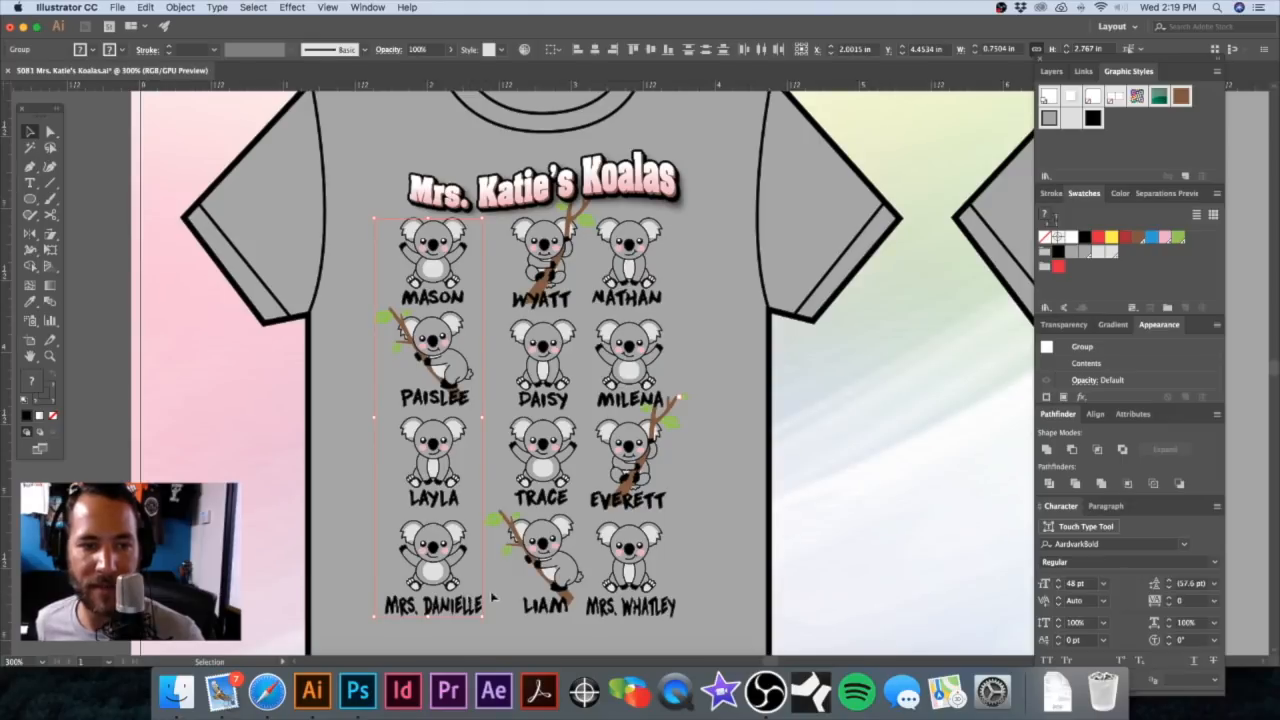
key("super+z")
key("Left")
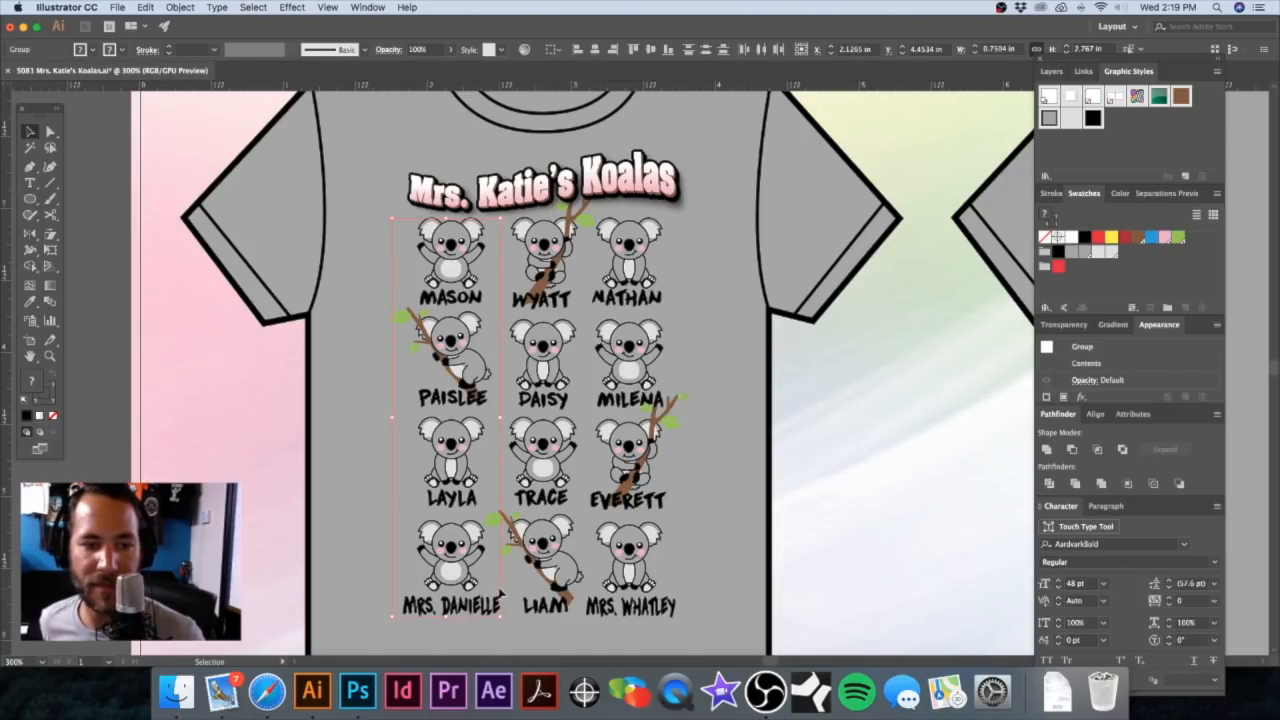
left_click(611, 624)
key("Right")
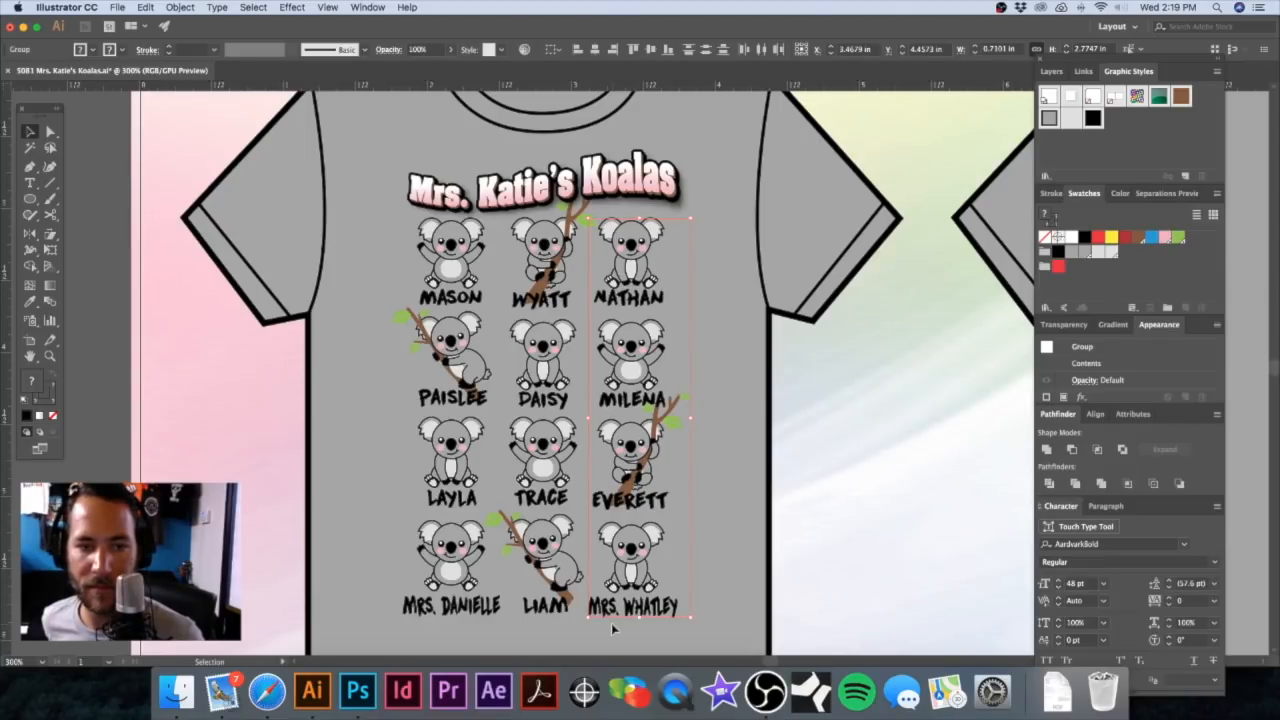
key("Right")
key("Right")
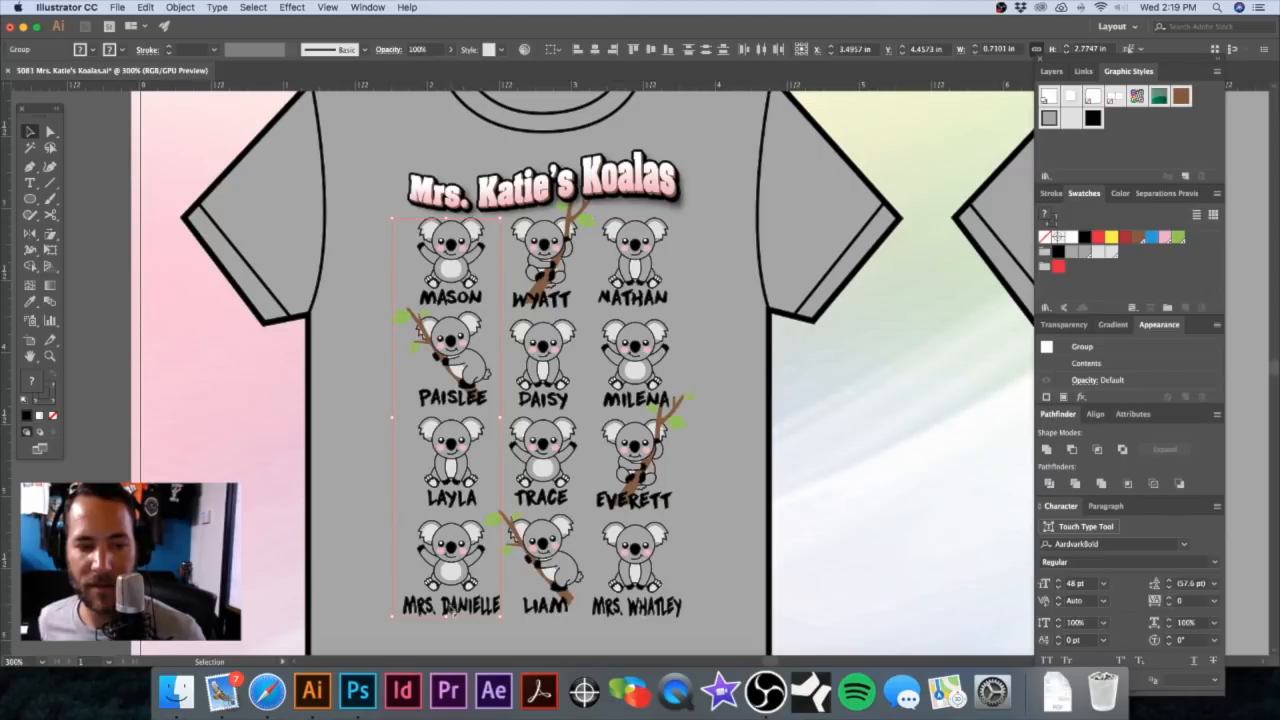
key("Left")
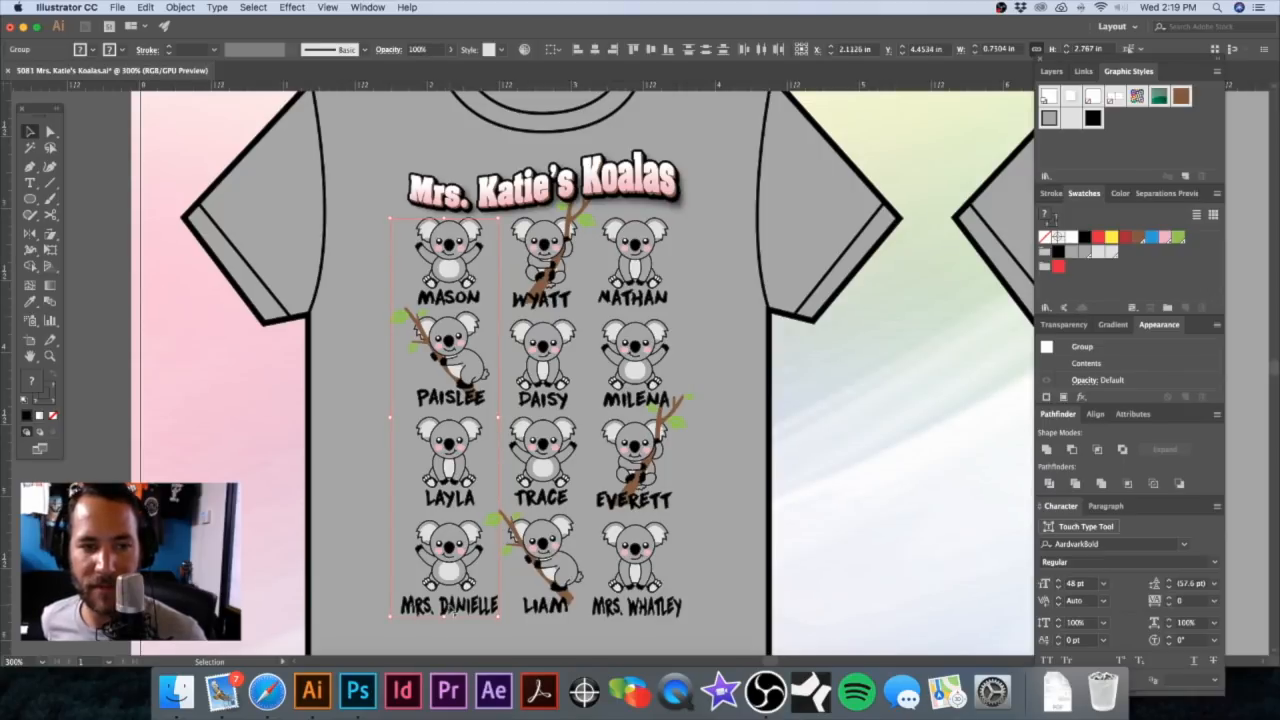
left_click(347, 240)
Step: Enlarge the class title slightly about its centre, and scale the title and all koala columns together to 2.06 in wide
left_click(575, 180)
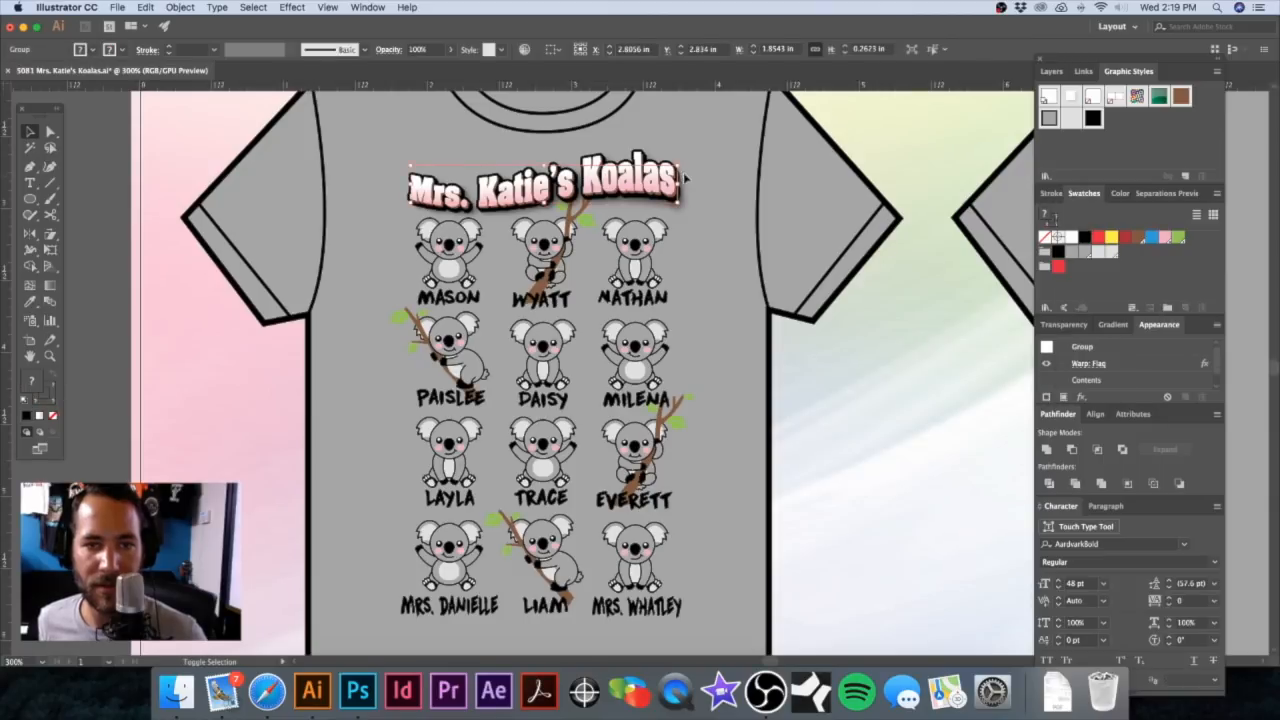
left_click_drag(679, 175, 434, 614)
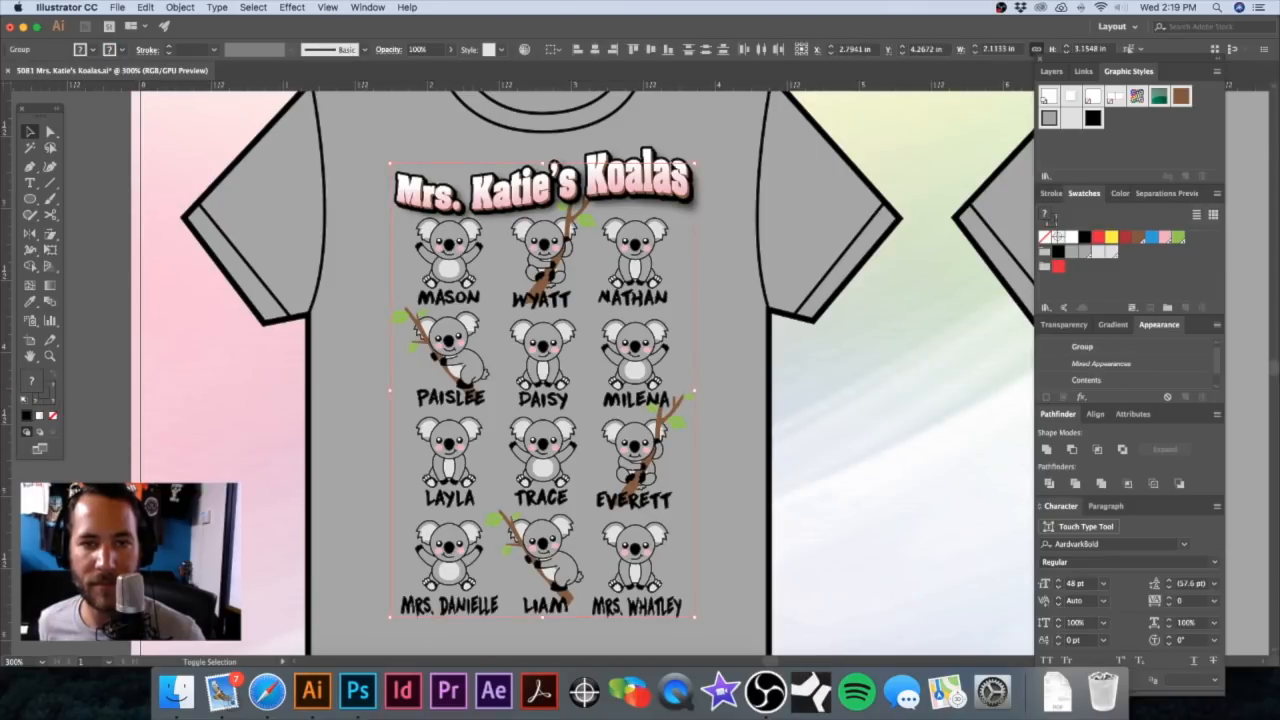
left_click_drag(694, 163, 691, 170)
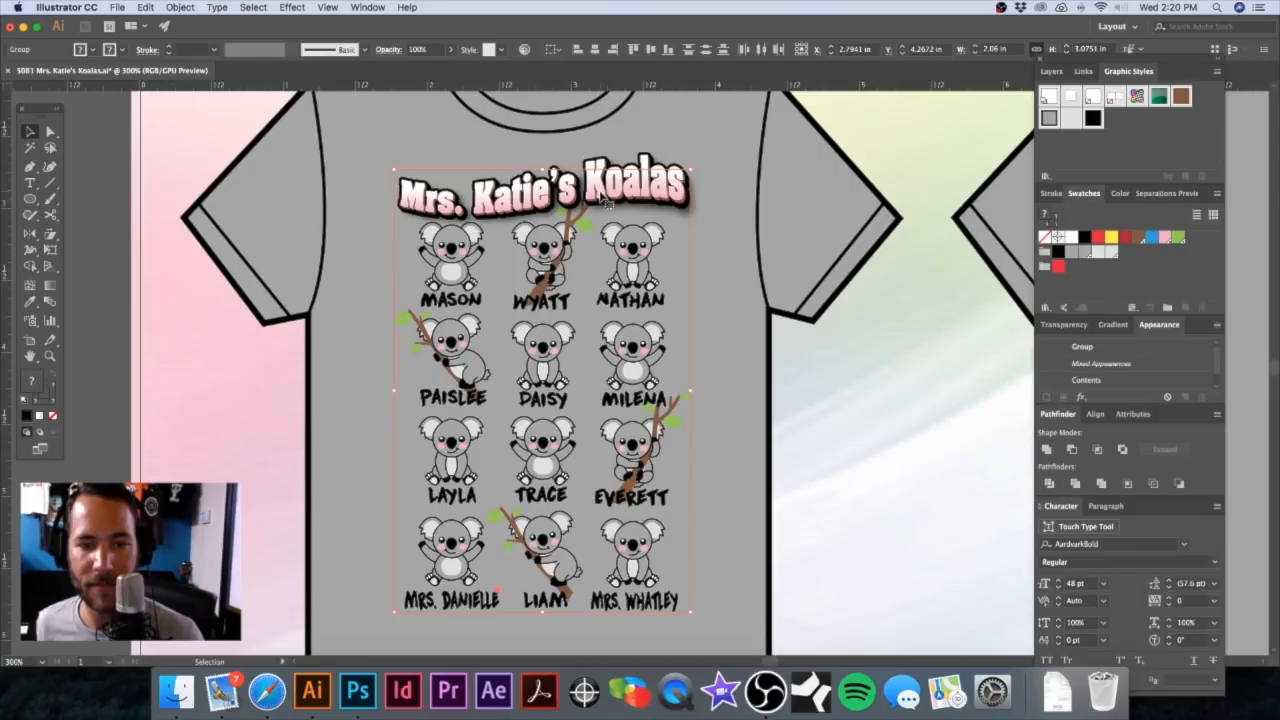
Step: Nudge the whole design slightly lower on the shirt front to Y 4.295 in and deselect it
key("Left")
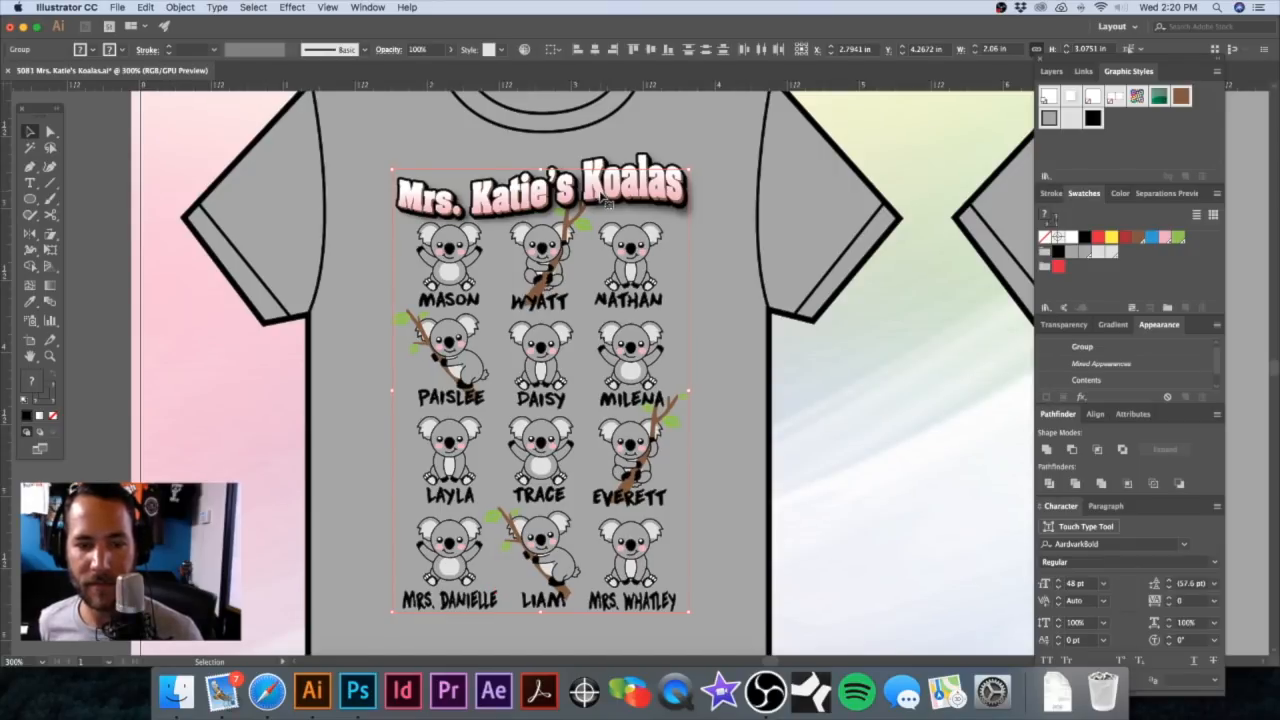
key("Down")
key("Down")
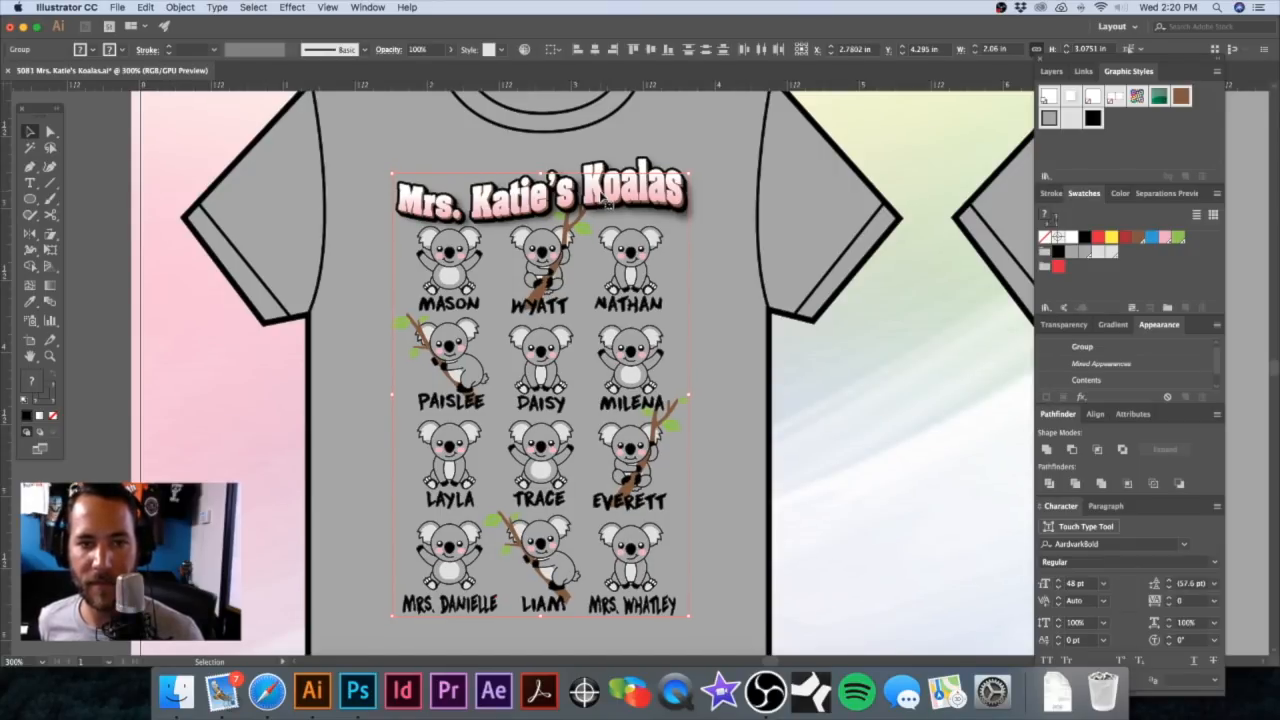
key("Right")
left_click(747, 202)
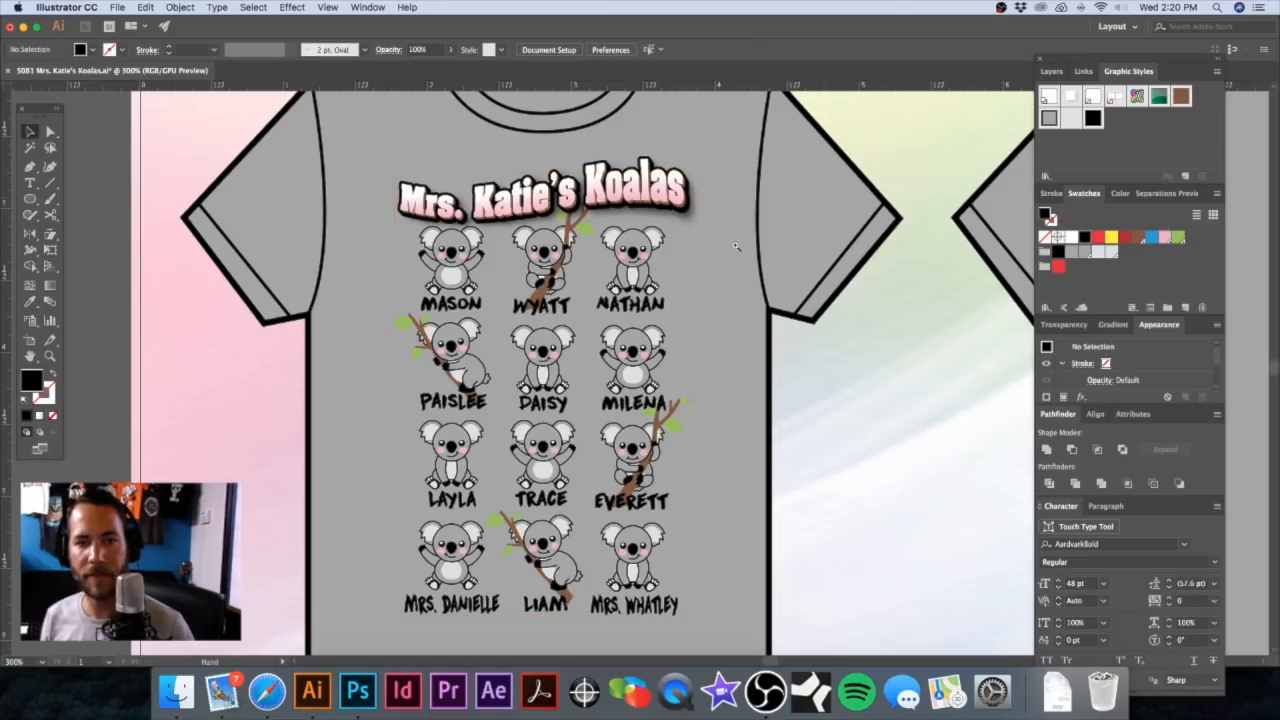
Step: Examine the complete shirt-front design from a distance, and the title and top koala rows up close
key("super+minus")
left_click_drag(725, 266, 704, 281)
scroll(704, 281, "down", 5)
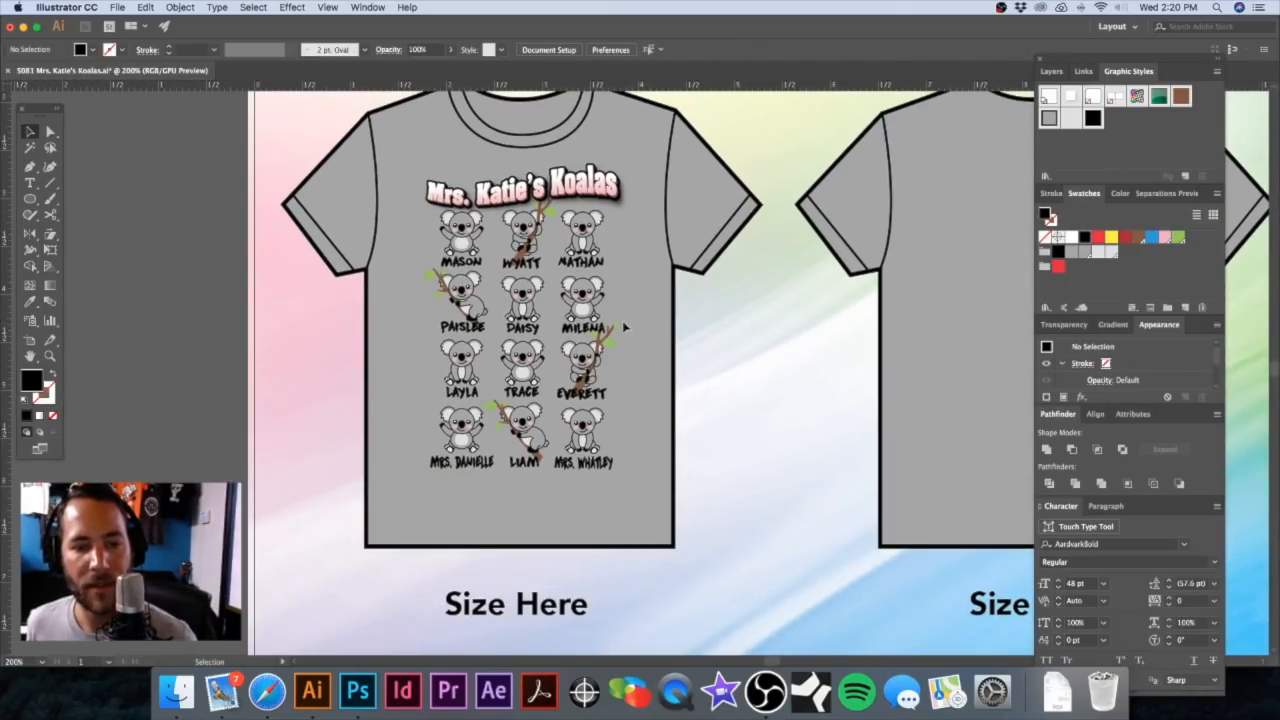
left_click_drag(561, 243, 777, 269)
left_click_drag(680, 225, 694, 317)
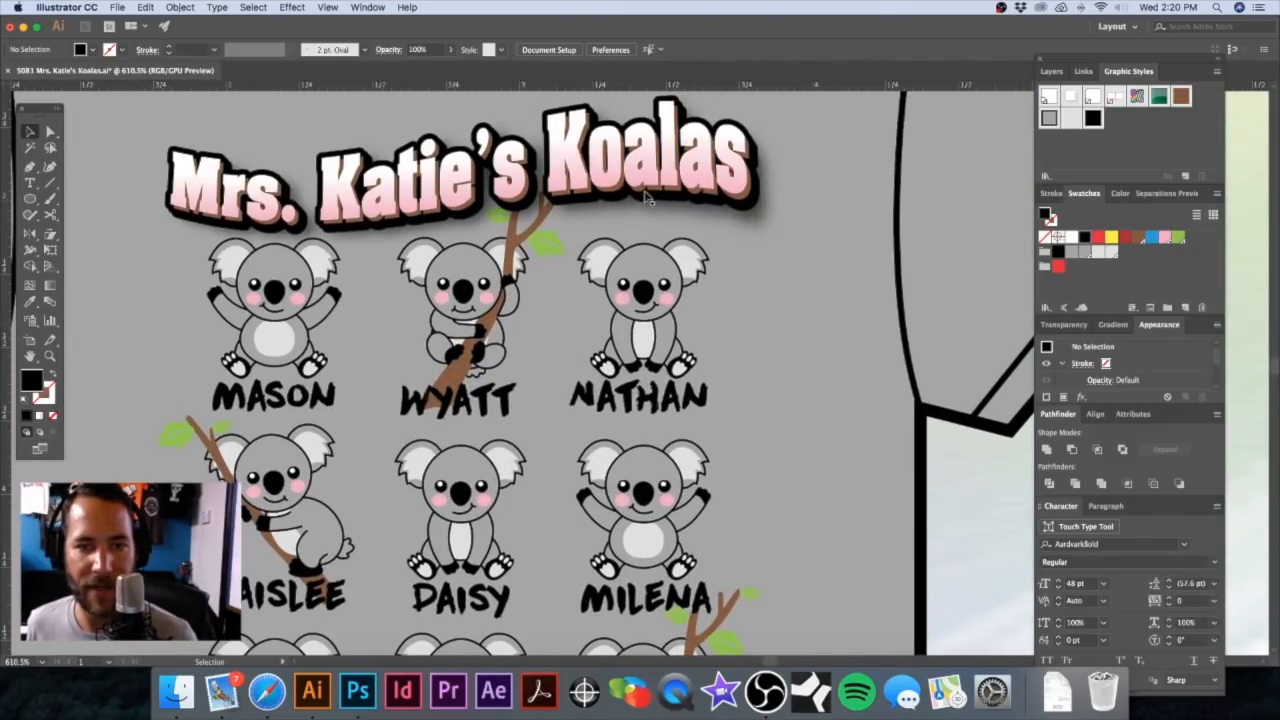
left_click(673, 326, "alt+super")
left_click(673, 326, "alt+super")
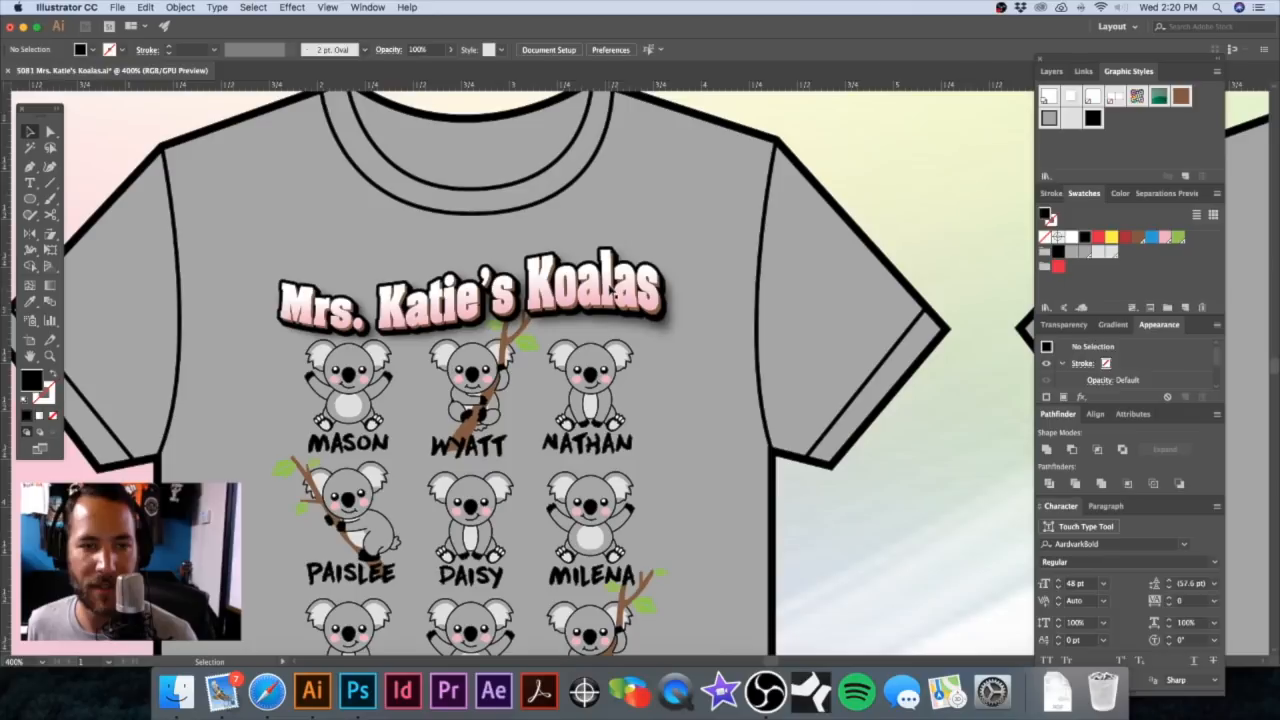
Step: Set the bend of the class title's Flag warp to 29%
left_click(655, 298)
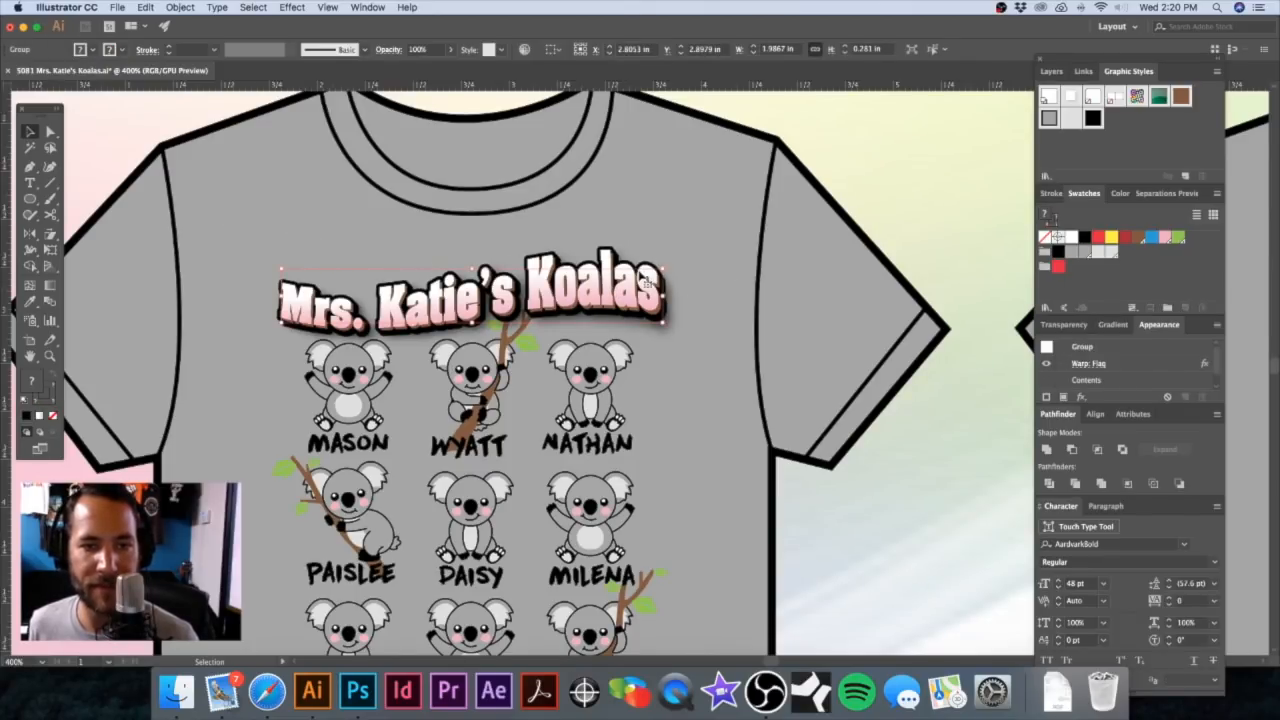
left_click(1090, 364)
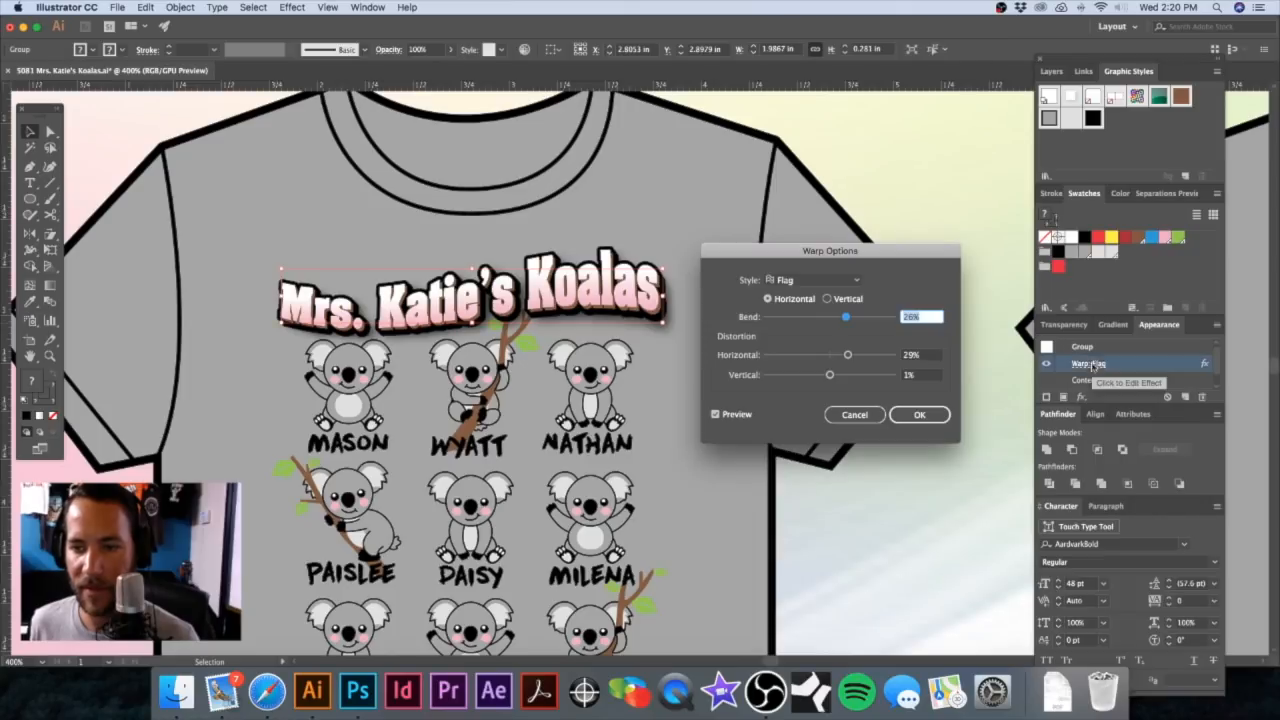
left_click_drag(846, 317, 851, 321)
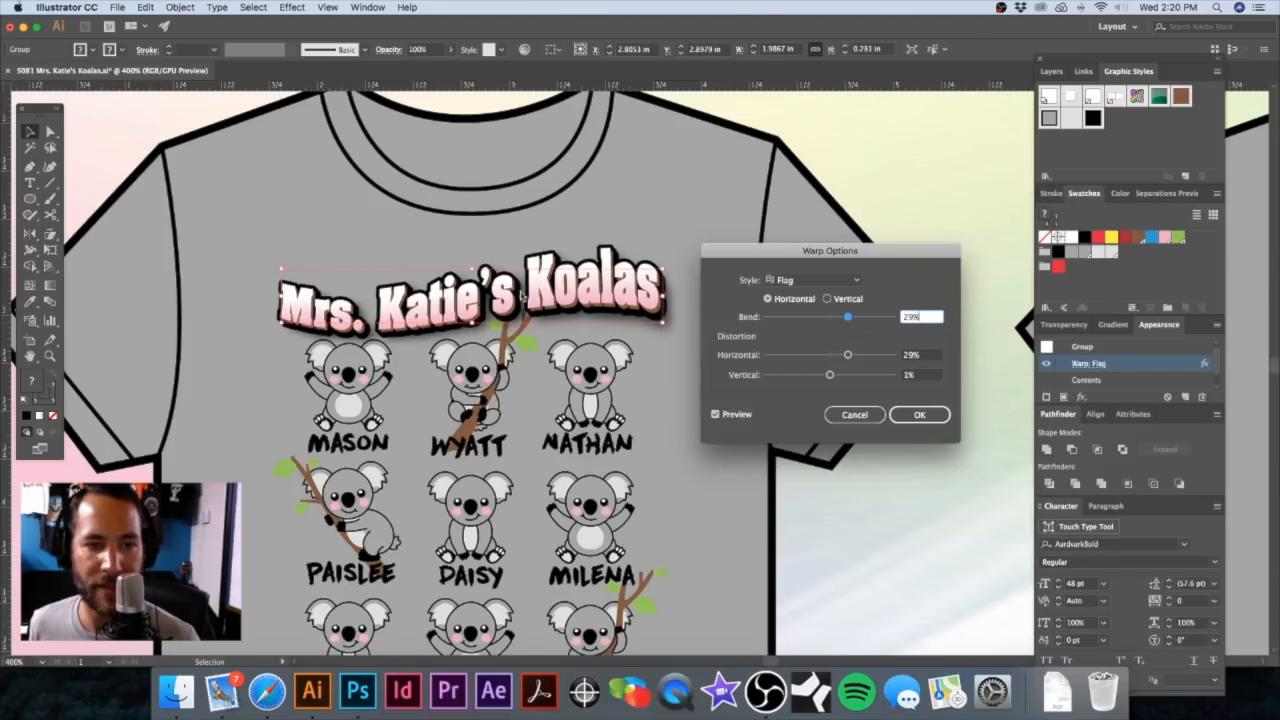
left_click(919, 414)
Step: Shear the class title so it rises toward its last word, and nudge it up clear of the first koala's head
left_click_drag(605, 324, 657, 272)
left_click(50, 236)
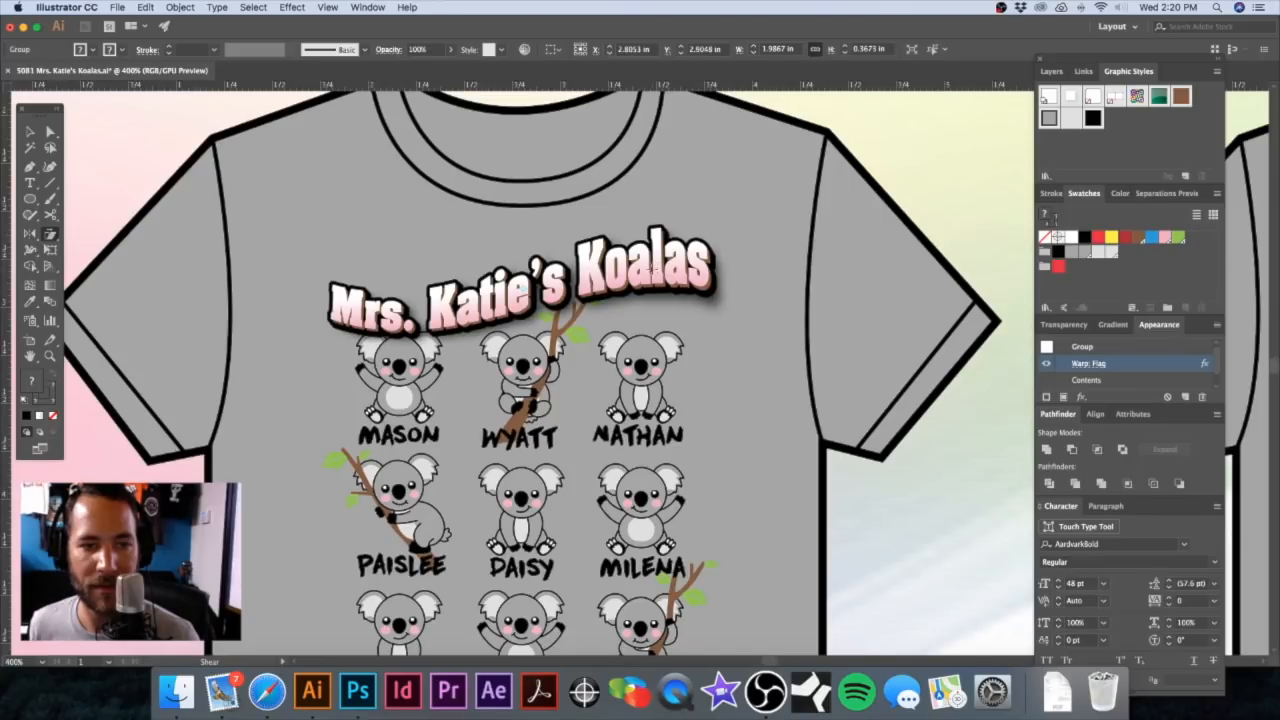
key("shift+Up")
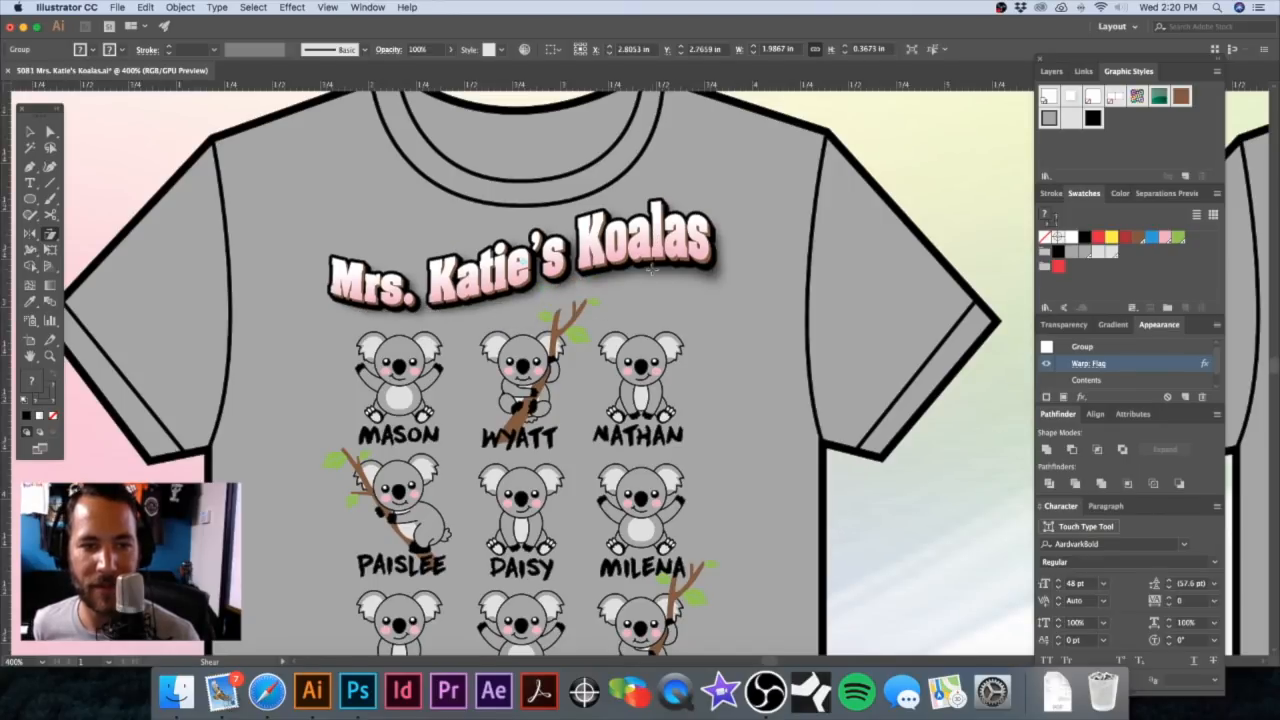
key("shift+Down")
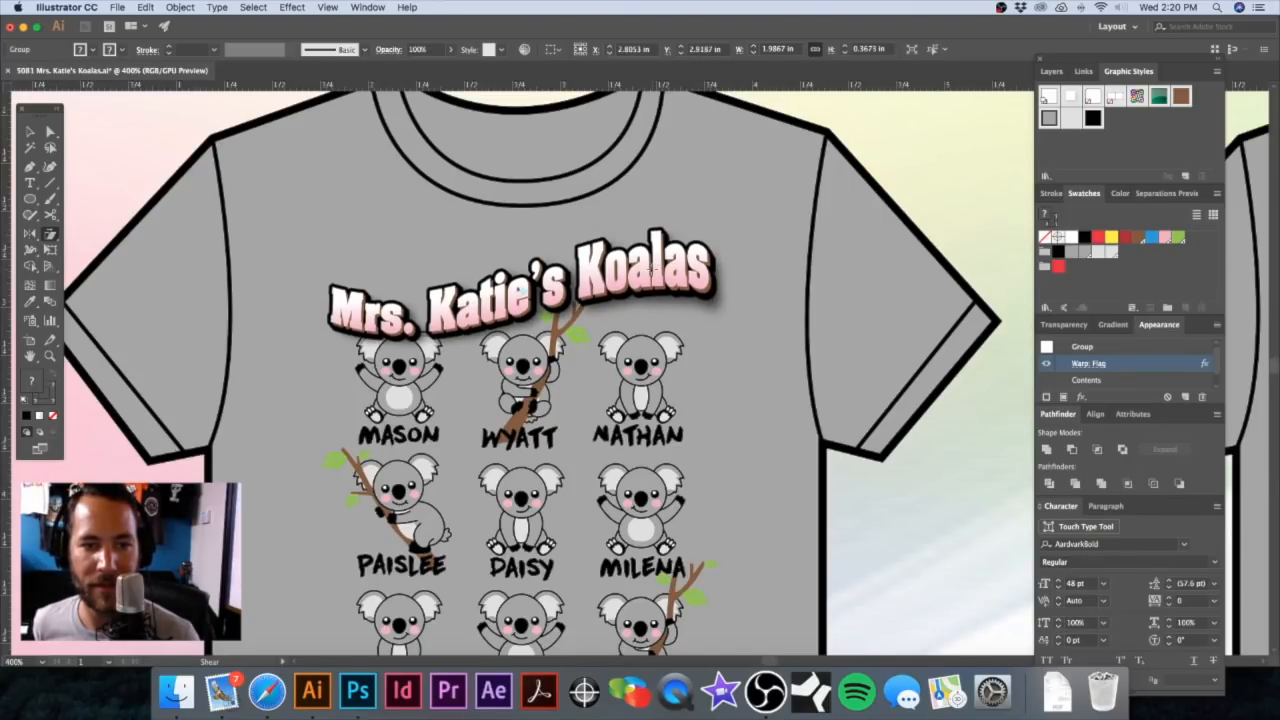
key("Up")
key("Up")
key("Up")
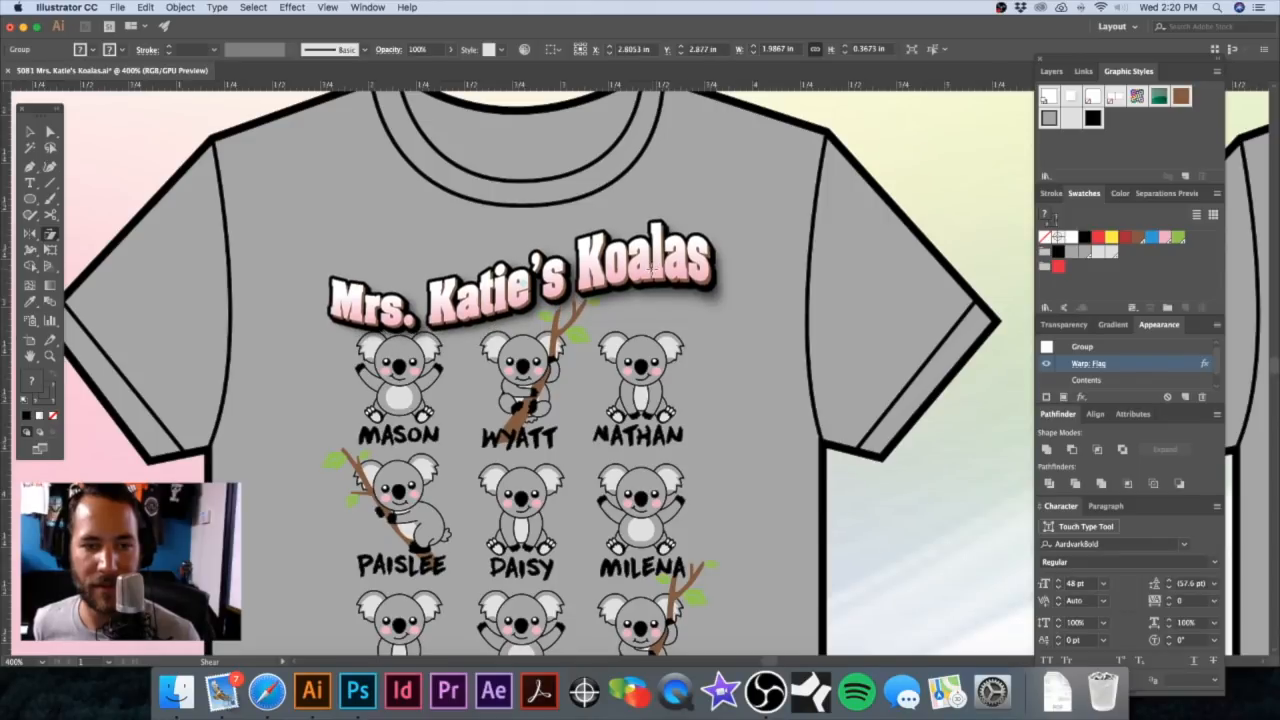
key("Up")
key("Up")
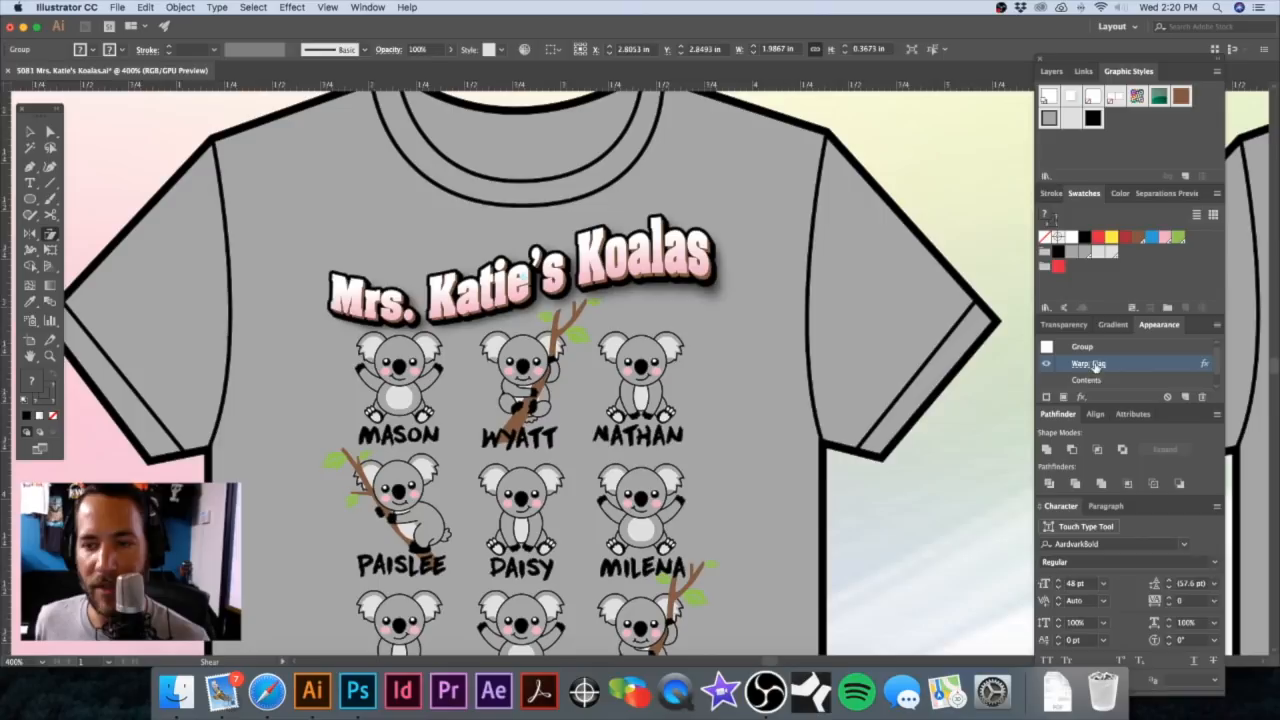
Step: Lower the bend of the class title's Flag warp for a gentler wave
left_click(1092, 364)
left_click_drag(847, 319, 842, 320)
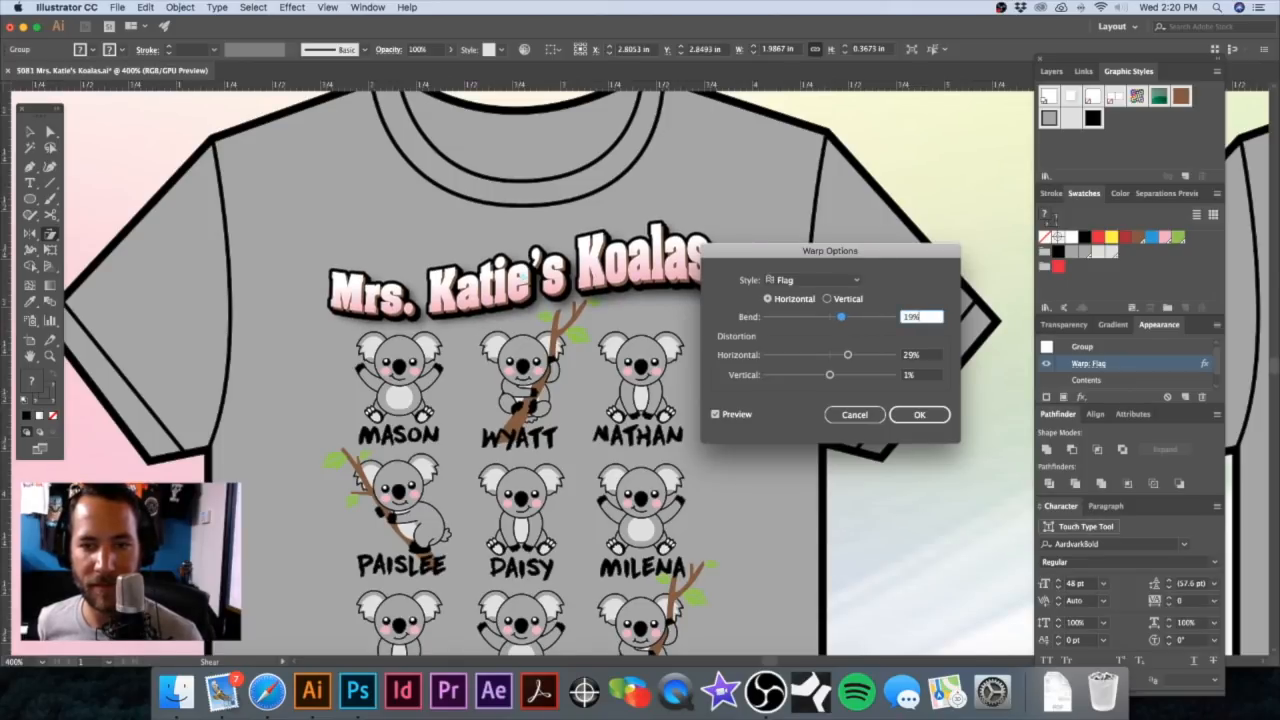
mouse_move(842, 320)
left_mouse_down()
mouse_move(878, 320)
mouse_move(829, 320)
mouse_move(846, 320)
left_mouse_up()
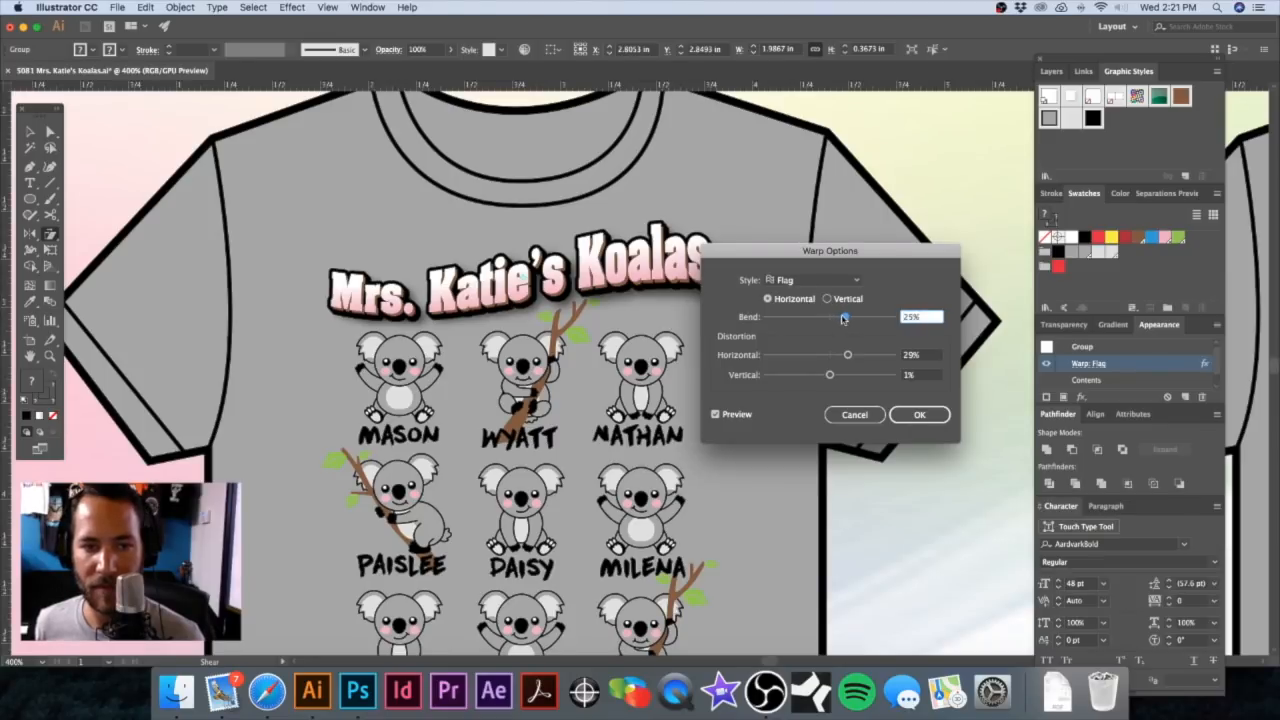
left_click_drag(846, 319, 843, 319)
left_click(909, 416)
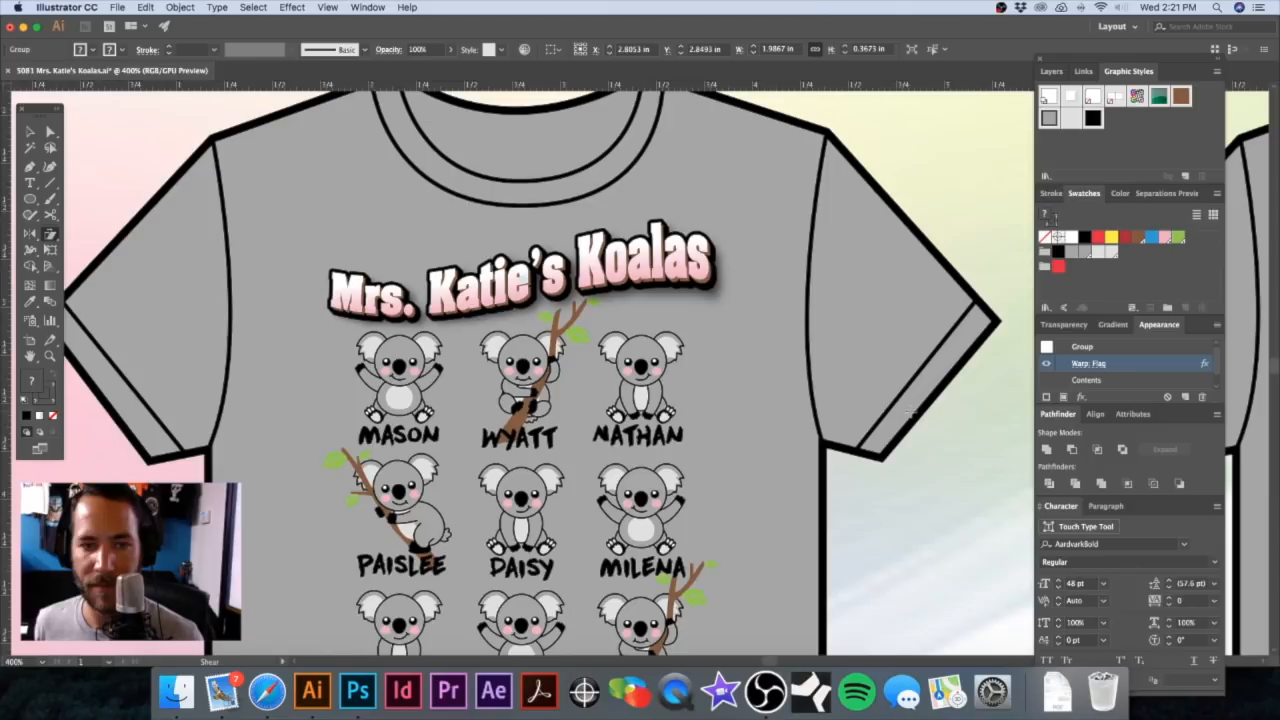
Step: Move the class title slightly right and up to about X 2.84 in, Y 2.78 in, and shear it more steeply
left_click_drag(653, 328, 697, 354)
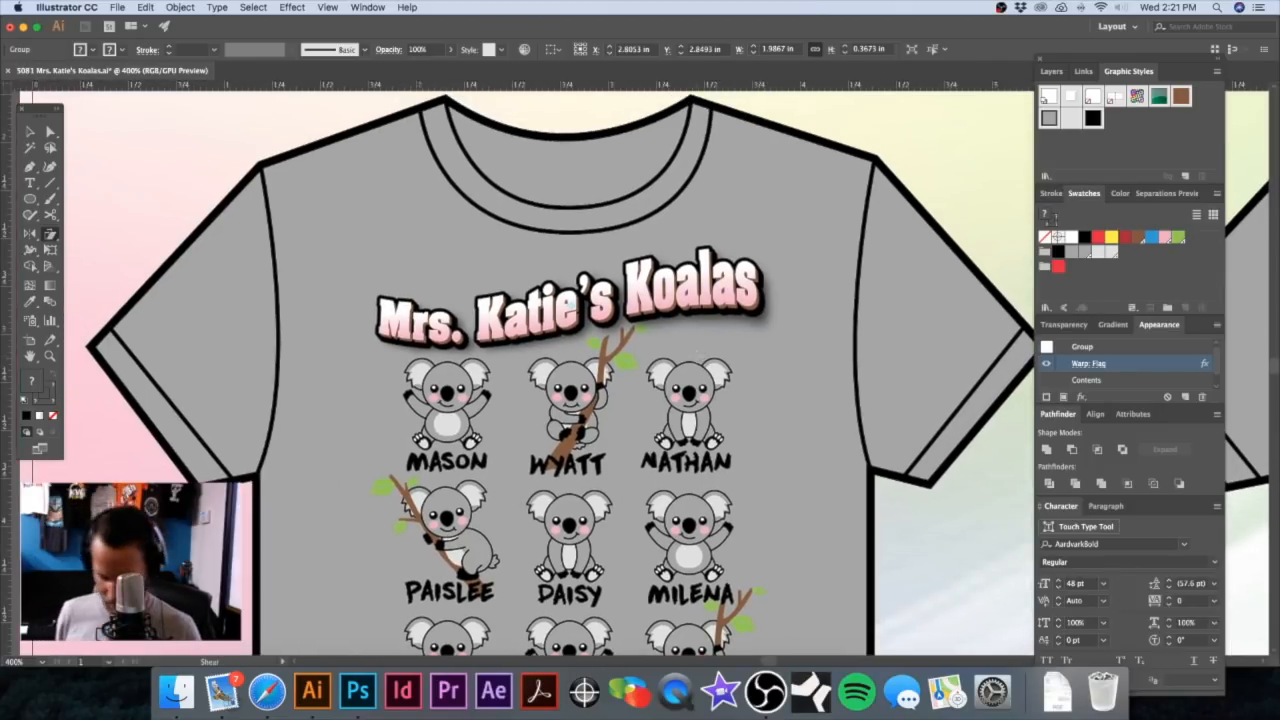
key("v")
left_click_drag(655, 311, 663, 311)
left_click_drag(703, 358, 727, 251)
left_click_drag(708, 365, 713, 284)
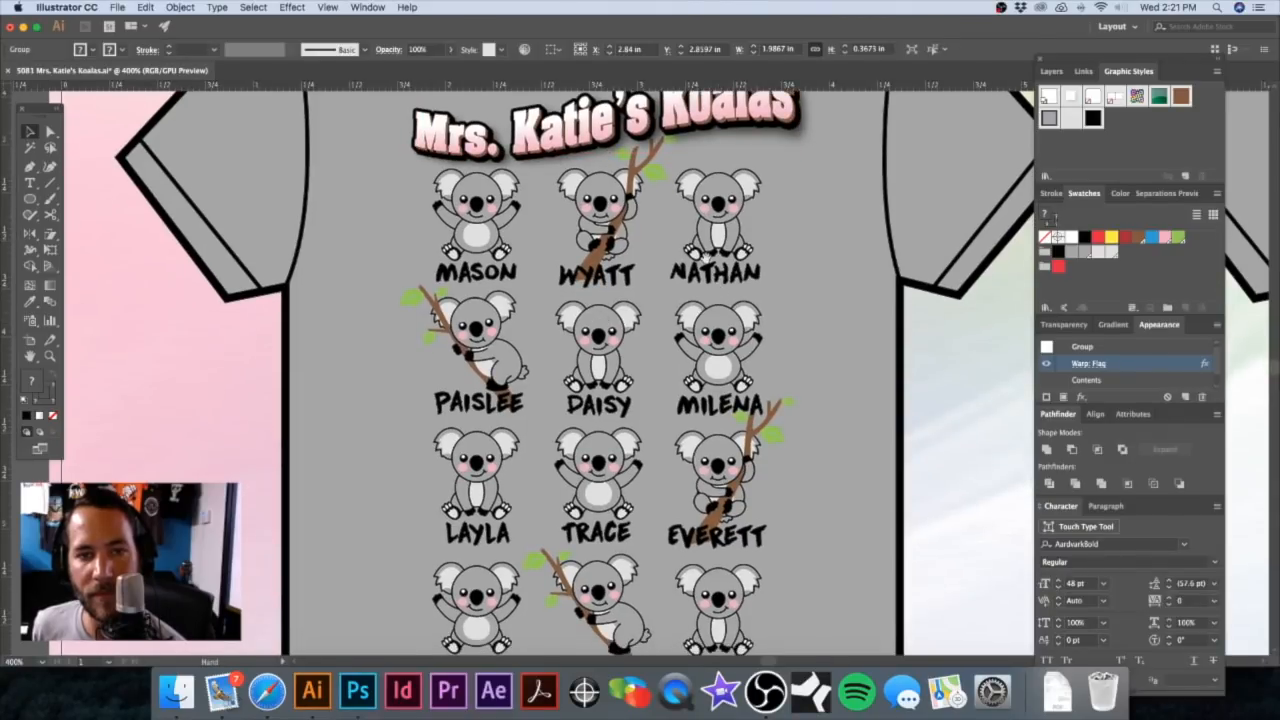
scroll(713, 284, "up", 5)
mouse_move(718, 200)
left_mouse_down()
mouse_move(720, 184)
mouse_move(710, 195)
left_mouse_up()
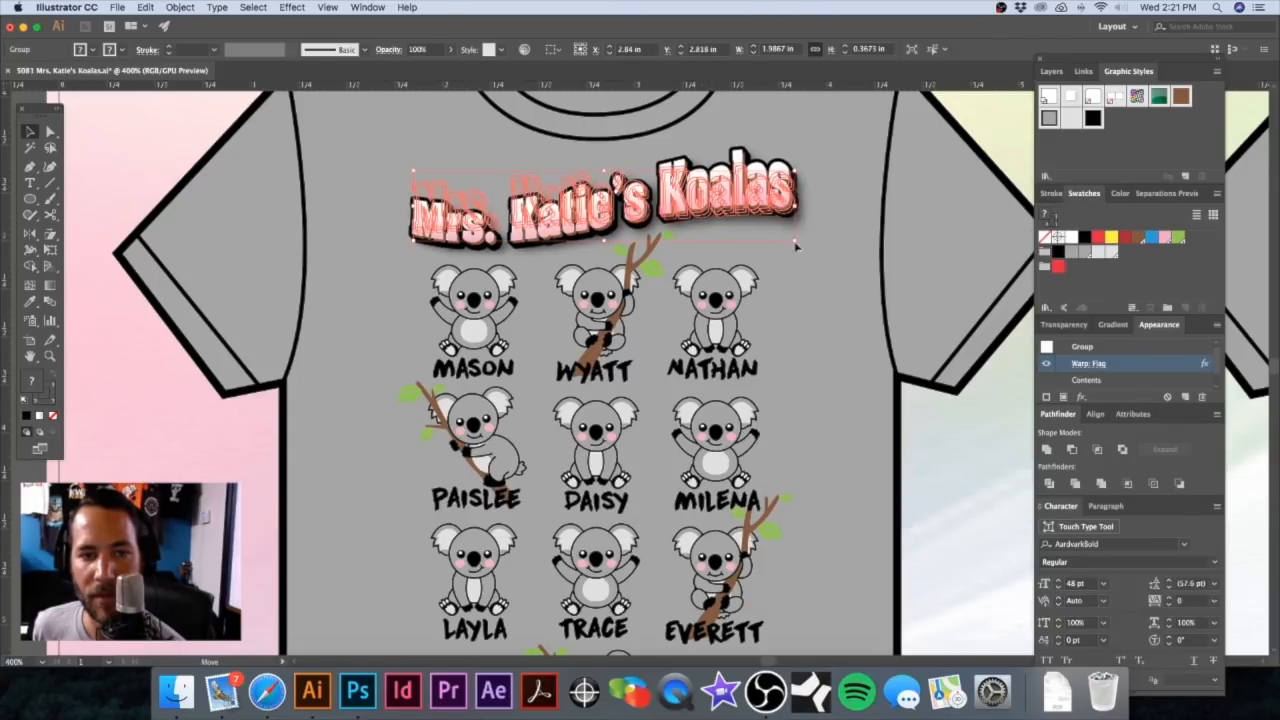
left_click(821, 262)
left_click(482, 181)
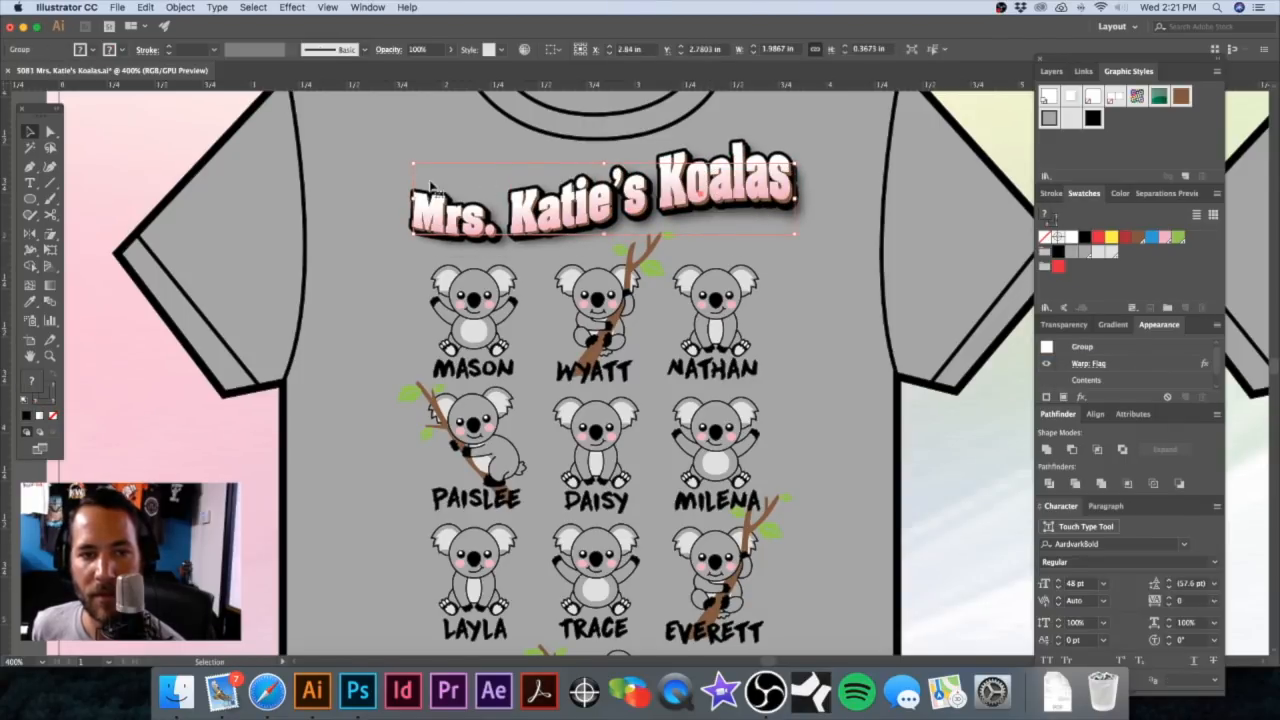
left_click(52, 235)
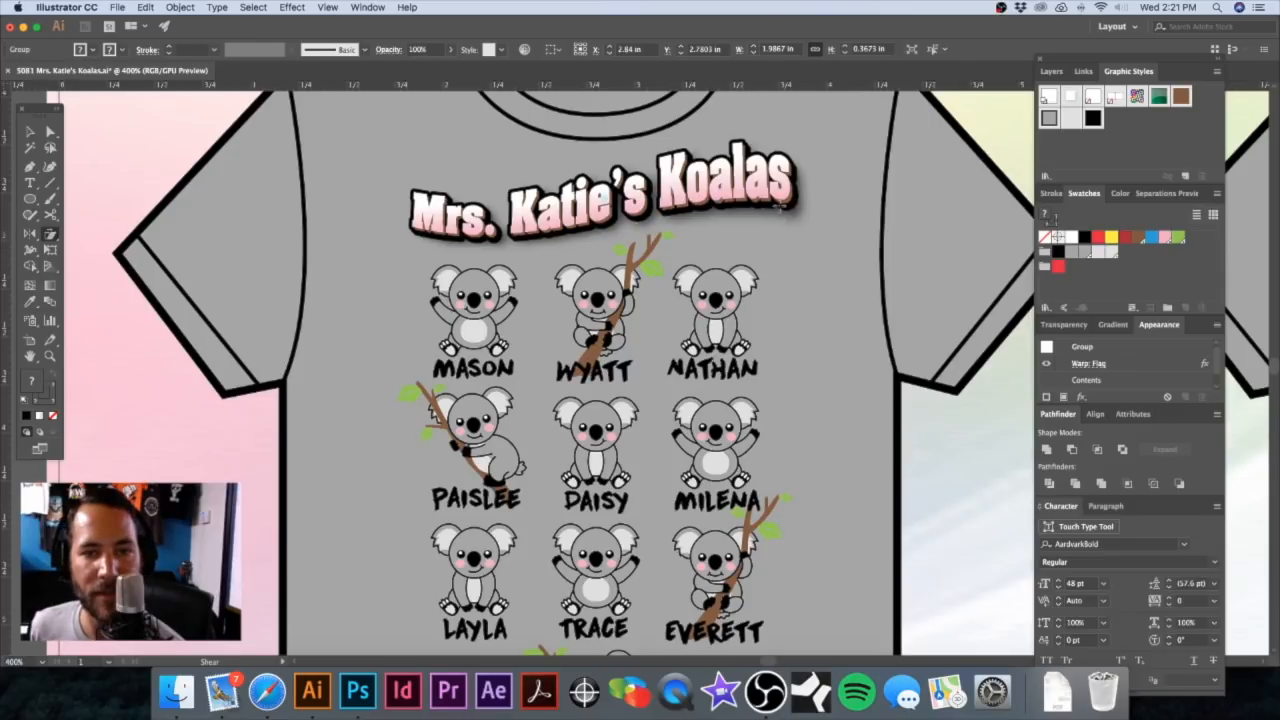
mouse_move(770, 201)
left_mouse_down()
mouse_move(782, 198)
mouse_move(772, 204)
left_mouse_up()
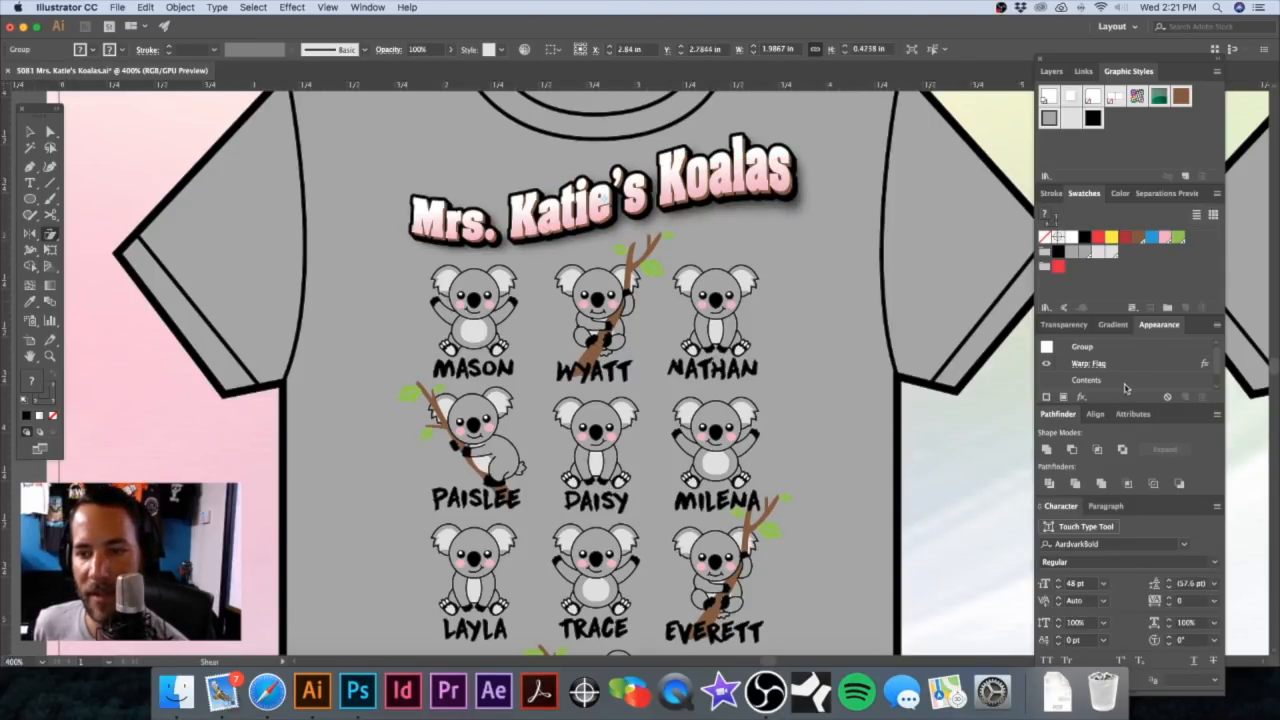
Step: Reverse the class title's Flag warp with a bend of -32% and set its horizontal distortion to 30%
left_click(1088, 363)
left_click_drag(843, 318, 815, 322)
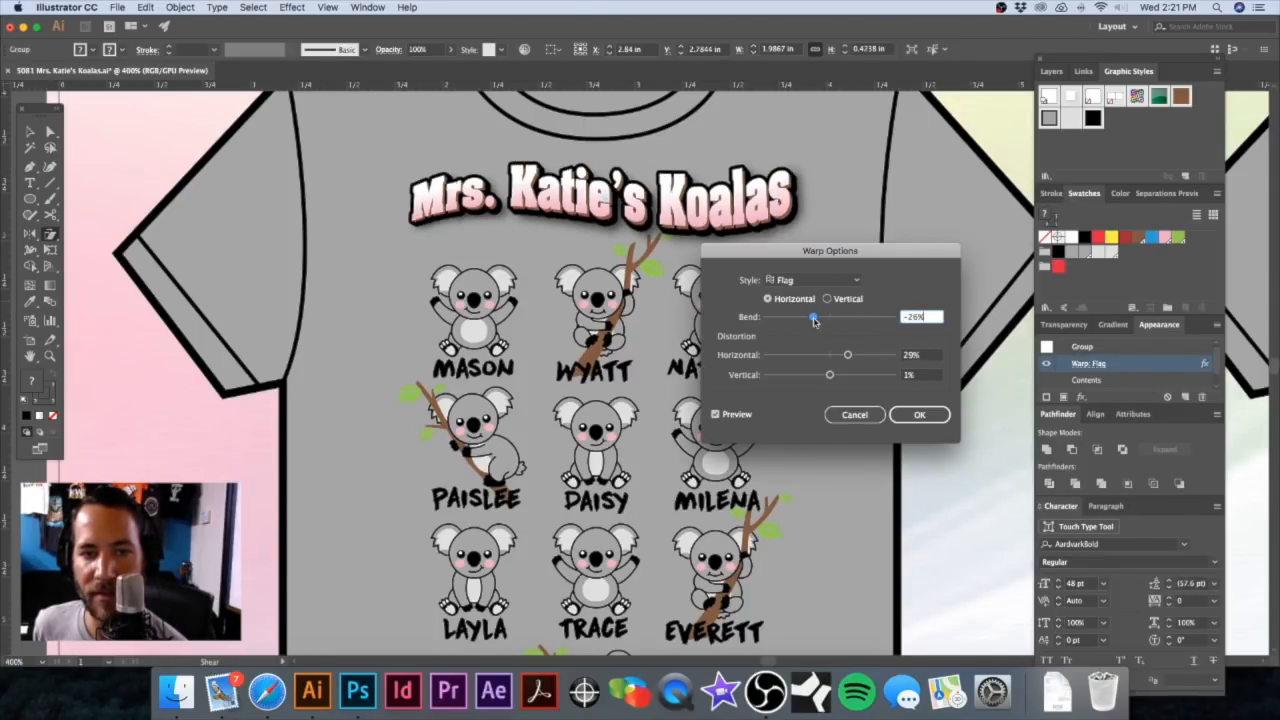
left_click_drag(815, 321, 811, 320)
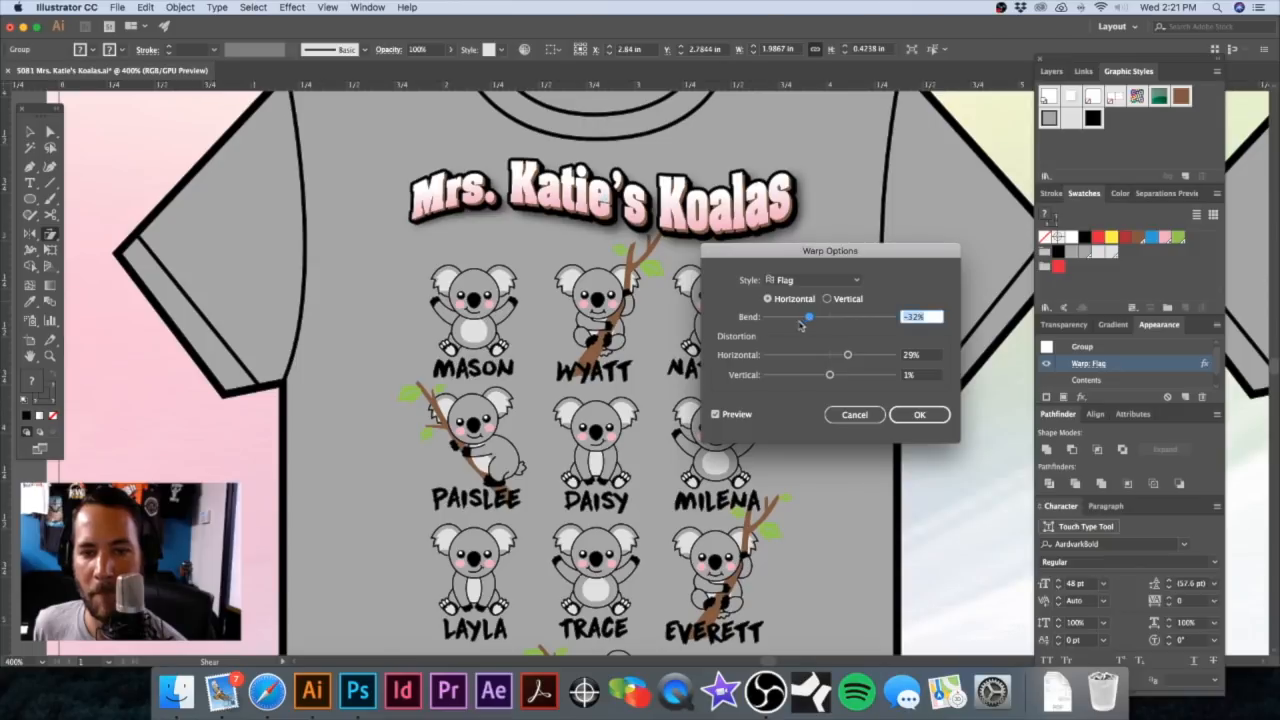
left_click_drag(848, 355, 813, 358)
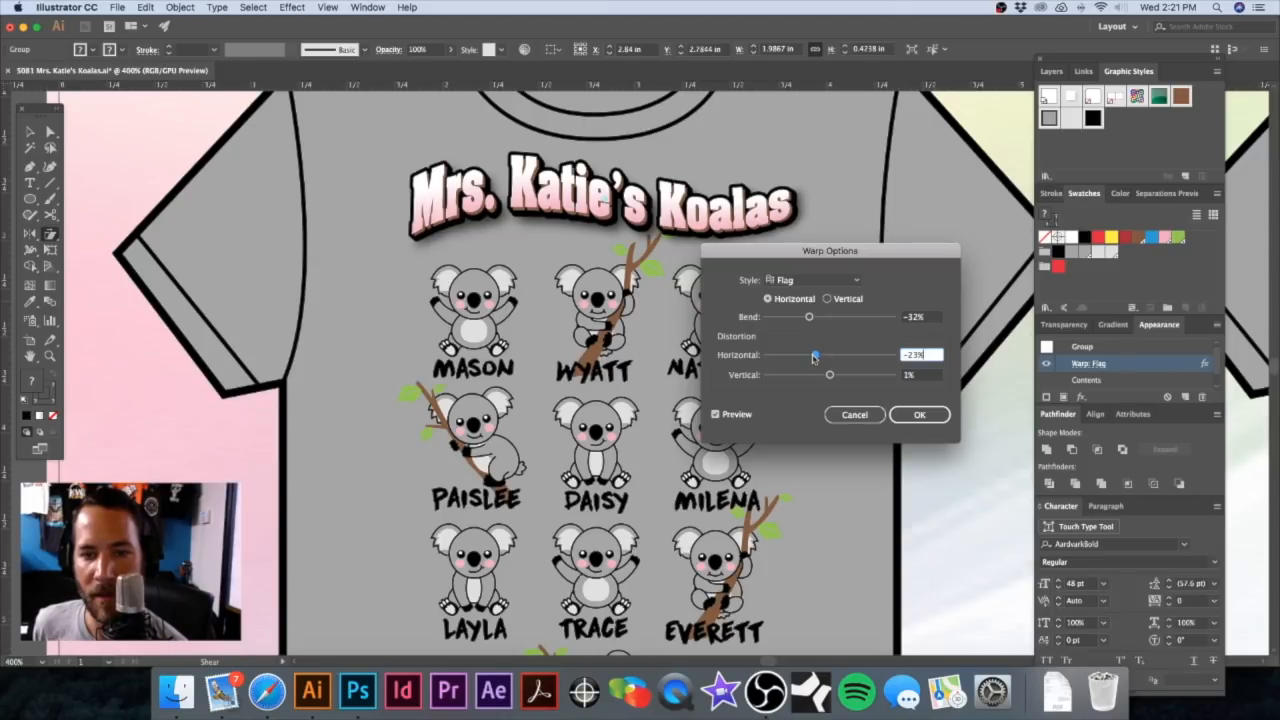
left_click_drag(815, 357, 846, 360)
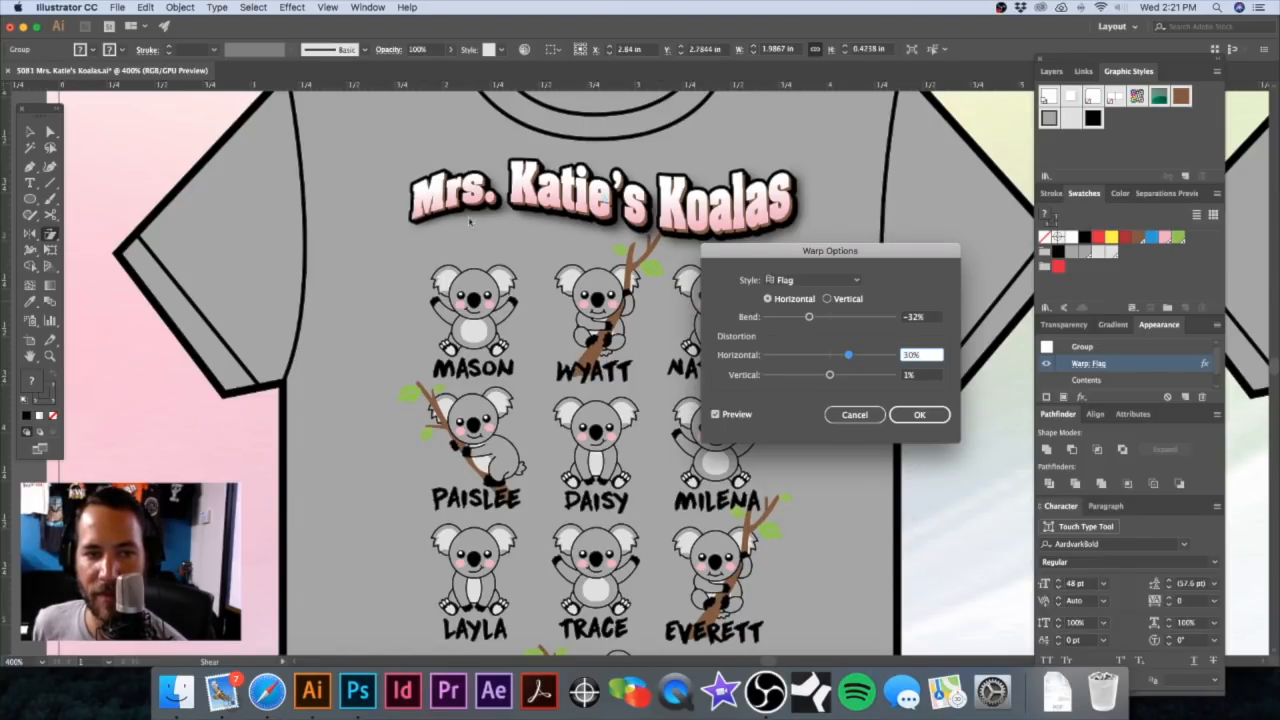
left_click(906, 413)
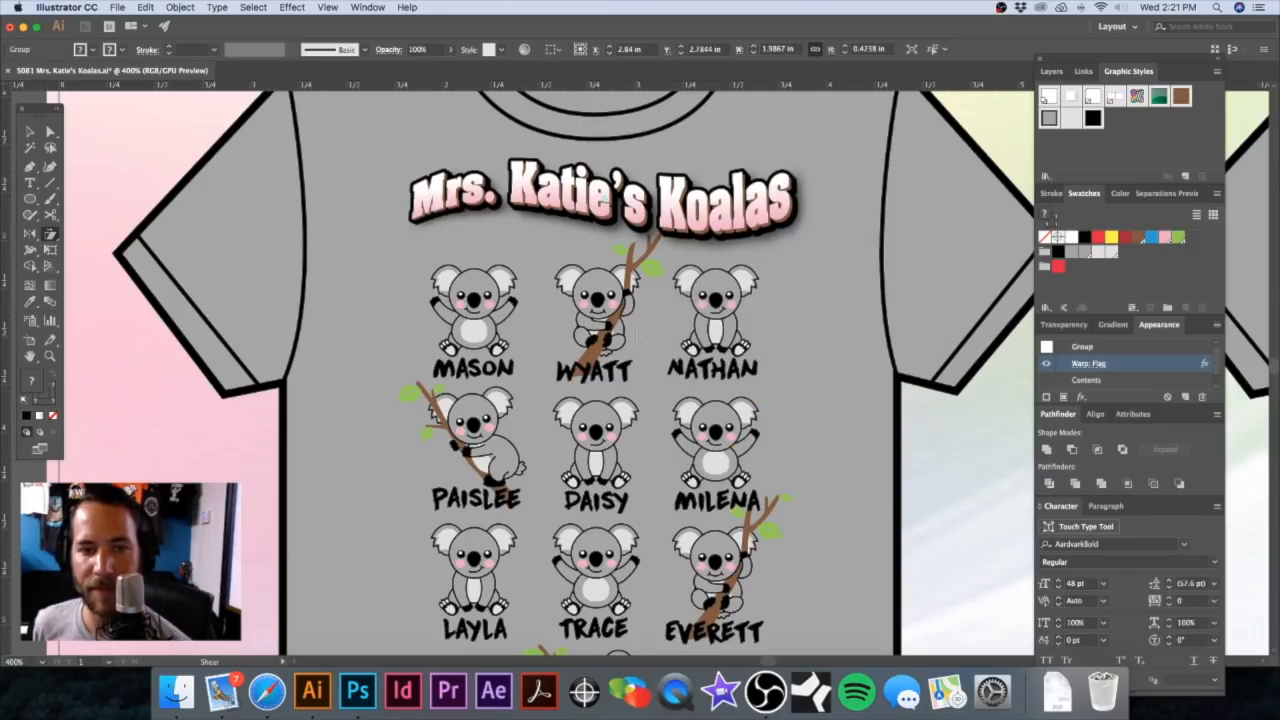
Step: Move the whole front design, class title and koalas together, slightly down on the shirt
left_click(653, 314, "alt+super")
left_click_drag(722, 415, 719, 275)
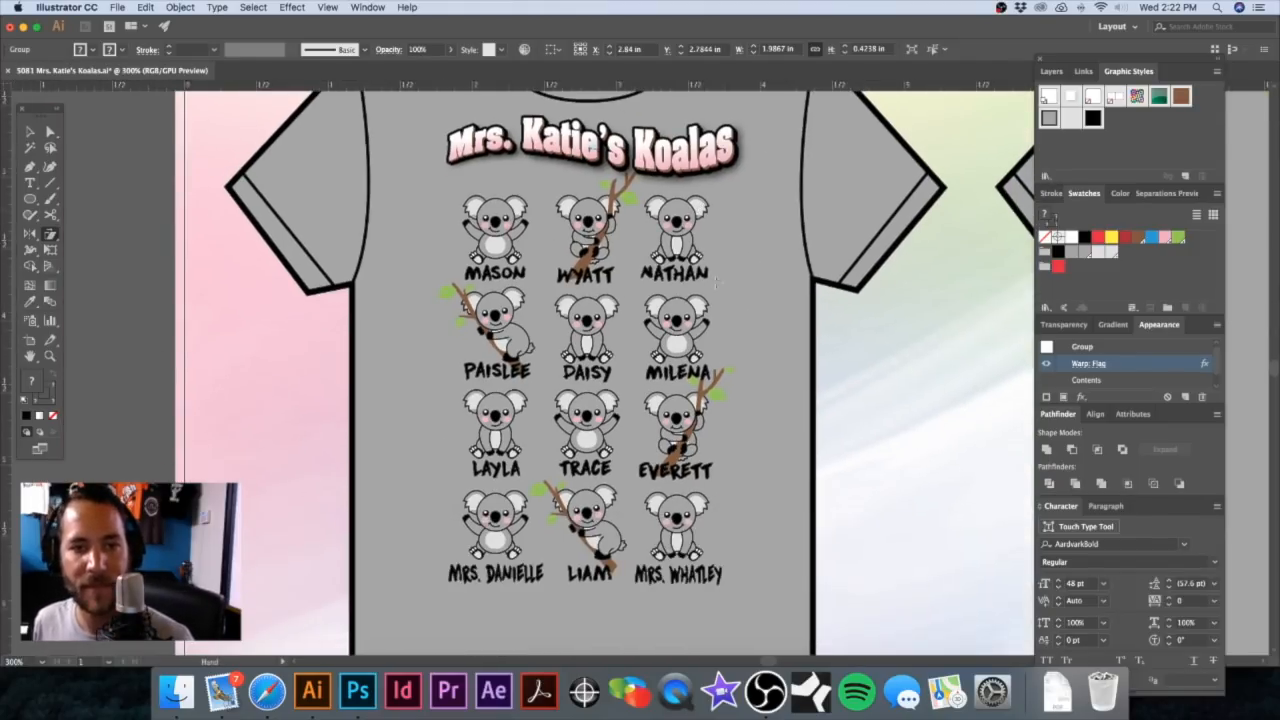
left_click(703, 325, "alt+super")
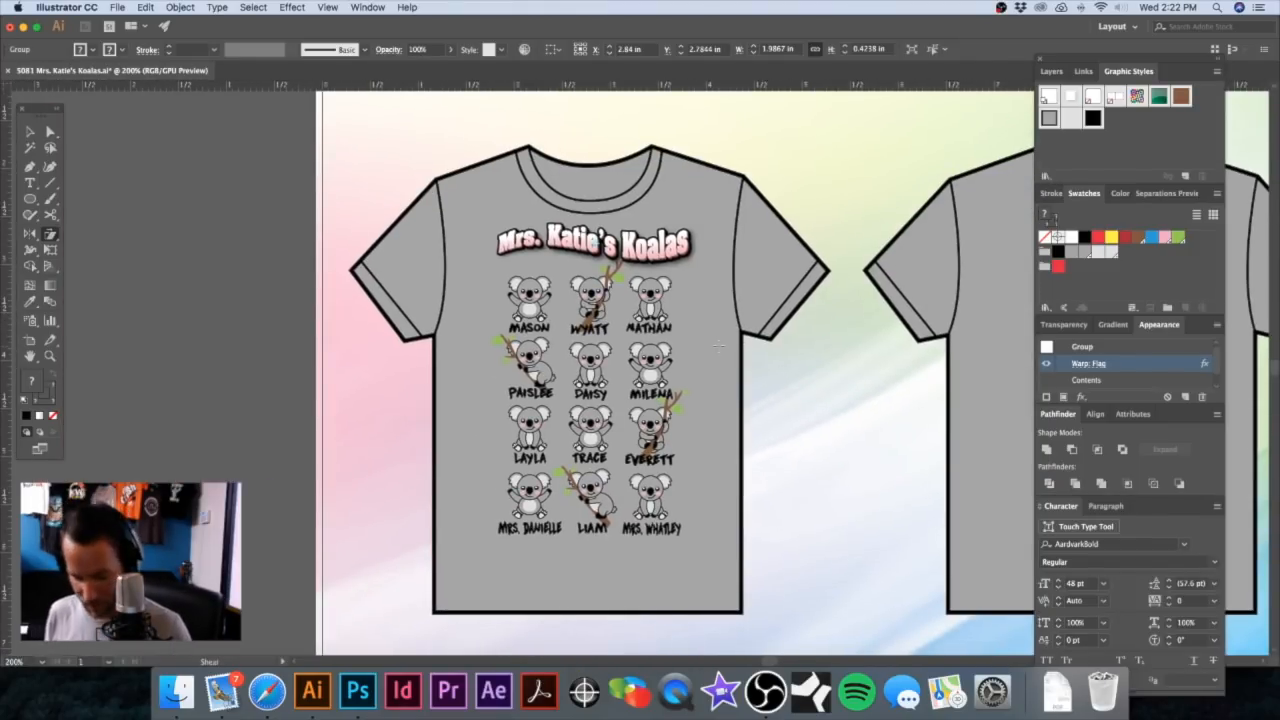
key("v")
left_click(694, 357, "alt+super")
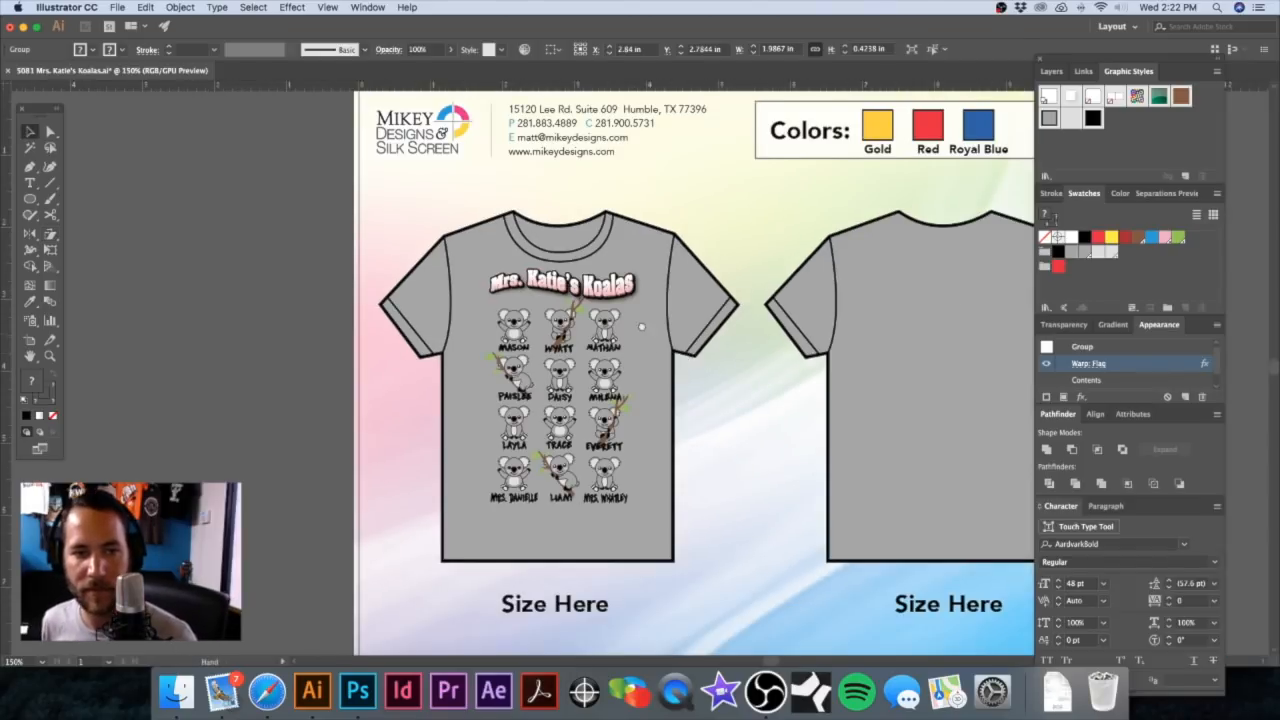
left_click_drag(579, 319, 625, 289)
left_click(353, 236)
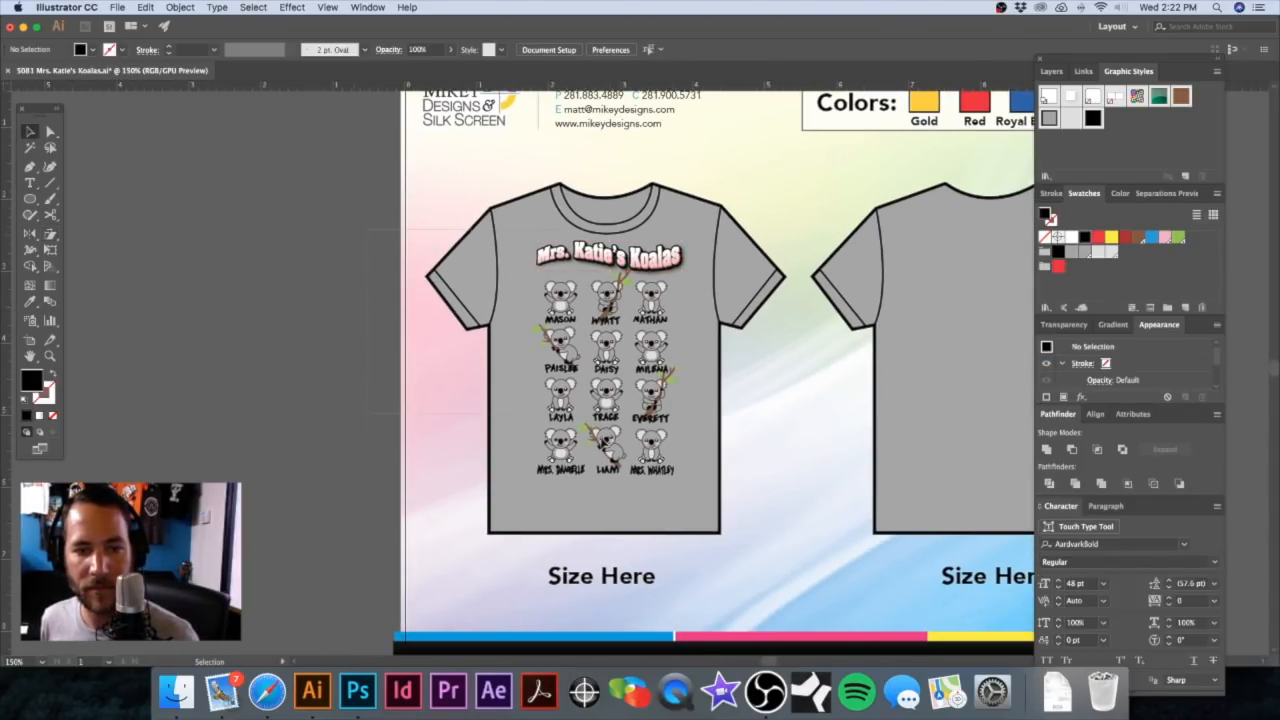
left_click(660, 350)
left_click_drag(654, 270, 656, 284)
left_click(339, 296)
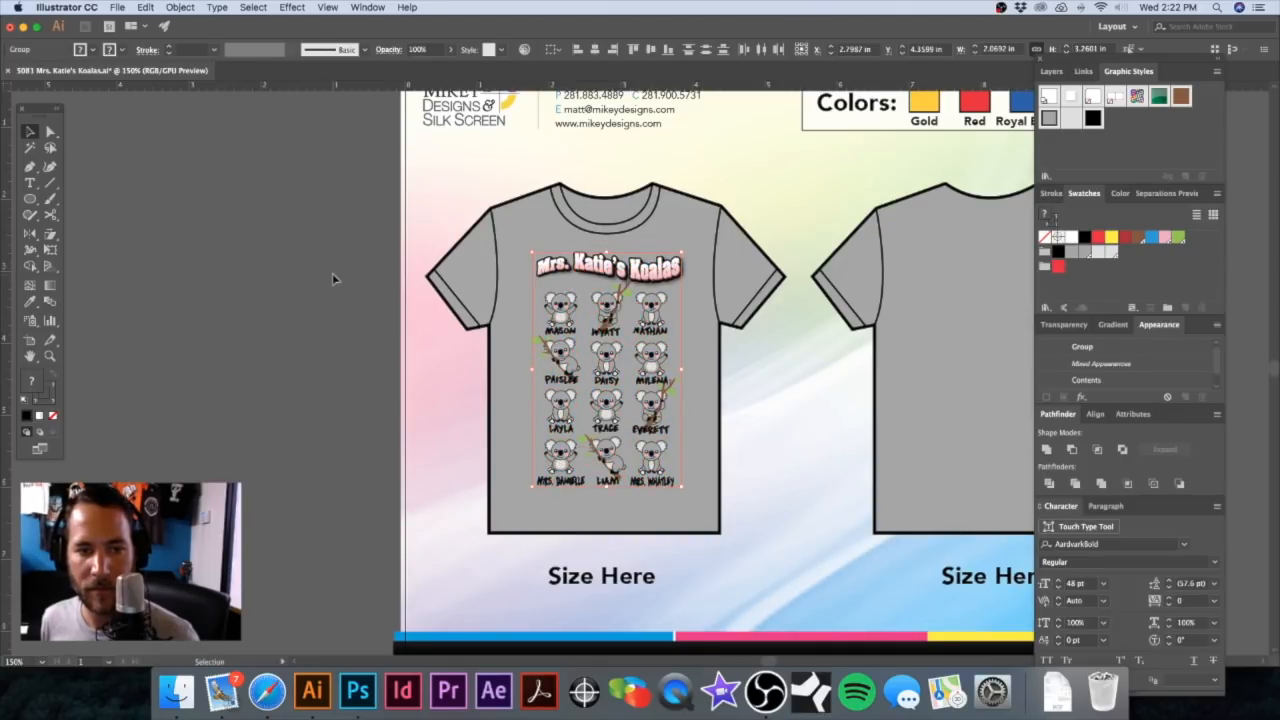
Step: Nudge the name under the bottom row's middle koala slightly left
key("z")
left_click_drag(600, 314, 676, 336)
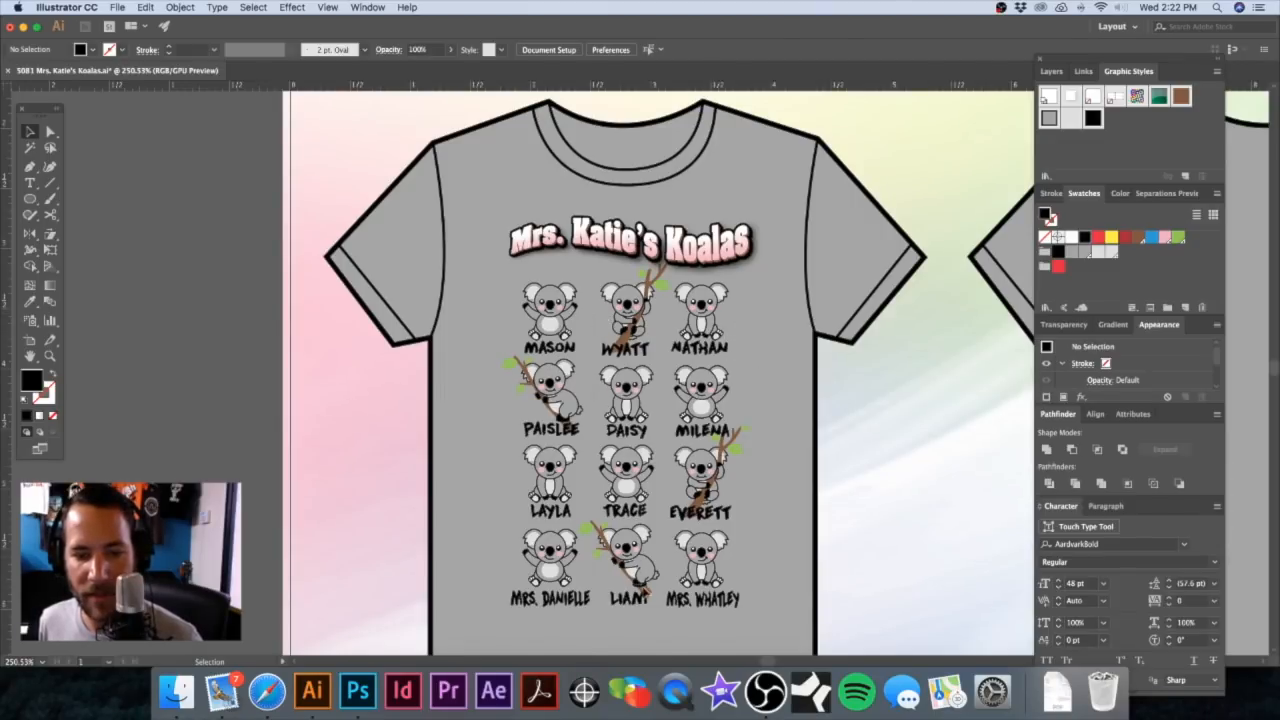
left_click(643, 590)
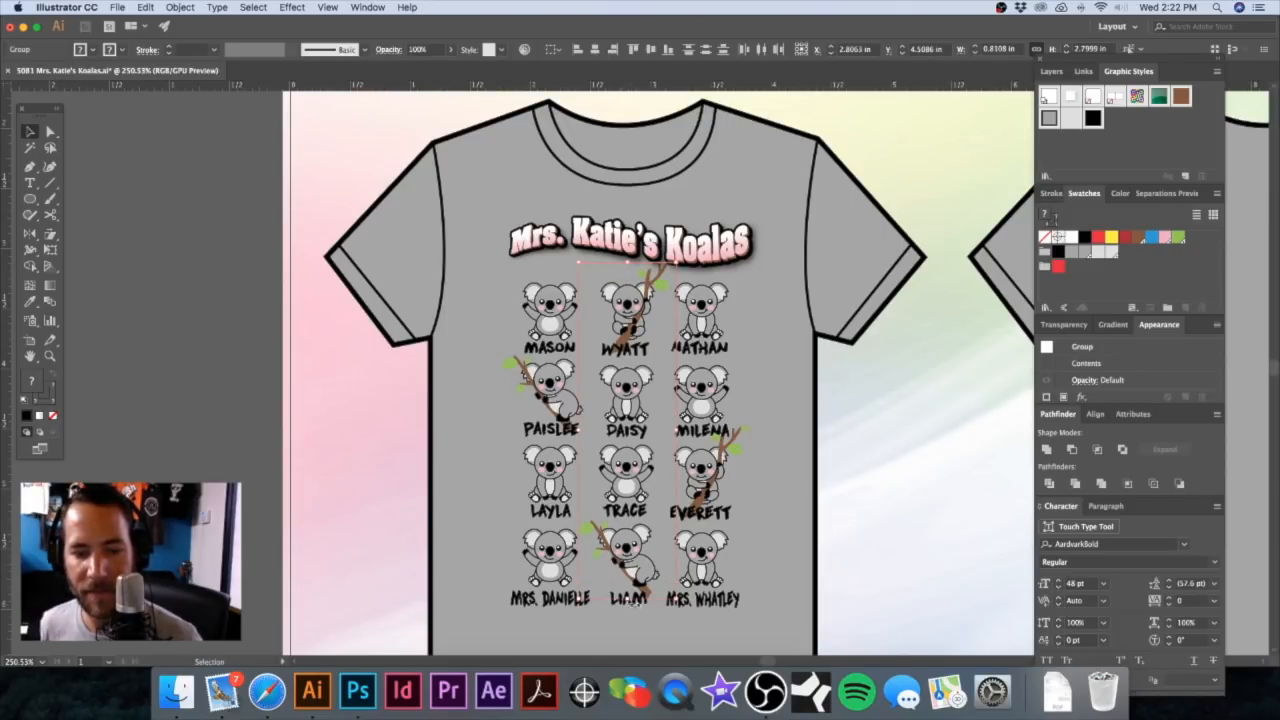
left_click_drag(603, 580, 690, 633)
left_click(678, 630, "shift")
left_click(666, 552, "alt+super")
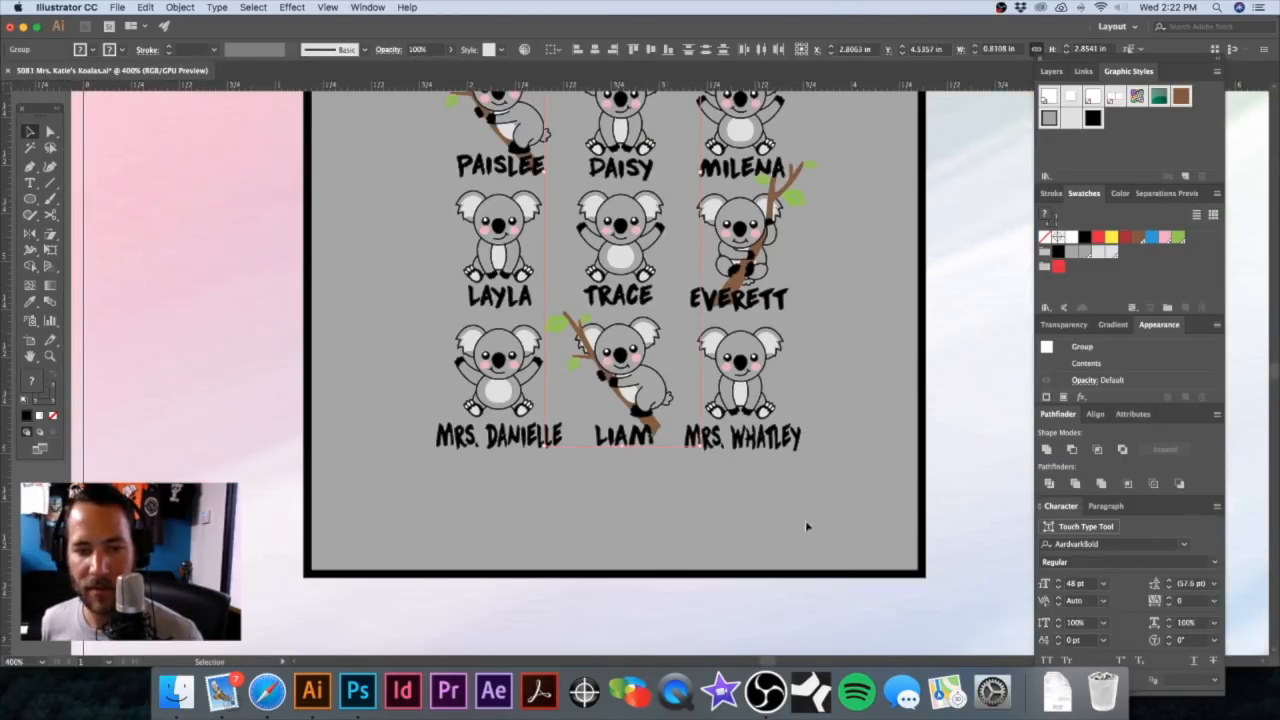
left_click(637, 484)
left_click(627, 440)
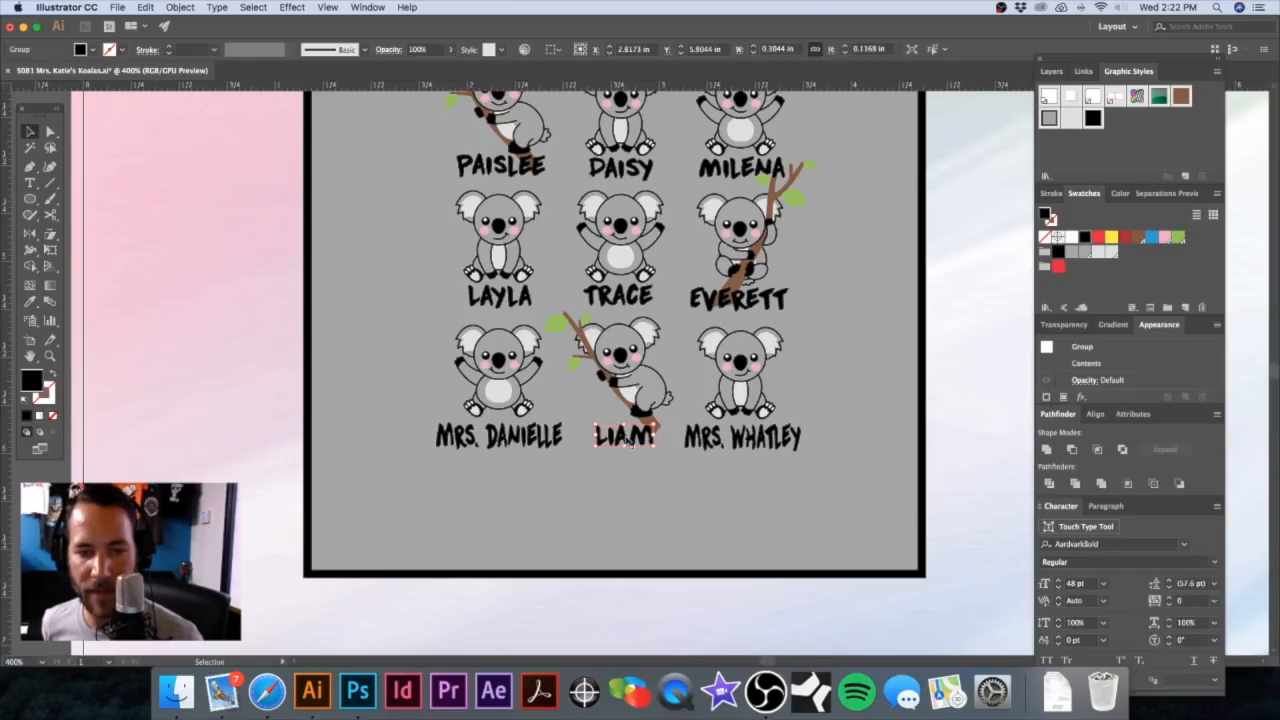
key("Left")
key("super+minus")
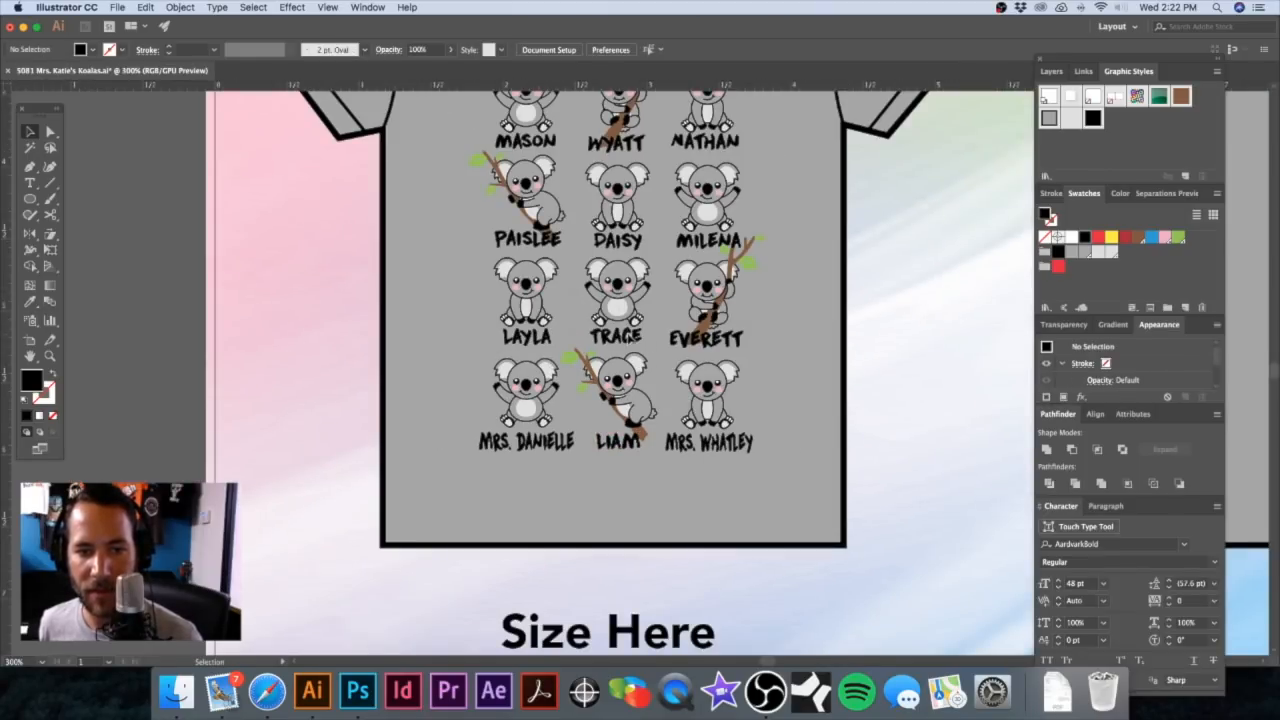
Step: Nudge the third row's middle koala and its name slightly left to line up the middle column
left_click(631, 339)
key("Left")
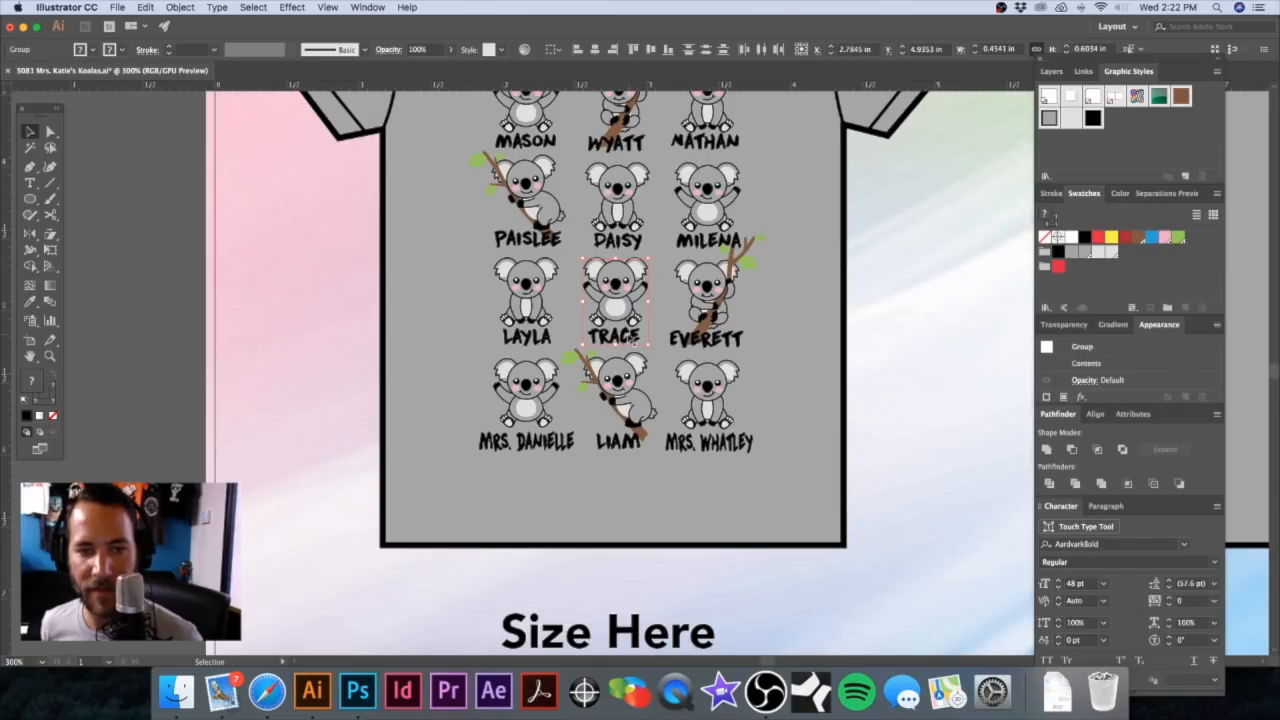
left_click(618, 240)
key("space")
left_click_drag(619, 226, 612, 358)
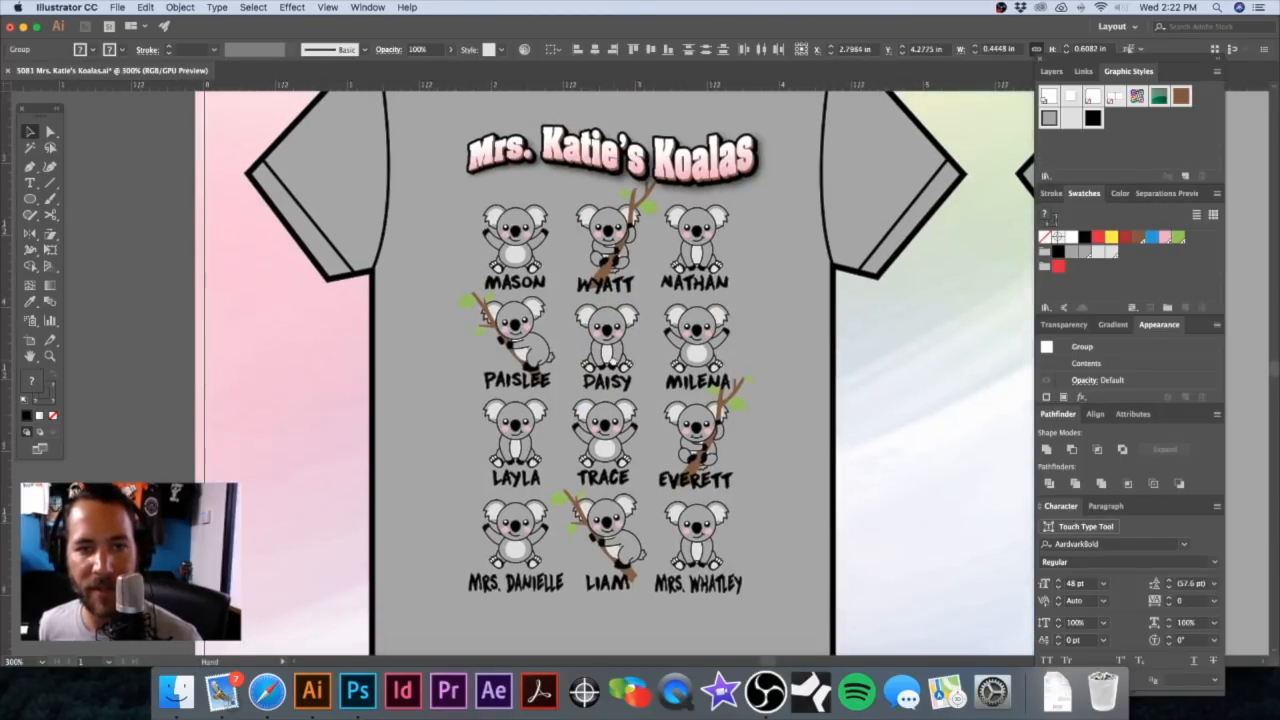
left_click(430, 206)
Step: Set the class title's Flag warp to a bend of -35% and a horizontal distortion of 34%
left_click(613, 150)
key("space")
left_click_drag(652, 169, 648, 222)
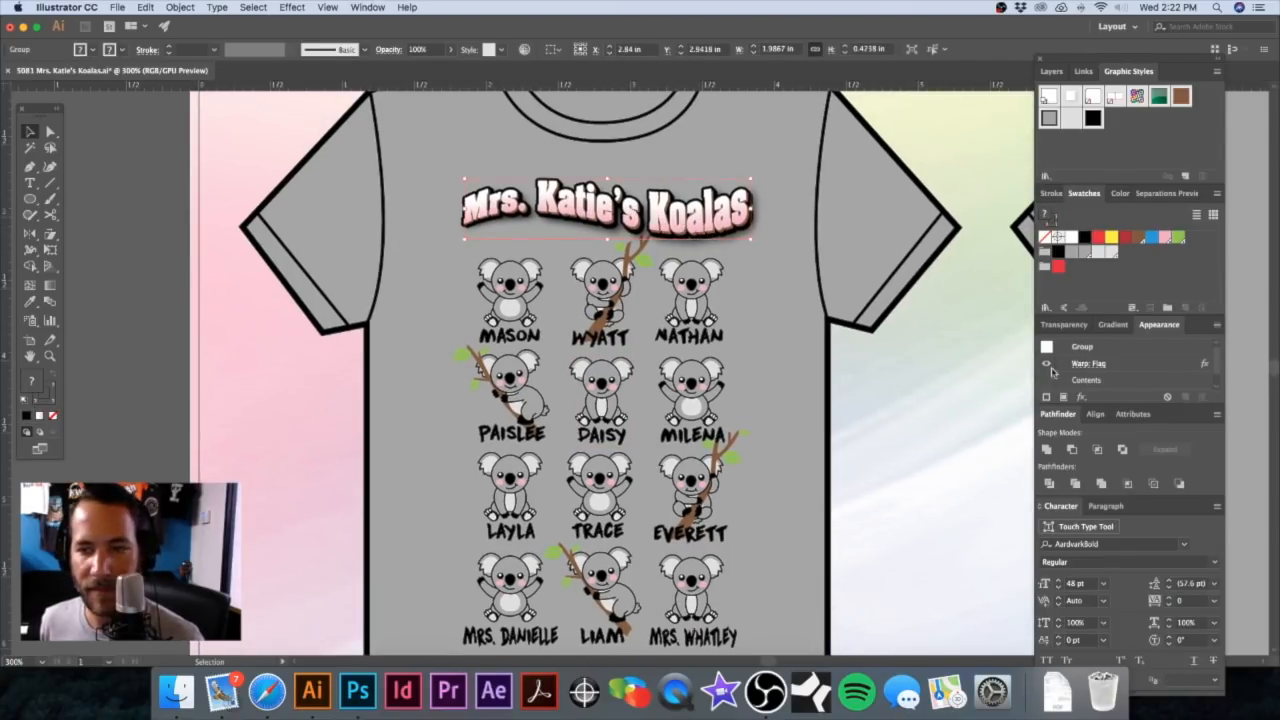
left_click(1089, 364)
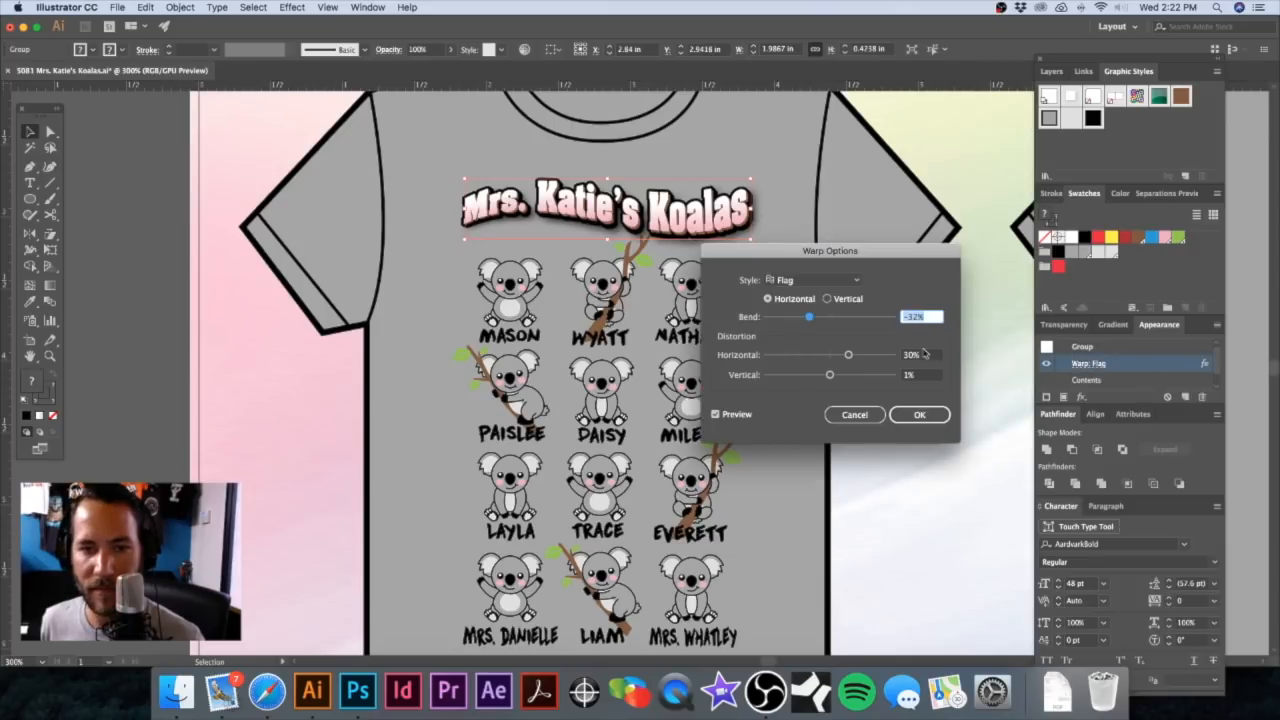
left_click_drag(848, 356, 857, 358)
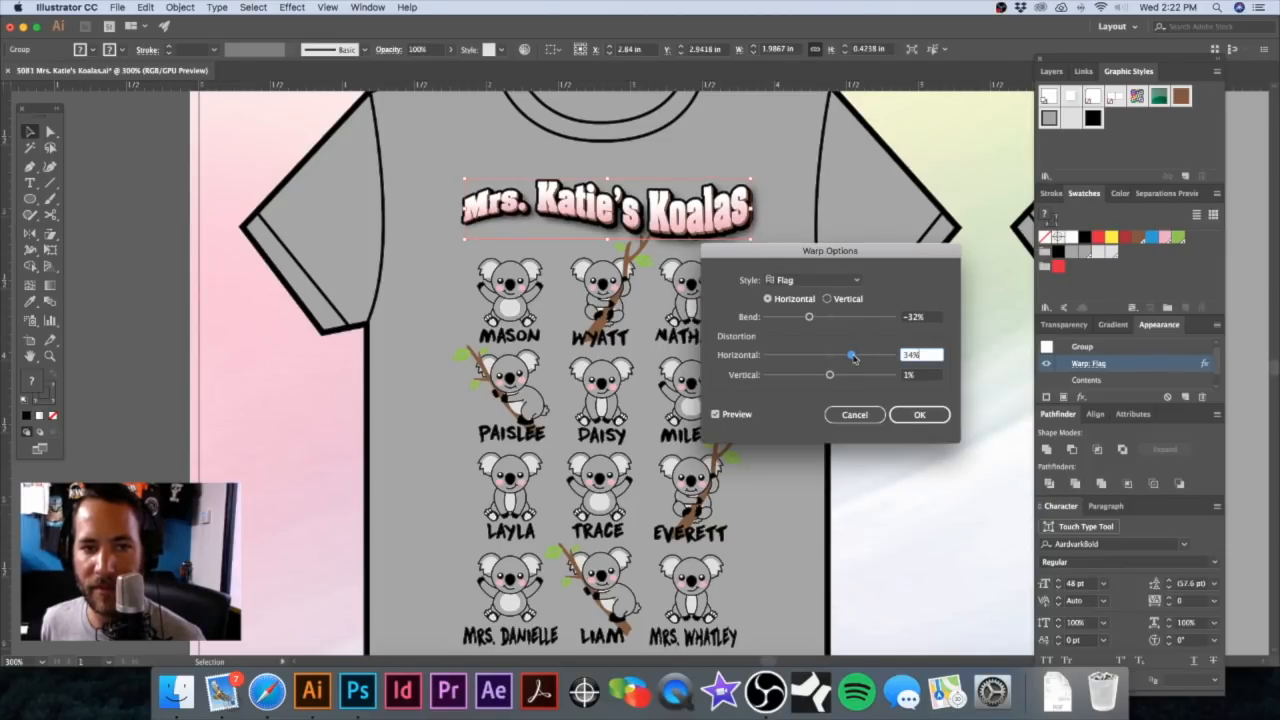
left_click(809, 317)
left_click(806, 318)
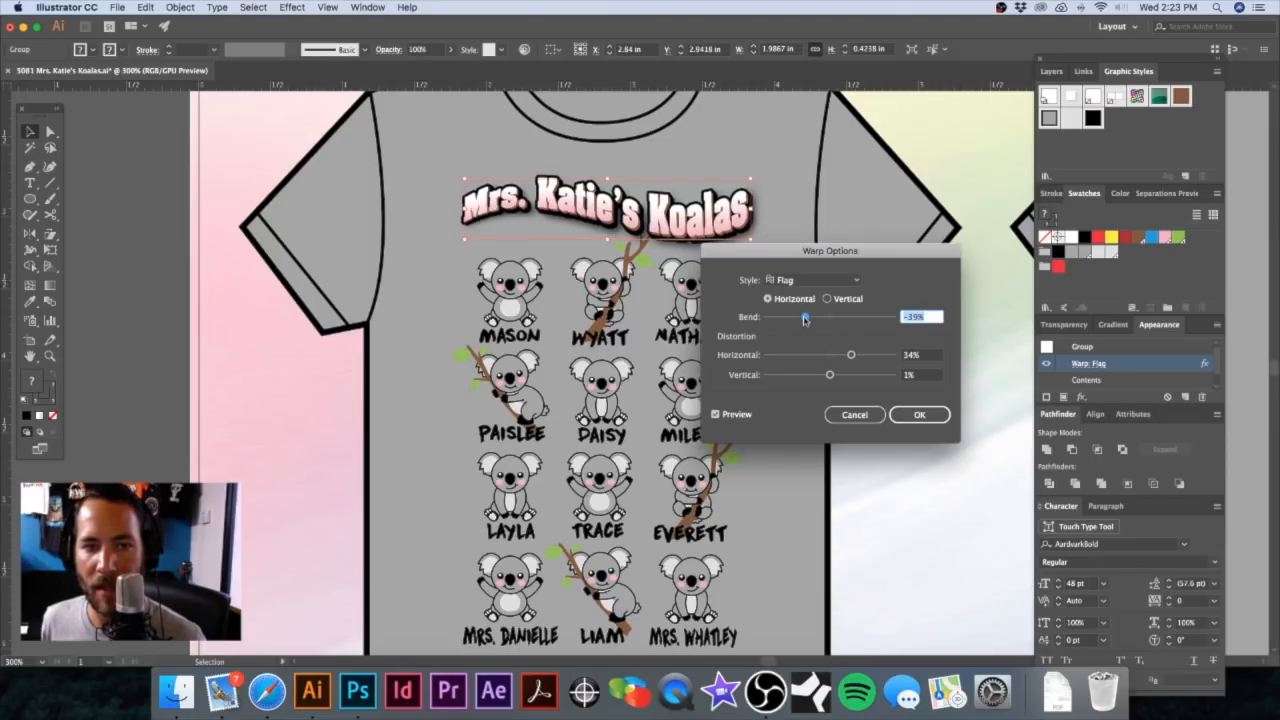
left_click(918, 414)
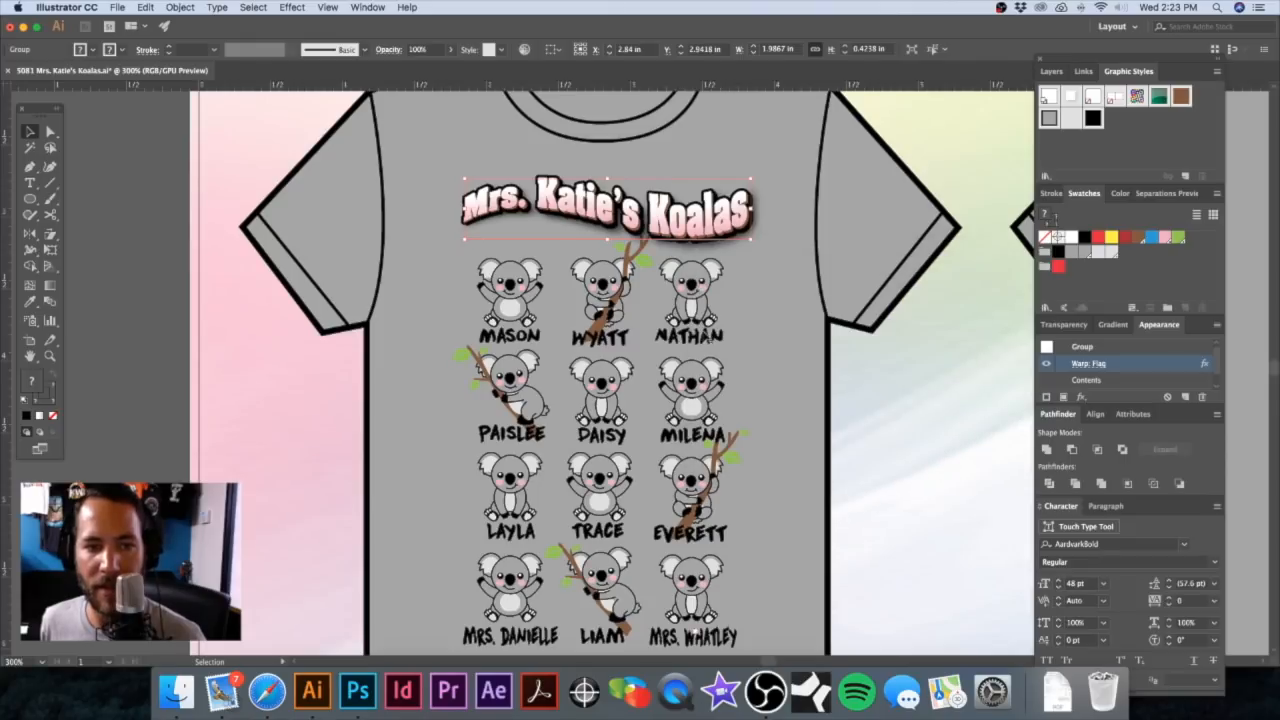
Step: Nudge the class title slightly up, away from the first row of koalas
scroll(547, 172, "up", 2)
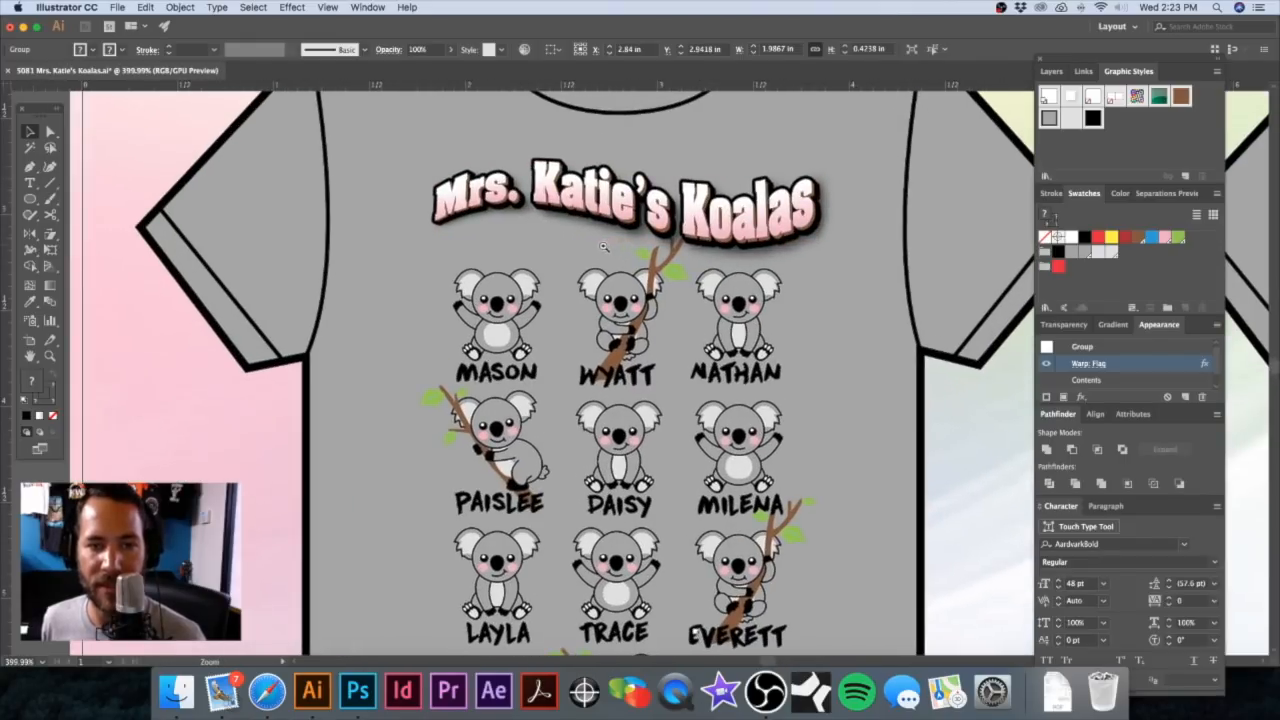
left_click_drag(612, 207, 609, 201)
left_click(511, 232)
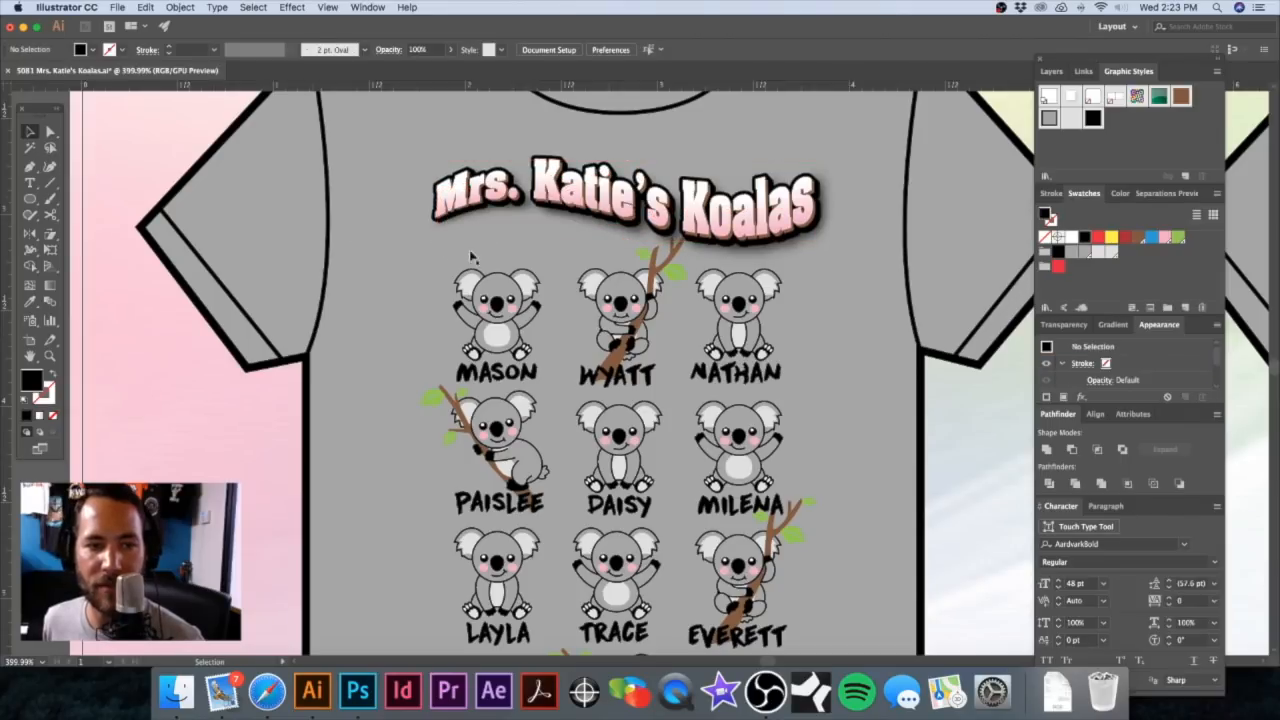
Step: Group the first row's first koala with the name beneath it
left_click(512, 332)
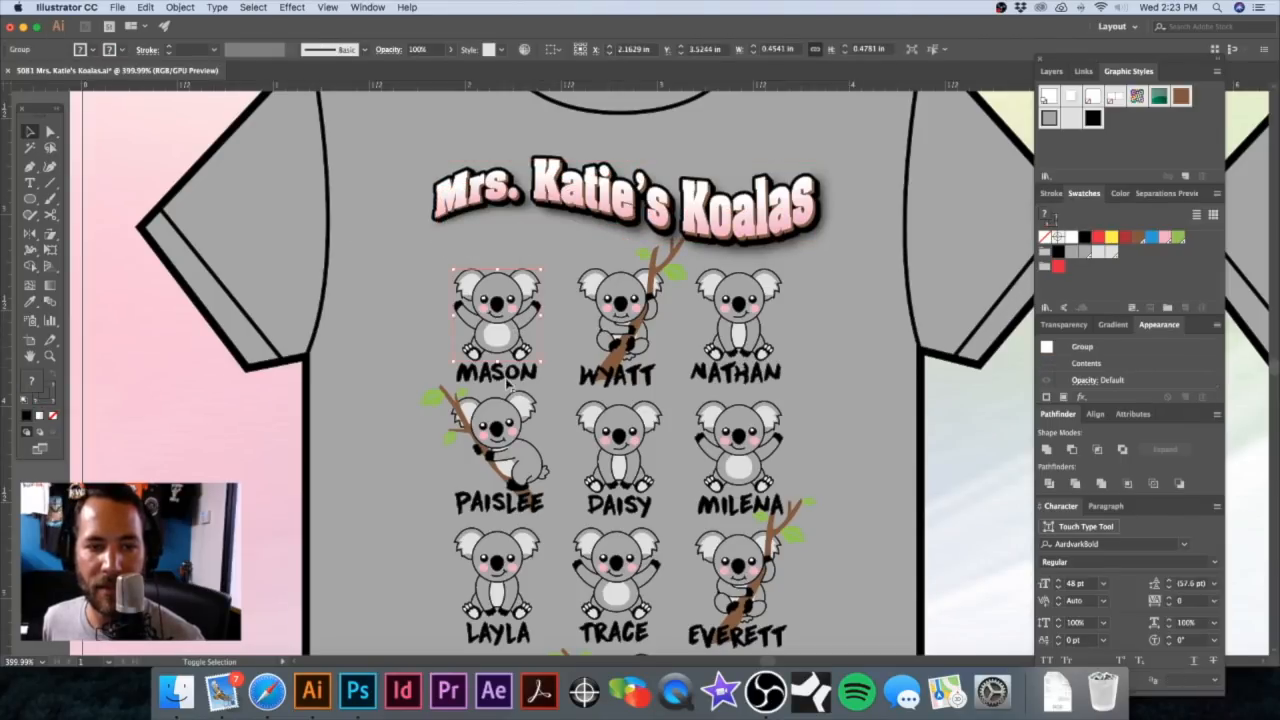
left_click(614, 380)
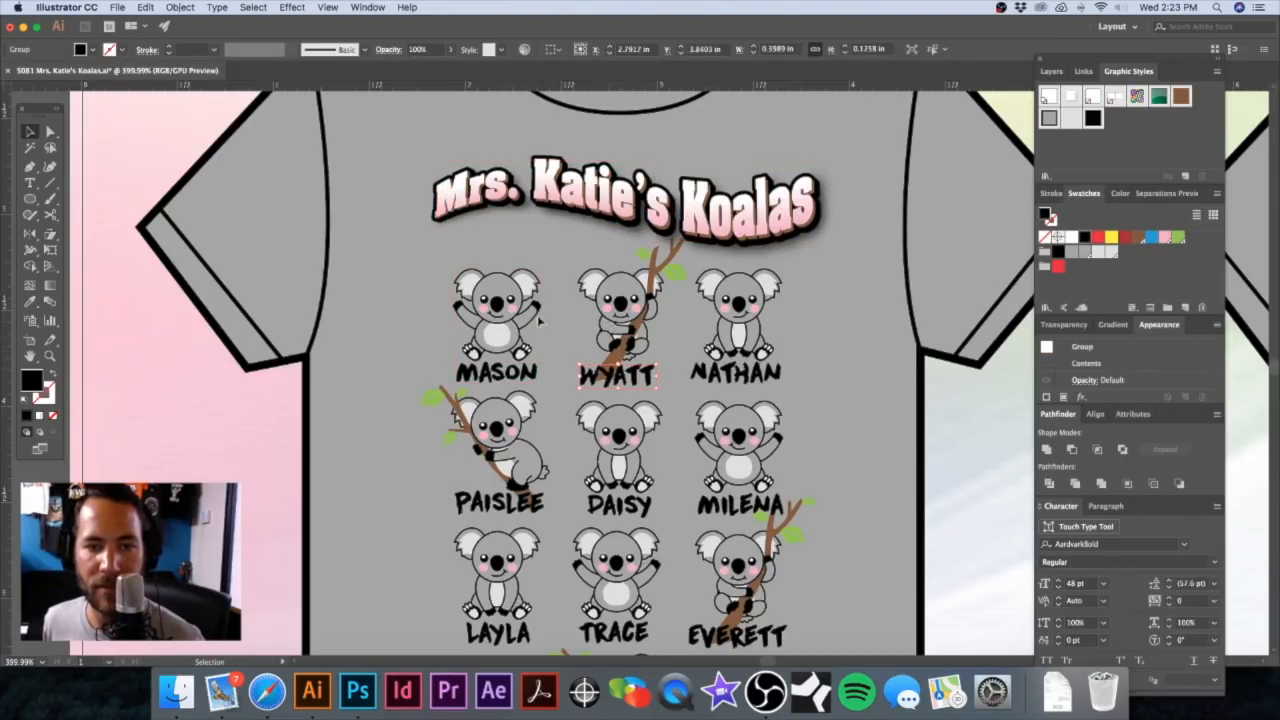
left_click(493, 314)
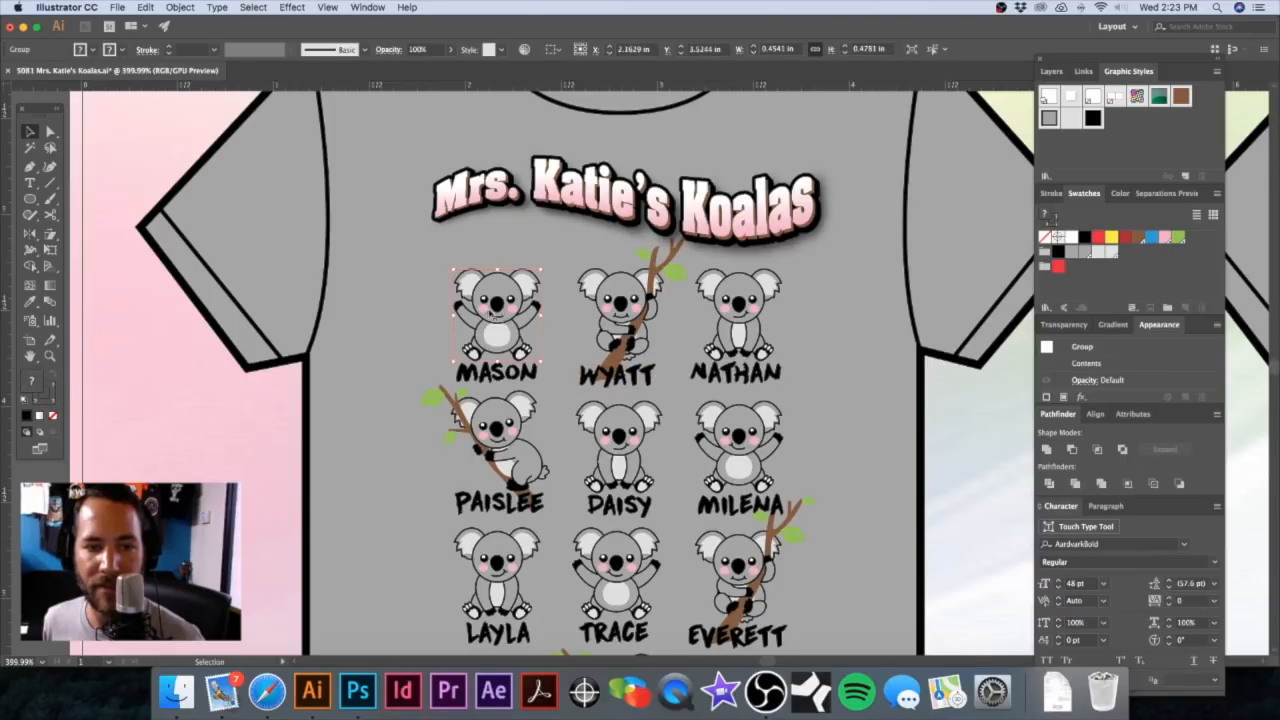
left_click(518, 386)
Step: Move the first row's first koala and its name slightly right
scroll(659, 395, "down", 5)
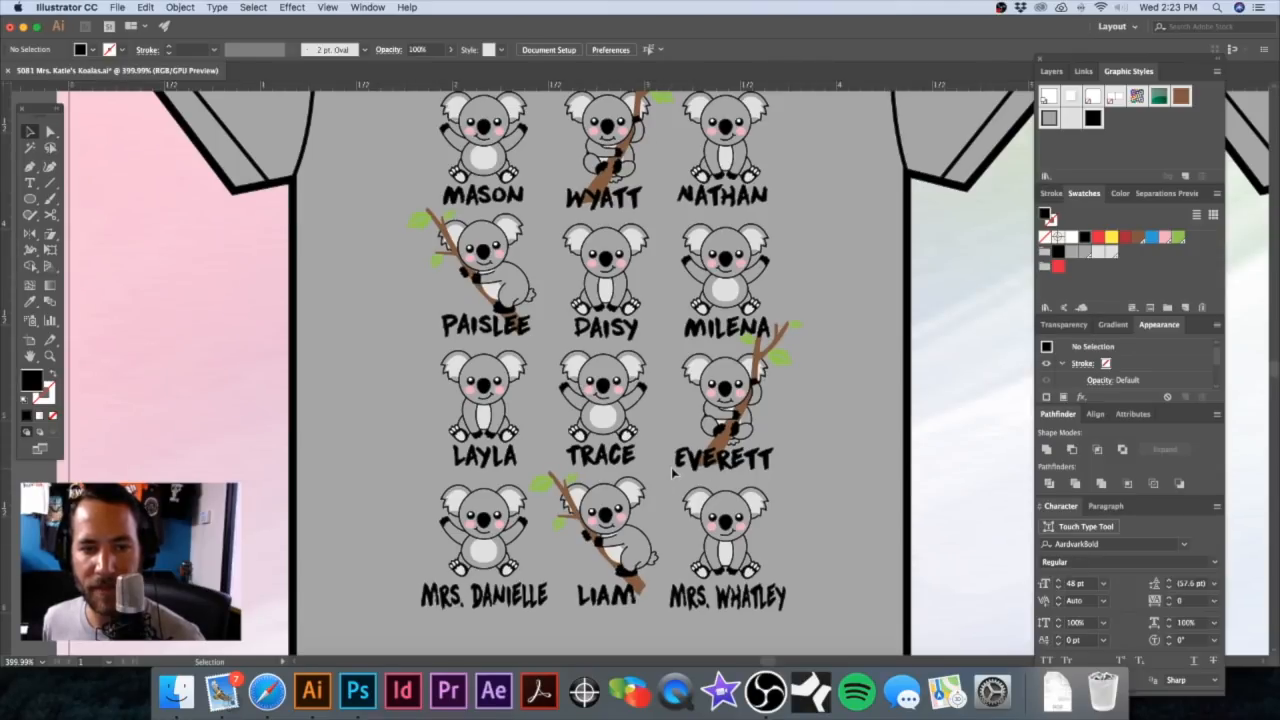
scroll(671, 407, "up", 3)
key("super+minus")
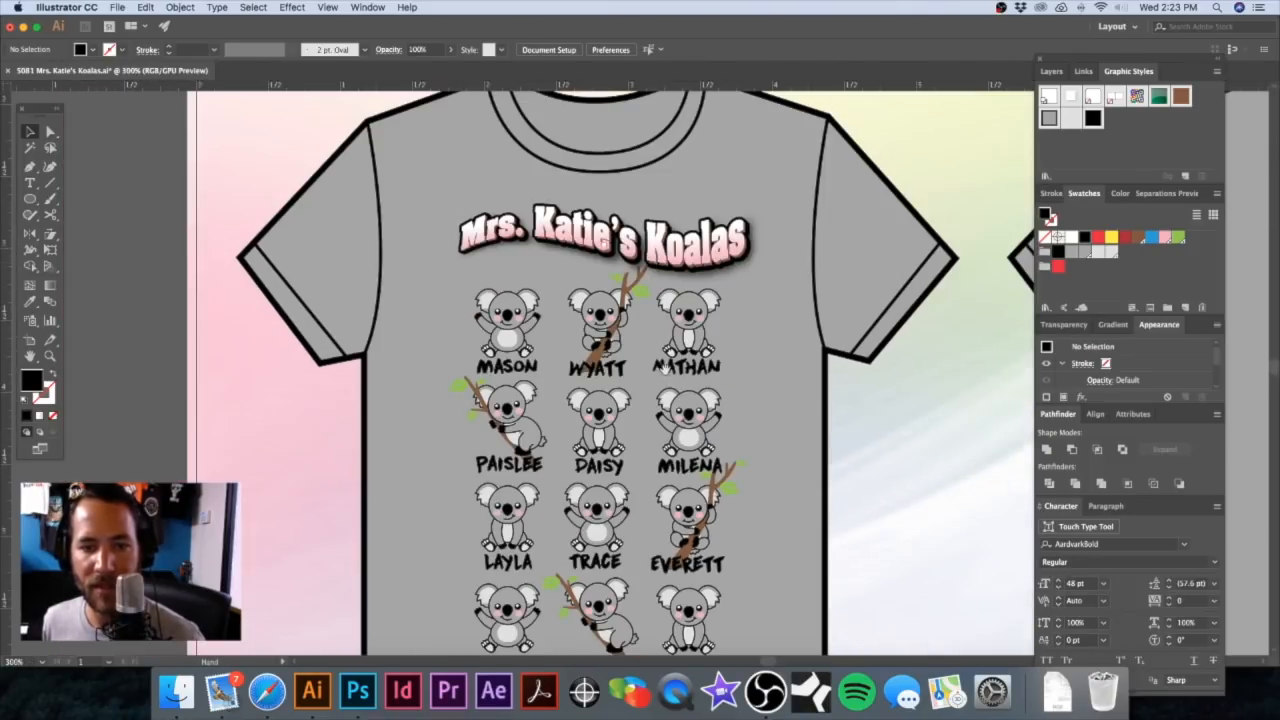
scroll(665, 334, "down", 2)
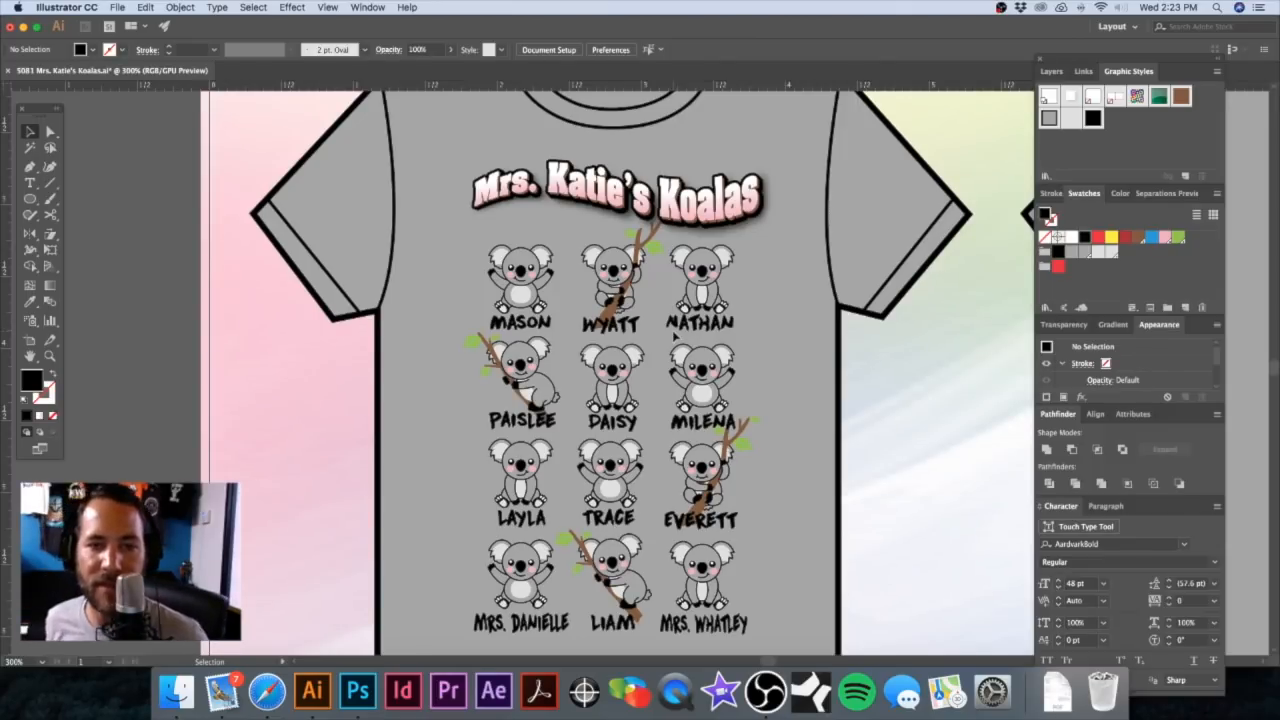
scroll(545, 300, "up", 2)
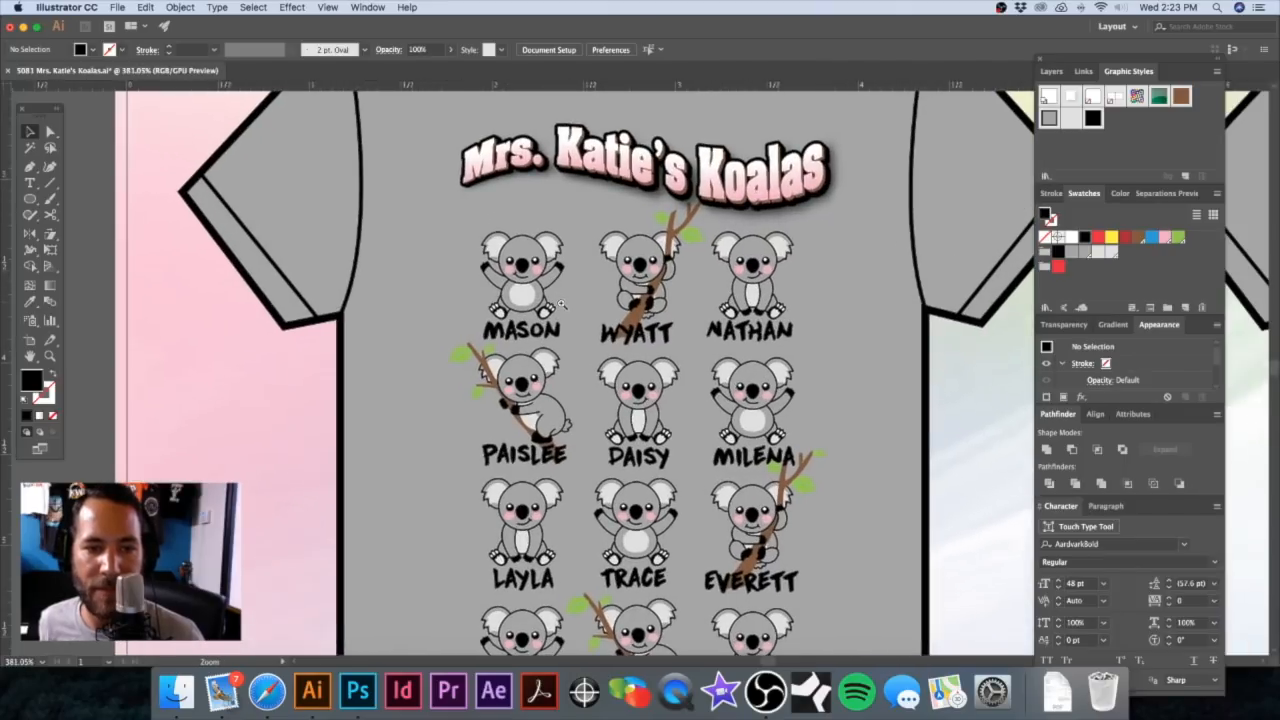
left_click(537, 334)
left_click_drag(523, 264, 529, 263)
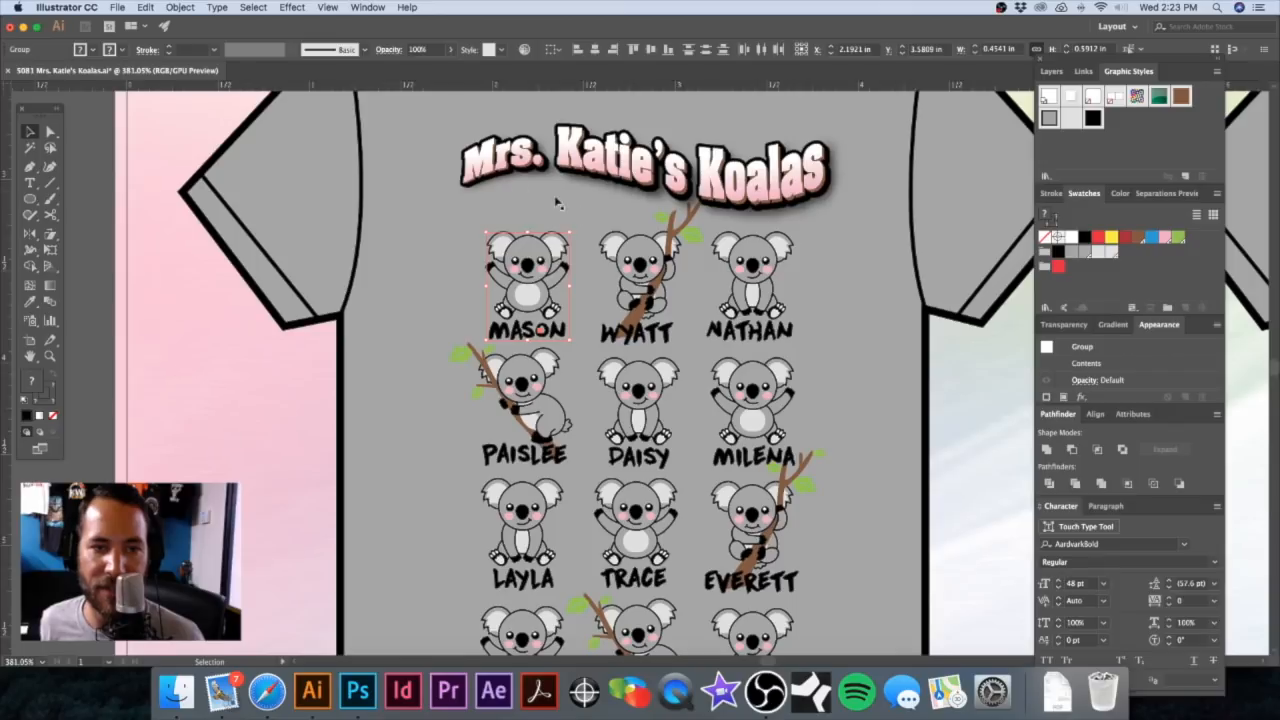
left_click(444, 230)
Step: Save the T-shirt layout file
left_click(682, 344, "alt+super")
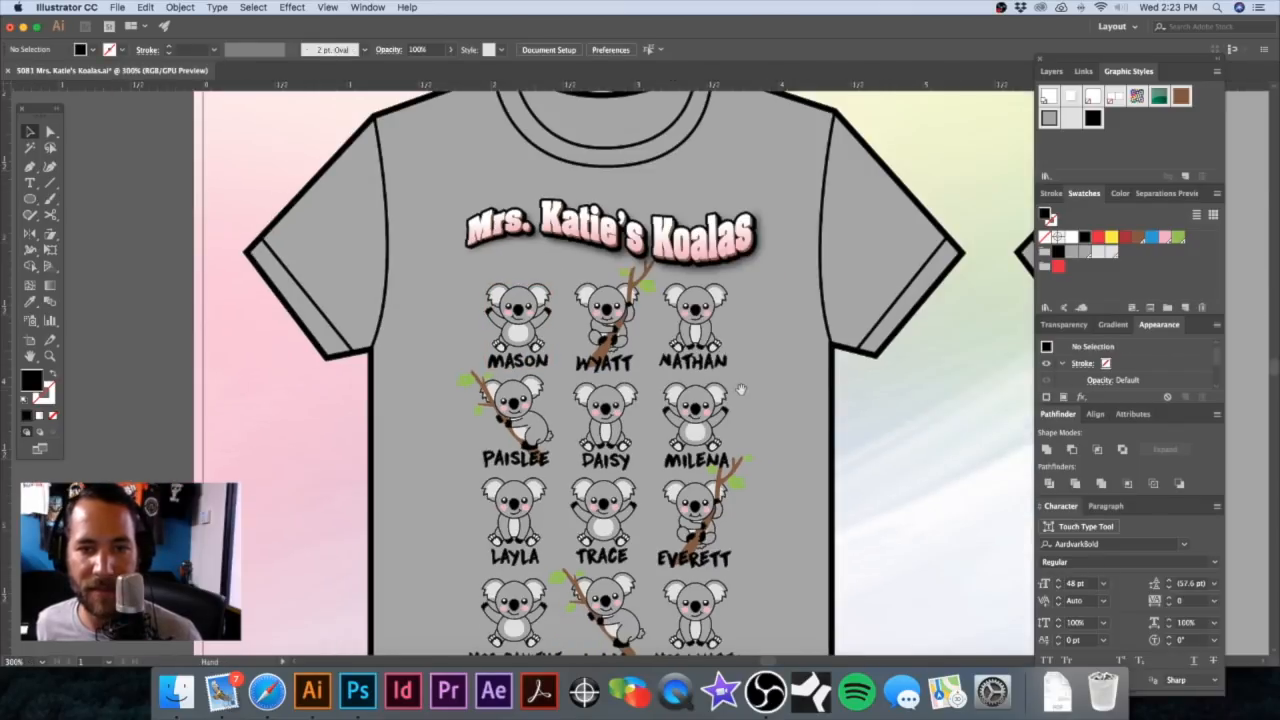
left_click_drag(741, 389, 733, 366)
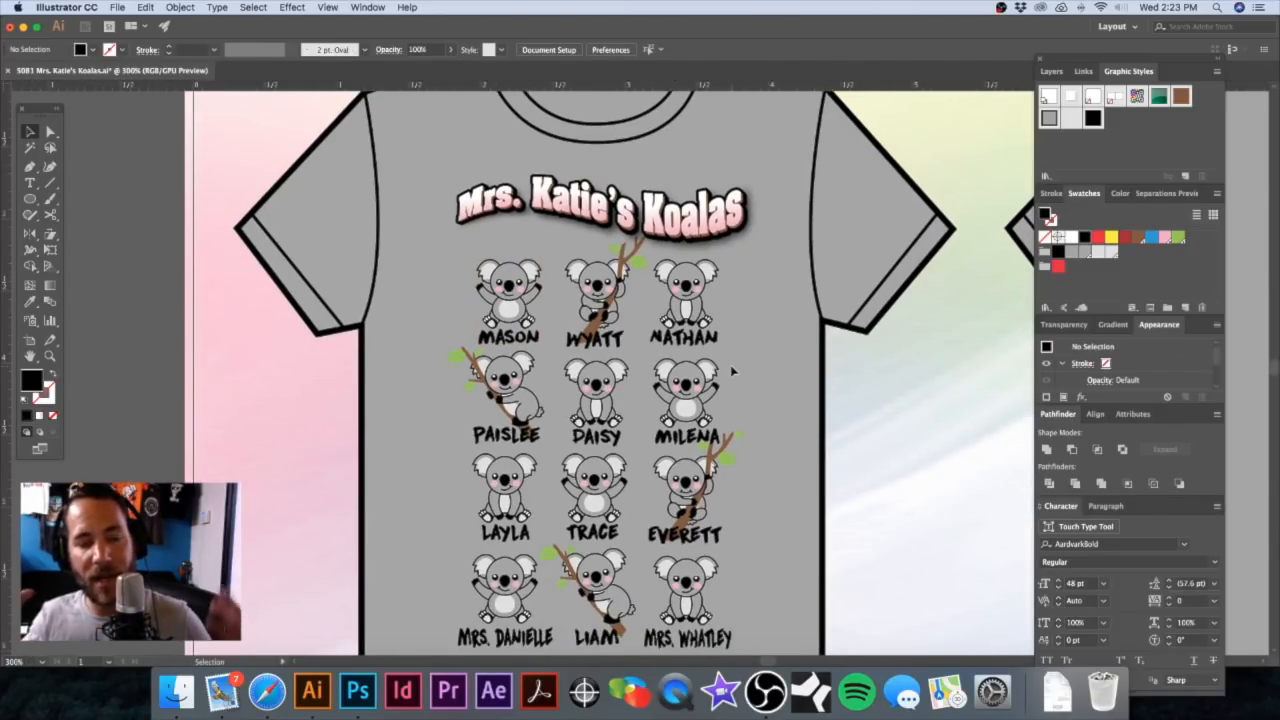
key("a")
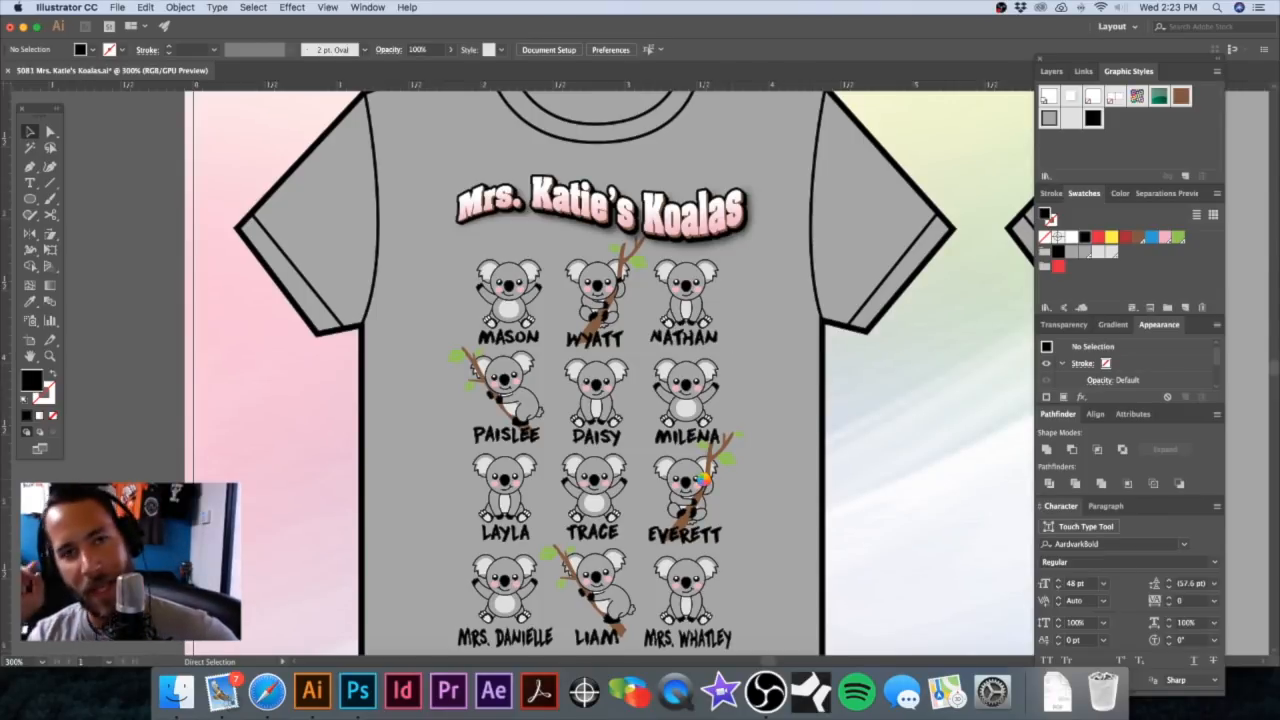
key("v")
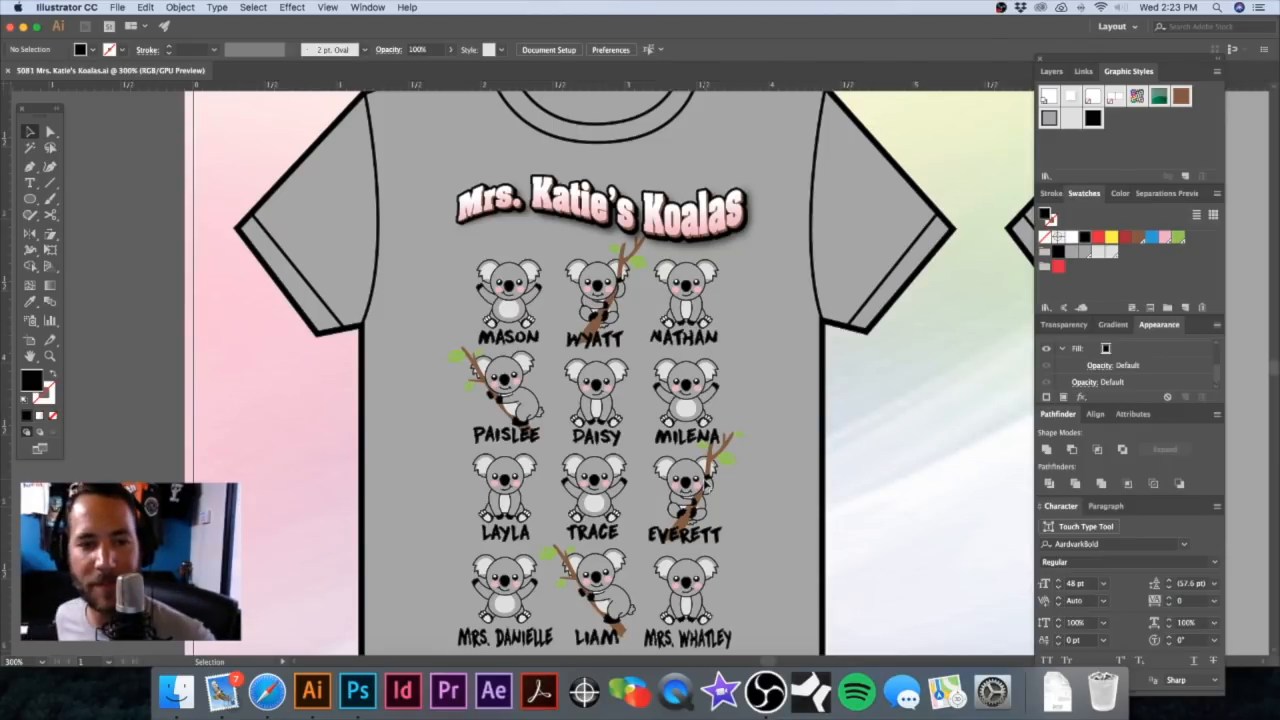
Step: Draw a black ellipse about 0.32 by 0.25 in between the class title and the first koala
left_click(30, 199)
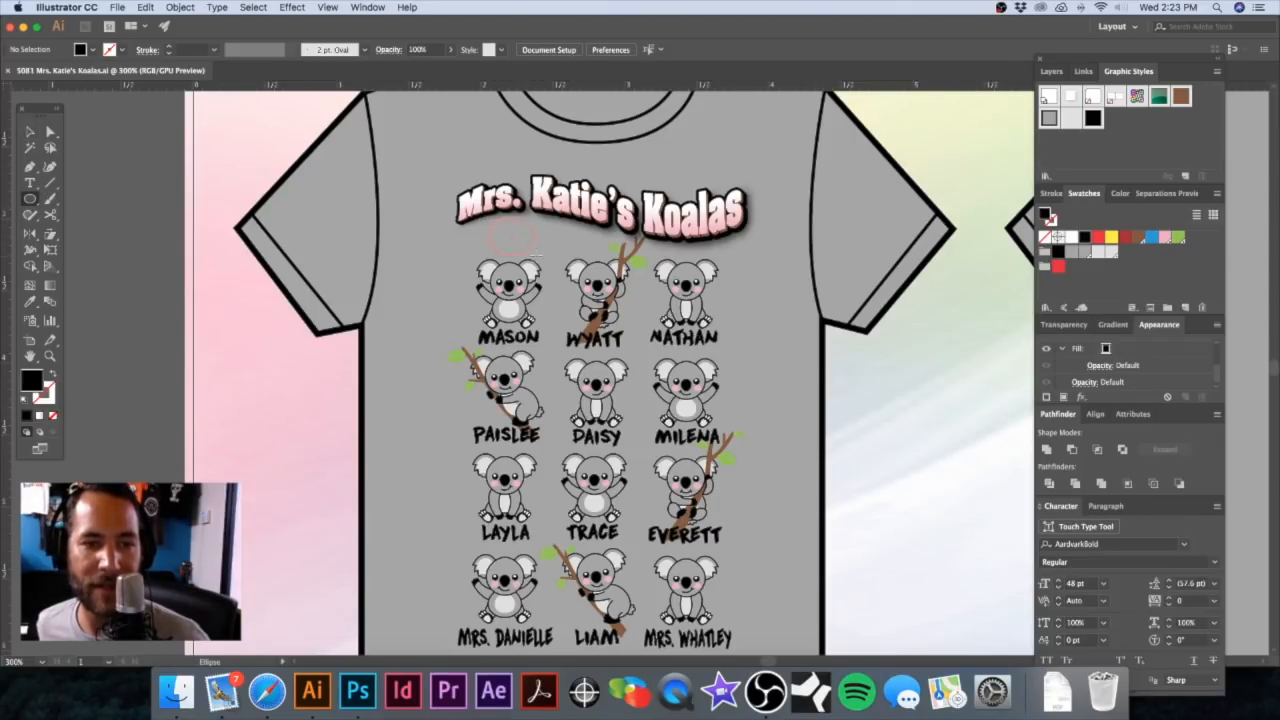
left_click_drag(534, 254, 540, 255)
left_click(30, 131)
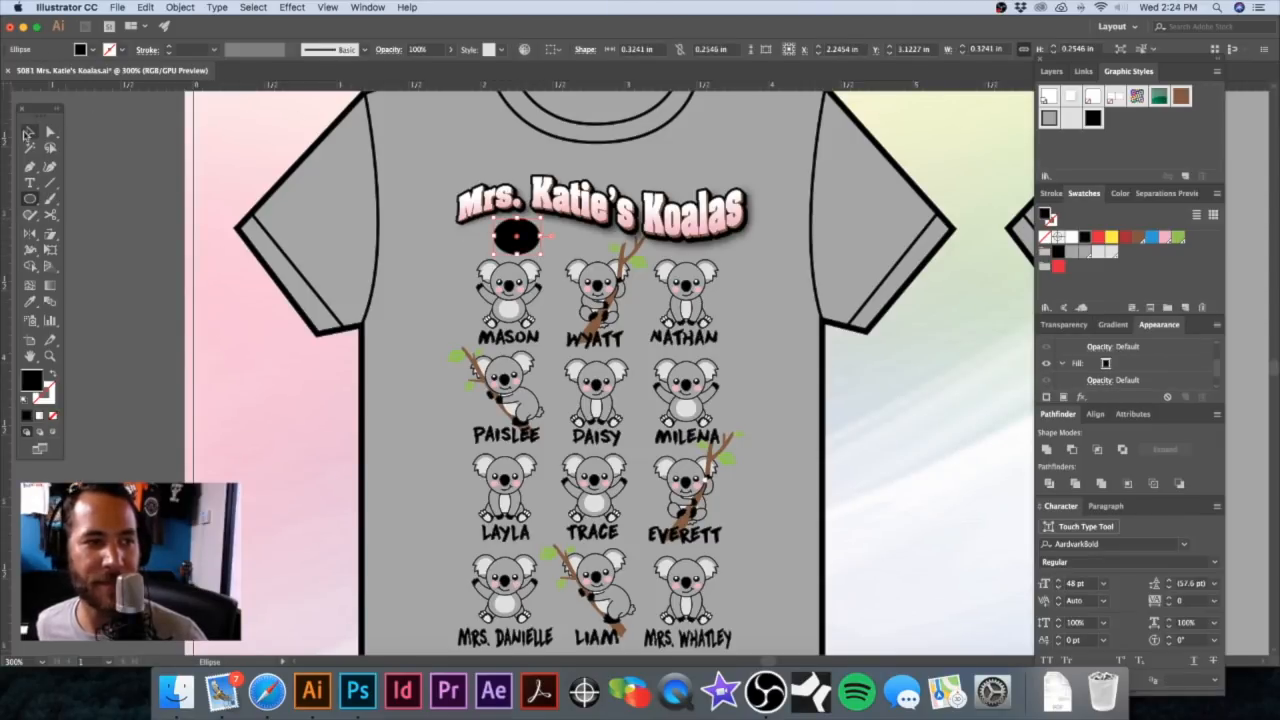
left_click(68, 140)
key("super+minus")
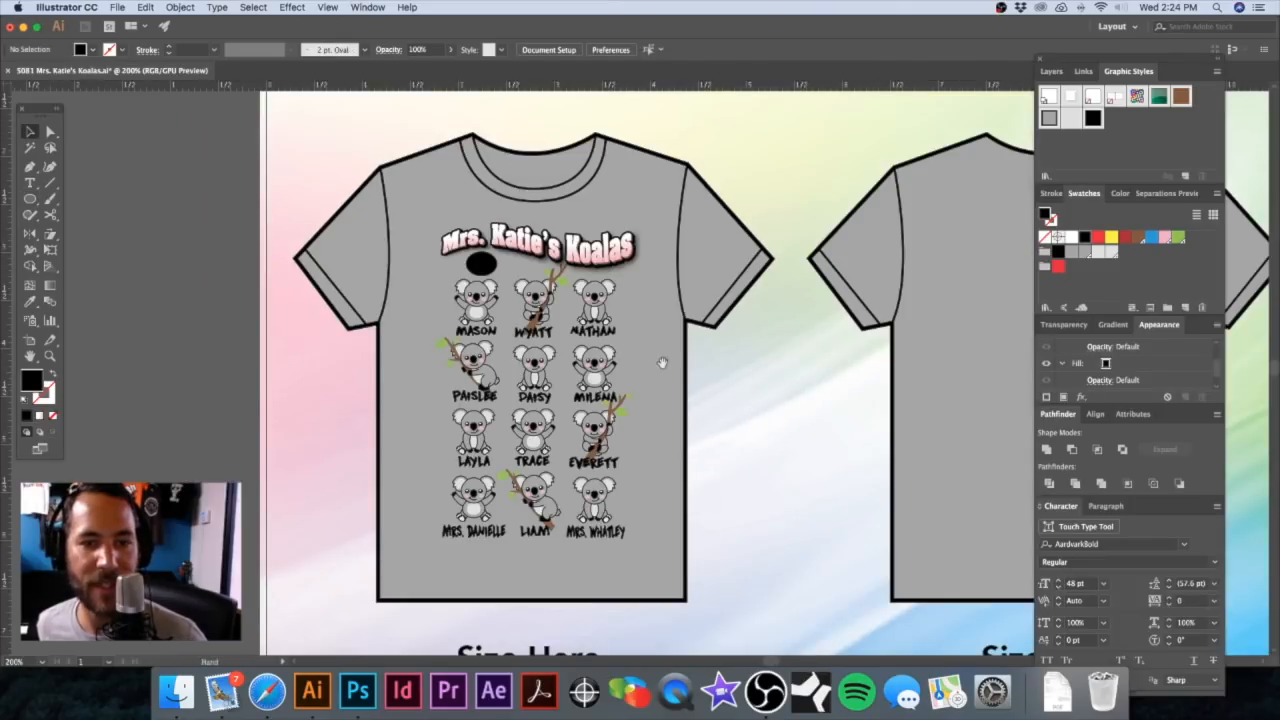